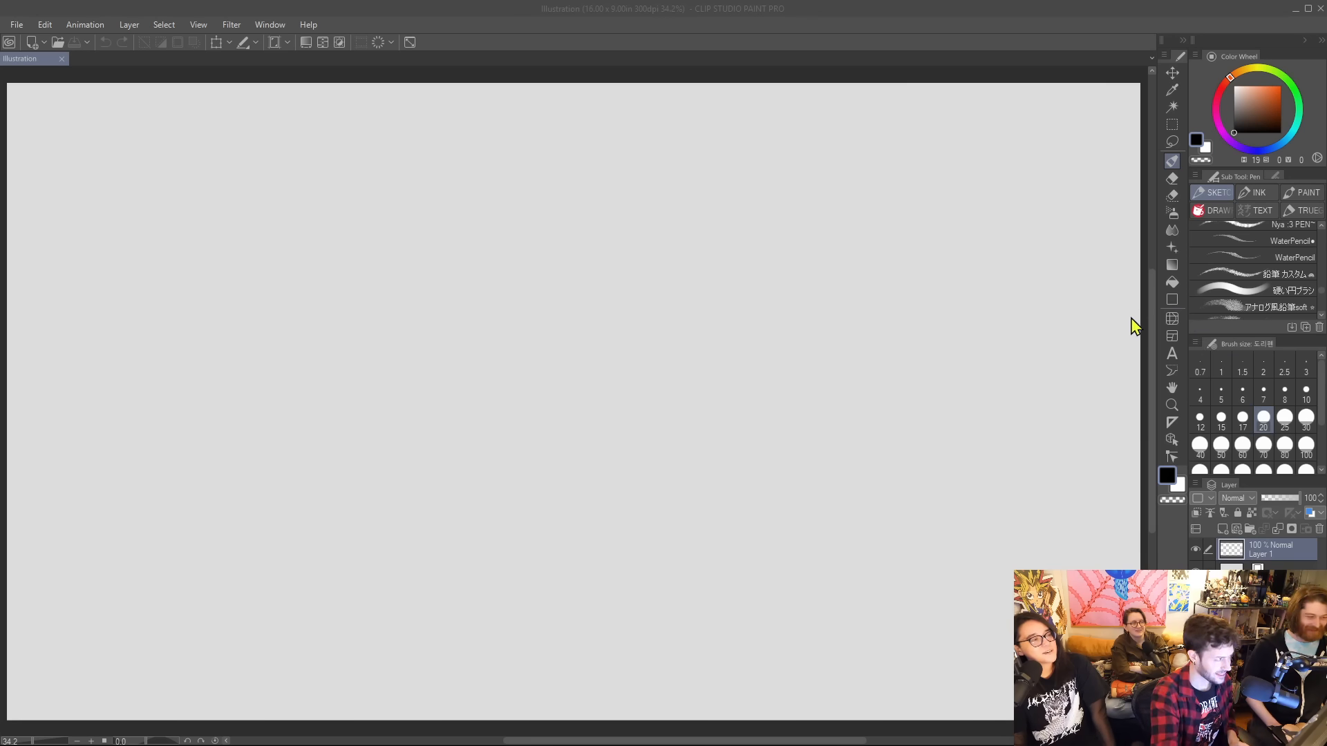
Choose the Jacob Brush from the DRAW group of pens.
left_click(1214, 292)
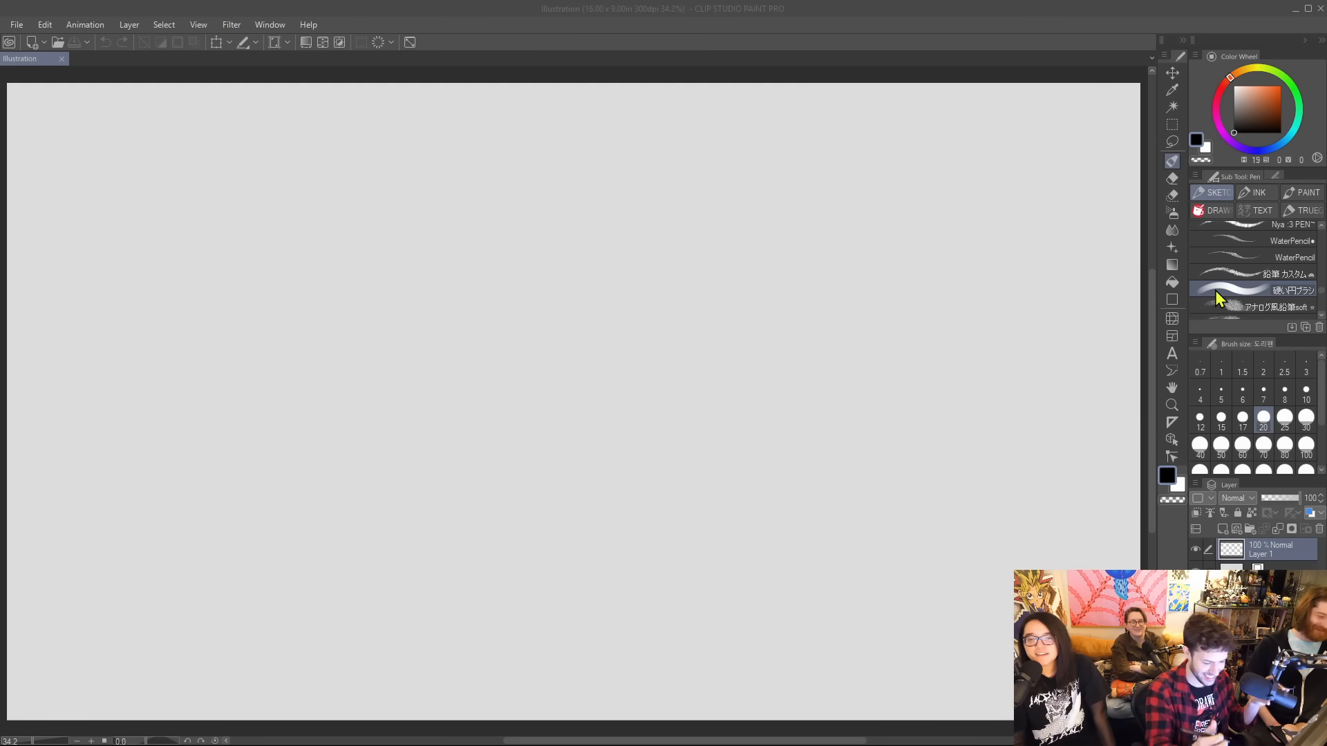
left_click(1214, 210)
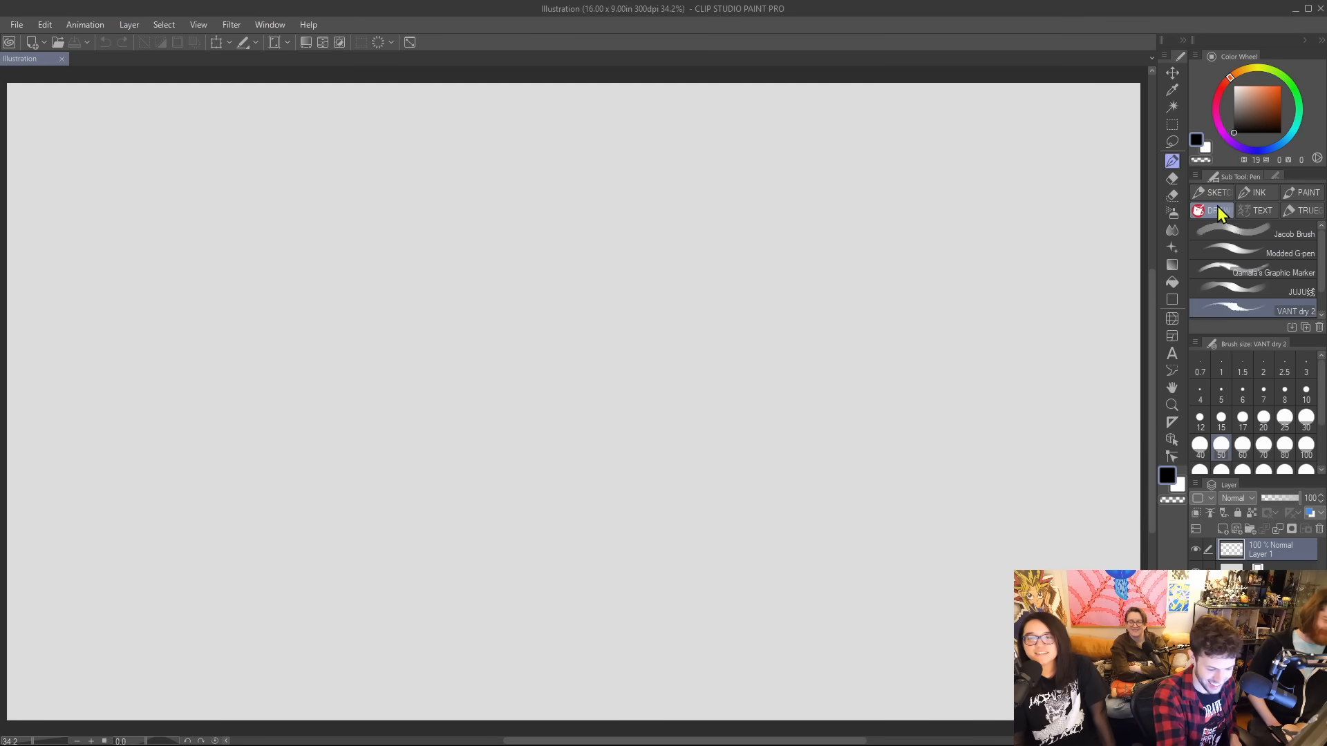
left_click(1289, 238)
left_click_drag(617, 386, 755, 234)
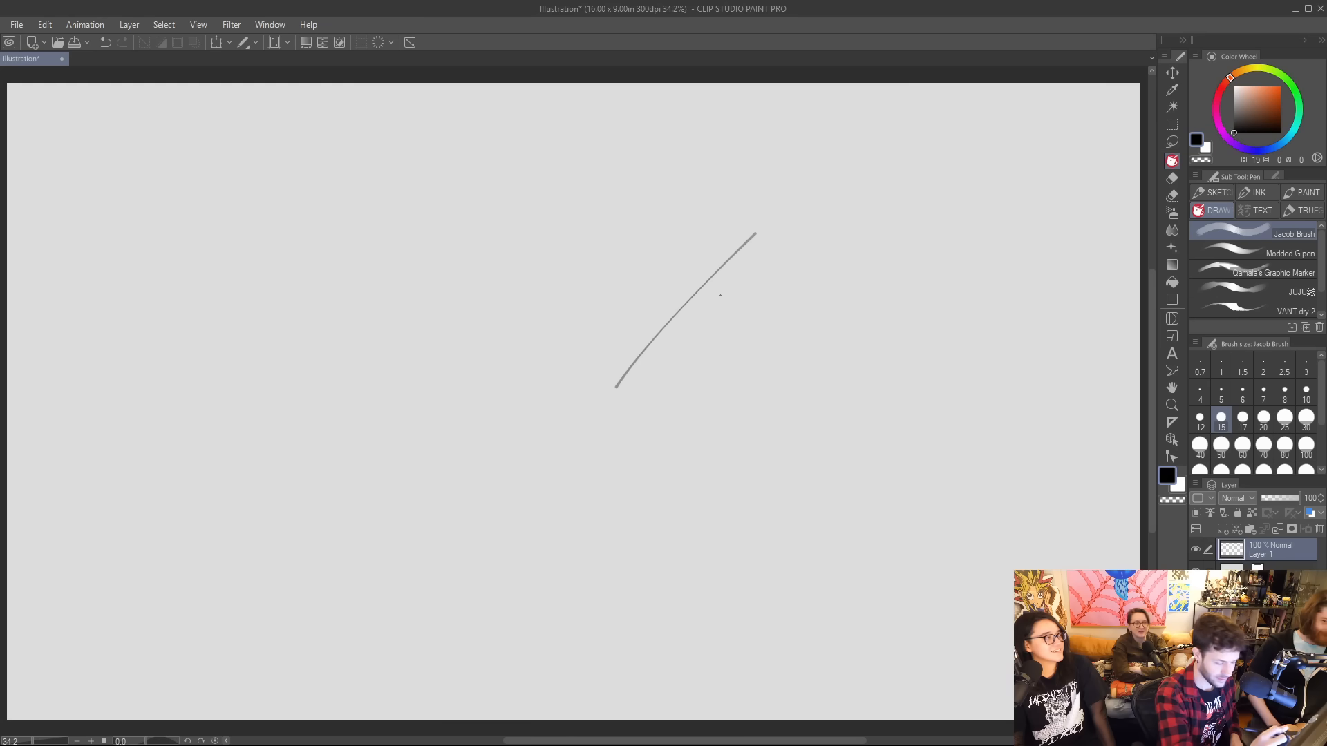
key("ctrl+z")
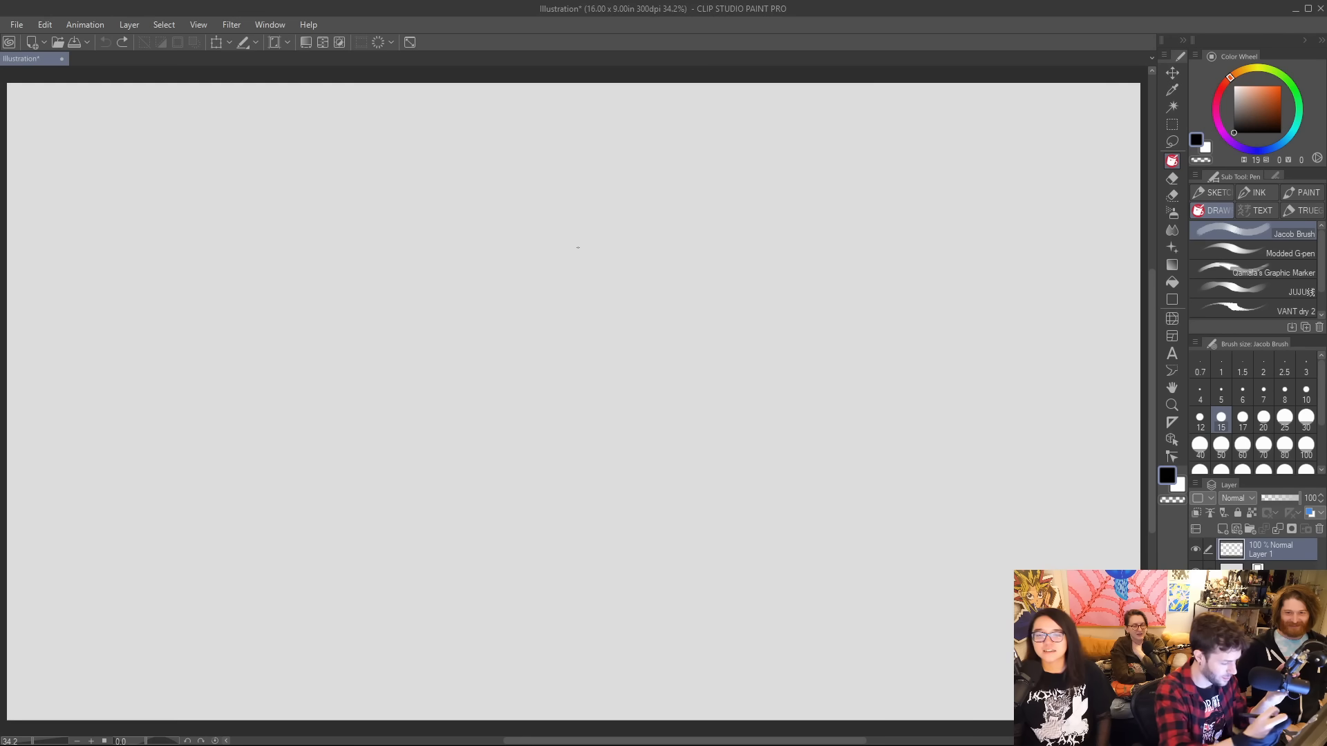
left_click_drag(524, 364, 648, 172)
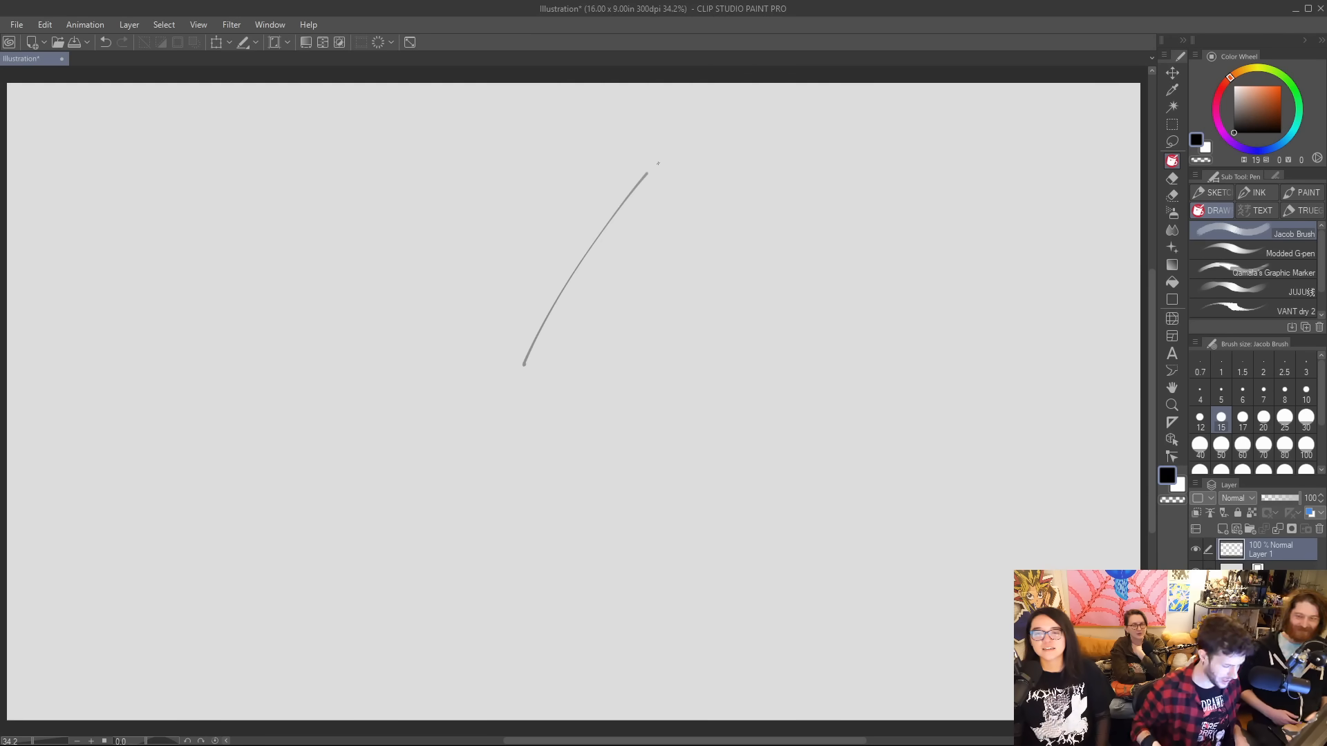
key("ctrl+z")
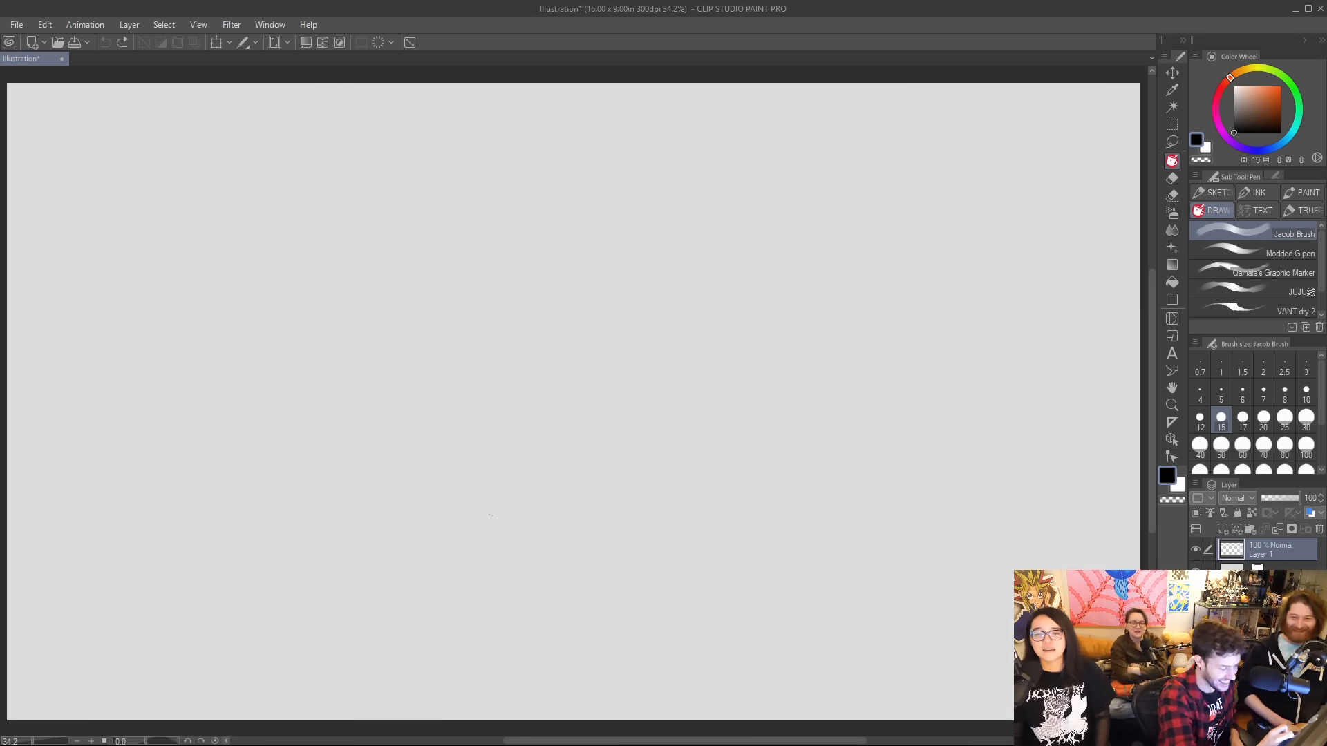
left_click_drag(467, 262, 493, 543)
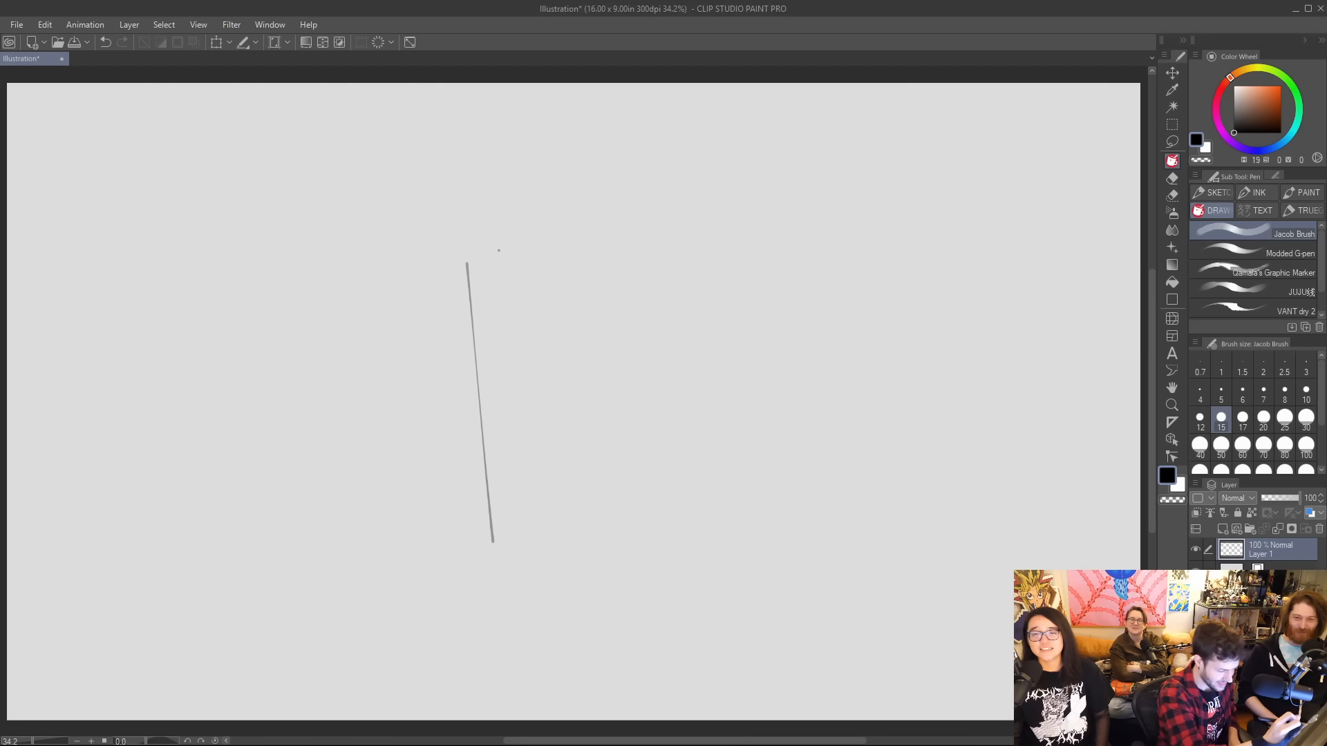
key("ctrl+z")
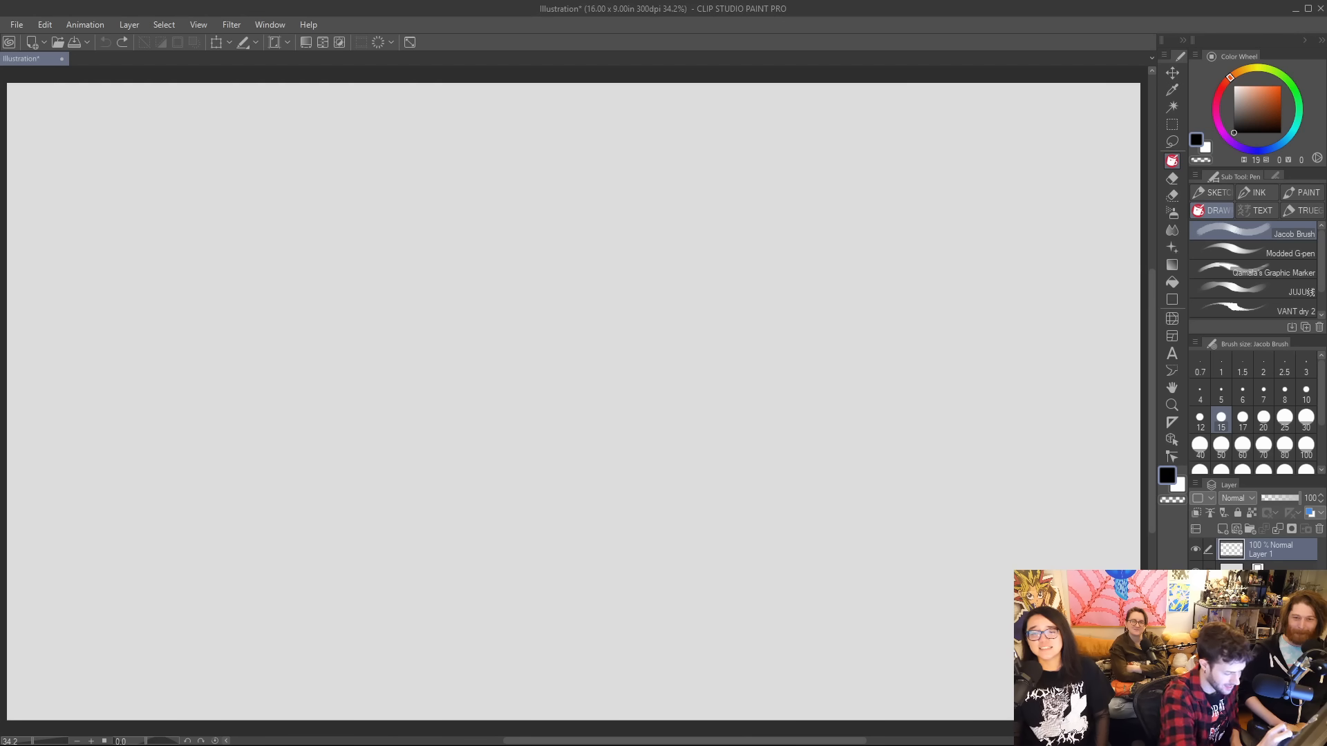
Sketch a mug-shaped outline mid-canvas with an arched top, two sides tapering downward and a curved bottom.
mouse_move(476, 565)
left_mouse_down()
mouse_move(449, 277)
mouse_move(574, 228)
mouse_move(779, 282)
mouse_move(711, 562)
left_mouse_up()
key("ctrl+z")
left_click_drag(803, 300, 726, 550)
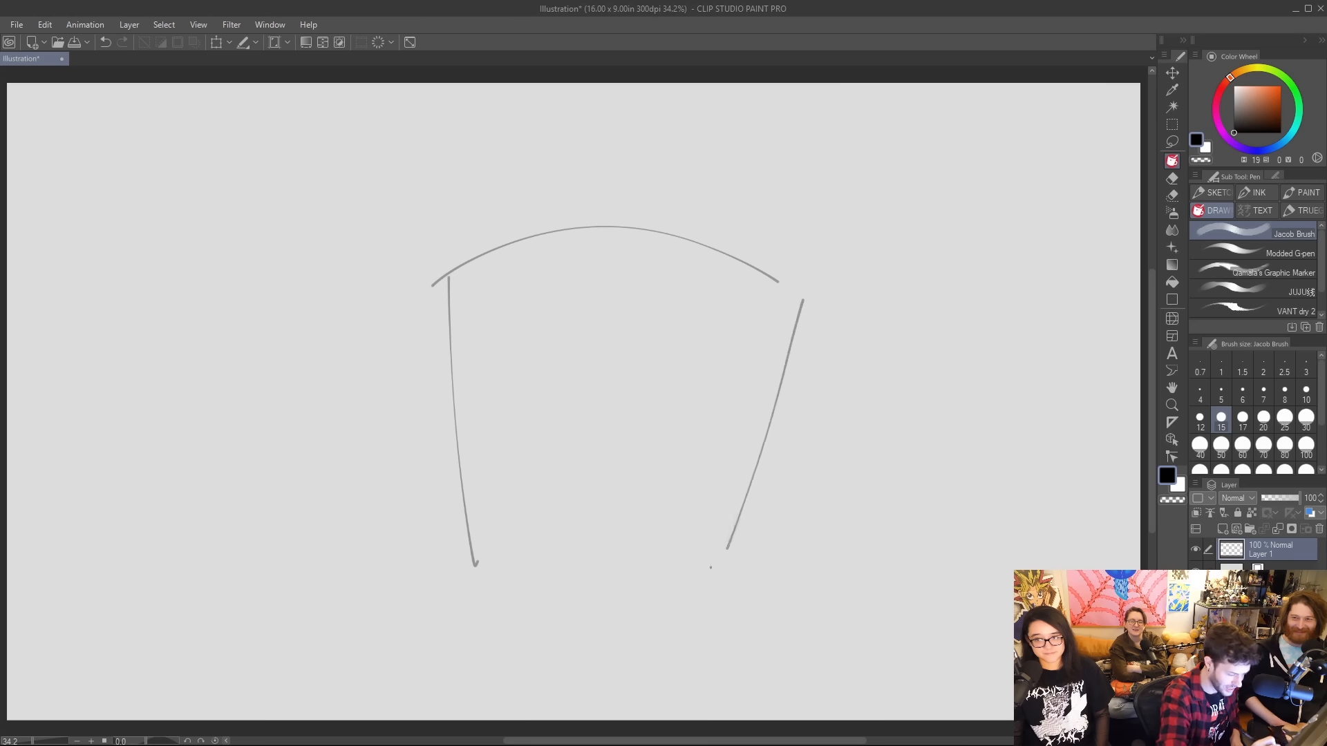
mouse_move(461, 550)
left_mouse_down()
mouse_move(604, 585)
mouse_move(736, 561)
left_mouse_up()
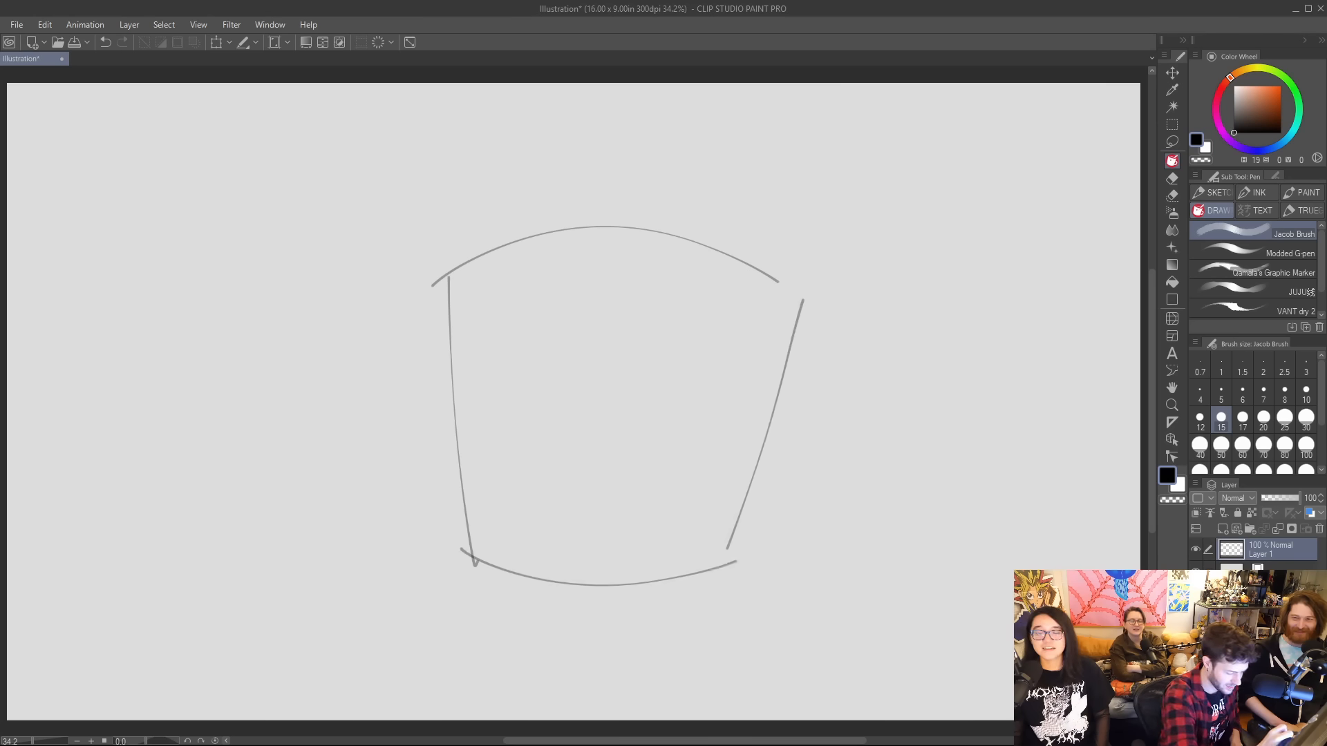
Redraw the outline's left side as two stacked bulging curves and erase the old side line and the overhanging end of the top arc.
left_click_drag(480, 370, 461, 550)
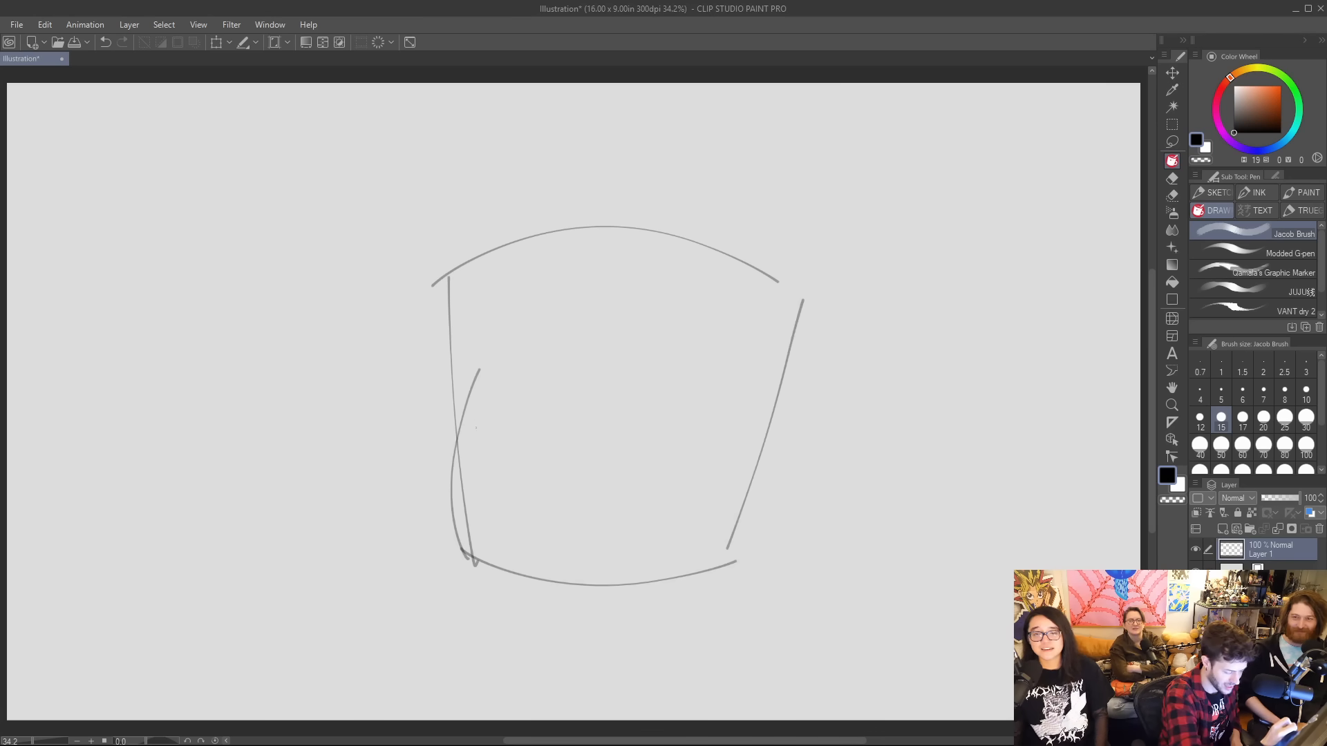
mouse_move(464, 395)
left_mouse_down()
mouse_move(481, 282)
mouse_move(521, 230)
left_mouse_up()
key("e")
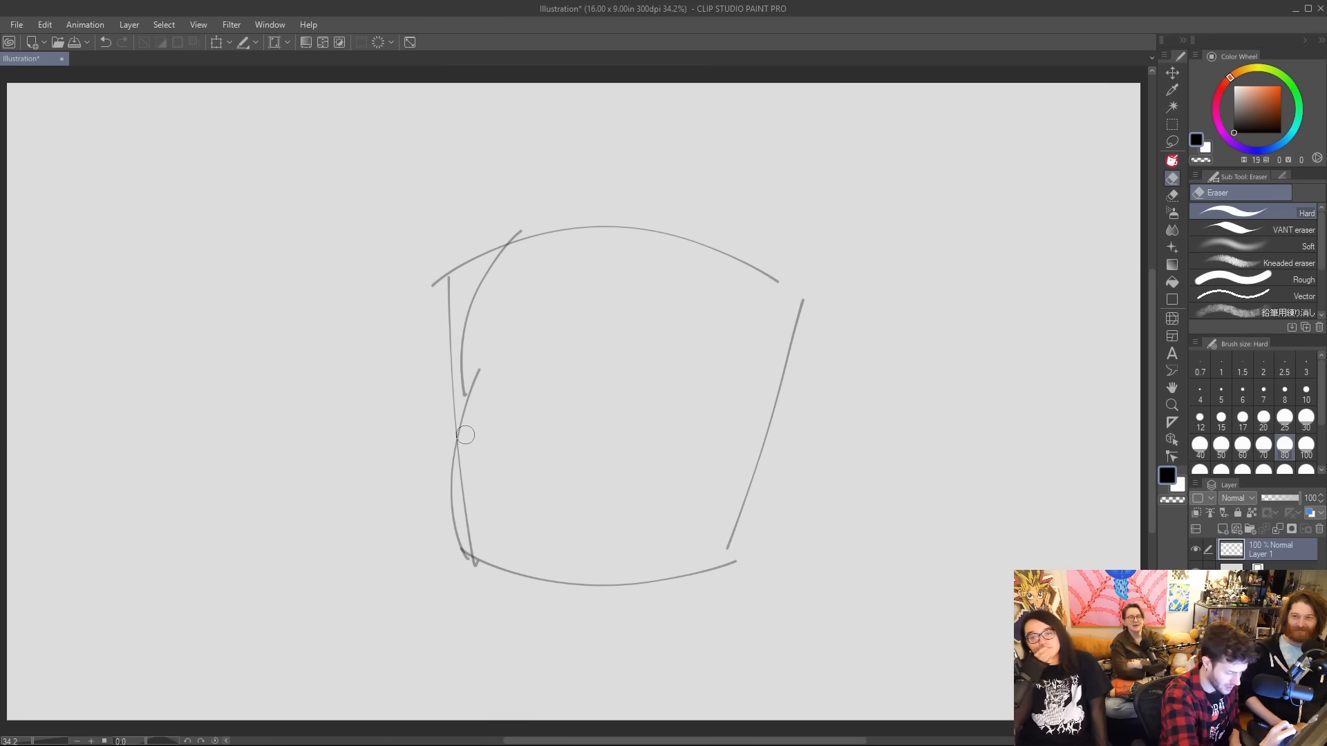
left_click_drag(465, 437, 473, 545)
mouse_move(447, 405)
left_mouse_down()
mouse_move(459, 226)
mouse_move(429, 303)
mouse_move(543, 191)
mouse_move(468, 416)
mouse_move(451, 401)
mouse_move(465, 459)
left_mouse_up()
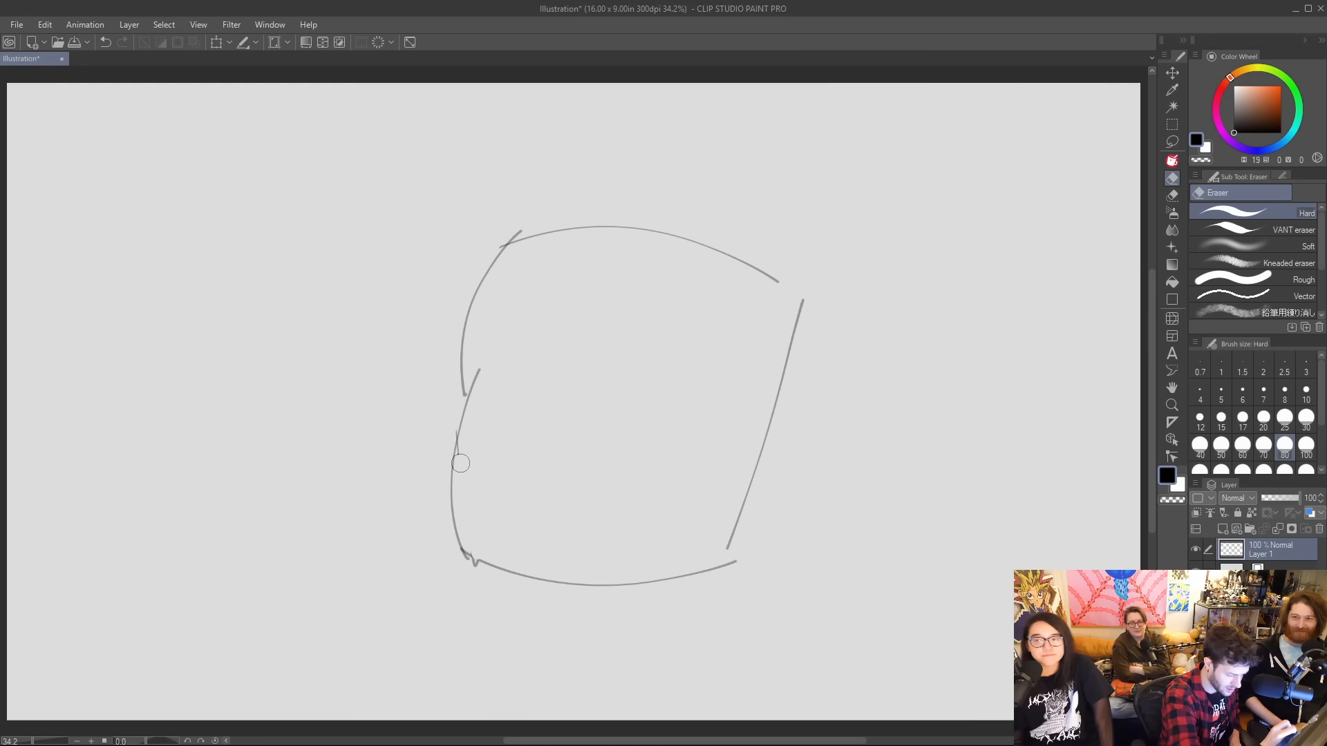
left_click_drag(483, 558, 477, 563)
Draw a rounder bottom curve joining both sides and add a handle of two nested loops on the outline's right side.
key("b")
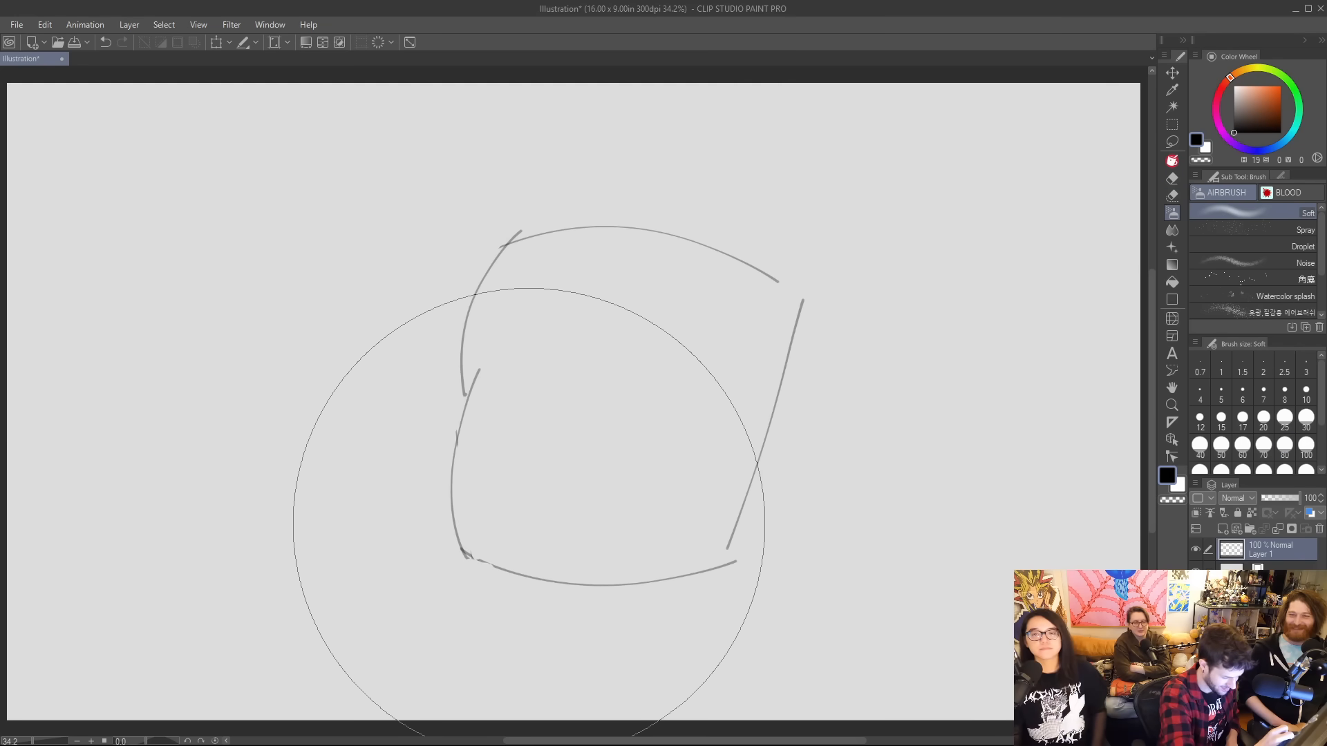
key("p")
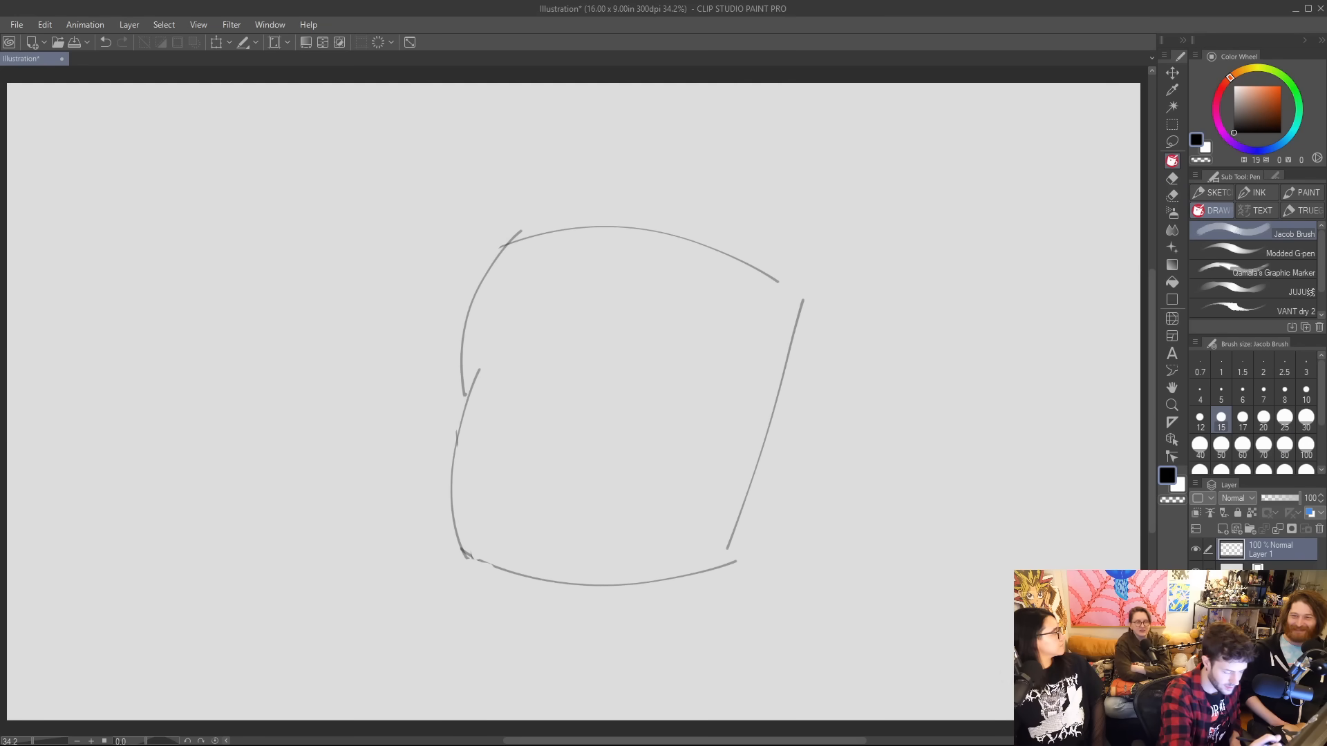
left_click_drag(459, 543, 728, 547)
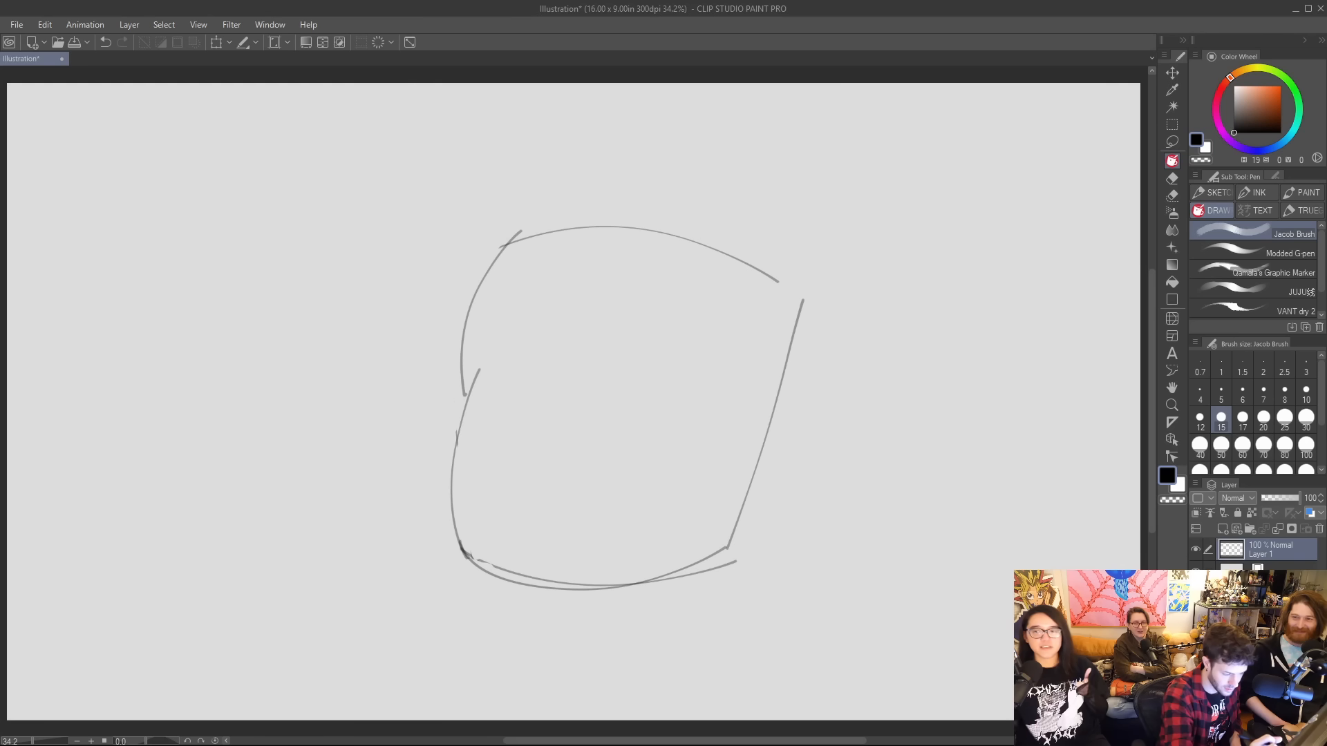
mouse_move(784, 366)
left_mouse_down()
mouse_move(844, 357)
mouse_move(819, 496)
mouse_move(801, 353)
mouse_move(889, 414)
mouse_move(761, 488)
left_mouse_up()
key("ctrl+z")
mouse_move(768, 416)
left_mouse_down()
mouse_move(821, 448)
mouse_move(760, 452)
mouse_move(826, 394)
mouse_move(762, 450)
left_mouse_up()
key("ctrl+z")
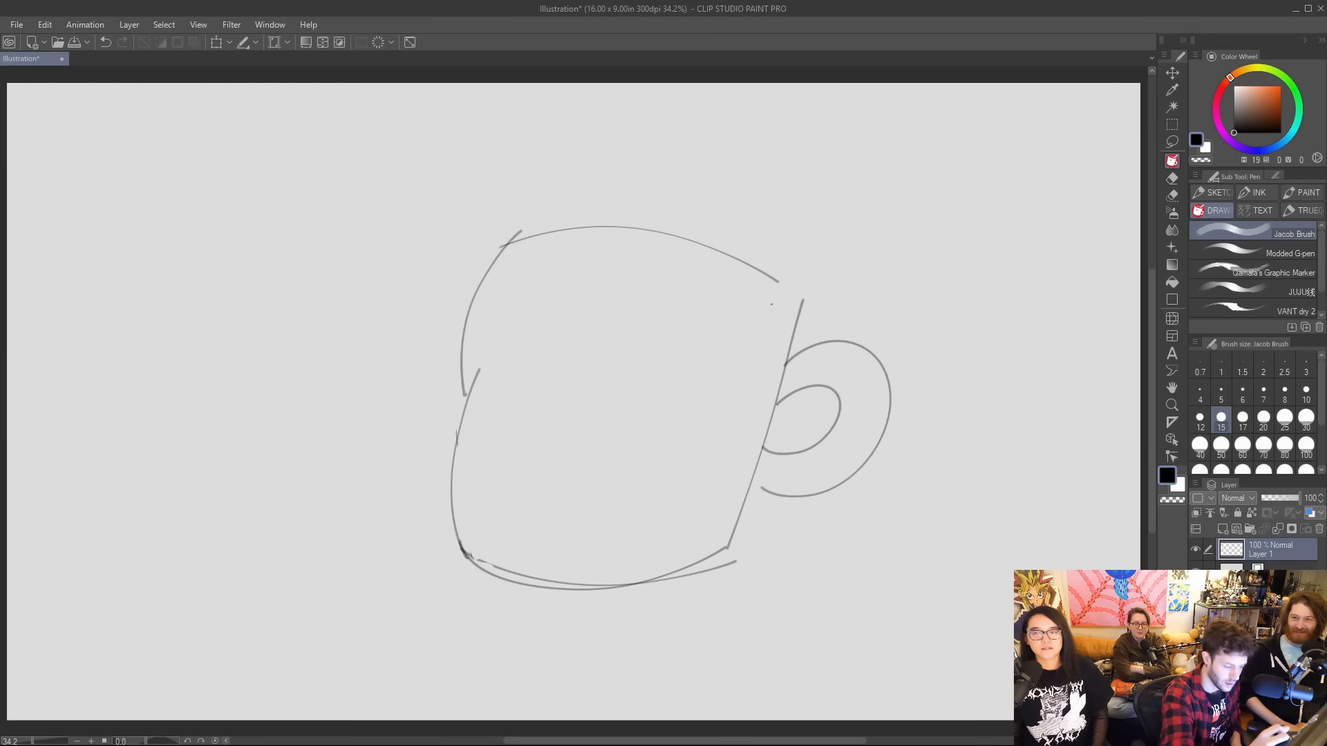
Erase the arched top line and the overlapping tip where the two left-side curves meet.
key("e")
mouse_move(785, 284)
left_mouse_down()
mouse_move(659, 235)
mouse_move(522, 244)
left_mouse_up()
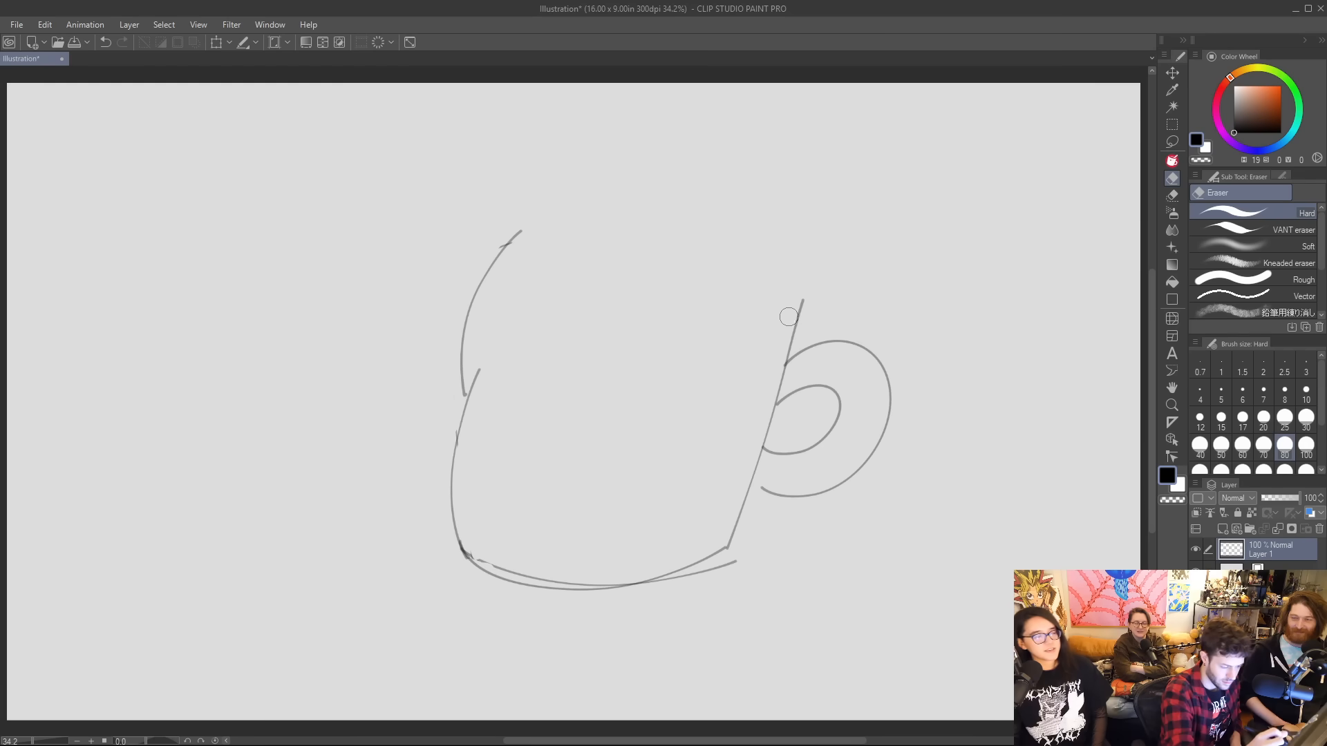
key("b")
key("p")
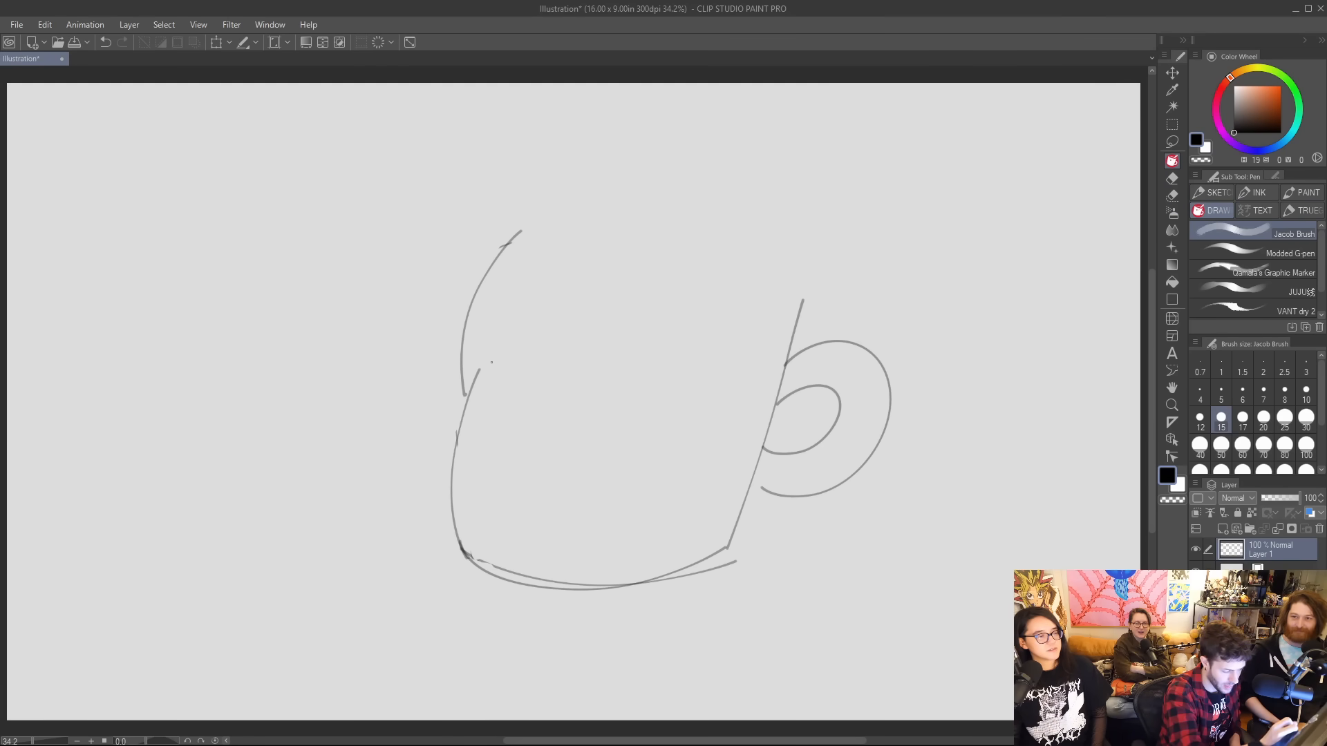
key("e")
Redraw the left contour with a deeper notch between its upper and lower curves and erase the old upper curve.
key("p")
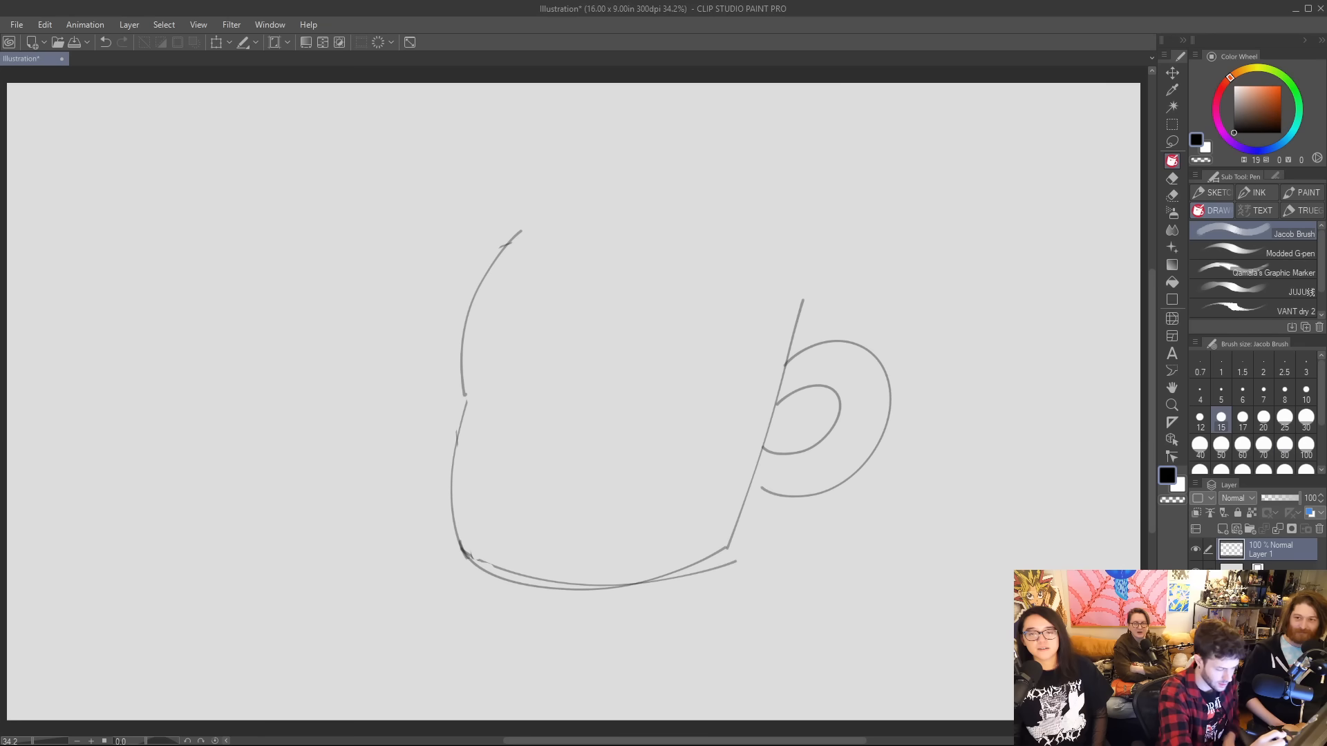
mouse_move(458, 431)
left_mouse_down()
mouse_move(484, 349)
mouse_move(475, 304)
mouse_move(519, 231)
left_mouse_up()
key("e")
left_click_drag(459, 398, 487, 271)
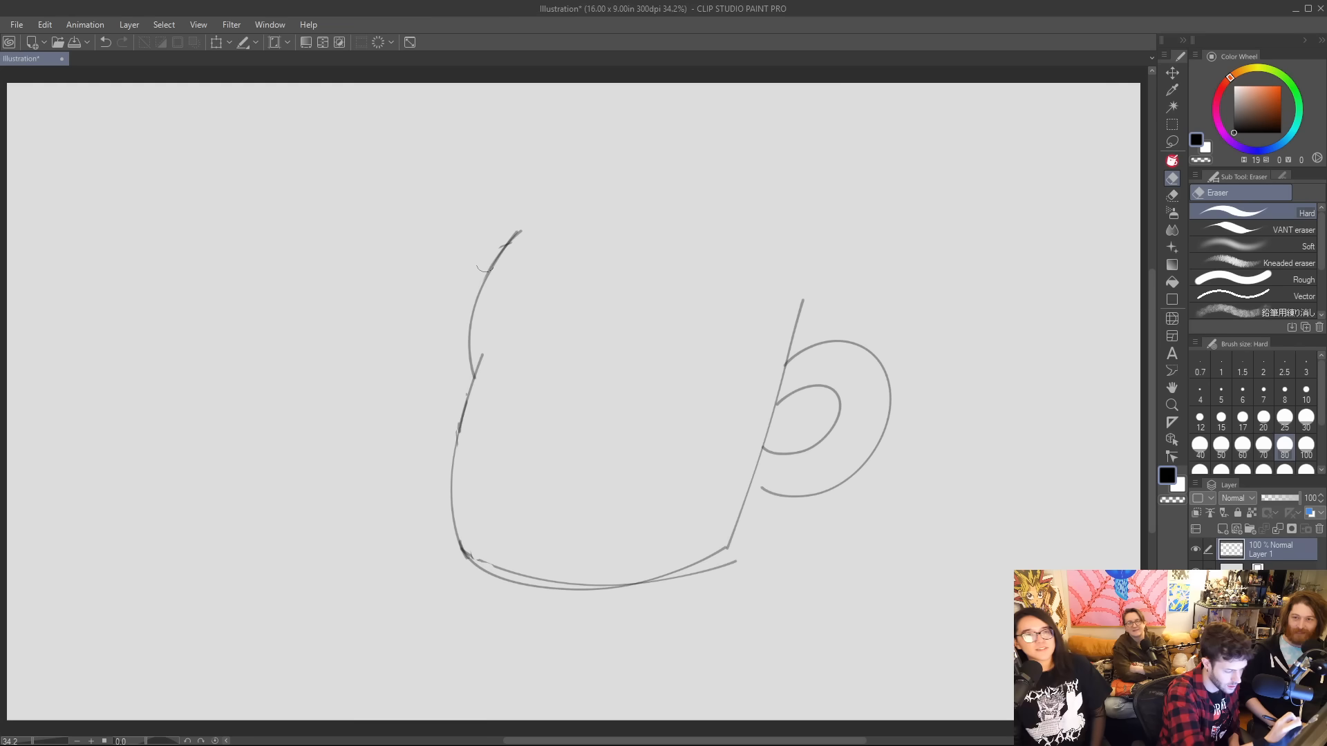
Draw the inner line of a drooping moustache arching across the middle of the mug shape, with a dip at its centre.
key("p")
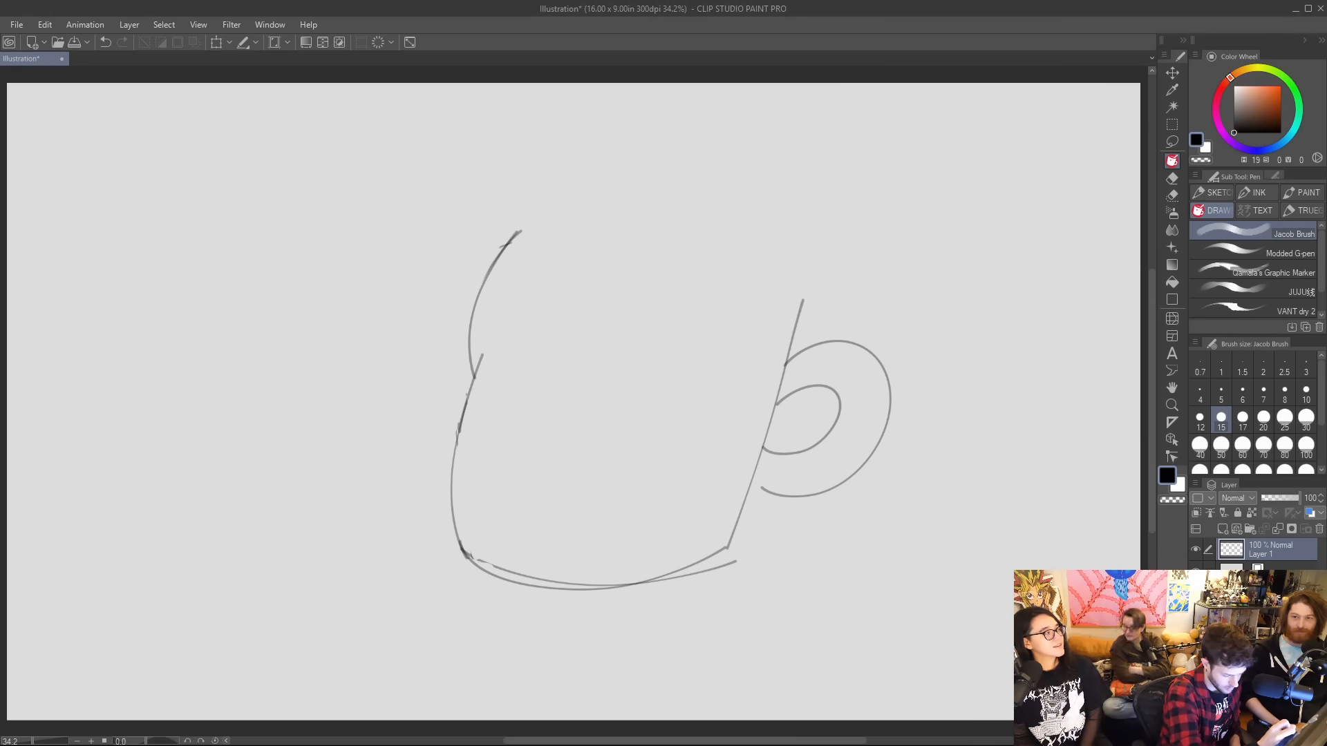
left_click_drag(471, 466, 518, 404)
key("ctrl+z")
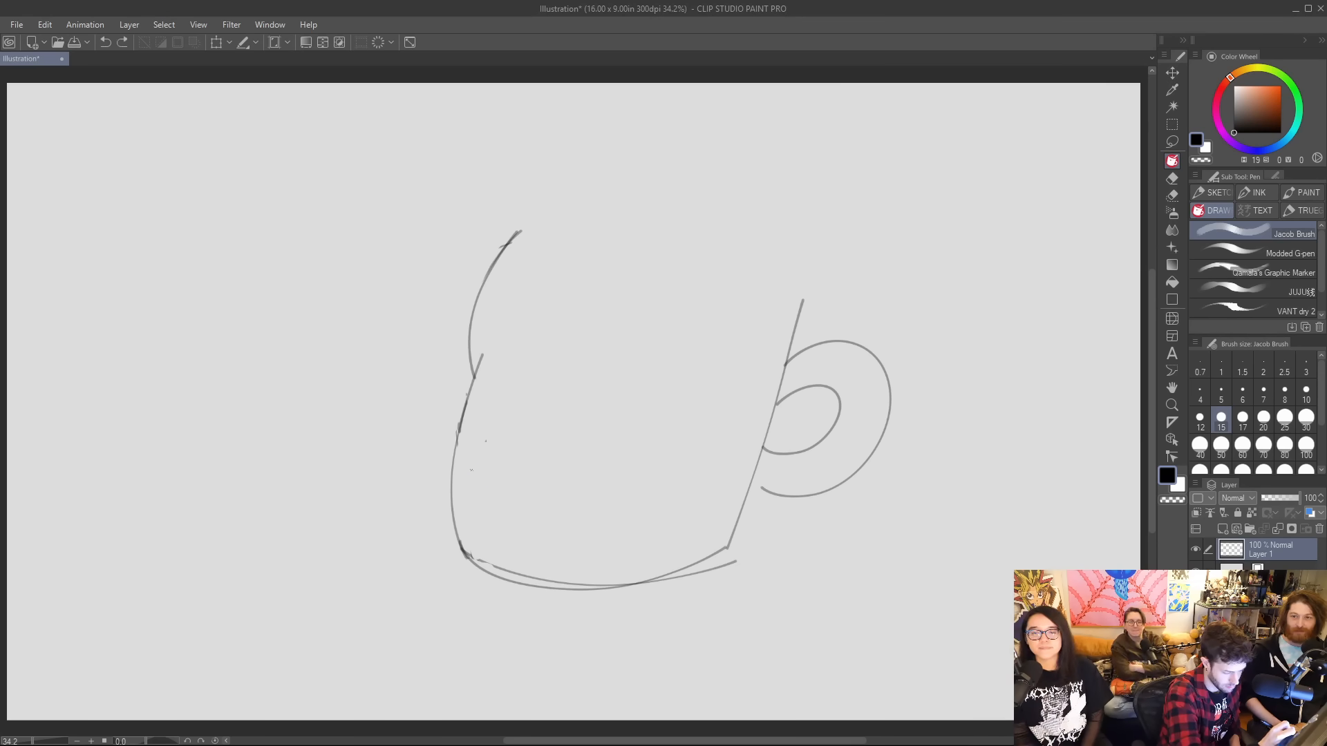
mouse_move(472, 472)
left_mouse_down()
mouse_move(505, 401)
mouse_move(574, 404)
mouse_move(550, 387)
mouse_move(511, 395)
mouse_move(573, 404)
mouse_move(560, 396)
mouse_move(615, 382)
mouse_move(691, 476)
left_mouse_up()
key("ctrl+z")
key("ctrl+z")
mouse_move(622, 384)
left_mouse_down()
mouse_move(657, 400)
mouse_move(707, 494)
left_mouse_up()
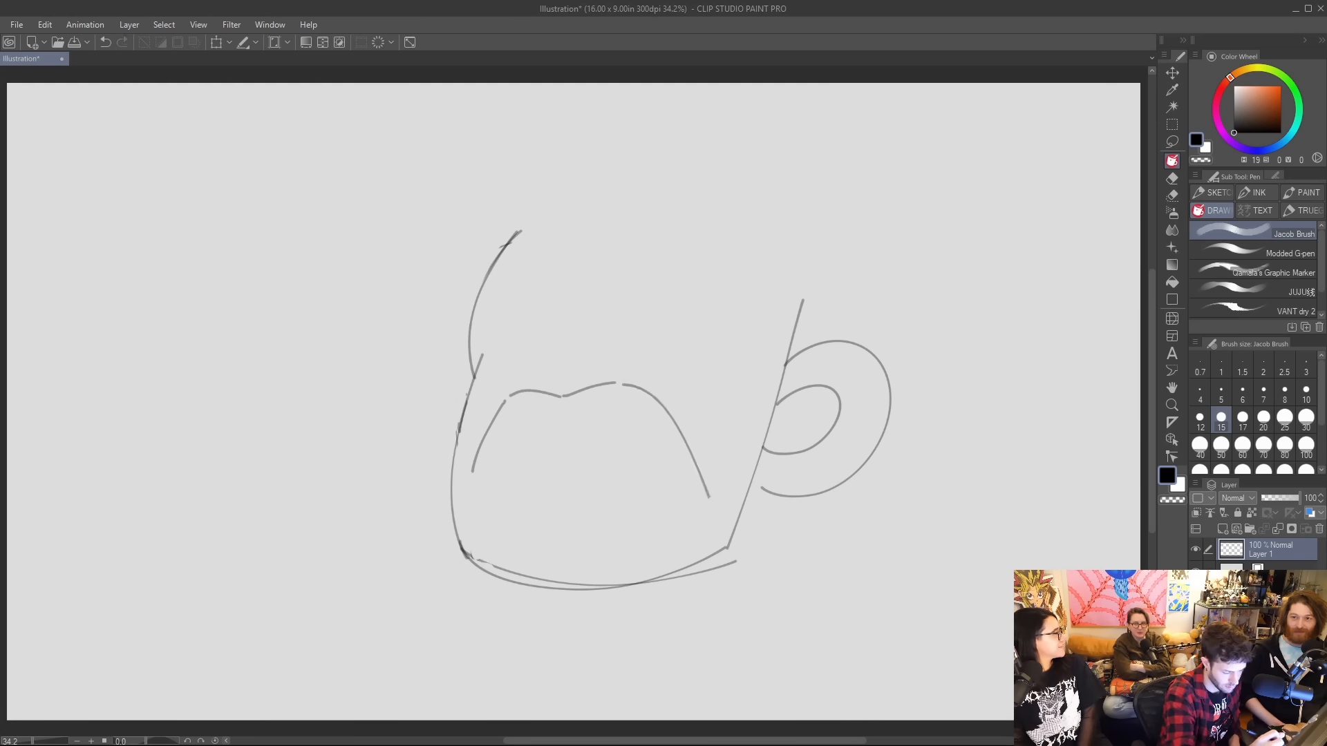
Add the moustache's outer edges with hooked tips, a lower-lip curve and short chin curves beneath it.
left_click_drag(478, 482, 504, 354)
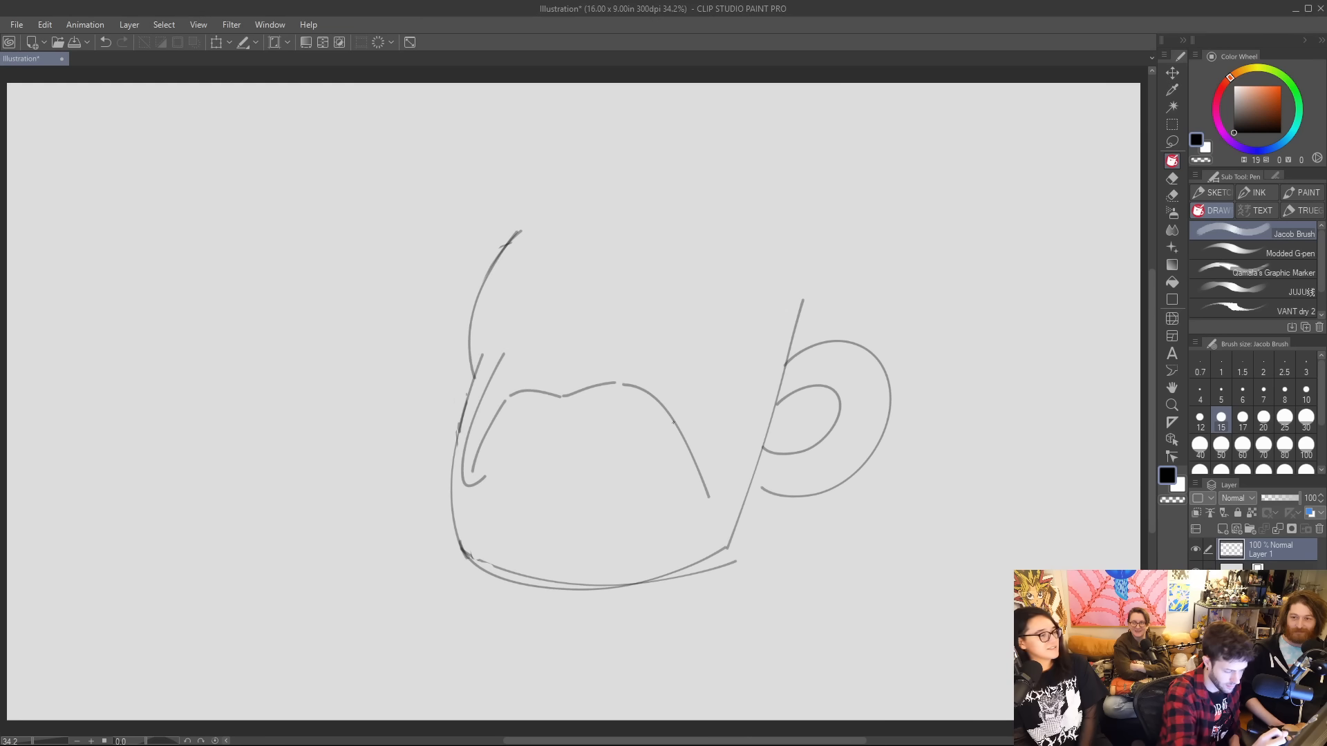
left_click_drag(528, 407, 602, 413)
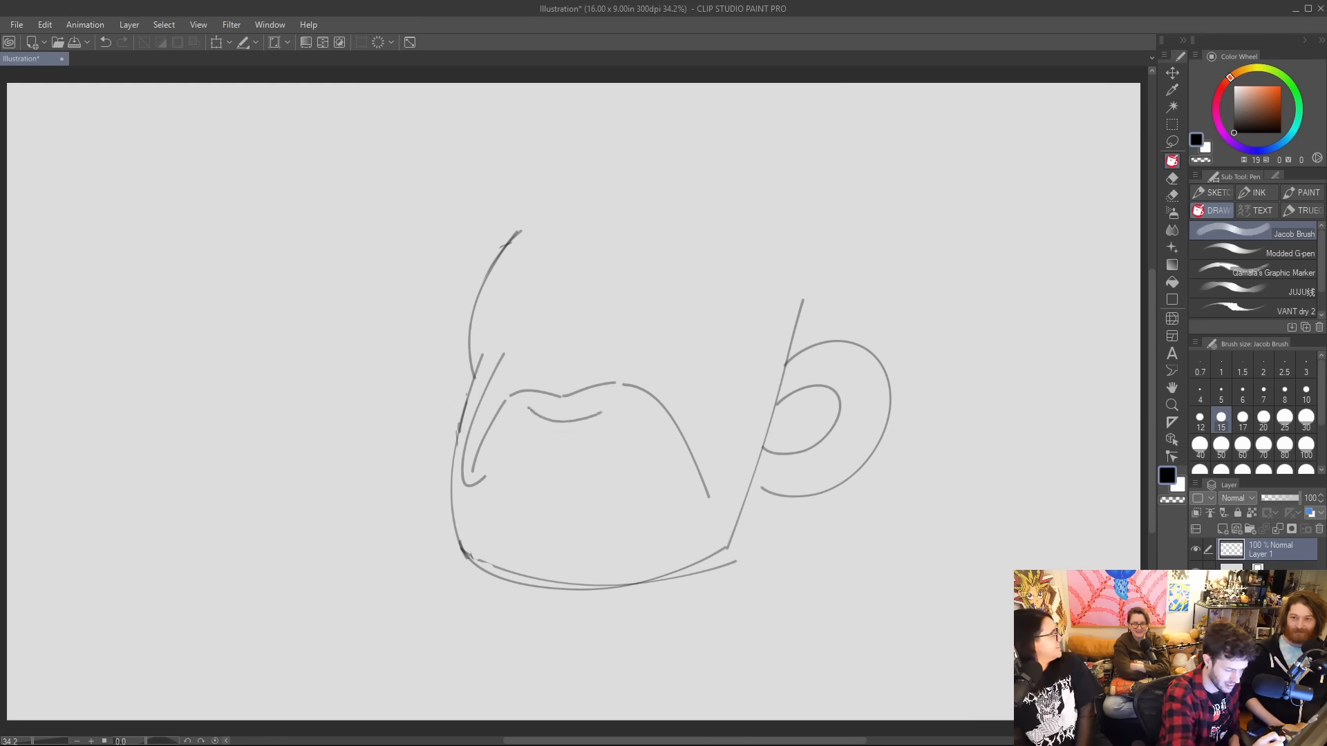
mouse_move(688, 496)
left_mouse_down()
mouse_move(723, 460)
mouse_move(681, 323)
left_mouse_up()
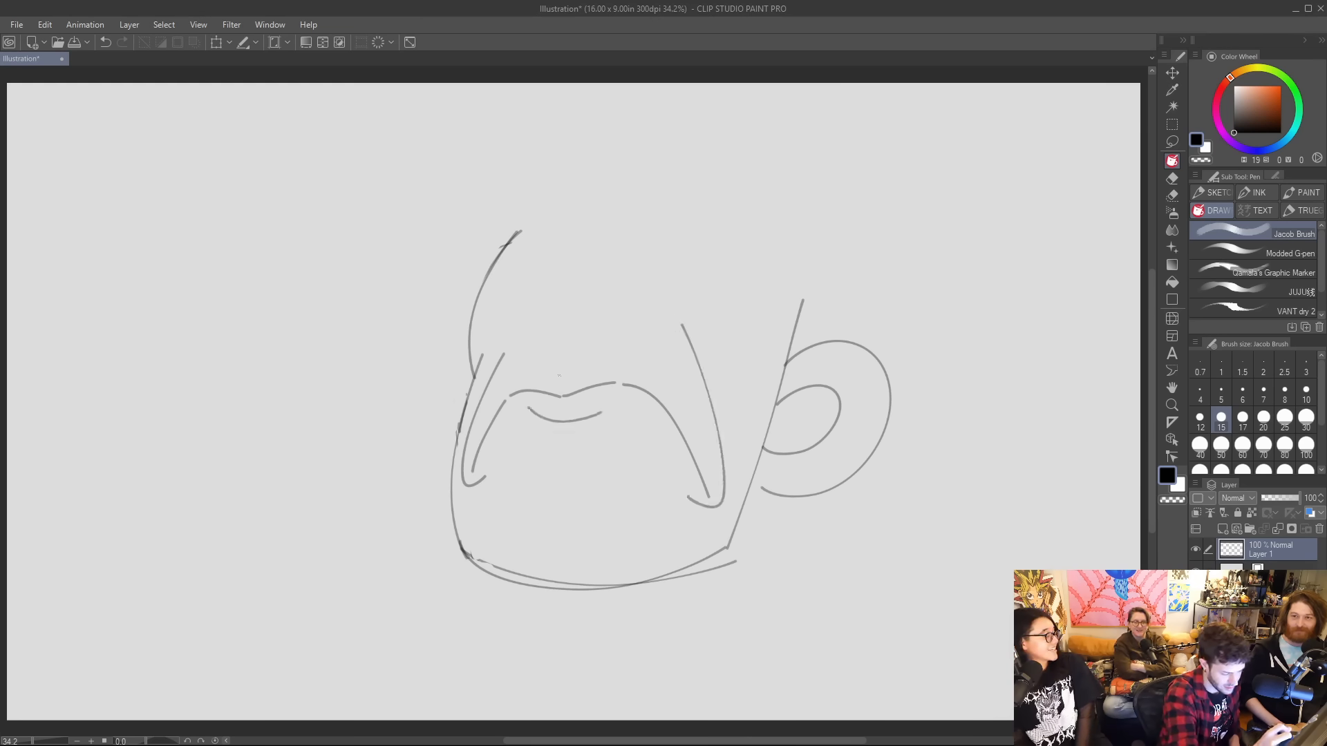
mouse_move(522, 437)
left_mouse_down()
mouse_move(585, 473)
mouse_move(579, 493)
left_mouse_up()
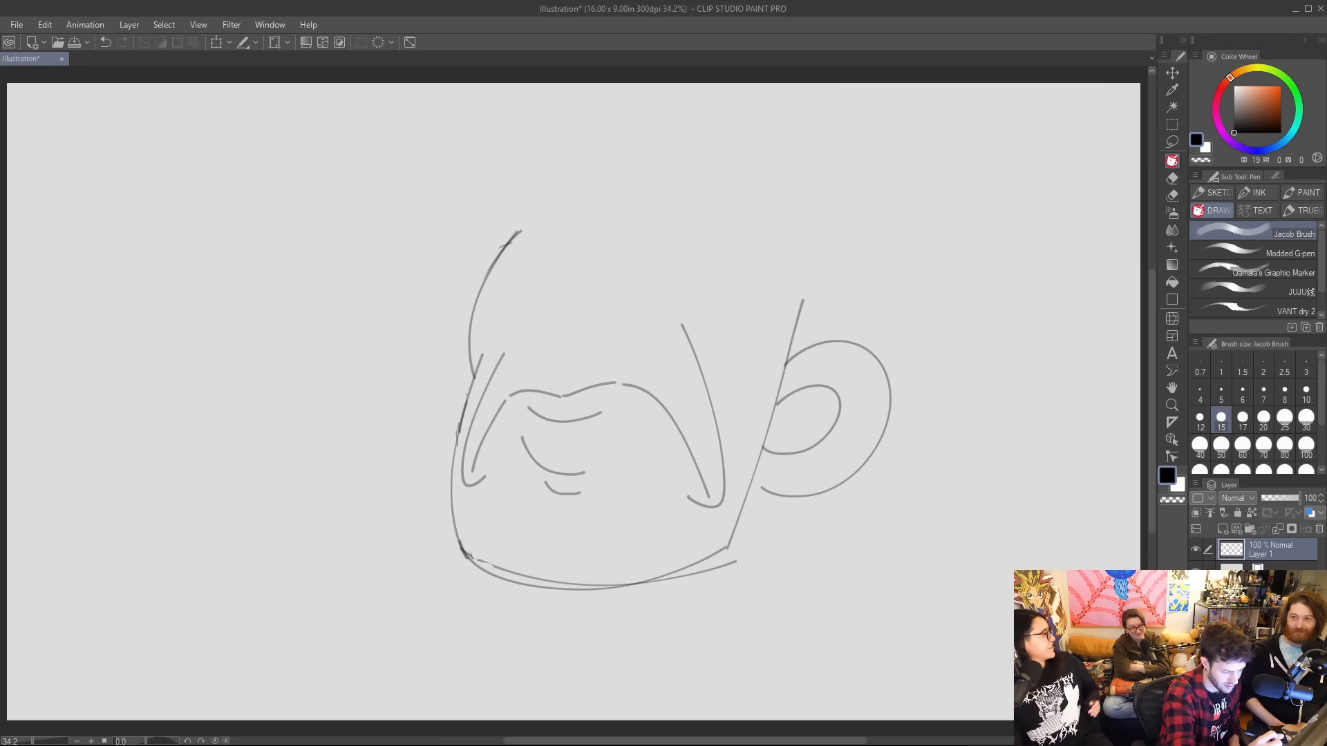
Draw a small nose above the moustache, an angular line beside the eye area and two round eyes.
left_click_drag(558, 360, 573, 380)
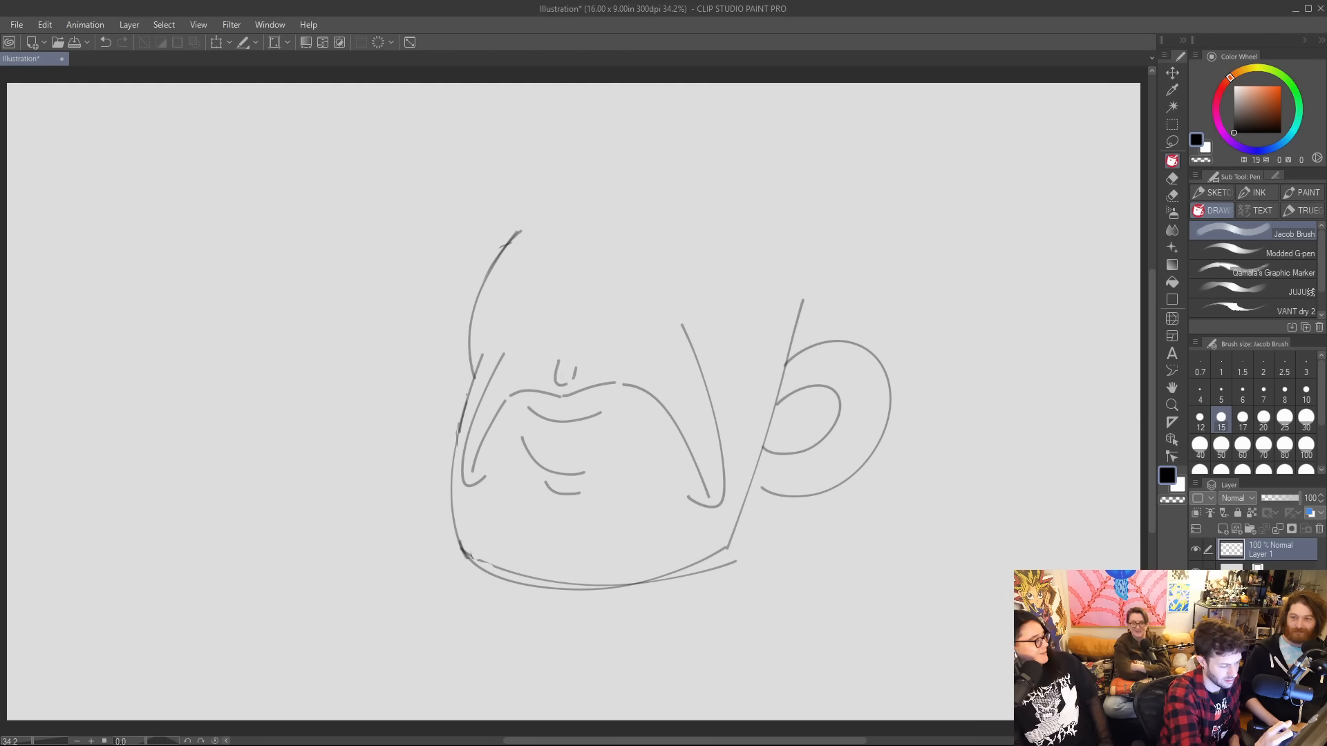
mouse_move(532, 321)
left_mouse_down()
mouse_move(550, 356)
mouse_move(537, 301)
mouse_move(550, 292)
left_mouse_up()
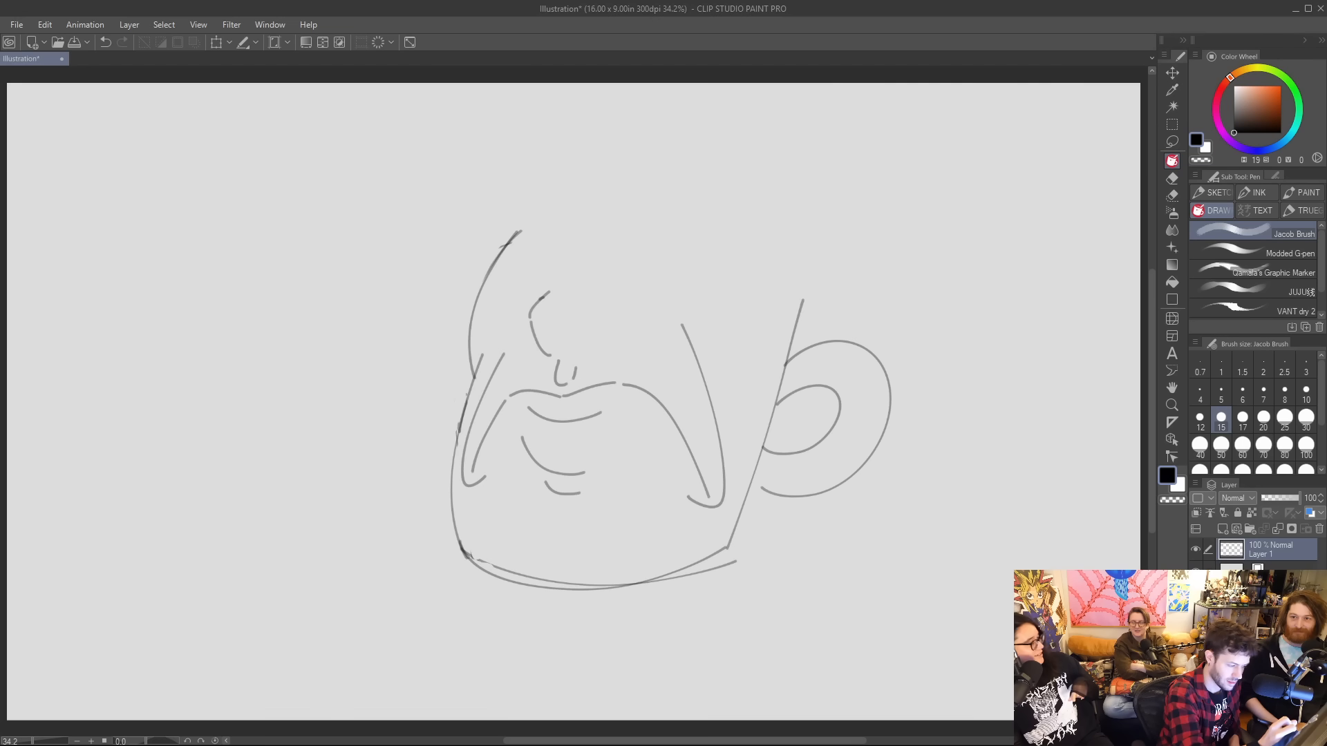
mouse_move(554, 351)
left_mouse_down()
mouse_move(550, 324)
mouse_move(555, 354)
mouse_move(577, 322)
mouse_move(586, 351)
left_mouse_up()
key("ctrl+z")
key("ctrl+z")
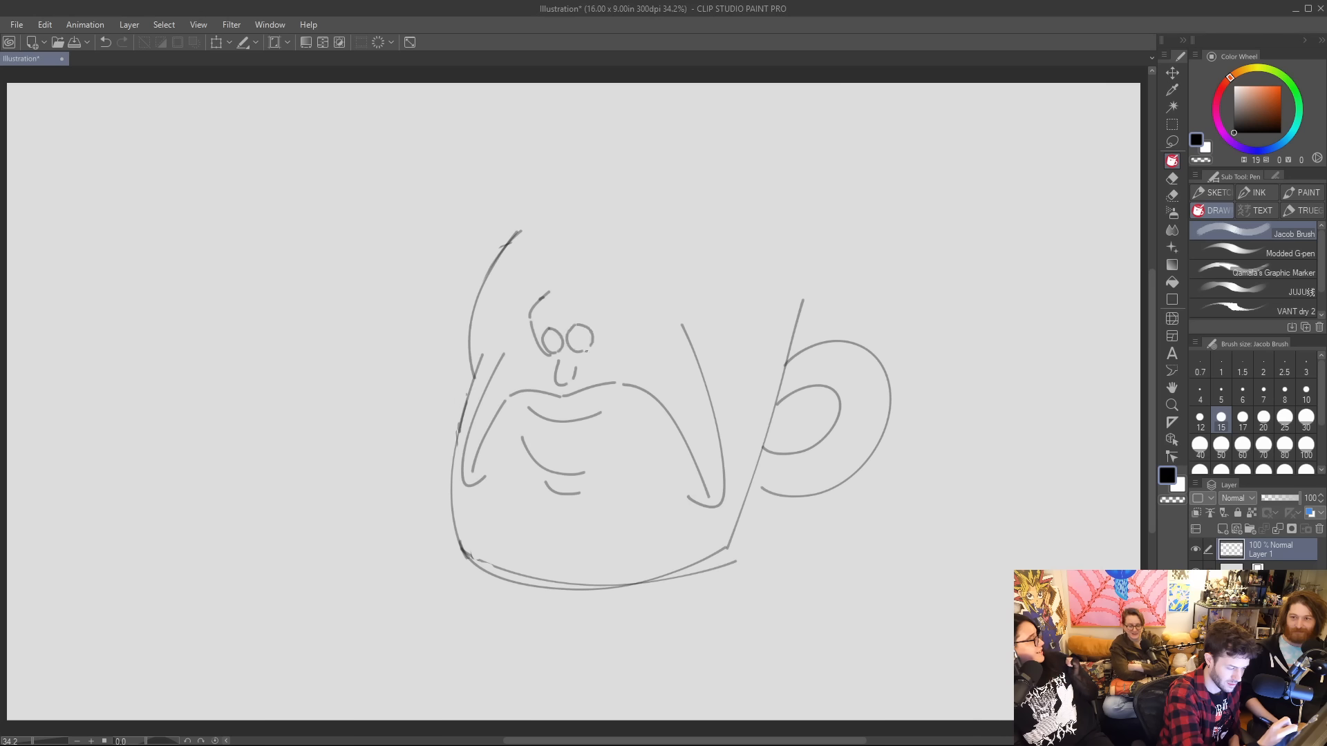
Add curved brow strokes above the eyes and shade in both eyes.
mouse_move(535, 306)
left_mouse_down()
mouse_move(587, 296)
mouse_move(567, 314)
mouse_move(547, 296)
mouse_move(563, 291)
mouse_move(598, 307)
left_mouse_up()
key("ctrl+z")
mouse_move(579, 292)
left_mouse_down()
mouse_move(590, 297)
mouse_move(578, 279)
left_mouse_up()
left_click_drag(549, 349, 582, 340)
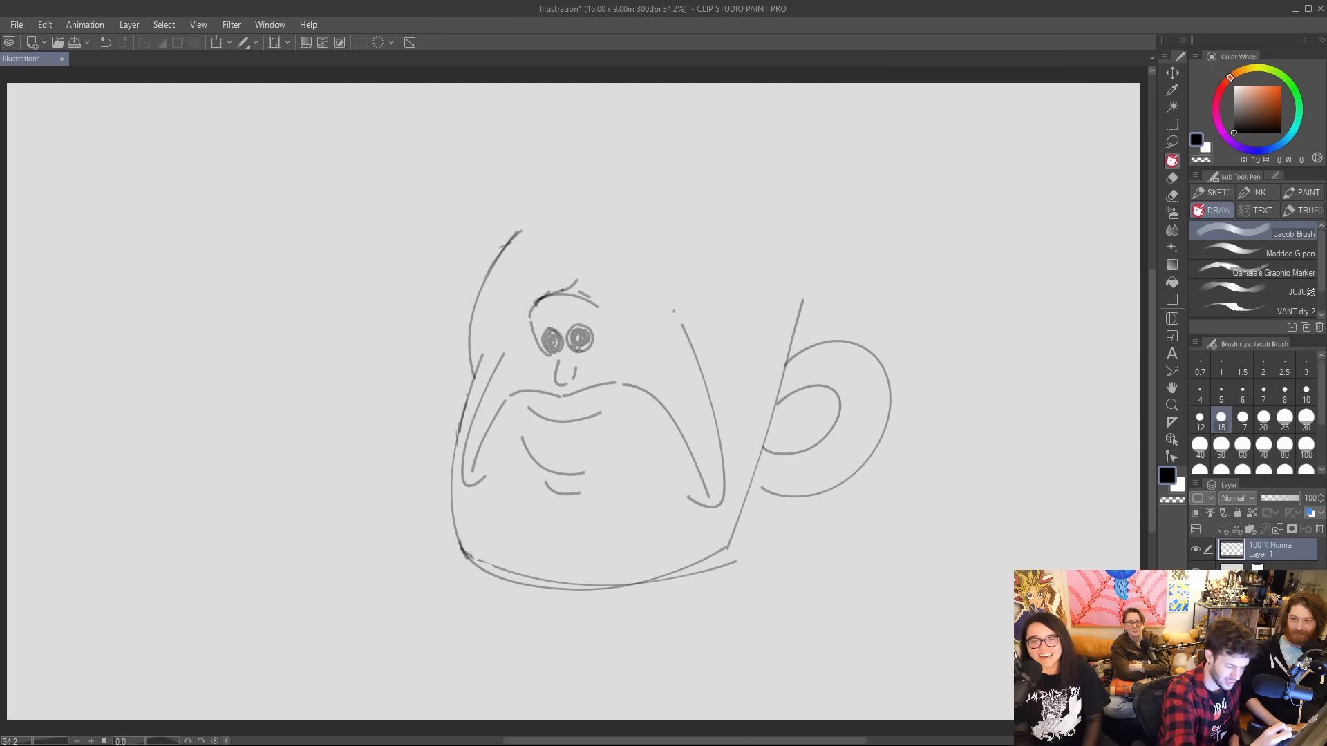
Redraw the bottom as a fuller curve reaching the handle's lower end and erase the old bottom and lower right side lines.
mouse_move(452, 487)
left_mouse_down()
mouse_move(482, 564)
mouse_move(554, 597)
left_mouse_up()
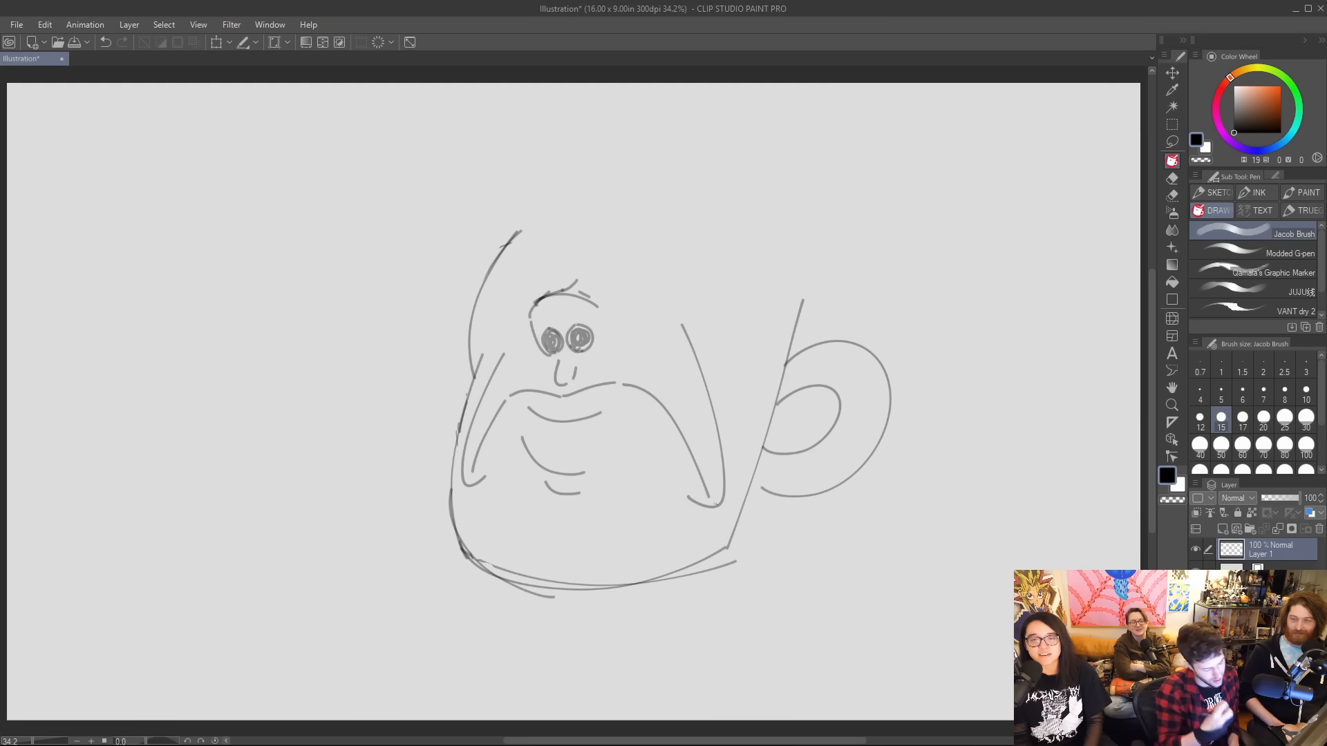
mouse_move(577, 593)
left_mouse_down()
mouse_move(649, 598)
mouse_move(740, 538)
mouse_move(767, 488)
left_mouse_up()
key("e")
mouse_move(707, 550)
left_mouse_down()
mouse_move(673, 576)
mouse_move(604, 584)
mouse_move(488, 551)
mouse_move(609, 558)
left_mouse_up()
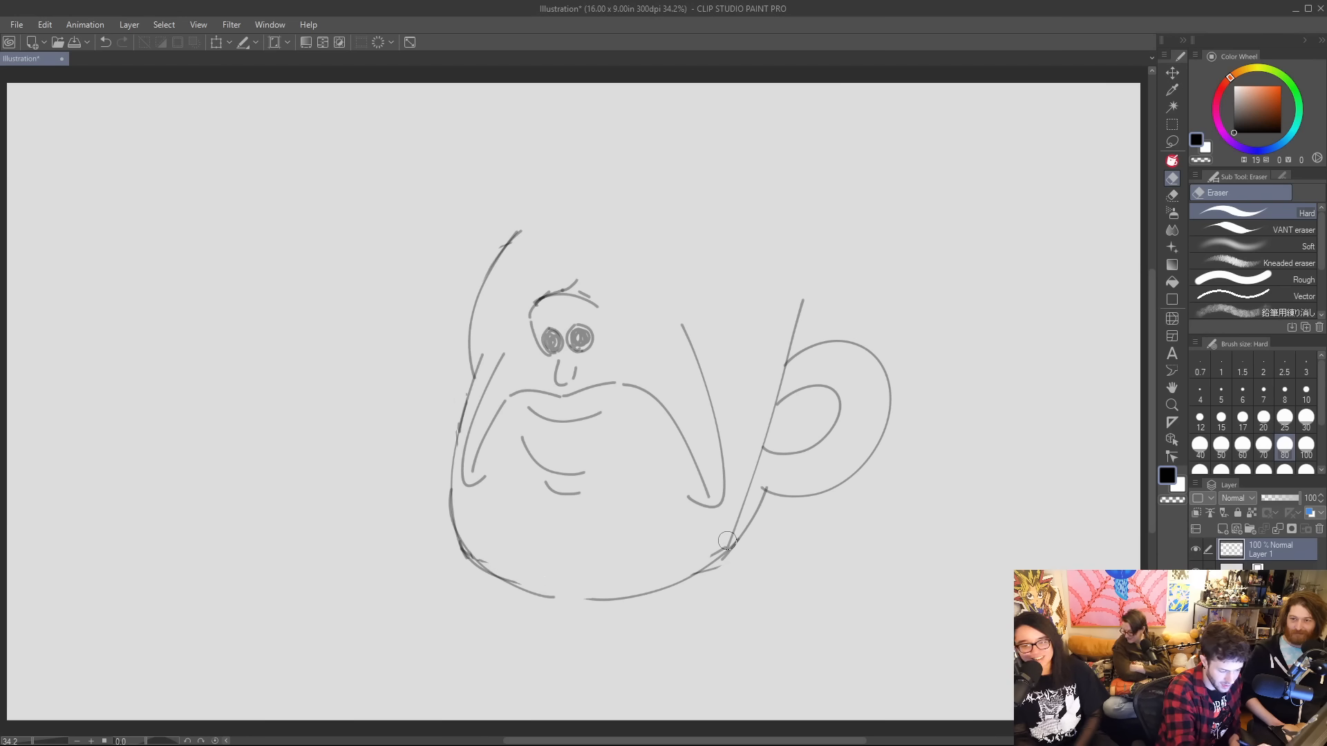
left_click_drag(728, 541, 760, 448)
key("p")
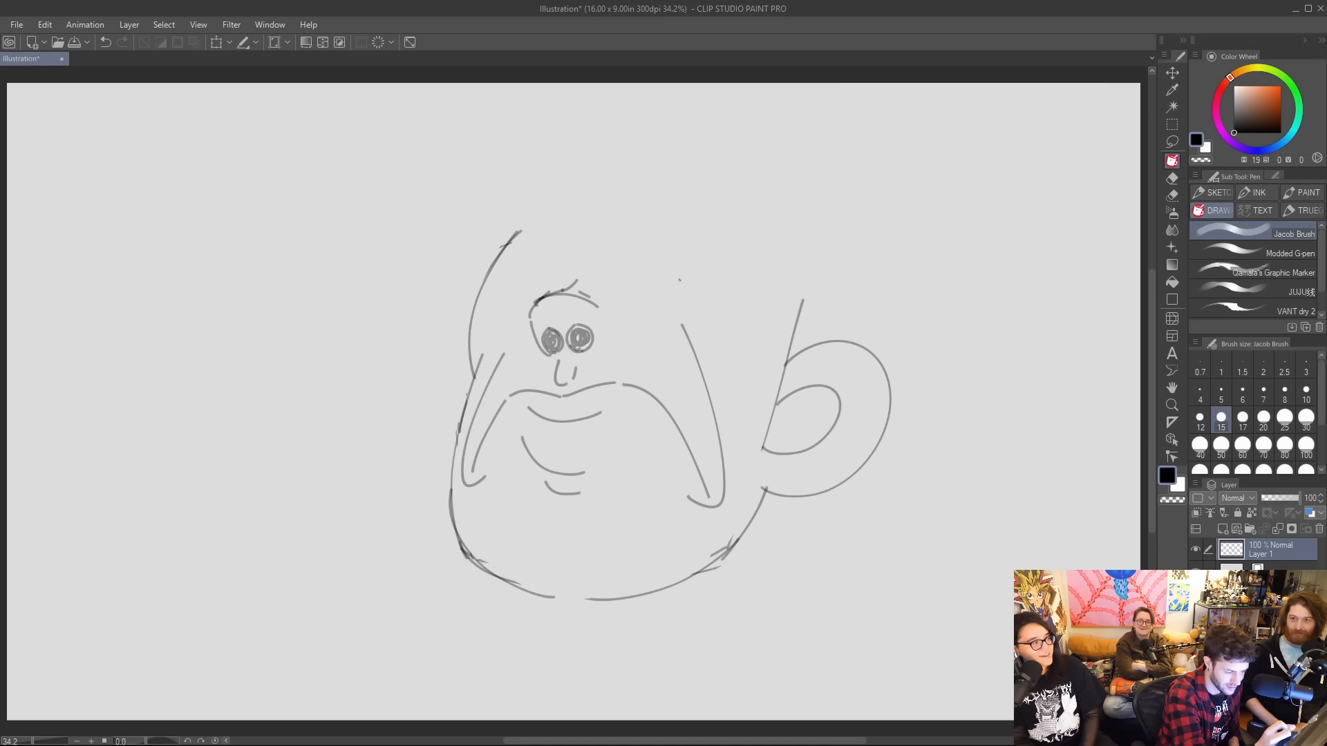
Draw two narrow almond-shaped eyes above and outside the shaded circles, each with a small dark pupil.
mouse_move(681, 280)
left_mouse_down()
mouse_move(643, 280)
mouse_move(671, 300)
mouse_move(643, 281)
mouse_move(684, 279)
left_mouse_up()
key("ctrl+z")
key("ctrl+z")
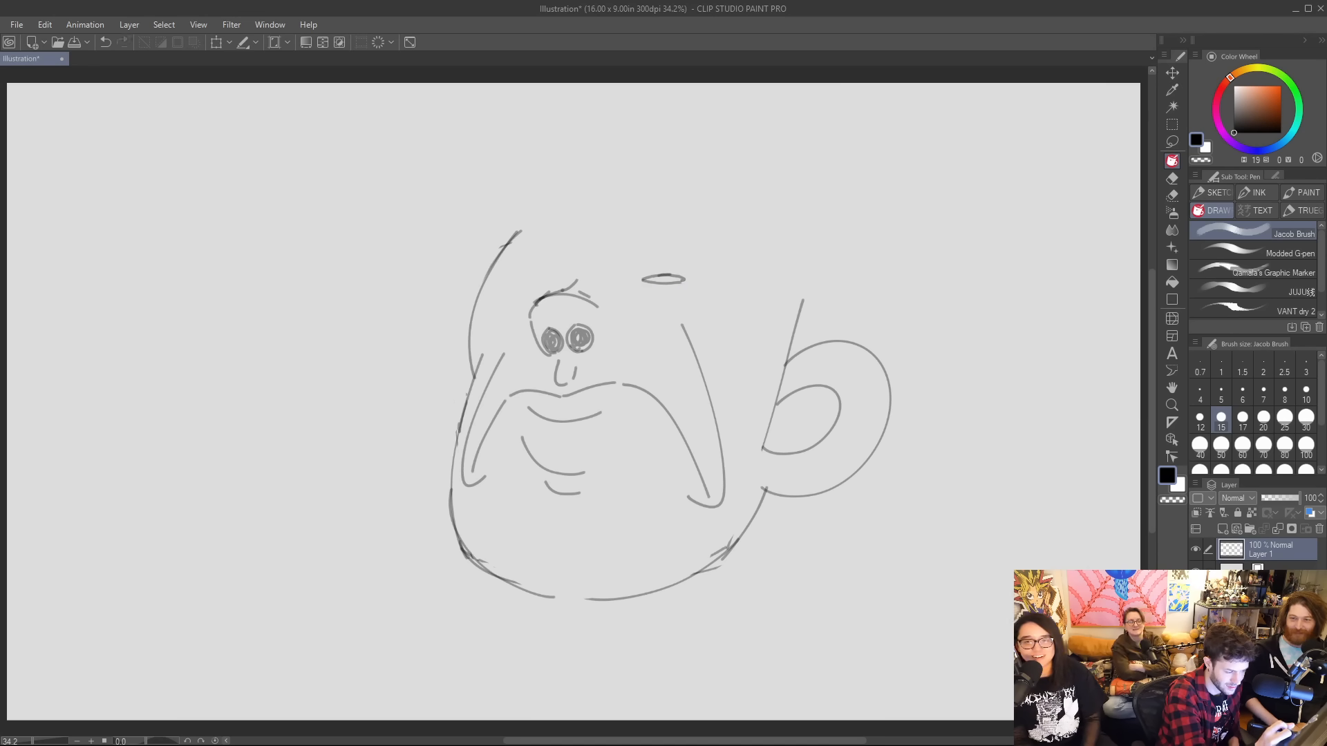
left_click_drag(501, 284, 535, 280)
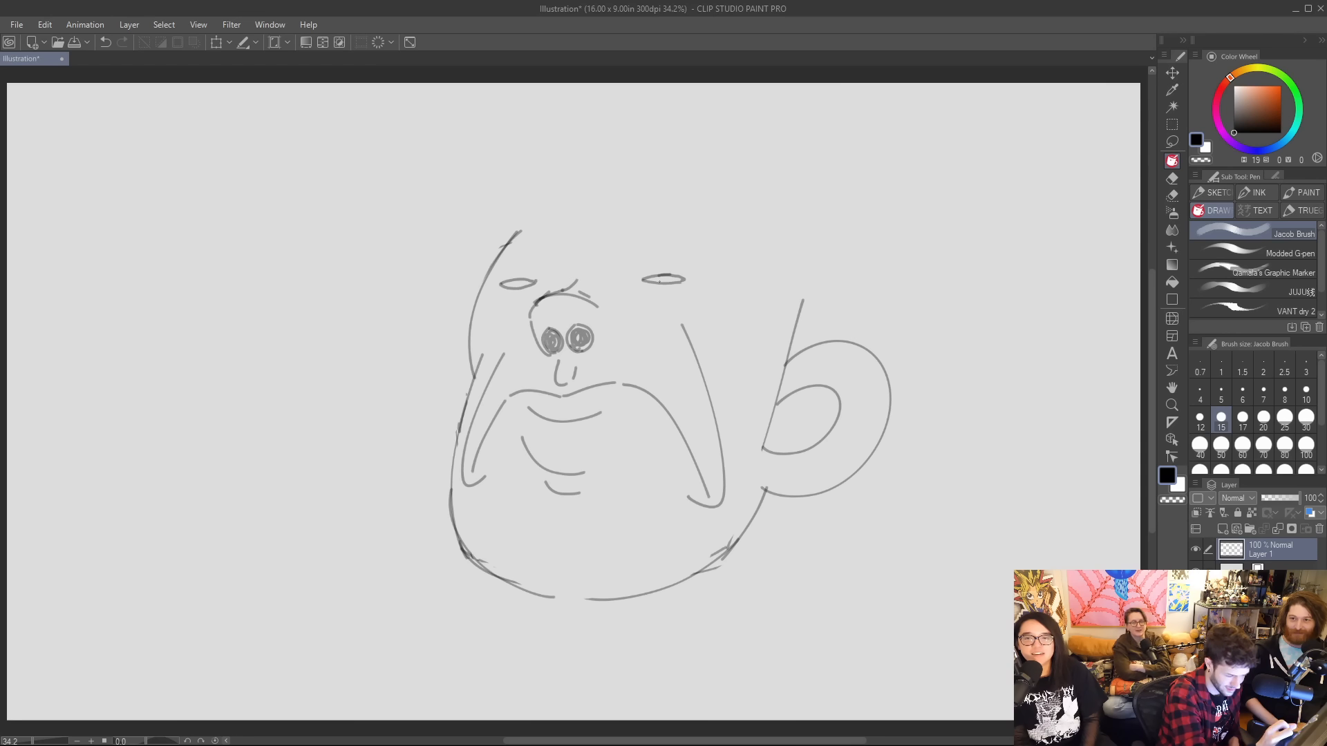
left_click_drag(662, 276, 666, 278)
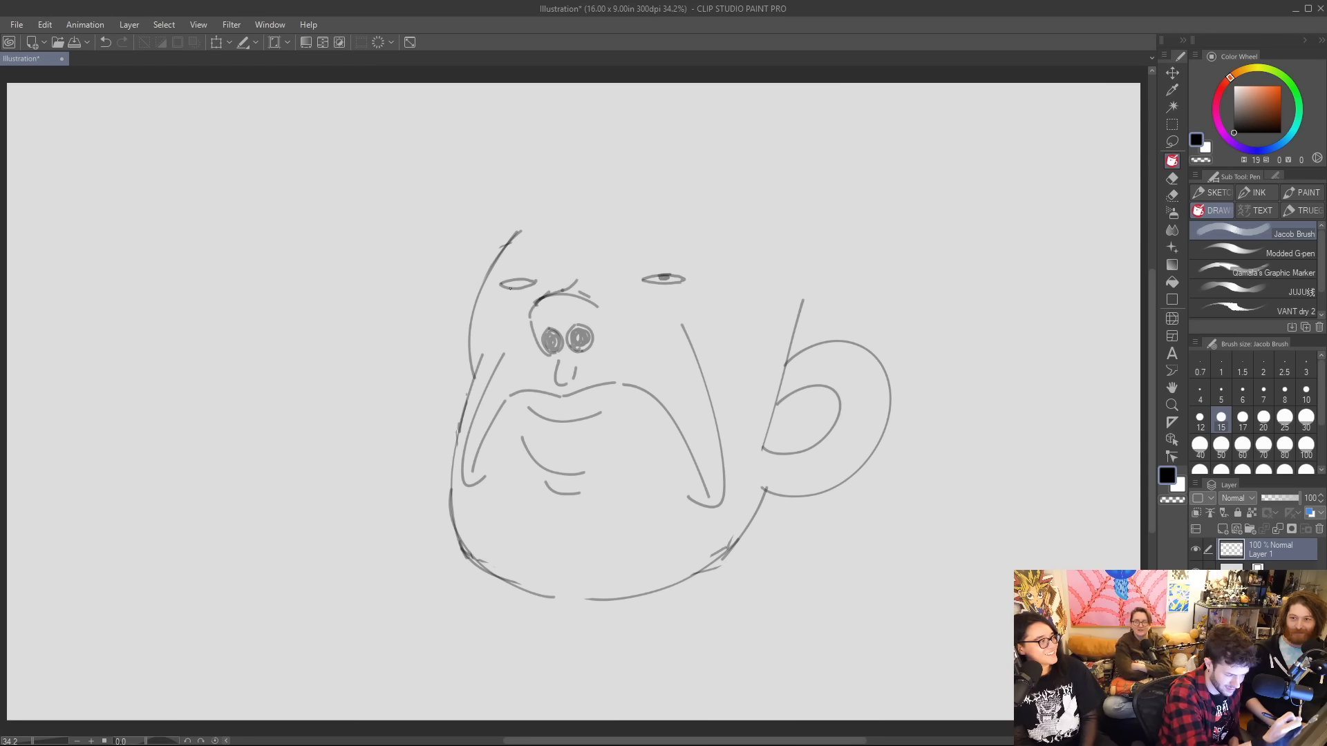
left_click_drag(515, 282, 521, 283)
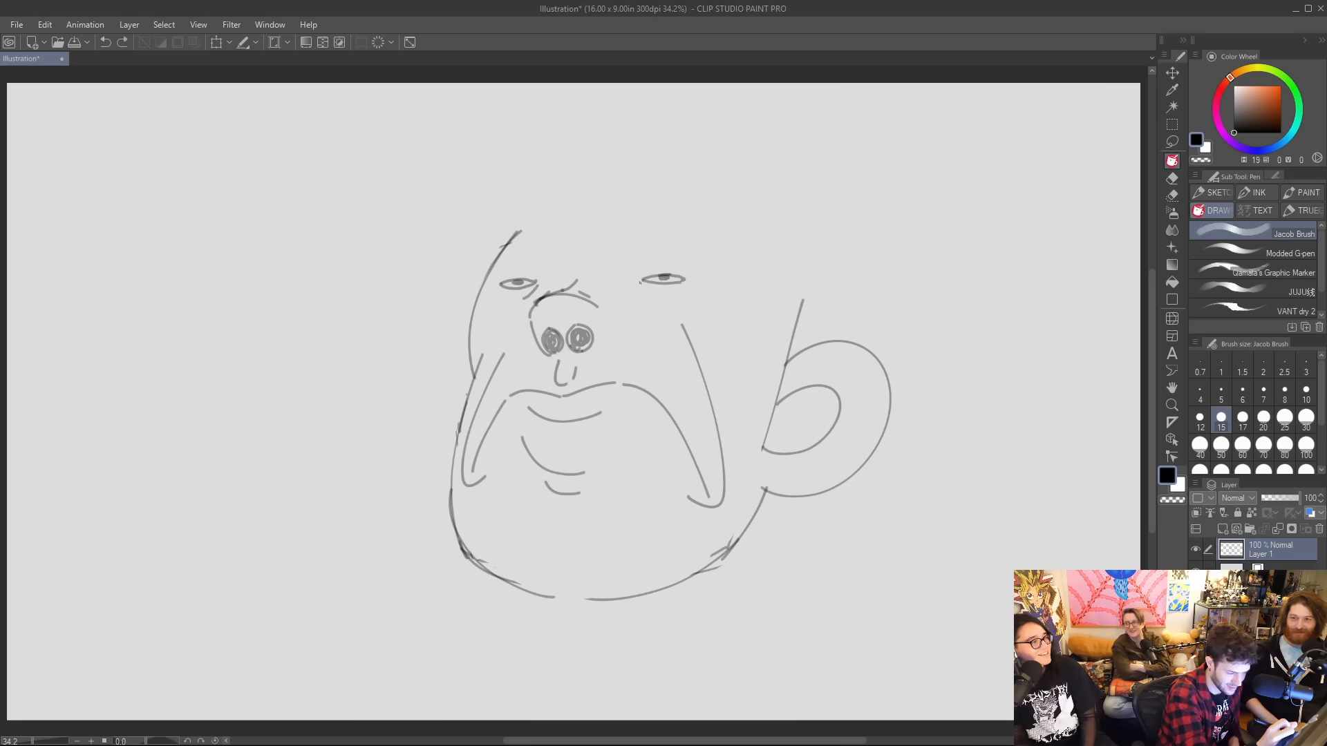
Add curved bags beneath both narrow eyes and heavy eyelid creases above them.
left_click_drag(640, 282, 664, 299)
mouse_move(502, 296)
left_mouse_down()
mouse_move(524, 294)
mouse_move(500, 297)
left_mouse_up()
left_click_drag(650, 288, 686, 287)
mouse_move(498, 280)
left_mouse_down()
mouse_move(525, 261)
mouse_move(538, 270)
left_mouse_up()
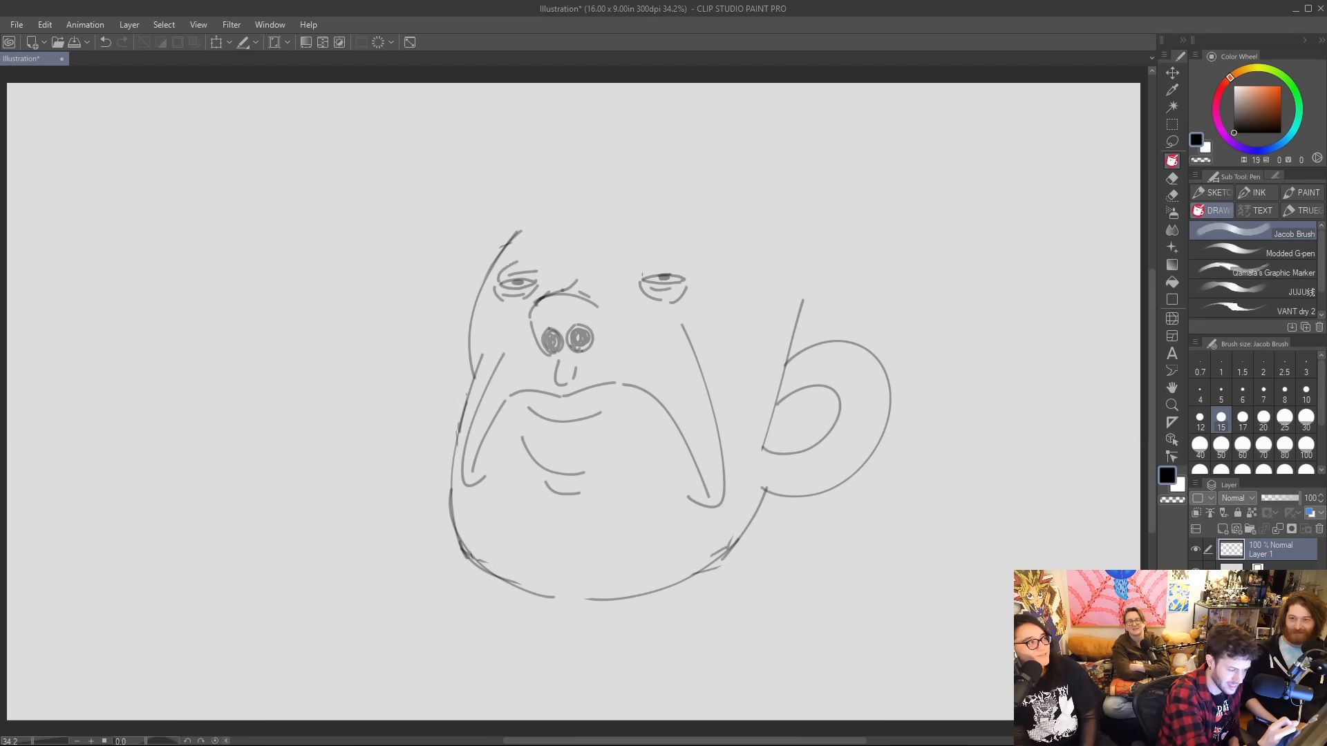
mouse_move(642, 276)
left_mouse_down()
mouse_move(653, 256)
mouse_move(684, 271)
left_mouse_up()
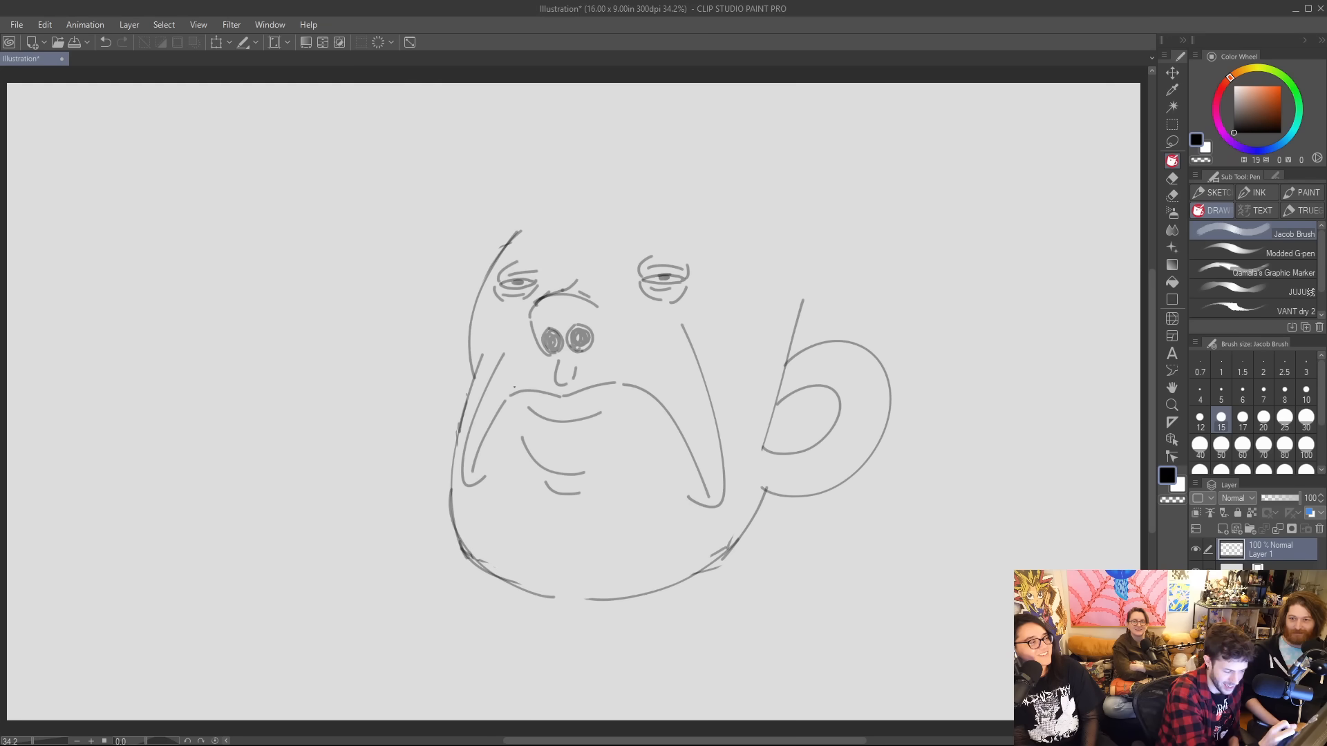
Erase the straight line crossing the handle and close its inner curve into a rounded loop.
key("e")
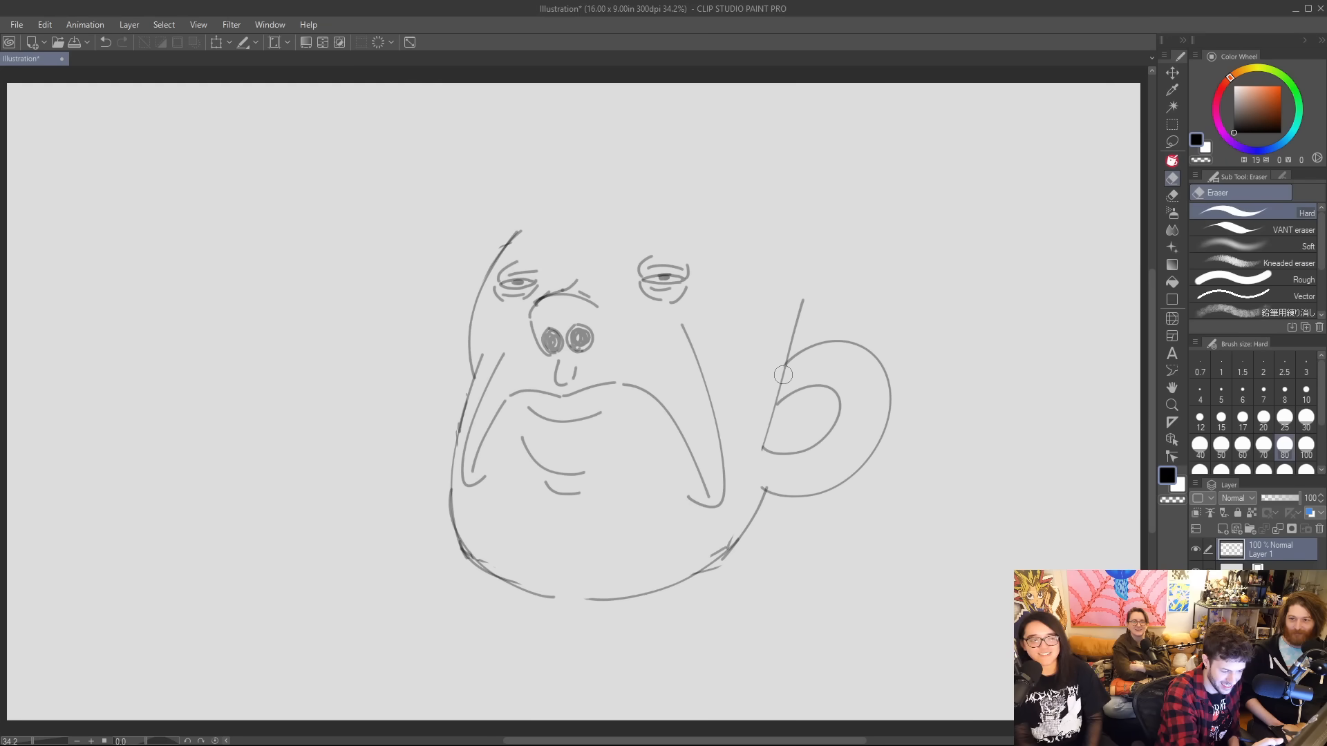
mouse_move(784, 369)
left_mouse_down()
mouse_move(764, 464)
mouse_move(778, 403)
left_mouse_up()
key("p")
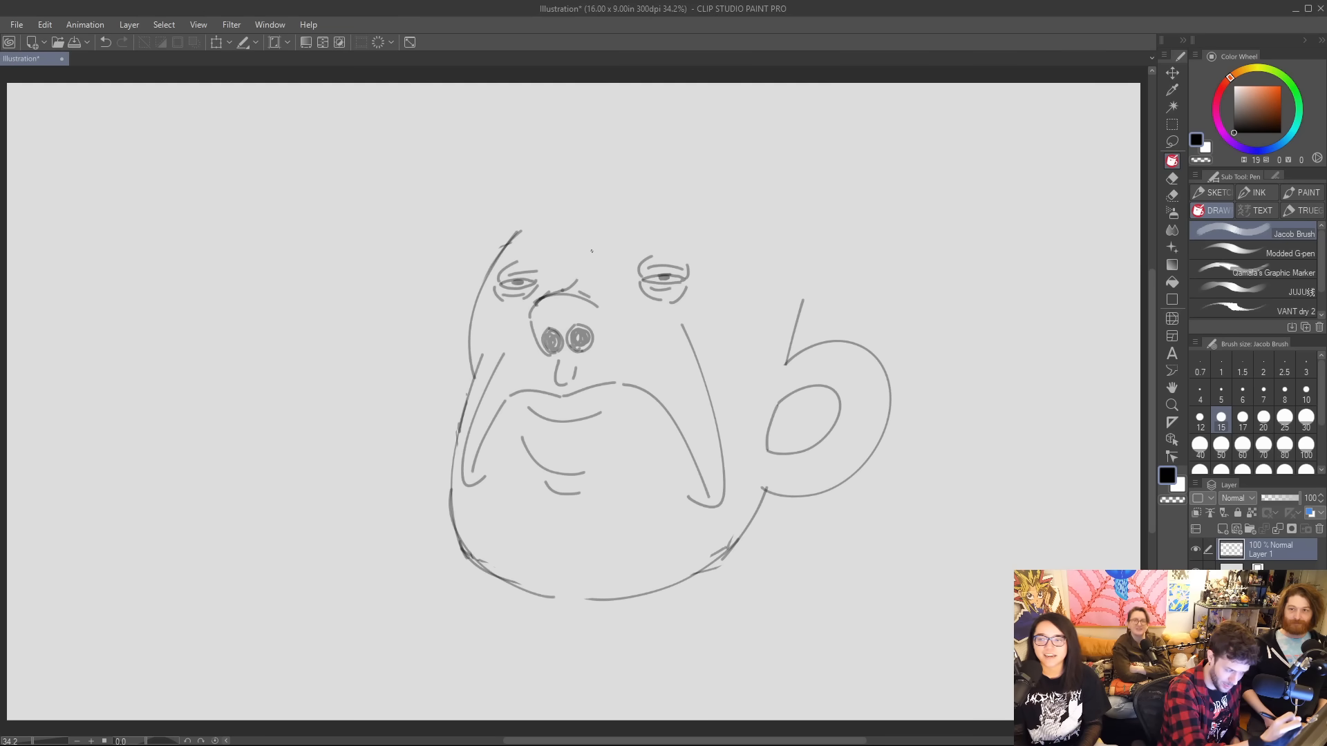
Draw short frown creases between the eyes and outline a thick, sharply peaked eyebrow above each eye.
mouse_move(599, 227)
left_mouse_down()
mouse_move(615, 253)
mouse_move(595, 226)
mouse_move(665, 237)
mouse_move(670, 208)
mouse_move(712, 192)
mouse_move(744, 241)
left_mouse_up()
key("ctrl+z")
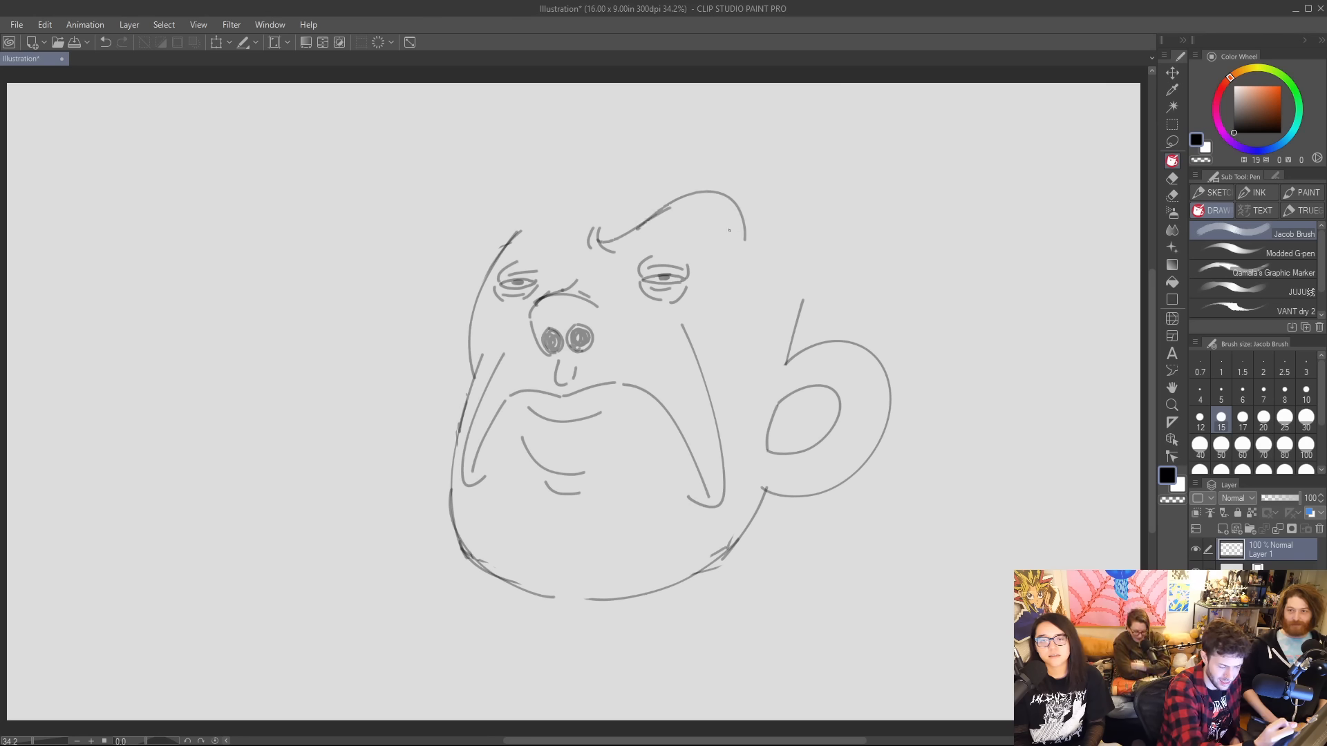
key("ctrl+z")
key("ctrl+z")
mouse_move(600, 241)
left_mouse_down()
mouse_move(698, 193)
mouse_move(739, 234)
left_mouse_up()
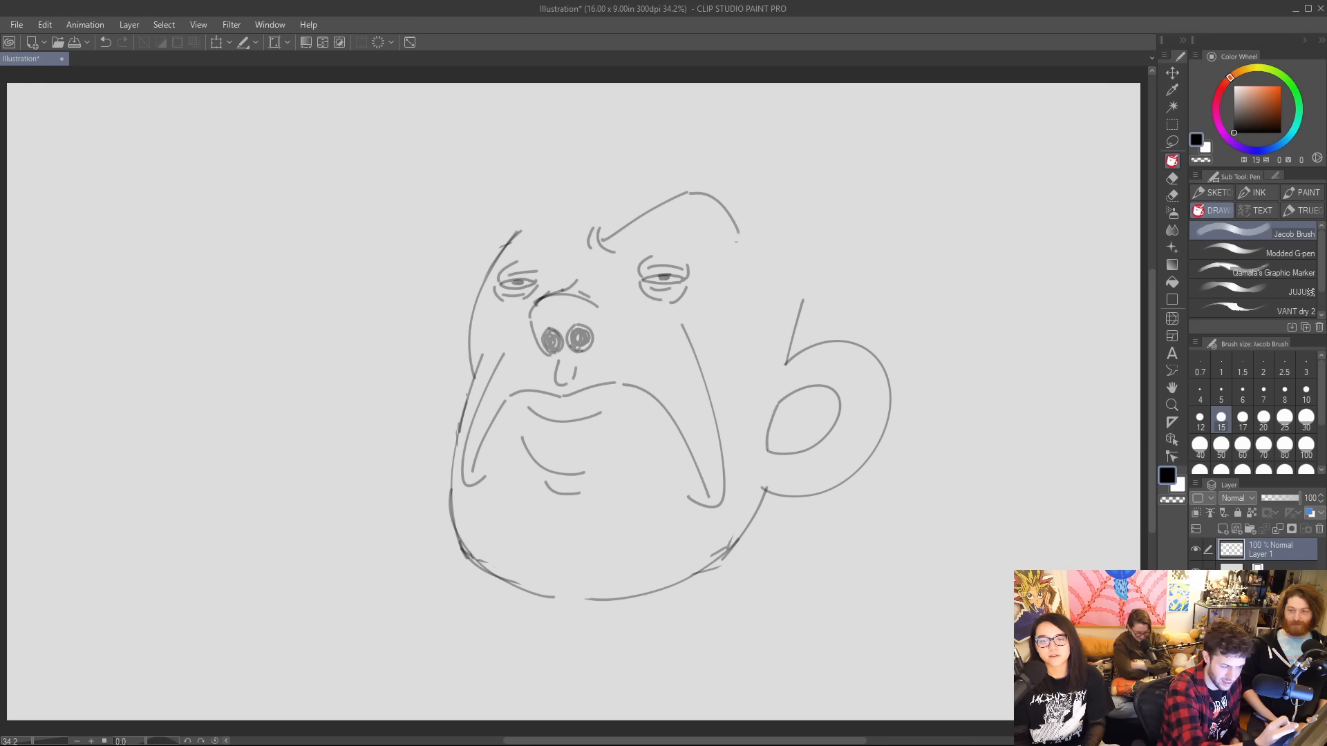
left_click_drag(613, 251, 693, 202)
key("ctrl+z")
mouse_move(613, 252)
left_mouse_down()
mouse_move(688, 203)
mouse_move(739, 240)
left_mouse_up()
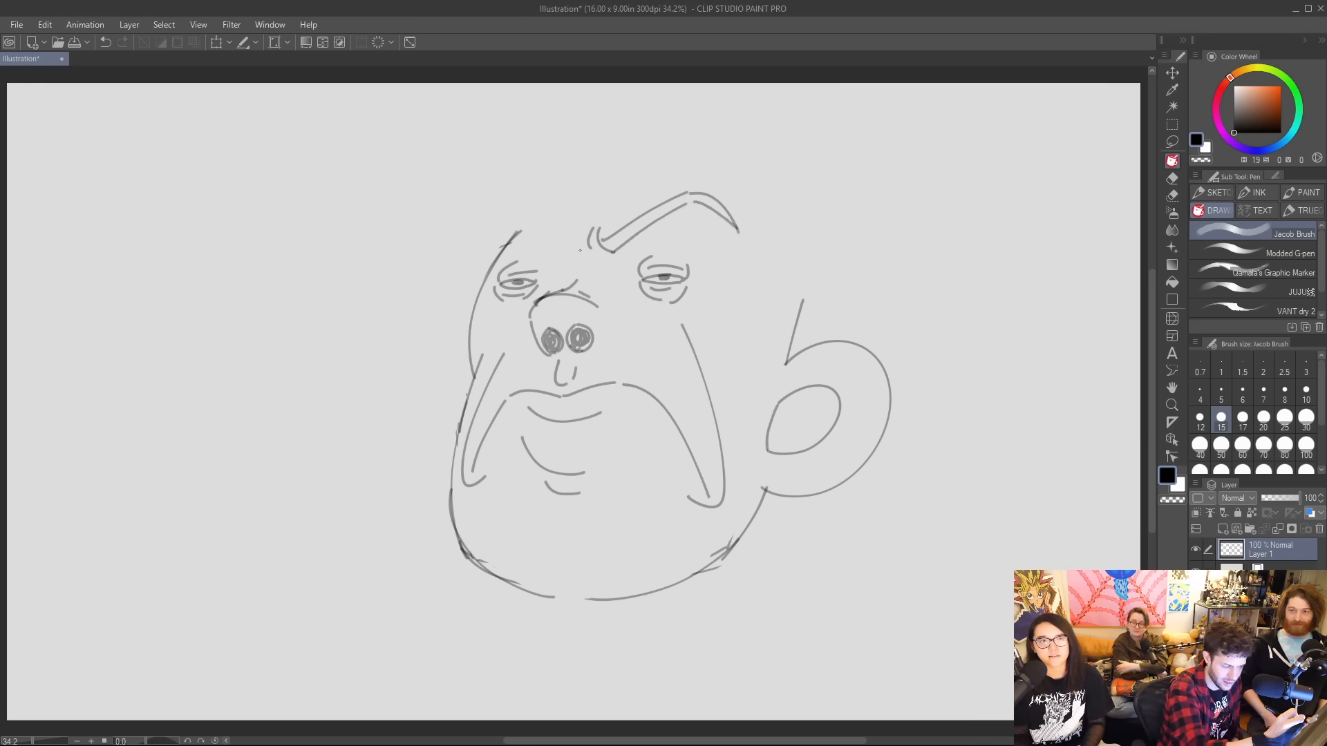
mouse_move(585, 220)
left_mouse_down()
mouse_move(578, 249)
mouse_move(565, 213)
mouse_move(575, 190)
mouse_move(537, 196)
mouse_move(527, 214)
mouse_move(552, 192)
left_mouse_up()
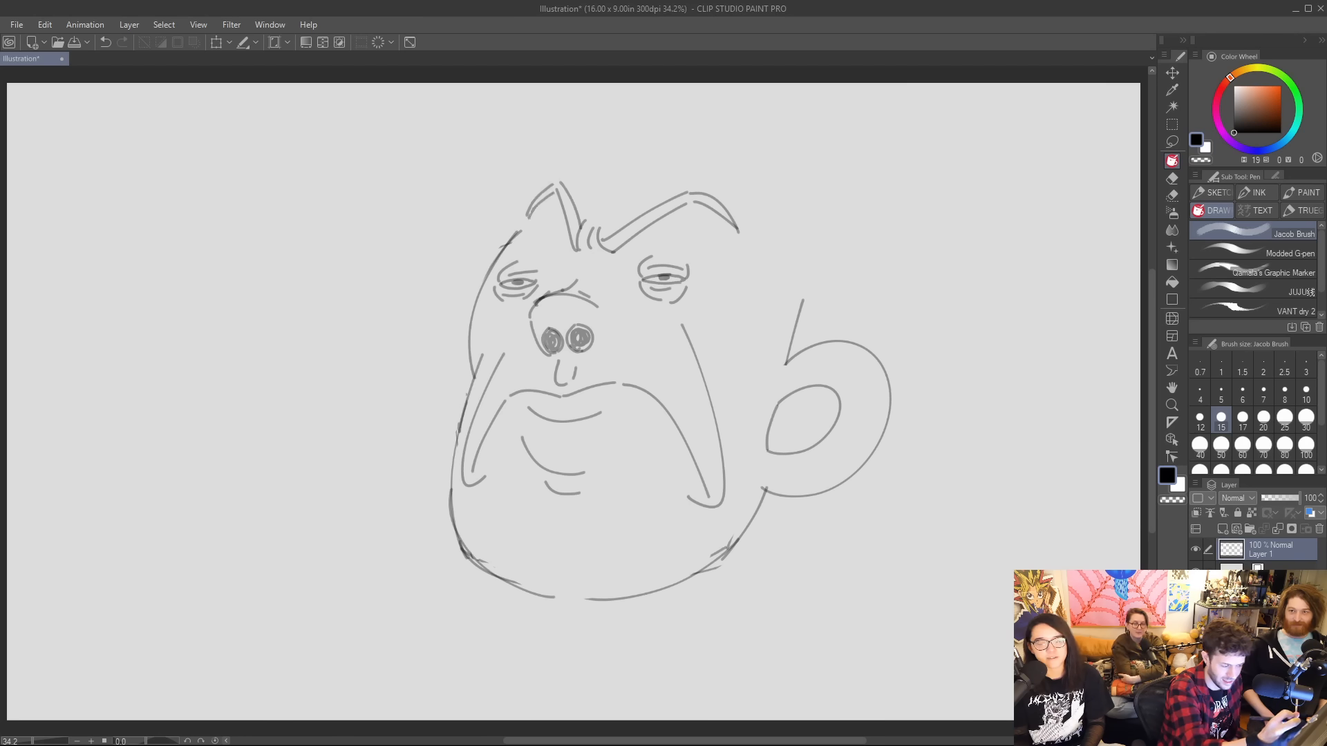
Shade in both peaked eyebrows with dense strokes.
mouse_move(603, 242)
left_mouse_down()
mouse_move(685, 199)
mouse_move(717, 207)
left_mouse_up()
left_click_drag(577, 234, 574, 250)
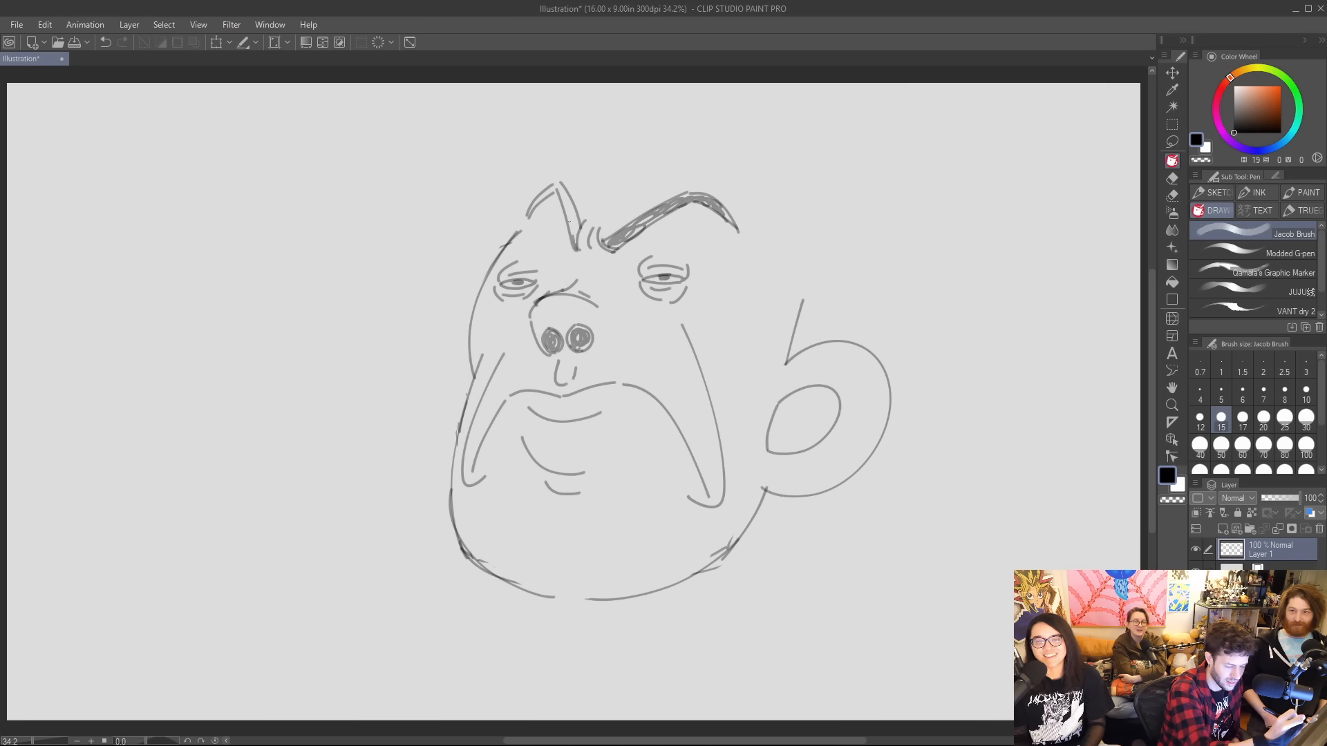
mouse_move(568, 201)
left_mouse_down()
mouse_move(576, 241)
mouse_move(560, 192)
mouse_move(571, 207)
mouse_move(527, 216)
mouse_move(560, 185)
left_mouse_up()
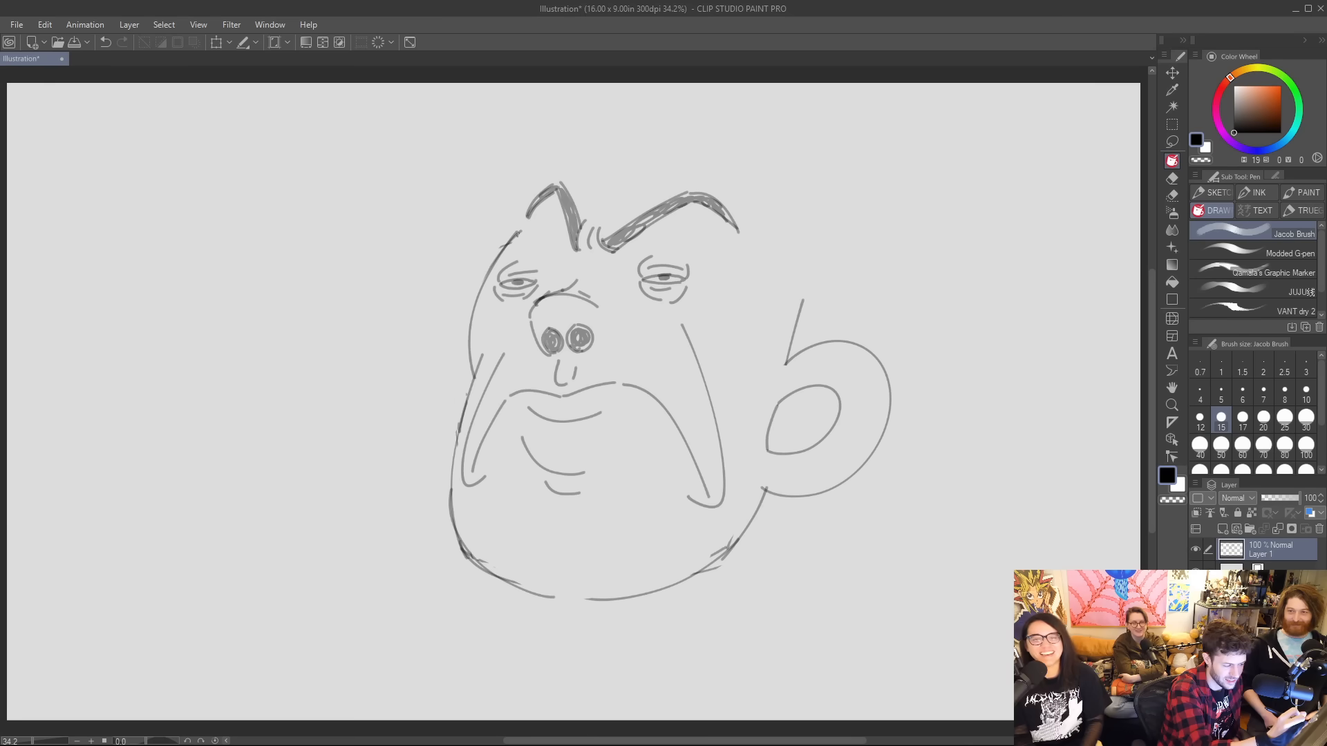
Extend the face's left outline up to the eyebrow and draw a longer, curved line rising from the ear-like handle.
left_click_drag(518, 234, 527, 221)
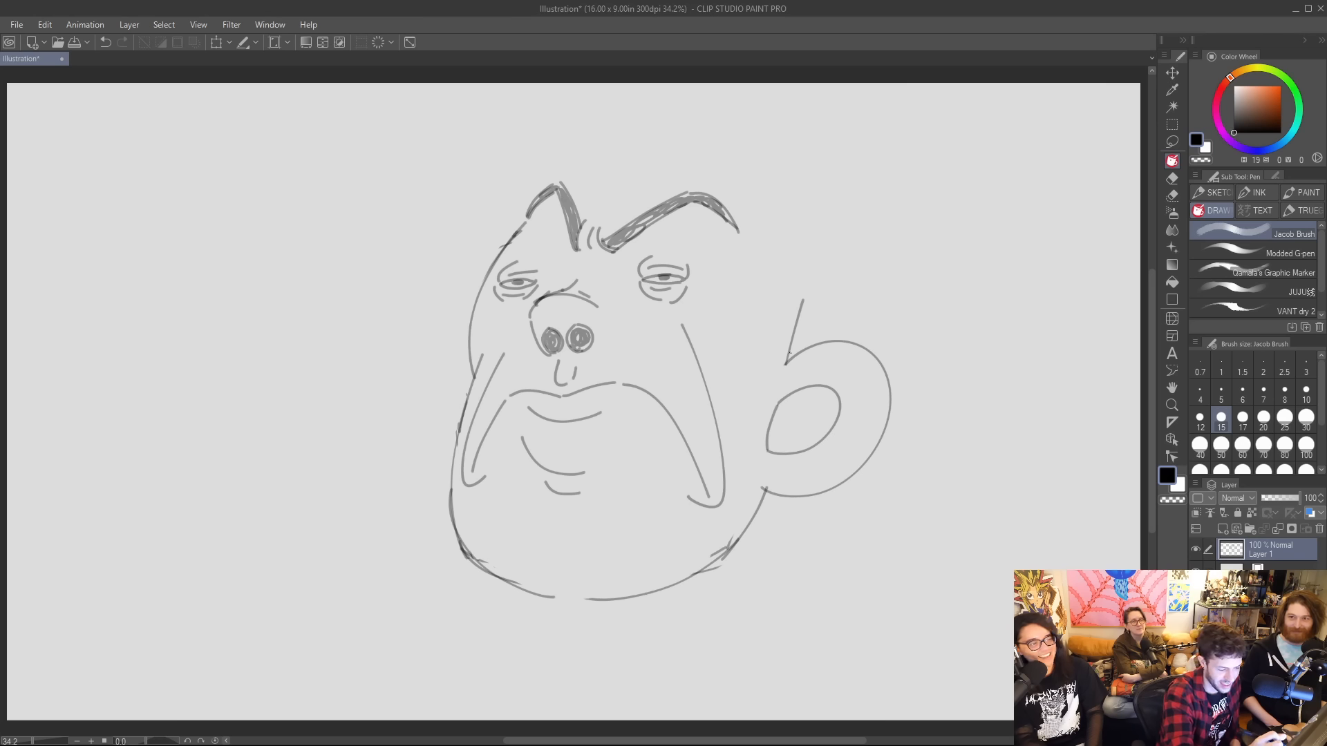
left_click_drag(788, 358, 809, 280)
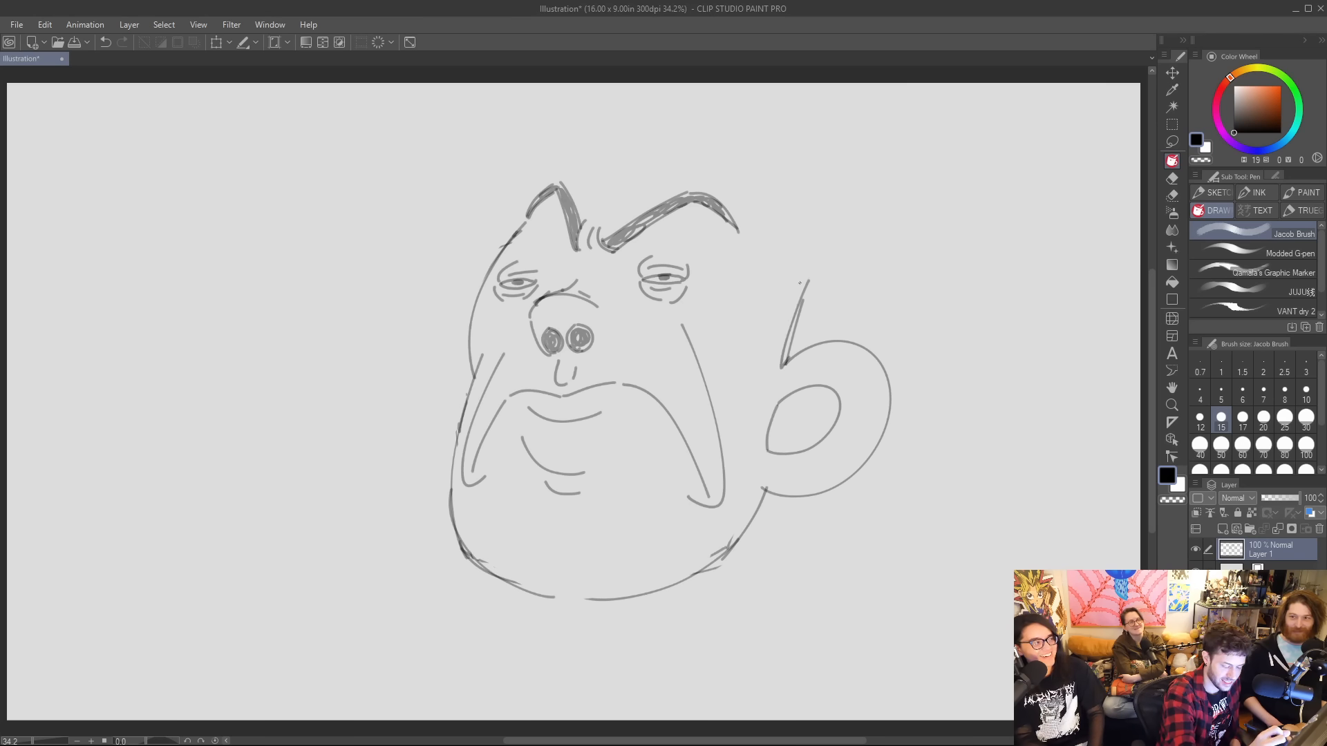
key("ctrl+z")
left_click_drag(784, 365, 803, 244)
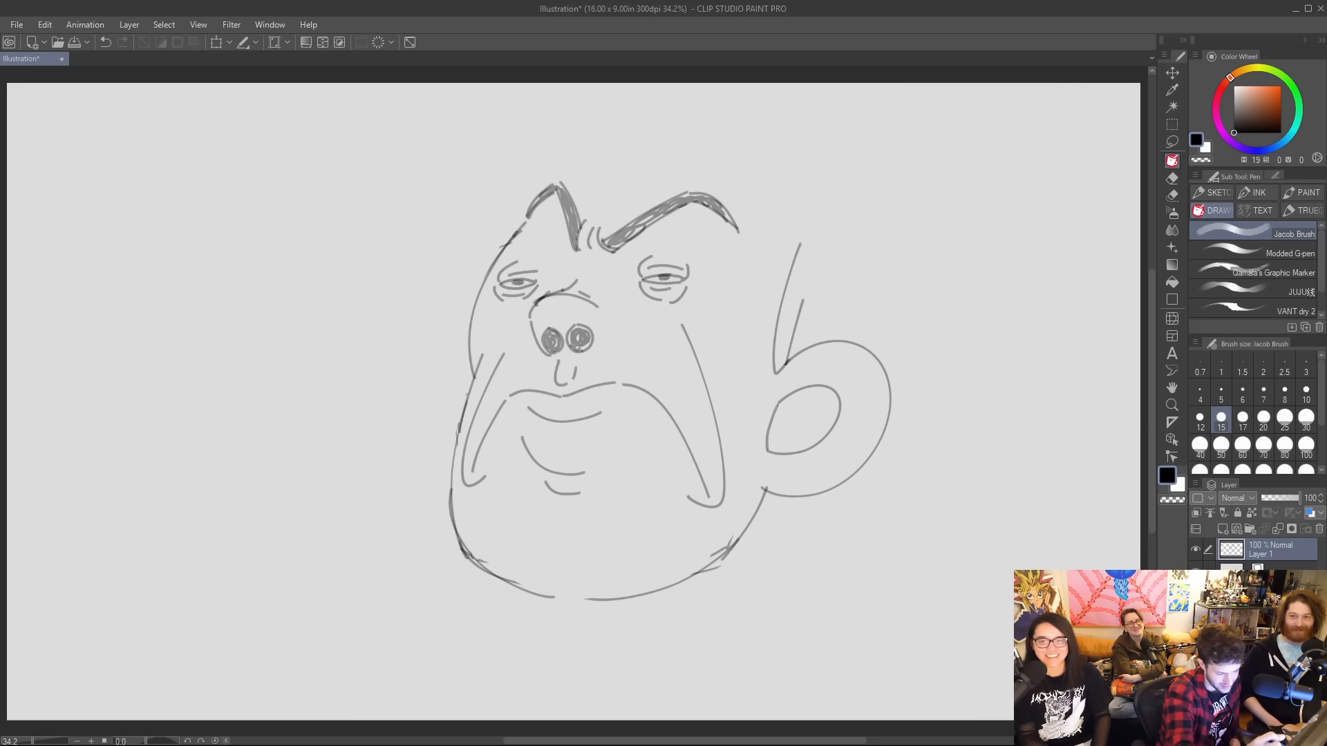
Add two groups of three short vertical wrinkle strokes on the lower chin.
mouse_move(501, 559)
left_mouse_down()
mouse_move(514, 515)
mouse_move(532, 528)
left_mouse_up()
left_click_drag(551, 554, 559, 524)
mouse_move(623, 560)
left_mouse_down()
mouse_move(618, 538)
mouse_move(637, 534)
left_mouse_up()
left_click_drag(660, 556, 655, 536)
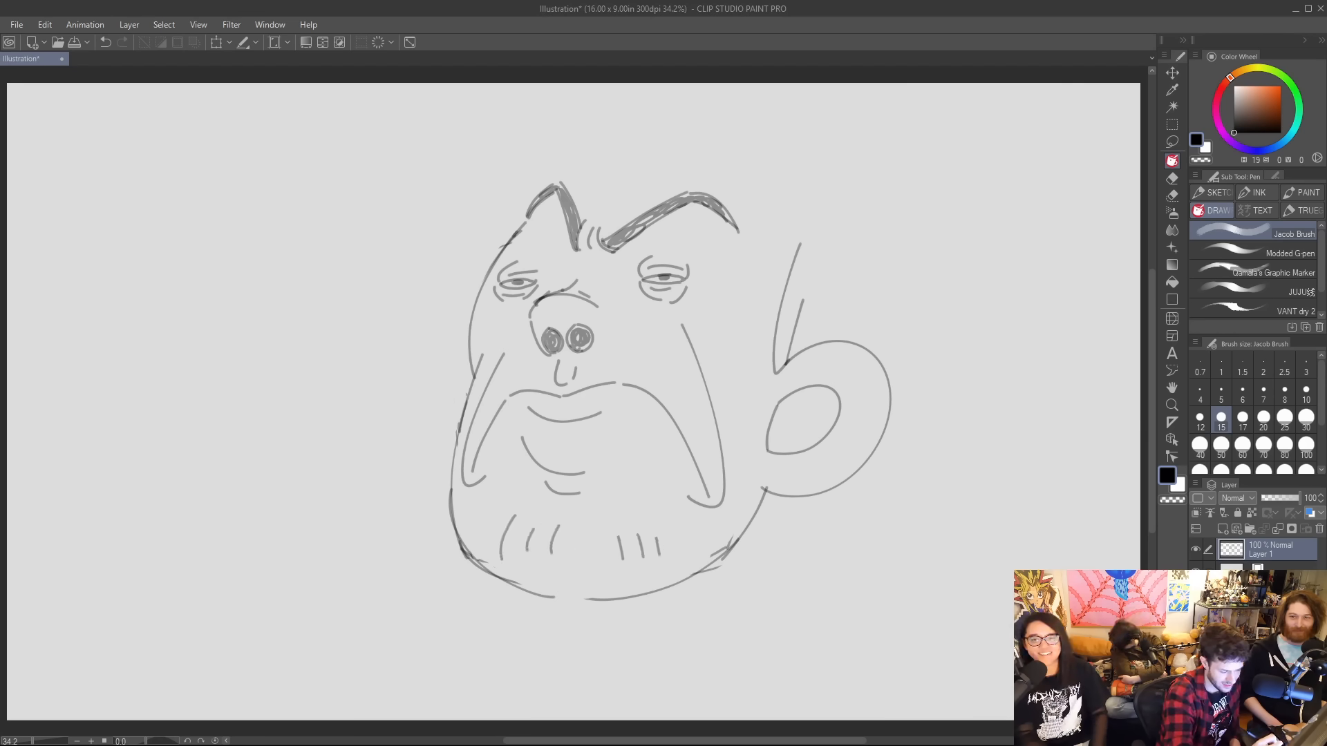
Add pairs of short slanted strokes beside the ear, across the left cheek edge and on both sides of the nose.
left_click_drag(751, 383, 766, 403)
left_click_drag(748, 408, 756, 420)
mouse_move(459, 389)
left_mouse_down()
mouse_move(482, 376)
mouse_move(474, 398)
left_mouse_up()
key("ctrl+z")
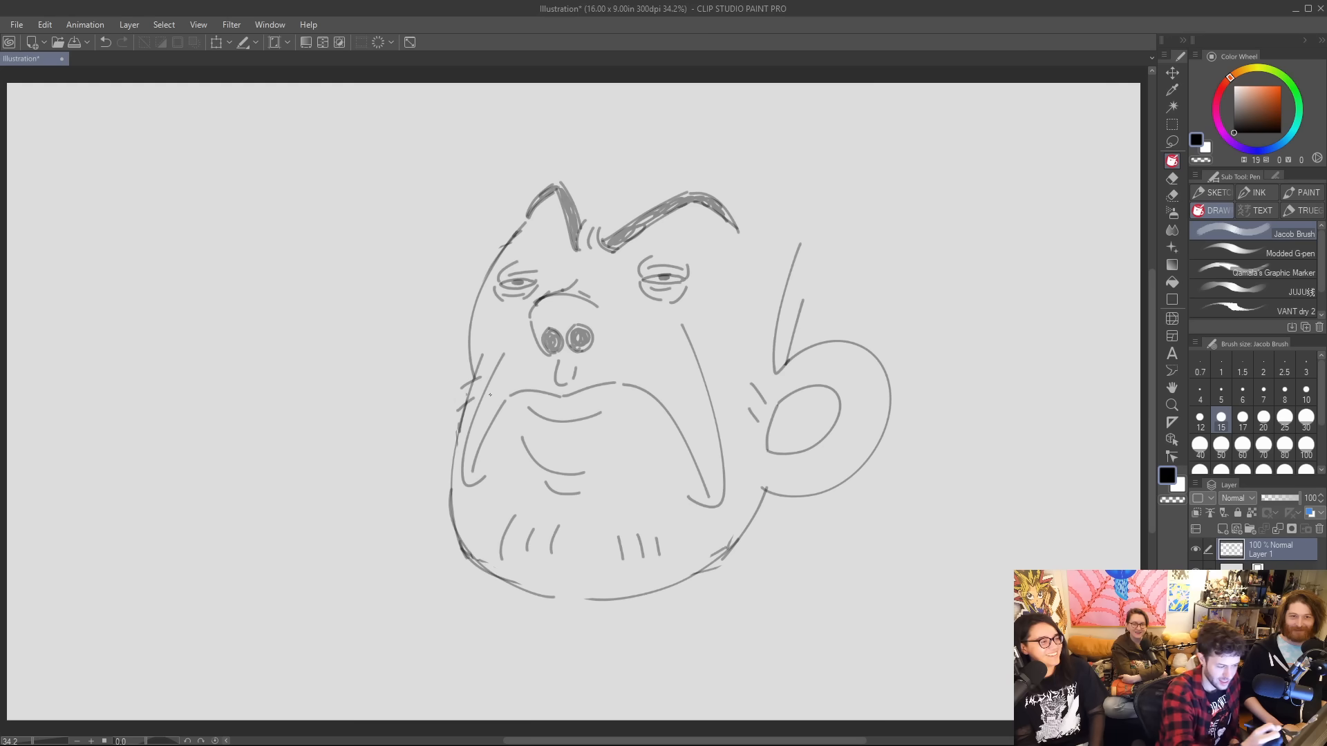
left_click_drag(628, 354, 638, 369)
left_click_drag(647, 353, 654, 370)
left_click_drag(500, 383, 508, 374)
left_click_drag(517, 380, 528, 370)
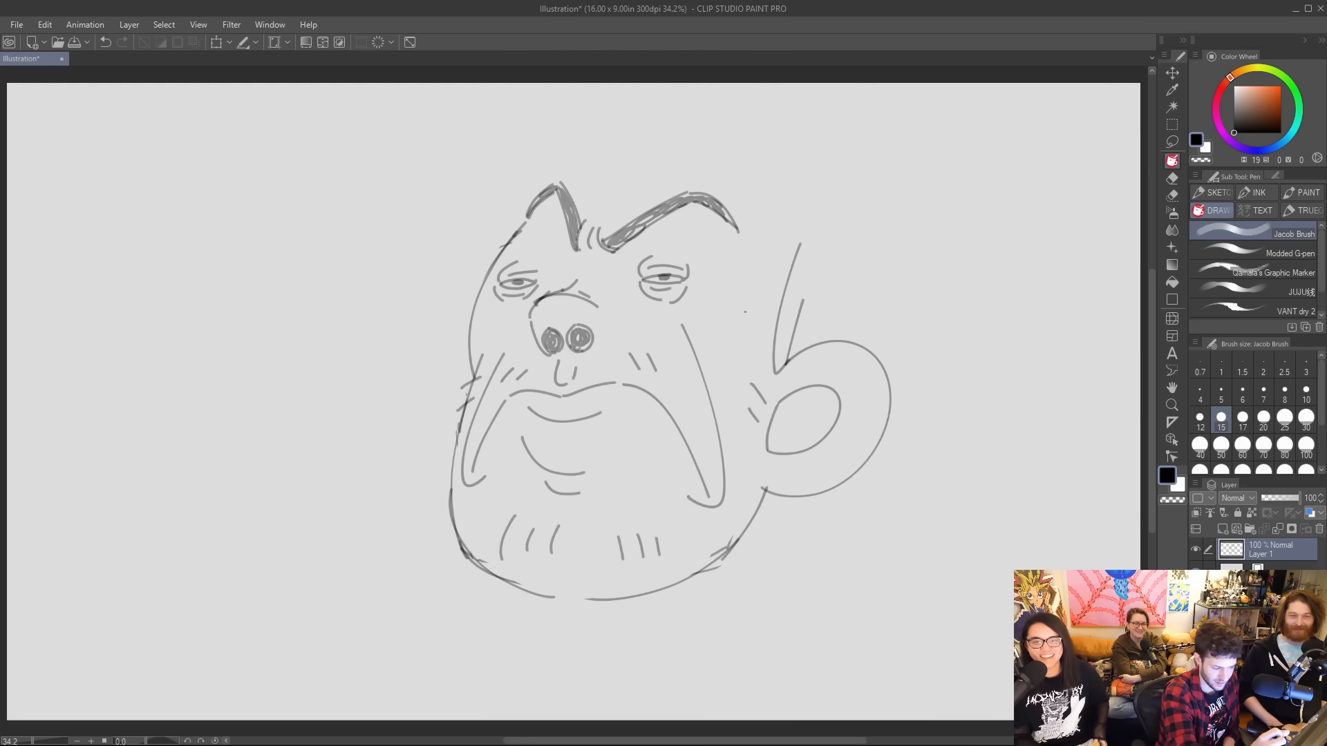
Remove the short stray line above the ear and move the whole sketch down and to the left on the canvas.
key("k")
left_click_drag(745, 309, 685, 365)
key("p")
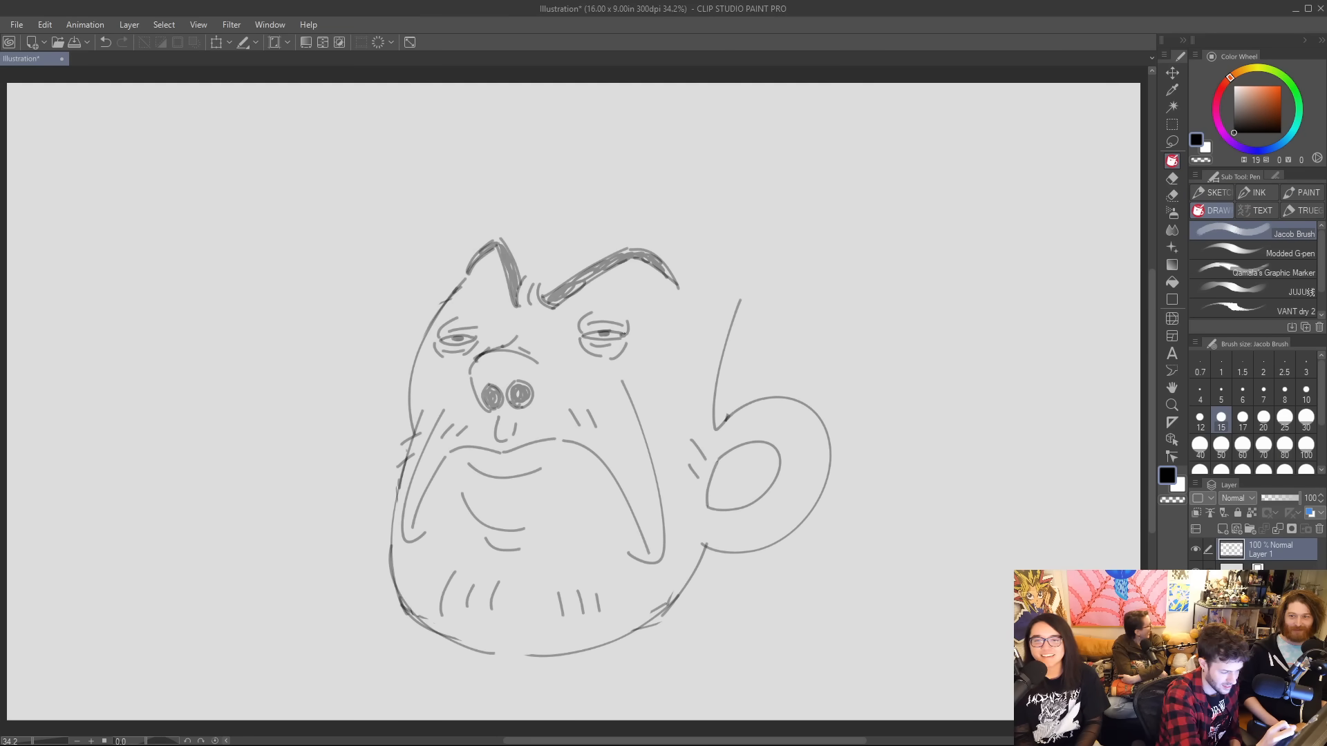
Draw small rounded drops at the outer corners of both eyes and erase the eye lines overlapping them.
mouse_move(622, 333)
left_mouse_down()
mouse_move(638, 346)
mouse_move(620, 346)
left_mouse_up()
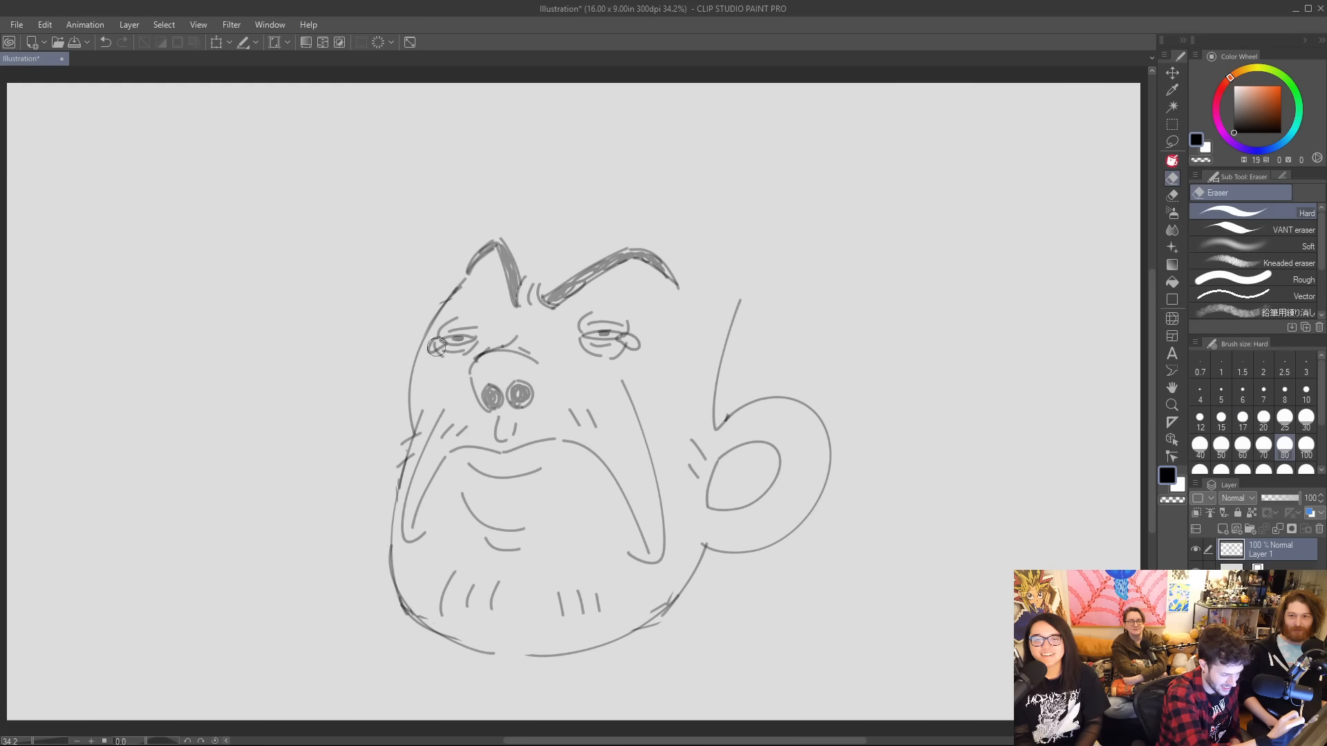
key("e")
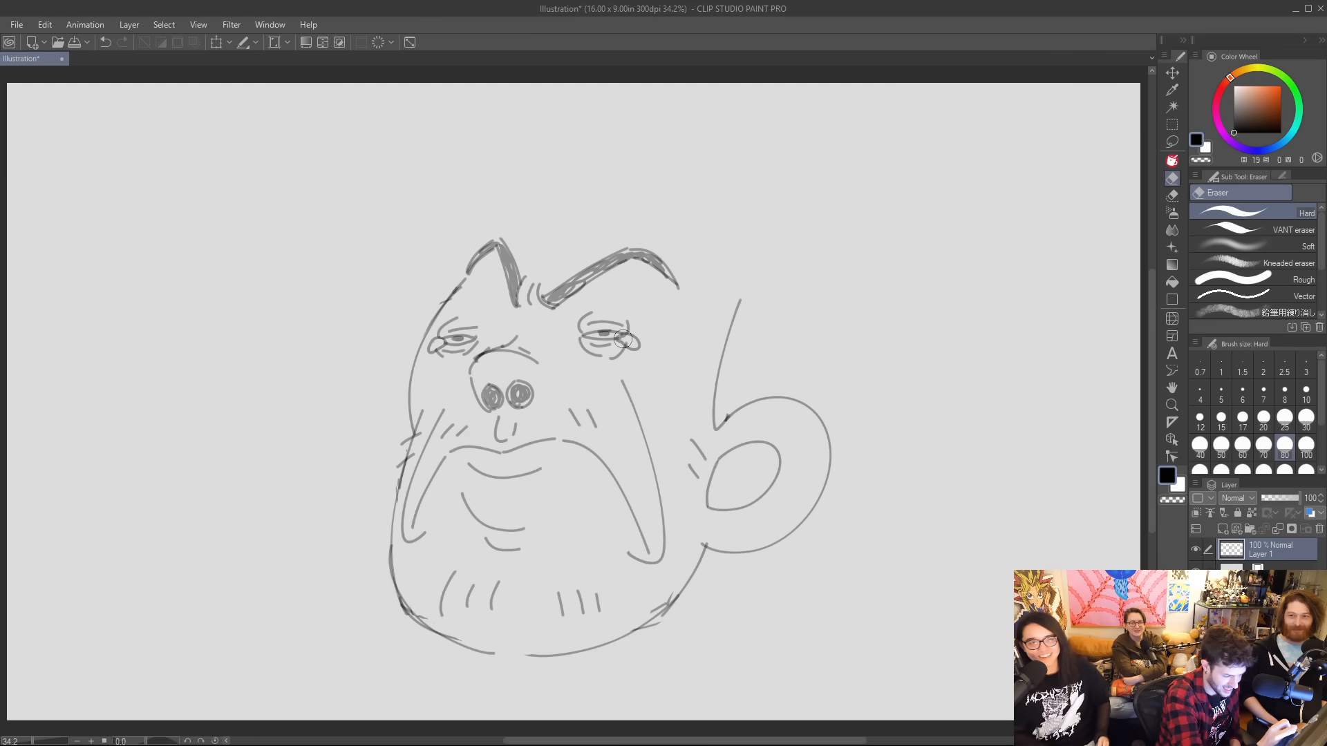
key("p")
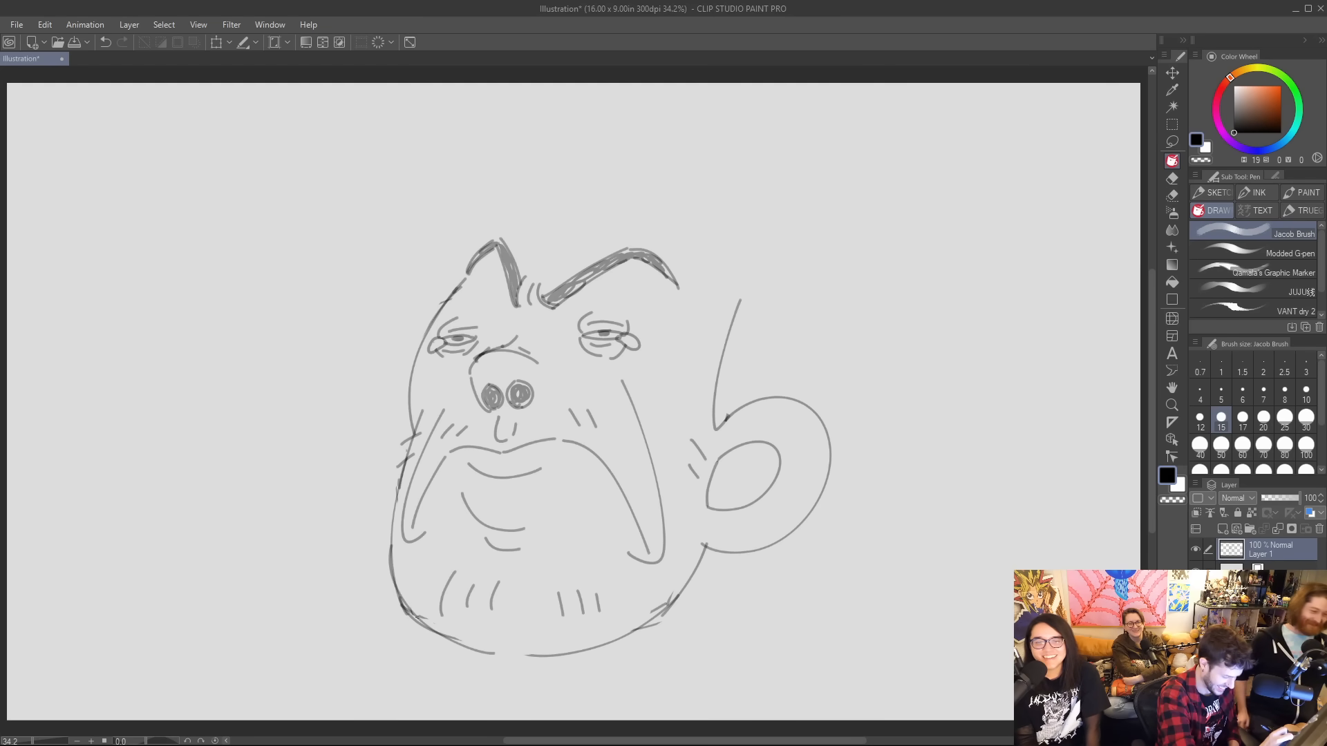
Draw curved neck lines below the jaw and the outer edges of a collar on both sides.
left_click_drag(407, 608, 512, 688)
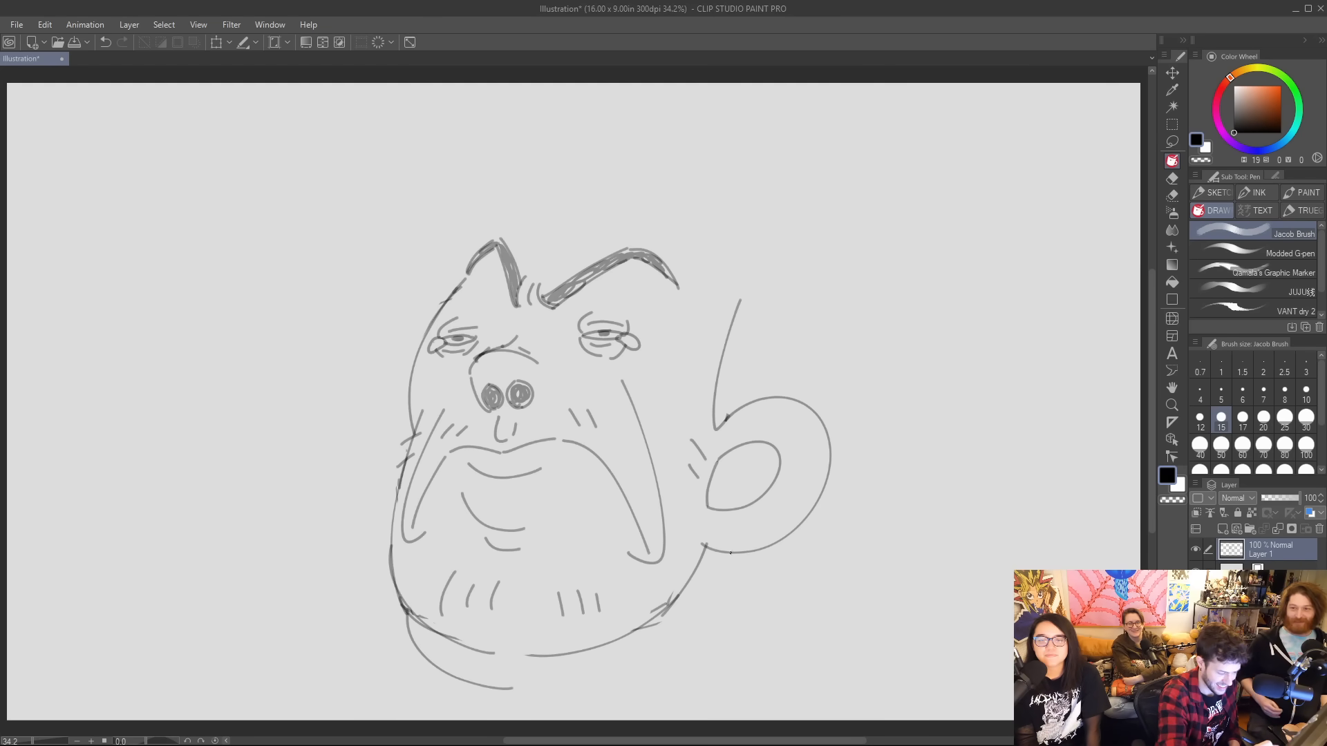
left_click_drag(730, 552, 677, 639)
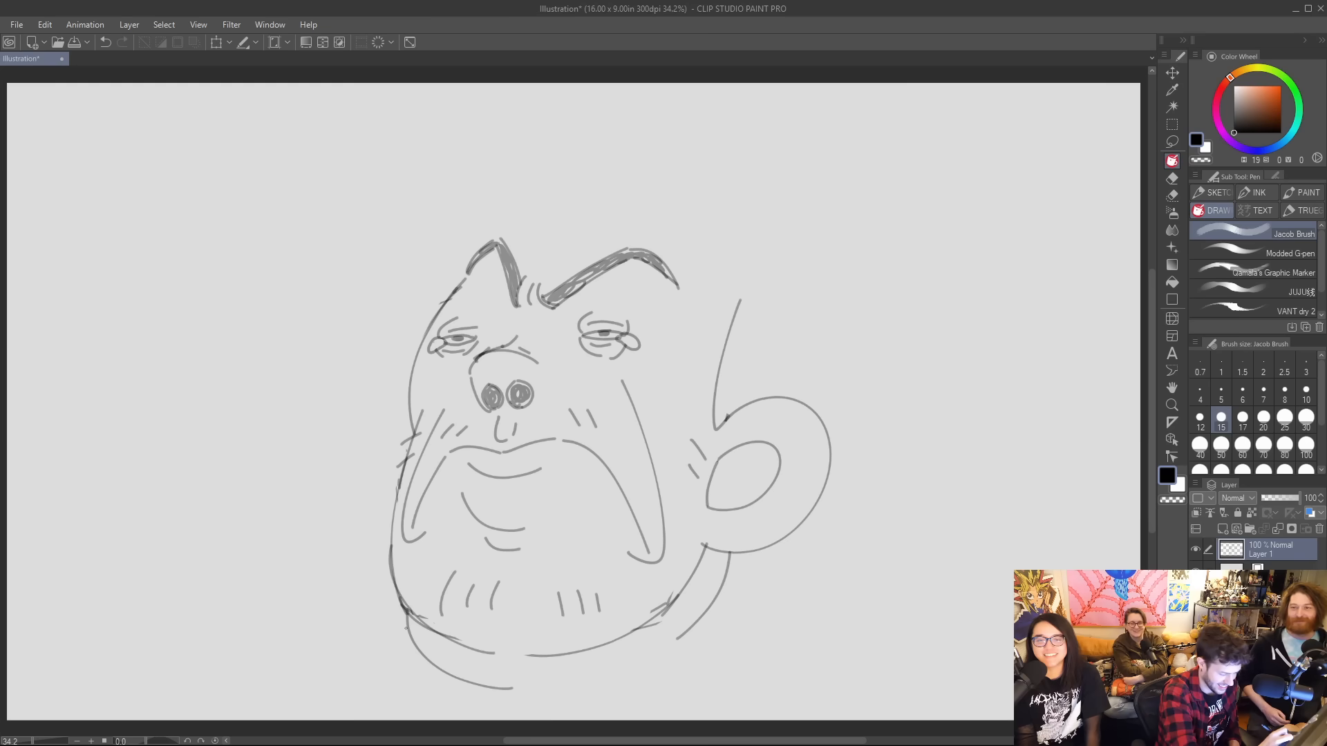
left_click_drag(406, 628, 424, 700)
mouse_move(739, 557)
left_mouse_down()
mouse_move(756, 632)
mouse_move(737, 662)
left_mouse_up()
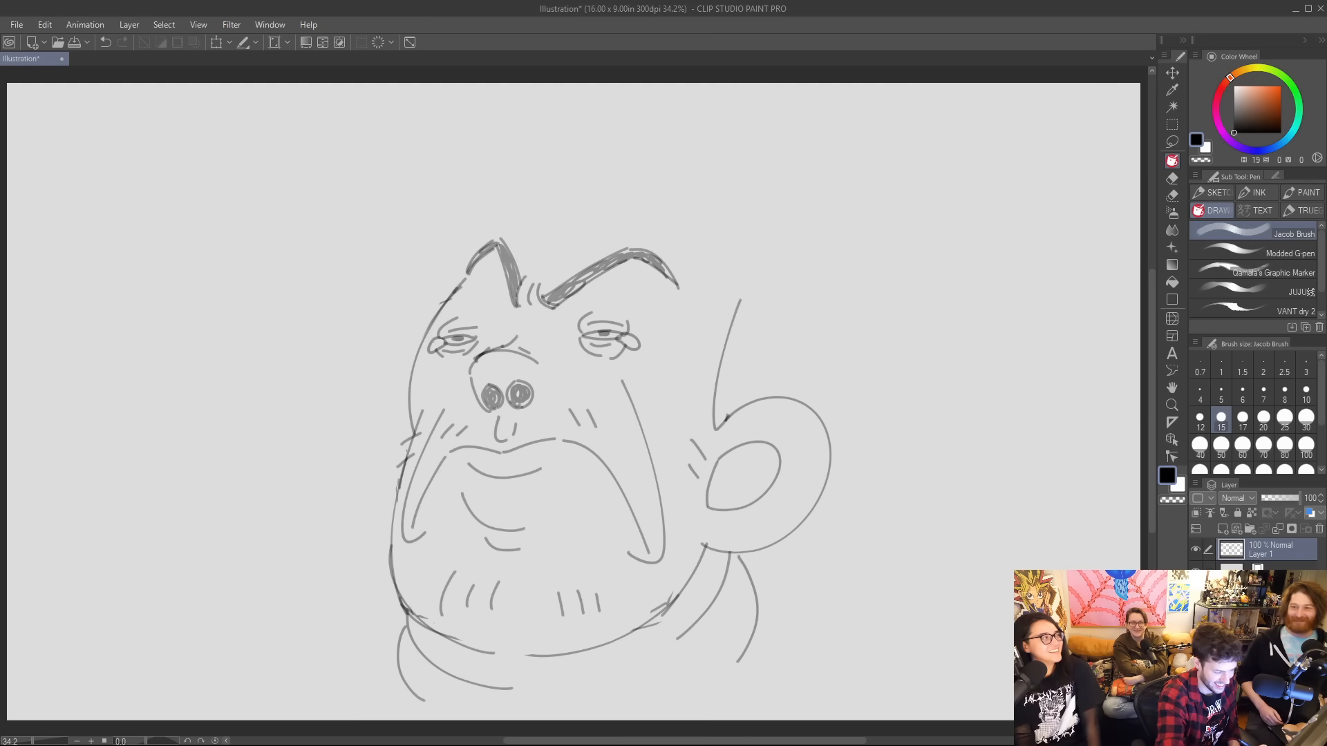
left_click_drag(742, 553, 733, 568)
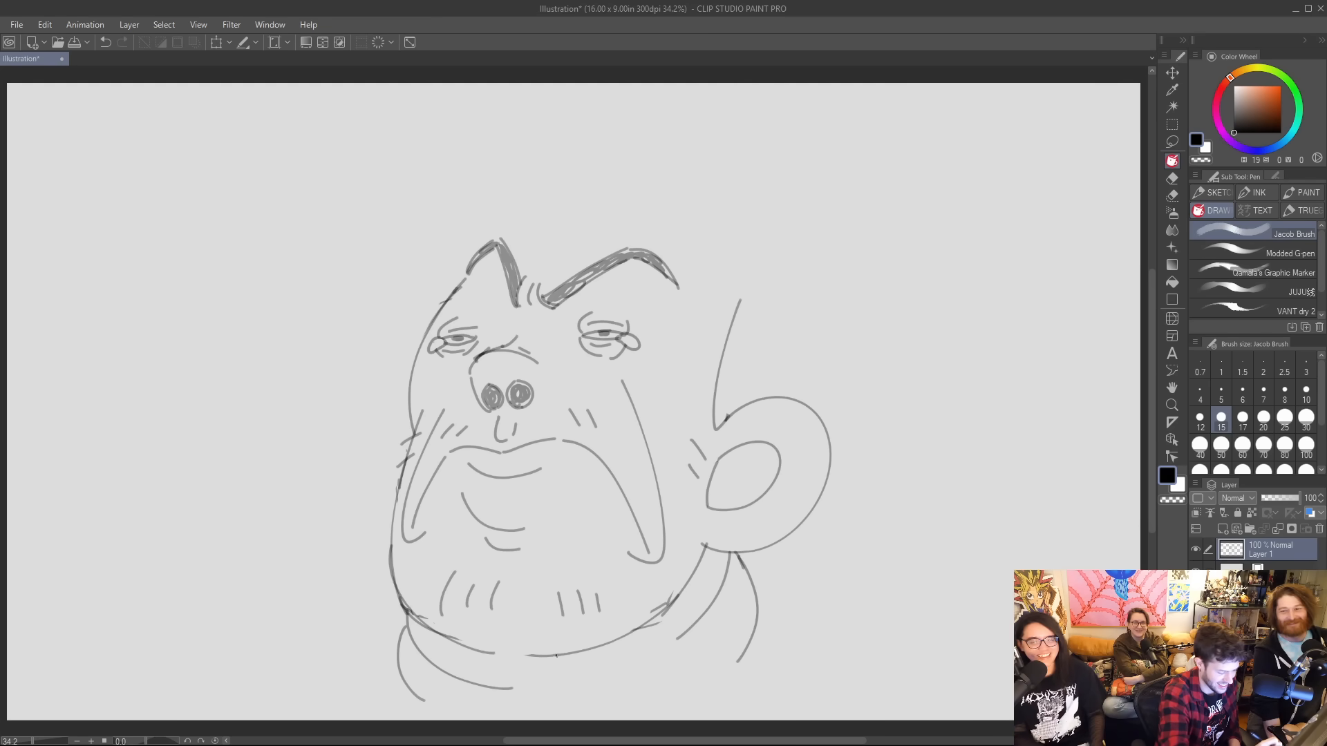
Erase the right part of the old jaw line between the chin and the bottom of the ear.
key("e")
left_click_drag(675, 606, 698, 561)
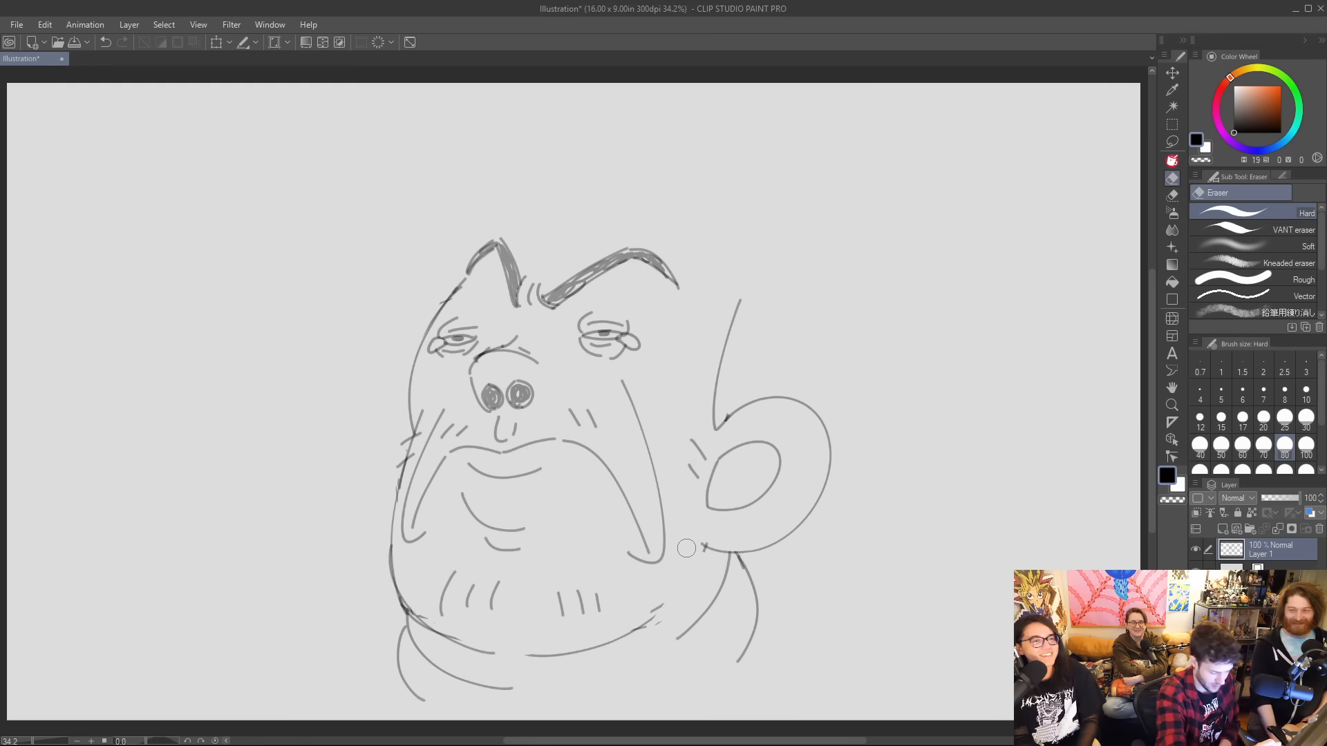
key("p")
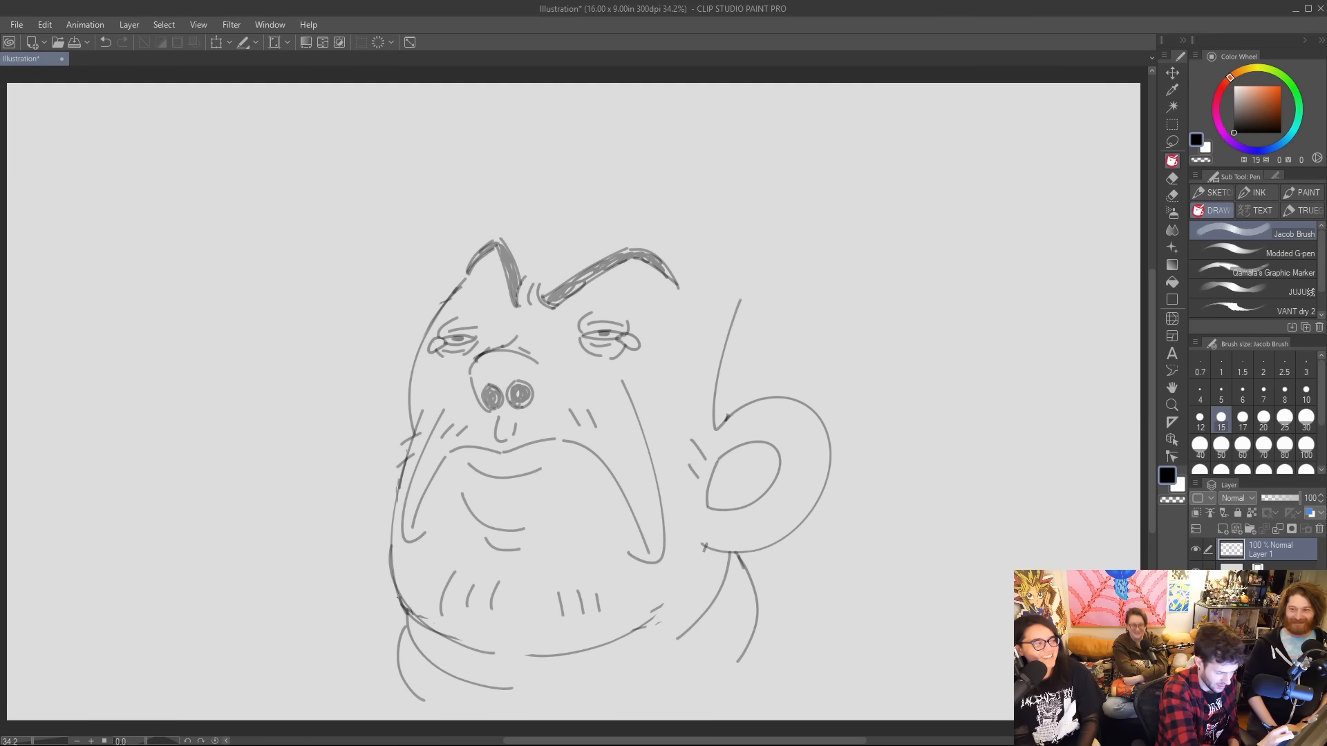
Draw sloping shoulders from both sides of the collar and add the collar's lower front edge.
left_click_drag(397, 636, 270, 703)
left_click_drag(753, 600, 919, 704)
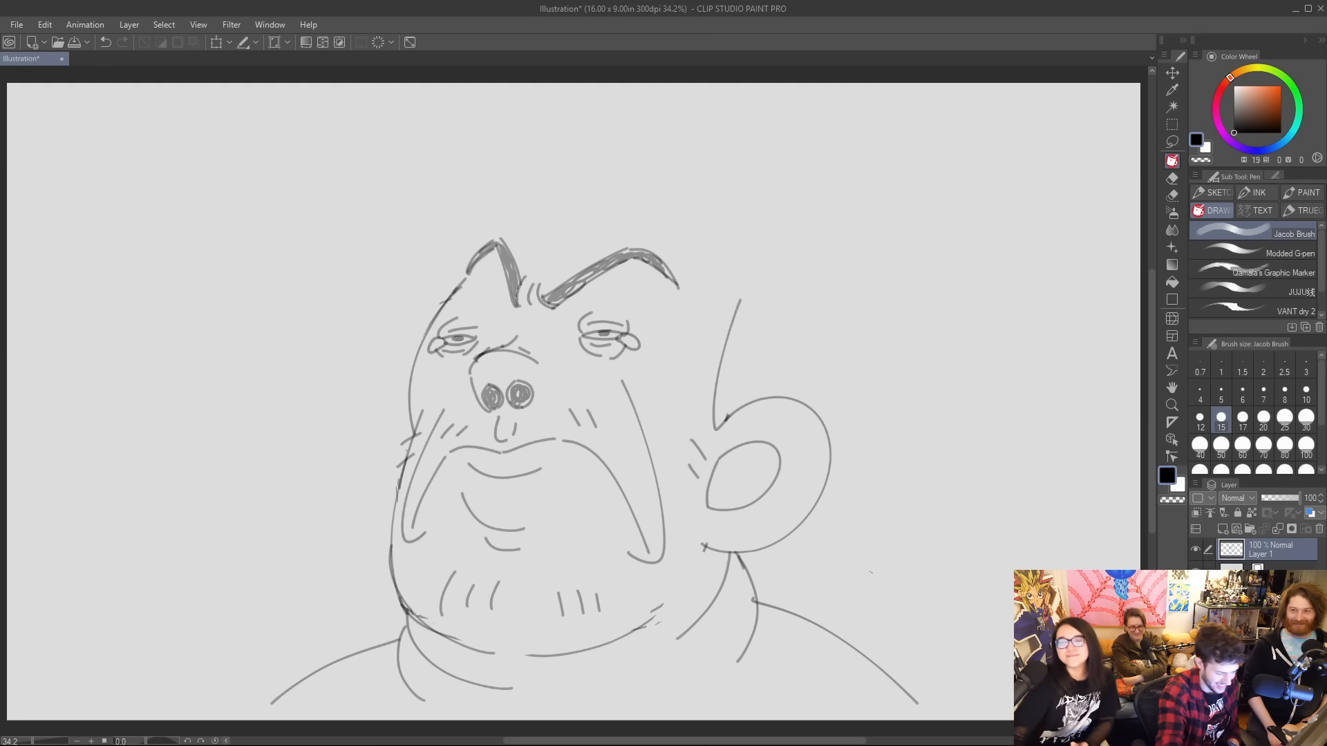
left_click_drag(600, 705, 728, 665)
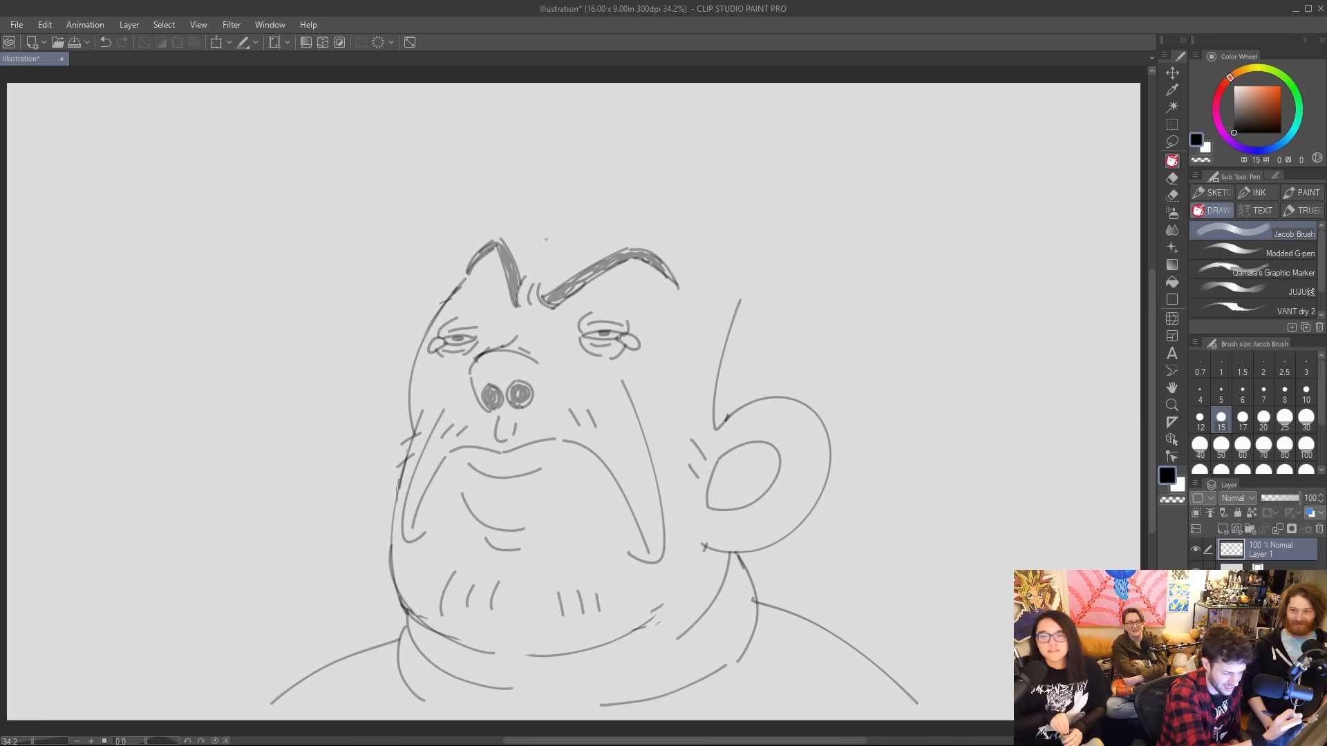
Draw a jagged, tufted hairline above the eyebrows, running from the left temple to the line above the ear.
left_click_drag(547, 201, 542, 268)
key("ctrl+z")
mouse_move(555, 208)
left_mouse_down()
mouse_move(544, 273)
mouse_move(620, 221)
mouse_move(630, 240)
left_mouse_up()
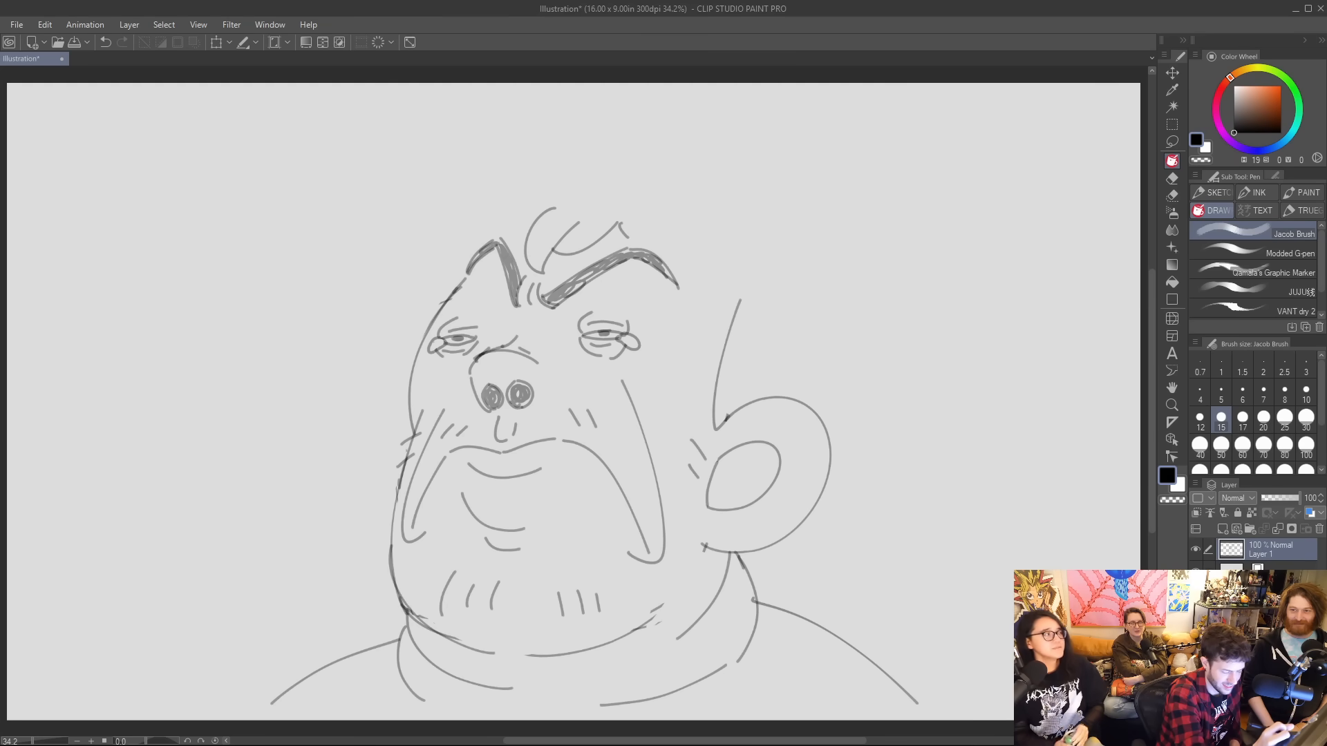
mouse_move(741, 298)
left_mouse_down()
mouse_move(736, 260)
mouse_move(684, 240)
mouse_move(713, 228)
mouse_move(646, 225)
left_mouse_up()
mouse_move(457, 252)
left_mouse_down()
mouse_move(441, 240)
mouse_move(460, 224)
mouse_move(437, 196)
mouse_move(508, 194)
mouse_move(523, 247)
left_mouse_up()
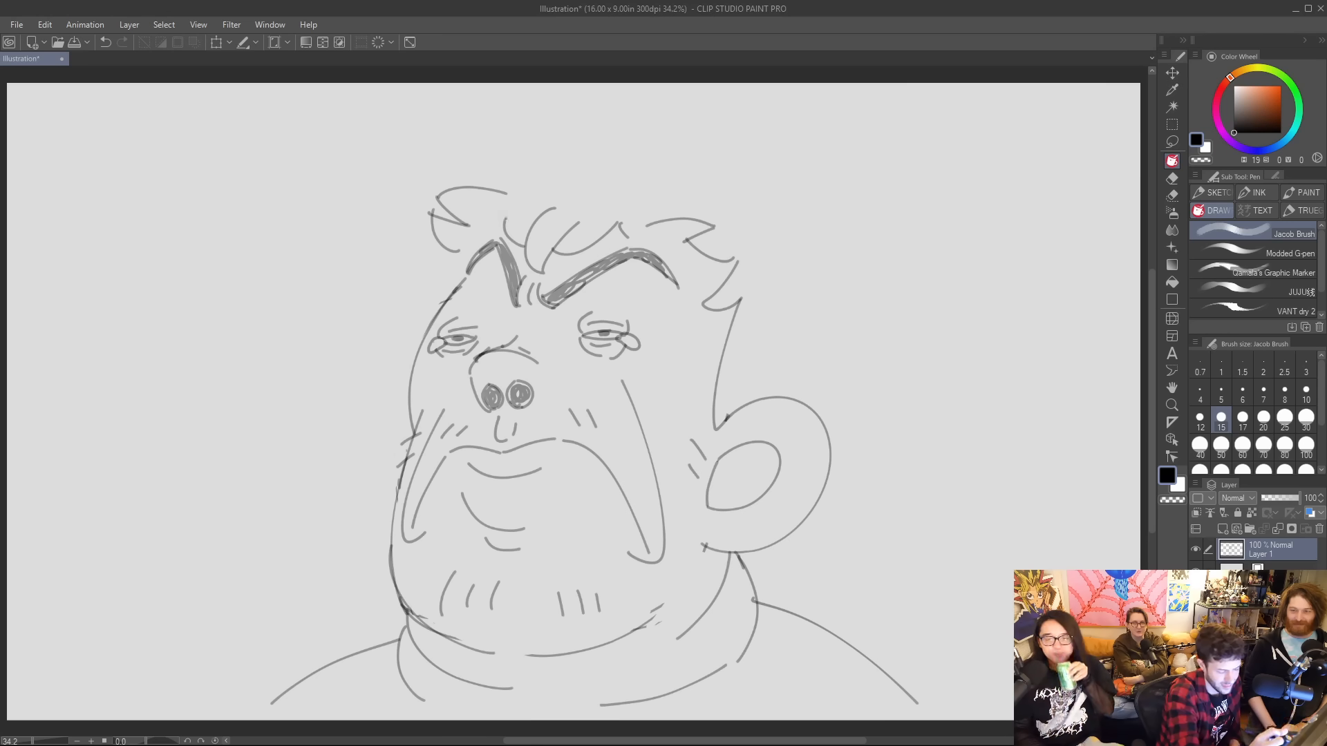
Draw the back of the head with pointed hair tufts curving down to the top of the ear.
mouse_move(823, 219)
left_mouse_down()
mouse_move(869, 265)
mouse_move(837, 263)
mouse_move(839, 345)
mouse_move(803, 412)
left_mouse_up()
key("ctrl+z")
left_click_drag(832, 358, 808, 399)
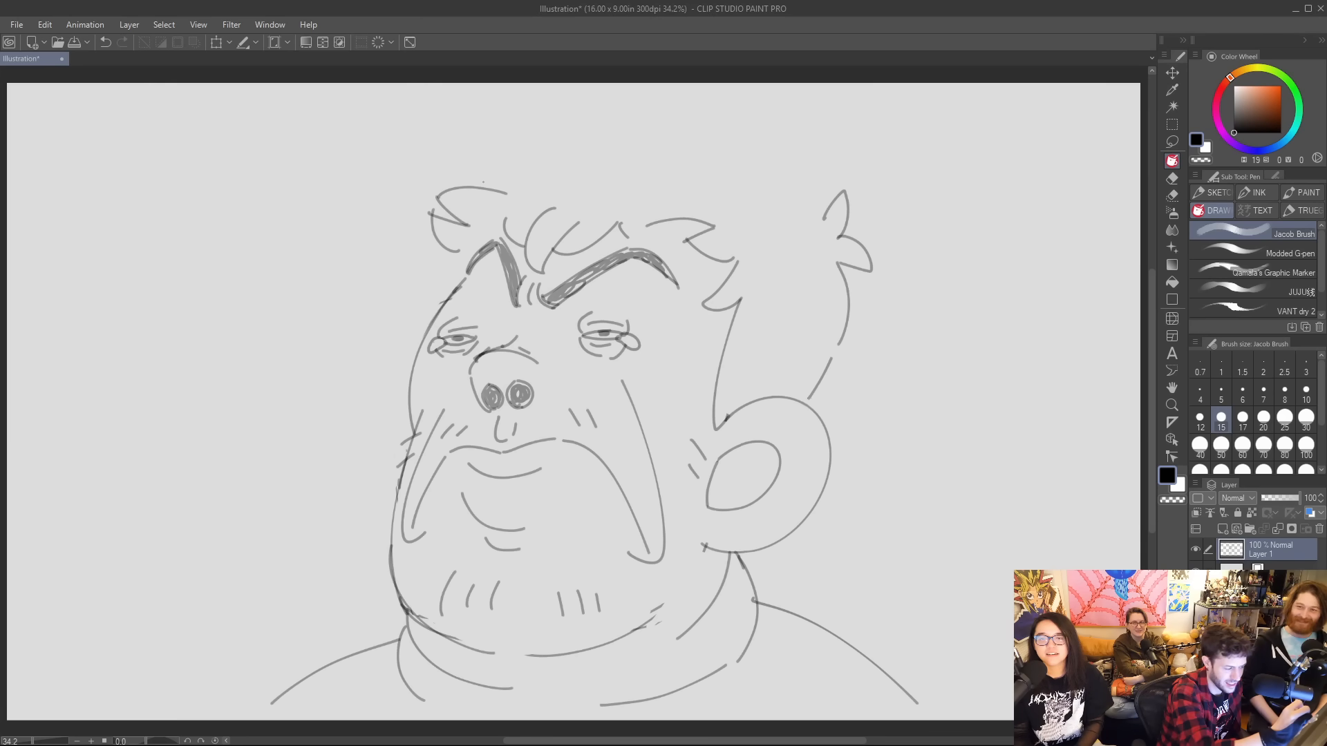
Draw the tufted top of the hair from forehead to back of the head, and move the whole drawing right to free space beside the face.
mouse_move(466, 189)
left_mouse_down()
mouse_move(586, 148)
mouse_move(535, 114)
mouse_move(627, 138)
mouse_move(651, 109)
mouse_move(669, 146)
mouse_move(718, 151)
mouse_move(800, 224)
mouse_move(822, 202)
left_mouse_up()
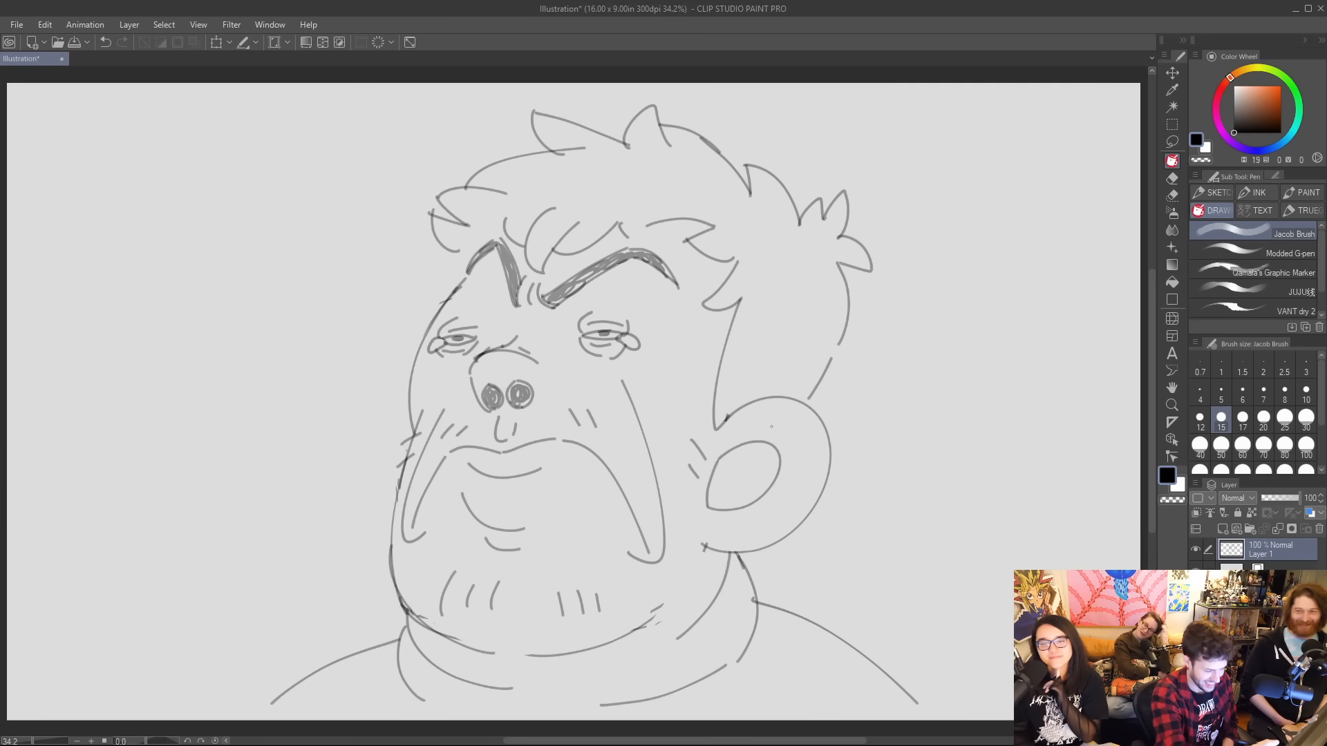
key("k")
left_click_drag(771, 426, 964, 439)
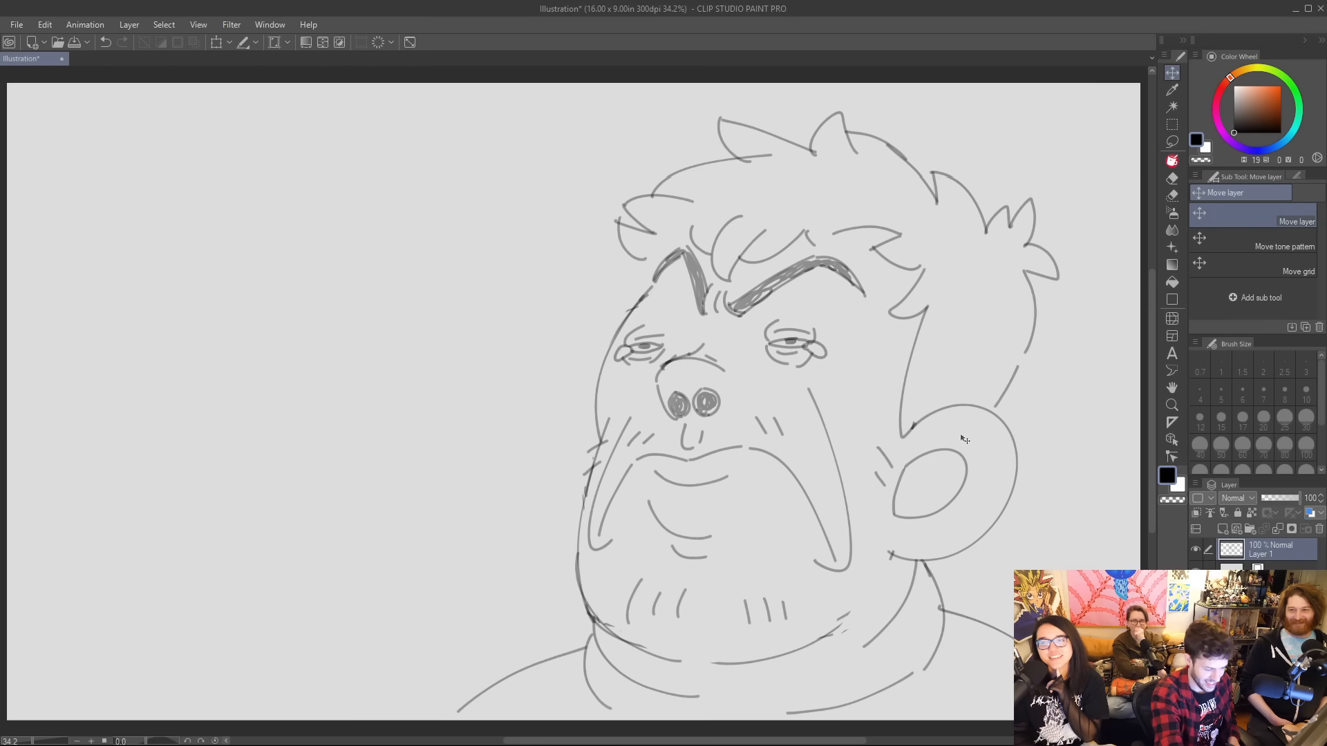
Draw a wide, deep bowl with a slightly tilted rim in the empty lower area in front of the face.
key("p")
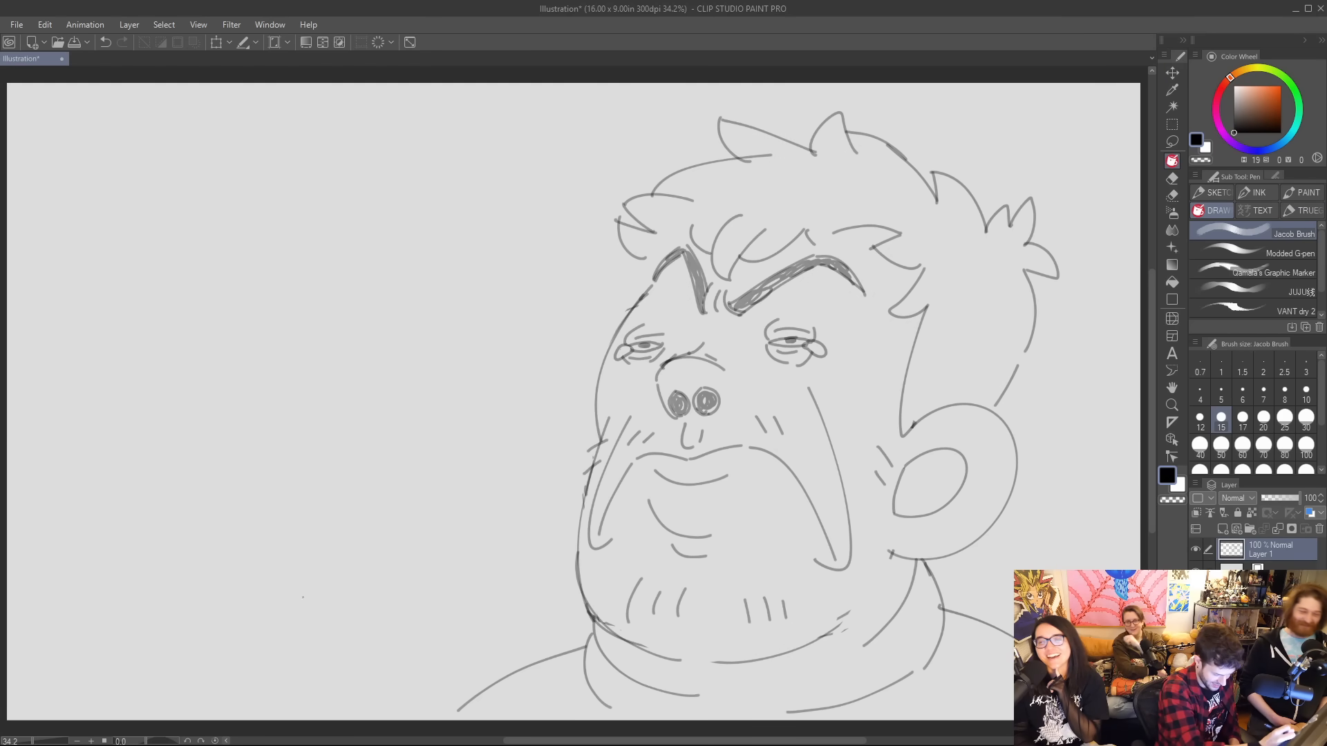
mouse_move(291, 620)
left_mouse_down()
mouse_move(233, 508)
mouse_move(478, 531)
mouse_move(446, 603)
mouse_move(366, 637)
left_mouse_up()
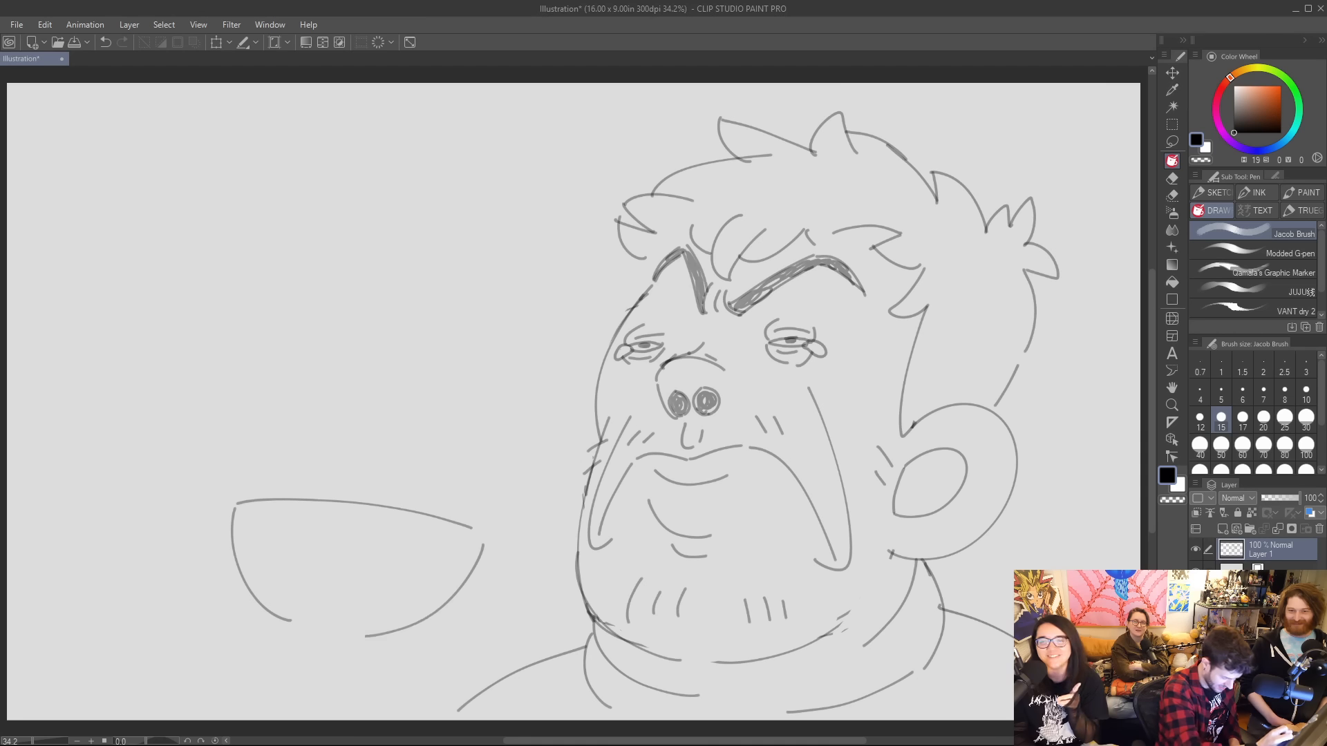
key("ctrl+z")
mouse_move(480, 536)
left_mouse_down()
mouse_move(410, 620)
mouse_move(367, 631)
mouse_move(280, 615)
mouse_move(294, 622)
mouse_move(304, 590)
mouse_move(330, 633)
mouse_move(346, 596)
mouse_move(357, 635)
mouse_move(389, 641)
left_mouse_up()
Draw a hand with four fingers gripping the bowl's underside and a forearm reaching the canvas edge, and erase stray lines around the fingers.
mouse_move(292, 634)
left_mouse_down()
mouse_move(330, 660)
mouse_move(319, 714)
left_mouse_up()
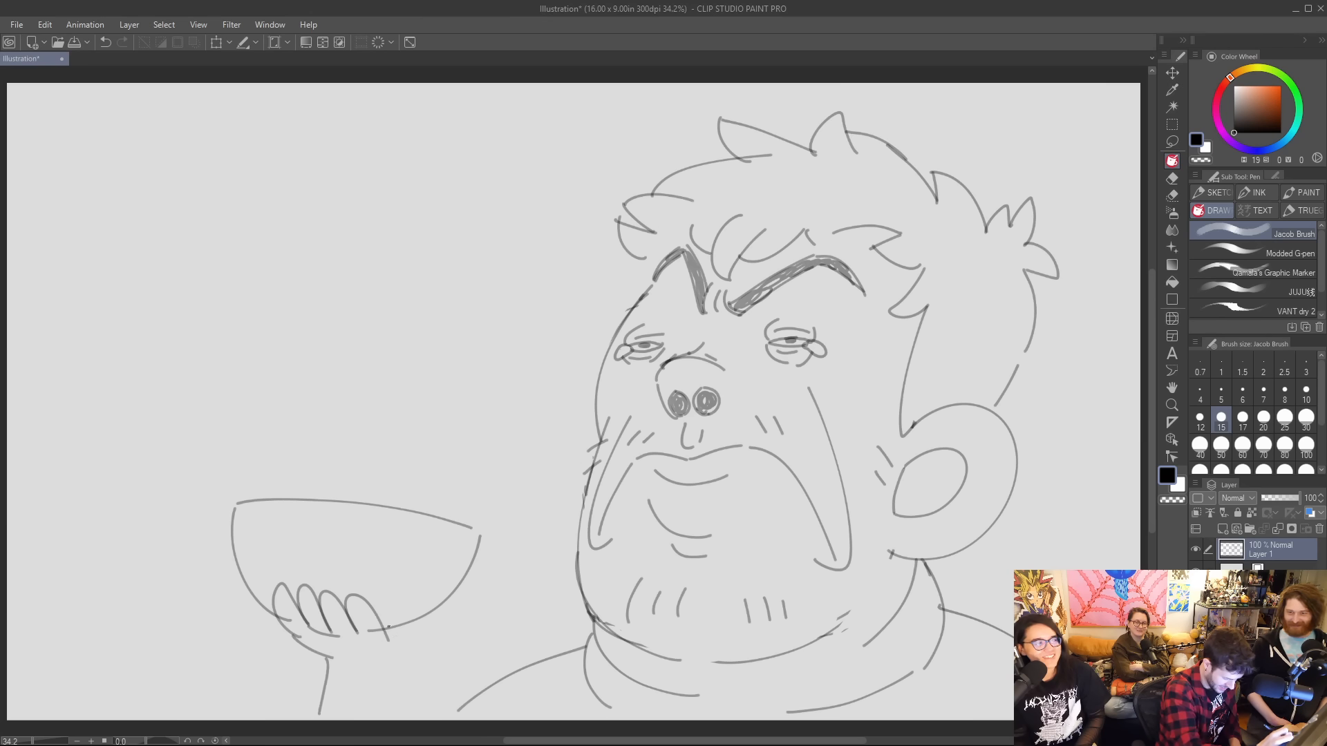
mouse_move(388, 627)
left_mouse_down()
mouse_move(412, 658)
mouse_move(422, 718)
left_mouse_up()
key("ctrl+z")
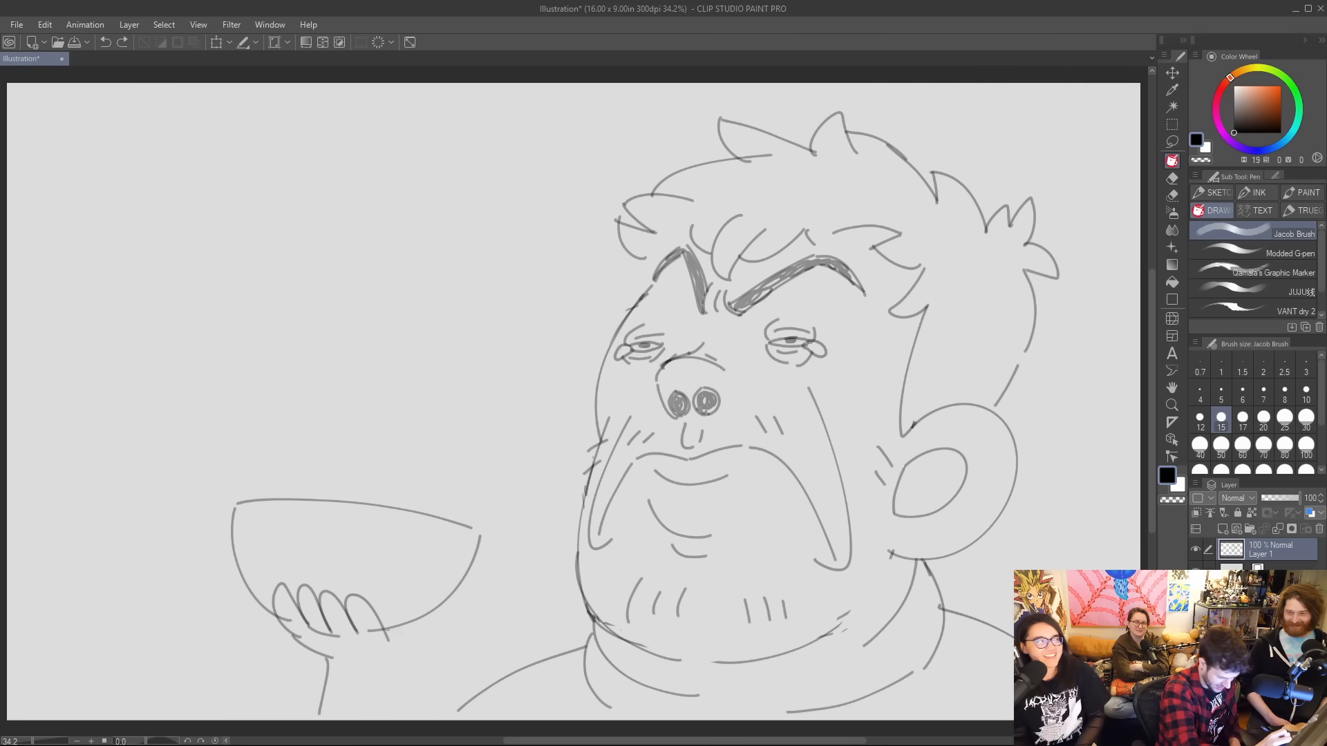
left_click_drag(386, 628, 434, 719)
key("e")
mouse_move(367, 625)
left_mouse_down()
mouse_move(336, 637)
mouse_move(286, 624)
left_mouse_up()
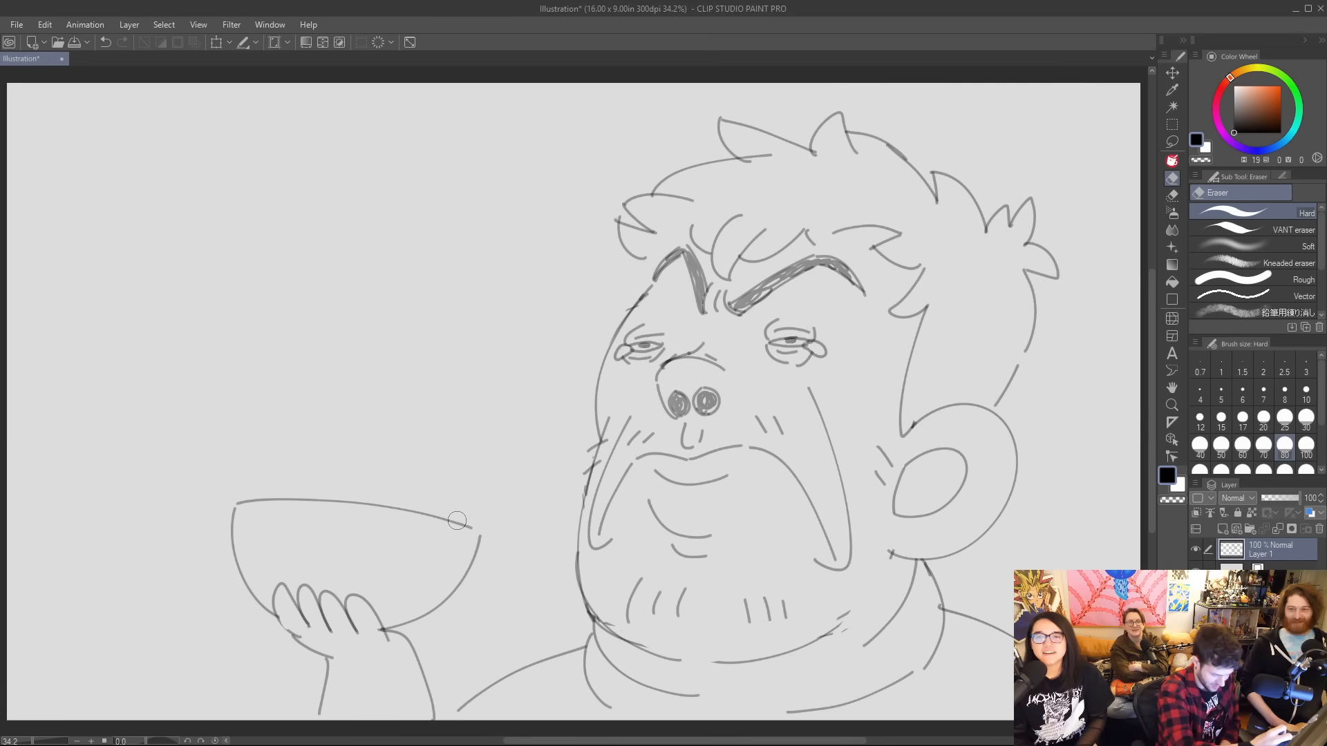
Draw a heap of small, rounded lumps of food piled along the bowl's rim.
key("p")
mouse_move(252, 498)
left_mouse_down()
mouse_move(283, 483)
mouse_move(289, 502)
mouse_move(332, 500)
mouse_move(306, 479)
mouse_move(326, 493)
mouse_move(349, 472)
mouse_move(374, 474)
mouse_move(382, 504)
mouse_move(323, 466)
mouse_move(355, 477)
left_mouse_up()
mouse_move(436, 516)
left_mouse_down()
mouse_move(453, 477)
mouse_move(468, 496)
mouse_move(390, 508)
mouse_move(424, 515)
left_mouse_up()
left_click_drag(376, 476, 432, 495)
mouse_move(283, 479)
left_mouse_down()
mouse_move(300, 464)
mouse_move(366, 461)
mouse_move(427, 483)
left_mouse_up()
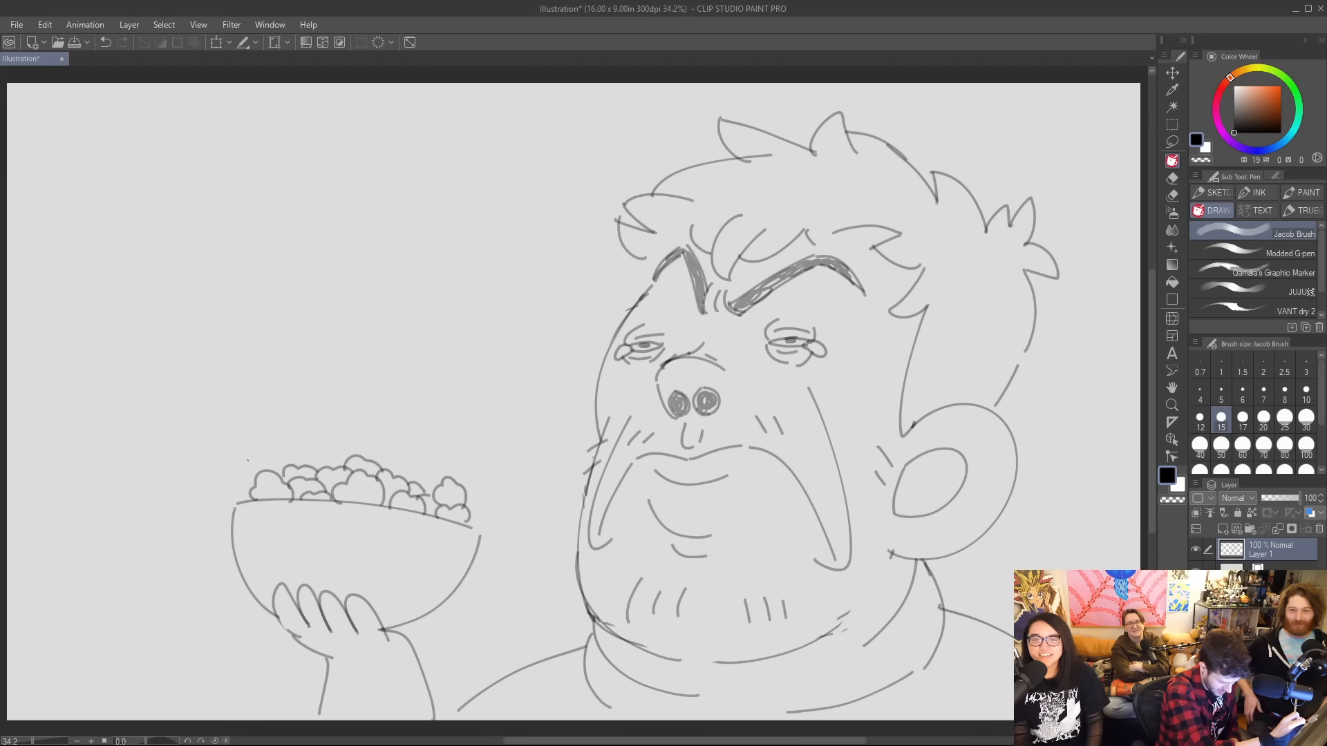
Draw a wavy column of steam rising from both ends of the bowl's rim, with a curl at the canvas's upper edge.
left_click_drag(237, 483, 441, 219)
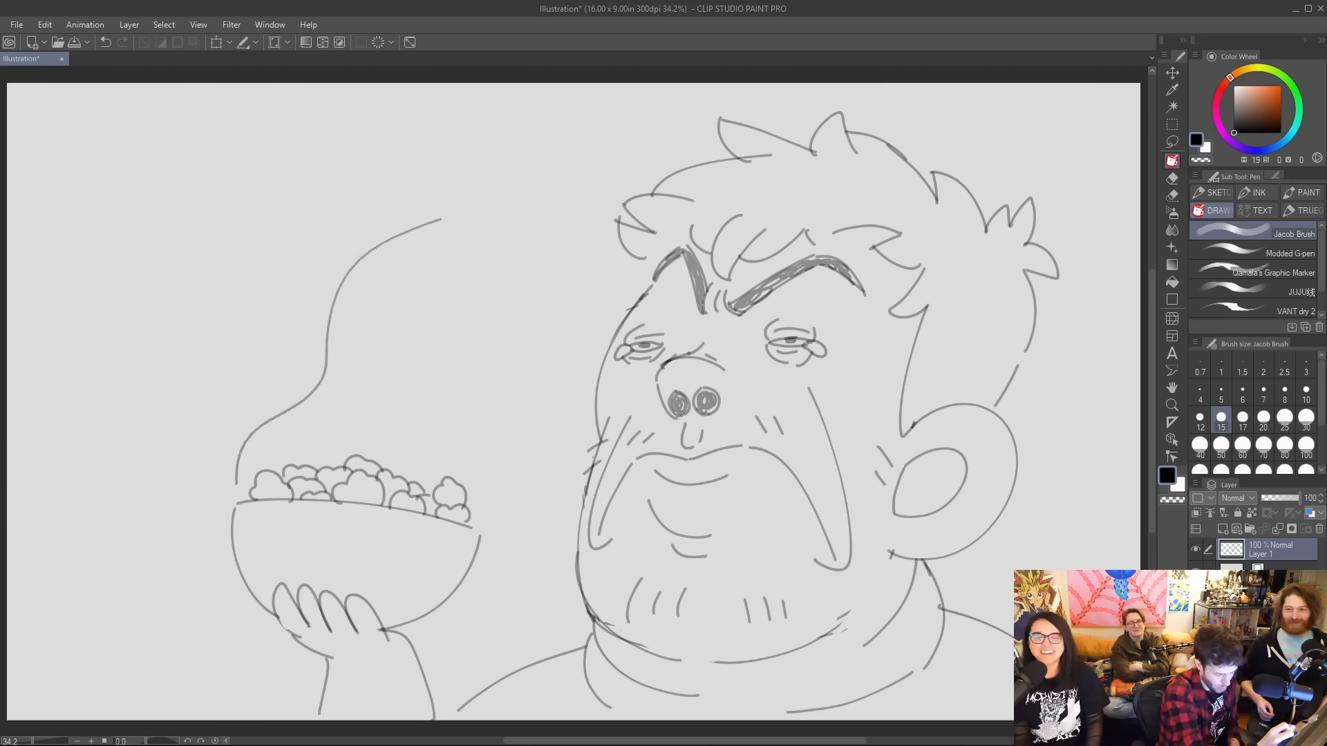
mouse_move(480, 520)
left_mouse_down()
mouse_move(449, 403)
mouse_move(497, 199)
mouse_move(409, 169)
mouse_move(320, 110)
left_mouse_up()
left_click_drag(500, 206, 456, 90)
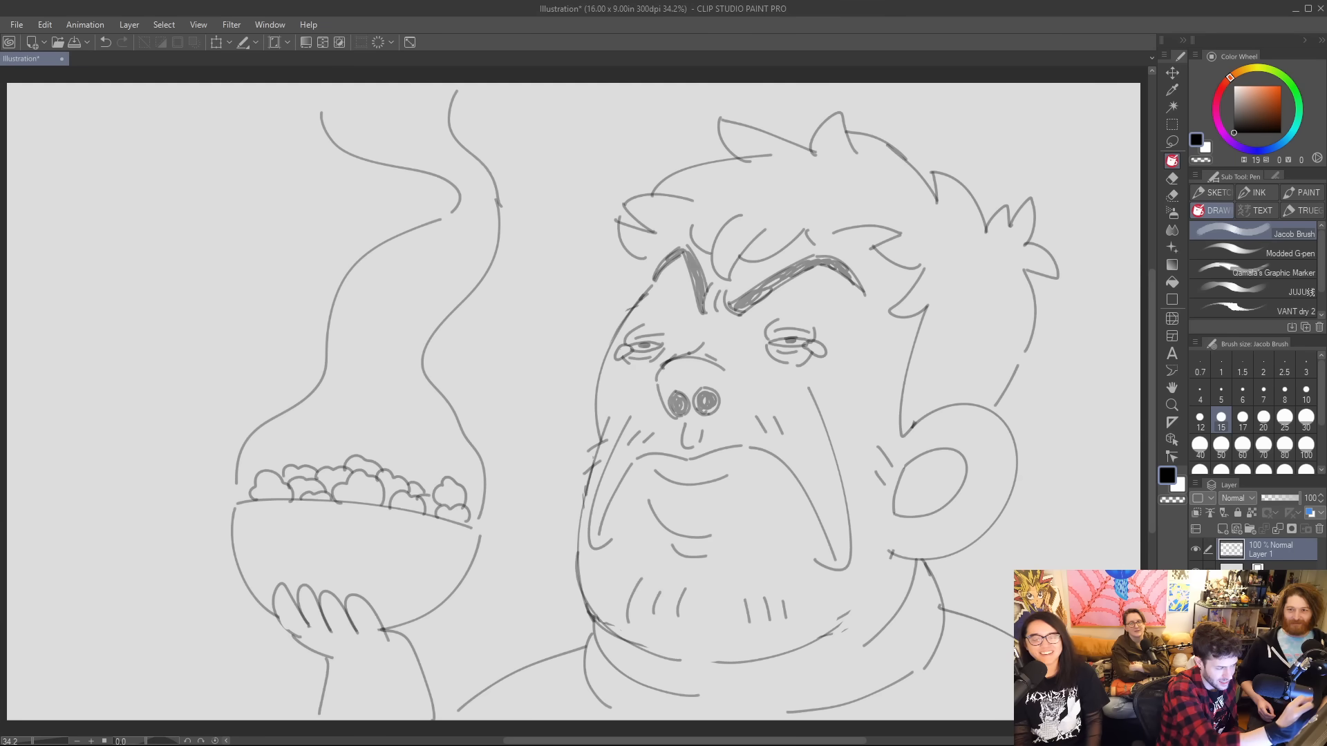
mouse_move(360, 85)
left_mouse_down()
mouse_move(357, 121)
mouse_move(424, 129)
mouse_move(423, 84)
left_mouse_up()
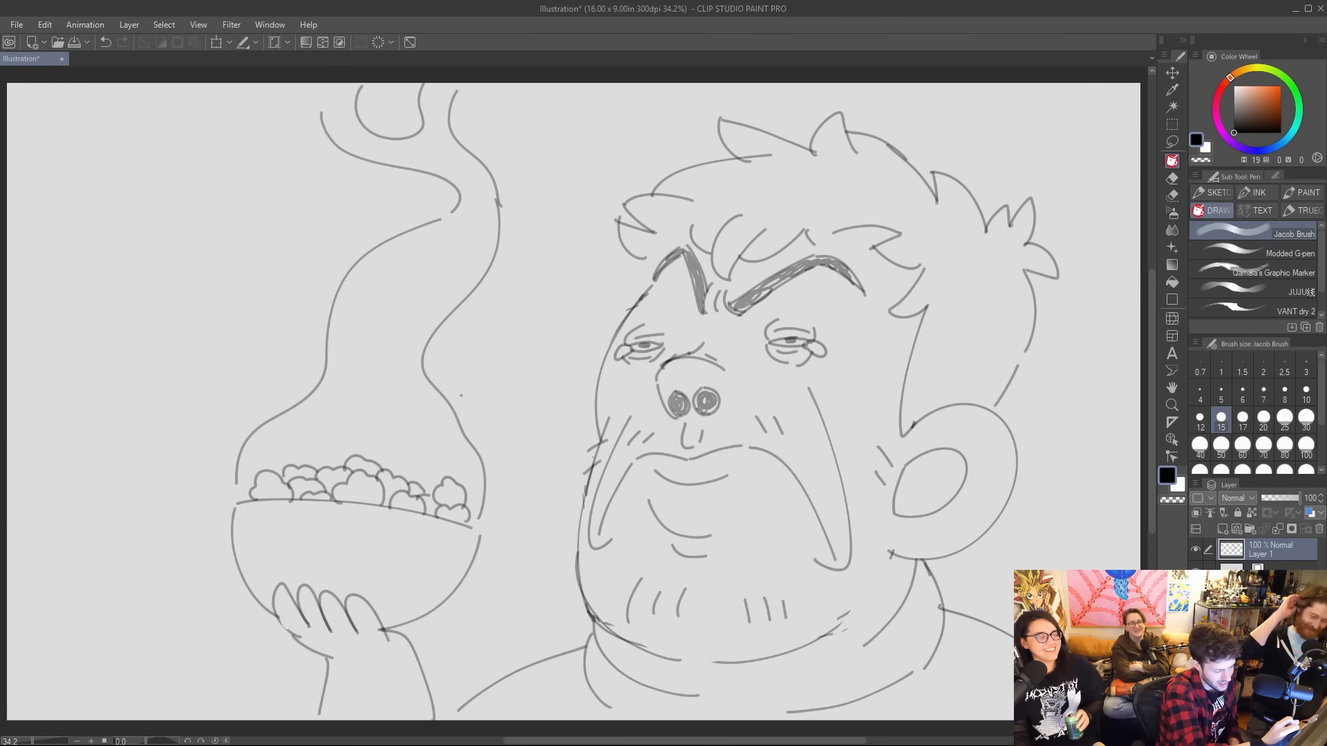
Add narrow, pointed wisps and a small drop shape along the outer sides of the steam column.
mouse_move(472, 421)
left_mouse_down()
mouse_move(458, 388)
mouse_move(469, 323)
mouse_move(519, 239)
mouse_move(517, 282)
mouse_move(486, 328)
mouse_move(474, 409)
left_mouse_up()
left_click_drag(523, 197, 517, 220)
mouse_move(288, 380)
left_mouse_down()
mouse_move(306, 322)
mouse_move(291, 388)
left_mouse_up()
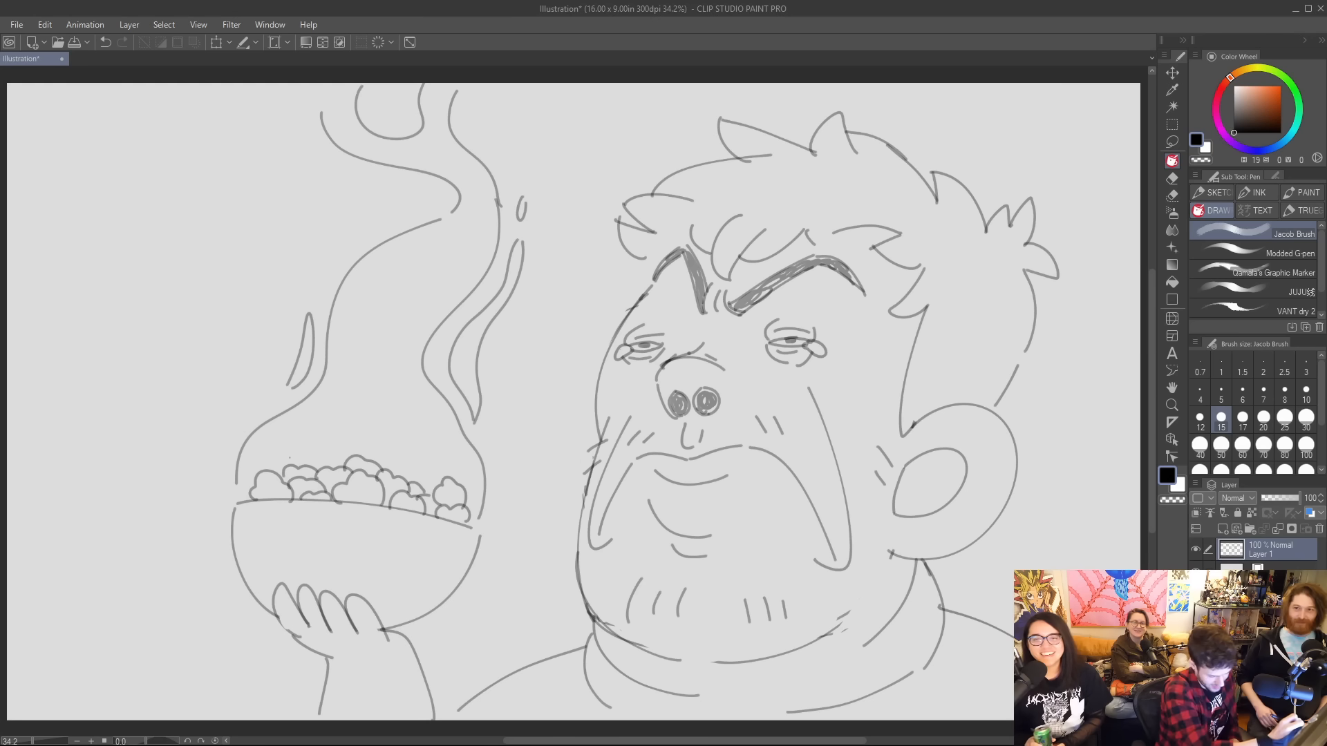
mouse_move(276, 464)
left_mouse_down()
mouse_move(366, 381)
mouse_move(371, 438)
left_mouse_up()
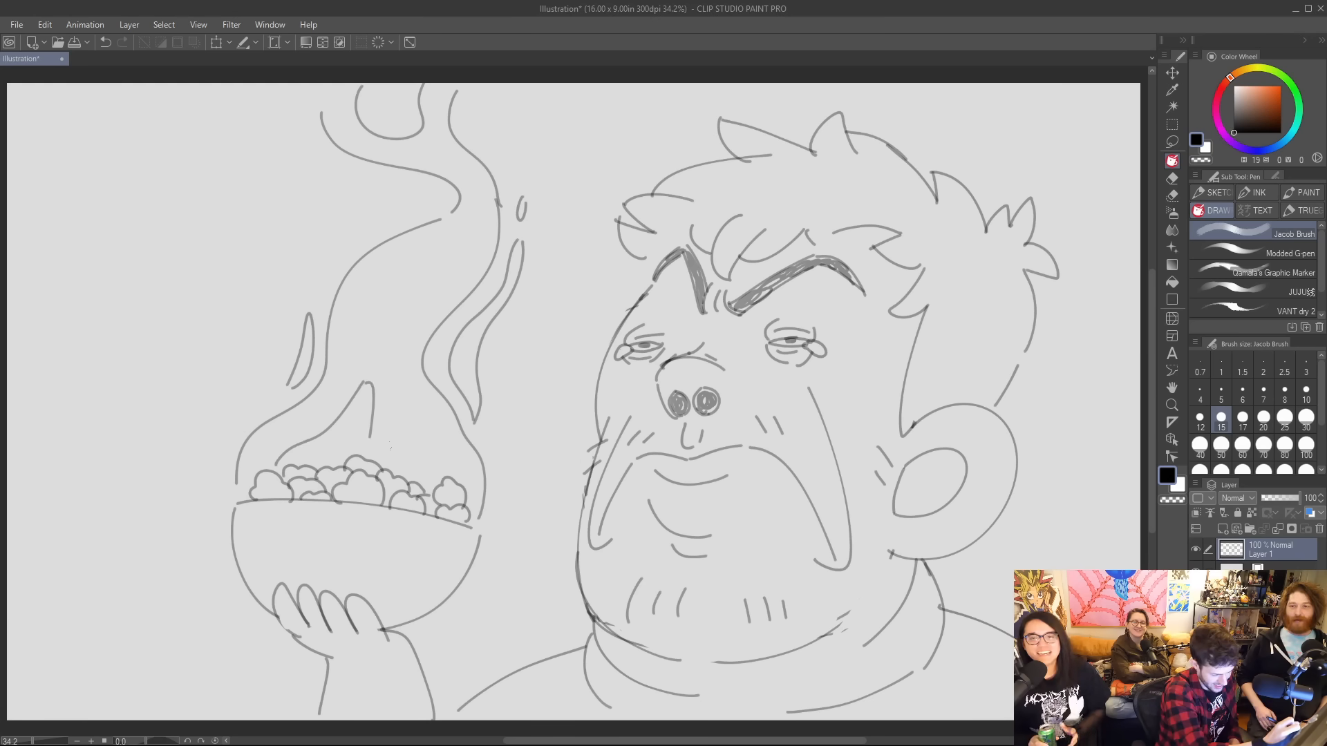
key("ctrl+z")
key("ctrl+z")
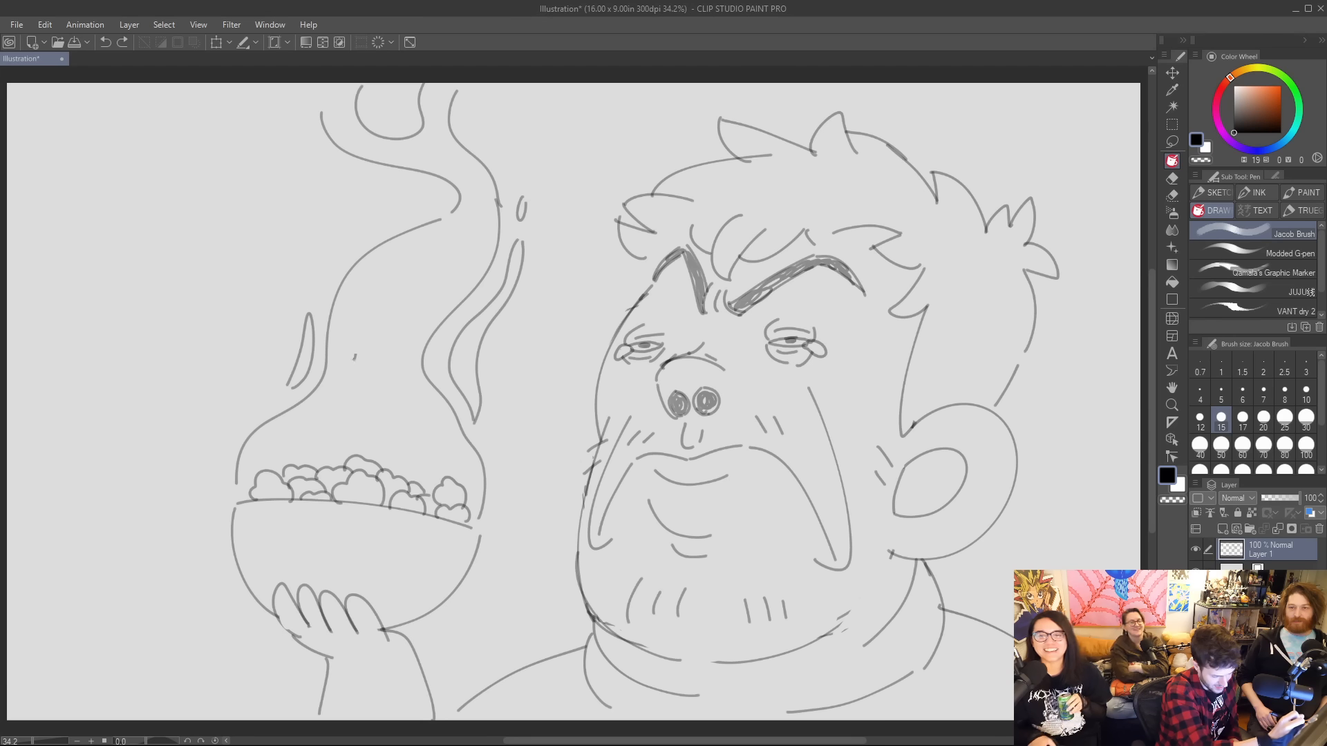
Draw slim curved wisps inside the steam and extend its outer line to the canvas's upper edge.
mouse_move(355, 357)
left_mouse_down()
mouse_move(397, 266)
mouse_move(360, 360)
mouse_move(374, 377)
mouse_move(384, 356)
left_mouse_up()
mouse_move(430, 469)
left_mouse_down()
mouse_move(410, 409)
mouse_move(446, 460)
mouse_move(432, 473)
left_mouse_up()
mouse_move(286, 447)
left_mouse_down()
mouse_move(322, 415)
mouse_move(290, 457)
left_mouse_up()
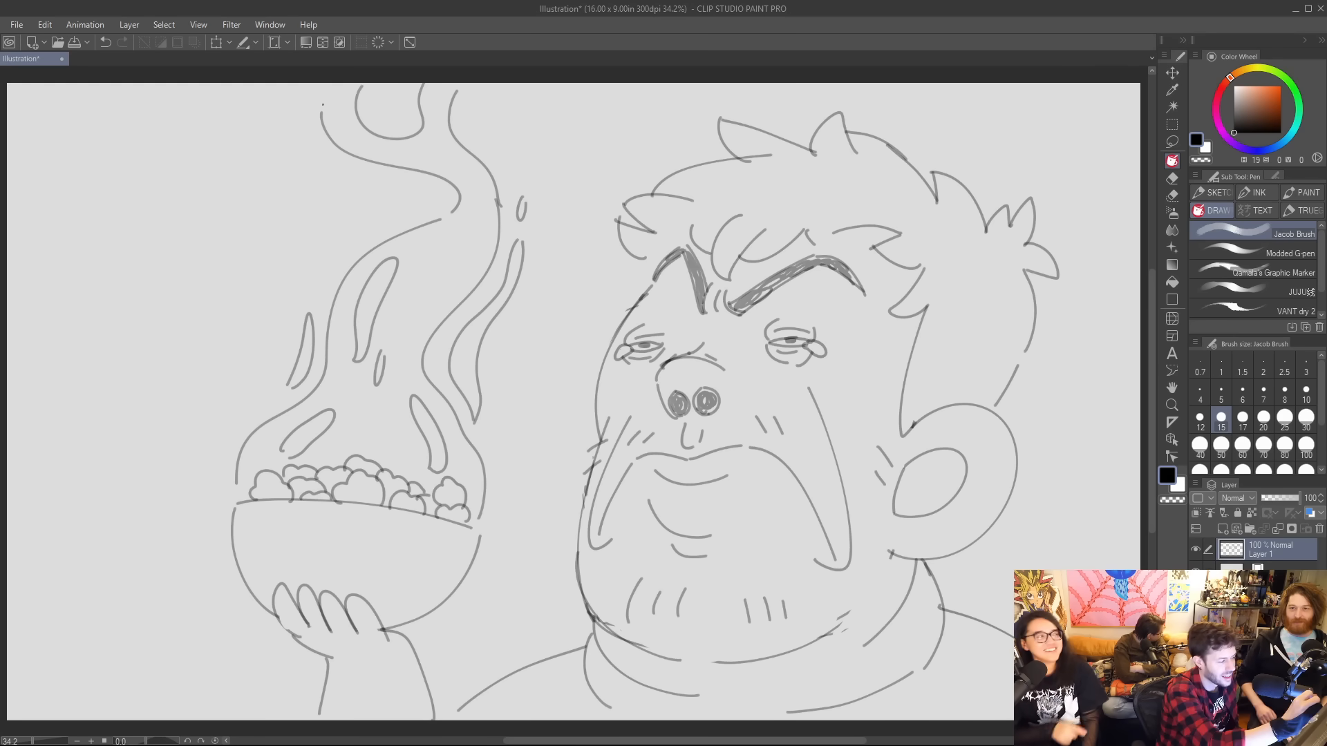
left_click_drag(322, 105, 326, 82)
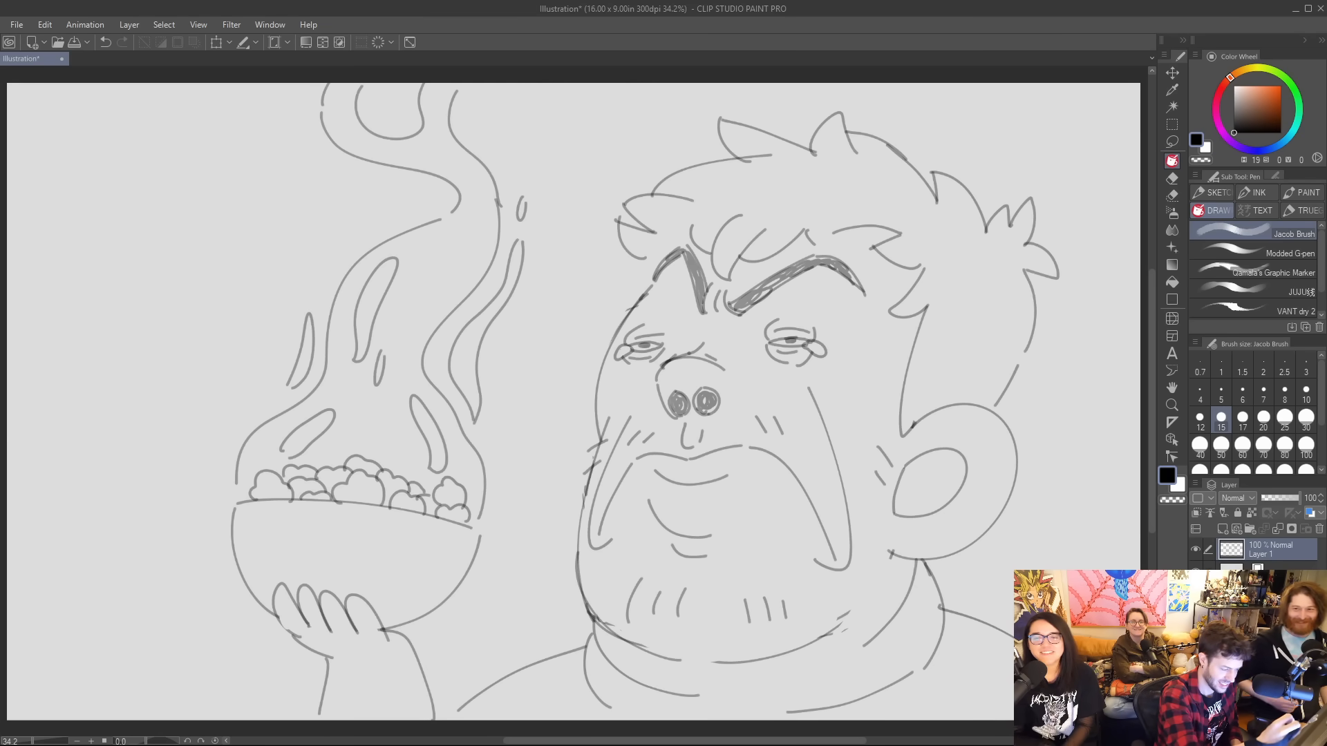
Handwrite "mmnnngg" with a short tail stroke between the steam and the face, and lasso and transform it to sit farther from the face.
mouse_move(573, 356)
left_mouse_down()
mouse_move(524, 334)
mouse_move(569, 307)
mouse_move(611, 307)
mouse_move(608, 321)
left_mouse_up()
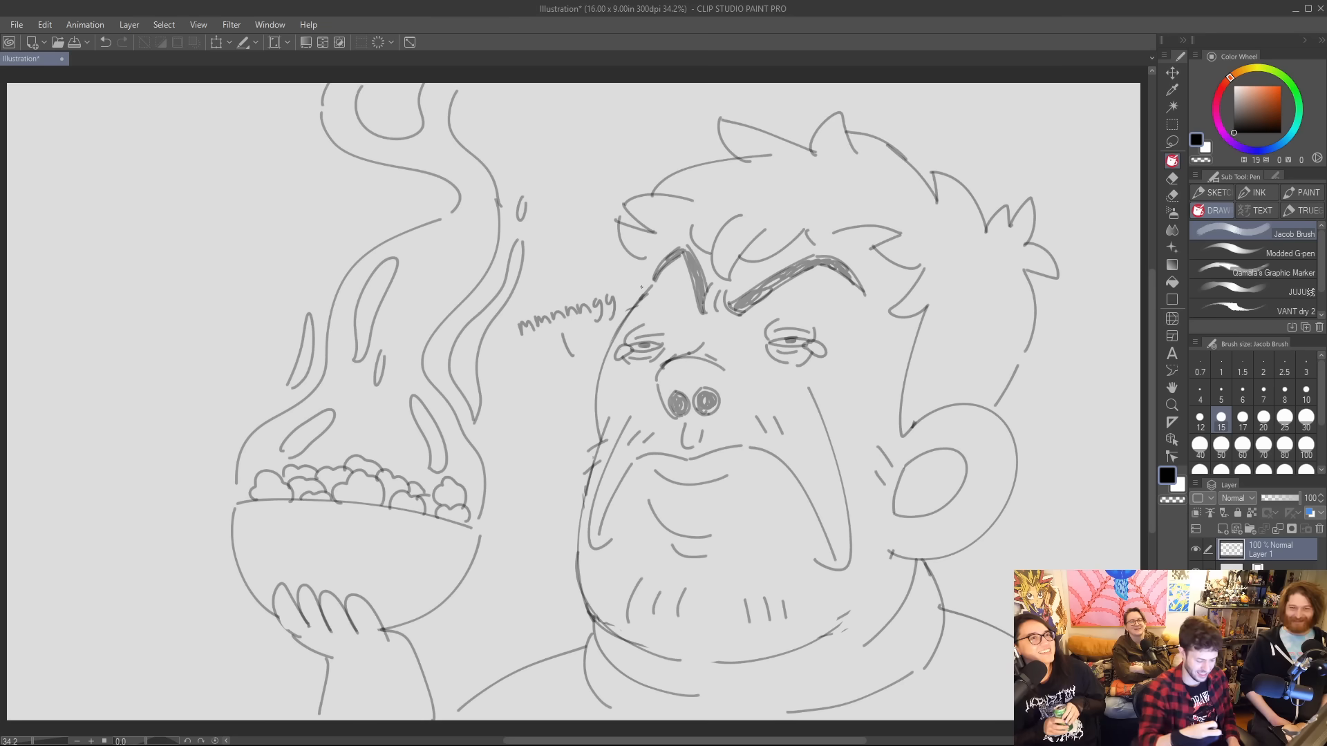
key("m")
key("m")
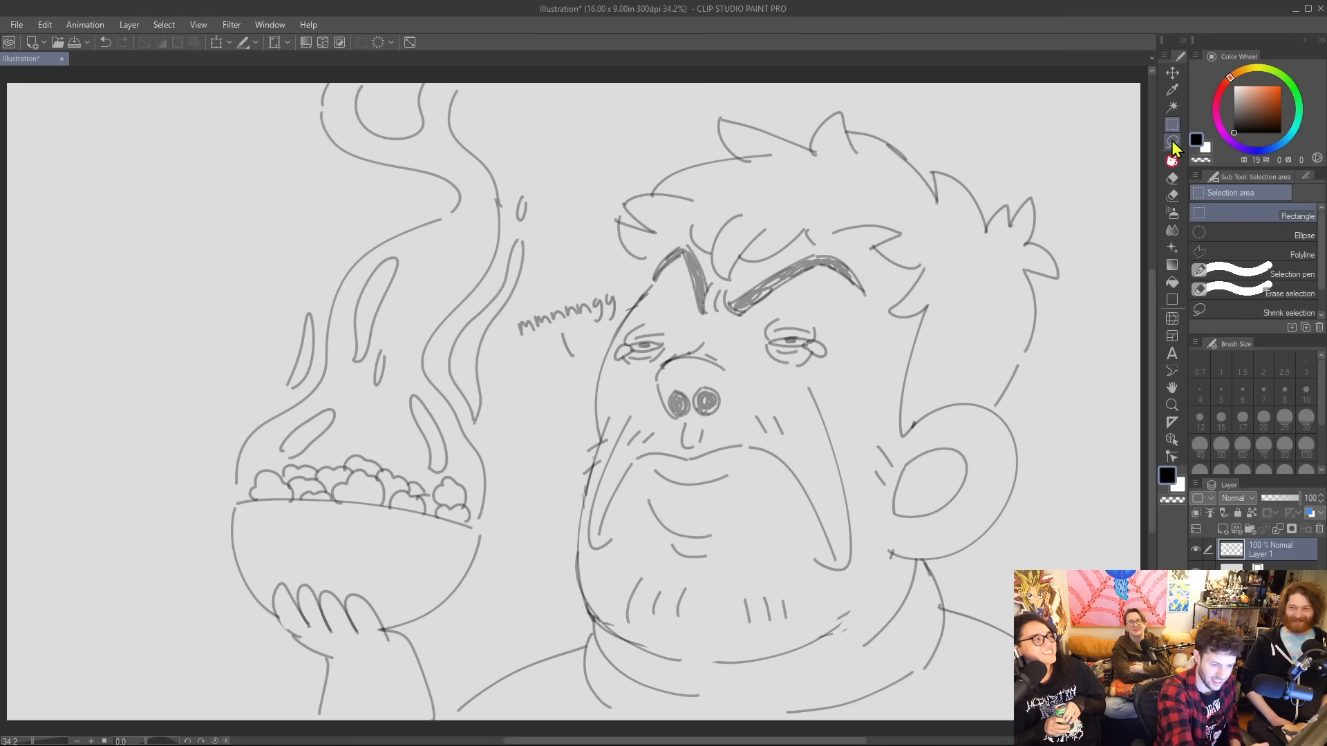
mouse_move(568, 380)
left_mouse_down()
mouse_move(512, 346)
mouse_move(543, 286)
mouse_move(622, 285)
mouse_move(624, 312)
mouse_move(572, 377)
left_mouse_up()
left_click(625, 409)
left_click_drag(651, 390, 608, 367)
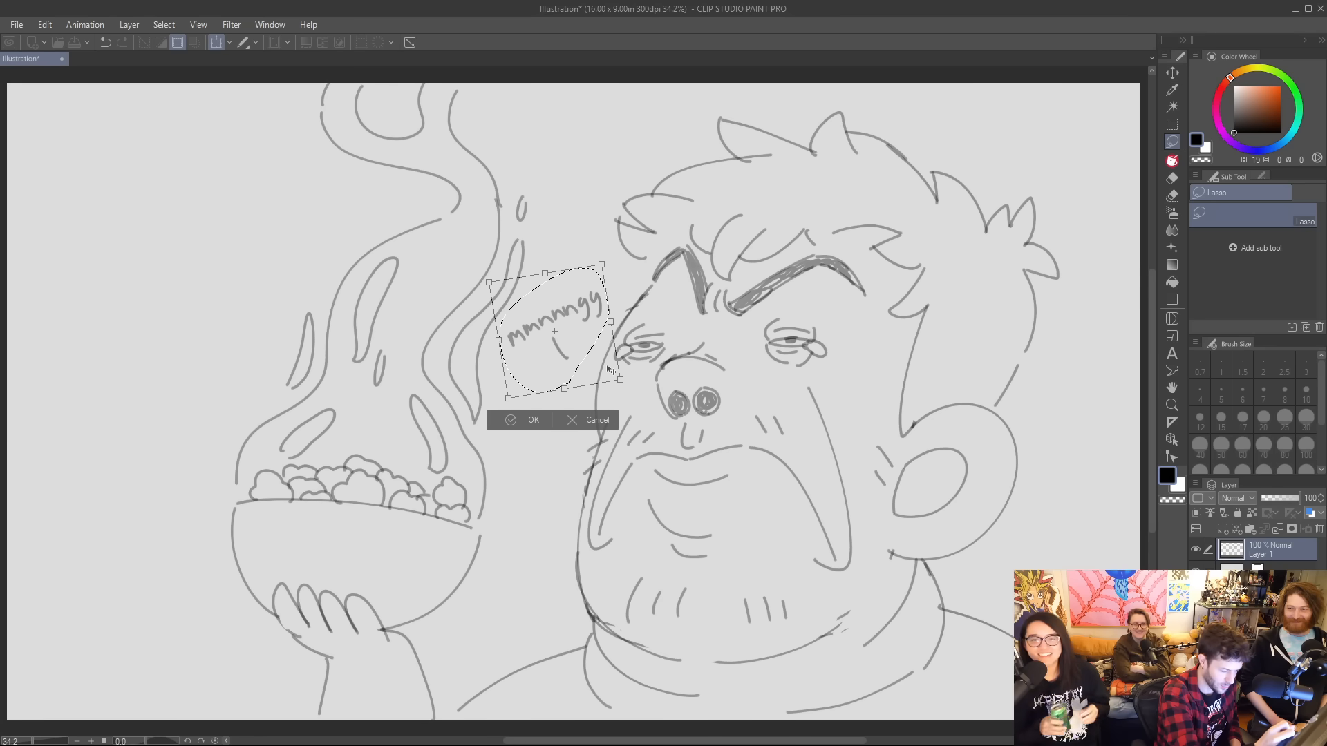
left_click(529, 422)
left_click(442, 421)
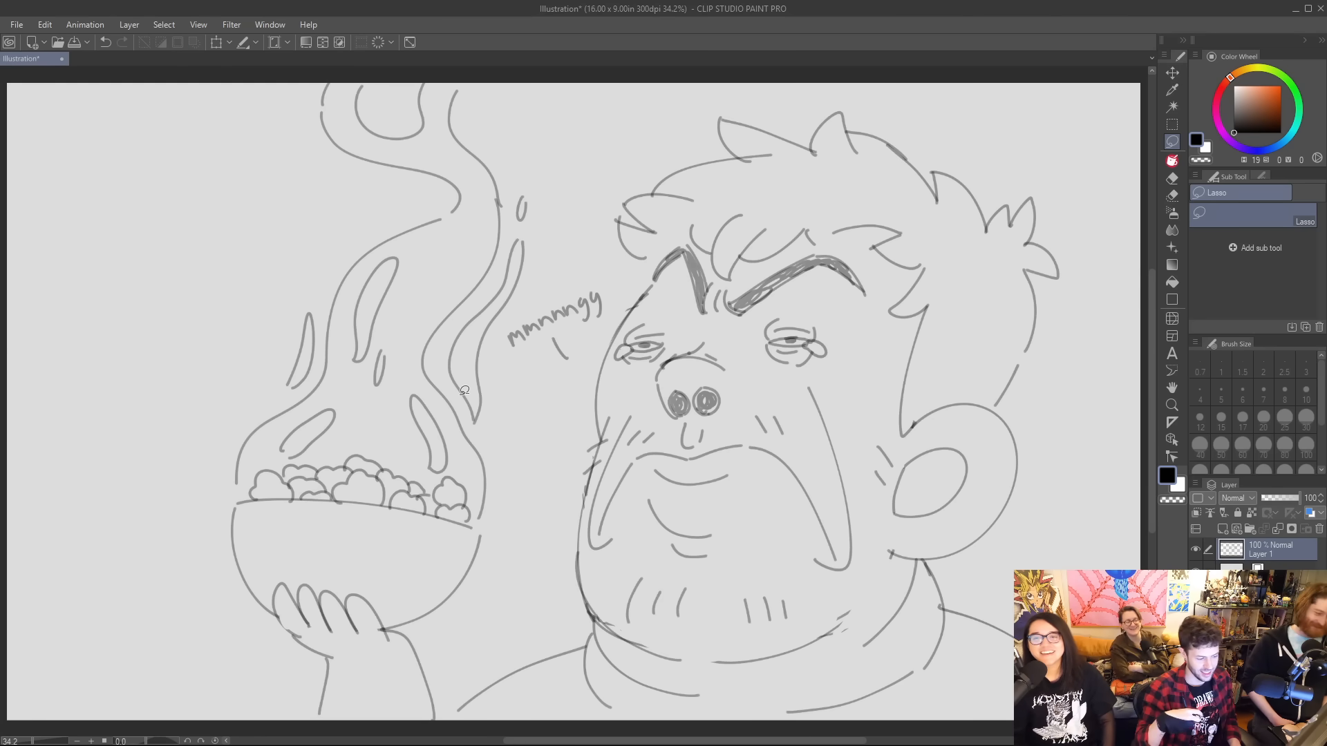
Draw the forehead's front edge with the Jacob Brush, from the front hair tuft down to the outer eye.
key("p")
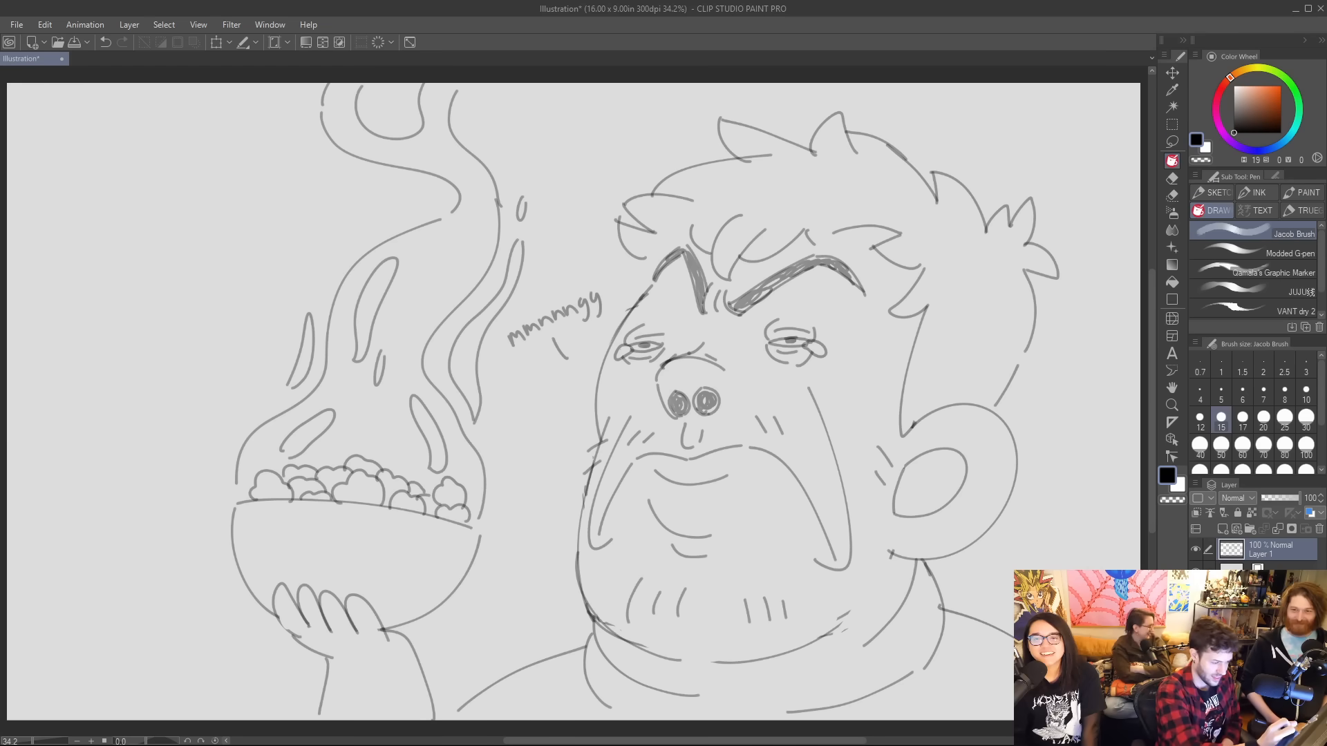
left_click_drag(637, 262, 611, 328)
key("ctrl+z")
left_click_drag(641, 262, 618, 332)
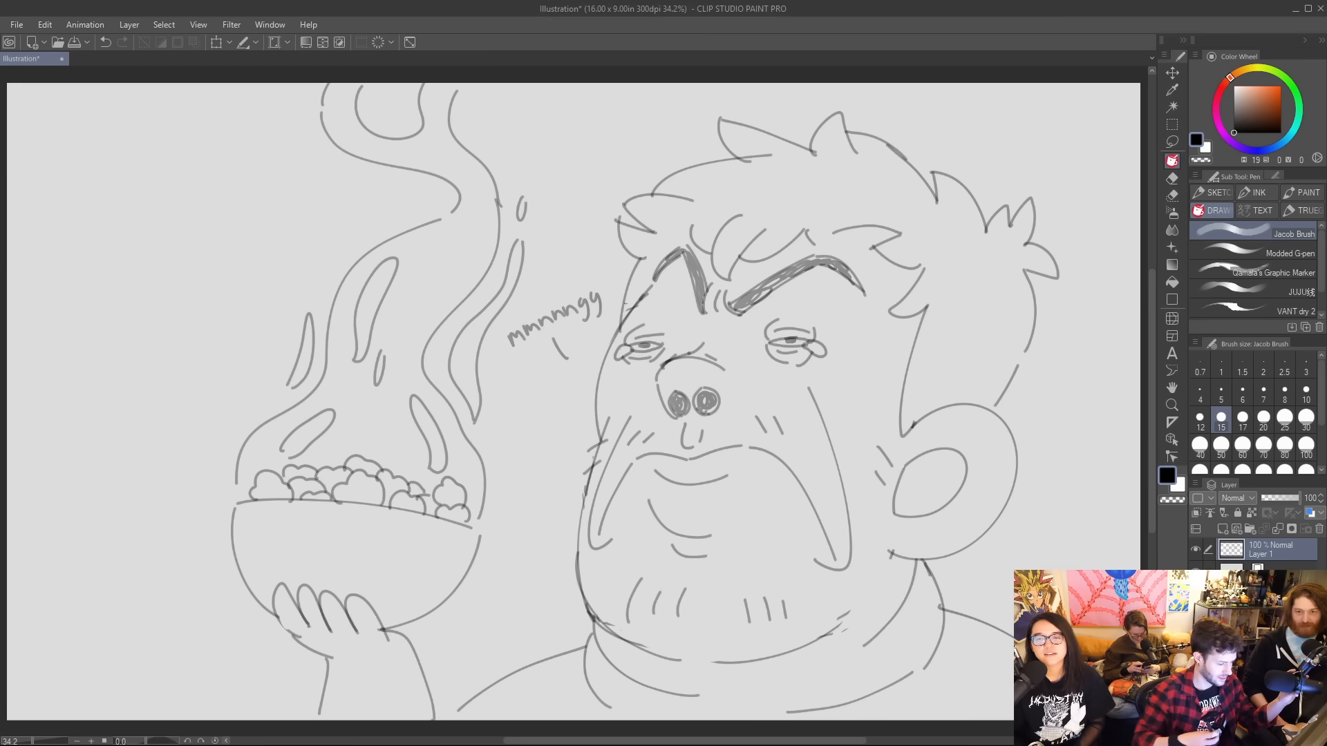
Lasso the man's face, ear and collar without the hair, and duplicate the selection onto a new layer.
left_click(1172, 142)
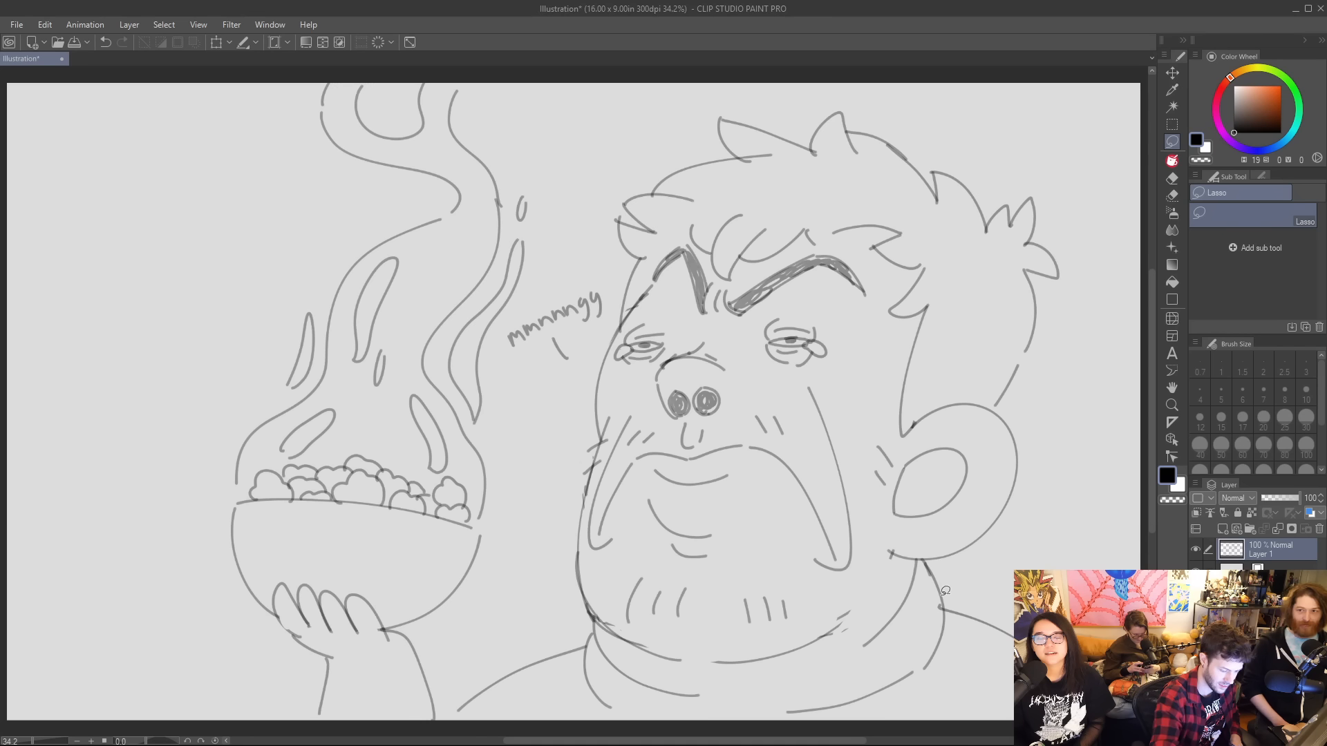
mouse_move(944, 591)
left_mouse_down()
mouse_move(936, 674)
mouse_move(889, 698)
mouse_move(607, 702)
mouse_move(563, 590)
mouse_move(559, 427)
mouse_move(658, 246)
mouse_move(687, 235)
mouse_move(723, 282)
mouse_move(838, 253)
mouse_move(880, 284)
mouse_move(864, 404)
mouse_move(875, 425)
mouse_move(898, 434)
mouse_move(933, 401)
mouse_move(971, 396)
mouse_move(1043, 465)
mouse_move(1000, 577)
mouse_move(949, 591)
left_mouse_up()
key("ctrl+c")
key("ctrl+v")
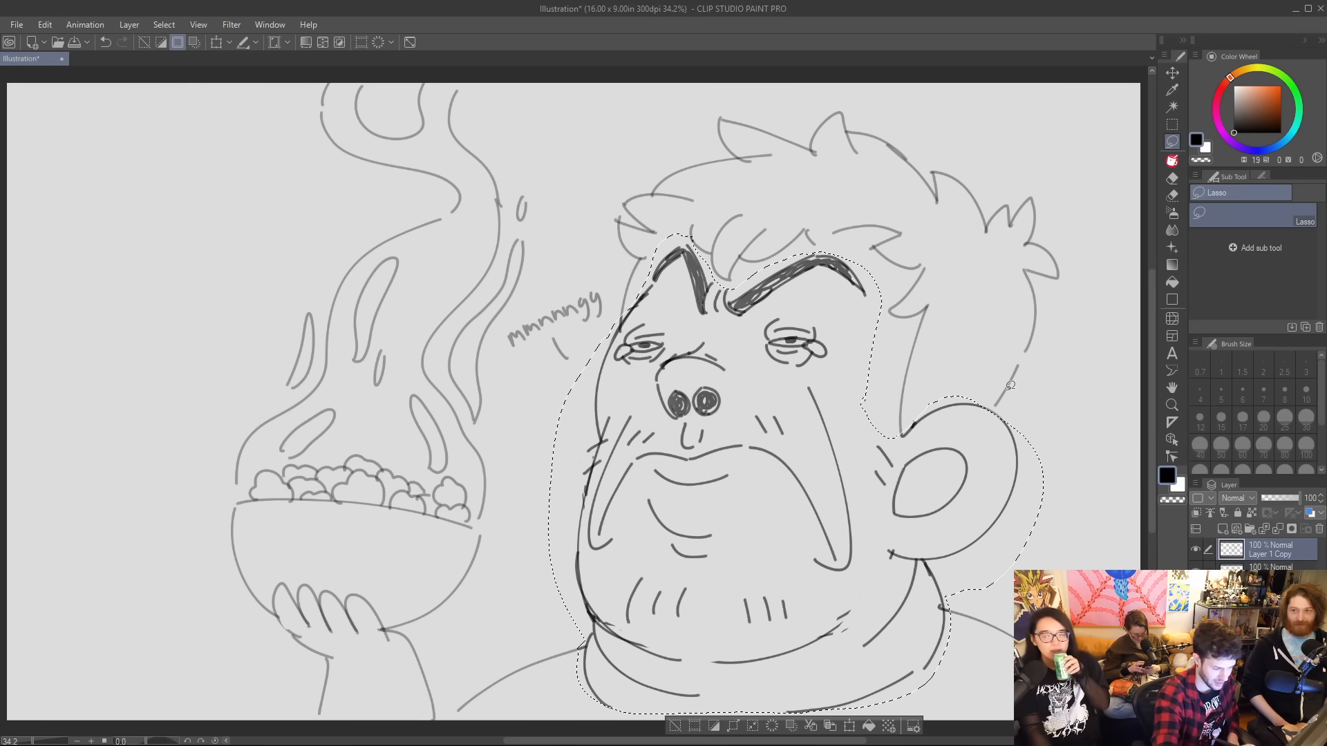
Move the duplicated face over to the steam side, flip it horizontally, and shrink it into the empty area beside the steam.
key("k")
left_click_drag(864, 445, 192, 242)
left_click(45, 24)
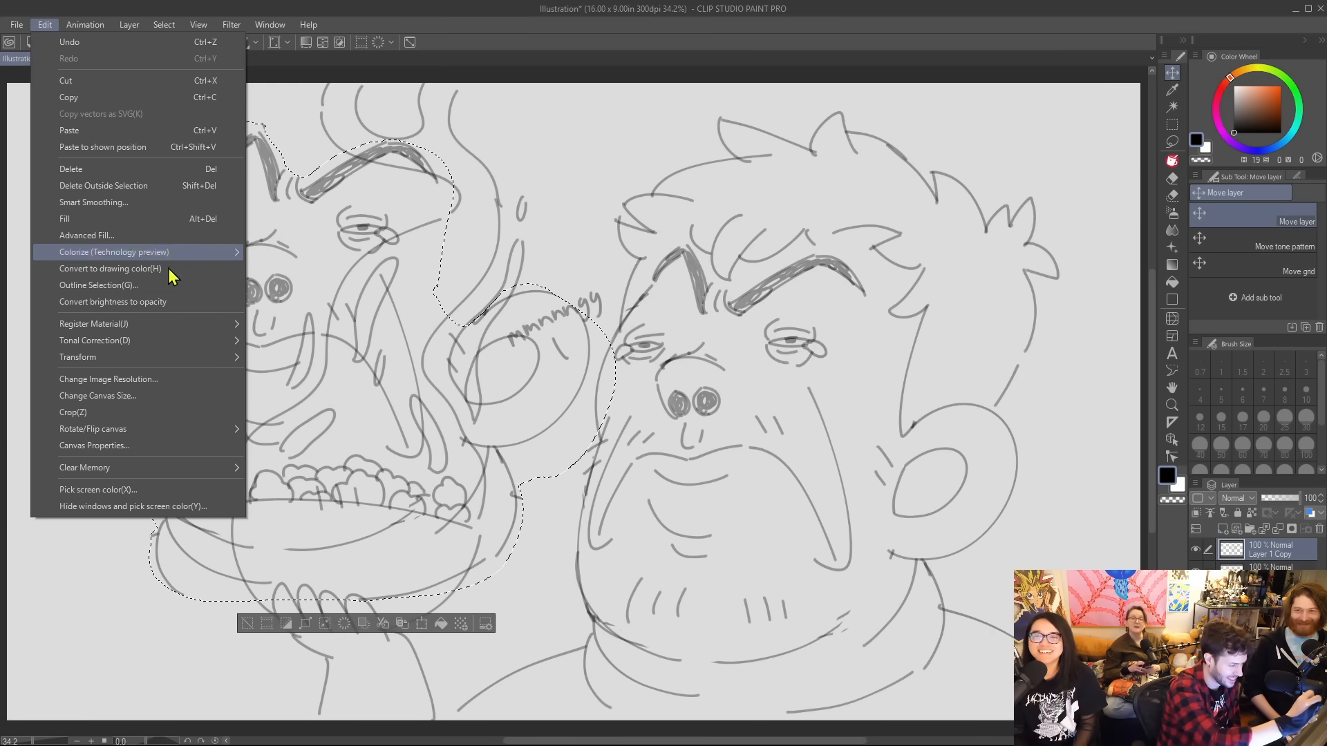
mouse_move(201, 359)
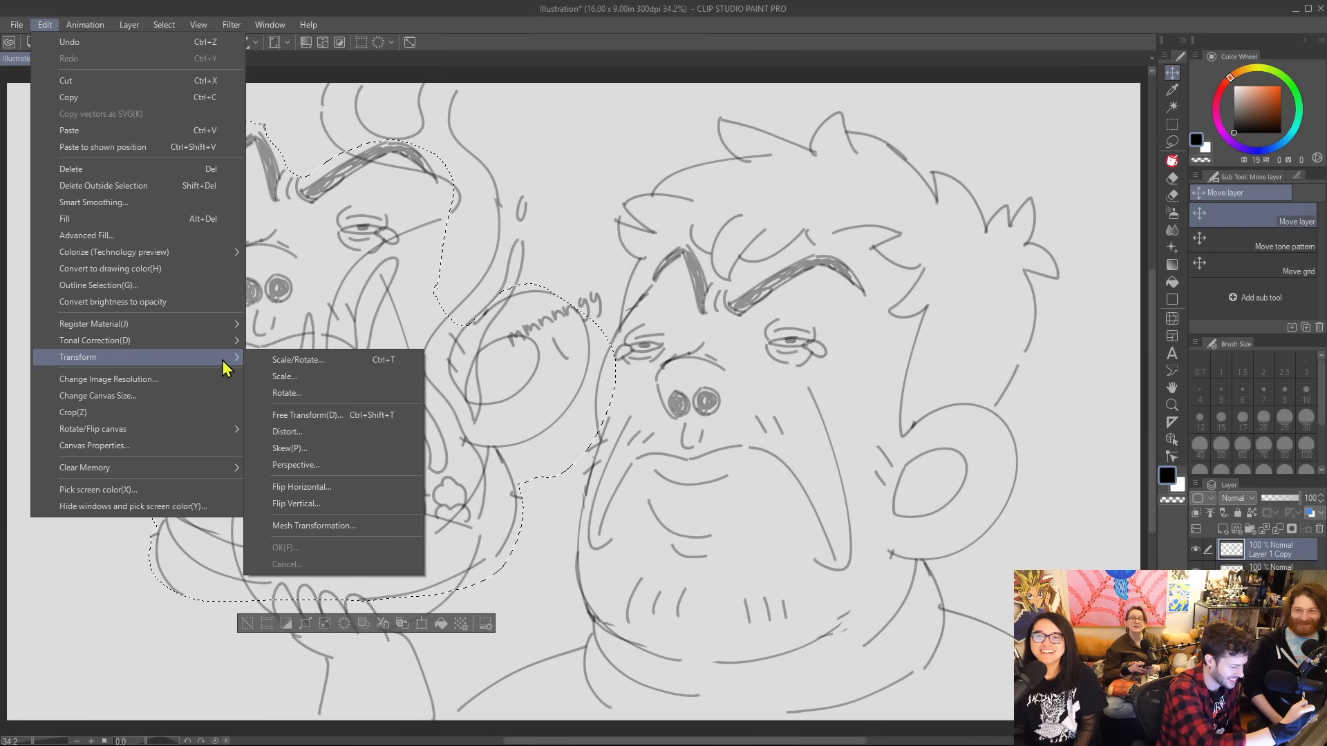
left_click(355, 488)
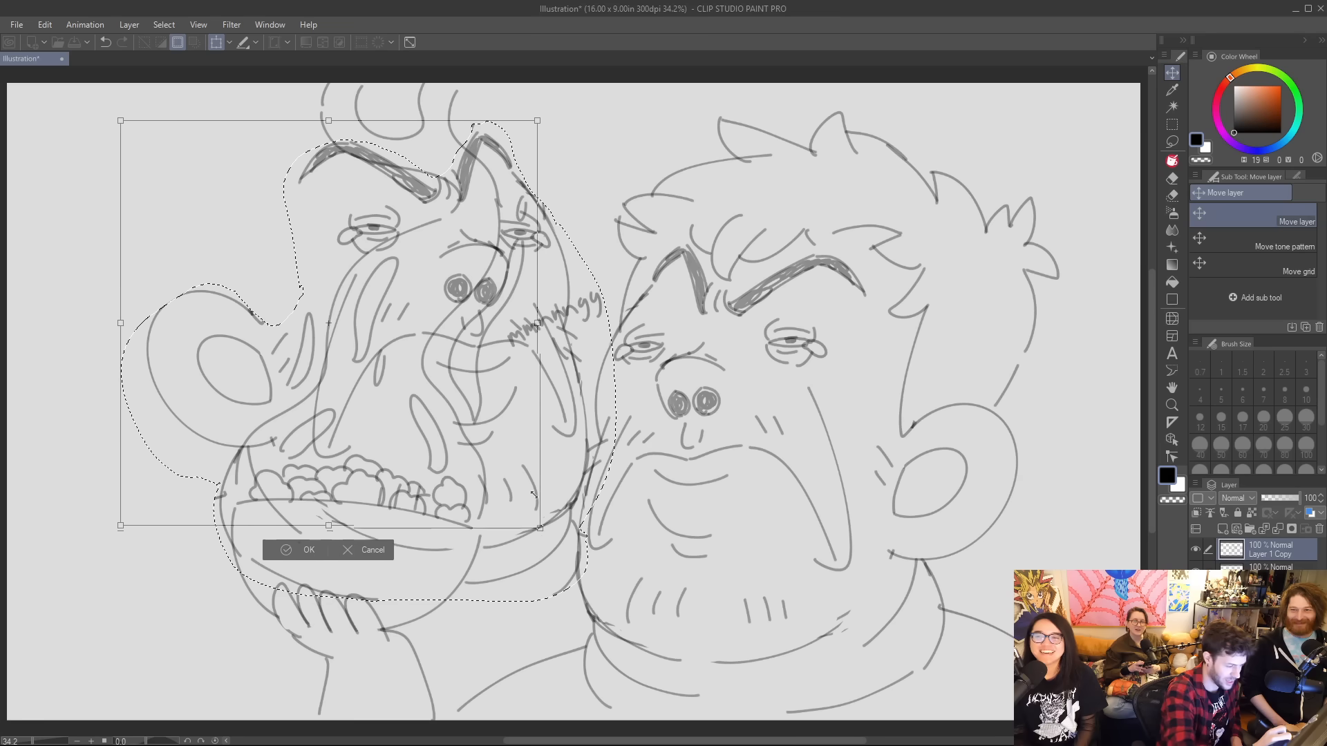
left_click_drag(533, 493, 274, 410)
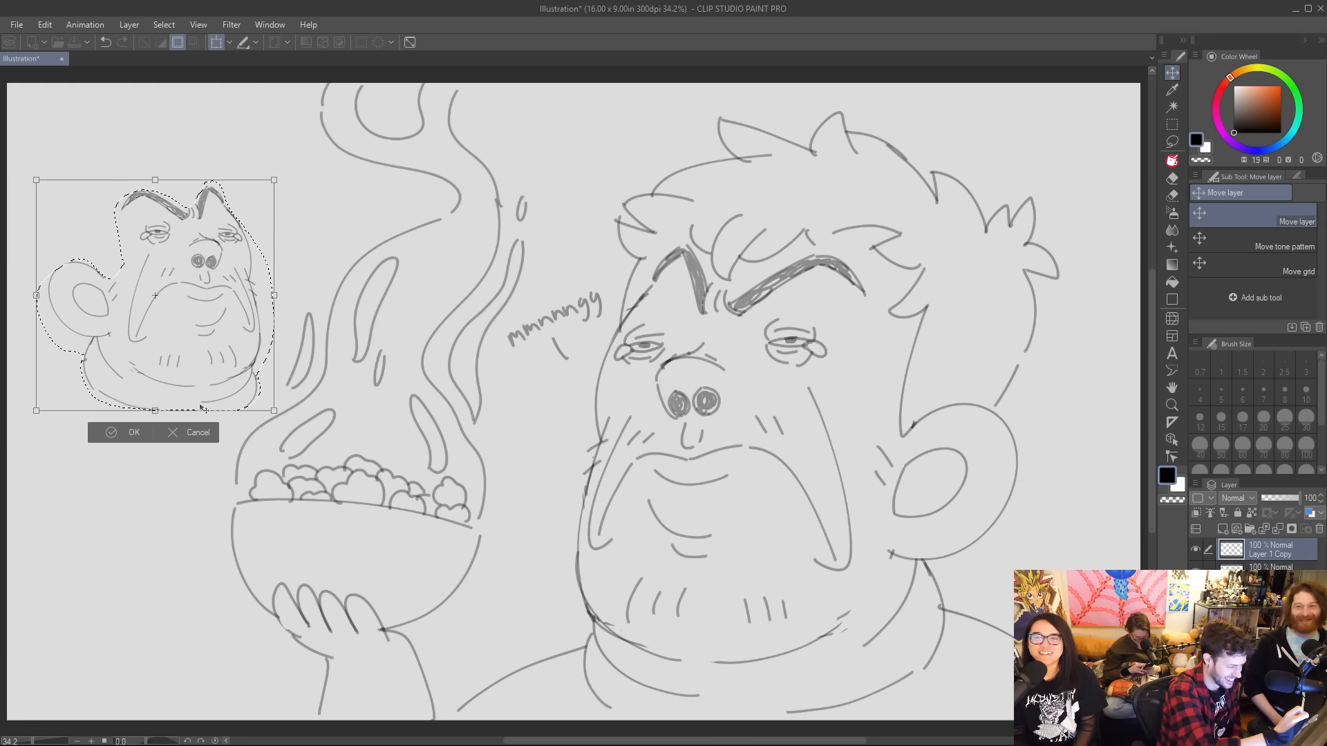
left_click(36, 433)
Erase the chin stubble marks on the small face and draw large glasses over its eyes with the Jacob Brush.
key("e")
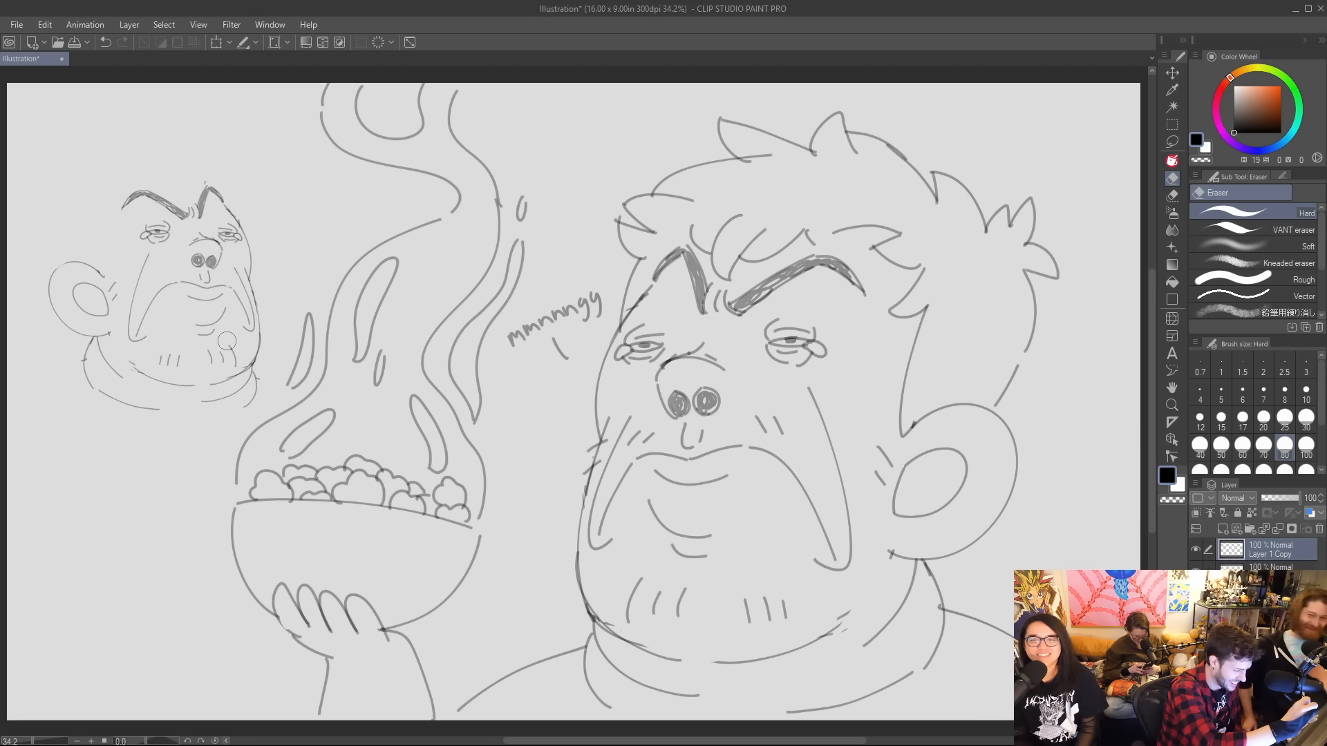
mouse_move(226, 341)
left_mouse_down()
mouse_move(219, 359)
mouse_move(173, 356)
left_mouse_up()
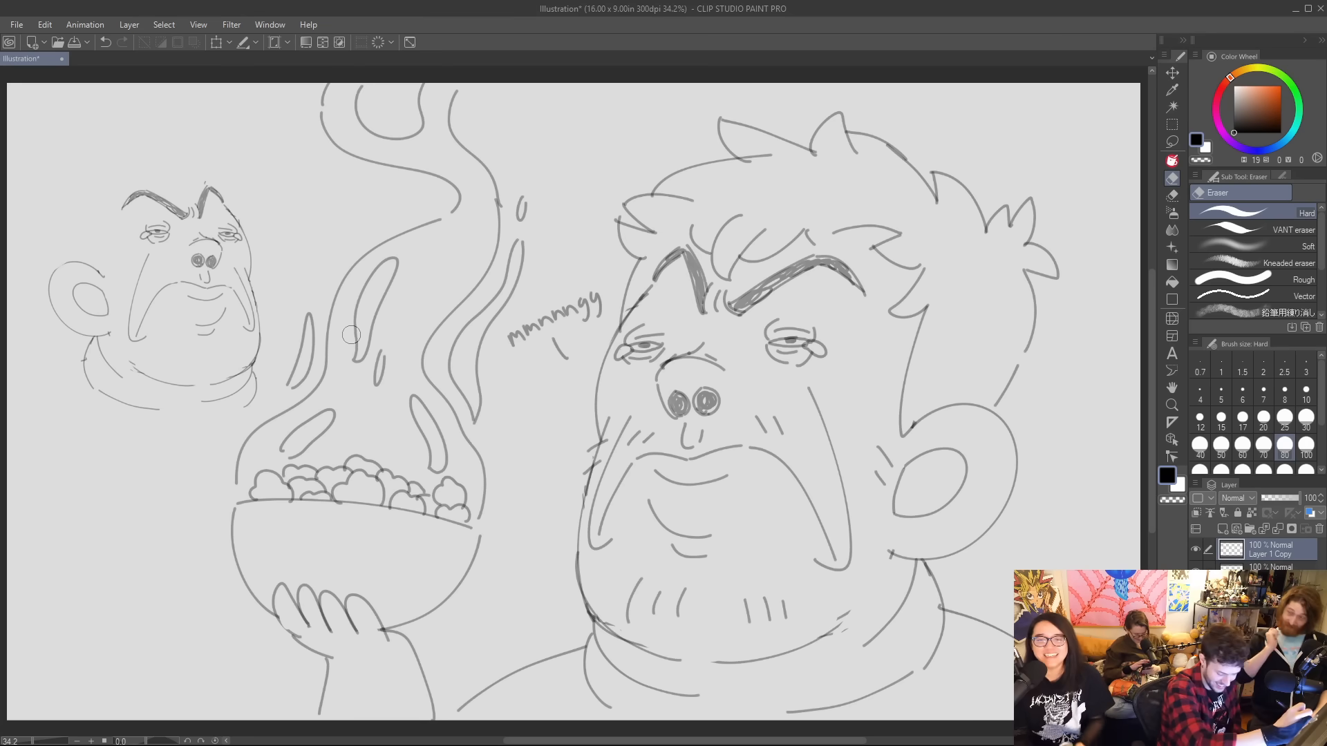
key("p")
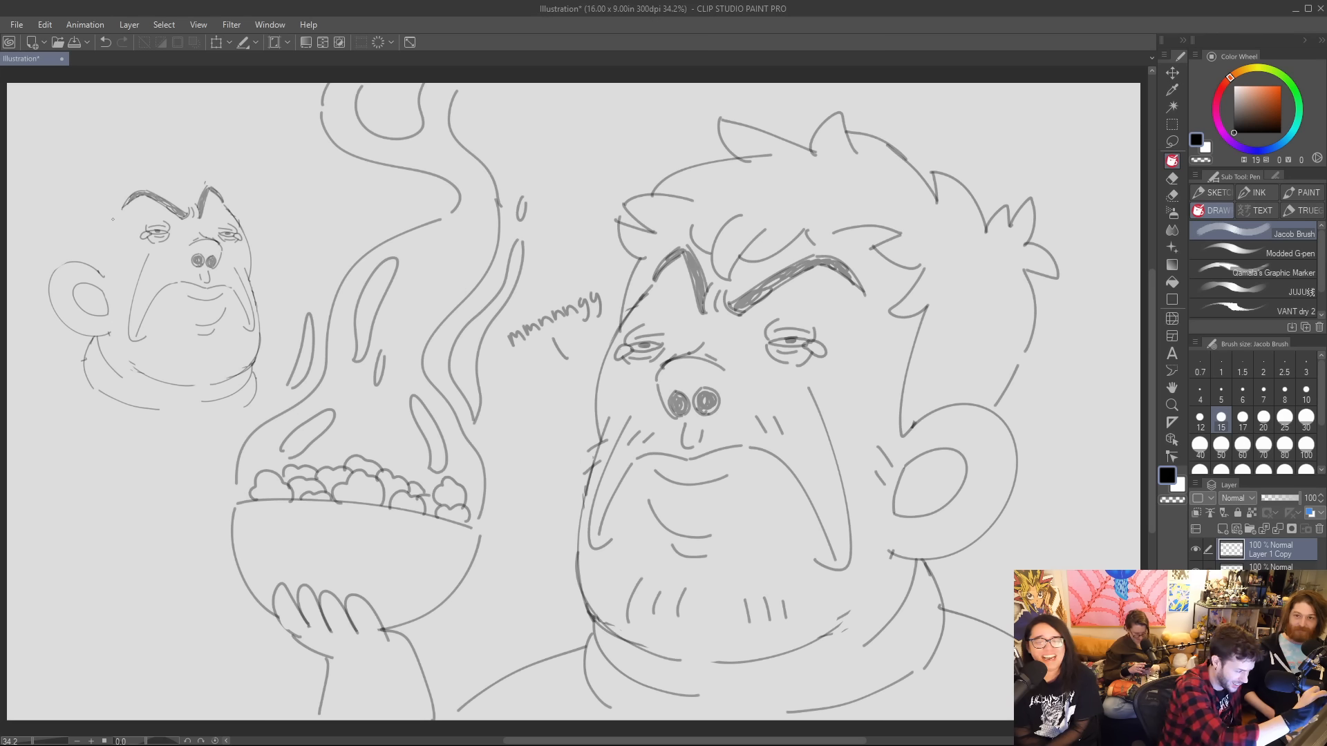
left_click_drag(113, 219, 194, 211)
key("ctrl+z")
mouse_move(114, 221)
left_mouse_down()
mouse_move(184, 215)
mouse_move(164, 217)
mouse_move(209, 220)
mouse_move(214, 237)
mouse_move(203, 218)
mouse_move(256, 222)
left_mouse_up()
key("ctrl+z")
key("ctrl+z")
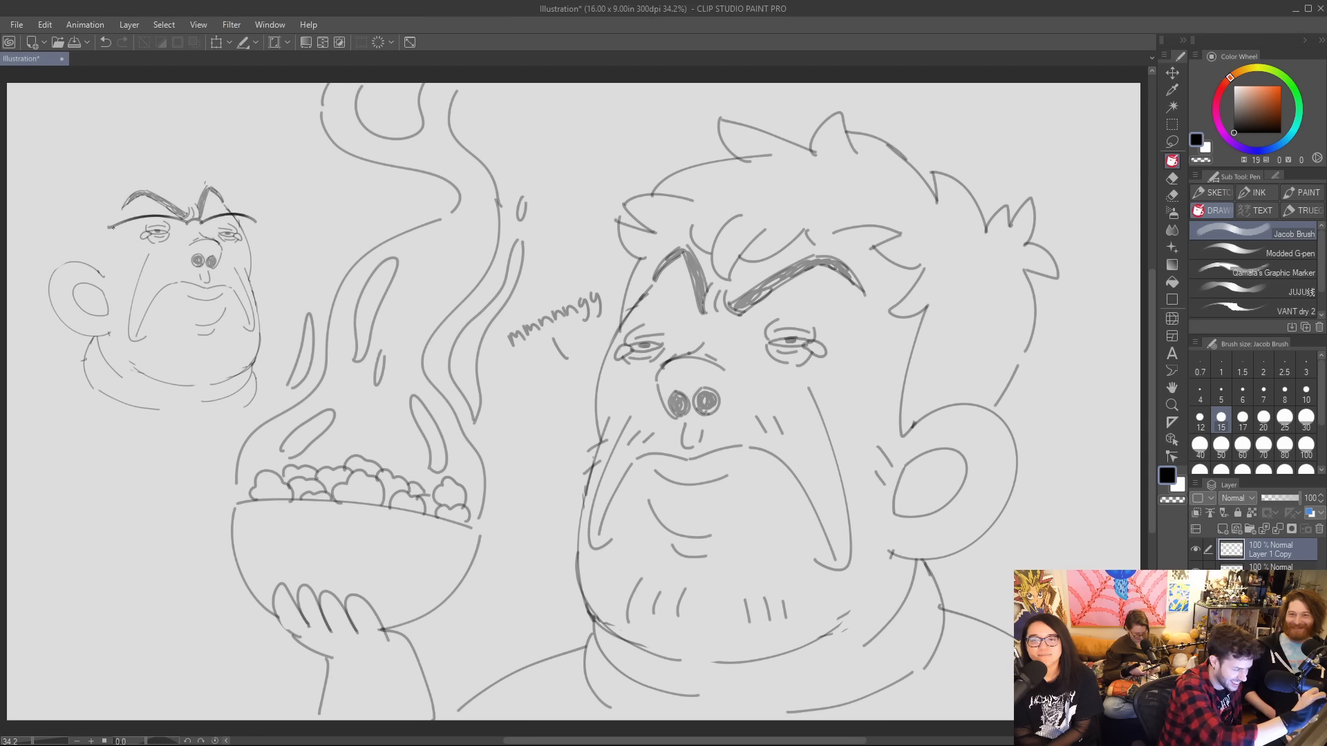
mouse_move(112, 226)
left_mouse_down()
mouse_move(132, 263)
mouse_move(189, 245)
mouse_move(168, 263)
mouse_move(181, 230)
mouse_move(232, 264)
left_mouse_up()
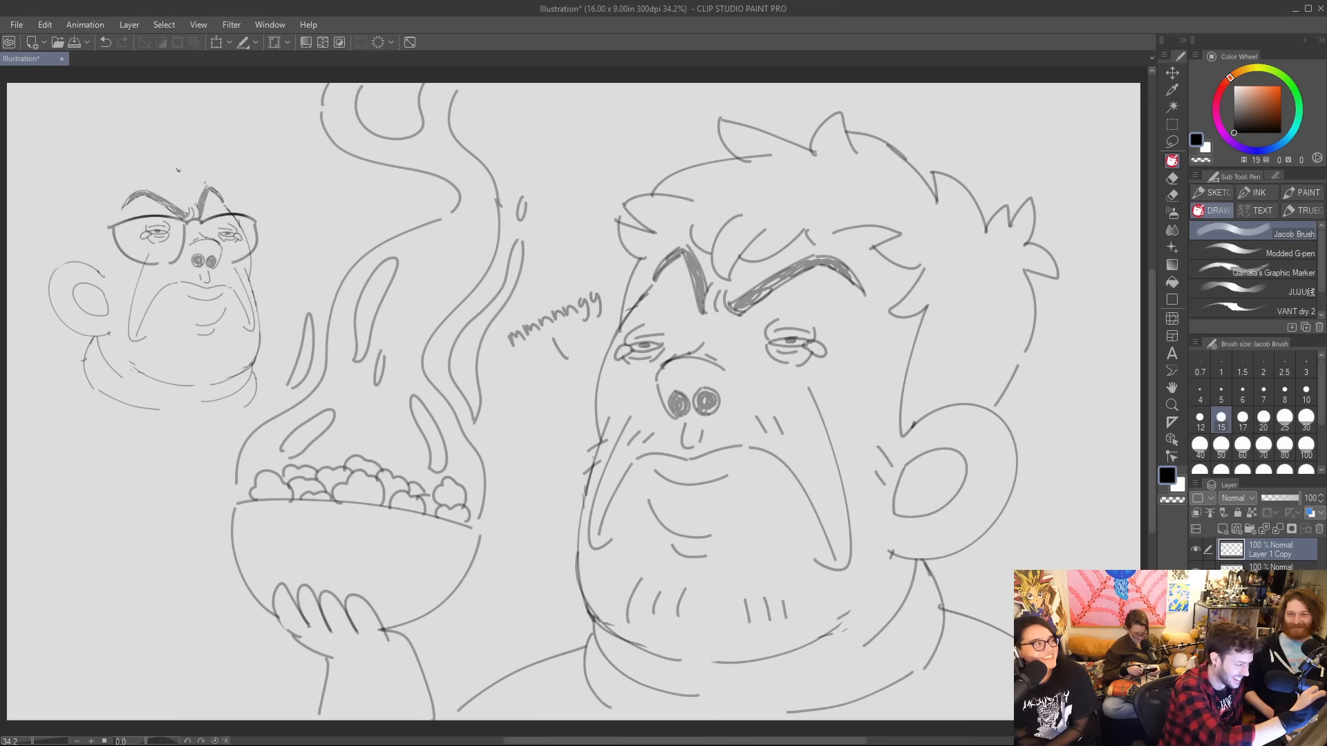
Draw the small face's peaked hairline and the outline of long hair around its head with the Jacob Brush.
left_click_drag(180, 168, 125, 206)
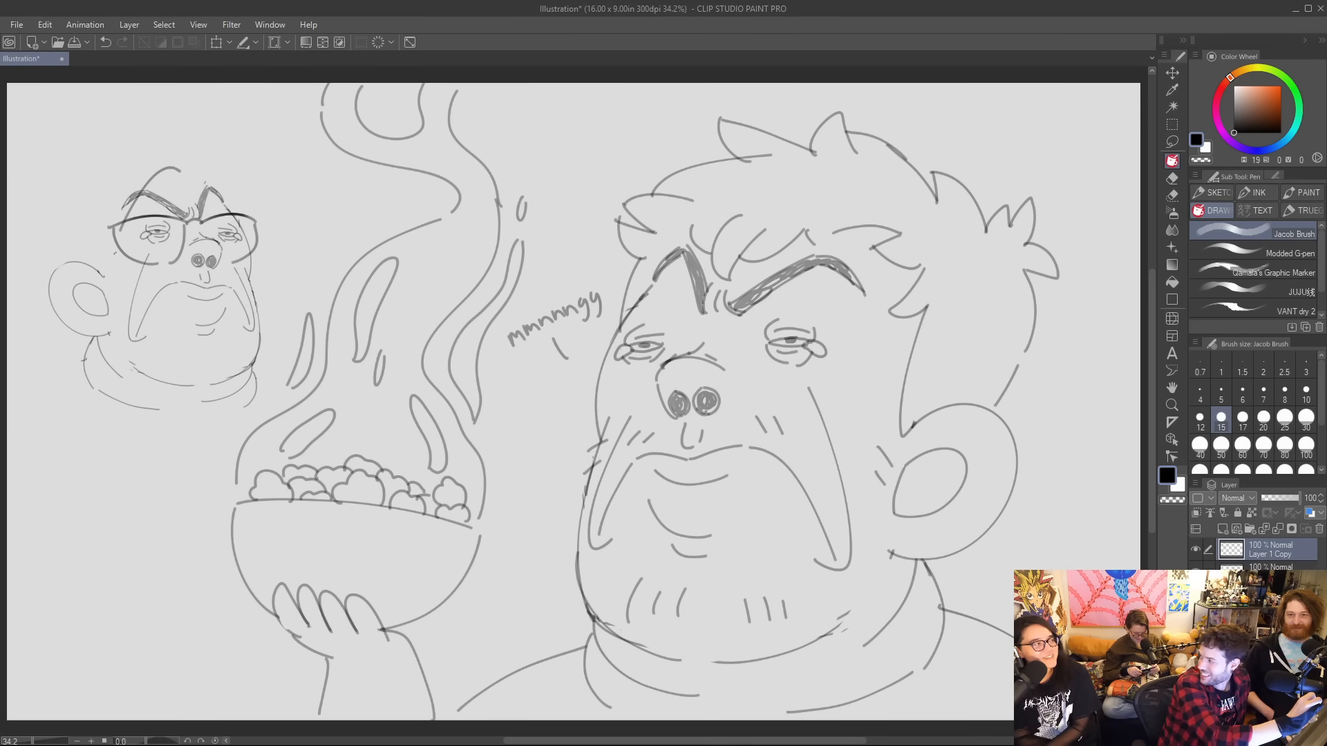
left_click_drag(124, 249, 109, 375)
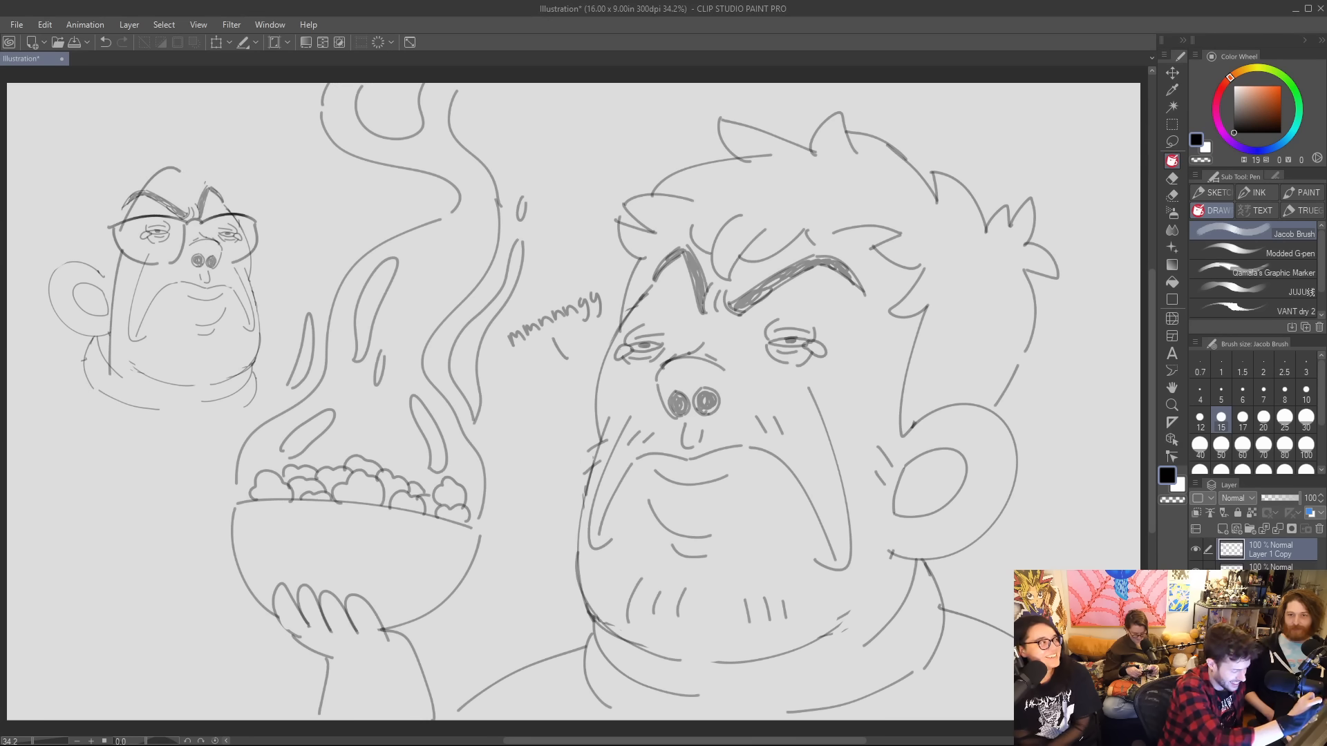
left_click_drag(180, 170, 220, 199)
mouse_move(174, 152)
left_mouse_down()
mouse_move(69, 173)
mouse_move(29, 310)
left_mouse_up()
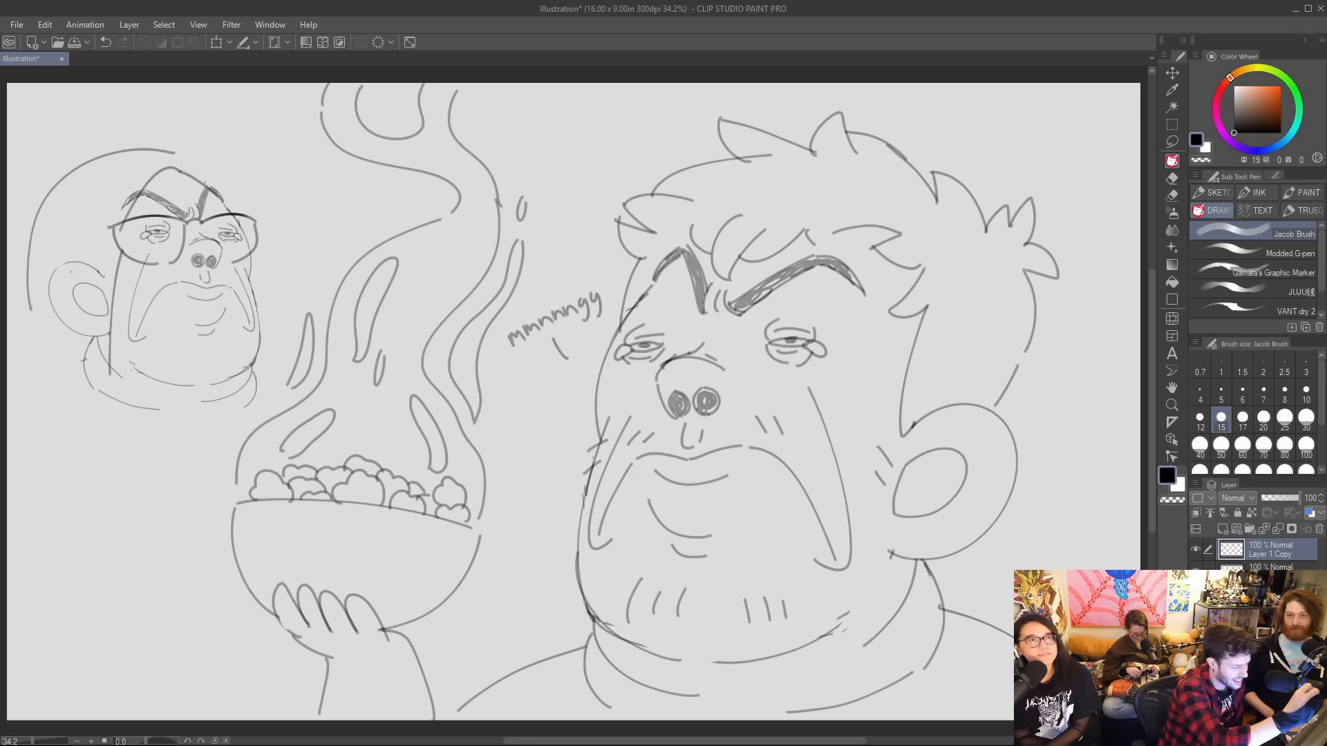
left_click_drag(32, 314, 21, 377)
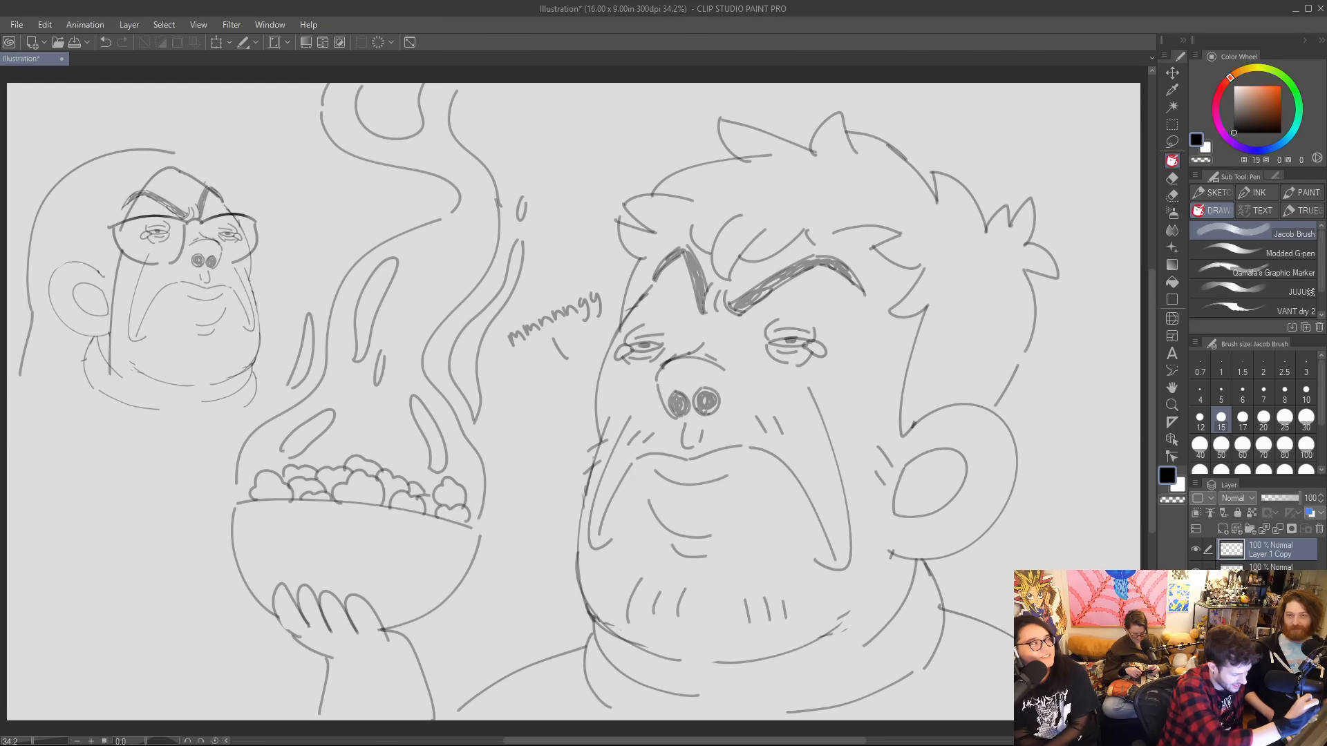
key("ctrl+z")
left_click_drag(30, 300, 15, 374)
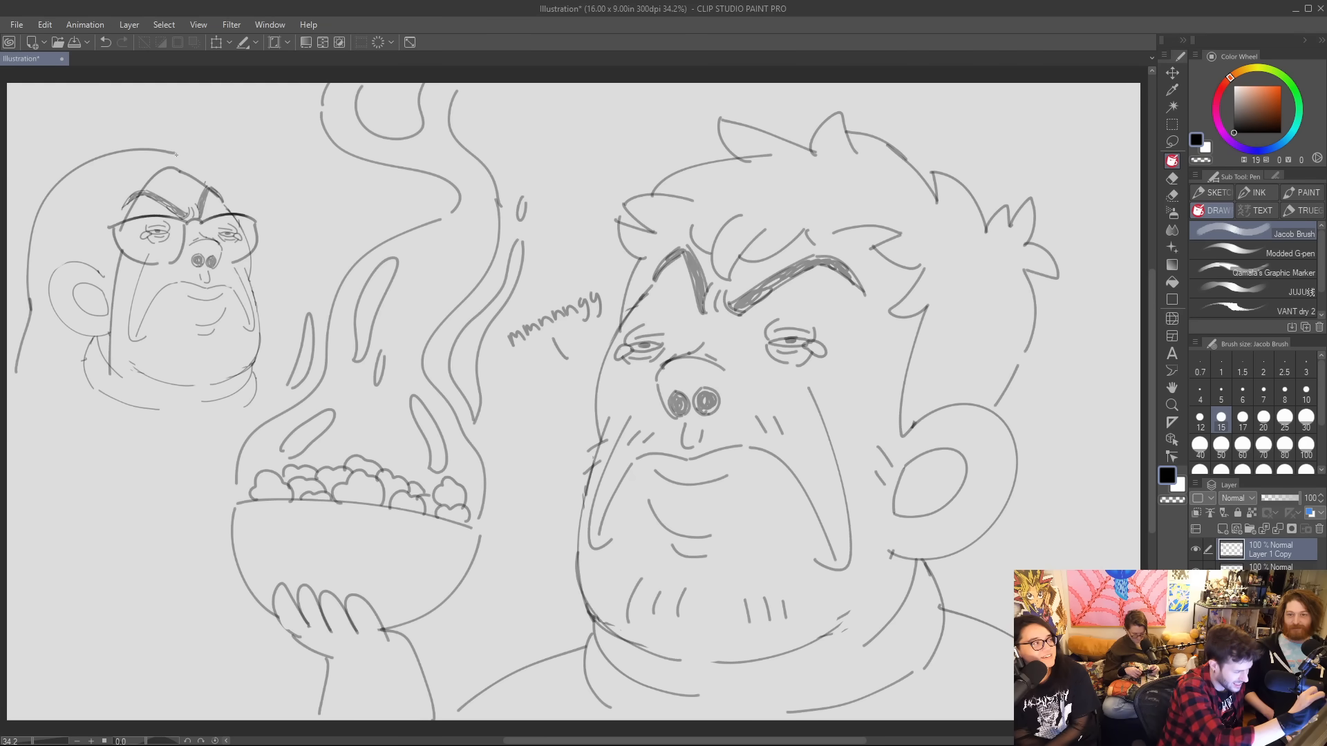
mouse_move(176, 155)
left_mouse_down()
mouse_move(253, 204)
mouse_move(280, 269)
mouse_move(282, 328)
left_mouse_up()
Erase the small figure's ear and the collar lines beneath it with the Hard eraser.
key("e")
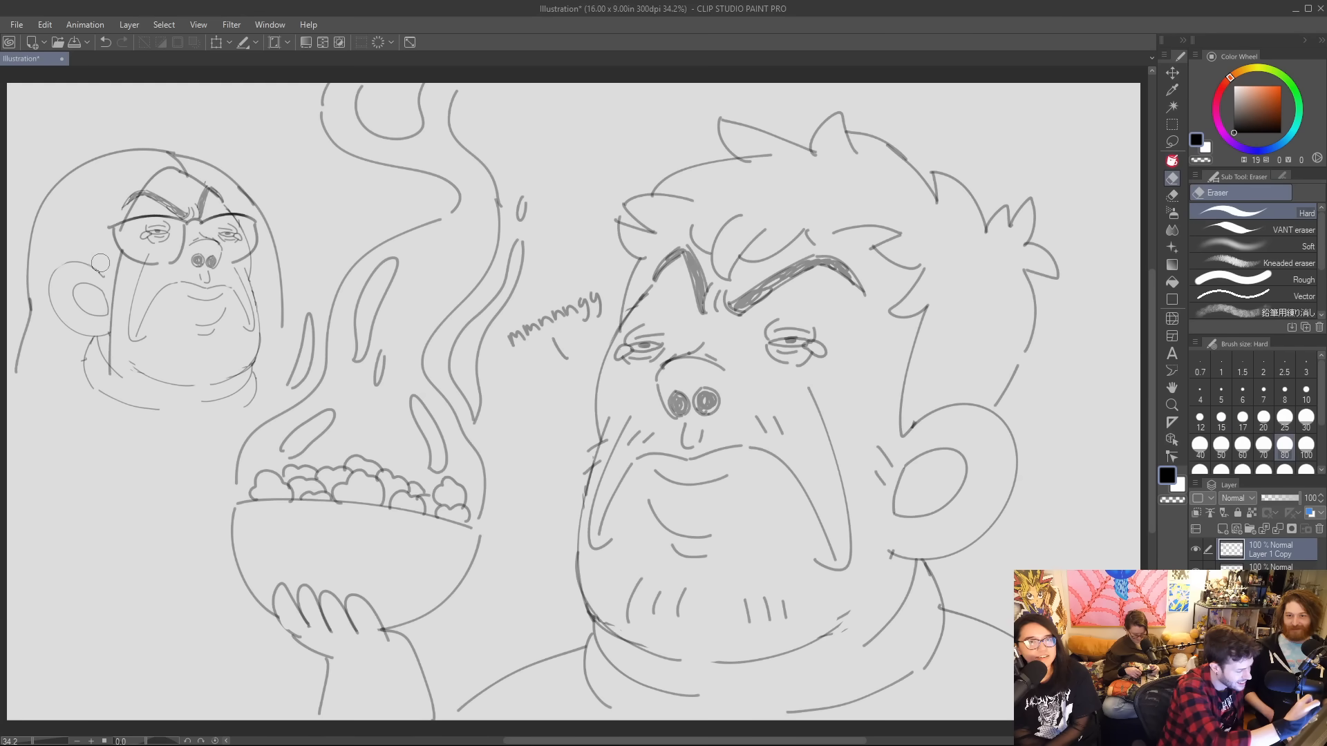
mouse_move(100, 263)
left_mouse_down()
mouse_move(58, 248)
mouse_move(95, 268)
mouse_move(105, 325)
mouse_move(102, 269)
mouse_move(91, 363)
mouse_move(95, 335)
mouse_move(80, 346)
mouse_move(99, 394)
left_mouse_up()
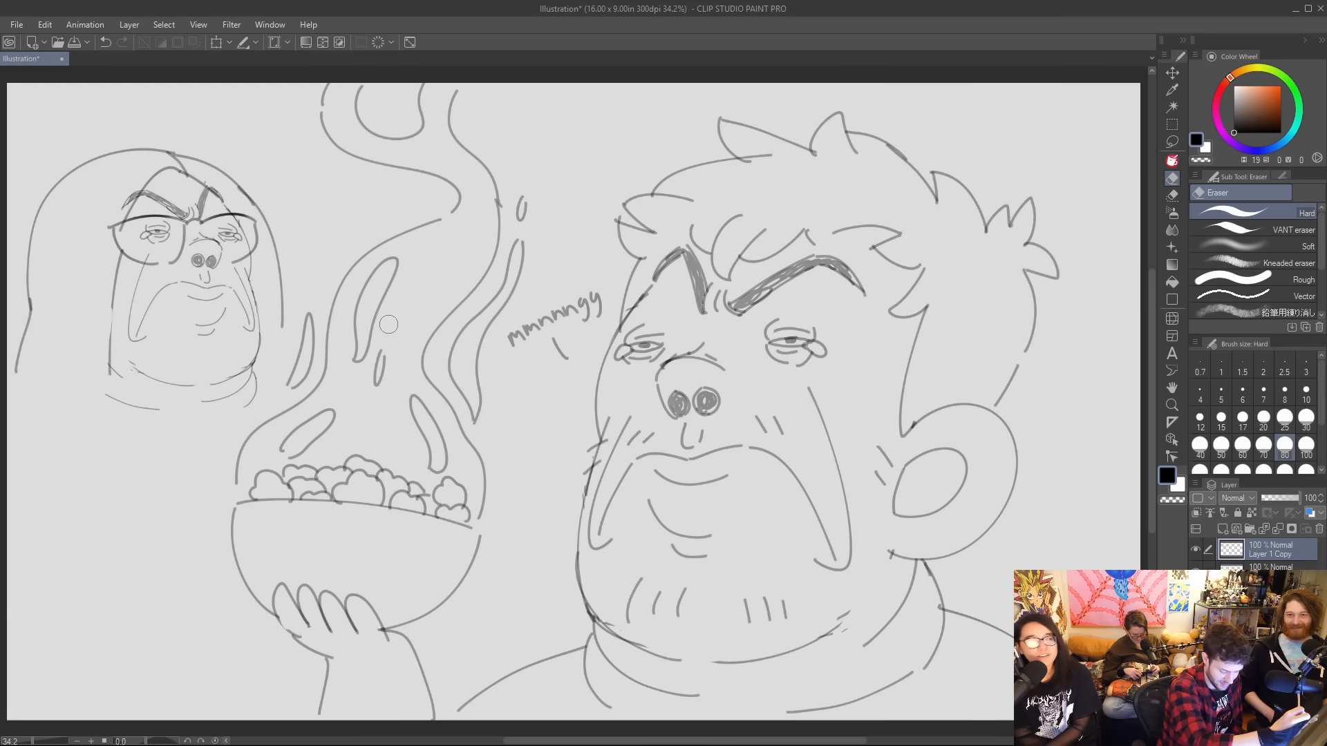
key("p")
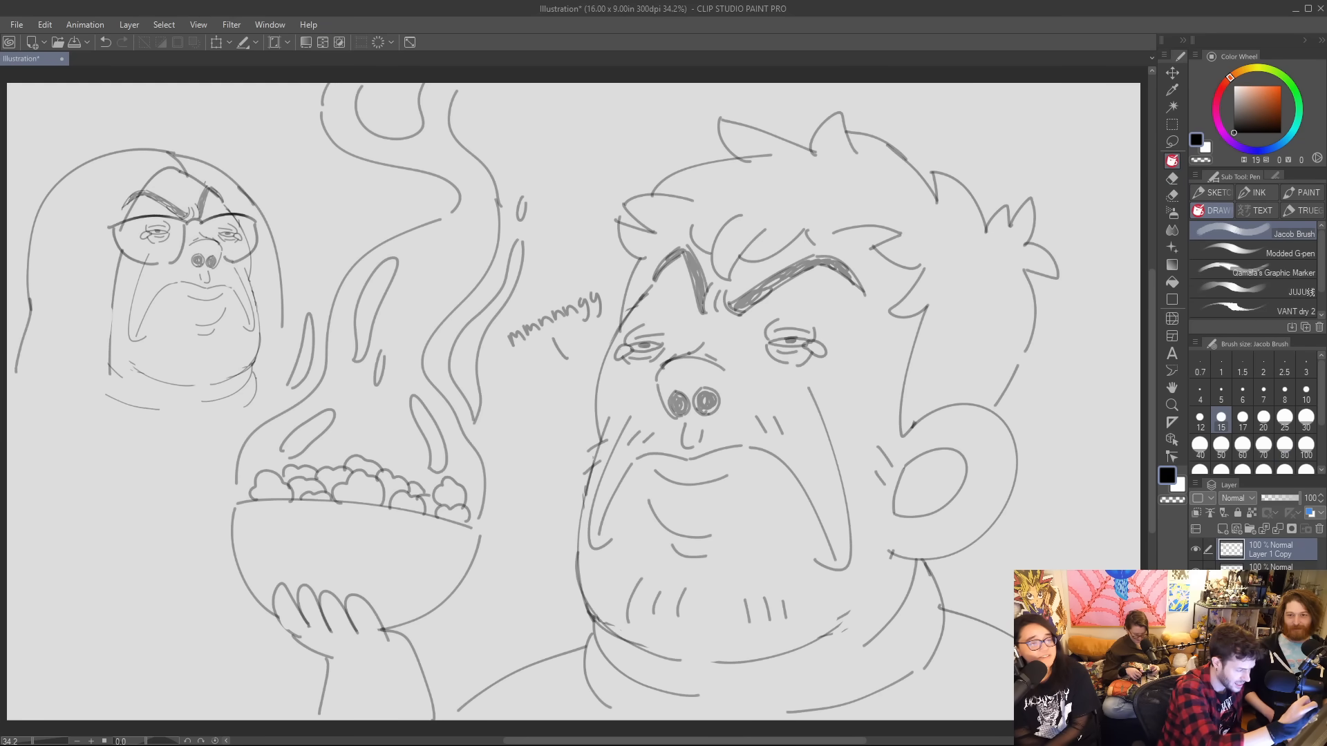
key("ctrl+z")
left_click_drag(244, 256, 241, 258)
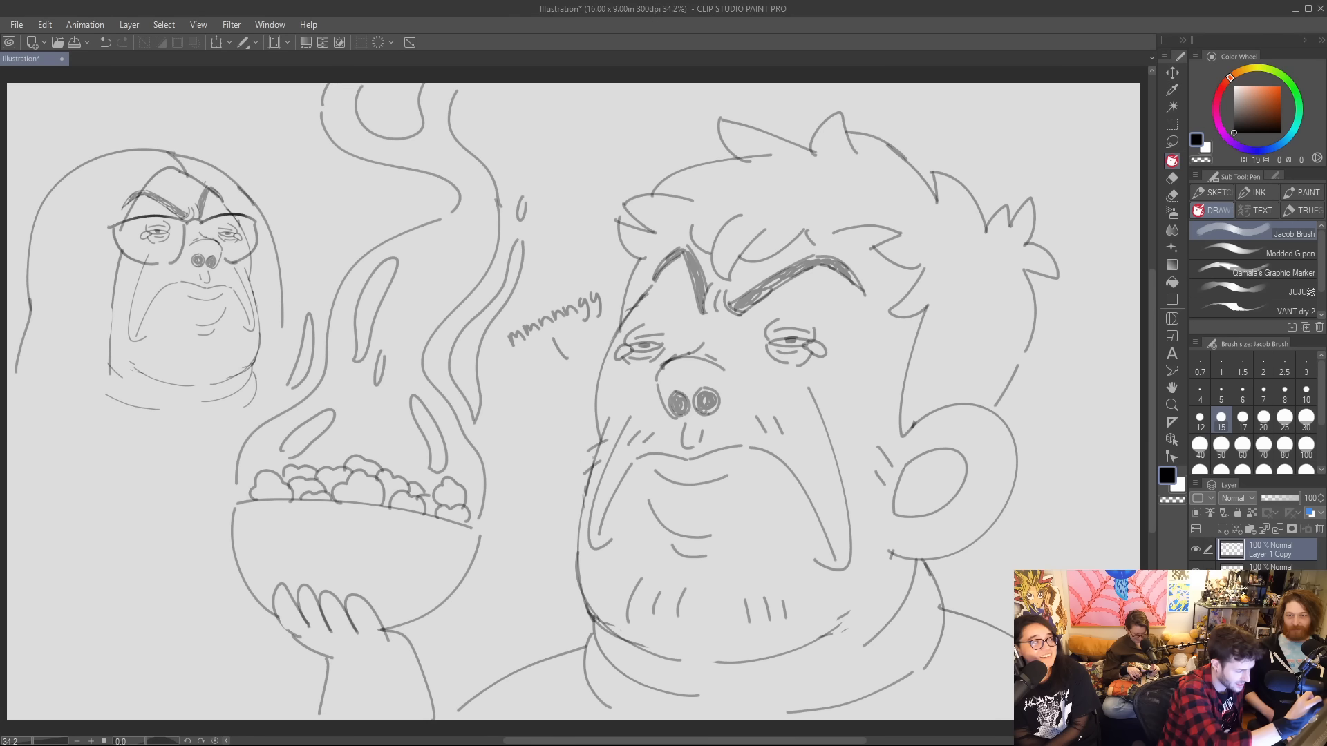
Extend the small figure's hair into a pointed lock beside the neck and draw a shoulder line on each side.
left_click_drag(110, 368, 112, 454)
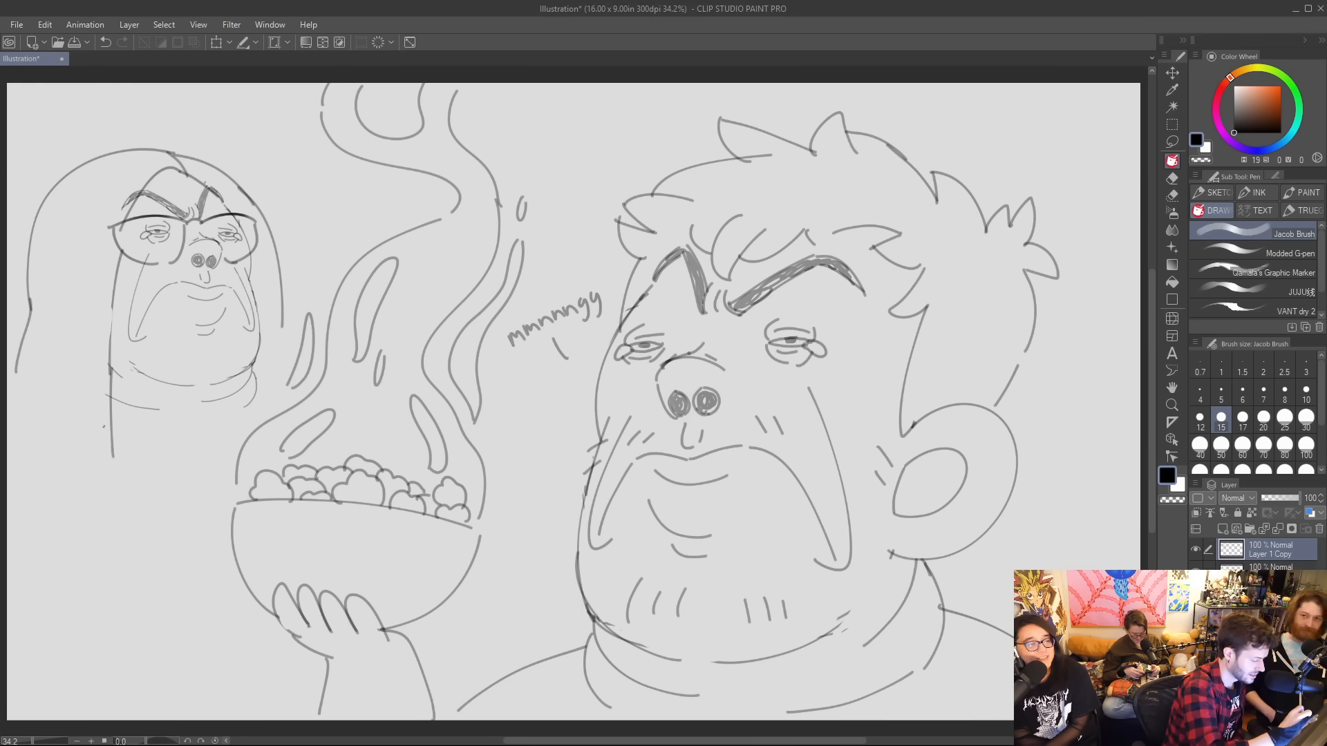
left_click_drag(75, 374, 119, 475)
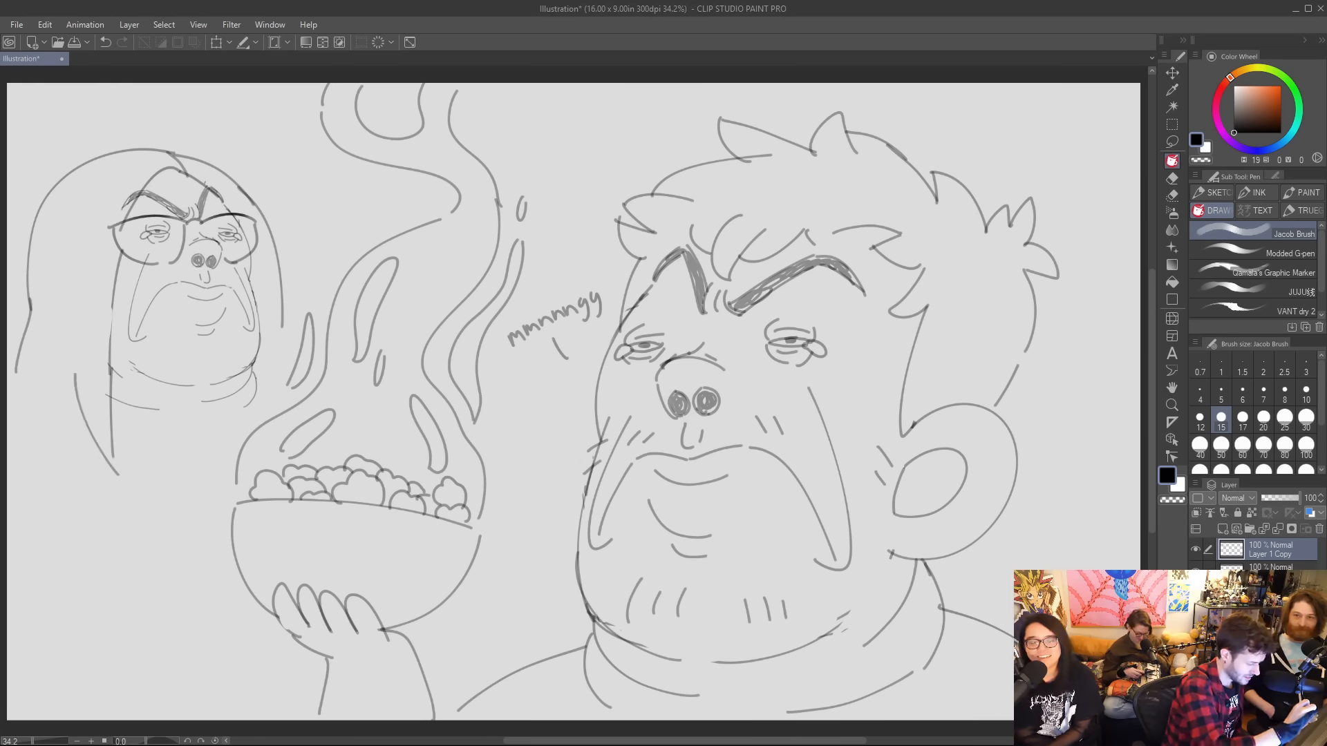
left_click_drag(74, 384, 22, 408)
left_click_drag(279, 311, 282, 368)
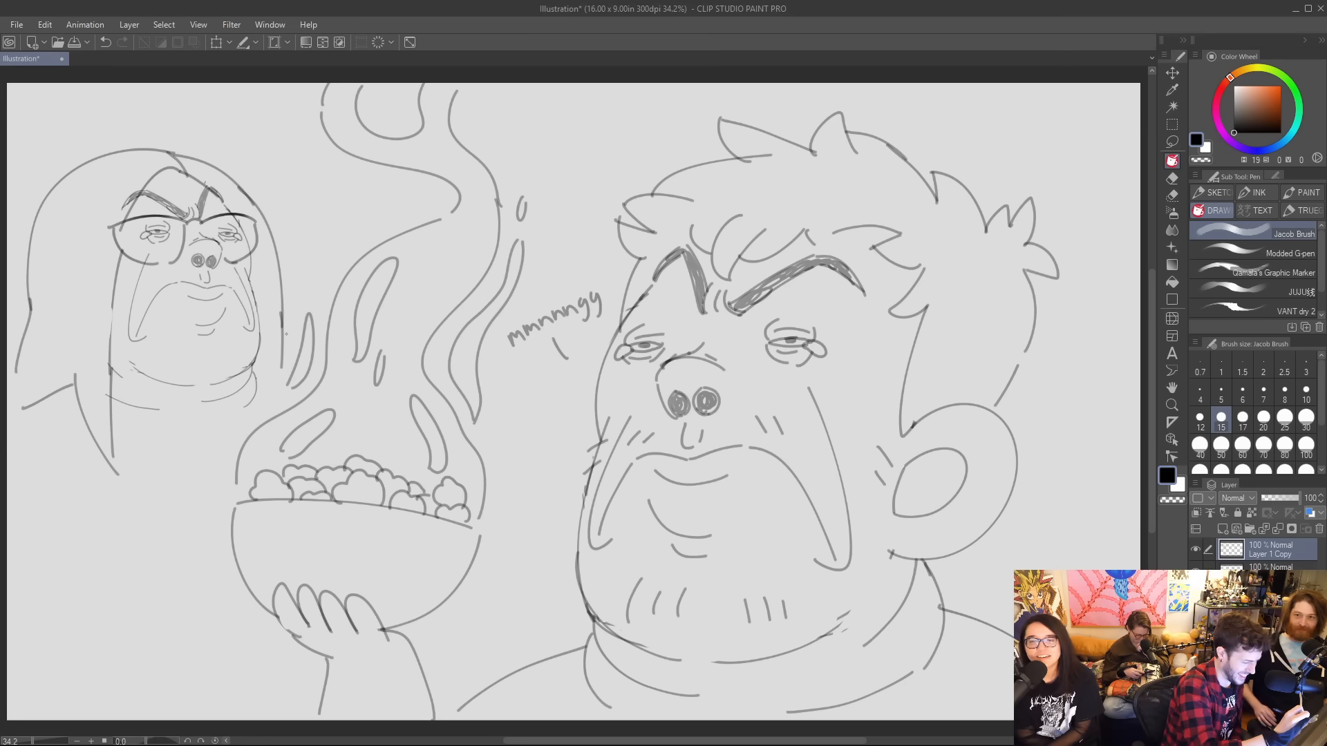
key("b")
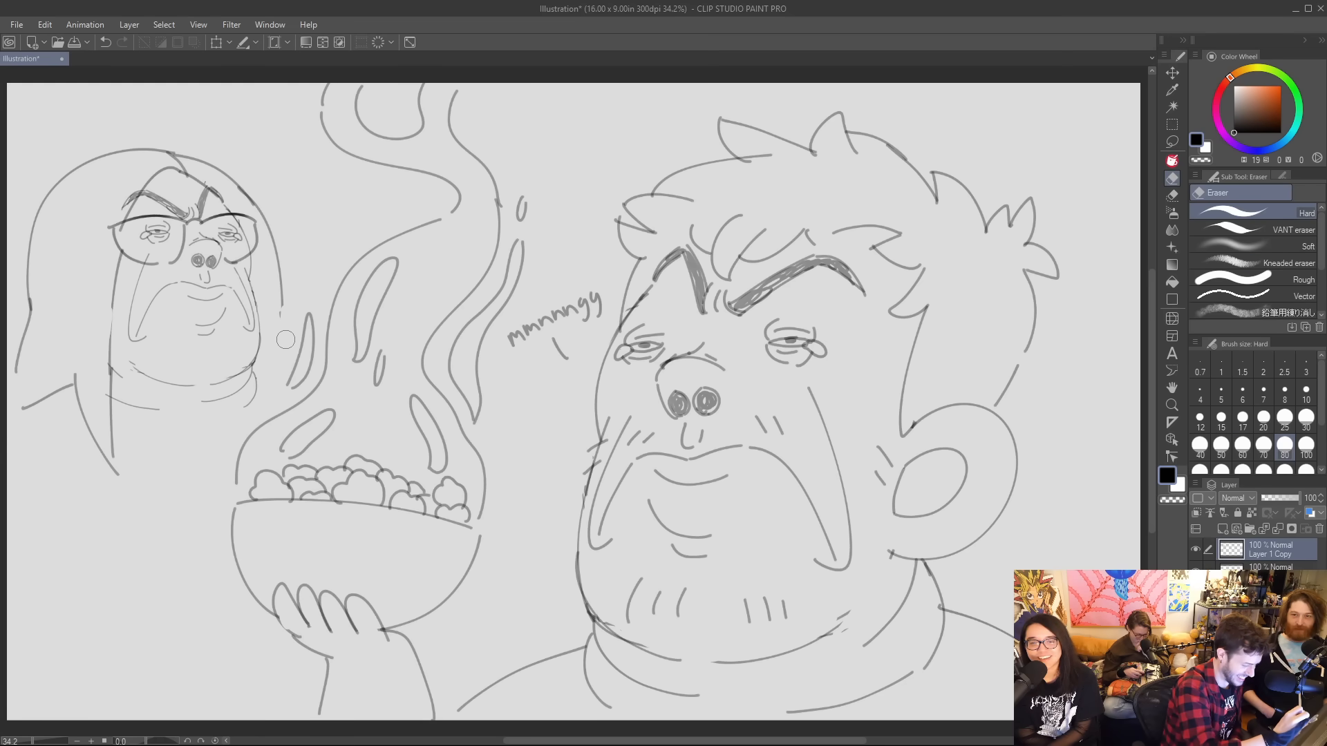
key("p")
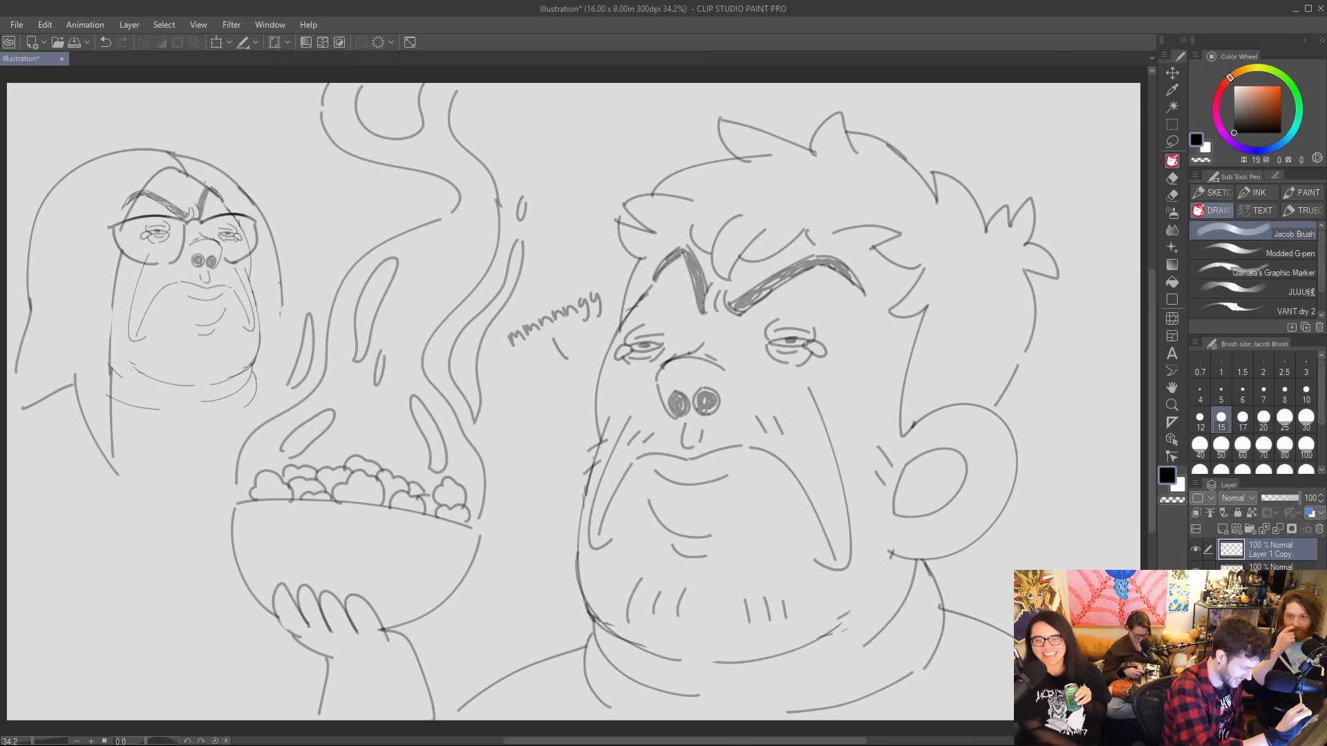
left_click_drag(276, 354, 294, 371)
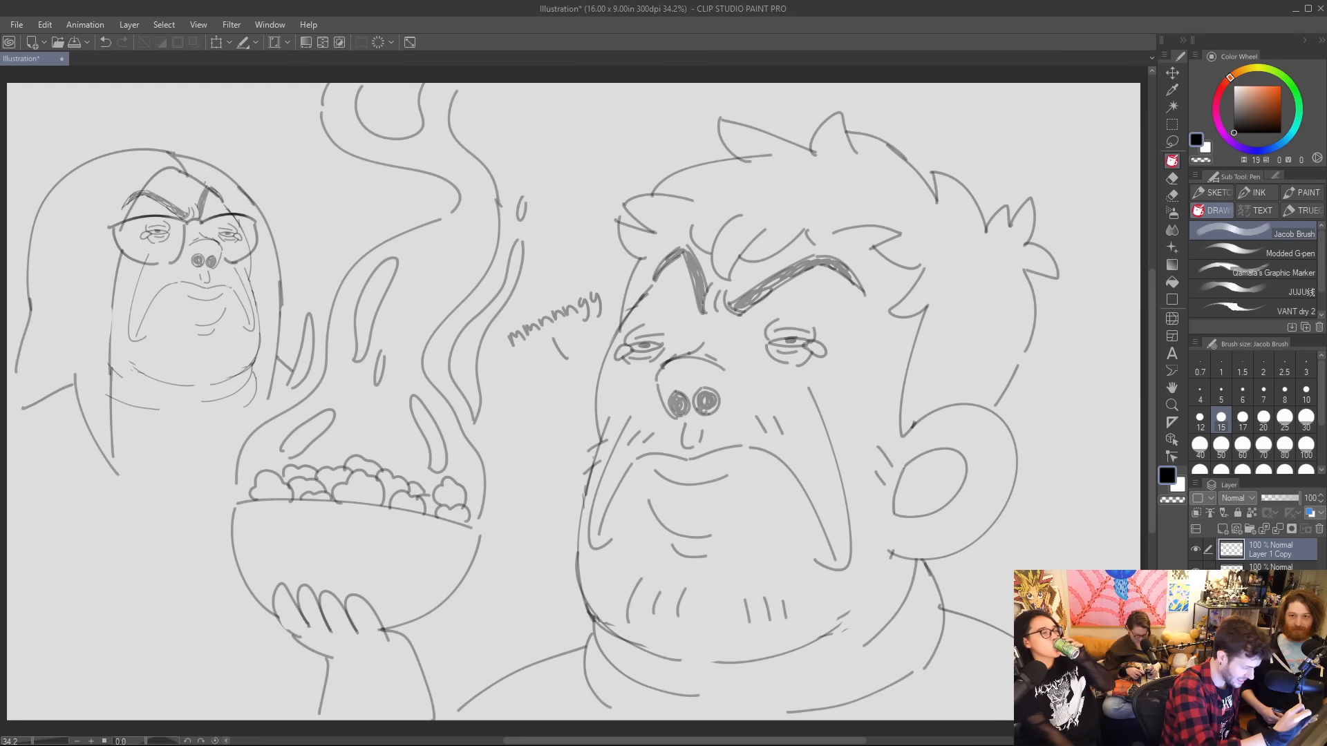
Hatch the lower part of the long hair beside the small face and neck with dense vertical strokes.
left_click_drag(72, 344, 107, 445)
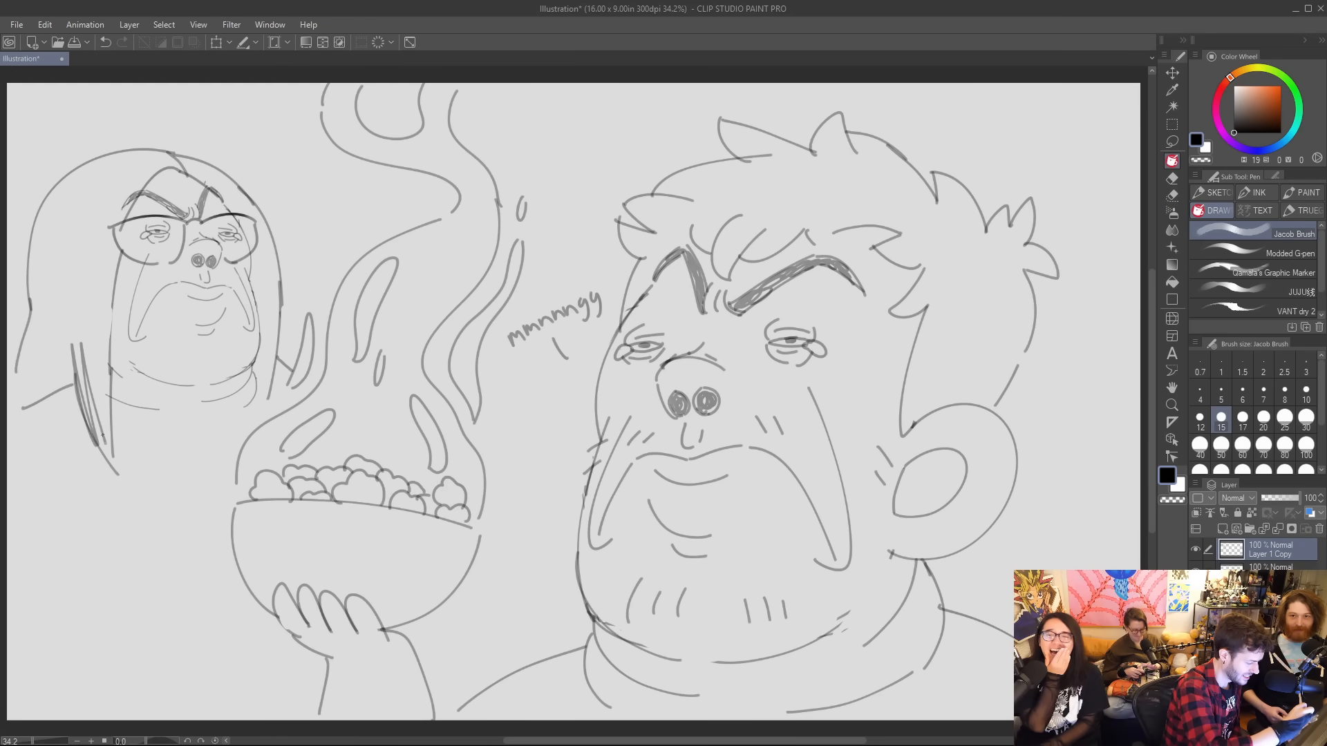
left_click_drag(94, 315, 105, 438)
left_click_drag(102, 354, 109, 413)
left_click_drag(36, 315, 27, 386)
left_click_drag(30, 332, 30, 387)
left_click_drag(52, 318, 45, 395)
left_click_drag(63, 324, 59, 391)
left_click_drag(71, 358, 65, 378)
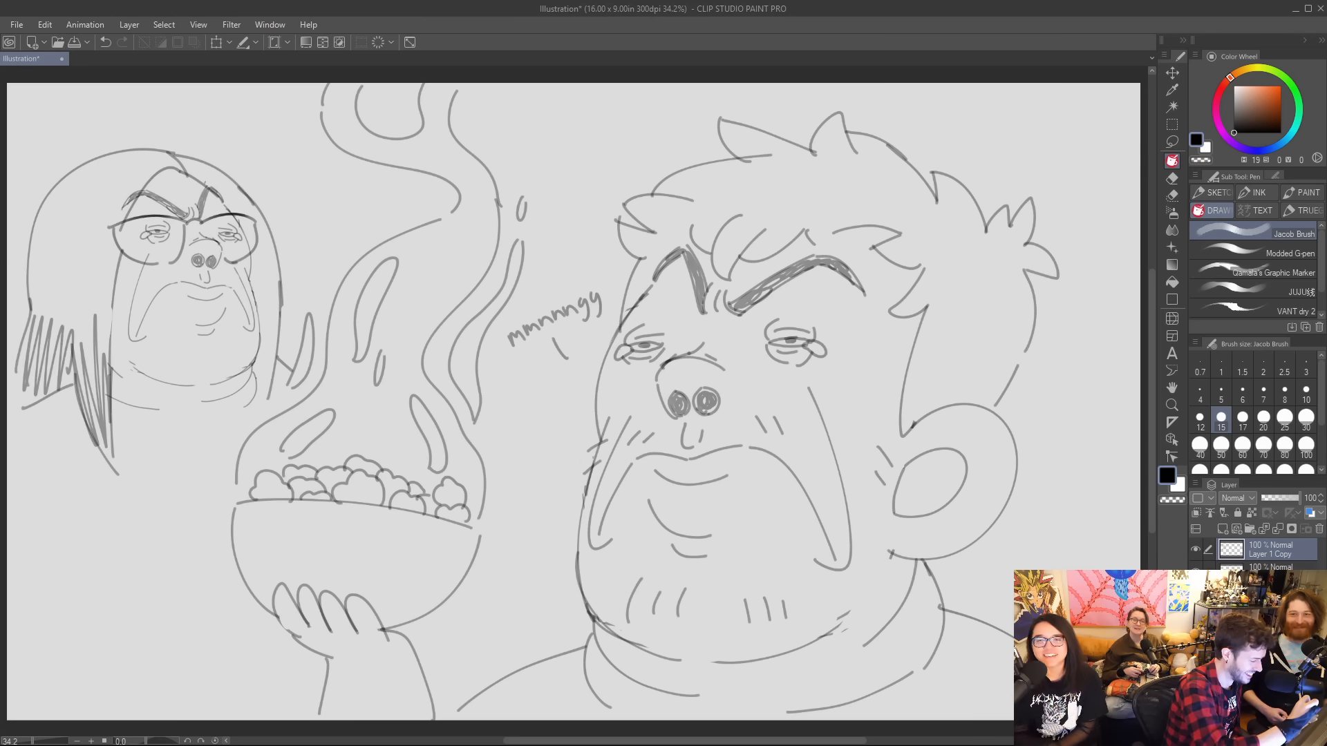
left_click_drag(50, 300, 46, 370)
left_click_drag(60, 306, 57, 363)
left_click_drag(79, 307, 78, 370)
left_click_drag(97, 317, 86, 367)
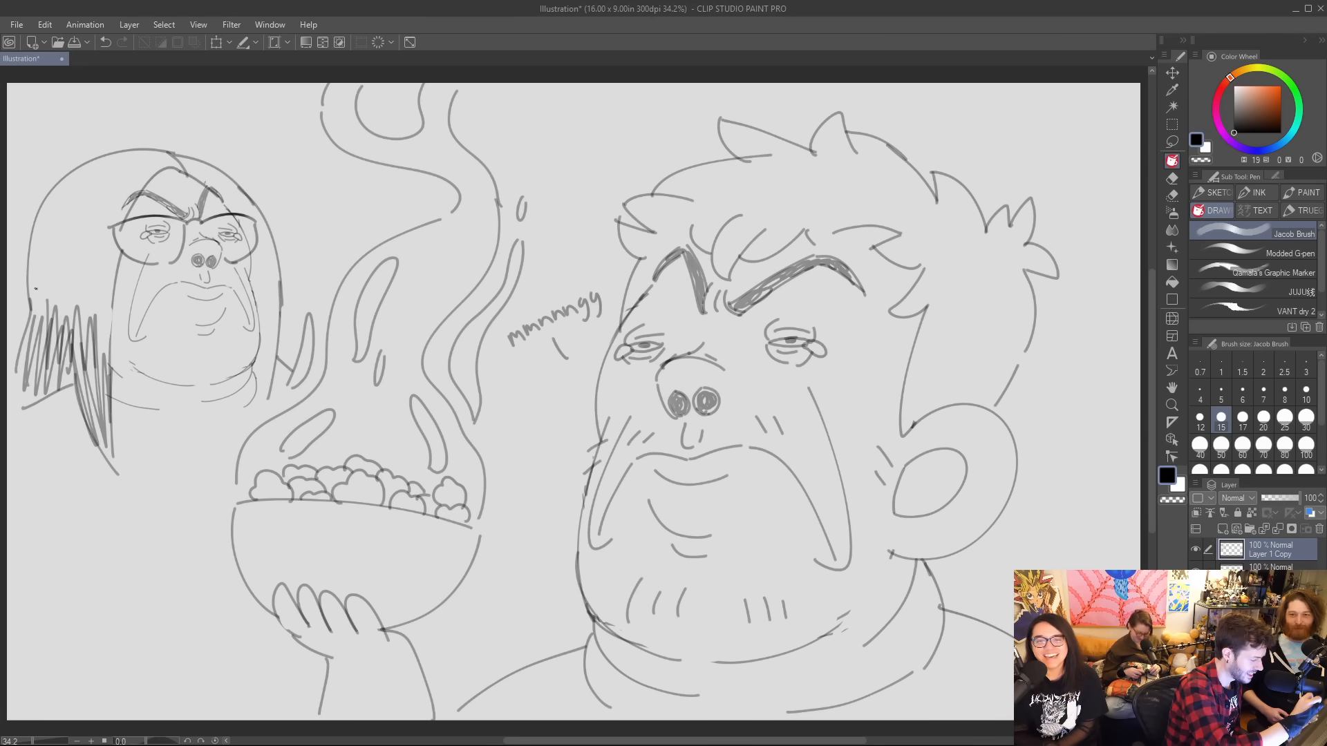
Hatch the upper part of the same hair section, beside the glasses, with long vertical strokes.
left_click_drag(41, 196, 35, 289)
left_click_drag(46, 204, 41, 276)
left_click_drag(54, 210, 55, 277)
left_click_drag(77, 192, 72, 283)
left_click_drag(91, 201, 78, 297)
left_click_drag(96, 194, 91, 288)
left_click_drag(111, 210, 98, 292)
left_click_drag(112, 235, 102, 294)
left_click_drag(114, 256, 107, 288)
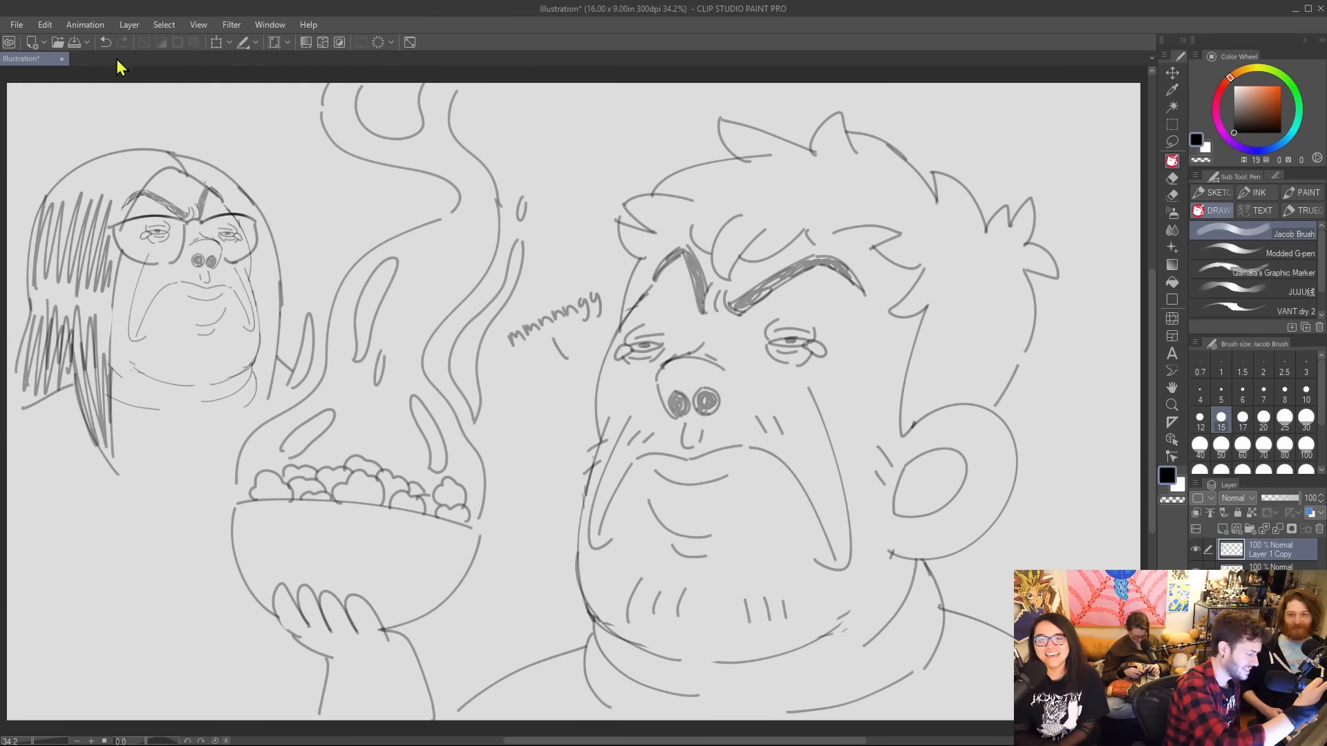
Shade the crown of the small figure's hair with strokes following the head's curve around the parting.
left_click_drag(78, 169, 168, 157)
left_click_drag(100, 173, 143, 156)
left_click_drag(147, 167, 174, 156)
left_click_drag(121, 185, 164, 161)
mouse_move(137, 184)
left_mouse_down()
mouse_move(164, 152)
mouse_move(117, 182)
mouse_move(168, 163)
mouse_move(120, 158)
mouse_move(175, 160)
mouse_move(153, 153)
mouse_move(131, 154)
mouse_move(246, 199)
left_mouse_up()
left_click_drag(241, 213, 256, 204)
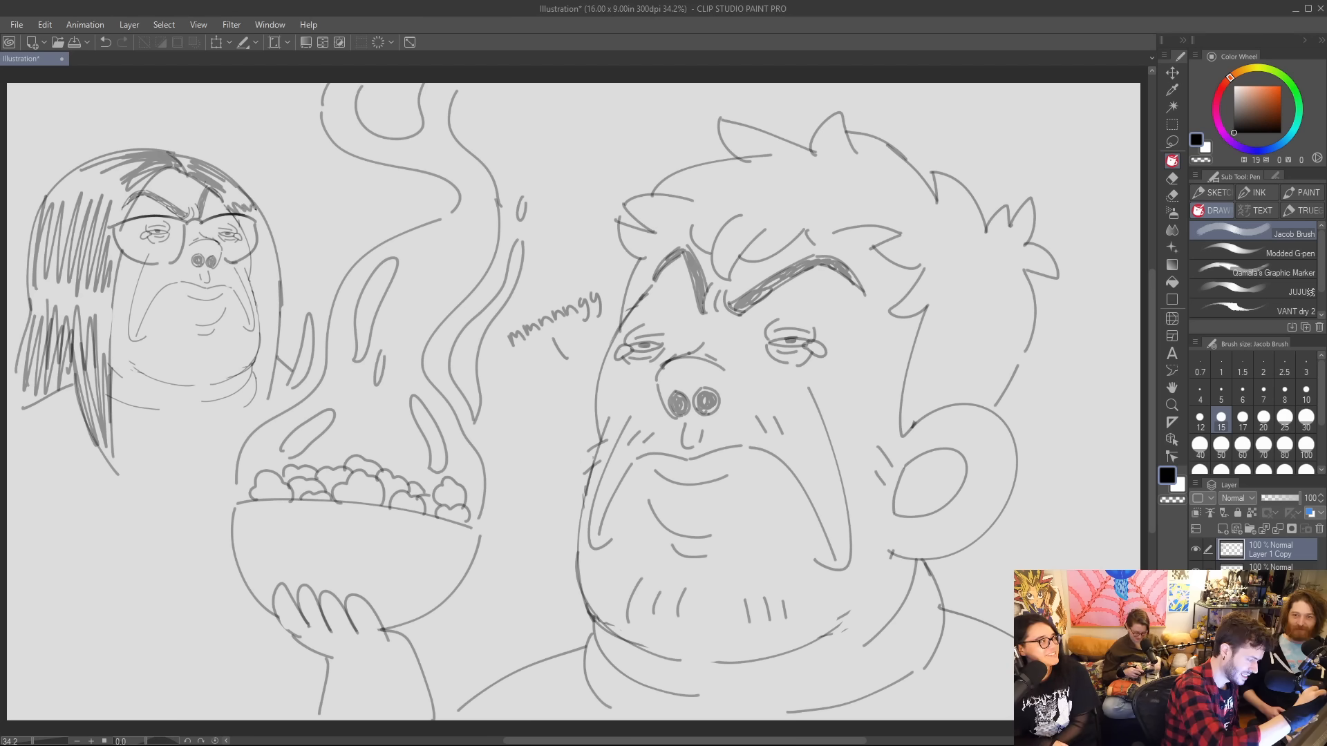
Hatch the narrow strip of hair between the small face and the steam with vertical strokes.
left_click_drag(252, 257, 255, 292)
left_click_drag(257, 259, 264, 291)
mouse_move(267, 266)
left_mouse_down()
mouse_move(277, 296)
mouse_move(256, 373)
left_mouse_up()
left_click_drag(256, 304, 261, 333)
left_click_drag(266, 332, 261, 376)
left_click_drag(266, 306, 268, 354)
left_click_drag(269, 312, 278, 361)
left_click_drag(278, 342, 259, 406)
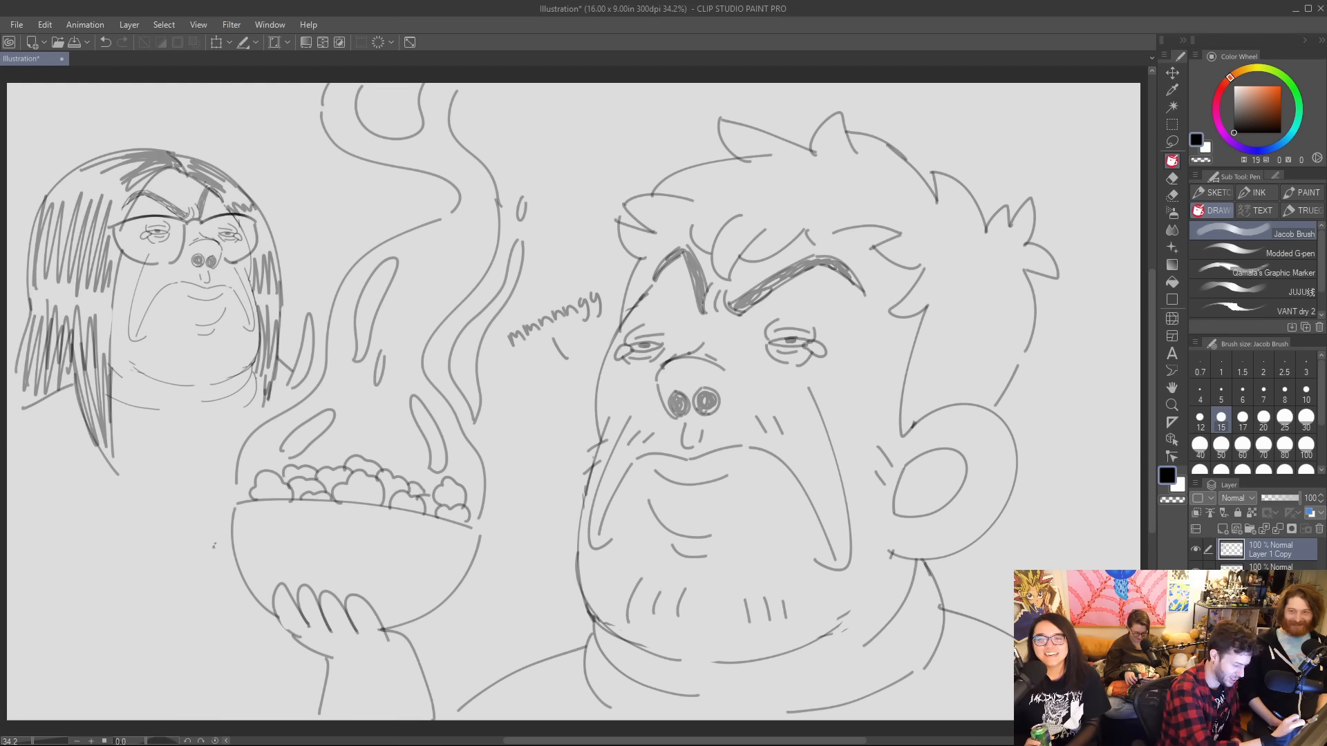
Draw the small figure's arm and hand gripping the side of the bowl, and a curved collar line below the neck.
mouse_move(214, 545)
left_mouse_down()
mouse_move(249, 534)
mouse_move(230, 558)
mouse_move(253, 560)
mouse_move(234, 582)
mouse_move(263, 601)
mouse_move(263, 622)
mouse_move(57, 552)
left_mouse_up()
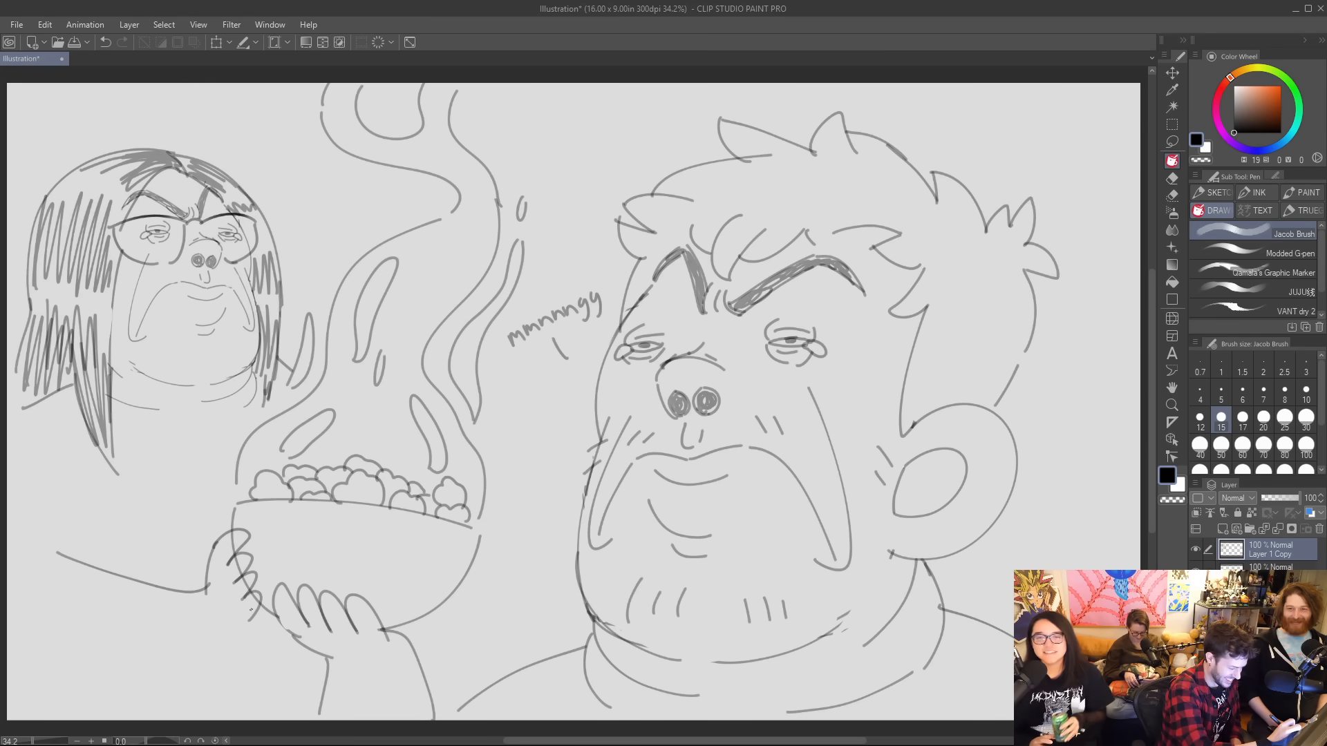
mouse_move(253, 612)
left_mouse_down()
mouse_move(217, 656)
mouse_move(25, 632)
left_mouse_up()
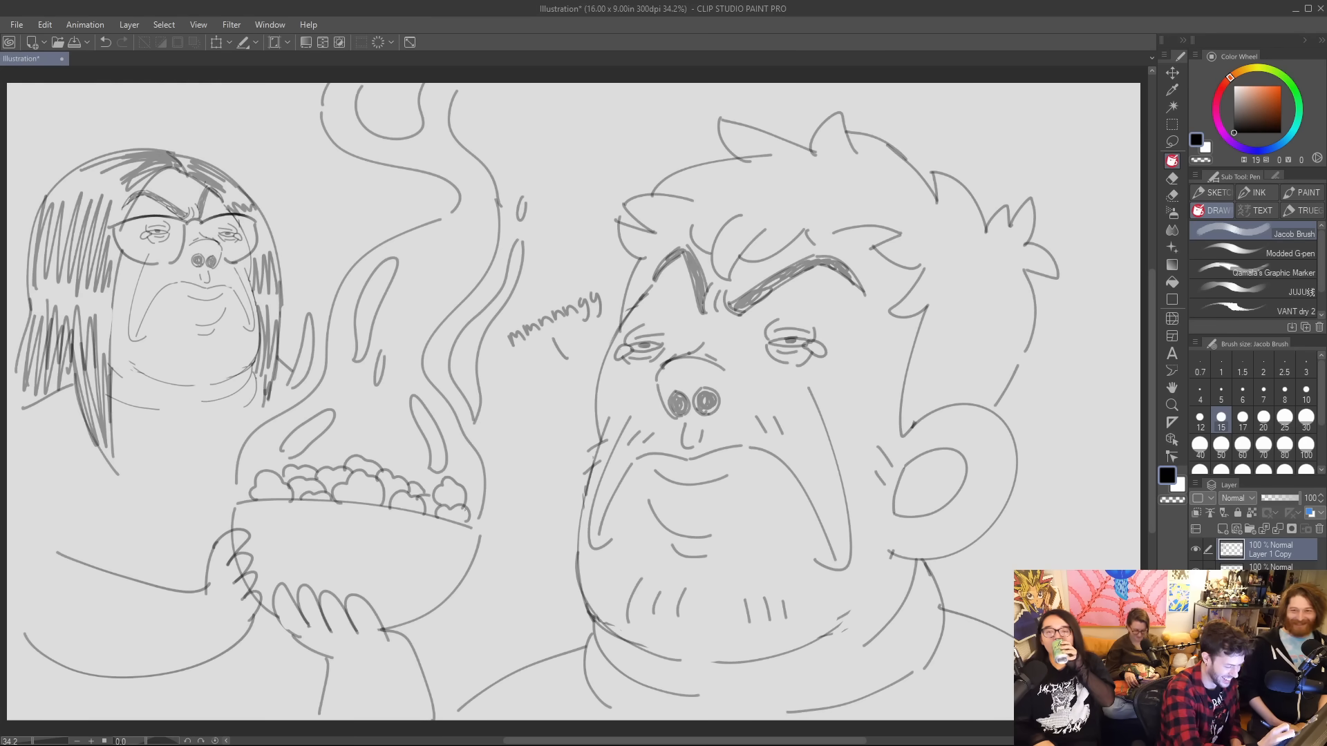
key("e")
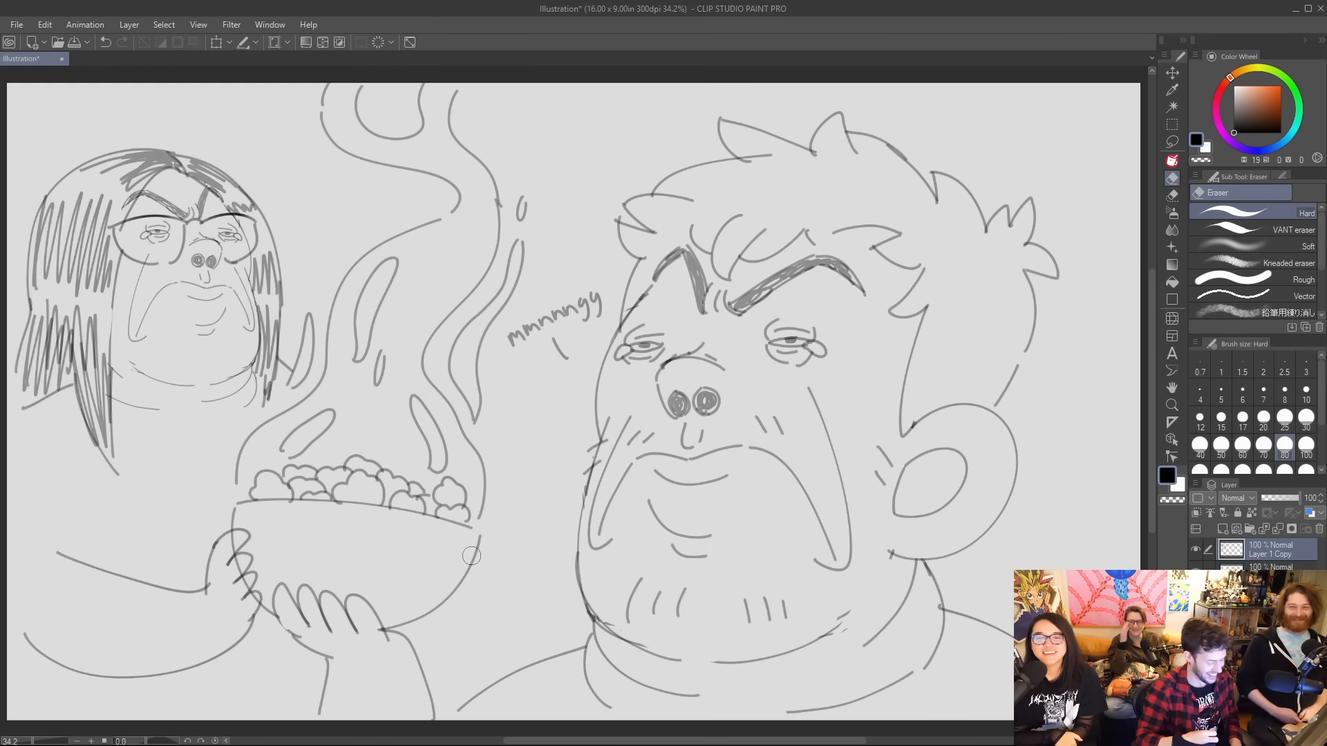
key("p")
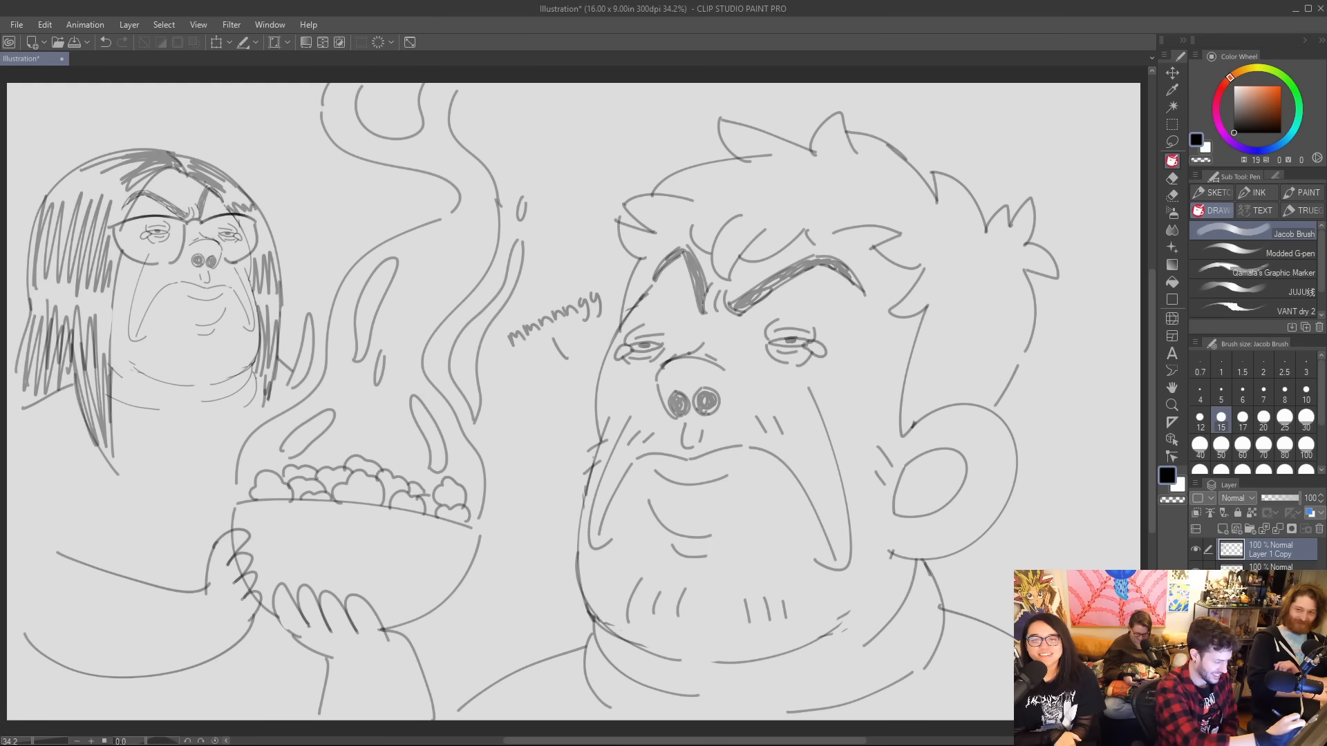
mouse_move(112, 418)
left_mouse_down()
mouse_move(246, 431)
mouse_move(108, 417)
left_mouse_up()
key("ctrl+z")
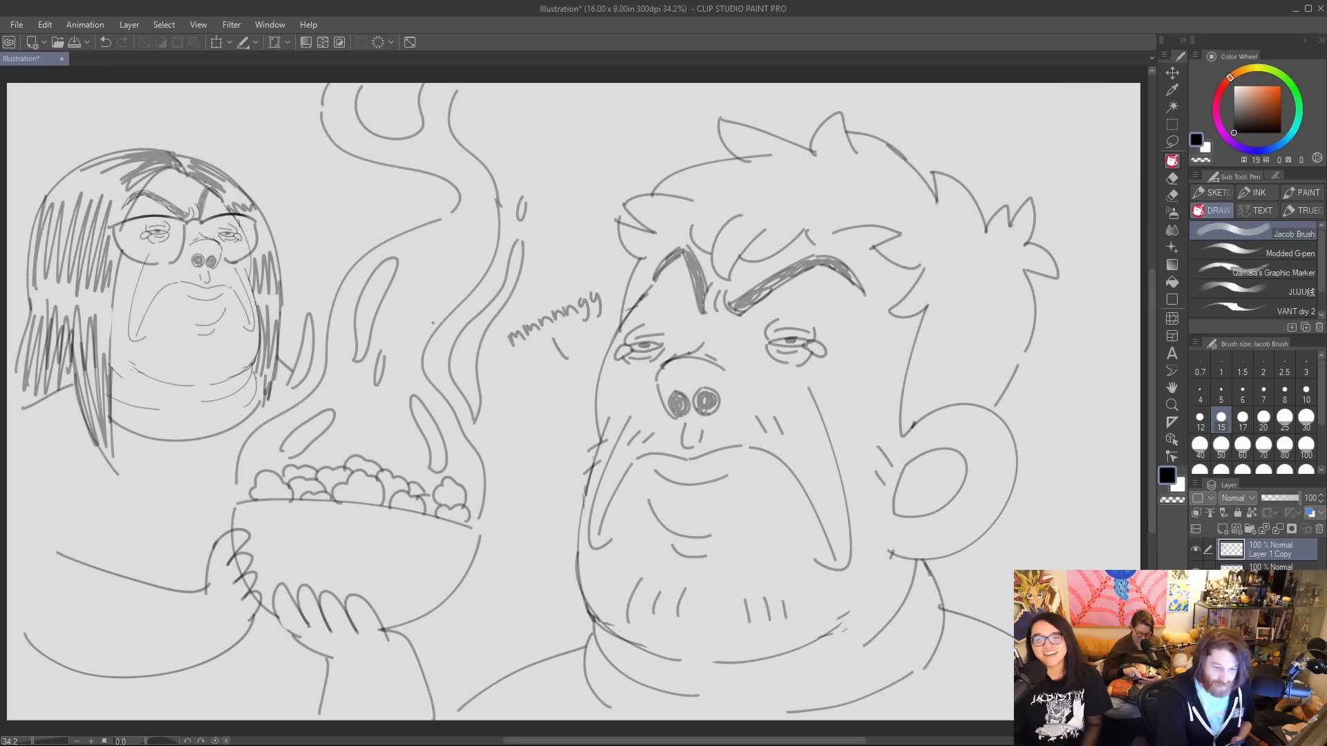
Choose the Modded G-pen, add a new layer and hide the two layers holding the earlier sketches.
left_click(1250, 254)
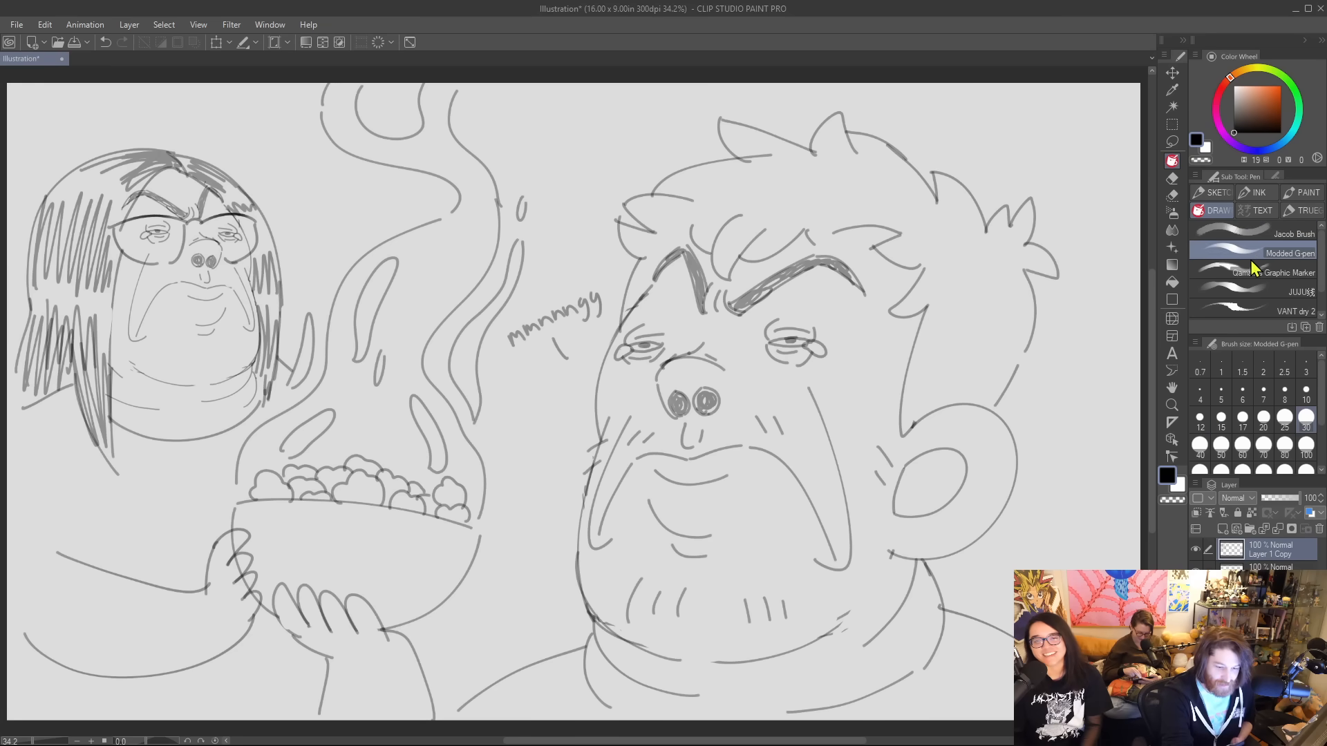
left_click(1223, 530)
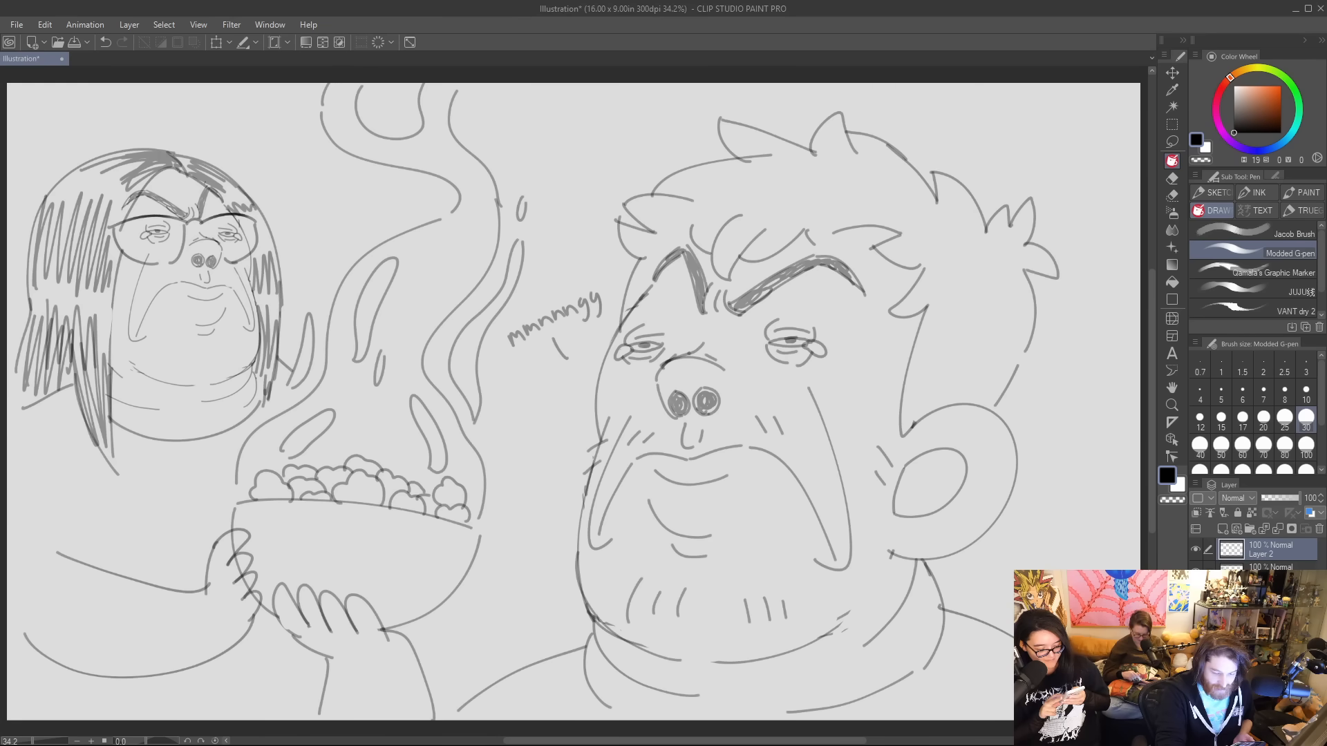
left_click(1195, 572)
left_click(1196, 594)
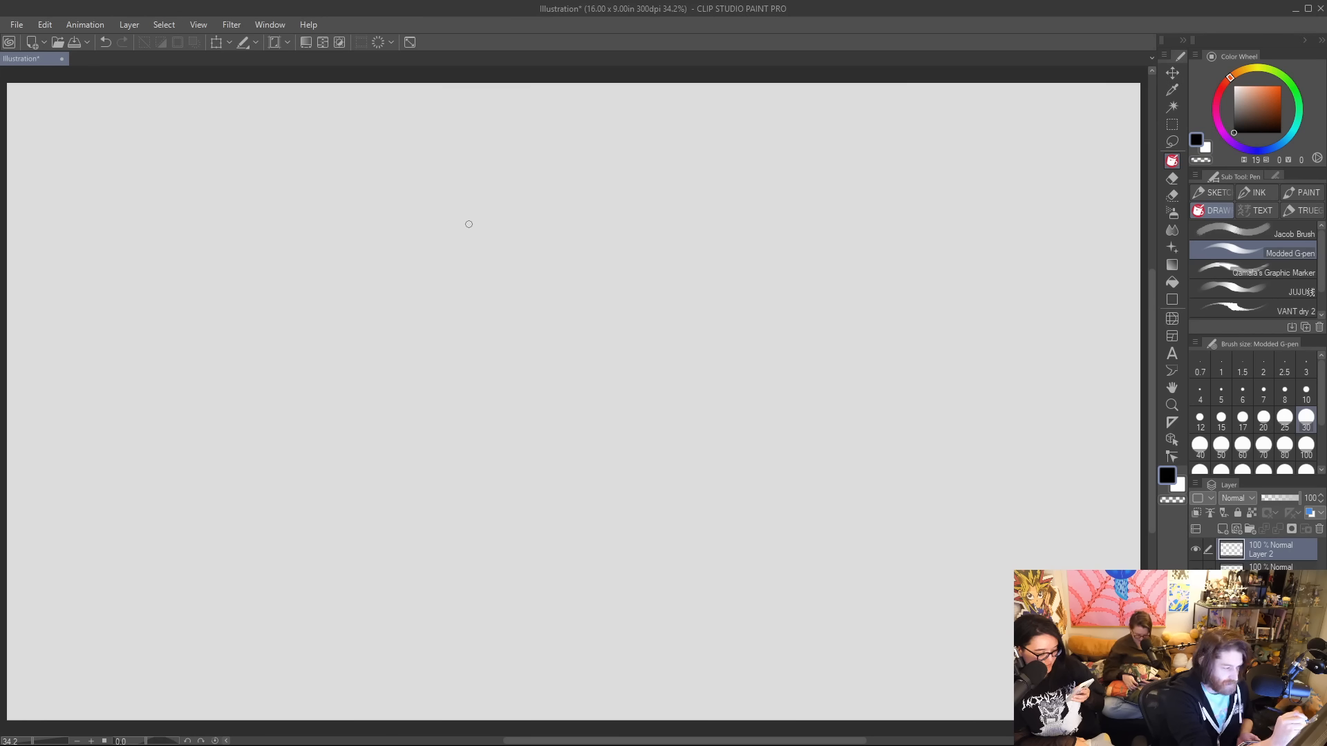
Sketch a boxy outline with a rounded end and small bumps along its upper edge near the top of the canvas.
mouse_move(469, 224)
left_mouse_down()
mouse_move(491, 145)
mouse_move(594, 131)
left_mouse_up()
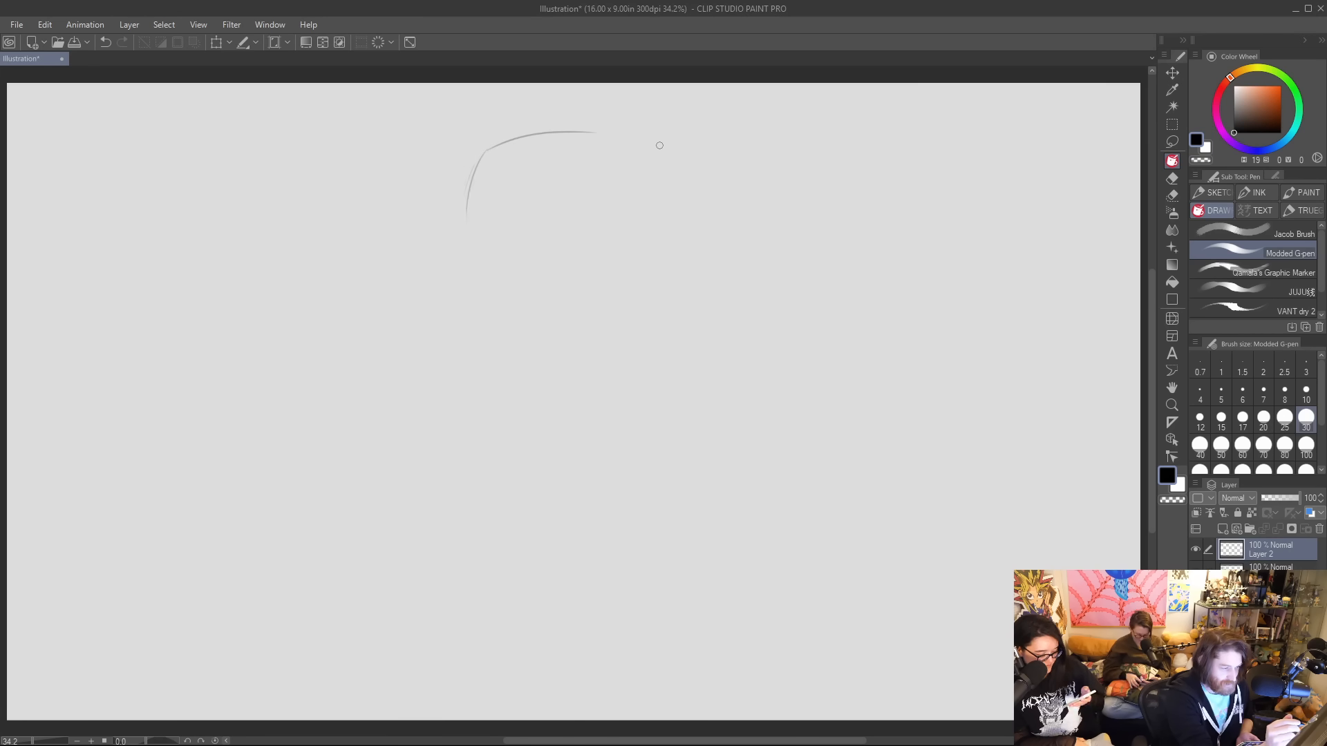
mouse_move(497, 201)
left_mouse_down()
mouse_move(522, 237)
mouse_move(564, 224)
left_mouse_up()
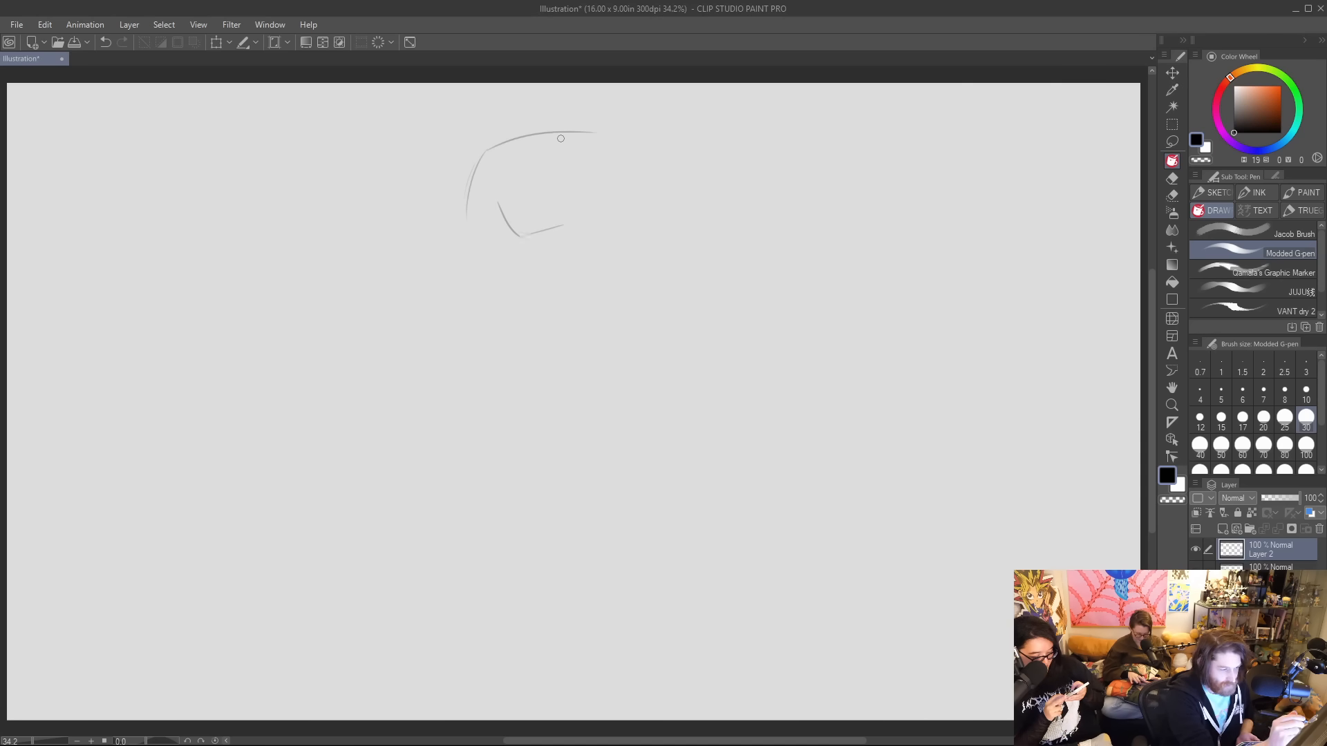
mouse_move(509, 150)
left_mouse_down()
mouse_move(640, 135)
mouse_move(625, 135)
mouse_move(654, 205)
left_mouse_up()
mouse_move(560, 230)
left_mouse_down()
mouse_move(649, 213)
mouse_move(651, 198)
left_mouse_up()
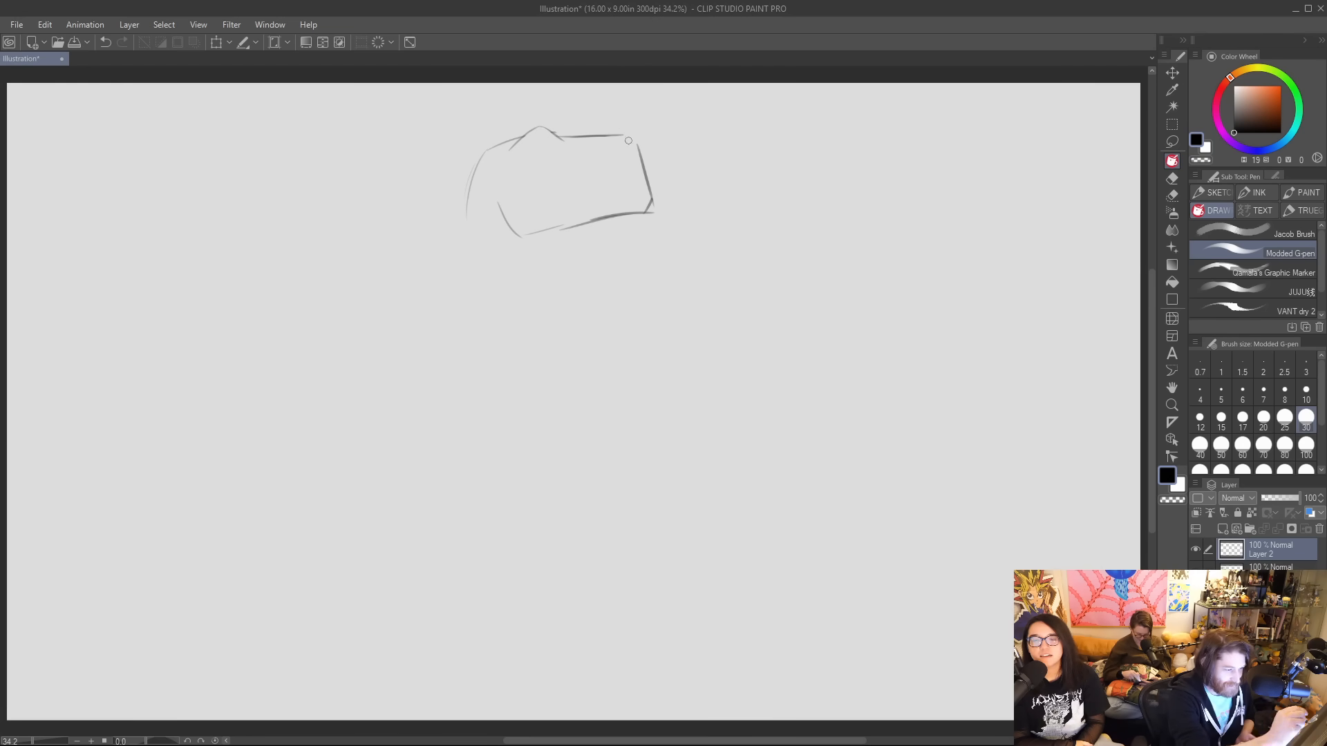
left_click_drag(625, 134, 636, 143)
left_click_drag(554, 133, 580, 135)
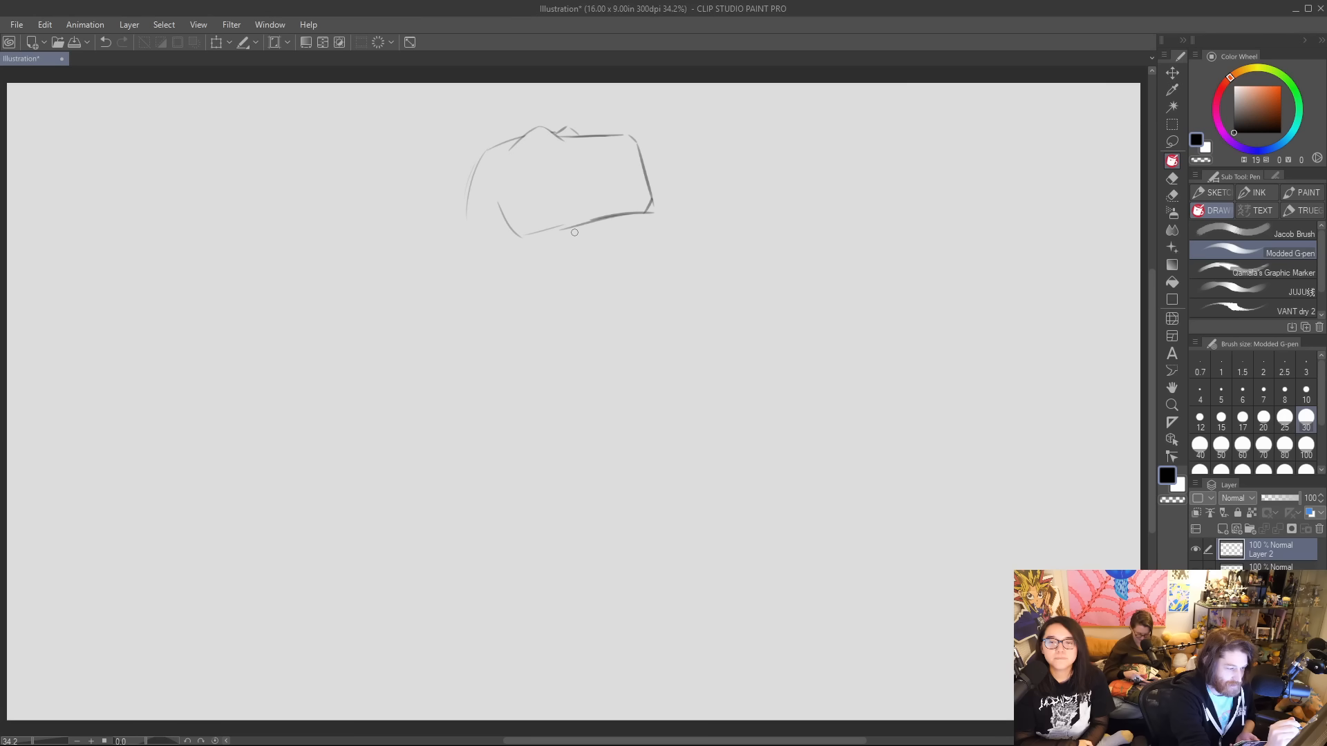
Draw a curved throat line below the jaw and rework the back of the head into an angular contour.
left_click_drag(575, 232, 532, 287)
mouse_move(477, 164)
left_mouse_down()
mouse_move(461, 276)
mouse_move(504, 146)
left_mouse_up()
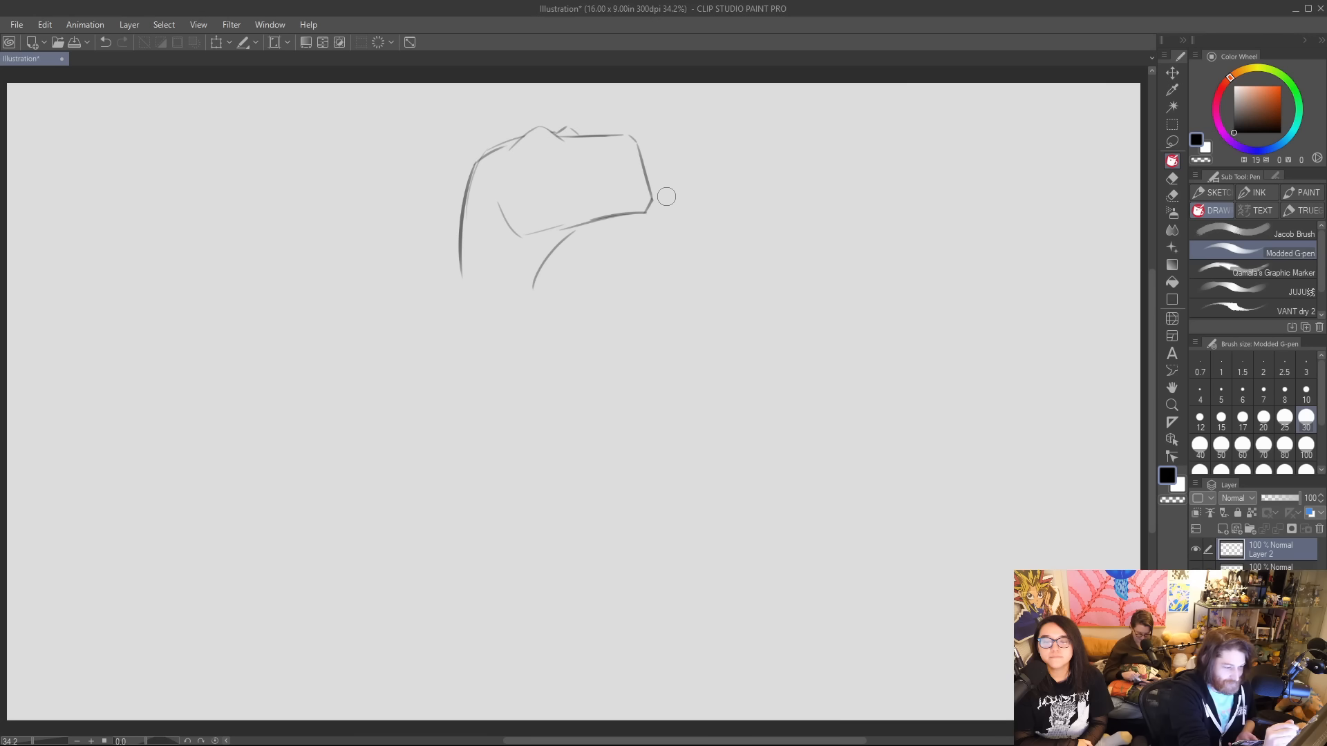
left_click_drag(481, 192, 473, 210)
mouse_move(478, 161)
left_mouse_down()
mouse_move(524, 131)
mouse_move(476, 171)
mouse_move(462, 276)
left_mouse_up()
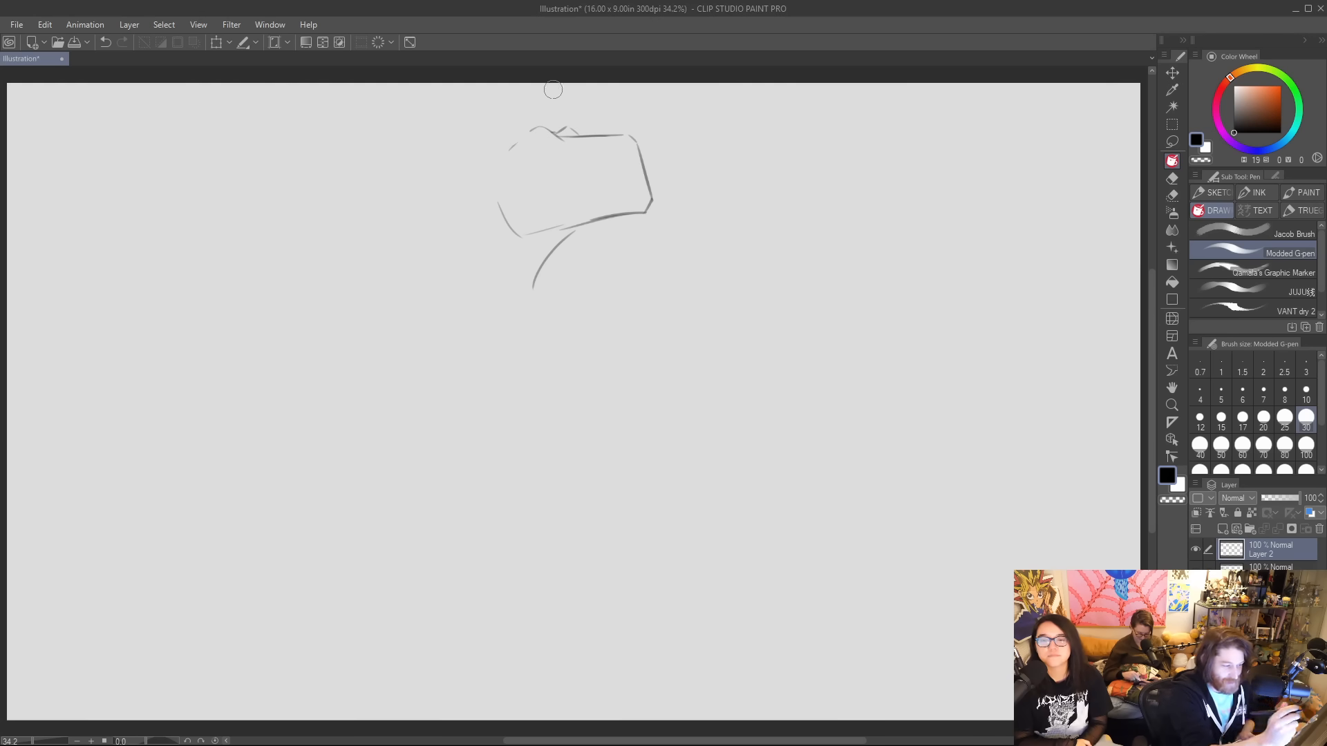
mouse_move(513, 149)
left_mouse_down()
mouse_move(543, 129)
mouse_move(474, 165)
mouse_move(466, 231)
left_mouse_up()
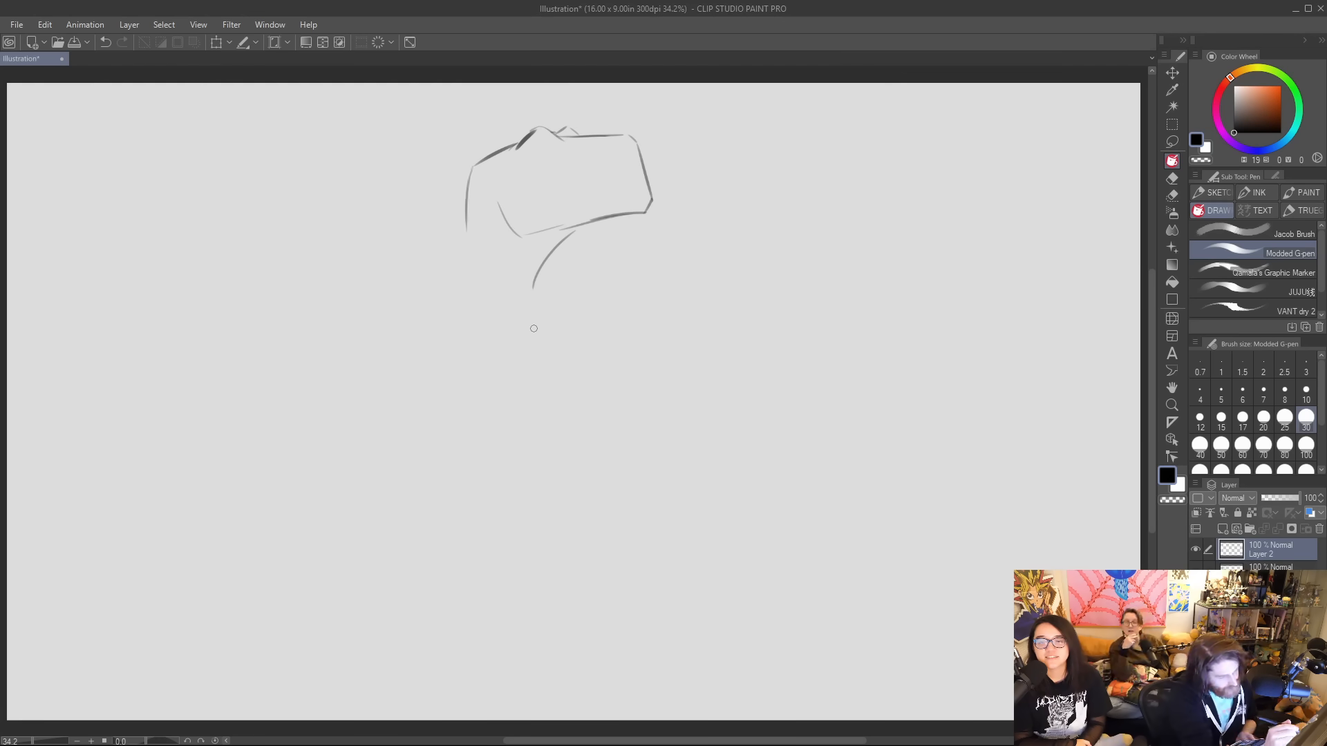
Sketch the back of the neck, sloping shoulder lines on both sides and two short strokes for the sides of the chest.
left_click_drag(533, 288, 560, 299)
mouse_move(462, 256)
left_mouse_down()
mouse_move(467, 336)
mouse_move(596, 298)
mouse_move(626, 329)
left_mouse_up()
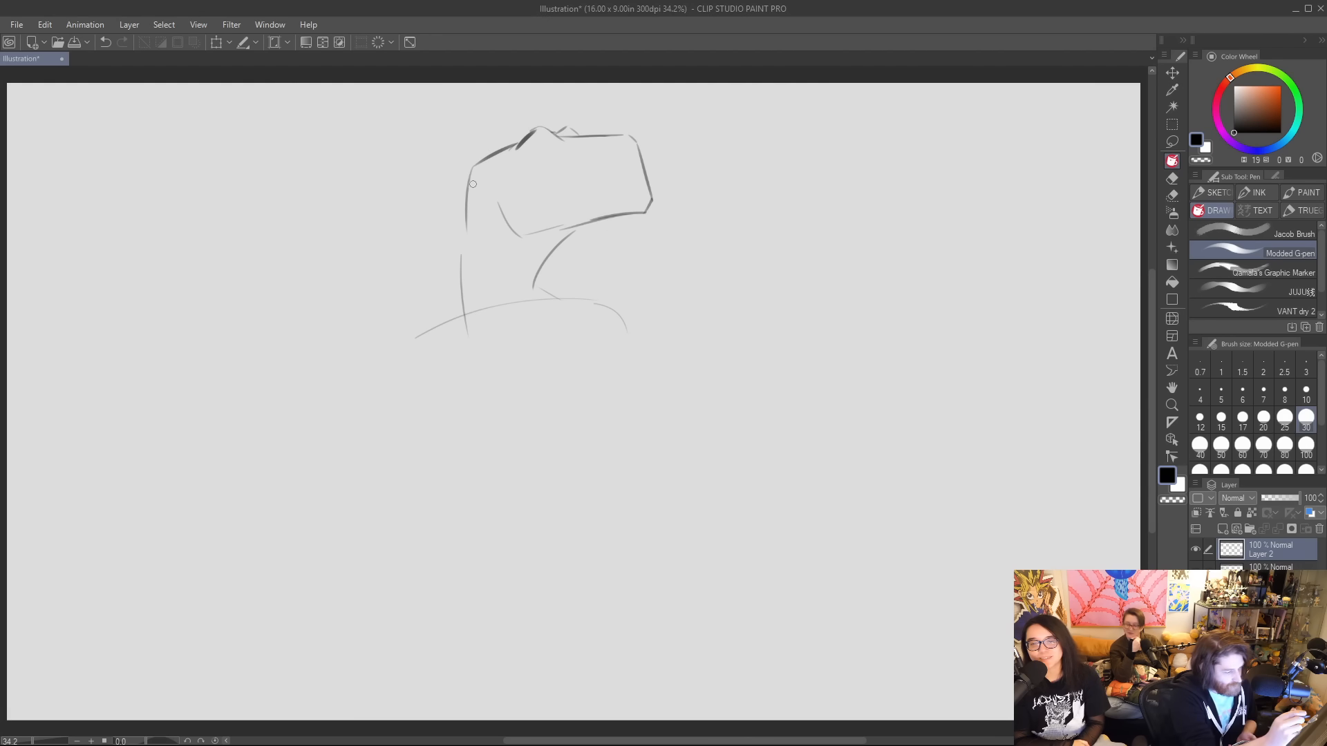
mouse_move(485, 158)
left_mouse_down()
mouse_move(463, 181)
mouse_move(459, 261)
mouse_move(440, 309)
left_mouse_up()
left_click_drag(540, 278, 546, 292)
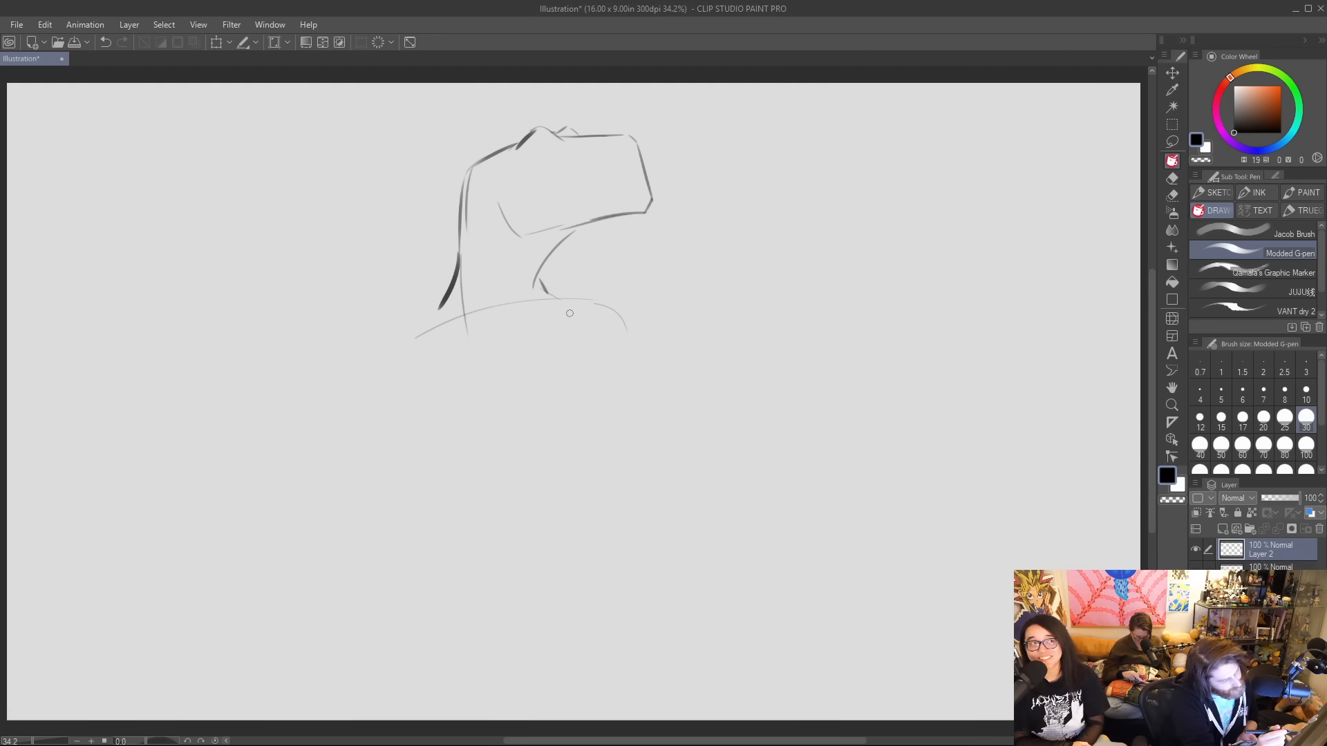
left_click_drag(440, 304, 382, 336)
left_click_drag(548, 293, 656, 329)
left_click_drag(421, 349, 437, 413)
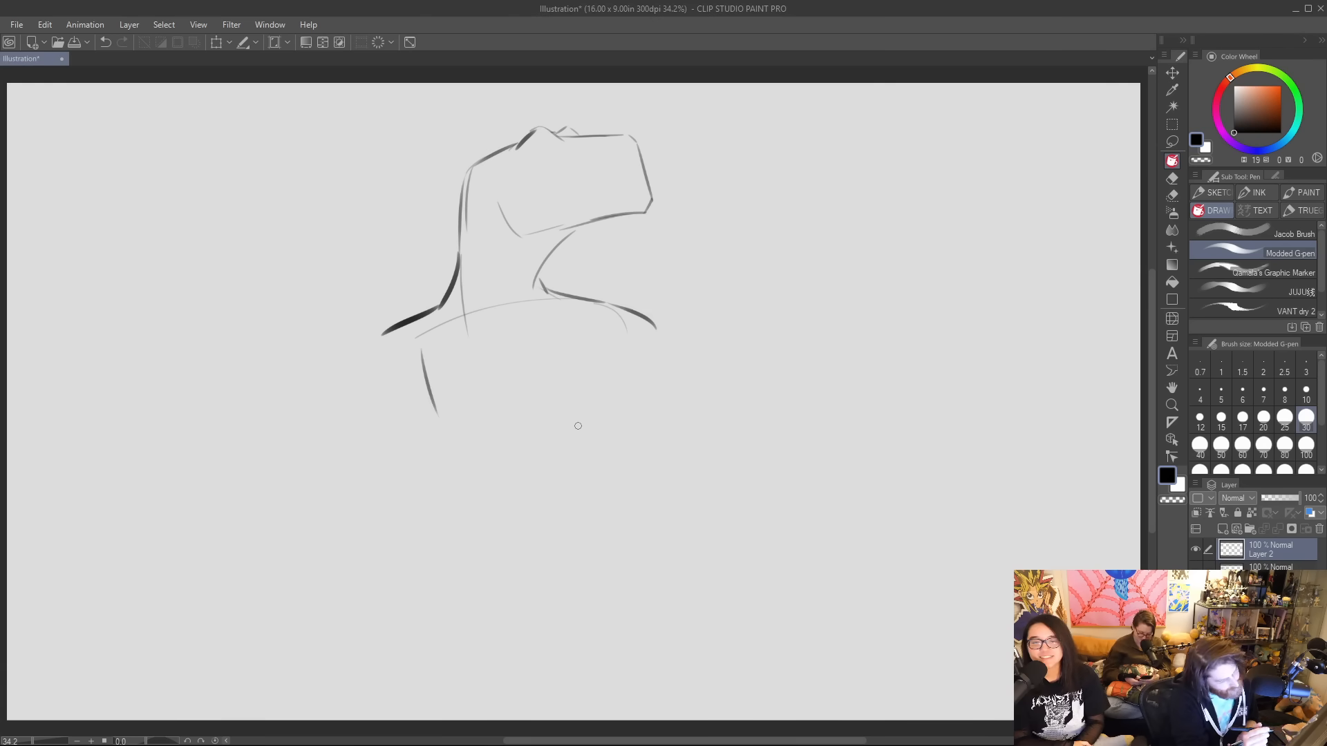
left_click_drag(629, 365, 625, 430)
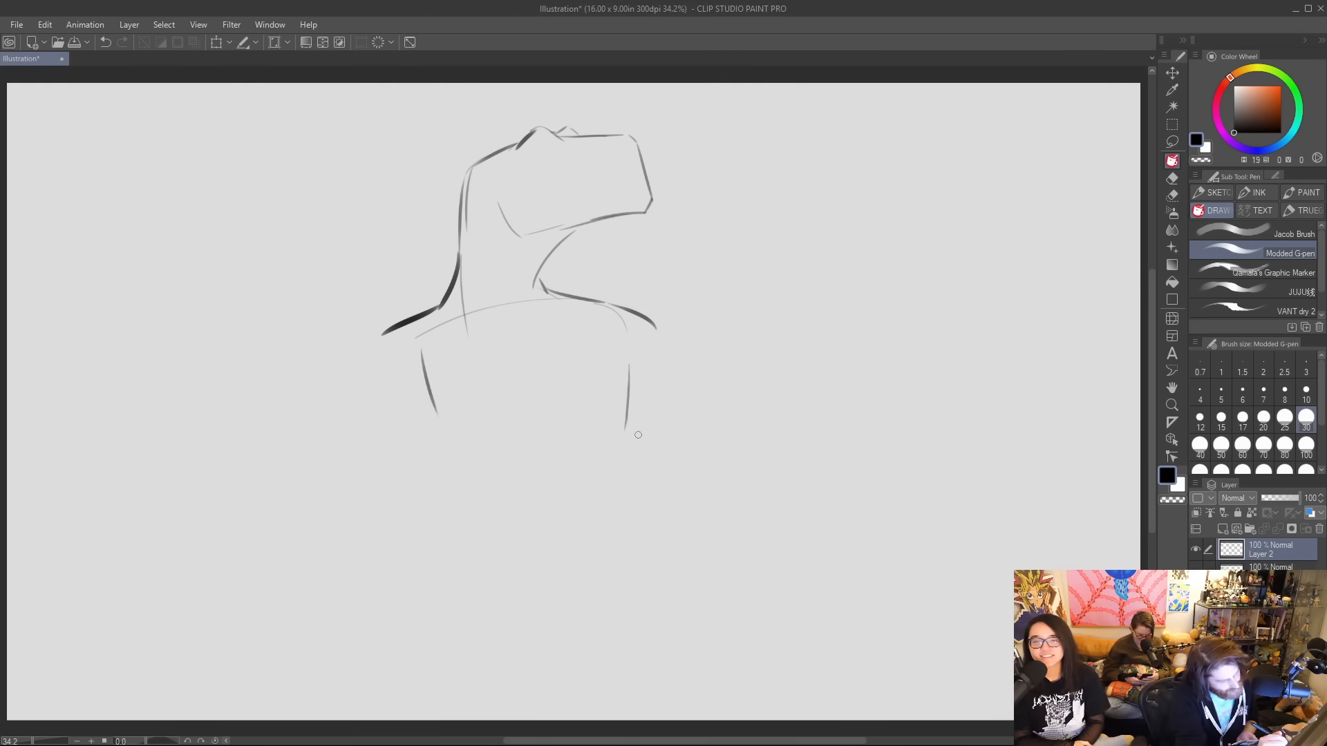
Scale the head and shoulders sketch down toward its upper-left corner to make room for the body.
left_click(217, 44)
left_click_drag(664, 436, 611, 344)
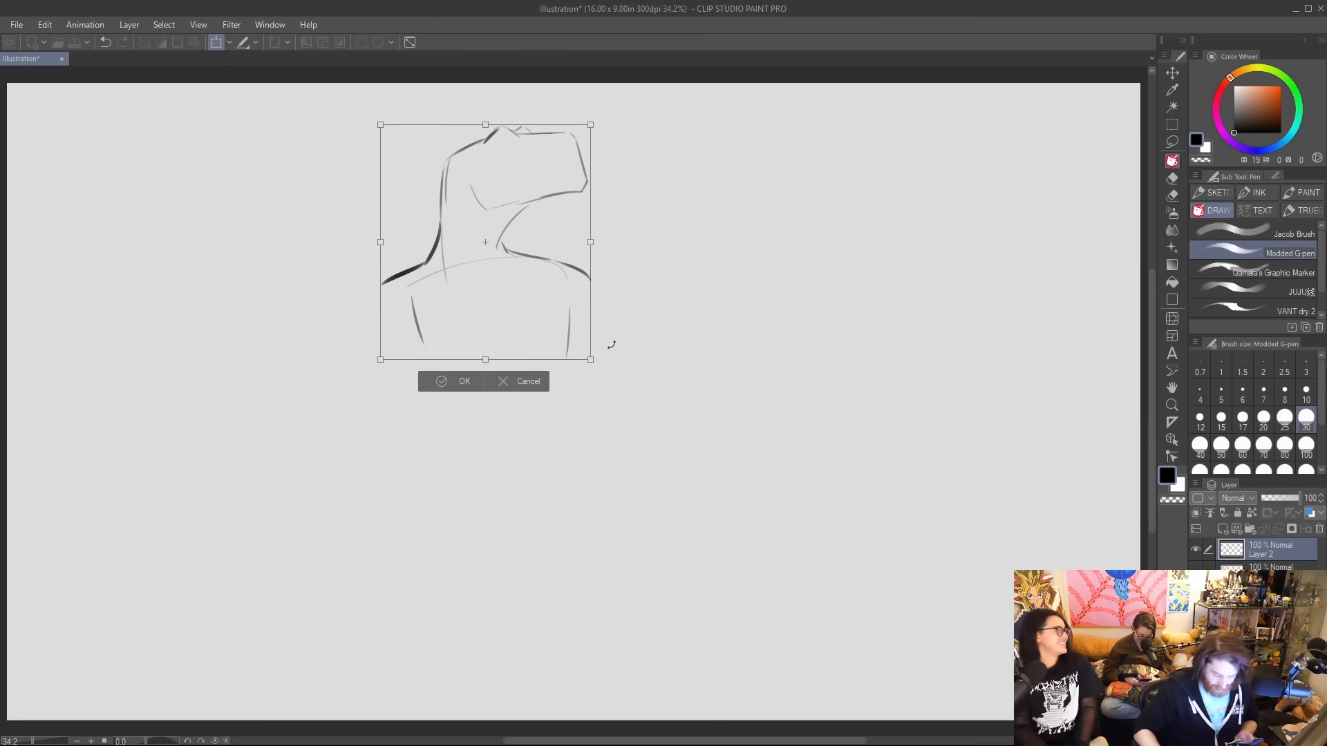
key("Return")
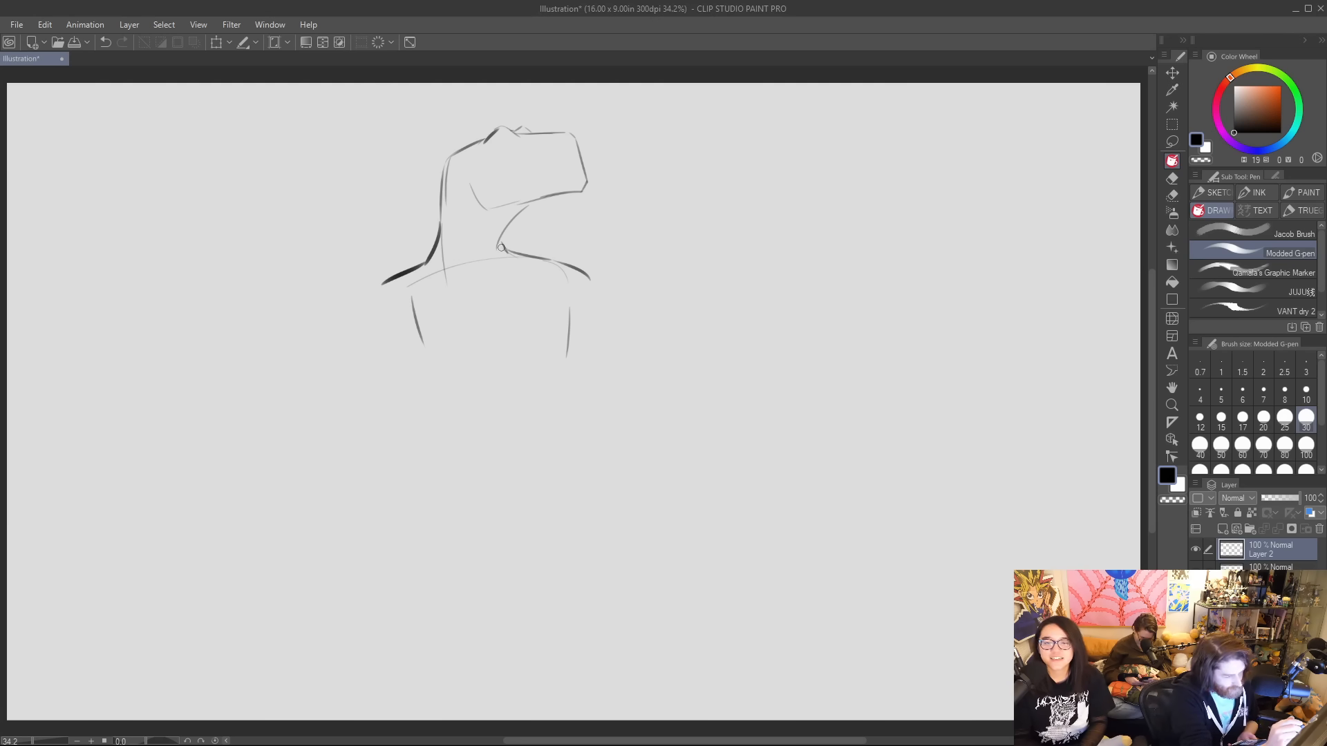
Sketch the neck muscle line and the outline of the chest, with a curved lower edge and a diagonal side under the arm.
left_click_drag(483, 293, 507, 226)
mouse_move(414, 309)
left_mouse_down()
mouse_move(405, 397)
mouse_move(487, 415)
mouse_move(468, 364)
mouse_move(545, 387)
left_mouse_up()
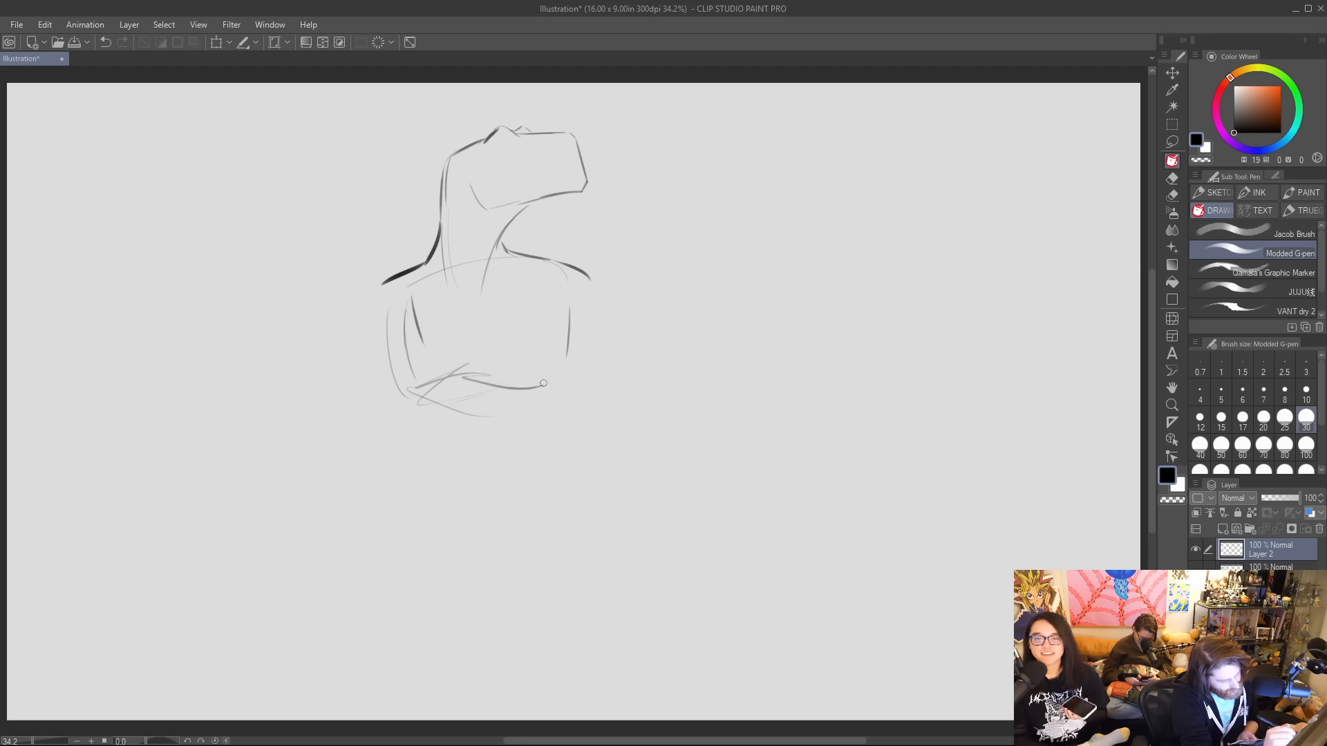
left_click_drag(566, 322, 525, 394)
left_click_drag(392, 312, 394, 376)
left_click_drag(552, 312, 574, 330)
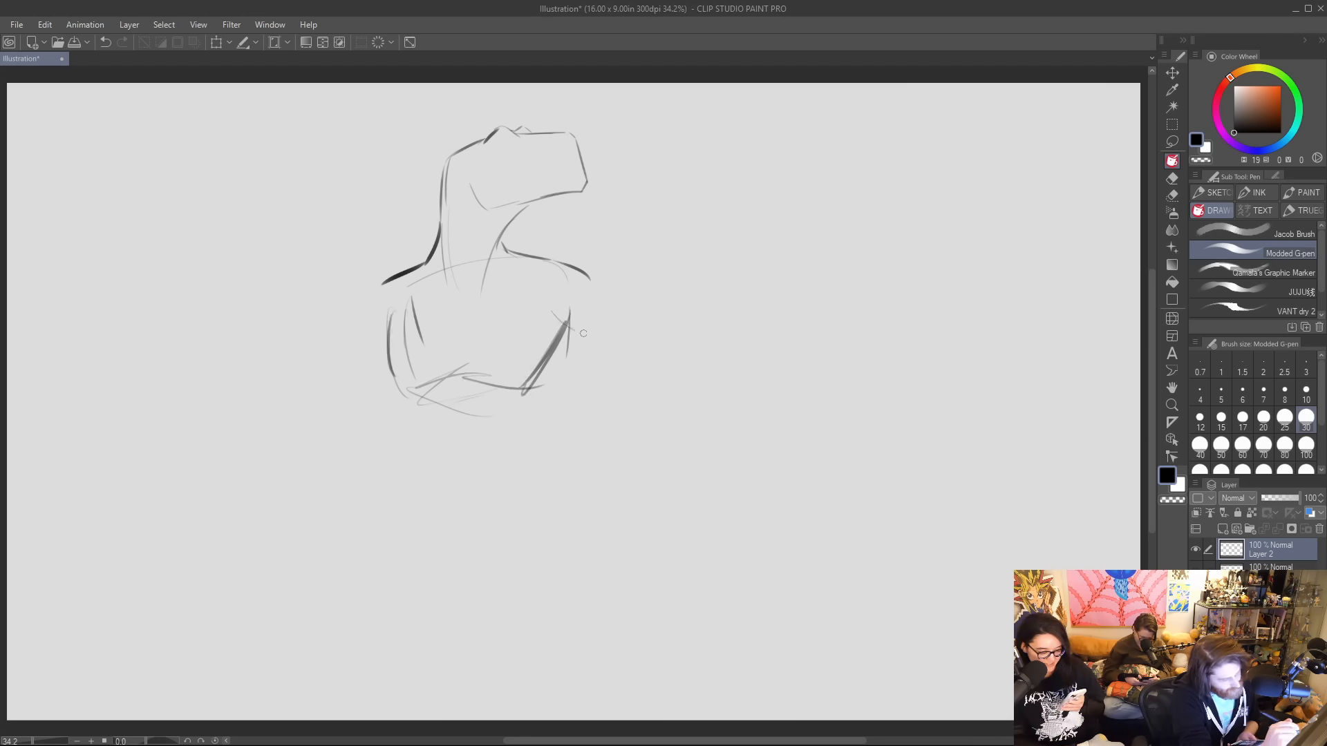
Sketch the right-hand upper arm, both sides of the waist and a light stroke for the opposite shoulder.
mouse_move(592, 273)
left_mouse_down()
mouse_move(617, 342)
mouse_move(626, 332)
mouse_move(599, 396)
left_mouse_up()
left_click_drag(621, 325, 650, 384)
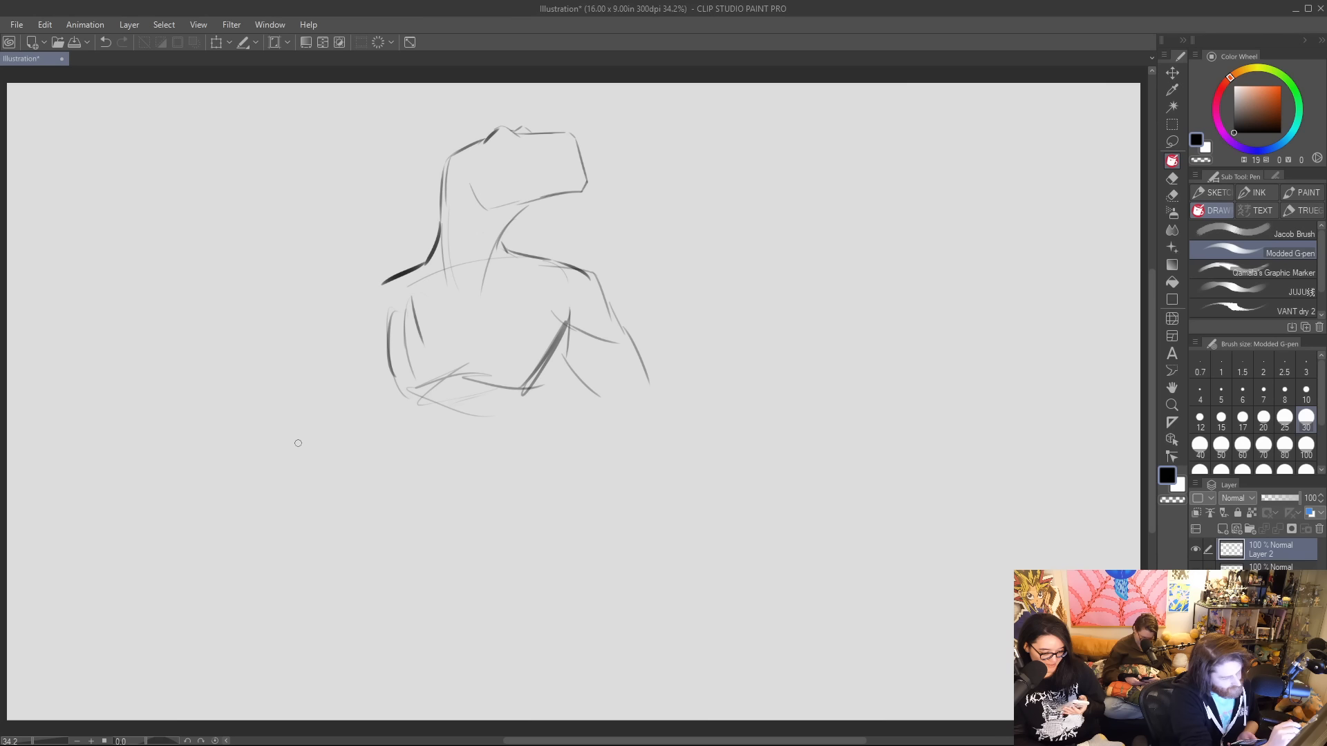
left_click_drag(549, 371, 548, 430)
left_click_drag(395, 385, 418, 434)
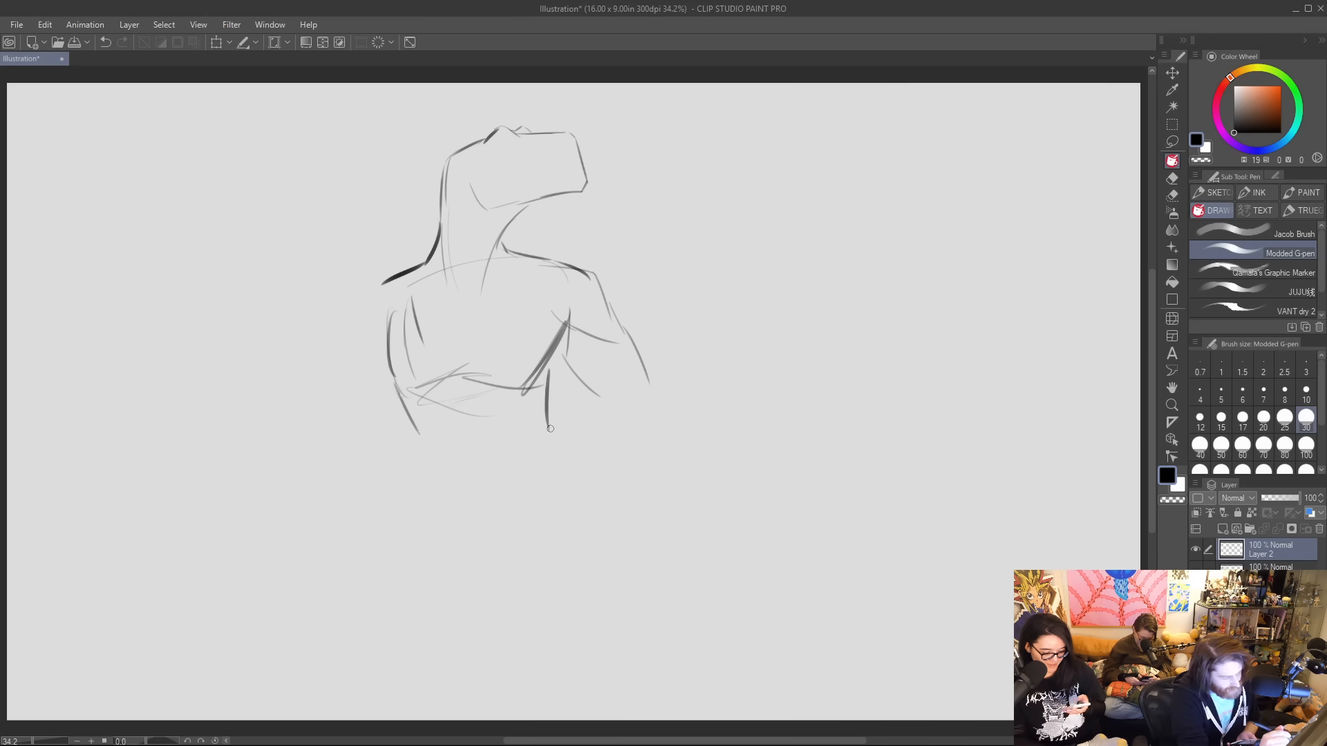
left_click_drag(536, 394, 553, 435)
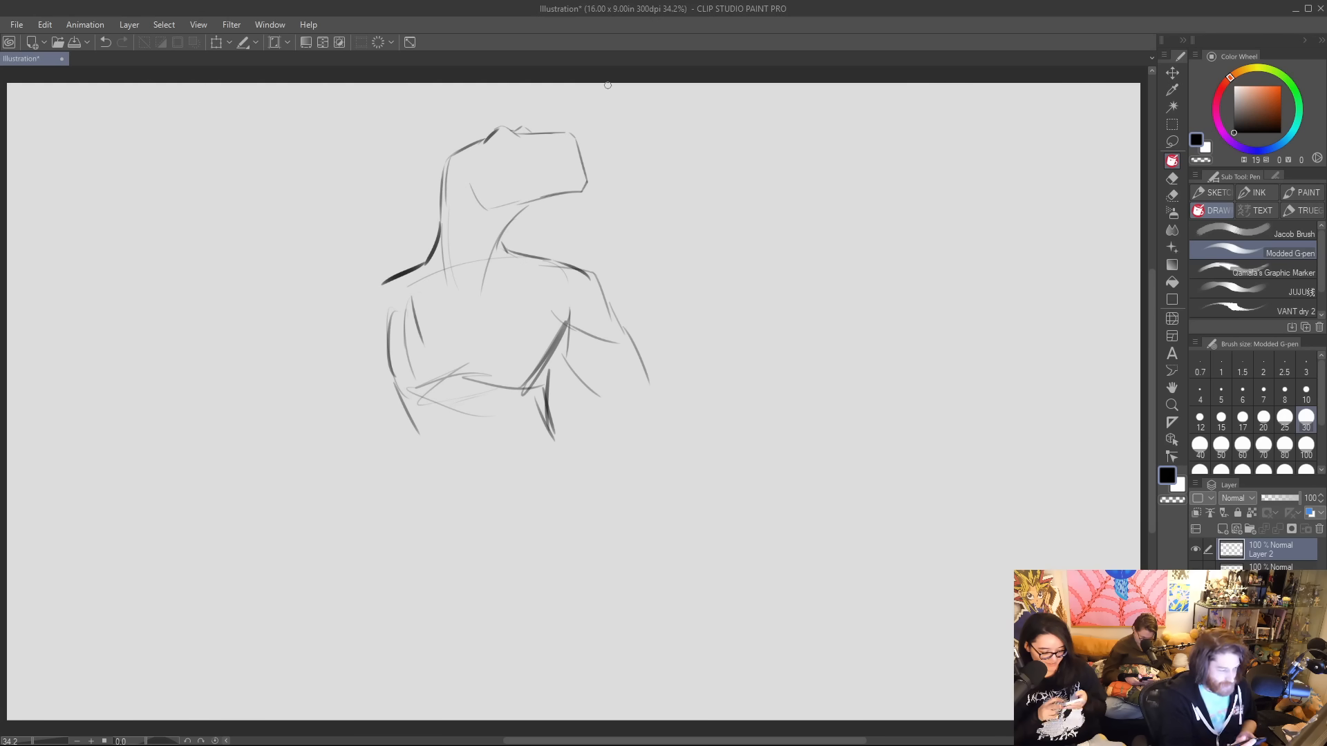
left_click_drag(363, 296, 340, 346)
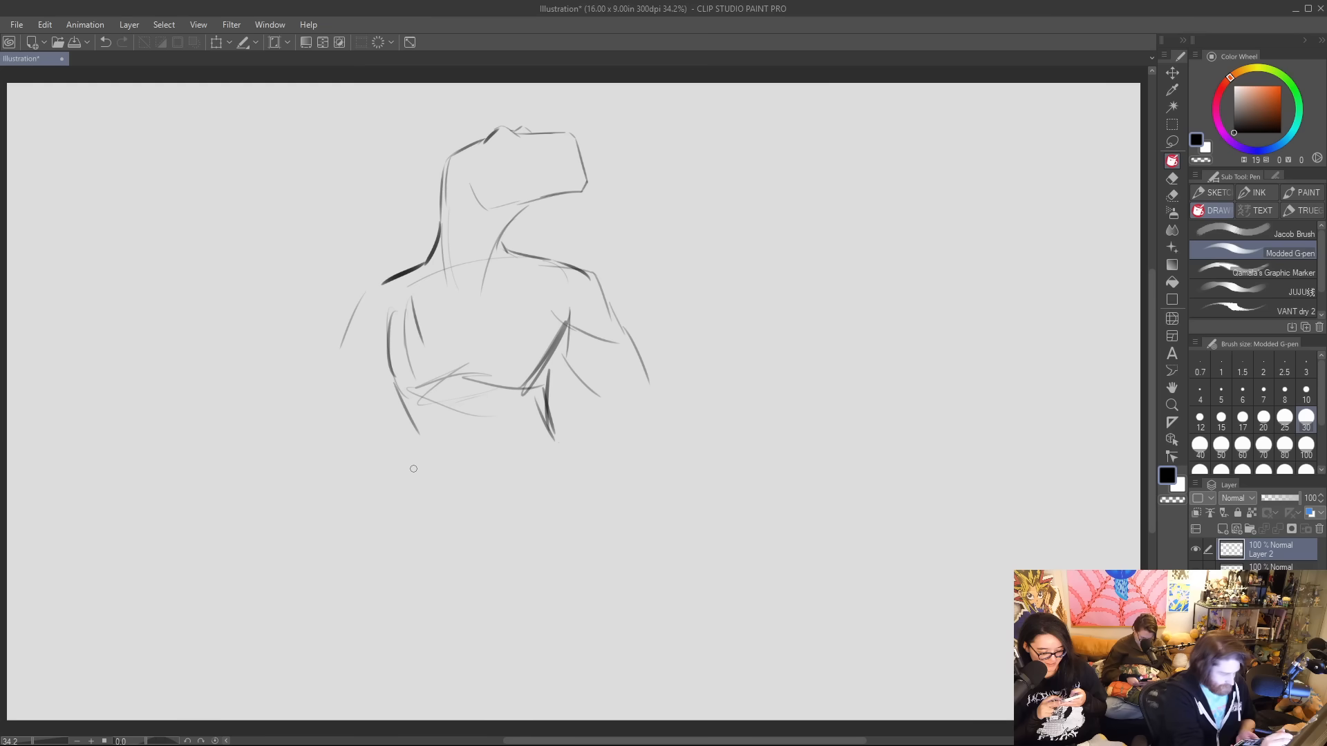
Shrink the torso sketch a second time, keeping its upper-left corner in place.
left_click(215, 42)
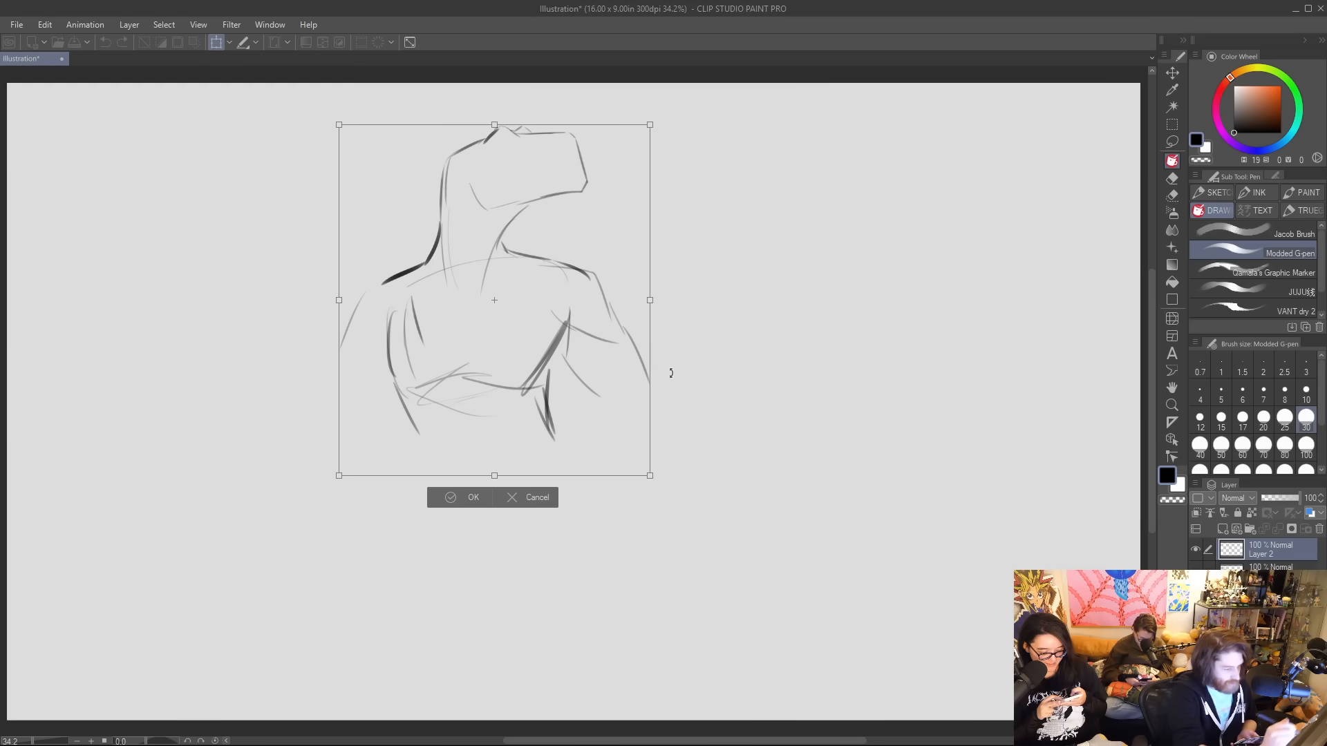
left_click_drag(650, 475, 611, 433)
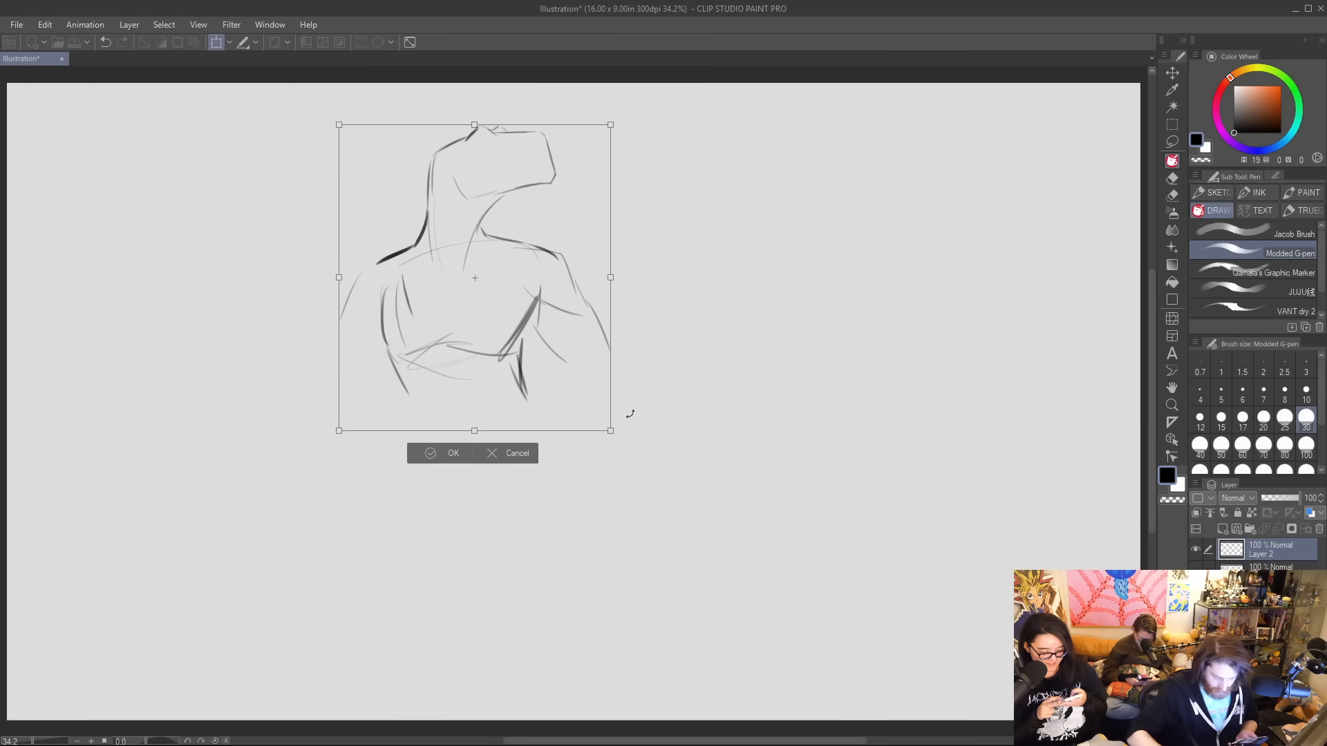
key("Return")
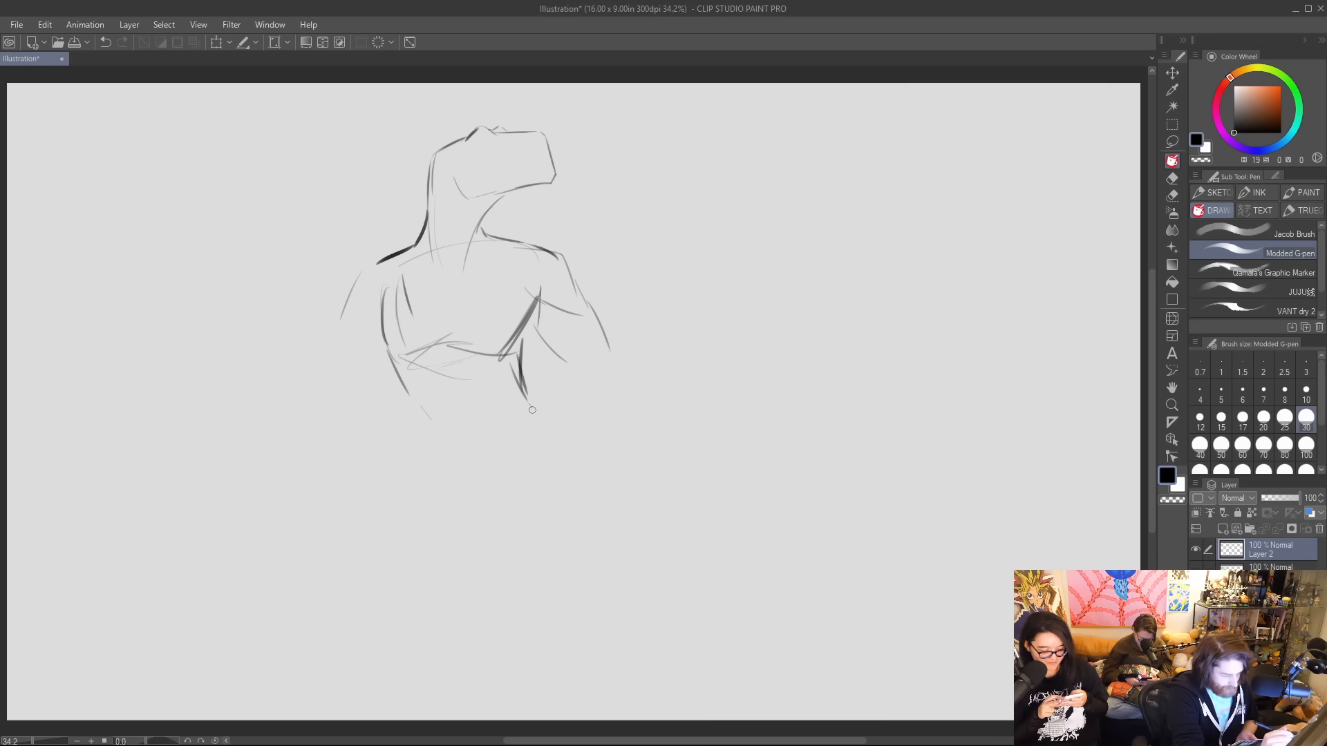
Sketch light hip lines and the left-hand thigh below the waist, and erase the trial strokes for its lower leg.
left_click_drag(532, 408, 535, 436)
left_click_drag(420, 413, 428, 430)
left_click_drag(537, 409, 568, 441)
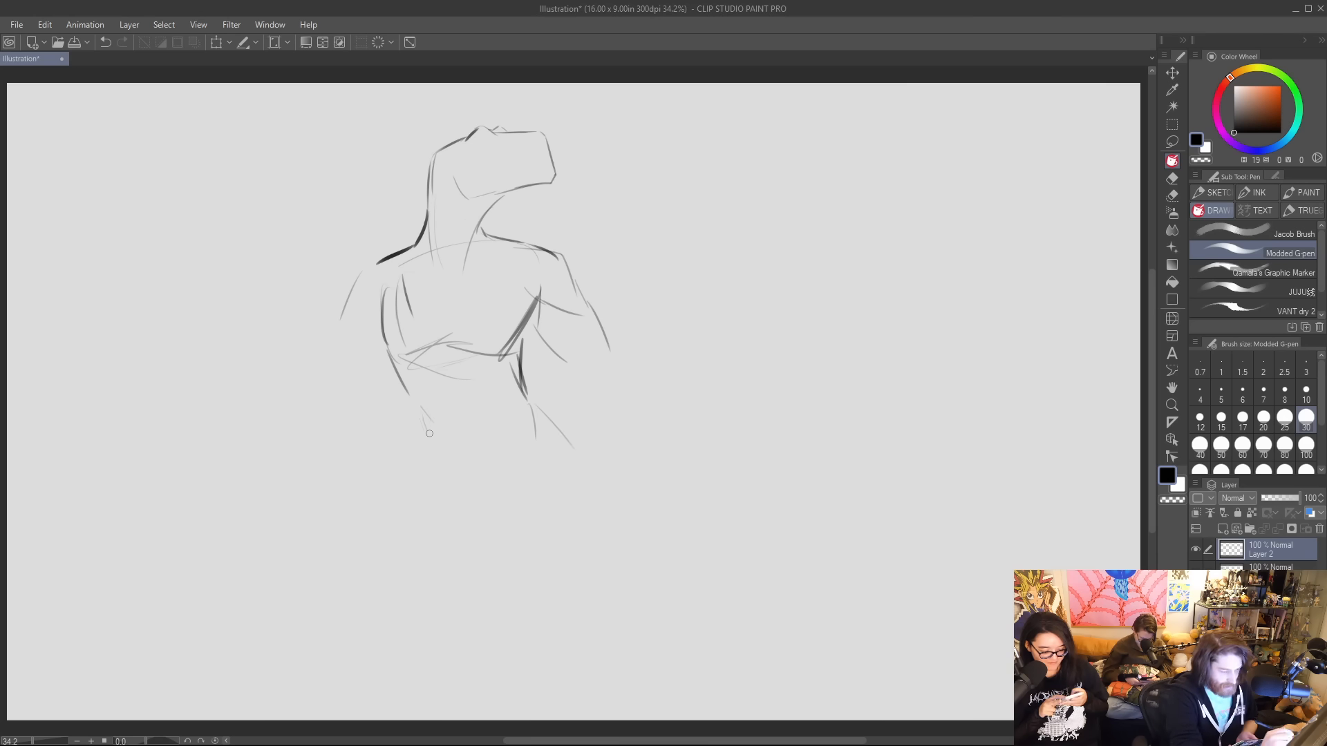
mouse_move(421, 410)
left_mouse_down()
mouse_move(417, 460)
mouse_move(361, 530)
mouse_move(474, 487)
left_mouse_up()
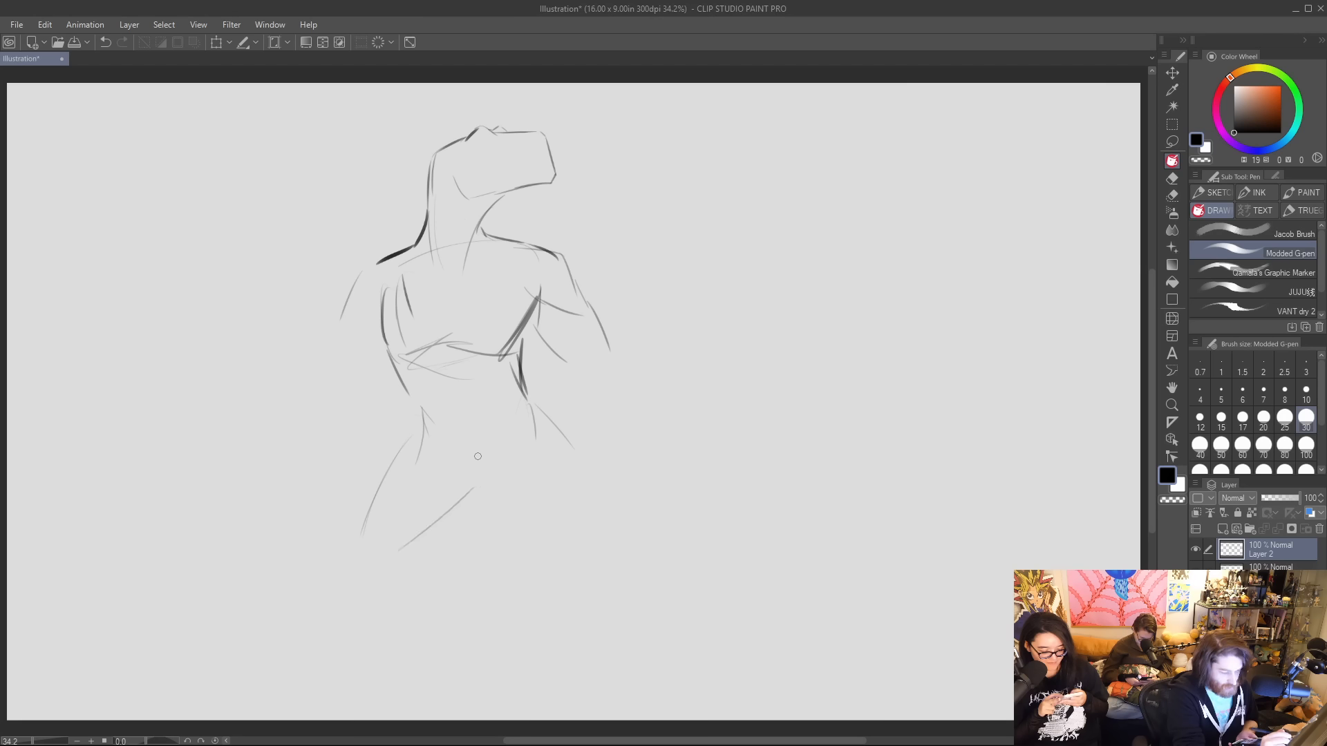
mouse_move(349, 560)
left_mouse_down()
mouse_move(363, 586)
mouse_move(438, 609)
left_mouse_up()
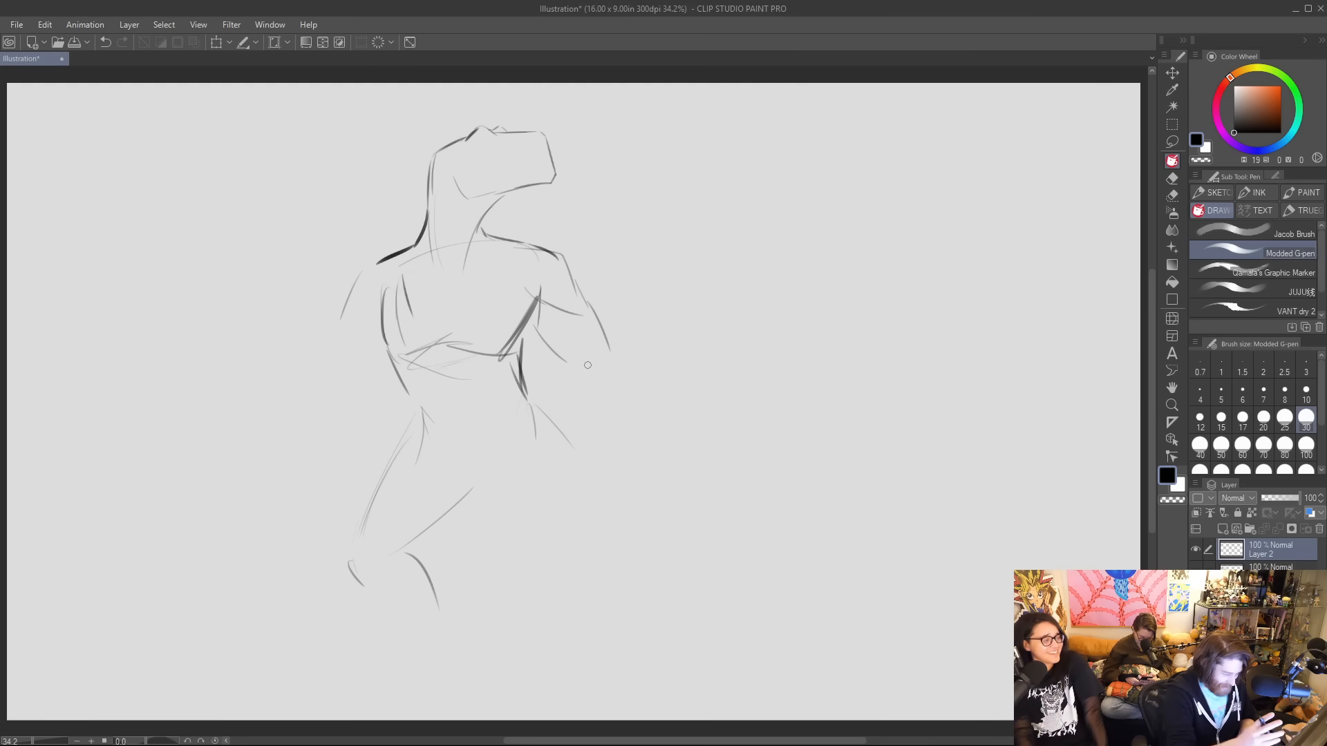
mouse_move(402, 545)
left_mouse_down()
mouse_move(446, 613)
mouse_move(385, 611)
mouse_move(384, 579)
left_mouse_up()
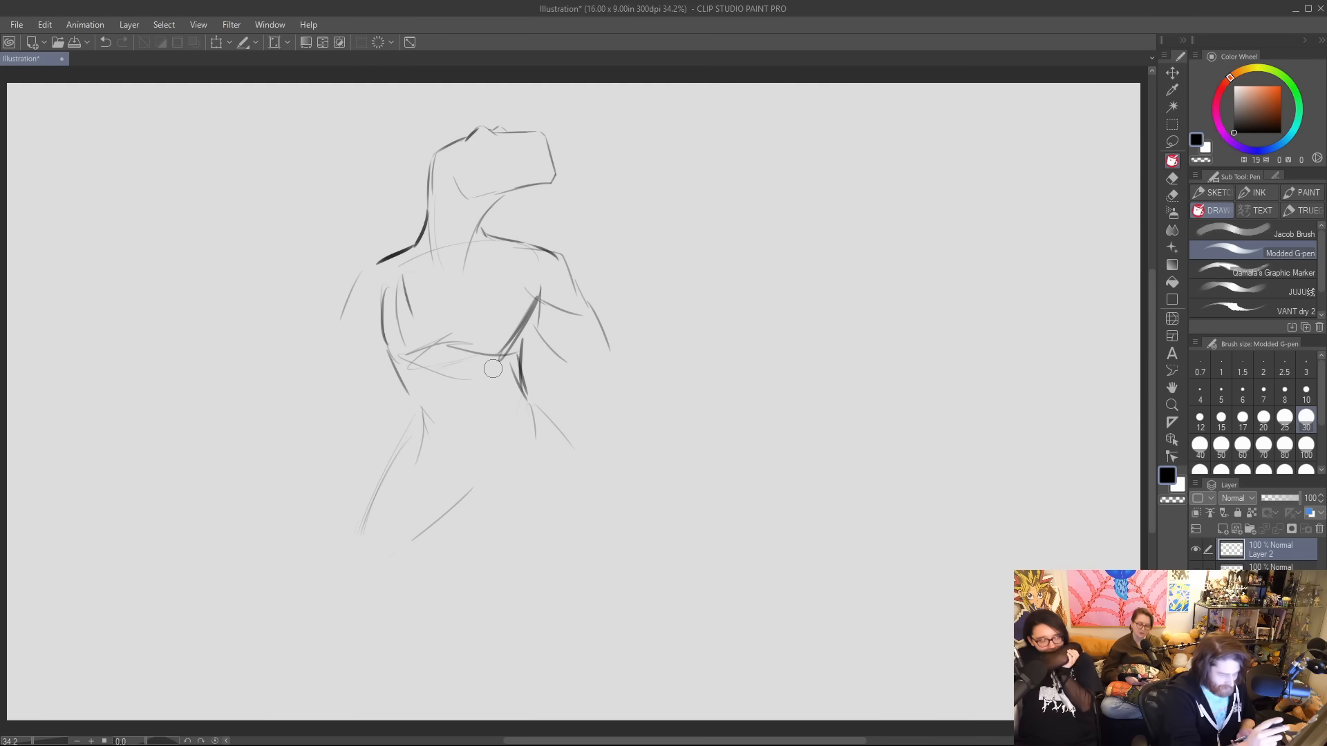
Sketch a V-shaped pelvis and extend light thigh lines outward on both sides for a wide stance.
mouse_move(420, 435)
left_mouse_down()
mouse_move(473, 499)
mouse_move(518, 445)
left_mouse_up()
left_click_drag(494, 504, 529, 425)
left_click_drag(505, 509, 575, 557)
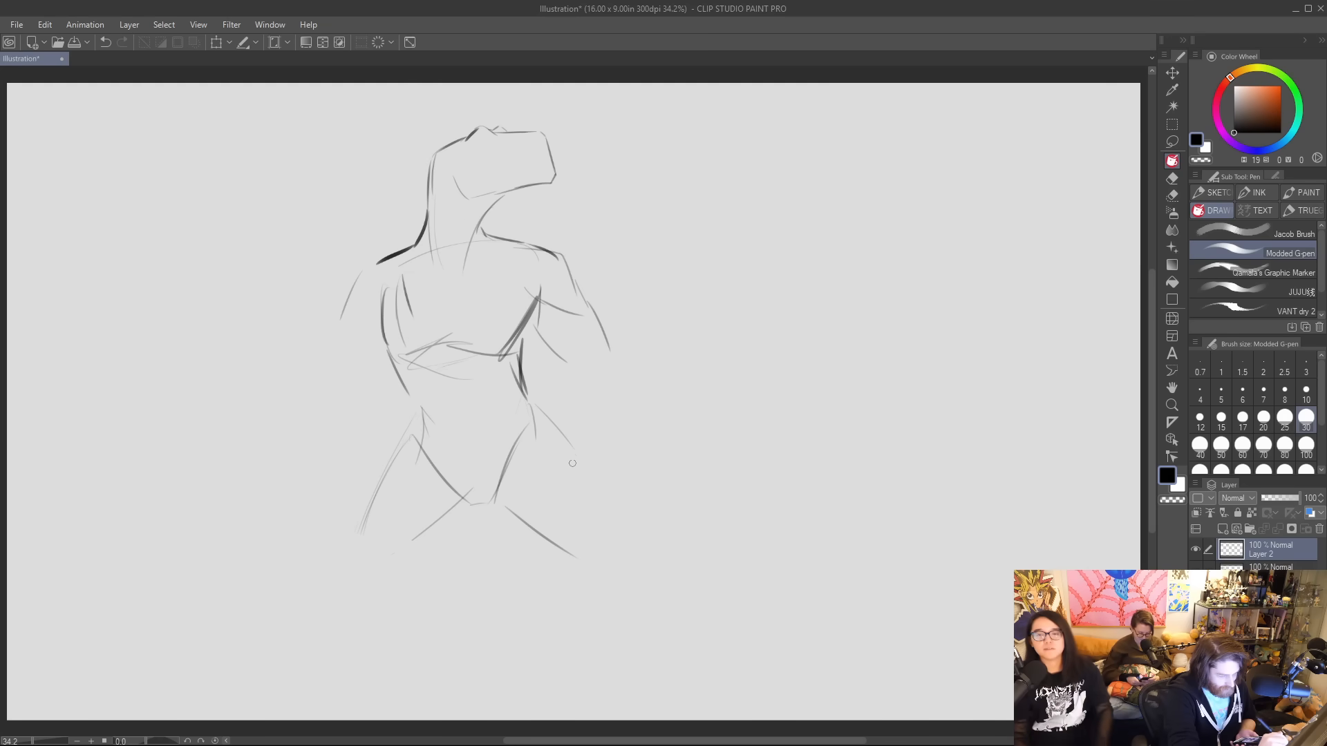
left_click_drag(532, 407, 614, 521)
left_click_drag(465, 514, 399, 584)
left_click_drag(405, 438, 338, 593)
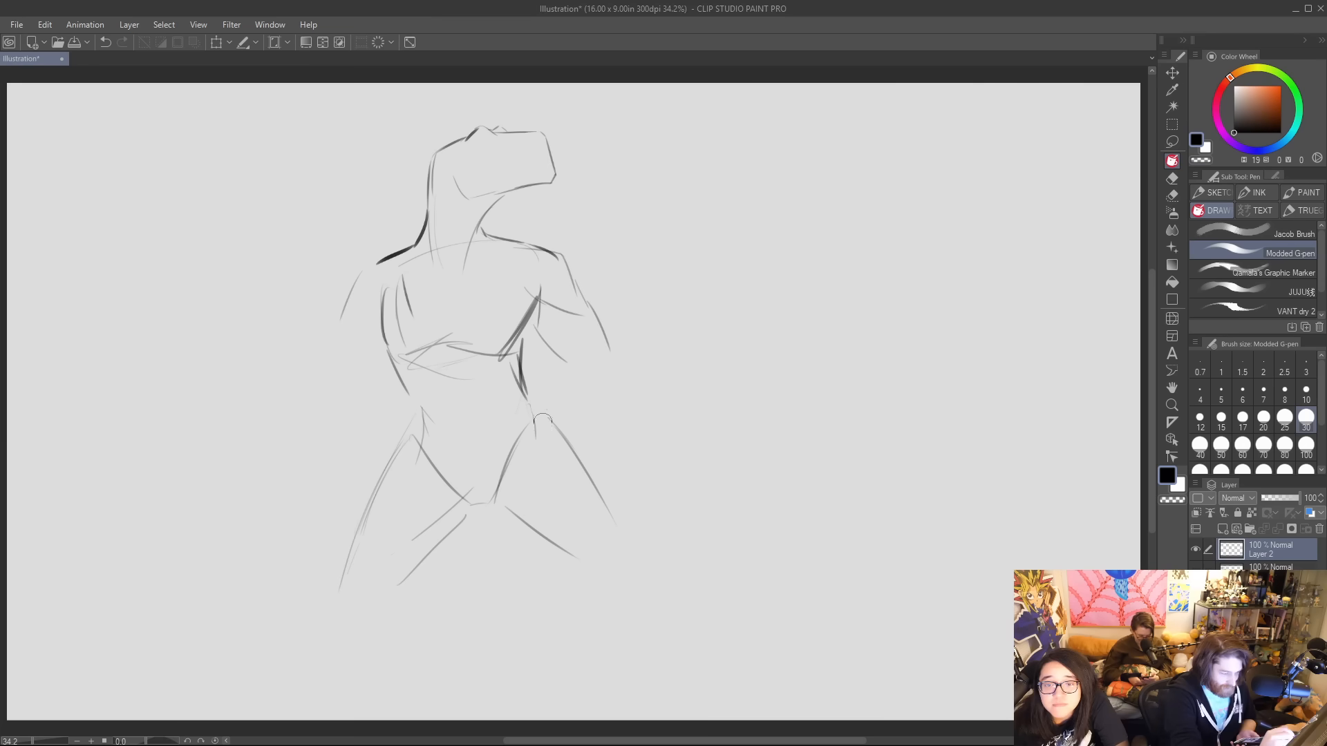
Erase the right side of the pelvis, the right-hand thigh lines and the left leg's lower inner-thigh stroke.
left_click_drag(532, 396, 611, 544)
left_click_drag(519, 512, 412, 584)
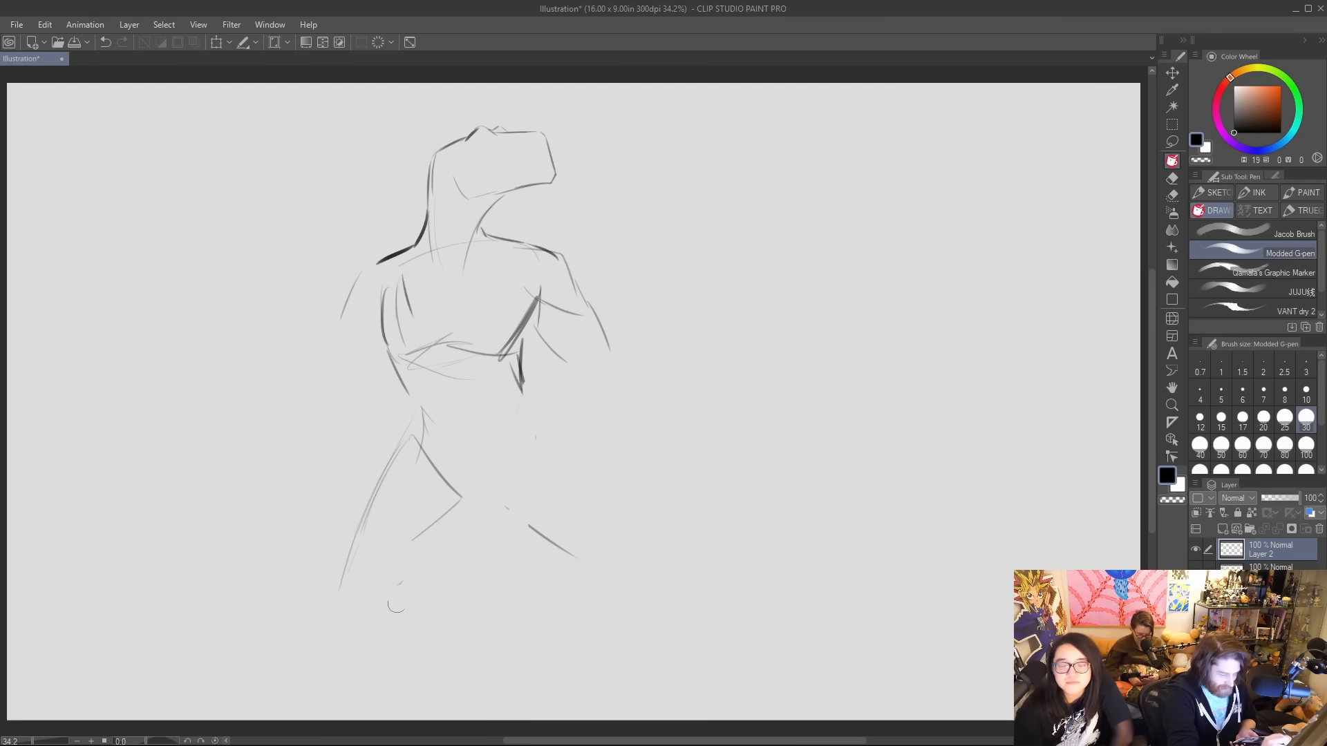
left_click_drag(574, 556, 542, 542)
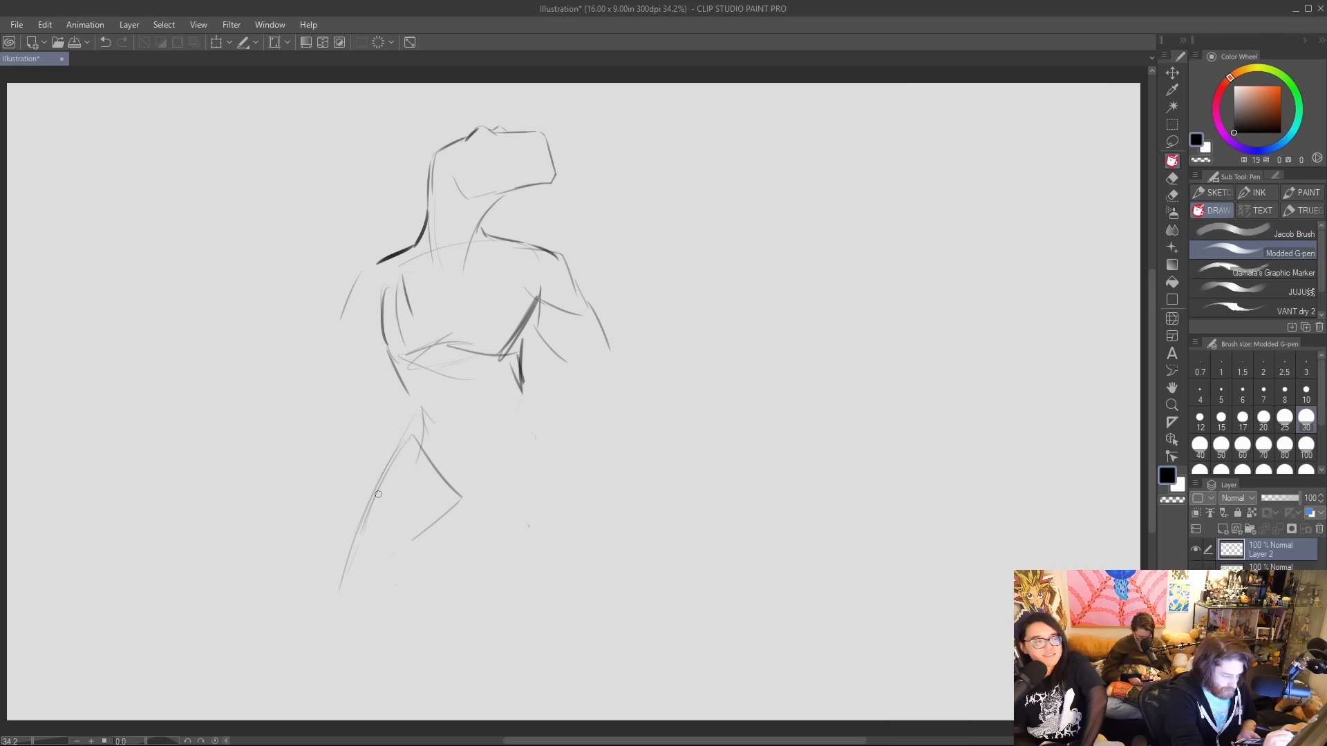
Redraw the left-hand leg with a longer outer thigh, an inner thigh line and both sides of the calf.
mouse_move(391, 470)
left_mouse_down()
mouse_move(337, 603)
mouse_move(343, 617)
left_mouse_up()
mouse_move(446, 532)
left_mouse_down()
mouse_move(396, 603)
mouse_move(415, 666)
left_mouse_up()
left_click_drag(338, 626, 359, 680)
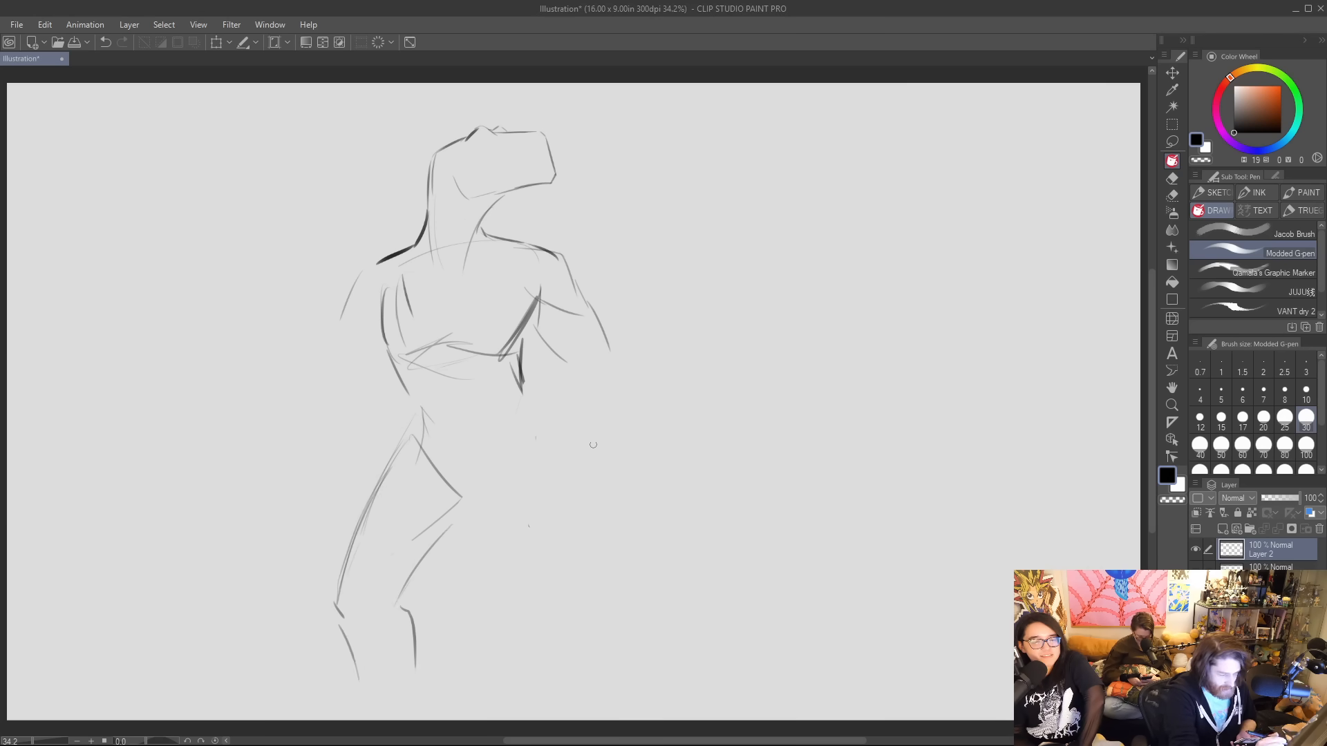
left_click_drag(414, 635, 403, 709)
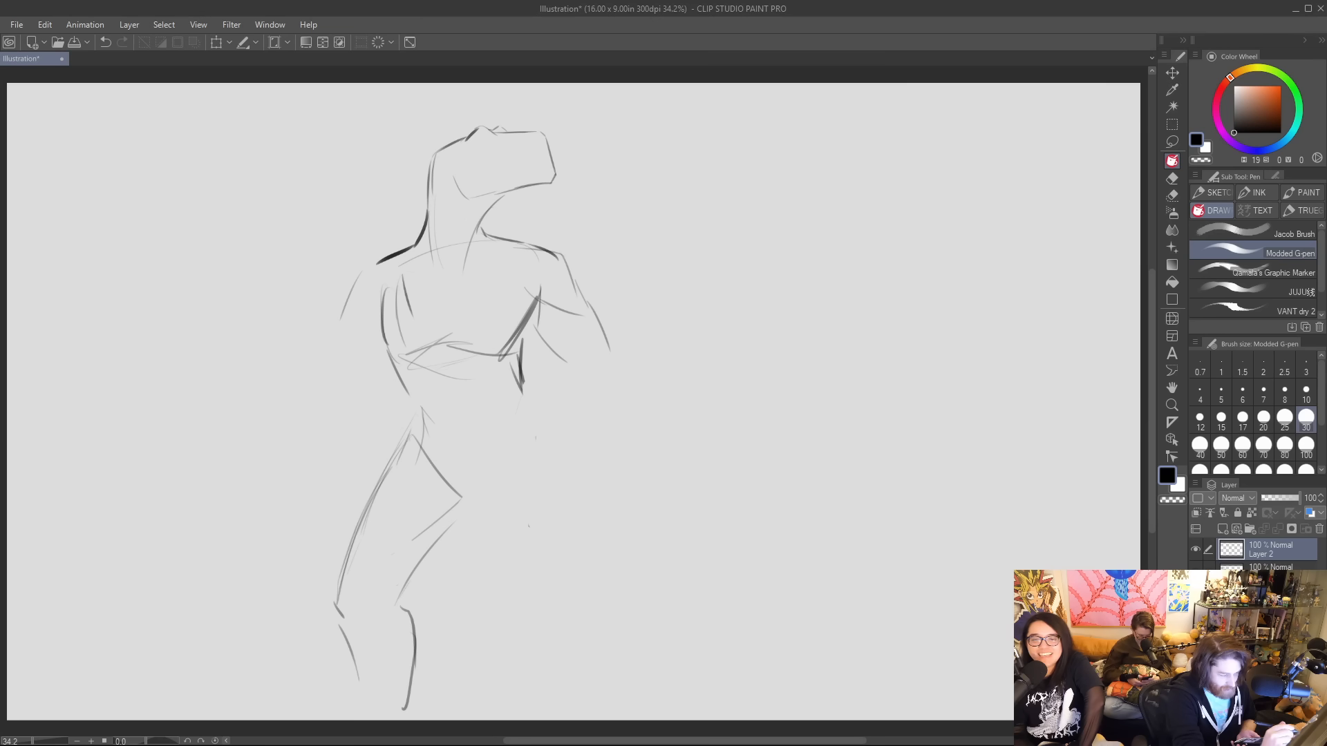
Draw the right-hand leg stretched out to the side, with inner and outer thigh lines, the knee and the calf.
mouse_move(457, 516)
left_mouse_down()
mouse_move(479, 497)
mouse_move(546, 538)
left_mouse_up()
left_click_drag(534, 405, 588, 540)
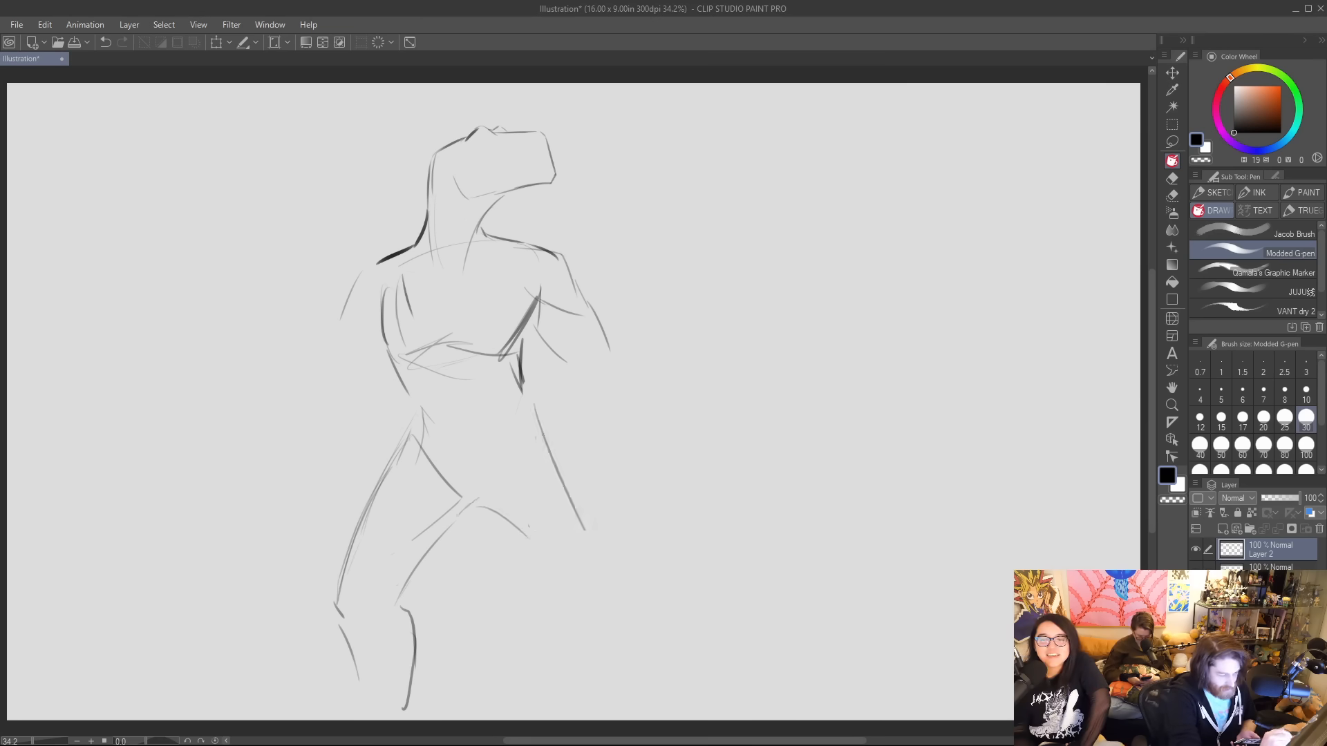
left_click_drag(543, 427, 627, 582)
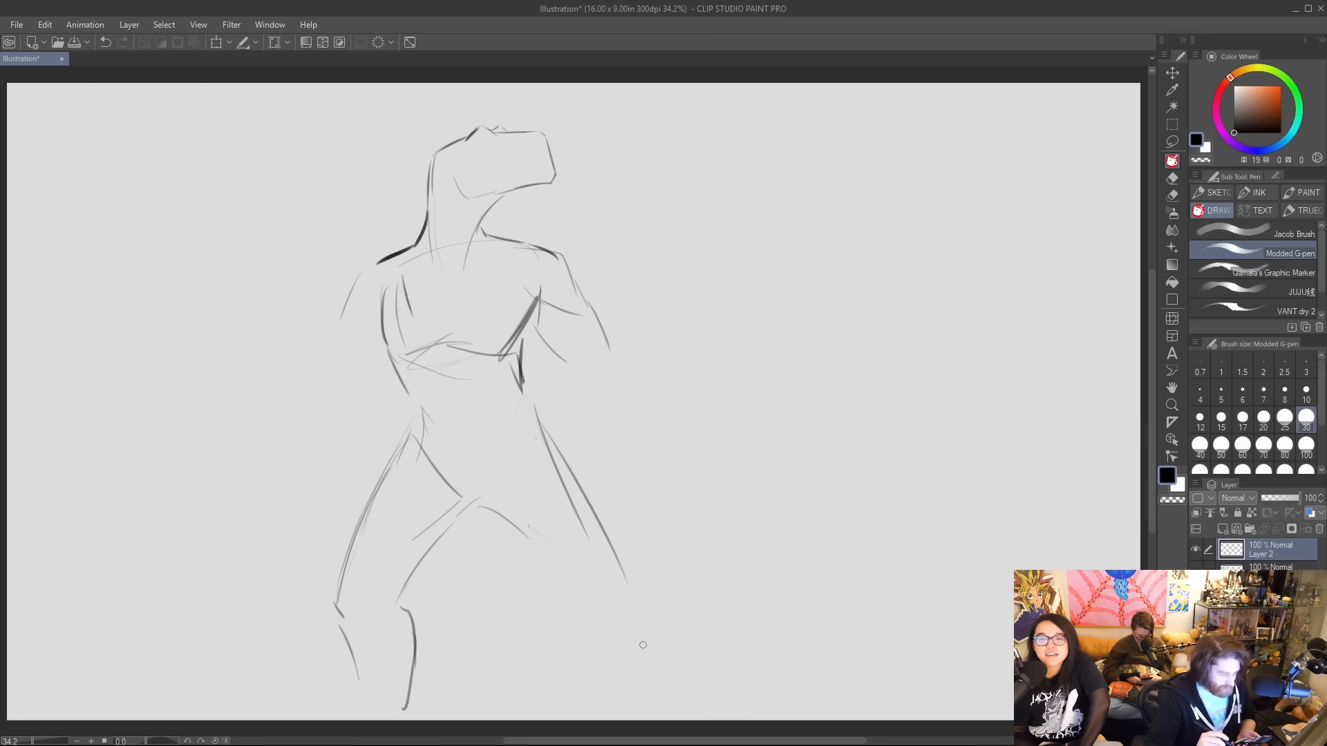
mouse_move(532, 543)
left_mouse_down()
mouse_move(578, 571)
mouse_move(576, 609)
mouse_move(628, 648)
left_mouse_up()
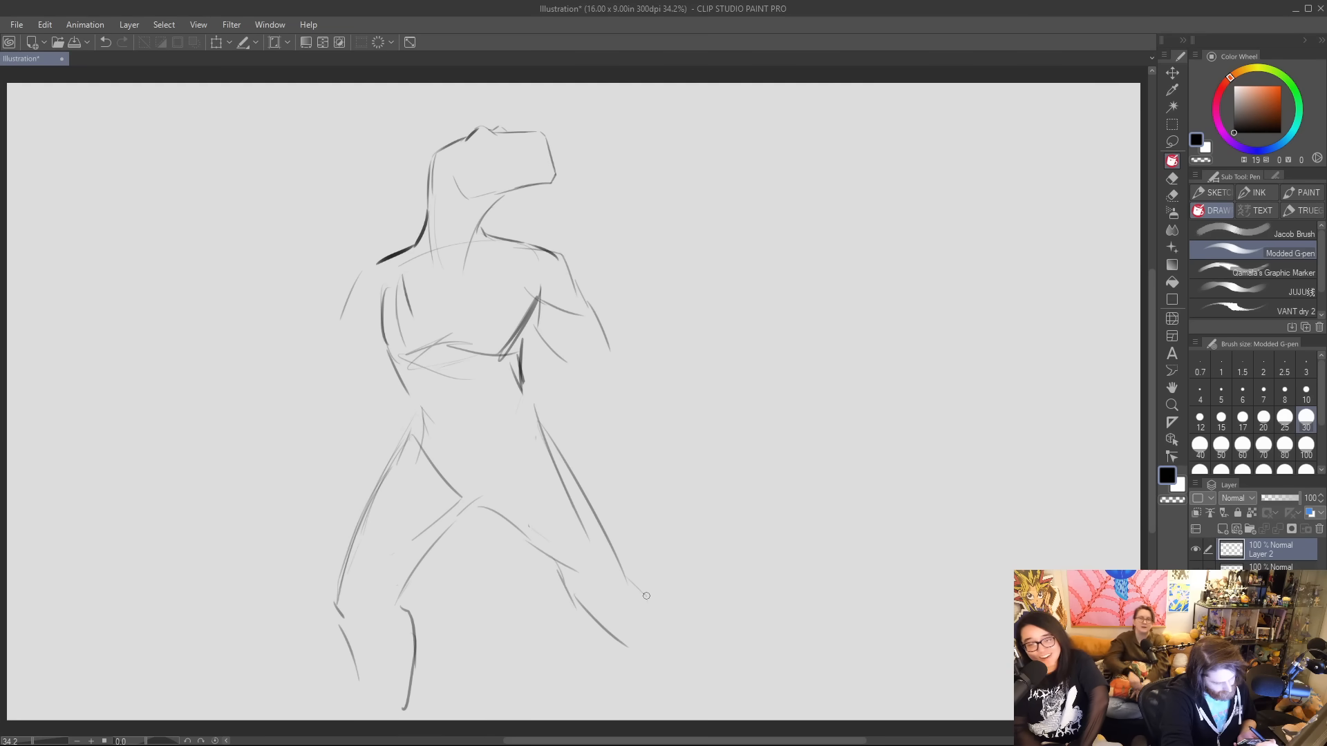
left_click_drag(622, 565, 700, 678)
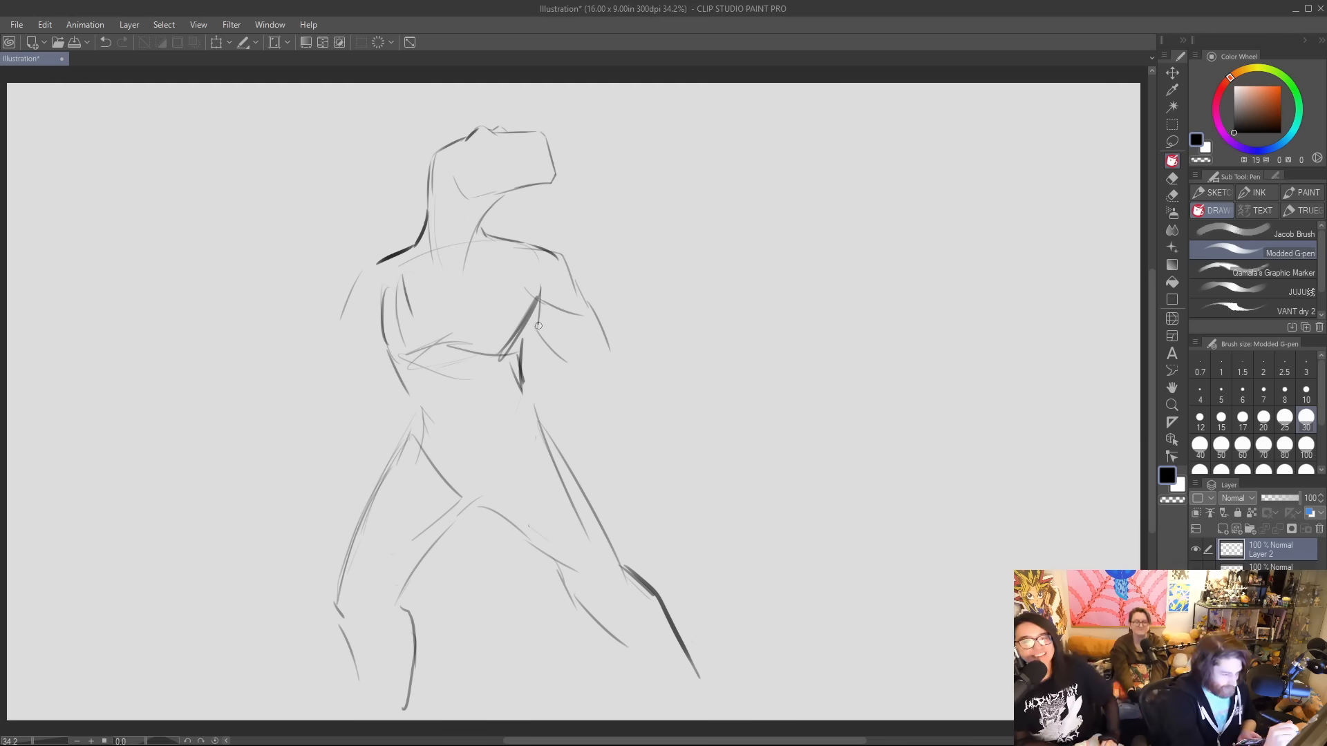
Darken the contours of the side of the chest, the waist, the hips and the left-hand thigh with heavier strokes.
left_click_drag(537, 322, 519, 360)
left_click_drag(418, 391, 409, 436)
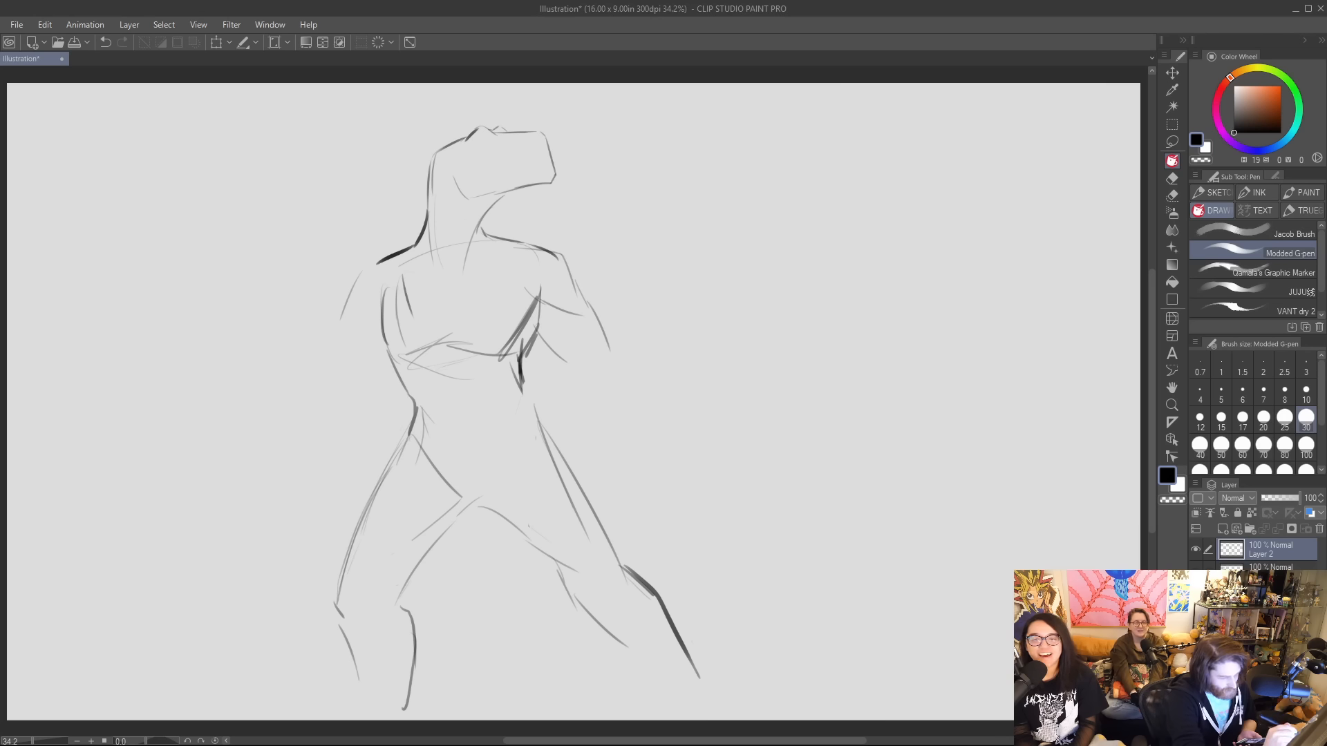
left_click_drag(520, 373, 567, 473)
left_click_drag(409, 437, 366, 535)
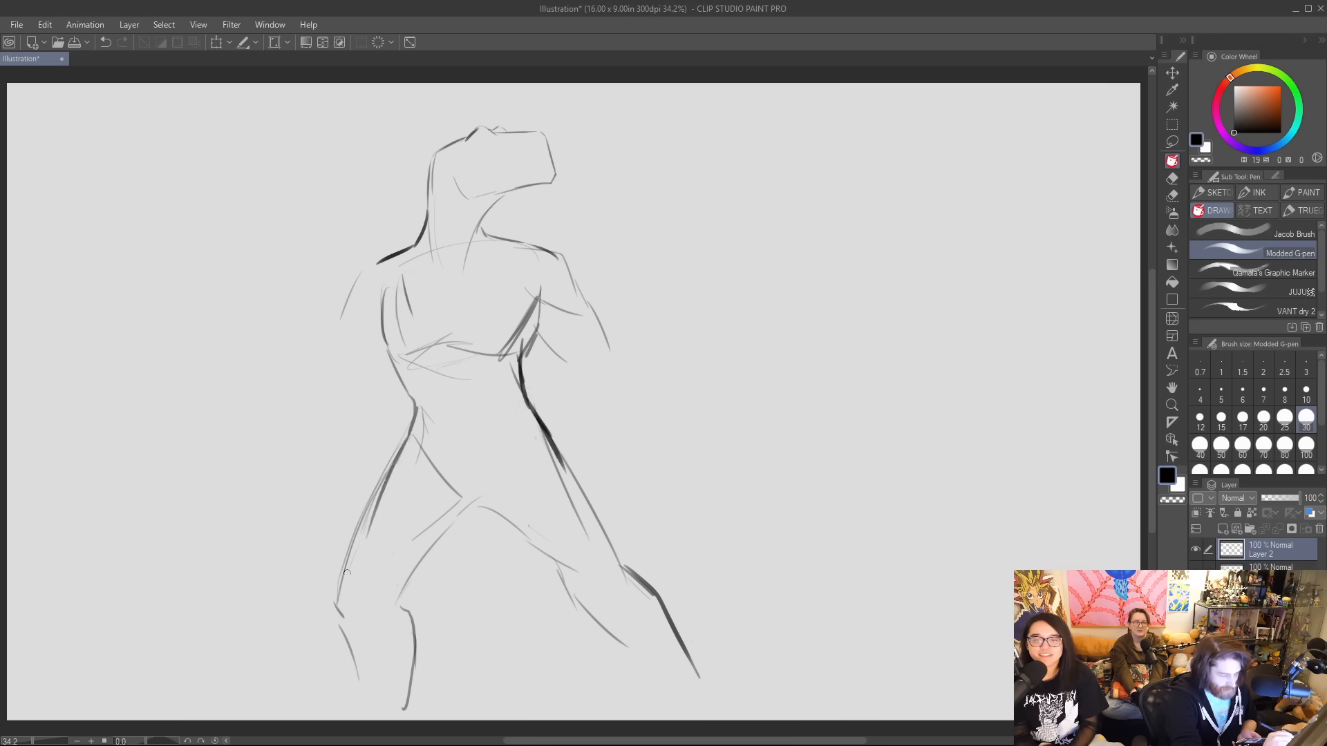
left_click_drag(340, 600, 400, 456)
mouse_move(404, 606)
left_mouse_down()
mouse_move(475, 520)
mouse_move(436, 555)
left_mouse_up()
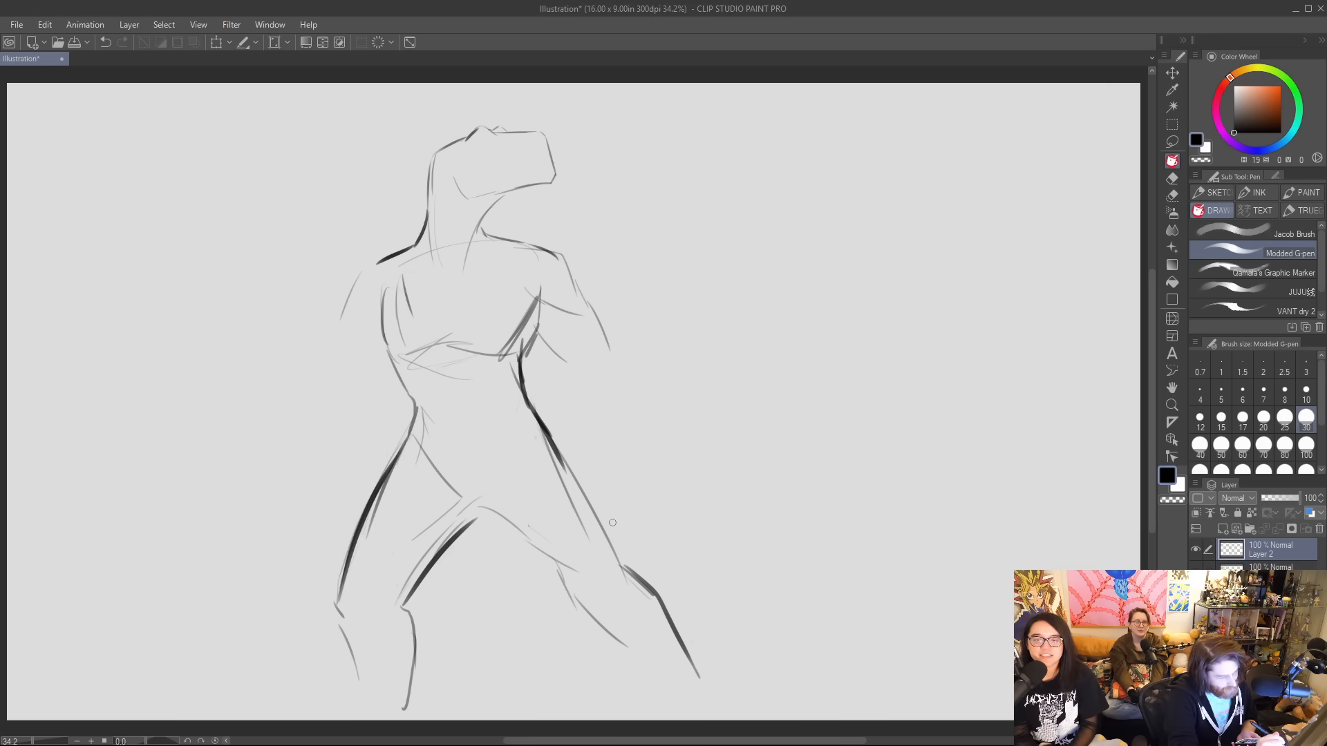
Draw the curved hip lines on both sides of the pelvis and darken the right-hand outer thigh down to the knee.
left_click_drag(412, 397, 436, 487)
mouse_move(411, 436)
left_mouse_down()
mouse_move(428, 481)
mouse_move(475, 532)
left_mouse_up()
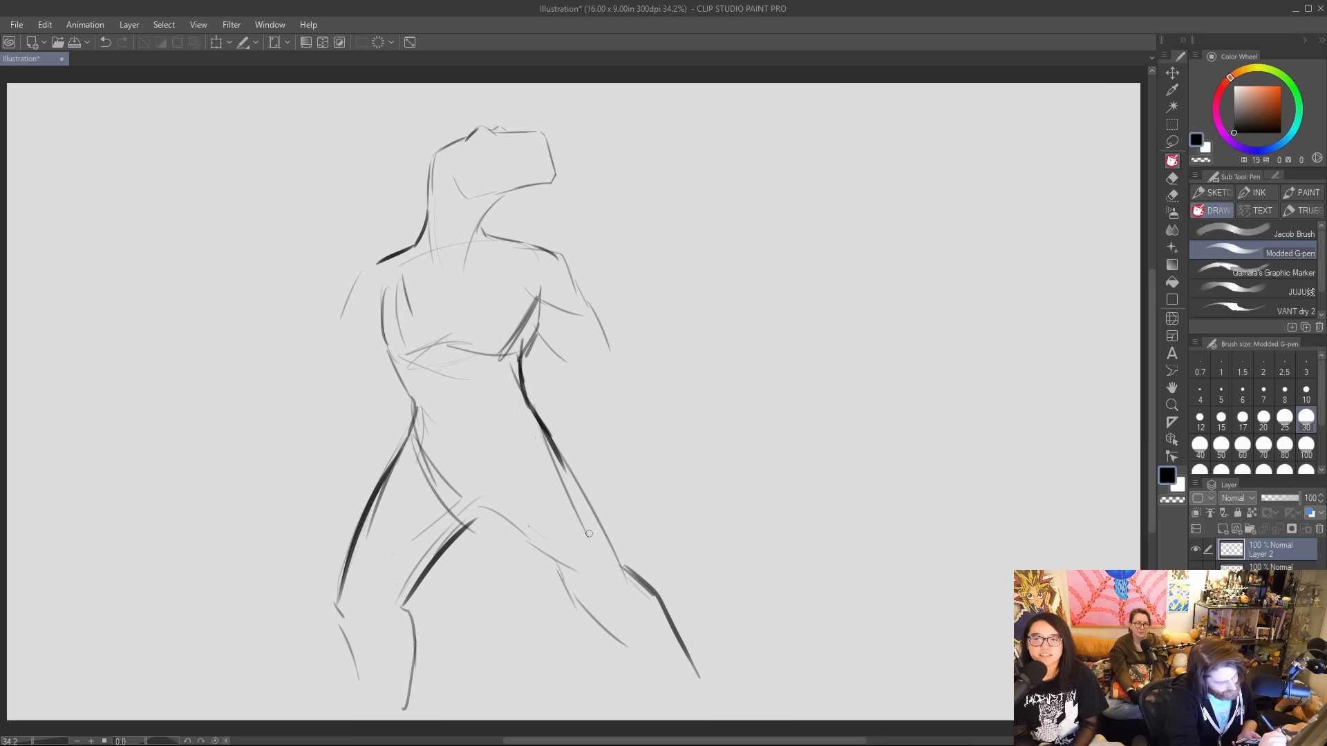
left_click_drag(505, 472, 499, 519)
left_click_drag(534, 426, 513, 523)
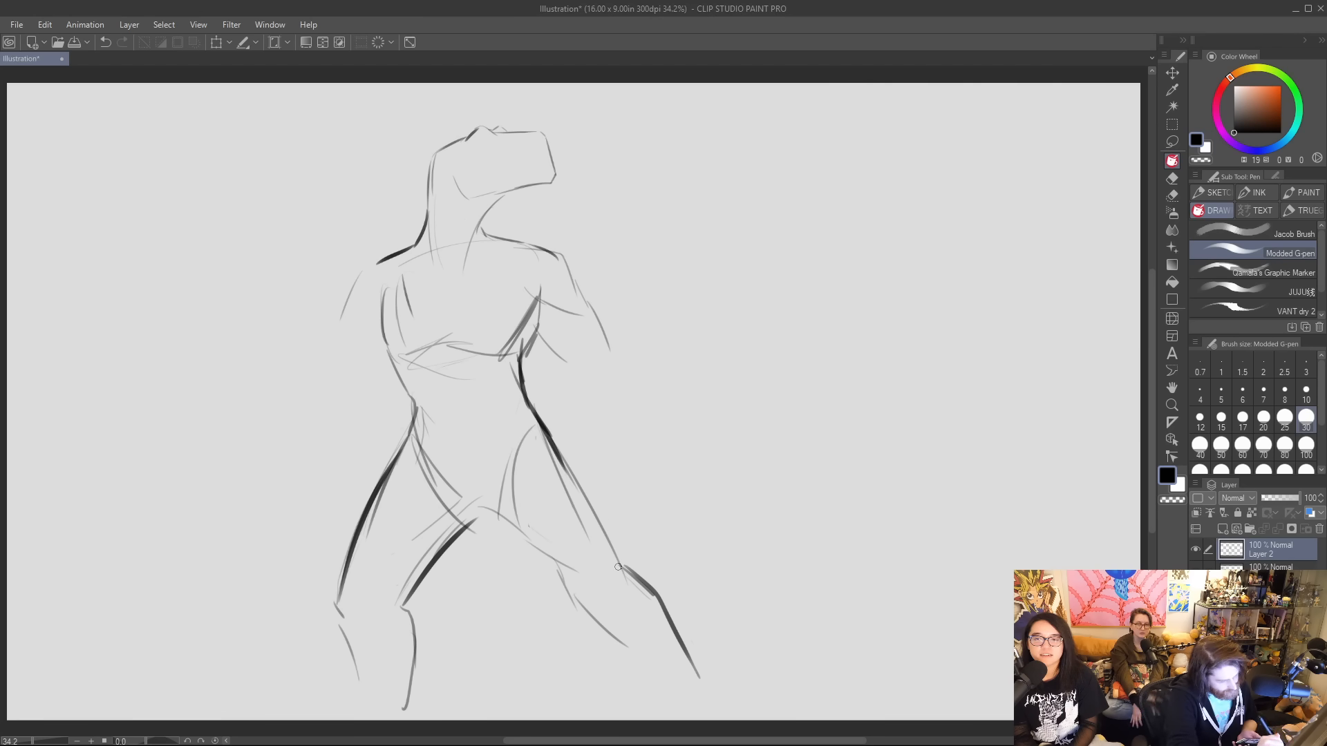
left_click_drag(550, 437, 624, 565)
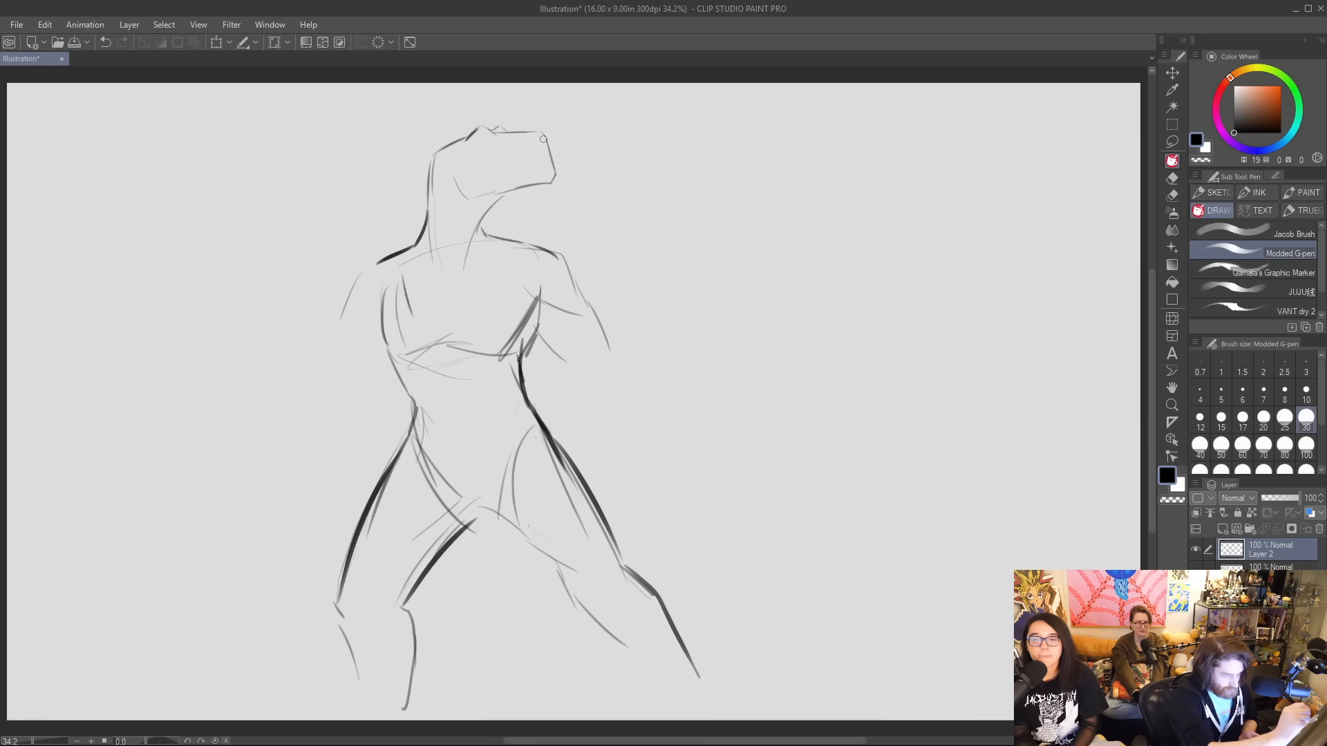
Darken the front of the face and the jaw, and sketch rounded shoulder pads over both shoulders.
mouse_move(548, 134)
left_mouse_down()
mouse_move(558, 166)
mouse_move(482, 219)
mouse_move(450, 329)
mouse_move(458, 278)
mouse_move(487, 247)
mouse_move(556, 250)
mouse_move(506, 273)
mouse_move(553, 298)
mouse_move(543, 305)
mouse_move(597, 285)
left_mouse_up()
left_click_drag(544, 226, 607, 268)
mouse_move(400, 237)
left_mouse_down()
mouse_move(415, 293)
mouse_move(339, 277)
mouse_move(373, 232)
left_mouse_up()
left_click_drag(338, 271, 375, 300)
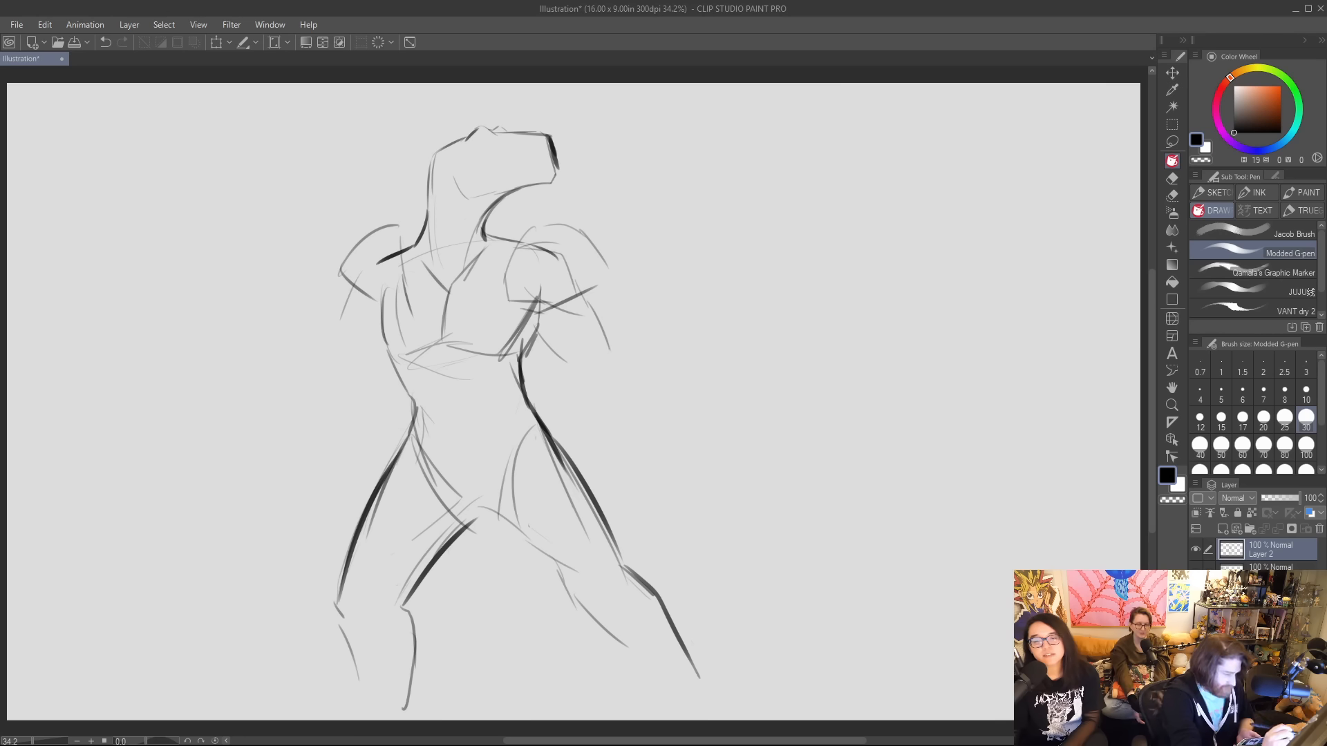
Sketch the left-hand arm hanging down with the upper arm, elbow and forearm, plus a faint guide line at the right-hand elbow.
left_click_drag(615, 357, 670, 356)
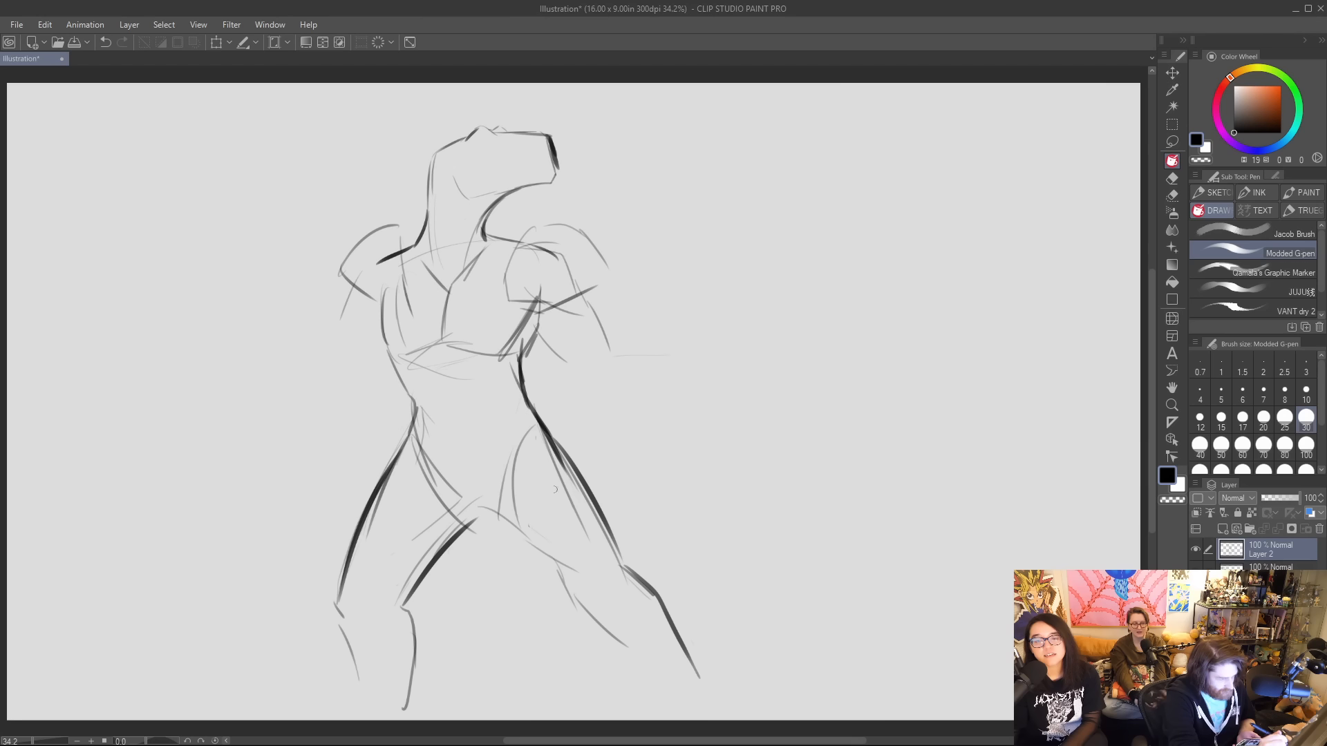
left_click_drag(302, 394, 292, 529)
left_click_drag(314, 398, 353, 403)
left_click_drag(347, 454, 325, 530)
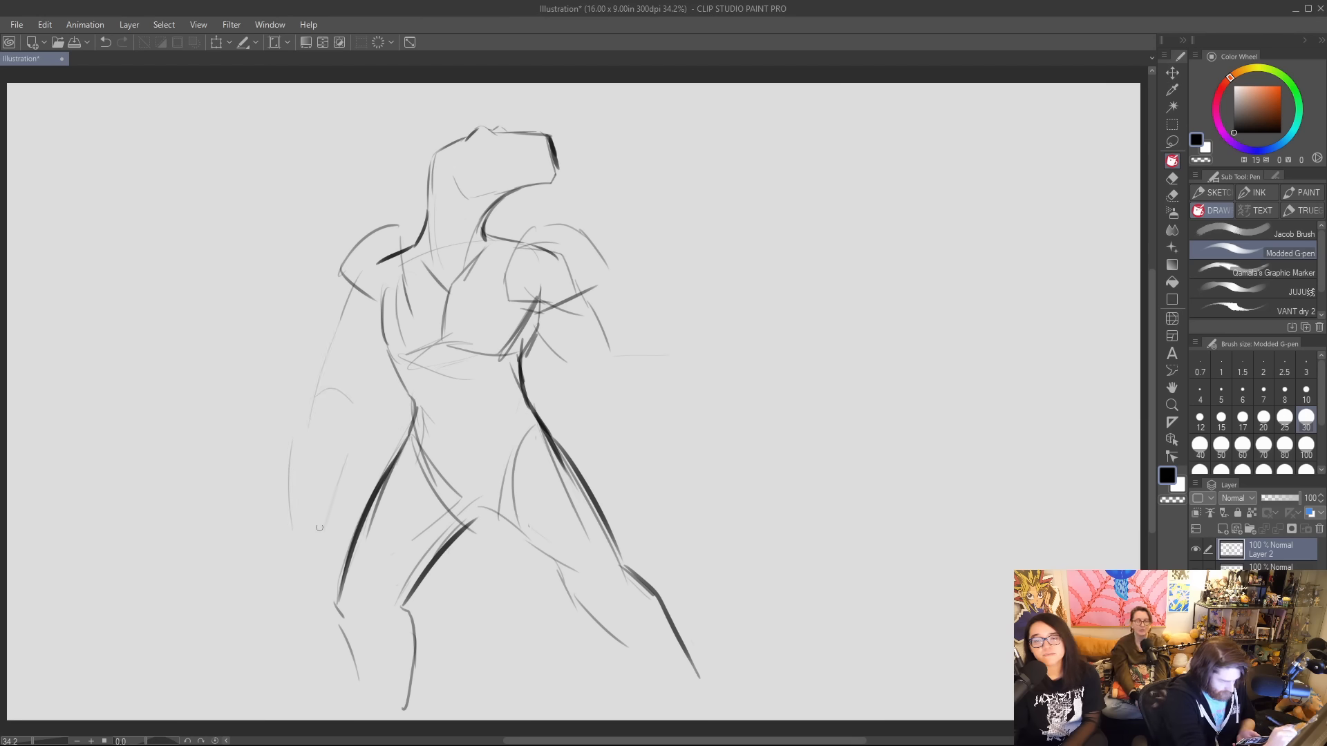
mouse_move(303, 402)
left_mouse_down()
mouse_move(306, 548)
mouse_move(295, 481)
left_mouse_up()
left_click_drag(347, 399, 380, 339)
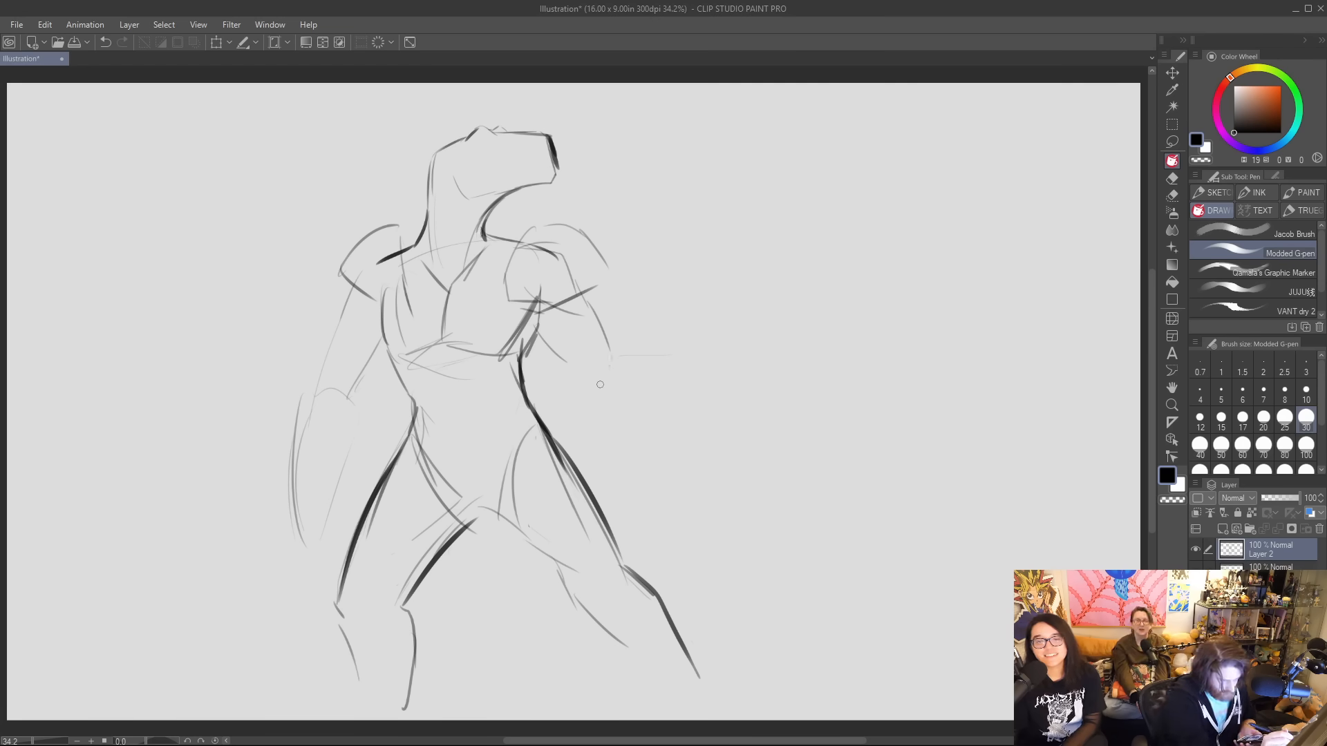
Draw the right-hand arm bent with the forearm extended outward and a blocky fist holding a long, nearly vertical staff.
left_click_drag(609, 358, 586, 404)
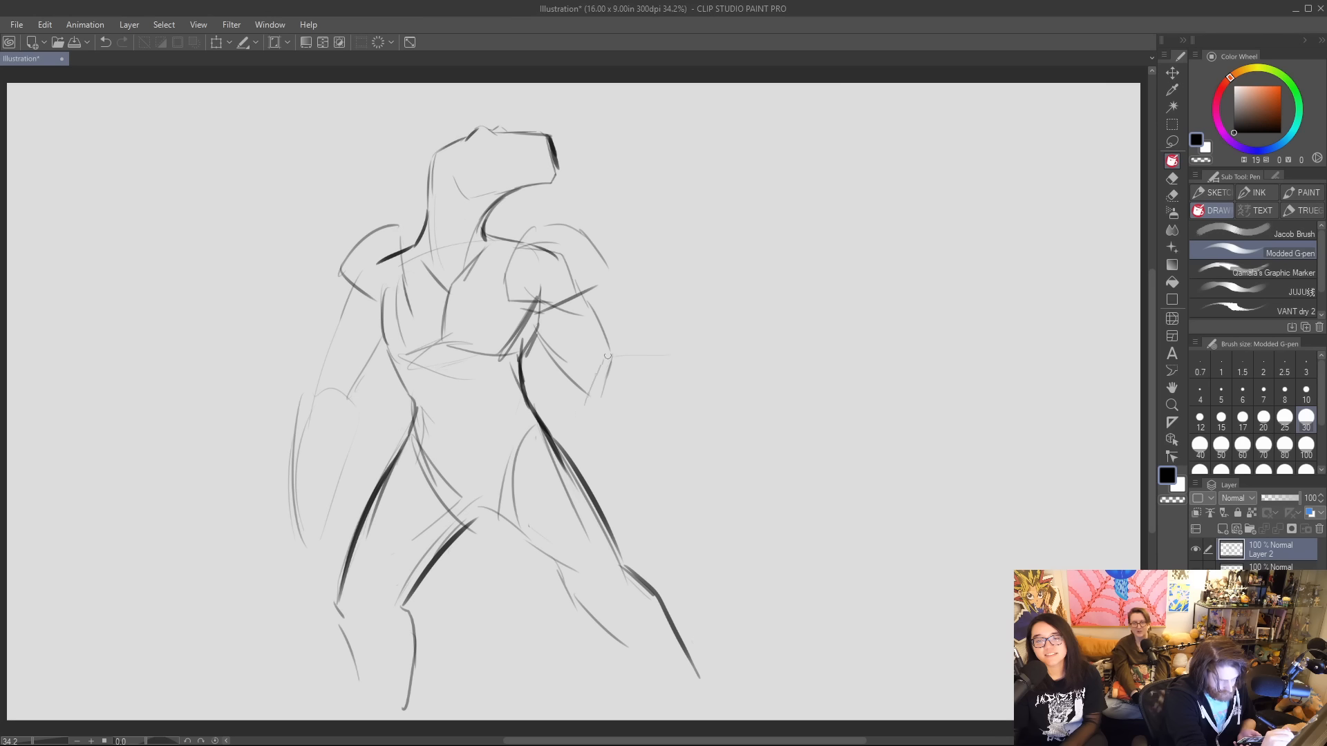
left_click_drag(540, 335, 586, 385)
mouse_move(585, 298)
left_mouse_down()
mouse_move(606, 362)
mouse_move(617, 350)
mouse_move(699, 350)
left_mouse_up()
mouse_move(605, 415)
left_mouse_down()
mouse_move(702, 379)
mouse_move(703, 320)
mouse_move(725, 322)
left_mouse_up()
mouse_move(718, 323)
left_mouse_down()
mouse_move(718, 356)
mouse_move(722, 318)
mouse_move(764, 322)
left_mouse_up()
mouse_move(760, 325)
left_mouse_down()
mouse_move(744, 384)
mouse_move(710, 381)
mouse_move(740, 375)
left_mouse_up()
mouse_move(716, 322)
left_mouse_down()
mouse_move(758, 320)
mouse_move(739, 375)
left_mouse_up()
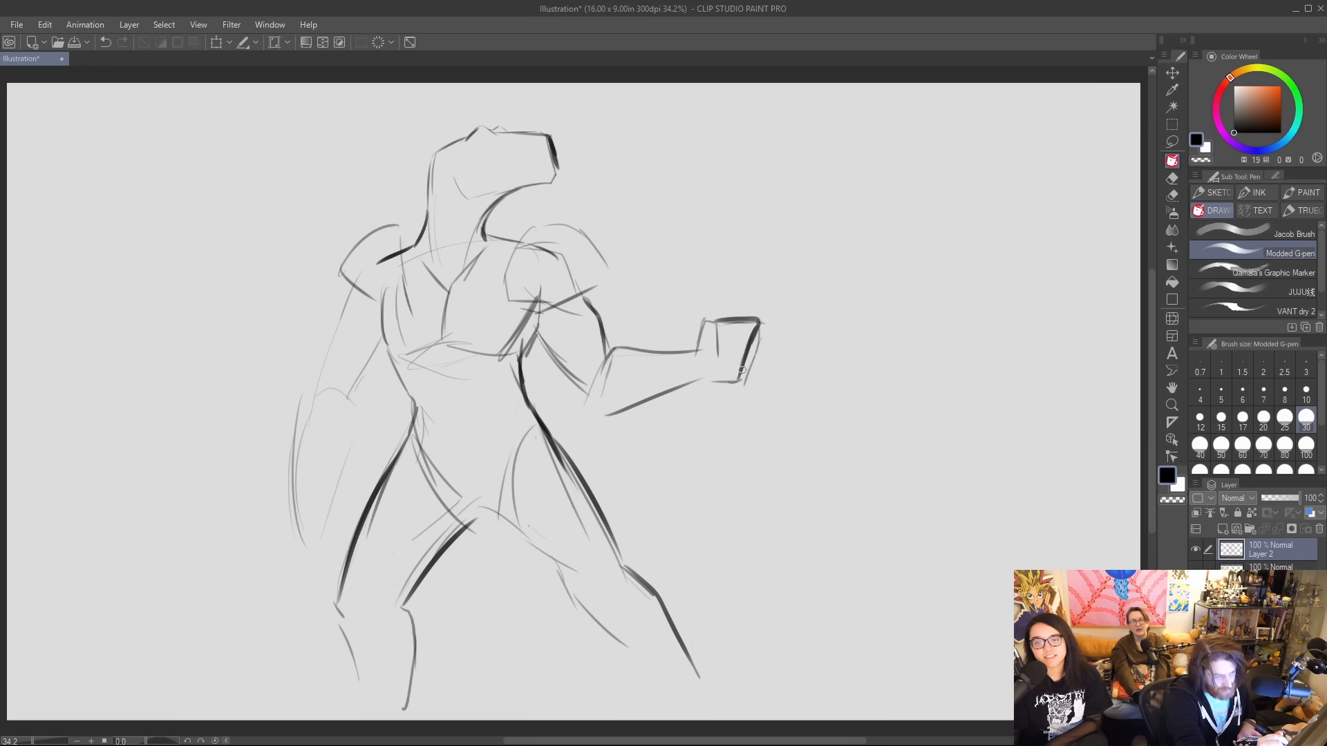
left_click_drag(724, 279, 700, 598)
left_click_drag(733, 251, 706, 663)
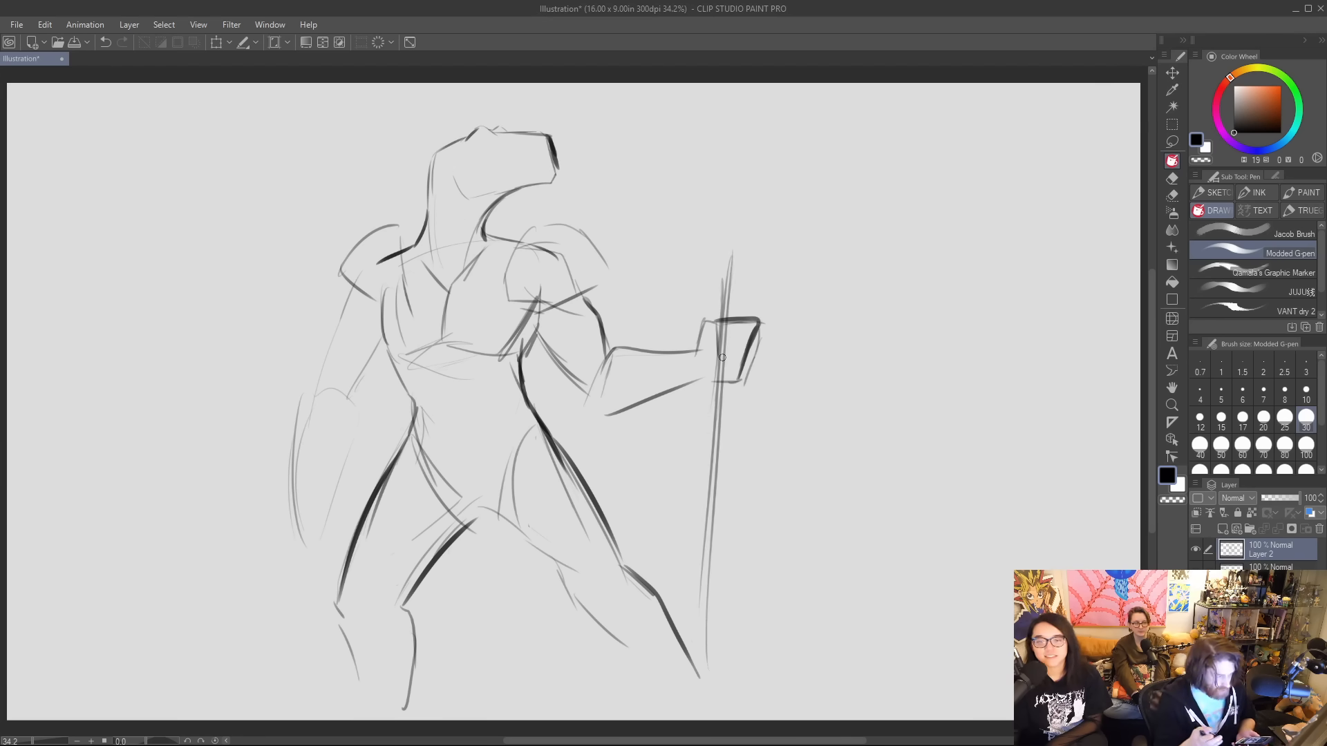
Erase the construction lines inside the chest and shoulders, and darken the outer edge of the right-hand shoulder pad.
mouse_move(389, 261)
left_mouse_down()
mouse_move(409, 309)
mouse_move(388, 307)
left_mouse_up()
mouse_move(484, 306)
left_mouse_down()
mouse_move(452, 325)
mouse_move(472, 291)
mouse_move(436, 293)
mouse_move(538, 318)
mouse_move(526, 349)
mouse_move(390, 361)
left_mouse_up()
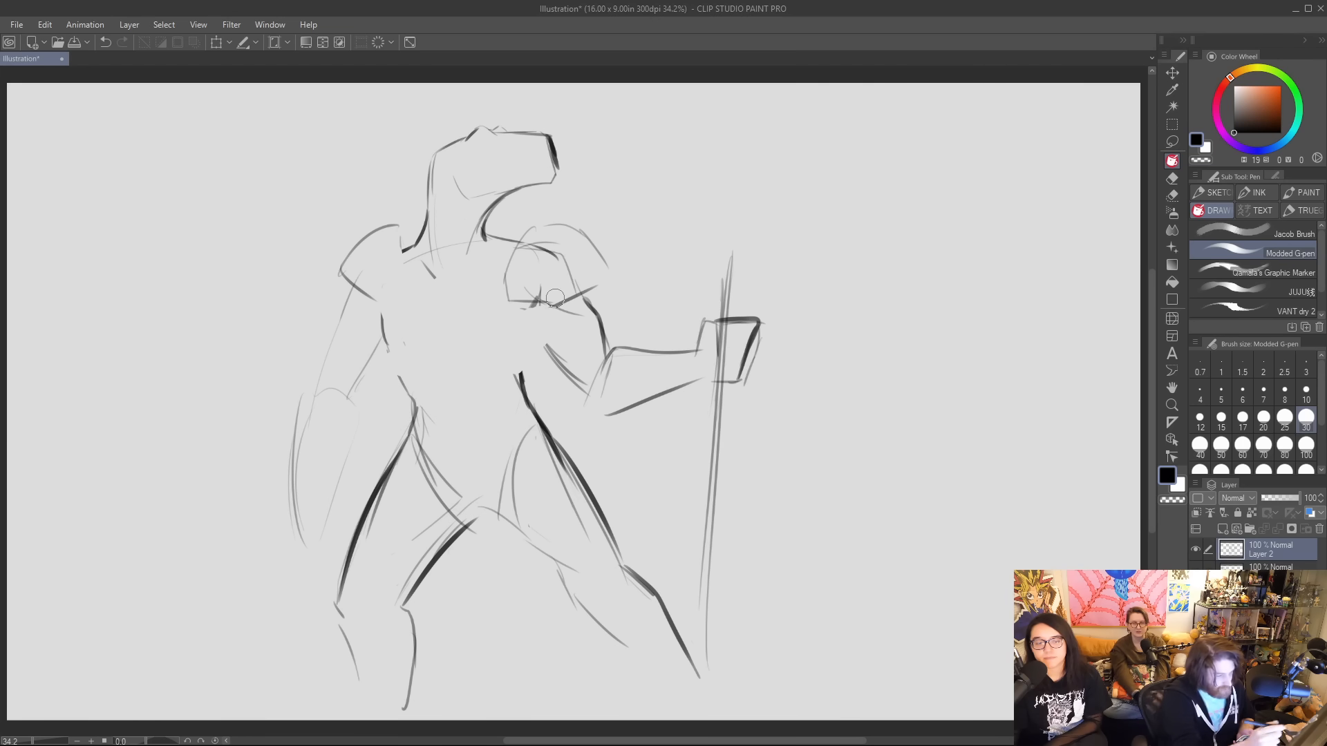
mouse_move(508, 301)
left_mouse_down()
mouse_move(534, 313)
mouse_move(605, 282)
left_mouse_up()
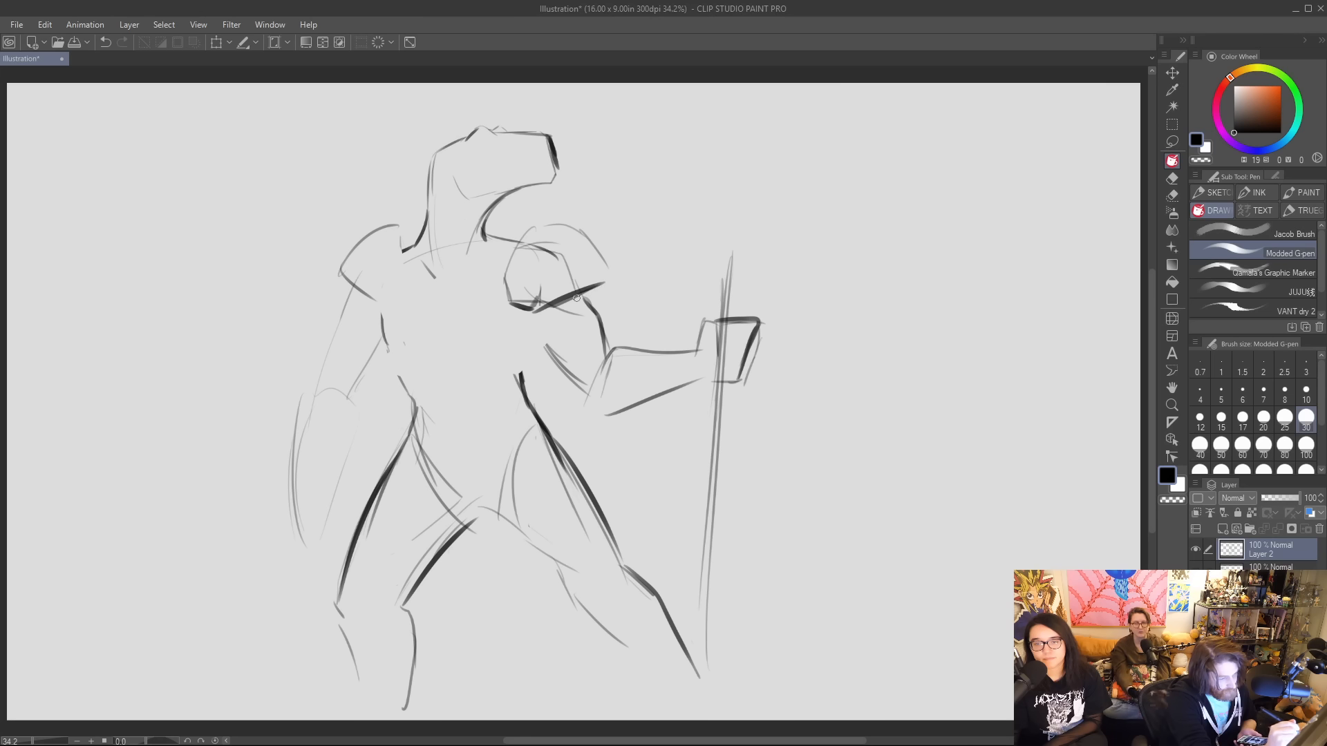
left_click_drag(589, 238, 612, 288)
key("ctrl+z")
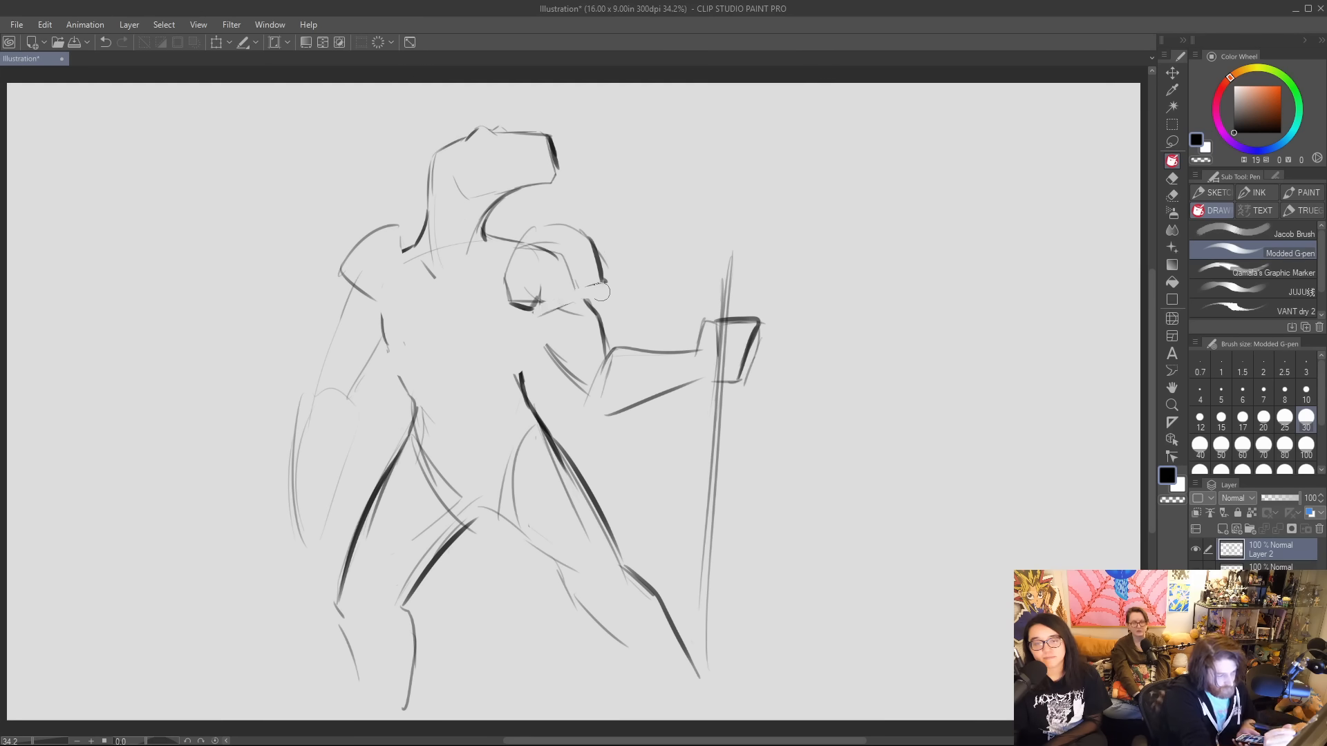
left_click_drag(400, 237, 418, 285)
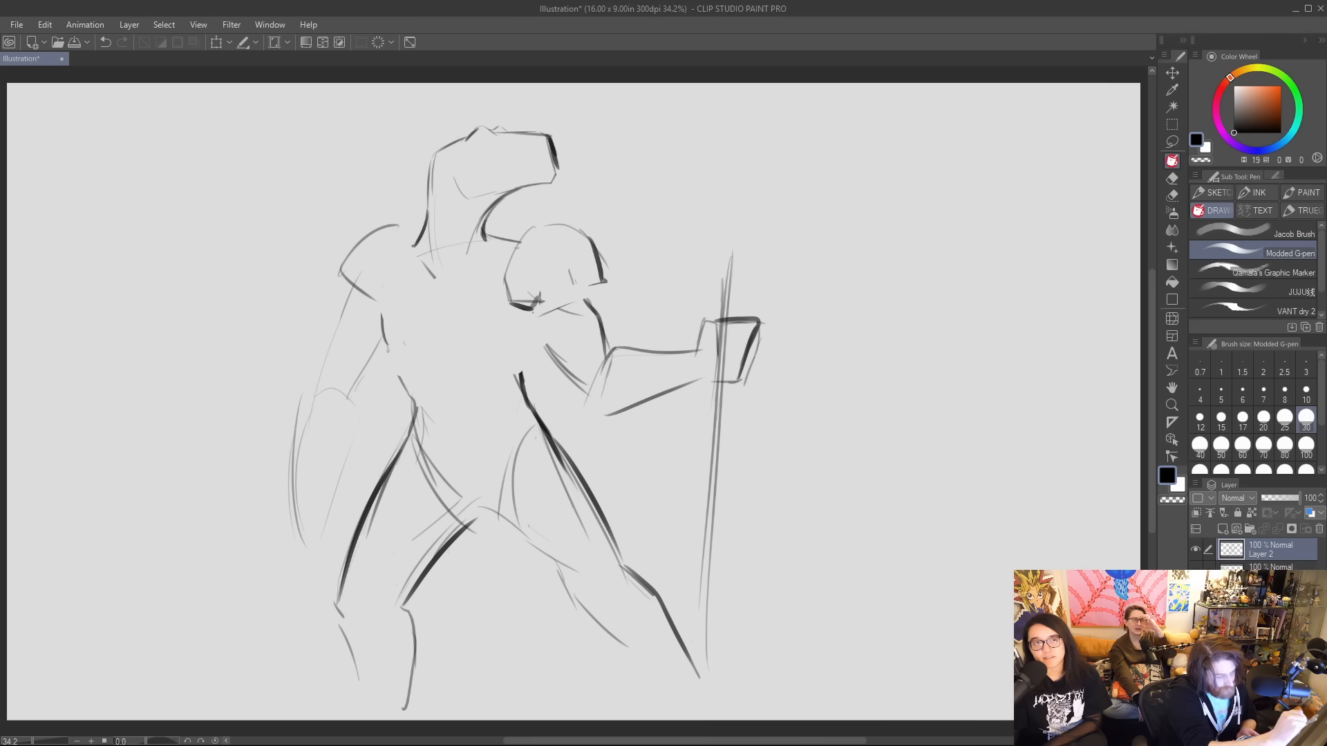
Outline the right-hand shoulder pad in heavy strokes and add a round stud at its lower inner corner.
mouse_move(507, 283)
left_mouse_down()
mouse_move(527, 222)
mouse_move(575, 227)
mouse_move(606, 280)
left_mouse_up()
mouse_move(597, 288)
left_mouse_down()
mouse_move(533, 313)
mouse_move(607, 284)
left_mouse_up()
left_click_drag(532, 308, 513, 297)
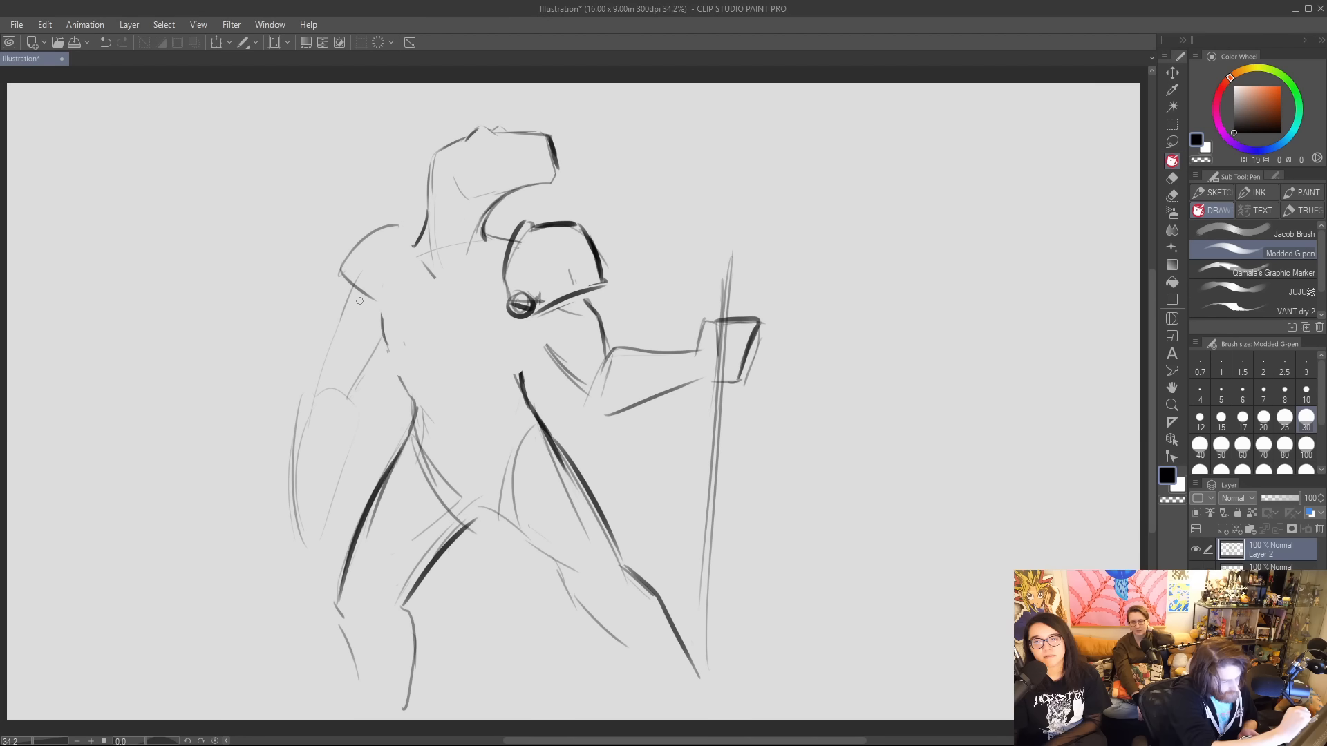
Outline the left-hand shoulder pad in heavy strokes, thin its outer edge, and darken the shoulder line beside the right-hand pad.
mouse_move(354, 281)
left_mouse_down()
mouse_move(340, 294)
mouse_move(373, 310)
mouse_move(353, 235)
mouse_move(410, 217)
mouse_move(432, 280)
left_mouse_up()
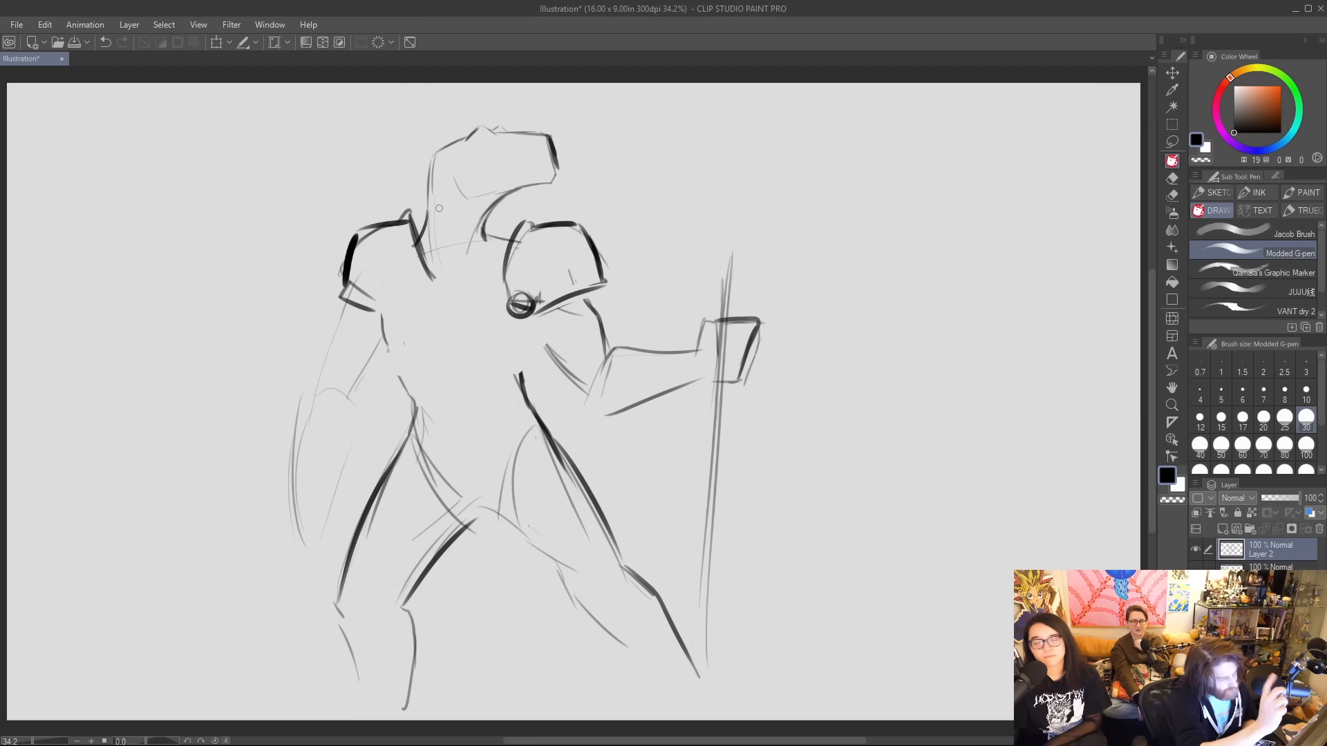
left_click_drag(408, 212, 431, 276)
mouse_move(373, 236)
left_mouse_down()
mouse_move(354, 271)
mouse_move(369, 293)
left_mouse_up()
mouse_move(345, 276)
left_mouse_down()
mouse_move(400, 222)
mouse_move(412, 288)
left_mouse_up()
mouse_move(399, 220)
left_mouse_down()
mouse_move(425, 290)
mouse_move(431, 196)
mouse_move(511, 245)
left_mouse_up()
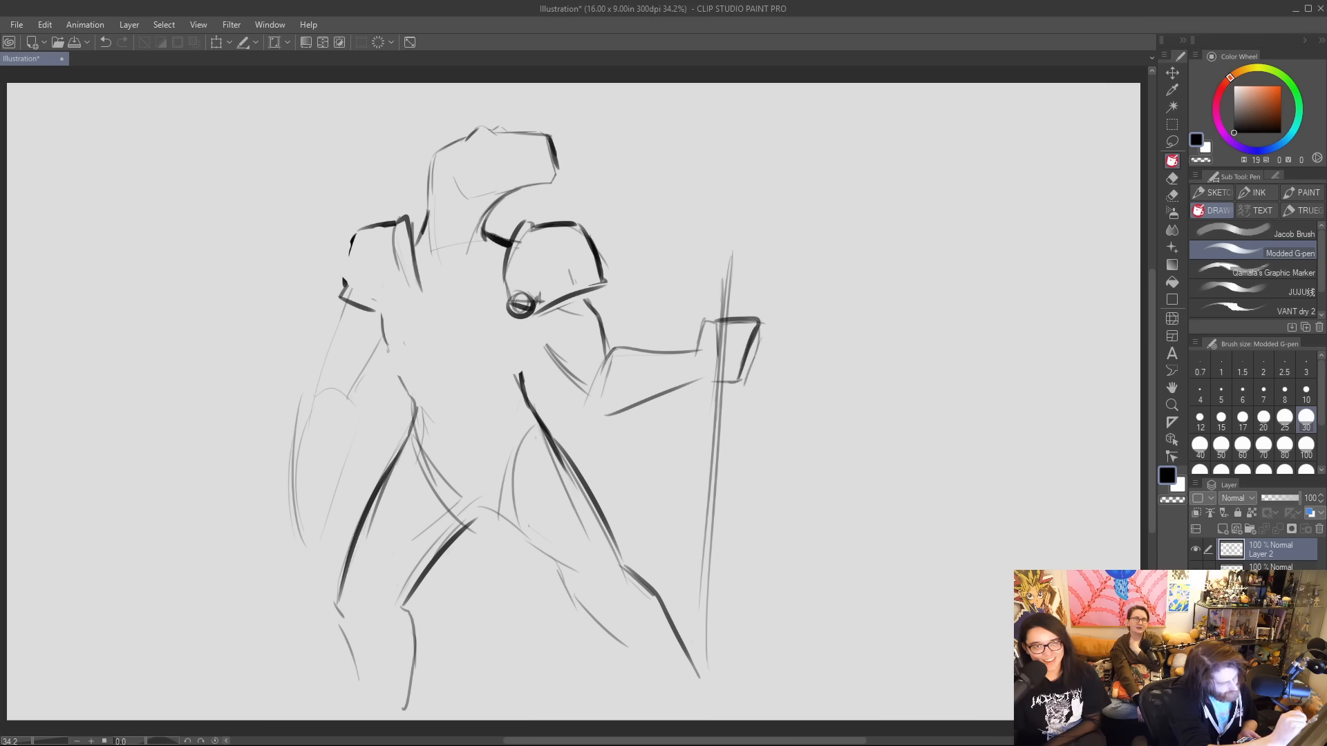
Rework the left-hand shoulder pad with a single straight inner edge and a heavier, wider outer edge.
left_click_drag(390, 242, 415, 301)
mouse_move(422, 226)
left_mouse_down()
mouse_move(426, 299)
mouse_move(420, 288)
left_mouse_up()
left_click_drag(404, 216, 418, 291)
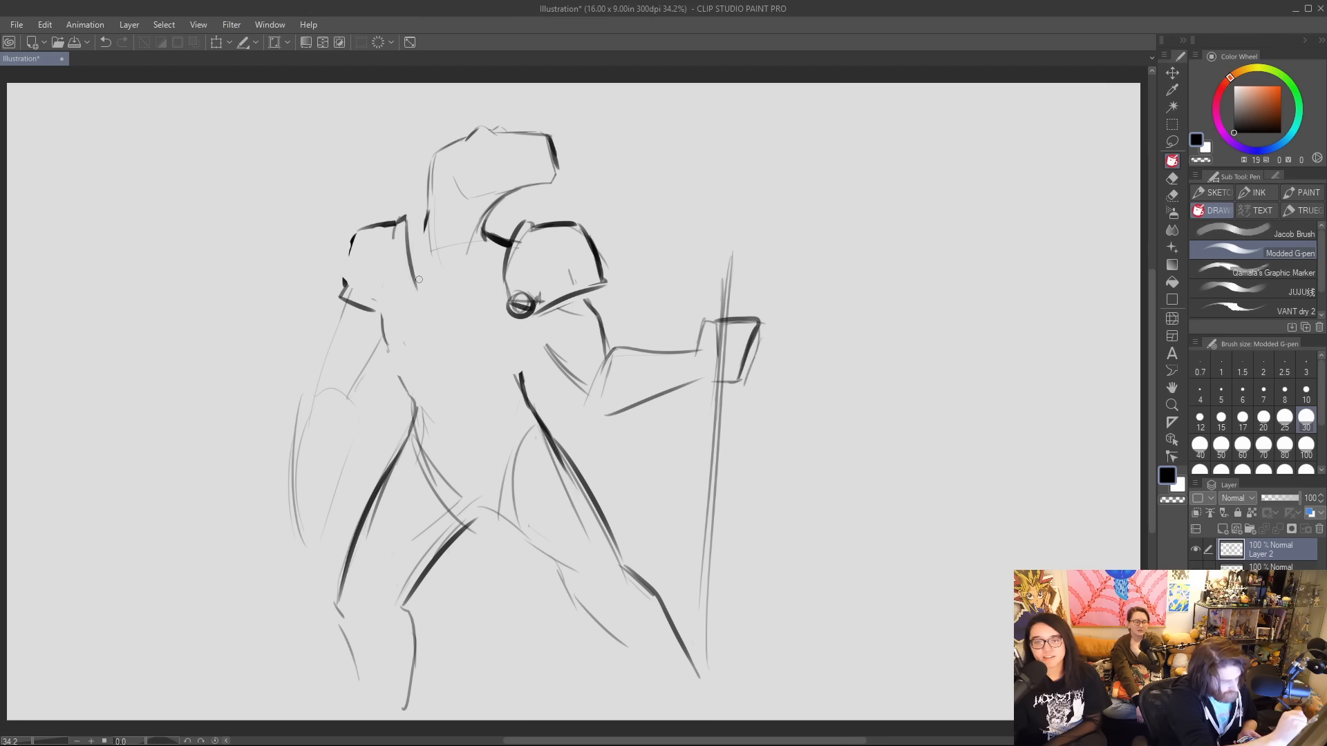
mouse_move(414, 242)
left_mouse_down()
mouse_move(415, 321)
mouse_move(422, 308)
left_mouse_up()
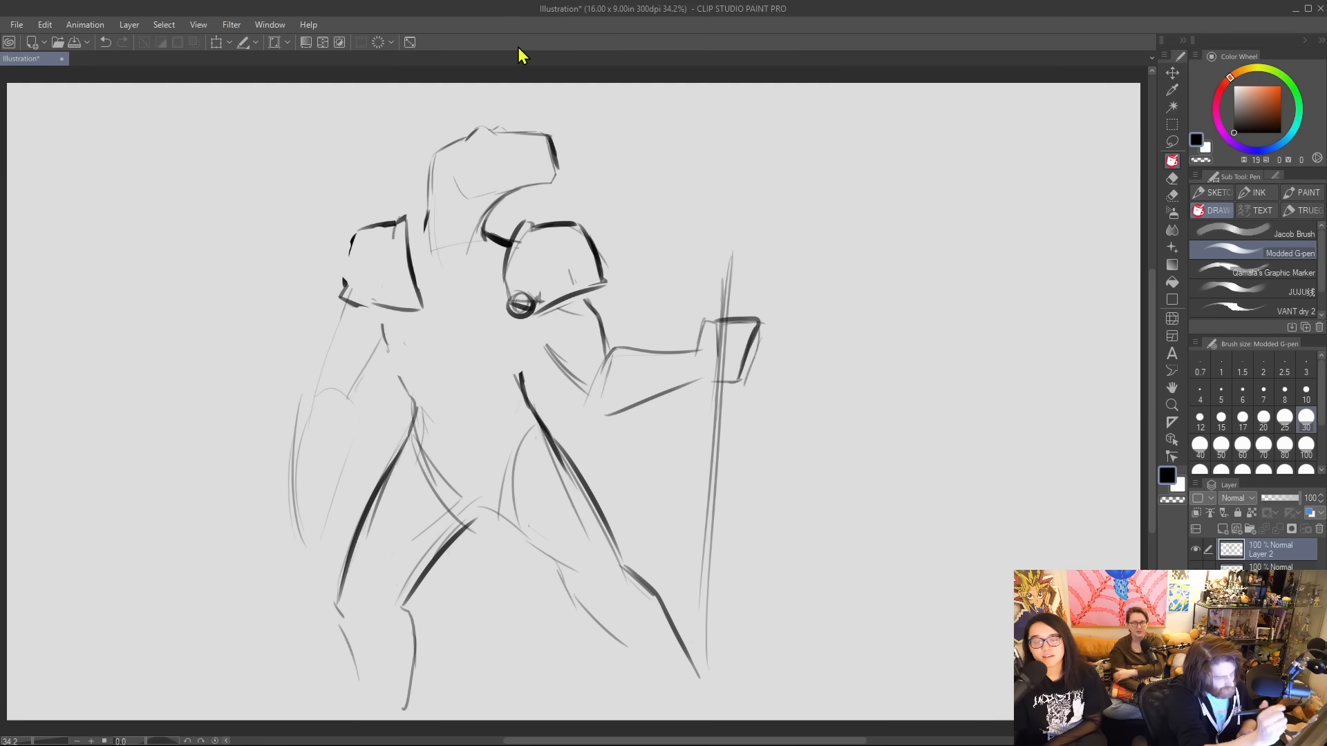
mouse_move(424, 220)
left_mouse_down()
mouse_move(409, 250)
mouse_move(417, 307)
mouse_move(410, 227)
left_mouse_up()
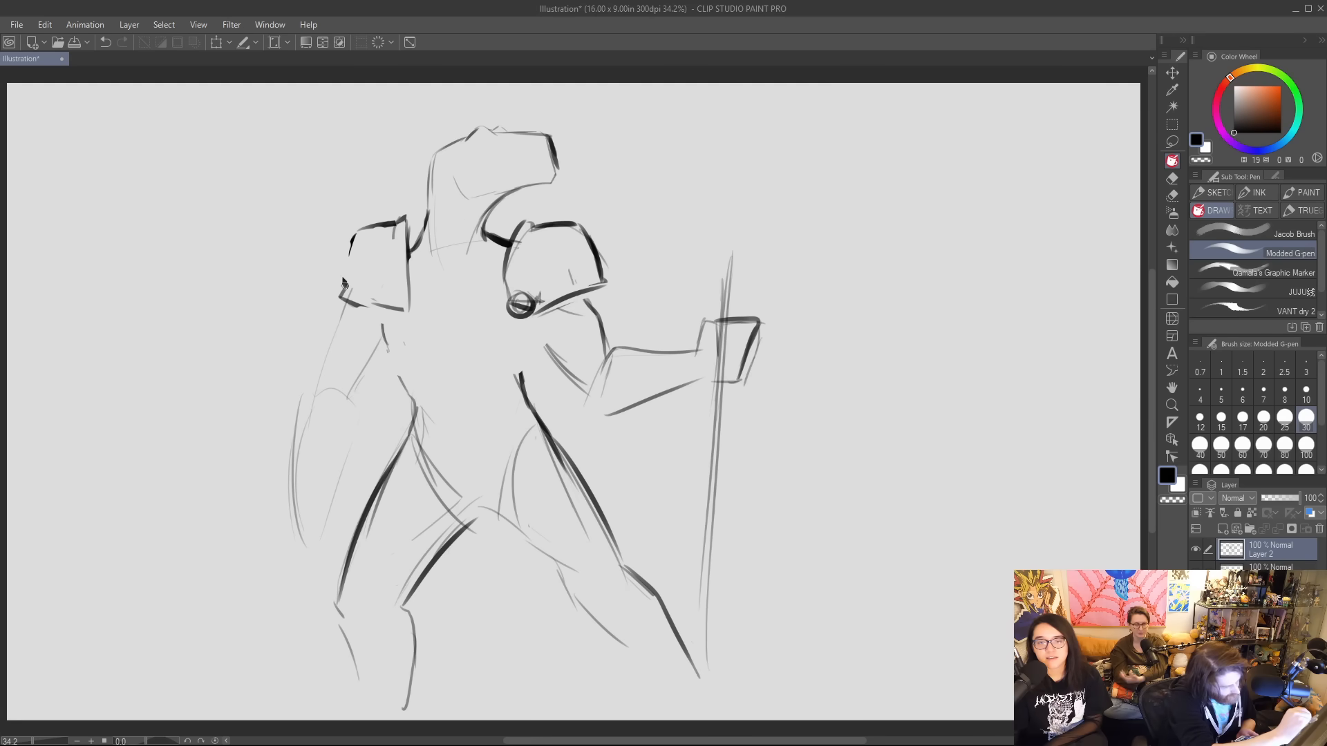
mouse_move(343, 282)
left_mouse_down()
mouse_move(343, 240)
mouse_move(387, 223)
left_mouse_up()
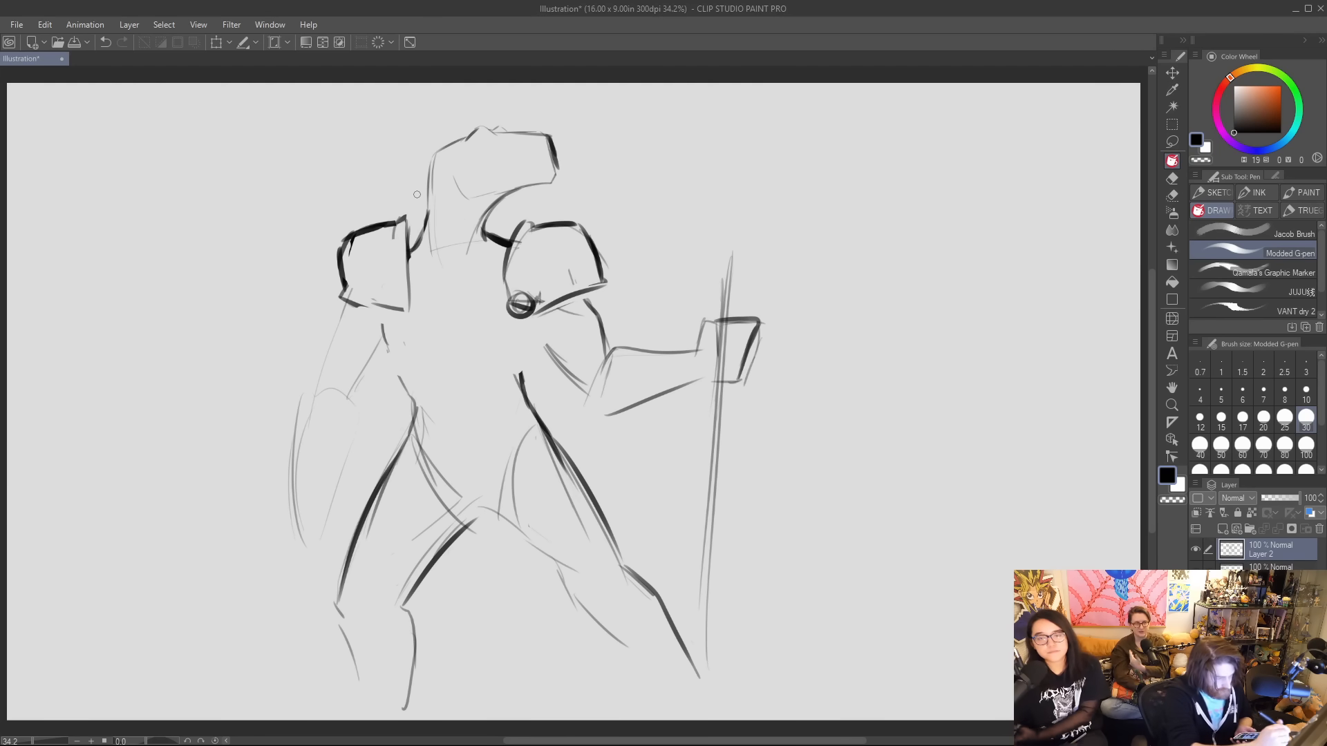
Draw the curved waistline, a V-shaped neckline, heavy torso sides and the first marks of the chest's lower edge.
mouse_move(419, 418)
left_mouse_down()
mouse_move(462, 430)
mouse_move(522, 406)
left_mouse_up()
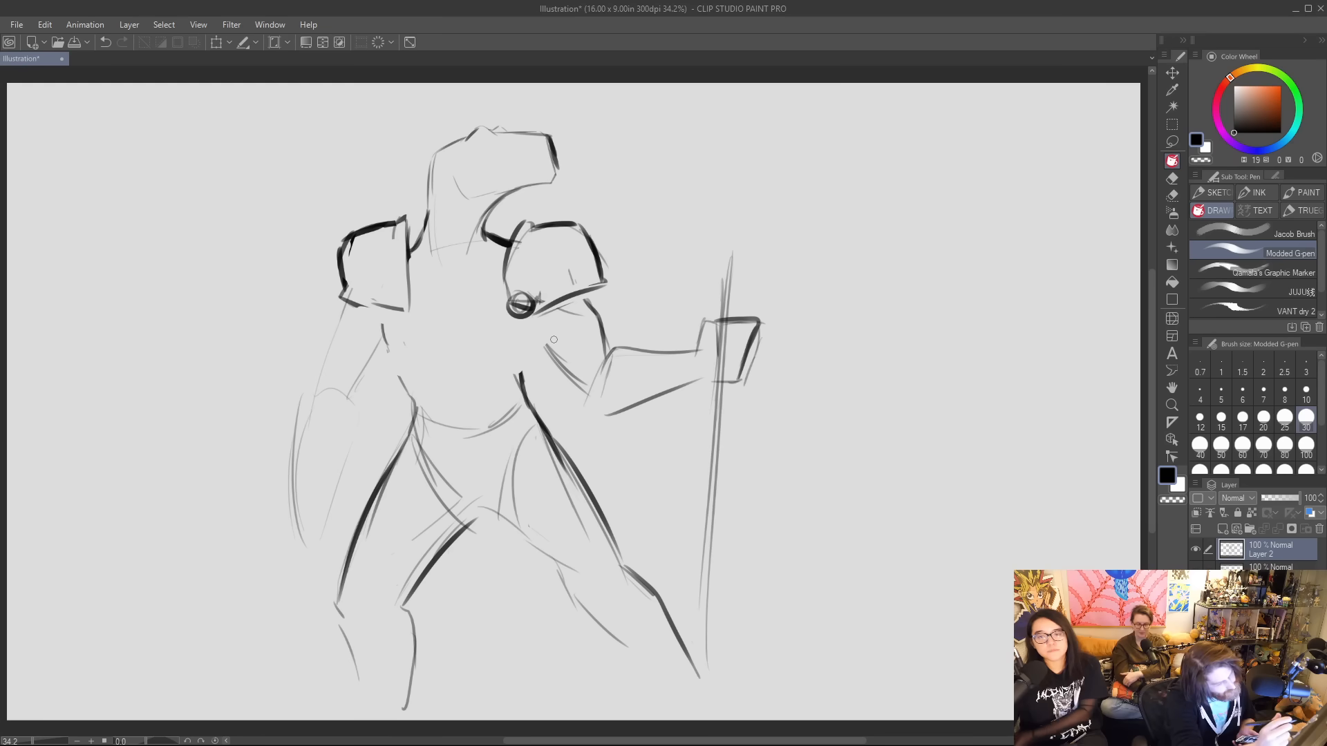
mouse_move(411, 272)
left_mouse_down()
mouse_move(471, 286)
mouse_move(515, 235)
left_mouse_up()
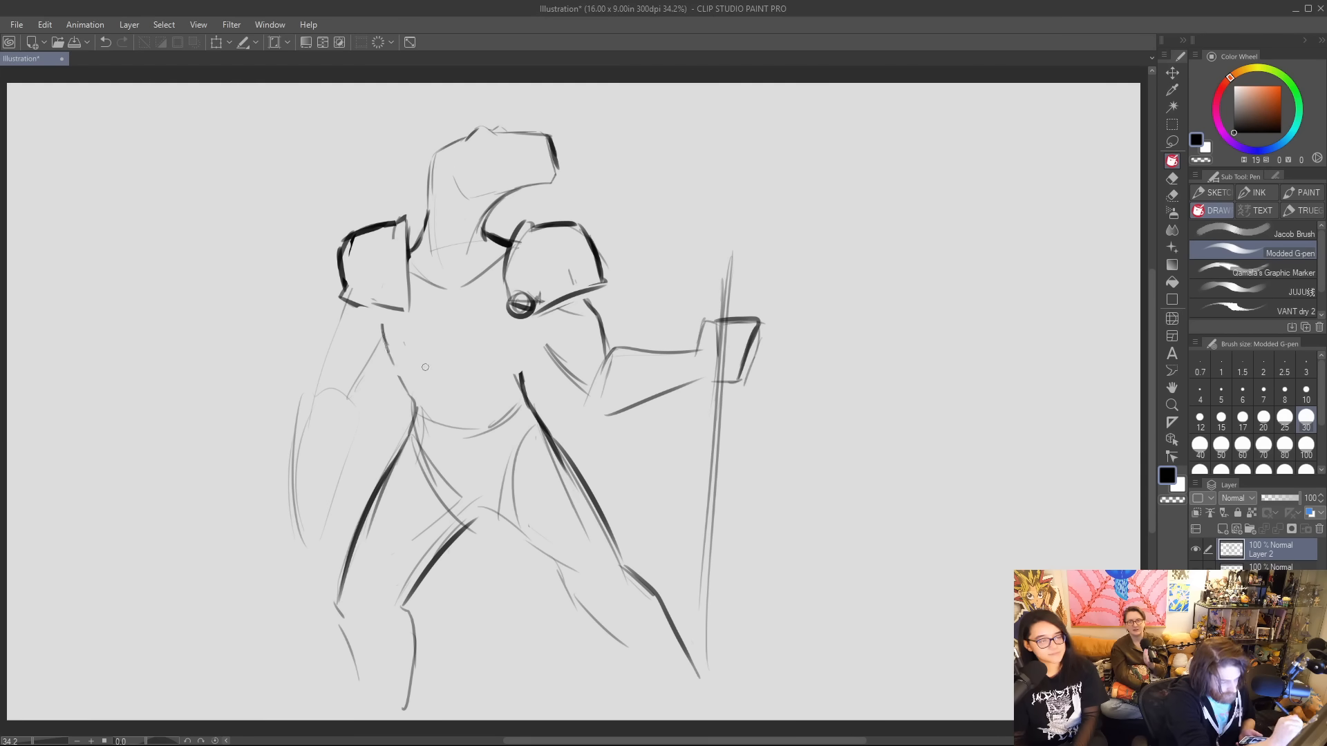
left_click_drag(377, 317, 418, 411)
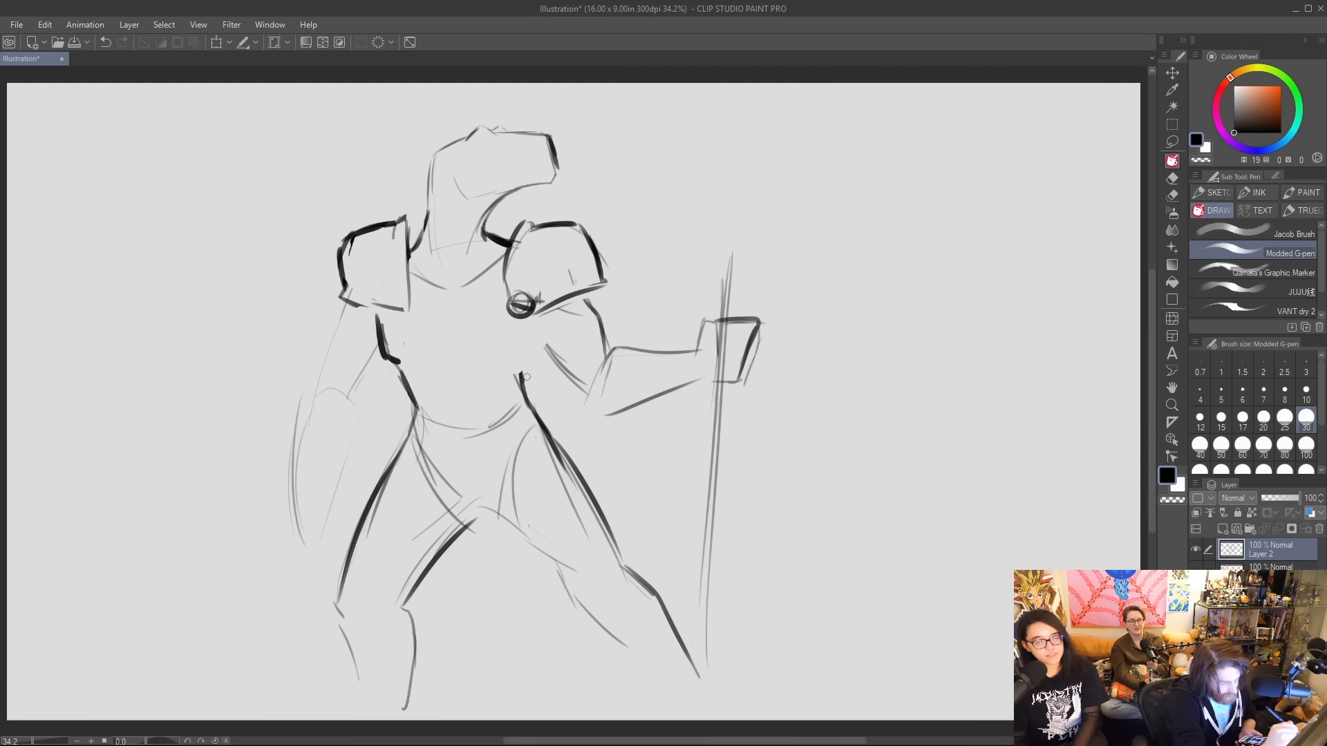
mouse_move(518, 334)
left_mouse_down()
mouse_move(500, 359)
mouse_move(482, 351)
mouse_move(533, 356)
mouse_move(540, 319)
left_mouse_up()
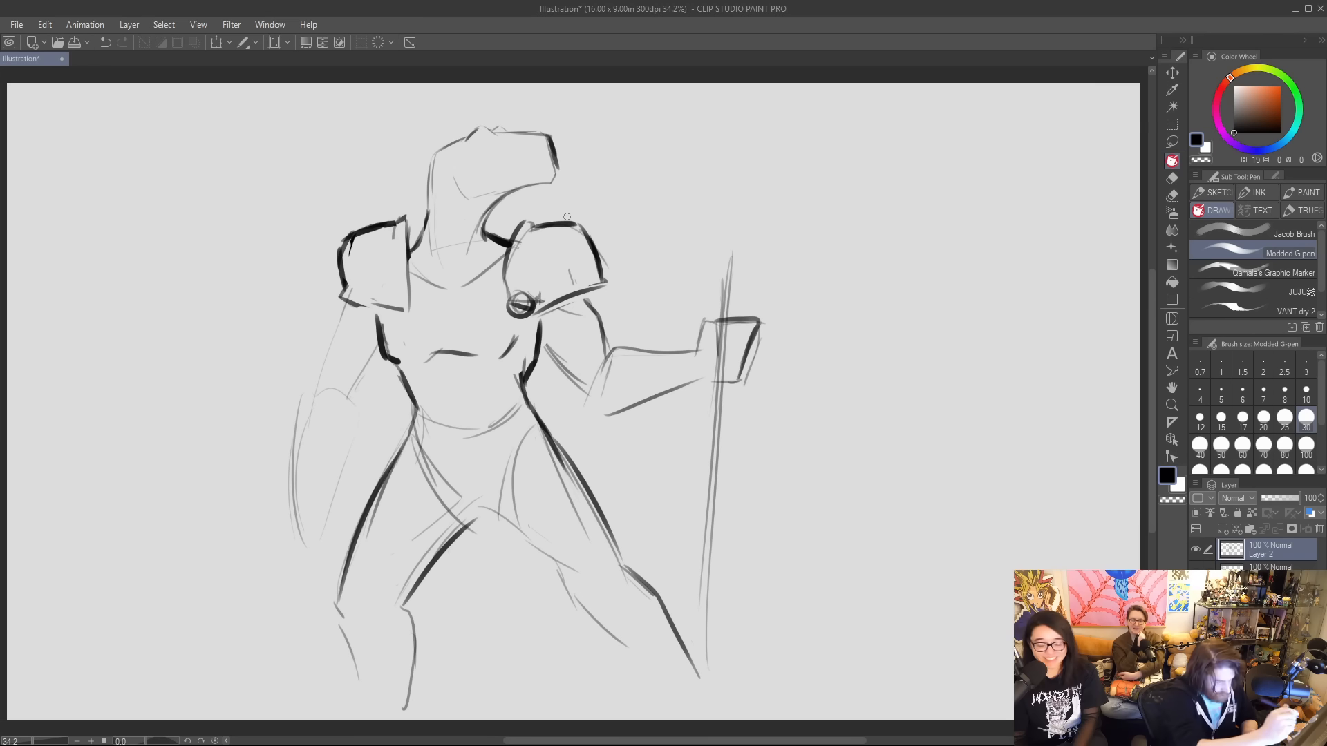
Define the breastplate with a double neckline, a centre line and an angular lower edge, and darken both sides of the waist.
mouse_move(407, 249)
left_mouse_down()
mouse_move(452, 304)
mouse_move(502, 240)
left_mouse_up()
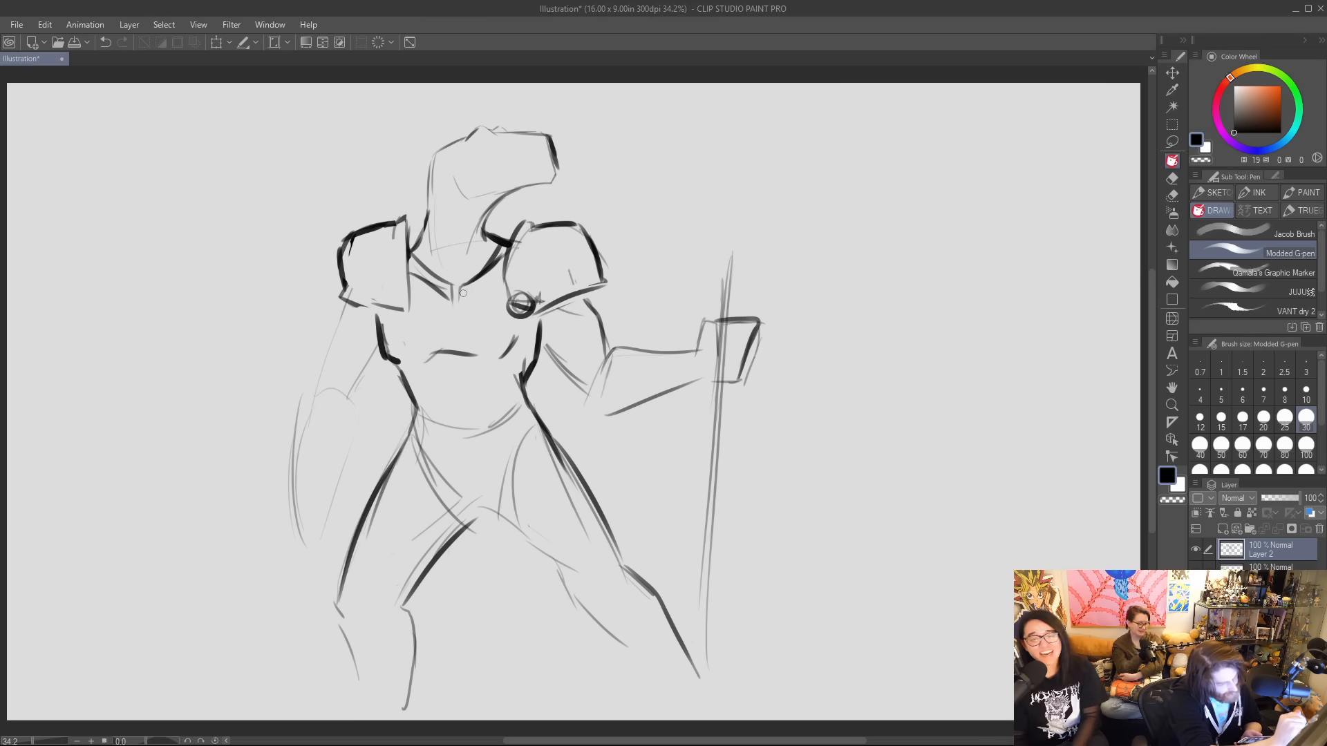
left_click_drag(463, 293, 502, 253)
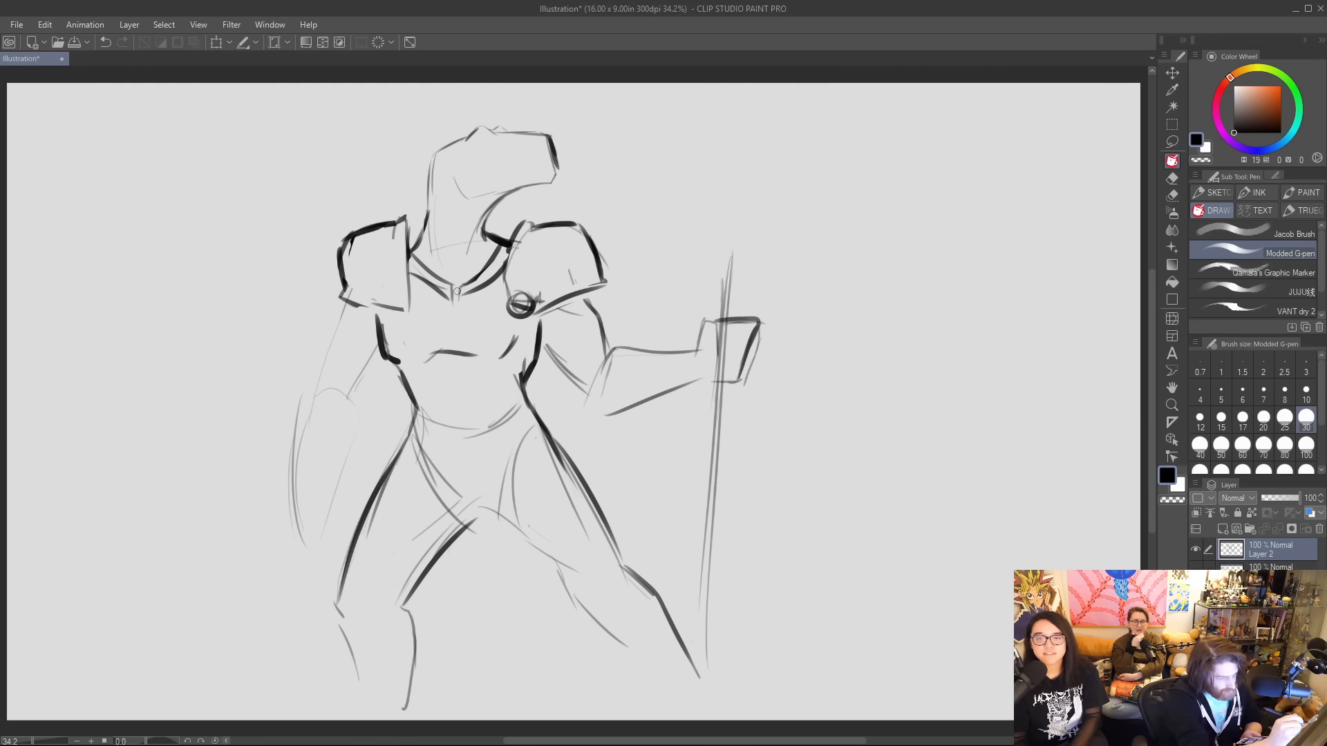
mouse_move(456, 284)
left_mouse_down()
mouse_move(457, 351)
mouse_move(499, 357)
mouse_move(518, 335)
mouse_move(398, 365)
mouse_move(462, 349)
mouse_move(514, 356)
mouse_move(539, 320)
left_mouse_up()
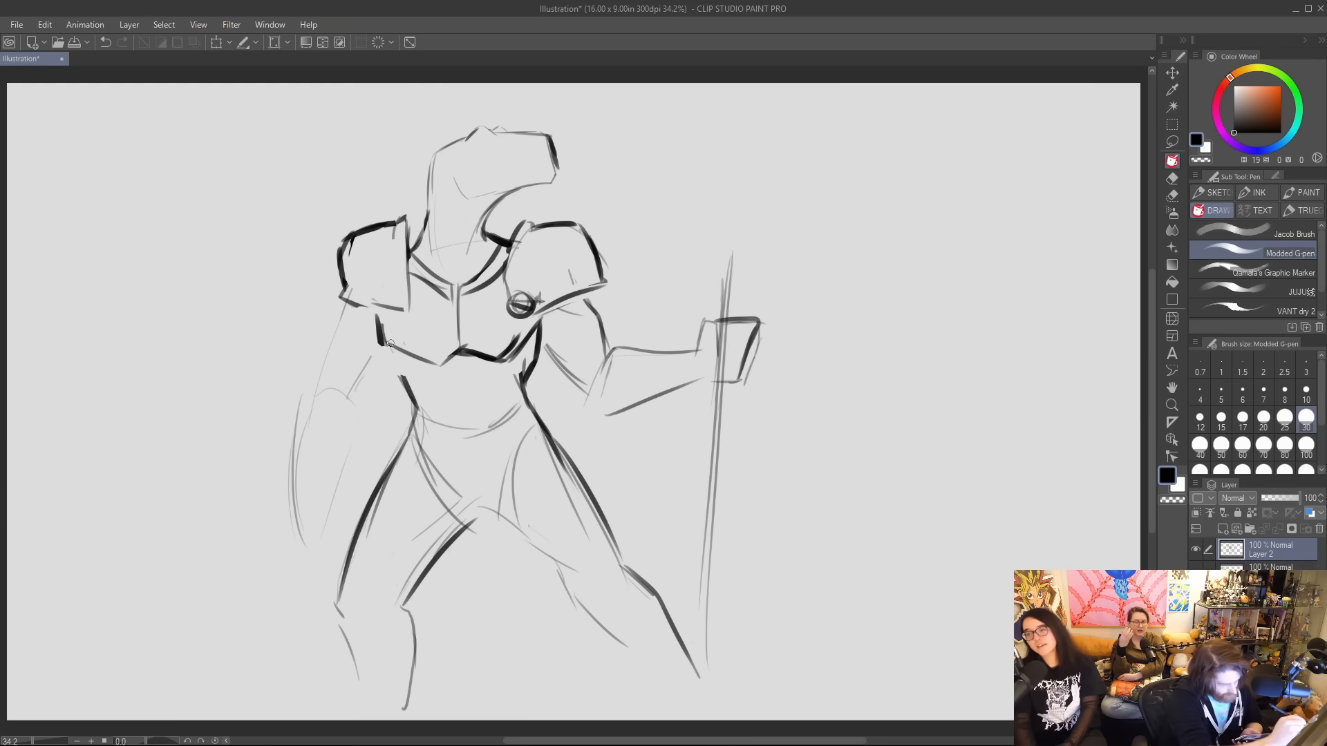
left_click_drag(392, 349, 413, 399)
left_click_drag(536, 349, 524, 391)
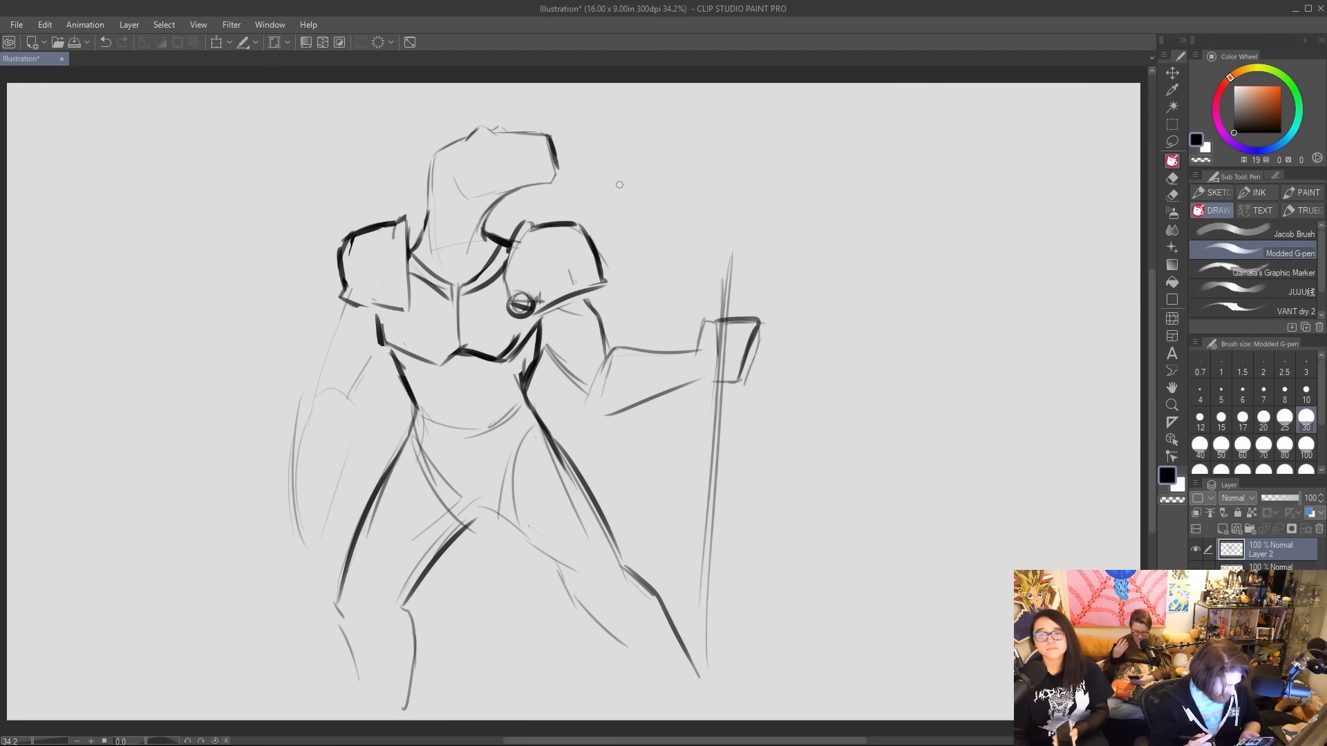
Detail the fist's thumb and fingers around the staff, and darken the right-hand forearm as a gauntlet along with the upper arm.
mouse_move(704, 321)
left_mouse_down()
mouse_move(723, 323)
mouse_move(725, 363)
mouse_move(717, 351)
mouse_move(745, 373)
mouse_move(734, 386)
mouse_move(713, 382)
mouse_move(743, 373)
mouse_move(752, 338)
mouse_move(747, 360)
mouse_move(708, 323)
left_mouse_up()
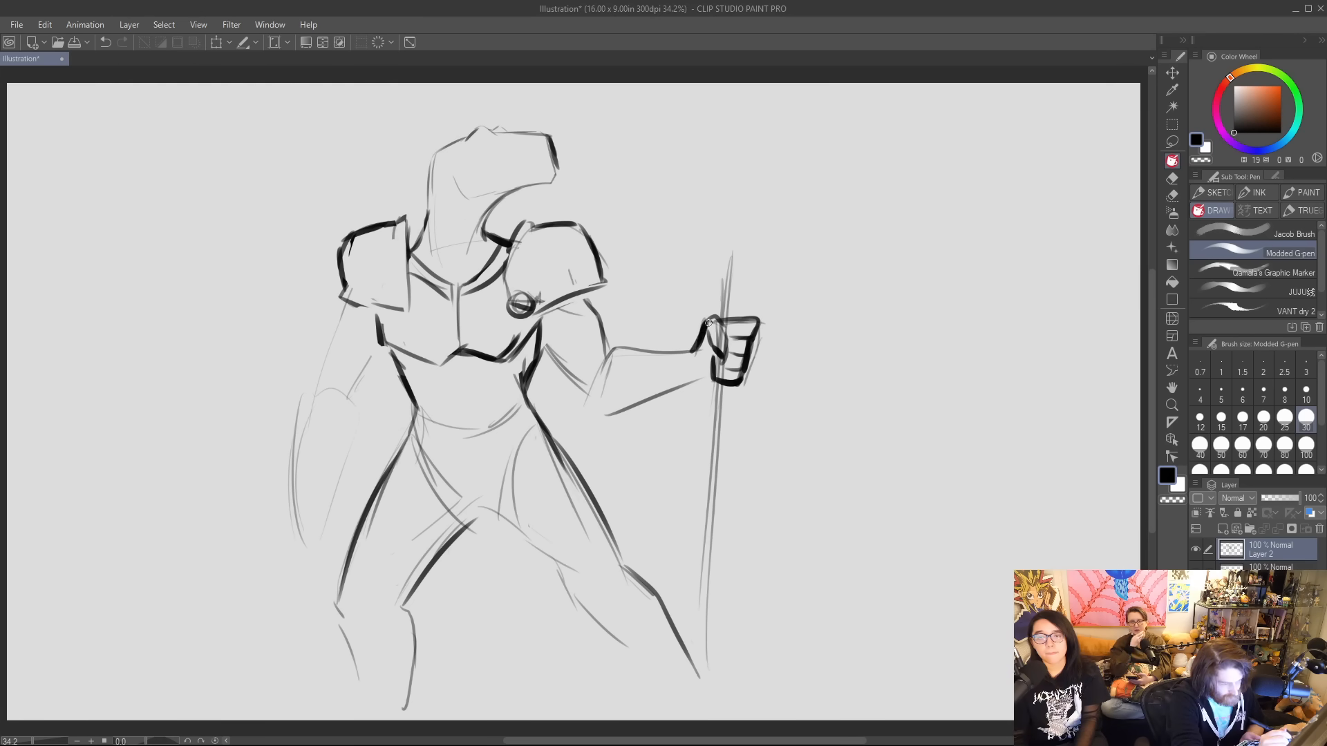
left_click_drag(617, 350, 696, 351)
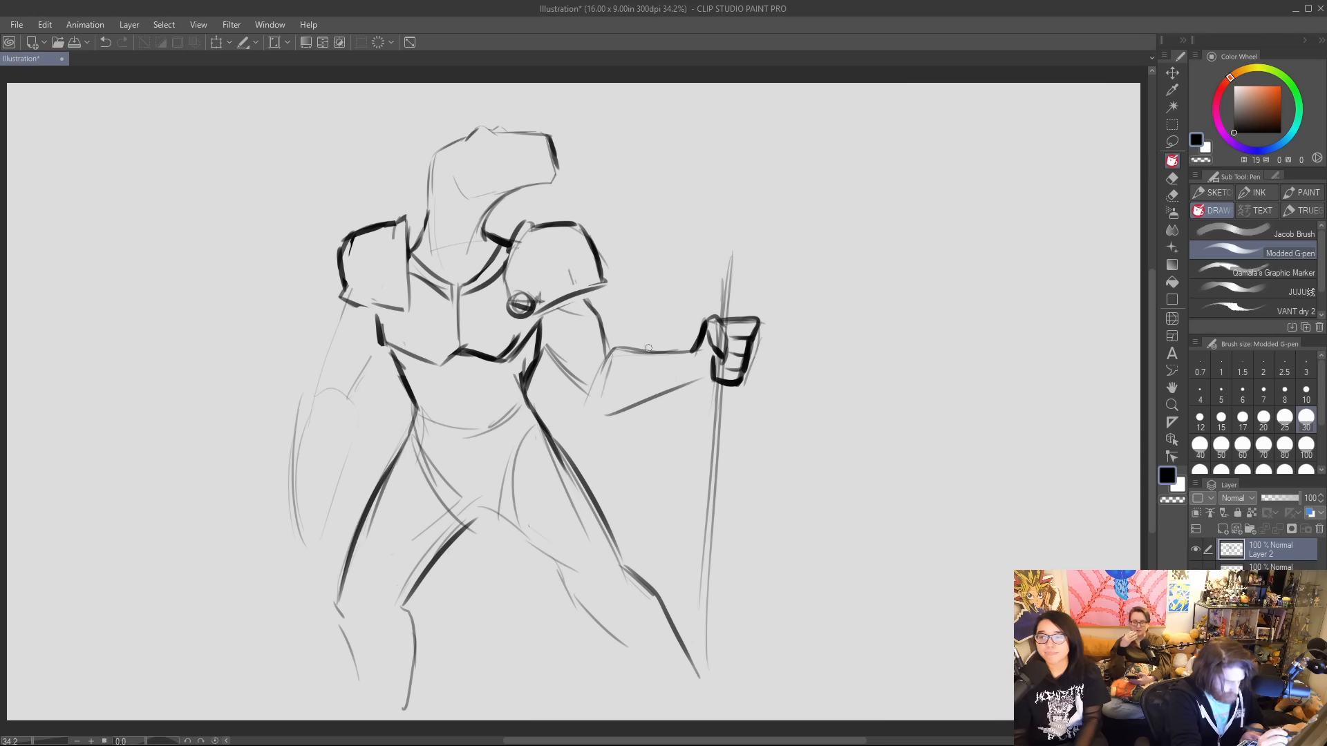
left_click_drag(613, 349, 602, 415)
mouse_move(622, 352)
left_mouse_down()
mouse_move(602, 416)
mouse_move(698, 378)
left_mouse_up()
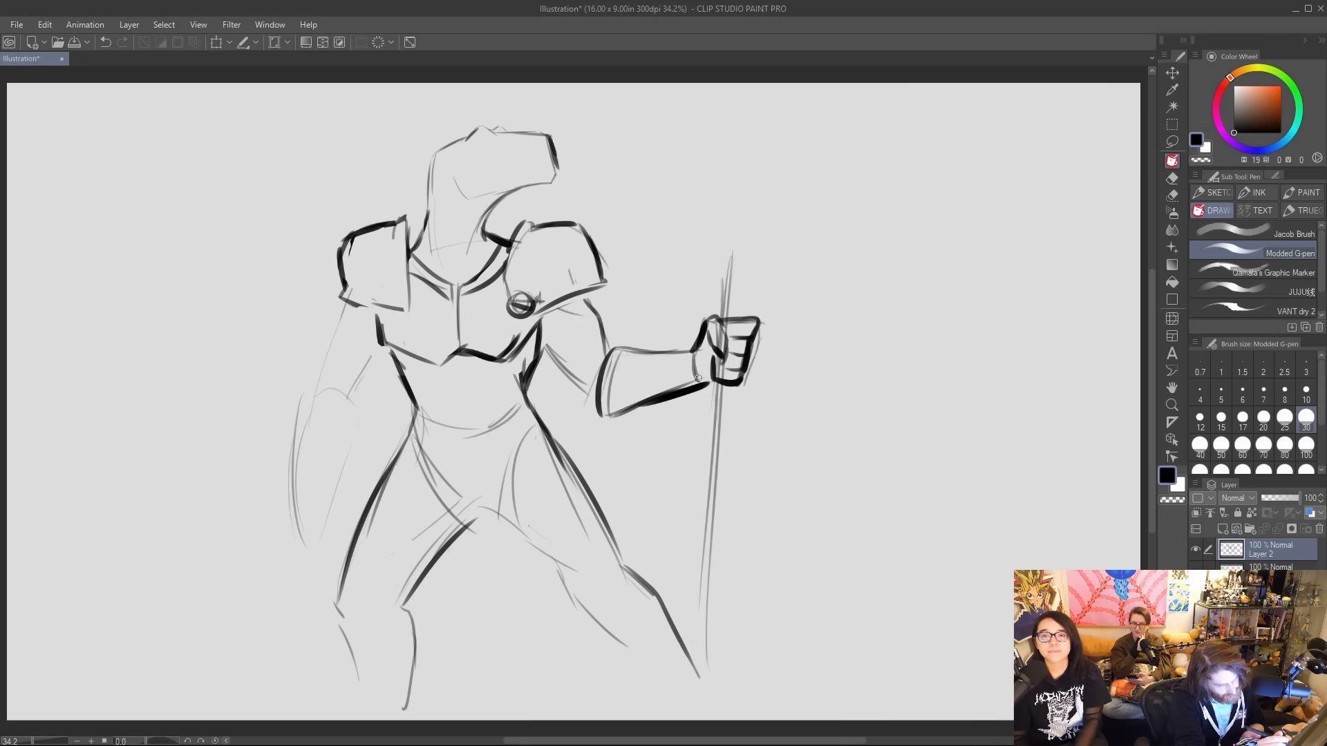
mouse_move(576, 298)
left_mouse_down()
mouse_move(594, 311)
mouse_move(541, 316)
mouse_move(546, 354)
mouse_move(579, 377)
left_mouse_up()
left_click_drag(582, 296, 610, 347)
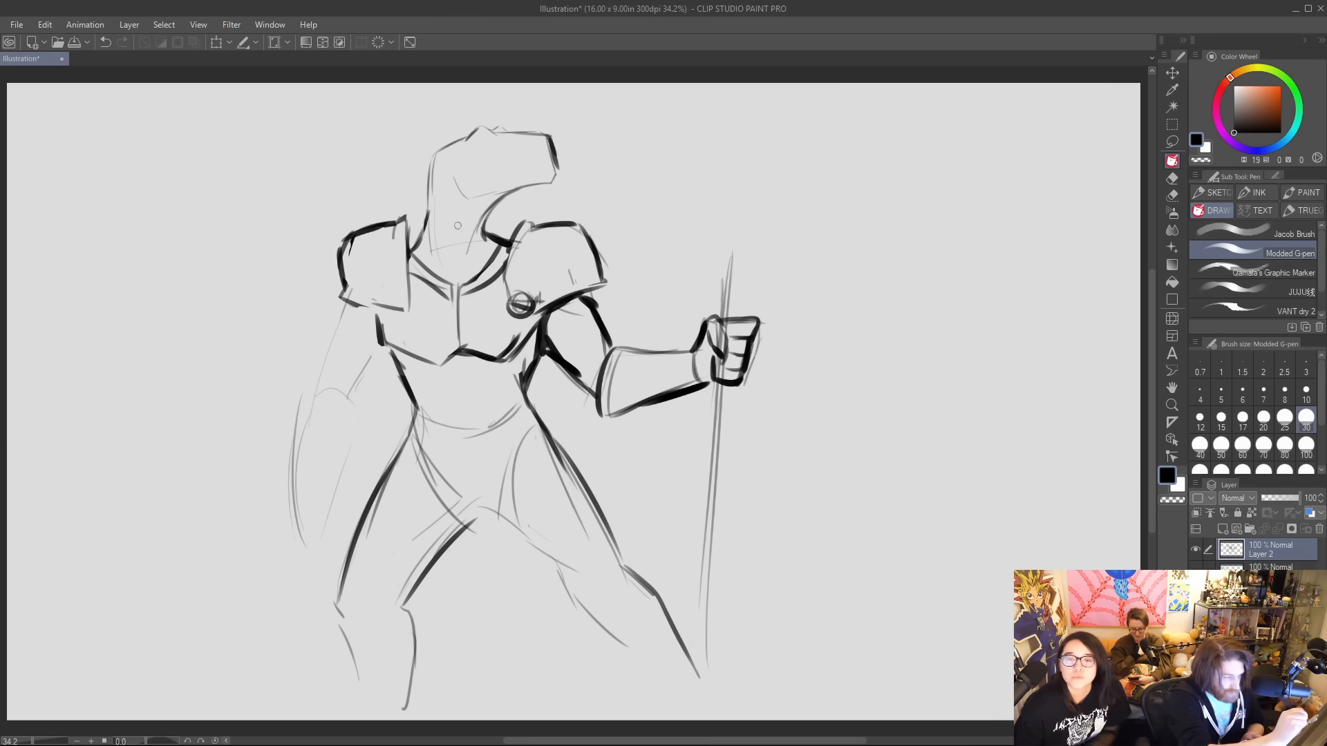
Erase the V-shaped upper neckline and redraw it as a rounded collar around the base of the neck.
left_click_drag(407, 239, 411, 243)
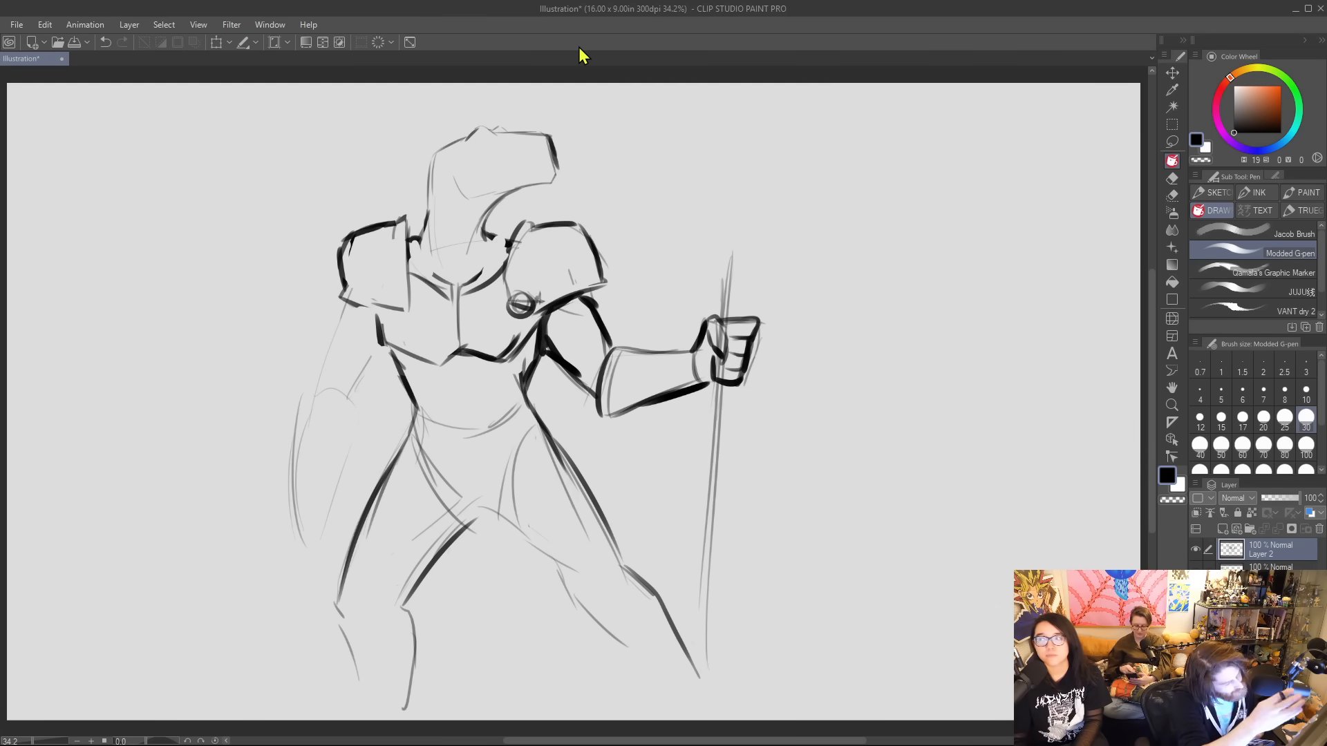
mouse_move(472, 280)
left_mouse_down()
mouse_move(495, 235)
mouse_move(454, 283)
left_mouse_up()
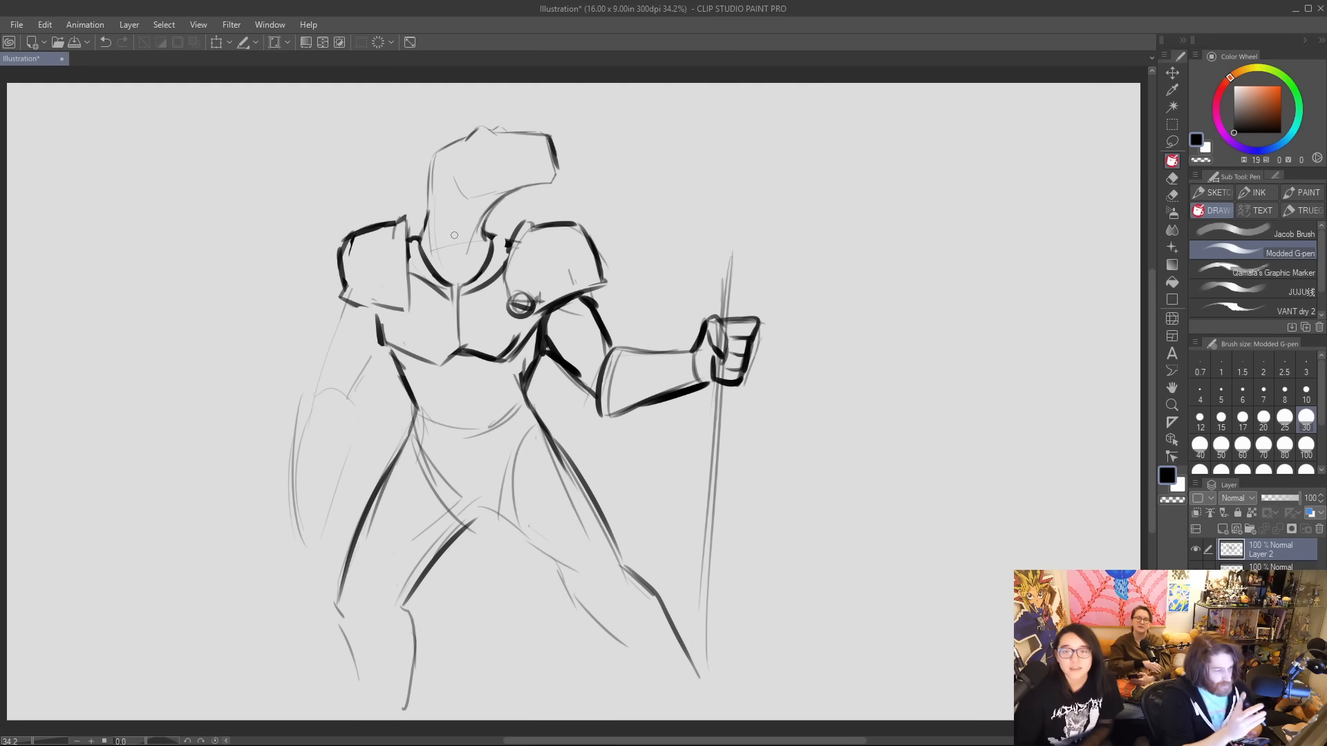
Erase the left-hand shoulder pad and collar lines, and redraw the right-hand shoulder pad with a heavy outline and flared lower rim.
mouse_move(511, 245)
left_mouse_down()
mouse_move(470, 290)
mouse_move(435, 266)
mouse_move(414, 304)
mouse_move(404, 256)
mouse_move(345, 270)
mouse_move(360, 287)
left_mouse_up()
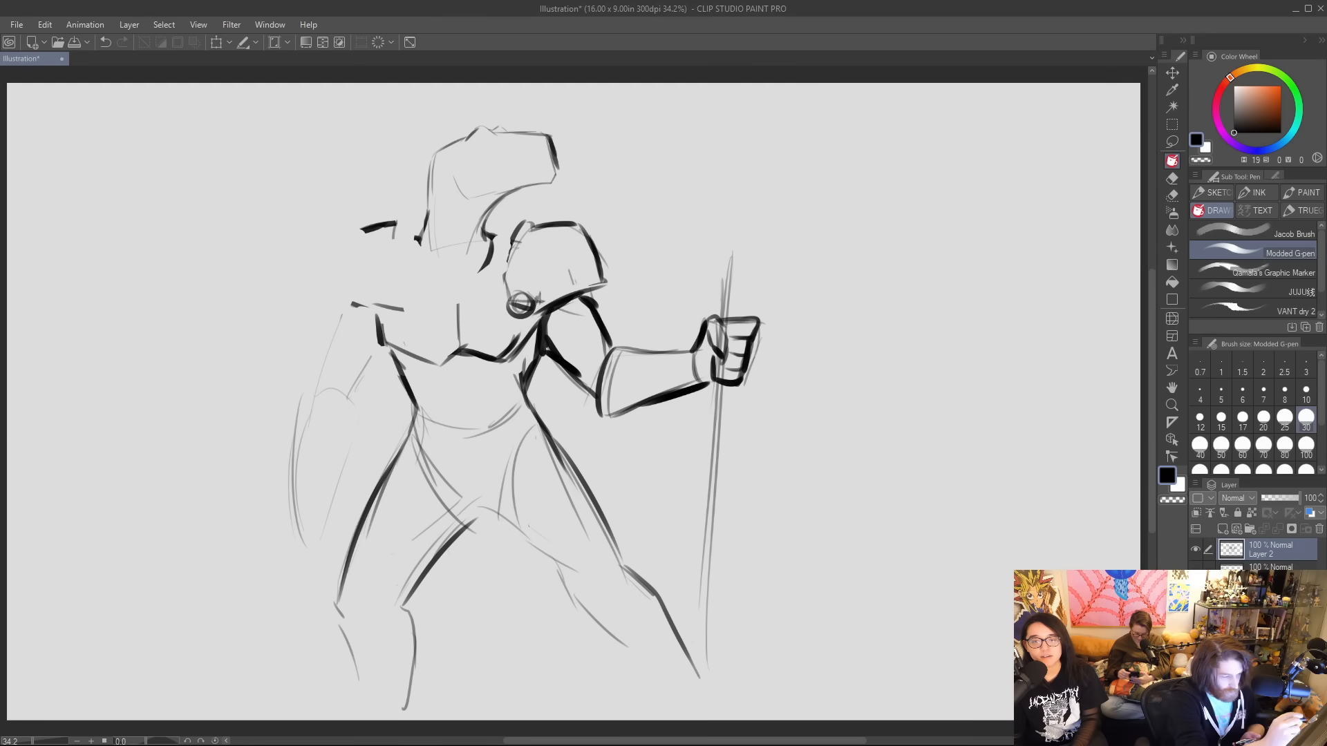
mouse_move(507, 254)
left_mouse_down()
mouse_move(511, 297)
mouse_move(524, 222)
mouse_move(534, 227)
left_mouse_up()
mouse_move(530, 285)
left_mouse_down()
mouse_move(586, 221)
mouse_move(613, 285)
left_mouse_up()
key("ctrl+z")
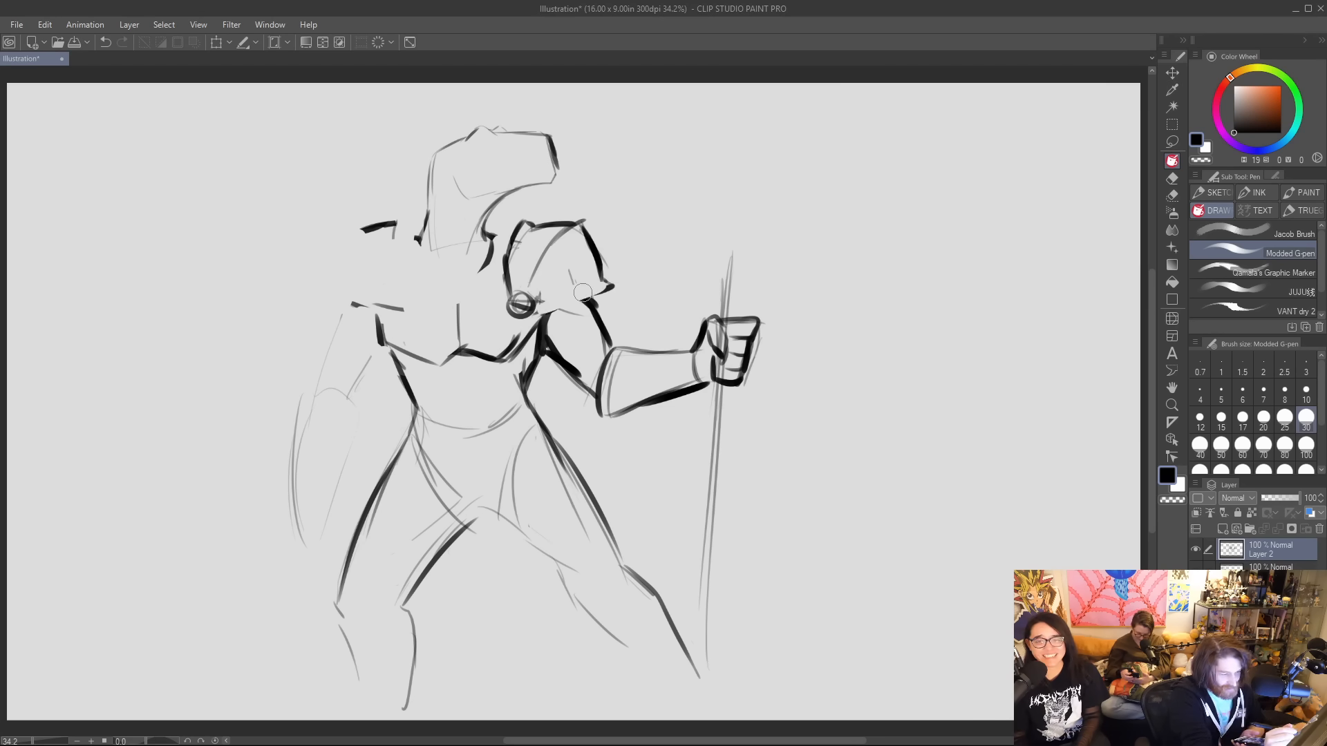
left_click_drag(531, 312, 610, 289)
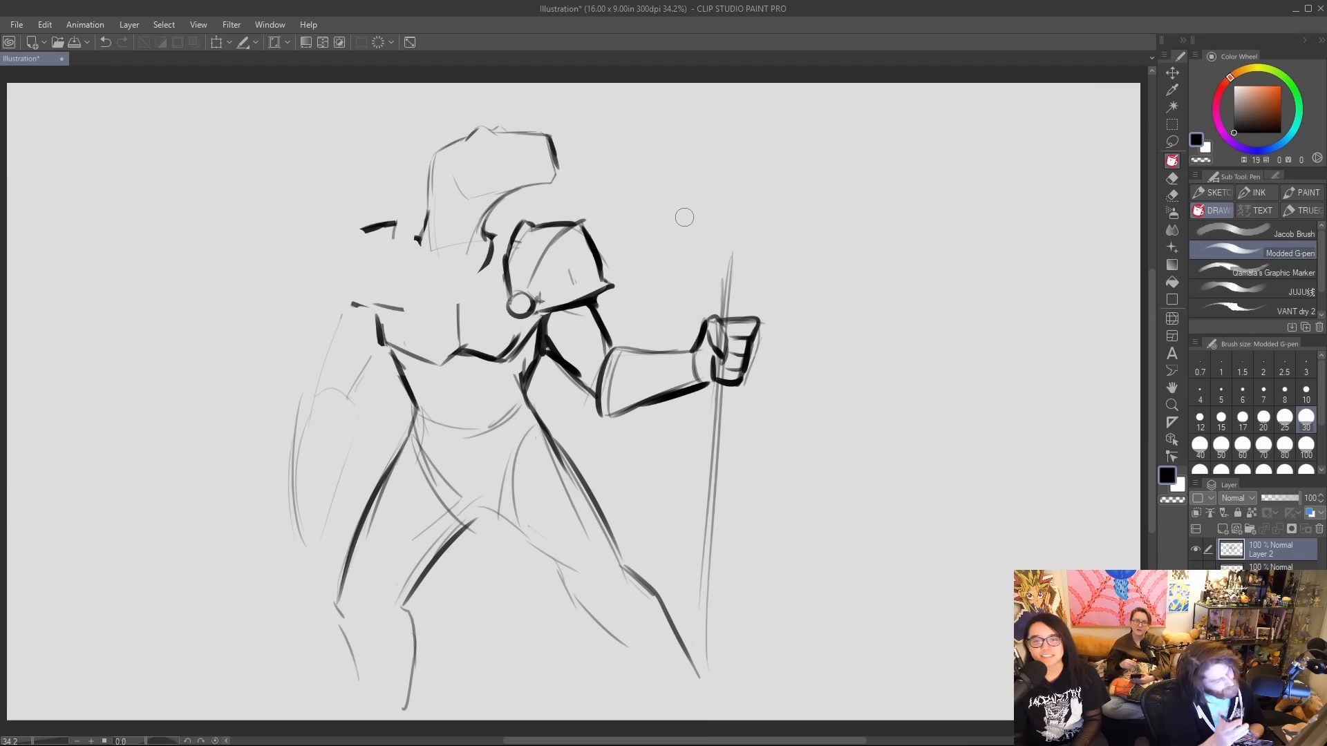
Redraw the V-shaped collar, the chest's centre line and the inner edge of the left-hand shoulder pad.
mouse_move(418, 234)
left_mouse_down()
mouse_move(449, 267)
mouse_move(492, 233)
mouse_move(465, 272)
mouse_move(513, 244)
left_mouse_up()
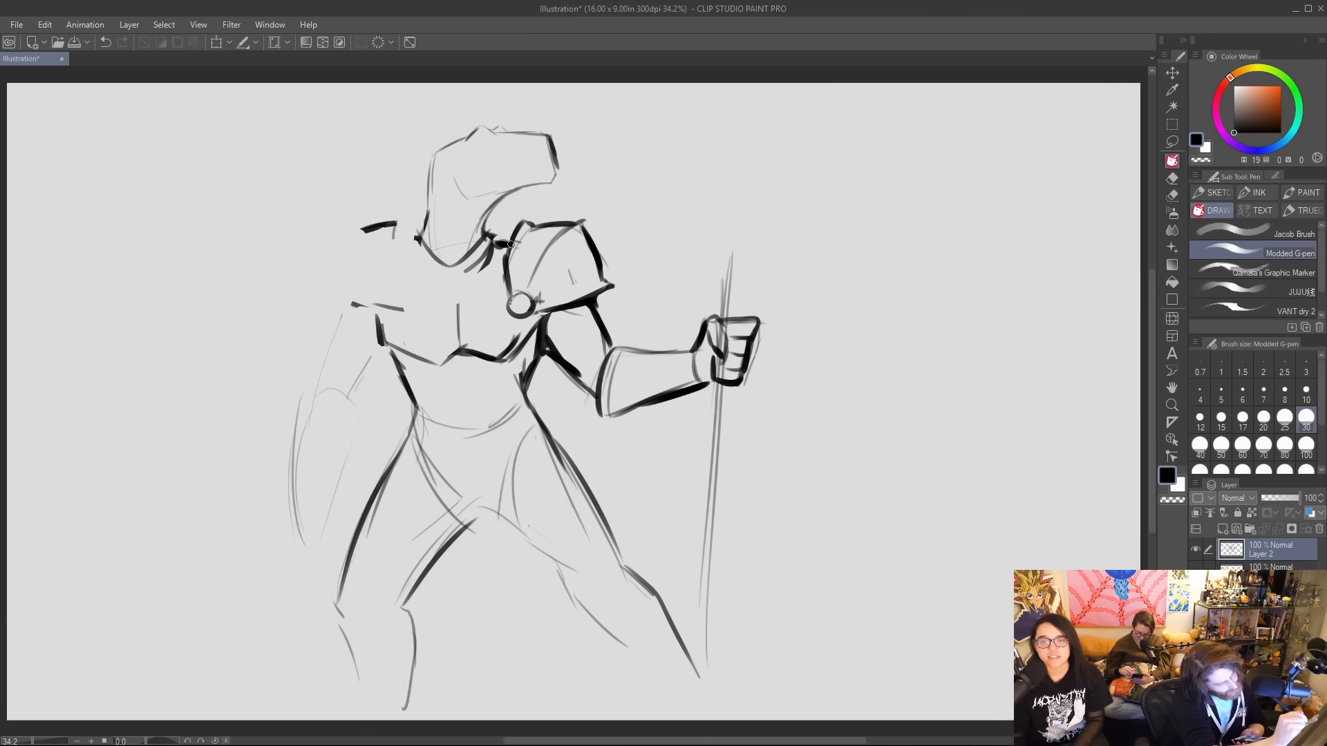
left_click_drag(449, 282, 456, 343)
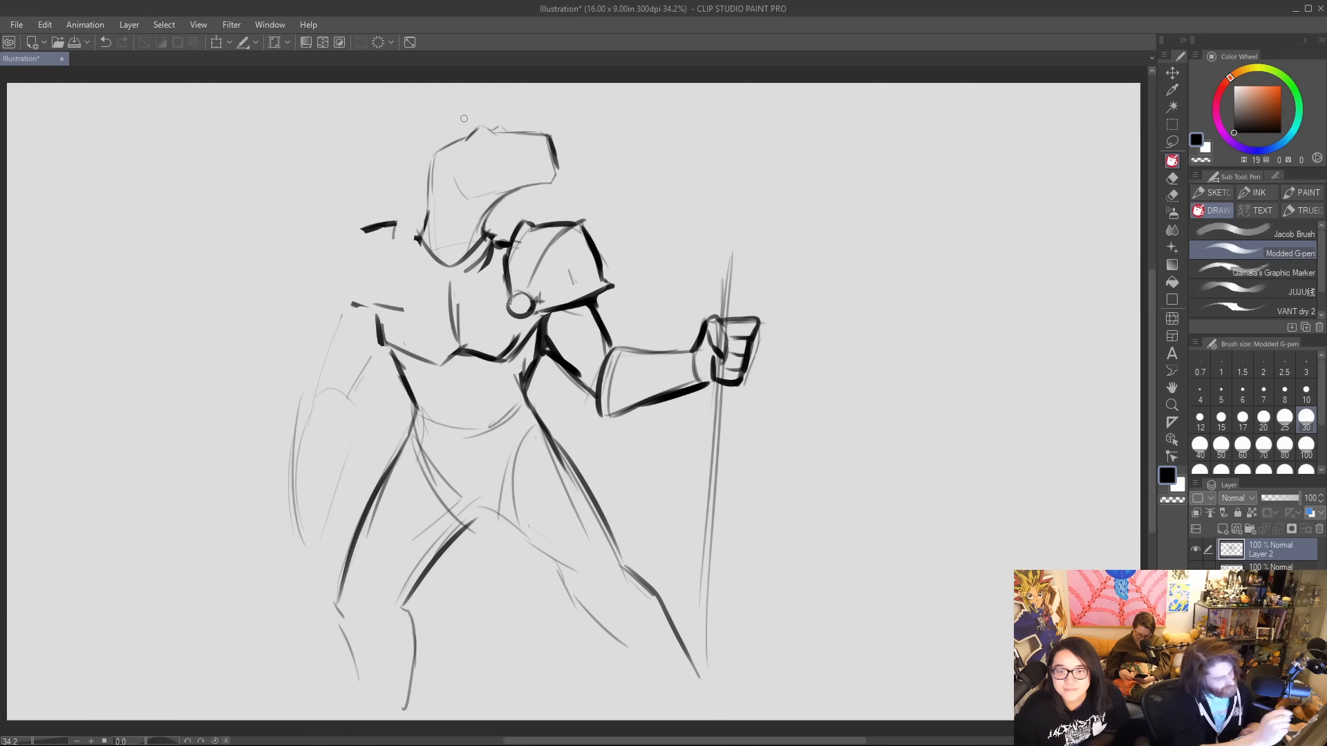
mouse_move(393, 228)
left_mouse_down()
mouse_move(406, 311)
mouse_move(405, 218)
mouse_move(420, 242)
left_mouse_up()
left_click_drag(405, 220, 400, 291)
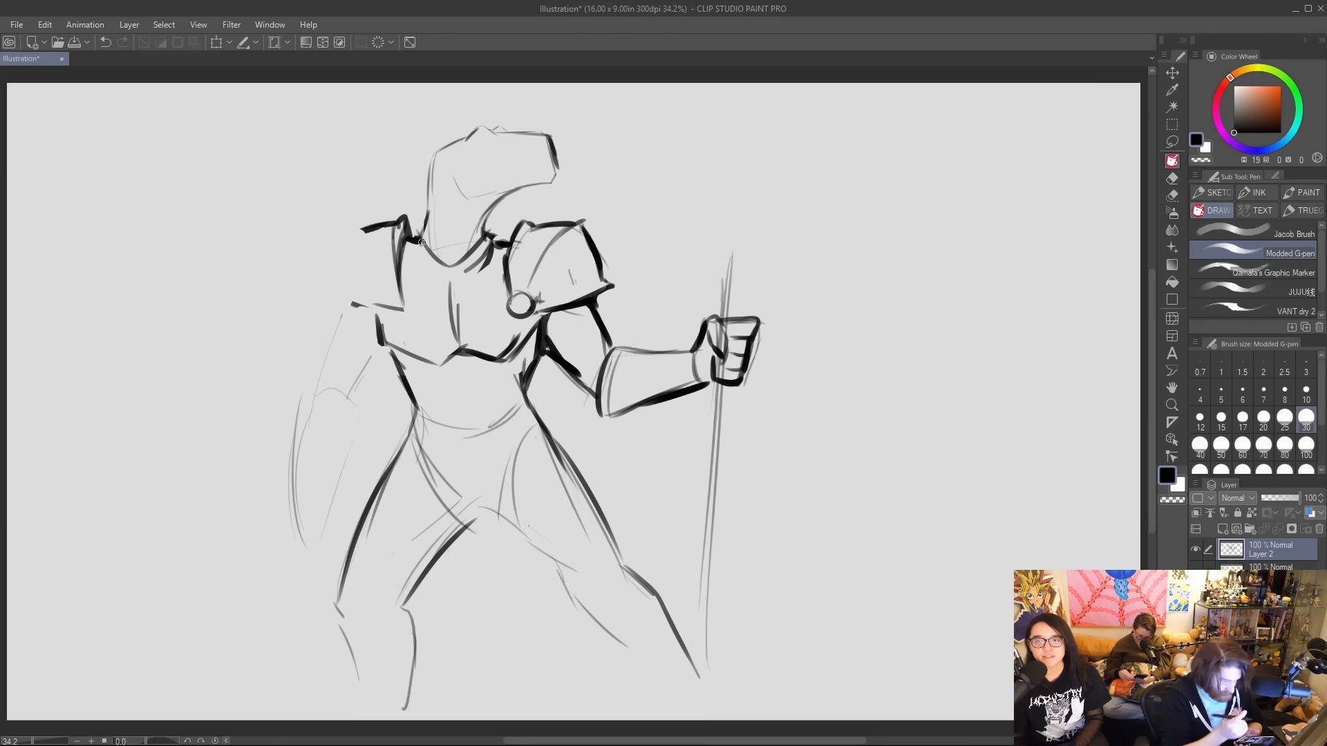
Add a rounded guard at the right-hand elbow and shade the upper arm beneath the shoulder pad.
mouse_move(581, 392)
left_mouse_down()
mouse_move(612, 419)
mouse_move(641, 402)
left_mouse_up()
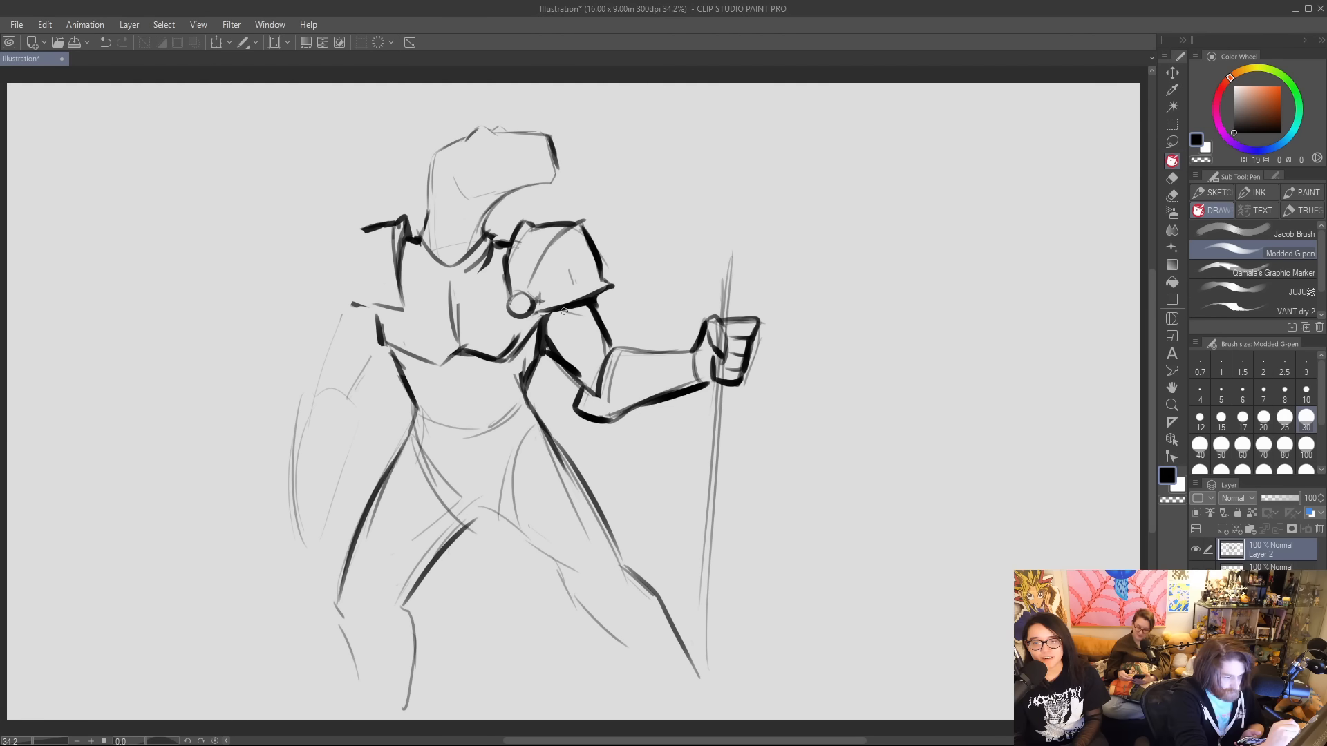
mouse_move(563, 311)
left_mouse_down()
mouse_move(549, 318)
mouse_move(561, 313)
mouse_move(545, 331)
mouse_move(574, 301)
mouse_move(548, 338)
mouse_move(593, 300)
left_mouse_up()
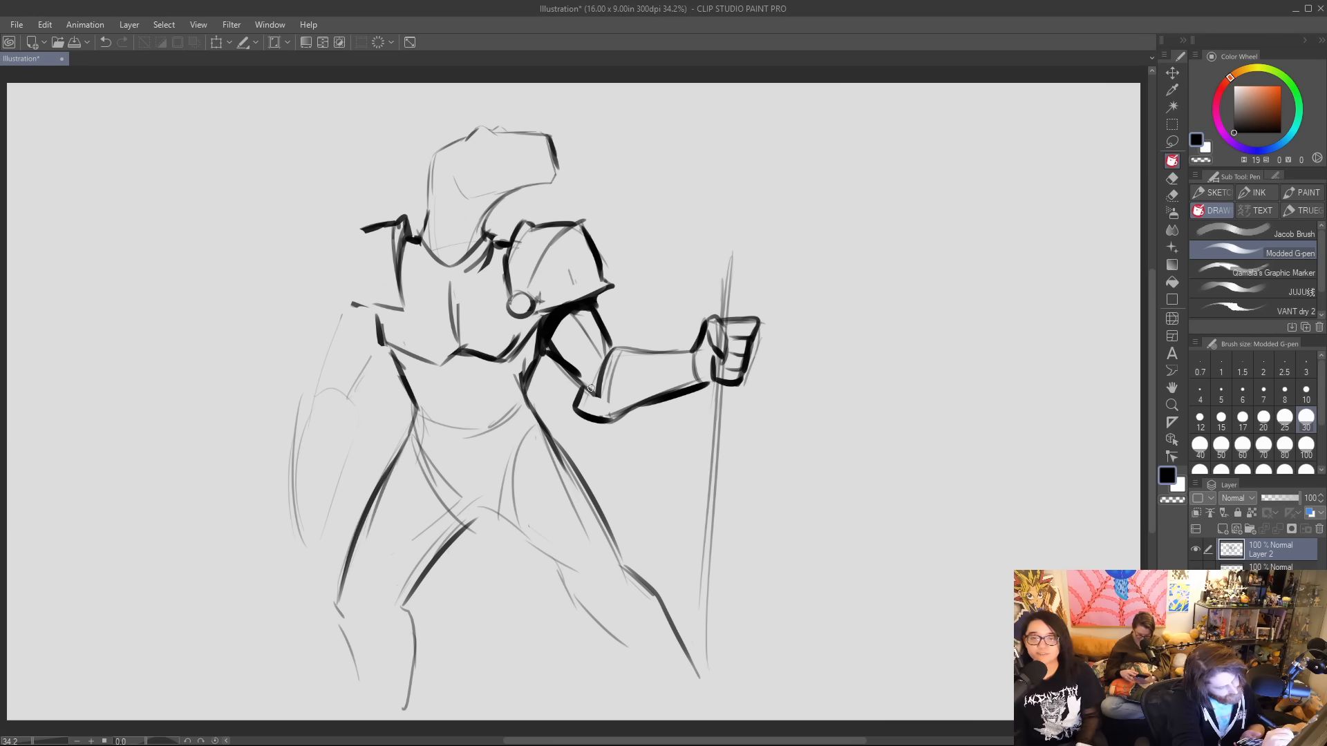
mouse_move(601, 386)
left_mouse_down()
mouse_move(613, 418)
mouse_move(635, 402)
left_mouse_up()
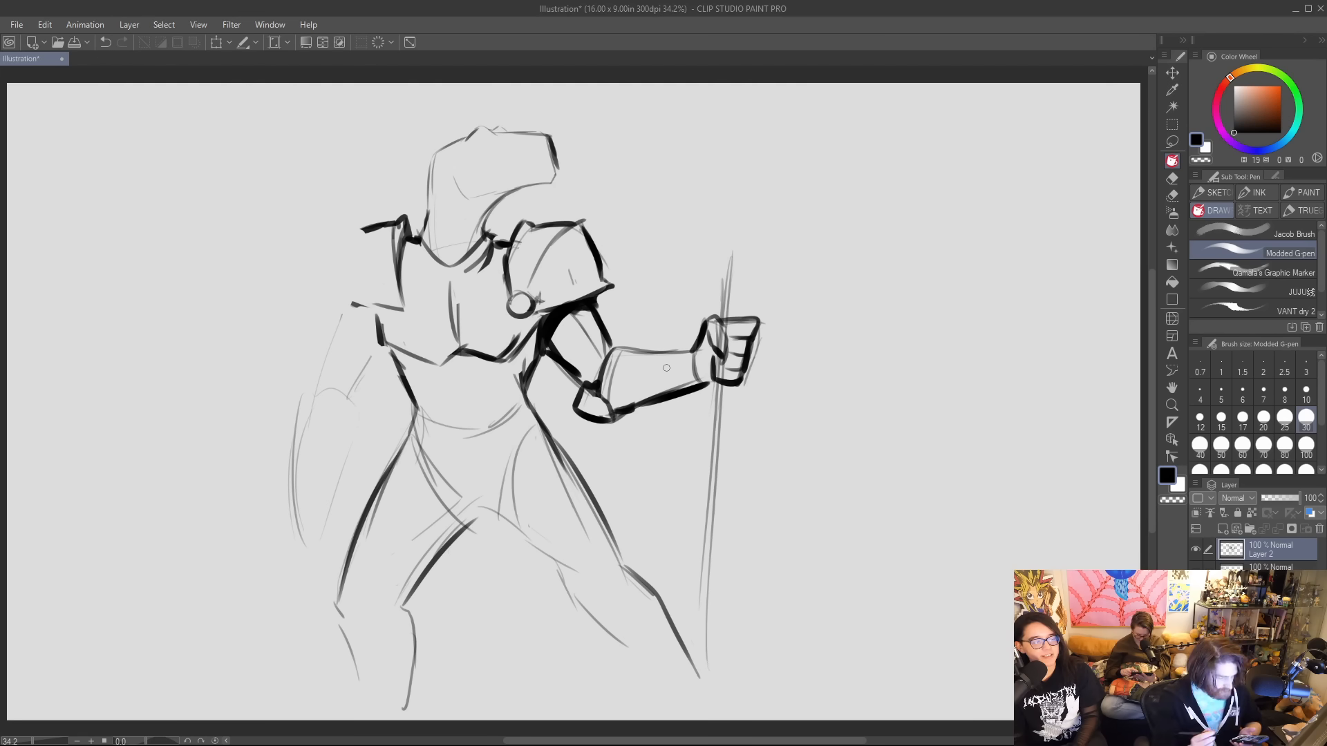
Clean up and darken the breastplate's neckline, centre line and lower edge, and thicken the back of the head.
left_click_drag(431, 365, 476, 345)
mouse_move(453, 285)
left_mouse_down()
mouse_move(458, 353)
mouse_move(456, 299)
mouse_move(497, 244)
mouse_move(452, 287)
left_mouse_up()
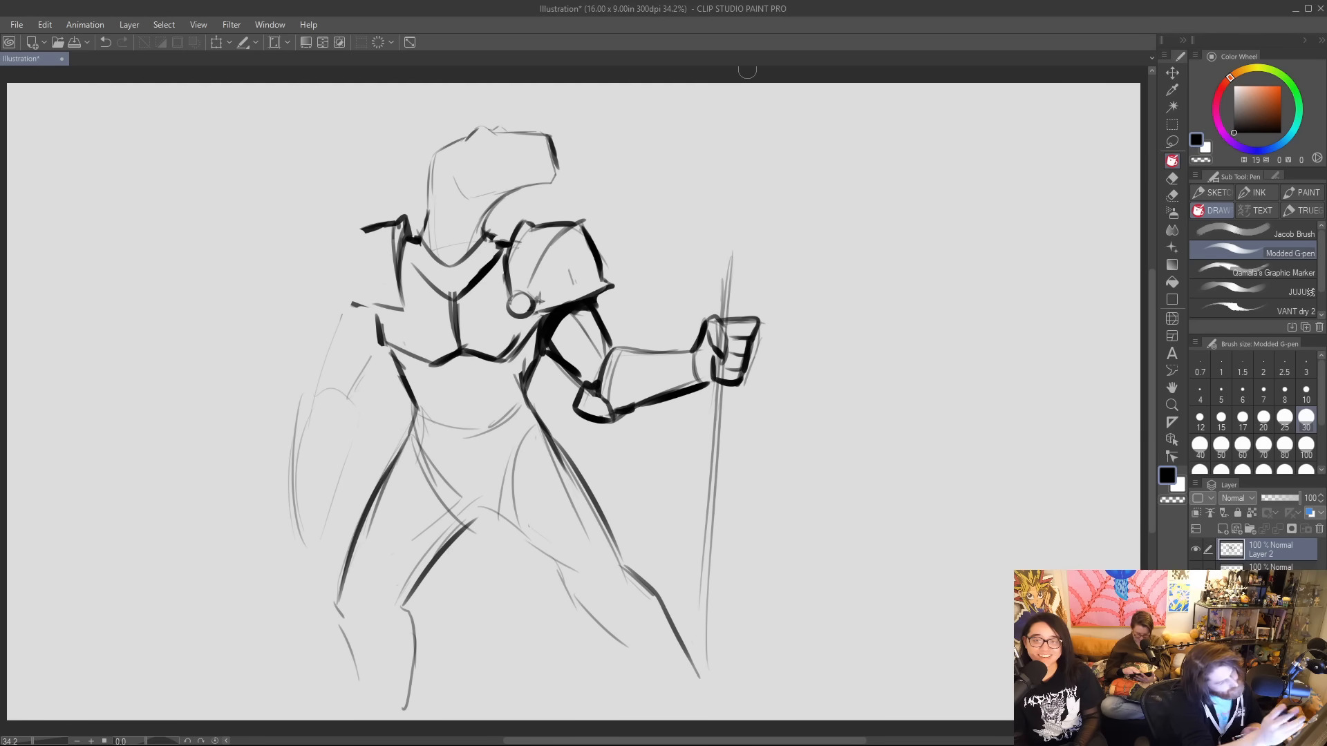
mouse_move(420, 229)
left_mouse_down()
mouse_move(413, 239)
mouse_move(419, 230)
left_mouse_up()
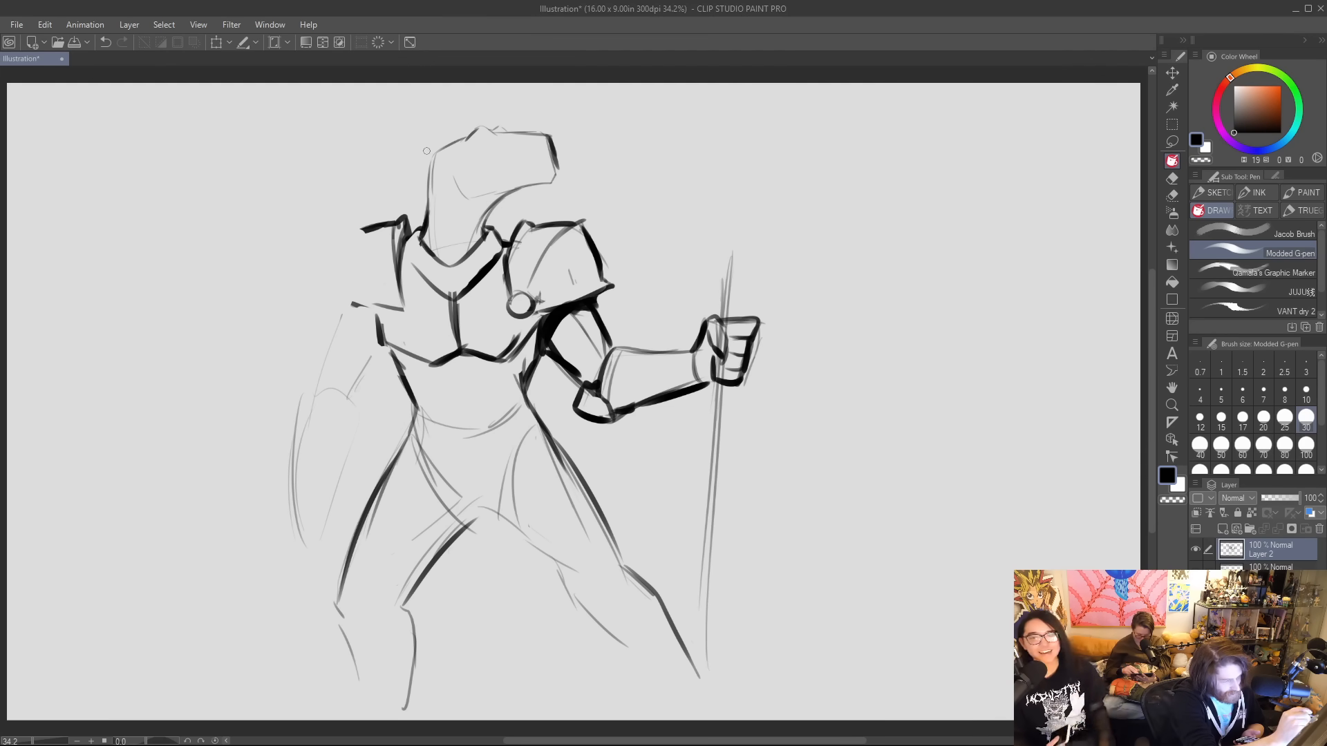
left_click_drag(427, 227, 430, 152)
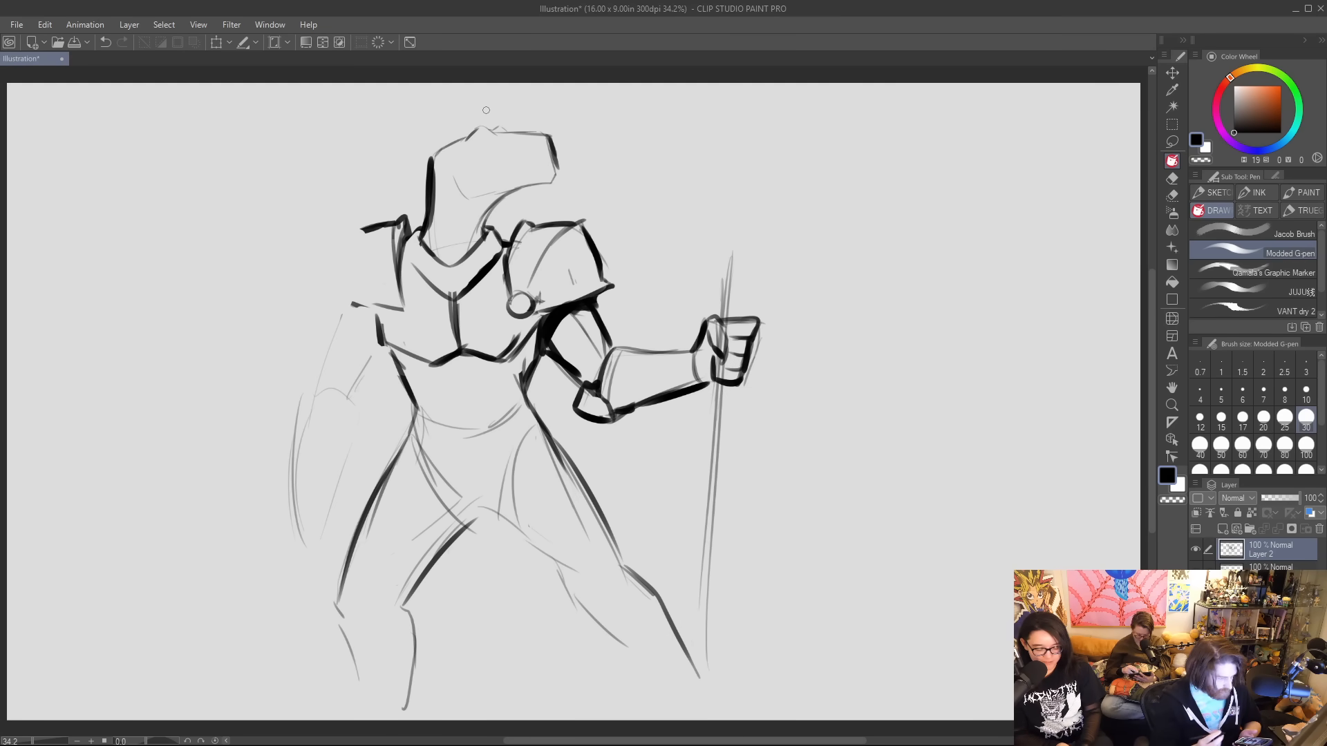
Draw a curved double belt line at the waist and a pointed loincloth with angled side plates over the thighs.
mouse_move(416, 409)
left_mouse_down()
mouse_move(461, 425)
mouse_move(525, 400)
left_mouse_up()
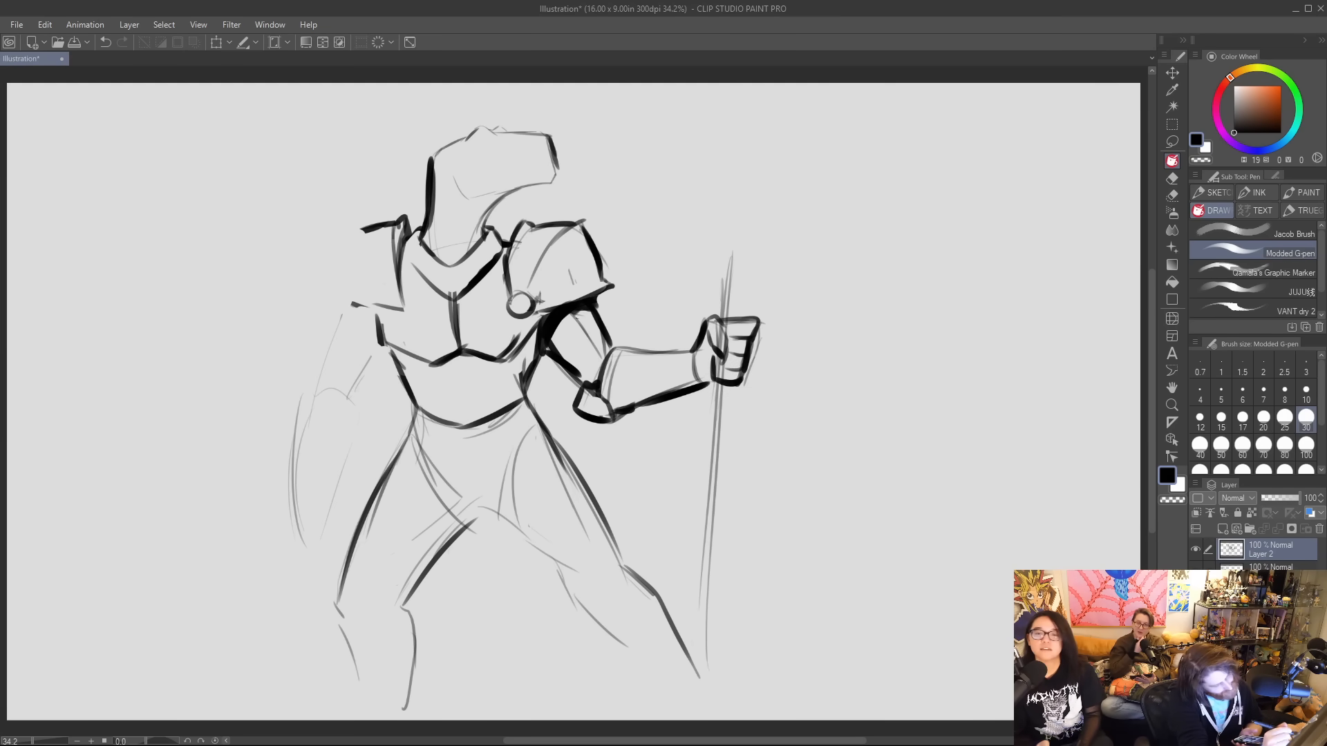
mouse_move(415, 432)
left_mouse_down()
mouse_move(492, 452)
mouse_move(532, 412)
left_mouse_up()
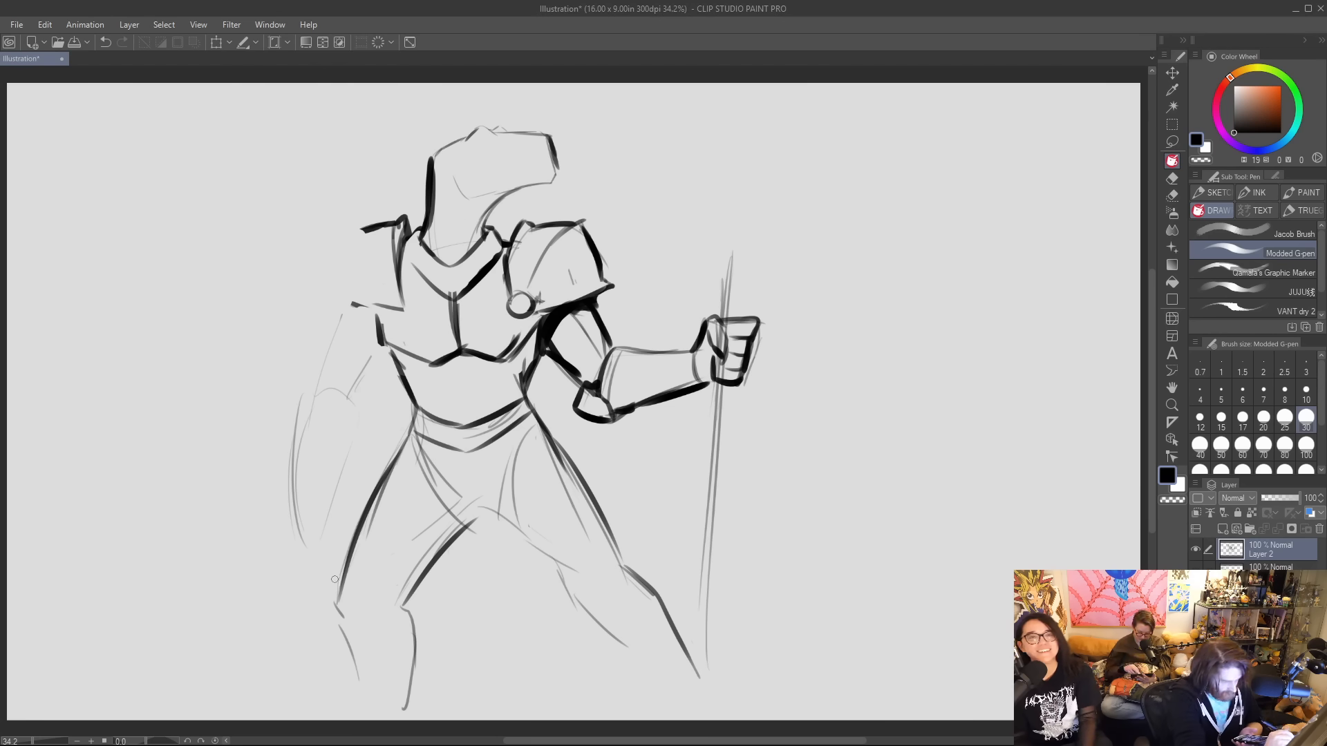
mouse_move(349, 567)
left_mouse_down()
mouse_move(418, 465)
mouse_move(492, 591)
mouse_move(516, 471)
mouse_move(512, 543)
left_mouse_up()
left_click_drag(520, 475, 611, 542)
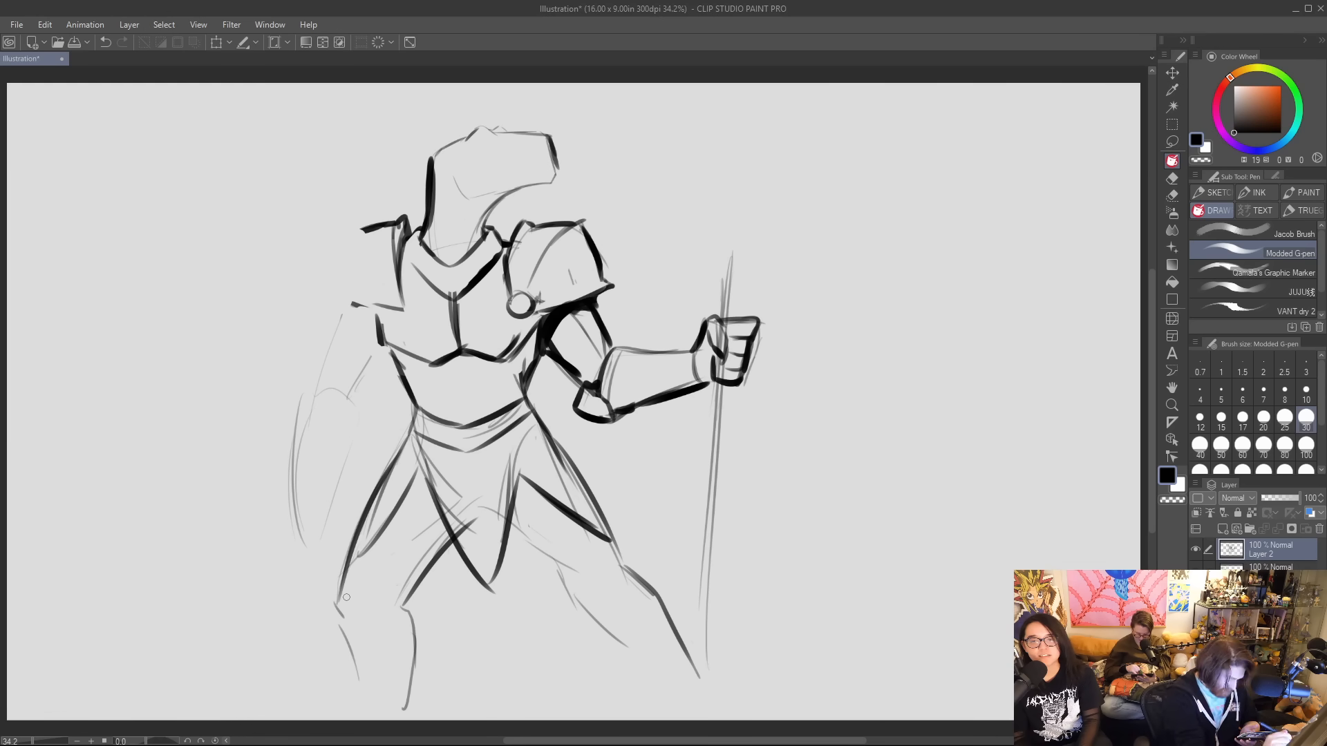
Draw the left-hand leg's heavy outer edge, angular knee and bent lower leg, and erase the old shin line.
mouse_move(343, 594)
left_mouse_down()
mouse_move(350, 621)
mouse_move(330, 610)
mouse_move(346, 626)
mouse_move(365, 521)
left_mouse_up()
left_click_drag(405, 604, 430, 655)
mouse_move(333, 611)
left_mouse_down()
mouse_move(386, 666)
mouse_move(367, 712)
left_mouse_up()
left_click_drag(397, 611, 404, 695)
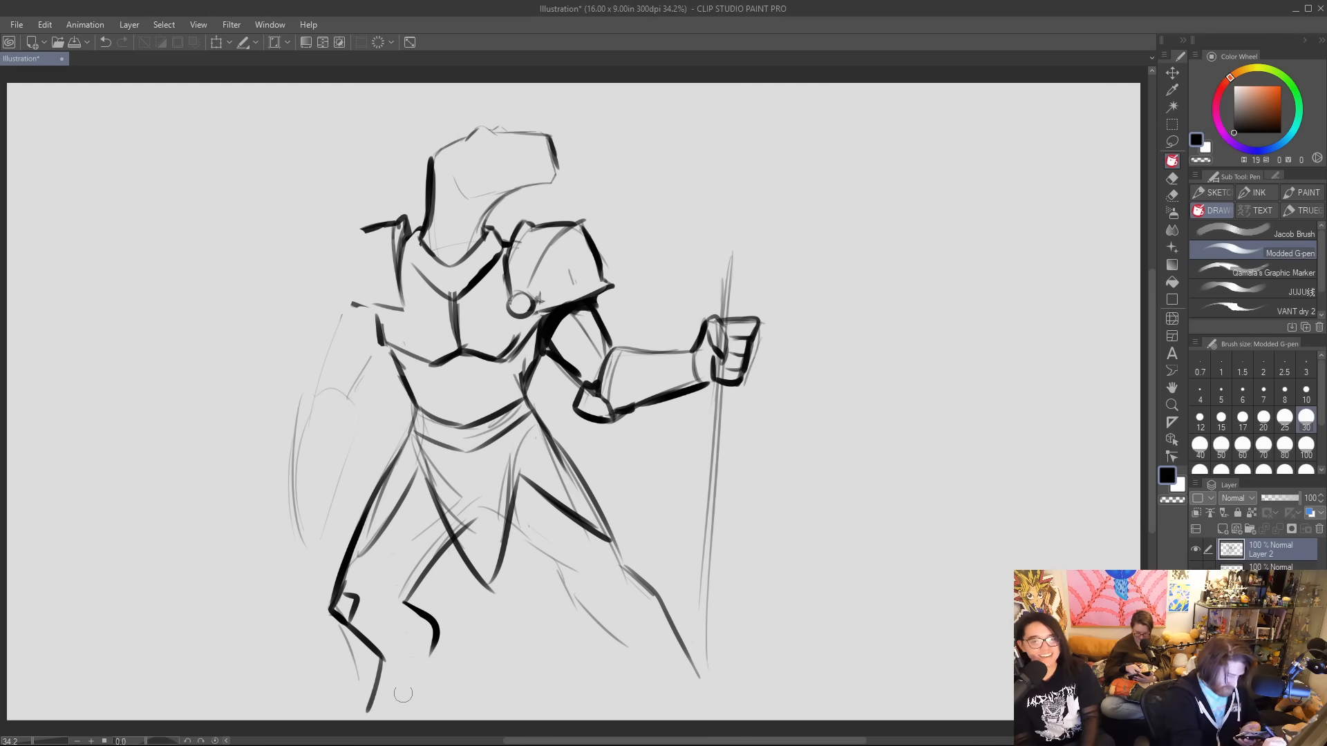
Erase the left-hand thigh's rough lines and redraw its outer contour from the hip to the knee.
left_click_drag(345, 636, 353, 666)
mouse_move(400, 594)
left_mouse_down()
mouse_move(407, 565)
mouse_move(402, 599)
mouse_move(362, 583)
mouse_move(383, 487)
left_mouse_up()
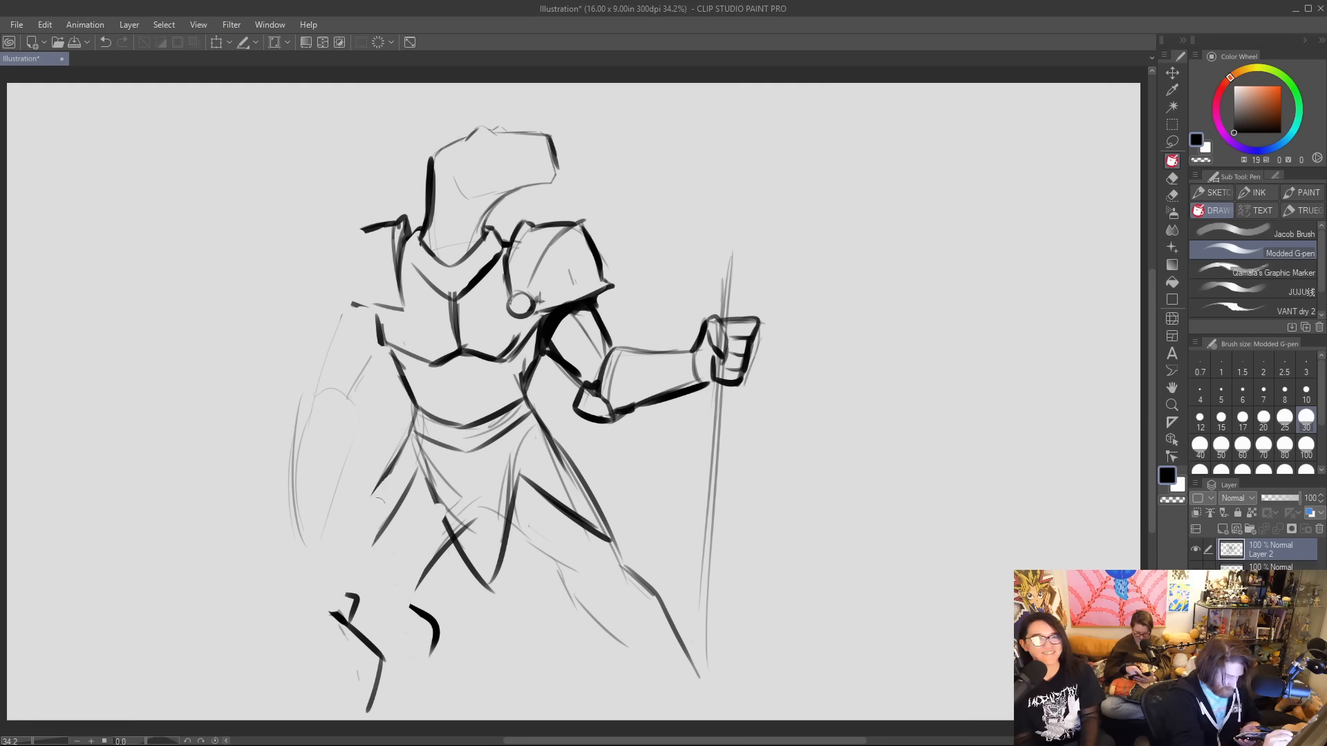
left_click_drag(328, 614, 388, 451)
mouse_move(352, 512)
left_mouse_down()
mouse_move(414, 432)
mouse_move(374, 504)
mouse_move(416, 477)
mouse_move(405, 440)
left_mouse_up()
left_click_drag(405, 439, 353, 508)
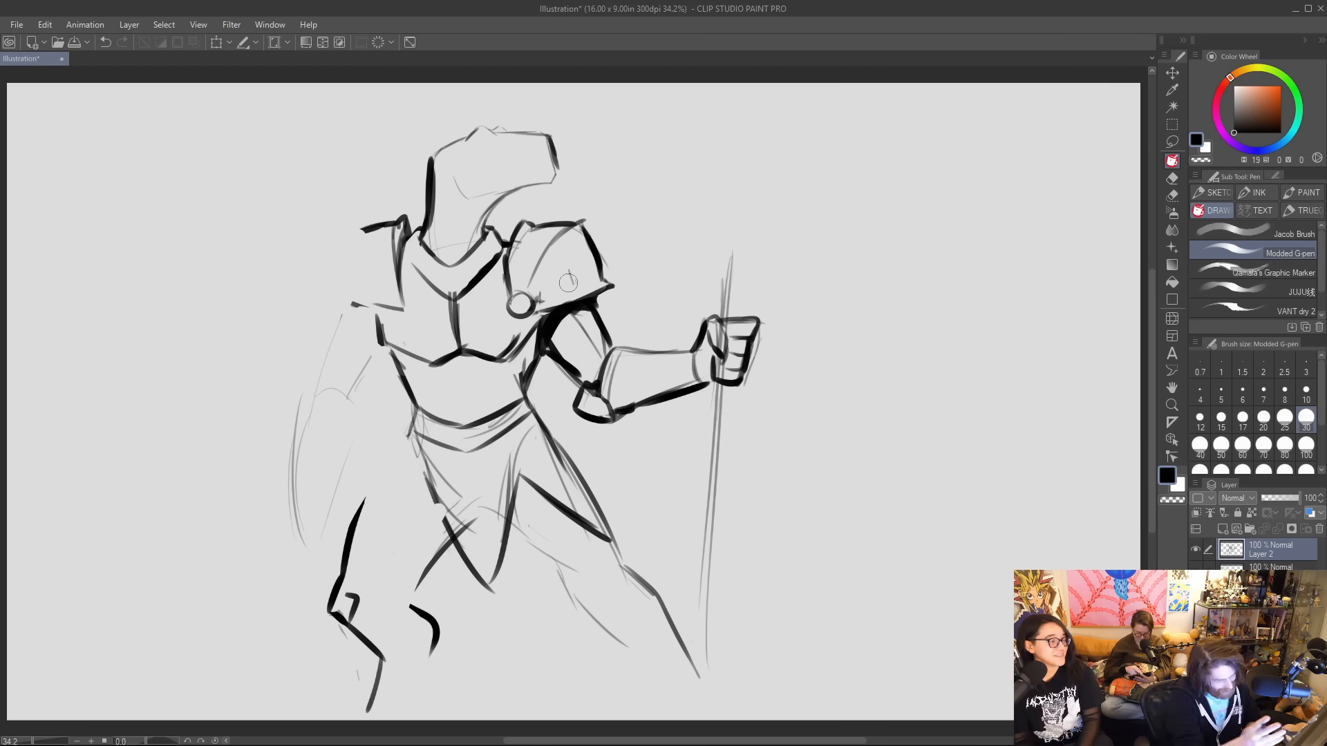
left_click_drag(405, 434, 355, 513)
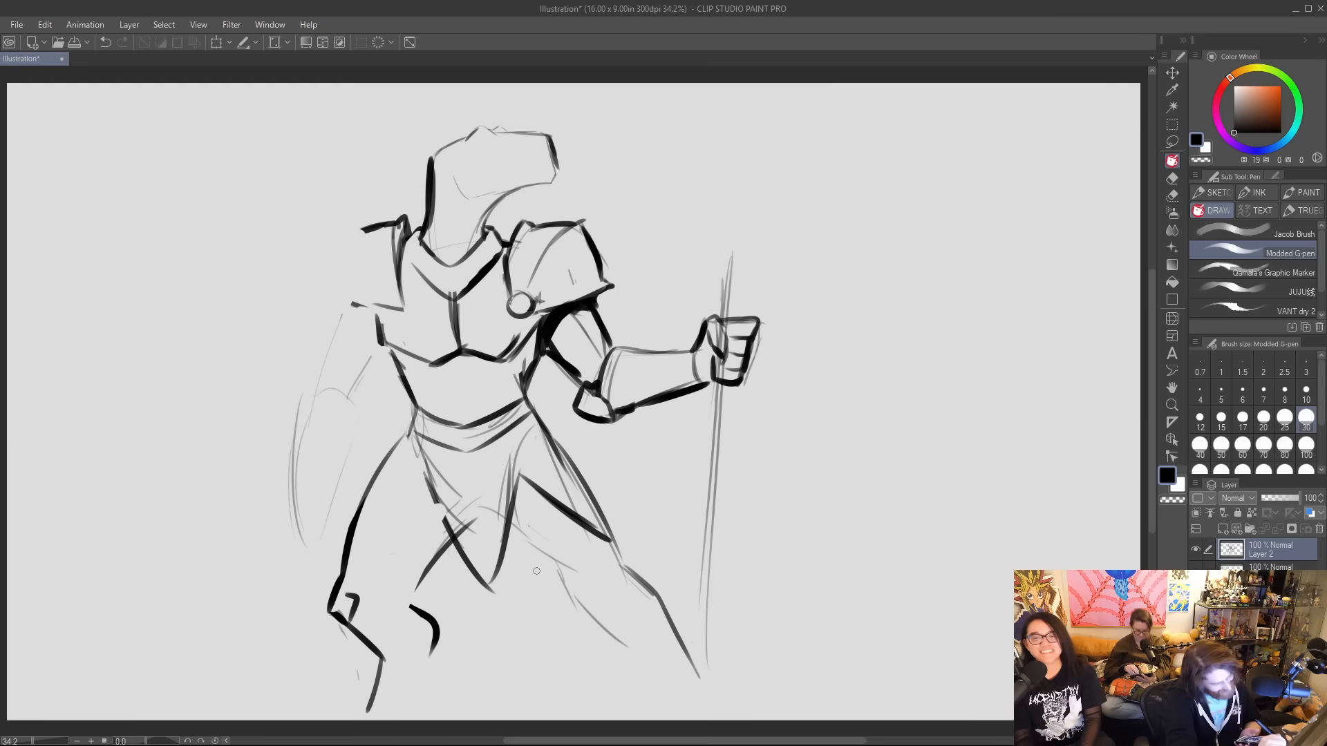
Outline the right-hand leg with heavy thigh, knee and calf lines, and redraw the shin longer toward the foot.
mouse_move(511, 543)
left_mouse_down()
mouse_move(577, 581)
mouse_move(616, 575)
mouse_move(679, 606)
mouse_move(698, 647)
left_mouse_up()
left_click_drag(577, 586, 660, 670)
left_click_drag(674, 609, 709, 686)
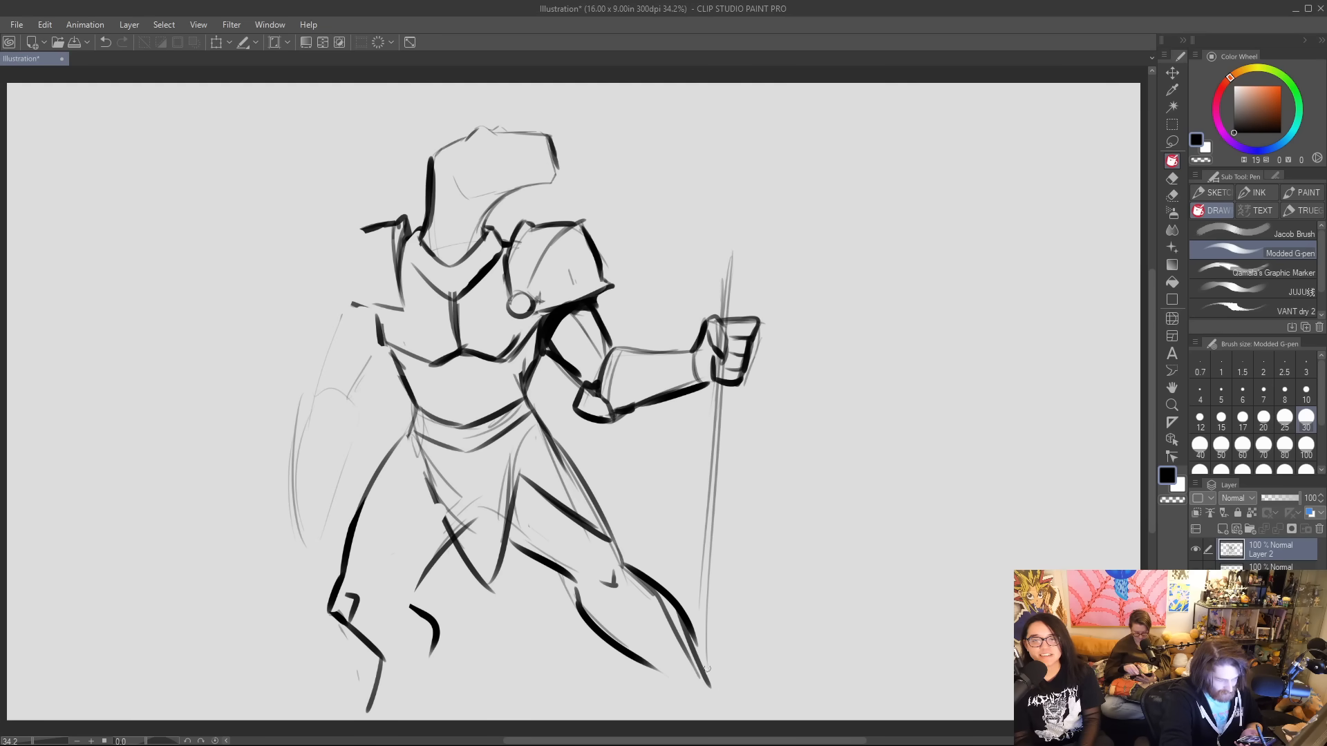
left_click_drag(651, 591, 698, 681)
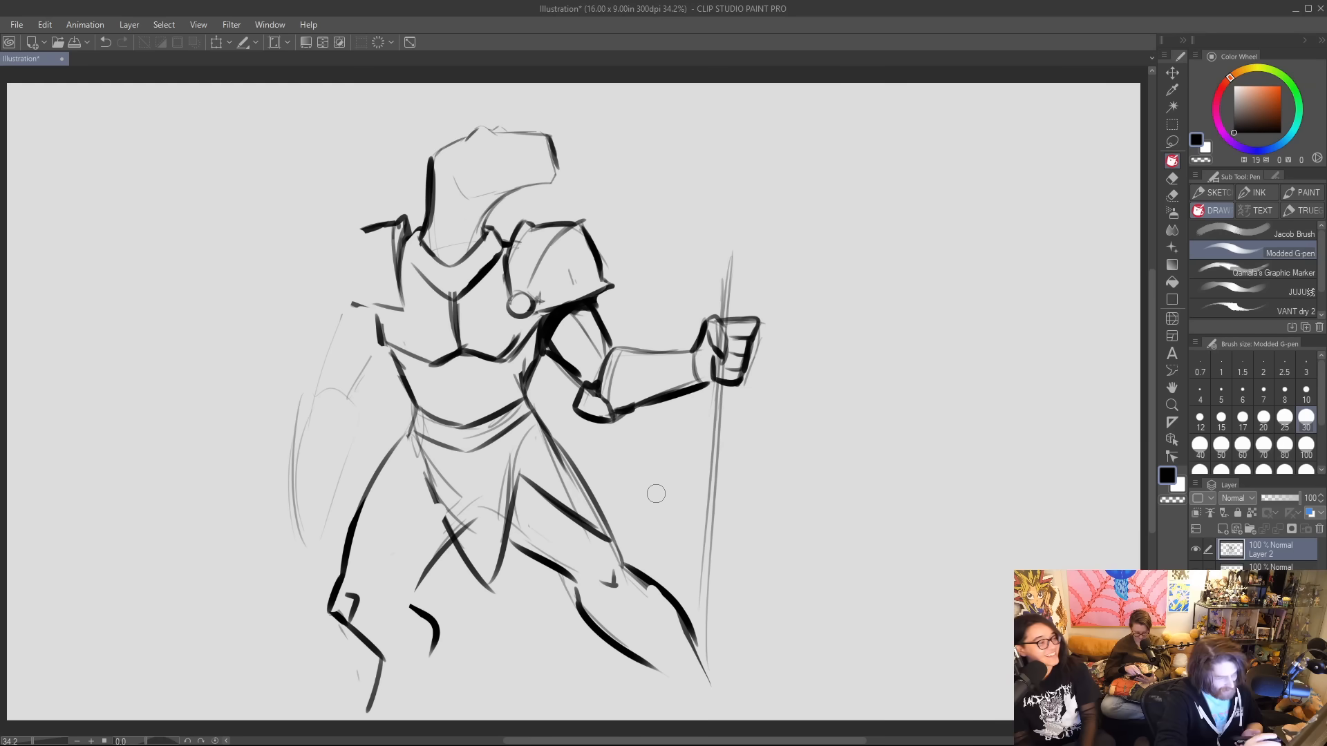
left_click_drag(681, 607, 727, 703)
mouse_move(653, 667)
left_mouse_down()
mouse_move(670, 705)
mouse_move(733, 705)
left_mouse_up()
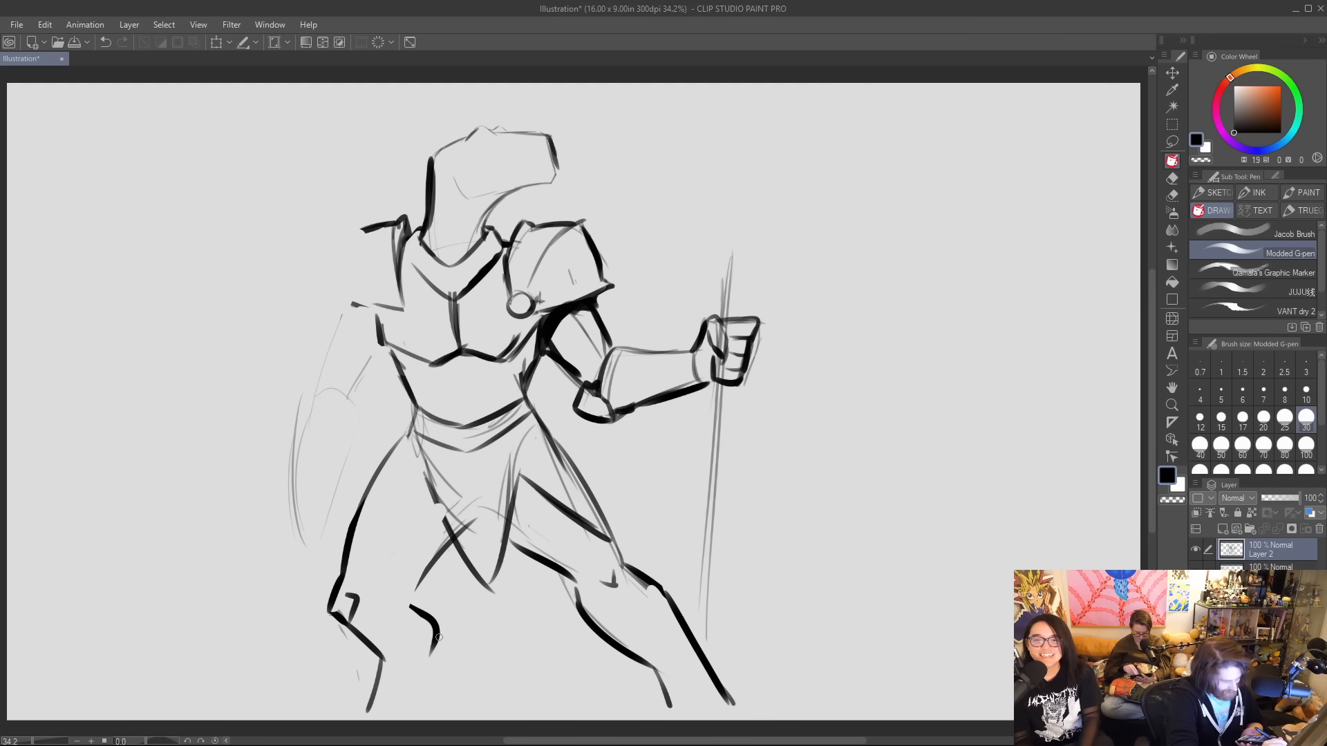
Add the calf and ankle lines of the left-hand lower leg, and taper the end of the right-hand shin.
left_click_drag(438, 650, 429, 678)
mouse_move(436, 627)
left_mouse_down()
mouse_move(458, 660)
mouse_move(435, 697)
mouse_move(347, 708)
left_mouse_up()
left_click_drag(655, 671, 675, 709)
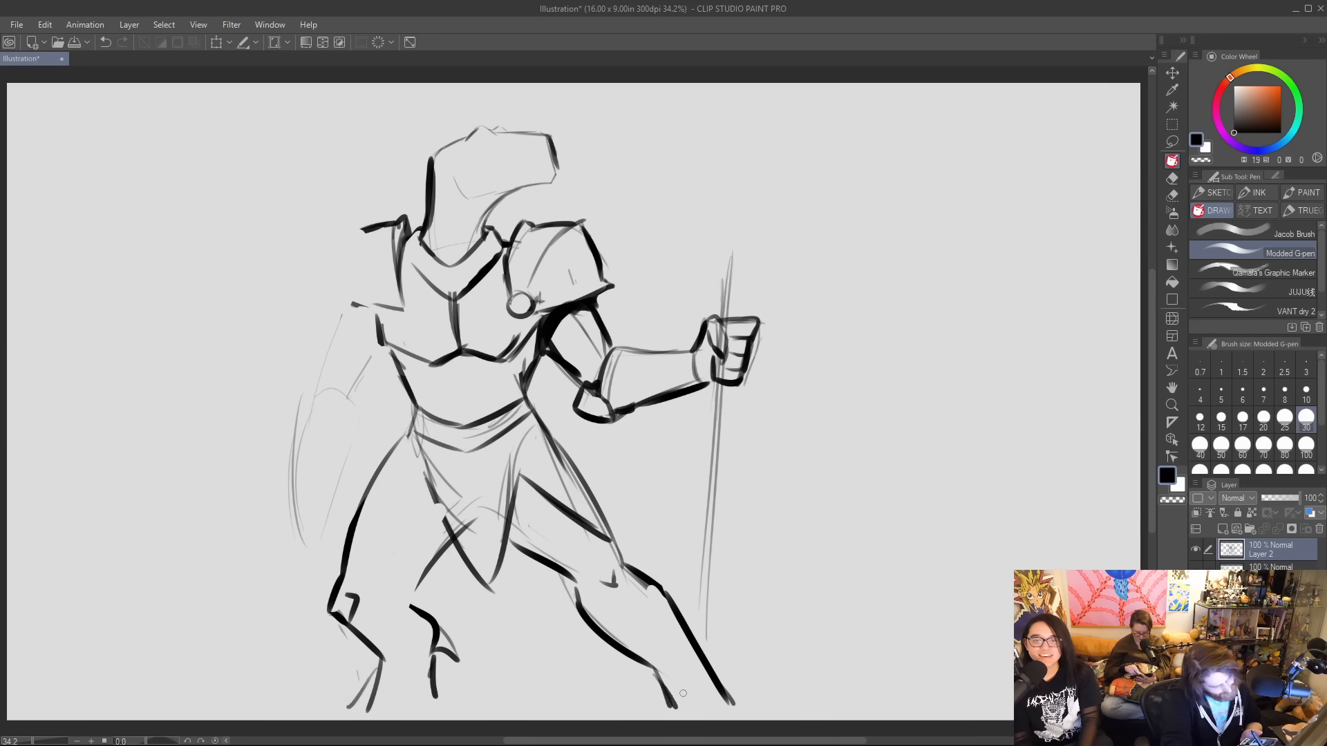
mouse_move(690, 637)
left_mouse_down()
mouse_move(758, 712)
mouse_move(711, 677)
left_mouse_up()
left_click_drag(723, 687, 749, 716)
key("ctrl+z")
key("ctrl+z")
key("ctrl+z")
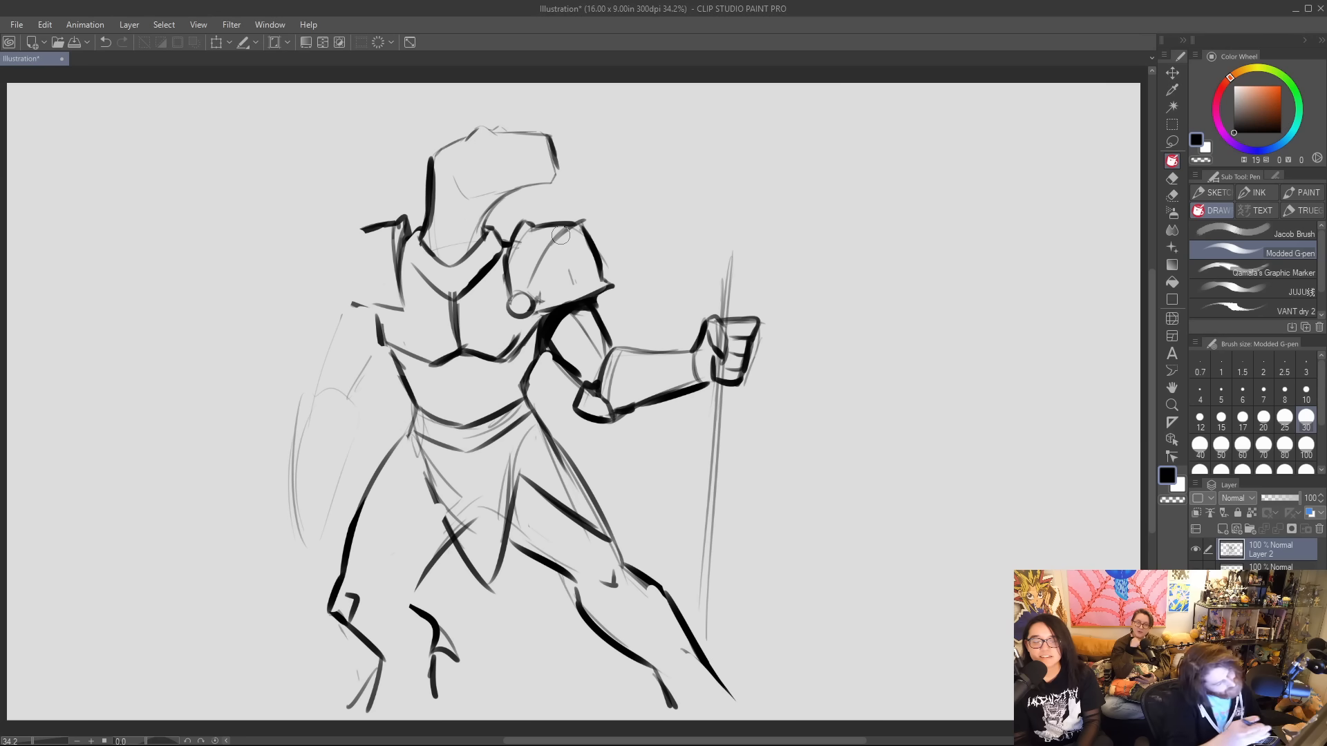
Reshape the centre of the breastplate's lower edge and draw two vertical lines dividing the abdomen.
left_click_drag(430, 363, 458, 350)
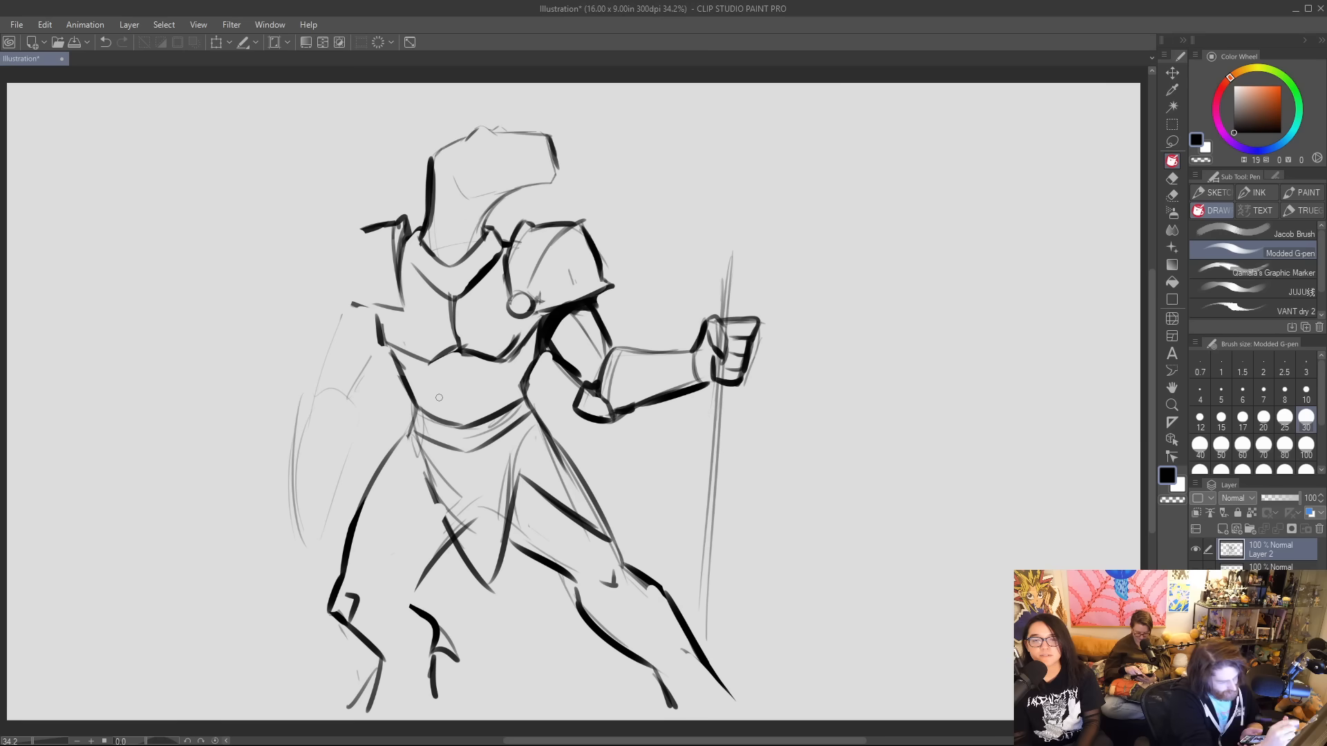
left_click_drag(428, 360, 433, 409)
left_click_drag(498, 361, 511, 399)
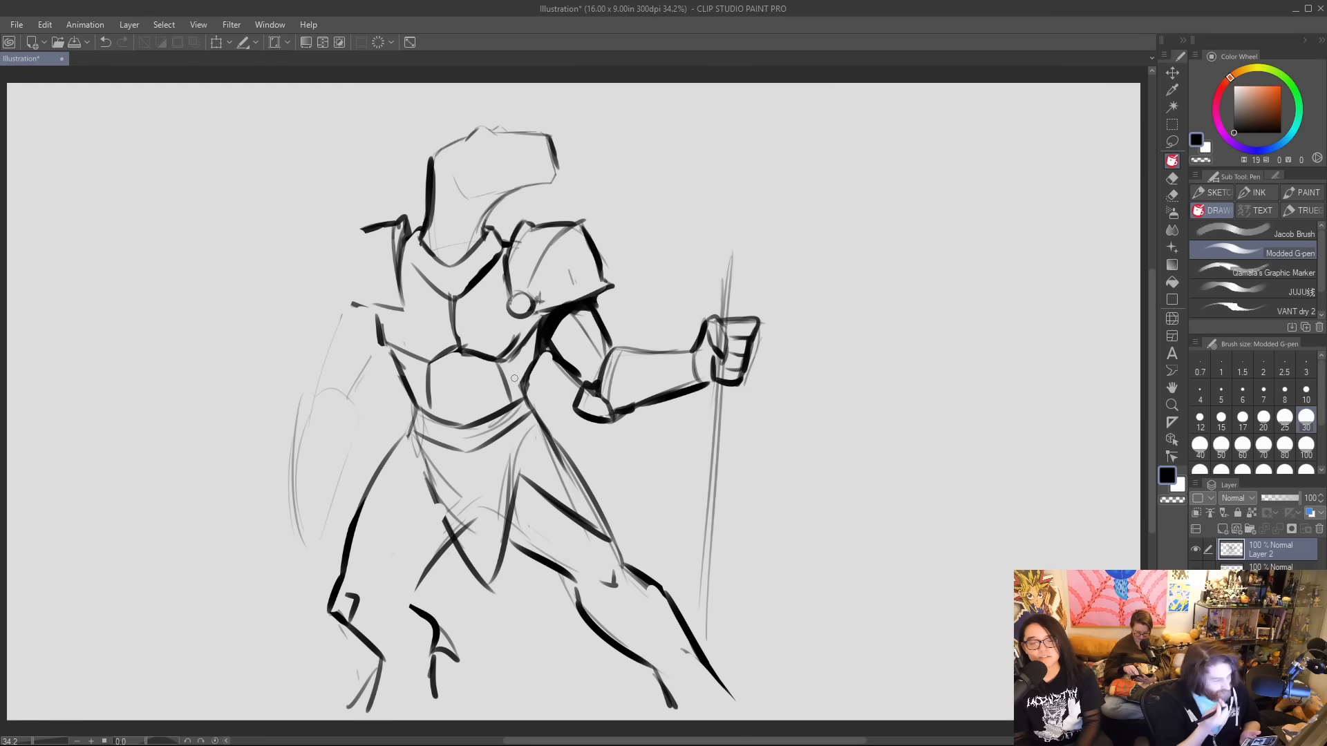
Erase the faint arm sketch to the left of the torso.
mouse_move(309, 395)
left_mouse_down()
mouse_move(248, 426)
mouse_move(304, 405)
mouse_move(314, 439)
left_mouse_up()
mouse_move(311, 389)
left_mouse_down()
mouse_move(244, 415)
mouse_move(254, 419)
left_mouse_up()
mouse_move(304, 397)
left_mouse_down()
mouse_move(352, 423)
mouse_move(289, 471)
mouse_move(300, 535)
left_mouse_up()
left_click_drag(269, 420, 284, 393)
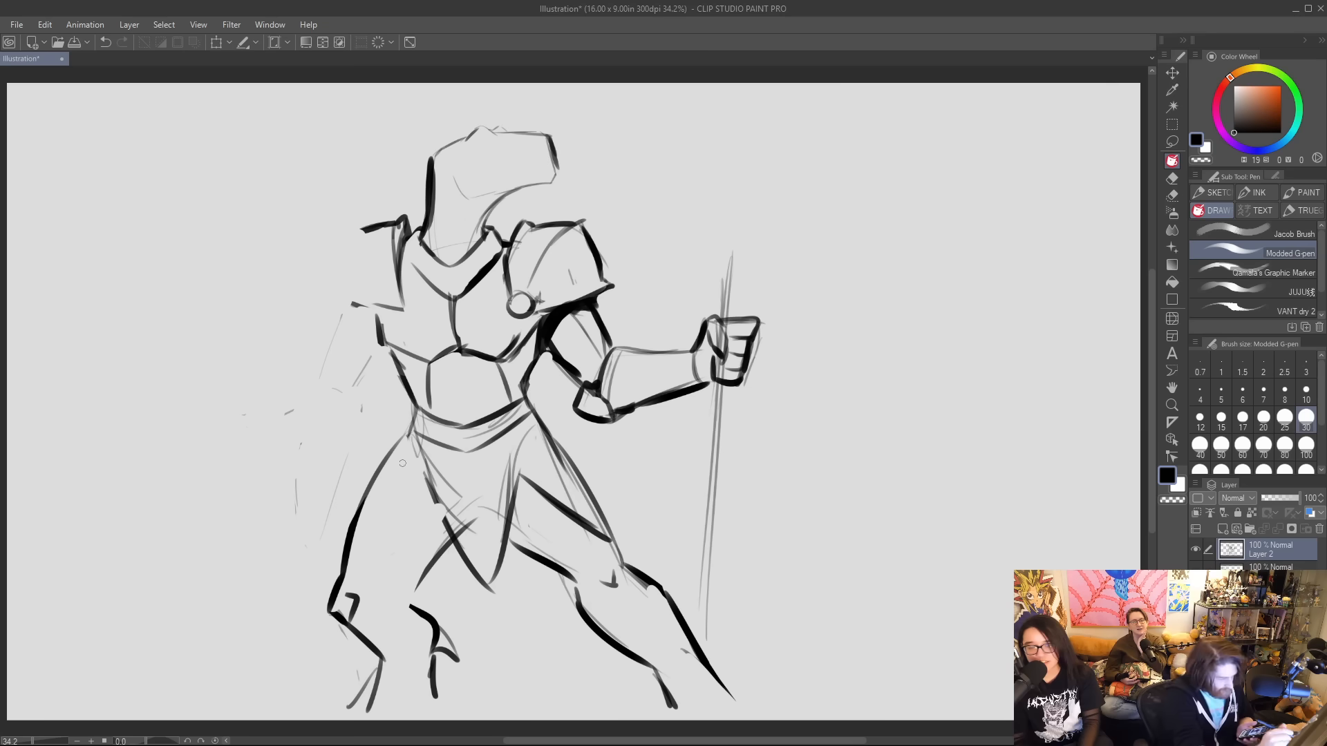
Ink the skirt armour heavily, outlining the pointed central cloth and both side plates over the thighs.
left_click_drag(427, 464, 336, 543)
mouse_move(413, 434)
left_mouse_down()
mouse_move(351, 503)
mouse_move(339, 555)
left_mouse_up()
mouse_move(338, 555)
left_mouse_down()
mouse_move(374, 474)
mouse_move(412, 431)
mouse_move(422, 491)
mouse_move(483, 587)
mouse_move(525, 480)
left_mouse_up()
mouse_move(508, 434)
left_mouse_down()
mouse_move(547, 500)
mouse_move(615, 540)
mouse_move(575, 454)
left_mouse_up()
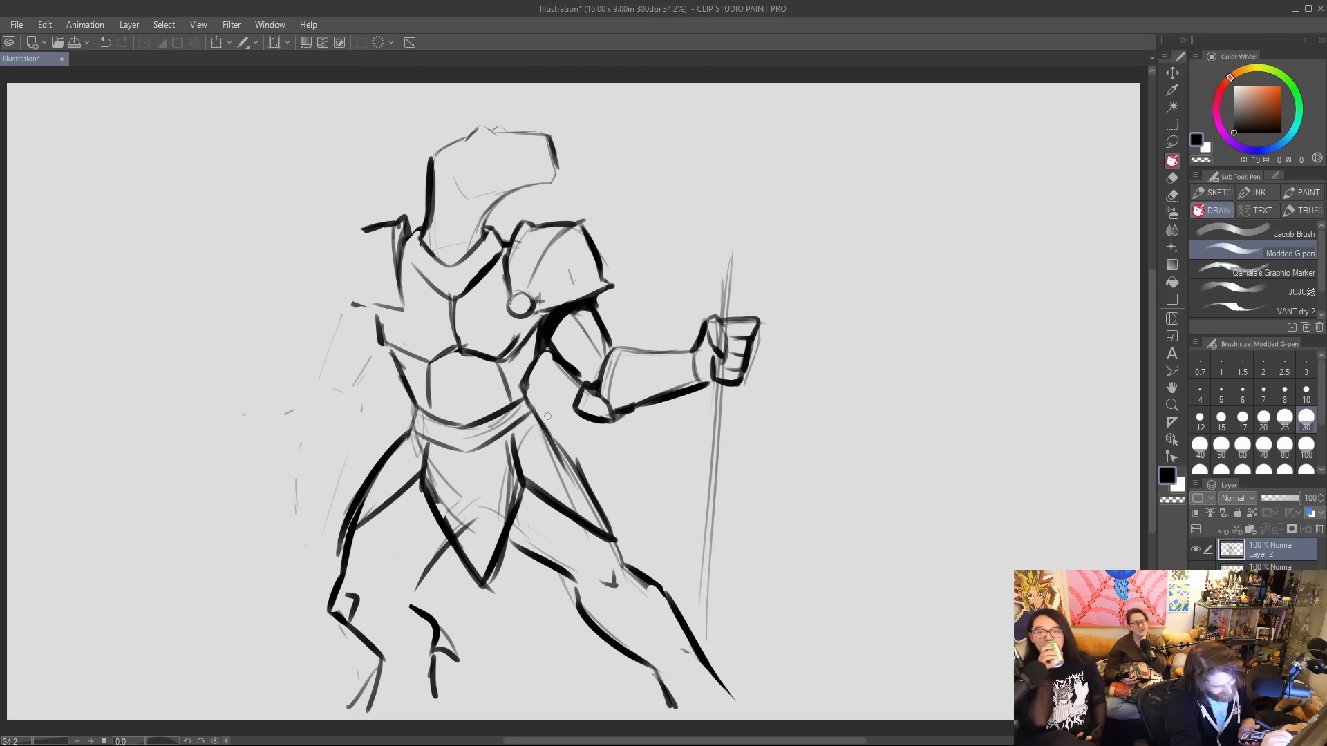
left_click_drag(536, 411, 588, 488)
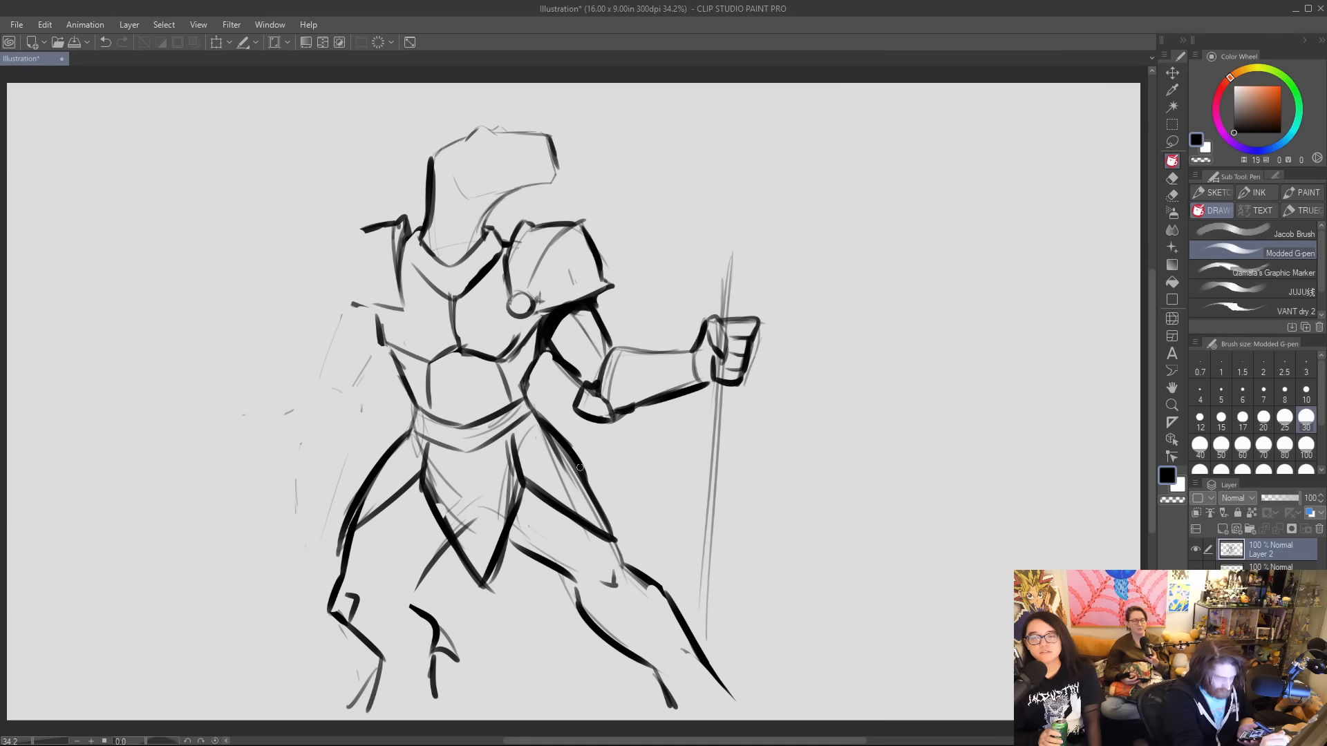
left_click_drag(546, 563, 465, 631)
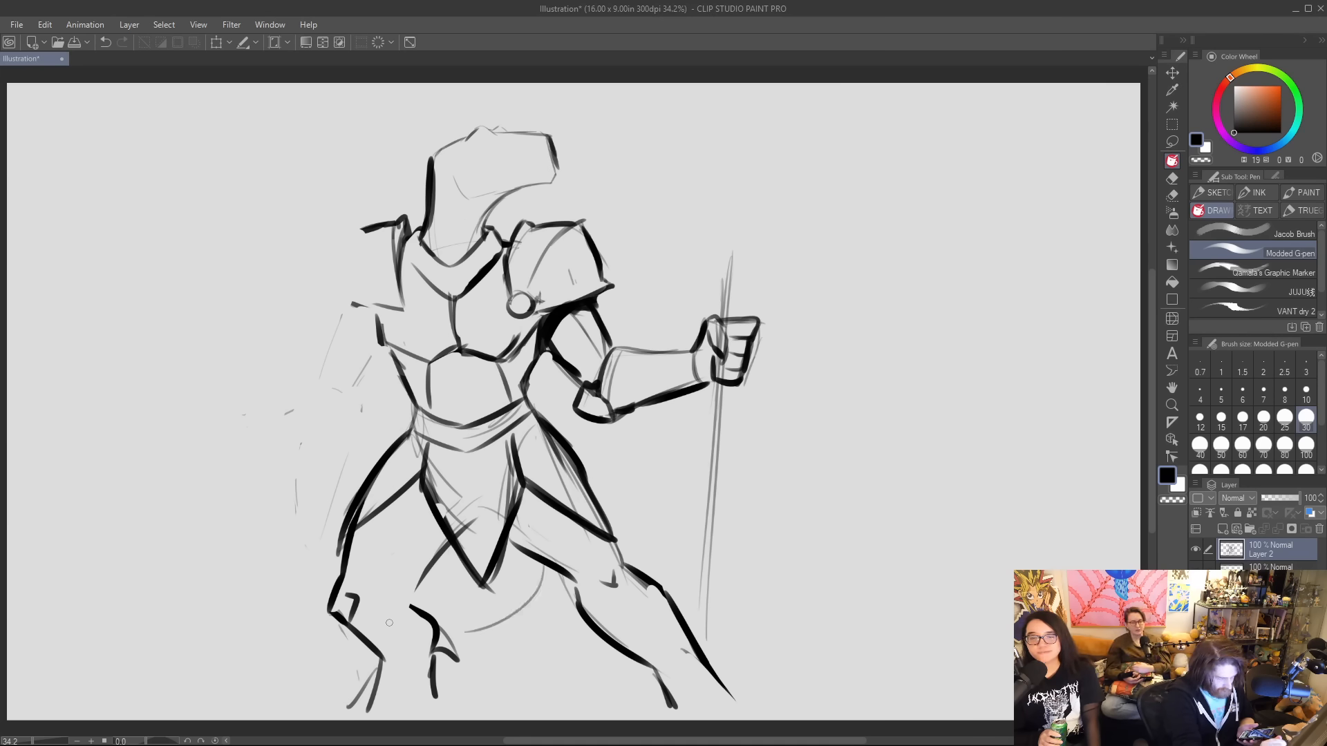
mouse_move(321, 624)
left_mouse_down()
mouse_move(208, 557)
mouse_move(216, 372)
mouse_move(315, 565)
left_mouse_up()
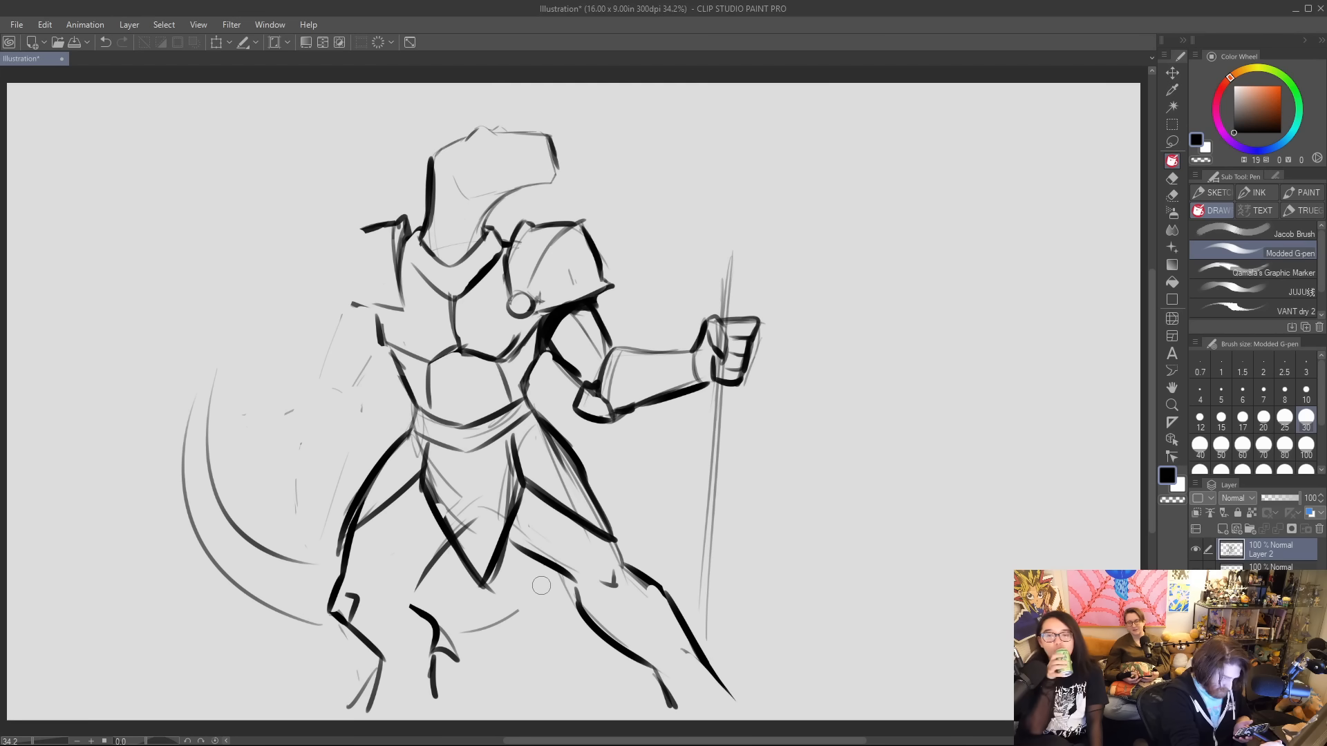
left_click_drag(295, 617, 216, 566)
mouse_move(216, 371)
left_mouse_down()
mouse_move(185, 492)
mouse_move(219, 570)
left_mouse_up()
left_click_drag(206, 419, 255, 543)
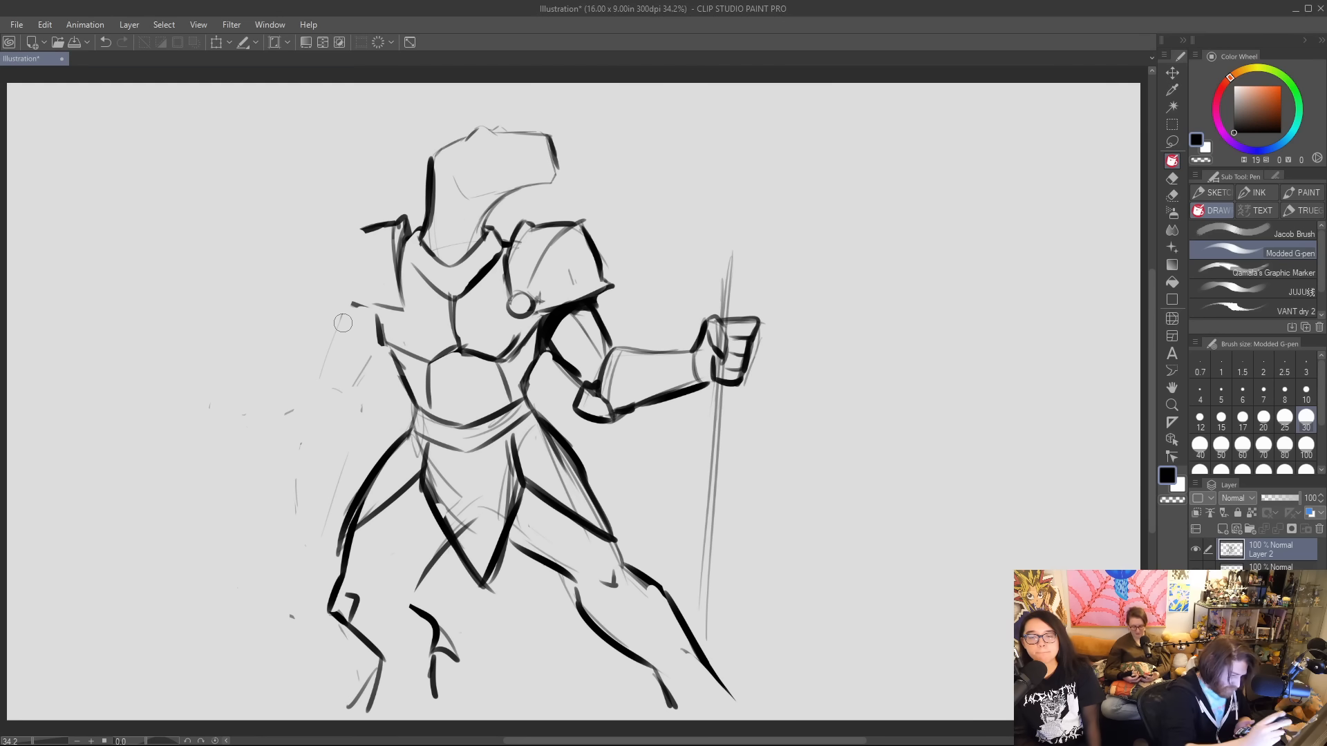
left_click_drag(341, 314, 331, 341)
Draw a large tapering tail curving from behind the legs up past the staff to a point at the right.
left_click_drag(432, 582, 519, 624)
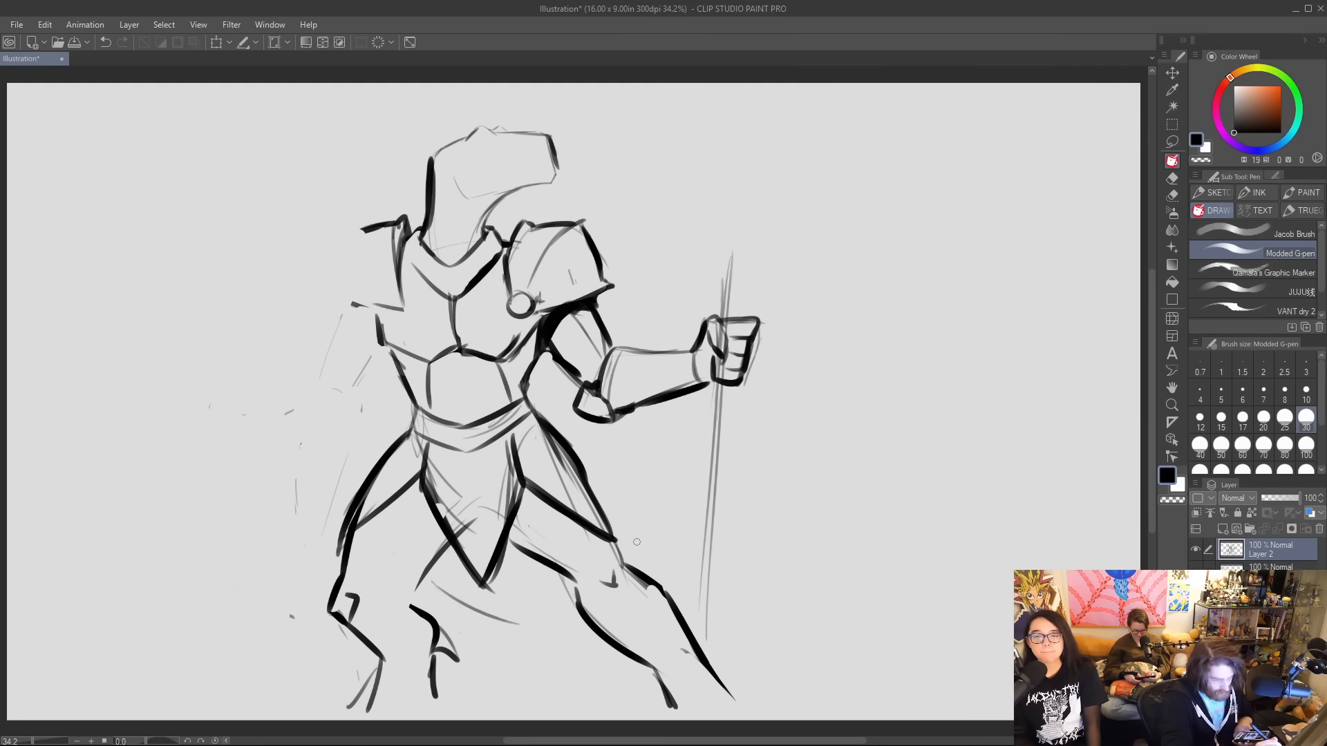
mouse_move(625, 542)
left_mouse_down()
mouse_move(791, 409)
mouse_move(927, 390)
mouse_move(793, 496)
left_mouse_up()
mouse_move(688, 622)
left_mouse_down()
mouse_move(753, 558)
mouse_move(803, 464)
mouse_move(898, 396)
left_mouse_up()
left_click_drag(818, 442, 944, 393)
left_click_drag(859, 382, 941, 391)
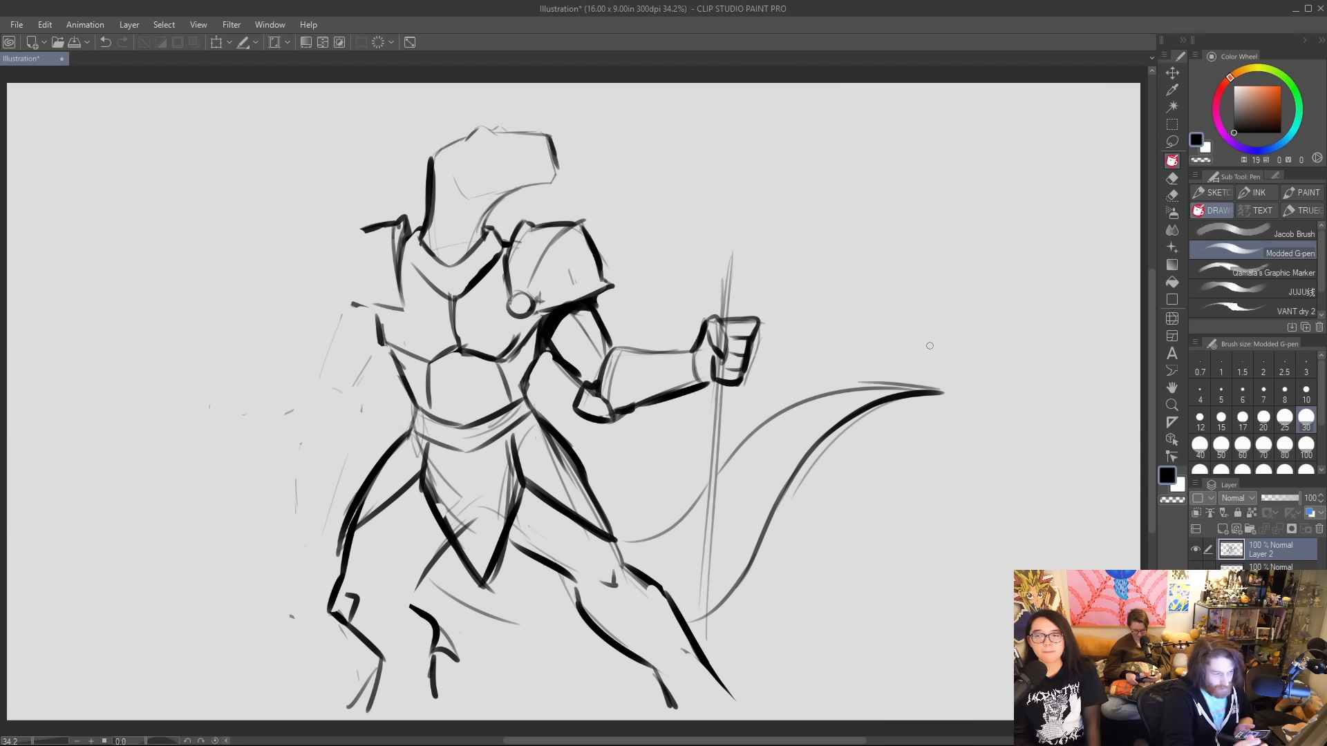
left_click_drag(846, 380, 911, 376)
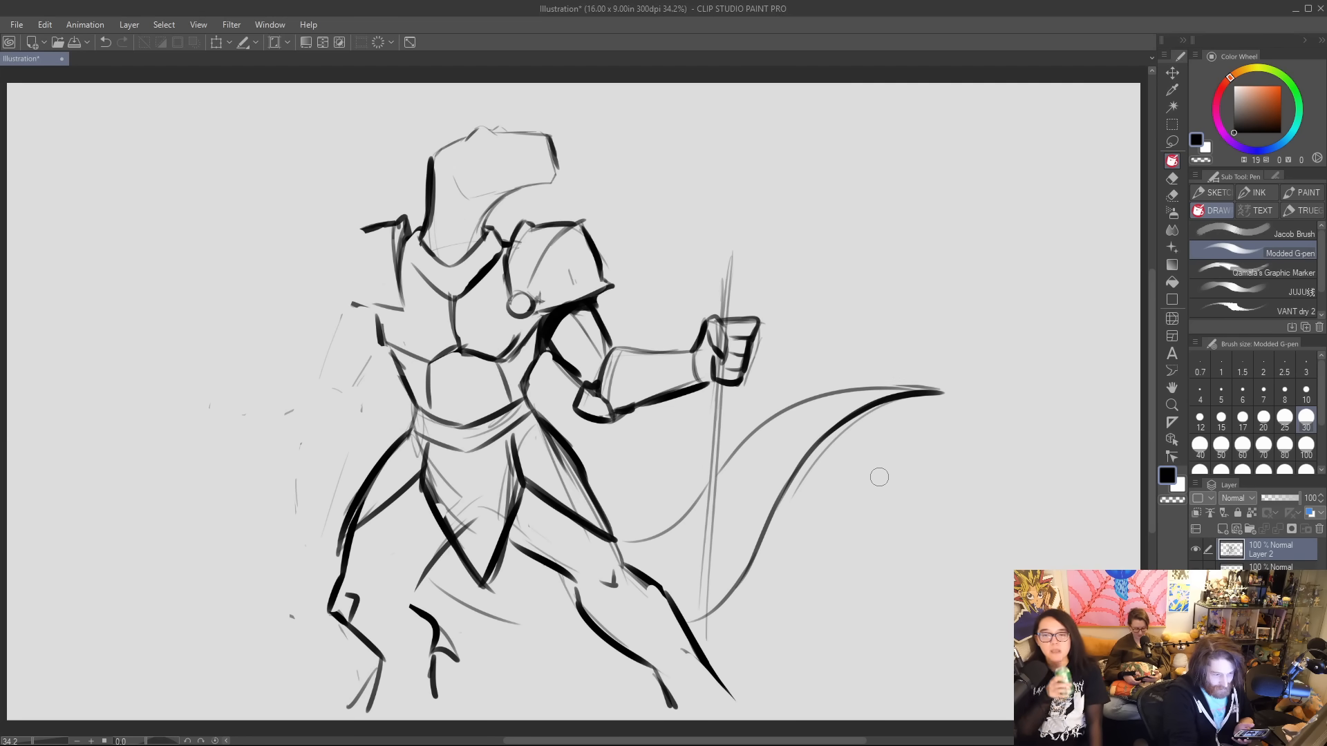
Redraw the staff as a heavier double-lined shaft running through the fist to the ground, clearing the leg and tail lines that cross it.
left_click_drag(726, 393, 696, 588)
left_click_drag(725, 443, 705, 694)
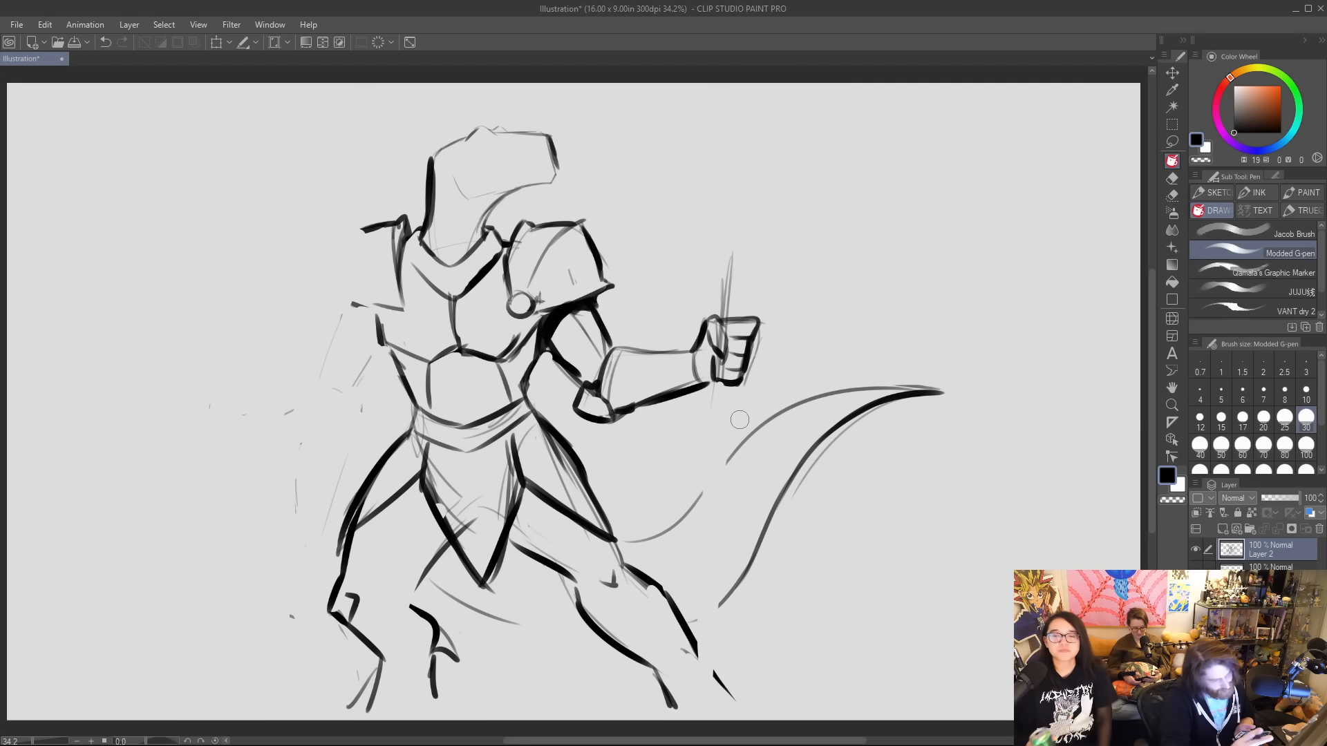
left_click_drag(724, 377, 691, 705)
mouse_move(703, 407)
left_mouse_down()
mouse_move(684, 667)
mouse_move(720, 468)
mouse_move(705, 619)
left_mouse_up()
left_click_drag(710, 382, 700, 711)
left_click_drag(692, 571, 681, 719)
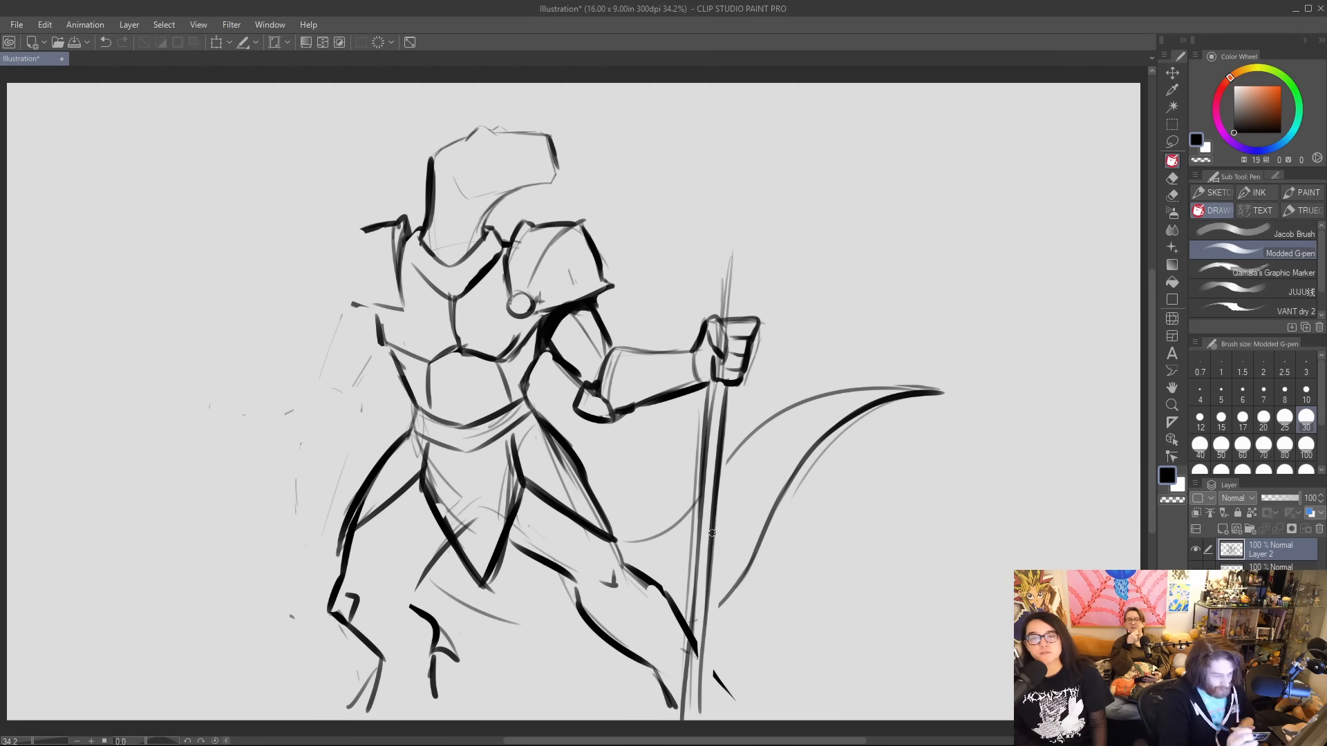
left_click_drag(696, 619, 690, 688)
left_click_drag(699, 419, 693, 543)
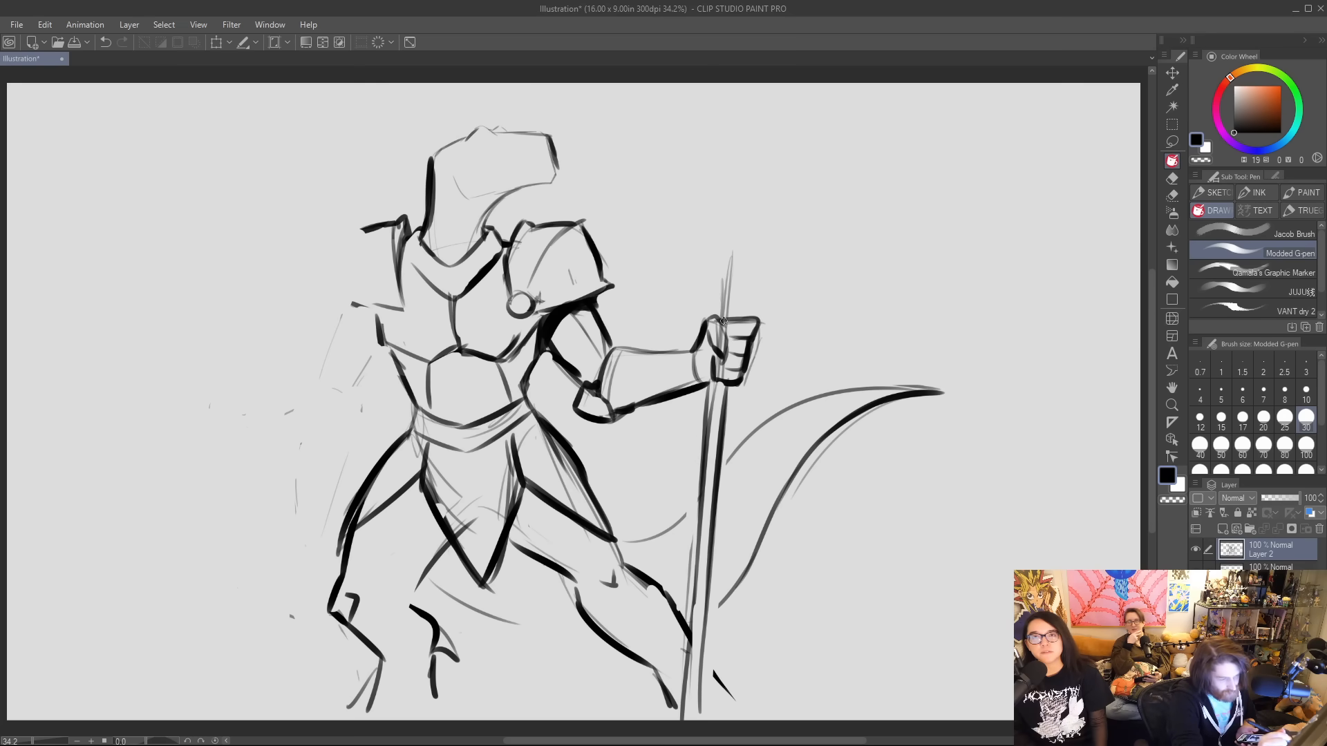
mouse_move(719, 322)
left_mouse_down()
mouse_move(723, 235)
mouse_move(738, 263)
mouse_move(740, 253)
mouse_move(726, 225)
mouse_move(746, 240)
left_mouse_up()
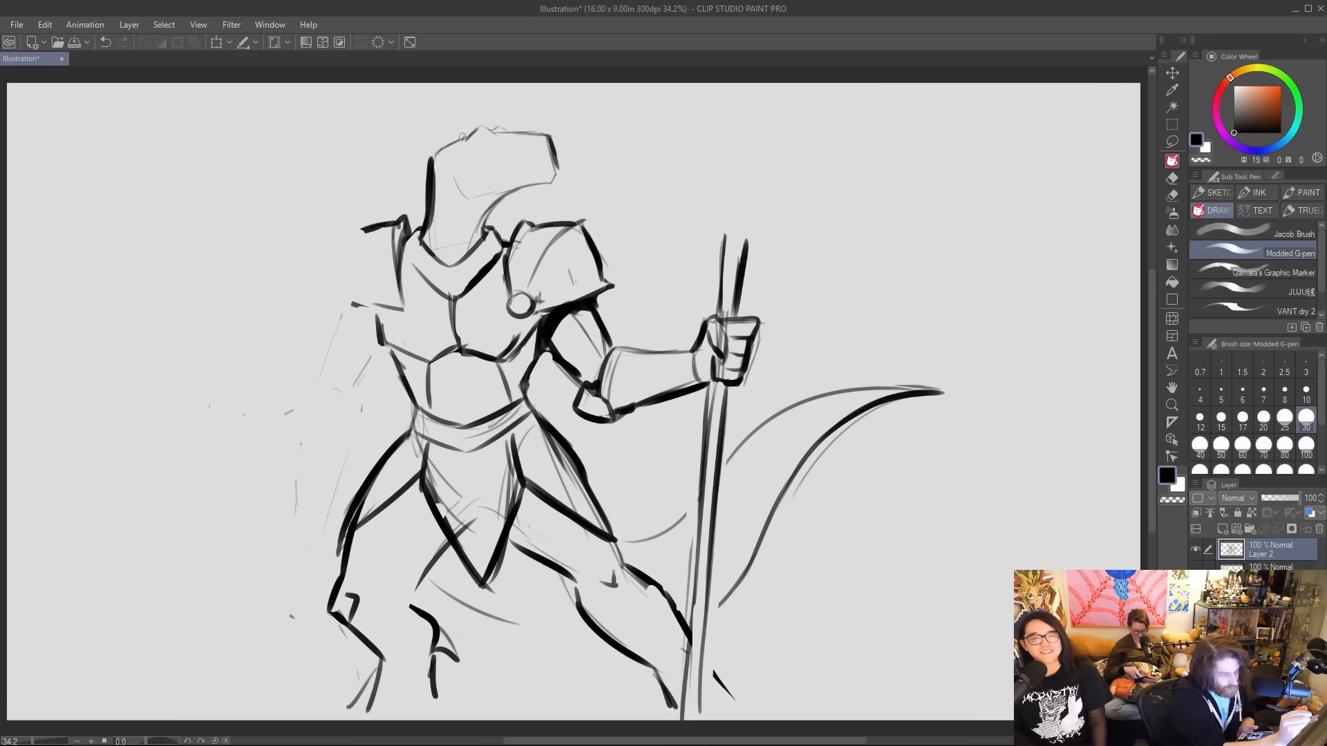
mouse_move(464, 135)
left_mouse_down()
mouse_move(416, 158)
mouse_move(413, 196)
left_mouse_up()
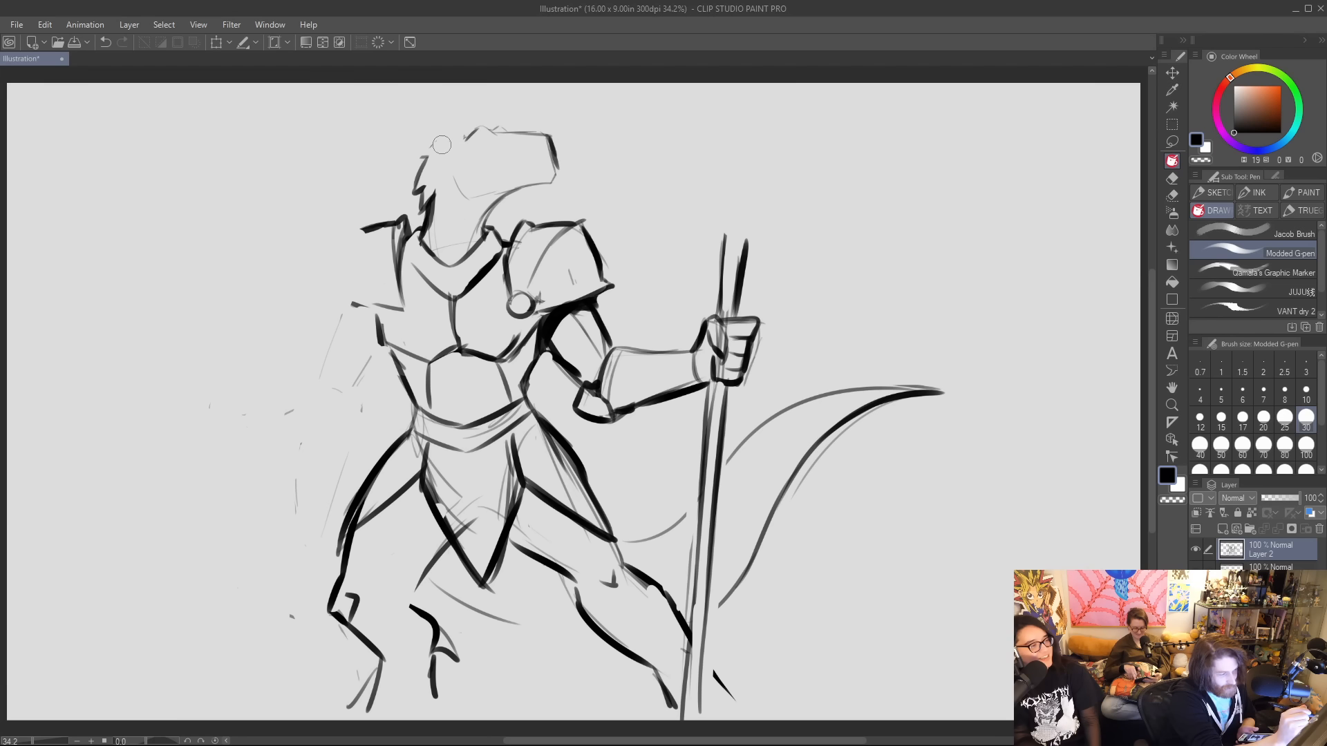
left_click_drag(418, 160, 486, 127)
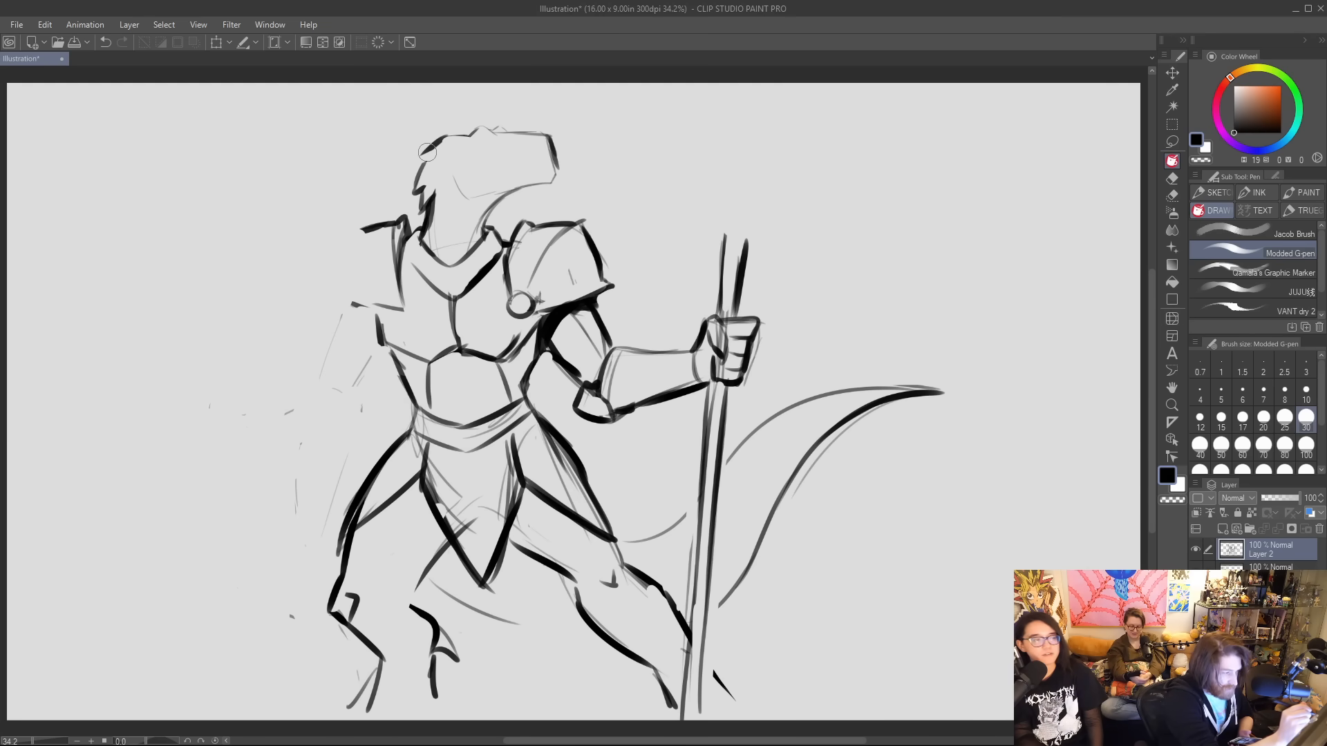
key("ctrl+z")
mouse_move(424, 151)
left_mouse_down()
mouse_move(449, 135)
mouse_move(422, 161)
mouse_move(440, 156)
left_mouse_up()
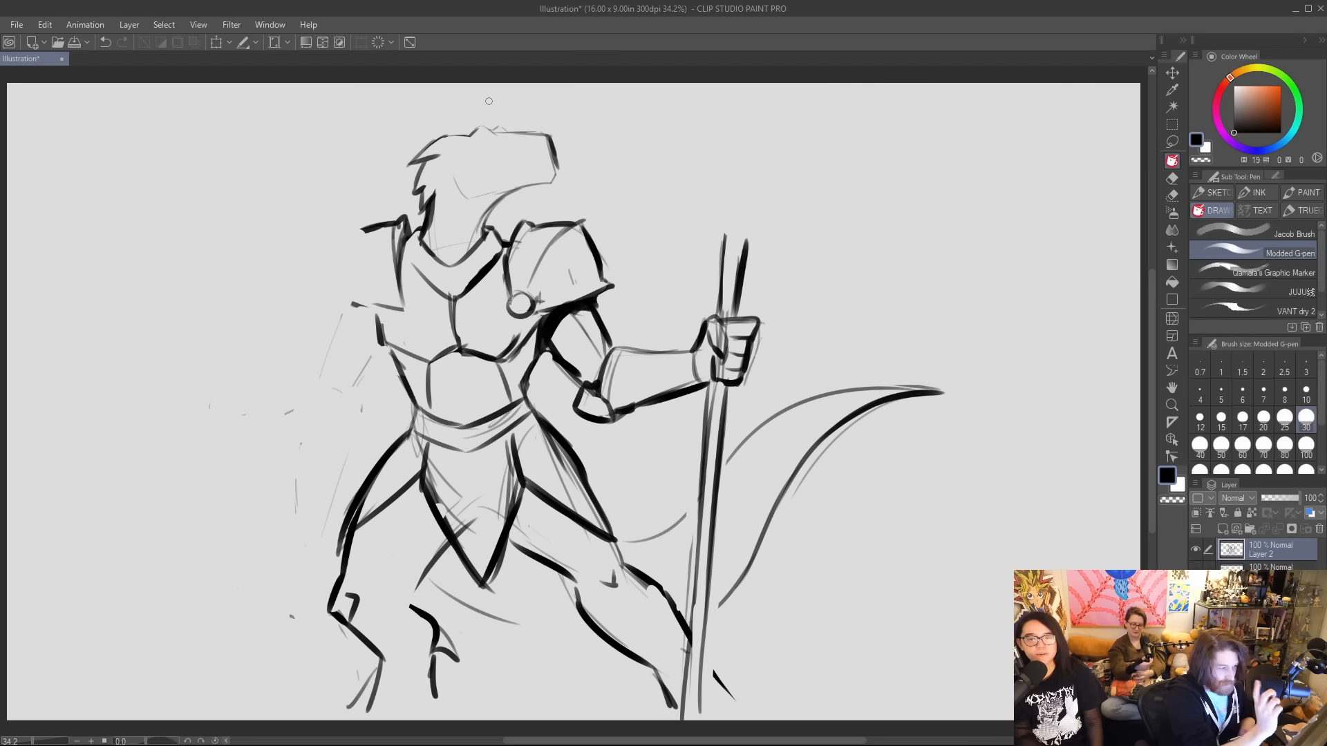
key("ctrl+z")
key("ctrl+z")
key("ctrl+z")
key("ctrl+z")
key("ctrl+z")
key("ctrl+z")
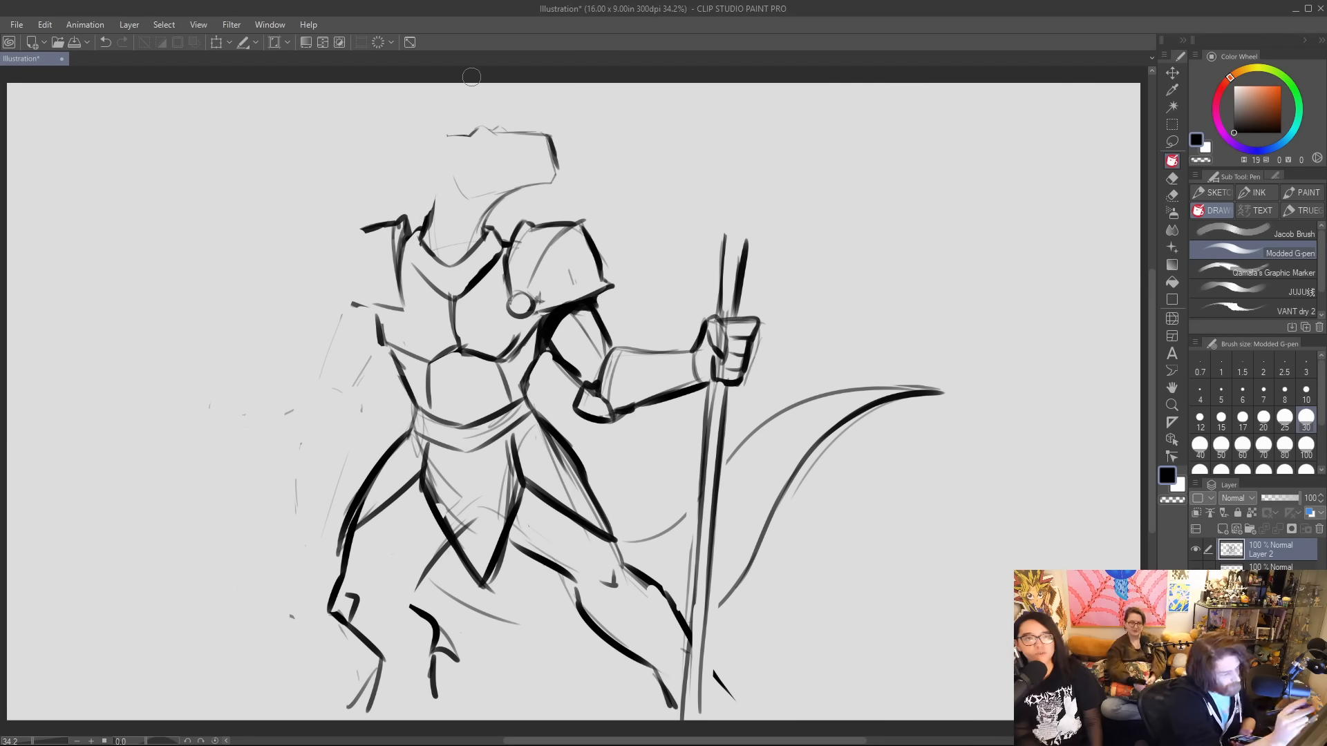
Redraw the back of the head and neck as one smooth heavy curve and thicken the throat line.
mouse_move(516, 195)
left_mouse_down()
mouse_move(487, 236)
mouse_move(519, 192)
left_mouse_up()
mouse_move(421, 231)
left_mouse_down()
mouse_move(436, 157)
mouse_move(457, 137)
left_mouse_up()
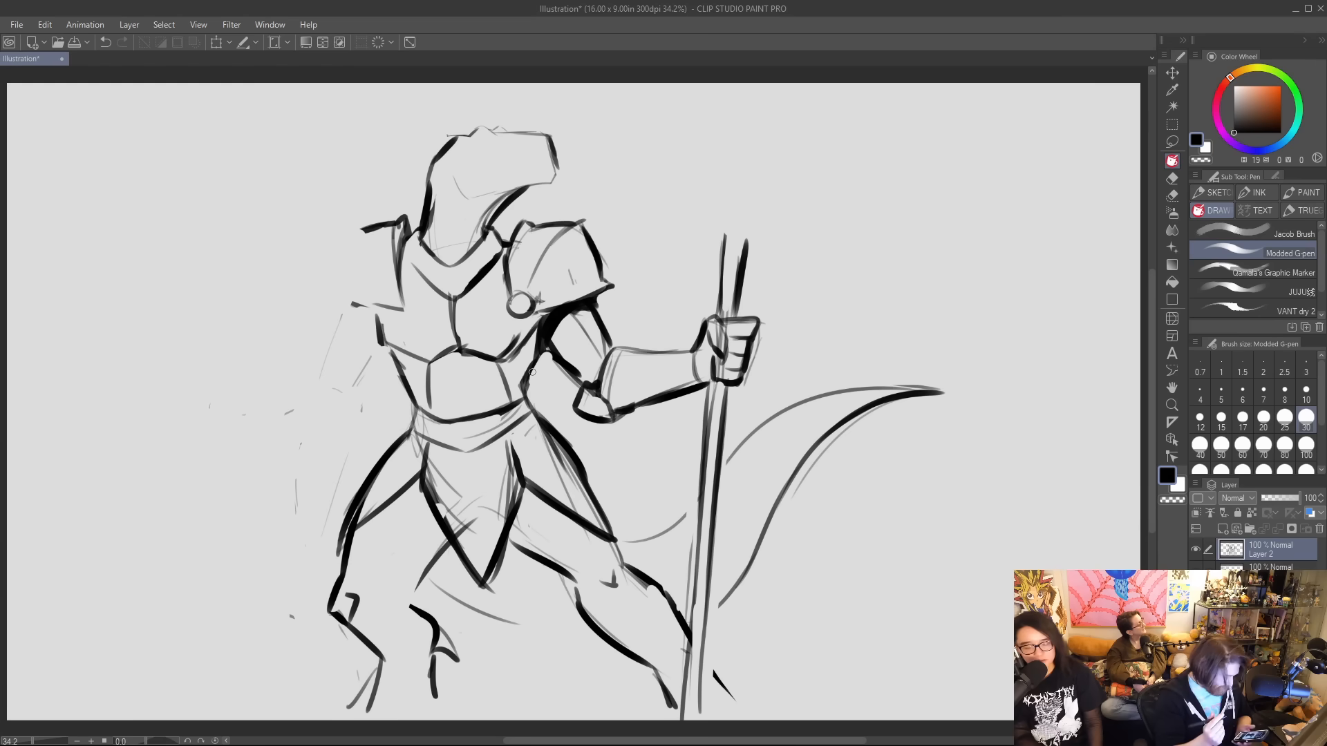
Sketch a curved blade outline above the fist beside the staff, trimming the shaft's top and the blade's upper tip.
mouse_move(721, 263)
left_mouse_down()
mouse_move(680, 253)
mouse_move(690, 141)
mouse_move(713, 110)
left_mouse_up()
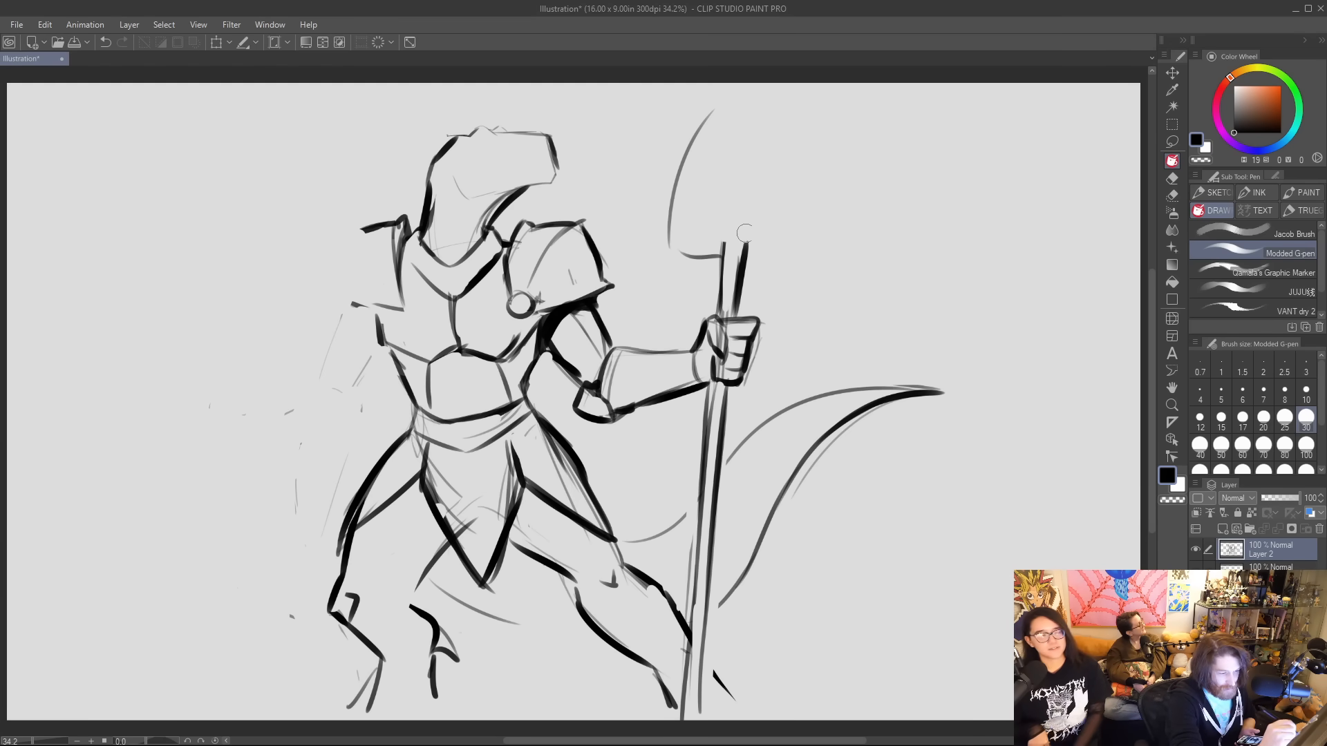
left_click_drag(720, 244, 758, 244)
mouse_move(713, 109)
left_mouse_down()
mouse_move(688, 143)
mouse_move(679, 210)
left_mouse_up()
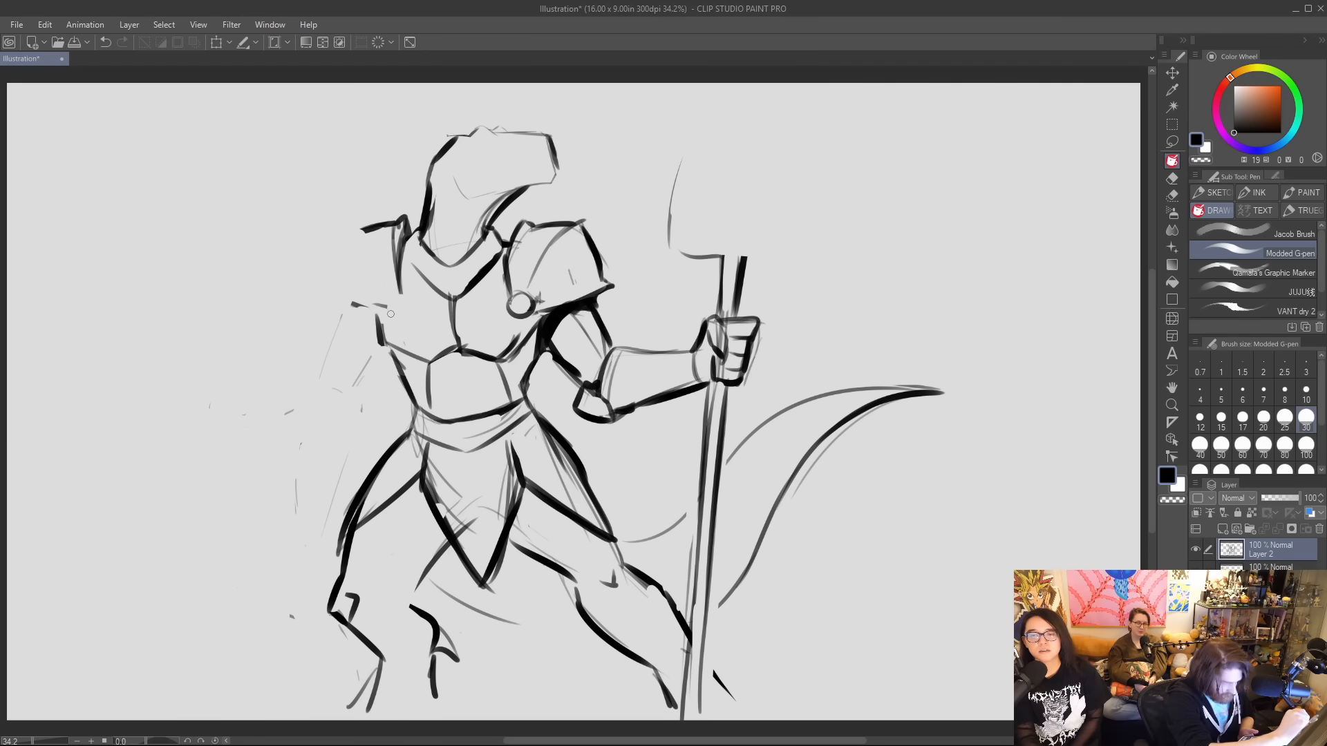
Add a round fastener at the breastplate's left armpit and thicken the chest, waist and belt contours.
mouse_move(395, 296)
left_mouse_down()
mouse_move(388, 315)
mouse_move(408, 304)
mouse_move(386, 305)
mouse_move(405, 307)
mouse_move(397, 289)
left_mouse_up()
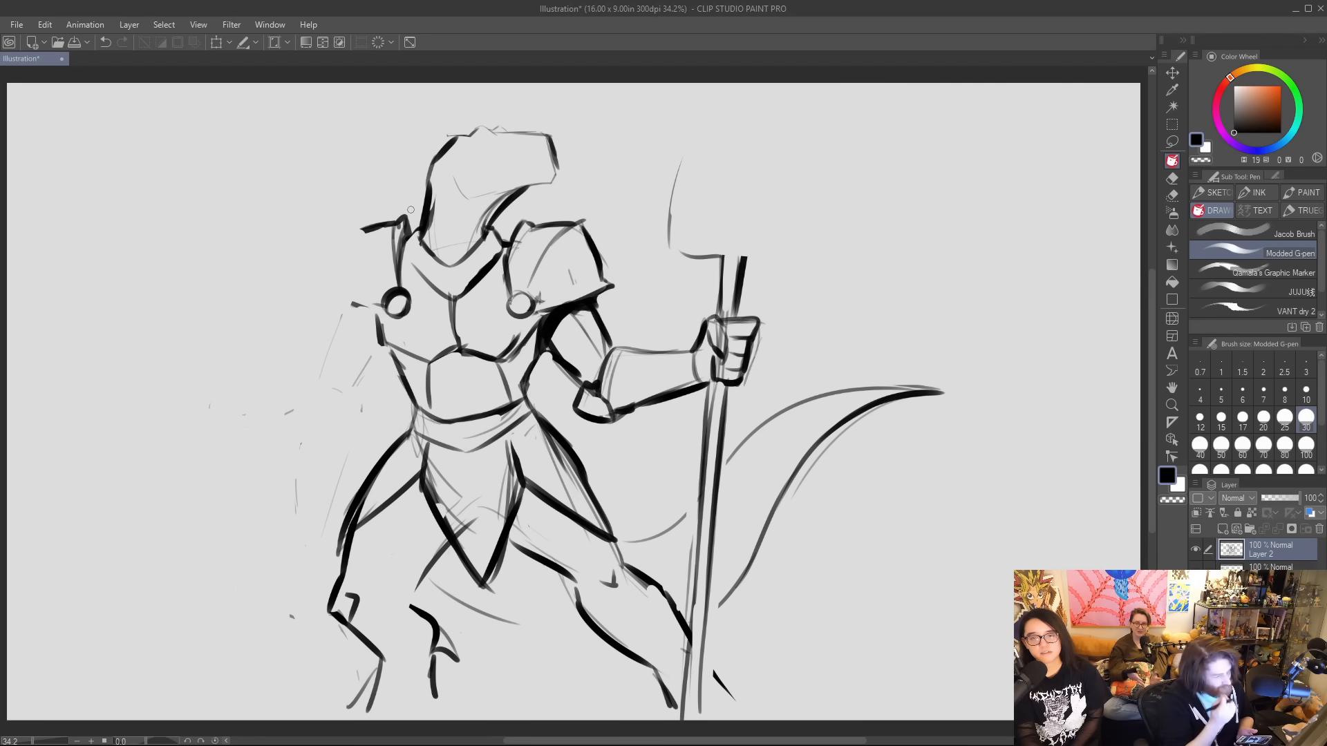
mouse_move(409, 266)
left_mouse_down()
mouse_move(452, 292)
mouse_move(456, 324)
mouse_move(447, 299)
left_mouse_up()
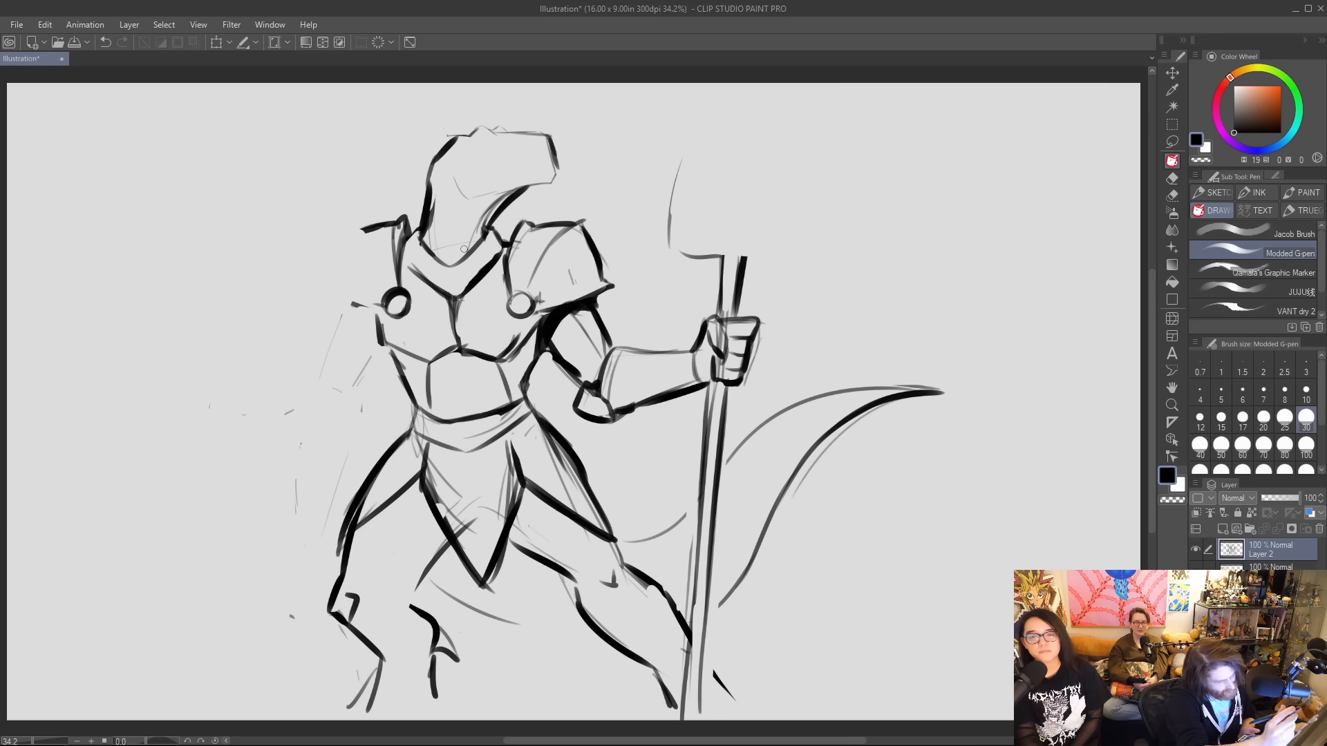
mouse_move(521, 339)
left_mouse_down()
mouse_move(538, 315)
mouse_move(540, 332)
left_mouse_up()
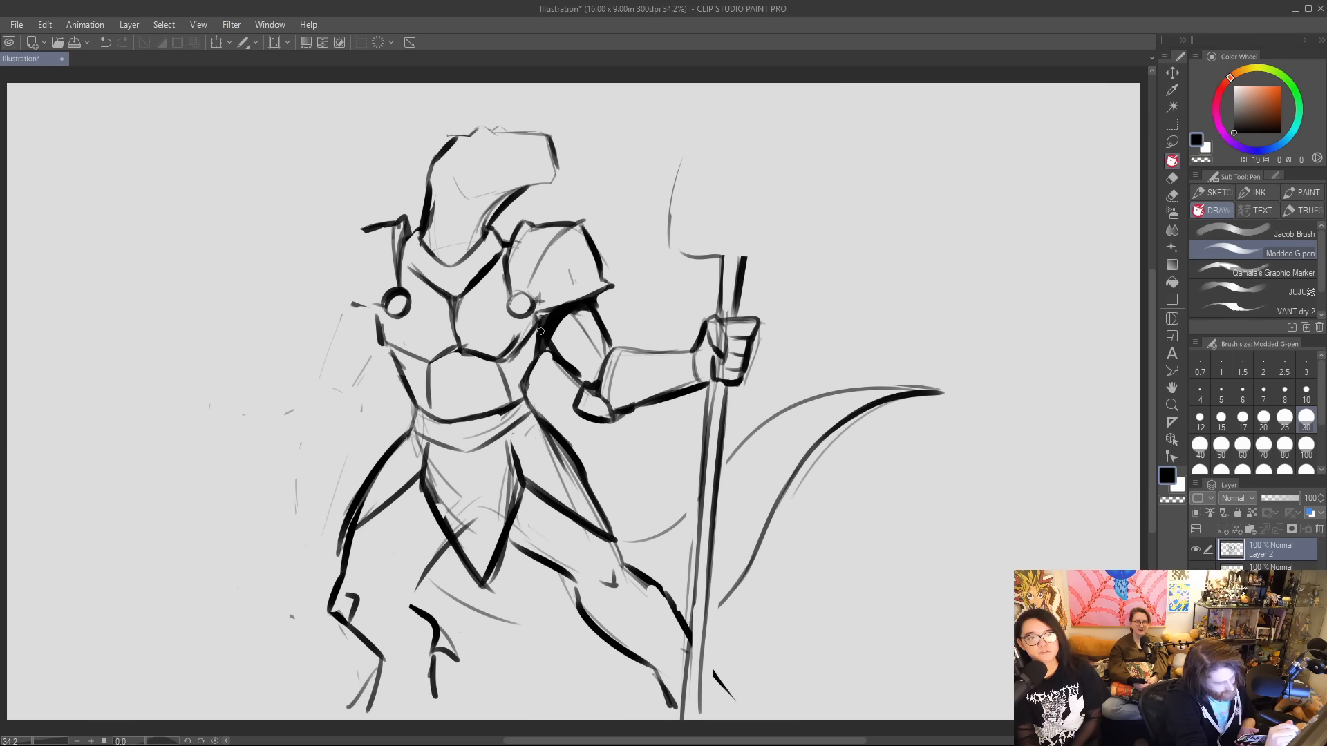
mouse_move(378, 316)
left_mouse_down()
mouse_move(427, 368)
mouse_move(395, 349)
mouse_move(408, 384)
left_mouse_up()
left_click_drag(523, 379, 527, 398)
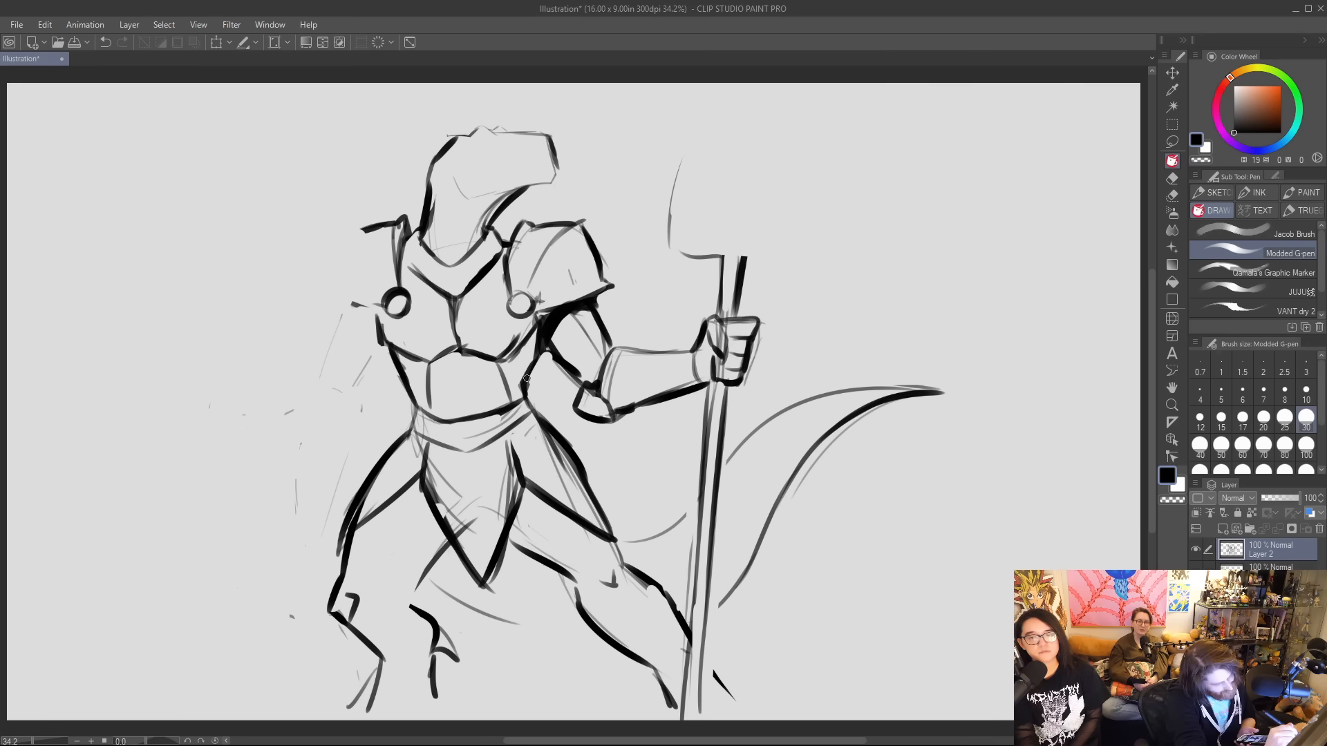
left_click_drag(415, 406, 414, 431)
left_click_drag(526, 396, 534, 411)
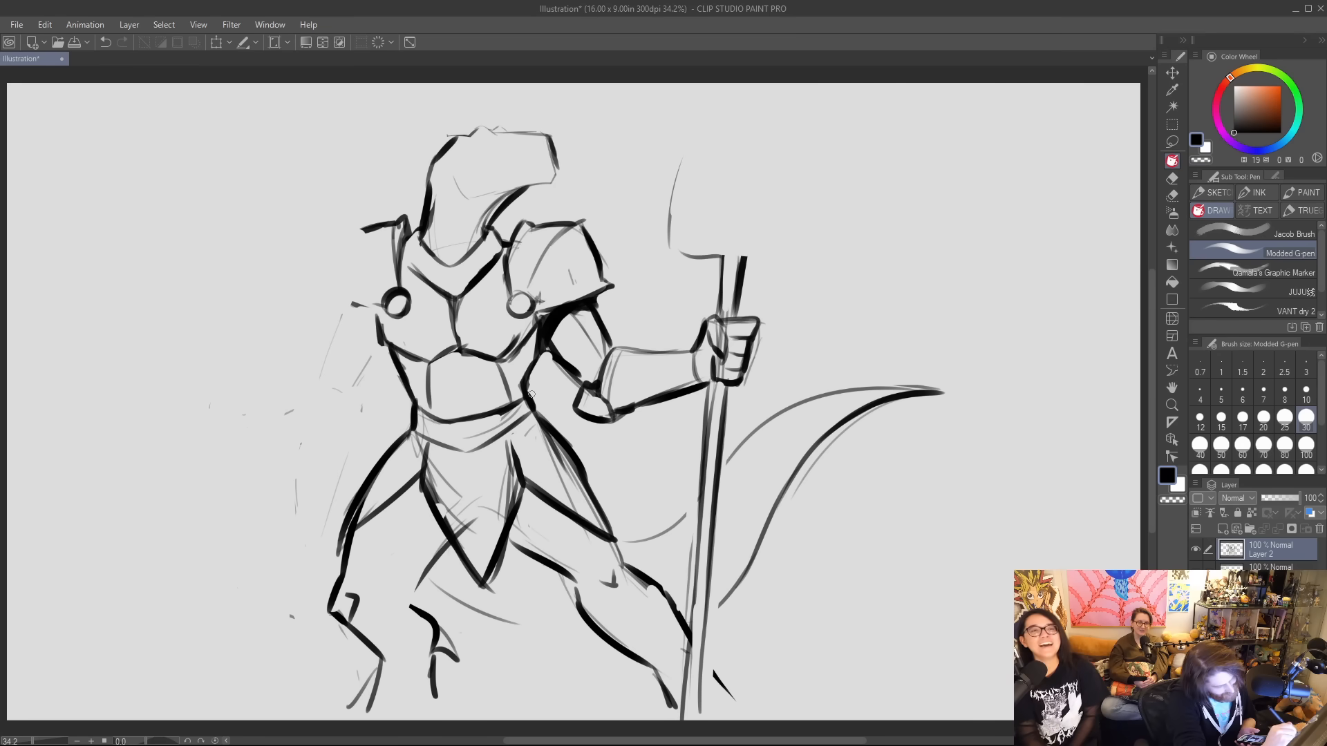
left_click_drag(466, 453, 510, 425)
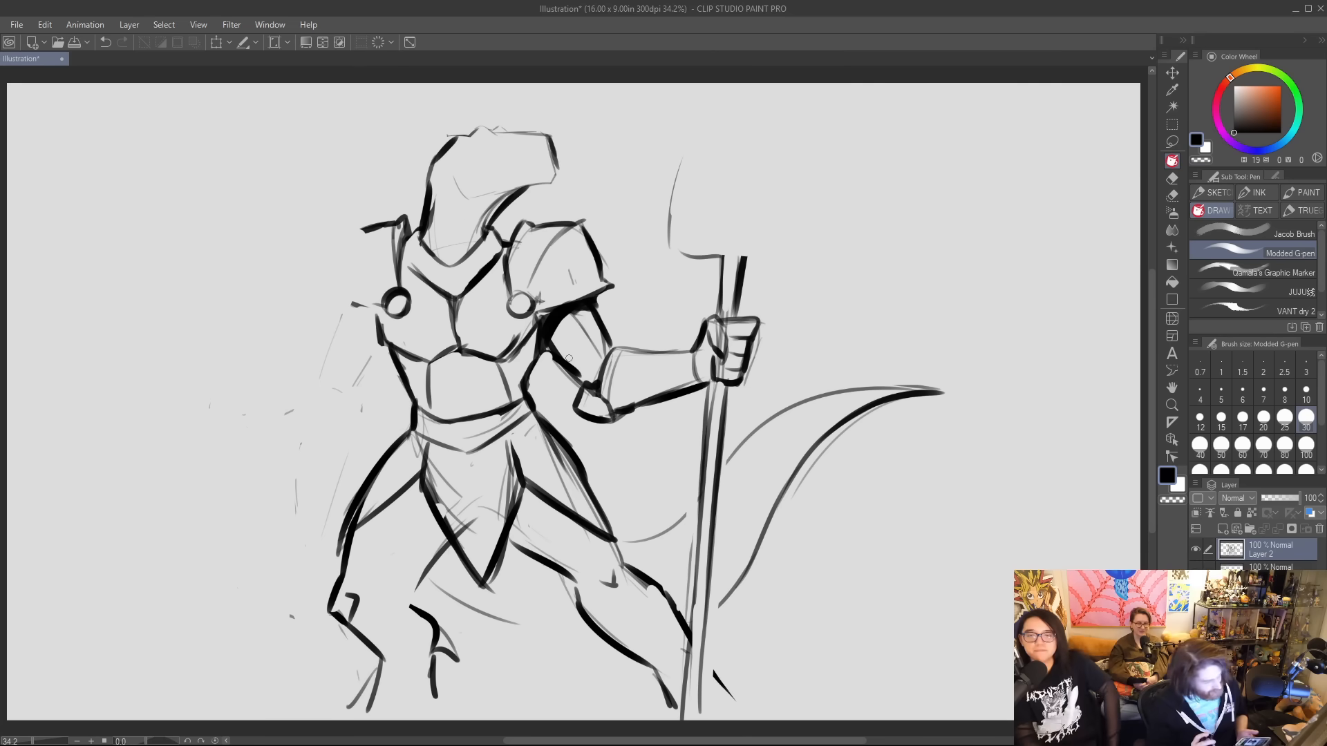
Ink the tail's lower curve between the legs and strengthen its edges just past the staff.
left_click_drag(453, 602, 590, 631)
left_click_drag(717, 607, 755, 553)
left_click_drag(724, 480, 762, 426)
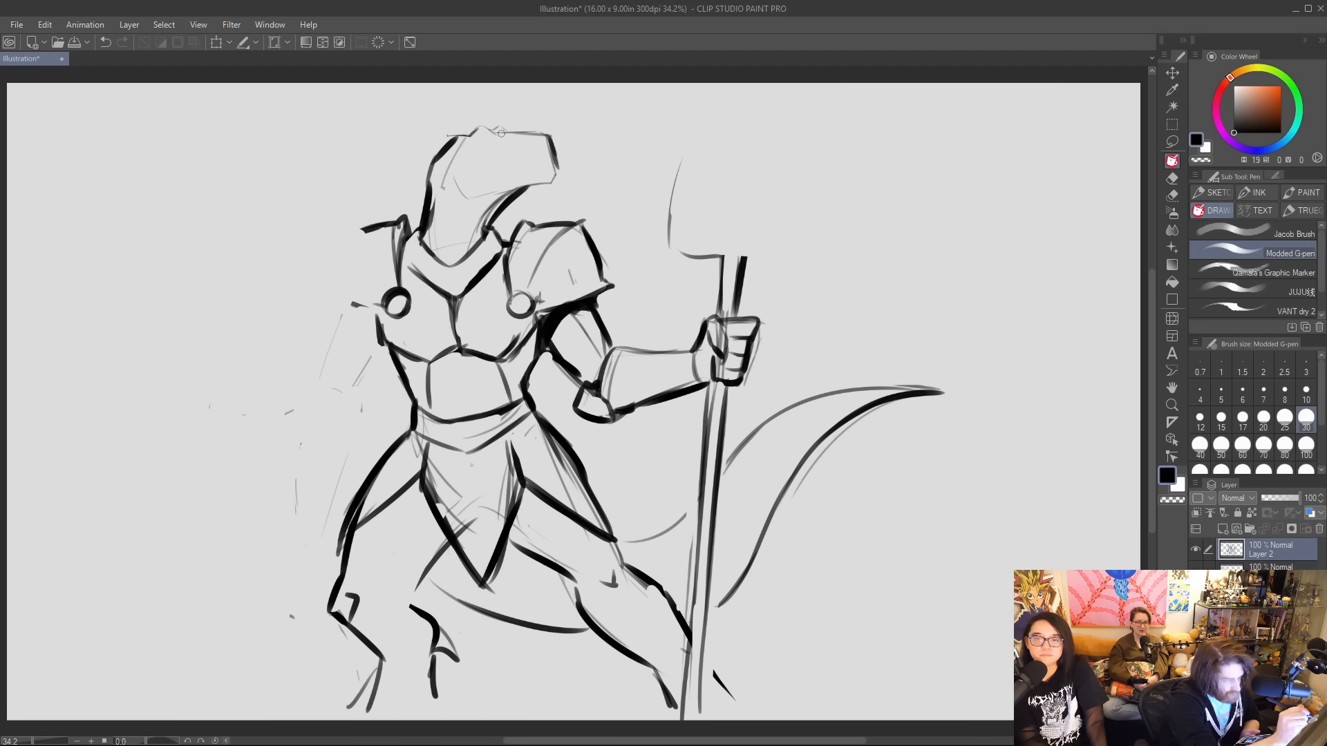
Detail the reptilian head with neck plates, a cheek and jaw line, an eye, a nostril, a mouth and a bold snout outline.
mouse_move(500, 136)
left_mouse_down()
mouse_move(451, 192)
mouse_move(482, 196)
mouse_move(447, 242)
mouse_move(456, 260)
mouse_move(461, 243)
mouse_move(477, 257)
left_mouse_up()
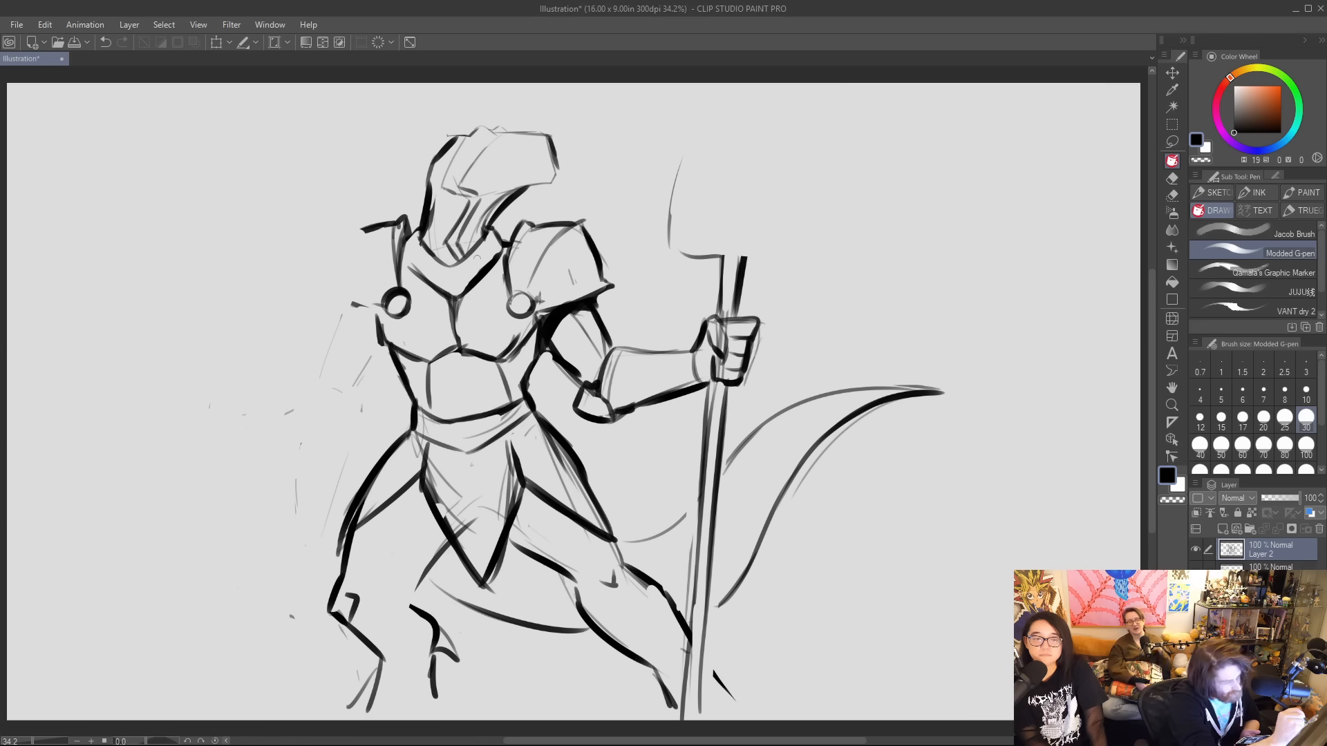
left_click_drag(499, 138, 460, 185)
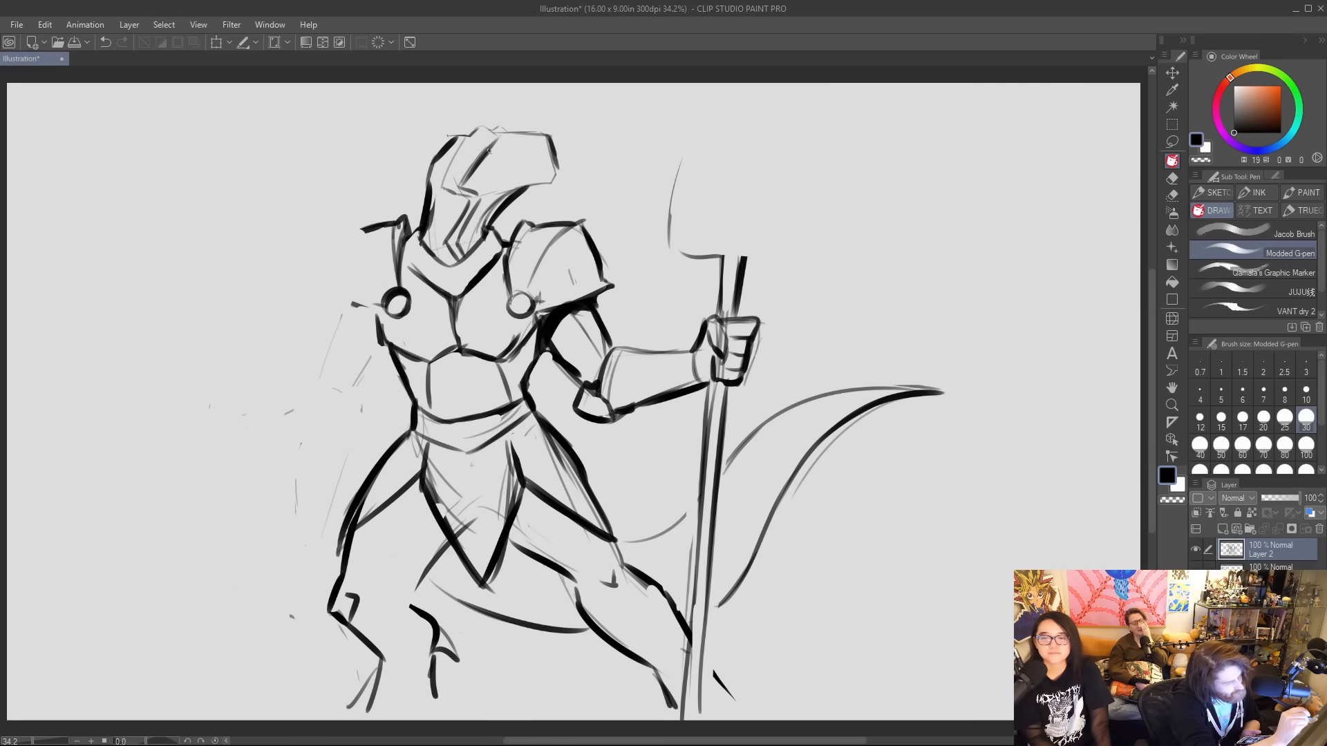
mouse_move(472, 132)
left_mouse_down()
mouse_move(502, 133)
mouse_move(469, 153)
mouse_move(463, 139)
mouse_move(442, 183)
left_mouse_up()
left_click_drag(442, 183, 463, 192)
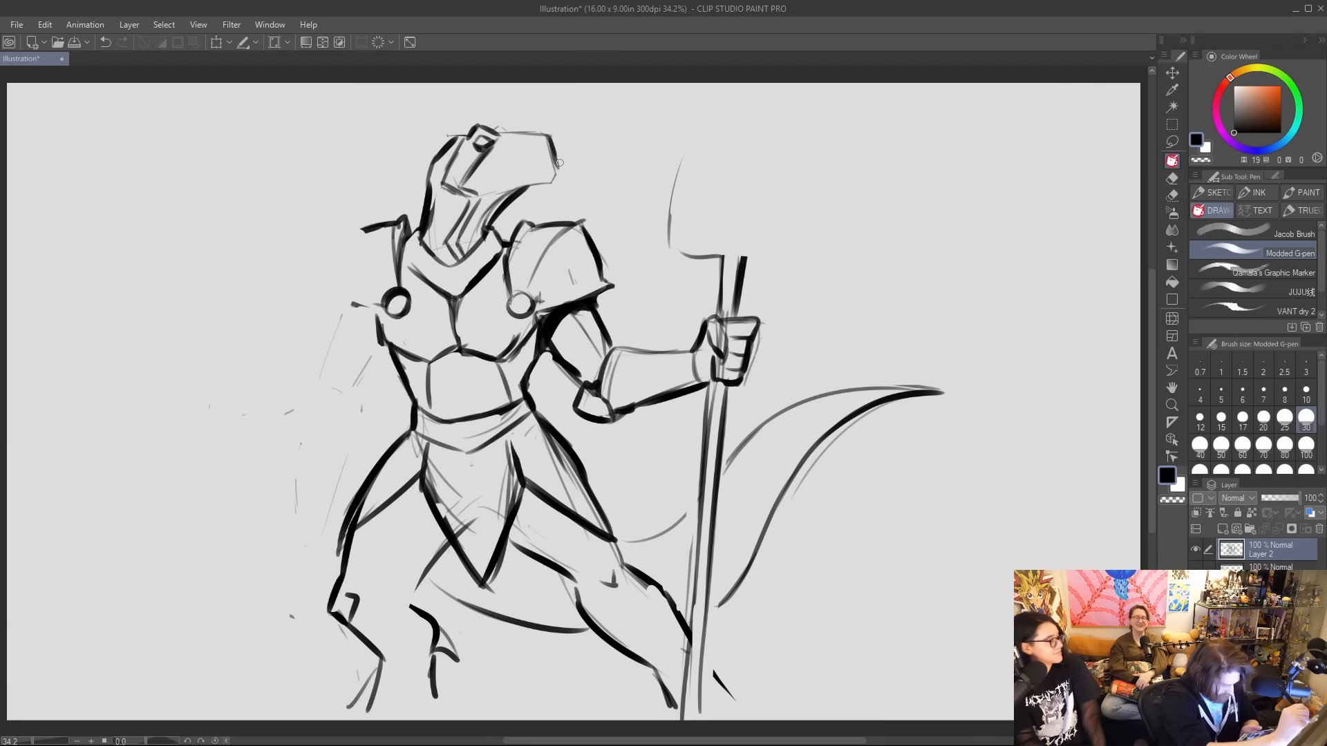
mouse_move(480, 171)
left_mouse_down()
mouse_move(551, 156)
mouse_move(556, 169)
mouse_move(532, 184)
mouse_move(551, 178)
mouse_move(534, 187)
mouse_move(555, 170)
mouse_move(539, 165)
mouse_move(535, 131)
mouse_move(506, 130)
mouse_move(553, 138)
left_mouse_up()
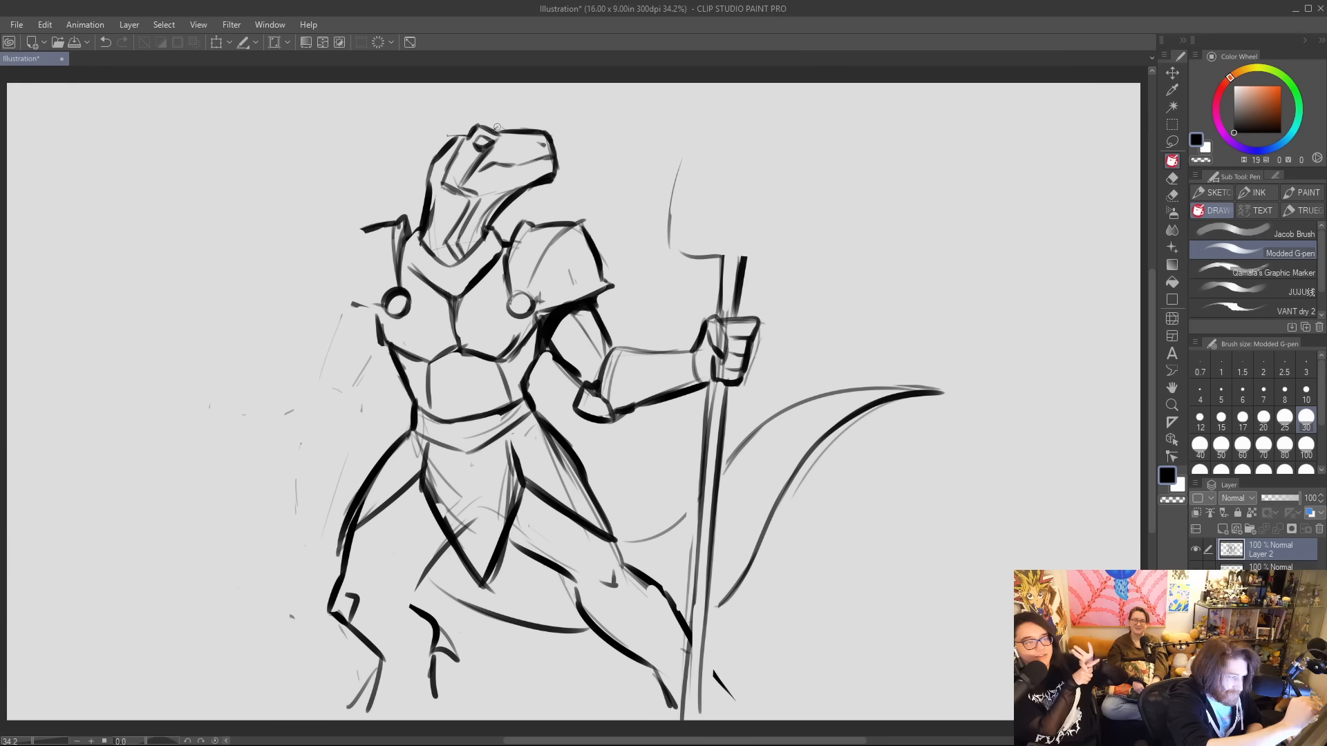
Replace the back of the skull with jagged swept-back spikes and ink the underside of the jaw and the nape.
mouse_move(464, 129)
left_mouse_down()
mouse_move(413, 154)
mouse_move(432, 164)
mouse_move(437, 127)
left_mouse_up()
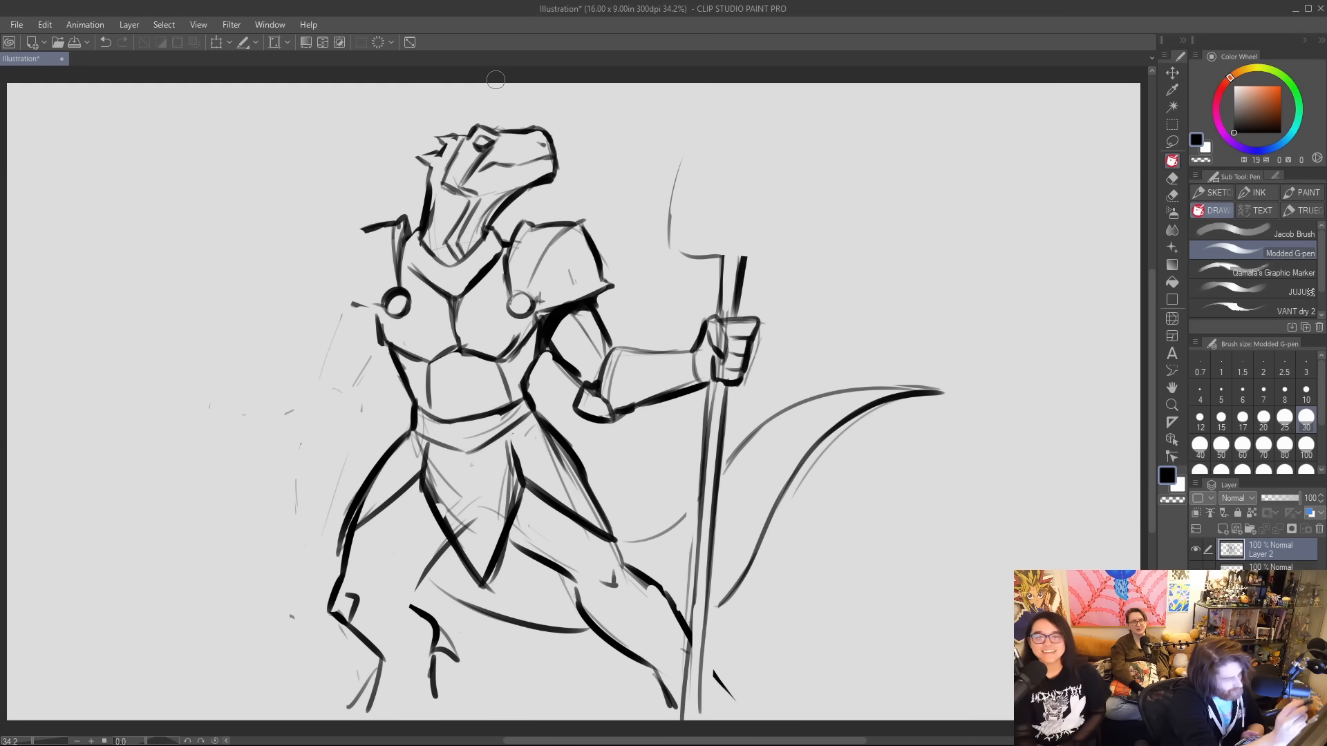
mouse_move(427, 156)
left_mouse_down()
mouse_move(441, 141)
mouse_move(430, 172)
left_mouse_up()
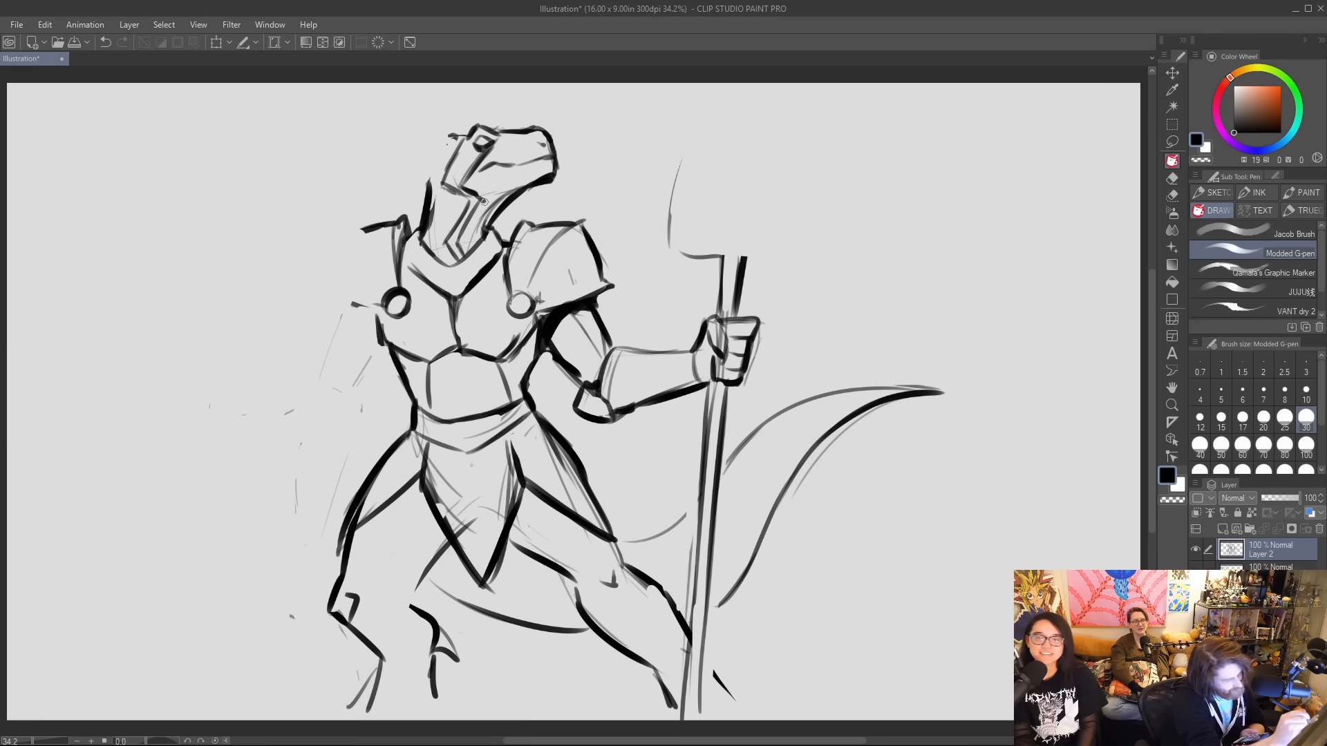
mouse_move(480, 200)
left_mouse_down()
mouse_move(504, 193)
mouse_move(504, 209)
left_mouse_up()
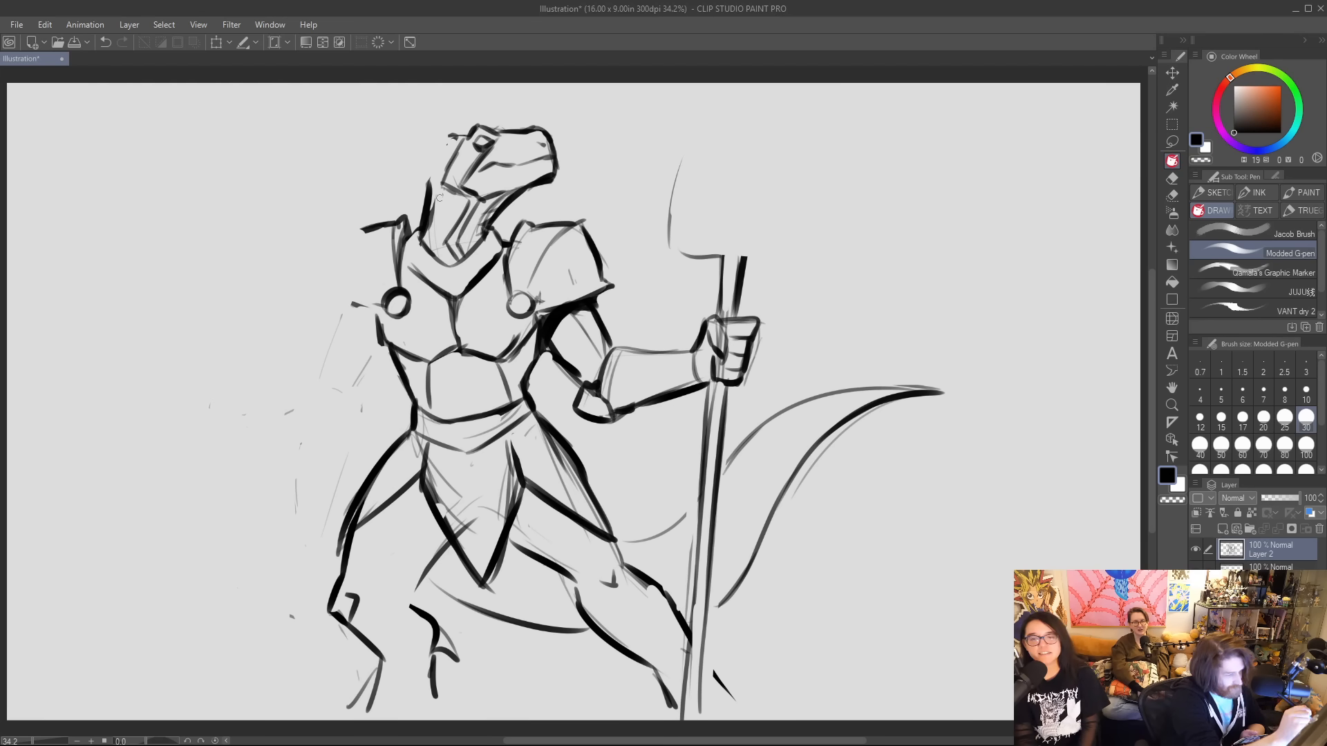
mouse_move(427, 180)
left_mouse_down()
mouse_move(415, 196)
mouse_move(433, 197)
left_mouse_up()
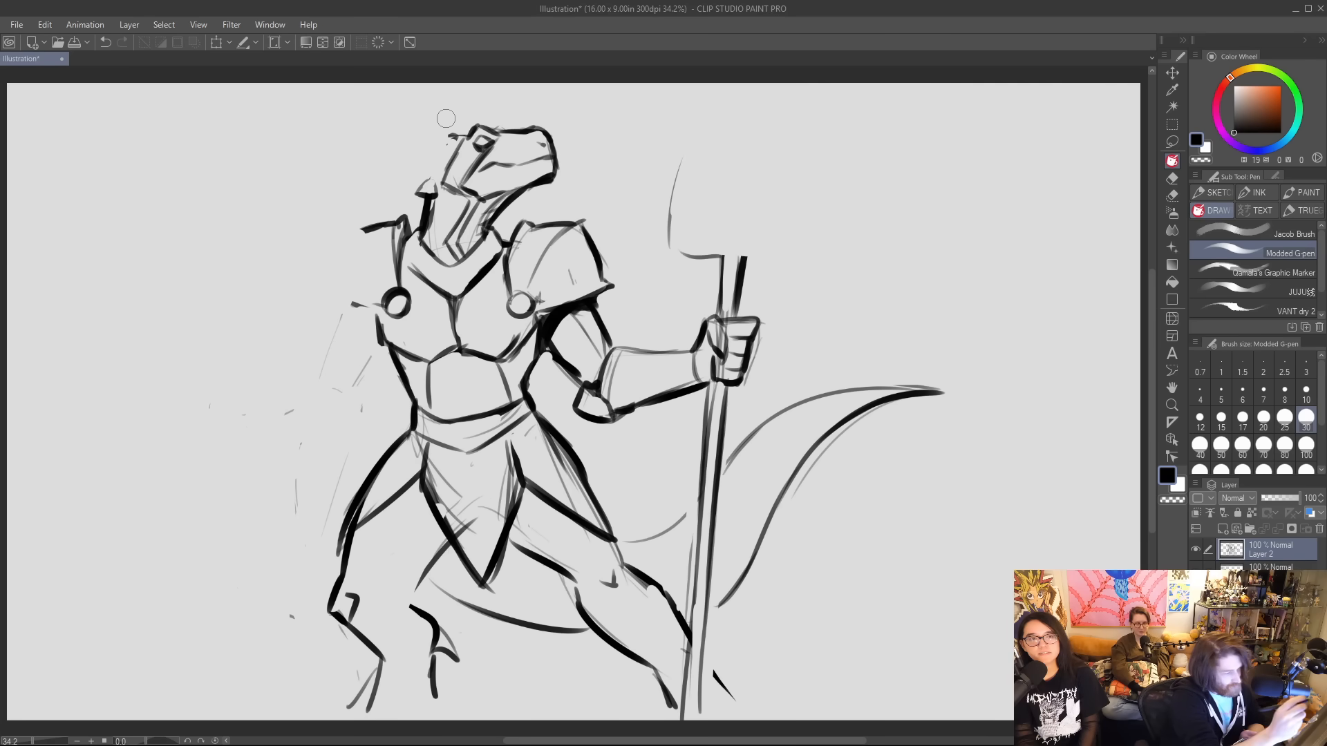
mouse_move(456, 134)
left_mouse_down()
mouse_move(415, 148)
mouse_move(432, 152)
mouse_move(408, 185)
mouse_move(433, 181)
mouse_move(437, 193)
left_mouse_up()
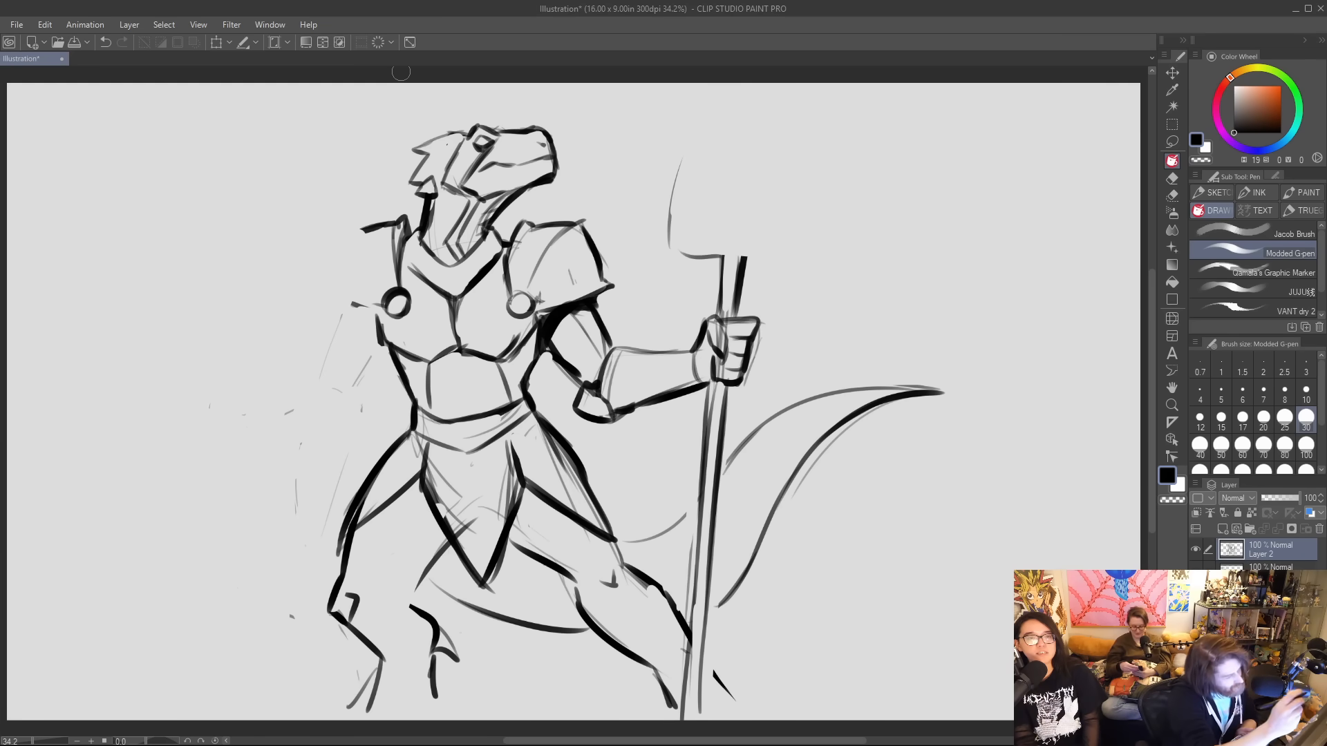
Sketch a large rounded arc behind the head and add a small fang to the mouth.
mouse_move(387, 185)
left_mouse_down()
mouse_move(472, 100)
mouse_move(503, 123)
left_mouse_up()
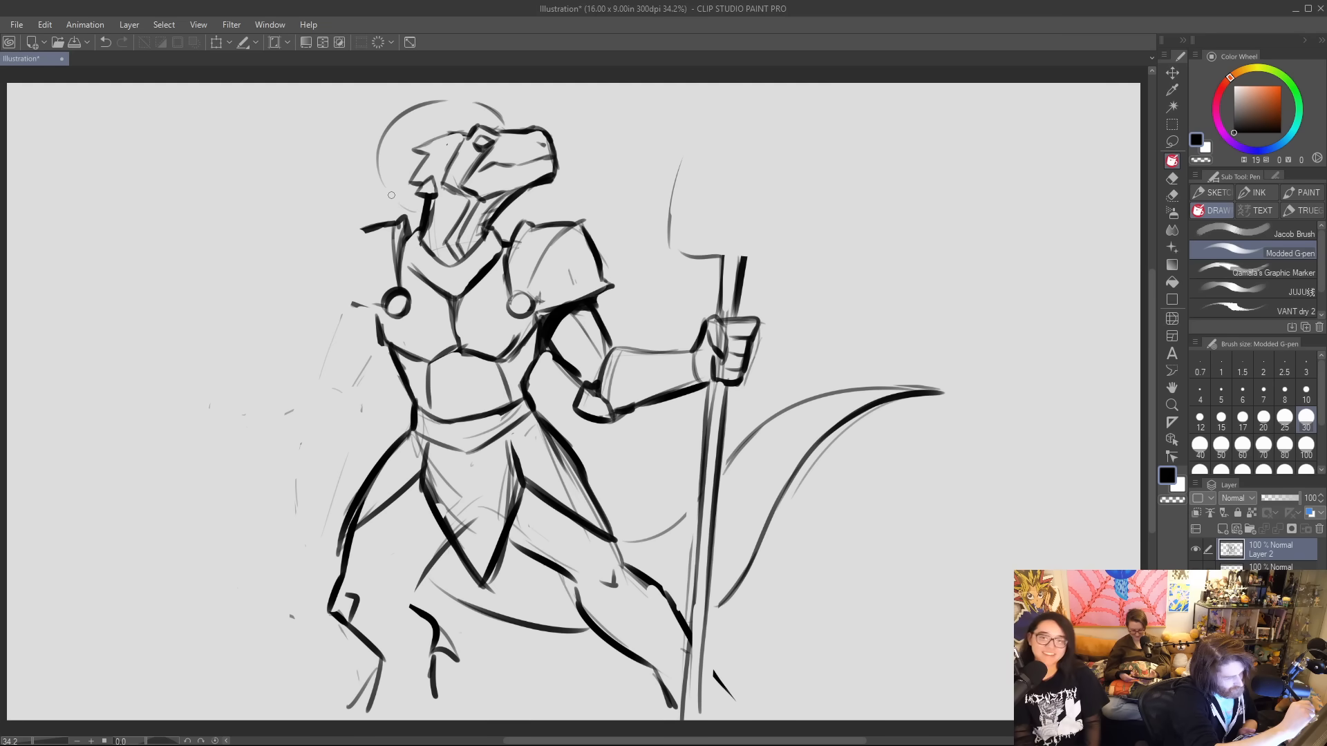
left_click_drag(416, 213, 384, 152)
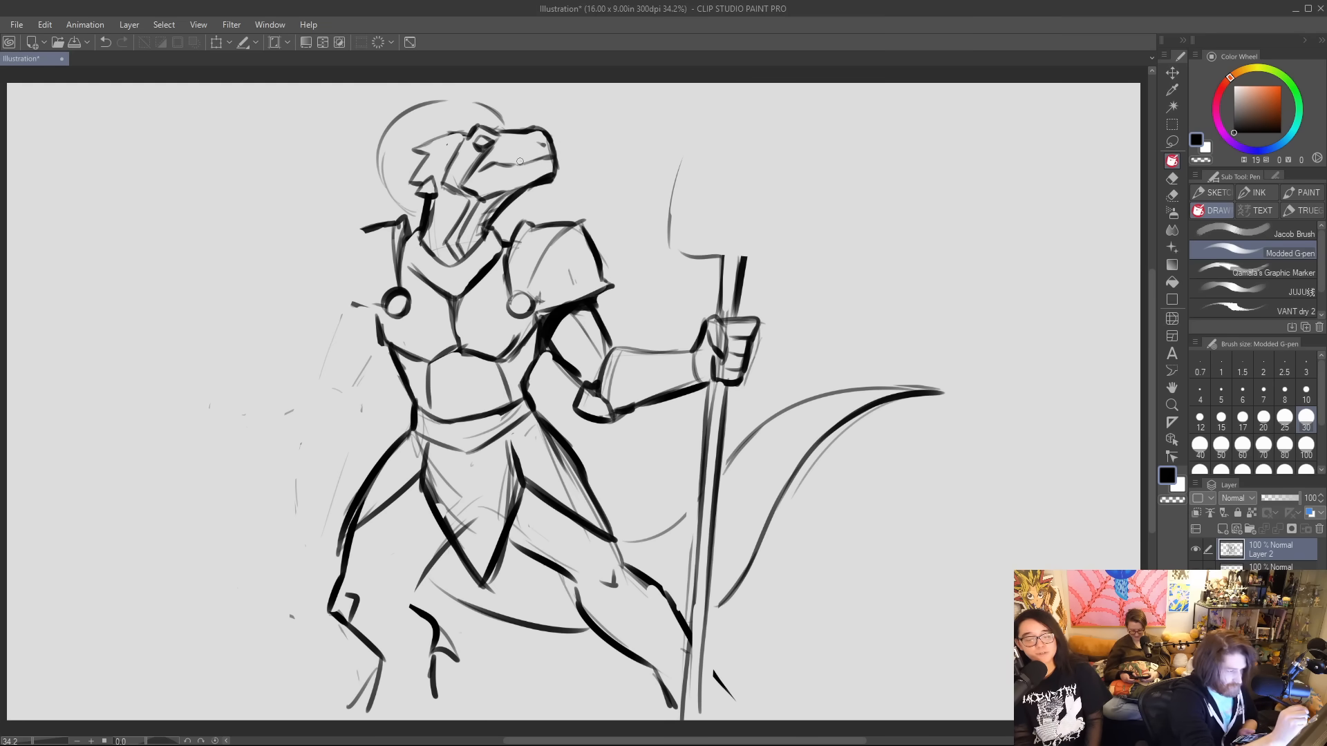
left_click_drag(502, 165, 536, 160)
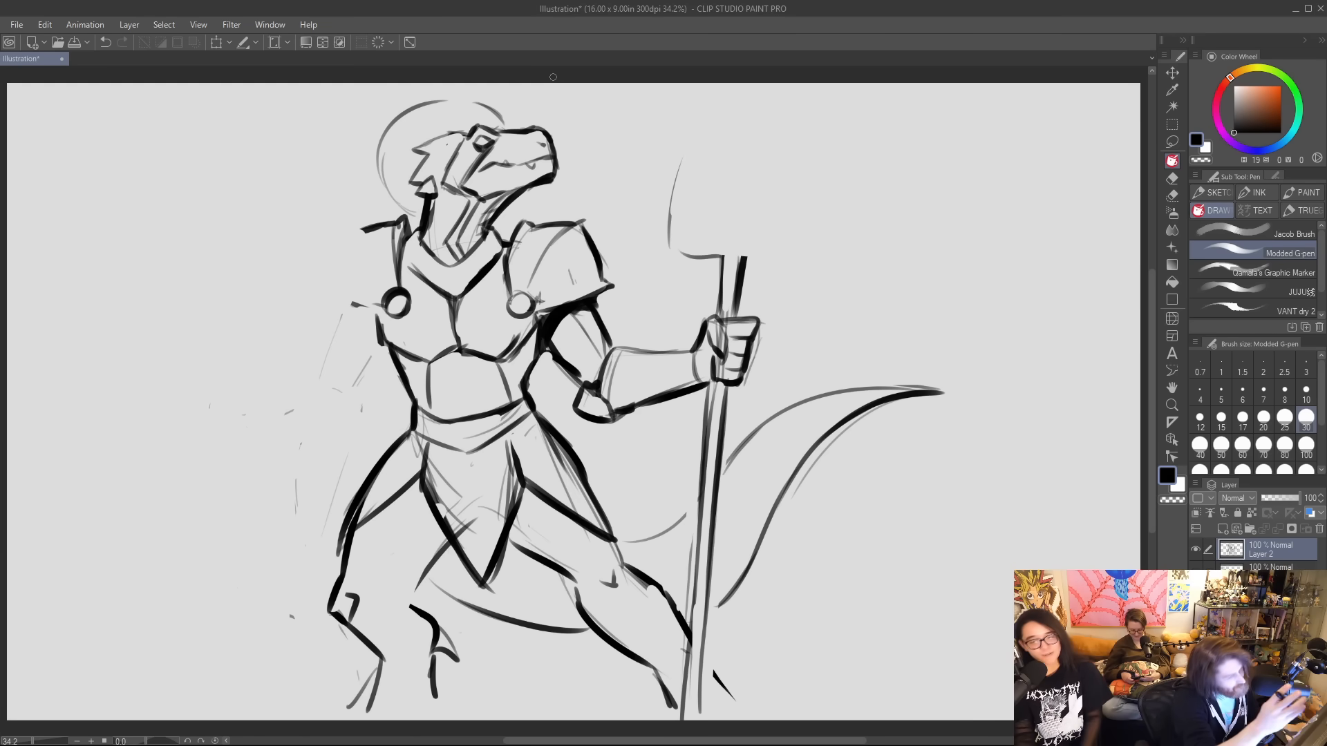
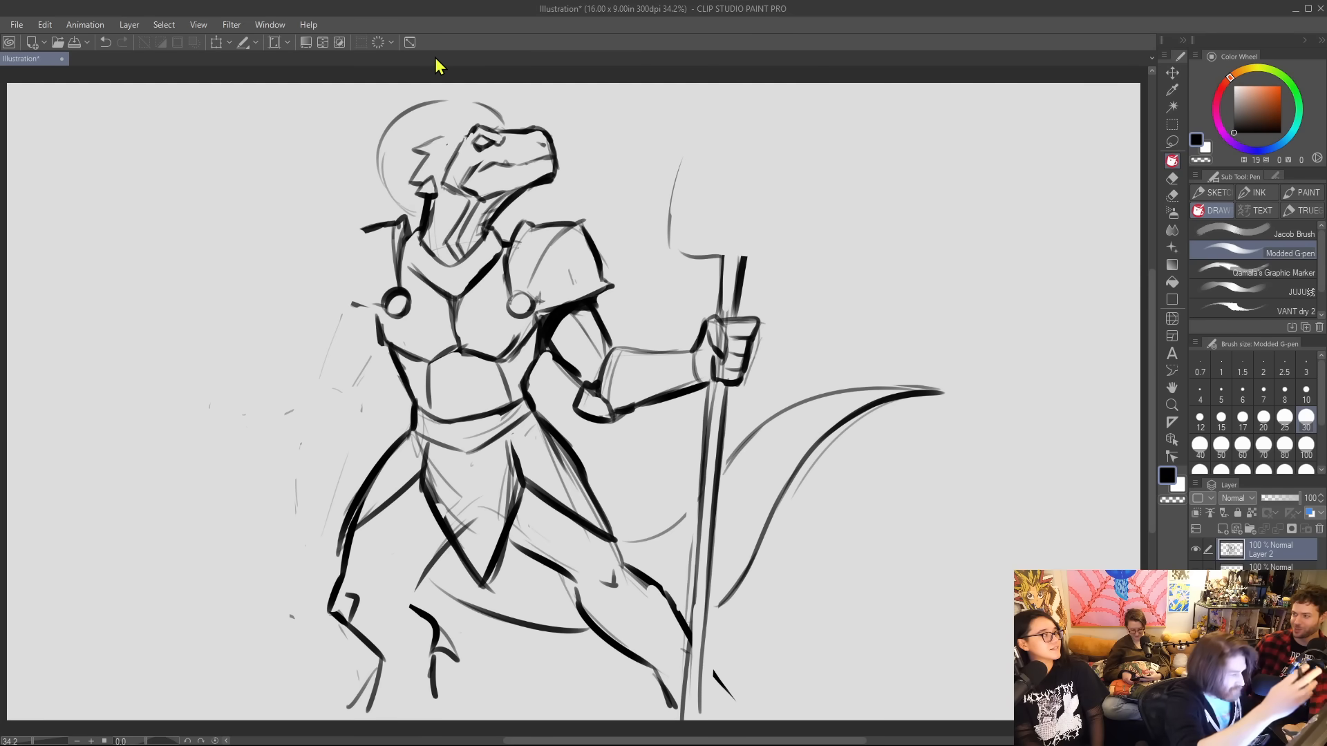
Extend the jagged head spikes across the crown to the eye and ink the angular plate line down the neck.
left_click_drag(443, 136, 435, 129)
left_click_drag(435, 130, 470, 127)
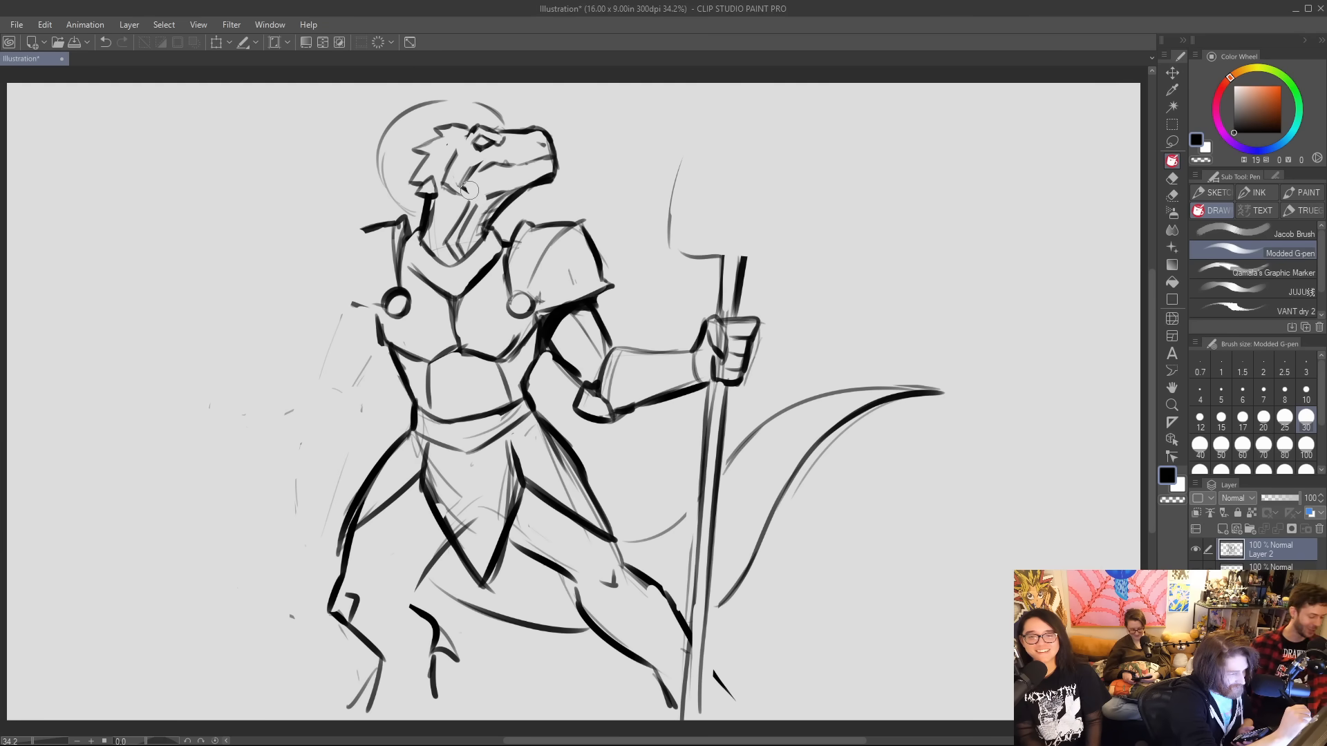
mouse_move(459, 187)
left_mouse_down()
mouse_move(477, 202)
mouse_move(454, 259)
left_mouse_up()
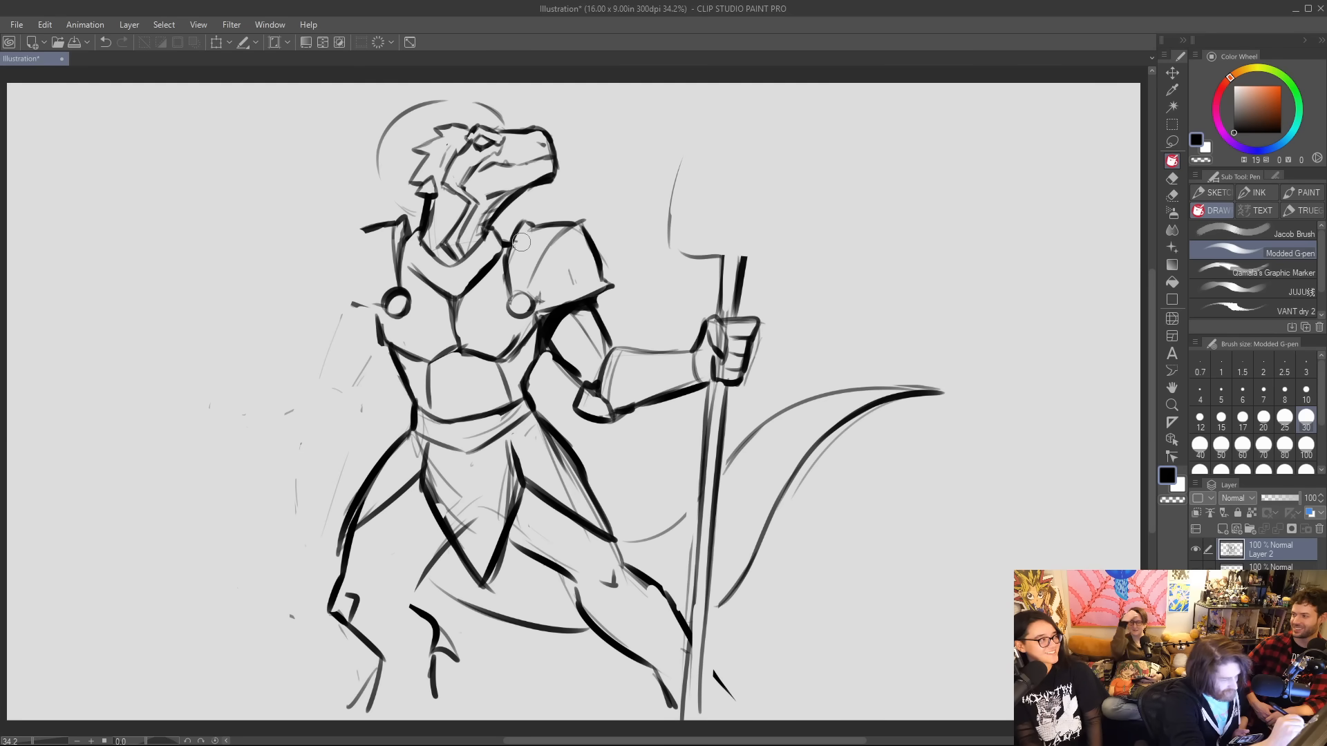
Add fanned segment lines to the shoulder pad and strengthen the side and upper edges of the abdominal plate.
left_click_drag(528, 270, 516, 279)
mouse_move(532, 229)
left_mouse_down()
mouse_move(571, 302)
mouse_move(551, 297)
mouse_move(598, 277)
left_mouse_up()
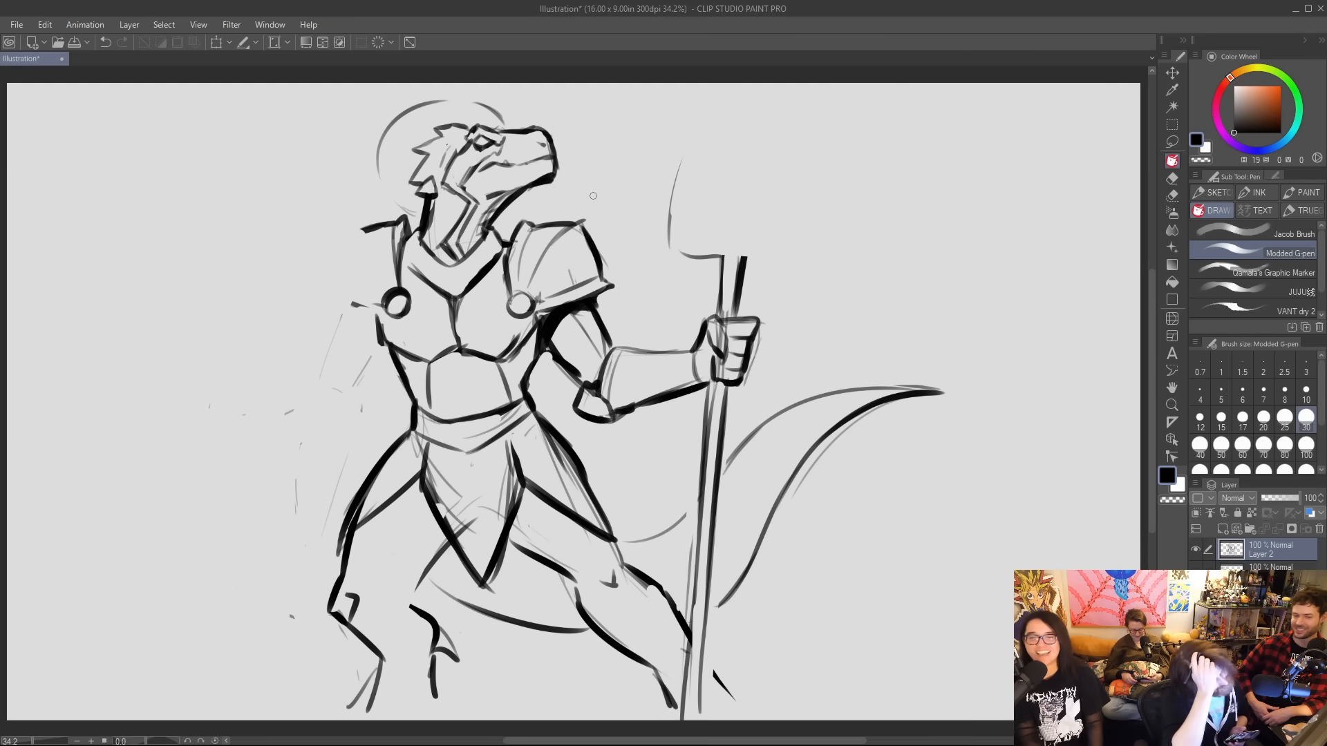
left_click_drag(498, 361, 506, 390)
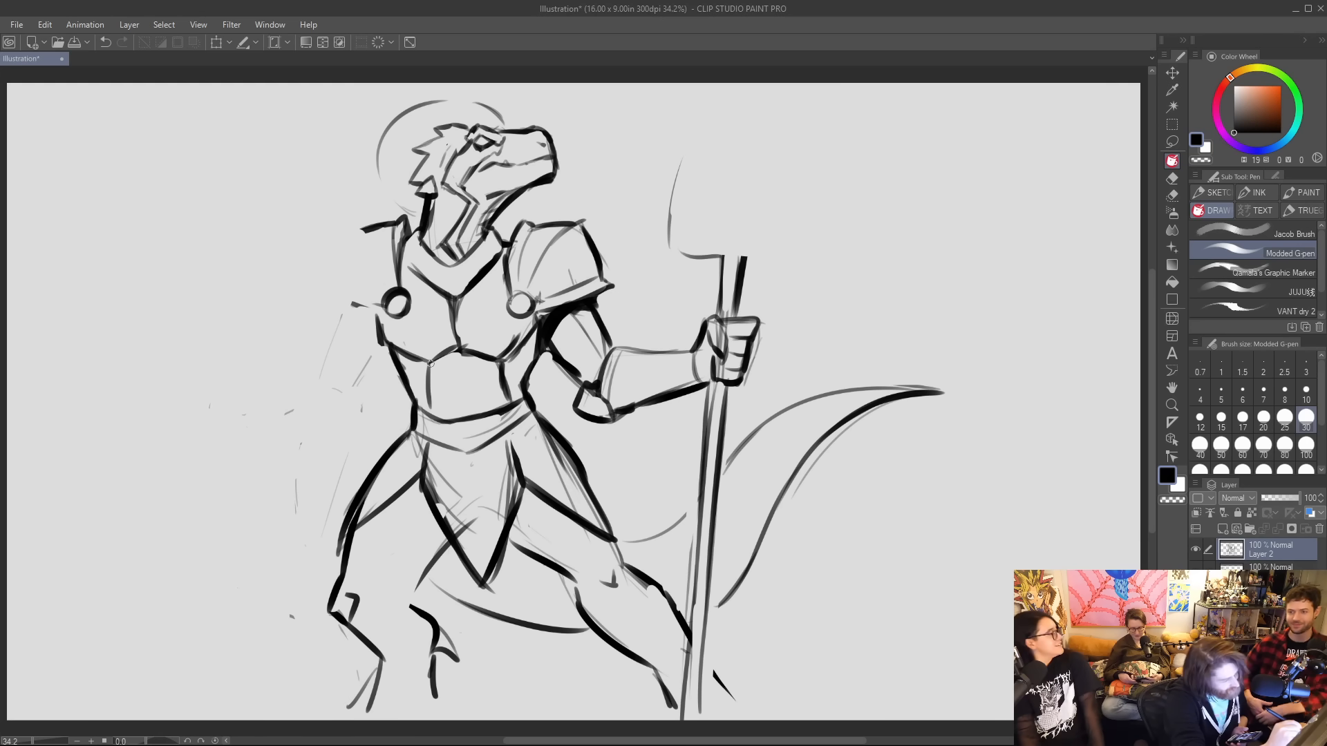
left_click_drag(431, 361, 428, 412)
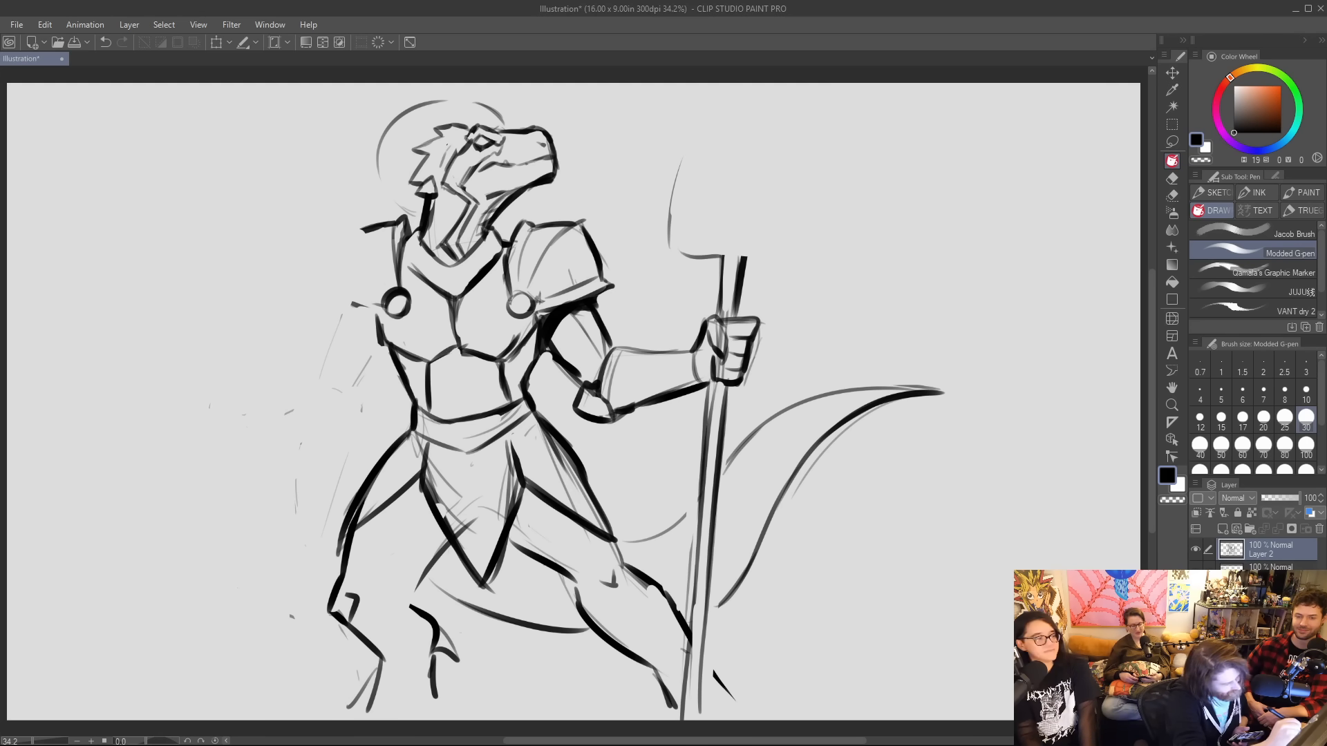
mouse_move(440, 357)
left_mouse_down()
mouse_move(492, 357)
mouse_move(456, 348)
left_mouse_up()
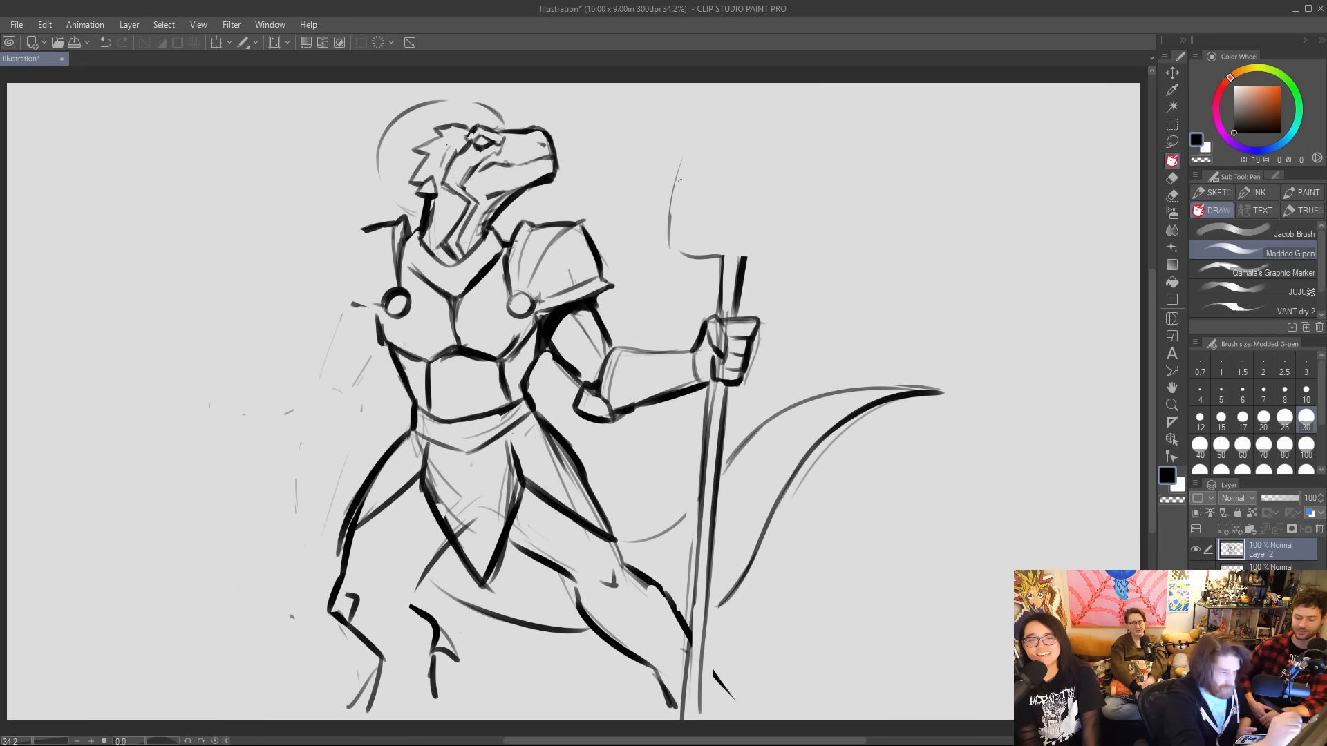
Replace the staff's squared top with a rough trident head of two curved outer prongs, a rounded base and a straight centre prong.
mouse_move(682, 154)
left_mouse_down()
mouse_move(663, 250)
mouse_move(676, 269)
mouse_move(724, 266)
left_mouse_up()
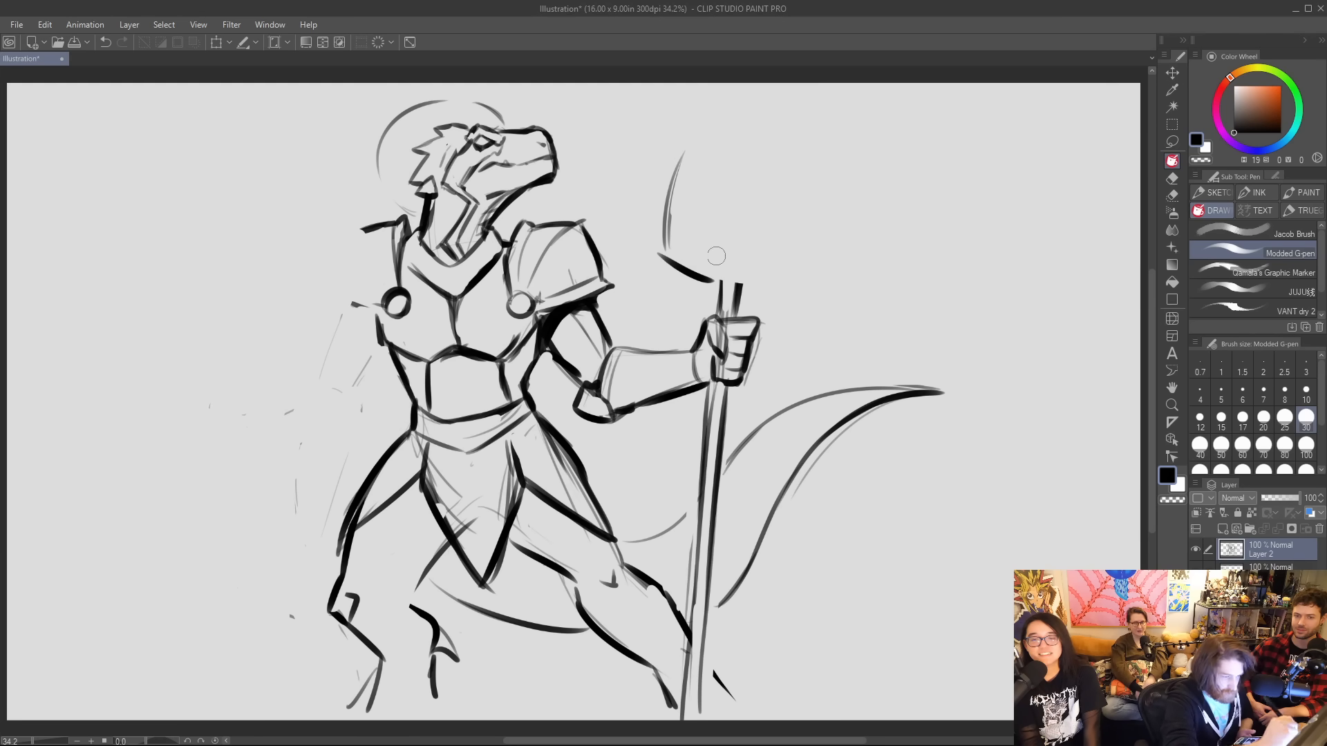
key("ctrl+z")
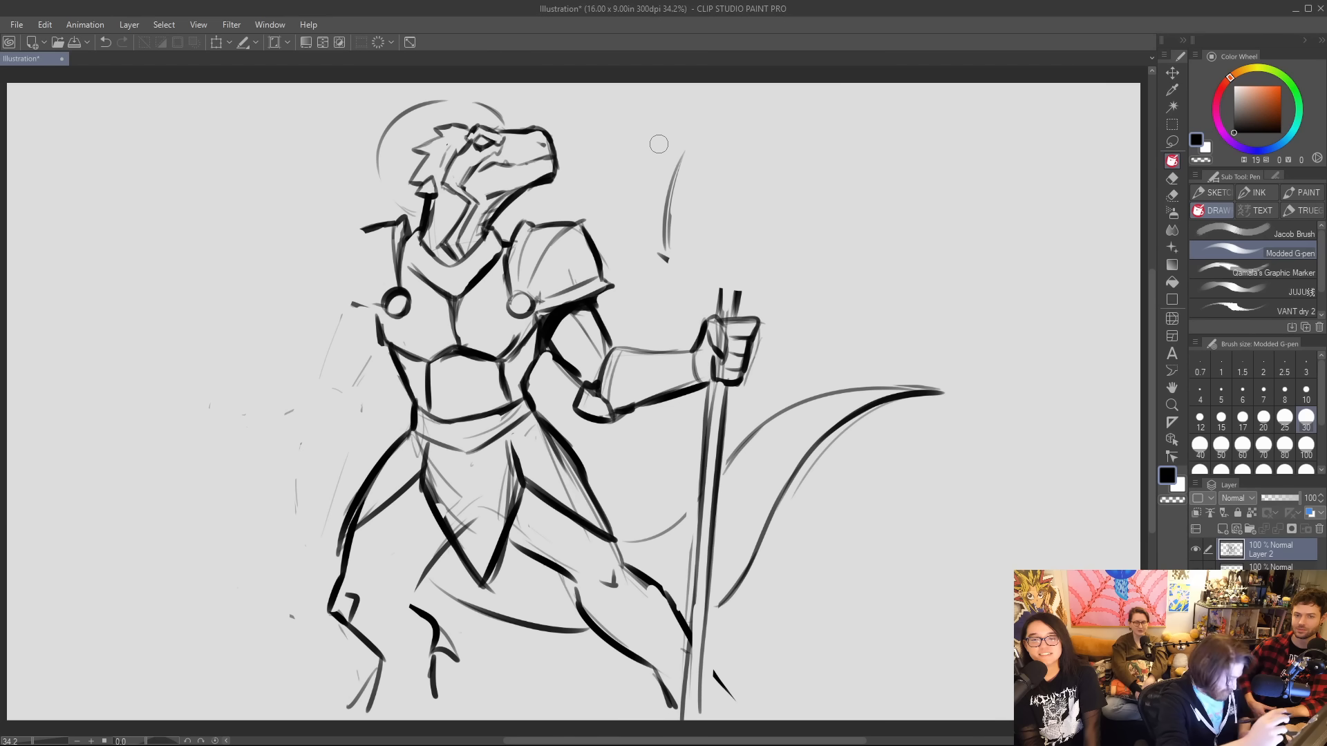
mouse_move(658, 255)
left_mouse_down()
mouse_move(734, 289)
mouse_move(805, 260)
mouse_move(796, 163)
left_mouse_up()
mouse_move(679, 137)
left_mouse_down()
mouse_move(667, 235)
mouse_move(691, 117)
left_mouse_up()
mouse_move(736, 155)
left_mouse_down()
mouse_move(724, 247)
mouse_move(750, 102)
mouse_move(727, 228)
left_mouse_up()
Scale the whole drawing down and reposition it so the figure and trident fit inside the canvas.
key("ctrl+t")
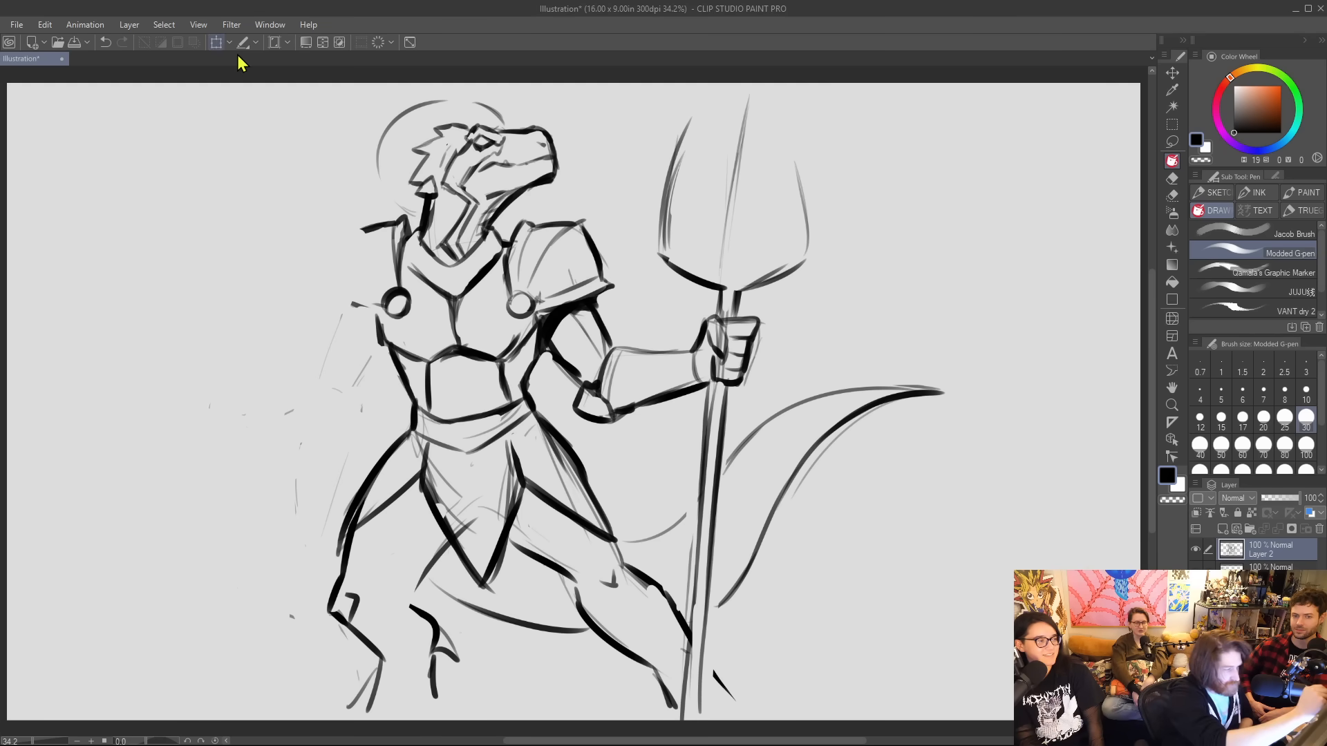
left_click_drag(951, 100, 883, 133)
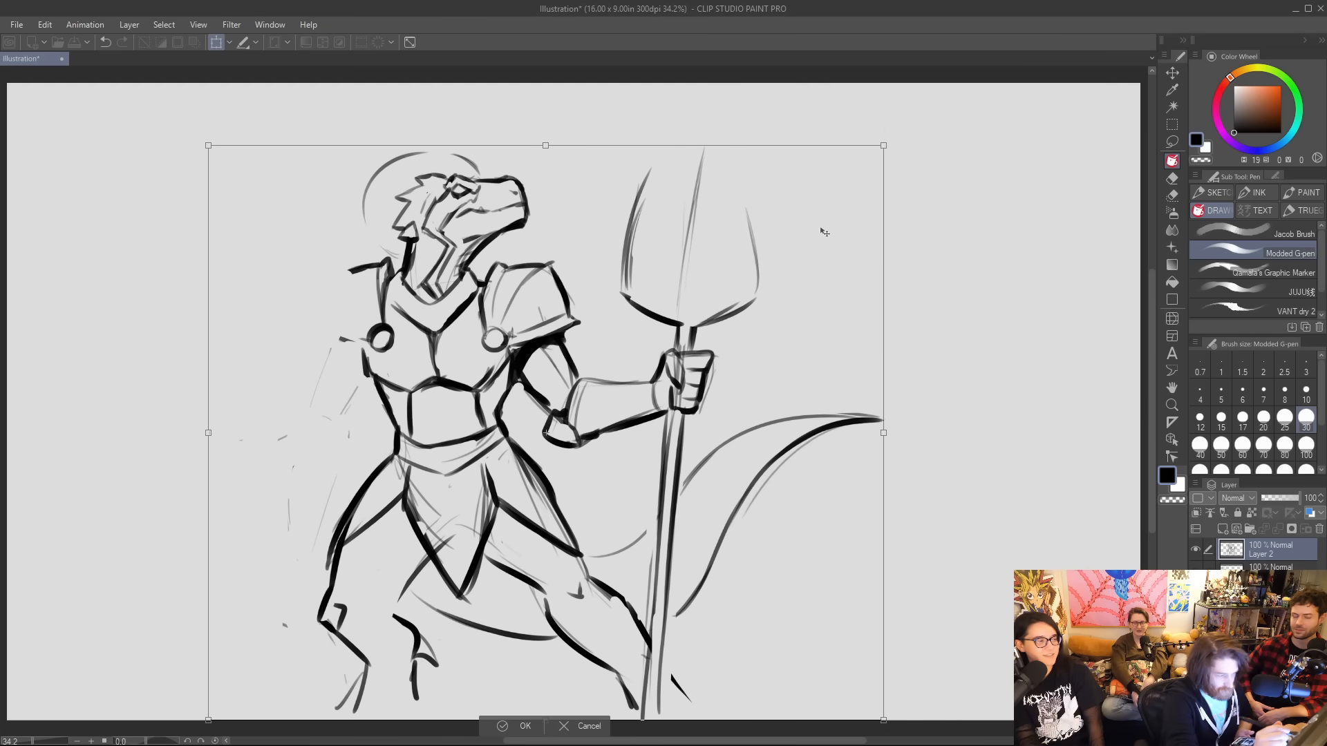
left_click_drag(794, 278, 852, 234)
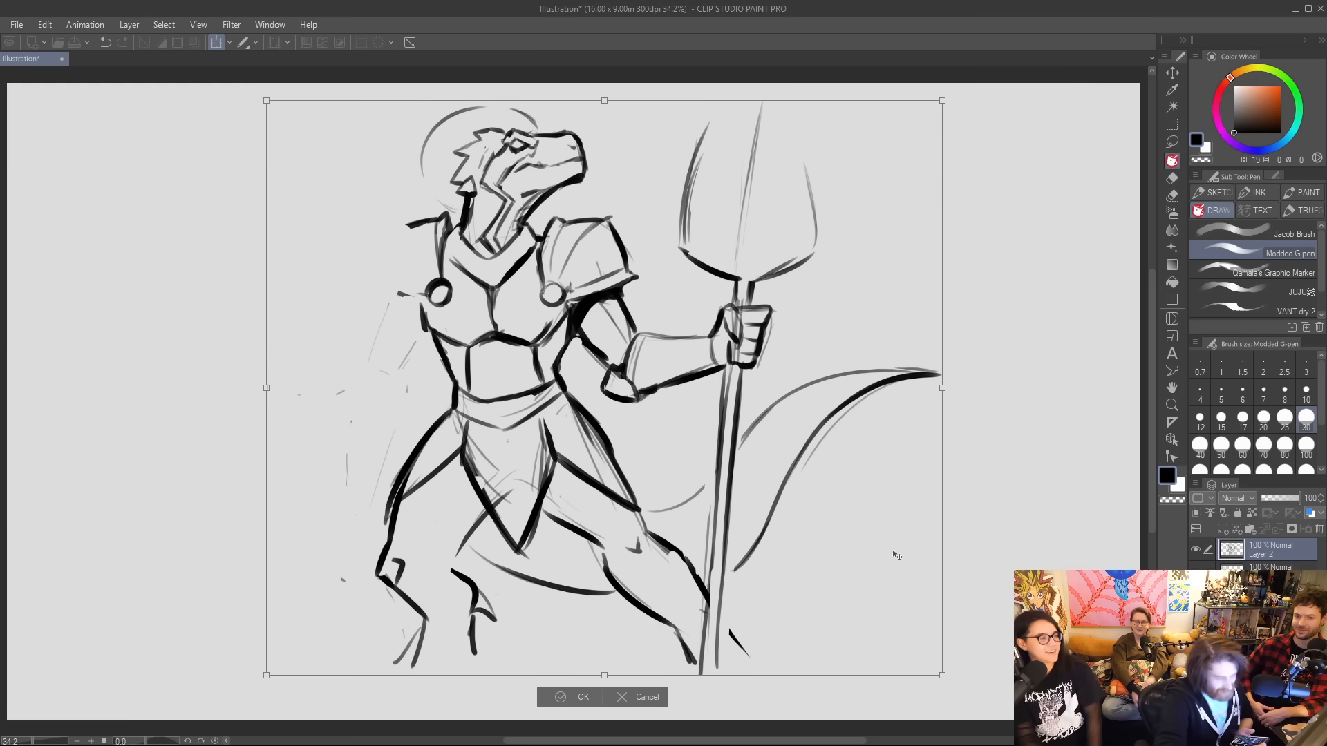
left_click_drag(943, 676, 926, 660)
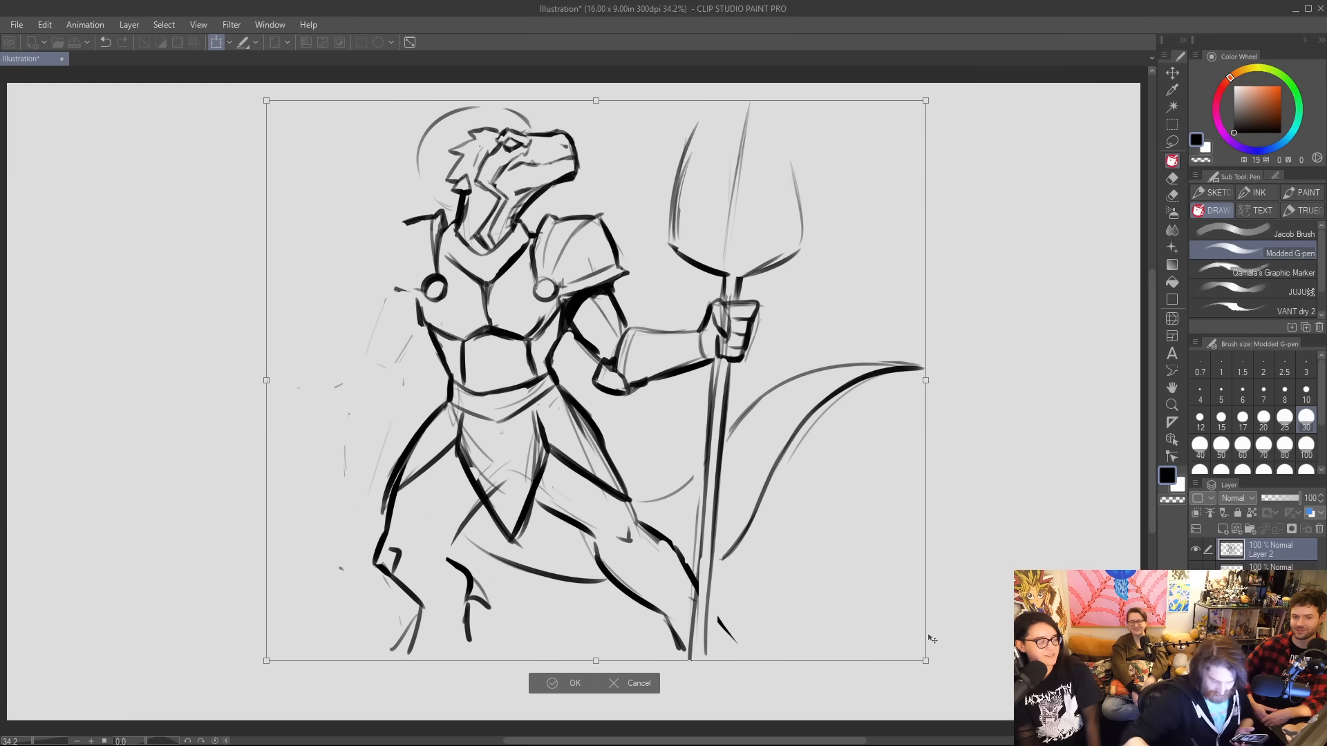
key("Return")
left_click_drag(767, 335, 790, 340)
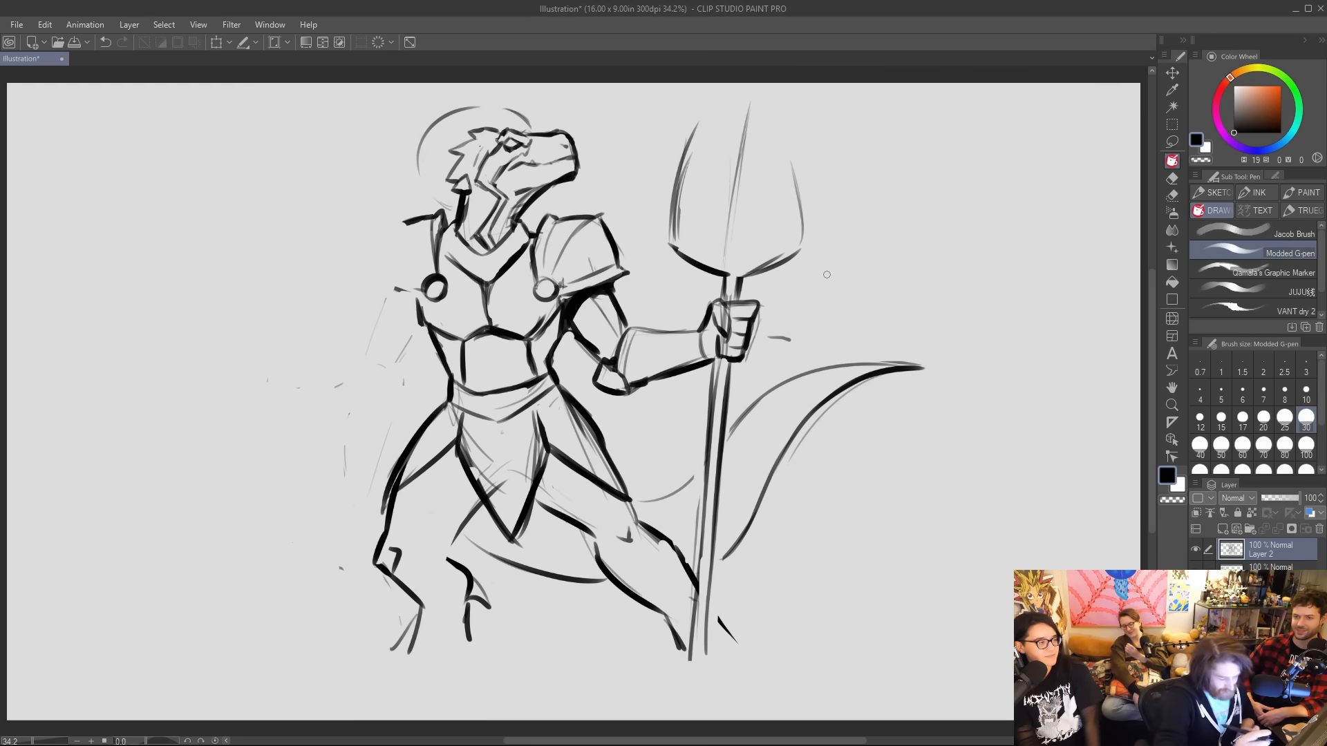
key("ctrl+z")
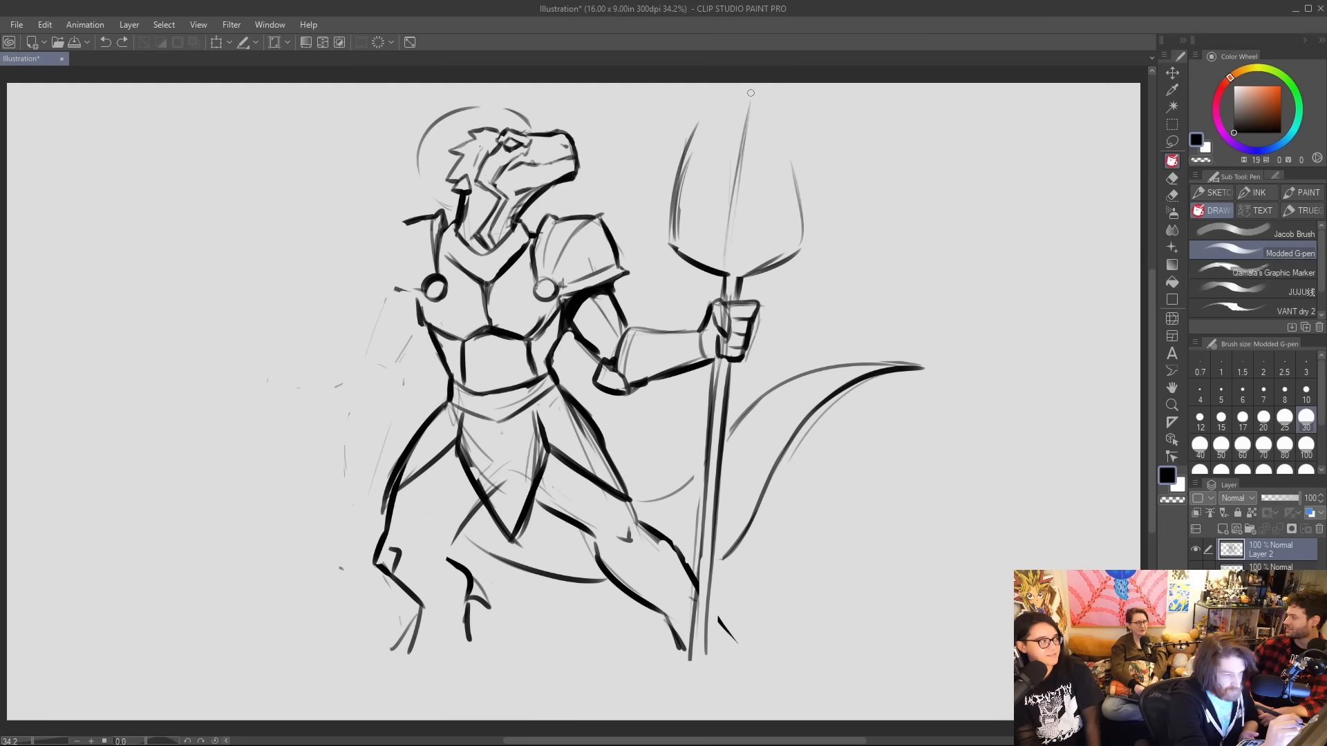
Lengthen the trident's centre prong to a higher point and scale the drawing down slightly again.
mouse_move(739, 124)
left_mouse_down()
mouse_move(750, 83)
mouse_move(729, 145)
left_mouse_up()
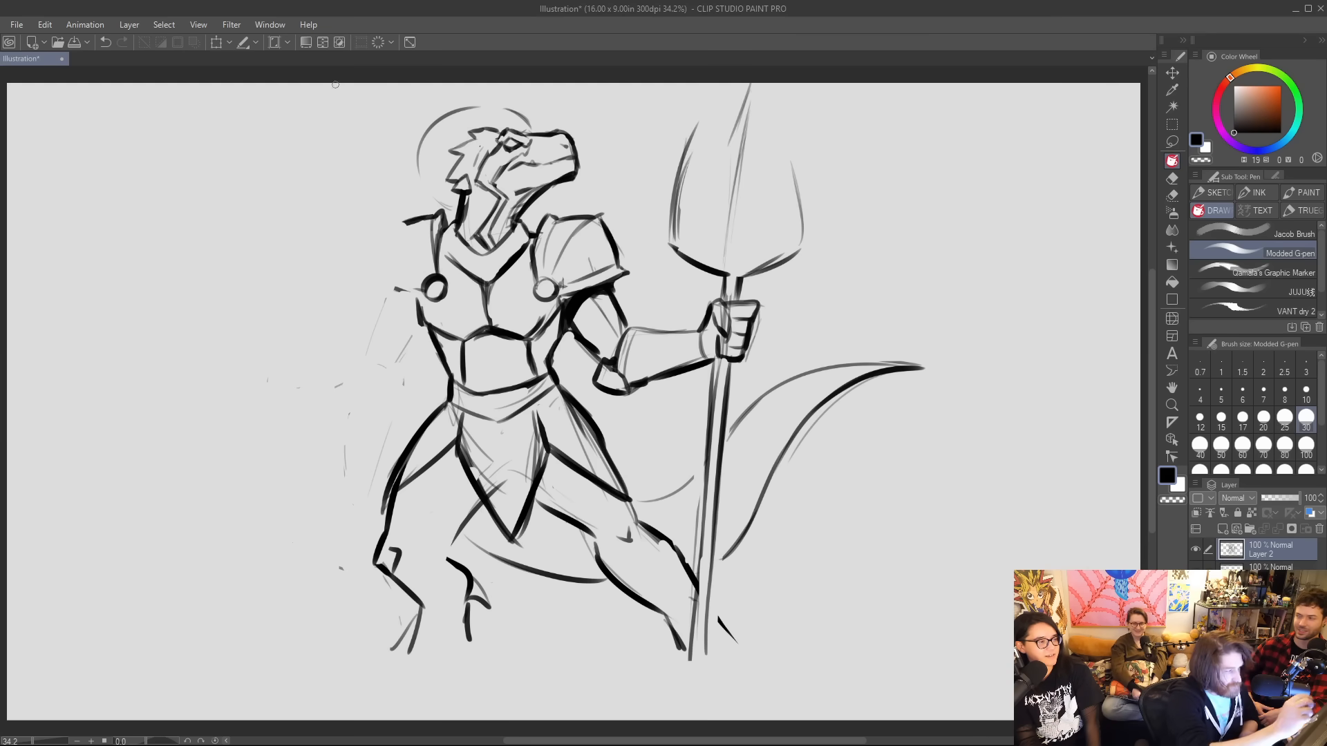
left_click(216, 42)
left_click_drag(925, 83, 897, 108)
key("Return")
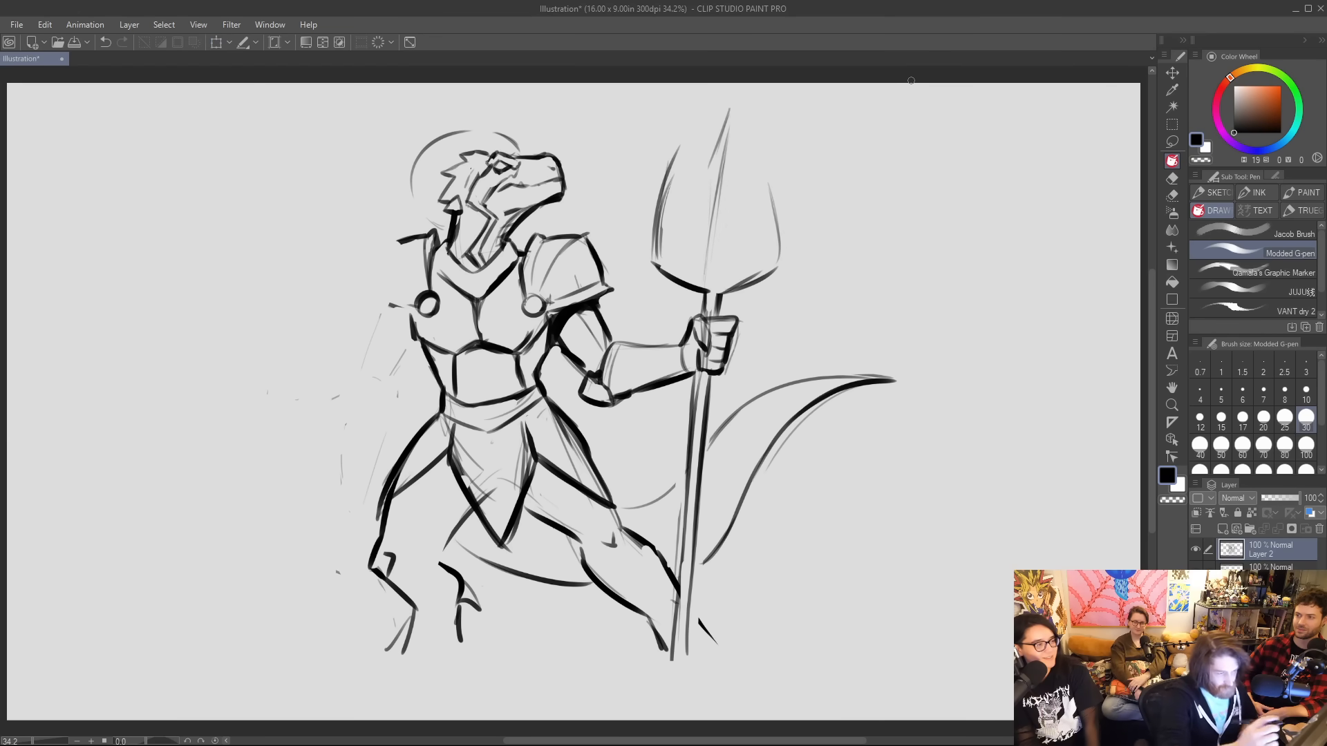
Ink the trident prong nearest the head with a barbed tip and an inner edge, undoing the overly heavy strokes.
mouse_move(668, 169)
left_mouse_down()
mouse_move(675, 150)
mouse_move(684, 164)
mouse_move(648, 188)
mouse_move(667, 173)
left_mouse_up()
mouse_move(667, 173)
left_mouse_down()
mouse_move(651, 261)
mouse_move(672, 273)
left_mouse_up()
left_click_drag(696, 131, 670, 256)
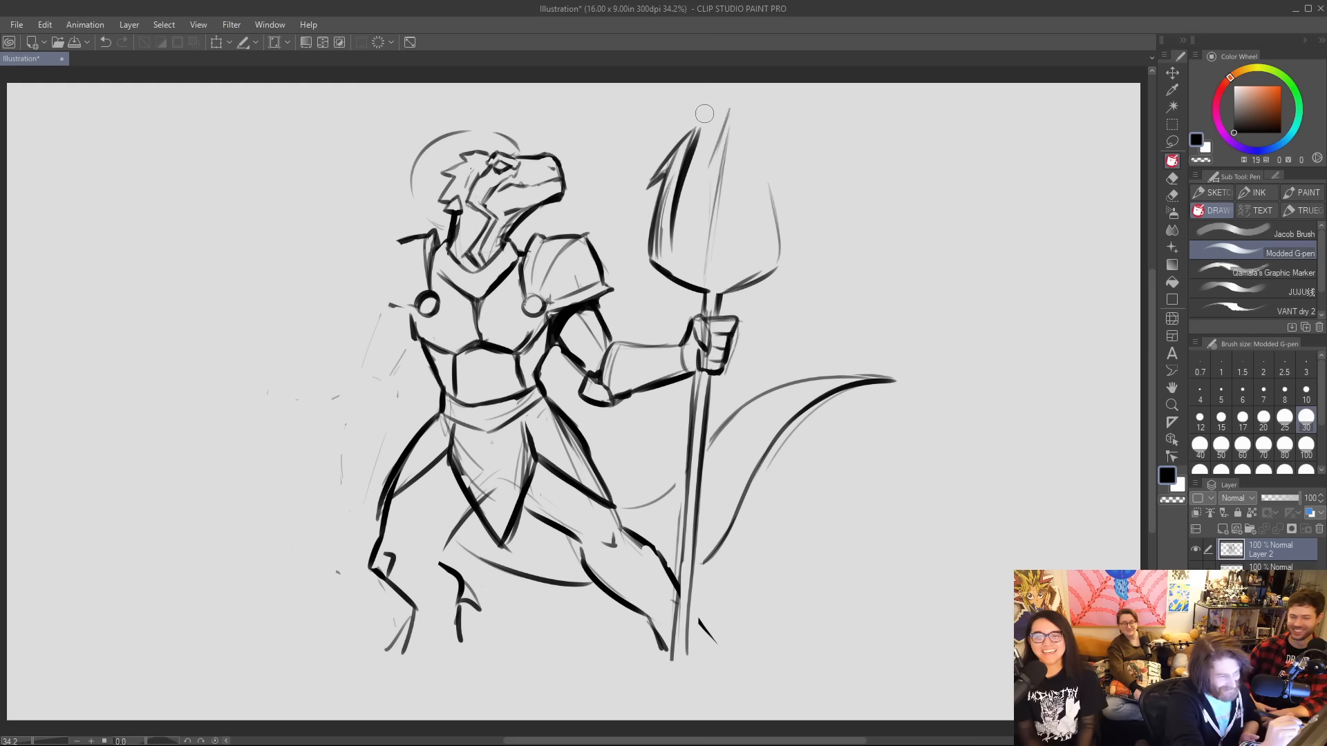
key("ctrl+z")
key("ctrl+z")
key("ctrl+z")
key("ctrl+z")
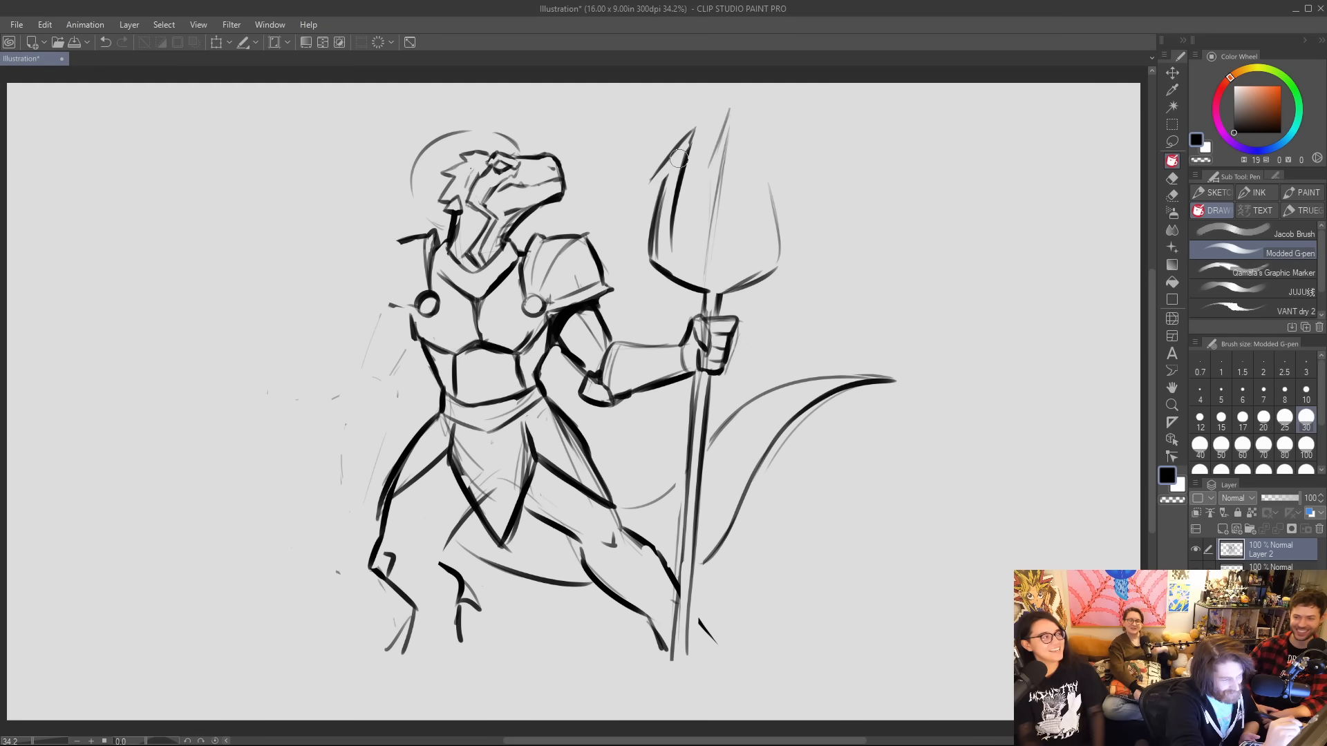
mouse_move(650, 186)
left_mouse_down()
mouse_move(680, 145)
mouse_move(665, 182)
left_mouse_up()
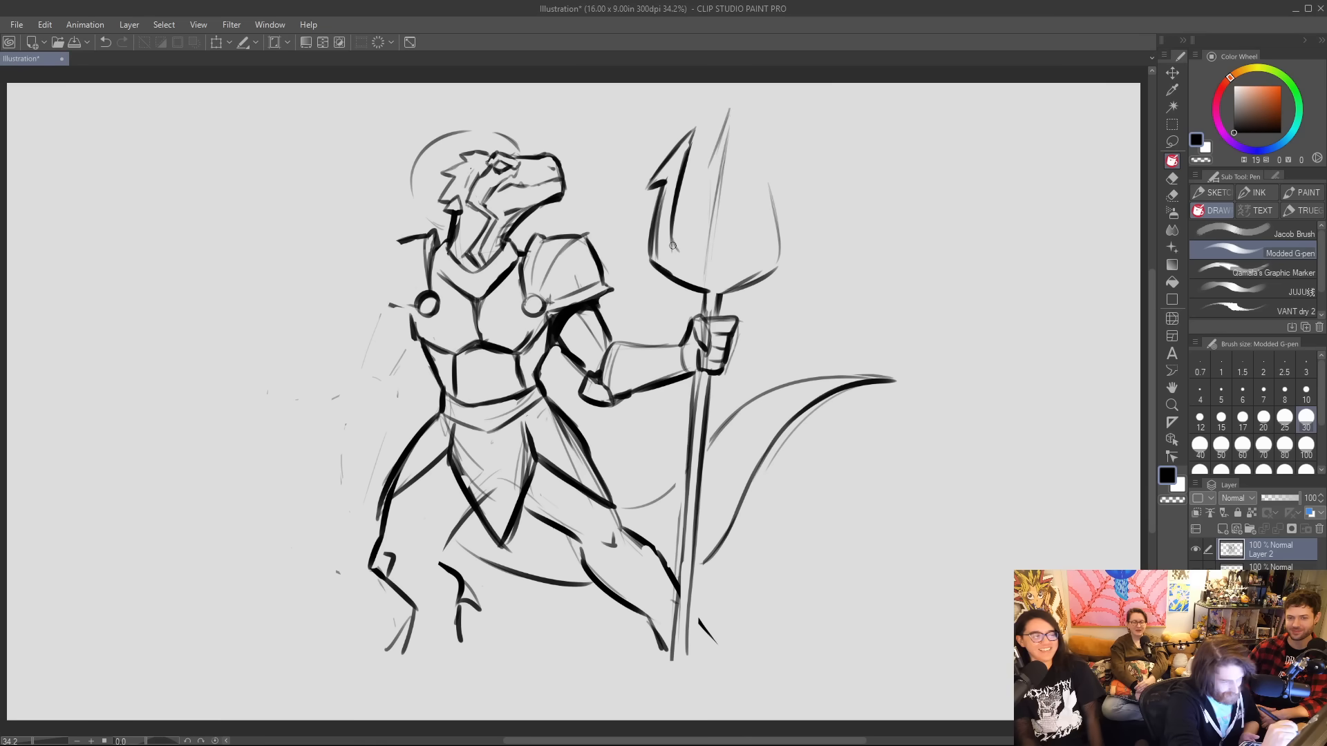
Complete the trident with curved inner edges, a barbed far prong and a taller arrow-shaped centre prong.
mouse_move(673, 245)
left_mouse_down()
mouse_move(697, 259)
mouse_move(719, 177)
mouse_move(731, 263)
mouse_move(768, 248)
mouse_move(763, 177)
left_mouse_up()
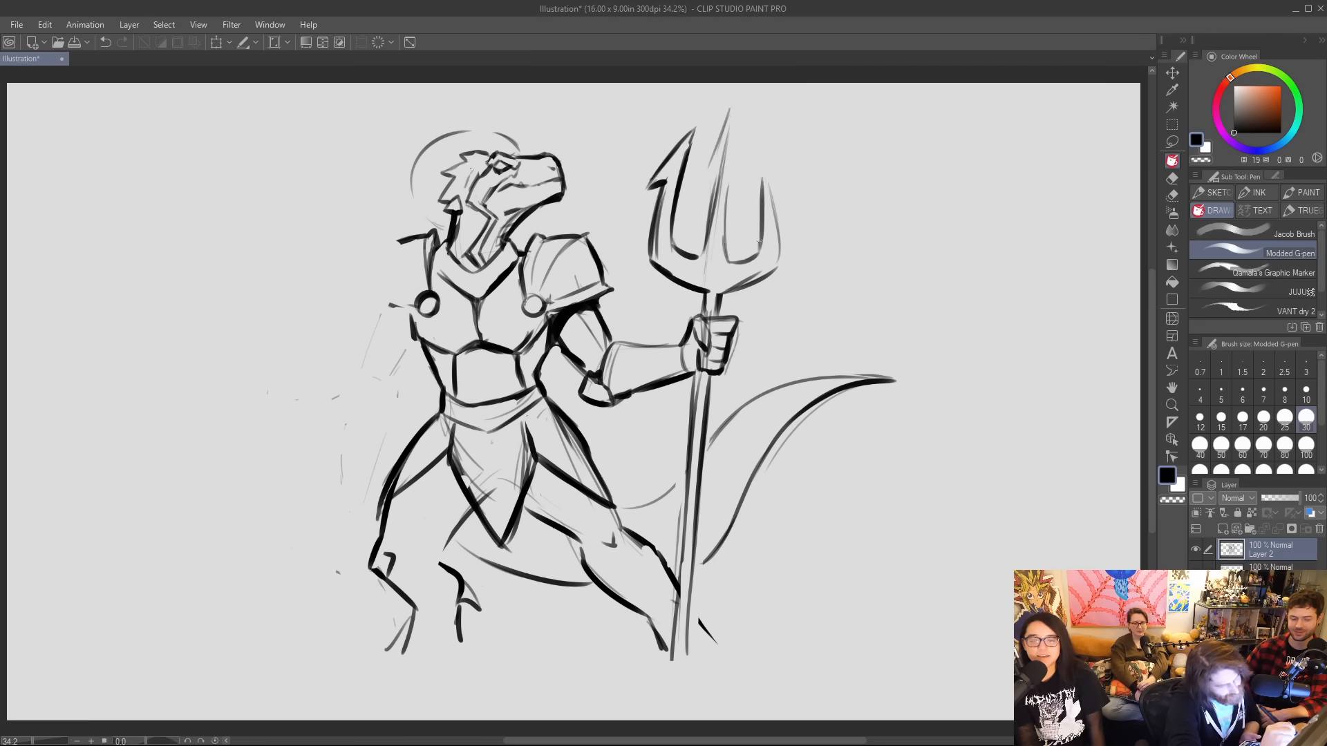
mouse_move(760, 242)
left_mouse_down()
mouse_move(758, 156)
mouse_move(784, 202)
left_mouse_up()
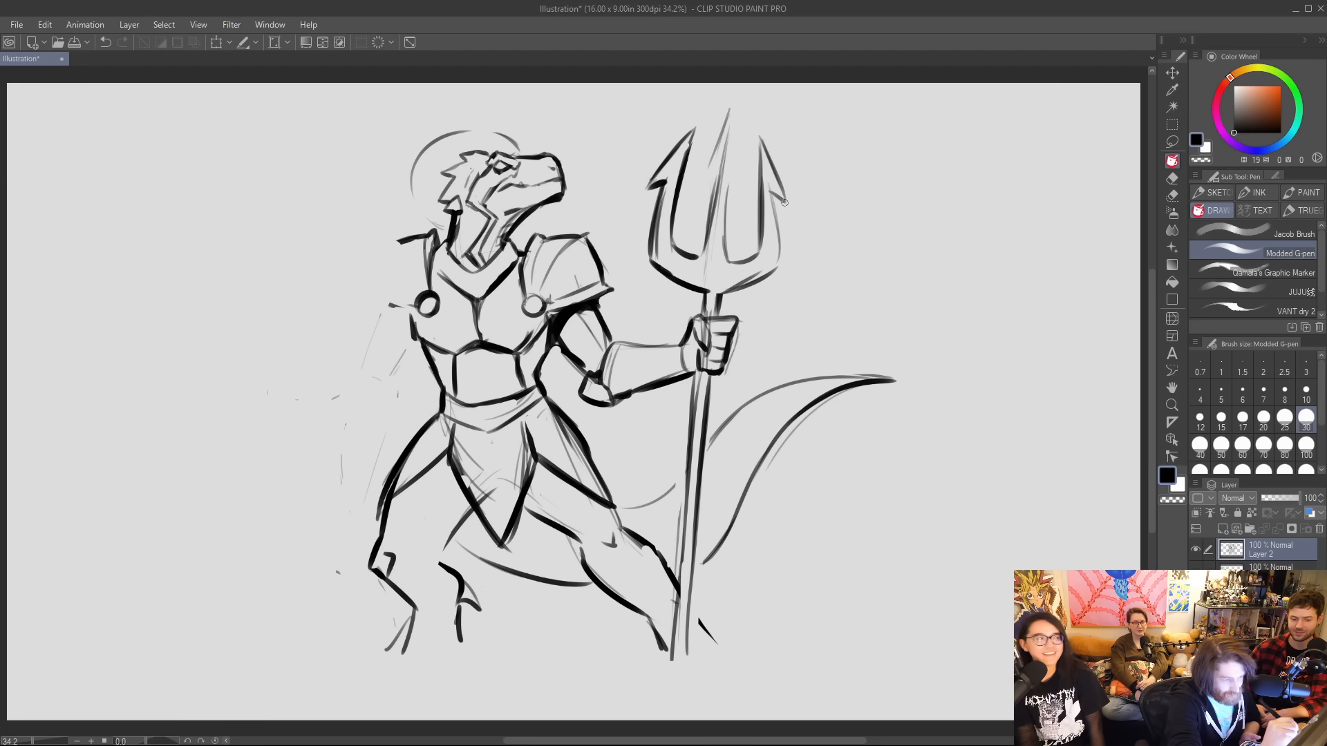
left_click_drag(702, 181, 727, 105)
left_click_drag(702, 178, 710, 196)
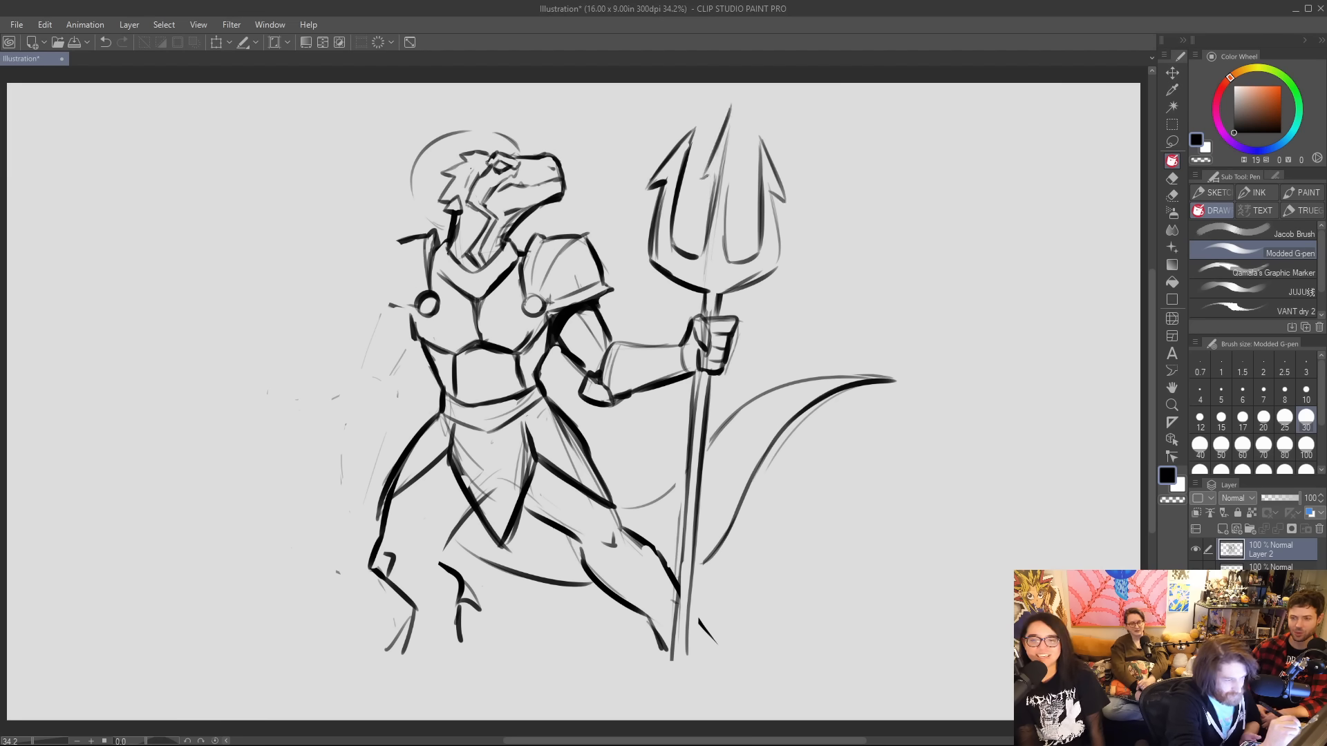
mouse_move(732, 99)
left_mouse_down()
mouse_move(740, 180)
mouse_move(725, 245)
left_mouse_up()
mouse_move(728, 177)
left_mouse_down()
mouse_move(741, 181)
mouse_move(709, 209)
left_mouse_up()
left_click_drag(699, 260, 710, 178)
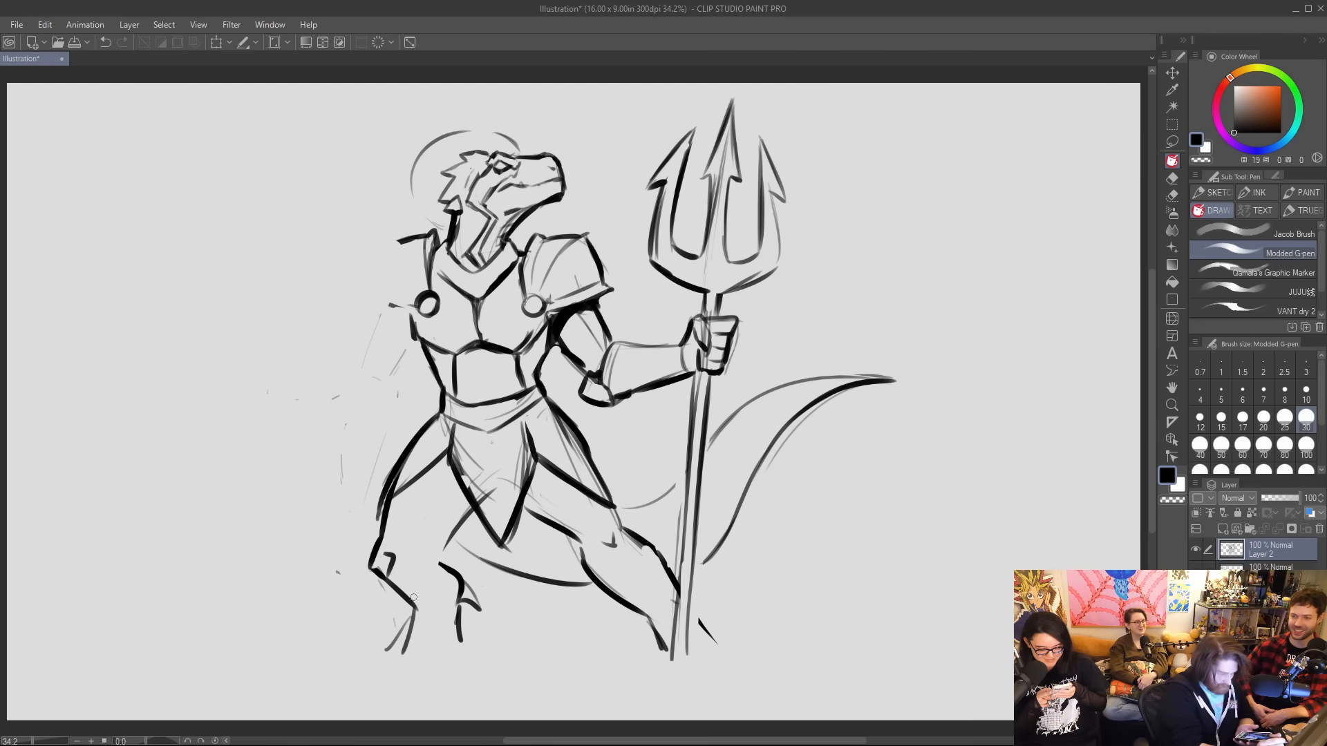
Extend the bent leg's shin down to the ankle and undo the trial toes.
mouse_move(411, 620)
left_mouse_down()
mouse_move(349, 698)
mouse_move(366, 707)
mouse_move(399, 689)
mouse_move(358, 679)
mouse_move(349, 696)
mouse_move(376, 682)
left_mouse_up()
key("ctrl+z")
key("ctrl+z")
key("ctrl+z")
key("ctrl+z")
key("ctrl+z")
key("ctrl+z")
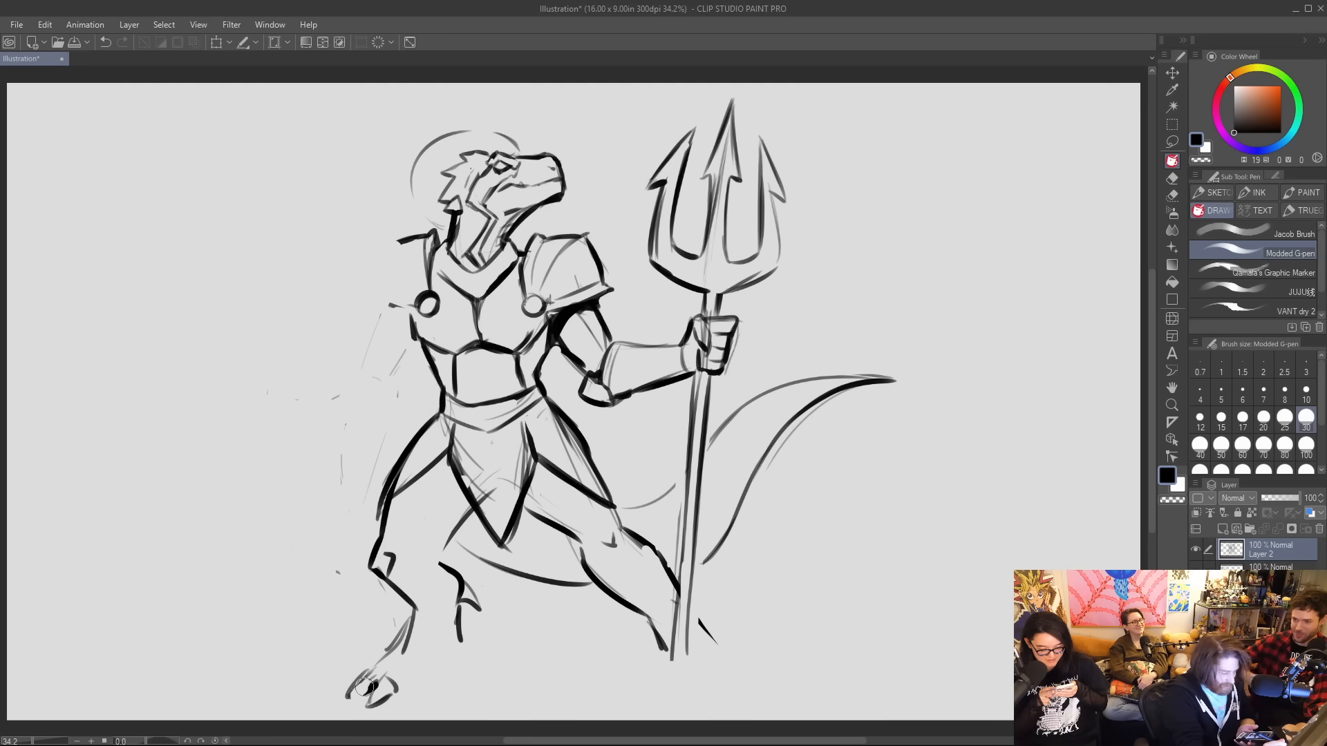
key("ctrl+z")
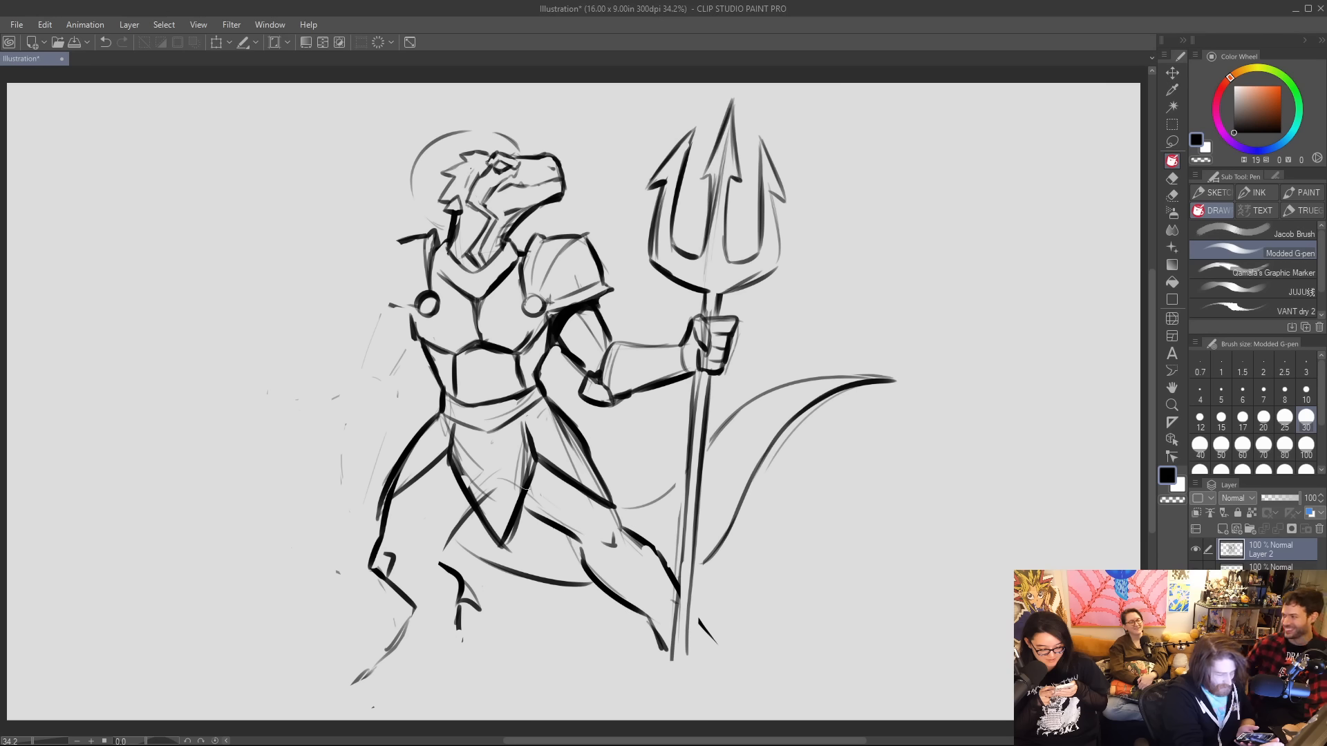
Redraw the hip armour plate over the bent leg with a clean pointed lower edge.
left_click_drag(382, 505, 407, 458)
mouse_move(387, 499)
left_mouse_down()
mouse_move(393, 488)
mouse_move(381, 503)
left_mouse_up()
left_click_drag(381, 502, 438, 464)
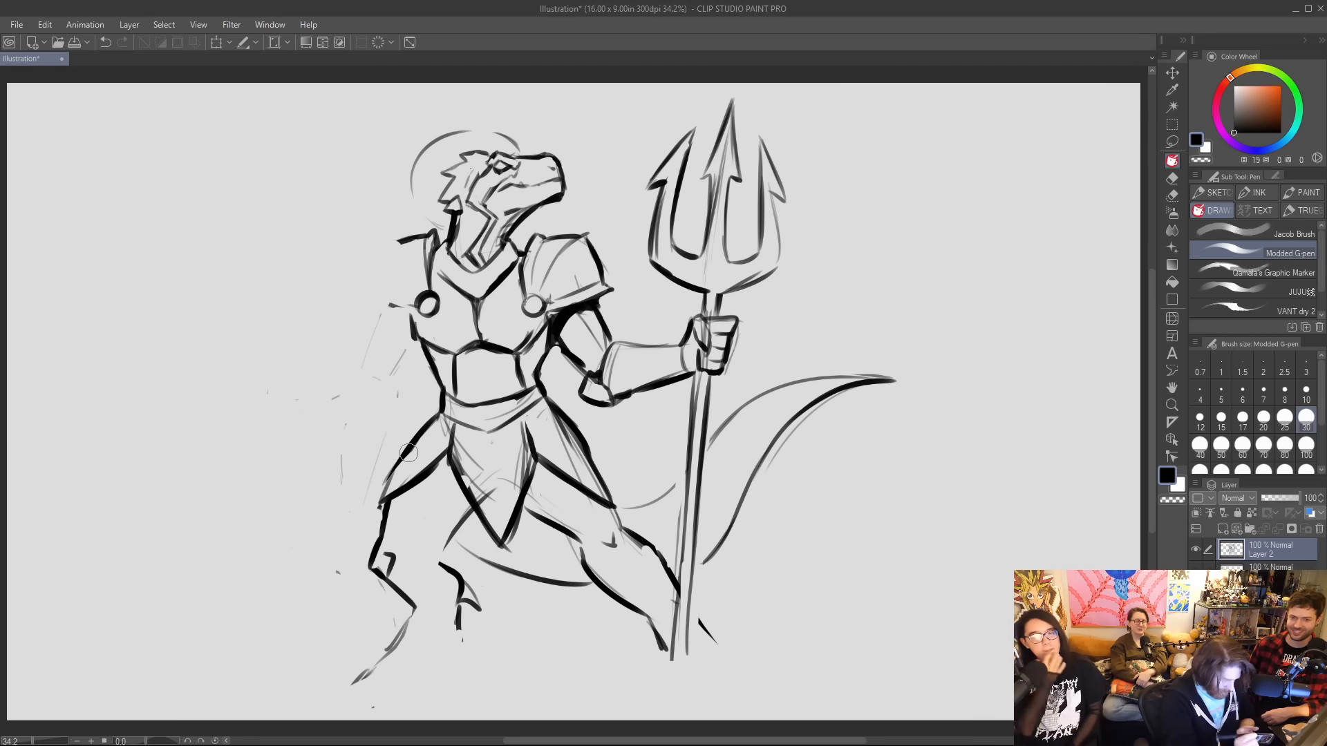
Draw the bent leg's clawed foot and bring the back of the lower leg down to it.
mouse_move(380, 701)
left_mouse_down()
mouse_move(419, 688)
mouse_move(356, 683)
mouse_move(349, 695)
mouse_move(388, 687)
left_mouse_up()
mouse_move(399, 639)
left_mouse_down()
mouse_move(372, 668)
mouse_move(445, 681)
mouse_move(395, 675)
mouse_move(419, 624)
mouse_move(399, 645)
left_mouse_up()
left_click_drag(462, 615, 445, 685)
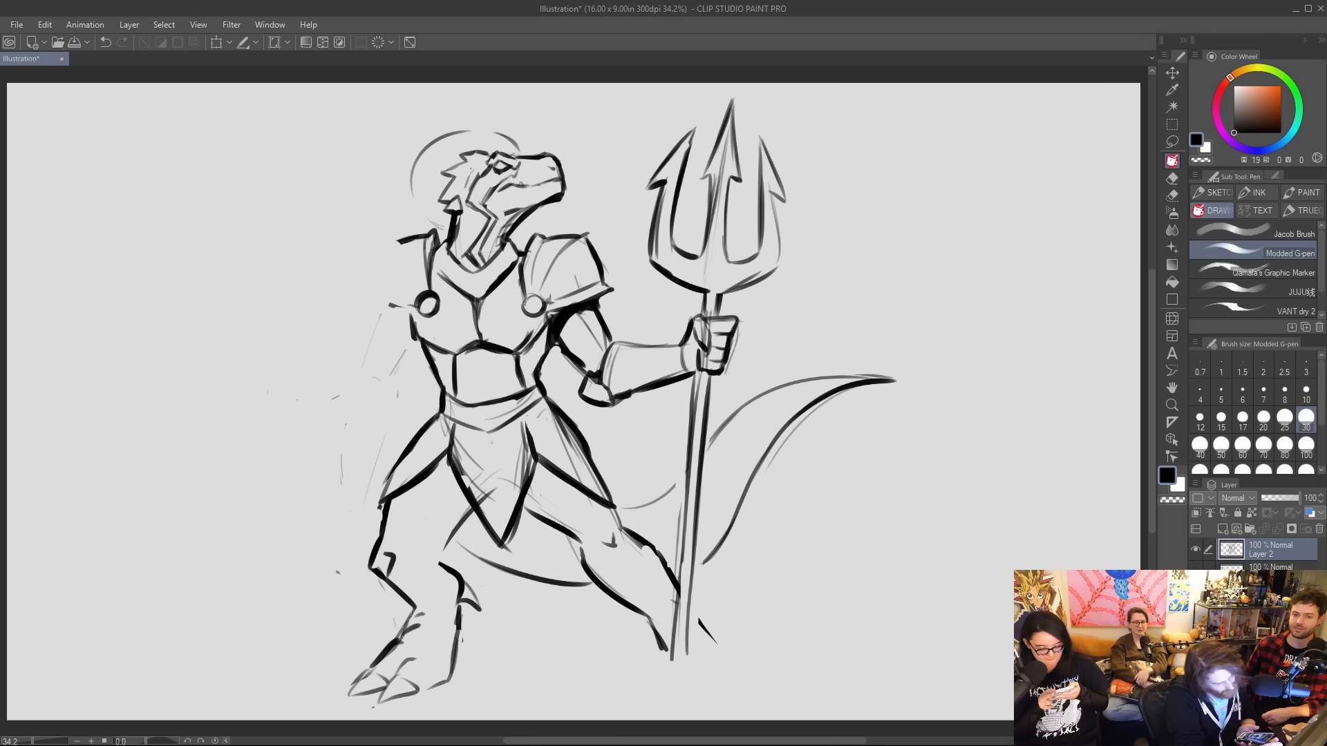
Sketch the outstretched leg's lower shin and ankle outlines on both sides of the staff.
left_click_drag(653, 621, 667, 690)
left_click_drag(697, 614, 739, 674)
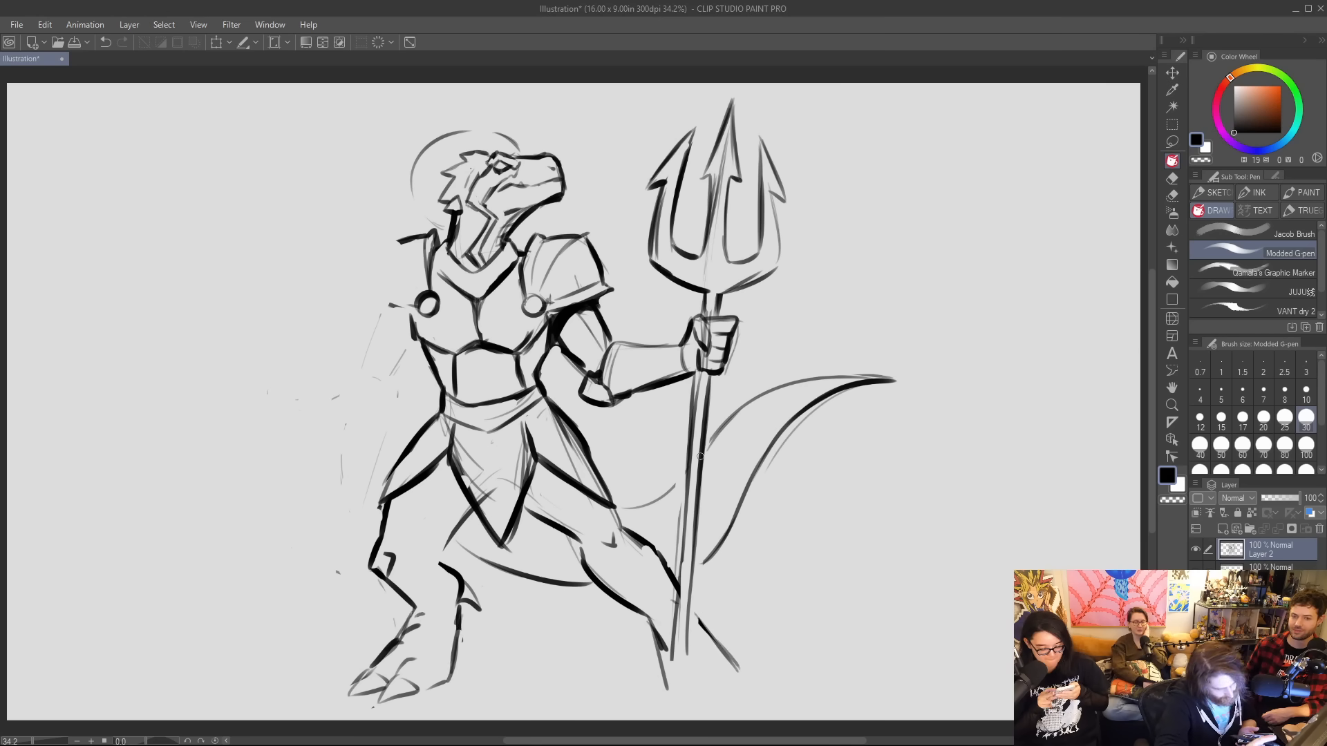
left_click_drag(678, 637, 668, 689)
left_click_drag(653, 630, 669, 683)
Ink both edges of the trident's shaft down to the ground.
left_click_drag(696, 477, 667, 715)
left_click_drag(680, 580, 675, 709)
left_click_drag(691, 620, 689, 704)
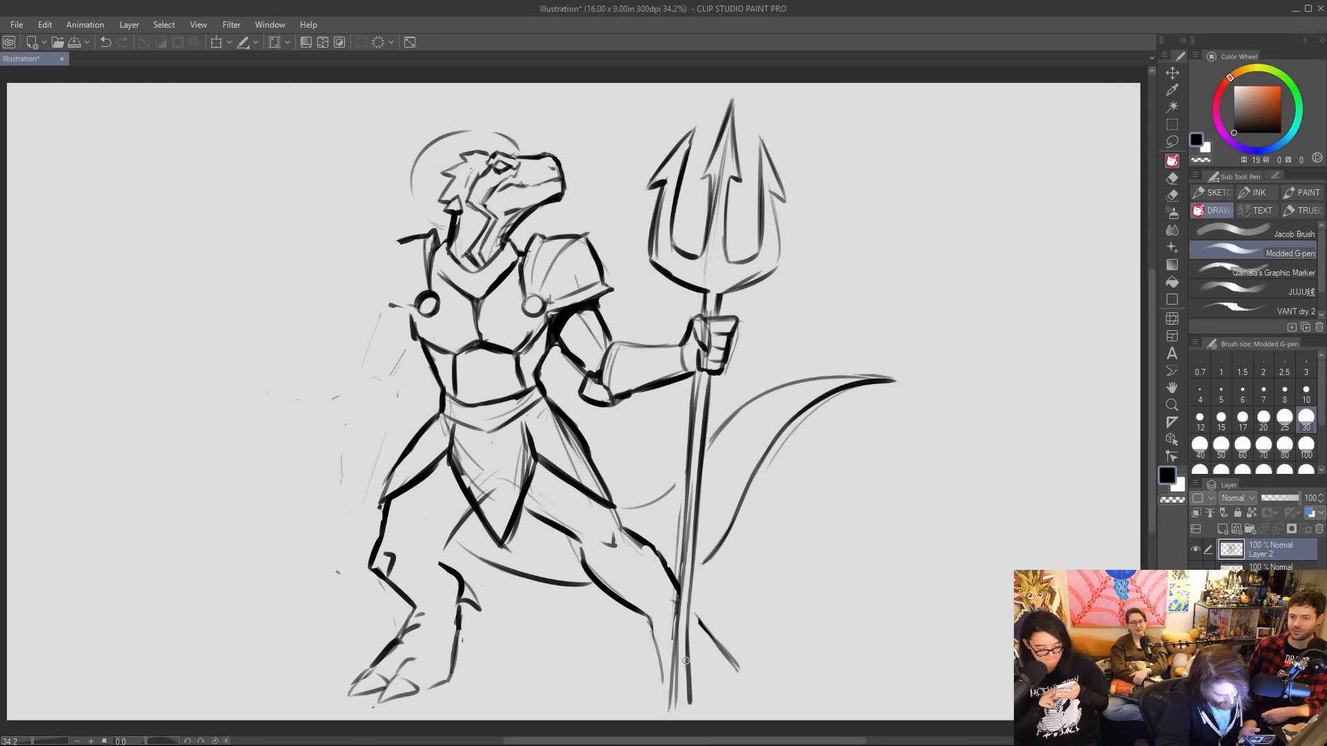
Sketch rounded toes beside the staff's base and finish the shaft with a dark end cap and a shadow above the fist.
mouse_move(689, 657)
left_mouse_down()
mouse_move(686, 694)
mouse_move(662, 699)
mouse_move(714, 683)
mouse_move(726, 699)
mouse_move(713, 706)
mouse_move(754, 700)
left_mouse_up()
left_click_drag(732, 681, 738, 672)
mouse_move(669, 704)
left_mouse_down()
mouse_move(681, 719)
mouse_move(687, 708)
left_mouse_up()
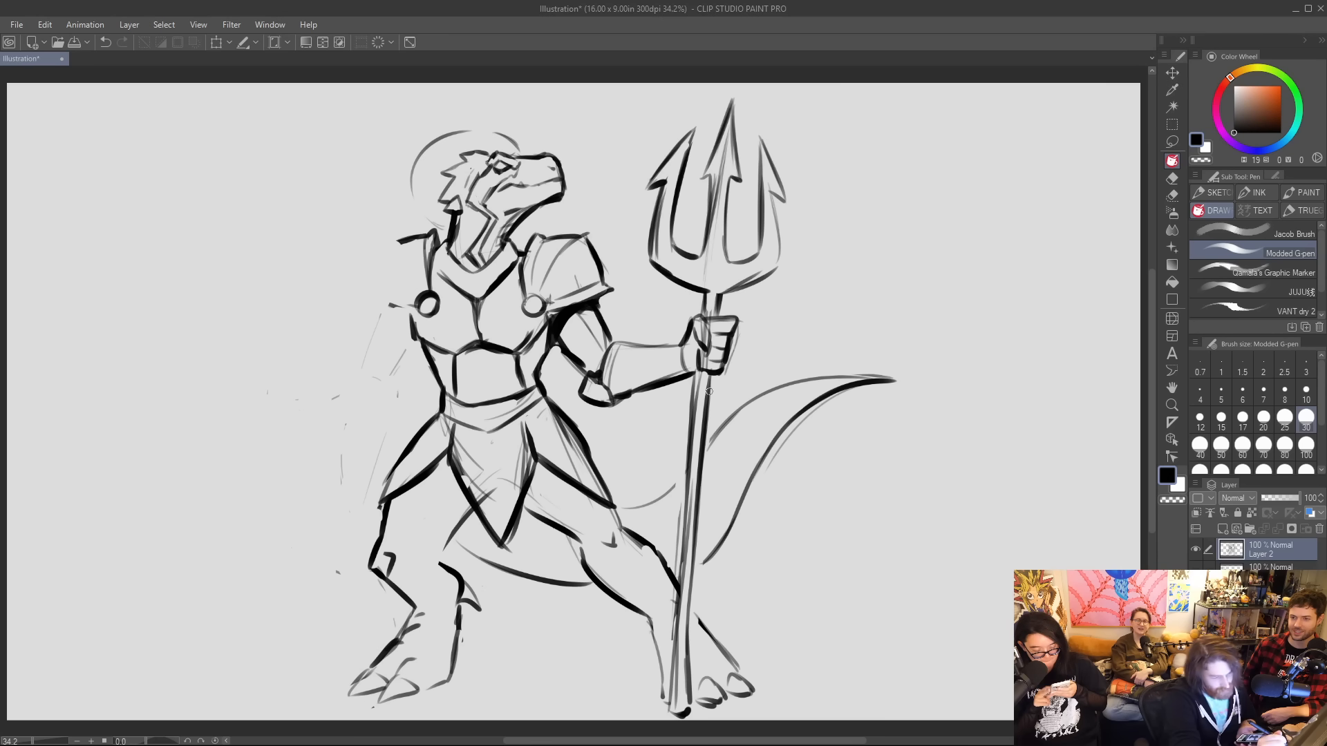
left_click_drag(710, 416, 698, 372)
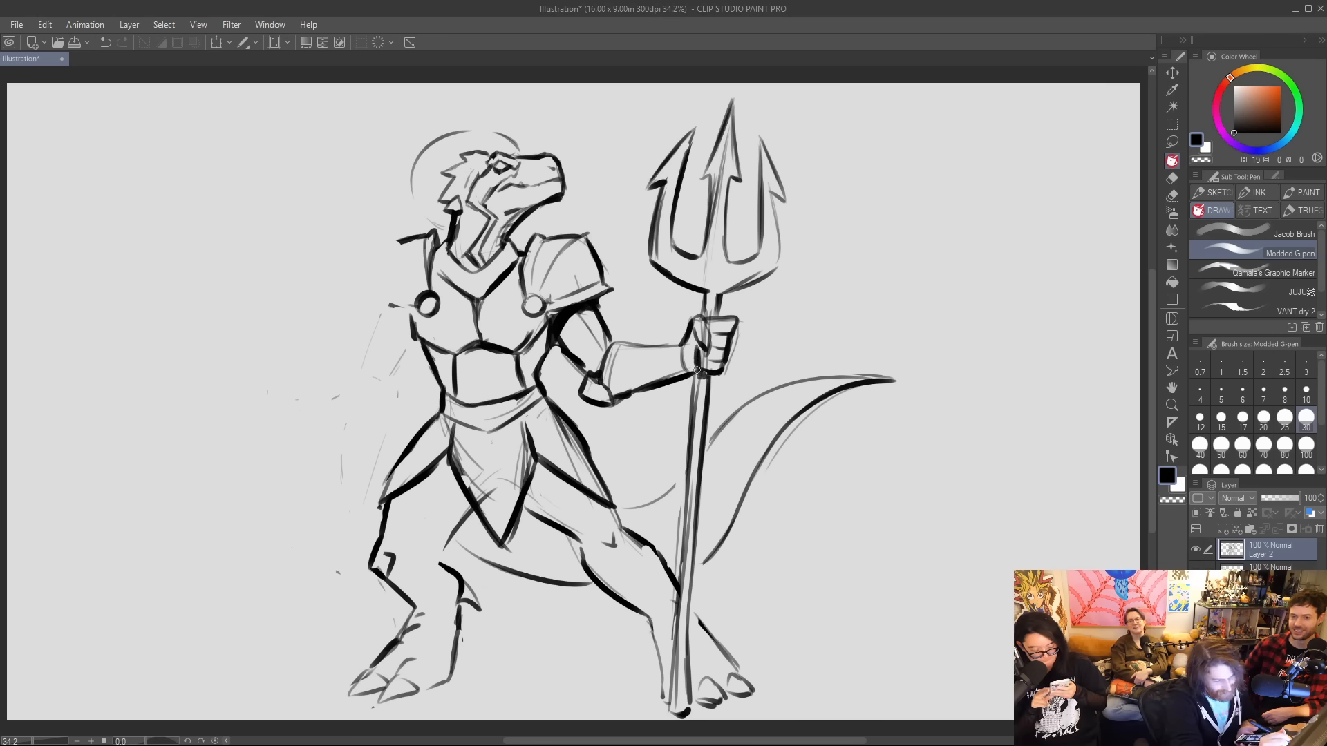
mouse_move(712, 316)
left_mouse_down()
mouse_move(705, 294)
mouse_move(698, 315)
mouse_move(778, 268)
mouse_move(774, 200)
left_mouse_up()
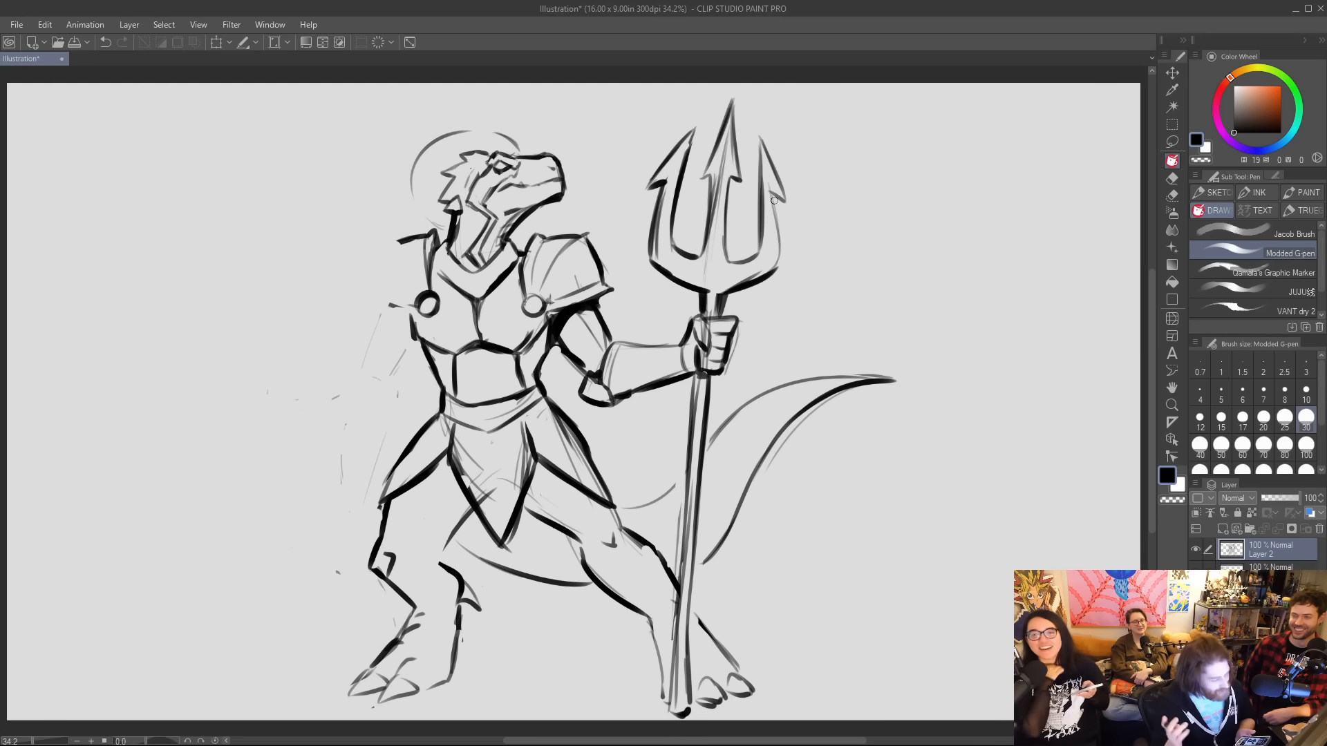
Erase the outstretched leg and its toes, and redraw its thigh and lower leg with a steeper shin beside the staff.
mouse_move(642, 533)
left_mouse_down()
mouse_move(657, 584)
mouse_move(599, 563)
mouse_move(652, 583)
mouse_move(663, 615)
mouse_move(703, 603)
mouse_move(704, 691)
mouse_move(713, 633)
mouse_move(746, 680)
left_mouse_up()
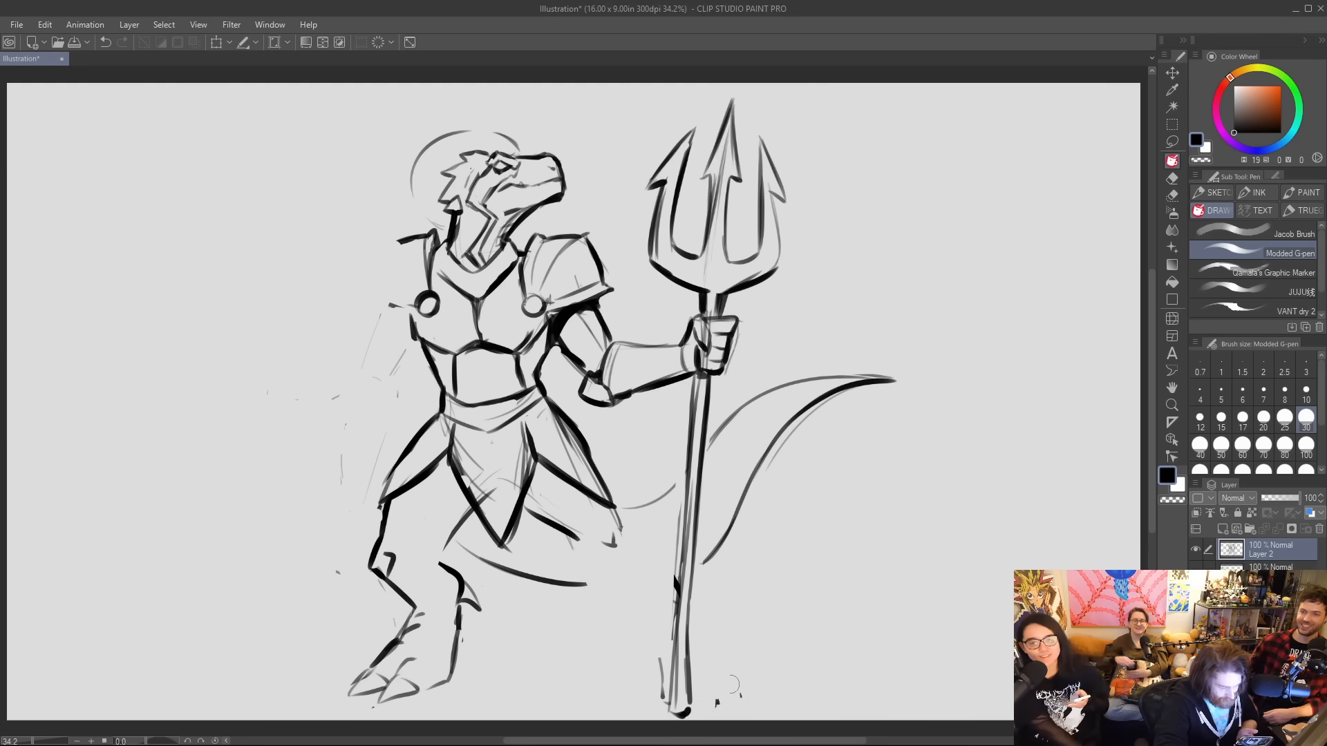
left_click_drag(660, 660, 660, 700)
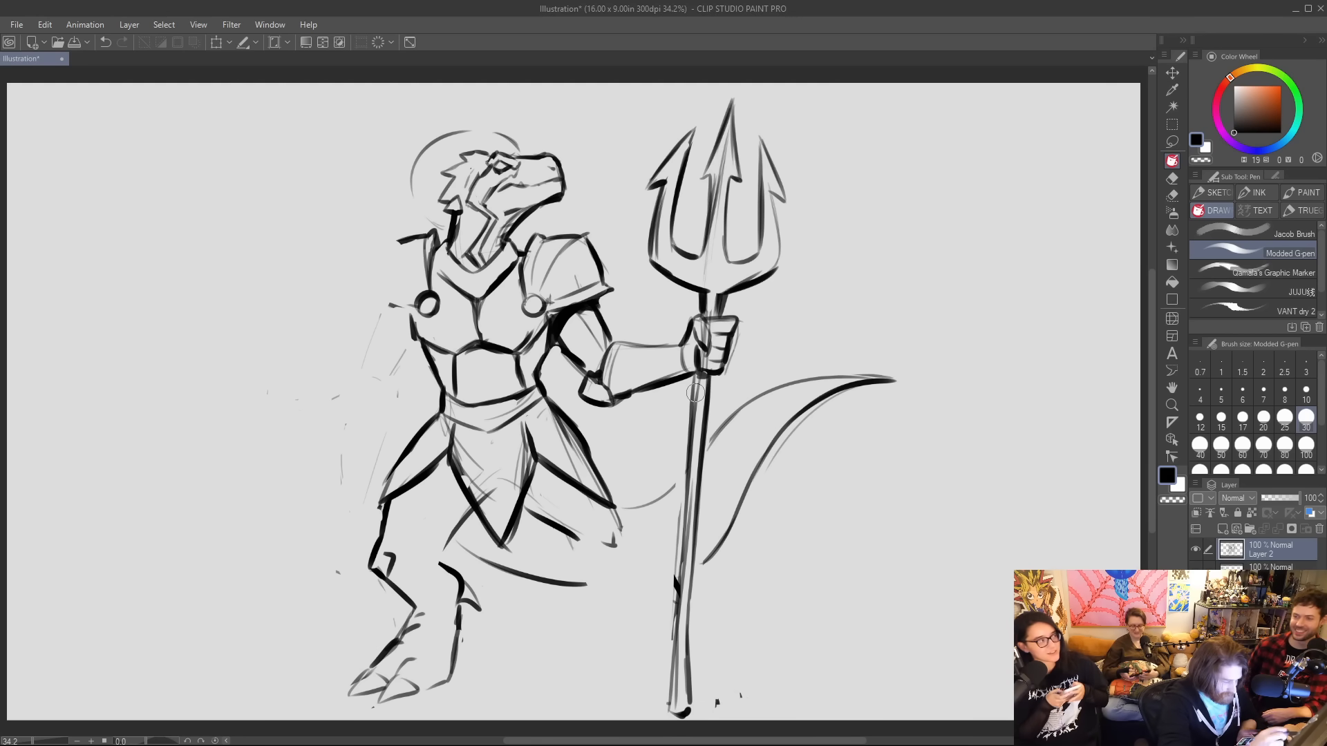
mouse_move(436, 567)
left_mouse_down()
mouse_move(469, 511)
mouse_move(572, 555)
left_mouse_up()
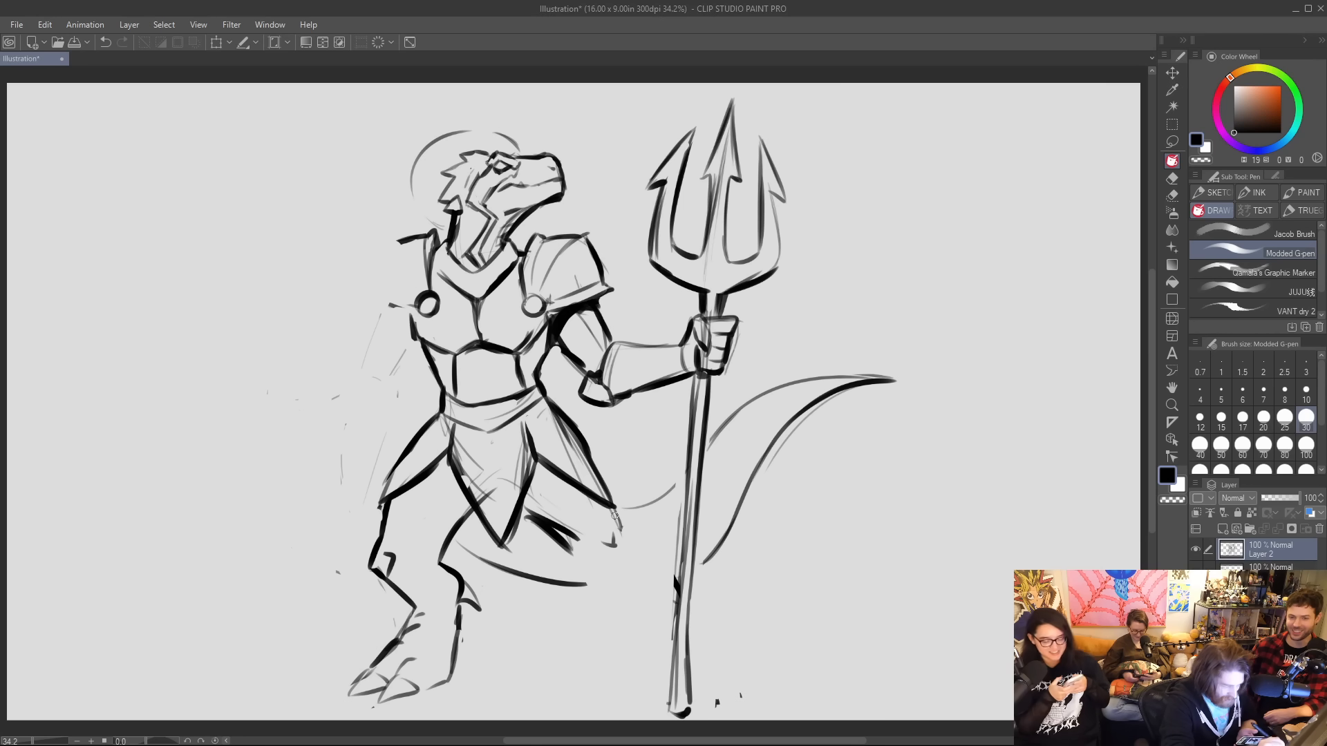
mouse_move(618, 515)
left_mouse_down()
mouse_move(627, 561)
mouse_move(605, 630)
left_mouse_up()
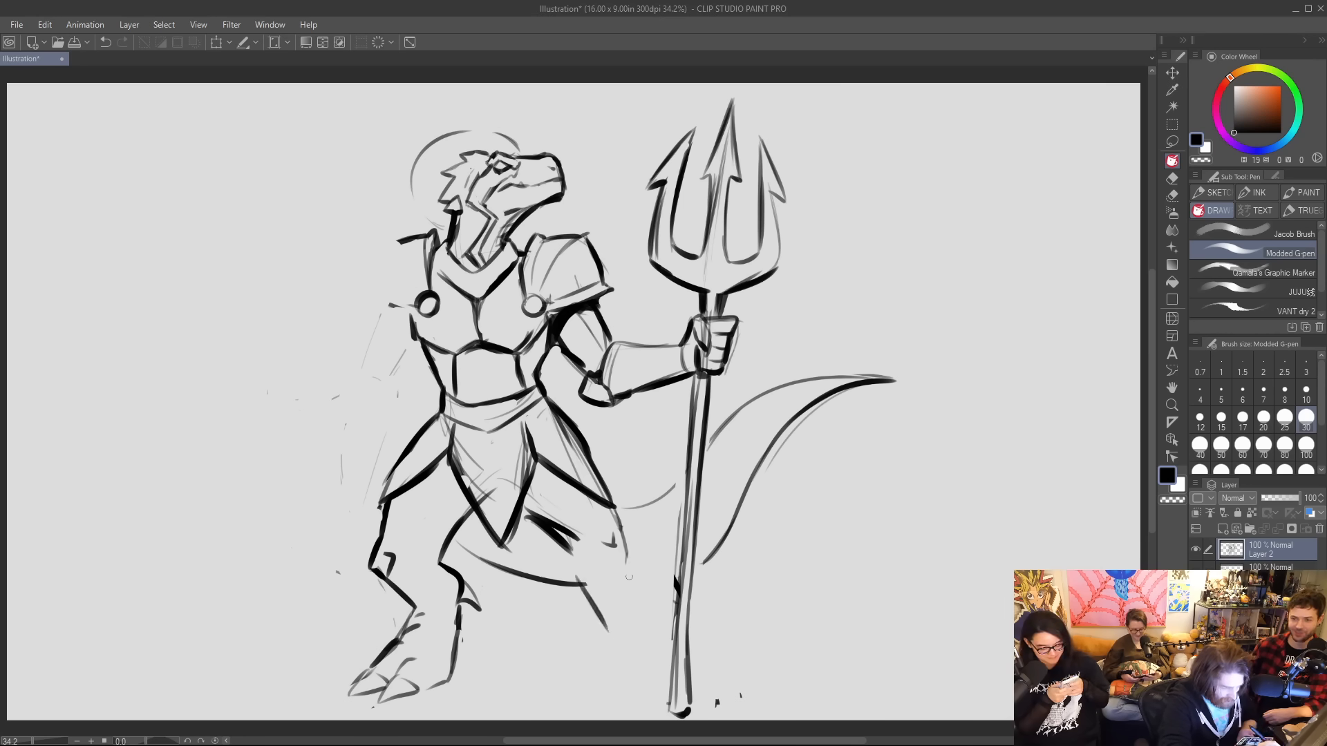
left_click_drag(632, 585, 660, 635)
left_click_drag(581, 586, 606, 683)
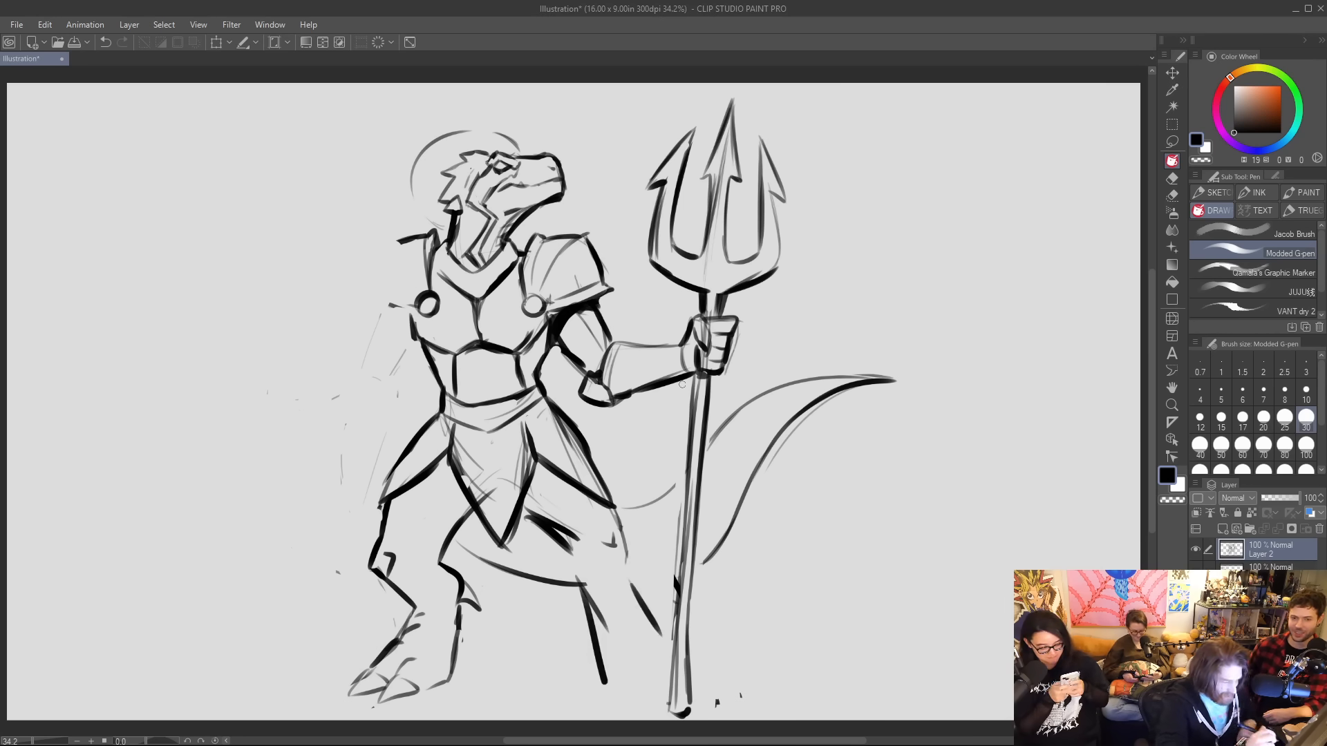
Clean up the outstretched leg's knee and inner thigh, and erase the construction lines inside the skirt's front flap.
mouse_move(585, 584)
left_mouse_down()
mouse_move(602, 624)
mouse_move(588, 599)
left_mouse_up()
left_click_drag(543, 515, 579, 547)
mouse_move(484, 492)
left_mouse_down()
mouse_move(477, 480)
mouse_move(511, 450)
mouse_move(522, 484)
left_mouse_up()
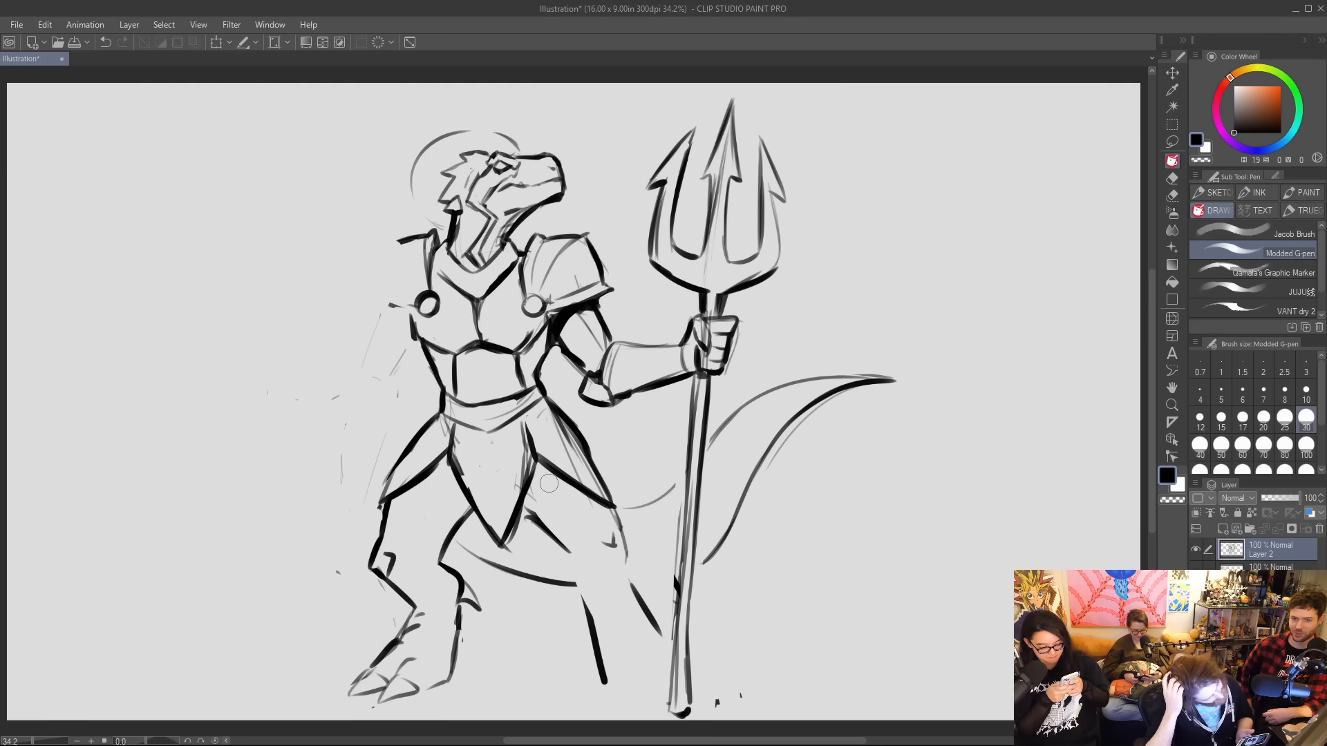
Outline a rounded shoulder guard on the shoulder away from the trident.
left_click_drag(376, 293, 392, 242)
mouse_move(387, 253)
left_mouse_down()
mouse_move(375, 304)
mouse_move(417, 311)
mouse_move(381, 296)
mouse_move(404, 235)
left_mouse_up()
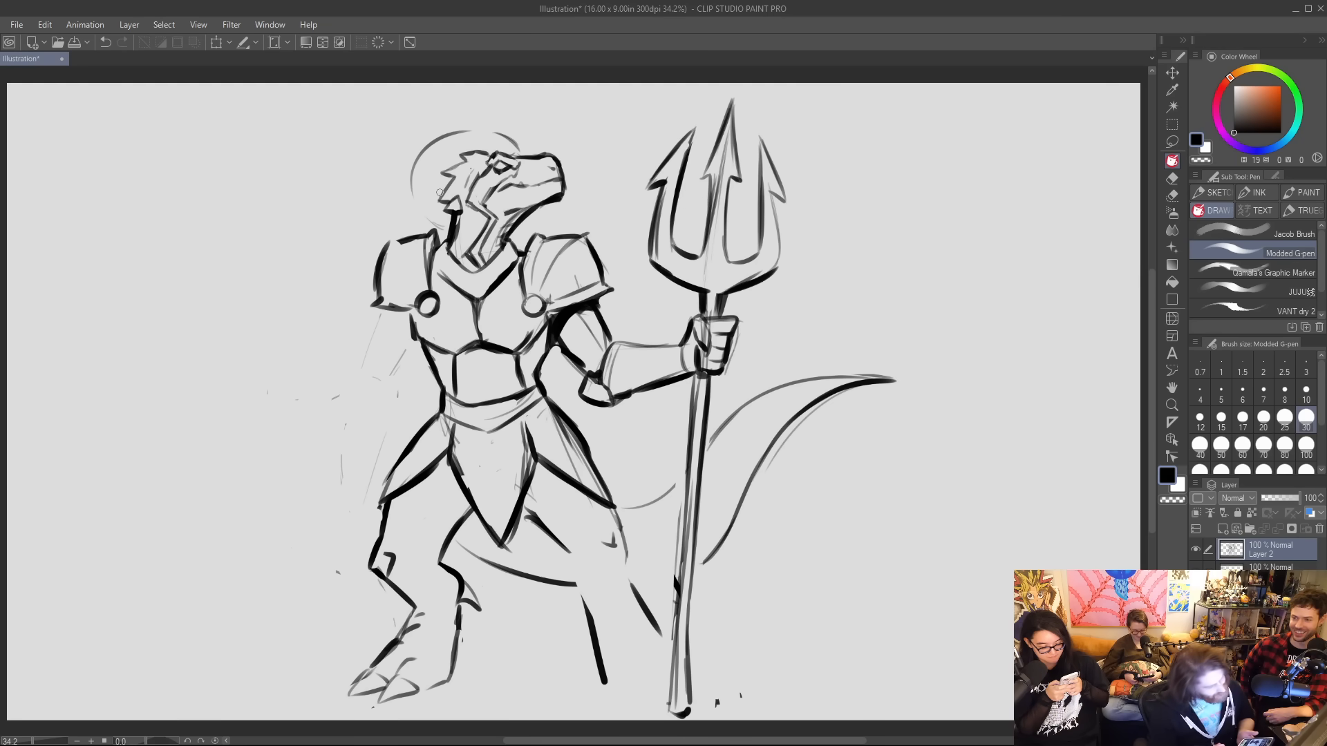
Fill black shadows on both sides of the skirt's pointed front flap and thicken the trident arm's upper outline.
left_click_drag(540, 498, 543, 464)
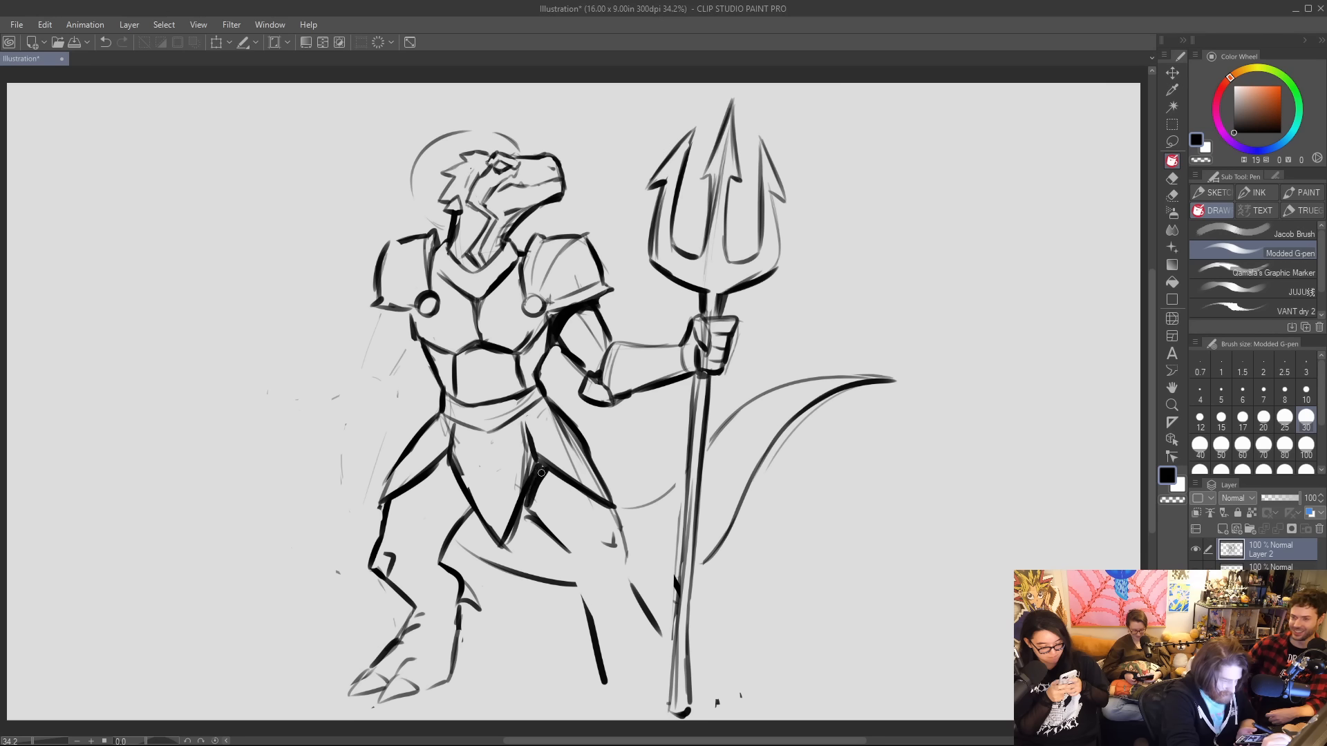
mouse_move(438, 476)
left_mouse_down()
mouse_move(460, 495)
mouse_move(442, 468)
left_mouse_up()
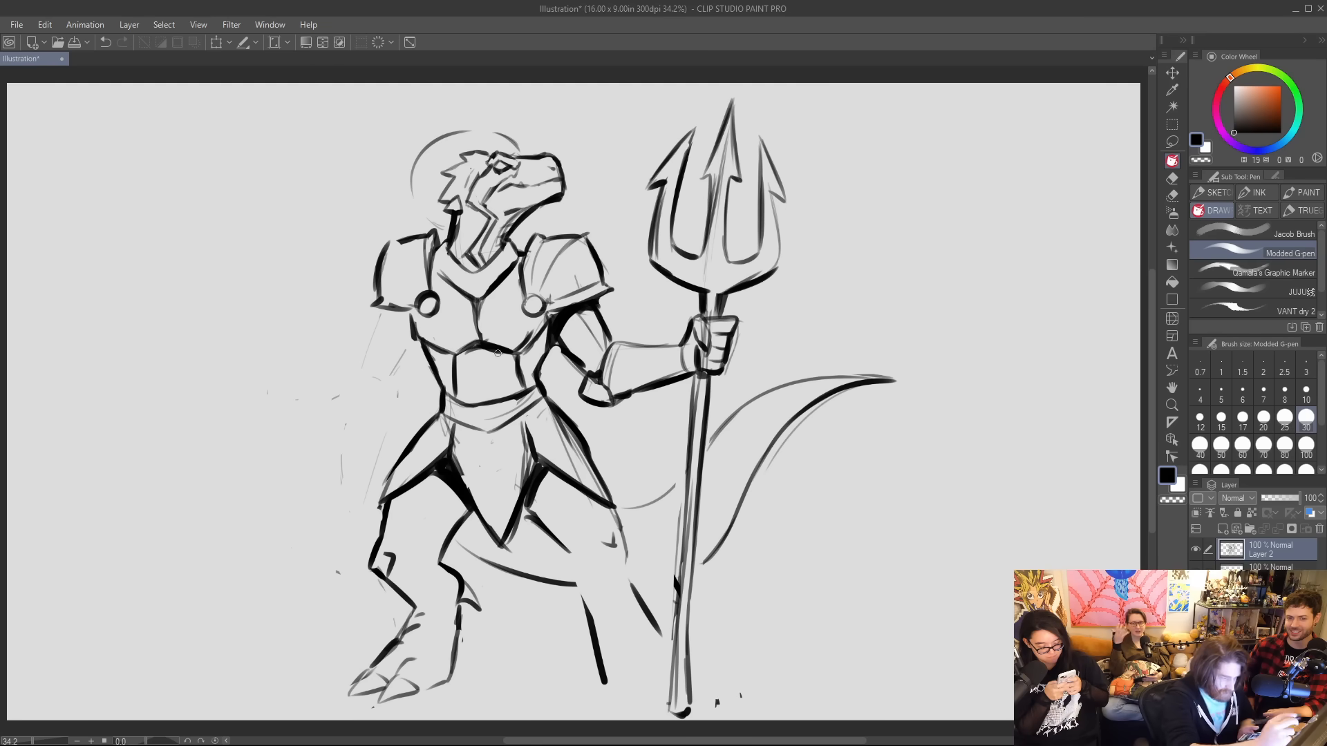
mouse_move(580, 321)
left_mouse_down()
mouse_move(591, 337)
mouse_move(601, 322)
mouse_move(603, 352)
left_mouse_up()
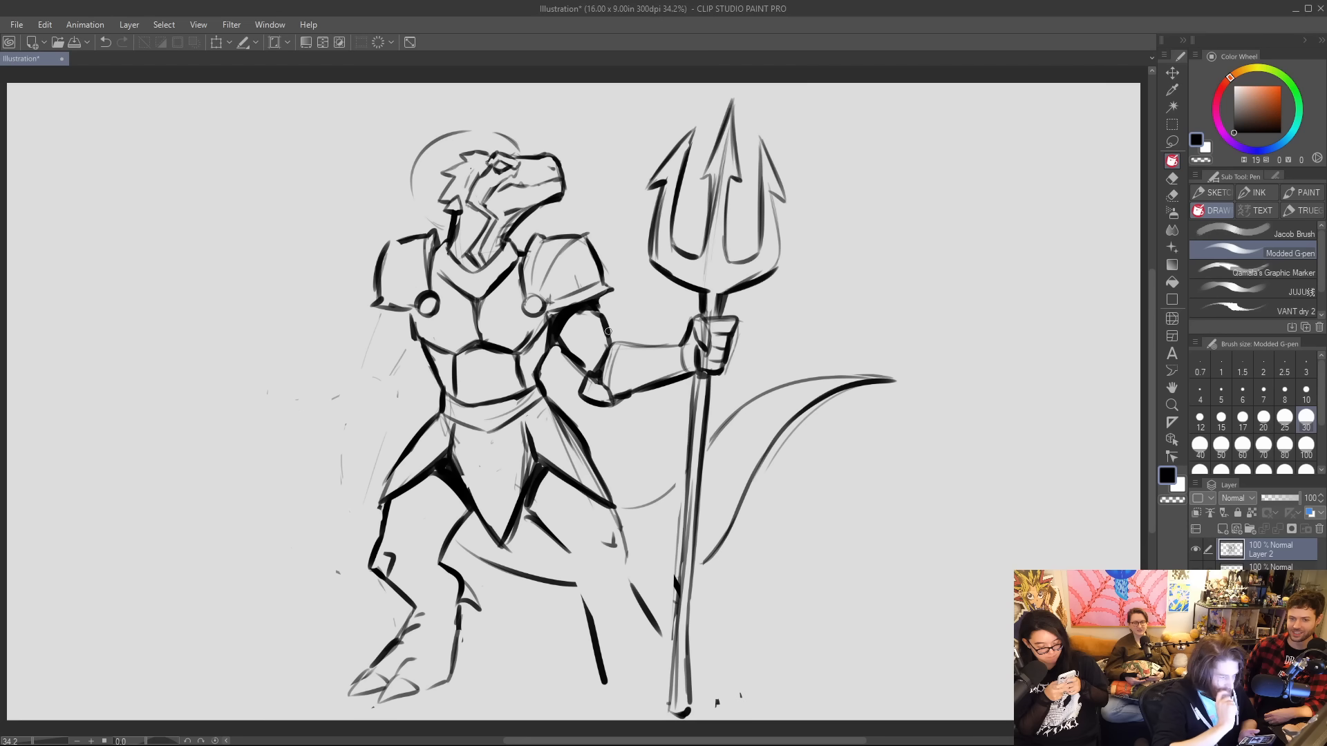
Strengthen the breastplate's collar line and erase the round studs beside both shoulders.
mouse_move(432, 268)
left_mouse_down()
mouse_move(473, 287)
mouse_move(502, 272)
left_mouse_up()
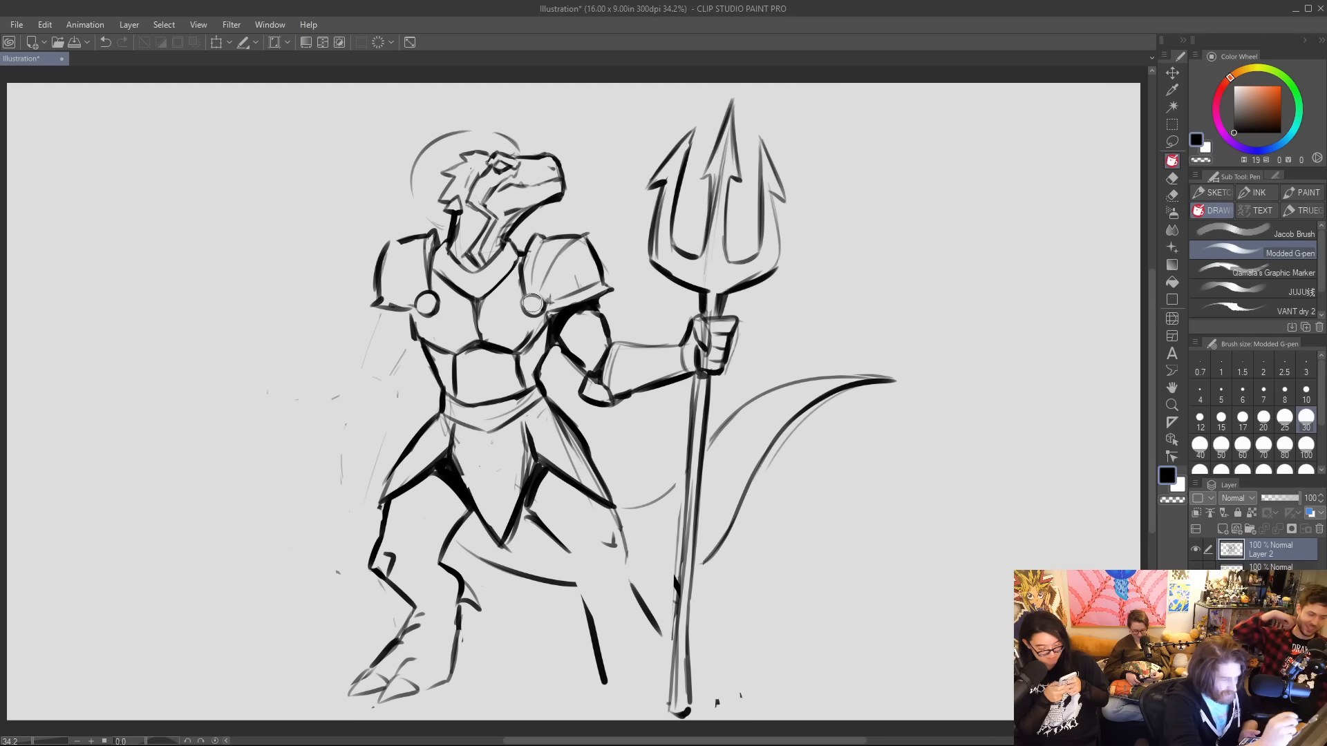
left_click_drag(533, 298, 531, 311)
left_click_drag(423, 297, 442, 308)
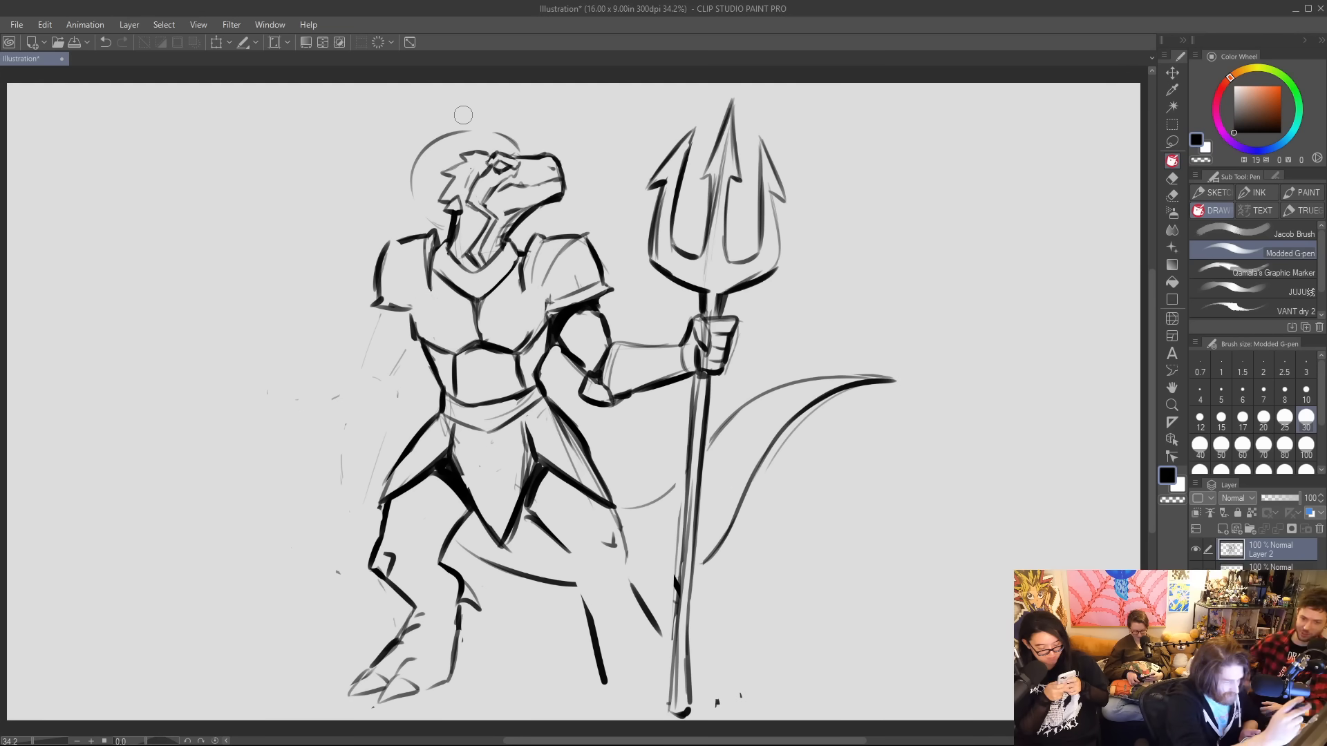
Draw rims along the lower edges of both shoulder guards and reinforce the outline of the one away from the trident.
mouse_move(522, 275)
left_mouse_down()
mouse_move(552, 313)
mouse_move(587, 289)
left_mouse_up()
mouse_move(402, 309)
left_mouse_down()
mouse_move(427, 301)
mouse_move(429, 274)
mouse_move(423, 293)
left_mouse_up()
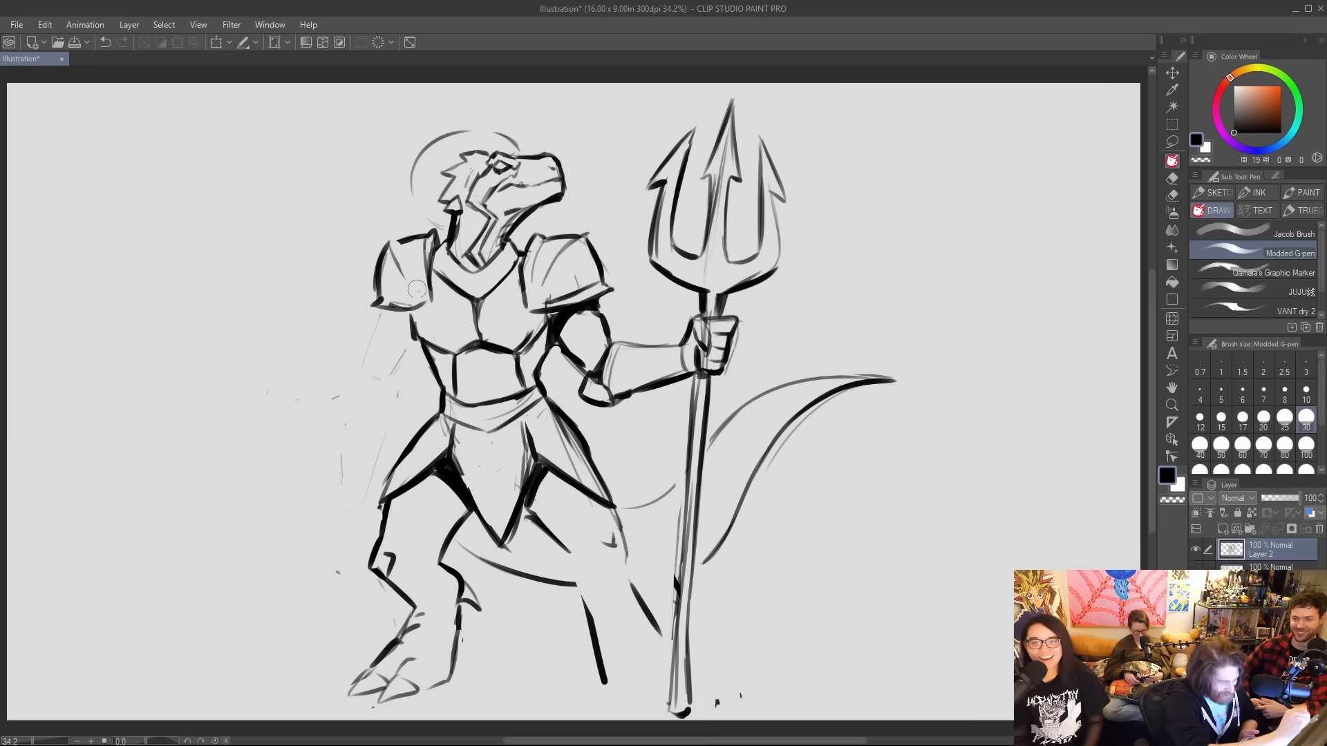
left_click_drag(390, 244, 425, 237)
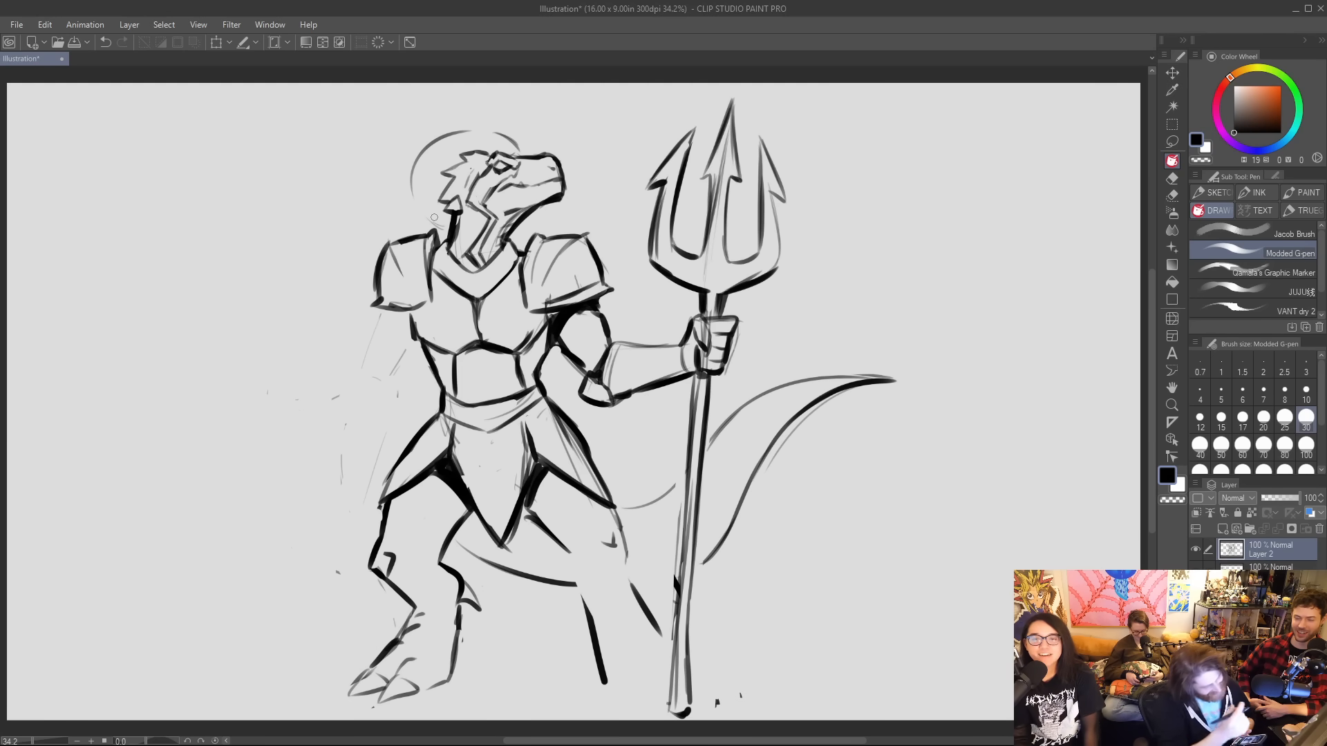
left_click_drag(414, 308, 429, 301)
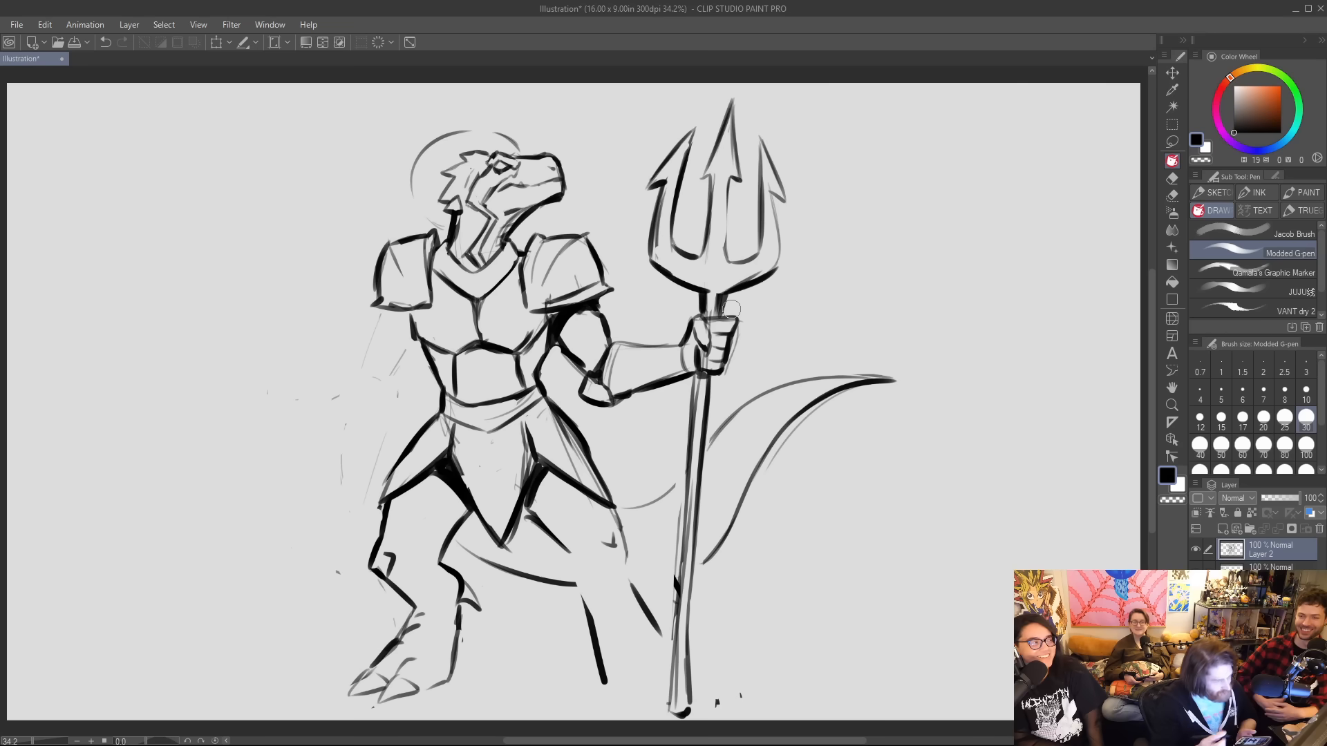
left_click_drag(413, 192, 444, 223)
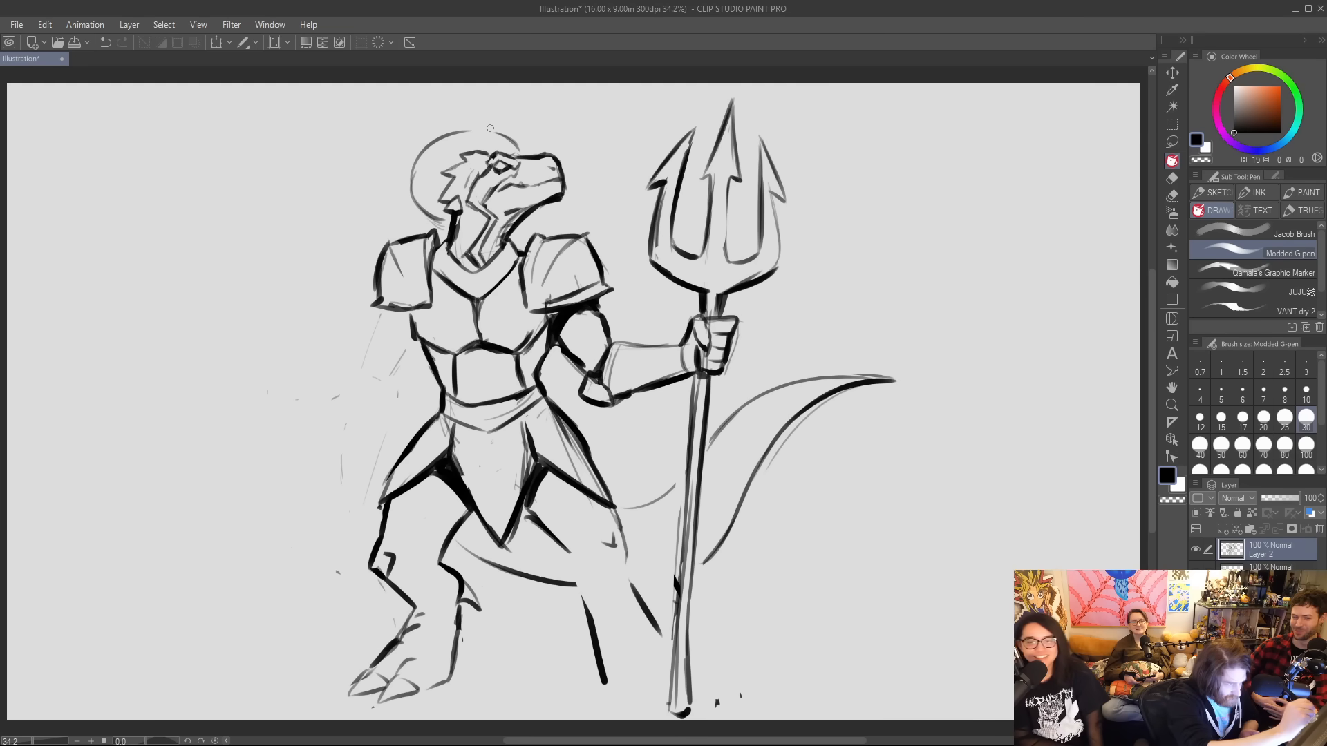
left_click_drag(484, 127, 519, 148)
mouse_move(413, 194)
left_mouse_down()
mouse_move(408, 172)
mouse_move(457, 125)
left_mouse_up()
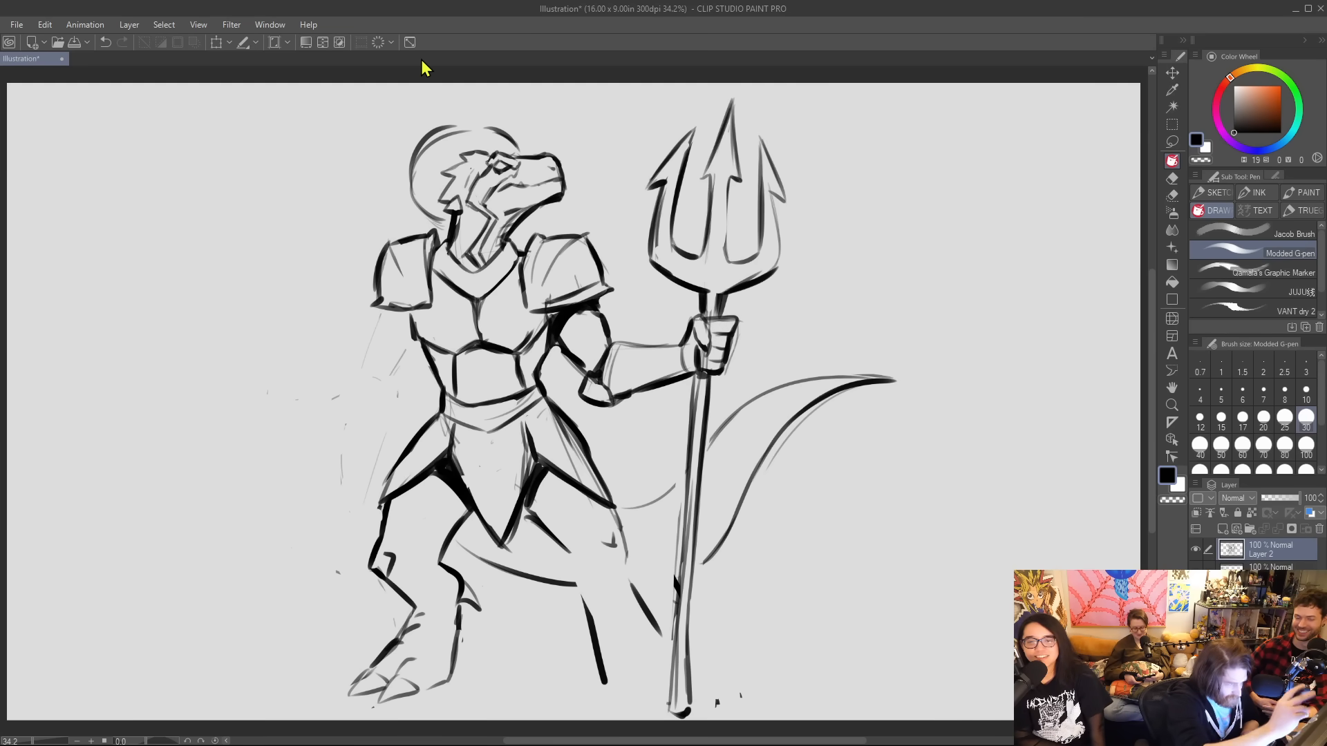
Erase the round halo behind the head and sketch a tilted elliptical halo ring floating above it.
mouse_move(413, 173)
left_mouse_down()
mouse_move(435, 224)
mouse_move(452, 129)
mouse_move(506, 125)
mouse_move(515, 142)
mouse_move(443, 150)
mouse_move(513, 123)
left_mouse_up()
left_click_drag(437, 139, 509, 112)
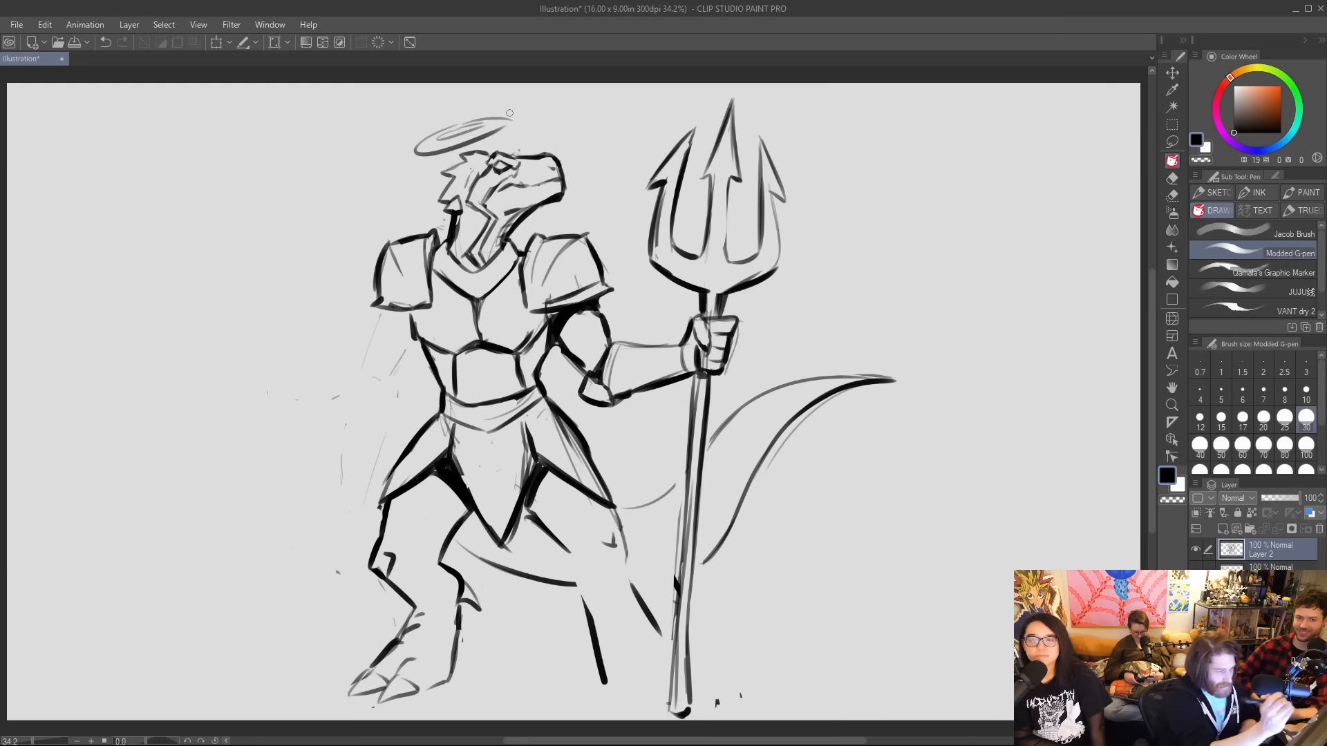
left_click_drag(439, 135, 516, 120)
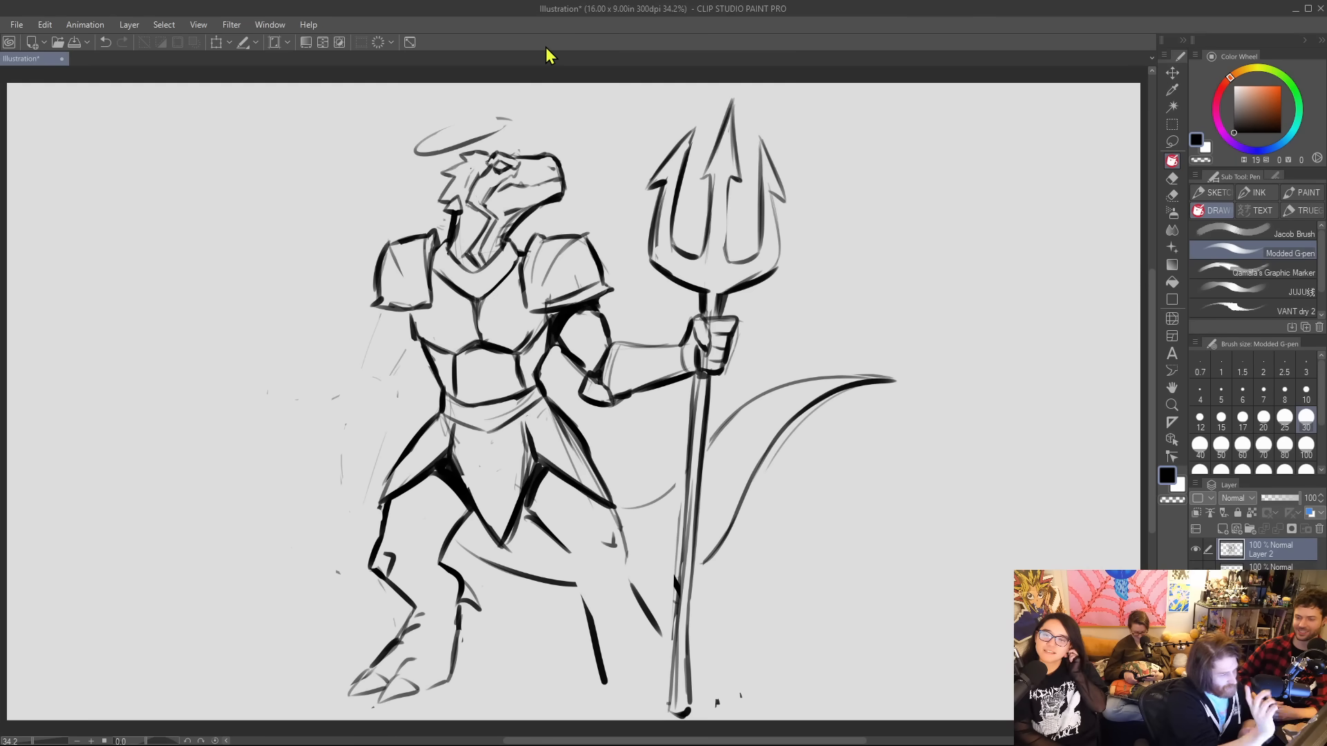
mouse_move(463, 130)
left_mouse_down()
mouse_move(435, 145)
mouse_move(504, 119)
mouse_move(487, 128)
left_mouse_up()
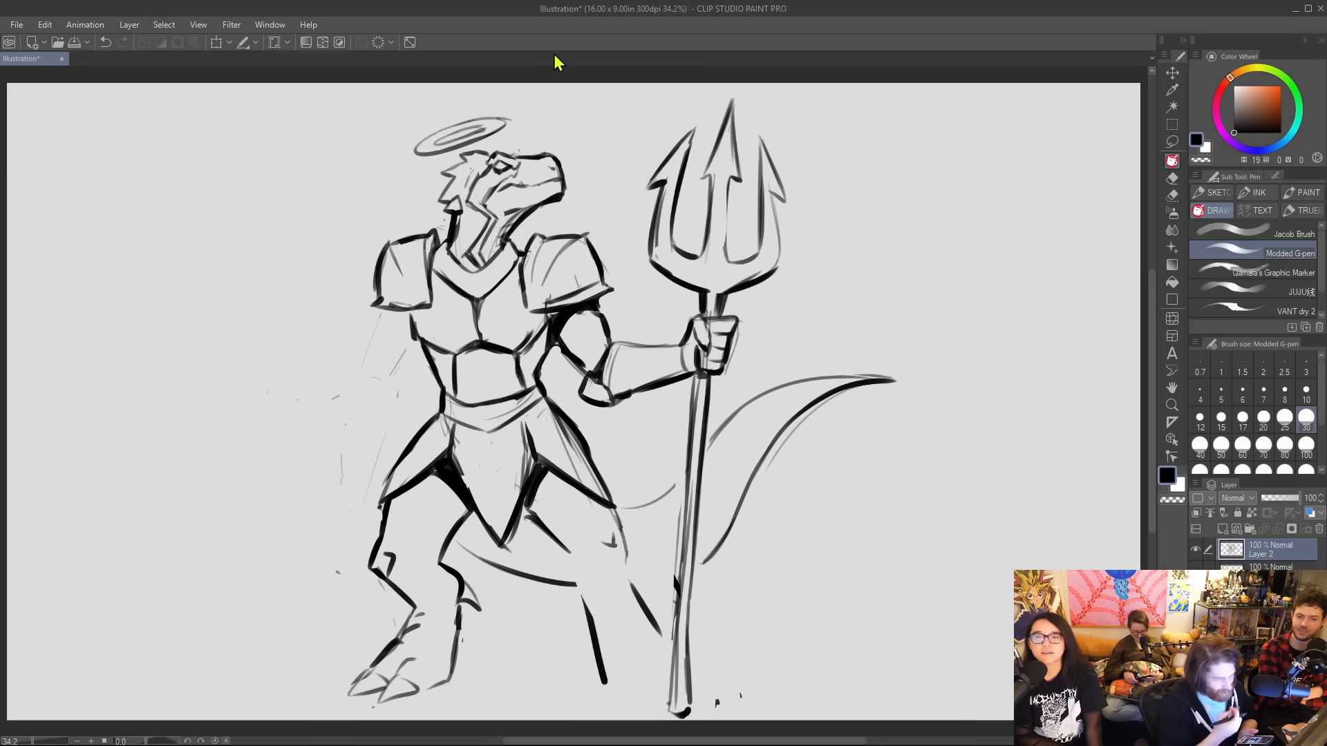
Ink the breastplate's centre line and its side edges below the shoulders with darker strokes.
left_click_drag(474, 302, 481, 345)
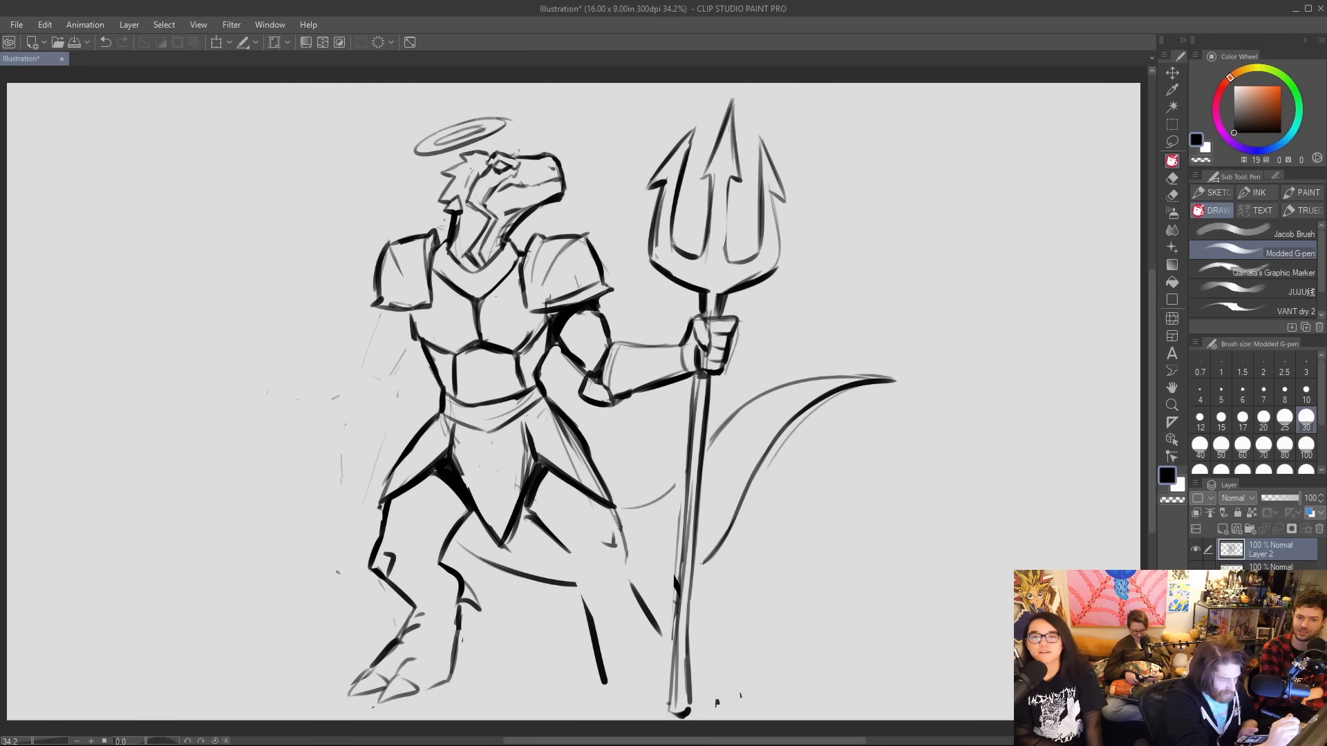
mouse_move(436, 271)
left_mouse_down()
mouse_move(414, 329)
mouse_move(444, 356)
left_mouse_up()
left_click_drag(543, 316, 520, 353)
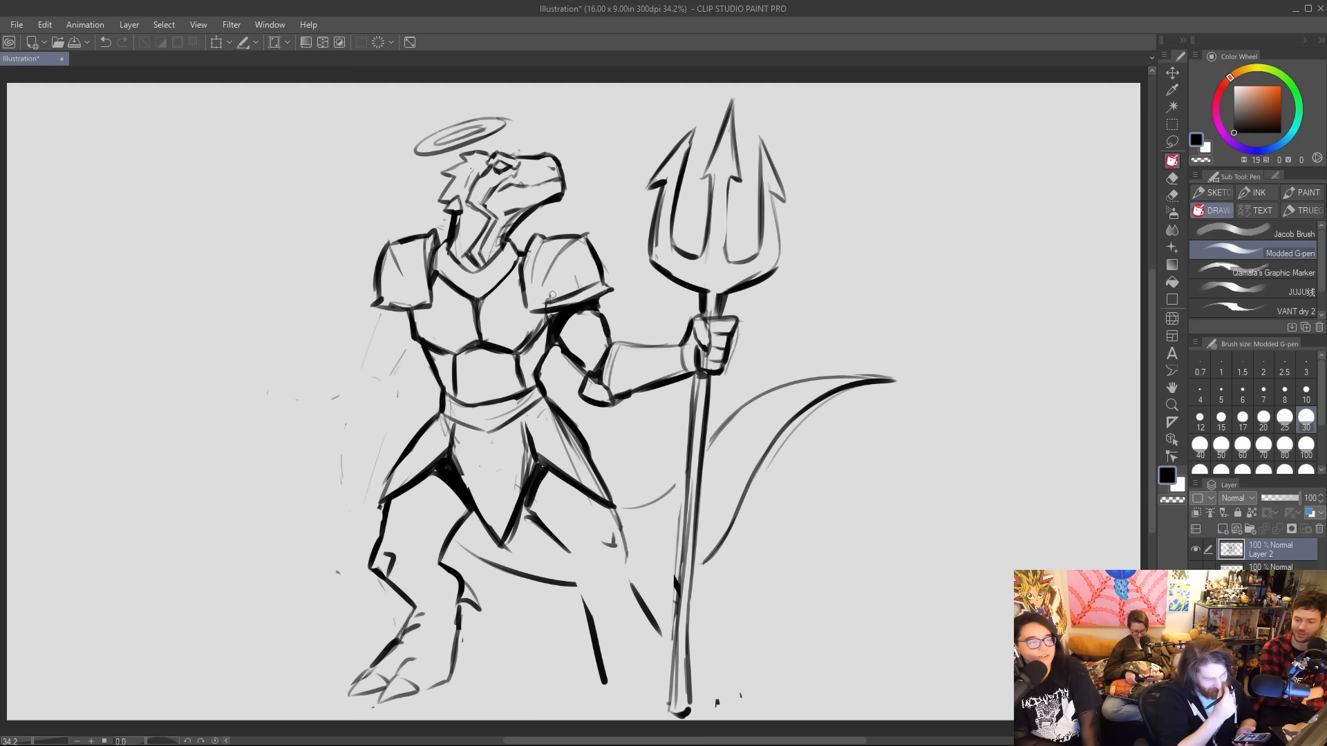
Extend and thicken the outstretched leg's calf and shin lines, and darken the lizard's snout and lower jaw.
left_click_drag(568, 556, 594, 658)
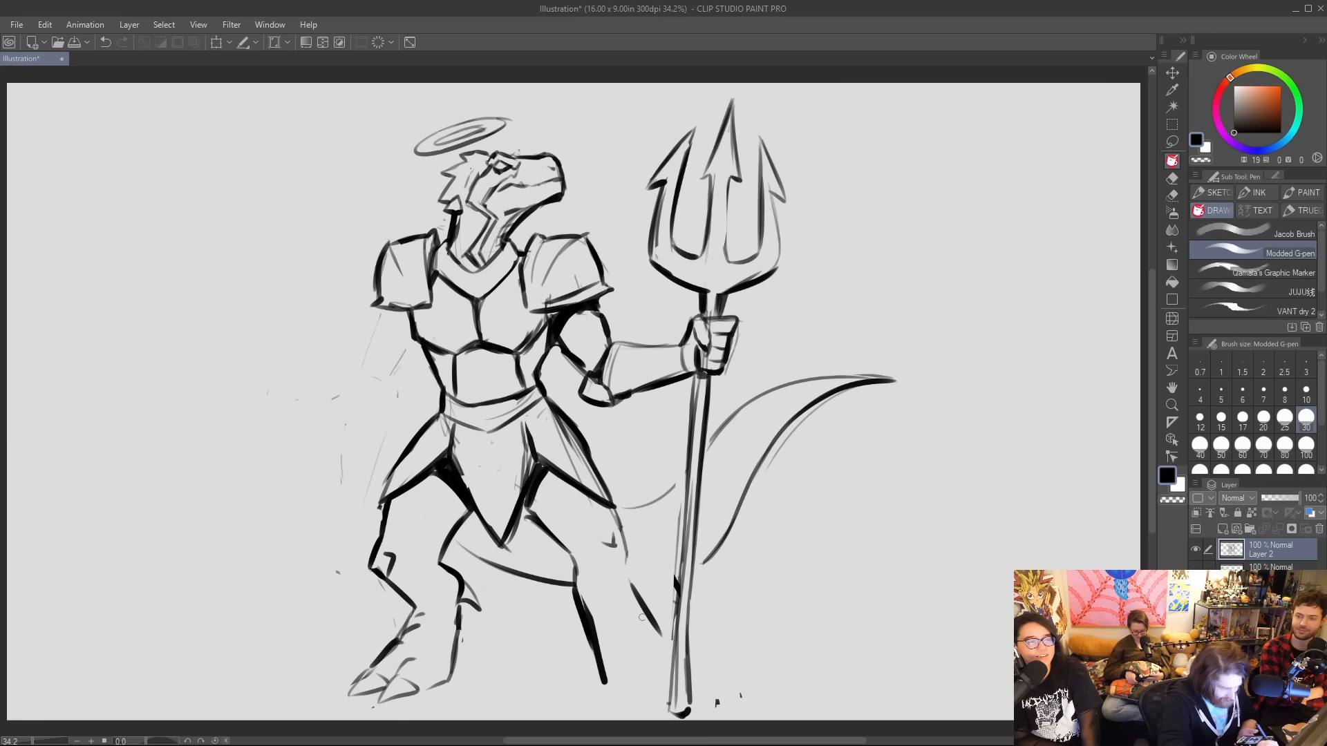
left_click_drag(627, 578, 668, 653)
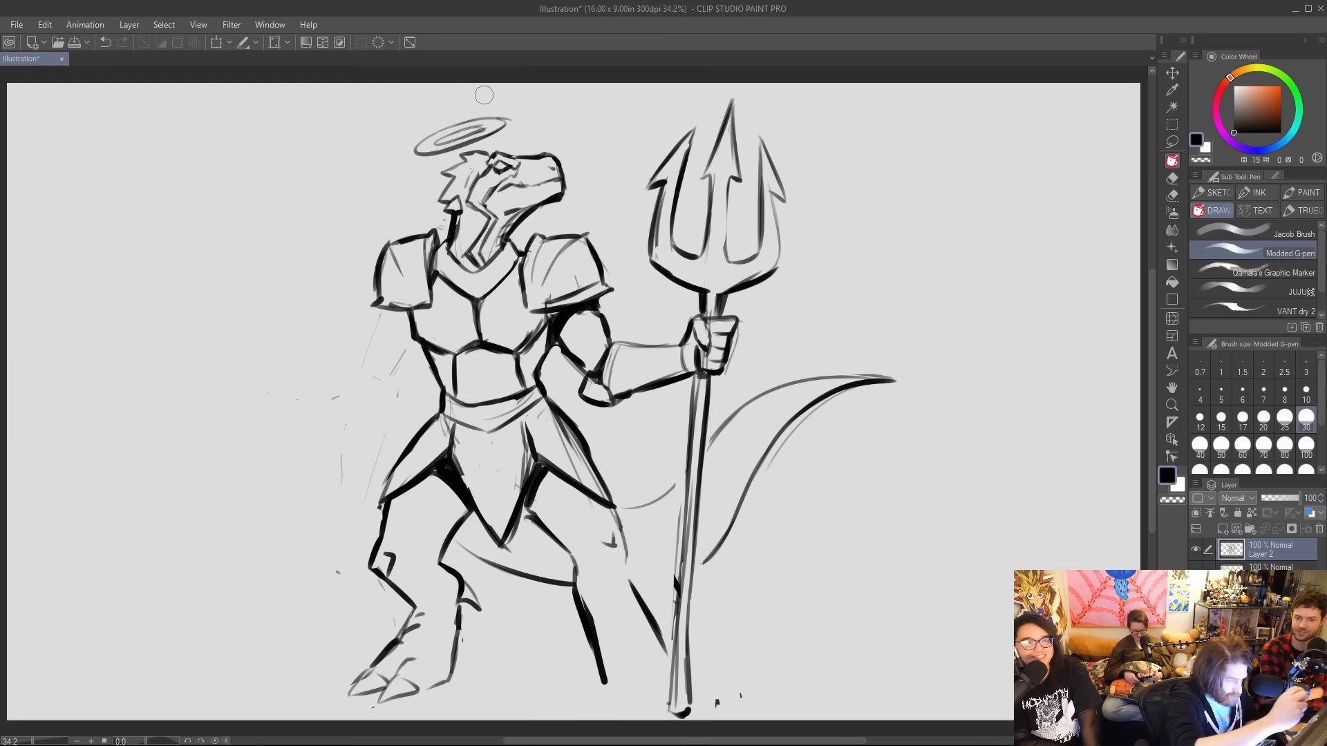
left_click_drag(509, 156, 529, 156)
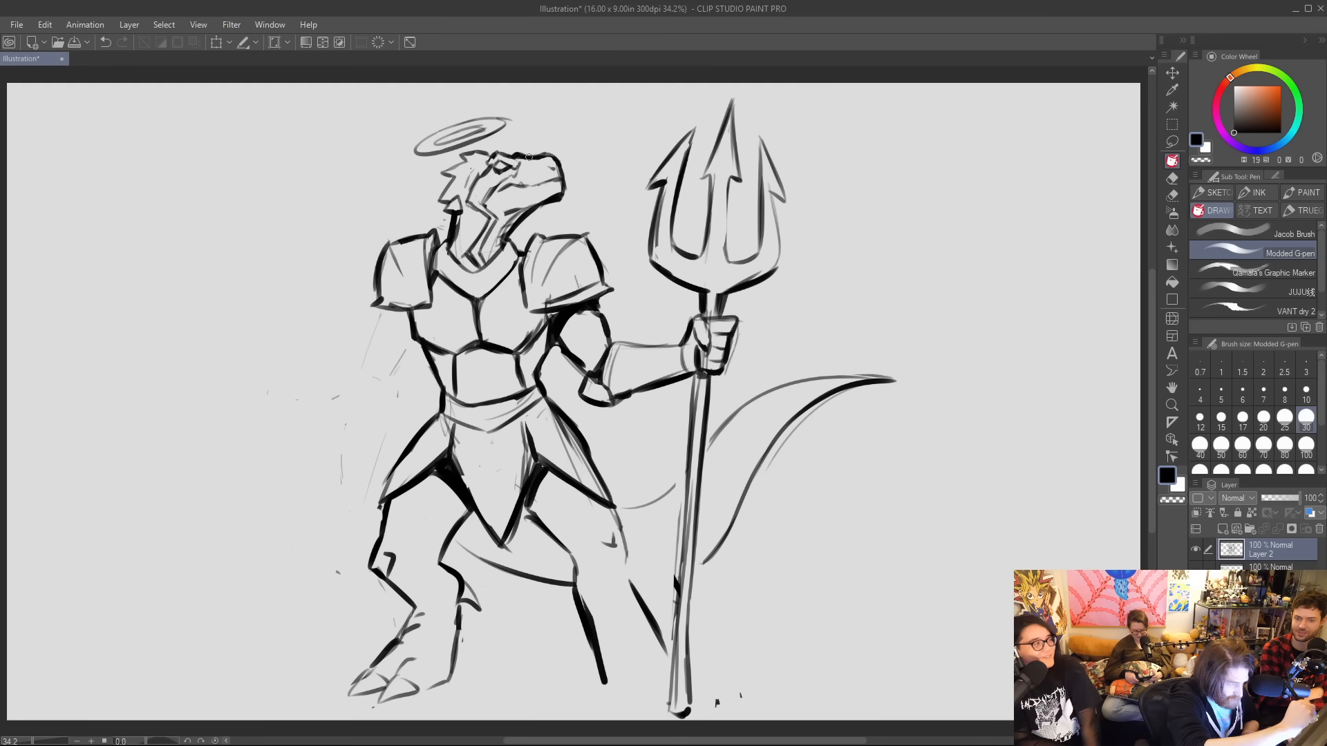
mouse_move(510, 216)
left_mouse_down()
mouse_move(494, 211)
mouse_move(529, 211)
left_mouse_up()
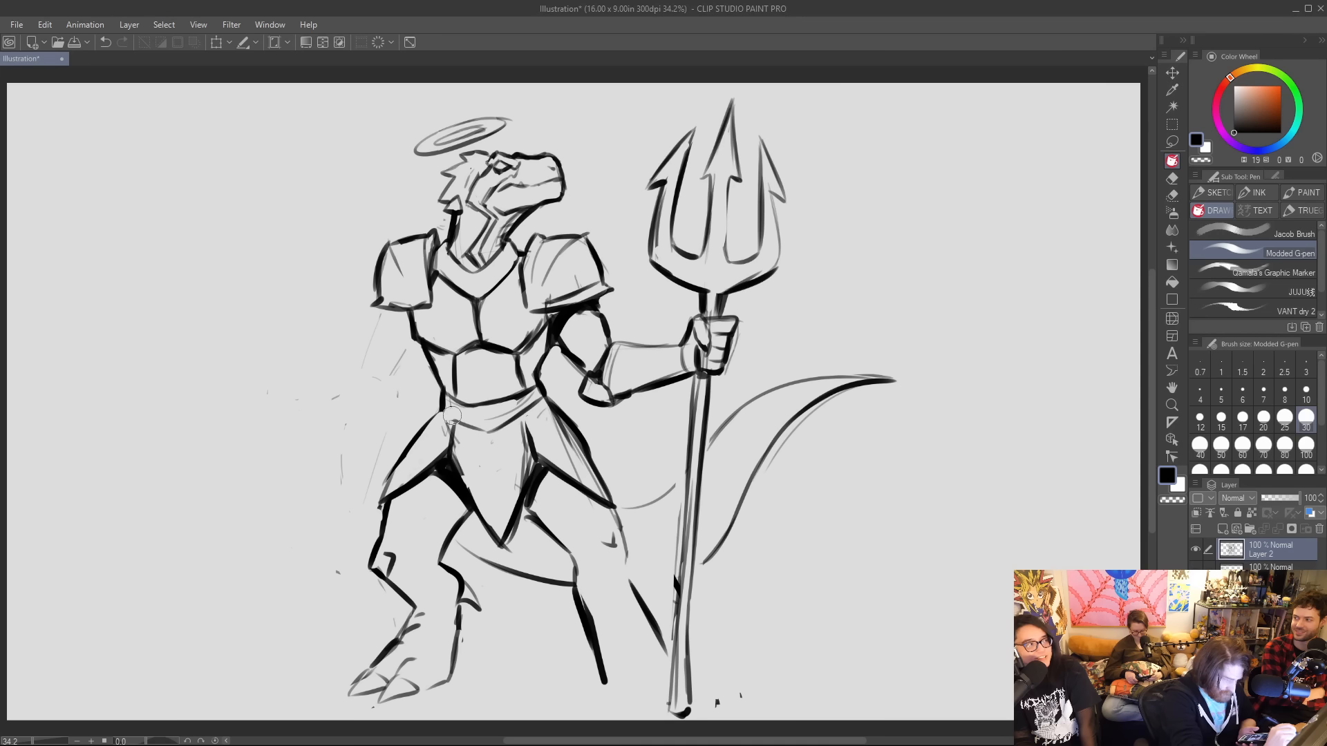
Erase the old waist lines and redraw the armour's lower edge and belt with bold curves.
mouse_move(512, 413)
left_mouse_down()
mouse_move(462, 396)
mouse_move(393, 472)
left_mouse_up()
mouse_move(445, 396)
left_mouse_down()
mouse_move(483, 404)
mouse_move(548, 382)
mouse_move(494, 389)
mouse_move(535, 366)
left_mouse_up()
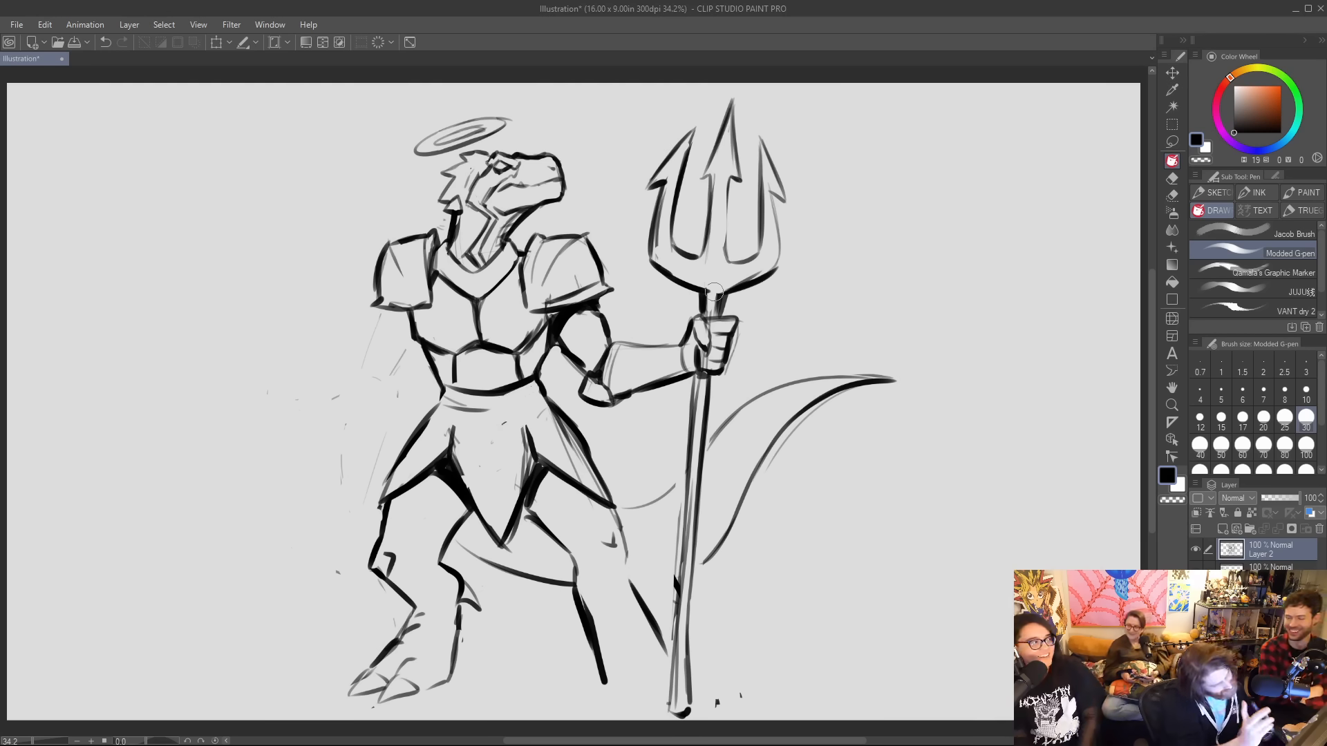
left_click_drag(477, 414, 530, 404)
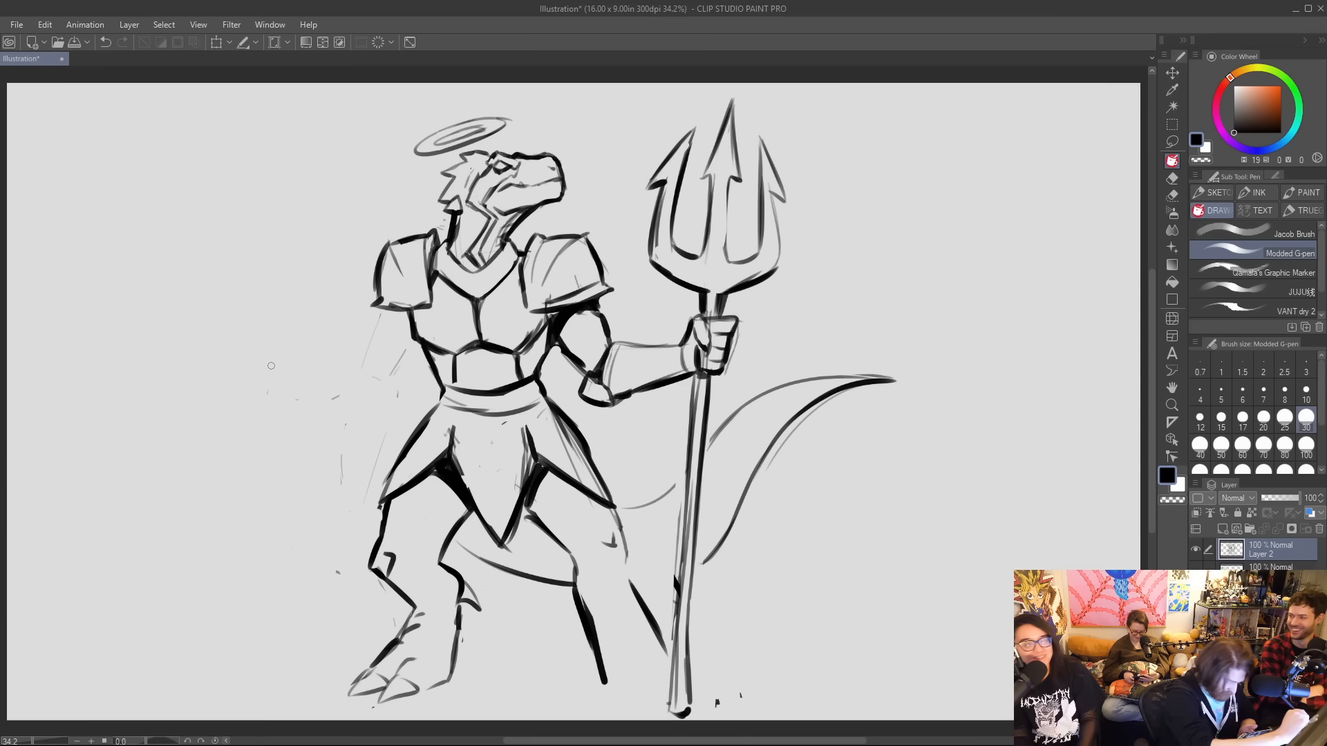
mouse_move(265, 359)
left_mouse_down()
mouse_move(347, 414)
mouse_move(371, 376)
left_mouse_up()
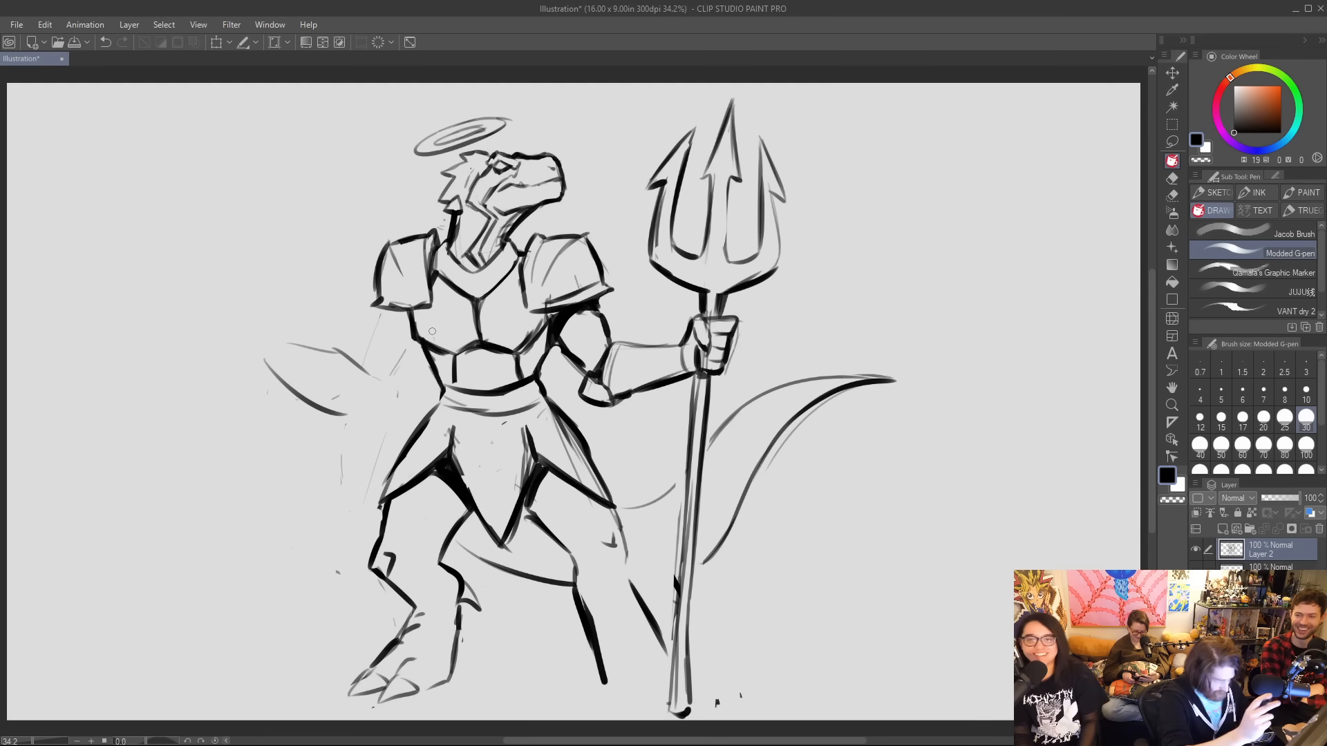
key("ctrl+z")
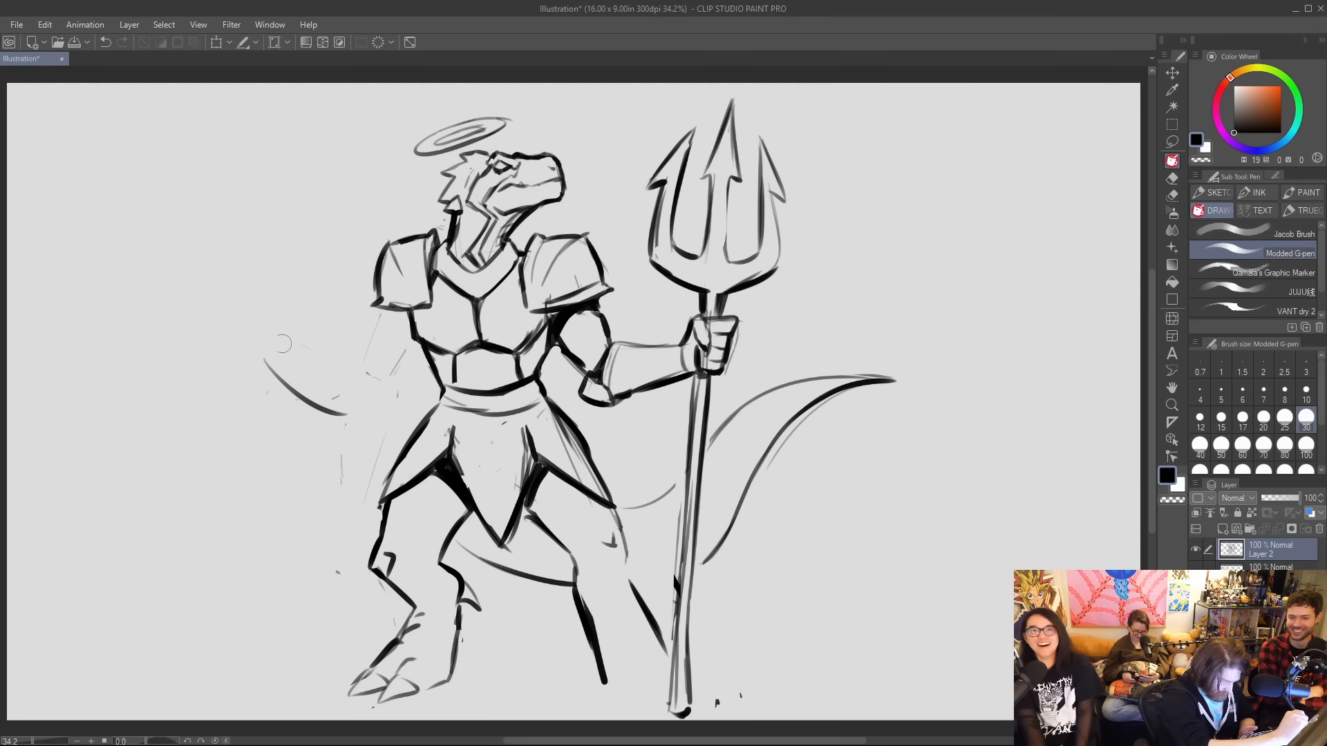
key("ctrl+z")
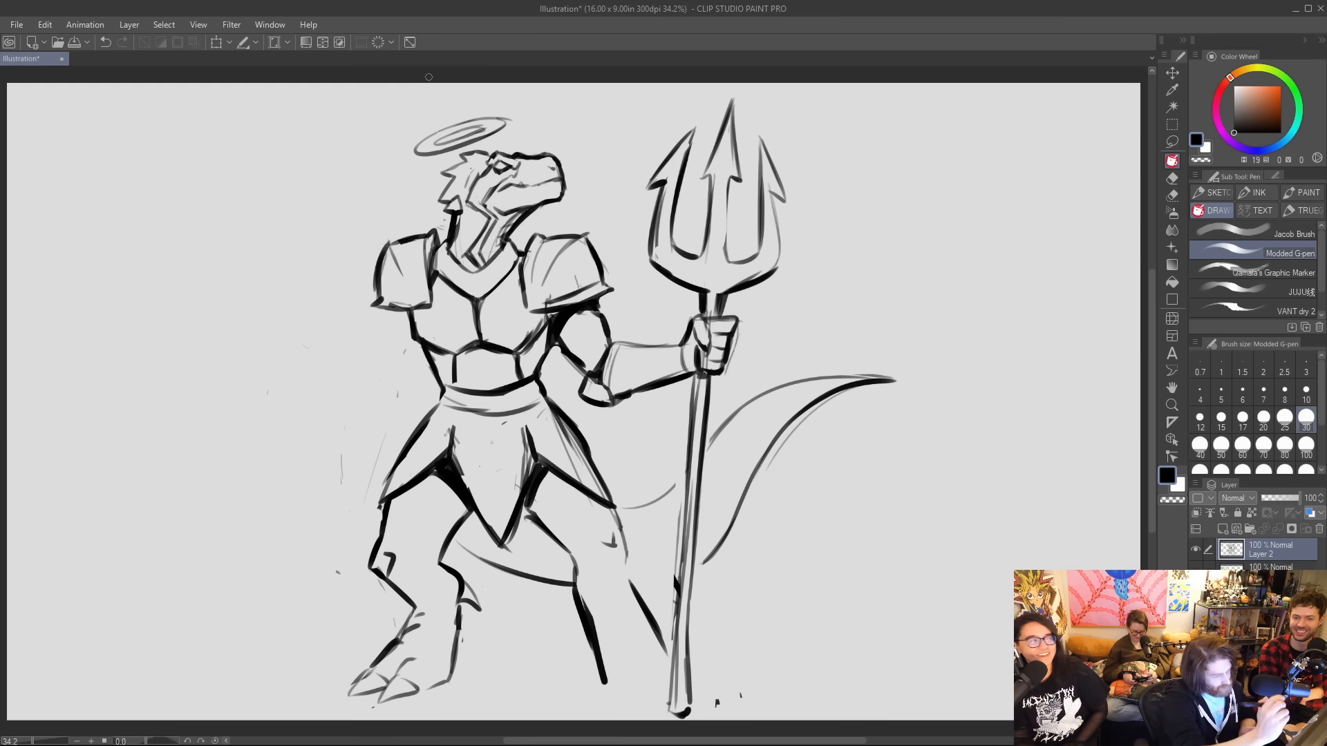
Remove the shoulder guard on the side away from the trident.
key("ctrl+z")
key("ctrl+z")
key("ctrl+z")
key("ctrl+z")
key("ctrl+z")
key("ctrl+z")
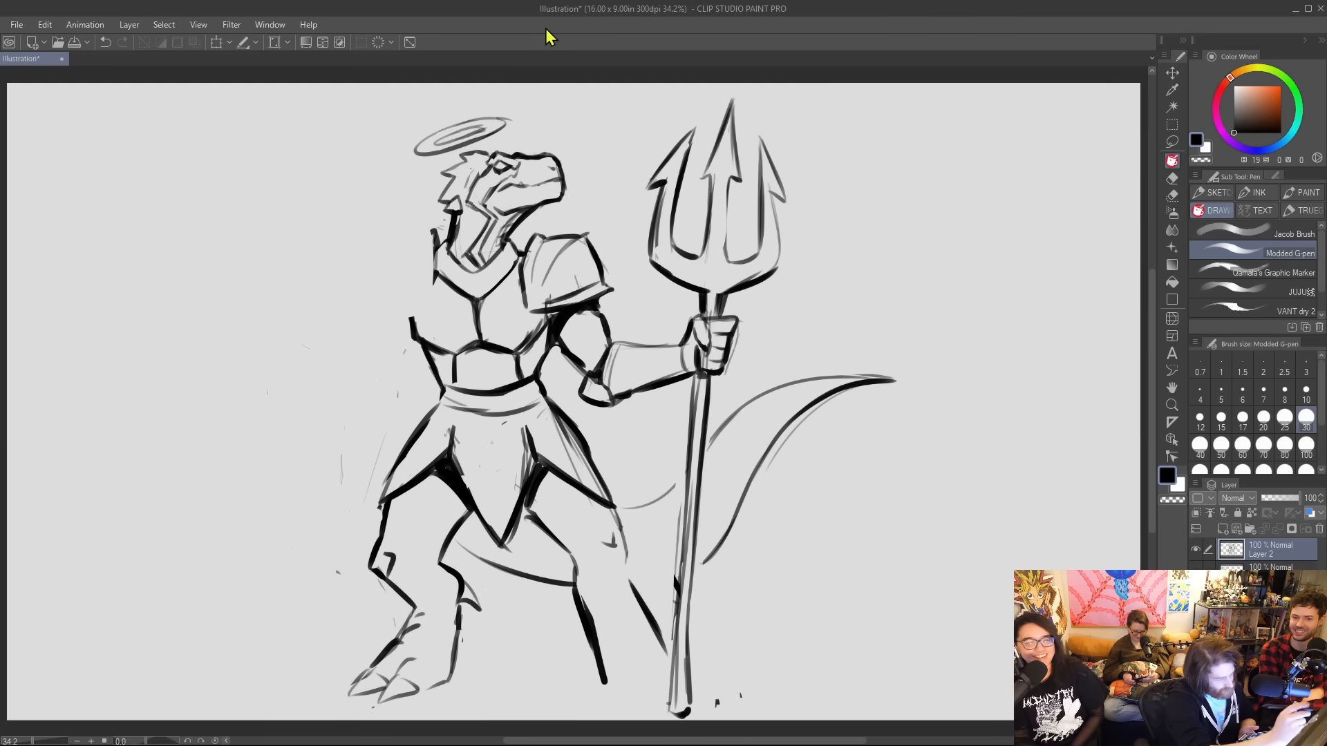
mouse_move(313, 223)
left_mouse_down()
mouse_move(304, 200)
mouse_move(331, 149)
left_mouse_up()
mouse_move(304, 232)
left_mouse_down()
mouse_move(289, 195)
mouse_move(332, 144)
mouse_move(342, 185)
left_mouse_up()
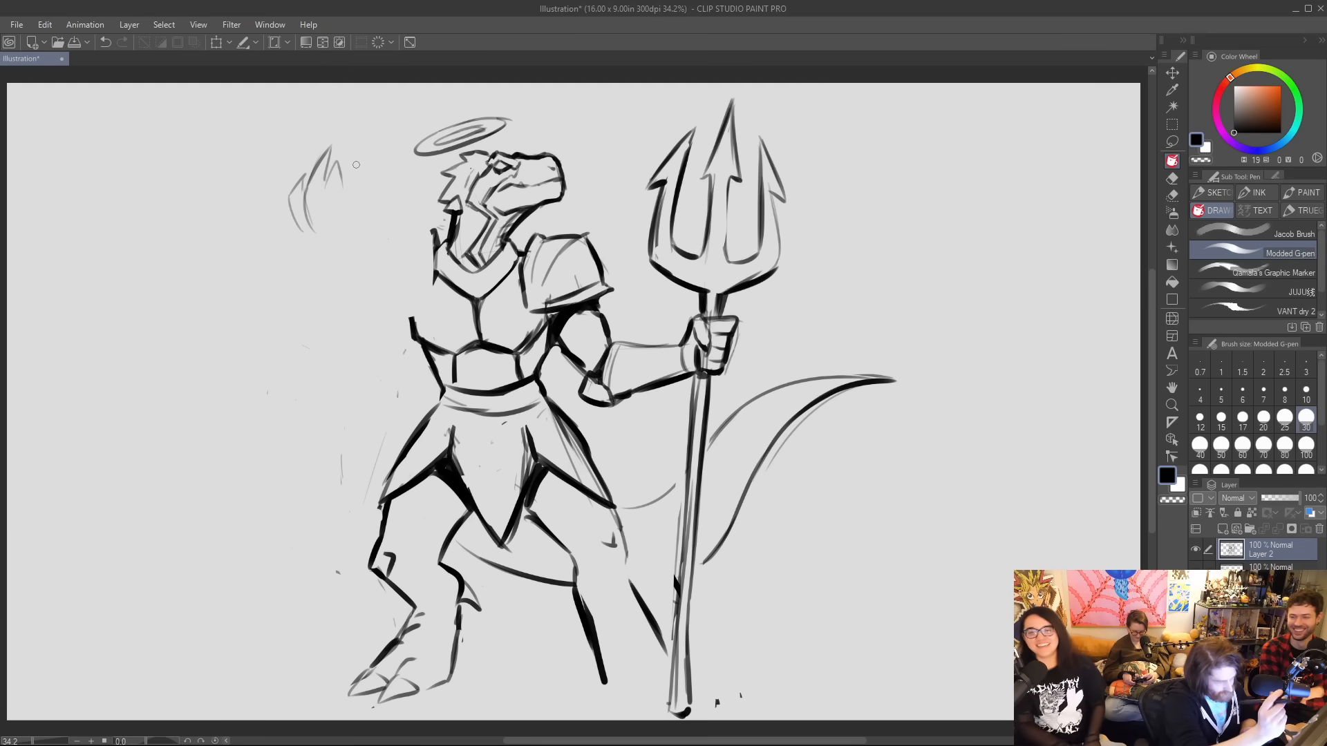
key("ctrl+z")
key("ctrl+z")
key("ctrl+z")
key("ctrl+z")
key("ctrl+z")
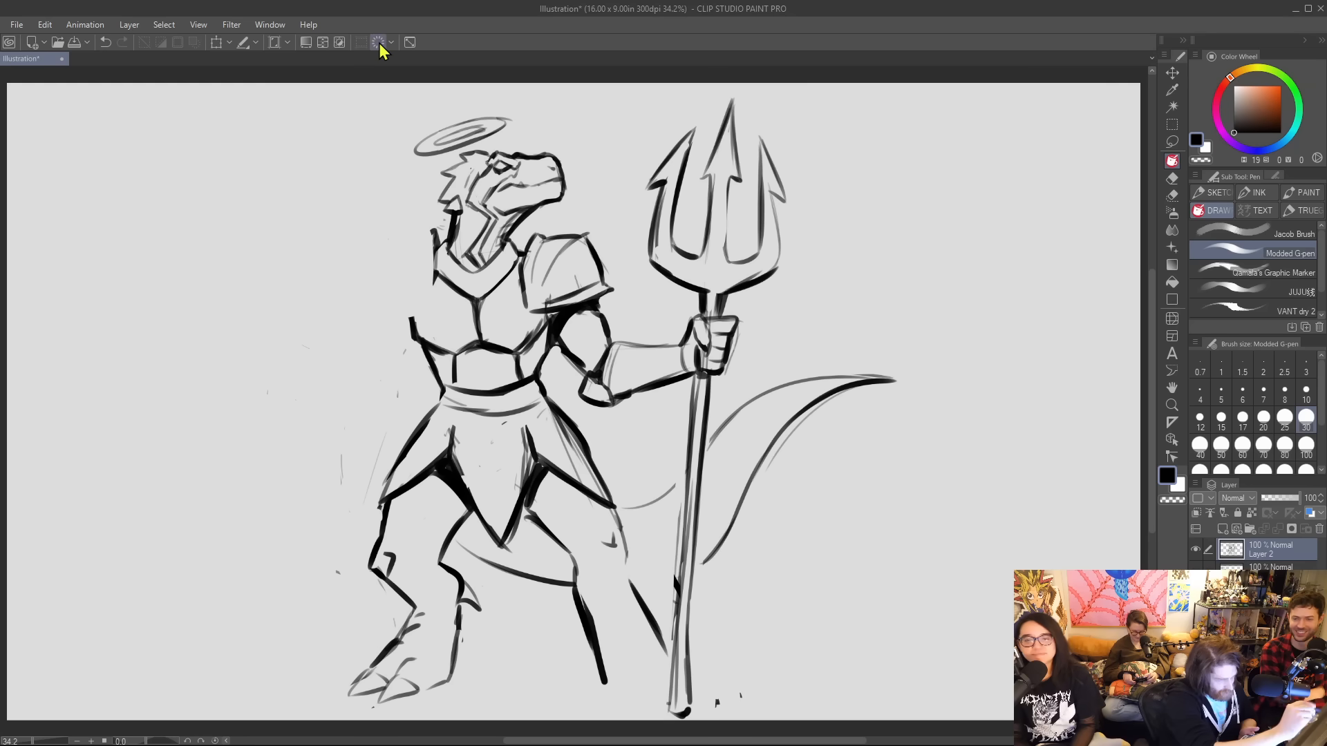
Redraw the shoulder guard on the side away from the trident and sketch the lowered arm beneath it with a bold outer forearm edge.
mouse_move(423, 232)
left_mouse_down()
mouse_move(368, 274)
mouse_move(387, 298)
mouse_move(377, 316)
mouse_move(442, 287)
left_mouse_up()
mouse_move(377, 312)
left_mouse_down()
mouse_move(371, 279)
mouse_move(434, 227)
left_mouse_up()
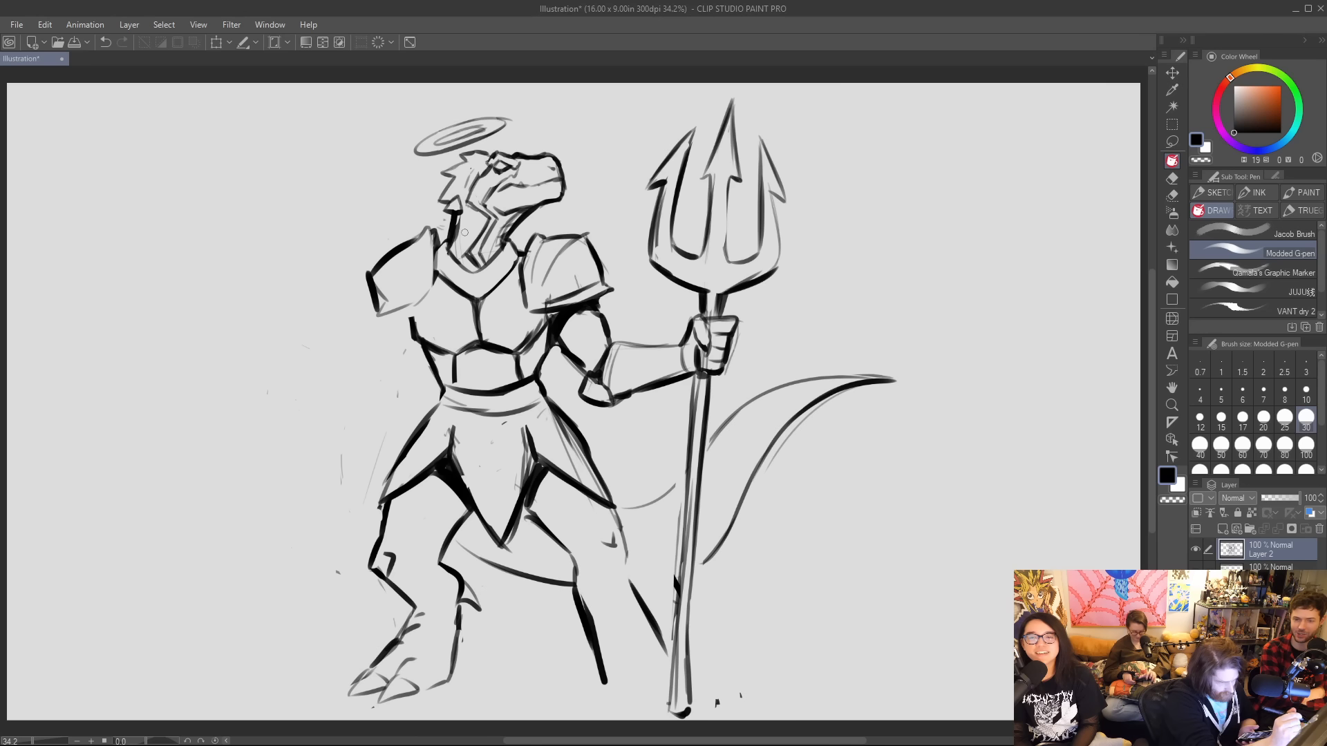
mouse_move(381, 270)
left_mouse_down()
mouse_move(415, 289)
mouse_move(377, 355)
mouse_move(386, 370)
mouse_move(359, 397)
mouse_move(356, 464)
left_mouse_up()
left_click_drag(407, 400, 368, 486)
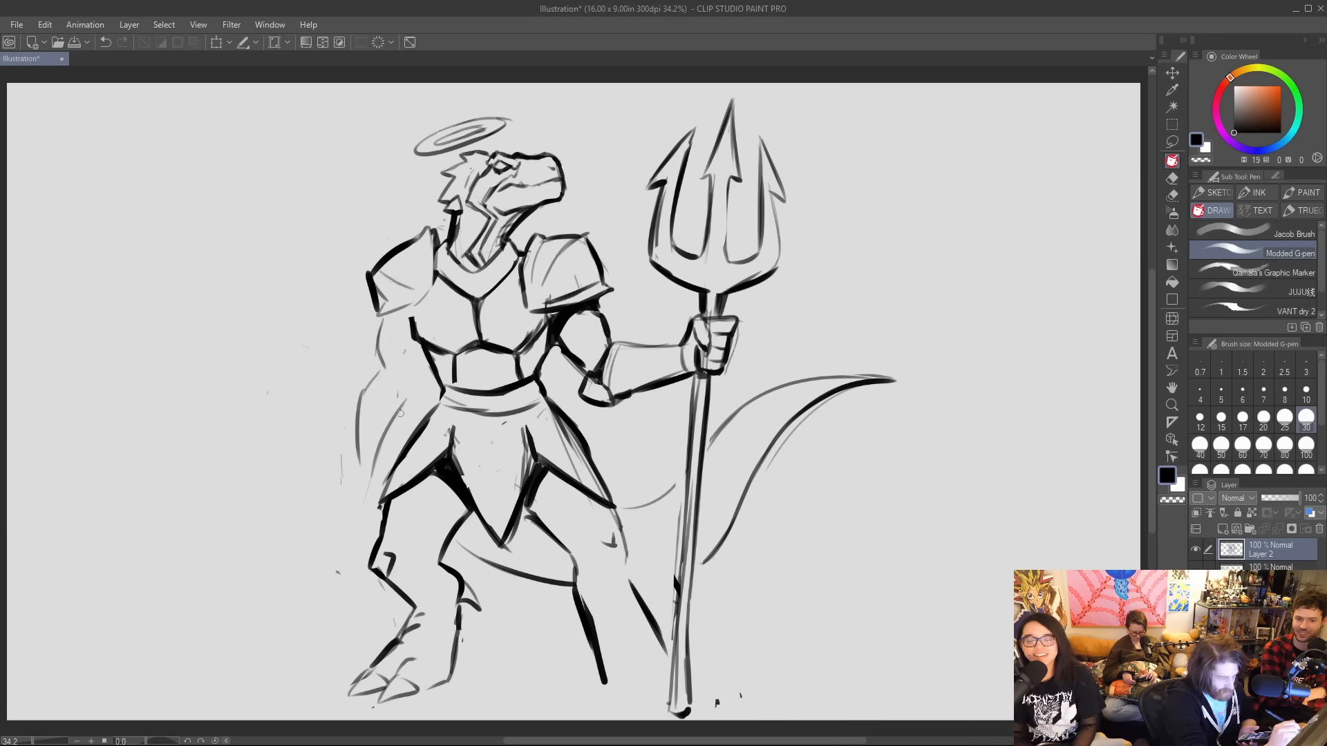
mouse_move(420, 369)
left_mouse_down()
mouse_move(399, 417)
mouse_move(354, 462)
left_mouse_up()
mouse_move(351, 379)
left_mouse_down()
mouse_move(382, 318)
mouse_move(406, 370)
mouse_move(394, 418)
left_mouse_up()
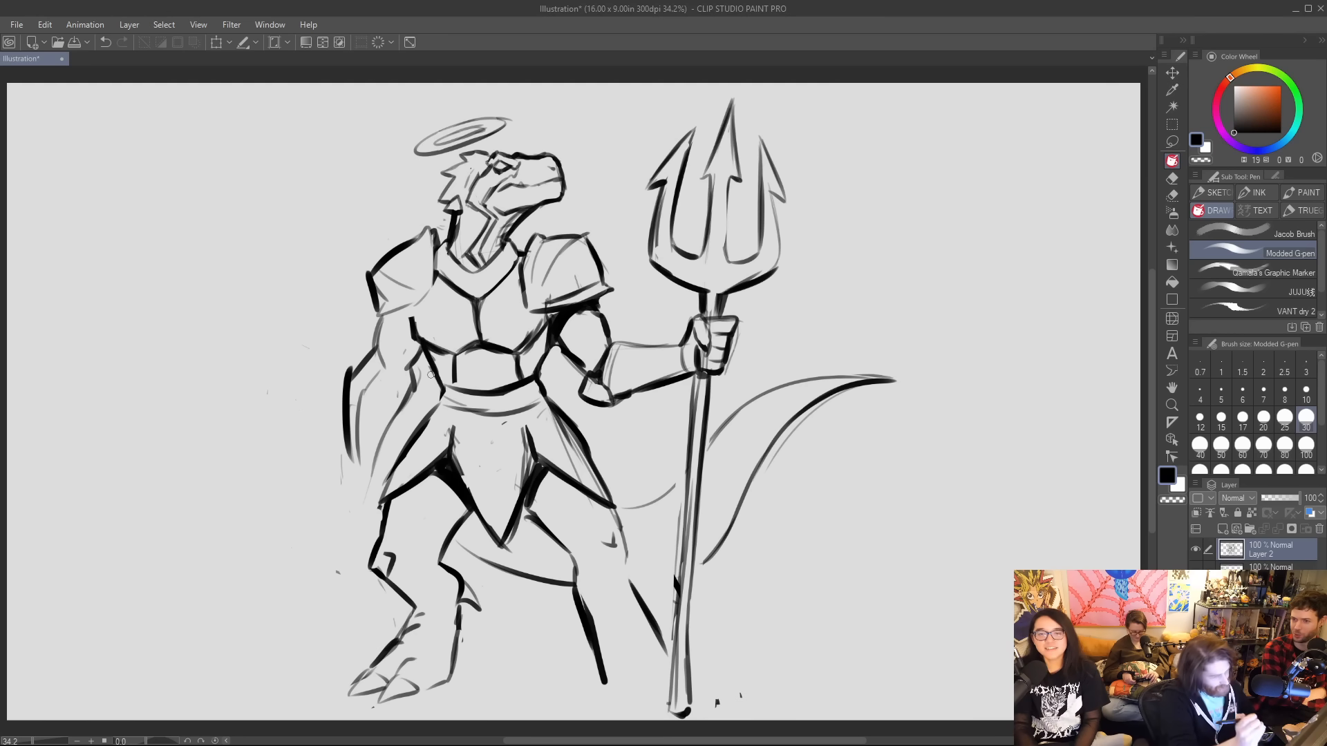
Refine the lowered arm's elbow, forearm and wrist, and fill the underarm shadows beside the breastplate with black.
left_click_drag(385, 338, 359, 461)
left_click_drag(391, 423, 369, 482)
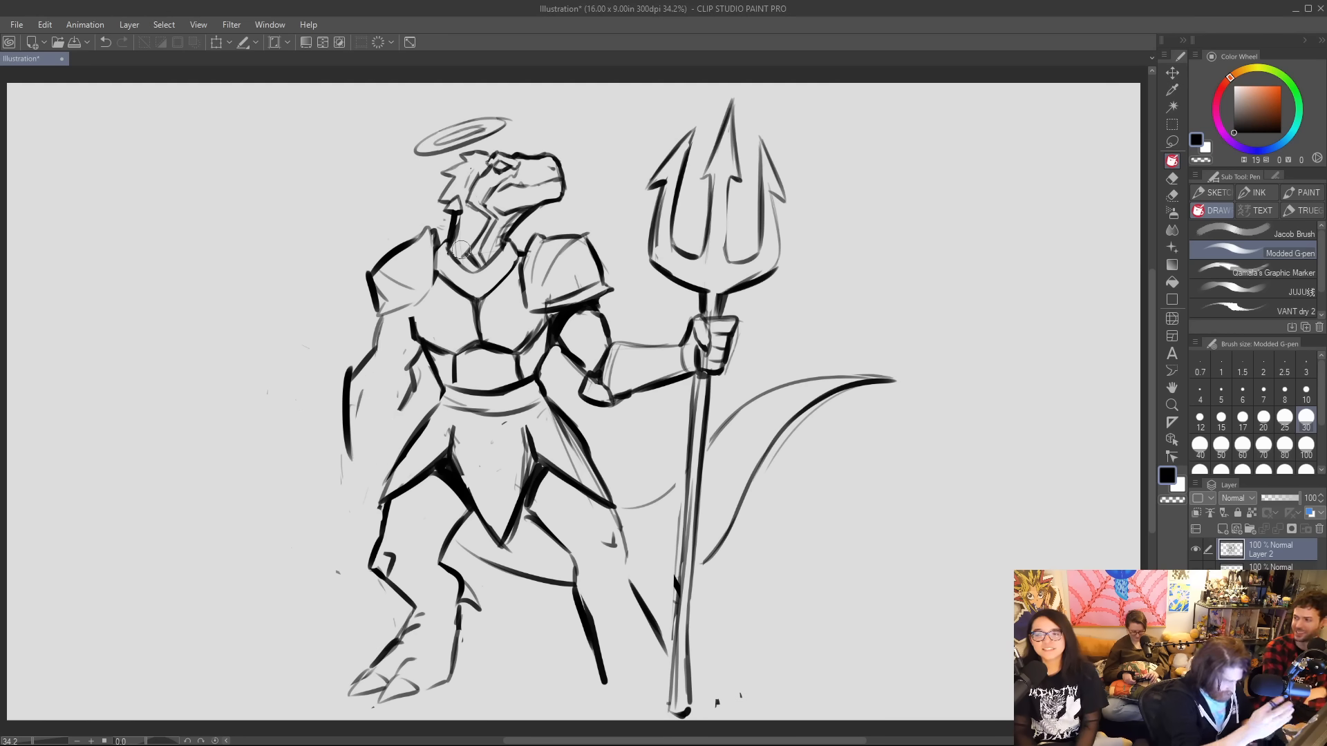
mouse_move(403, 401)
left_mouse_down()
mouse_move(376, 351)
mouse_move(361, 502)
left_mouse_up()
mouse_move(368, 345)
left_mouse_down()
mouse_move(352, 382)
mouse_move(356, 366)
mouse_move(410, 371)
mouse_move(387, 313)
mouse_move(415, 333)
mouse_move(421, 303)
mouse_move(411, 320)
left_mouse_up()
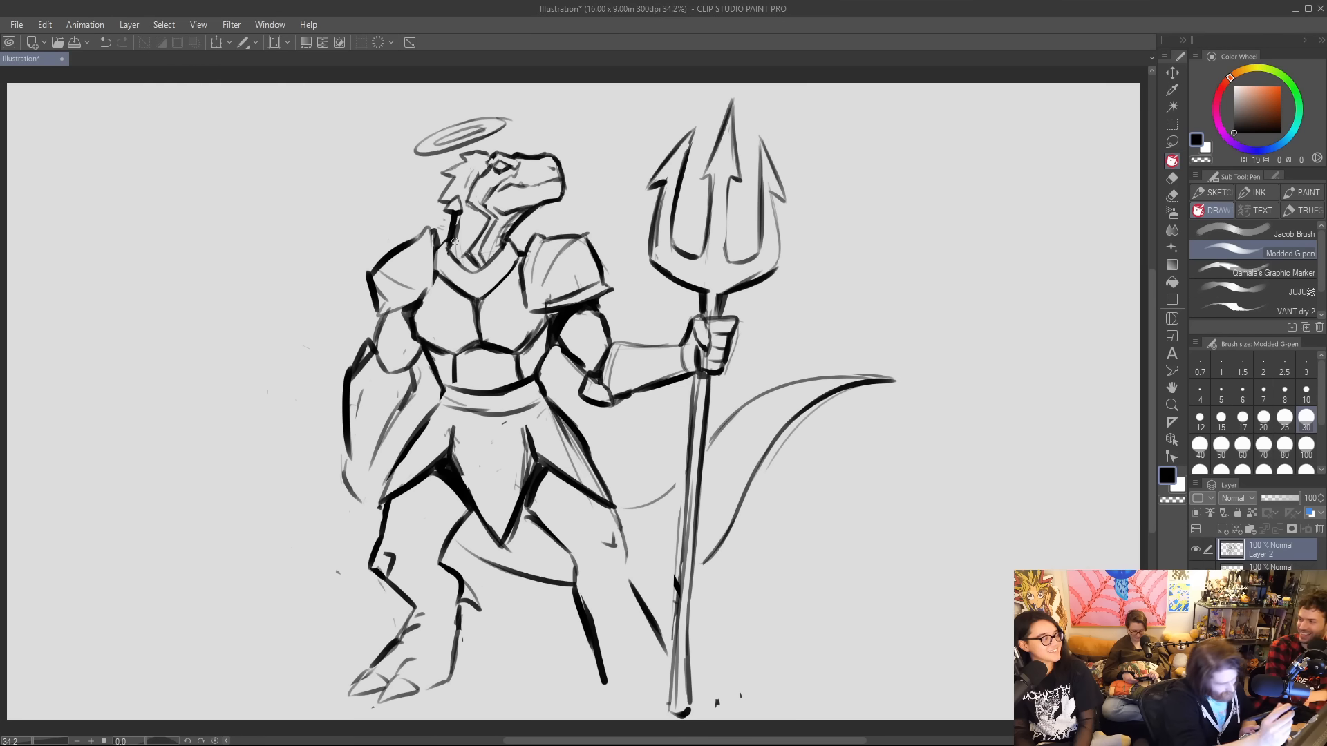
left_click_drag(539, 327, 560, 313)
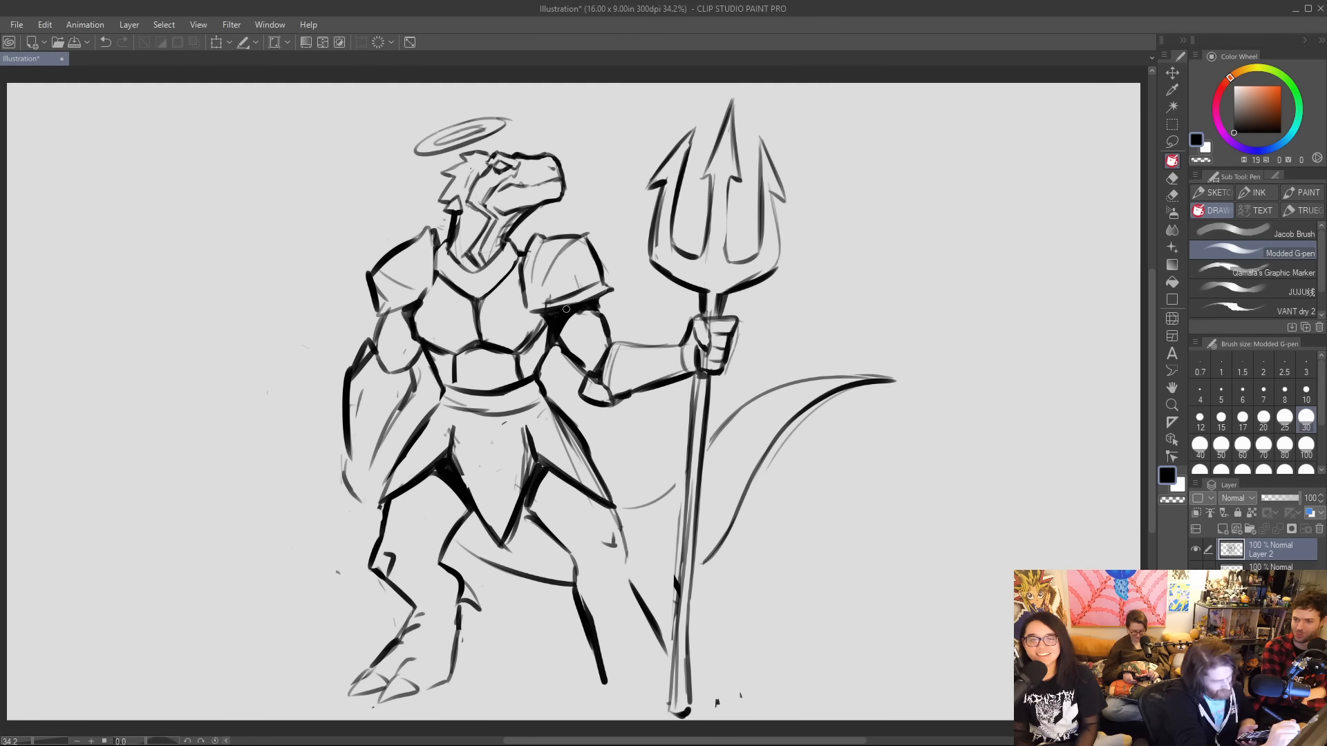
left_click_drag(366, 453, 379, 460)
mouse_move(376, 459)
left_mouse_down()
mouse_move(379, 478)
mouse_move(344, 492)
mouse_move(359, 507)
left_mouse_up()
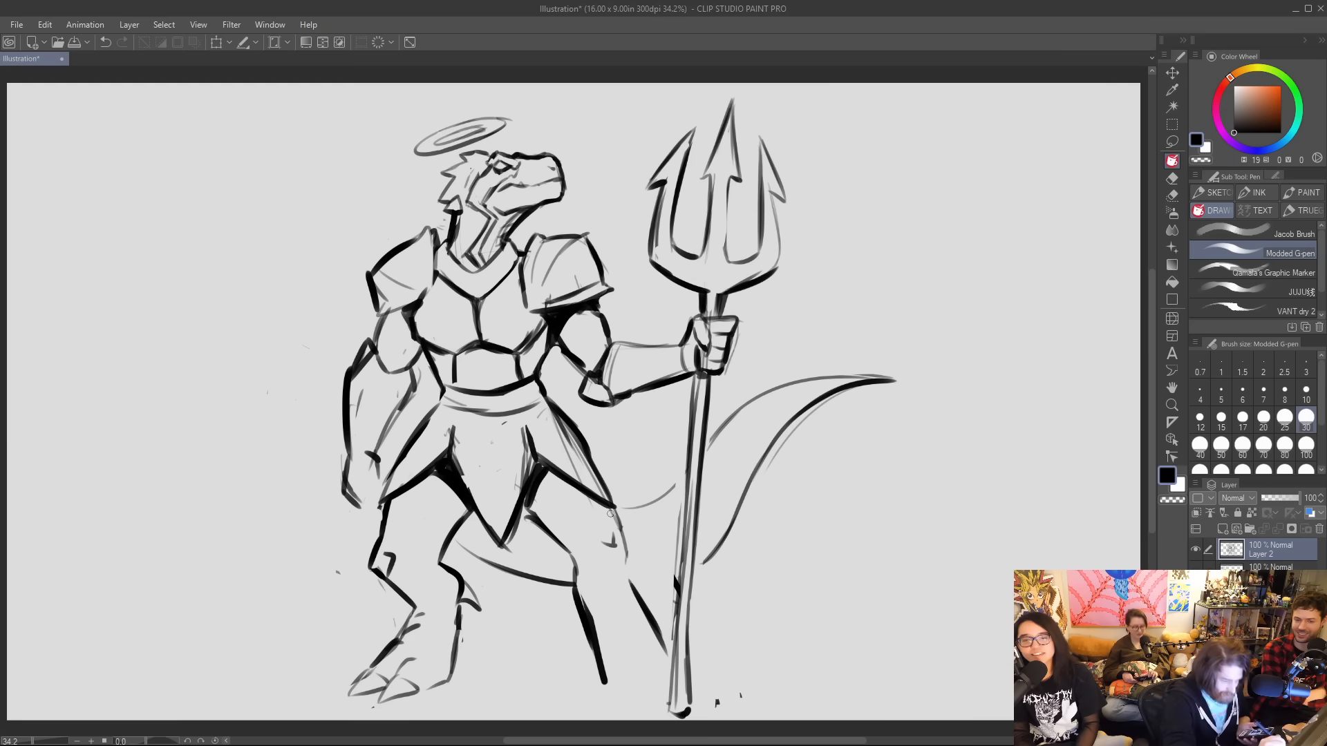
Ink the outstretched leg's knee and shin, and sketch its clawed foot beside the trident's base.
left_click_drag(610, 513, 620, 549)
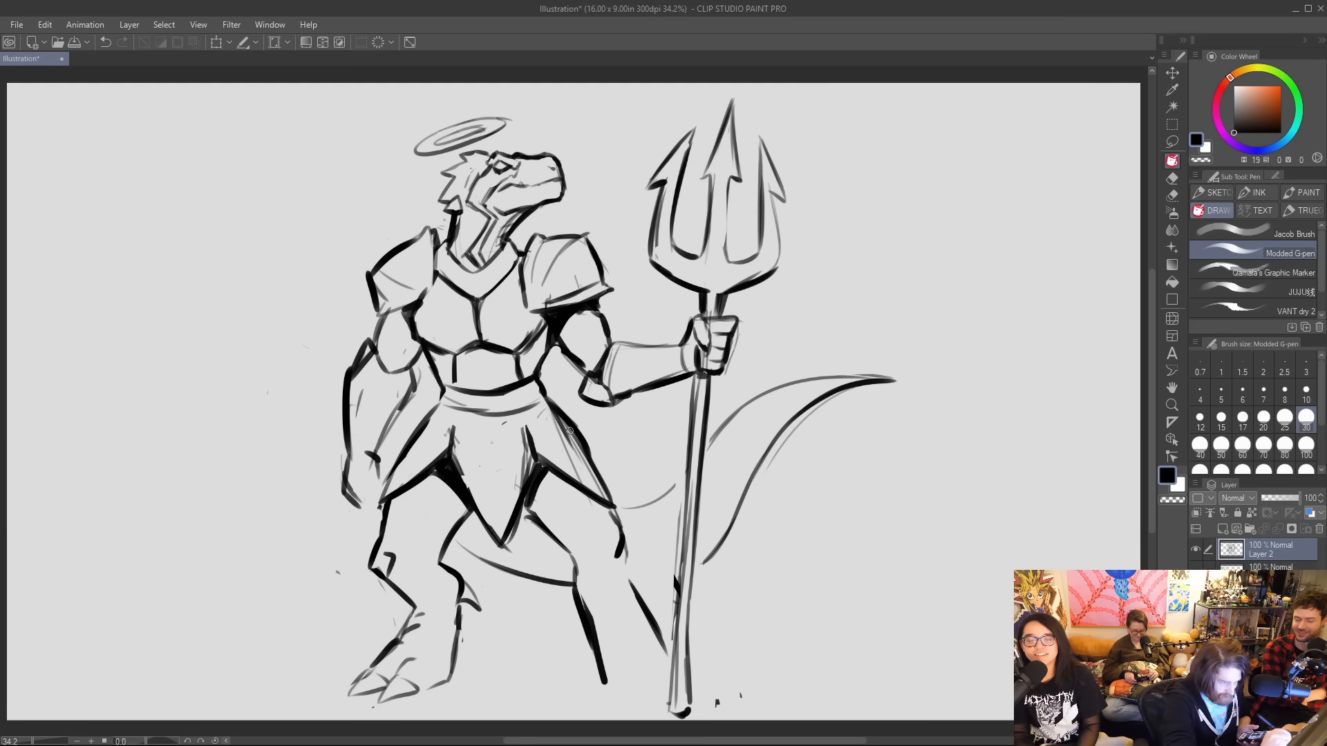
left_click_drag(619, 559, 633, 588)
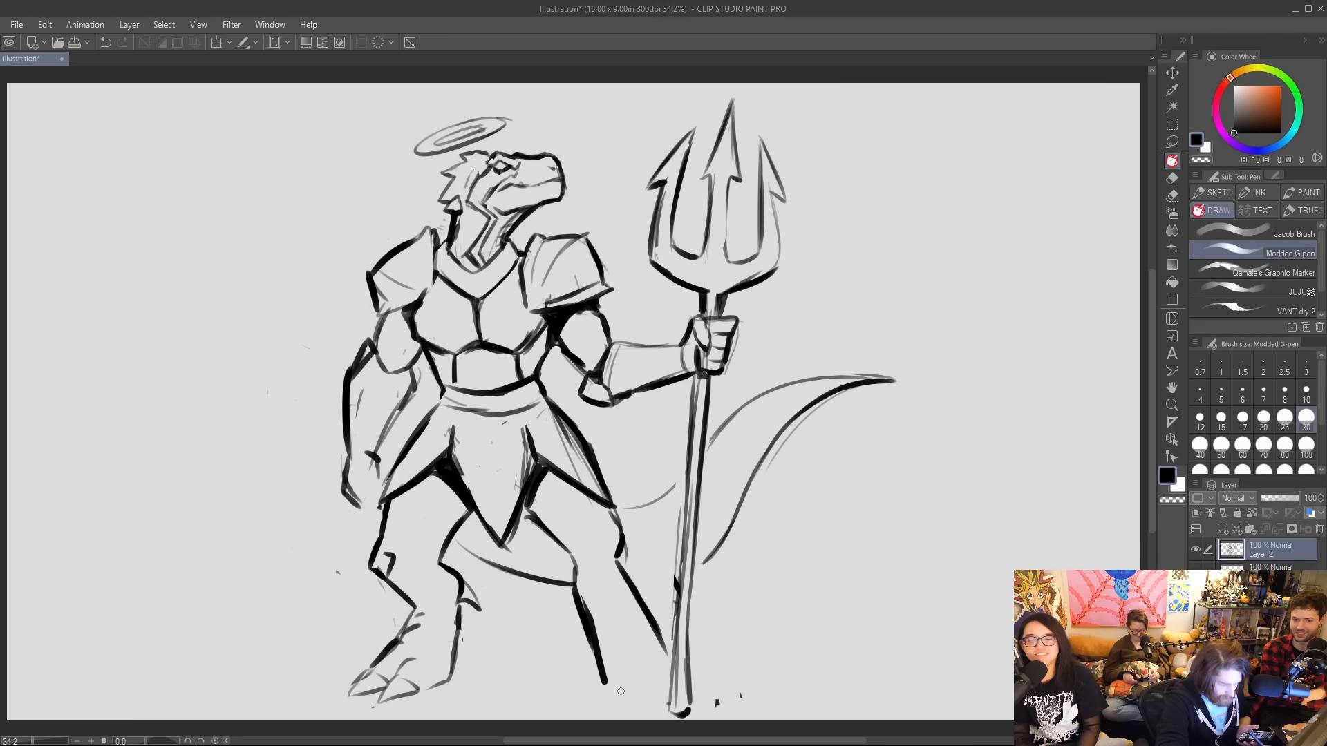
mouse_move(610, 681)
left_mouse_down()
mouse_move(640, 705)
mouse_move(657, 681)
mouse_move(670, 591)
left_mouse_up()
mouse_move(675, 638)
left_mouse_down()
mouse_move(681, 499)
mouse_move(684, 529)
left_mouse_up()
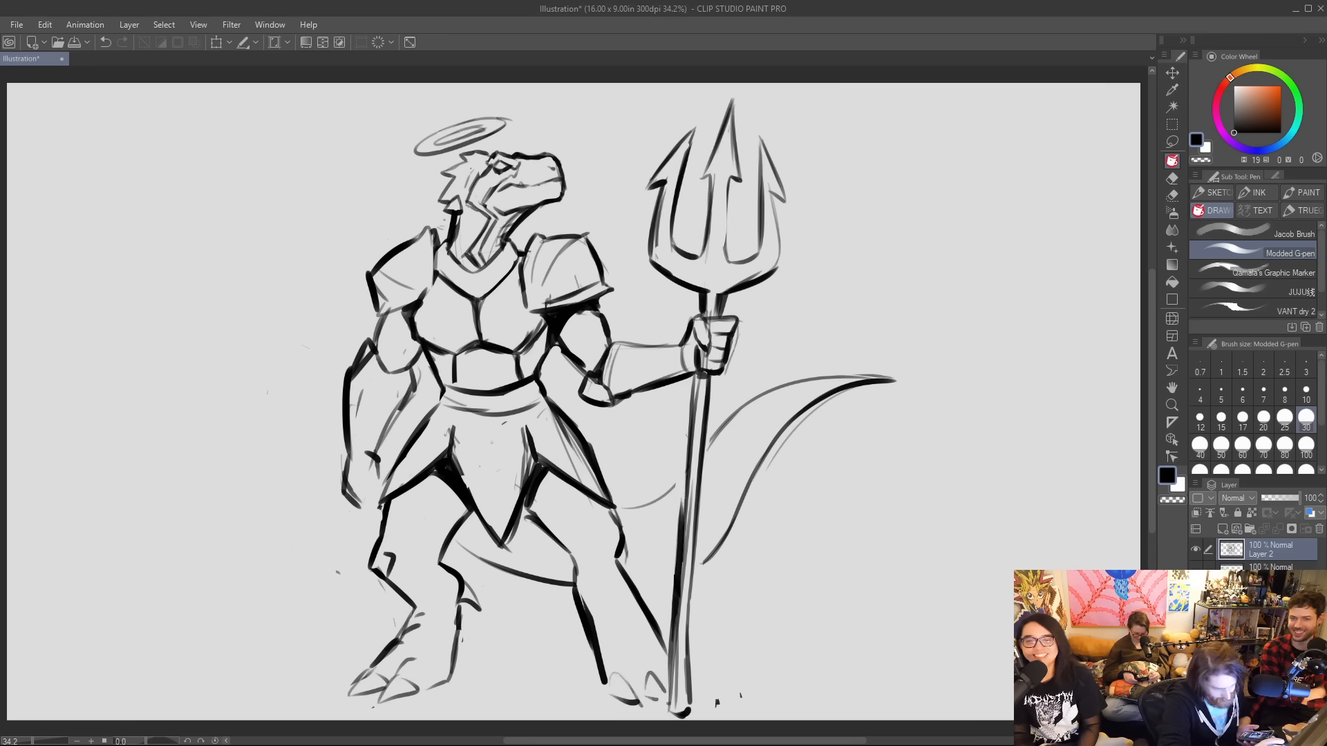
Thicken the tail's lower curve and strengthen its upper edge on both sides of the trident shaft.
mouse_move(644, 589)
left_mouse_down()
mouse_move(737, 550)
mouse_move(694, 572)
mouse_move(783, 434)
left_mouse_up()
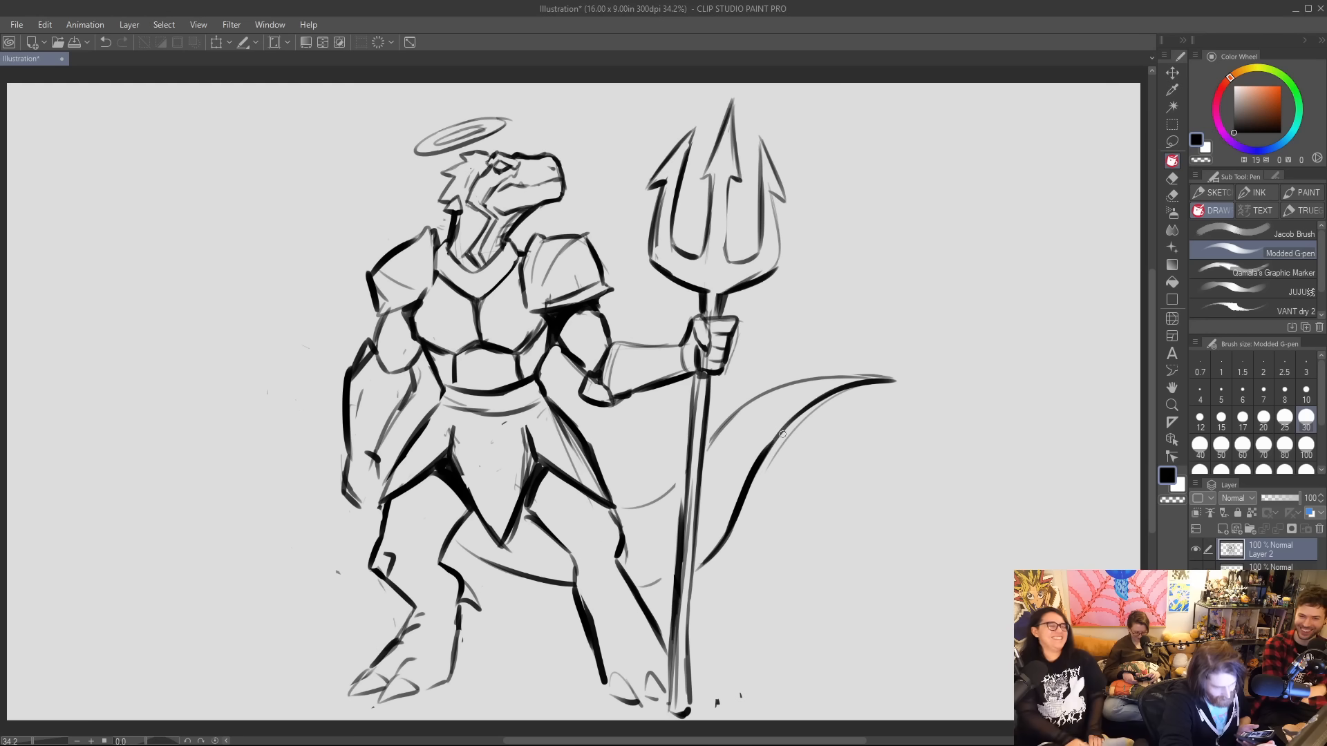
left_click_drag(707, 453, 729, 423)
left_click_drag(655, 502, 678, 478)
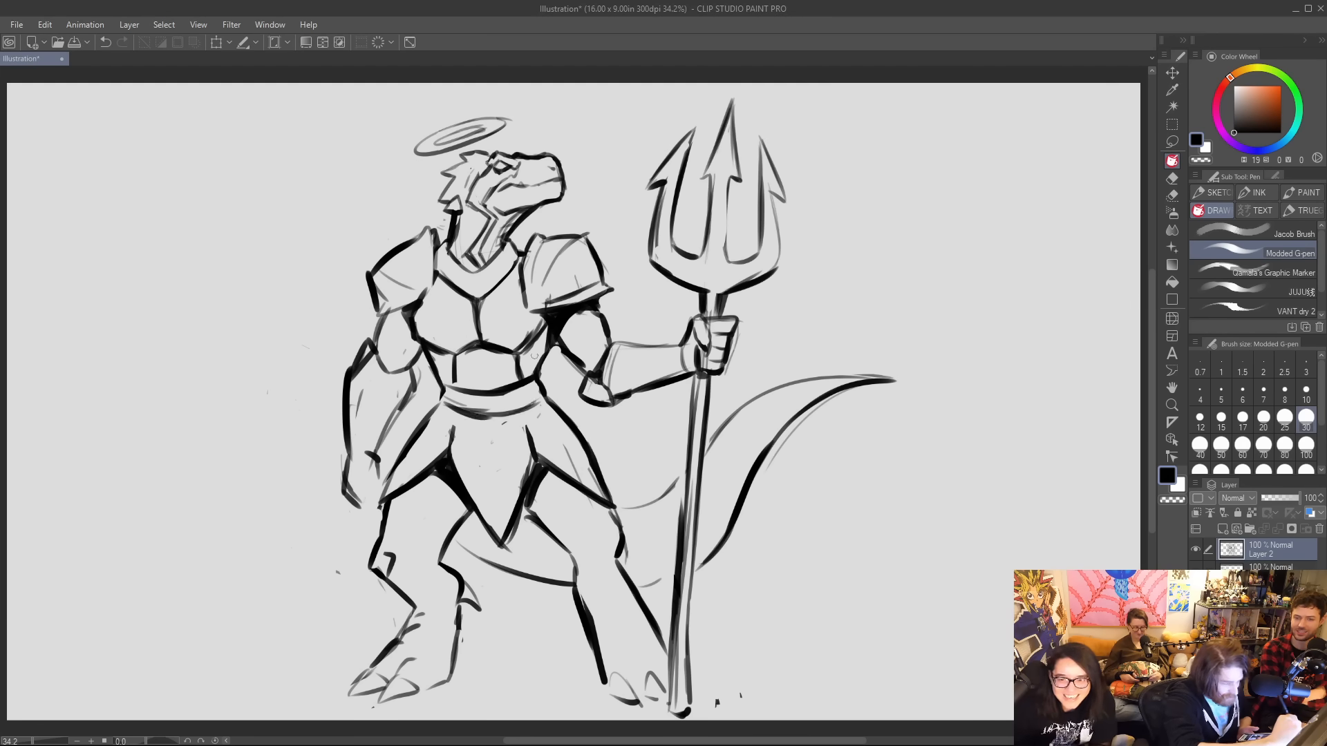
Darken the breastplate's side edges, the trident arm's inner contour and the top edge of its bracer.
mouse_move(528, 356)
left_mouse_down()
mouse_move(557, 341)
mouse_move(550, 330)
mouse_move(531, 362)
mouse_move(536, 346)
left_mouse_up()
left_click_drag(560, 342, 586, 374)
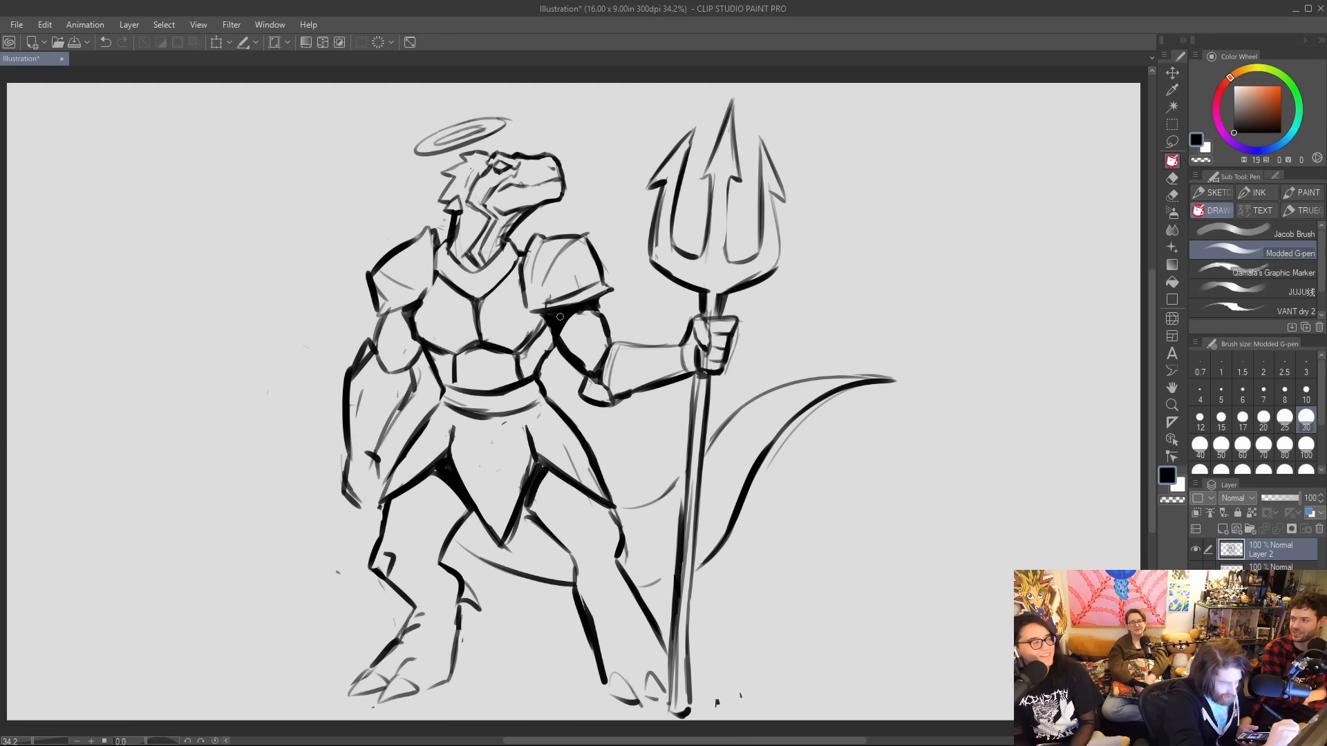
mouse_move(550, 330)
left_mouse_down()
mouse_move(554, 345)
mouse_move(543, 330)
mouse_move(530, 342)
left_mouse_up()
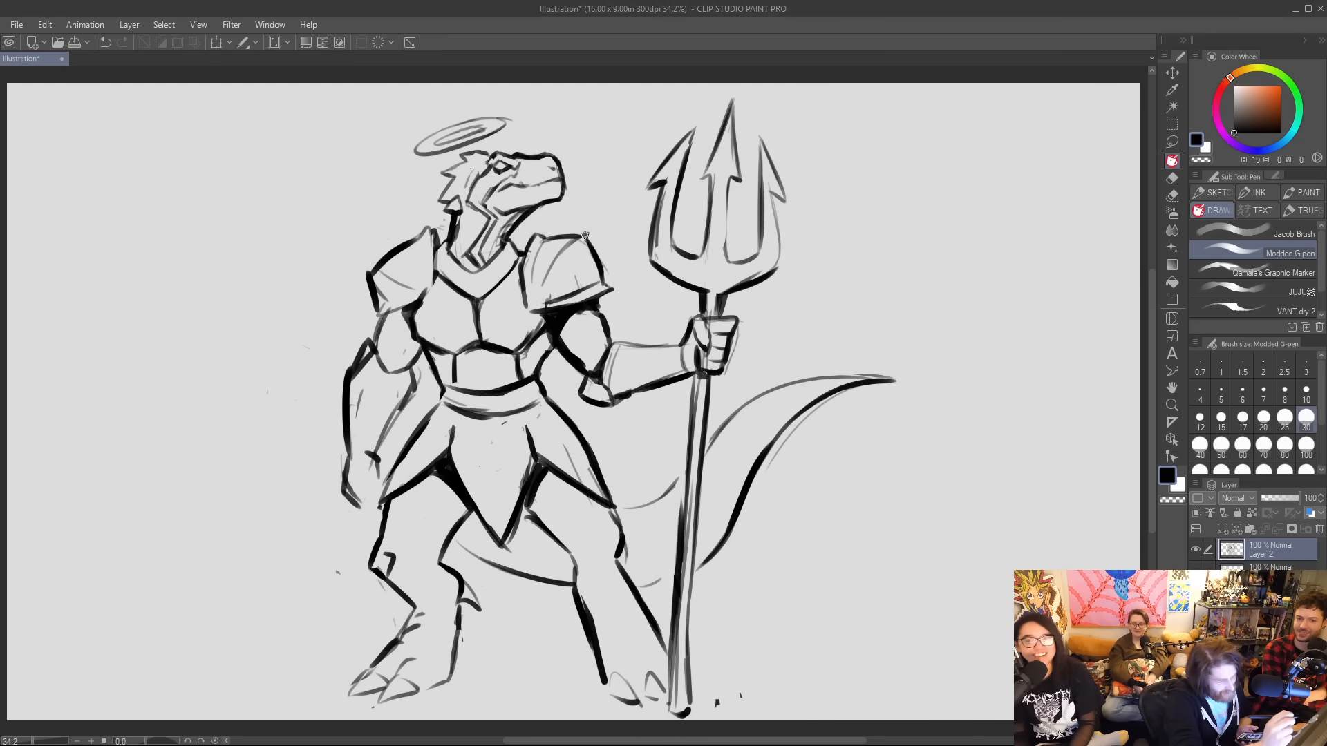
left_click_drag(422, 304, 440, 257)
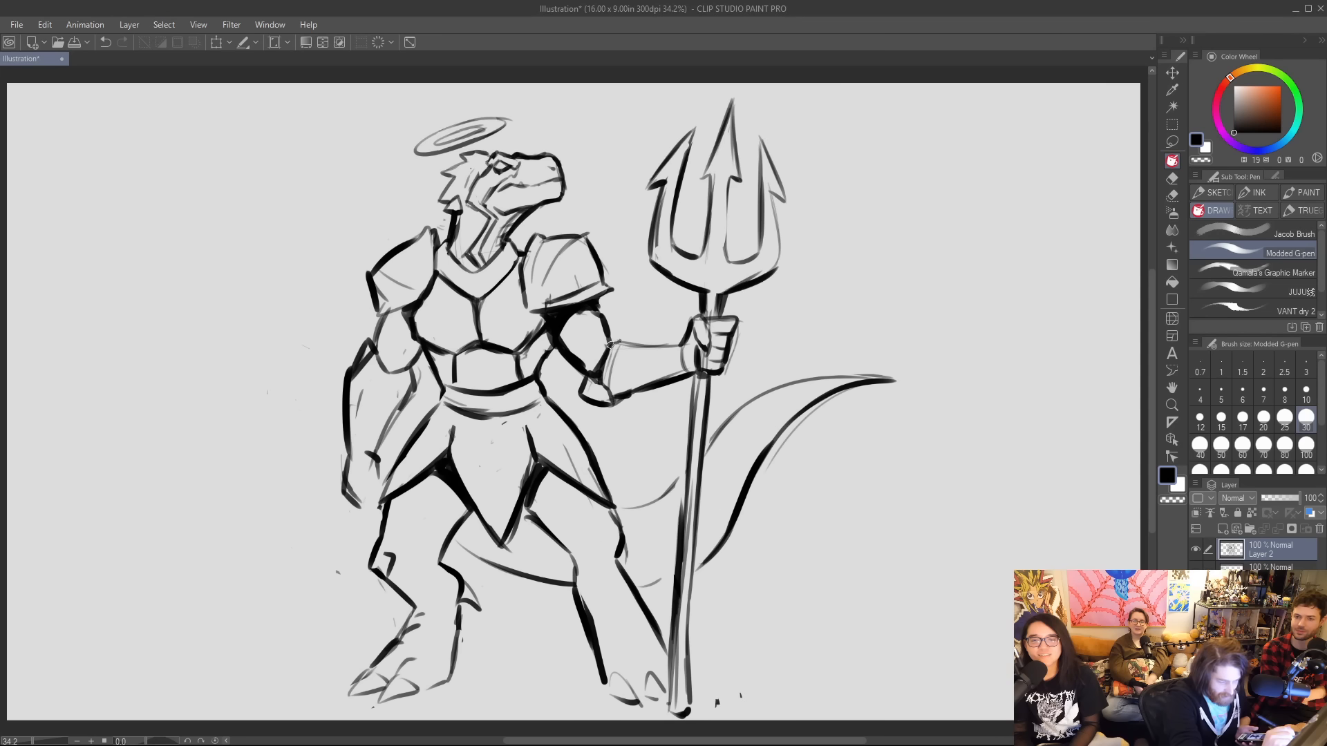
left_click_drag(608, 343, 687, 335)
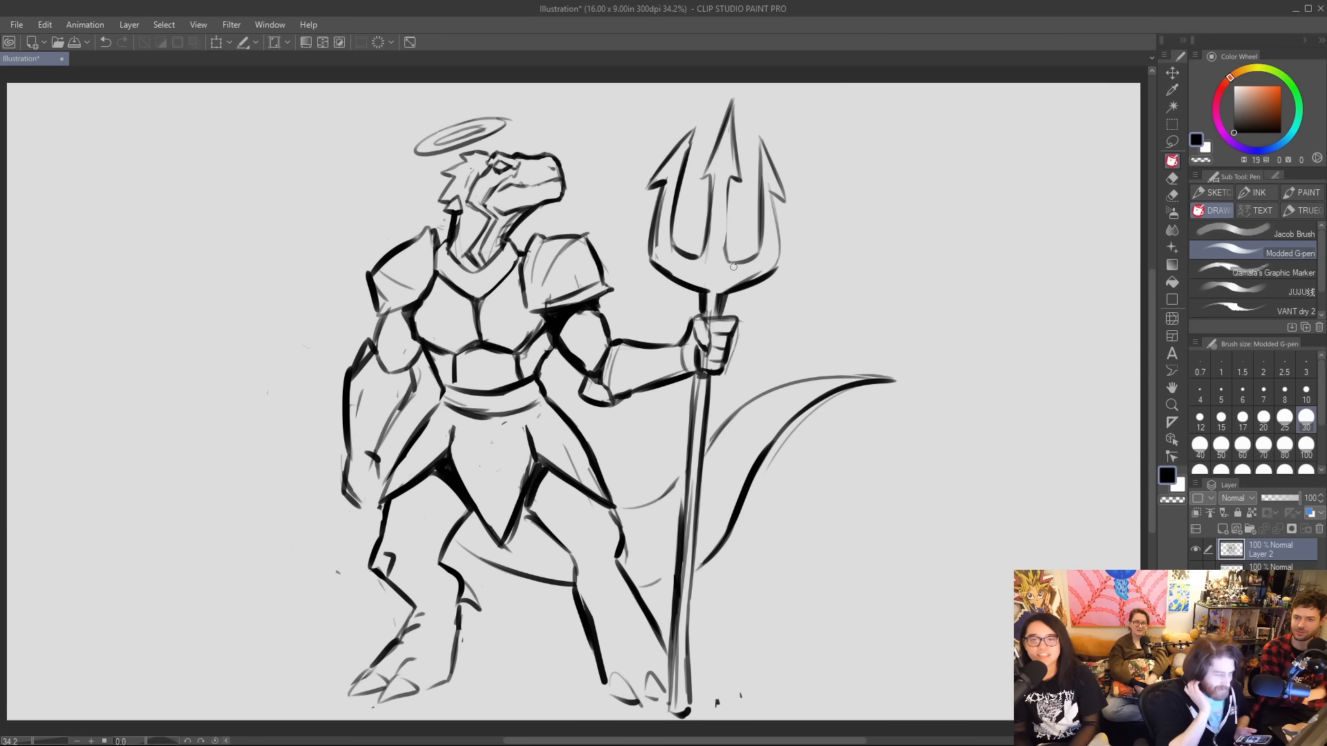
Sketch wispy flames with small loose sparks around the trident's head.
mouse_move(640, 278)
left_mouse_down()
mouse_move(628, 209)
mouse_move(606, 186)
mouse_move(664, 123)
mouse_move(639, 112)
mouse_move(784, 109)
mouse_move(812, 206)
mouse_move(833, 197)
mouse_move(822, 252)
mouse_move(786, 312)
left_mouse_up()
left_click_drag(827, 129, 832, 144)
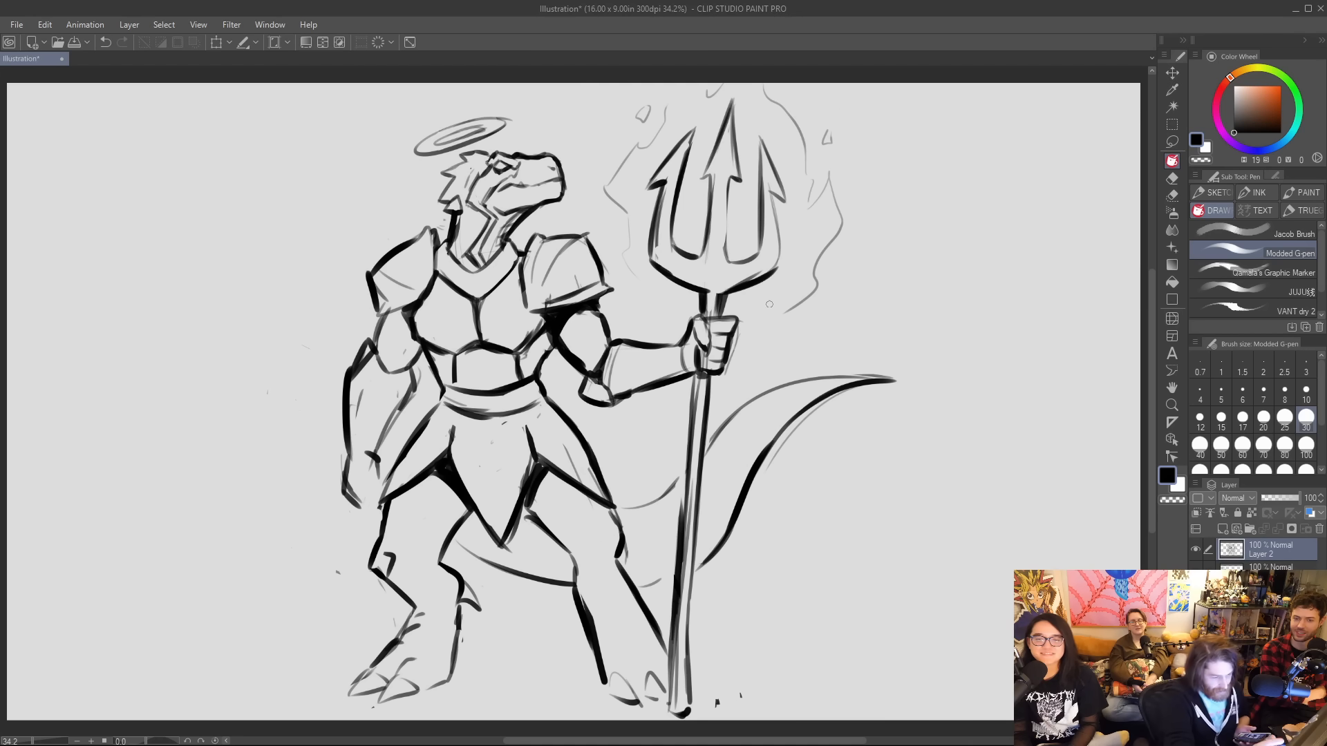
Add small spikes along the tail's upper edge and light contour lines across its body.
left_click_drag(639, 502, 659, 490)
left_click_drag(712, 442, 791, 382)
left_click_drag(712, 502, 775, 432)
left_click_drag(639, 548, 667, 547)
left_click_drag(453, 539, 498, 566)
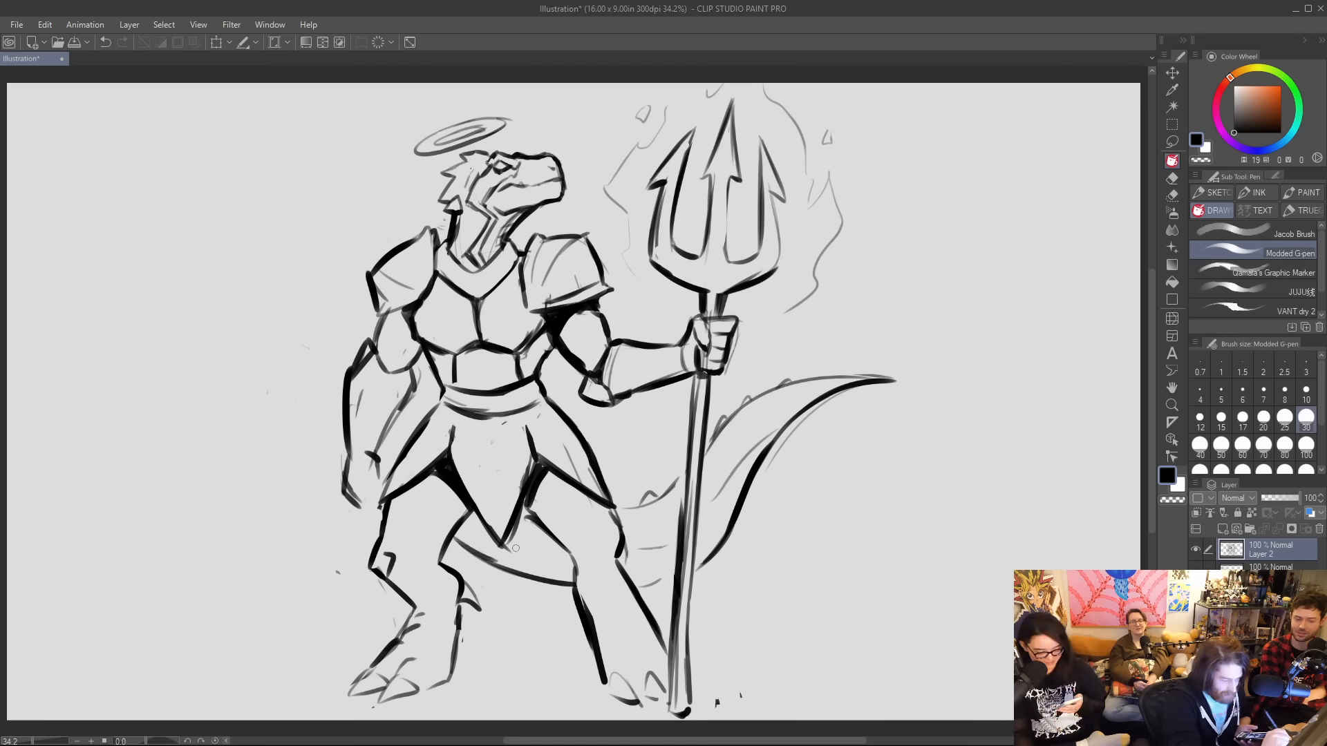
Thicken the lower trident shaft and strengthen the armour skirt's lines just below the belt.
left_click_drag(669, 709, 676, 597)
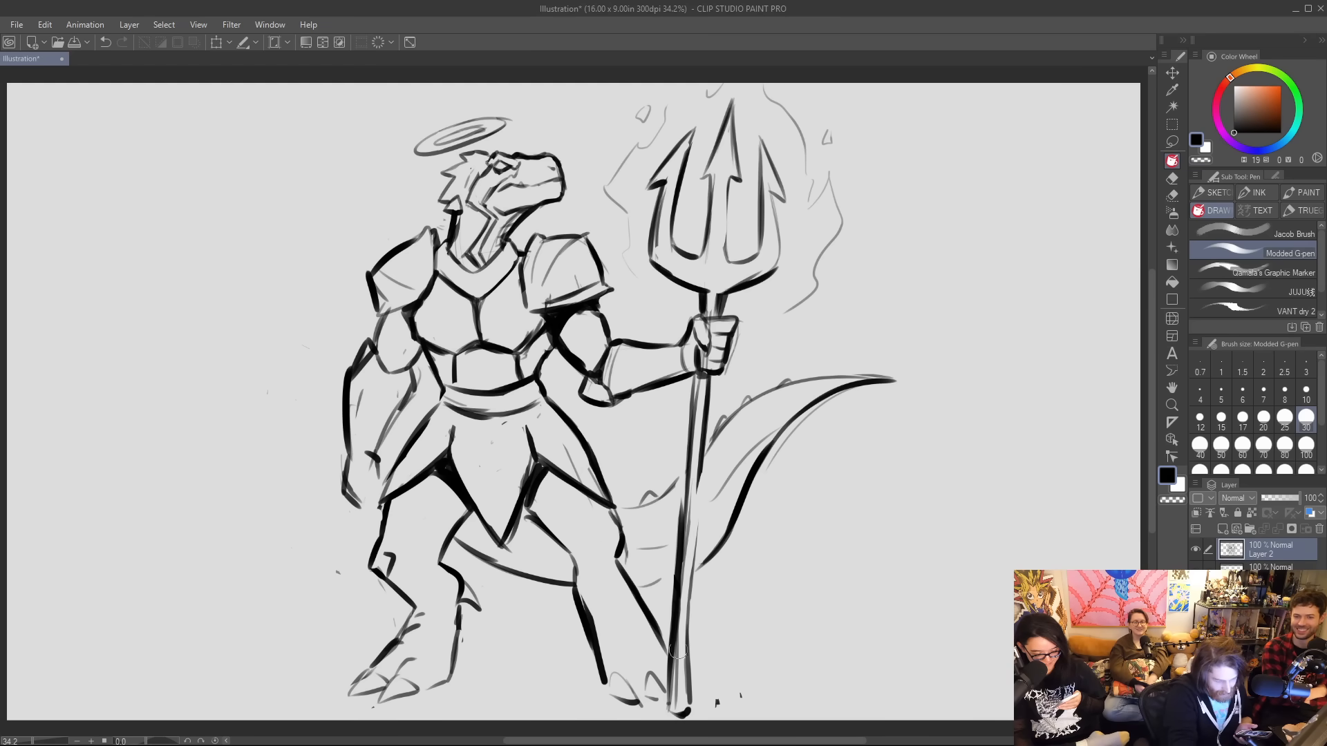
mouse_move(678, 650)
left_mouse_down()
mouse_move(680, 697)
mouse_move(678, 660)
left_mouse_up()
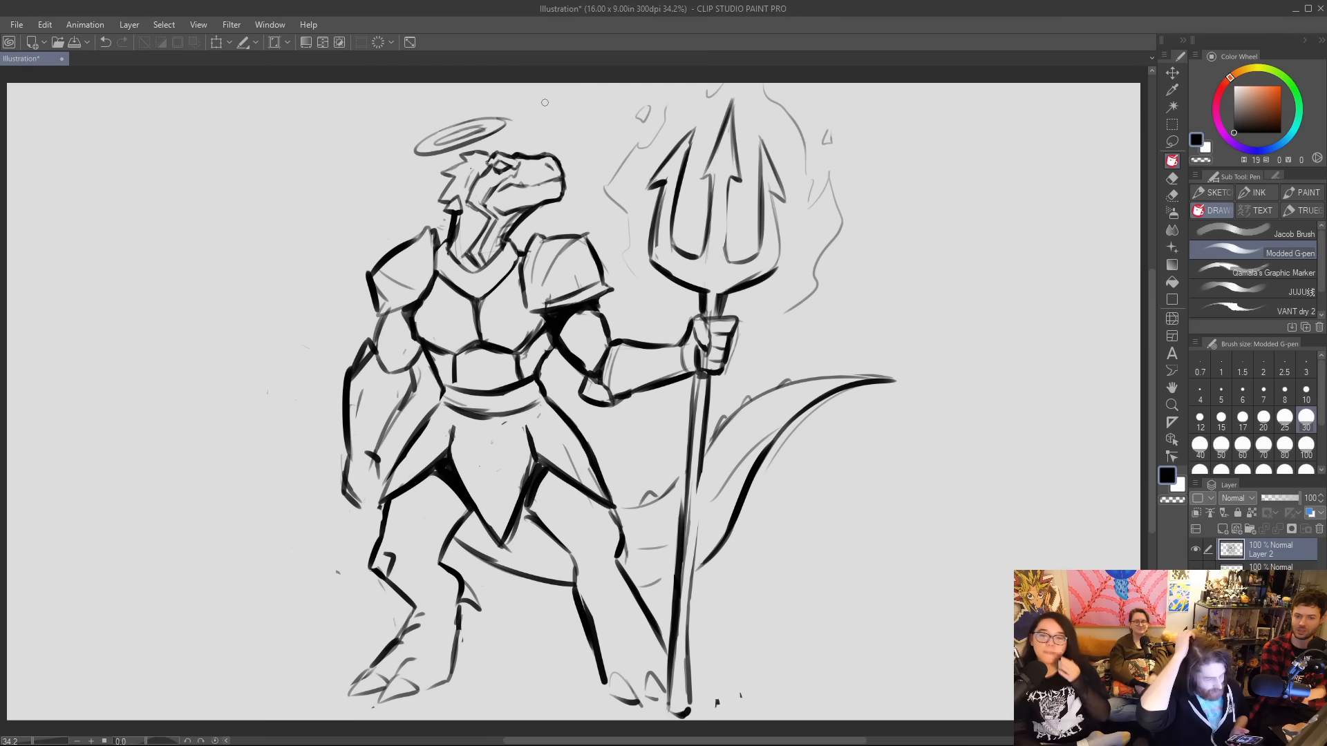
left_click_drag(454, 450, 451, 410)
left_click_drag(535, 402, 543, 396)
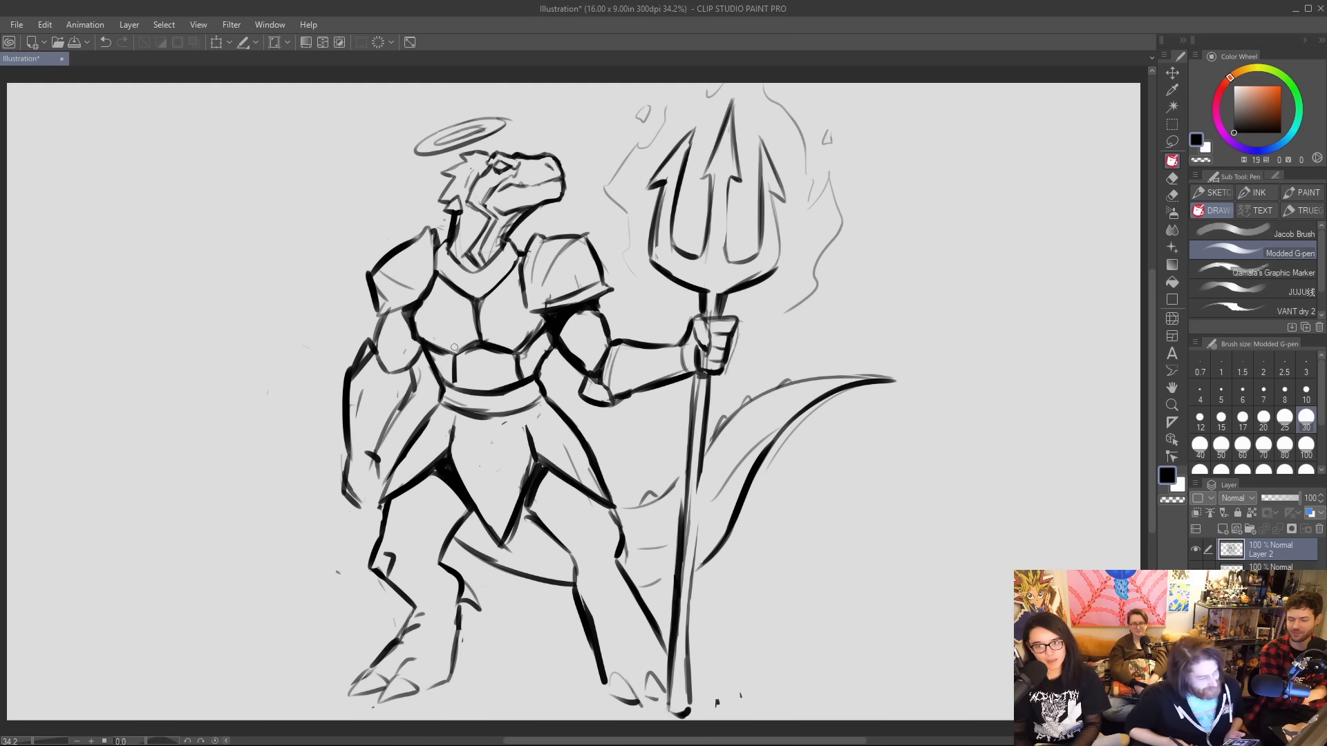
Hatch the lowered forearm with diagonal shading and darken the trident shaft's edges around and below the gripping hand.
mouse_move(349, 488)
left_mouse_down()
mouse_move(363, 428)
mouse_move(389, 400)
left_mouse_up()
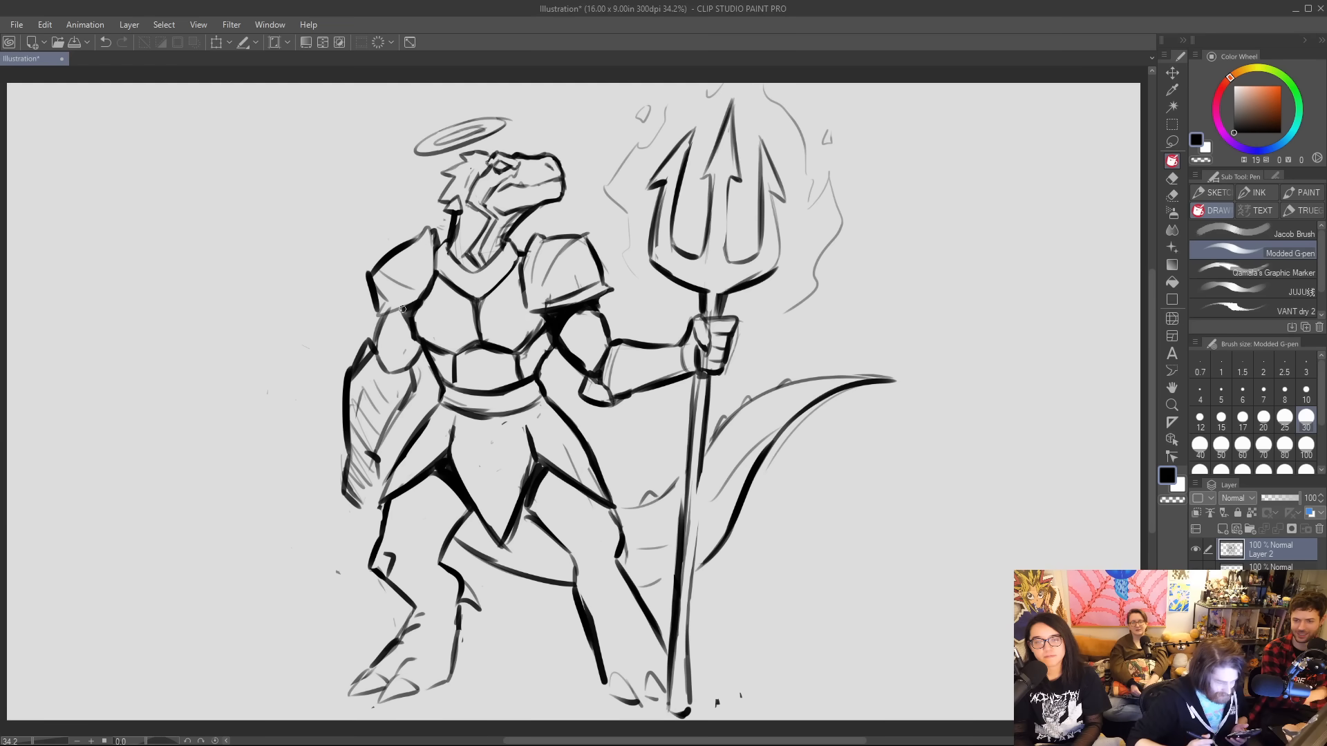
left_click_drag(703, 461, 693, 591)
left_click_drag(699, 500, 689, 652)
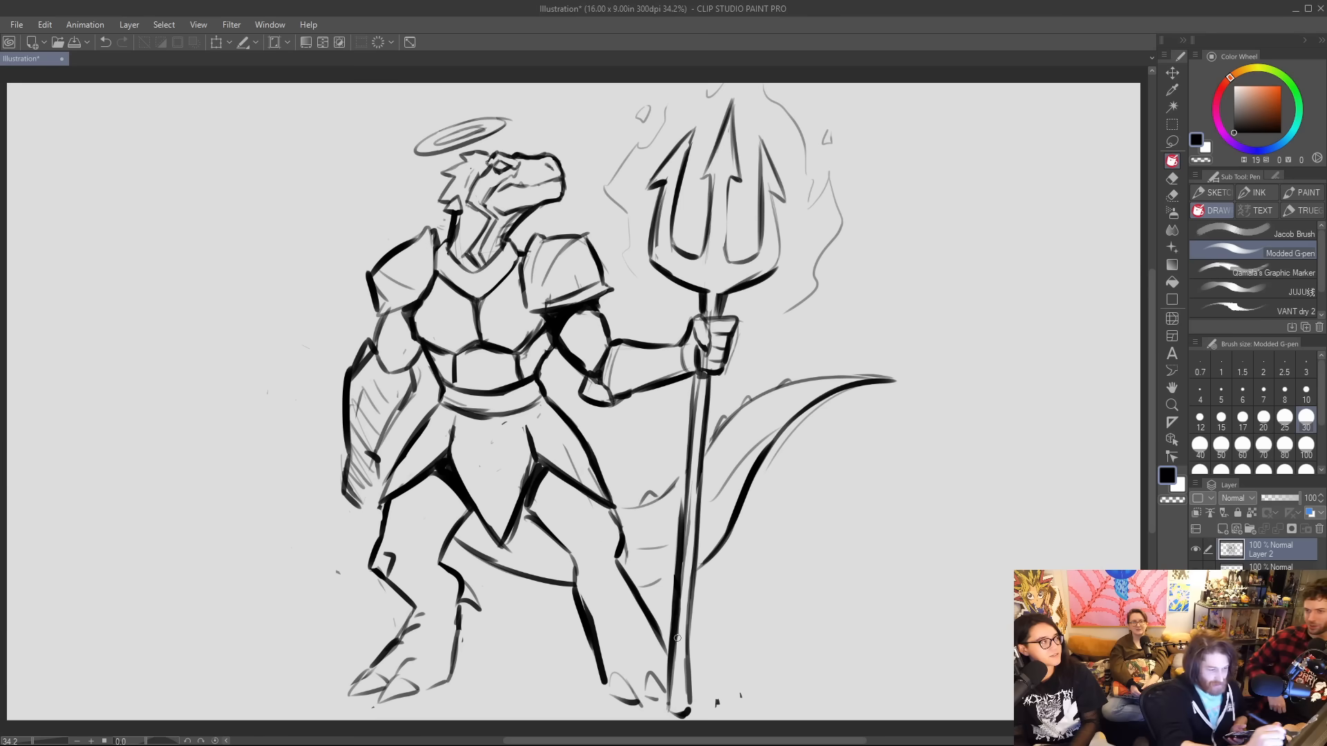
mouse_move(703, 314)
left_mouse_down()
mouse_move(718, 316)
mouse_move(704, 314)
left_mouse_up()
mouse_move(696, 376)
left_mouse_down()
mouse_move(708, 378)
mouse_move(696, 393)
mouse_move(704, 359)
left_mouse_up()
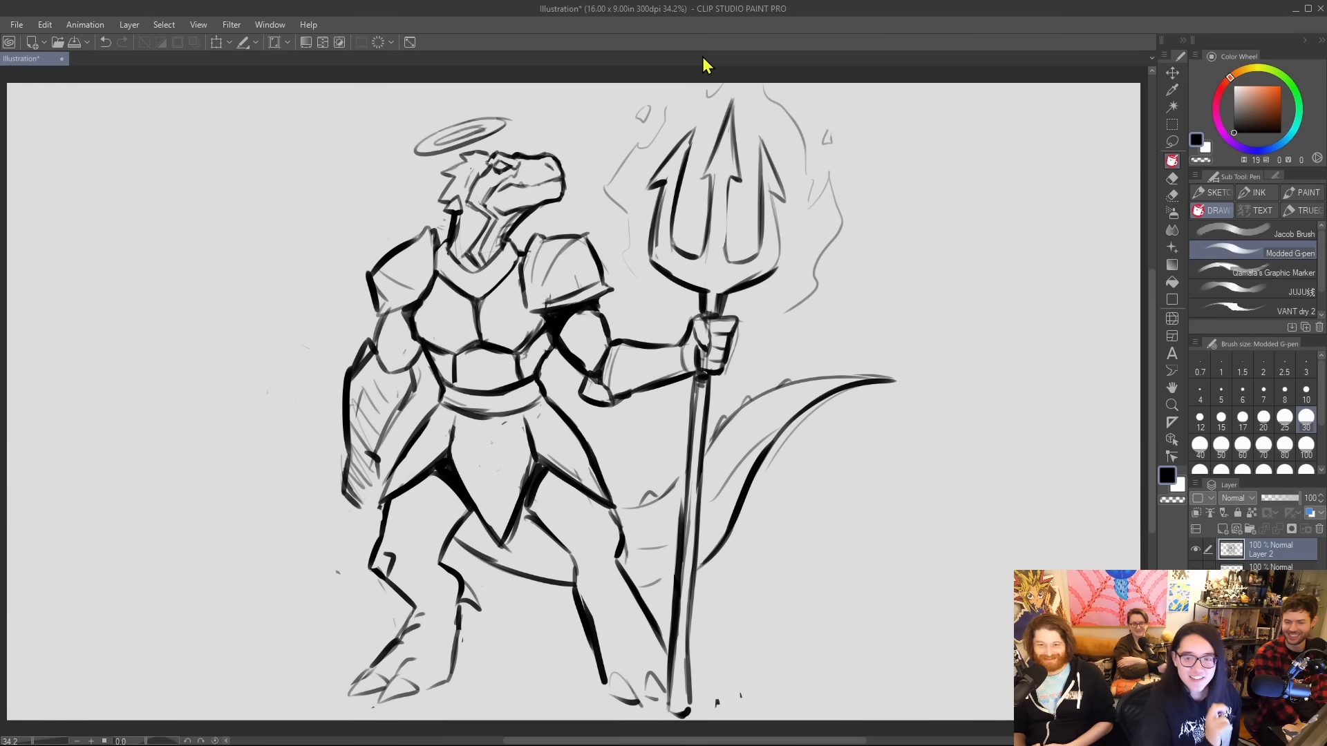
Hide the lizard warrior's layer, add a new empty layer and choose the VANT dry 2 brush.
left_click(1196, 550)
left_click(1223, 529)
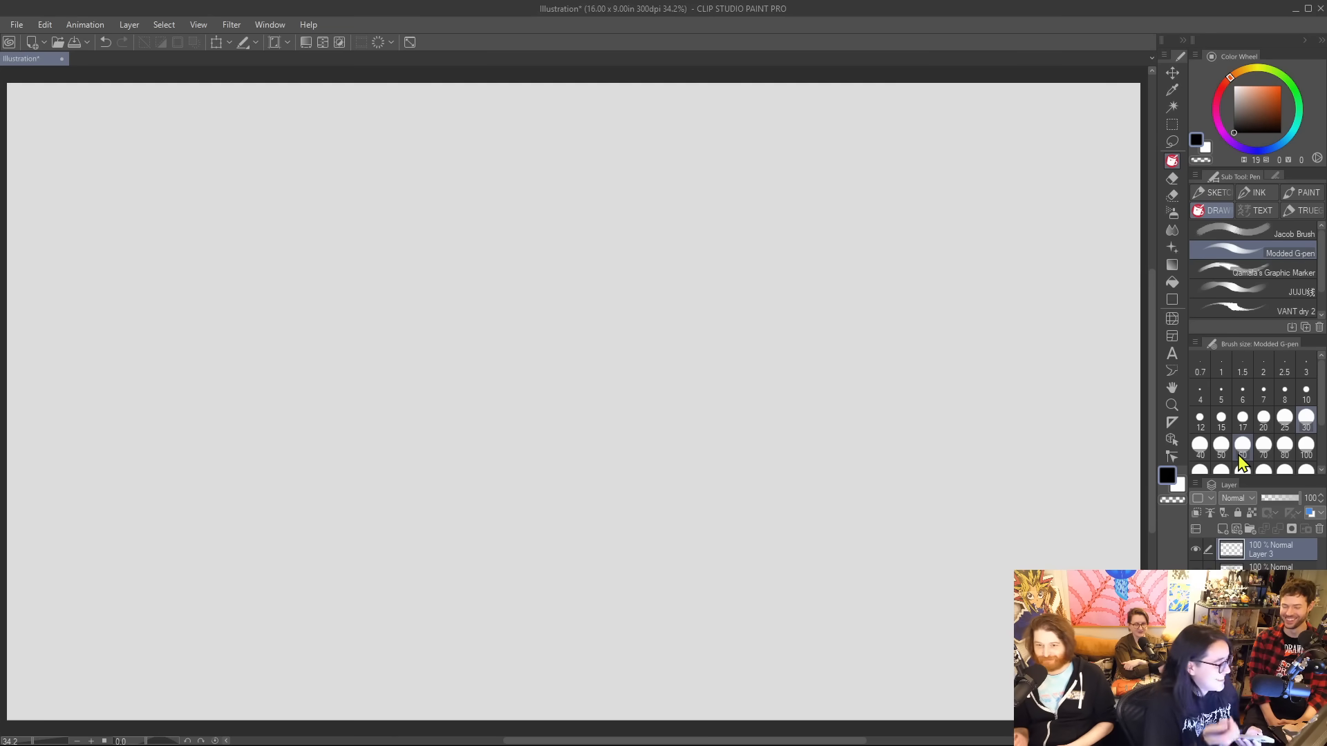
left_click(1234, 305)
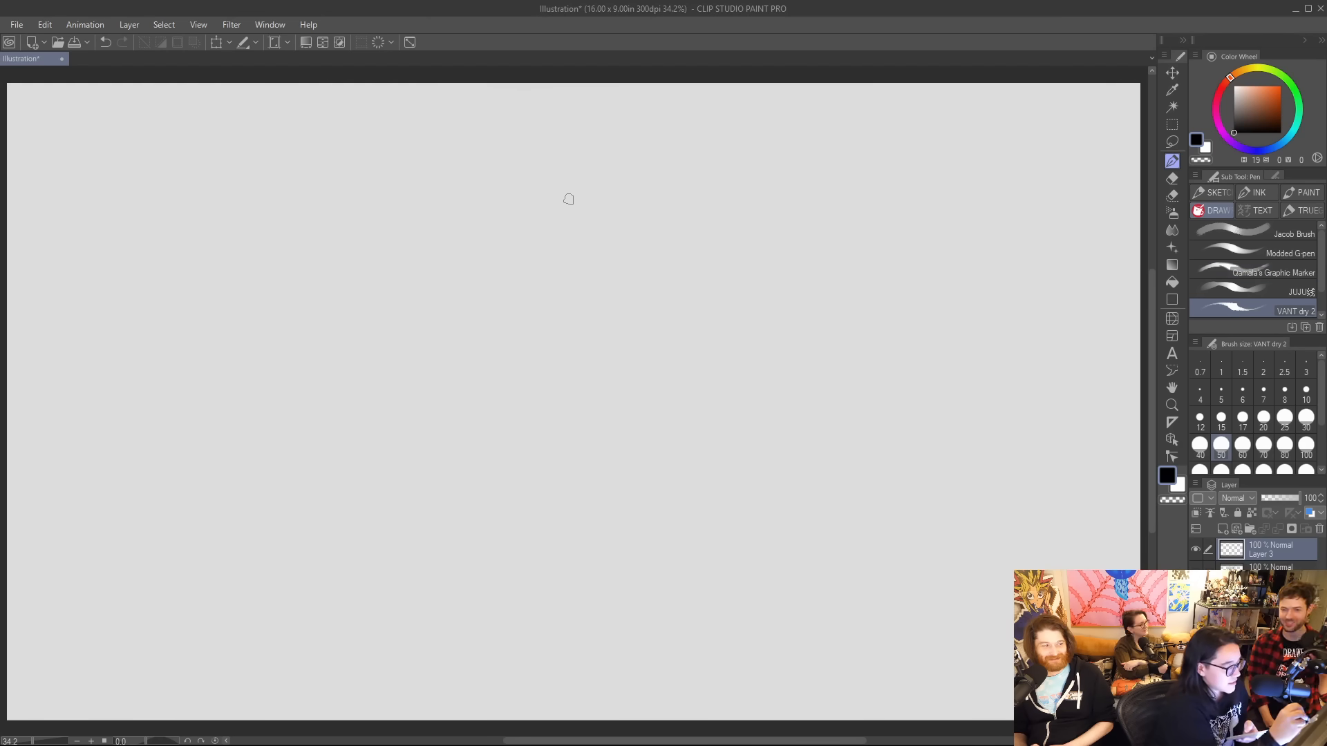
Sketch a rough head with circular construction lines and a long muzzle, and rotate it slightly counterclockwise.
mouse_move(568, 199)
left_mouse_down()
mouse_move(474, 226)
mouse_move(488, 142)
mouse_move(415, 225)
mouse_move(473, 135)
mouse_move(421, 259)
mouse_move(394, 195)
mouse_move(312, 305)
mouse_move(360, 353)
mouse_move(487, 310)
left_mouse_up()
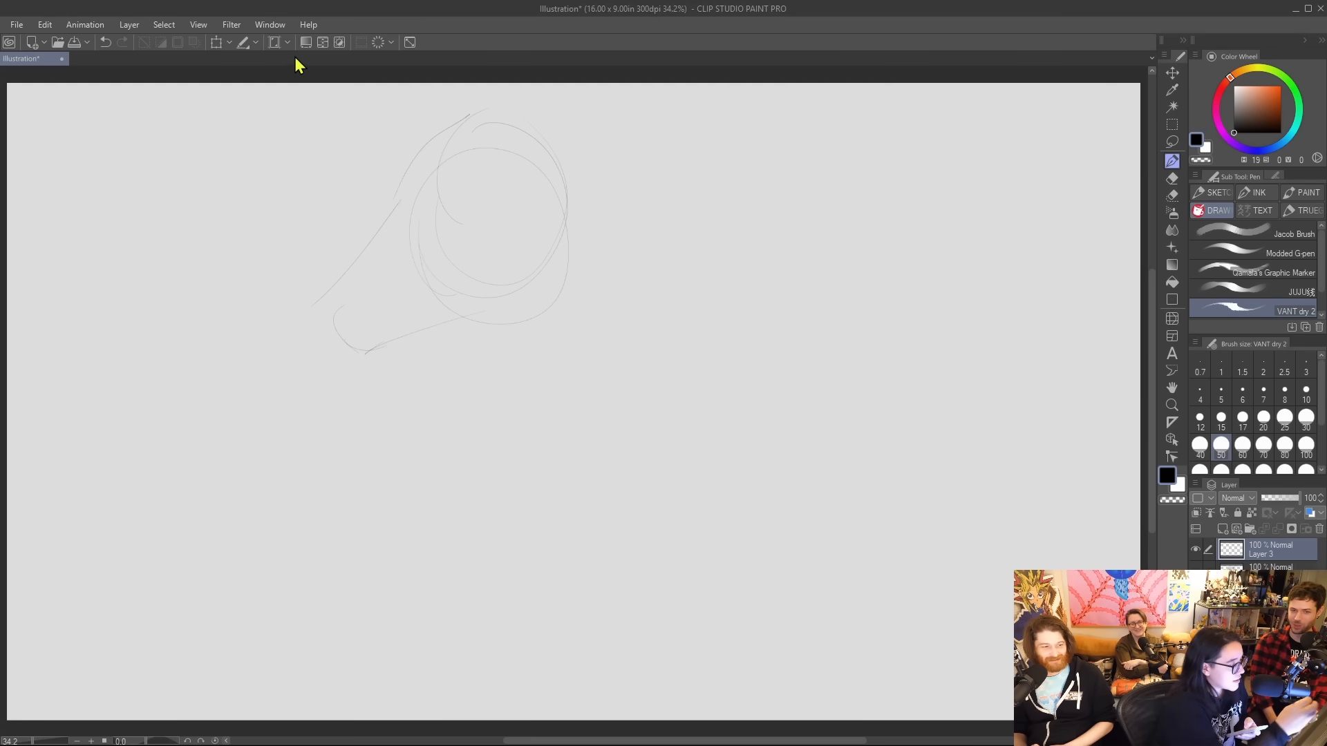
left_click(217, 43)
left_click_drag(631, 154, 602, 136)
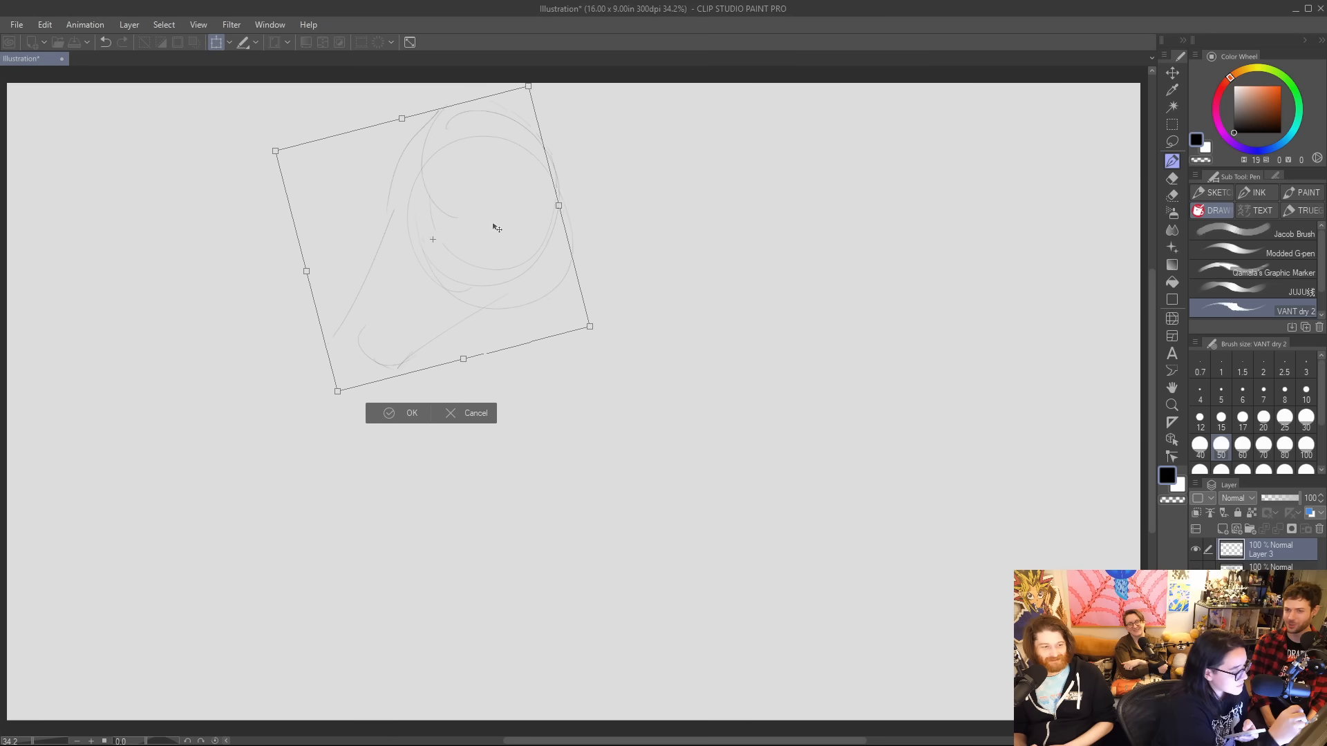
left_click_drag(494, 225, 463, 267)
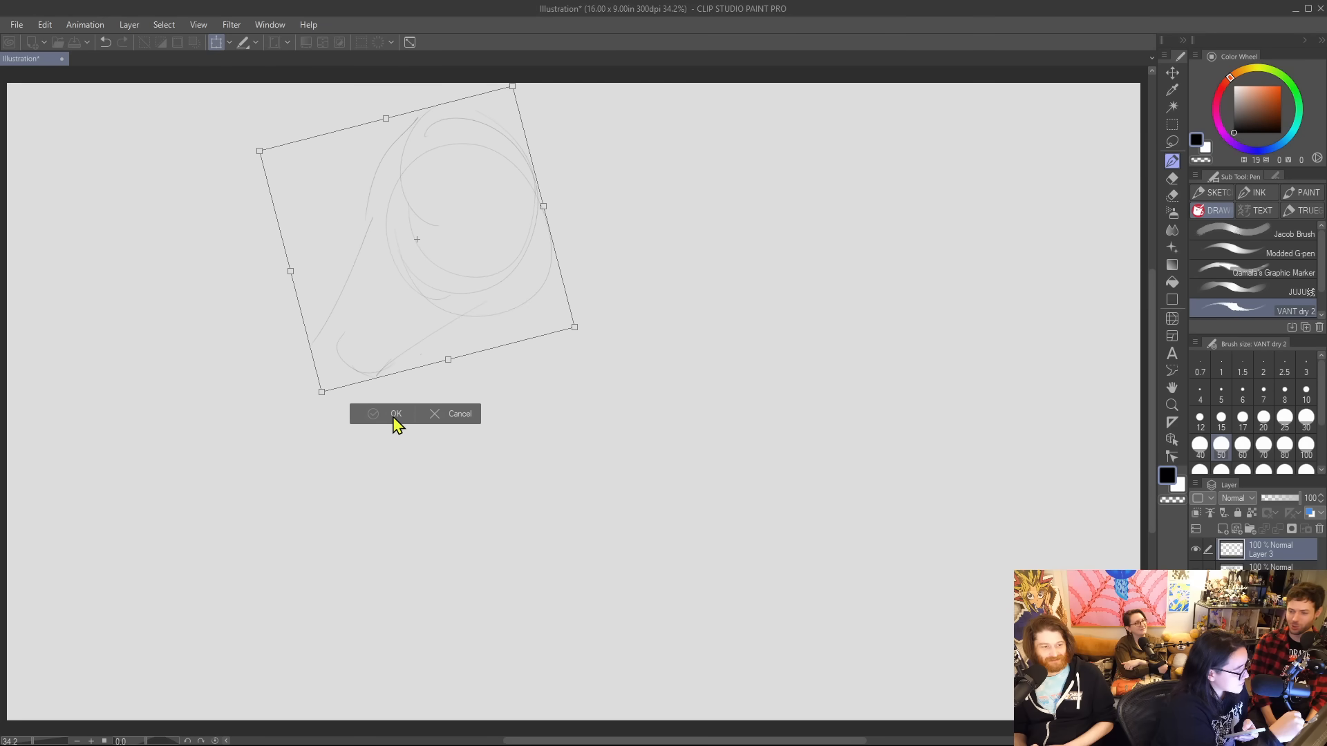
left_click(398, 414)
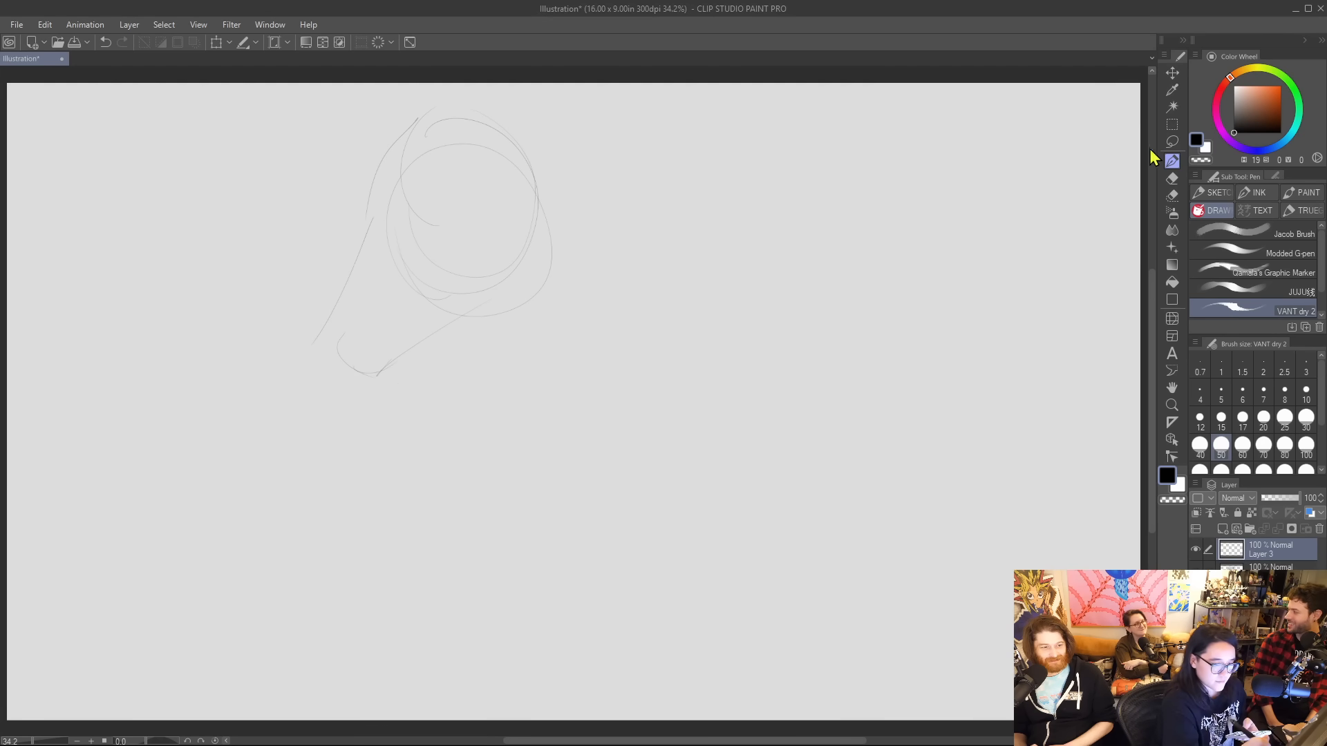
Try reshaping the head sketch's brow and muzzle lines, and clear the entire layer.
mouse_move(386, 154)
left_mouse_down()
mouse_move(423, 117)
mouse_move(378, 230)
mouse_move(392, 365)
left_mouse_up()
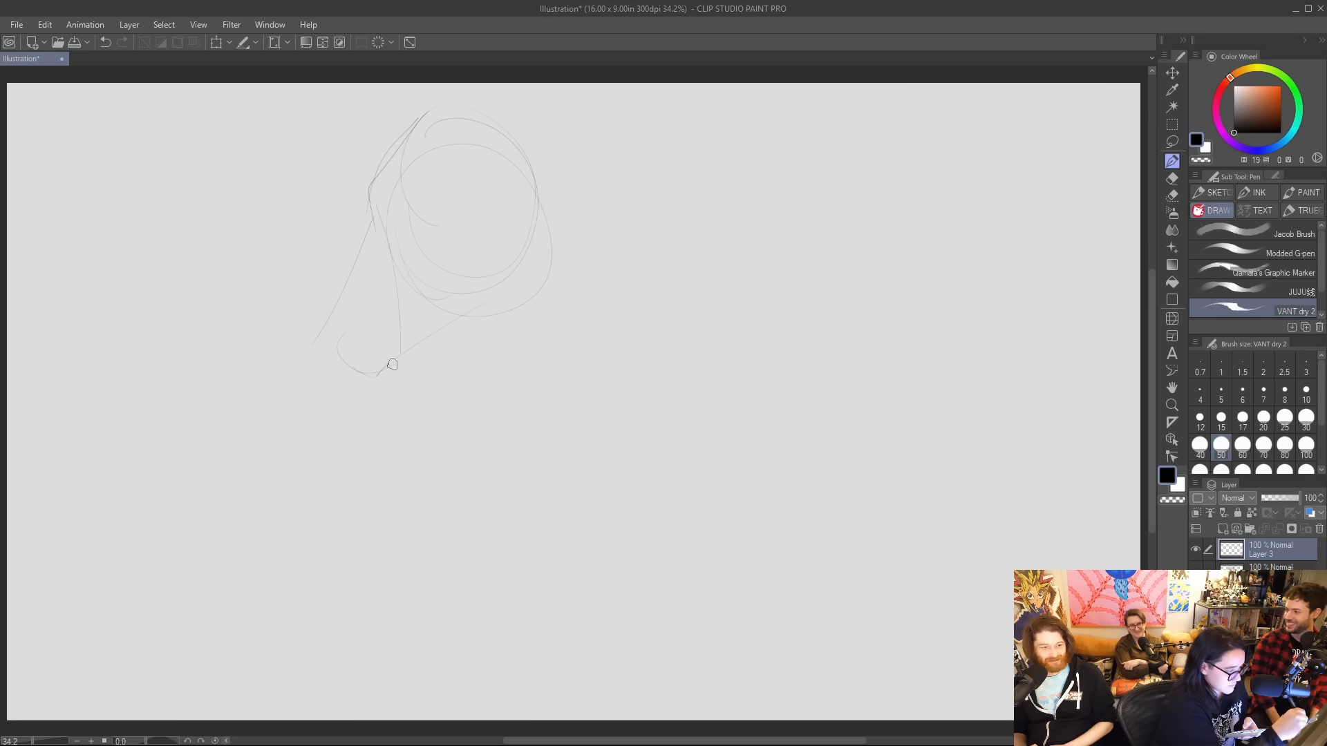
mouse_move(394, 278)
left_mouse_down()
mouse_move(399, 361)
mouse_move(423, 384)
mouse_move(460, 368)
mouse_move(449, 375)
mouse_move(500, 301)
left_mouse_up()
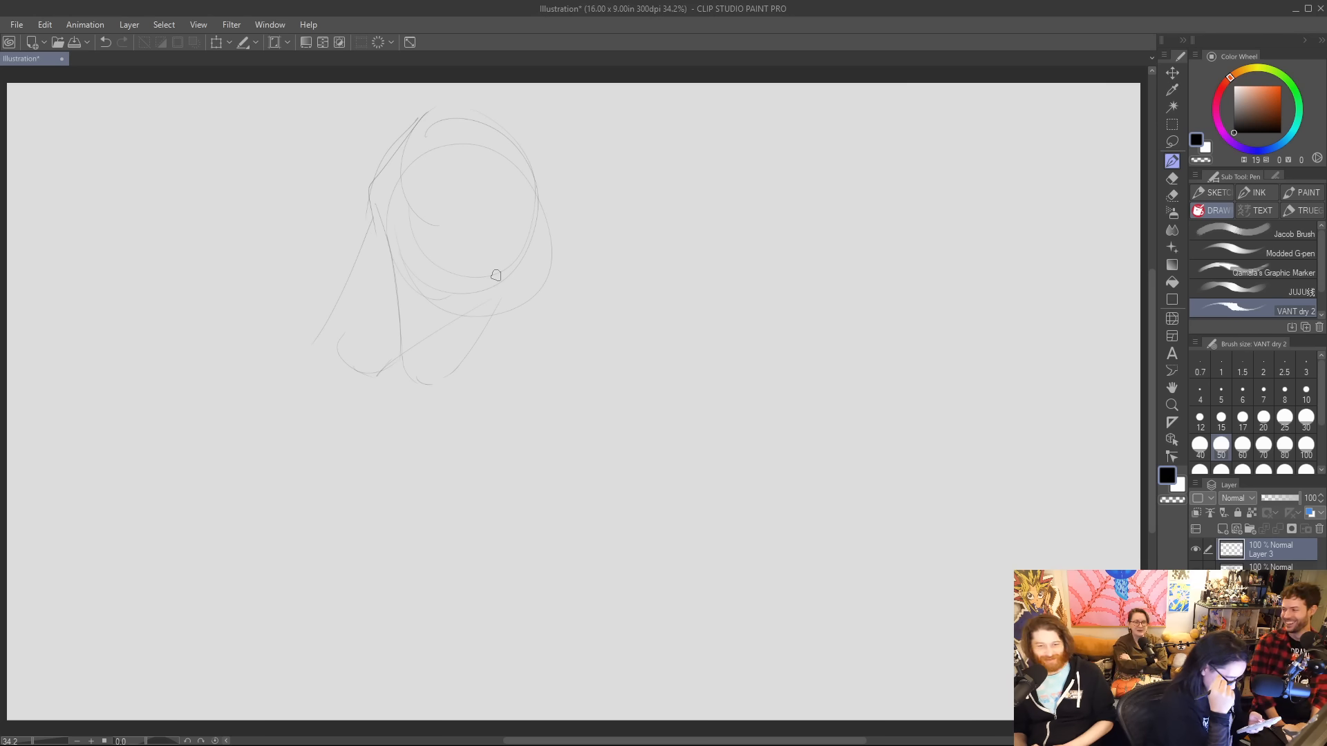
left_click(104, 43)
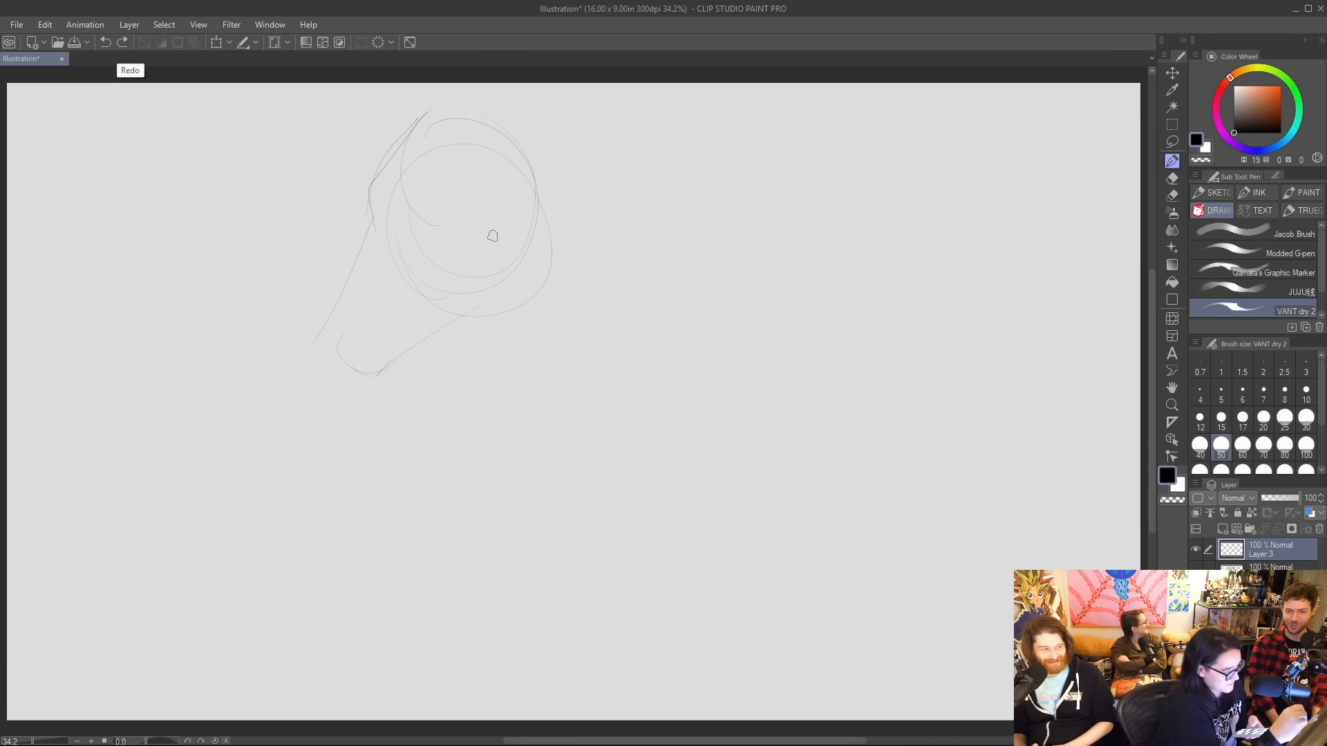
left_click_drag(449, 323, 472, 339)
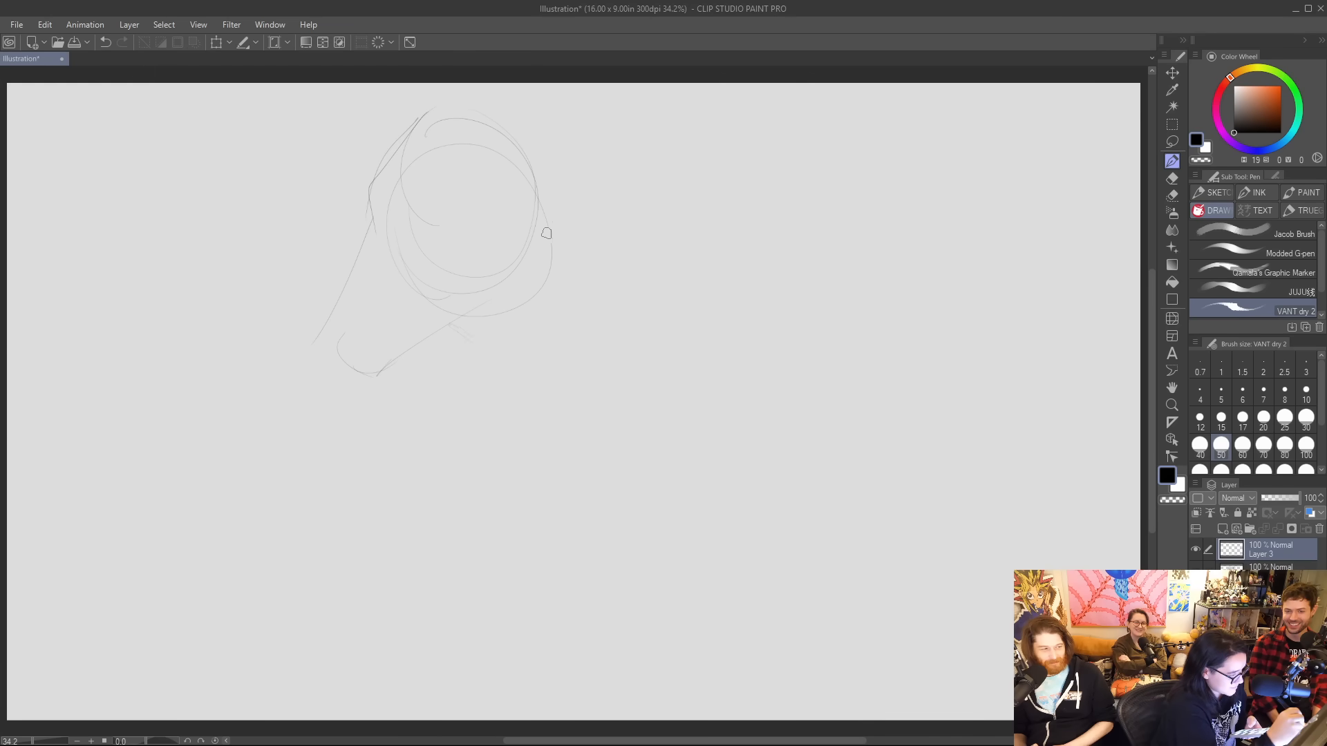
left_click(382, 42)
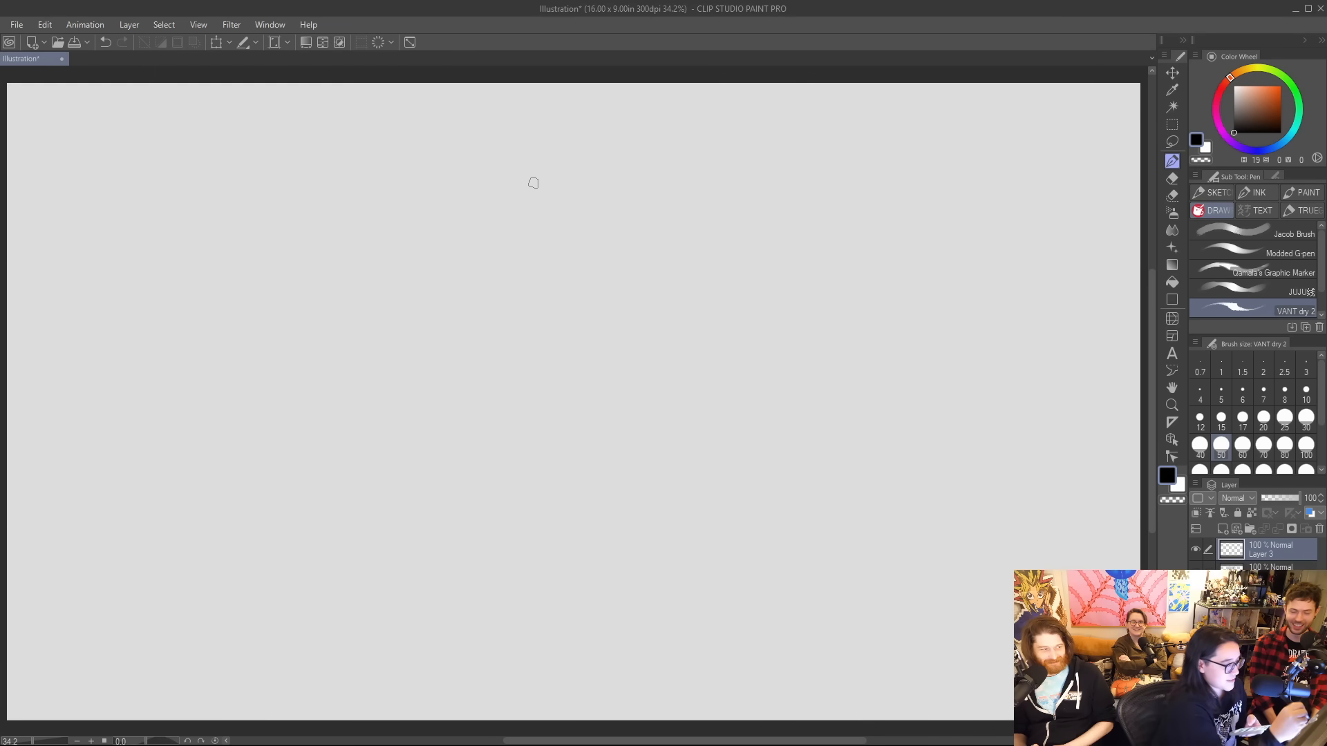
Sketch a rough head near the canvas's upper middle with a circular skull, a long muzzle angled down and neck guide lines.
mouse_move(514, 131)
left_mouse_down()
mouse_move(552, 206)
mouse_move(550, 129)
mouse_move(444, 204)
mouse_move(478, 244)
mouse_move(468, 236)
mouse_move(572, 212)
left_mouse_up()
mouse_move(553, 135)
left_mouse_down()
mouse_move(590, 188)
mouse_move(490, 224)
left_mouse_up()
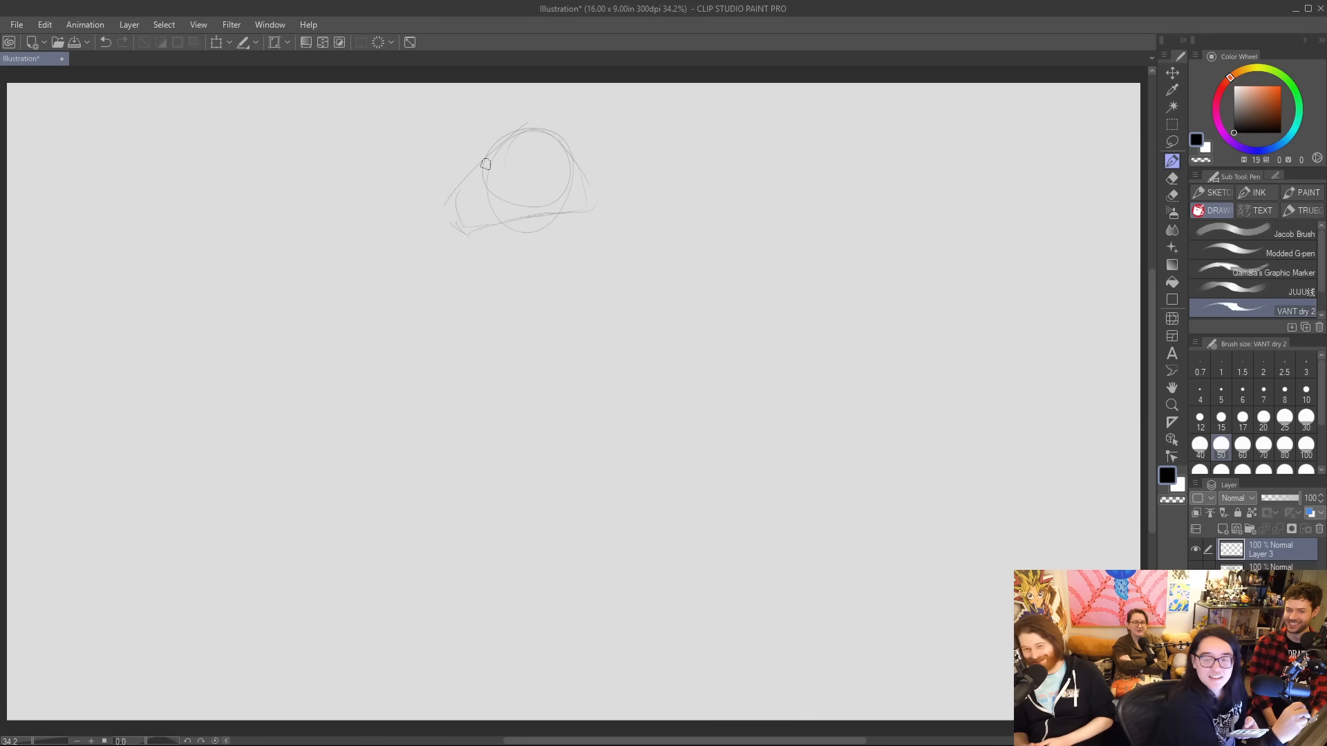
mouse_move(495, 154)
left_mouse_down()
mouse_move(427, 232)
mouse_move(528, 256)
left_mouse_up()
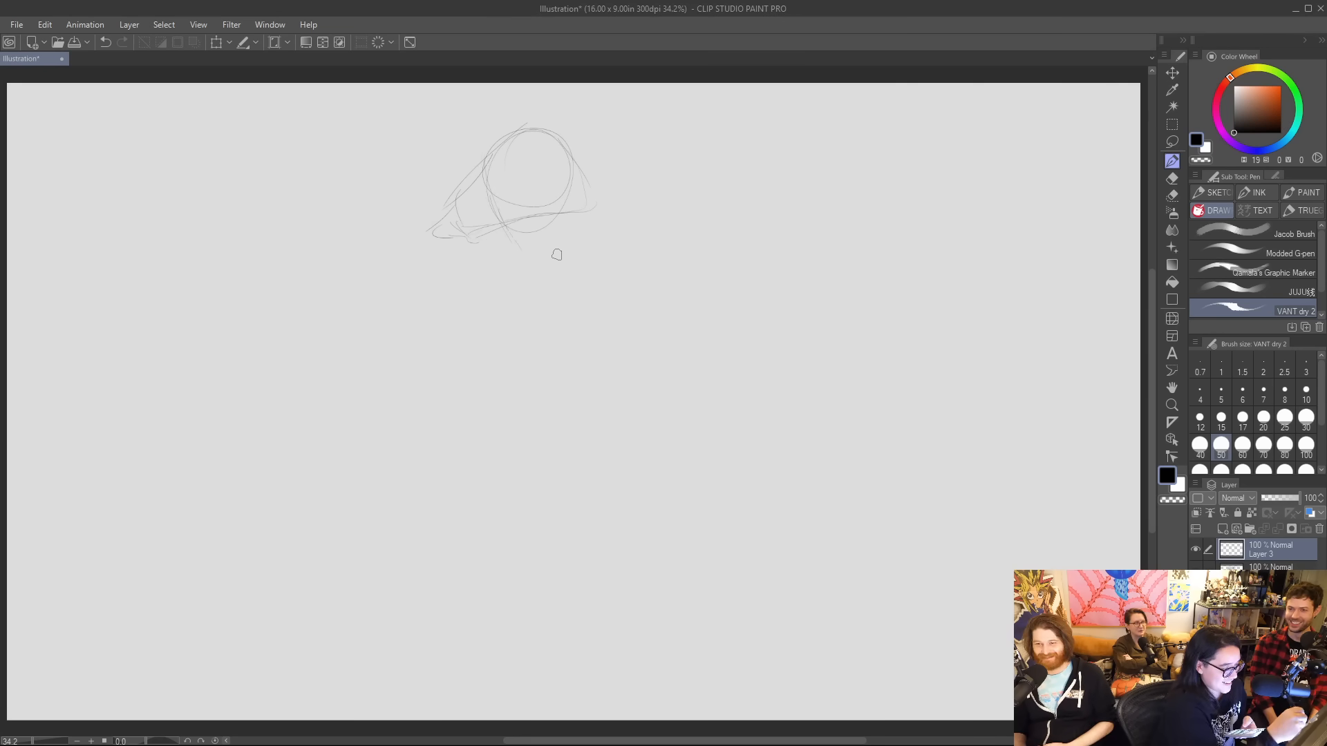
left_click_drag(553, 146, 606, 238)
left_click_drag(512, 191, 505, 257)
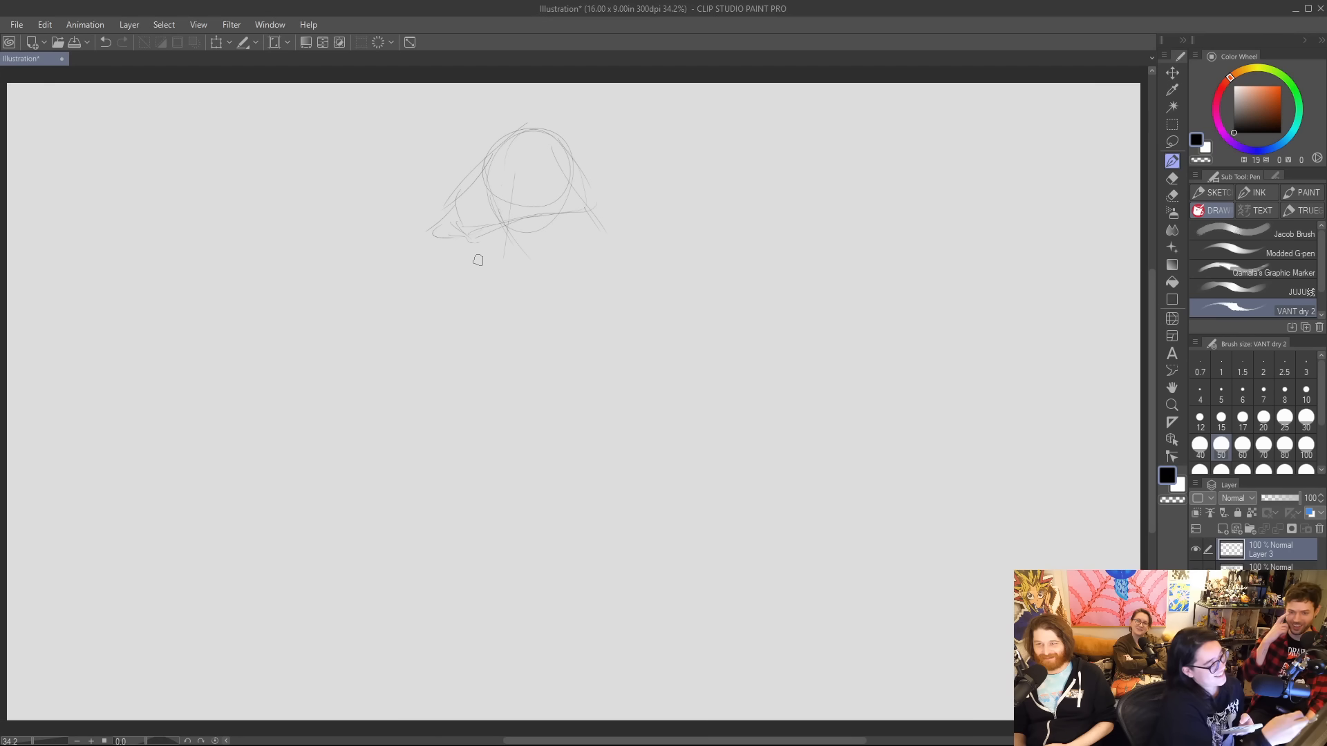
Sketch curved shoulder lines below the neck and add brow and muzzle contours to the head.
left_click_drag(621, 261, 684, 280)
left_click_drag(416, 306, 501, 266)
left_click_drag(554, 262, 673, 270)
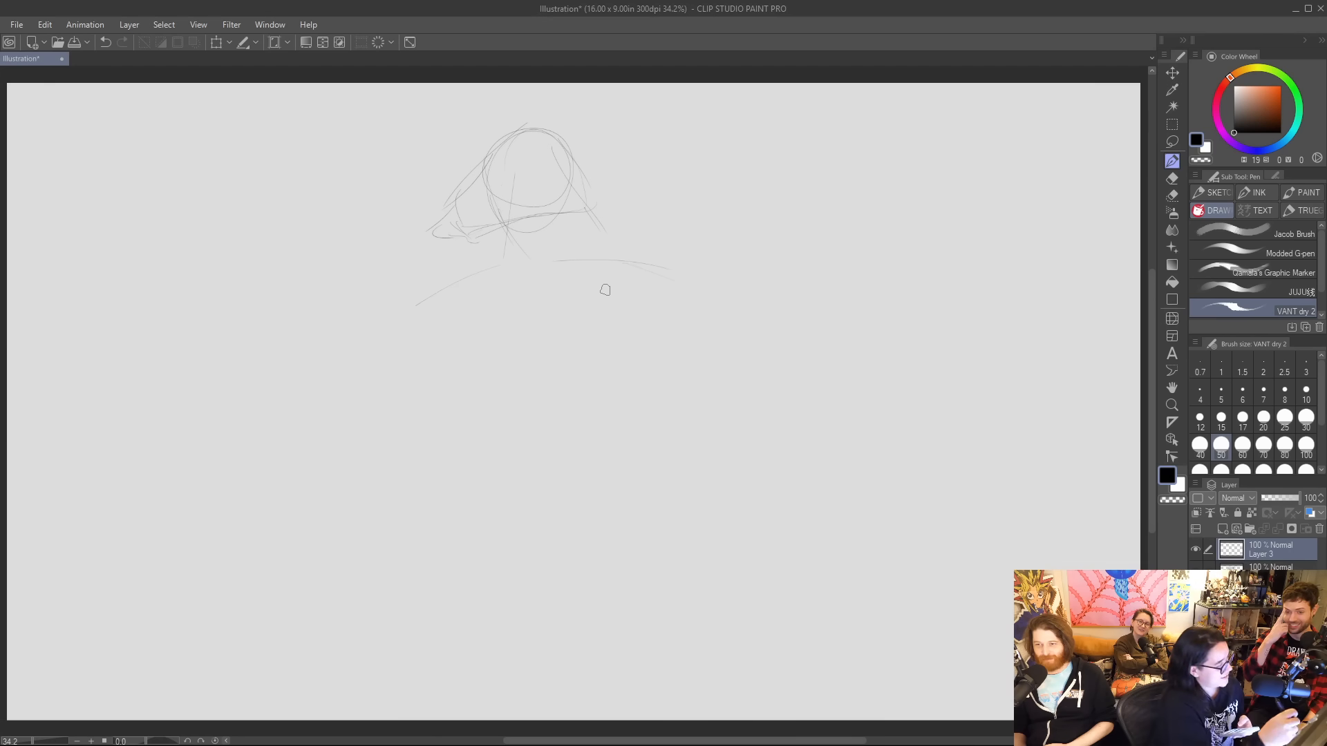
left_click_drag(492, 162, 474, 184)
left_click_drag(530, 146, 502, 152)
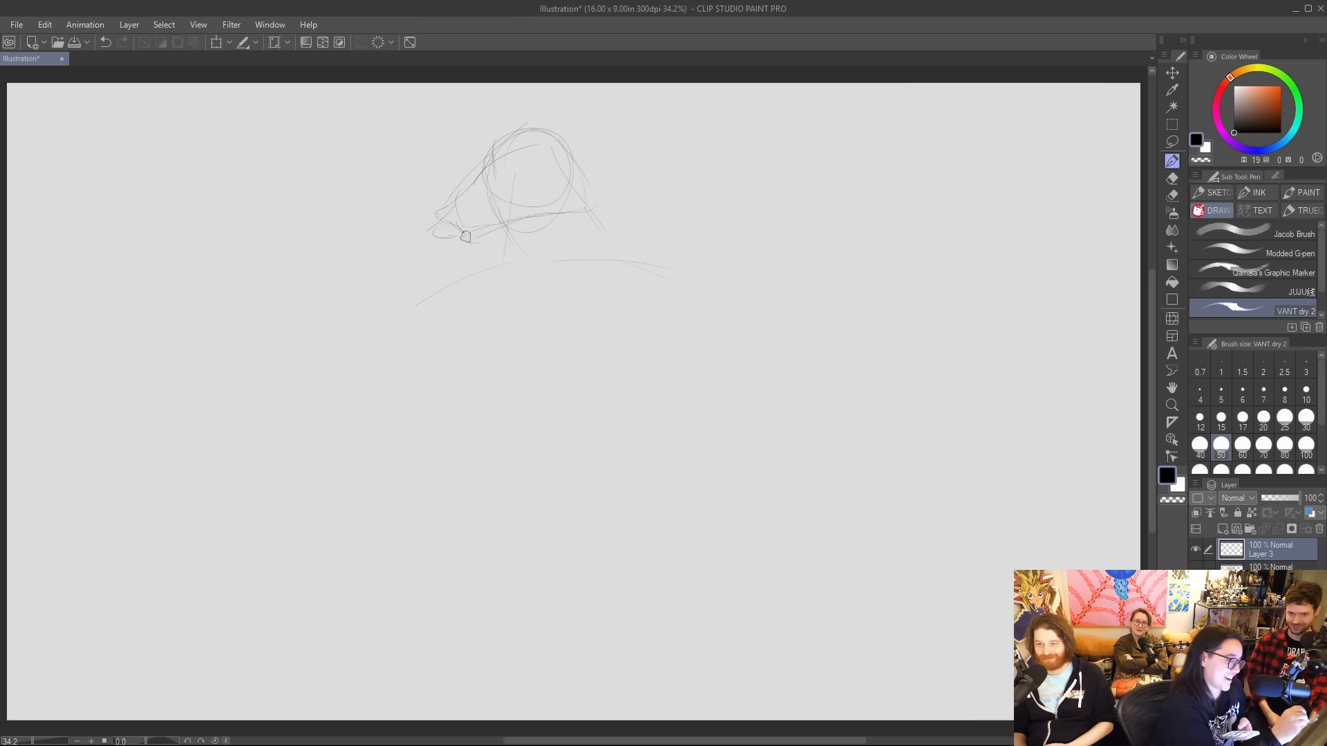
left_click_drag(401, 284, 575, 263)
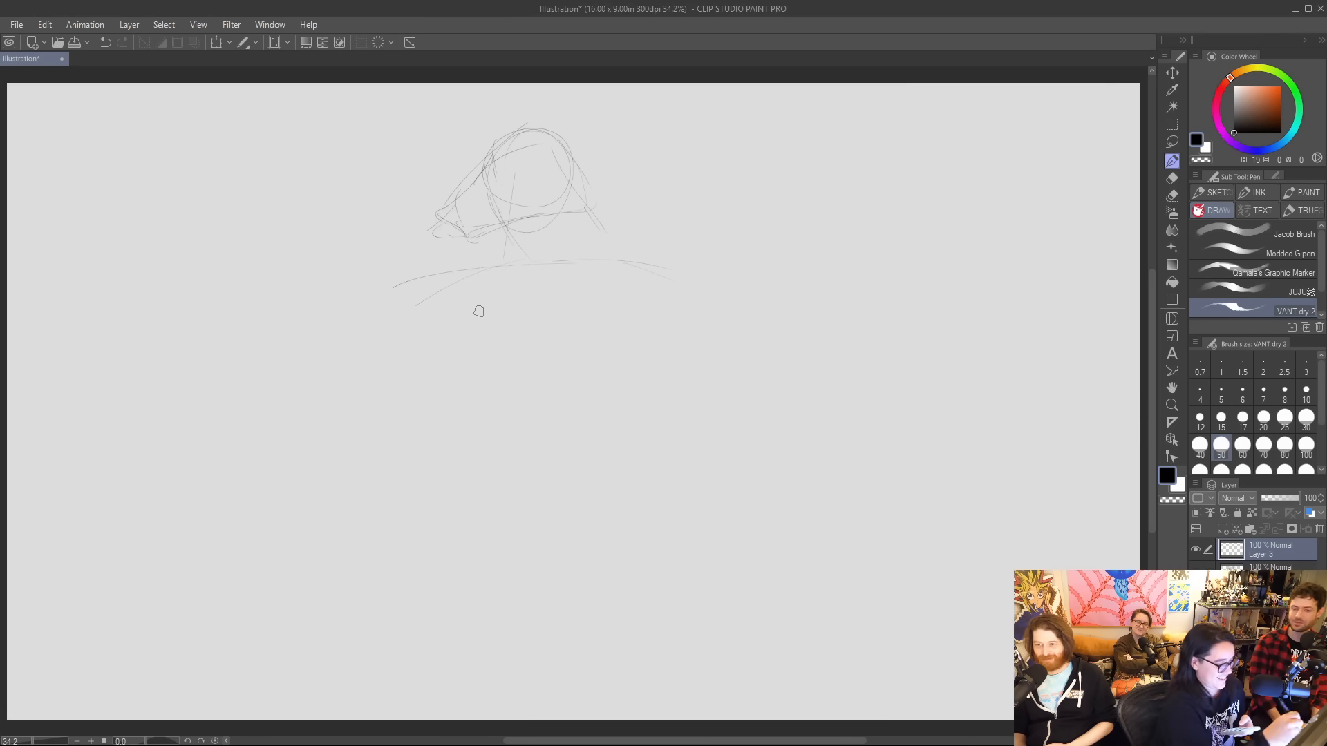
Rough out the body with a large circular torso, a curved centre line, an arm-side contour and a wide lower hem.
mouse_move(418, 304)
left_mouse_down()
mouse_move(453, 404)
mouse_move(420, 379)
mouse_move(423, 423)
left_mouse_up()
left_click_drag(499, 268, 422, 460)
left_click_drag(425, 291, 597, 494)
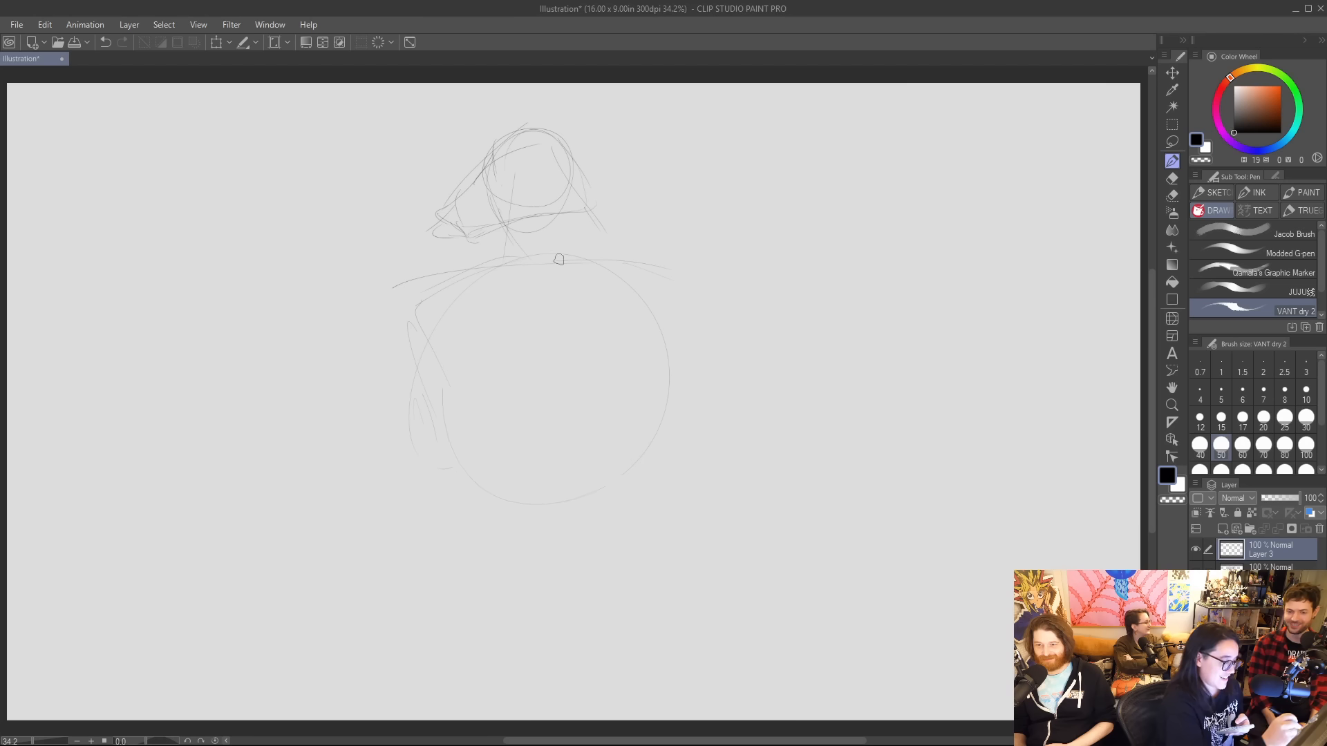
left_click_drag(570, 226, 530, 443)
left_click_drag(608, 484, 454, 305)
mouse_move(417, 451)
left_mouse_down()
mouse_move(404, 581)
mouse_move(553, 549)
left_mouse_up()
left_click_drag(695, 546, 684, 463)
left_click_drag(525, 239, 396, 333)
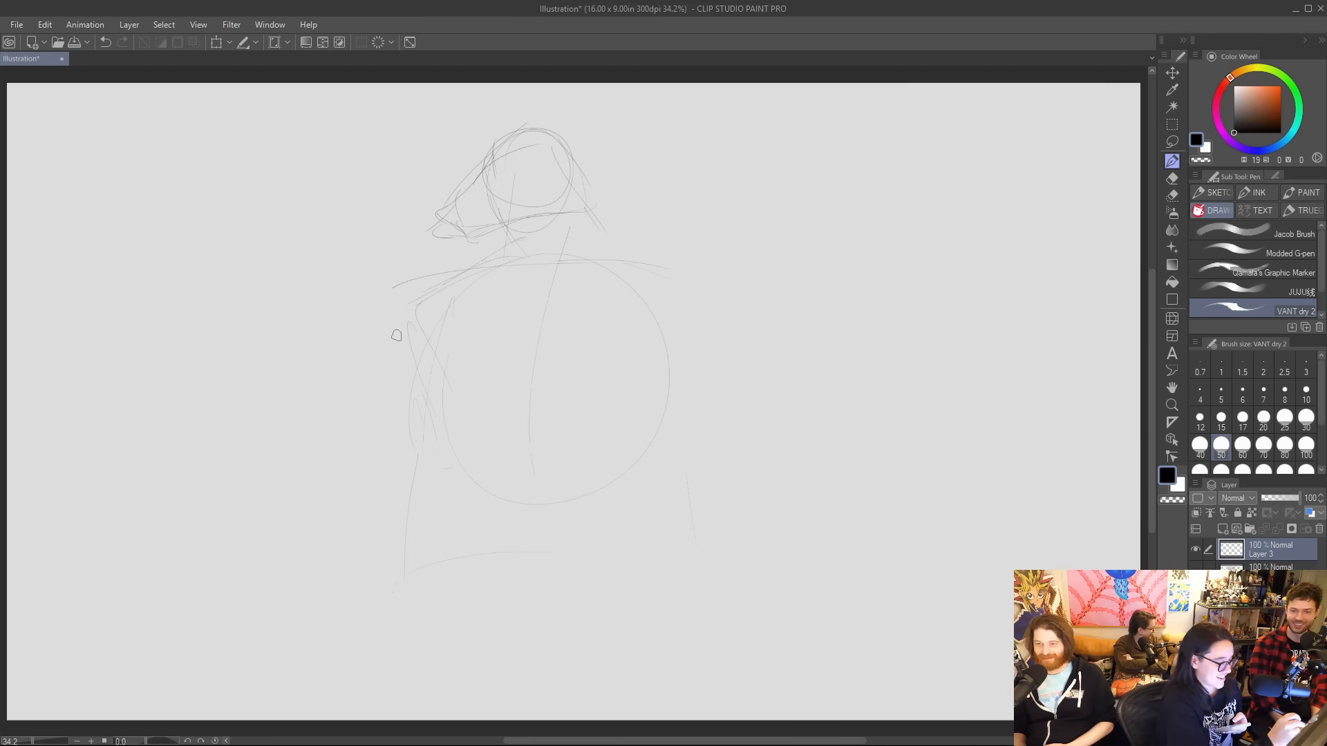
Draw the back of the neck, erase the near shoulder lines and clean up the head's muzzle and construction lines.
mouse_move(581, 174)
left_mouse_down()
mouse_move(590, 246)
mouse_move(679, 284)
left_mouse_up()
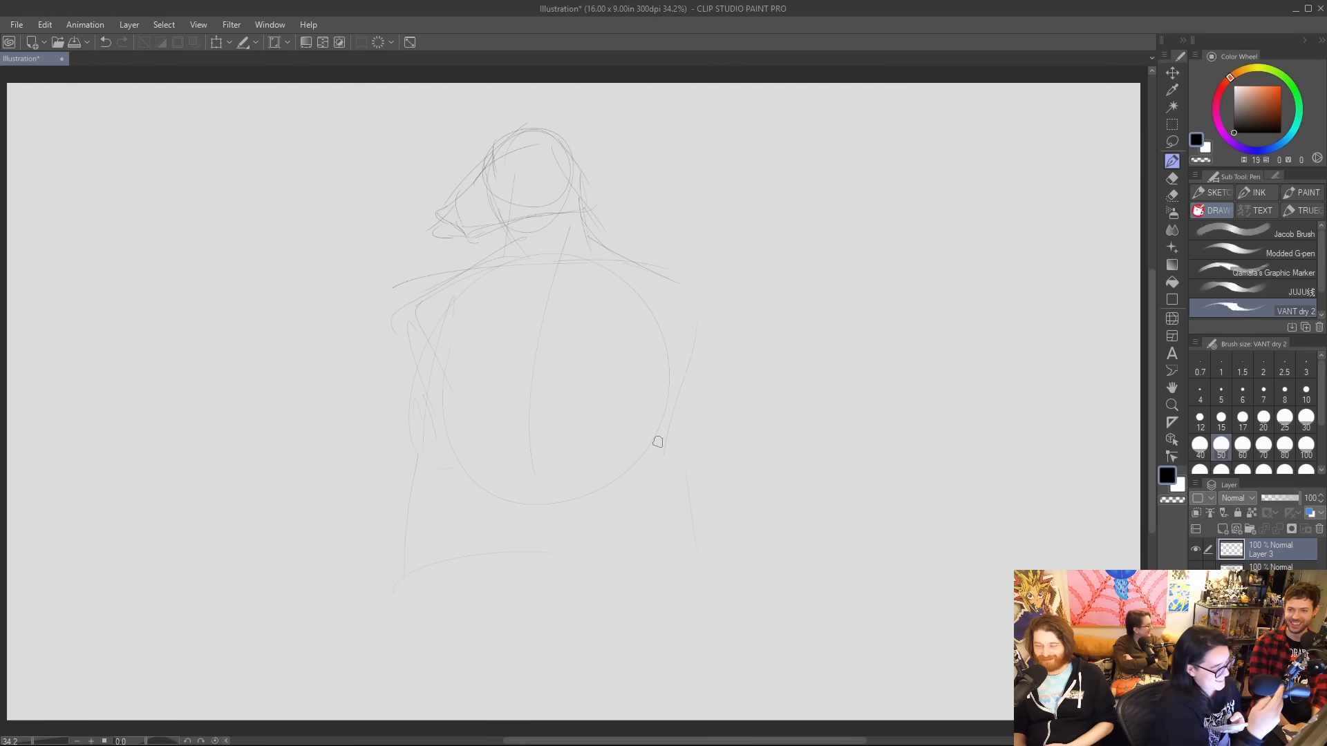
mouse_move(393, 294)
left_mouse_down()
mouse_move(406, 282)
mouse_move(416, 307)
left_mouse_up()
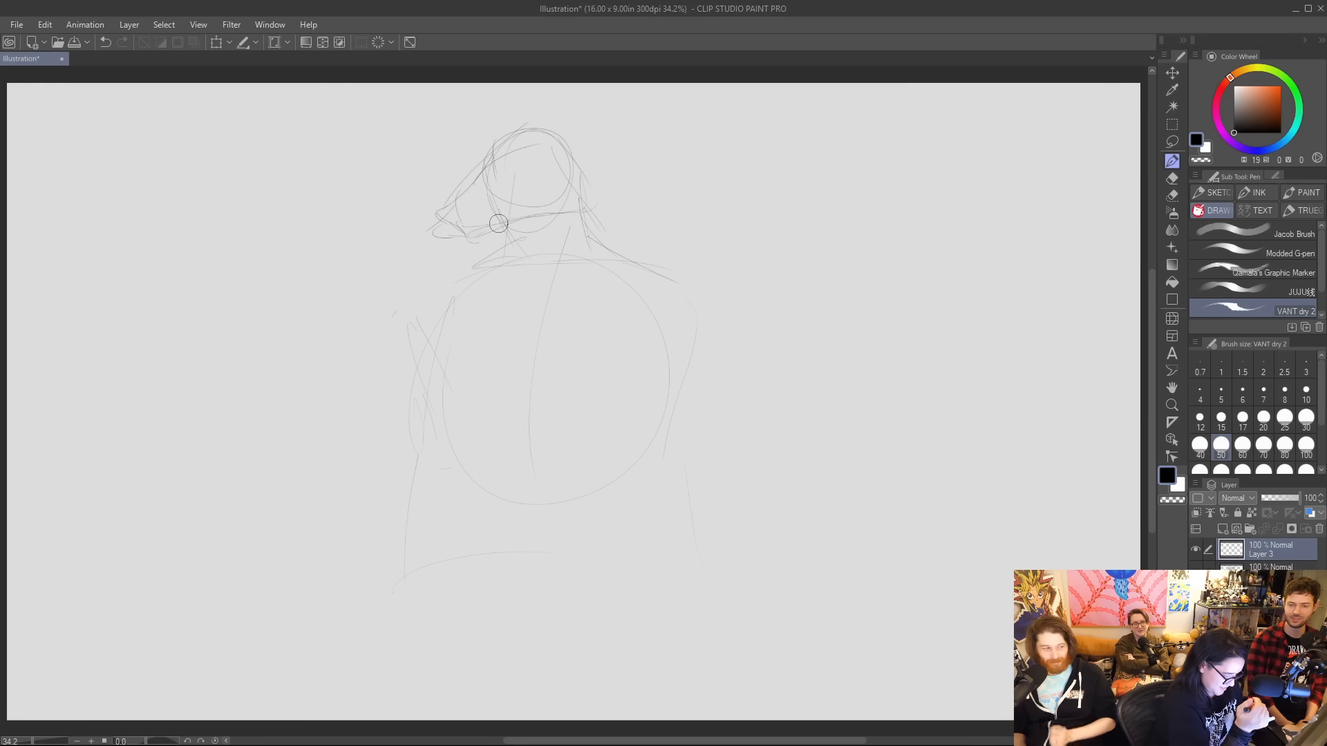
mouse_move(470, 188)
left_mouse_down()
mouse_move(492, 133)
mouse_move(547, 126)
left_mouse_up()
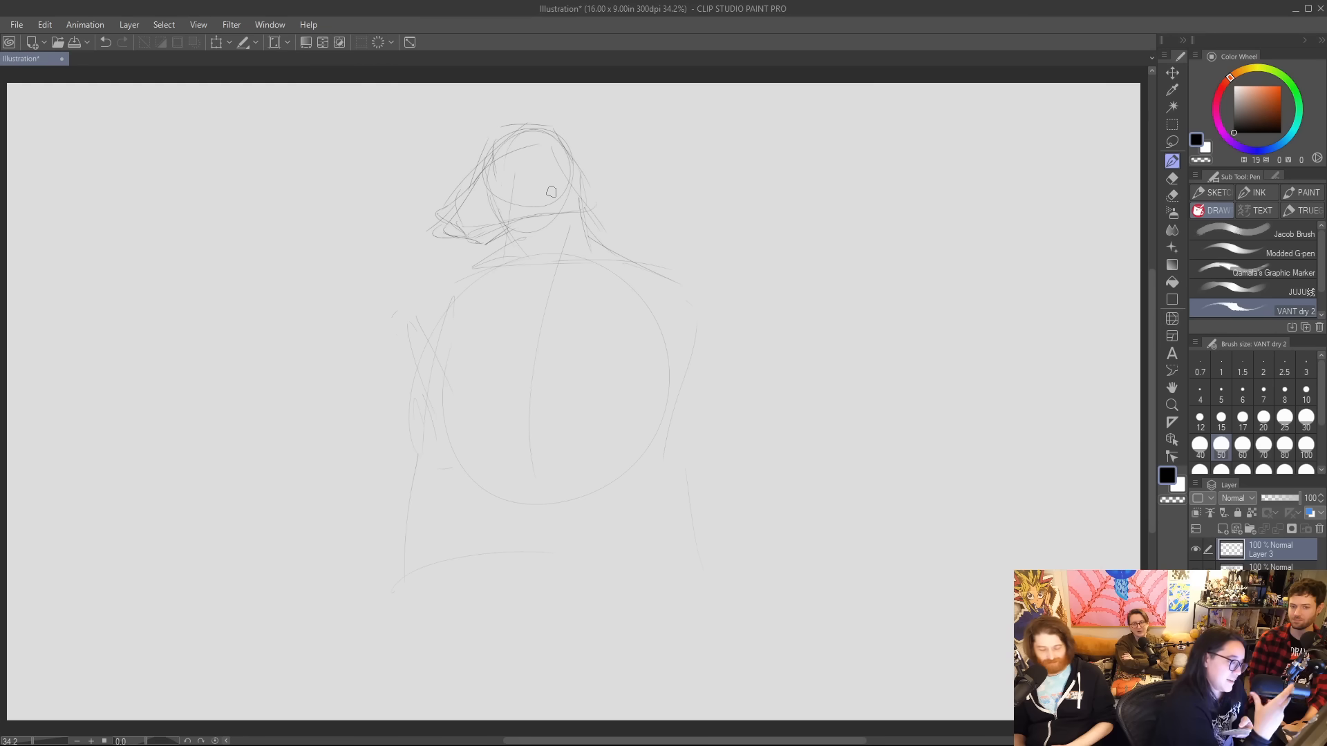
left_click_drag(483, 226, 500, 172)
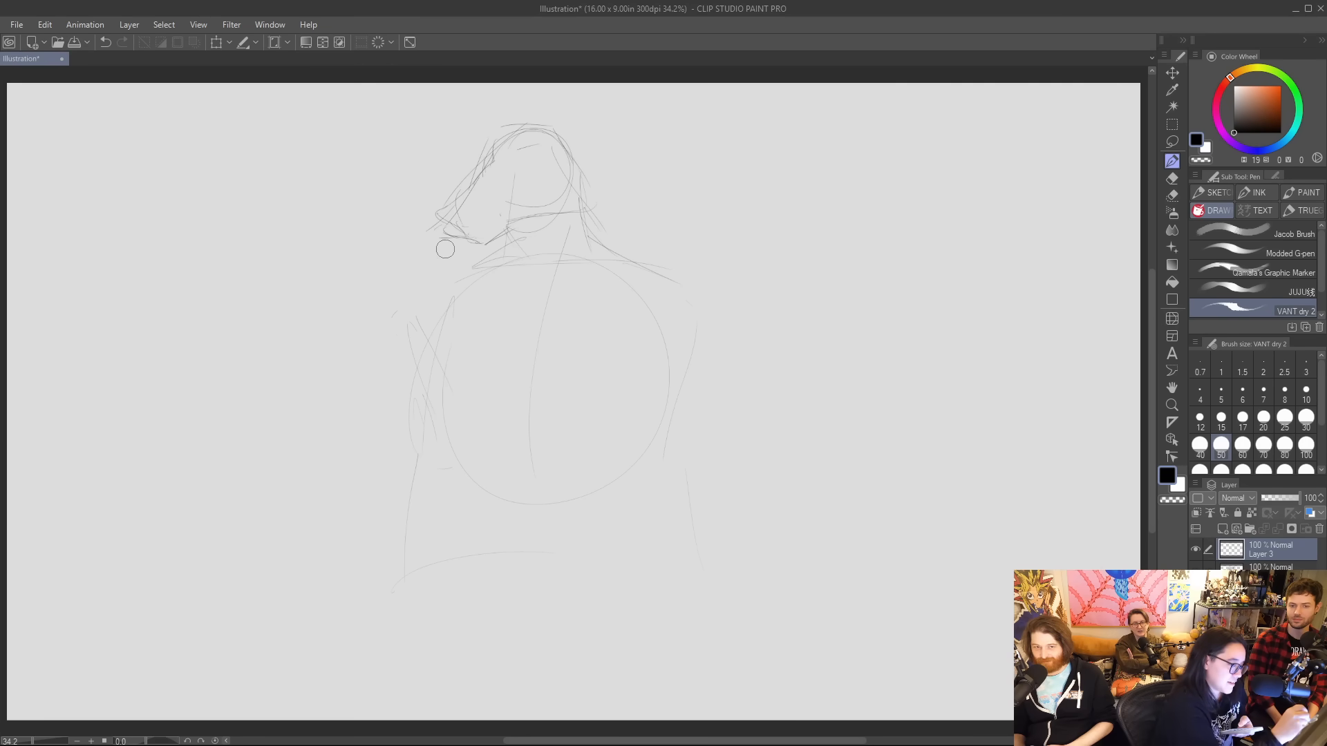
mouse_move(437, 239)
left_mouse_down()
mouse_move(449, 211)
mouse_move(481, 167)
left_mouse_up()
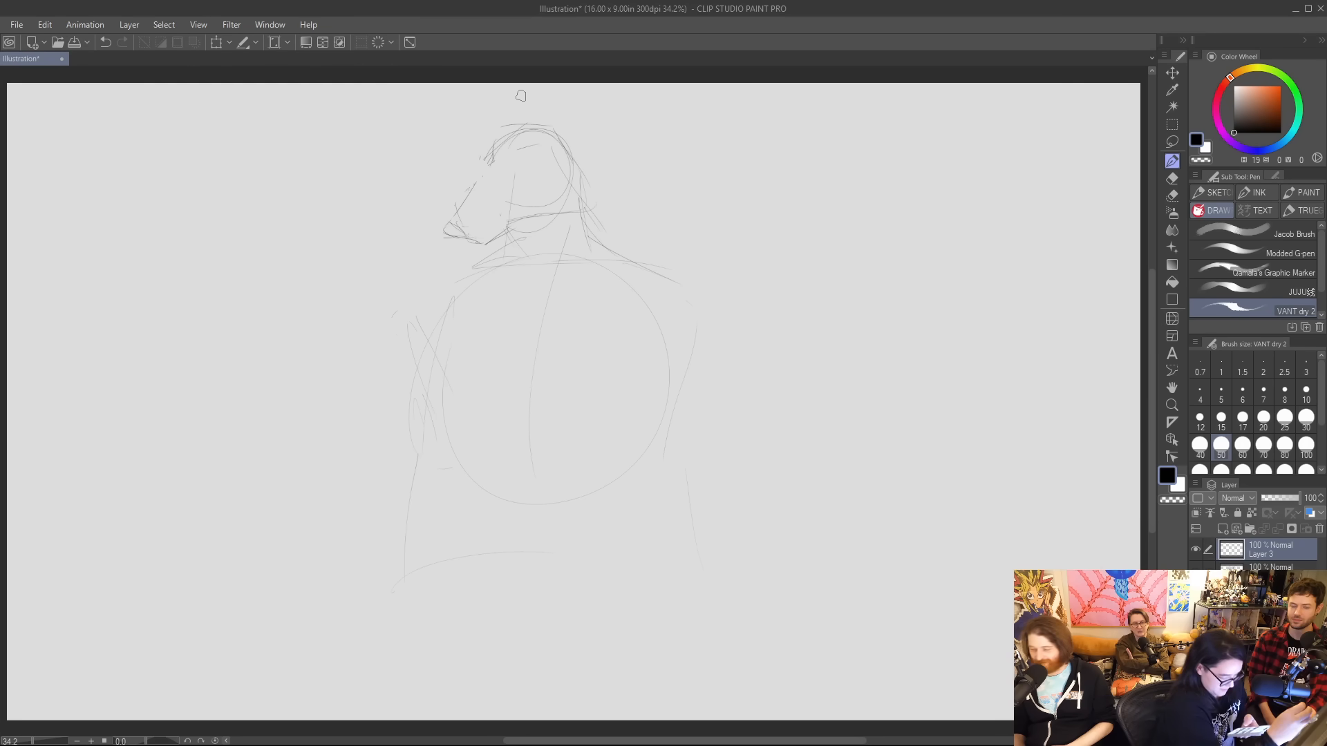
Add two pointed ears to the head and redraw the muzzle's profile from brow to nose.
mouse_move(537, 133)
left_mouse_down()
mouse_move(571, 108)
mouse_move(563, 148)
mouse_move(476, 124)
left_mouse_up()
mouse_move(468, 119)
left_mouse_down()
mouse_move(490, 151)
mouse_move(455, 238)
left_mouse_up()
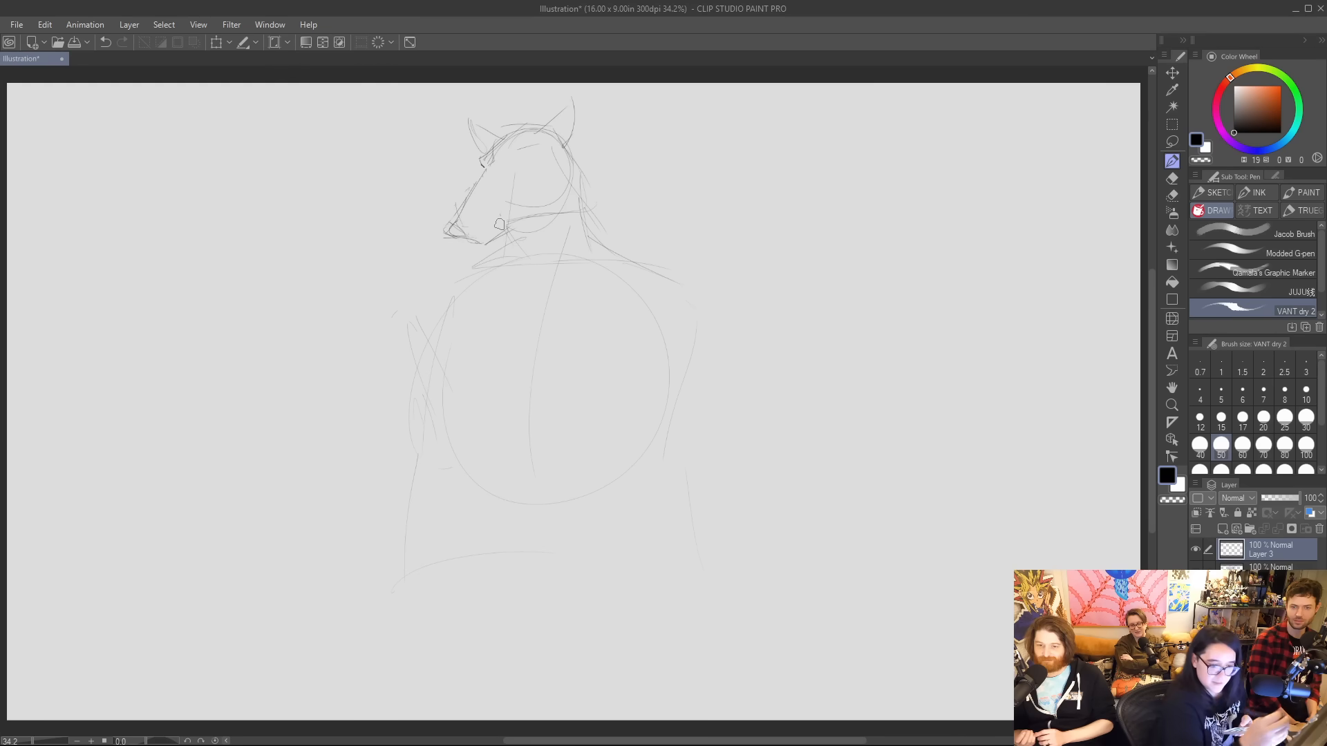
Try outlining the muzzle and jaw with the Jacob Brush, reducing its size to 10, and undo the latest strokes.
left_click(1276, 234)
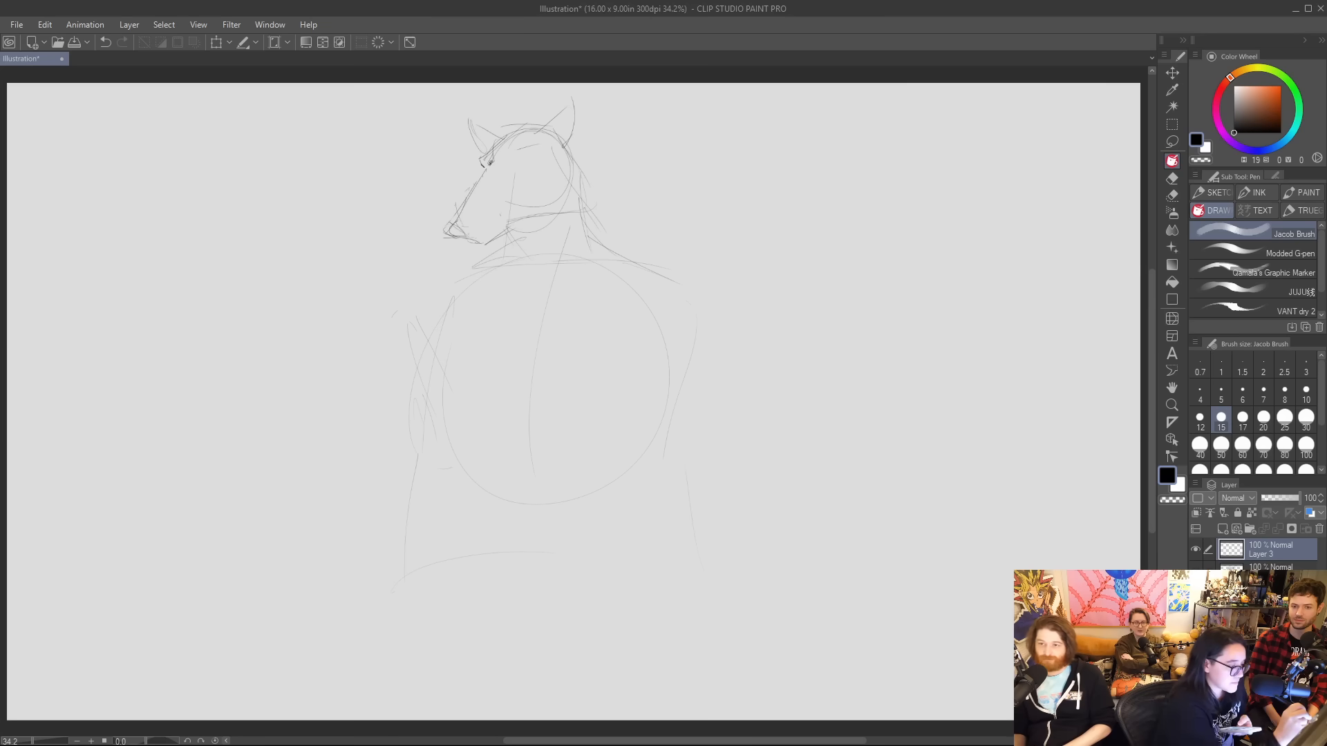
mouse_move(488, 162)
left_mouse_down()
mouse_move(447, 235)
mouse_move(491, 245)
mouse_move(514, 228)
left_mouse_up()
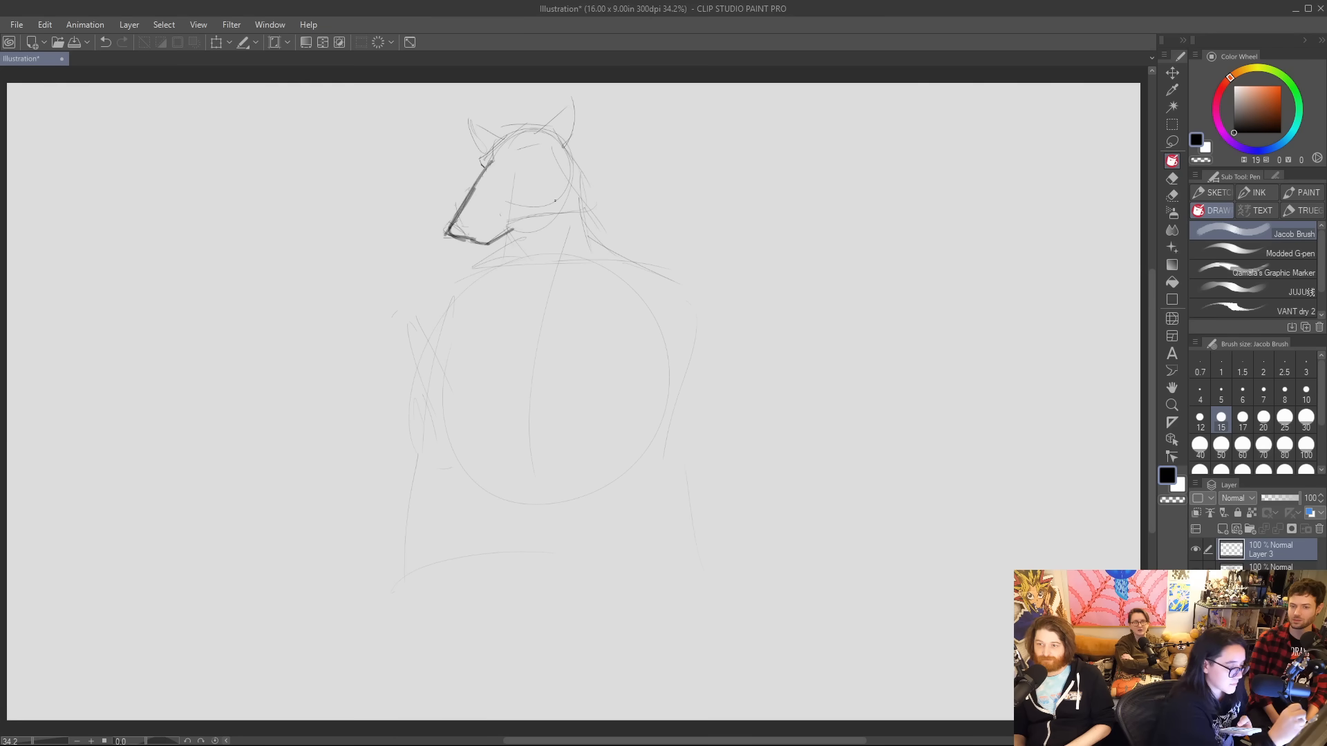
left_click(1306, 391)
left_click_drag(487, 243, 564, 211)
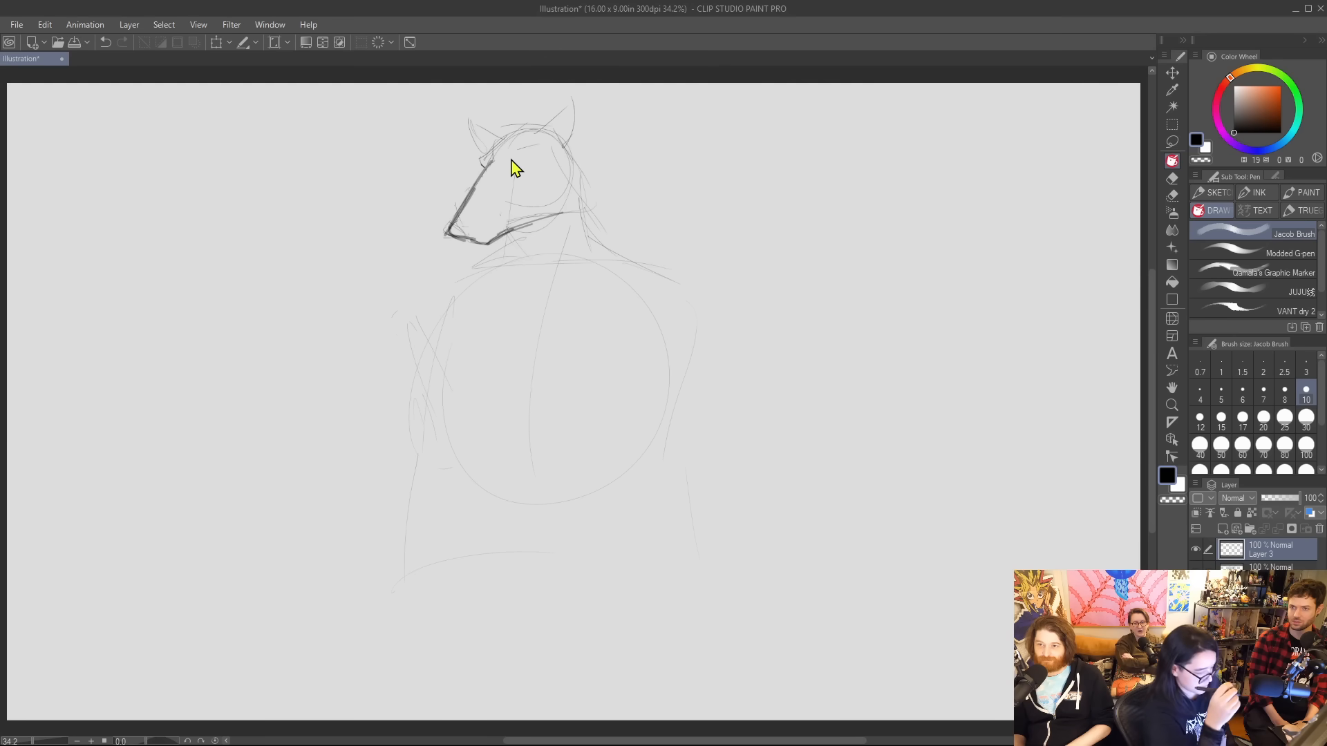
key("ctrl+z")
key("ctrl+z")
Switch to the JUJU brush, undo the remaining muzzle outline, test a stroke along the muzzle and set the brush size to 20.
left_click(1259, 289)
key("ctrl+z")
key("ctrl+z")
key("ctrl+z")
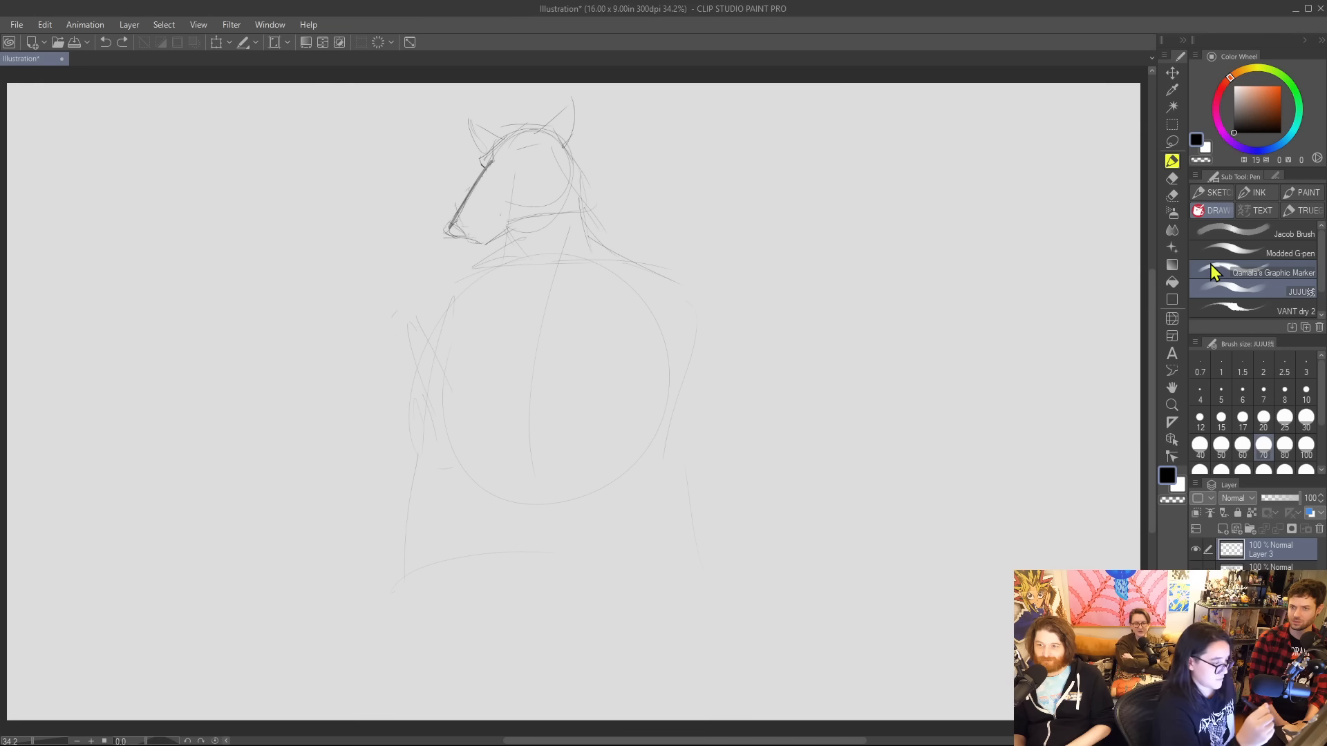
left_click_drag(493, 157, 465, 223)
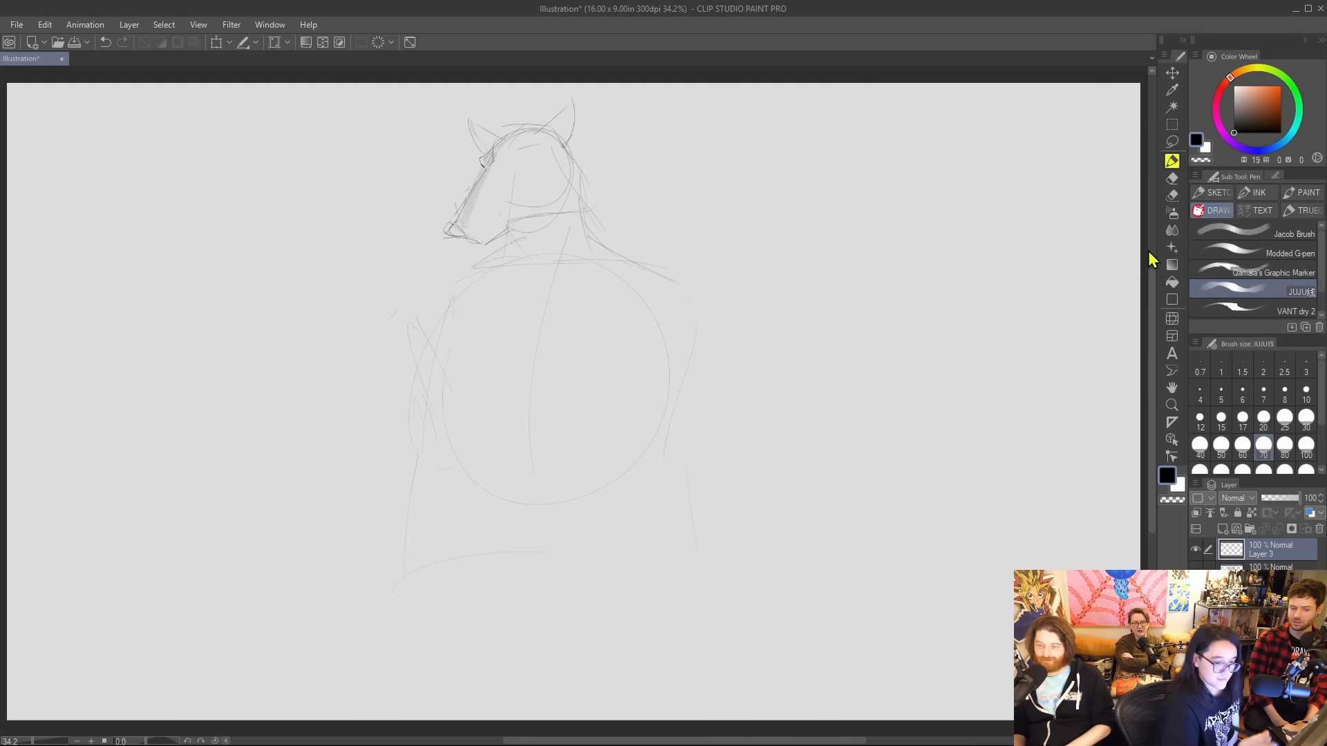
left_click(1263, 417)
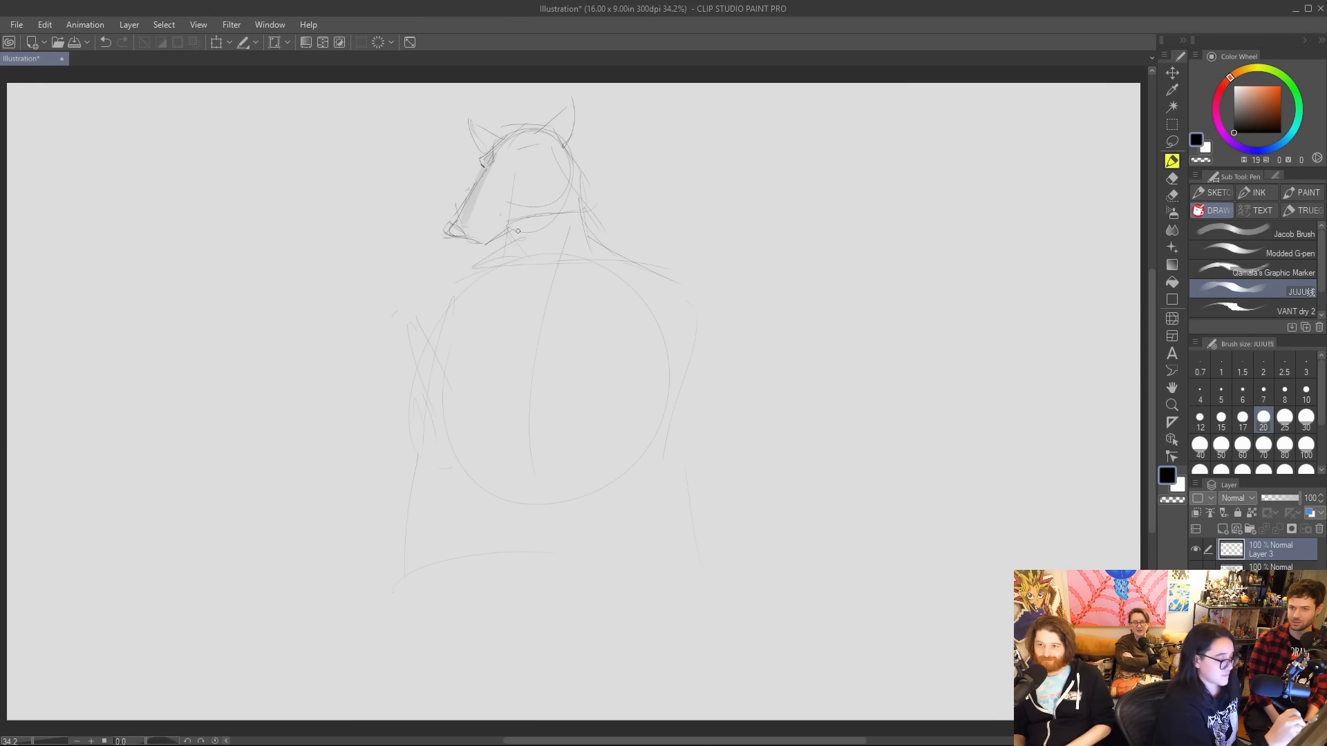
Redraw the body with a broad shoulder curve, flaring sides and a rounded lower edge.
mouse_move(454, 280)
left_mouse_down()
mouse_move(510, 247)
mouse_move(656, 255)
left_mouse_up()
left_click_drag(443, 336, 401, 529)
mouse_move(418, 418)
left_mouse_down()
mouse_move(397, 529)
mouse_move(497, 575)
mouse_move(586, 552)
left_mouse_up()
mouse_move(694, 415)
left_mouse_down()
mouse_move(715, 450)
mouse_move(648, 548)
left_mouse_up()
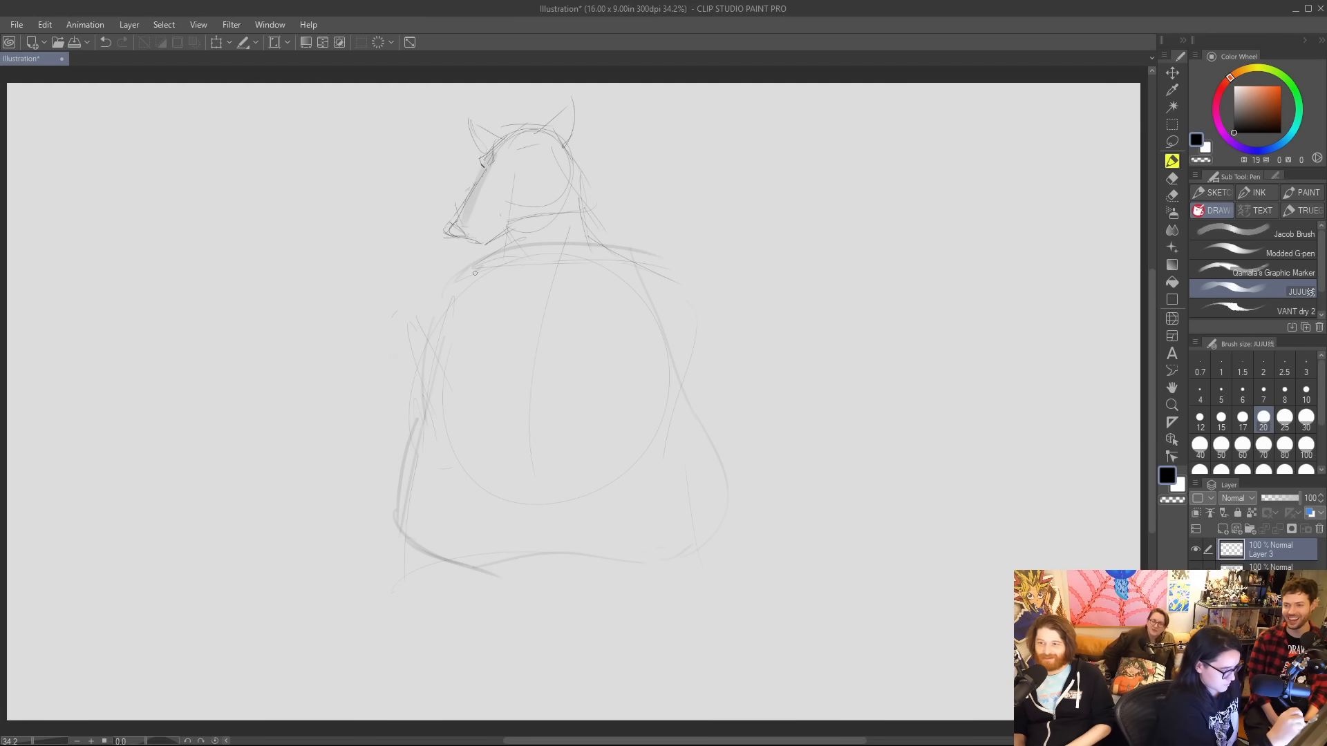
Try a raised arm with an oval hand beside the body, and clear the entire layer.
left_click_drag(387, 186, 359, 206)
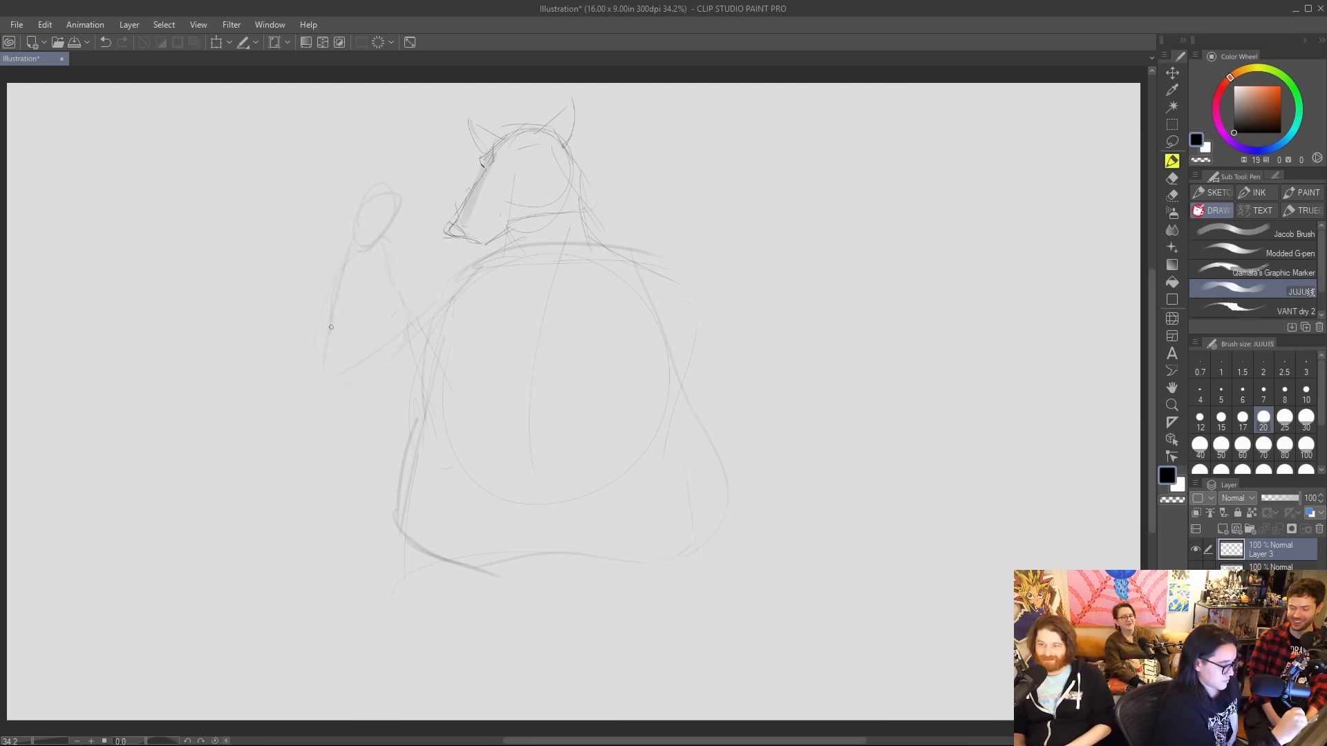
left_click_drag(423, 273, 508, 249)
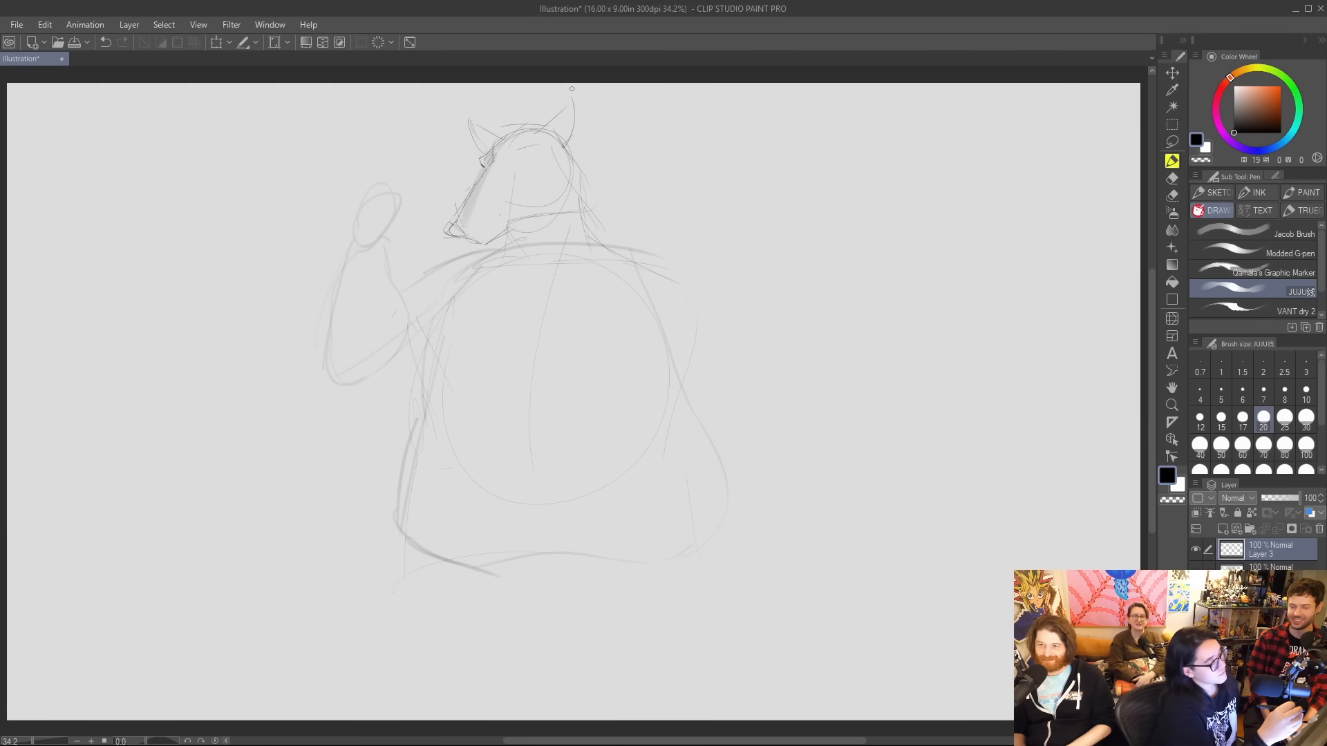
left_click(378, 42)
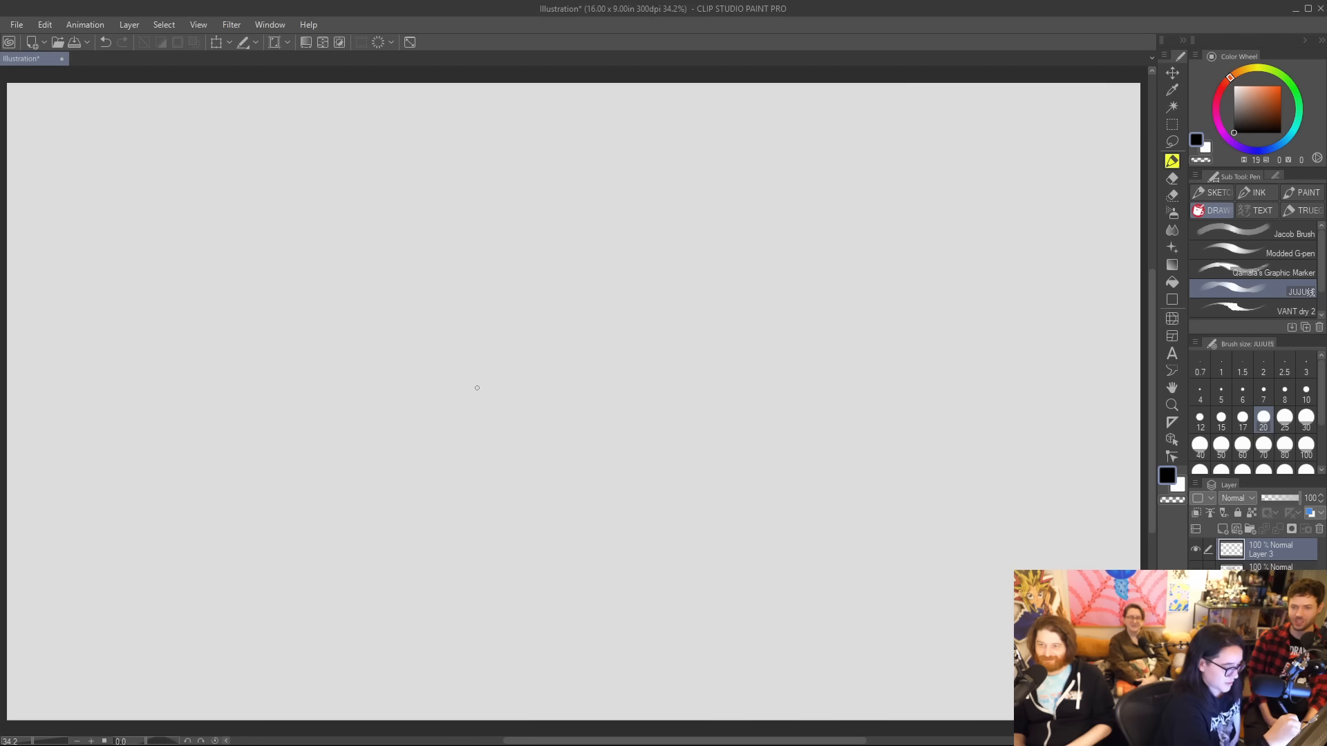
Sketch a new figure with a tapered torso block, a circular head with long muzzle, a neck, a centre line and a chest line.
left_click_drag(520, 253, 660, 261)
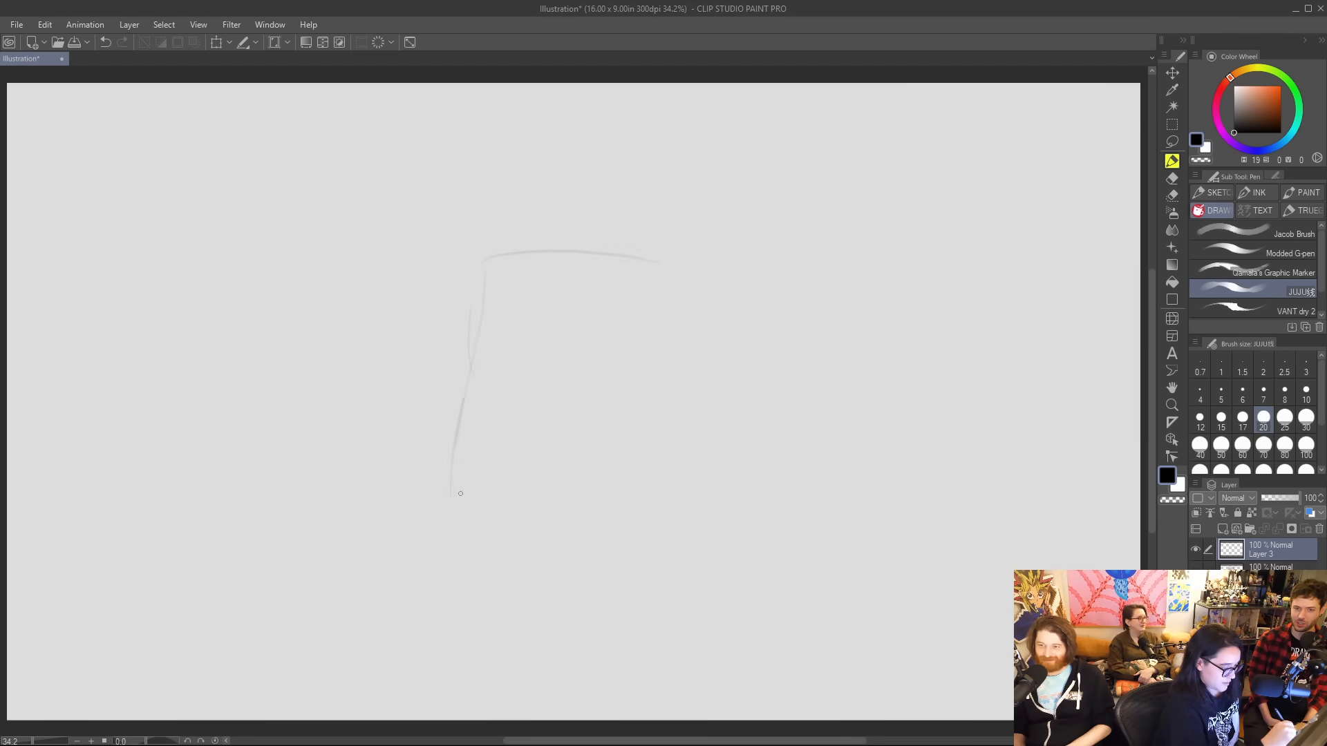
left_click_drag(525, 480, 606, 486)
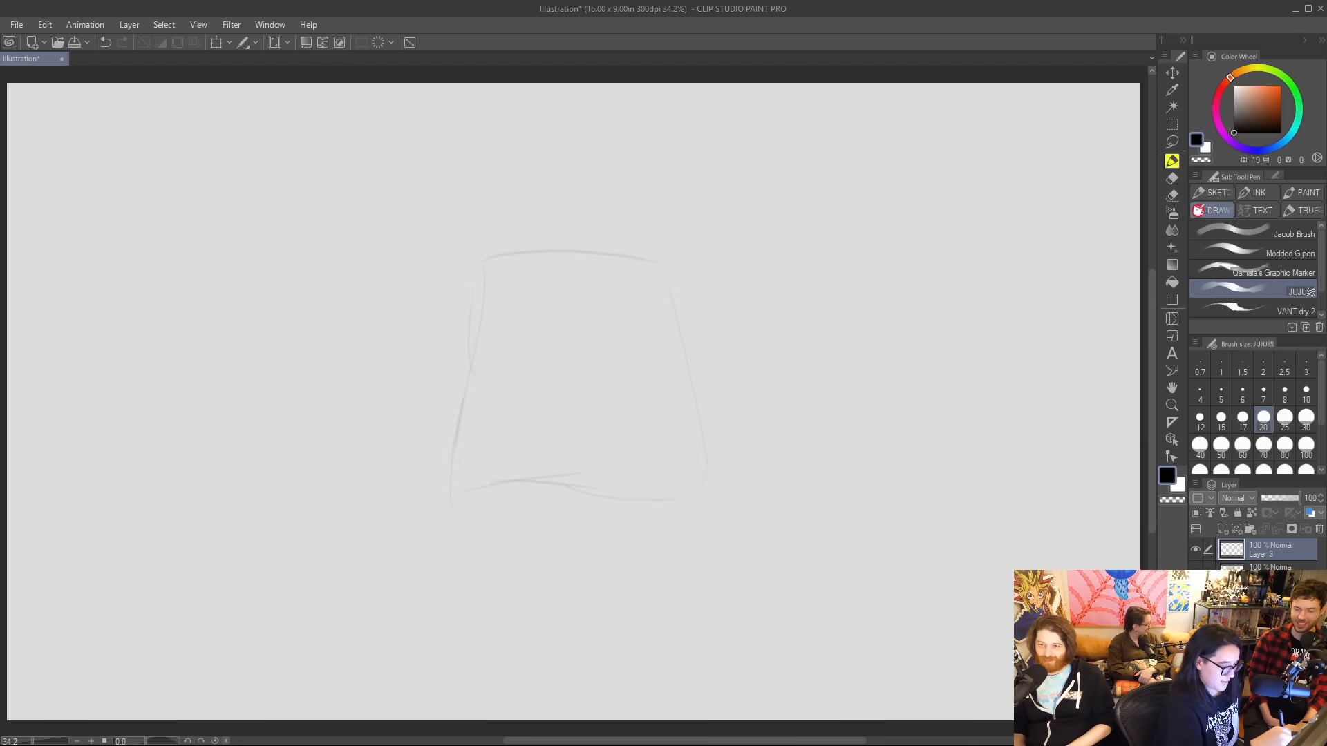
mouse_move(534, 205)
left_mouse_down()
mouse_move(583, 142)
mouse_move(484, 208)
mouse_move(483, 239)
mouse_move(590, 199)
mouse_move(498, 276)
left_mouse_up()
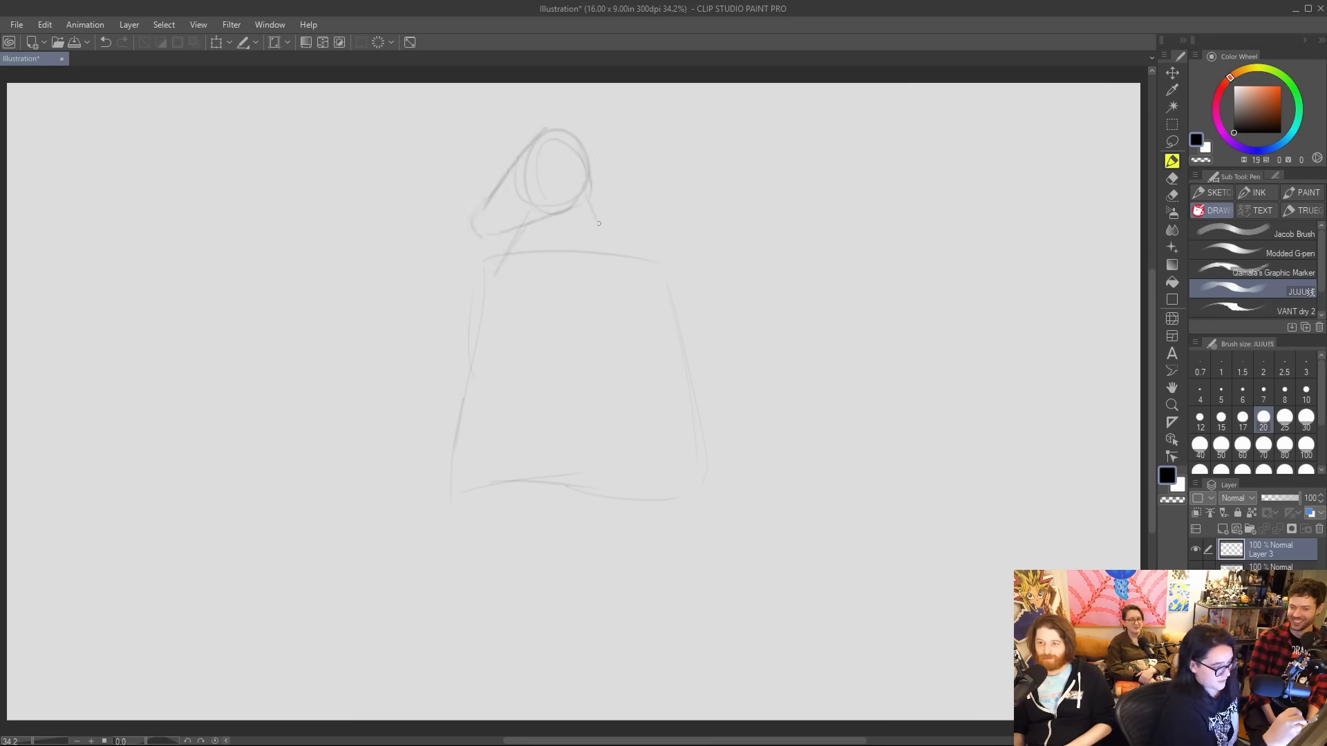
mouse_move(587, 198)
left_mouse_down()
mouse_move(626, 257)
mouse_move(553, 454)
left_mouse_up()
mouse_move(455, 337)
left_mouse_down()
mouse_move(500, 322)
mouse_move(684, 325)
left_mouse_up()
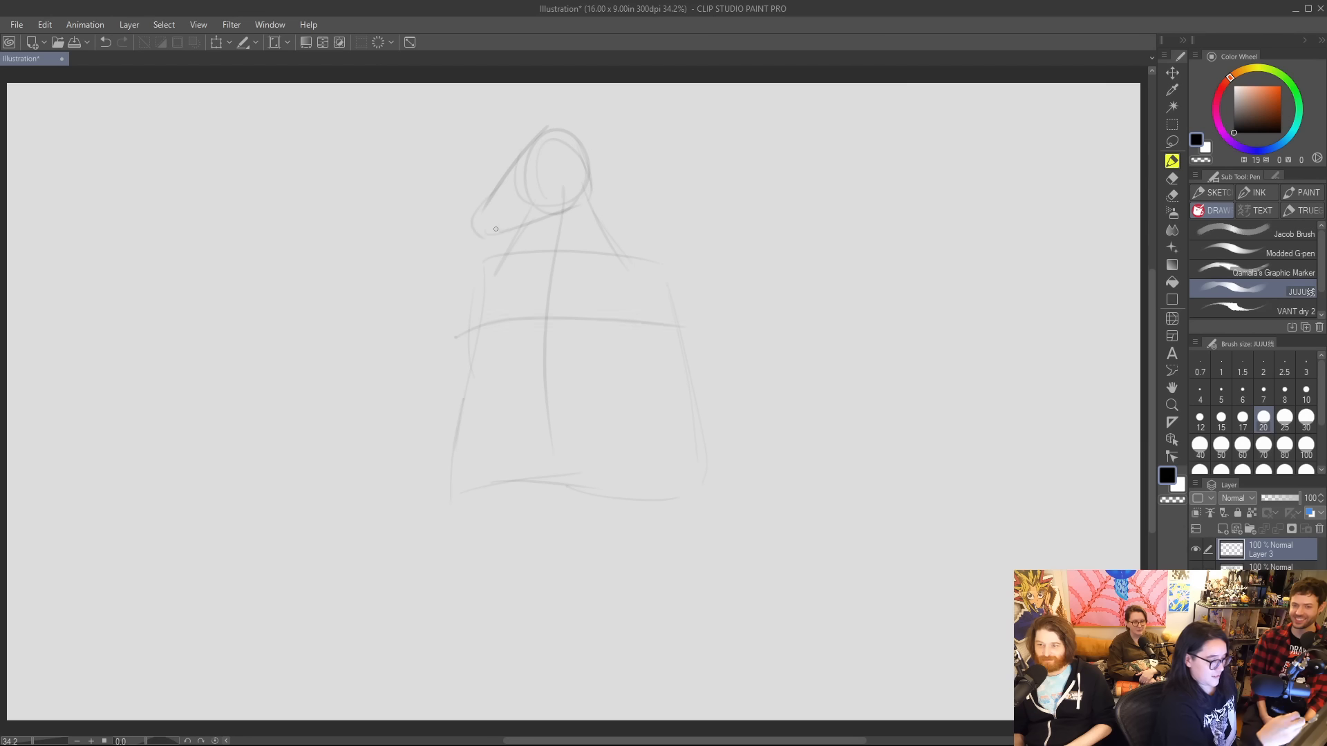
Sketch the chest contour and the sloping shoulders on both sides of the neck.
mouse_move(514, 238)
left_mouse_down()
mouse_move(458, 299)
mouse_move(473, 325)
mouse_move(465, 303)
mouse_move(519, 329)
mouse_move(678, 342)
left_mouse_up()
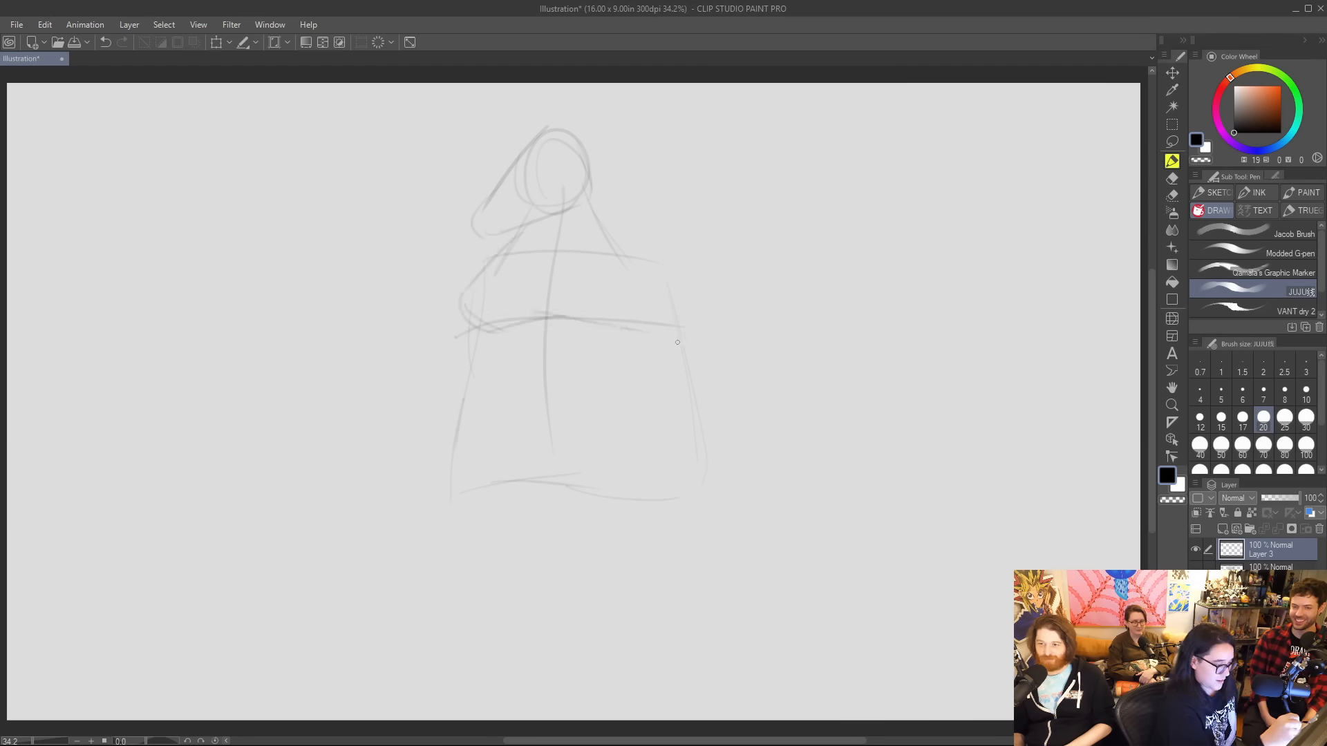
mouse_move(519, 237)
left_mouse_down()
mouse_move(458, 326)
mouse_move(491, 250)
left_mouse_up()
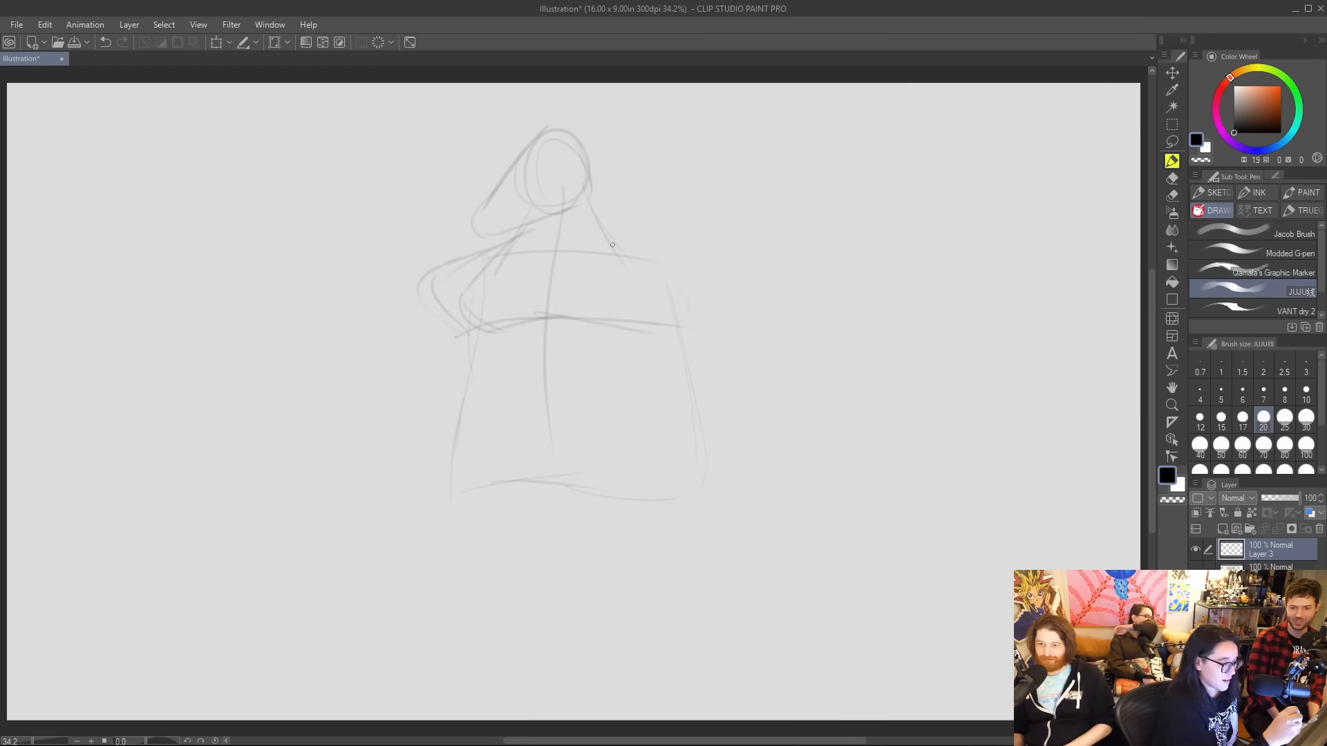
left_click_drag(626, 241, 678, 268)
Define the torso's sides below the chest line and its waist edge with angled lower corners.
left_click_drag(449, 328, 471, 444)
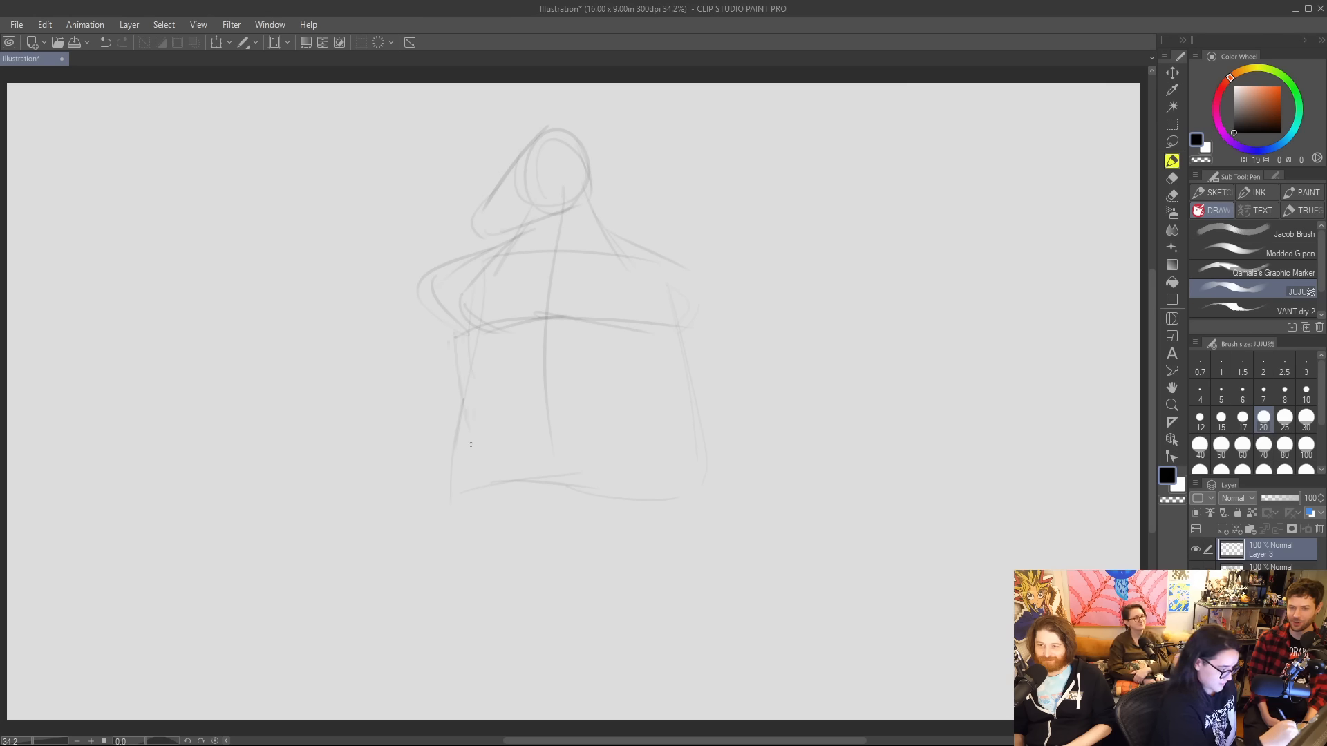
left_click_drag(472, 312, 456, 421)
mouse_move(474, 349)
left_mouse_down()
mouse_move(441, 446)
mouse_move(492, 496)
mouse_move(674, 505)
left_mouse_up()
left_click_drag(680, 331, 689, 484)
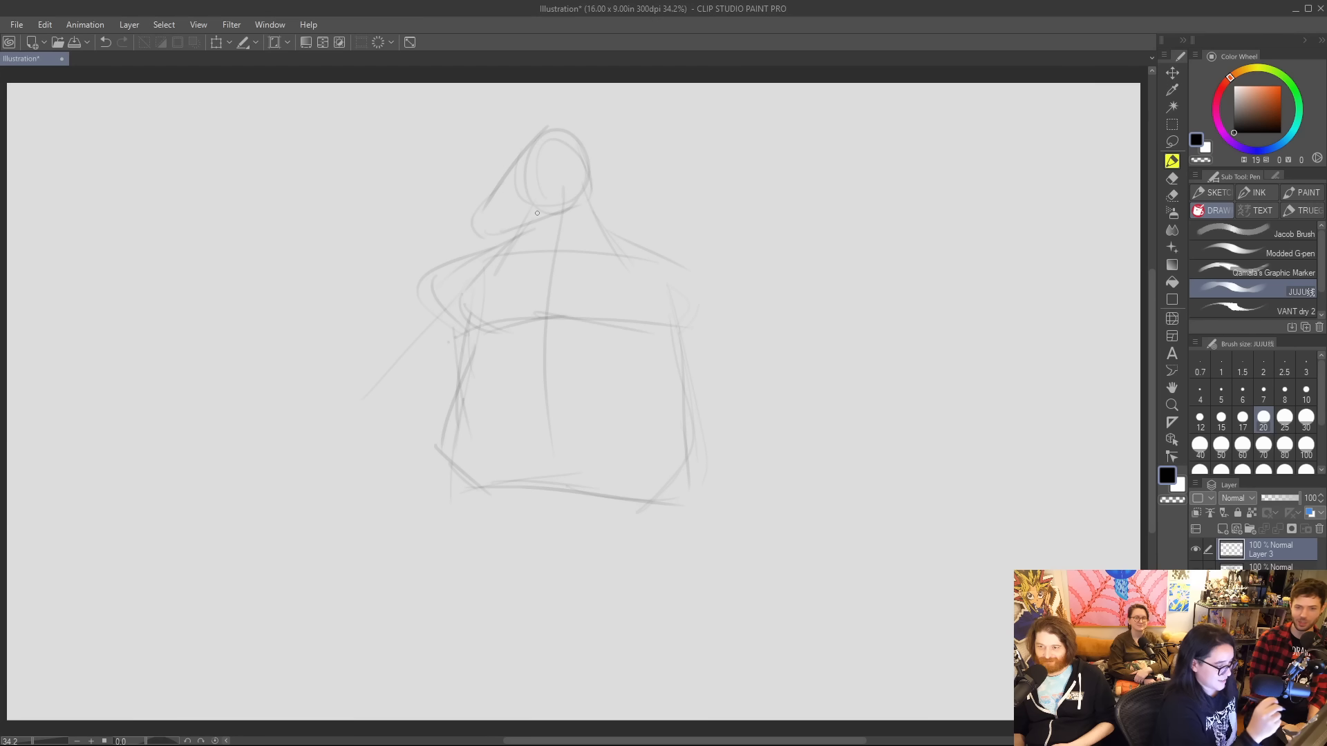
Sketch a bent forearm reaching back to the waist and block in its hand resting at the torso's lower corner.
left_click_drag(348, 386, 412, 443)
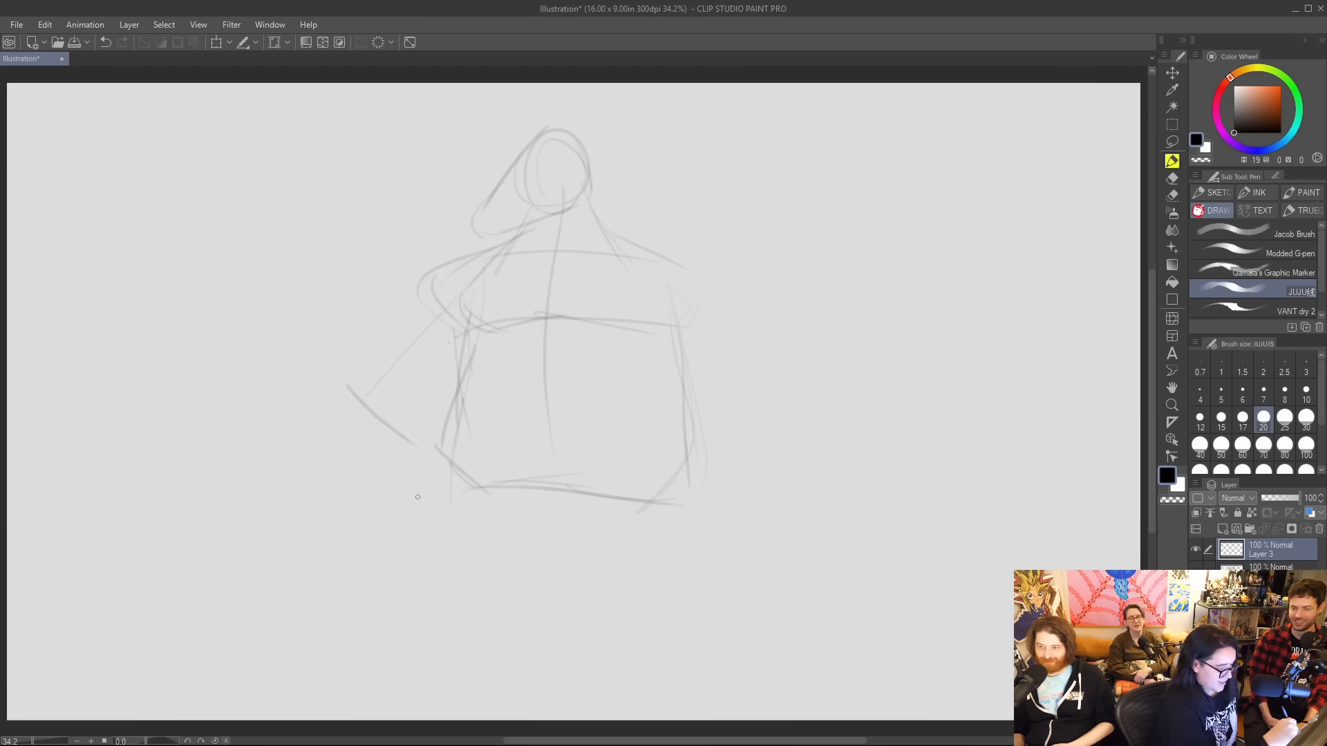
left_click_drag(416, 508, 418, 445)
mouse_move(412, 488)
left_mouse_down()
mouse_move(421, 424)
mouse_move(430, 460)
mouse_move(455, 477)
mouse_move(423, 460)
mouse_move(472, 498)
mouse_move(463, 523)
left_mouse_up()
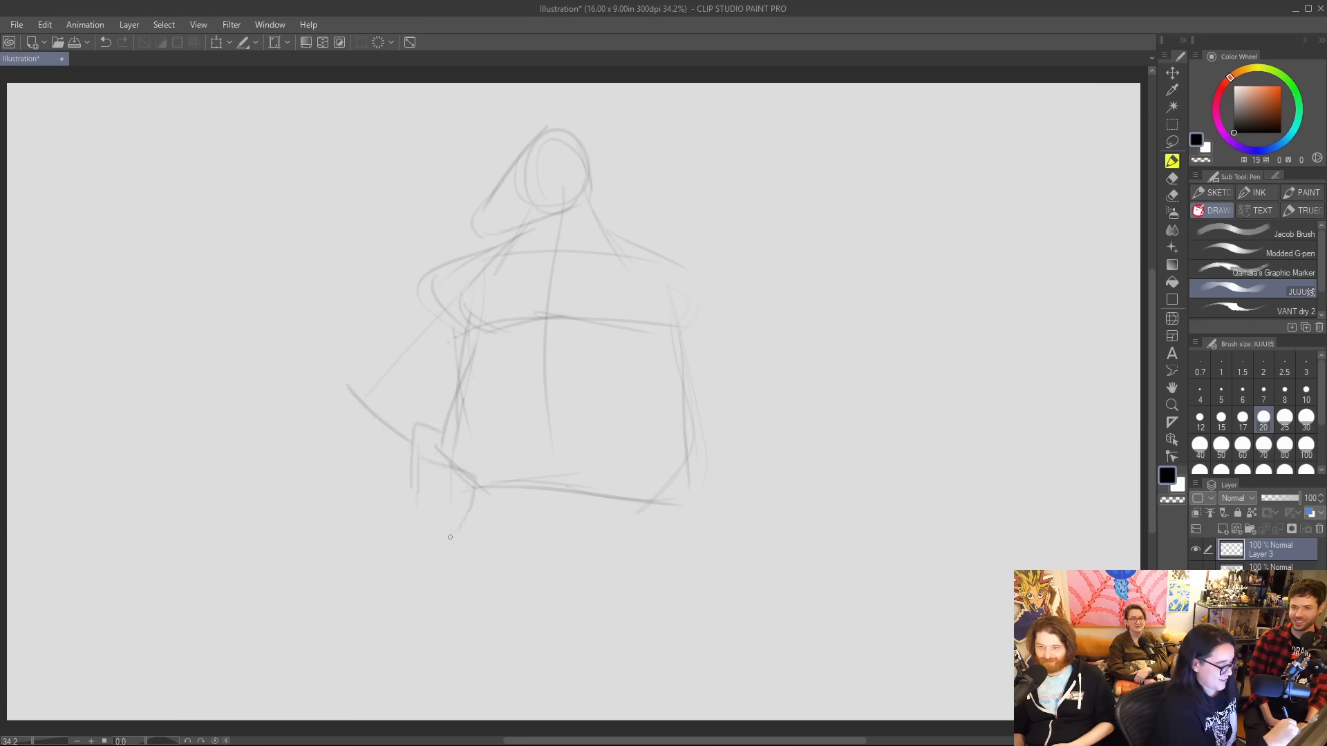
left_click_drag(408, 454, 442, 542)
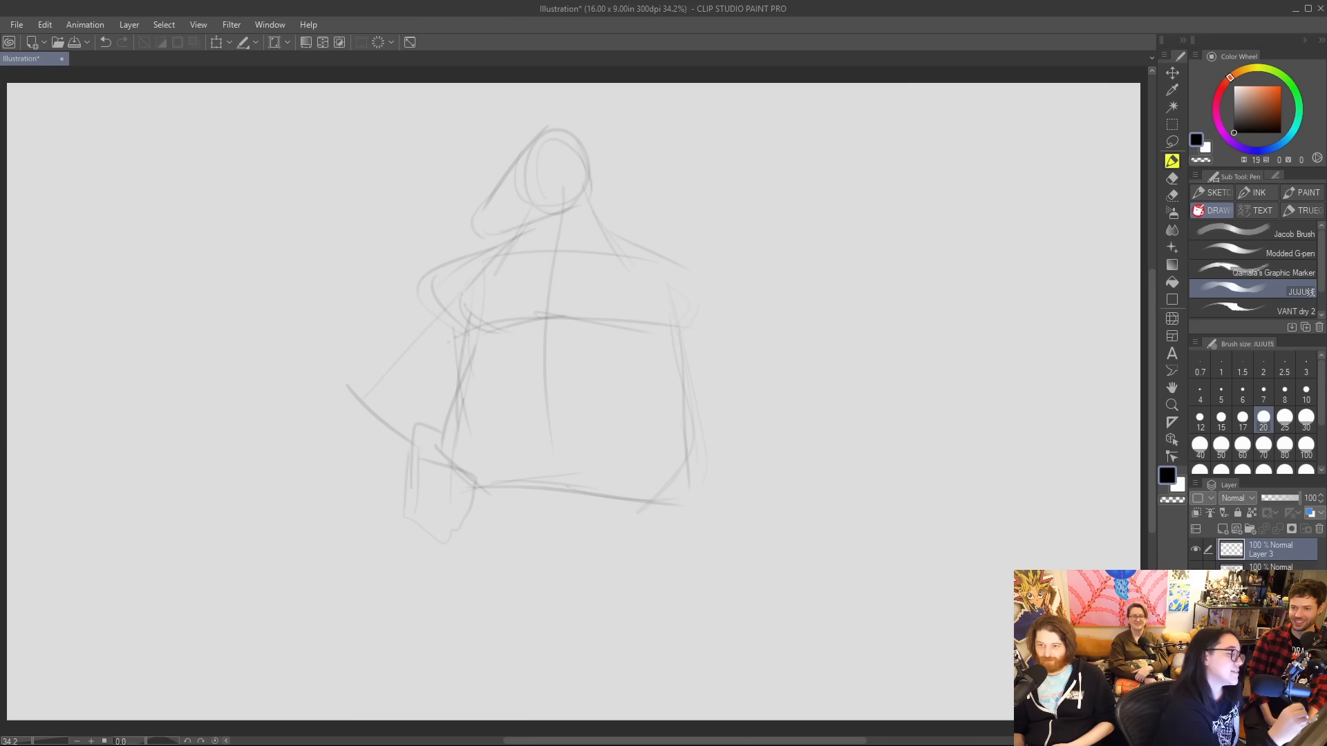
Add a circle for the muzzle tip, then sketch the far shoulder slope and the straight arm hanging beside the torso.
mouse_move(567, 129)
left_mouse_down()
mouse_move(499, 181)
mouse_move(529, 208)
mouse_move(526, 188)
left_mouse_up()
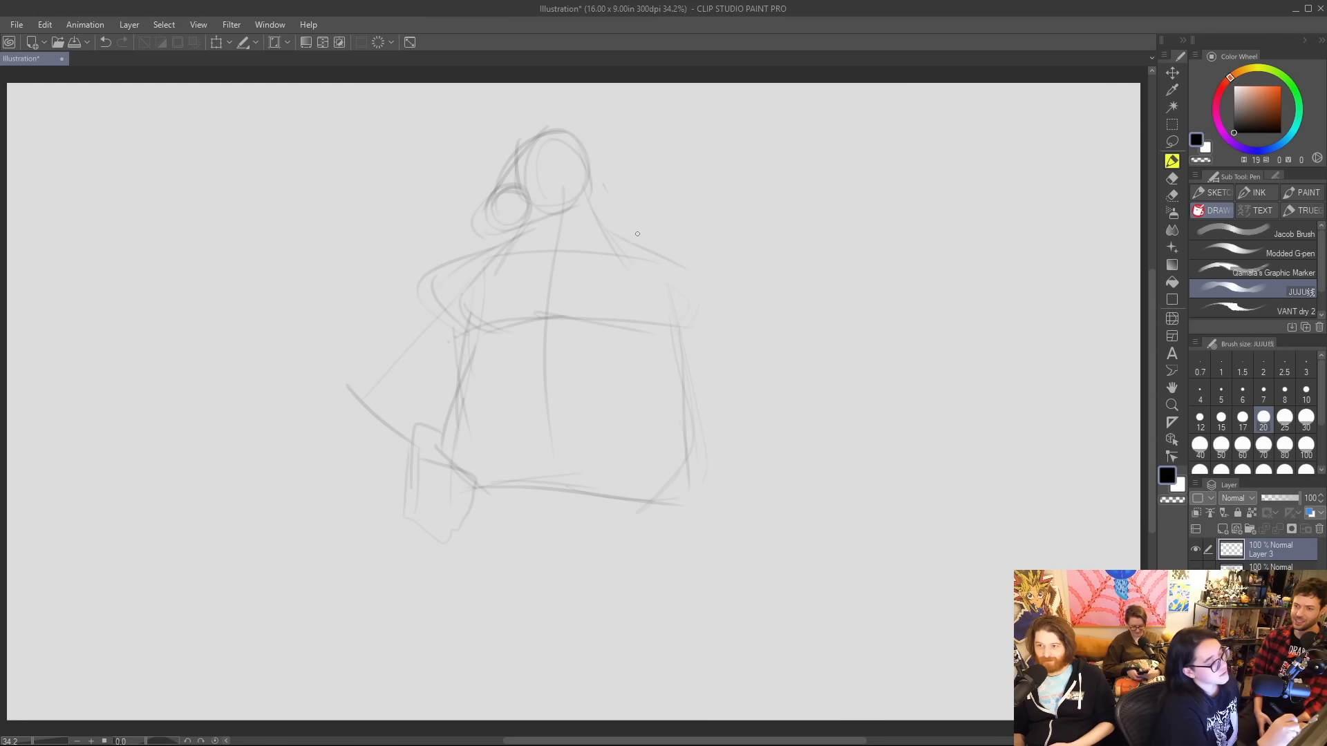
left_click_drag(641, 236, 706, 302)
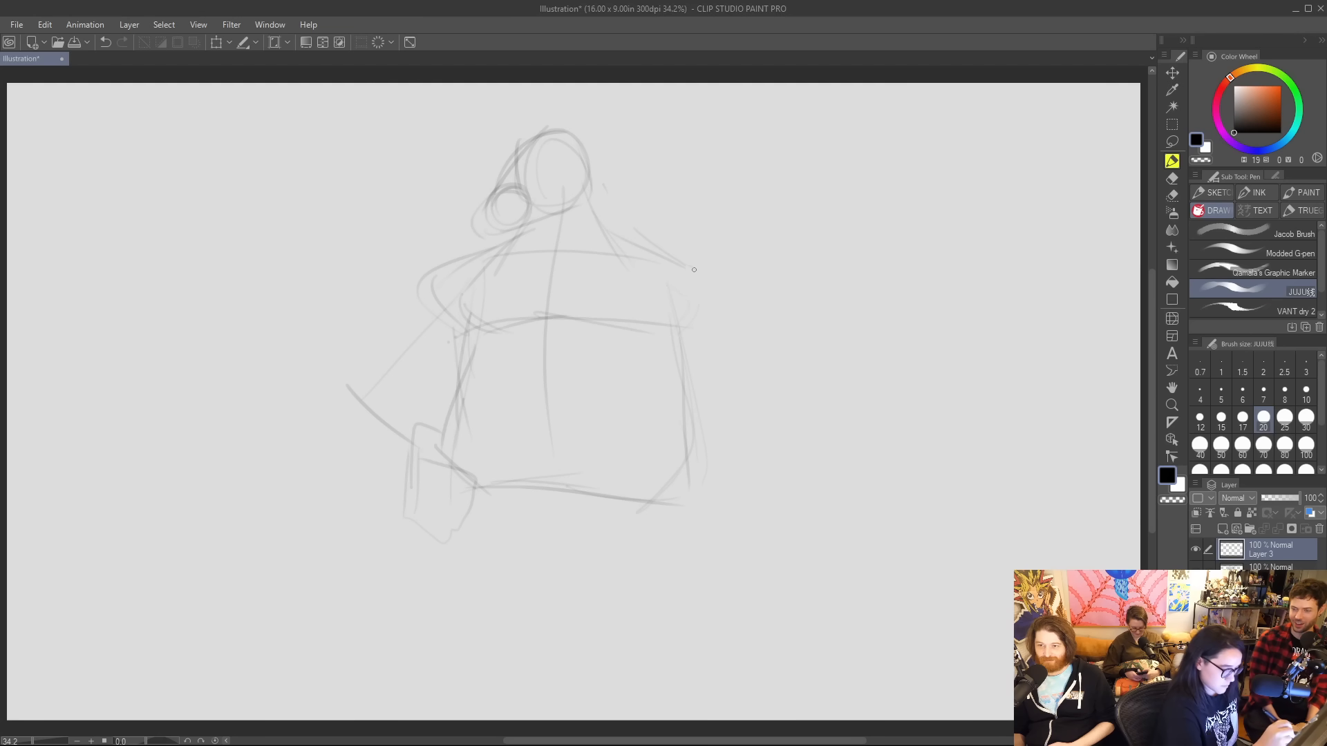
left_click_drag(595, 211, 669, 261)
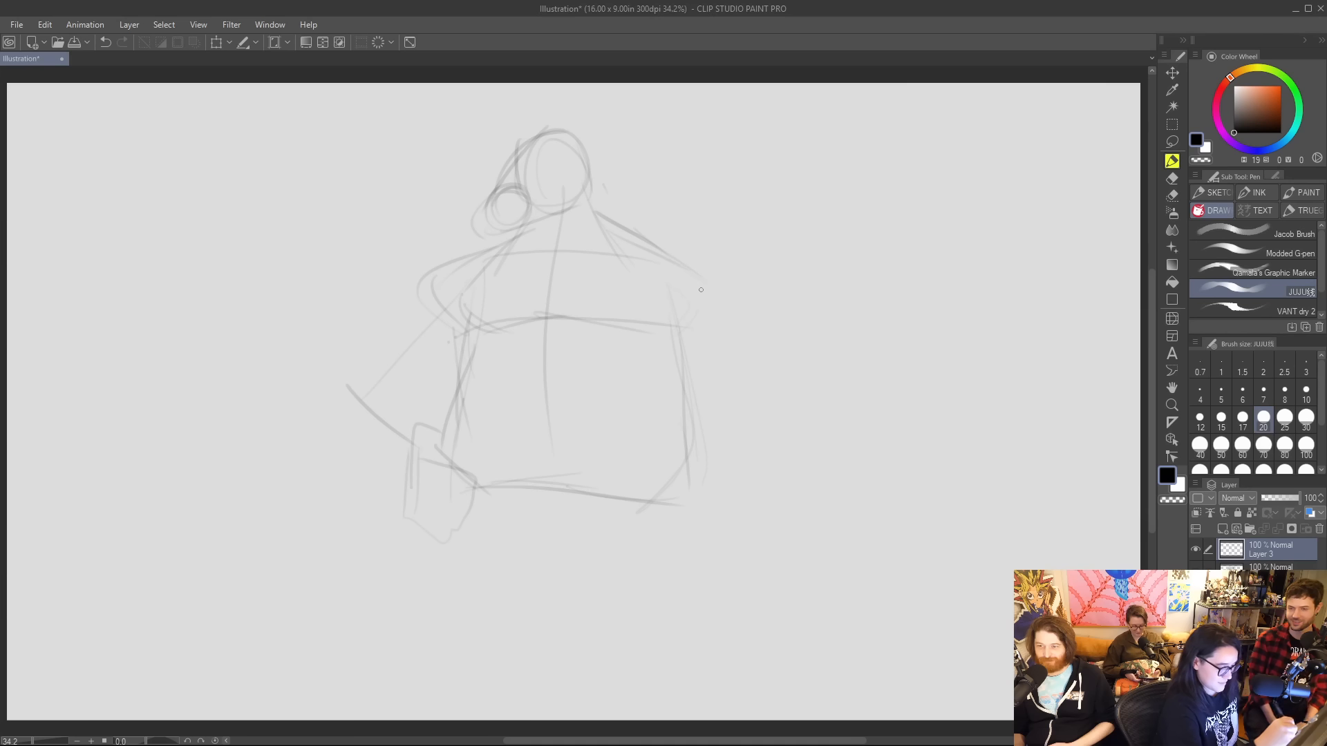
left_click_drag(701, 346, 755, 598)
left_click_drag(675, 289, 685, 438)
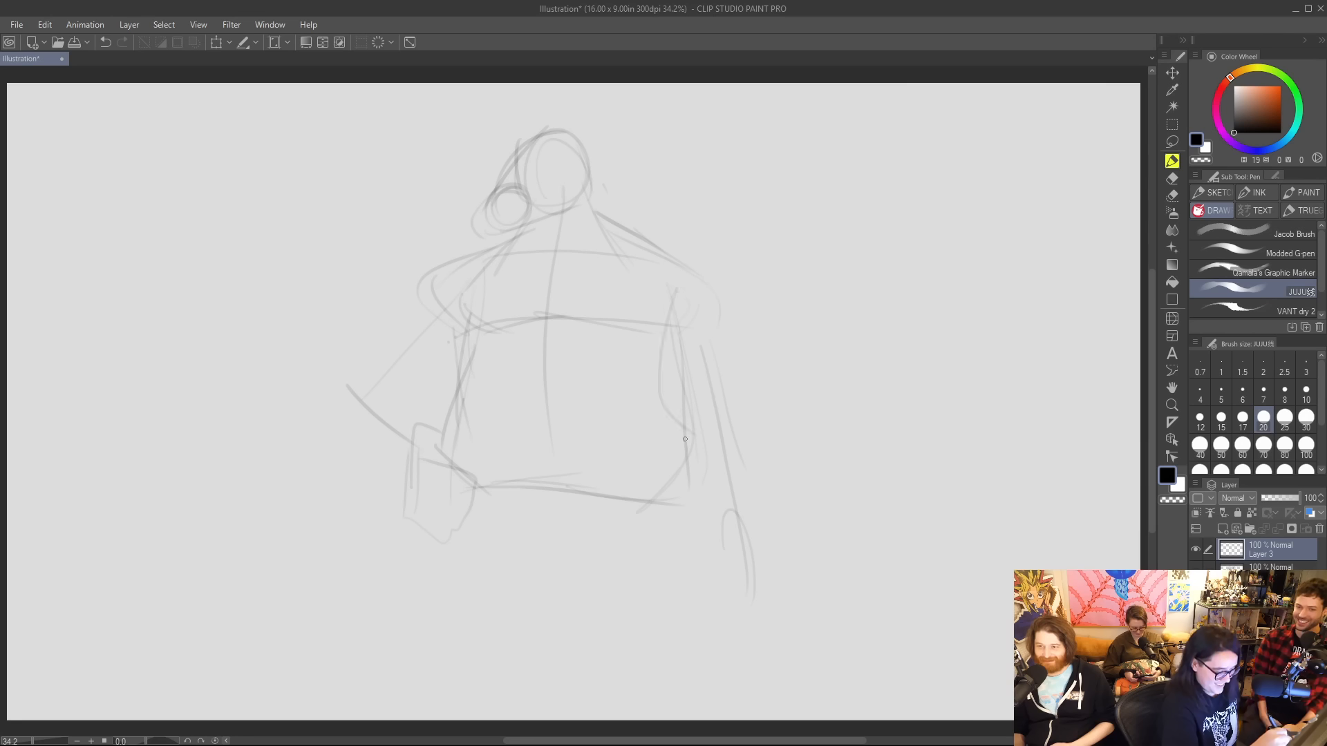
mouse_move(717, 290)
left_mouse_down()
mouse_move(738, 406)
mouse_move(682, 448)
mouse_move(724, 520)
mouse_move(741, 397)
mouse_move(727, 456)
left_mouse_up()
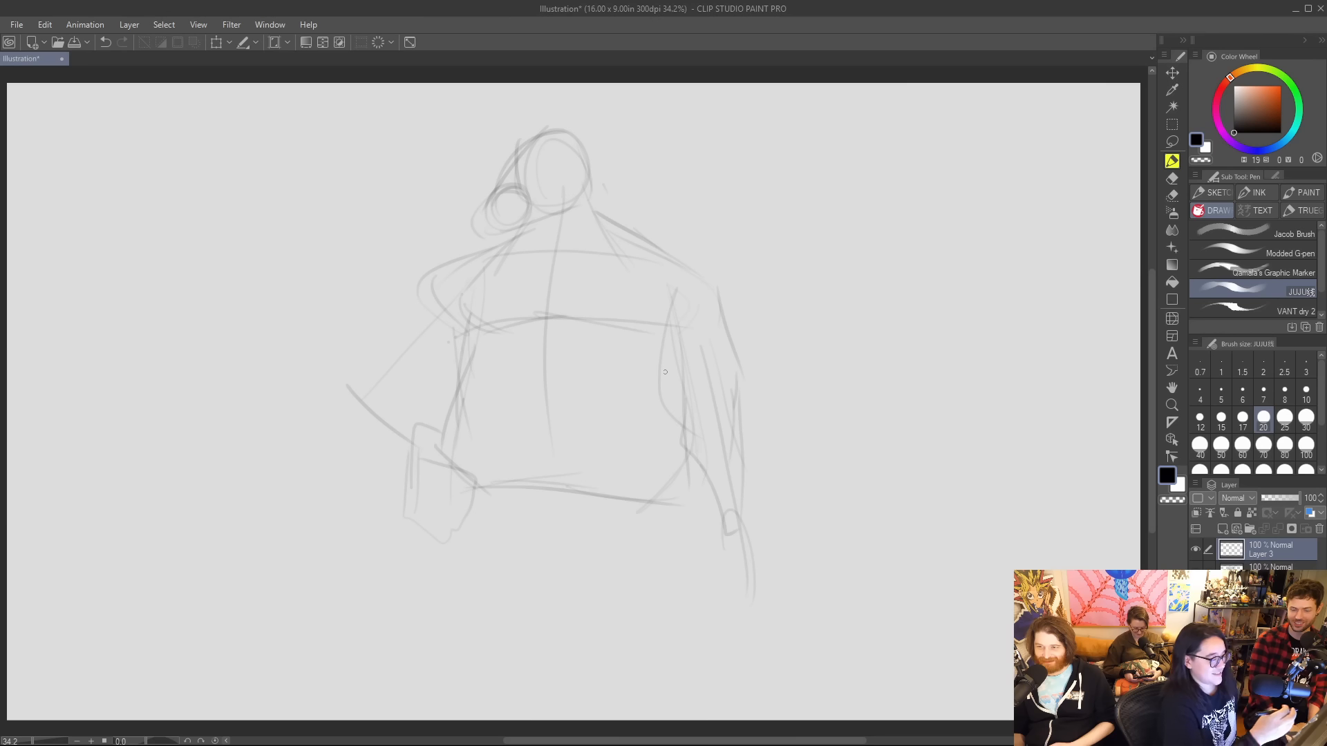
Sketch the bent arm's shoulder, upper arm and rounded elbow, undoing and redrawing the contour as one longer sweep.
mouse_move(373, 375)
left_mouse_down()
mouse_move(425, 380)
mouse_move(431, 433)
mouse_move(403, 340)
mouse_move(363, 398)
left_mouse_up()
left_click_drag(365, 392, 394, 457)
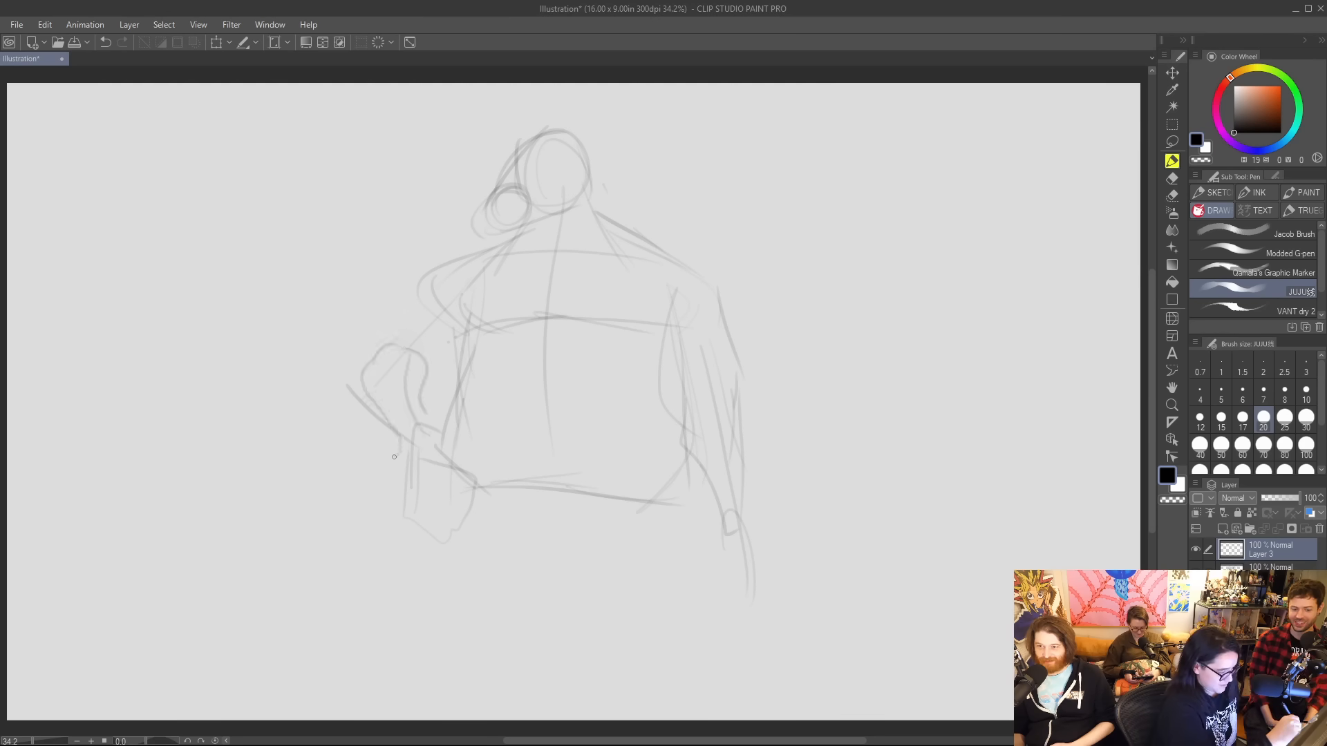
left_click_drag(455, 262, 383, 346)
left_click_drag(427, 385, 473, 360)
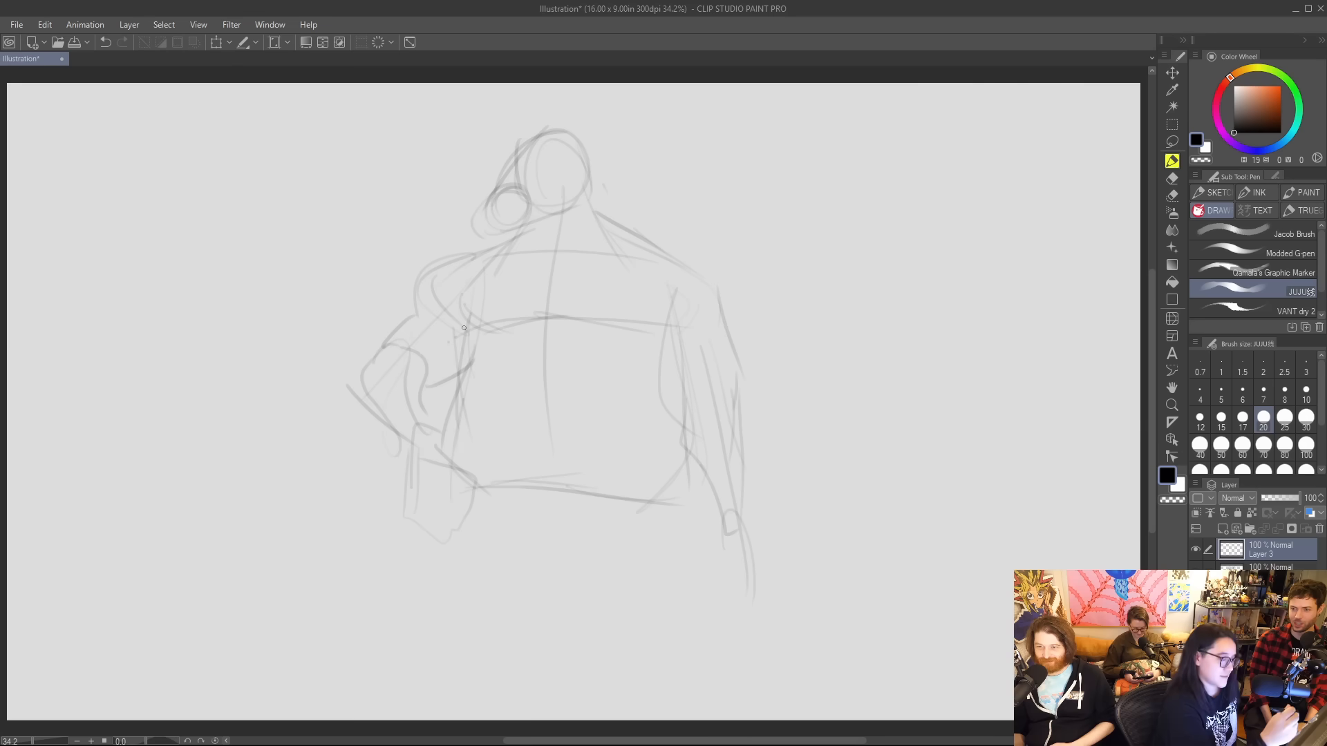
key("ctrl+z")
key("ctrl+z")
key("ctrl+z")
mouse_move(487, 249)
left_mouse_down()
mouse_move(447, 257)
mouse_move(360, 370)
mouse_move(467, 348)
left_mouse_up()
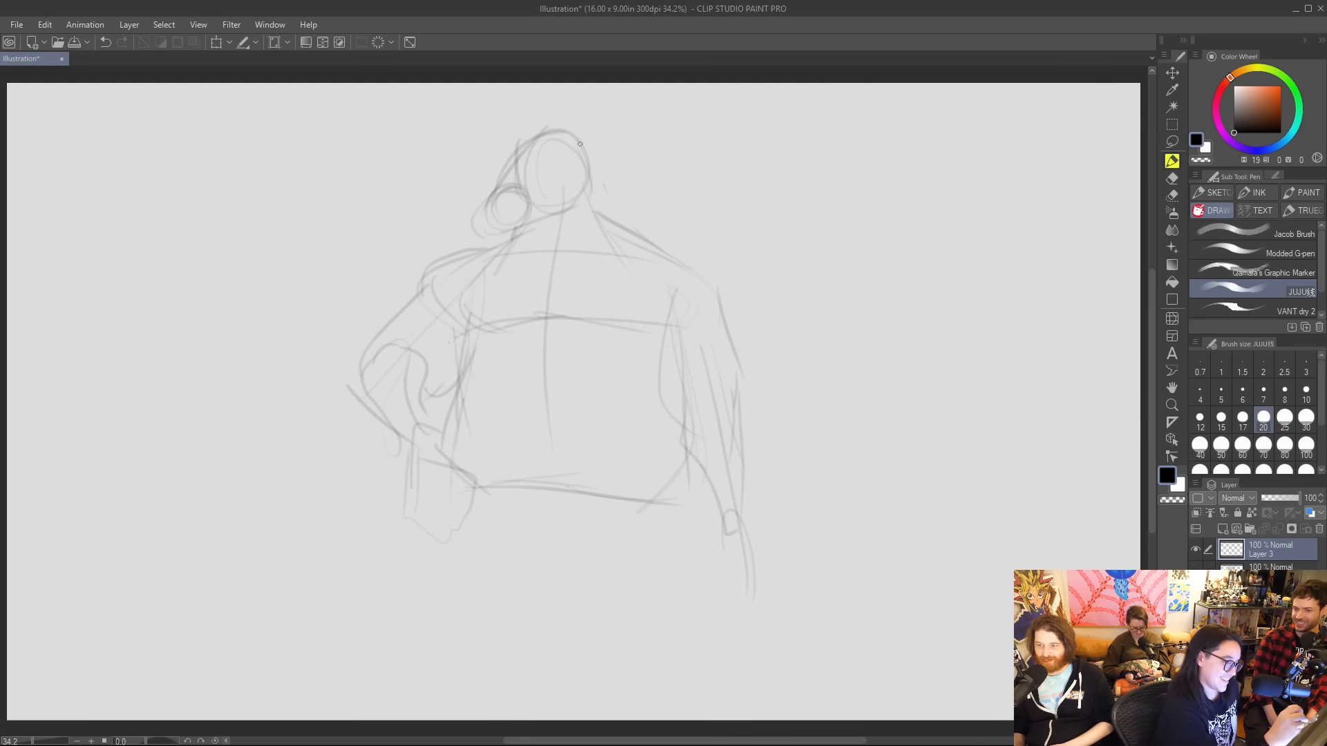
Draw the thick back-of-neck slope and block in the curved pelvis and both heavy thighs below the waist.
left_click_drag(584, 154, 632, 245)
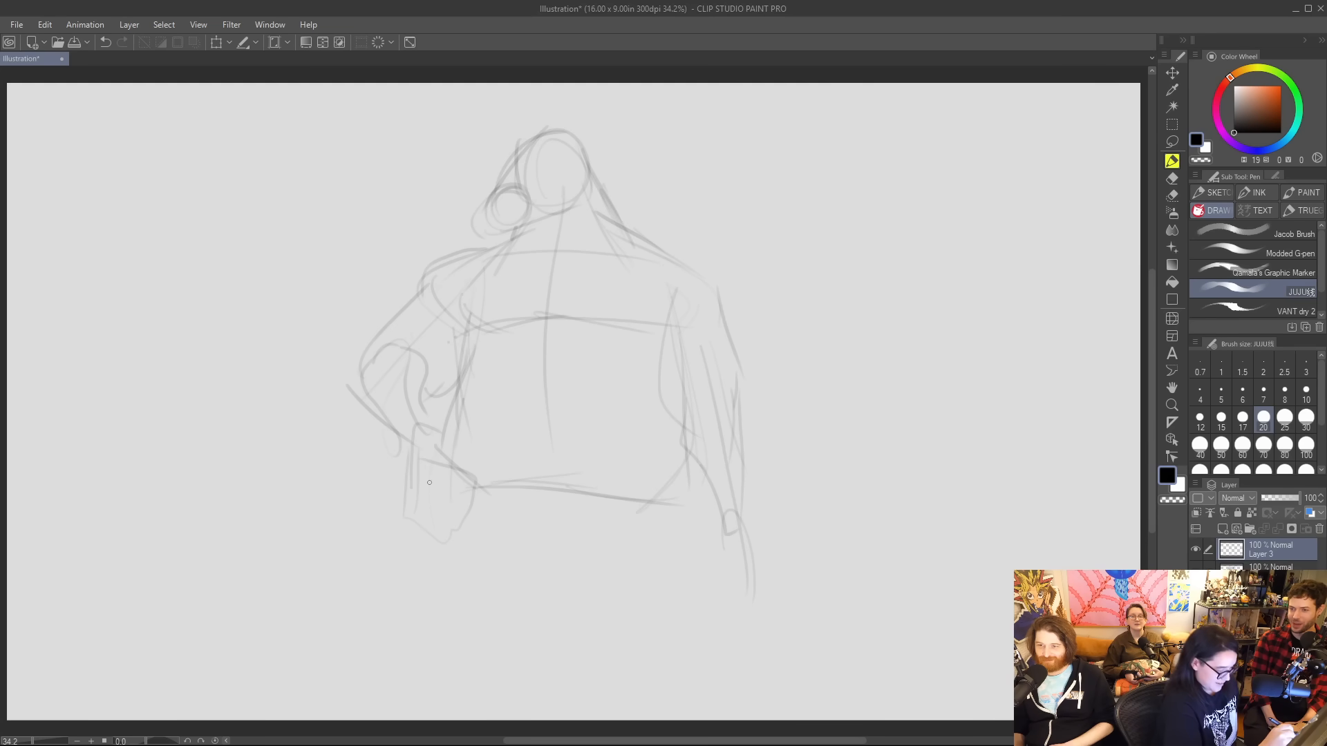
left_click_drag(432, 504, 495, 641)
mouse_move(438, 477)
left_mouse_down()
mouse_move(463, 609)
mouse_move(525, 660)
left_mouse_up()
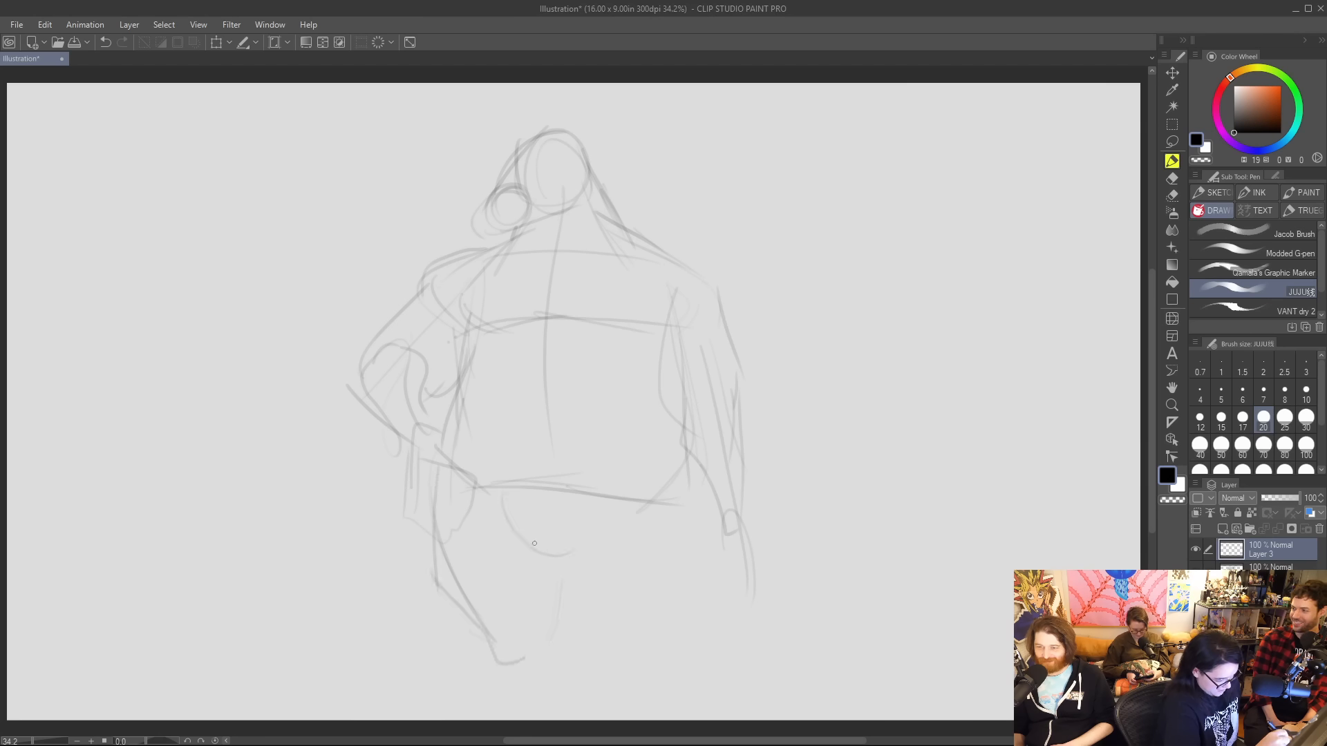
left_click_drag(564, 556, 617, 512)
left_click_drag(570, 565, 605, 662)
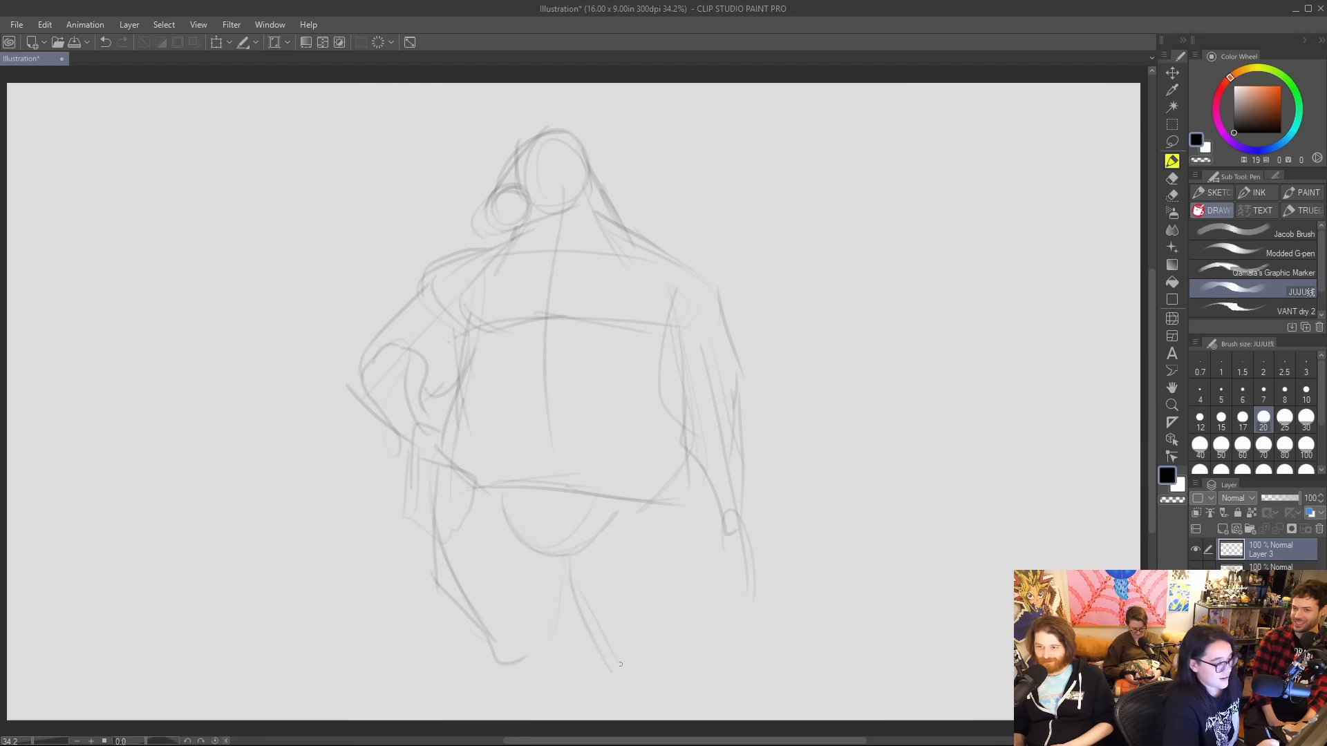
mouse_move(680, 495)
left_mouse_down()
mouse_move(695, 594)
mouse_move(668, 647)
left_mouse_up()
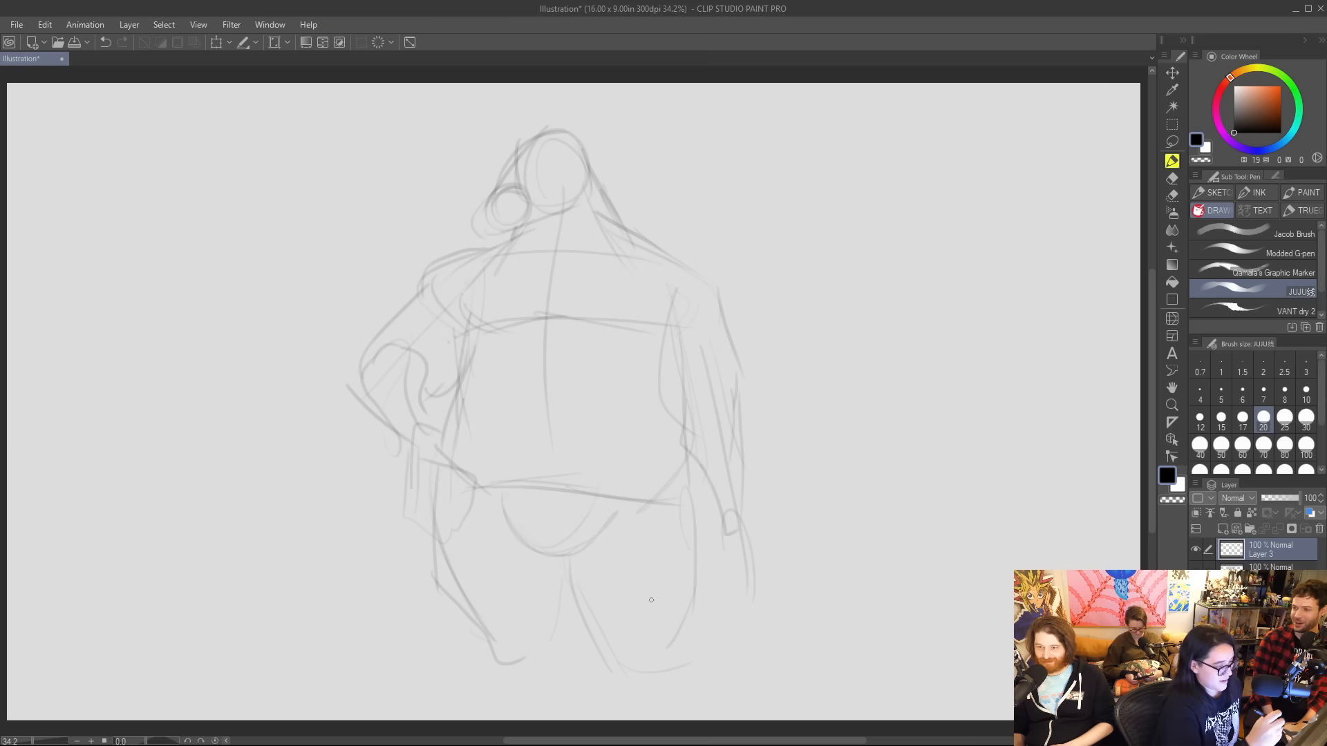
Transform the whole sketched figure, shrinking it slightly and tilting it a little clockwise on the canvas.
left_click(217, 43)
left_click_drag(755, 124, 736, 152)
left_click_drag(748, 154, 758, 163)
left_click_drag(681, 199, 677, 165)
left_click(499, 672)
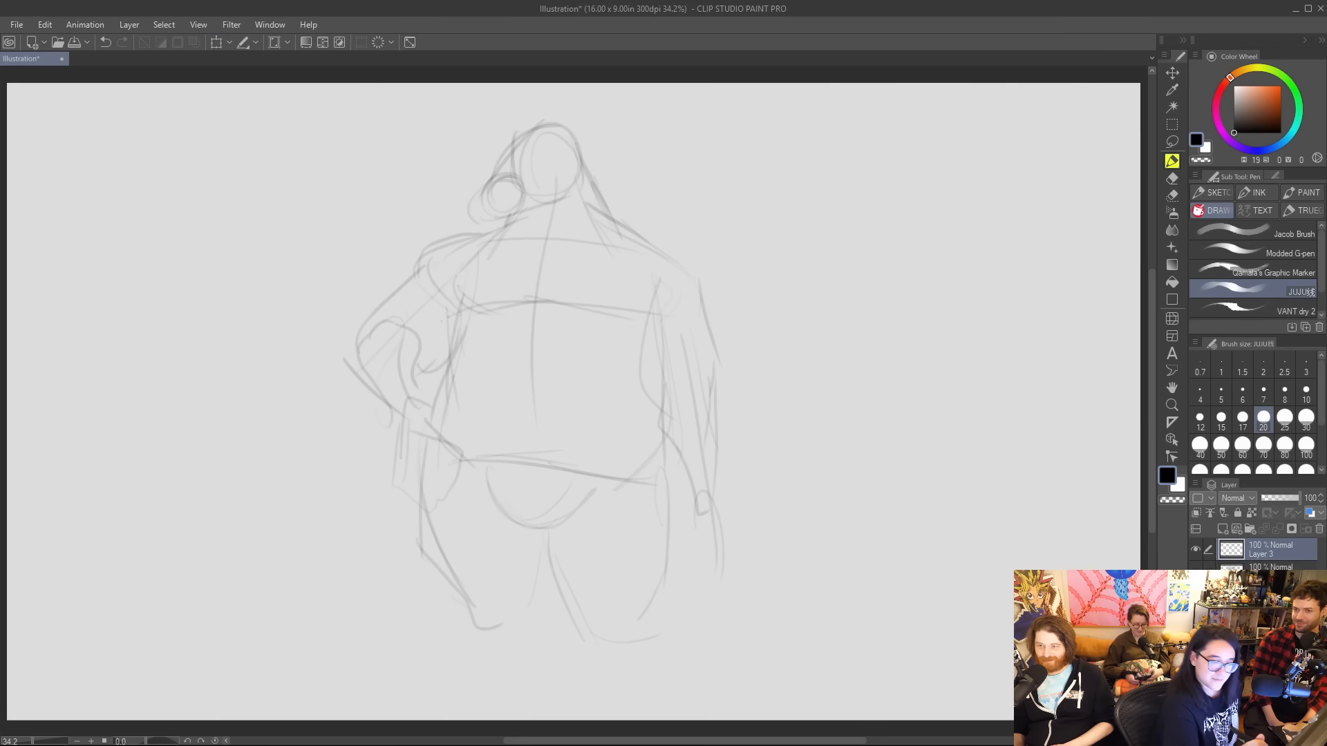
Sketch two small pointed ears on top of the head, undoing unwanted strokes.
mouse_move(553, 128)
left_mouse_down()
mouse_move(580, 106)
mouse_move(575, 142)
mouse_move(501, 132)
mouse_move(494, 144)
mouse_move(559, 98)
mouse_move(568, 119)
left_mouse_up()
key("ctrl+z")
key("ctrl+z")
key("ctrl+z")
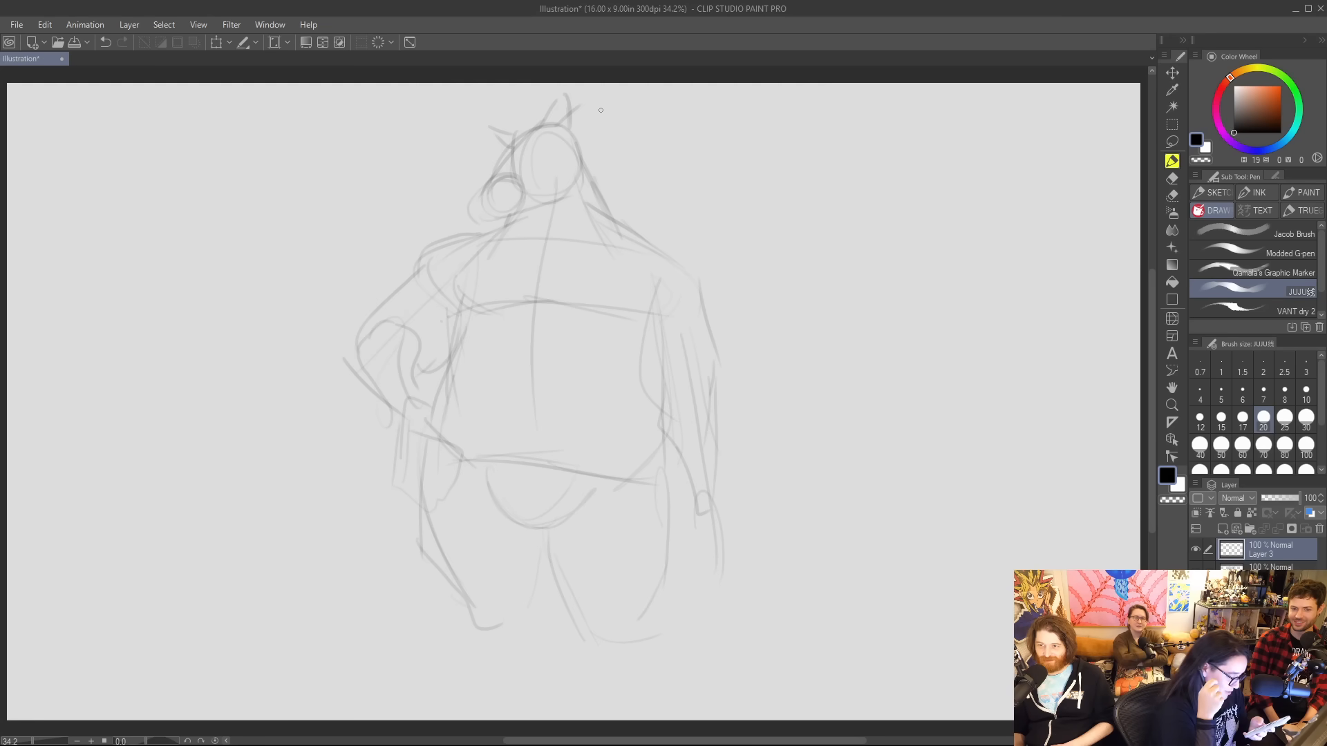
Draw the boar-like snout with nostrils, a mouth line, the lower jaw and an upward-curving tusk.
mouse_move(492, 194)
left_mouse_down()
mouse_move(490, 218)
mouse_move(473, 199)
mouse_move(491, 218)
left_mouse_up()
mouse_move(478, 200)
left_mouse_down()
mouse_move(503, 201)
mouse_move(493, 221)
mouse_move(561, 197)
mouse_move(551, 153)
mouse_move(545, 195)
mouse_move(570, 181)
left_mouse_up()
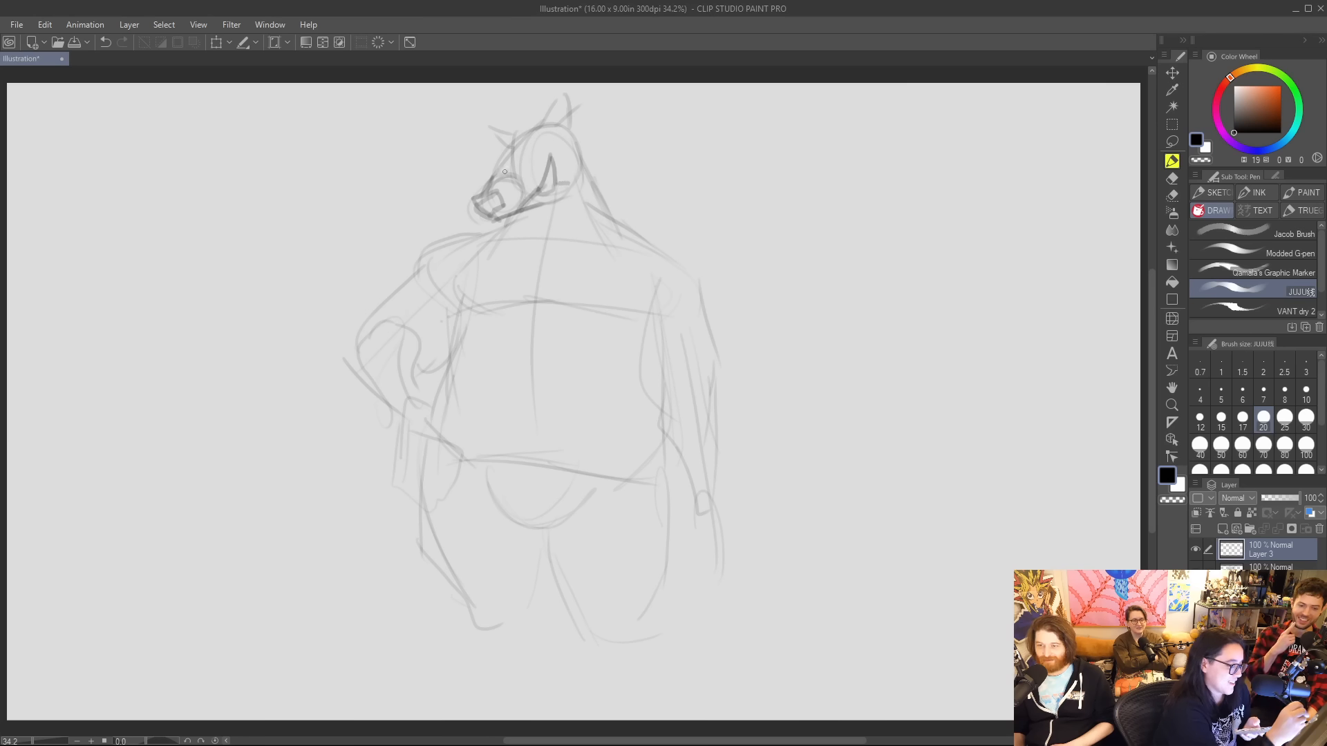
mouse_move(479, 205)
left_mouse_down()
mouse_move(464, 213)
mouse_move(494, 225)
mouse_move(538, 189)
mouse_move(501, 218)
mouse_move(521, 201)
left_mouse_up()
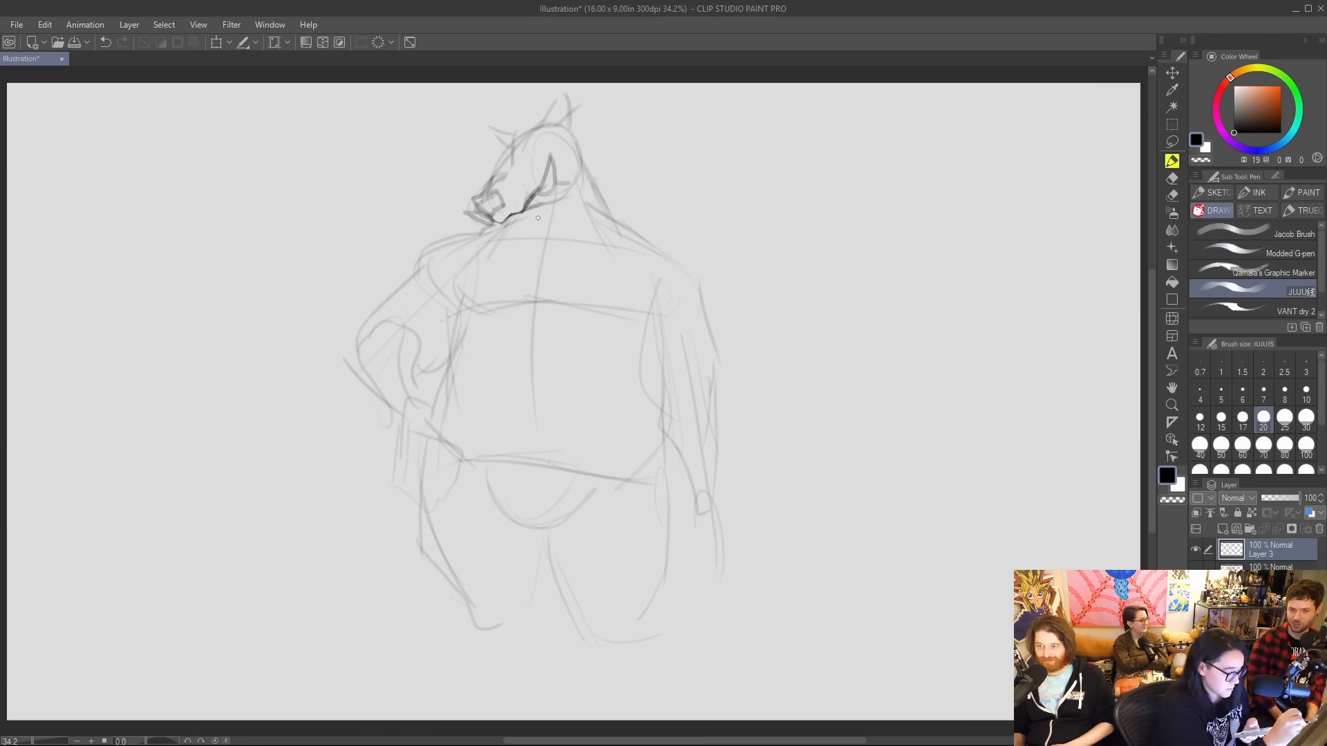
Add a chin line and a jagged mane down the back of the neck, and darken both pointed ears.
left_click_drag(510, 217, 536, 219)
left_click_drag(576, 135, 620, 213)
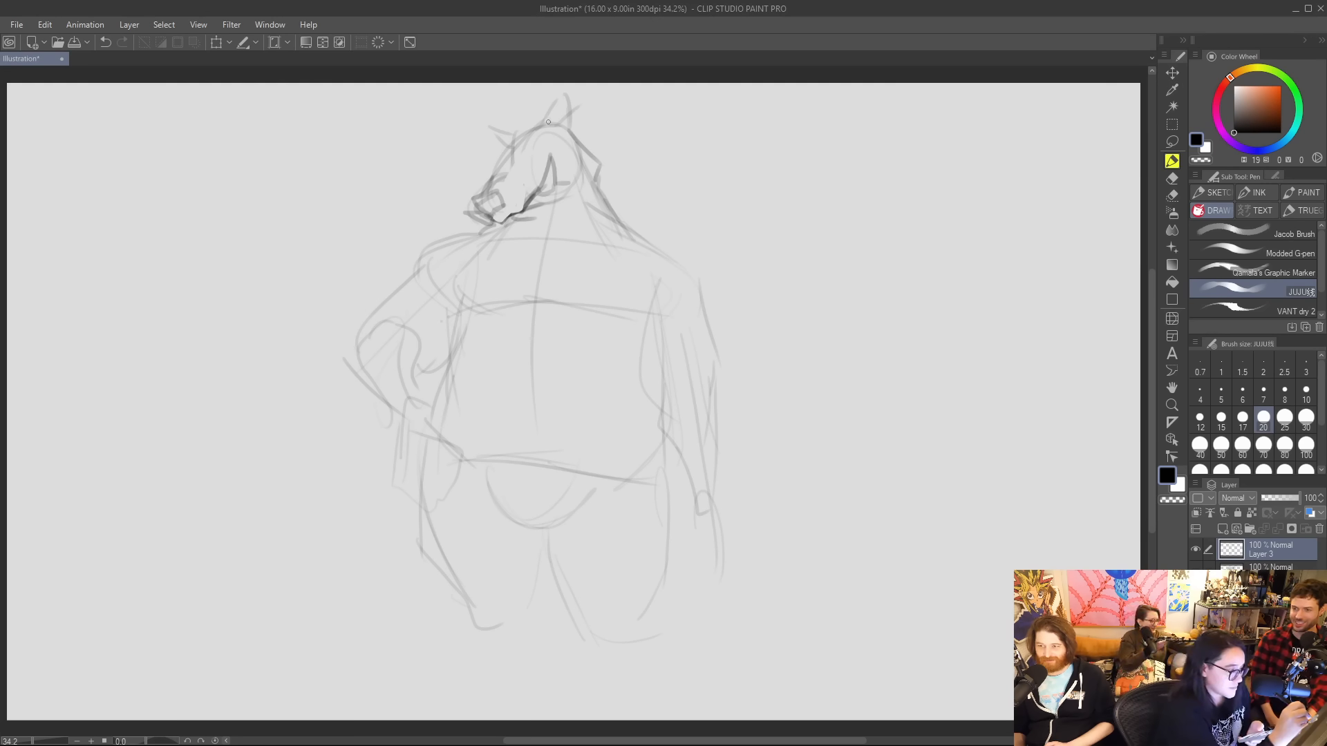
mouse_move(548, 122)
left_mouse_down()
mouse_move(541, 107)
mouse_move(568, 89)
mouse_move(591, 121)
left_mouse_up()
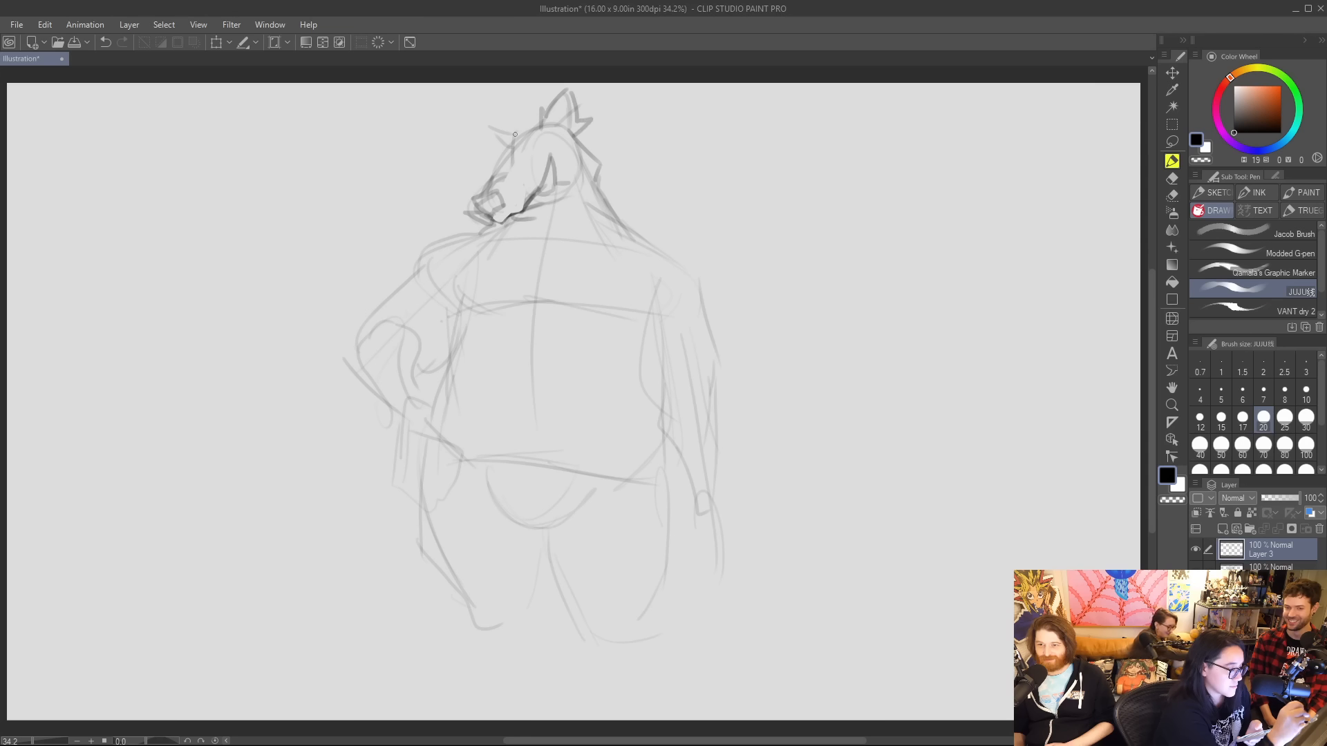
left_click_drag(515, 134, 499, 108)
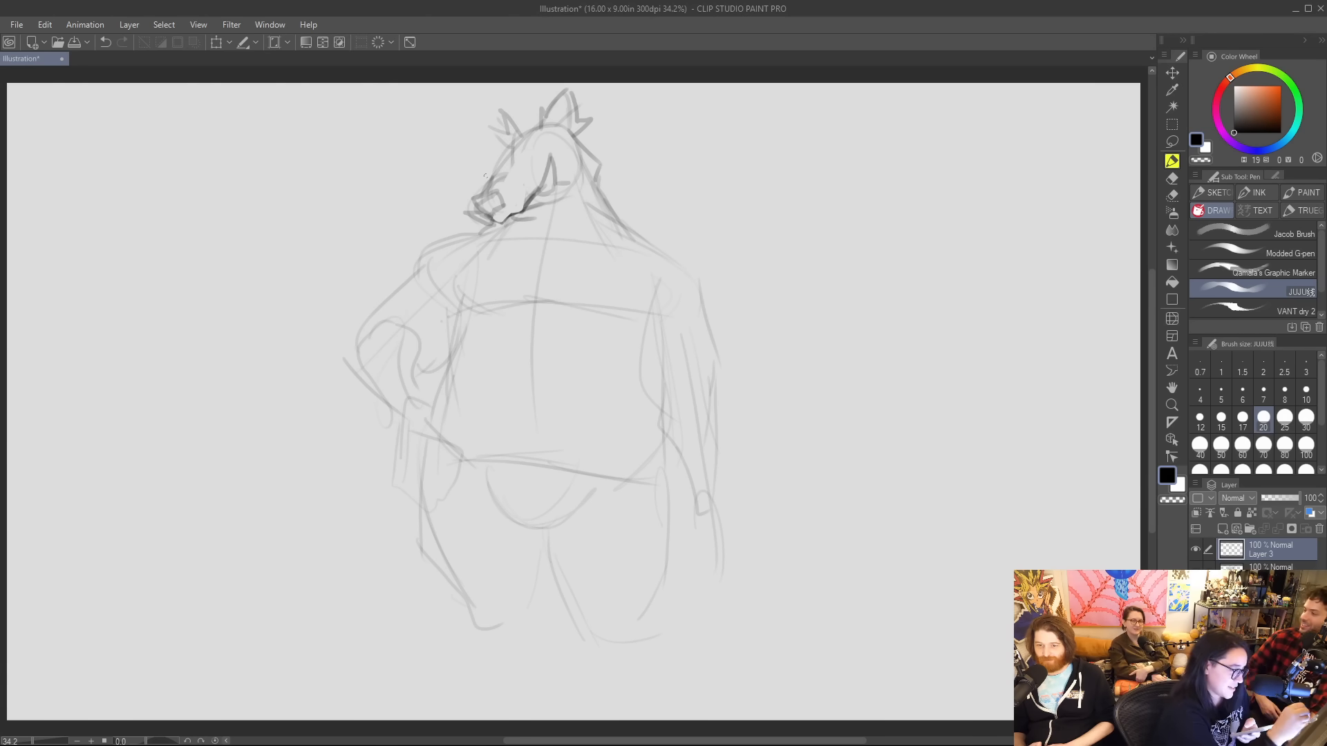
Draw the muzzle wrinkles, narrowed eyes and heavy brow, and reshape the forehead and ears.
left_click_drag(513, 182, 517, 187)
mouse_move(494, 175)
left_mouse_down()
mouse_move(557, 114)
mouse_move(510, 164)
mouse_move(545, 152)
left_mouse_up()
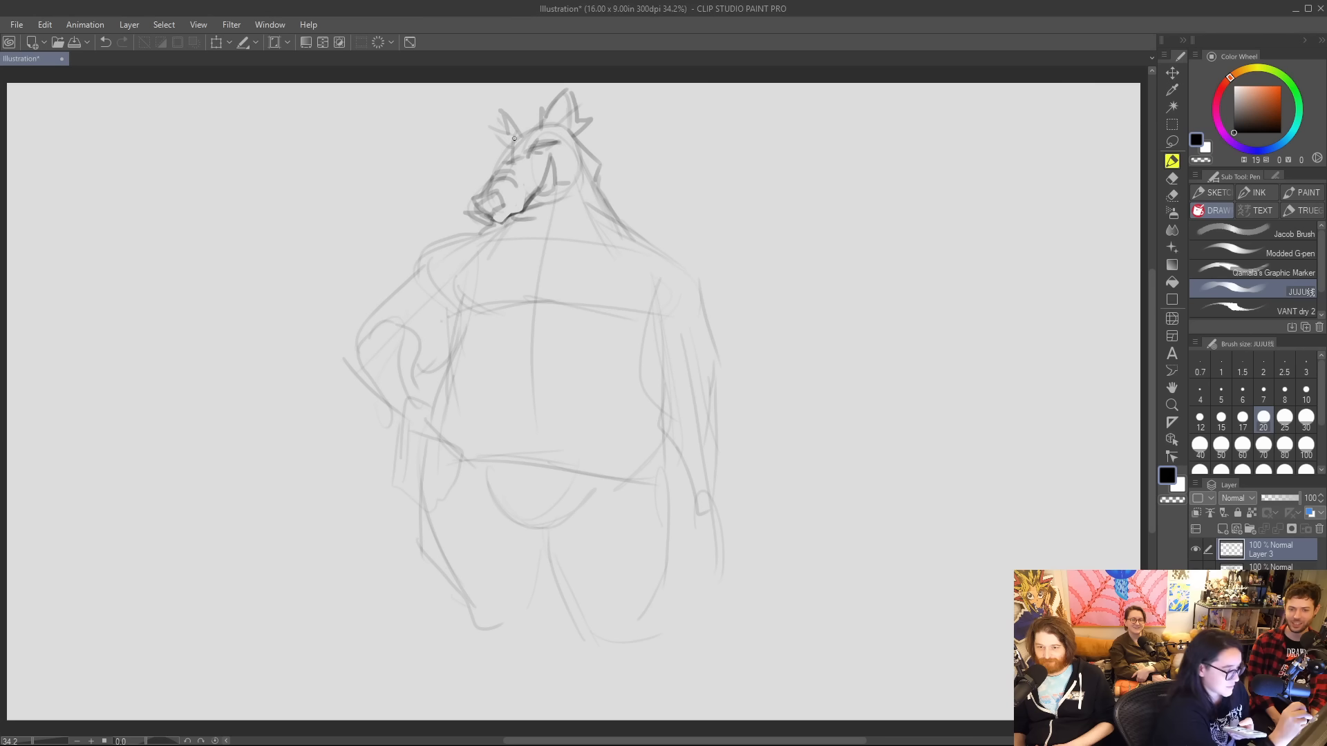
mouse_move(531, 132)
left_mouse_down()
mouse_move(497, 159)
mouse_move(501, 124)
mouse_move(497, 139)
mouse_move(557, 95)
mouse_move(581, 120)
mouse_move(487, 127)
mouse_move(499, 154)
mouse_move(521, 125)
mouse_move(554, 116)
left_mouse_up()
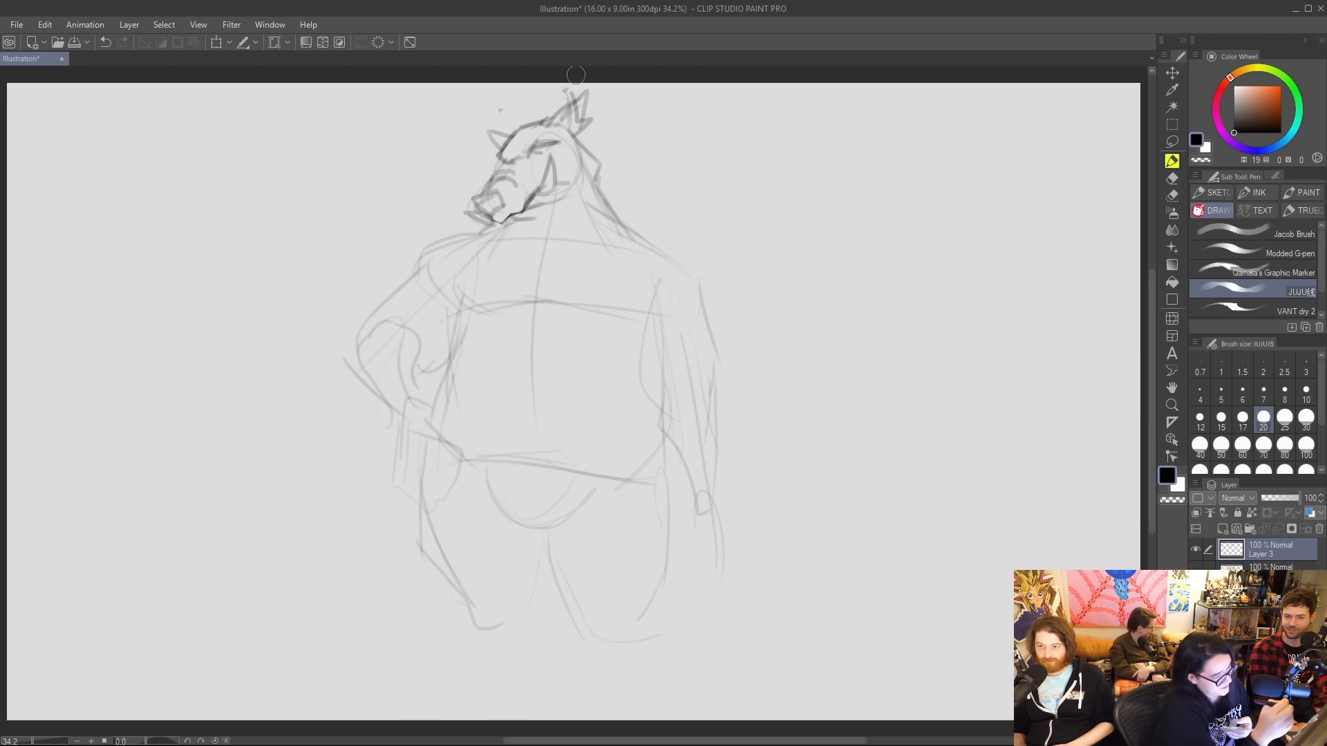
Add spiky fur tufts behind the neck and under the chin, and define the jaw's lower edge.
mouse_move(599, 185)
left_mouse_down()
mouse_move(629, 215)
mouse_move(628, 203)
mouse_move(612, 195)
mouse_move(600, 232)
left_mouse_up()
left_click_drag(480, 224, 492, 244)
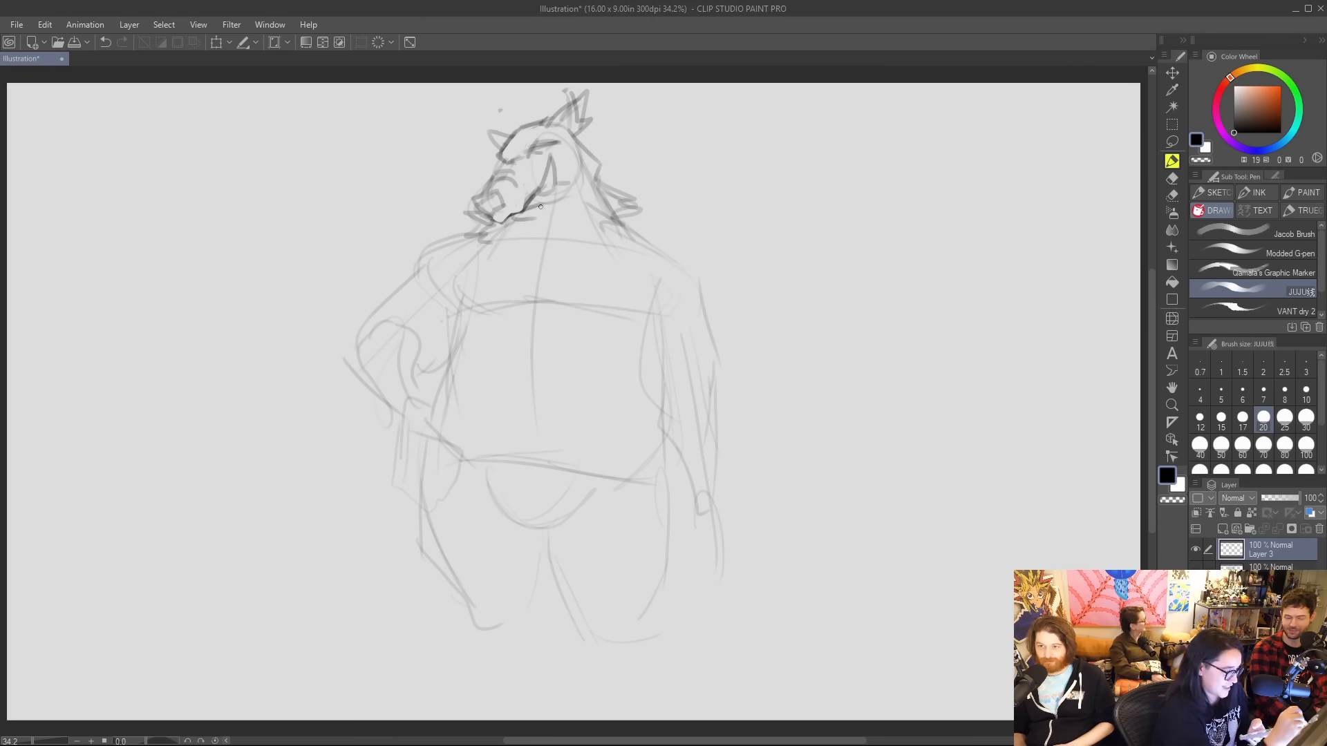
mouse_move(540, 206)
left_mouse_down()
mouse_move(579, 206)
mouse_move(587, 192)
mouse_move(578, 207)
mouse_move(502, 224)
left_mouse_up()
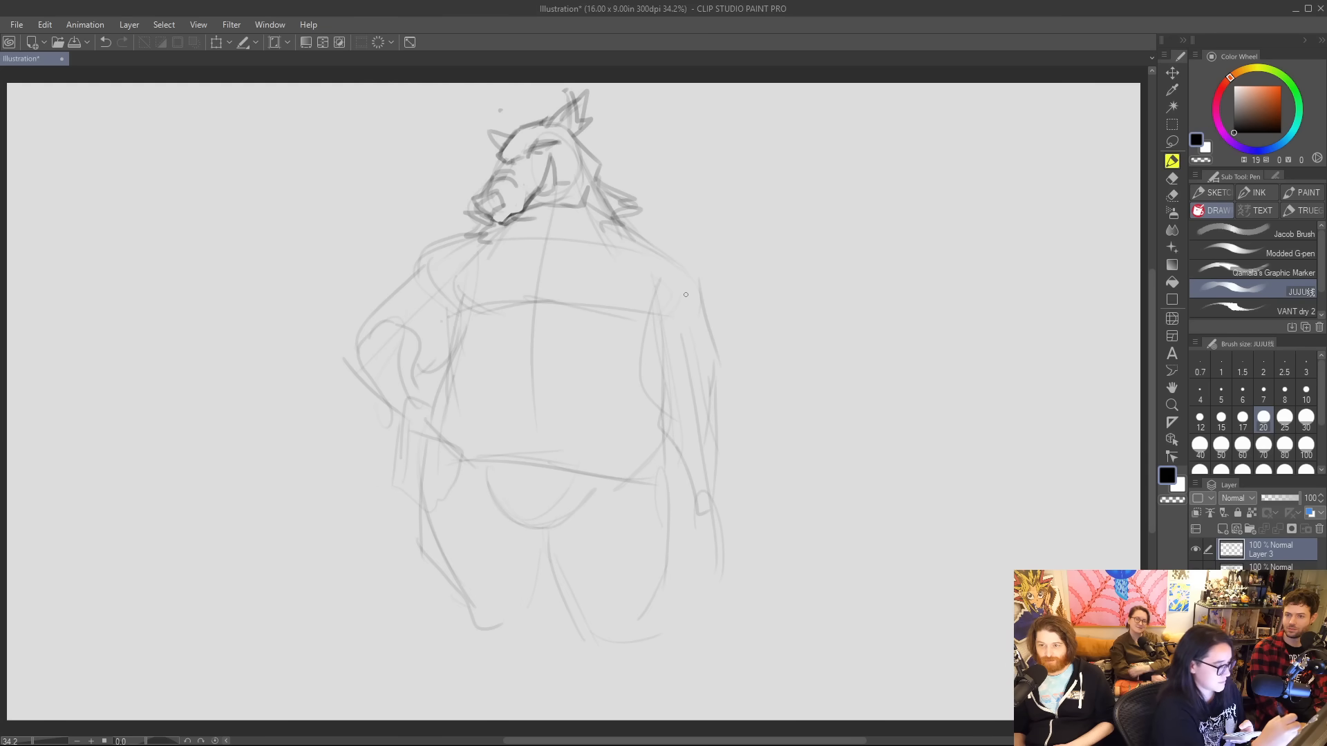
Define the rounded shoulder and thick contours of the hanging arm, ending in an oval fist at thigh height.
mouse_move(602, 211)
left_mouse_down()
mouse_move(705, 276)
mouse_move(676, 247)
mouse_move(706, 317)
left_mouse_up()
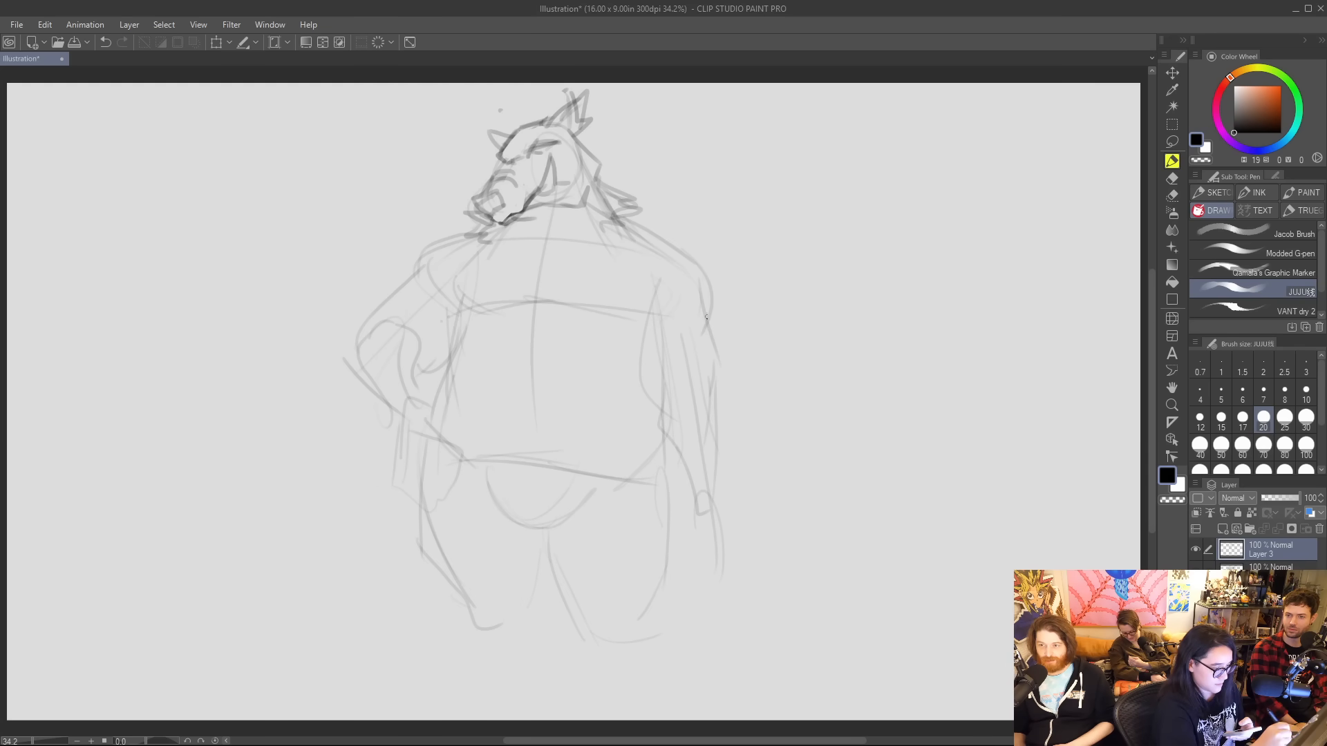
mouse_move(706, 415)
left_mouse_down()
mouse_move(699, 490)
mouse_move(726, 546)
mouse_move(711, 564)
left_mouse_up()
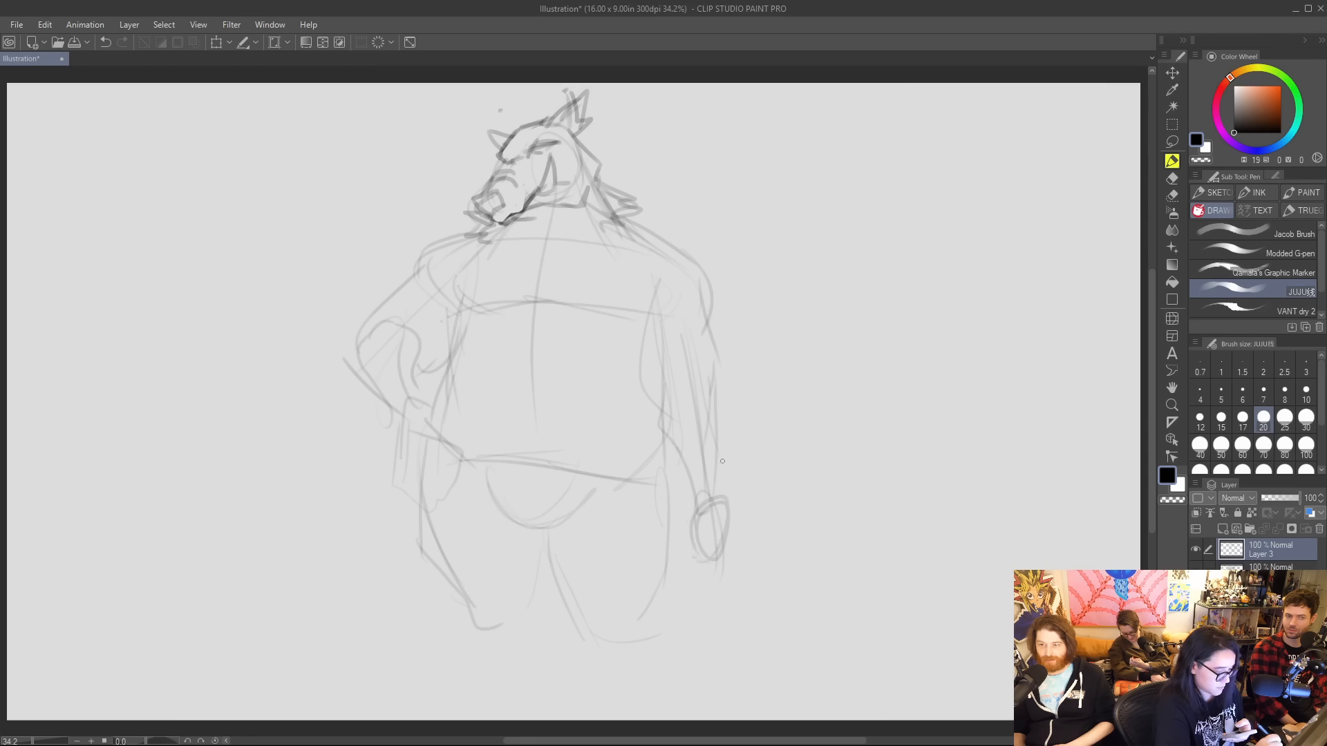
mouse_move(669, 380)
left_mouse_down()
mouse_move(665, 411)
mouse_move(715, 517)
left_mouse_up()
left_click_drag(724, 436, 722, 537)
left_click_drag(711, 344, 708, 501)
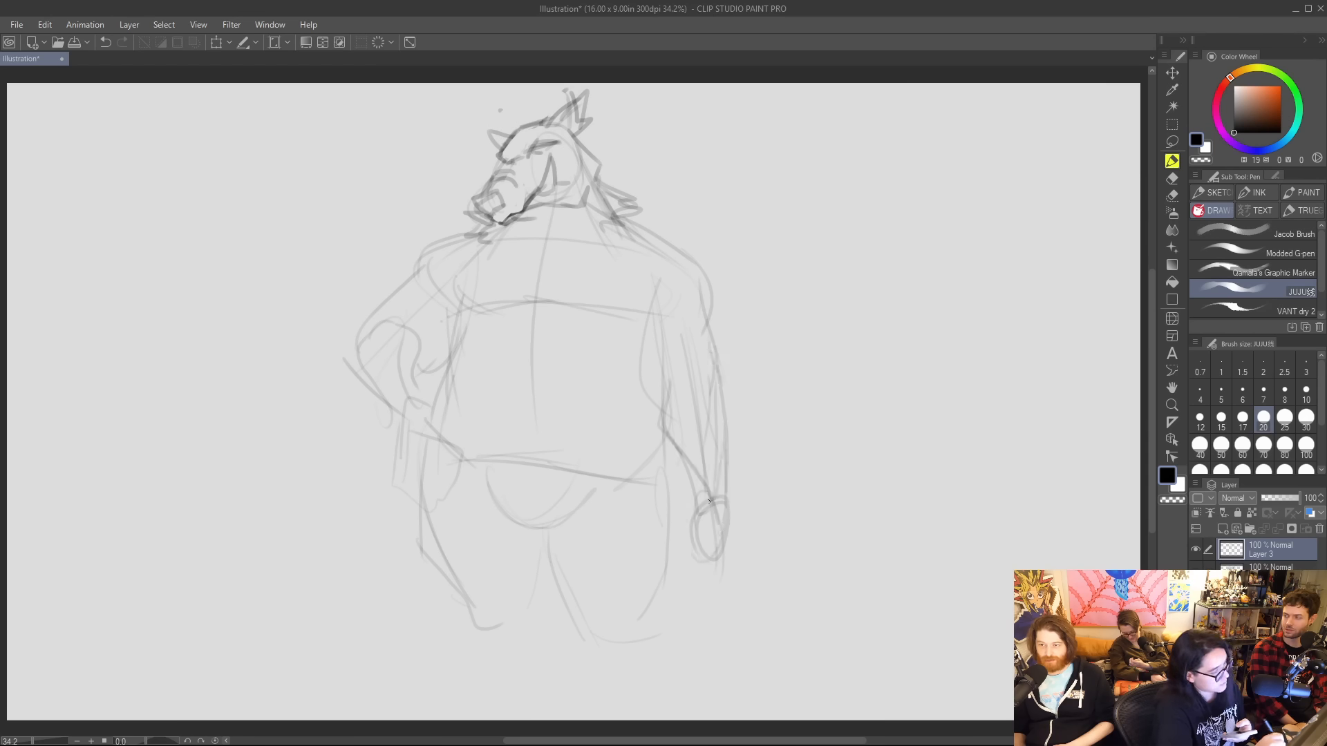
Draw the sagging chest contour and a large rounded belly bulging over the waistline.
mouse_move(474, 254)
left_mouse_down()
mouse_move(446, 326)
mouse_move(534, 308)
left_mouse_up()
mouse_move(461, 333)
left_mouse_down()
mouse_move(571, 310)
mouse_move(647, 340)
mouse_move(662, 294)
left_mouse_up()
left_click_drag(462, 338, 591, 311)
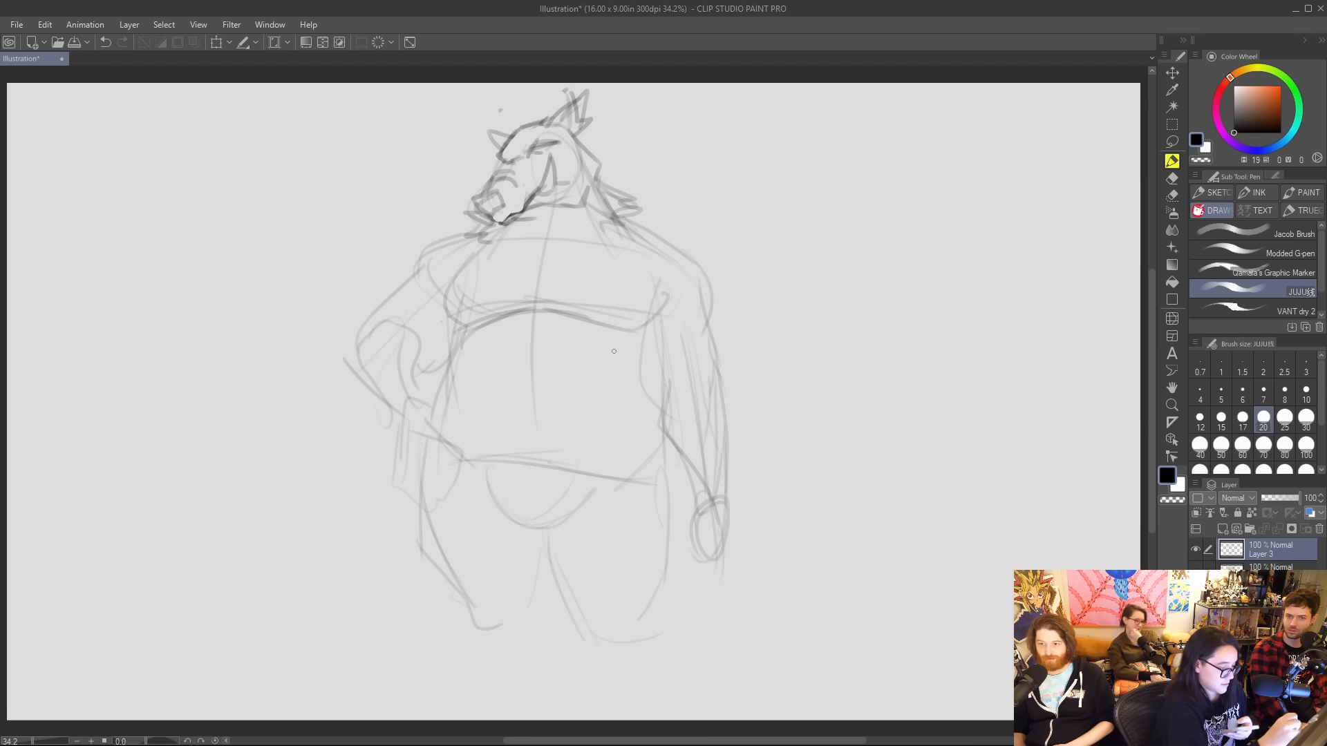
mouse_move(462, 336)
left_mouse_down()
mouse_move(427, 443)
mouse_move(470, 470)
mouse_move(638, 475)
mouse_move(669, 410)
left_mouse_up()
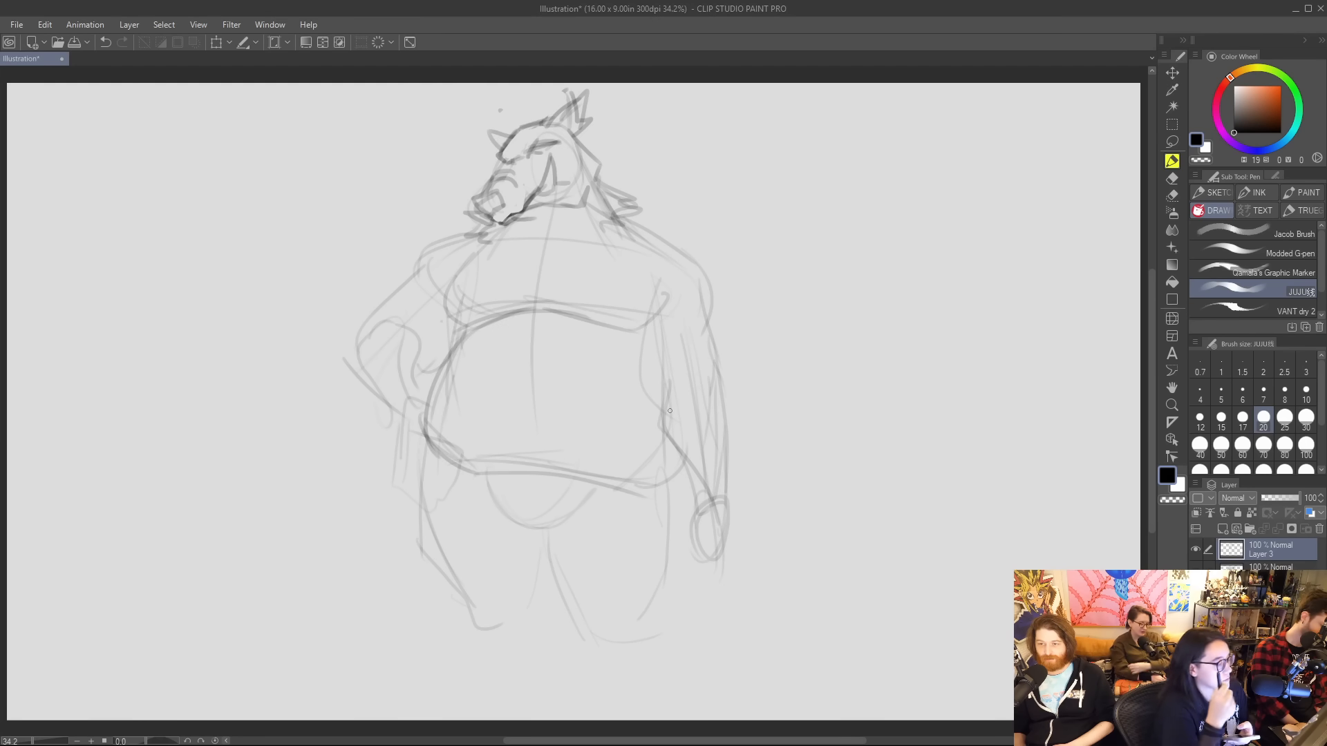
Sketch a long club shape widening downward from the hanging fist, and extend both lower legs below the knees.
mouse_move(703, 513)
left_mouse_down()
mouse_move(655, 690)
mouse_move(750, 681)
mouse_move(720, 528)
mouse_move(758, 686)
mouse_move(761, 645)
mouse_move(767, 677)
left_mouse_up()
mouse_move(530, 574)
left_mouse_down()
mouse_move(545, 614)
mouse_move(512, 698)
left_mouse_up()
mouse_move(435, 559)
left_mouse_down()
mouse_move(496, 712)
mouse_move(507, 706)
left_mouse_up()
mouse_move(571, 587)
left_mouse_down()
mouse_move(572, 631)
mouse_move(615, 699)
left_mouse_up()
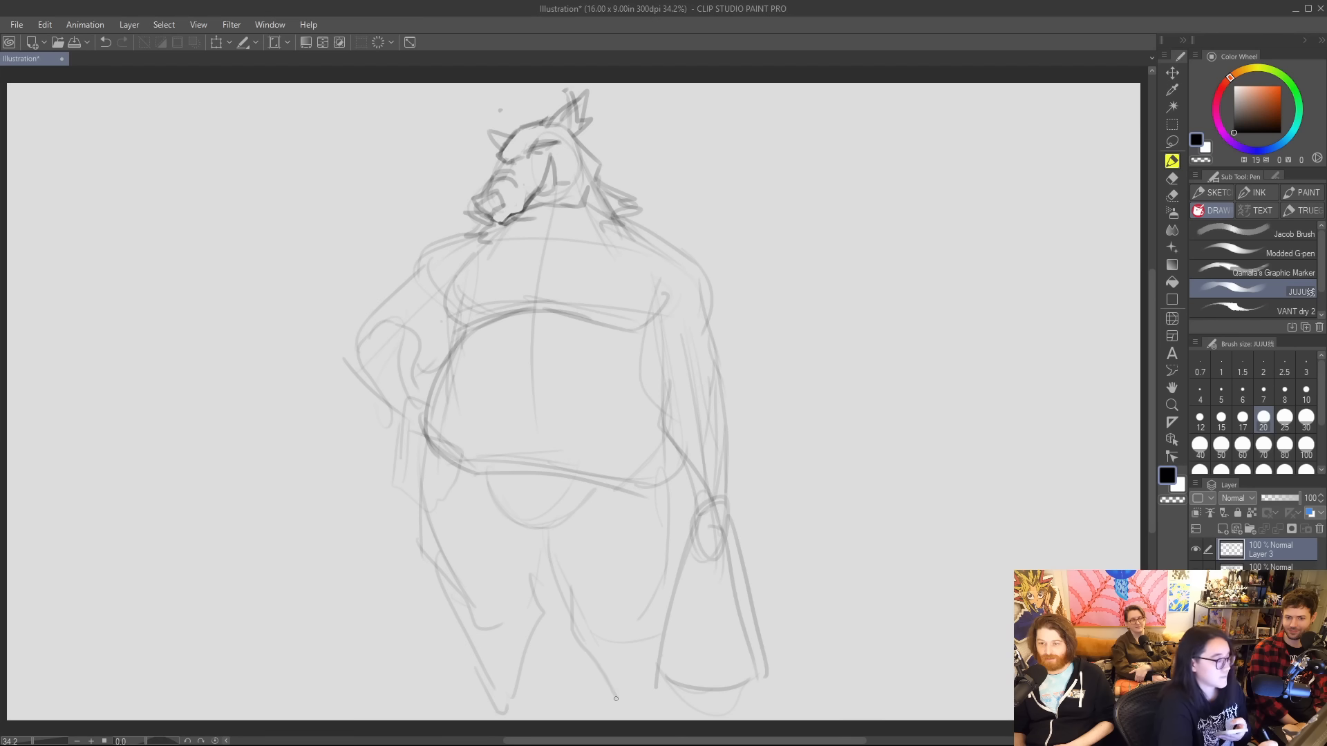
Firm up the bent arm's contour from shoulder to pointed elbow and outline its hand resting on the hip.
mouse_move(389, 325)
left_mouse_down()
mouse_move(440, 366)
mouse_move(431, 391)
left_mouse_up()
mouse_move(363, 353)
left_mouse_down()
mouse_move(402, 430)
mouse_move(410, 422)
mouse_move(396, 469)
mouse_move(422, 494)
left_mouse_up()
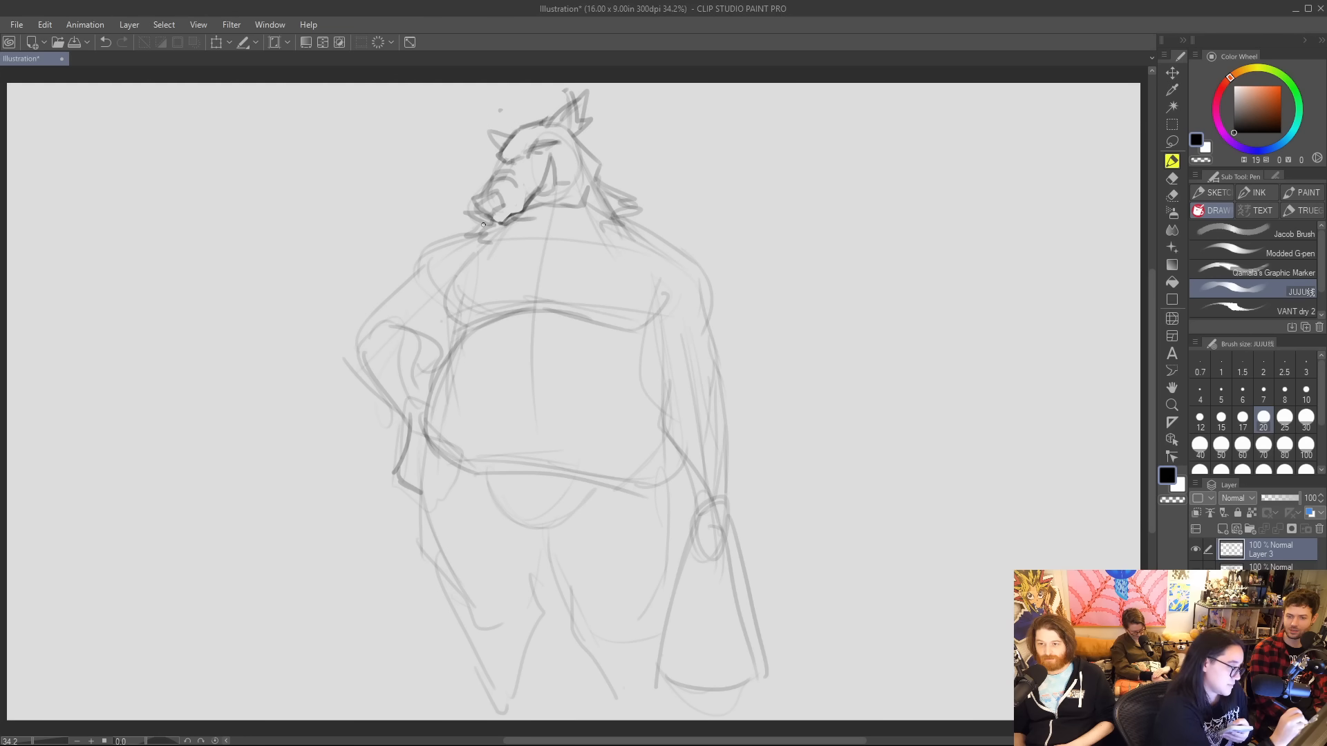
mouse_move(483, 225)
left_mouse_down()
mouse_move(422, 249)
mouse_move(355, 366)
mouse_move(402, 416)
left_mouse_up()
mouse_move(397, 322)
left_mouse_down()
mouse_move(418, 338)
mouse_move(428, 380)
left_mouse_up()
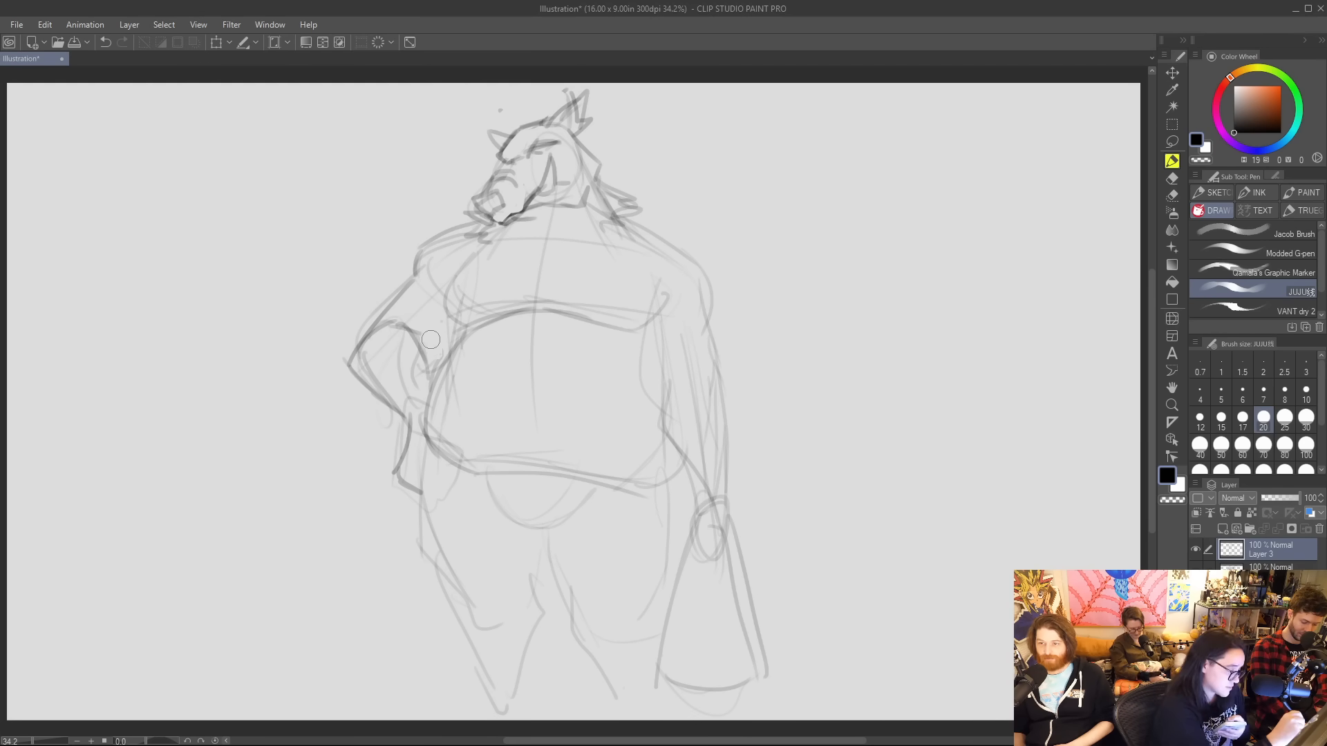
Rework the bent arm with a rounder shoulder, a longer upper arm, a lower elbow and a thicker forearm.
mouse_move(406, 418)
left_mouse_down()
mouse_move(399, 487)
mouse_move(439, 533)
left_mouse_up()
left_click_drag(452, 234, 361, 359)
mouse_move(489, 223)
left_mouse_down()
mouse_move(443, 302)
mouse_move(432, 276)
mouse_move(344, 421)
left_mouse_up()
mouse_move(363, 370)
left_mouse_down()
mouse_move(411, 396)
mouse_move(345, 423)
left_mouse_up()
left_click_drag(345, 423, 429, 466)
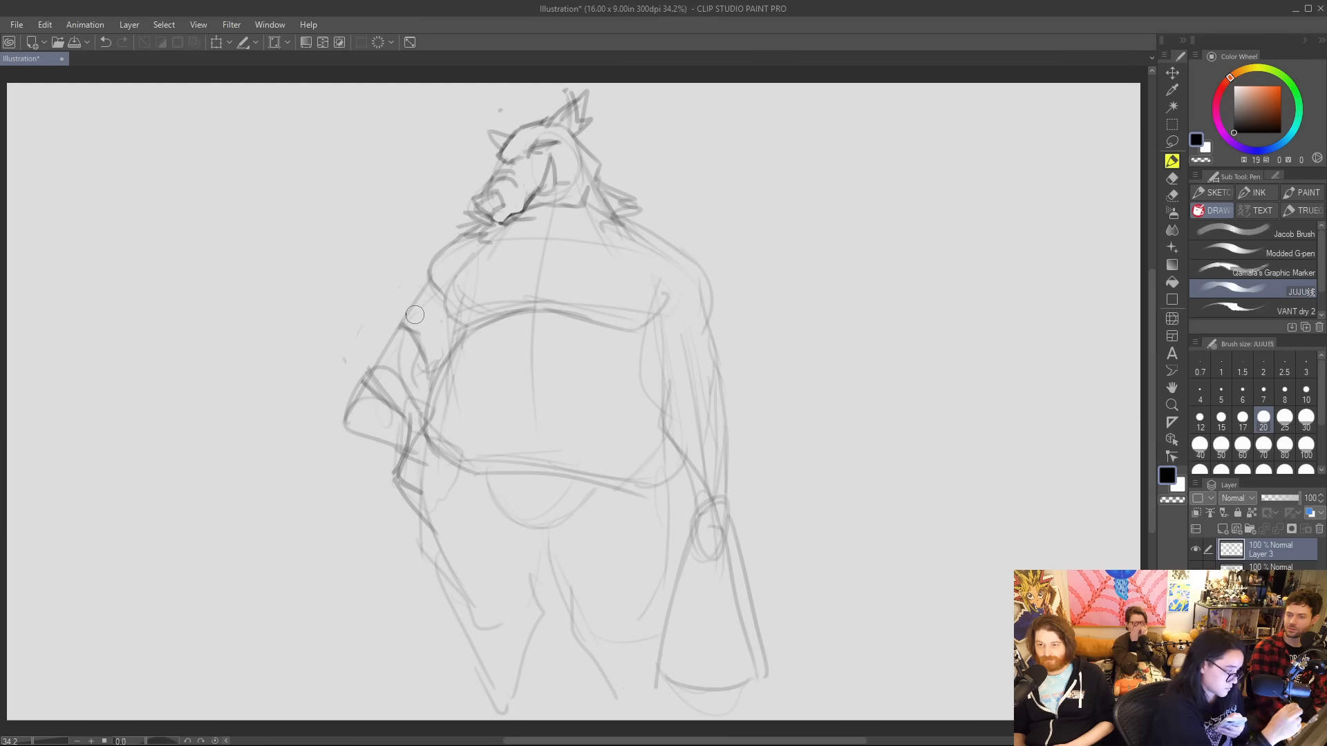
mouse_move(475, 225)
left_mouse_down()
mouse_move(419, 268)
mouse_move(373, 398)
left_mouse_up()
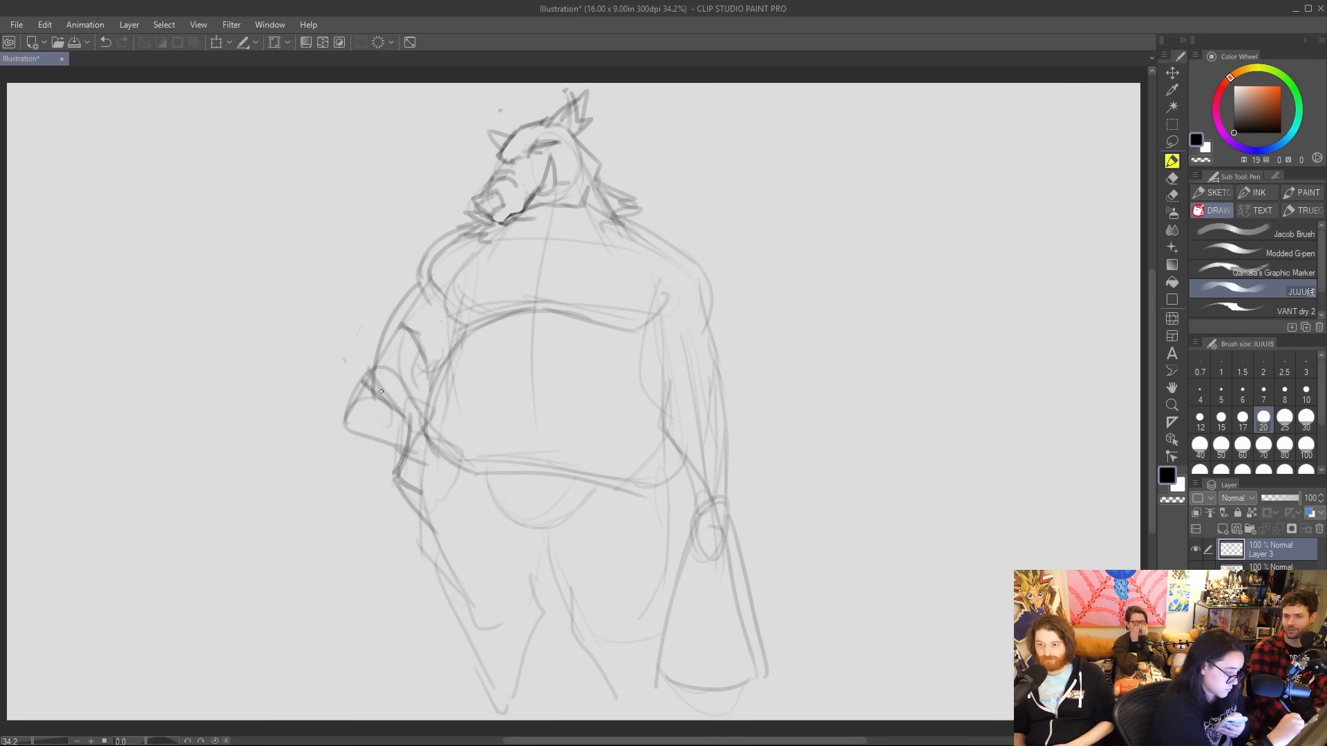
mouse_move(381, 351)
left_mouse_down()
mouse_move(367, 375)
mouse_move(390, 450)
left_mouse_up()
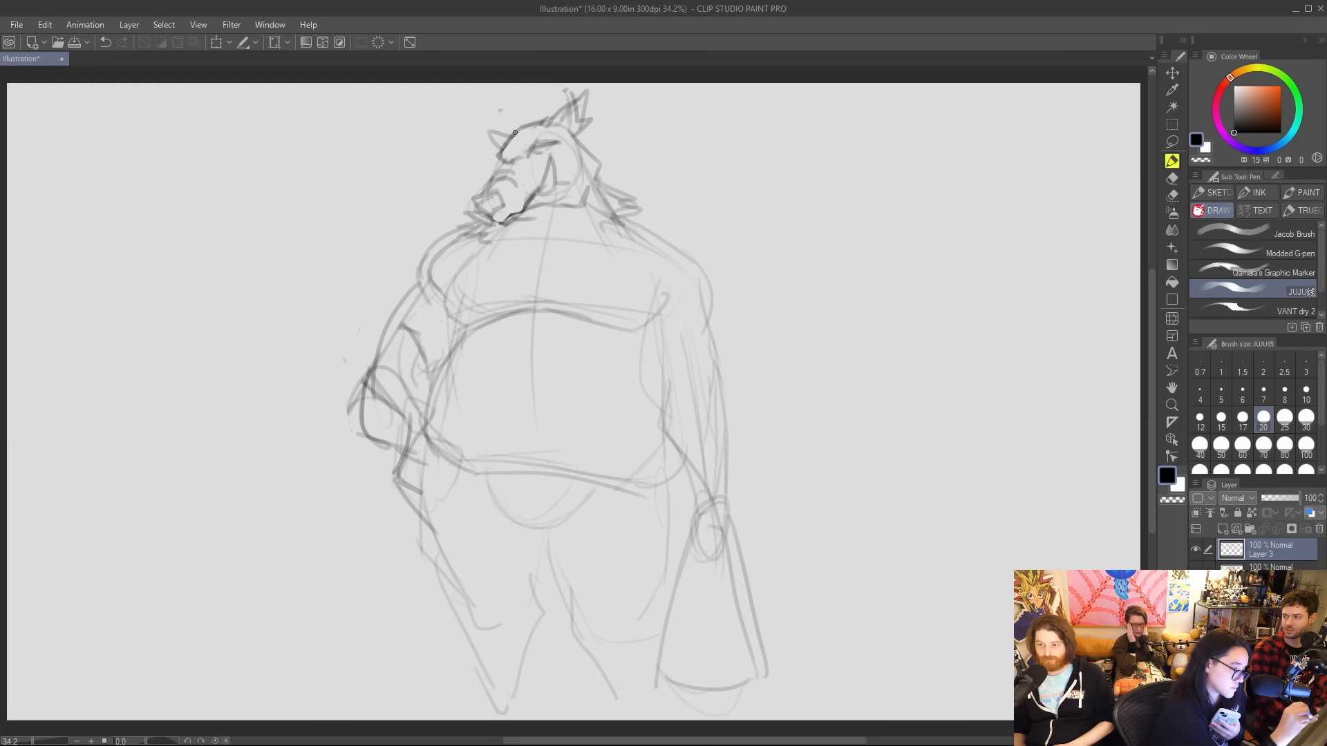
Redraw the far ear as a taller pointed shape above the brow.
left_click_drag(483, 114, 499, 147)
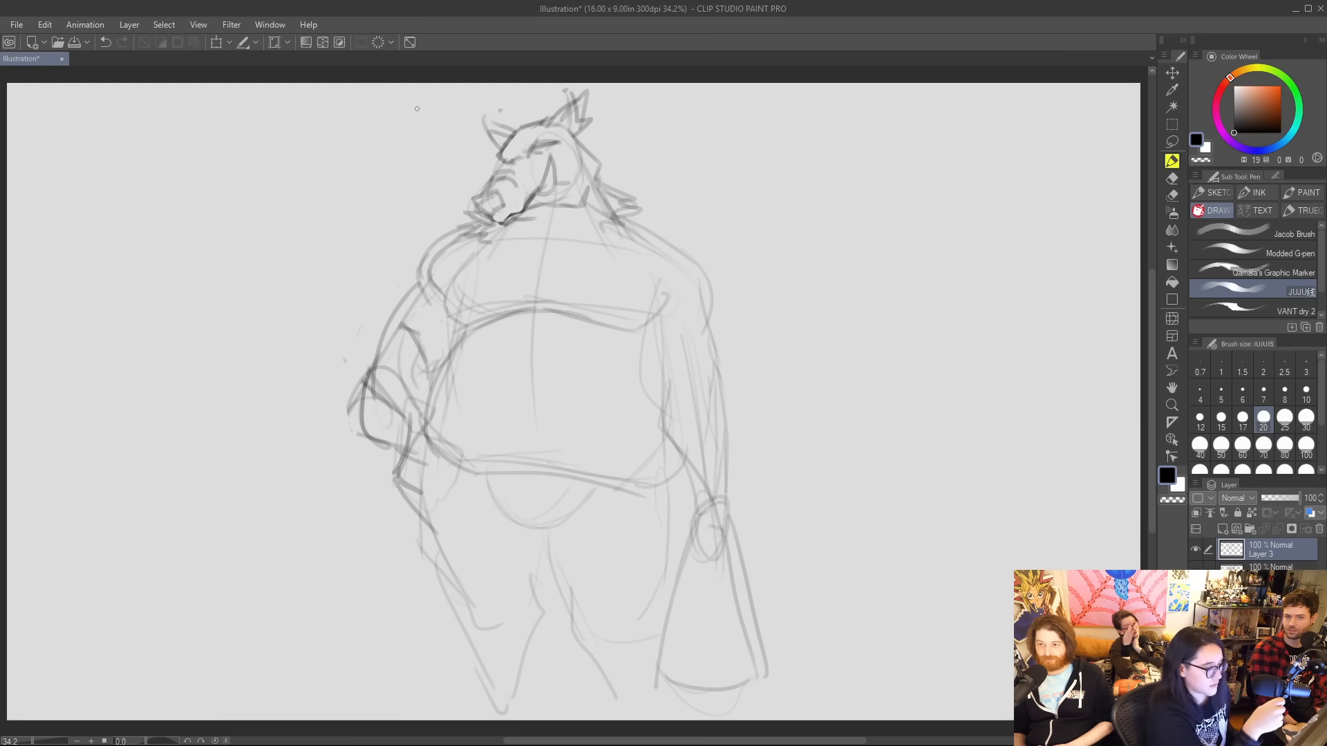
Refine the far ear, then sketch a high, wide collar behind the head with open vest edges running down over the belly.
left_click_drag(445, 459, 529, 476)
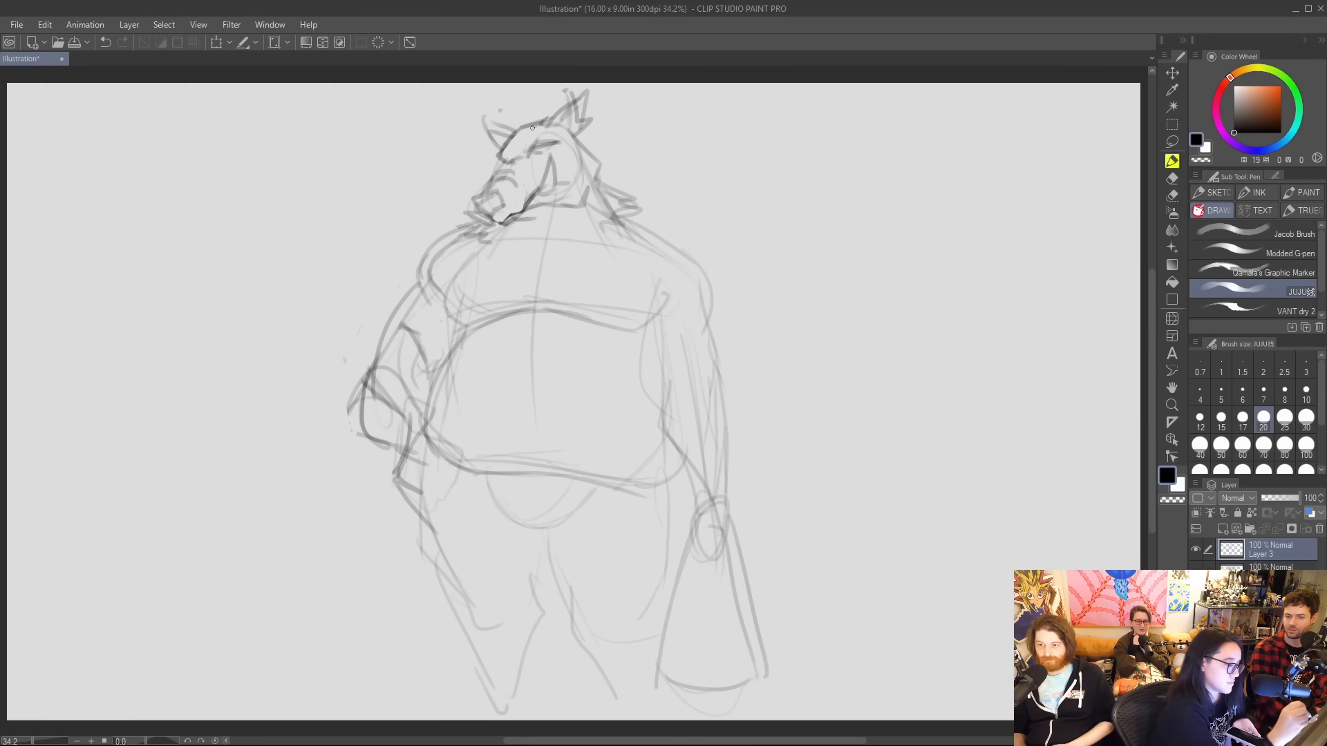
mouse_move(540, 123)
left_mouse_down()
mouse_move(559, 103)
mouse_move(558, 115)
mouse_move(494, 131)
left_mouse_up()
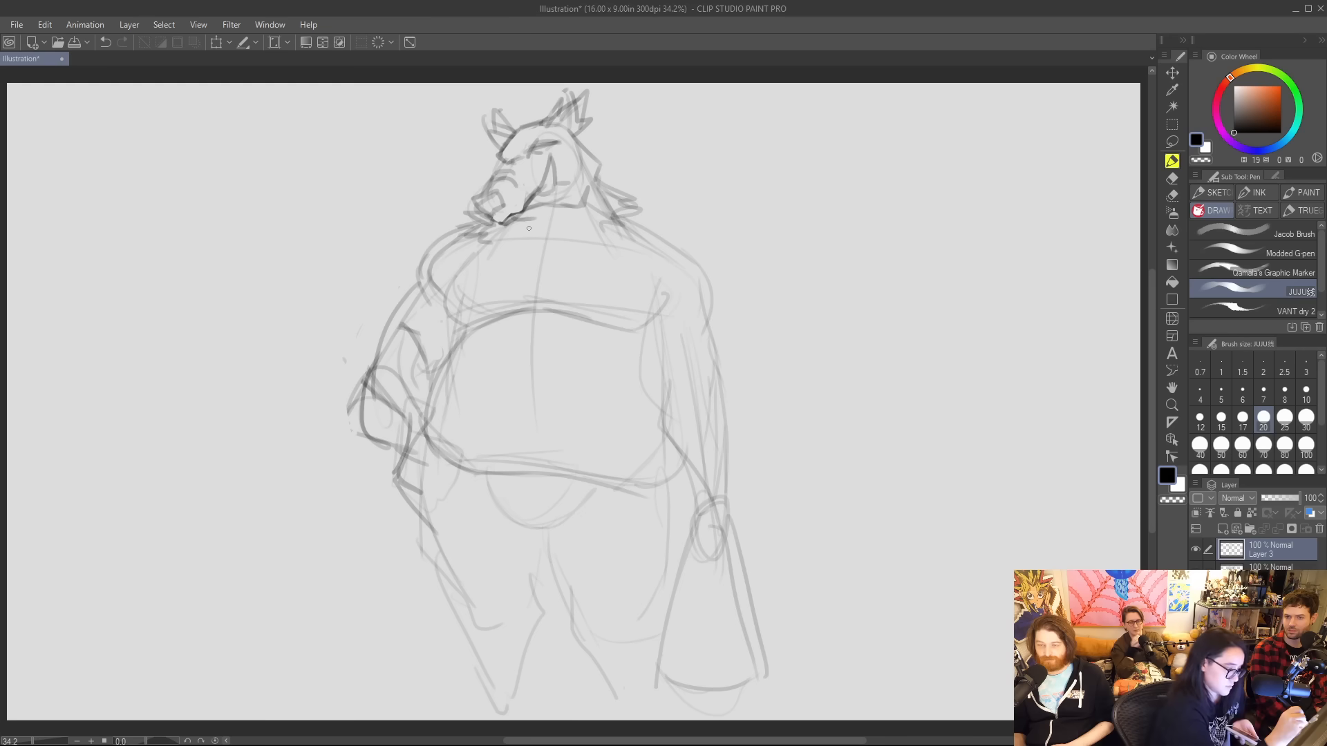
mouse_move(603, 386)
left_mouse_down()
mouse_move(593, 197)
mouse_move(677, 211)
mouse_move(672, 259)
mouse_move(591, 308)
left_mouse_up()
mouse_move(492, 169)
left_mouse_down()
mouse_move(442, 192)
mouse_move(411, 265)
left_mouse_up()
left_click_drag(470, 225, 478, 400)
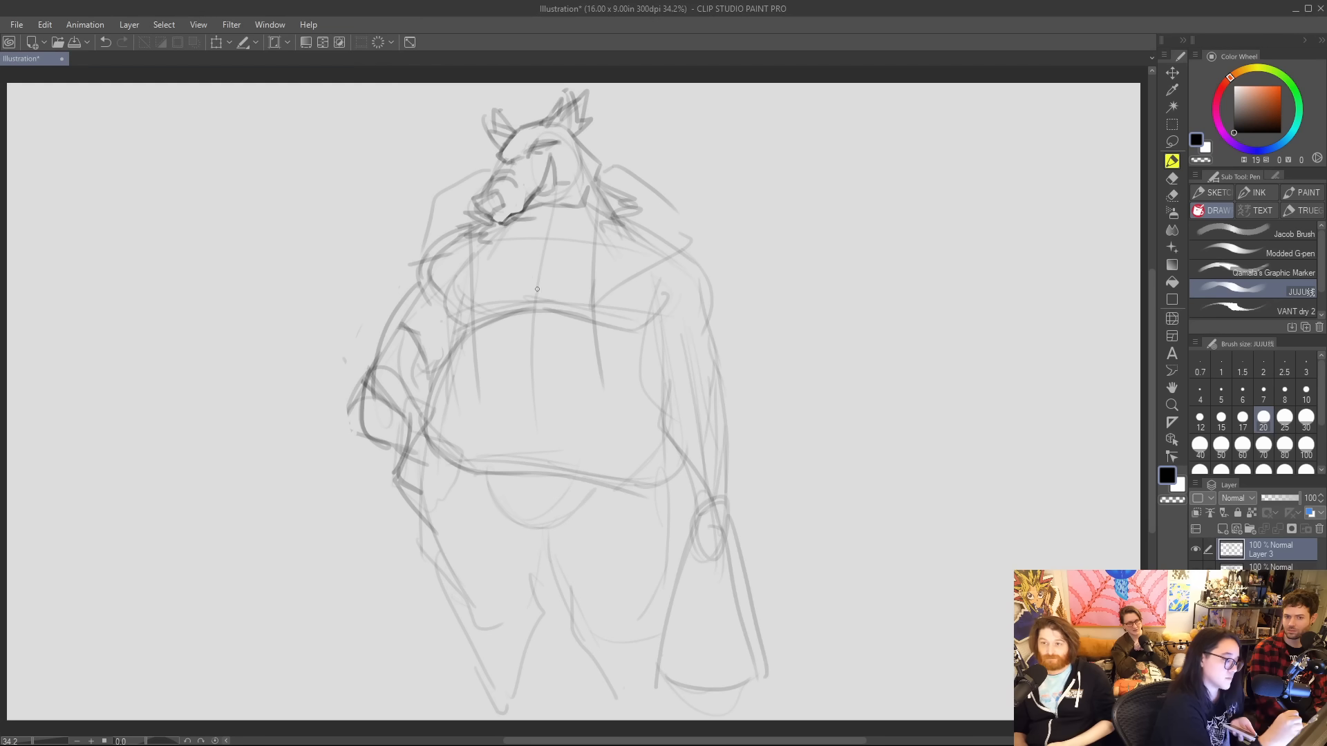
Sketch a V-shaped neckline with a short chest cleft and reinforce the belly's upper curve and sagging underside.
mouse_move(507, 237)
left_mouse_down()
mouse_move(535, 264)
mouse_move(535, 286)
mouse_move(547, 263)
mouse_move(599, 239)
left_mouse_up()
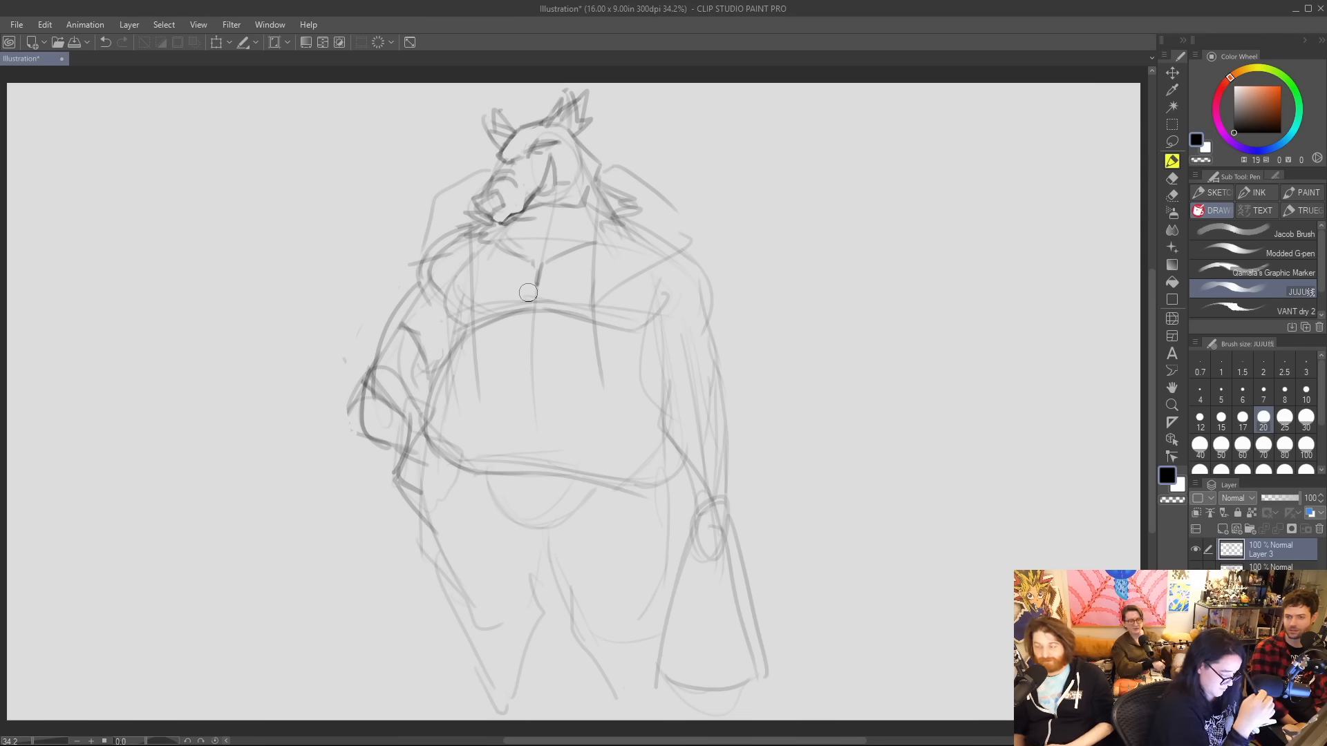
left_click_drag(527, 262, 528, 284)
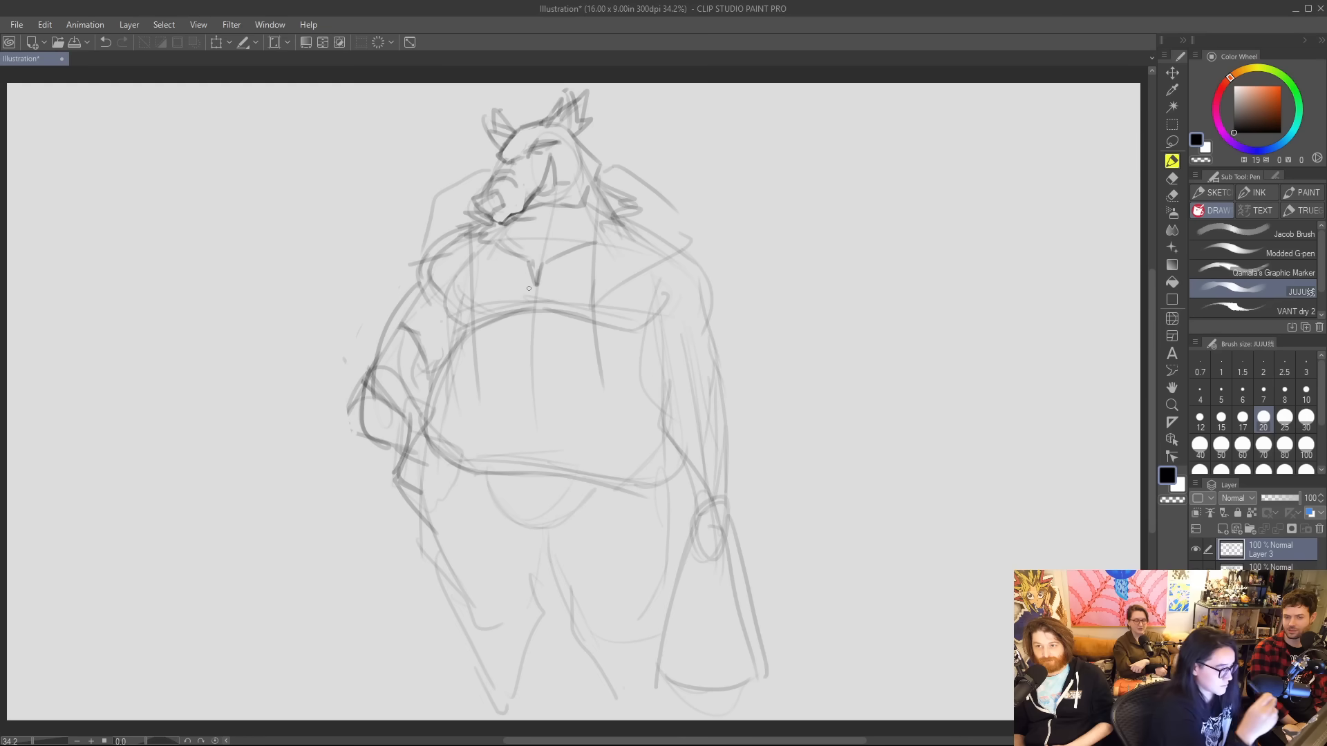
left_click_drag(501, 317, 584, 320)
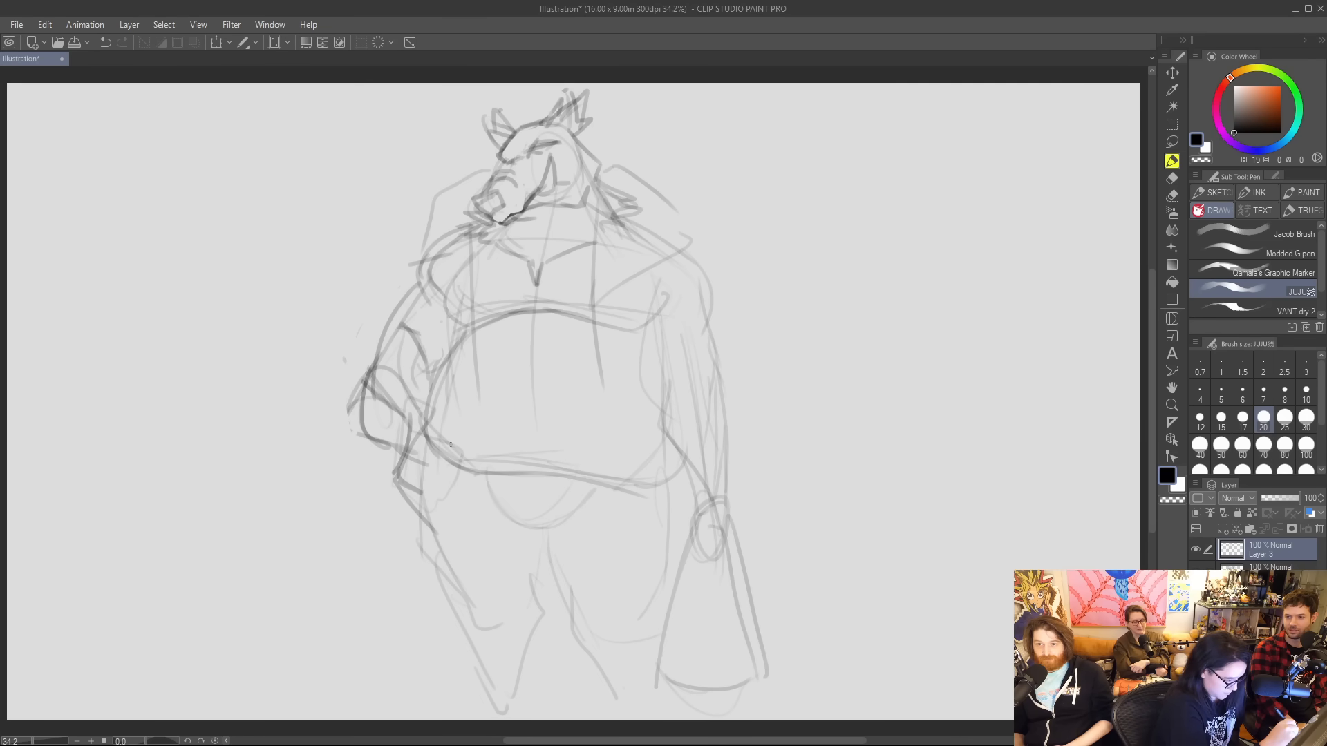
mouse_move(433, 443)
left_mouse_down()
mouse_move(490, 448)
mouse_move(491, 474)
mouse_move(544, 467)
mouse_move(559, 487)
left_mouse_up()
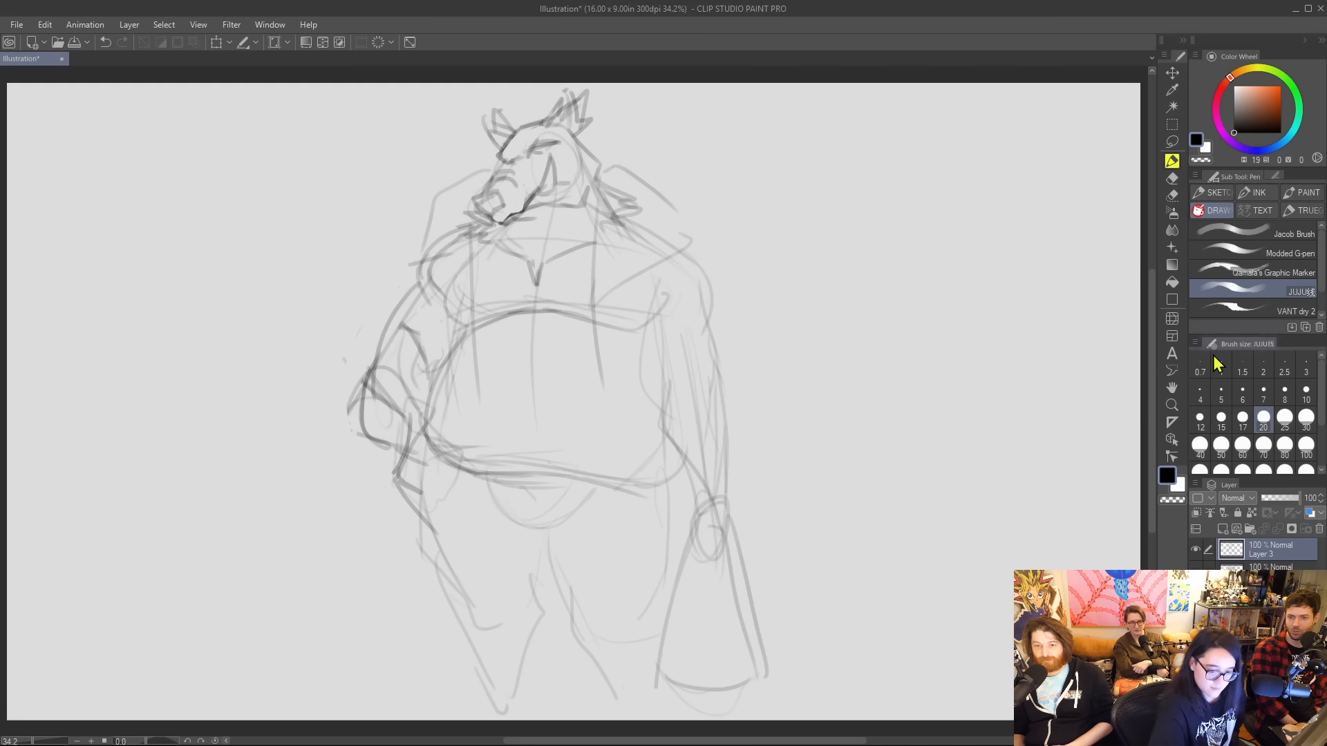
Set the sketch layer to 79% opacity with blue layer colour, add a new layer above it, and choose the VANT dry 2 brush at size 20.
left_click_drag(1299, 496, 1280, 498)
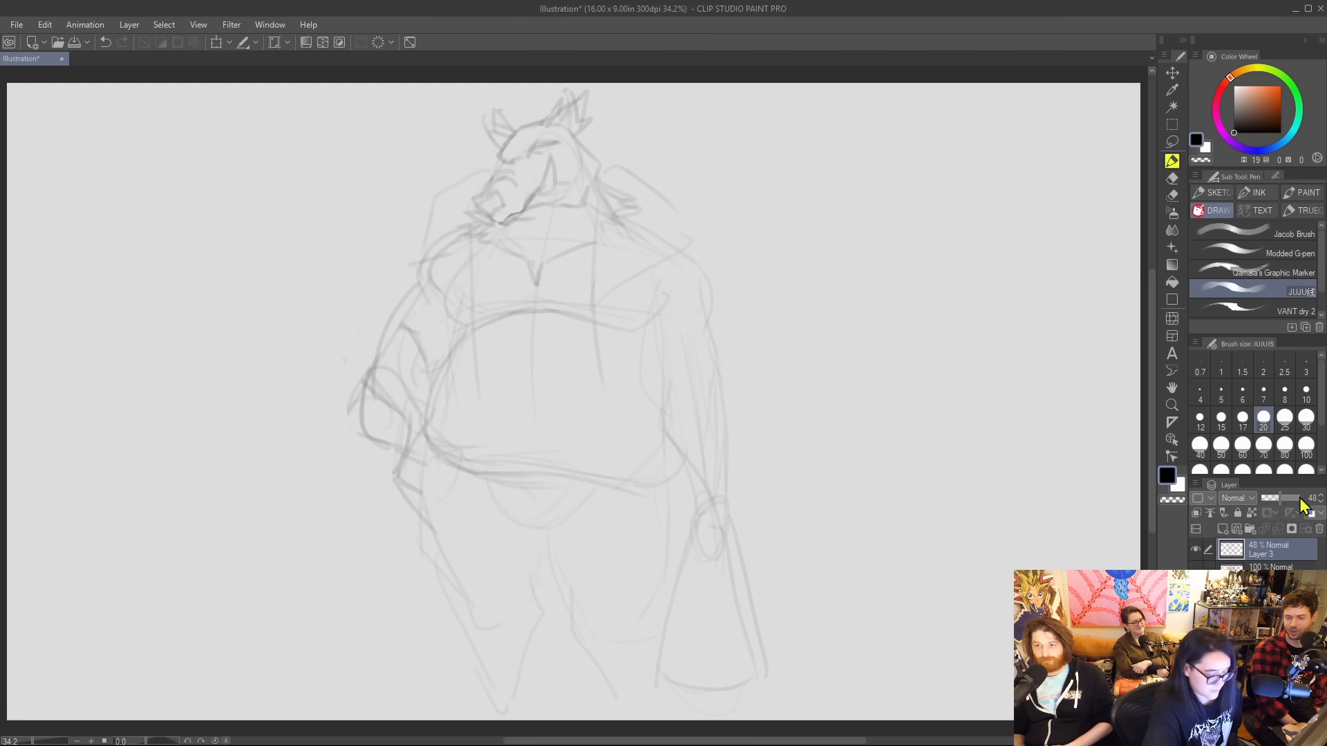
left_click(1310, 513)
left_click(1291, 498)
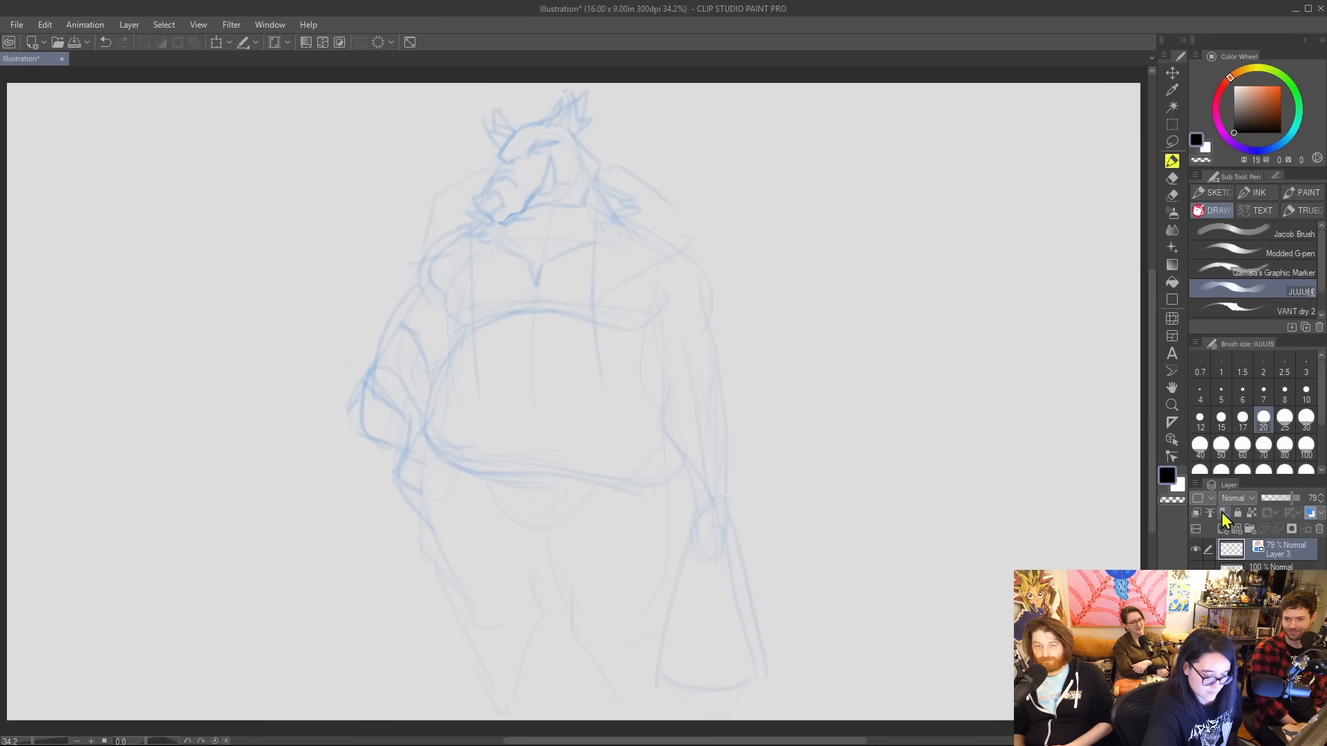
left_click(1223, 528)
left_click(1249, 310)
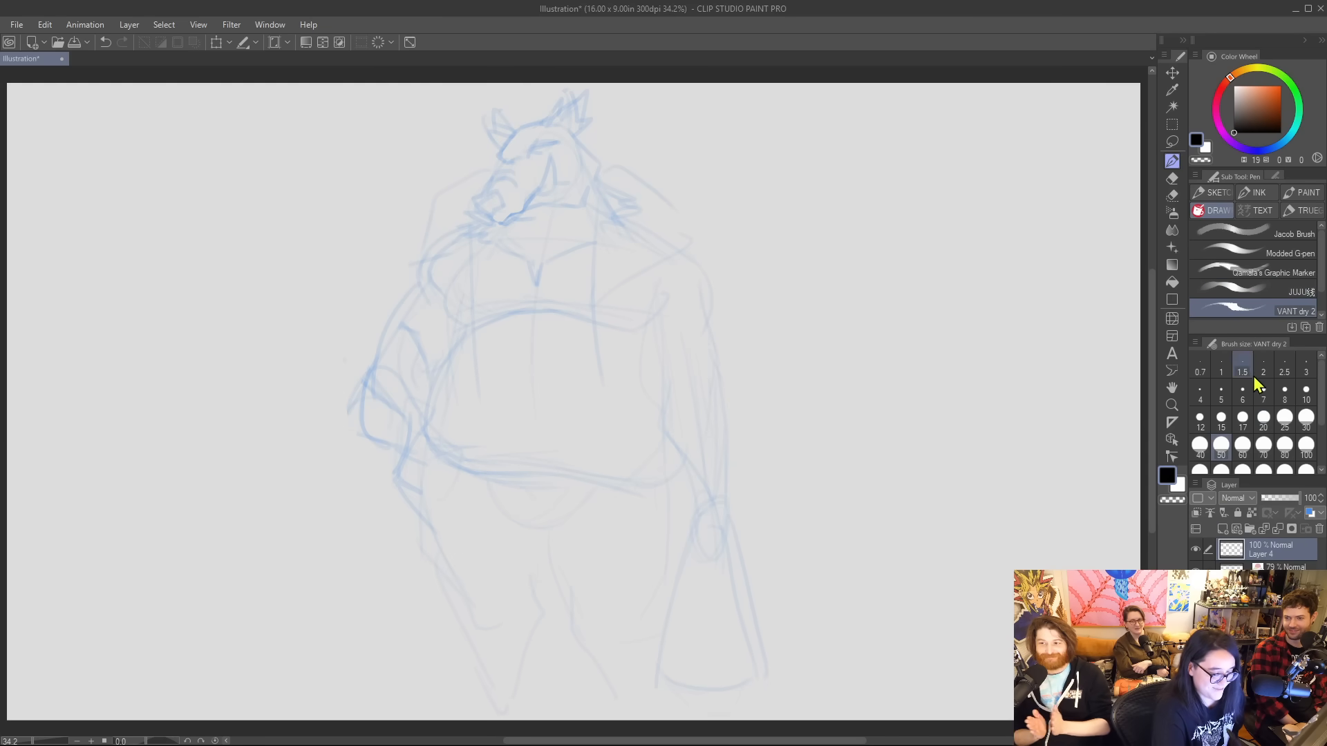
left_click(1215, 372)
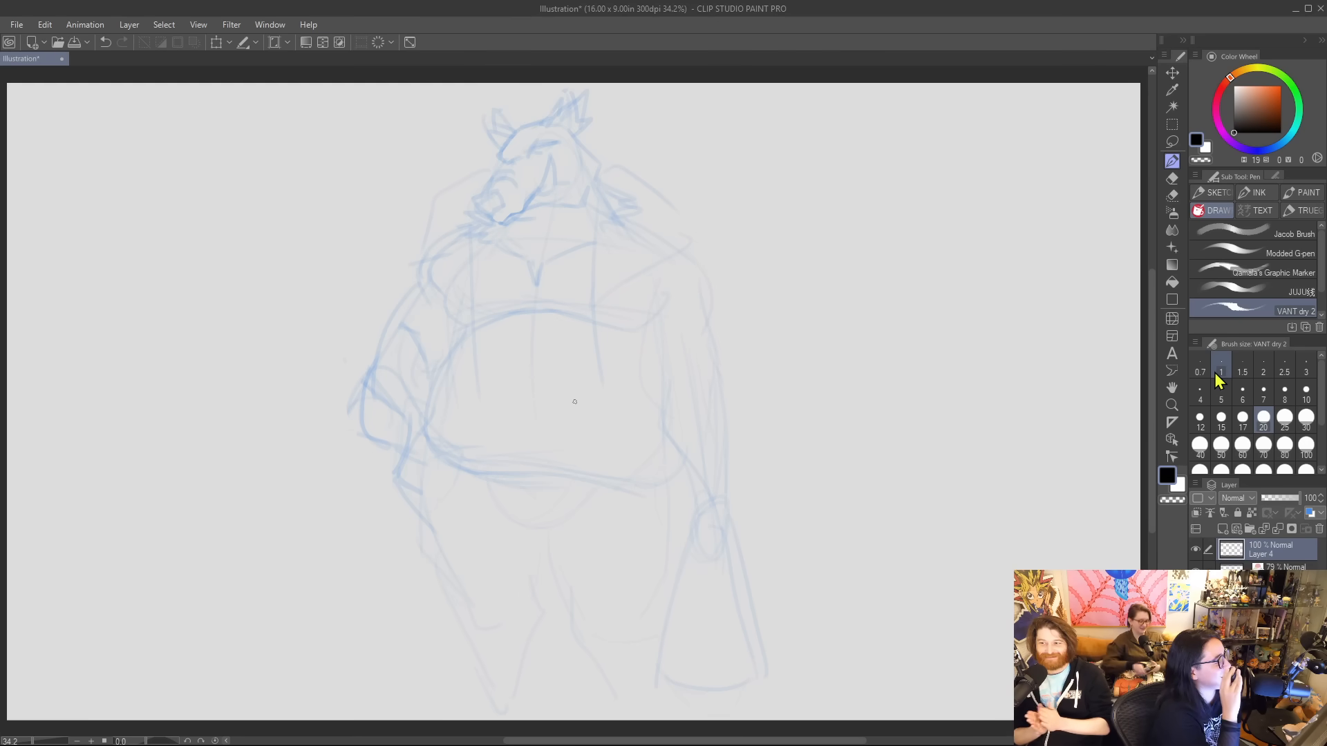
Ink the boar's snout, both tusks, mouth line, forehead and back of the head in black over the blue sketch.
mouse_move(489, 193)
left_mouse_down()
mouse_move(474, 199)
mouse_move(491, 216)
mouse_move(502, 207)
mouse_move(499, 228)
mouse_move(530, 212)
mouse_move(550, 151)
mouse_move(552, 195)
left_mouse_up()
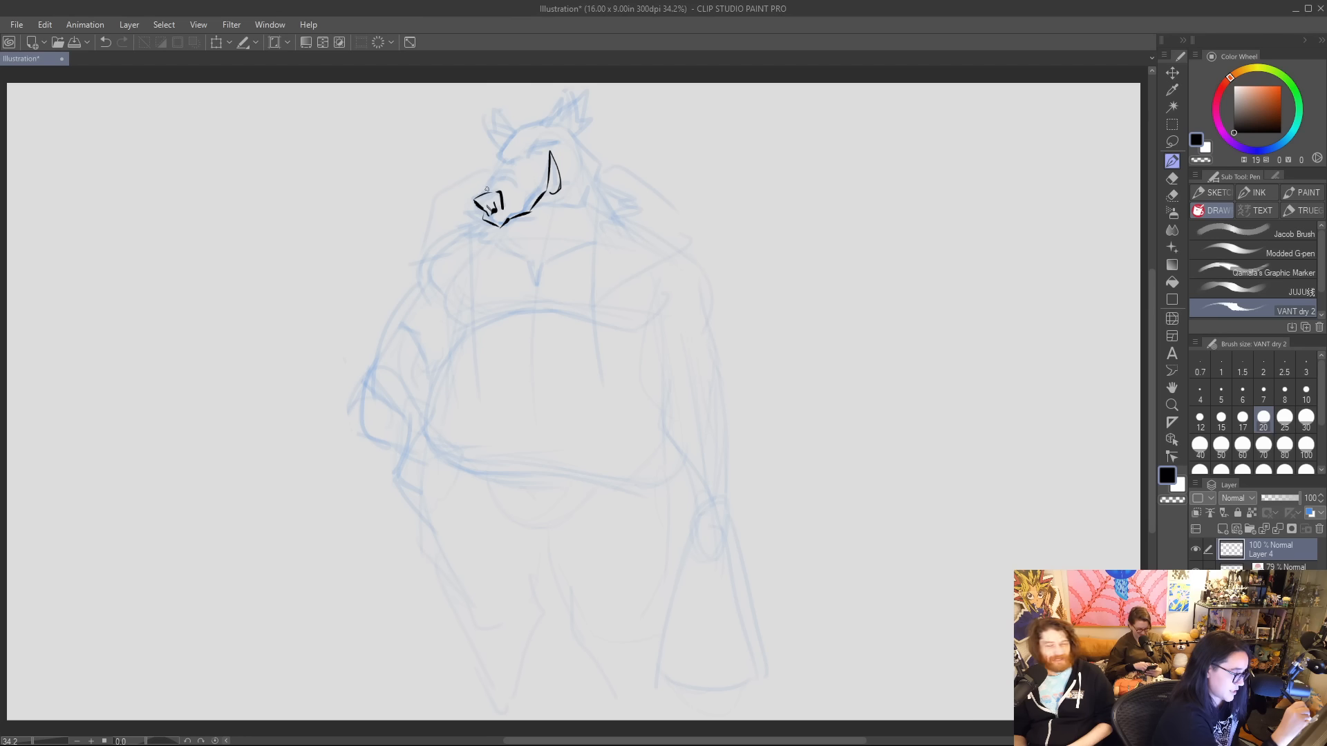
mouse_move(512, 132)
left_mouse_down()
mouse_move(486, 188)
mouse_move(463, 193)
left_mouse_up()
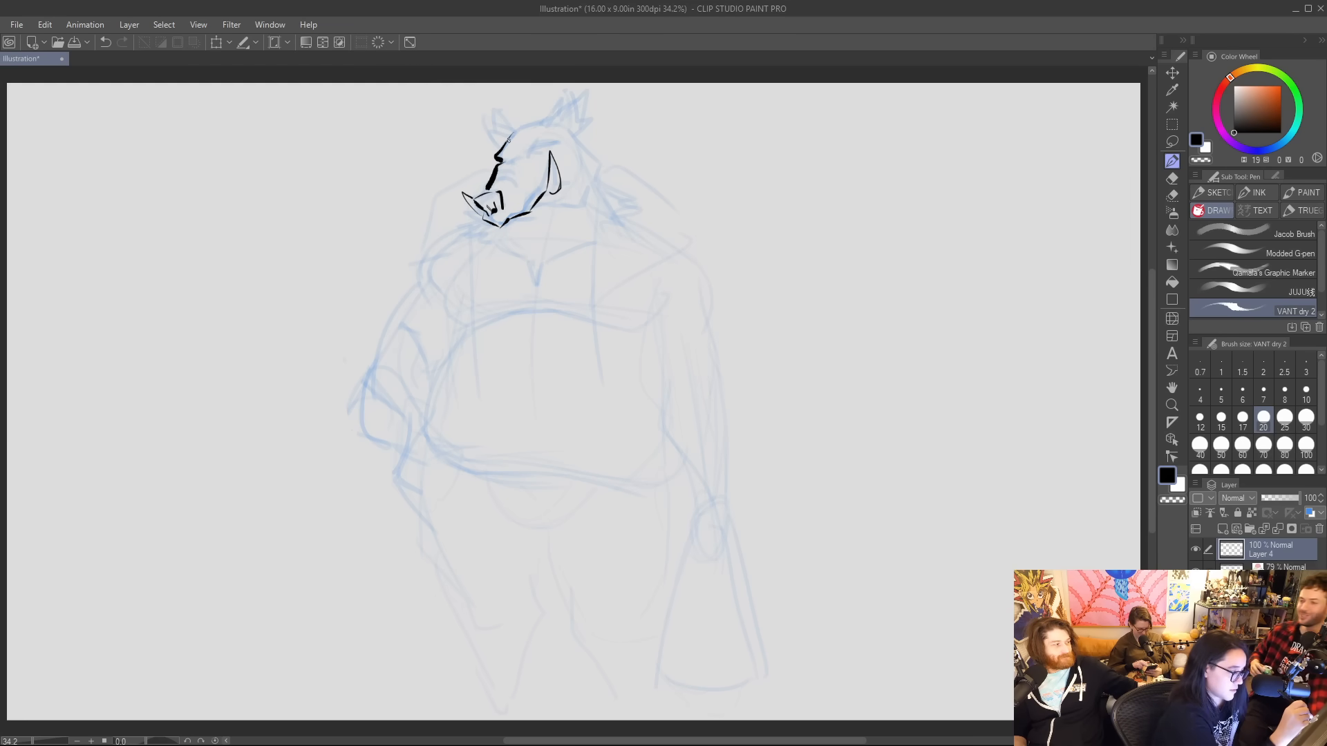
left_click_drag(509, 128, 548, 120)
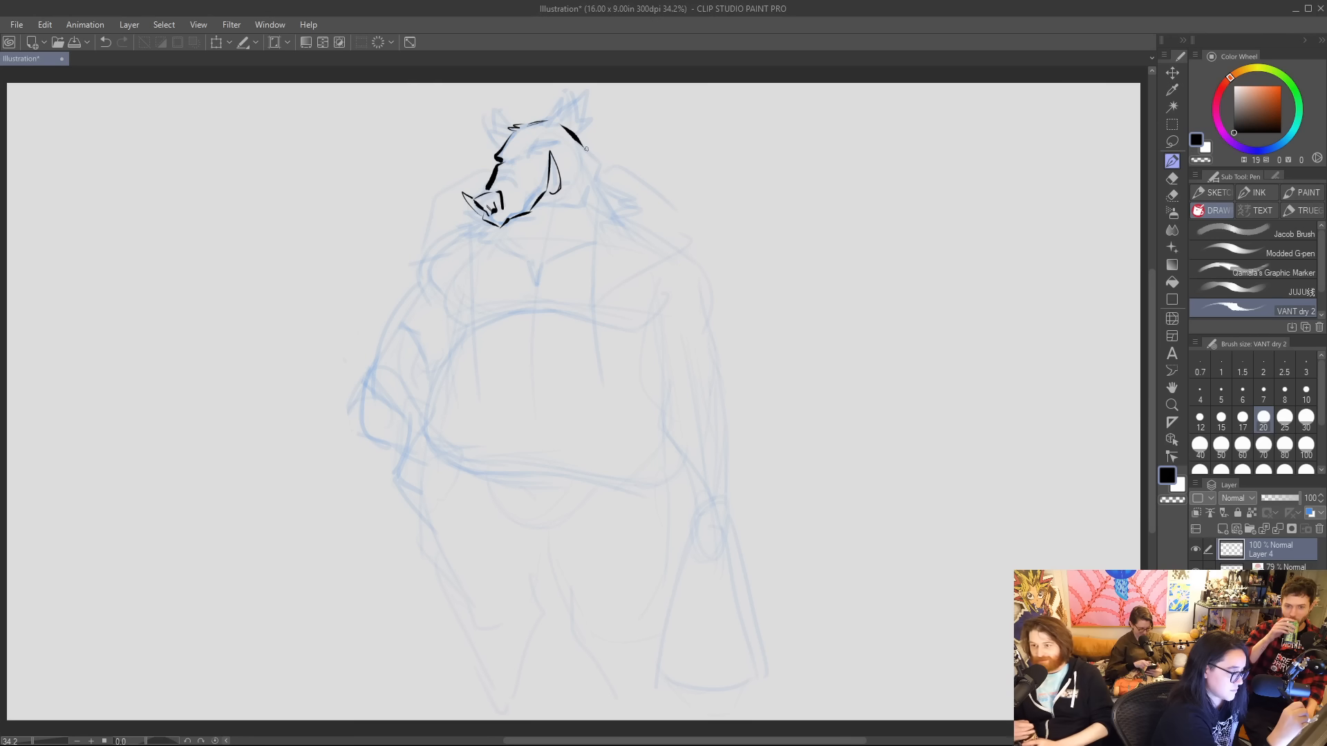
left_click_drag(586, 148, 590, 186)
mouse_move(505, 228)
left_mouse_down()
mouse_move(551, 209)
mouse_move(528, 231)
mouse_move(545, 231)
left_mouse_up()
left_click_drag(573, 169, 589, 201)
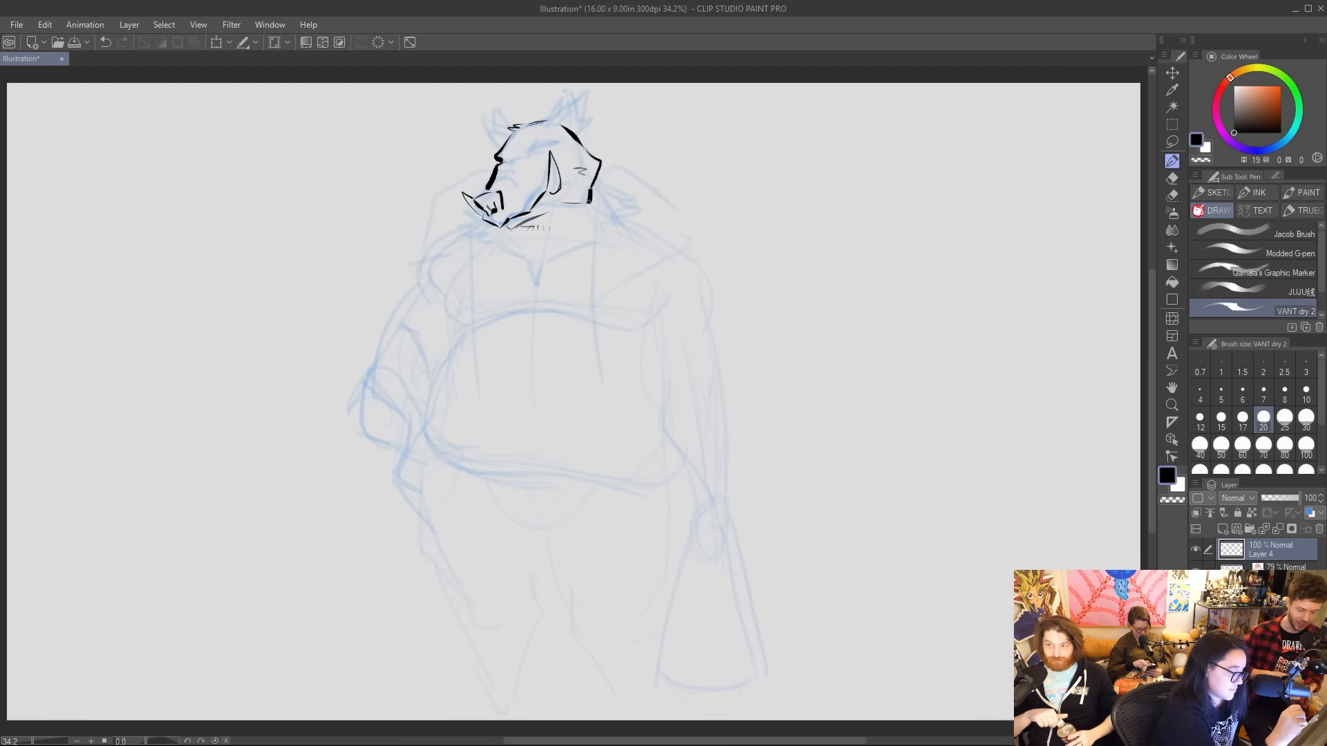
Ink both pointed ears and the heavy-lidded, shaded eye beneath a thick brow.
mouse_move(550, 122)
left_mouse_down()
mouse_move(576, 97)
mouse_move(559, 115)
mouse_move(576, 98)
mouse_move(587, 139)
left_mouse_up()
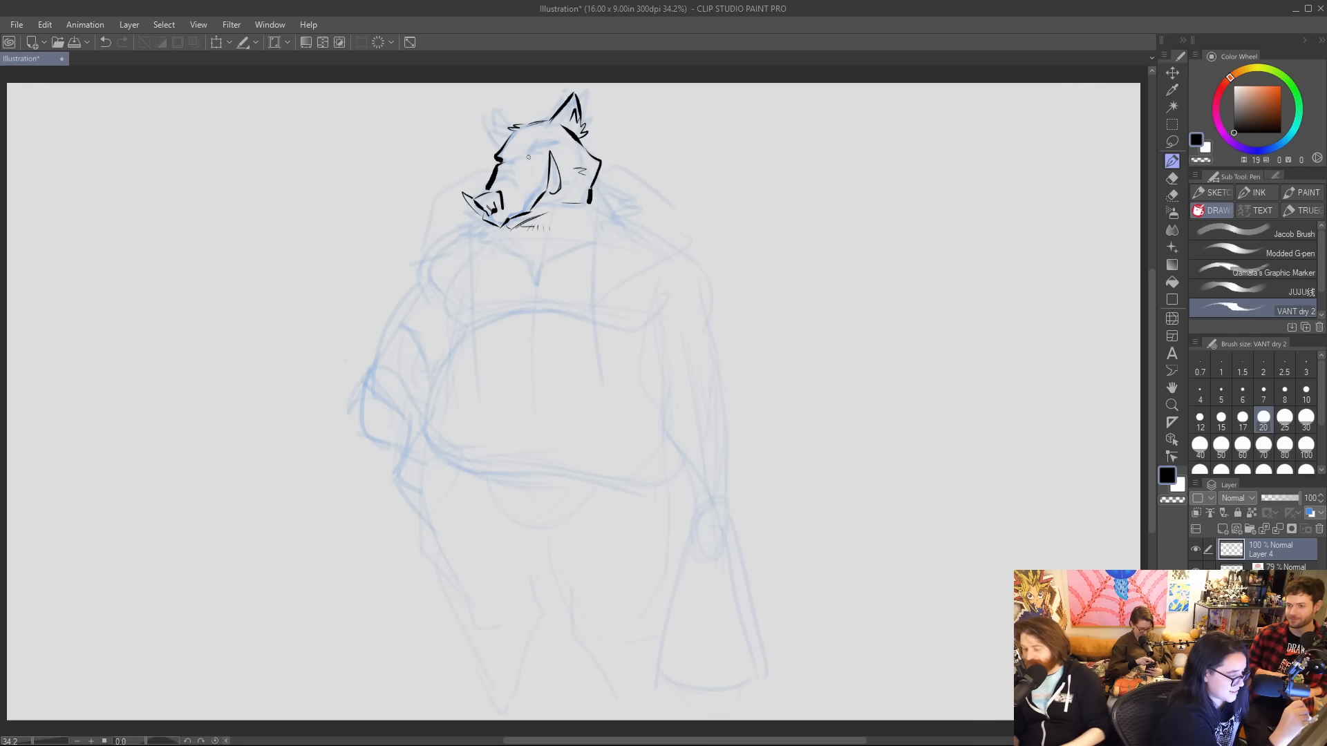
mouse_move(524, 154)
left_mouse_down()
mouse_move(559, 144)
mouse_move(531, 159)
left_mouse_up()
left_click_drag(528, 155, 536, 161)
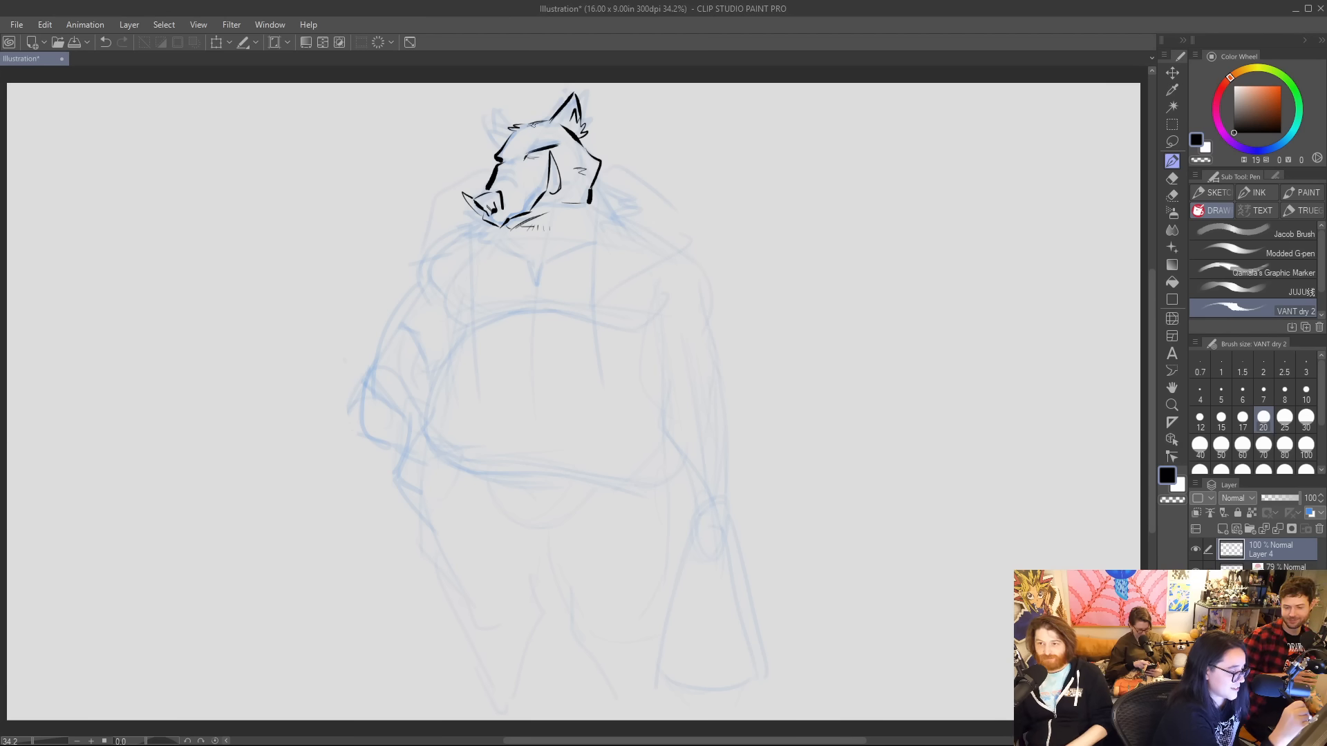
mouse_move(505, 144)
left_mouse_down()
mouse_move(490, 116)
mouse_move(515, 125)
left_mouse_up()
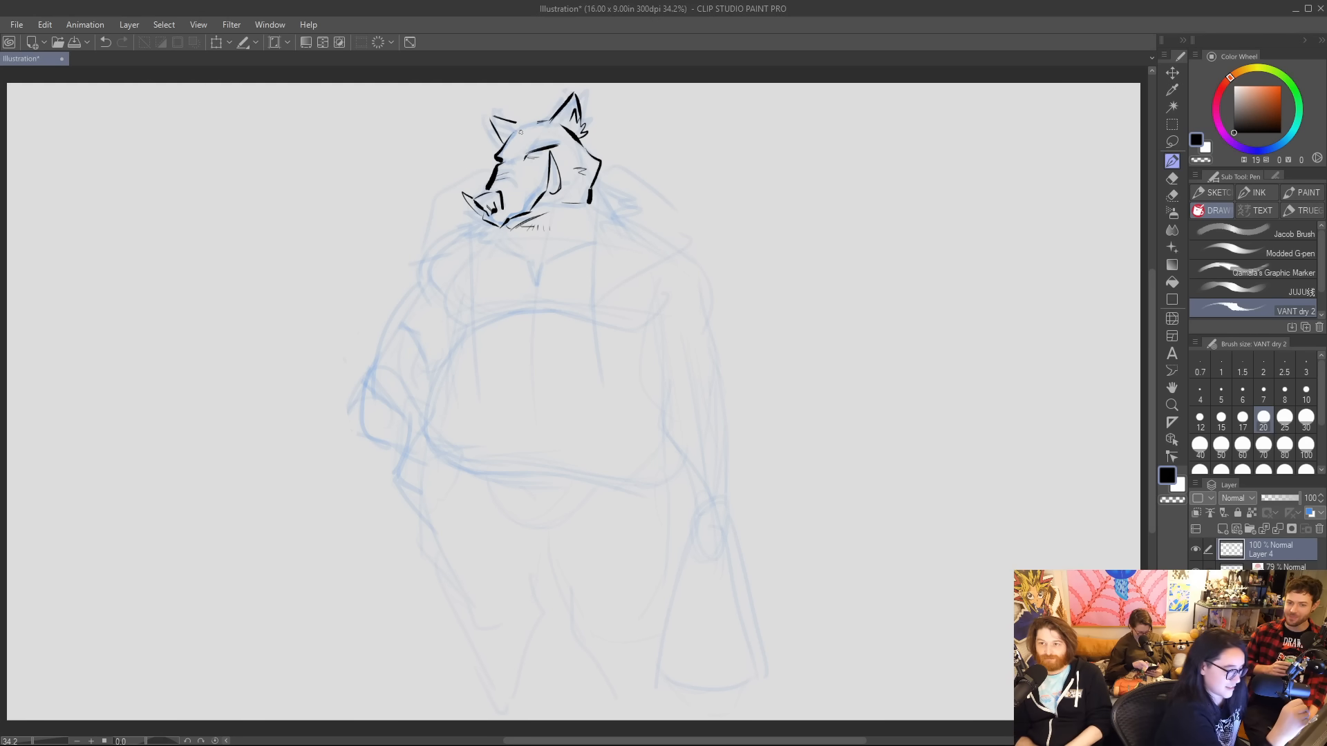
mouse_move(528, 159)
left_mouse_down()
mouse_move(544, 158)
mouse_move(524, 153)
left_mouse_up()
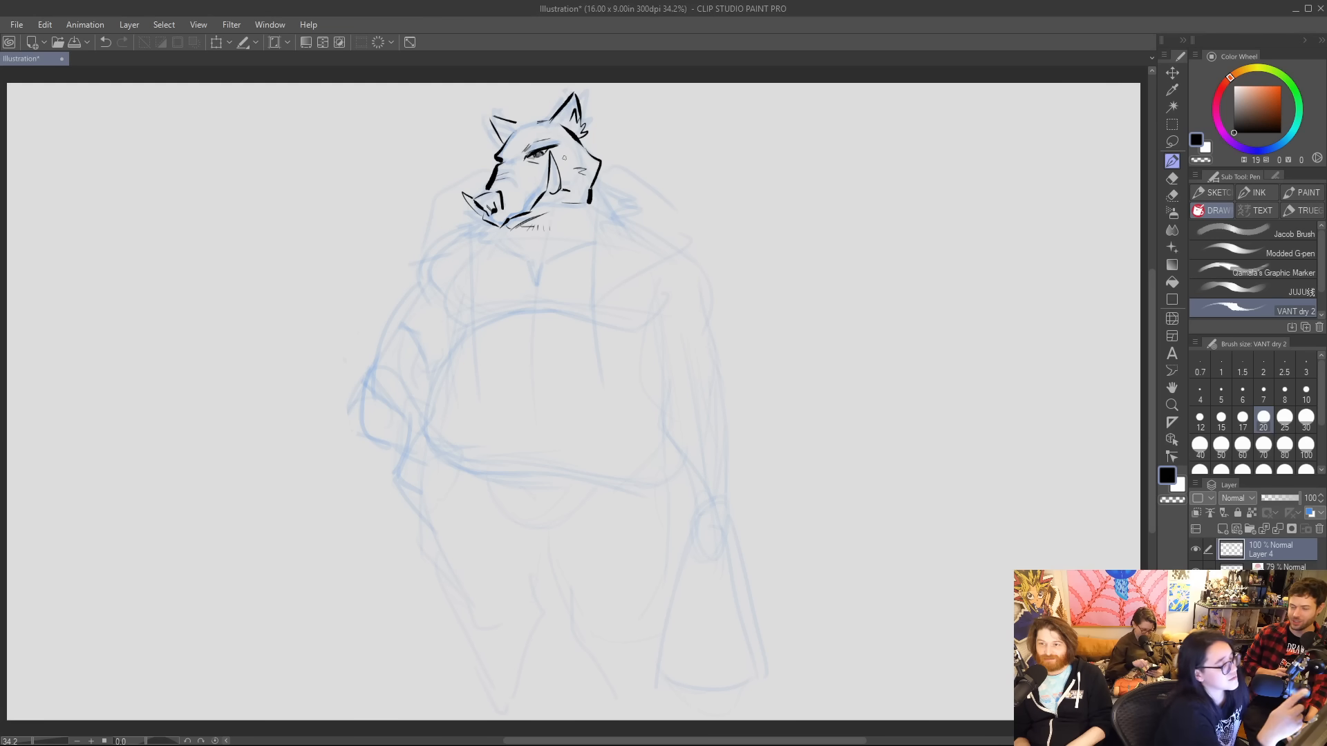
Transform the inked head, shifting it slightly up and toward the snout side with a slight rotation, and return to the pen.
left_click(217, 44)
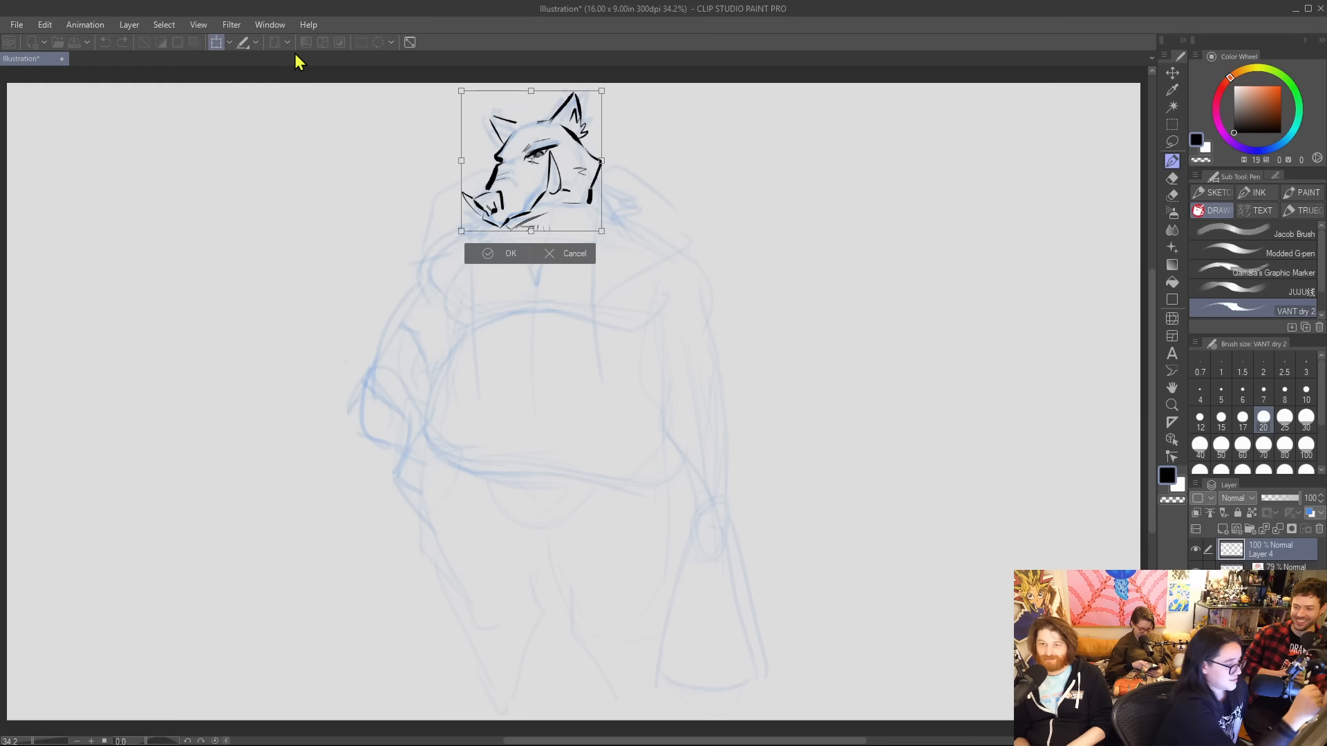
left_click_drag(629, 140, 585, 147)
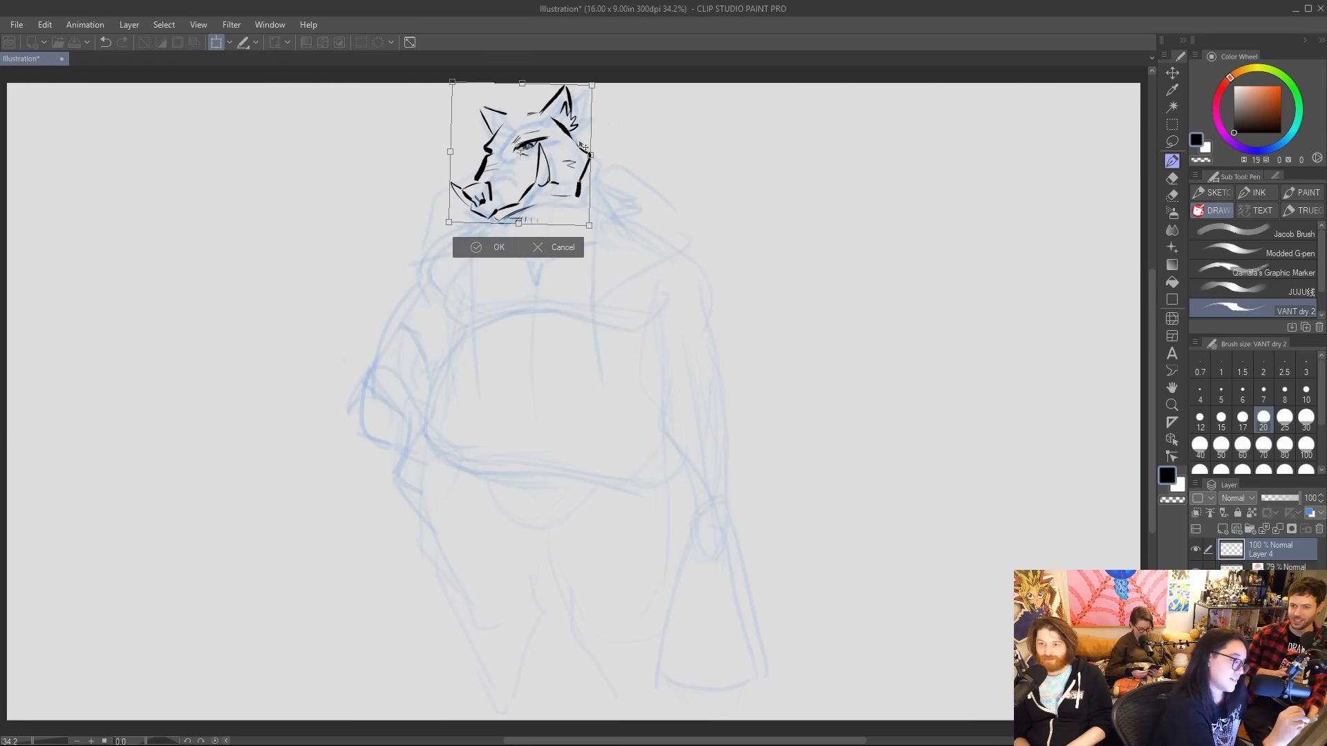
left_click(497, 249)
left_click(1173, 160)
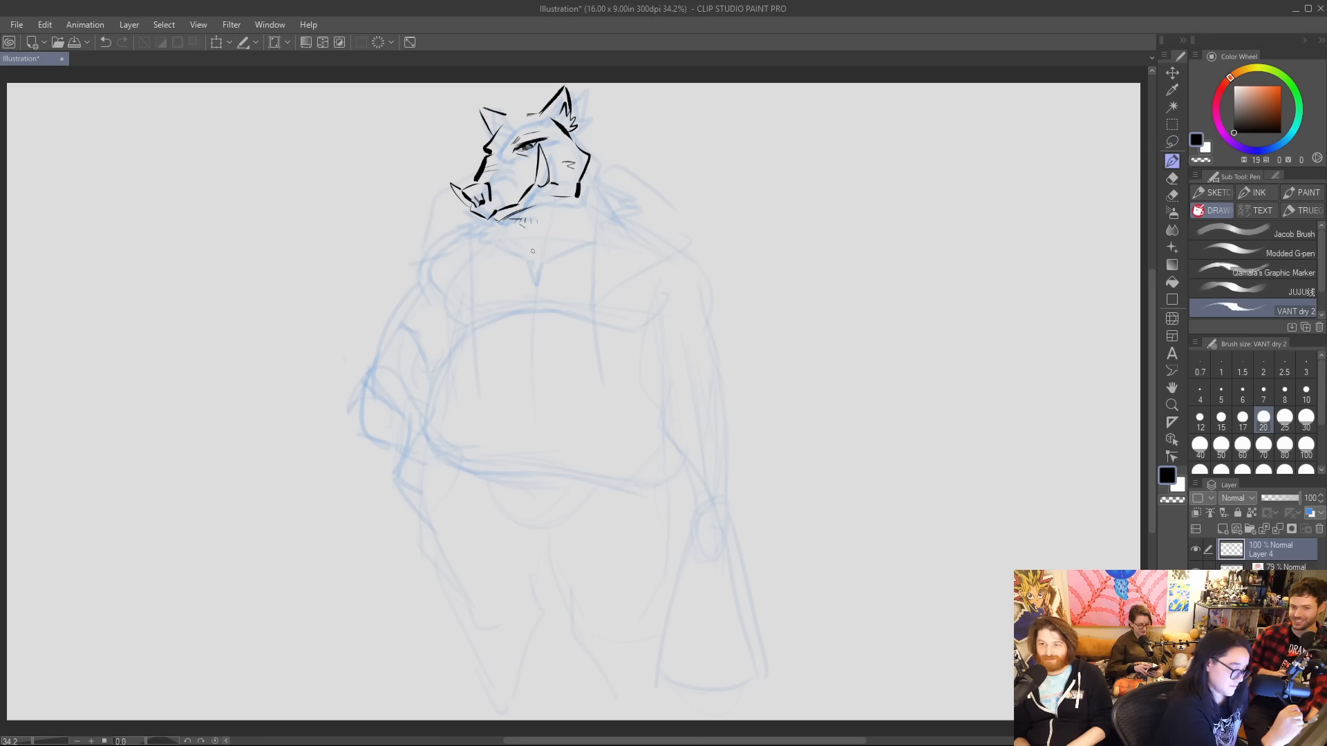
Ink shaggy fur around the head: a pointed chin beard, tufts on the crown, and a jagged ruff around the neck.
left_click_drag(531, 238, 538, 235)
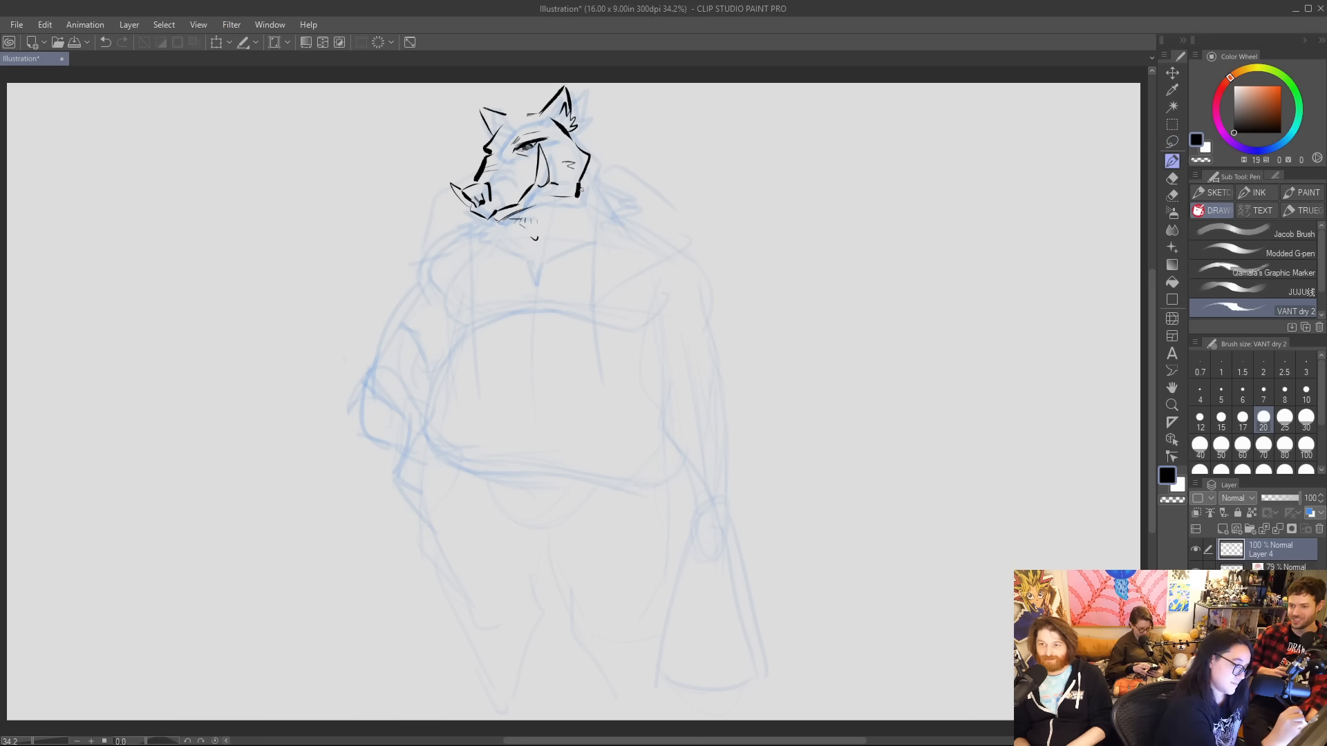
left_click_drag(584, 171, 607, 187)
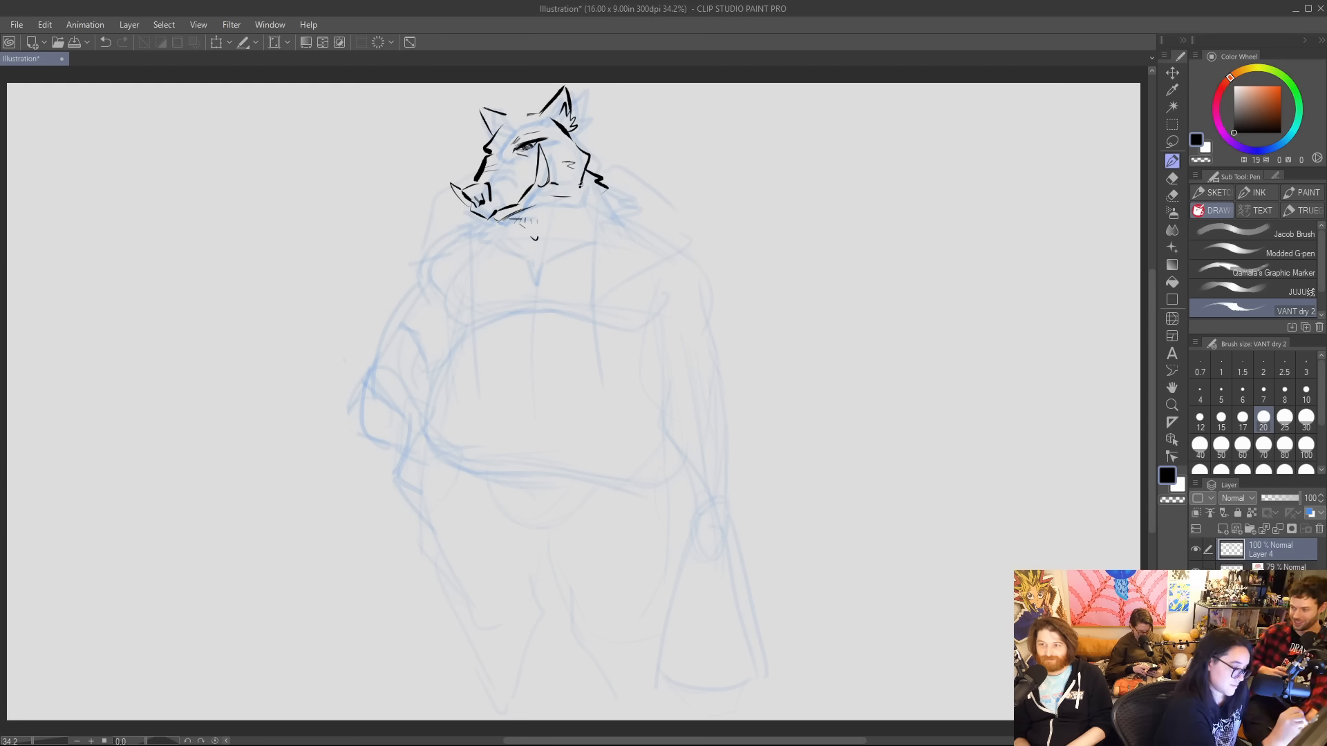
mouse_move(475, 224)
left_mouse_down()
mouse_move(537, 284)
mouse_move(543, 241)
left_mouse_up()
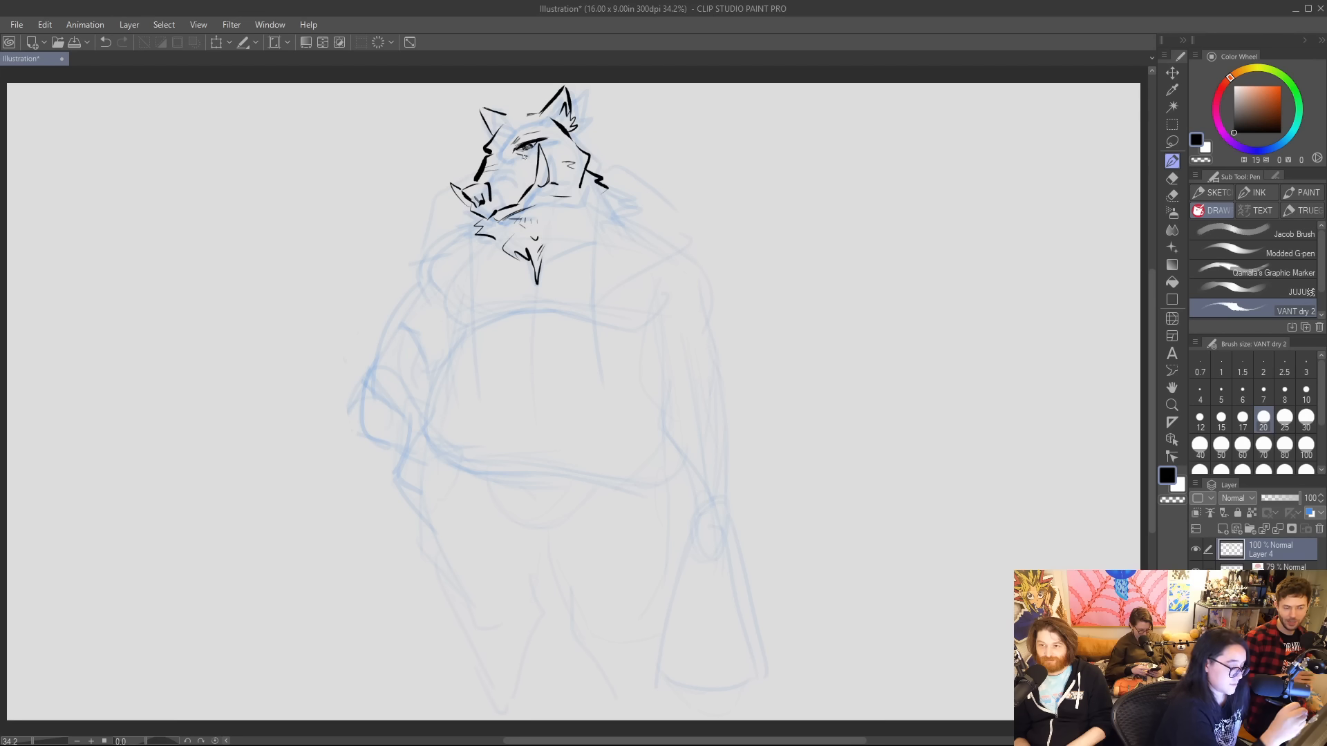
left_click(551, 146)
left_click(557, 145)
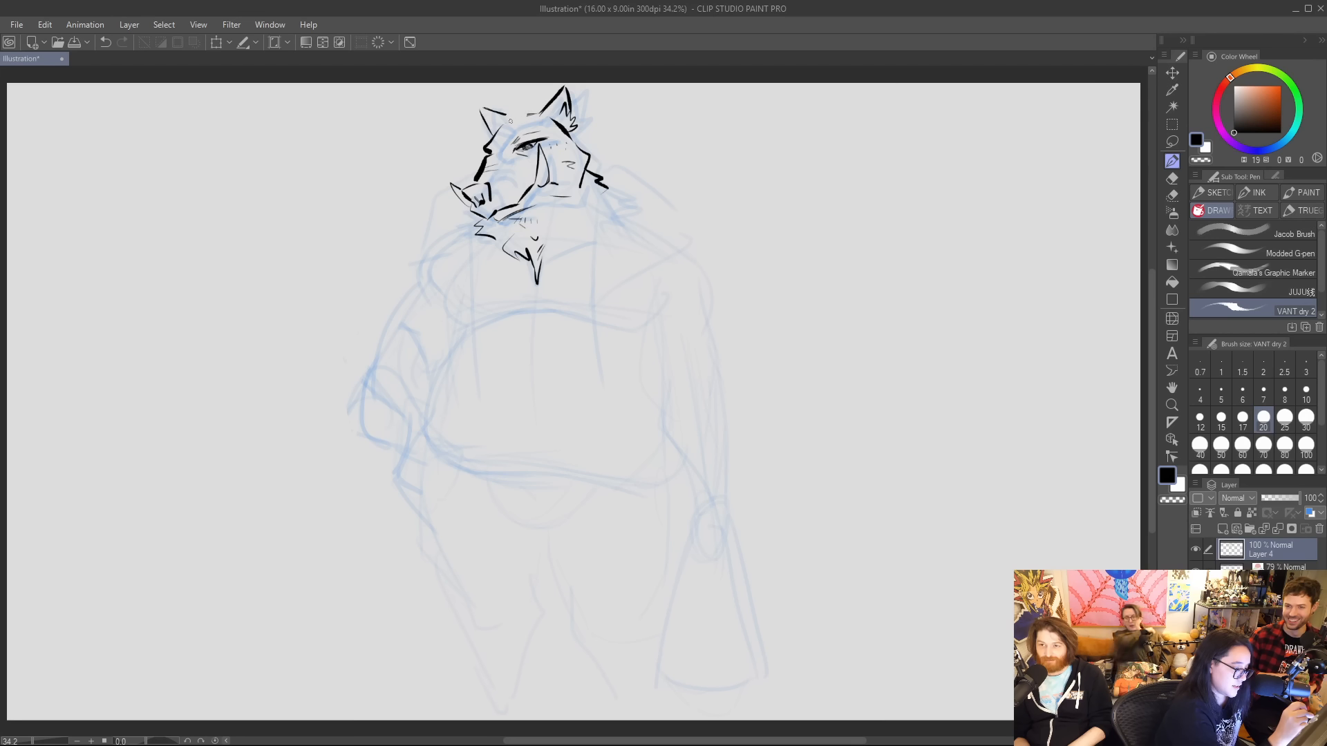
mouse_move(508, 115)
left_mouse_down()
mouse_move(556, 105)
mouse_move(542, 98)
mouse_move(489, 135)
left_mouse_up()
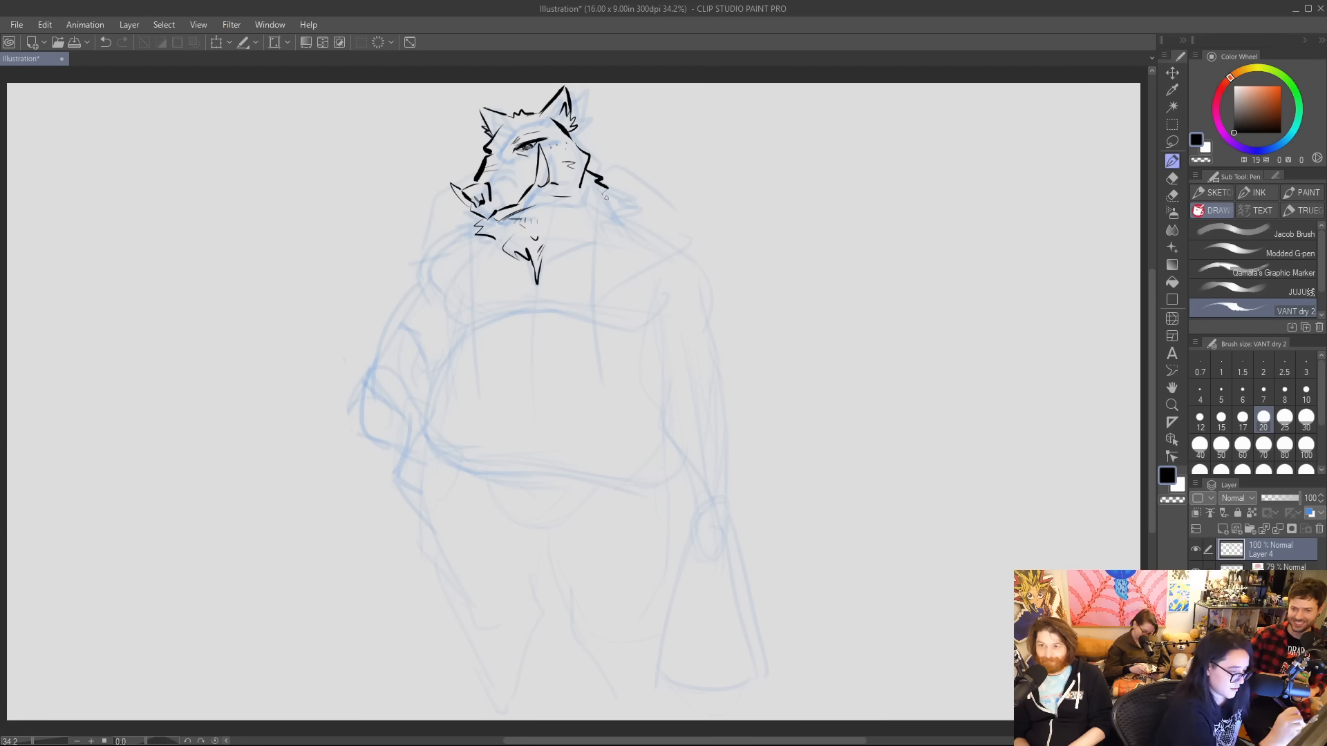
mouse_move(606, 197)
left_mouse_down()
mouse_move(615, 213)
mouse_move(542, 257)
left_mouse_up()
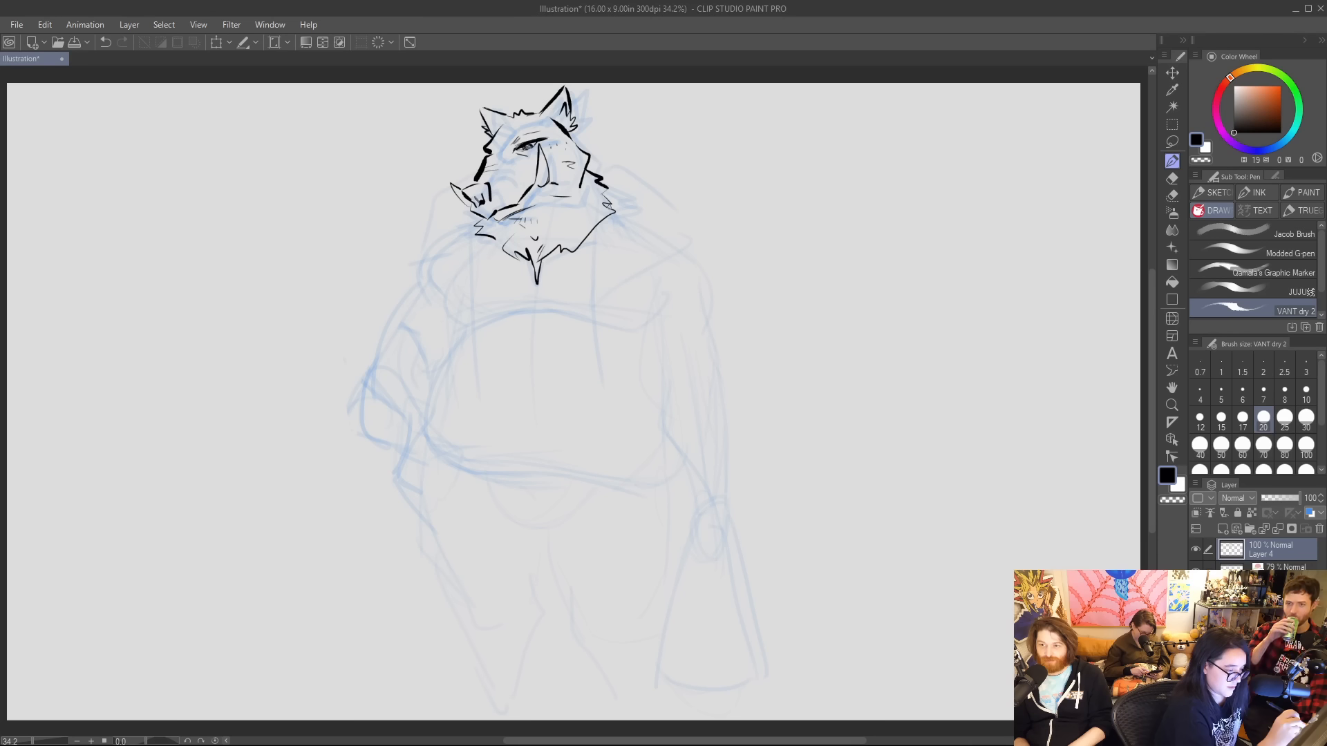
Ink the vest's long front edge from the neck ruff past the belly, ending in a thick, angled lower hem.
left_click_drag(618, 216, 619, 398)
left_click_drag(618, 304, 630, 539)
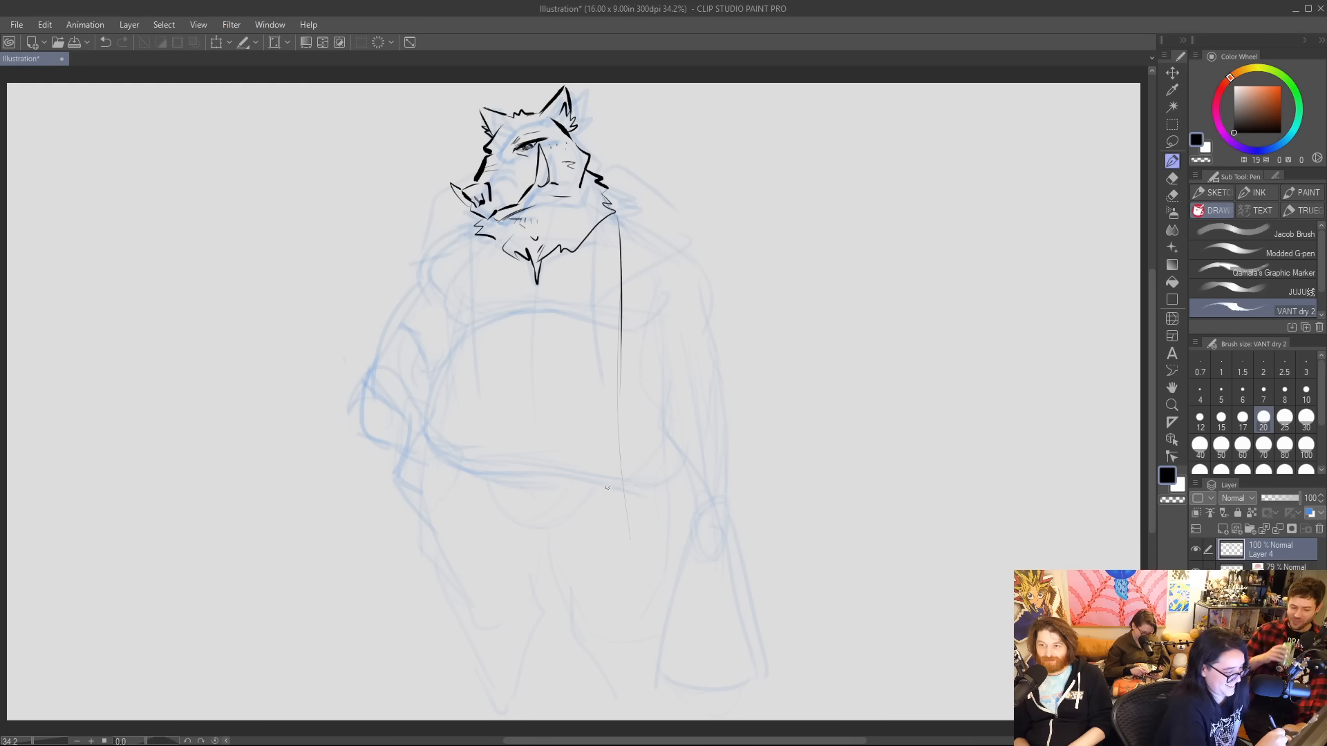
mouse_move(622, 351)
left_mouse_down()
mouse_move(625, 527)
mouse_move(616, 488)
mouse_move(621, 507)
mouse_move(682, 468)
left_mouse_up()
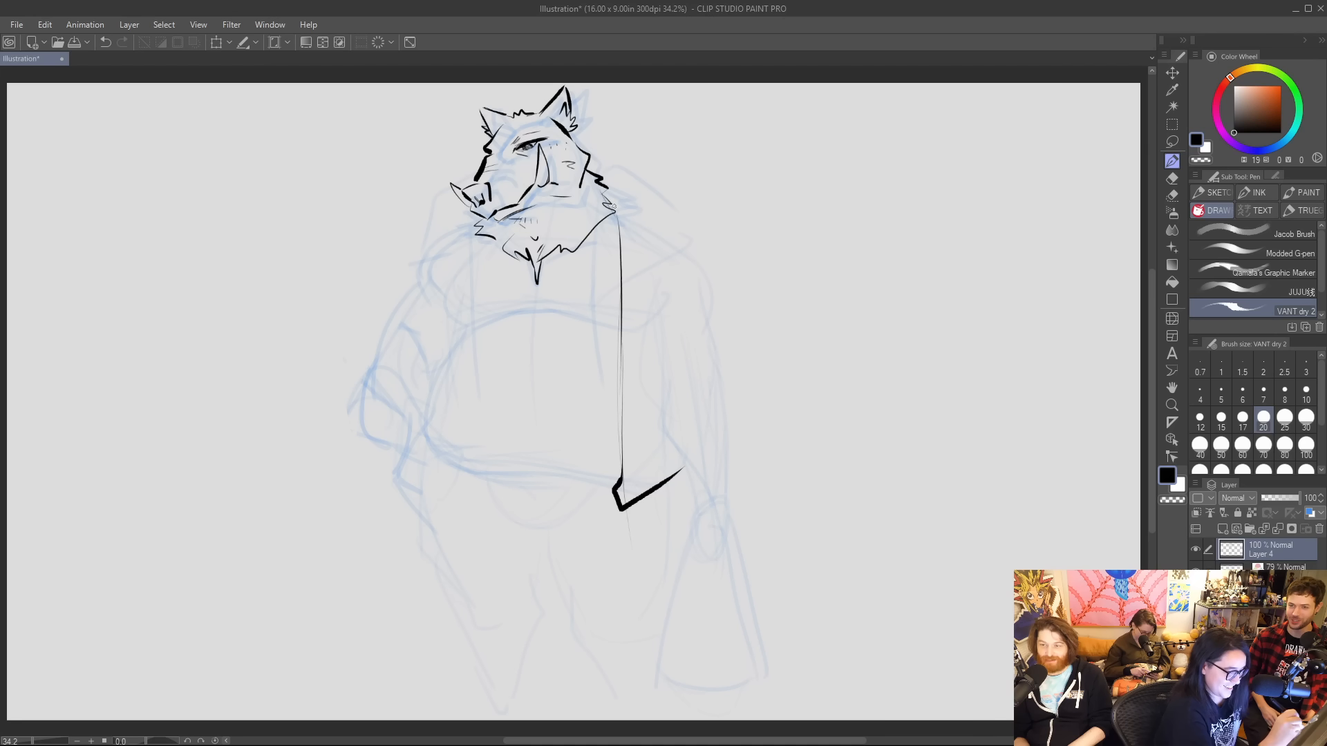
Rework the spiky fur at the back of the neck with thin strokes that meet the top of the vest edge.
mouse_move(602, 193)
left_mouse_down()
mouse_move(622, 205)
mouse_move(596, 227)
left_mouse_up()
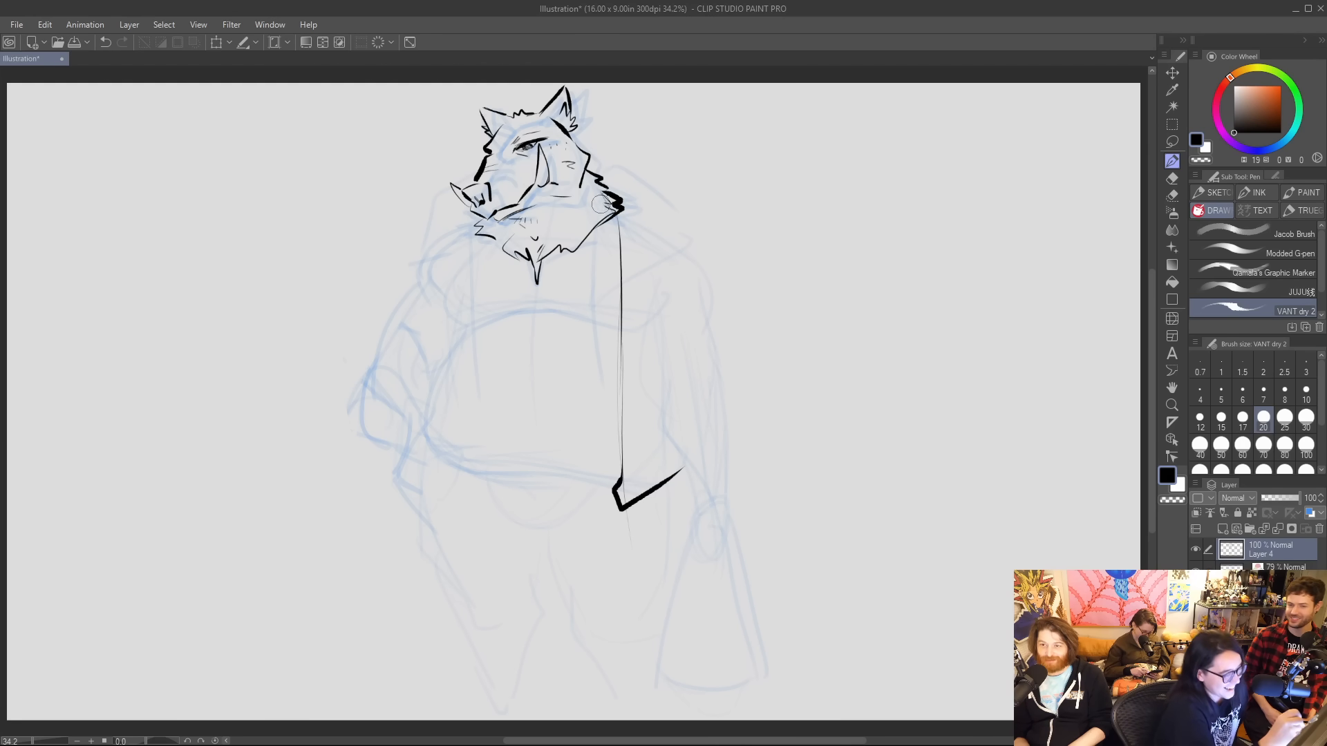
key("ctrl+z")
key("ctrl+z")
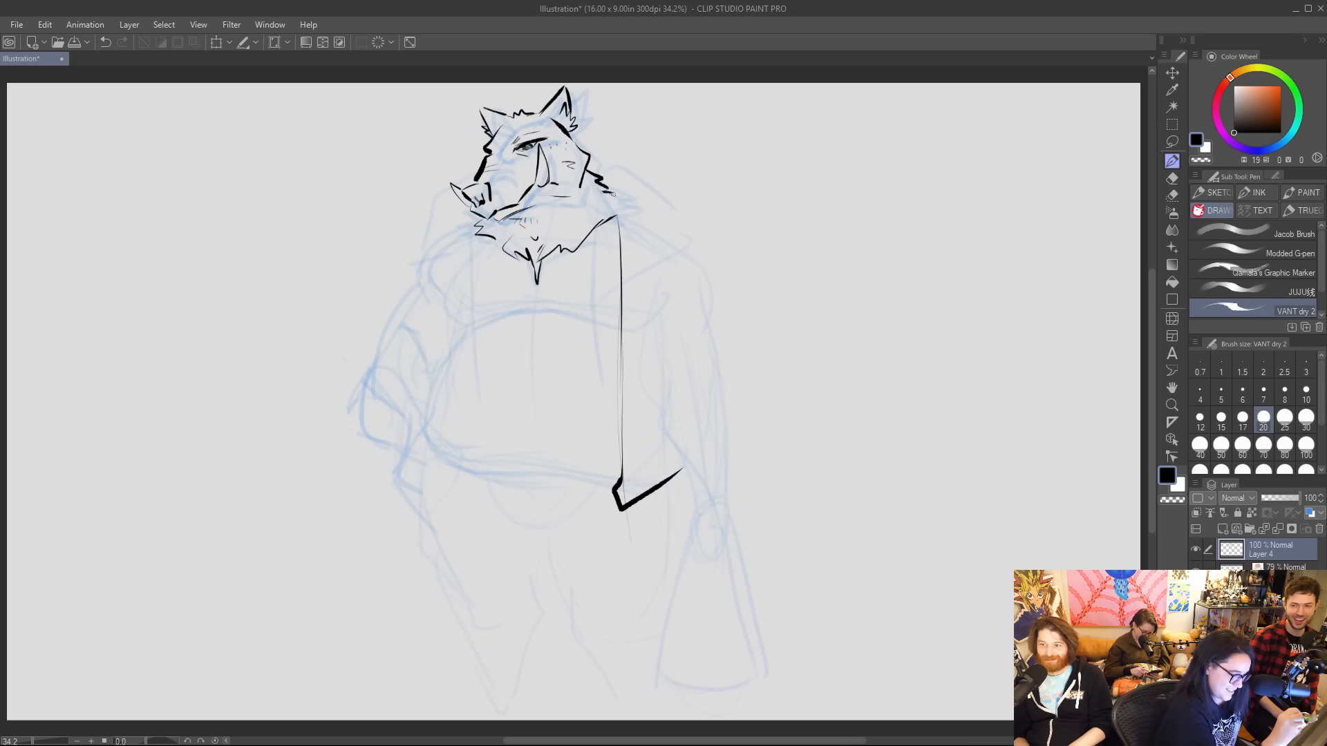
left_click_drag(610, 192, 615, 216)
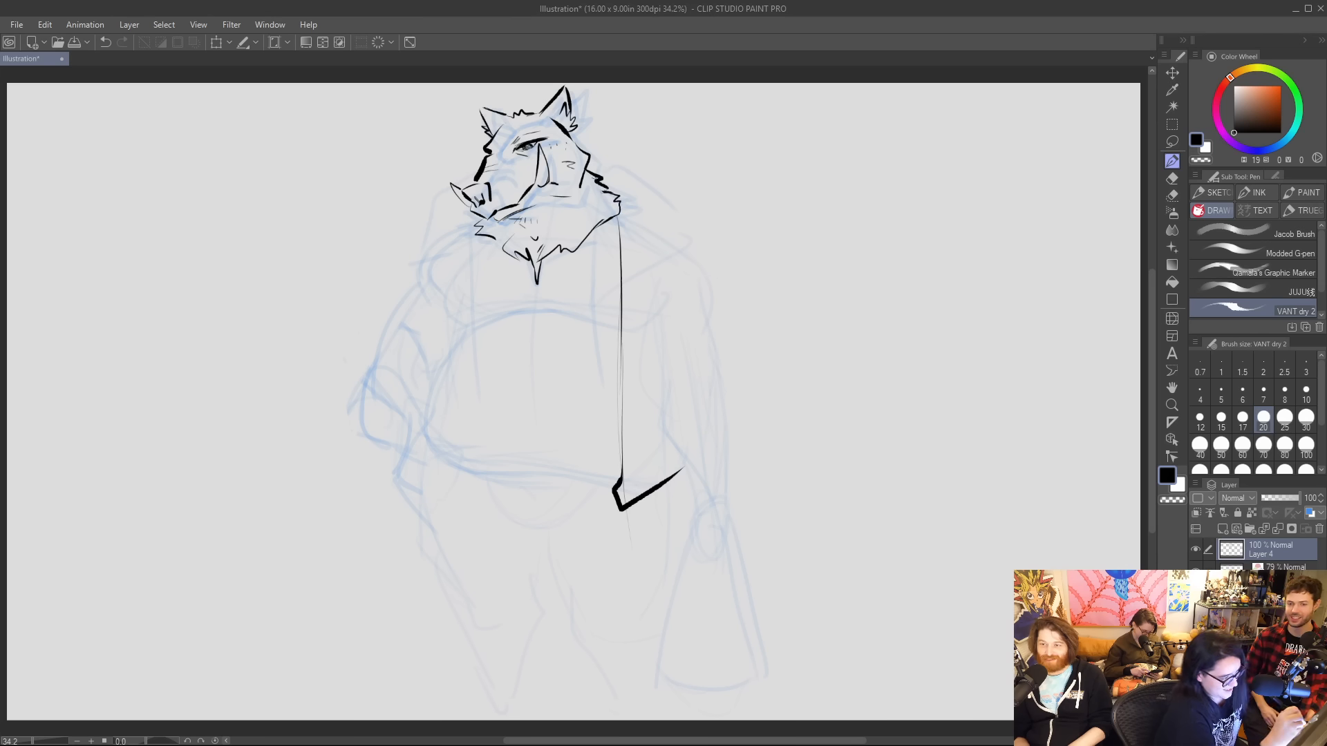
left_click_drag(587, 164, 661, 209)
mouse_move(586, 160)
left_mouse_down()
mouse_move(682, 220)
mouse_move(622, 297)
mouse_move(614, 190)
left_mouse_up()
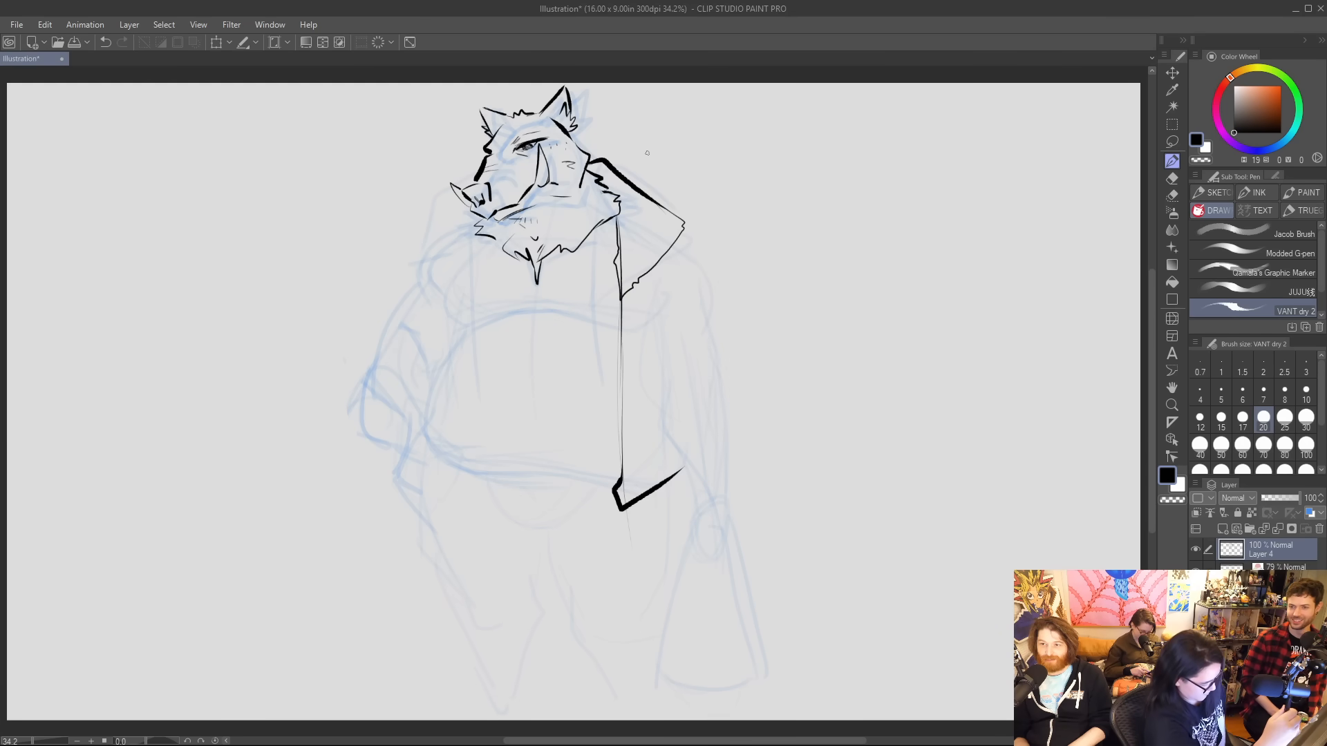
key("ctrl+z")
key("ctrl+z")
key("ctrl+z")
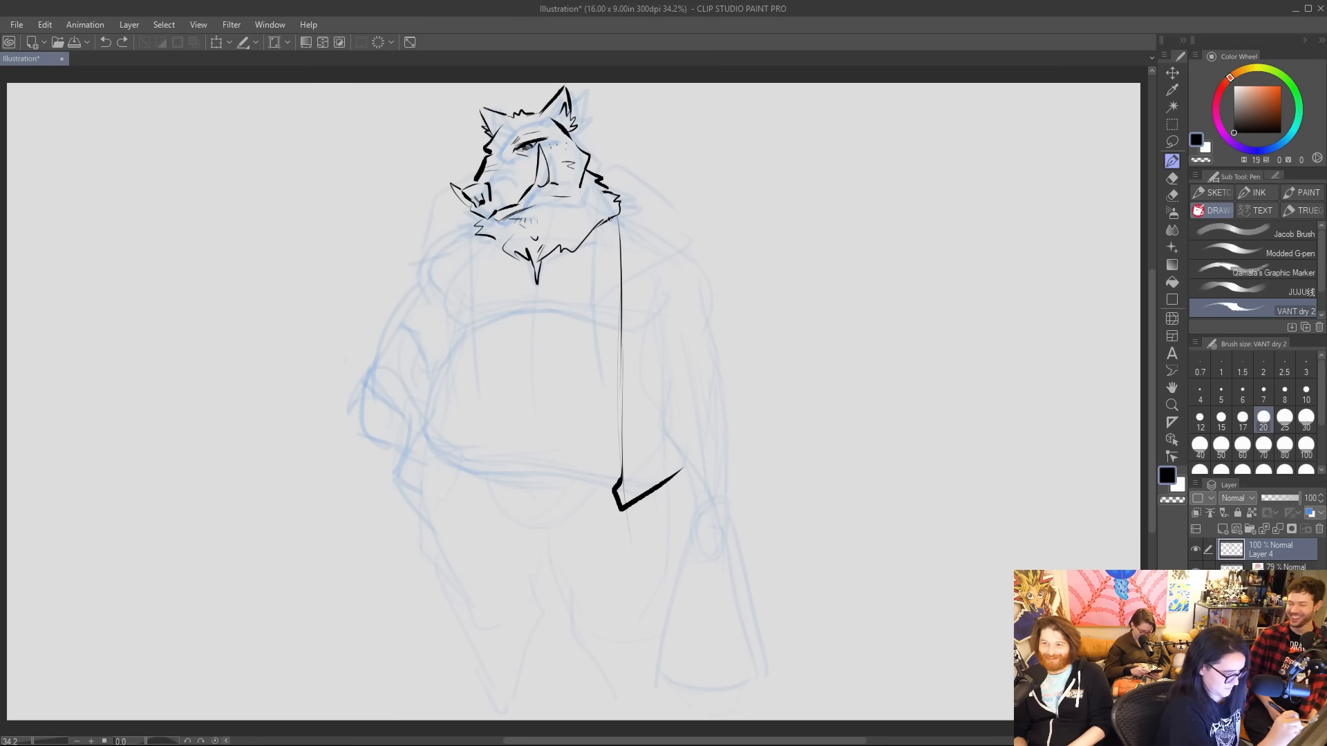
Ink the hood bunched behind the boar's neck, with a drawstring hanging beside the jacket's front edge.
left_click_drag(609, 219, 621, 253)
mouse_move(593, 158)
left_mouse_down()
mouse_move(667, 182)
mouse_move(659, 164)
mouse_move(619, 260)
mouse_move(628, 222)
mouse_move(664, 182)
mouse_move(622, 188)
left_mouse_up()
key("ctrl+z")
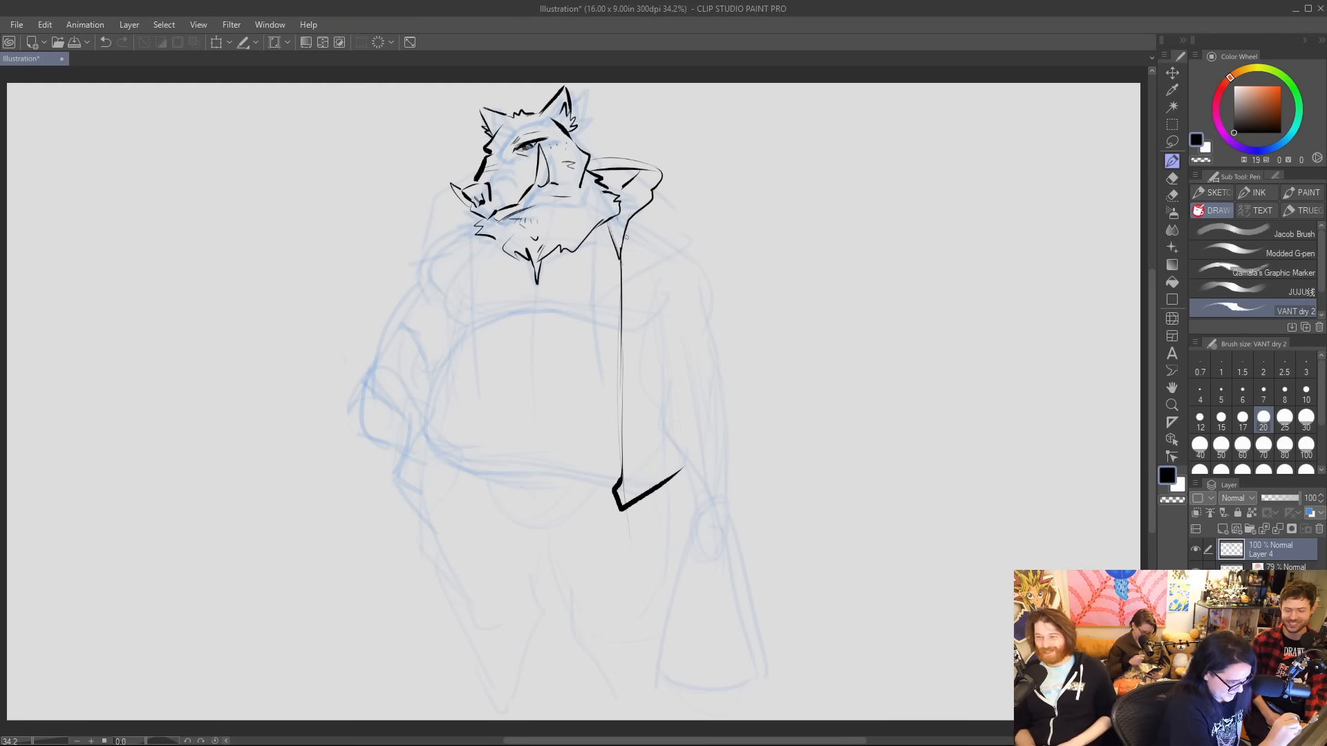
mouse_move(626, 228)
left_mouse_down()
mouse_move(631, 275)
mouse_move(626, 226)
left_mouse_up()
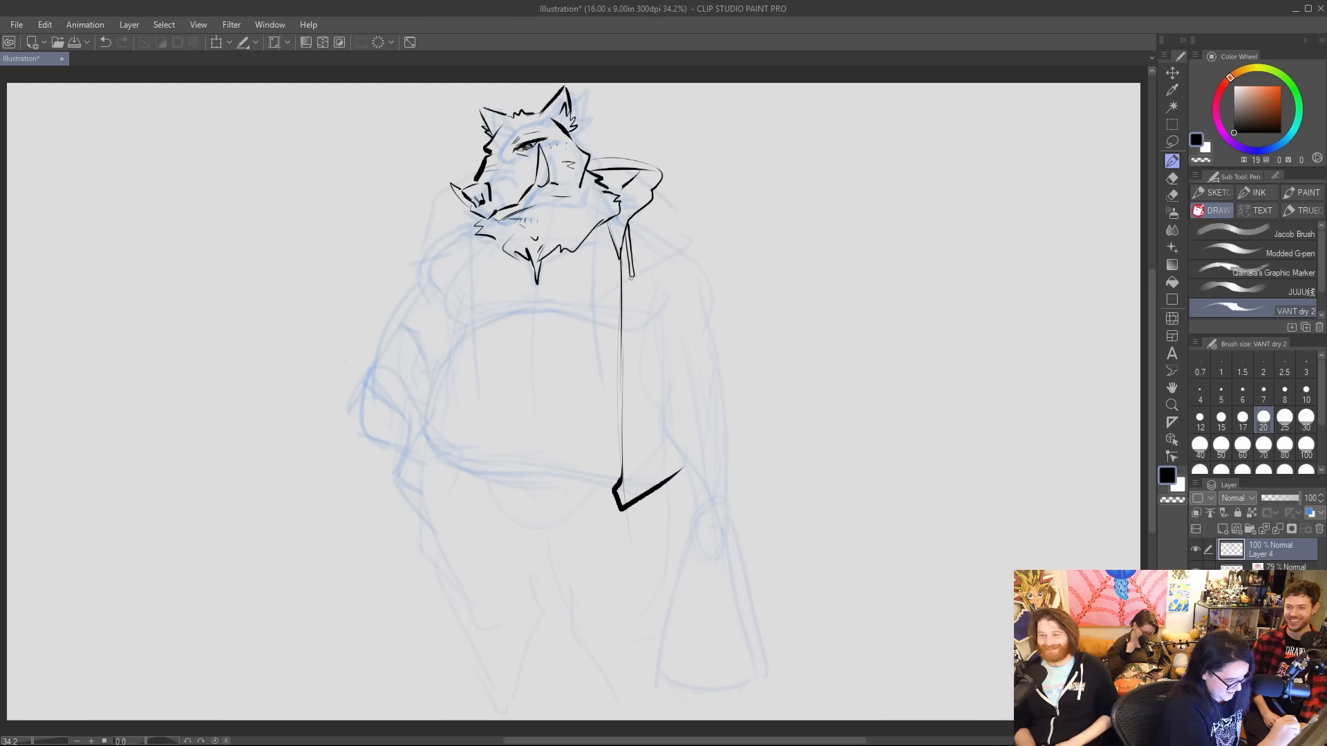
Thicken the upper part of the jacket's long front edge and the hood's inner line where it meets the neck fur.
left_click_drag(630, 276, 621, 383)
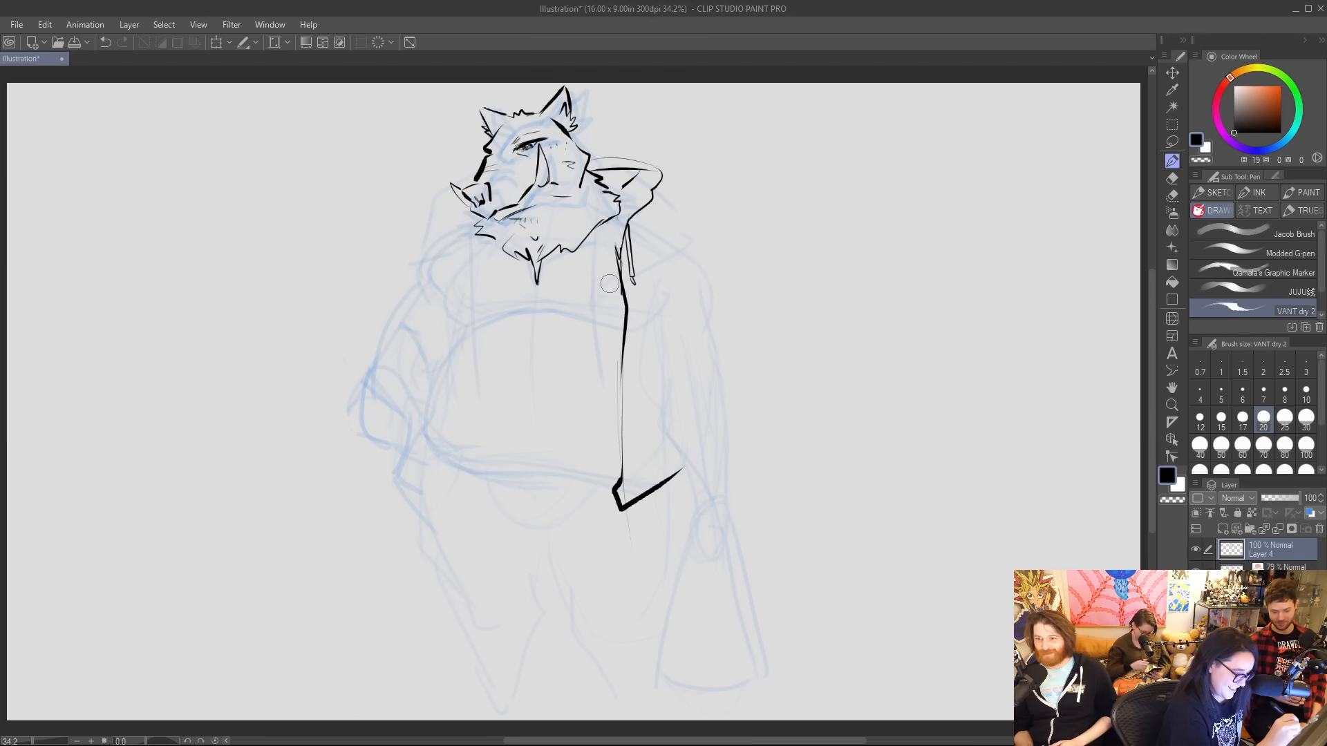
mouse_move(624, 196)
left_mouse_down()
mouse_move(606, 255)
mouse_move(621, 278)
left_mouse_up()
mouse_move(627, 196)
left_mouse_down()
mouse_move(643, 174)
mouse_move(617, 181)
left_mouse_up()
key("ctrl+z")
key("ctrl+z")
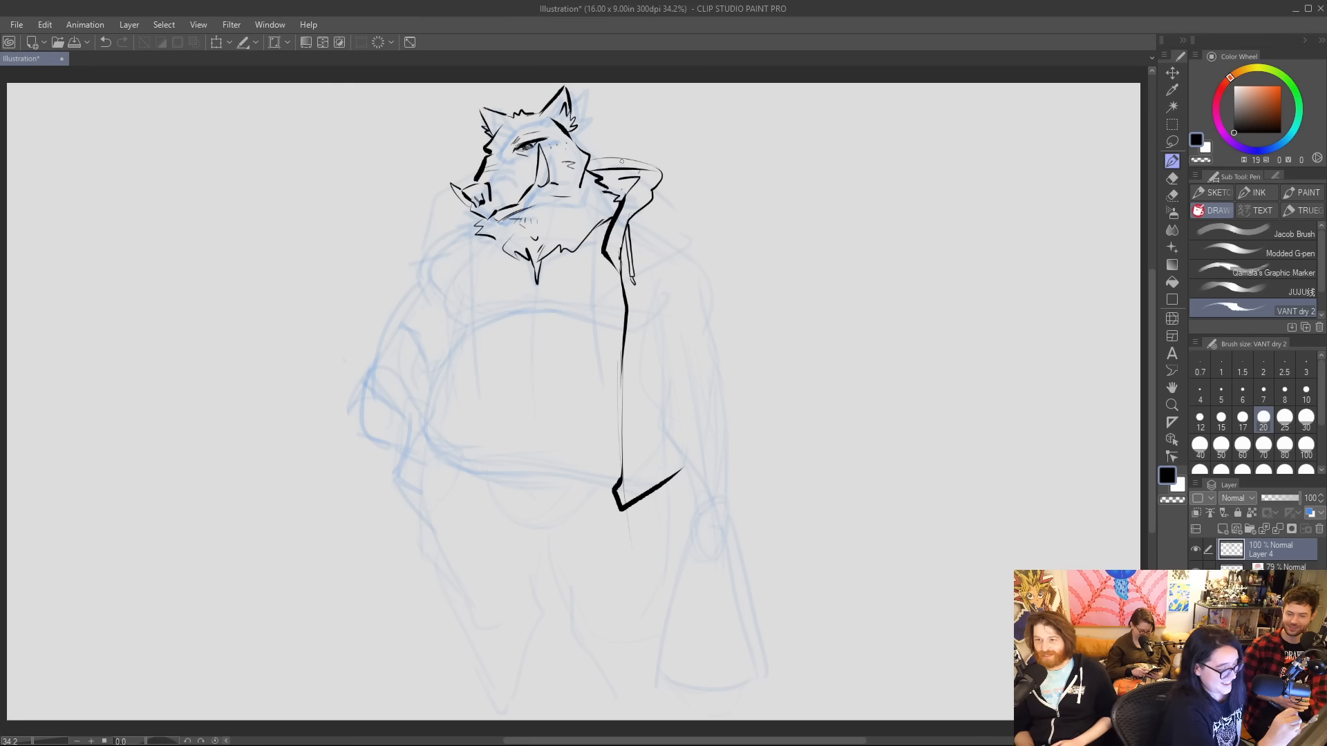
Ink the snout side of the hood with hanging drawstrings, plus the chest's side line and curved lower edge.
mouse_move(455, 199)
left_mouse_down()
mouse_move(449, 231)
mouse_move(495, 266)
mouse_move(494, 251)
mouse_move(478, 323)
left_mouse_up()
key("ctrl+z")
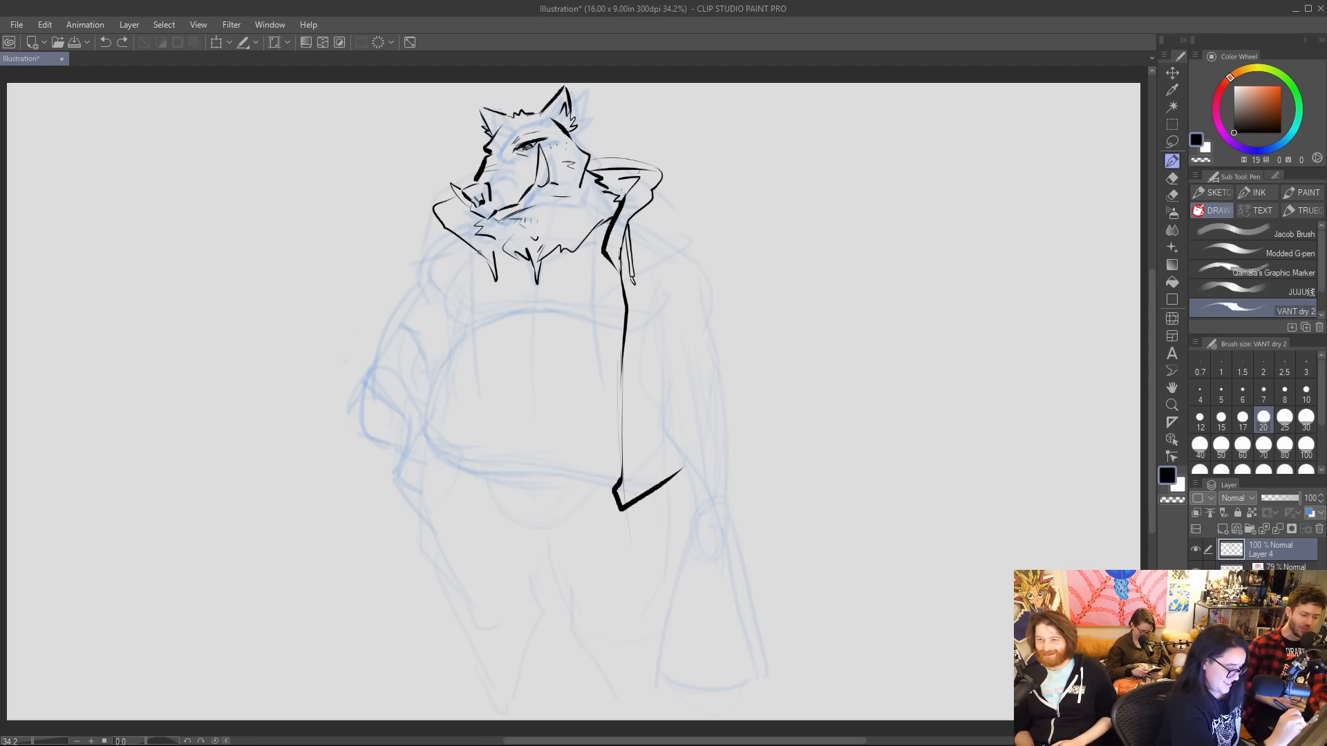
mouse_move(479, 250)
left_mouse_down()
mouse_move(483, 295)
mouse_move(495, 253)
mouse_move(497, 290)
mouse_move(470, 299)
mouse_move(460, 331)
mouse_move(526, 312)
mouse_move(611, 325)
left_mouse_up()
key("ctrl+z")
key("ctrl+z")
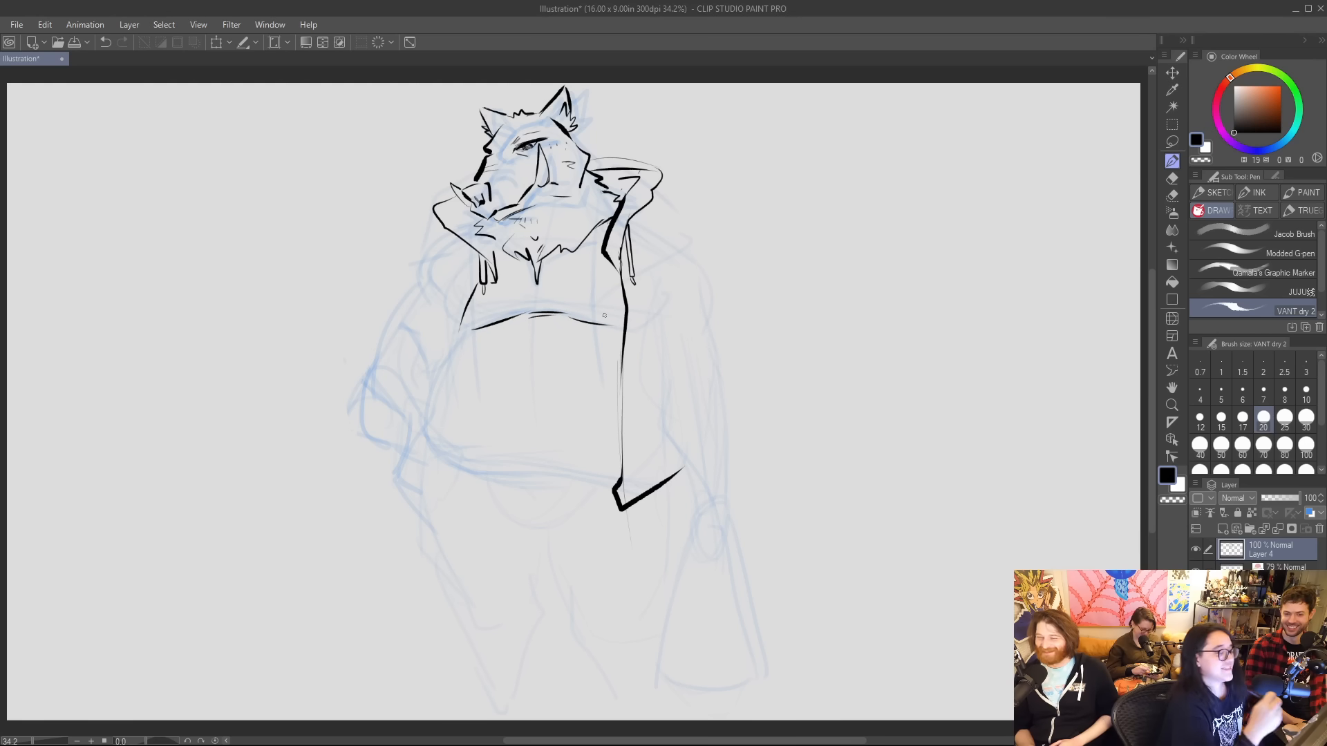
Add short zigzag fur strokes in the beard and rework the brow and snout-bridge lines around the eye.
left_click_drag(527, 243, 516, 249)
mouse_move(526, 235)
left_mouse_down()
mouse_move(520, 248)
mouse_move(574, 239)
left_mouse_up()
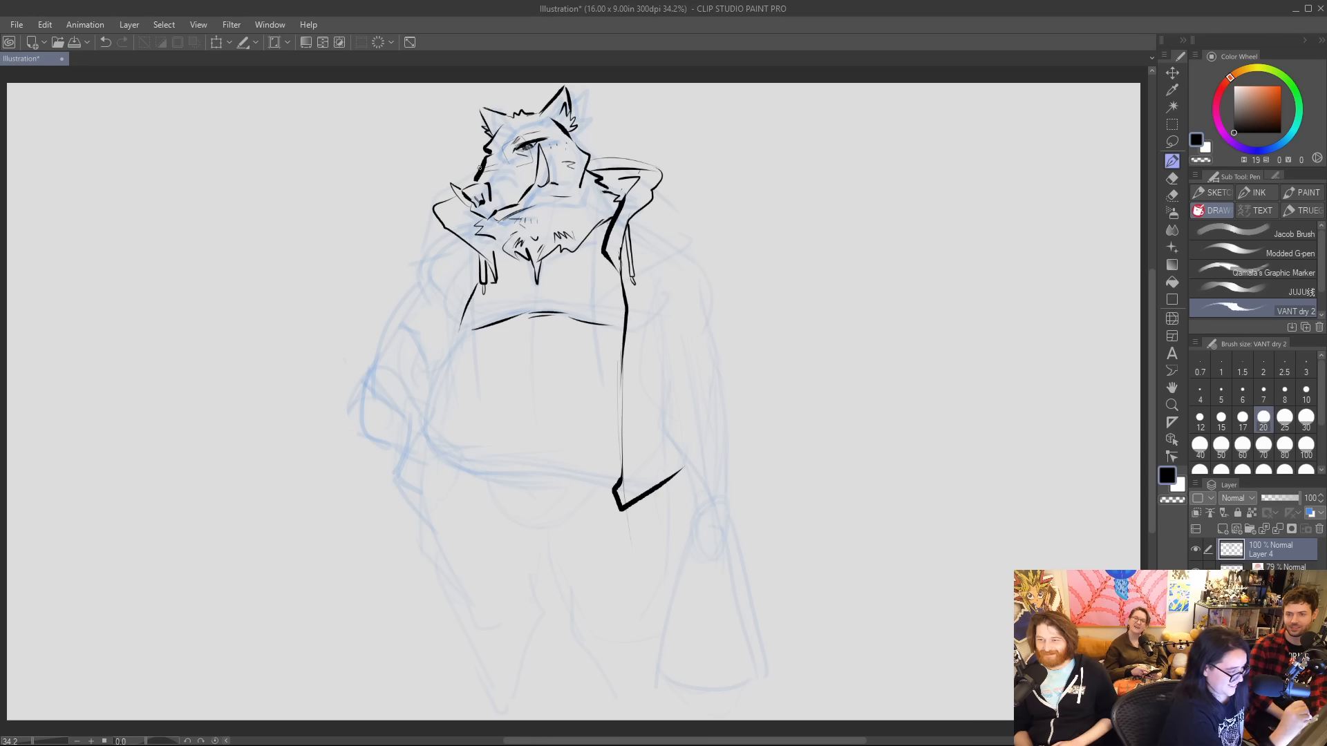
mouse_move(478, 165)
left_mouse_down()
mouse_move(485, 150)
mouse_move(499, 170)
mouse_move(477, 162)
mouse_move(503, 170)
mouse_move(477, 165)
mouse_move(495, 155)
mouse_move(508, 170)
mouse_move(505, 150)
mouse_move(523, 141)
mouse_move(505, 146)
mouse_move(524, 141)
mouse_move(505, 164)
mouse_move(535, 138)
mouse_move(515, 161)
mouse_move(532, 164)
left_mouse_up()
key("ctrl+z")
key("ctrl+z")
key("ctrl+z")
key("ctrl+z")
key("ctrl+z")
key("ctrl+y")
key("ctrl+z")
key("ctrl+z")
key("ctrl+z")
key("ctrl+z")
key("ctrl+z")
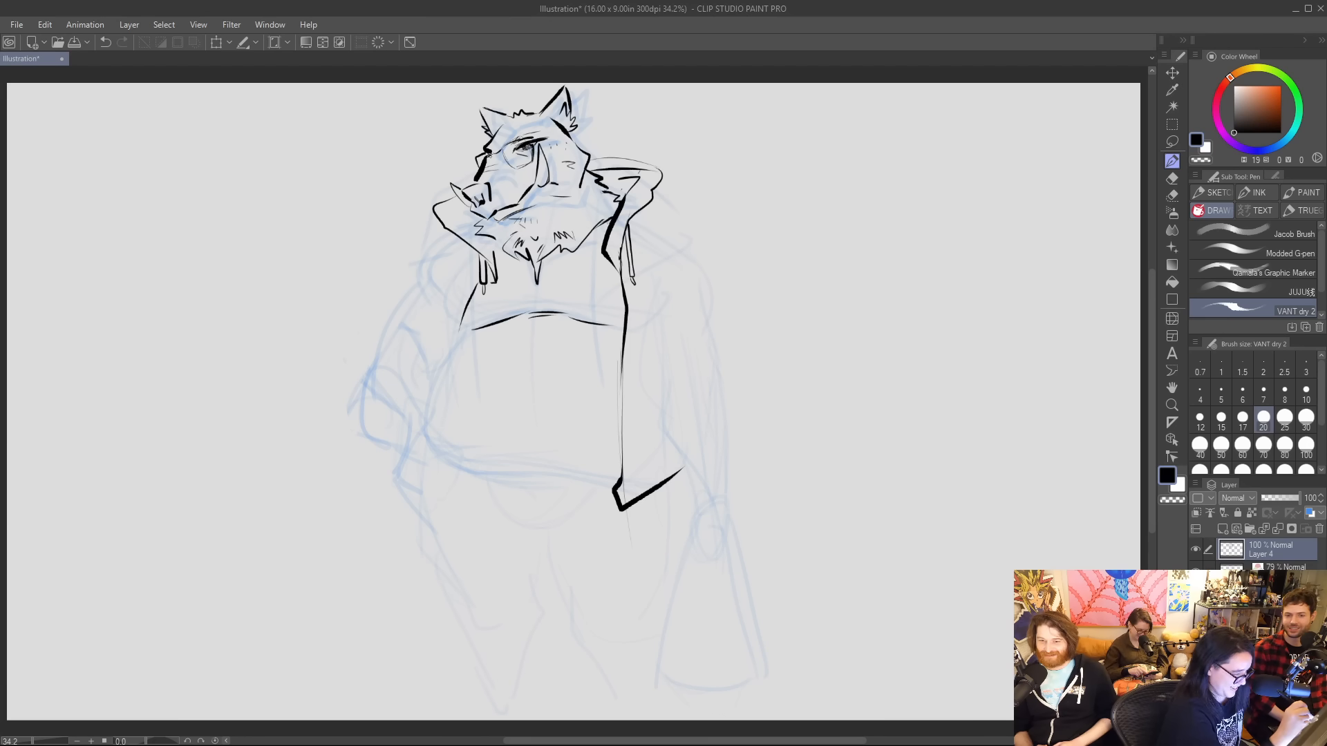
left_click_drag(489, 158, 503, 148)
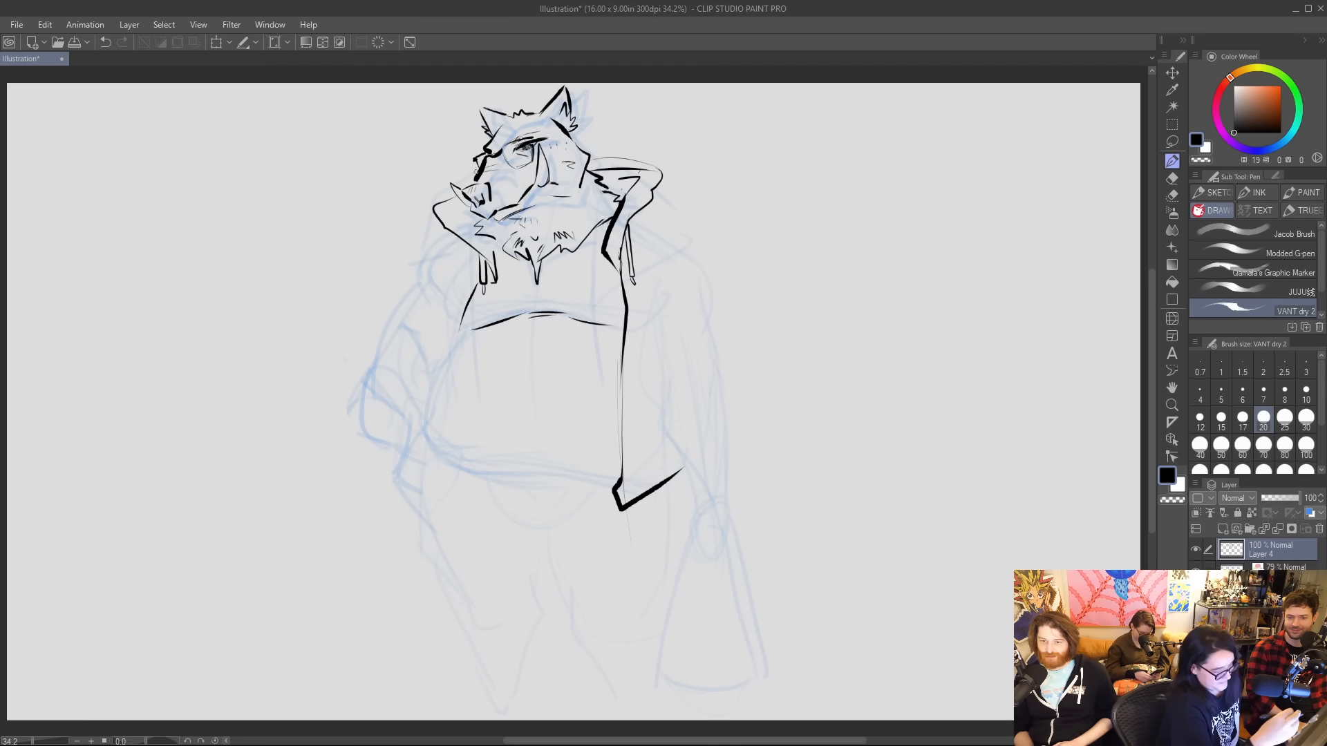
Ink the round belly outline and the jacket's flared, pointed panel beside it, with a fold line on the opposite panel.
mouse_move(467, 331)
left_mouse_down()
mouse_move(444, 456)
mouse_move(615, 481)
left_mouse_up()
left_click_drag(427, 445, 423, 530)
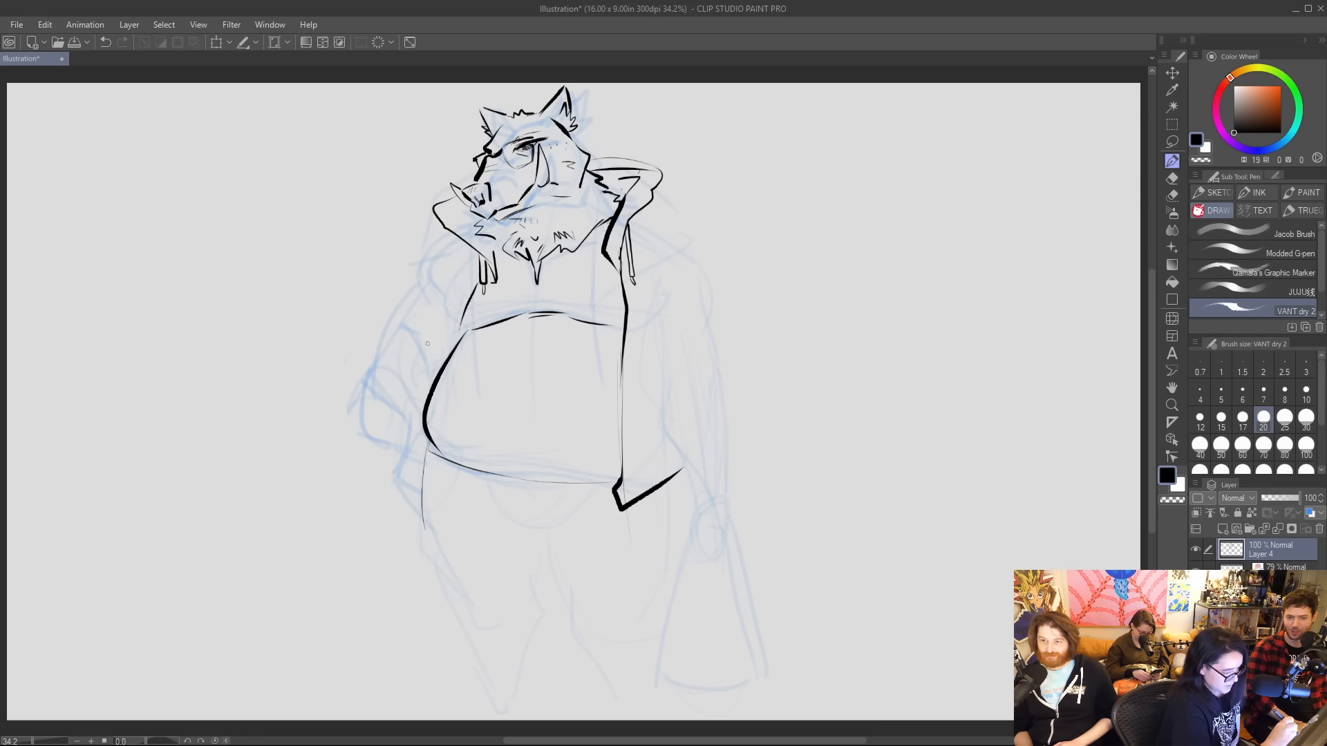
left_click_drag(430, 436, 417, 515)
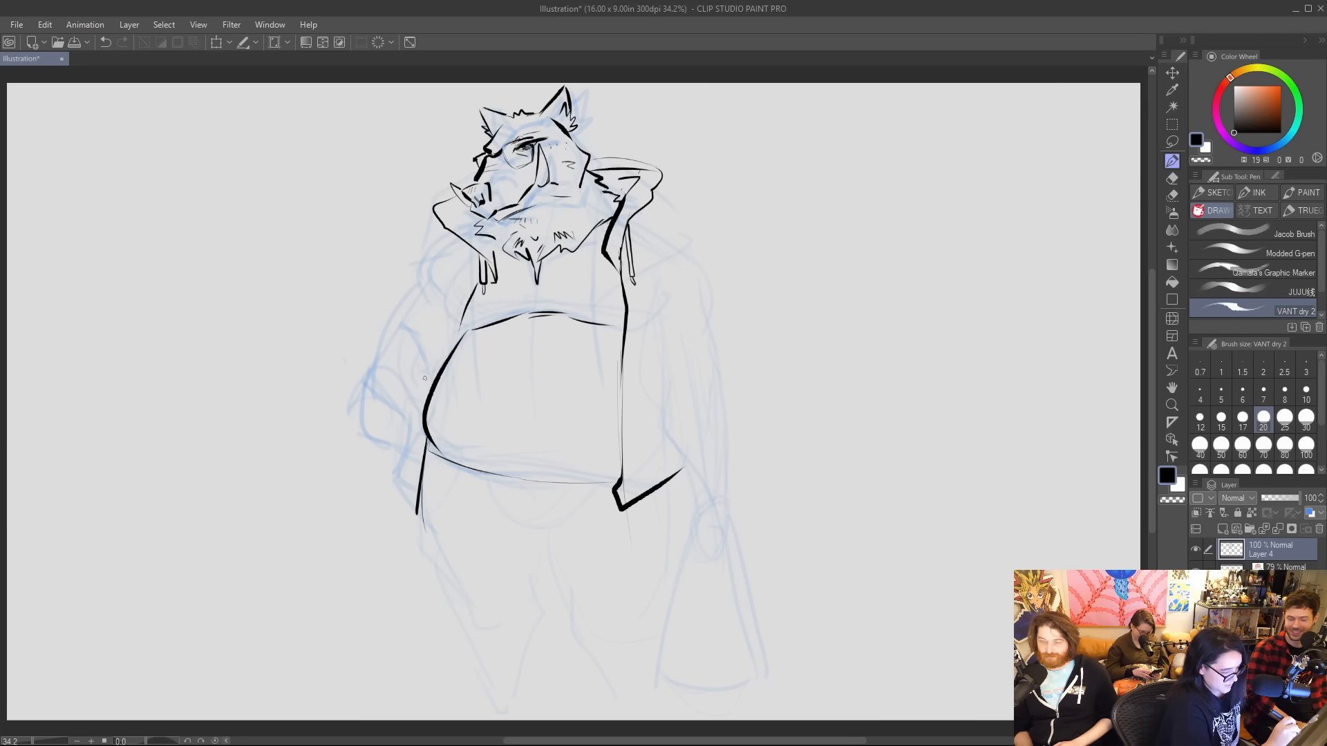
mouse_move(425, 378)
left_mouse_down()
mouse_move(405, 419)
mouse_move(415, 524)
left_mouse_up()
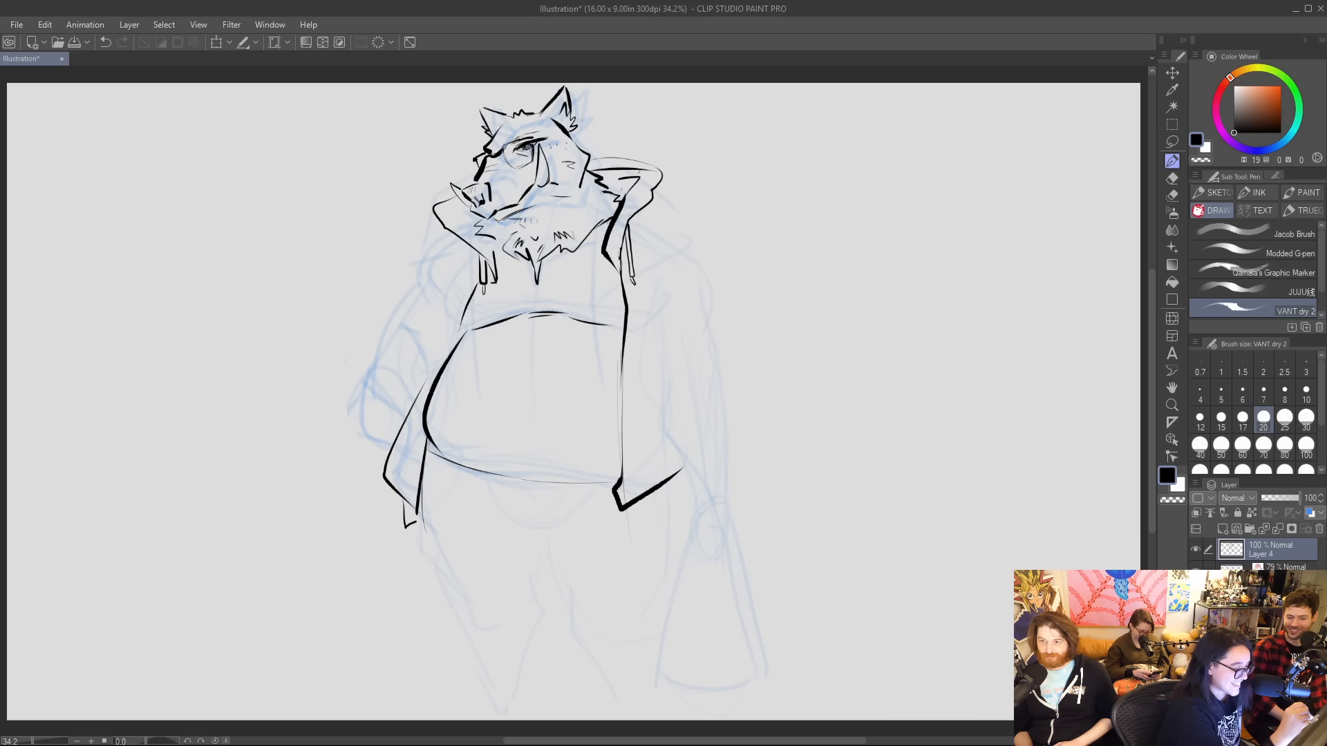
left_click_drag(503, 147, 531, 141)
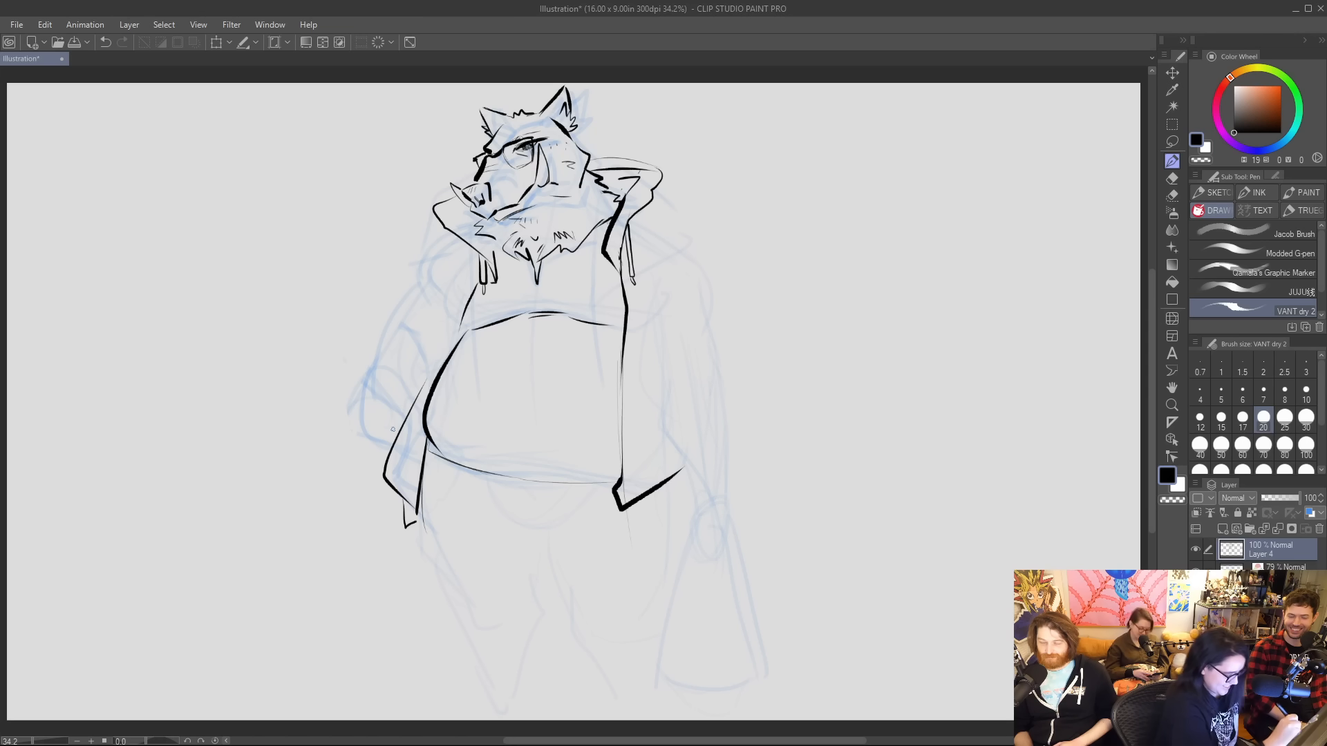
mouse_move(420, 386)
left_mouse_down()
mouse_move(387, 420)
mouse_move(388, 484)
left_mouse_up()
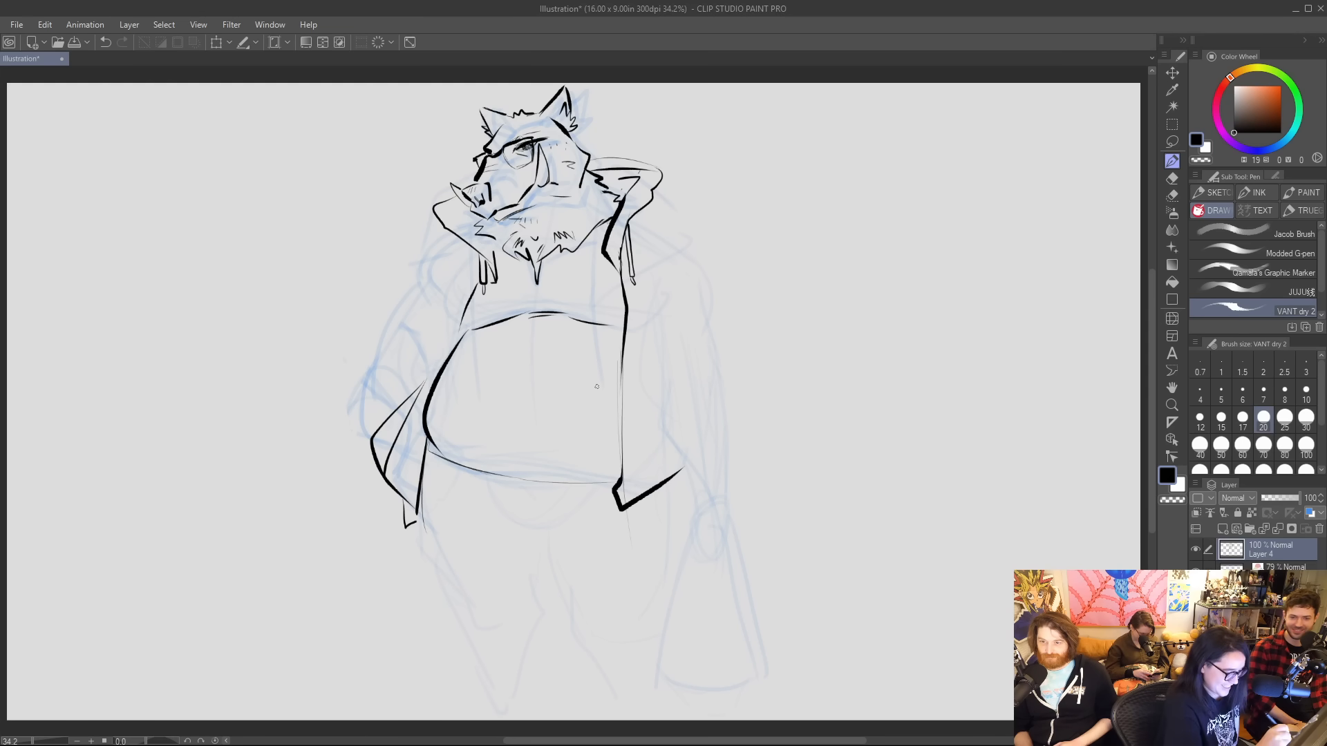
left_click_drag(636, 388, 663, 423)
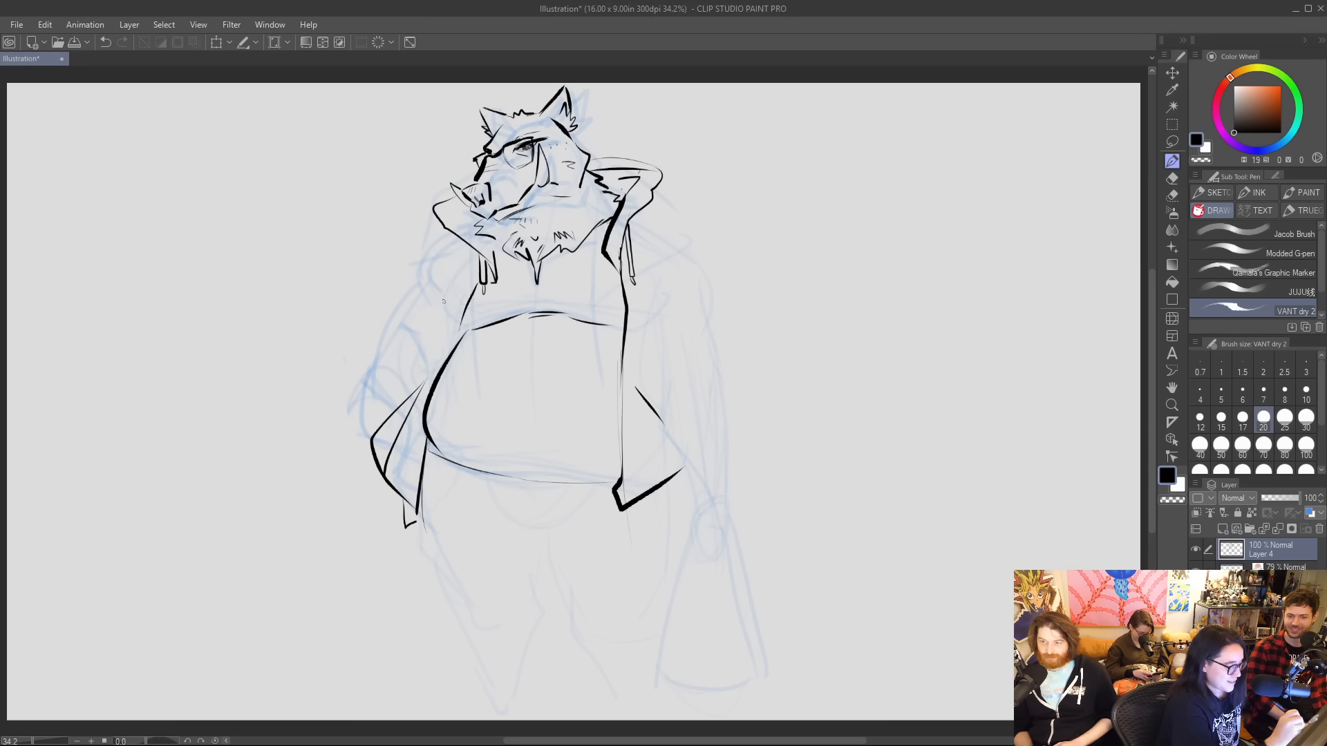
Ink the inner sleeve line of the bent arm from the armpit down to the flared jacket panel.
left_click_drag(443, 277, 440, 318)
key("ctrl+z")
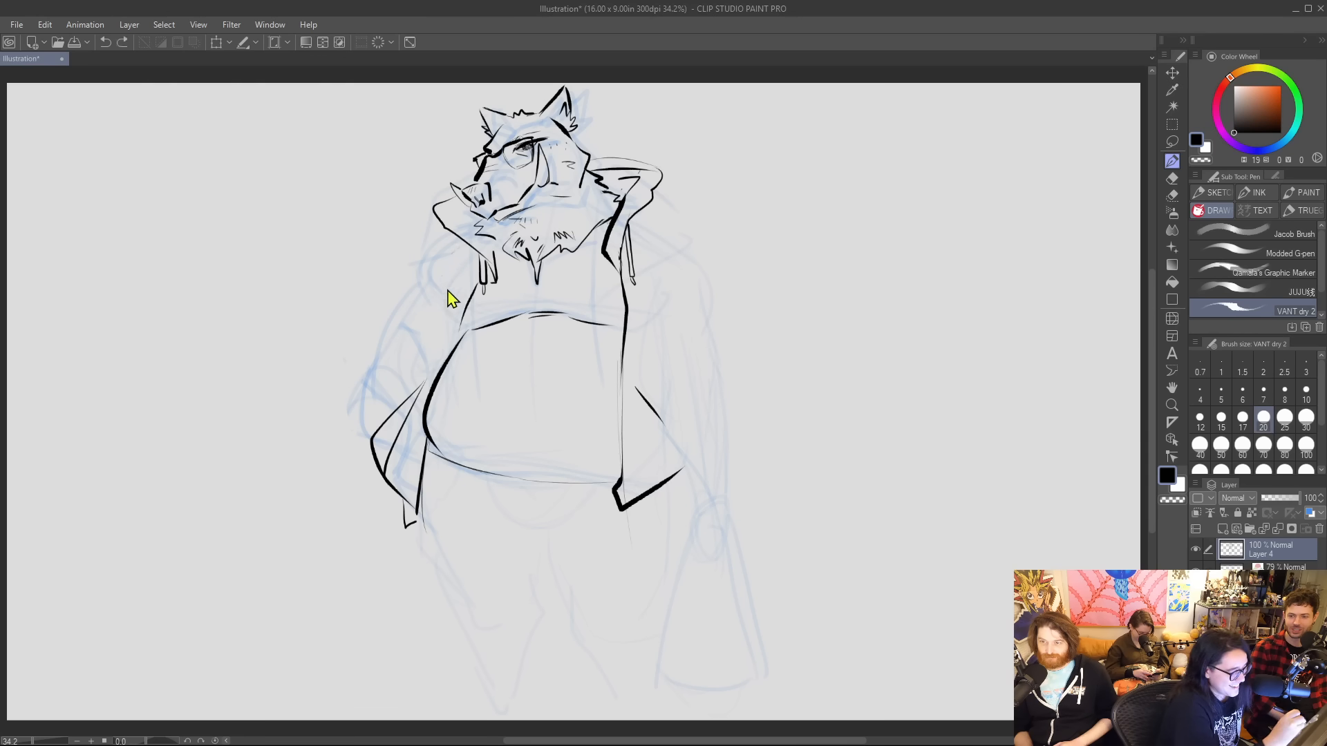
mouse_move(453, 266)
left_mouse_down()
mouse_move(440, 324)
mouse_move(436, 313)
left_mouse_up()
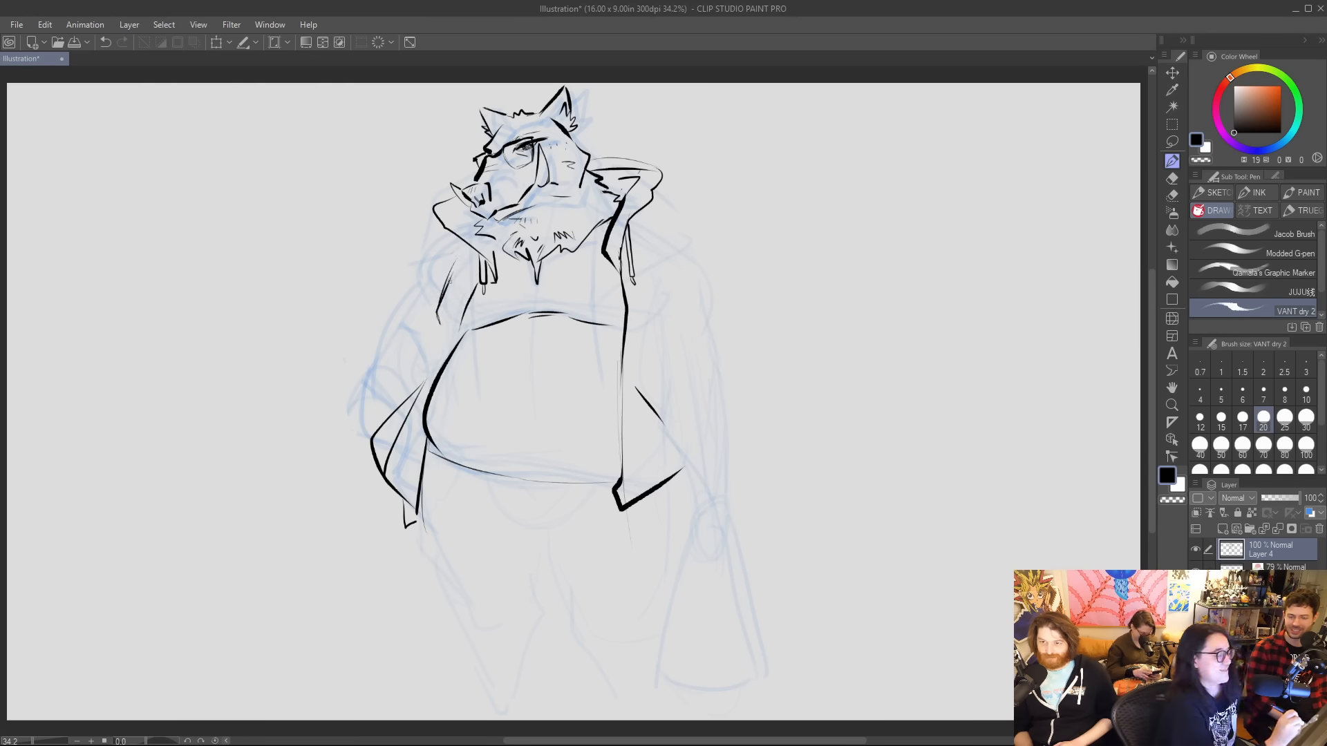
mouse_move(413, 395)
left_mouse_down()
mouse_move(434, 329)
mouse_move(412, 387)
left_mouse_up()
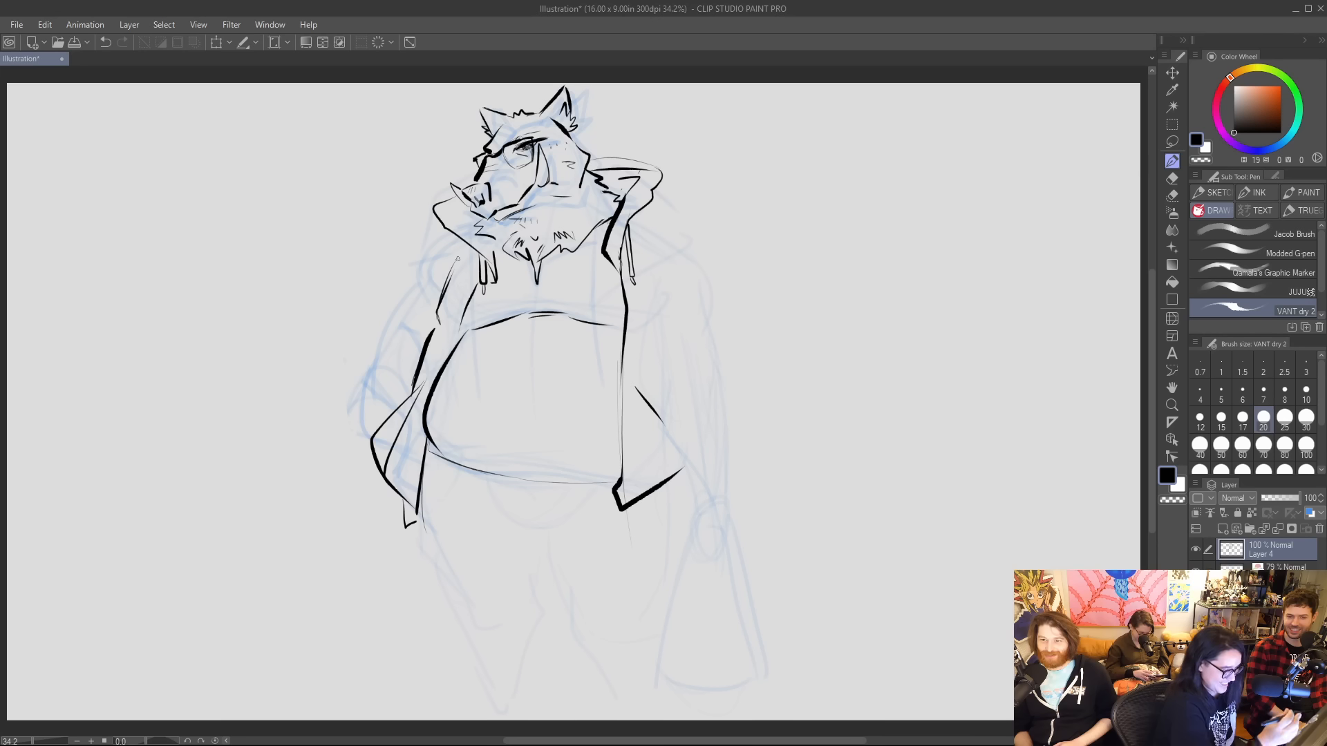
Ink the bent arm's shoulder and outer sleeve down to the elbow, and undo the trial cuff strokes.
left_click_drag(436, 235, 408, 279)
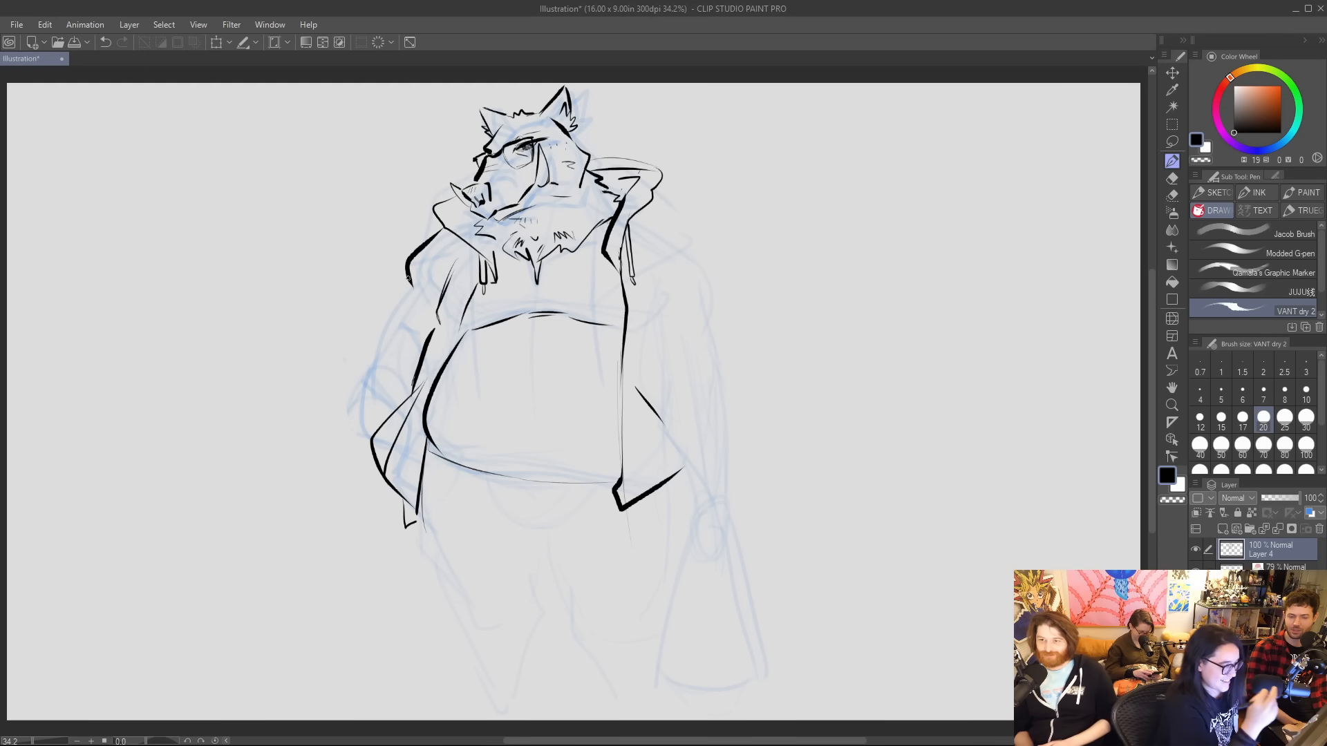
key("ctrl+z")
mouse_move(440, 226)
left_mouse_down()
mouse_move(407, 257)
mouse_move(404, 281)
mouse_move(426, 307)
mouse_move(416, 245)
mouse_move(445, 233)
mouse_move(431, 315)
mouse_move(387, 304)
mouse_move(352, 406)
mouse_move(373, 438)
left_mouse_up()
key("ctrl+z")
key("ctrl+z")
key("ctrl+z")
mouse_move(370, 368)
left_mouse_down()
mouse_move(388, 357)
mouse_move(413, 373)
left_mouse_up()
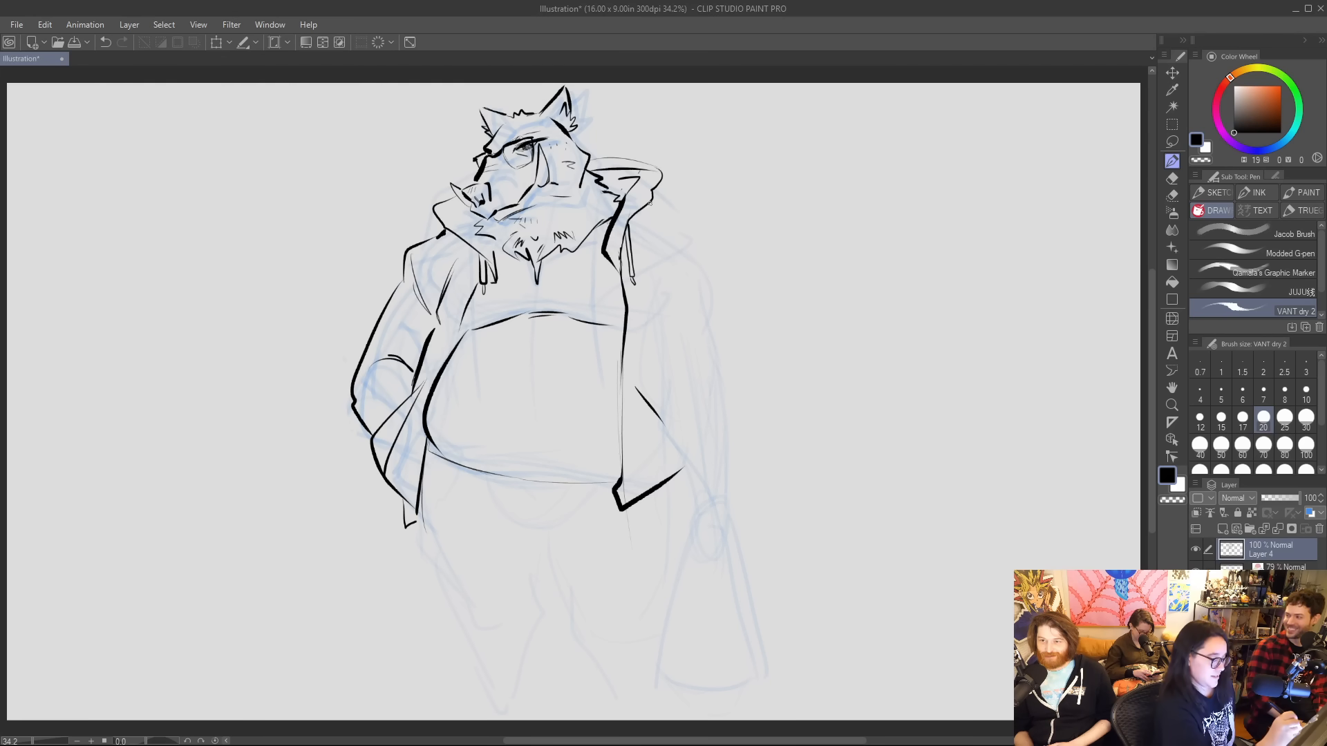
key("ctrl+z")
key("ctrl+z")
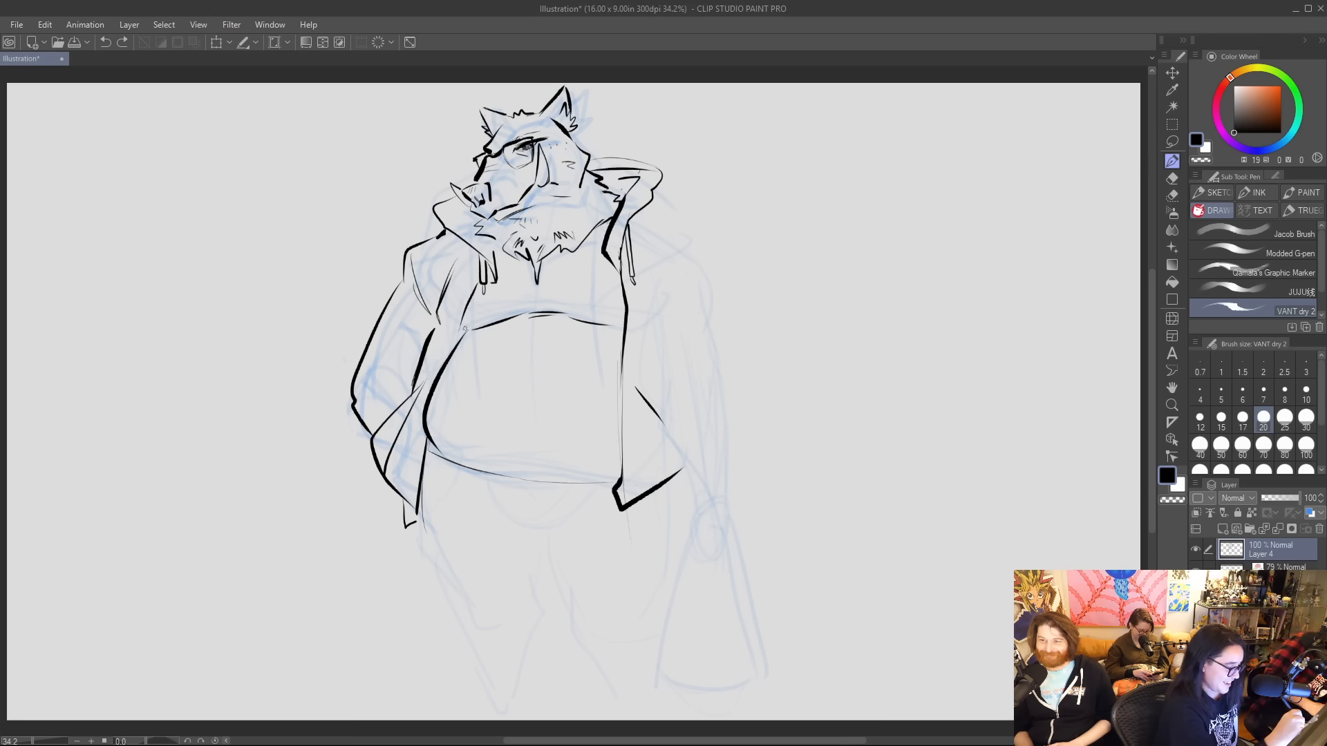
Ink thick, angular lapels on both sides of the jacket opening, below the hood.
left_click_drag(465, 329, 463, 273)
key("ctrl+z")
mouse_move(466, 323)
left_mouse_down()
mouse_move(468, 267)
mouse_move(458, 323)
left_mouse_up()
key("ctrl+z")
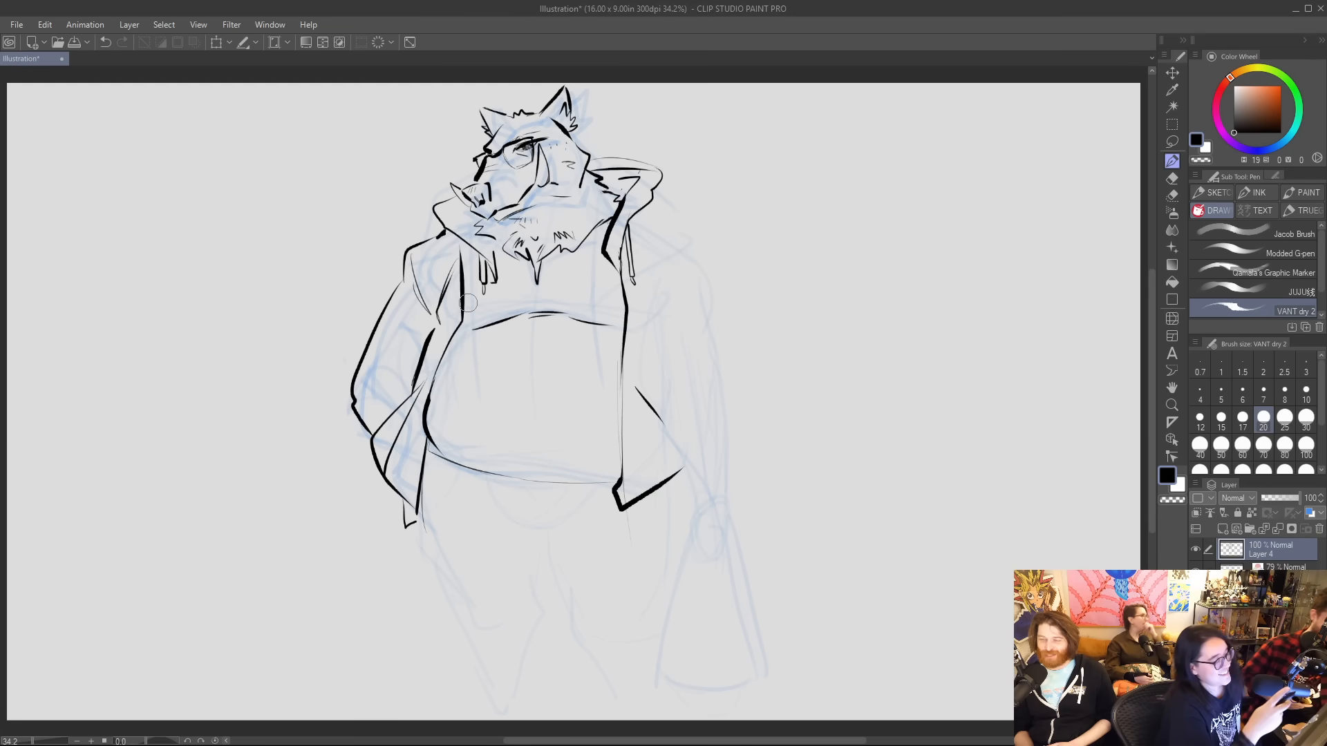
left_click_drag(422, 240, 460, 300)
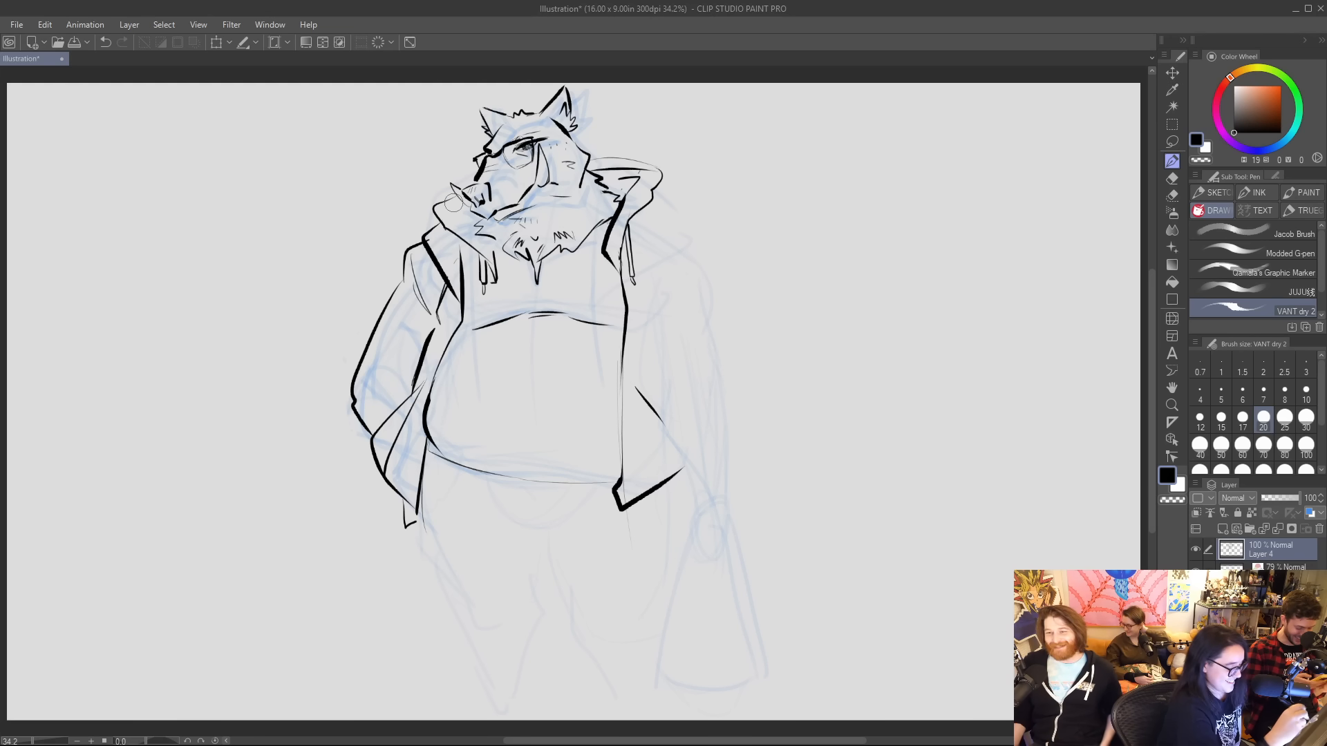
mouse_move(631, 319)
left_mouse_down()
mouse_move(663, 228)
mouse_move(639, 213)
left_mouse_up()
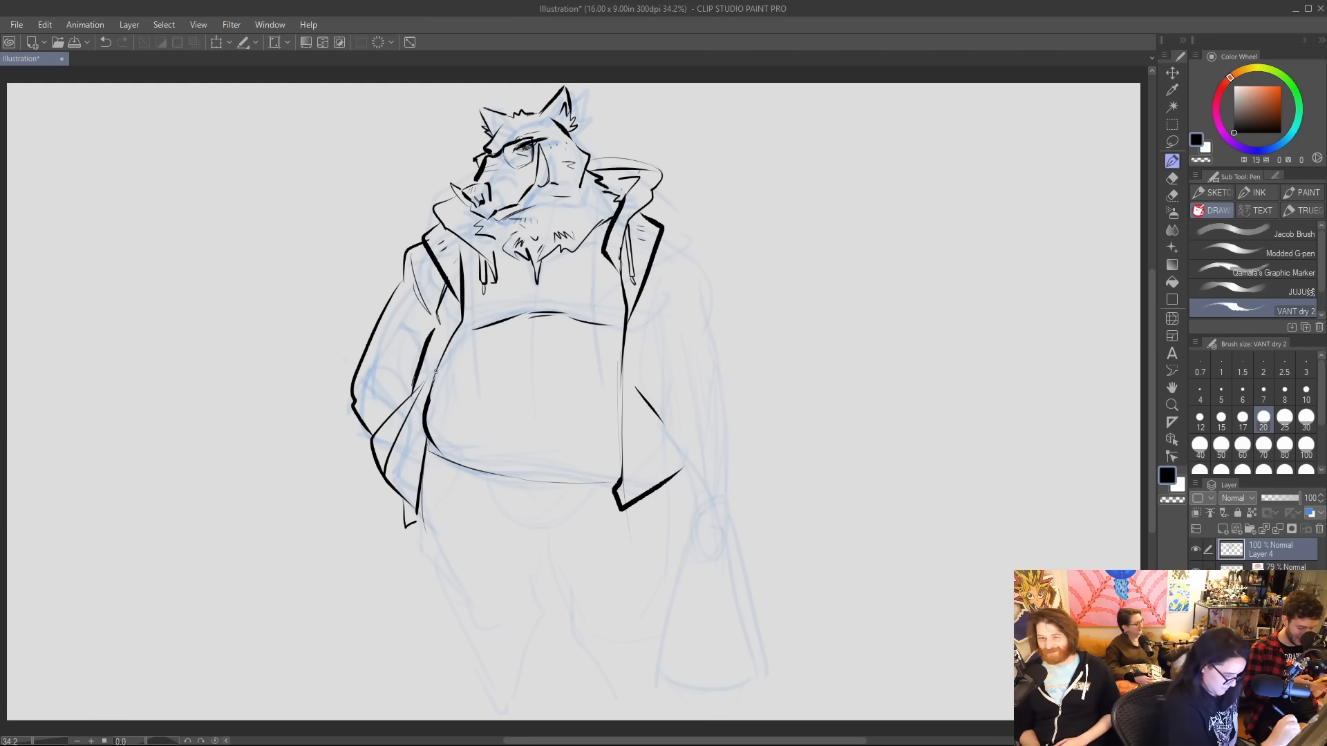
Redraw the side of the chest as a rounded bulge and thicken the belly outline beneath it.
left_click_drag(436, 371, 450, 443)
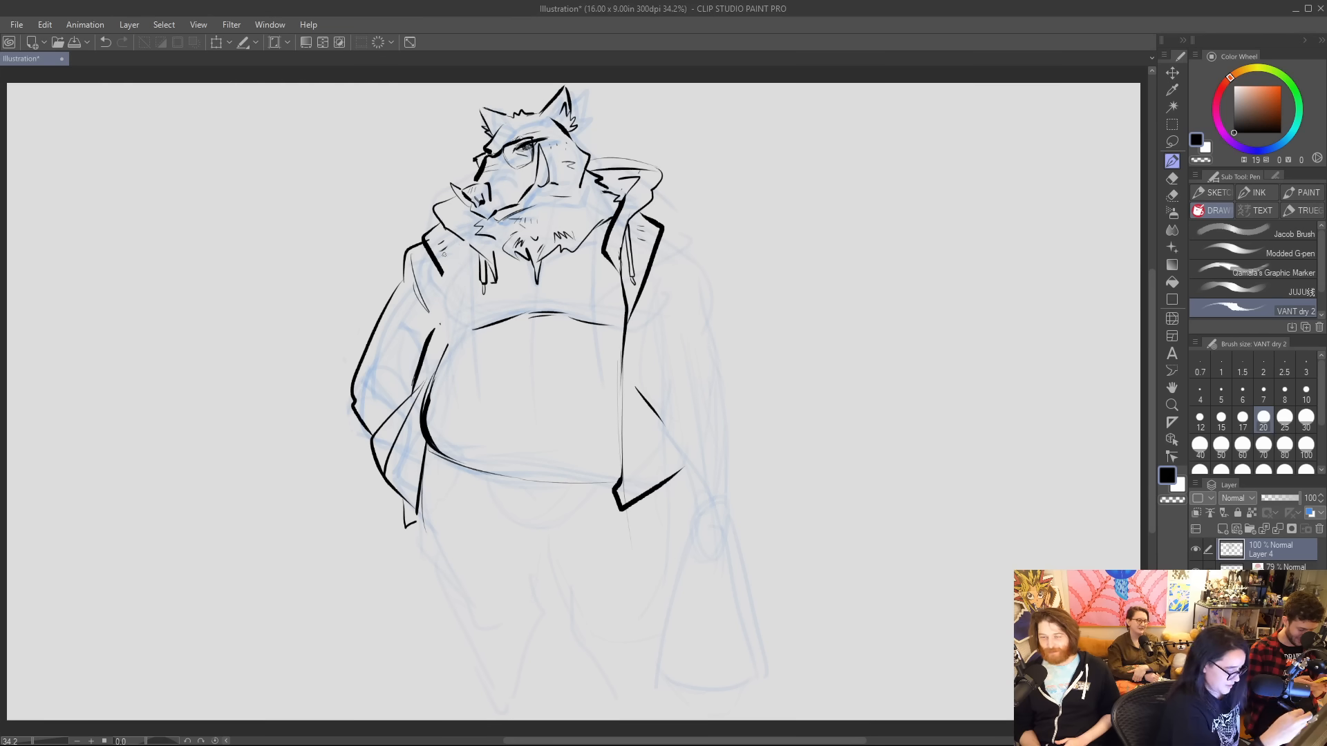
left_click_drag(461, 261, 444, 328)
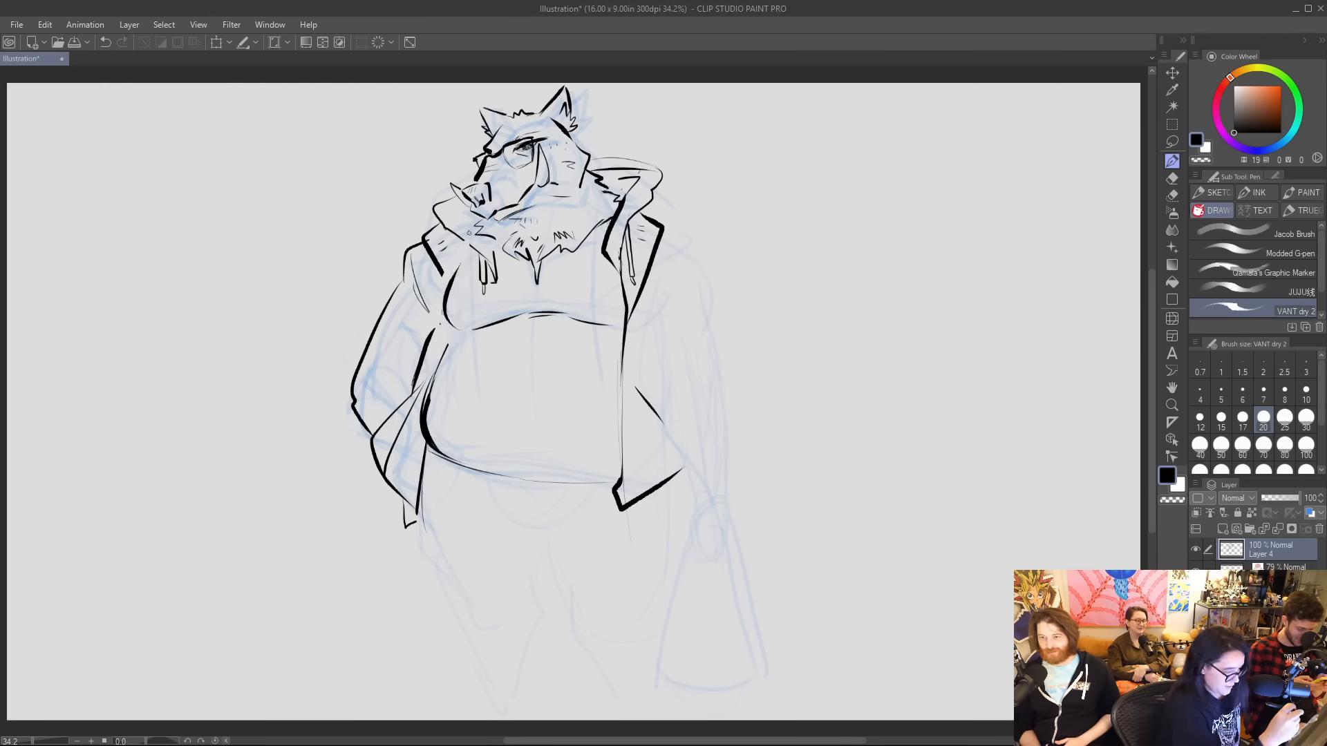
mouse_move(421, 416)
left_mouse_down()
mouse_move(452, 324)
mouse_move(438, 432)
mouse_move(433, 382)
left_mouse_up()
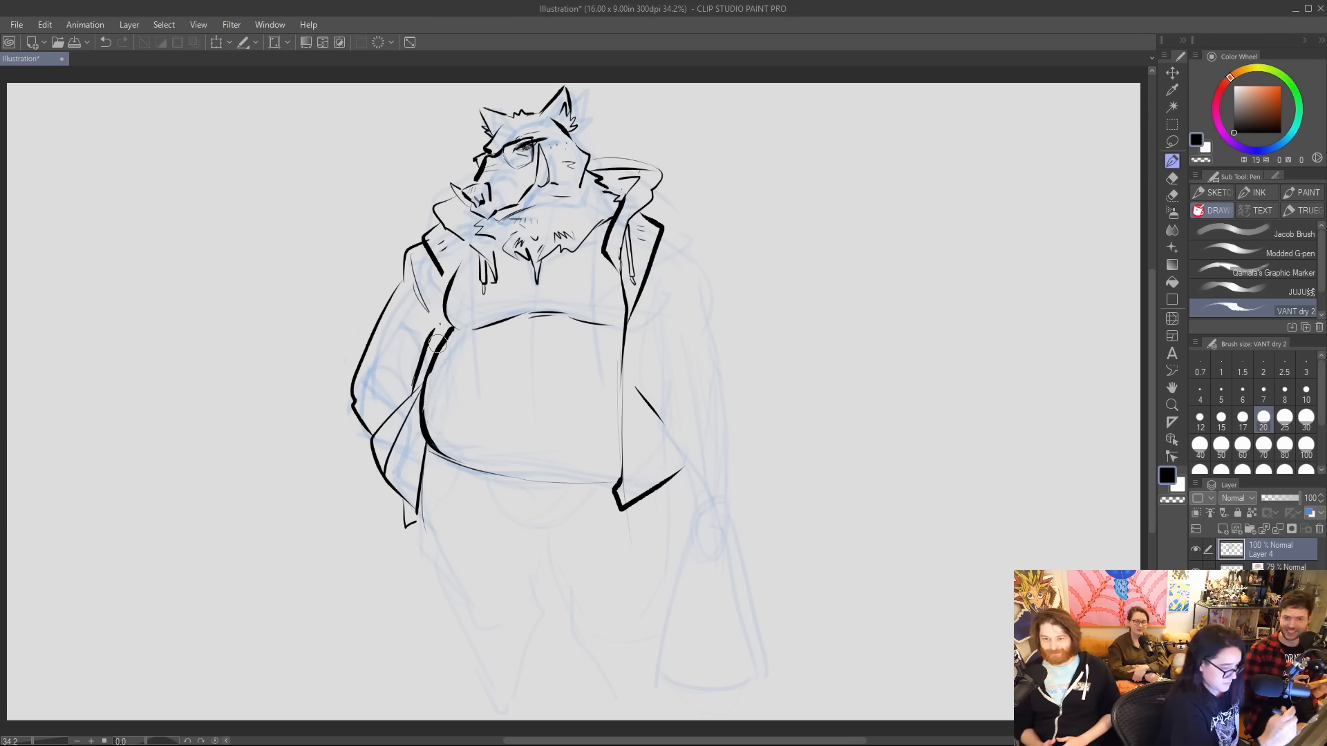
mouse_move(437, 329)
left_mouse_down()
mouse_move(433, 290)
mouse_move(442, 323)
left_mouse_up()
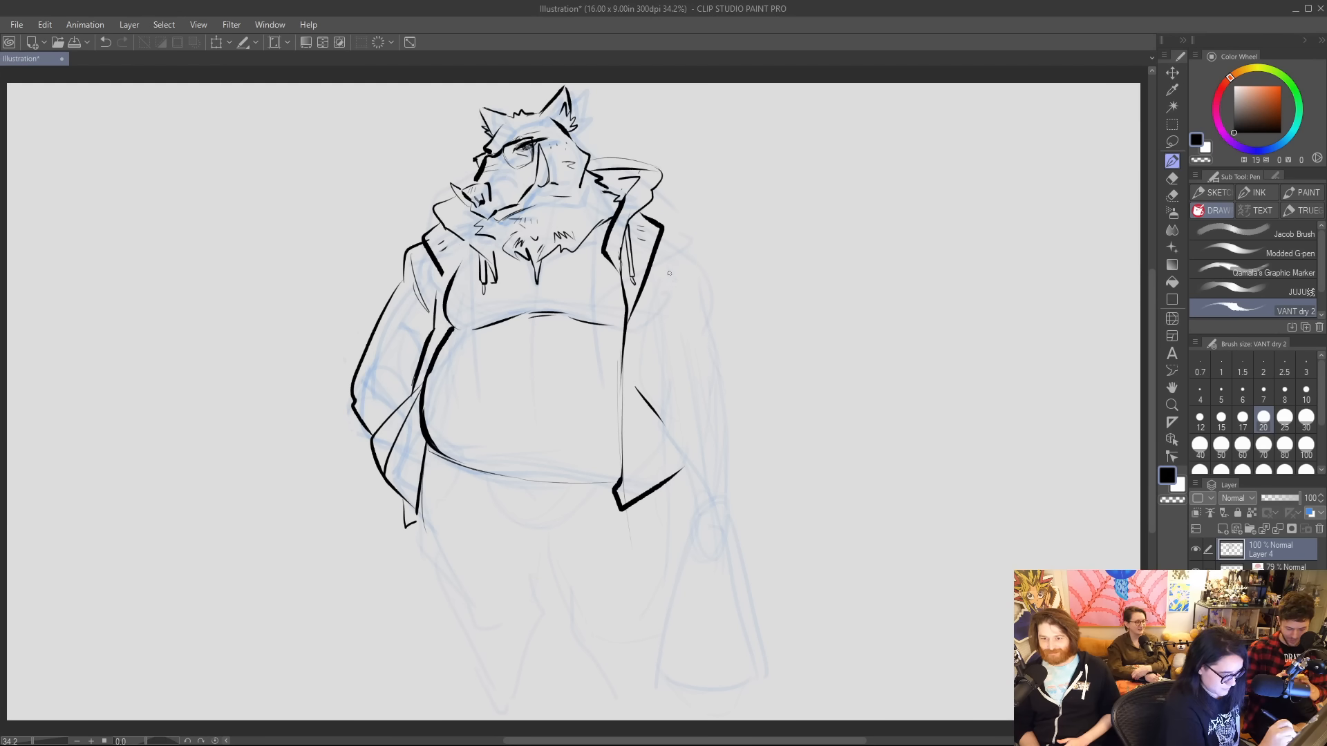
Ink the hanging arm's shoulder, zigzag folds at the armpit, and the jacket's side edge down to the hem.
mouse_move(666, 293)
left_mouse_down()
mouse_move(666, 332)
mouse_move(645, 359)
left_mouse_up()
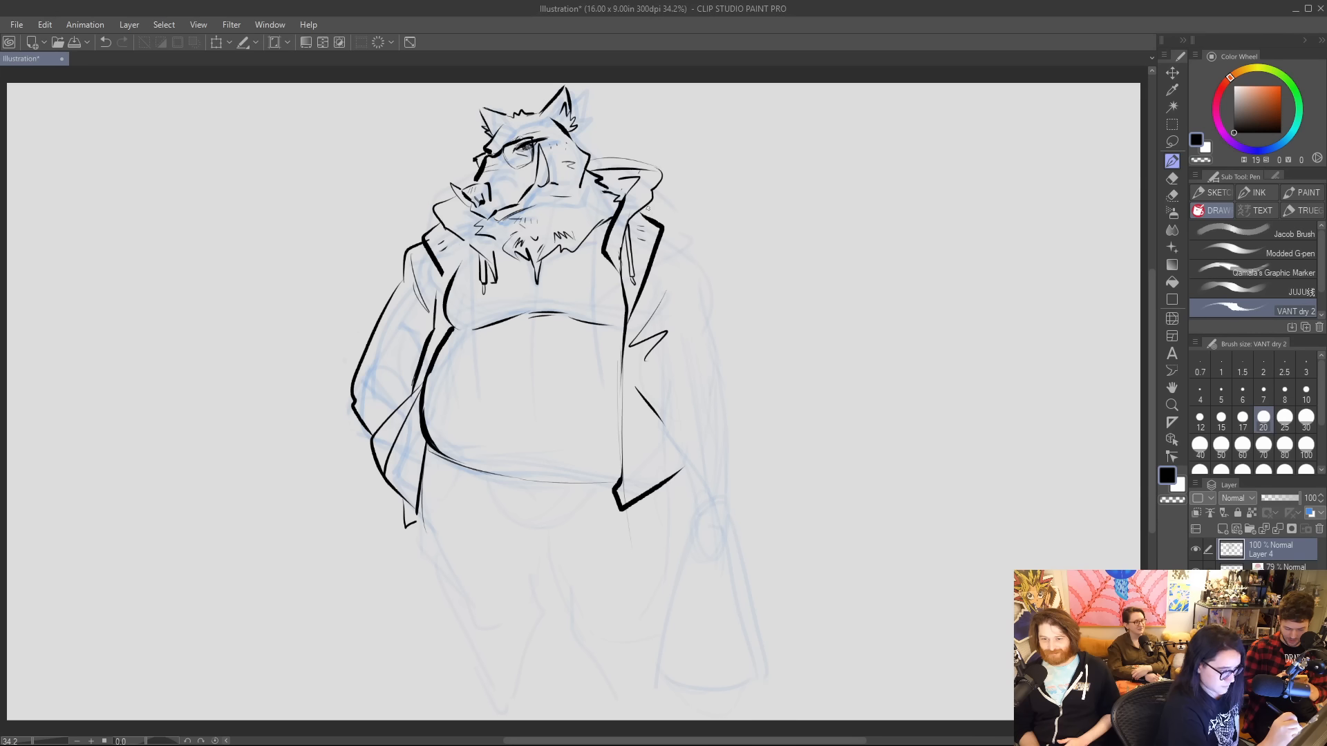
mouse_move(657, 221)
left_mouse_down()
mouse_move(641, 205)
mouse_move(700, 245)
mouse_move(722, 292)
left_mouse_up()
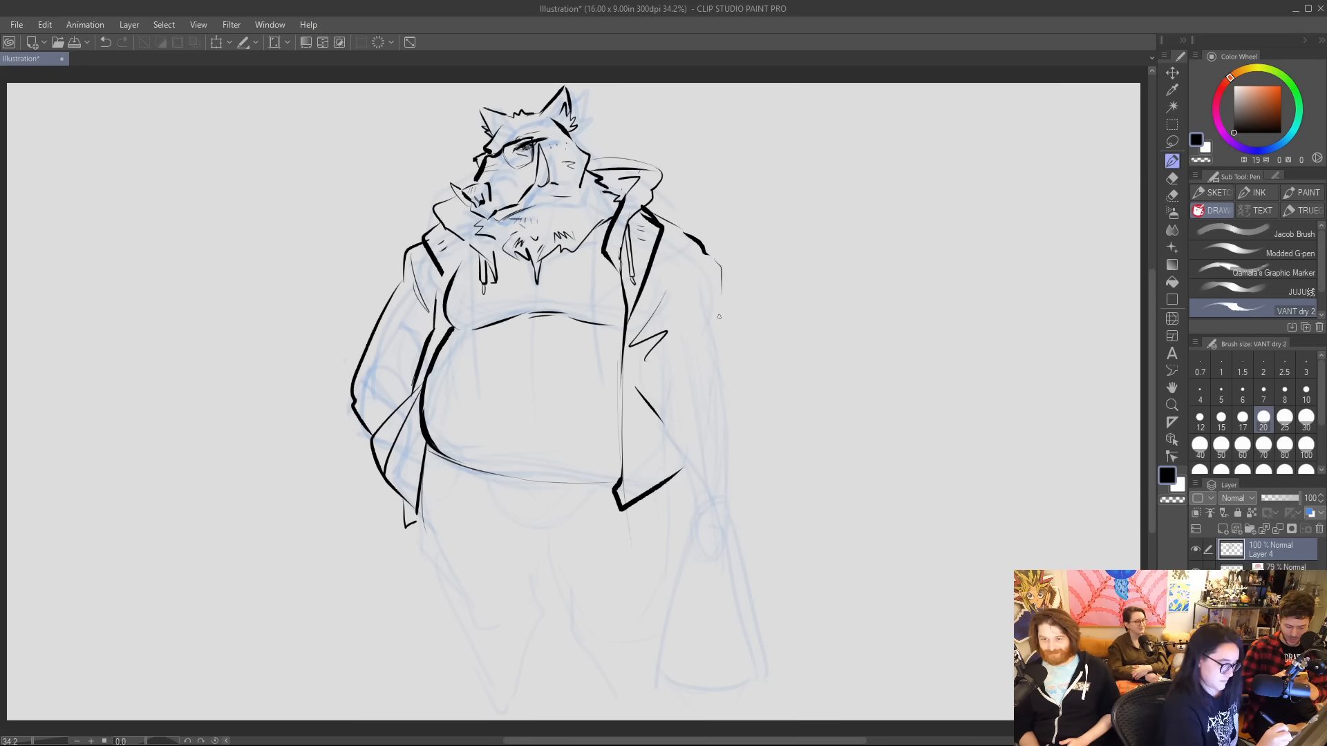
left_click_drag(666, 427, 681, 467)
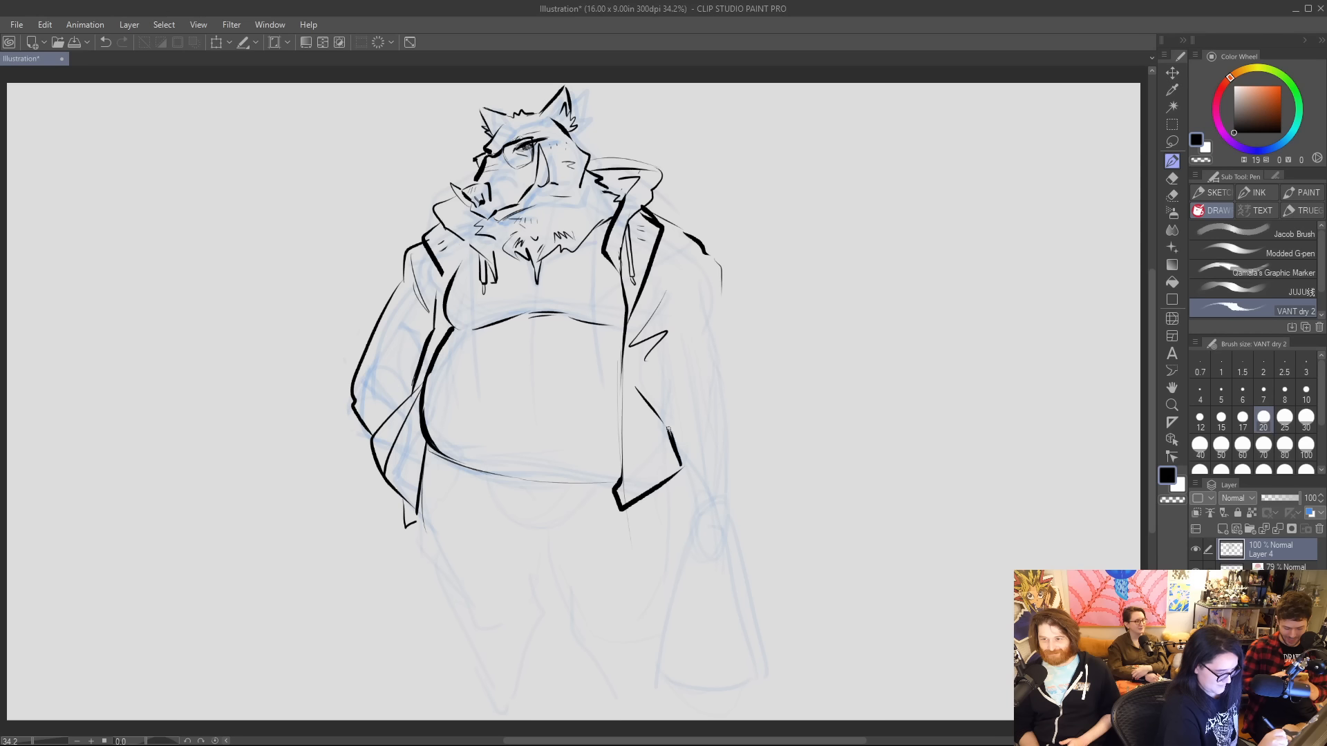
mouse_move(638, 384)
left_mouse_down()
mouse_move(668, 433)
mouse_move(665, 421)
left_mouse_up()
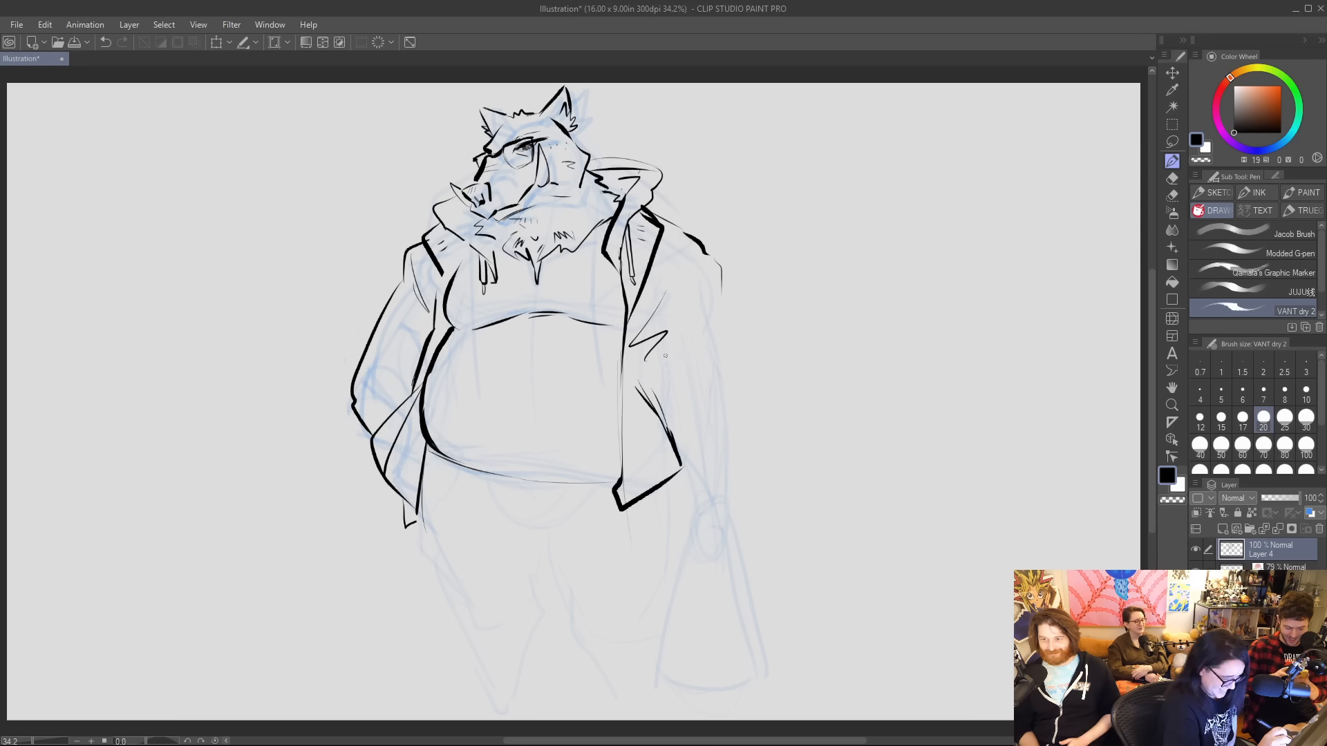
Ink the hanging arm's sleeve with a thick rolled cuff, and add a curved cuff at the bent arm's elbow.
left_click_drag(664, 356, 674, 438)
mouse_move(725, 294)
left_mouse_down()
mouse_move(756, 463)
mouse_move(723, 492)
mouse_move(681, 453)
mouse_move(737, 409)
left_mouse_up()
key("ctrl+z")
mouse_move(672, 436)
left_mouse_down()
mouse_move(723, 400)
mouse_move(734, 430)
left_mouse_up()
left_click_drag(721, 286, 703, 382)
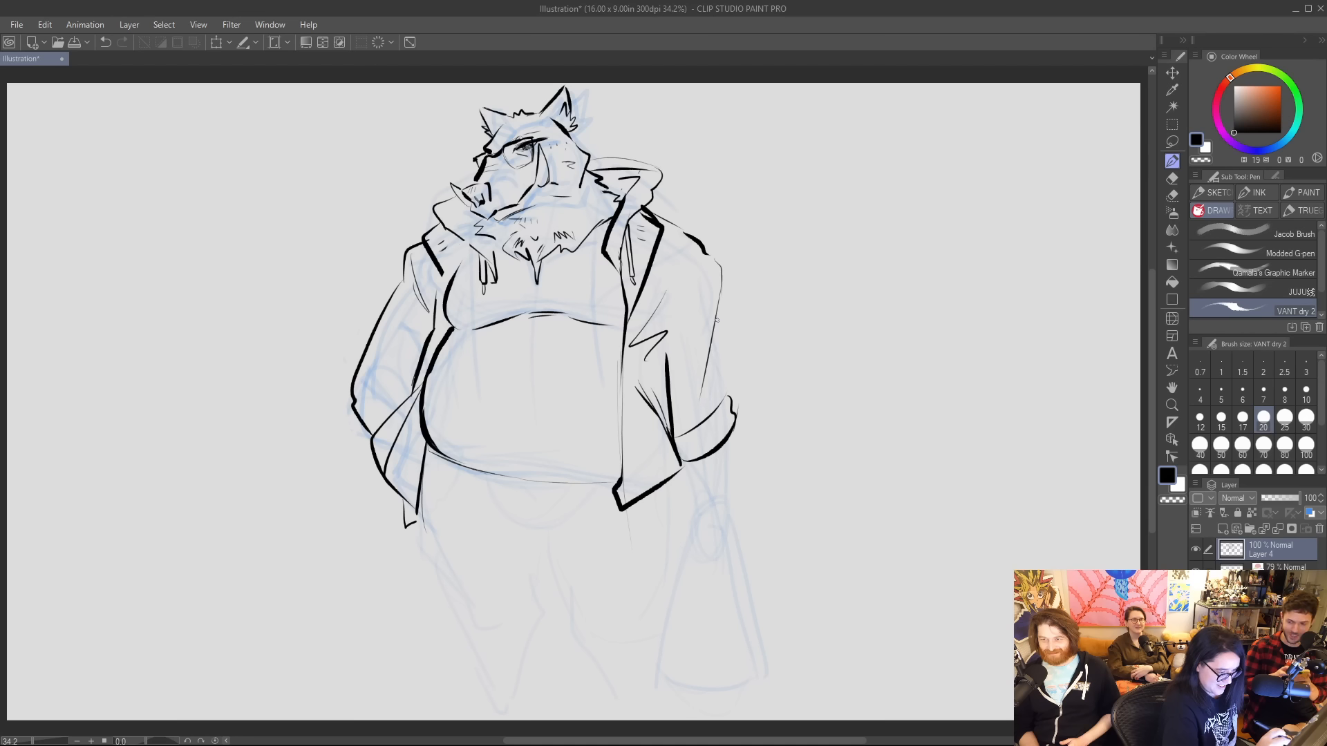
left_click_drag(714, 318, 731, 402)
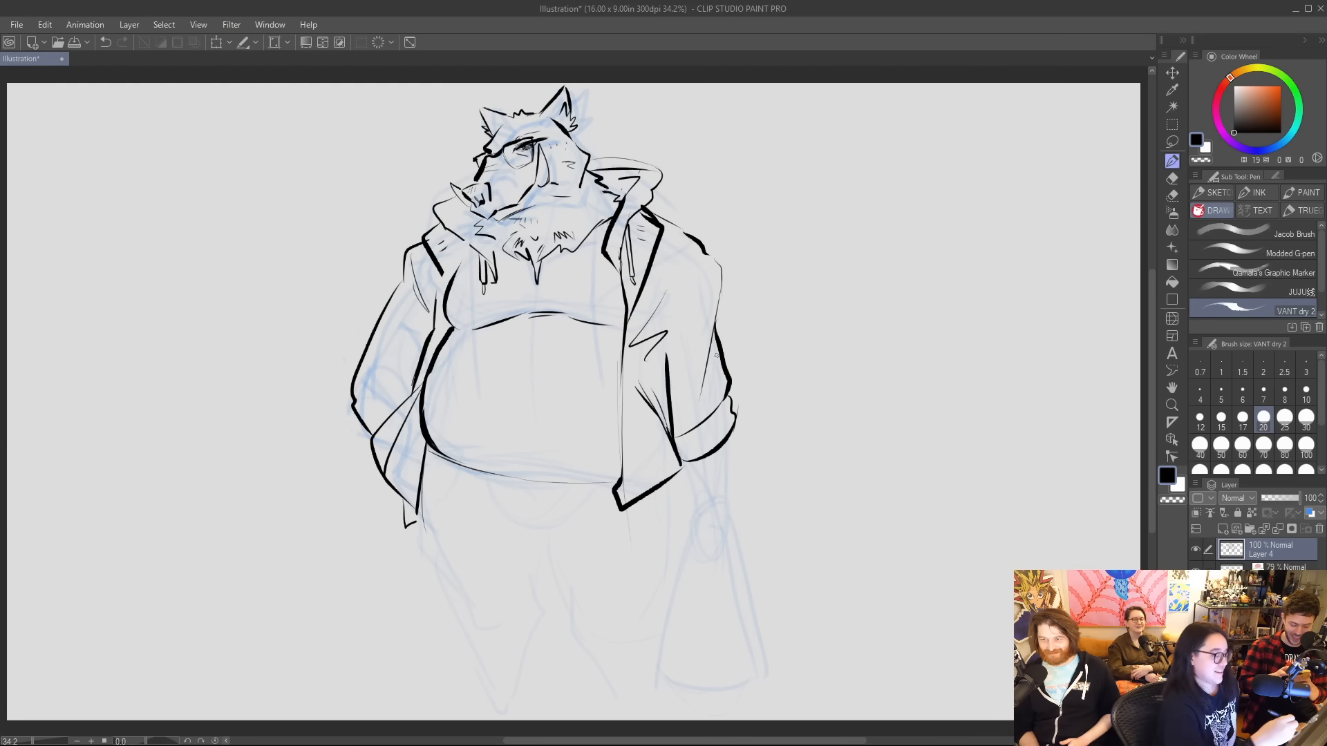
mouse_move(413, 380)
left_mouse_down()
mouse_move(373, 385)
mouse_move(356, 405)
mouse_move(379, 439)
left_mouse_up()
left_click_drag(417, 372, 395, 361)
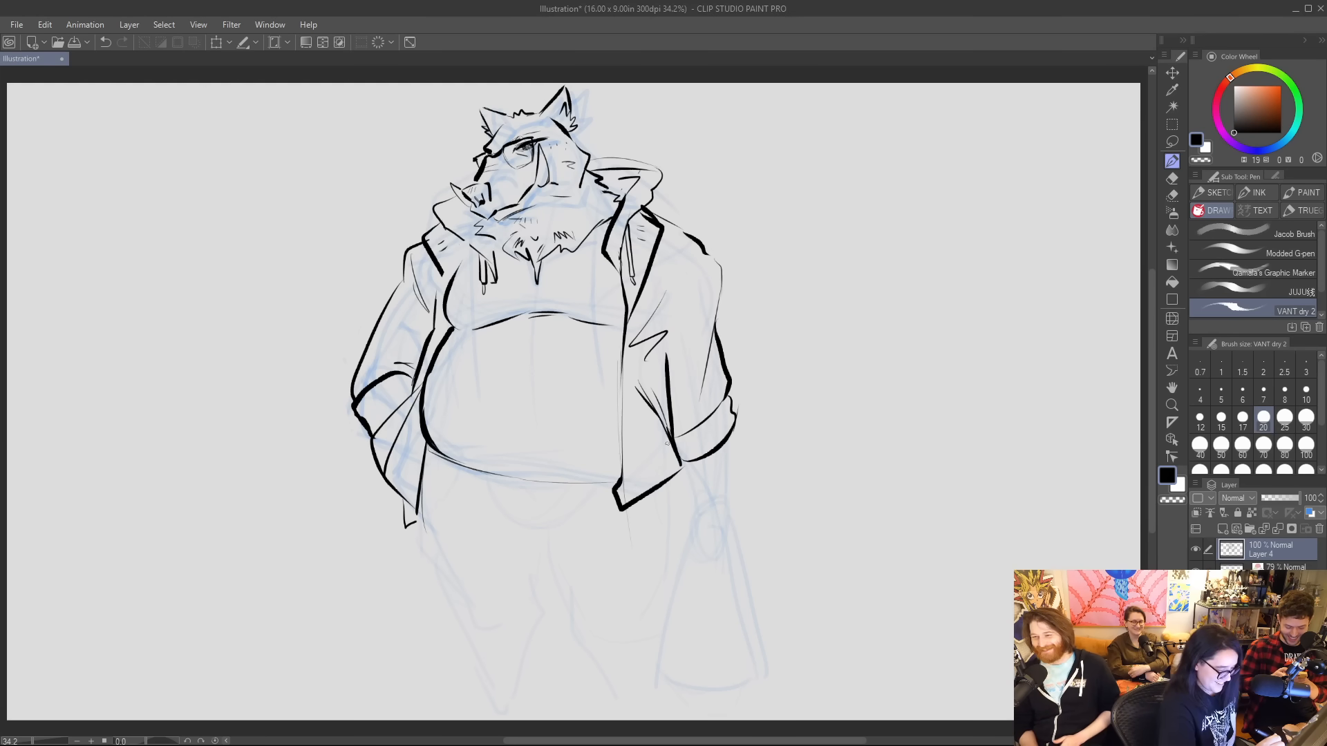
Thicken the belly's lower edge, and ink the trousers' curved lower-belly fold with two short drawstrings at the waist.
mouse_move(437, 453)
left_mouse_down()
mouse_move(638, 487)
mouse_move(560, 491)
mouse_move(612, 489)
left_mouse_up()
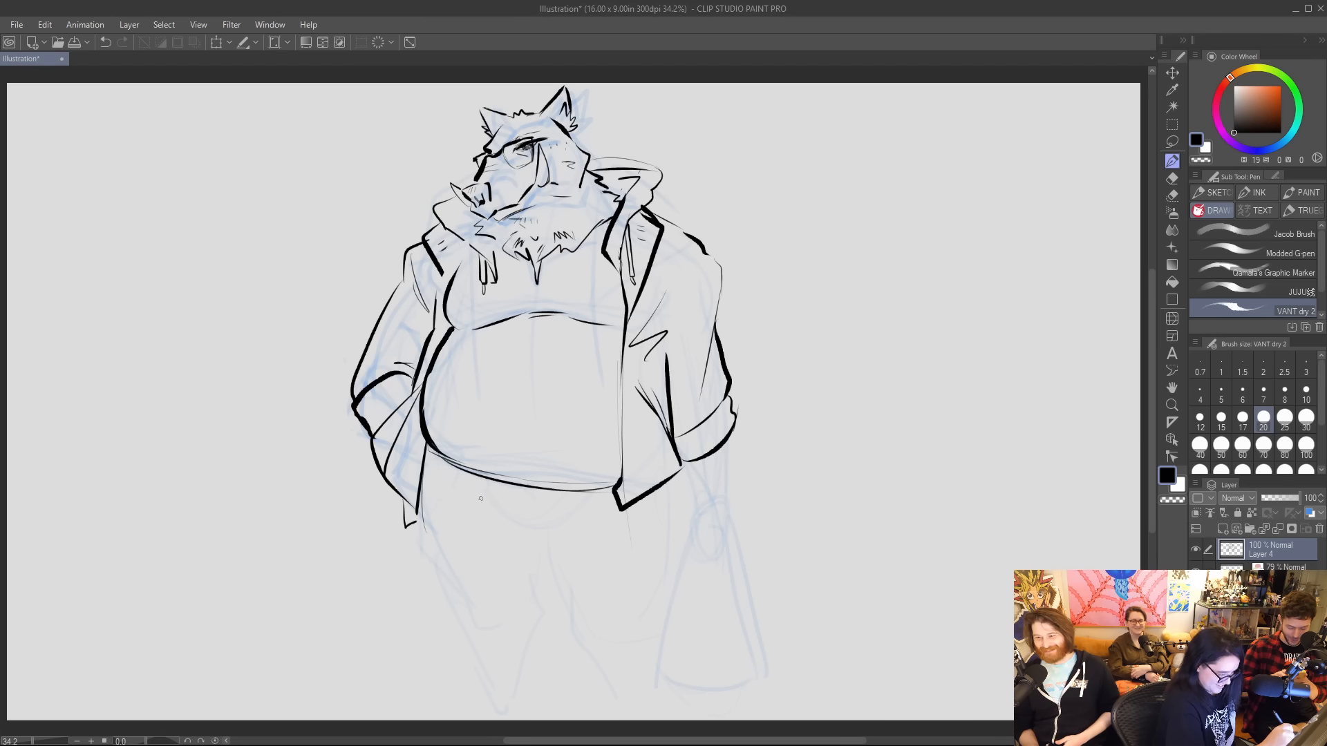
left_click_drag(480, 498, 552, 529)
key("ctrl+z")
mouse_move(478, 495)
left_mouse_down()
mouse_move(512, 525)
mouse_move(495, 513)
mouse_move(566, 524)
mouse_move(523, 532)
mouse_move(566, 528)
left_mouse_up()
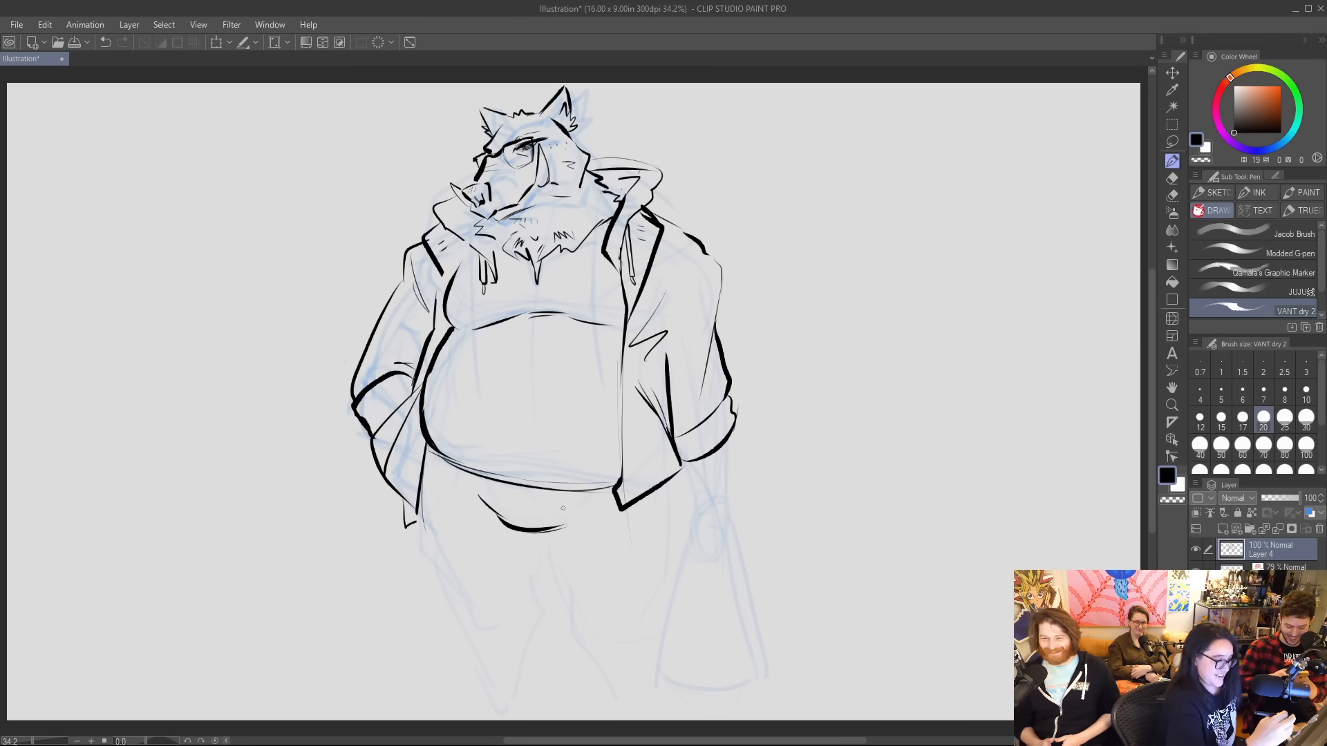
mouse_move(517, 485)
left_mouse_down()
mouse_move(530, 512)
mouse_move(531, 488)
left_mouse_up()
key("ctrl+z")
key("ctrl+z")
key("ctrl+z")
key("ctrl+z")
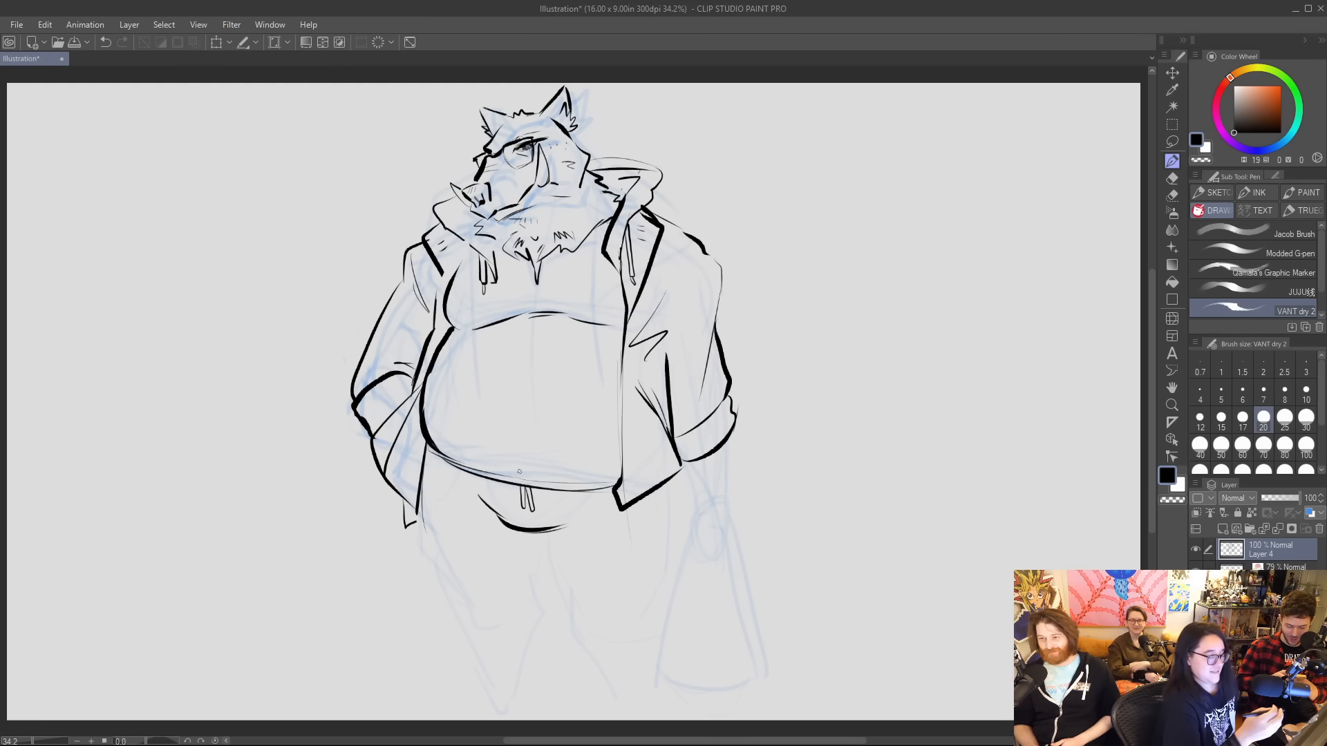
left_click_drag(433, 461, 465, 485)
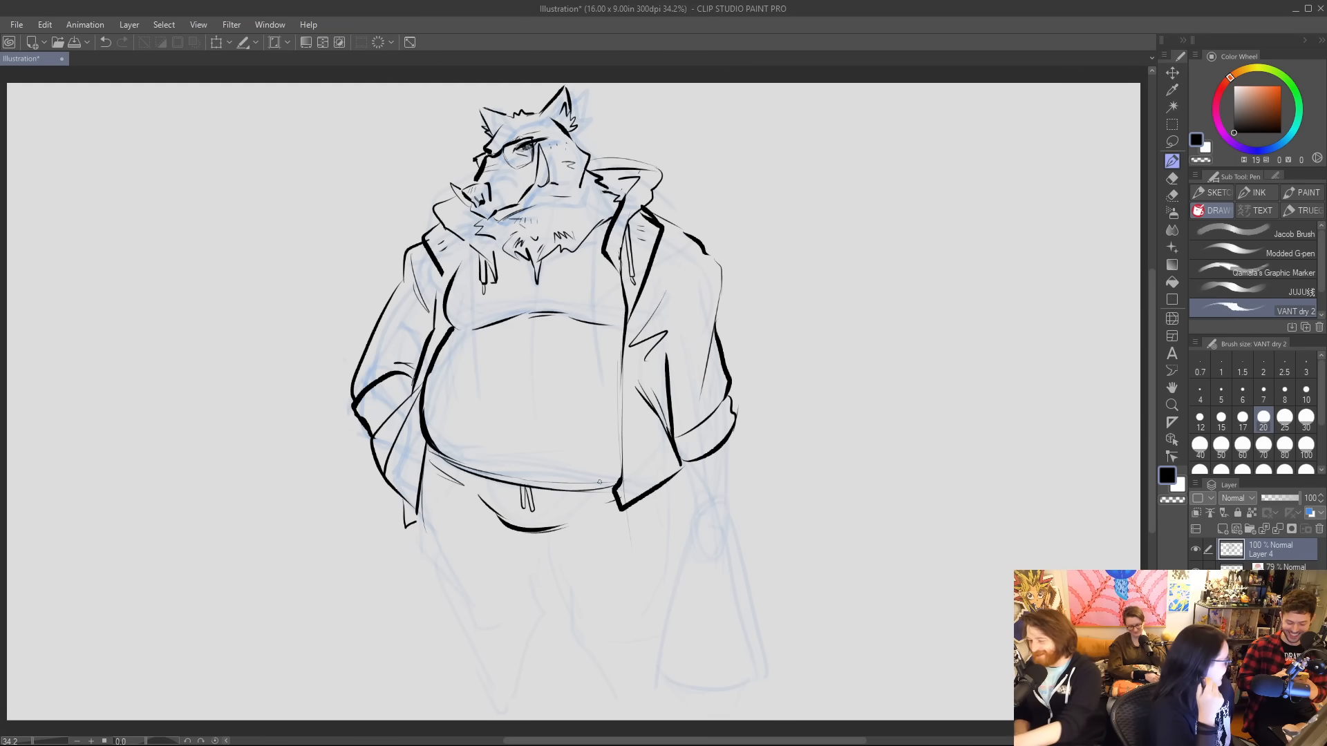
Ink the outer thigh and knee fold of the leg on the tail side, and the inner leg lines below the crotch.
left_click_drag(428, 457, 415, 546)
key("ctrl+z")
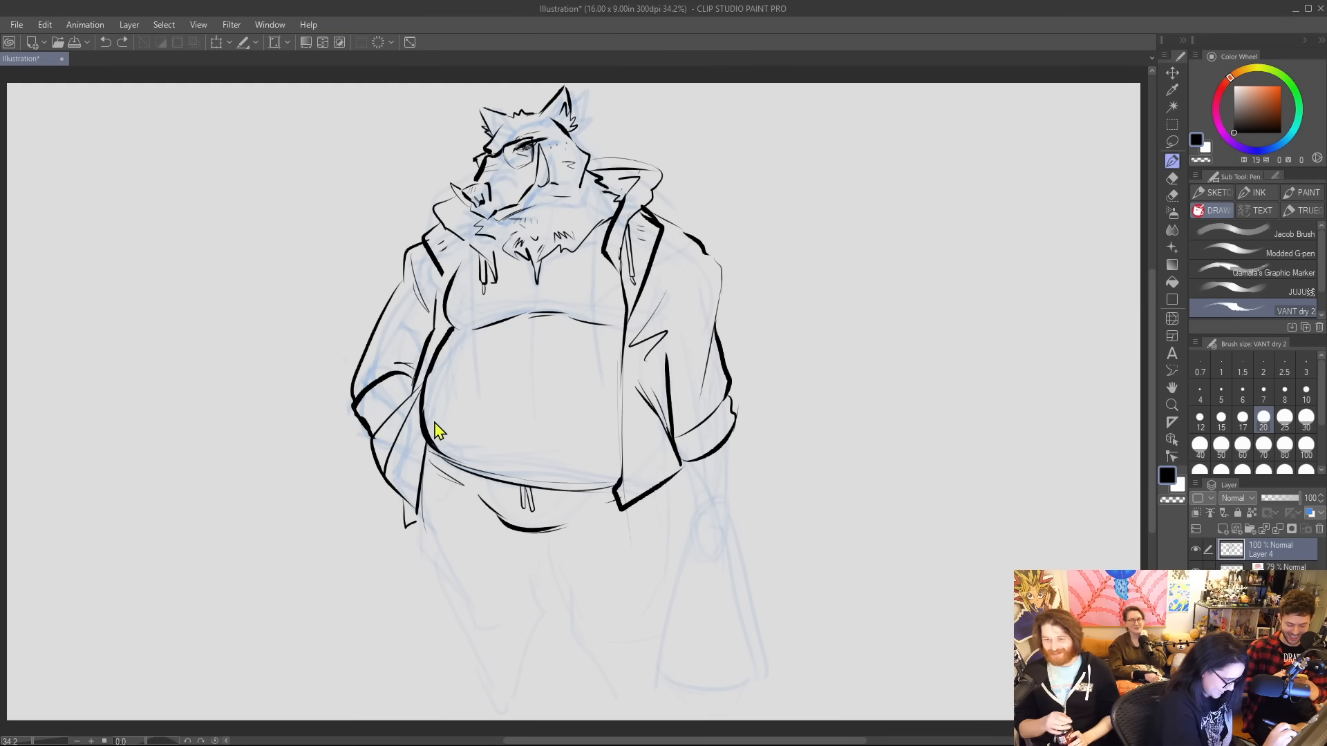
mouse_move(429, 460)
left_mouse_down()
mouse_move(422, 561)
mouse_move(439, 607)
mouse_move(489, 634)
left_mouse_up()
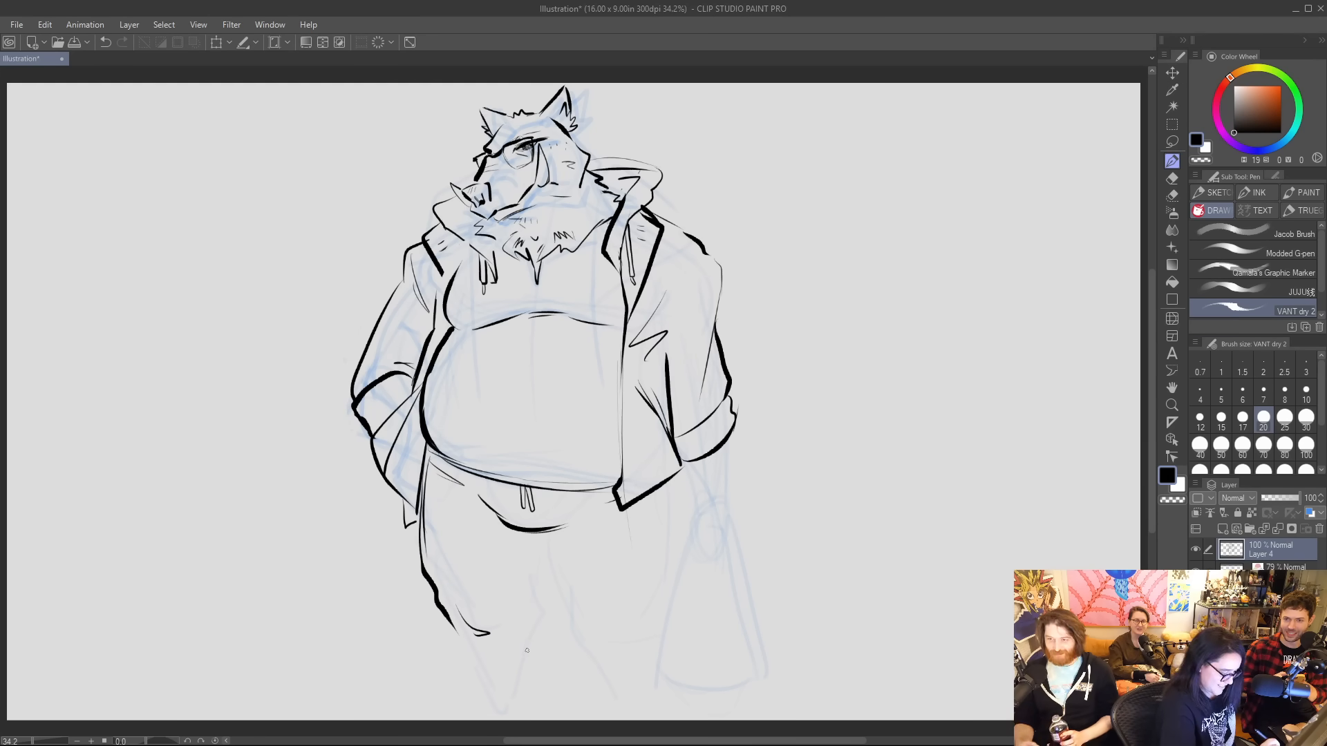
mouse_move(527, 651)
left_mouse_down()
mouse_move(544, 561)
mouse_move(557, 613)
left_mouse_up()
key("ctrl+z")
left_click_drag(536, 539, 580, 640)
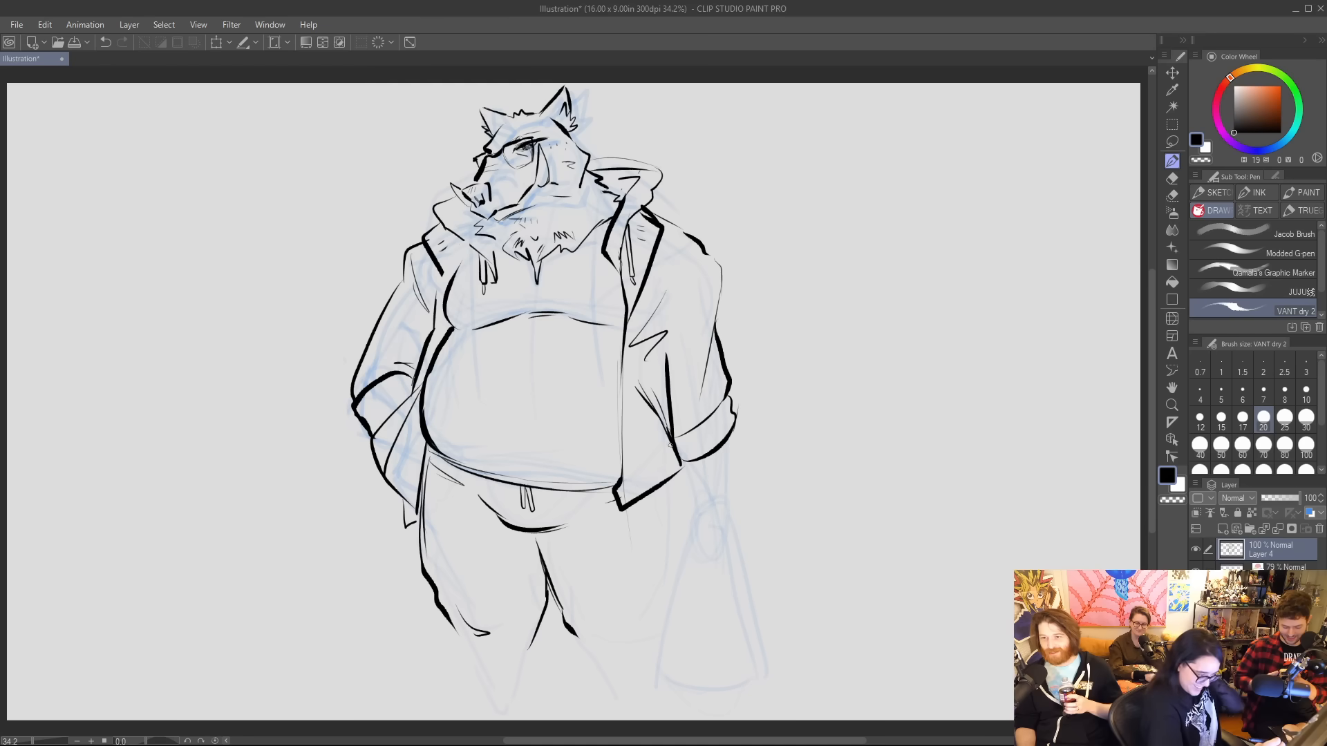
Ink the outer thigh beneath the hanging arm with a heavy knee fold, and add thin side seams to both trouser legs.
mouse_move(679, 479)
left_mouse_down()
mouse_move(694, 598)
mouse_move(681, 626)
left_mouse_up()
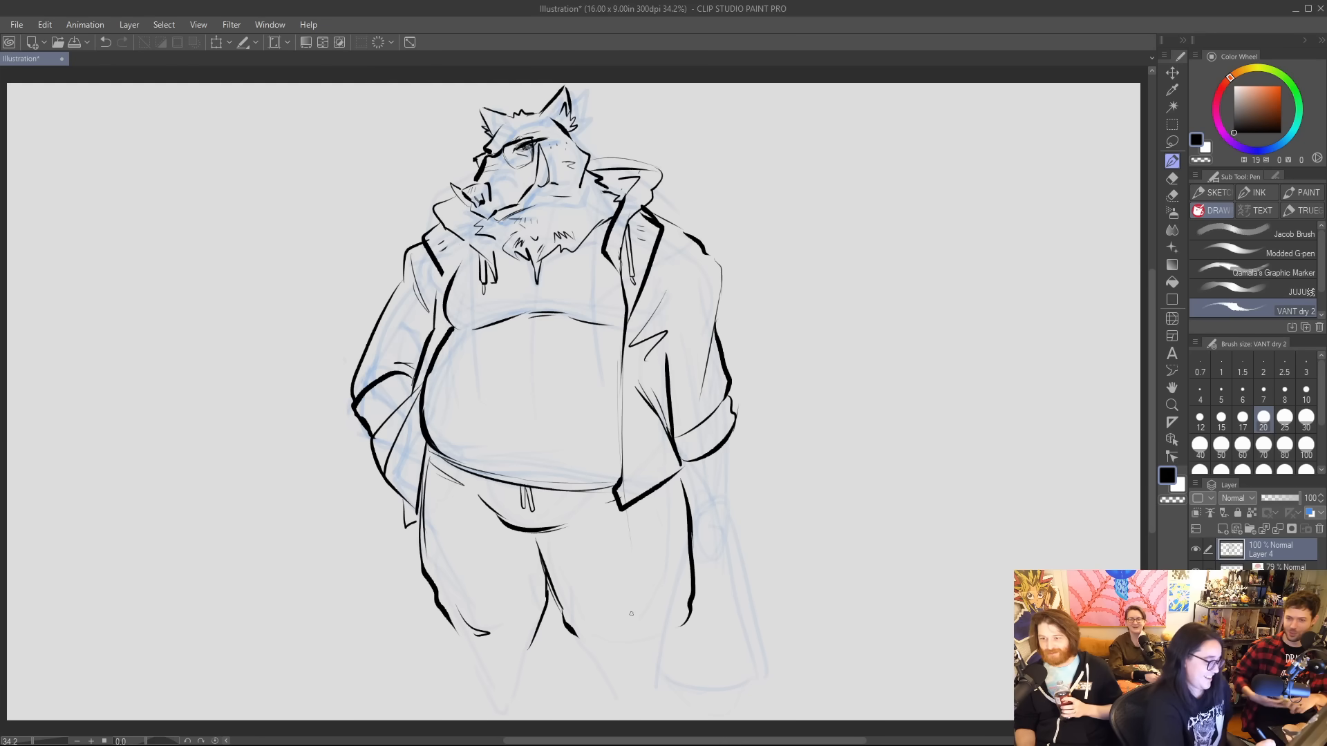
left_click_drag(435, 477, 442, 610)
mouse_move(658, 491)
left_mouse_down()
mouse_move(673, 576)
mouse_move(653, 655)
left_mouse_up()
left_click_drag(675, 589, 669, 634)
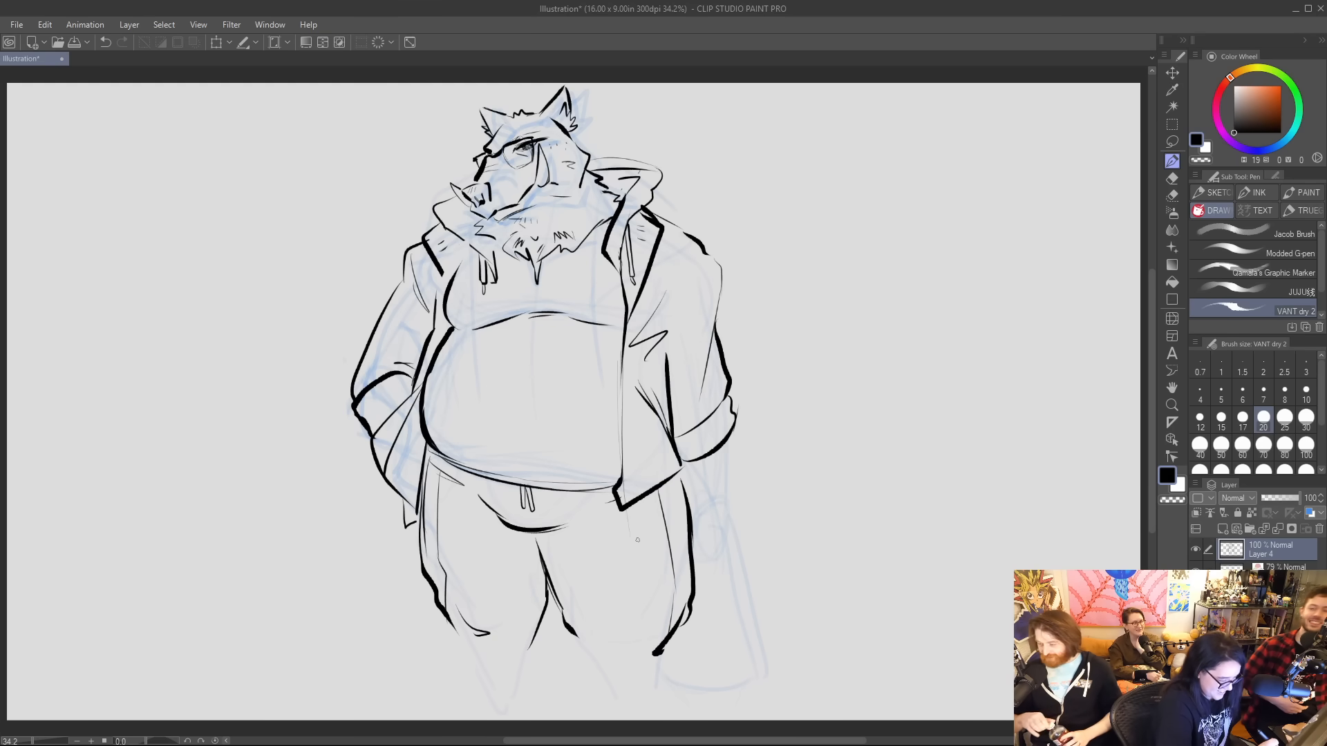
Ink both tapered lower trouser legs down to their cuffs at the canvas edge.
mouse_move(447, 615)
left_mouse_down()
mouse_move(478, 706)
mouse_move(513, 714)
left_mouse_up()
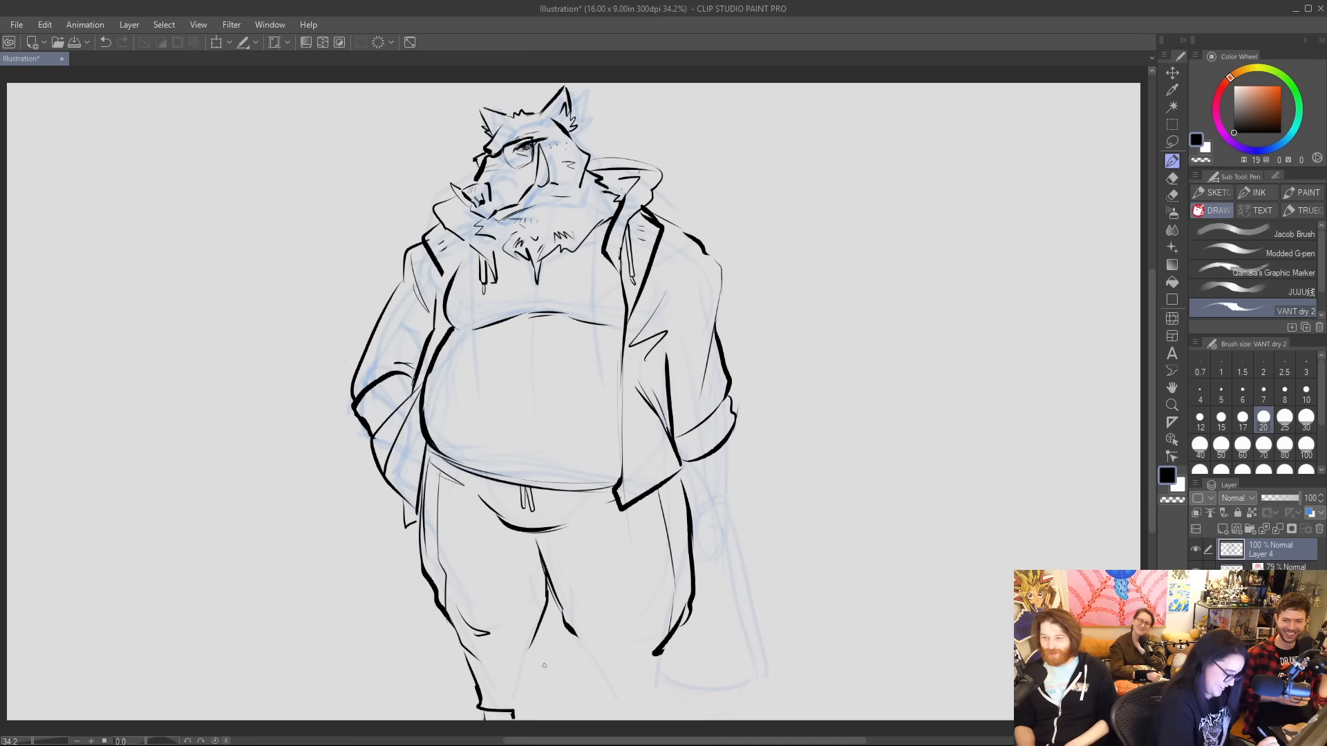
mouse_move(538, 627)
left_mouse_down()
mouse_move(541, 684)
mouse_move(514, 713)
left_mouse_up()
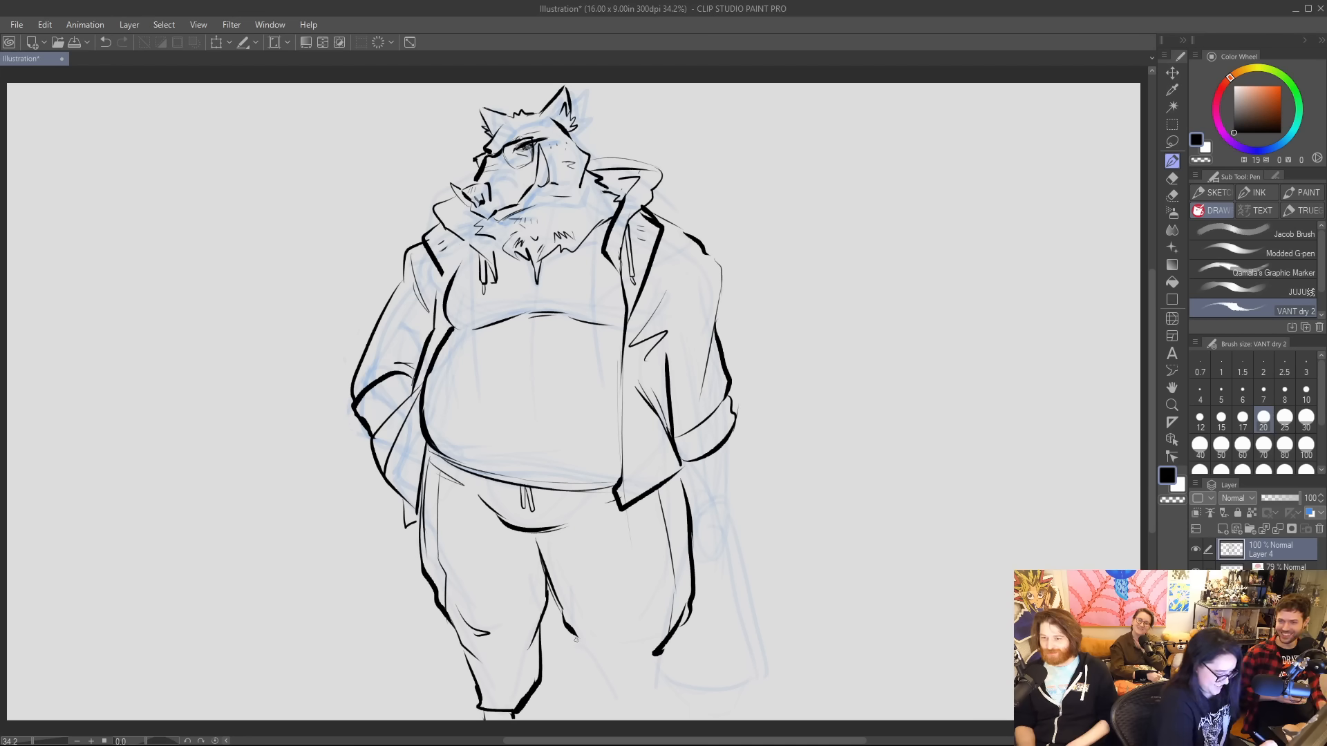
mouse_move(575, 640)
left_mouse_down()
mouse_move(608, 710)
mouse_move(639, 713)
left_mouse_up()
left_click_drag(659, 651, 646, 721)
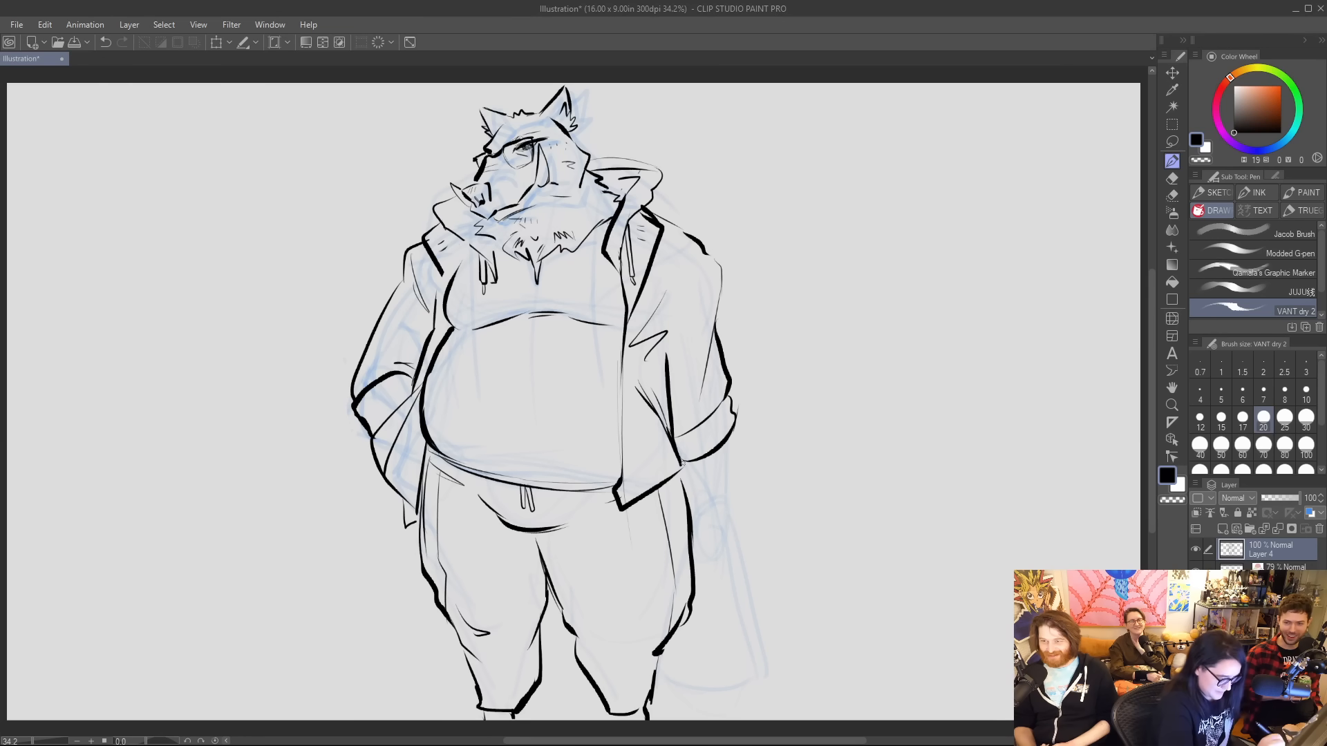
Ink the hanging forearm below the rolled sleeve, with a thick cuff line at the wrist and the start of the hand.
mouse_move(692, 459)
left_mouse_down()
mouse_move(710, 444)
mouse_move(695, 511)
left_mouse_up()
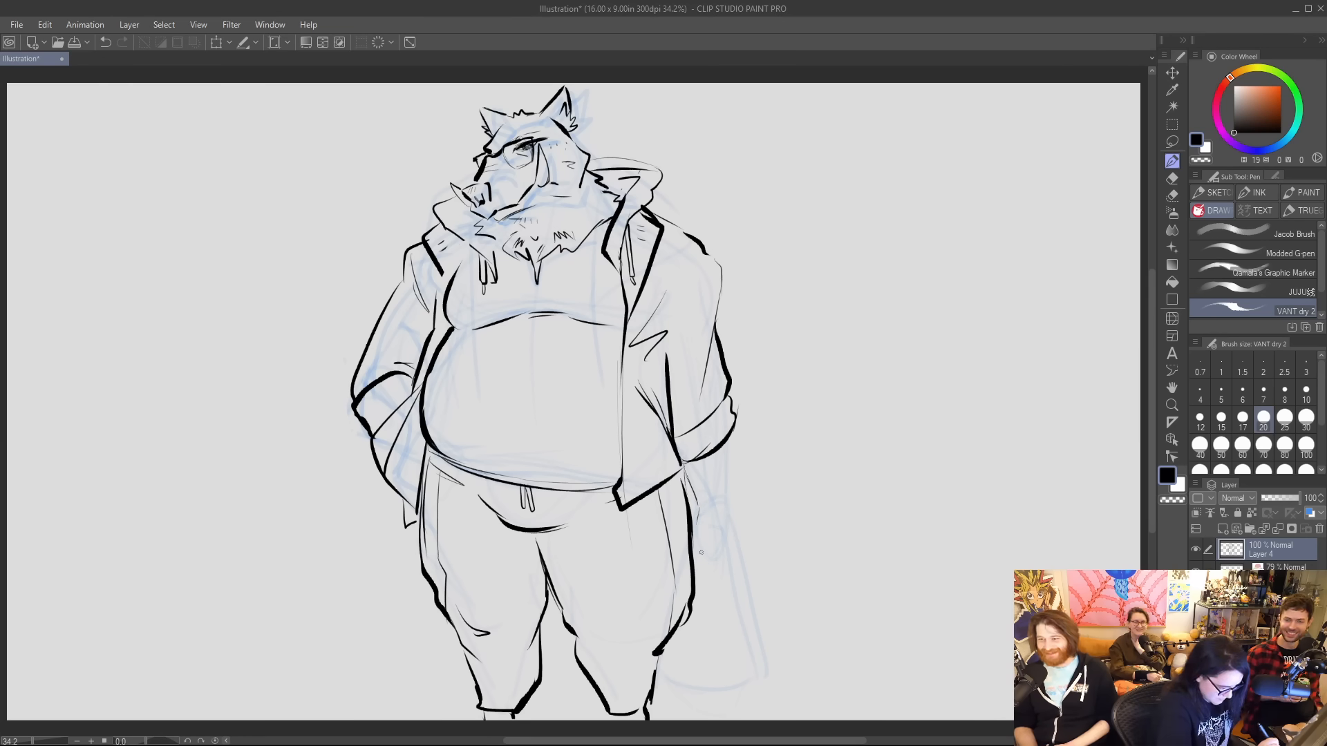
mouse_move(729, 441)
left_mouse_down()
mouse_move(729, 482)
mouse_move(695, 499)
mouse_move(731, 490)
mouse_move(730, 442)
left_mouse_up()
mouse_move(694, 492)
left_mouse_down()
mouse_move(717, 479)
mouse_move(724, 558)
mouse_move(693, 560)
left_mouse_up()
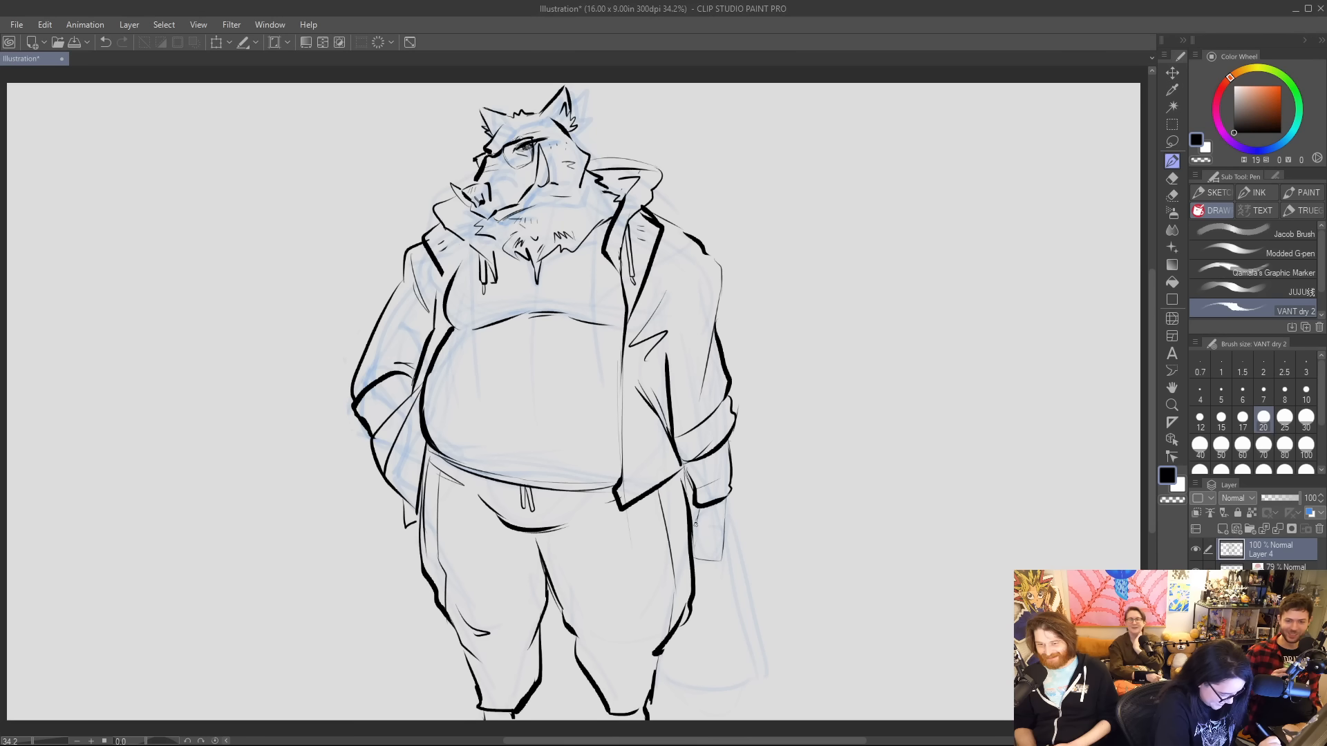
Ink the fingers gripping a hanging shopping bag, the bag's flared sides and lower corners, and jagged fur at the wrist.
mouse_move(694, 545)
left_mouse_down()
mouse_move(701, 530)
mouse_move(715, 632)
mouse_move(716, 529)
left_mouse_up()
mouse_move(715, 529)
left_mouse_down()
mouse_move(728, 612)
mouse_move(698, 599)
mouse_move(760, 683)
left_mouse_up()
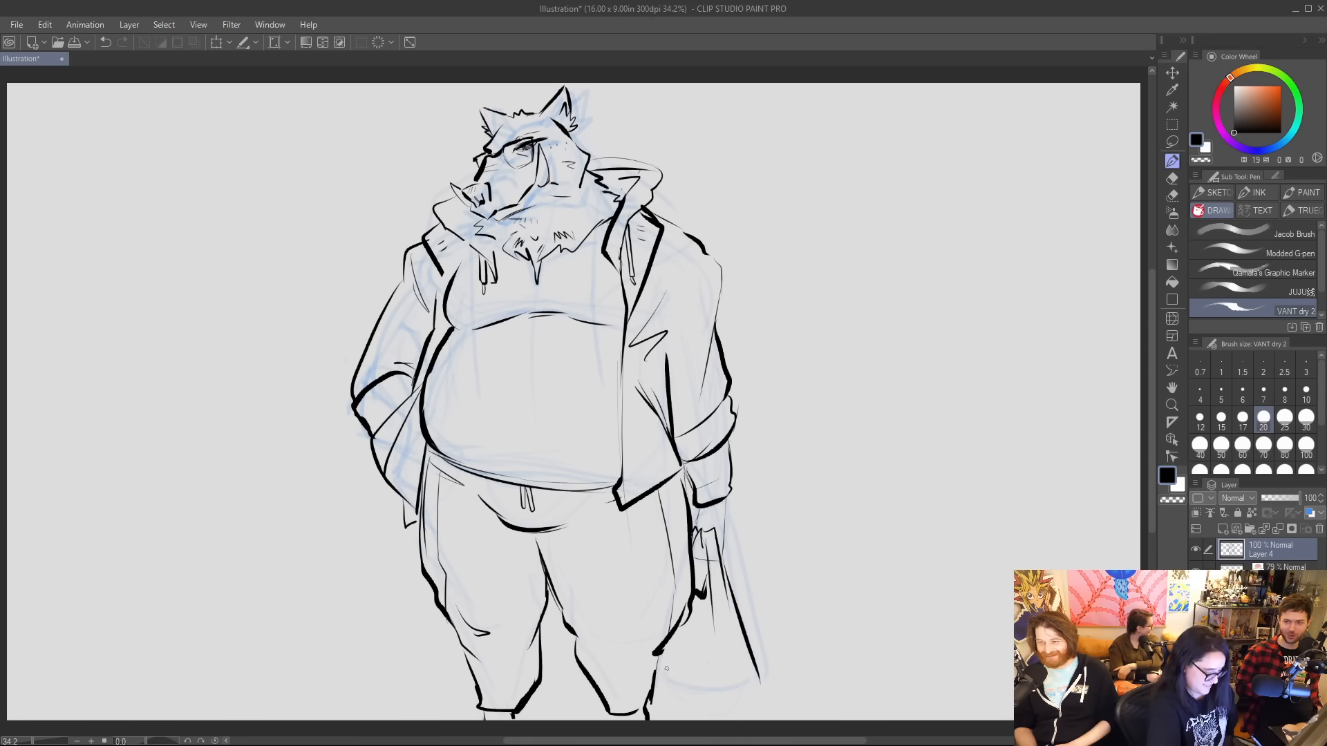
mouse_move(669, 646)
left_mouse_down()
mouse_move(668, 669)
mouse_move(705, 714)
left_mouse_up()
left_click_drag(758, 672, 741, 707)
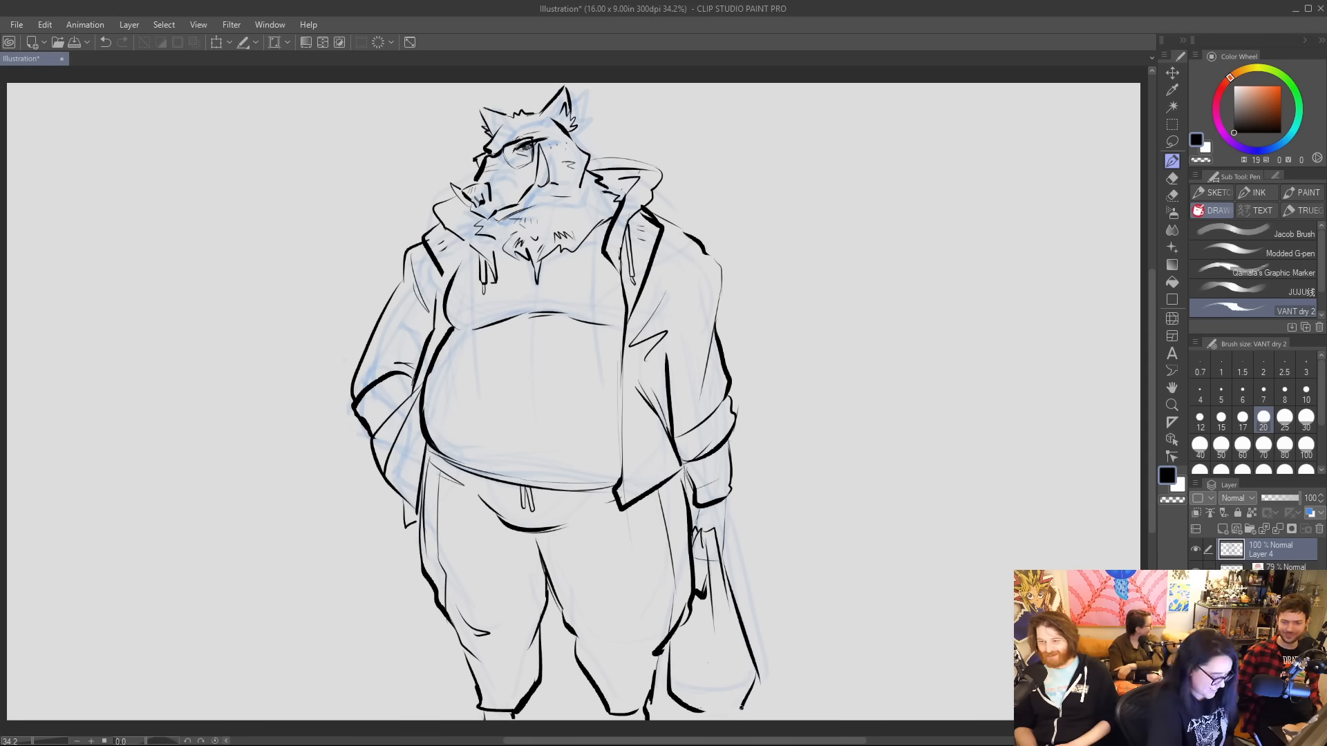
mouse_move(665, 646)
left_mouse_down()
mouse_move(668, 696)
mouse_move(691, 719)
left_mouse_up()
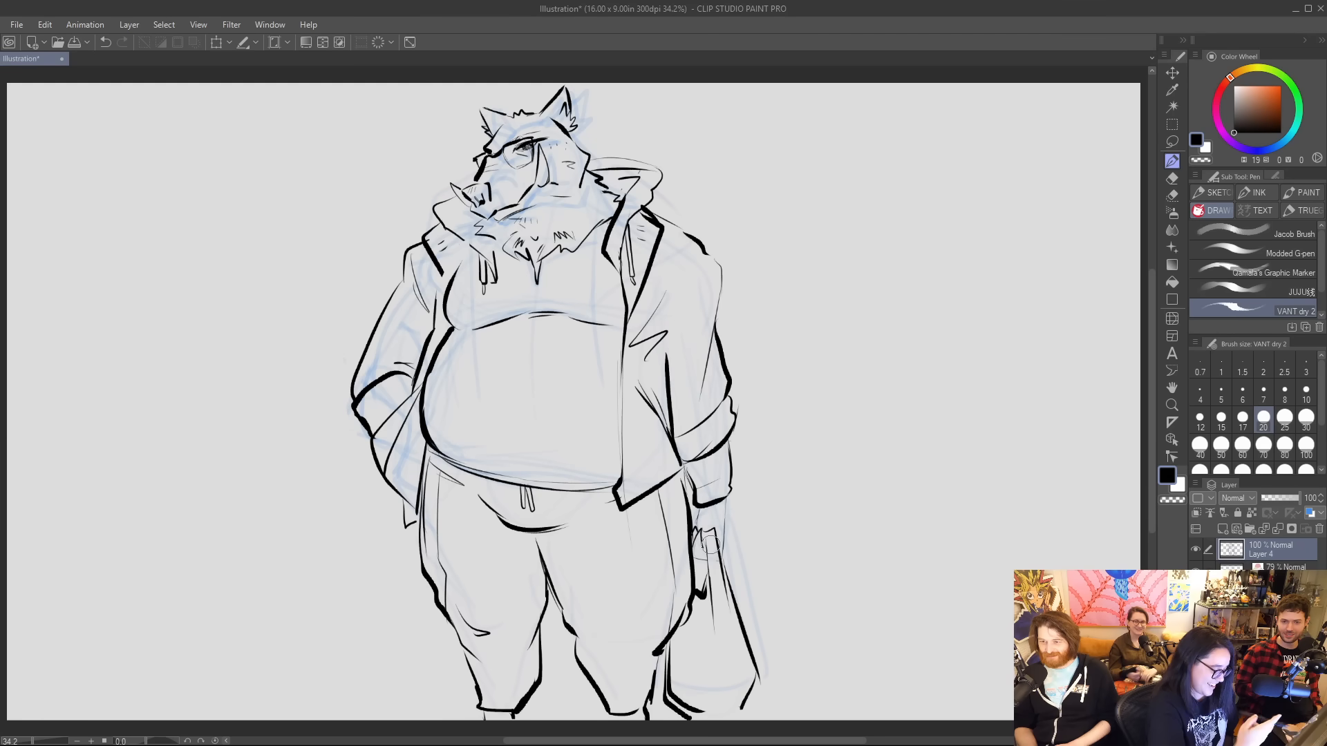
mouse_move(694, 554)
left_mouse_down()
mouse_move(698, 533)
mouse_move(729, 517)
mouse_move(722, 547)
left_mouse_up()
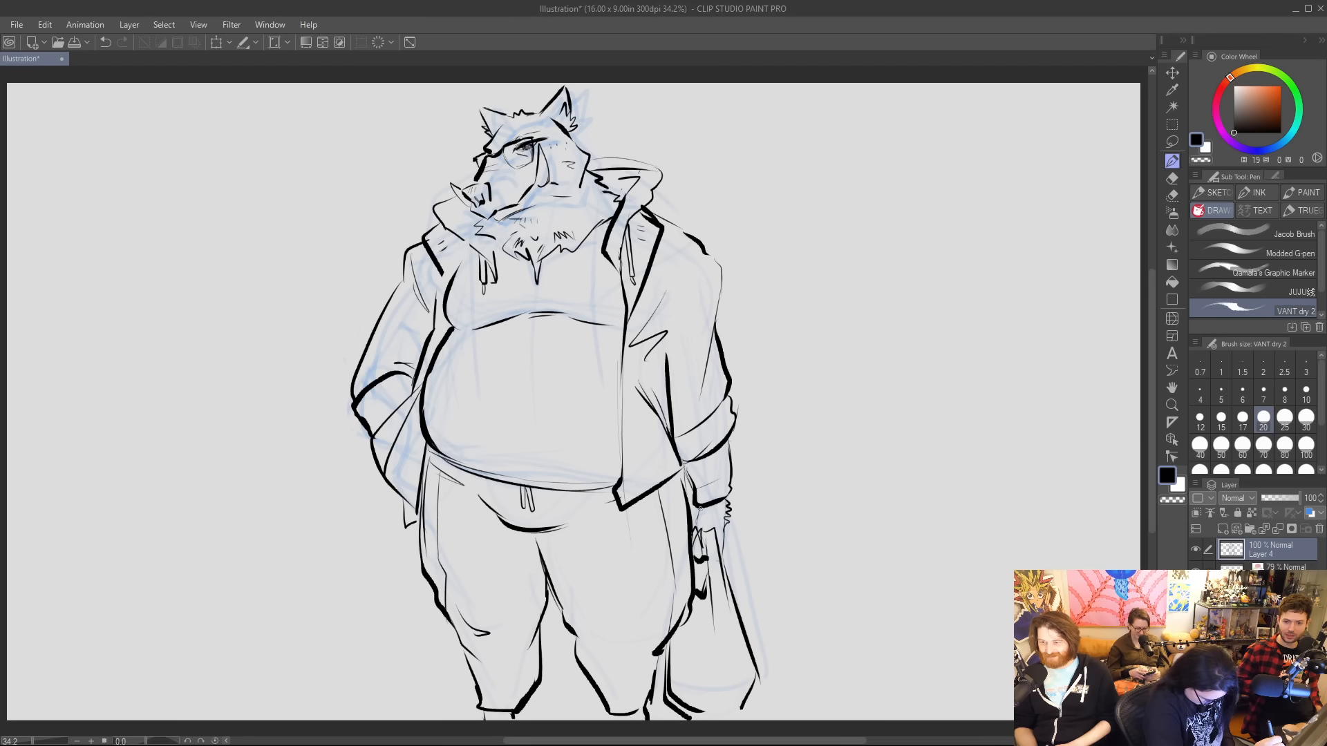
Thicken the bag's lower corner, and ink a thin curved tail with a spiky tuft behind the leg.
left_click_drag(755, 676, 729, 717)
left_click_drag(456, 647, 371, 653)
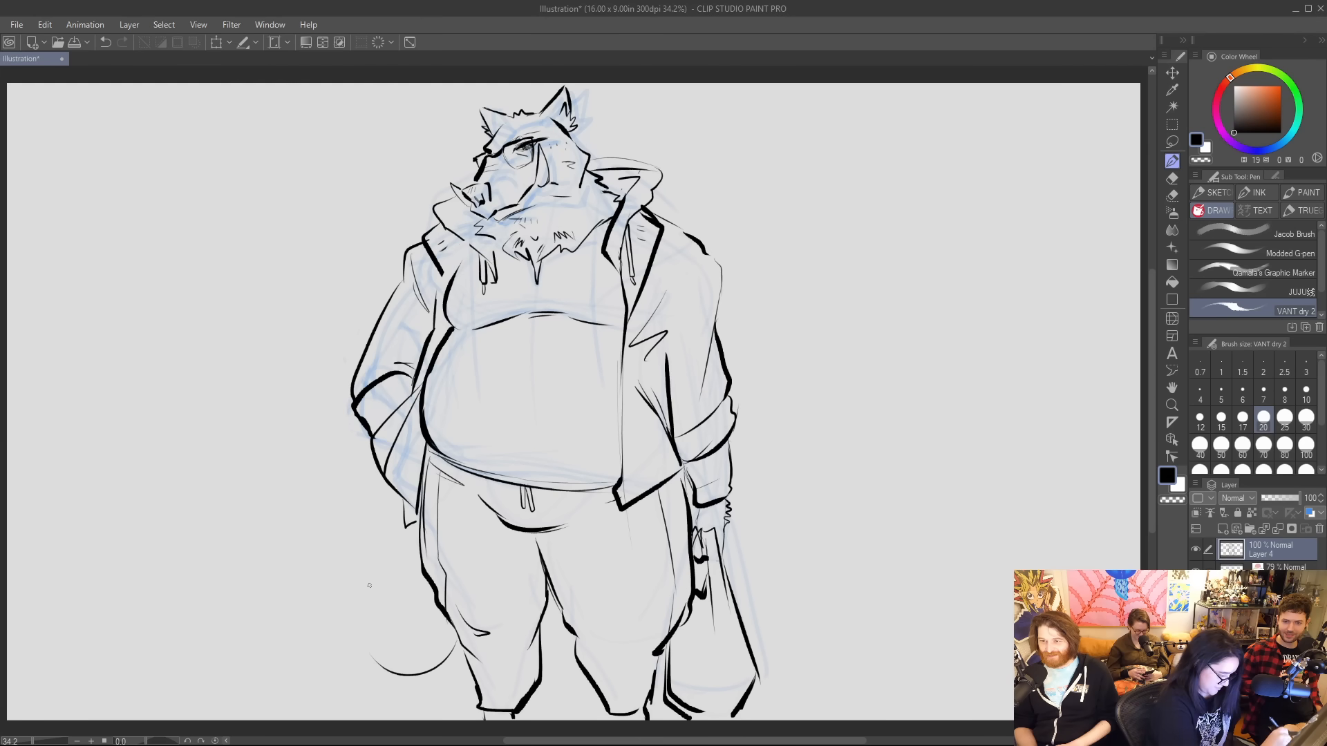
mouse_move(454, 626)
left_mouse_down()
mouse_move(340, 615)
mouse_move(357, 626)
mouse_move(363, 602)
mouse_move(378, 651)
left_mouse_up()
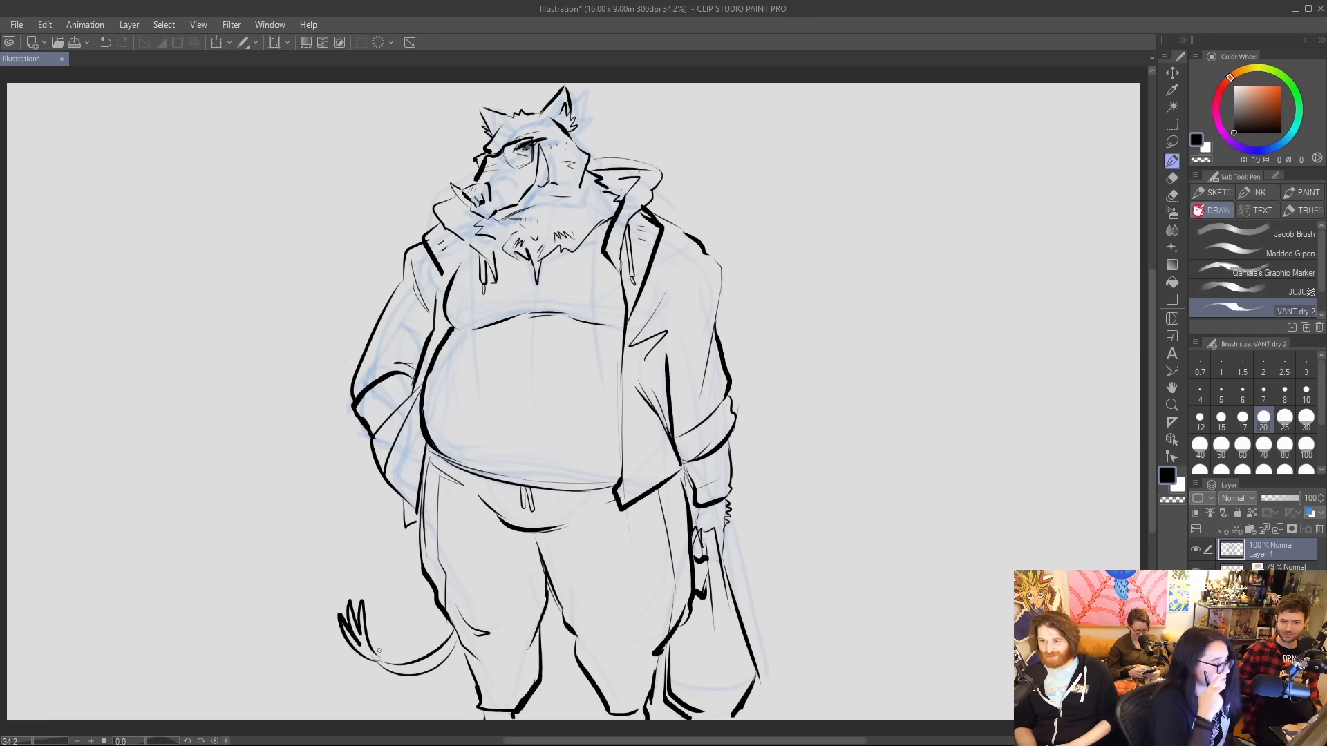
Delete the blue sketch layer beneath Layer 4, and set the brush size to 80.
left_click(1284, 568)
left_click(1318, 529)
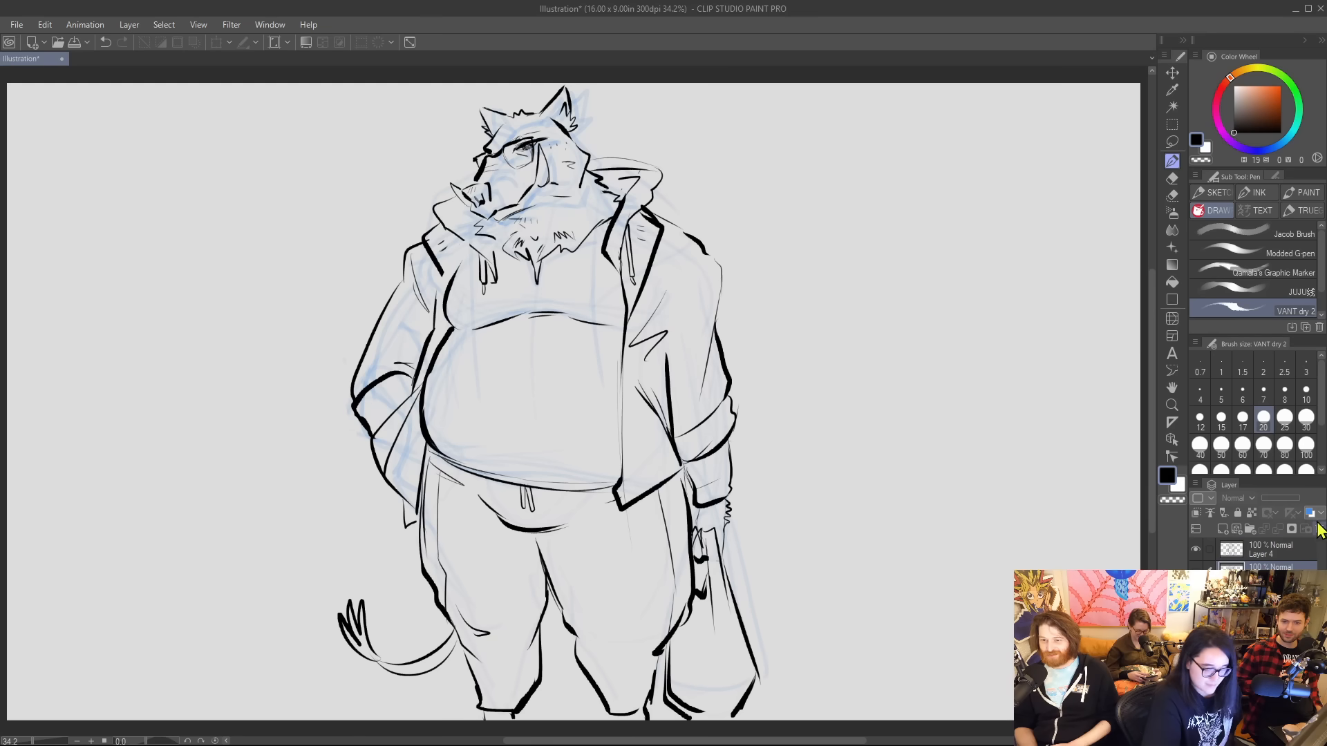
left_click(1284, 446)
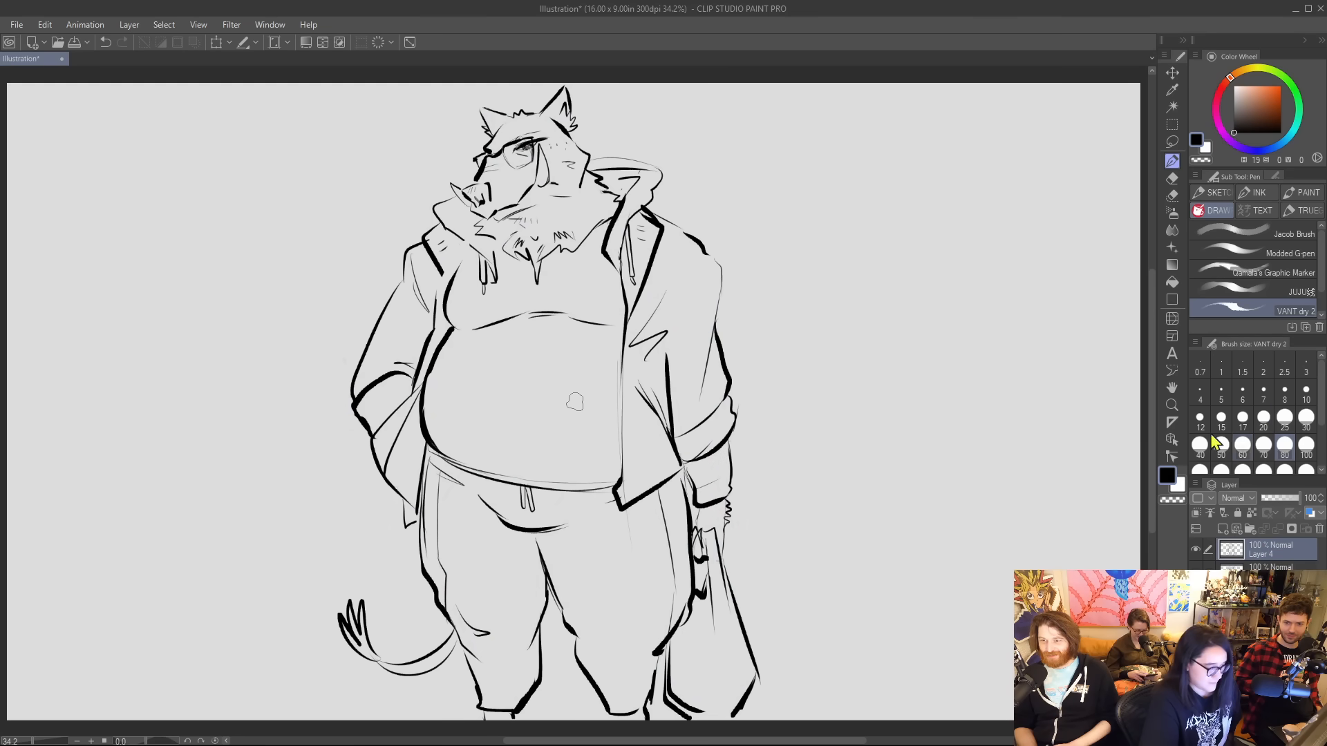
left_click_drag(436, 462, 536, 523)
mouse_move(488, 485)
left_mouse_down()
mouse_move(534, 521)
mouse_move(511, 491)
left_mouse_up()
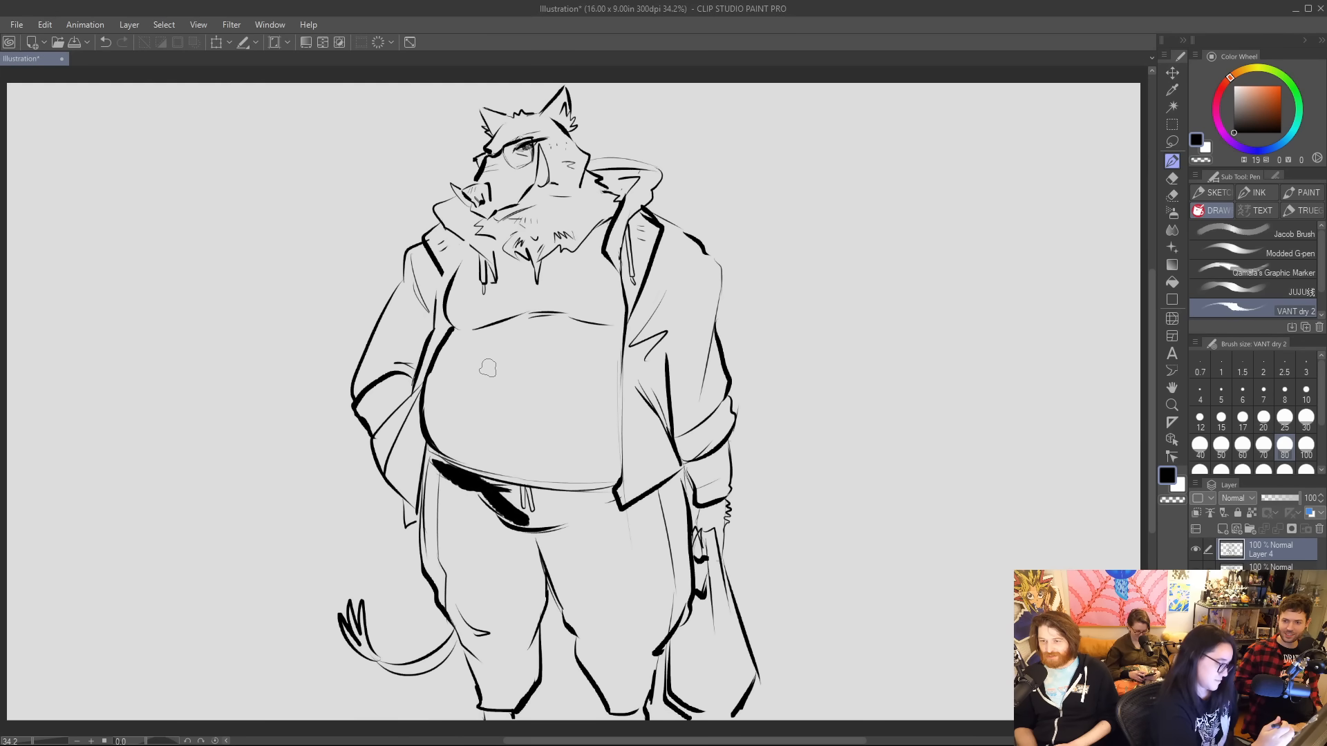
key("ctrl+z")
key("ctrl+z")
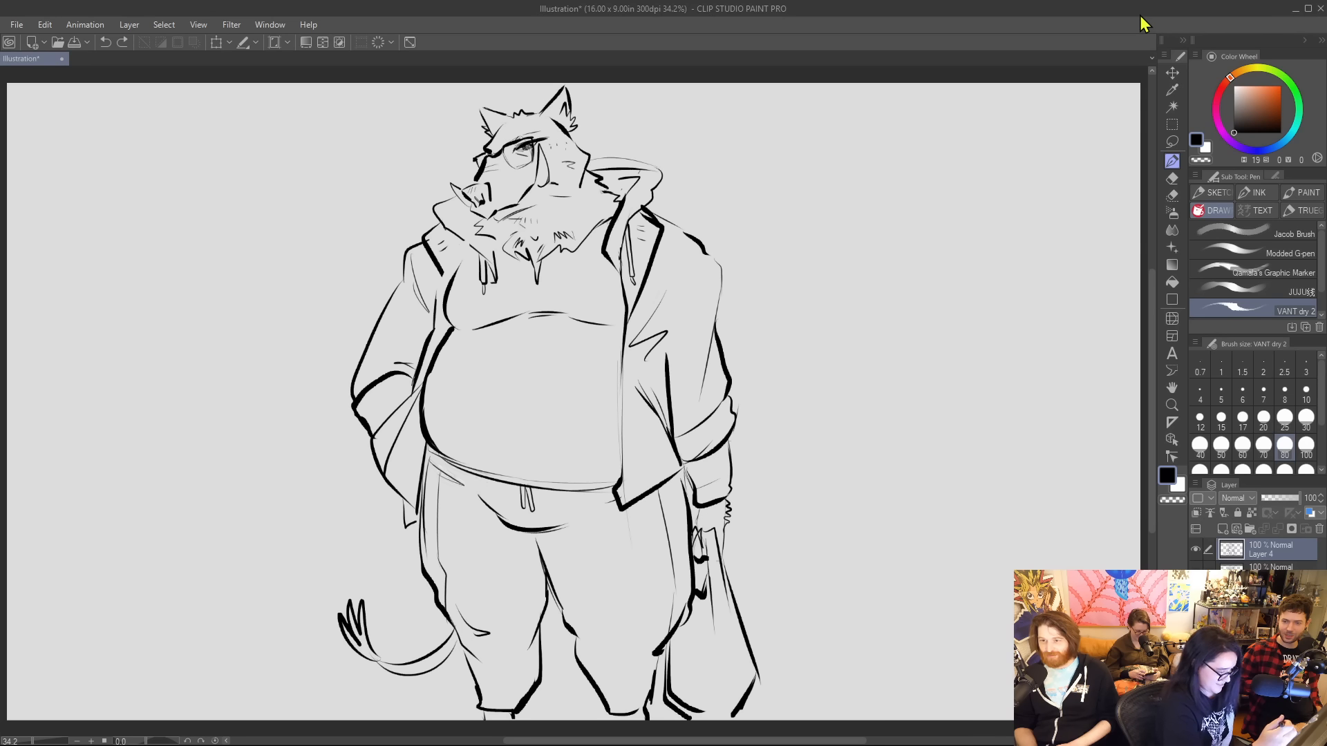
Fill small black shadows at the crotch, both lower corners of the chest, the bent arm's armpit and below its cuff.
mouse_move(518, 532)
left_mouse_down()
mouse_move(538, 561)
mouse_move(527, 537)
left_mouse_up()
left_click_drag(453, 330, 471, 329)
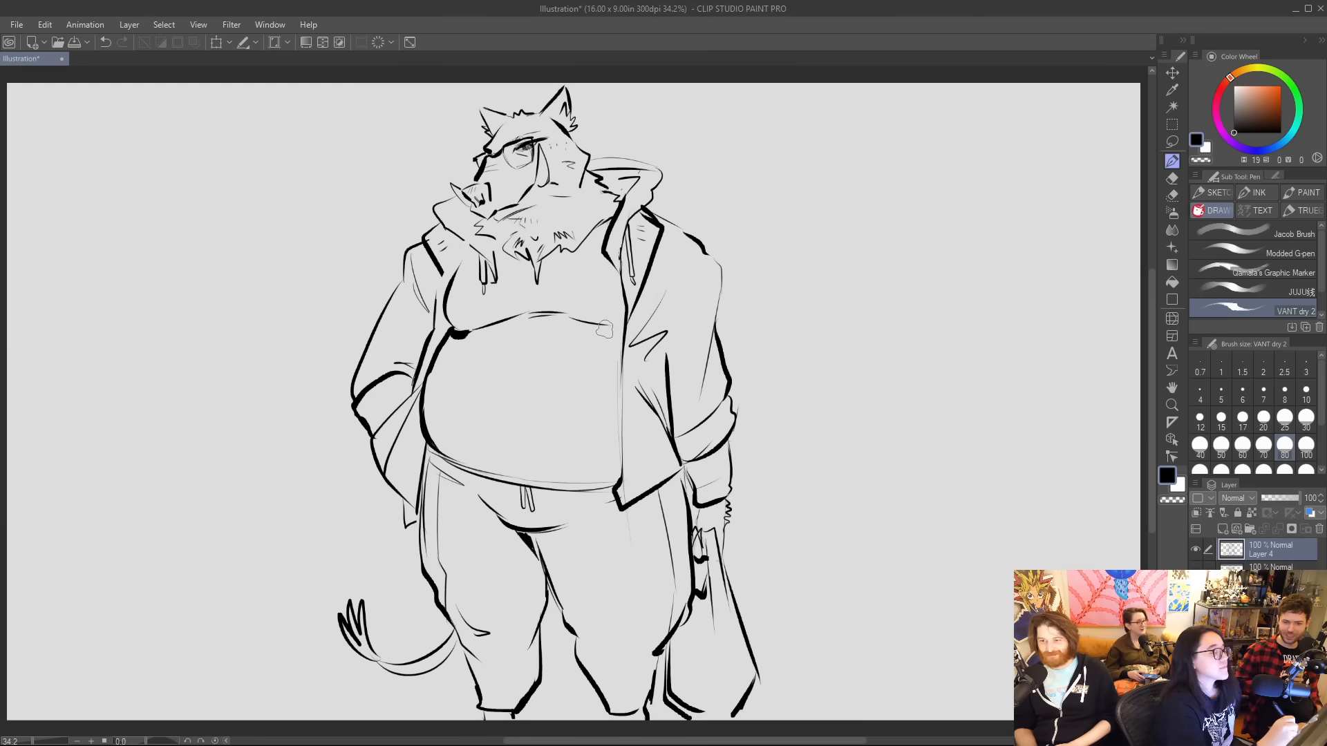
left_click_drag(611, 325, 626, 334)
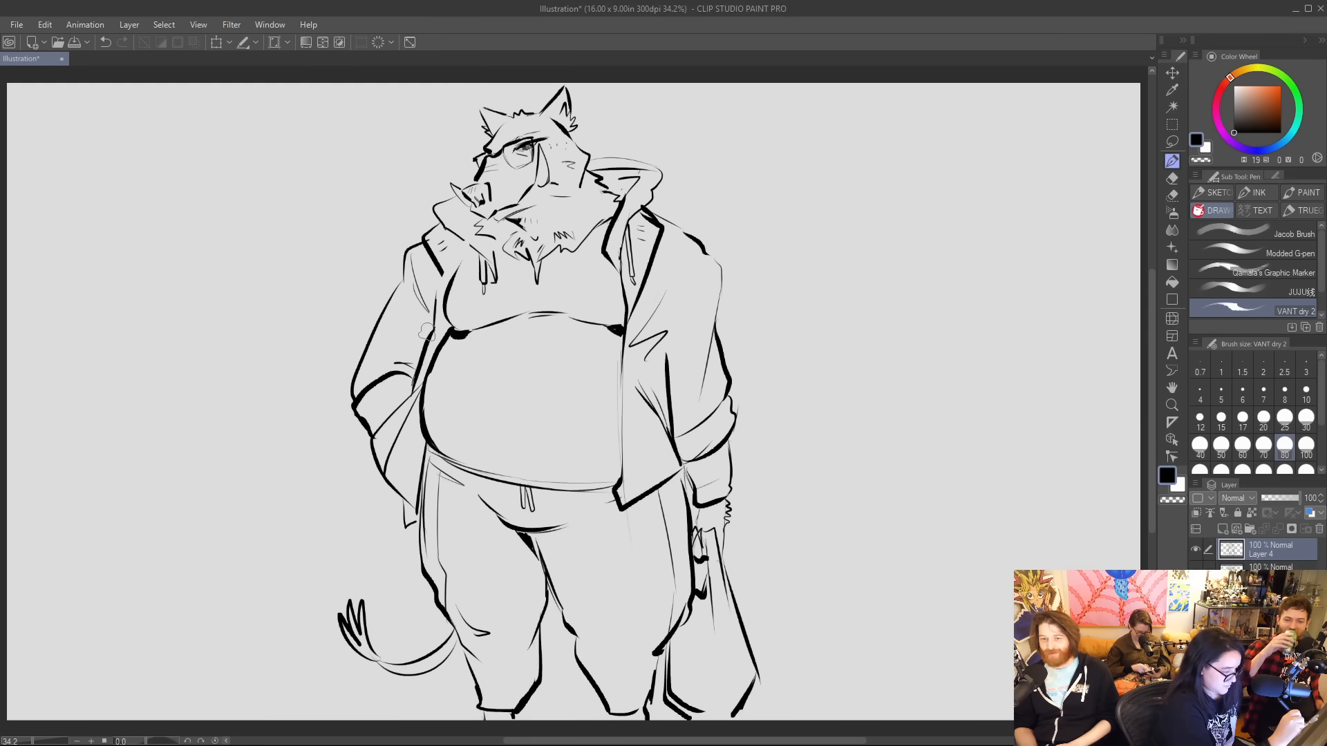
mouse_move(428, 319)
left_mouse_down()
mouse_move(425, 342)
mouse_move(430, 327)
left_mouse_up()
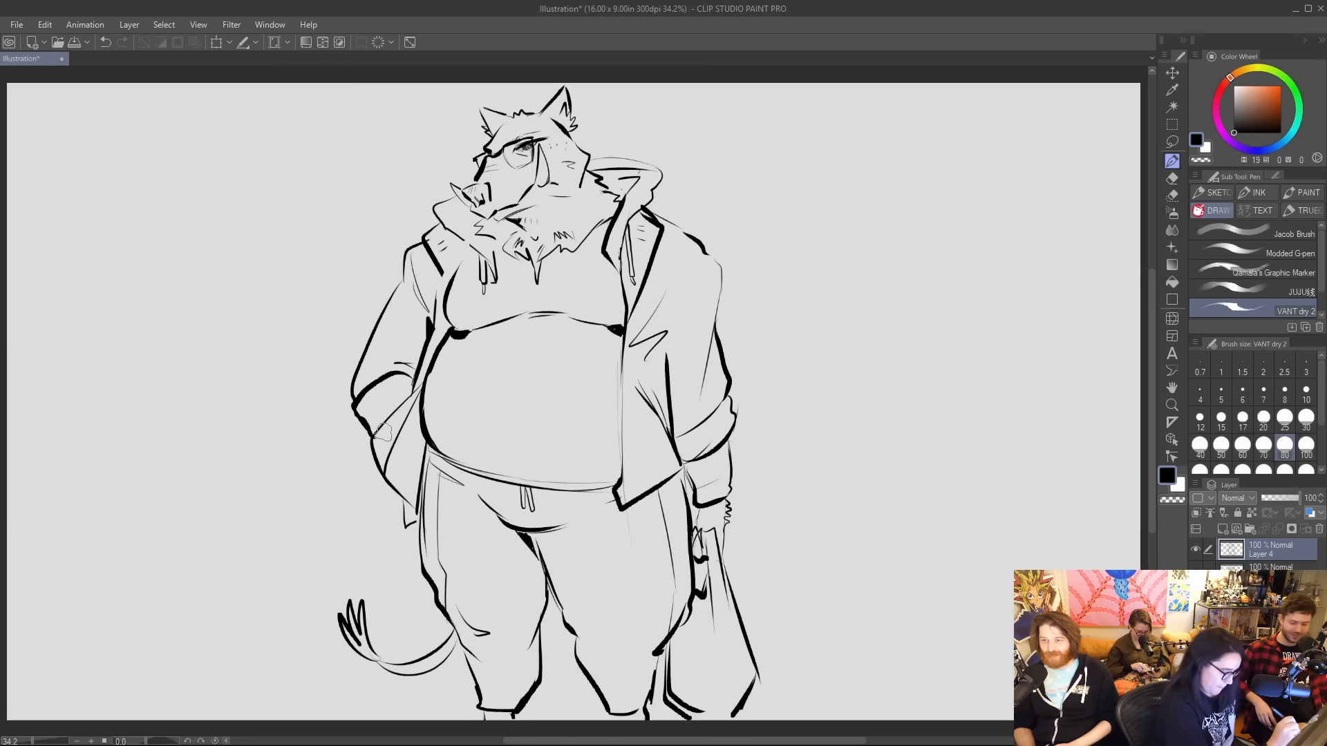
mouse_move(400, 404)
left_mouse_down()
mouse_move(378, 433)
mouse_move(416, 365)
mouse_move(379, 377)
mouse_move(365, 420)
mouse_move(399, 403)
left_mouse_up()
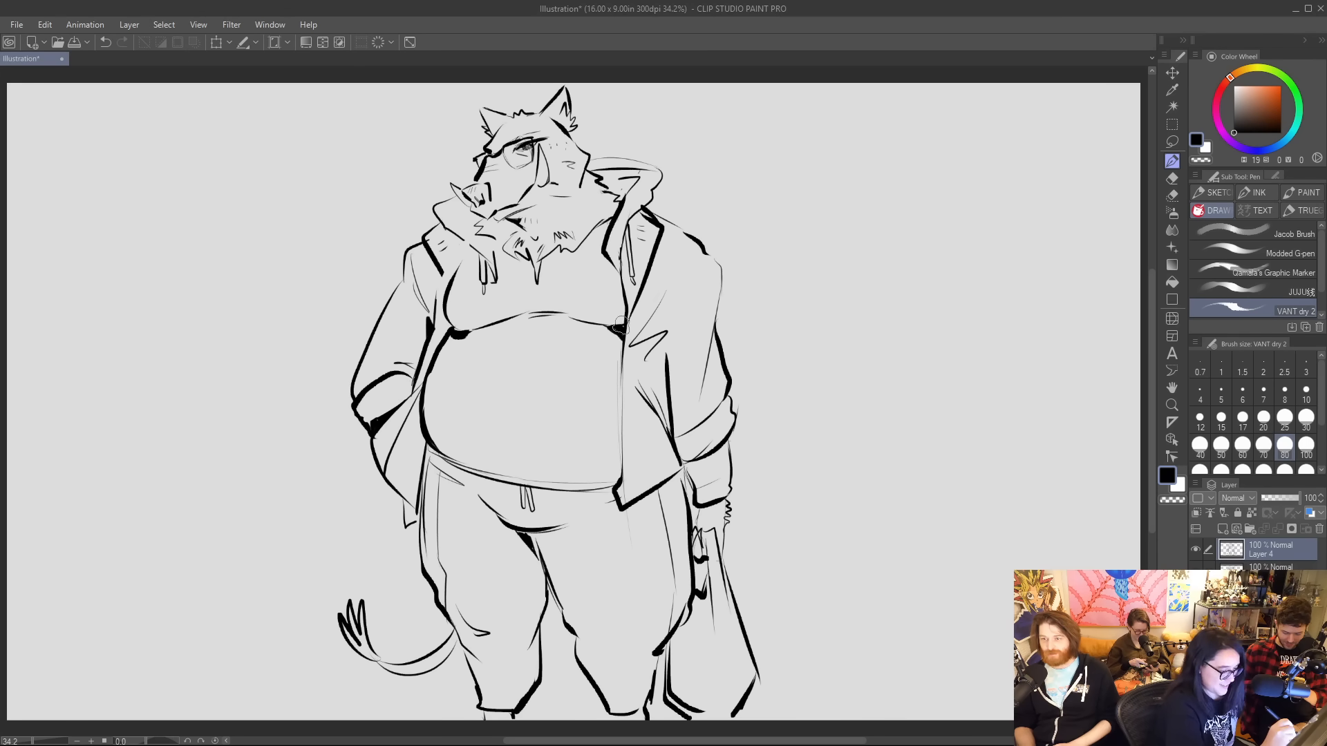
Fill black shadows along the jacket's opening edge and beneath its hem, and letter "CVS" on the shopping bag.
mouse_move(620, 327)
left_mouse_down()
mouse_move(613, 487)
mouse_move(681, 477)
mouse_move(684, 489)
left_mouse_up()
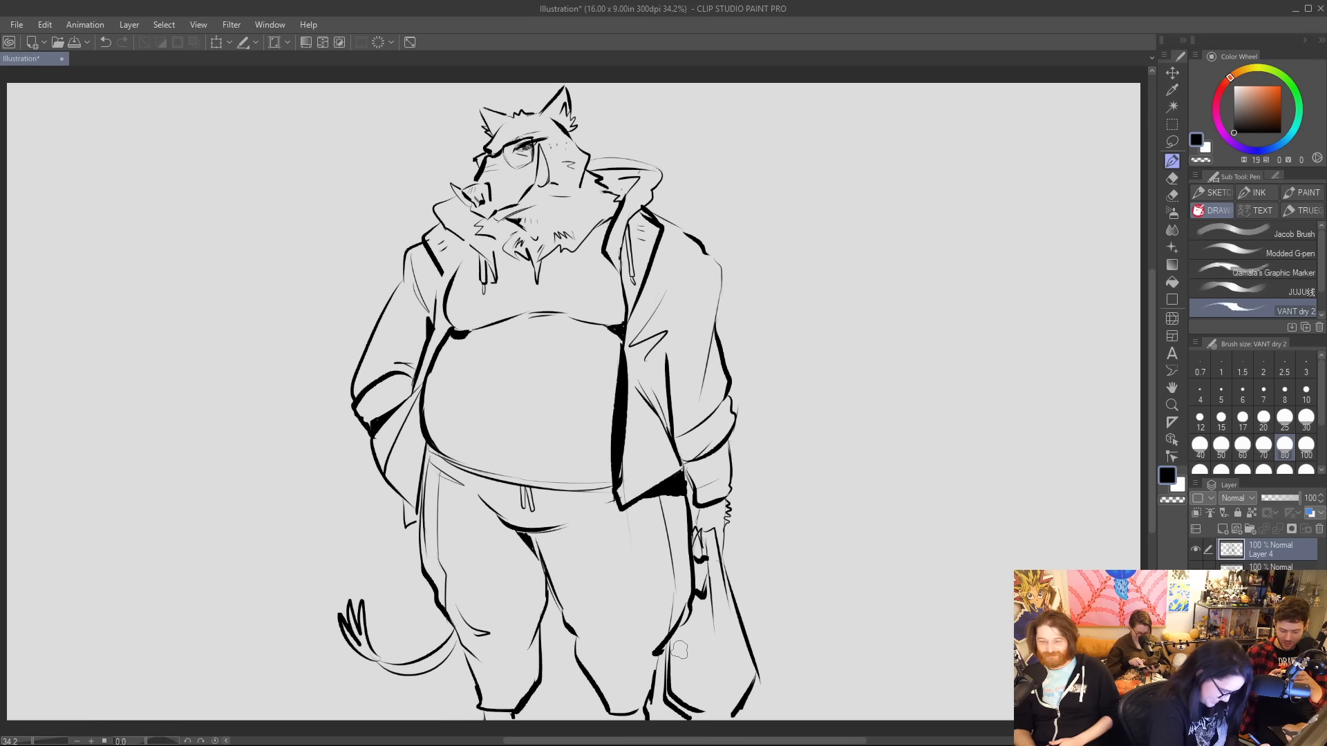
mouse_move(680, 644)
left_mouse_down()
mouse_move(696, 668)
mouse_move(695, 646)
mouse_move(718, 681)
mouse_move(684, 683)
mouse_move(663, 641)
mouse_move(663, 695)
left_mouse_up()
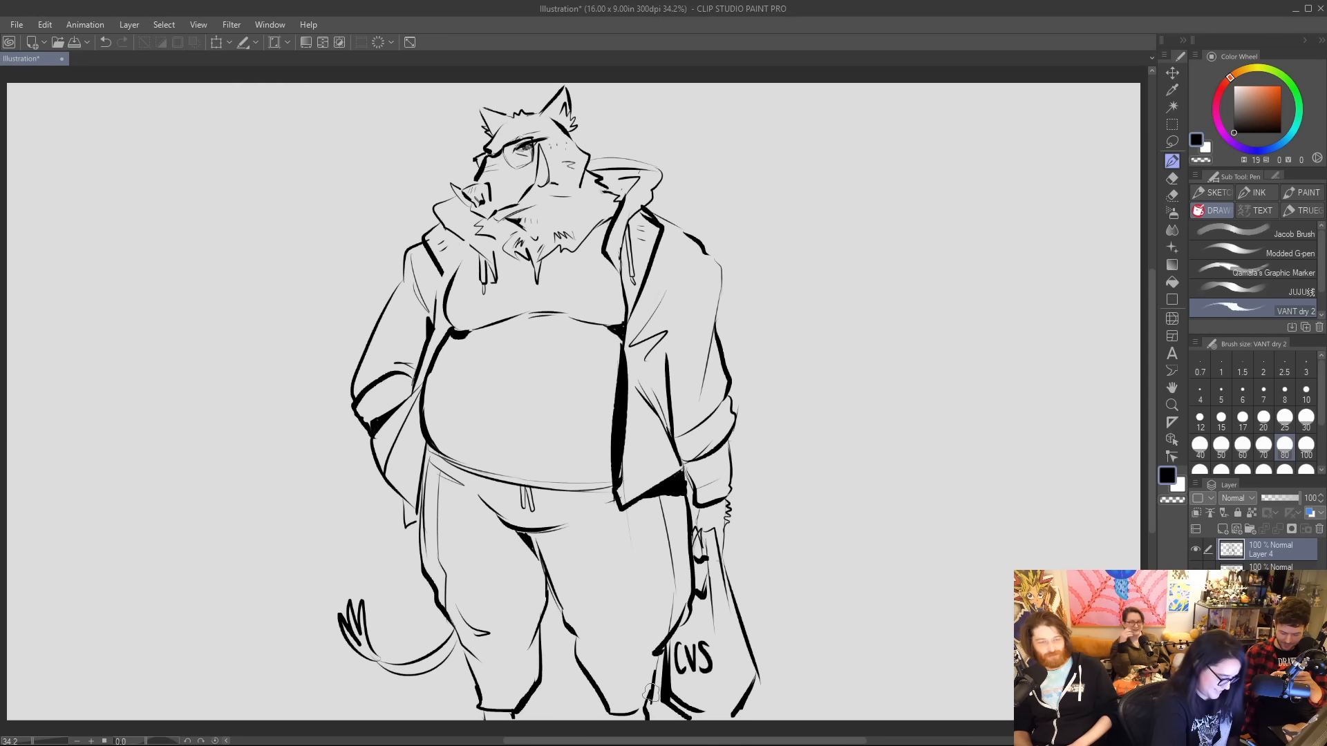
Fill black shadows between the thighs, along the inner lower legs and inside the trouser cuffs.
left_click_drag(617, 722, 632, 712)
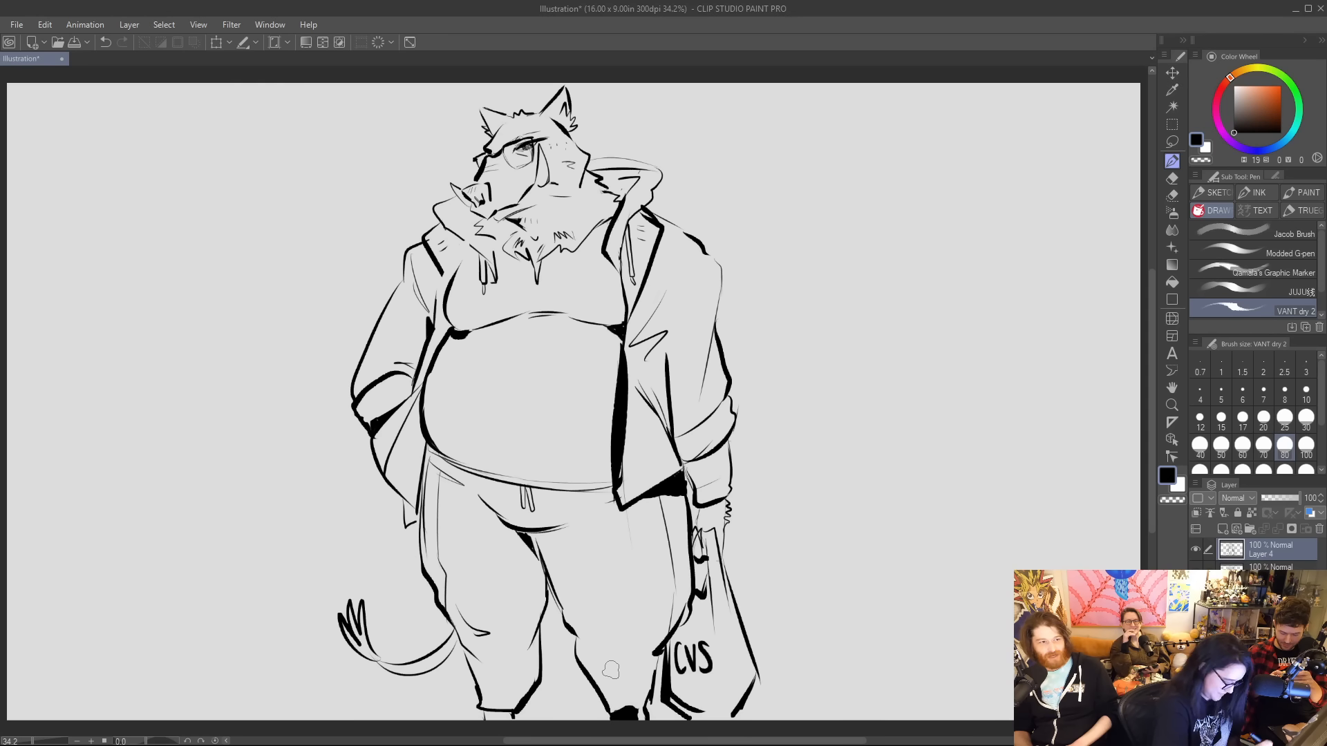
mouse_move(541, 538)
left_mouse_down()
mouse_move(562, 599)
mouse_move(546, 539)
mouse_move(551, 564)
left_mouse_up()
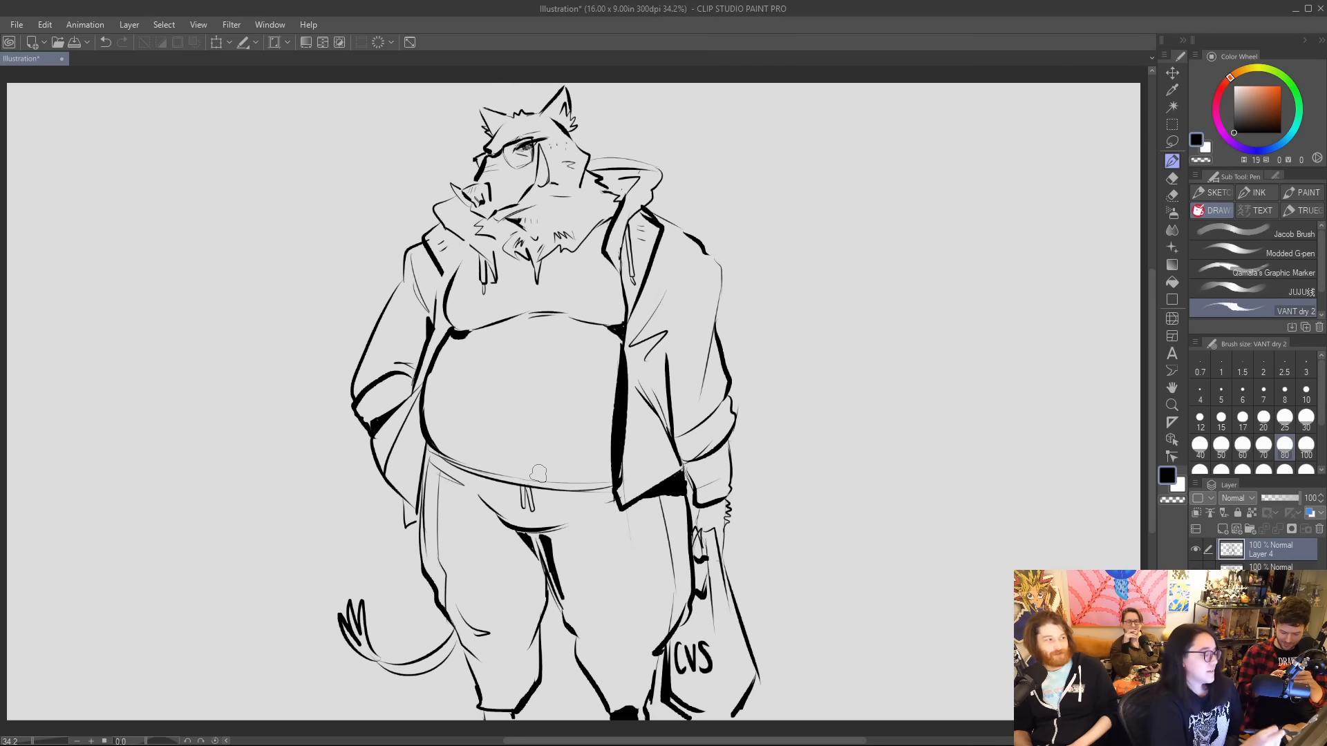
left_click_drag(543, 672, 550, 614)
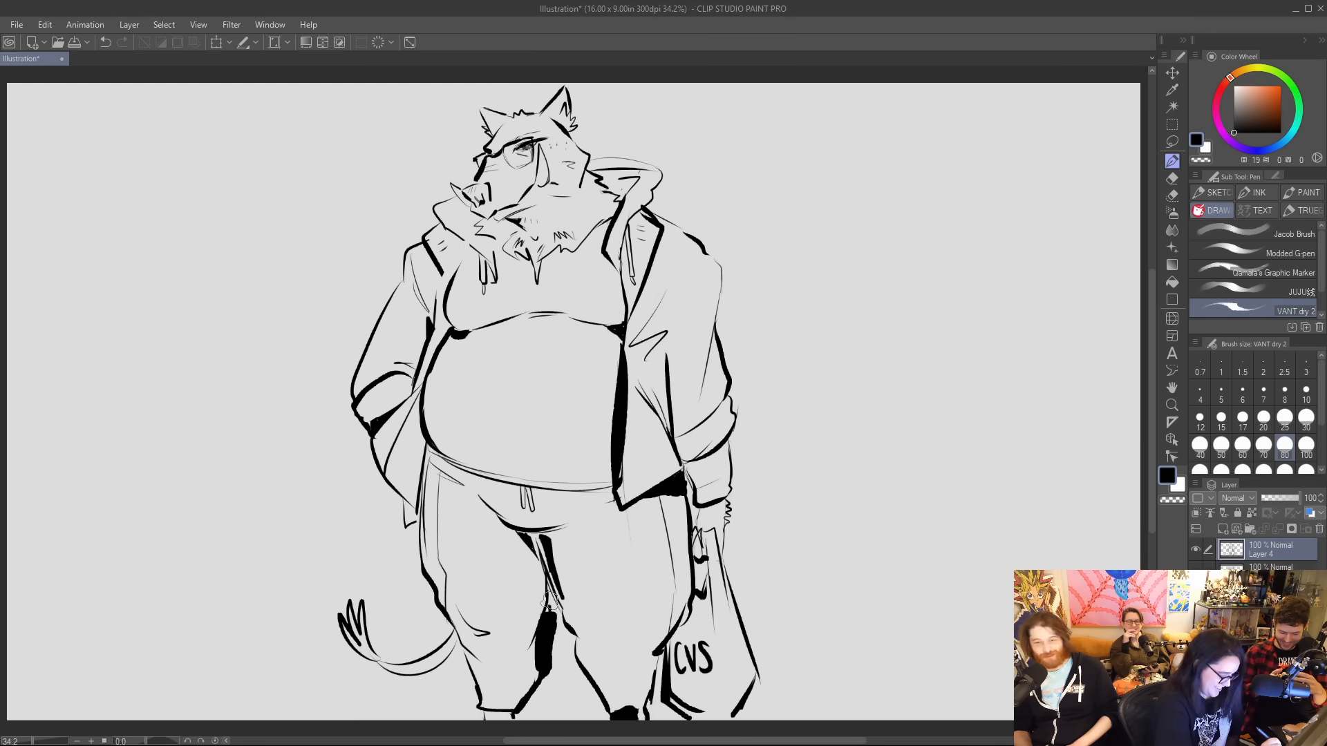
mouse_move(575, 667)
left_mouse_down()
mouse_move(599, 710)
mouse_move(523, 711)
left_mouse_up()
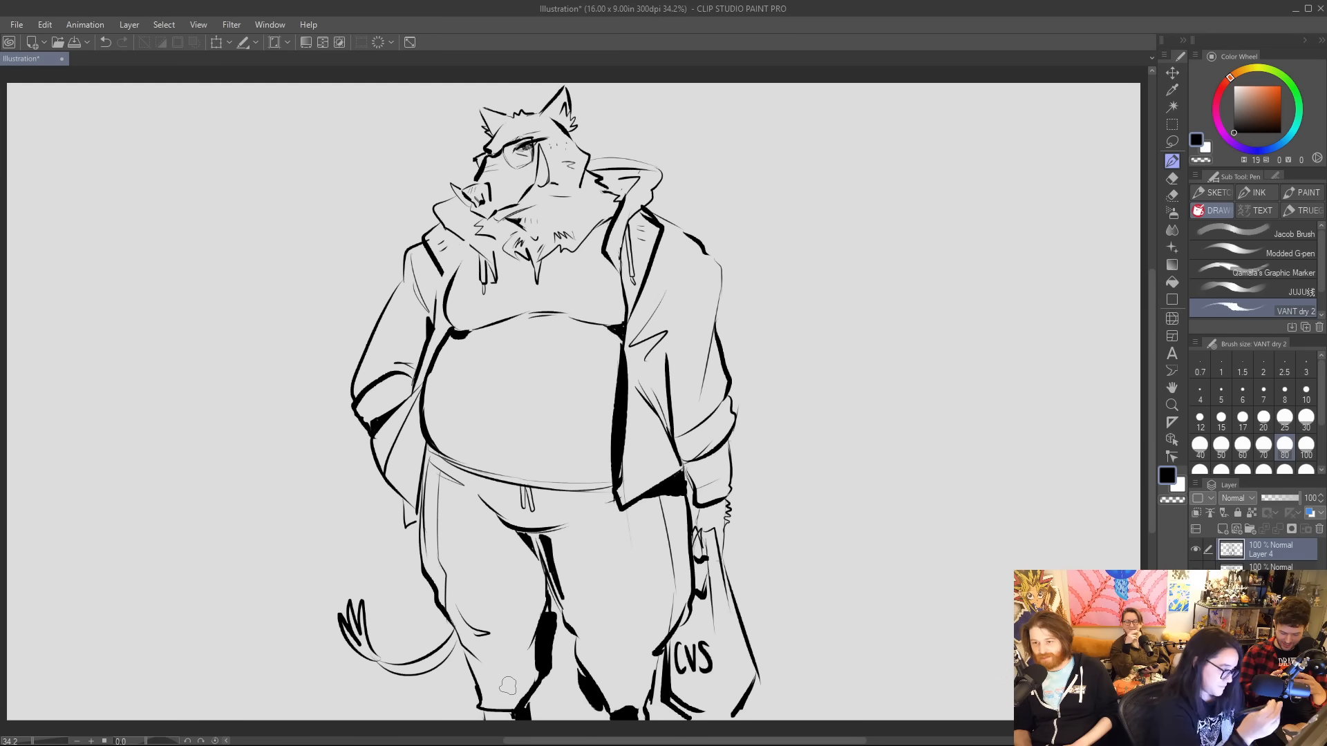
Thicken the jacket's shoulder and sleeve edges with black shadows, and darken the hood's rim and folds around the neck.
mouse_move(684, 231)
left_mouse_down()
mouse_move(719, 280)
mouse_move(706, 367)
left_mouse_up()
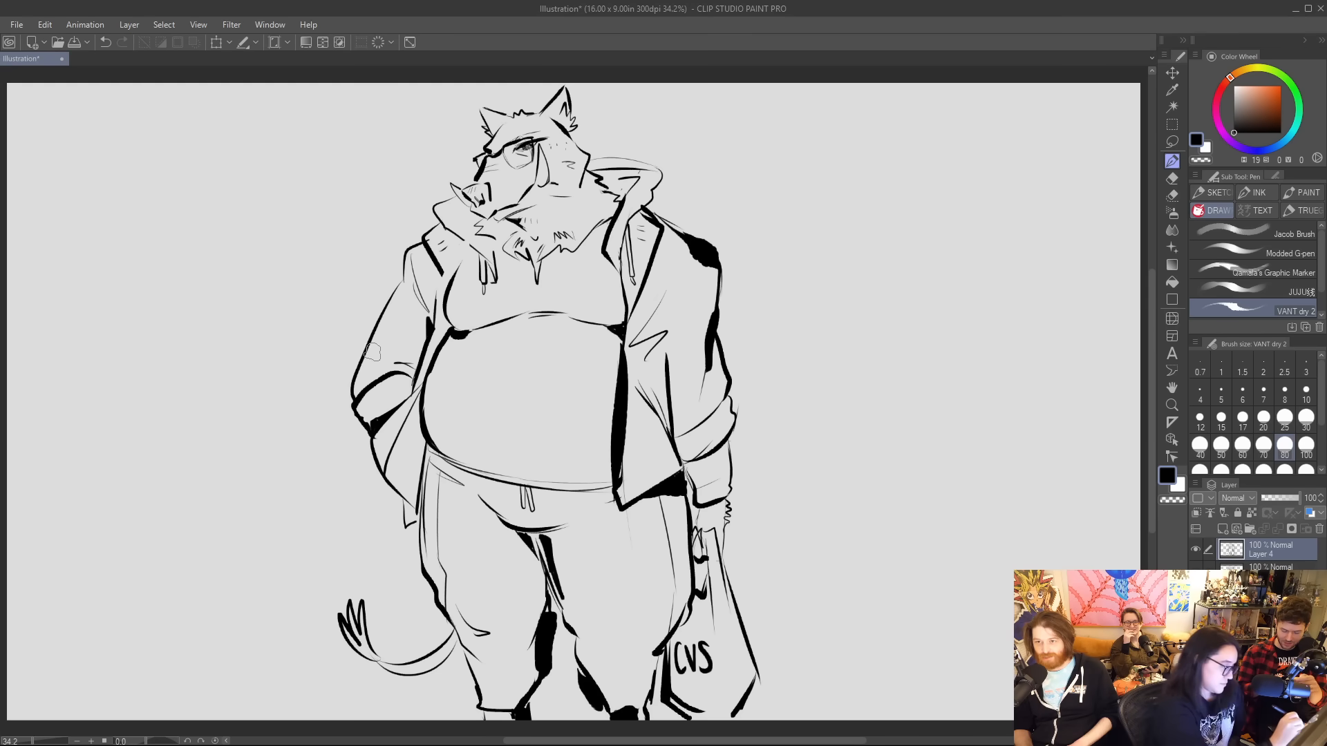
left_click_drag(375, 333, 406, 258)
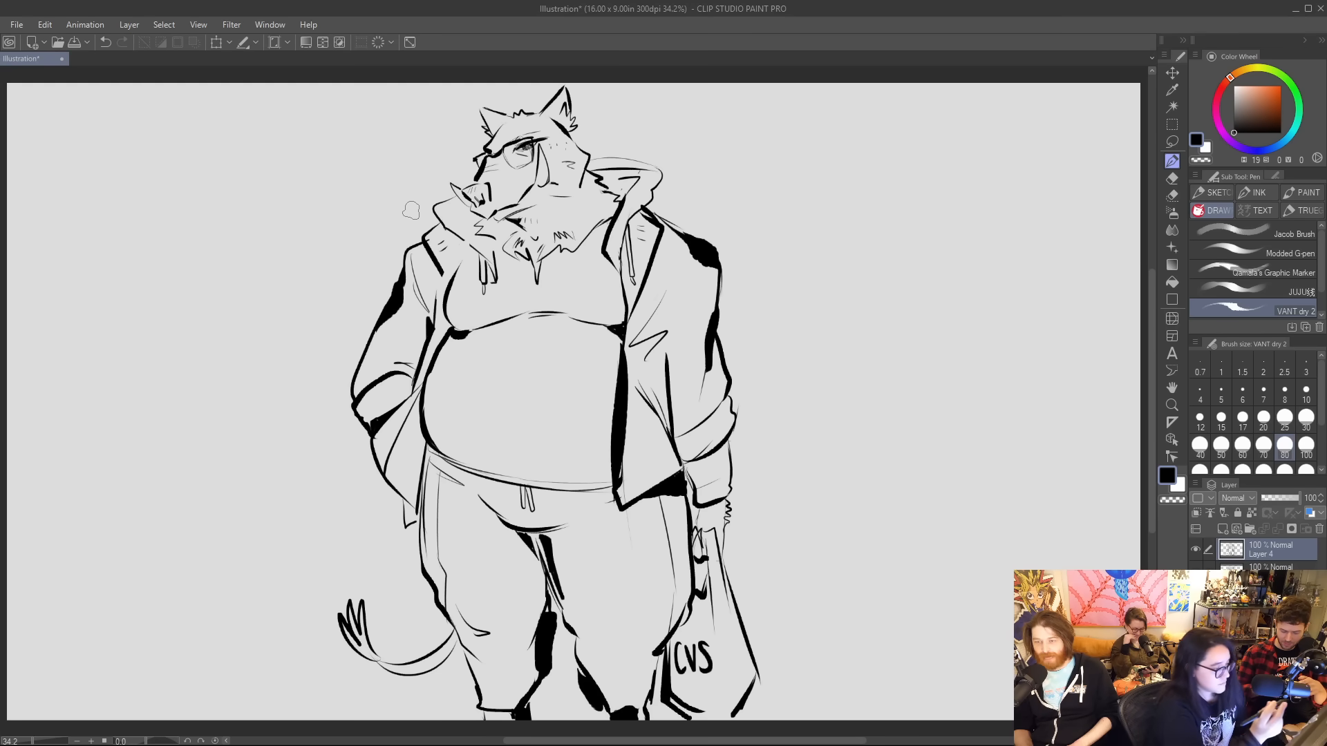
left_click_drag(459, 194, 433, 214)
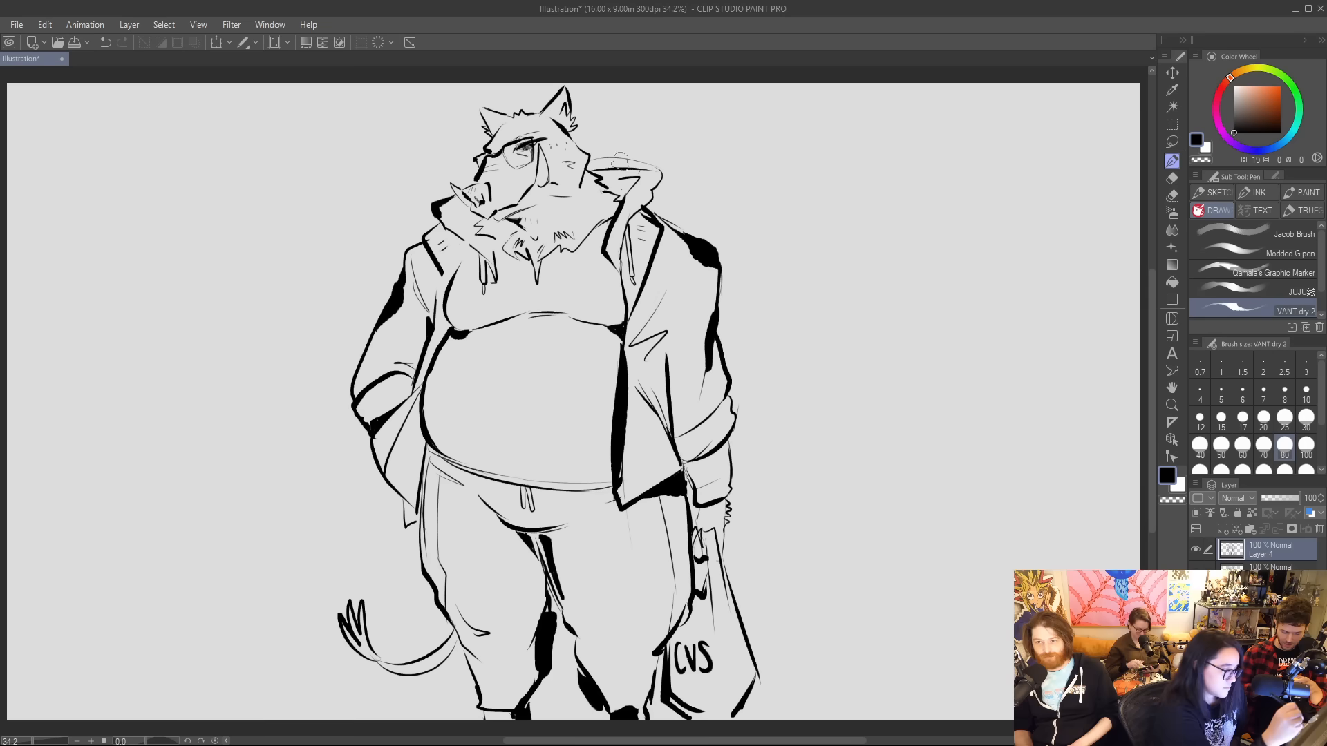
mouse_move(586, 164)
left_mouse_down()
mouse_move(656, 178)
mouse_move(662, 194)
left_mouse_up()
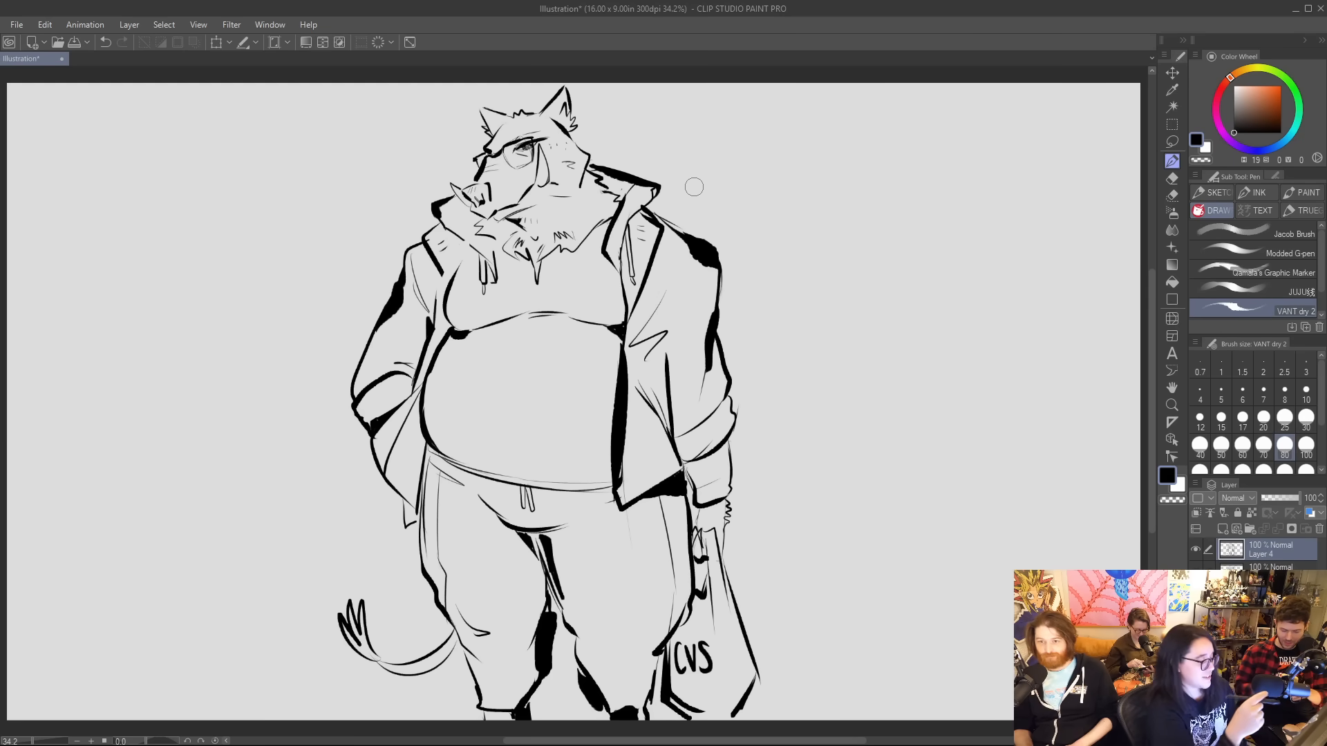
mouse_move(464, 208)
left_mouse_down()
mouse_move(463, 240)
mouse_move(482, 258)
mouse_move(453, 275)
left_mouse_up()
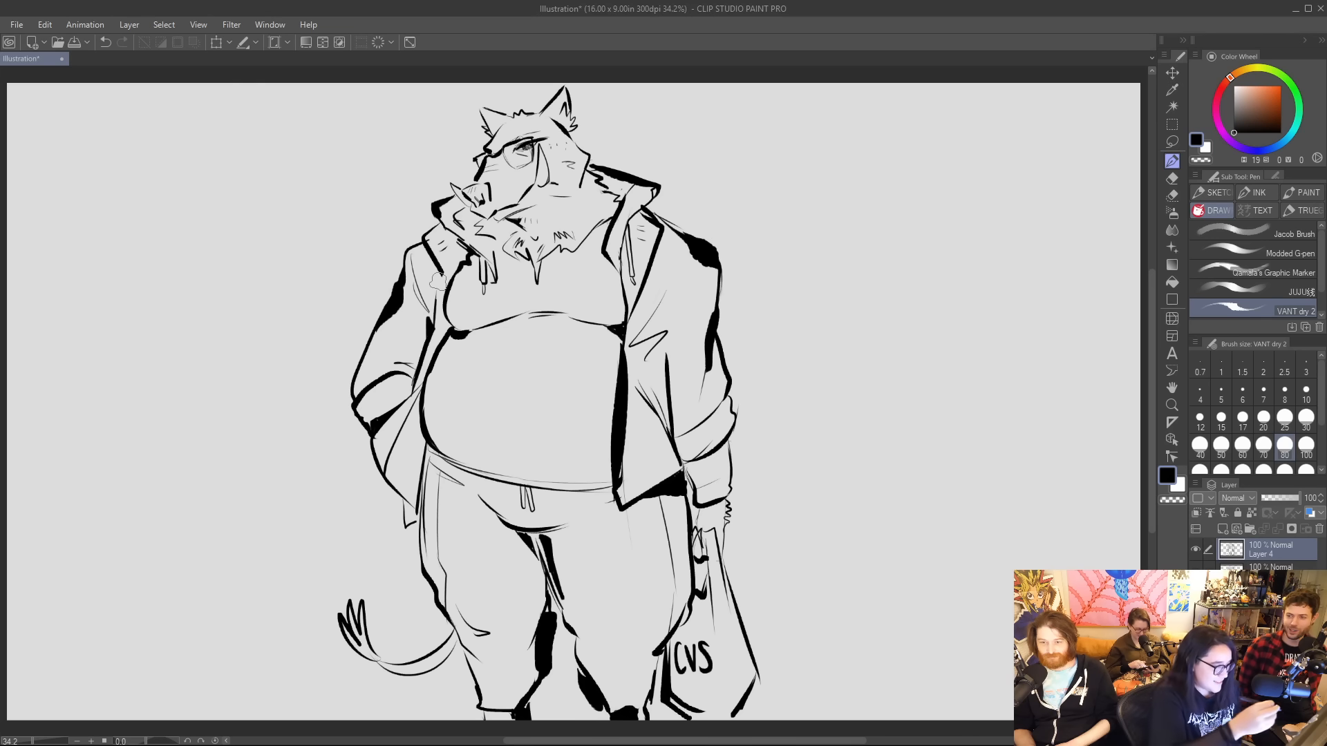
Hand-letter "HOT BOAR?" on two lines in the empty space beside the figure's shoulder.
mouse_move(778, 226)
left_mouse_down()
mouse_move(778, 257)
mouse_move(792, 239)
left_mouse_up()
mouse_move(792, 226)
left_mouse_down()
mouse_move(791, 257)
mouse_move(801, 240)
mouse_move(821, 251)
mouse_move(833, 224)
left_mouse_up()
mouse_move(779, 268)
left_mouse_down()
mouse_move(779, 294)
mouse_move(802, 270)
mouse_move(832, 290)
mouse_move(830, 279)
left_mouse_up()
mouse_move(839, 266)
left_mouse_down()
mouse_move(838, 293)
mouse_move(869, 270)
left_mouse_up()
left_click(873, 284)
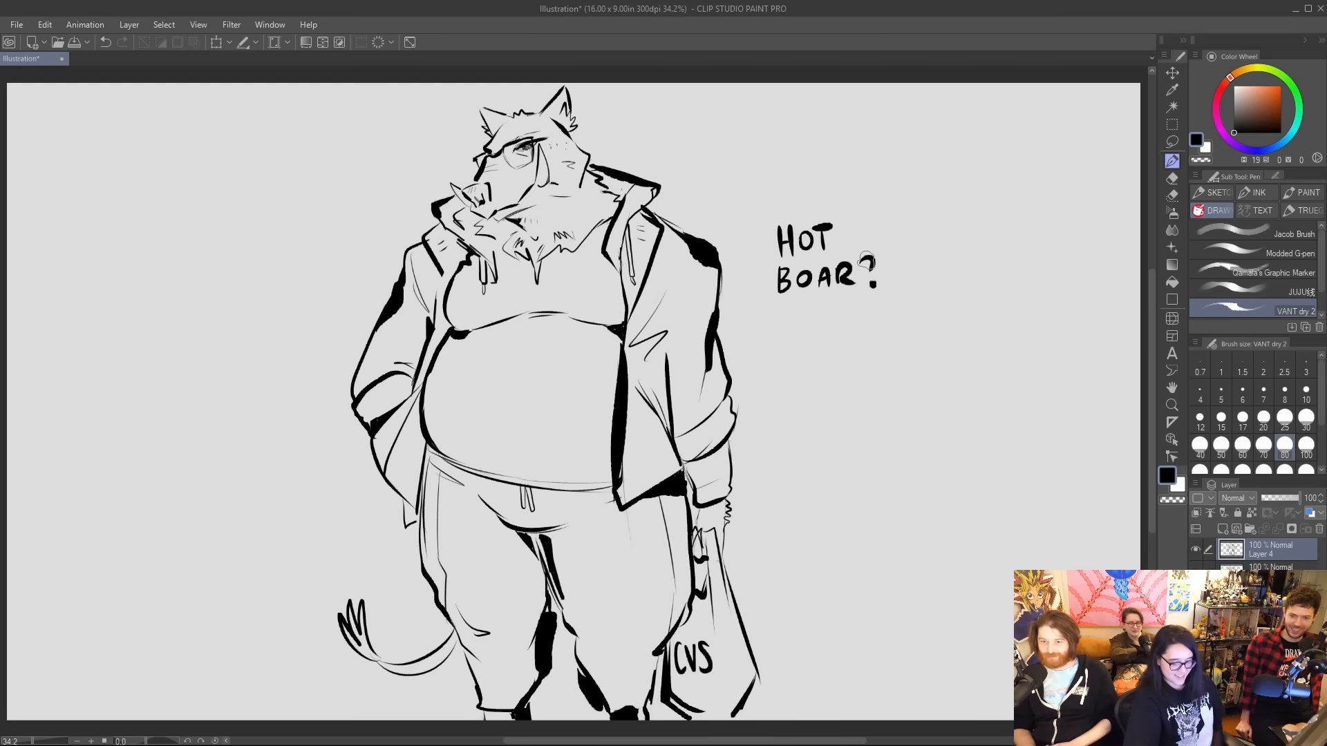
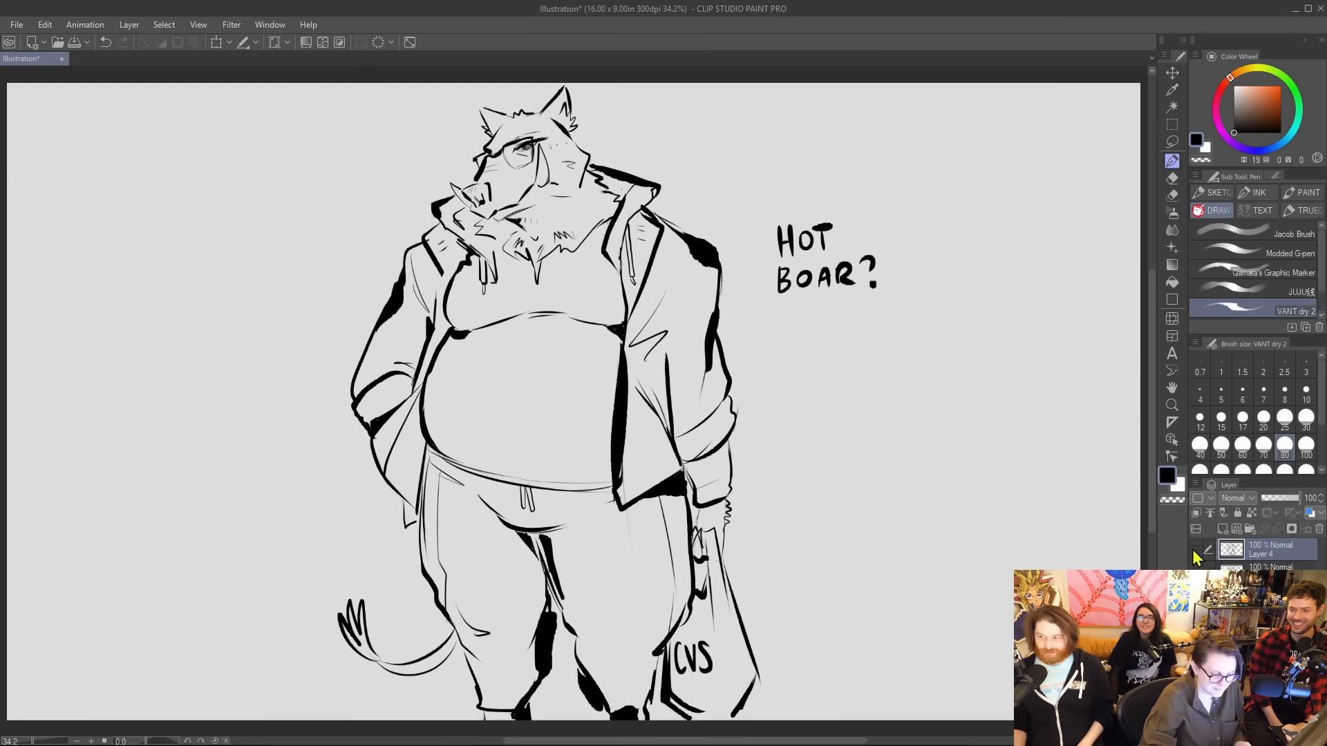
Hide the boar drawing and, on a new layer, block in a canine head with a round skull, long muzzle and neck.
left_click(1196, 549)
left_click(1222, 530)
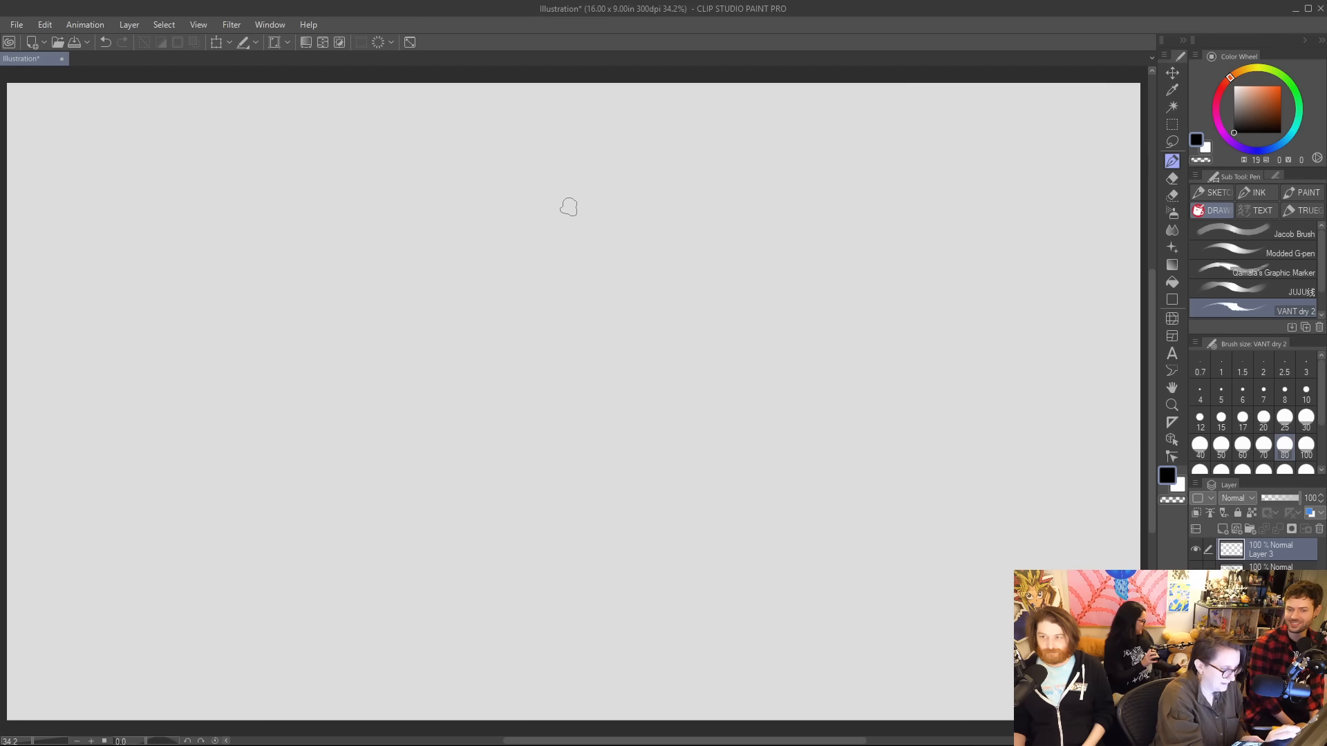
mouse_move(515, 157)
left_mouse_down()
mouse_move(483, 242)
mouse_move(497, 143)
mouse_move(506, 235)
mouse_move(479, 179)
mouse_move(492, 159)
mouse_move(392, 216)
left_mouse_up()
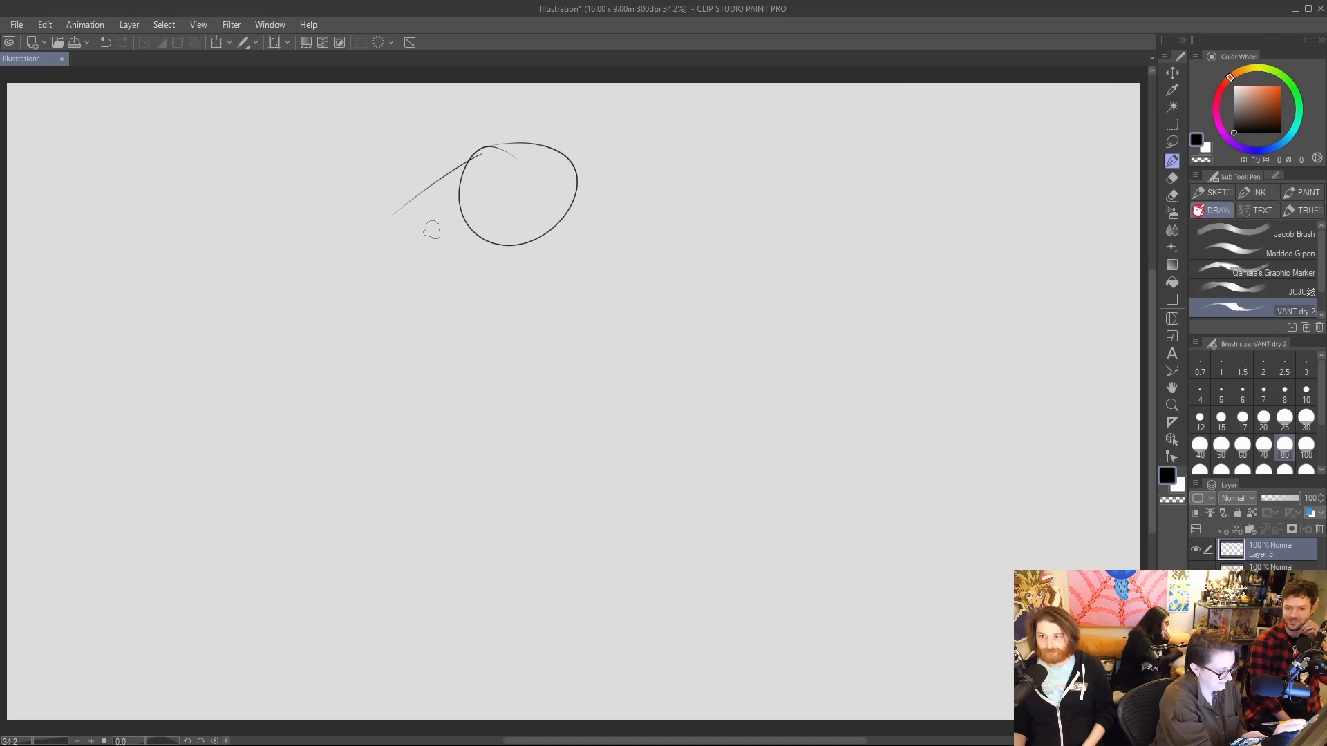
mouse_move(469, 188)
left_mouse_down()
mouse_move(395, 210)
mouse_move(508, 250)
mouse_move(495, 275)
mouse_move(509, 295)
mouse_move(582, 247)
mouse_move(578, 182)
left_mouse_up()
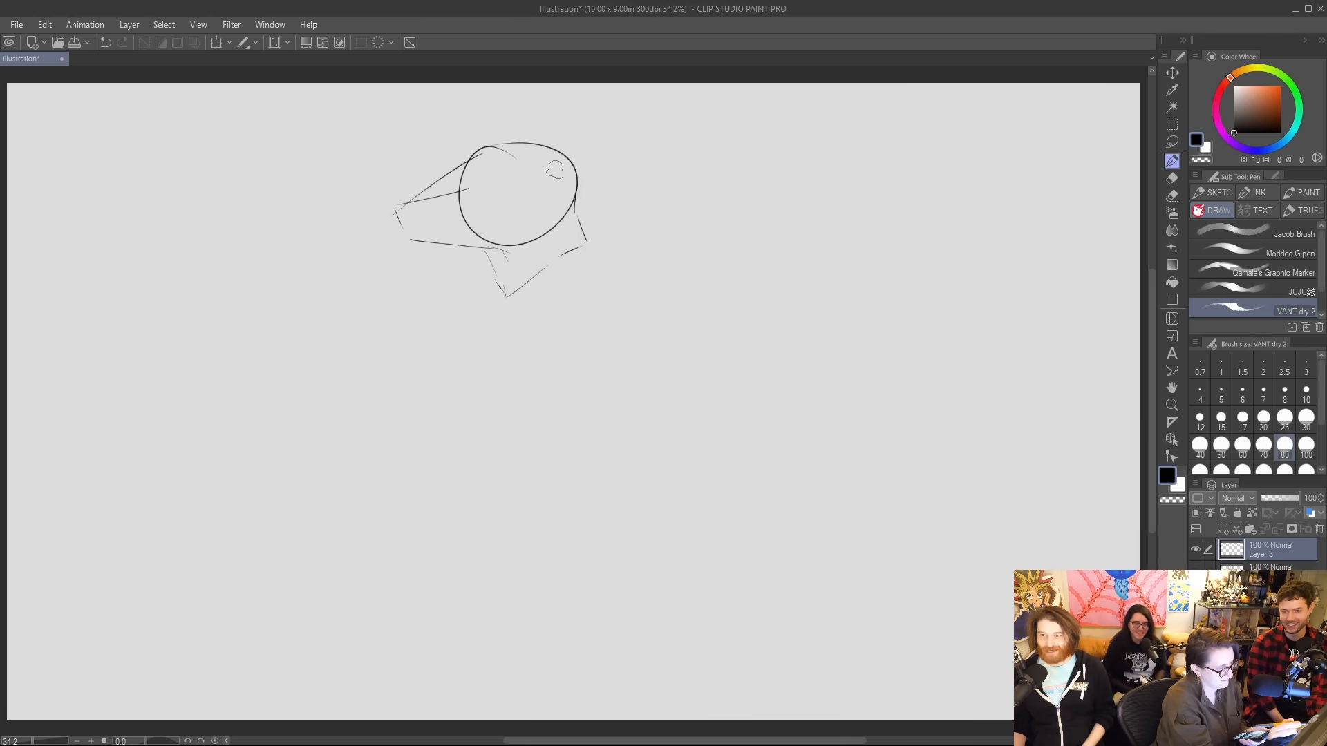
Sketch the wolf's brow ridge, narrow eyes, dark nostrils and mouth line on the blocked-in head.
mouse_move(450, 194)
left_mouse_down()
mouse_move(463, 164)
mouse_move(448, 194)
mouse_move(550, 145)
left_mouse_up()
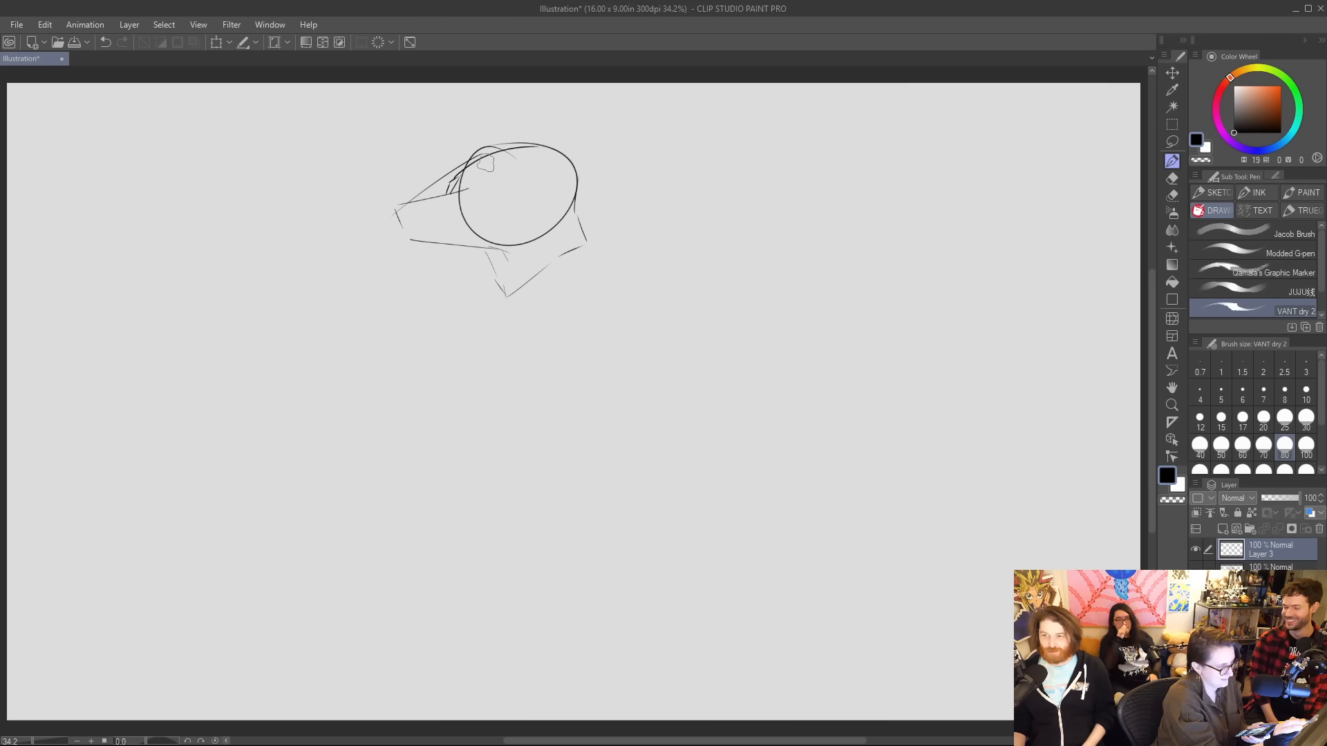
mouse_move(462, 173)
left_mouse_down()
mouse_move(449, 190)
mouse_move(512, 192)
mouse_move(478, 194)
left_mouse_up()
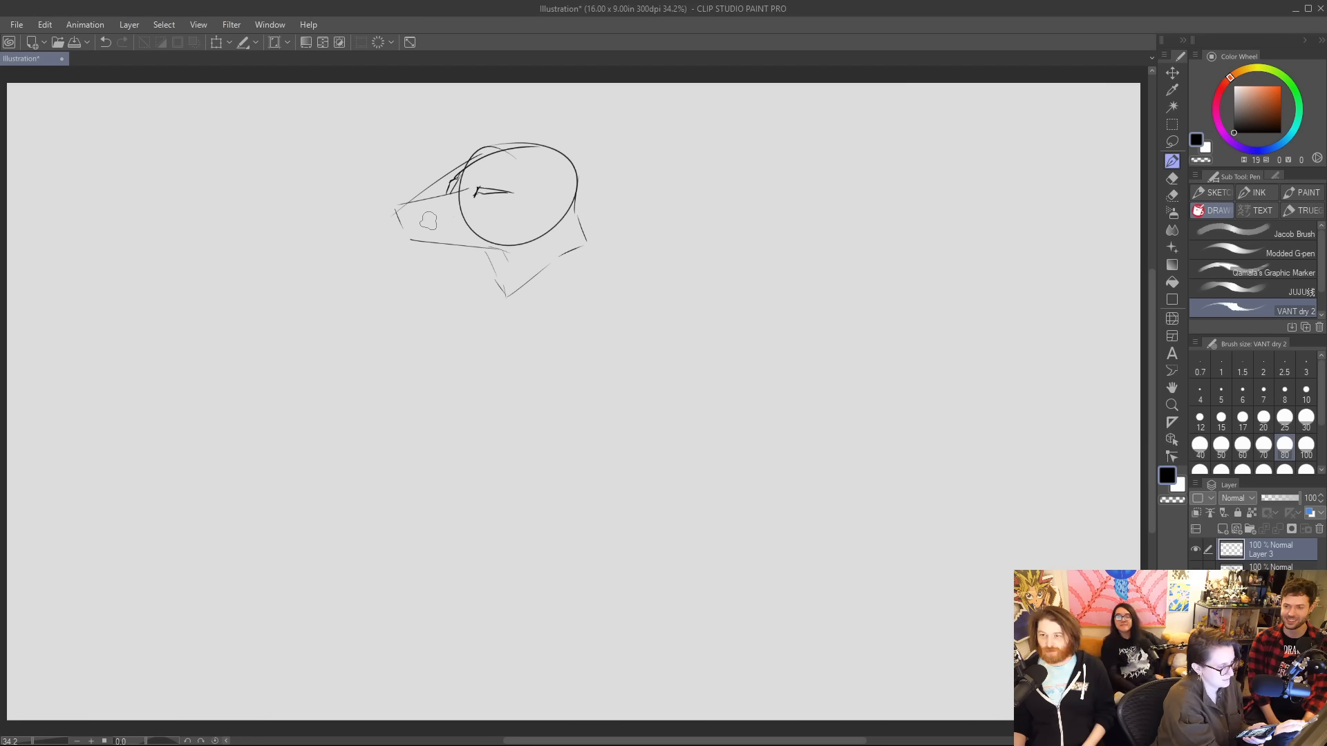
left_click_drag(407, 203, 423, 208)
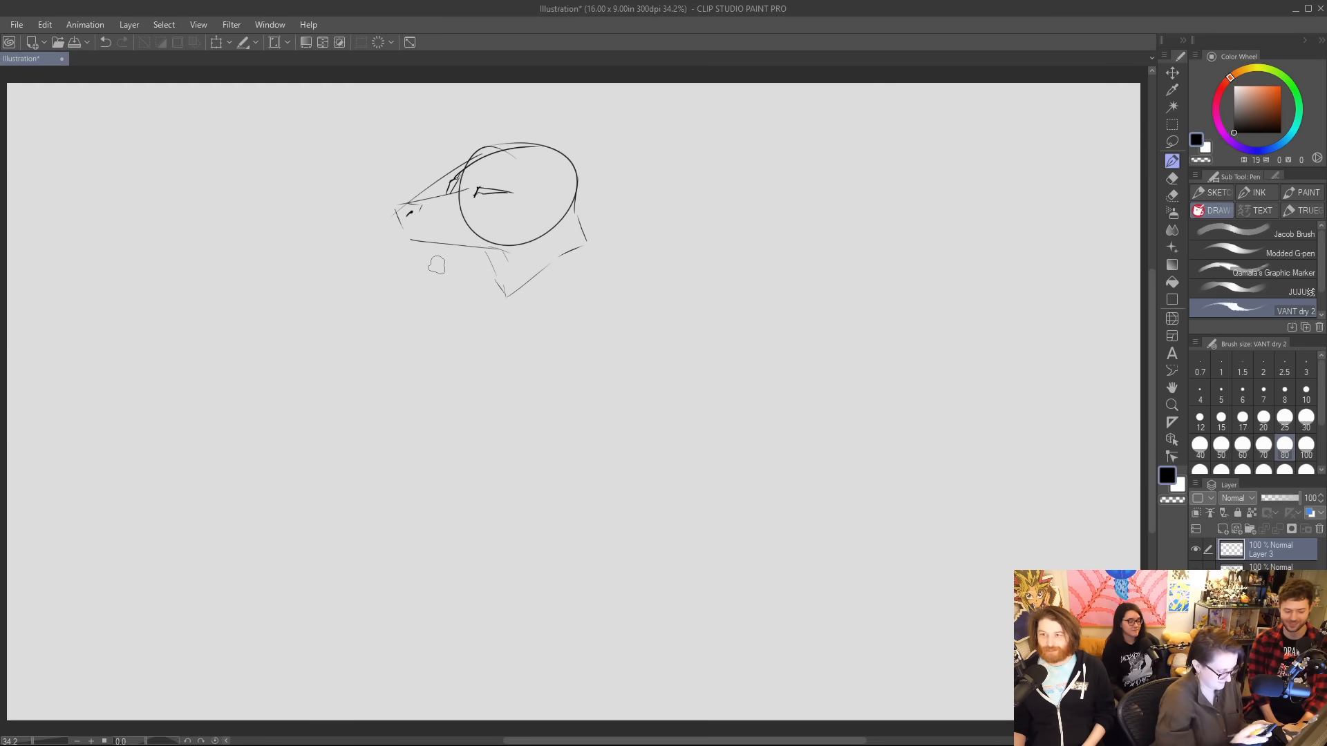
key("ctrl+z")
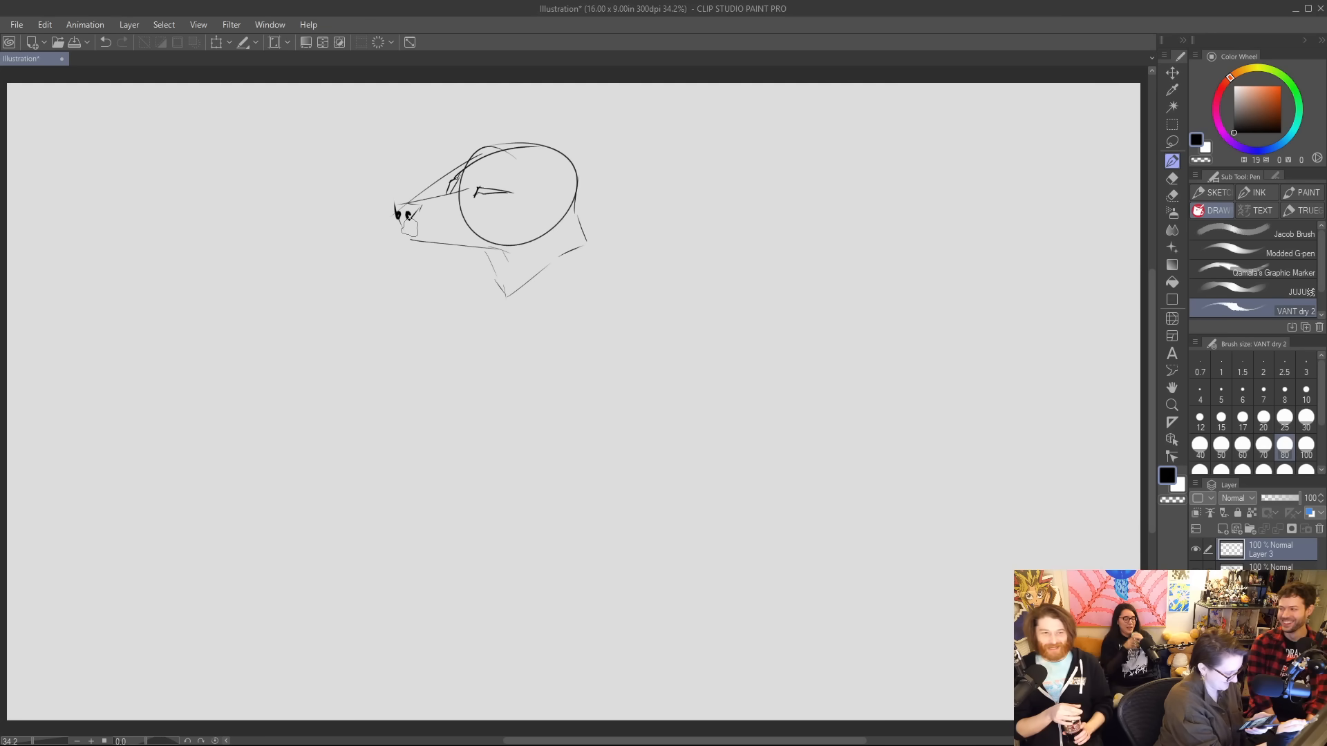
mouse_move(397, 219)
left_mouse_down()
mouse_move(400, 230)
mouse_move(463, 231)
mouse_move(406, 237)
left_mouse_up()
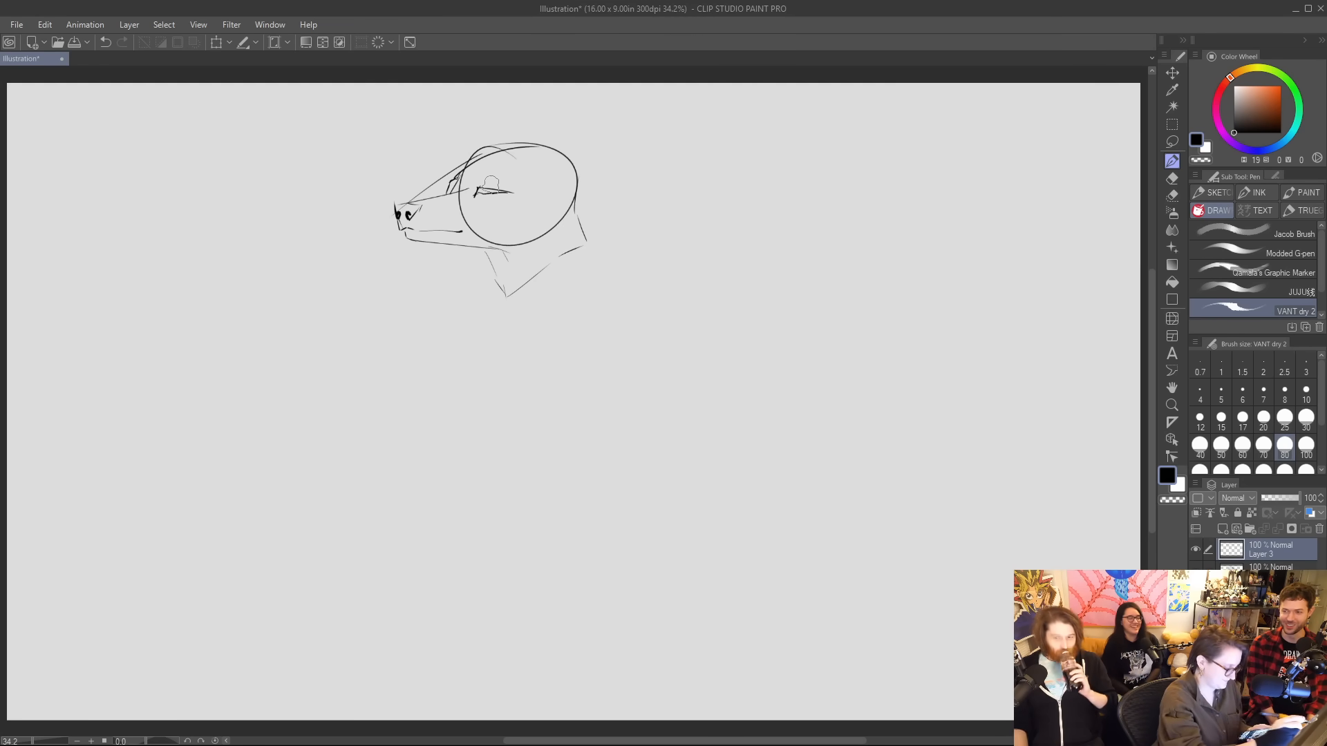
Draw two pointed ears on the skull, with short inner strokes and fur marks beside the rear ear.
left_click_drag(467, 164, 458, 110)
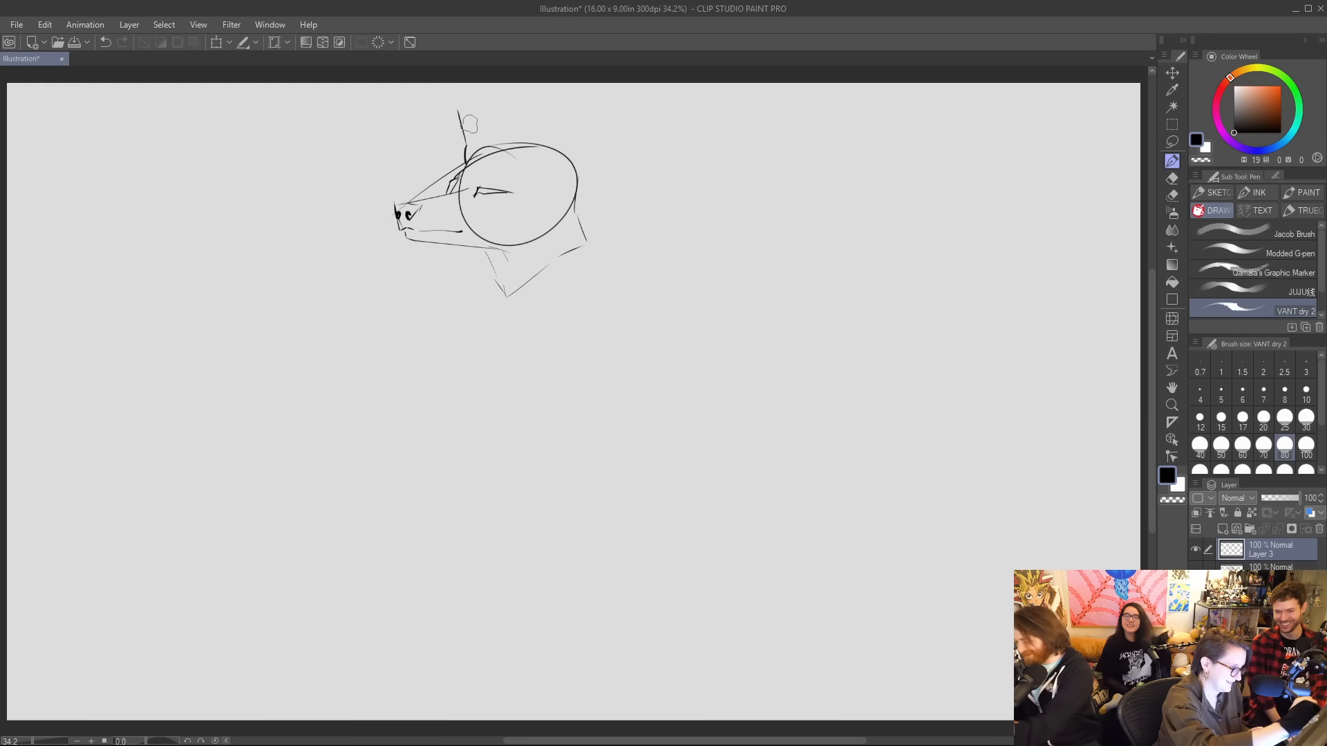
left_click_drag(458, 111, 488, 142)
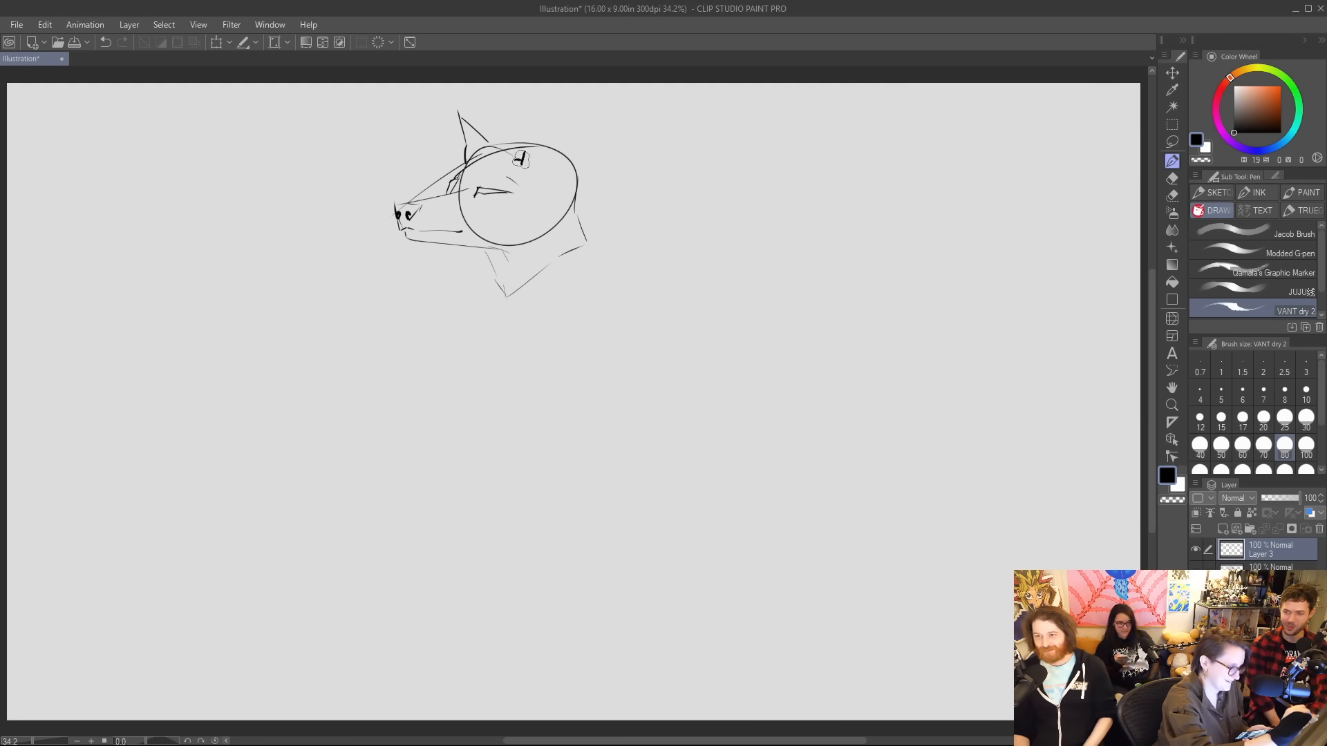
mouse_move(516, 161)
left_mouse_down()
mouse_move(521, 112)
mouse_move(552, 133)
mouse_move(530, 116)
mouse_move(567, 177)
mouse_move(543, 164)
mouse_move(522, 111)
mouse_move(531, 163)
mouse_move(521, 129)
left_mouse_up()
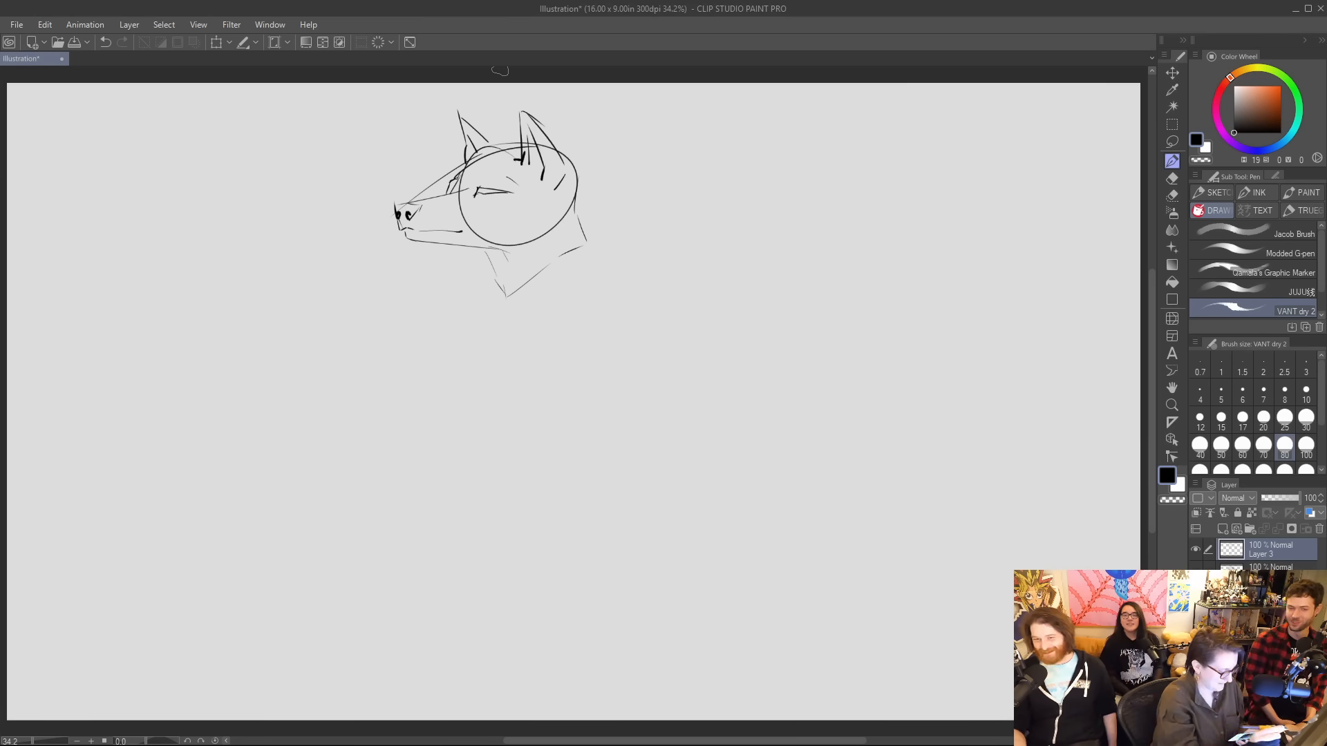
Rough in the neckline, near shoulder and bent arm, and the coat's two long front edges down the canvas.
mouse_move(496, 276)
left_mouse_down()
mouse_move(545, 303)
mouse_move(585, 245)
left_mouse_up()
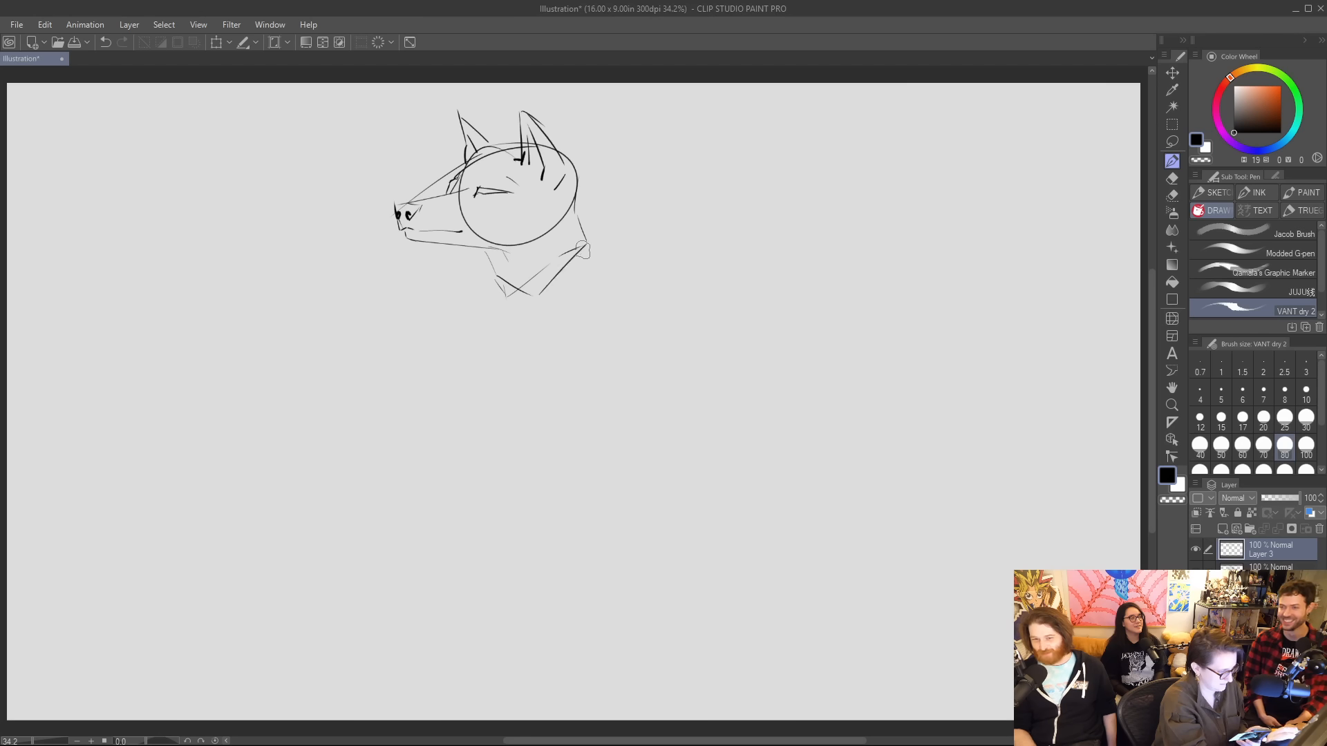
mouse_move(486, 285)
left_mouse_down()
mouse_move(428, 314)
mouse_move(351, 428)
left_mouse_up()
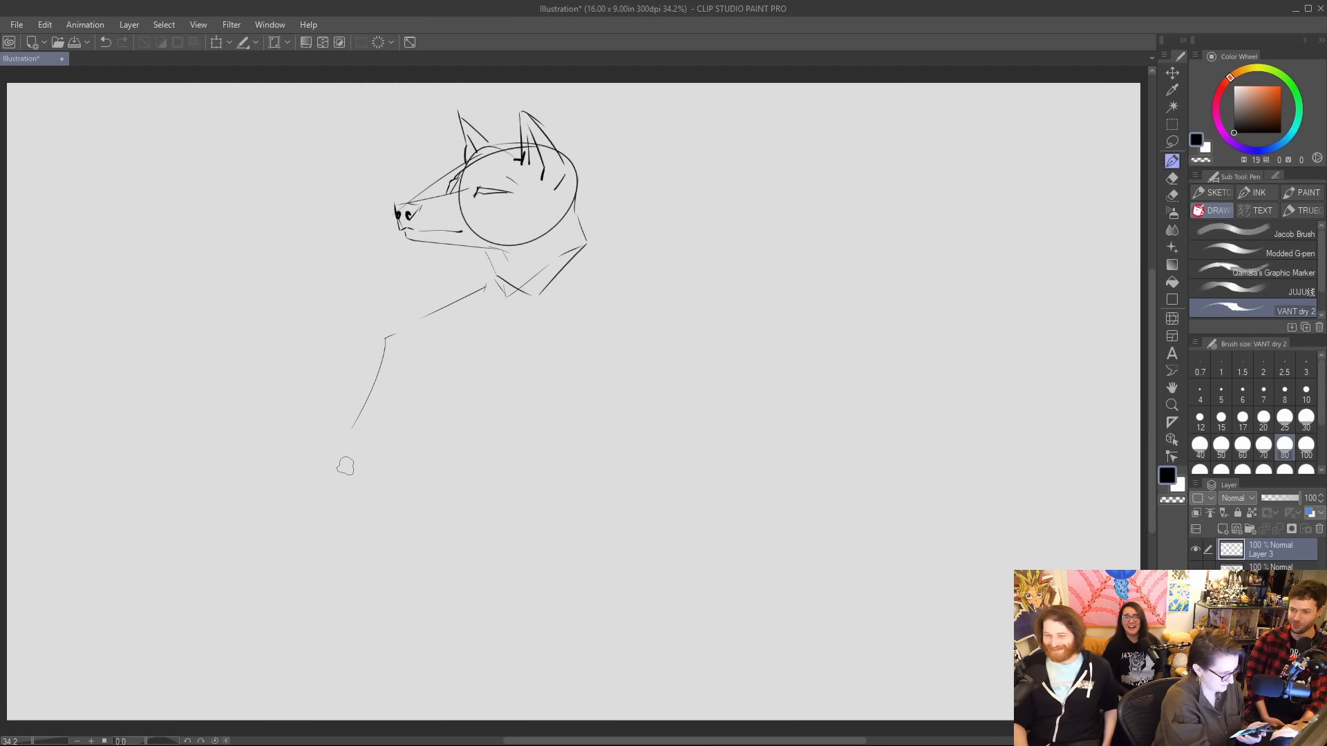
left_click_drag(341, 483, 381, 529)
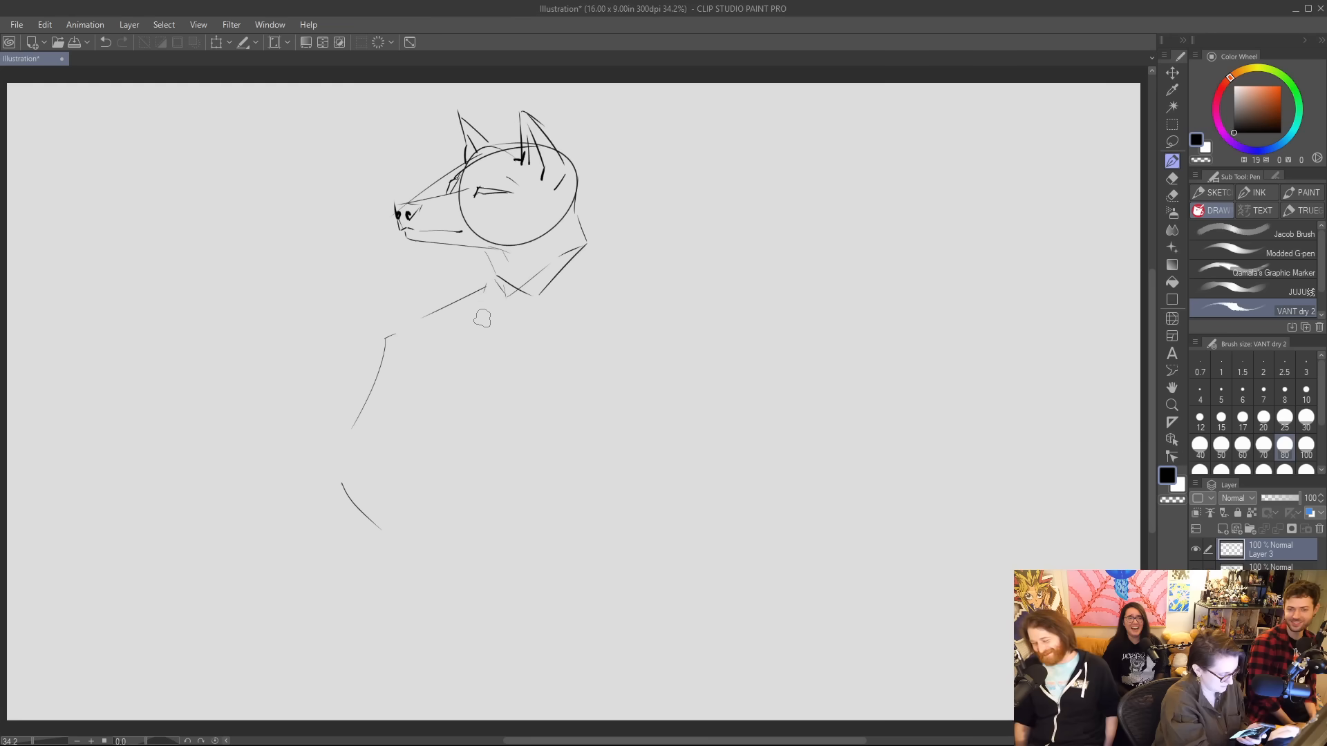
mouse_move(489, 293)
left_mouse_down()
mouse_move(505, 346)
mouse_move(430, 492)
mouse_move(444, 504)
mouse_move(399, 570)
mouse_move(420, 595)
mouse_move(424, 691)
left_mouse_up()
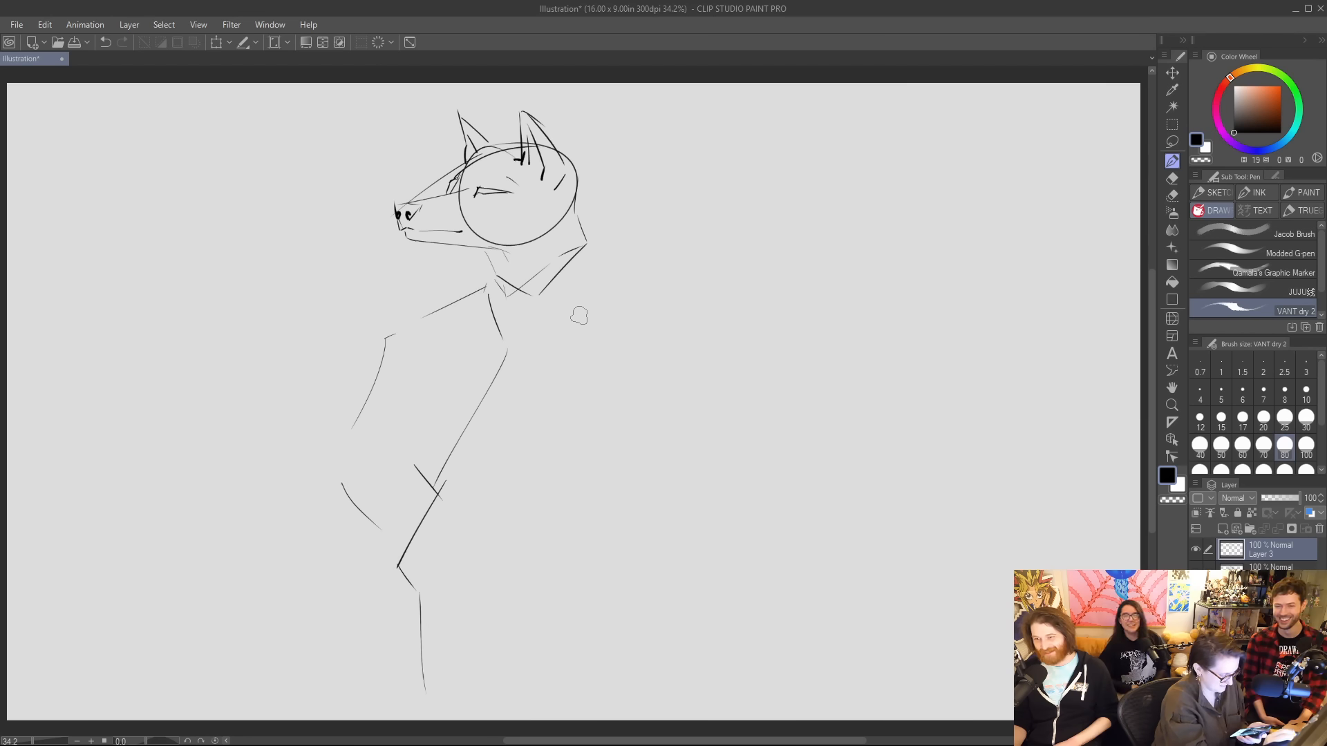
left_click_drag(595, 266, 596, 711)
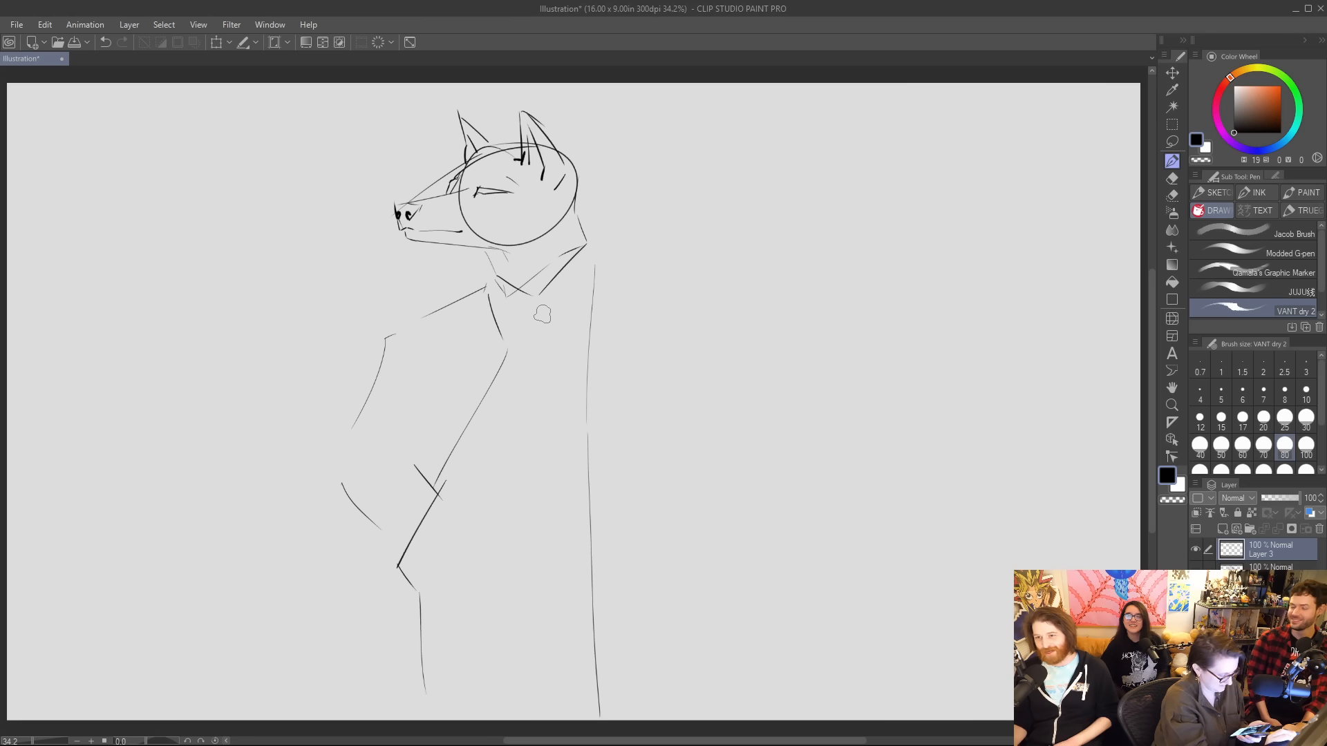
Sketch the shirt collar points, the tie knot and the near lapel with its notch.
mouse_move(539, 296)
left_mouse_down()
mouse_move(557, 328)
mouse_move(532, 333)
left_mouse_up()
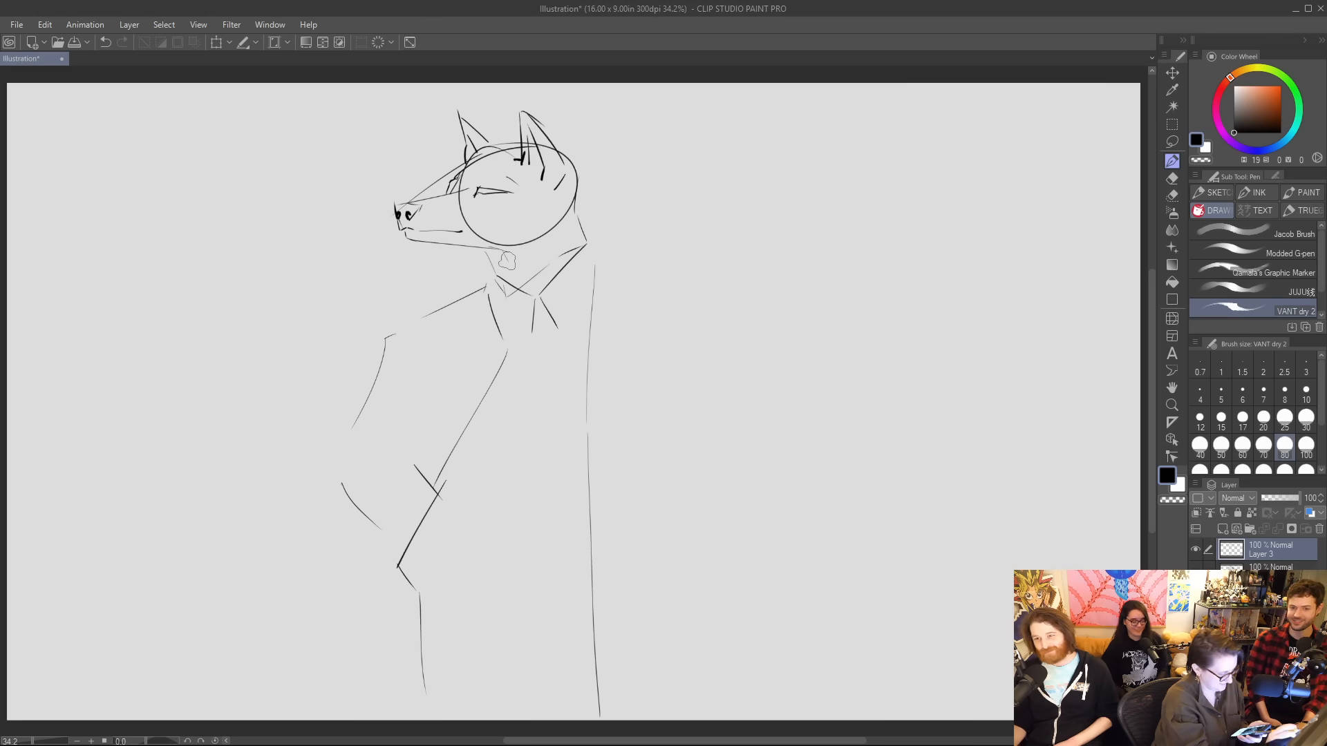
mouse_move(492, 276)
left_mouse_down()
mouse_move(517, 335)
mouse_move(542, 295)
mouse_move(526, 333)
mouse_move(545, 302)
mouse_move(558, 335)
mouse_move(579, 300)
left_mouse_up()
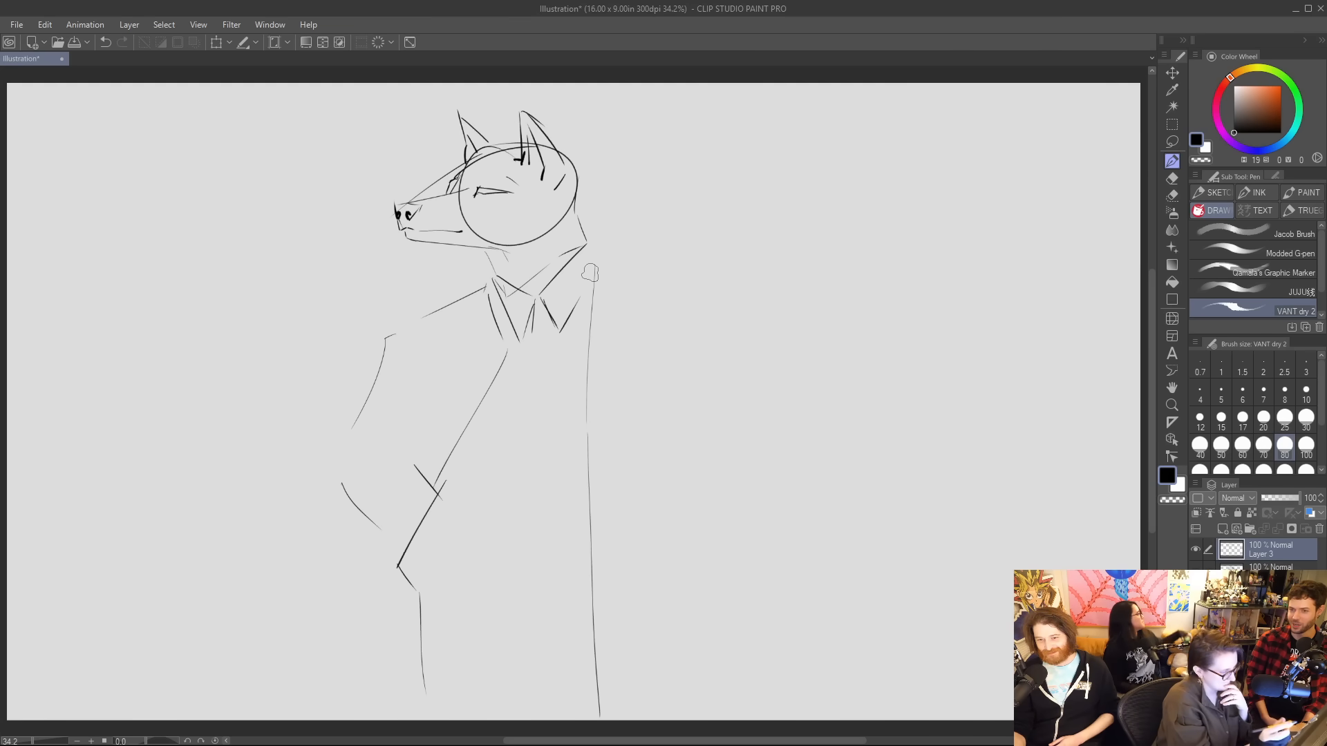
left_click_drag(503, 349, 460, 358)
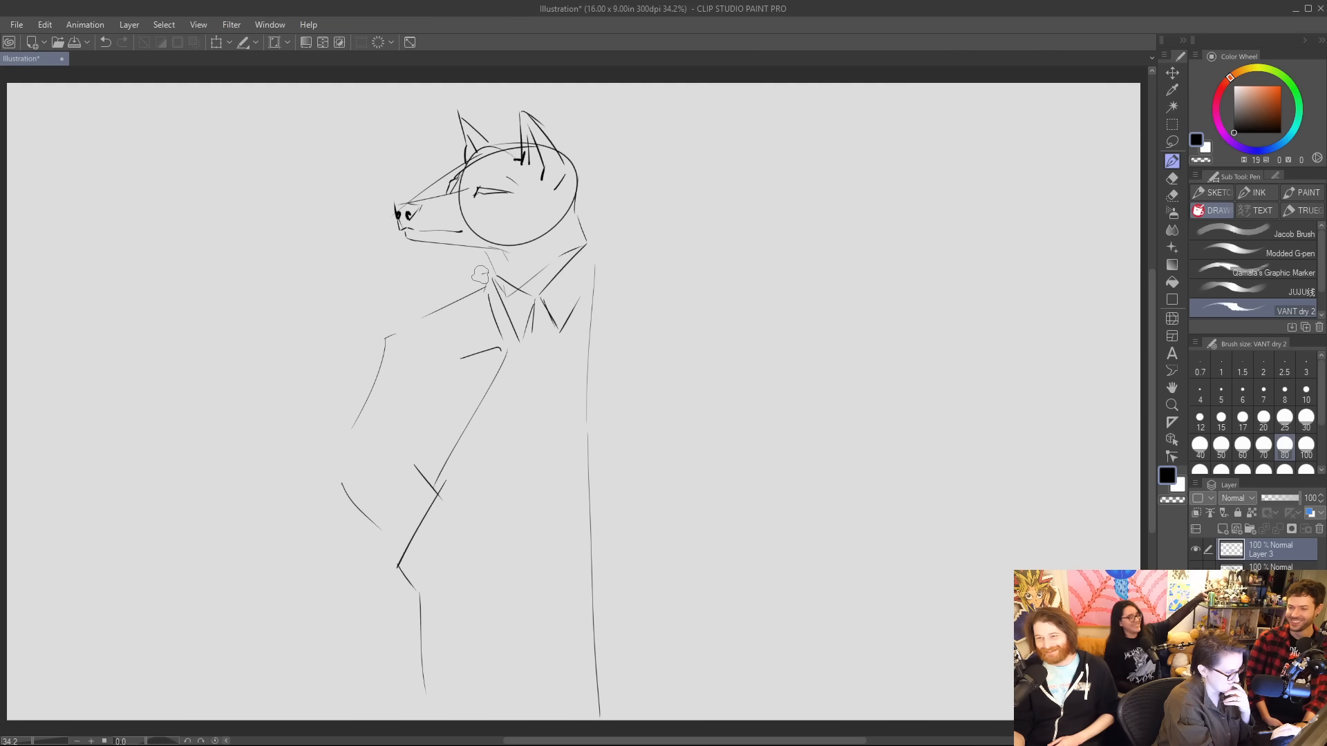
left_click_drag(485, 273, 457, 344)
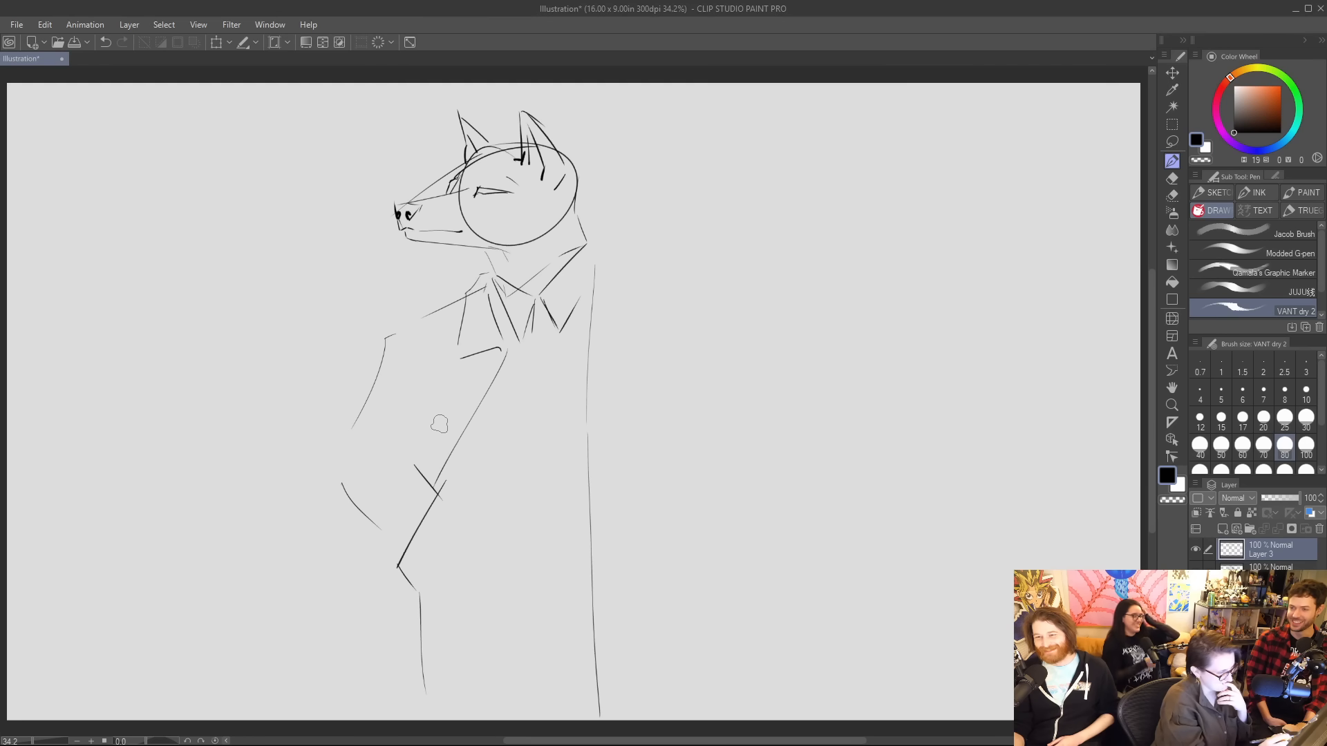
Add the near sleeve's inner edge and bunched folds, a second line along the lapel, and the coat's lower front edge.
mouse_move(440, 424)
left_mouse_down()
mouse_move(421, 459)
mouse_move(363, 456)
mouse_move(425, 472)
mouse_move(425, 423)
left_mouse_up()
mouse_move(402, 342)
left_mouse_down()
mouse_move(438, 399)
mouse_move(430, 350)
mouse_move(436, 399)
left_mouse_up()
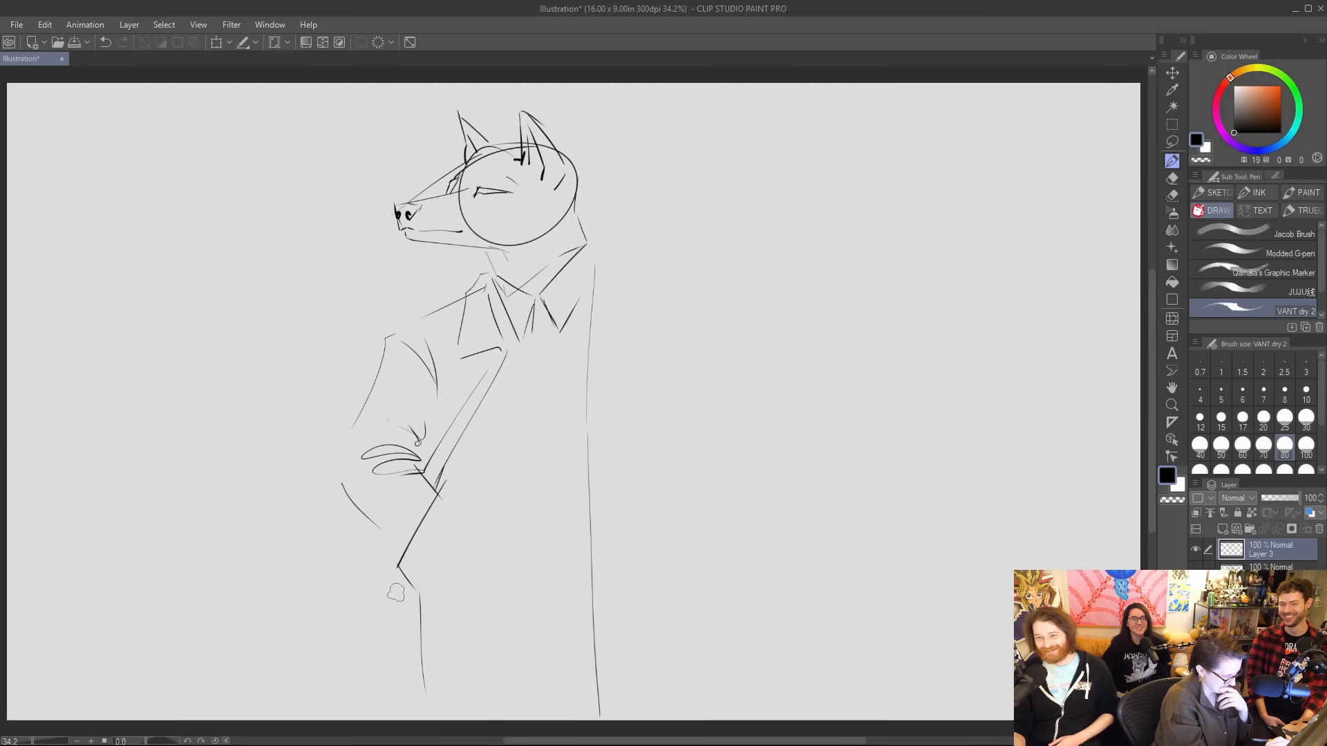
mouse_move(400, 584)
left_mouse_down()
mouse_move(413, 712)
mouse_move(426, 660)
mouse_move(432, 719)
left_mouse_up()
left_click_drag(409, 653, 414, 712)
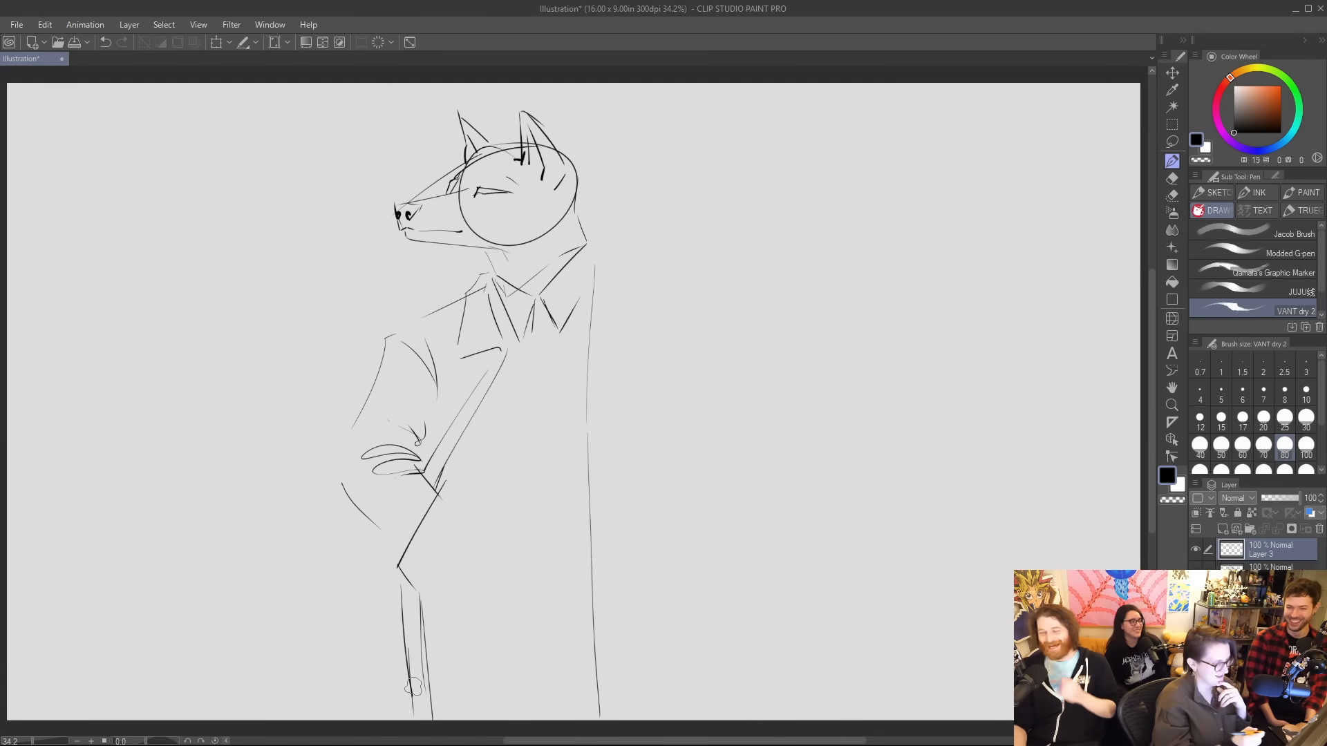
Draw a long pointed tie hanging from the knot and a waistline across the torso.
mouse_move(528, 320)
left_mouse_down()
mouse_move(535, 369)
mouse_move(536, 343)
mouse_move(524, 484)
mouse_move(525, 454)
mouse_move(538, 482)
left_mouse_up()
left_click_drag(543, 339, 543, 488)
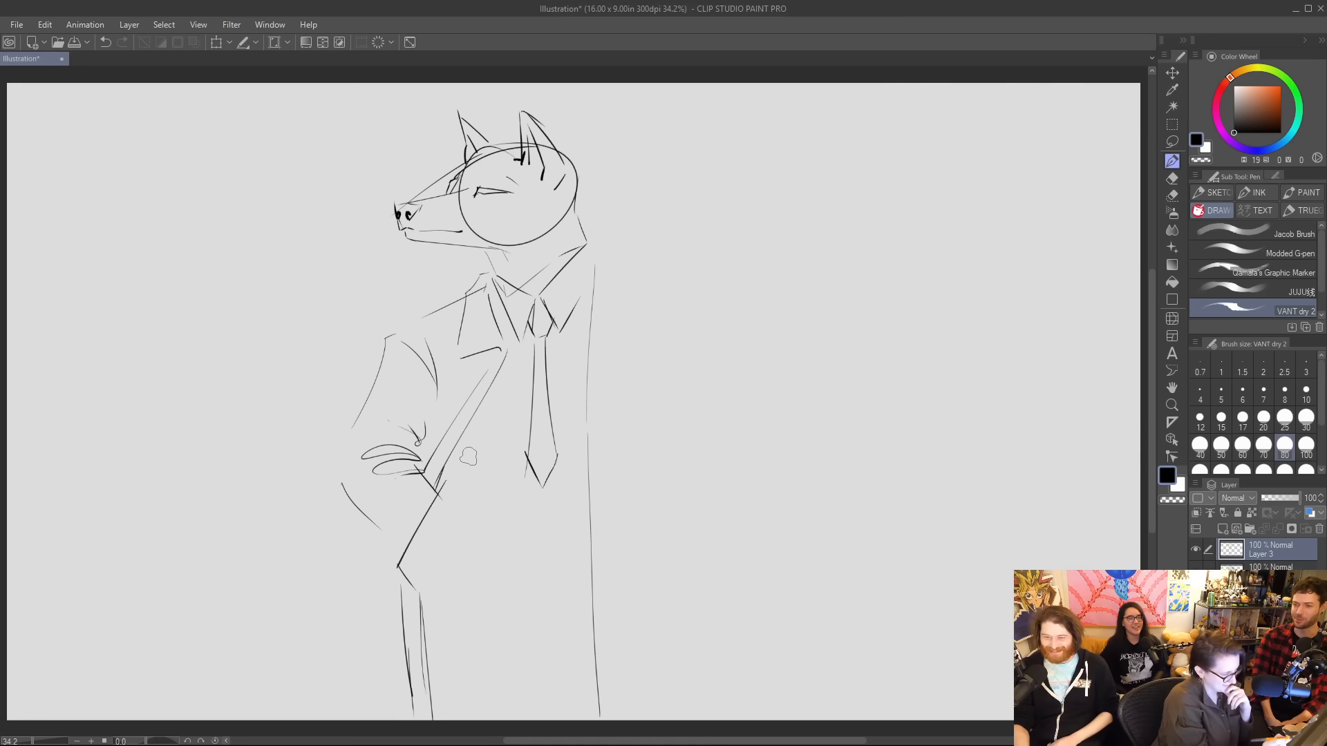
left_click_drag(458, 466, 587, 477)
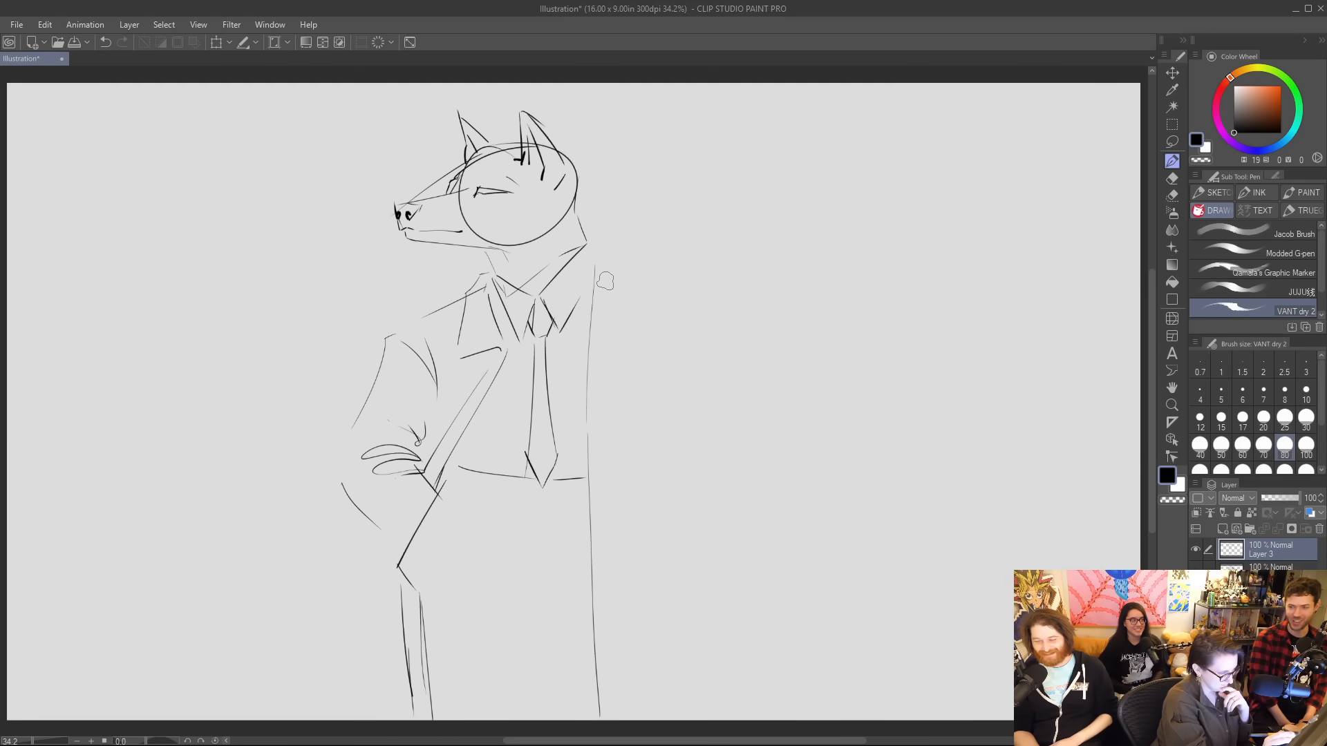
Sketch the coat's far lapel, sloping far shoulder and long outer edge running down the body.
left_click_drag(601, 279, 634, 305)
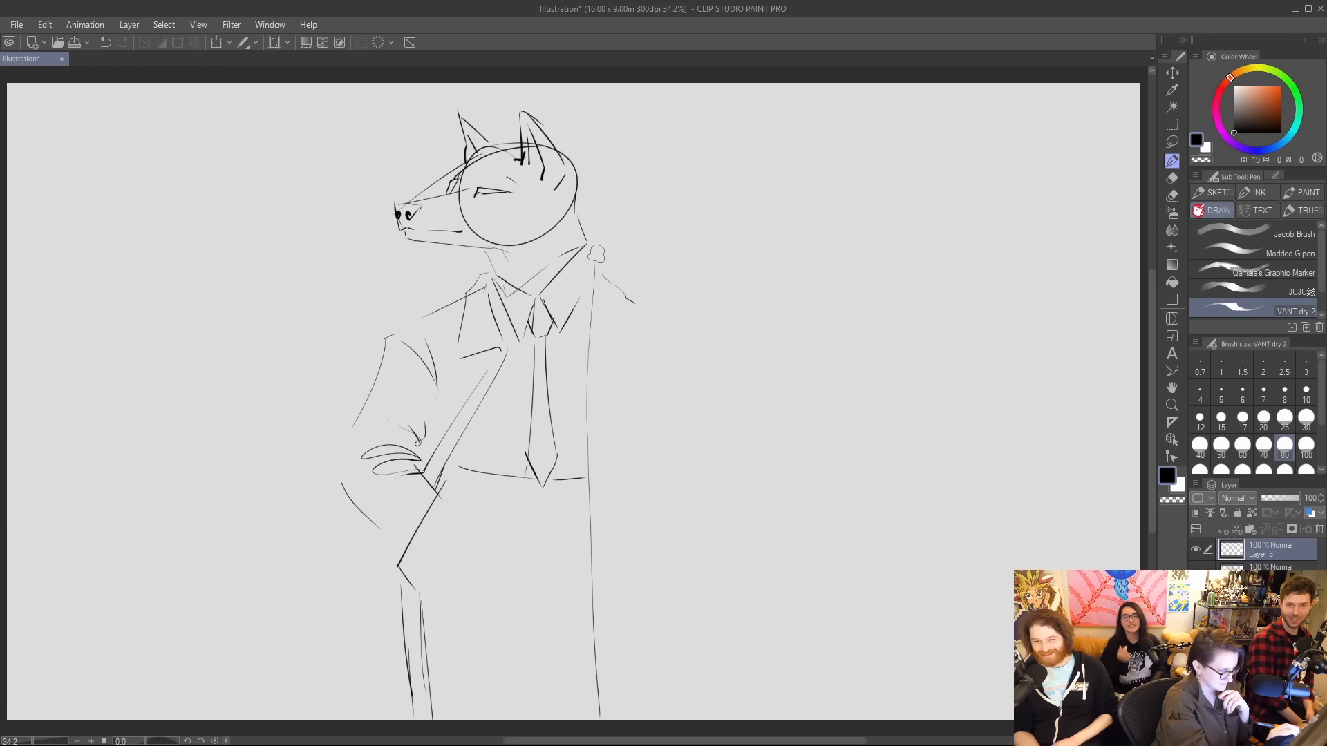
mouse_move(596, 252)
left_mouse_down()
mouse_move(630, 330)
mouse_move(618, 343)
mouse_move(634, 350)
left_mouse_up()
mouse_move(596, 261)
left_mouse_down()
mouse_move(609, 264)
mouse_move(634, 342)
left_mouse_up()
left_click_drag(615, 287, 674, 319)
left_click_drag(665, 317, 723, 358)
left_click_drag(725, 378, 739, 686)
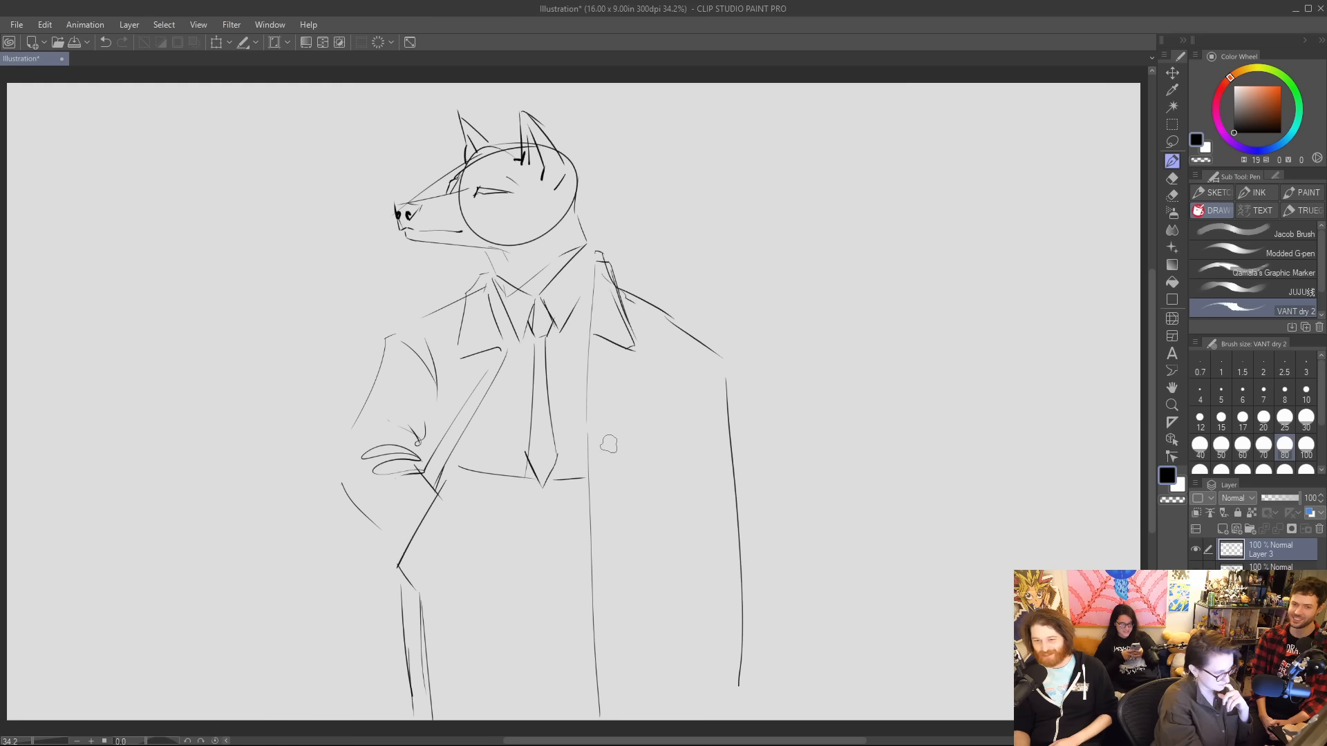
Draw a thin stick poking from the wolf's mouth, and with the brush reduced to size 30, blacken and underline the eye.
mouse_move(400, 233)
left_mouse_down()
mouse_move(377, 251)
mouse_move(399, 236)
left_mouse_up()
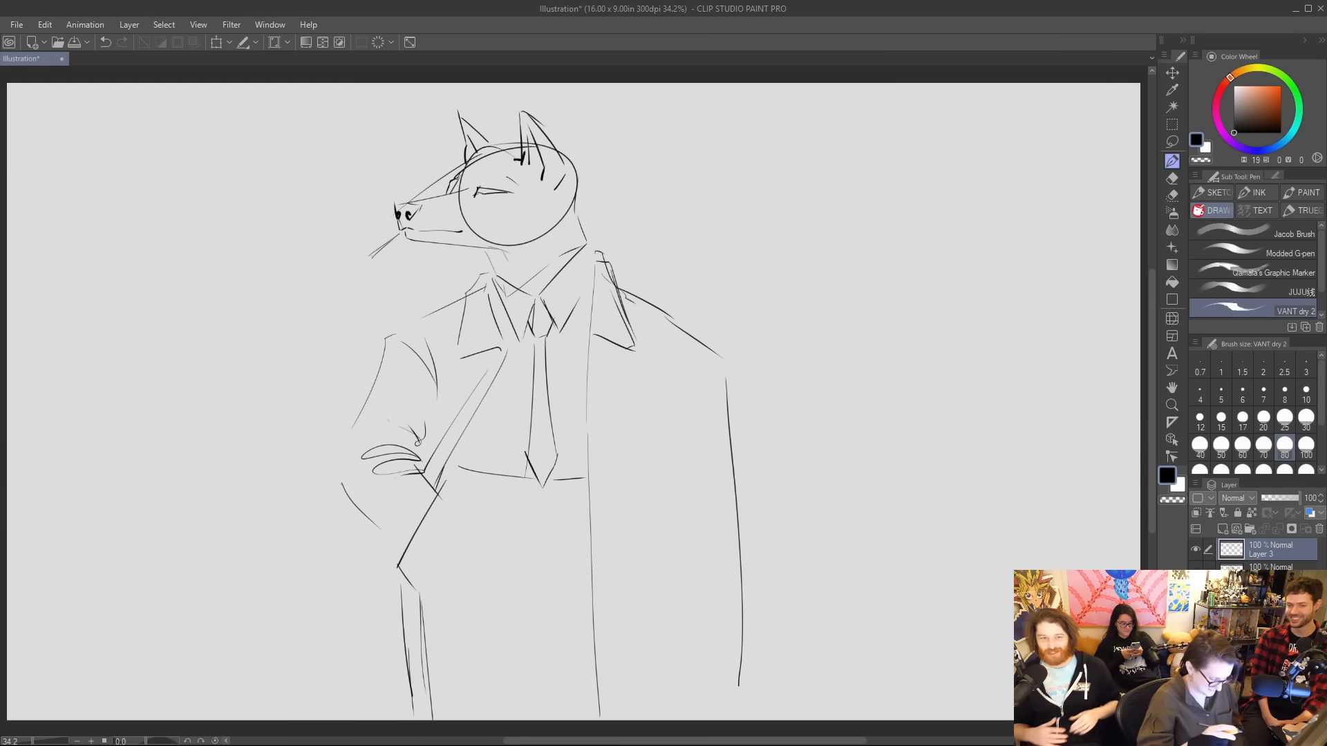
key("bracketleft")
key("bracketleft")
key("bracketleft")
key("bracketleft")
key("bracketleft")
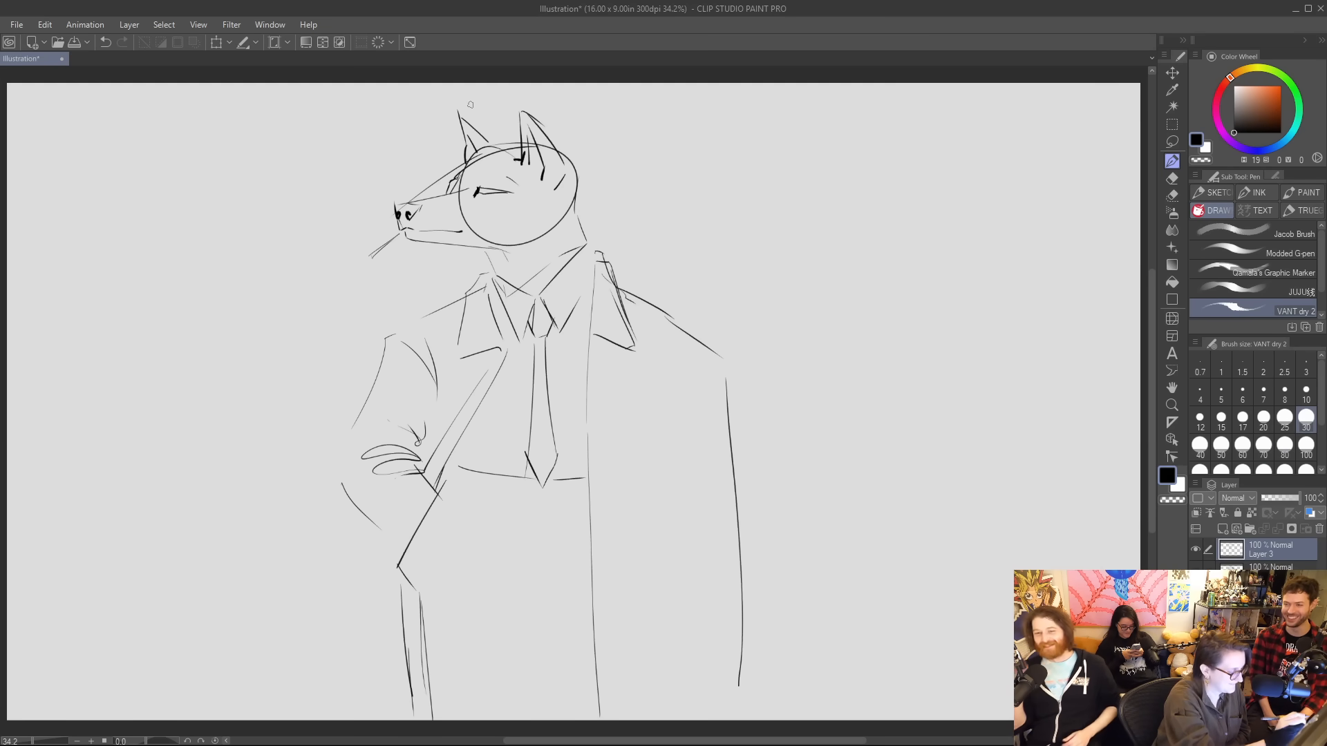
left_click_drag(482, 194, 497, 188)
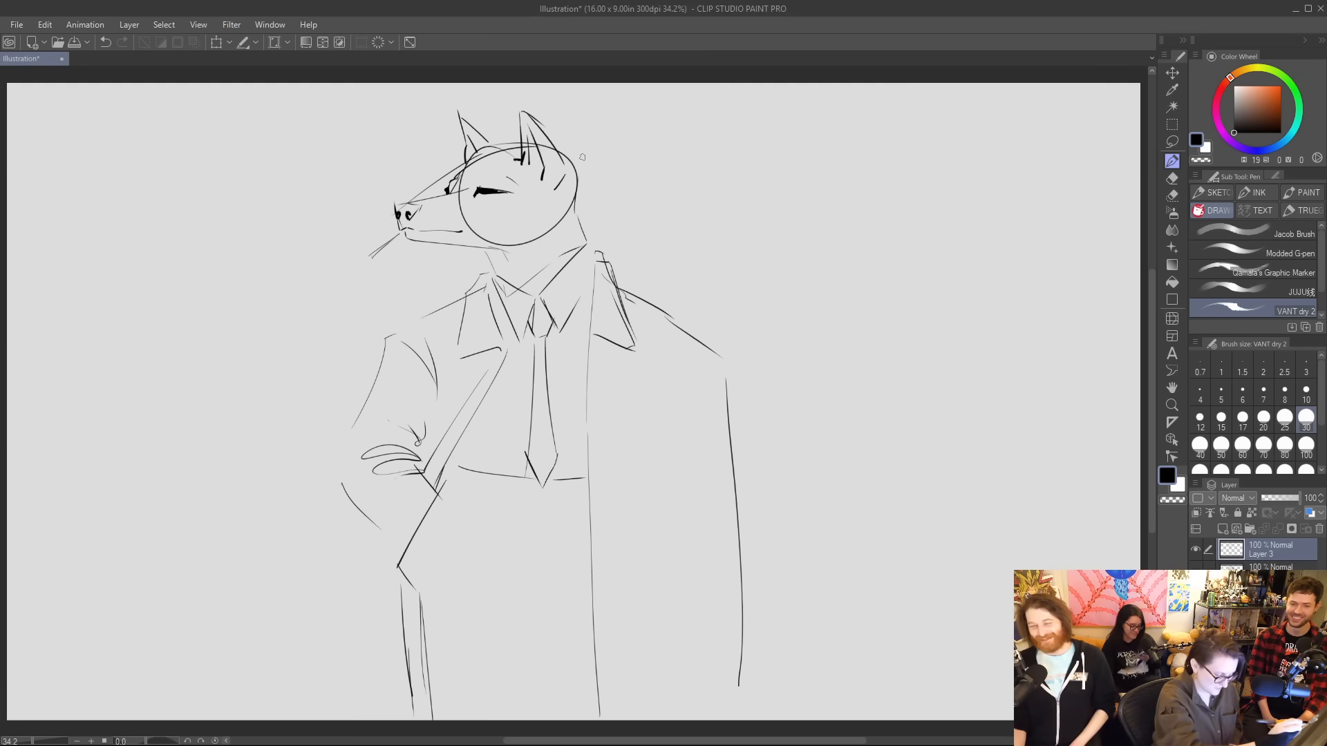
left_click_drag(475, 199, 485, 201)
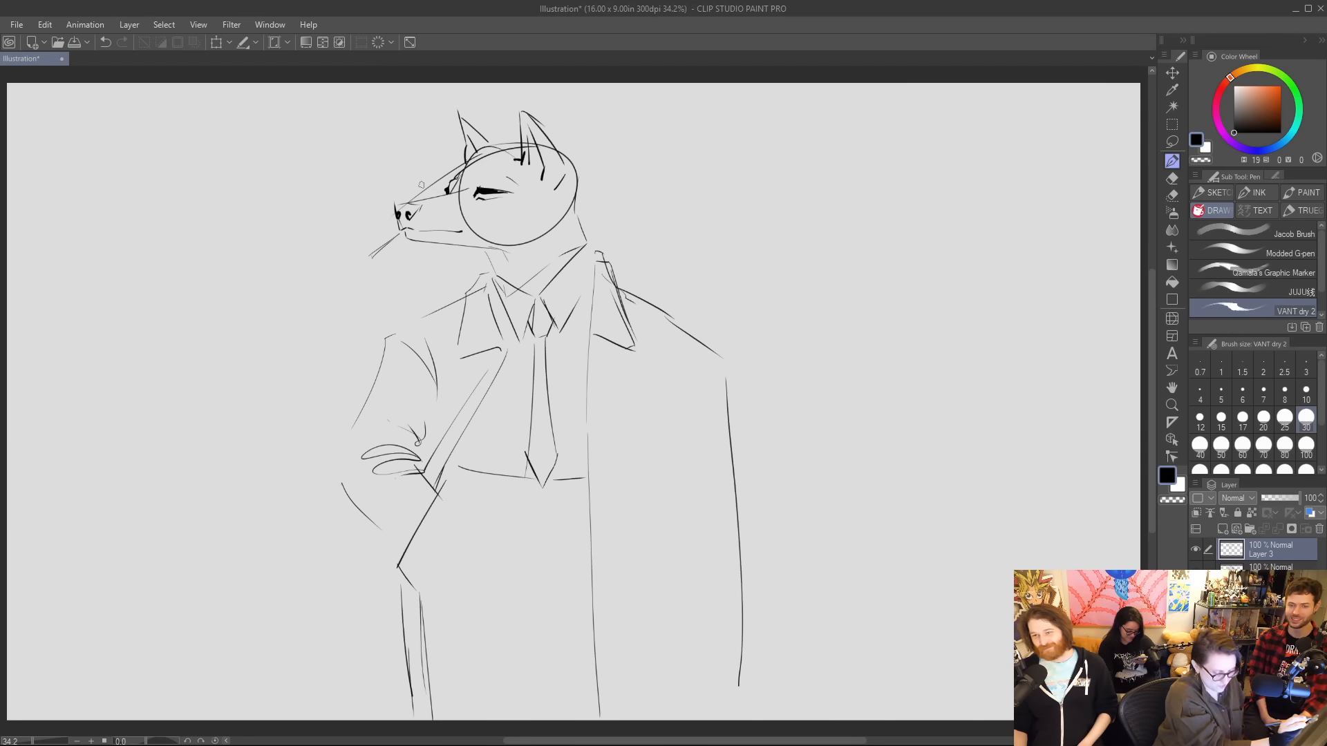
Ink the wolf's nose with black shading and thicken the mouth line along the muzzle.
mouse_move(407, 217)
left_mouse_down()
mouse_move(419, 209)
mouse_move(398, 210)
mouse_move(419, 208)
mouse_move(398, 208)
mouse_move(402, 232)
mouse_move(471, 227)
mouse_move(444, 231)
left_mouse_up()
key("ctrl+z")
key("ctrl+z")
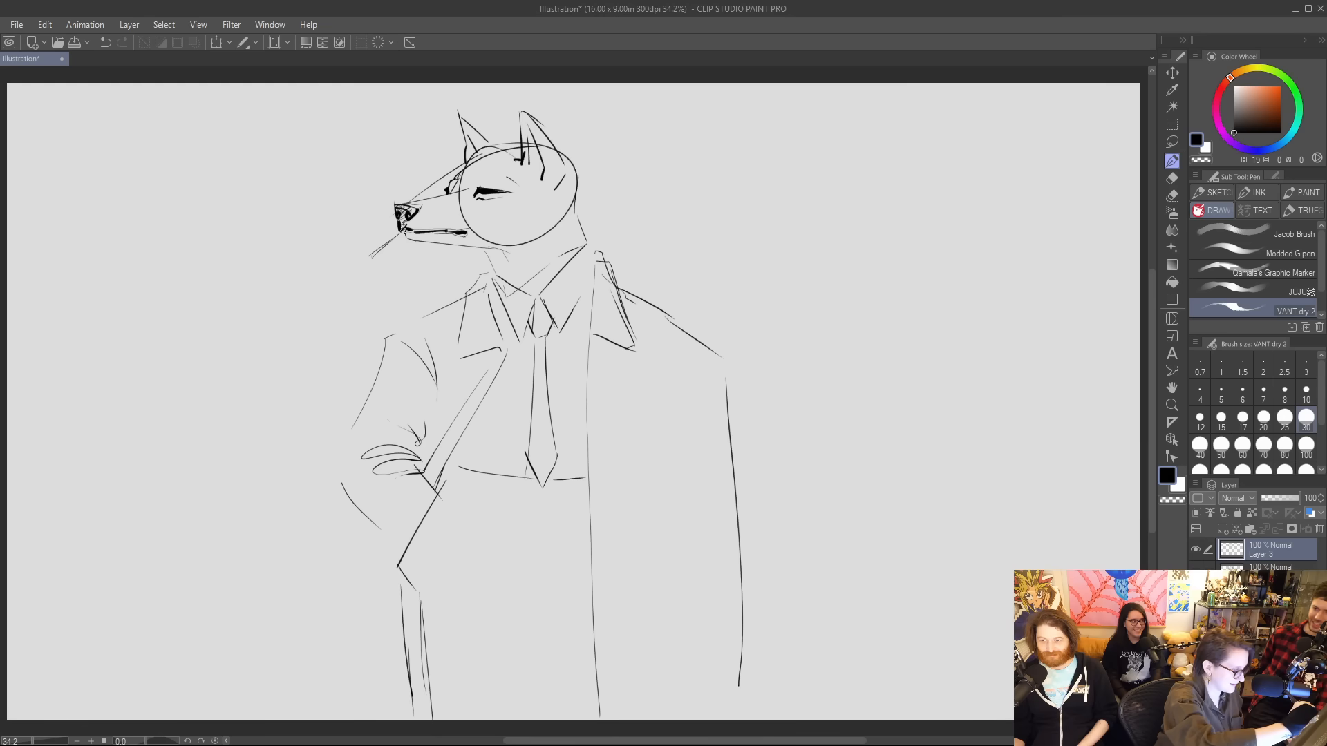
Ink the lower jaw's edge, undoing the heavy black shading there, and add short hairs under the chin.
mouse_move(400, 229)
left_mouse_down()
mouse_move(479, 251)
mouse_move(412, 237)
mouse_move(475, 247)
mouse_move(429, 240)
left_mouse_up()
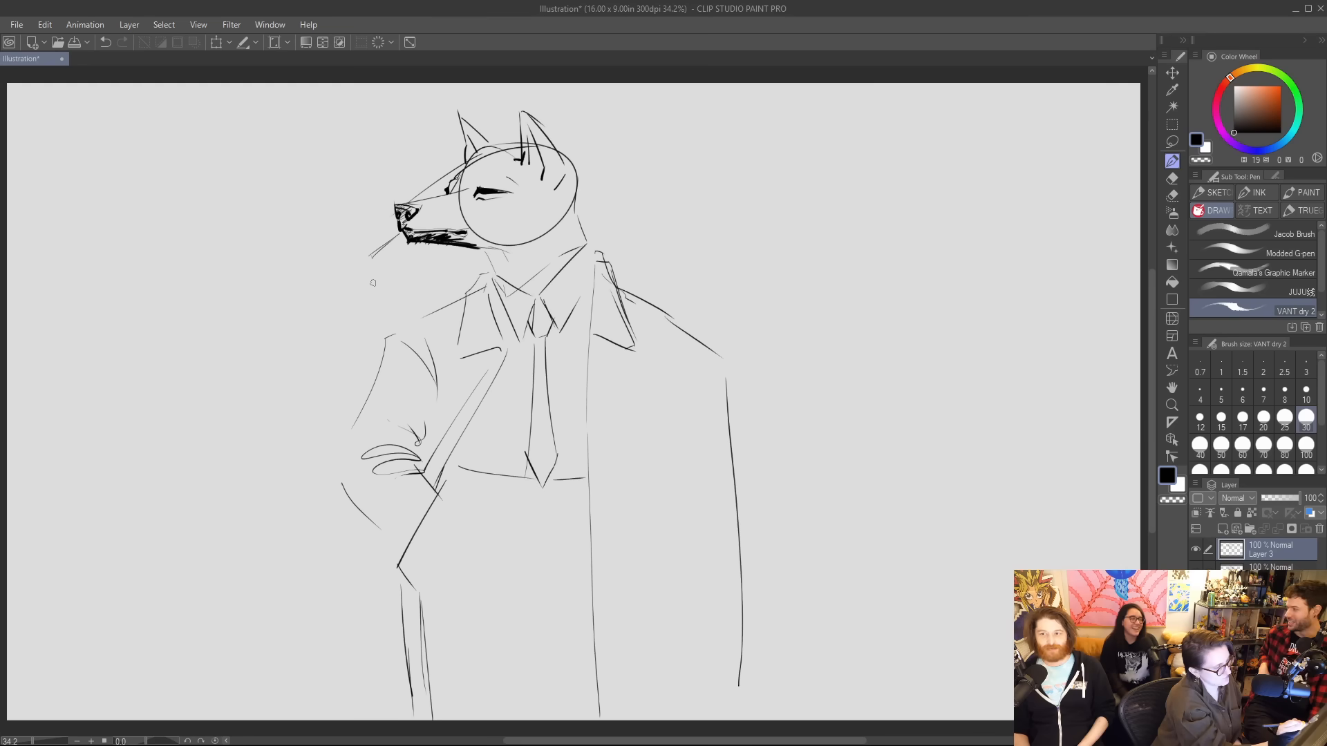
key("ctrl+z")
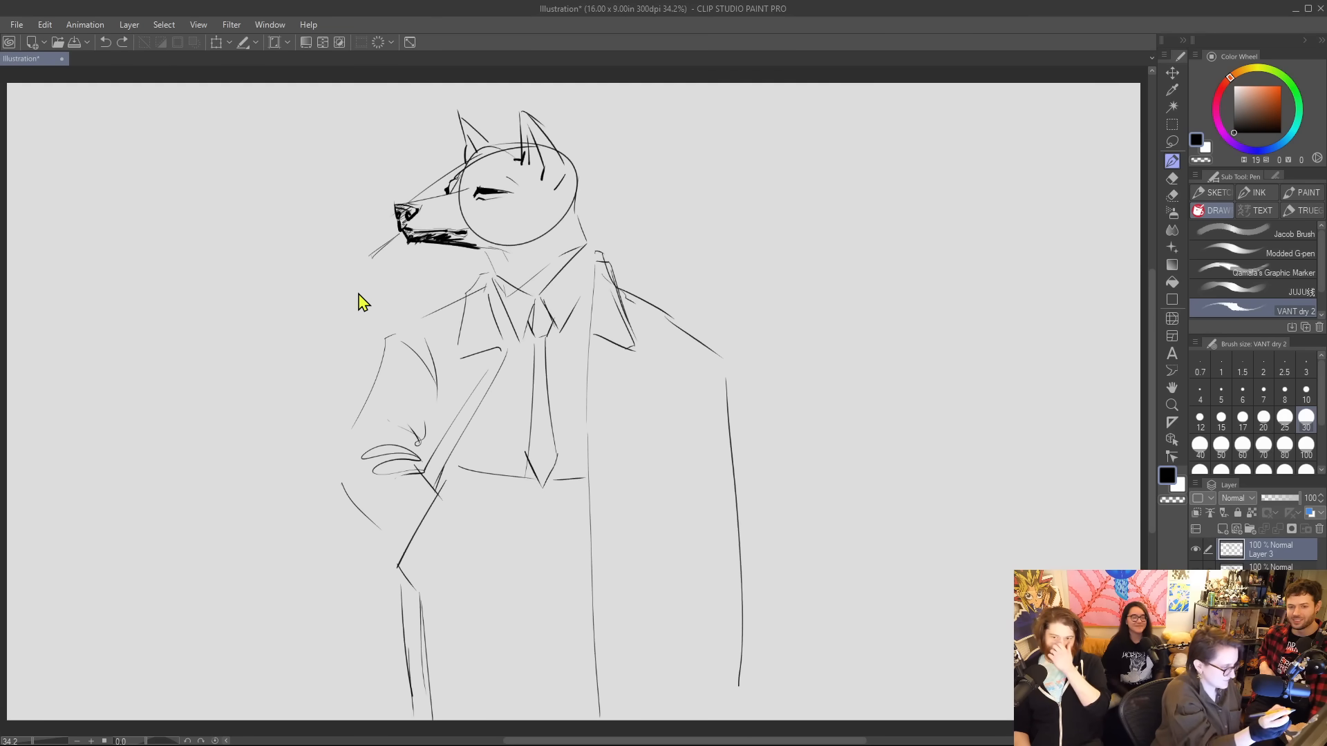
key("ctrl+z")
key("ctrl+z")
key("ctrl+z")
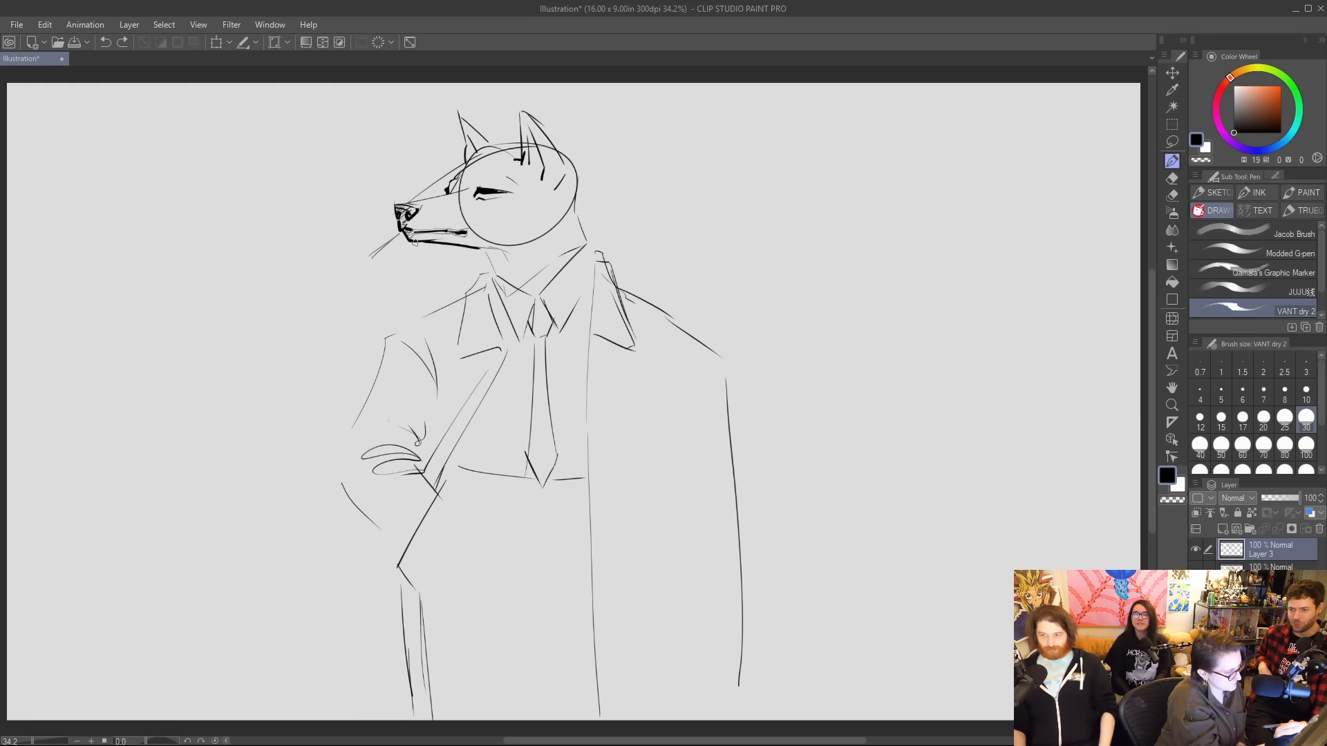
left_click_drag(414, 242, 425, 245)
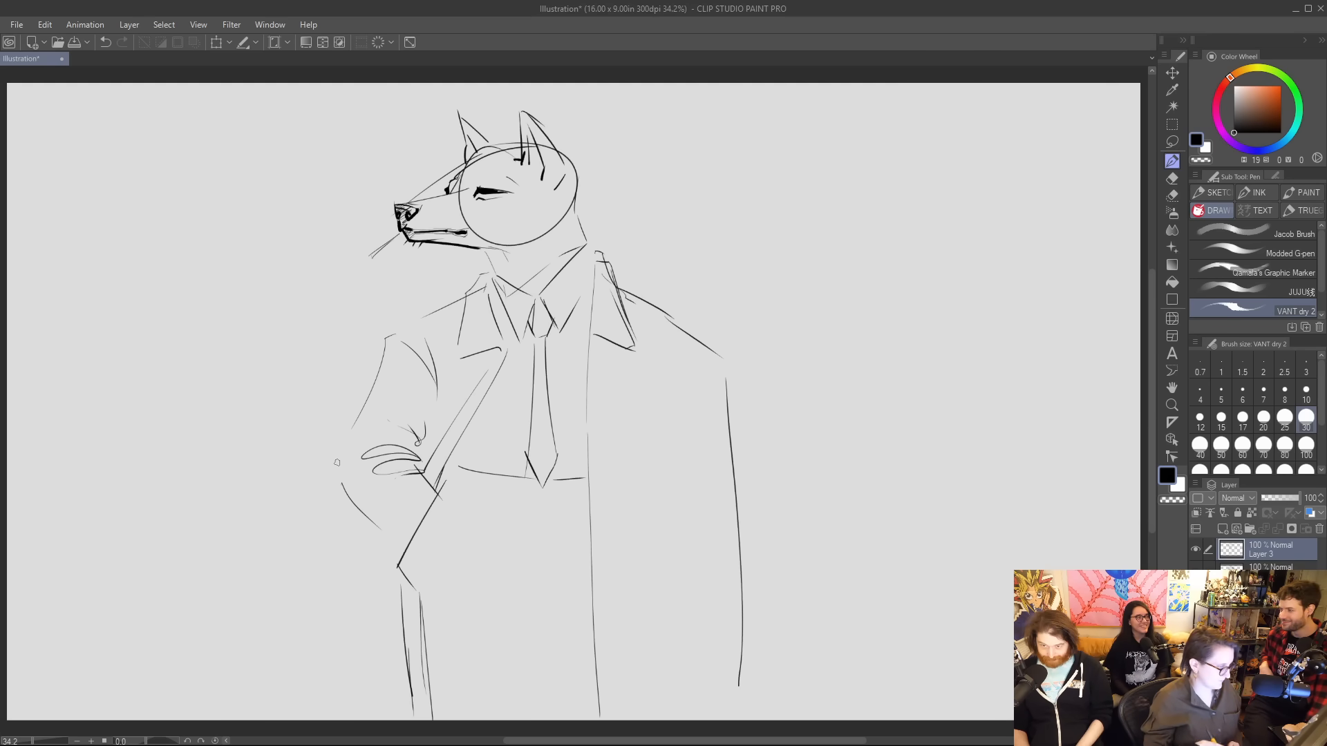
Erase the construction circle and stray guide lines around the wolf's head and muzzle.
key("e")
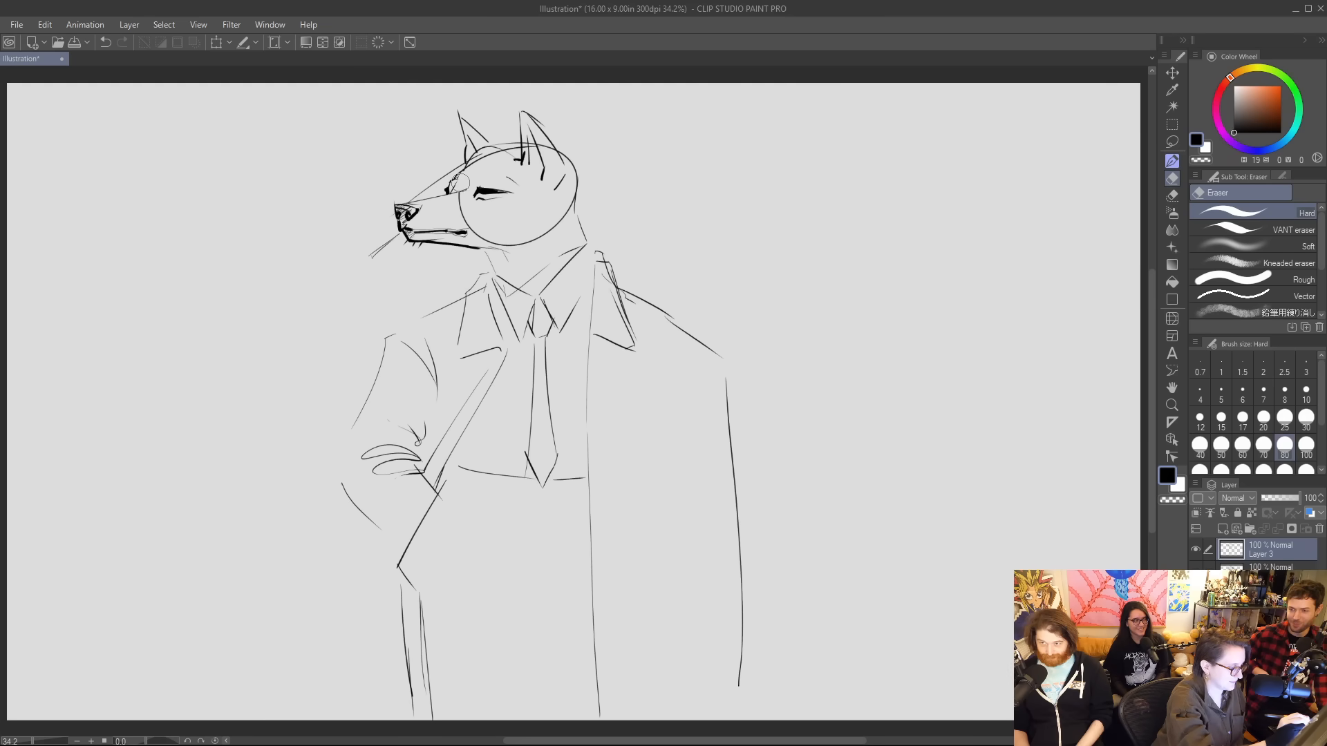
mouse_move(461, 203)
left_mouse_down()
mouse_move(508, 243)
mouse_move(494, 238)
mouse_move(562, 225)
mouse_move(541, 239)
mouse_move(576, 181)
mouse_move(573, 193)
mouse_move(564, 141)
mouse_move(510, 137)
mouse_move(425, 192)
mouse_move(388, 181)
left_mouse_up()
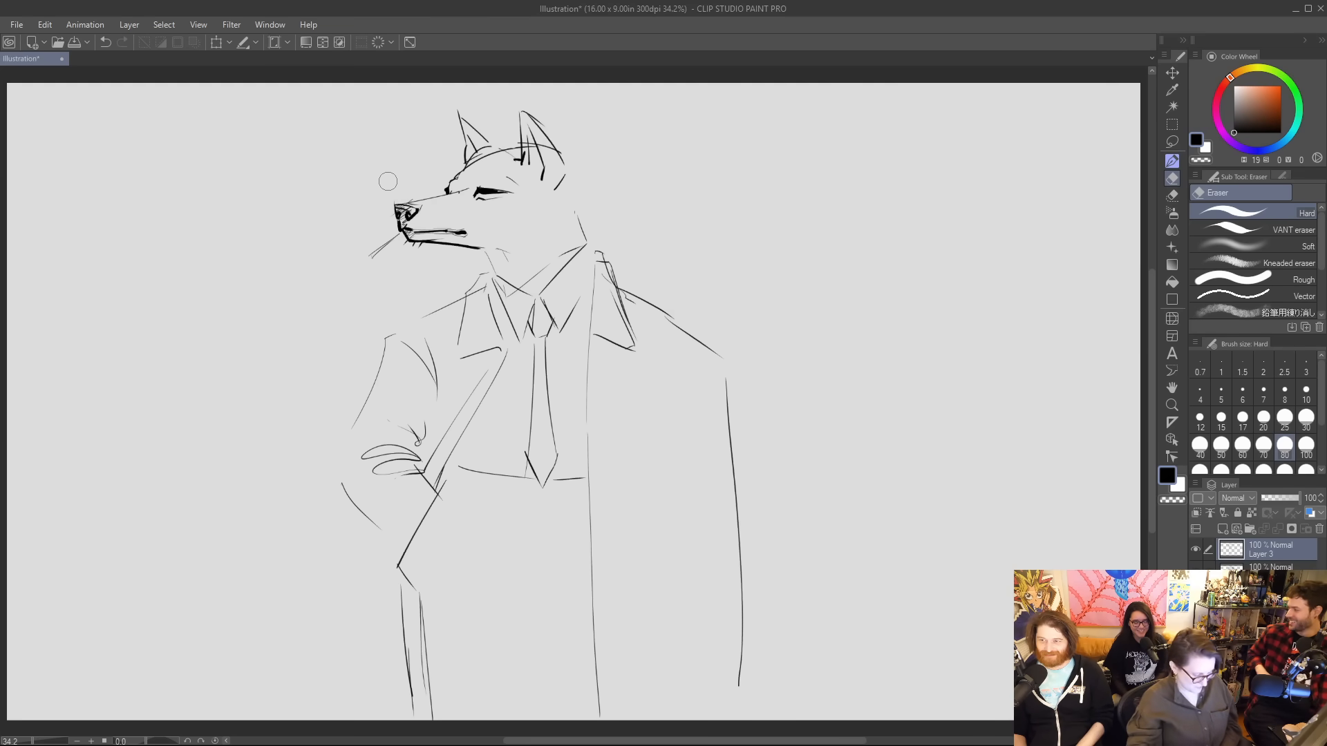
With the VANT dry 2 pen, ink the wolf's throat and V-shaped neckline and add a short cheek line.
key("b")
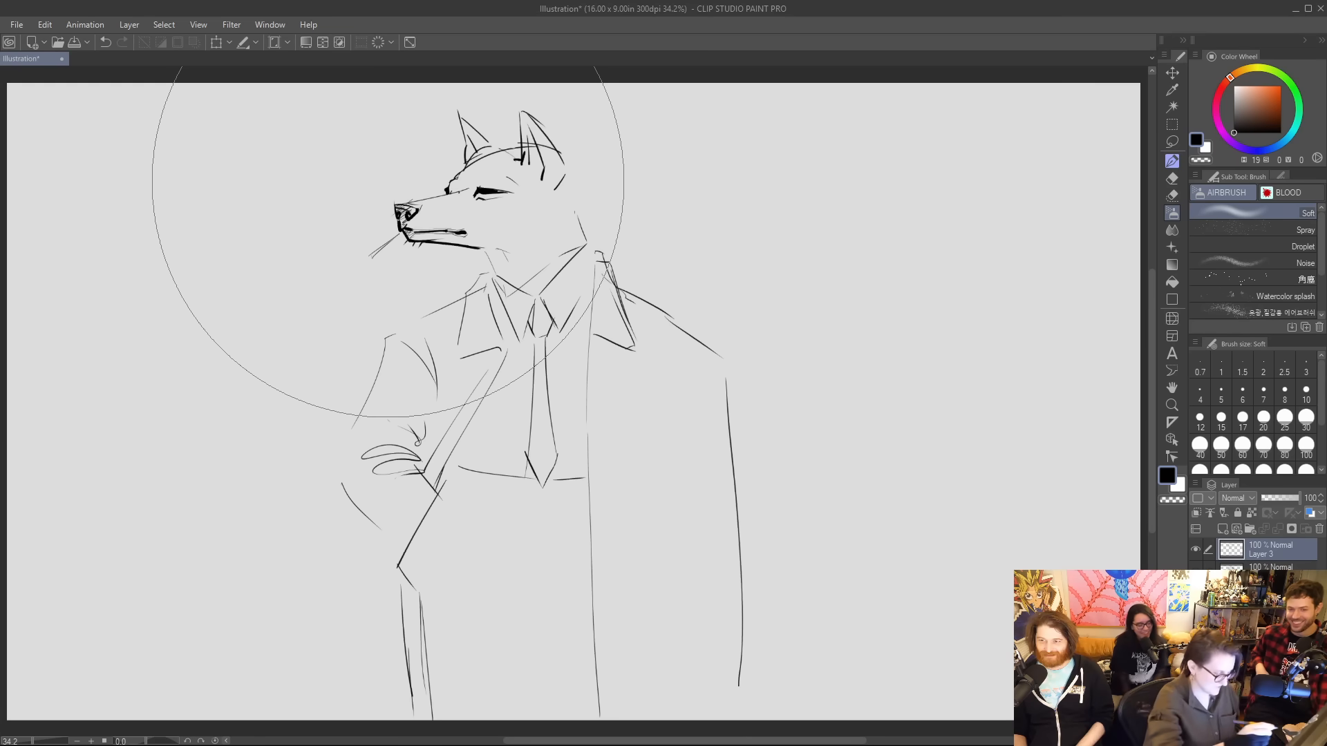
key("b")
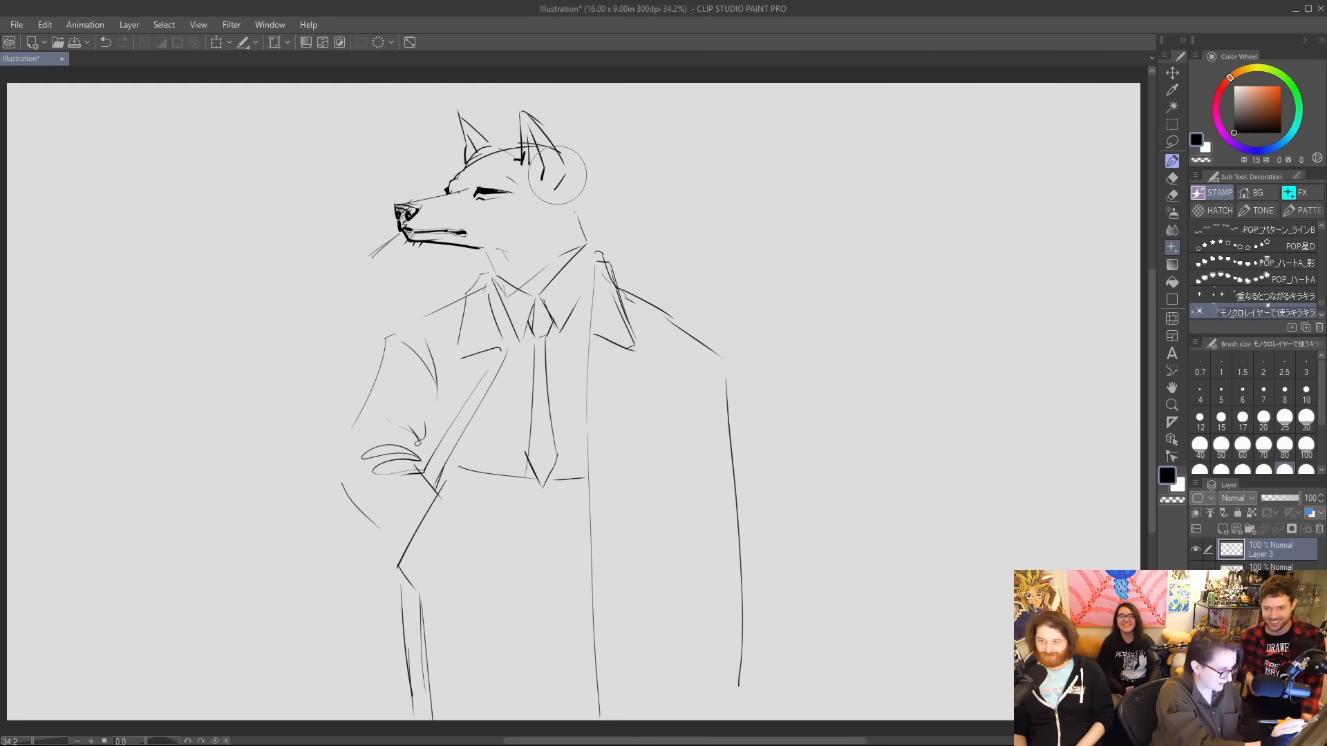
key("b")
key("p")
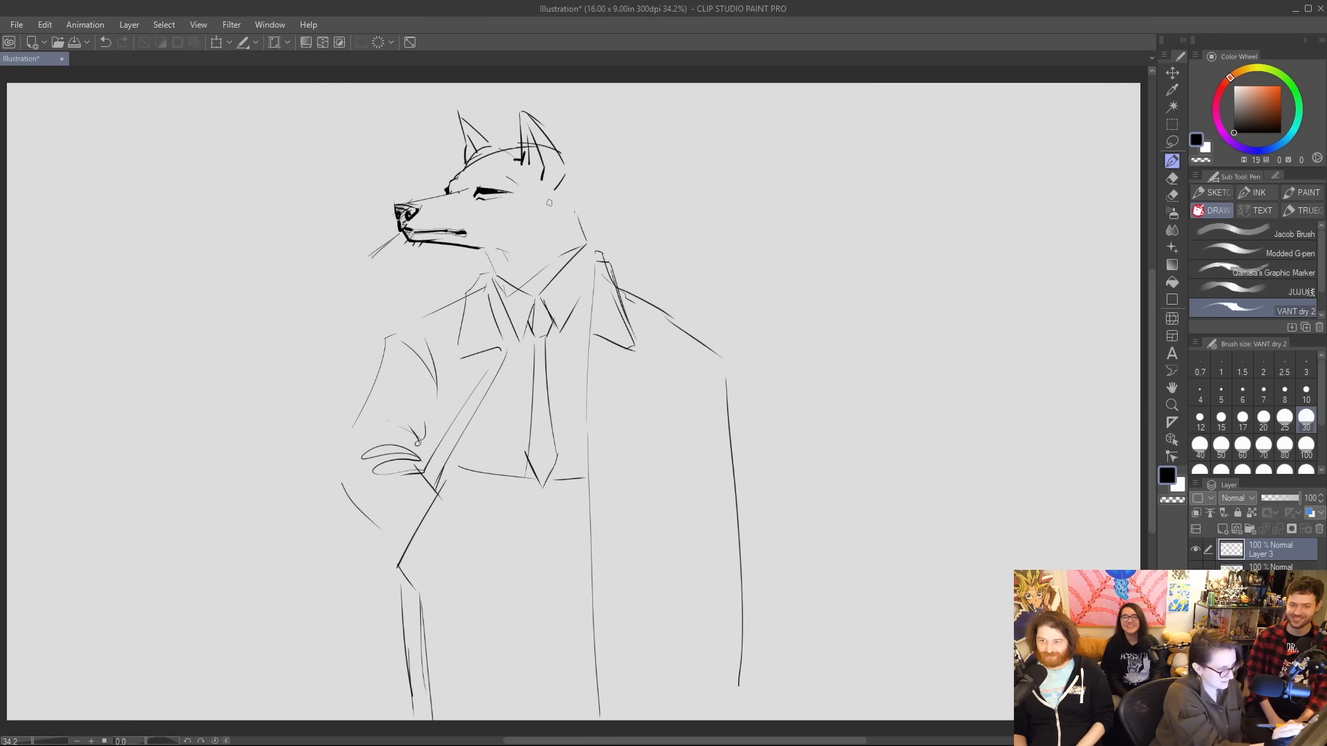
mouse_move(550, 199)
left_mouse_down()
mouse_move(533, 237)
mouse_move(504, 228)
mouse_move(518, 162)
mouse_move(567, 174)
mouse_move(544, 237)
mouse_move(495, 250)
mouse_move(494, 276)
mouse_move(520, 288)
mouse_move(586, 244)
left_mouse_up()
key("ctrl+z")
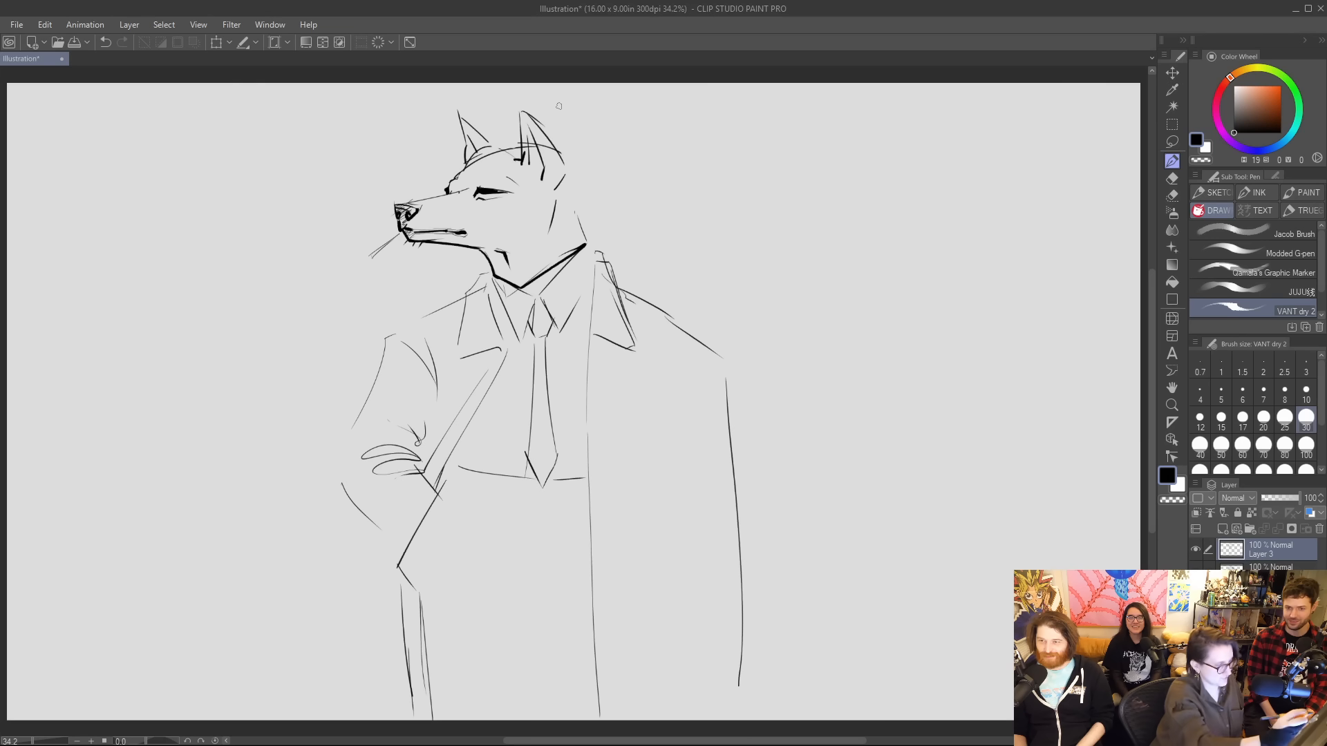
Ink the wolf's brow and forehead line and shade the insides of both ears black.
mouse_move(449, 186)
left_mouse_down()
mouse_move(514, 146)
mouse_move(474, 150)
left_mouse_up()
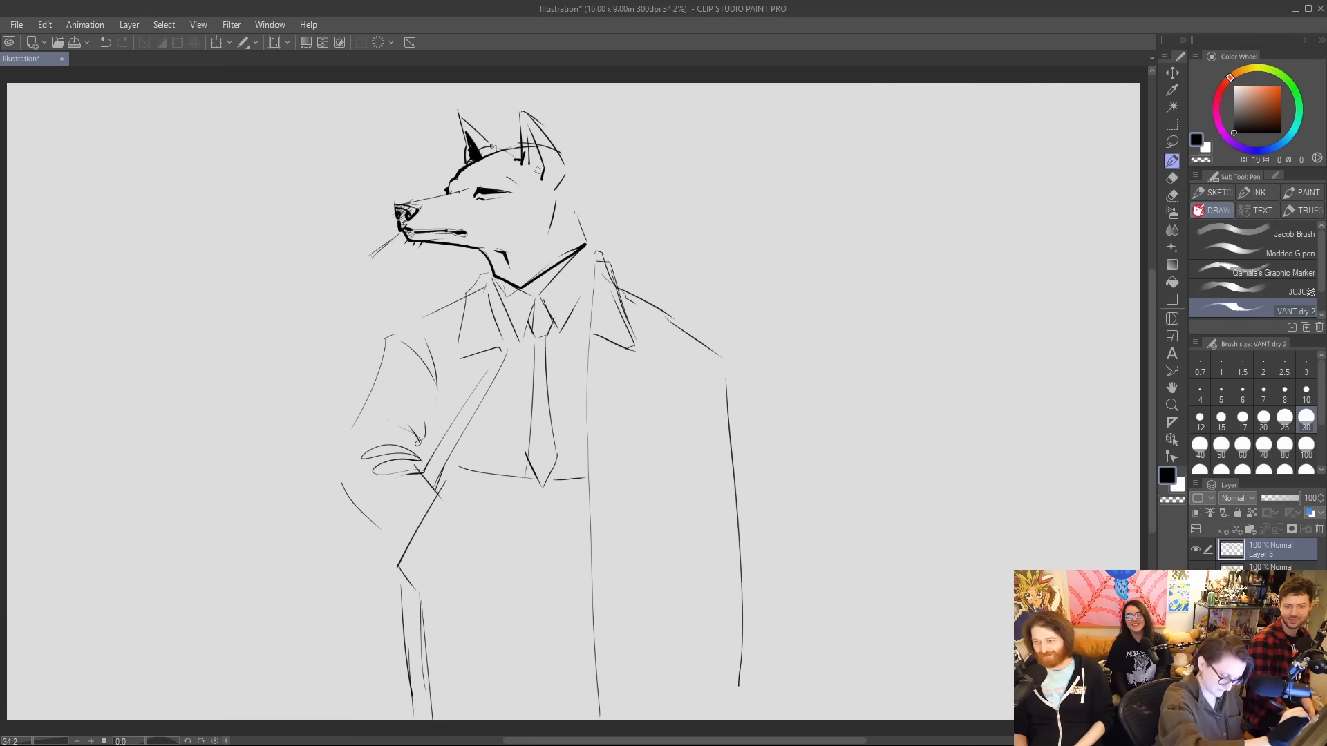
left_click_drag(527, 125, 545, 177)
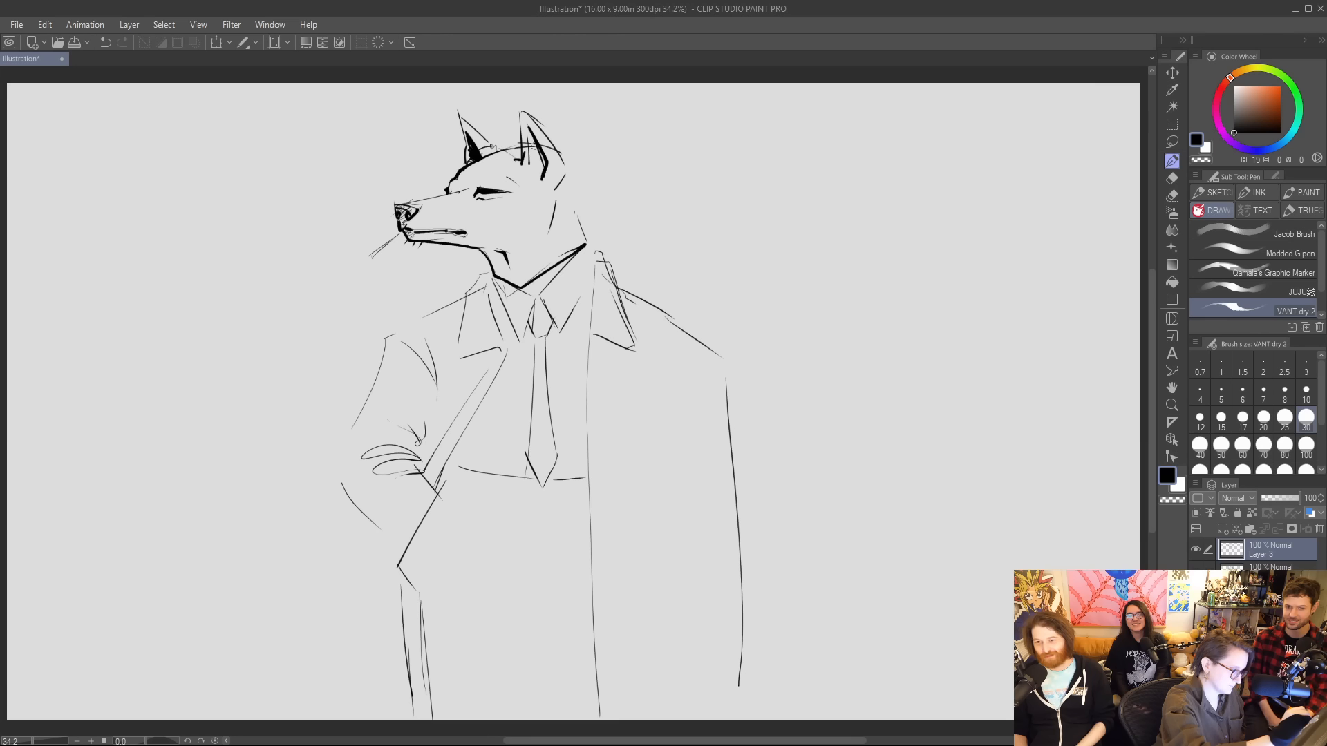
mouse_move(527, 130)
left_mouse_down()
mouse_move(540, 183)
mouse_move(538, 143)
left_mouse_up()
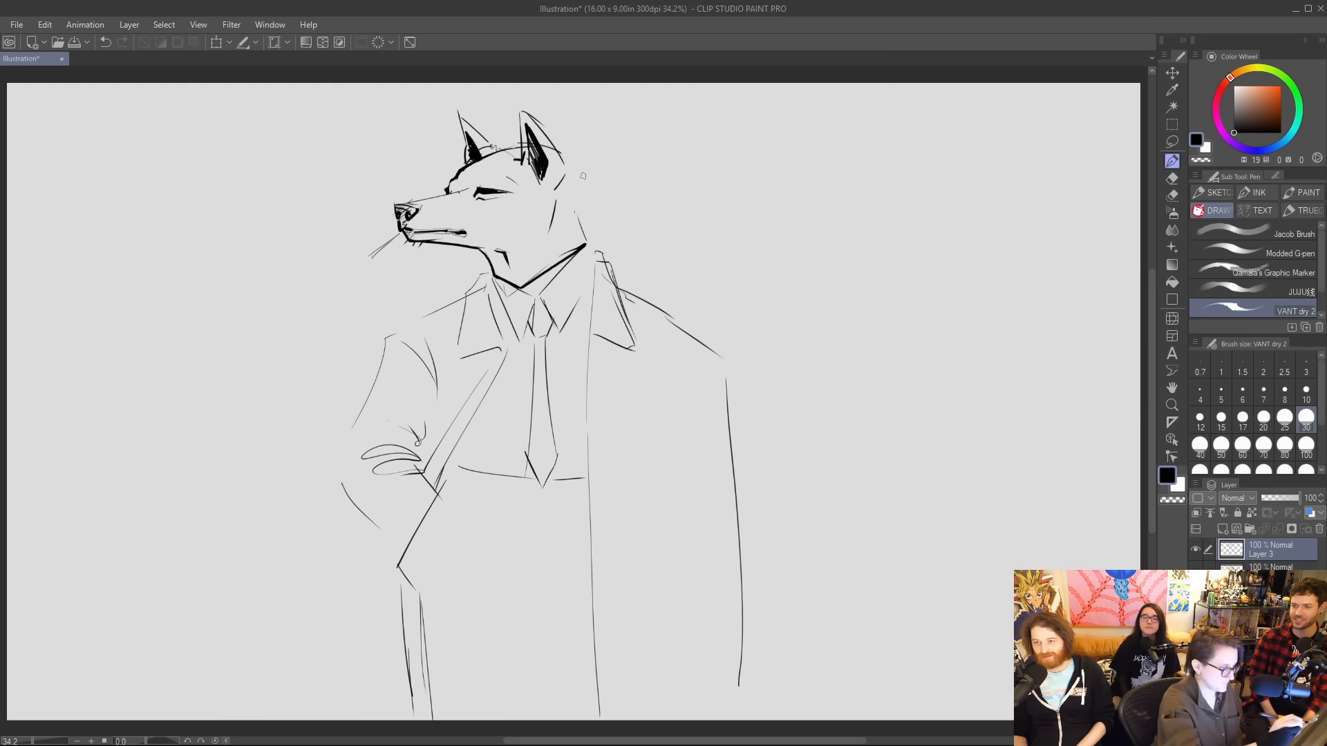
Ink the back of the wolf's head and neck with ragged fur, redoing the first stroke, and add a dark cheek mark.
left_click_drag(568, 181, 587, 237)
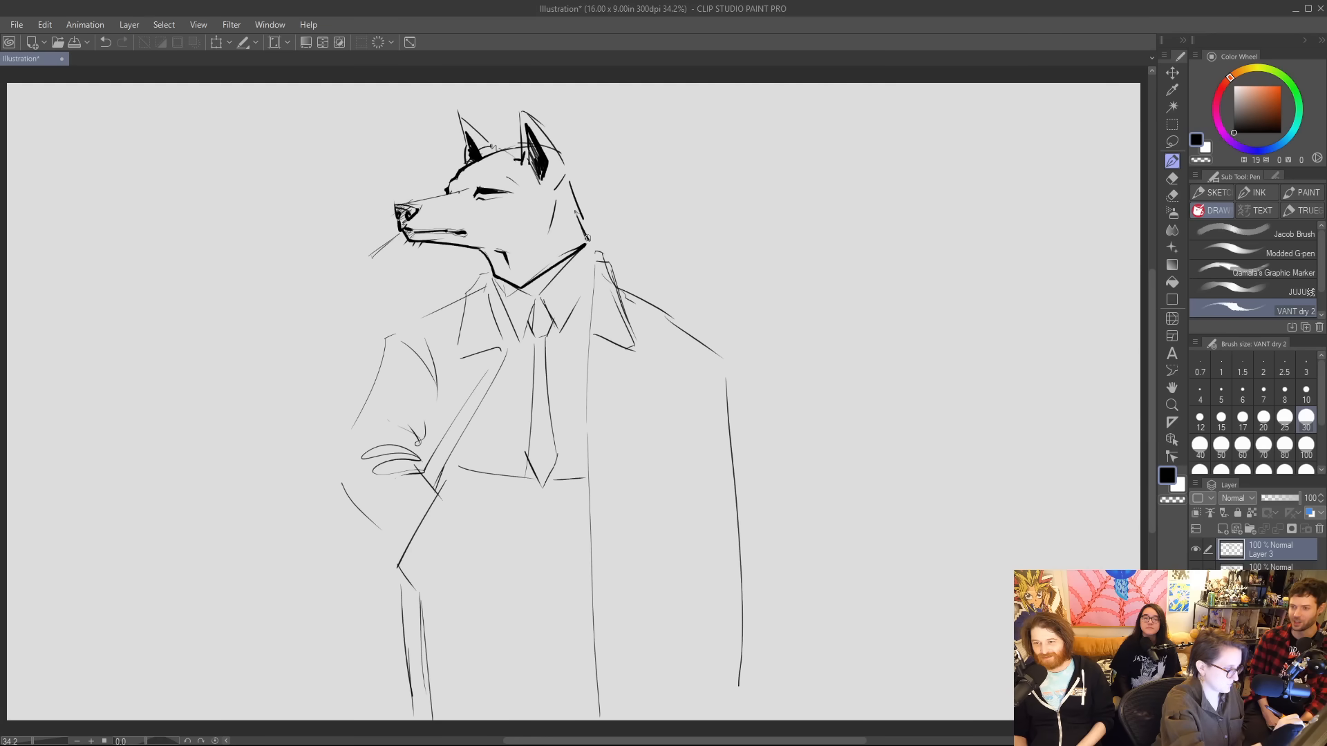
key("ctrl+z")
key("ctrl+z")
key("ctrl+z")
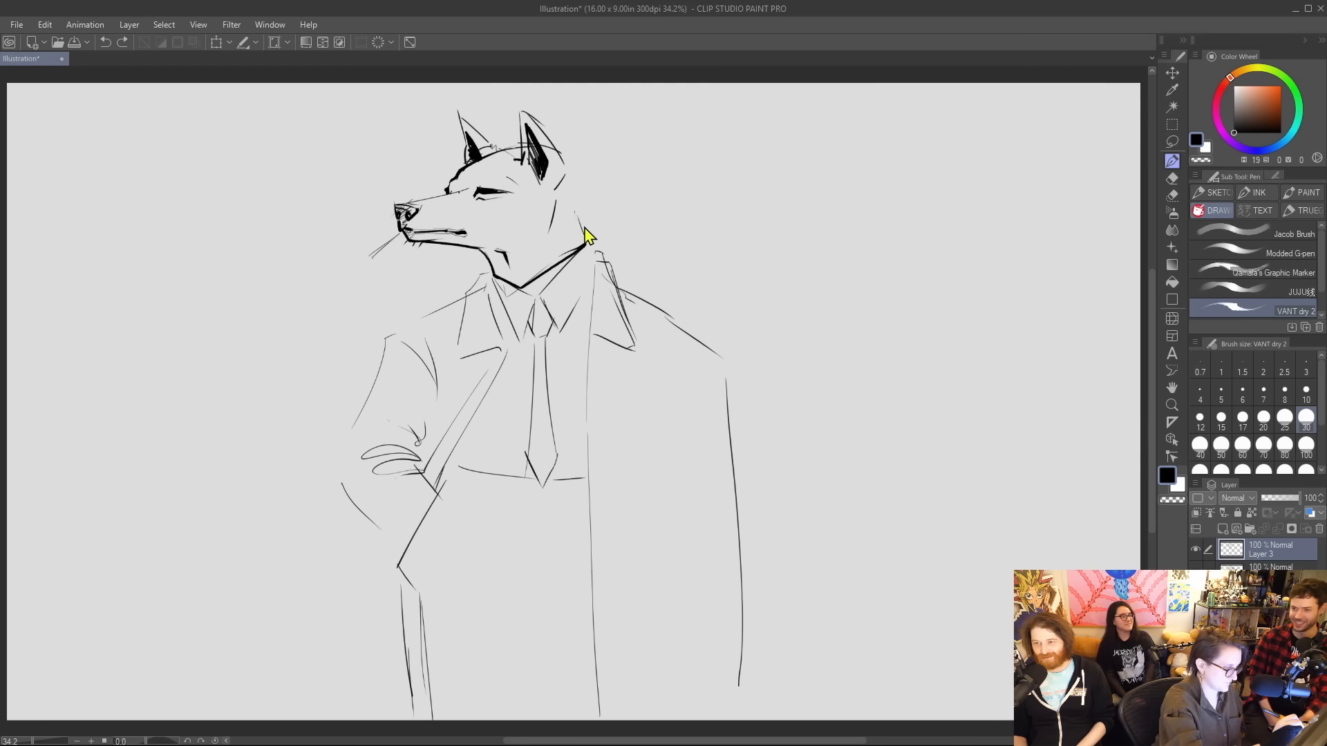
mouse_move(566, 162)
left_mouse_down()
mouse_move(591, 222)
mouse_move(583, 247)
left_mouse_up()
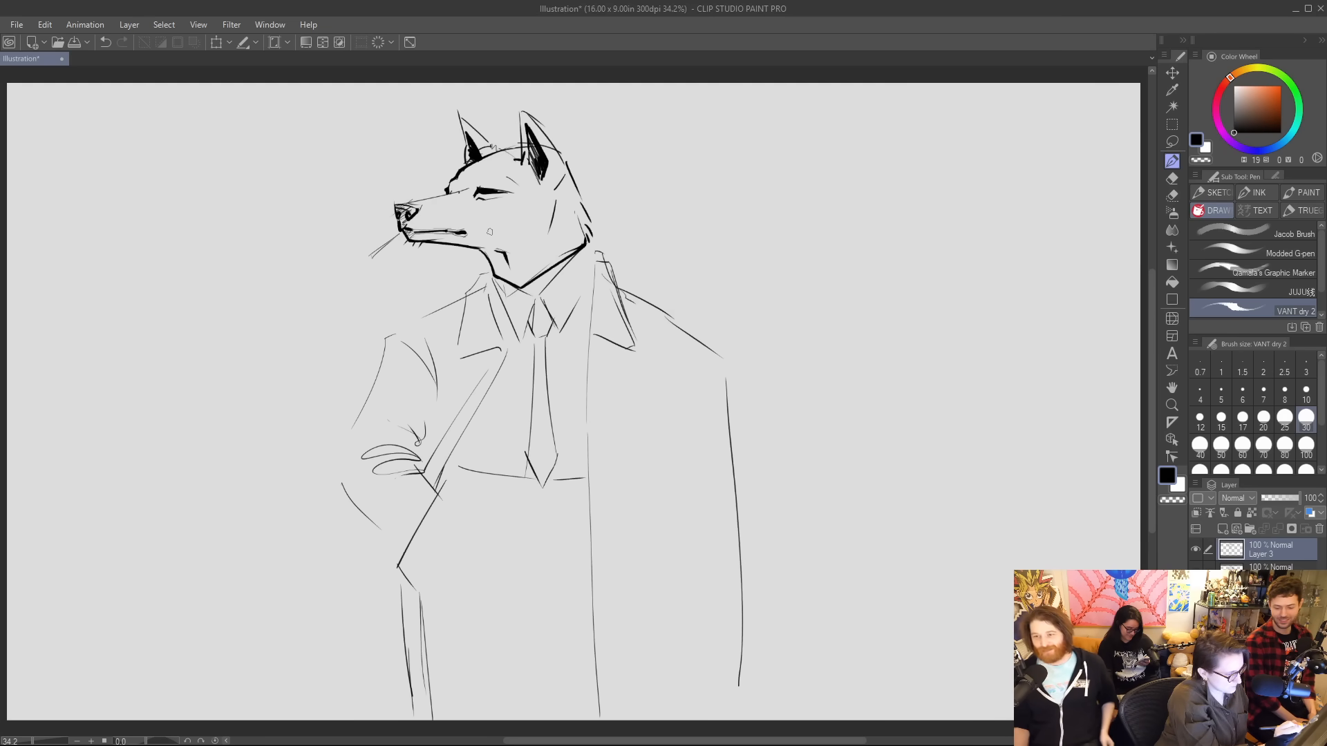
left_click_drag(491, 229, 510, 230)
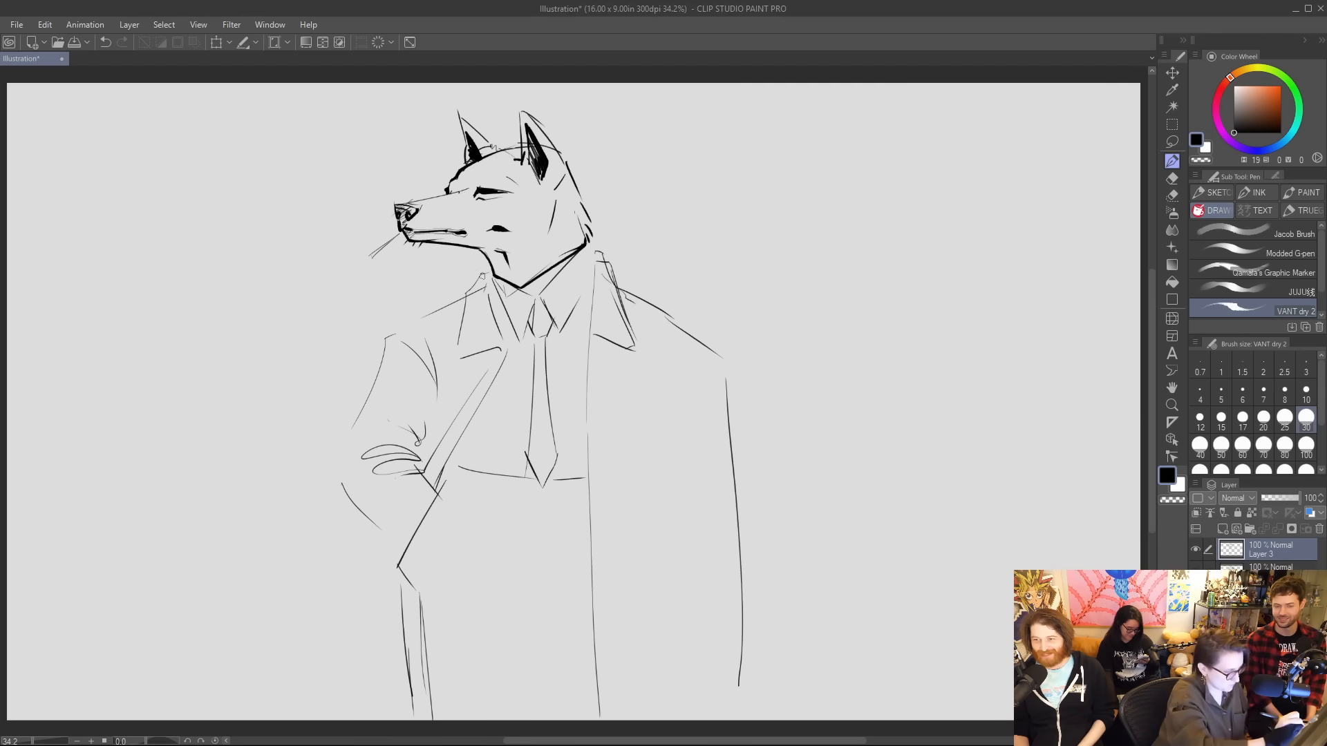
left_click_drag(494, 280, 514, 331)
key("ctrl+z")
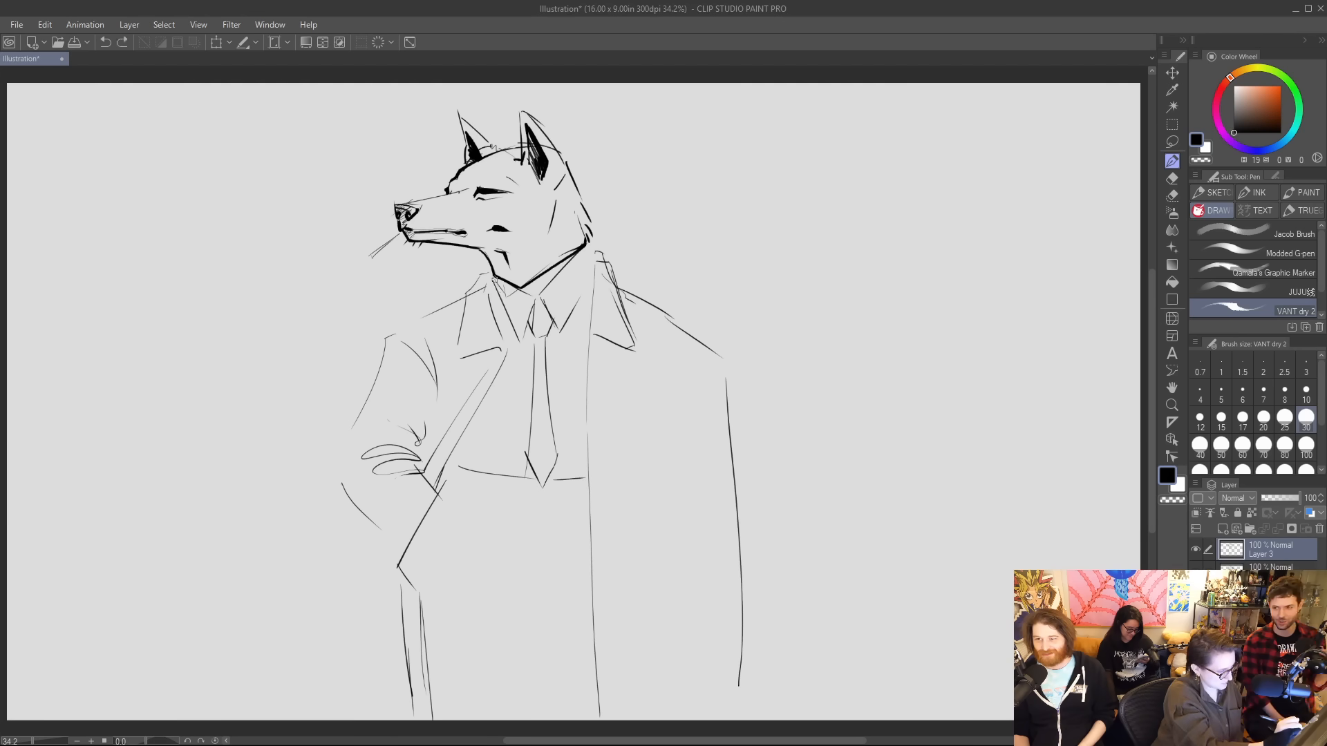
left_click_drag(494, 277, 508, 331)
key("ctrl+z")
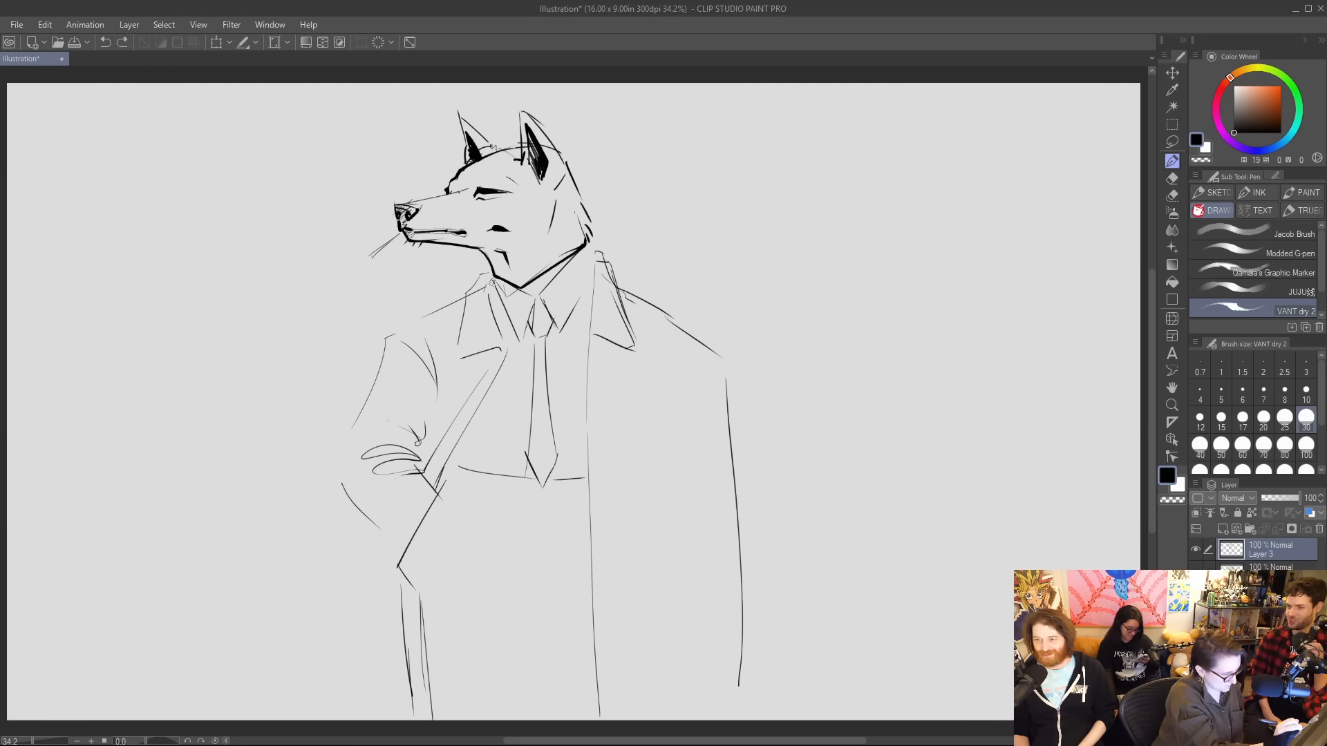
Ink the coat's near front edge from the collar to the waist and thicken the bent sleeve's inner folds.
mouse_move(490, 277)
left_mouse_down()
mouse_move(509, 346)
mouse_move(437, 486)
left_mouse_up()
left_click_drag(423, 438, 427, 360)
mouse_move(437, 406)
left_mouse_down()
mouse_move(438, 361)
mouse_move(419, 454)
mouse_move(384, 441)
mouse_move(418, 456)
mouse_move(392, 466)
mouse_move(429, 479)
left_mouse_up()
left_click_drag(431, 425, 422, 460)
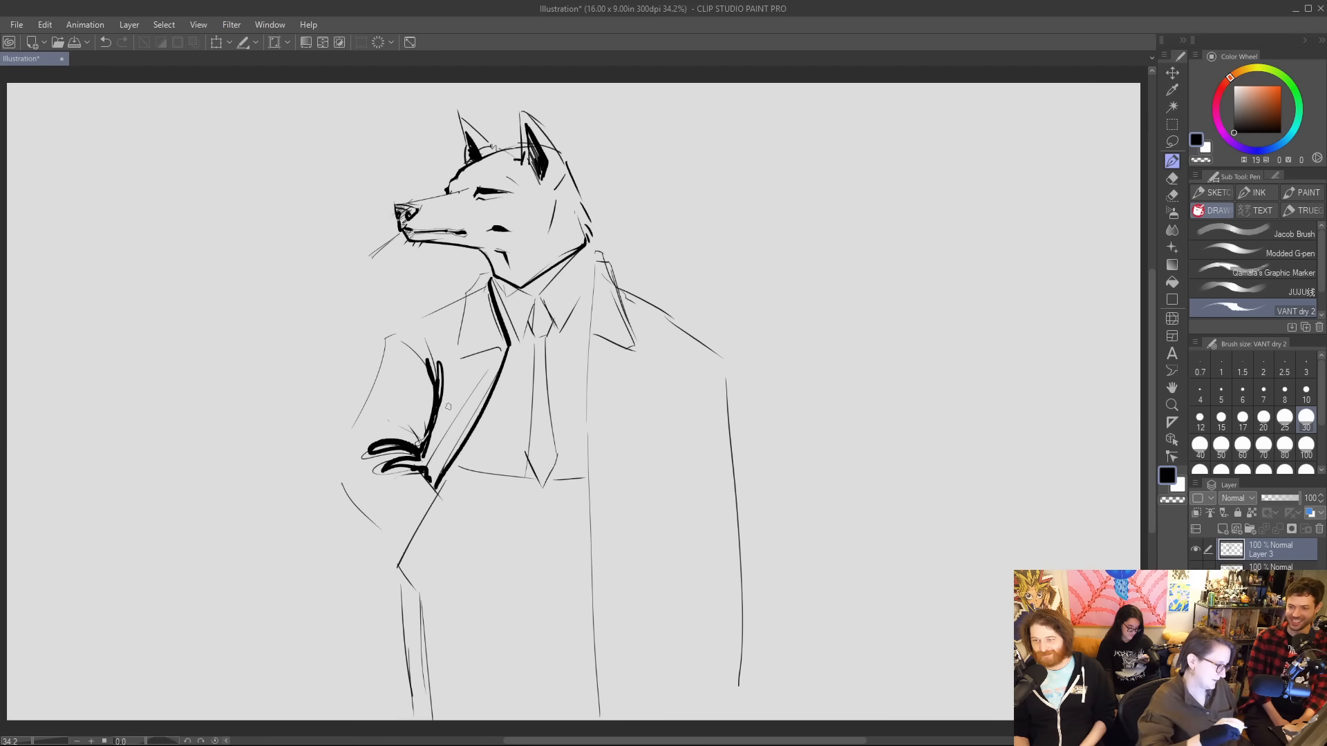
Ink the near lapel, collar and shoulder line, and fill the collar and shoulder shadow with black.
mouse_move(487, 278)
left_mouse_down()
mouse_move(466, 296)
mouse_move(453, 353)
mouse_move(507, 340)
mouse_move(460, 313)
mouse_move(403, 329)
mouse_move(471, 293)
left_mouse_up()
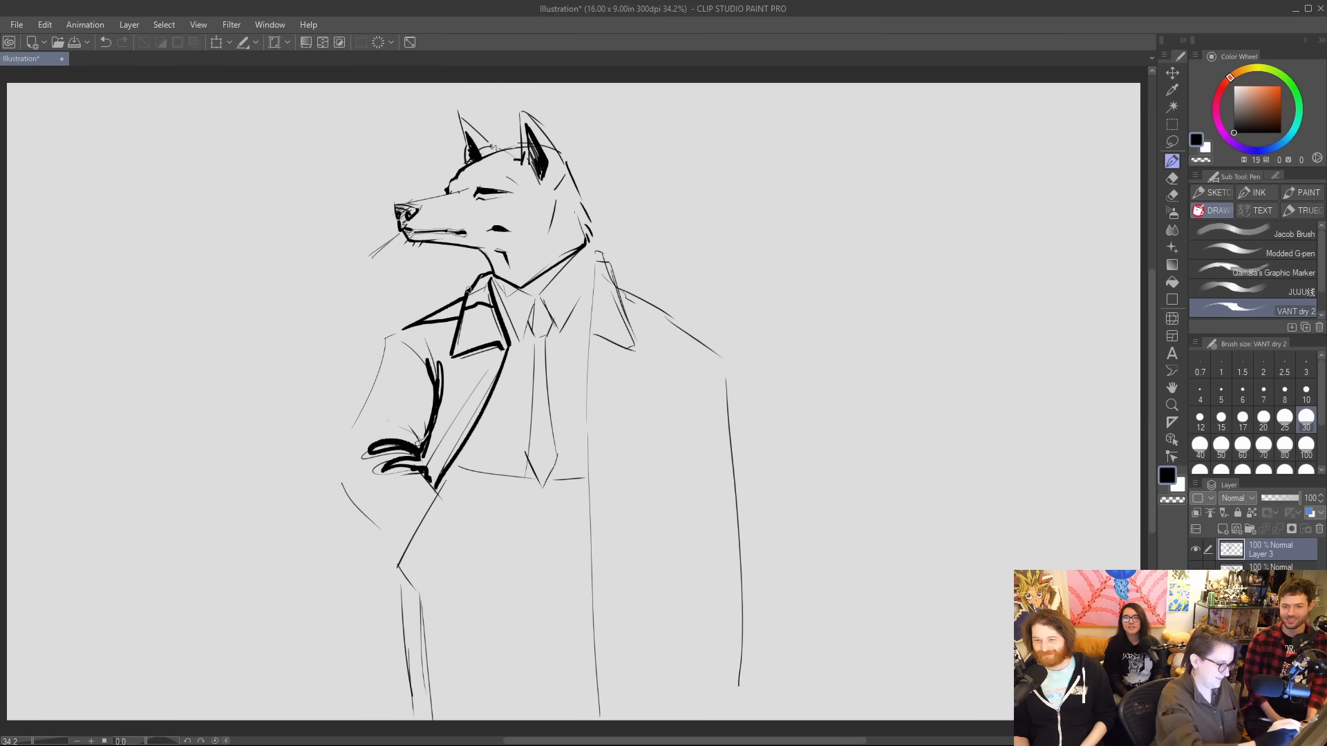
key("g")
left_click(484, 294)
left_click(452, 312)
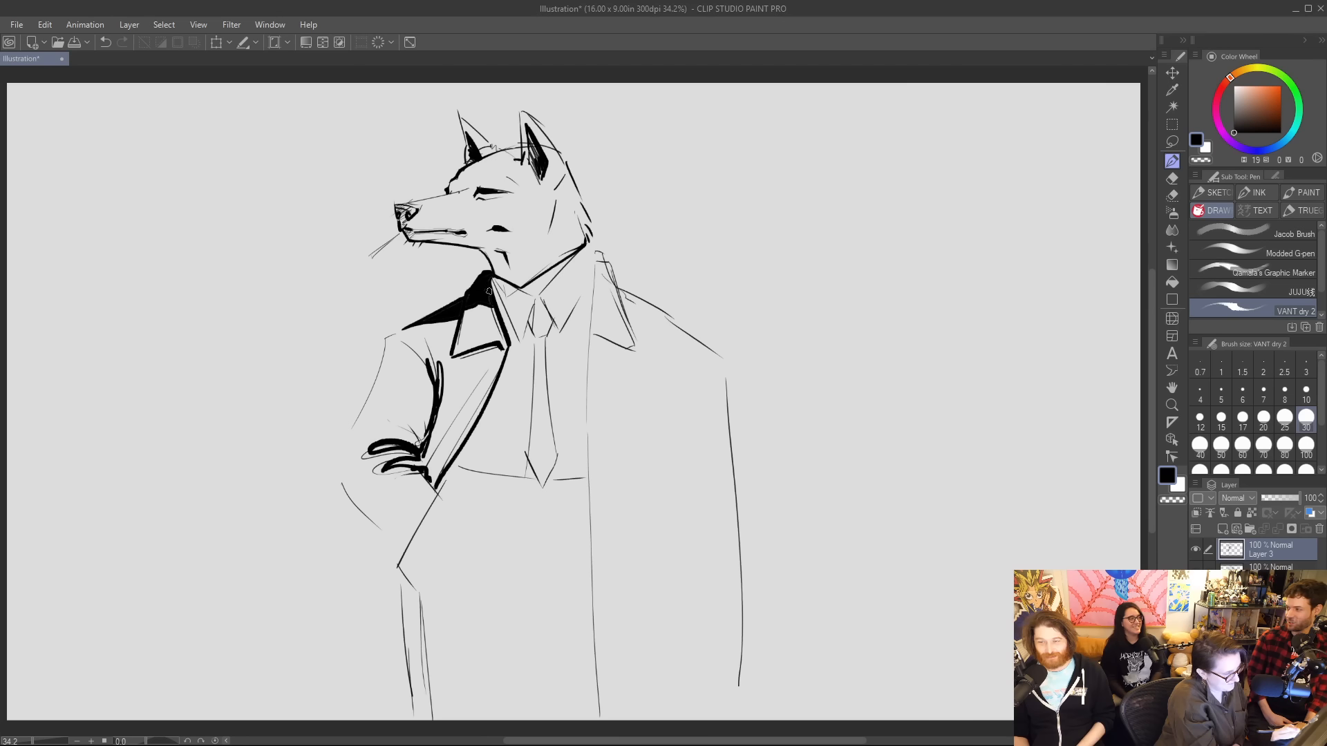
Ink the shirt collar and tie outlines, fill the tie solid black and touch up its tip.
left_click_drag(484, 279, 517, 339)
key("ctrl+z")
mouse_move(491, 278)
left_mouse_down()
mouse_move(521, 340)
mouse_move(538, 299)
mouse_move(559, 335)
mouse_move(595, 257)
mouse_move(553, 328)
mouse_move(557, 460)
mouse_move(541, 490)
mouse_move(524, 464)
mouse_move(525, 326)
mouse_move(535, 310)
mouse_move(532, 331)
mouse_move(550, 325)
mouse_move(539, 309)
mouse_move(539, 375)
left_mouse_up()
key("g")
left_click(547, 420)
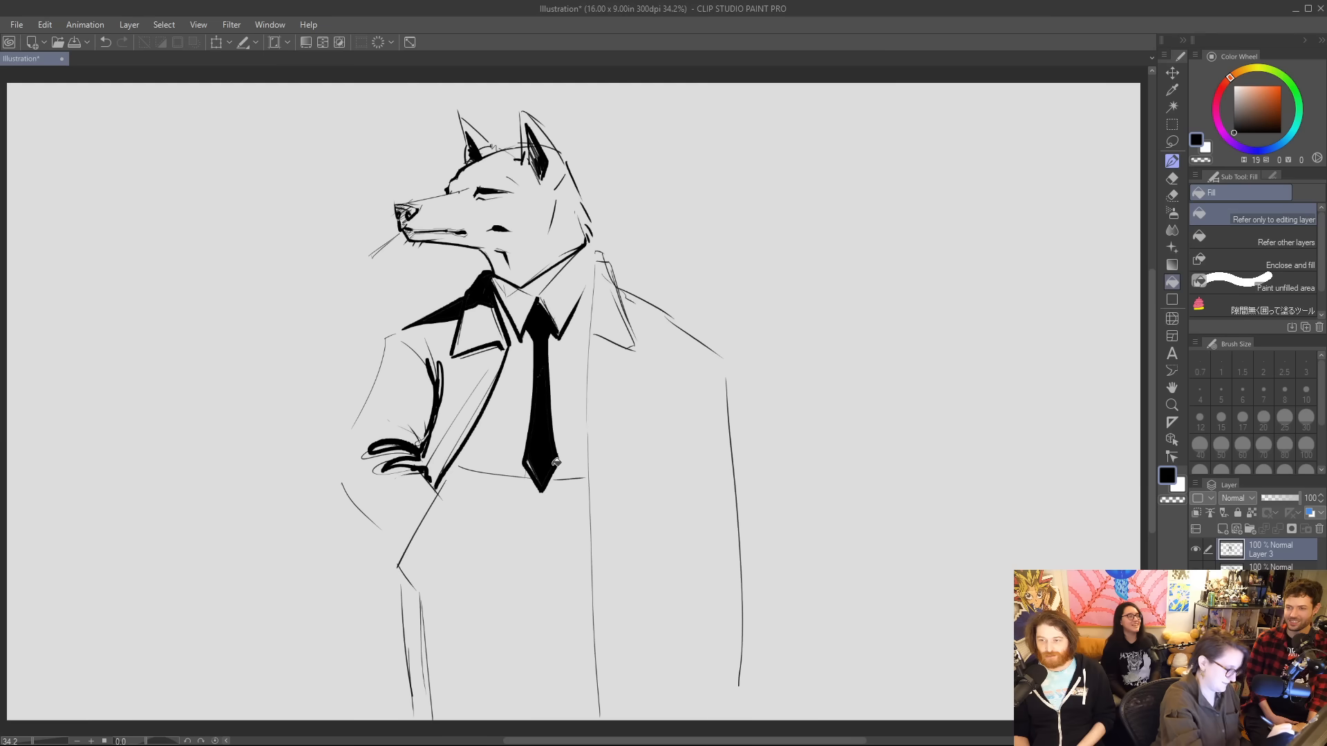
key("p")
left_click_drag(526, 463, 538, 482)
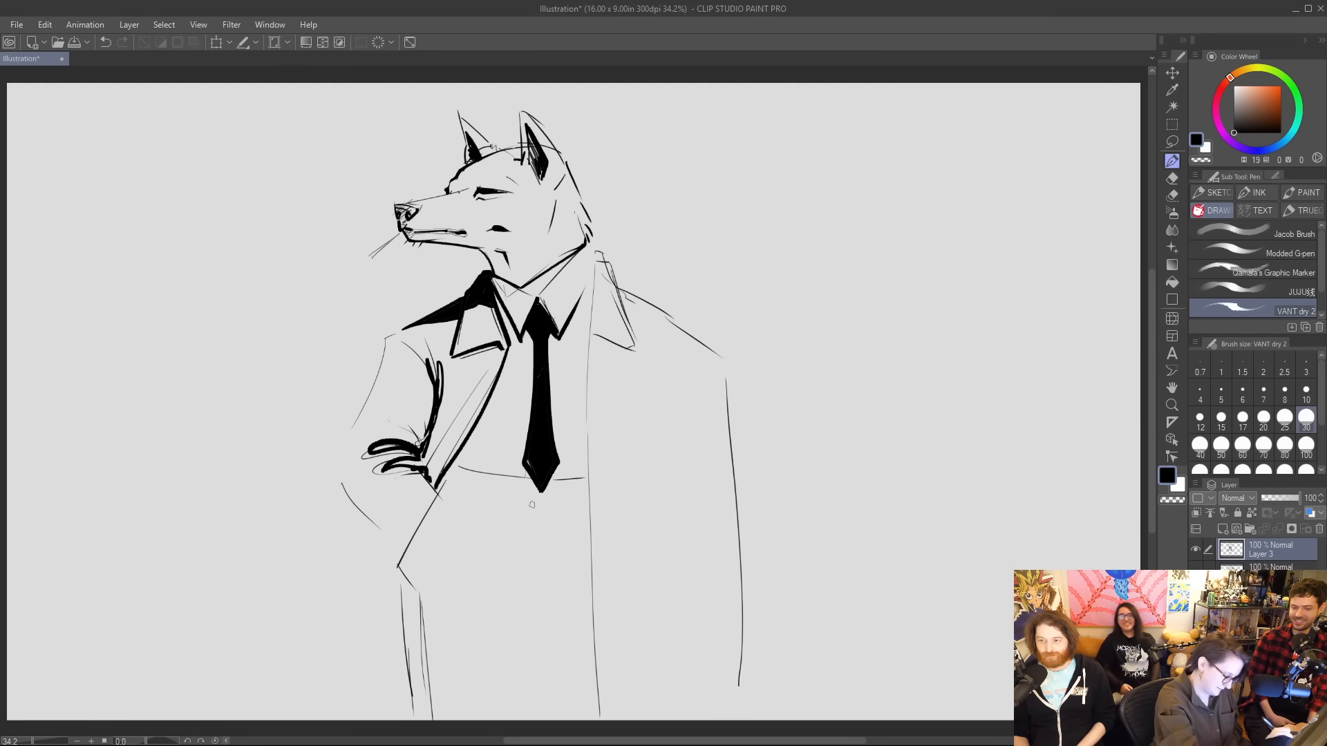
With the brush enlarged to size 60, ink the coat's long far front edge and the far lapel's lower edge.
key("bracketright")
key("bracketright")
key("bracketright")
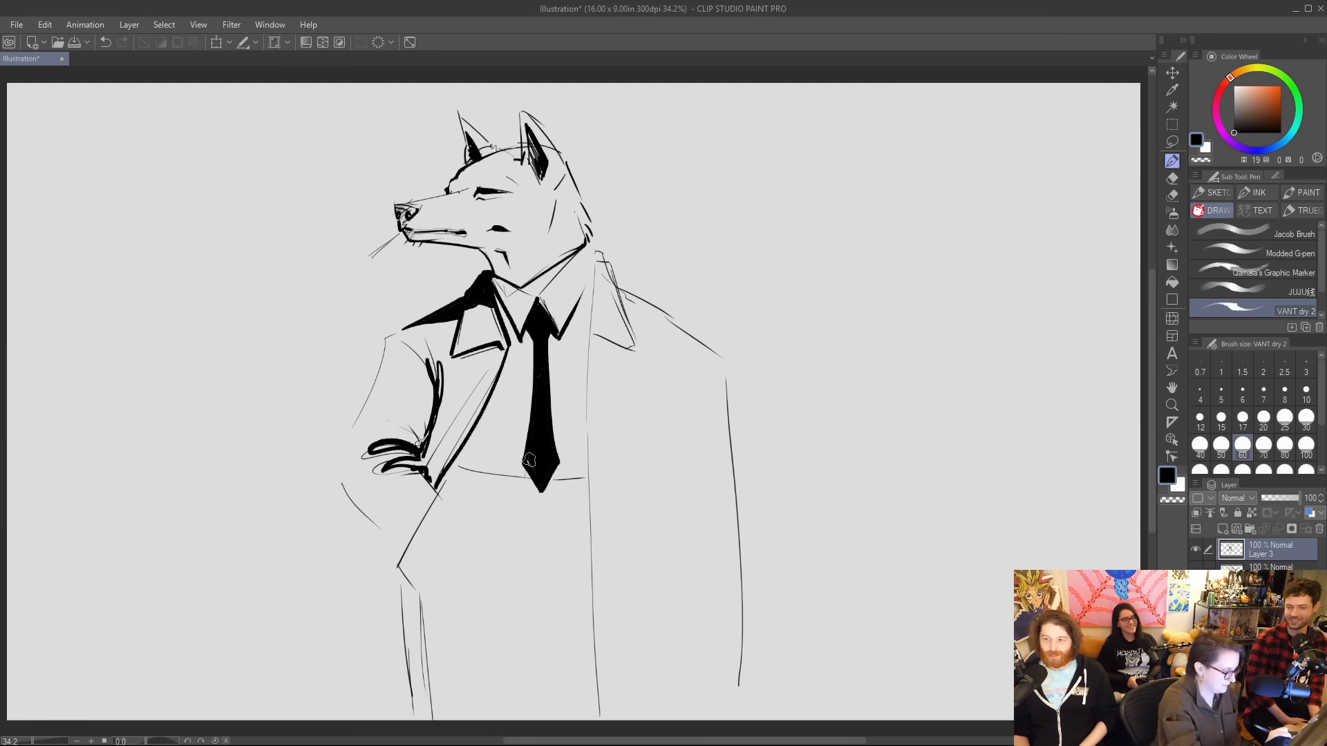
mouse_move(592, 279)
left_mouse_down()
mouse_move(581, 437)
mouse_move(600, 717)
left_mouse_up()
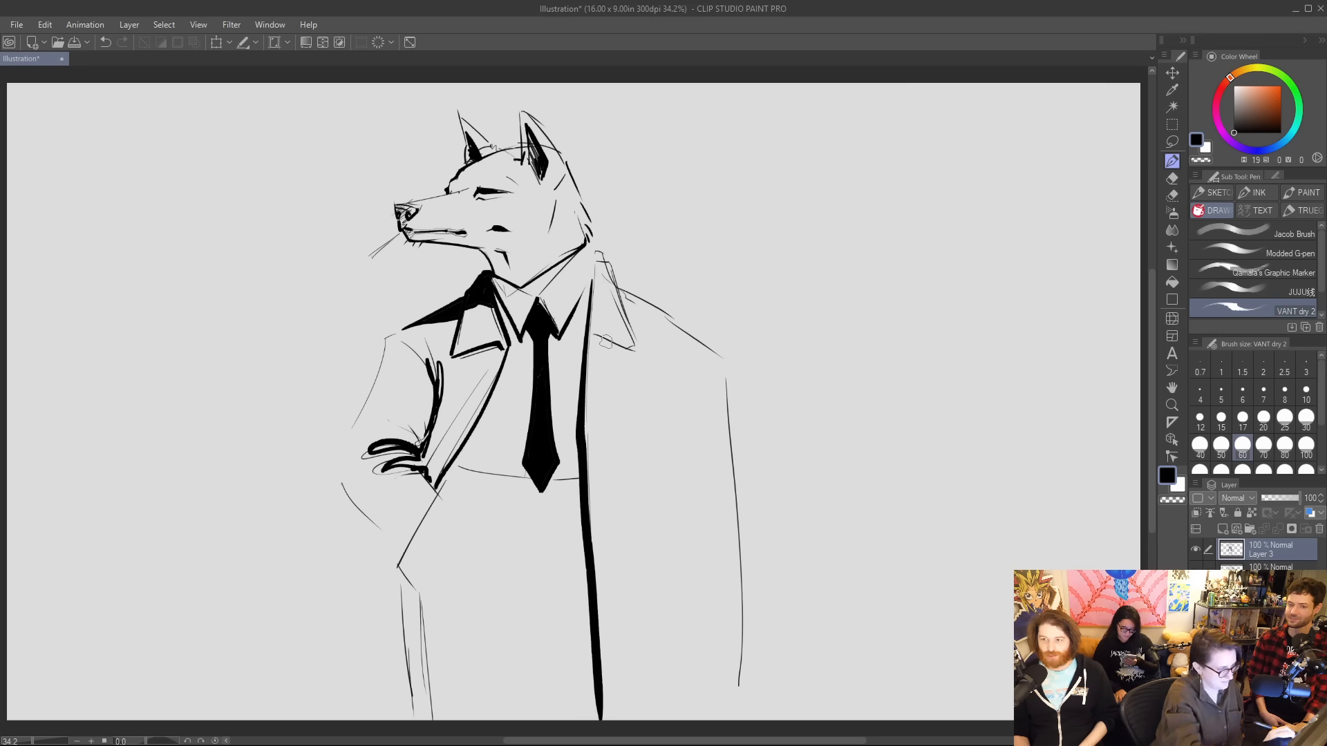
left_click_drag(595, 337, 628, 347)
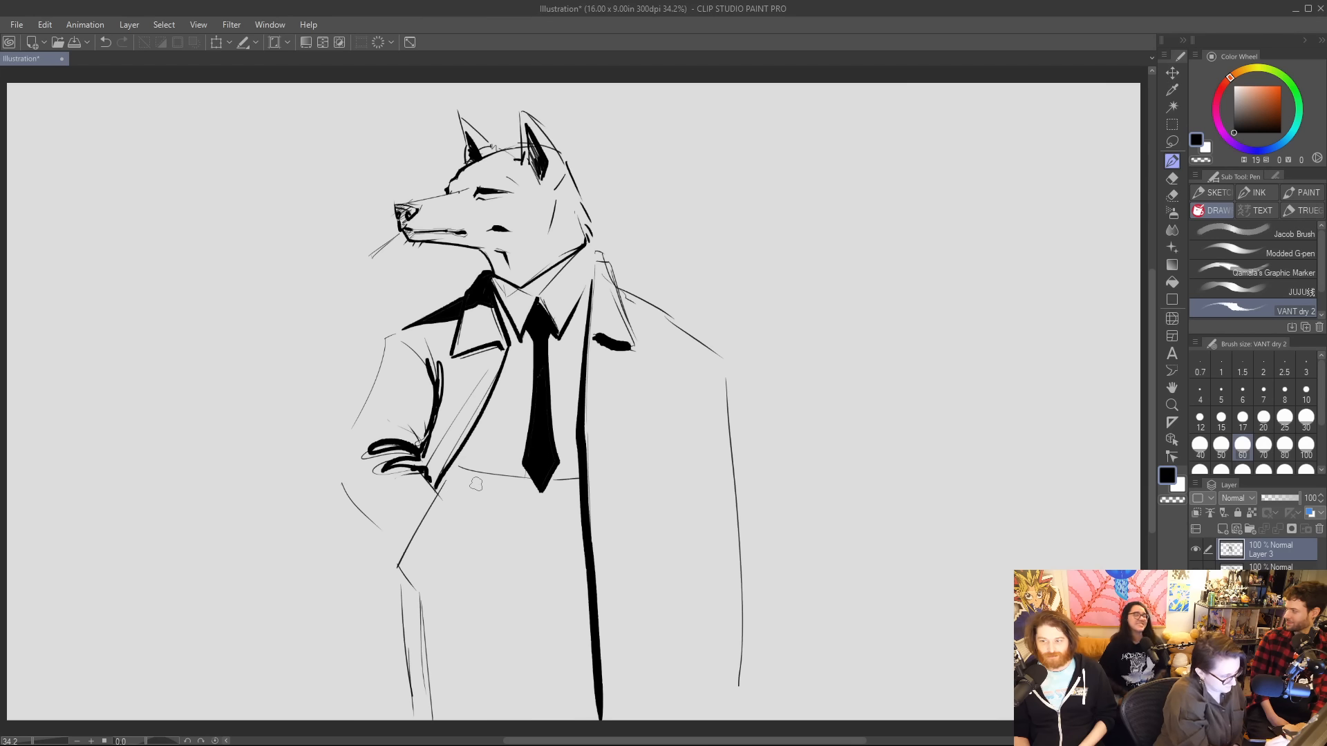
Ink the waistband with a belt loop and the bent sleeve's outer edge, adding a jagged black shadow below the elbow.
left_click_drag(447, 471, 540, 498)
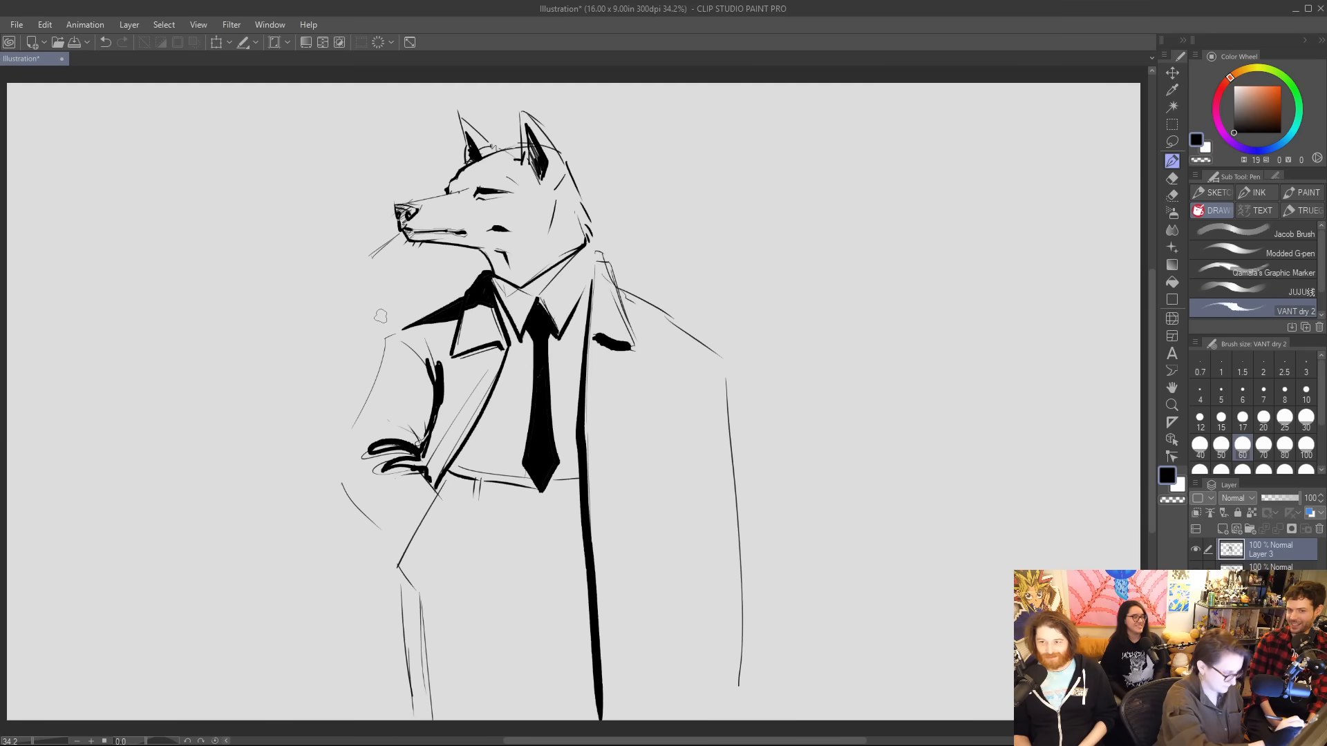
mouse_move(382, 346)
left_mouse_down()
mouse_move(375, 394)
mouse_move(333, 469)
mouse_move(359, 508)
left_mouse_up()
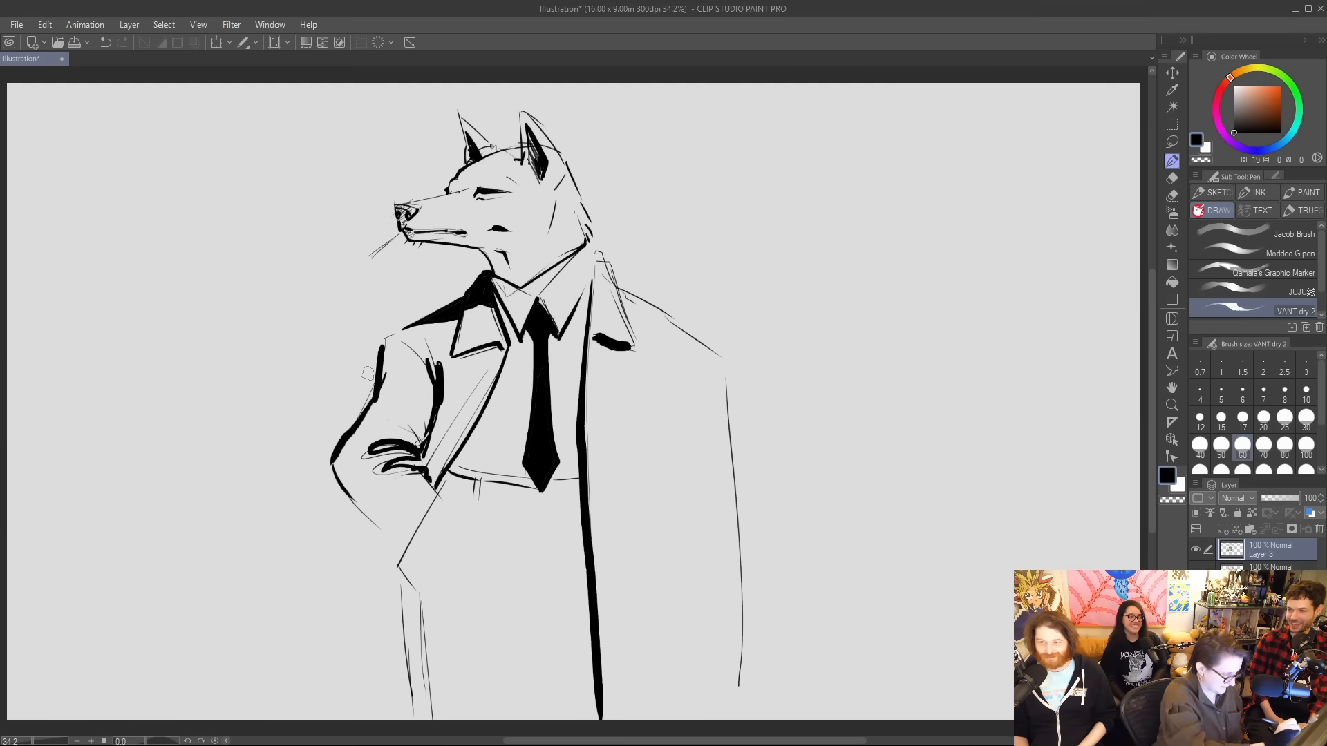
mouse_move(344, 459)
left_mouse_down()
mouse_move(361, 480)
mouse_move(361, 510)
mouse_move(399, 542)
left_mouse_up()
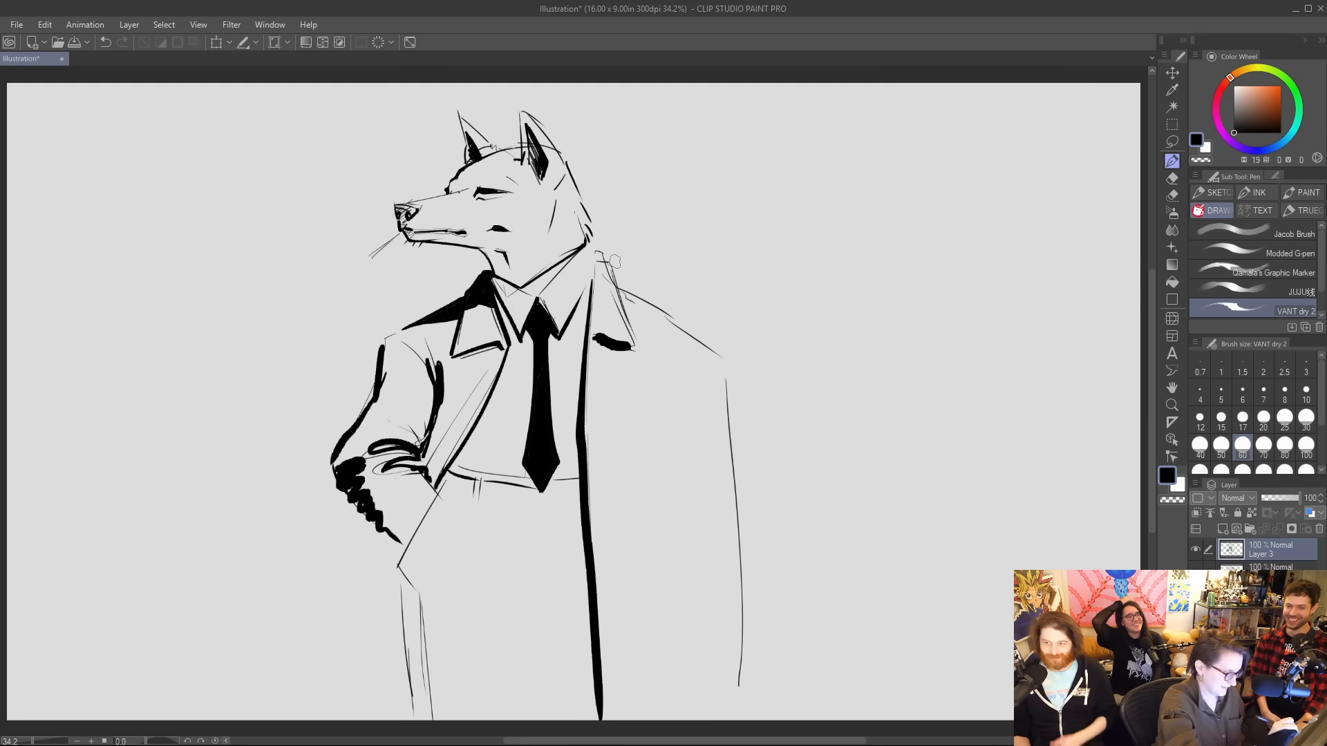
Thicken the far collar's inner edge, then ink the far shoulder and a long diagonal line sweeping down across the coat and hips.
left_click_drag(593, 254, 592, 325)
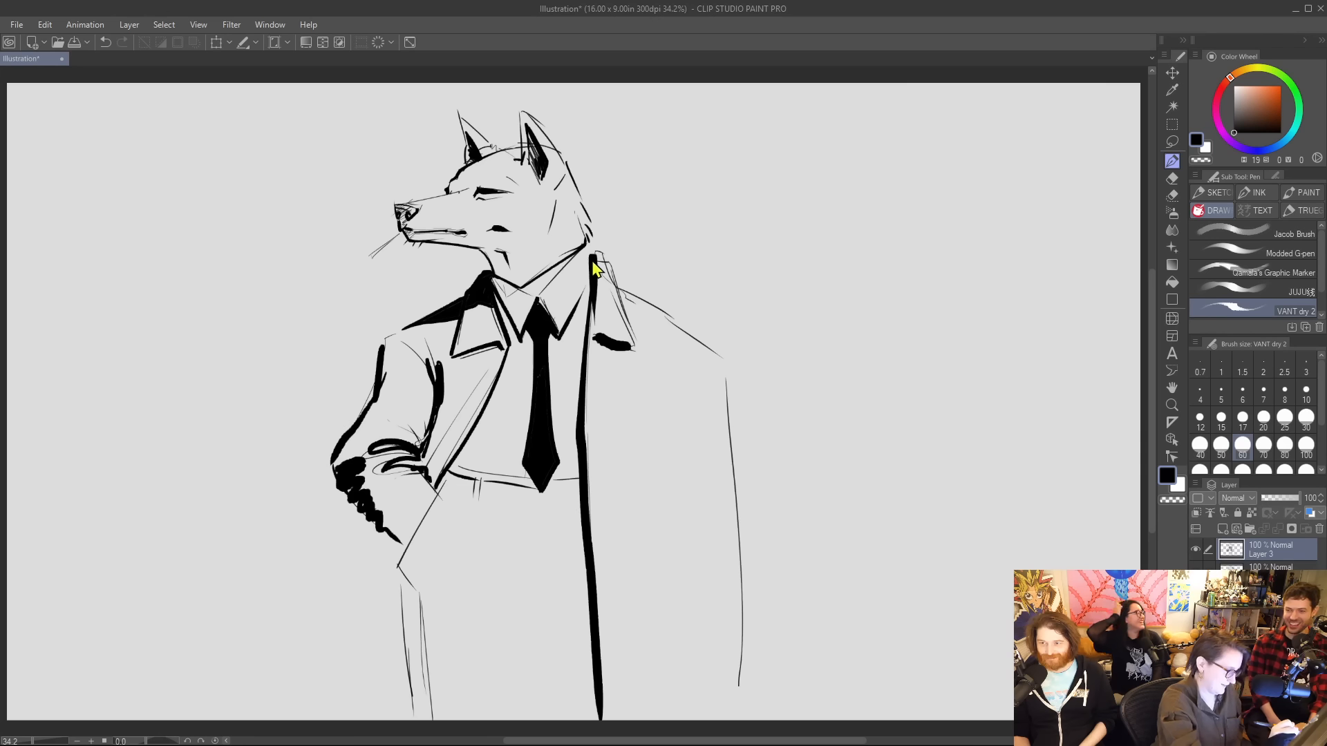
key("ctrl+z")
left_click_drag(593, 256, 586, 356)
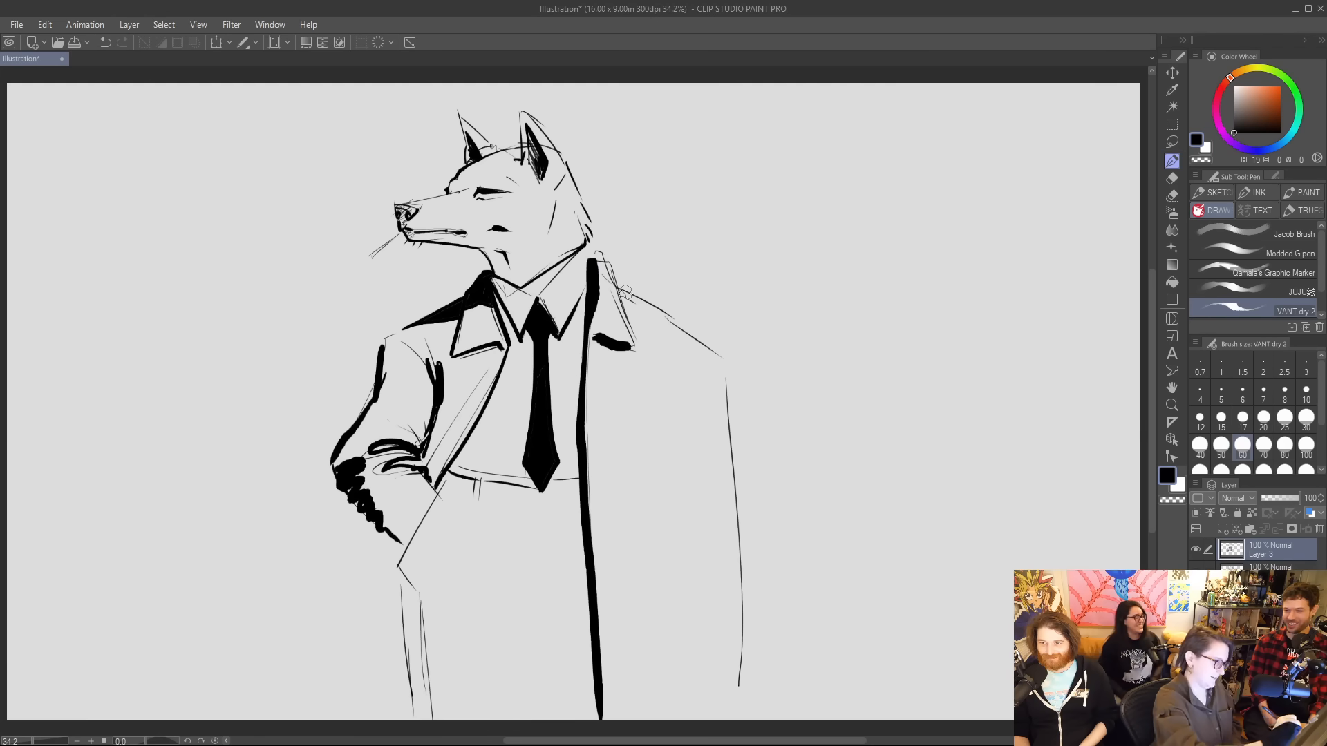
mouse_move(622, 290)
left_mouse_down()
mouse_move(719, 356)
mouse_move(582, 553)
mouse_move(468, 624)
left_mouse_up()
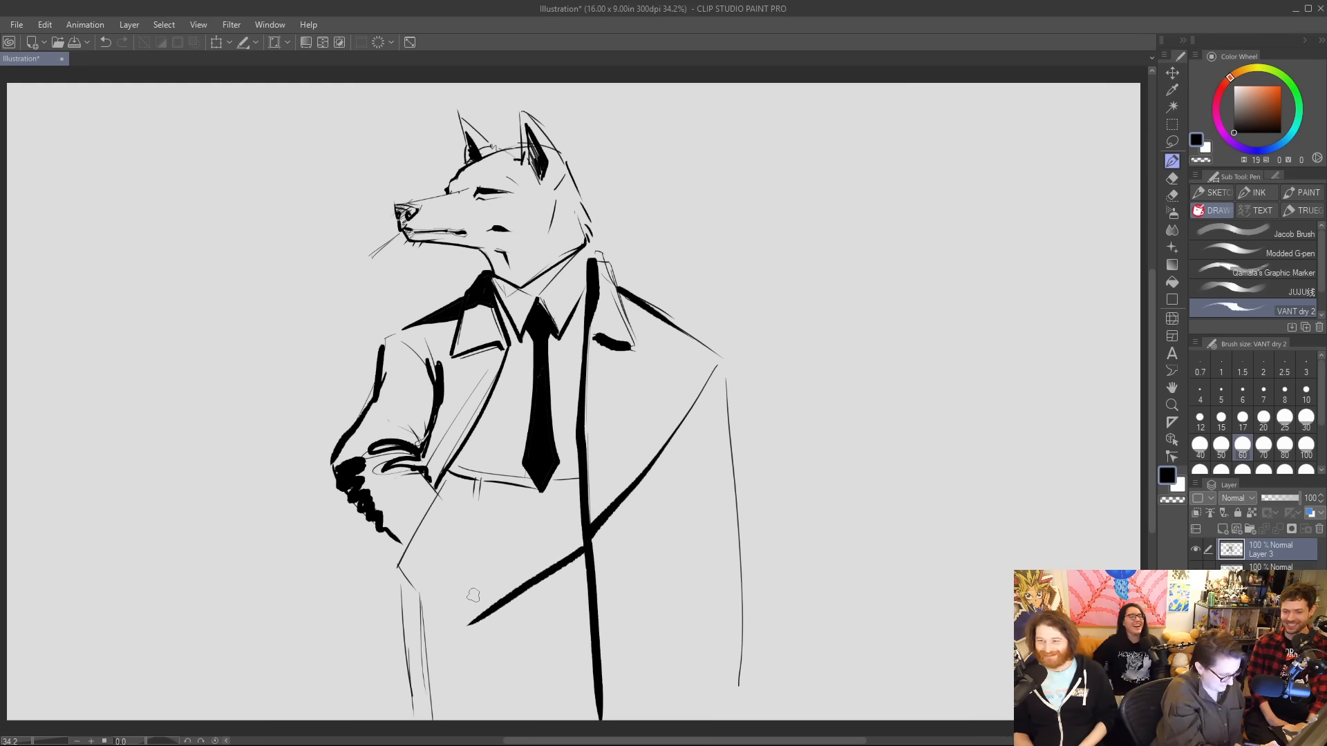
Ink four vertical pleat lines of varying thickness on the trousers below the waistband.
left_click_drag(484, 506, 486, 609)
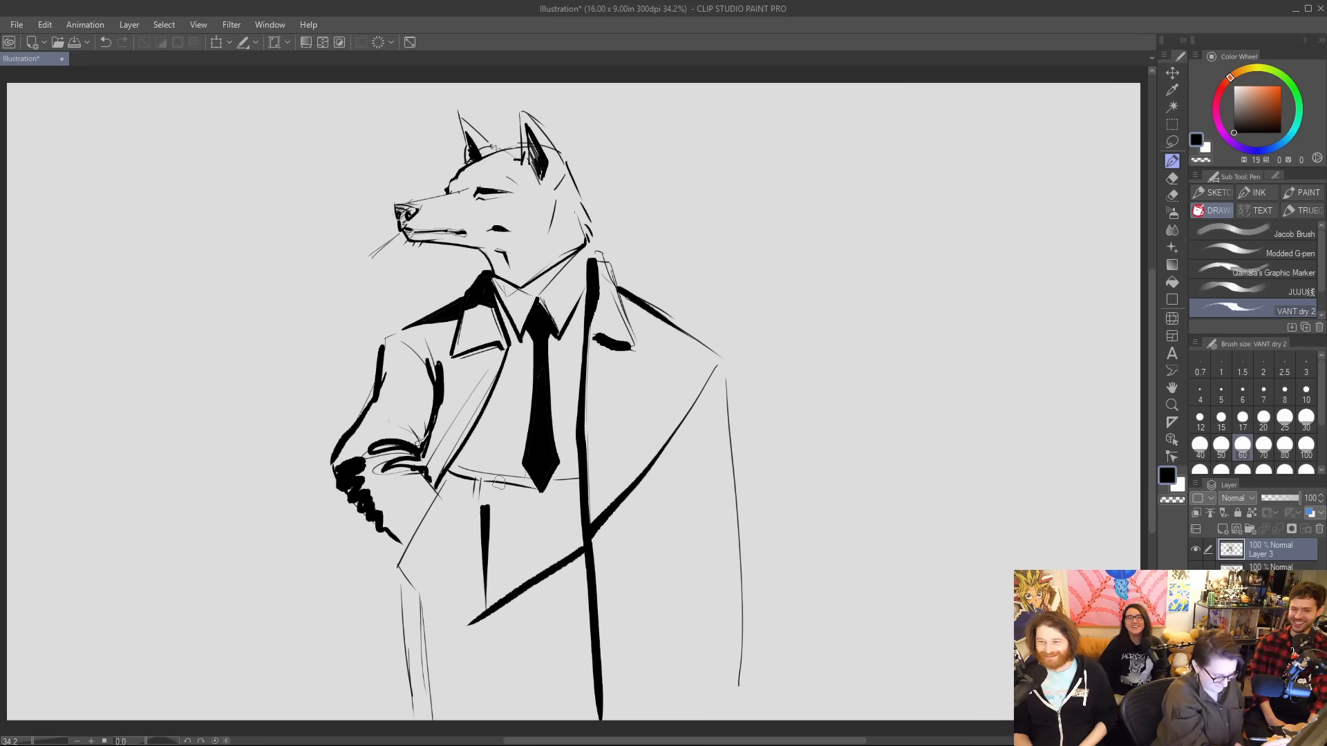
left_click_drag(460, 502, 456, 560)
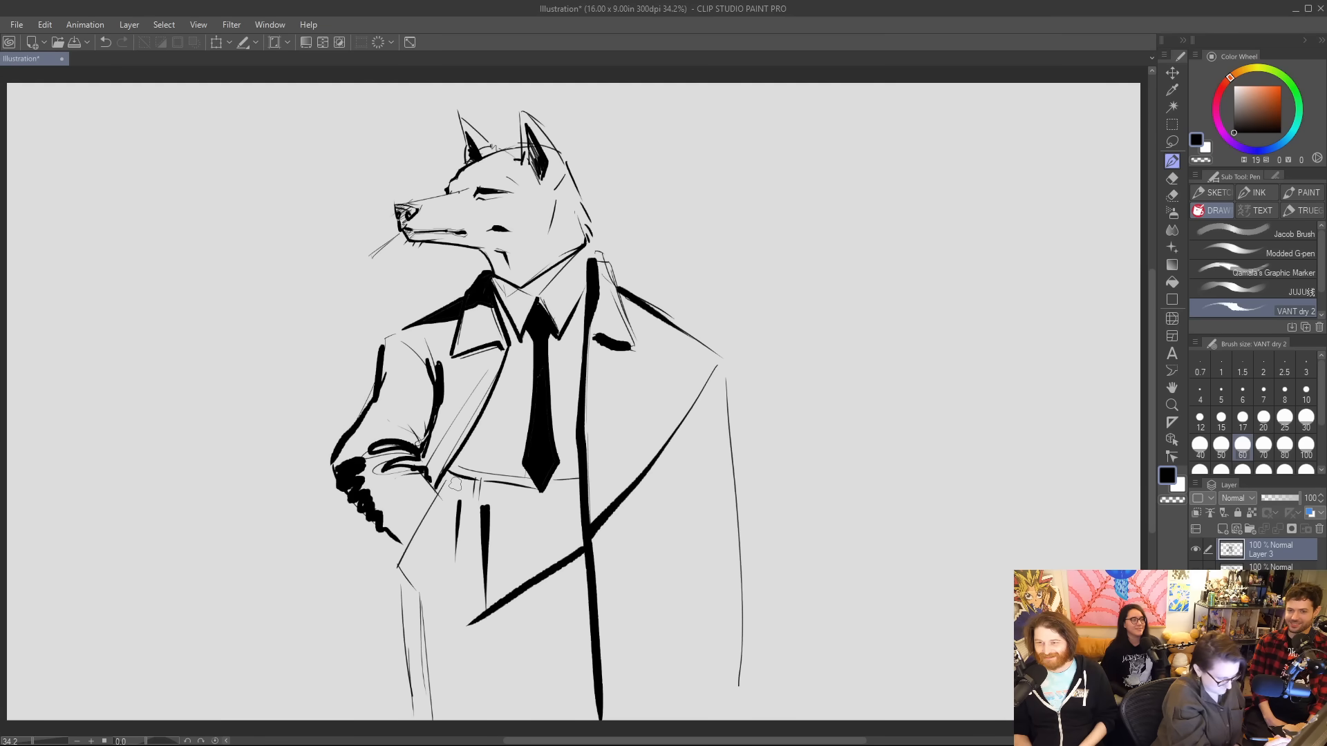
left_click_drag(448, 491, 432, 549)
left_click_drag(452, 494, 441, 548)
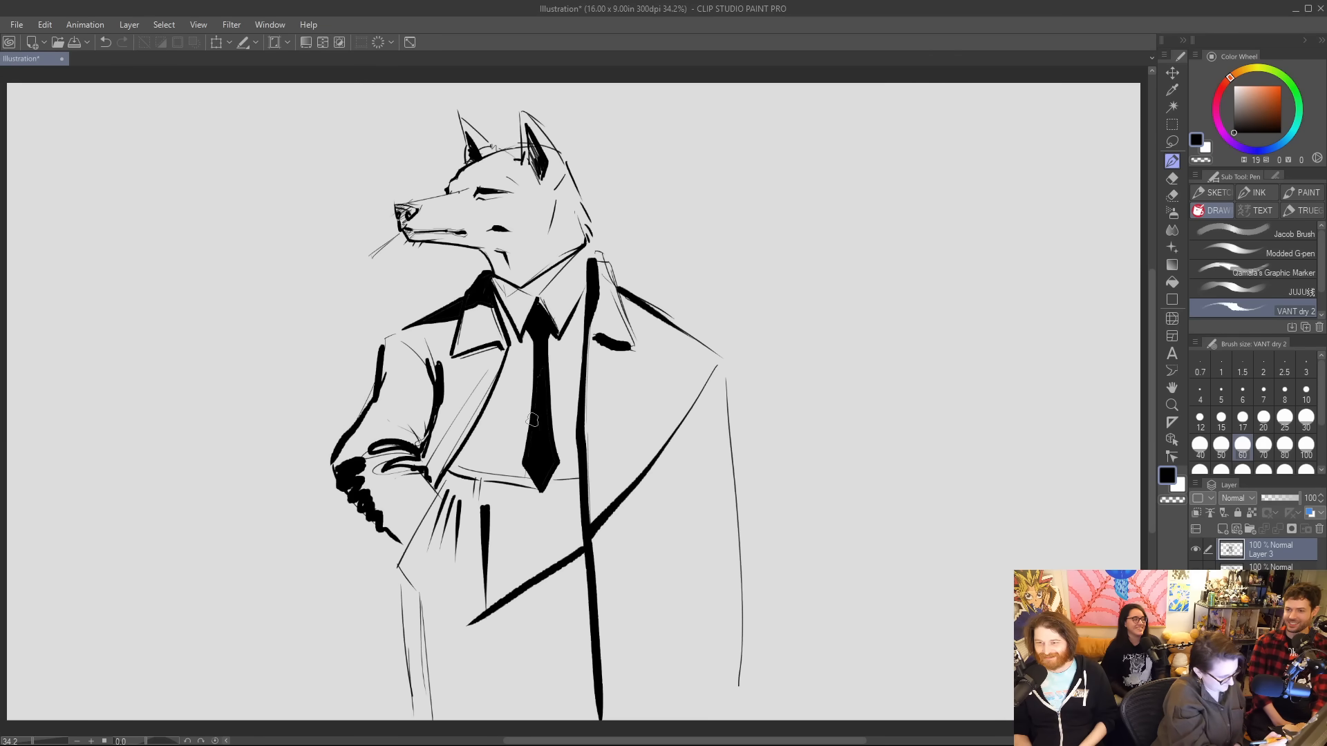
Extend the diagonal line to the near leg and ink a thick stroke down that leg to the canvas edge.
mouse_move(482, 613)
left_mouse_down()
mouse_move(416, 651)
mouse_move(426, 648)
mouse_move(439, 720)
left_mouse_up()
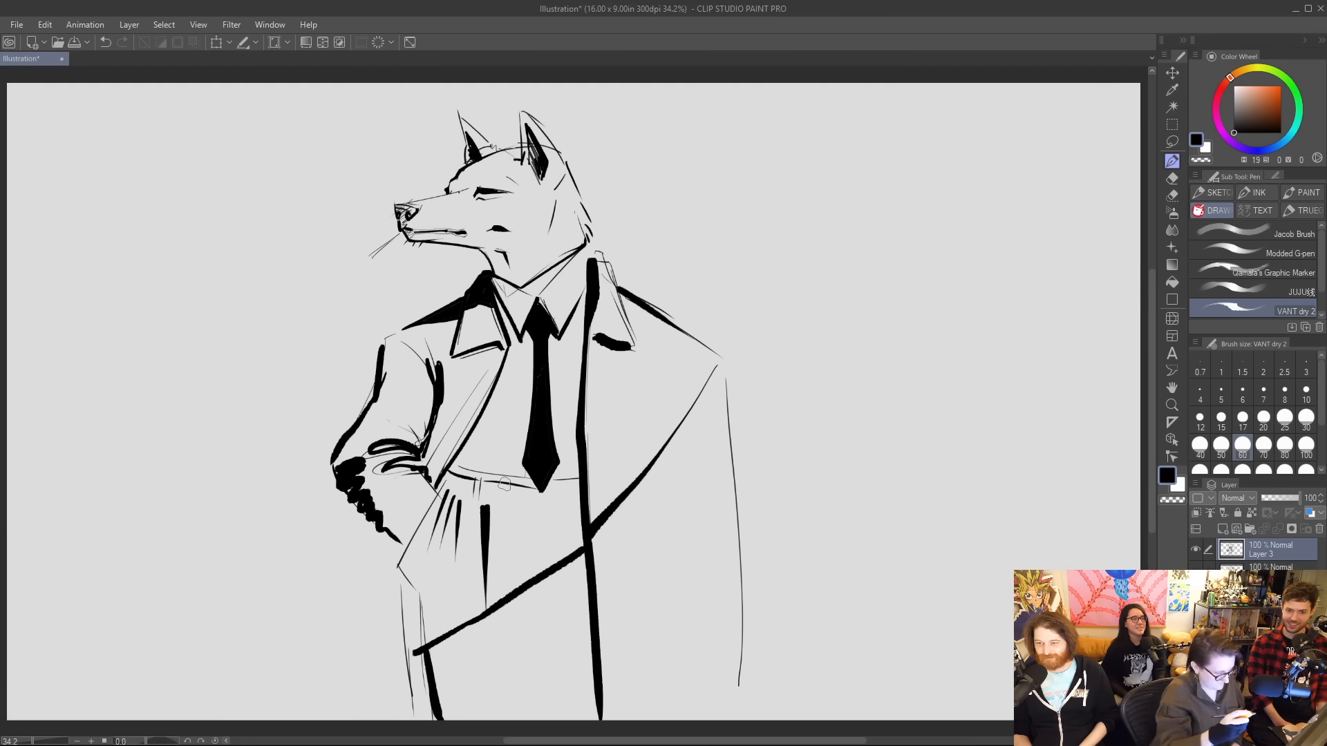
left_click_drag(670, 532, 673, 519)
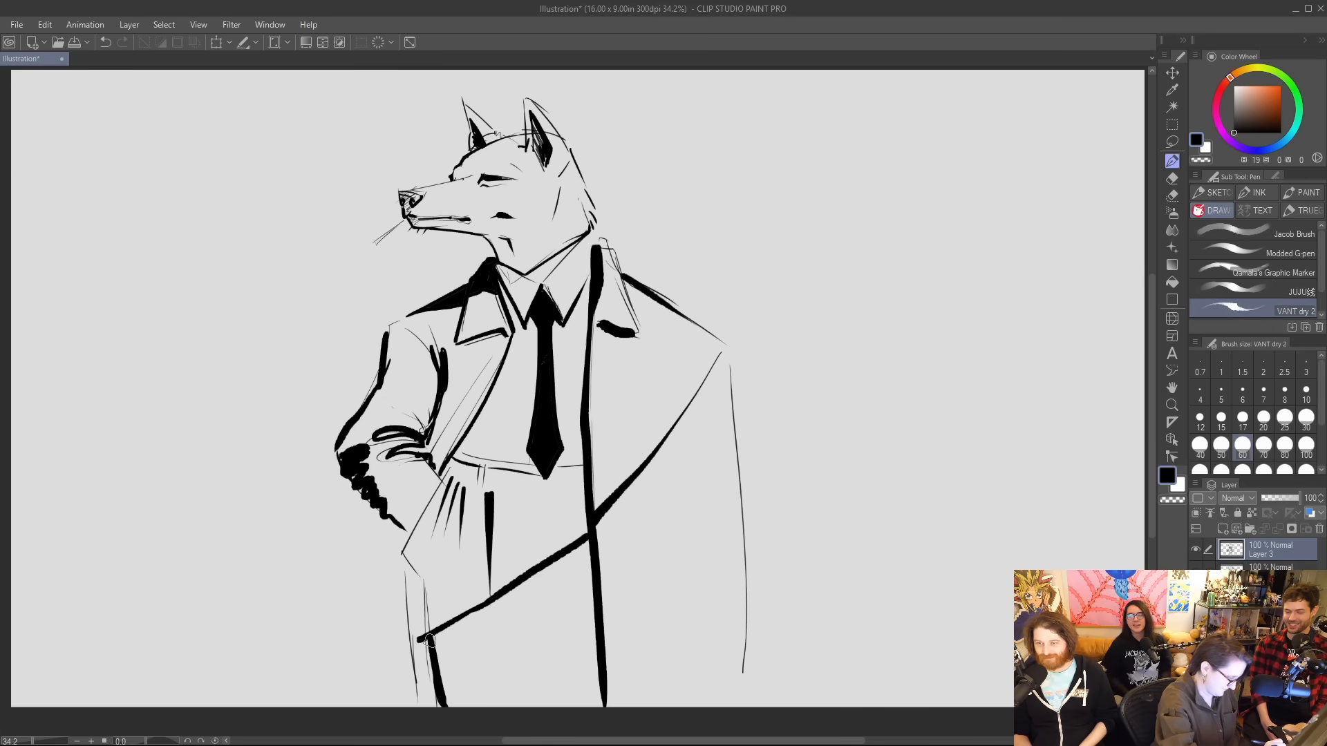
left_click_drag(436, 685, 440, 711)
mouse_move(716, 363)
left_mouse_down()
mouse_move(725, 346)
mouse_move(743, 646)
left_mouse_up()
key("ctrl+z")
key("ctrl+z")
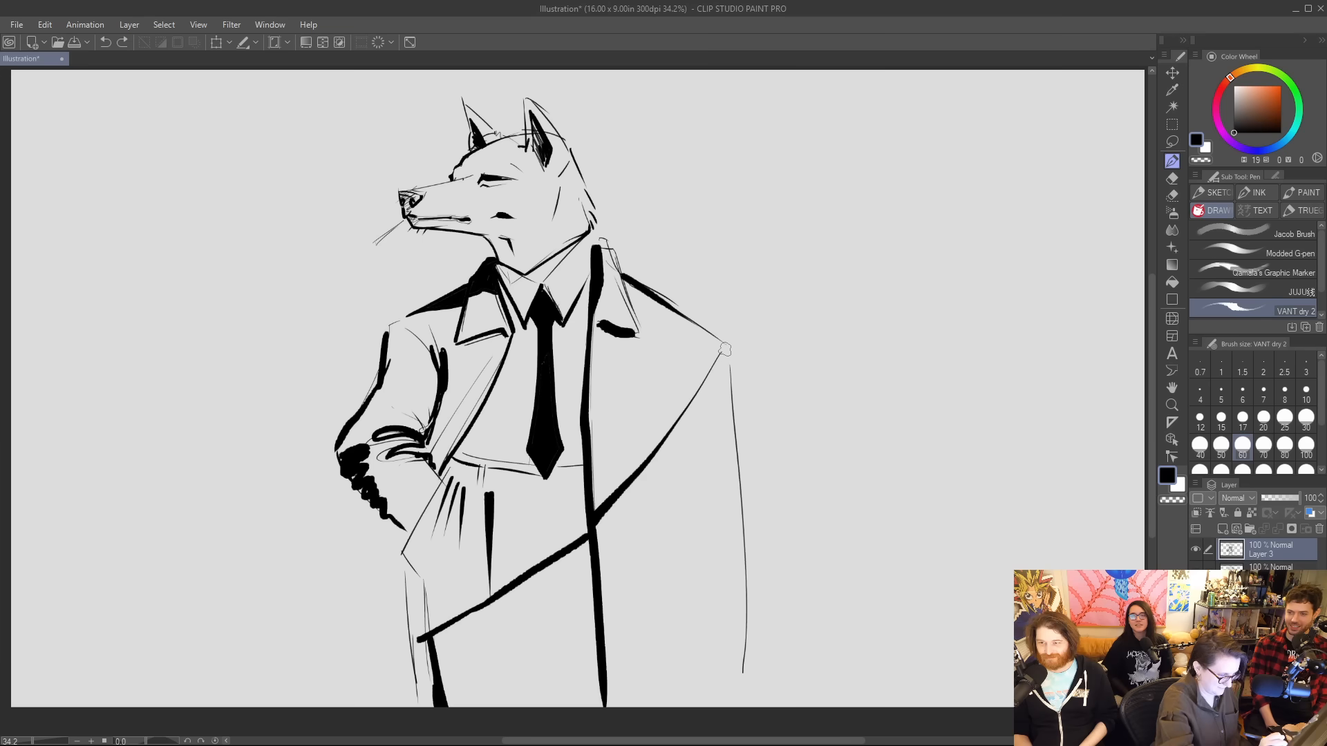
Ink the coat's far outer edge from the shoulder tip to the canvas edge and thicken its corner with the diagonal line.
left_click_drag(724, 350, 738, 708)
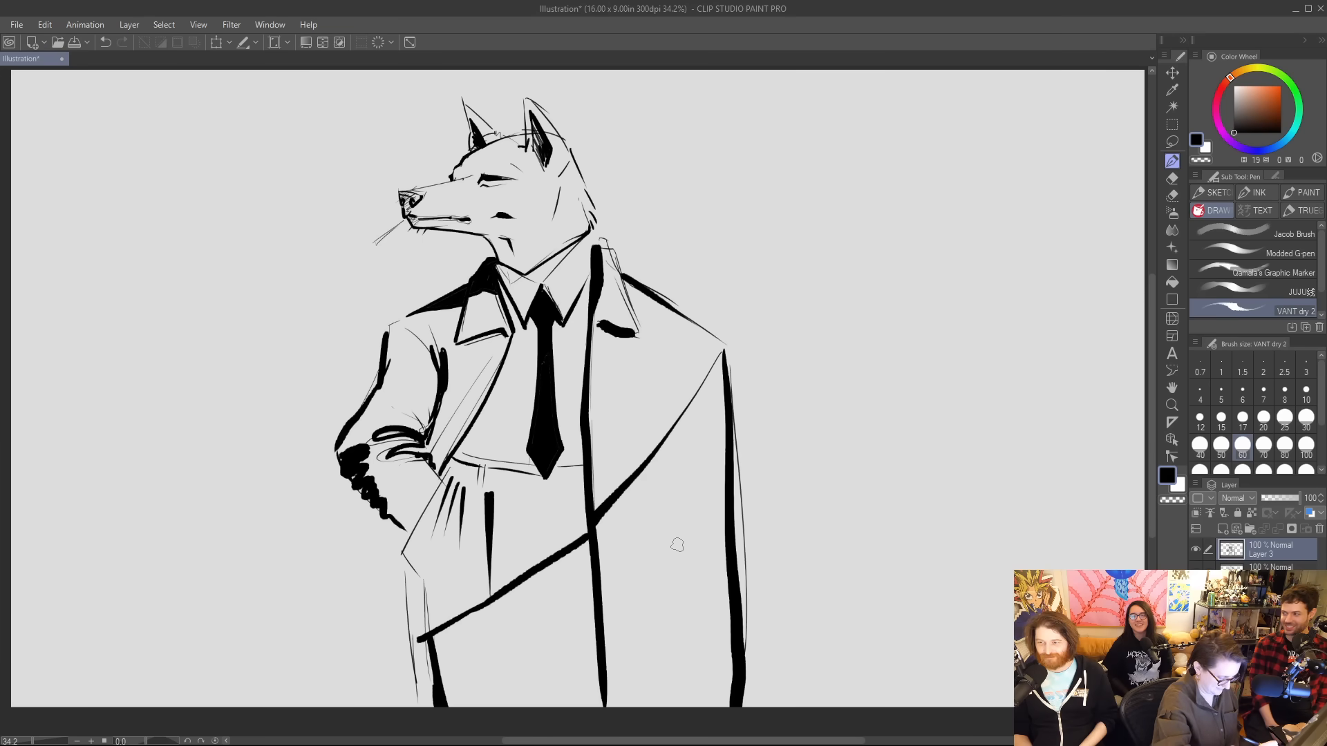
key("g")
key("g")
left_click(579, 603)
key("ctrl+z")
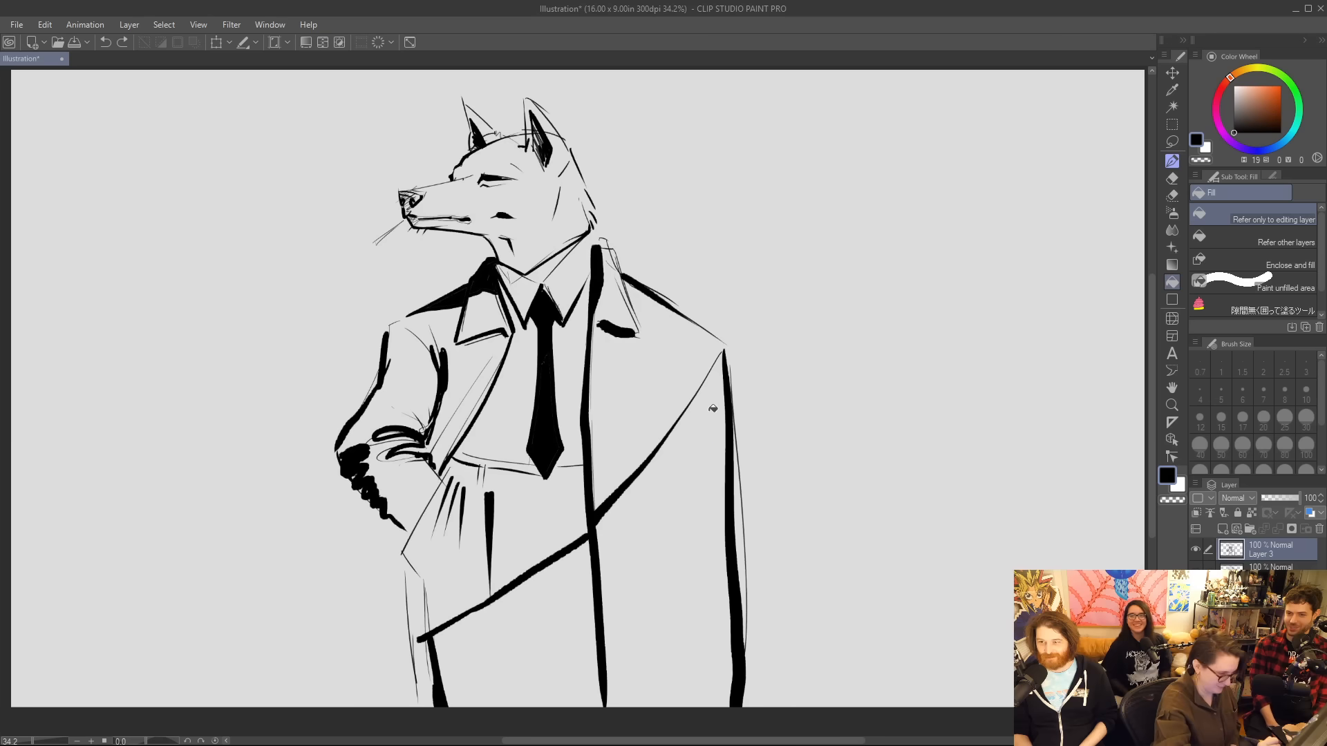
key("p")
mouse_move(725, 347)
left_mouse_down()
mouse_move(693, 402)
mouse_move(723, 361)
mouse_move(735, 625)
left_mouse_up()
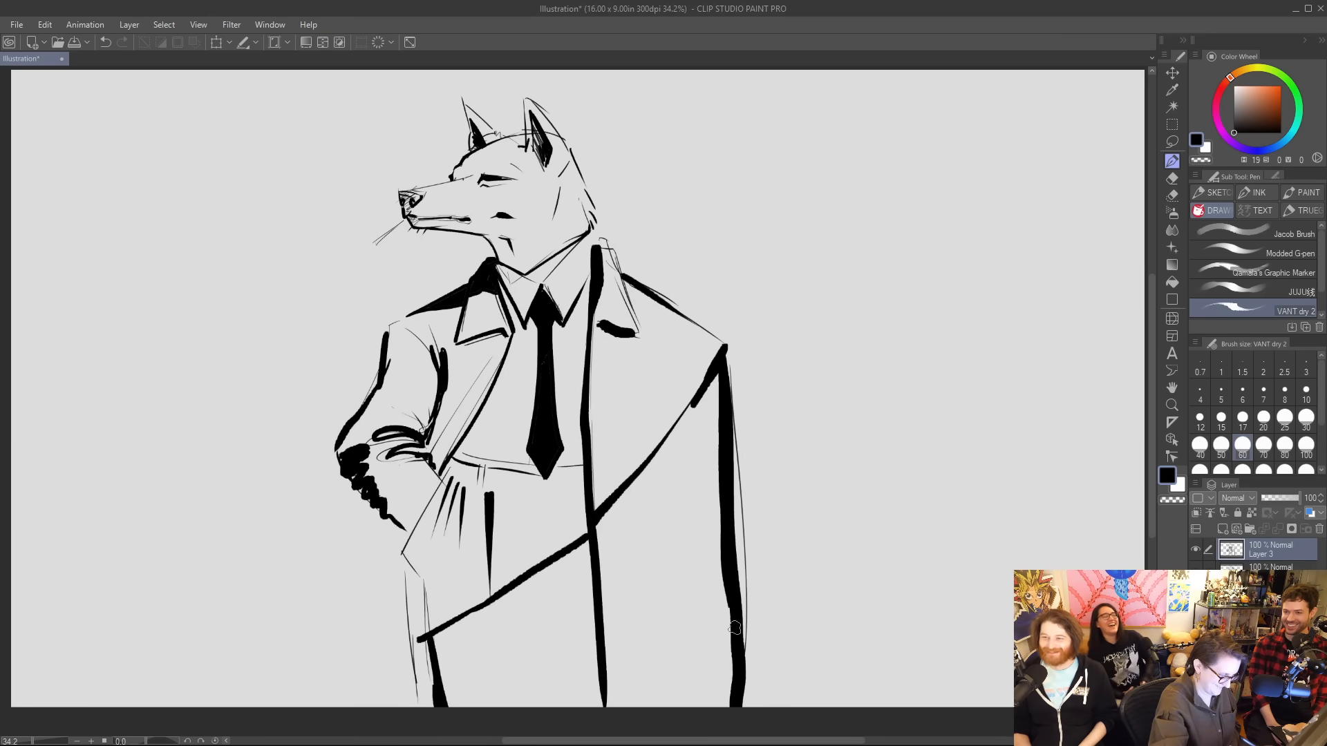
Fill the two areas below the diagonal line, on either side of the coat's front edge, solid black.
key("g")
left_click(622, 598)
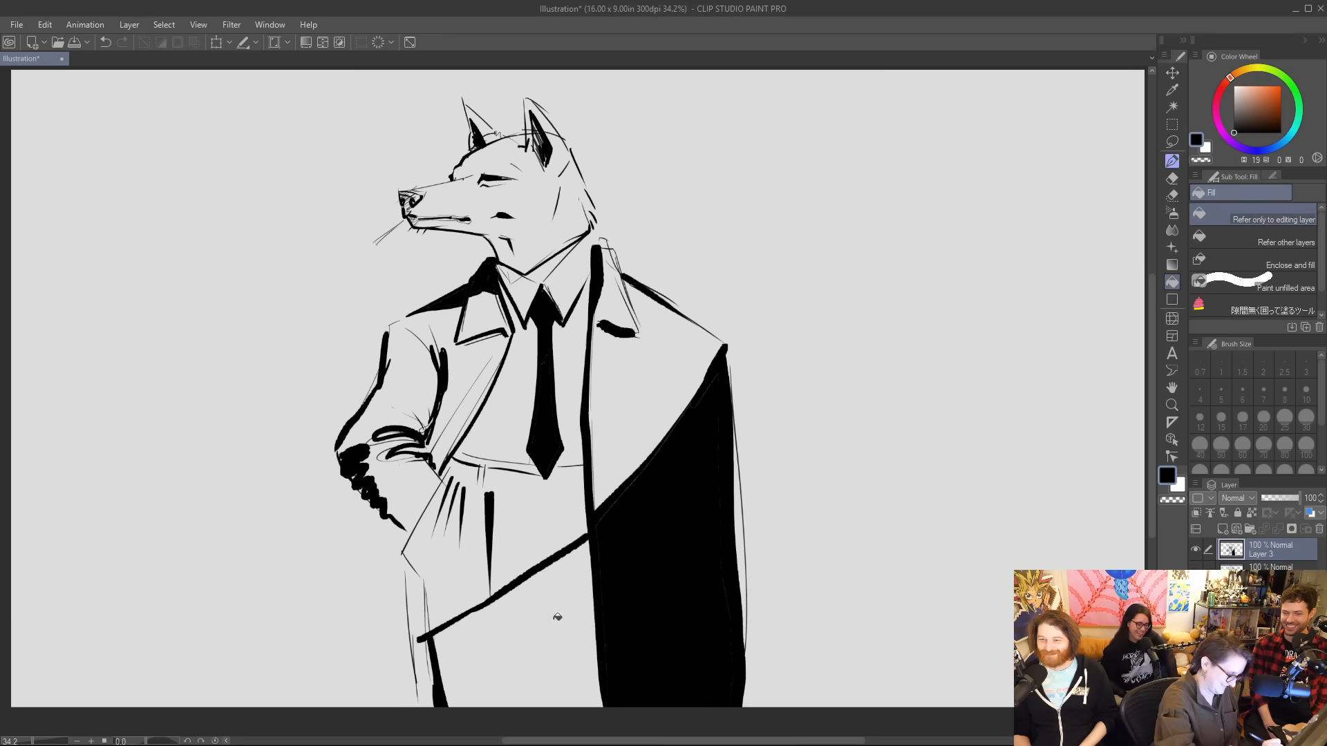
left_click(558, 616)
key("p")
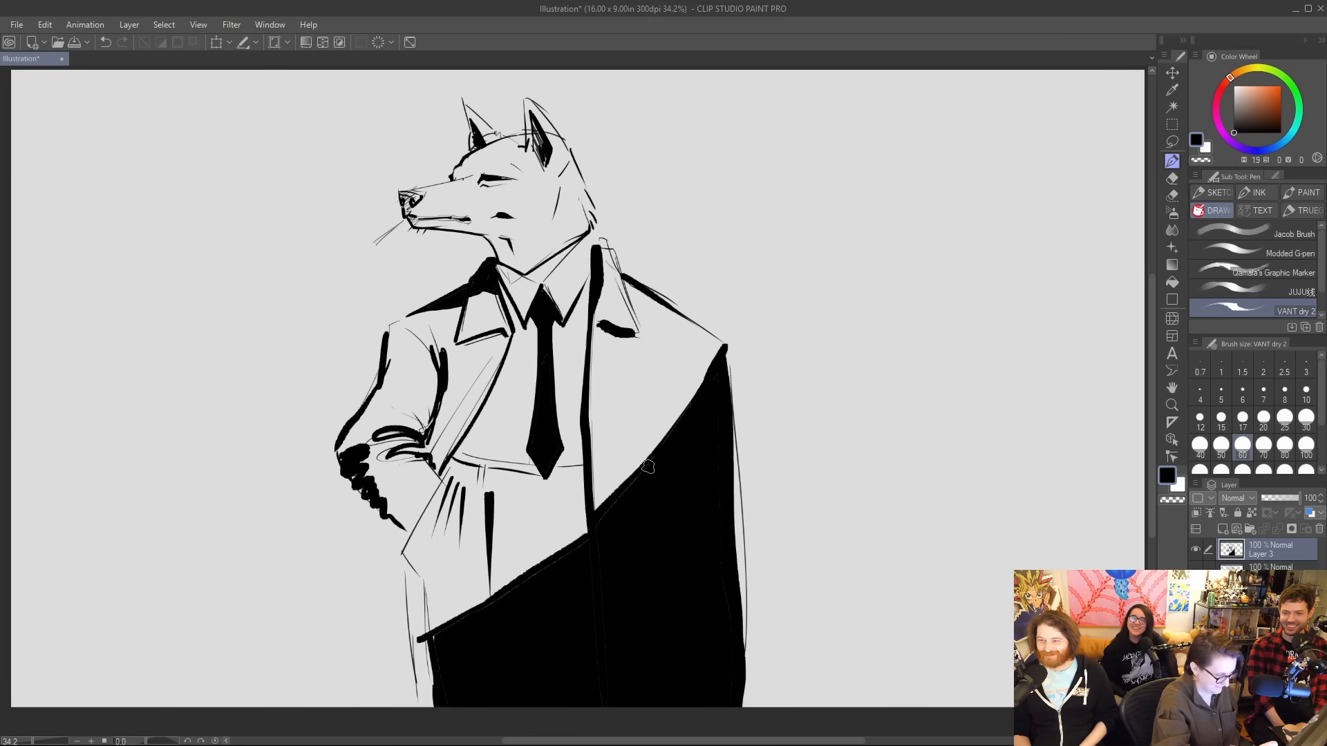
Ink a thick line down the outer edge of the near leg, beside the black fill, to the canvas edge.
mouse_move(532, 584)
left_mouse_down()
mouse_move(434, 637)
mouse_move(429, 743)
left_mouse_up()
key("ctrl+z")
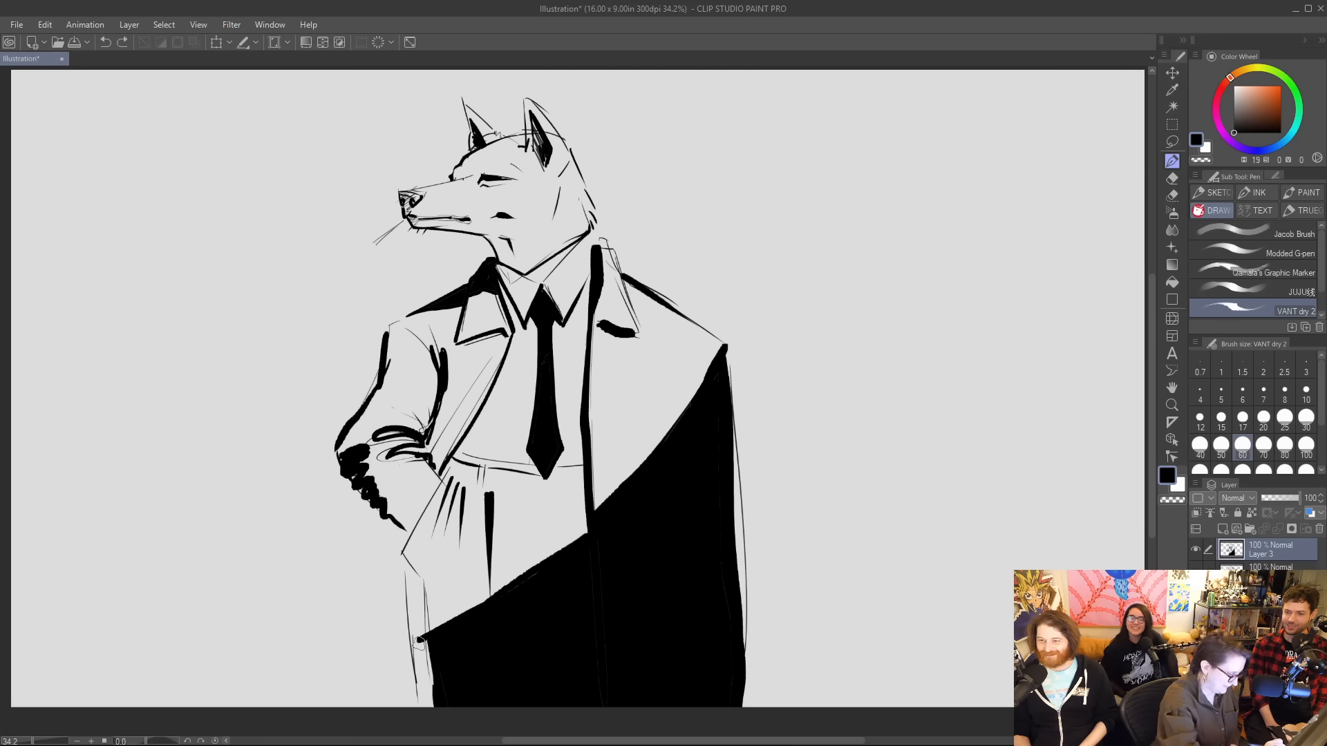
left_click_drag(419, 641, 430, 726)
mouse_move(416, 650)
left_mouse_down()
mouse_move(423, 696)
mouse_move(410, 564)
mouse_move(428, 711)
left_mouse_up()
key("ctrl+z")
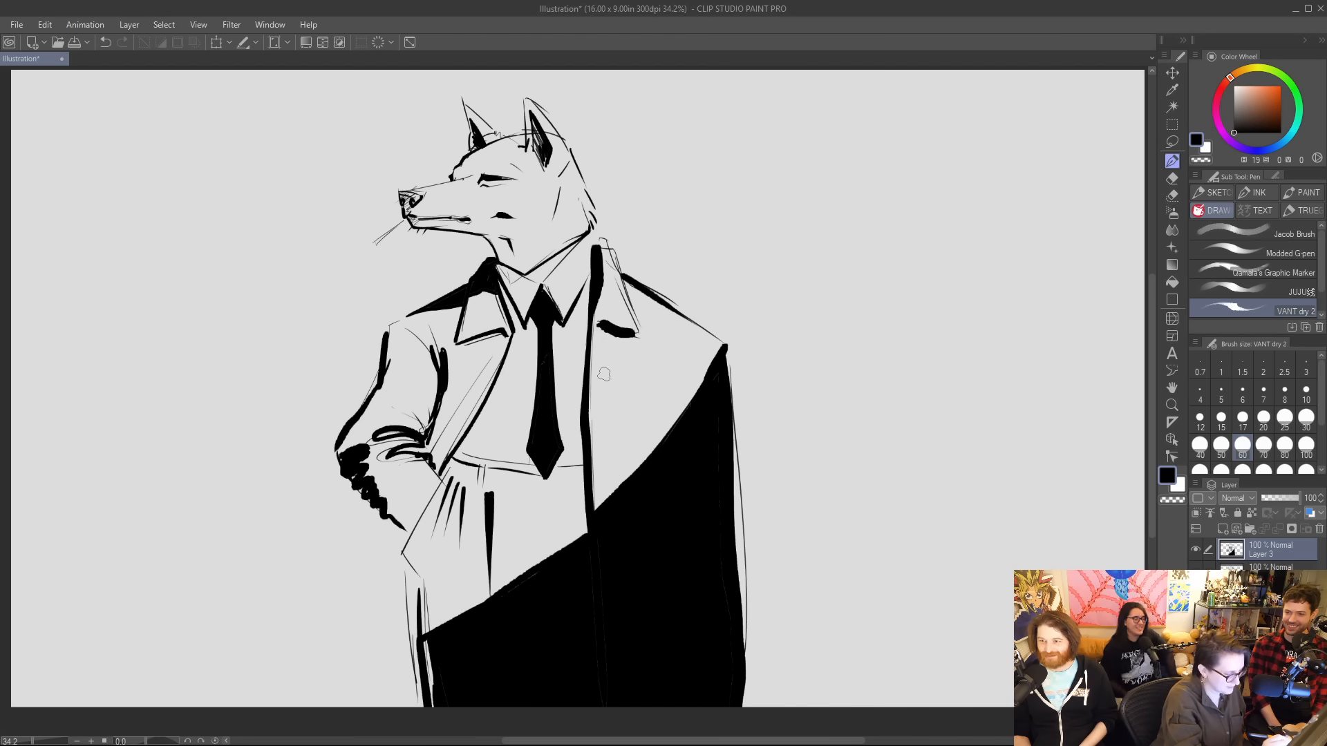
Ink a vertical fold beside the coat's front edge and branching folds rising from the black area on the far side.
left_click_drag(603, 374, 596, 501)
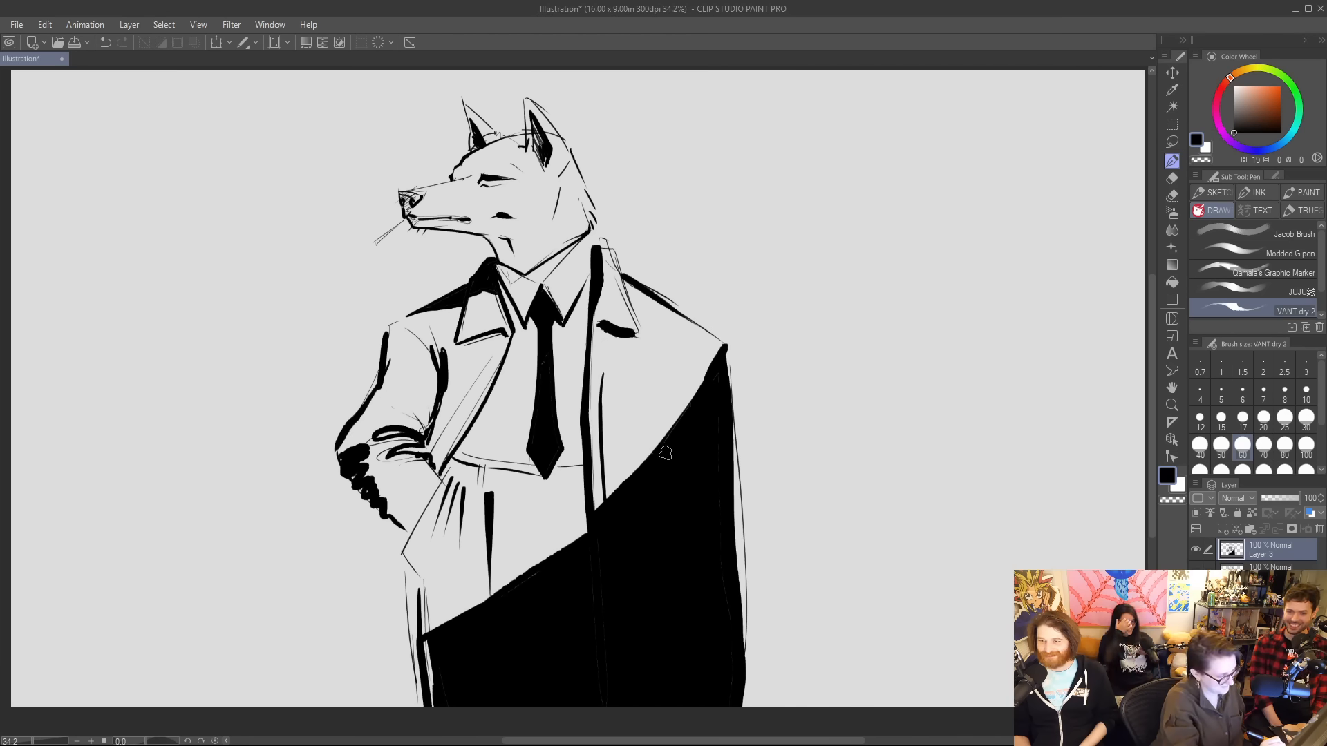
left_click_drag(657, 388, 663, 441)
mouse_move(673, 369)
left_mouse_down()
mouse_move(658, 399)
mouse_move(668, 428)
left_mouse_up()
mouse_move(645, 377)
left_mouse_down()
mouse_move(668, 440)
mouse_move(670, 404)
left_mouse_up()
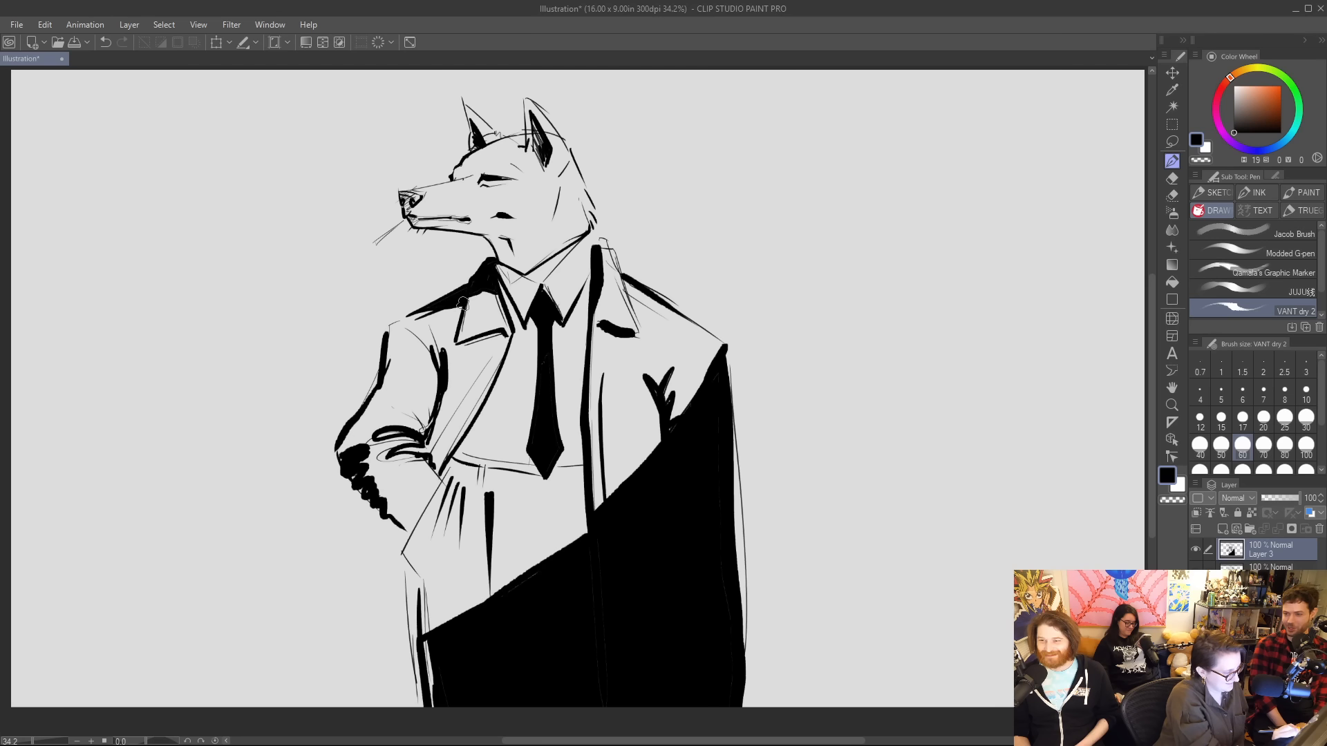
Thicken the near shoulder line and ink short tapered shirt wrinkles on both sides of the tie.
mouse_move(462, 303)
left_mouse_down()
mouse_move(385, 331)
mouse_move(452, 292)
left_mouse_up()
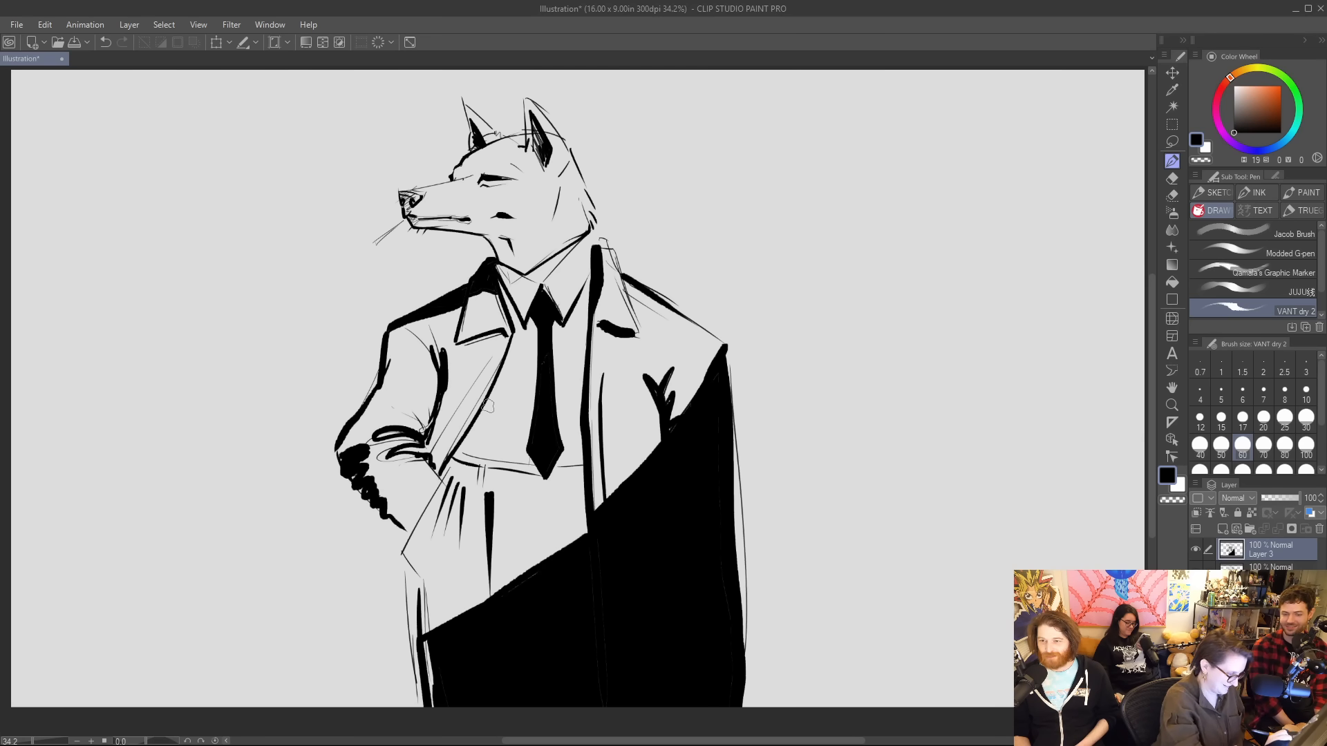
mouse_move(503, 413)
left_mouse_down()
mouse_move(580, 432)
mouse_move(588, 413)
mouse_move(547, 414)
mouse_move(575, 374)
mouse_move(492, 396)
left_mouse_up()
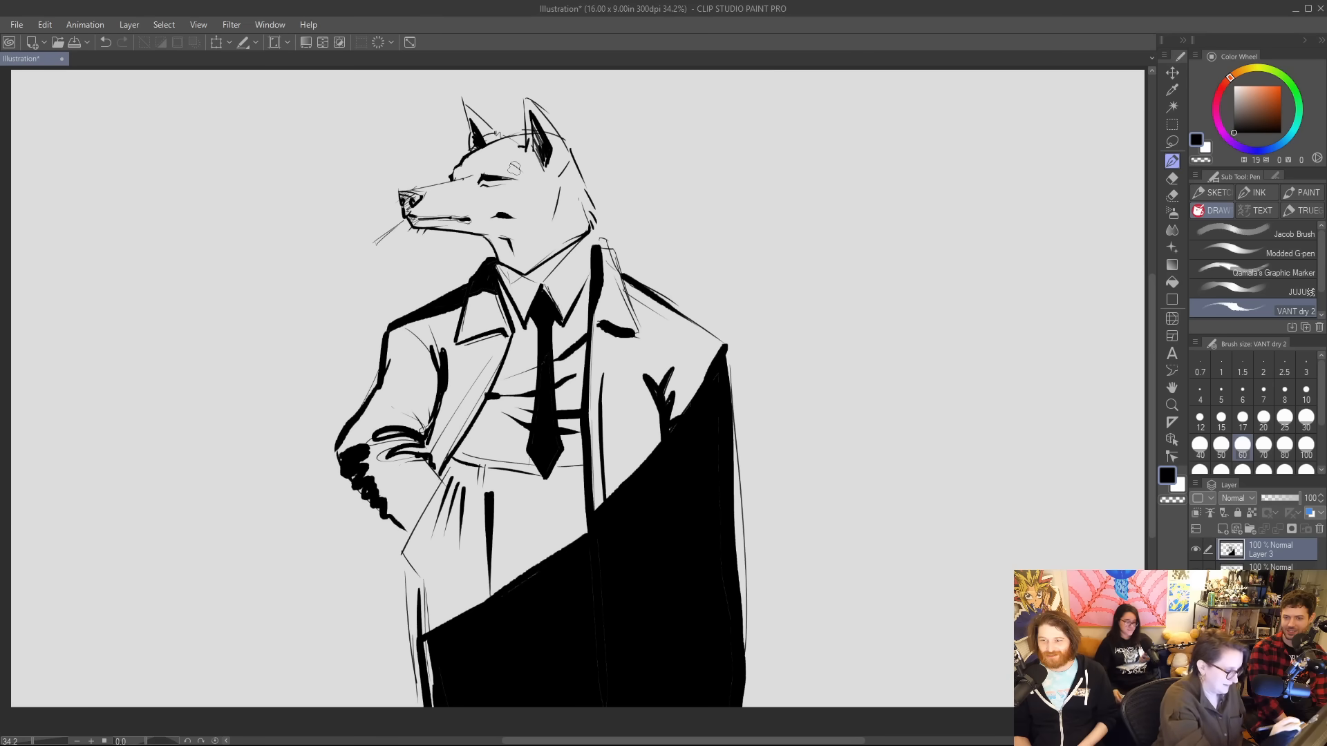
Erase the stray lines under the neck and re-ink the shirt collar's far edge with a thicker stroke.
key("e")
mouse_move(586, 224)
left_mouse_down()
mouse_move(530, 280)
mouse_move(584, 243)
left_mouse_up()
key("p")
key("ctrl+z")
key("e")
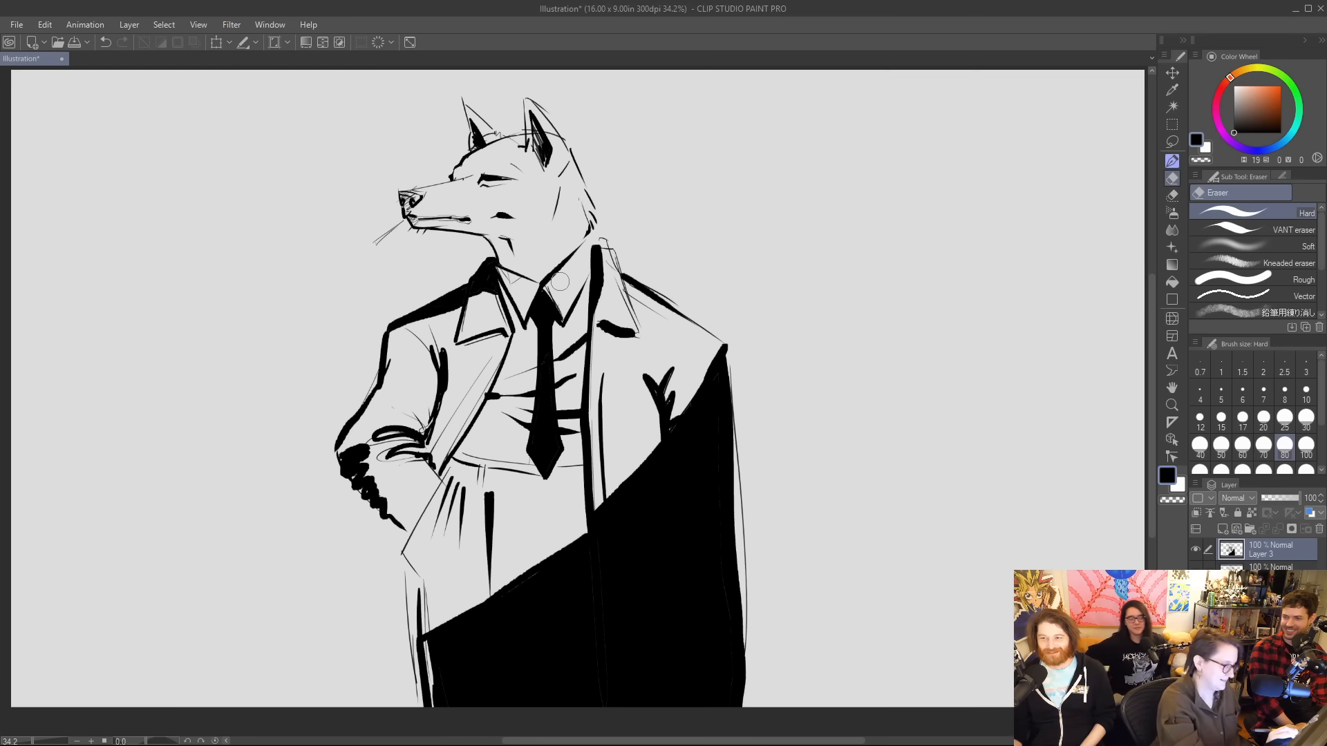
key("p")
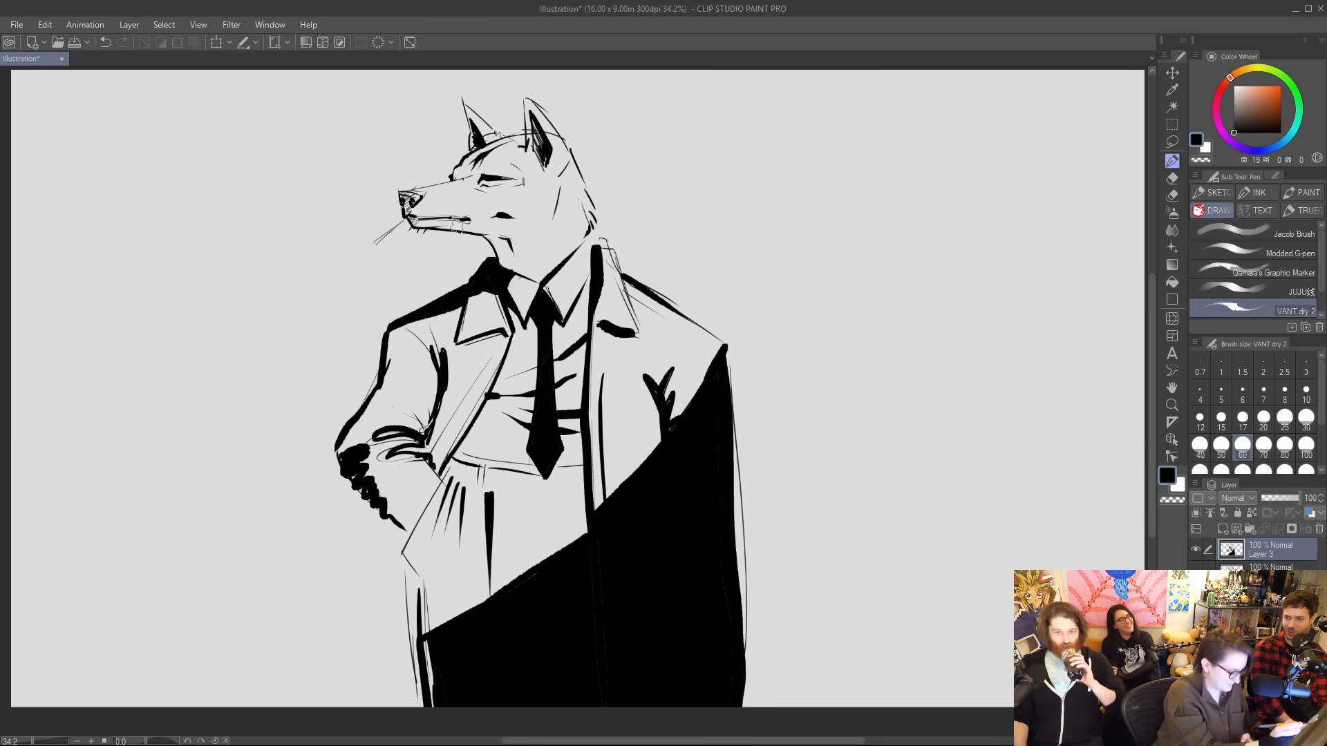
Shade the wolf's muzzle and throat with diagonal hatching, adding cheek fur marks and a heavier jaw line.
mouse_move(437, 188)
left_mouse_down()
mouse_move(512, 163)
mouse_move(440, 189)
left_mouse_up()
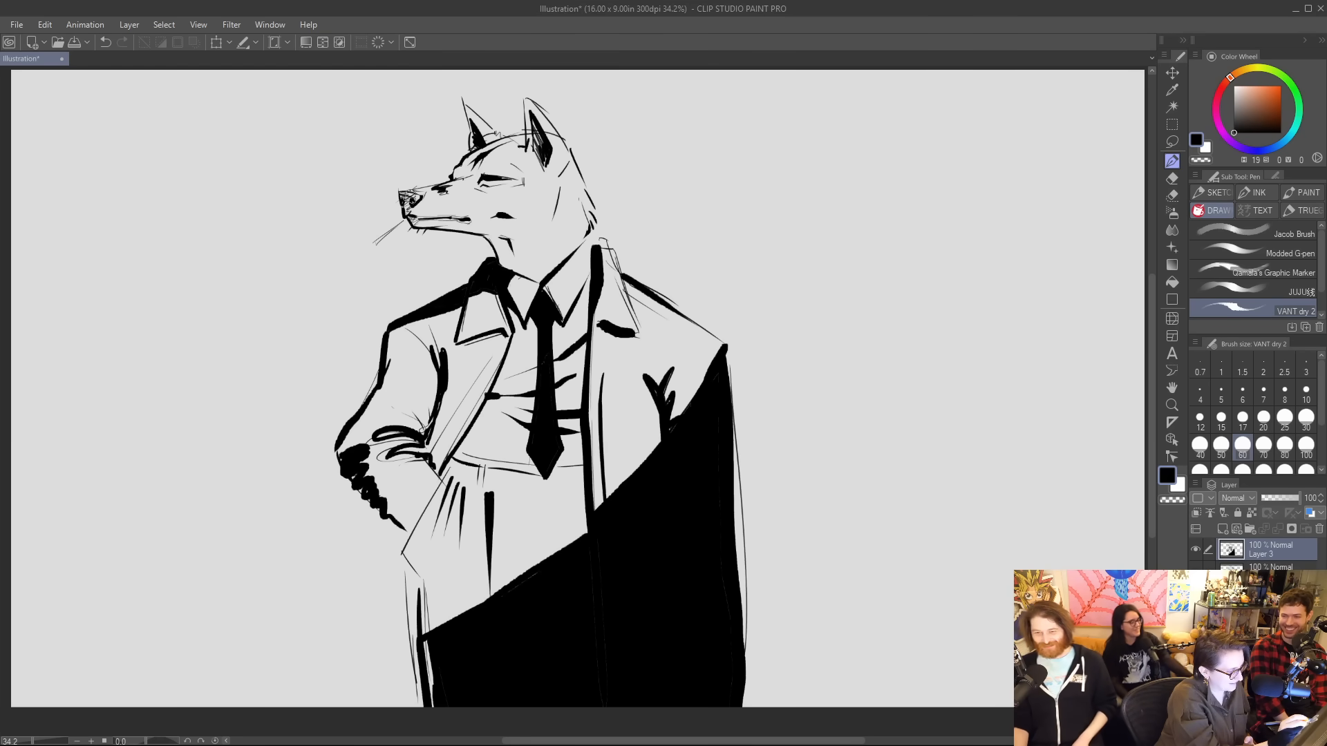
mouse_move(407, 201)
left_mouse_down()
mouse_move(474, 192)
mouse_move(442, 228)
mouse_move(475, 232)
left_mouse_up()
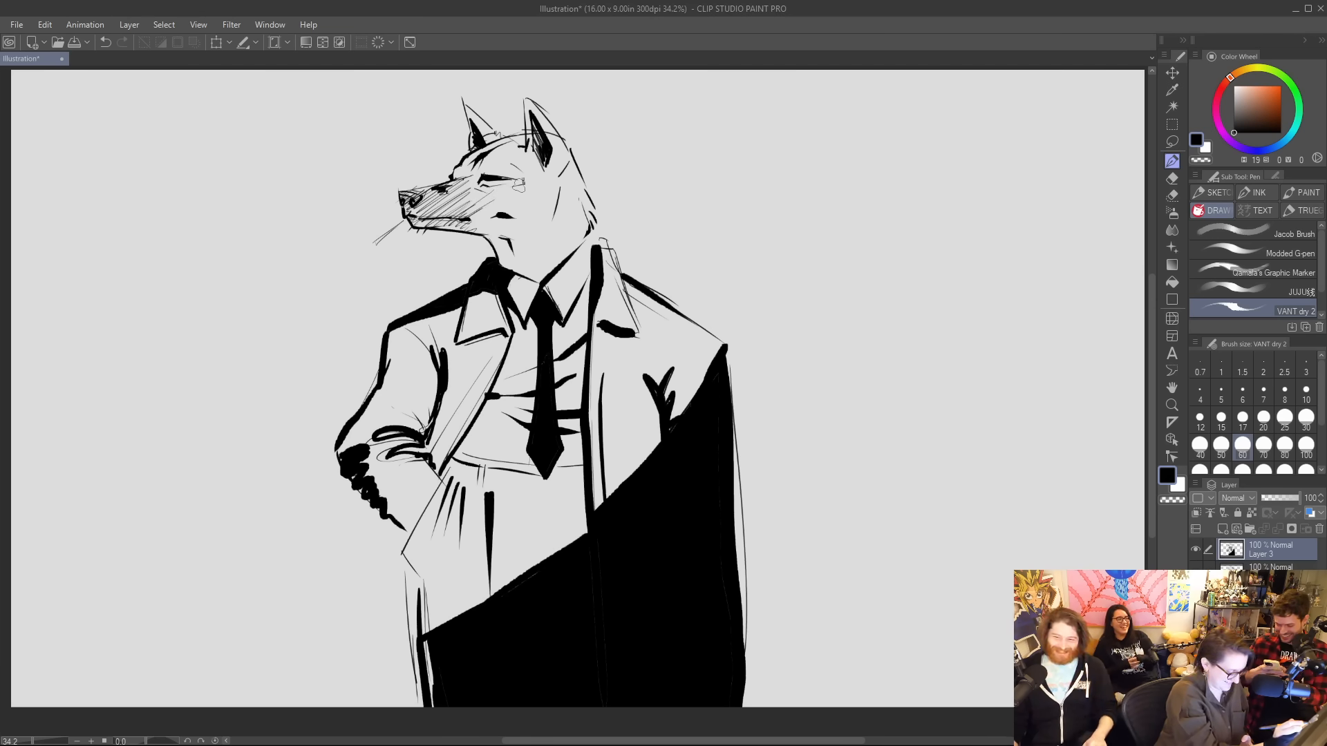
left_click_drag(511, 220, 531, 213)
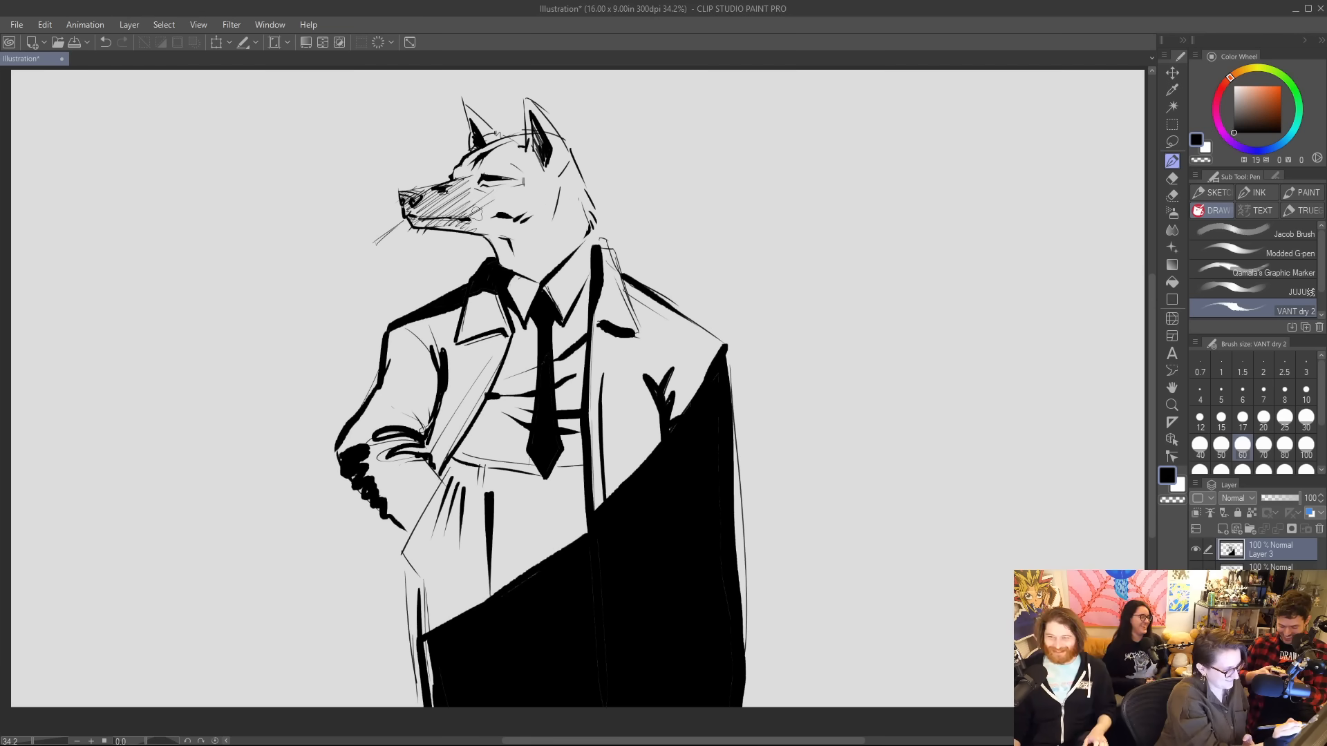
mouse_move(444, 222)
left_mouse_down()
mouse_move(469, 196)
mouse_move(504, 218)
left_mouse_up()
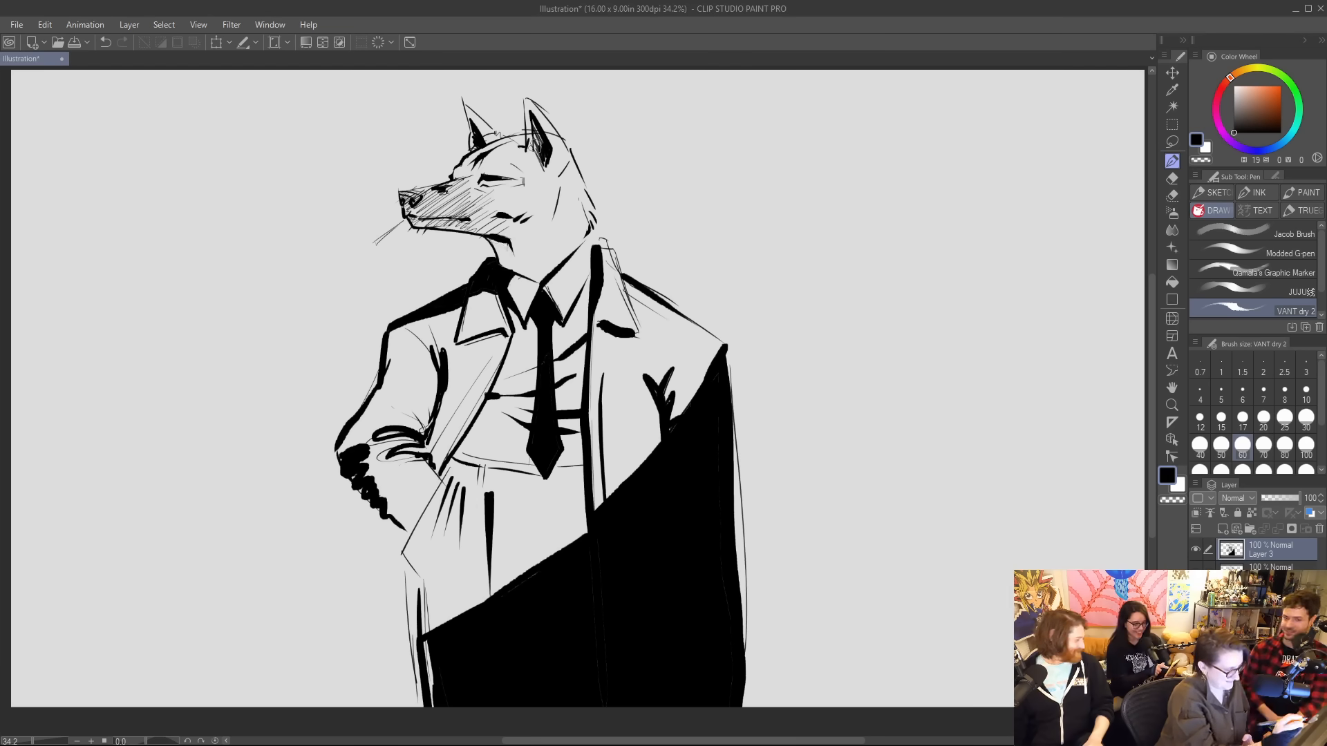
left_click_drag(494, 237, 515, 253)
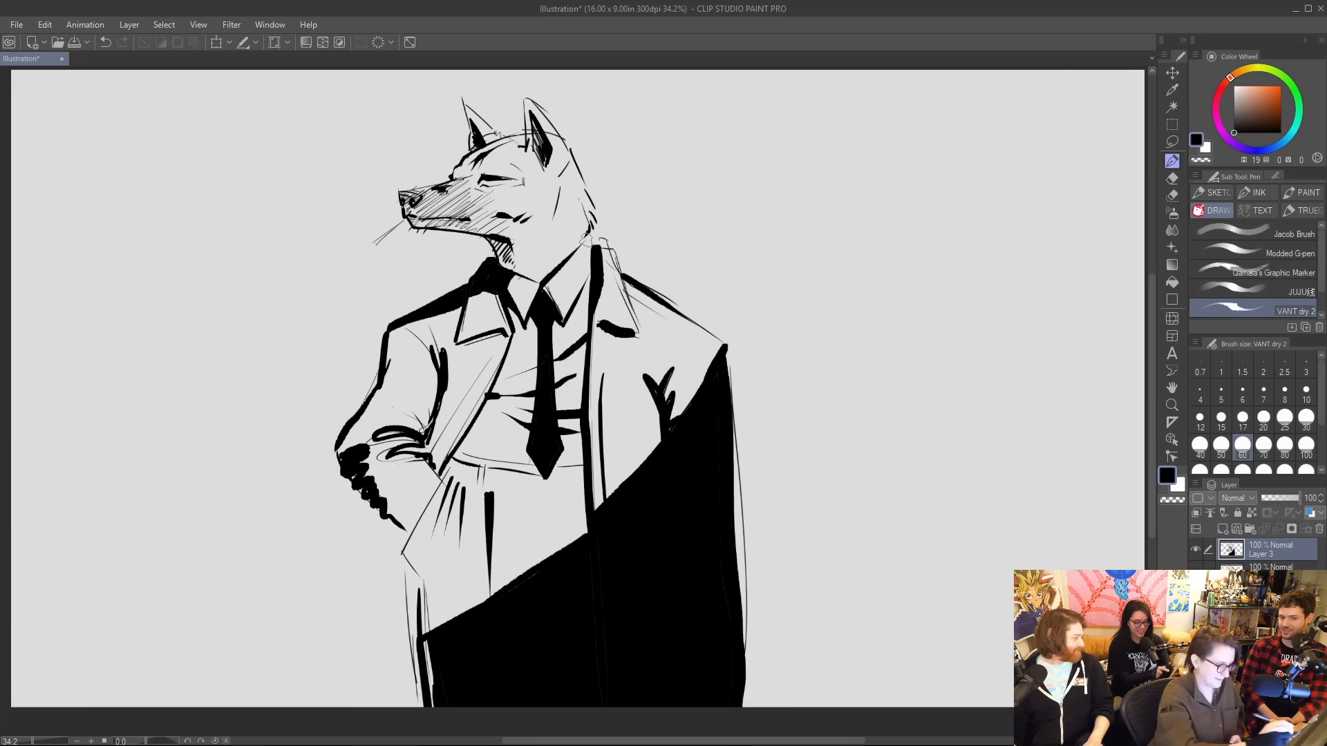
Ink a row of black fur spots down the side of the neck and add shading strokes in the large ear.
left_click_drag(566, 184, 558, 210)
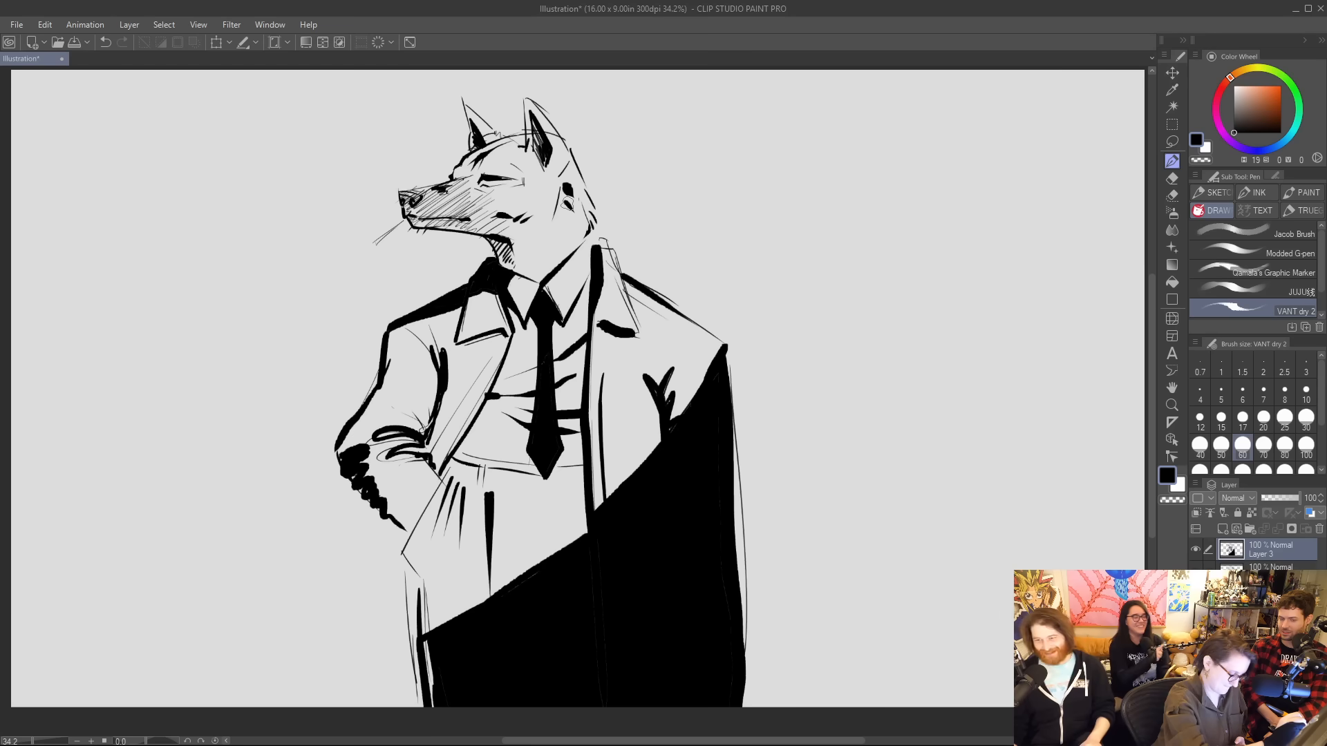
left_click_drag(567, 201, 576, 240)
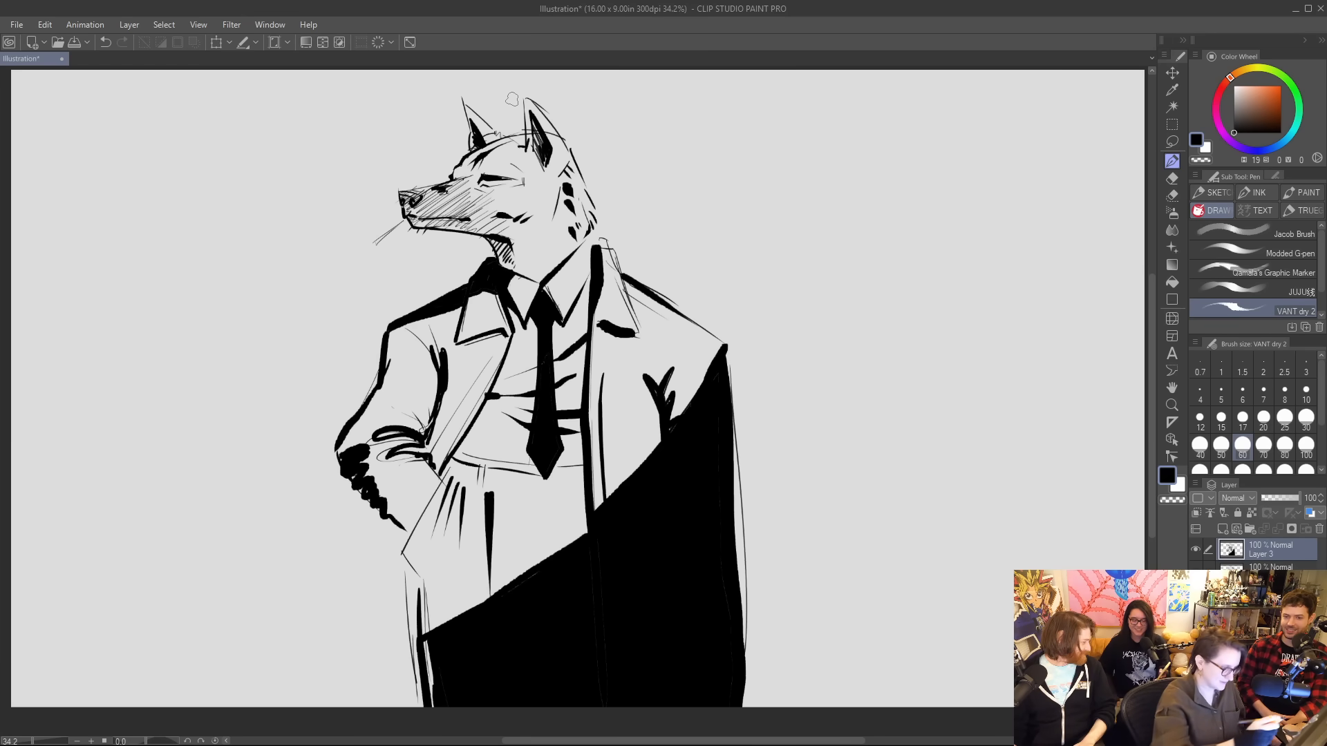
left_click_drag(553, 173, 535, 113)
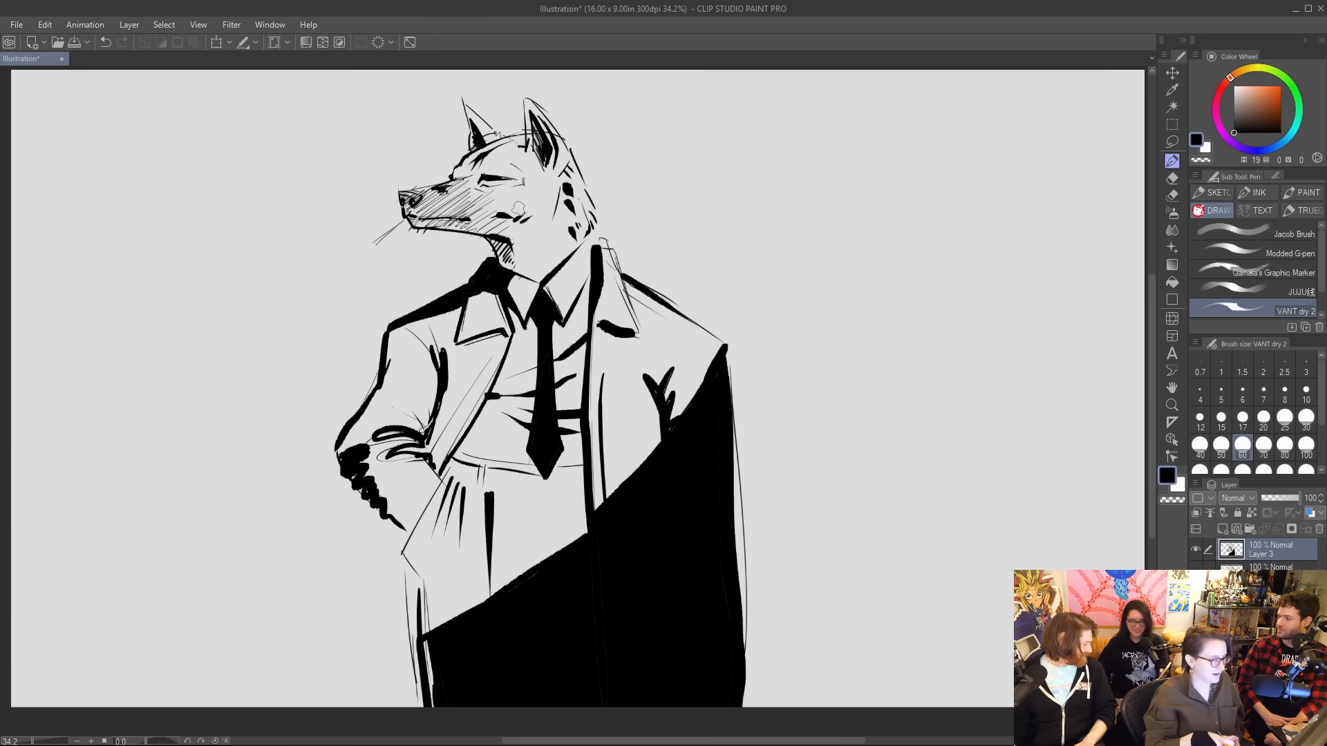
Reduce the Hard eraser's brush size to 20.
key("e")
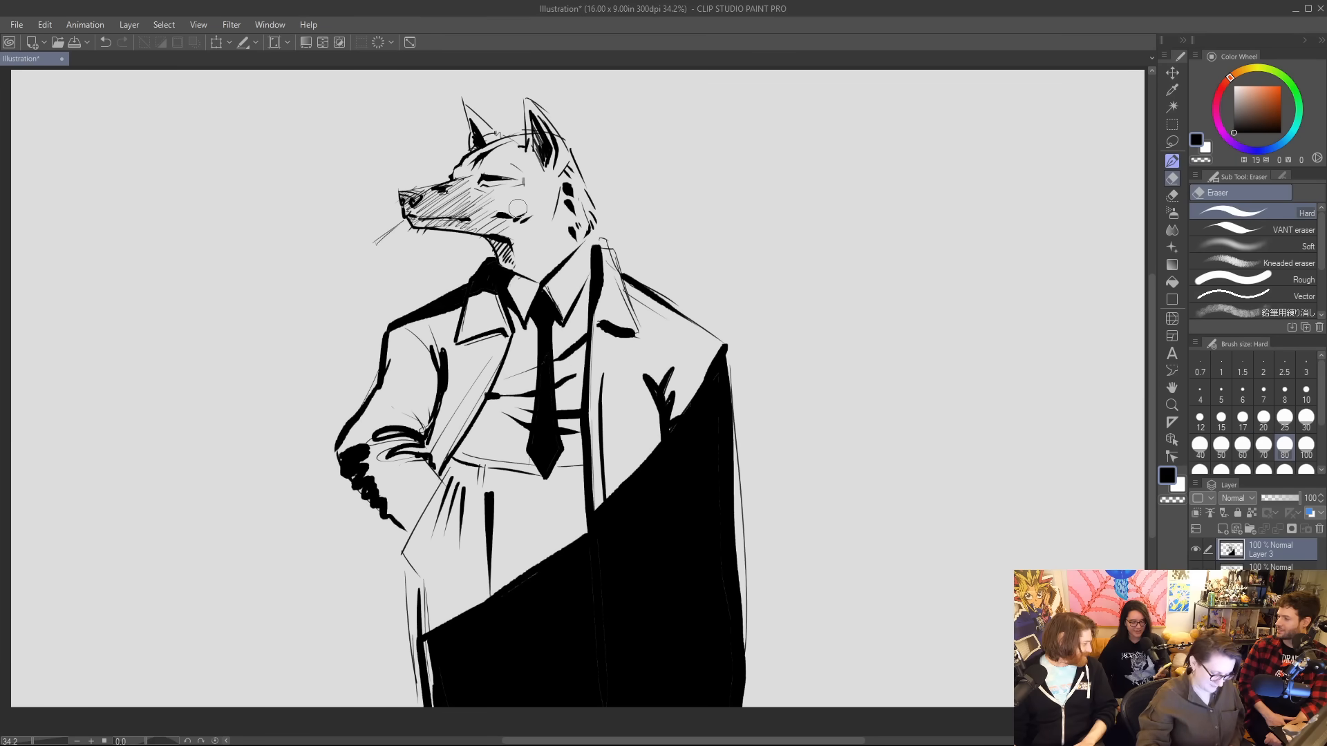
key("bracketleft")
key("bracketleft")
key("bracketleft")
key("bracketleft")
key("bracketleft")
key("bracketleft")
key("bracketleft")
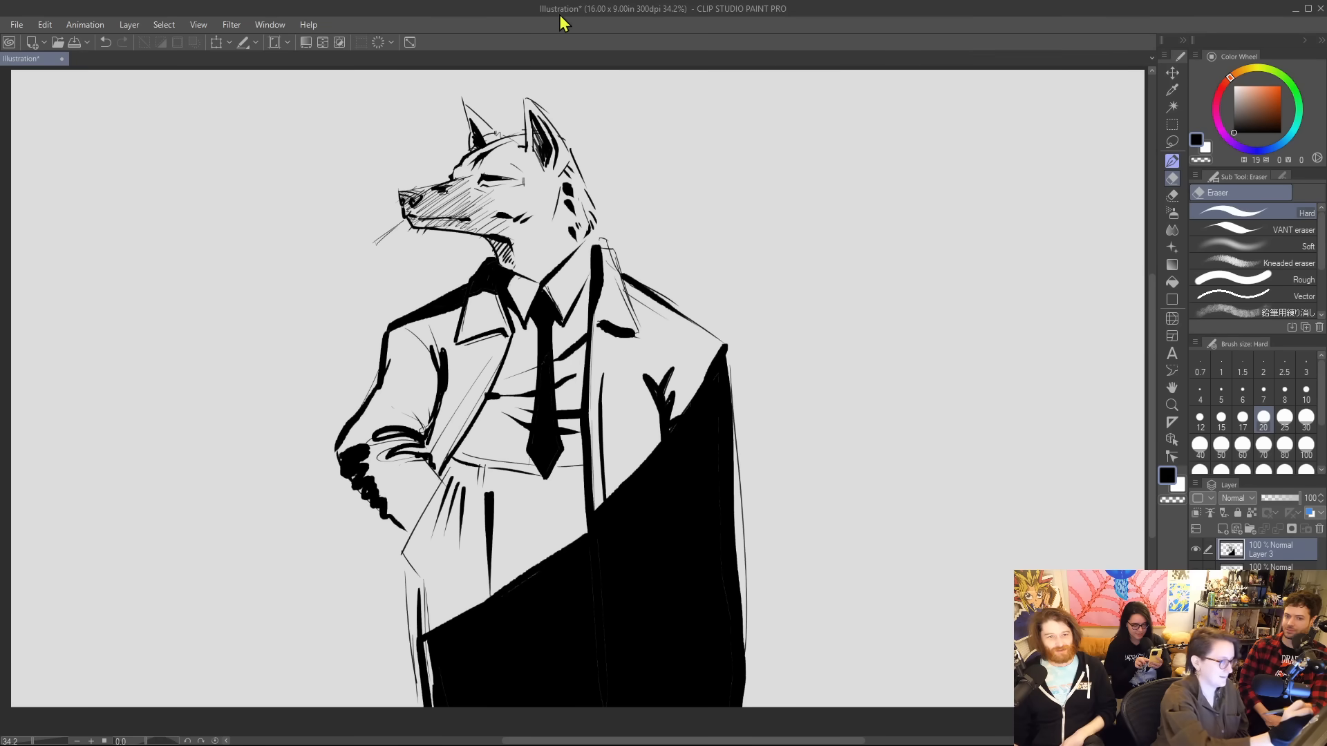
Try to ink a solid black patch running from the large ear down to the wolf's cheek.
key("p")
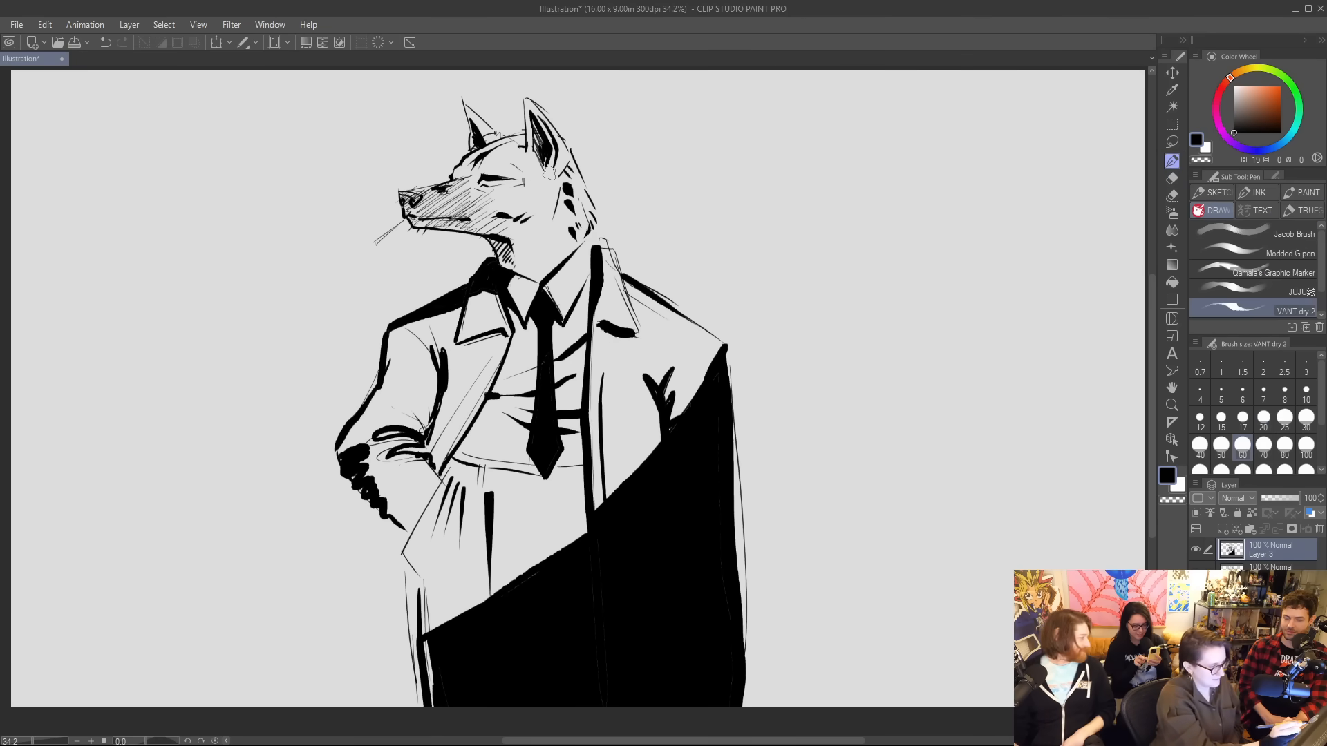
left_click_drag(556, 177, 503, 202)
mouse_move(503, 201)
left_mouse_down()
mouse_move(545, 139)
mouse_move(526, 148)
mouse_move(501, 204)
mouse_move(552, 157)
mouse_move(526, 104)
mouse_move(511, 199)
mouse_move(545, 169)
mouse_move(530, 118)
mouse_move(515, 194)
mouse_move(536, 143)
mouse_move(527, 185)
mouse_move(545, 147)
left_mouse_up()
key("ctrl+z")
key("ctrl+z")
key("ctrl+z")
key("e")
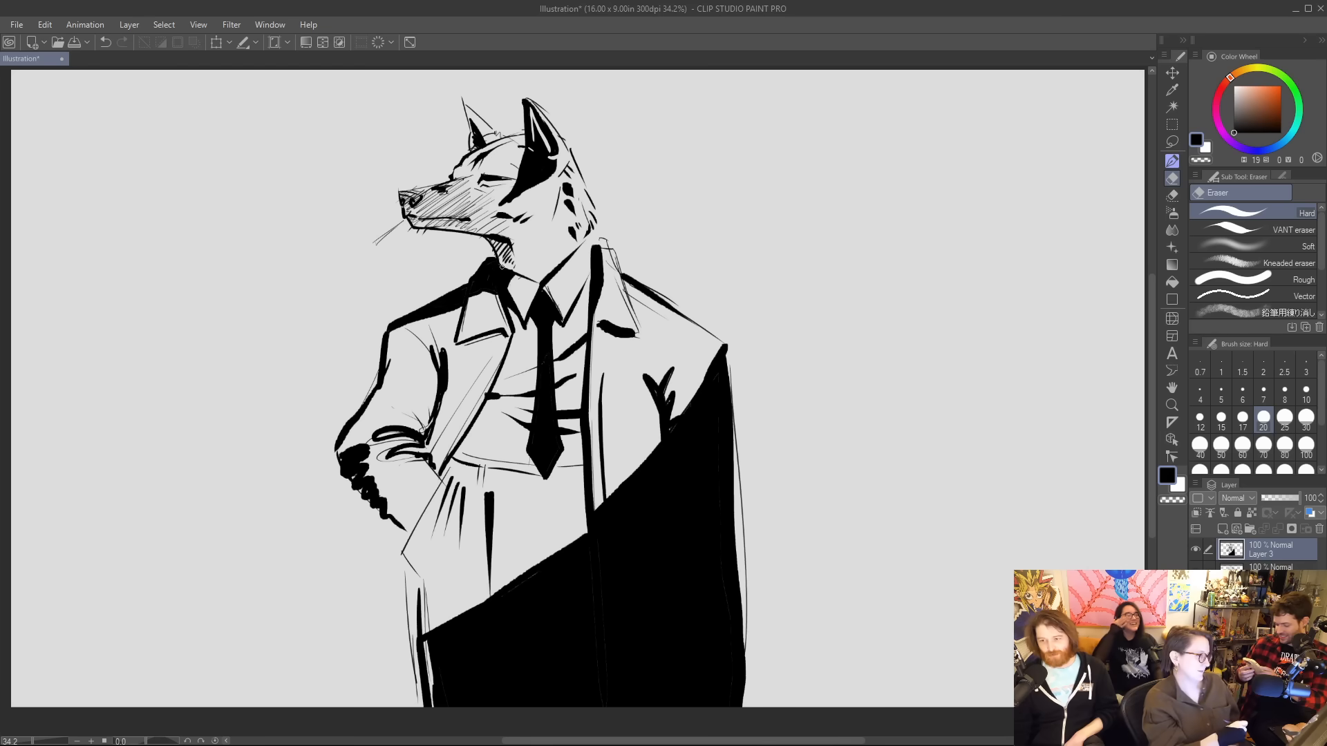
key("ctrl+z")
key("ctrl+z")
key("ctrl+z")
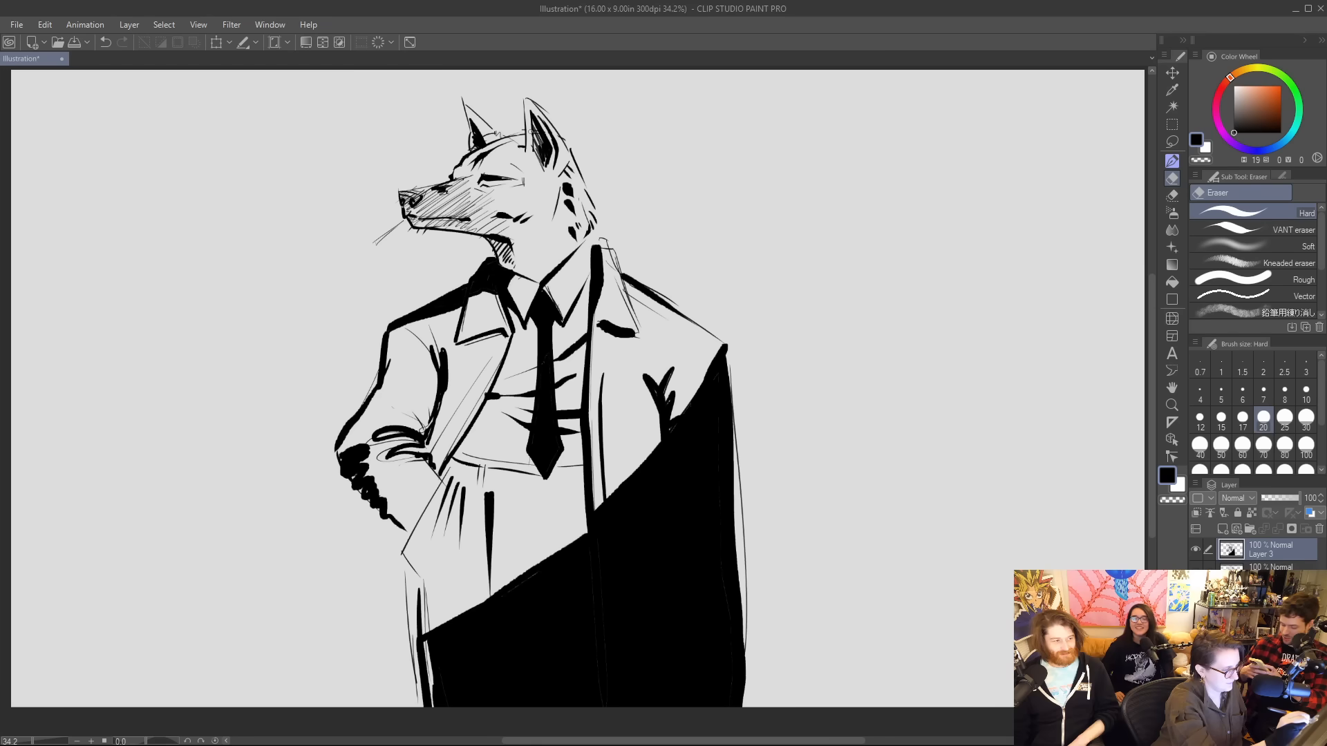
Touch up the large ear's inner shading with the eraser and darken the smaller ear to solid black.
left_click_drag(539, 118, 550, 147)
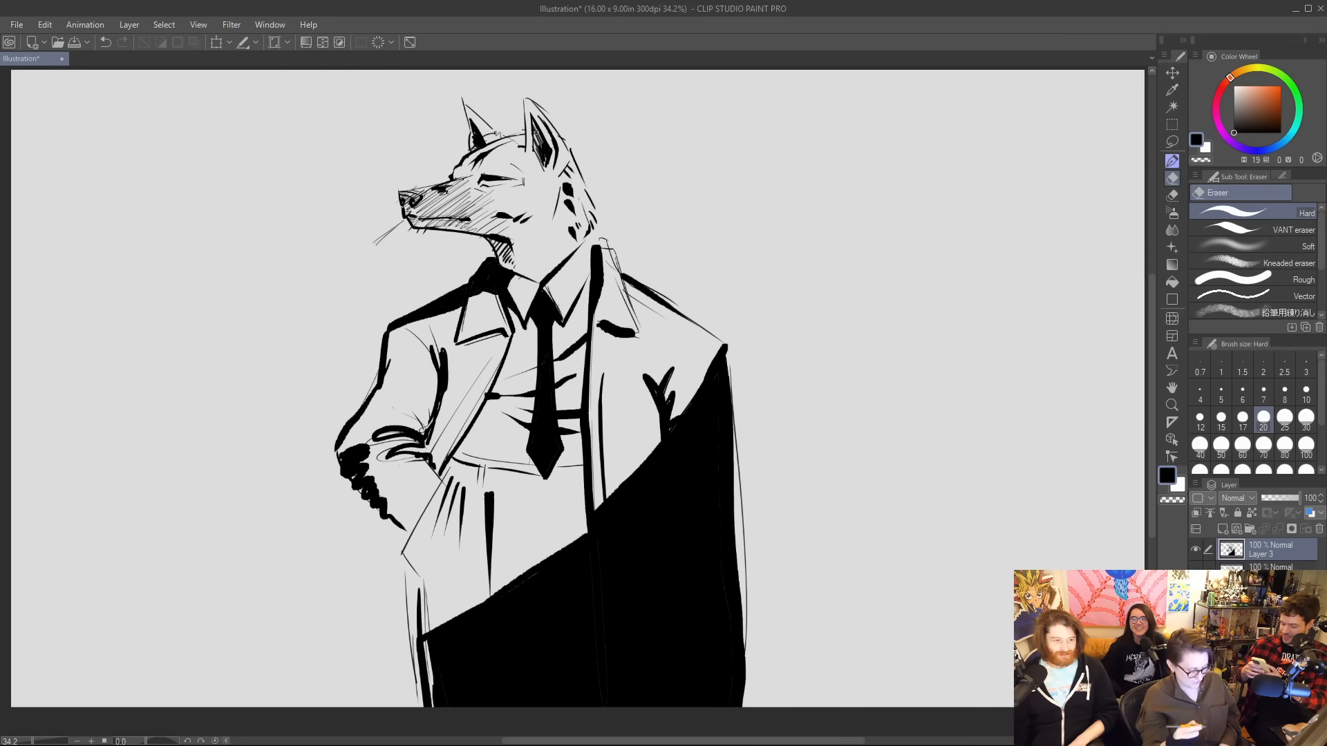
key("p")
mouse_move(466, 106)
left_mouse_down()
mouse_move(483, 142)
mouse_move(472, 149)
mouse_move(467, 111)
mouse_move(472, 149)
left_mouse_up()
key("e")
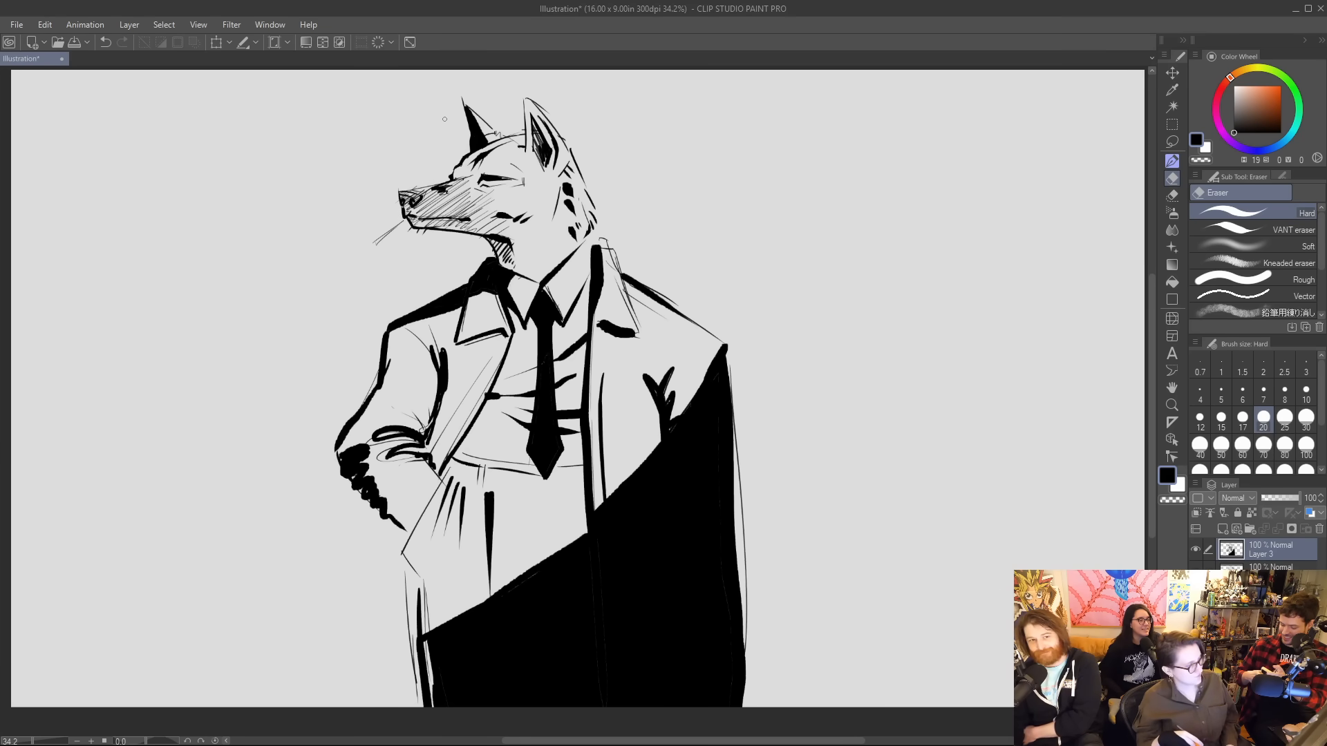
Ink a long two-line cigarette over the thin sketch line at the front of the wolf's mouth.
key("p")
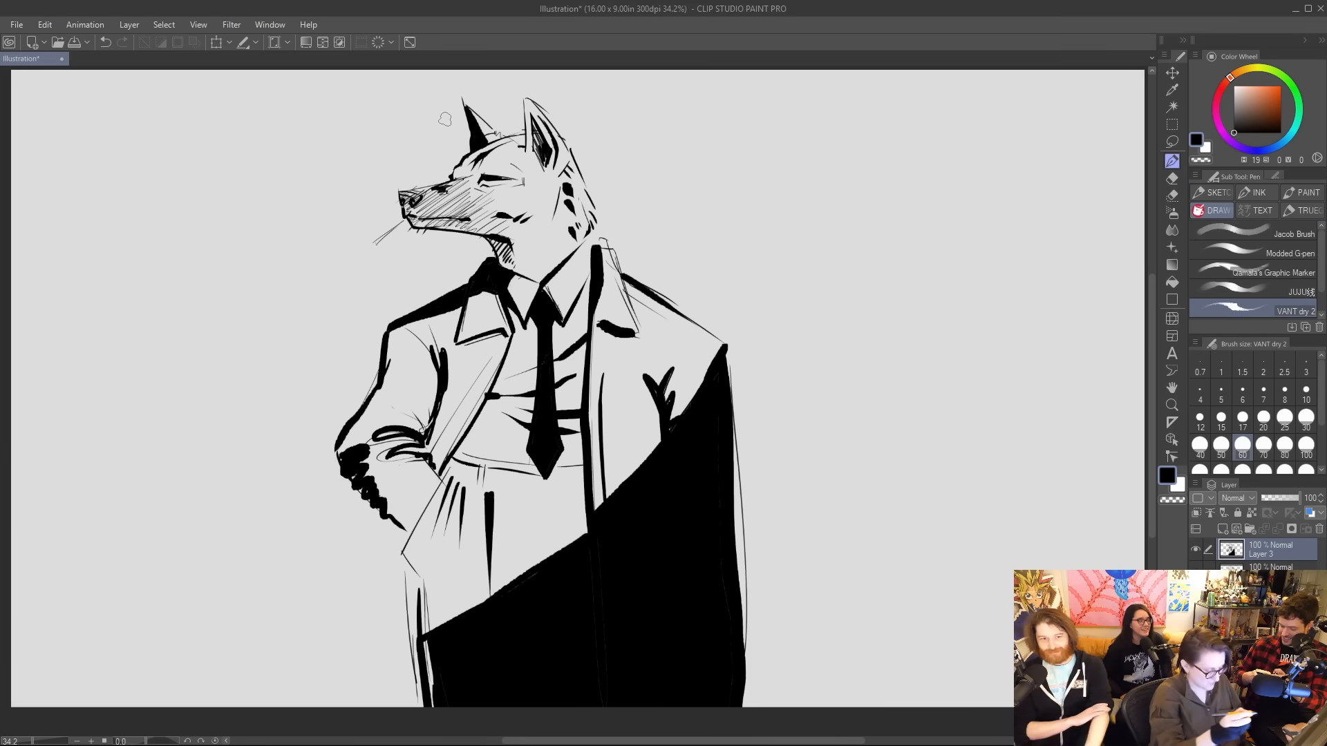
mouse_move(409, 217)
left_mouse_down()
mouse_move(374, 242)
mouse_move(409, 219)
left_mouse_up()
key("e")
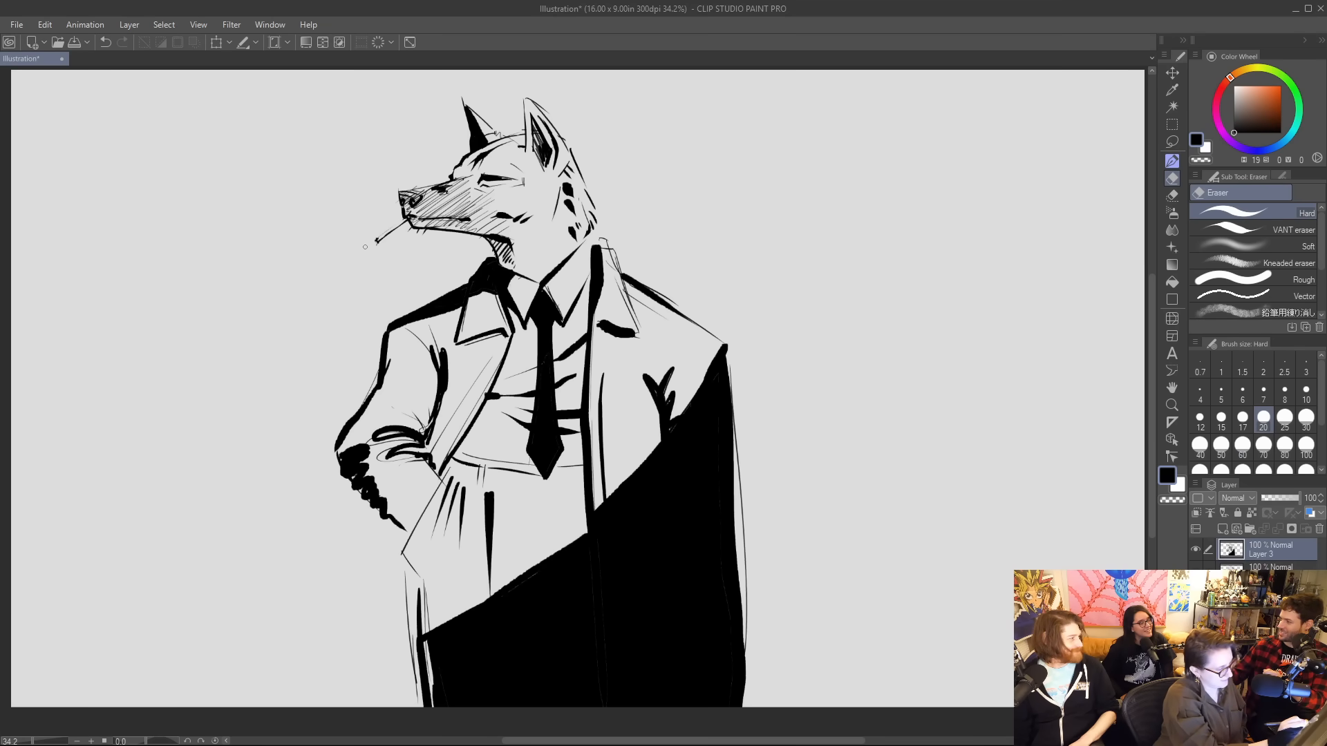
key("p")
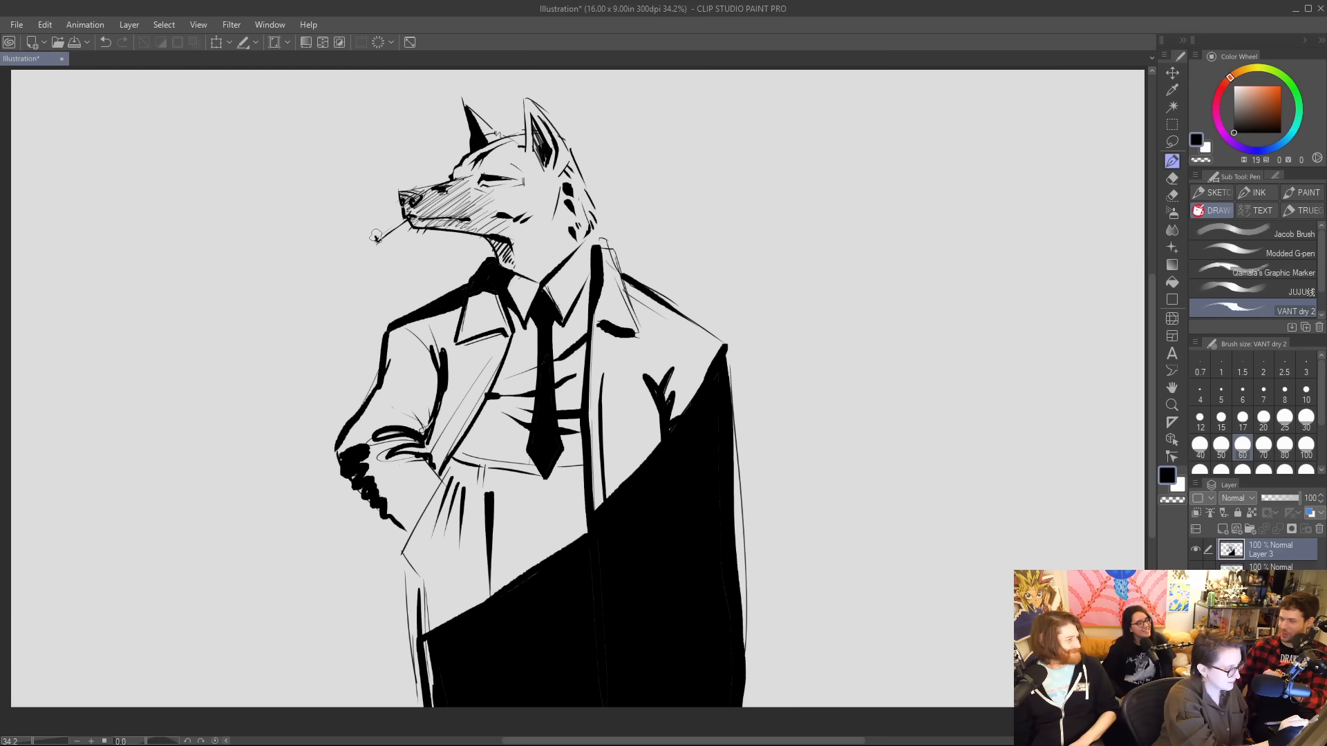
left_click_drag(374, 242, 410, 219)
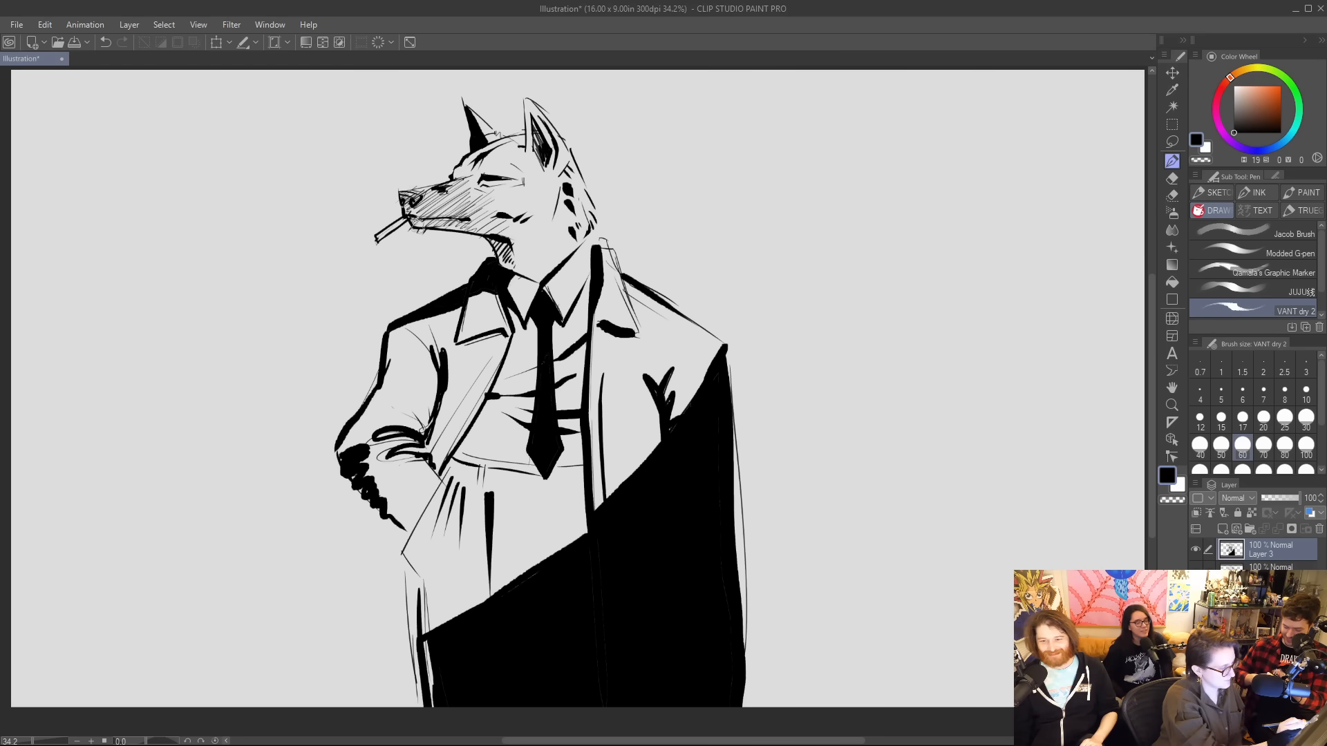
Enlarge the Hard eraser to size 40 and erase the cigarette from the front of the wolf's mouth.
key("e")
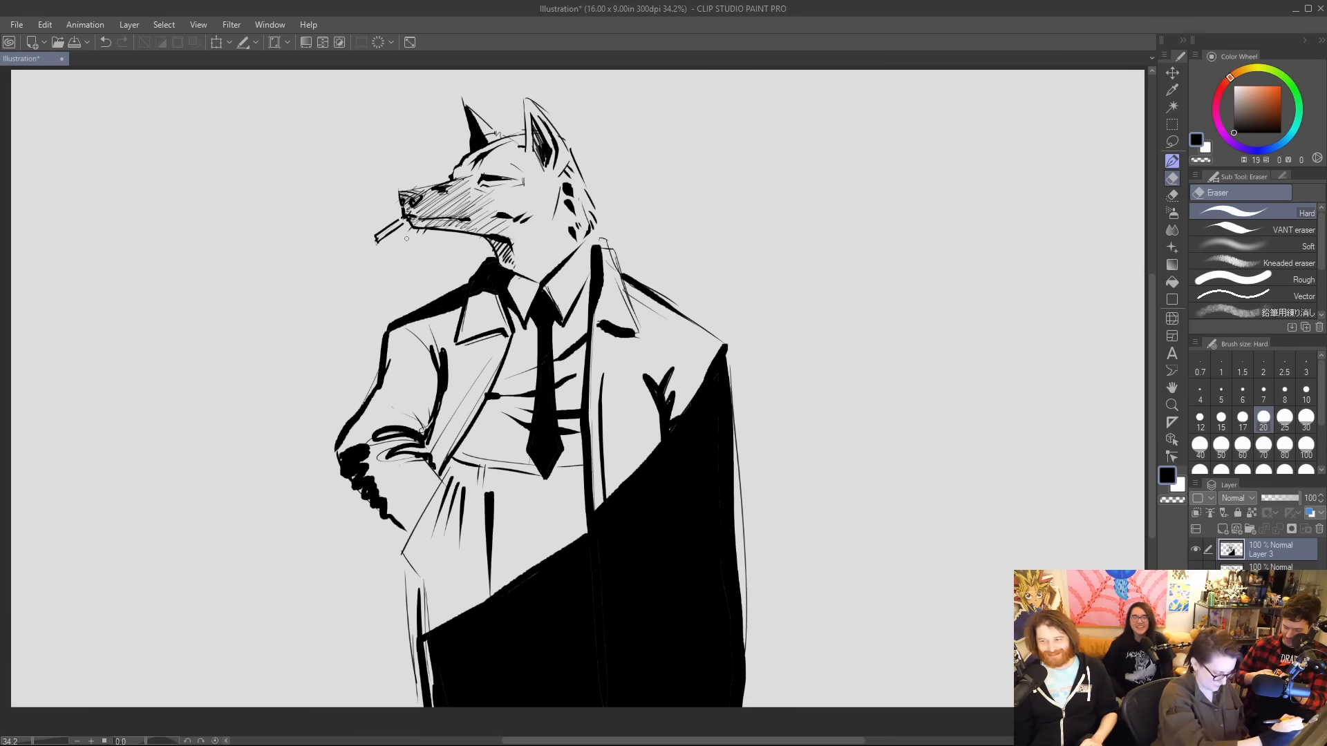
key("bracketright")
key("bracketright")
key("bracketright")
mouse_move(406, 235)
left_mouse_down()
mouse_move(377, 236)
mouse_move(398, 220)
left_mouse_up()
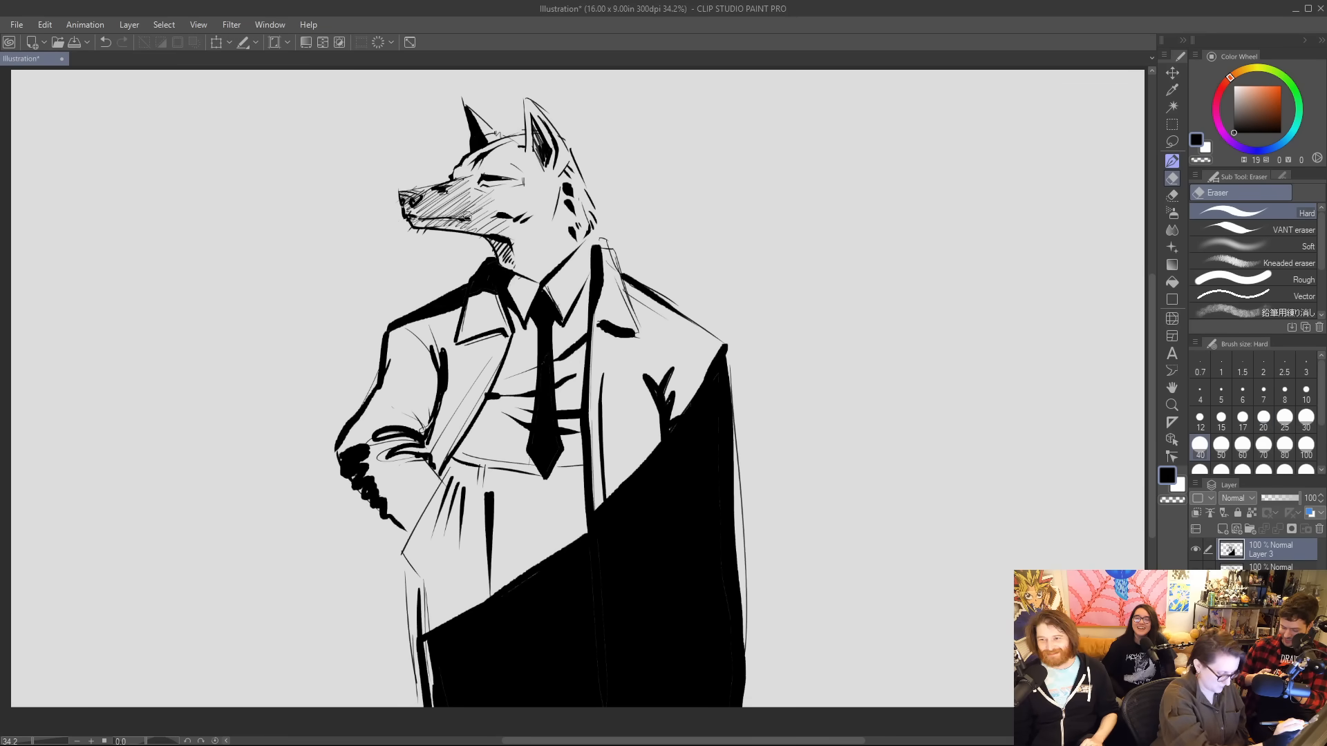
Ink a shorter cigarette slanting down from farther back along the wolf's mouth.
key("p")
mouse_move(427, 219)
left_mouse_down()
mouse_move(400, 250)
mouse_move(433, 223)
left_mouse_up()
key("ctrl+z")
key("ctrl+z")
key("e")
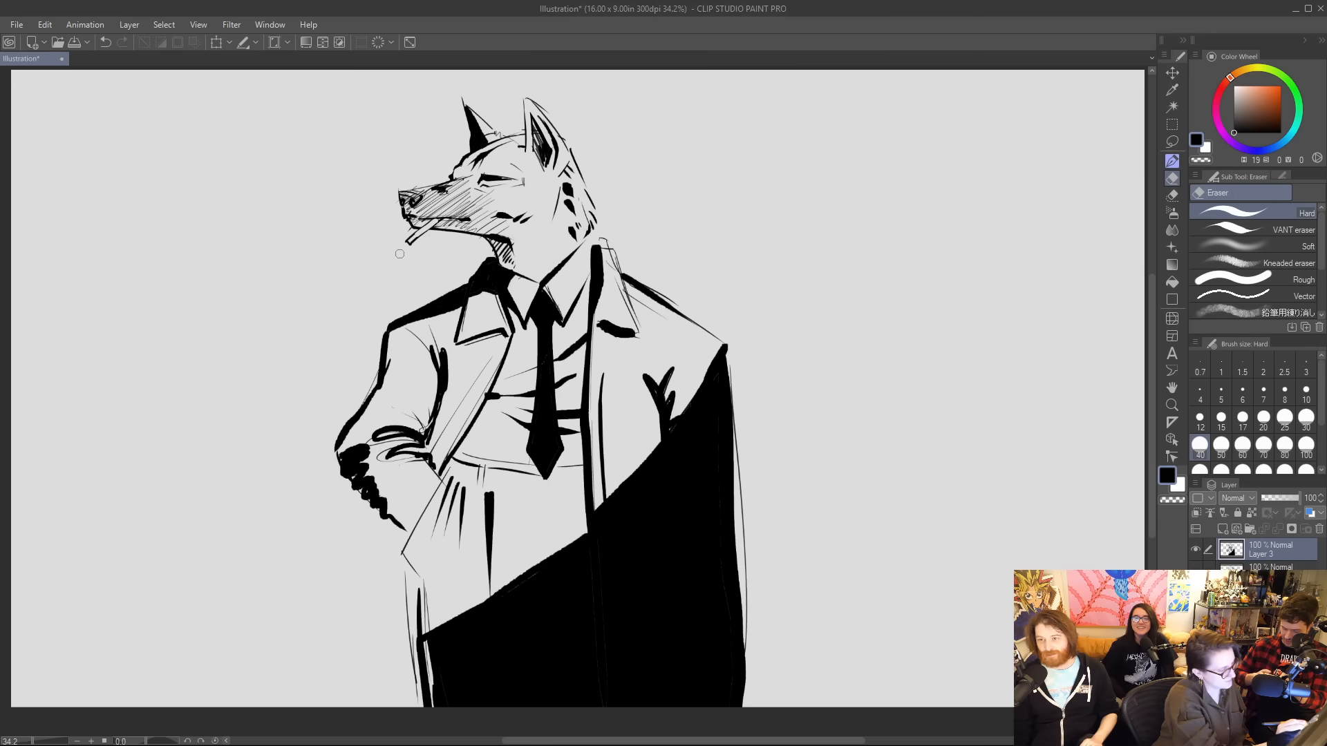
Ink thin wavy smoke trails rising from the cigarette tip, curling around the snout and drifting back past the wolf's ears.
key("p")
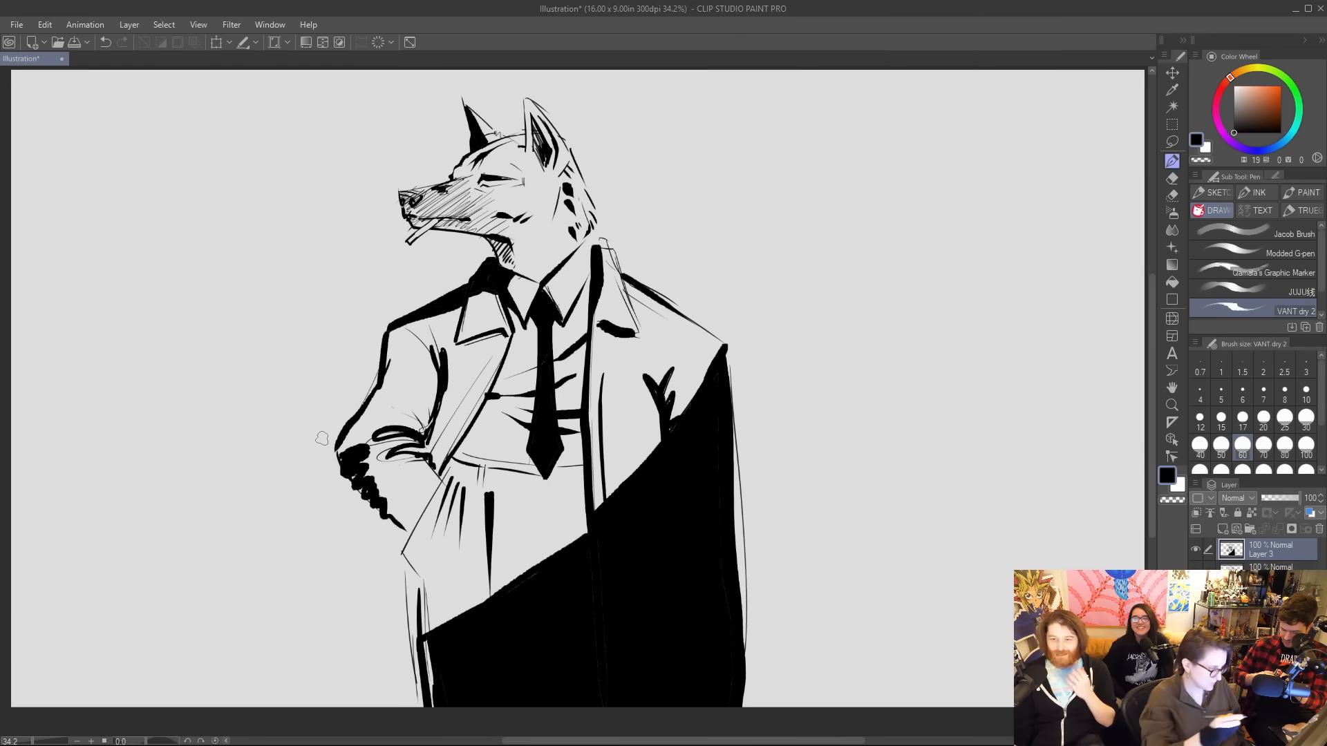
mouse_move(406, 244)
left_mouse_down()
mouse_move(431, 223)
mouse_move(402, 255)
mouse_move(389, 232)
mouse_move(389, 172)
mouse_move(506, 119)
left_mouse_up()
left_click_drag(548, 104, 656, 83)
mouse_move(403, 232)
left_mouse_down()
mouse_move(374, 199)
mouse_move(419, 159)
mouse_move(472, 141)
left_mouse_up()
left_click_drag(572, 131, 937, 100)
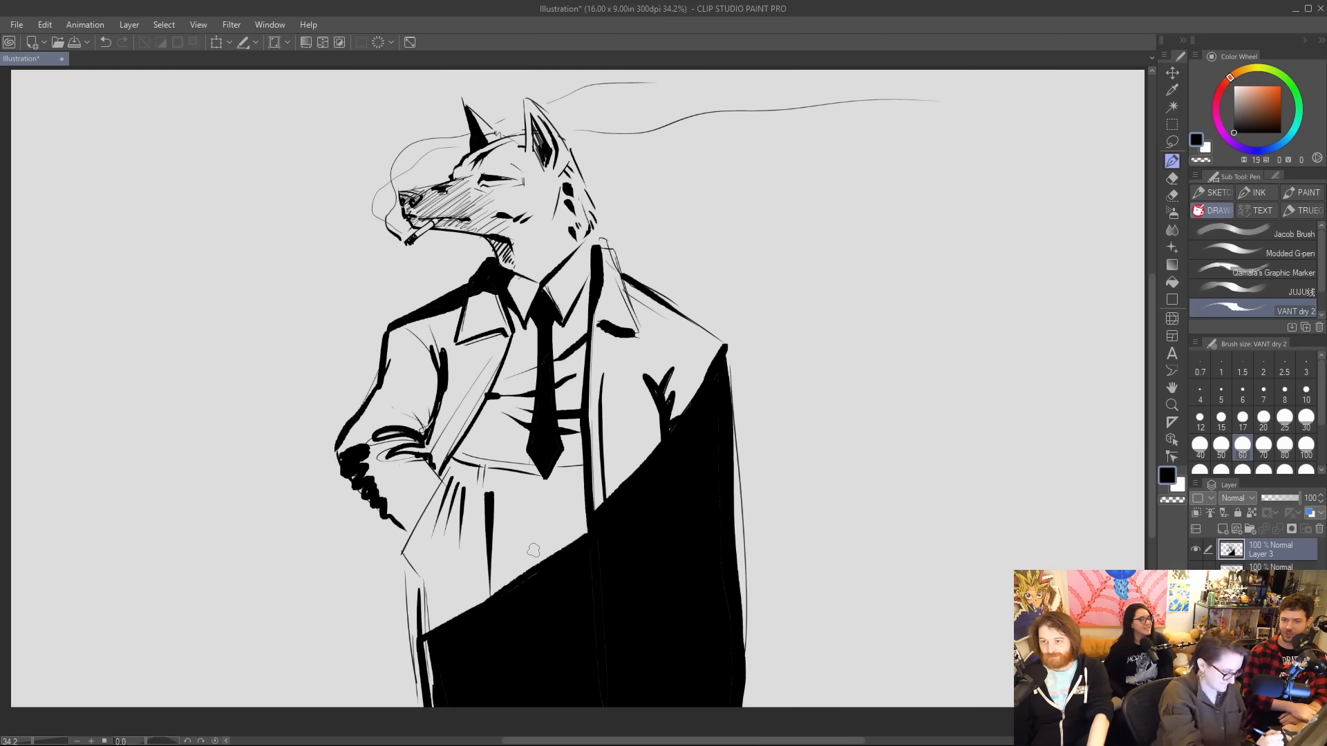
Ink the trousers' fly line, the belt with its loops and buckle, and dark folds above the black shadow.
left_click_drag(536, 496, 537, 563)
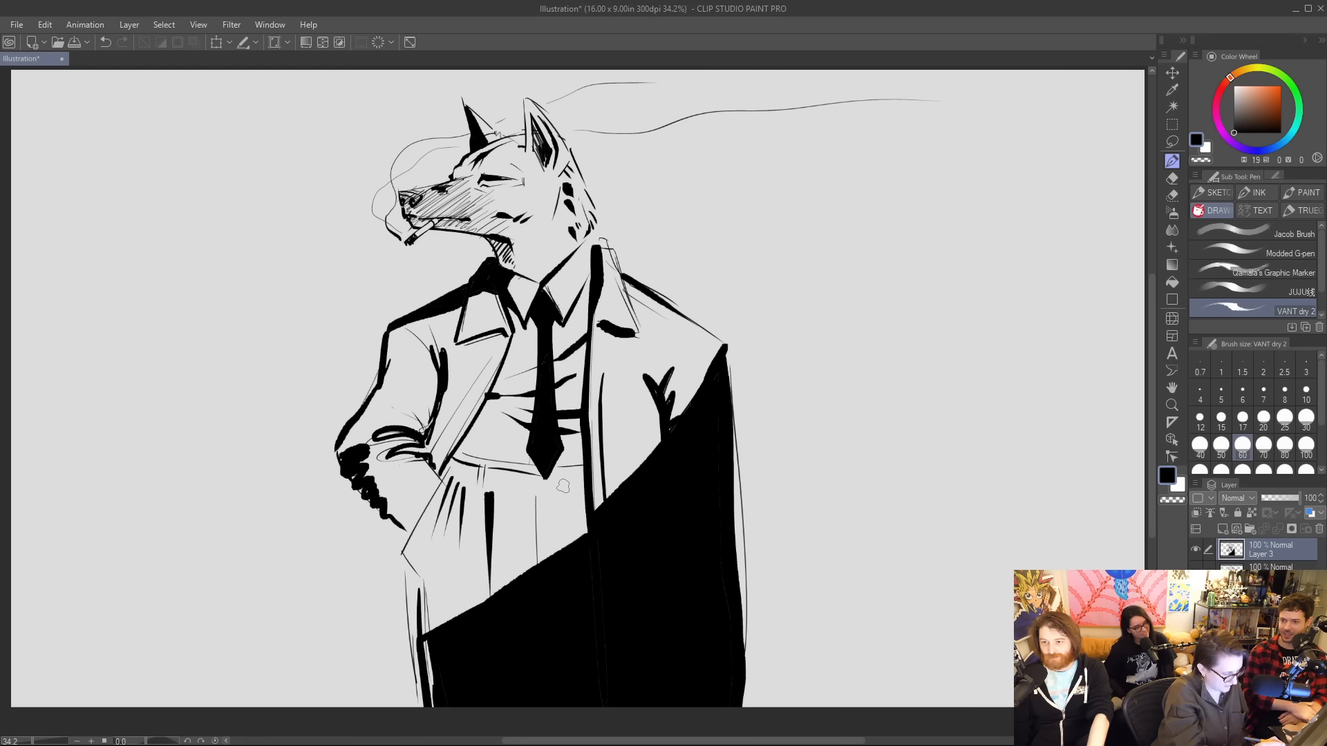
mouse_move(488, 487)
left_mouse_down()
mouse_move(592, 485)
mouse_move(552, 481)
left_mouse_up()
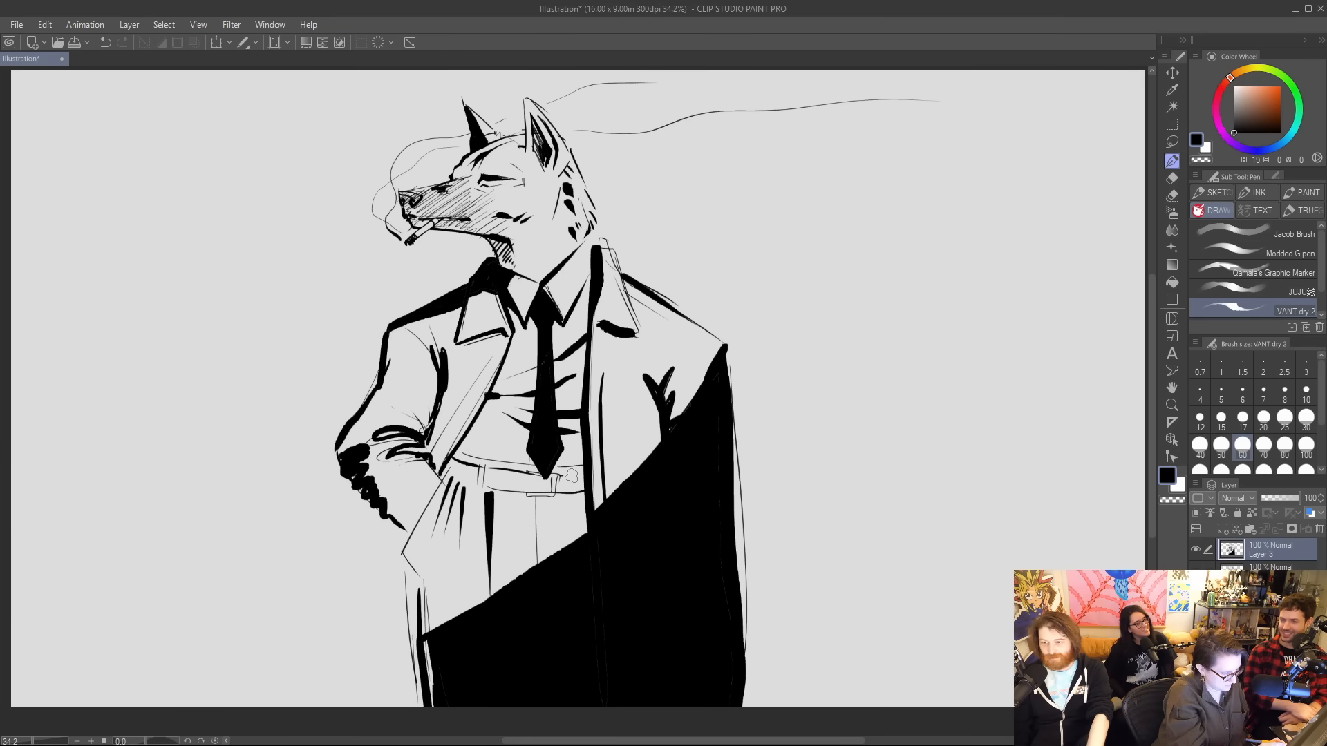
key("e")
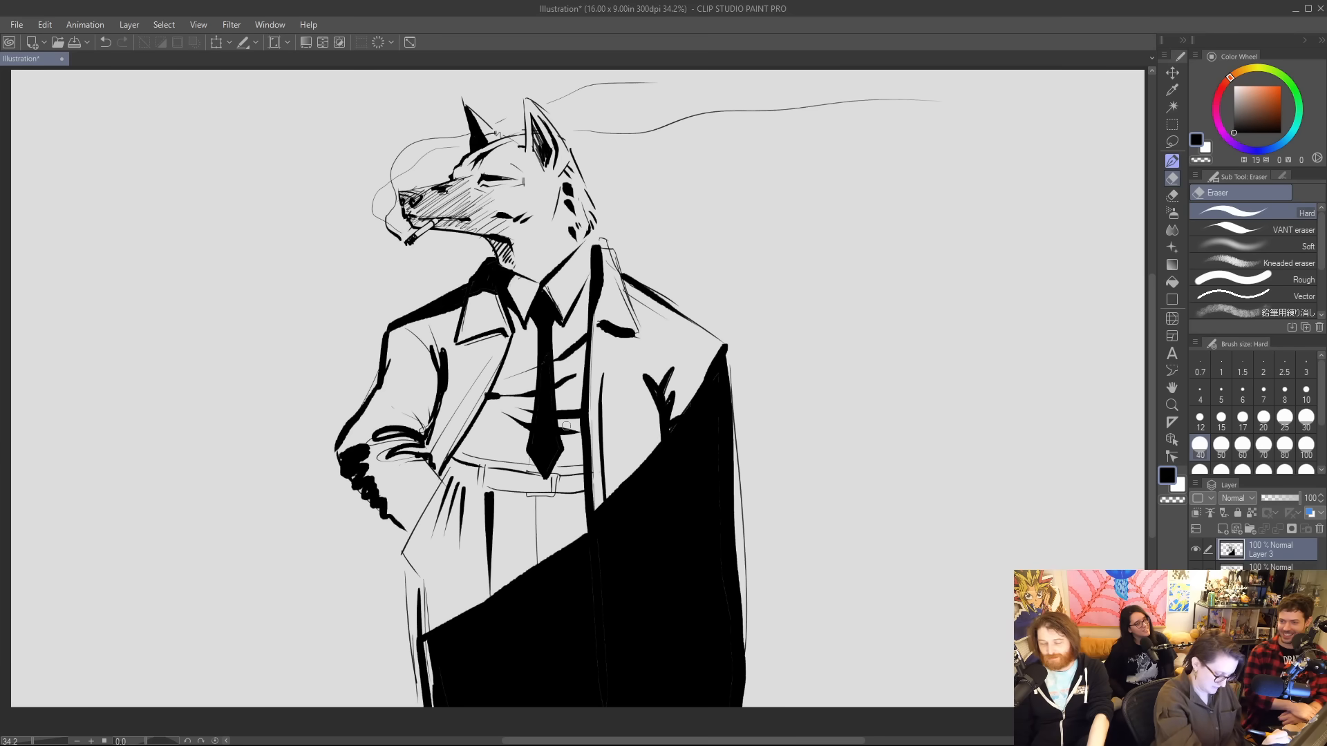
key("p")
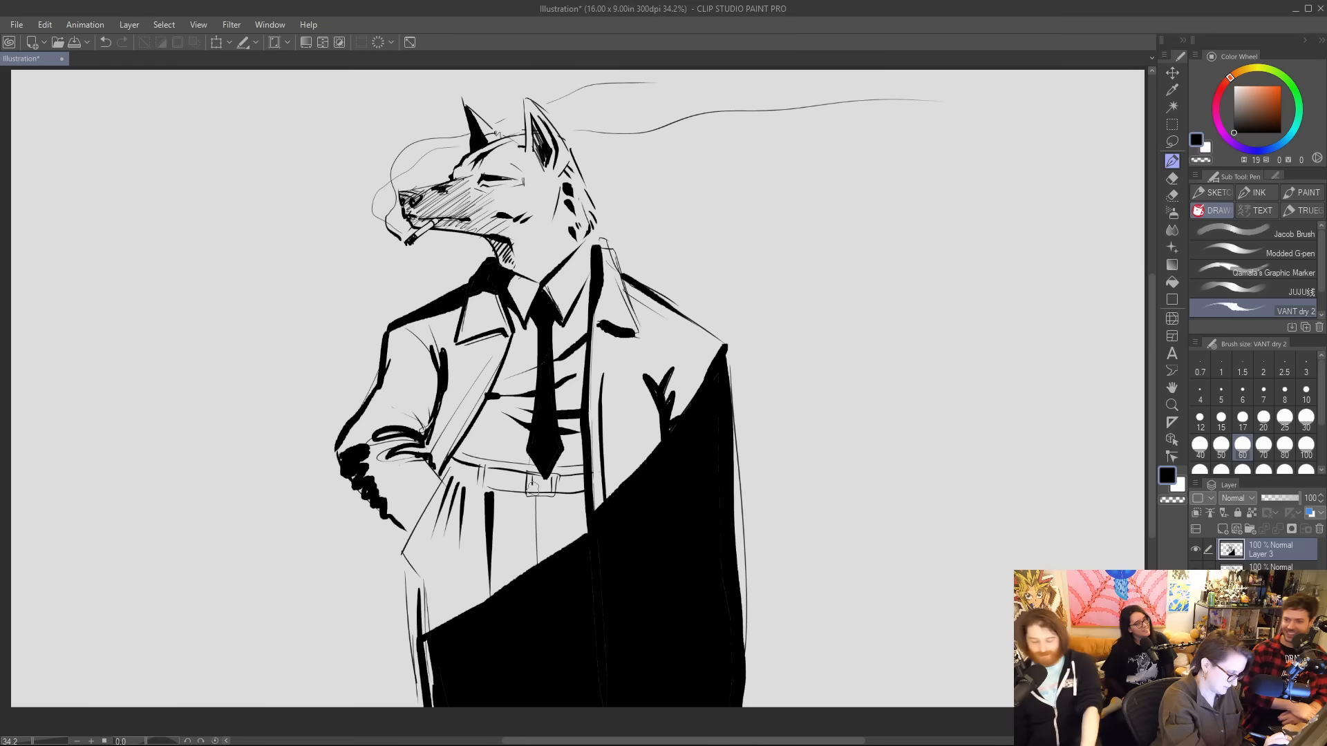
key("e")
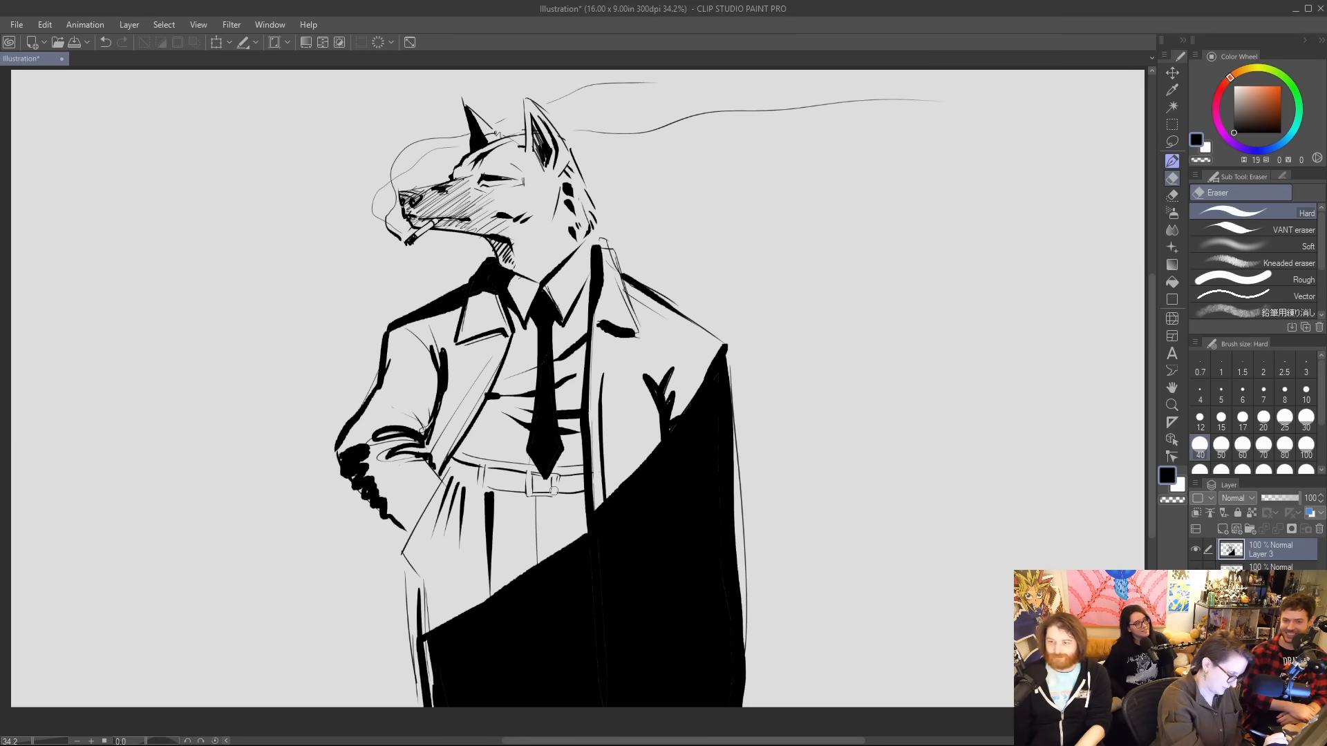
key("p")
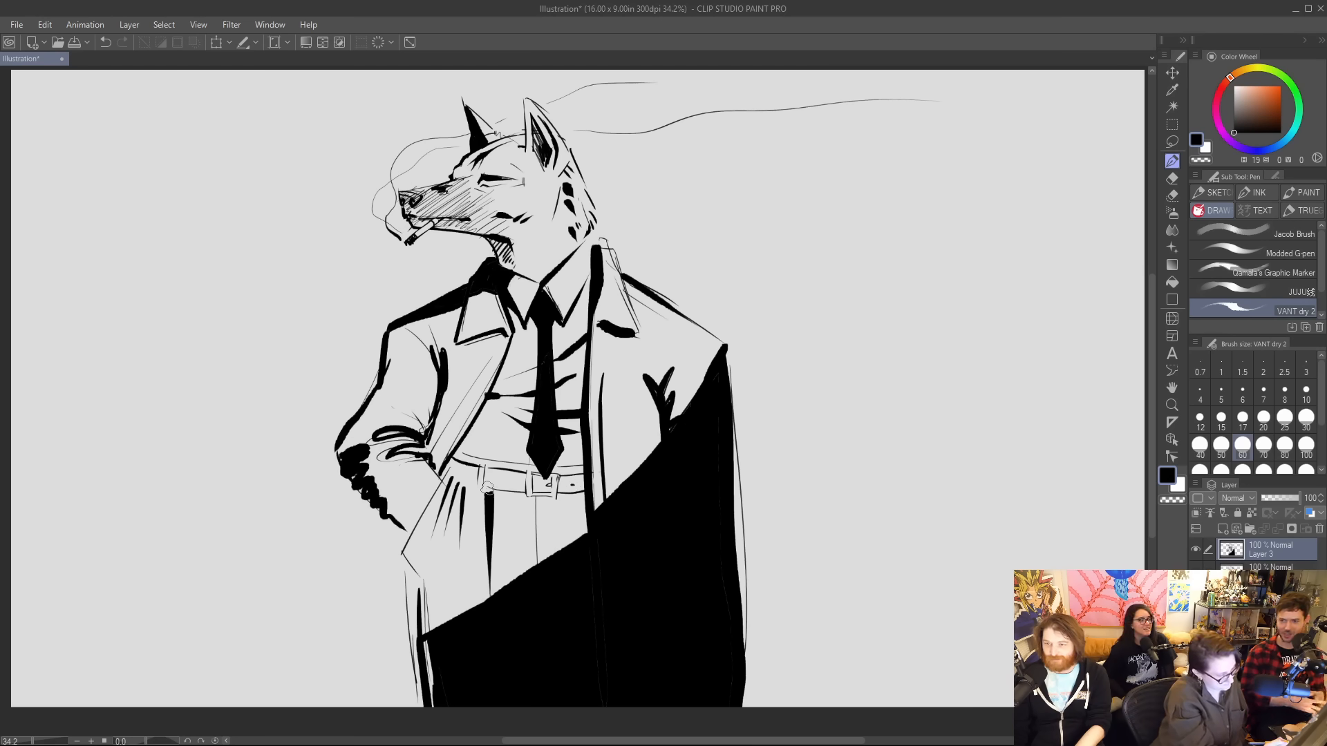
mouse_move(487, 488)
left_mouse_down()
mouse_move(585, 497)
mouse_move(523, 572)
mouse_move(548, 537)
mouse_move(585, 524)
mouse_move(591, 534)
mouse_move(480, 576)
mouse_move(494, 593)
mouse_move(548, 558)
mouse_move(423, 634)
left_mouse_up()
key("ctrl+z")
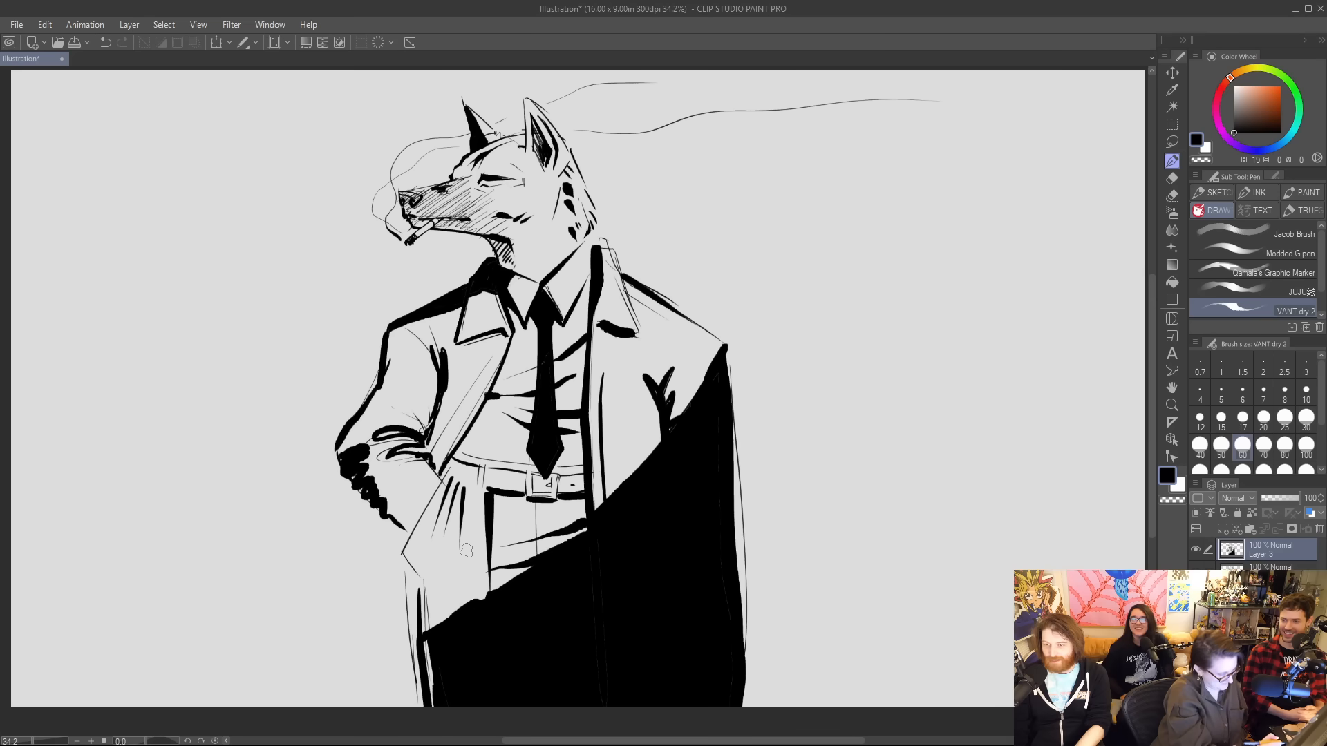
Enlarge the Hard eraser to size 60 and erase the thin sketch line along the black coat's outer edge.
key("e")
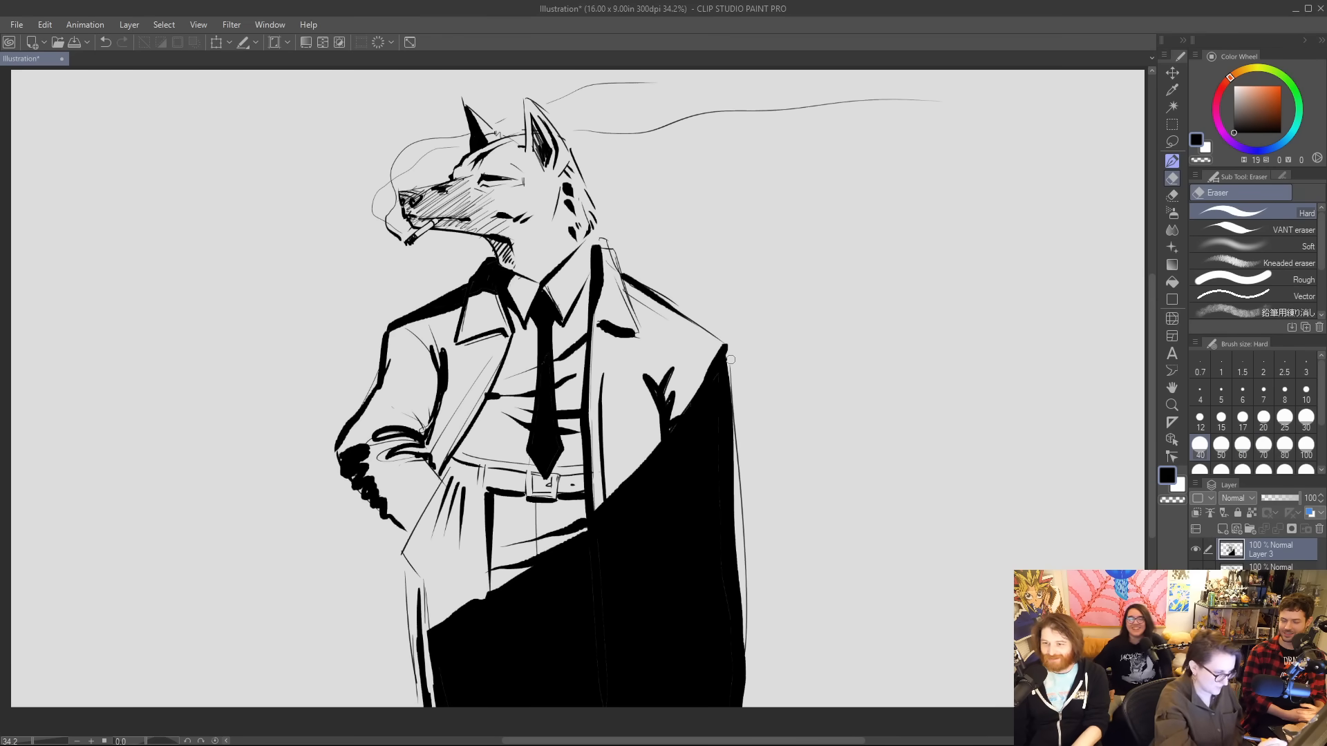
left_click_drag(730, 359, 743, 584)
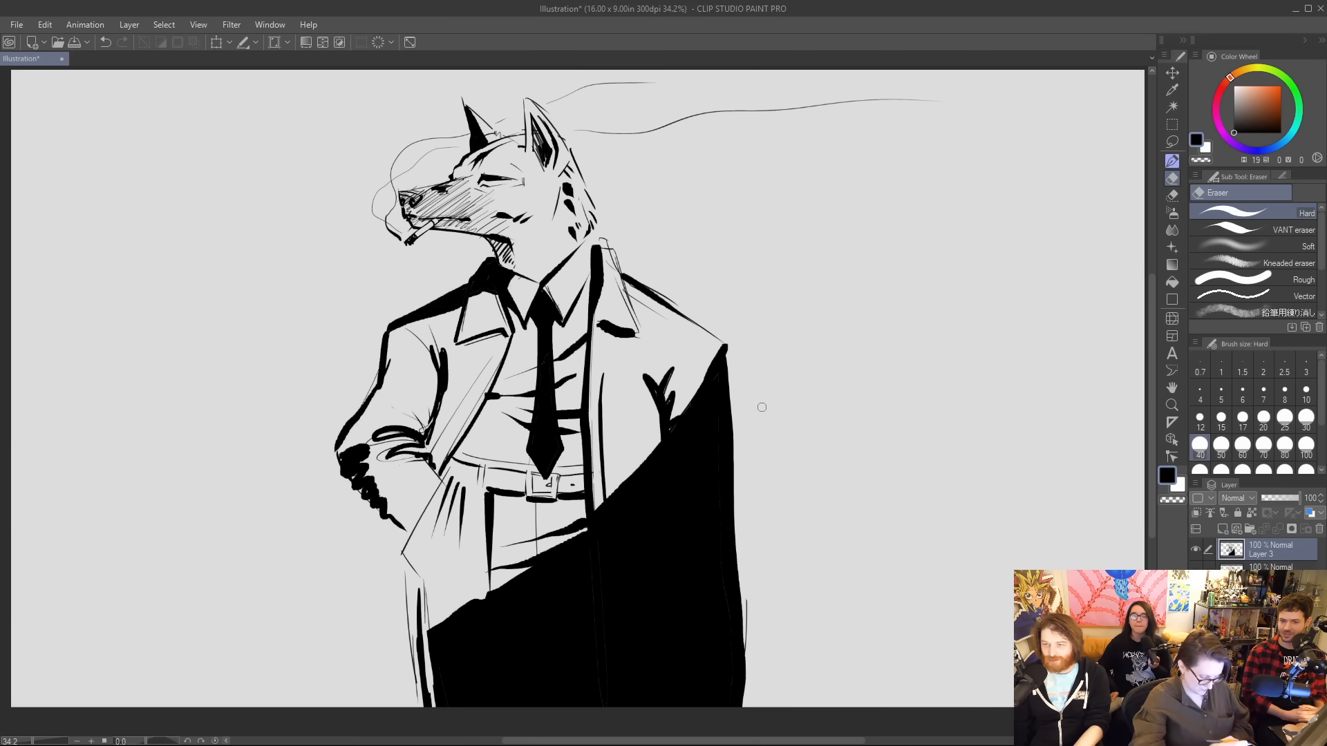
key("bracketright")
key("bracketright")
mouse_move(734, 361)
left_mouse_down()
mouse_move(729, 349)
mouse_move(749, 675)
left_mouse_up()
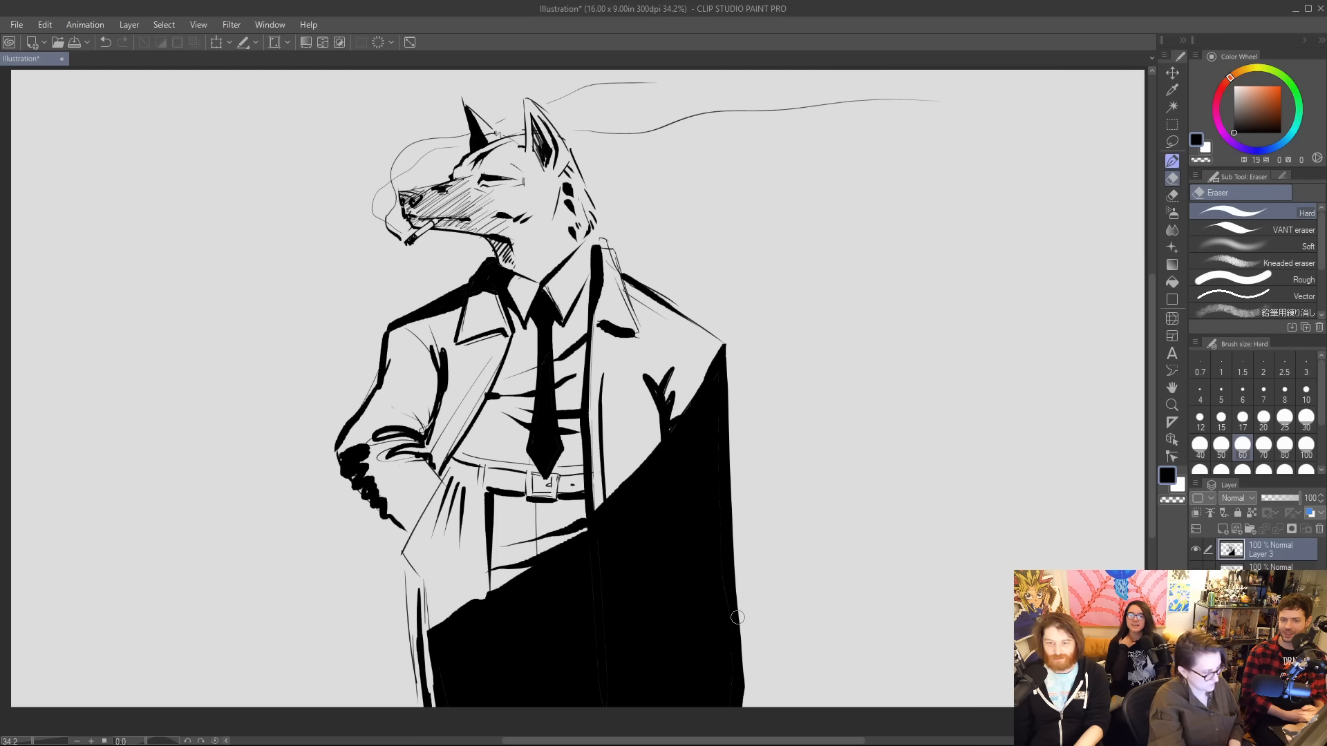
Trim the black coat's outer edge into a straighter, narrower line and cut its lower corner inward.
left_click_drag(742, 628, 736, 642)
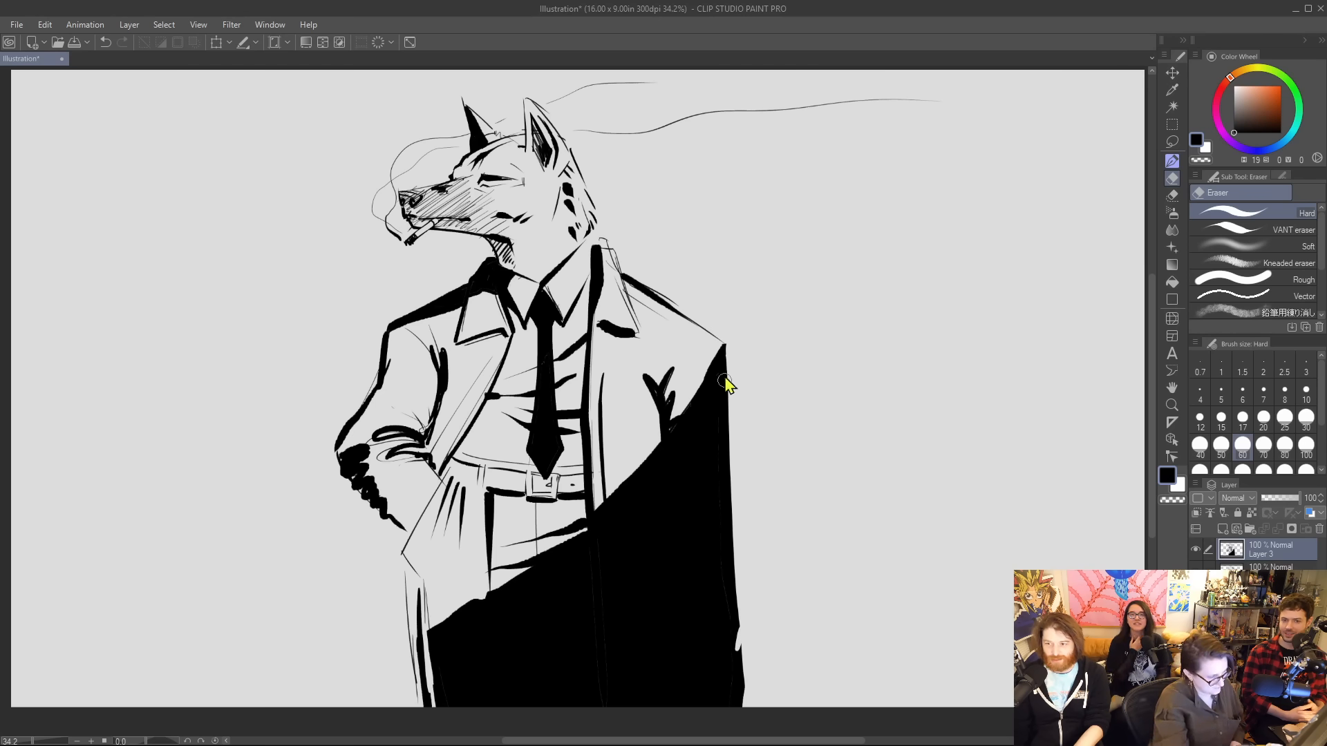
left_click_drag(730, 492, 712, 659)
key("ctrl+z")
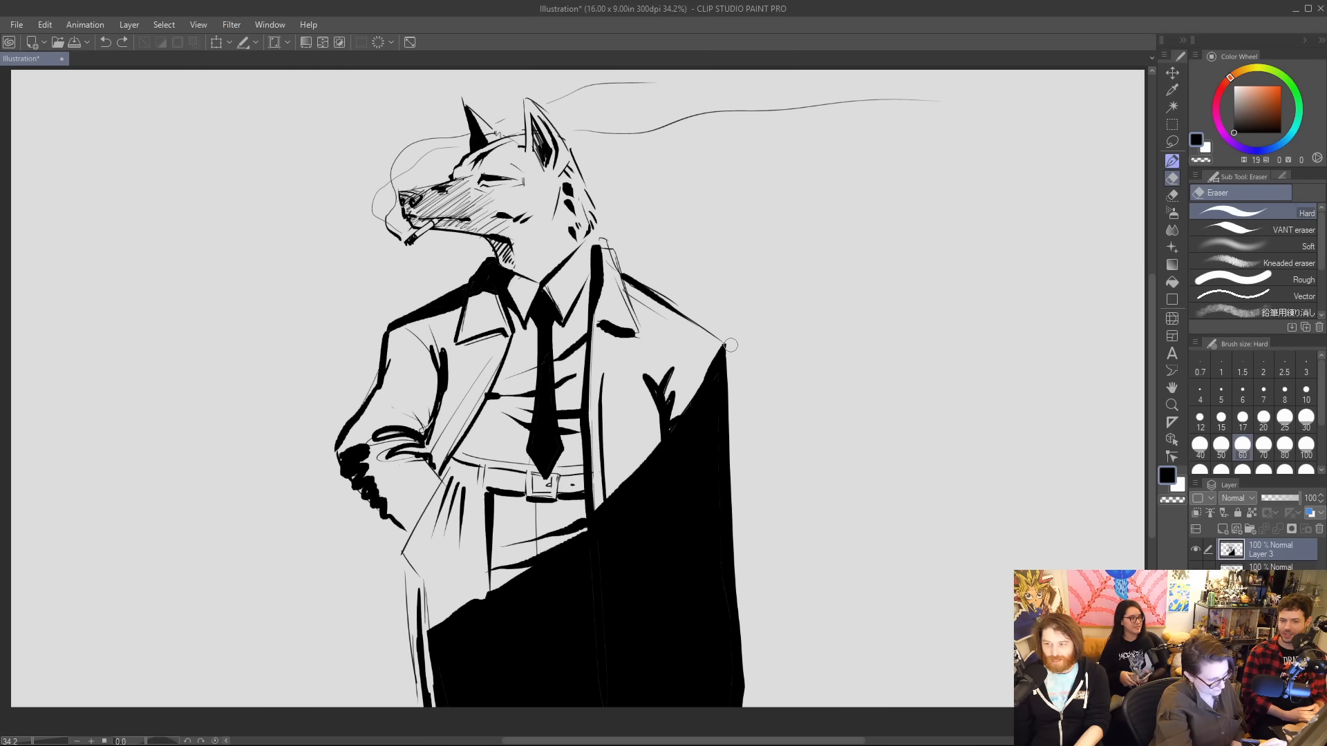
mouse_move(732, 345)
left_mouse_down()
mouse_move(732, 652)
mouse_move(713, 696)
left_mouse_up()
mouse_move(740, 644)
left_mouse_down()
mouse_move(721, 711)
mouse_move(735, 664)
mouse_move(725, 697)
mouse_move(742, 678)
mouse_move(747, 693)
mouse_move(714, 698)
left_mouse_up()
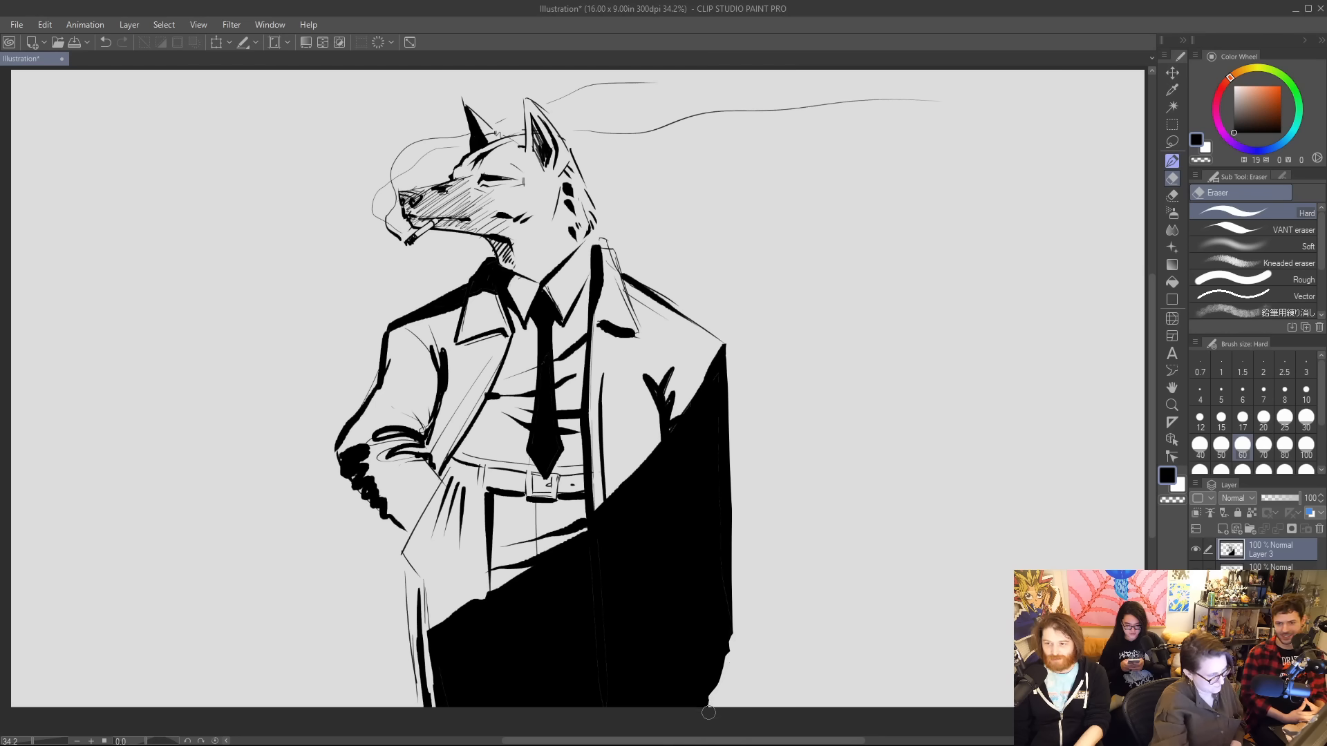
Ink a coat pocket beside the lapel with the spiral binding of a notebook sticking out of it.
key("p")
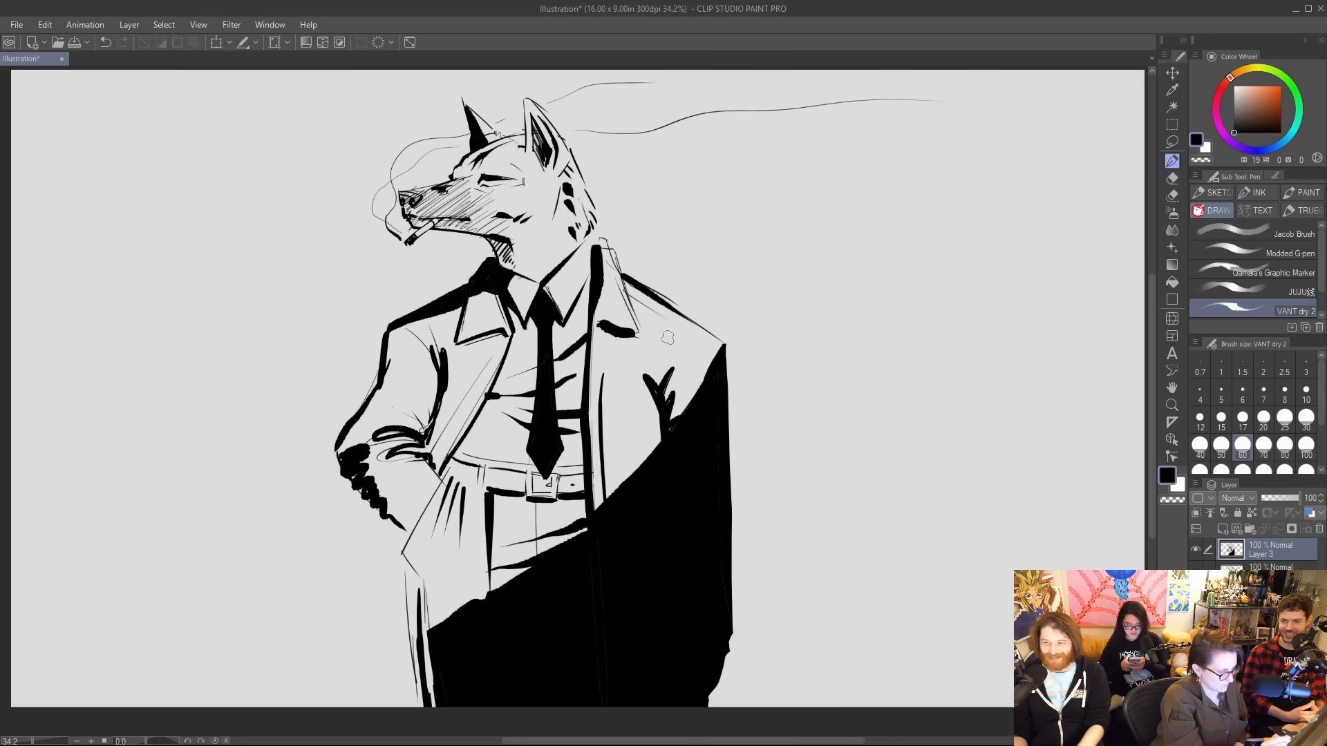
mouse_move(606, 412)
left_mouse_down()
mouse_move(647, 413)
mouse_move(609, 417)
left_mouse_up()
key("ctrl+z")
mouse_move(609, 412)
left_mouse_down()
mouse_move(648, 415)
mouse_move(614, 418)
mouse_move(649, 404)
left_mouse_up()
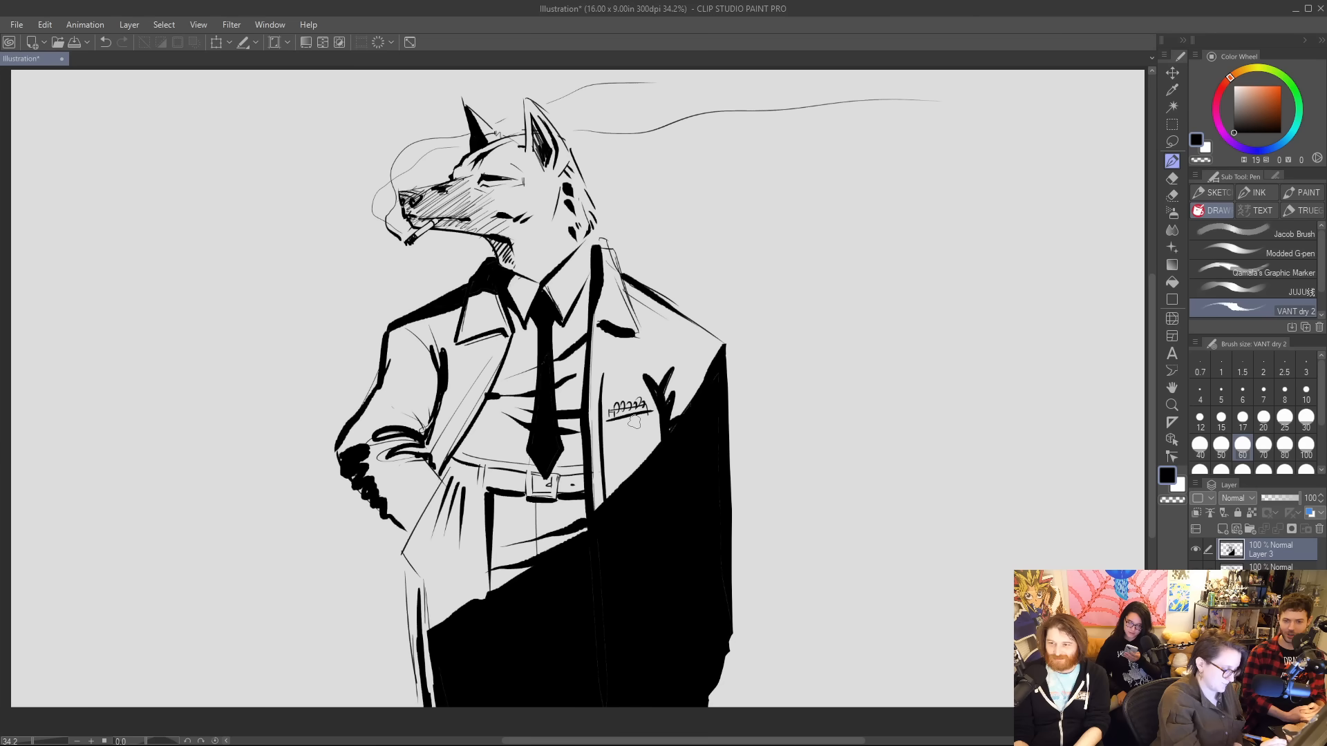
key("ctrl+z")
mouse_move(608, 420)
left_mouse_down()
mouse_move(652, 413)
mouse_move(612, 431)
mouse_move(643, 424)
mouse_move(651, 494)
left_mouse_up()
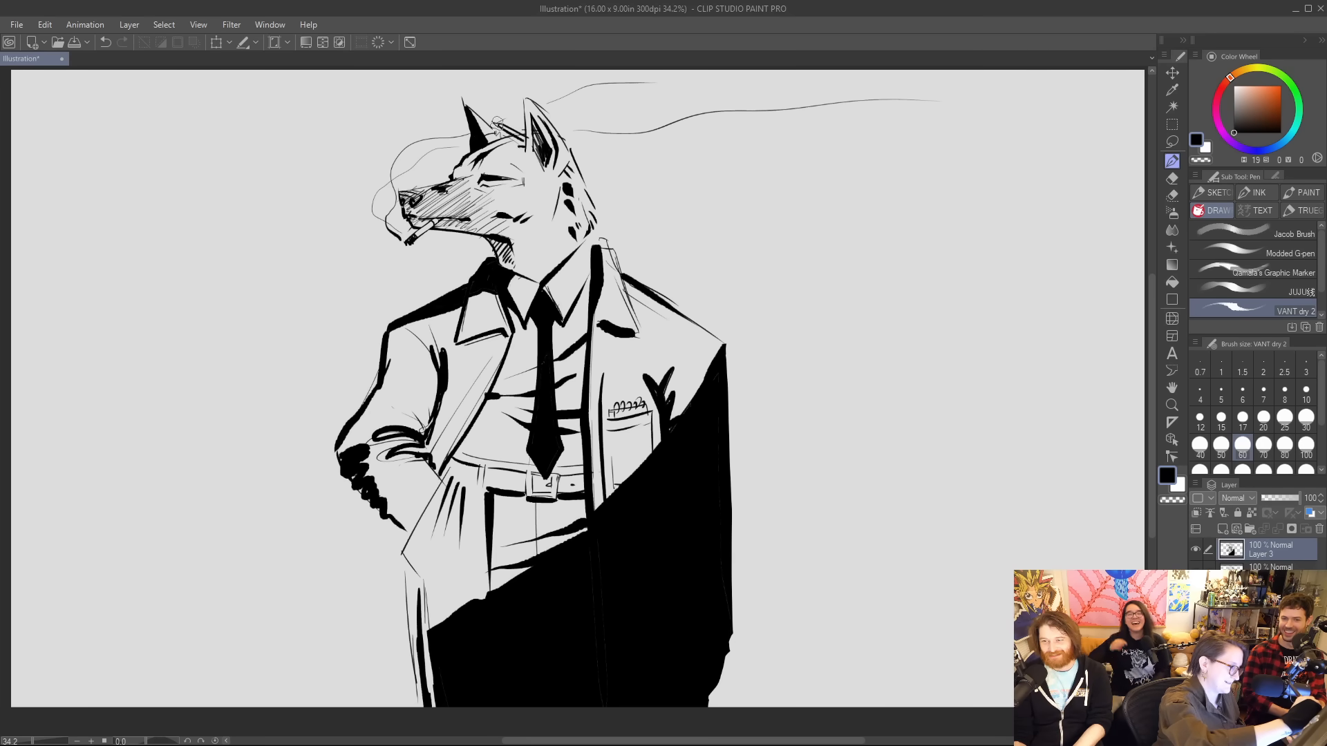
Erase and redraw the small pencil tucked at the wolf's ear and strengthen the strokes on the forehead.
key("e")
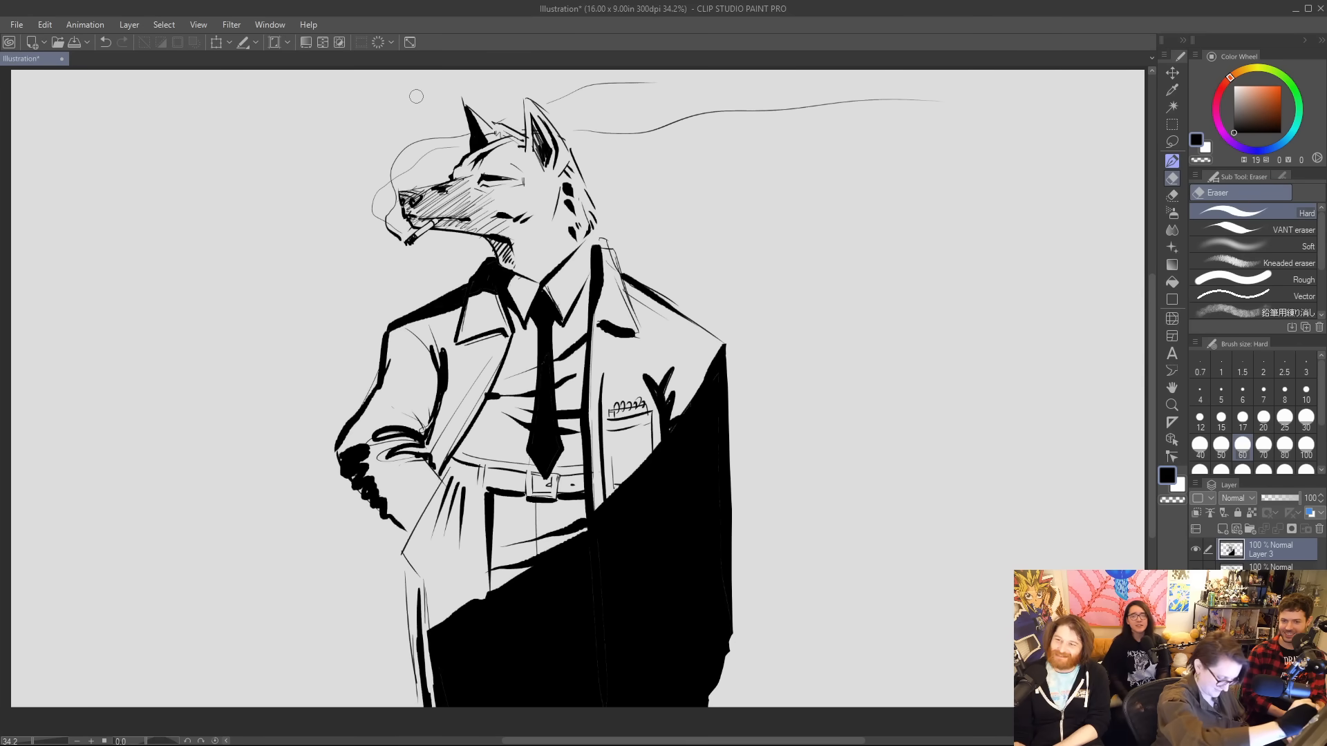
key("p")
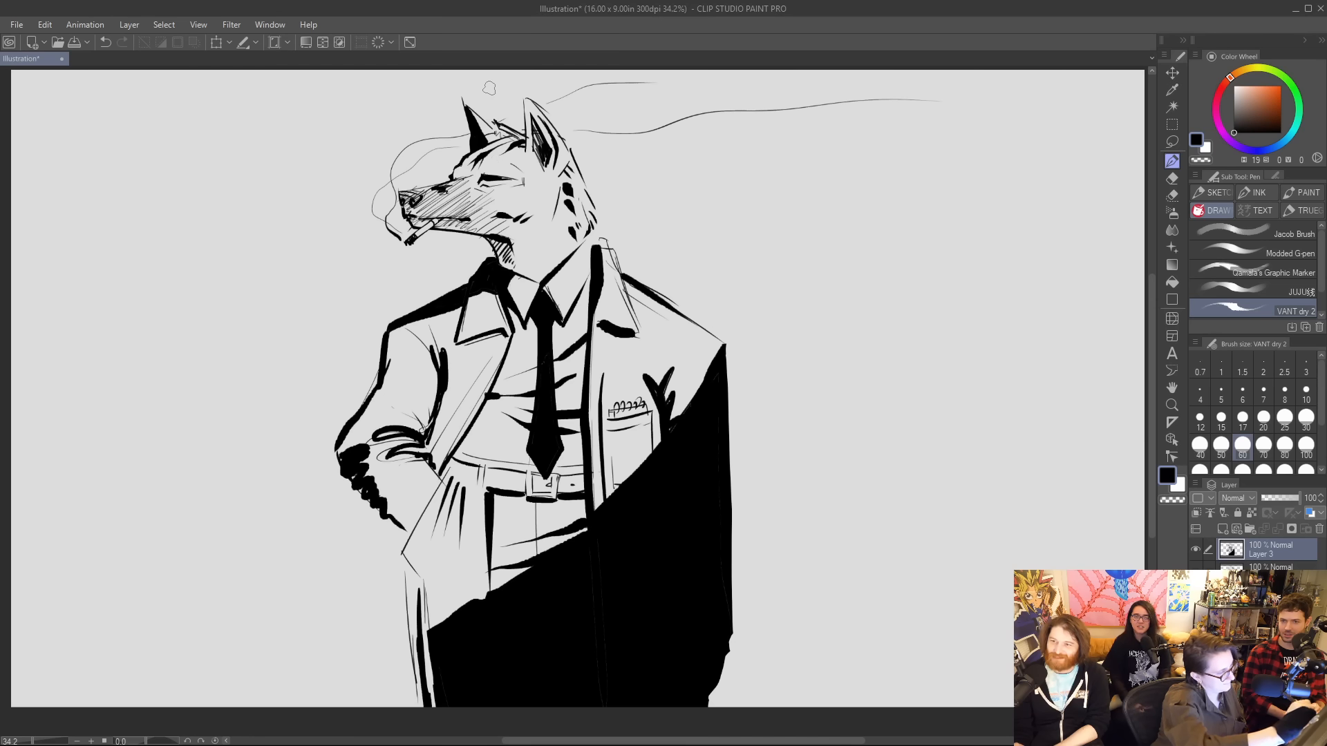
key("ctrl+z")
left_click_drag(524, 144, 491, 158)
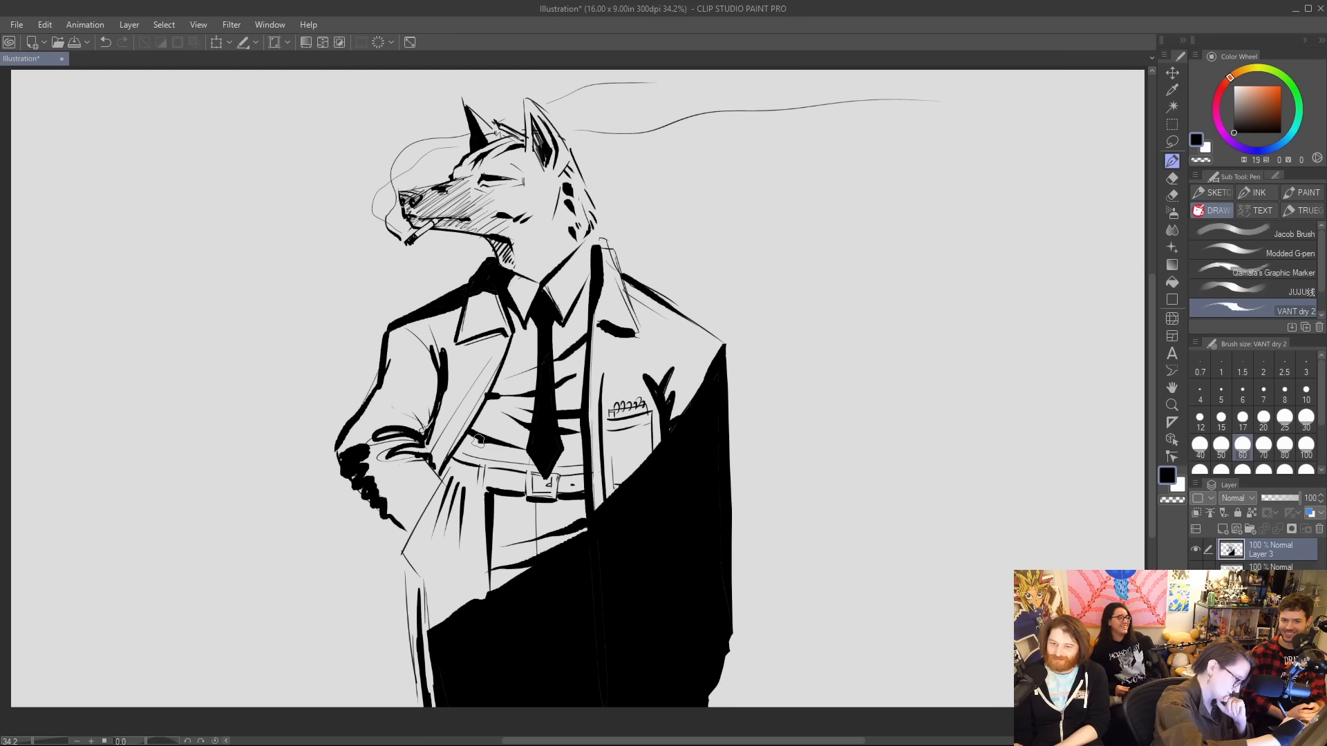
Ink dark fold strokes across the shirt's waist just above the belt, beside the open coat.
left_click_drag(465, 440, 508, 463)
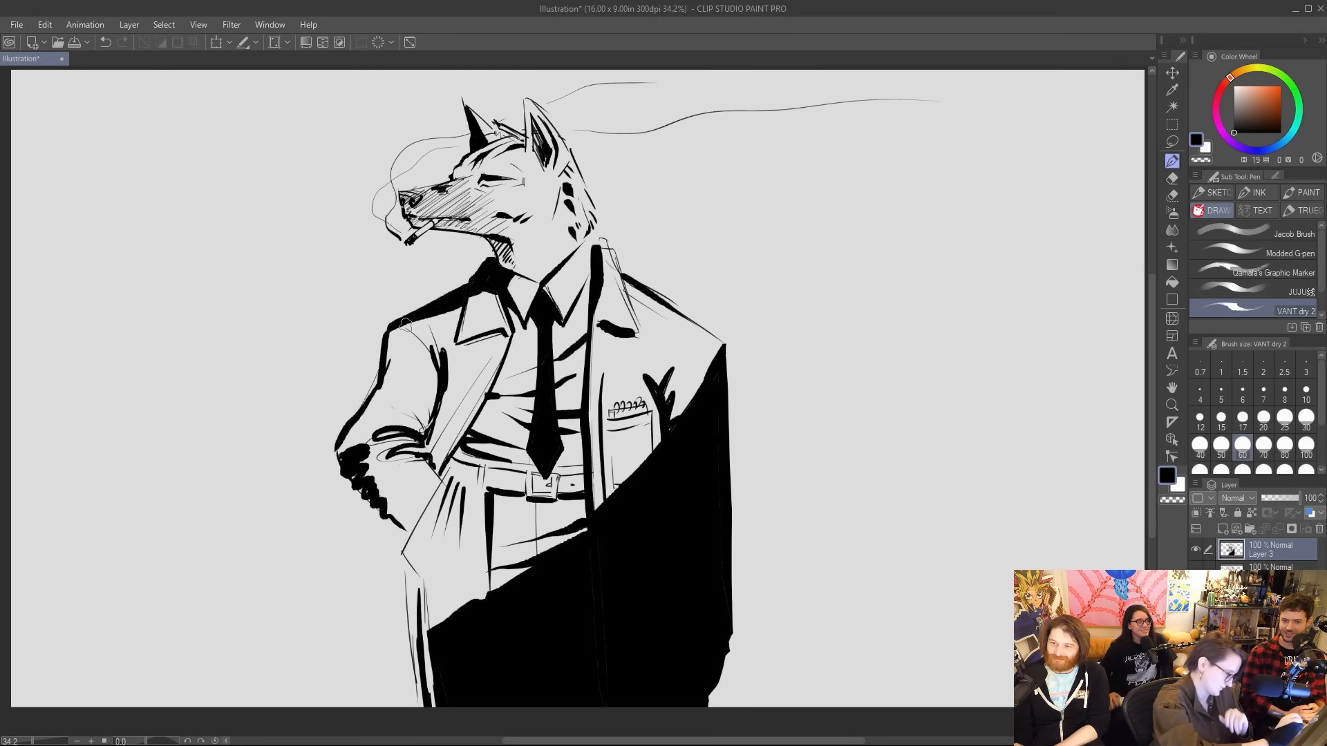
key("ctrl+z")
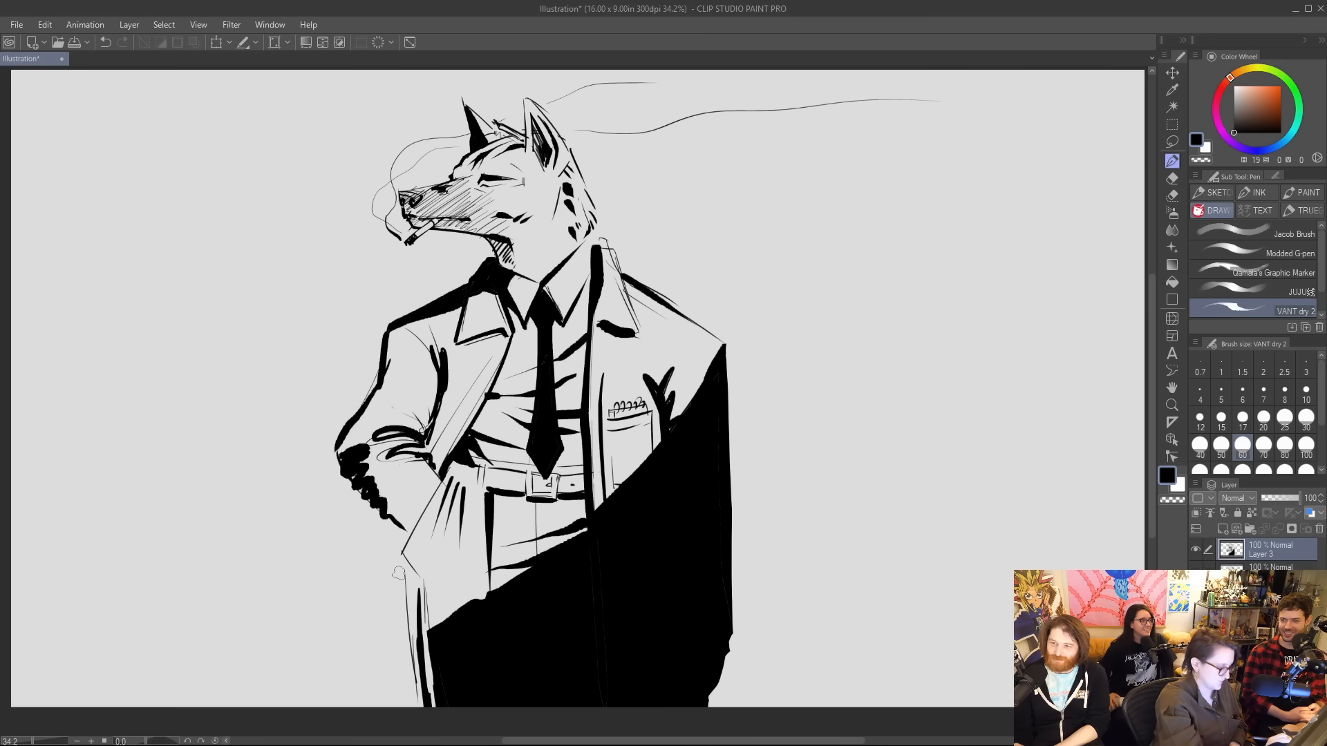
Erase the thin coat lines below the pocketed hand and ink a bolder hanging edge with a black patch at the wrist.
left_click_drag(395, 530, 412, 707)
key("e")
left_click_drag(406, 577, 417, 707)
left_click_drag(394, 535, 412, 713)
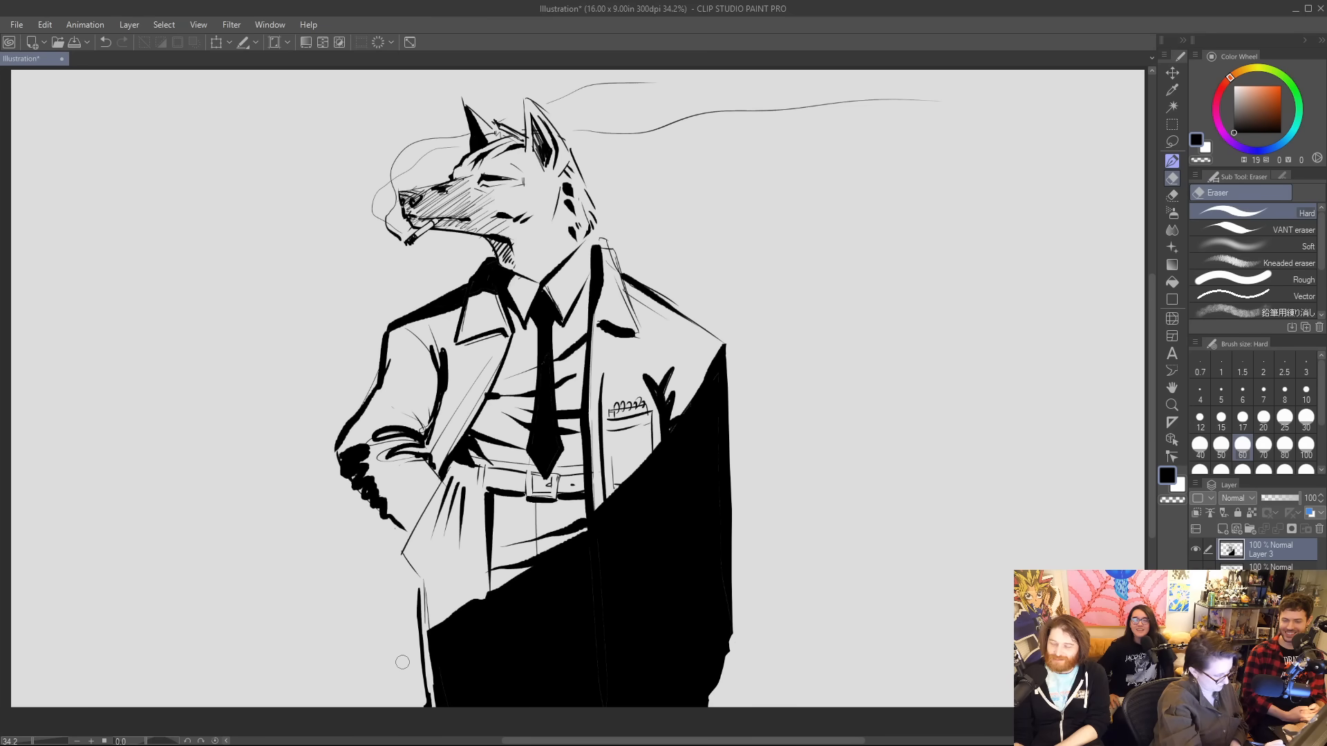
key("p")
mouse_move(412, 533)
left_mouse_down()
mouse_move(389, 554)
mouse_move(394, 719)
left_mouse_up()
mouse_move(405, 544)
left_mouse_down()
mouse_move(395, 532)
mouse_move(397, 549)
left_mouse_up()
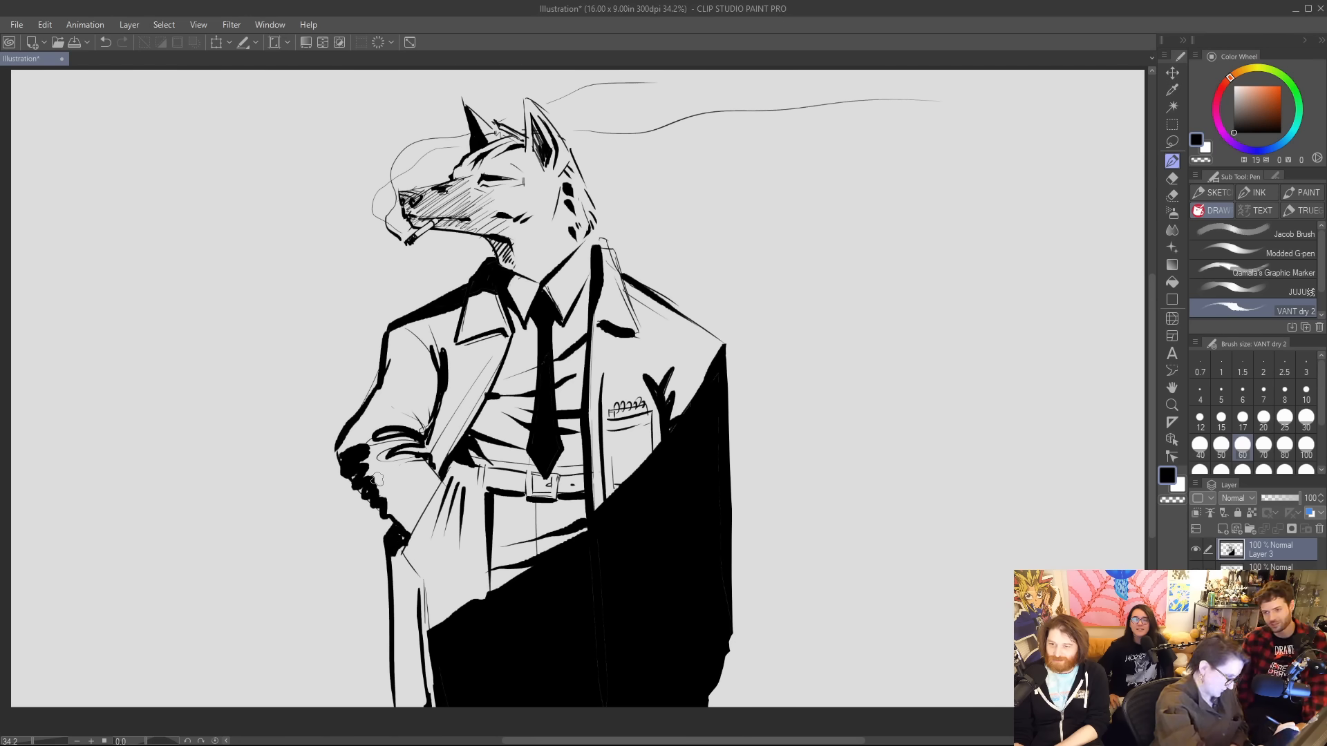
Fill out the black shadow along the bent forearm and add jagged black shading on the upper sleeve.
mouse_move(360, 458)
left_mouse_down()
mouse_move(410, 519)
mouse_move(371, 475)
mouse_move(354, 475)
mouse_move(360, 492)
left_mouse_up()
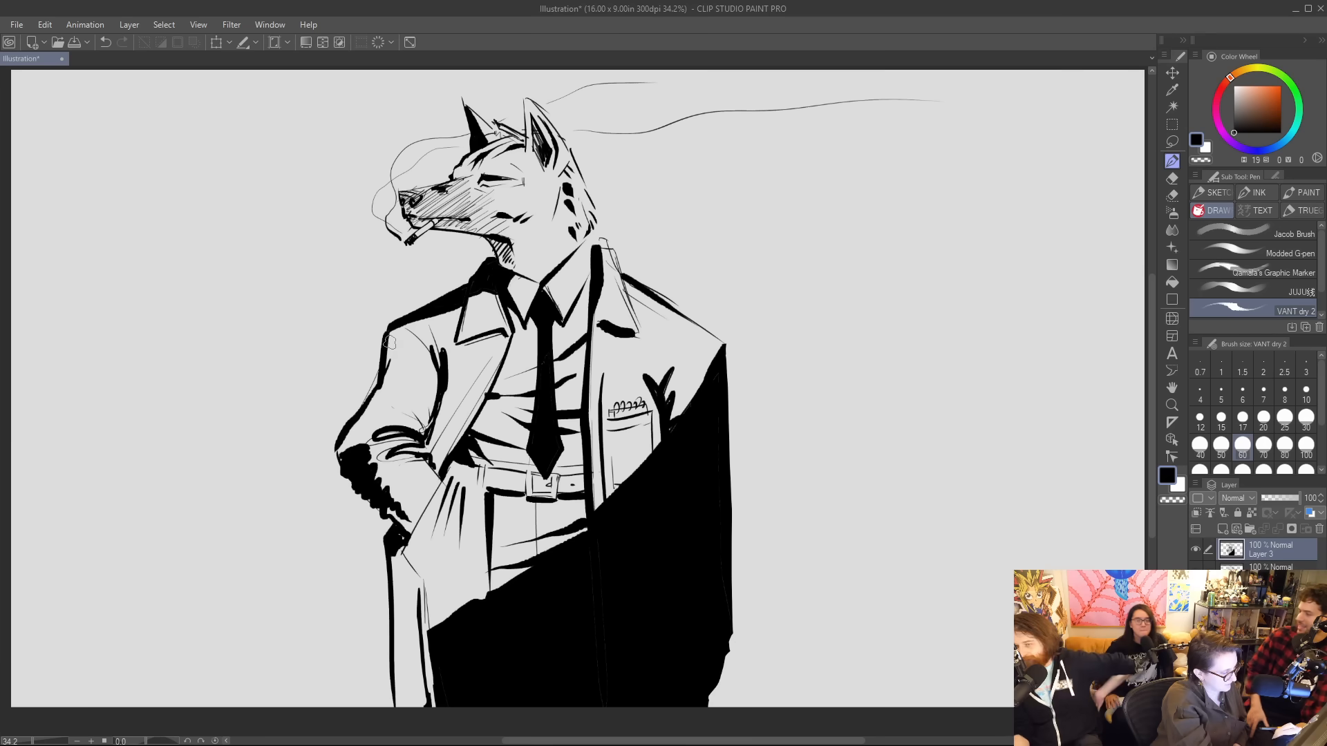
mouse_move(389, 342)
left_mouse_down()
mouse_move(384, 377)
mouse_move(394, 349)
mouse_move(406, 370)
left_mouse_up()
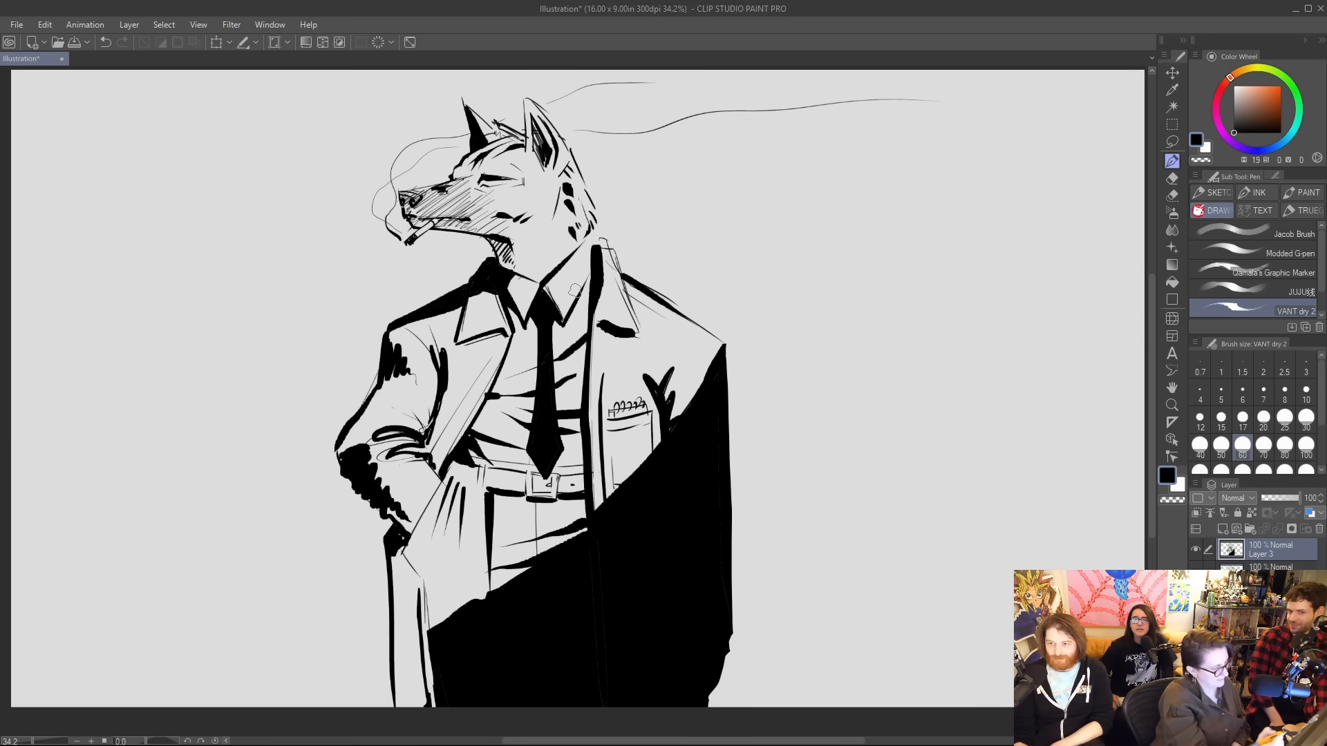
Erase the stray marks below the wrist, the bump on the black shadow's edge, and the sketch lines behind the coat collar.
key("e")
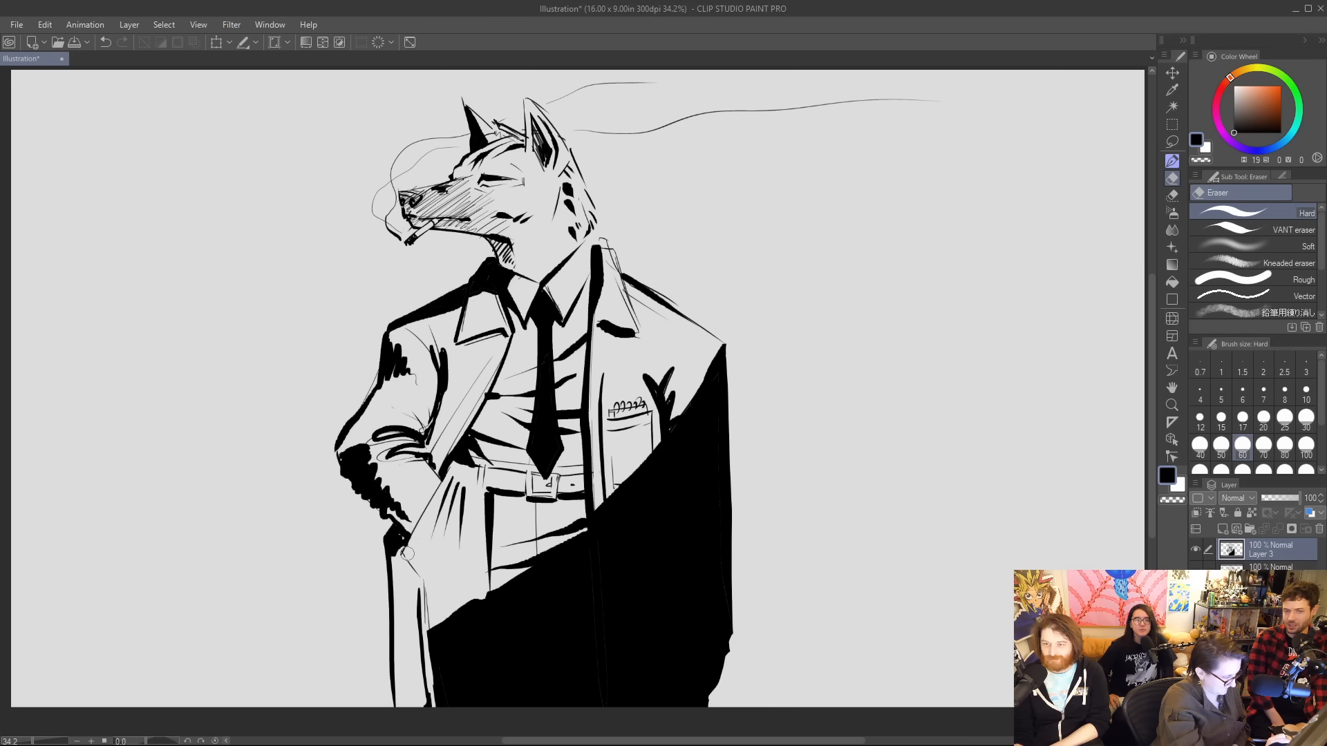
left_click_drag(407, 545, 414, 570)
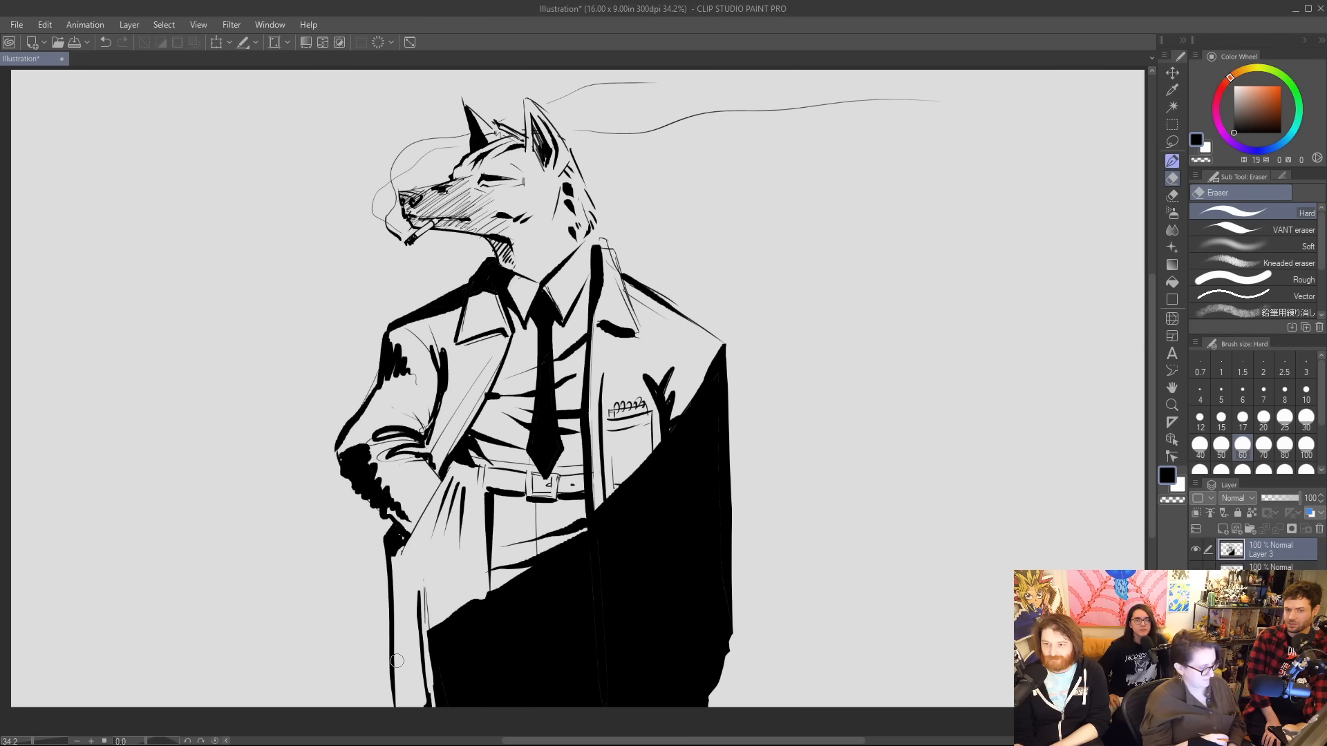
mouse_move(478, 596)
left_mouse_down()
mouse_move(423, 630)
mouse_move(481, 595)
left_mouse_up()
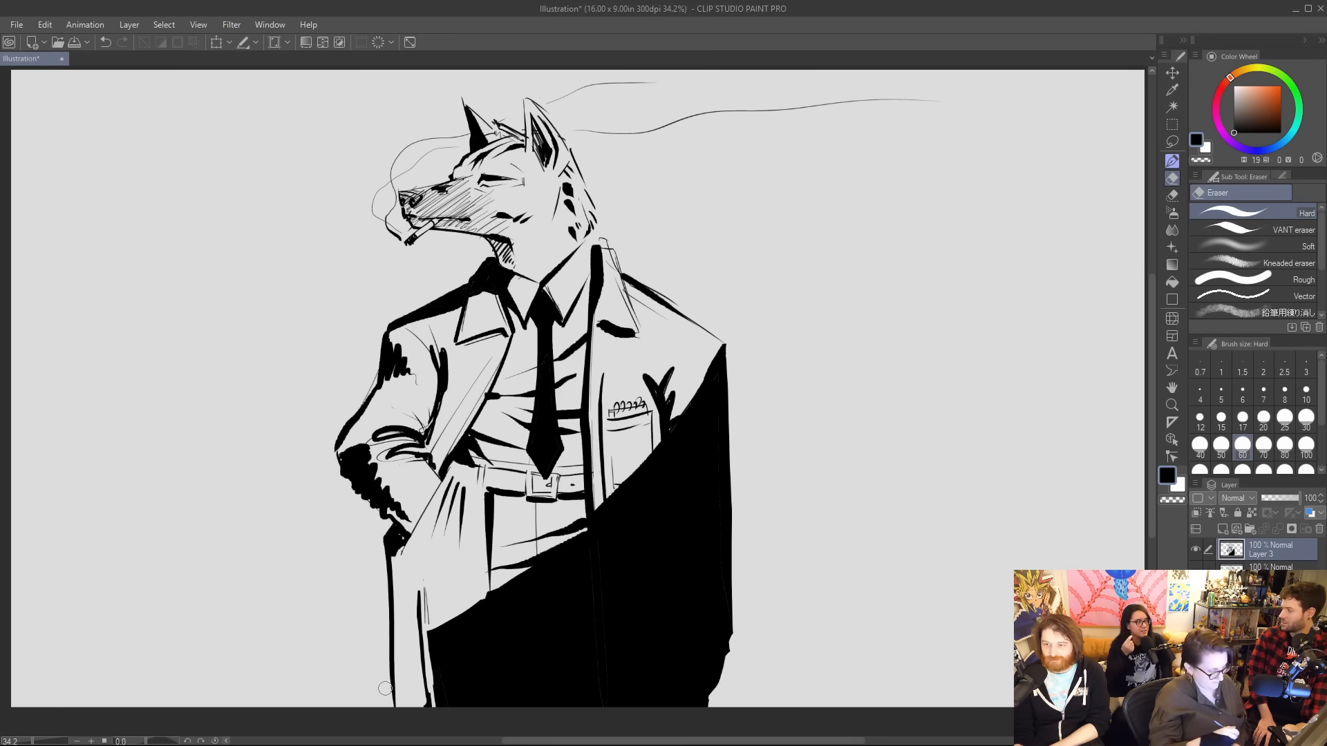
left_click_drag(604, 237, 628, 317)
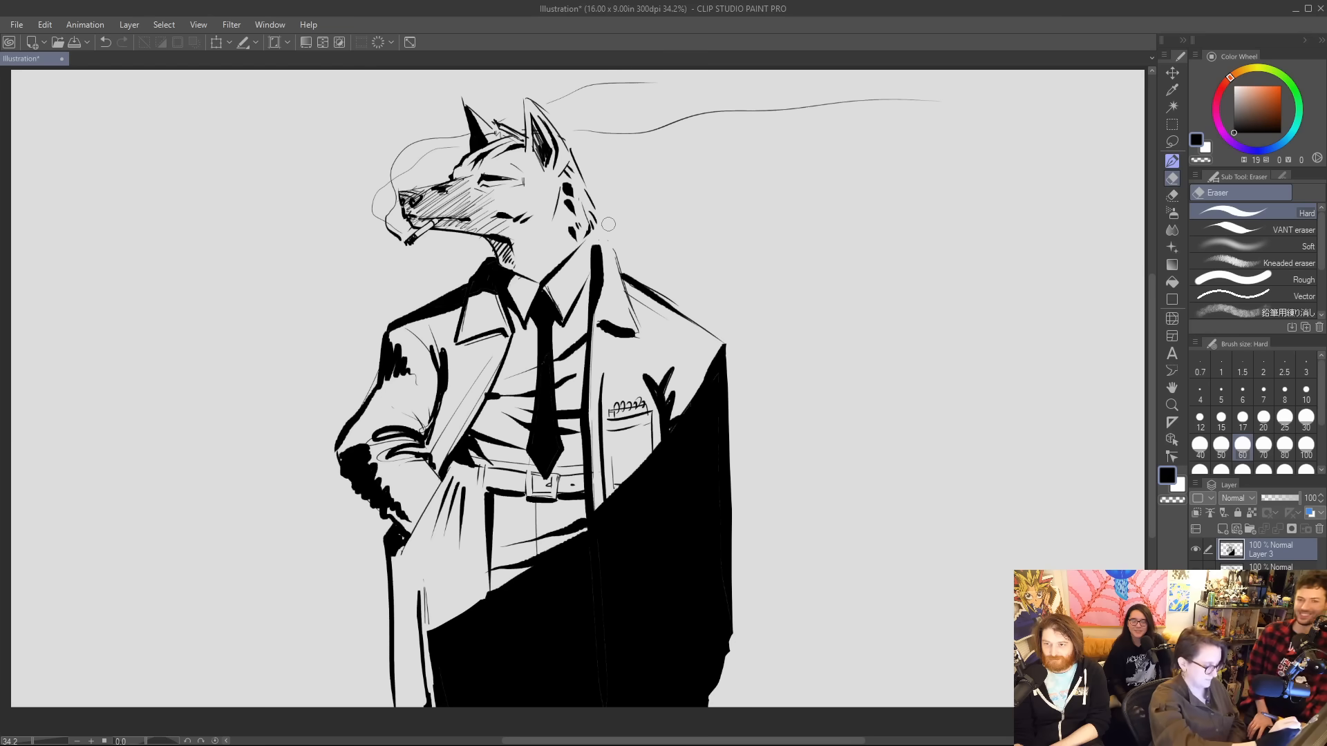
key("b")
key("p")
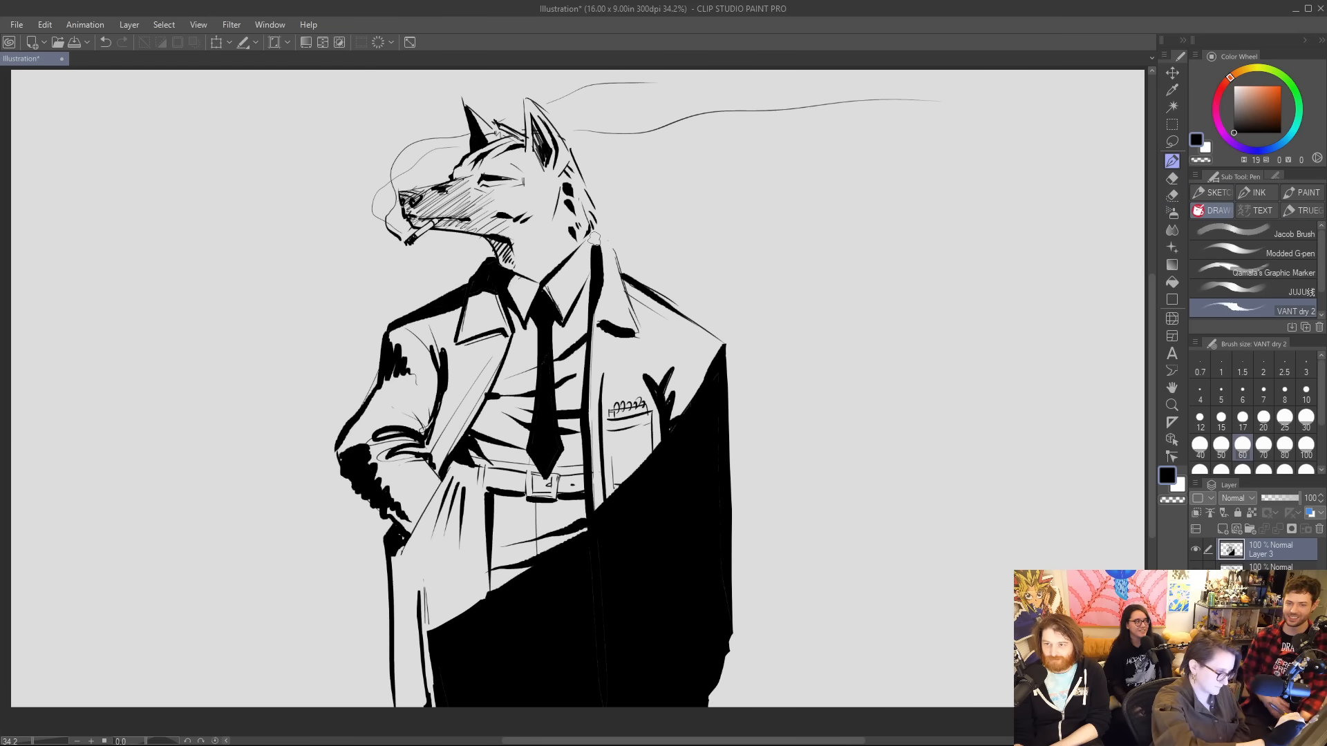
left_click_drag(596, 241, 623, 276)
key("ctrl+z")
key("ctrl+z")
key("ctrl+z")
Clean the leftover line off the coat collar and ink thin shading strokes on the shirt collar.
key("e")
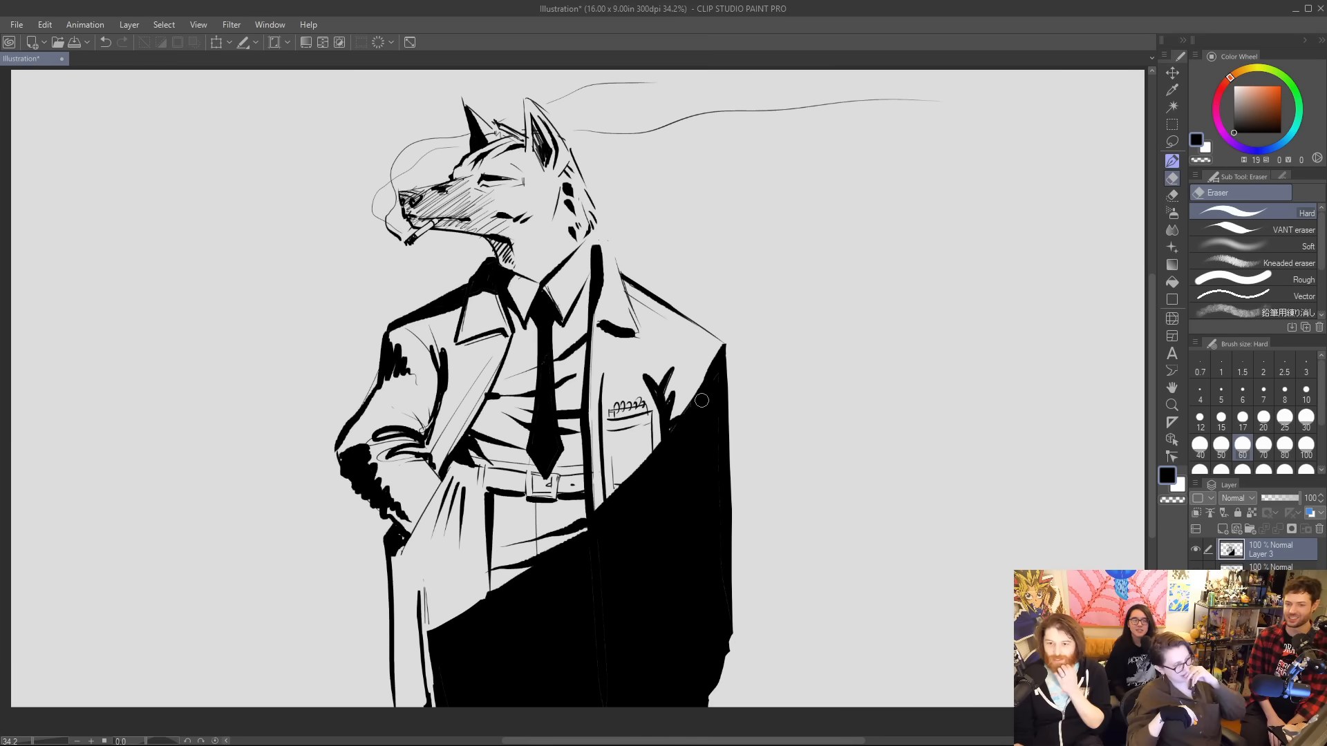
key("p")
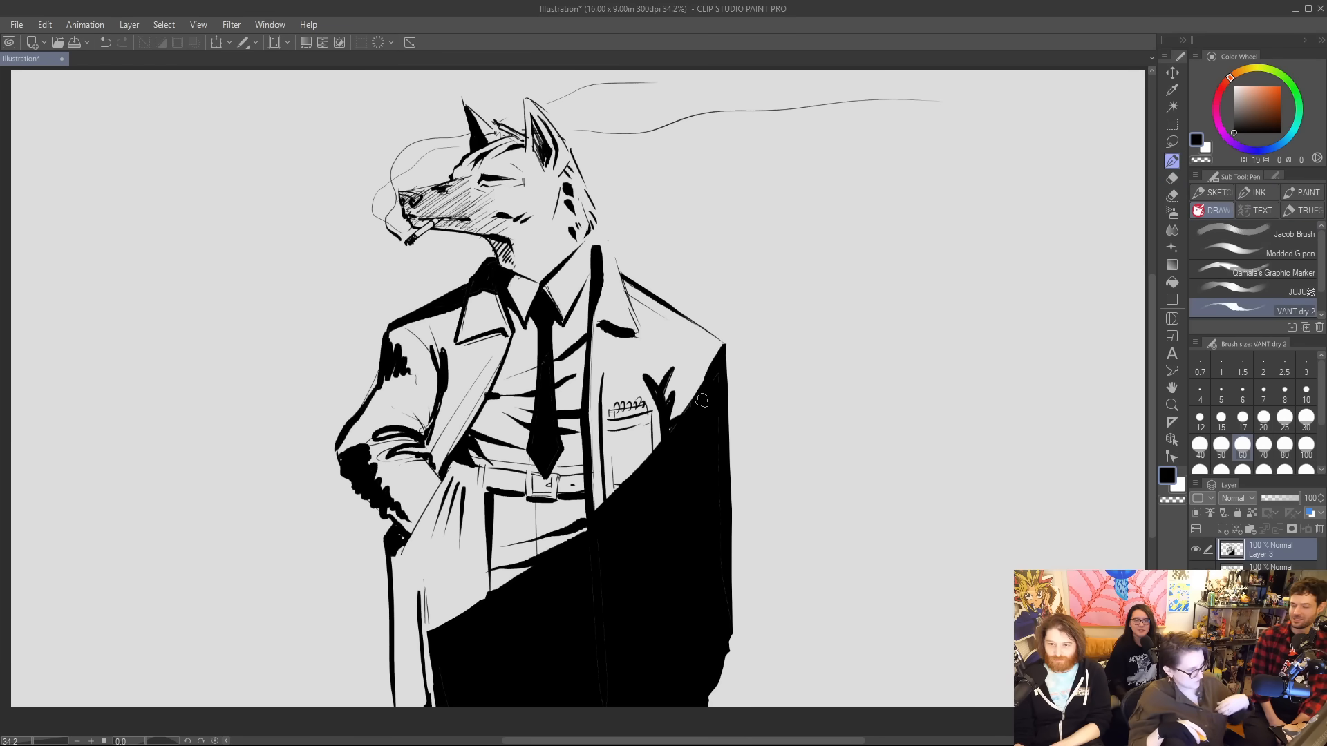
mouse_move(524, 315)
left_mouse_down()
mouse_move(520, 301)
mouse_move(573, 284)
left_mouse_up()
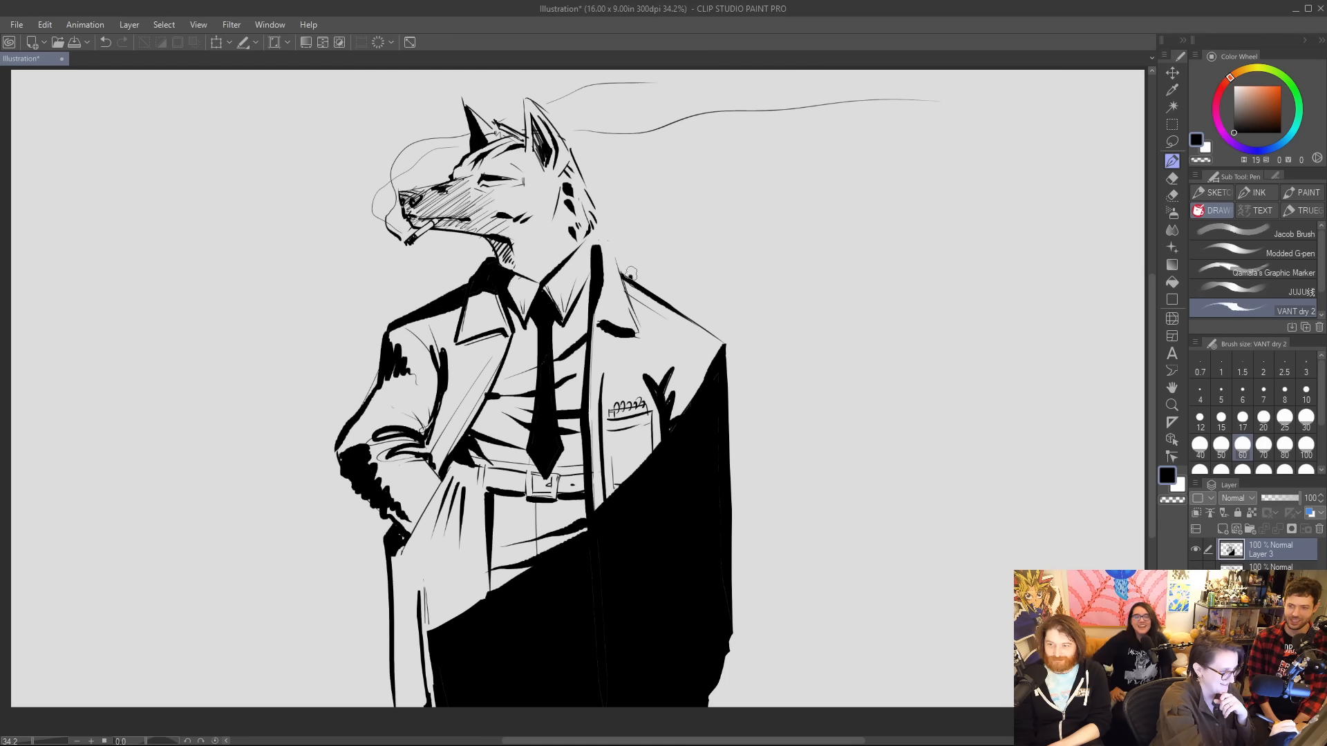
Ink two tall vertical lines behind the wolf and thicken the outlines of the elbow, snout, near ear, nape and raised coat collar.
left_click_drag(630, 276, 636, 72)
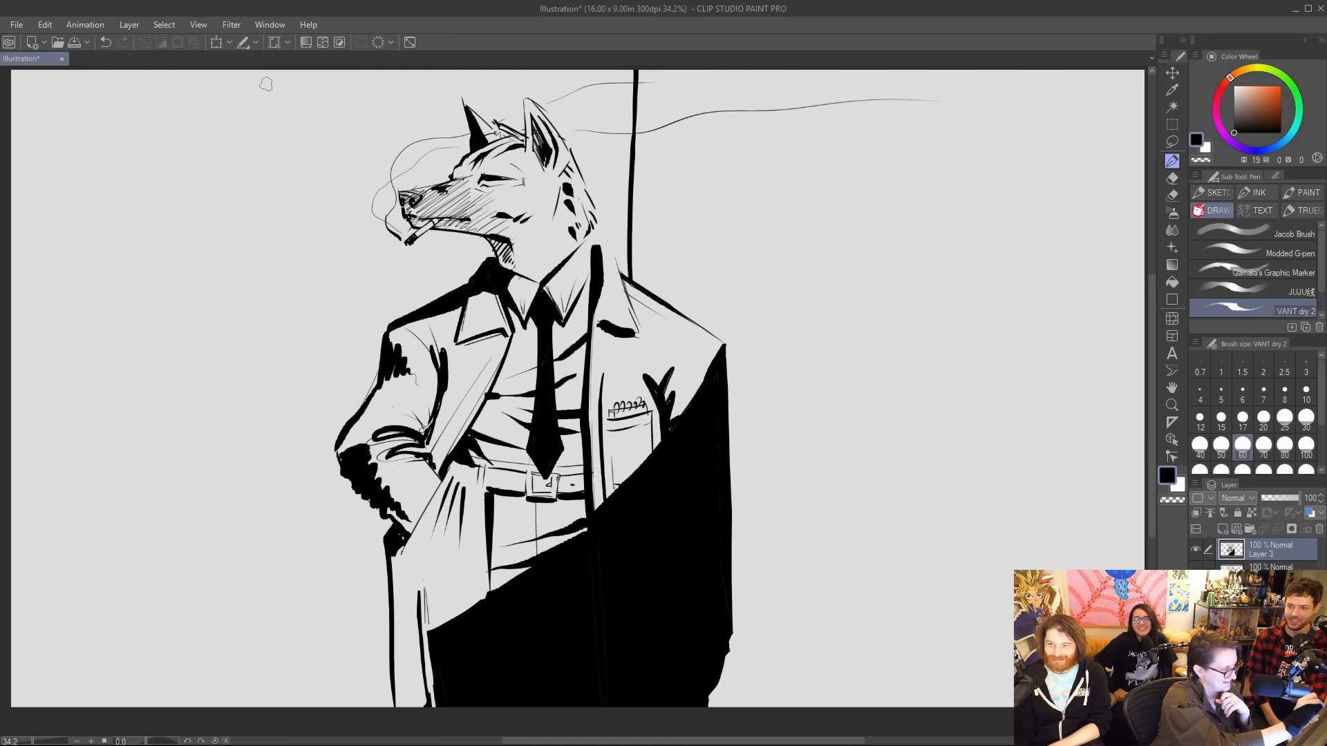
left_click_drag(225, 71, 242, 705)
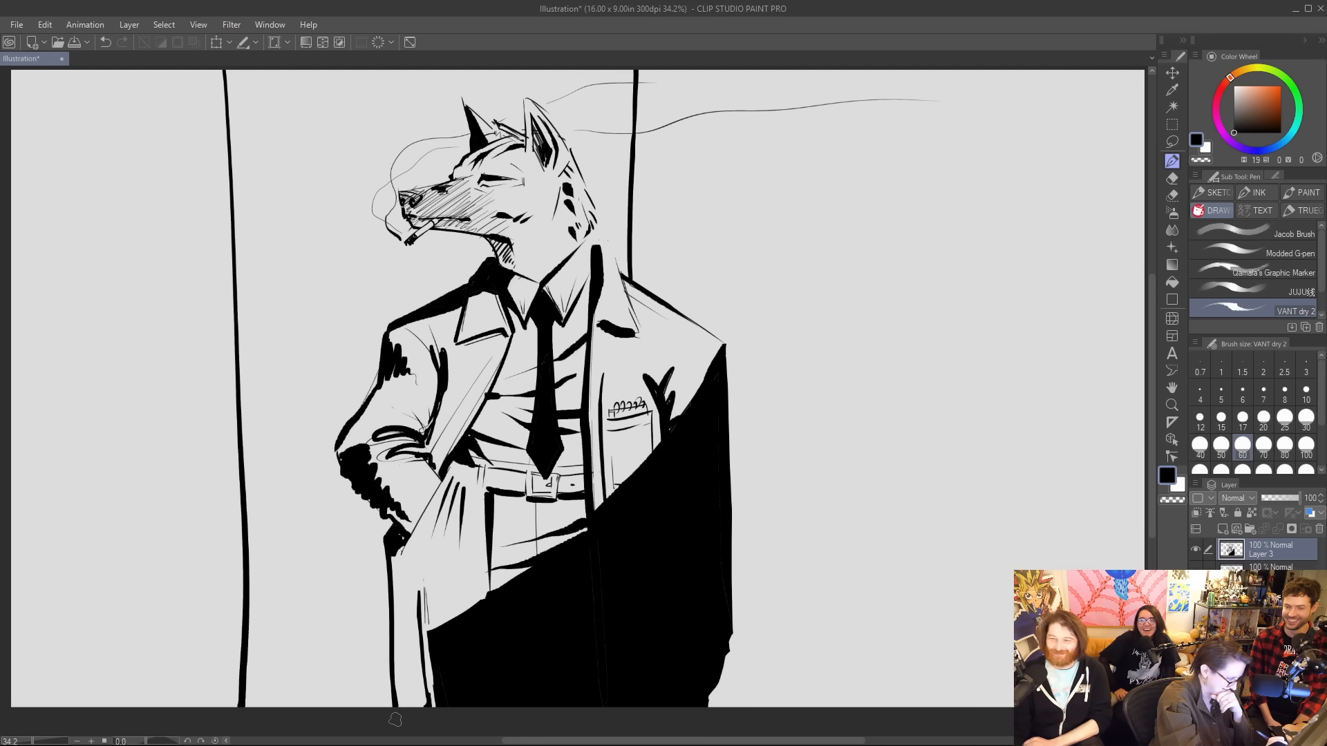
left_click_drag(339, 443, 347, 479)
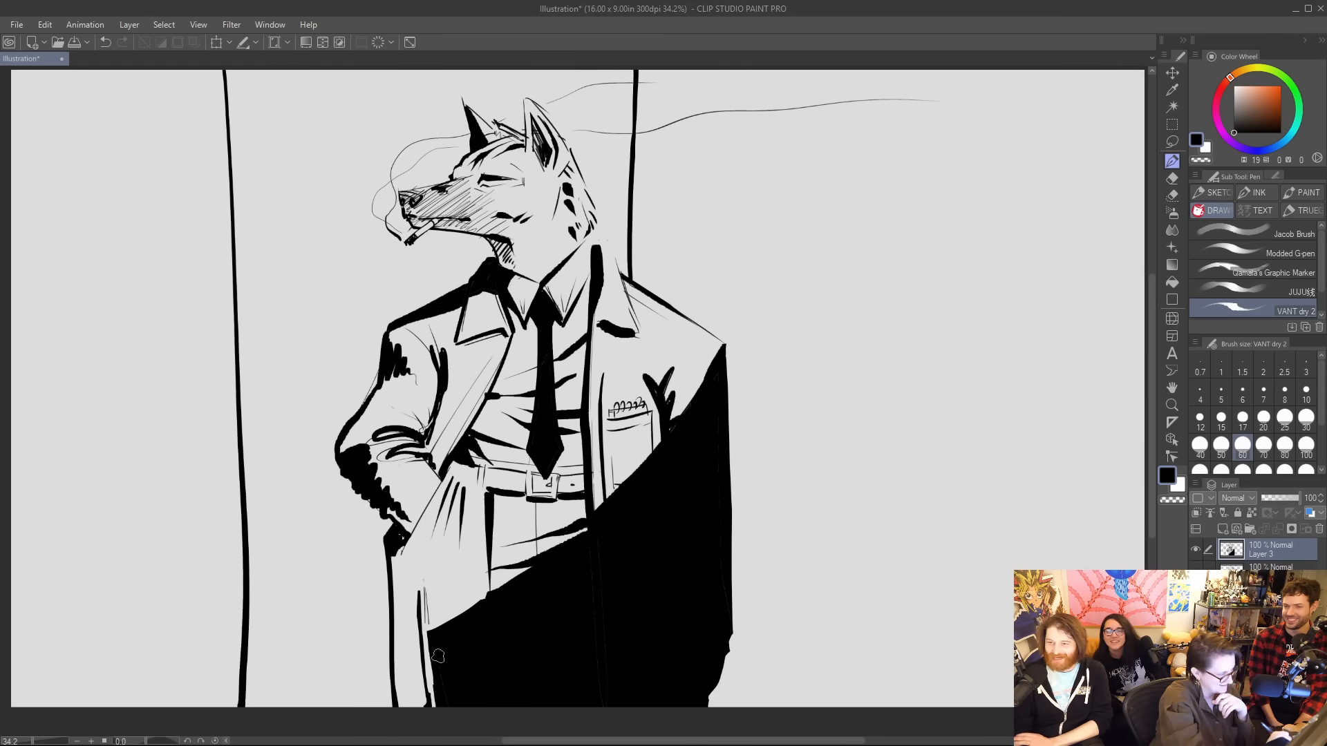
mouse_move(404, 220)
left_mouse_down()
mouse_move(392, 188)
mouse_move(446, 180)
left_mouse_up()
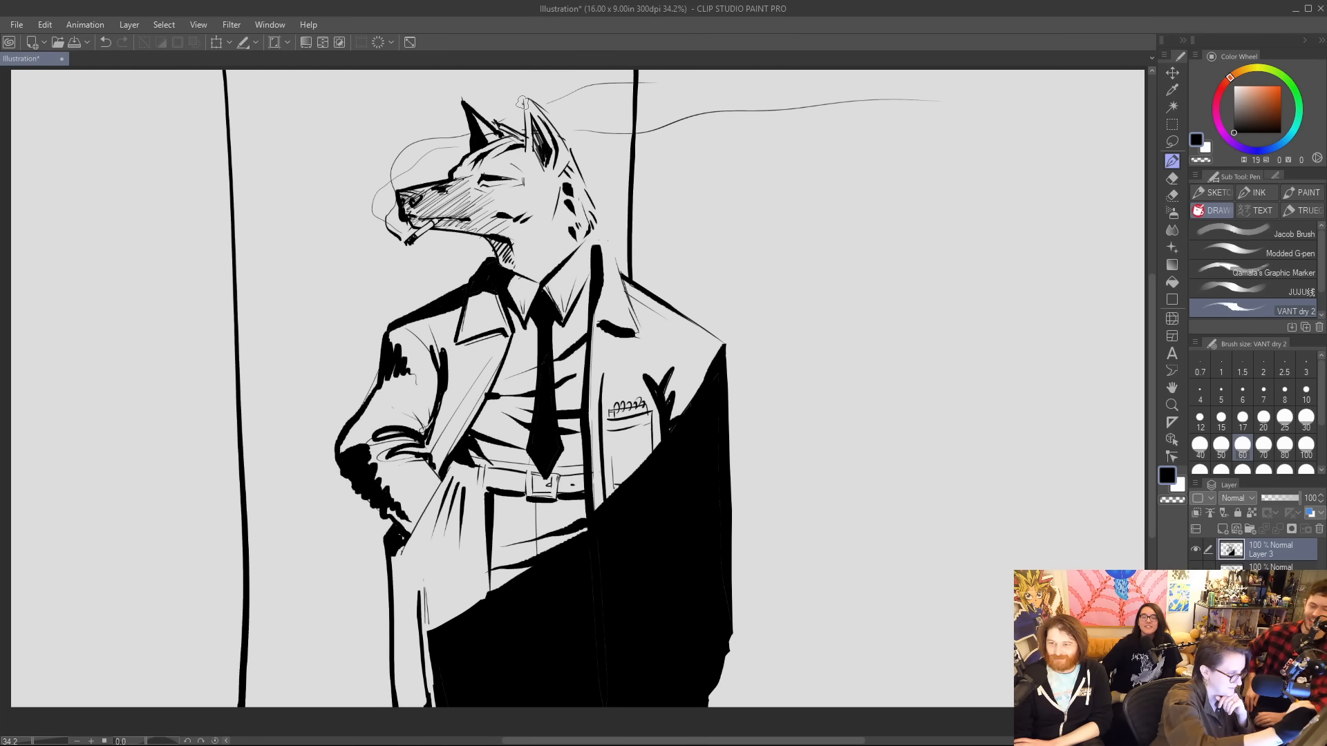
mouse_move(522, 102)
left_mouse_down()
mouse_move(559, 130)
mouse_move(589, 206)
left_mouse_up()
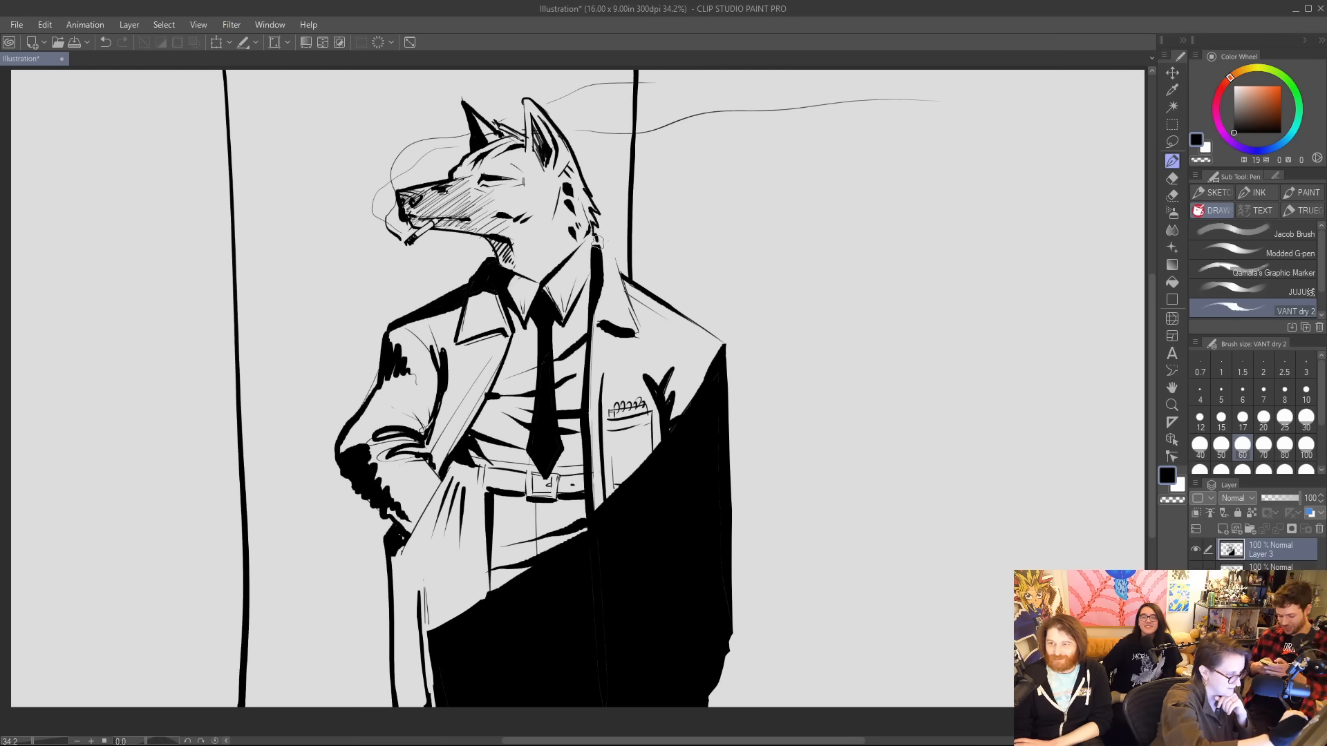
left_click_drag(596, 241, 624, 278)
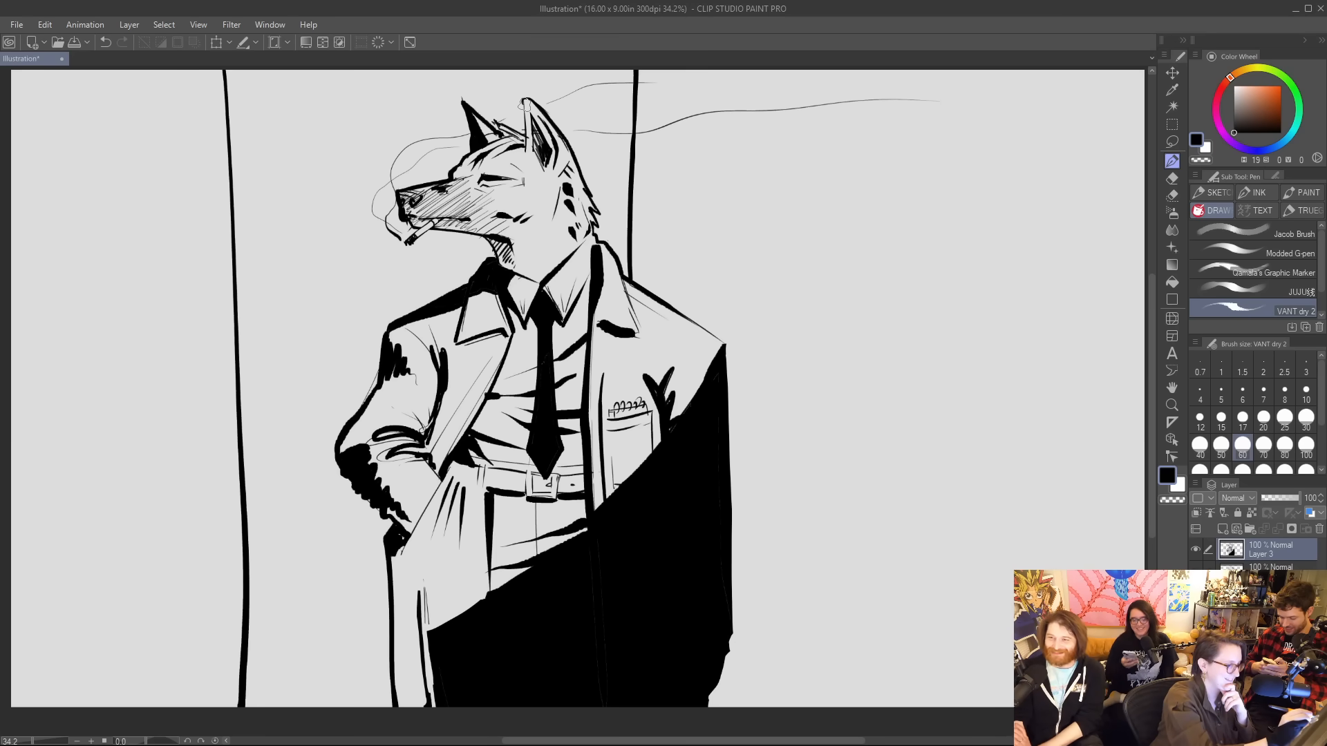
left_click_drag(525, 103, 525, 134)
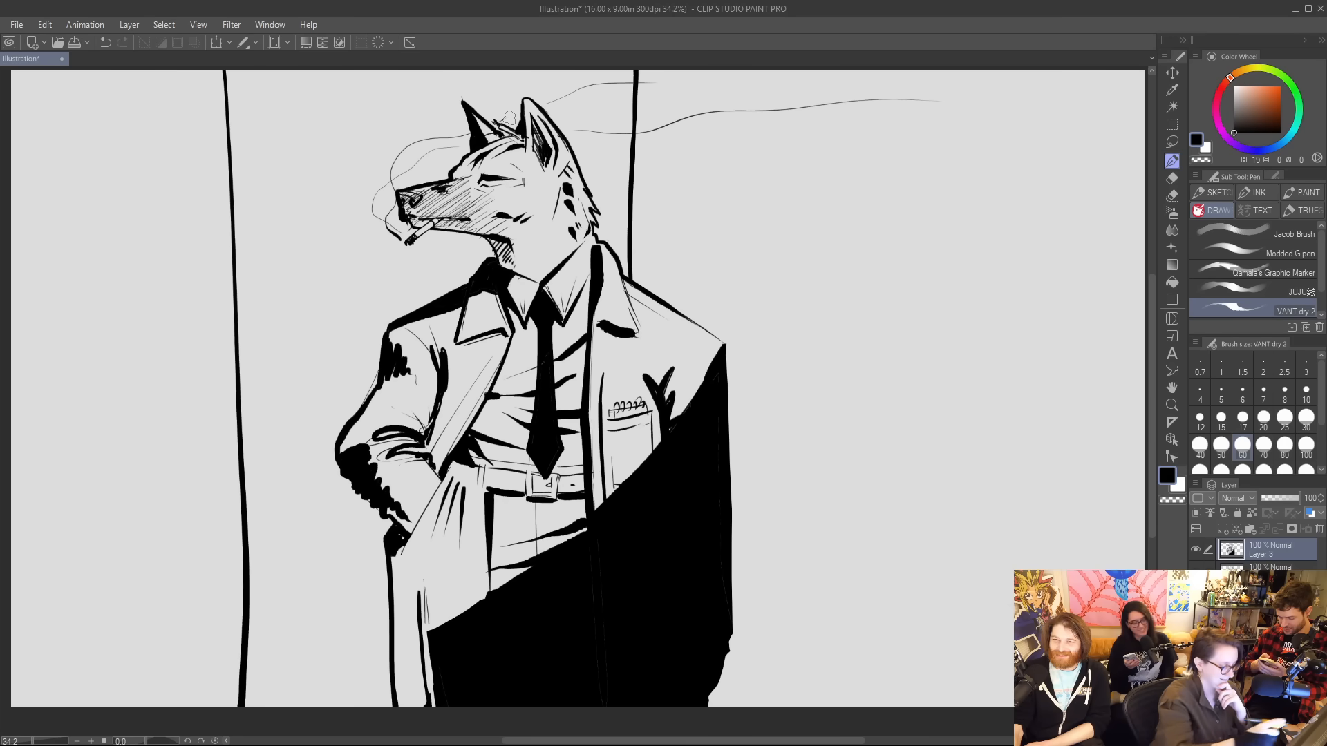
Fill the background between the two vertical lines with black, including the areas enclosed by the smoke curls at the snout.
key("g")
left_click(364, 561)
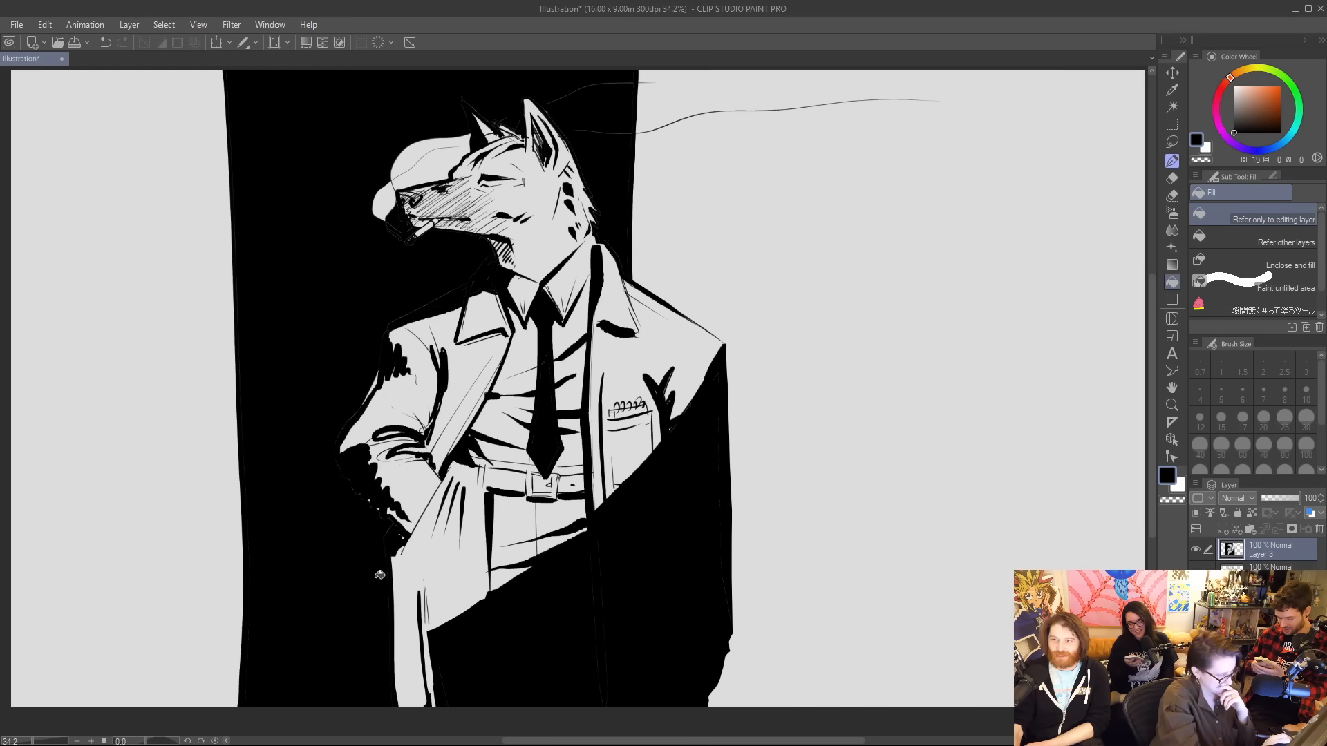
left_click(430, 159)
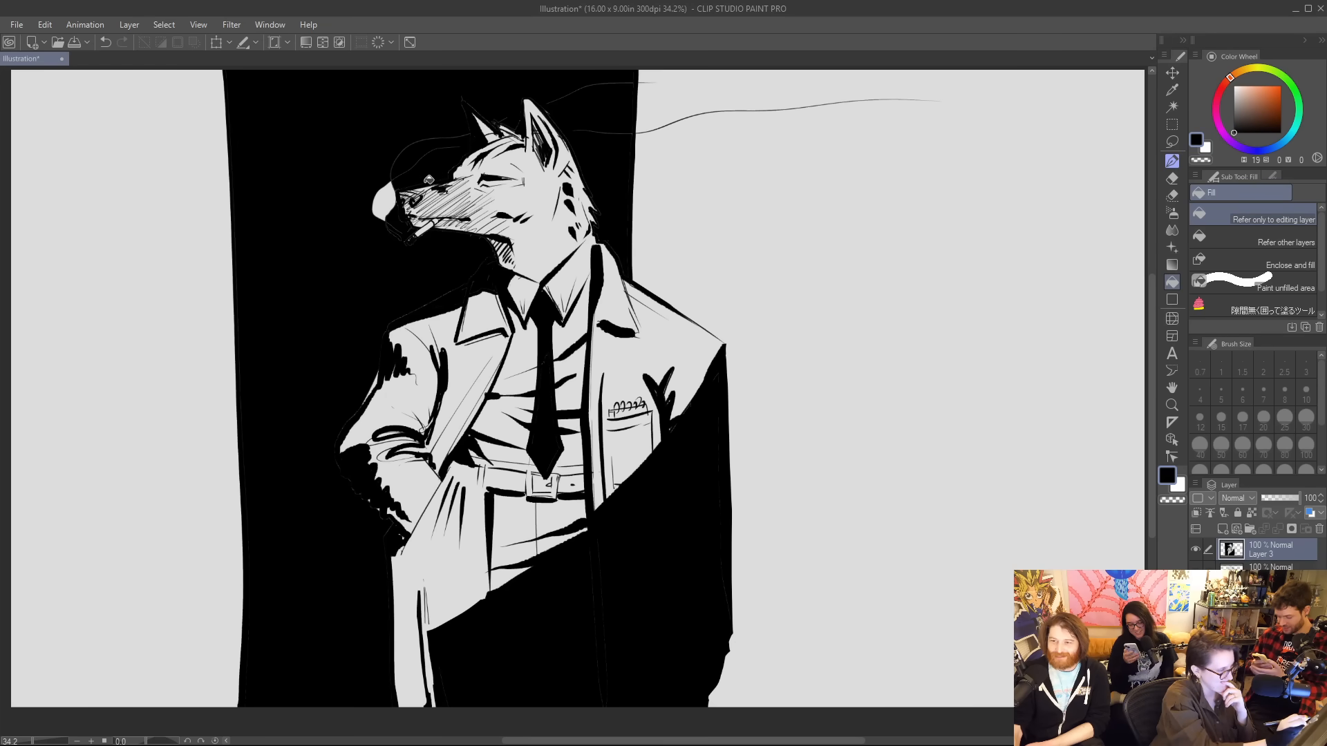
left_click(387, 201)
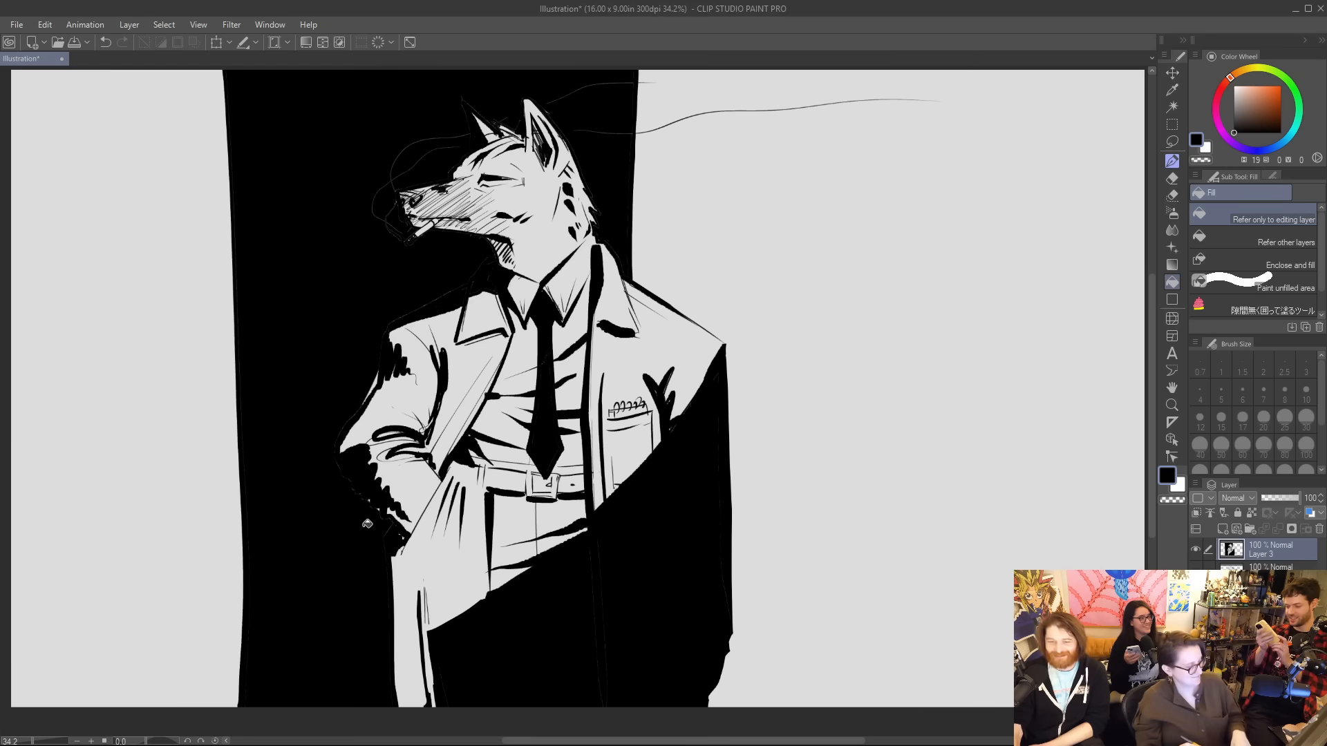
Enlarge the VANT dry brush to 100 and ink over the faint smoke lines left inside the black panel.
key("e")
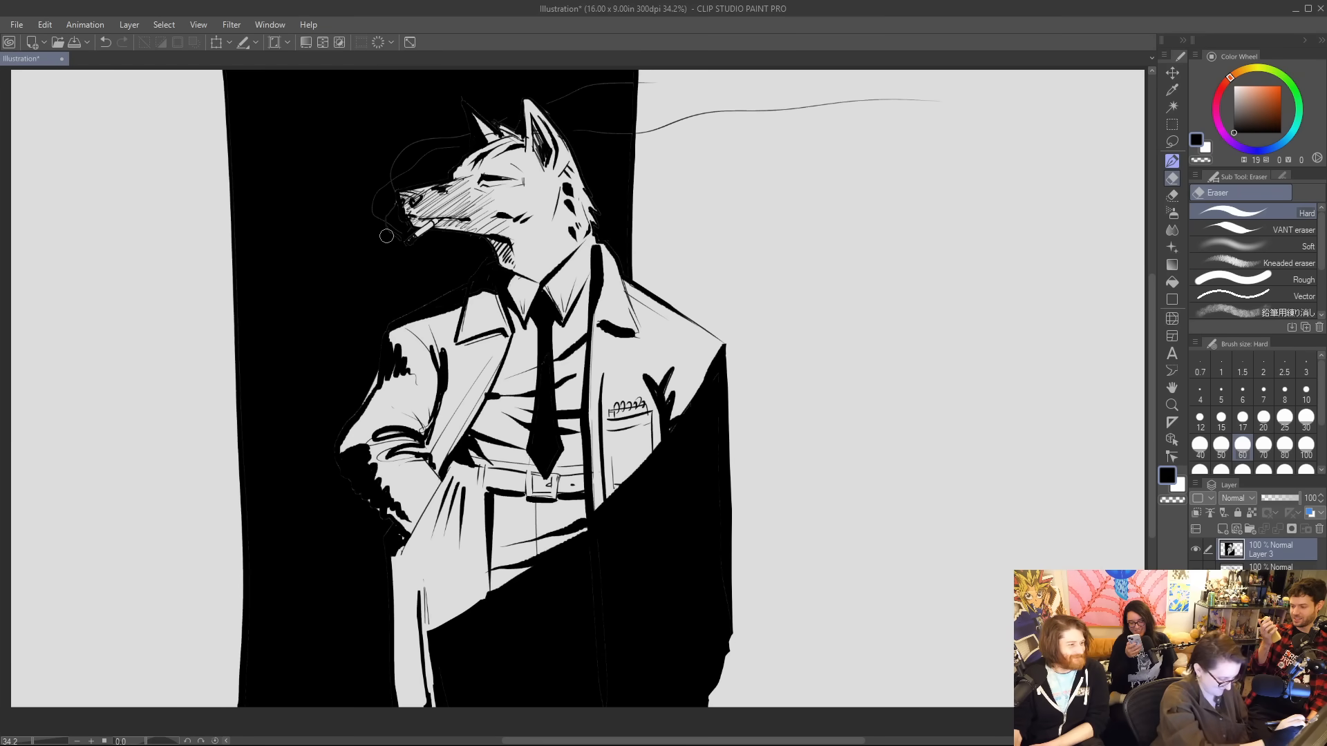
key("p")
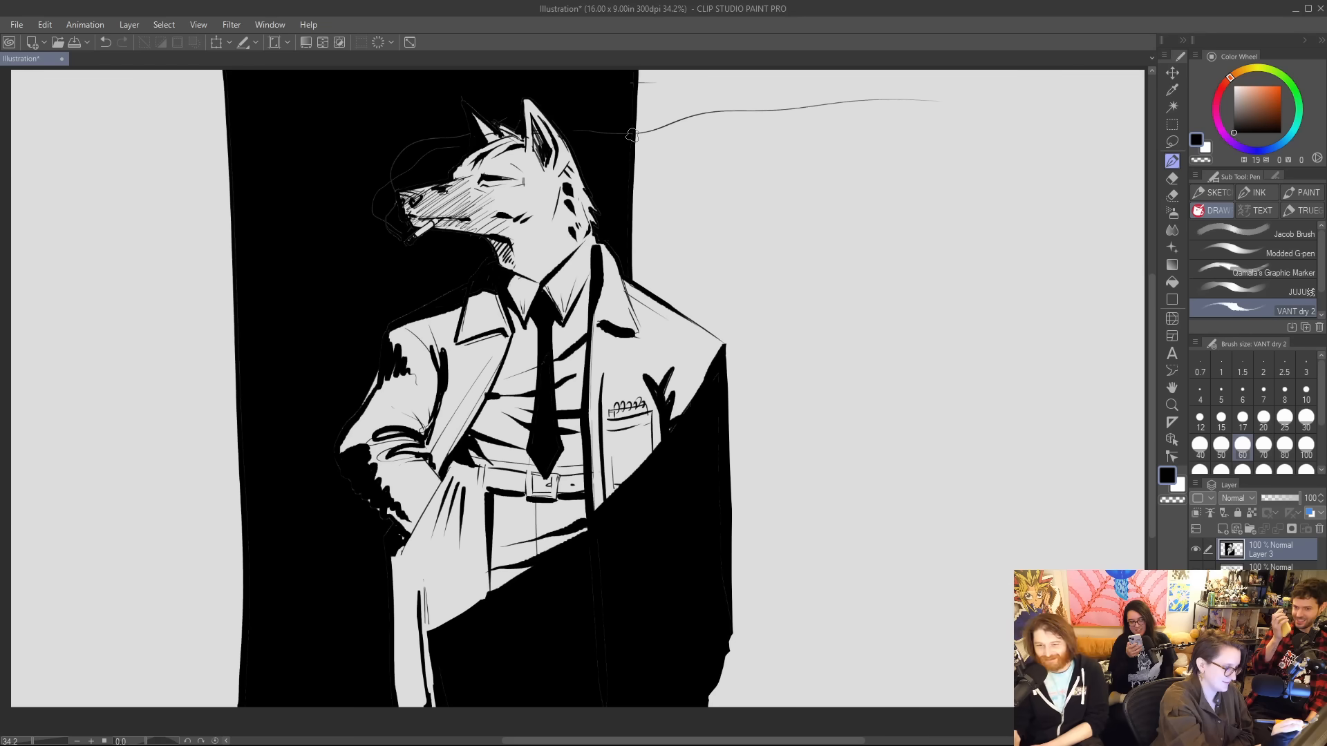
key("bracketright")
key("bracketright")
key("bracketright")
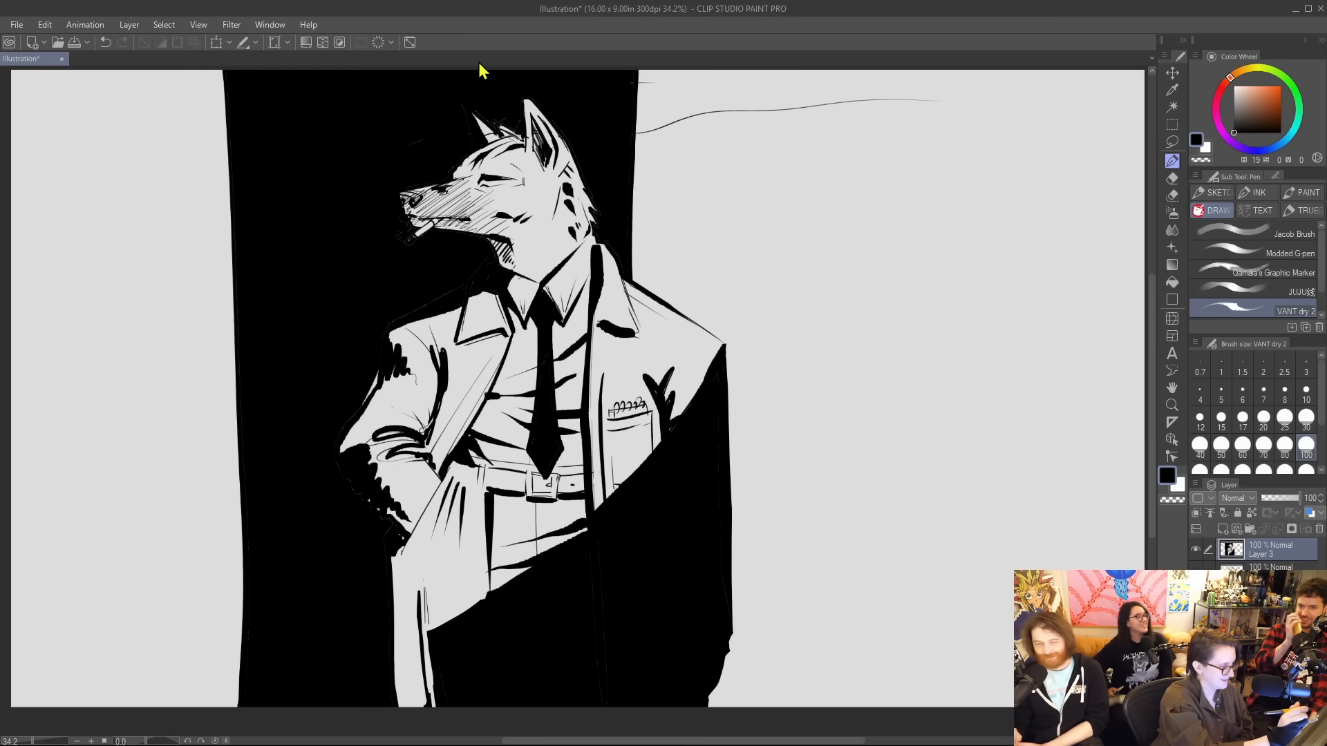
Erase a light outline around the wolf's far ear and trim its edges with black ink.
key("e")
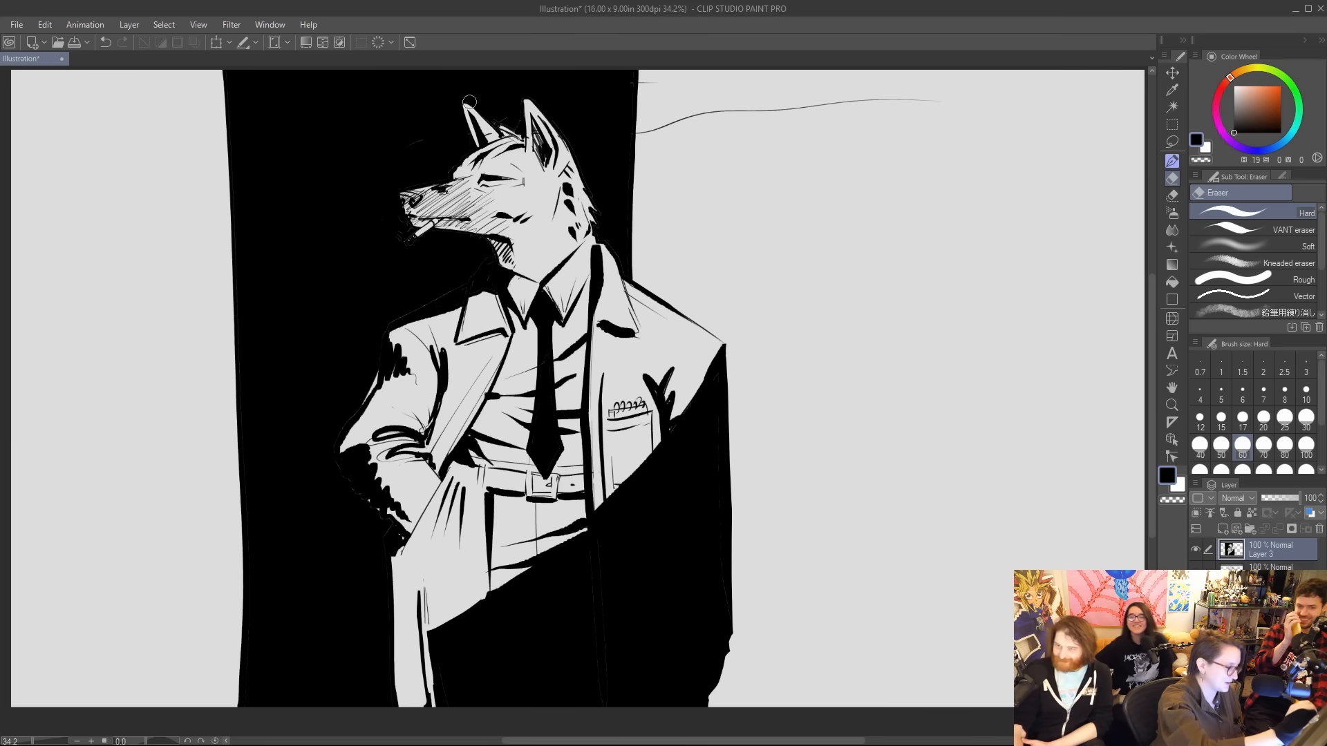
key("ctrl+z")
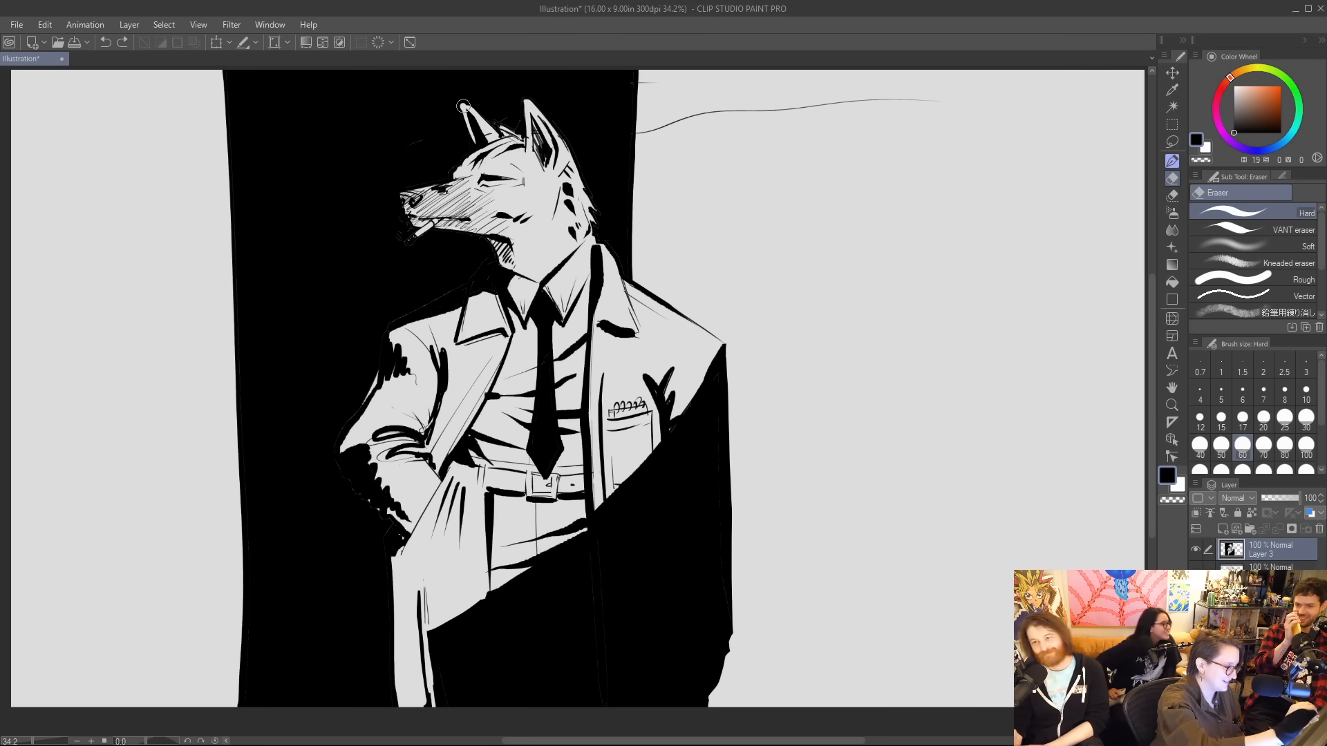
mouse_move(472, 146)
left_mouse_down()
mouse_move(472, 83)
mouse_move(474, 152)
left_mouse_up()
key("p")
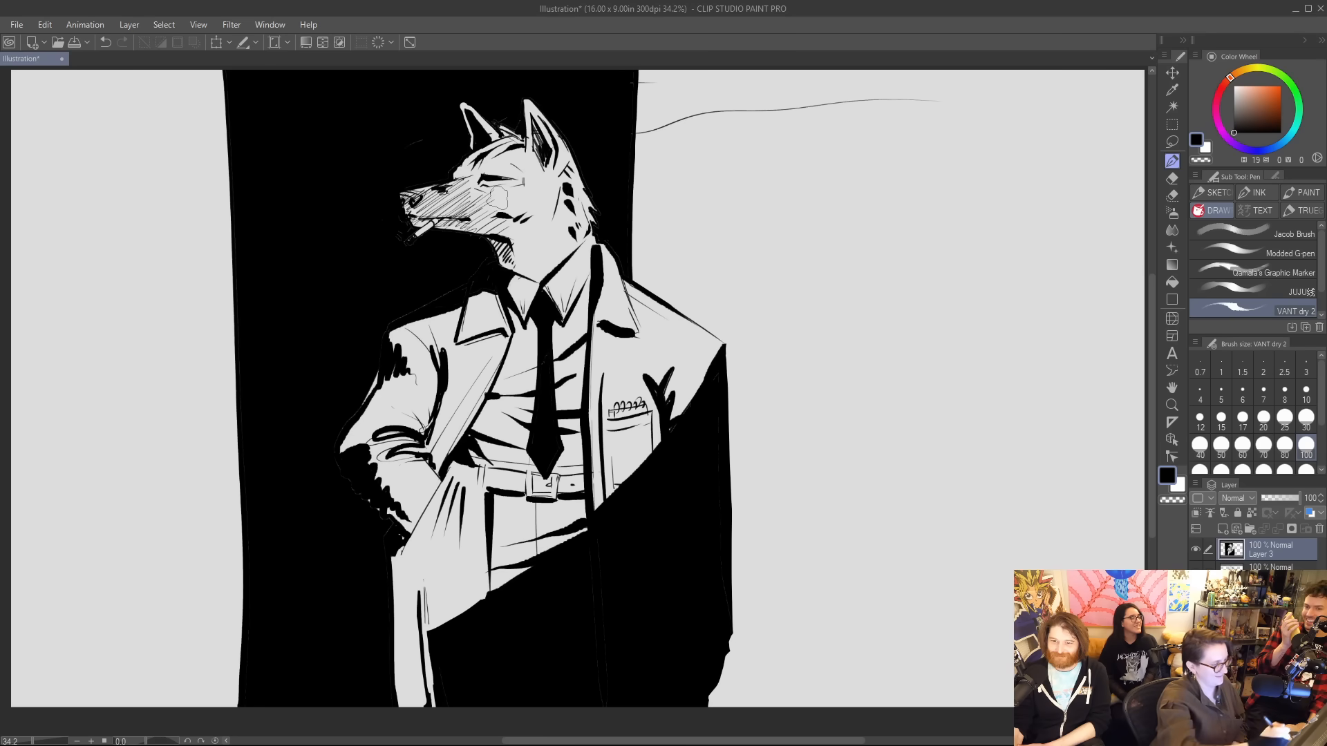
key("e")
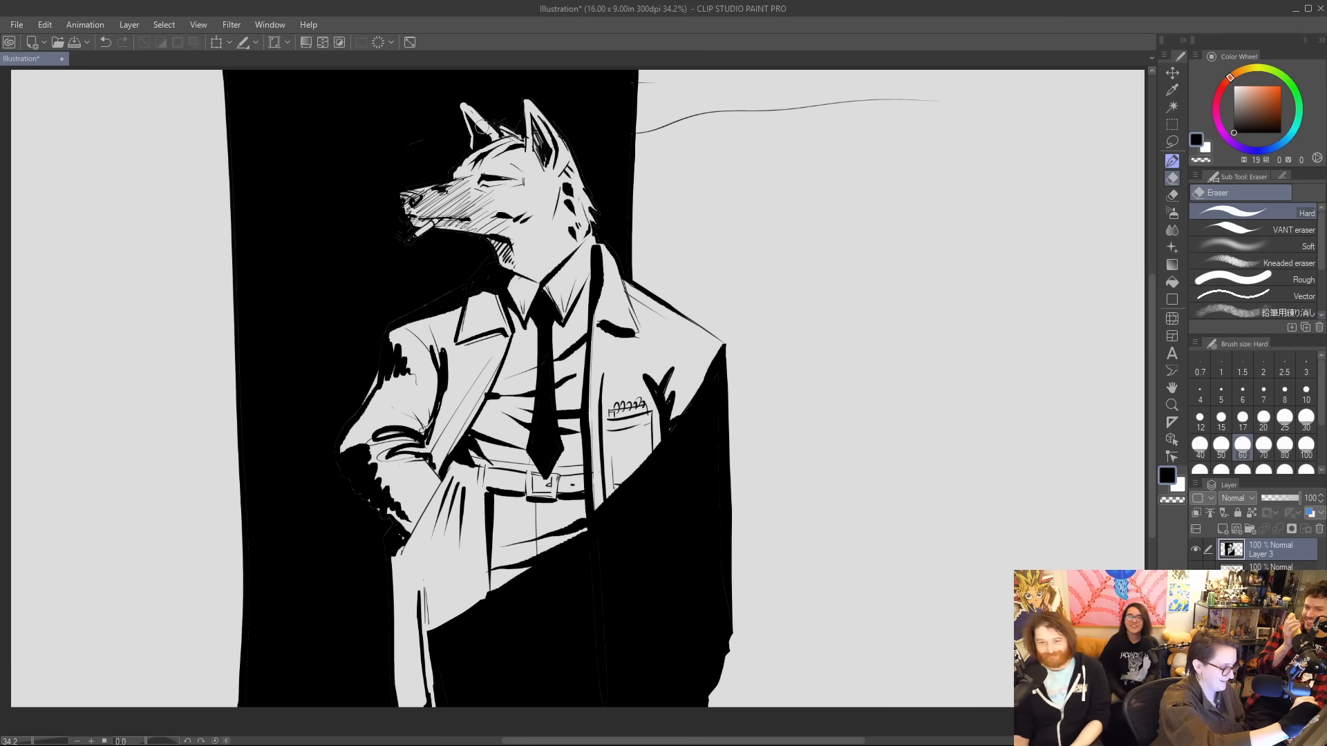
key("p")
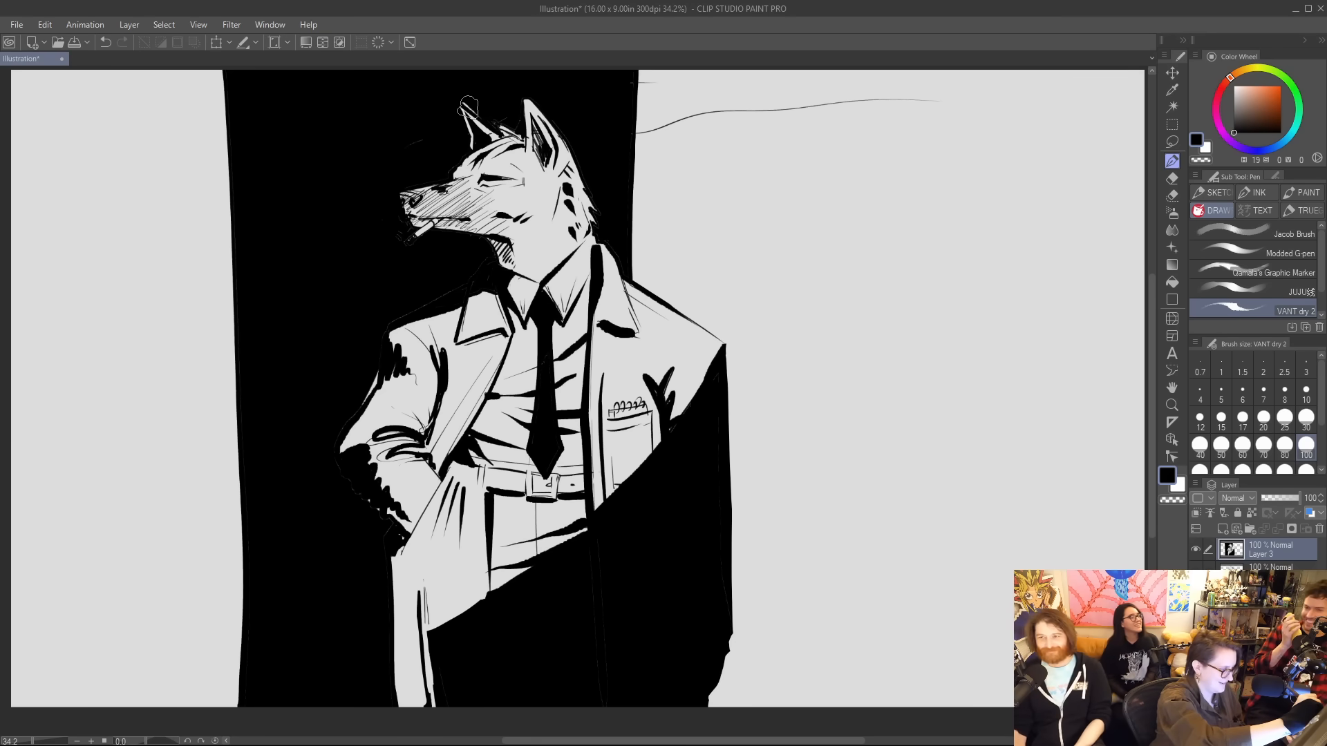
Erase light curling smoke trails from the cigarette through the black panel, linking up with the thin smoke lines behind the head.
key("e")
mouse_move(401, 241)
left_mouse_down()
mouse_move(375, 193)
mouse_move(437, 158)
left_mouse_up()
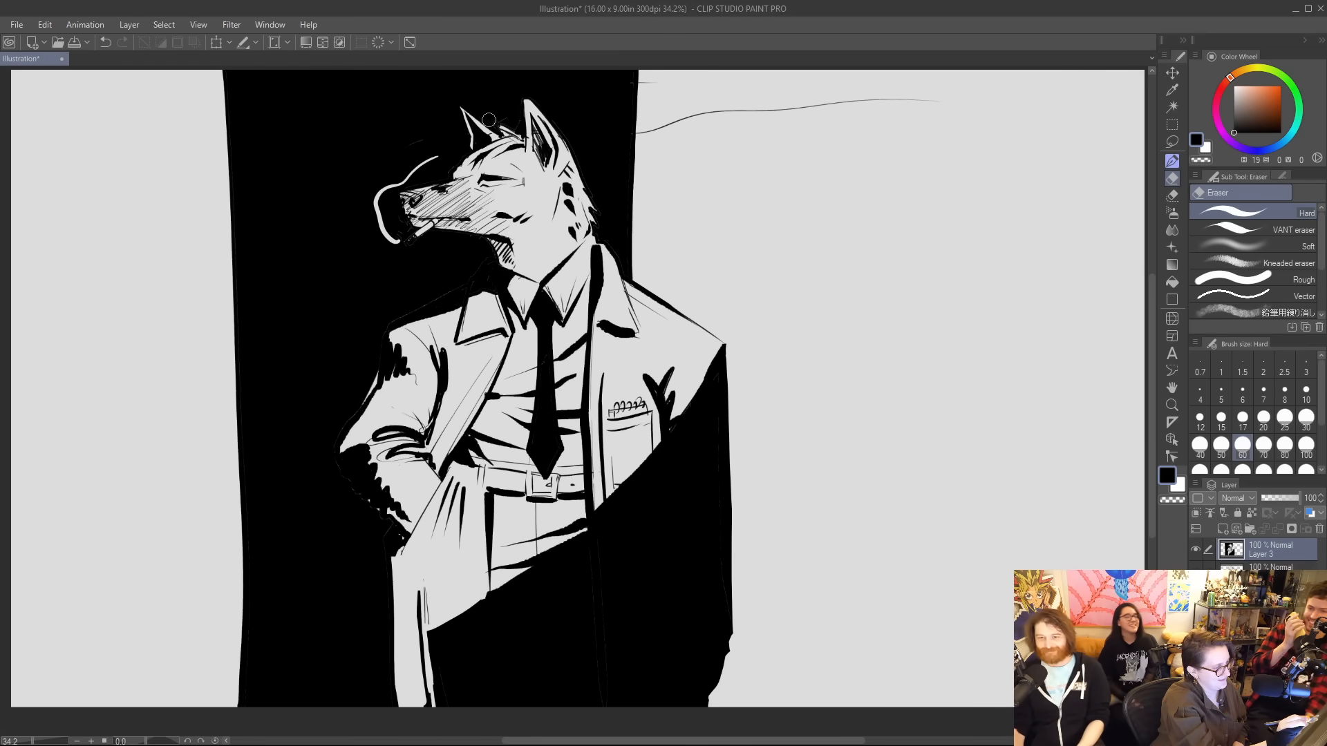
left_click_drag(488, 119, 636, 82)
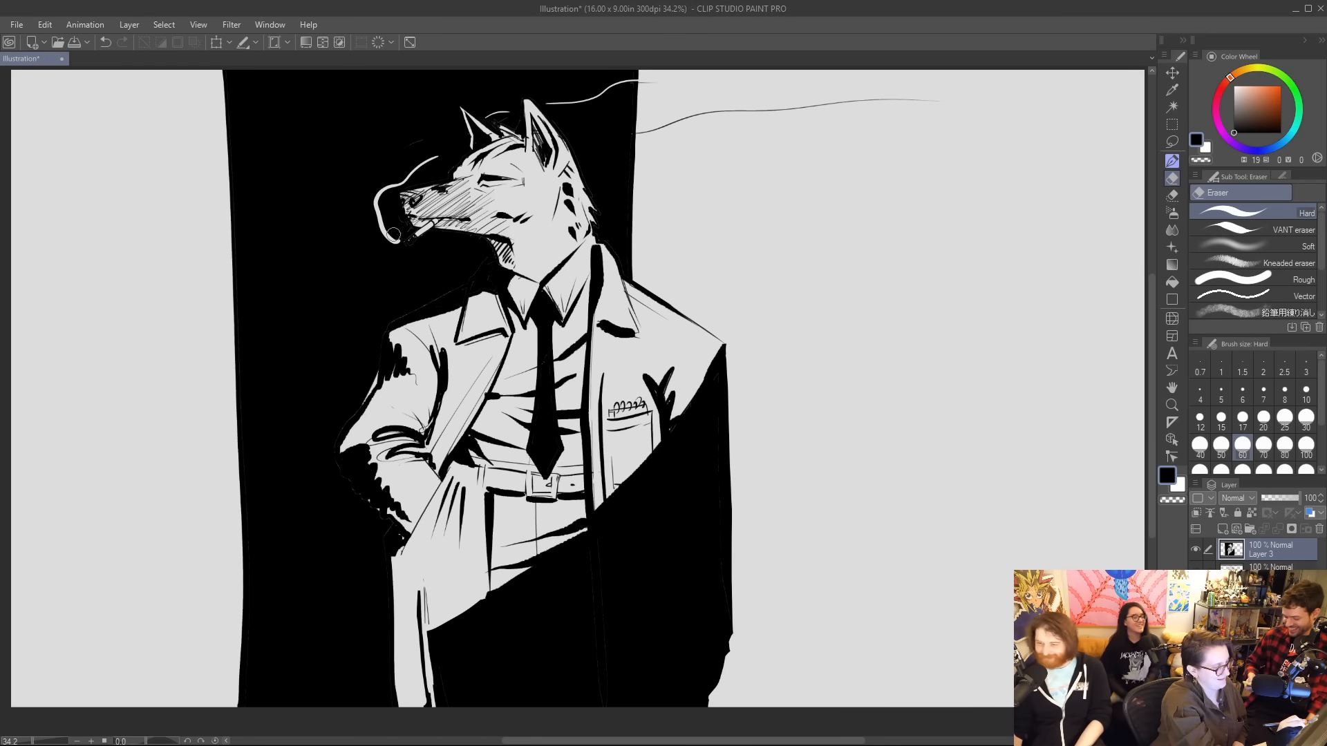
mouse_move(398, 237)
left_mouse_down()
mouse_move(368, 161)
mouse_move(446, 166)
left_mouse_up()
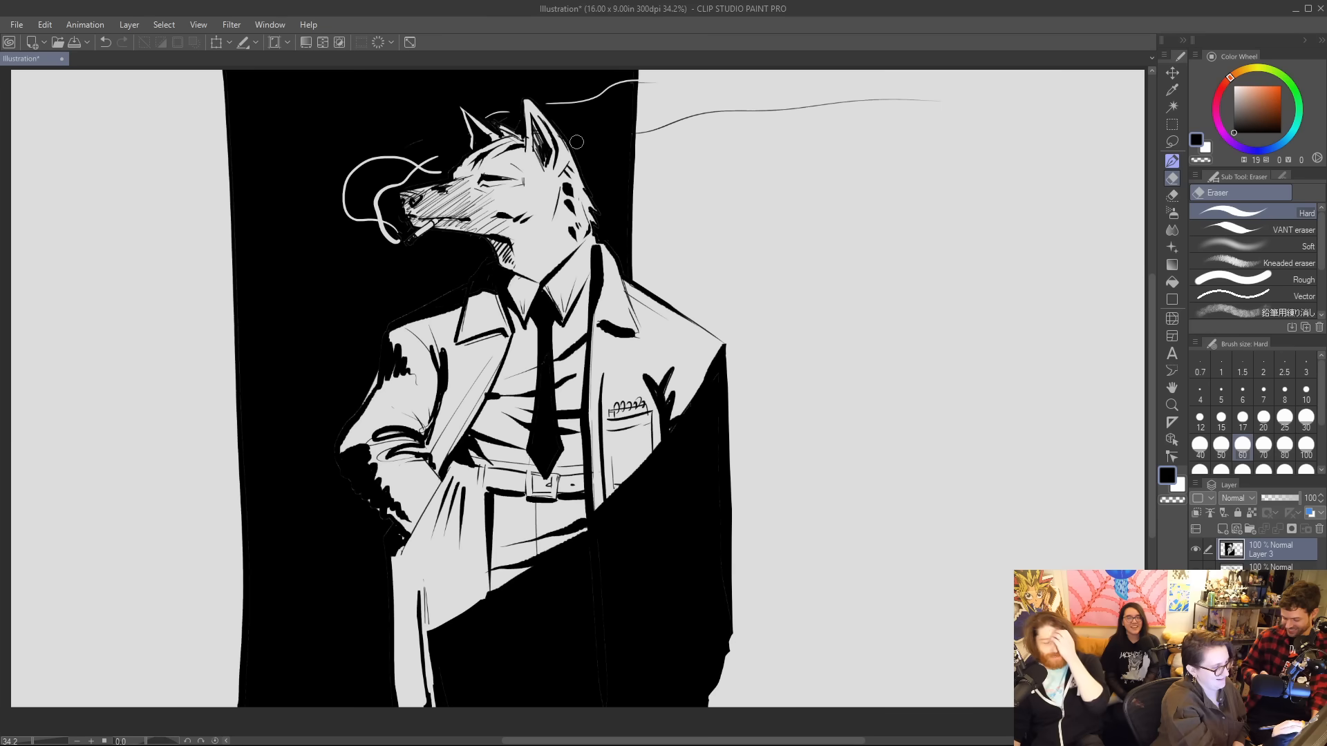
left_click_drag(576, 142, 636, 133)
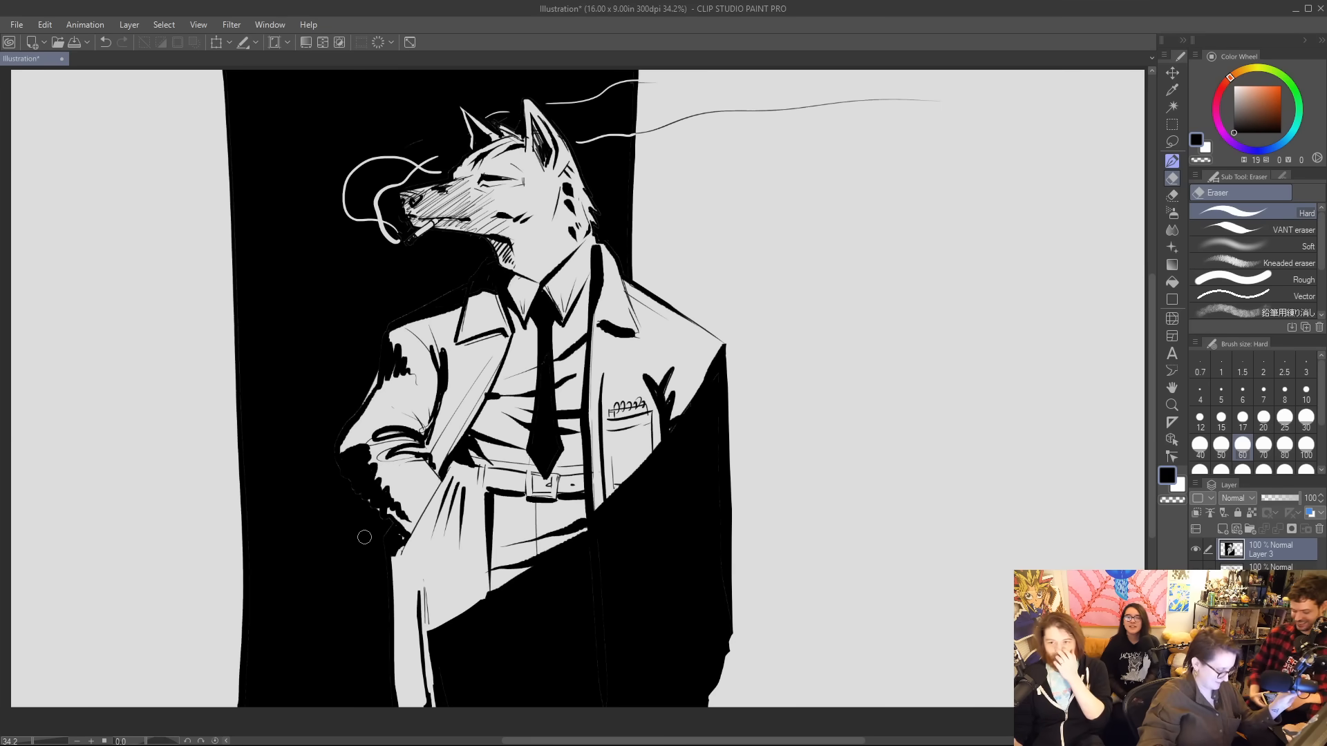
Erase a straight vertical gap near the black panel's left edge and clear the lower part of the leftover strip.
left_click_drag(237, 589, 237, 730)
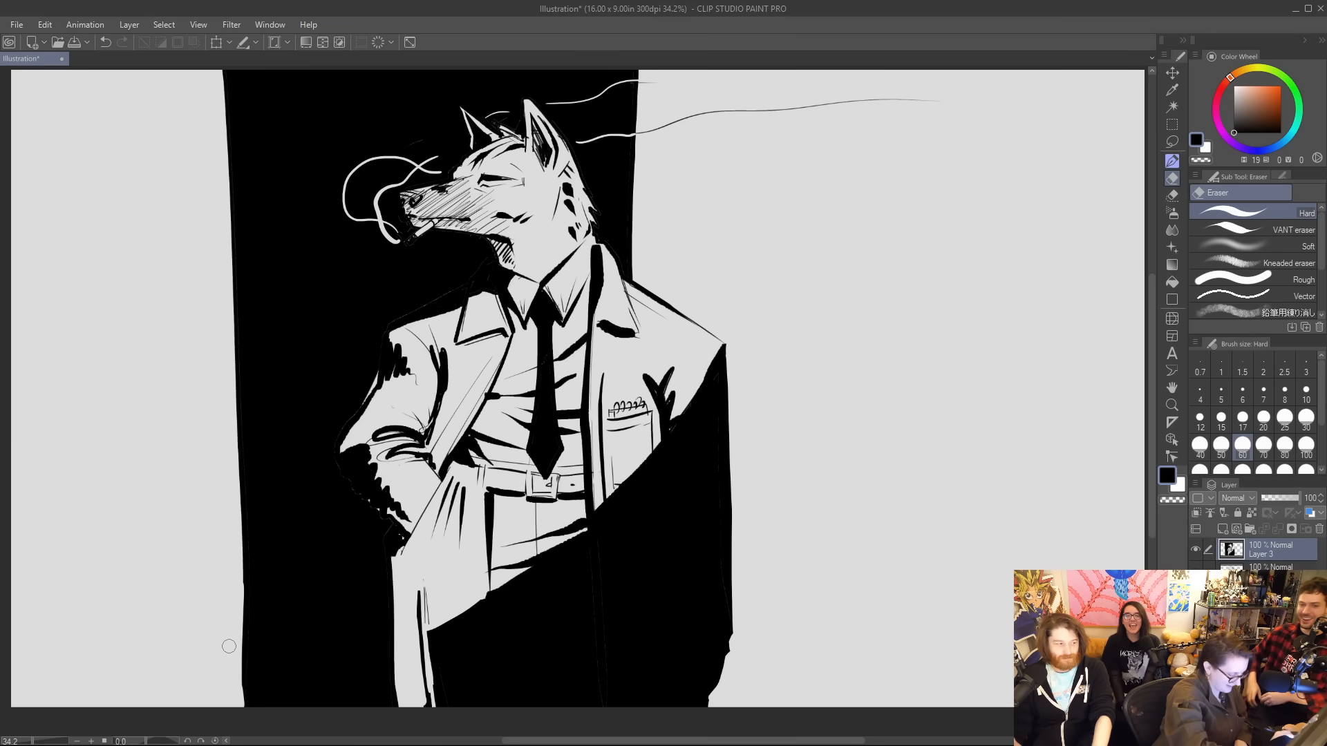
left_click(242, 707)
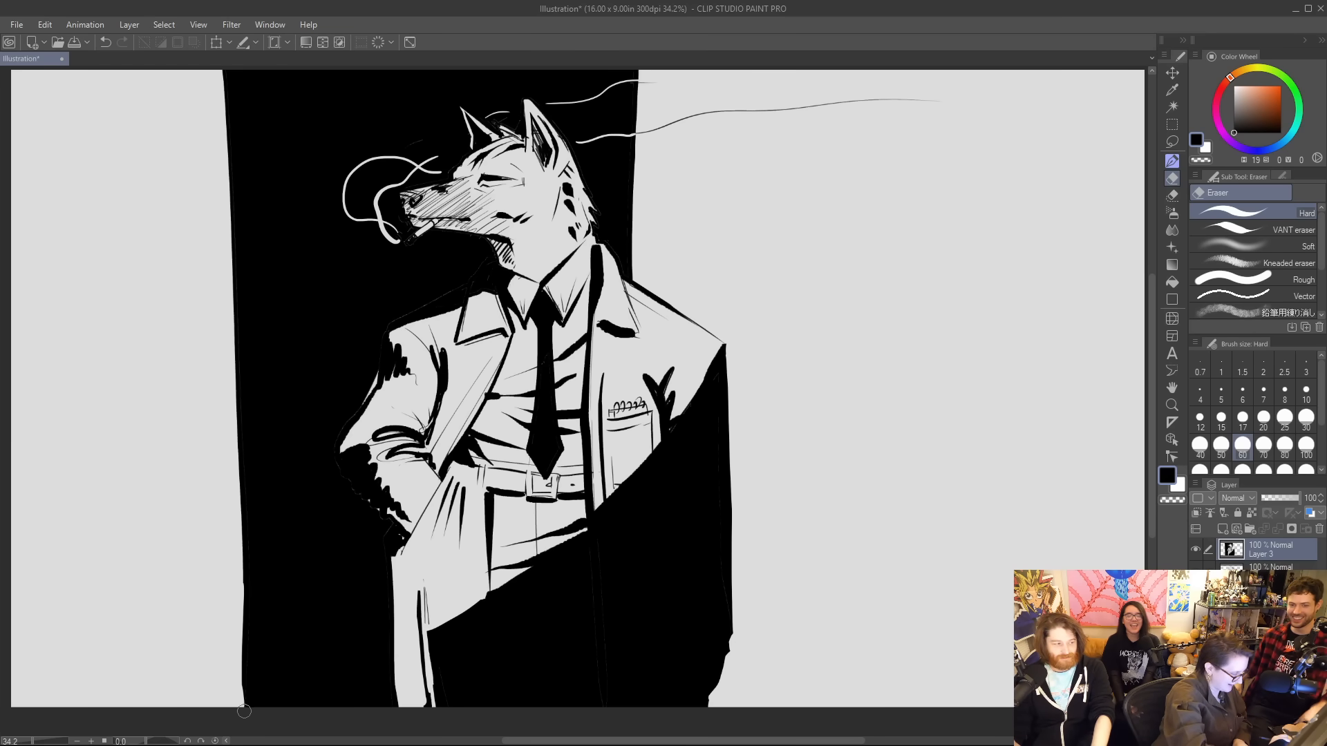
left_click(242, 71)
left_click_drag(228, 376, 231, 211)
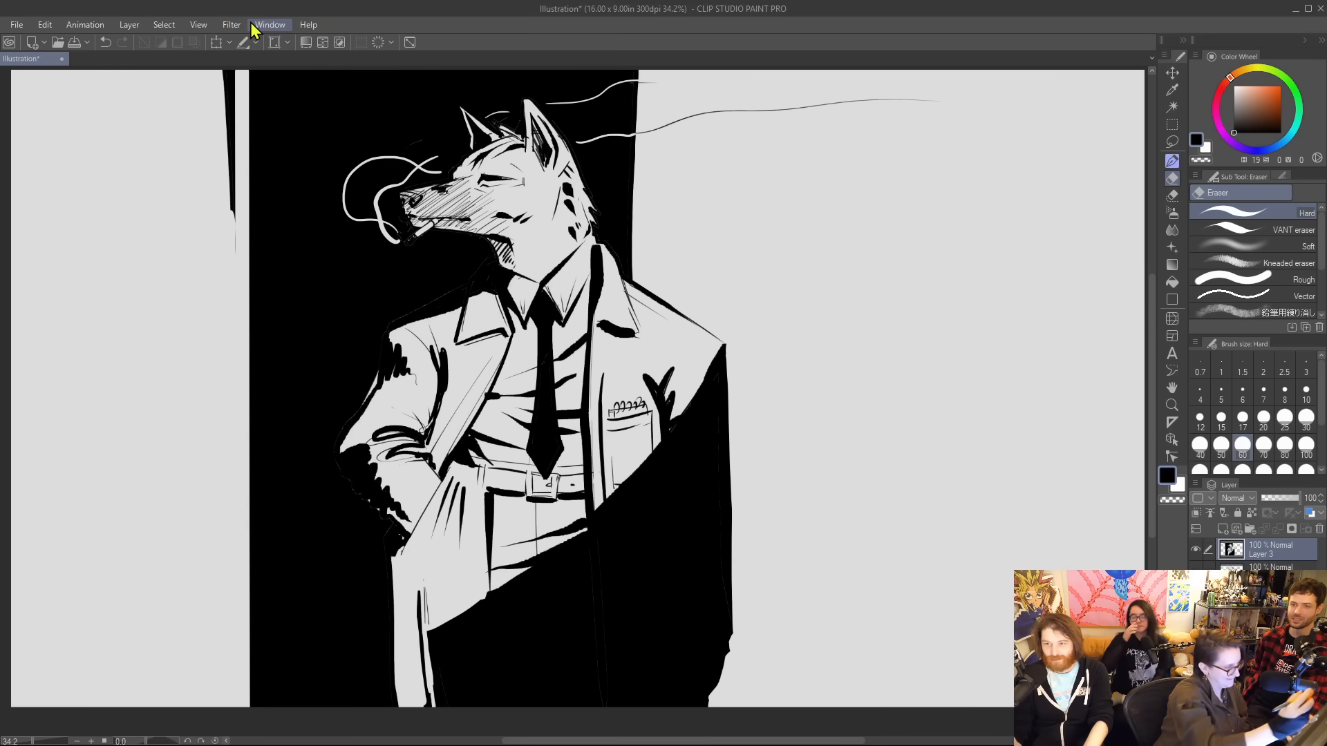
key("ctrl+z")
Ink thin tapered vertical lines beside the black panel, one low on its left and one on its right down to the shoulder.
key("p")
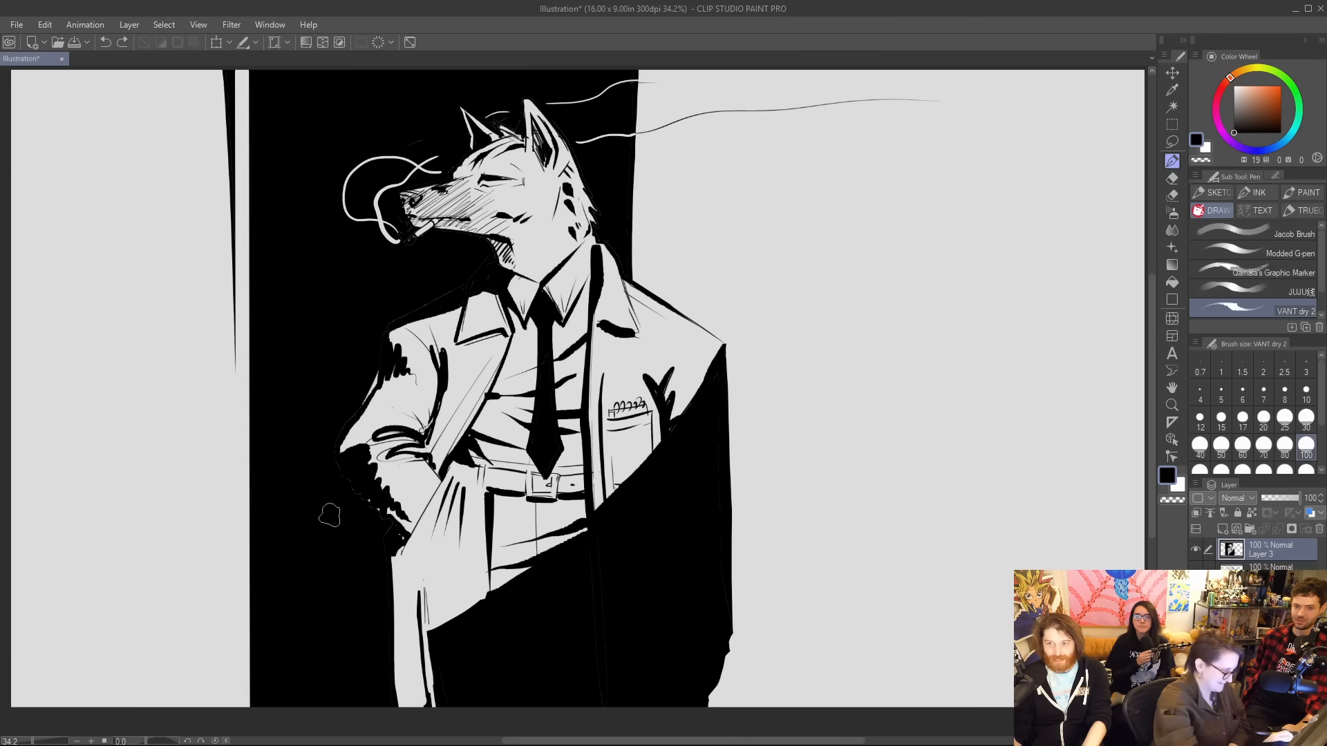
left_click_drag(232, 446, 231, 705)
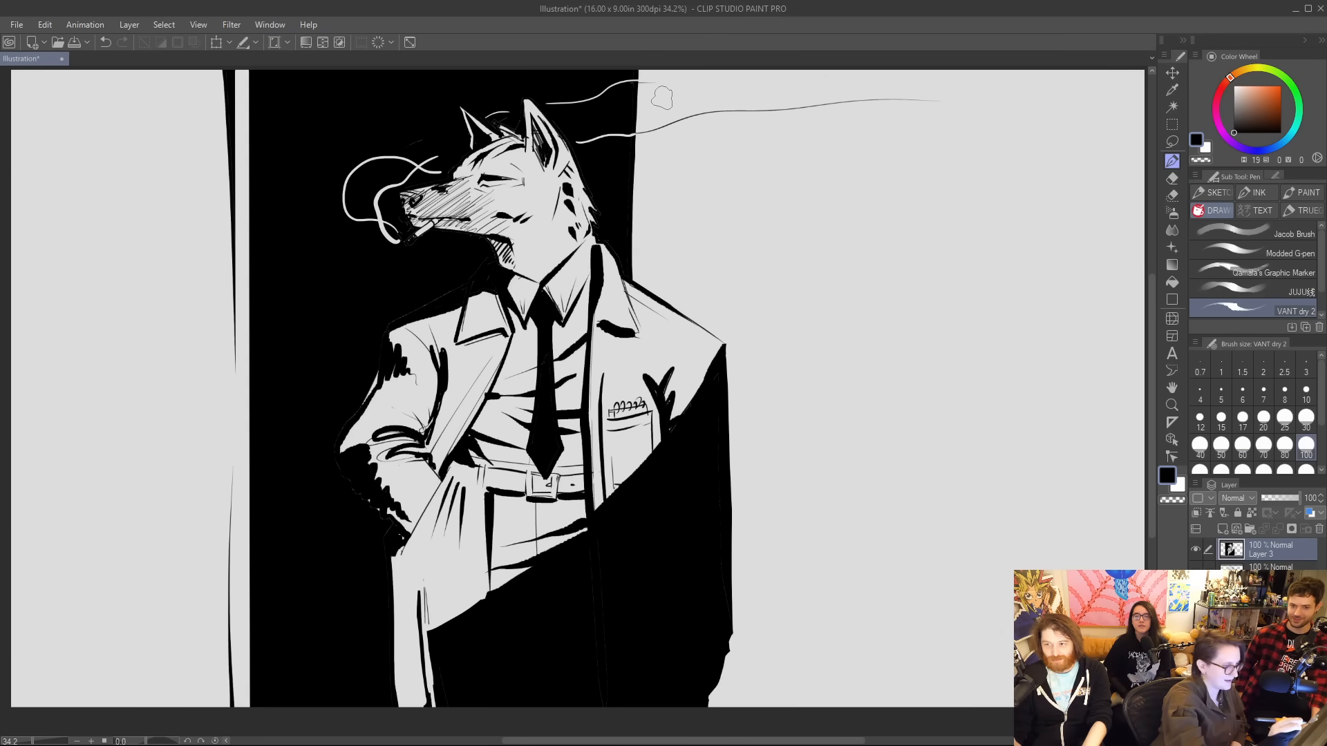
left_click_drag(649, 71, 645, 288)
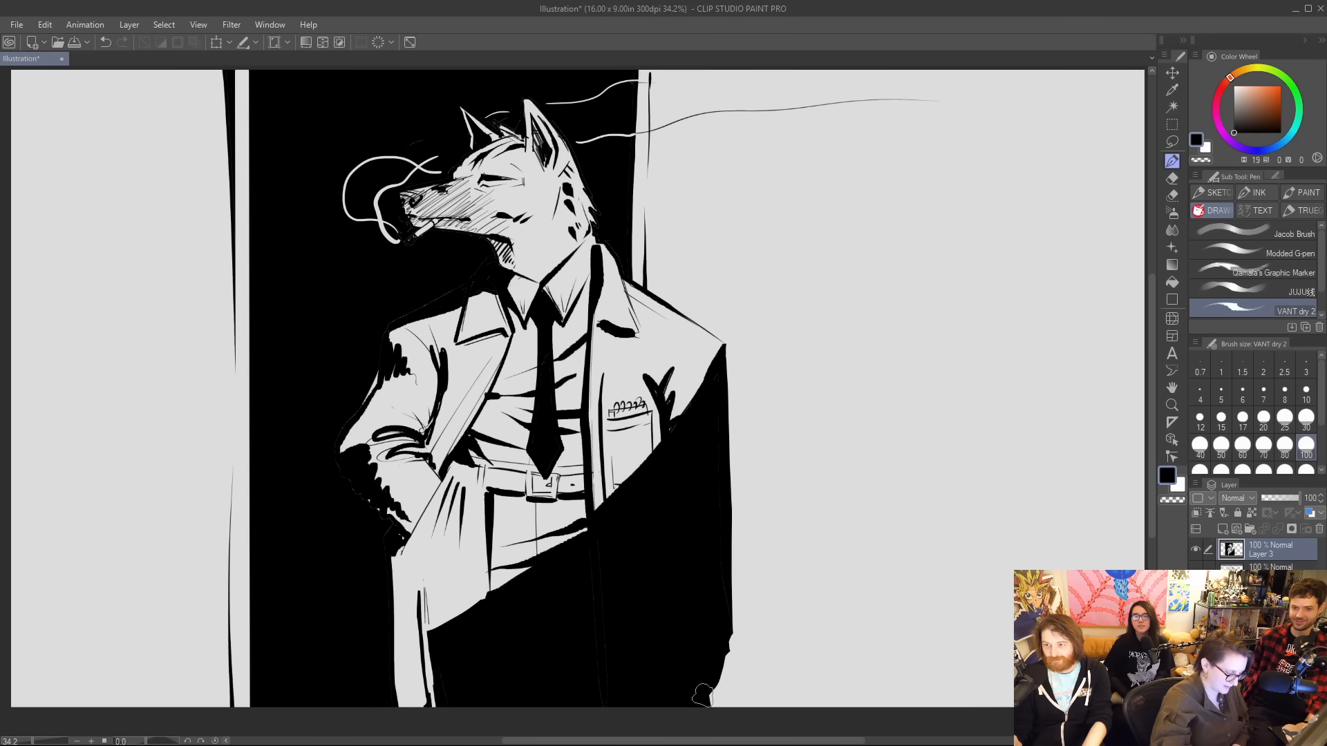
Erase a light rim along the bent forearm, elbow, sleeve, shoulder and collar to separate the coat from the black panel.
key("e")
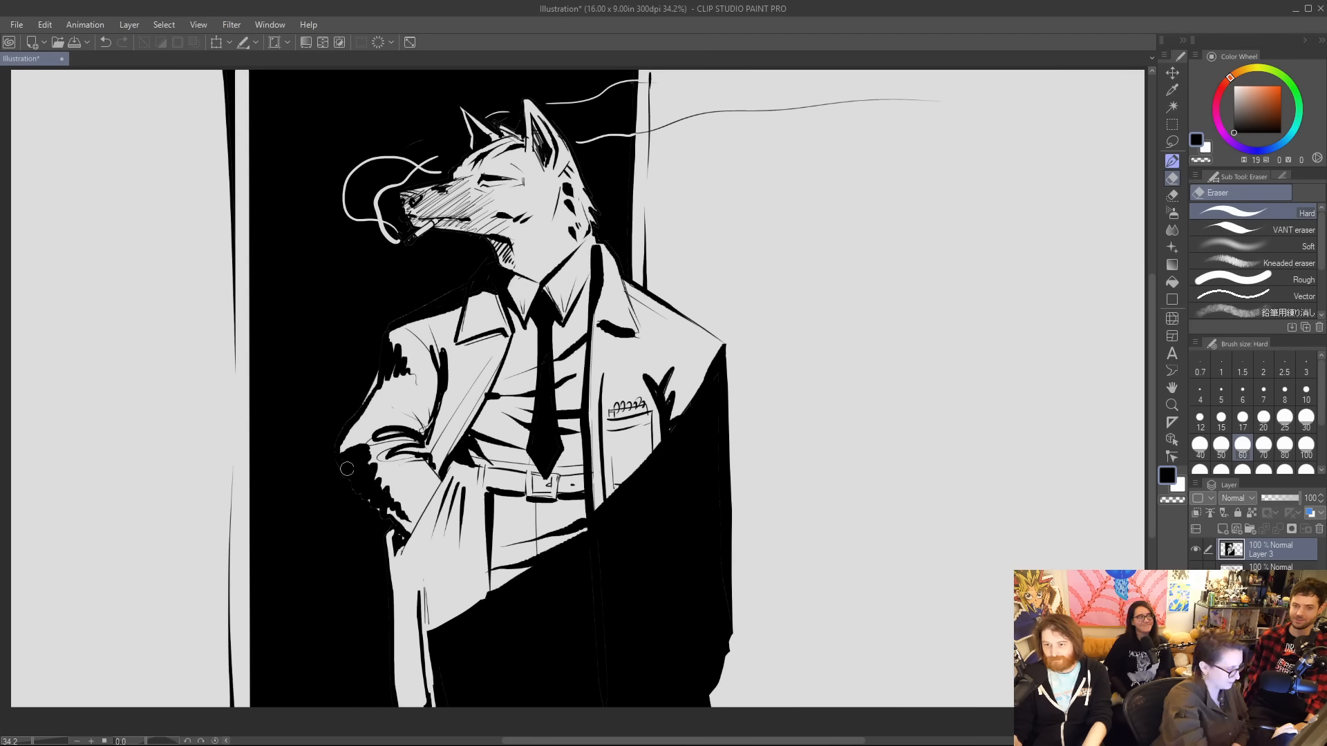
mouse_move(342, 449)
left_mouse_down()
mouse_move(364, 501)
mouse_move(404, 532)
left_mouse_up()
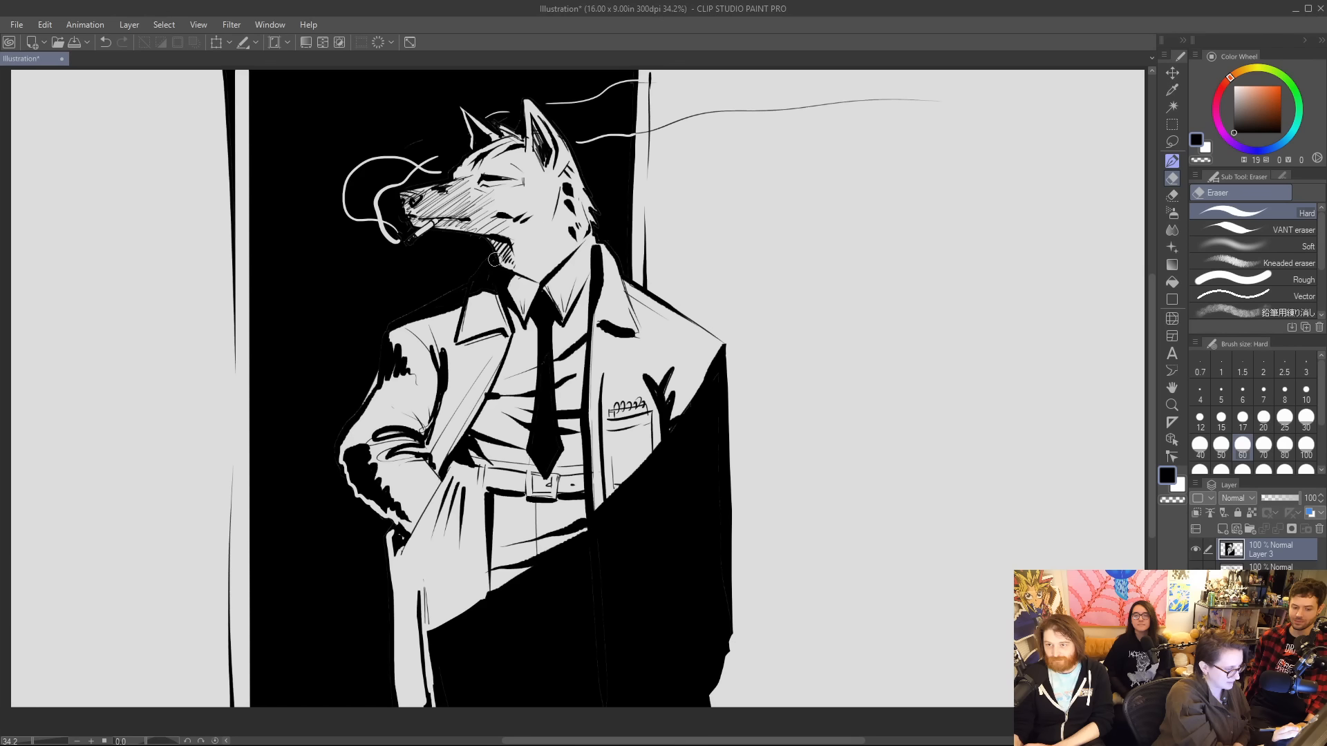
left_click_drag(495, 259, 471, 278)
mouse_move(485, 267)
left_mouse_down()
mouse_move(386, 331)
mouse_move(342, 456)
left_mouse_up()
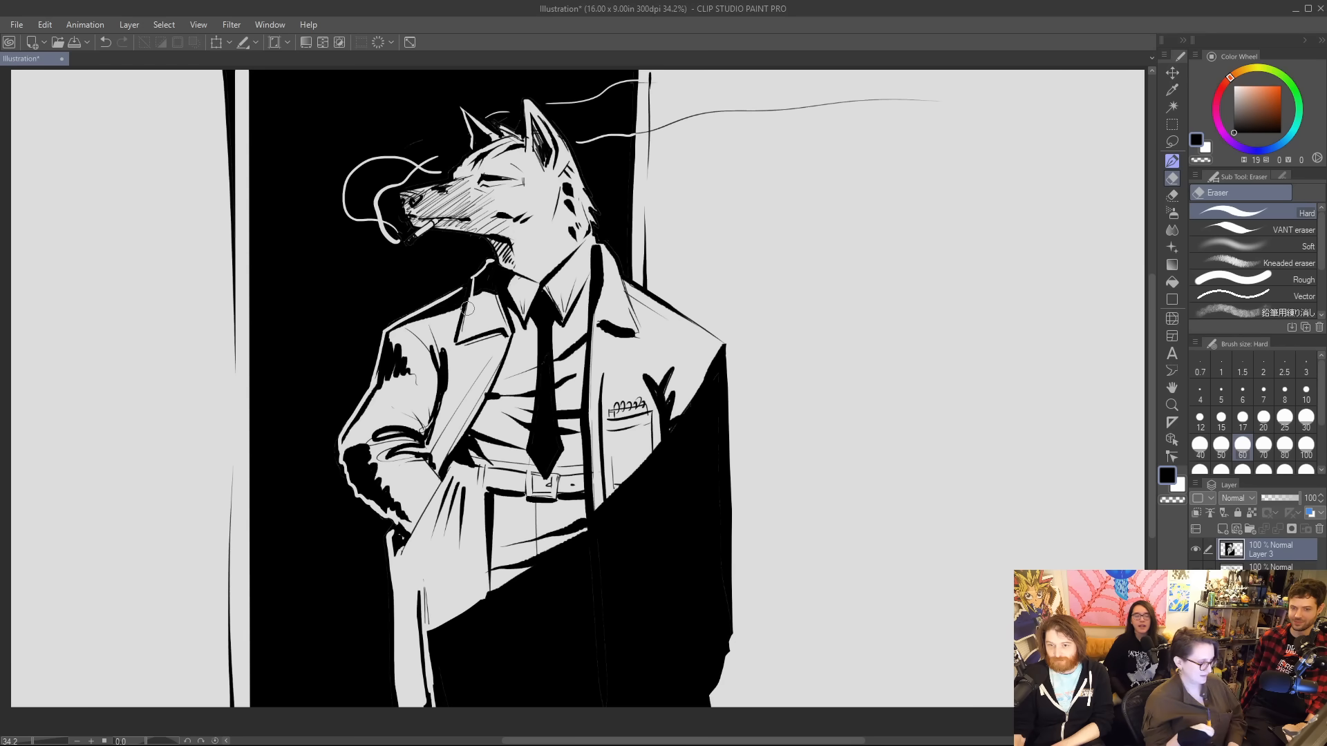
Ink a straight diagonal from the coat's shadowed side to the canvas's upper right corner and fill the area below it with black.
key("p")
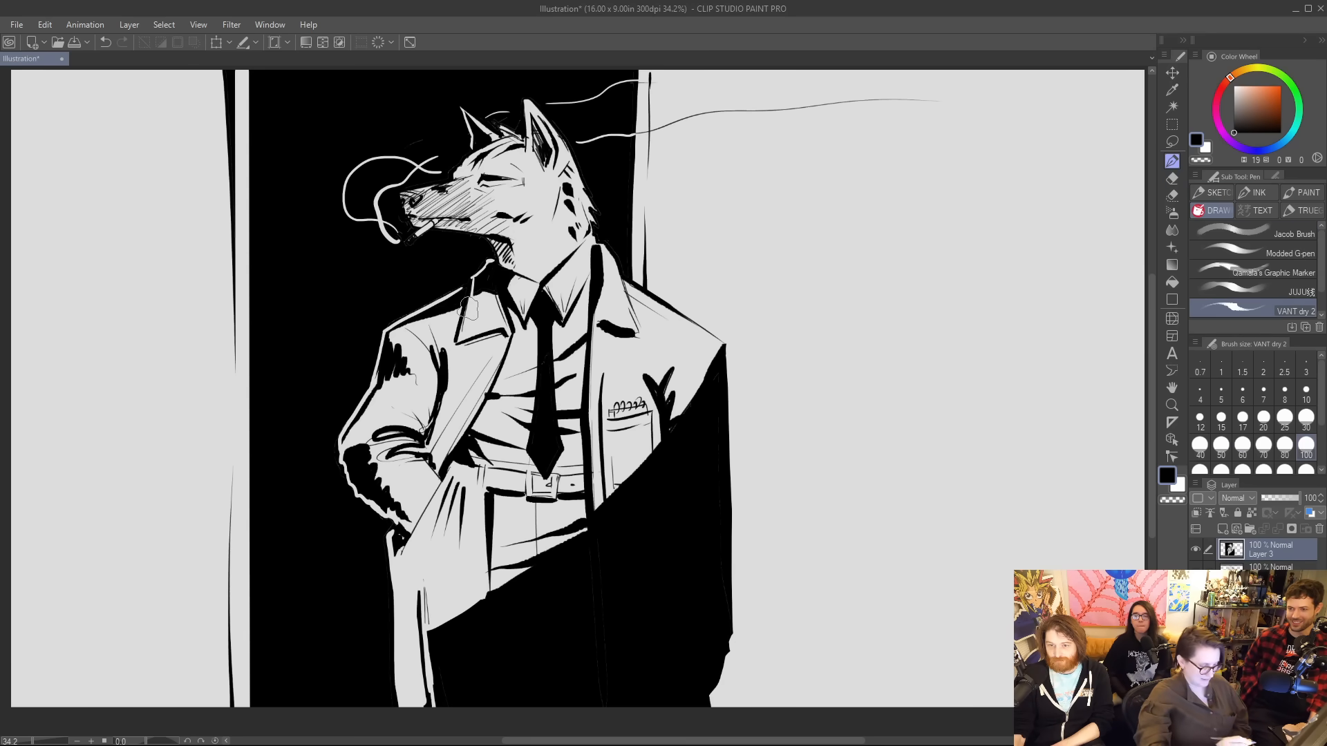
mouse_move(721, 521)
left_mouse_down()
mouse_move(1123, 94)
mouse_move(1143, 72)
left_mouse_up()
key("g")
left_click(854, 450)
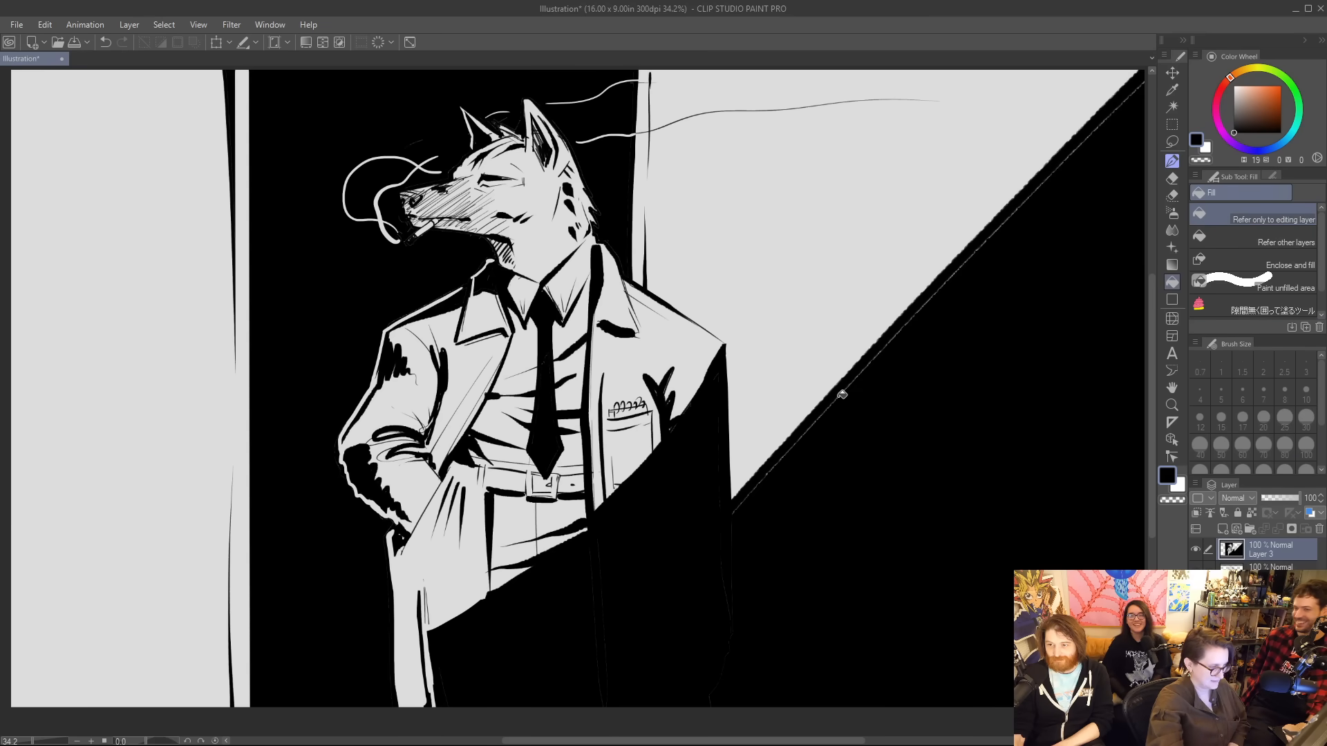
Ink over the thin light gaps along the diagonal edge of the black background shadow.
key("p")
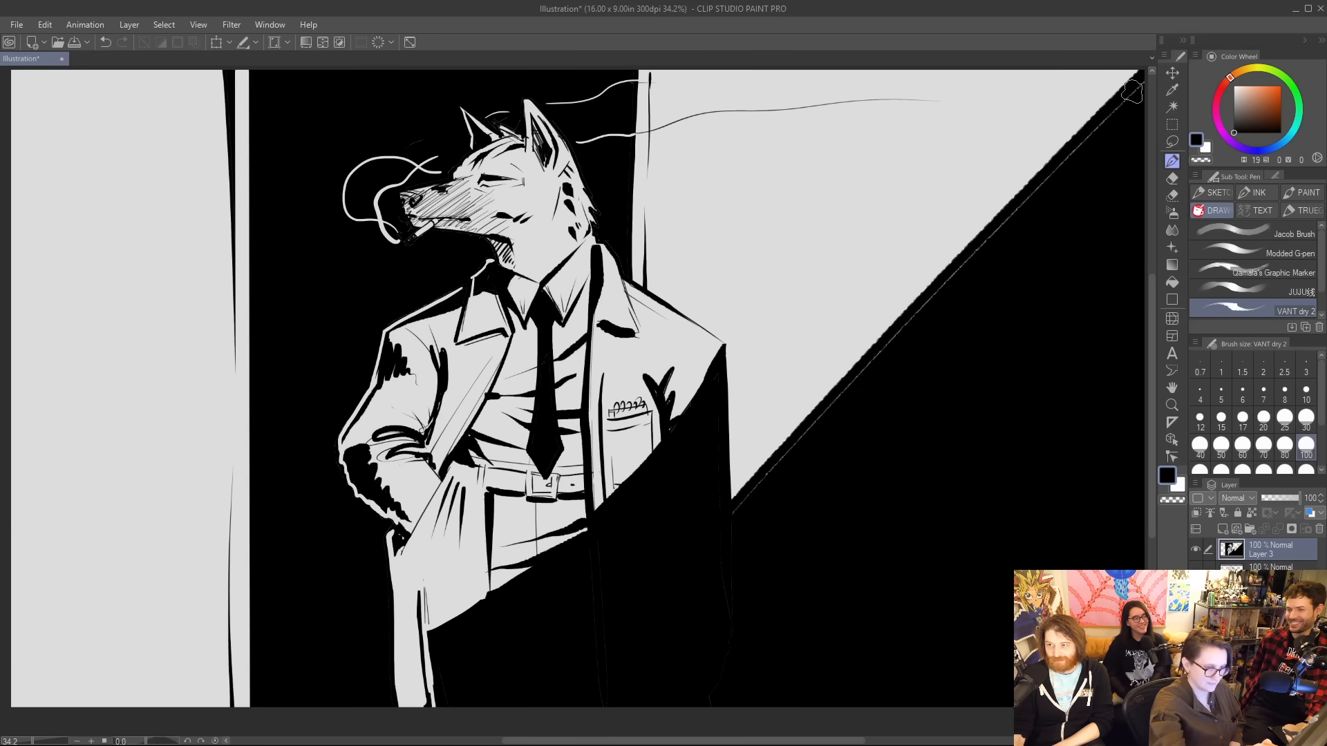
left_click_drag(1134, 86, 898, 347)
left_click_drag(857, 391, 738, 492)
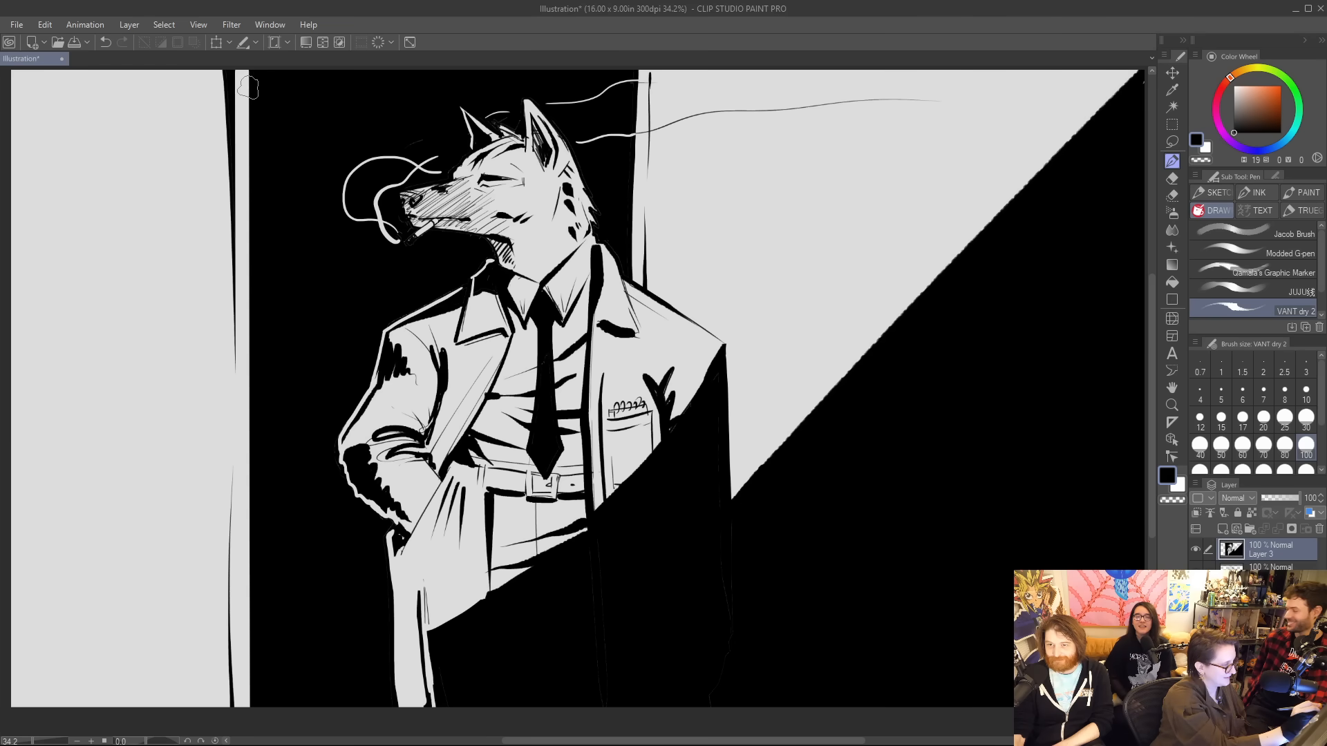
Ink a diagonal across the canvas's upper left corner and fill the area above it with black.
left_click_drag(247, 82, 11, 295)
key("g")
key("g")
left_click(207, 104)
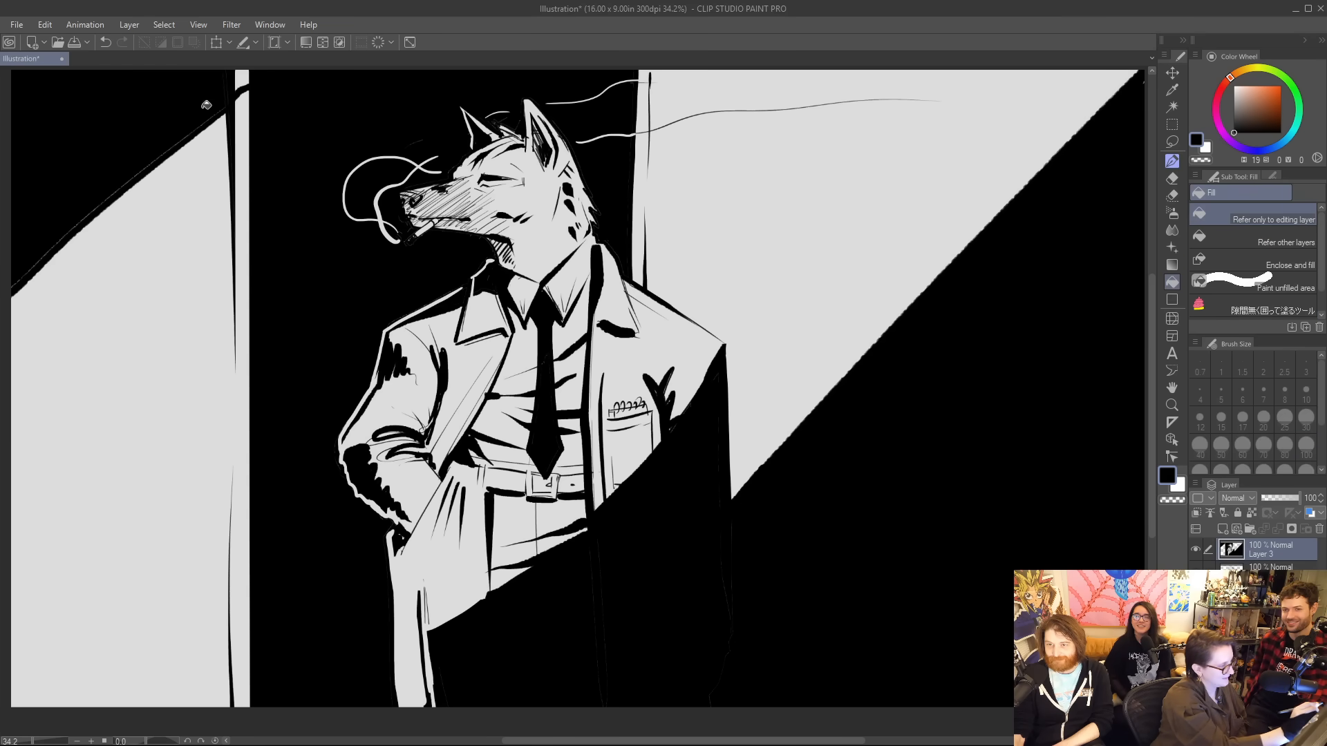
left_click(244, 76)
key("p")
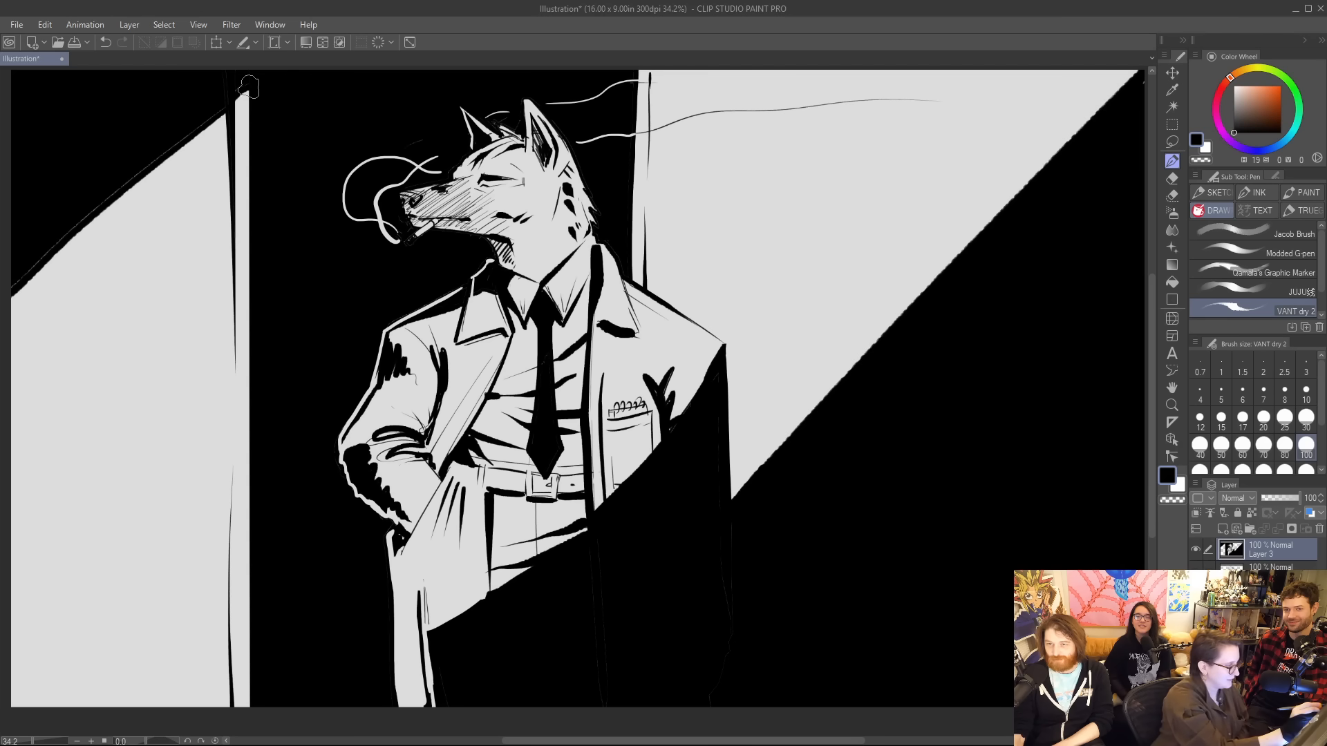
Ink over the light gaps along the diagonal edge of the upper left black corner.
left_click_drag(221, 105, 51, 247)
left_click_drag(209, 118, 11, 284)
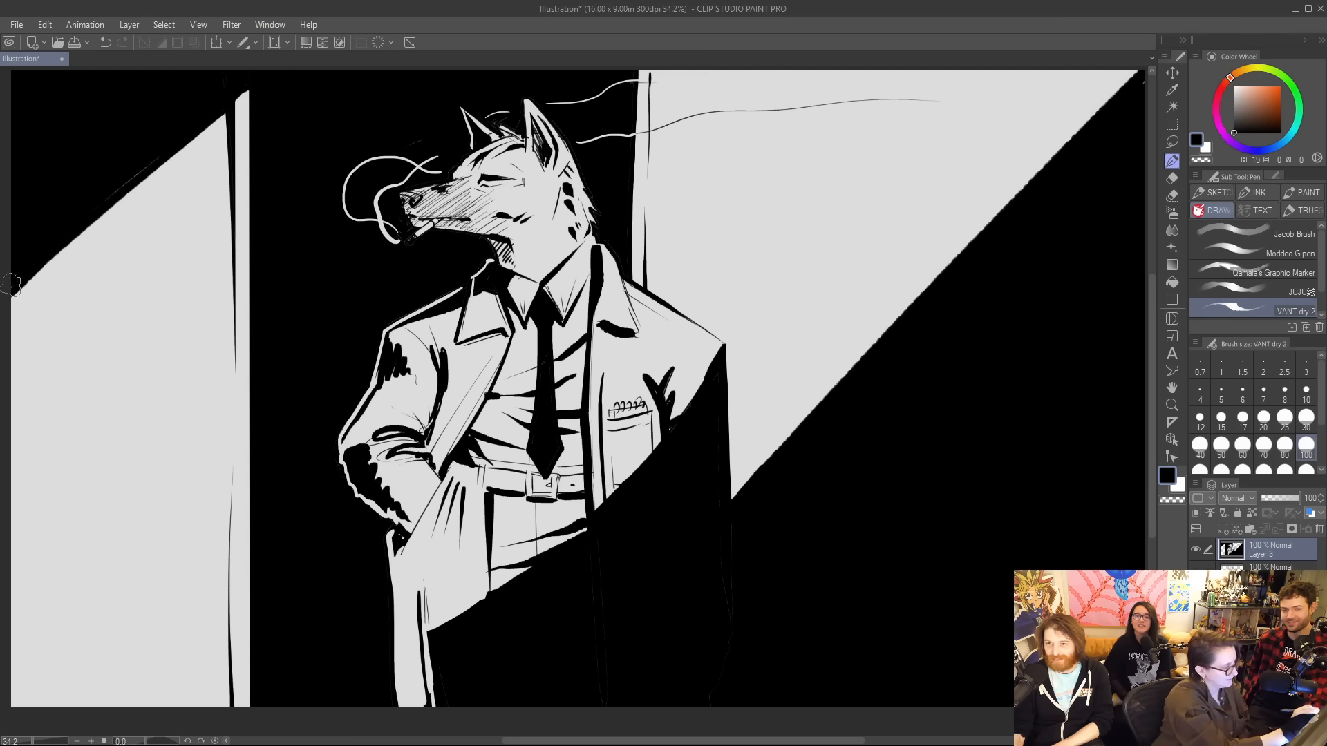
left_click_drag(154, 157, 80, 221)
Ink four parallel, progressively thinner diagonal strokes below the upper left black corner, running from the black panel's left edge.
left_click_drag(247, 113, 11, 323)
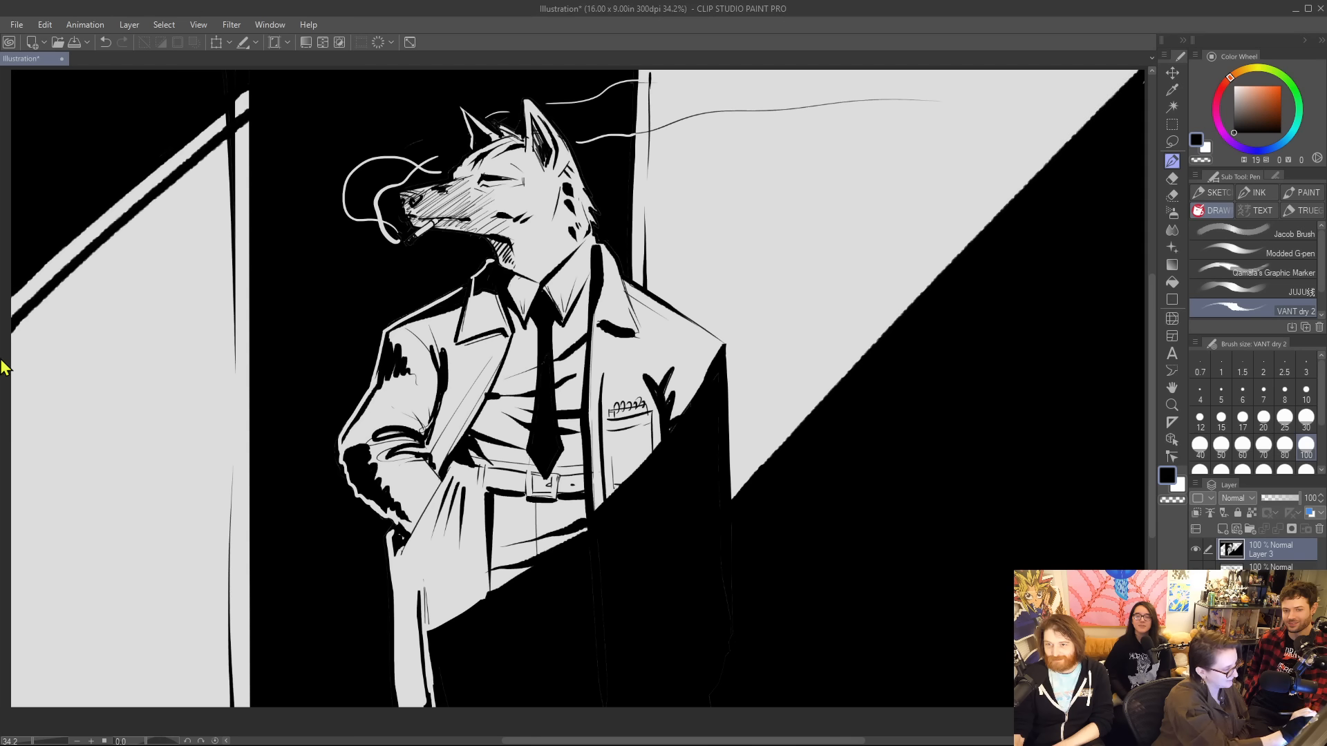
mouse_move(248, 130)
left_mouse_down()
mouse_move(13, 345)
mouse_move(65, 326)
mouse_move(40, 344)
left_mouse_up()
left_click_drag(249, 174, 97, 320)
left_click_drag(252, 198, 125, 313)
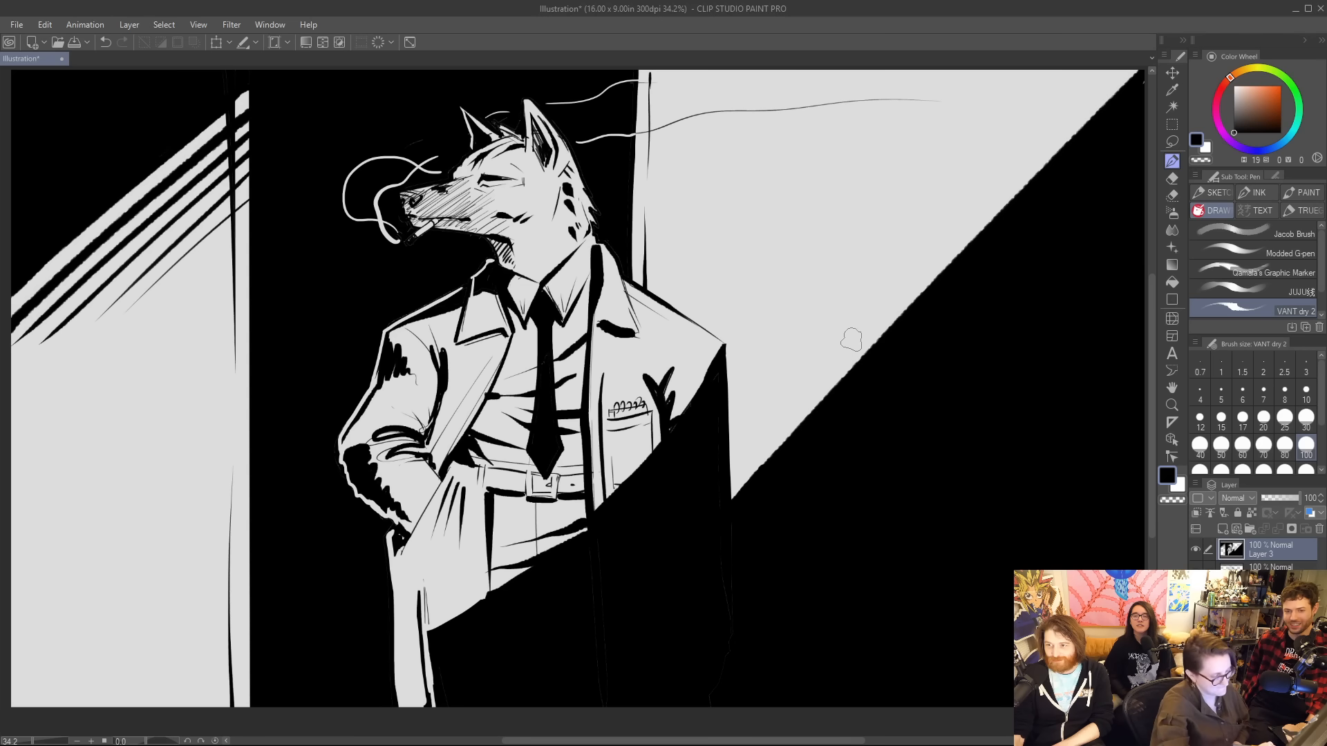
Ink tapered diagonal lines beside the coat, parallel to the edge of the large black shadow on the right.
left_click_drag(889, 309, 689, 535)
mouse_move(834, 345)
left_mouse_down()
mouse_move(679, 512)
mouse_move(779, 383)
mouse_move(716, 447)
left_mouse_up()
left_click_drag(755, 388, 691, 464)
key("ctrl+z")
key("ctrl+z")
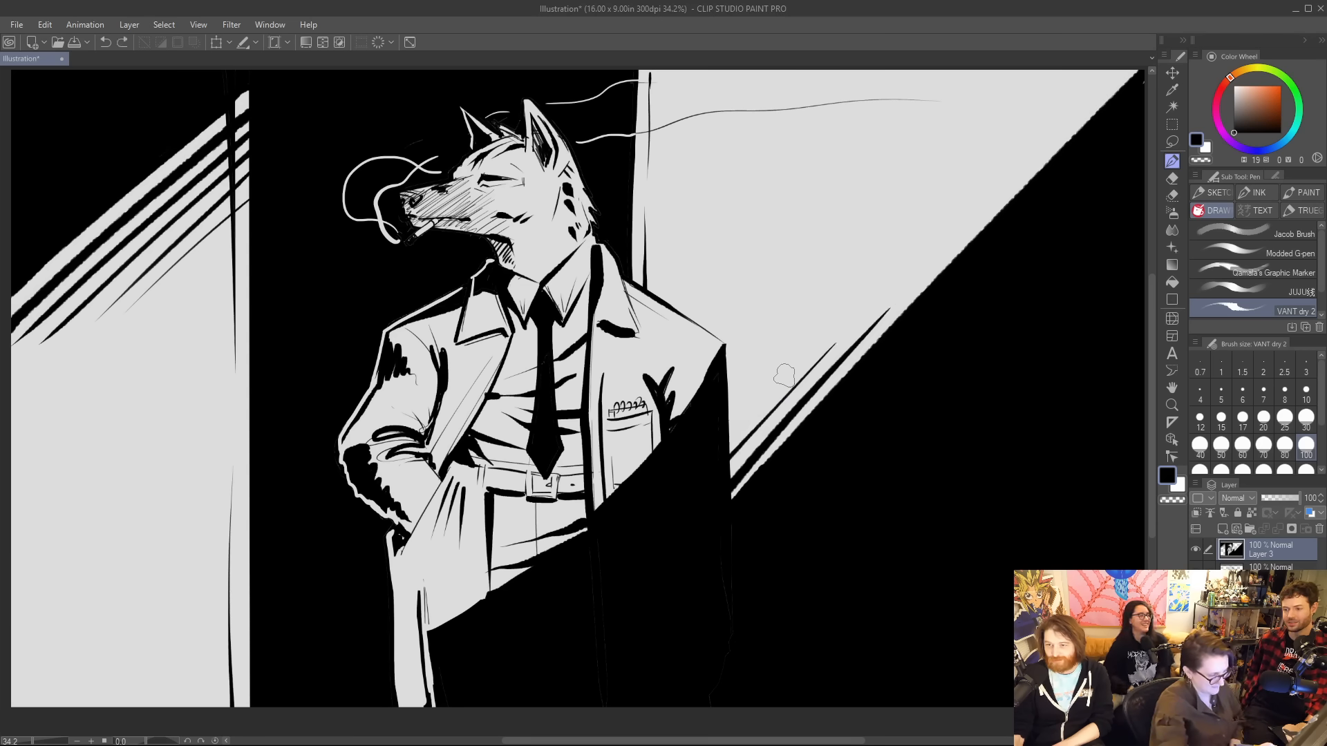
left_click_drag(784, 373, 694, 459)
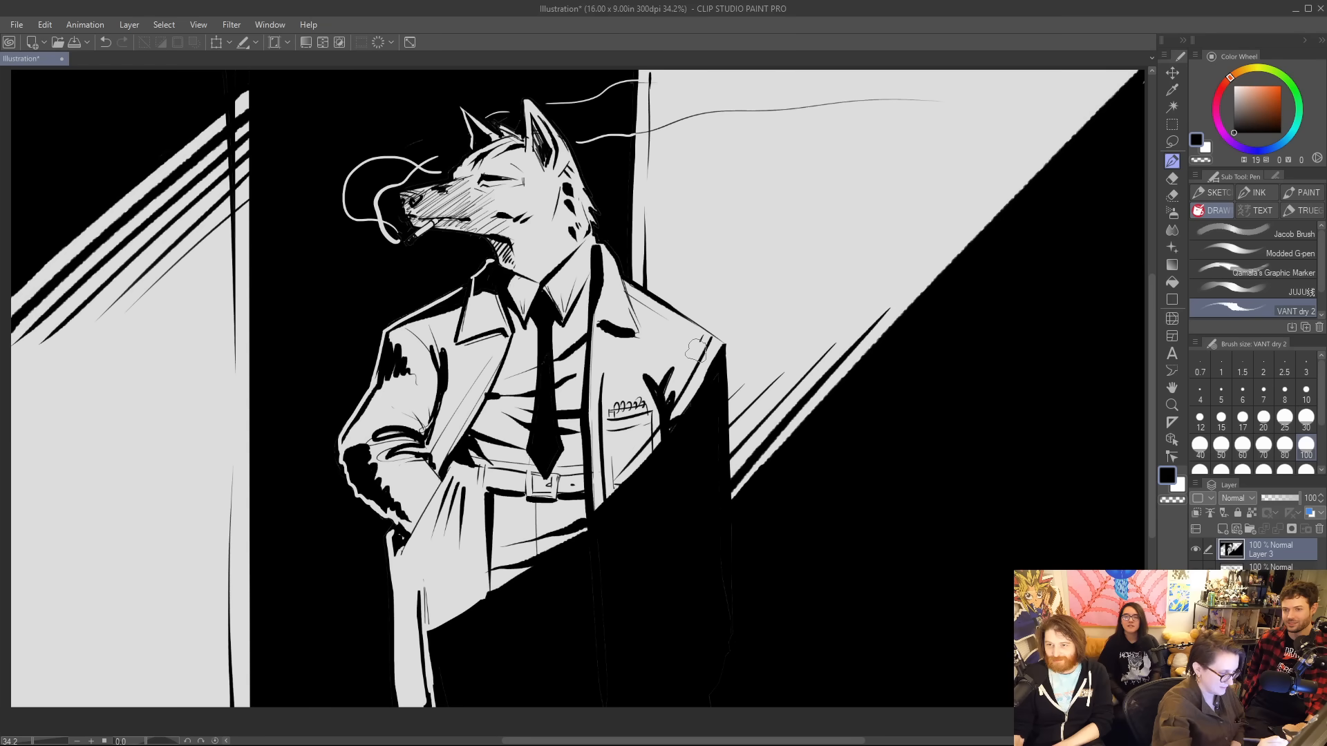
Try a diagonal stroke across the coat's right shoulder, undo it, and ink a small mark at the wolf's eye.
left_click_drag(704, 340, 630, 445)
key("ctrl+z")
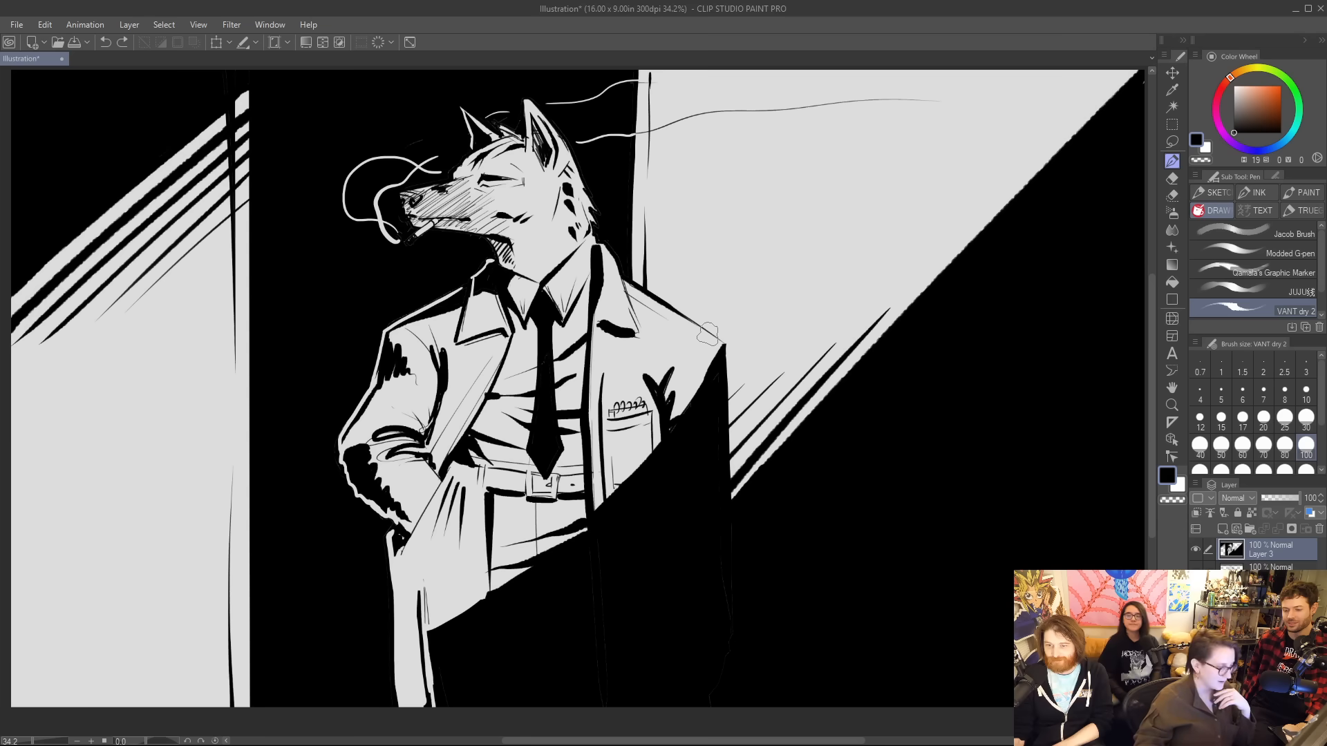
left_click_drag(481, 179, 488, 188)
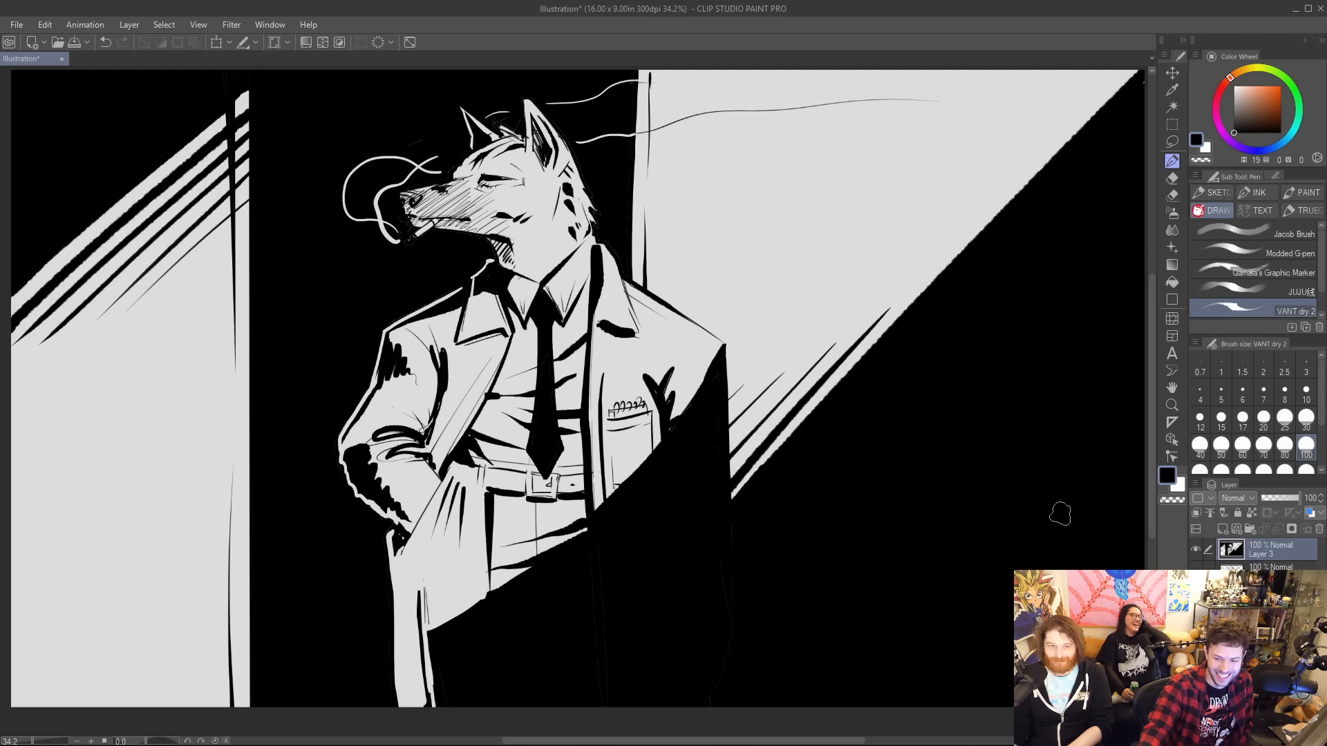
Hide the wolf ink layer, add a new layer above it and choose the Jacob Brush.
left_click(1192, 547)
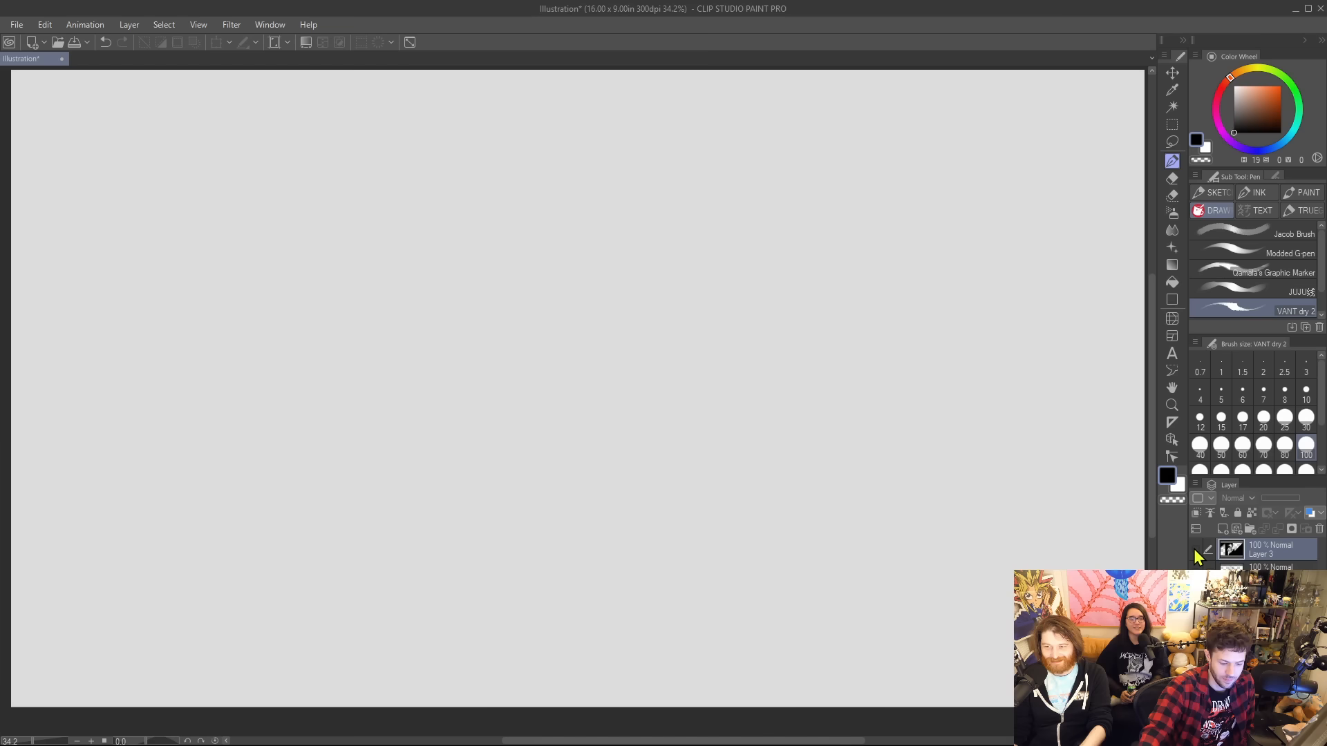
left_click(1221, 528)
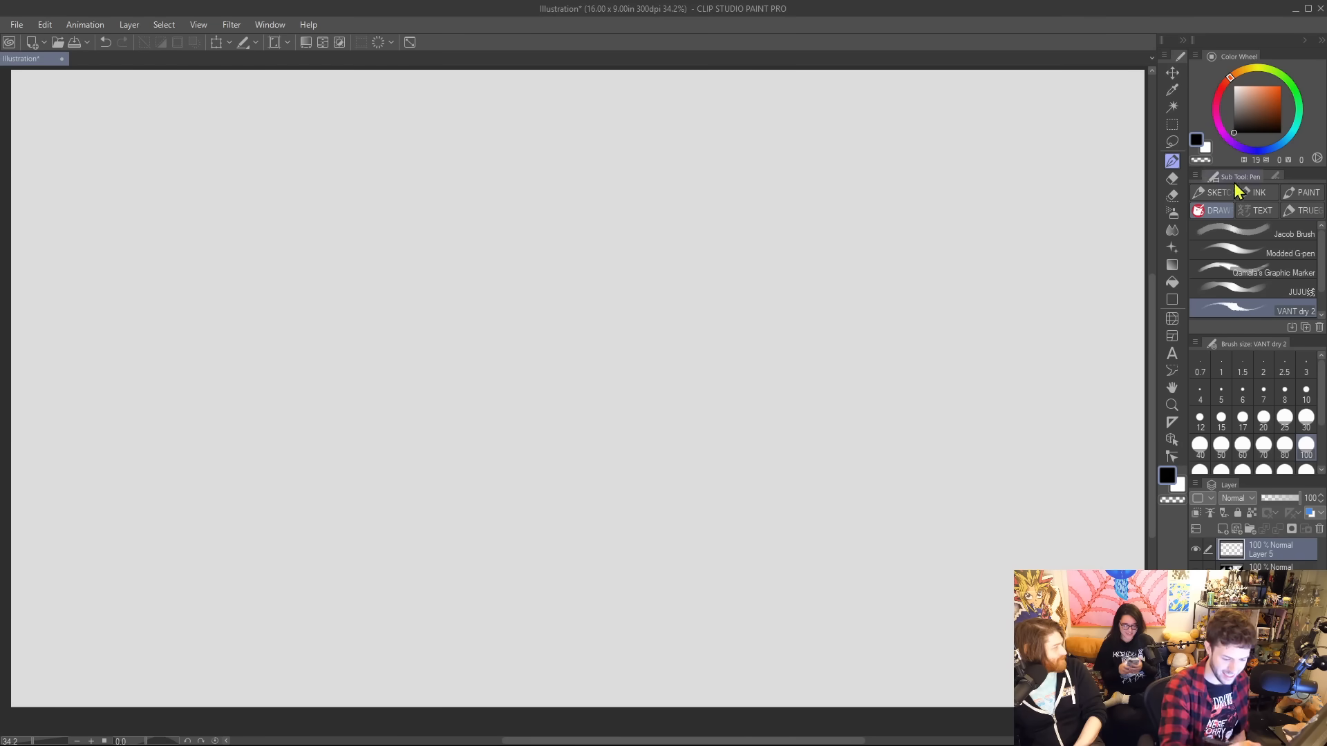
left_click(1266, 230)
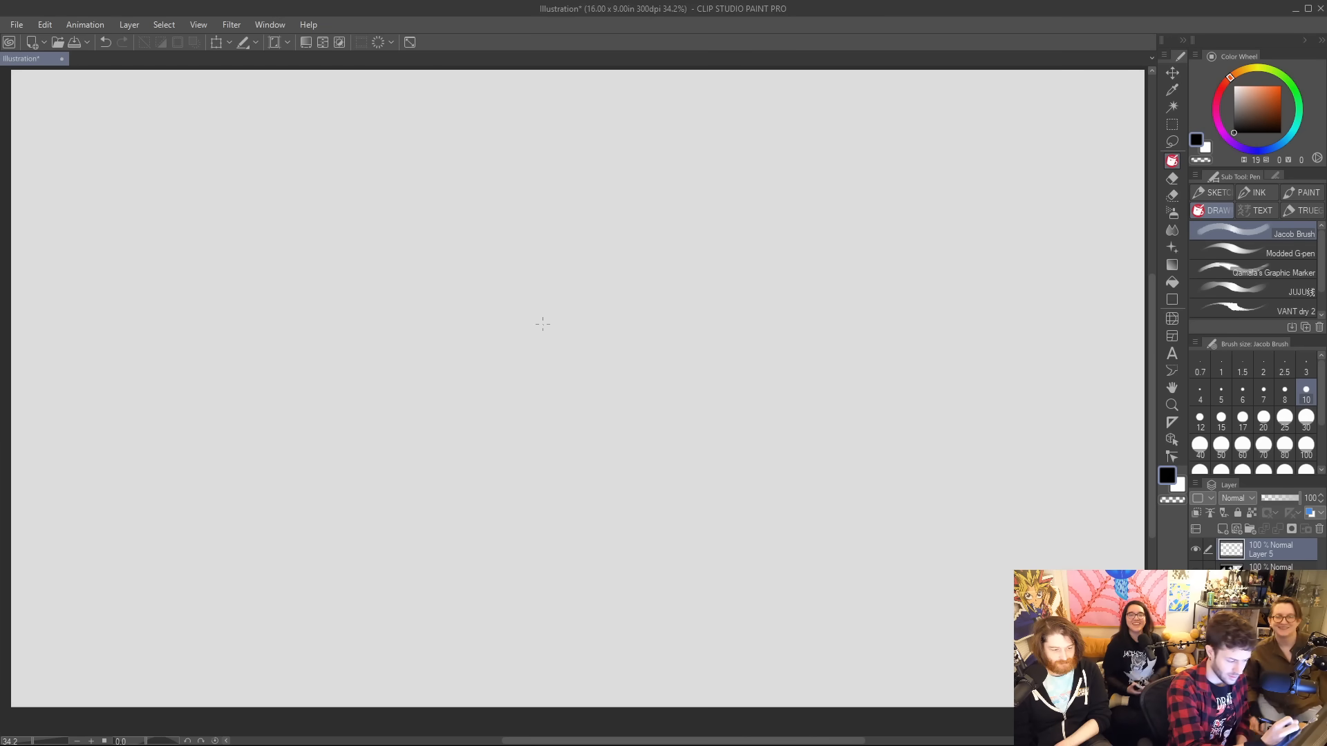
Sketch the rounded left side of a frog's head with light overlapping curves, undoing the misplaced strokes.
left_click_drag(528, 344, 636, 214)
key("ctrl+z")
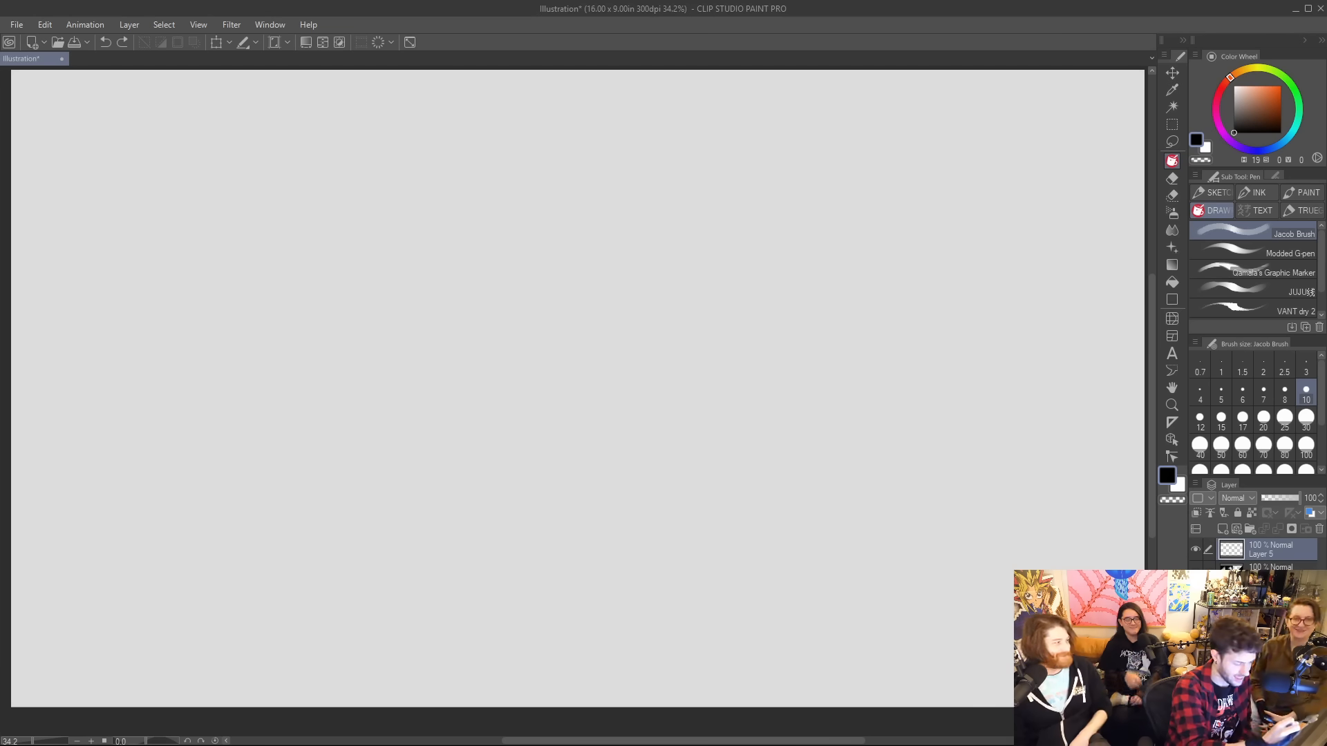
mouse_move(366, 363)
left_mouse_down()
mouse_move(410, 417)
mouse_move(360, 359)
mouse_move(509, 246)
left_mouse_up()
key("ctrl+z")
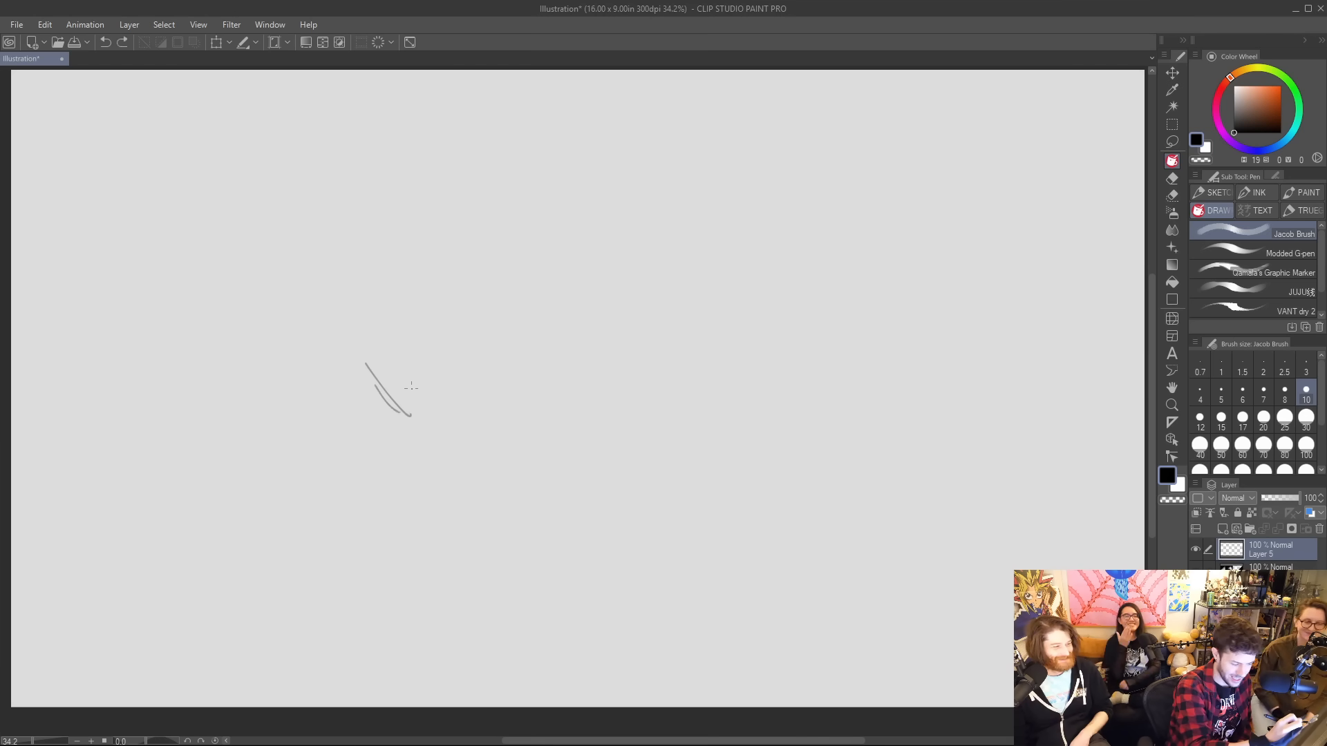
left_click_drag(398, 410, 421, 278)
mouse_move(368, 348)
left_mouse_down()
mouse_move(376, 314)
mouse_move(453, 257)
mouse_move(543, 235)
left_mouse_up()
key("ctrl+z")
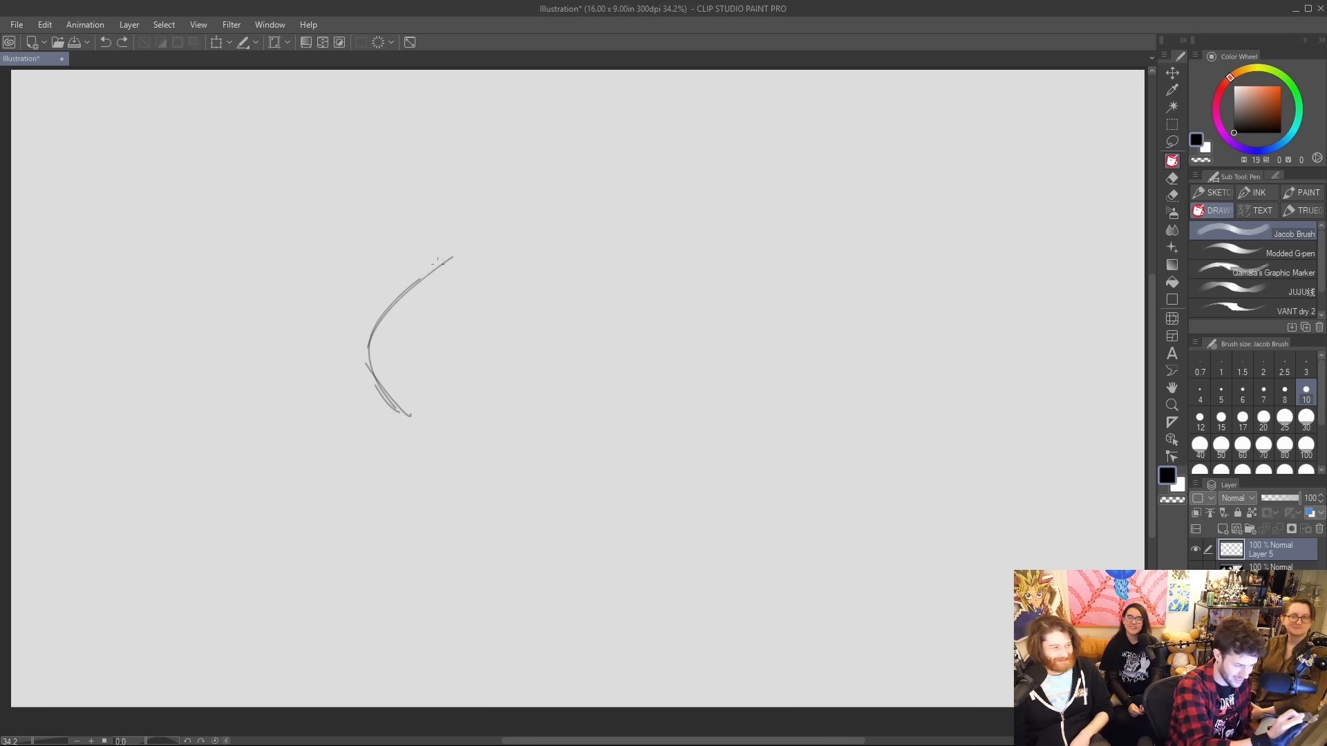
Sketch the top of the frog's head and curve the outline down its right side.
mouse_move(437, 264)
left_mouse_down()
mouse_move(573, 244)
mouse_move(563, 251)
mouse_move(691, 326)
left_mouse_up()
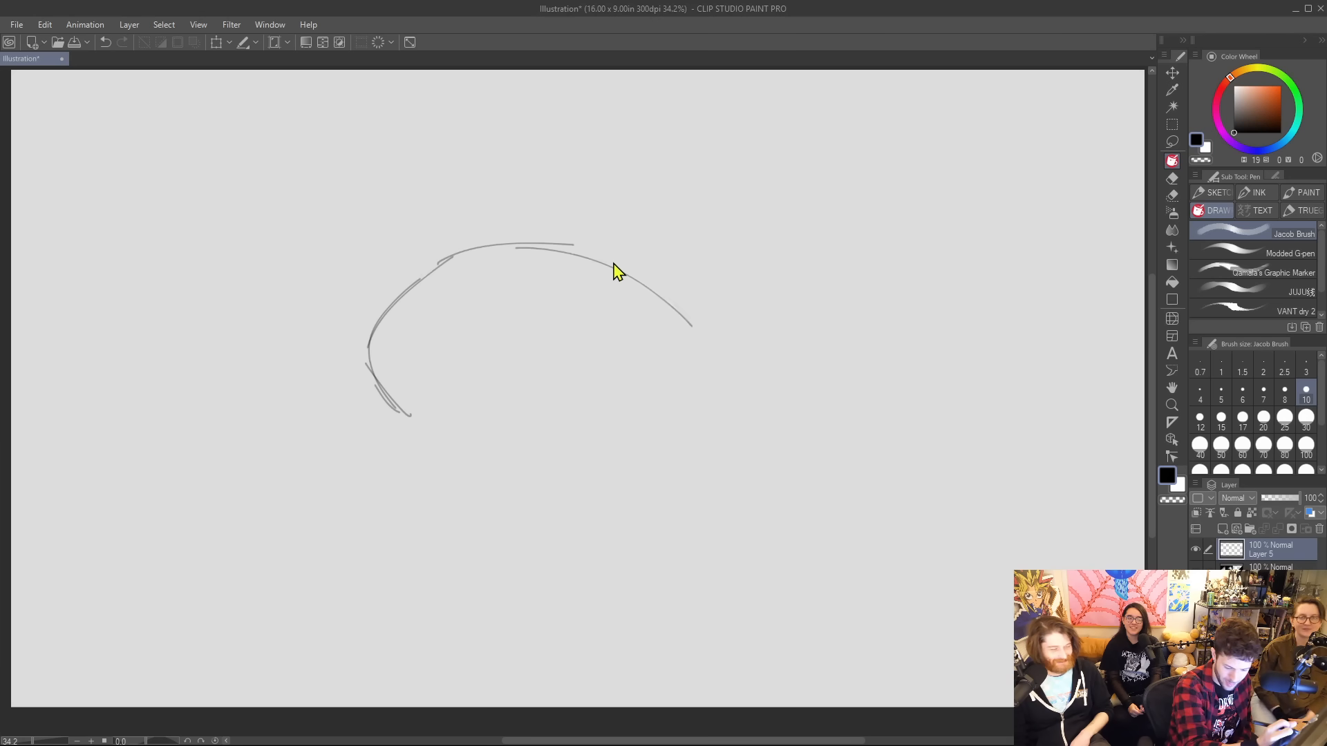
key("ctrl+z")
key("ctrl+z")
left_click_drag(557, 242, 669, 311)
mouse_move(604, 265)
left_mouse_down()
mouse_move(661, 321)
mouse_move(652, 406)
left_mouse_up()
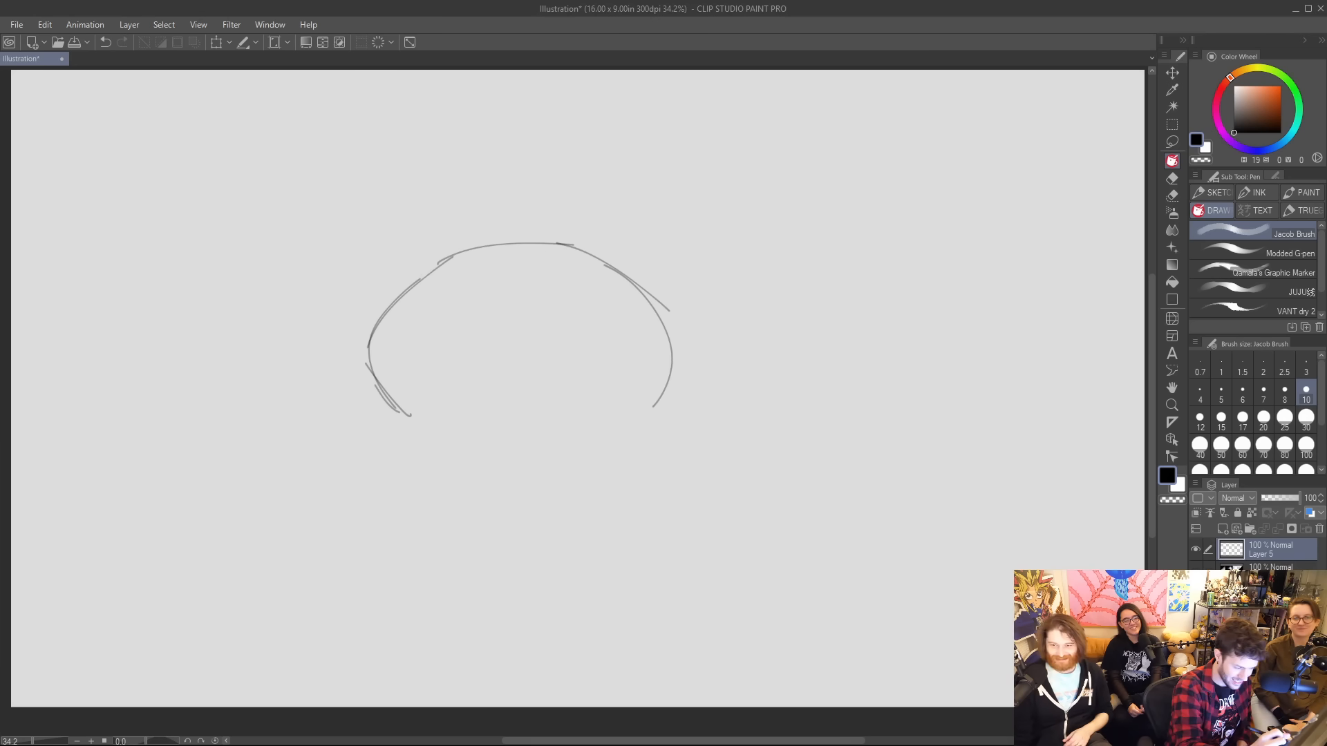
left_click_drag(662, 302, 635, 407)
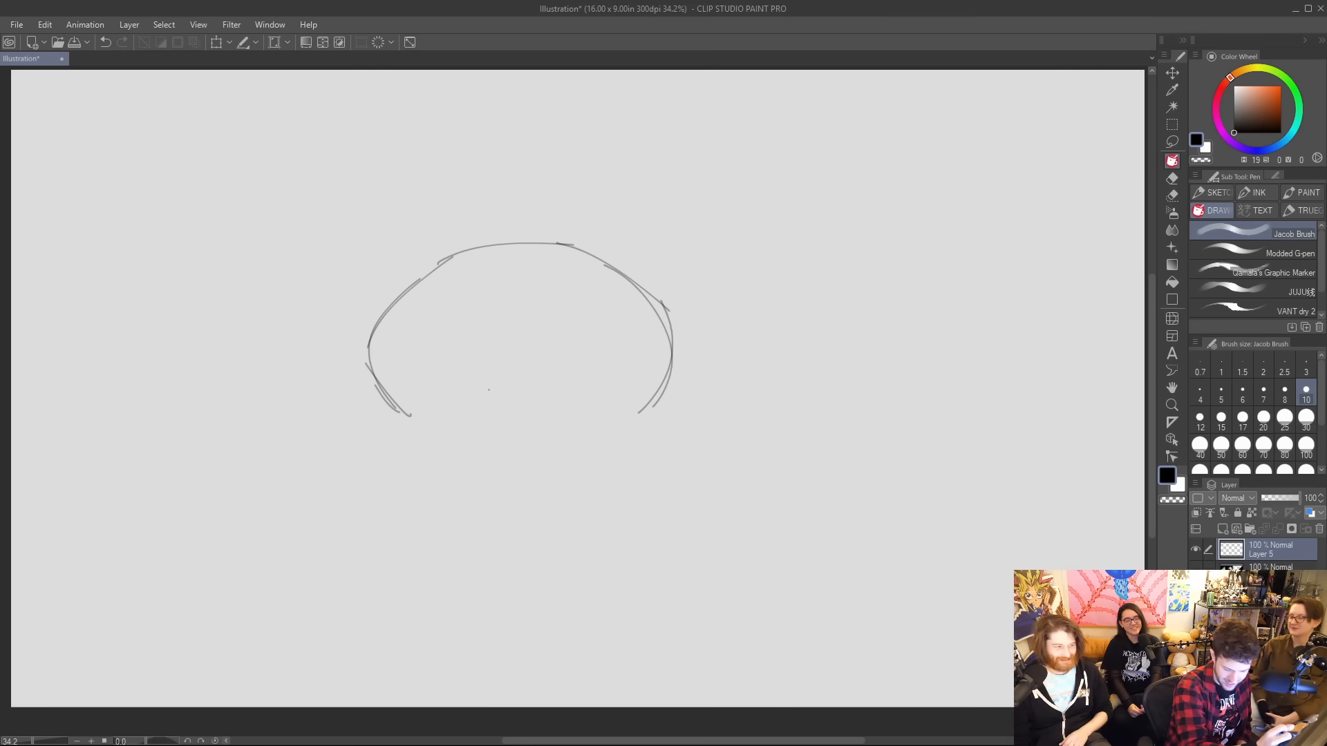
Sketch the chin curve at the head's lower left and erase the stray lines where it meets the face outline.
left_click_drag(387, 394, 415, 445)
key("ctrl+z")
left_click_drag(387, 392, 413, 440)
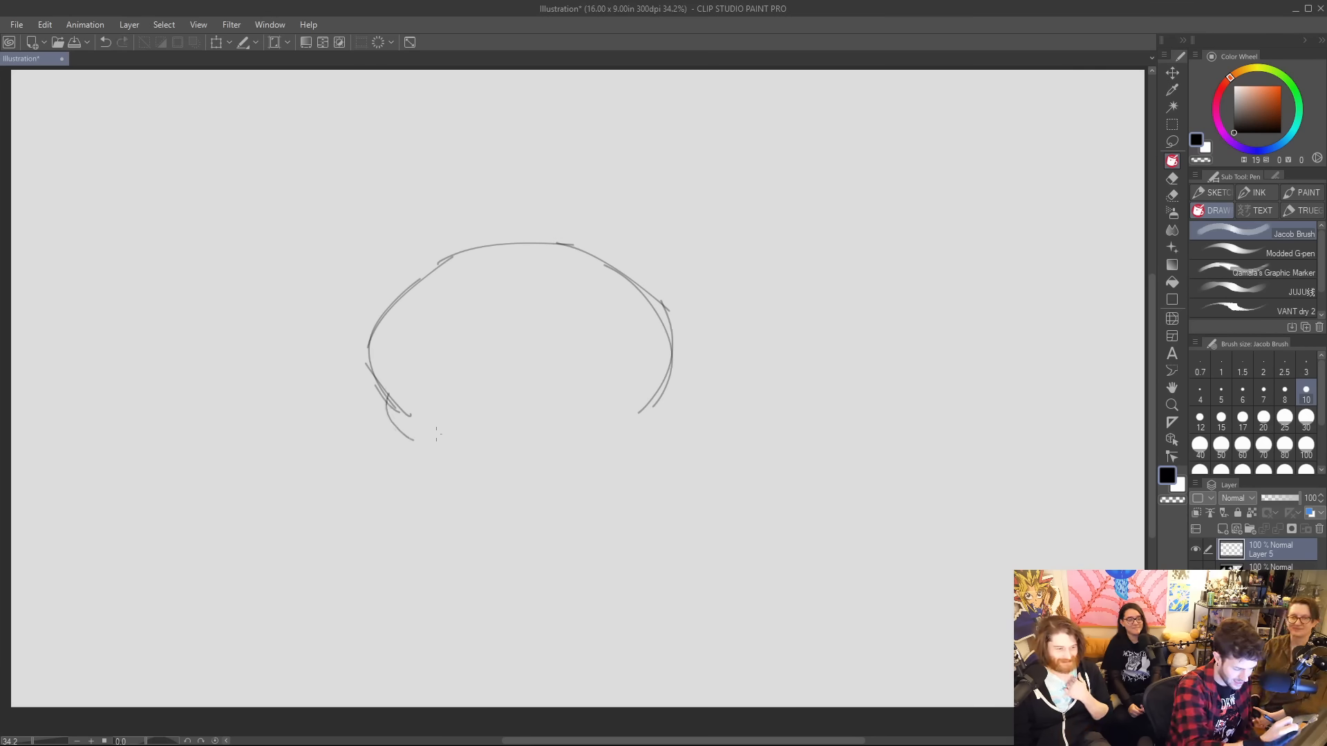
left_click_drag(388, 394, 416, 438)
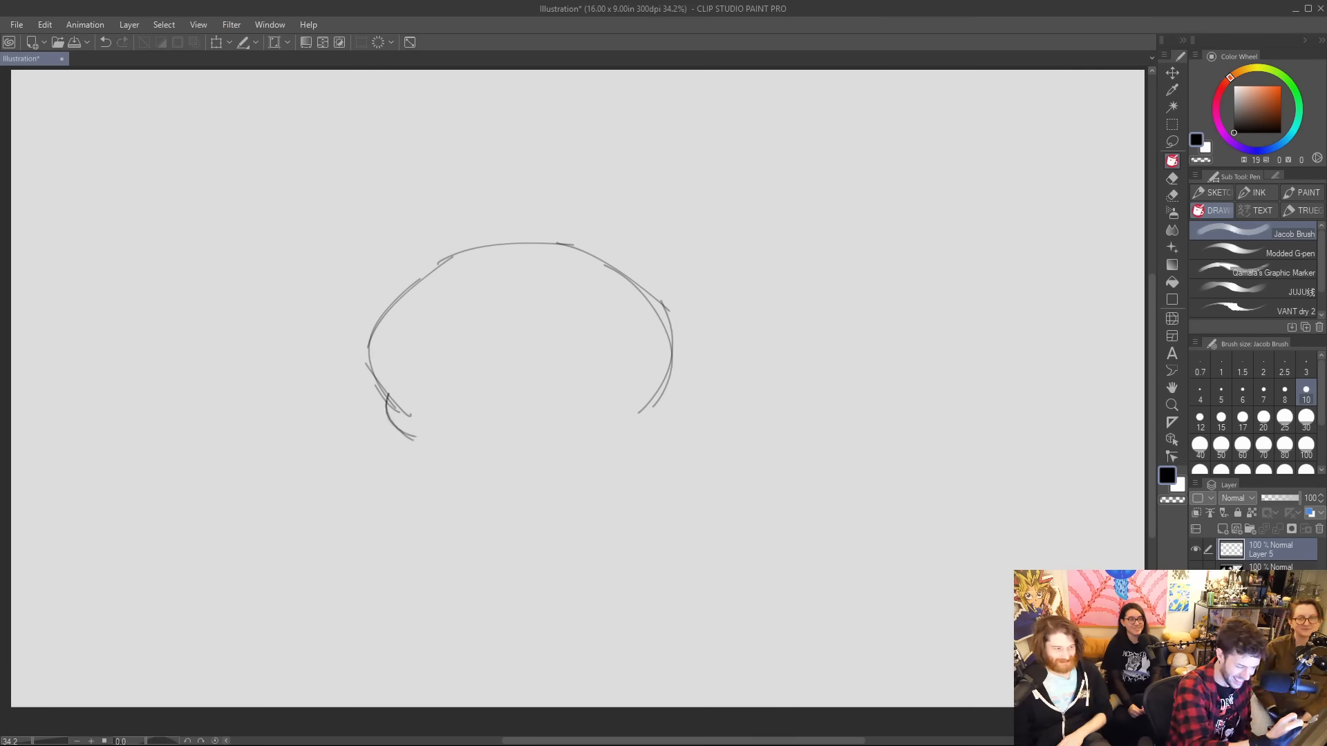
left_click_drag(369, 376, 405, 411)
left_click_drag(366, 337, 369, 375)
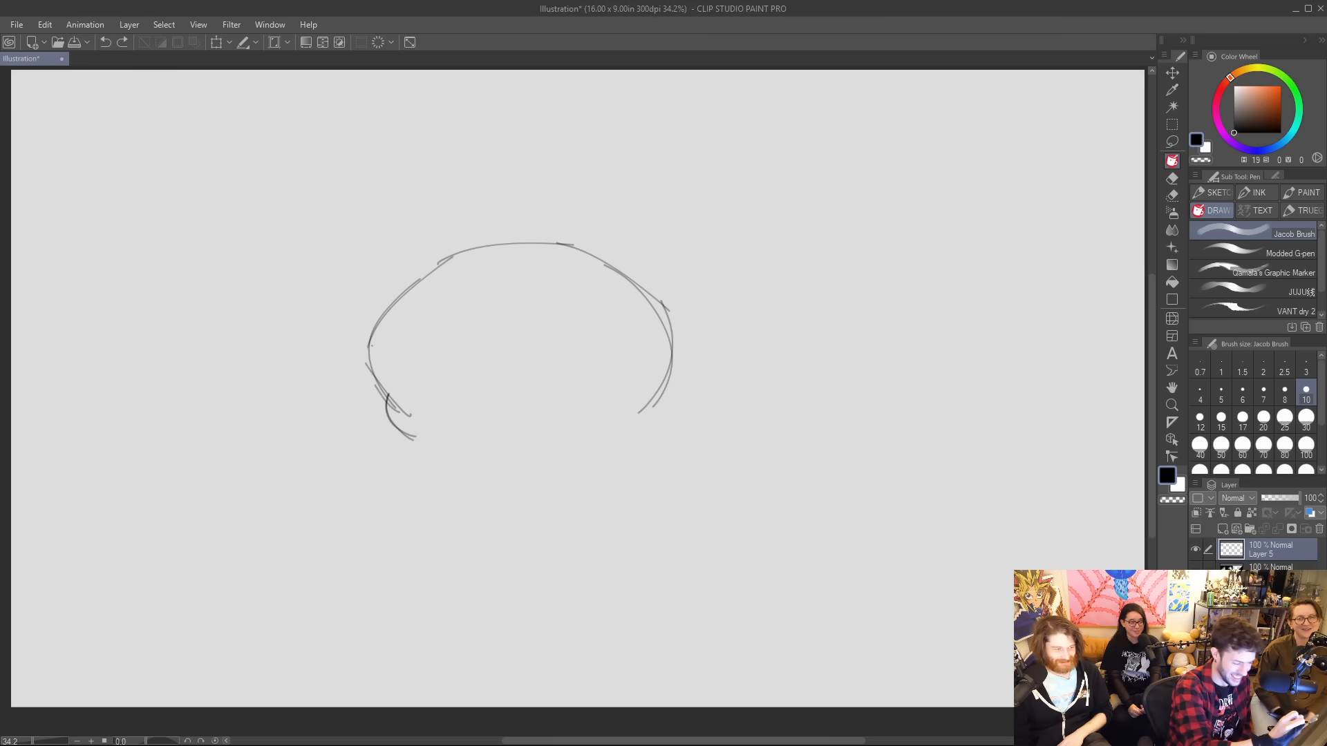
key("e")
left_click_drag(387, 378, 390, 392)
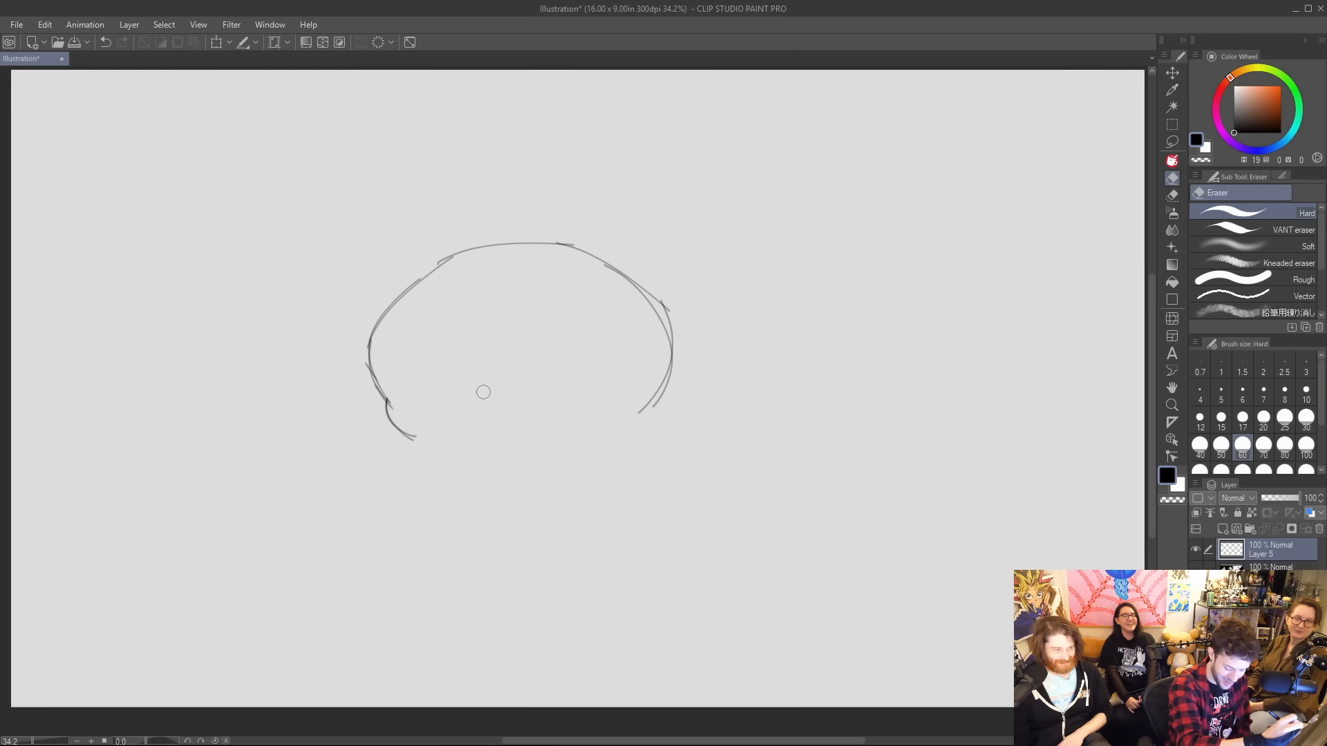
key("p")
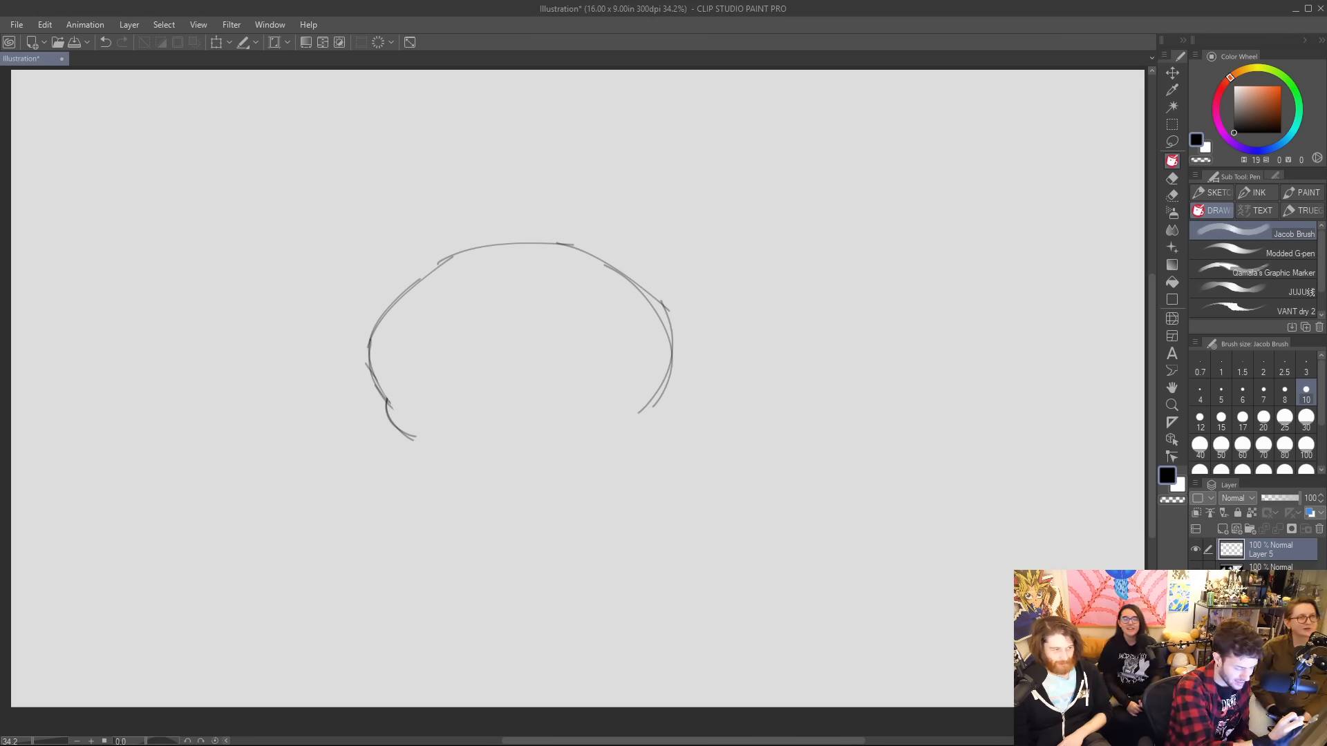
Sketch a wide wavy mouth line across the frog's head, ending in a dark shaded corner on the right.
left_click_drag(366, 347, 446, 343)
key("ctrl+z")
key("ctrl+z")
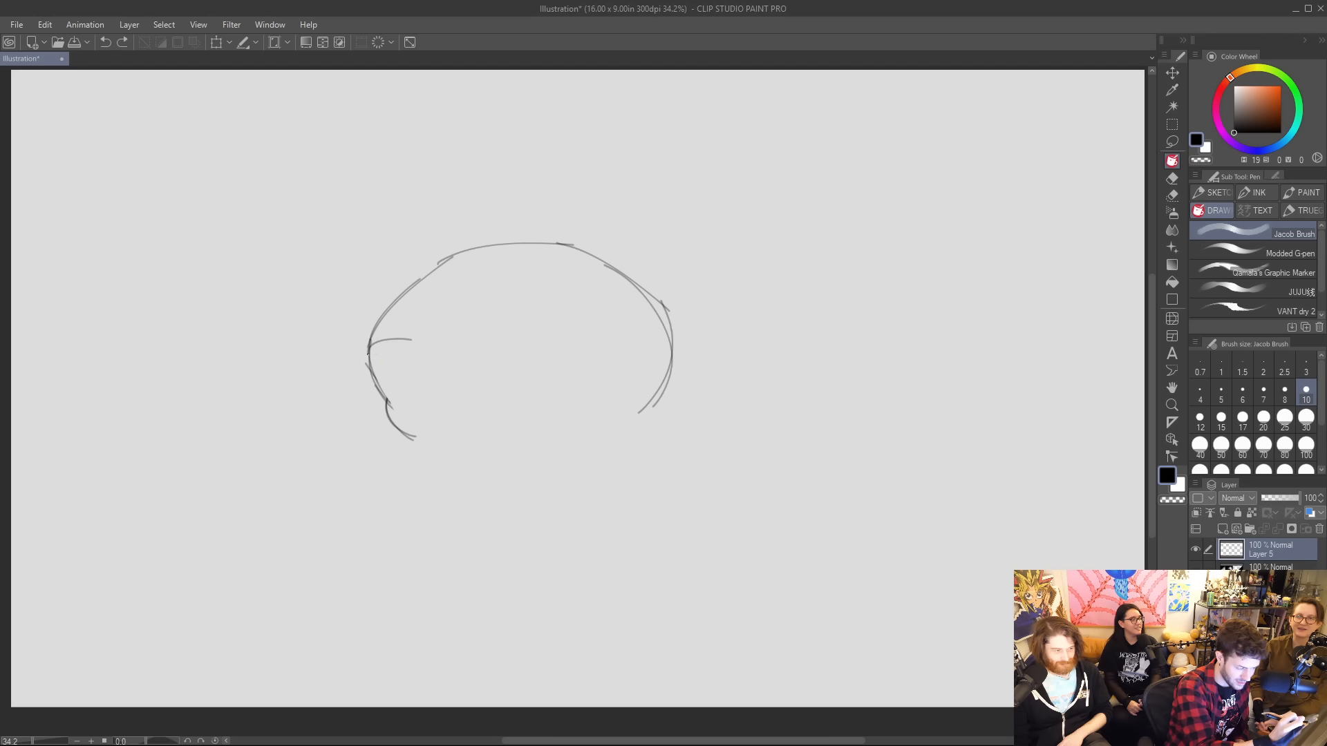
mouse_move(368, 355)
left_mouse_down()
mouse_move(570, 326)
mouse_move(545, 334)
mouse_move(626, 362)
left_mouse_up()
key("ctrl+z")
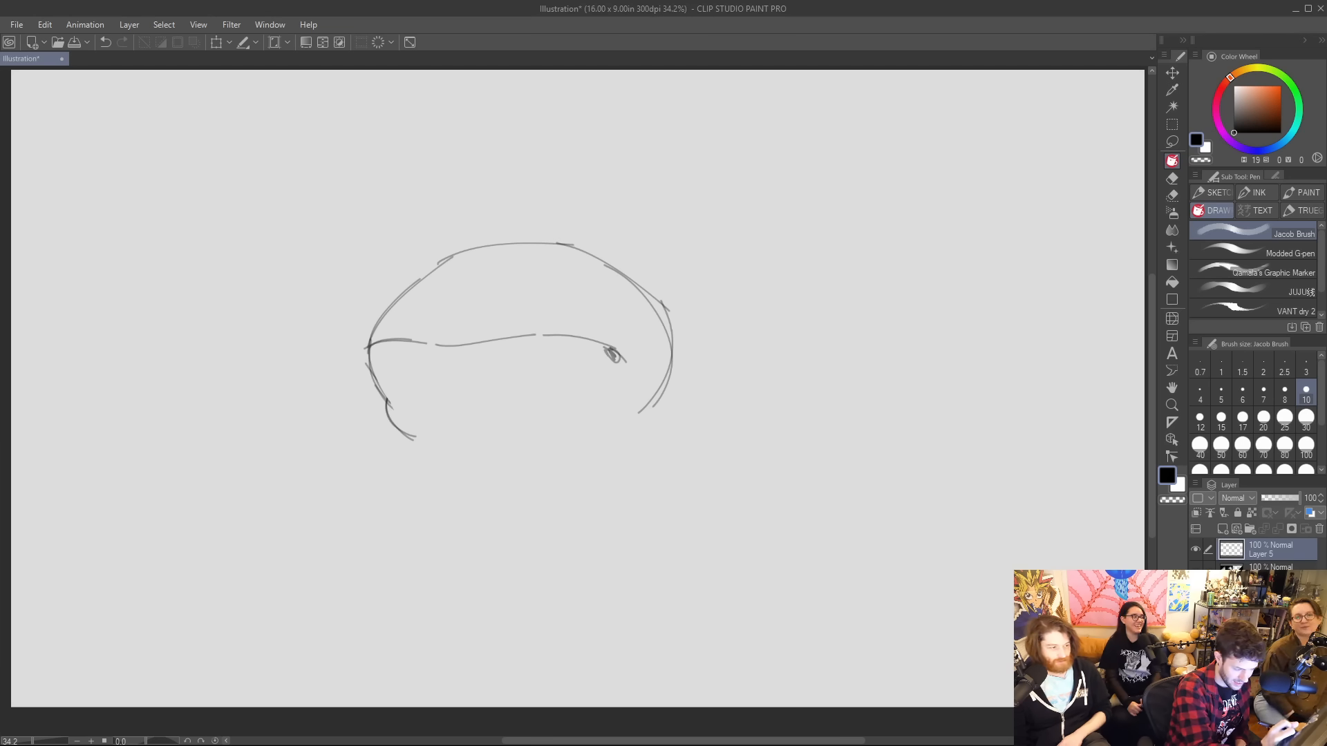
mouse_move(413, 341)
left_mouse_down()
mouse_move(463, 361)
mouse_move(556, 329)
mouse_move(620, 356)
left_mouse_up()
key("ctrl+z")
key("ctrl+z")
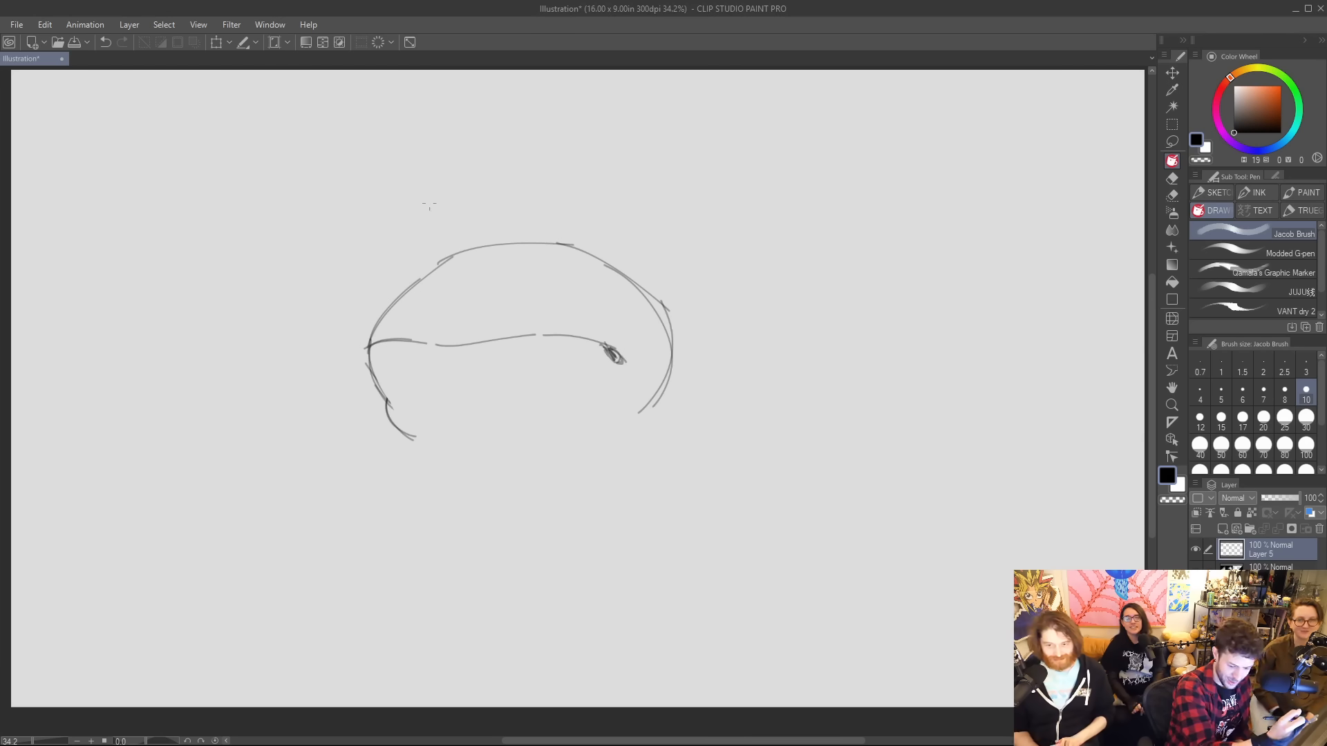
Sketch two rounded eye bumps on top of the frog's head, redoing the misplaced strokes.
left_click_drag(433, 275, 443, 228)
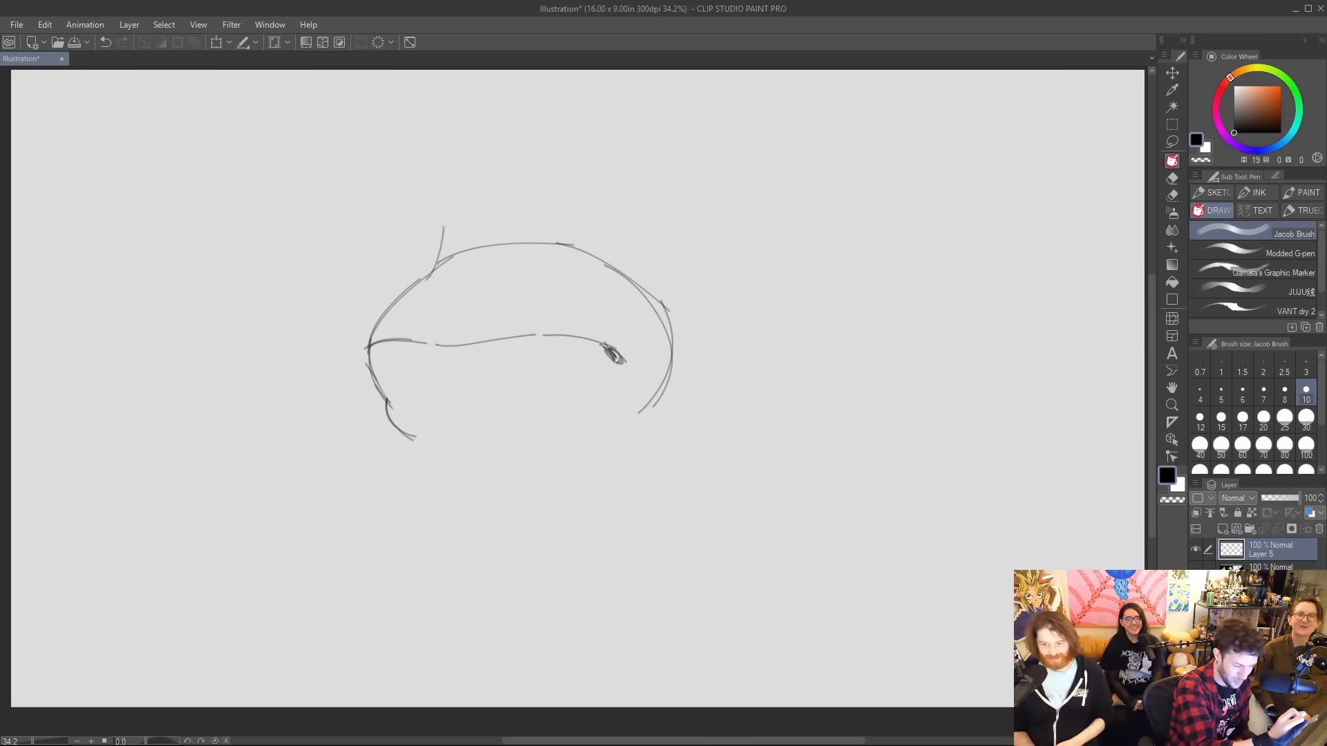
key("ctrl+z")
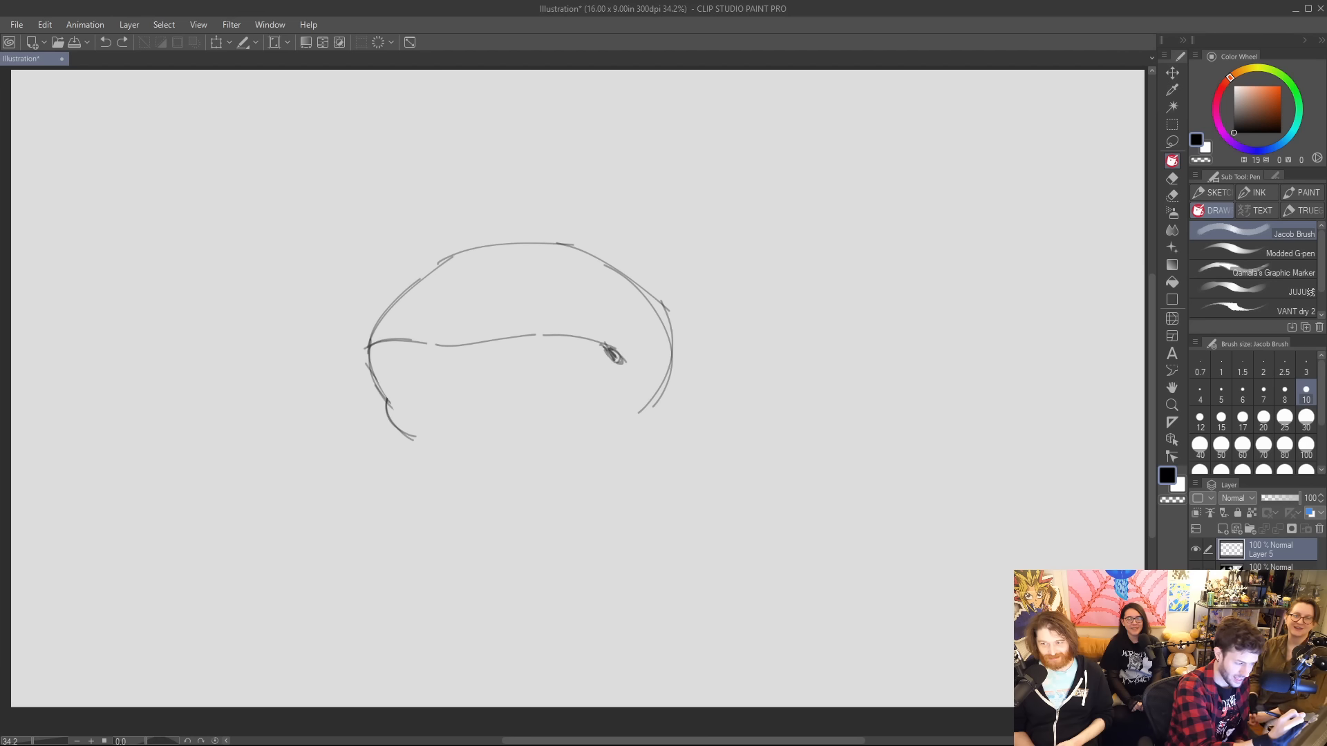
mouse_move(443, 268)
left_mouse_down()
mouse_move(541, 239)
mouse_move(593, 204)
left_mouse_up()
key("ctrl+z")
mouse_move(529, 246)
left_mouse_down()
mouse_move(595, 203)
mouse_move(625, 246)
left_mouse_up()
mouse_move(592, 204)
left_mouse_down()
mouse_move(615, 219)
mouse_move(616, 273)
left_mouse_up()
left_click_drag(414, 288, 423, 237)
key("ctrl+z")
mouse_move(414, 288)
left_mouse_down()
mouse_move(419, 233)
mouse_move(455, 211)
mouse_move(443, 220)
mouse_move(493, 246)
left_mouse_up()
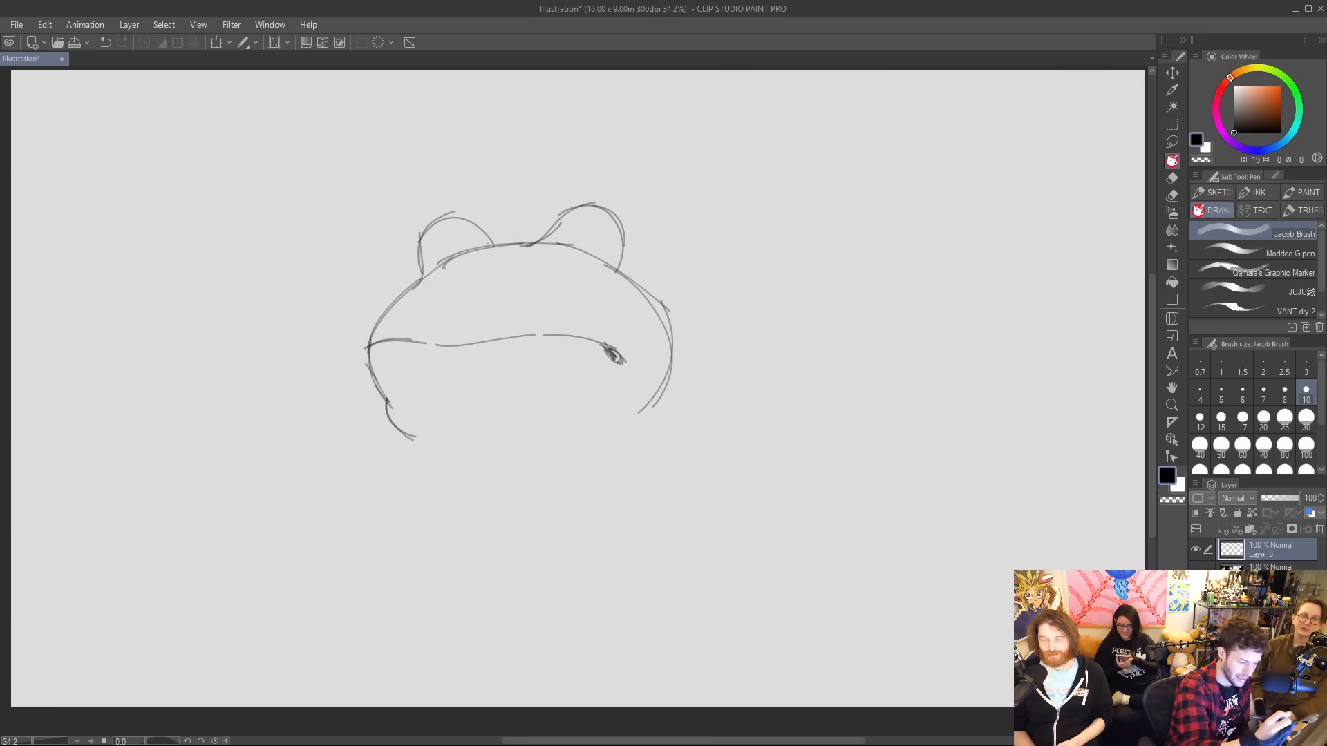
Erase the head line inside the right eye bump and resketch the right cheek down to the jaw.
key("e")
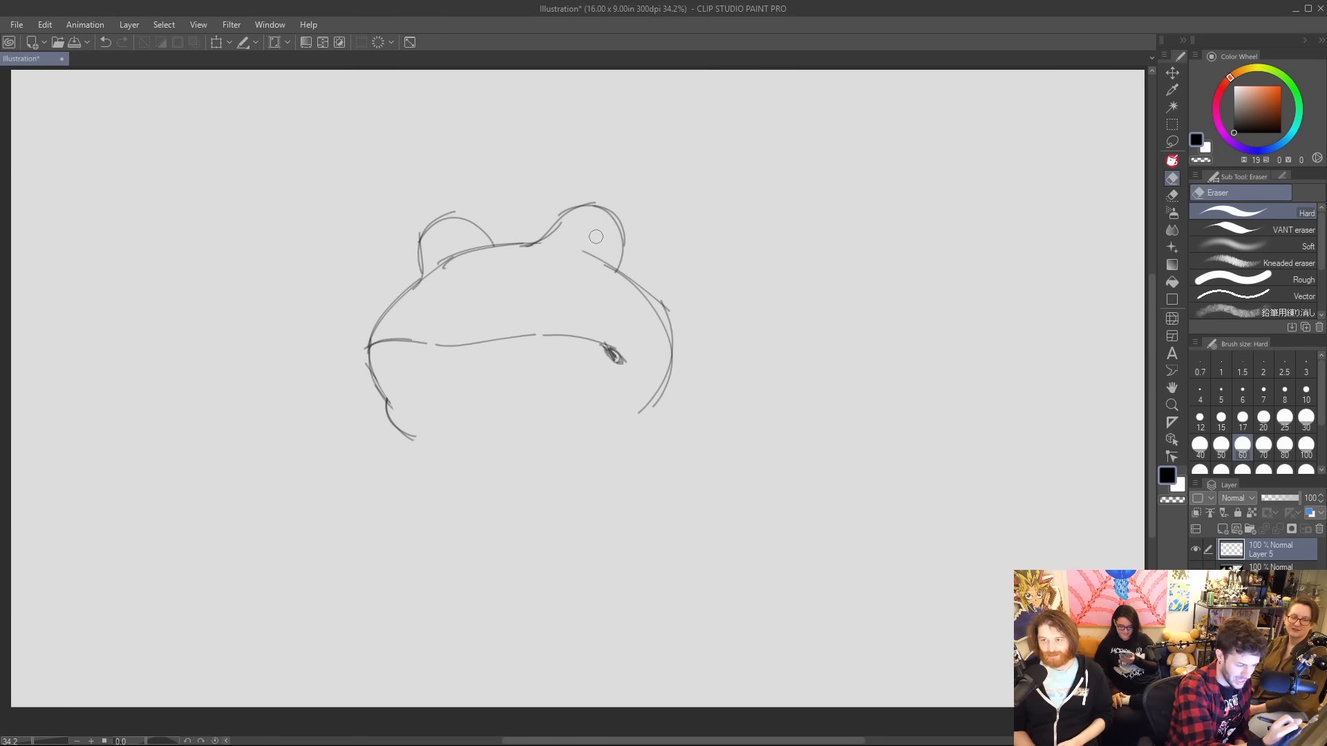
mouse_move(594, 272)
left_mouse_down()
mouse_move(610, 259)
mouse_move(684, 333)
mouse_move(655, 310)
mouse_move(677, 362)
left_mouse_up()
key("p")
key("ctrl+z")
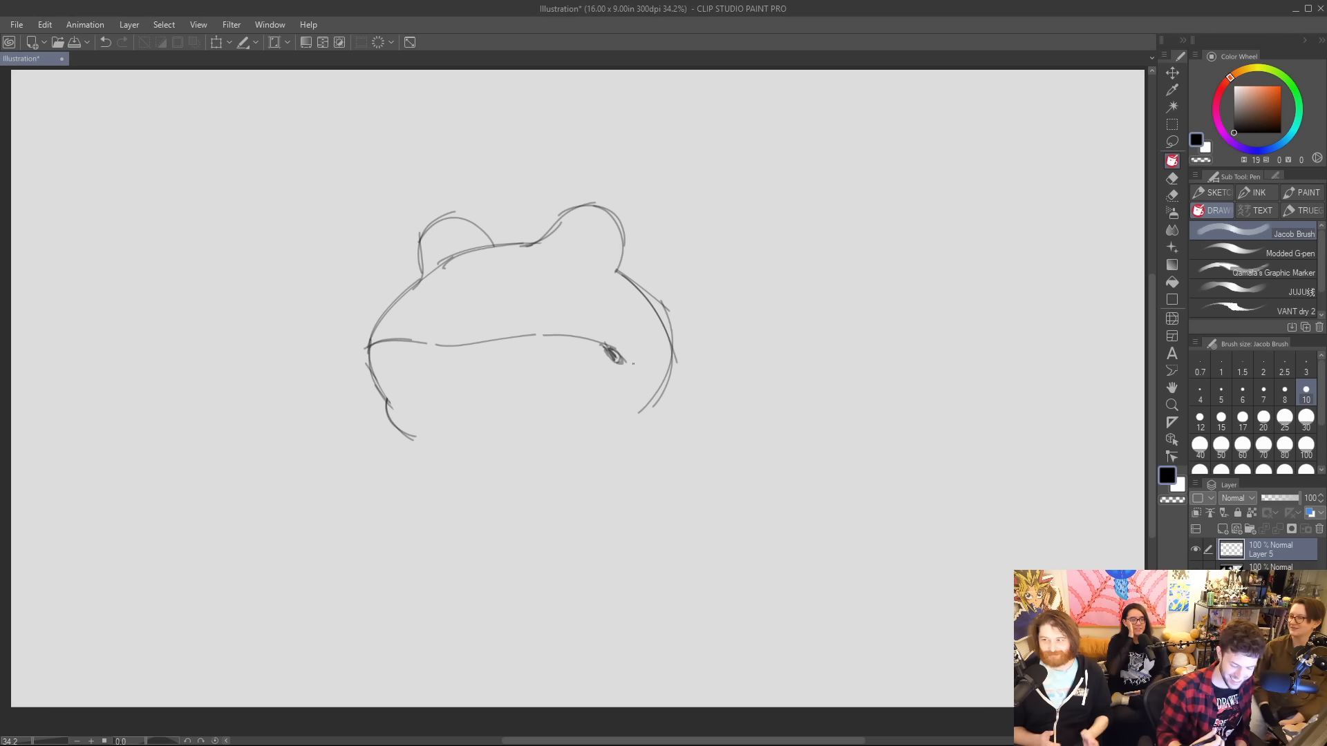
mouse_move(672, 366)
left_mouse_down()
mouse_move(671, 398)
mouse_move(644, 432)
left_mouse_up()
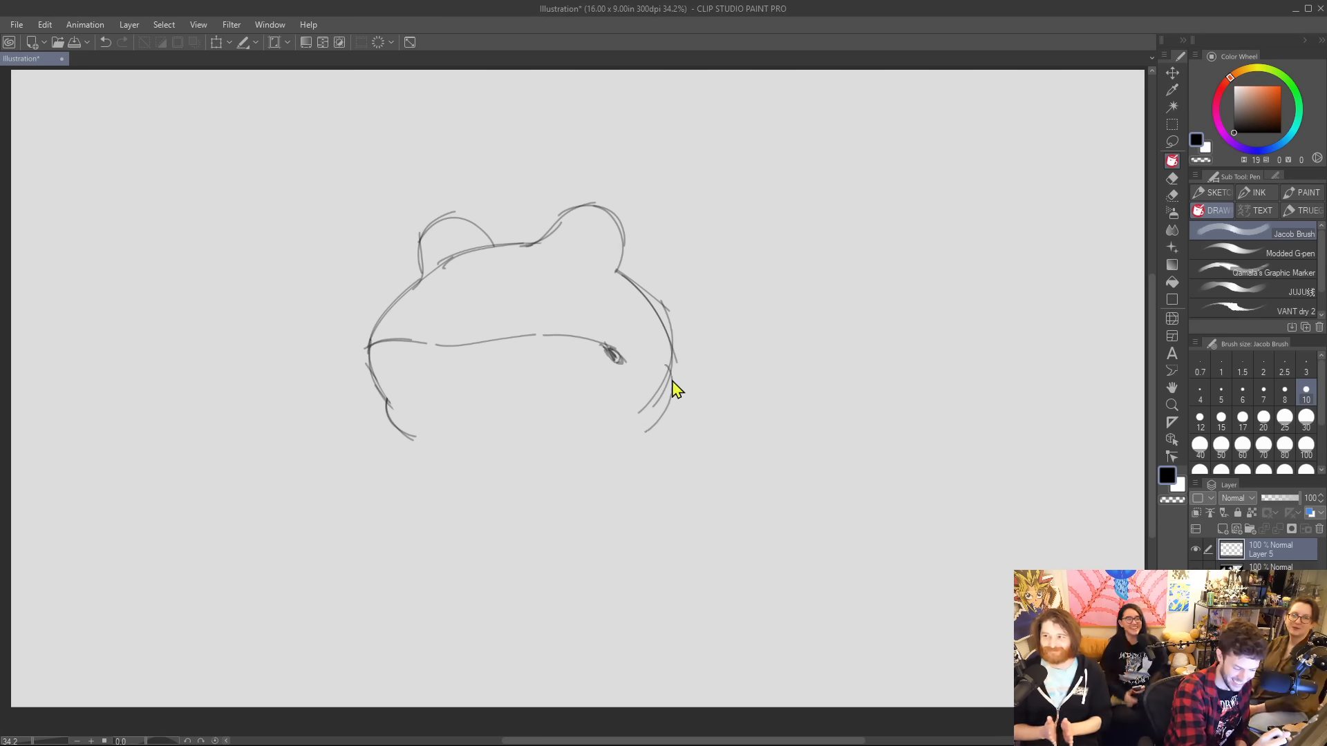
key("ctrl+z")
left_click_drag(671, 366, 650, 425)
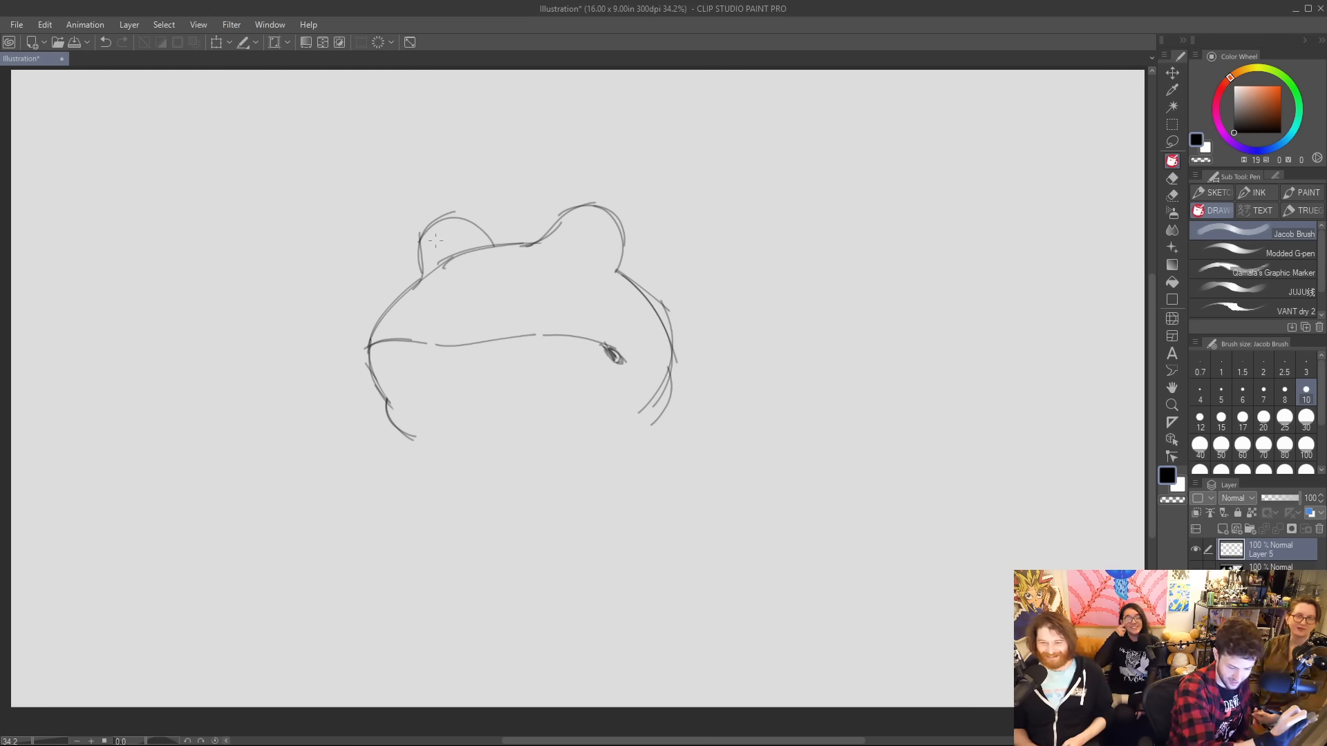
Sketch two small nostrils on the snout and the rounded eyeball outlines inside both eye bumps.
key("ctrl+z")
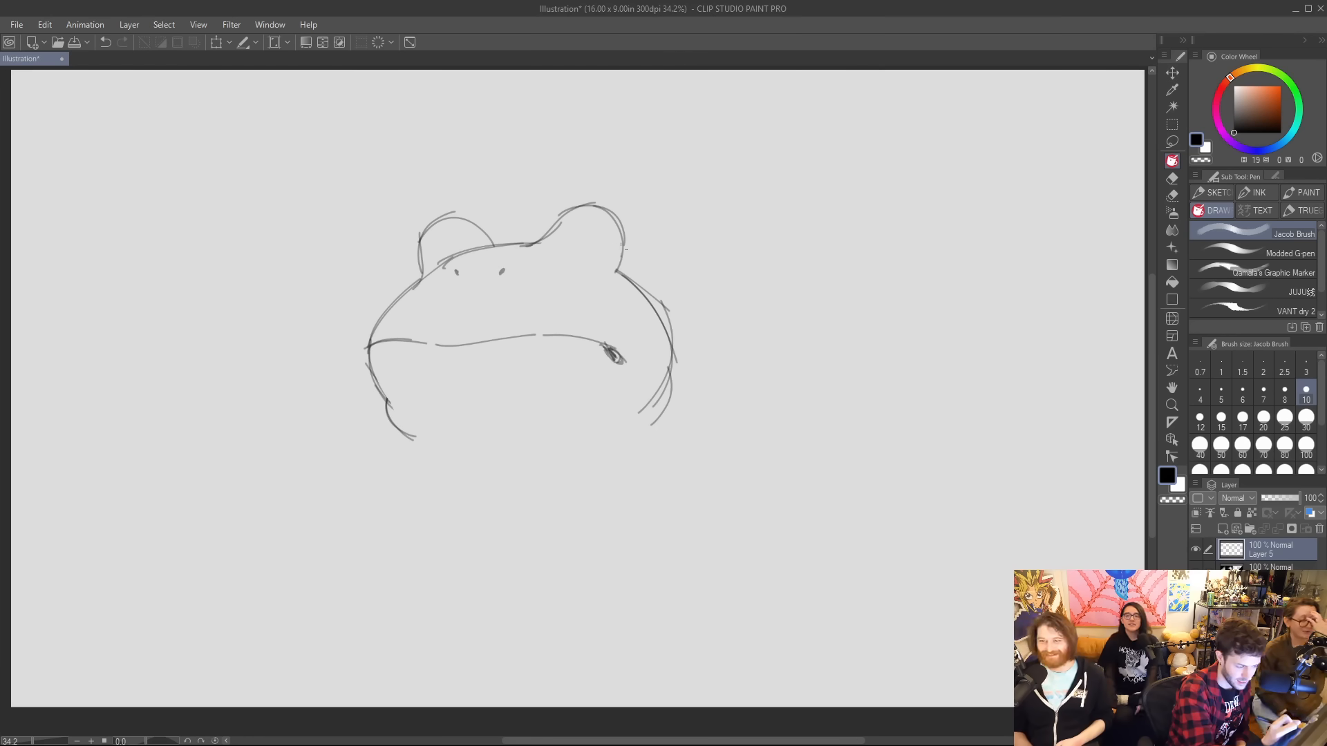
mouse_move(624, 246)
left_mouse_down()
mouse_move(602, 266)
mouse_move(575, 230)
left_mouse_up()
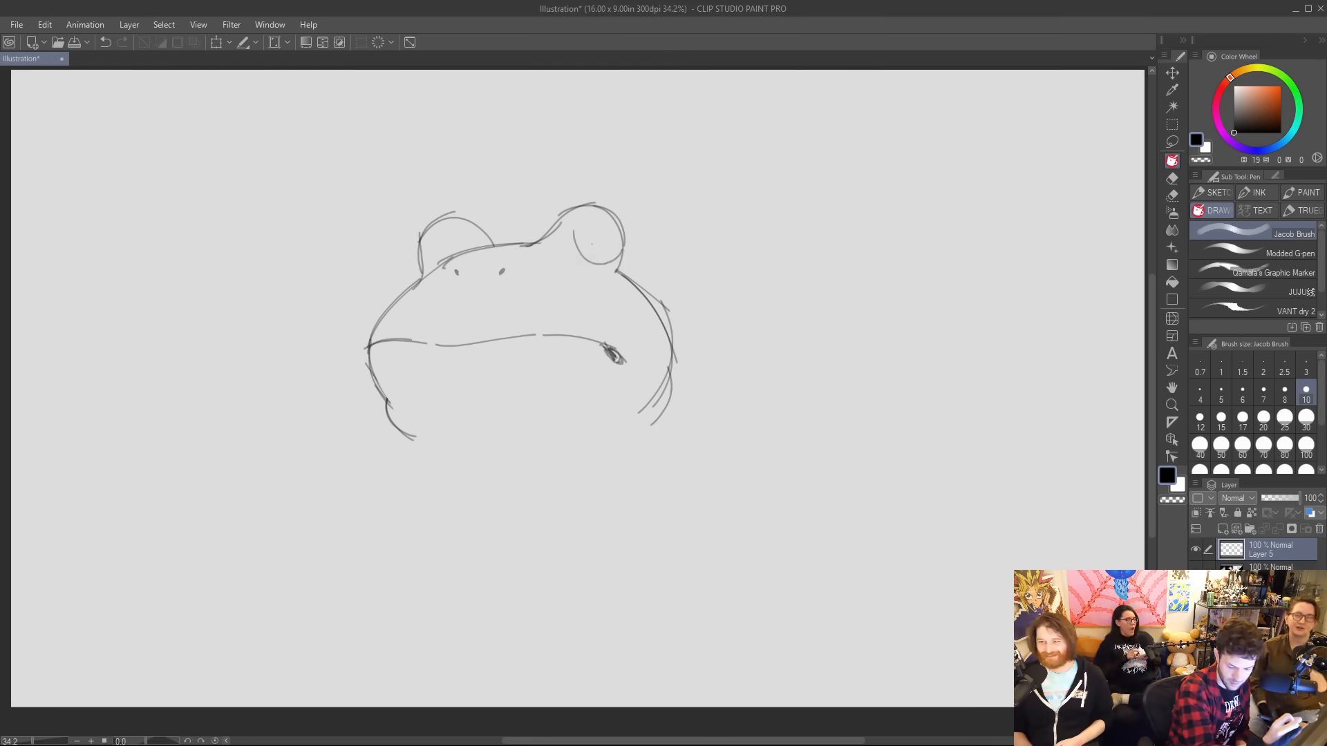
left_click_drag(584, 257, 594, 213)
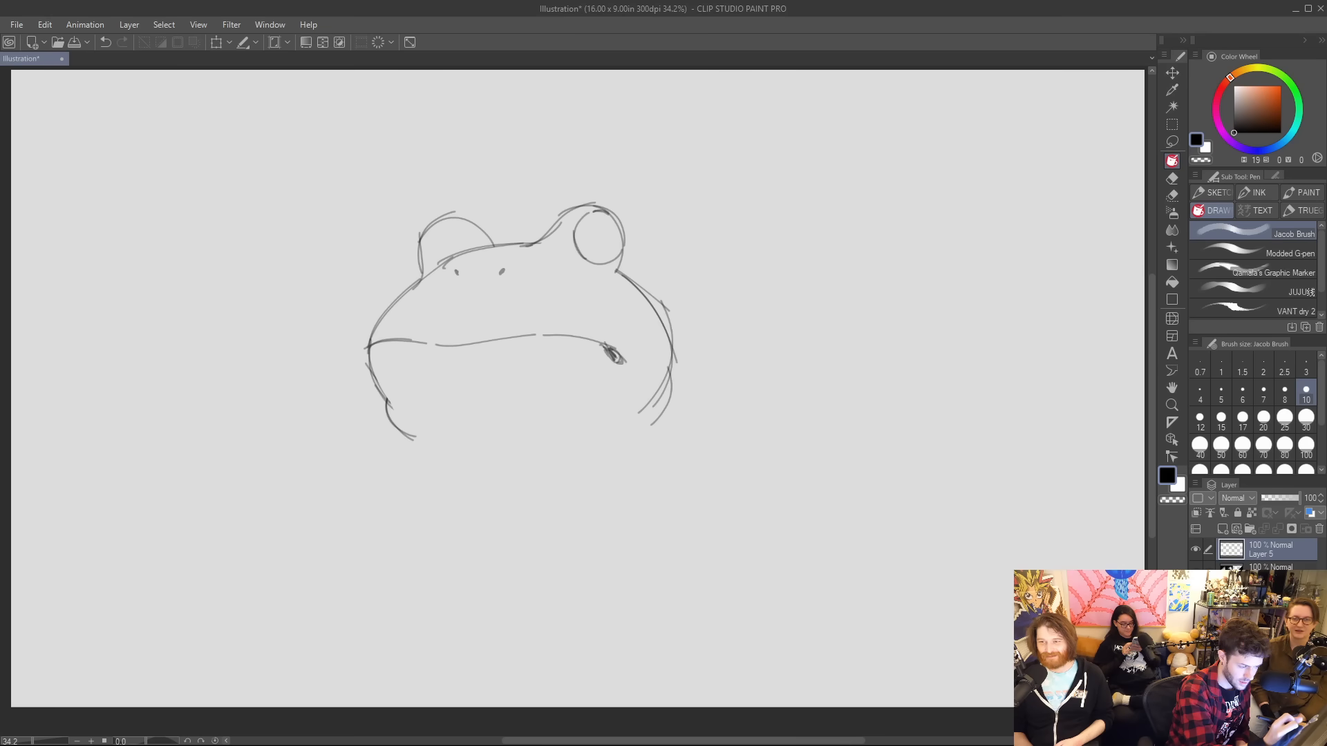
mouse_move(434, 226)
left_mouse_down()
mouse_move(435, 268)
mouse_move(423, 223)
mouse_move(426, 278)
left_mouse_up()
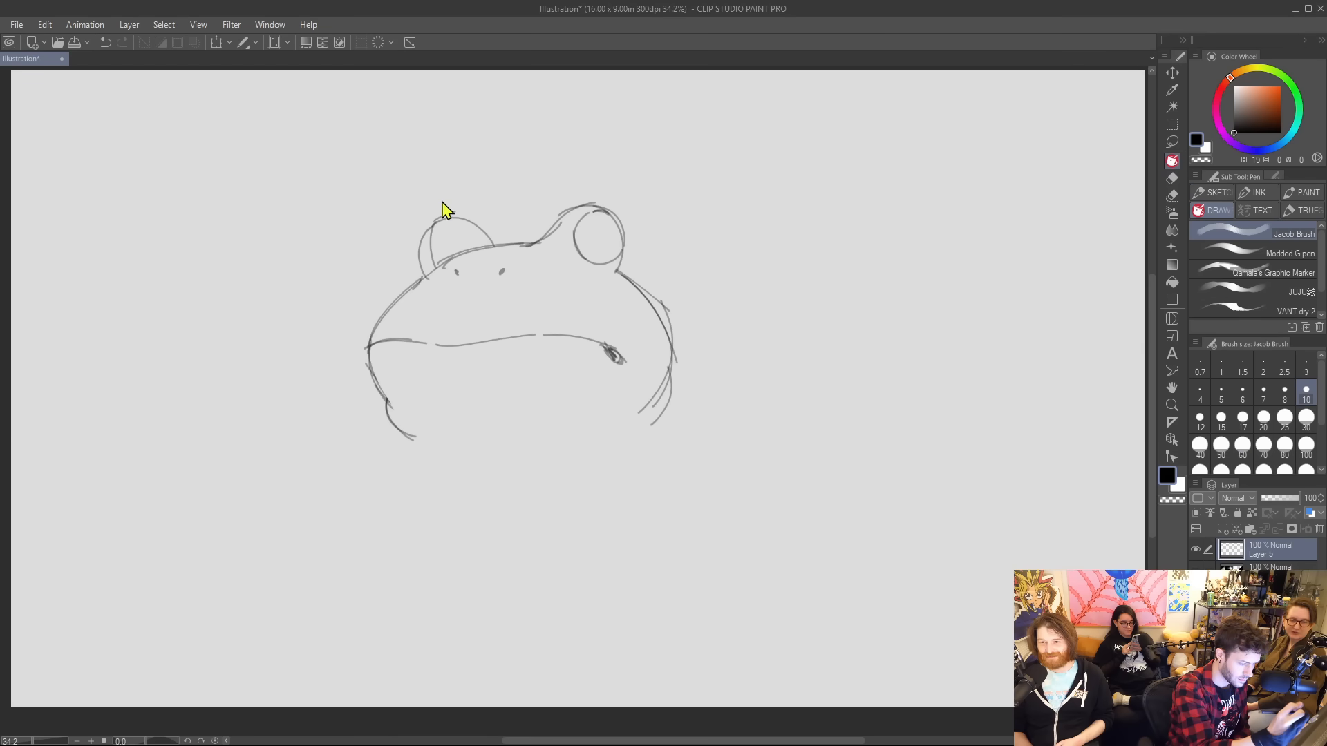
key("ctrl+z")
left_click_drag(434, 222, 435, 270)
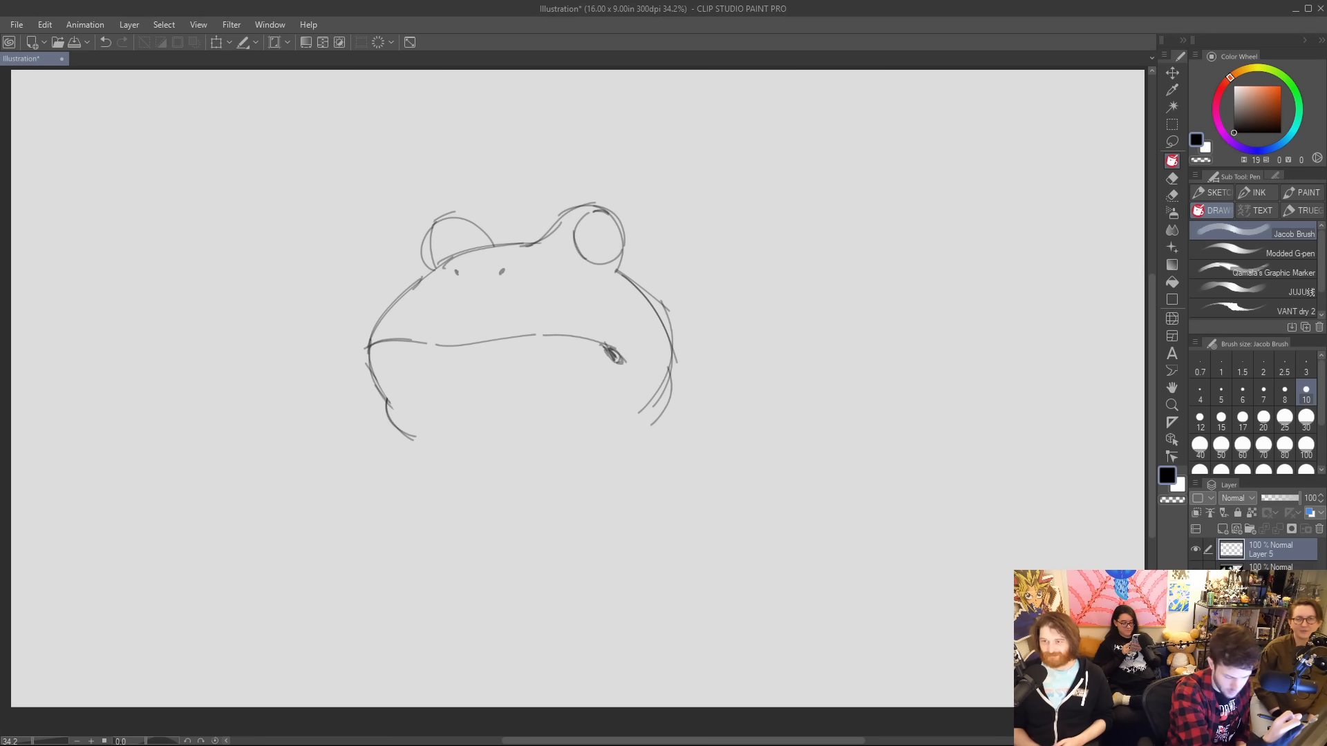
Add eyelid curves and shaded pupils to both eyes, and close the top contour of the left eye bump.
left_click_drag(575, 236, 626, 238)
key("ctrl+z")
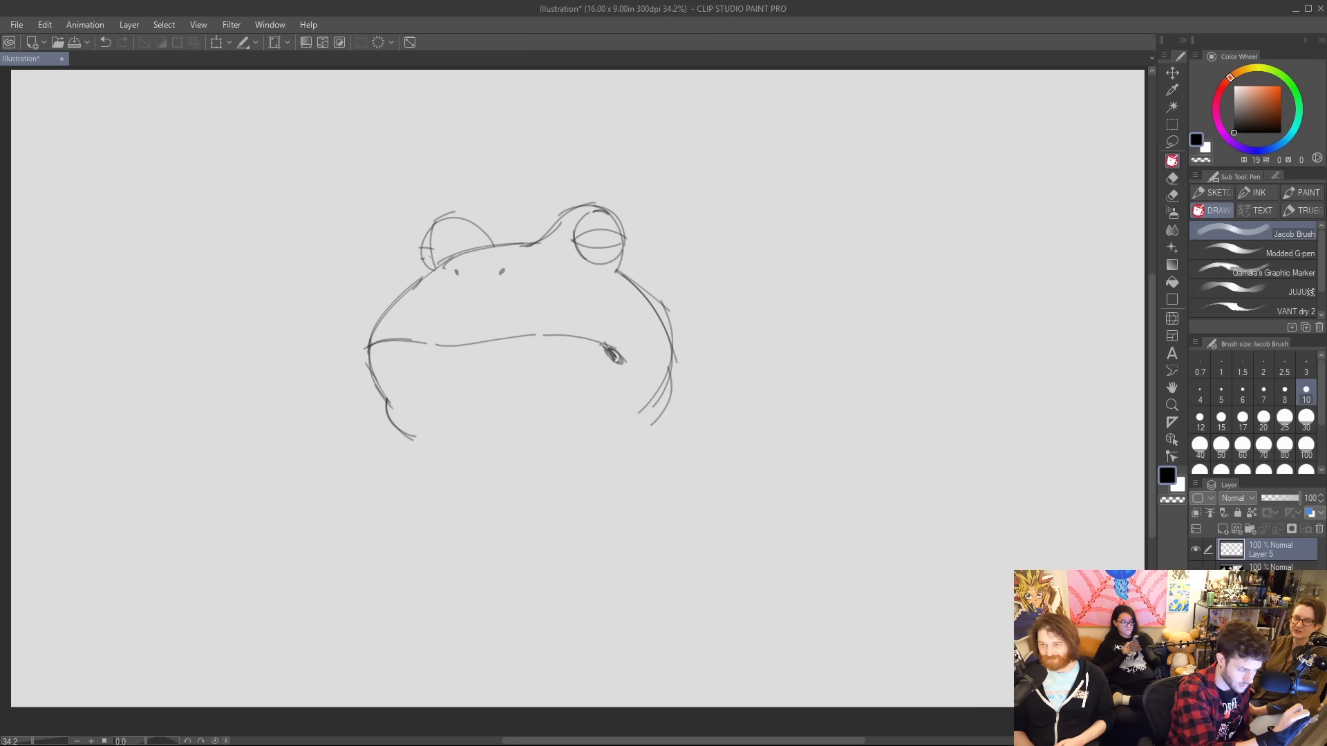
left_click_drag(419, 247, 422, 259)
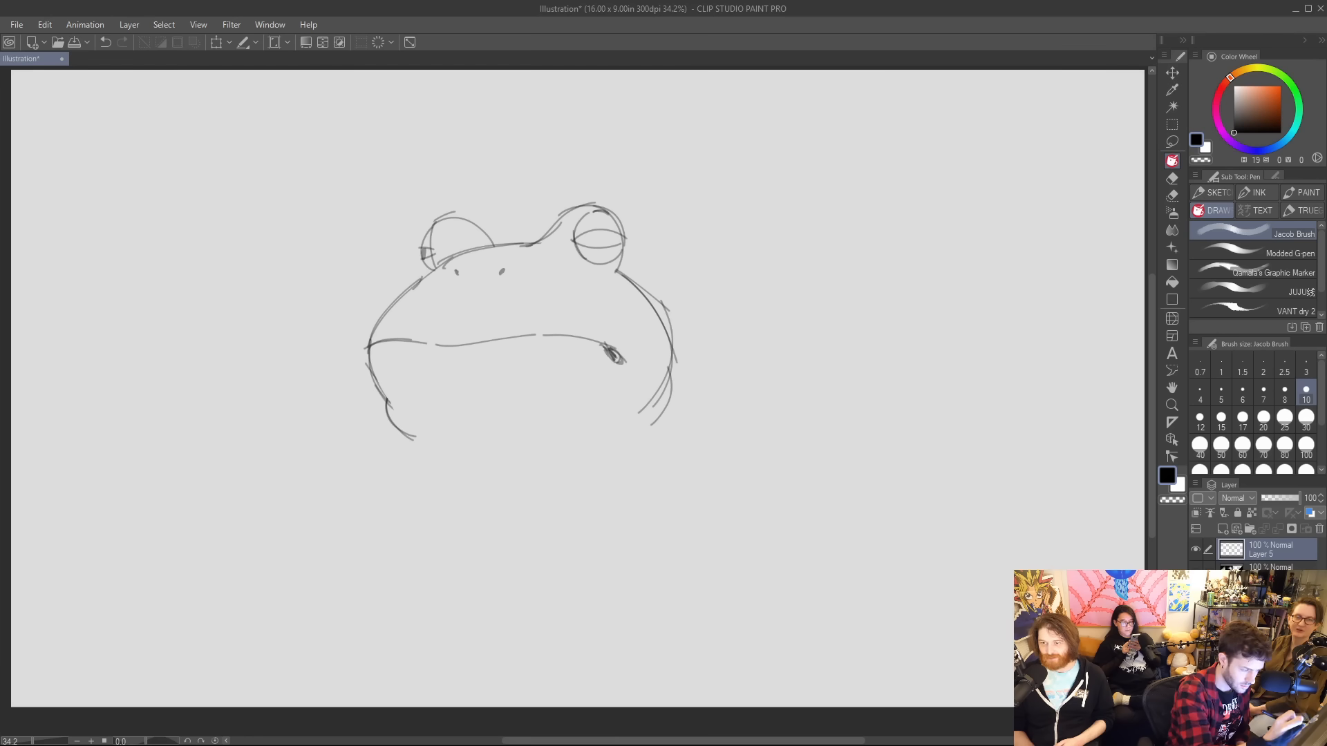
mouse_move(598, 232)
left_mouse_down()
mouse_move(599, 249)
mouse_move(601, 238)
left_mouse_up()
key("ctrl+z")
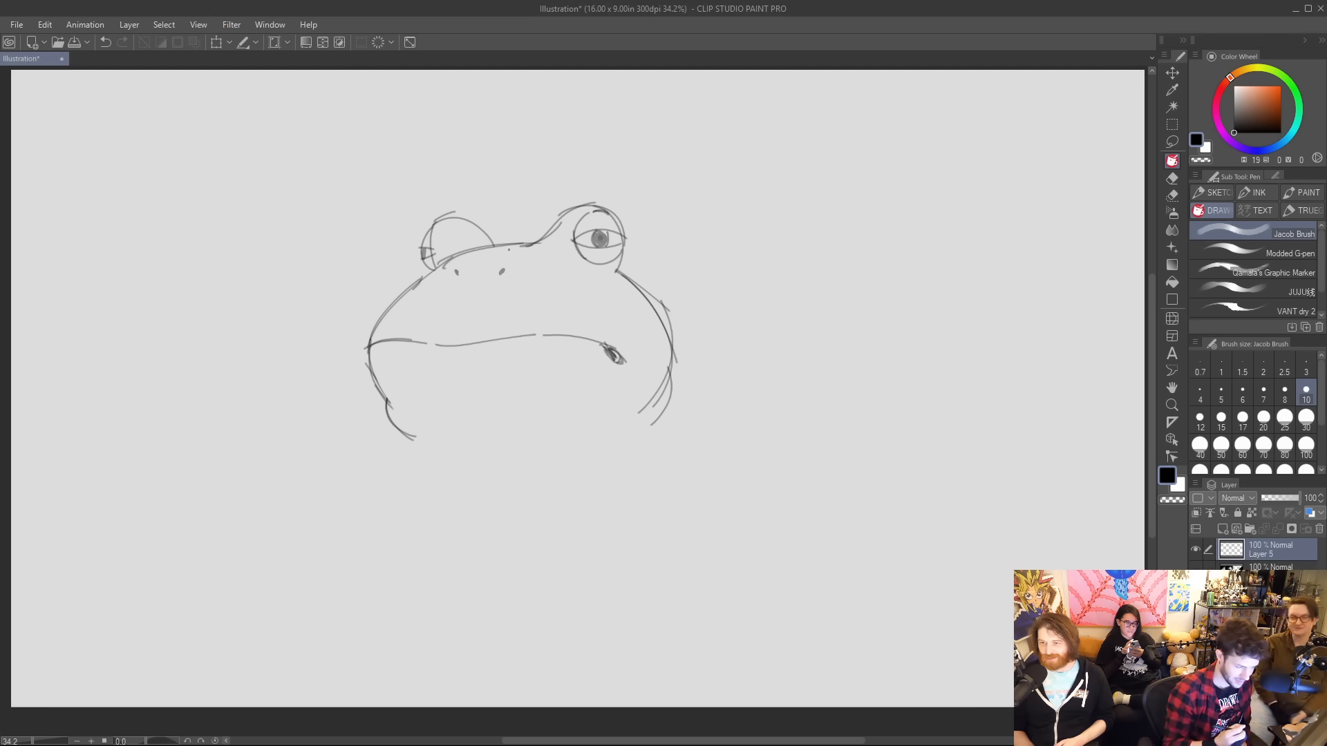
left_click_drag(445, 217, 481, 228)
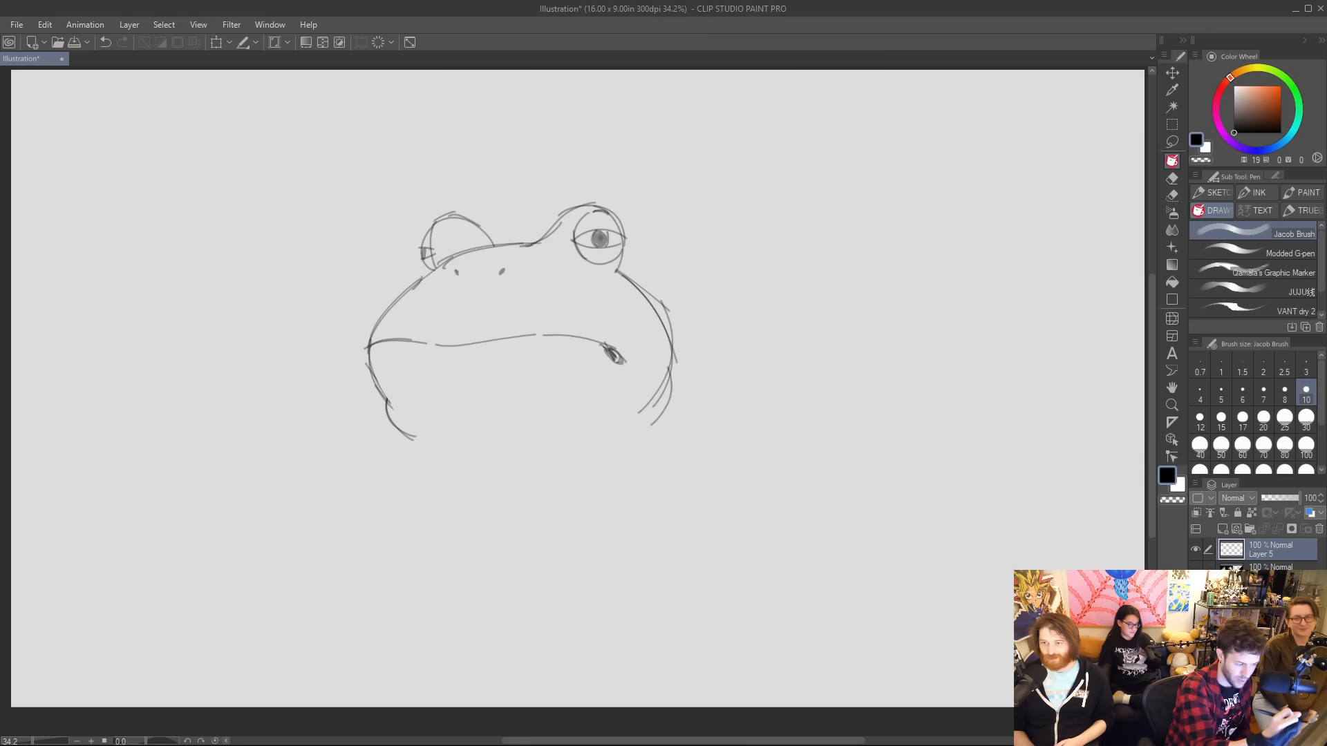
Erase the doubled lines along the frog's right cheek and jaw, redrawing the cheek as a cleaner contour.
key("e")
left_click_drag(637, 293, 668, 341)
key("p")
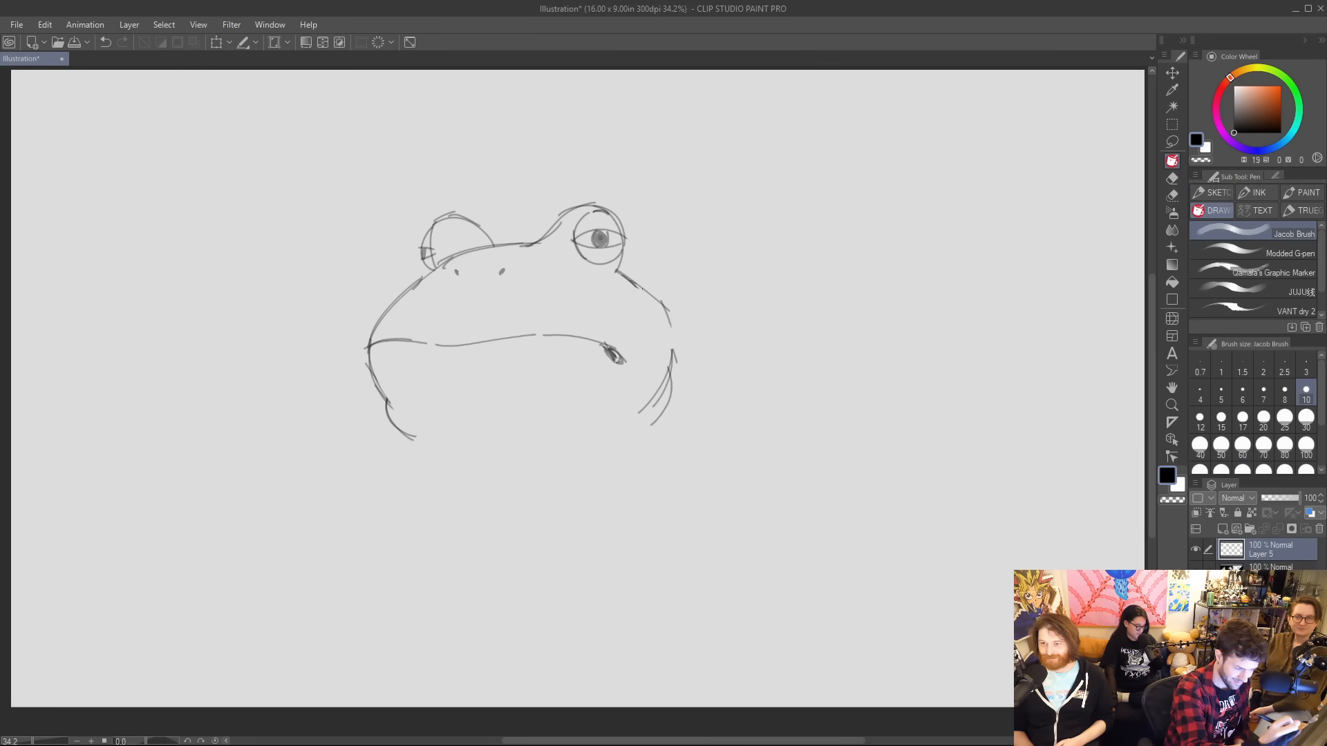
mouse_move(634, 284)
left_mouse_down()
mouse_move(674, 339)
mouse_move(669, 384)
left_mouse_up()
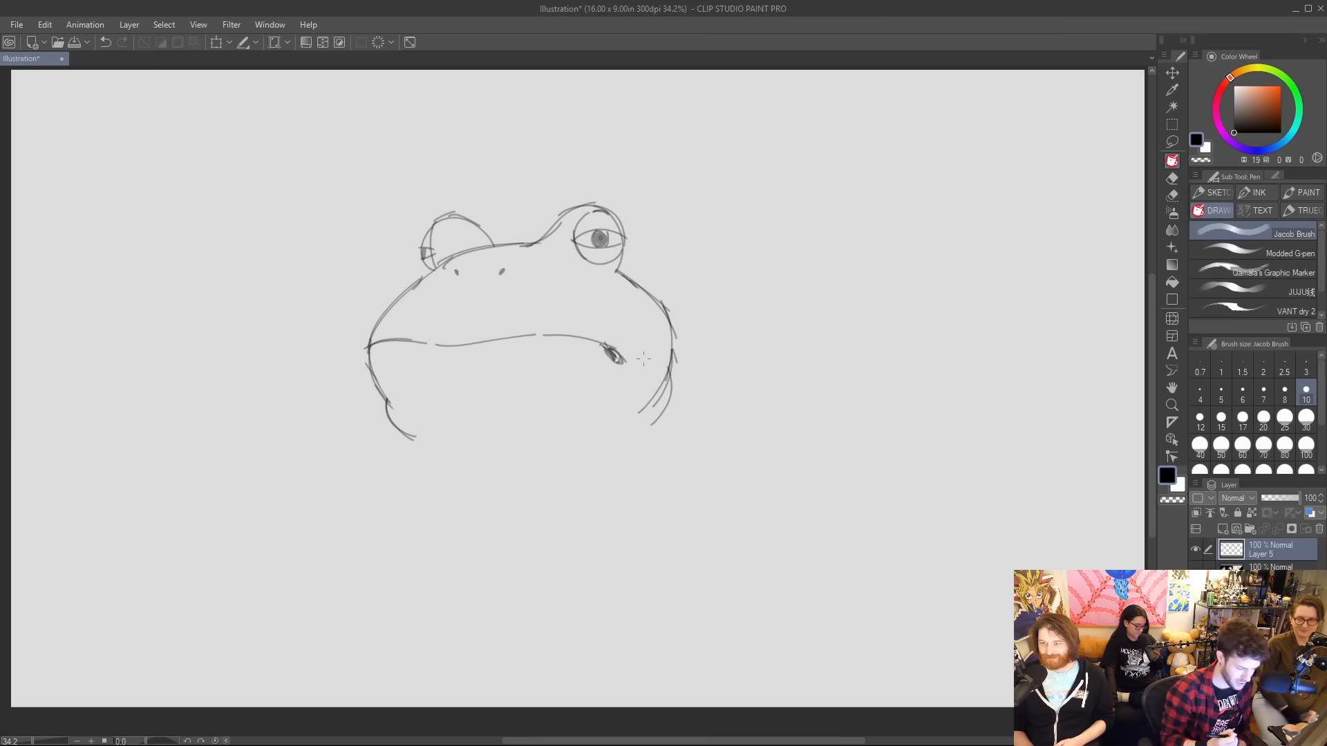
key("e")
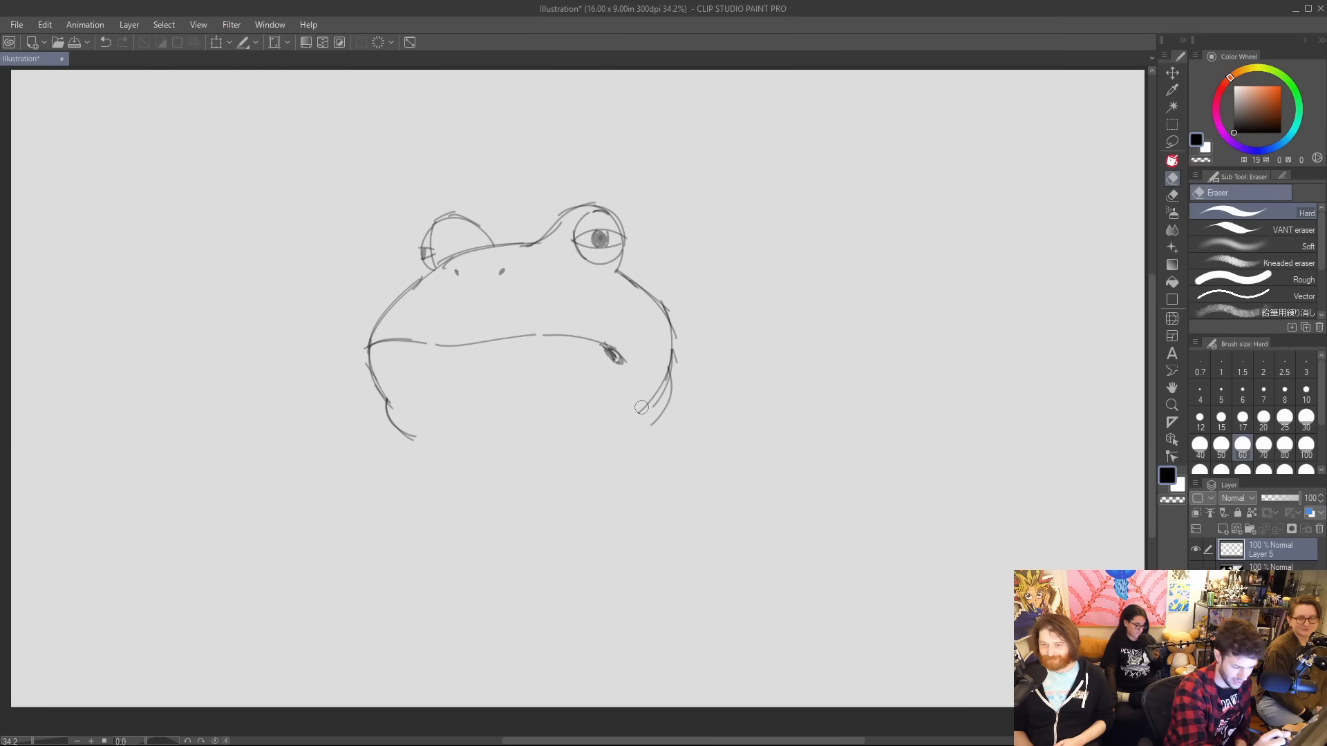
mouse_move(641, 411)
left_mouse_down()
mouse_move(656, 377)
mouse_move(631, 409)
mouse_move(654, 390)
left_mouse_up()
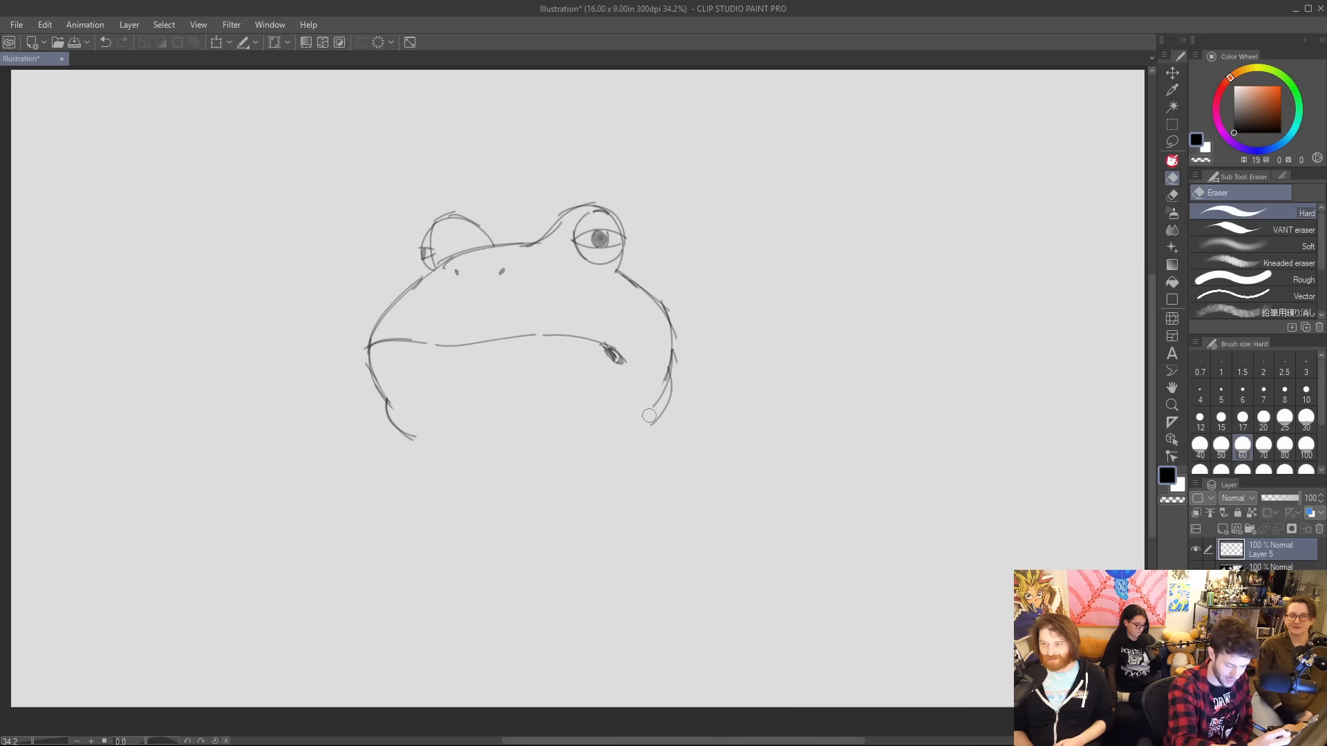
key("p")
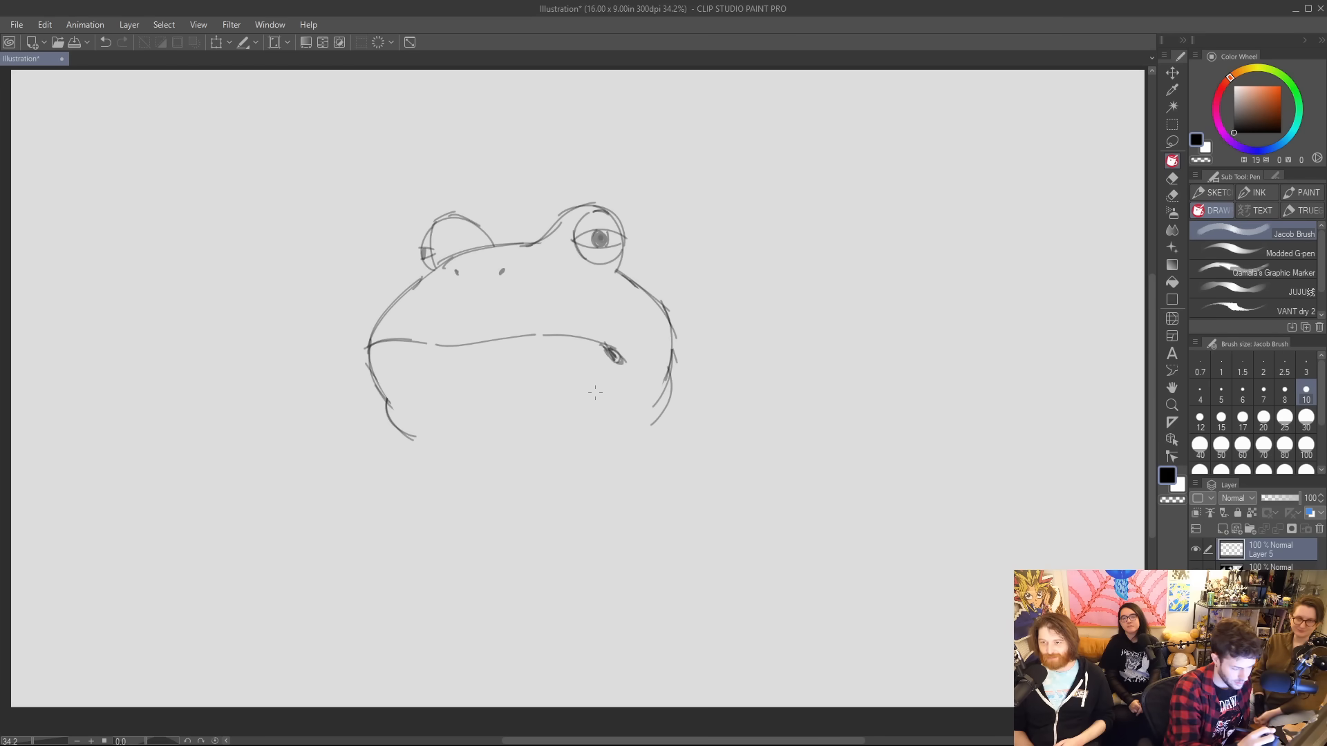
Sketch the chin curve with jaw folds on the left, and a tall rounded hat with a tulip-shaped emblem between the eyes.
mouse_move(425, 445)
left_mouse_down()
mouse_move(491, 459)
mouse_move(467, 458)
mouse_move(479, 468)
mouse_move(637, 430)
left_mouse_up()
key("ctrl+z")
key("ctrl+z")
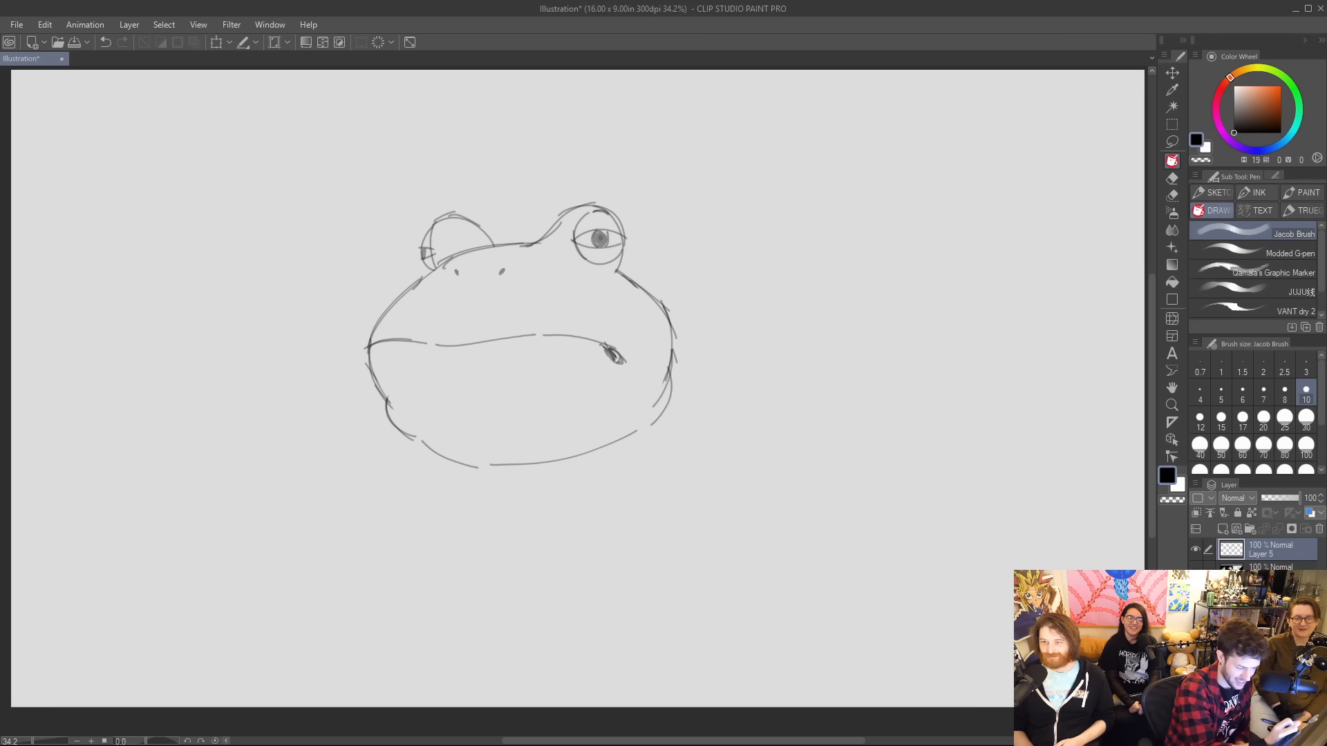
mouse_move(387, 399)
left_mouse_down()
mouse_move(453, 424)
mouse_move(454, 451)
mouse_move(404, 476)
left_mouse_up()
key("ctrl+z")
key("ctrl+z")
key("ctrl+z")
mouse_move(506, 243)
left_mouse_down()
mouse_move(534, 137)
mouse_move(581, 119)
mouse_move(589, 208)
mouse_move(521, 167)
mouse_move(529, 177)
mouse_move(535, 163)
mouse_move(539, 181)
mouse_move(552, 166)
mouse_move(552, 200)
mouse_move(521, 212)
left_mouse_up()
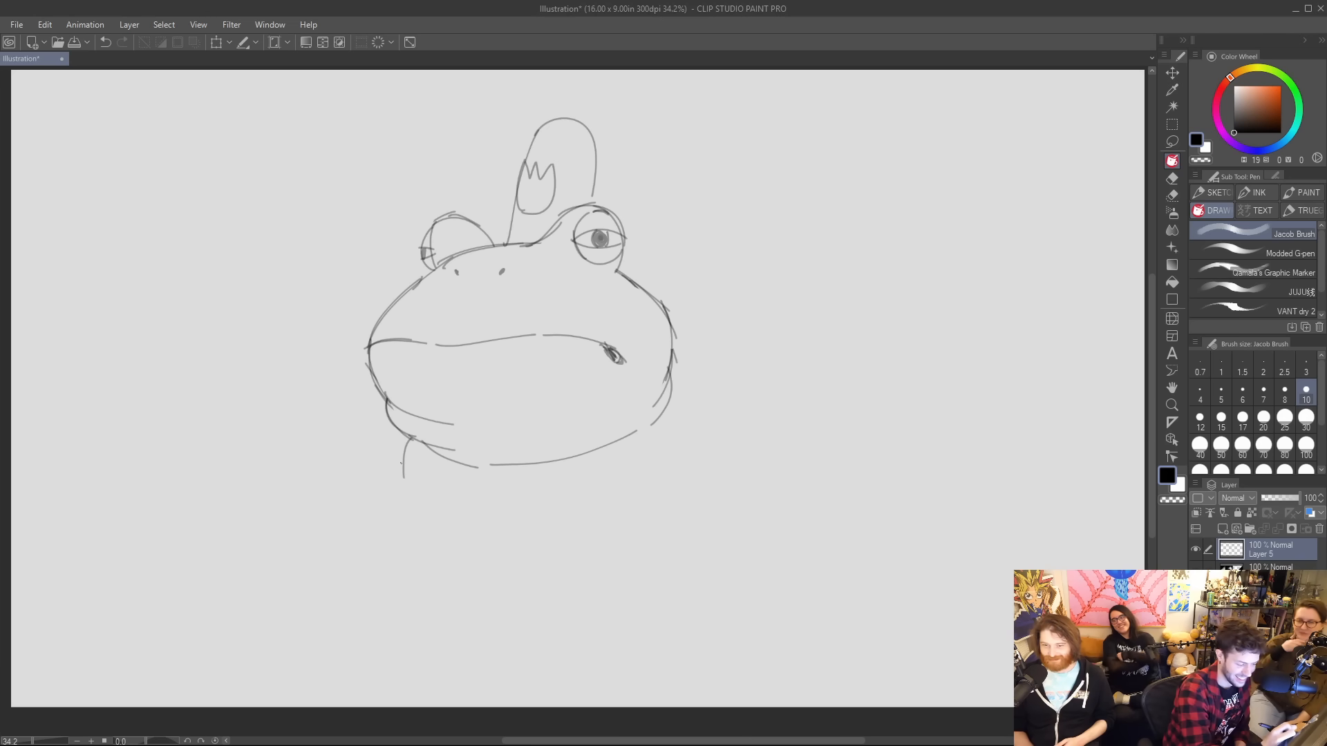
Sketch a pointed shirt collar wrapping under the chin and a knotted necktie between its two flaps.
mouse_move(464, 471)
left_mouse_down()
mouse_move(435, 507)
mouse_move(404, 462)
left_mouse_up()
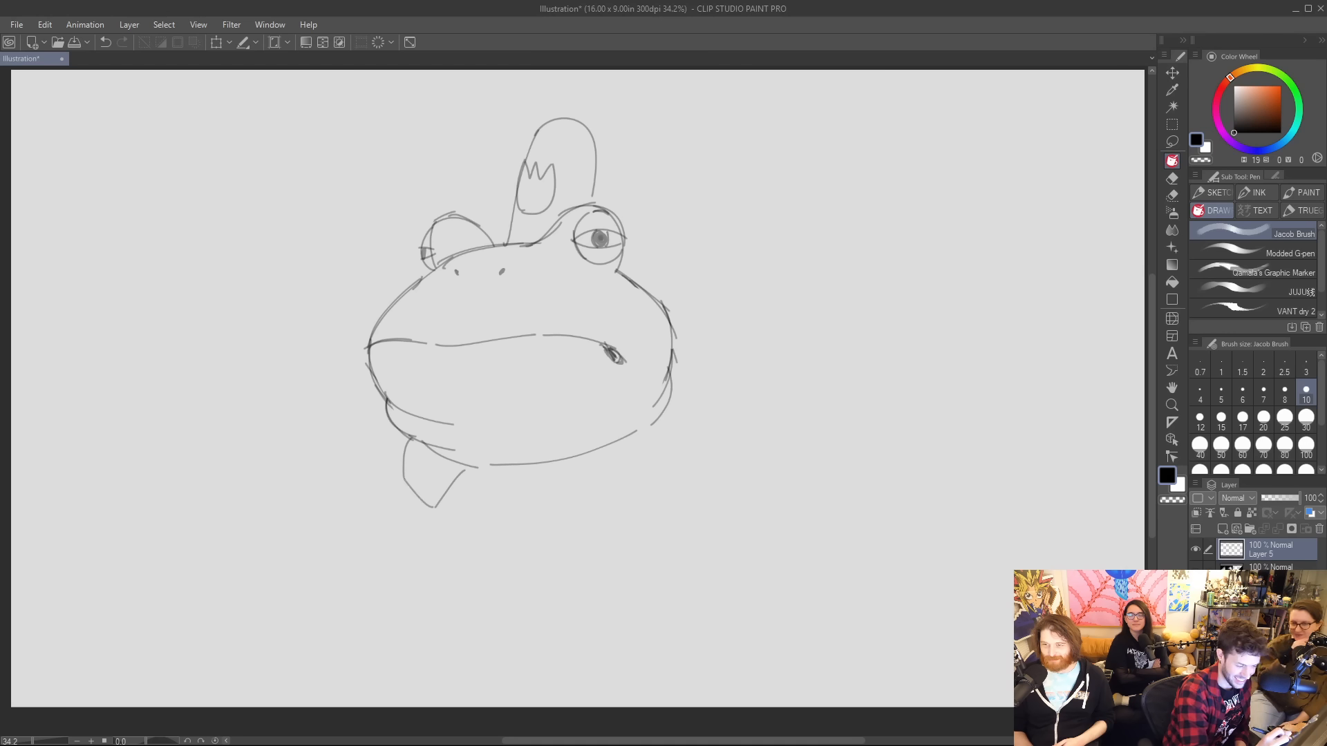
mouse_move(492, 465)
left_mouse_down()
mouse_move(540, 506)
mouse_move(533, 520)
mouse_move(652, 473)
left_mouse_up()
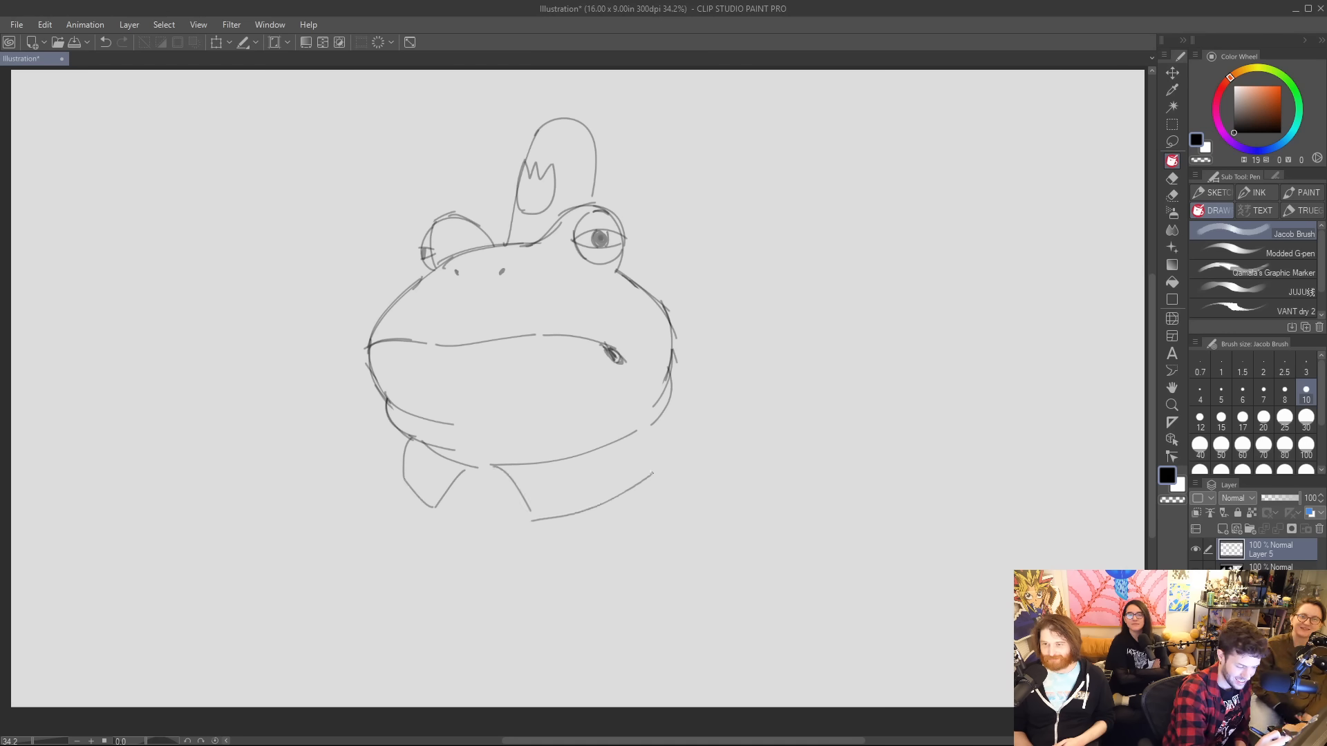
left_click_drag(668, 415, 644, 472)
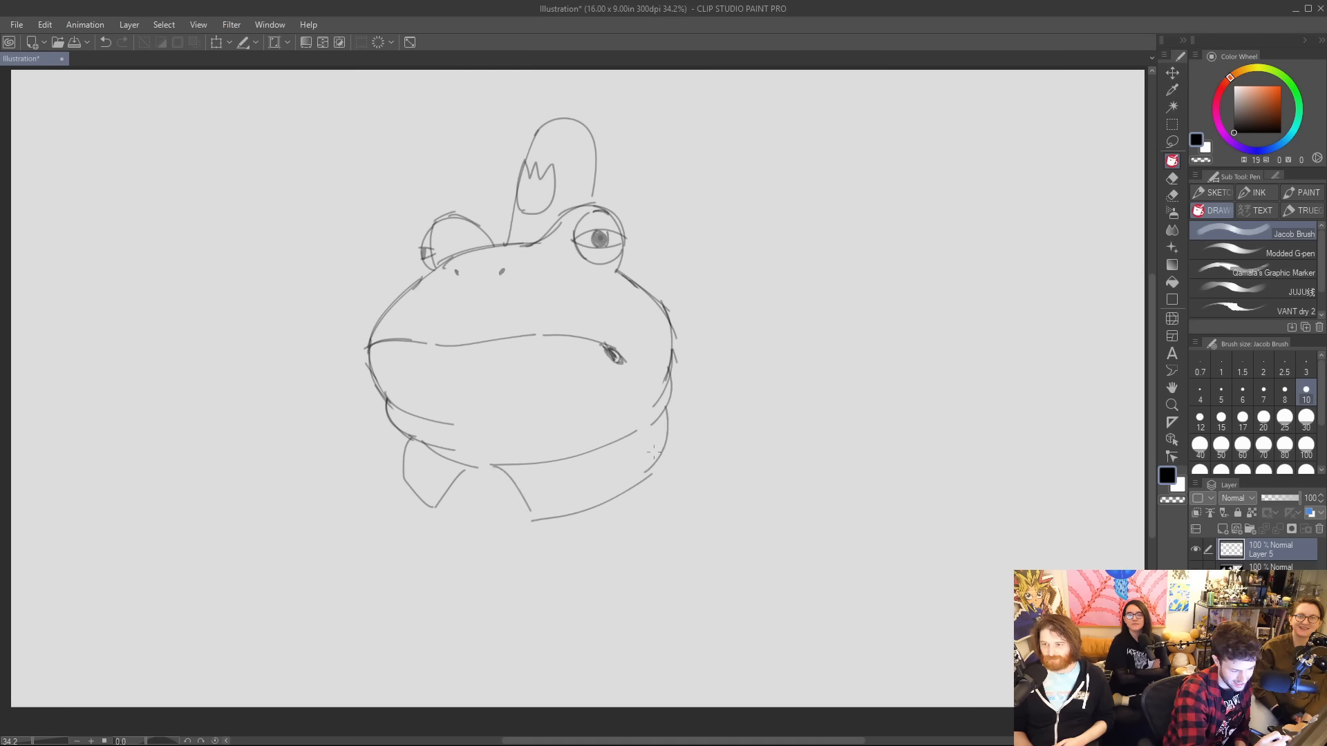
mouse_move(454, 480)
left_mouse_down()
mouse_move(474, 514)
mouse_move(439, 557)
mouse_move(465, 592)
left_mouse_up()
mouse_move(464, 510)
left_mouse_down()
mouse_move(496, 510)
mouse_move(520, 486)
mouse_move(513, 549)
mouse_move(472, 600)
left_mouse_up()
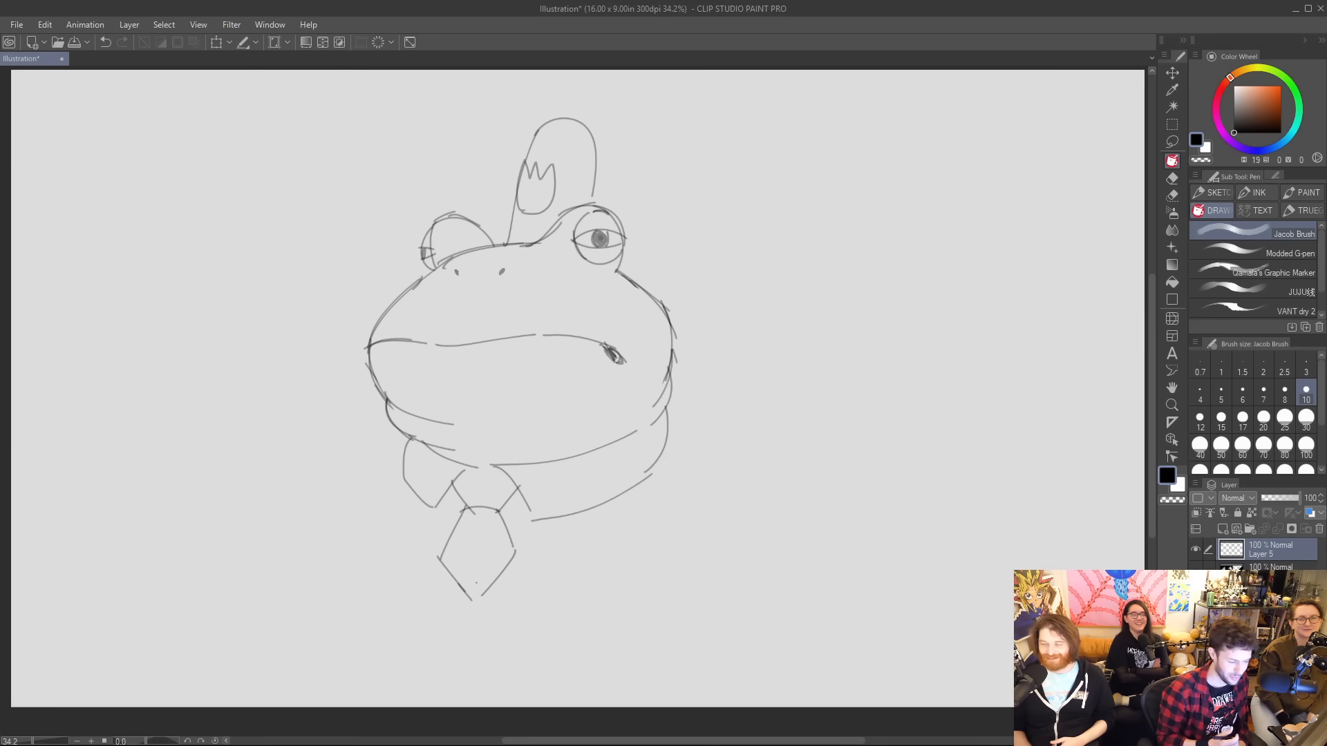
Move the frog sketch slightly up and to the right on the canvas.
key("k")
left_click_drag(603, 338, 632, 307)
key("p")
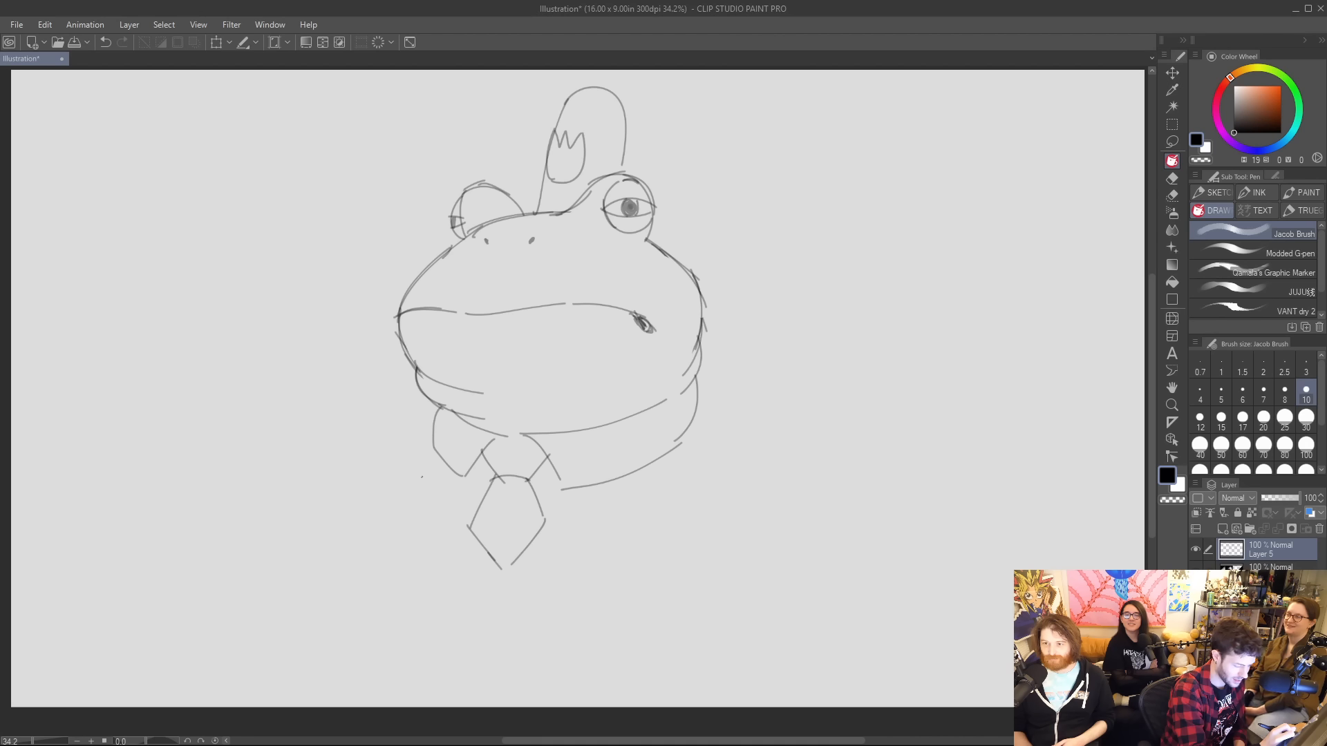
Sketch the frog's broad rounded body from both shoulders to the base, and extend the tie down to the lower edge.
left_click_drag(426, 476, 410, 546)
key("ctrl+z")
left_click_drag(422, 484, 403, 559)
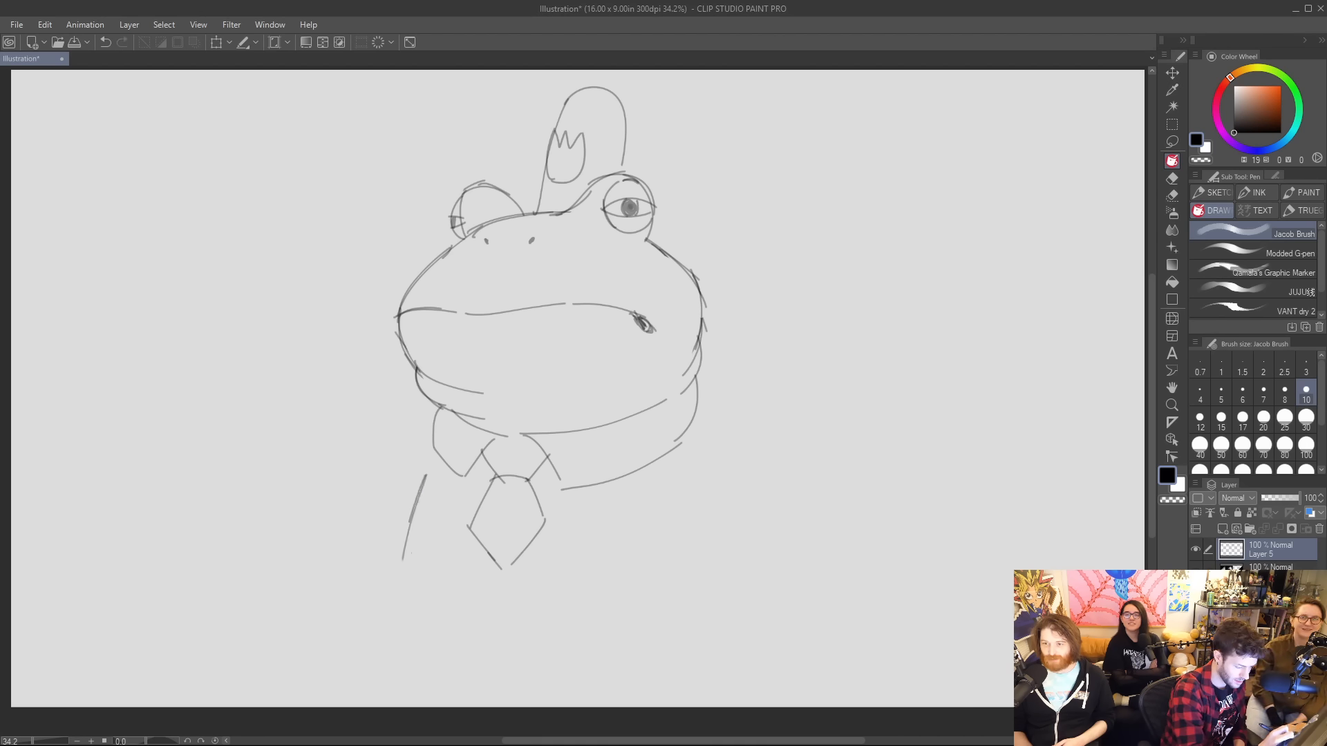
mouse_move(423, 484)
left_mouse_down()
mouse_move(406, 568)
mouse_move(472, 592)
mouse_move(512, 599)
mouse_move(485, 592)
mouse_move(661, 566)
left_mouse_up()
key("ctrl+z")
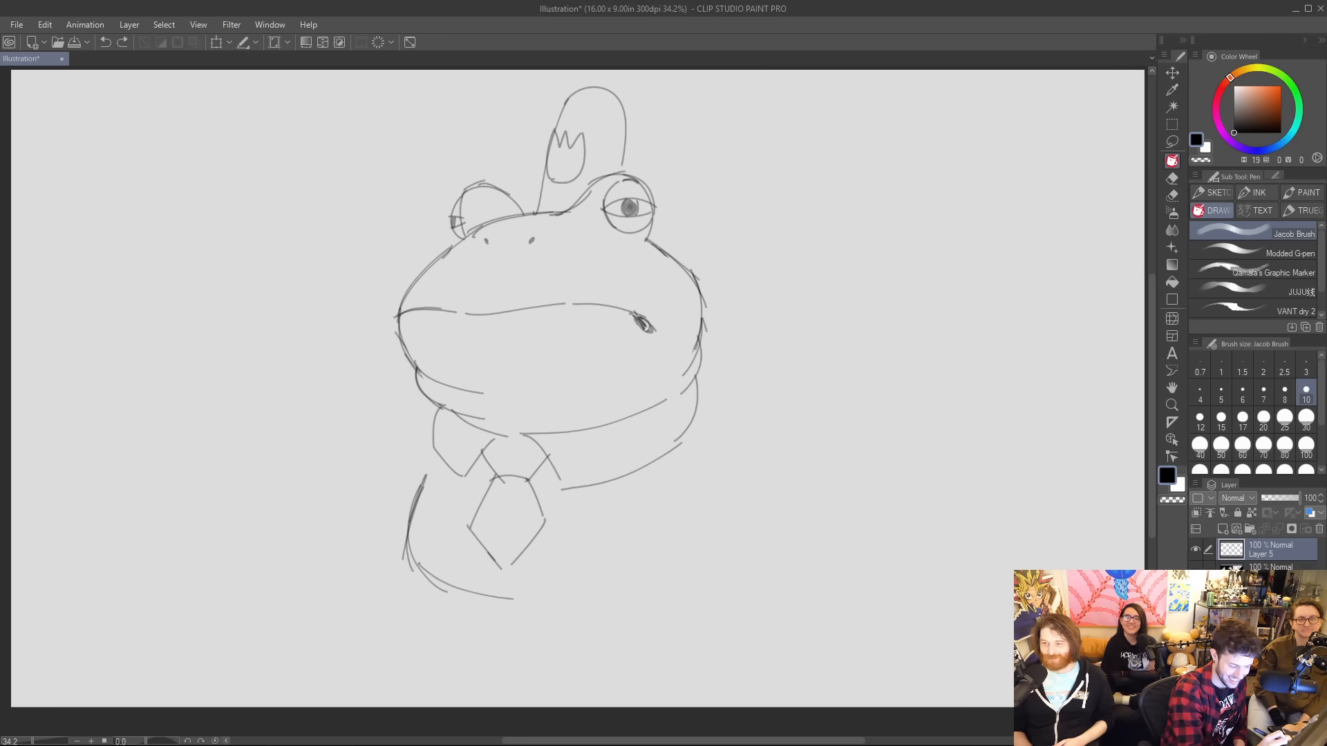
left_click_drag(459, 584, 712, 543)
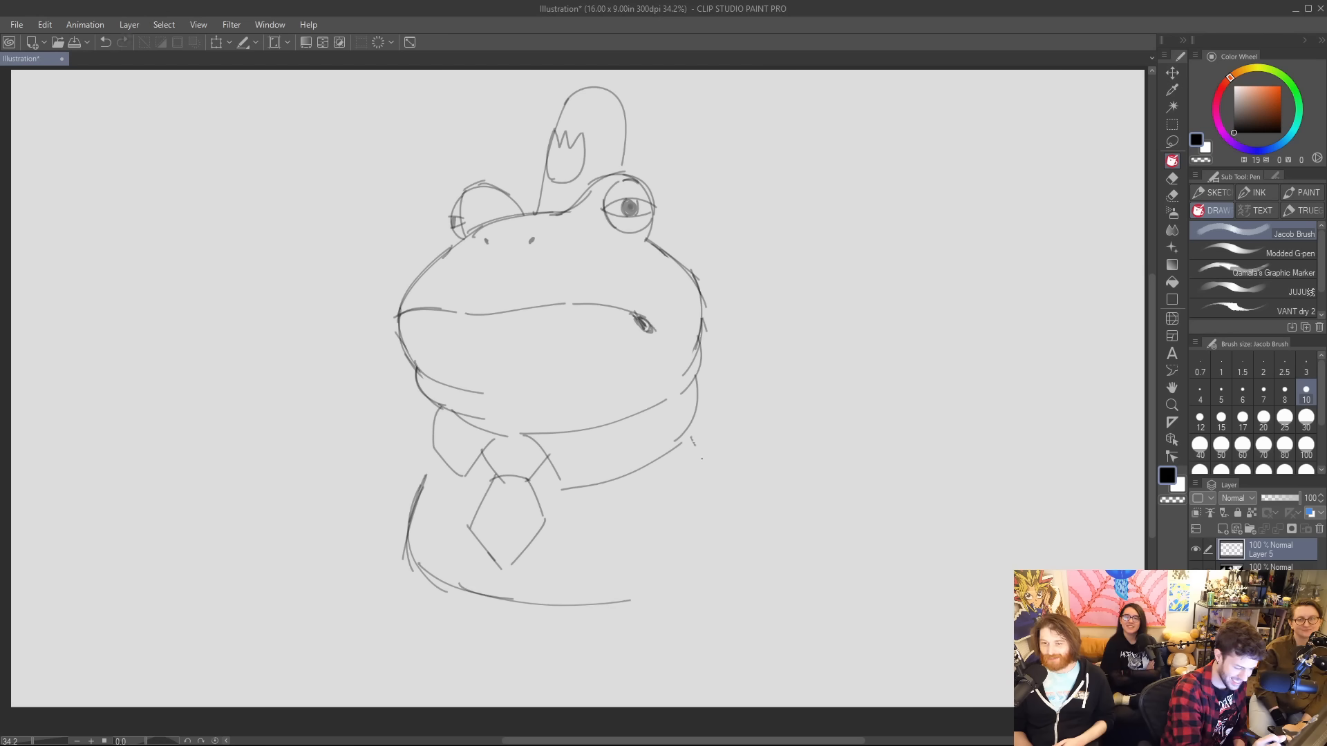
mouse_move(690, 389)
left_mouse_down()
mouse_move(718, 490)
mouse_move(724, 430)
mouse_move(758, 486)
mouse_move(756, 570)
mouse_move(683, 592)
left_mouse_up()
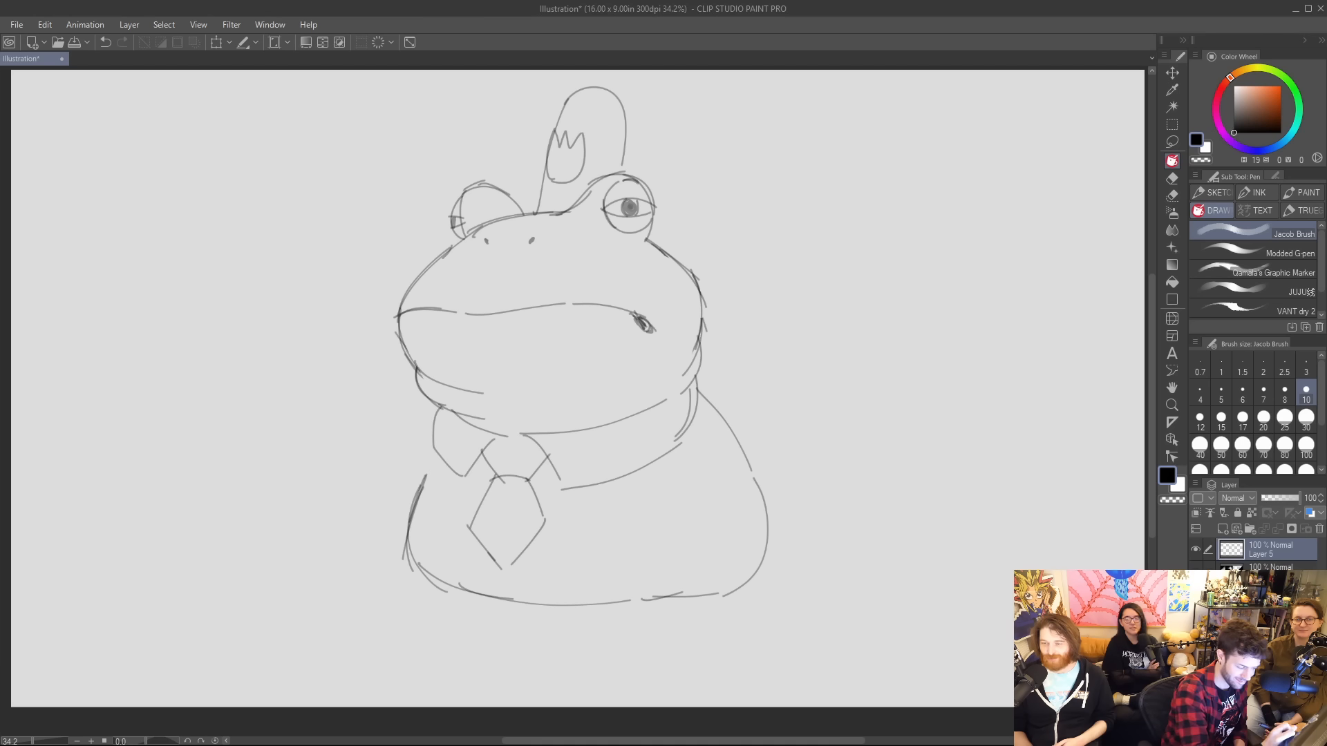
left_click_drag(434, 458, 419, 484)
mouse_move(491, 557)
left_mouse_down()
mouse_move(493, 597)
mouse_move(522, 600)
left_mouse_up()
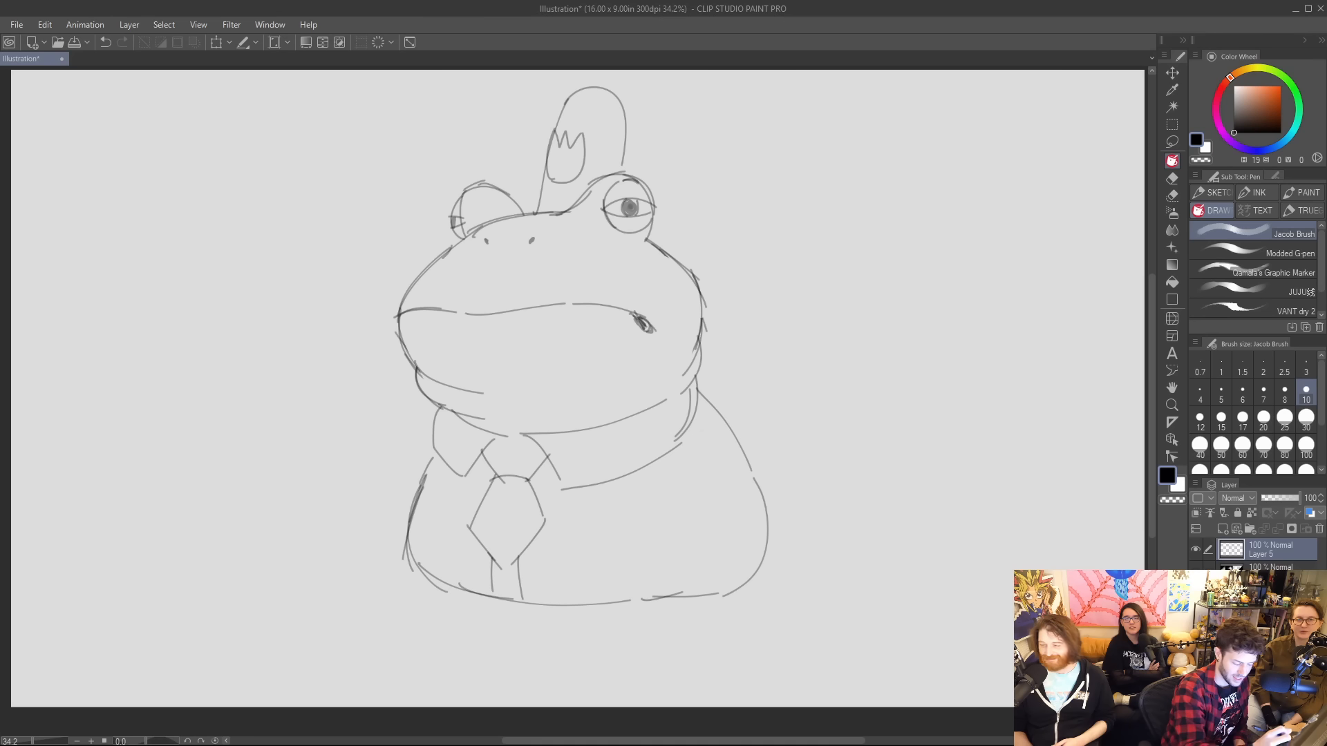
Sketch the bent arm at the body's left side, with an elbow crease, a raised forearm and a cuff line.
mouse_move(433, 448)
left_mouse_down()
mouse_move(368, 503)
mouse_move(351, 558)
left_mouse_up()
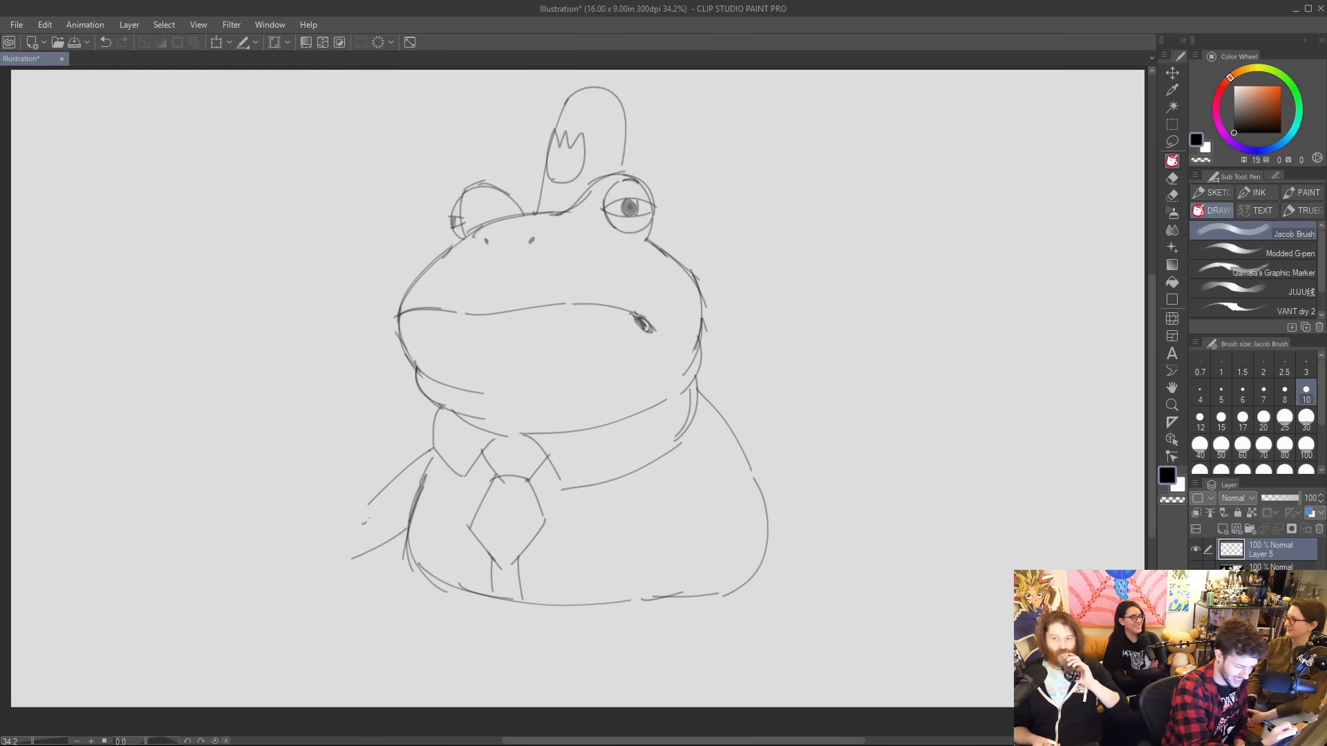
left_click_drag(317, 469, 366, 522)
key("ctrl+z")
left_click_drag(319, 473, 362, 534)
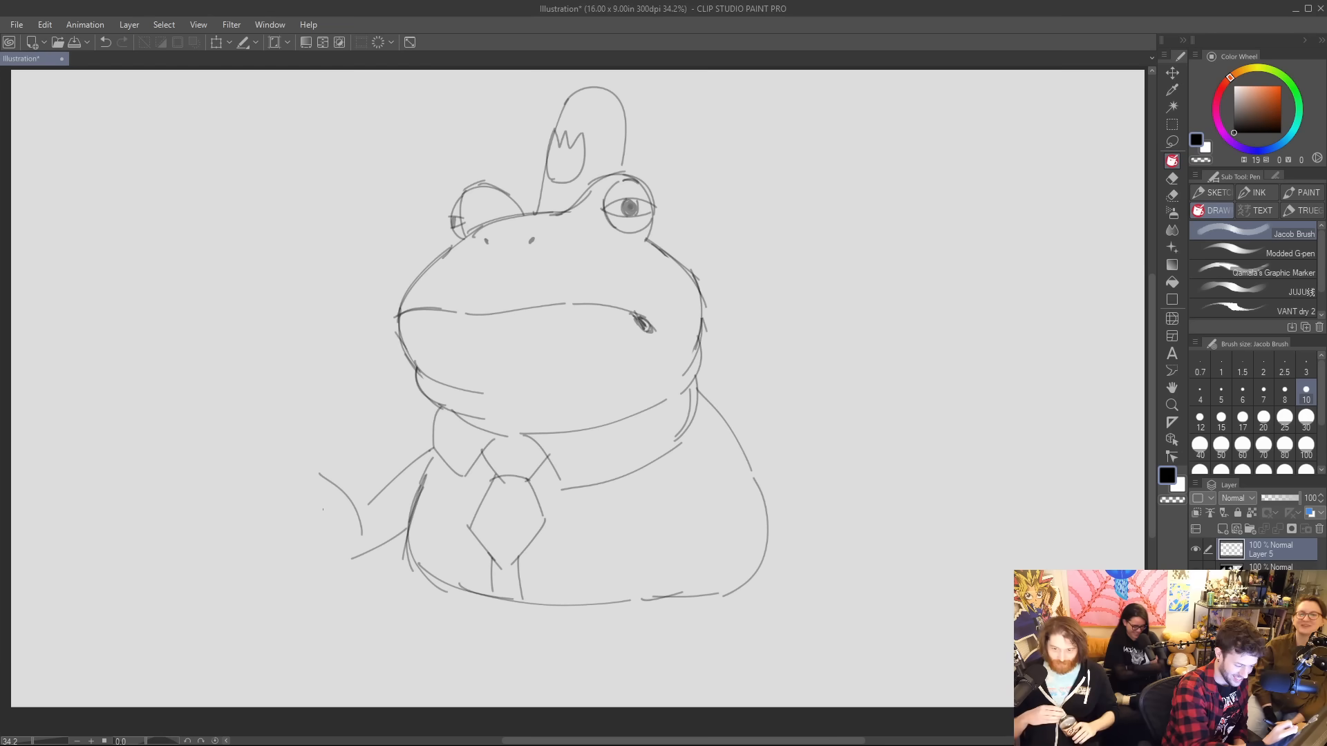
mouse_move(299, 506)
left_mouse_down()
mouse_move(381, 542)
mouse_move(377, 529)
left_mouse_up()
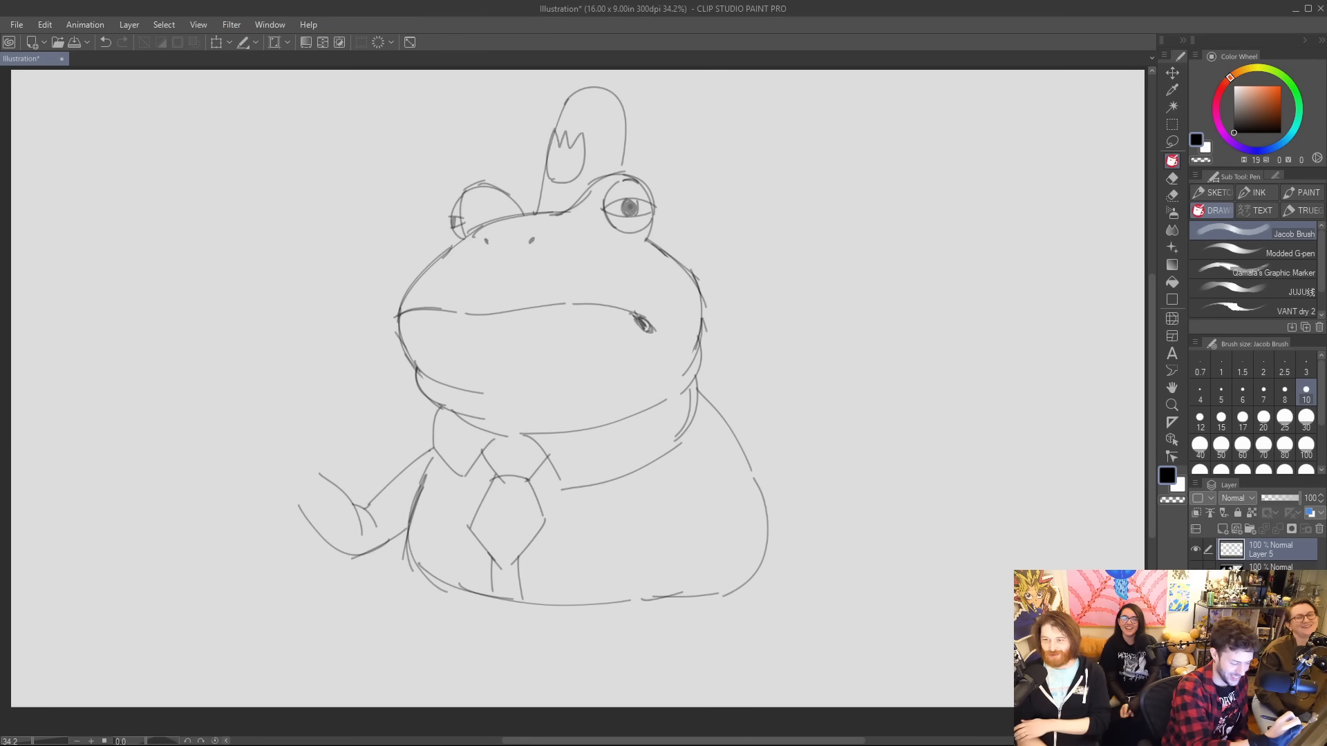
left_click_drag(293, 508, 329, 478)
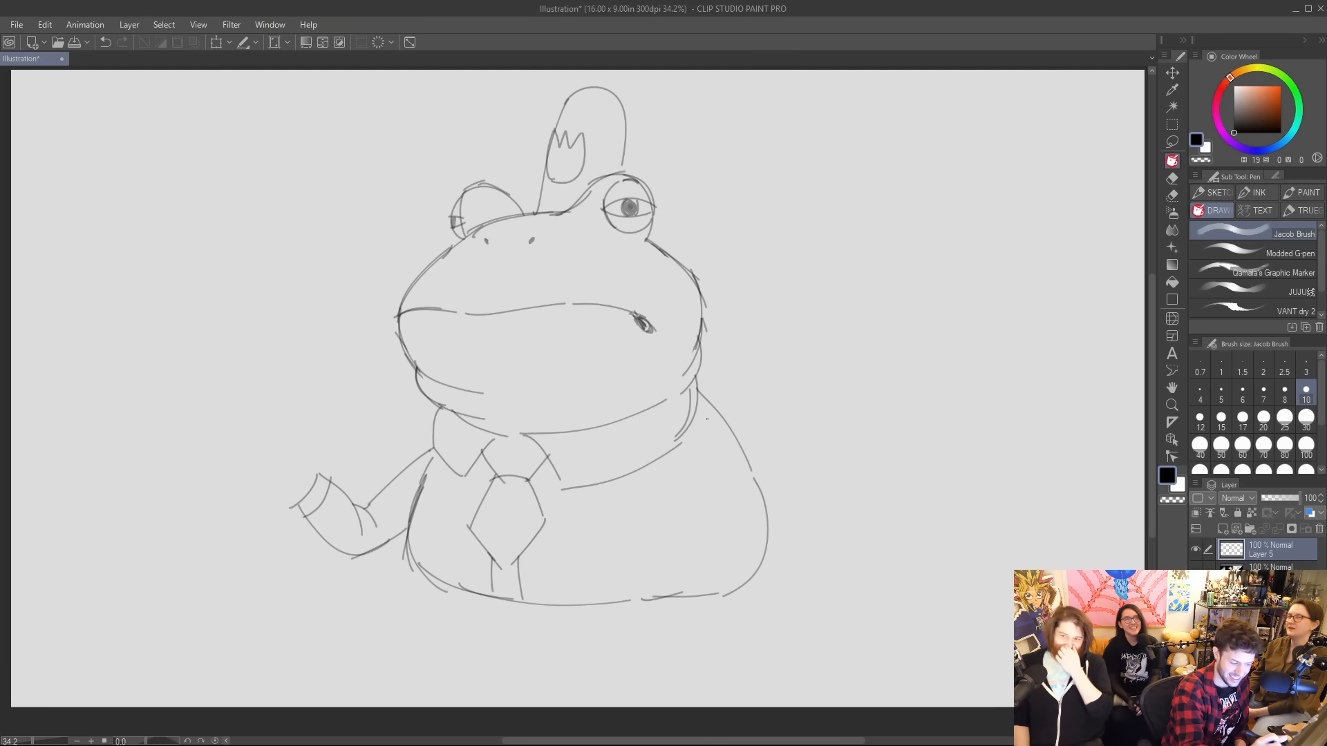
Sketch the arm at the body's right side, bent at the elbow with a clenched fist resting on the hip.
mouse_move(705, 426)
left_mouse_down()
mouse_move(752, 441)
mouse_move(721, 428)
mouse_move(832, 494)
mouse_move(830, 537)
mouse_move(760, 563)
left_mouse_up()
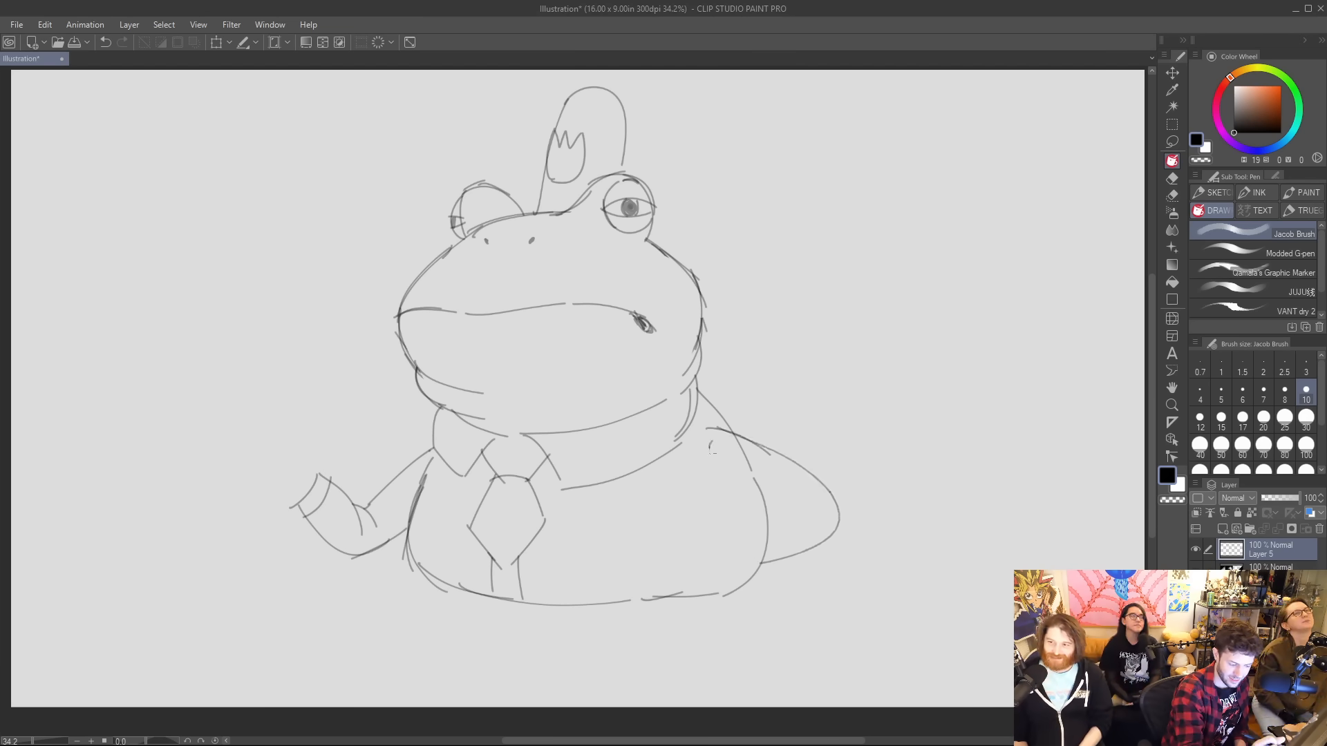
mouse_move(710, 446)
left_mouse_down()
mouse_move(811, 513)
mouse_move(742, 534)
mouse_move(756, 561)
mouse_move(720, 523)
mouse_move(697, 550)
mouse_move(724, 575)
left_mouse_up()
key("ctrl+z")
key("ctrl+z")
key("ctrl+z")
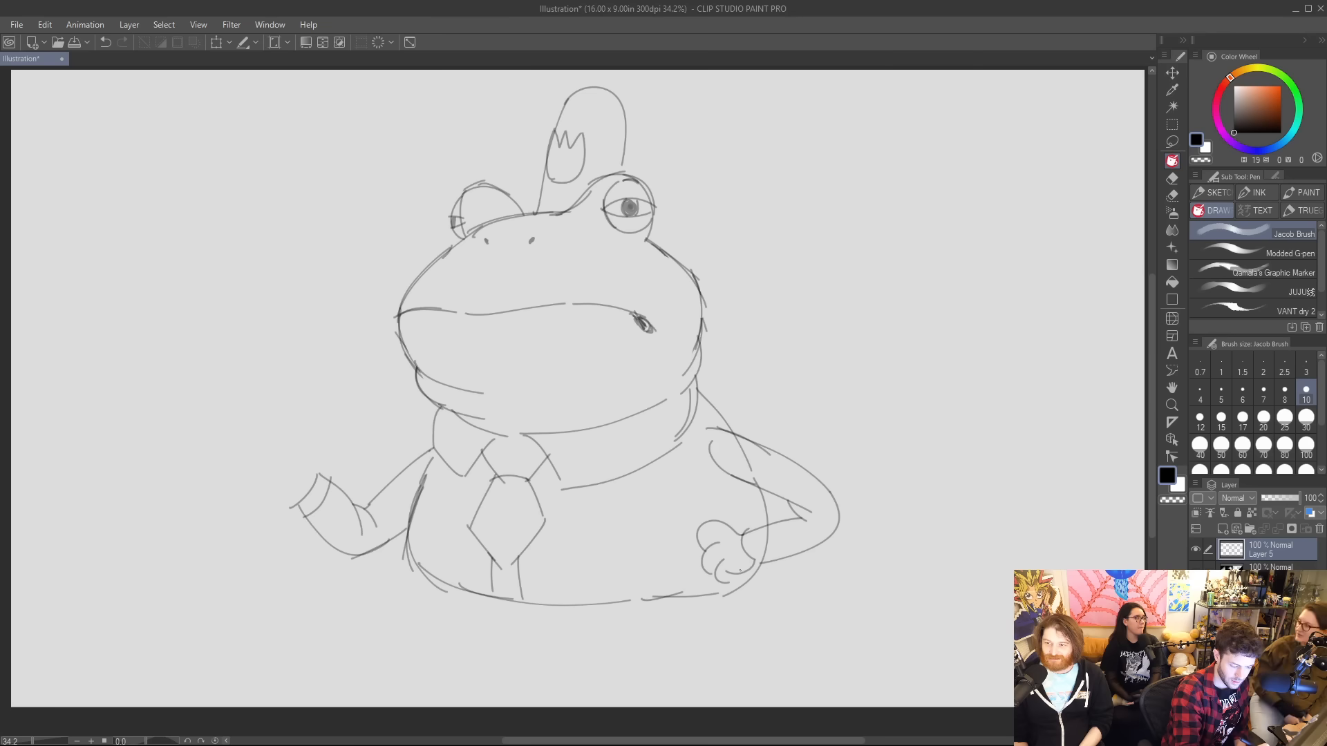
Erase the body outline where it crosses the bent right-hand arm.
key("e")
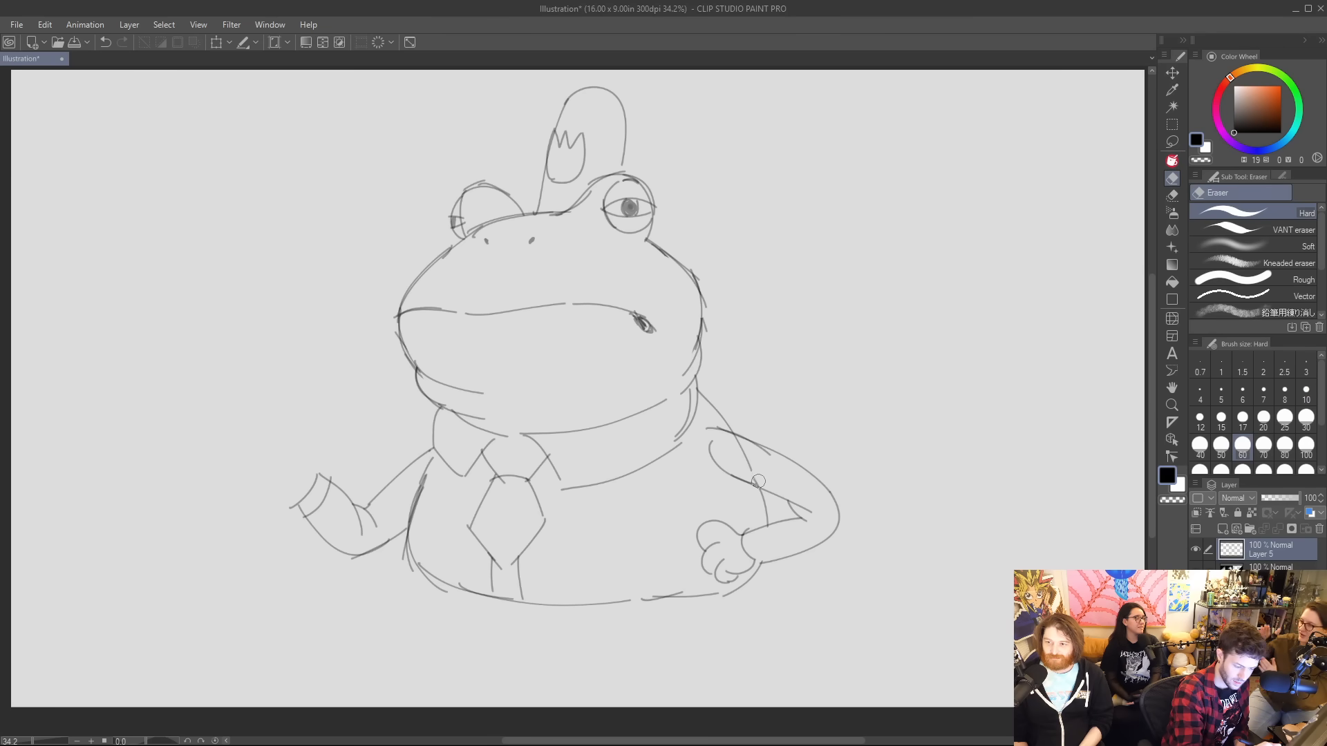
left_click_drag(757, 480, 734, 436)
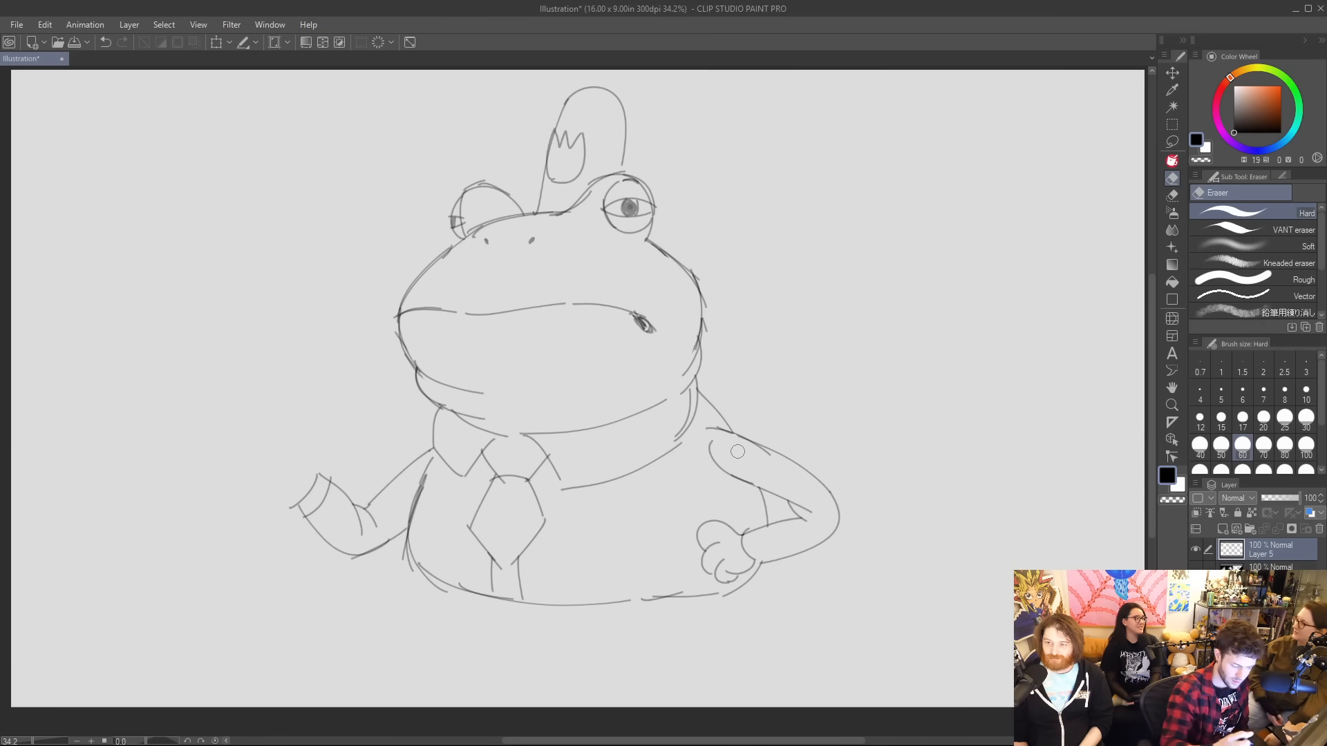
key("p")
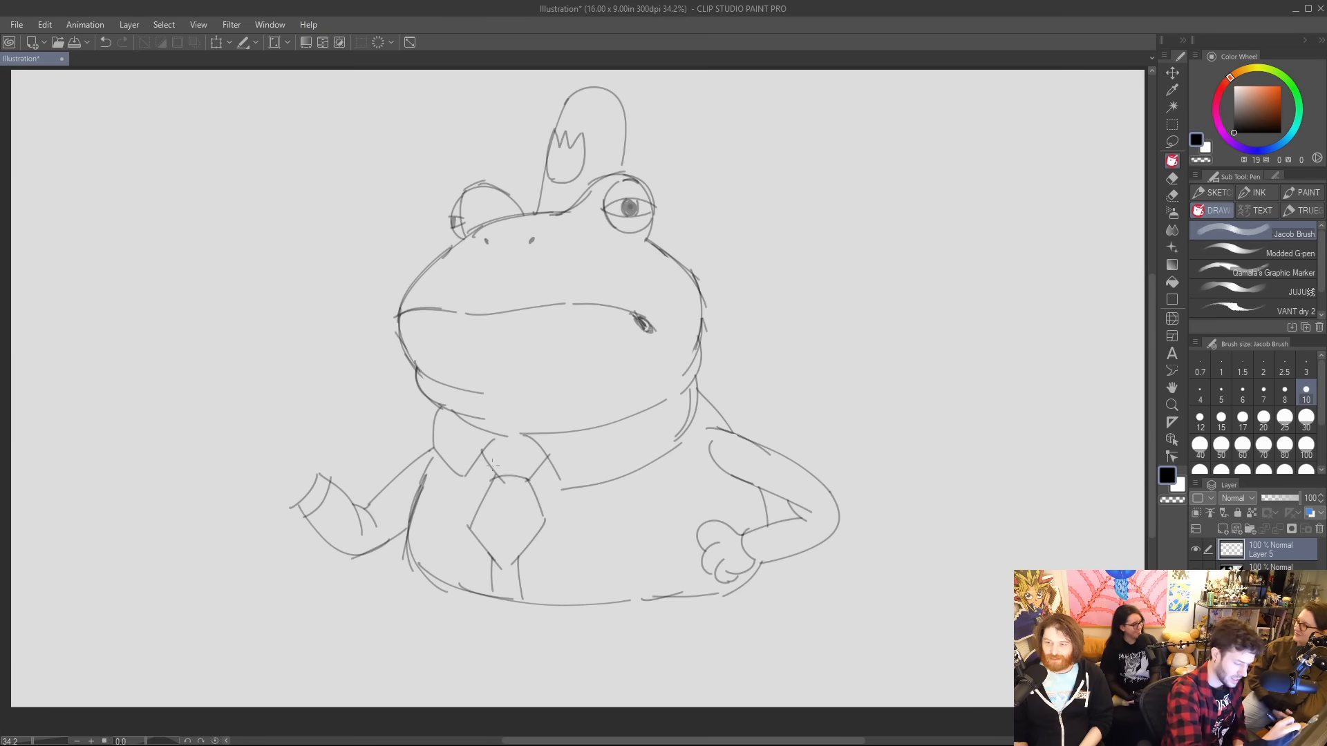
Shade the knot and the blade of the frog's tie with dense diagonal hatching.
mouse_move(493, 474)
left_mouse_down()
mouse_move(518, 464)
mouse_move(509, 446)
mouse_move(528, 472)
mouse_move(534, 442)
left_mouse_up()
mouse_move(484, 545)
left_mouse_down()
mouse_move(478, 517)
mouse_move(505, 569)
mouse_move(479, 507)
mouse_move(510, 558)
mouse_move(504, 512)
mouse_move(515, 529)
mouse_move(503, 482)
left_mouse_up()
mouse_move(539, 525)
left_mouse_down()
mouse_move(512, 475)
mouse_move(522, 481)
left_mouse_up()
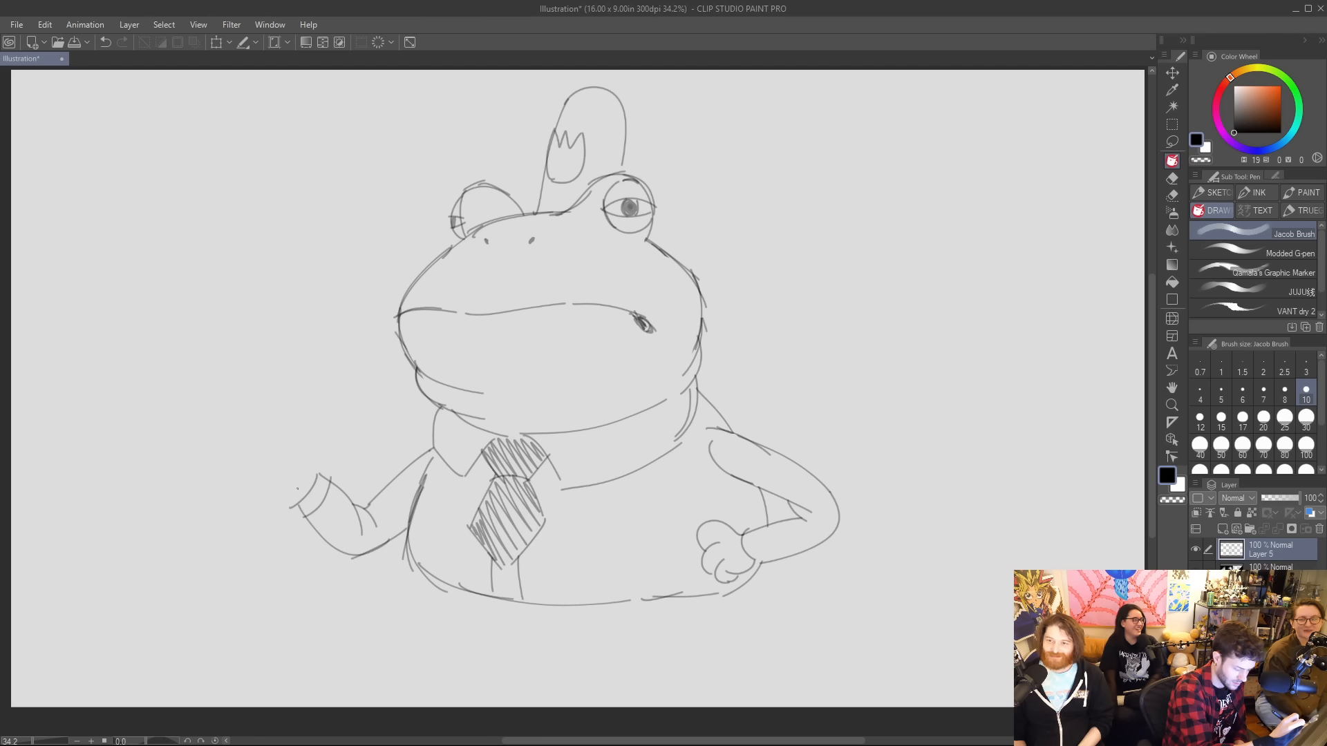
Sketch a closed fist with curled fingers and thumb on the raised forearm, and erase the stray lines inside the thumb.
mouse_move(257, 452)
left_mouse_down()
mouse_move(291, 466)
mouse_move(268, 470)
mouse_move(254, 452)
mouse_move(275, 435)
left_mouse_up()
key("ctrl+z")
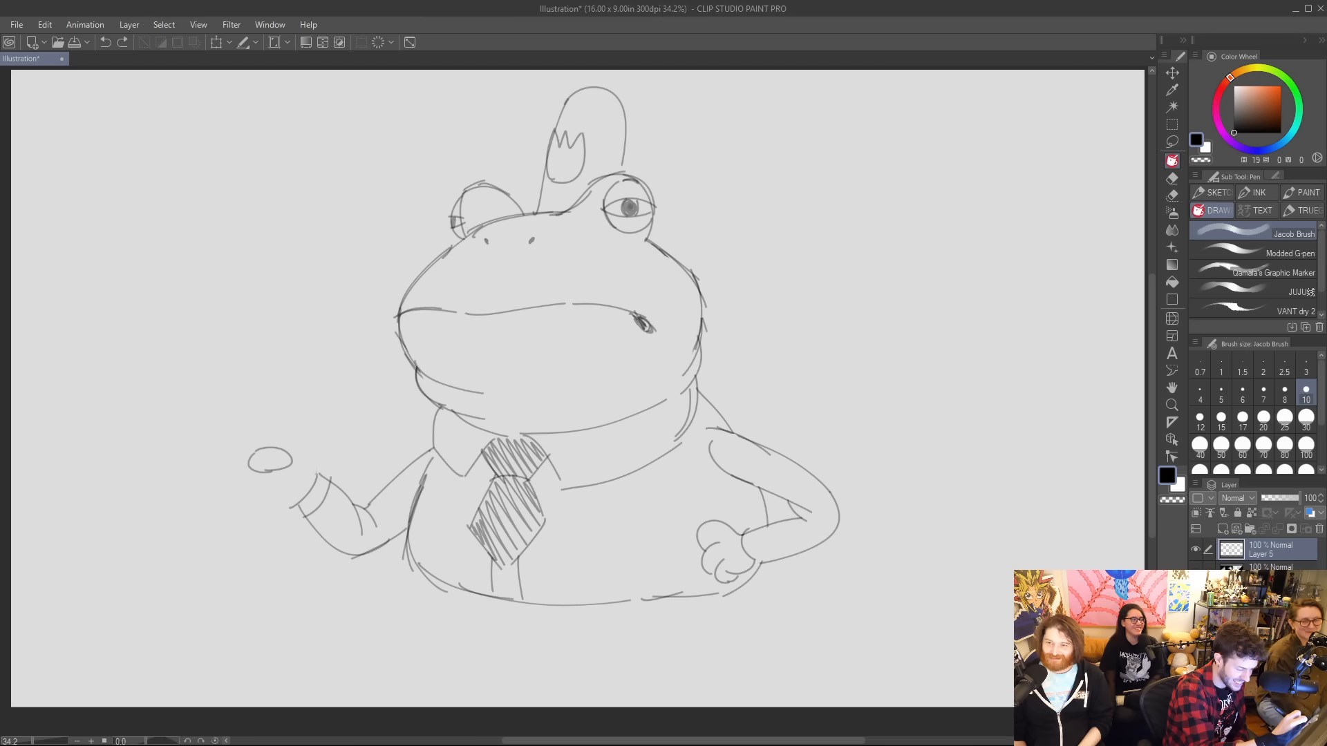
mouse_move(318, 474)
left_mouse_down()
mouse_move(290, 438)
mouse_move(274, 440)
left_mouse_up()
mouse_move(278, 434)
left_mouse_down()
mouse_move(293, 472)
mouse_move(283, 479)
mouse_move(293, 452)
mouse_move(249, 464)
mouse_move(280, 504)
left_mouse_up()
key("e")
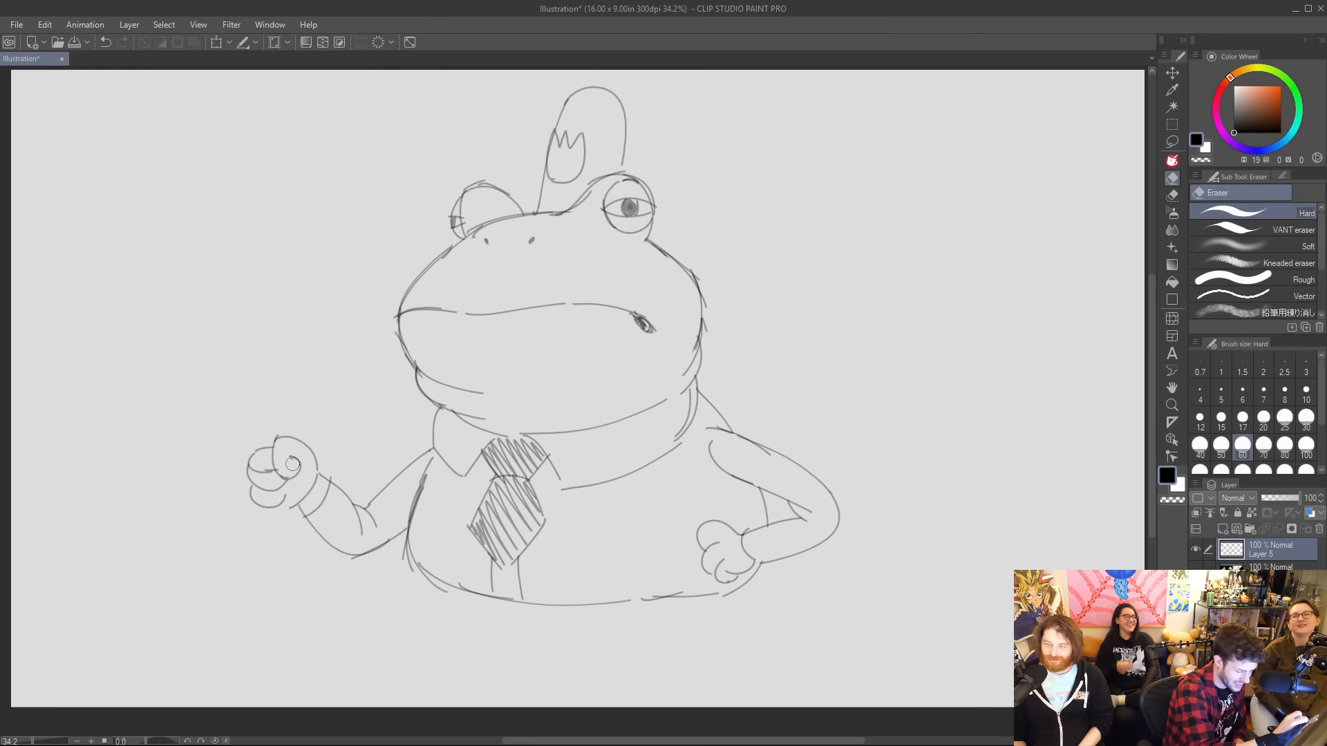
key("p")
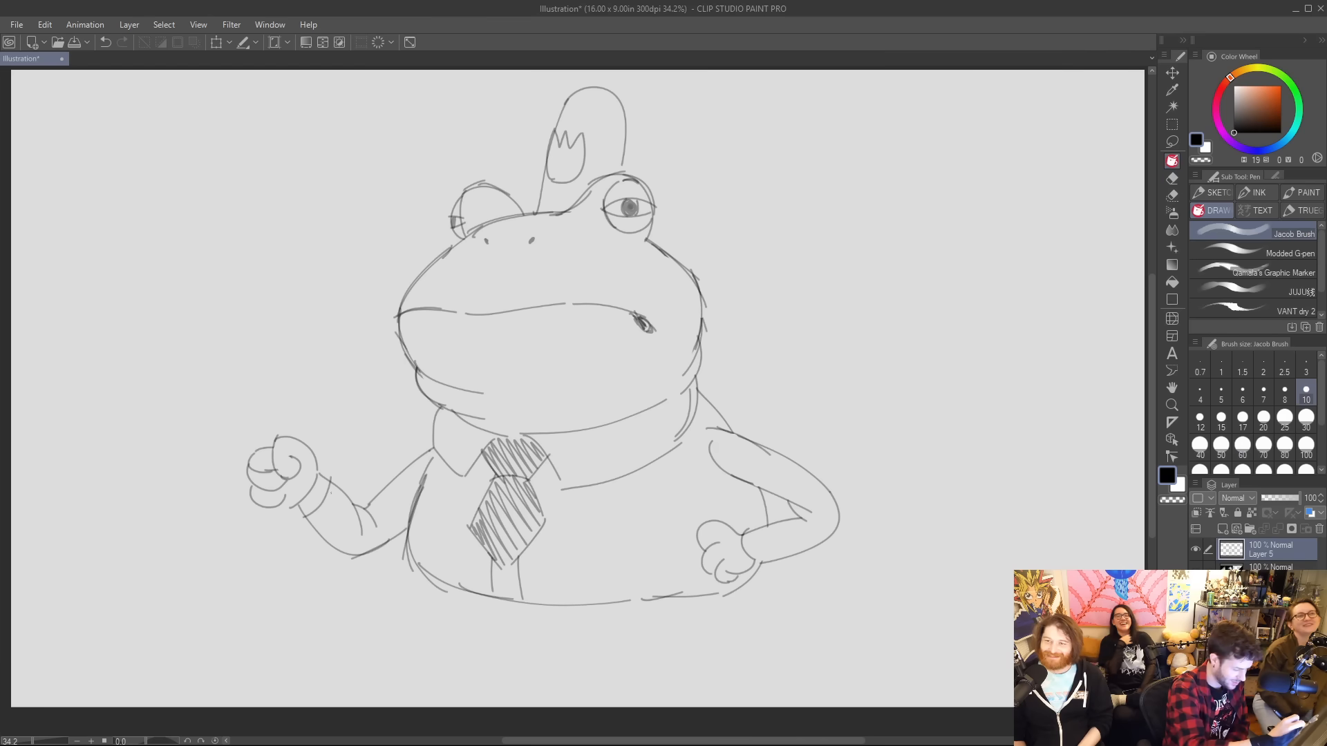
left_click_drag(285, 499, 299, 507)
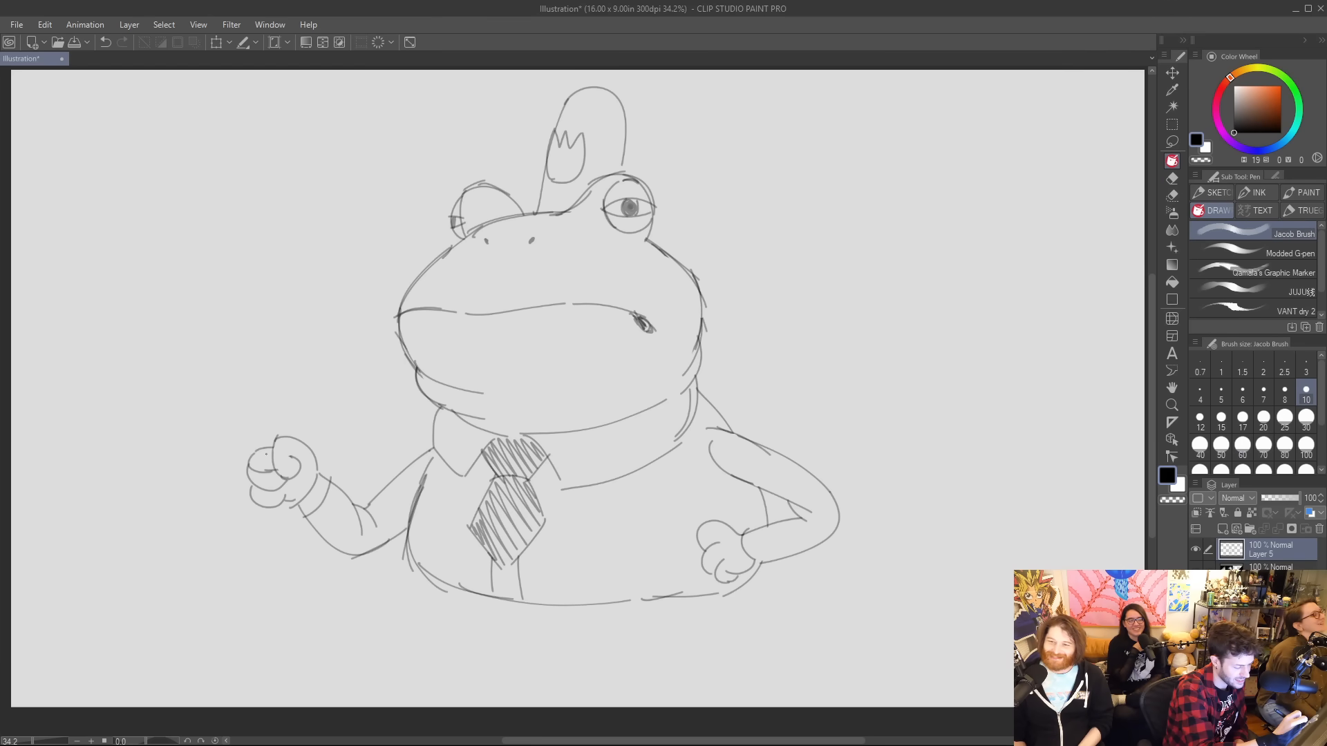
Sketch a tall baseball bat rising from the raised fist, with its handle extending below the hand and wrapped in grip lines.
mouse_move(266, 453)
left_mouse_down()
mouse_move(227, 179)
mouse_move(231, 206)
mouse_move(248, 150)
left_mouse_up()
mouse_move(231, 199)
left_mouse_down()
mouse_move(250, 159)
mouse_move(292, 197)
mouse_move(286, 440)
left_mouse_up()
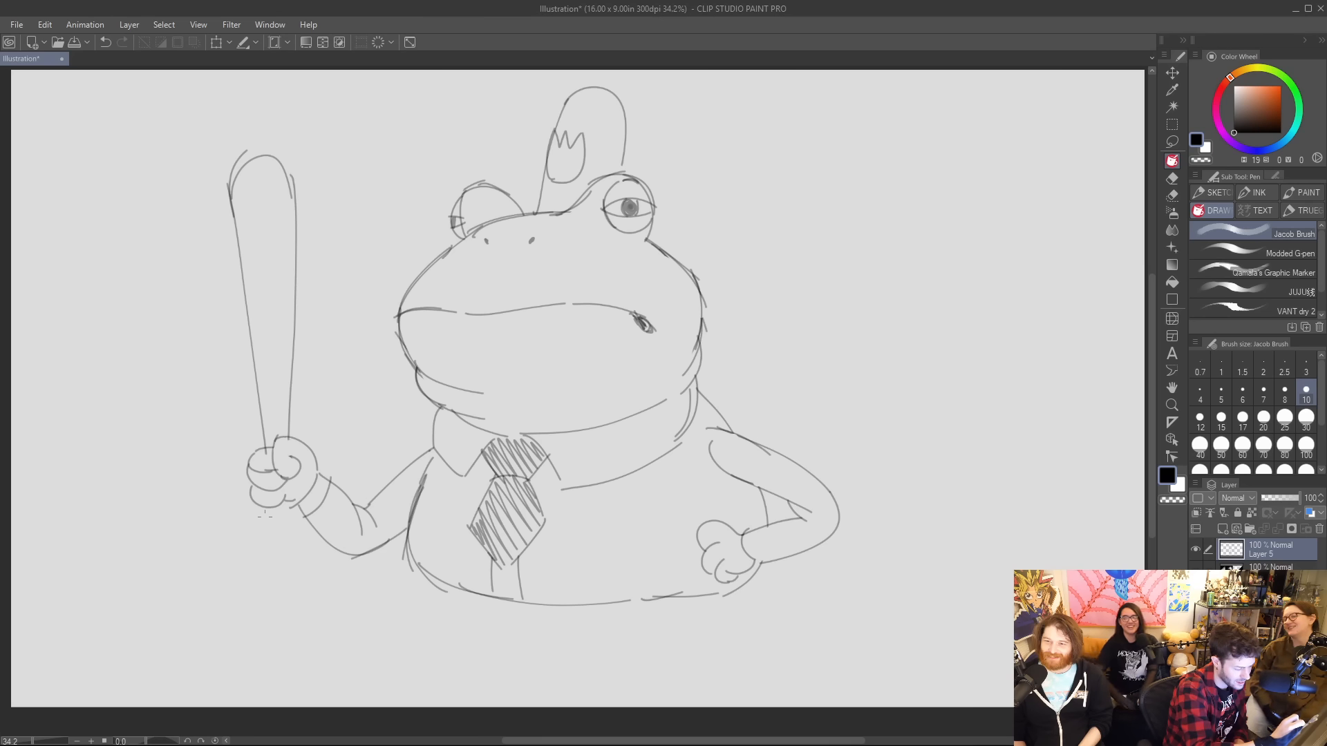
left_click_drag(266, 515, 267, 568)
mouse_move(288, 512)
left_mouse_down()
mouse_move(293, 563)
mouse_move(273, 570)
left_mouse_up()
left_click_drag(268, 517, 290, 516)
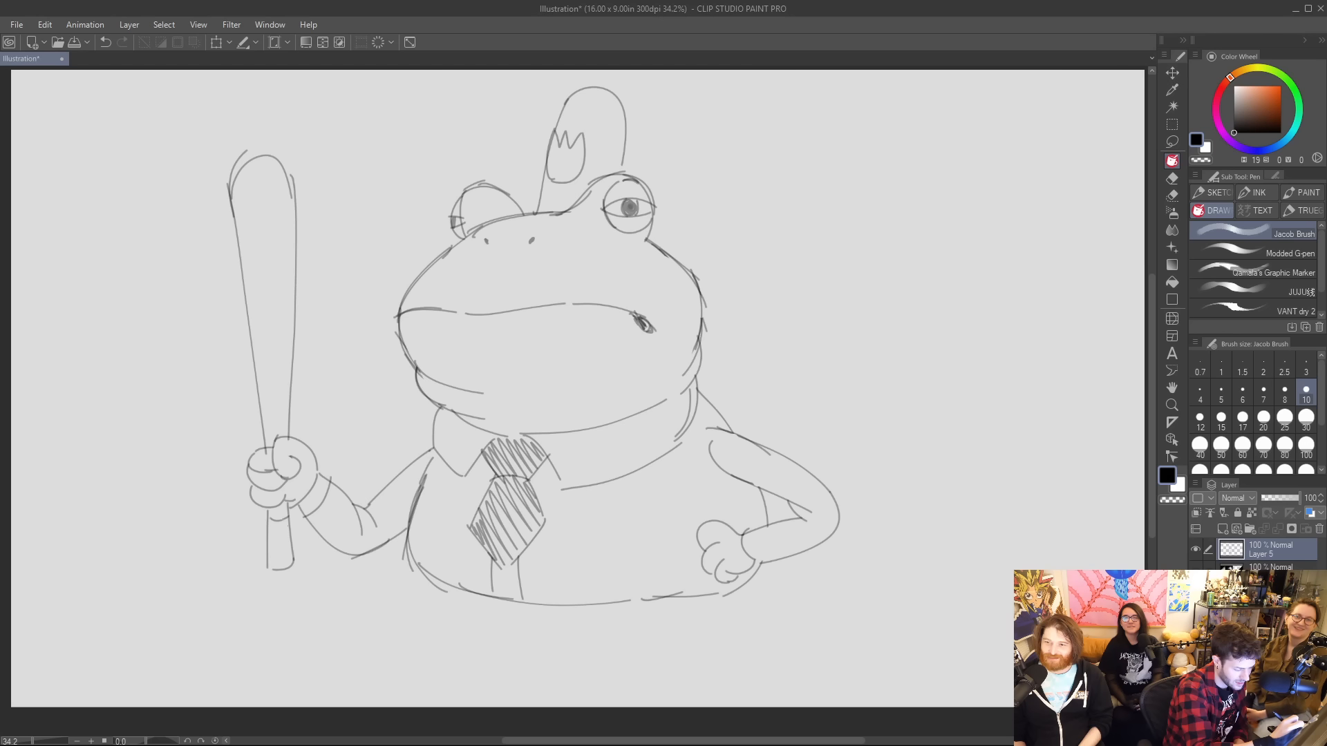
left_click_drag(270, 561, 293, 557)
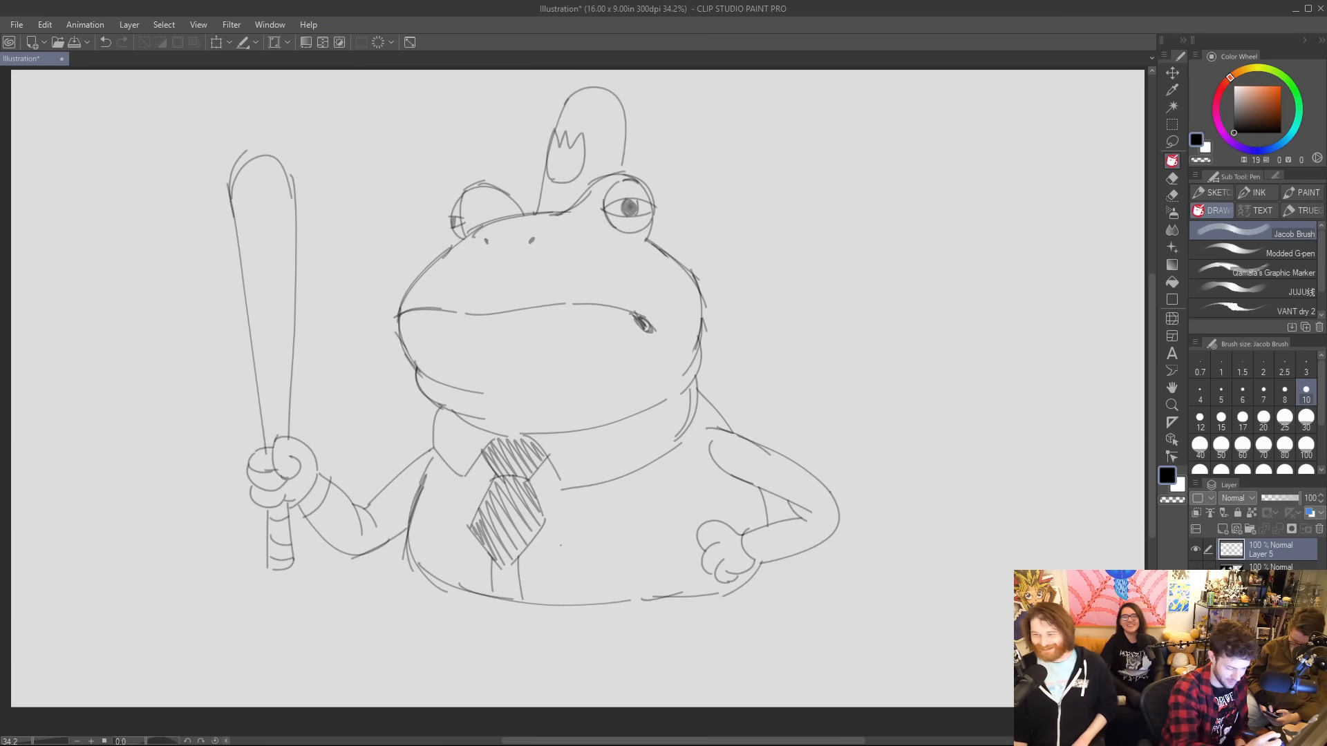
Sketch the rounded outline of the trousers below the shirt hem, with curved sides and a low curved bottom edge.
left_click_drag(418, 564, 434, 618)
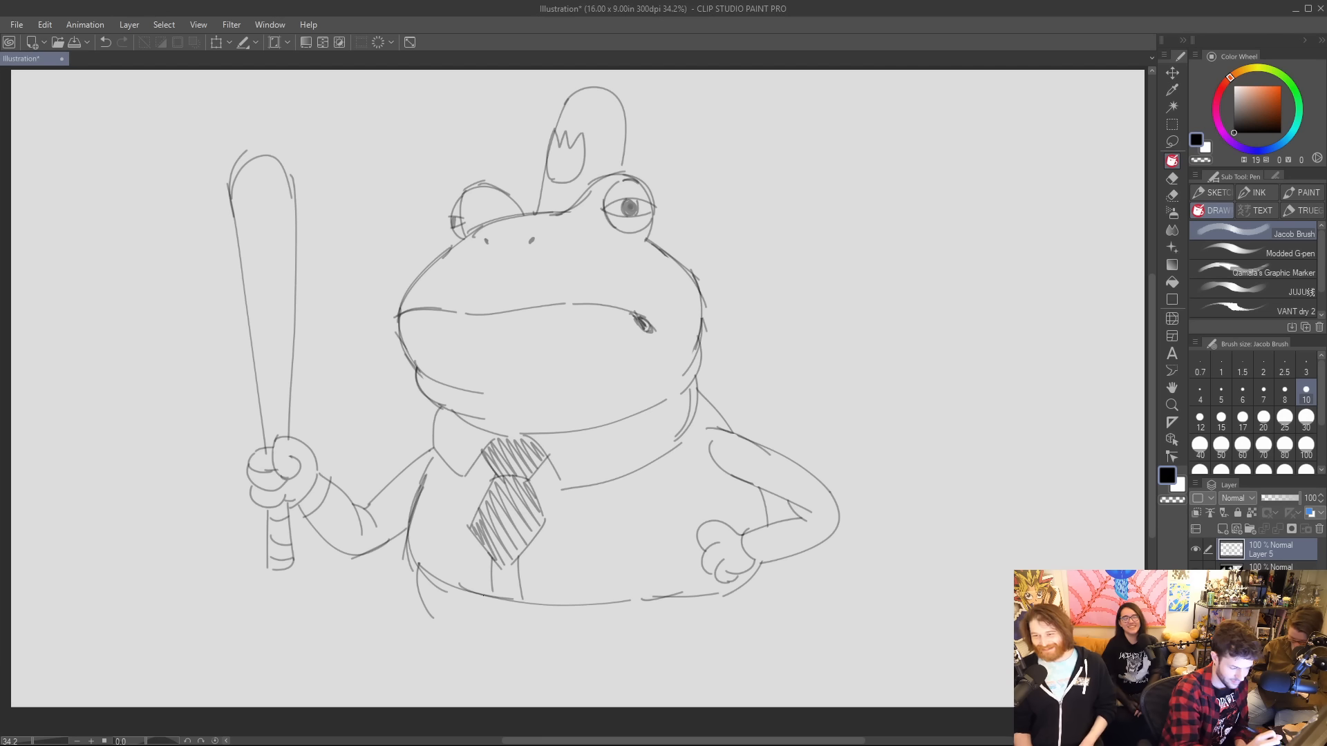
mouse_move(417, 564)
left_mouse_down()
mouse_move(472, 617)
mouse_move(484, 594)
mouse_move(449, 631)
left_mouse_up()
key("ctrl+z")
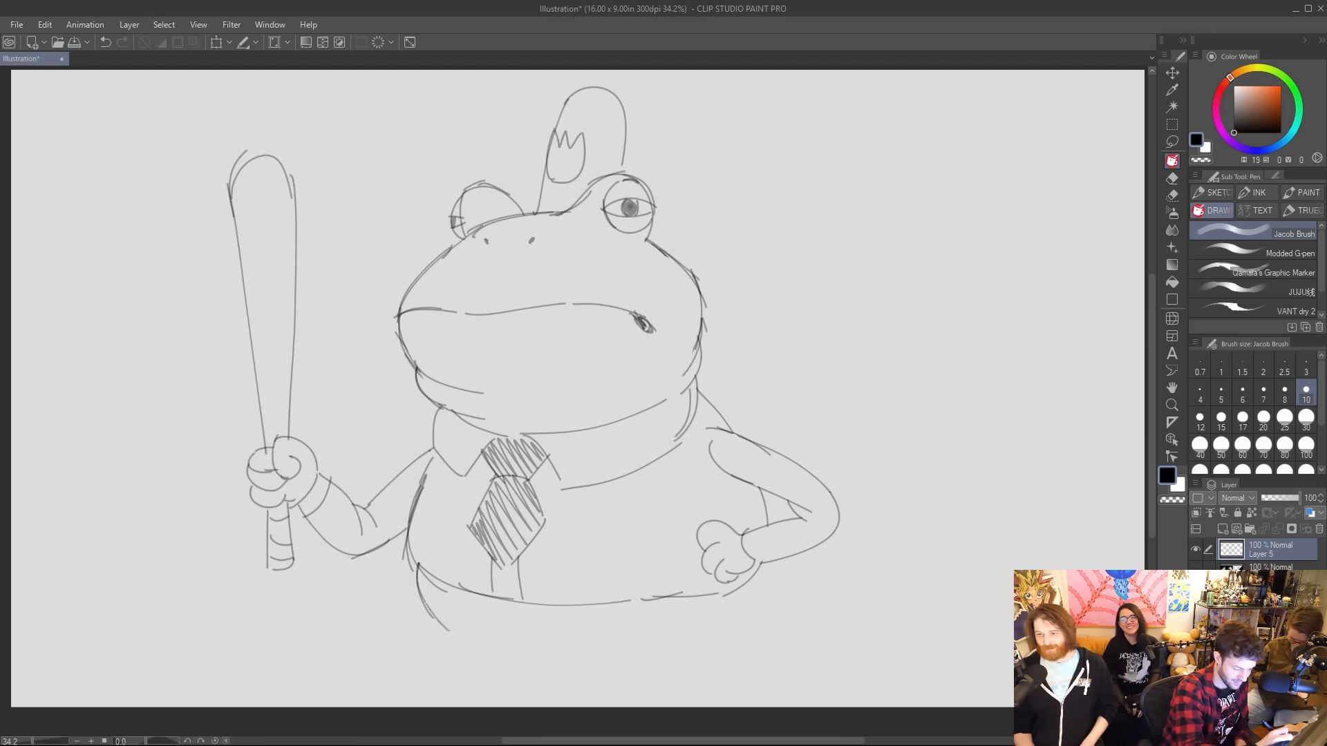
key("ctrl+z")
mouse_move(418, 563)
left_mouse_down()
mouse_move(418, 587)
mouse_move(479, 639)
left_mouse_up()
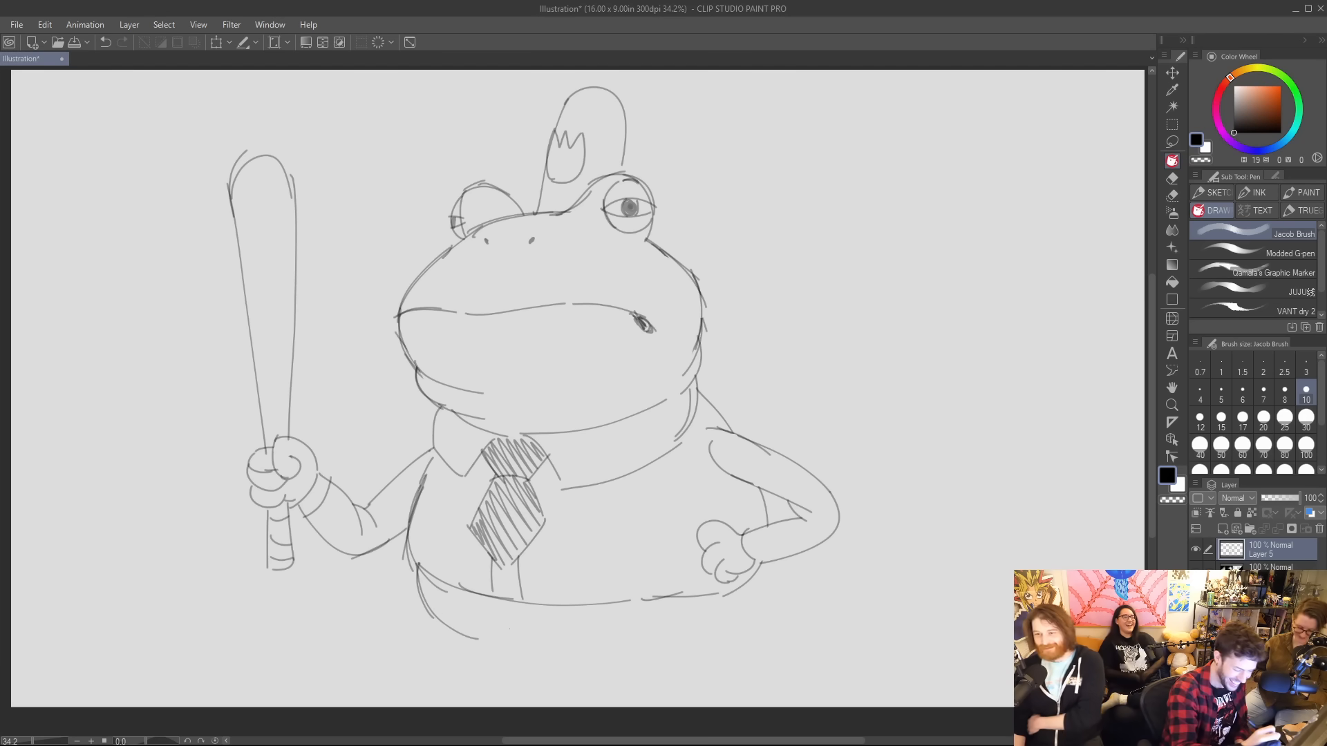
left_click_drag(765, 561, 733, 647)
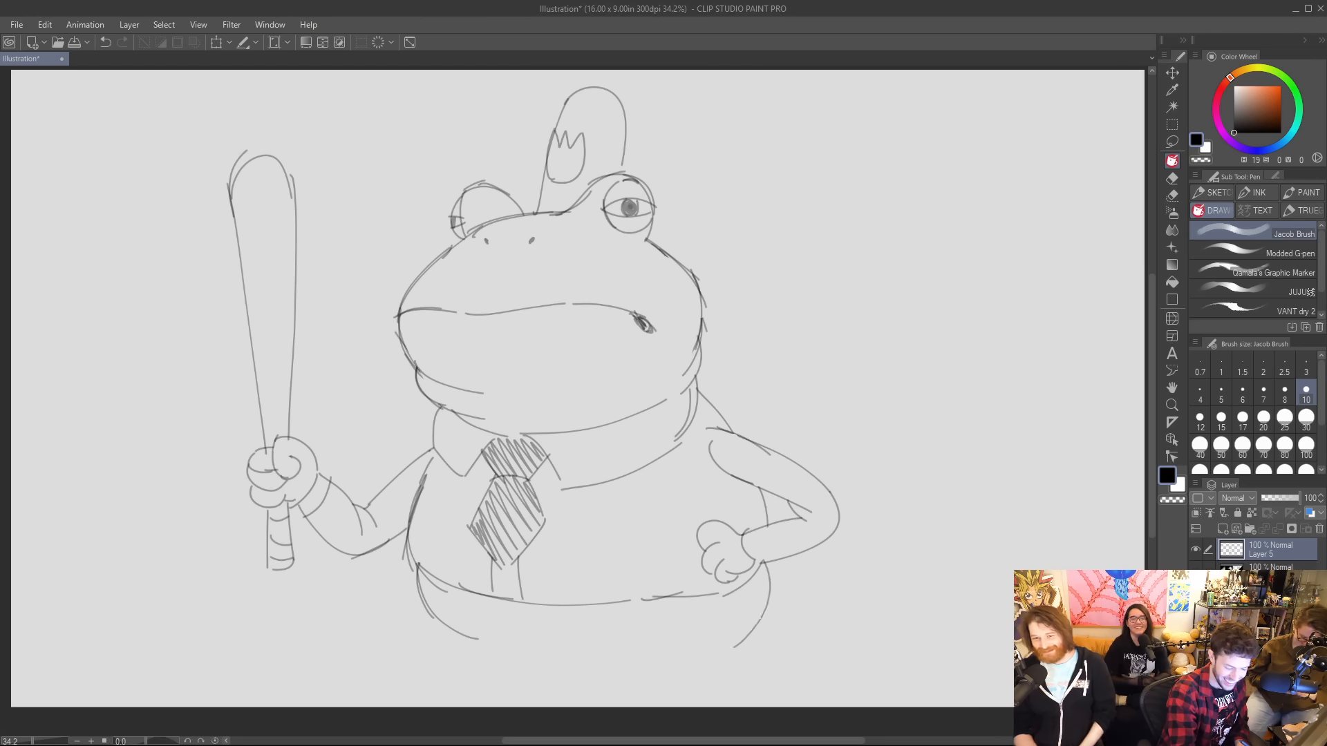
key("ctrl+z")
left_click_drag(763, 556, 724, 637)
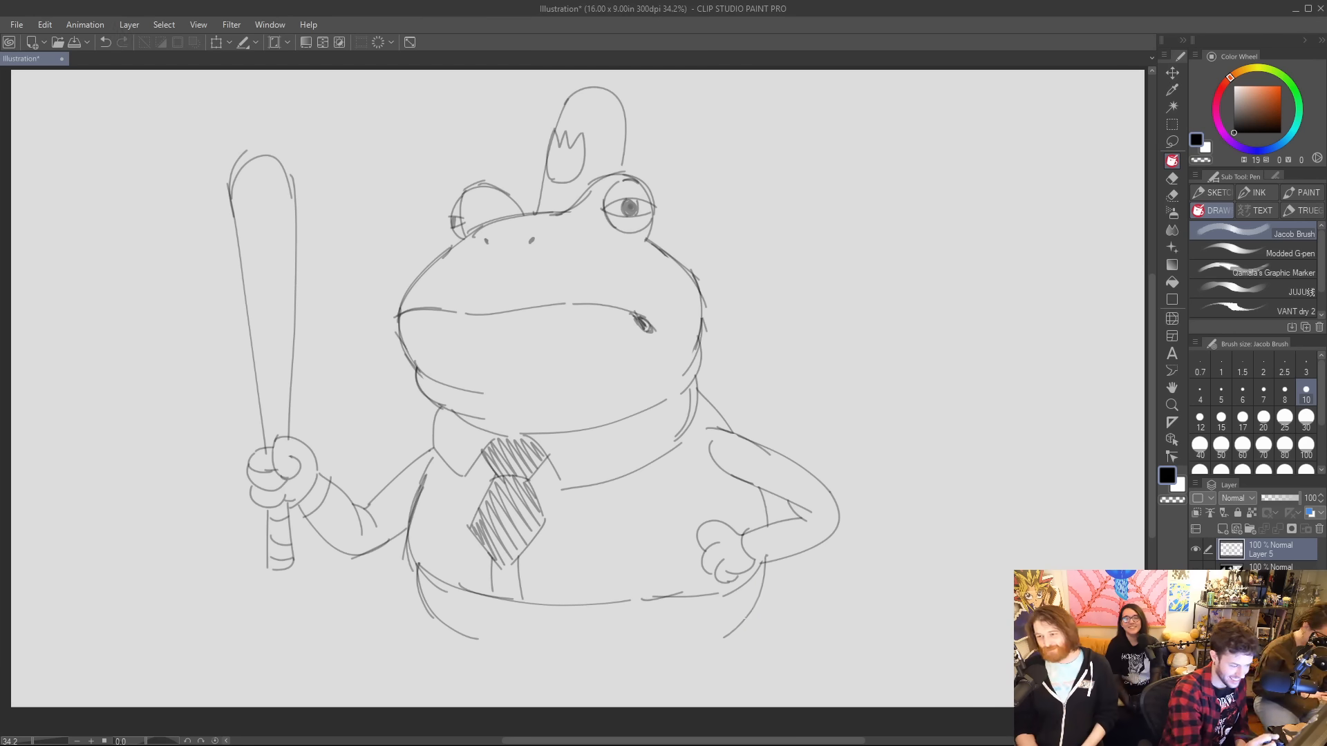
left_click_drag(494, 639, 601, 642)
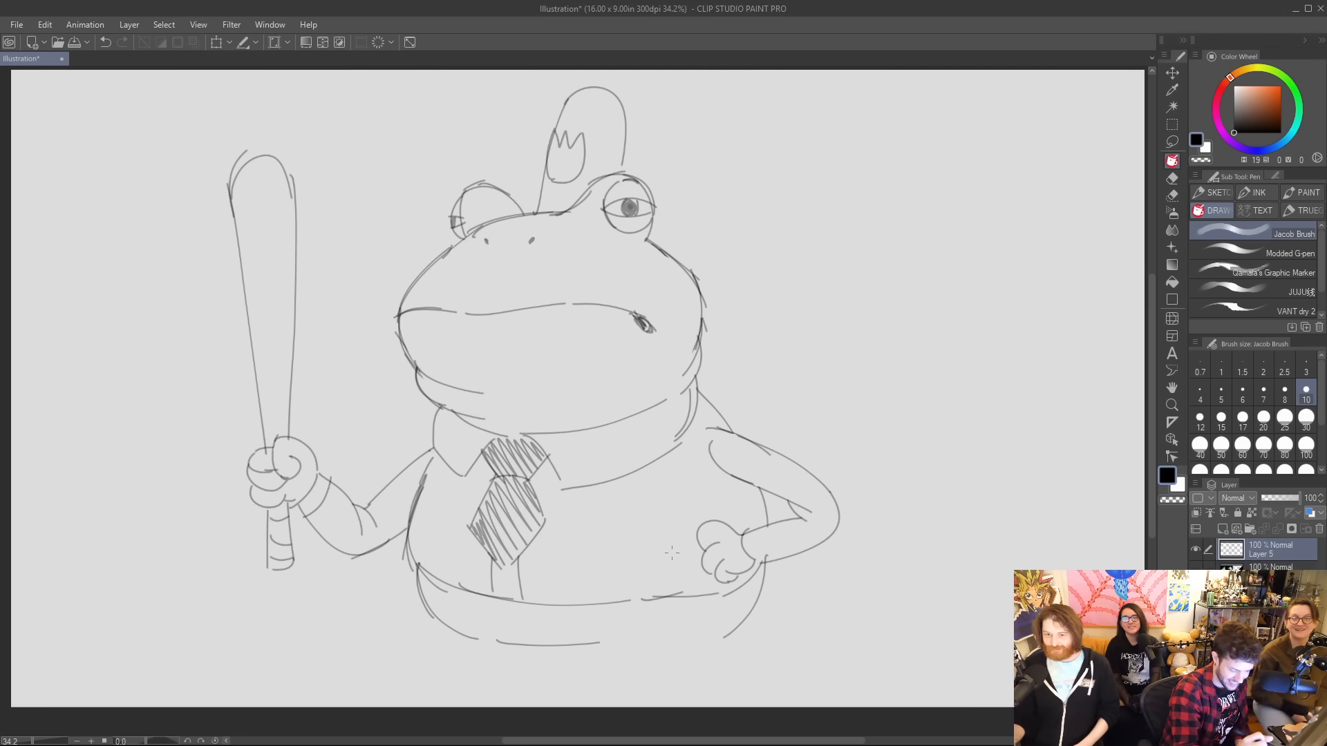
key("ctrl+z")
left_click_drag(499, 641, 604, 651)
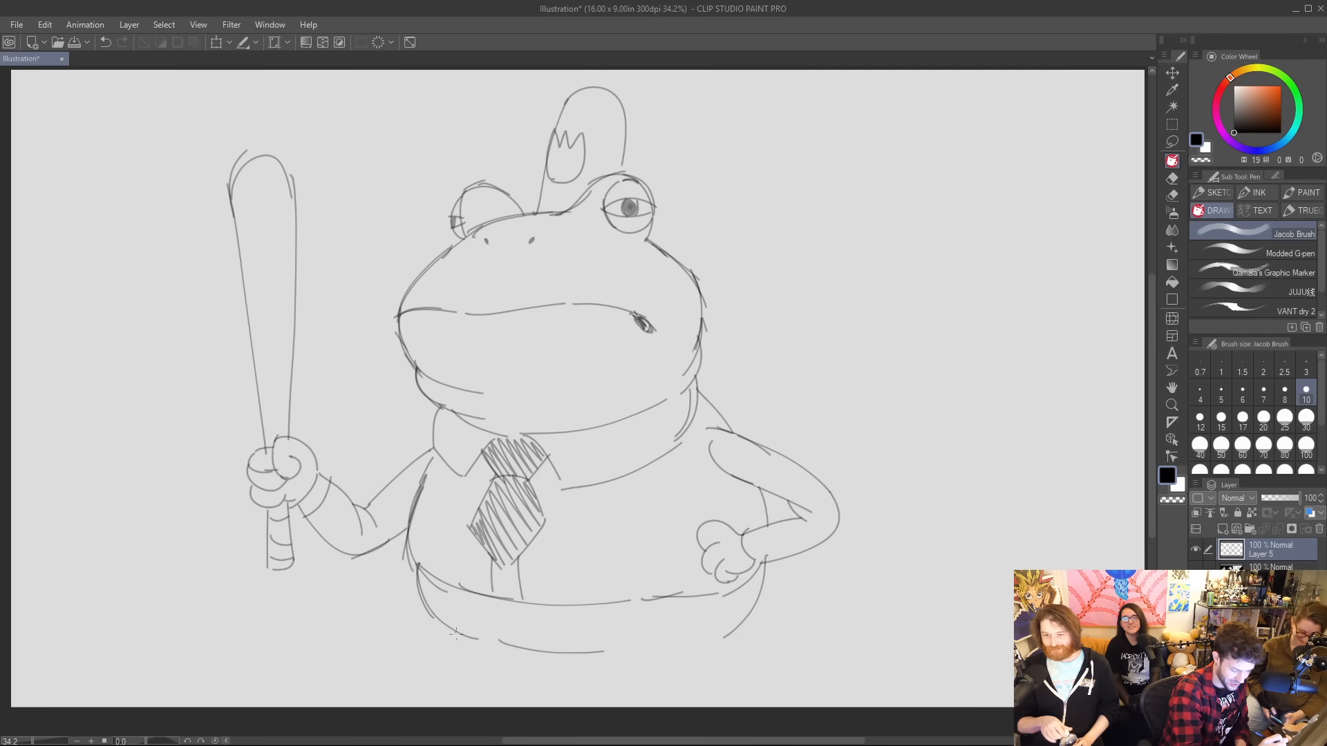
Sketch two short legs under the trousers and extend the bottom edge between them.
mouse_move(455, 634)
left_mouse_down()
mouse_move(472, 679)
mouse_move(507, 678)
left_mouse_up()
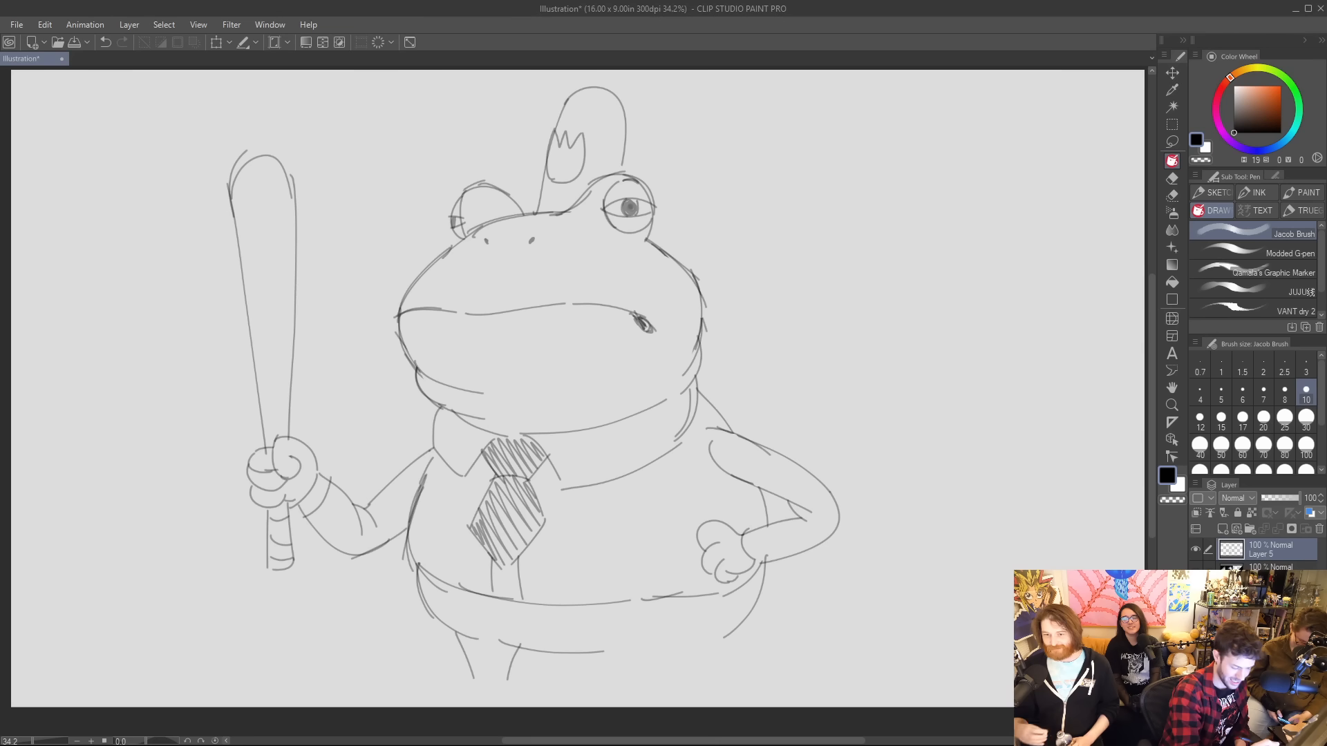
mouse_move(615, 646)
left_mouse_down()
mouse_move(658, 644)
mouse_move(690, 679)
left_mouse_up()
left_click_drag(722, 633, 716, 678)
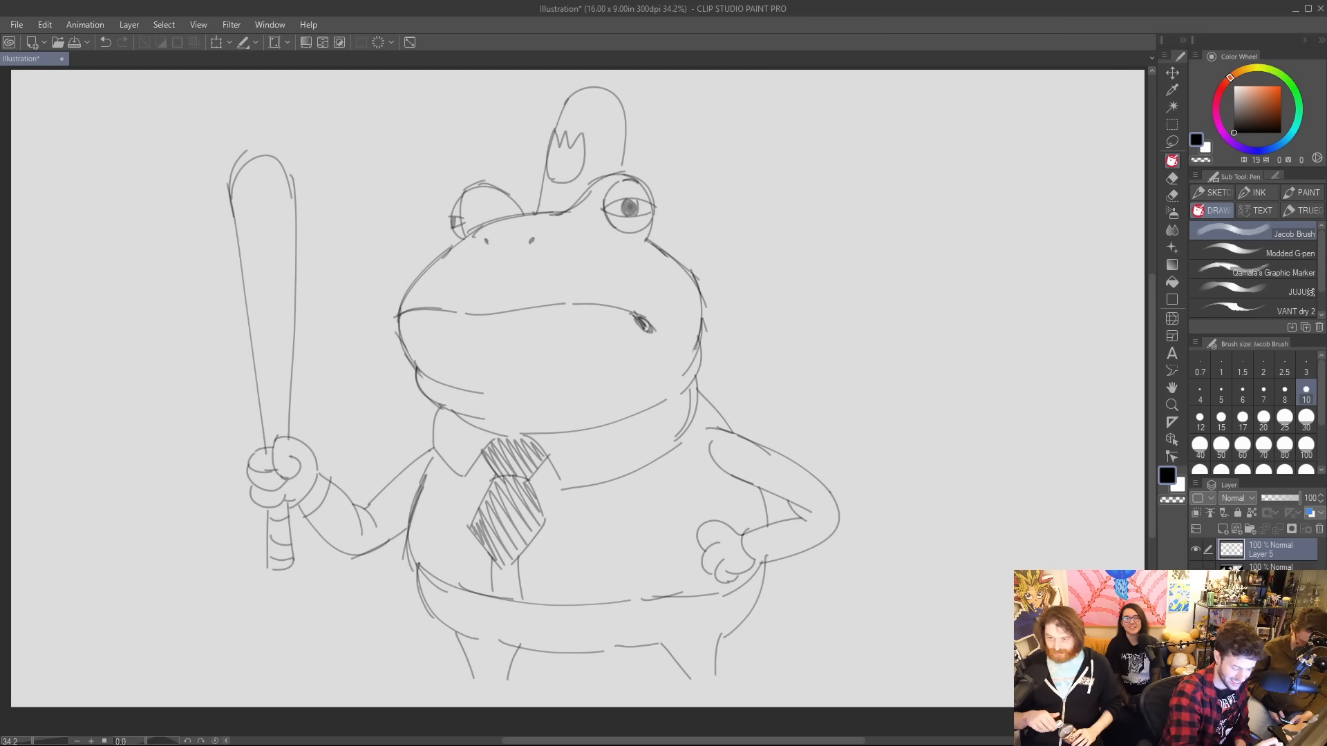
Sketch the long flat foot with rounded toes on the left-hand leg, and add a cuff band at its ankle.
mouse_move(469, 672)
left_mouse_down()
mouse_move(392, 675)
mouse_move(473, 674)
left_mouse_up()
key("ctrl+z")
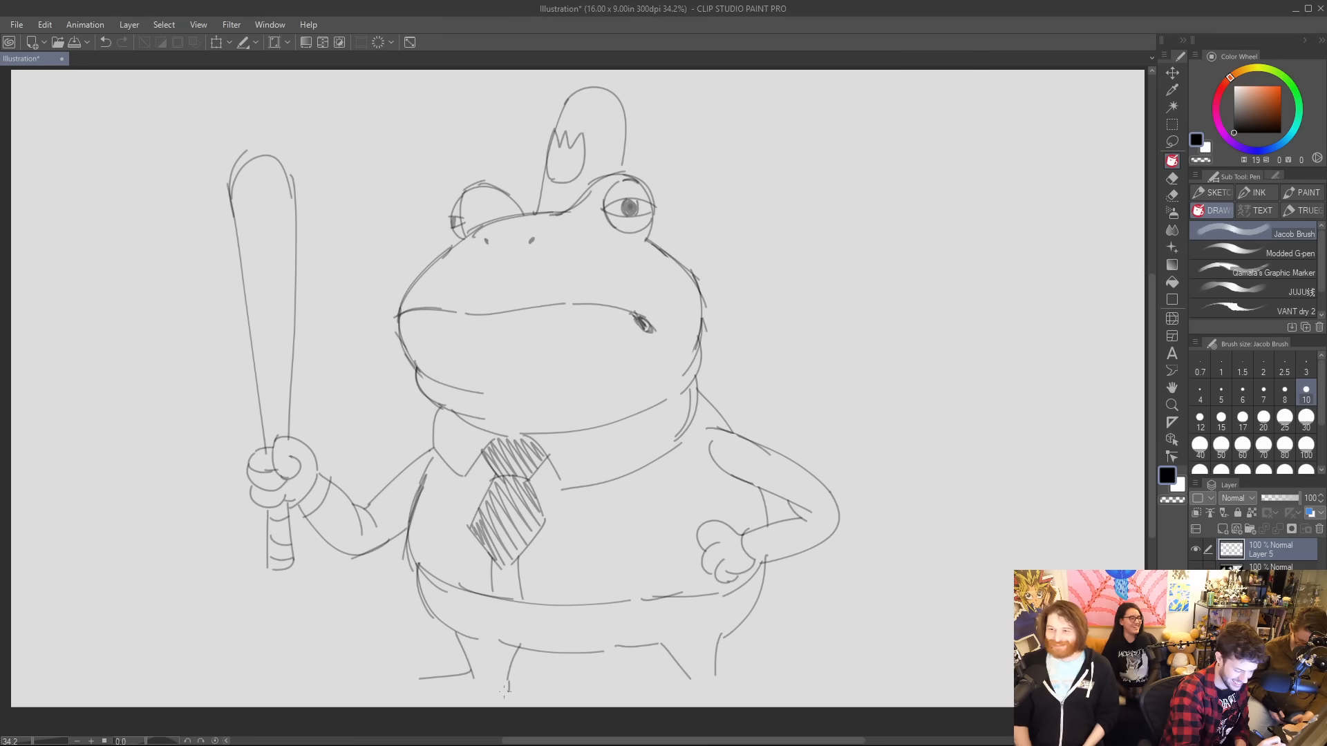
left_click_drag(505, 691, 429, 696)
key("ctrl+z")
mouse_move(508, 679)
left_mouse_down()
mouse_move(414, 694)
mouse_move(393, 681)
mouse_move(417, 666)
left_mouse_up()
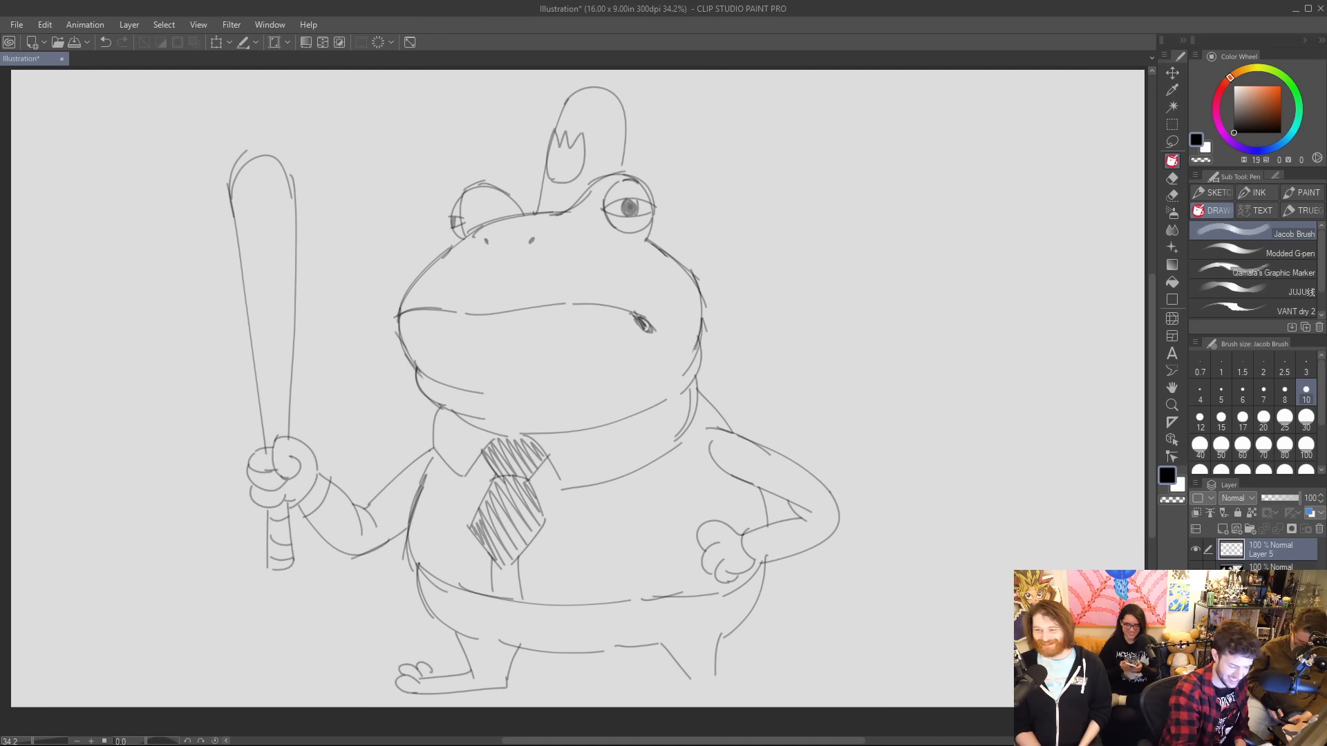
left_click_drag(467, 665, 509, 678)
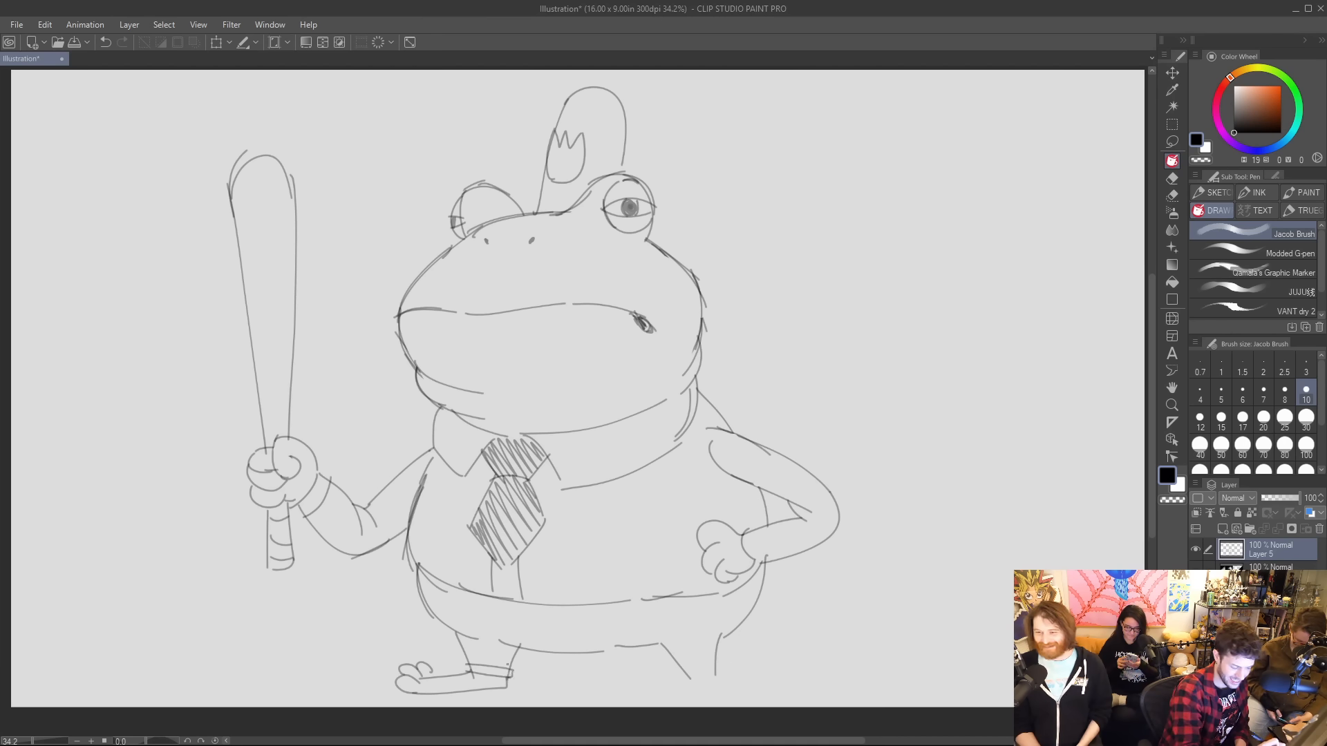
Draw two parallel curved lines down the trousers below the tie, and sketch the right-hand foot with toes and an ankle cuff.
left_click_drag(517, 602, 534, 650)
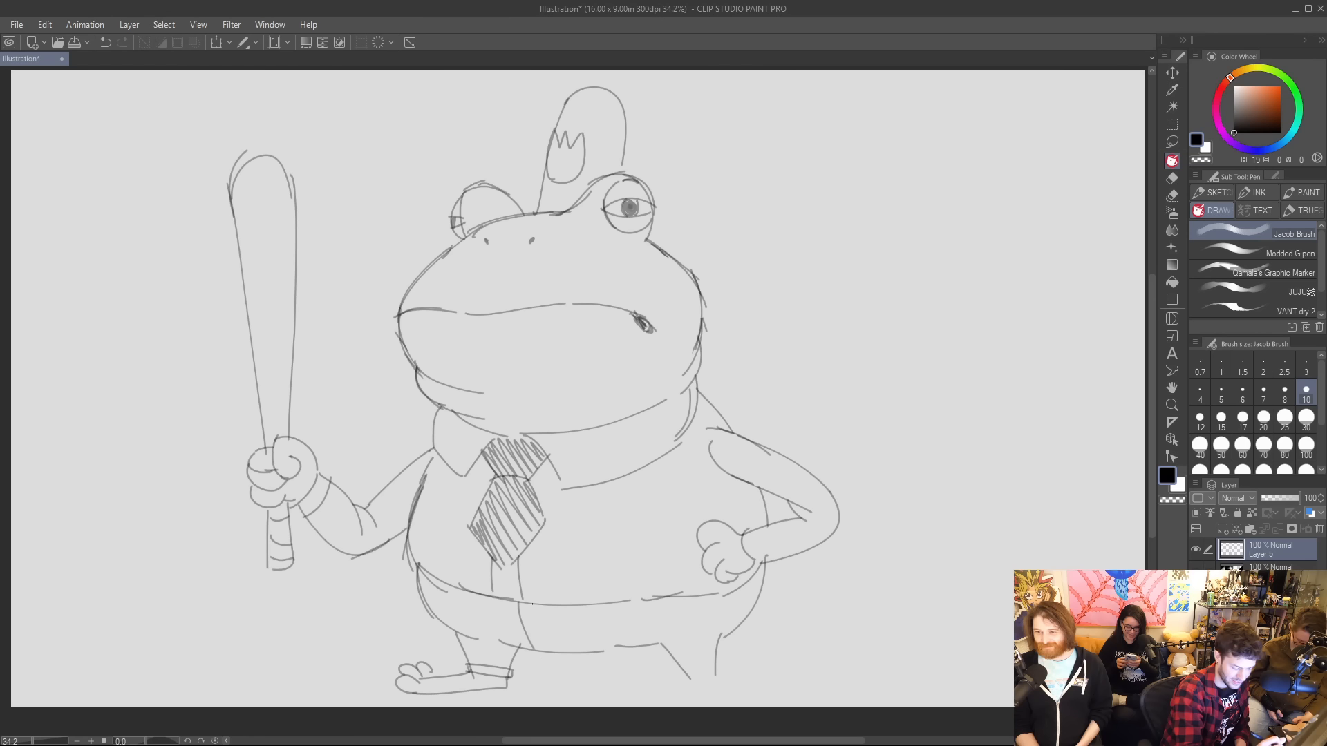
left_click_drag(531, 606, 556, 651)
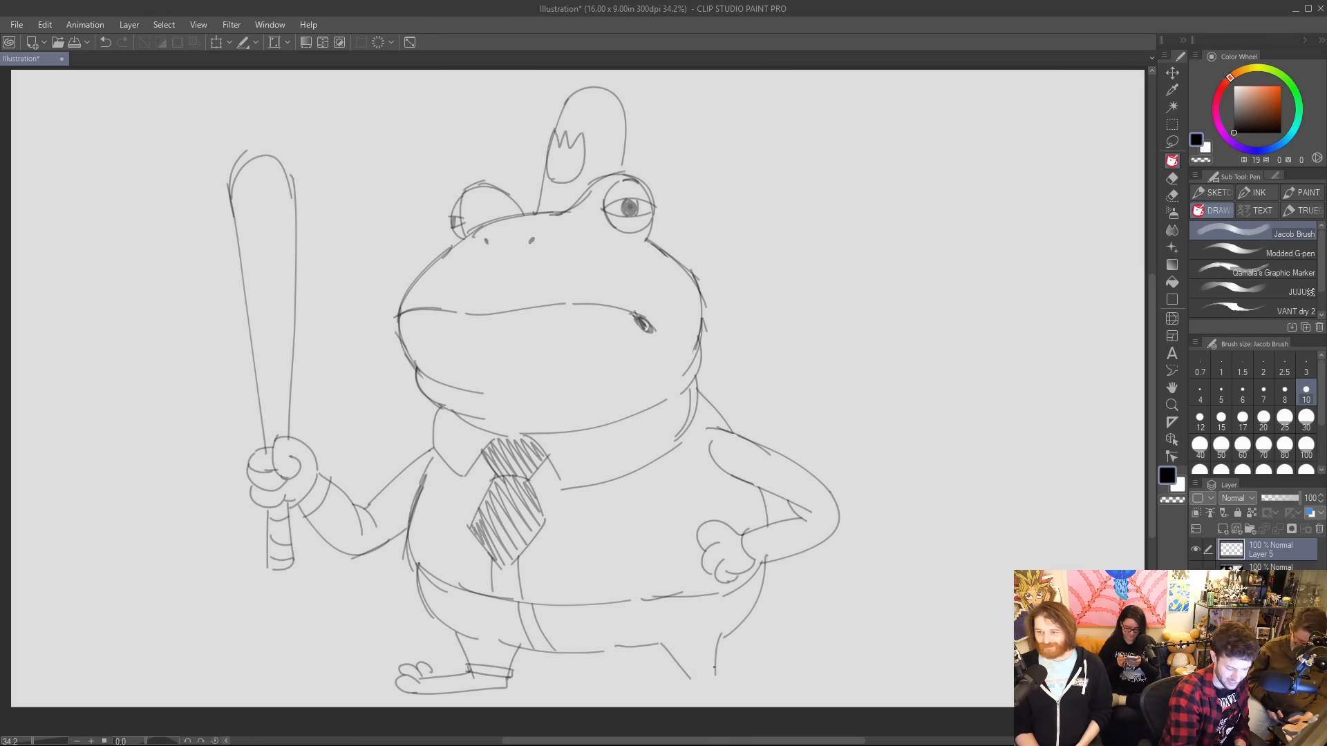
left_click_drag(715, 669, 779, 678)
mouse_move(690, 680)
left_mouse_down()
mouse_move(779, 684)
mouse_move(789, 667)
mouse_move(767, 682)
mouse_move(764, 658)
left_mouse_up()
mouse_move(678, 671)
left_mouse_down()
mouse_move(722, 662)
mouse_move(701, 679)
left_mouse_up()
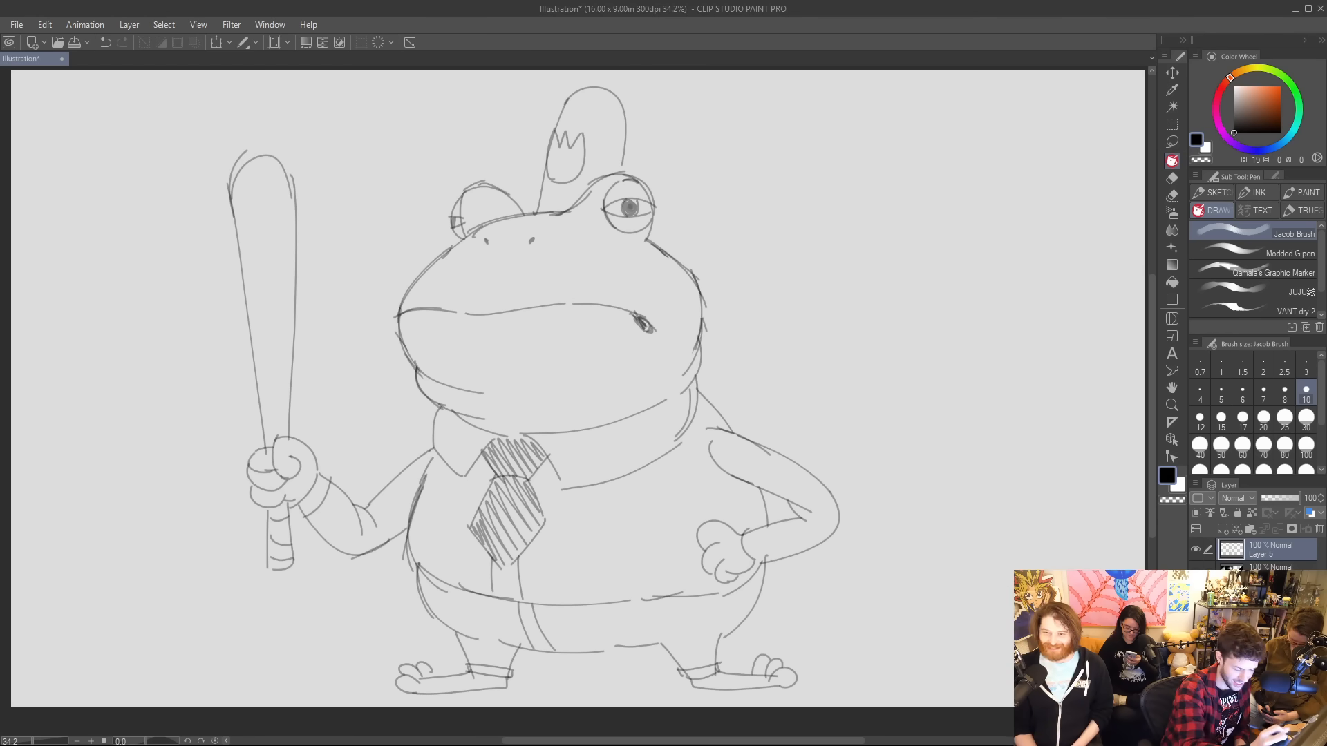
Add a cuff line at the wrist of the hand on the hip, and sketch a rounded pocket on the shirt front.
left_click_drag(756, 529, 767, 563)
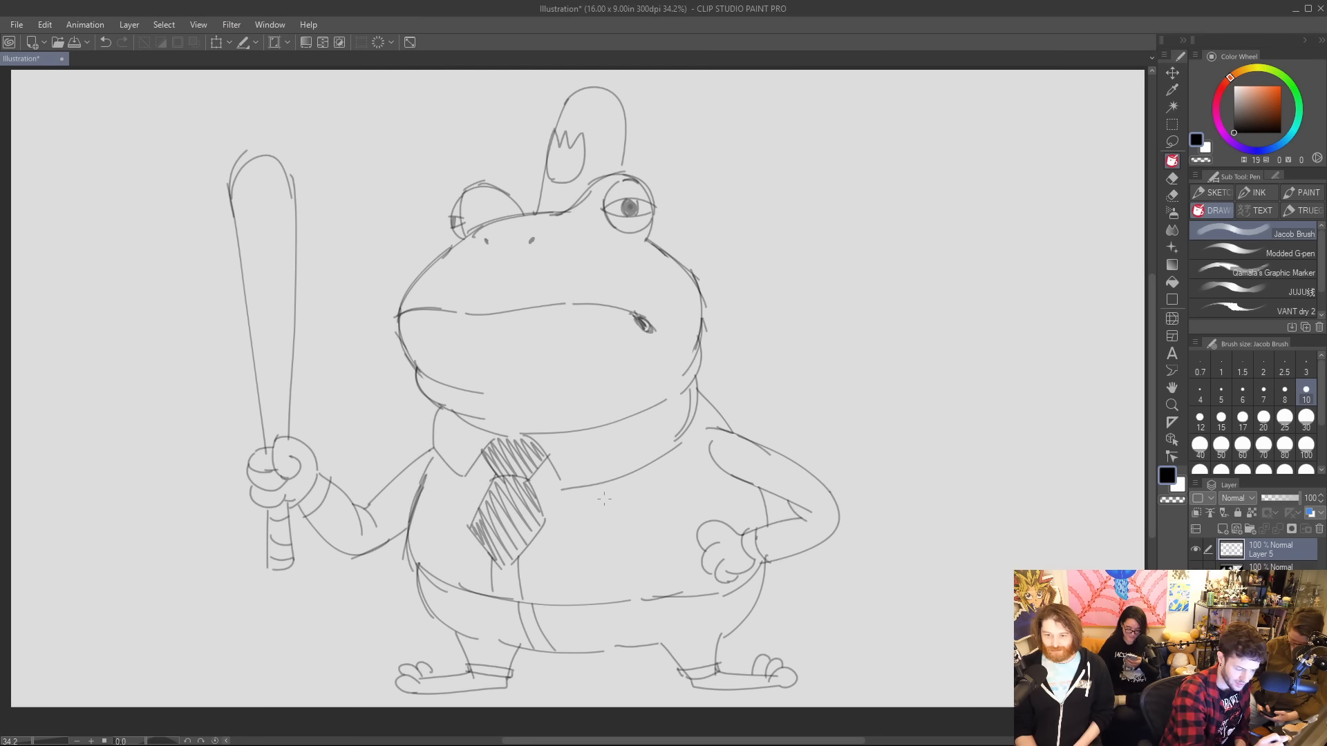
mouse_move(586, 503)
left_mouse_down()
mouse_move(651, 498)
mouse_move(592, 536)
mouse_move(620, 553)
left_mouse_up()
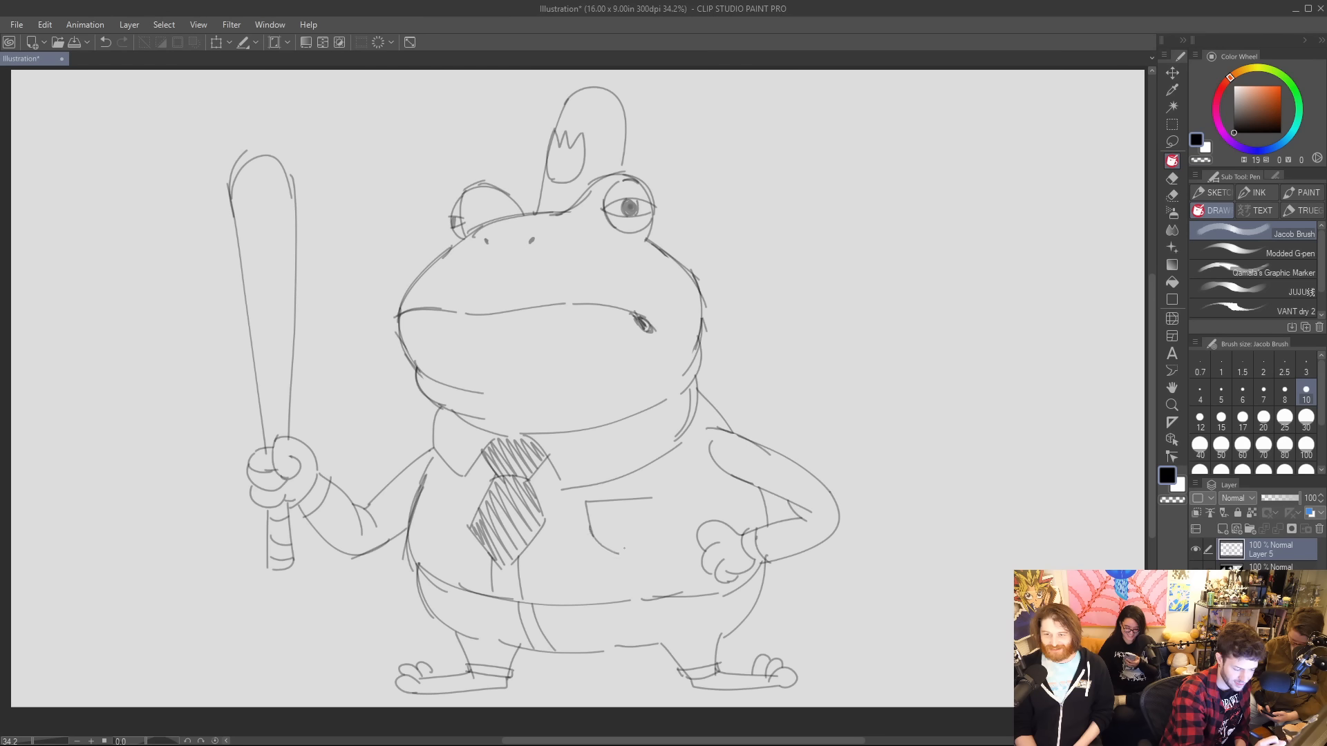
mouse_move(649, 497)
left_mouse_down()
mouse_move(654, 534)
mouse_move(622, 554)
left_mouse_up()
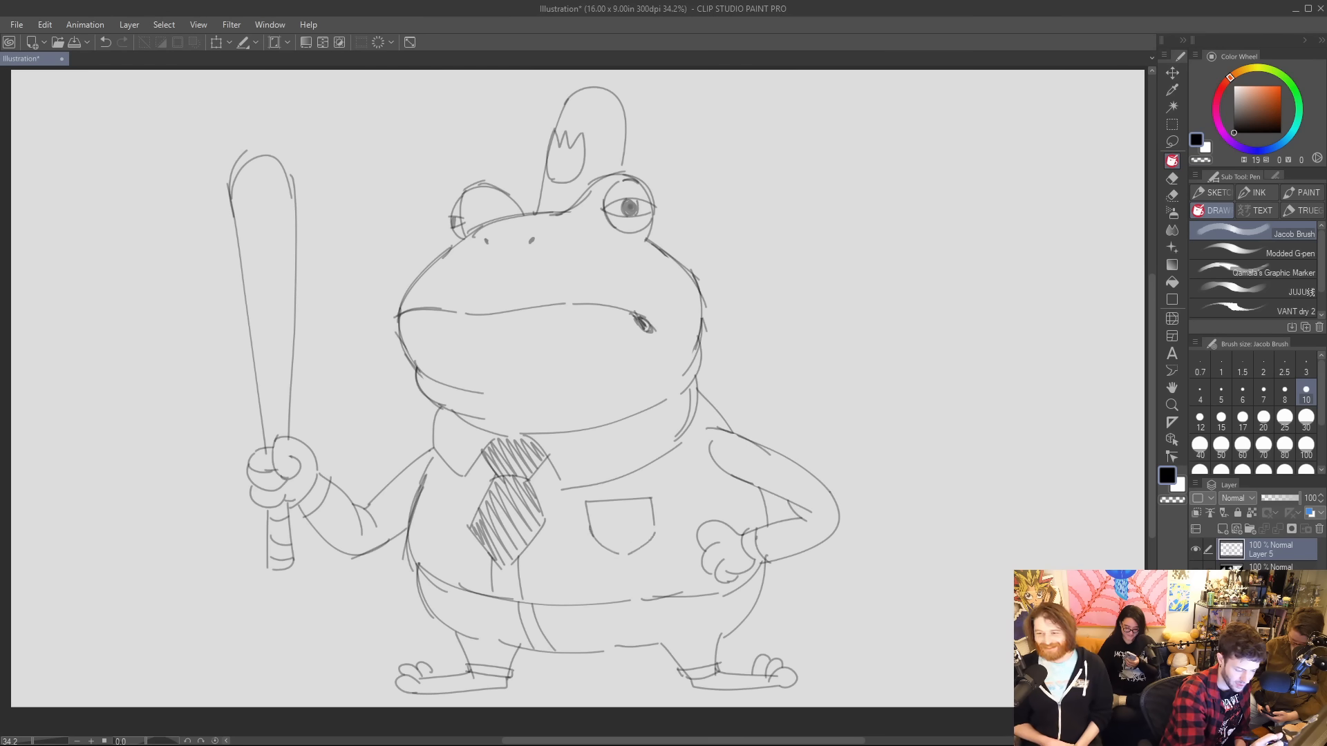
Sketch a five-pointed sheriff's star with ball tips on the shirt beside the tie, and erase the body outline overlapping it.
mouse_move(435, 494)
left_mouse_down()
mouse_move(445, 483)
mouse_move(452, 508)
mouse_move(406, 509)
mouse_move(406, 537)
left_mouse_up()
mouse_move(406, 537)
left_mouse_down()
mouse_move(434, 528)
mouse_move(450, 545)
mouse_move(465, 510)
mouse_move(454, 525)
mouse_move(447, 481)
mouse_move(403, 493)
mouse_move(455, 553)
left_mouse_up()
key("e")
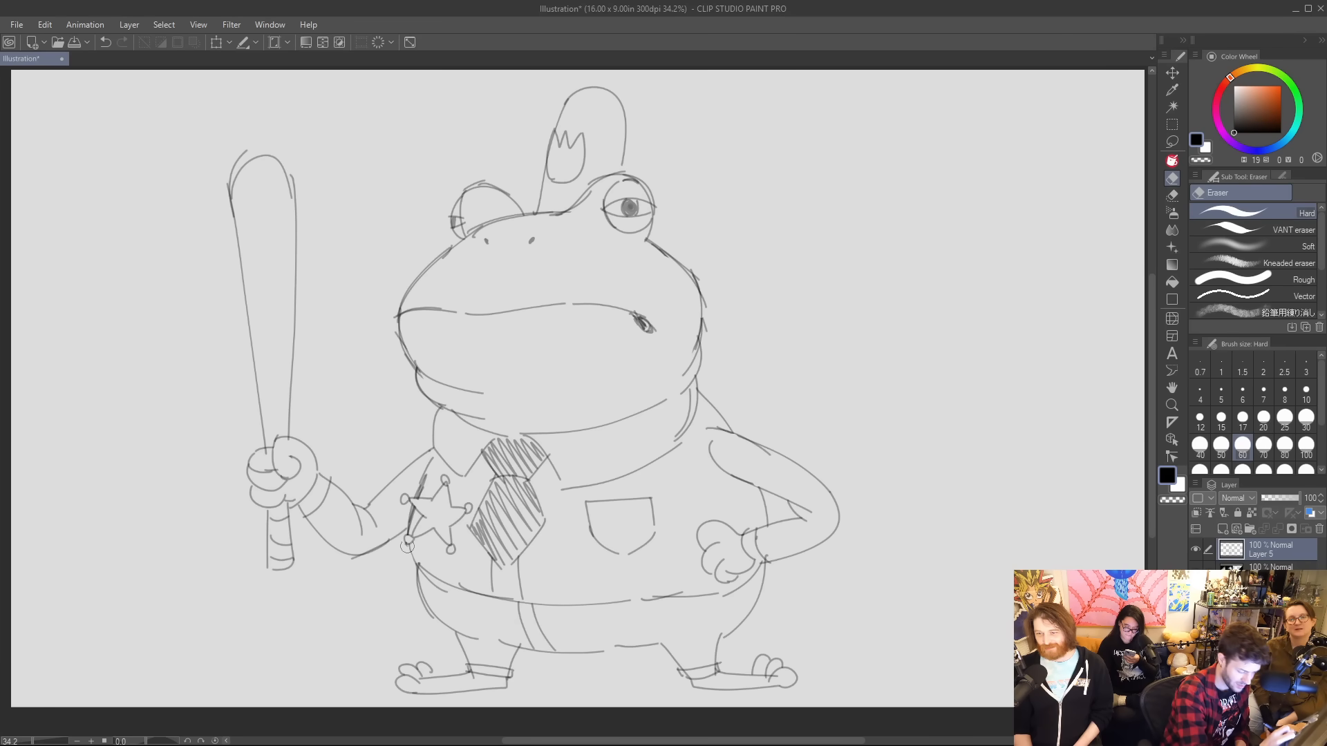
key("p")
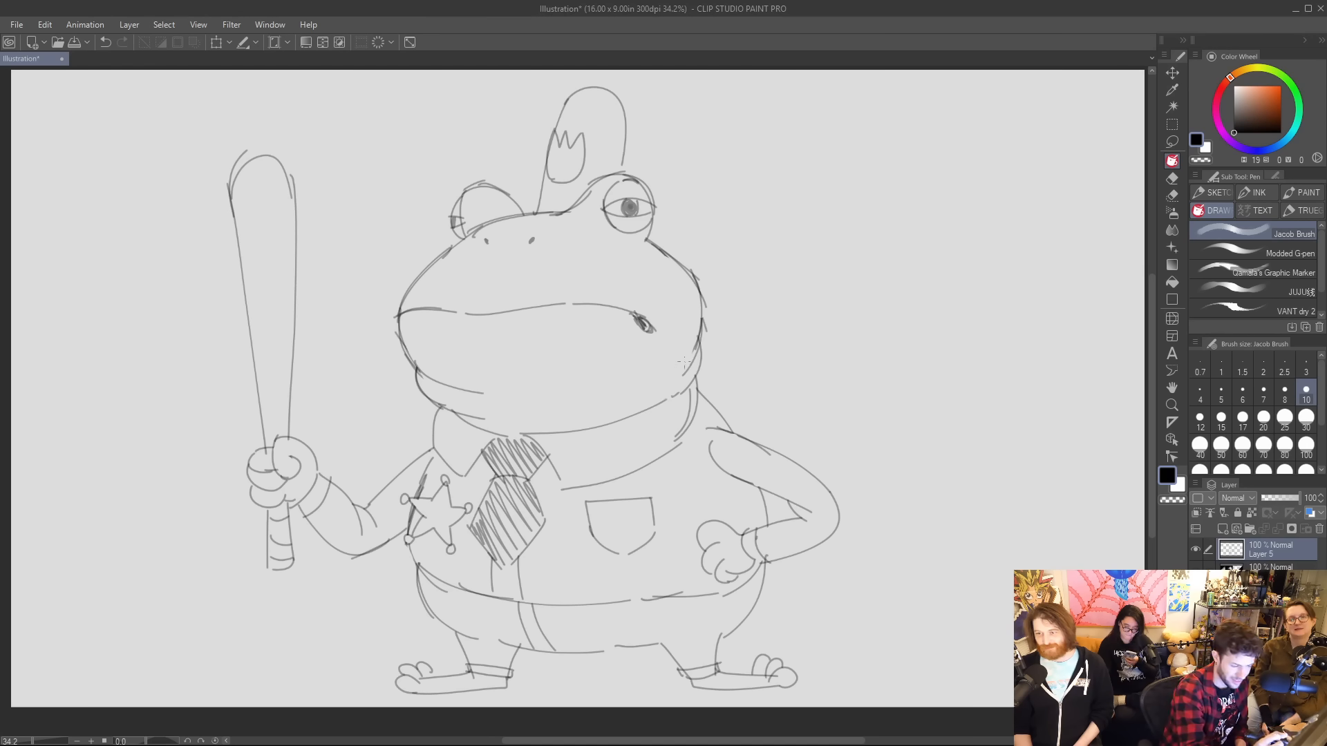
Add short diagonal blush strokes on both of the frog's cheeks, and draw rounded skin spots on its forehead and right-hand head edge.
left_click_drag(610, 282, 620, 273)
left_click_drag(626, 283, 652, 273)
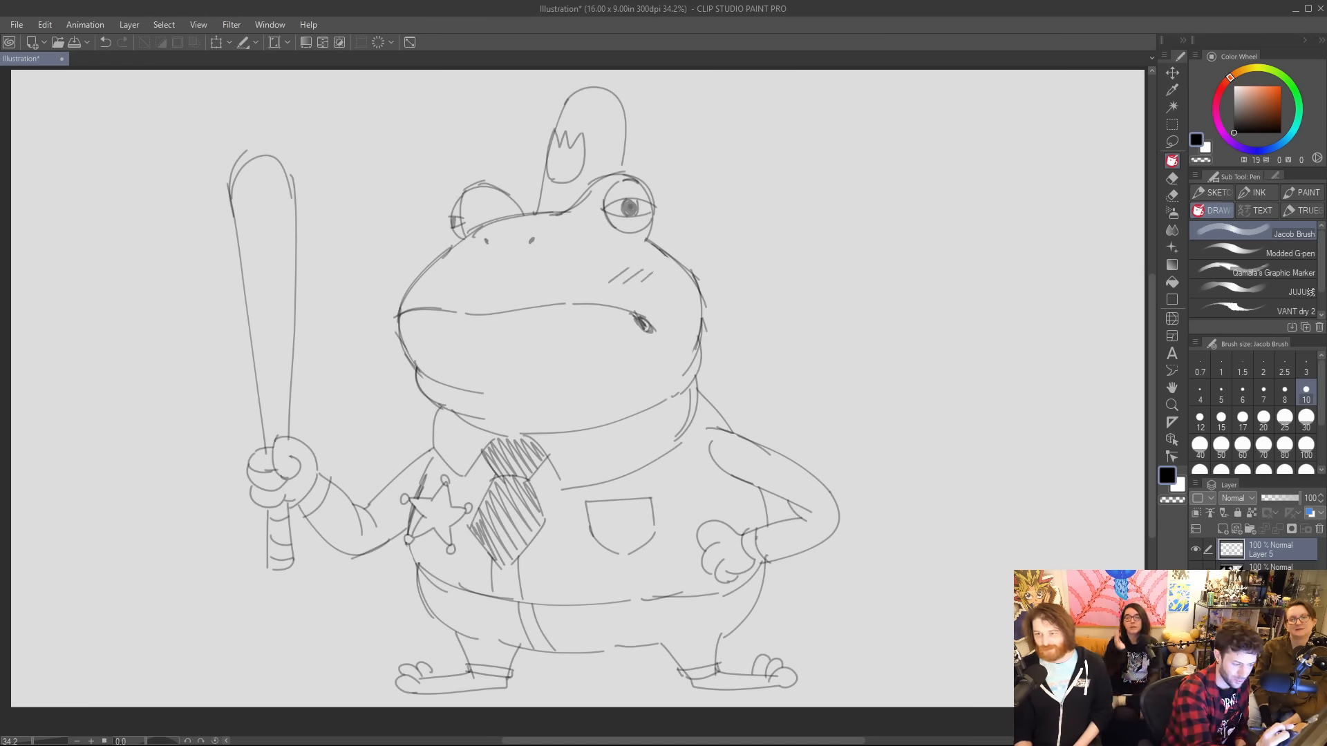
left_click_drag(403, 290, 436, 276)
left_click_drag(432, 289, 450, 277)
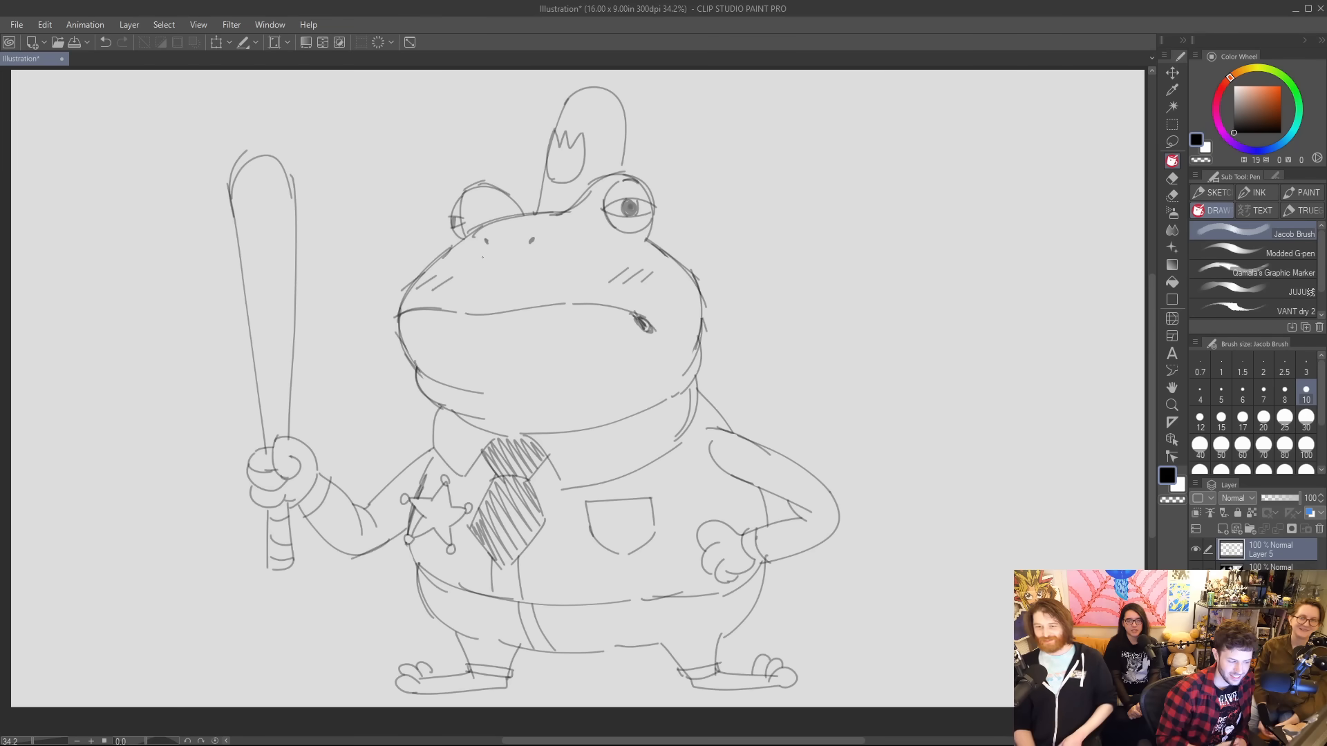
left_click_drag(511, 228, 549, 222)
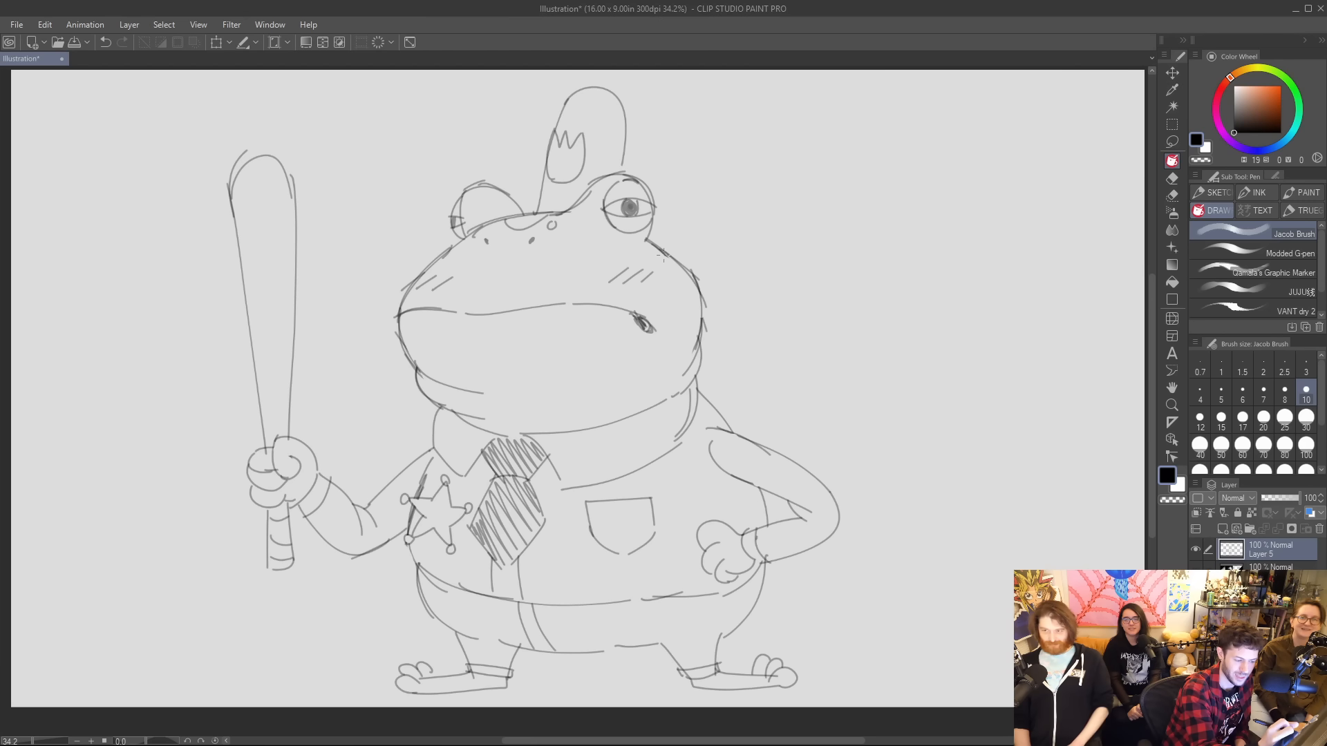
mouse_move(664, 257)
left_mouse_down()
mouse_move(691, 281)
mouse_move(682, 303)
mouse_move(679, 293)
mouse_move(698, 303)
mouse_move(690, 336)
left_mouse_up()
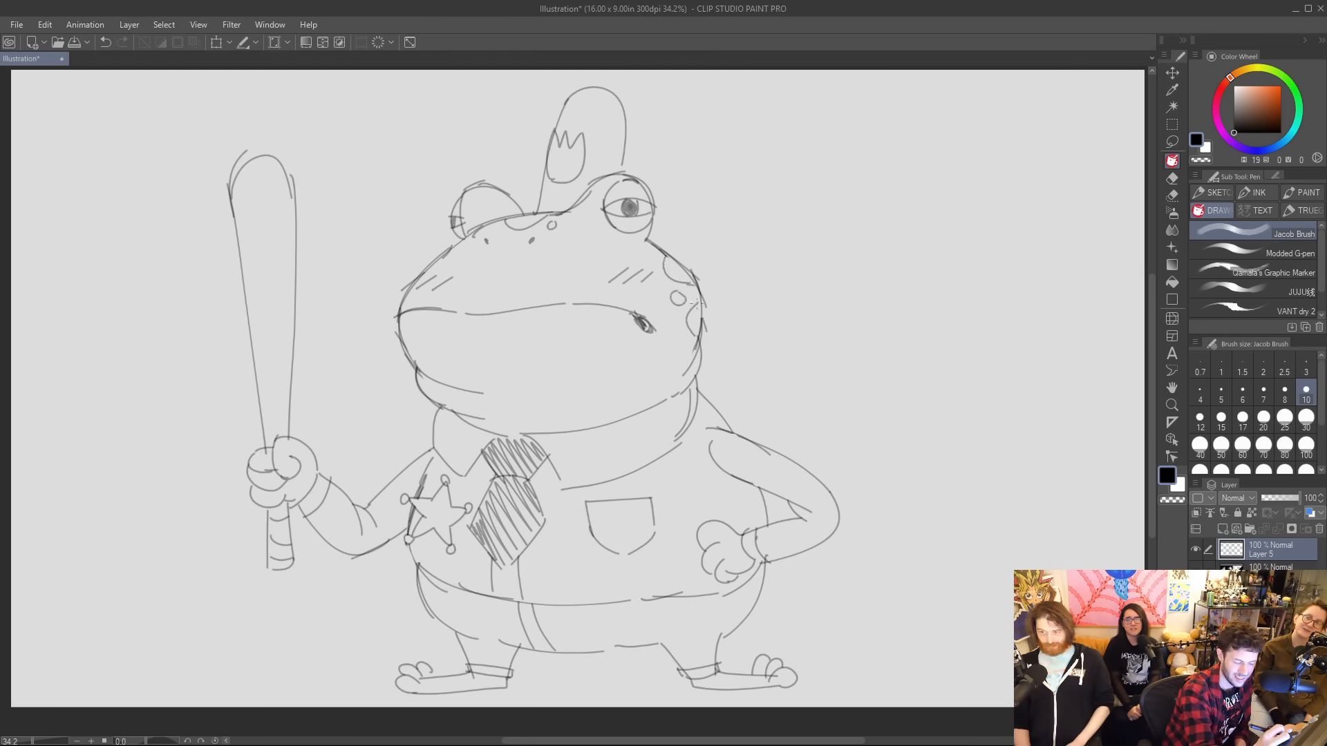
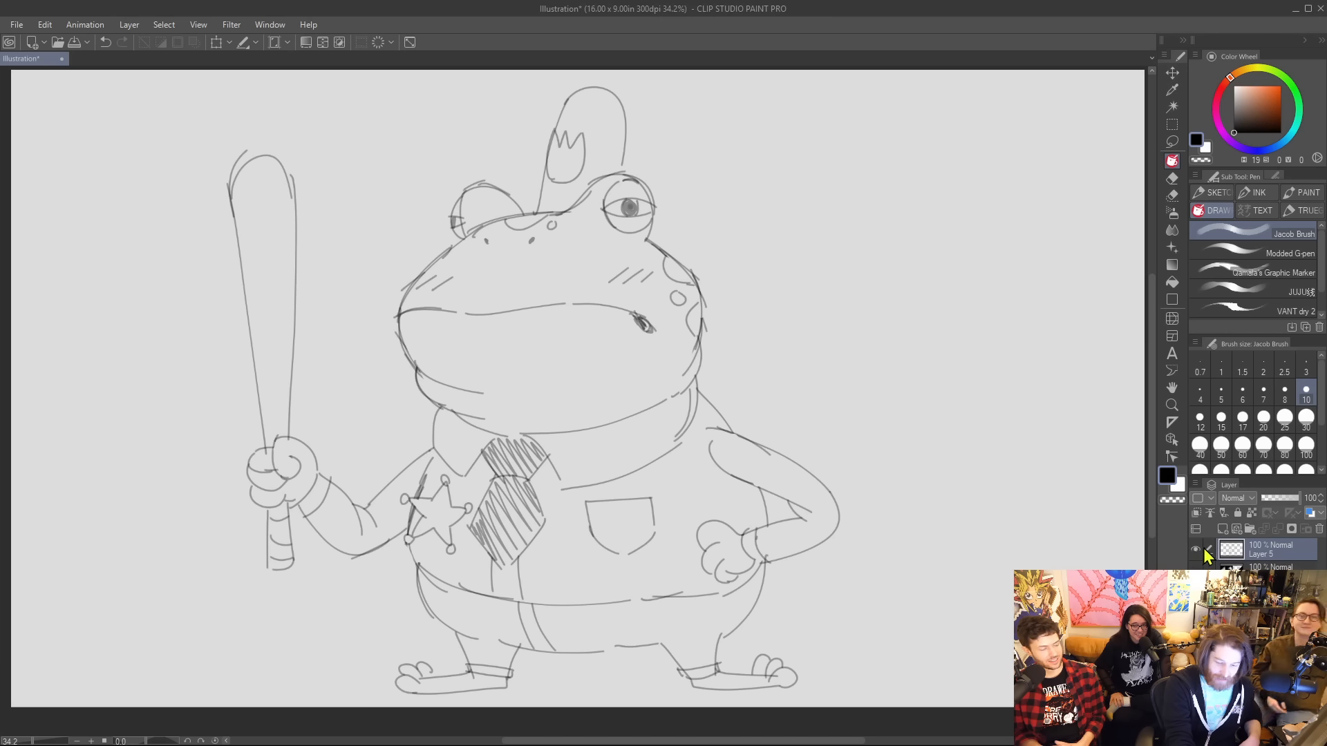
Add a new raster layer, choose the Modded G-pen brush, and hide the frog sketch.
left_click(1222, 538)
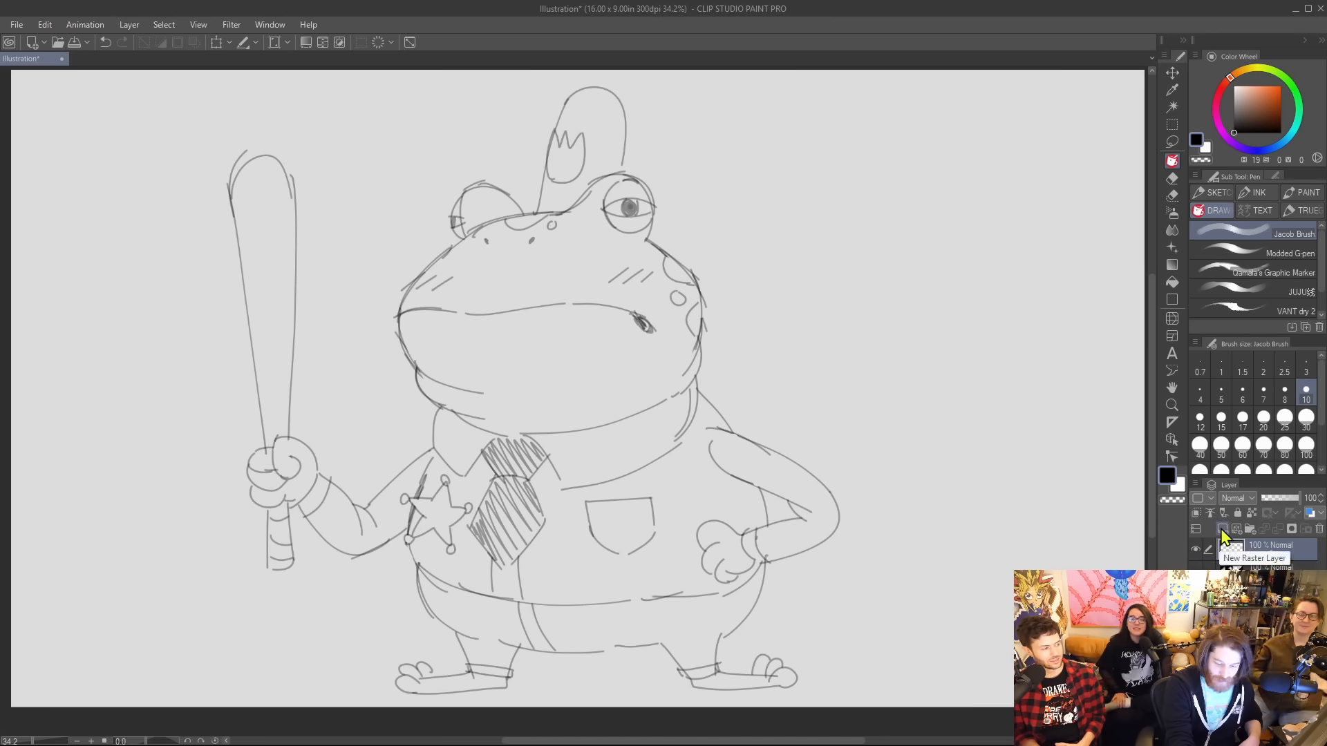
left_click(1238, 251)
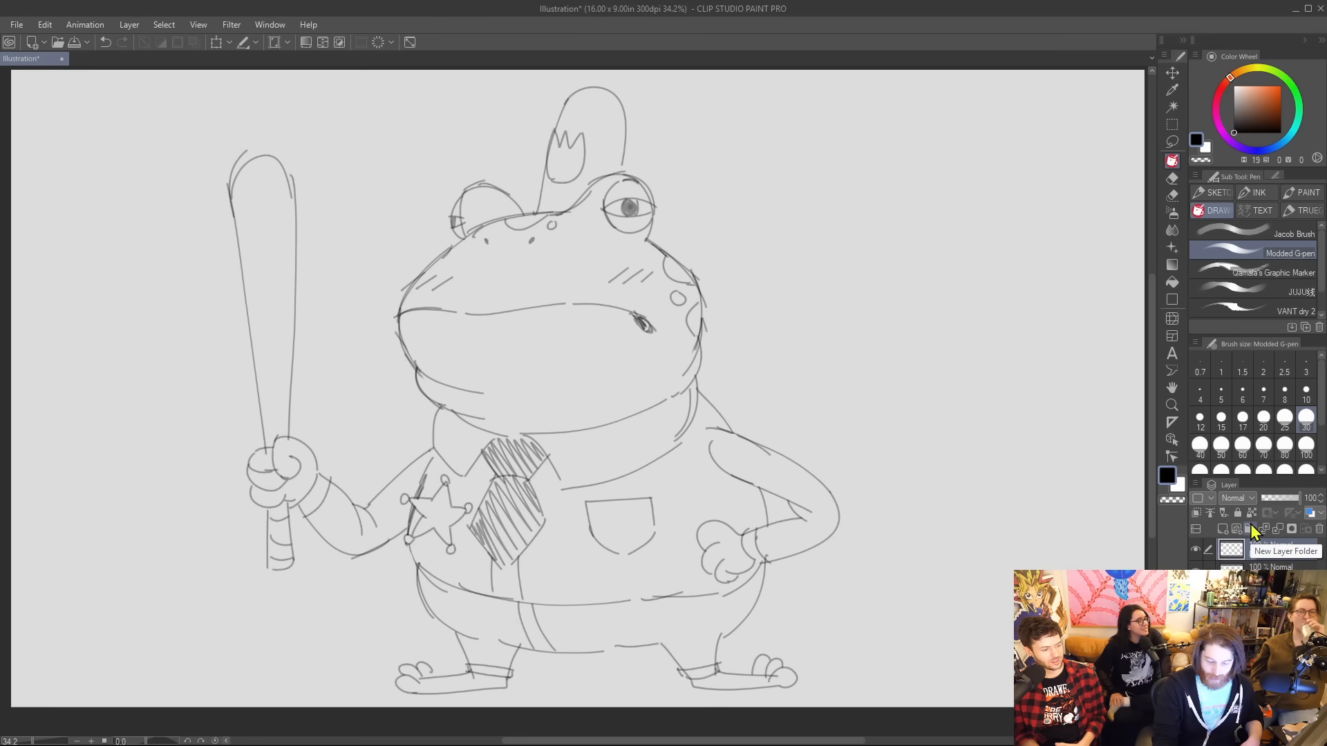
left_click(1196, 572)
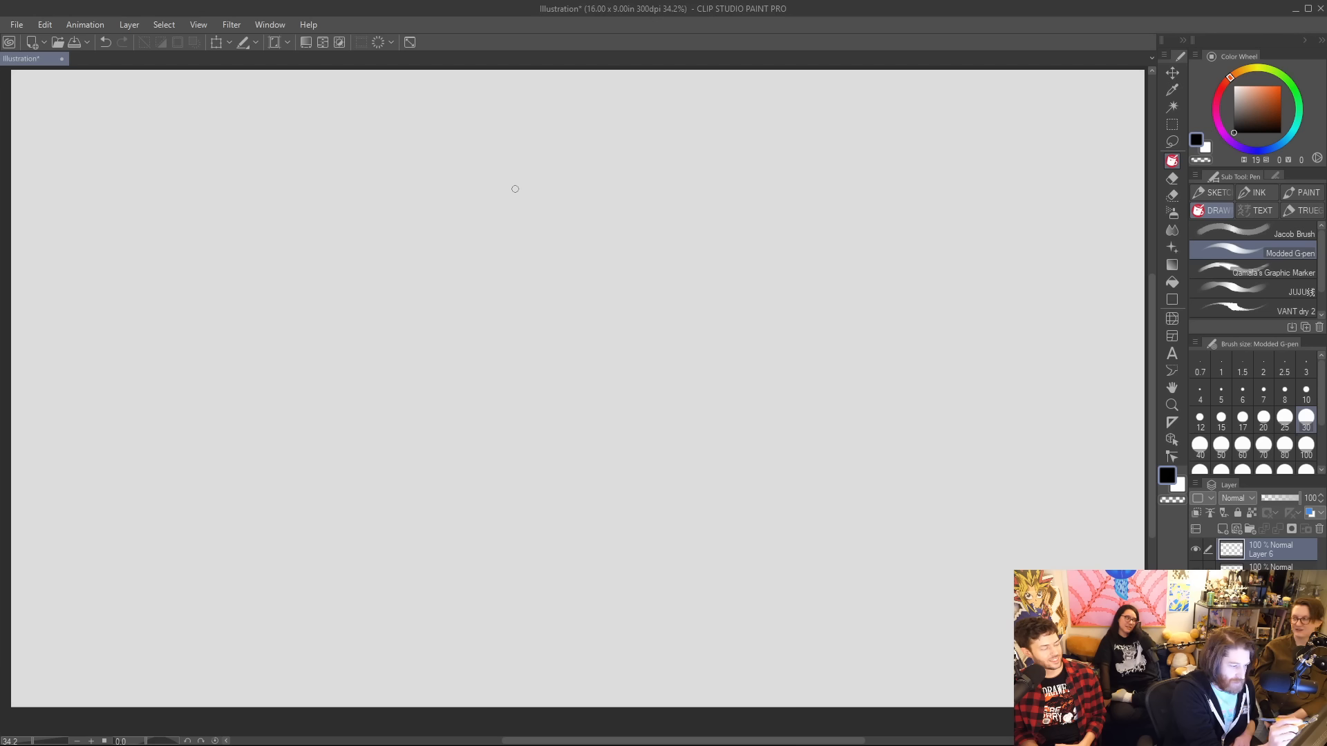
Sketch the curved top of an animal head with a jagged, pointed furry ear on each side.
left_click_drag(482, 198, 614, 168)
left_click_drag(483, 200, 475, 242)
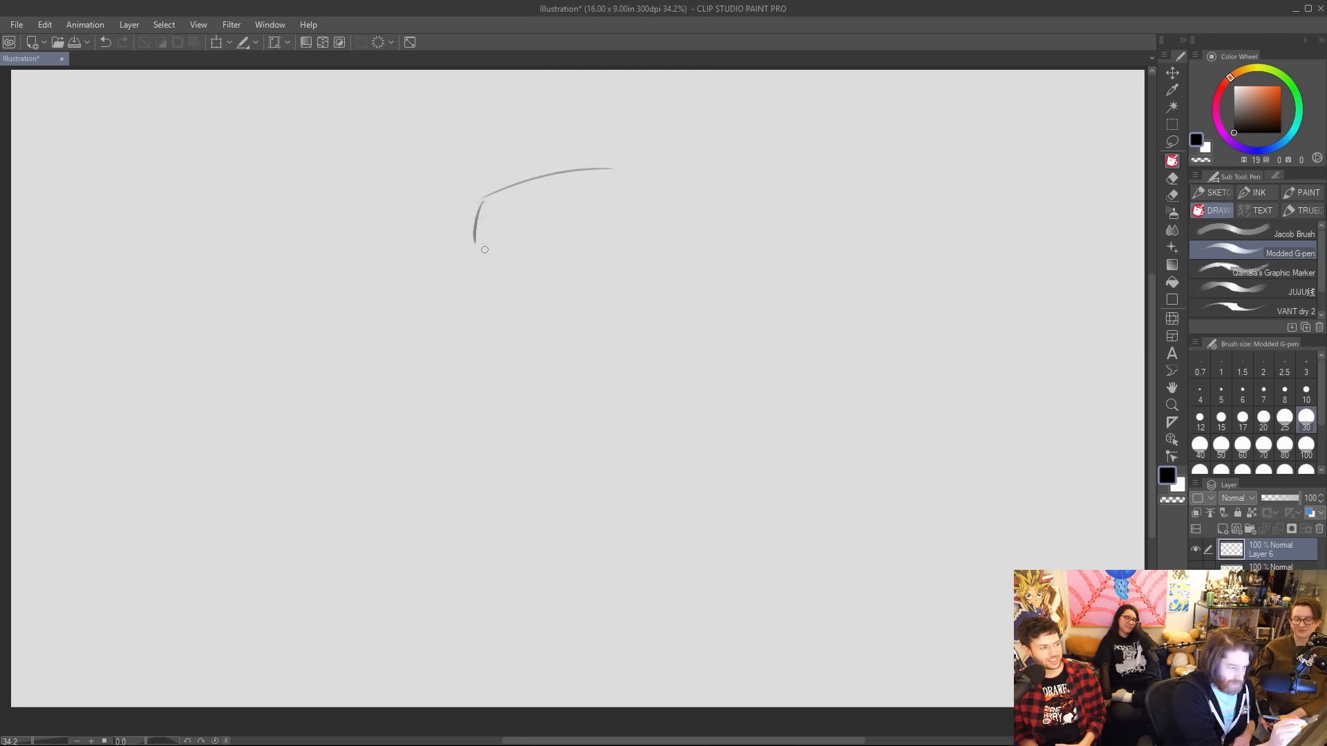
left_click_drag(628, 177, 653, 199)
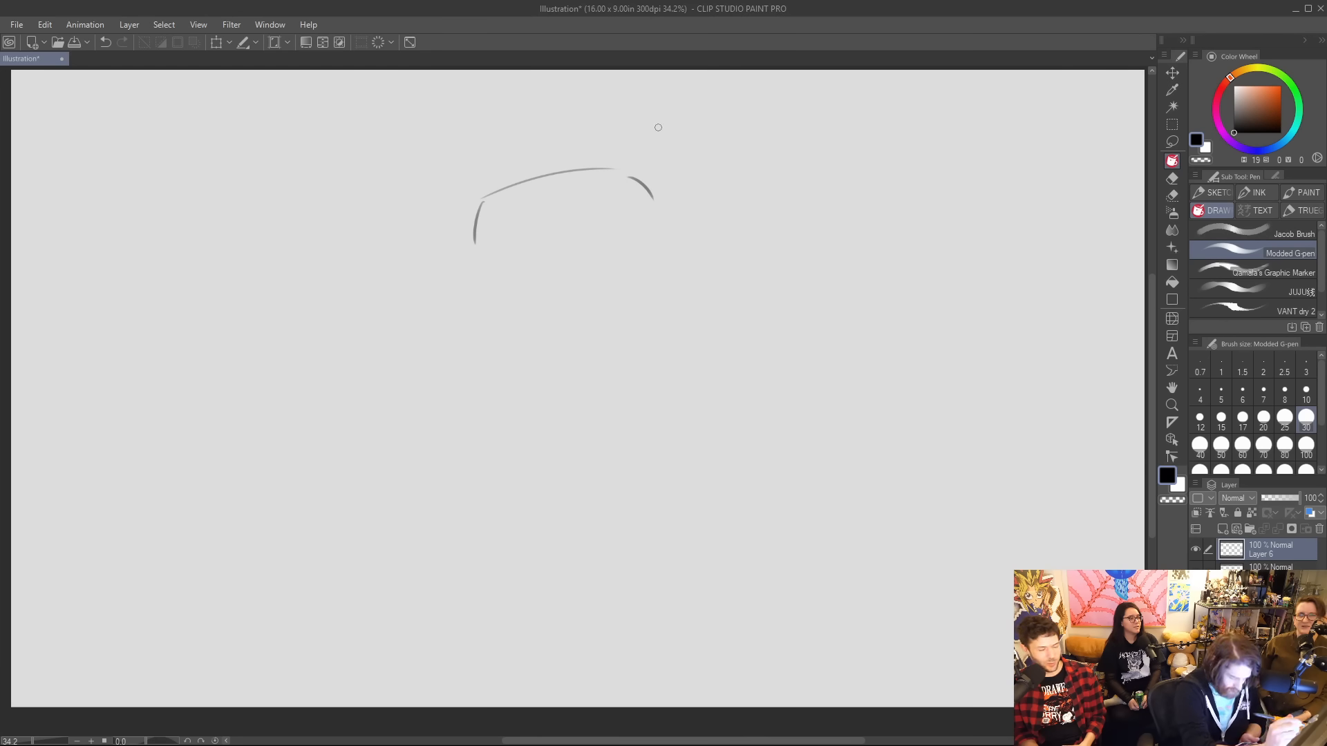
mouse_move(630, 176)
left_mouse_down()
mouse_move(661, 129)
mouse_move(713, 140)
mouse_move(727, 151)
mouse_move(718, 230)
left_mouse_up()
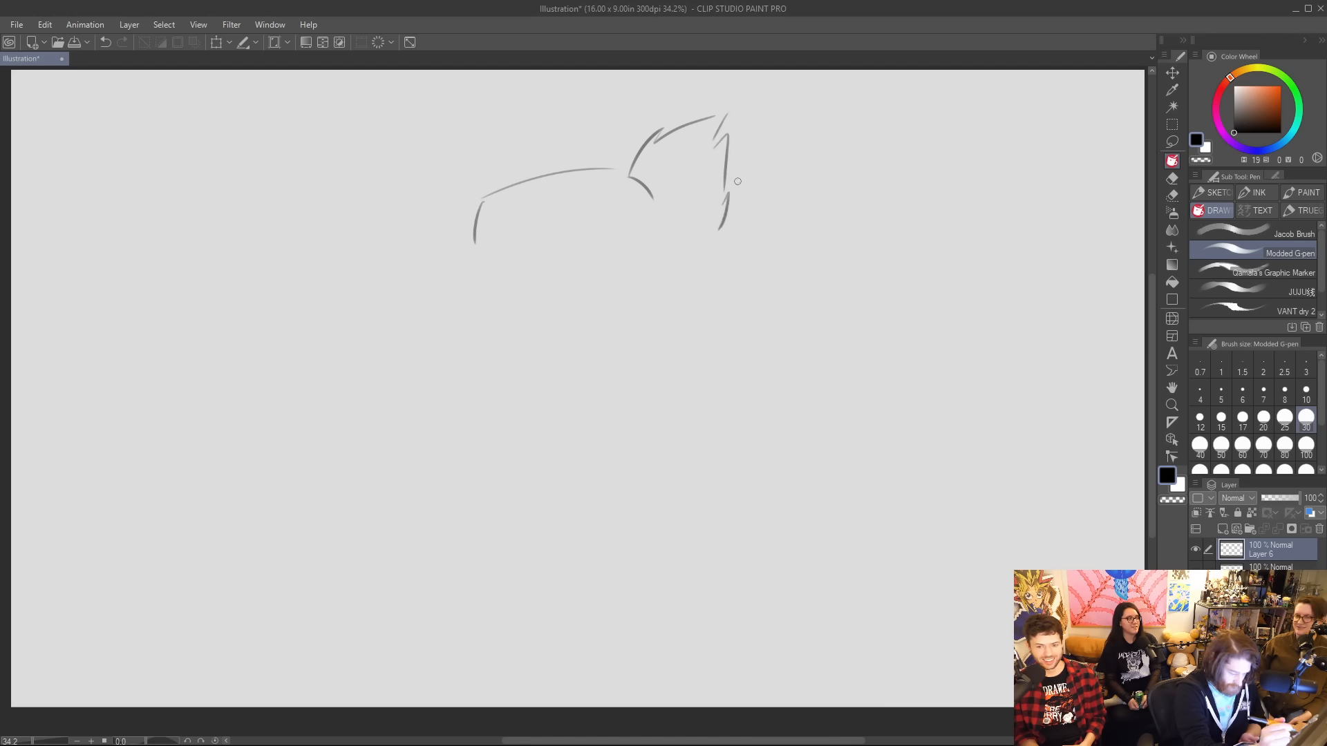
mouse_move(479, 194)
left_mouse_down()
mouse_move(429, 153)
mouse_move(439, 178)
mouse_move(419, 207)
mouse_move(431, 255)
mouse_move(509, 327)
left_mouse_up()
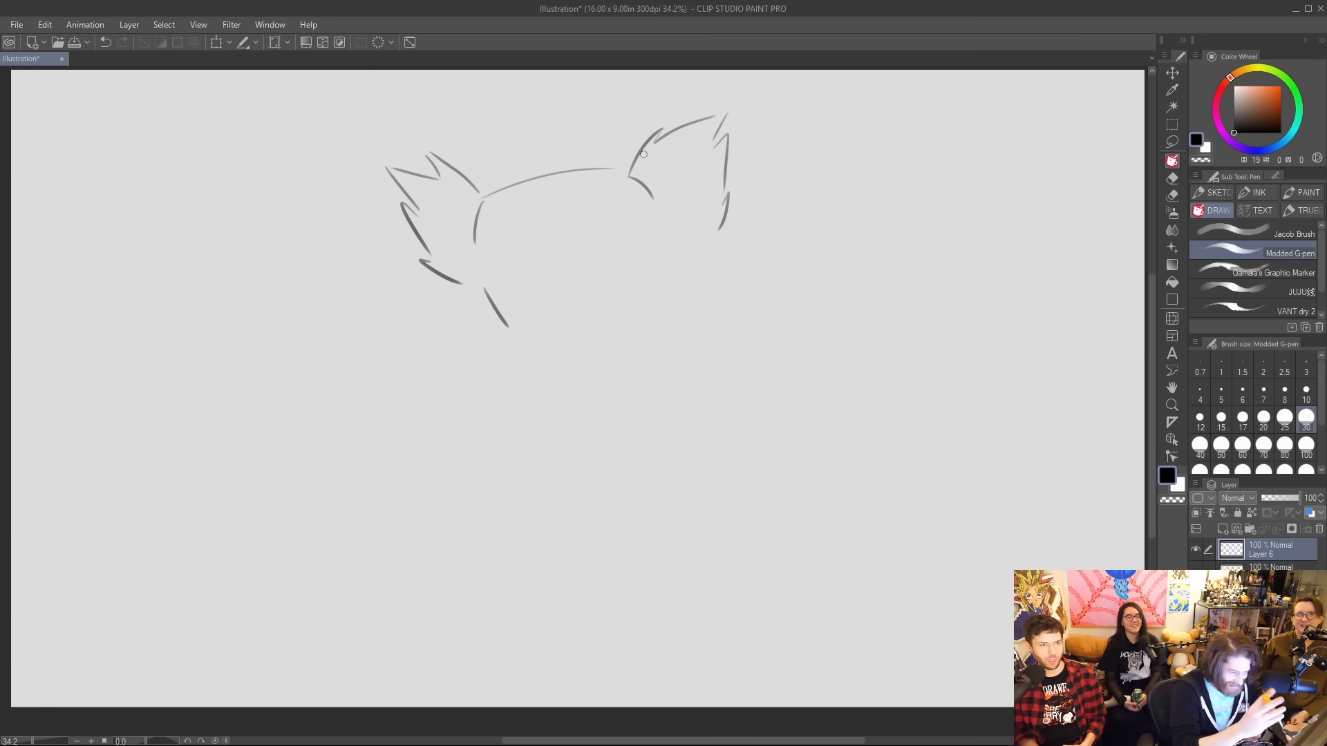
Undo the last cheek stroke and draw jagged fur tufts along both cheeks.
key("ctrl+z")
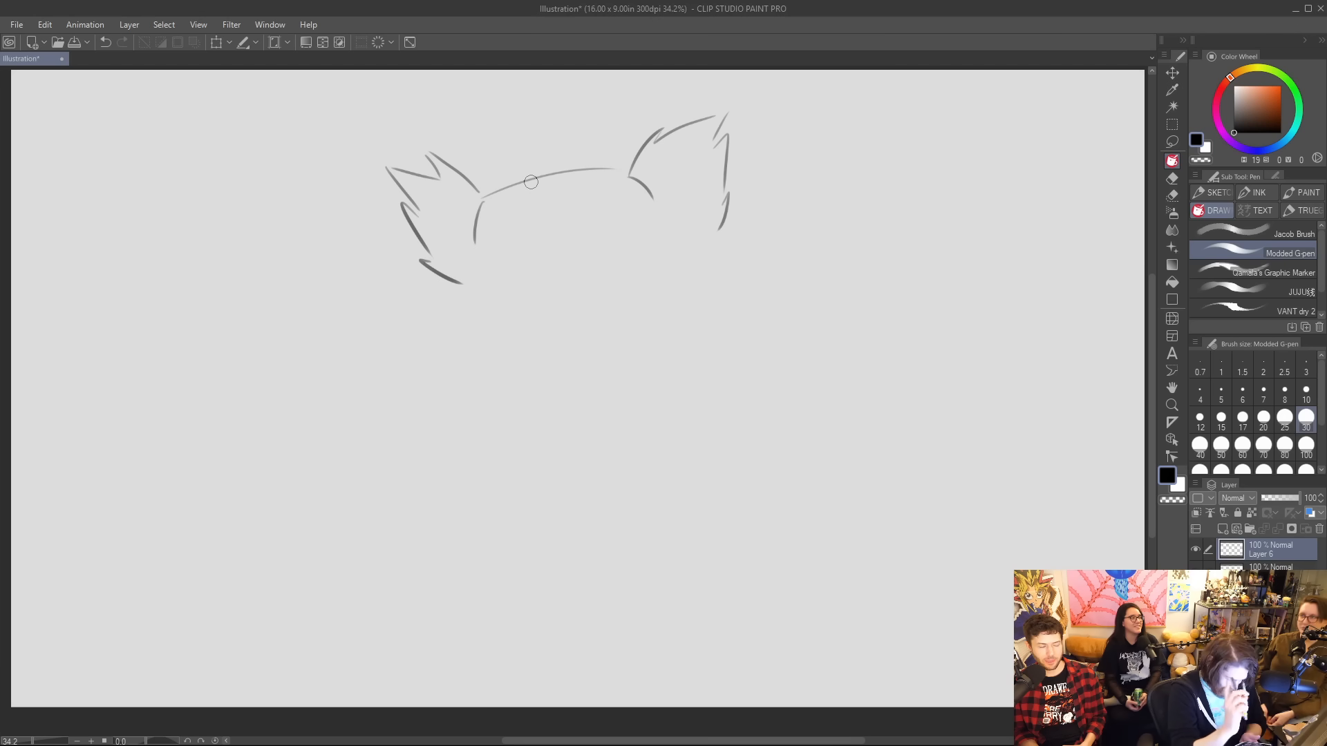
mouse_move(474, 276)
left_mouse_down()
mouse_move(473, 319)
mouse_move(509, 344)
left_mouse_up()
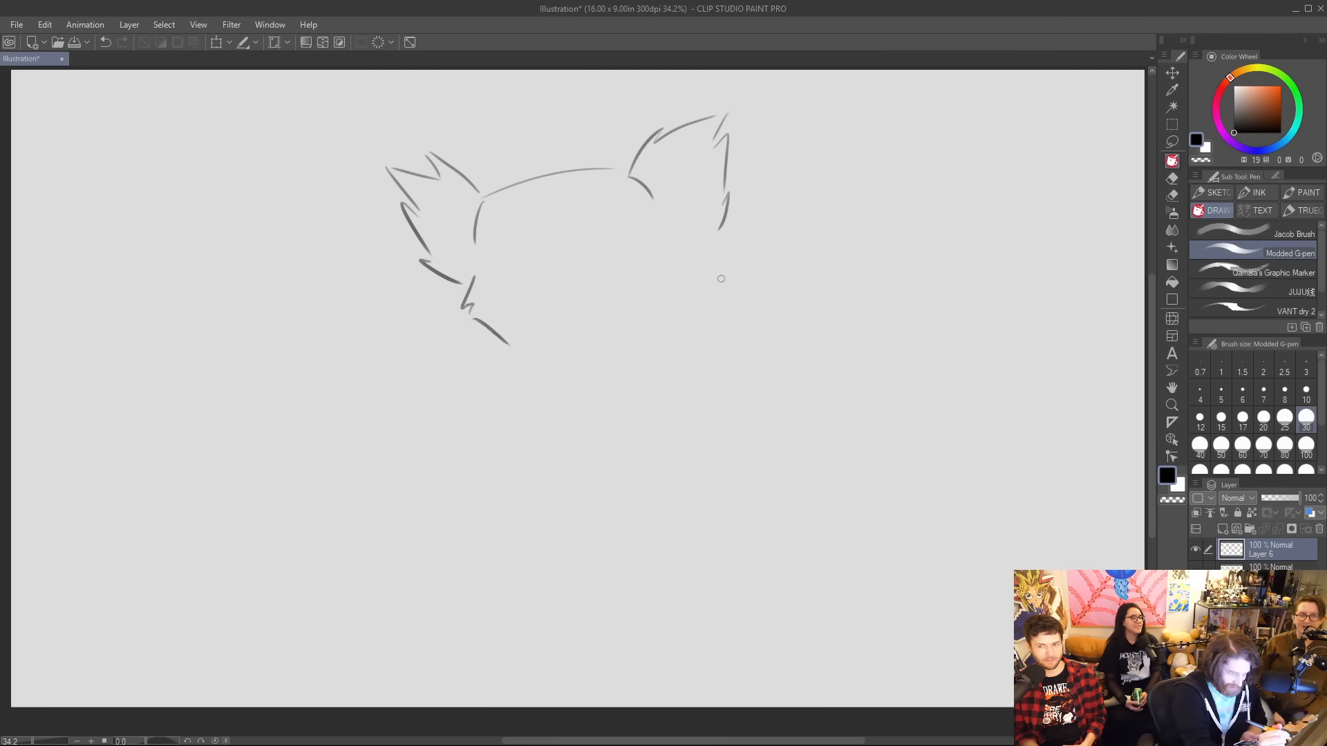
left_click_drag(687, 247, 694, 265)
left_click_drag(699, 270, 680, 319)
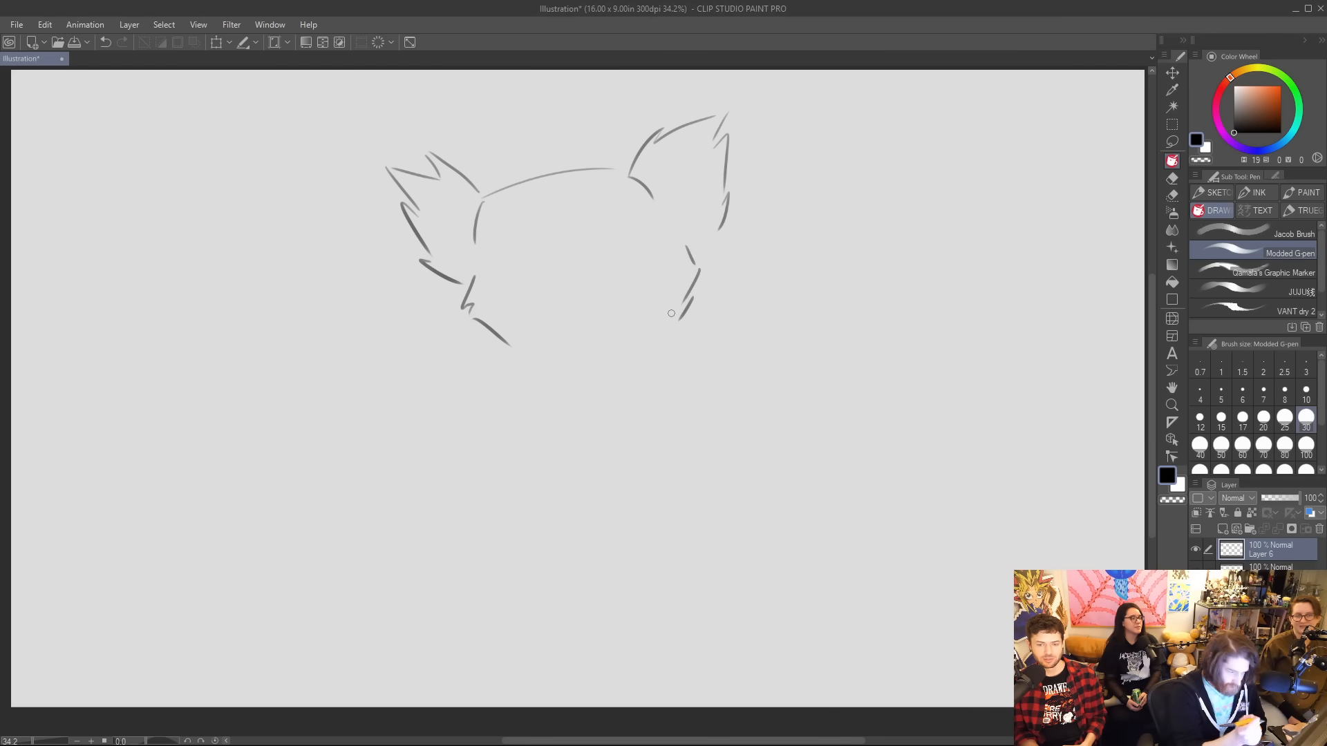
Draw two oval eyes with small dark pupils, plus a small nose and upper lip below them.
left_click_drag(498, 264, 527, 284)
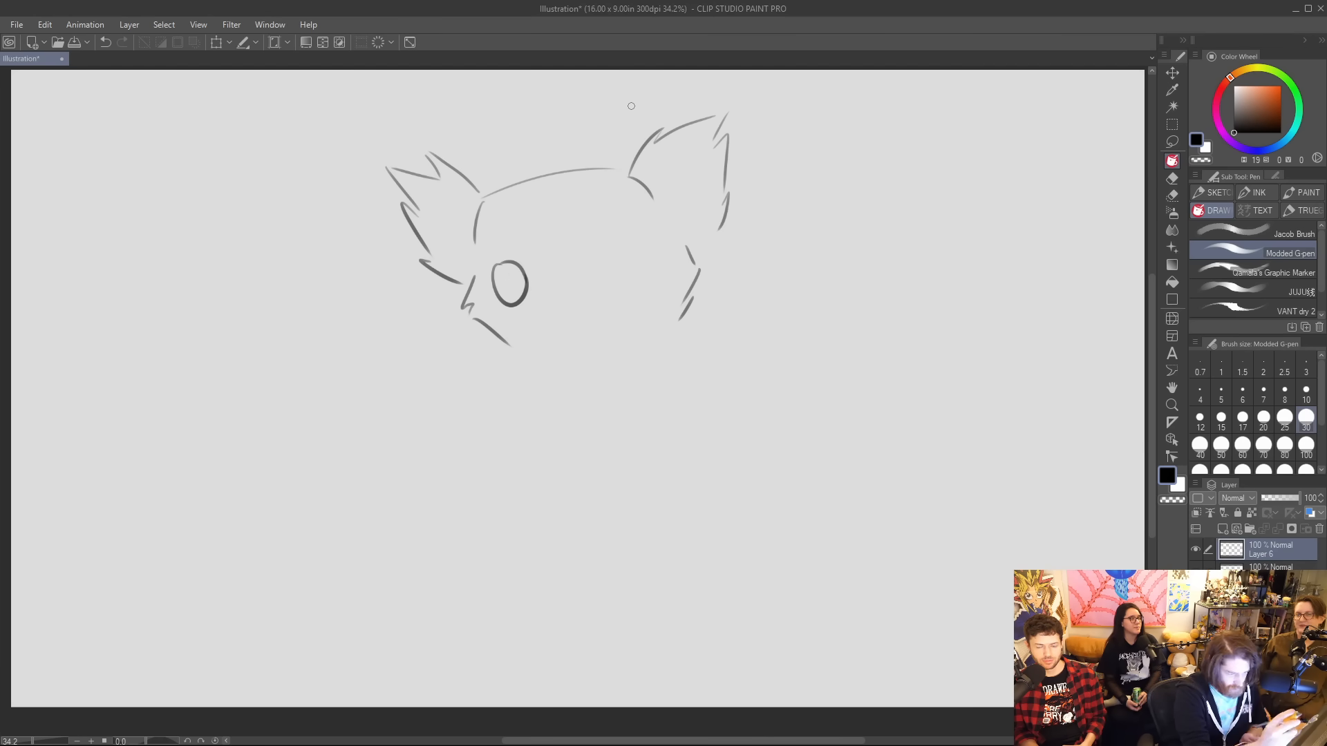
mouse_move(628, 237)
left_mouse_down()
mouse_move(615, 241)
mouse_move(649, 283)
mouse_move(647, 245)
left_mouse_up()
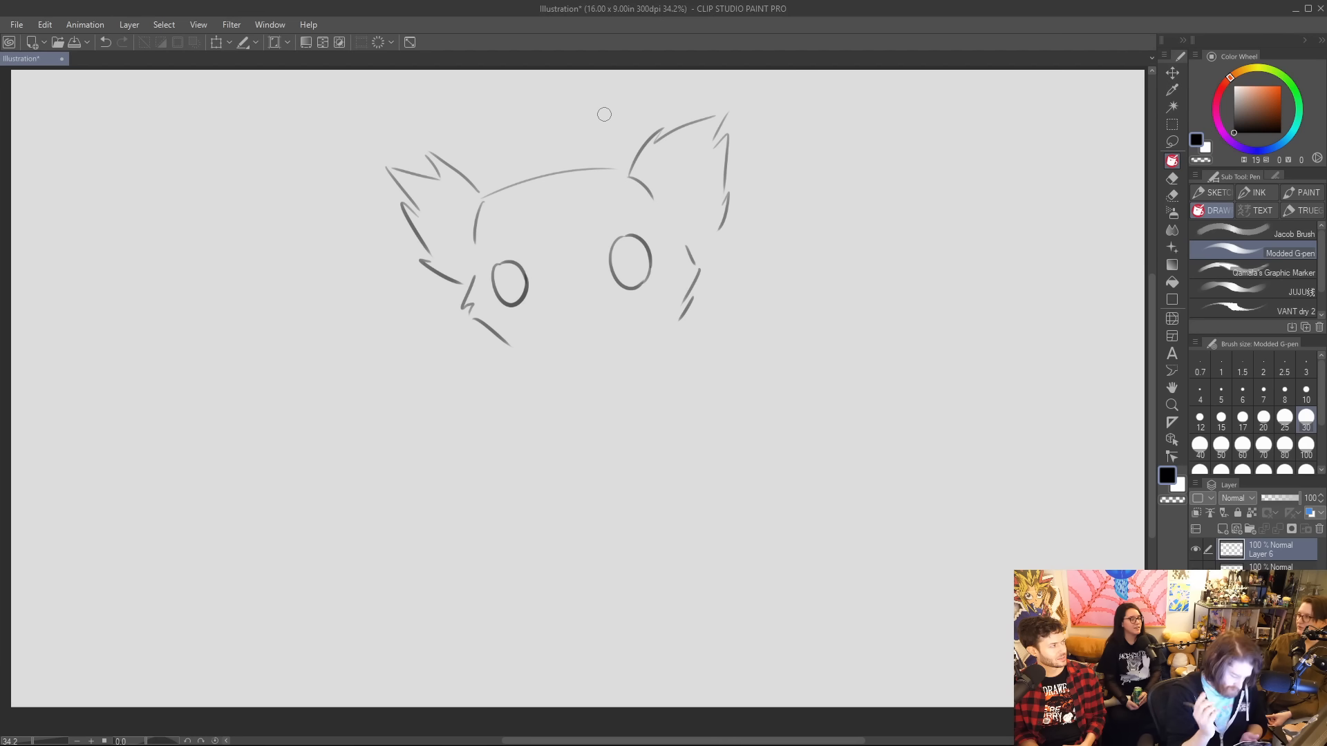
left_click_drag(637, 252, 638, 269)
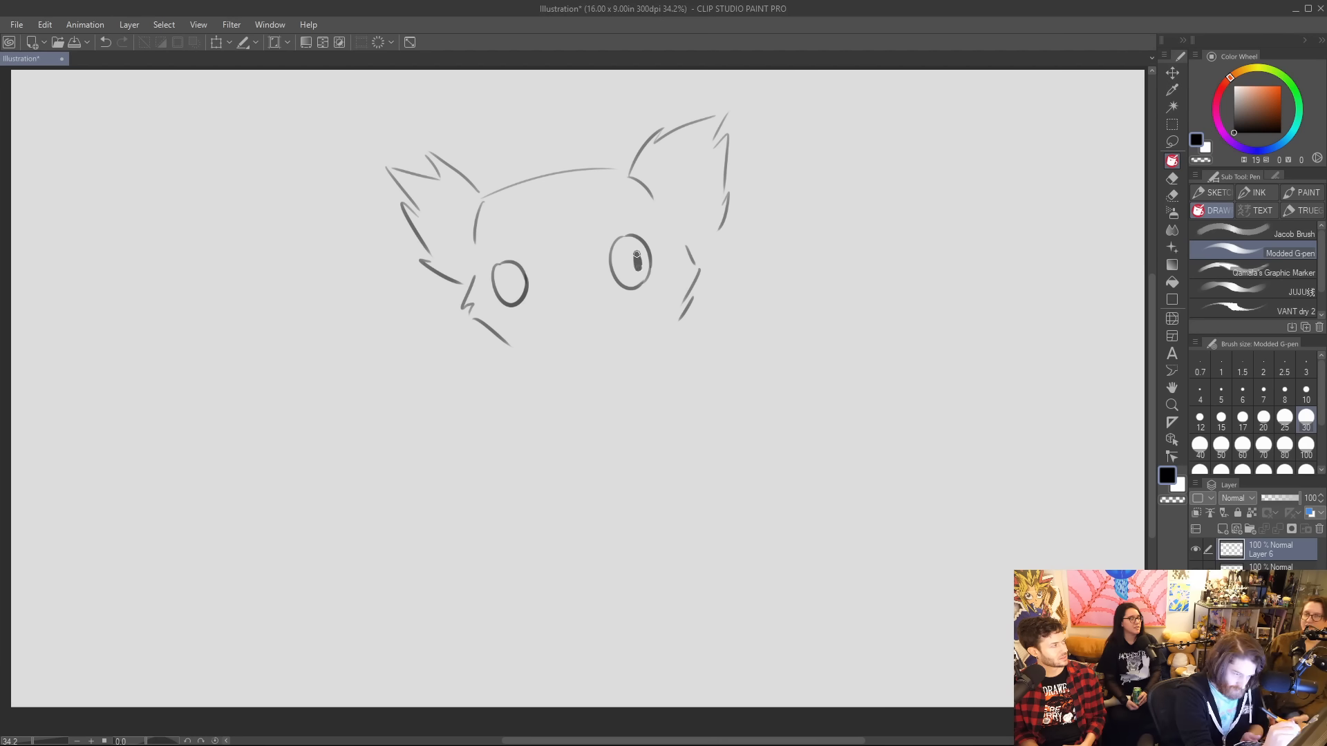
left_click_drag(512, 275, 513, 288)
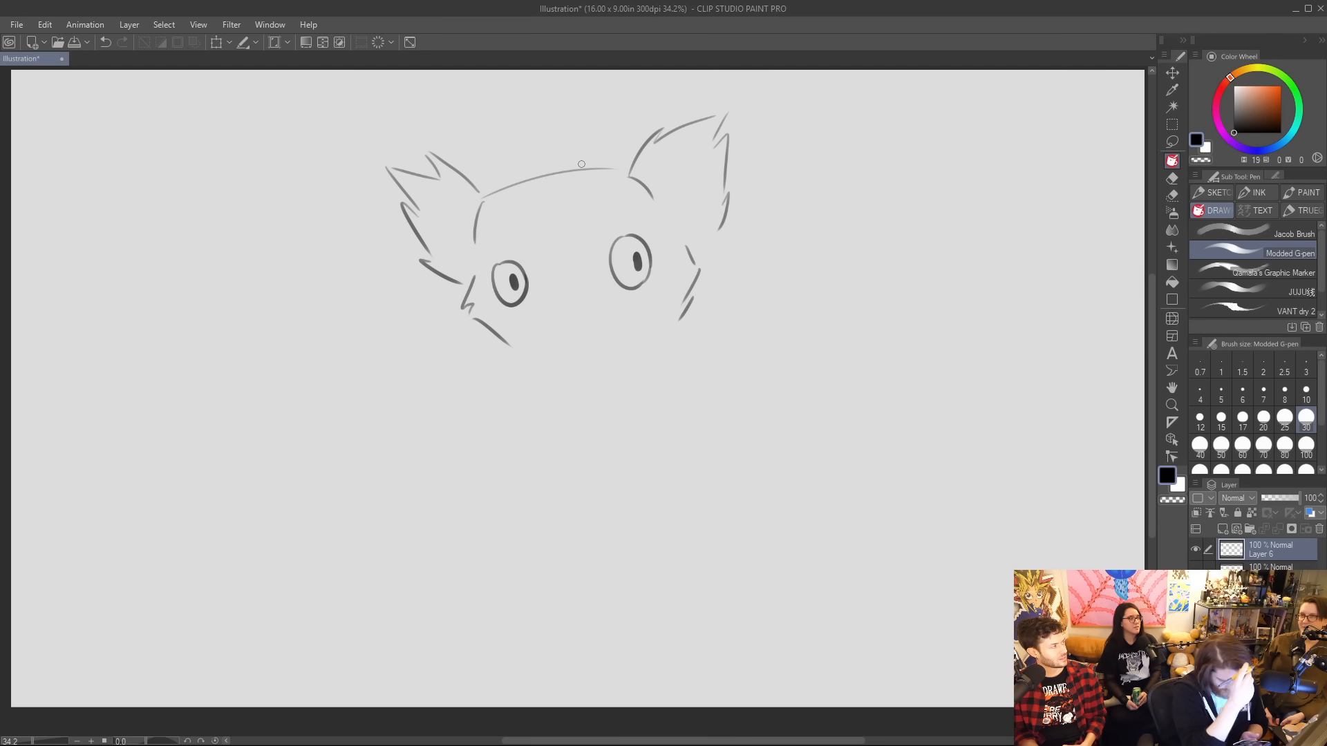
mouse_move(549, 342)
left_mouse_down()
mouse_move(572, 299)
mouse_move(604, 313)
mouse_move(550, 340)
mouse_move(599, 324)
left_mouse_up()
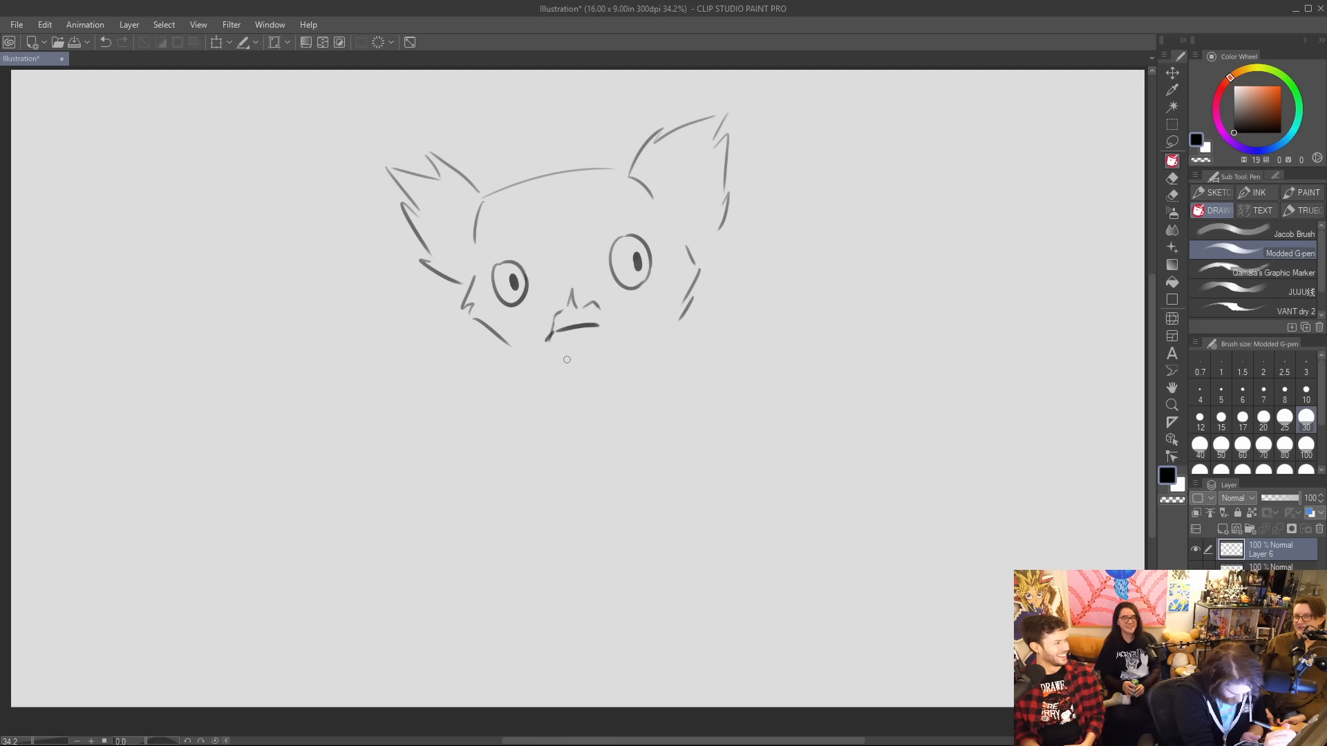
mouse_move(553, 351)
left_mouse_down()
mouse_move(578, 357)
mouse_move(605, 338)
left_mouse_up()
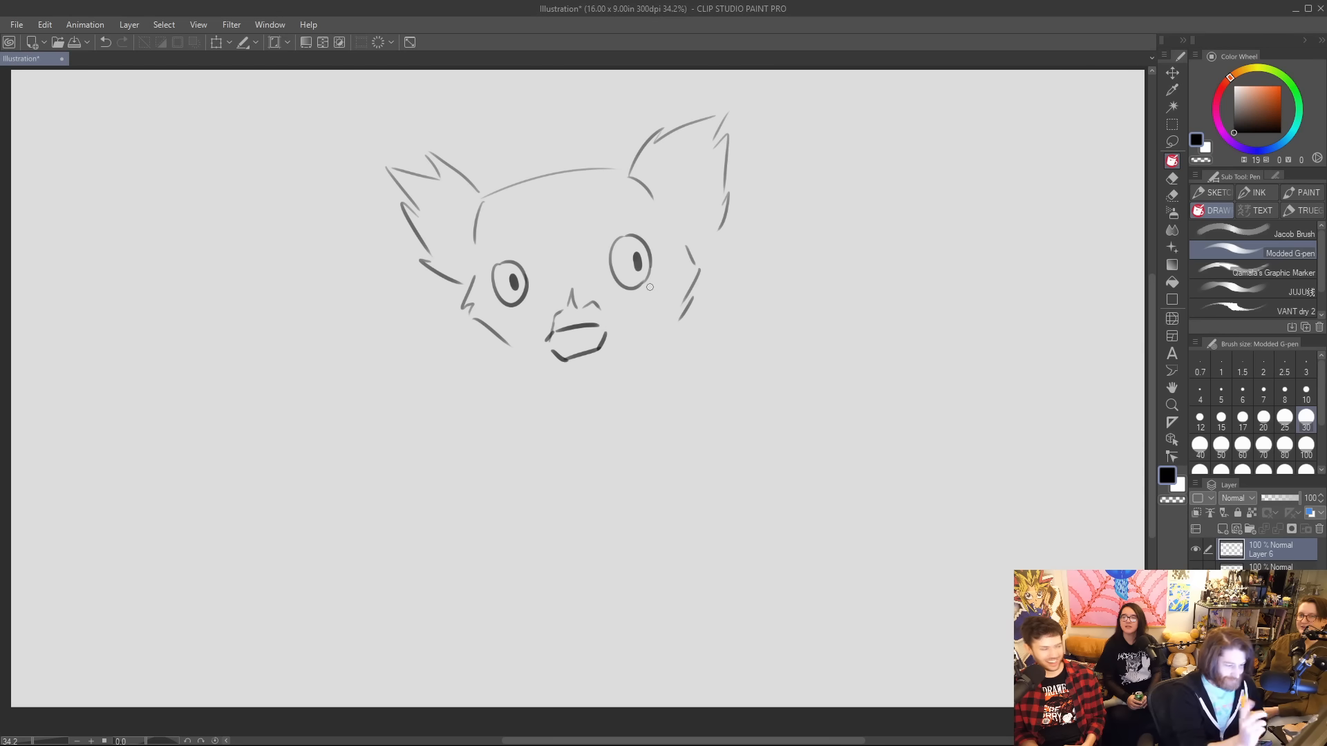
mouse_move(588, 297)
left_mouse_down()
mouse_move(563, 330)
mouse_move(572, 316)
mouse_move(606, 325)
mouse_move(563, 358)
mouse_move(587, 351)
left_mouse_up()
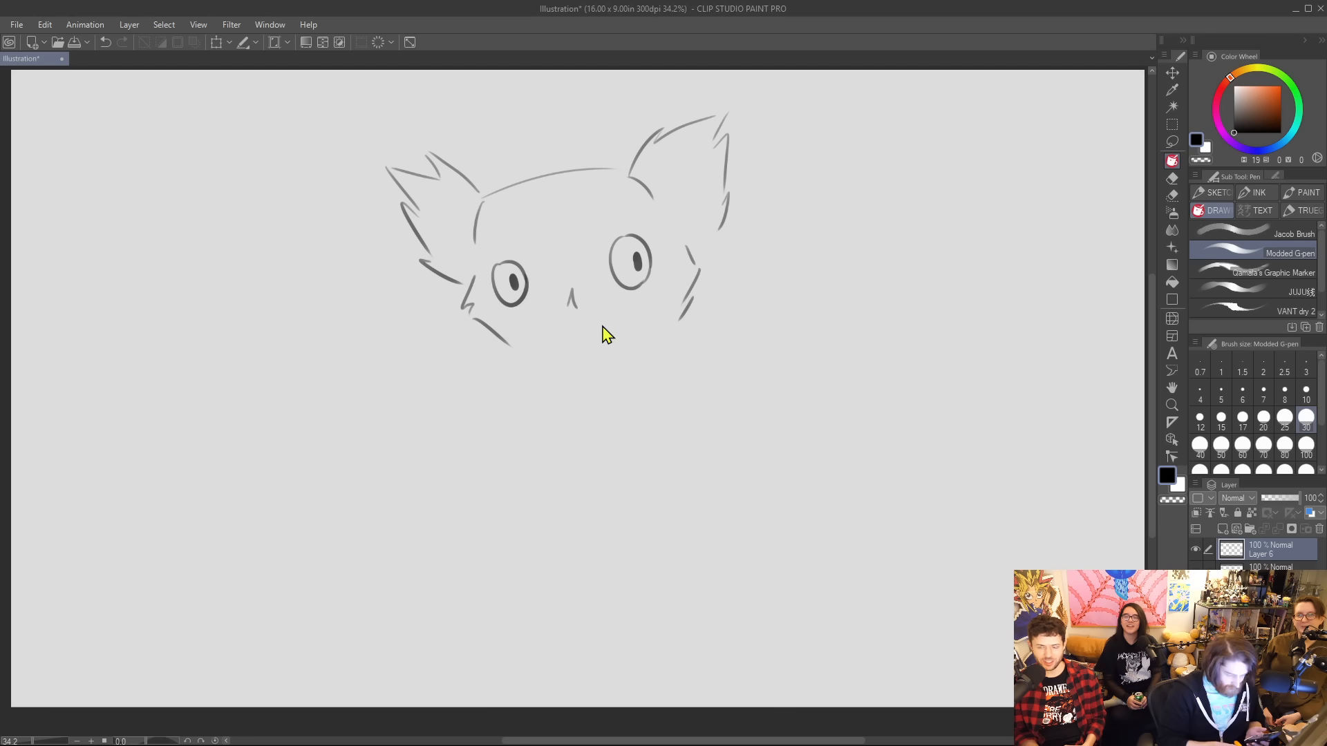
key("ctrl+z")
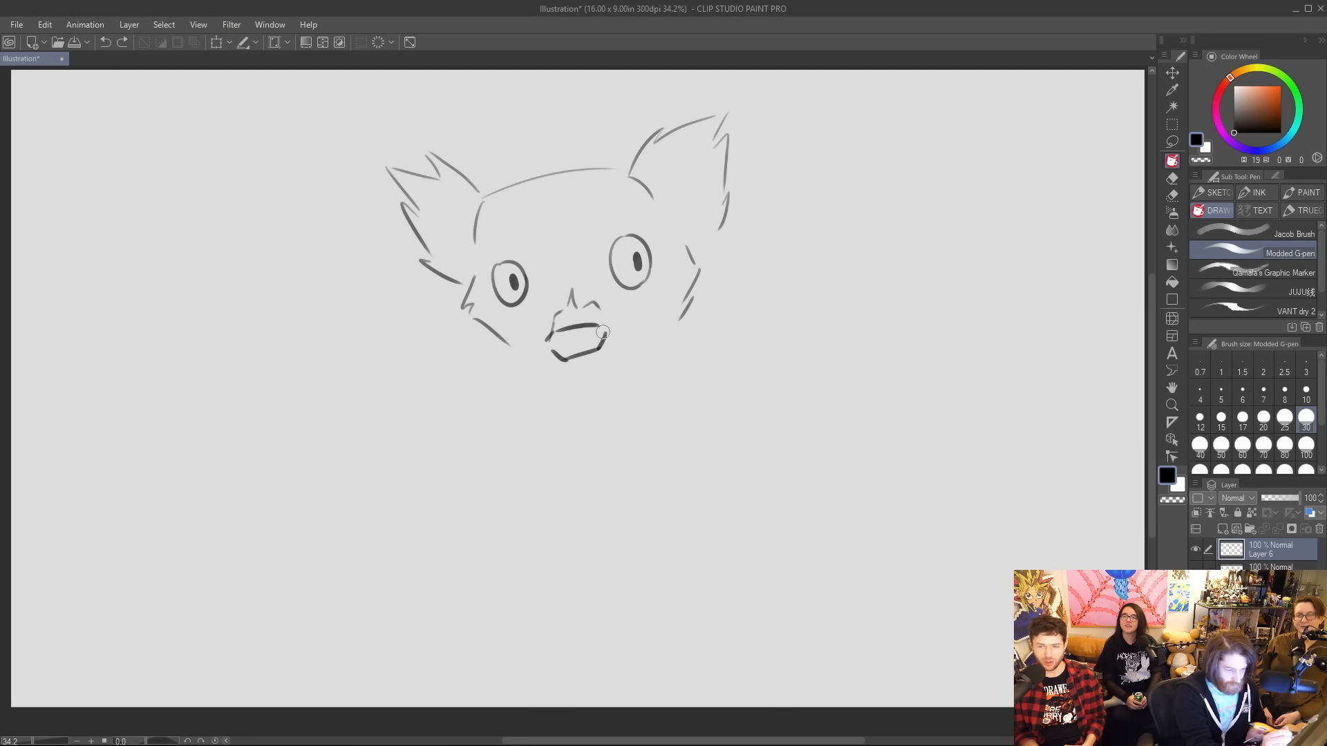
mouse_move(605, 330)
left_mouse_down()
mouse_move(578, 355)
mouse_move(558, 352)
left_mouse_up()
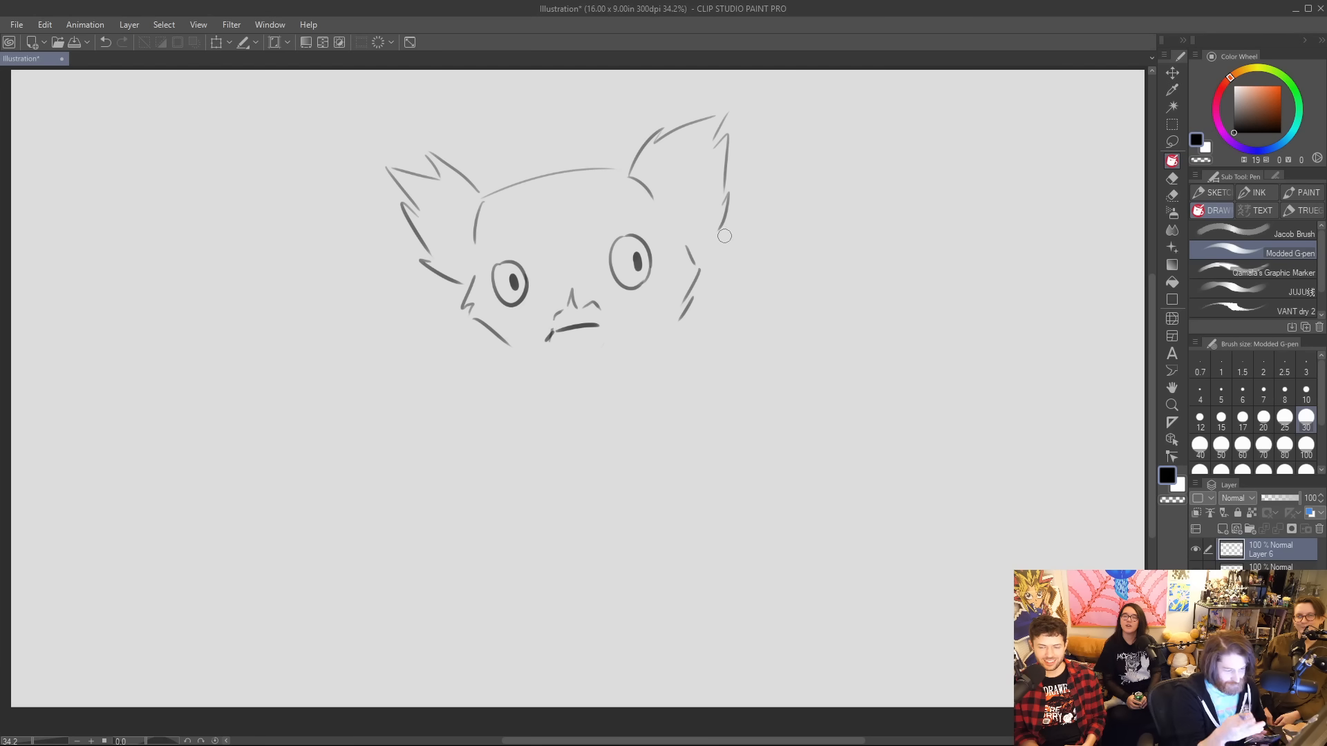
Draw the lower part of the mouth as a thick, black-filled lip.
mouse_move(550, 331)
left_mouse_down()
mouse_move(543, 345)
mouse_move(605, 335)
left_mouse_up()
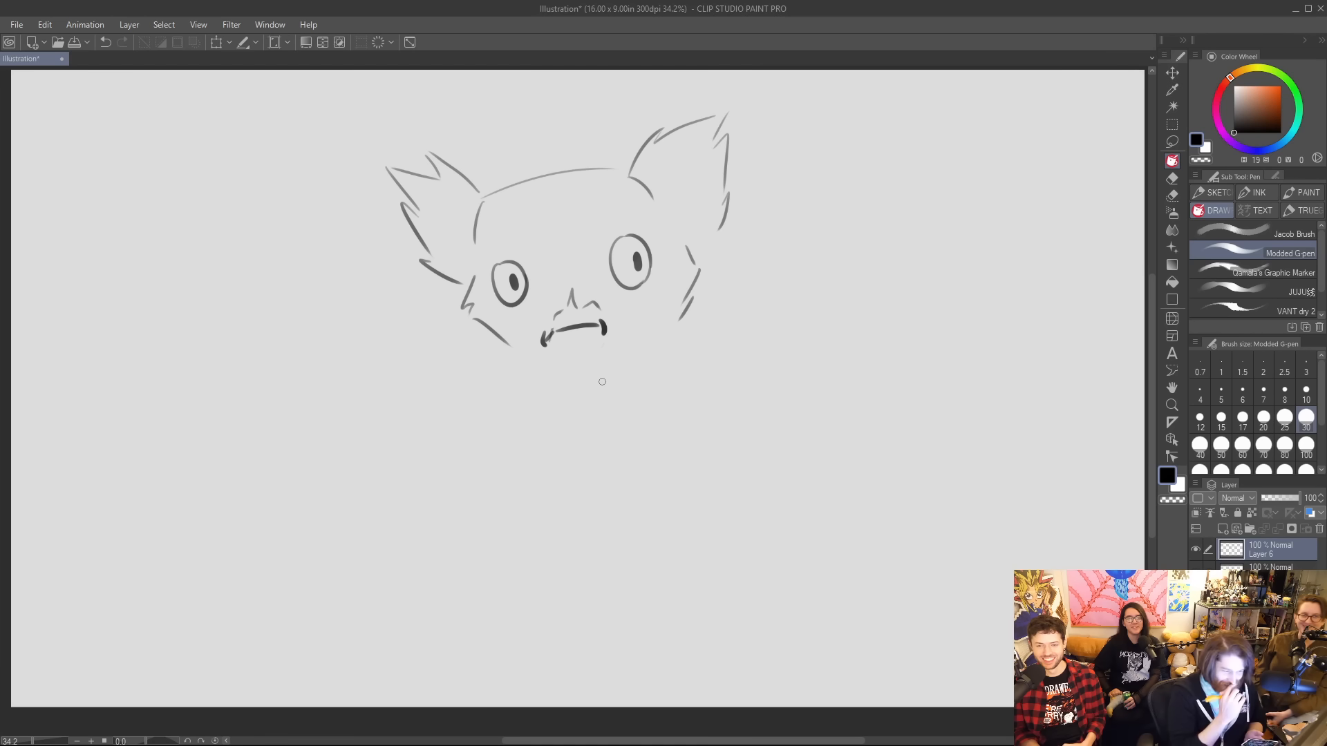
mouse_move(545, 333)
left_mouse_down()
mouse_move(606, 338)
mouse_move(573, 346)
mouse_move(608, 324)
mouse_move(593, 337)
left_mouse_up()
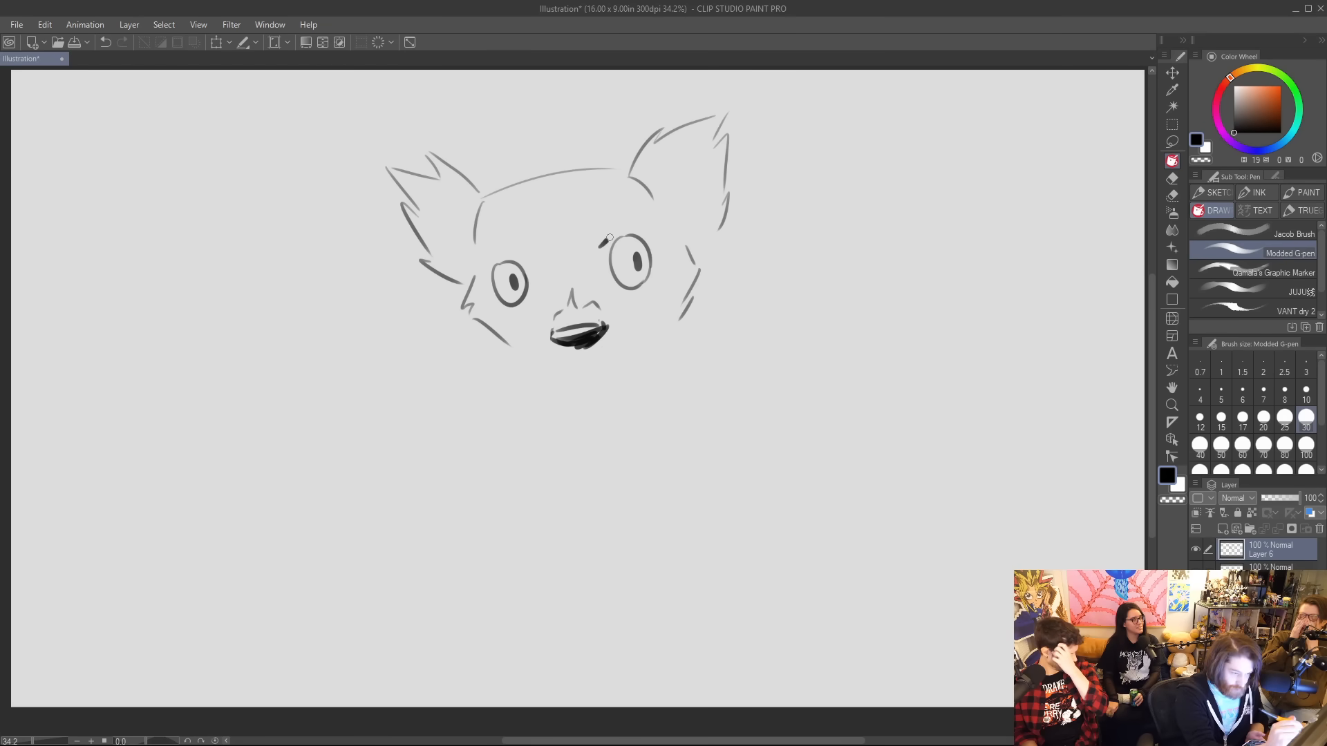
Ring both eyes with heavy black outlines and slanted brows, and shade the nose area grey.
left_click_drag(632, 217, 594, 259)
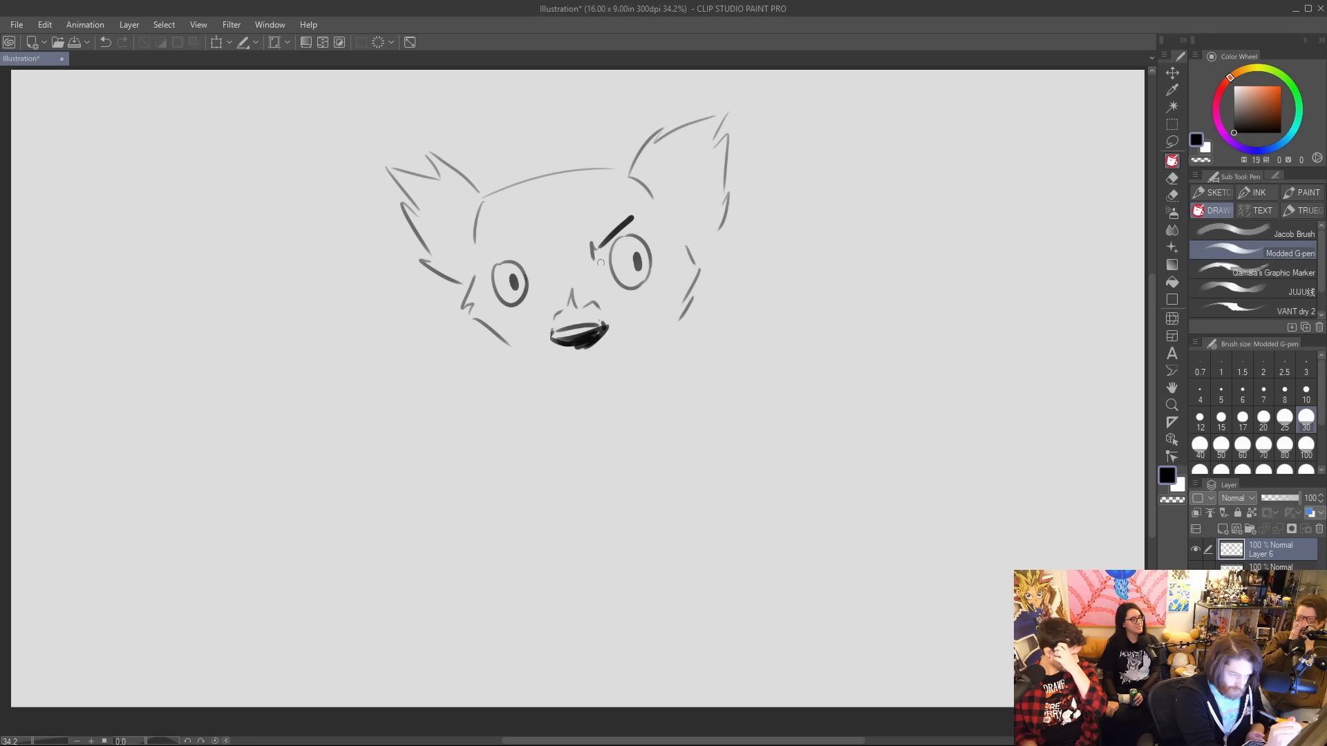
left_click_drag(481, 263, 528, 269)
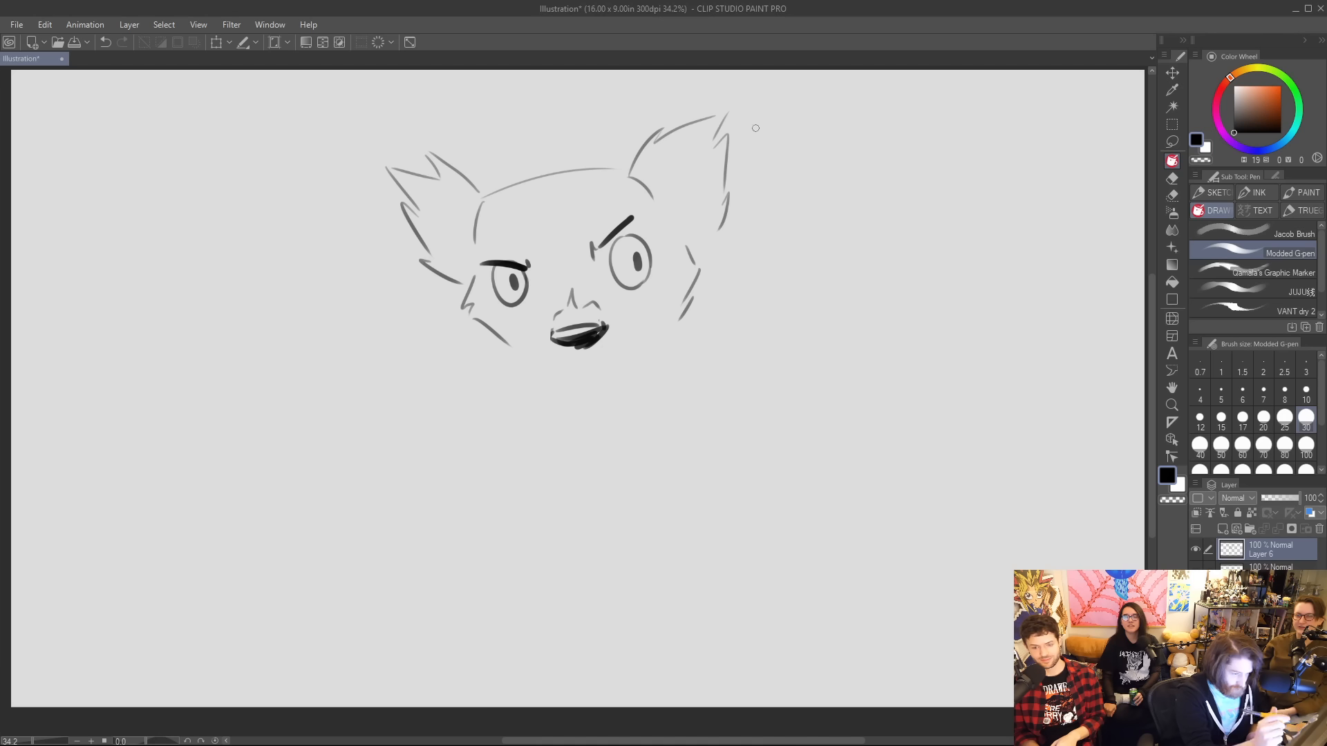
mouse_move(529, 271)
left_mouse_down()
mouse_move(533, 297)
mouse_move(486, 290)
mouse_move(506, 312)
mouse_move(522, 304)
left_mouse_up()
mouse_move(602, 263)
left_mouse_down()
mouse_move(605, 279)
mouse_move(595, 245)
mouse_move(641, 228)
mouse_move(655, 243)
mouse_move(613, 287)
mouse_move(647, 293)
mouse_move(653, 244)
mouse_move(629, 232)
mouse_move(612, 251)
mouse_move(642, 234)
left_mouse_up()
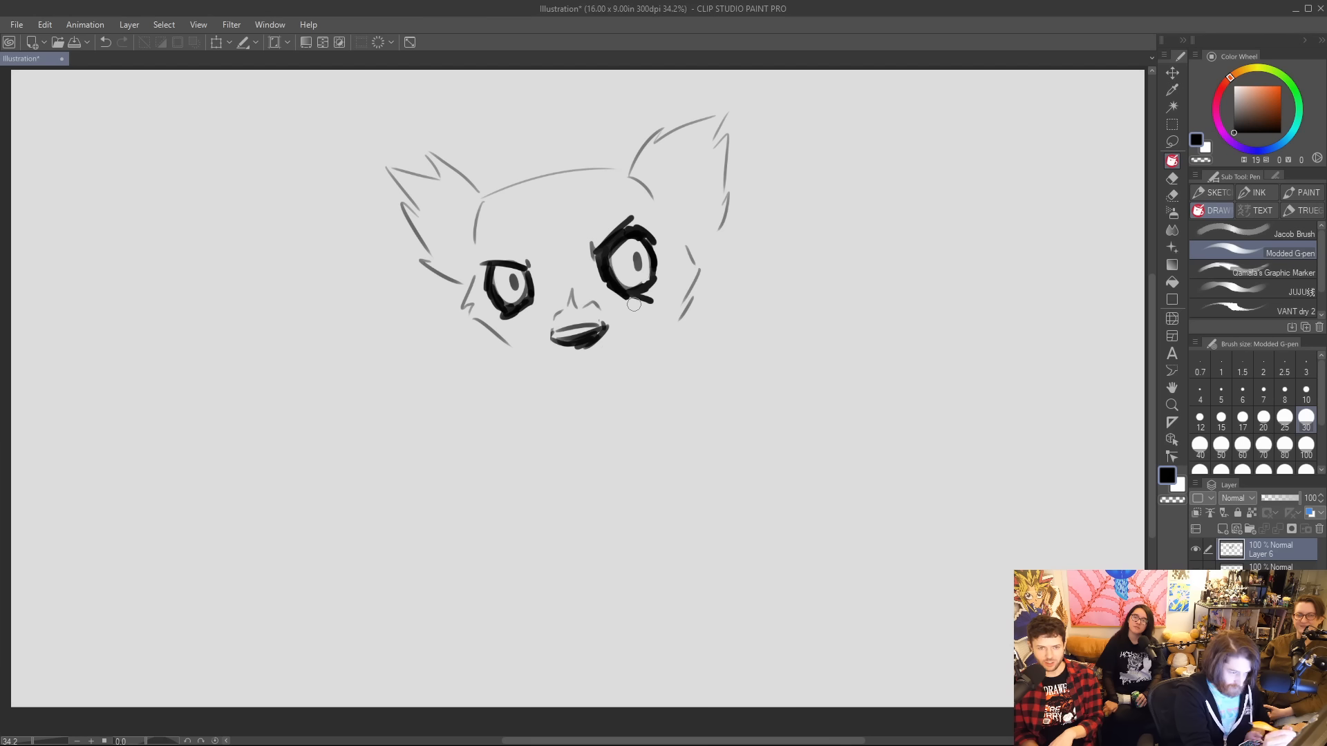
left_click_drag(632, 305, 652, 305)
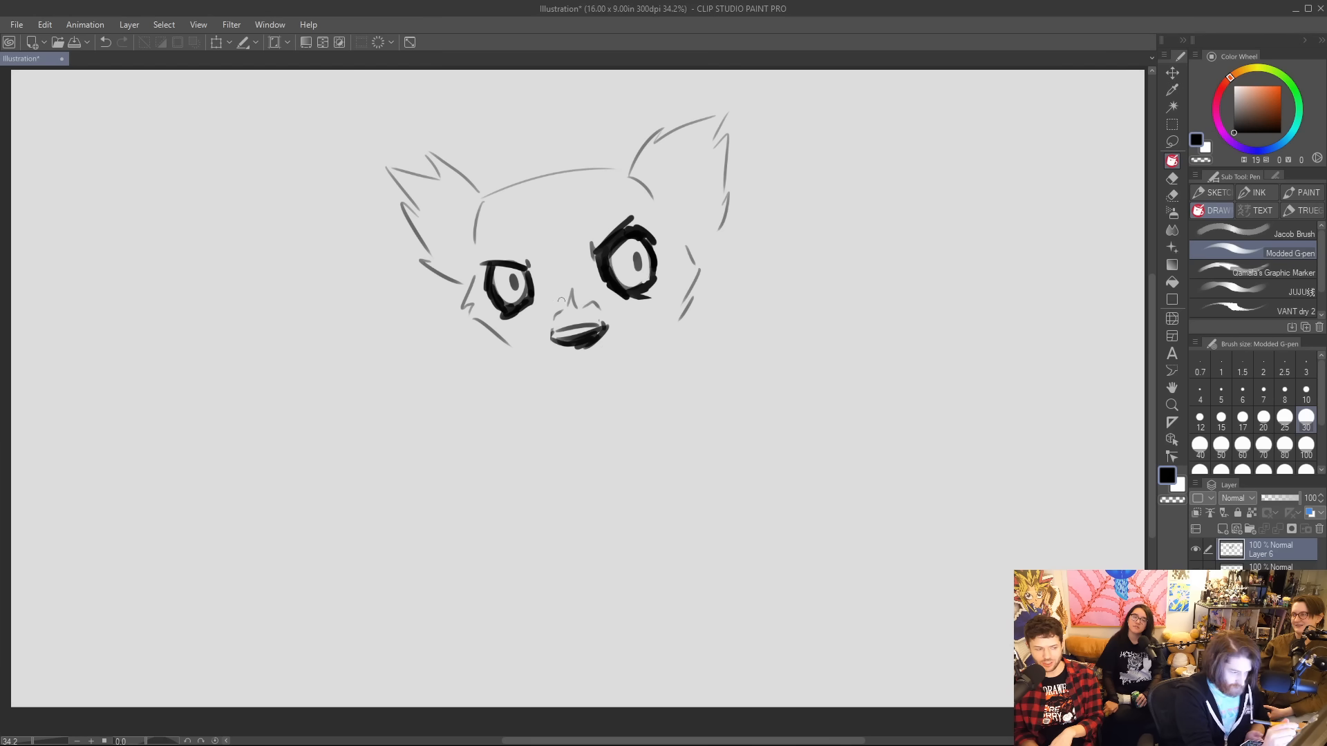
mouse_move(552, 326)
left_mouse_down()
mouse_move(568, 308)
mouse_move(549, 337)
mouse_move(576, 313)
mouse_move(614, 317)
mouse_move(658, 256)
mouse_move(653, 287)
mouse_move(655, 266)
mouse_move(619, 233)
mouse_move(599, 261)
mouse_move(593, 231)
left_mouse_up()
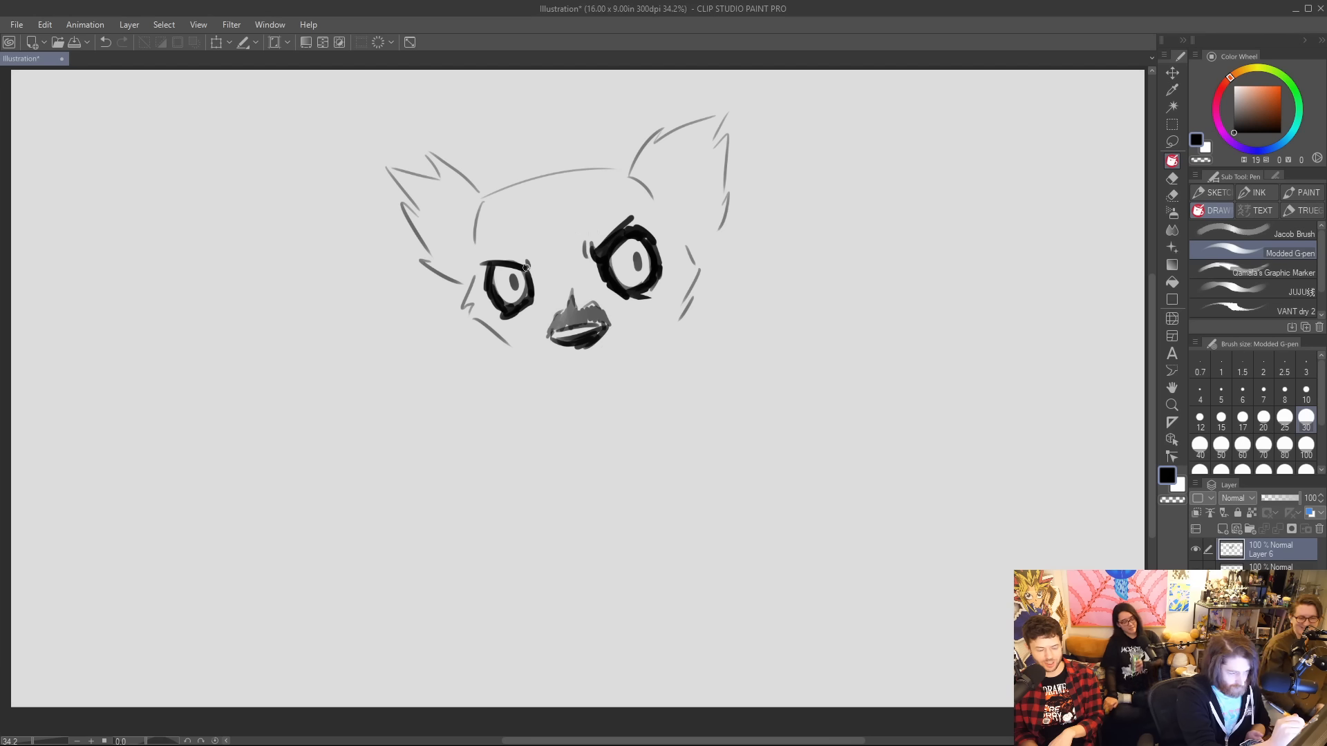
Thicken the line along the top of the head and hatch a short dark hairline beneath it.
mouse_move(526, 268)
left_mouse_down()
mouse_move(480, 226)
mouse_move(520, 183)
mouse_move(617, 170)
left_mouse_up()
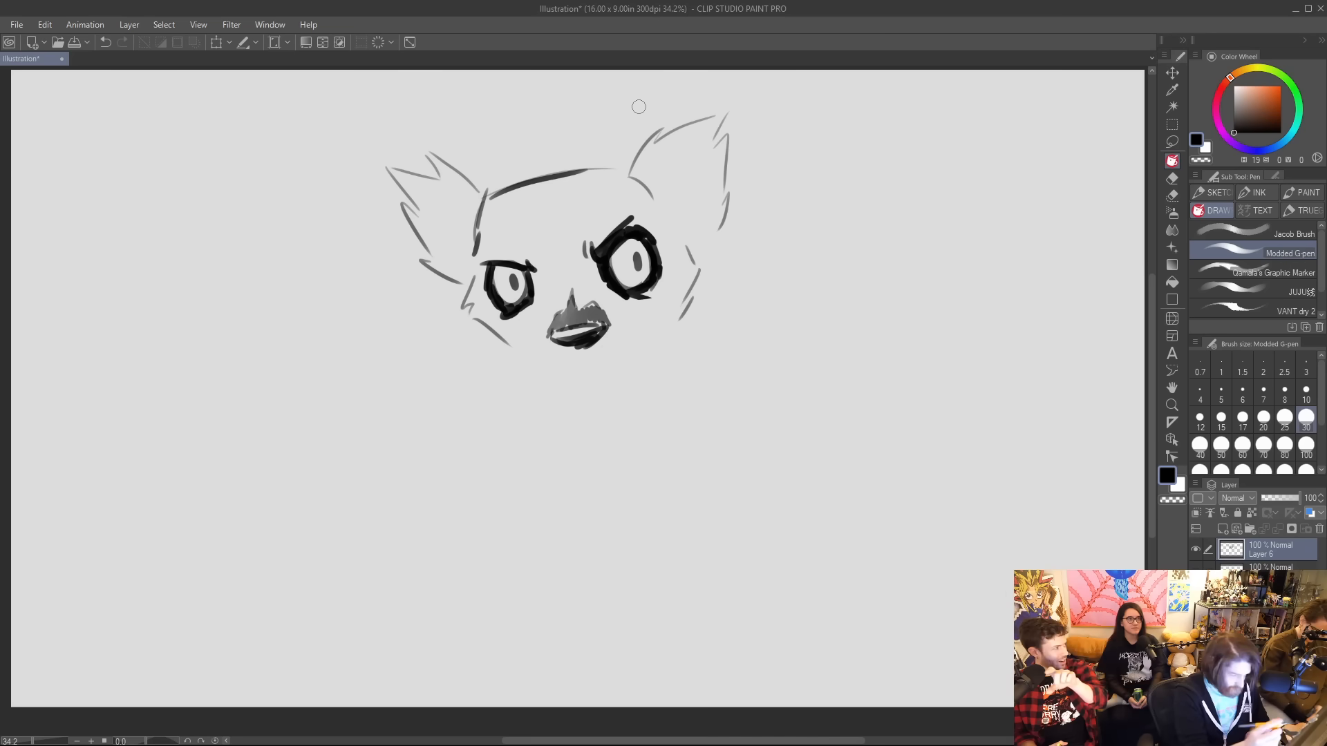
mouse_move(475, 242)
left_mouse_down()
mouse_move(569, 185)
mouse_move(667, 214)
left_mouse_up()
mouse_move(475, 235)
left_mouse_down()
mouse_move(498, 197)
mouse_move(512, 216)
mouse_move(530, 186)
mouse_move(539, 196)
mouse_move(605, 169)
mouse_move(578, 181)
mouse_move(616, 182)
mouse_move(624, 197)
mouse_move(637, 183)
mouse_move(651, 199)
mouse_move(651, 187)
mouse_move(566, 177)
mouse_move(605, 172)
mouse_move(657, 199)
left_mouse_up()
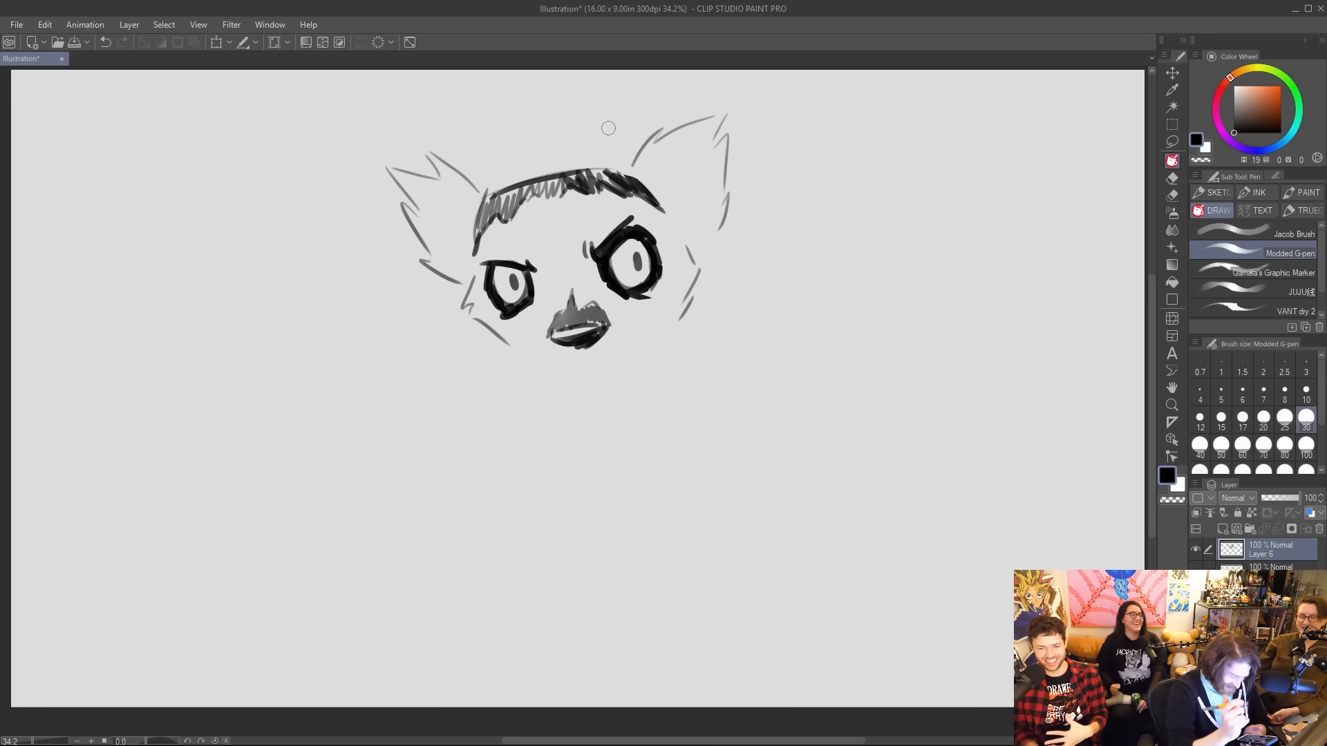
mouse_move(495, 197)
left_mouse_down()
mouse_move(477, 246)
mouse_move(546, 196)
mouse_move(662, 204)
mouse_move(648, 186)
left_mouse_up()
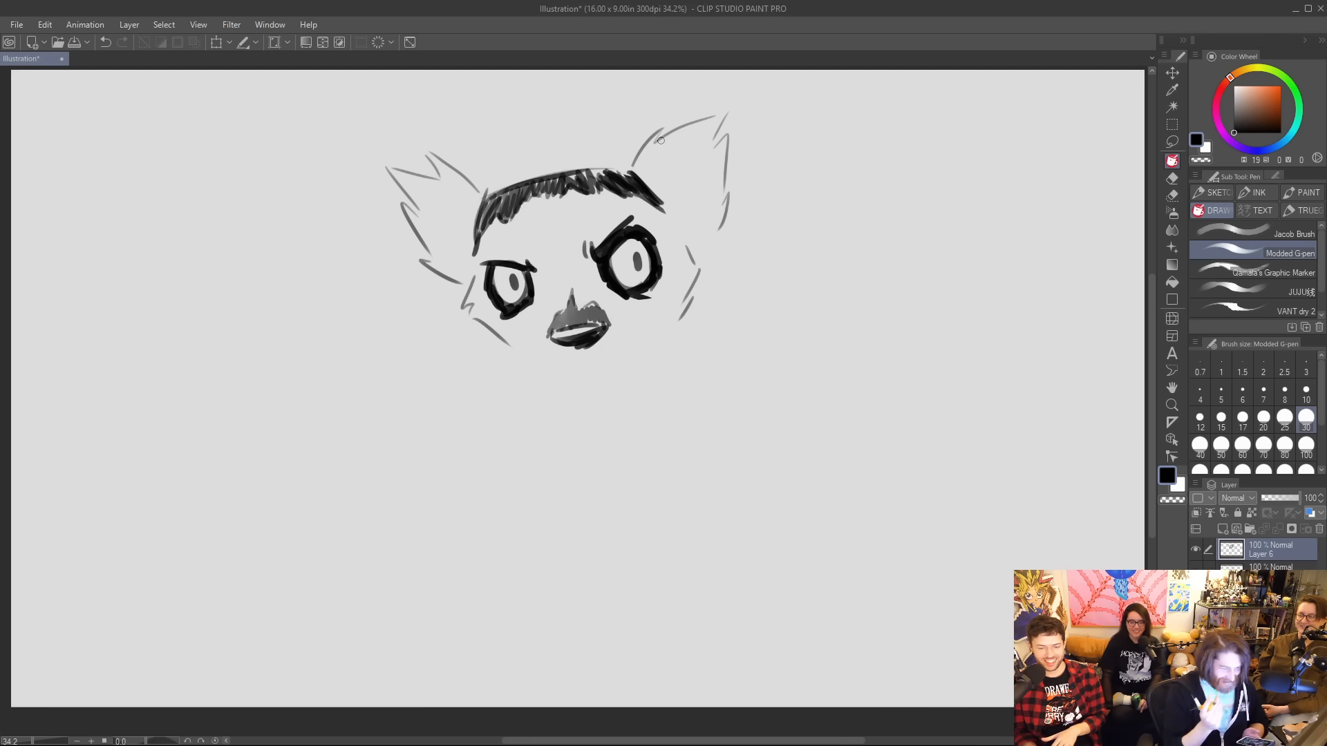
Reinforce the cheek outlines and both jagged ears with darker, thicker strokes.
mouse_move(479, 305)
left_mouse_down()
mouse_move(468, 320)
mouse_move(511, 345)
left_mouse_up()
left_click_drag(677, 232, 695, 257)
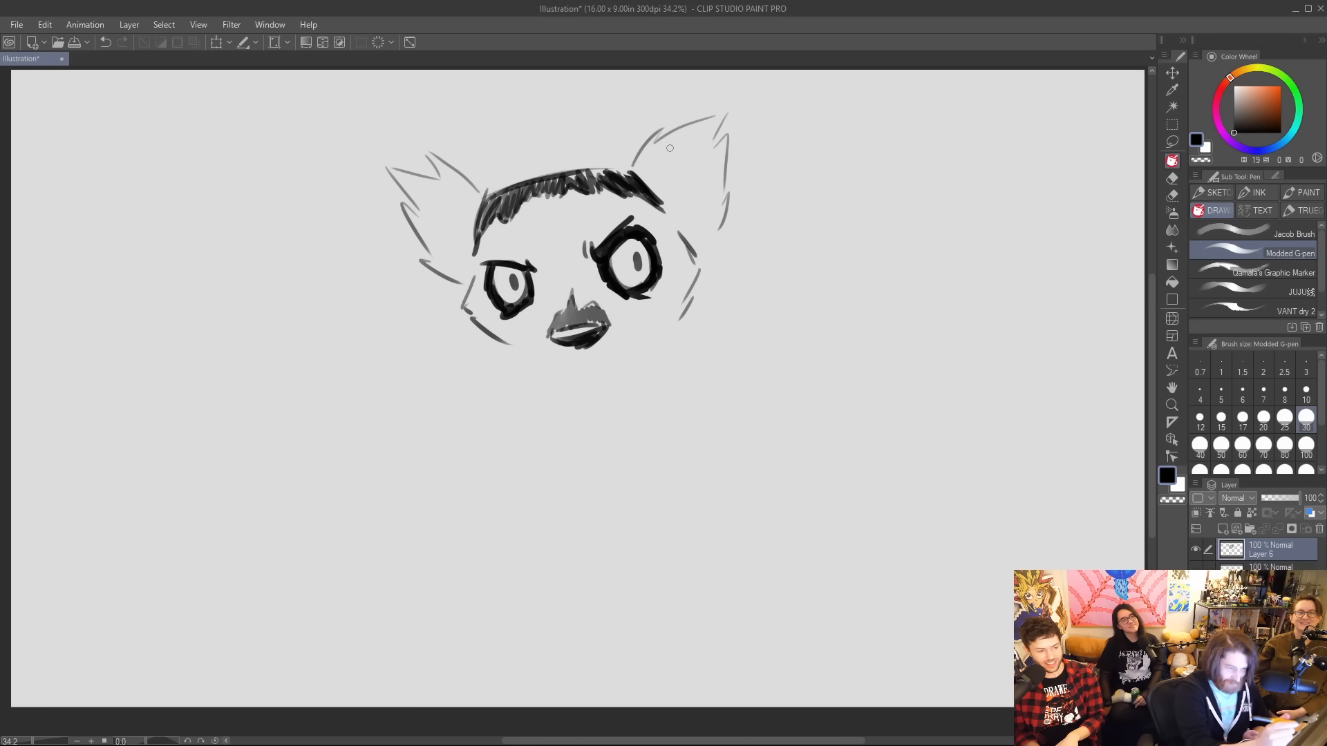
mouse_move(631, 165)
left_mouse_down()
mouse_move(660, 127)
mouse_move(655, 141)
mouse_move(731, 107)
mouse_move(722, 187)
mouse_move(734, 207)
mouse_move(709, 247)
left_mouse_up()
mouse_move(430, 261)
left_mouse_down()
mouse_move(395, 163)
mouse_move(437, 176)
mouse_move(428, 153)
mouse_move(489, 191)
left_mouse_up()
left_click_drag(636, 171, 628, 152)
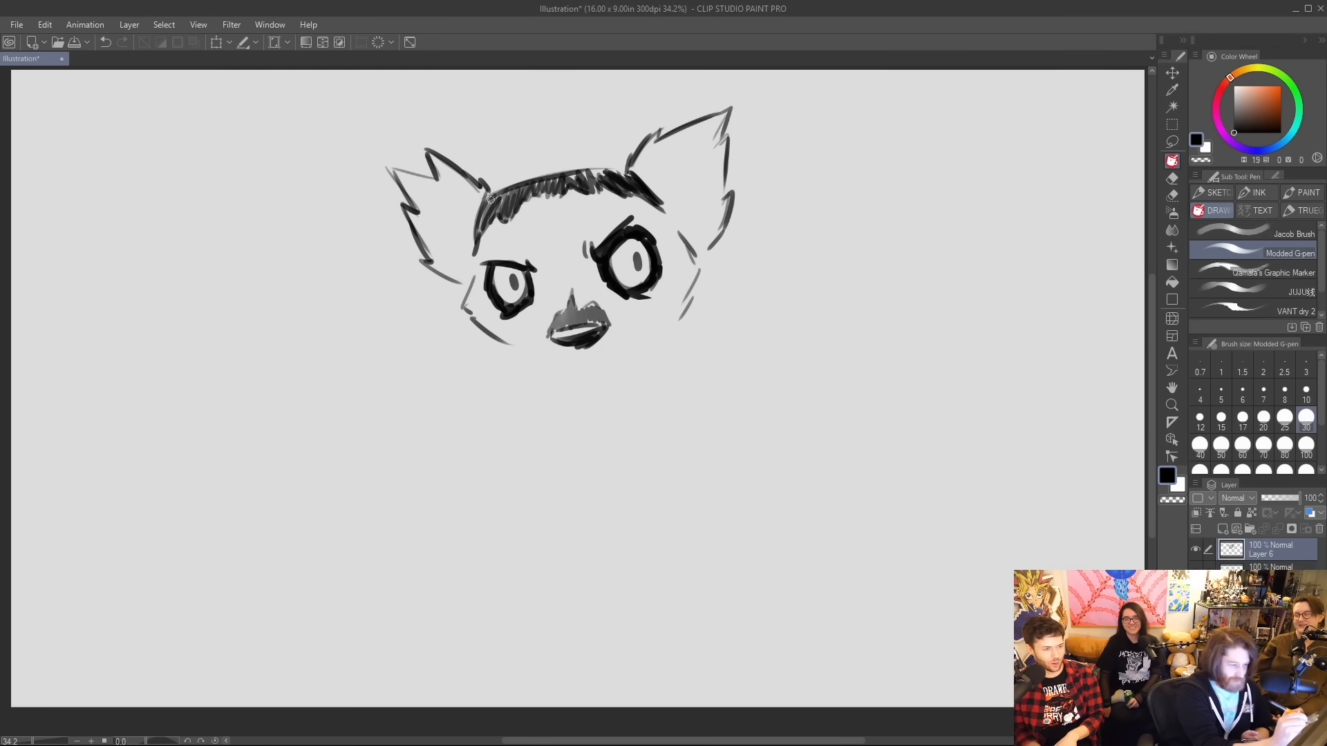
Round out the top of the hair and fill its gaps with solid black strokes.
mouse_move(490, 200)
left_mouse_down()
mouse_move(642, 145)
mouse_move(598, 170)
mouse_move(631, 178)
left_mouse_up()
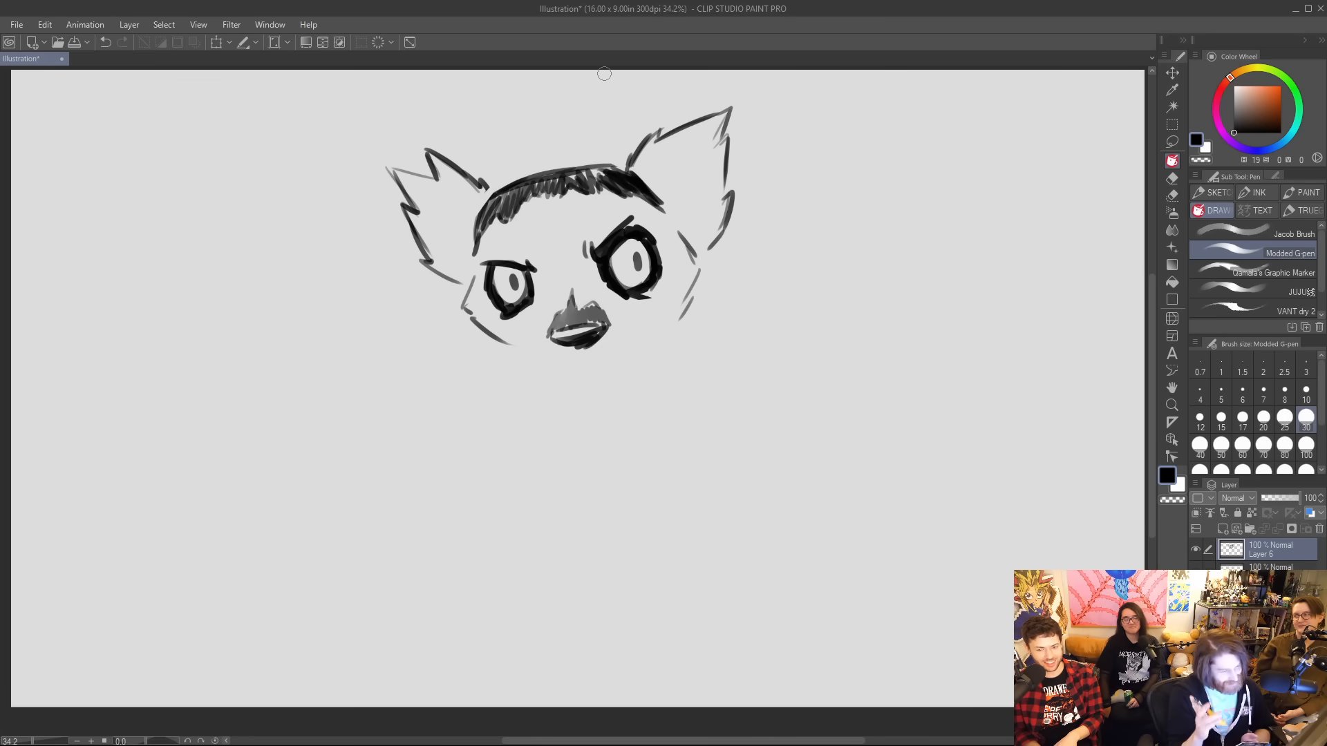
mouse_move(584, 176)
left_mouse_down()
mouse_move(635, 184)
mouse_move(559, 179)
mouse_move(535, 195)
mouse_move(549, 197)
mouse_move(547, 177)
mouse_move(529, 204)
mouse_move(533, 192)
mouse_move(493, 210)
mouse_move(519, 197)
mouse_move(495, 197)
mouse_move(477, 260)
left_mouse_up()
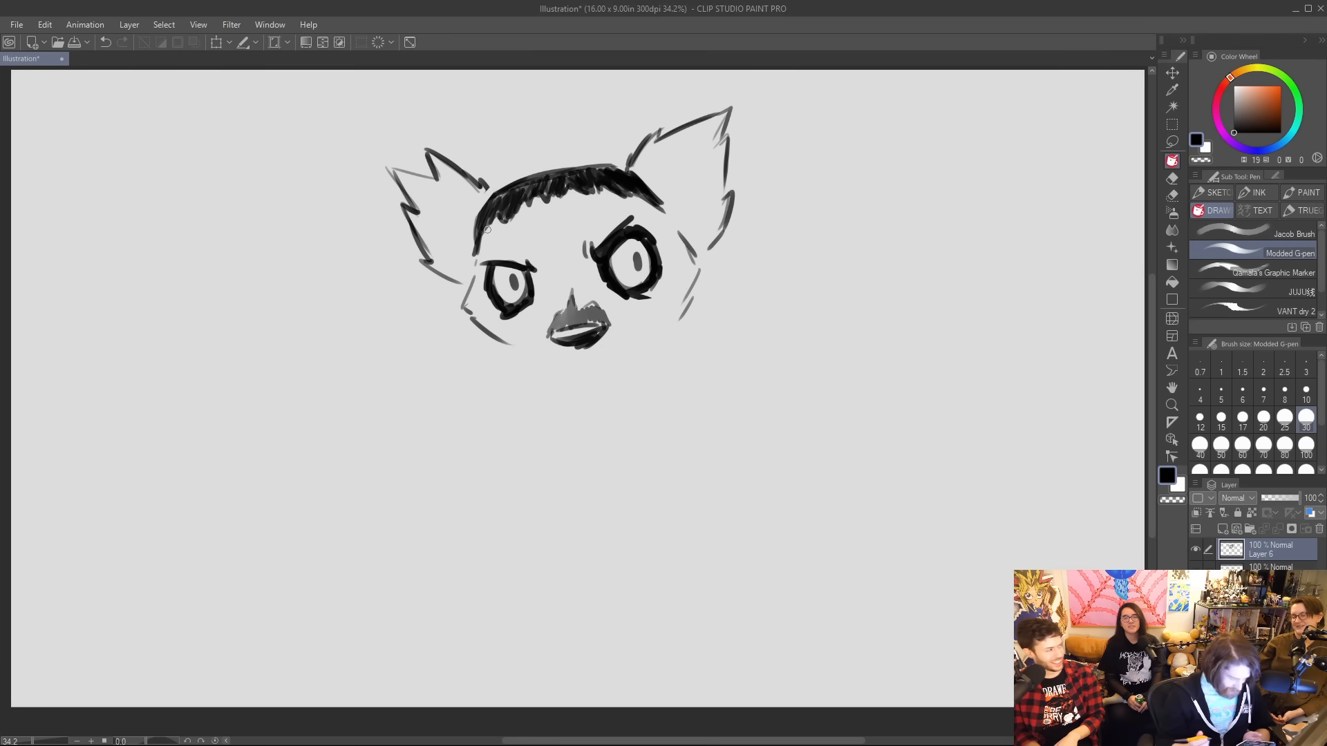
Try to extend the jawline diagonally from the left cheek down to the chin.
left_click_drag(509, 347, 563, 380)
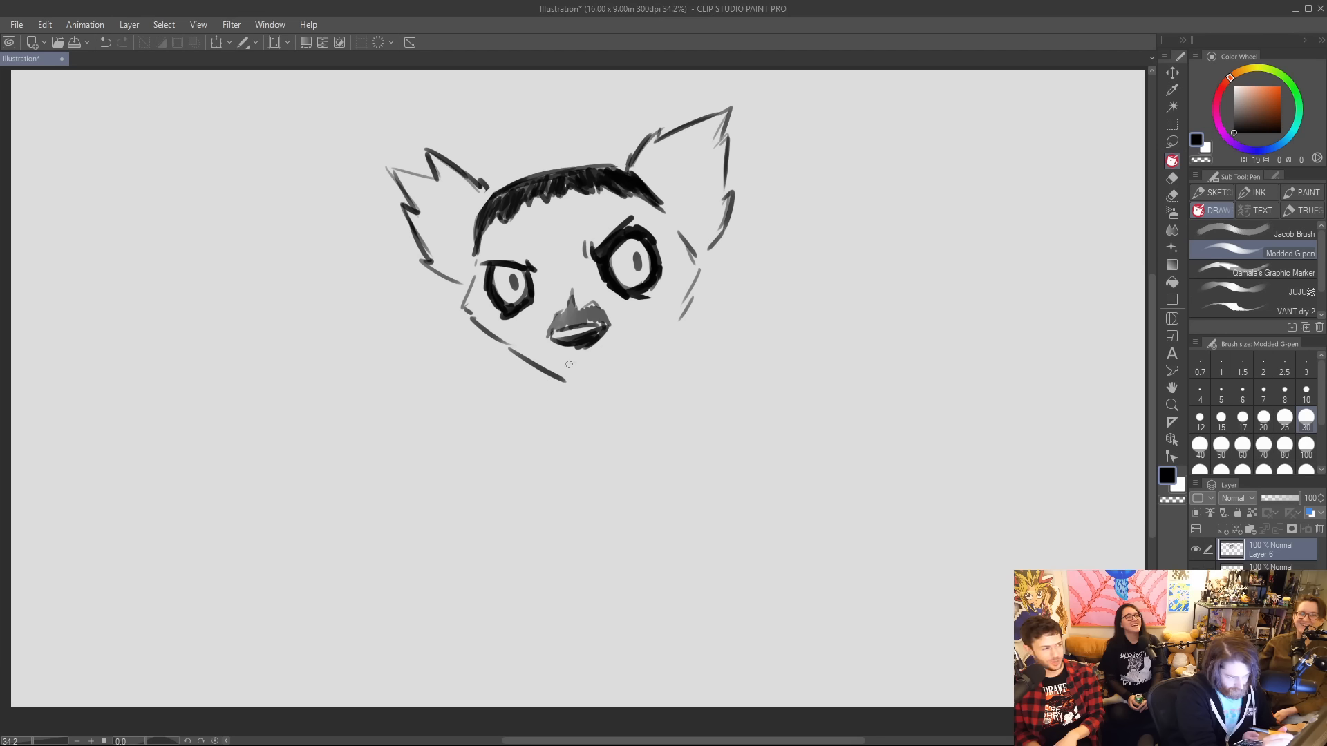
mouse_move(564, 366)
left_mouse_down()
mouse_move(636, 341)
mouse_move(567, 386)
left_mouse_up()
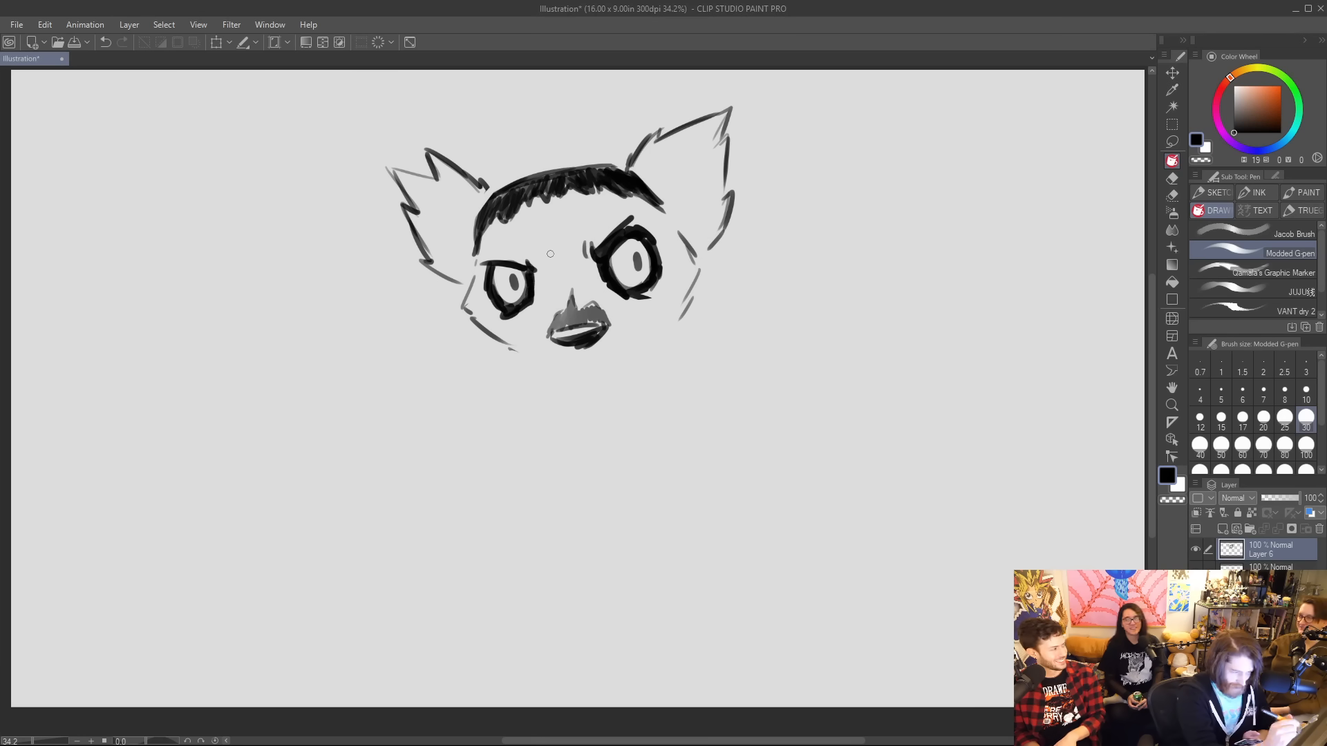
Draw a smirk curling up beside the muzzle and extend both jawlines diagonally toward the chin.
mouse_move(538, 273)
left_mouse_down()
mouse_move(536, 301)
mouse_move(488, 244)
left_mouse_up()
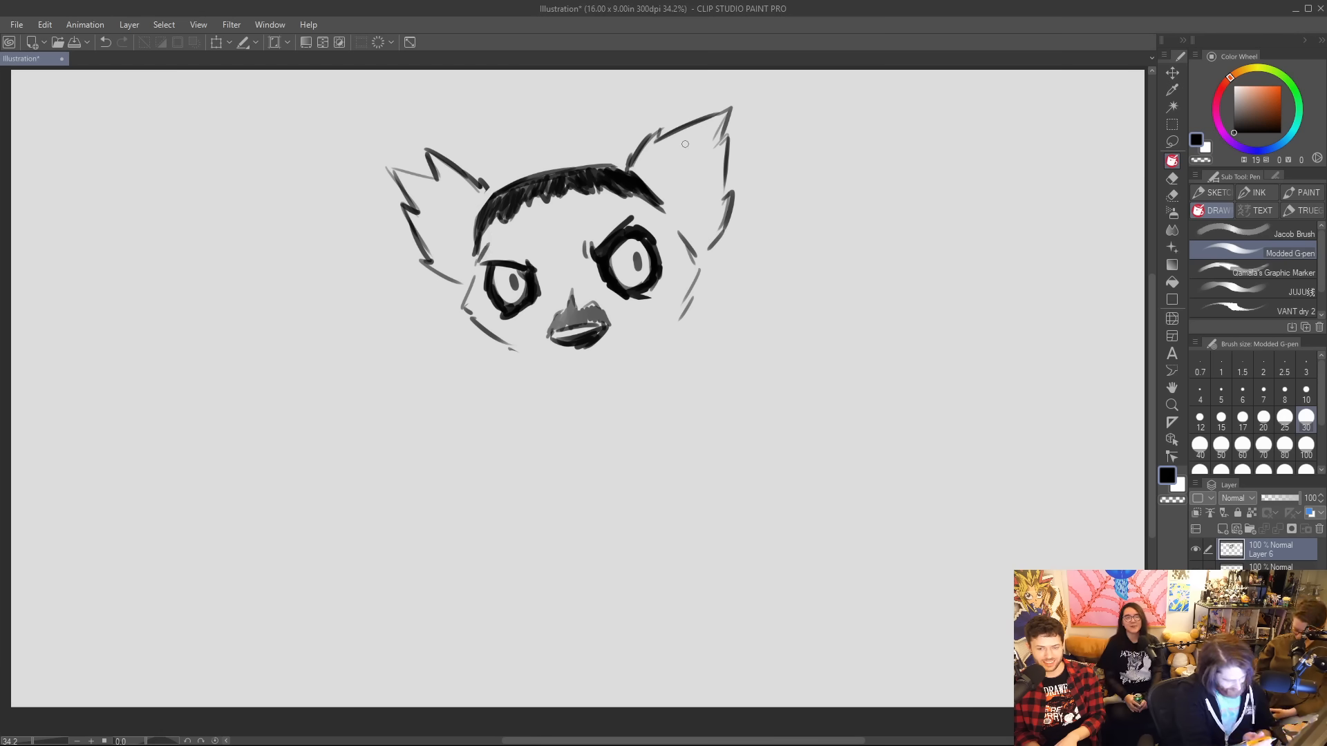
left_click_drag(588, 352, 644, 326)
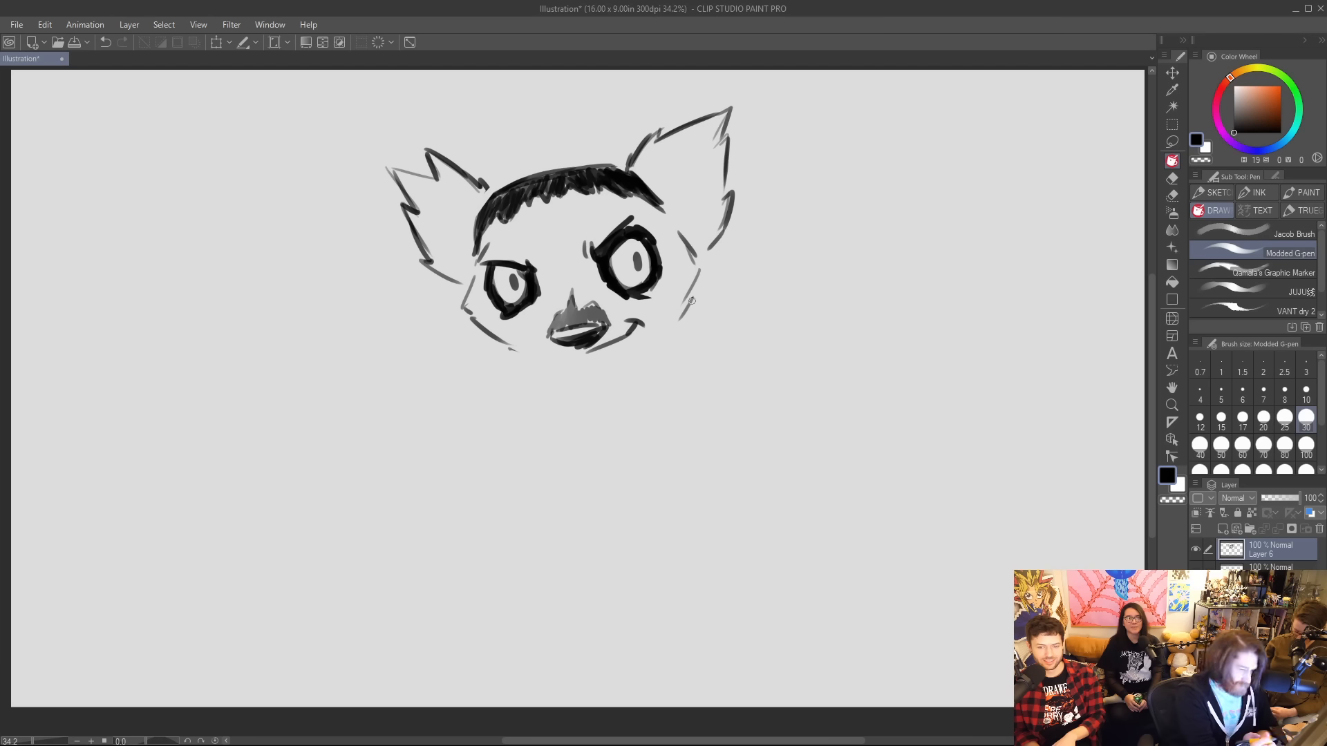
left_click_drag(506, 347, 541, 364)
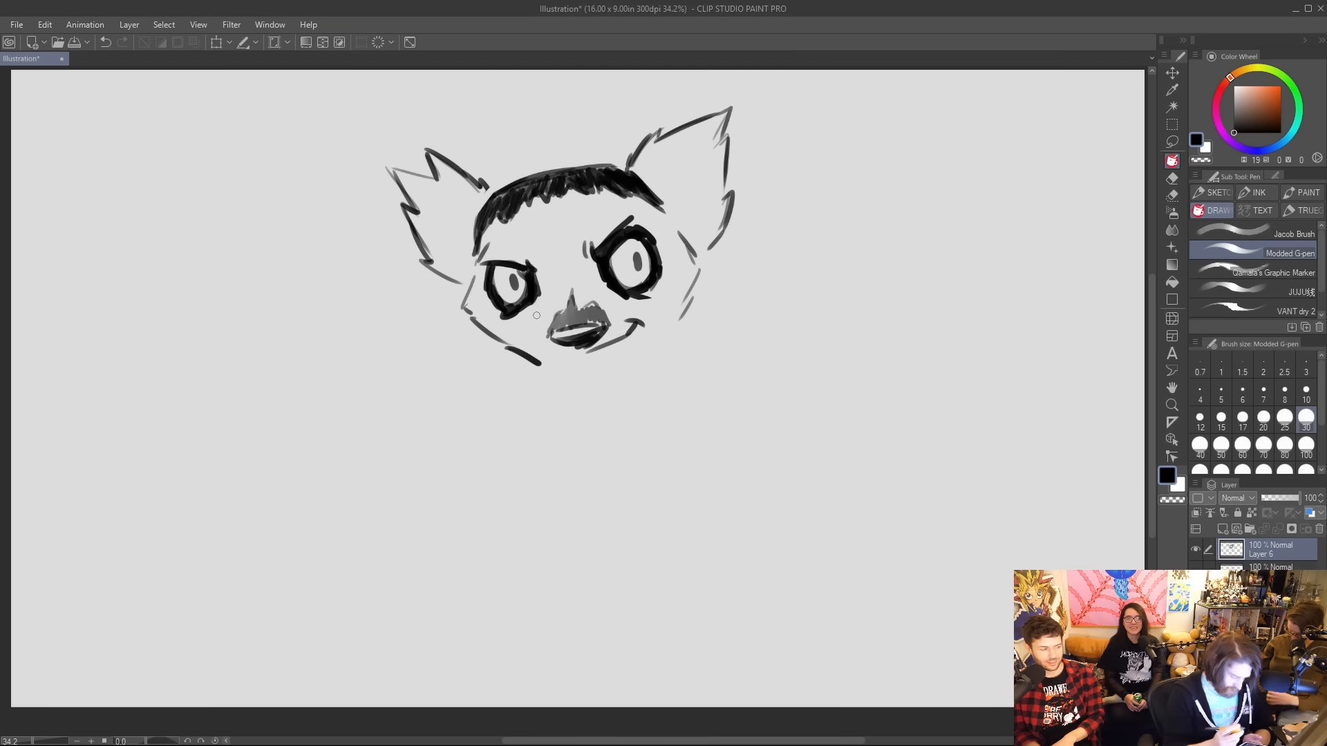
left_click_drag(615, 372, 679, 321)
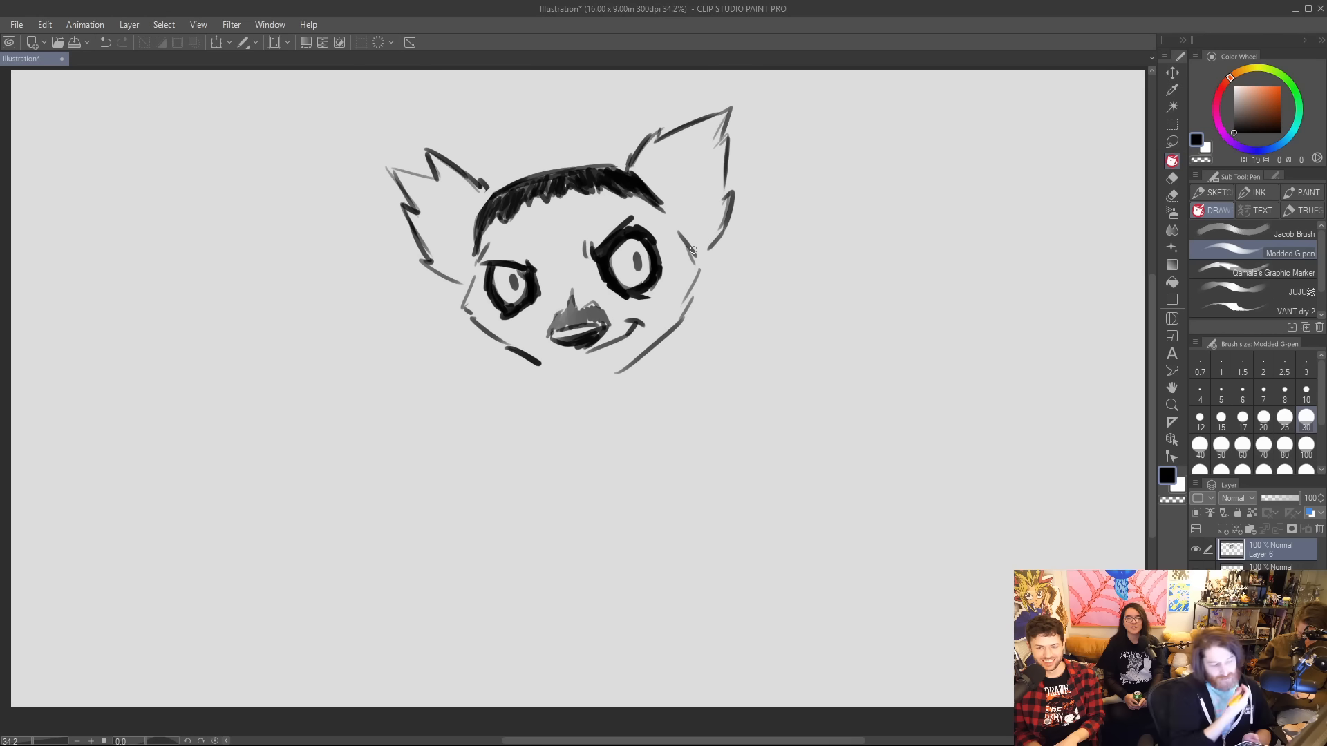
Erase the hatched hair and the top of the head, and sketch a narrow hat brim across the forehead.
mouse_move(517, 218)
left_mouse_down()
mouse_move(487, 237)
mouse_move(488, 222)
mouse_move(553, 186)
mouse_move(503, 200)
mouse_move(571, 178)
mouse_move(541, 187)
mouse_move(652, 211)
mouse_move(582, 180)
mouse_move(619, 179)
mouse_move(662, 220)
left_mouse_up()
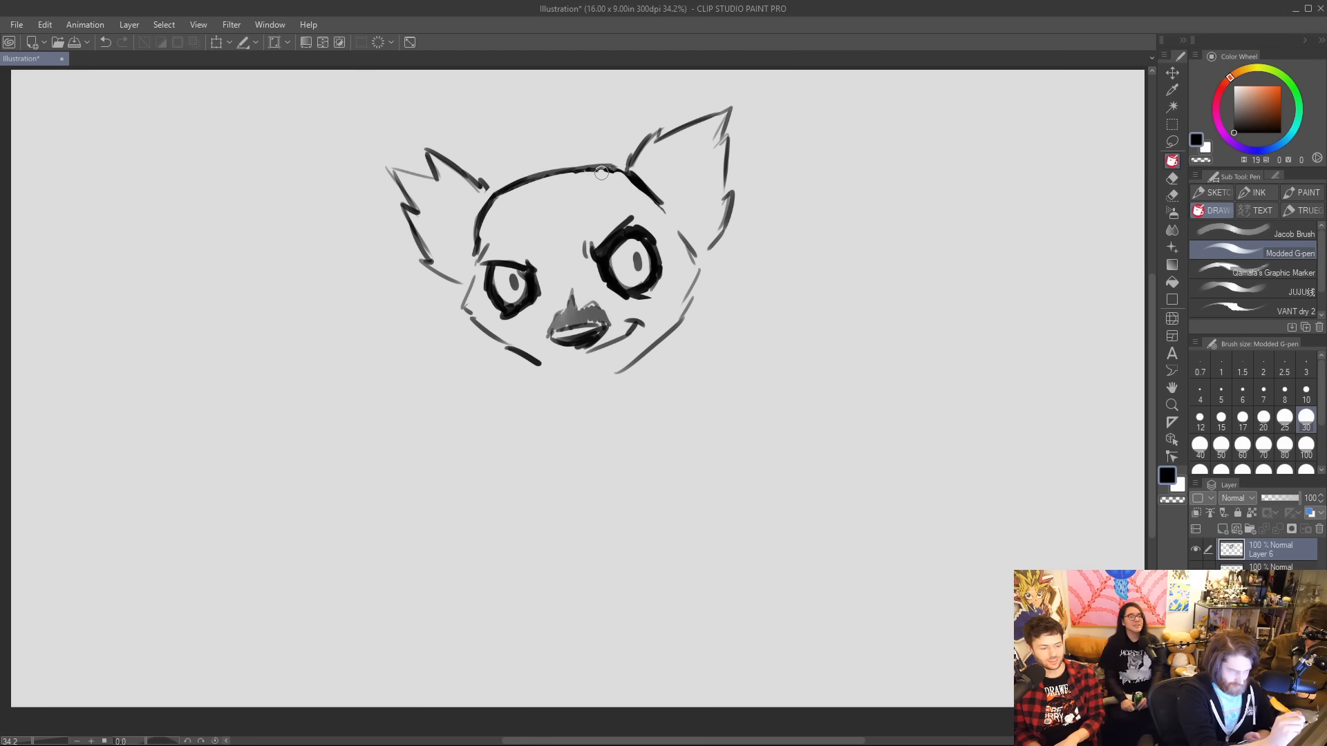
mouse_move(601, 173)
left_mouse_down()
mouse_move(566, 179)
mouse_move(606, 171)
left_mouse_up()
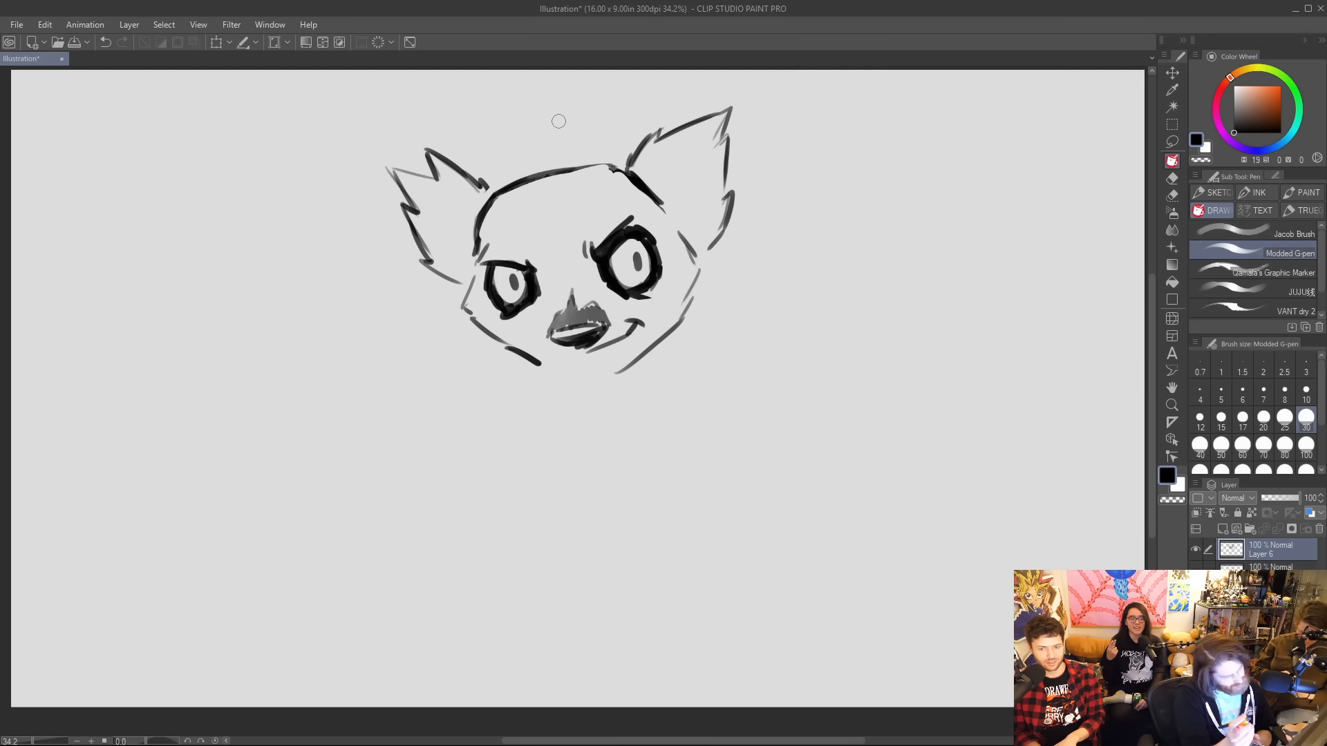
mouse_move(497, 173)
left_mouse_down()
mouse_move(447, 217)
mouse_move(559, 242)
mouse_move(667, 150)
left_mouse_up()
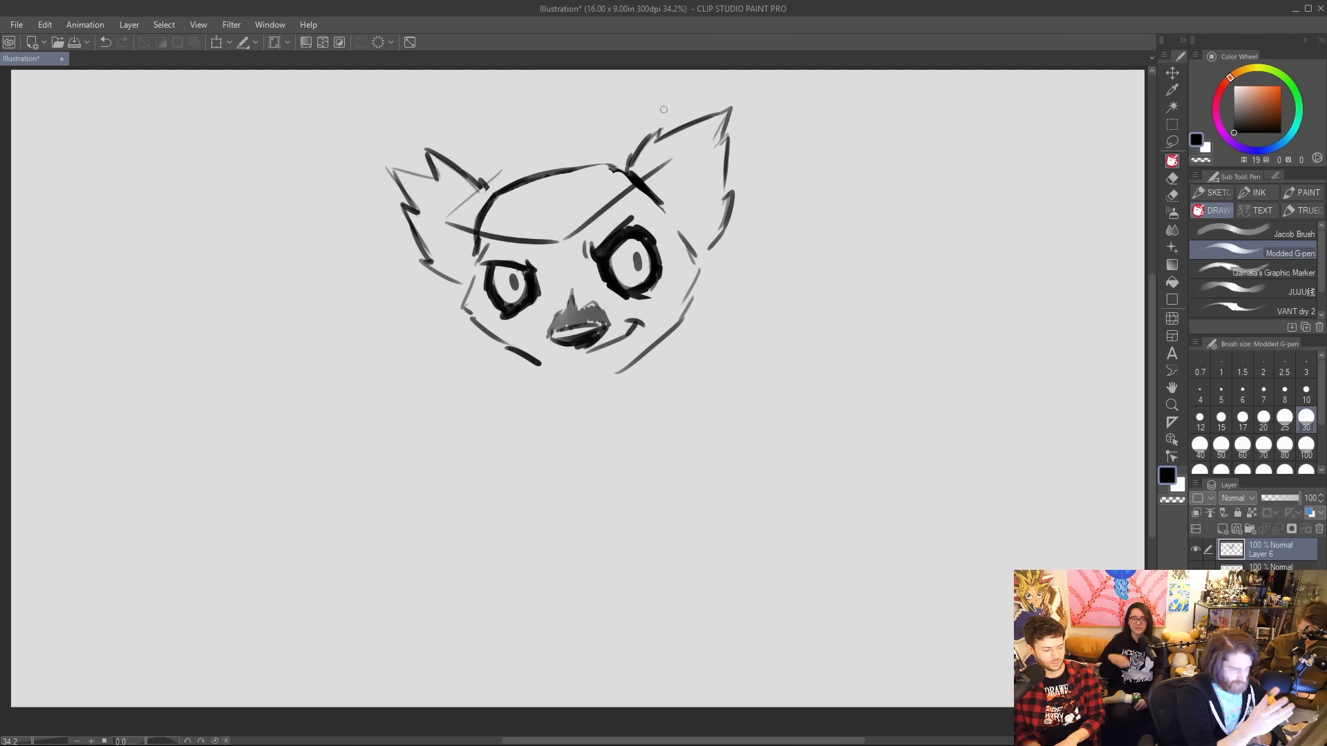
mouse_move(498, 193)
left_mouse_down()
mouse_move(476, 225)
mouse_move(539, 183)
mouse_move(495, 184)
mouse_move(490, 199)
left_mouse_up()
mouse_move(568, 188)
left_mouse_down()
mouse_move(597, 150)
mouse_move(627, 166)
left_mouse_up()
Sketch an angular hat crown rising above the brim and mark its base and band with curved lines.
left_click_drag(477, 145, 482, 193)
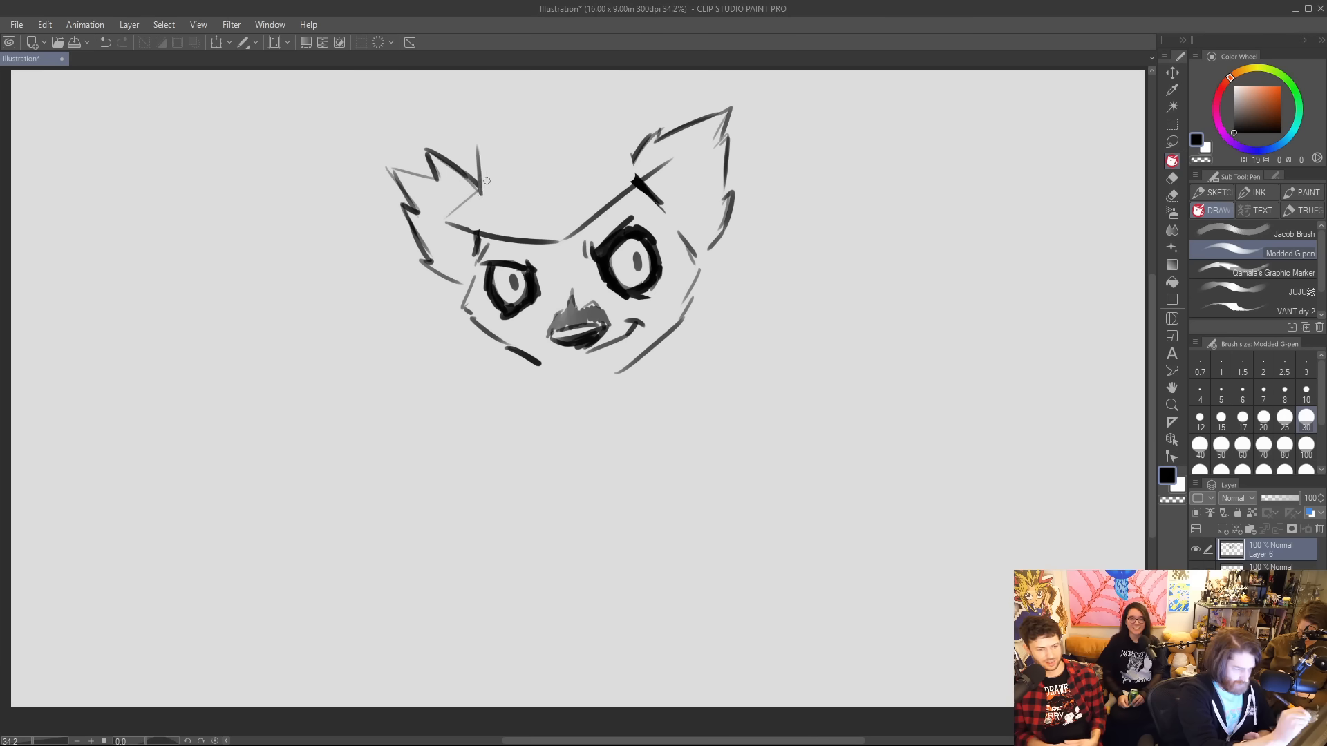
left_click_drag(477, 146, 556, 102)
mouse_move(563, 102)
left_mouse_down()
mouse_move(614, 127)
mouse_move(627, 167)
mouse_move(670, 163)
mouse_move(650, 181)
left_mouse_up()
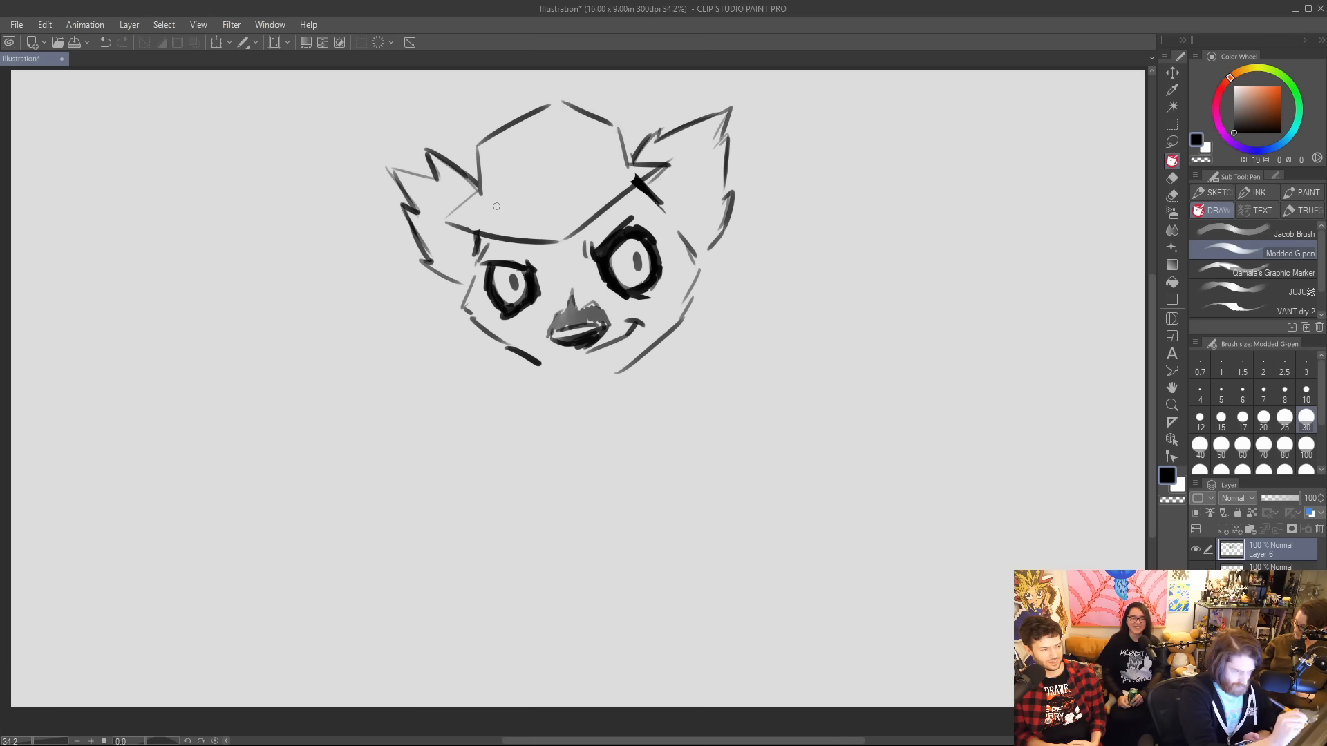
mouse_move(484, 201)
left_mouse_down()
mouse_move(565, 215)
mouse_move(639, 159)
left_mouse_up()
mouse_move(483, 168)
left_mouse_down()
mouse_move(552, 174)
mouse_move(620, 128)
left_mouse_up()
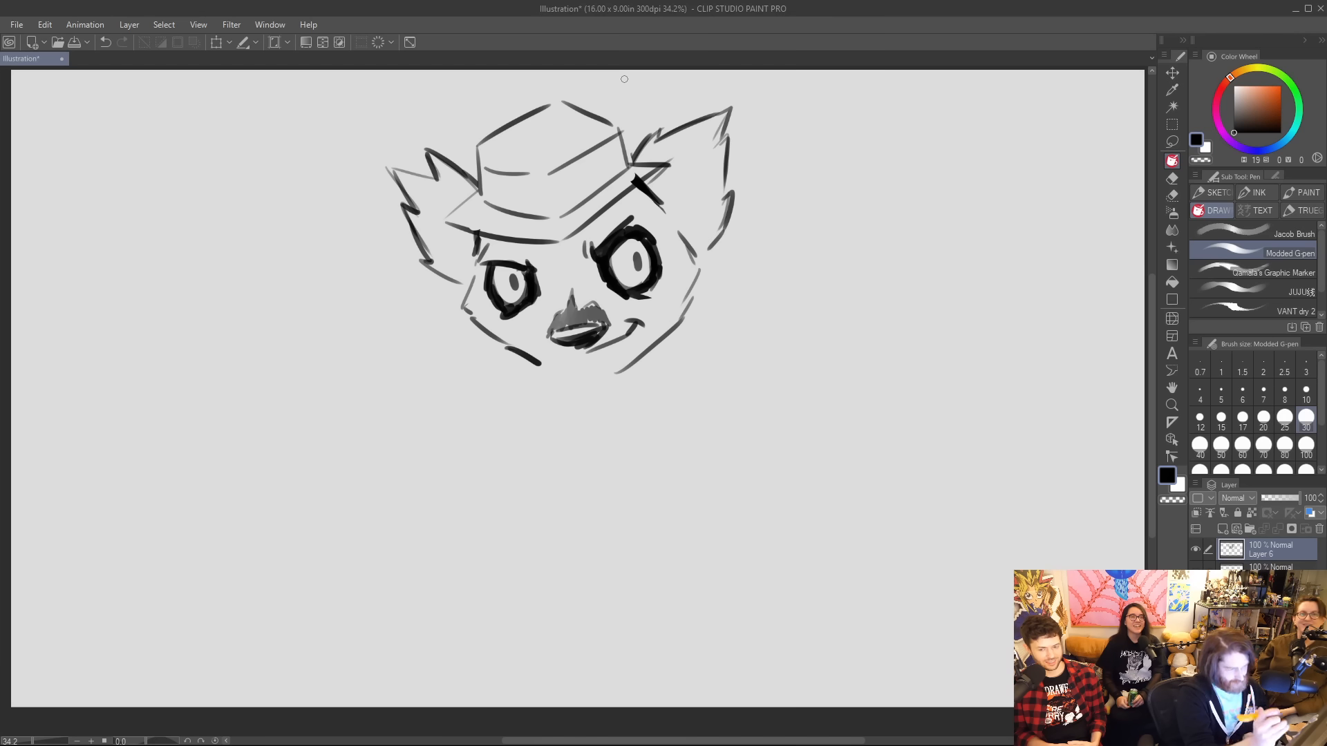
Erase the narrow brim, the leftover head lines and most of both pointed ears around the hat.
mouse_move(634, 181)
left_mouse_down()
mouse_move(625, 186)
mouse_move(660, 177)
left_mouse_up()
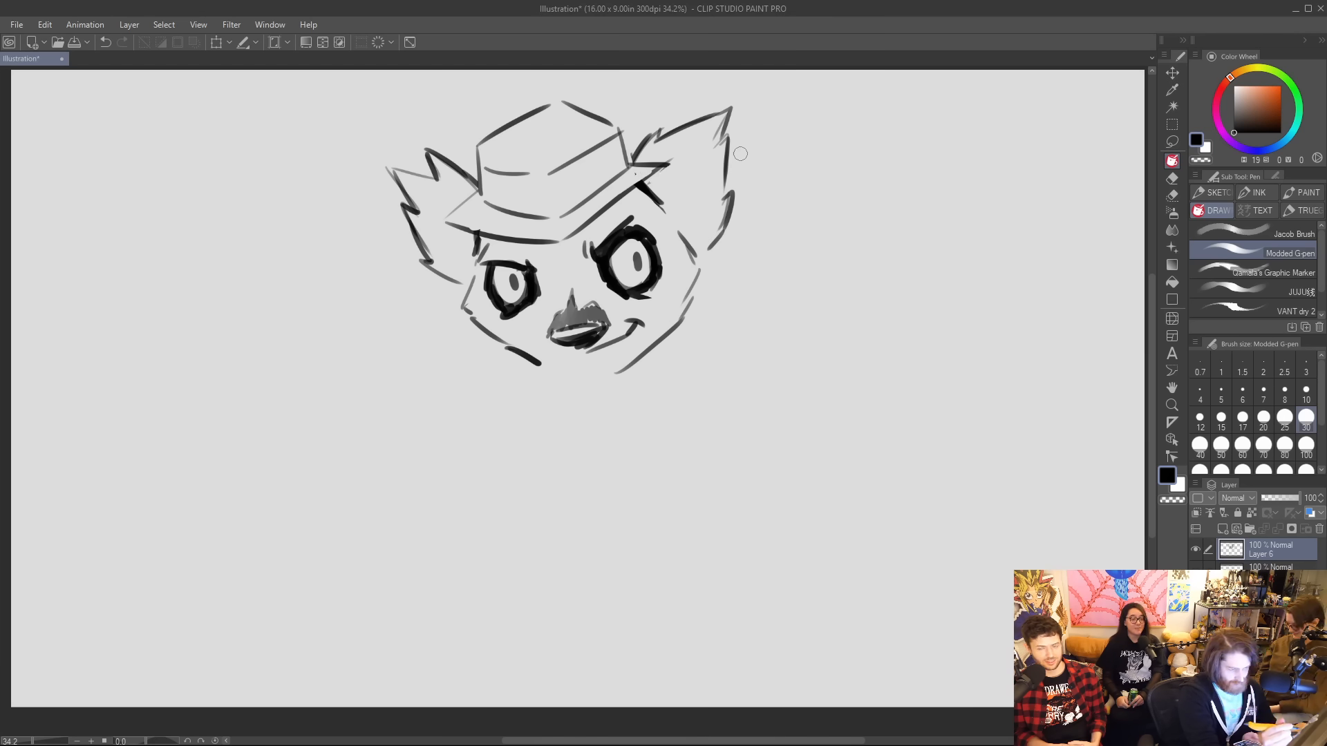
left_click_drag(488, 250, 476, 236)
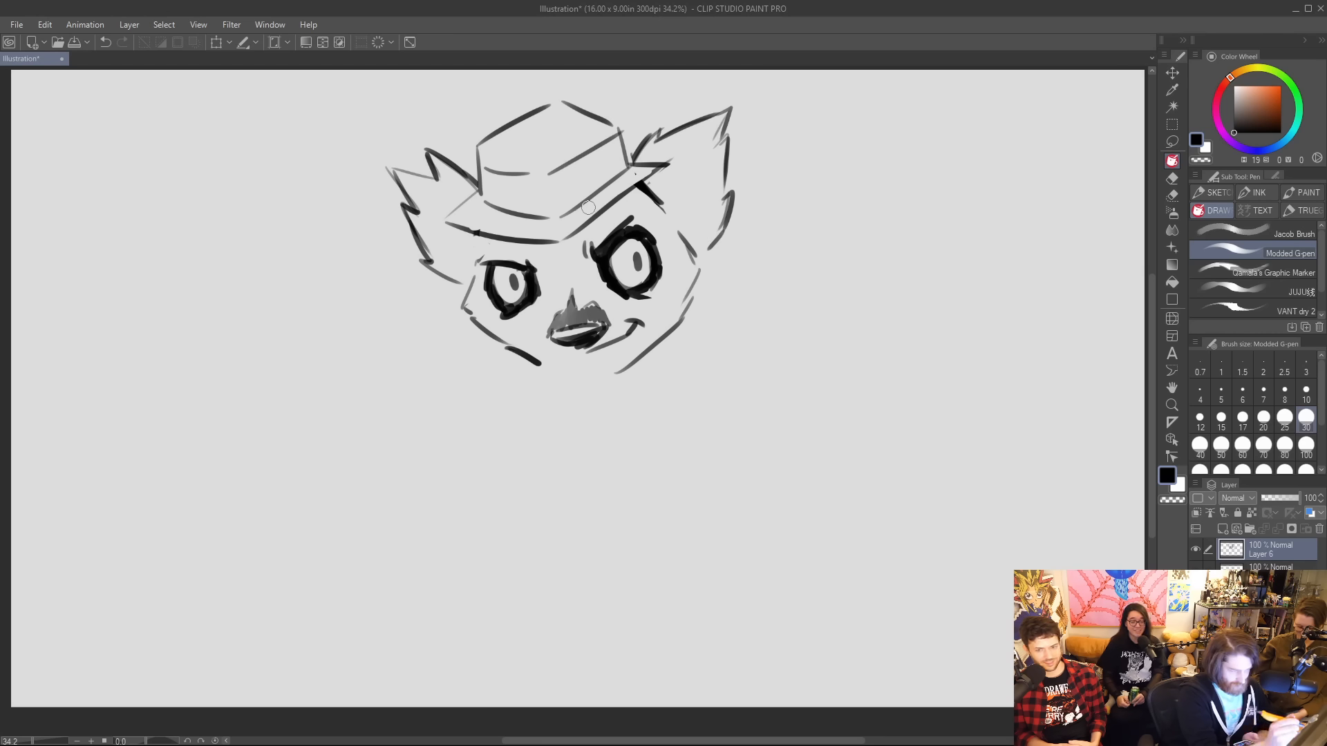
mouse_move(636, 164)
left_mouse_down()
mouse_move(646, 142)
mouse_move(729, 118)
mouse_move(722, 144)
left_mouse_up()
mouse_move(484, 186)
left_mouse_down()
mouse_move(441, 161)
mouse_move(437, 190)
mouse_move(449, 181)
mouse_move(396, 177)
mouse_move(438, 275)
left_mouse_up()
mouse_move(451, 225)
left_mouse_down()
mouse_move(504, 239)
mouse_move(608, 207)
mouse_move(664, 169)
left_mouse_up()
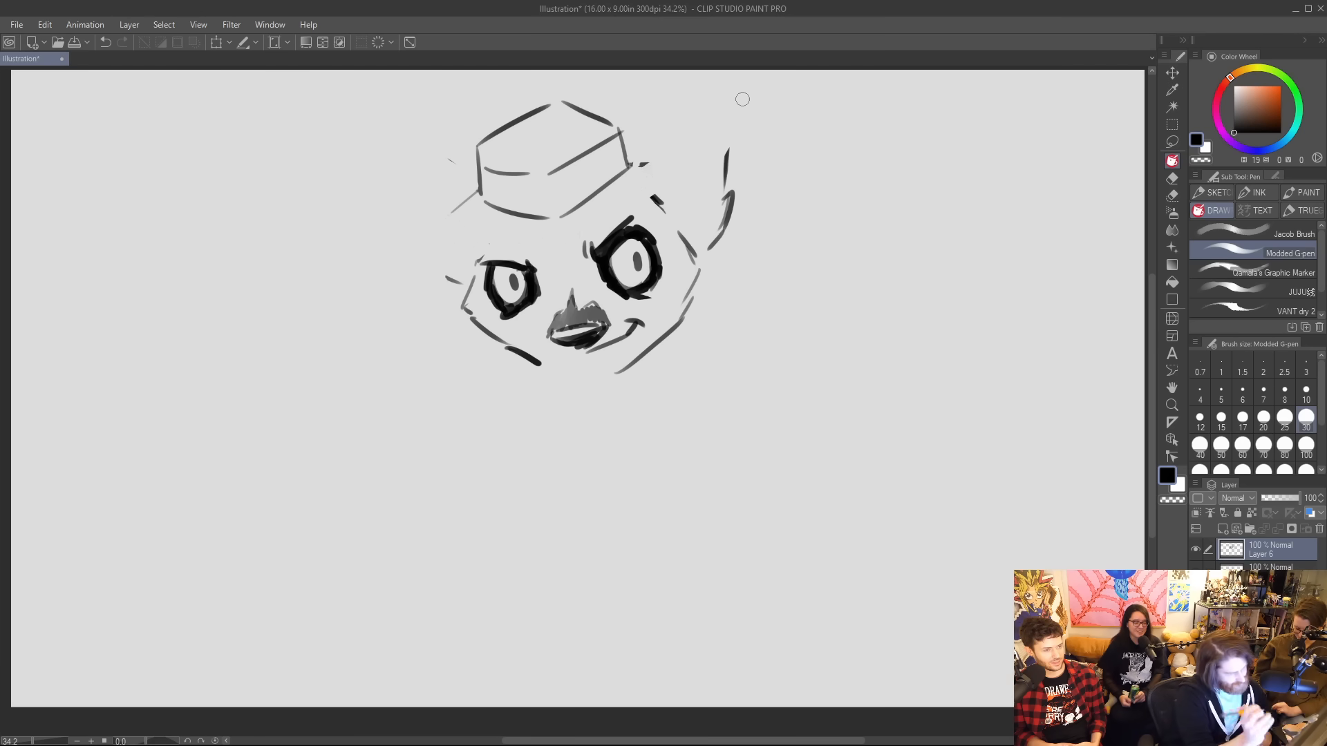
Draw a wide, slanted hat brim with dark shading above the left eye, and small jagged ears beneath it.
mouse_move(478, 192)
left_mouse_down()
mouse_move(417, 218)
mouse_move(462, 241)
mouse_move(560, 253)
mouse_move(709, 135)
mouse_move(626, 212)
left_mouse_up()
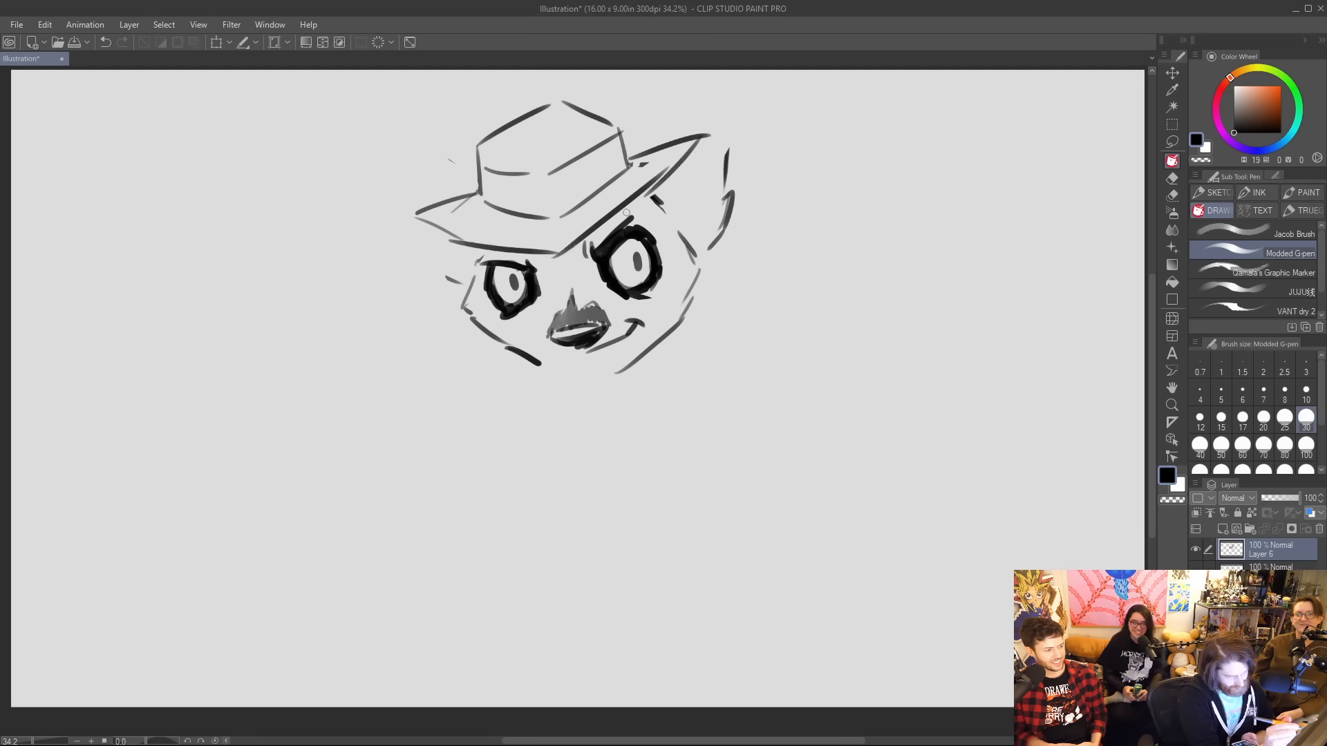
mouse_move(550, 257)
left_mouse_down()
mouse_move(487, 256)
mouse_move(558, 257)
mouse_move(541, 268)
mouse_move(541, 294)
mouse_move(495, 275)
mouse_move(482, 249)
mouse_move(387, 235)
mouse_move(420, 256)
mouse_move(402, 260)
mouse_move(443, 312)
left_mouse_up()
left_click_drag(662, 187, 718, 149)
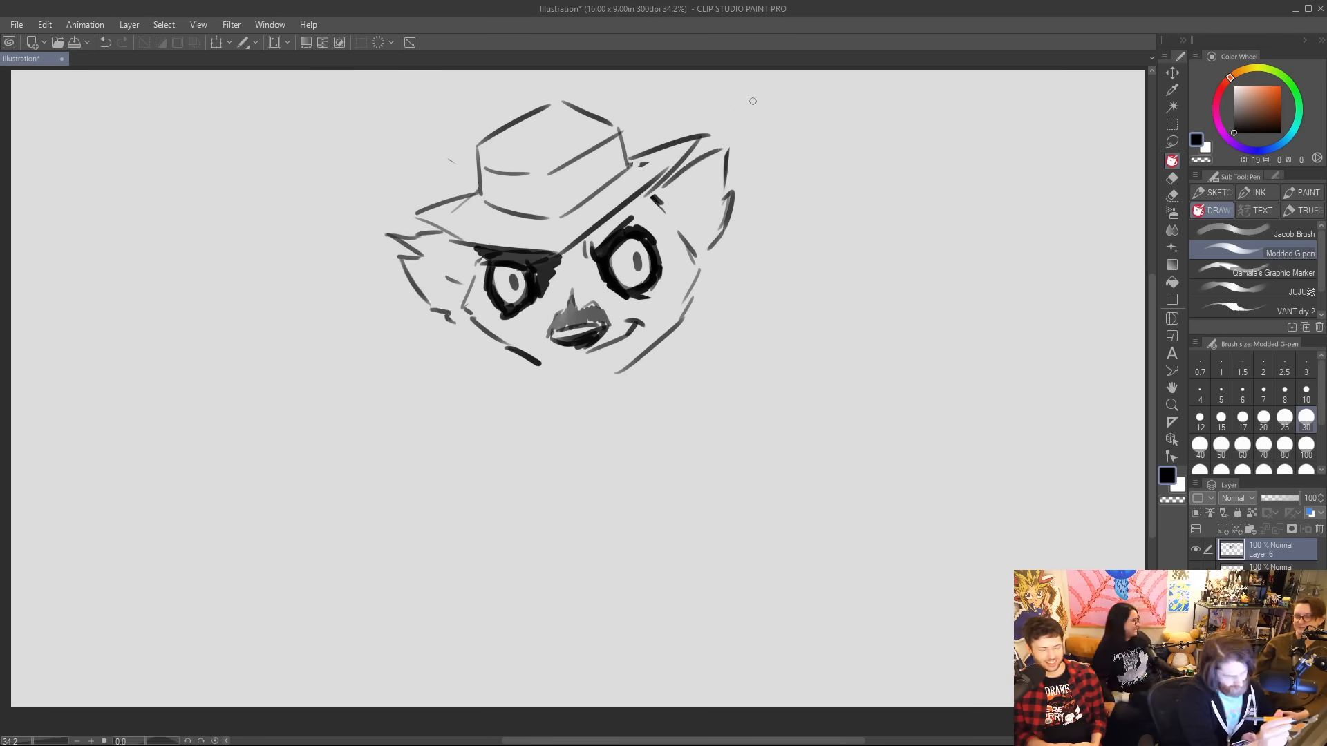
left_click_drag(559, 256, 606, 222)
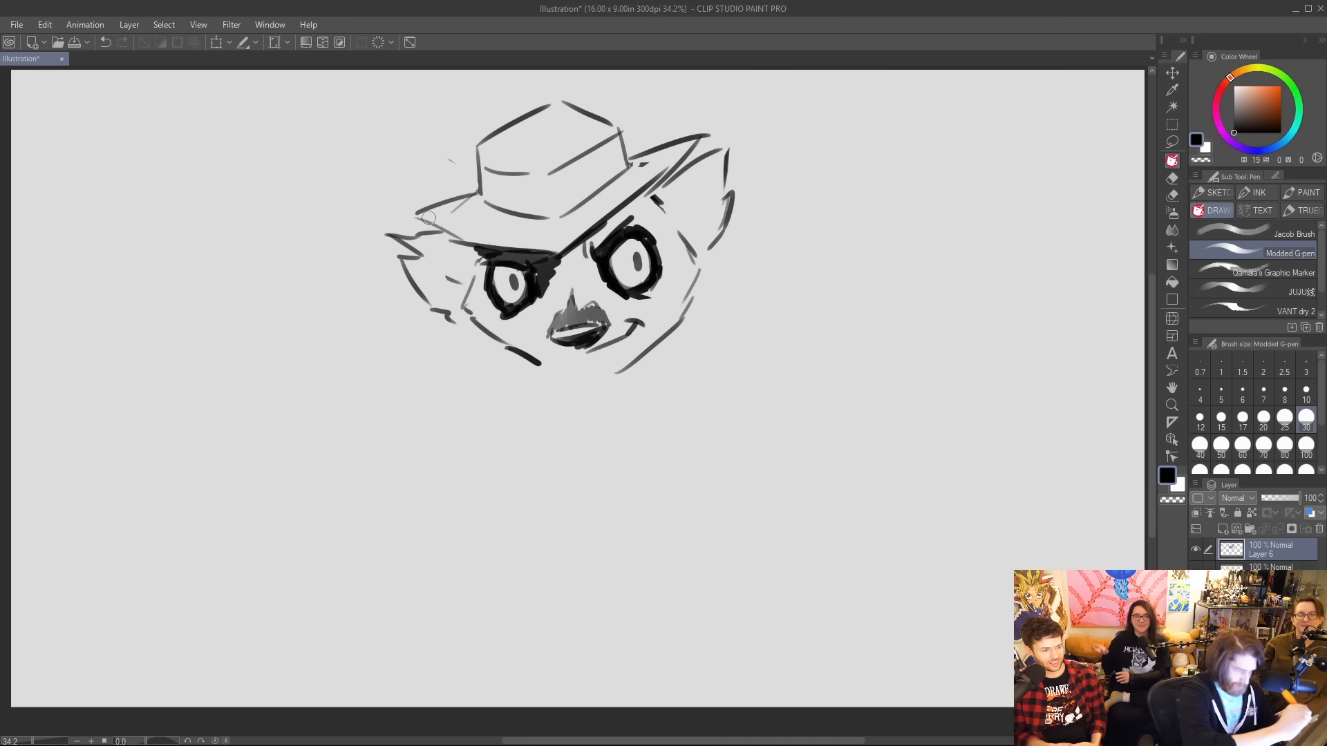
Erase the lower edge of the hat brim and the band lines across the crown.
mouse_move(434, 221)
left_mouse_down()
mouse_move(521, 249)
mouse_move(573, 233)
mouse_move(541, 246)
mouse_move(557, 243)
mouse_move(682, 161)
left_mouse_up()
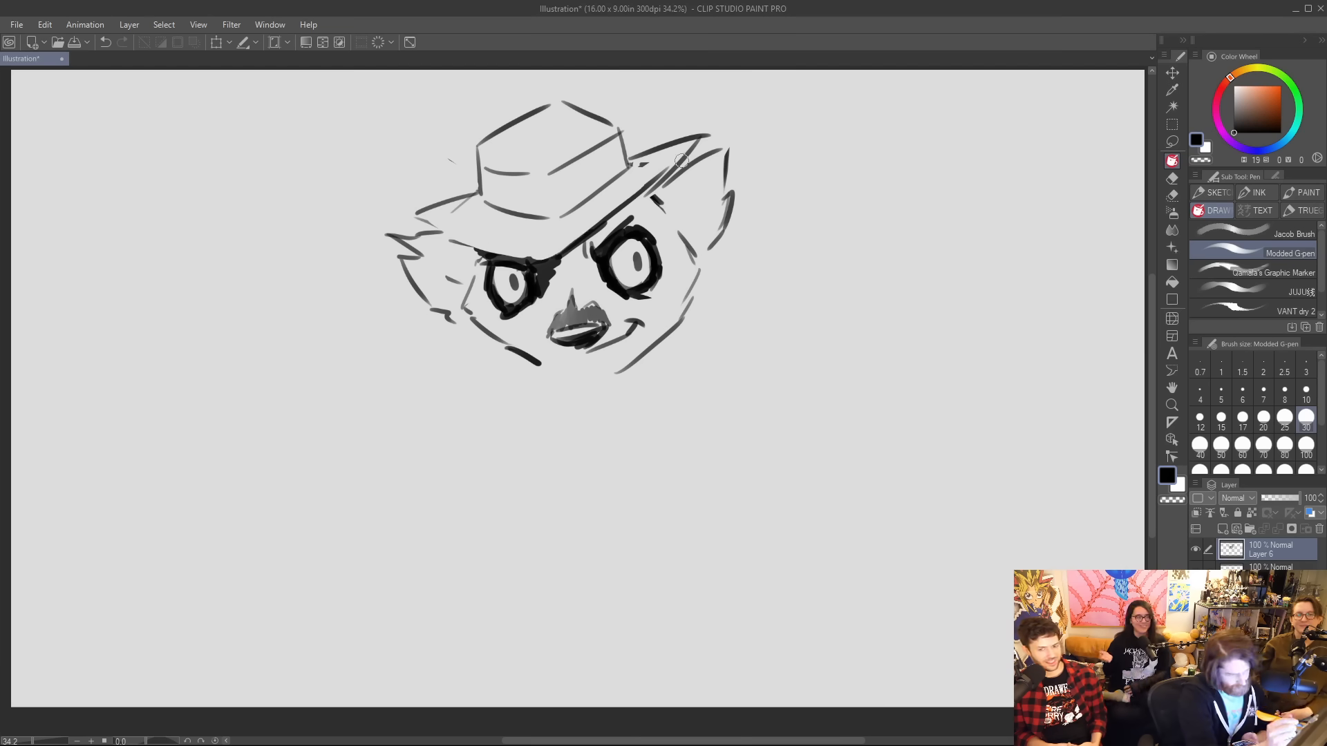
left_click_drag(615, 199, 682, 157)
mouse_move(678, 163)
left_mouse_down()
mouse_move(599, 219)
mouse_move(630, 176)
left_mouse_up()
left_click_drag(597, 219, 662, 168)
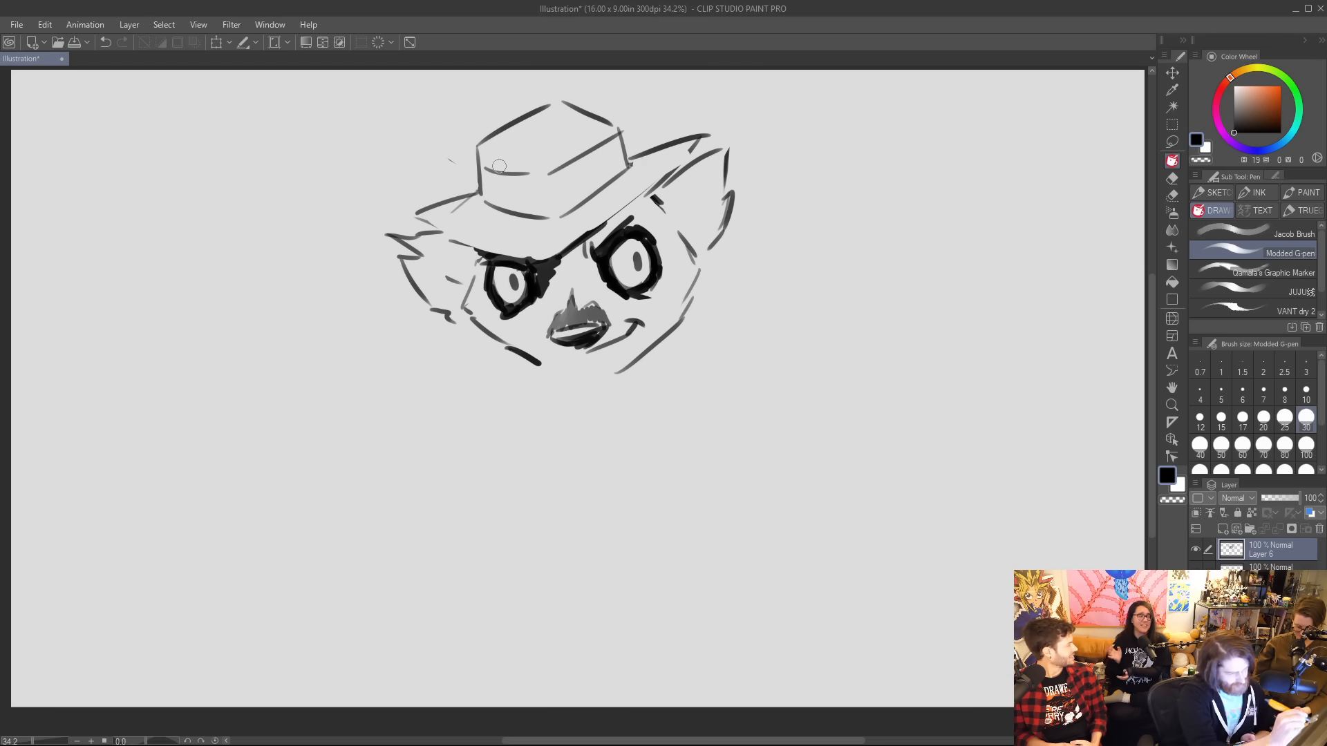
left_click_drag(499, 168, 555, 174)
mouse_move(507, 172)
left_mouse_down()
mouse_move(491, 168)
mouse_move(611, 142)
mouse_move(602, 159)
left_mouse_up()
mouse_move(440, 224)
left_mouse_down()
mouse_move(529, 257)
mouse_move(574, 249)
mouse_move(551, 255)
left_mouse_up()
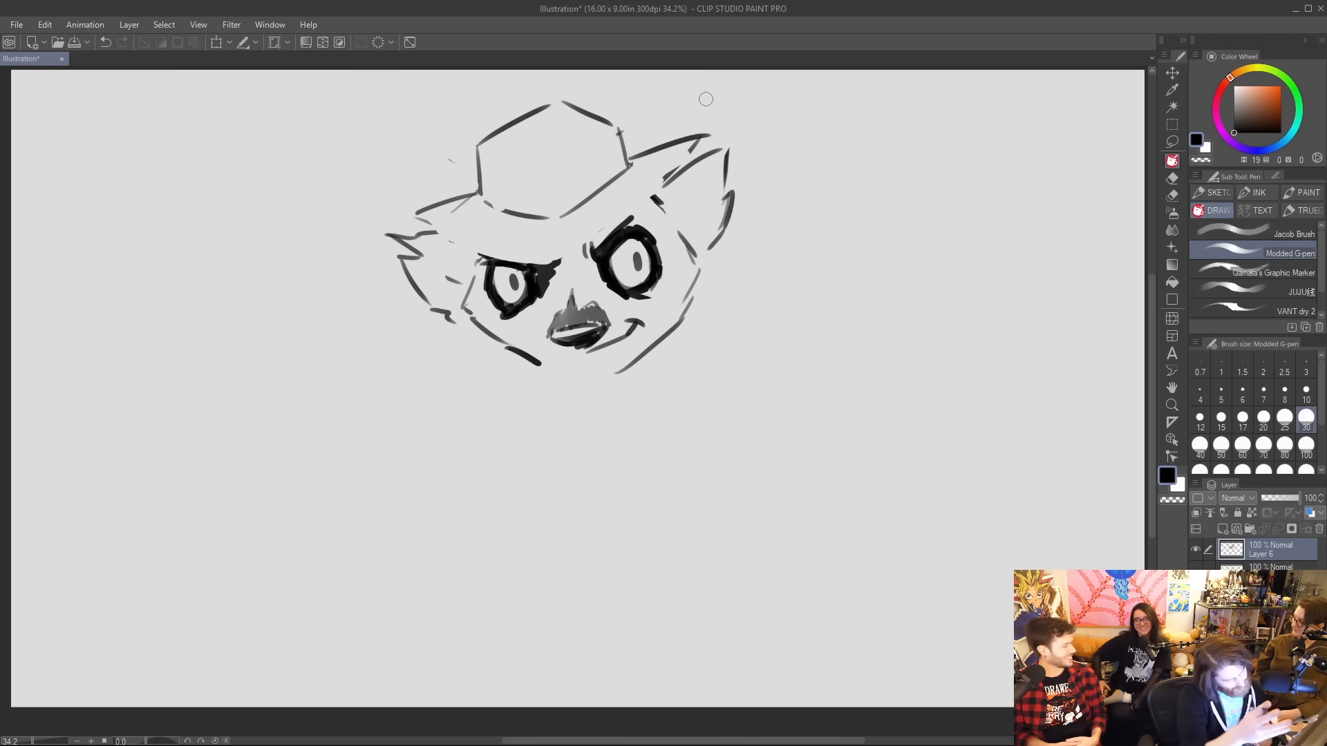
Redraw the brim with a bold, sweeping lower edge and add a hat band with diagonal hatching on its right side.
mouse_move(413, 214)
left_mouse_down()
mouse_move(556, 260)
mouse_move(647, 195)
left_mouse_up()
left_click_drag(580, 240, 705, 137)
mouse_move(482, 181)
left_mouse_down()
mouse_move(585, 184)
mouse_move(575, 179)
mouse_move(623, 142)
left_mouse_up()
mouse_move(549, 201)
left_mouse_down()
mouse_move(622, 145)
mouse_move(560, 211)
left_mouse_up()
left_click_drag(562, 207, 624, 158)
left_click_drag(570, 211, 627, 168)
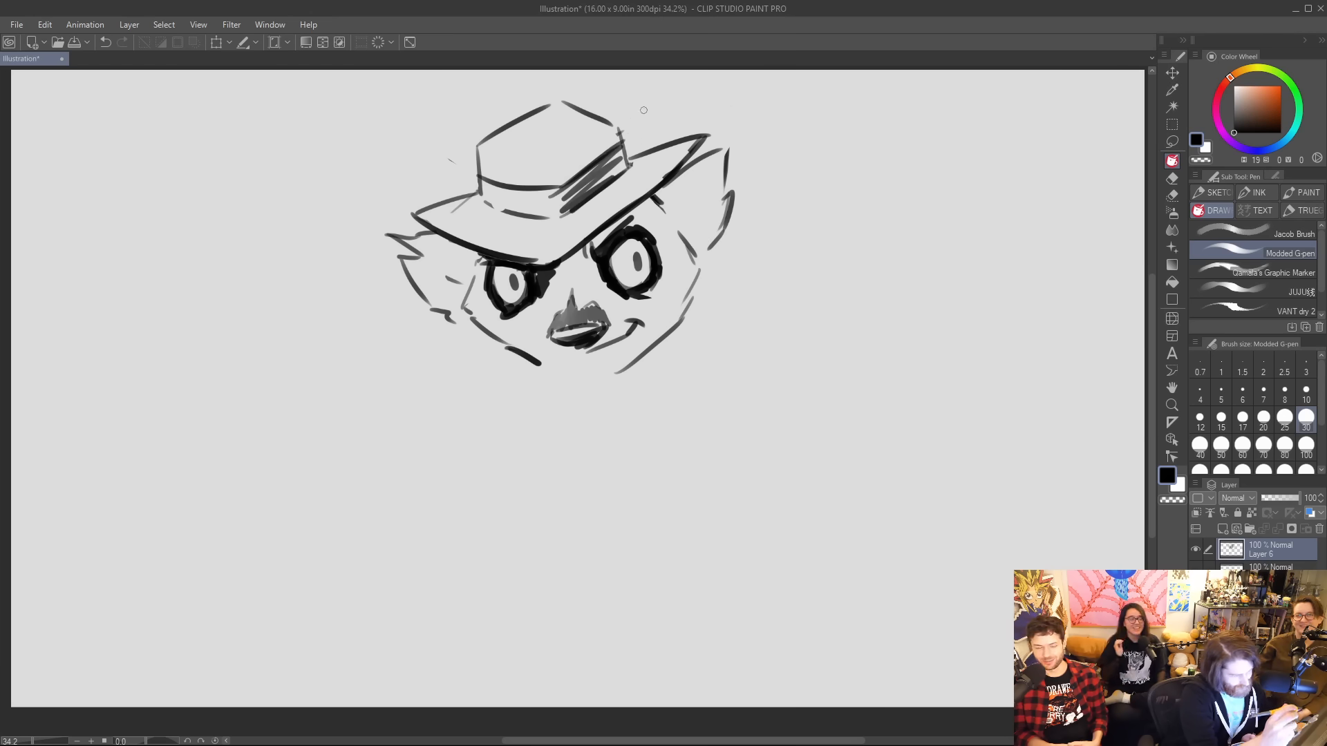
Refine the left ear with jagged fur tufts and replace the right ear with a longer one pointing outward.
mouse_move(505, 326)
left_mouse_down()
mouse_move(483, 262)
mouse_move(472, 278)
mouse_move(478, 259)
mouse_move(470, 328)
left_mouse_up()
left_click_drag(706, 256, 700, 272)
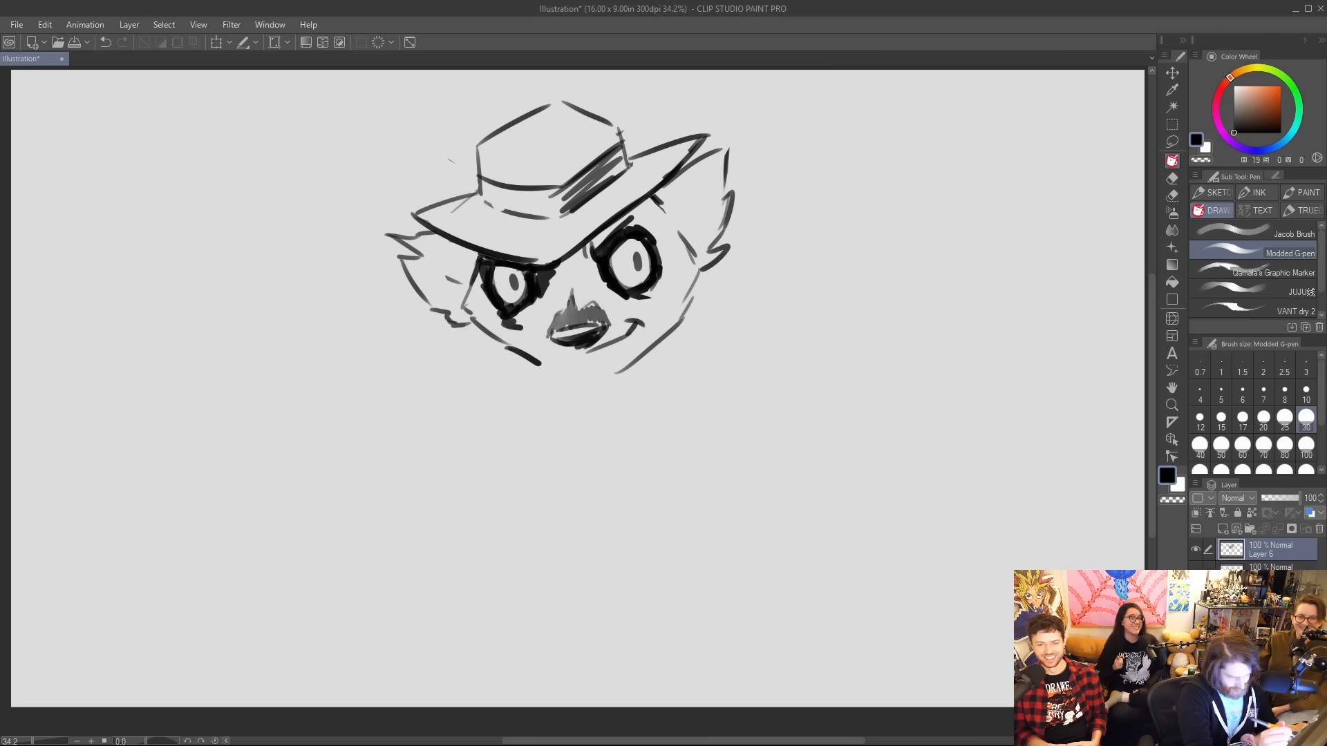
mouse_move(447, 278)
left_mouse_down()
mouse_move(388, 242)
mouse_move(407, 255)
mouse_move(421, 247)
mouse_move(398, 248)
mouse_move(421, 224)
left_mouse_up()
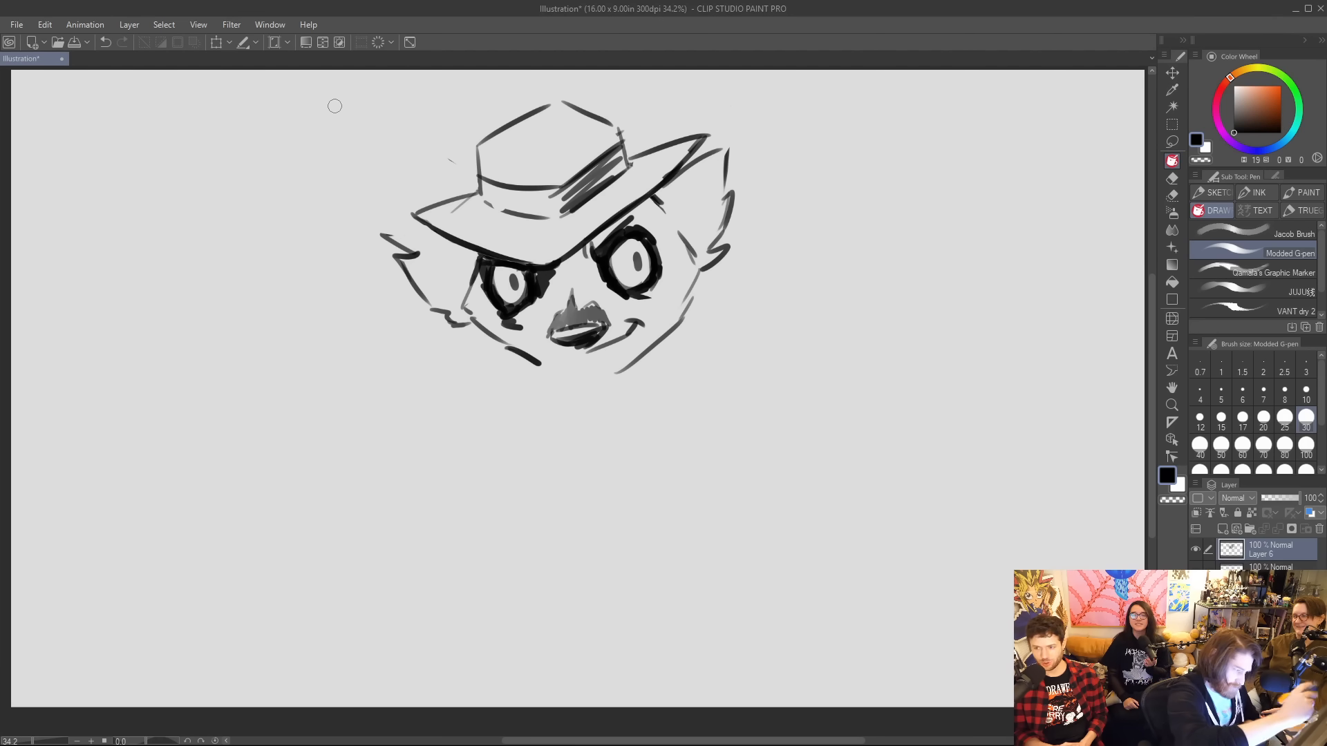
mouse_move(381, 236)
left_mouse_down()
mouse_move(419, 234)
mouse_move(425, 214)
left_mouse_up()
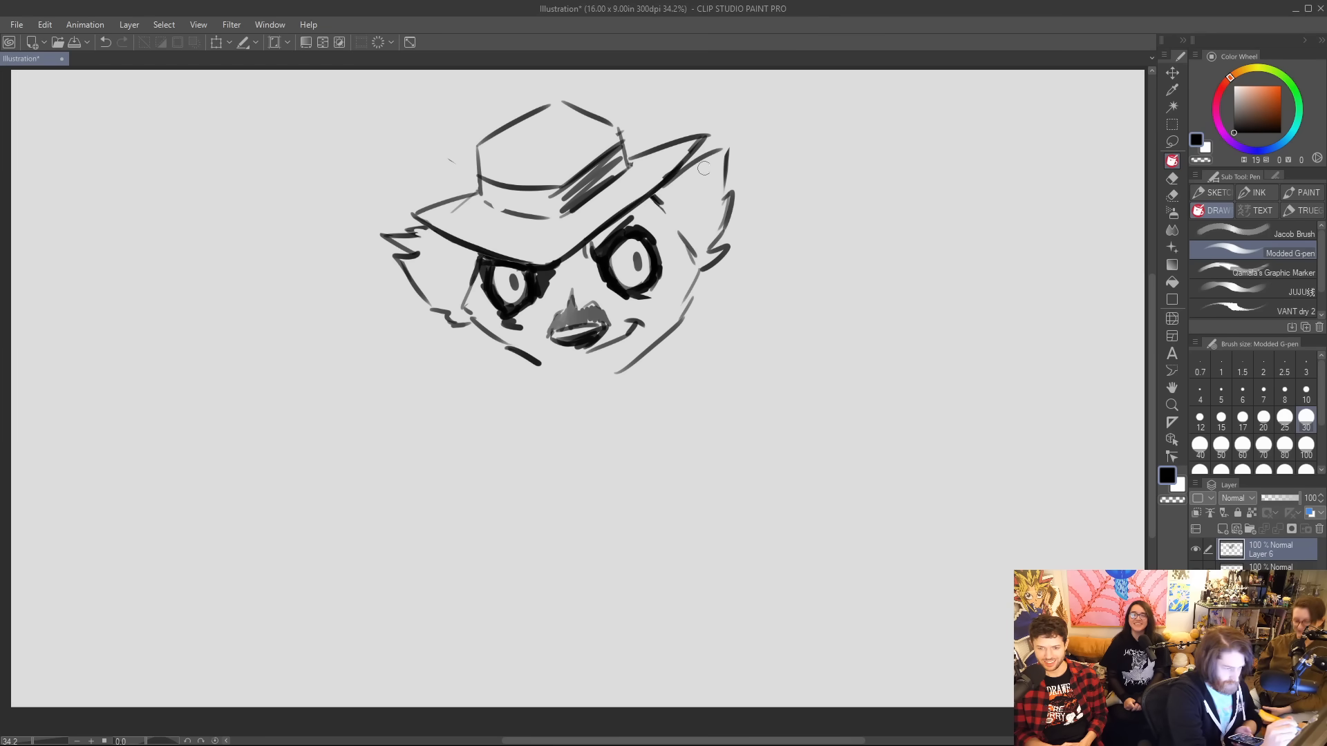
mouse_move(704, 168)
left_mouse_down()
mouse_move(733, 170)
mouse_move(724, 236)
left_mouse_up()
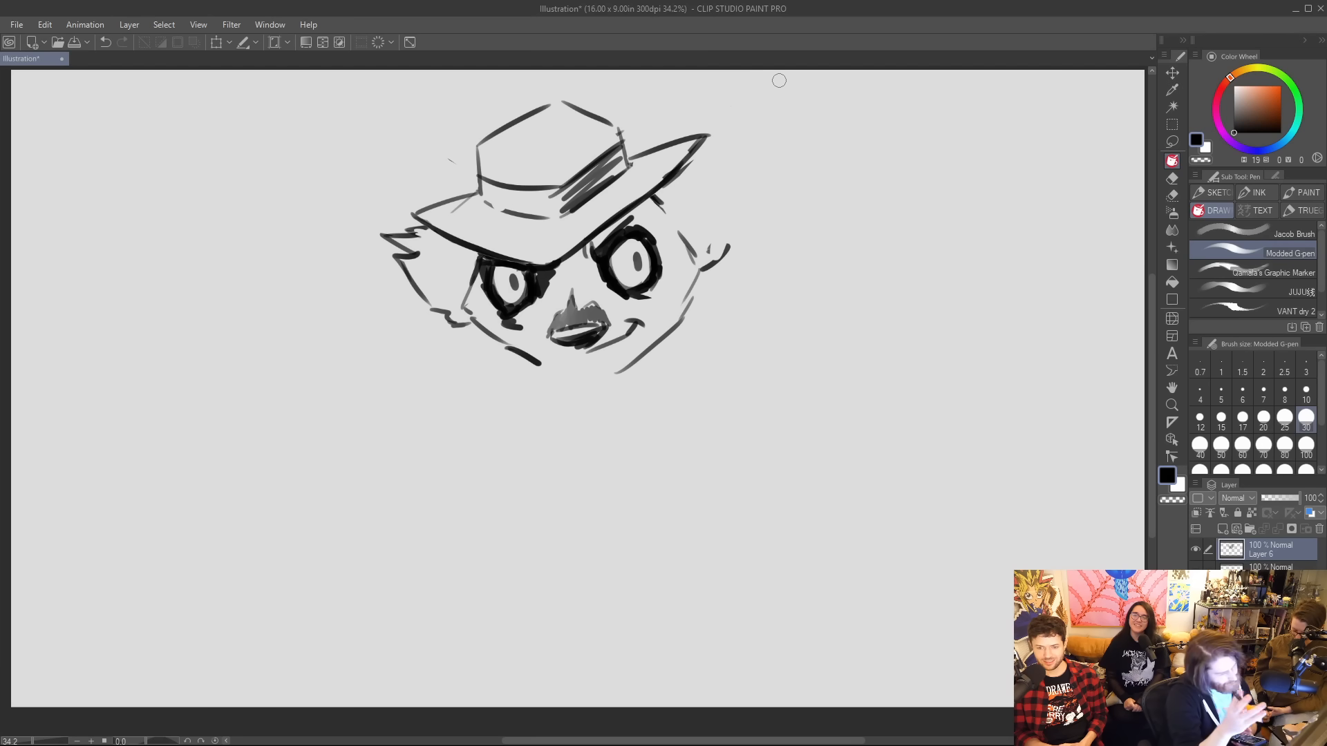
mouse_move(682, 166)
left_mouse_down()
mouse_move(754, 147)
mouse_move(744, 156)
mouse_move(783, 161)
mouse_move(702, 279)
left_mouse_up()
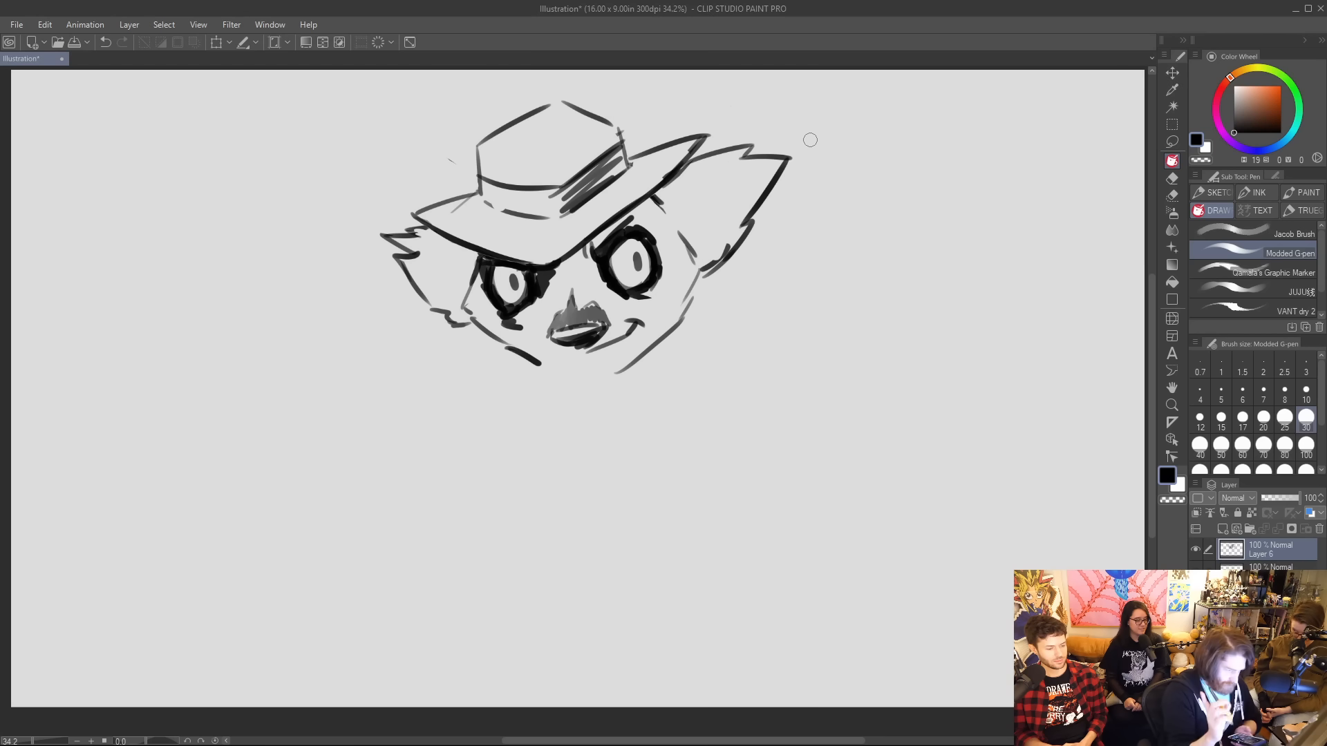
Replace the left jawline with a rounded chin and shade the right side of the mouth with diagonal hatching.
left_click_drag(545, 266, 606, 226)
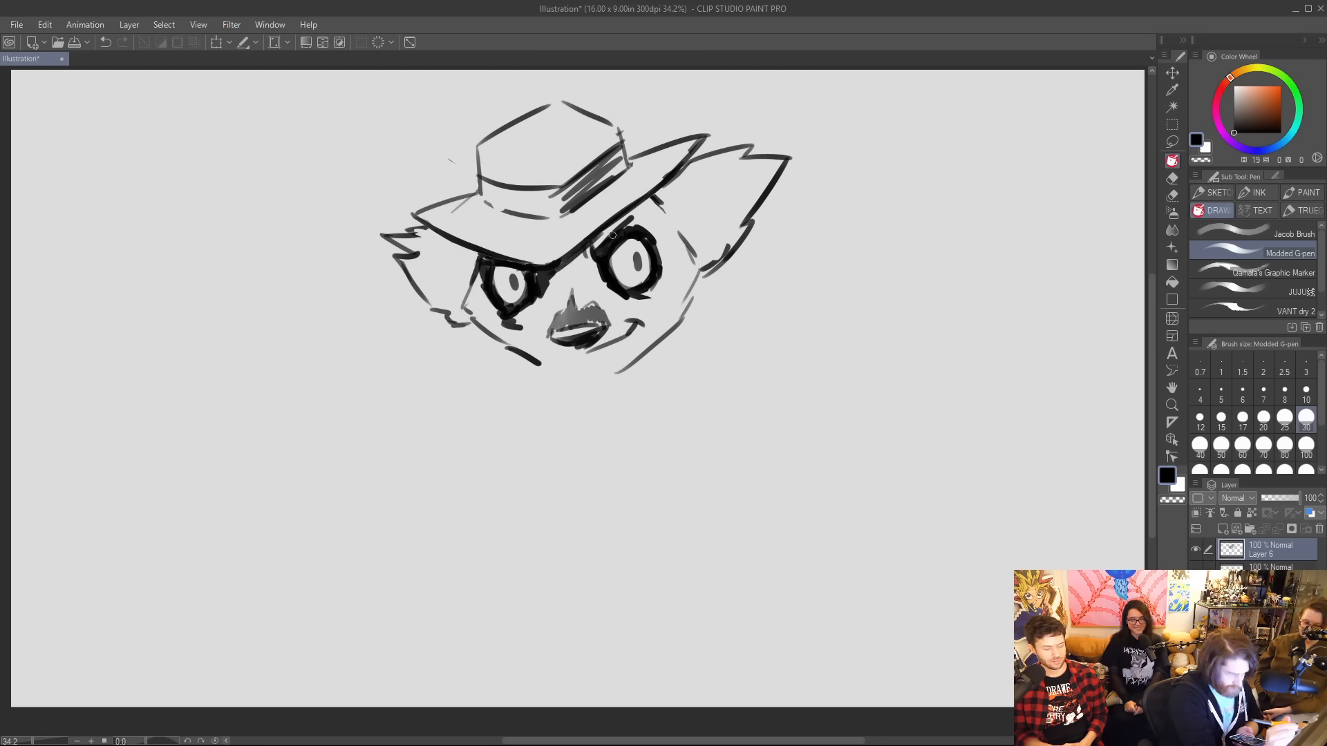
mouse_move(627, 335)
left_mouse_down()
mouse_move(577, 357)
mouse_move(557, 385)
left_mouse_up()
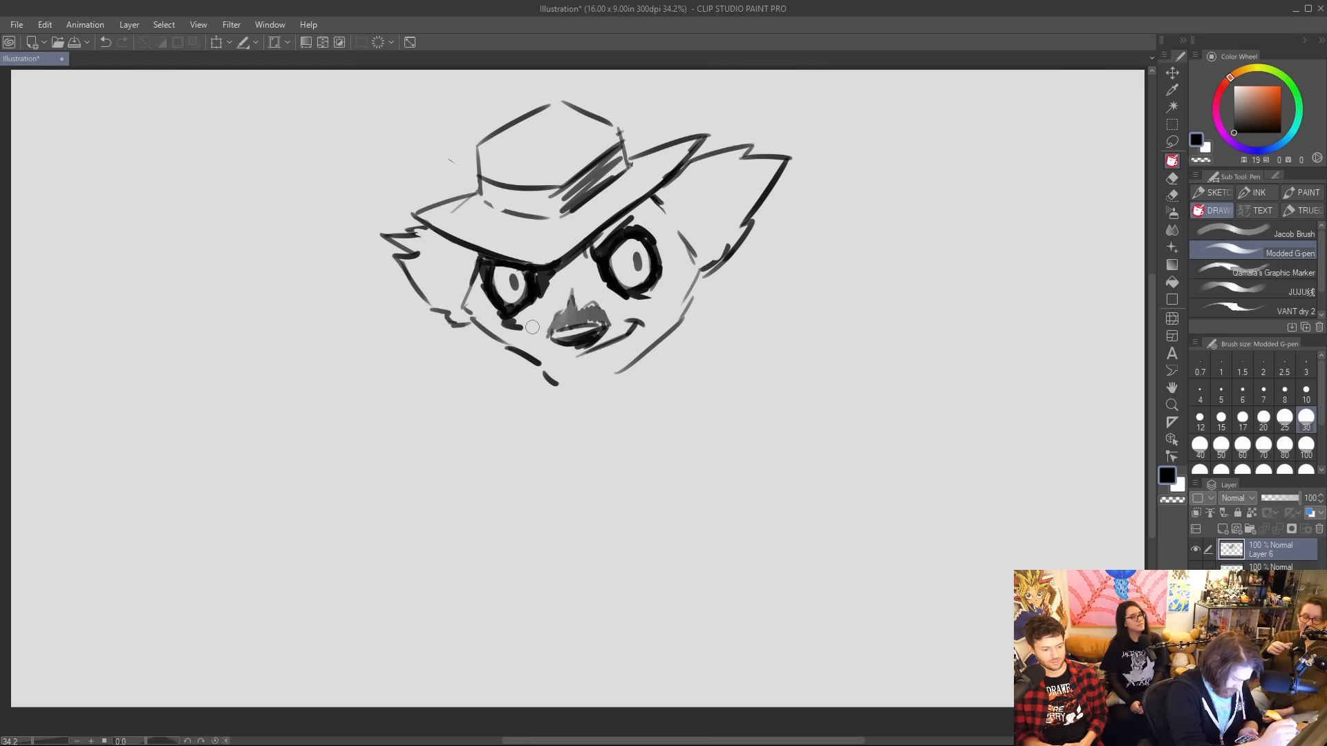
left_click_drag(520, 353, 556, 382)
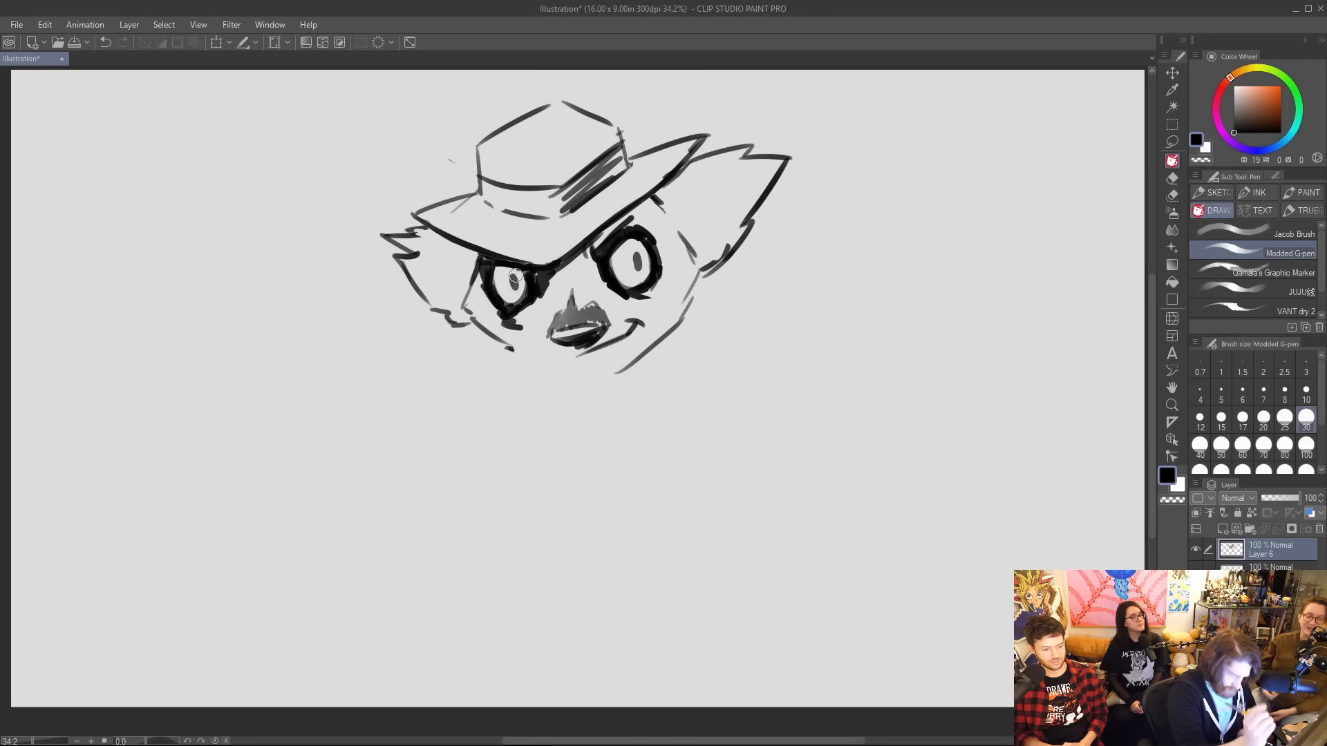
mouse_move(608, 324)
left_mouse_down()
mouse_move(648, 317)
mouse_move(613, 325)
mouse_move(665, 335)
mouse_move(644, 329)
mouse_move(617, 361)
mouse_move(560, 363)
mouse_move(575, 378)
mouse_move(654, 361)
left_mouse_up()
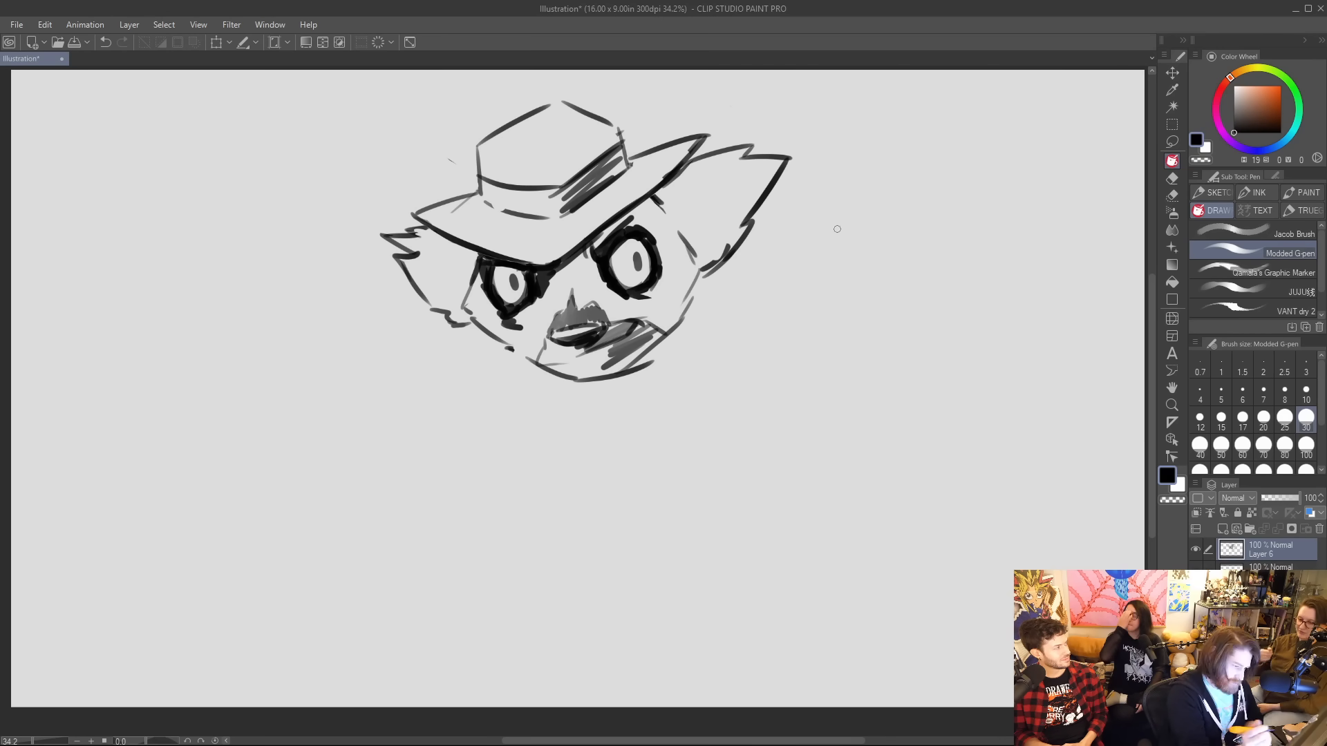
key("ctrl+z")
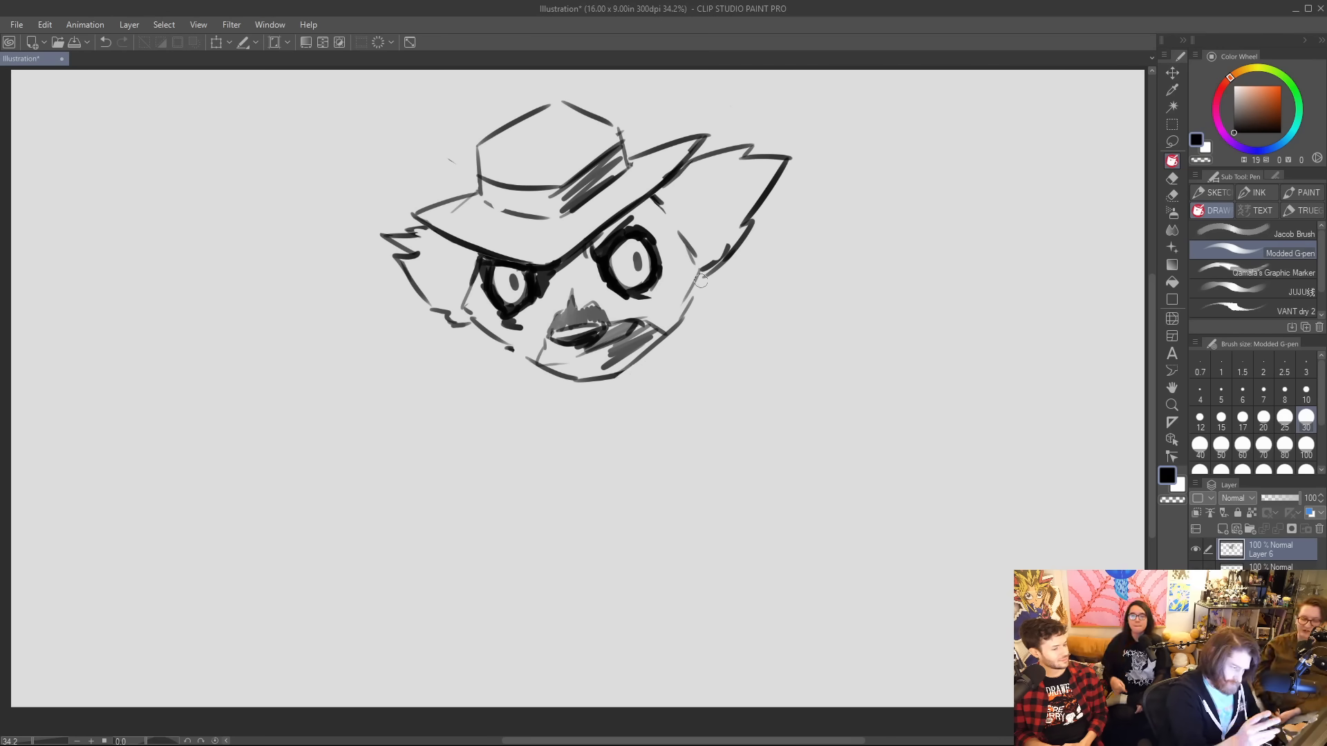
Thicken the cheek outlines on both sides and trim the line under the right half of the hat brim.
mouse_move(477, 266)
left_mouse_down()
mouse_move(468, 314)
mouse_move(470, 281)
left_mouse_up()
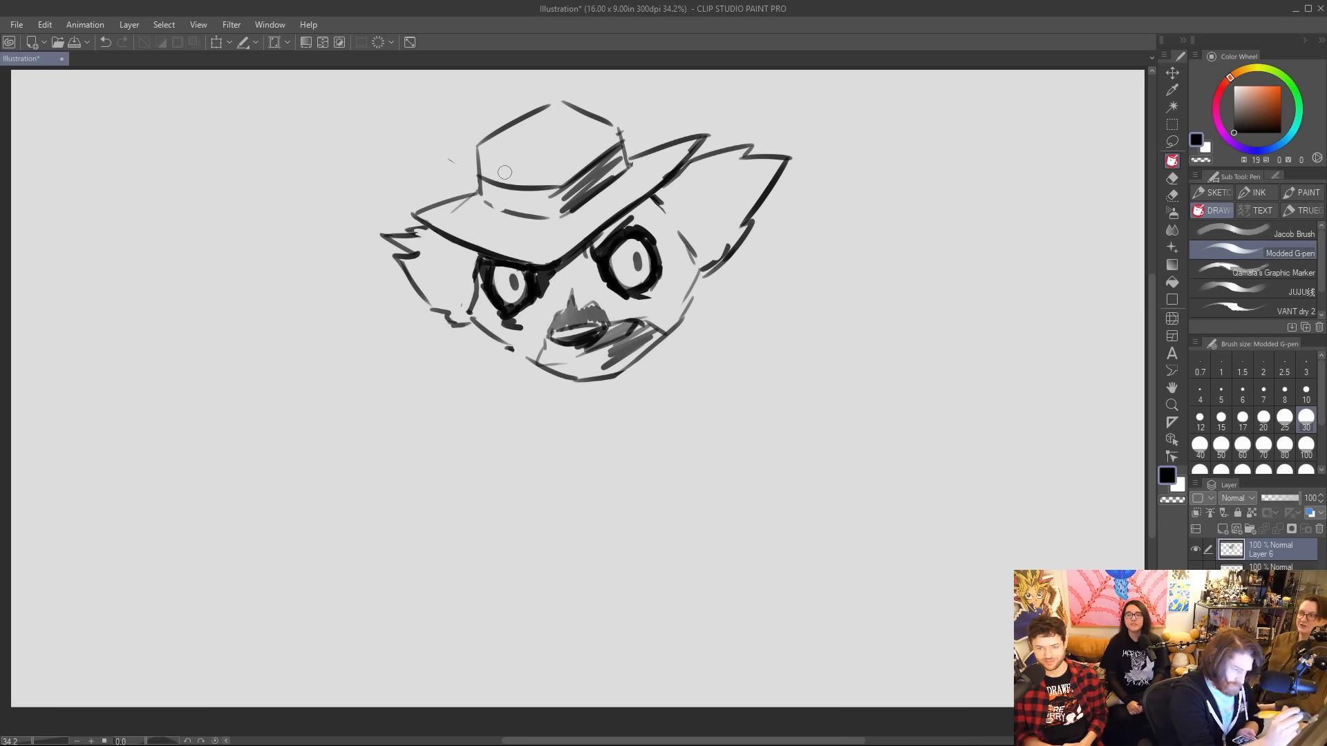
mouse_move(674, 223)
left_mouse_down()
mouse_move(702, 270)
mouse_move(690, 313)
left_mouse_up()
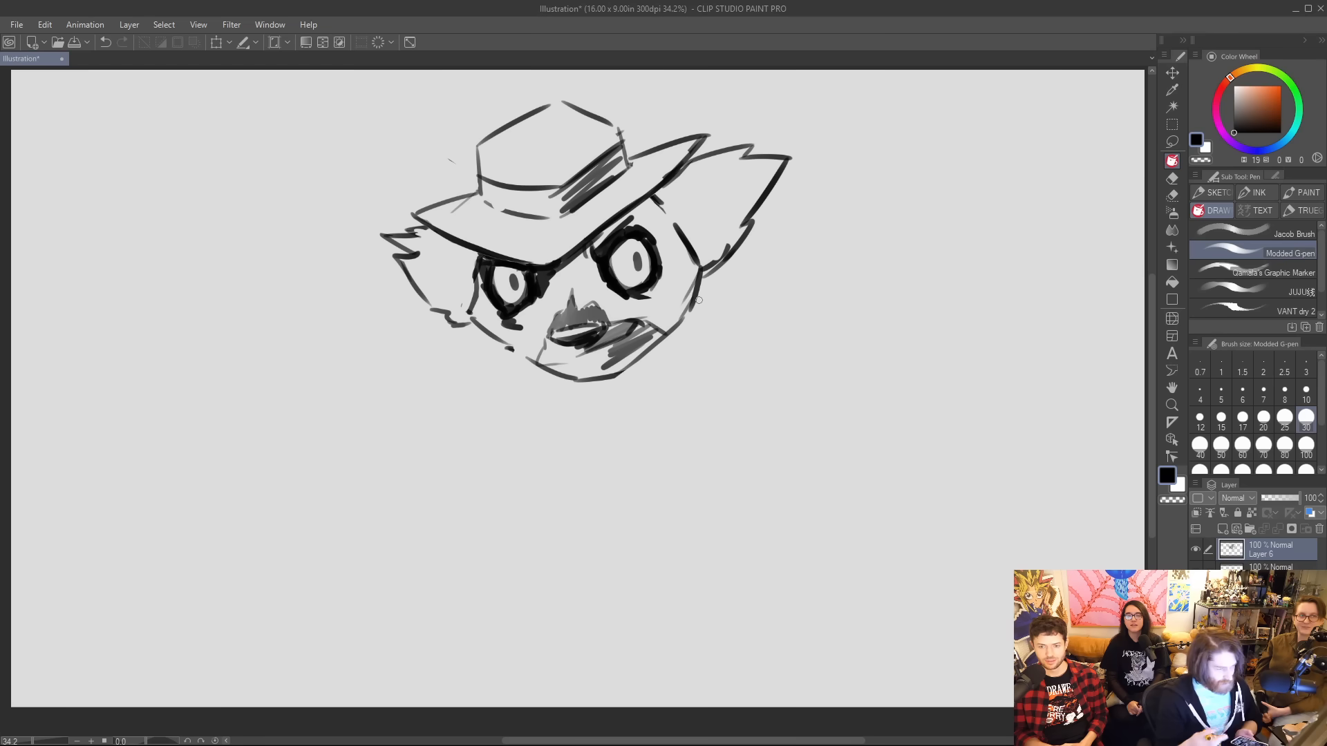
left_click_drag(601, 224, 649, 191)
mouse_move(561, 250)
left_mouse_down()
mouse_move(628, 212)
mouse_move(678, 160)
left_mouse_up()
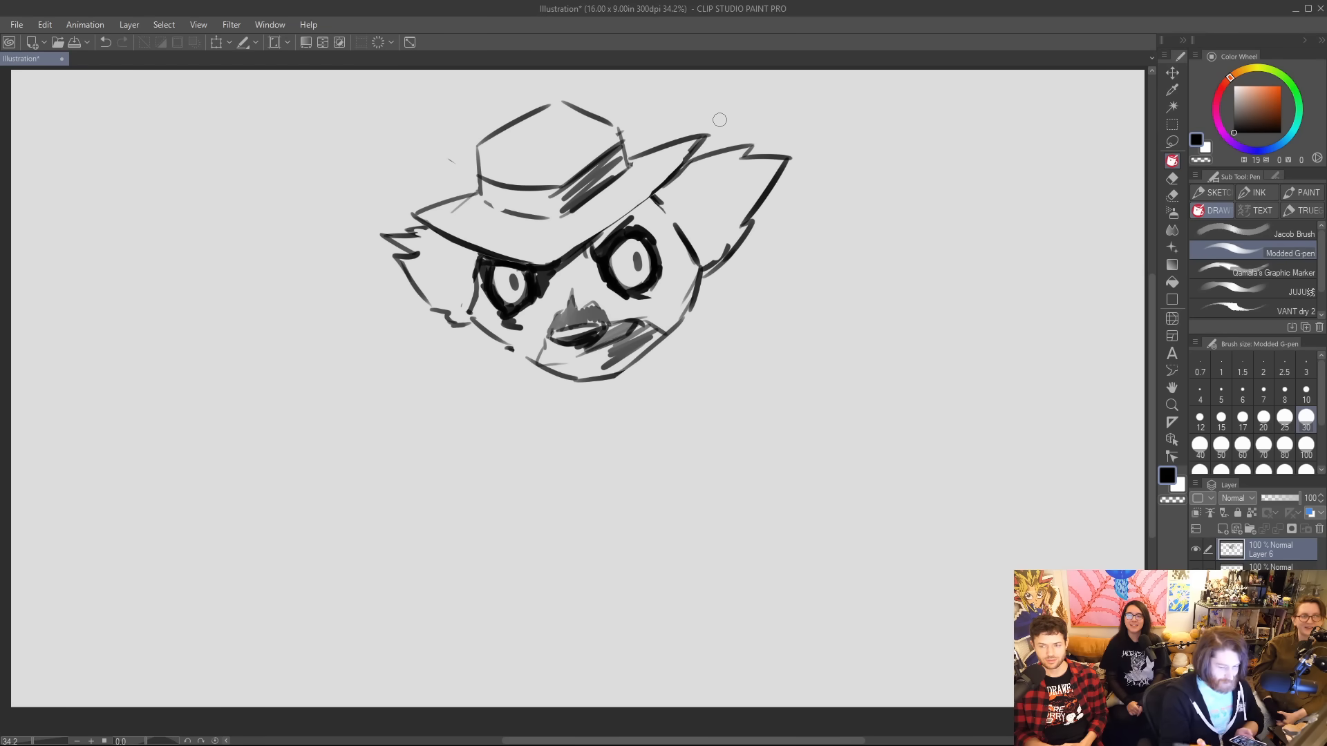
Hide the layer with the hat-wearing animal head and add a new blank layer above it.
left_click(1194, 549)
left_click(1194, 549)
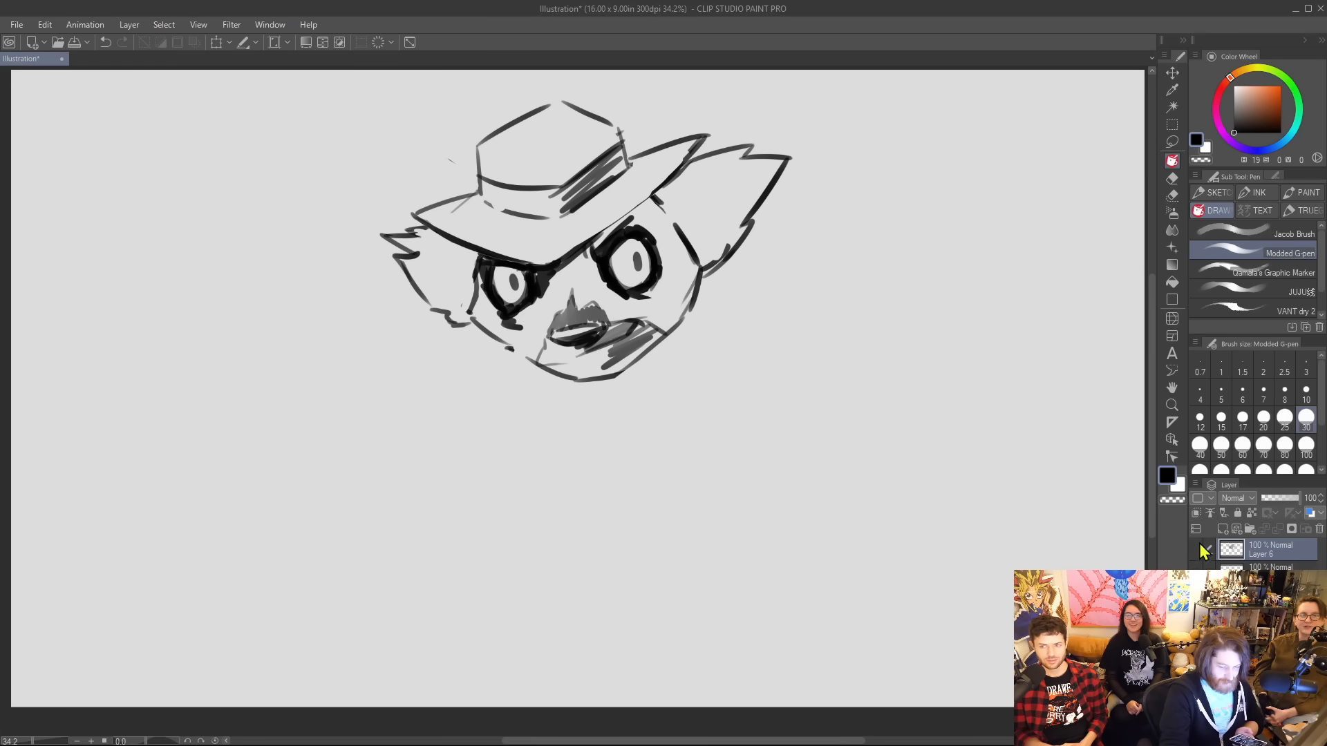
left_click(1195, 549)
left_click(1221, 529)
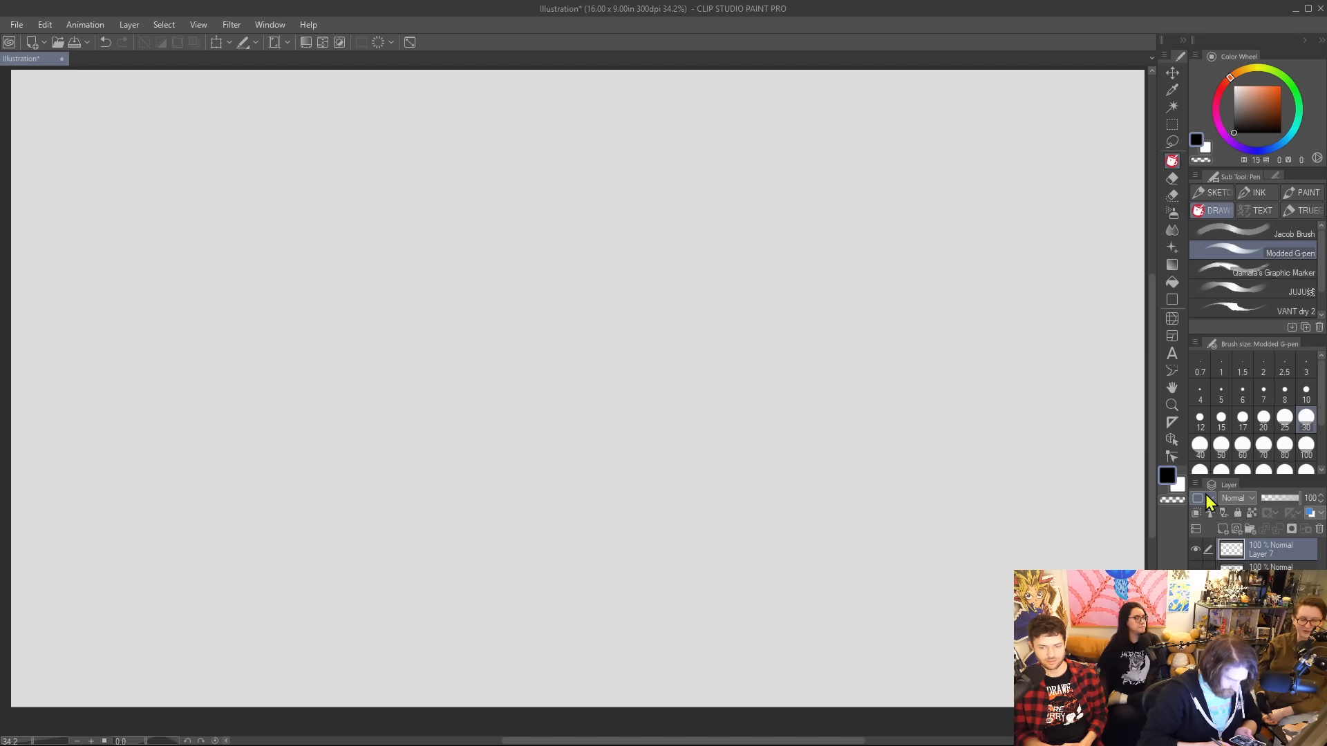
Sketch an angular head outline with a domed top, straight sides and a jaw slanting down to a chin at lower left.
mouse_move(505, 188)
left_mouse_down()
mouse_move(515, 242)
mouse_move(570, 143)
mouse_move(650, 159)
left_mouse_up()
mouse_move(515, 243)
left_mouse_down()
mouse_move(413, 299)
mouse_move(516, 329)
left_mouse_up()
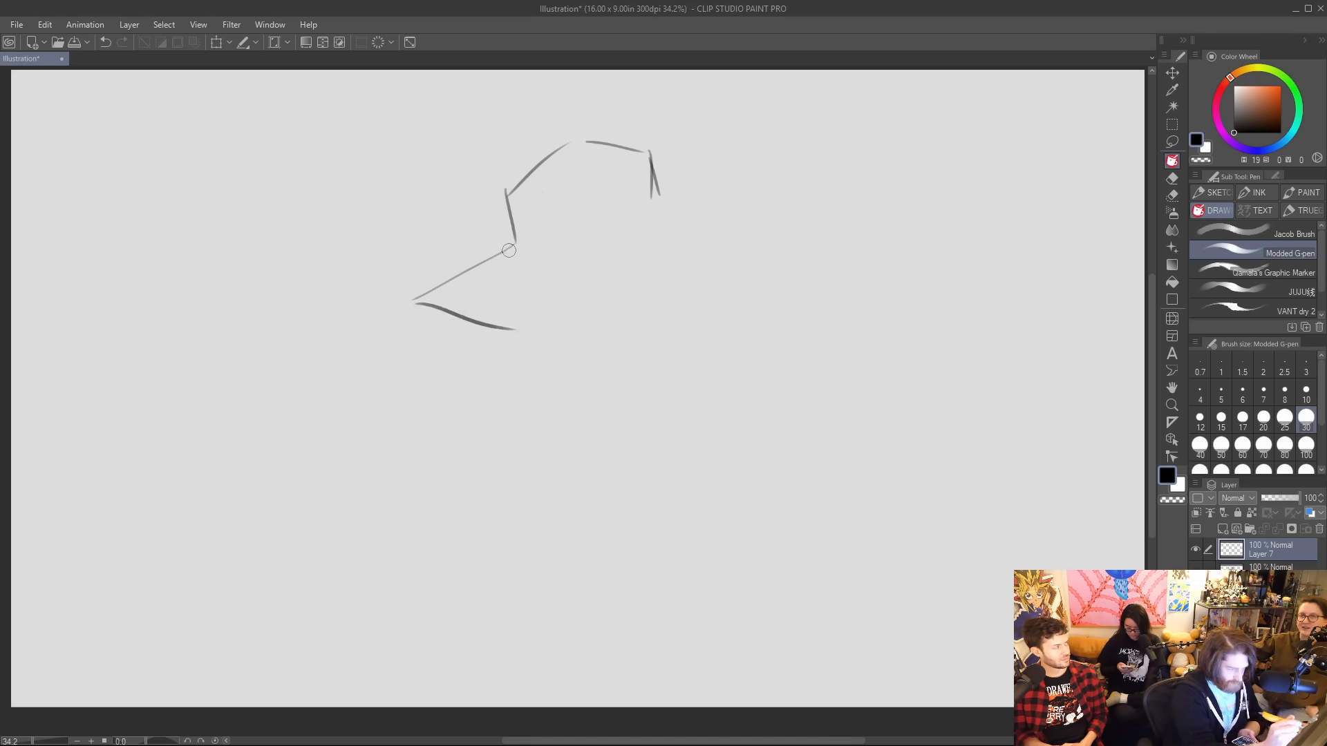
mouse_move(509, 250)
left_mouse_down()
mouse_move(452, 279)
mouse_move(470, 312)
mouse_move(440, 307)
mouse_move(484, 320)
mouse_move(483, 278)
left_mouse_up()
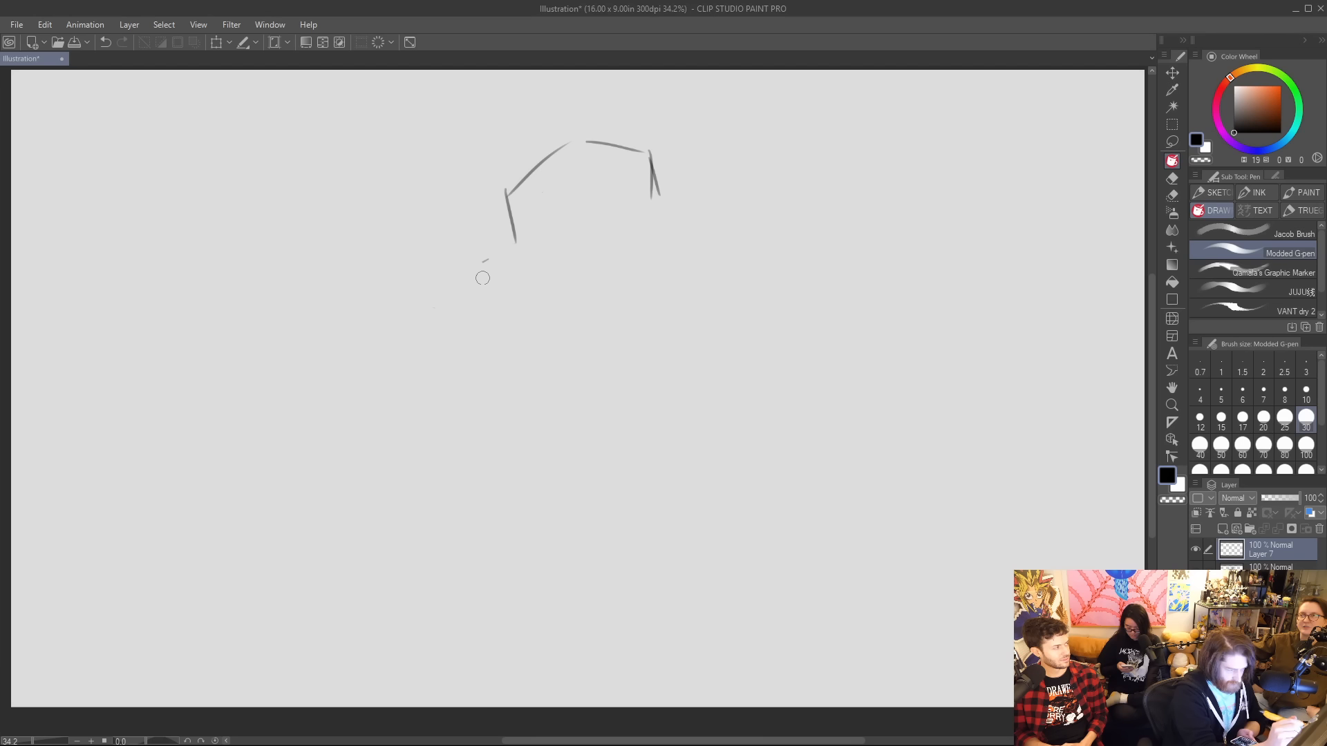
left_click_drag(561, 178, 647, 176)
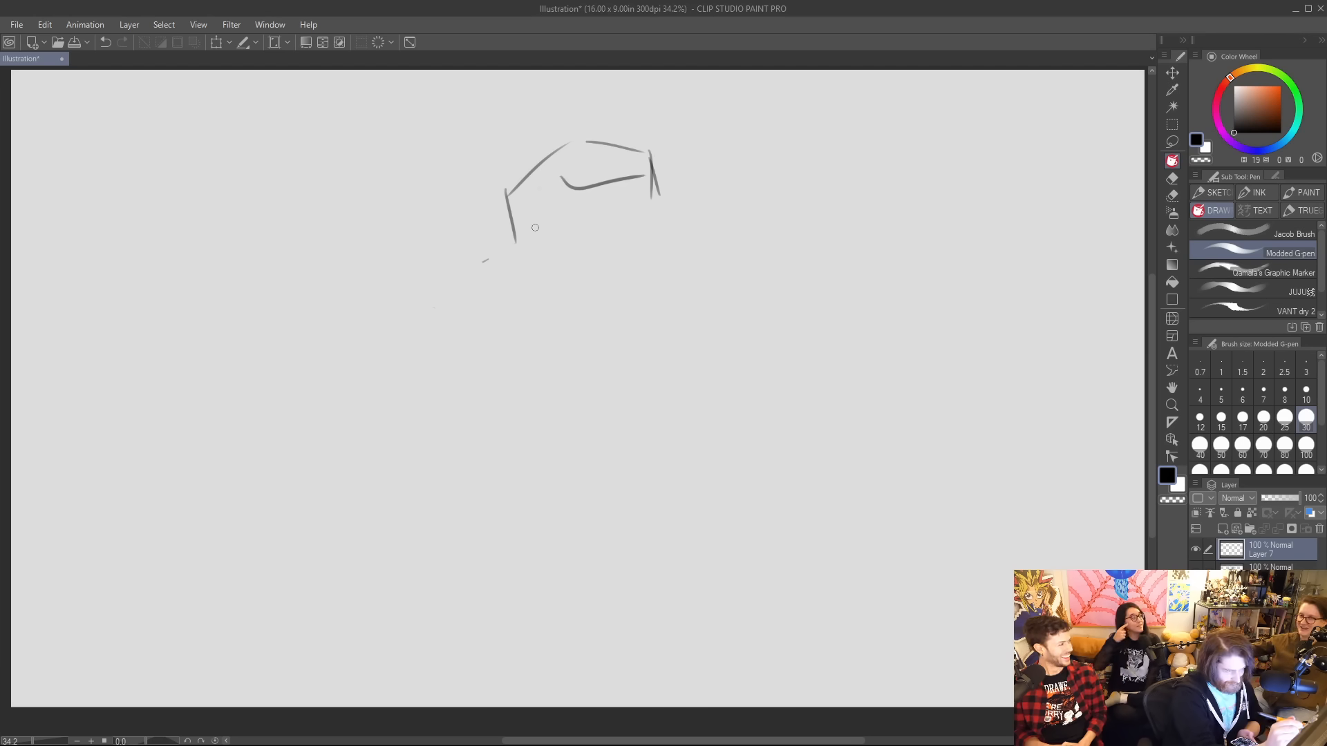
mouse_move(557, 178)
left_mouse_down()
mouse_move(622, 190)
mouse_move(644, 177)
left_mouse_up()
mouse_move(509, 200)
left_mouse_down()
mouse_move(548, 315)
mouse_move(645, 261)
mouse_move(650, 172)
left_mouse_up()
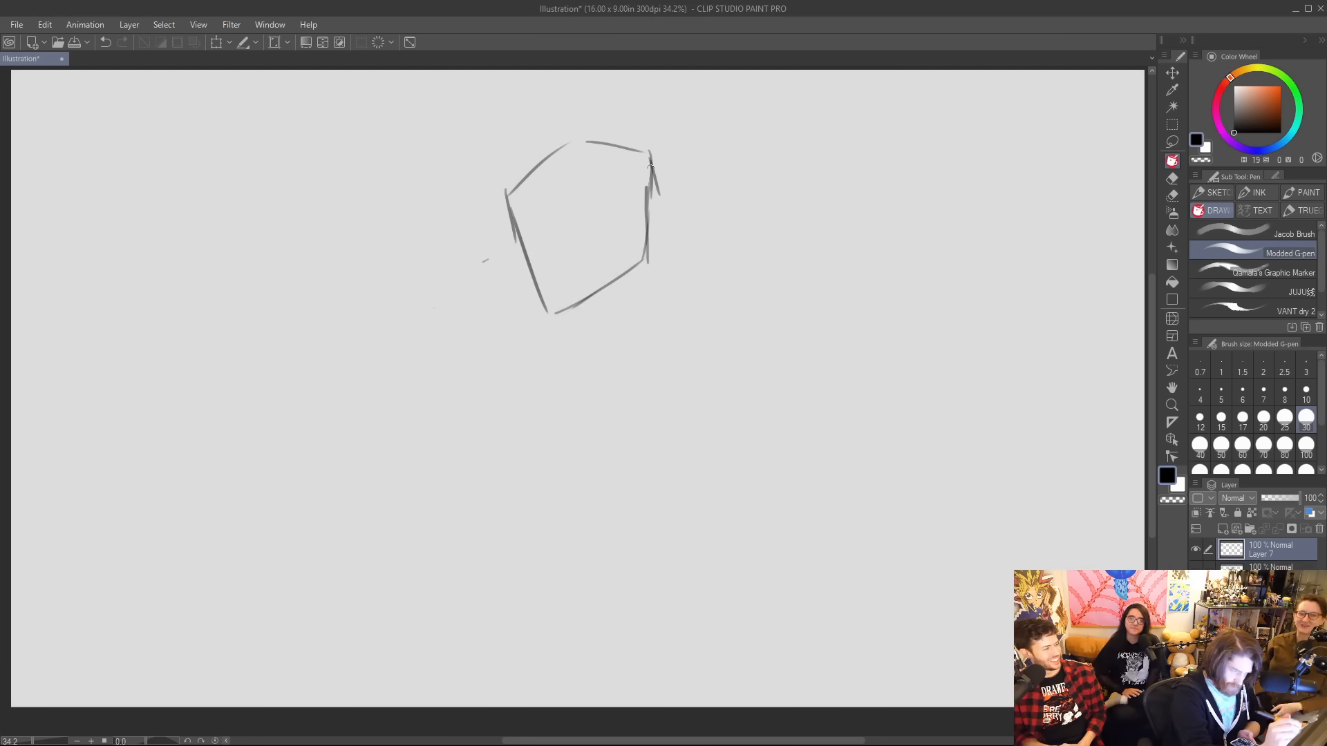
left_click_drag(648, 230, 656, 164)
Draw the neck lines below the head and slope a shoulder line outward on each side.
left_click_drag(652, 215, 650, 300)
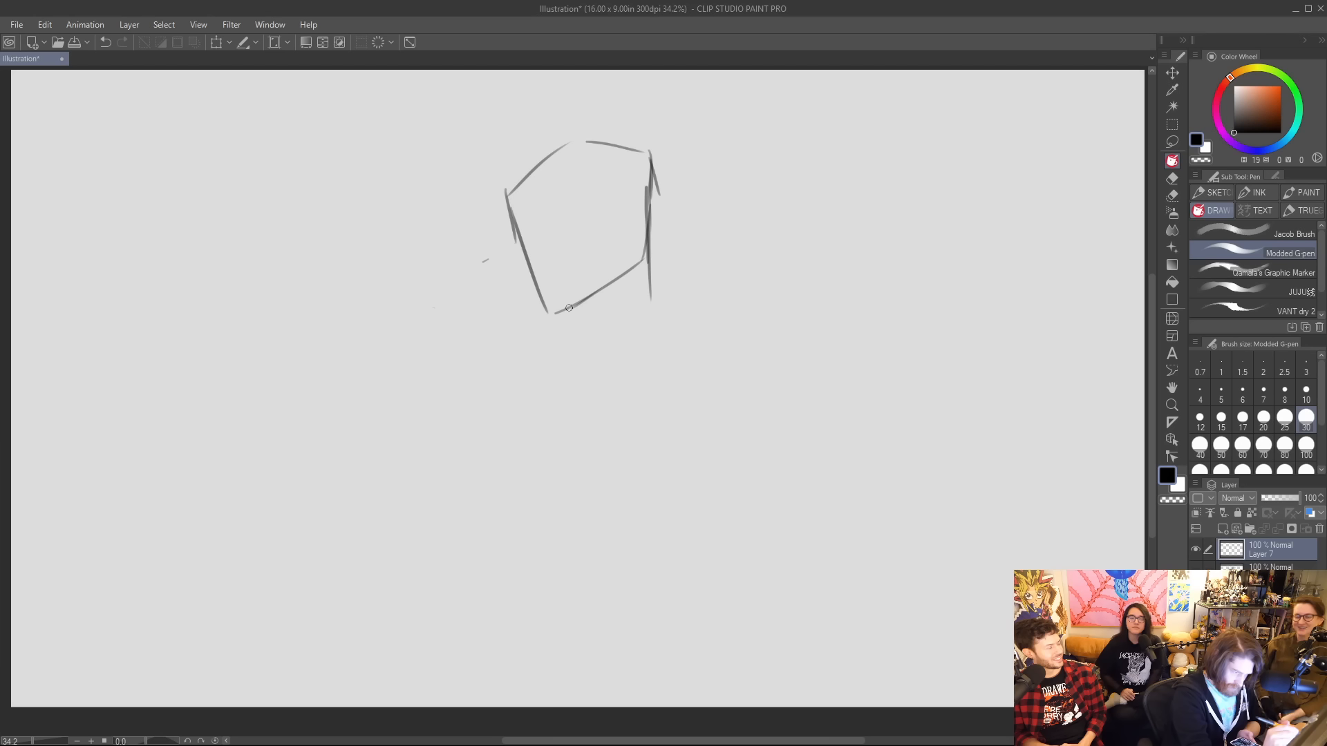
left_click_drag(570, 308, 577, 318)
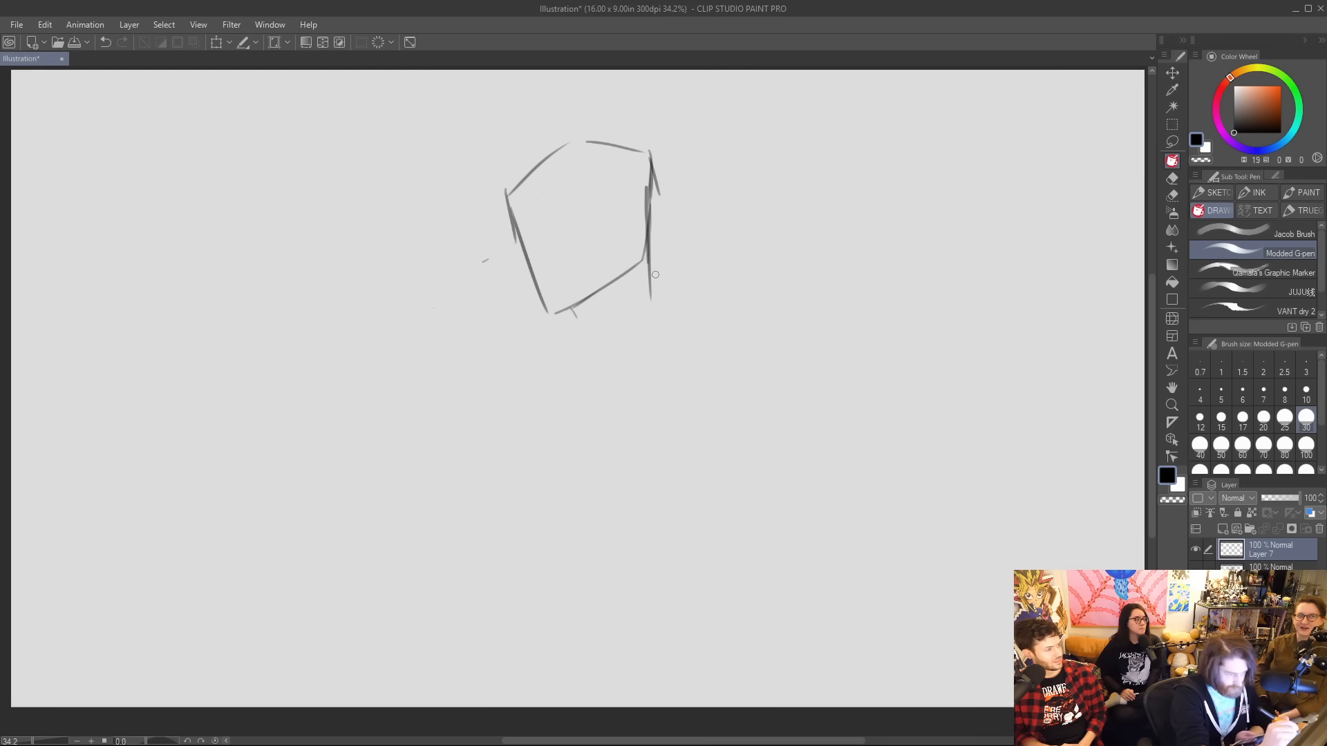
left_click_drag(651, 293, 718, 321)
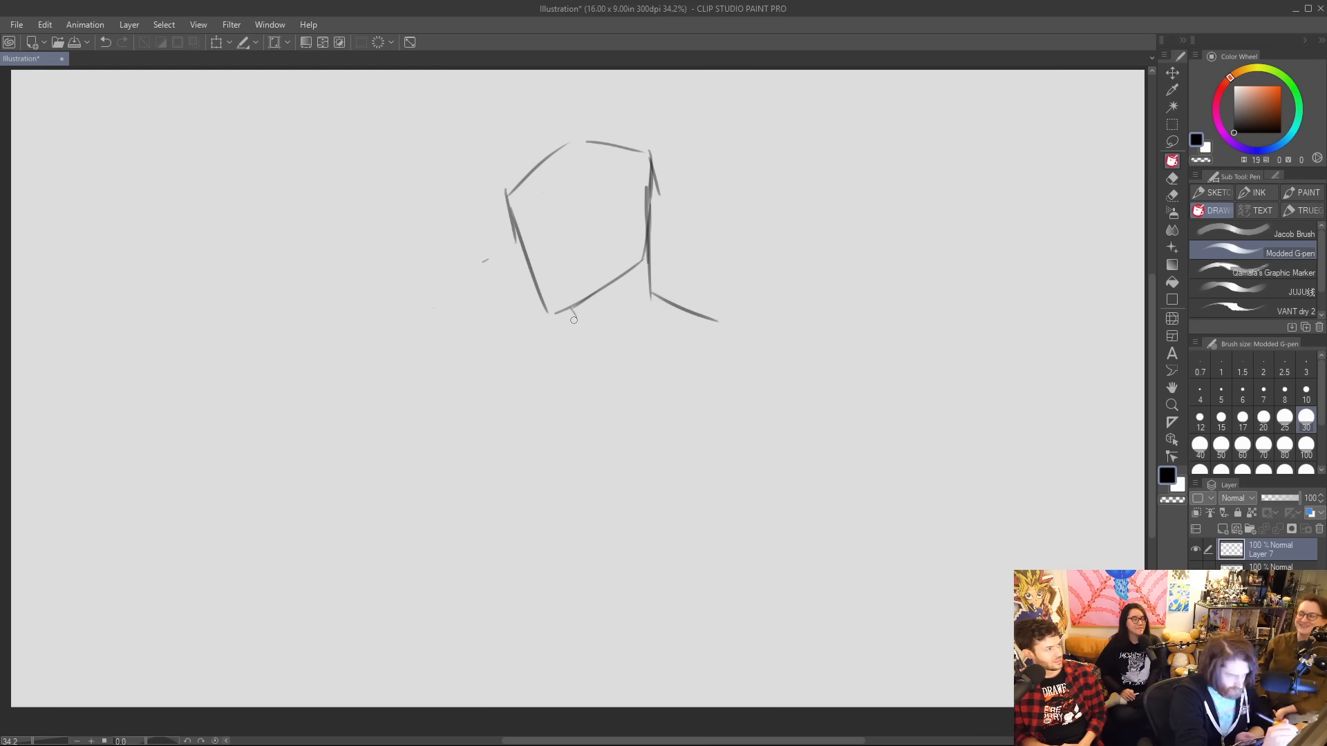
mouse_move(574, 317)
left_mouse_down()
mouse_move(584, 337)
mouse_move(520, 388)
left_mouse_up()
left_click_drag(662, 296, 733, 322)
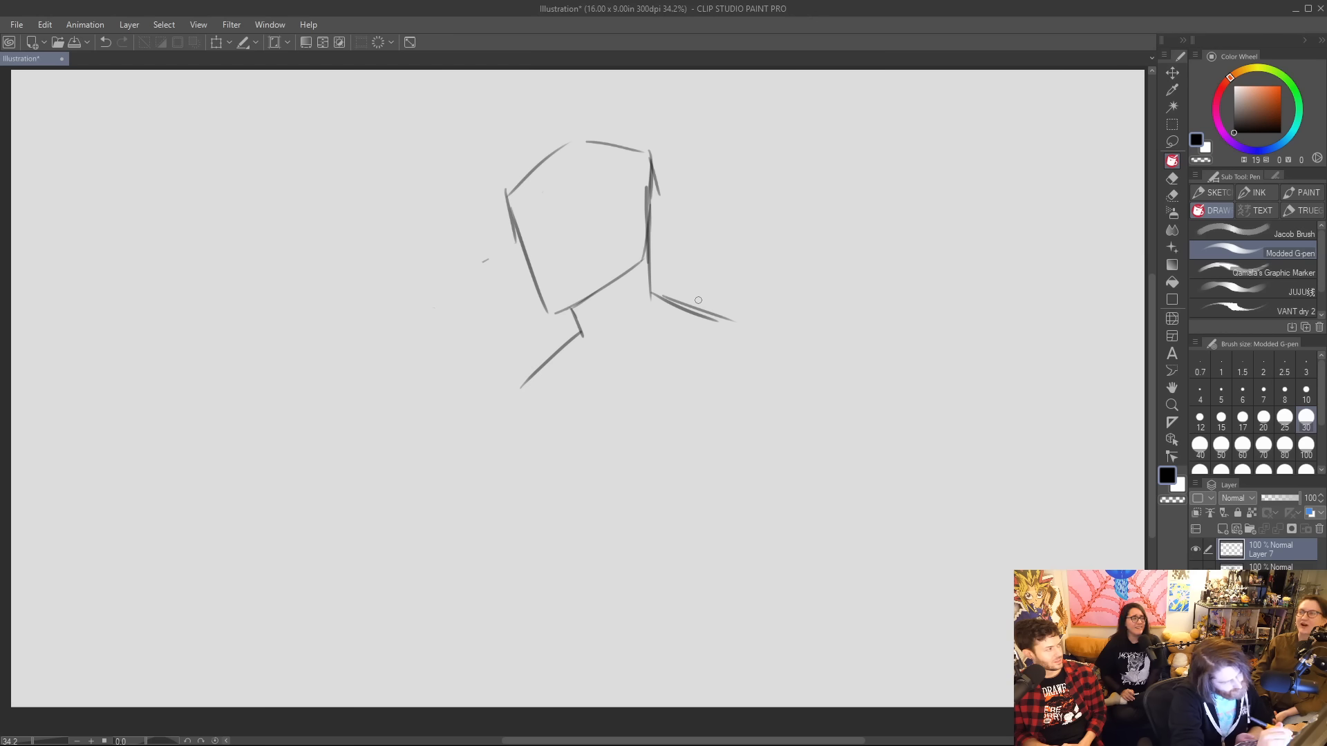
Sketch the coat's outer collar lines down from both sides of the neck and erase the stray long line over the right shoulder.
left_click_drag(668, 238, 789, 297)
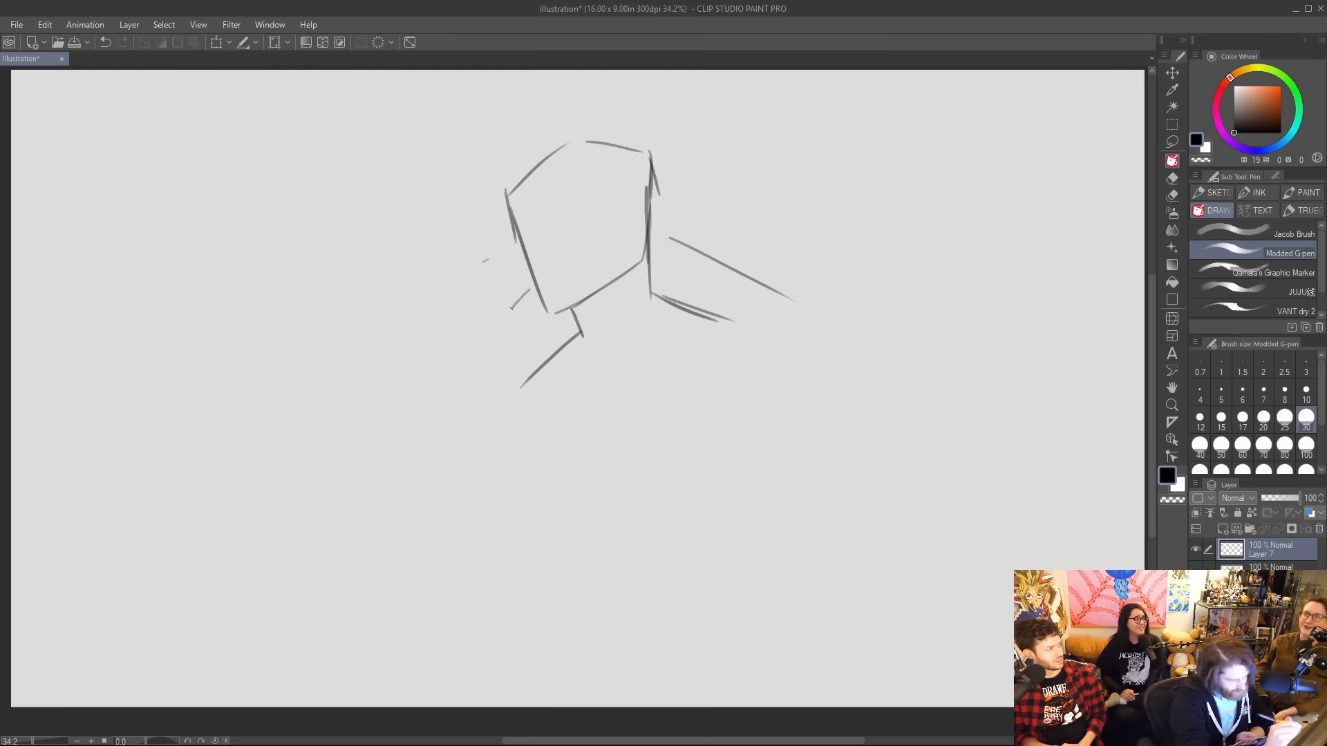
left_click_drag(510, 308, 447, 397)
left_click_drag(663, 243, 684, 421)
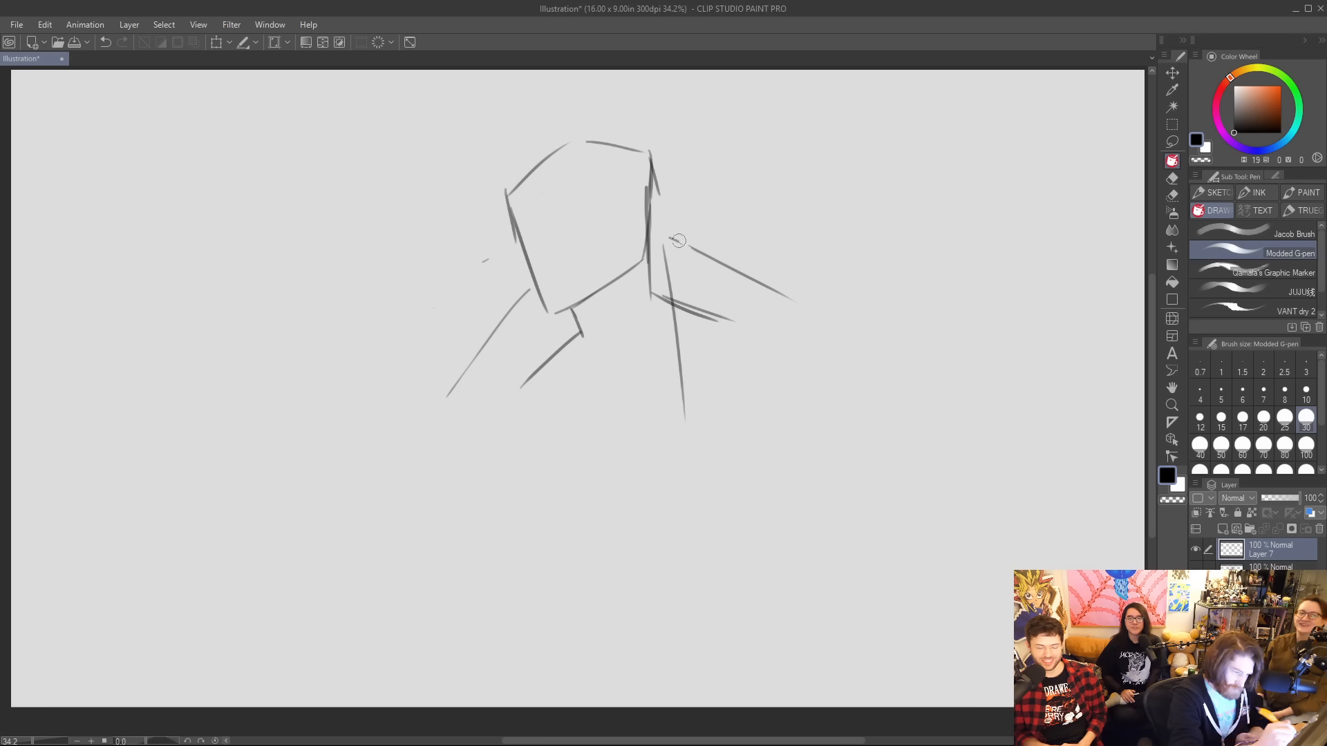
left_click_drag(679, 240, 798, 304)
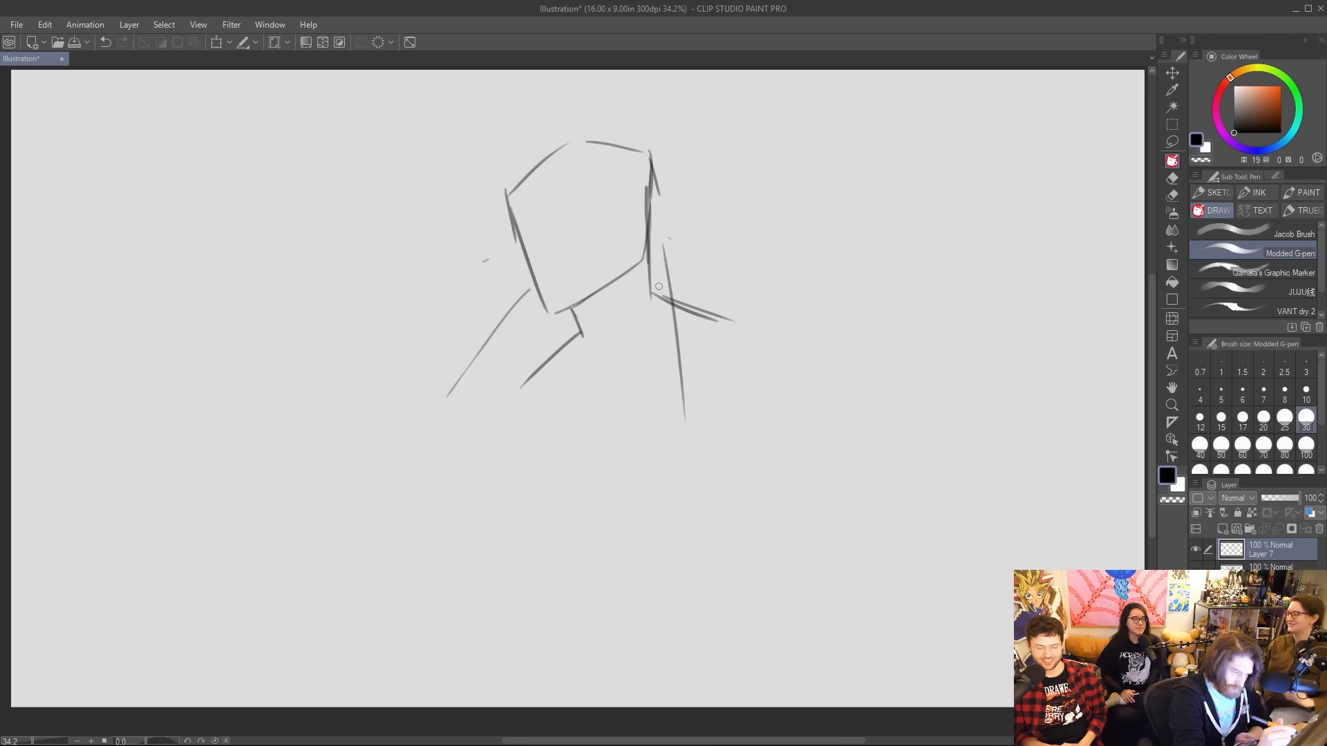
Draw long angular coat lapels on both sides of the chest, add the inner opening line and darken the right collar edge.
mouse_move(653, 249)
left_mouse_down()
mouse_move(577, 446)
mouse_move(624, 465)
left_mouse_up()
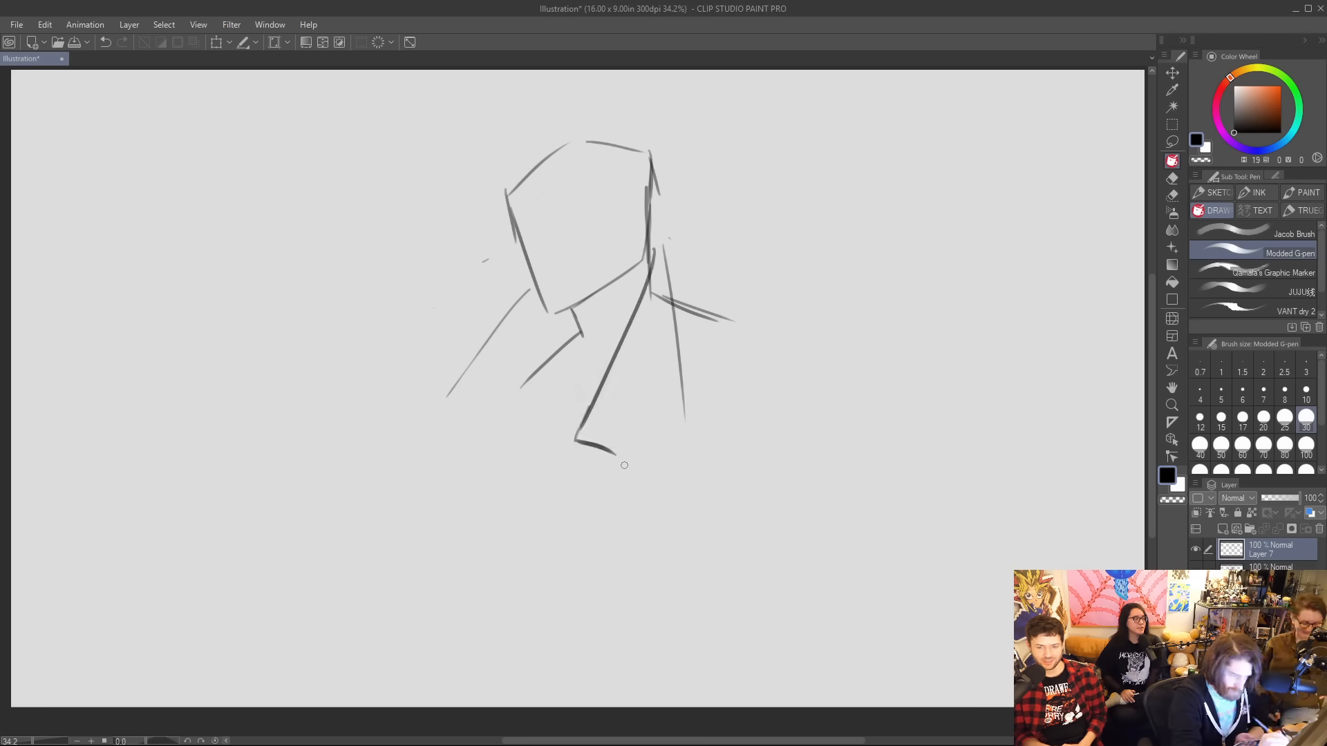
mouse_move(529, 286)
left_mouse_down()
mouse_move(409, 421)
mouse_move(461, 429)
mouse_move(514, 517)
left_mouse_up()
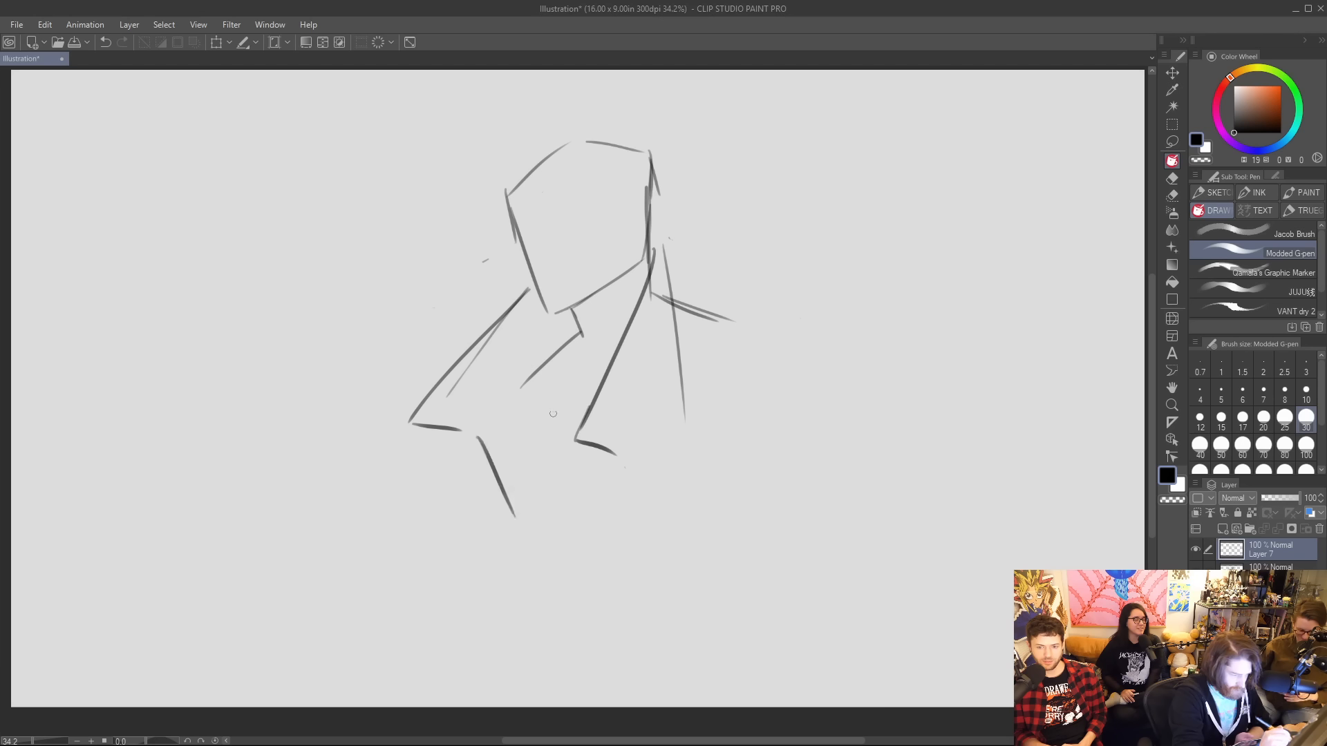
mouse_move(558, 350)
left_mouse_down()
mouse_move(535, 387)
mouse_move(520, 485)
left_mouse_up()
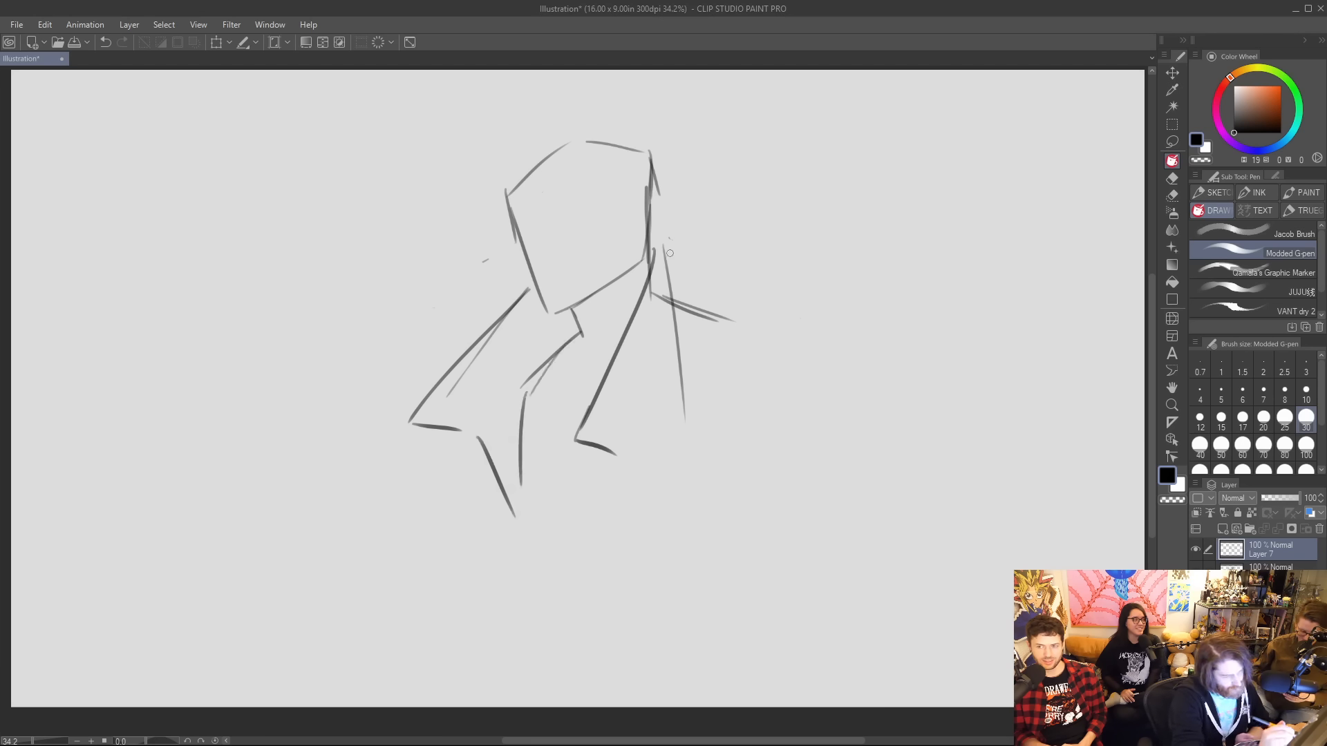
left_click_drag(656, 219, 672, 307)
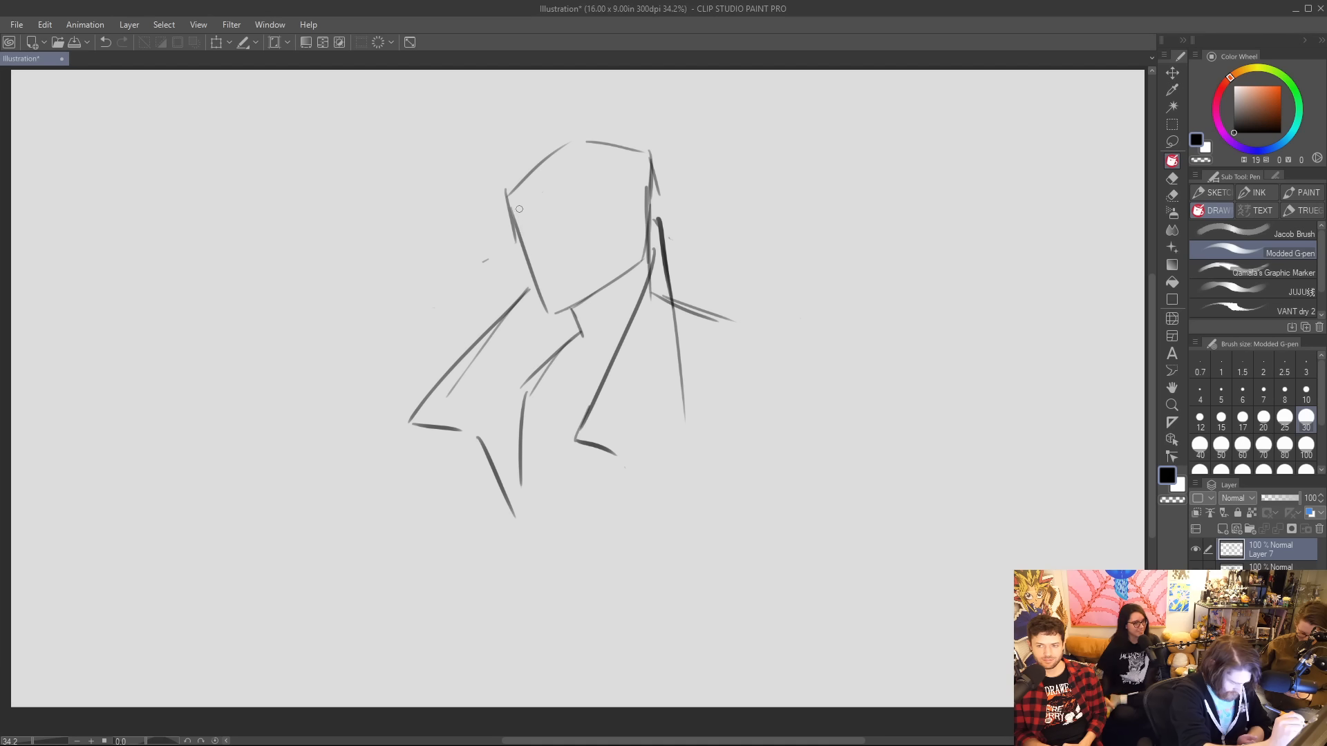
Reshape the left side of the face into a blunt muzzle and replace the right head edge with a jagged furry ear.
mouse_move(517, 240)
left_mouse_down()
mouse_move(506, 302)
mouse_move(560, 315)
left_mouse_up()
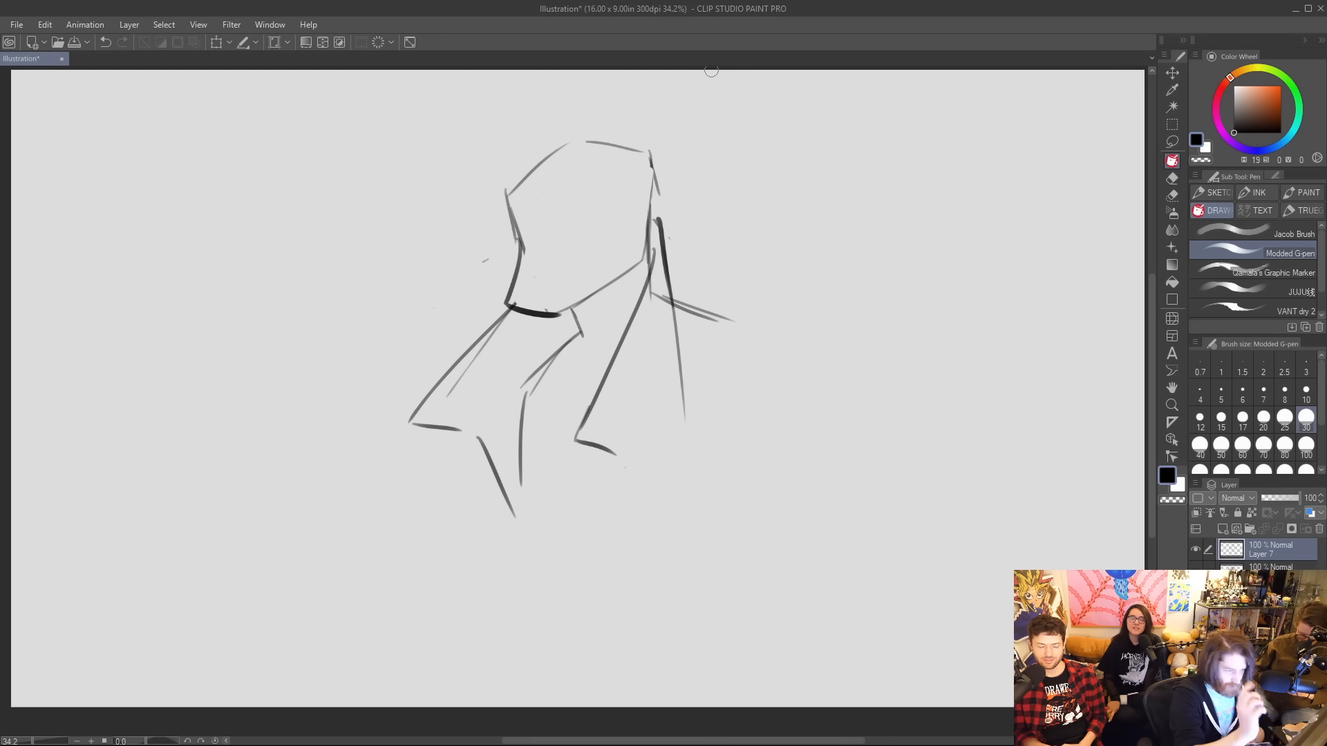
mouse_move(651, 160)
left_mouse_down()
mouse_move(658, 128)
mouse_move(741, 122)
mouse_move(715, 190)
left_mouse_up()
left_click_drag(650, 235, 710, 202)
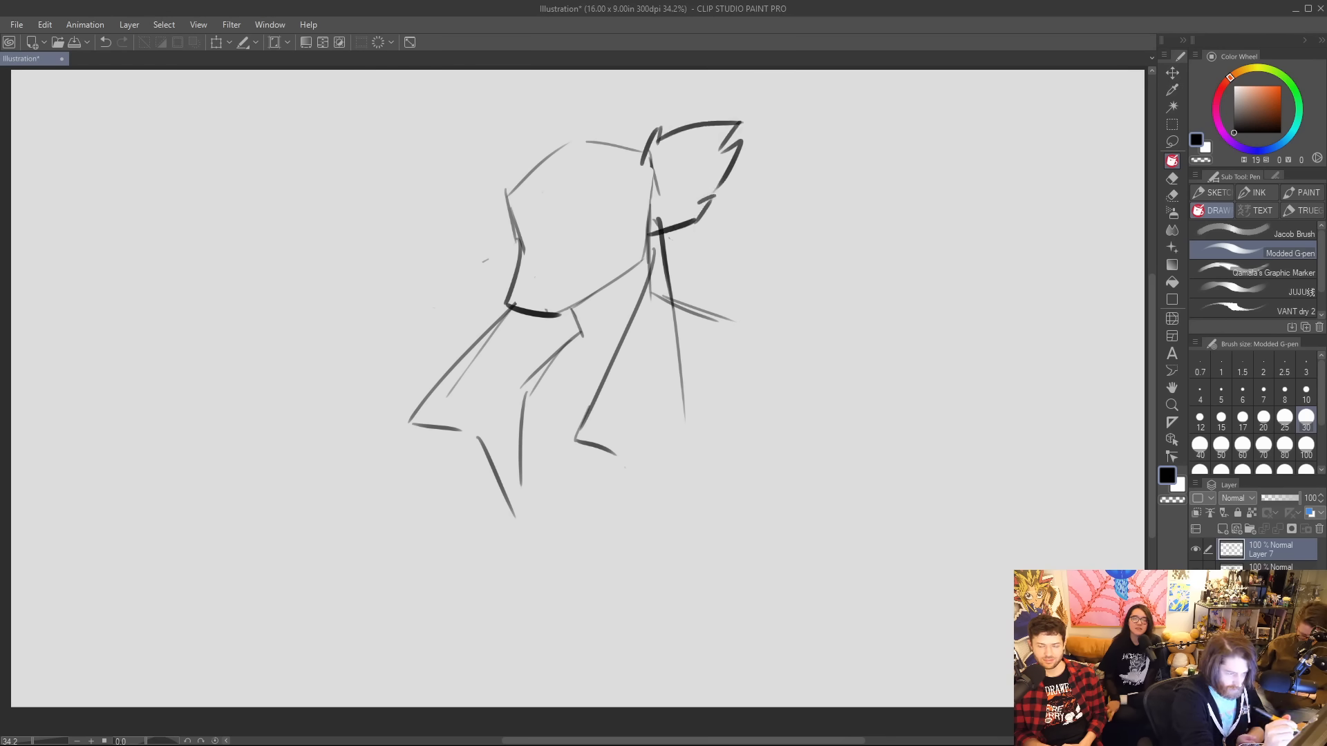
mouse_move(657, 160)
left_mouse_down()
mouse_move(645, 187)
mouse_move(670, 180)
mouse_move(653, 218)
left_mouse_up()
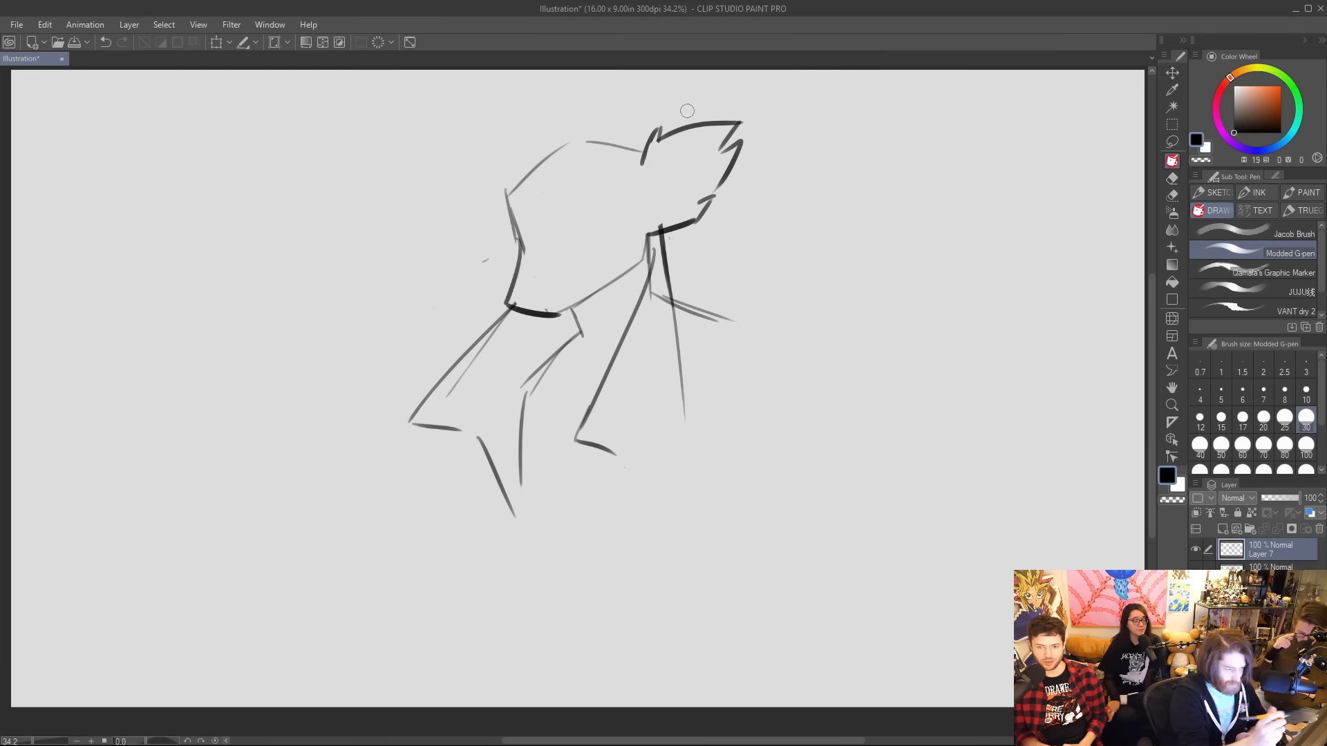
Draw a tilted hat with a domed crown and a long slanted brim, and erase the head lines showing through it.
left_click_drag(446, 284, 620, 165)
mouse_move(428, 290)
left_mouse_down()
mouse_move(487, 232)
mouse_move(474, 139)
mouse_move(584, 70)
mouse_move(626, 130)
mouse_move(677, 106)
left_mouse_up()
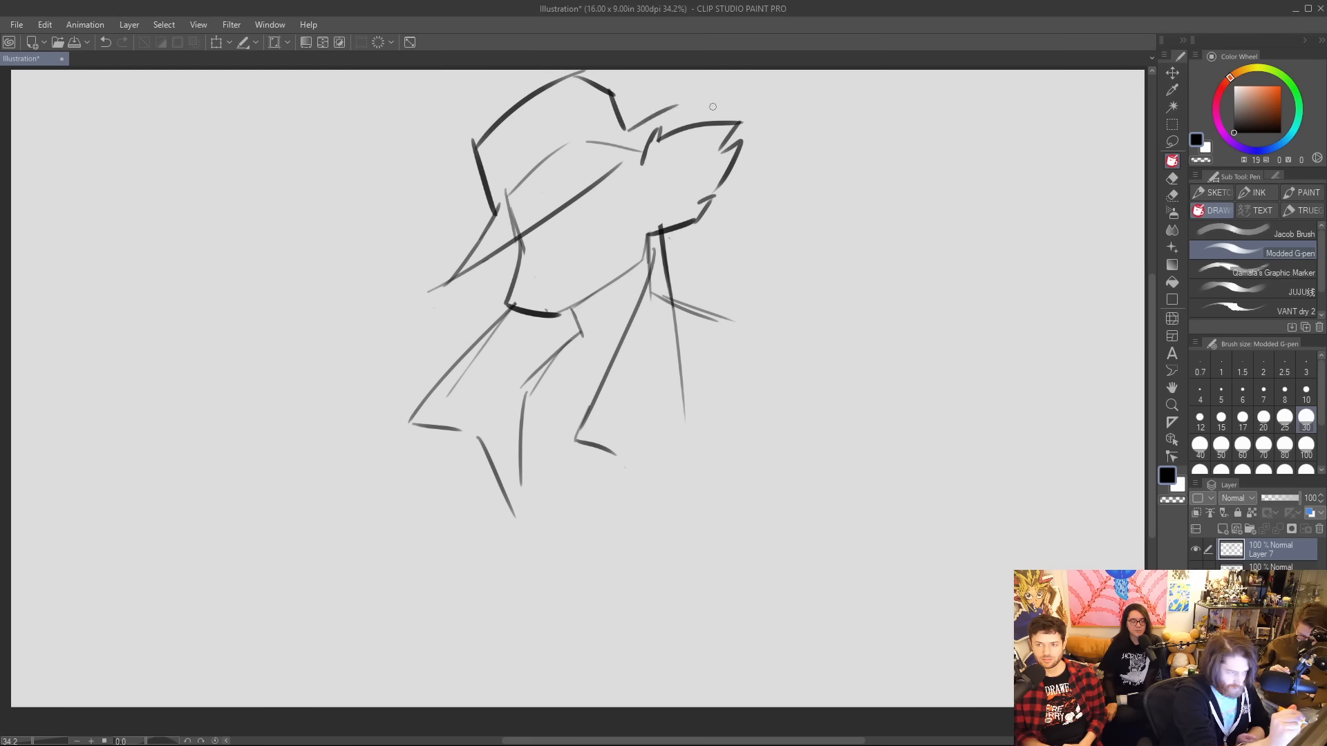
left_click_drag(574, 182, 691, 97)
left_click_drag(688, 99, 715, 104)
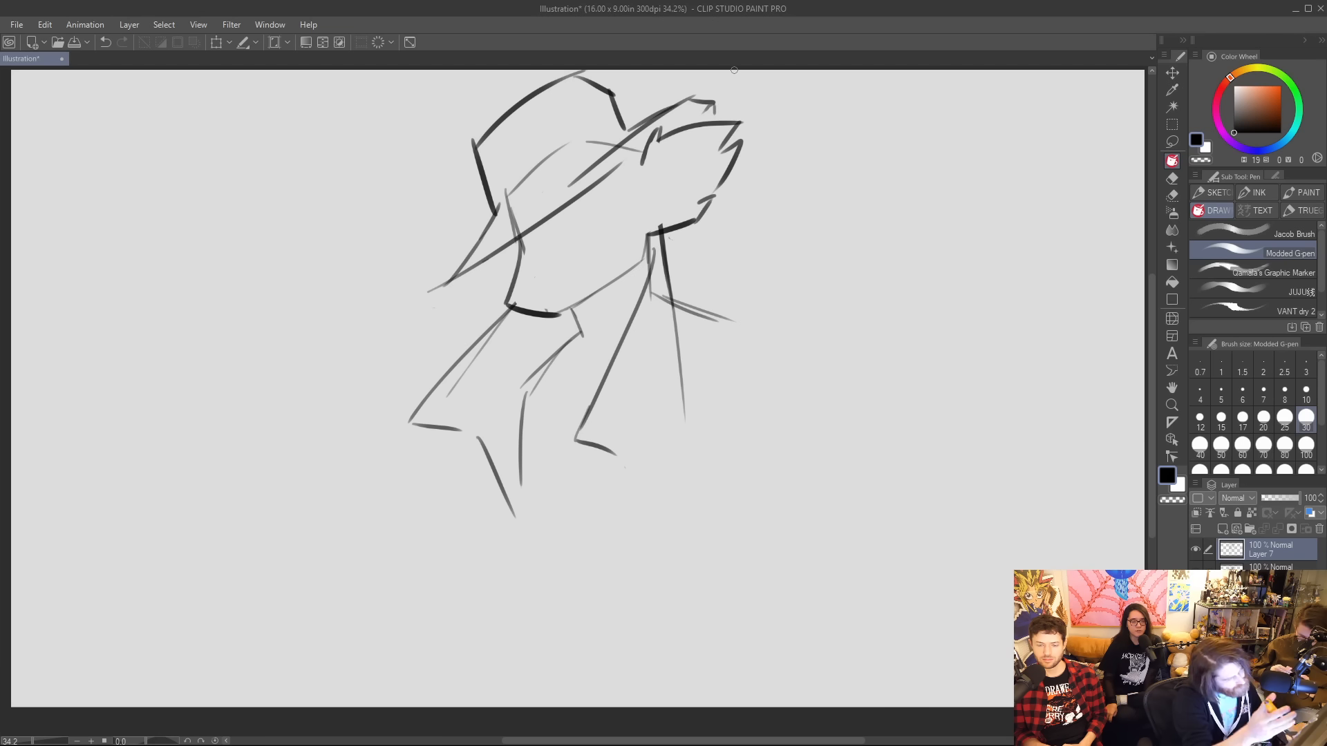
left_click_drag(546, 157, 512, 225)
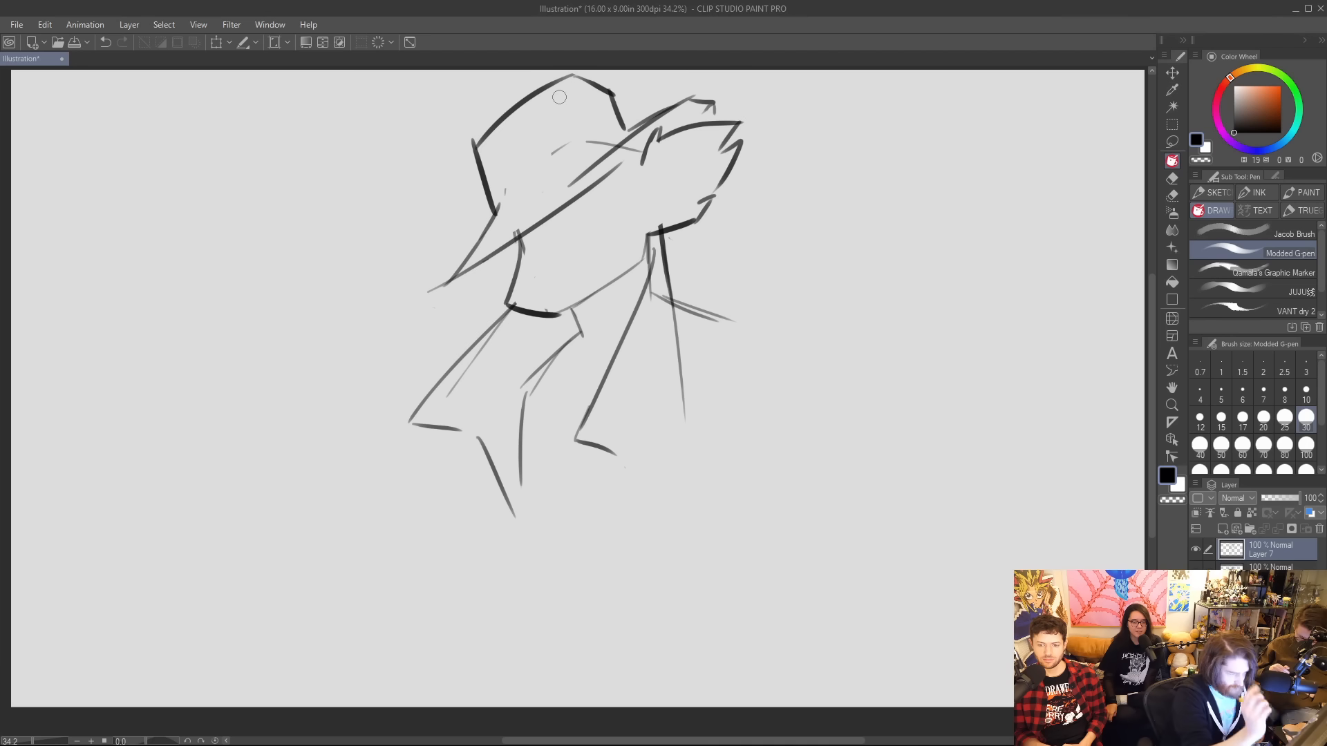
Darken the jawline and extend both coat lapels with notches and long diagonals reaching the lower chest.
left_click_drag(557, 315, 637, 268)
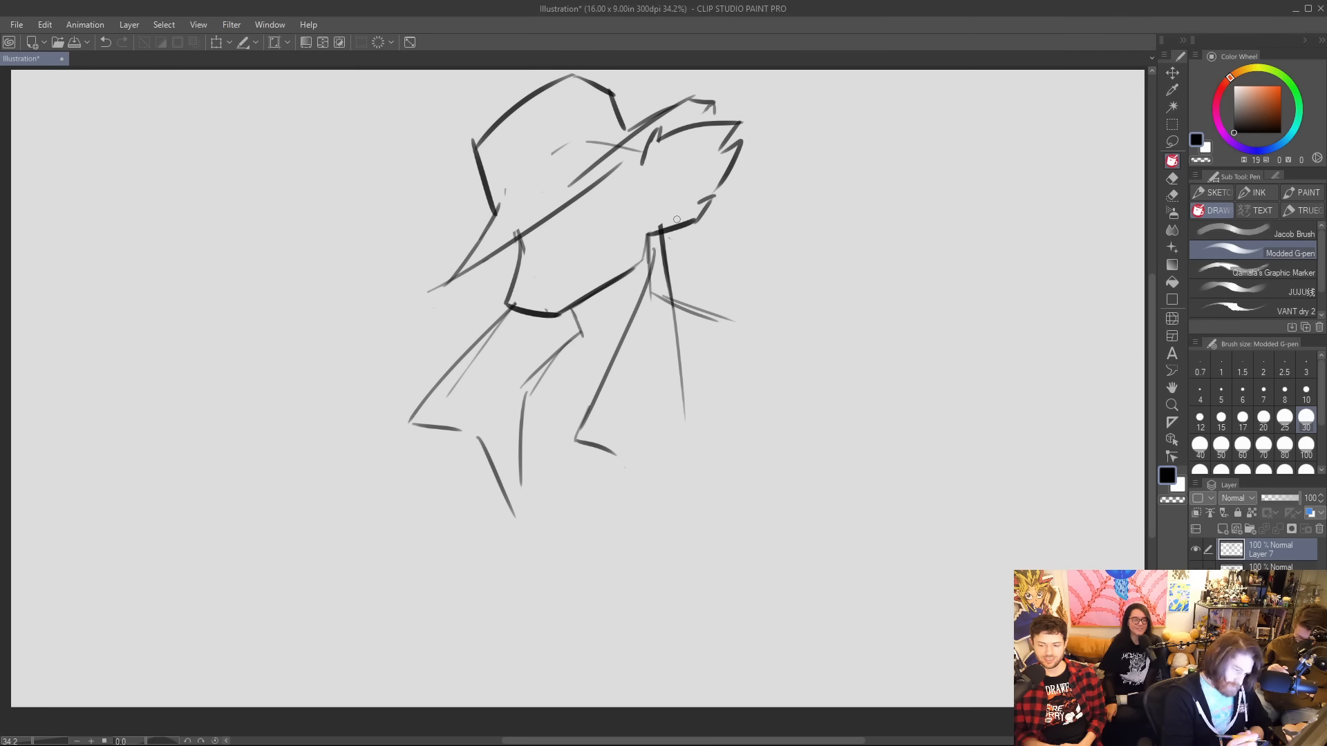
left_click_drag(612, 456, 651, 559)
left_click_drag(674, 444, 658, 561)
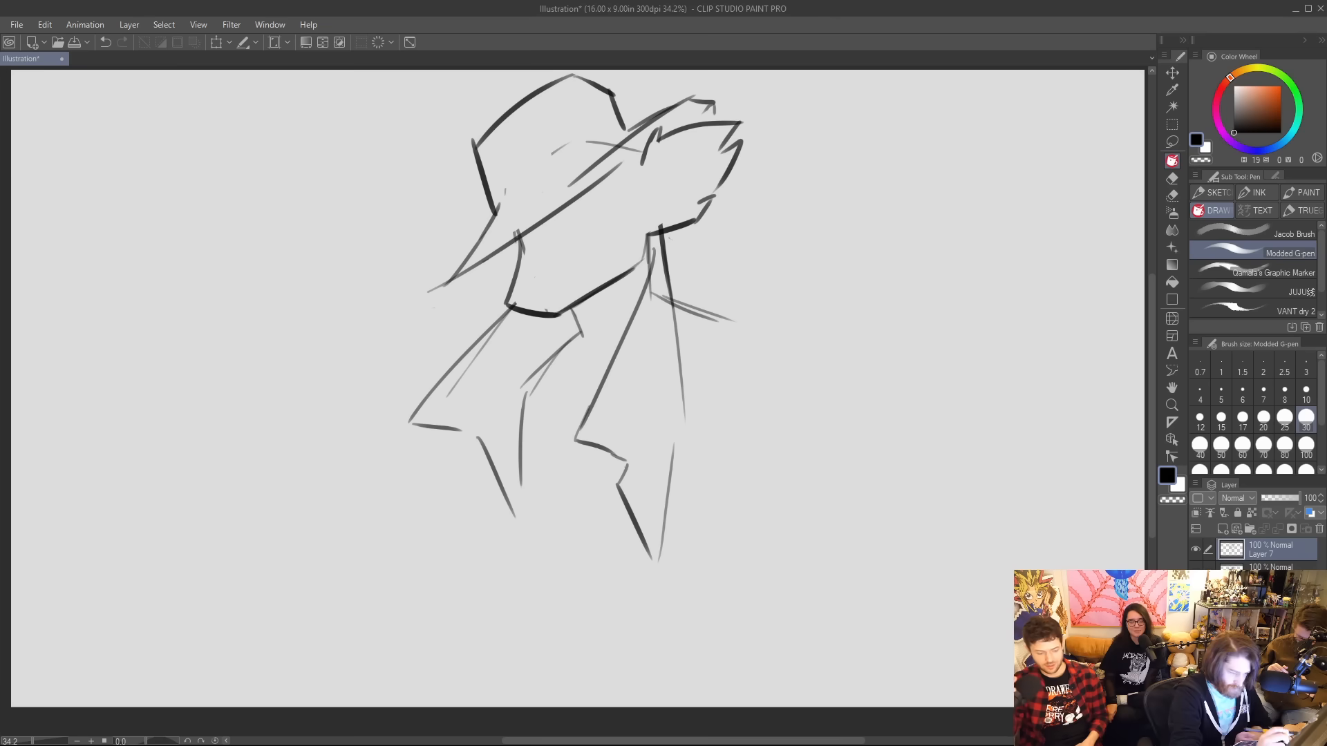
mouse_move(476, 435)
left_mouse_down()
mouse_move(461, 460)
mouse_move(536, 566)
left_mouse_up()
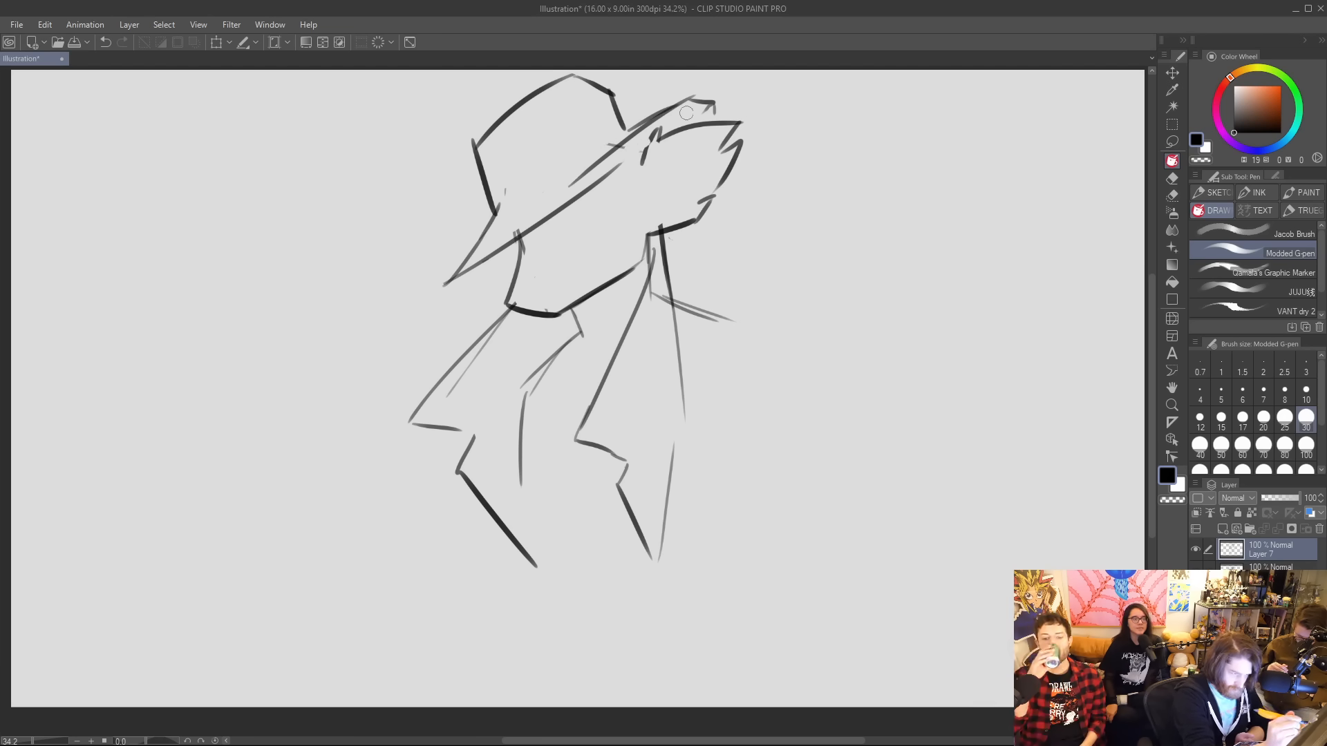
Redraw the right part of the hat brim with an upturned tip, refine the crown's left edge and add a hatband line.
mouse_move(712, 109)
left_mouse_down()
mouse_move(589, 170)
mouse_move(644, 130)
left_mouse_up()
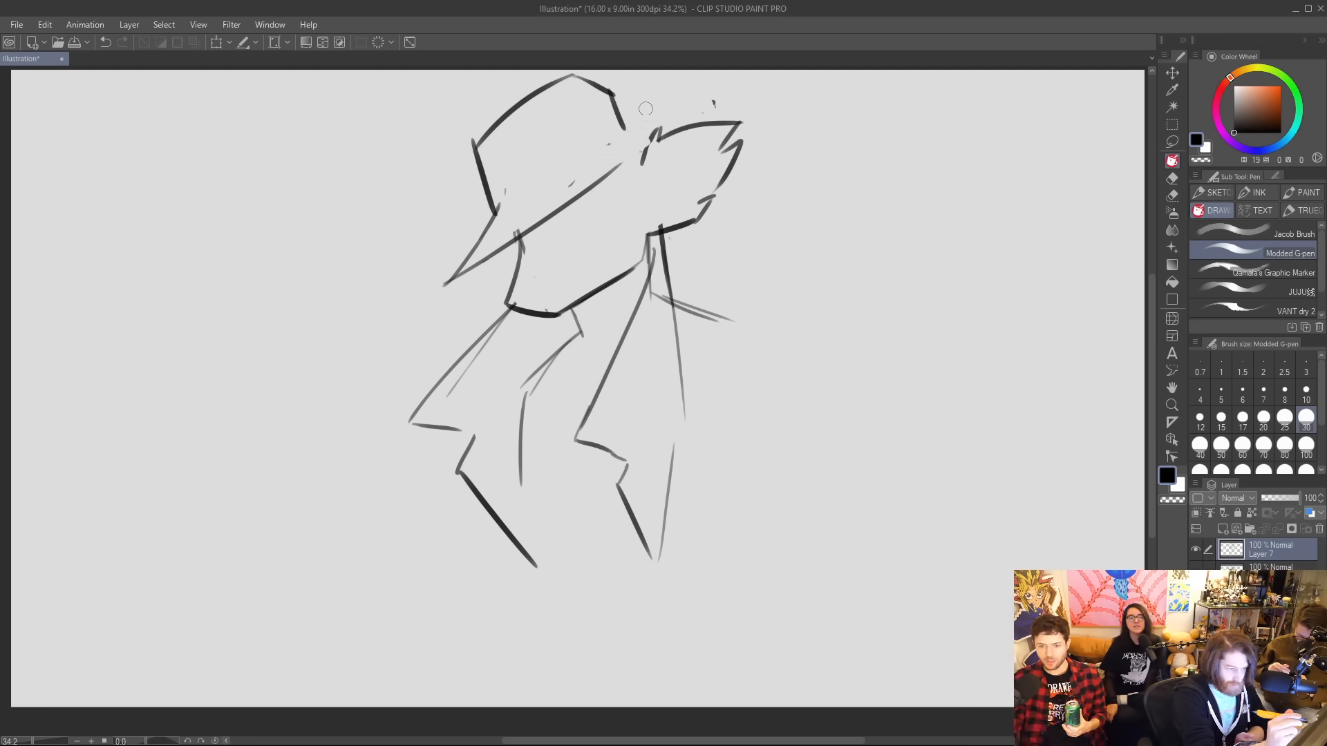
mouse_move(506, 207)
left_mouse_down()
mouse_move(473, 154)
mouse_move(491, 86)
mouse_move(483, 166)
mouse_move(503, 220)
mouse_move(489, 231)
mouse_move(713, 111)
left_mouse_up()
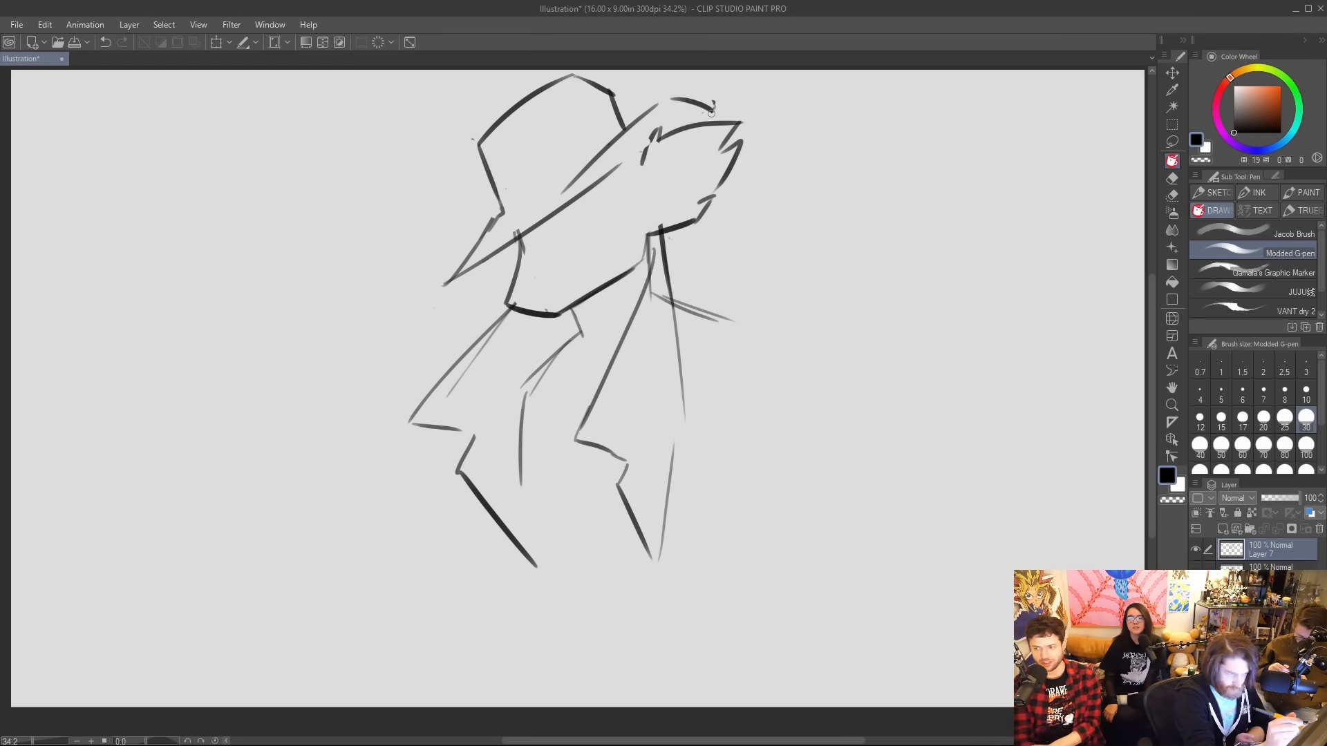
left_click_drag(605, 177, 635, 157)
left_click_drag(531, 221, 586, 173)
mouse_move(497, 202)
left_mouse_down()
mouse_move(600, 135)
mouse_move(510, 220)
mouse_move(579, 188)
left_mouse_up()
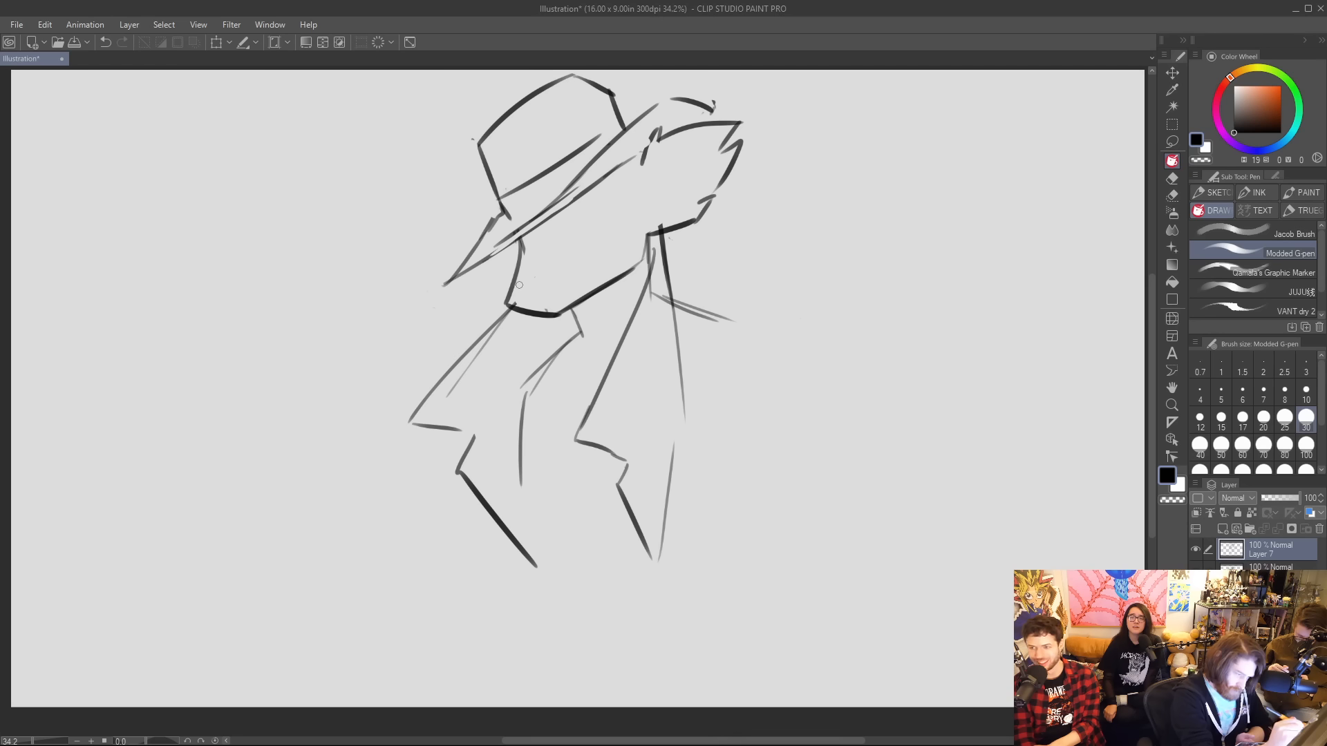
Sketch the muzzle details with a small nose, a slanted smirking mouth and angular cheek lines.
mouse_move(519, 284)
left_mouse_down()
mouse_move(525, 305)
mouse_move(587, 273)
mouse_move(588, 257)
mouse_move(533, 275)
mouse_move(587, 247)
mouse_move(615, 279)
left_mouse_up()
mouse_move(542, 227)
left_mouse_down()
mouse_move(553, 243)
mouse_move(606, 220)
mouse_move(588, 207)
mouse_move(592, 185)
left_mouse_up()
mouse_move(549, 226)
left_mouse_down()
mouse_move(570, 229)
mouse_move(580, 206)
mouse_move(570, 218)
left_mouse_up()
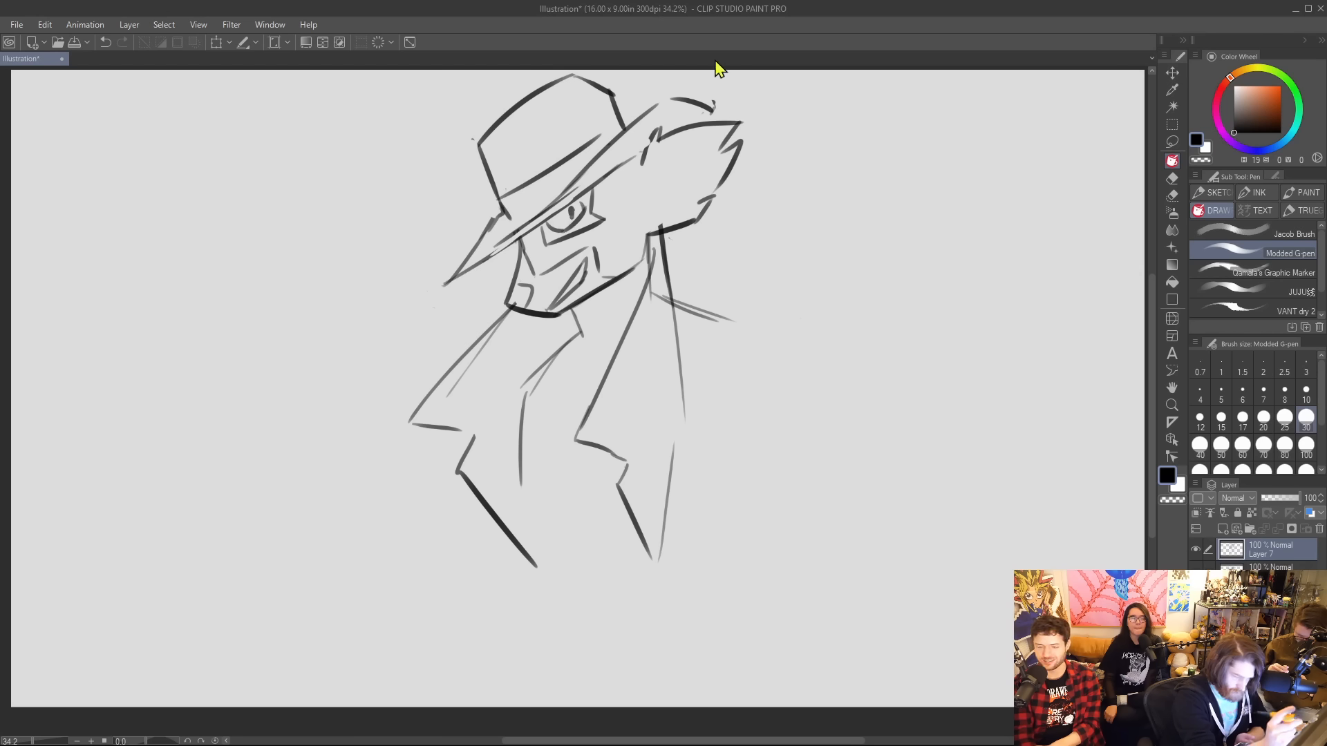
key("ctrl+z")
key("ctrl+z")
key("ctrl+z")
key("ctrl+z")
key("ctrl+z")
key("ctrl+z")
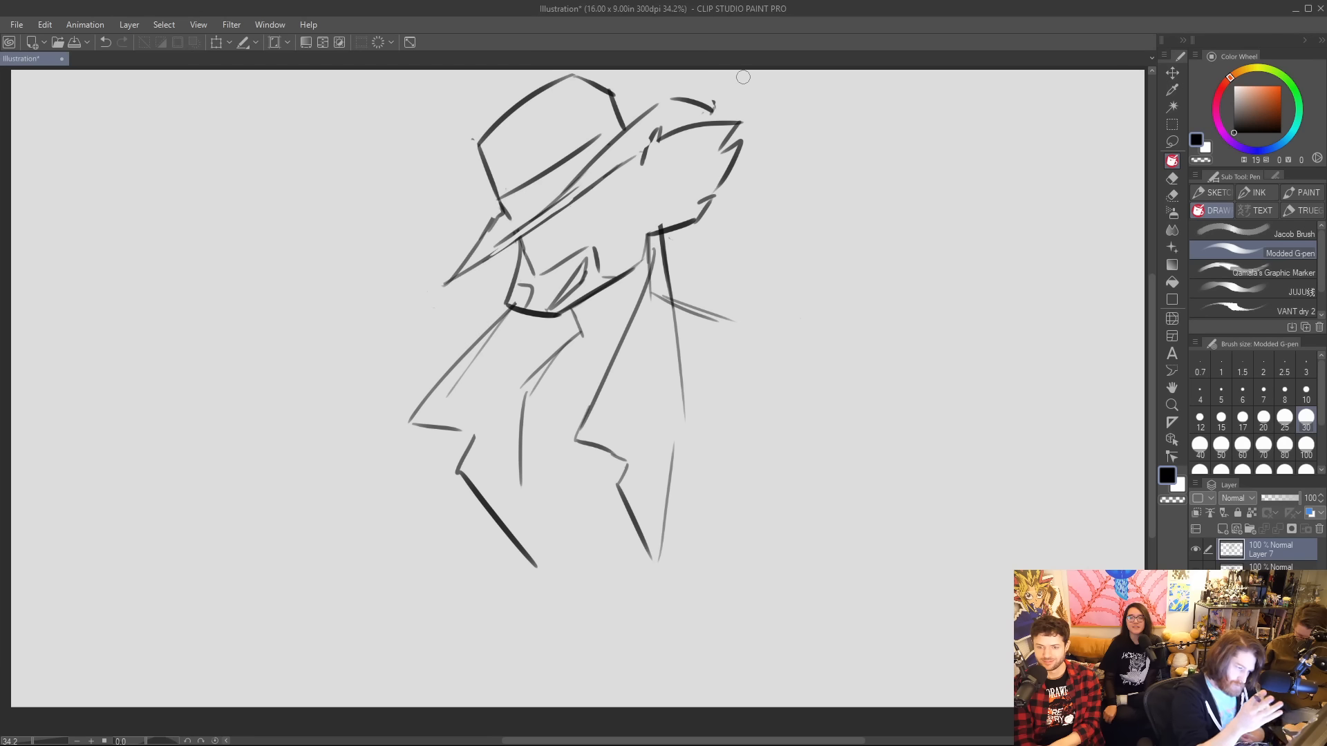
Draw a narrow slanted eye with its surrounding patch outline under the brim and fill the area around the mouth with black.
mouse_move(526, 247)
left_mouse_down()
mouse_move(578, 238)
mouse_move(625, 175)
mouse_move(548, 233)
mouse_move(583, 211)
left_mouse_up()
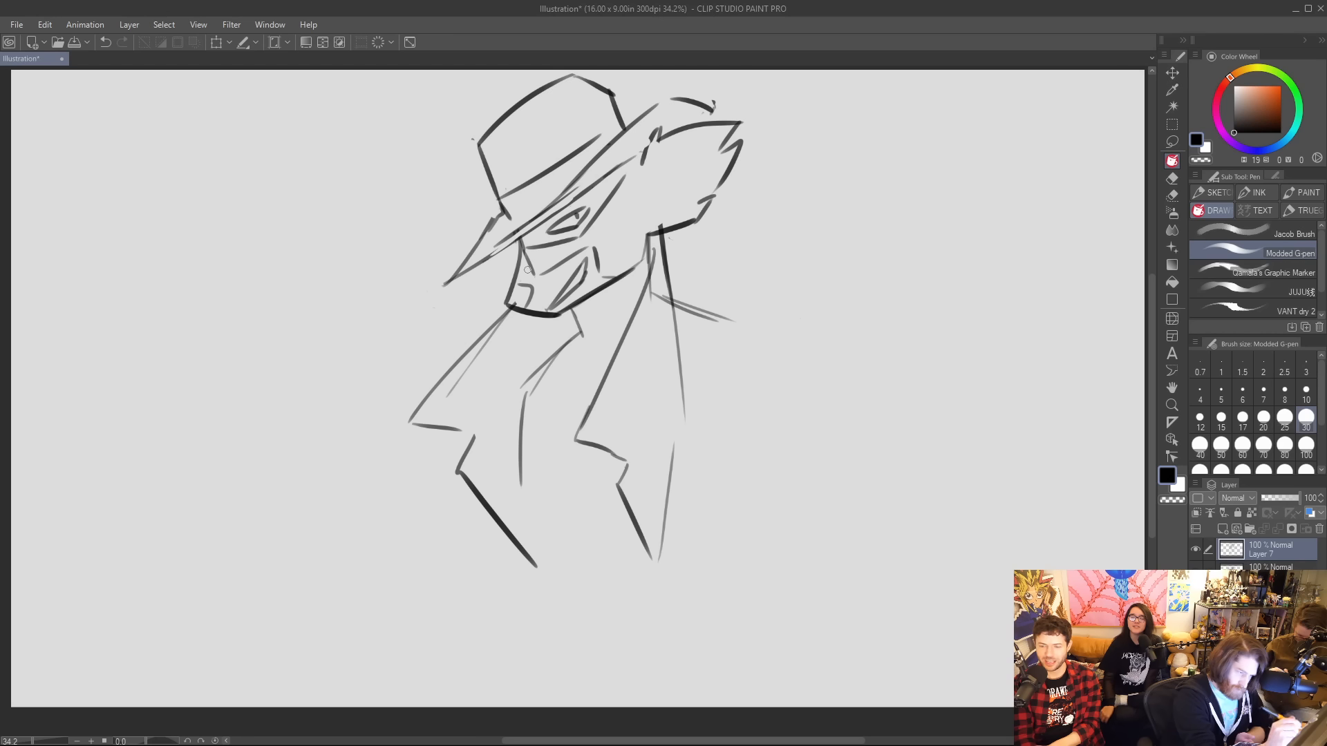
mouse_move(524, 254)
left_mouse_down()
mouse_move(521, 302)
mouse_move(535, 293)
mouse_move(526, 273)
mouse_move(545, 305)
mouse_move(584, 255)
mouse_move(543, 284)
mouse_move(553, 307)
mouse_move(578, 265)
mouse_move(553, 304)
mouse_move(562, 313)
mouse_move(589, 270)
mouse_move(591, 286)
mouse_move(591, 257)
mouse_move(594, 288)
mouse_move(609, 284)
mouse_move(600, 275)
left_mouse_up()
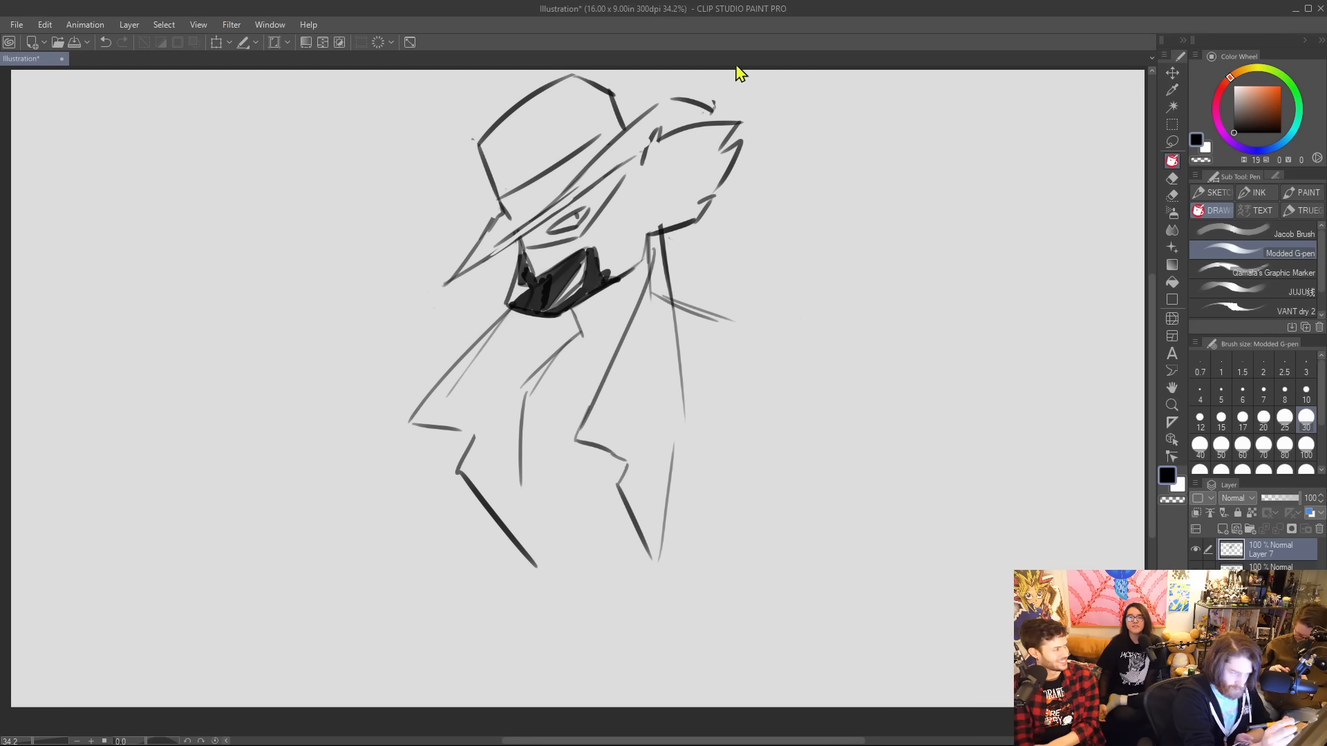
Fill the patch around the eye with solid black, clean up the light eye shape and add a dark pupil.
mouse_move(531, 231)
left_mouse_down()
mouse_move(557, 240)
mouse_move(610, 183)
left_mouse_up()
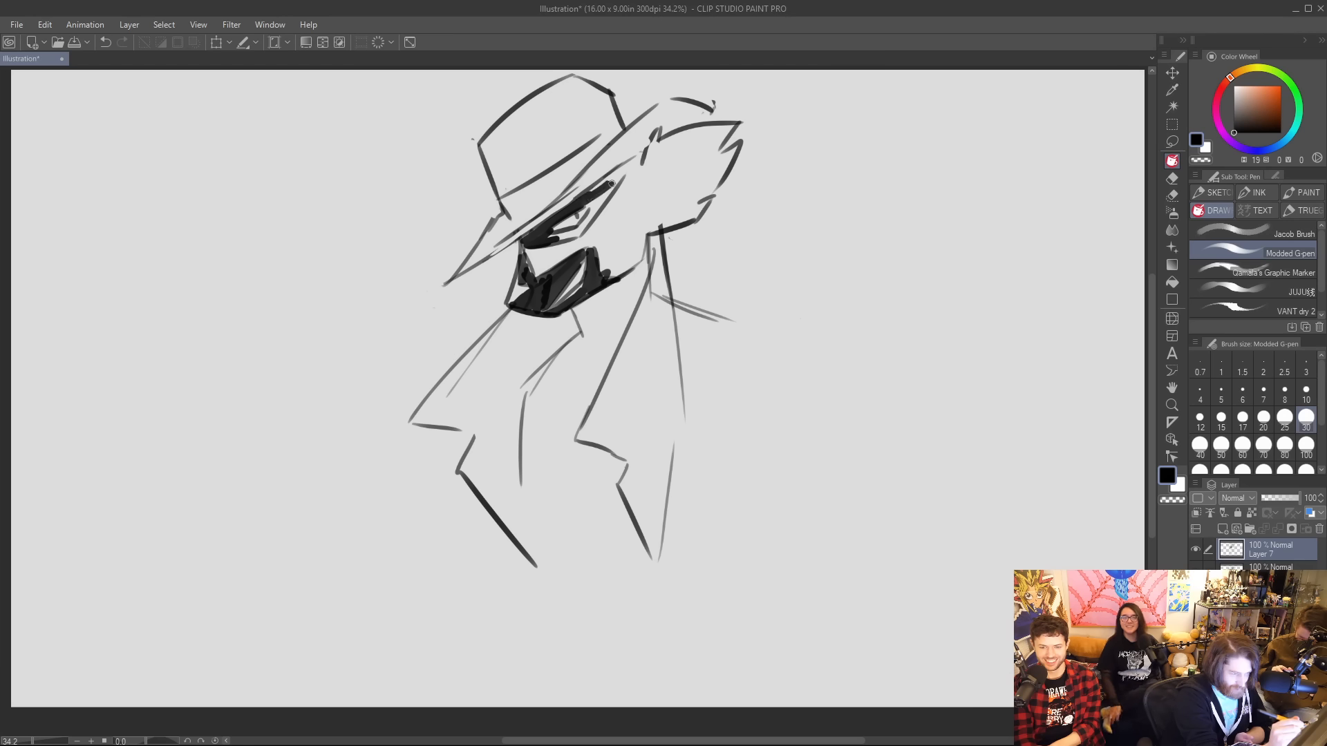
mouse_move(550, 241)
left_mouse_down()
mouse_move(610, 180)
mouse_move(583, 199)
mouse_move(629, 164)
mouse_move(578, 233)
mouse_move(601, 217)
left_mouse_up()
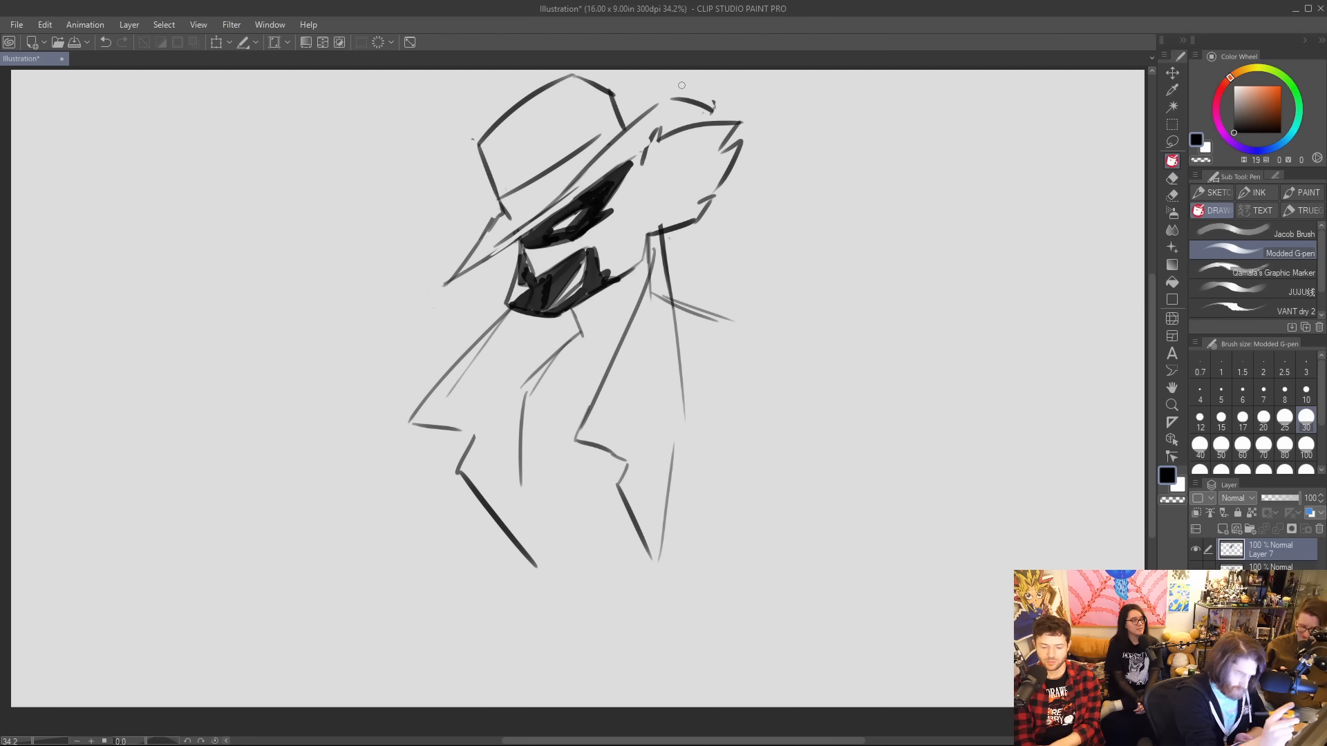
left_click_drag(557, 236, 581, 215)
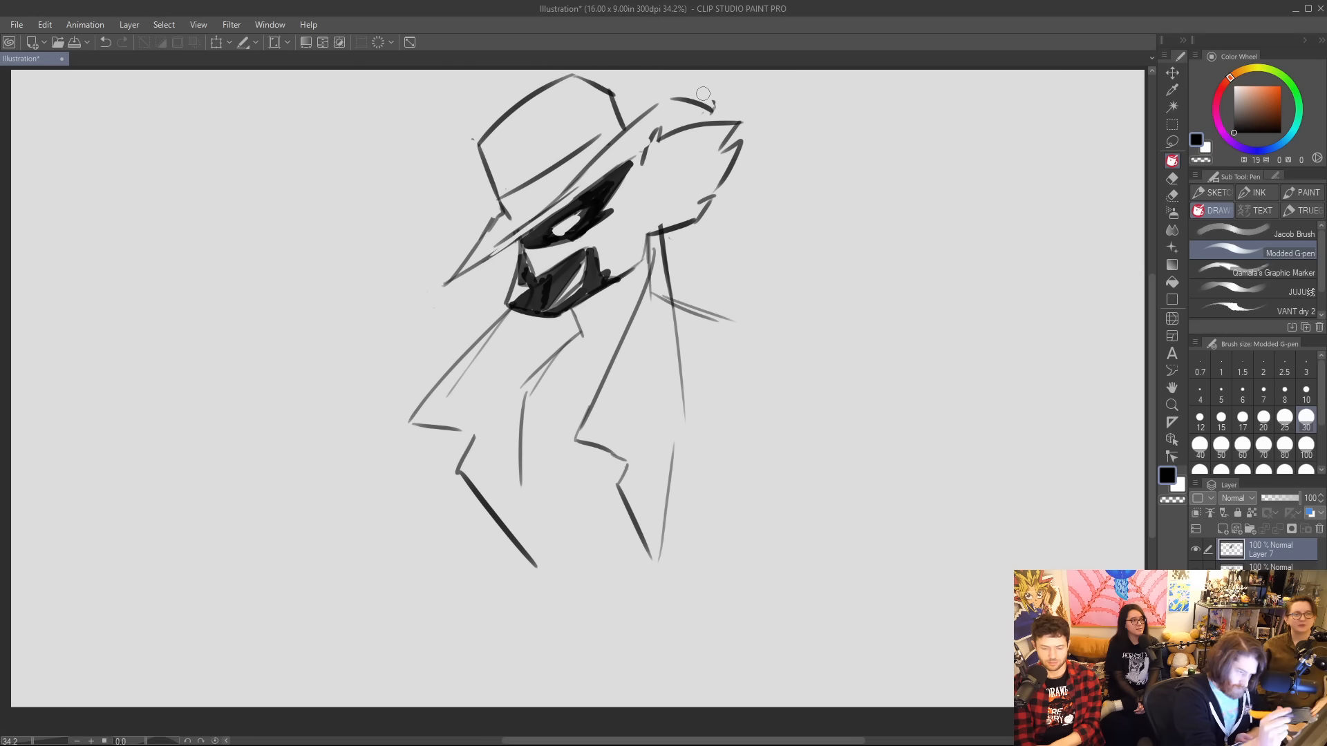
left_click_drag(568, 235, 593, 204)
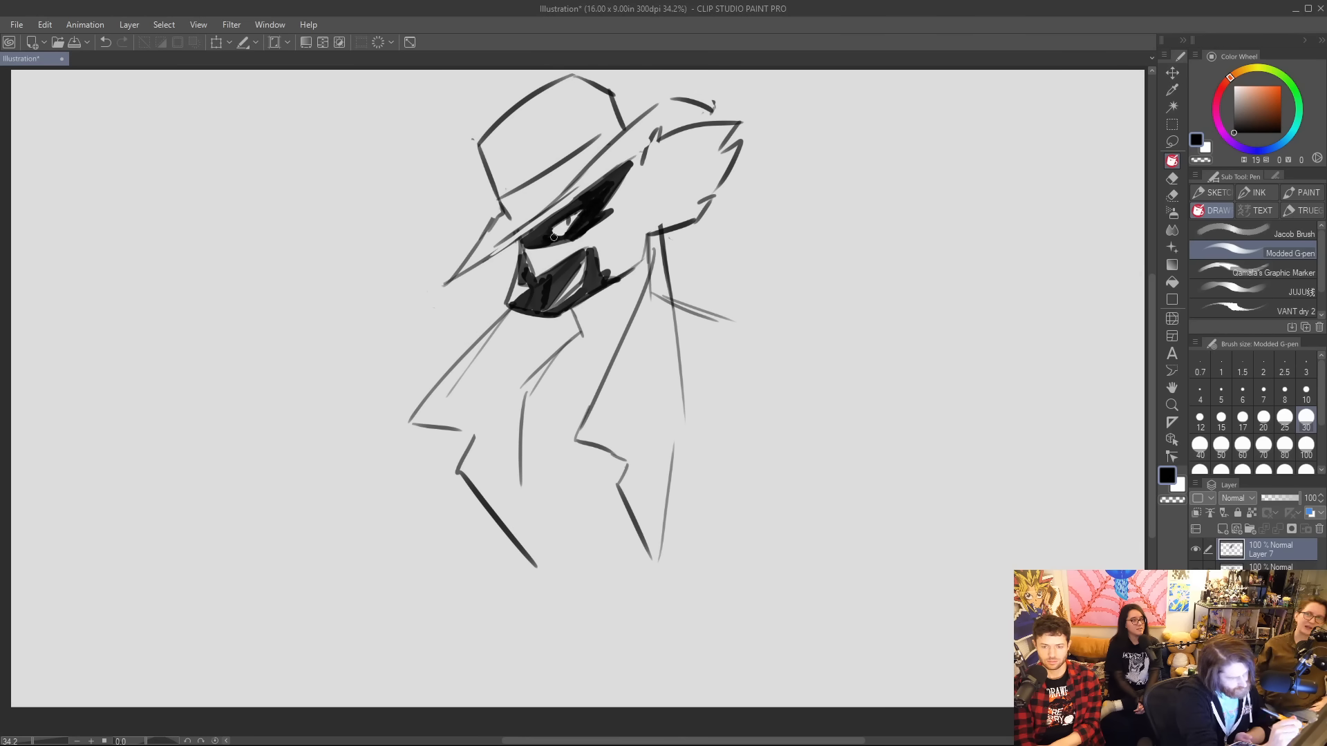
Add a jagged inner edge to the furry ear and shorten the raised hat brim tip with a short closing line.
left_click_drag(551, 244, 596, 222)
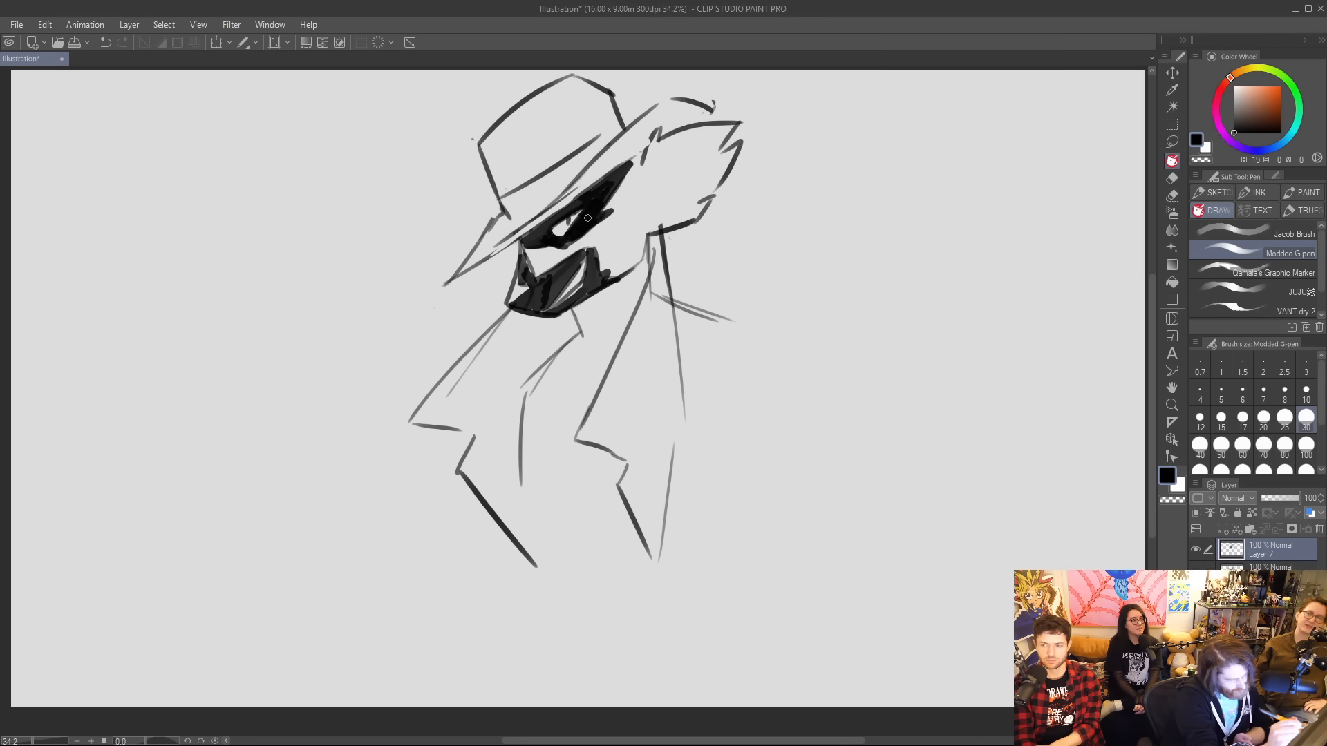
mouse_move(625, 161)
left_mouse_down()
mouse_move(641, 156)
mouse_move(633, 199)
mouse_move(651, 223)
left_mouse_up()
left_click_drag(694, 104, 698, 123)
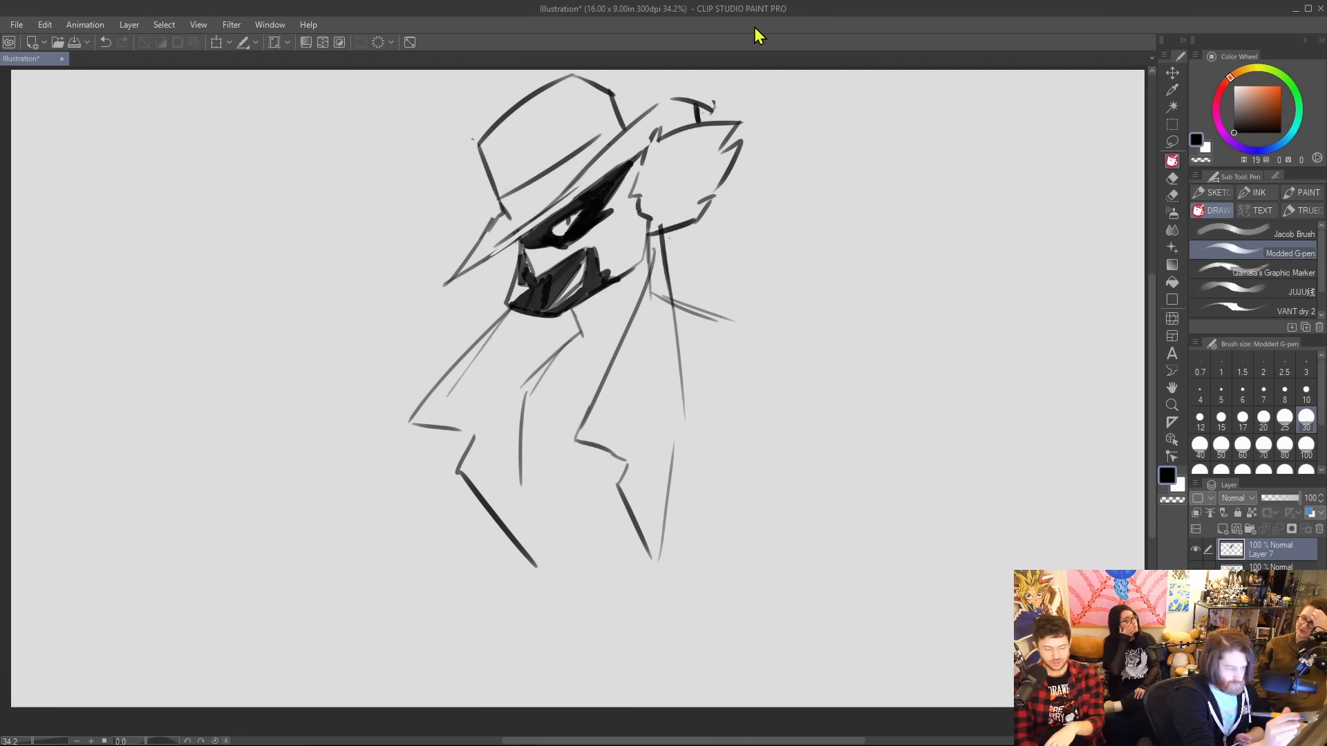
key("ctrl+z")
key("ctrl+z")
key("ctrl+z")
key("ctrl+z")
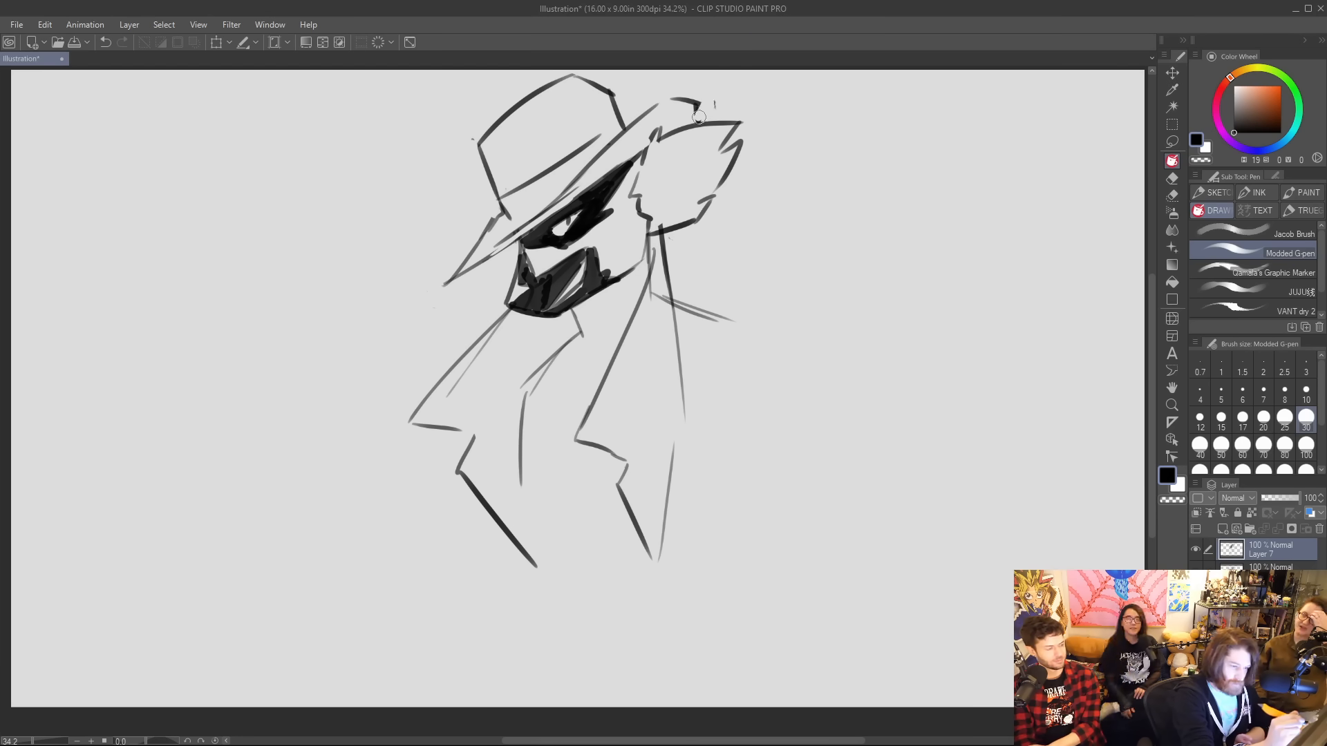
left_click_drag(696, 105, 698, 123)
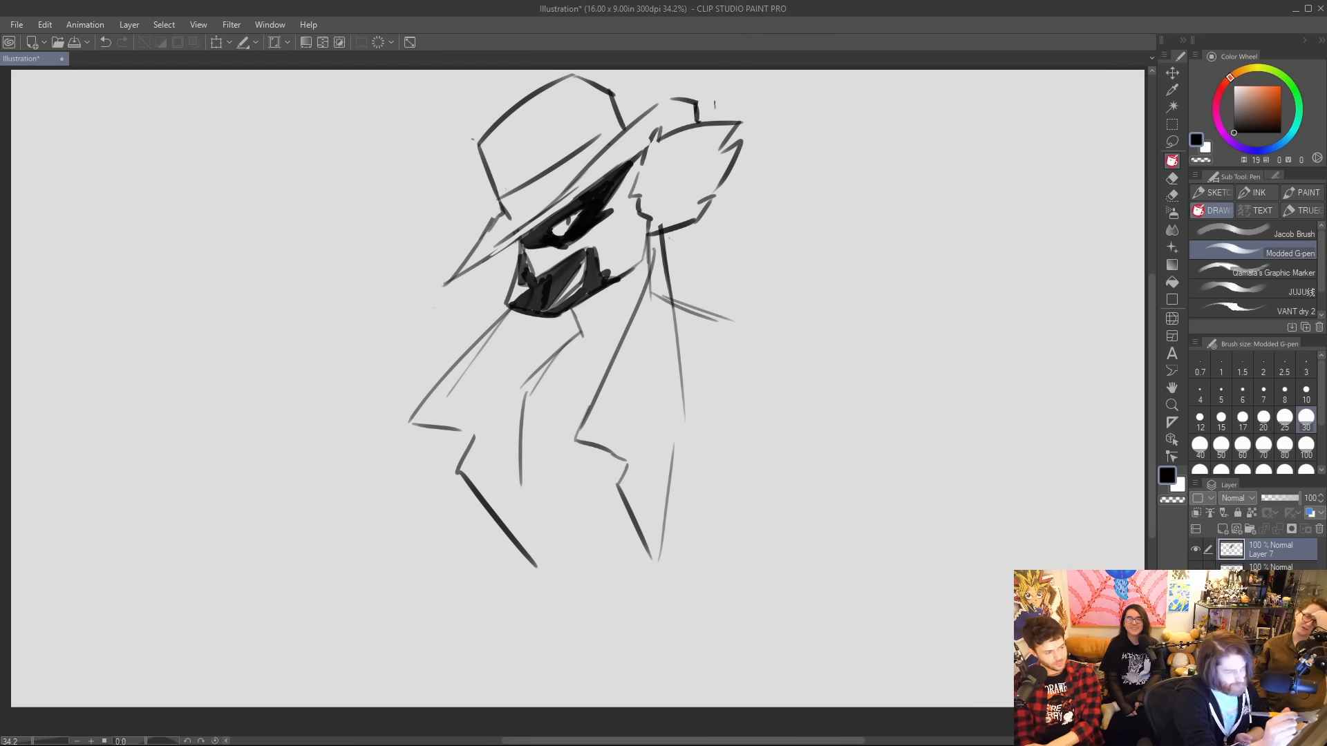
Fill the hatband with dense black diagonal strokes and add crease lines across the crown of the hat.
left_click_drag(556, 167, 502, 208)
left_click_drag(586, 146, 511, 211)
left_click_drag(577, 175, 524, 215)
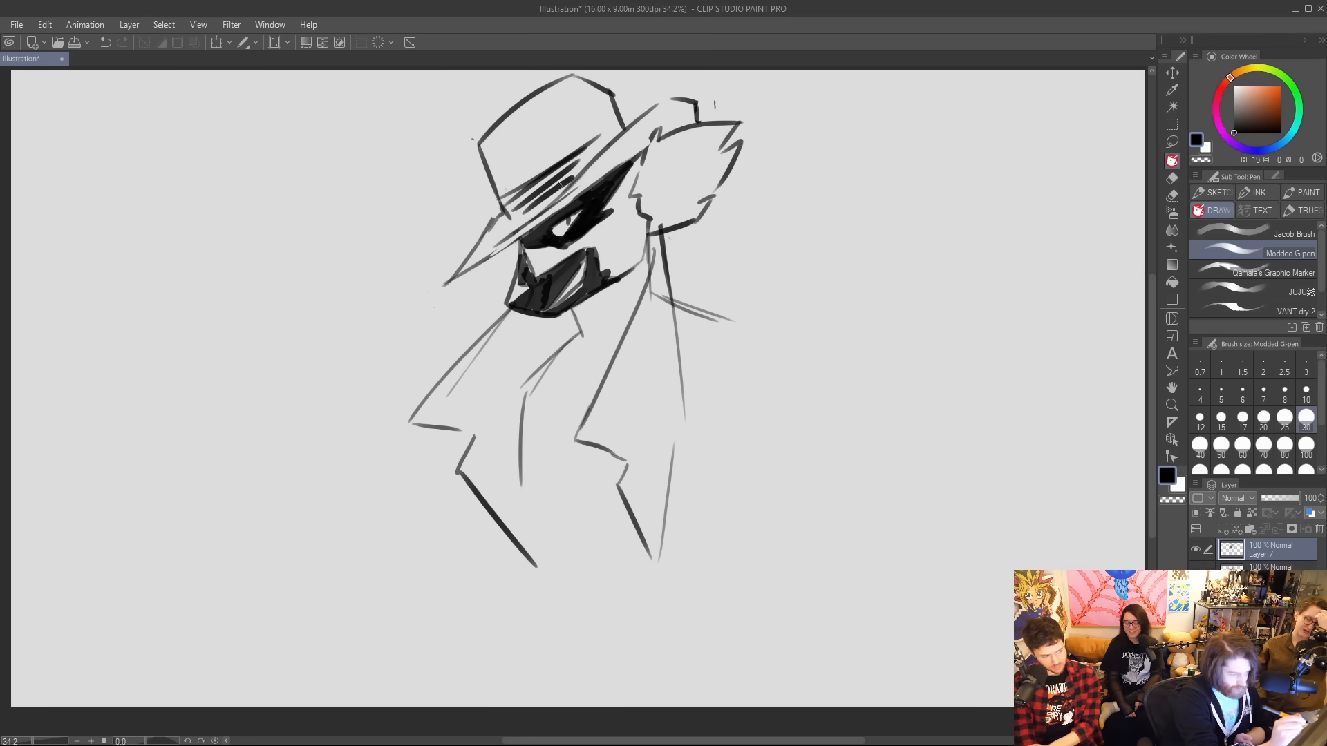
mouse_move(587, 145)
left_mouse_down()
mouse_move(522, 200)
mouse_move(567, 177)
left_mouse_up()
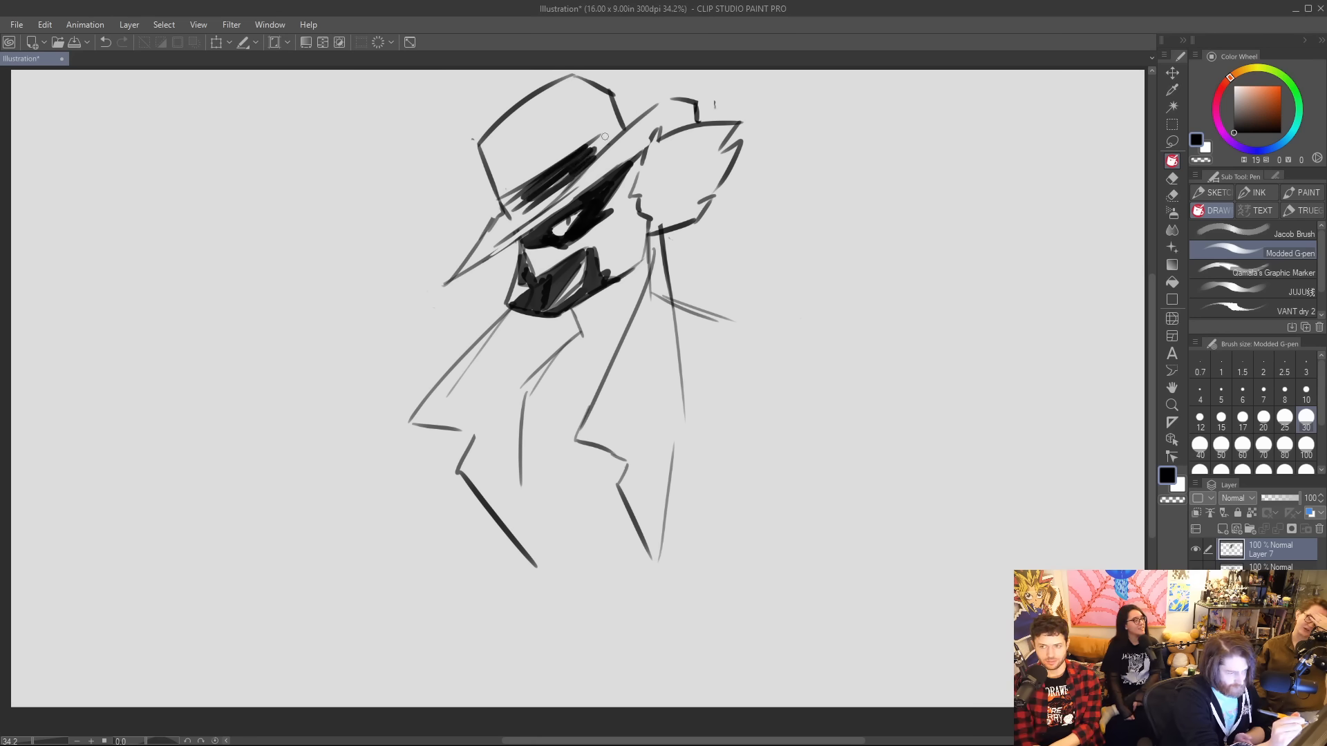
left_click_drag(616, 122, 590, 146)
mouse_move(510, 137)
left_mouse_down()
mouse_move(530, 146)
mouse_move(593, 116)
left_mouse_up()
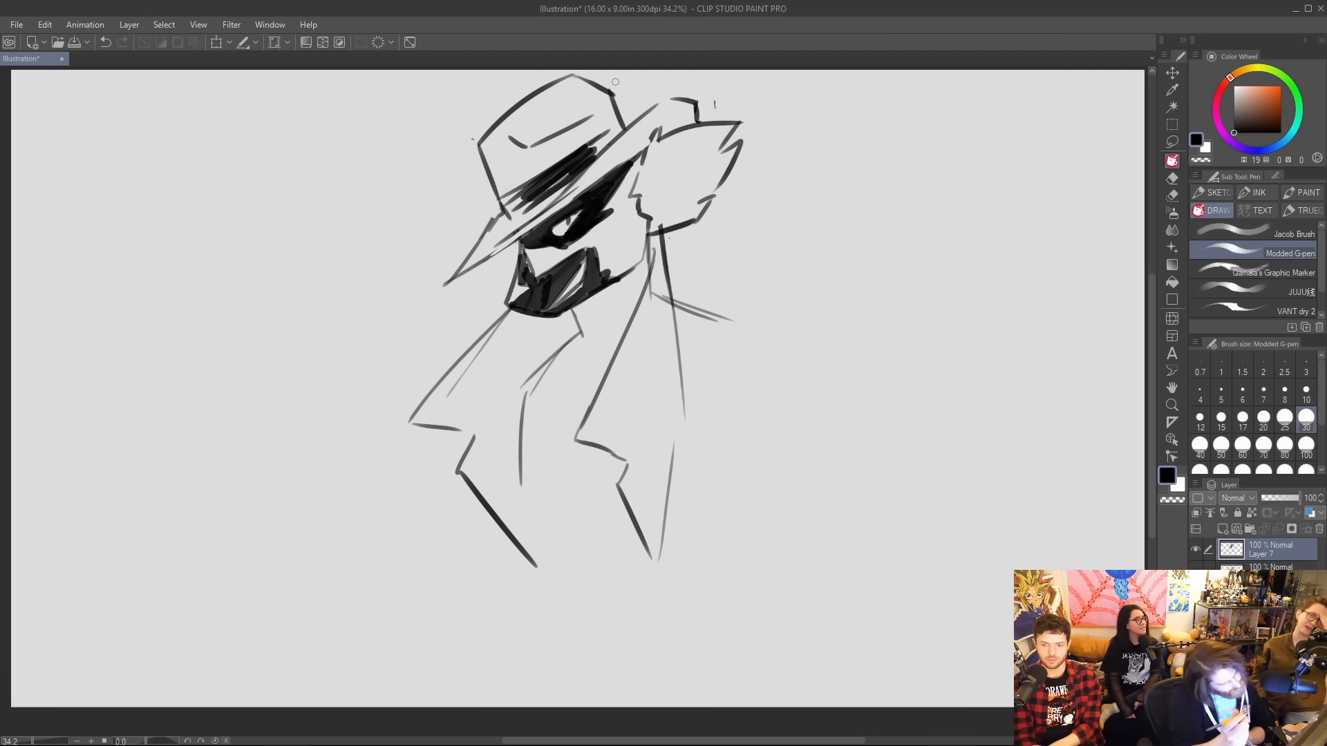
Darken the shirt collar under the chin, erase the old right lapel lines and draw a raised coat collar behind the neck.
mouse_move(569, 312)
left_mouse_down()
mouse_move(584, 341)
mouse_move(538, 377)
left_mouse_up()
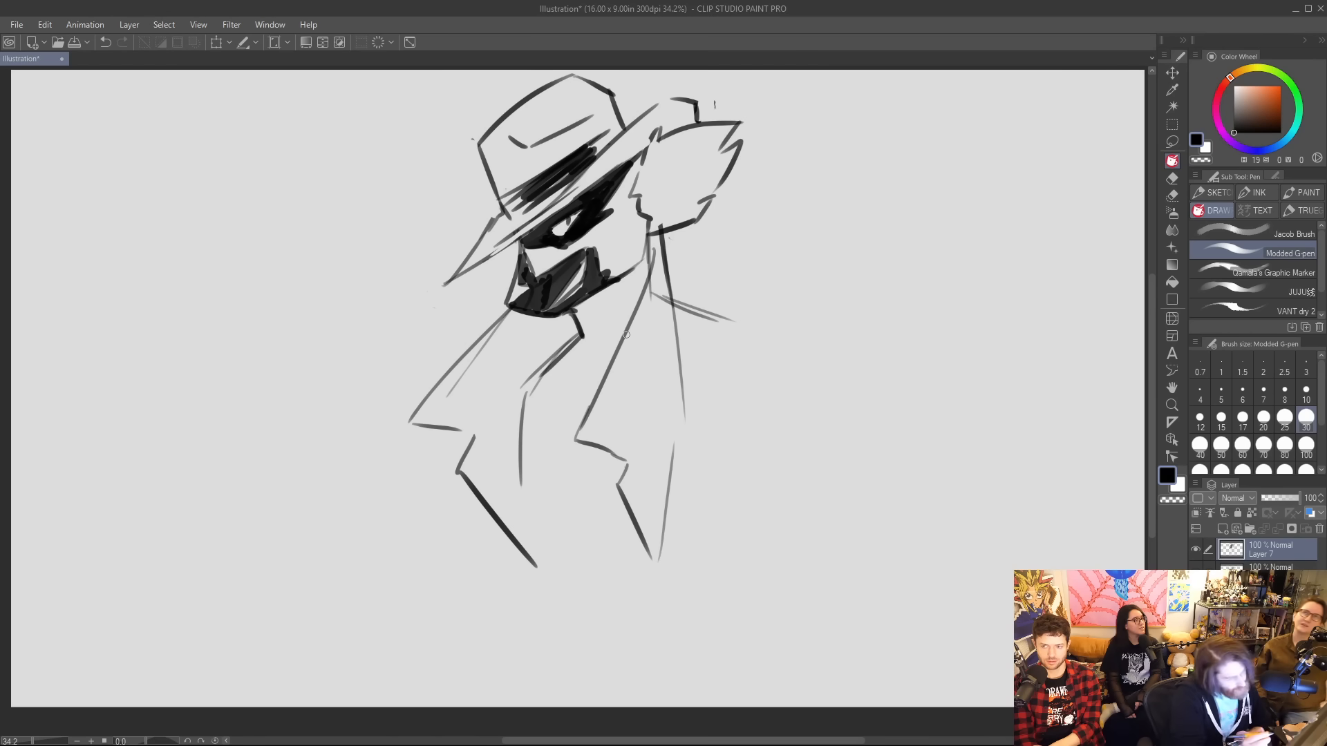
left_click_drag(660, 247, 683, 358)
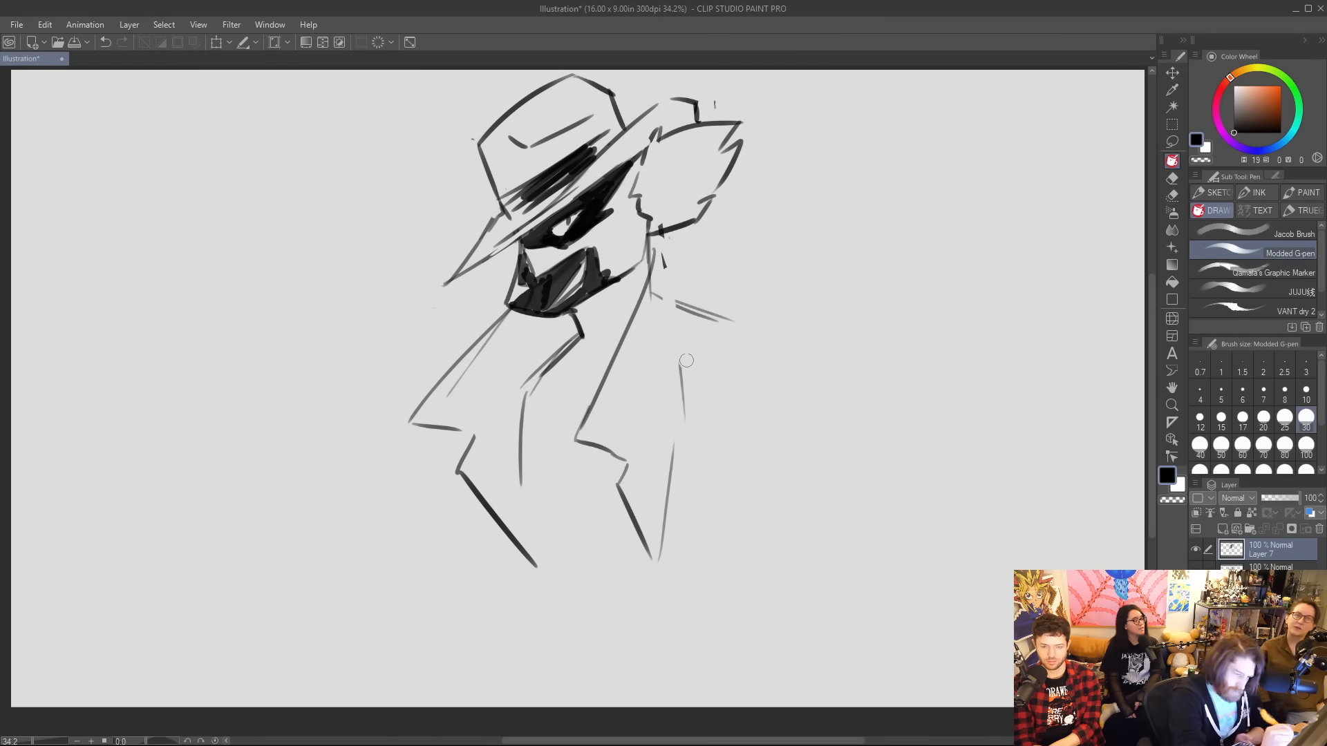
mouse_move(658, 237)
left_mouse_down()
mouse_move(693, 270)
mouse_move(690, 353)
left_mouse_up()
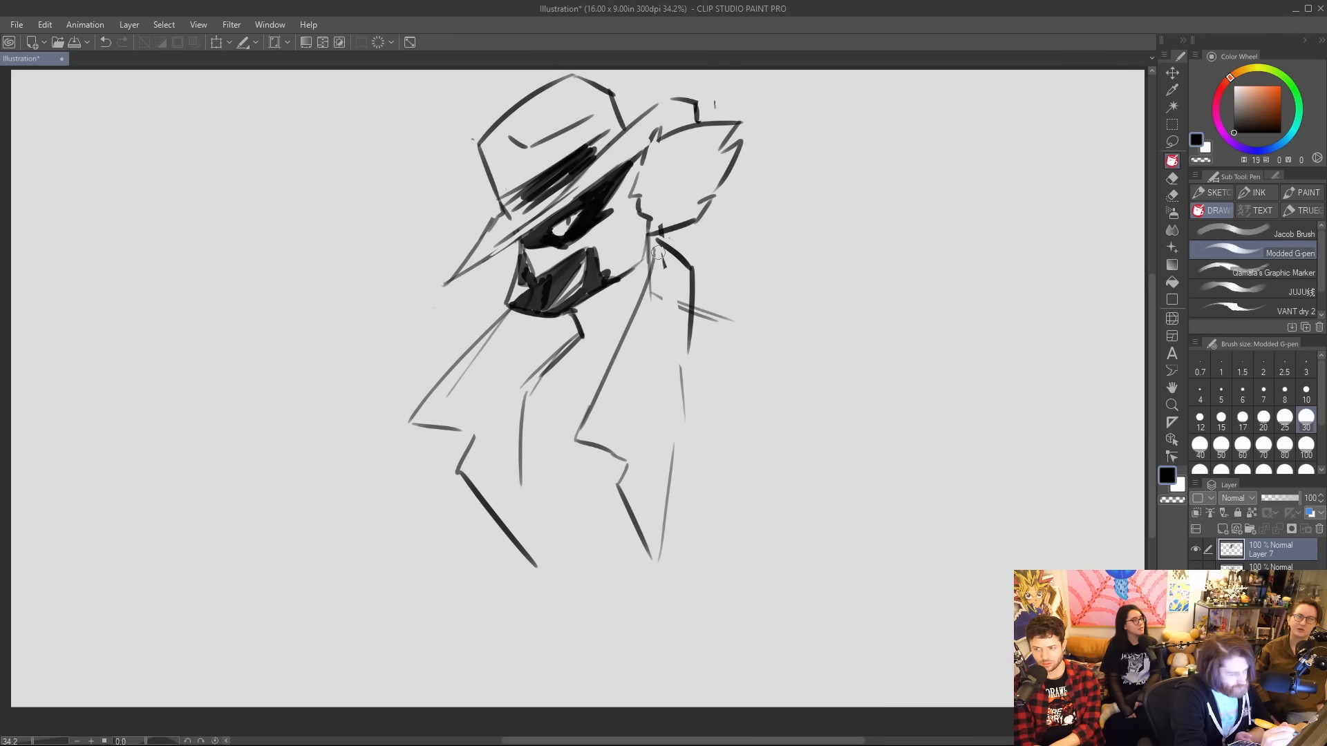
mouse_move(658, 253)
left_mouse_down()
mouse_move(587, 418)
mouse_move(586, 445)
mouse_move(624, 460)
left_mouse_up()
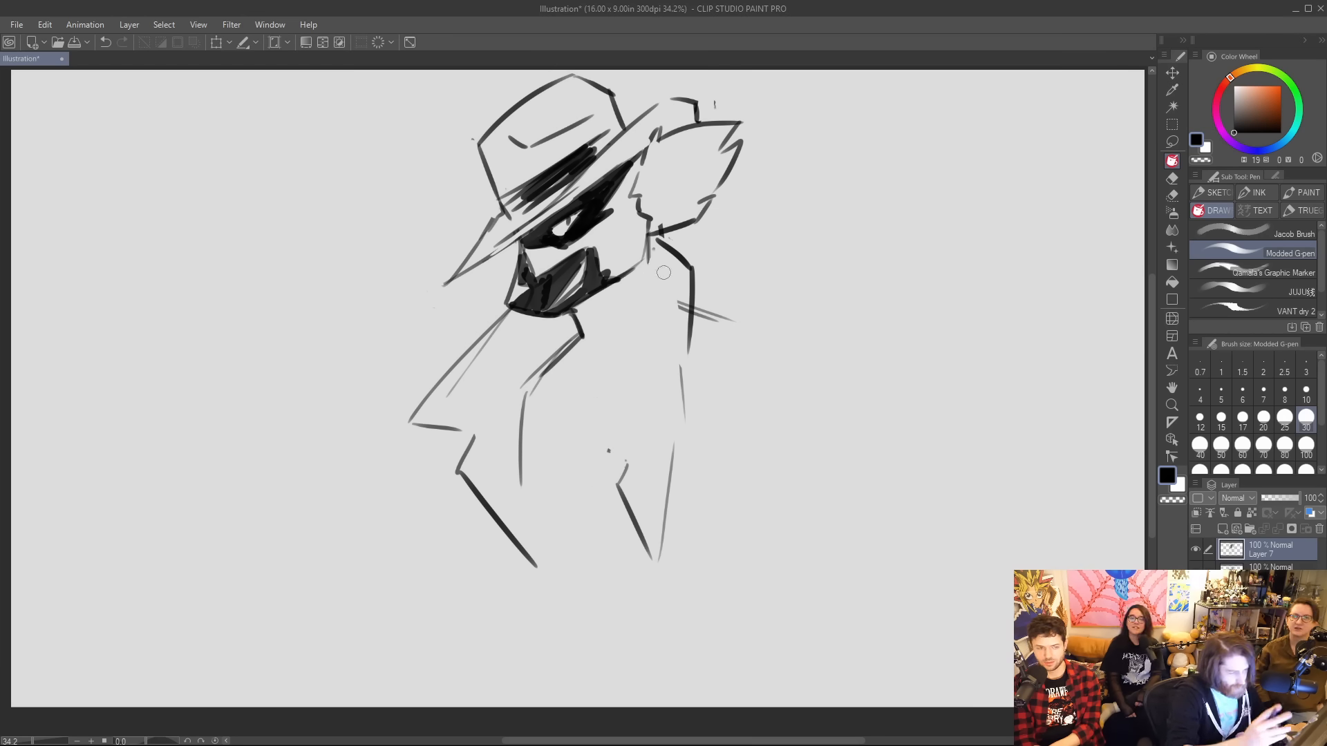
Redraw the right lapel as a wide notched shape with a pointed corner and a long inner edge tapering down the chest.
mouse_move(665, 263)
left_mouse_down()
mouse_move(656, 368)
mouse_move(698, 428)
mouse_move(661, 452)
left_mouse_up()
left_click_drag(665, 347, 648, 596)
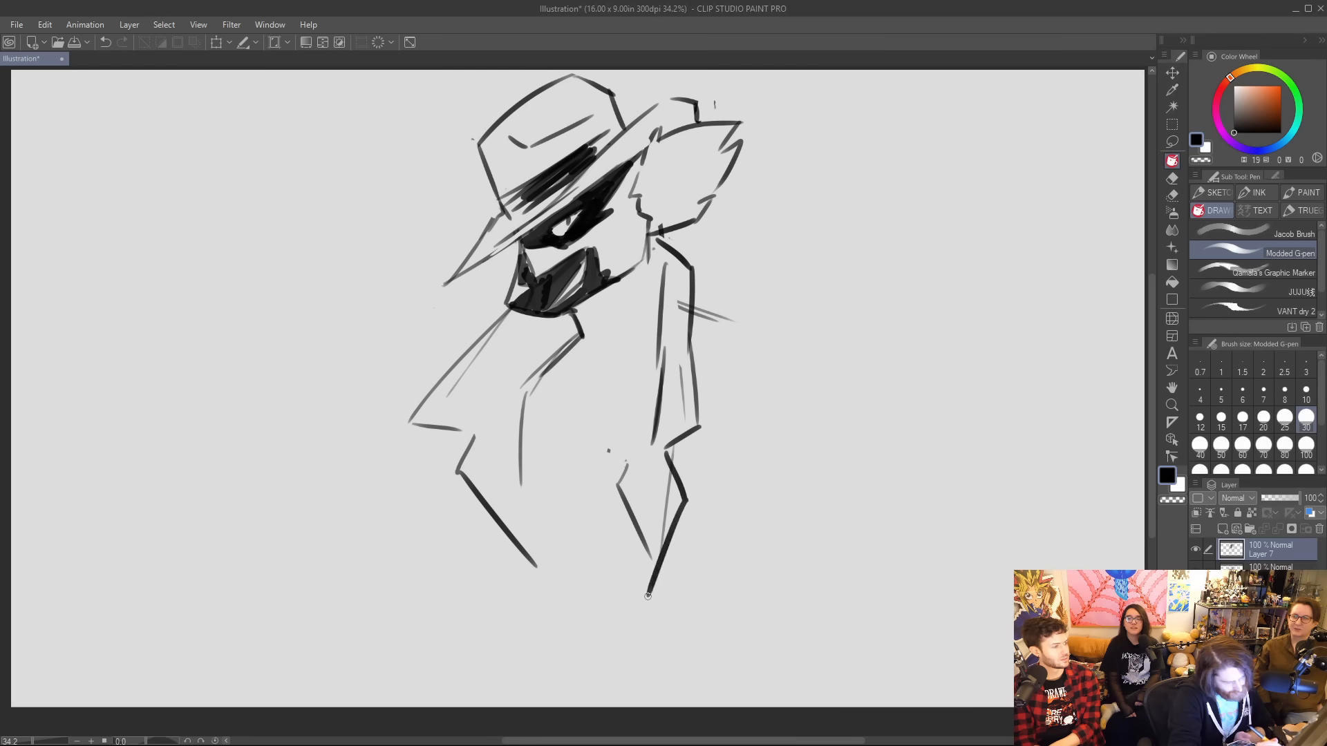
mouse_move(662, 423)
left_mouse_down()
mouse_move(649, 553)
mouse_move(622, 446)
mouse_move(672, 508)
mouse_move(645, 595)
left_mouse_up()
left_click(685, 505)
left_click_drag(657, 465, 665, 349)
mouse_move(656, 408)
left_mouse_down()
mouse_move(685, 443)
mouse_move(681, 280)
mouse_move(686, 452)
mouse_move(655, 472)
left_mouse_up()
left_click_drag(662, 285, 605, 575)
left_click_drag(653, 381, 613, 551)
mouse_move(650, 255)
left_mouse_down()
mouse_move(657, 318)
mouse_move(664, 302)
left_mouse_up()
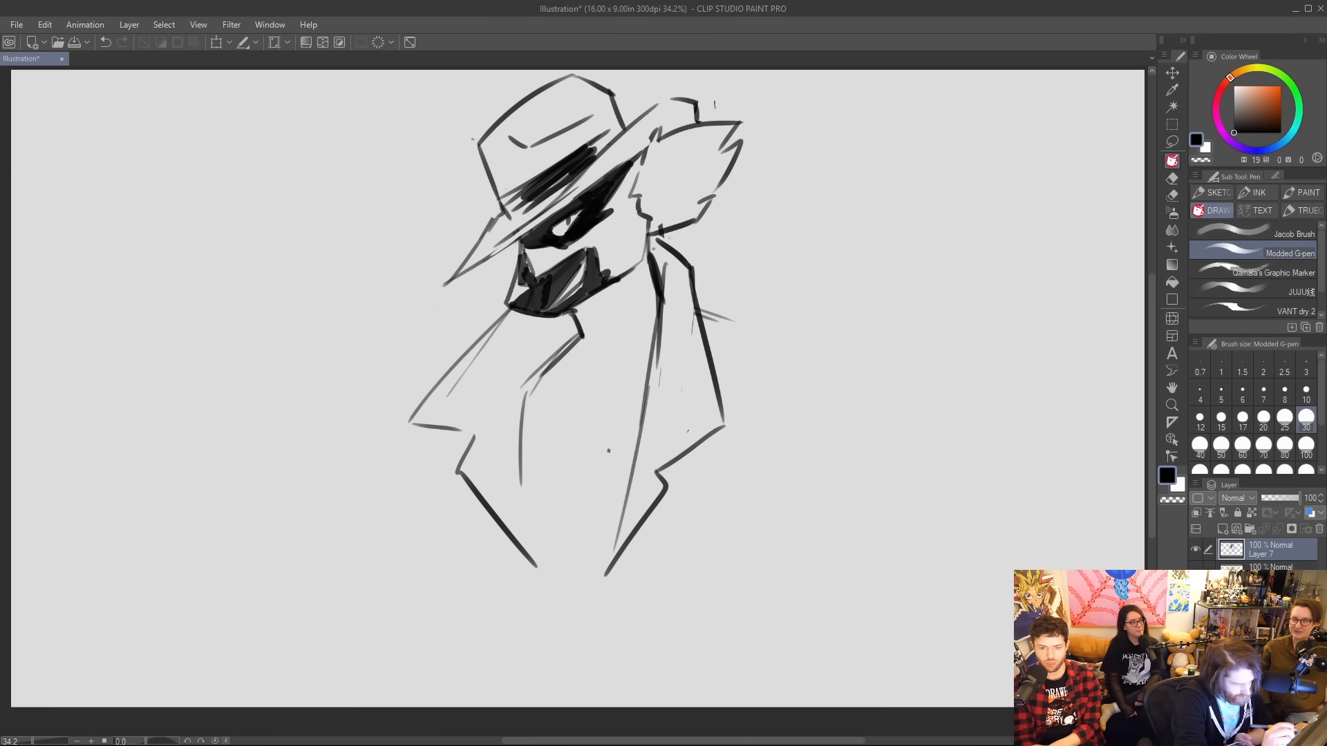
Draw the collar curve beneath the jaw and reinforce the left lapel's notched outline and inner edge with darker lines.
left_click_drag(531, 386, 521, 449)
left_click_drag(584, 326, 653, 271)
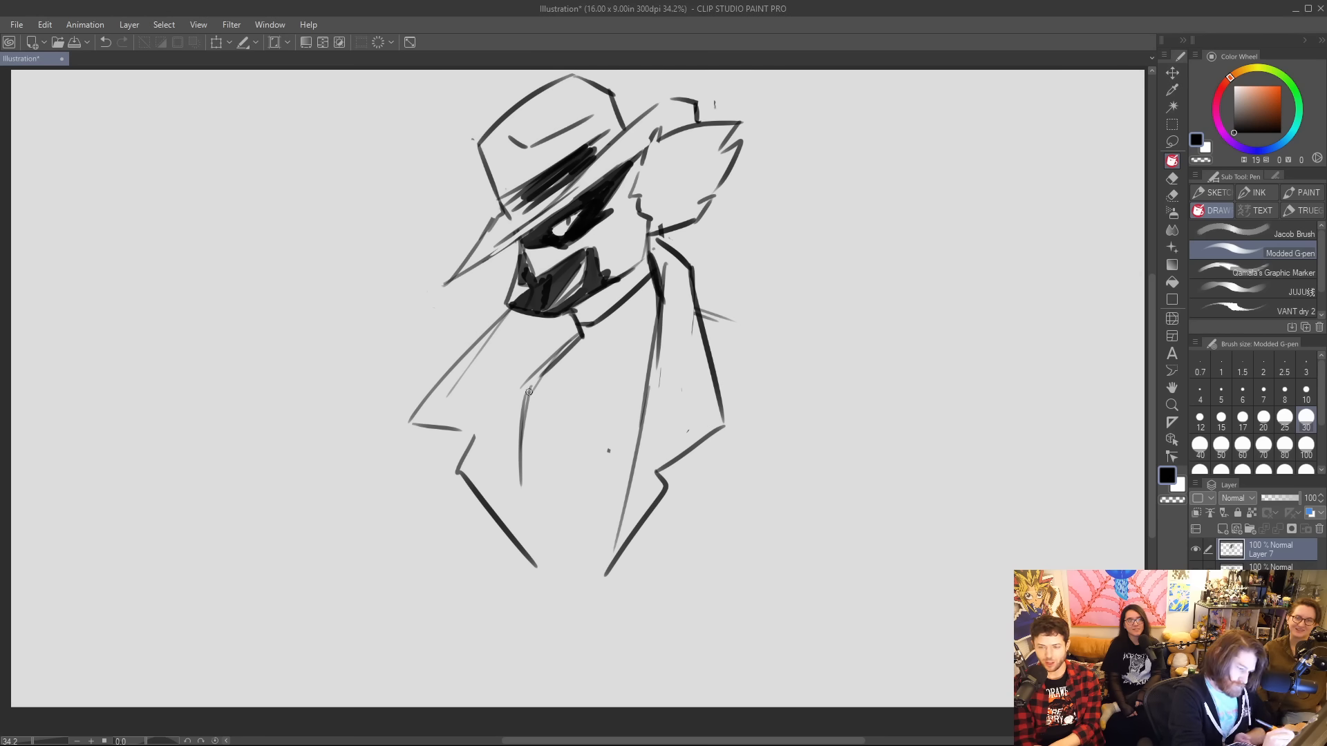
left_click_drag(528, 392, 519, 474)
mouse_move(495, 330)
left_mouse_down()
mouse_move(404, 430)
mouse_move(477, 435)
mouse_move(534, 566)
left_mouse_up()
Sketch the right shoulder and upper arm, and extend the coat's front edges down past the lapels.
mouse_move(693, 315)
left_mouse_down()
mouse_move(802, 360)
mouse_move(812, 422)
left_mouse_up()
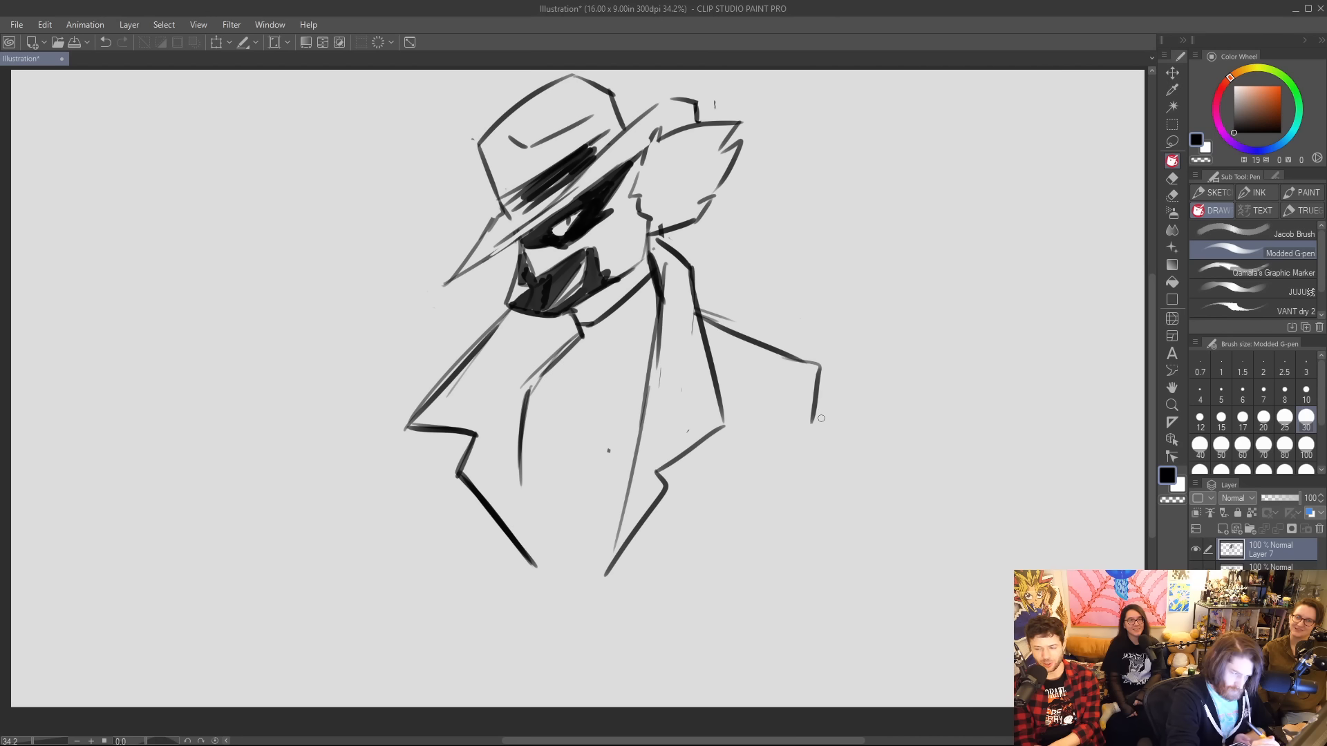
left_click_drag(817, 371, 875, 517)
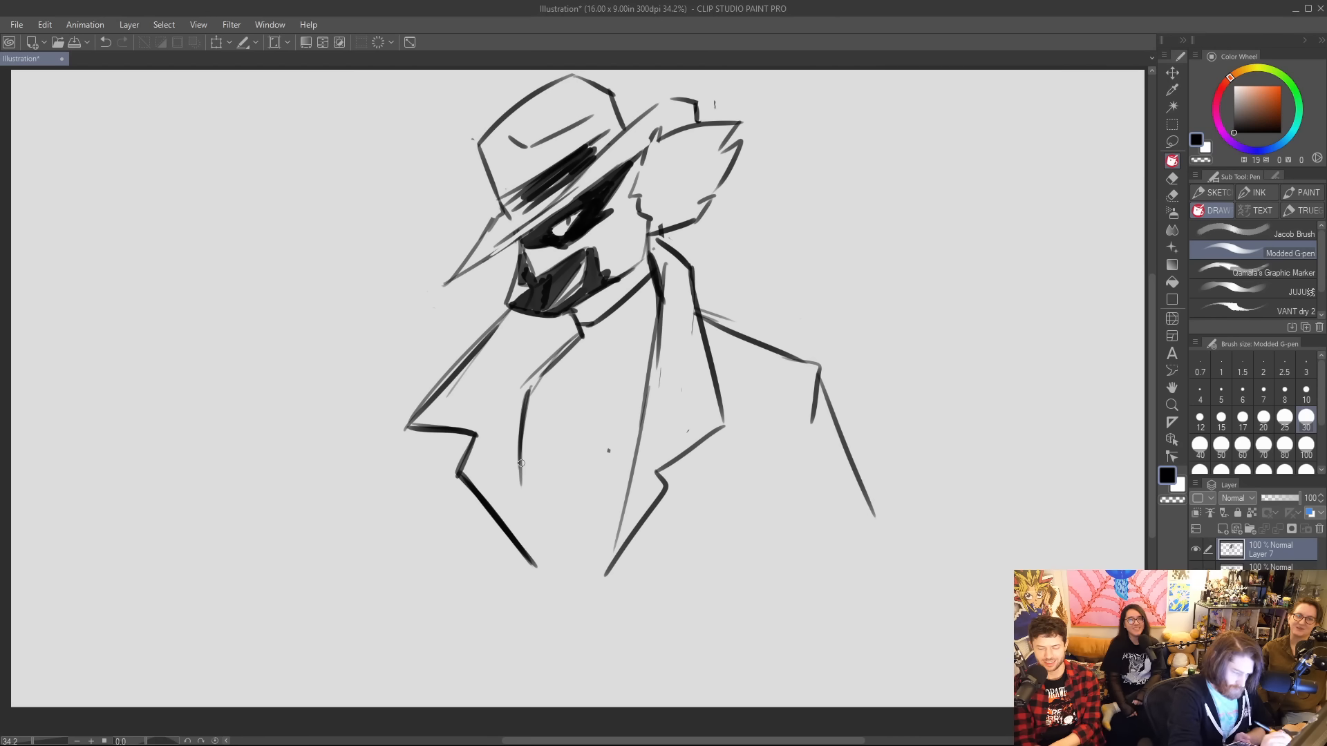
left_click_drag(521, 463, 546, 611)
left_click_drag(633, 462, 603, 644)
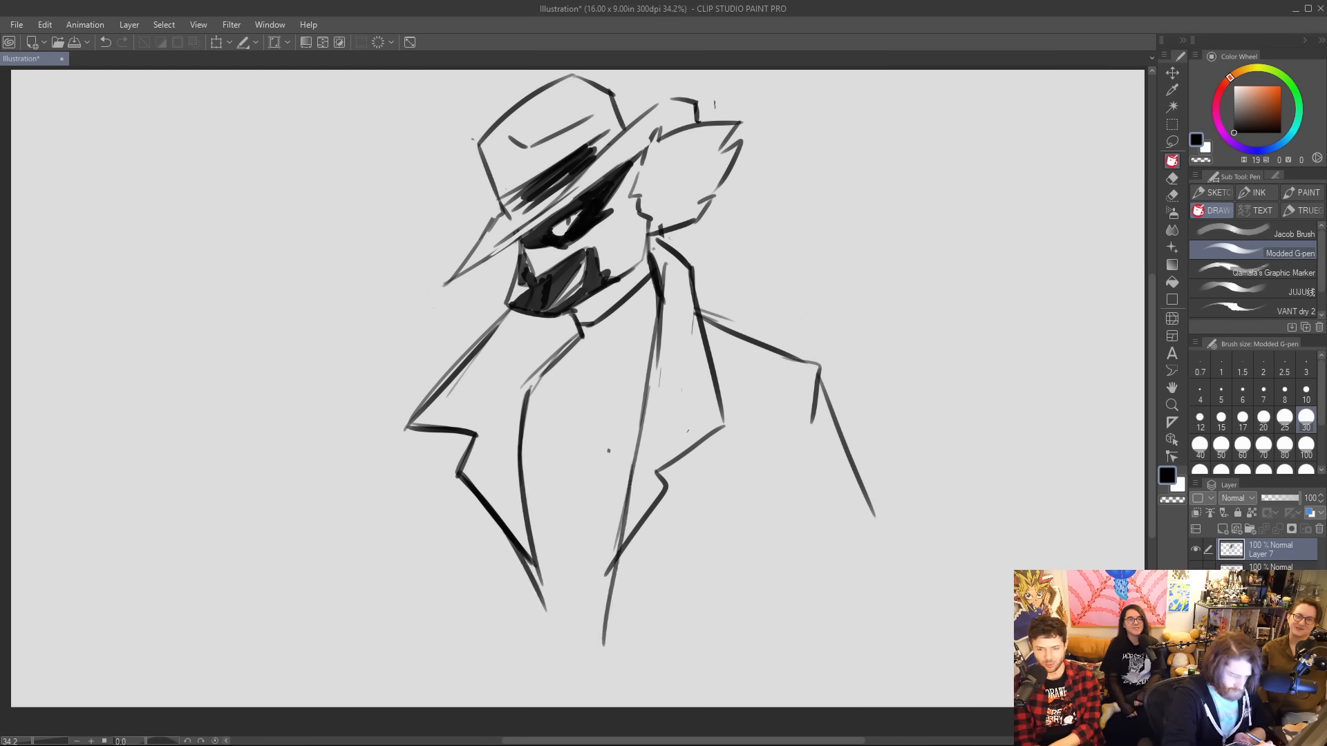
left_click_drag(801, 546, 790, 629)
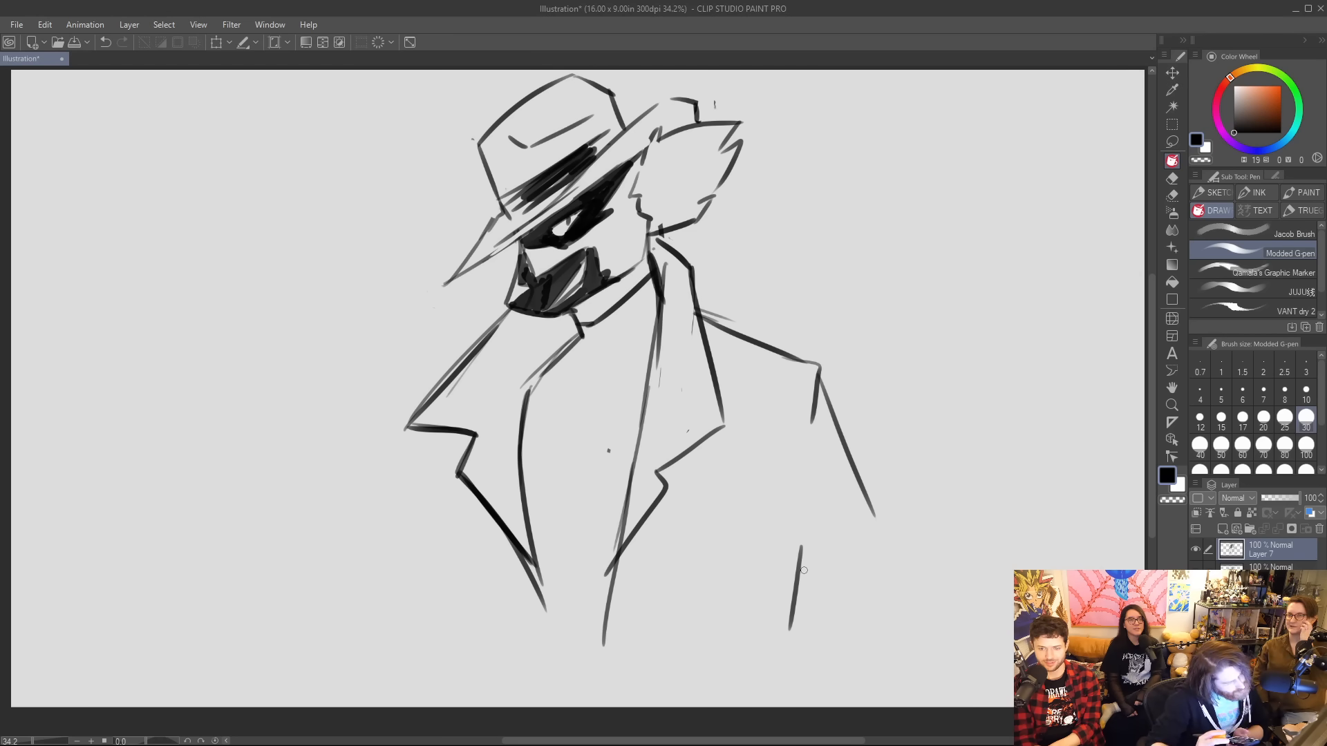
Rework the black mask around the light grin shape and add fur tufts inside the lower ear.
left_click_drag(516, 281, 524, 318)
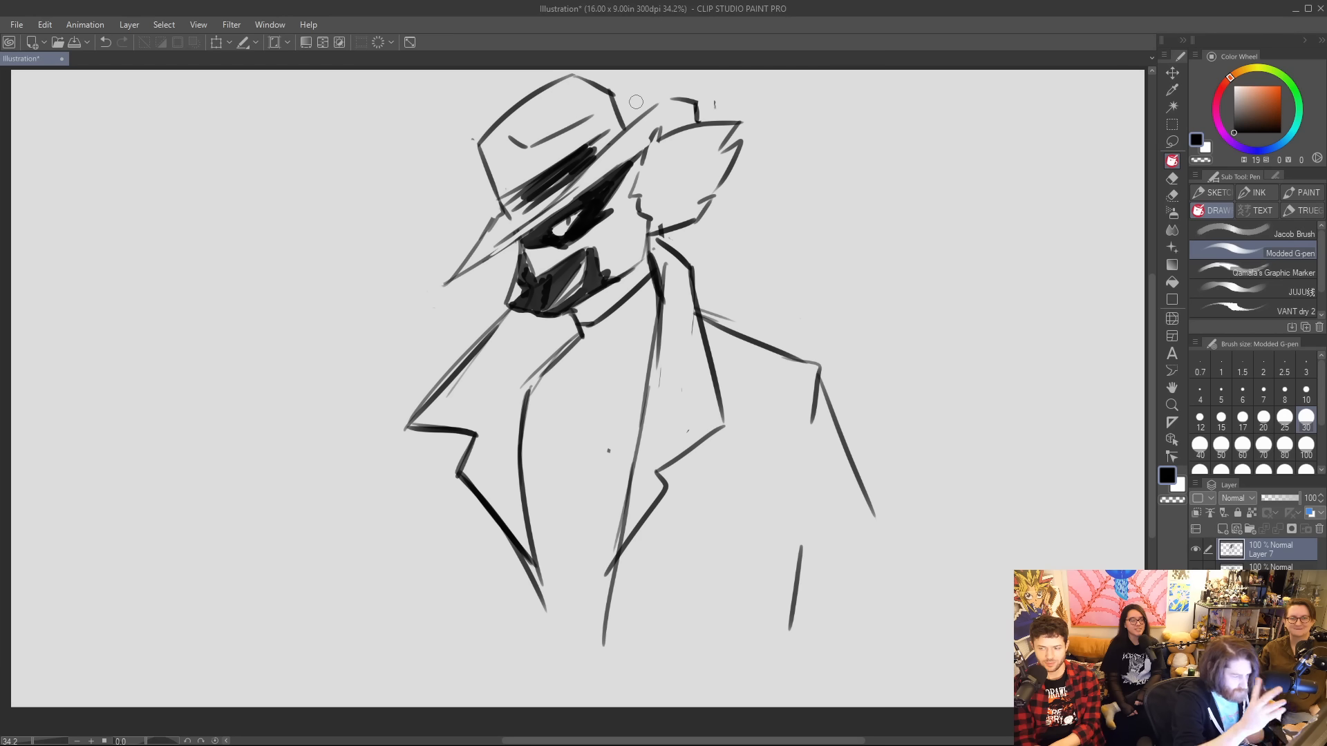
mouse_move(568, 297)
left_mouse_down()
mouse_move(589, 279)
mouse_move(578, 295)
mouse_move(587, 249)
left_mouse_up()
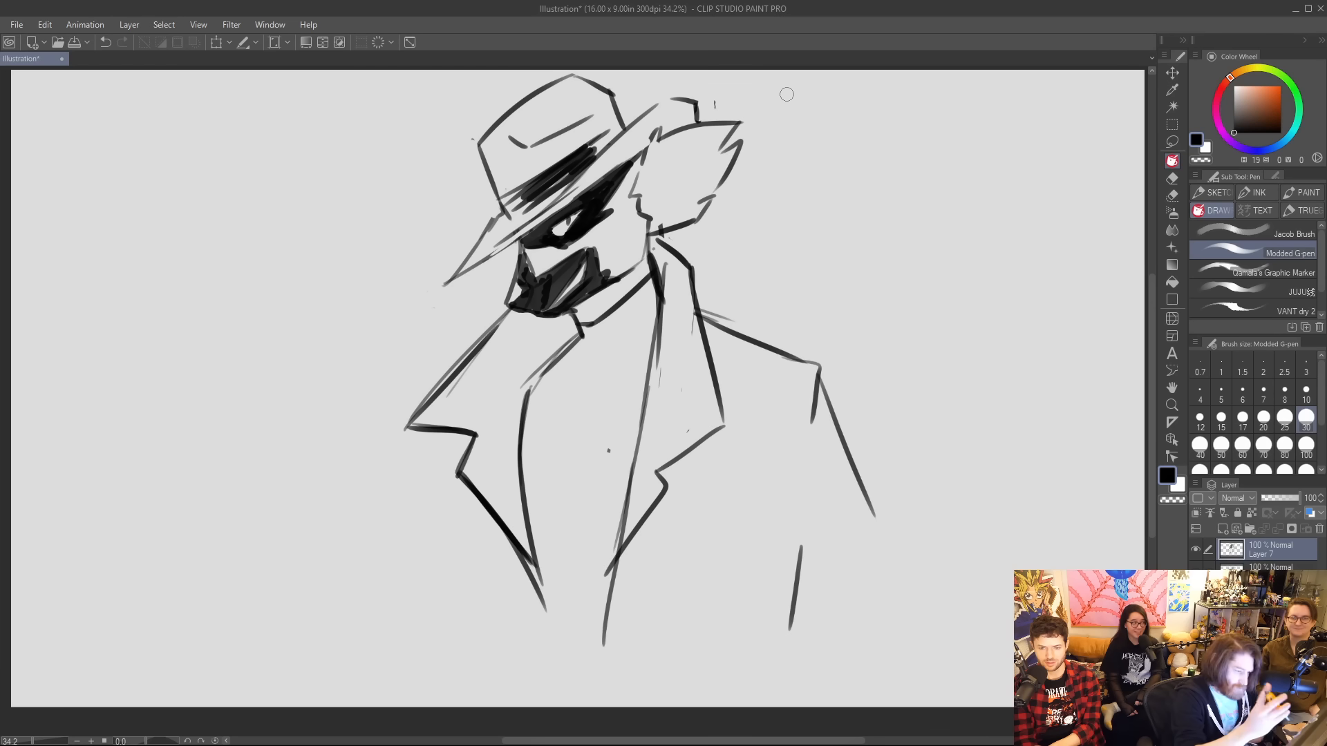
mouse_move(559, 300)
left_mouse_down()
mouse_move(586, 259)
mouse_move(592, 285)
mouse_move(594, 250)
left_mouse_up()
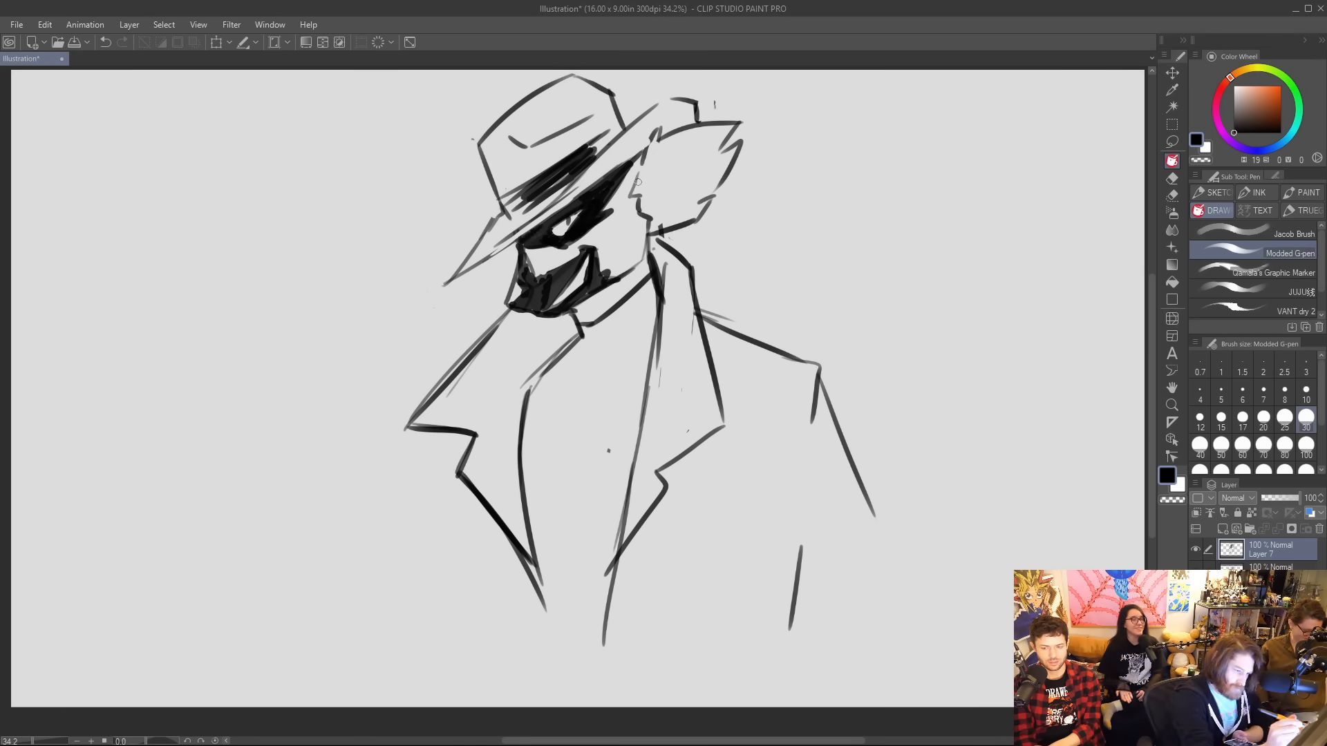
mouse_move(677, 206)
left_mouse_down()
mouse_move(665, 211)
mouse_move(714, 175)
left_mouse_up()
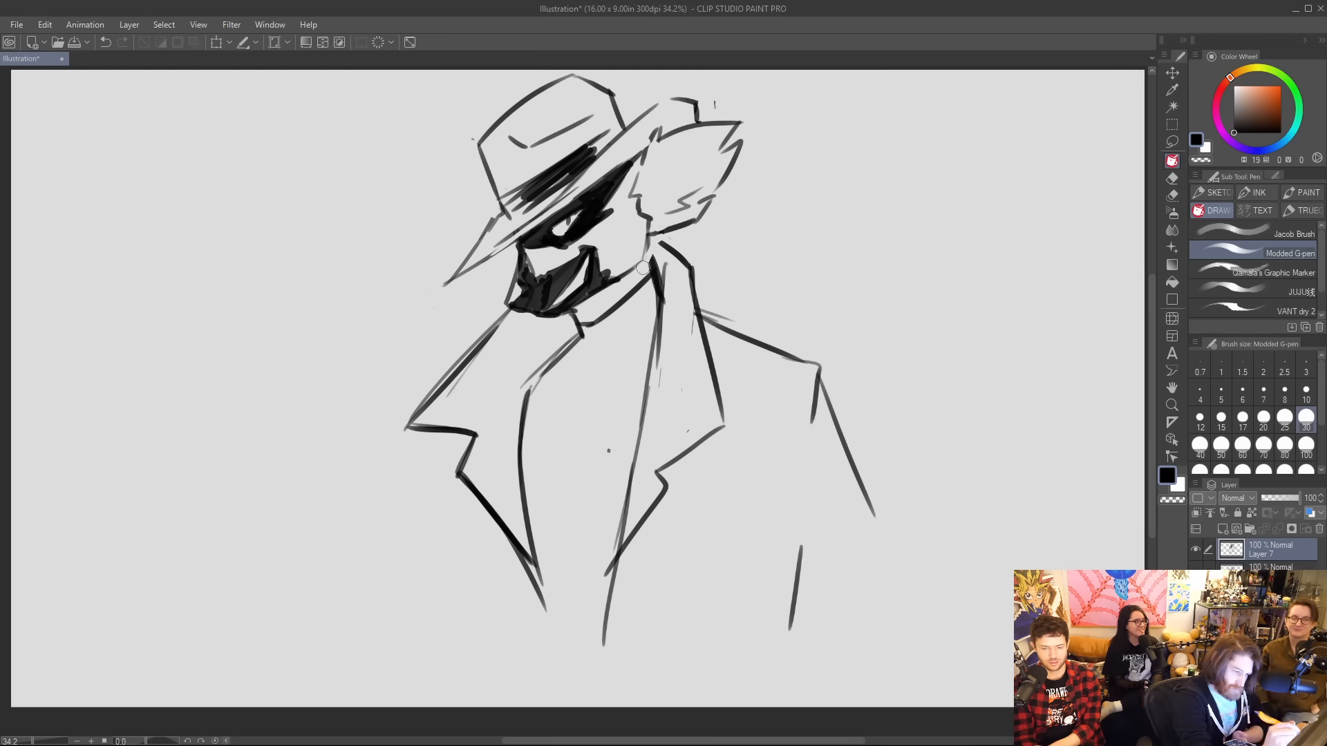
Darken the collar edges, draw the coat's left side line and outline the right sleeve with a bent inner edge.
left_click_drag(650, 242, 657, 272)
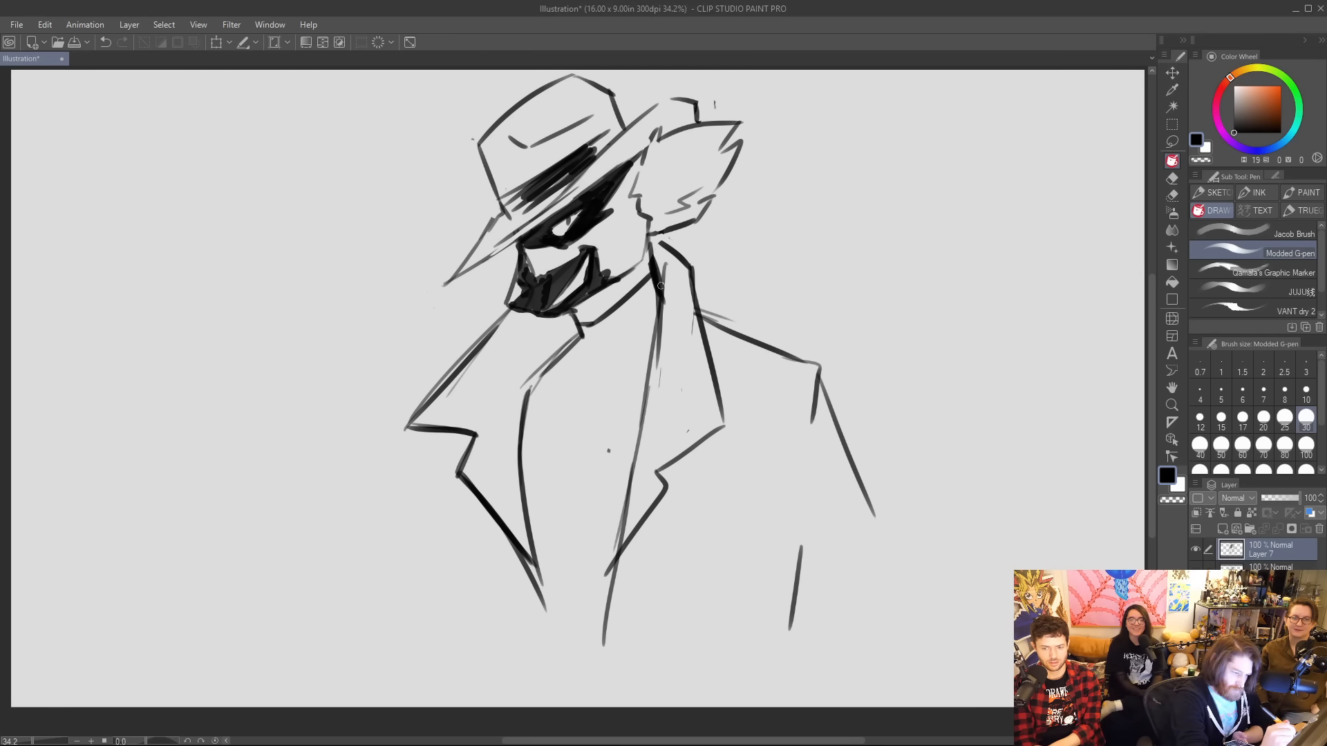
left_click_drag(527, 393, 585, 331)
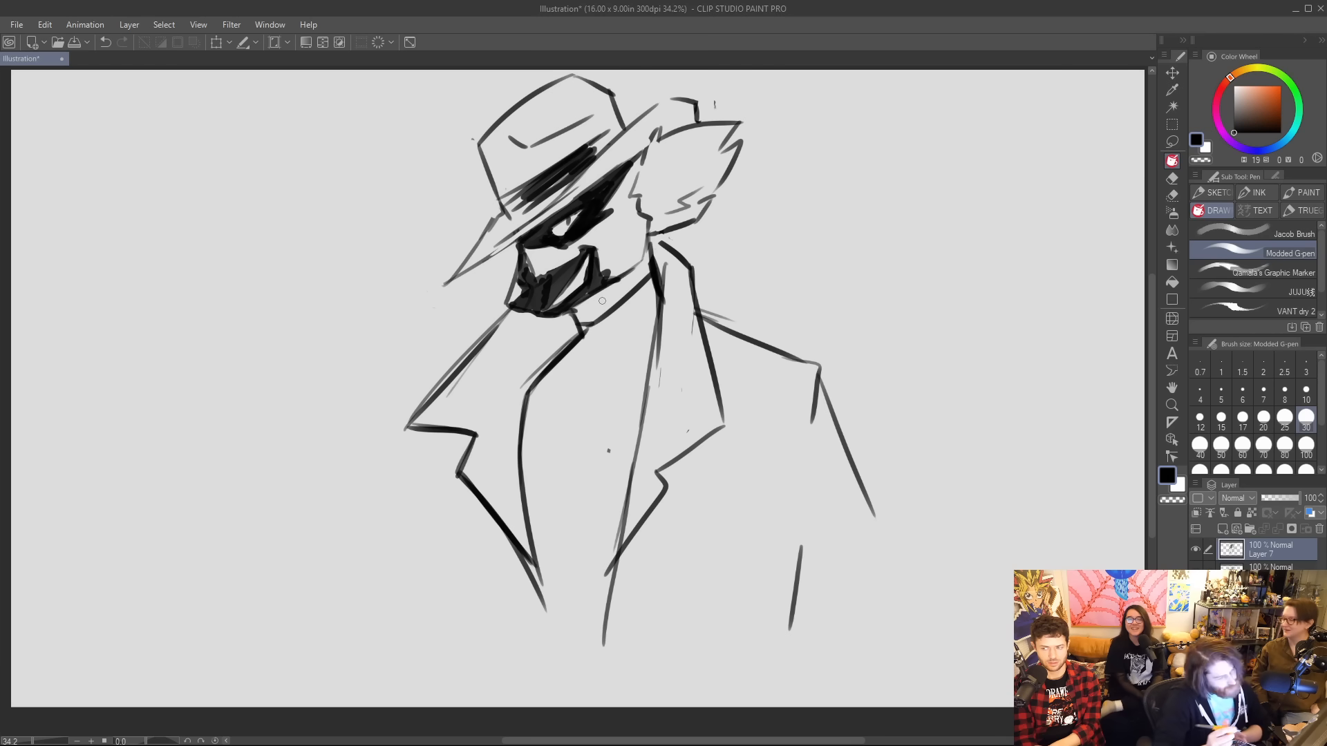
left_click_drag(508, 540, 499, 685)
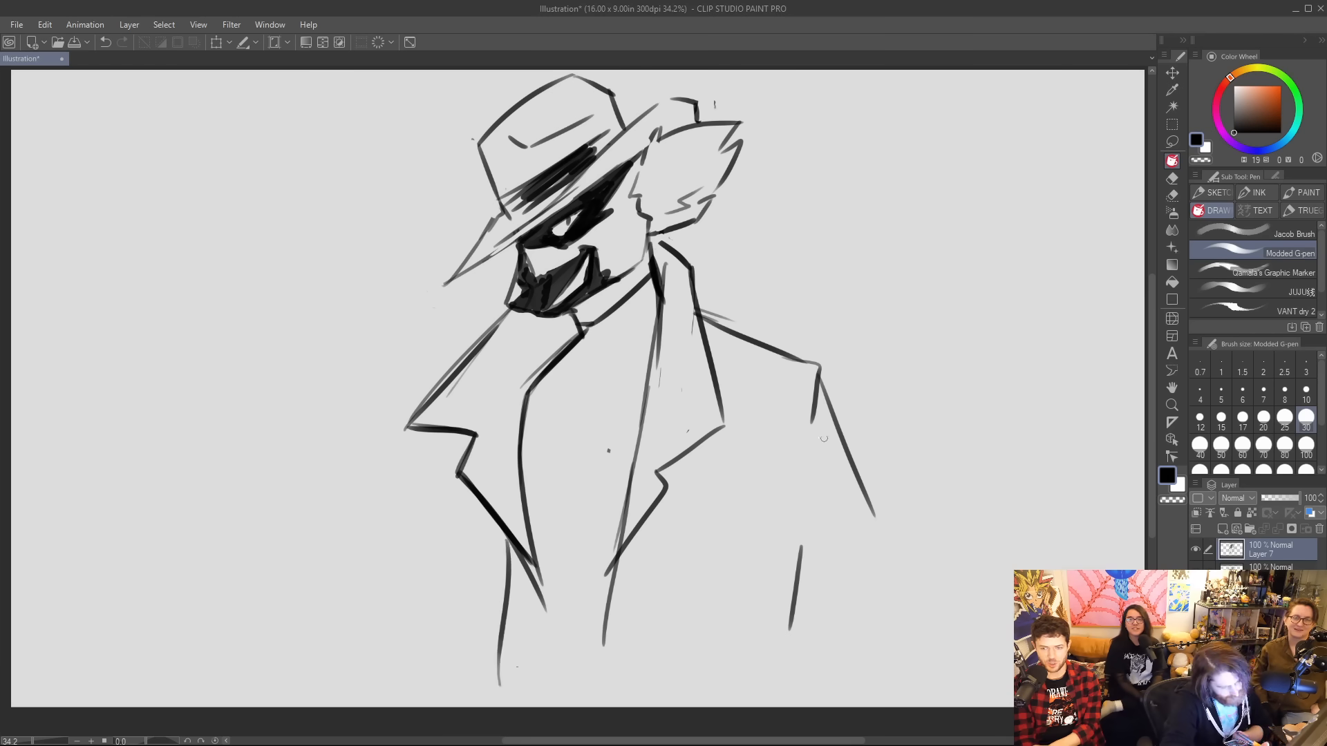
mouse_move(807, 373)
left_mouse_down()
mouse_move(746, 563)
mouse_move(893, 586)
mouse_move(897, 600)
left_mouse_up()
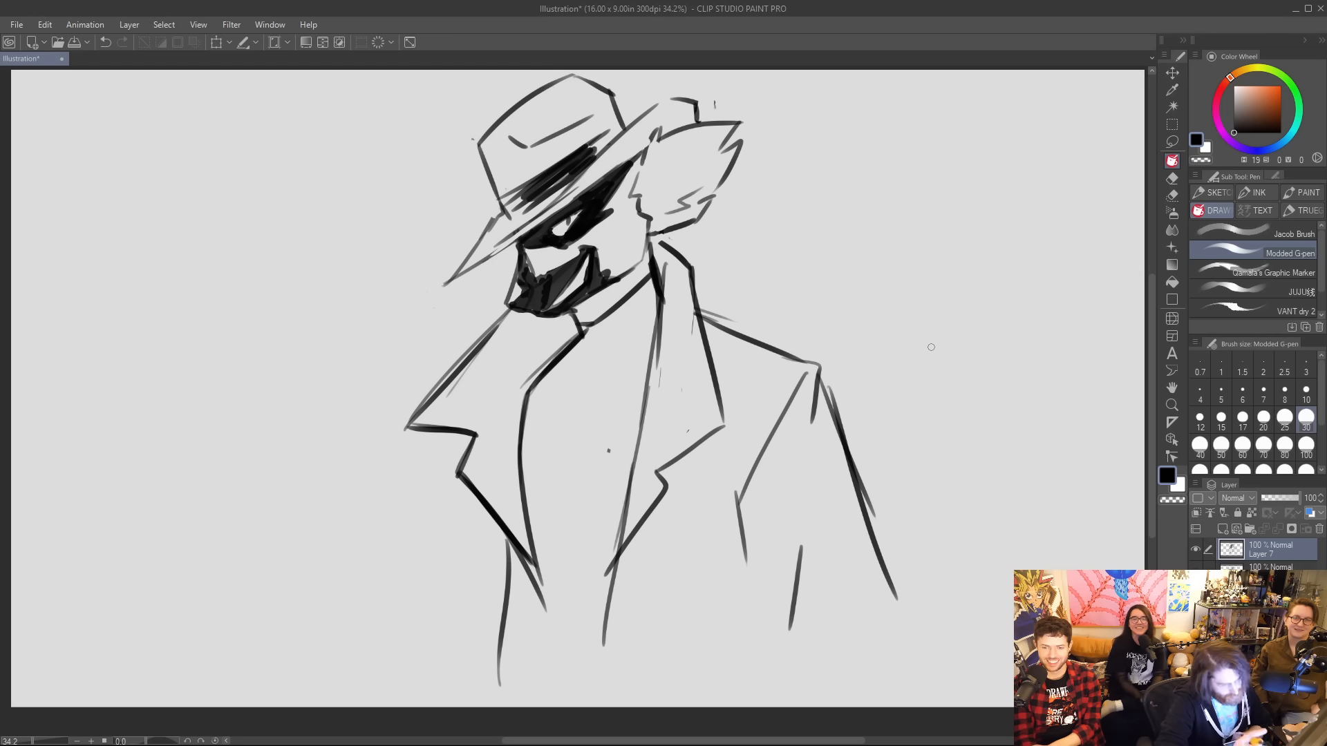
key("ctrl+z")
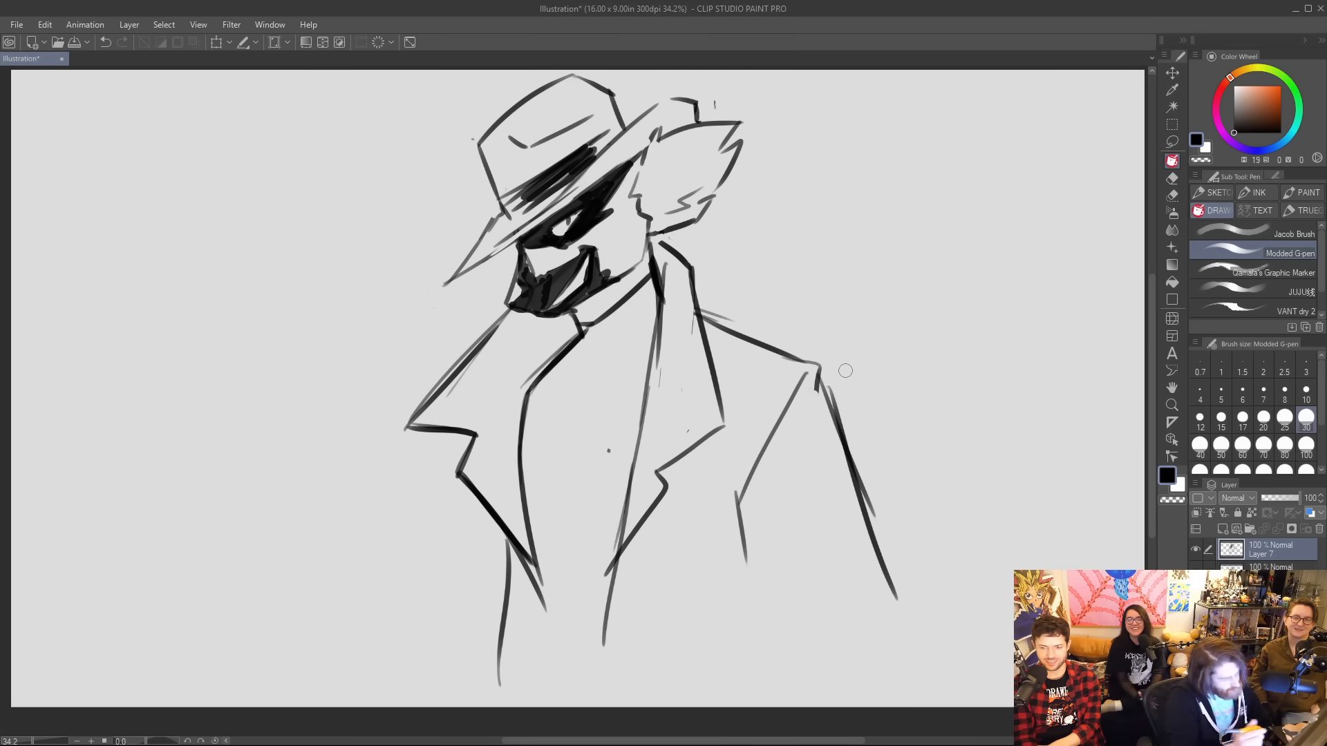
Add teeth lines to the grin and thicken the shirt collar edge, the front and rear brim edges and the jaw line.
left_click_drag(560, 296, 586, 270)
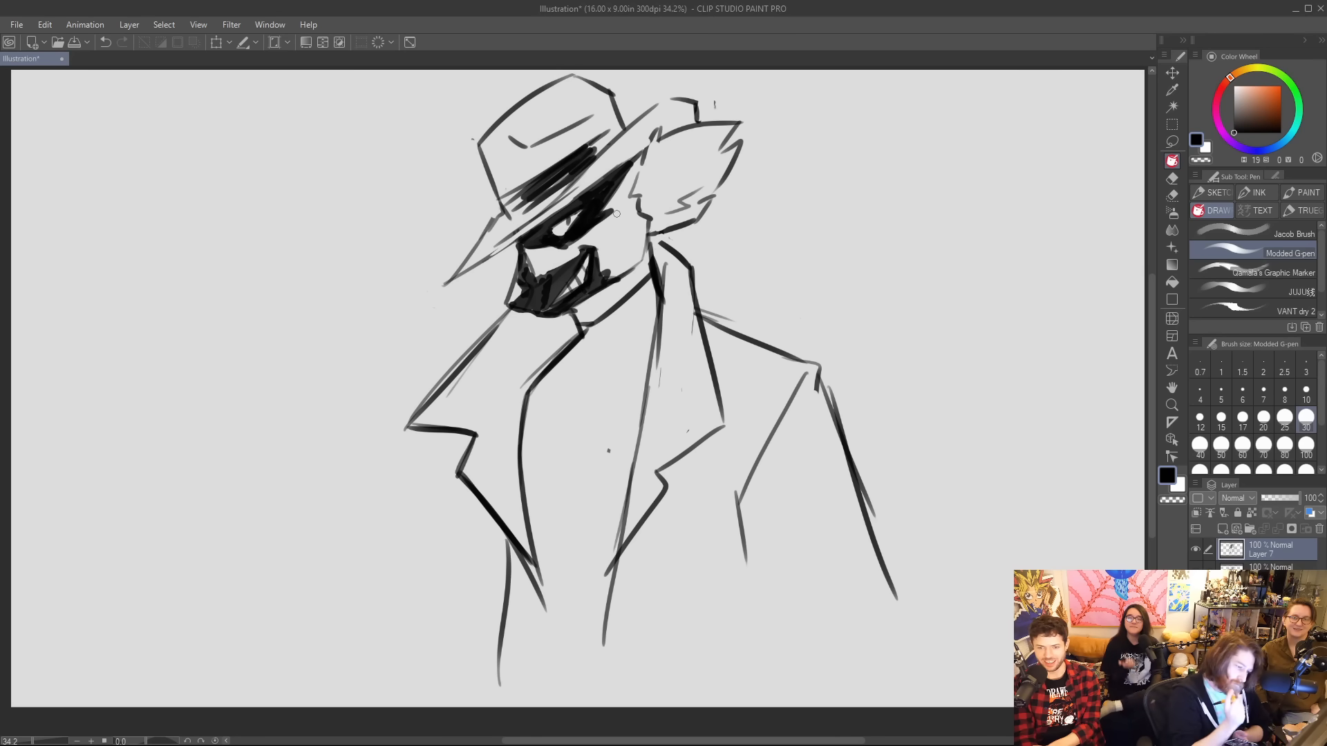
mouse_move(574, 313)
left_mouse_down()
mouse_move(587, 336)
mouse_move(522, 398)
left_mouse_up()
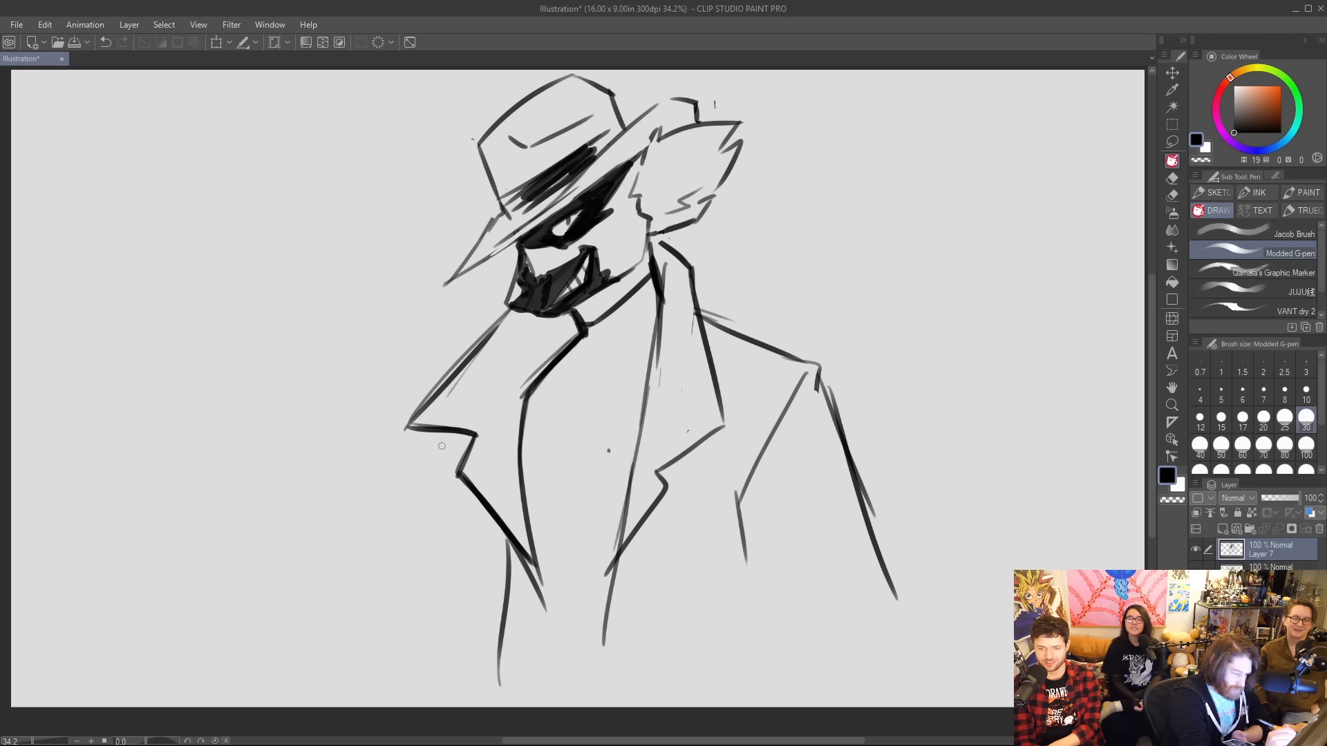
mouse_move(451, 280)
left_mouse_down()
mouse_move(499, 215)
mouse_move(518, 237)
left_mouse_up()
left_click_drag(639, 171, 683, 109)
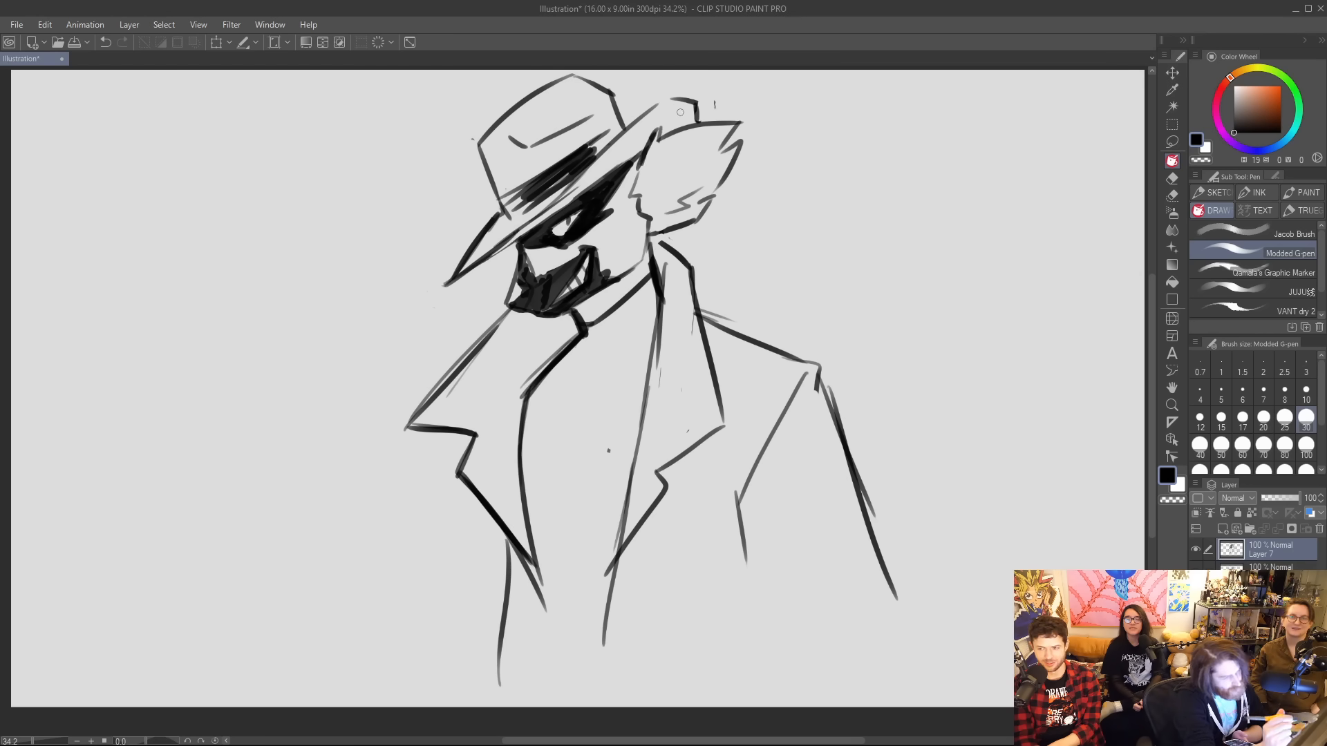
mouse_move(652, 220)
left_mouse_down()
mouse_move(641, 267)
mouse_move(648, 255)
left_mouse_up()
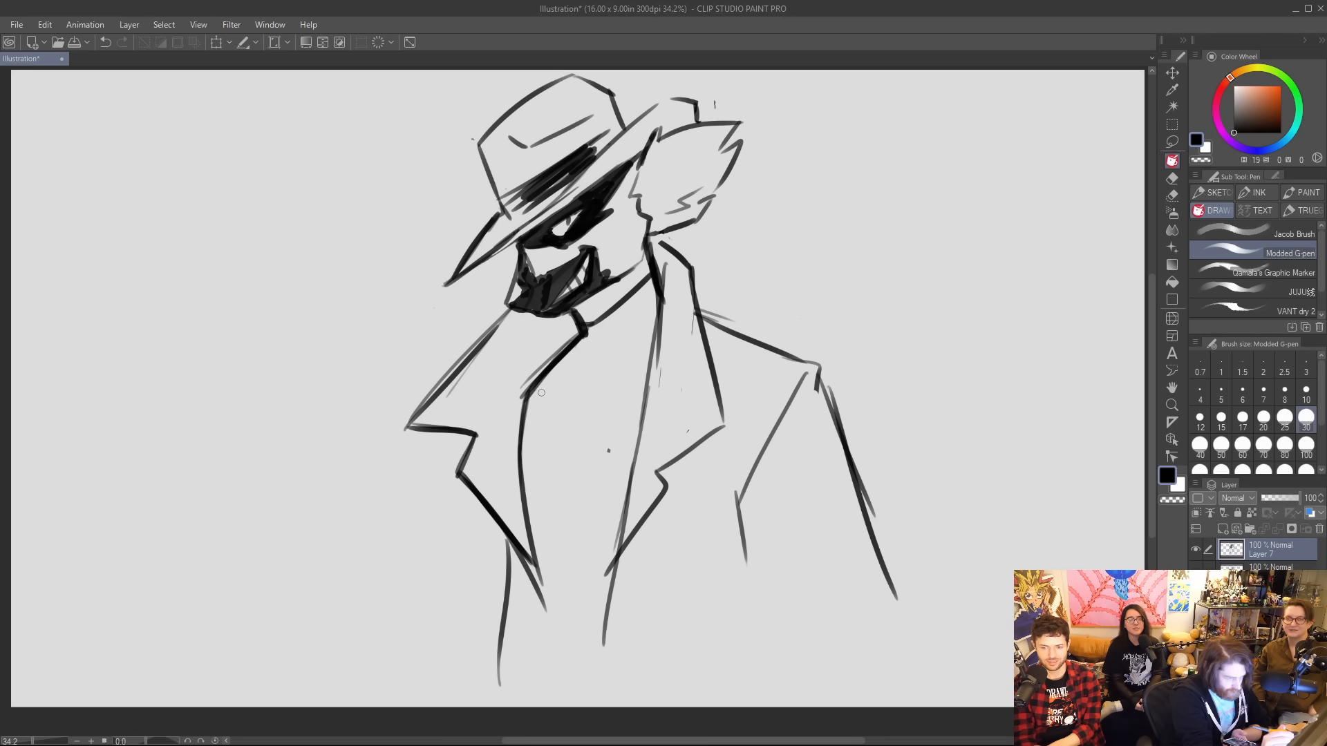
Thicken the left lapel's inner edge and the right shoulder line, and add diagonal fold lines across the left lapel.
left_click_drag(527, 391, 518, 451)
left_click_drag(407, 427, 475, 434)
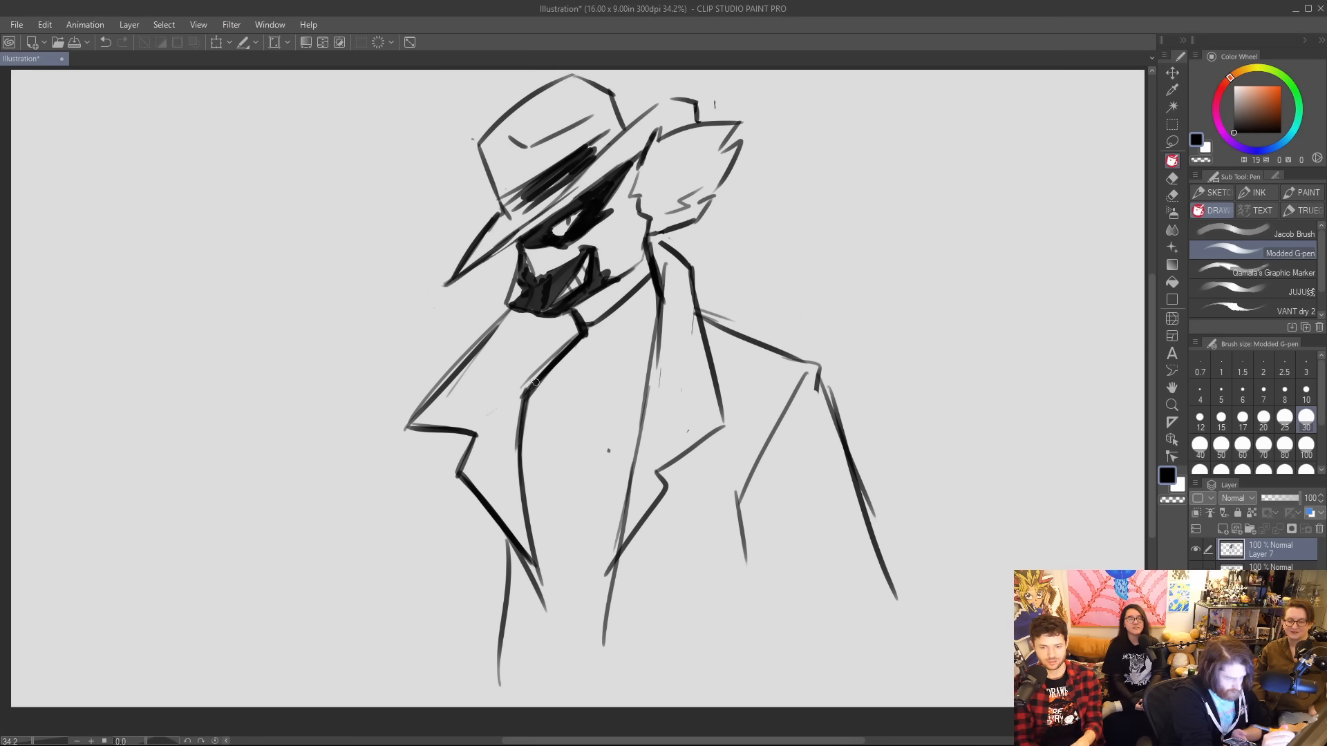
left_click_drag(573, 338, 493, 417)
left_click_drag(719, 333, 818, 369)
left_click_drag(469, 435, 443, 453)
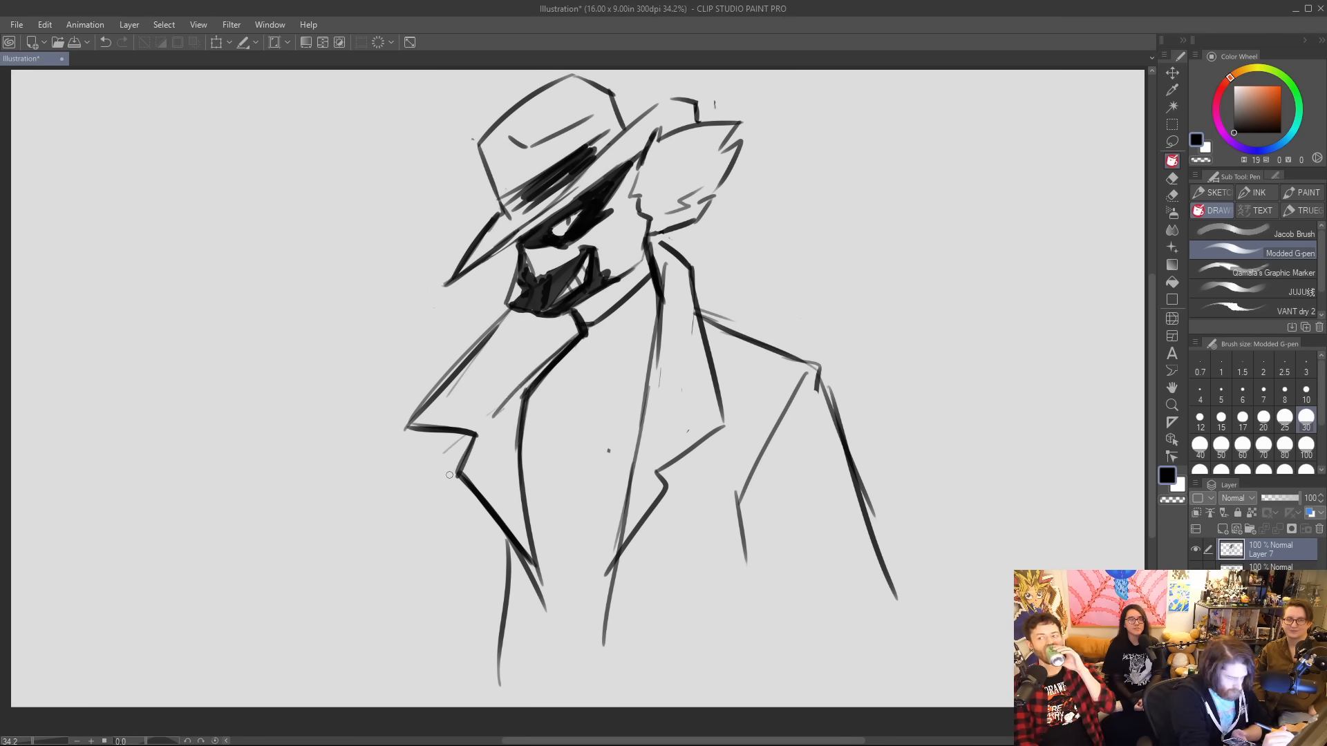
Sketch a raised hand with curled fingers and a thumb beside the left lapel.
mouse_move(343, 354)
left_mouse_down()
mouse_move(332, 319)
mouse_move(373, 290)
left_mouse_up()
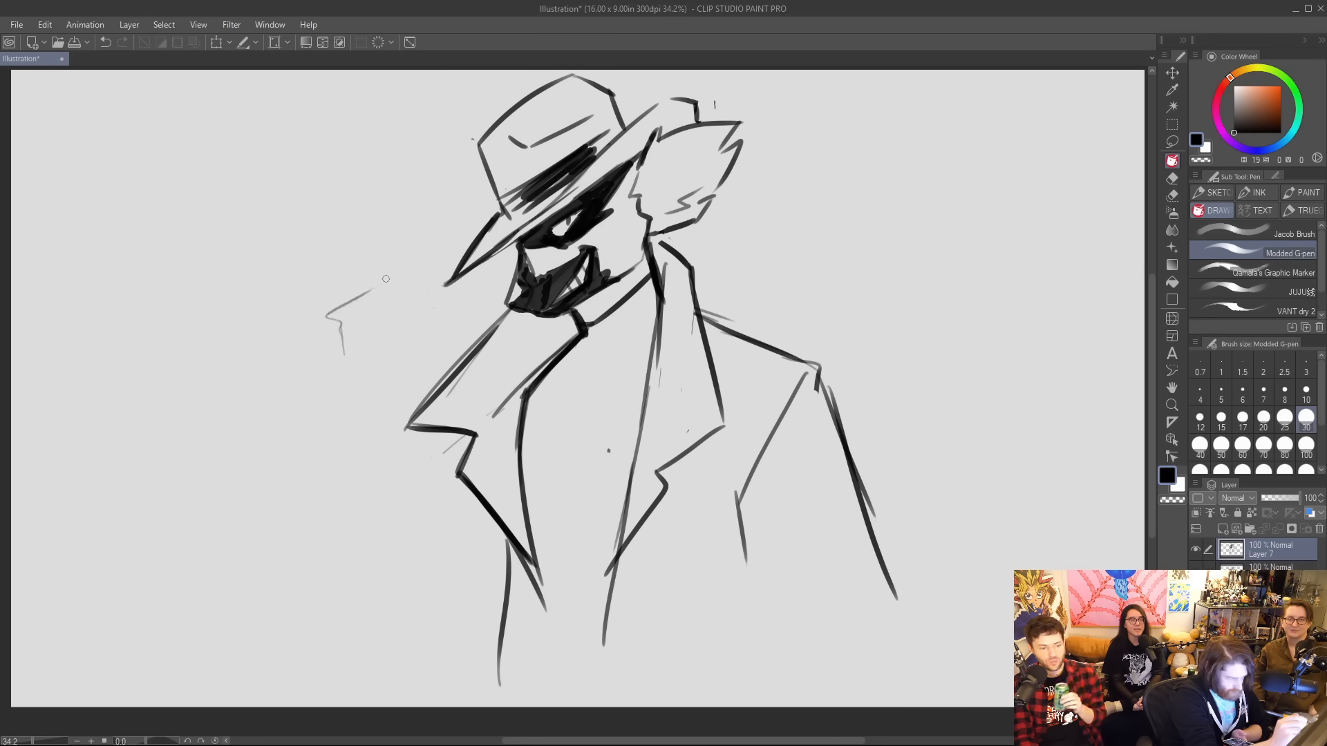
mouse_move(424, 371)
left_mouse_down()
mouse_move(427, 328)
mouse_move(433, 352)
mouse_move(450, 316)
mouse_move(430, 312)
mouse_move(407, 347)
left_mouse_up()
mouse_move(329, 368)
left_mouse_down()
mouse_move(407, 303)
mouse_move(412, 328)
mouse_move(378, 301)
mouse_move(406, 364)
mouse_move(391, 317)
mouse_move(353, 349)
mouse_move(360, 356)
mouse_move(378, 319)
mouse_move(402, 369)
mouse_move(352, 347)
mouse_move(329, 387)
left_mouse_up()
mouse_move(337, 369)
left_mouse_down()
mouse_move(363, 393)
mouse_move(360, 417)
mouse_move(377, 407)
left_mouse_up()
mouse_move(348, 368)
left_mouse_down()
mouse_move(371, 399)
mouse_move(385, 388)
left_mouse_up()
mouse_move(407, 365)
left_mouse_down()
mouse_move(392, 394)
mouse_move(418, 332)
mouse_move(454, 349)
mouse_move(439, 386)
left_mouse_up()
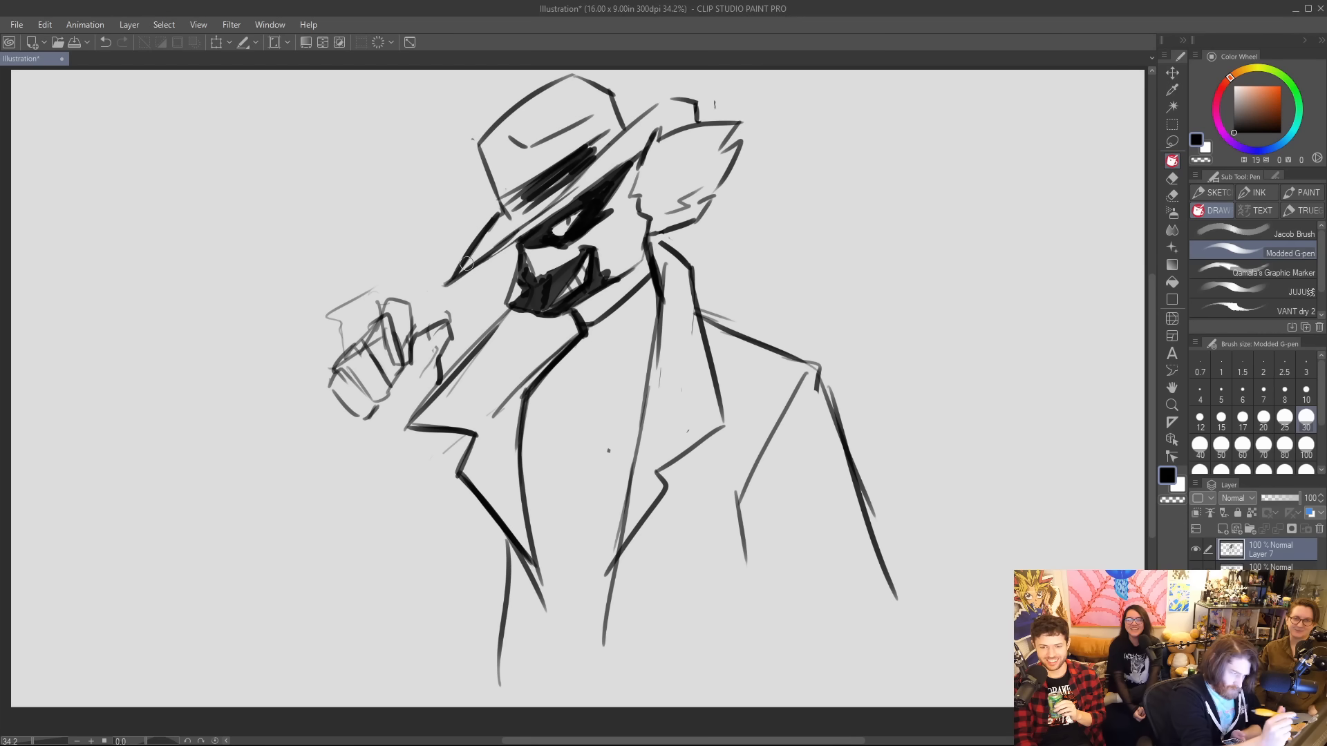
Erase the stray lines above the raised hand and draw the sleeve's cuff edge and straight outer forearm line.
mouse_move(371, 293)
left_mouse_down()
mouse_move(337, 325)
mouse_move(321, 319)
left_mouse_up()
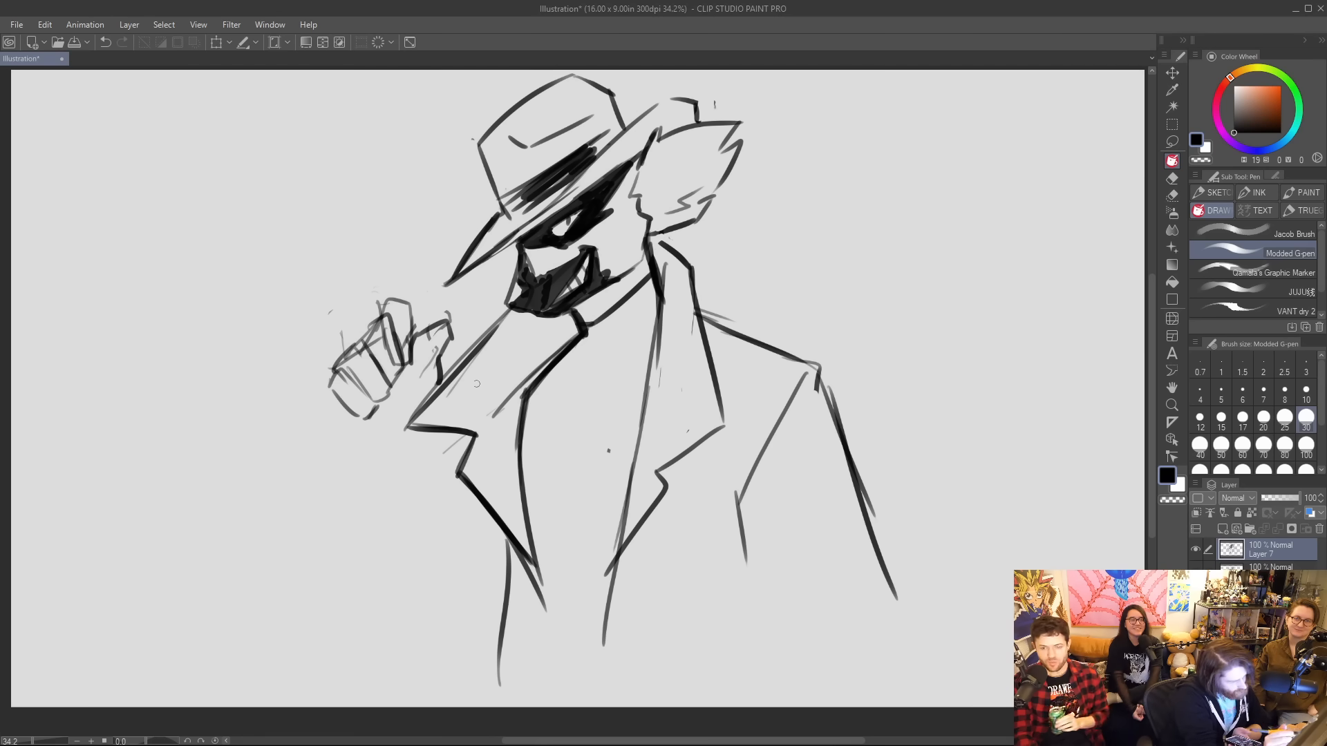
mouse_move(367, 439)
left_mouse_down()
mouse_move(427, 401)
mouse_move(330, 458)
mouse_move(352, 491)
mouse_move(369, 435)
mouse_move(331, 460)
mouse_move(365, 434)
mouse_move(345, 617)
left_mouse_up()
left_click_drag(344, 642, 429, 599)
mouse_move(332, 460)
left_mouse_down()
mouse_move(351, 655)
mouse_move(415, 411)
mouse_move(431, 398)
left_mouse_up()
left_click_drag(372, 432, 338, 463)
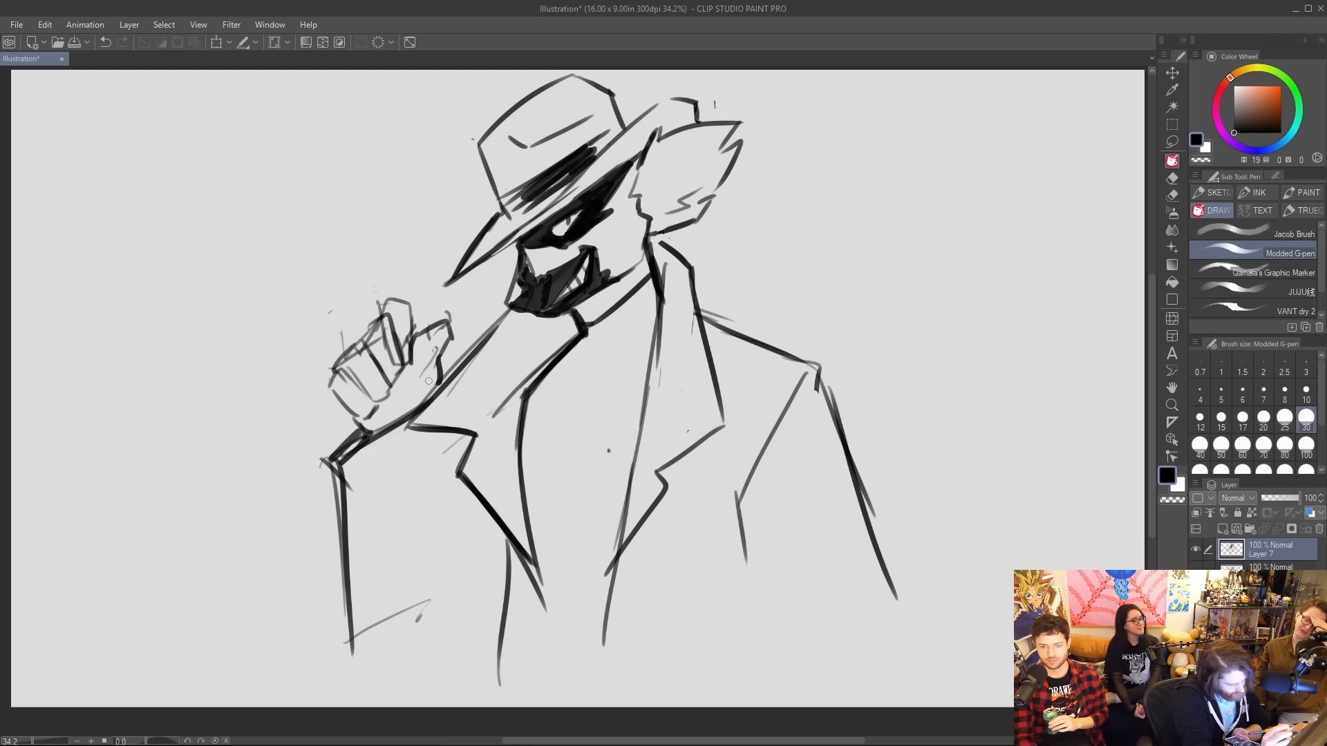
Close the raised arm's sleeve with a diagonal lower edge and inner fold lines, and redraw the adjoining lapel's outer edge.
left_click_drag(339, 655, 489, 563)
mouse_move(446, 474)
left_mouse_down()
mouse_move(445, 548)
mouse_move(440, 477)
mouse_move(427, 559)
left_mouse_up()
left_click_drag(427, 558, 451, 521)
mouse_move(352, 650)
left_mouse_down()
mouse_move(365, 665)
mouse_move(505, 564)
mouse_move(356, 648)
left_mouse_up()
mouse_move(406, 460)
left_mouse_down()
mouse_move(487, 349)
mouse_move(456, 373)
mouse_move(471, 331)
left_mouse_up()
left_click_drag(423, 428, 502, 310)
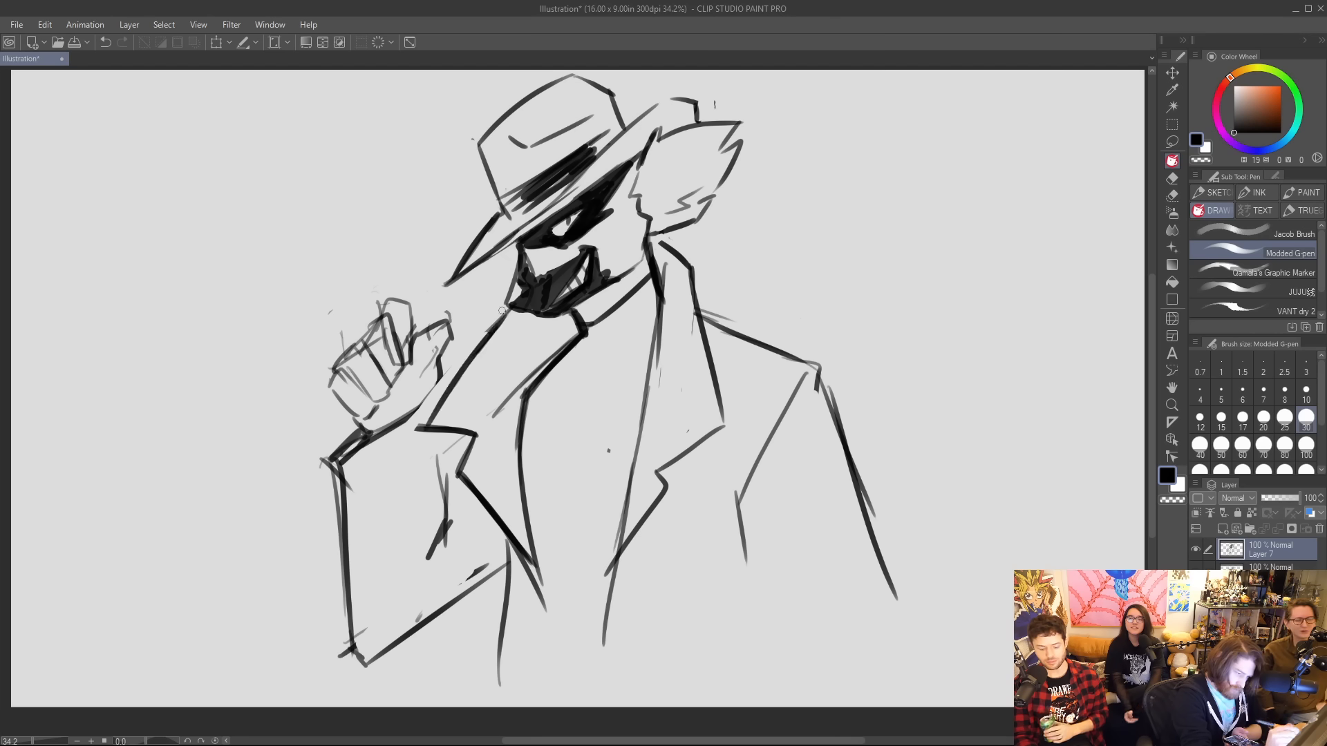
left_click_drag(413, 411, 444, 388)
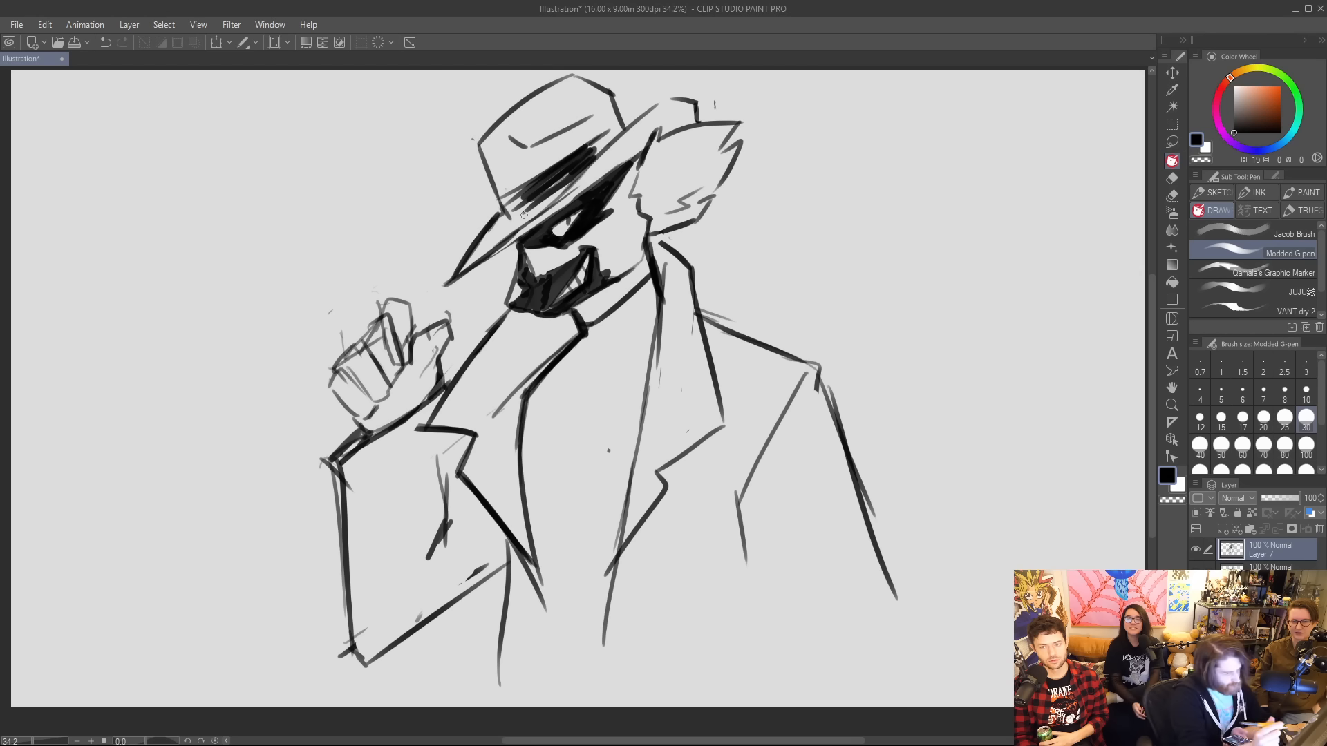
Draw a cane shaft running diagonally from the hat brim through the raised hand to a bent, notched end.
left_click_drag(277, 460, 332, 408)
left_click_drag(414, 331, 515, 252)
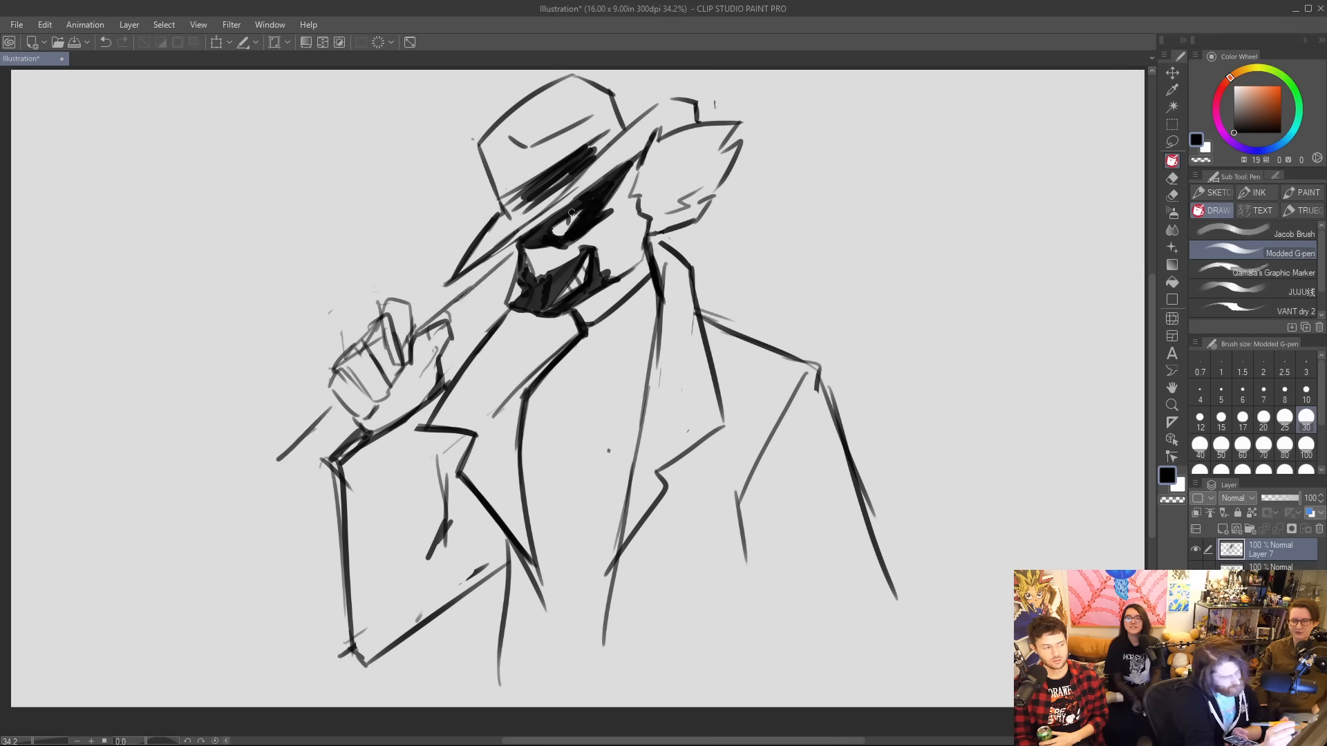
left_click_drag(349, 408, 238, 523)
left_click_drag(297, 432, 207, 508)
mouse_move(200, 521)
left_mouse_down()
mouse_move(180, 591)
mouse_move(247, 589)
mouse_move(178, 621)
mouse_move(203, 586)
mouse_move(219, 586)
mouse_move(222, 611)
mouse_move(247, 611)
mouse_move(246, 577)
left_mouse_up()
left_click_drag(456, 283, 413, 322)
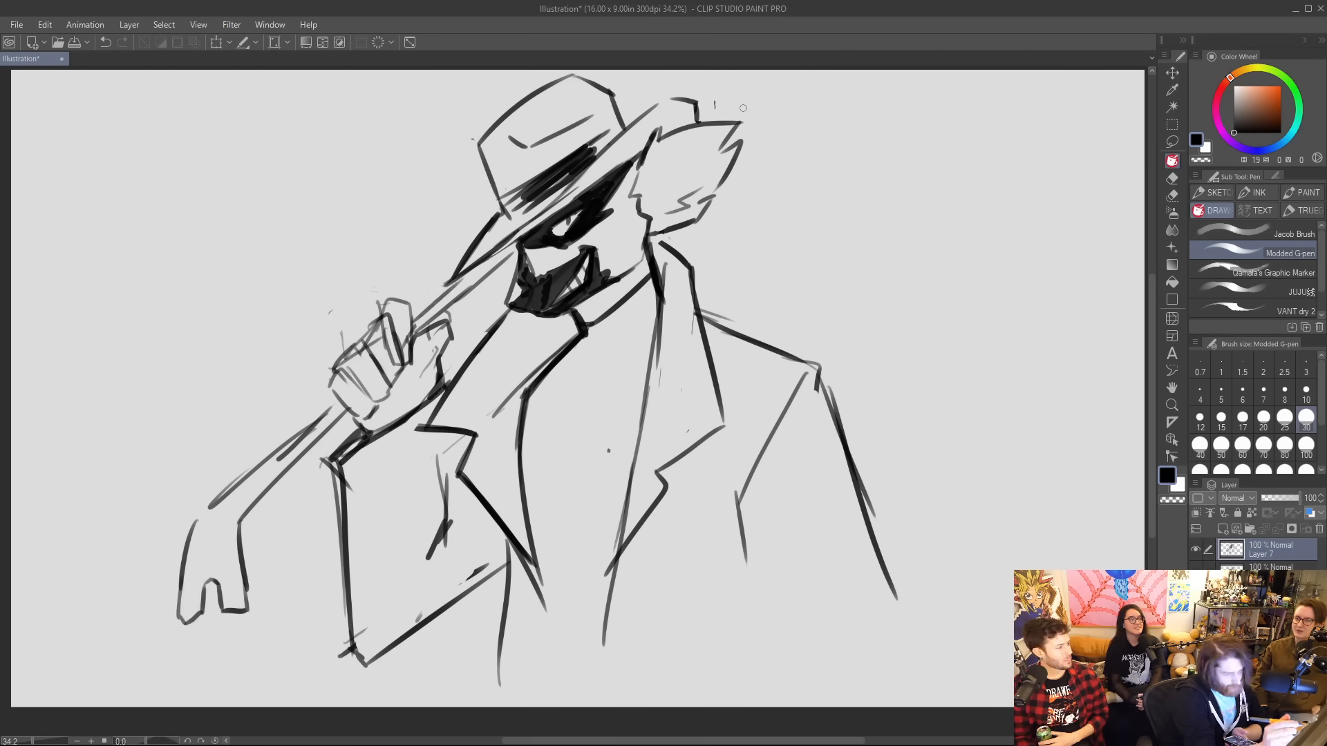
Extend the shaft behind the hat to the canvas edge and thicken its section between the hand and brim.
mouse_move(700, 109)
left_mouse_down()
mouse_move(770, 69)
mouse_move(752, 69)
left_mouse_up()
left_click_drag(506, 252, 427, 320)
left_click_drag(495, 264, 446, 306)
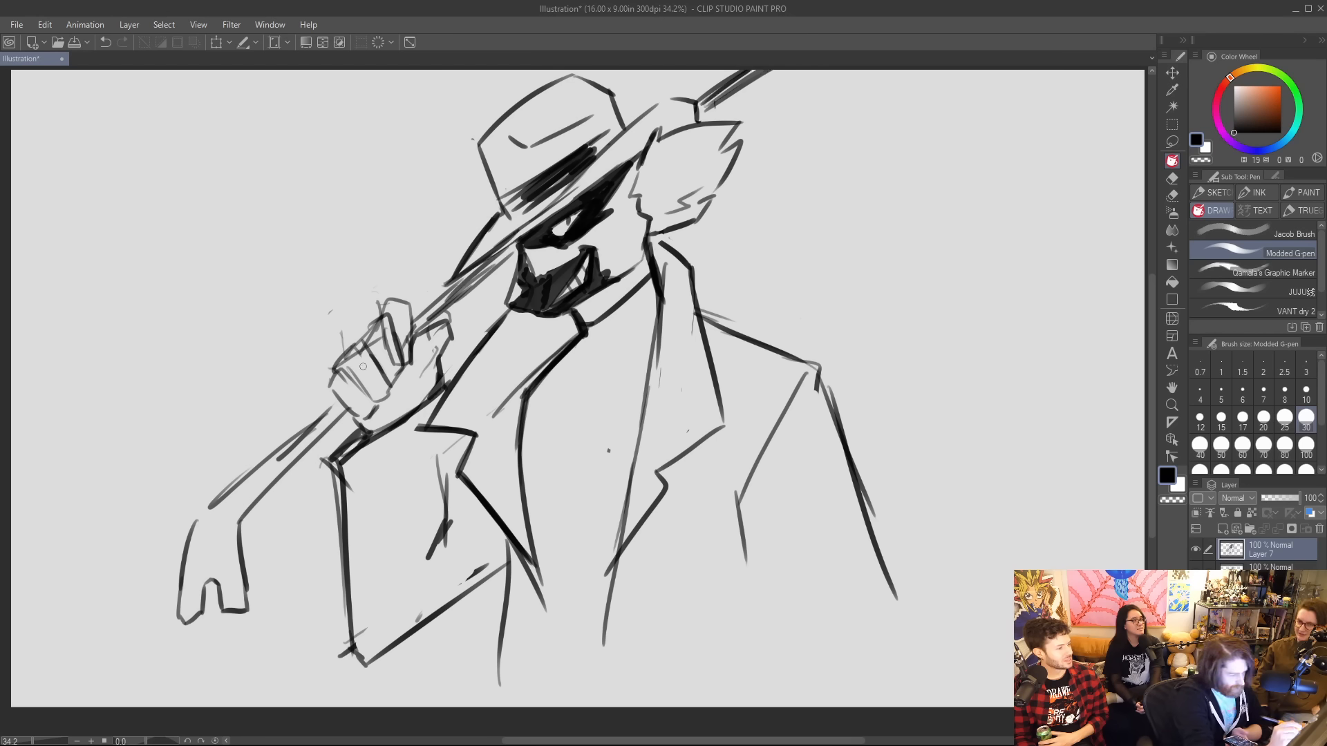
Clean up the finger lines of the raised hand and add dark fold lines beneath the lapel notch.
mouse_move(354, 365)
left_mouse_down()
mouse_move(362, 349)
mouse_move(391, 359)
mouse_move(408, 343)
left_mouse_up()
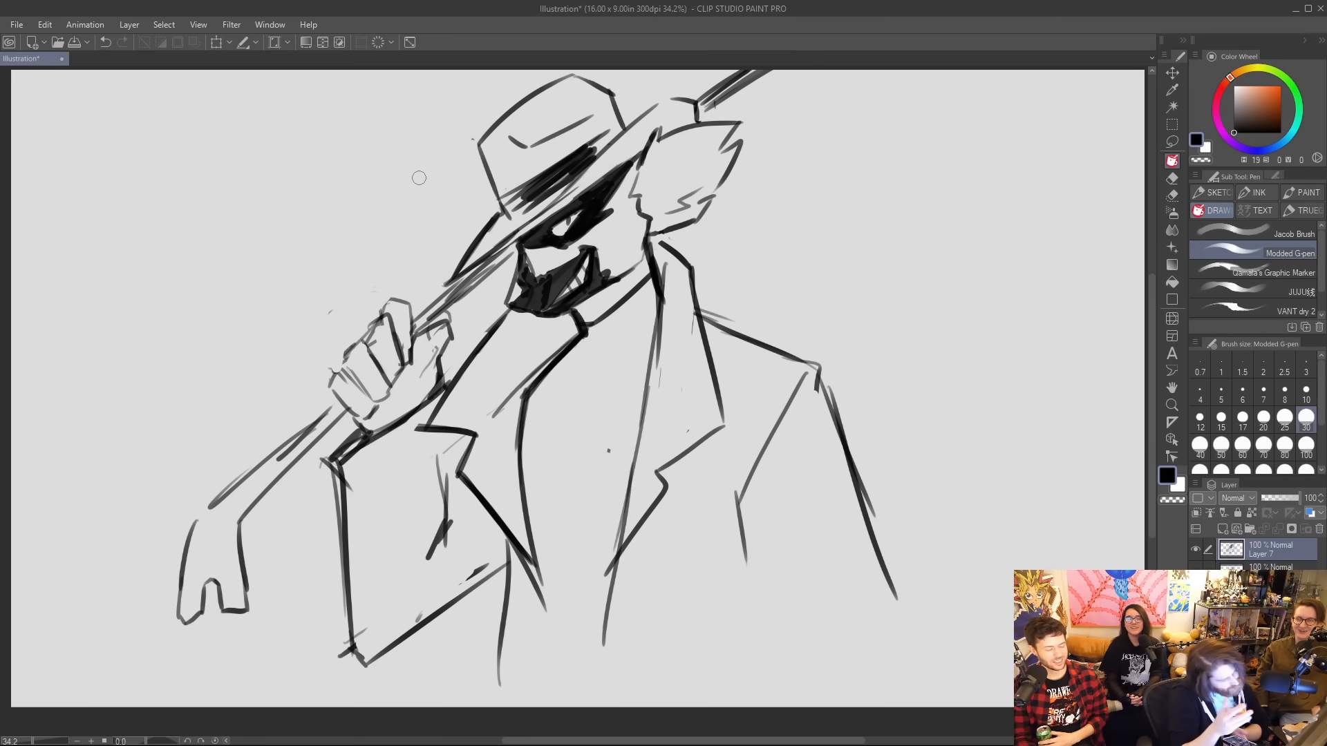
left_click_drag(438, 433, 448, 535)
mouse_move(470, 474)
left_mouse_down()
mouse_move(460, 441)
mouse_move(444, 494)
mouse_move(466, 440)
left_mouse_up()
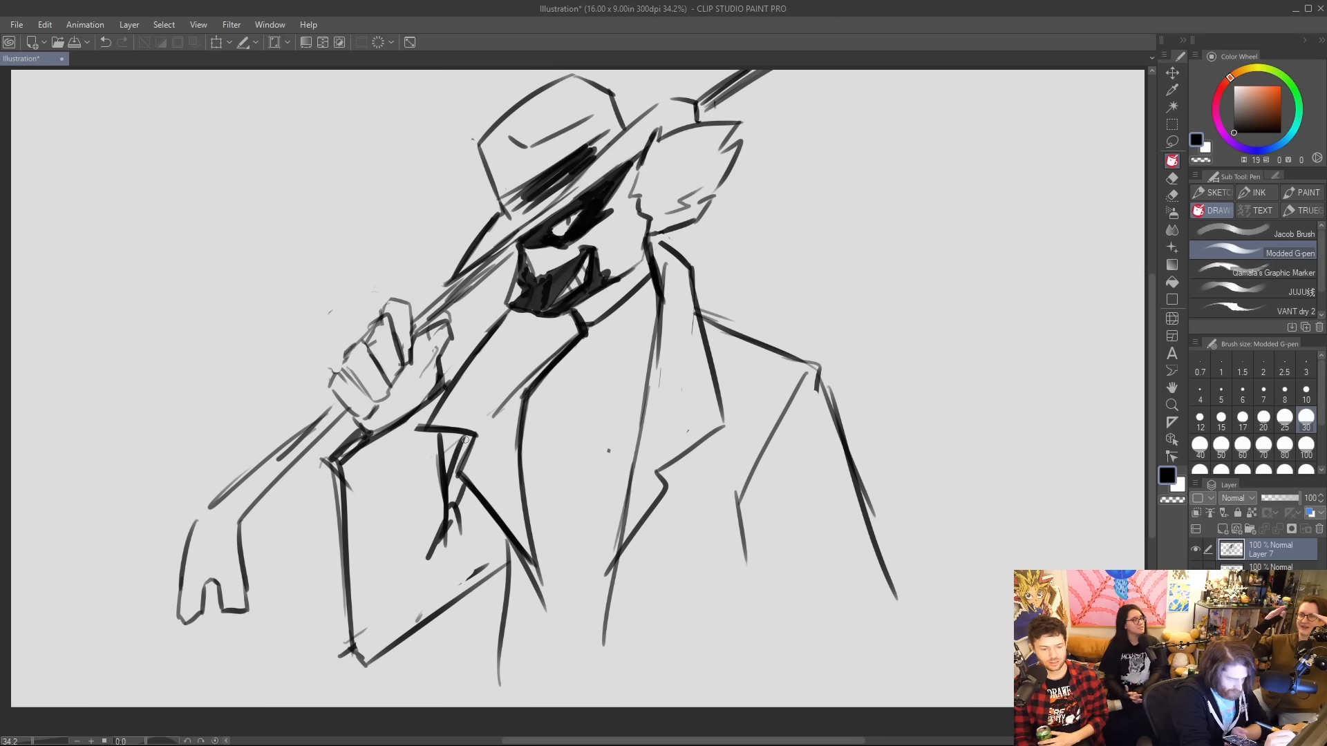
Erase the raised arm's lower outline and redraw it as a tapering sleeve with a slanted outer edge and narrow elbow.
mouse_move(453, 504)
left_mouse_down()
mouse_move(433, 561)
mouse_move(460, 533)
left_mouse_up()
mouse_move(347, 577)
left_mouse_down()
mouse_move(366, 665)
mouse_move(485, 575)
left_mouse_up()
left_click_drag(335, 515, 388, 680)
mouse_move(336, 474)
left_mouse_down()
mouse_move(396, 674)
mouse_move(443, 669)
left_mouse_up()
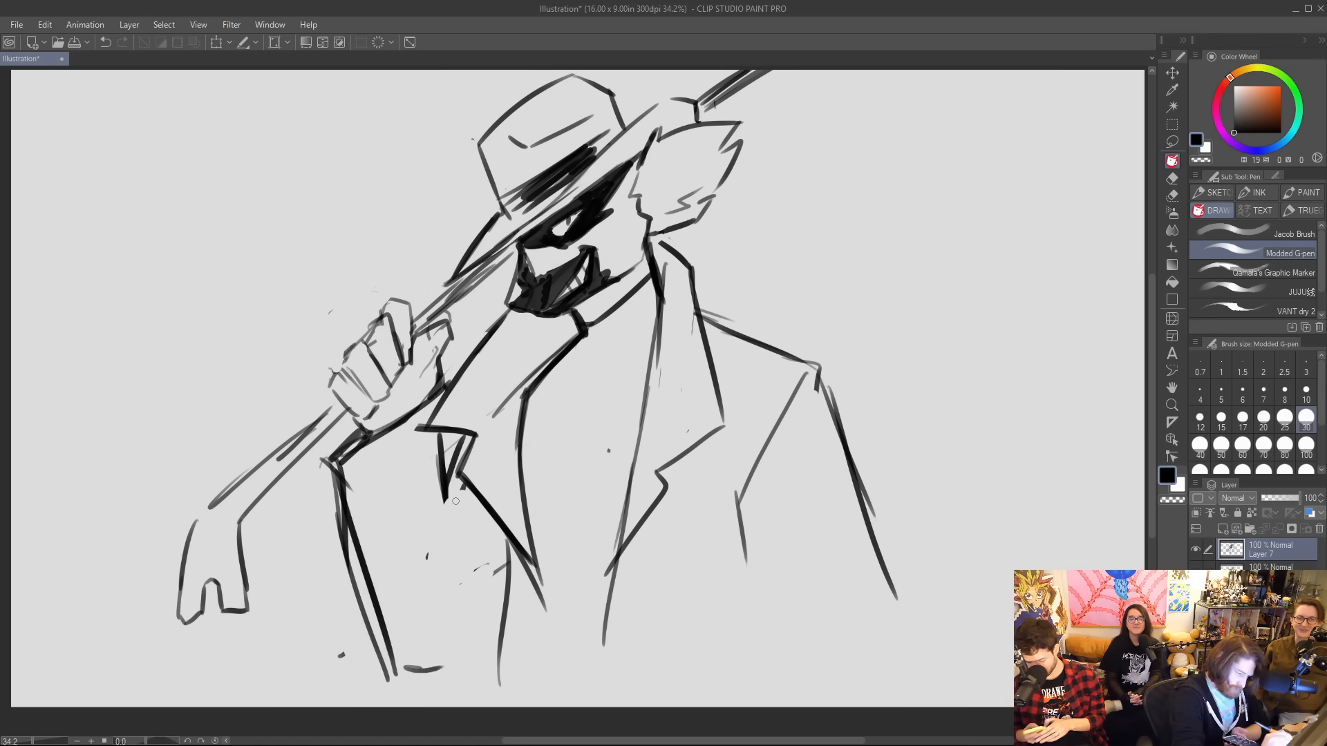
left_click_drag(452, 492, 462, 562)
left_click_drag(454, 667, 515, 551)
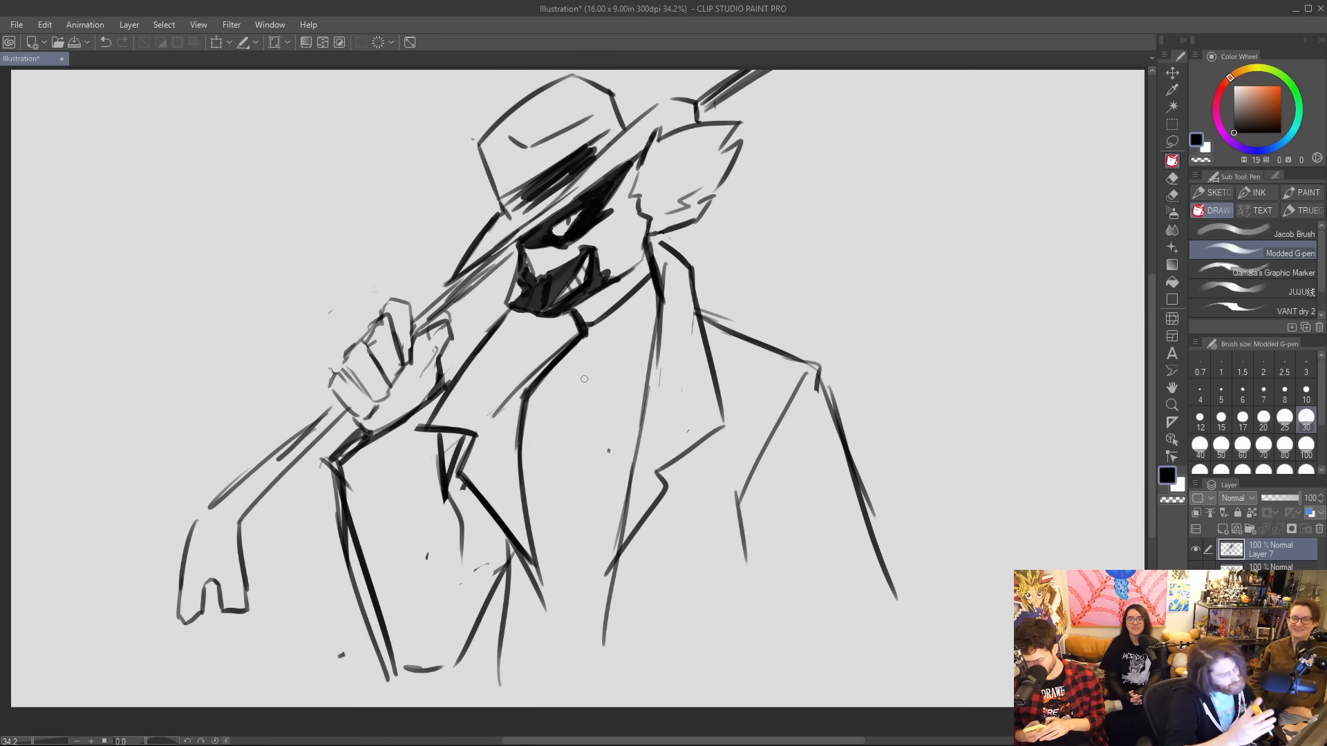
mouse_move(328, 485)
left_mouse_down()
mouse_move(377, 658)
mouse_move(337, 510)
left_mouse_up()
left_click_drag(377, 660, 388, 684)
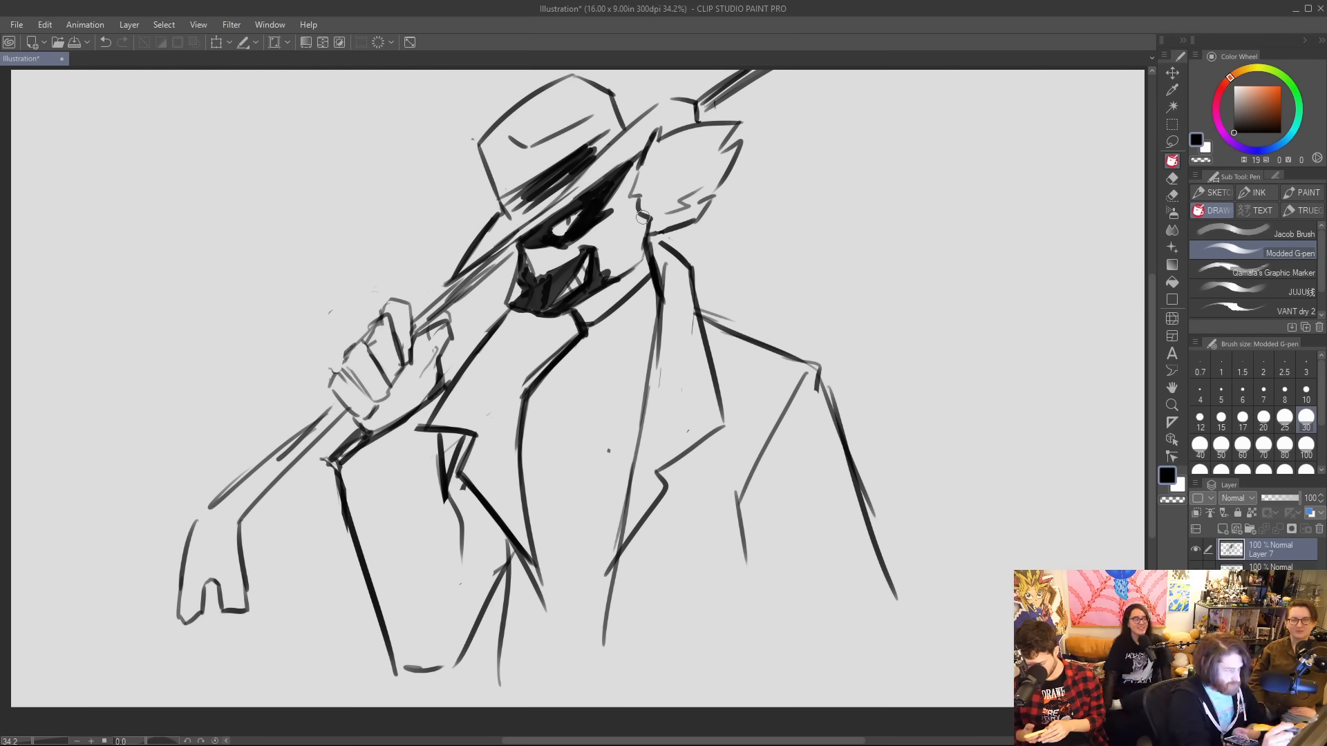
Erase the shaft beyond the hand, rotate the lassoed hand and cane slightly clockwise, and shift them away from the face.
mouse_move(434, 306)
left_mouse_down()
mouse_move(420, 322)
mouse_move(492, 268)
mouse_move(473, 277)
left_mouse_up()
mouse_move(703, 94)
left_mouse_down()
mouse_move(708, 103)
mouse_move(748, 84)
left_mouse_up()
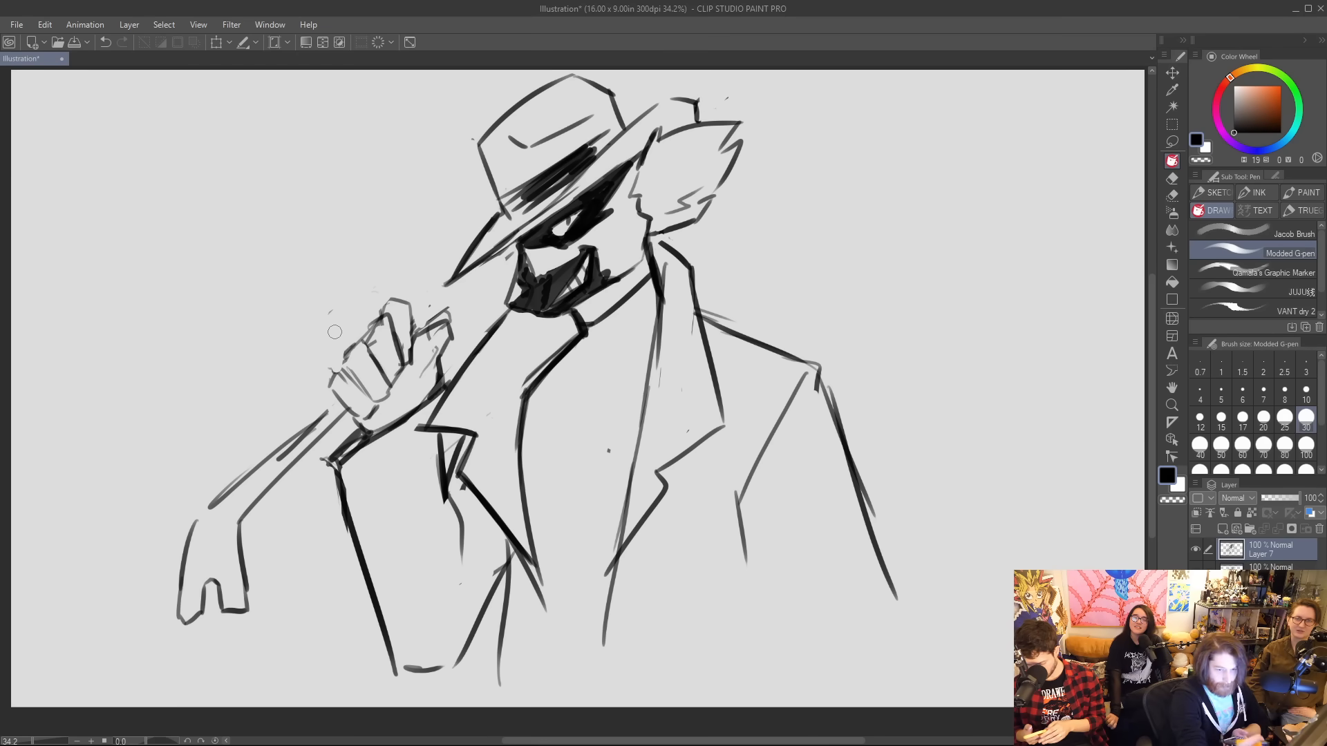
left_click(1172, 141)
mouse_move(404, 279)
left_mouse_down()
mouse_move(463, 330)
mouse_move(413, 401)
mouse_move(138, 608)
mouse_move(377, 271)
mouse_move(415, 282)
left_mouse_up()
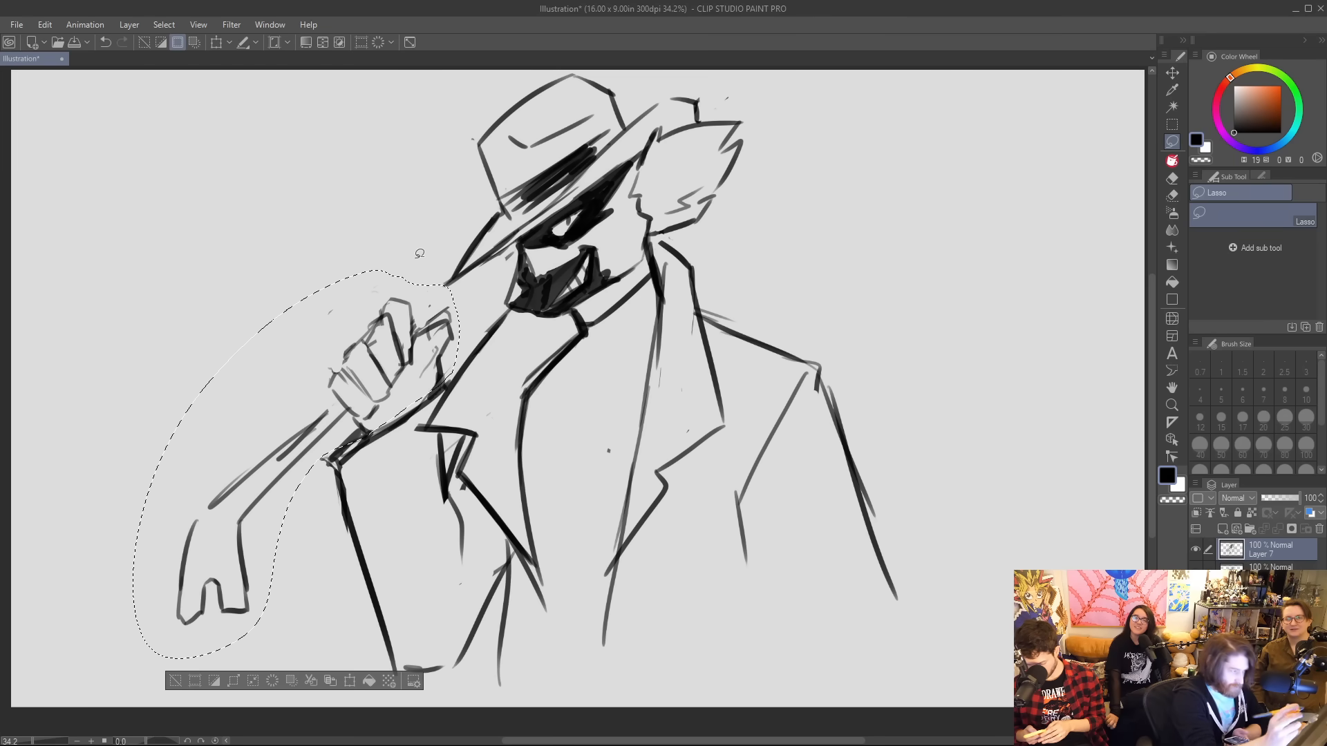
left_click(217, 42)
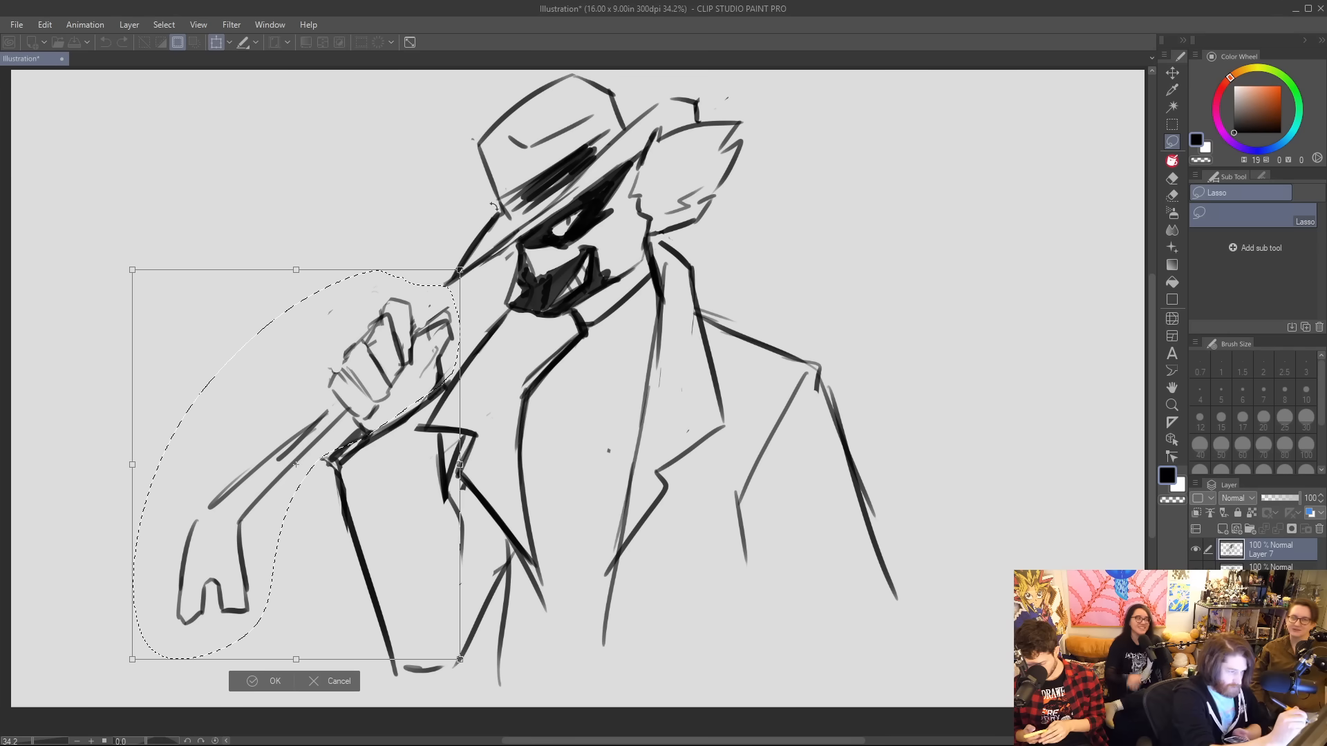
left_click_drag(470, 261, 505, 306)
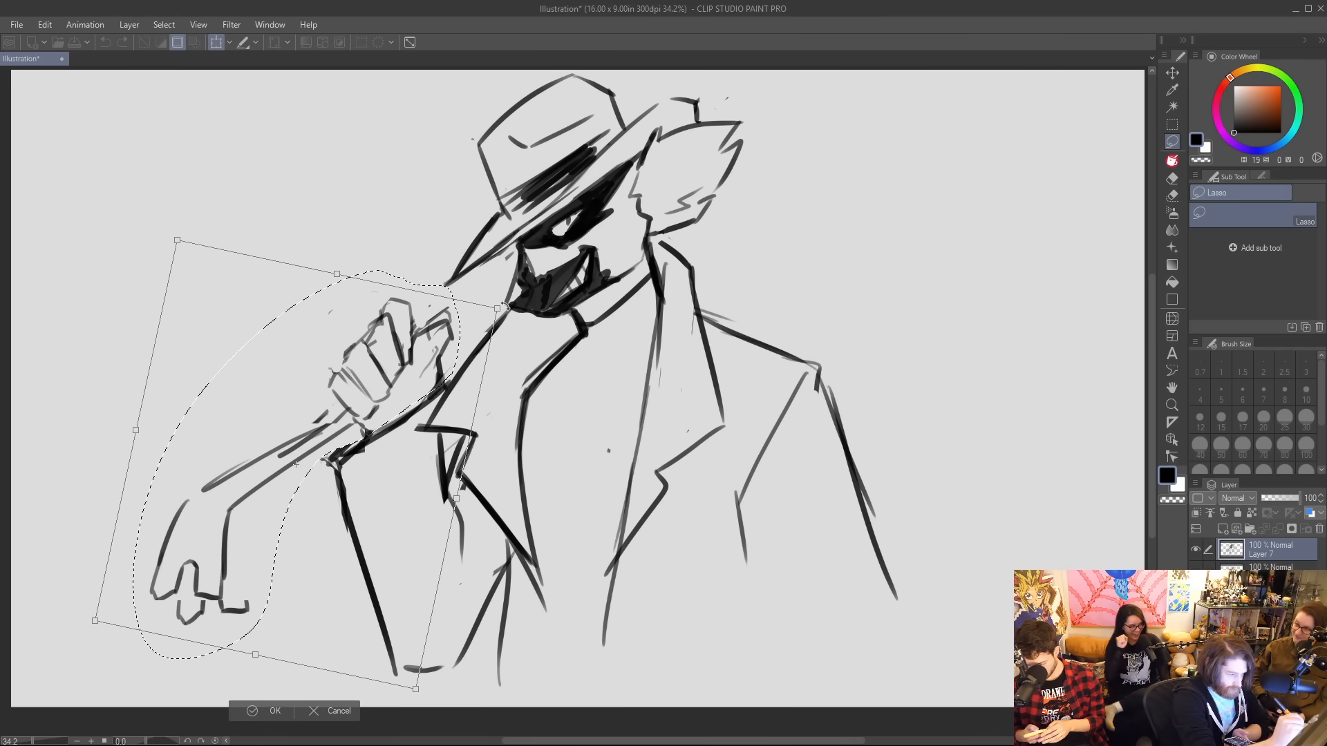
mouse_move(436, 341)
left_mouse_down()
mouse_move(398, 320)
mouse_move(431, 347)
mouse_move(454, 328)
left_mouse_up()
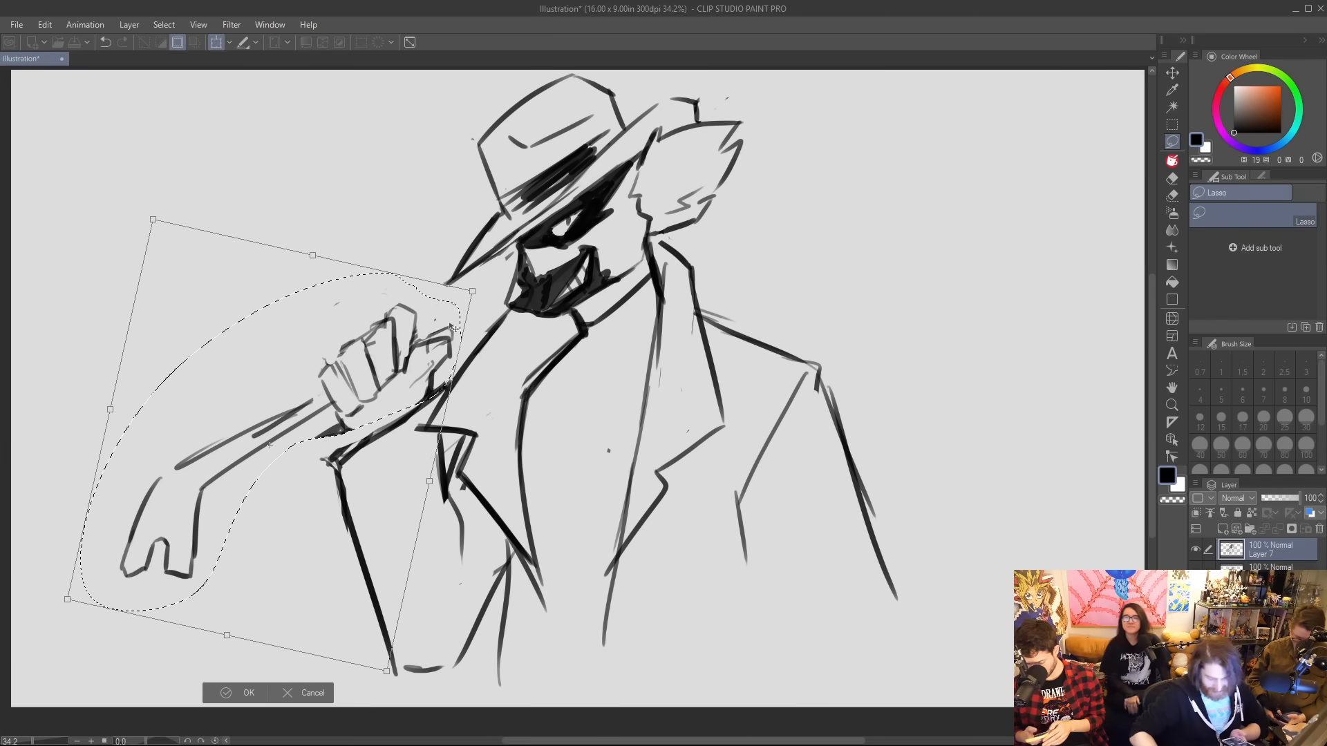
key("Return")
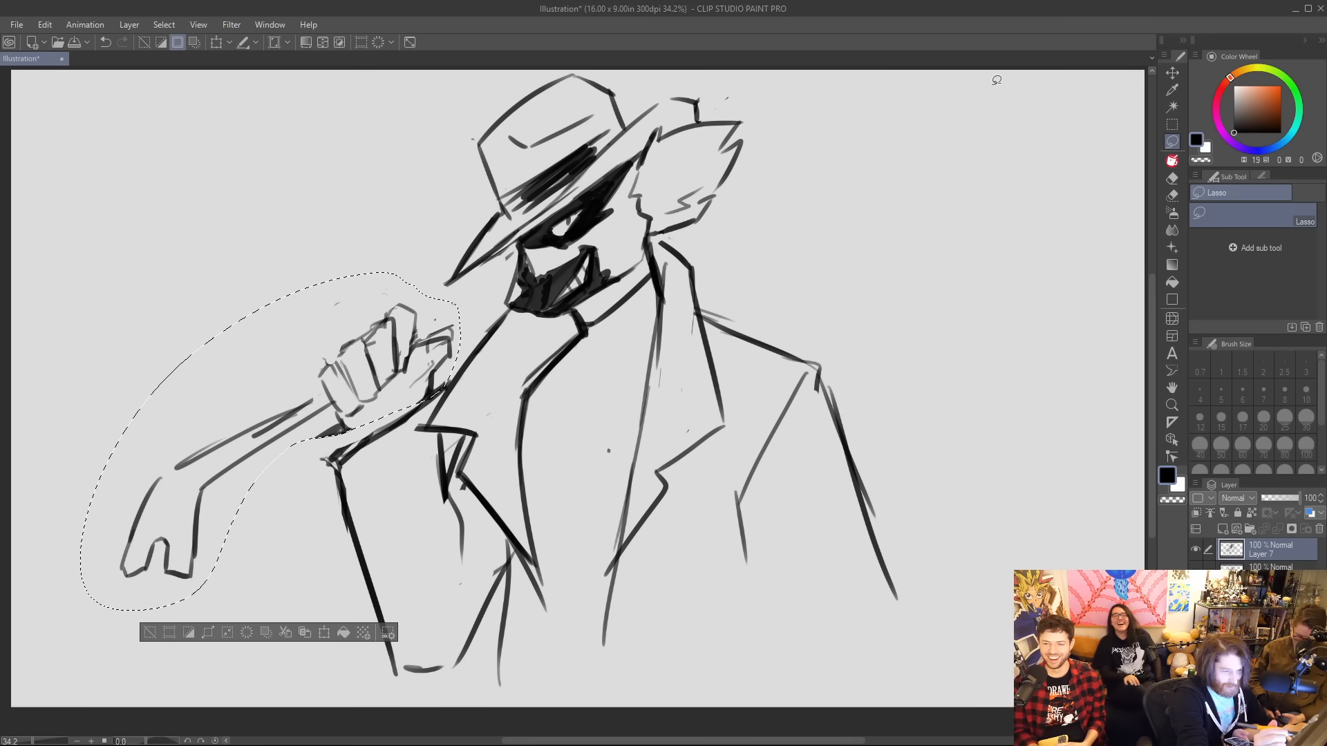
left_click(1172, 124)
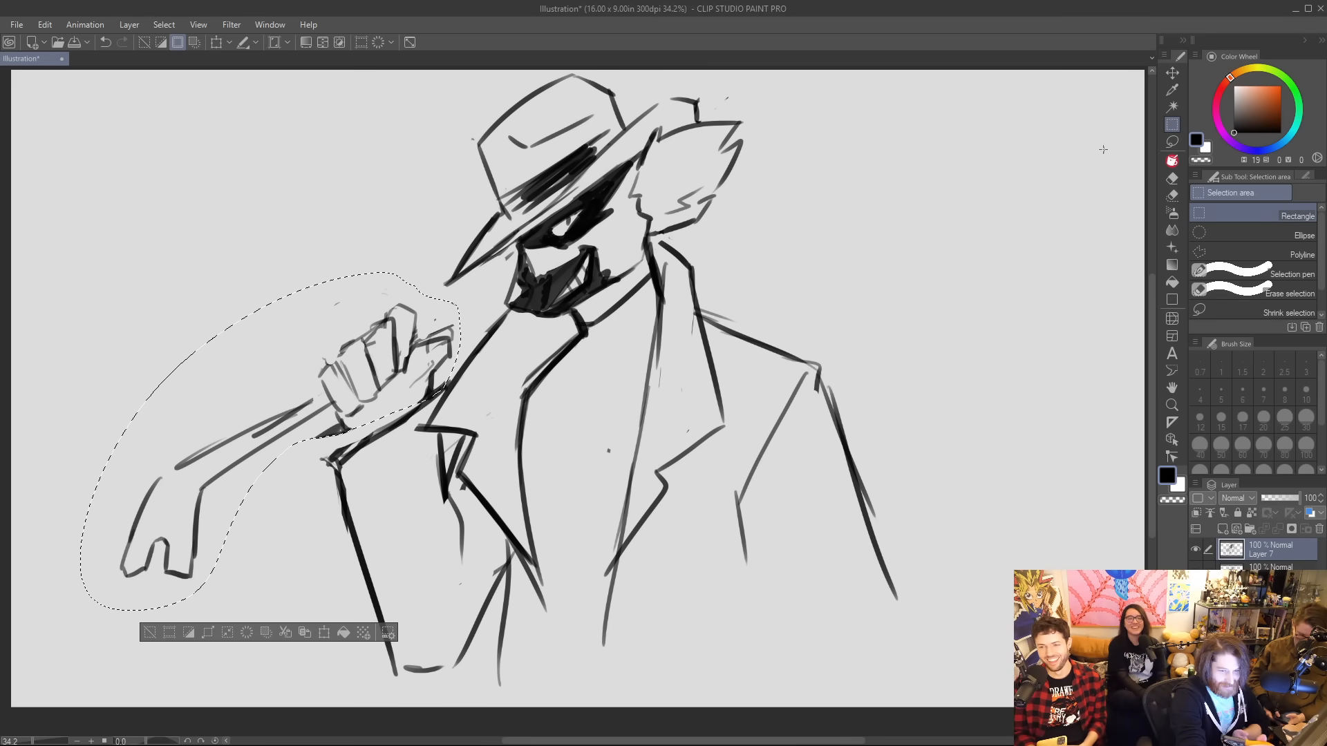
key("ctrl+d")
left_click(1174, 161)
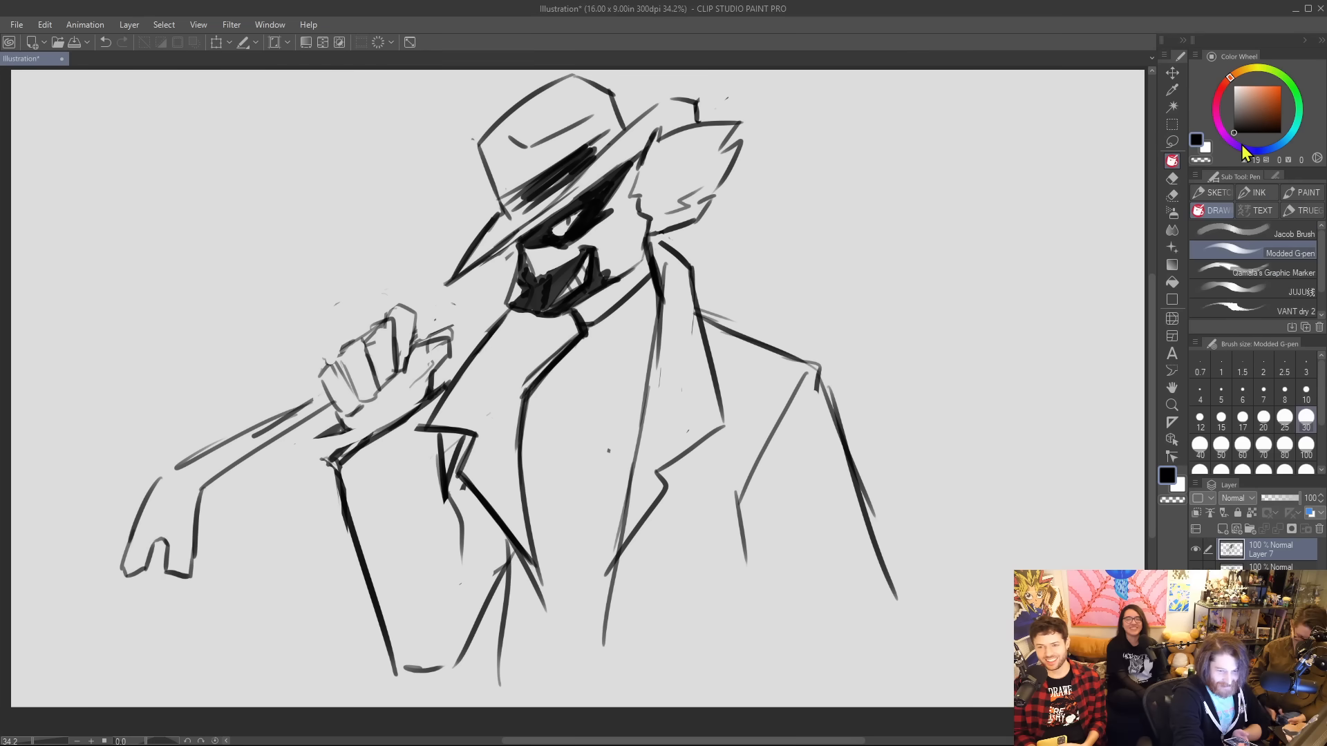
Replace the bent cane end with a wide, flared rifle stock with a shaped grip, and draw barrel lines from hand to face.
mouse_move(418, 330)
left_mouse_down()
mouse_move(483, 293)
mouse_move(461, 301)
mouse_move(488, 306)
left_mouse_up()
mouse_move(297, 431)
left_mouse_down()
mouse_move(201, 462)
mouse_move(130, 539)
left_mouse_up()
mouse_move(156, 489)
left_mouse_down()
mouse_move(119, 561)
mouse_move(155, 553)
mouse_move(186, 584)
mouse_move(199, 494)
left_mouse_up()
left_click_drag(328, 406, 131, 539)
left_click_drag(100, 485, 298, 385)
mouse_move(111, 480)
left_mouse_down()
mouse_move(32, 514)
mouse_move(62, 560)
left_mouse_up()
mouse_move(57, 557)
left_mouse_down()
mouse_move(83, 537)
mouse_move(86, 600)
left_mouse_up()
left_click_drag(86, 599, 203, 491)
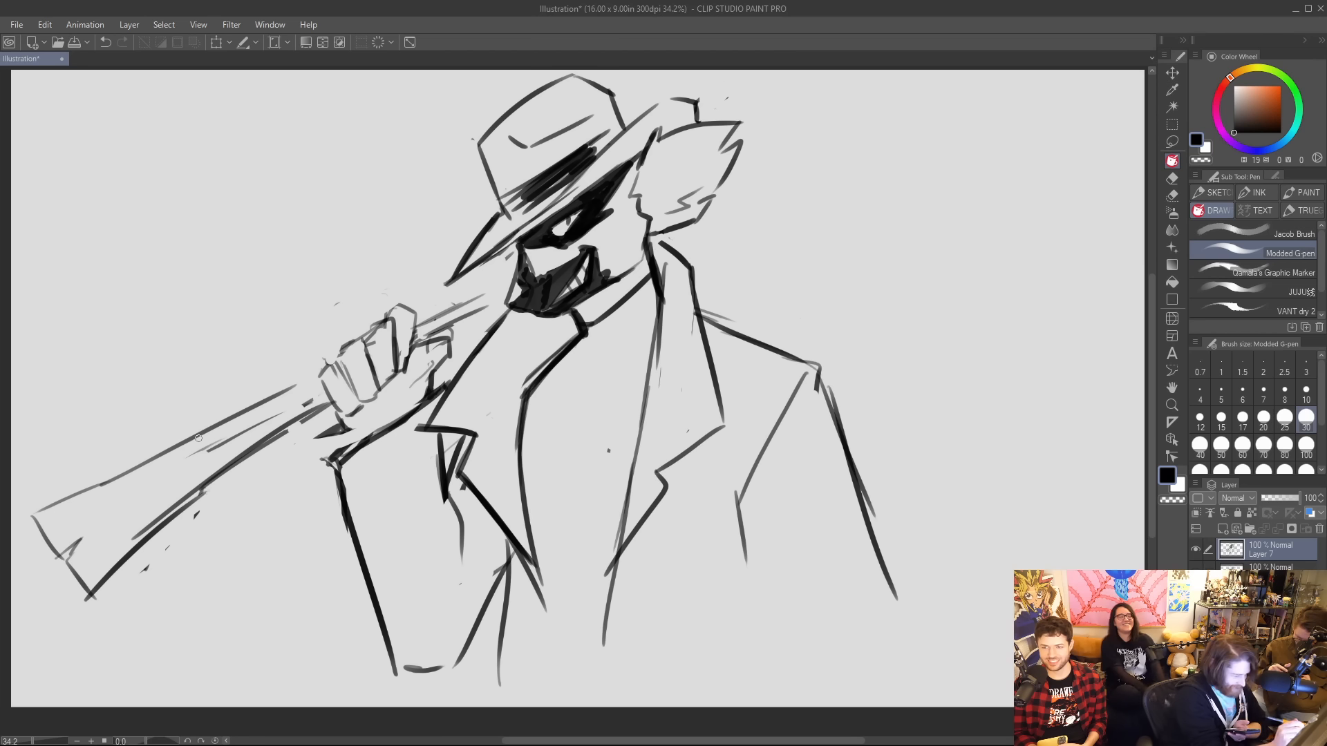
mouse_move(198, 438)
left_mouse_down()
mouse_move(239, 437)
mouse_move(252, 457)
left_mouse_up()
left_click_drag(435, 316, 489, 289)
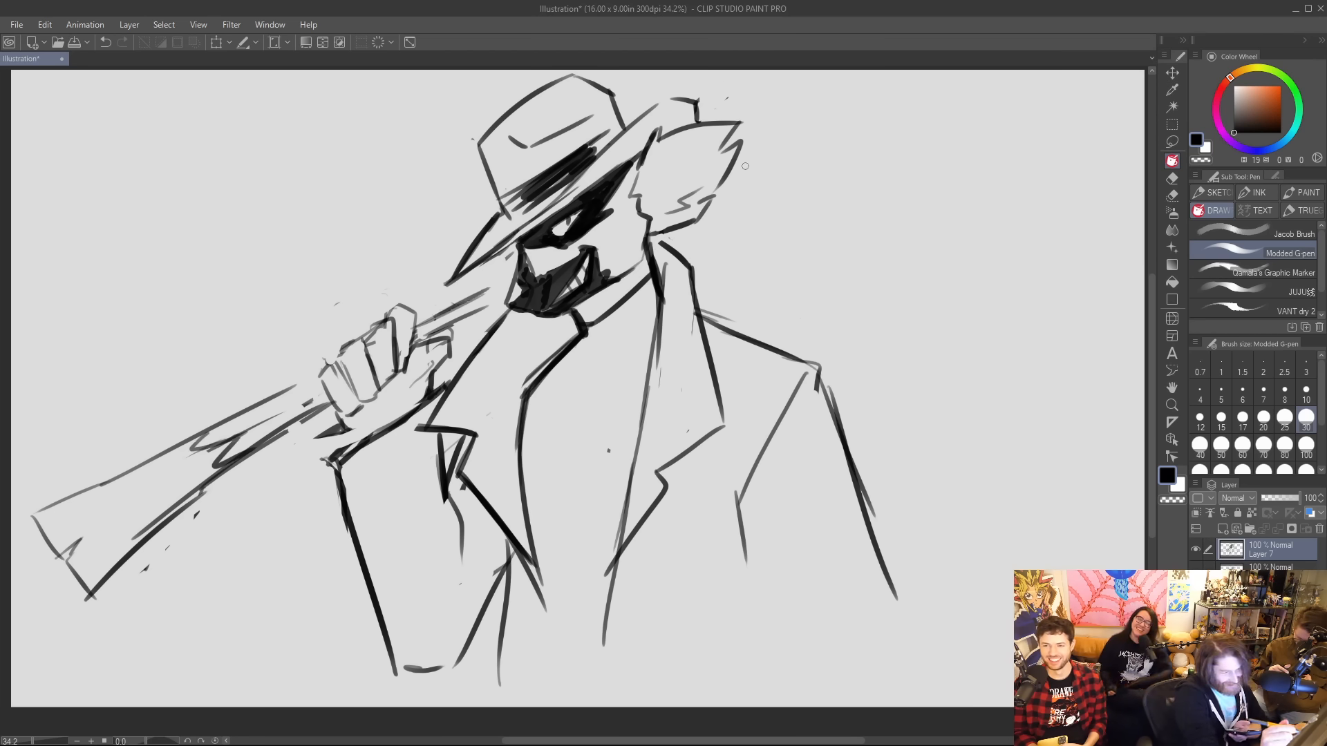
Draw the widening barrel from behind the ear to the canvas edge, and darken the gripping hand's outer outline and wrist.
left_click_drag(744, 159, 879, 79)
left_click_drag(727, 184, 902, 107)
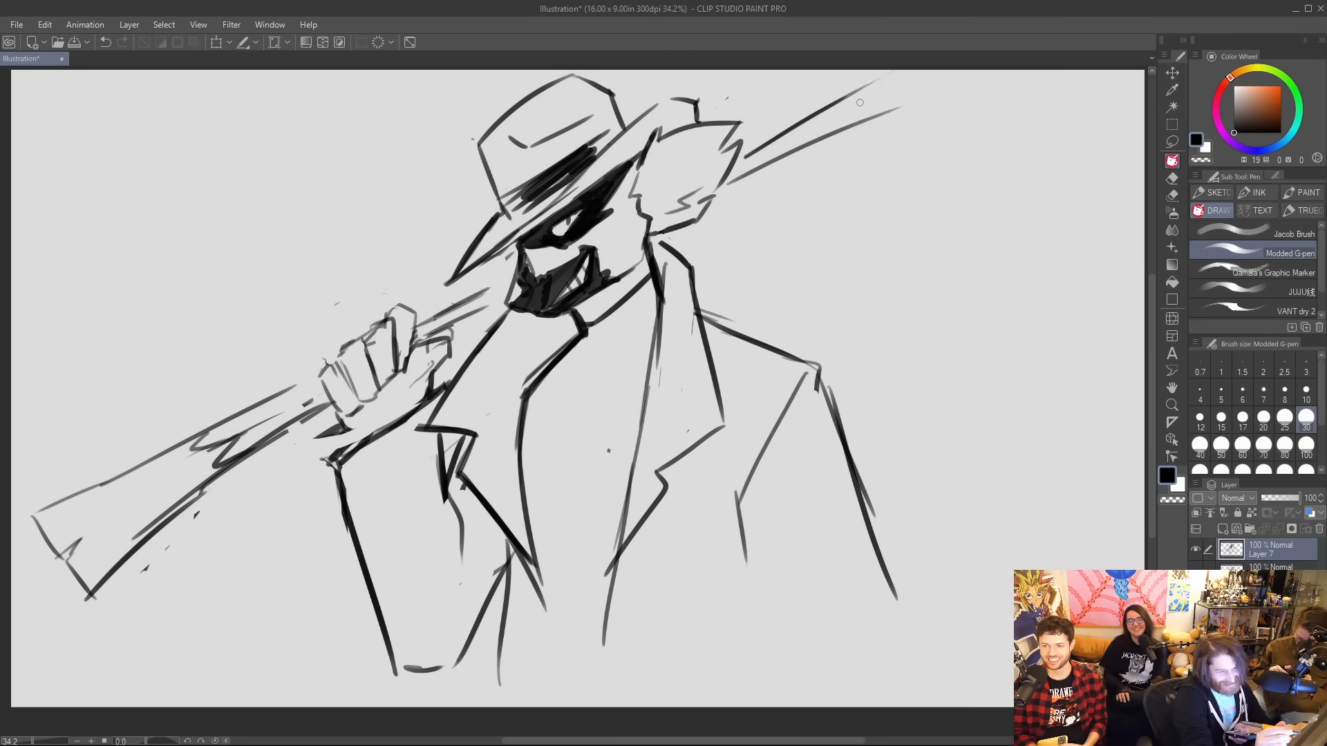
left_click_drag(771, 139, 877, 69)
left_click_drag(843, 134, 1000, 73)
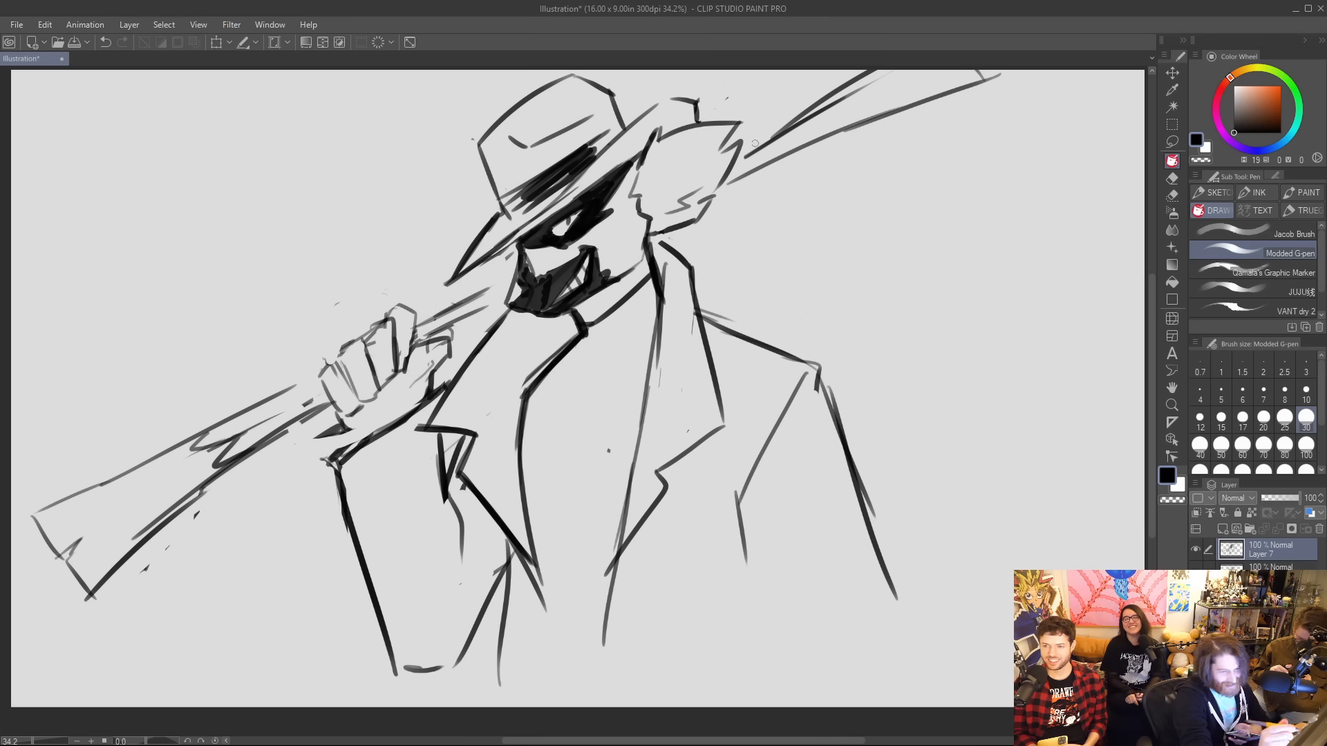
left_click_drag(746, 148, 852, 88)
left_click_drag(470, 301, 511, 276)
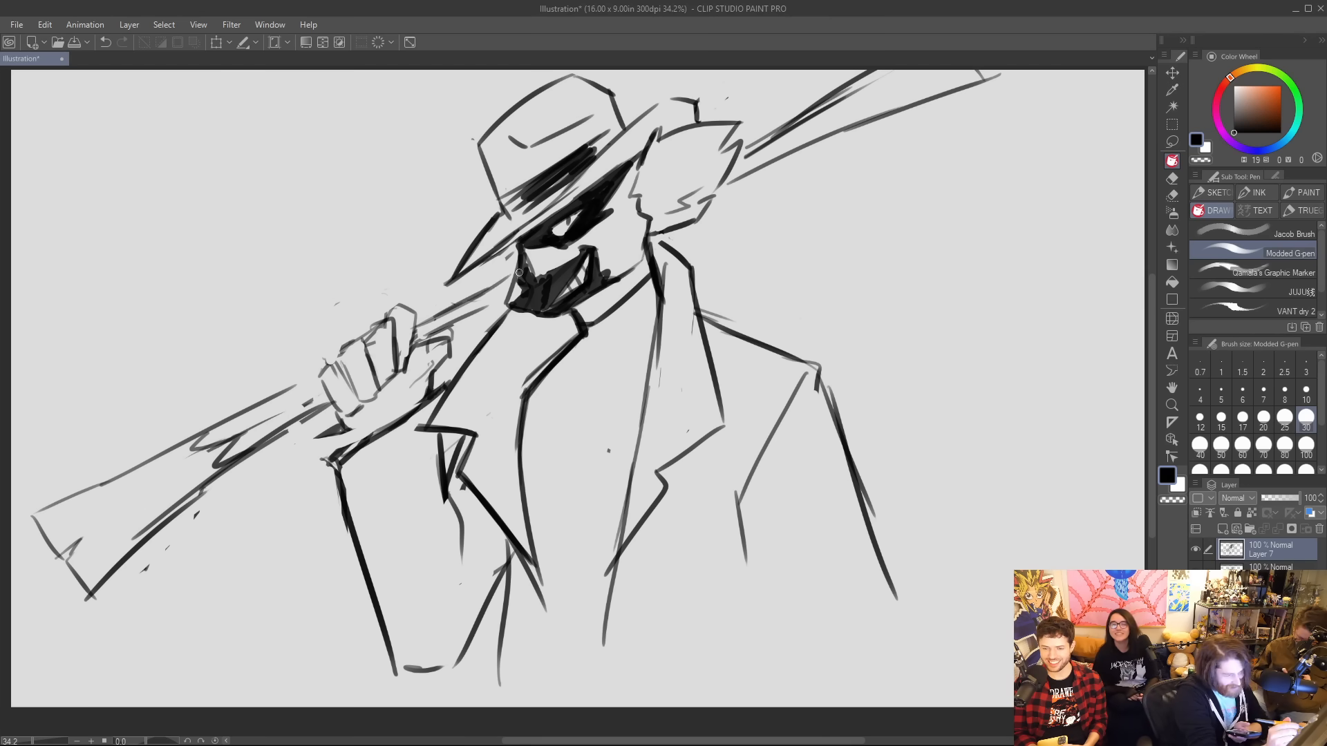
mouse_move(278, 398)
left_mouse_down()
mouse_move(394, 312)
mouse_move(412, 322)
mouse_move(394, 369)
mouse_move(406, 352)
left_mouse_up()
mouse_move(360, 412)
left_mouse_down()
mouse_move(351, 443)
mouse_move(317, 440)
left_mouse_up()
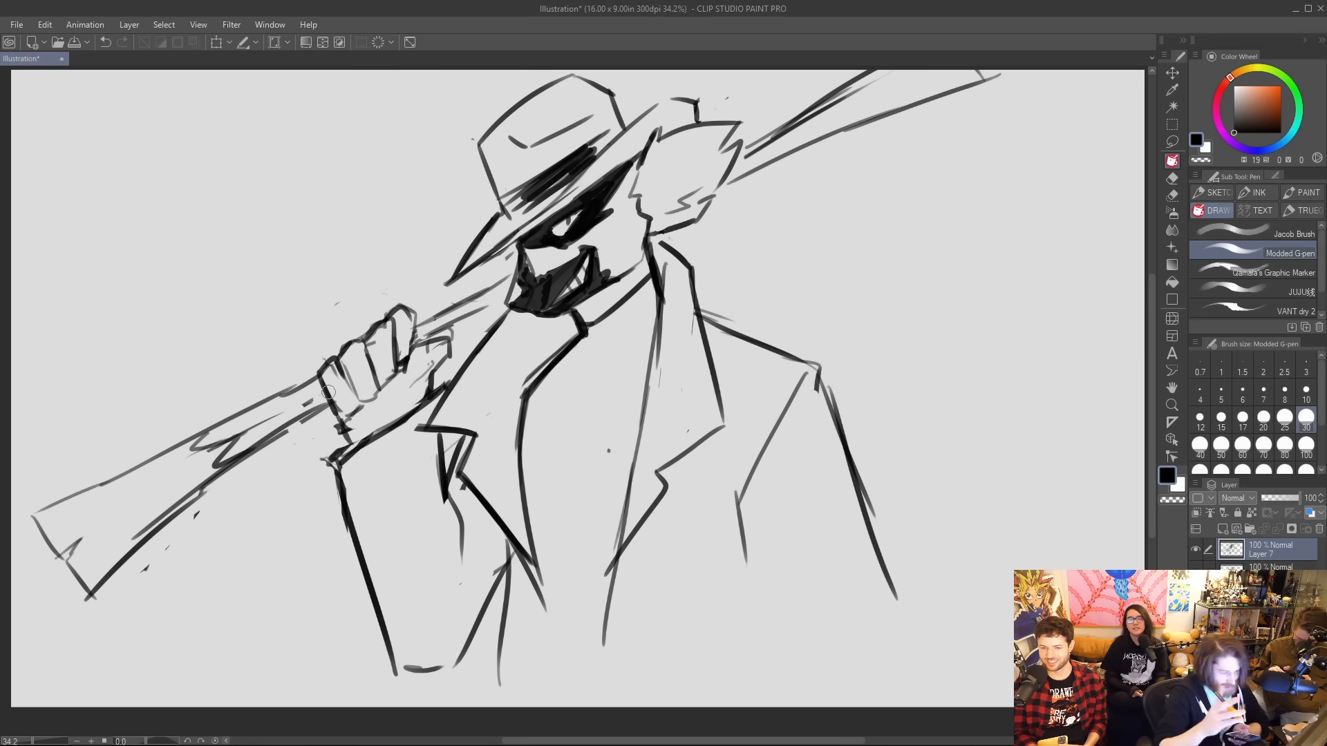
Extend the coat's front edges down to the canvas bottom, and finish the raised sleeve with a darker elbow and two oval buttons.
left_click_drag(534, 561, 556, 683)
left_click_drag(625, 515, 588, 700)
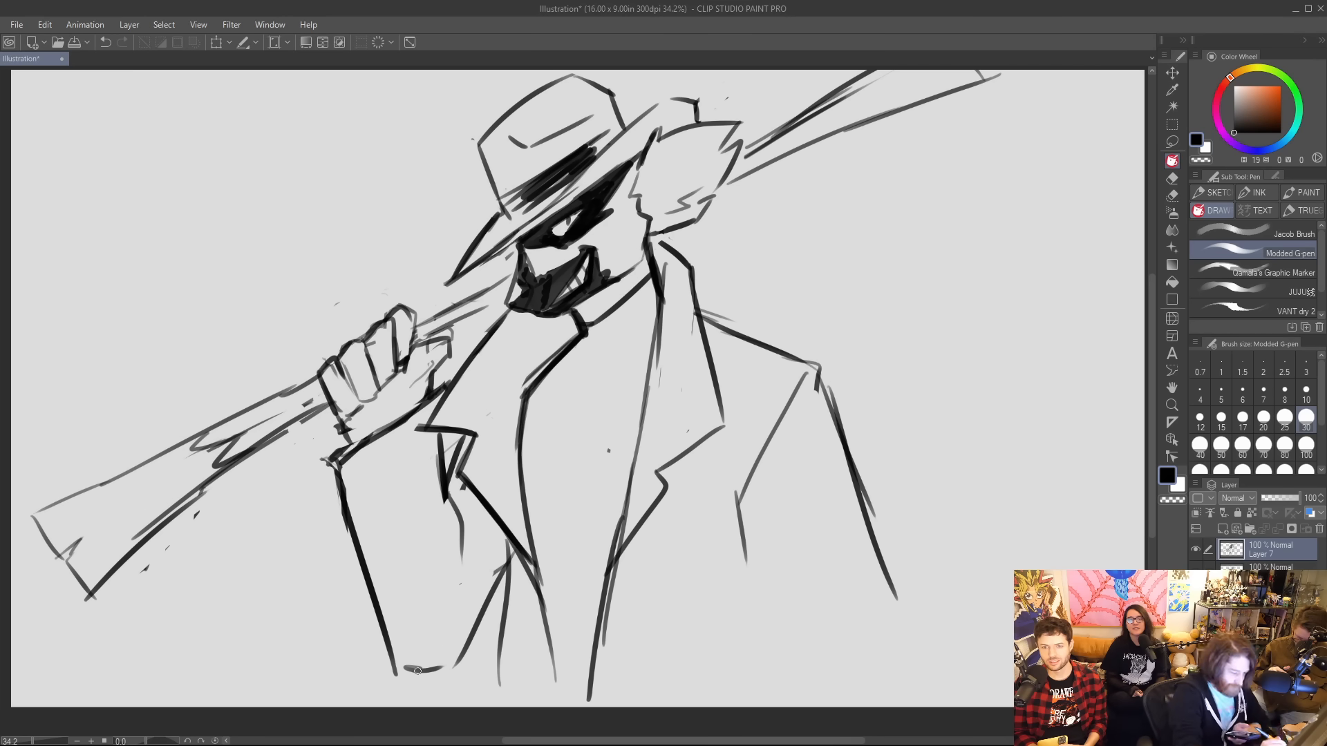
mouse_move(417, 670)
left_mouse_down()
mouse_move(435, 674)
mouse_move(459, 642)
left_mouse_up()
mouse_move(343, 458)
left_mouse_down()
mouse_move(349, 520)
mouse_move(356, 477)
mouse_move(367, 515)
left_mouse_up()
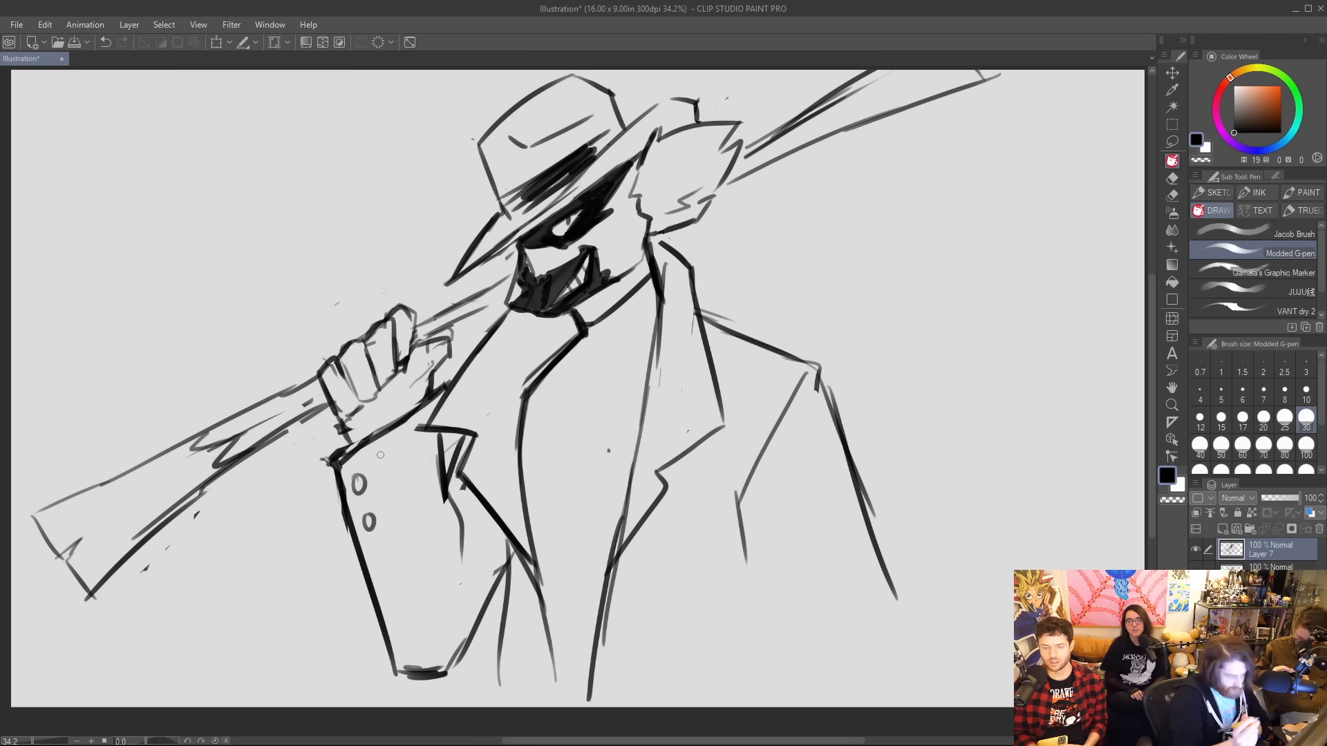
mouse_move(542, 595)
left_mouse_down()
mouse_move(551, 696)
mouse_move(500, 706)
left_mouse_up()
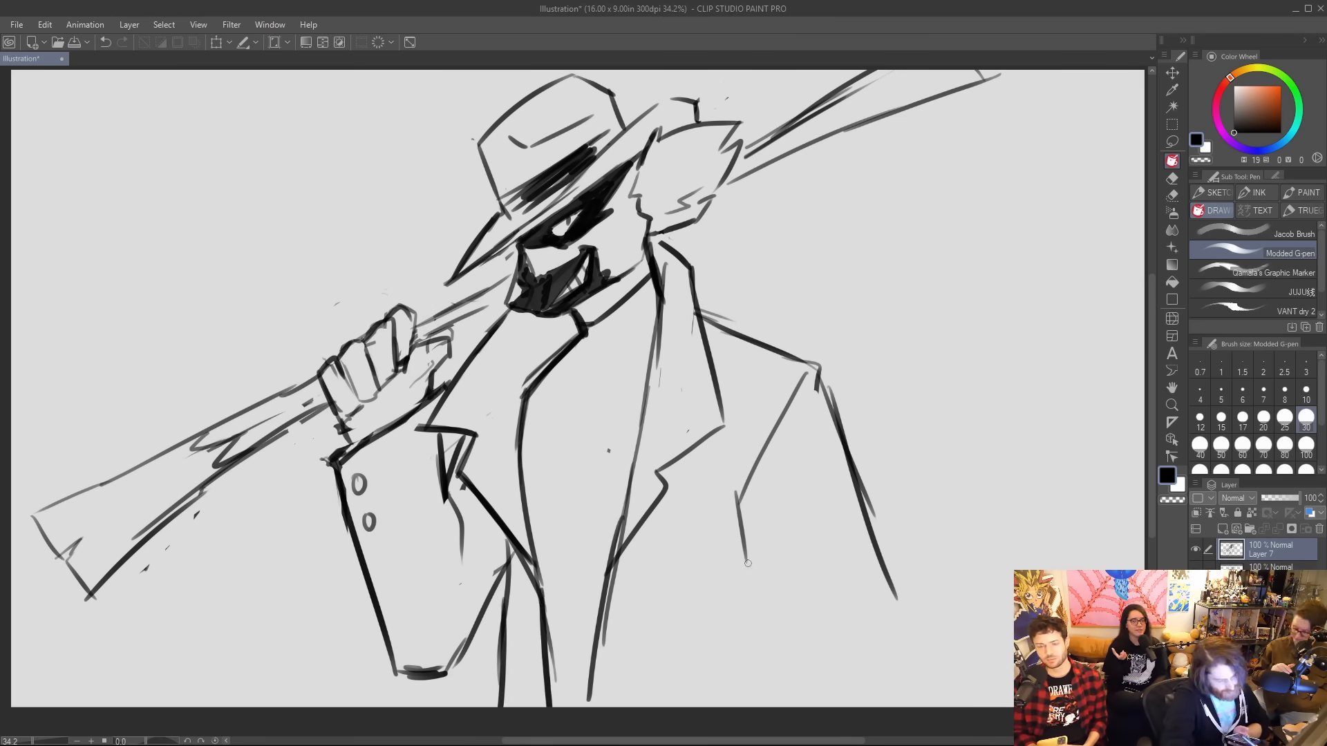
Extend the lowered arm's sleeve outlines to the canvas bottom with a bent inner edge, and darken the rear hat brim.
mouse_move(743, 542)
left_mouse_down()
mouse_move(768, 631)
mouse_move(731, 700)
left_mouse_up()
left_click_drag(898, 605, 890, 705)
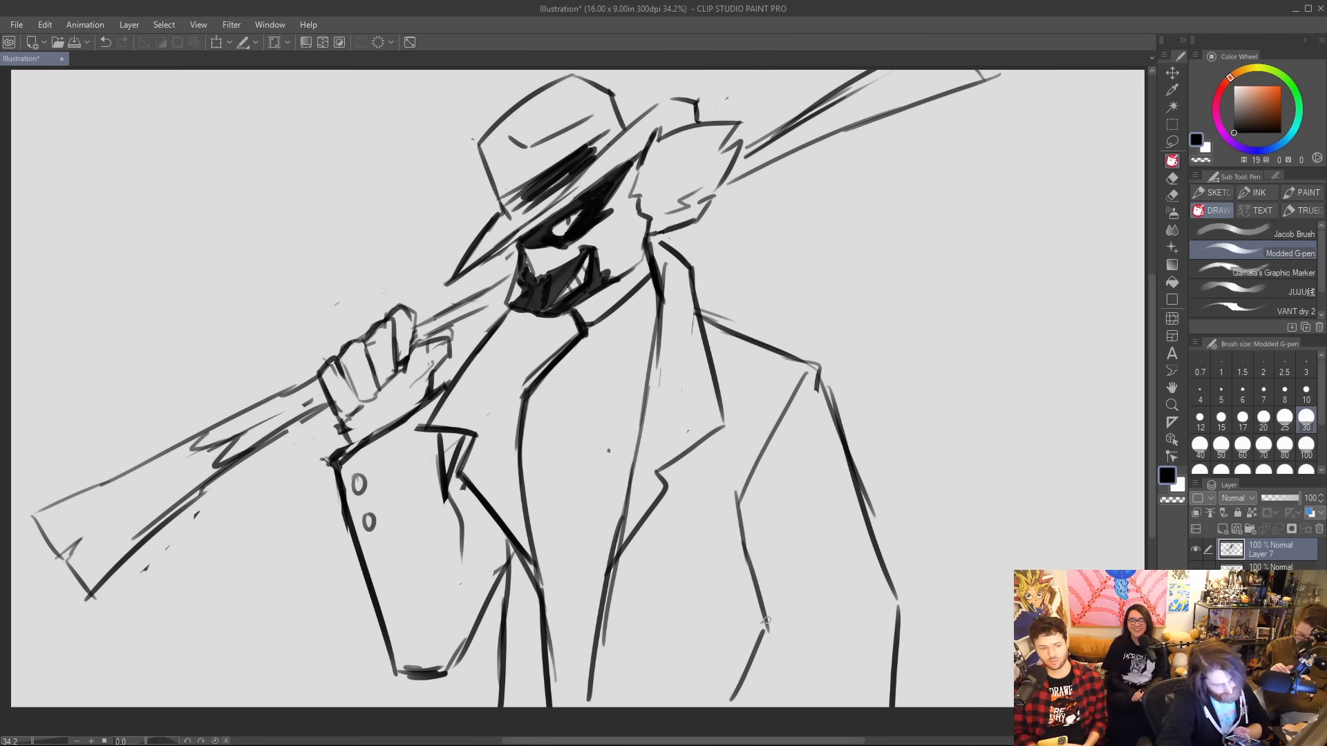
left_click_drag(766, 620, 731, 703)
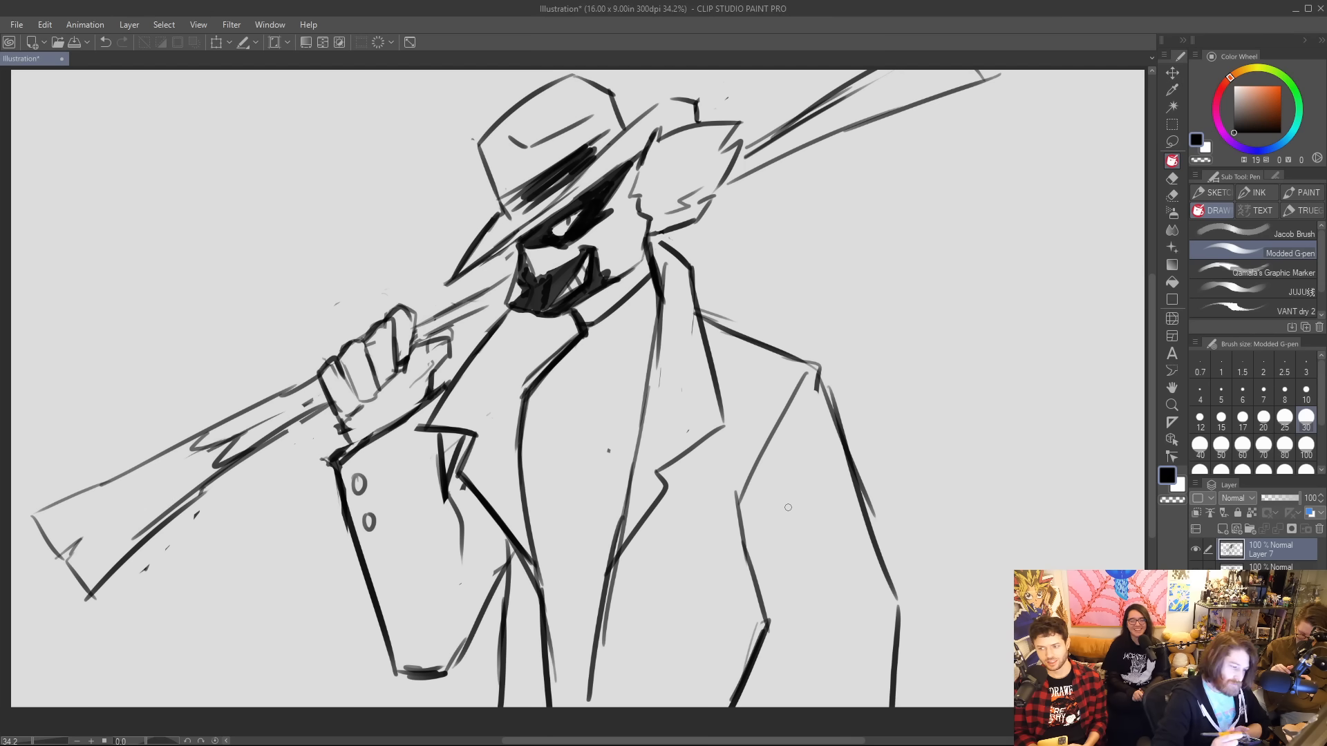
mouse_move(647, 114)
left_mouse_down()
mouse_move(691, 104)
mouse_move(694, 128)
left_mouse_up()
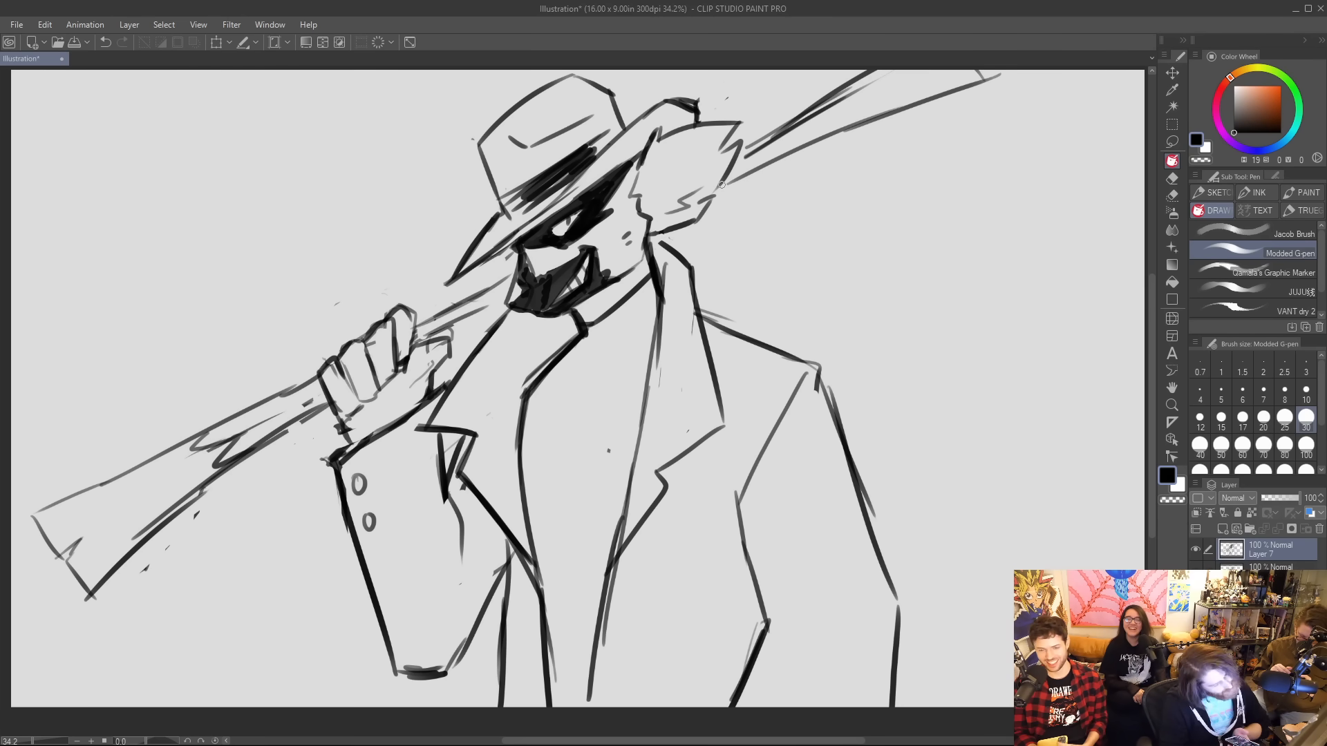
Darken the gripping hand's finger lines, clear the rough upper stock lines, and redraw the rifle stock's lower edge darker.
mouse_move(419, 336)
left_mouse_down()
mouse_move(407, 376)
mouse_move(446, 335)
mouse_move(431, 384)
mouse_move(393, 374)
mouse_move(403, 367)
mouse_move(380, 386)
mouse_move(399, 368)
mouse_move(344, 425)
left_mouse_up()
left_click_drag(200, 434, 309, 379)
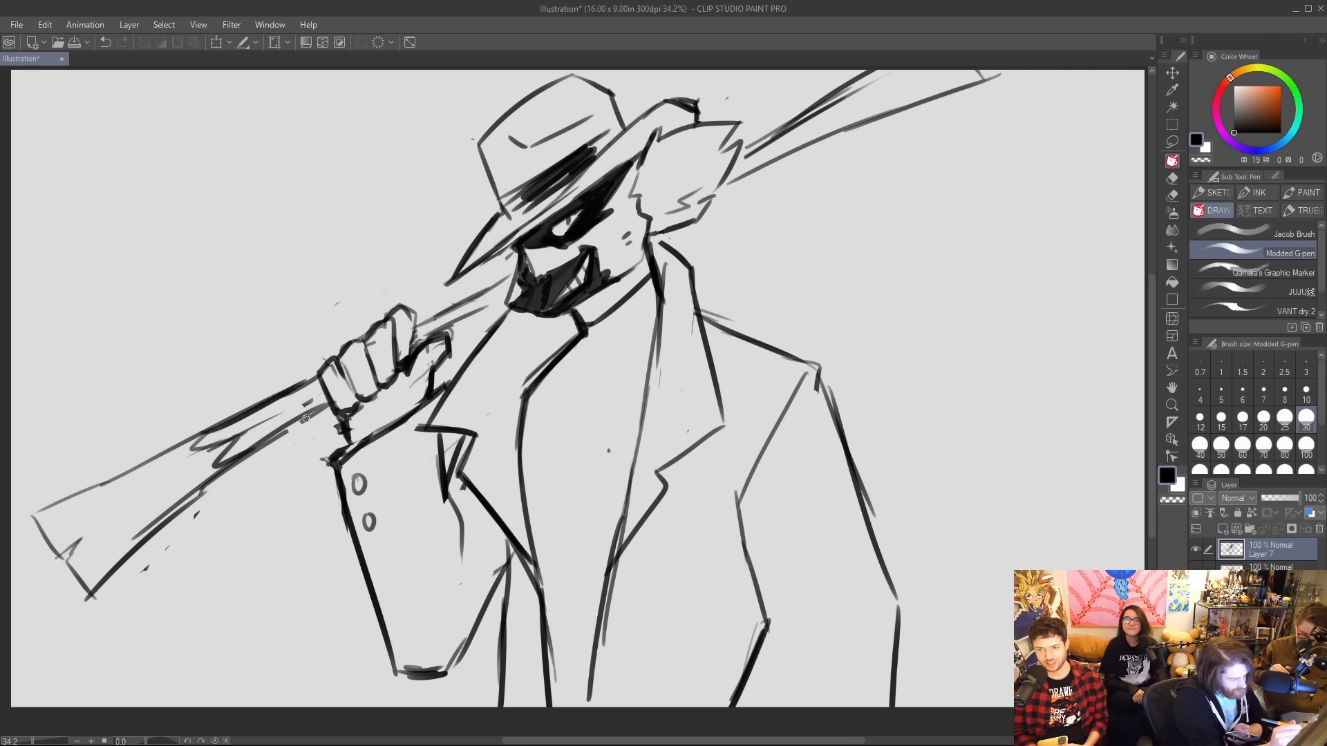
mouse_move(223, 473)
left_mouse_down()
mouse_move(325, 410)
mouse_move(215, 427)
mouse_move(131, 473)
left_mouse_up()
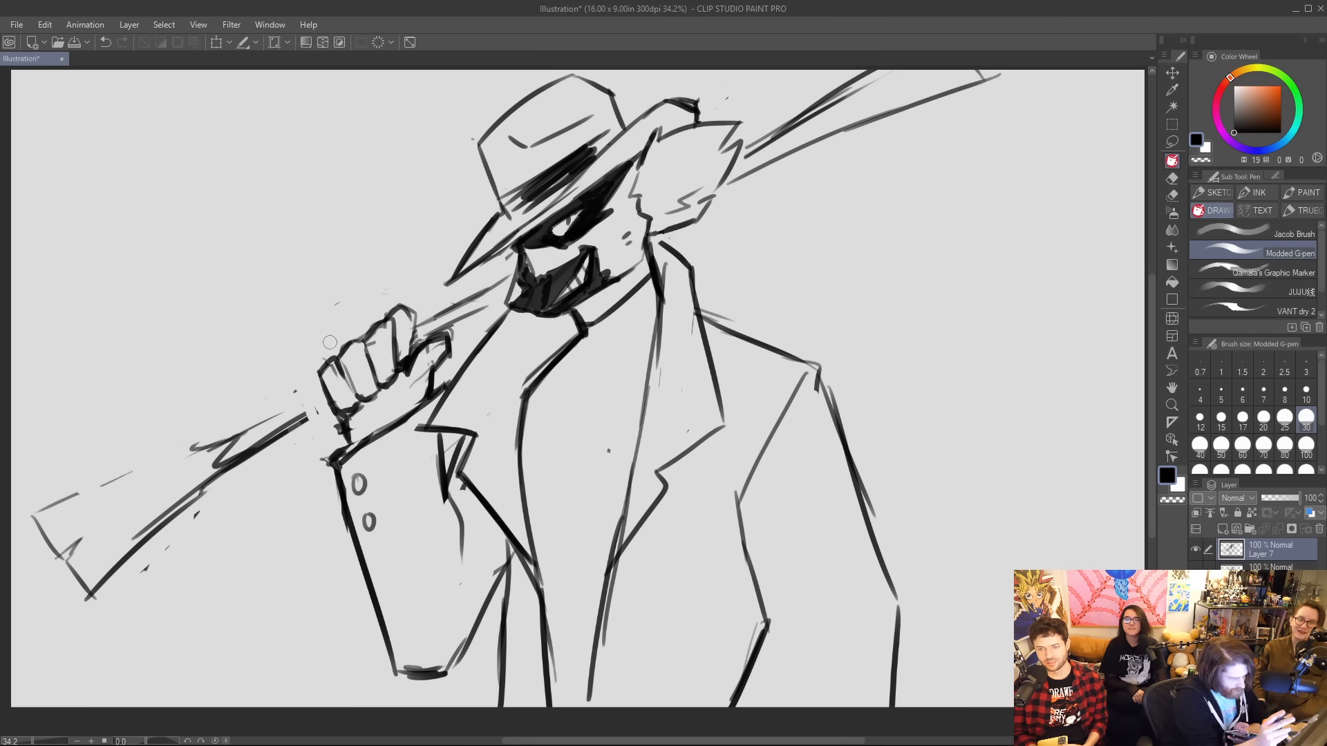
left_click_drag(146, 534, 325, 424)
left_click_drag(235, 476, 333, 413)
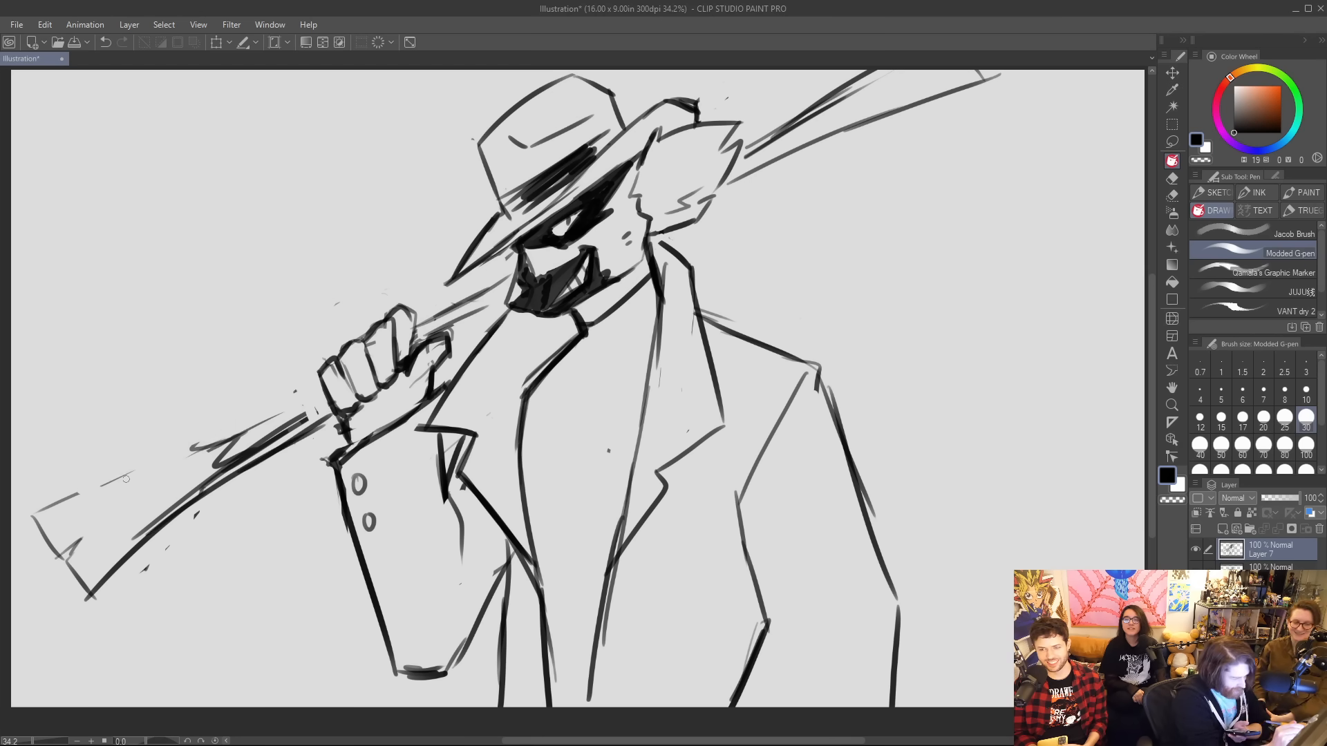
Redraw the rifle stock's upper edge out to the butt, and darken the barrel lines between hand and face.
left_click_drag(100, 490, 308, 397)
left_click_drag(196, 447, 321, 386)
mouse_move(425, 346)
left_mouse_down()
mouse_move(501, 288)
mouse_move(425, 321)
mouse_move(517, 264)
mouse_move(448, 306)
mouse_move(488, 286)
left_mouse_up()
left_click_drag(410, 315, 420, 340)
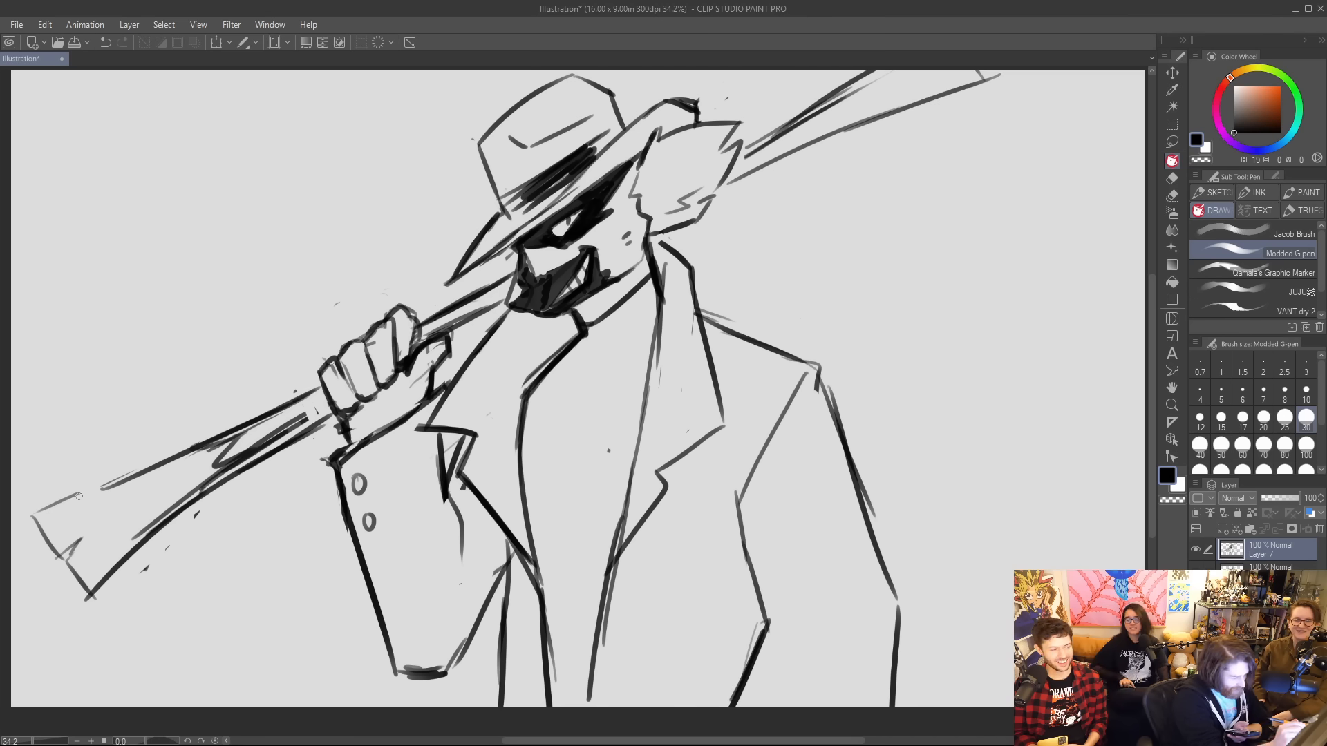
mouse_move(62, 507)
left_mouse_down()
mouse_move(211, 448)
mouse_move(188, 452)
left_mouse_up()
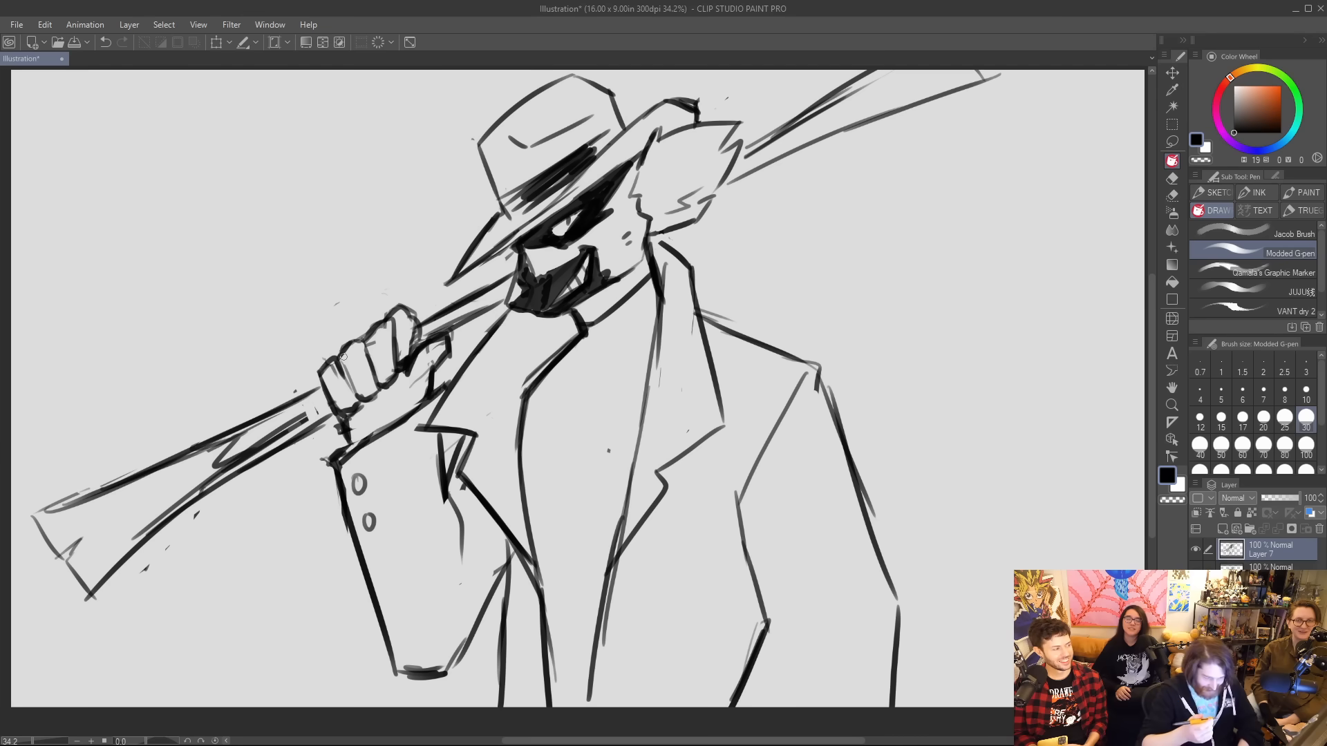
Fill the shirt area between the coat's front edges solid black with the Modded G-pen at size 70.
left_click(1221, 446)
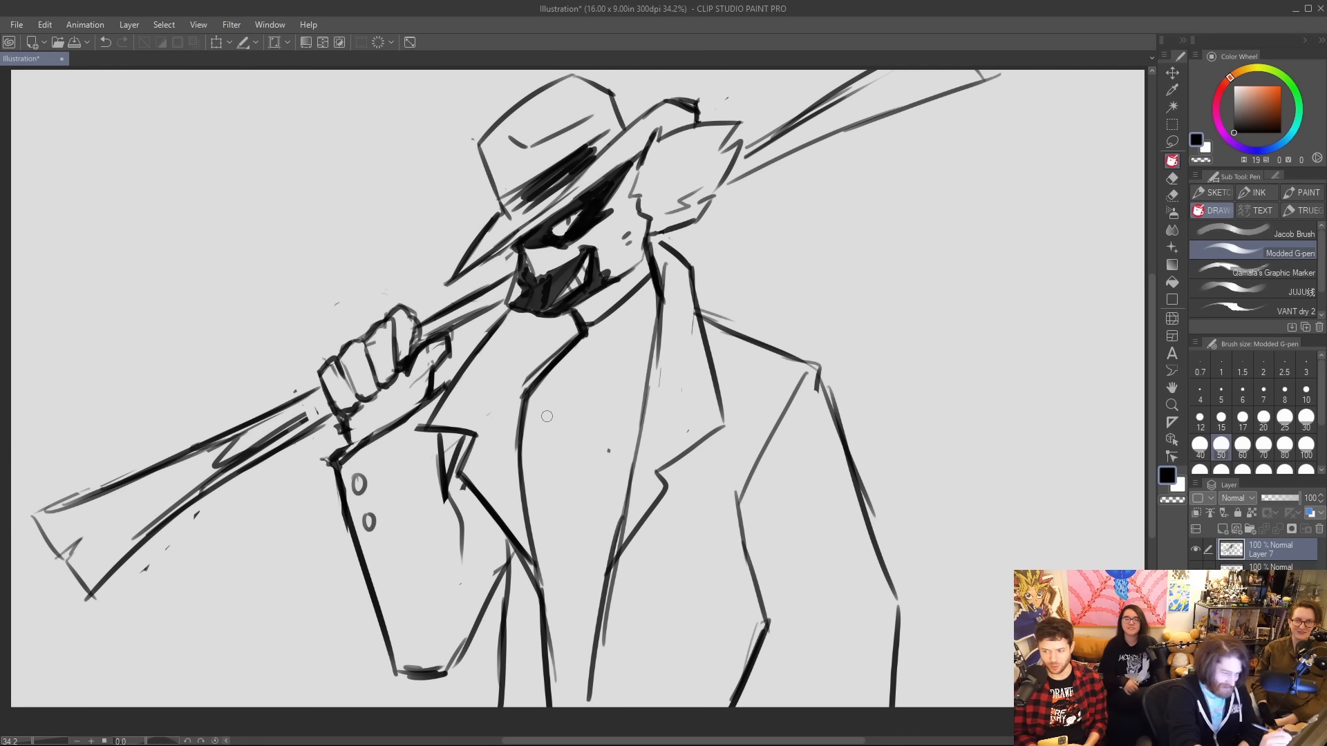
key("bracketright")
key("bracketright")
mouse_move(552, 393)
left_mouse_down()
mouse_move(590, 331)
mouse_move(651, 287)
mouse_move(633, 336)
mouse_move(604, 342)
mouse_move(626, 315)
mouse_move(567, 394)
mouse_move(541, 479)
mouse_move(544, 598)
mouse_move(546, 578)
mouse_move(565, 685)
left_mouse_up()
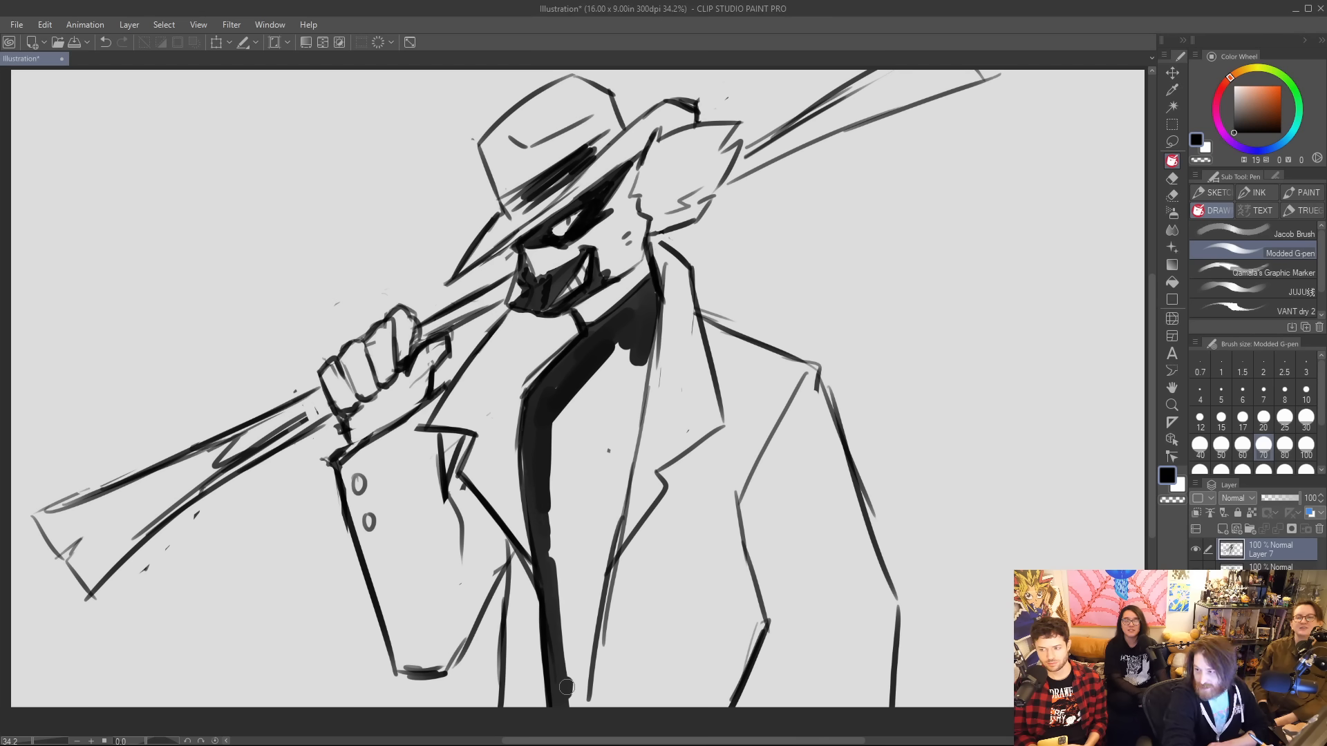
mouse_move(559, 390)
left_mouse_down()
mouse_move(550, 628)
mouse_move(564, 616)
mouse_move(562, 554)
mouse_move(598, 604)
mouse_move(592, 615)
mouse_move(641, 352)
mouse_move(632, 334)
mouse_move(571, 411)
mouse_move(579, 377)
mouse_move(608, 550)
mouse_move(646, 331)
mouse_move(639, 347)
mouse_move(634, 323)
mouse_move(606, 325)
mouse_move(539, 400)
mouse_move(546, 438)
left_mouse_up()
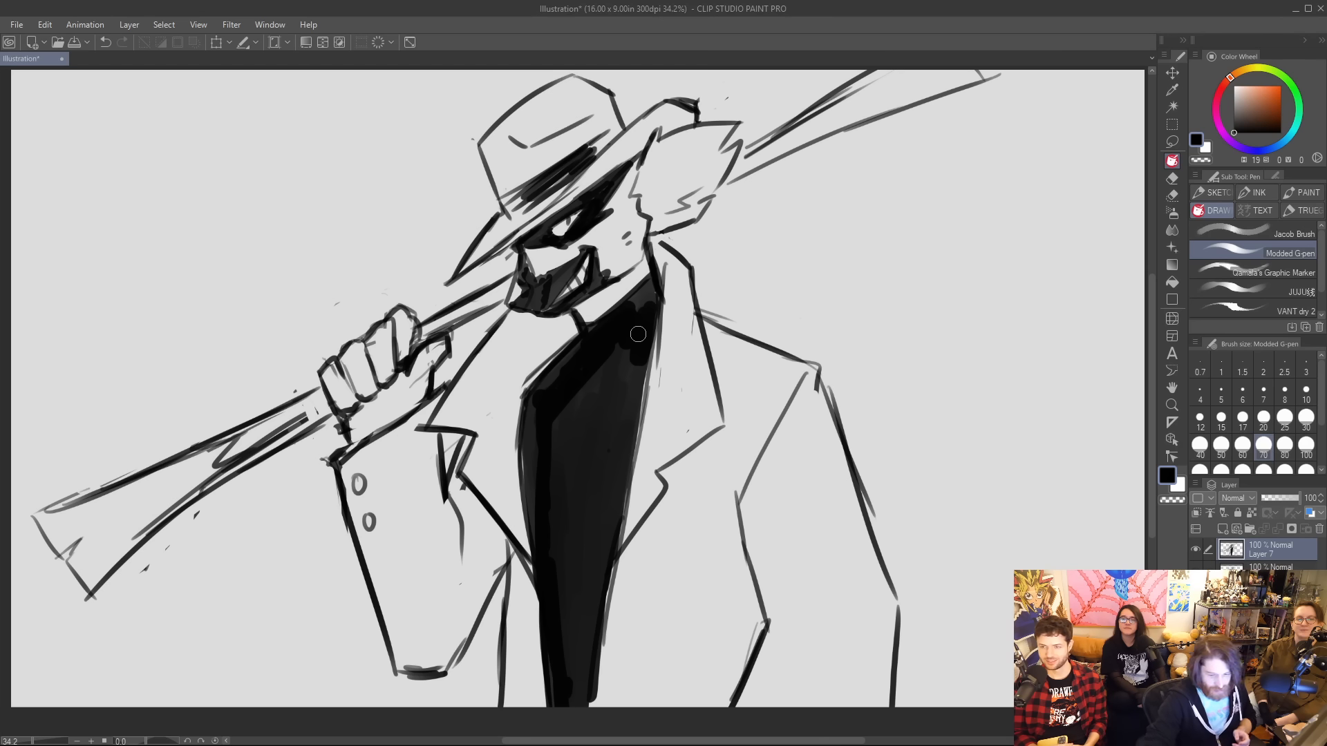
Add a new layer and block in a broad black diagonal from the canvas bottom across the lowered arm to the canvas's right edge.
key("ctrl+shift+n")
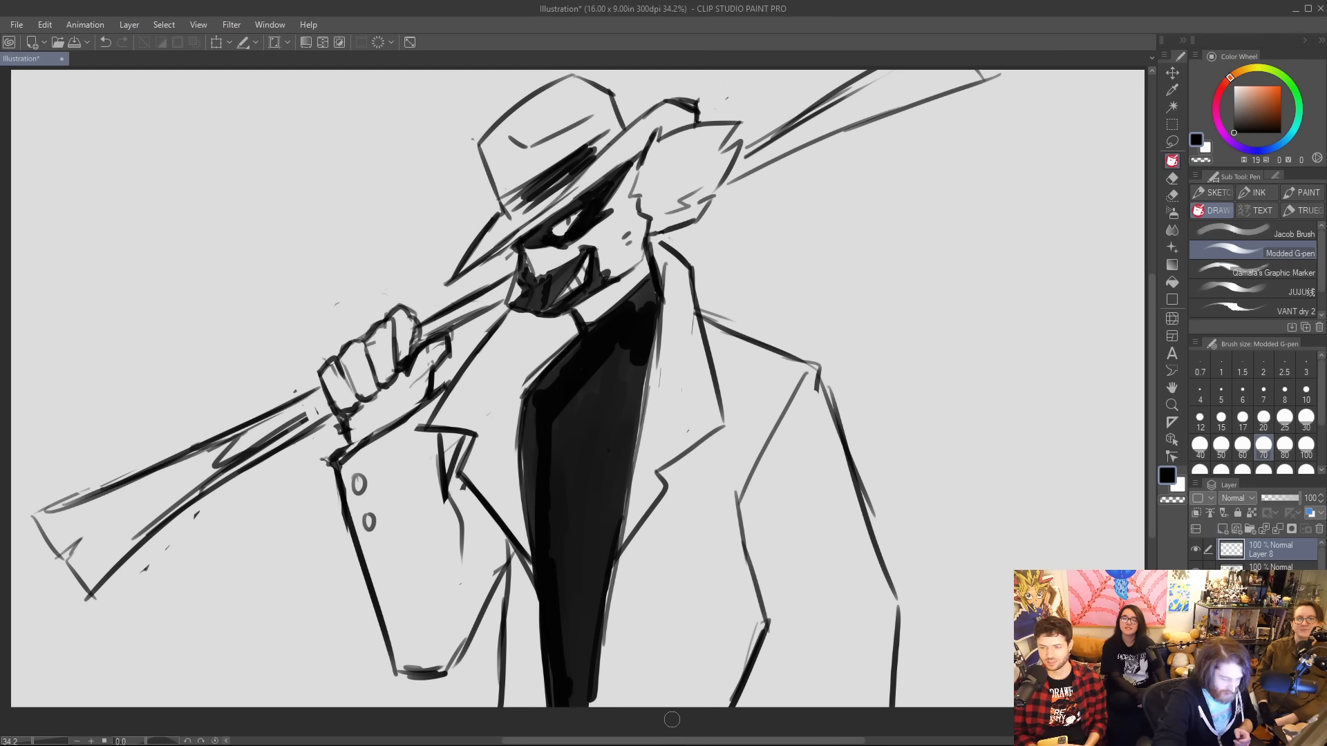
left_click_drag(680, 705, 1145, 315)
left_click_drag(915, 553, 769, 677)
left_click_drag(933, 523, 736, 698)
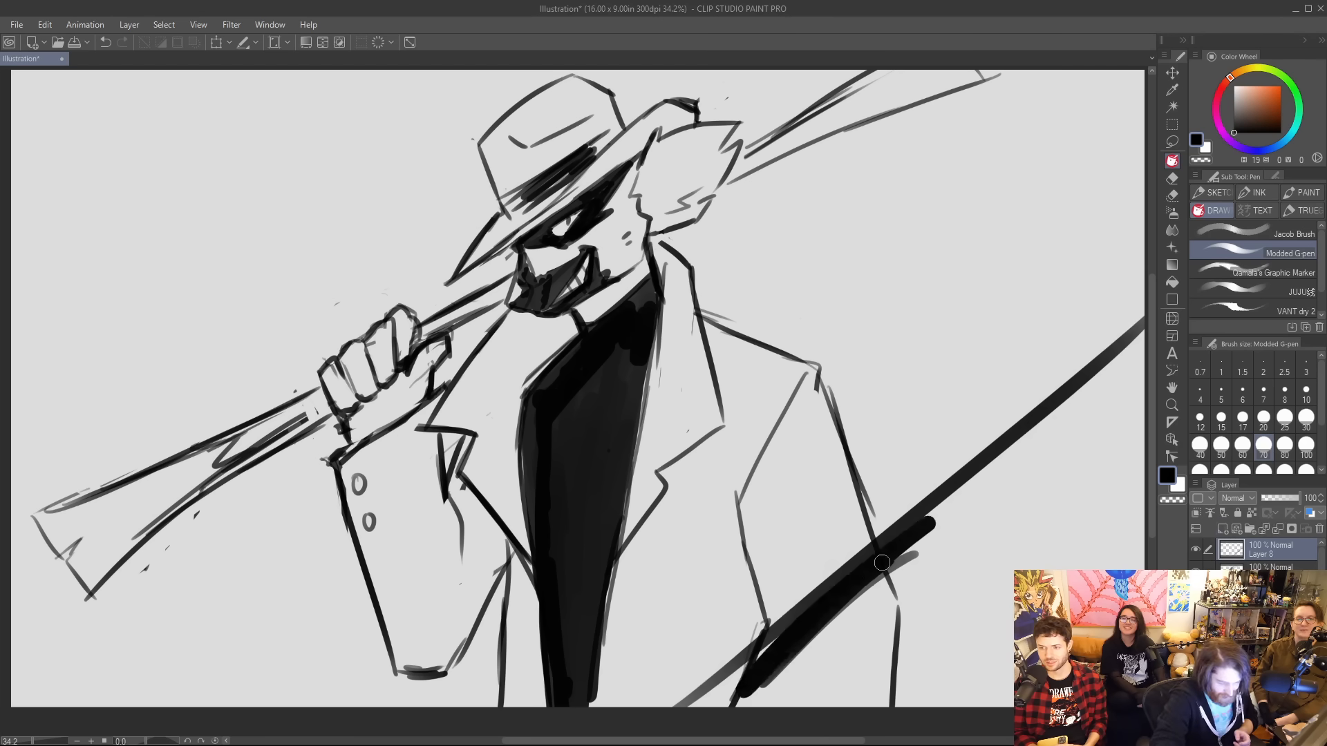
left_click_drag(881, 562, 722, 701)
left_click_drag(979, 514, 767, 705)
left_click_drag(998, 510, 788, 705)
left_click_drag(912, 546, 743, 705)
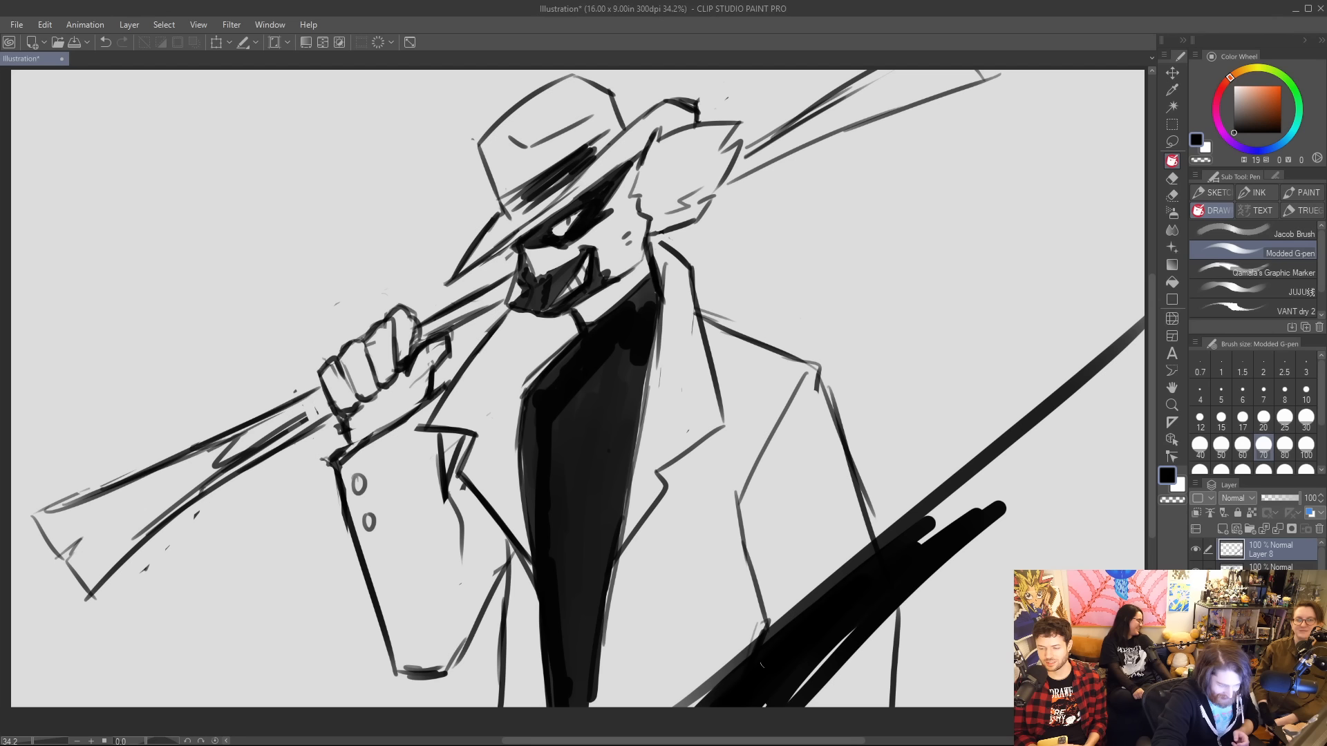
Fill the canvas's whole lower-right corner beneath the diagonal edge with solid black.
mouse_move(767, 661)
left_mouse_down()
mouse_move(1004, 517)
mouse_move(794, 695)
mouse_move(1054, 445)
mouse_move(1047, 427)
mouse_move(1140, 339)
mouse_move(982, 470)
mouse_move(1078, 421)
left_mouse_up()
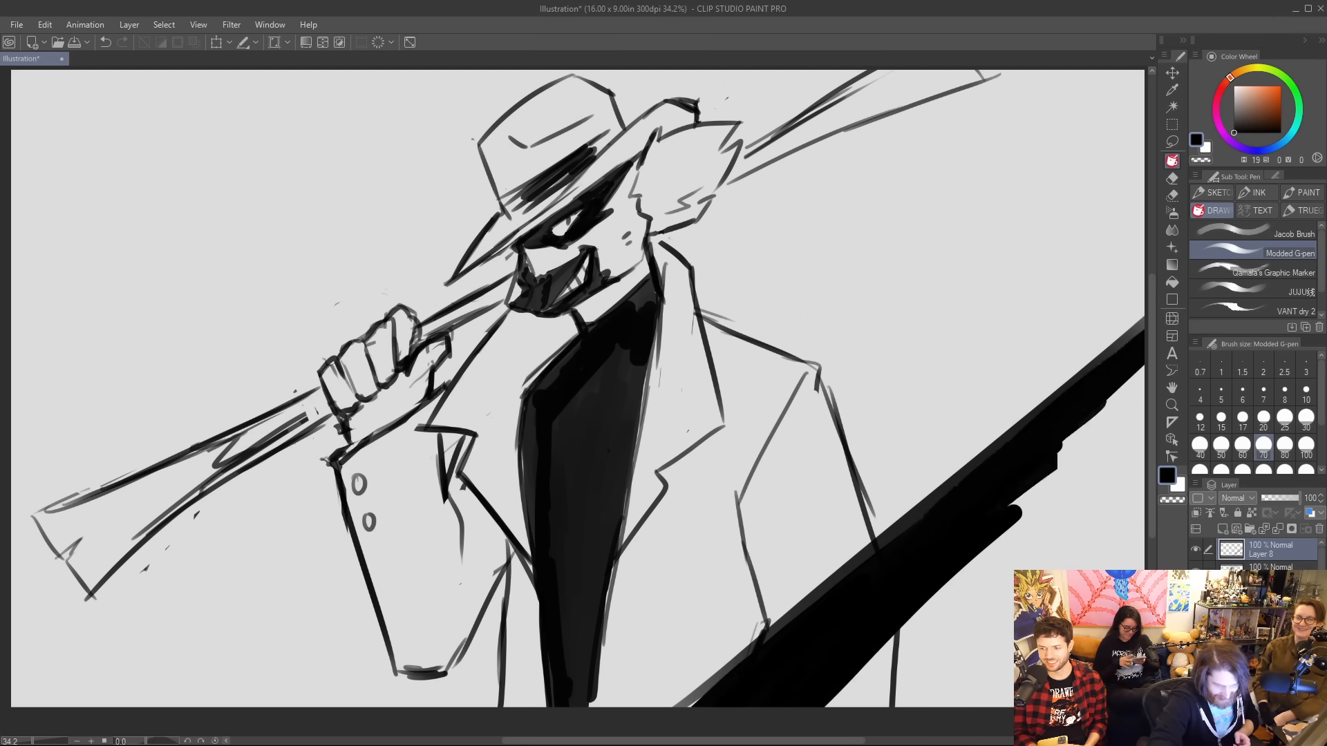
left_click_drag(853, 681, 1112, 427)
mouse_move(1112, 426)
left_mouse_down()
mouse_move(833, 701)
mouse_move(1065, 510)
mouse_move(891, 697)
mouse_move(1090, 511)
mouse_move(919, 699)
mouse_move(1140, 505)
mouse_move(974, 707)
left_mouse_up()
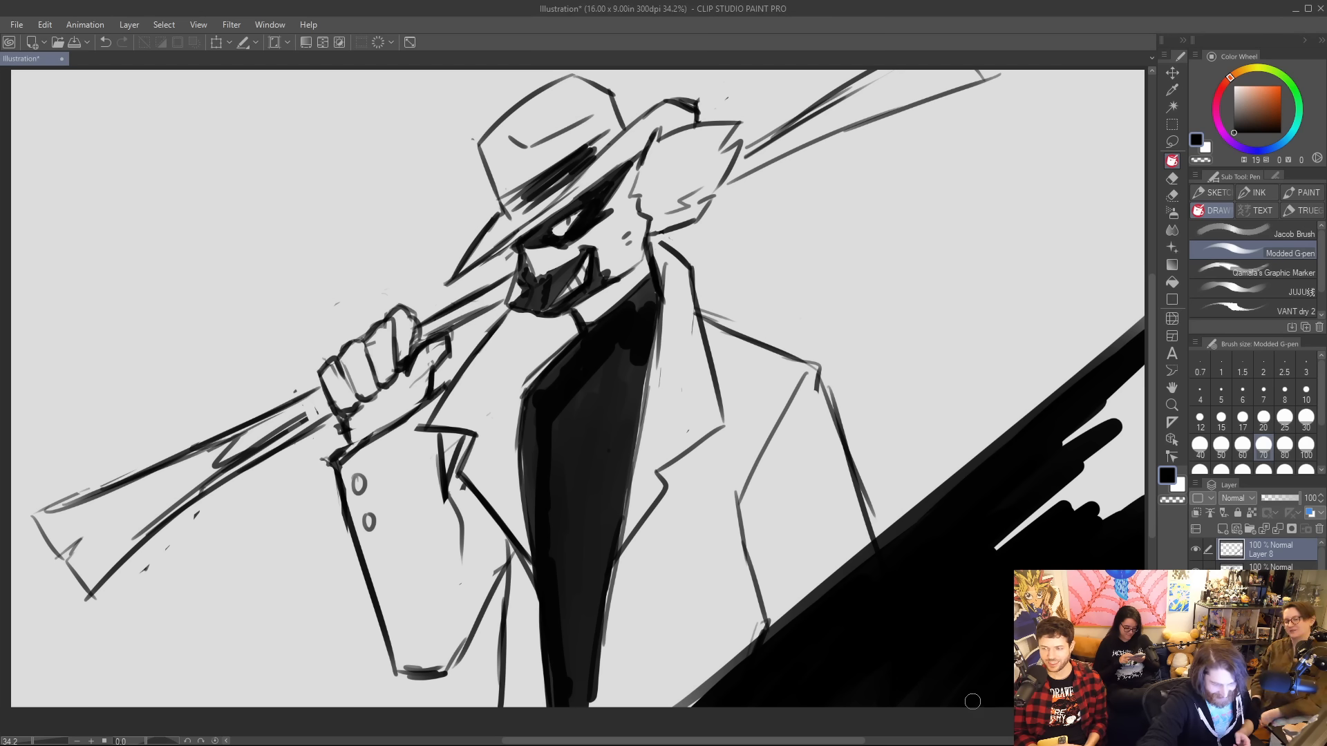
mouse_move(995, 550)
left_mouse_down()
mouse_move(1134, 415)
mouse_move(1140, 370)
left_mouse_up()
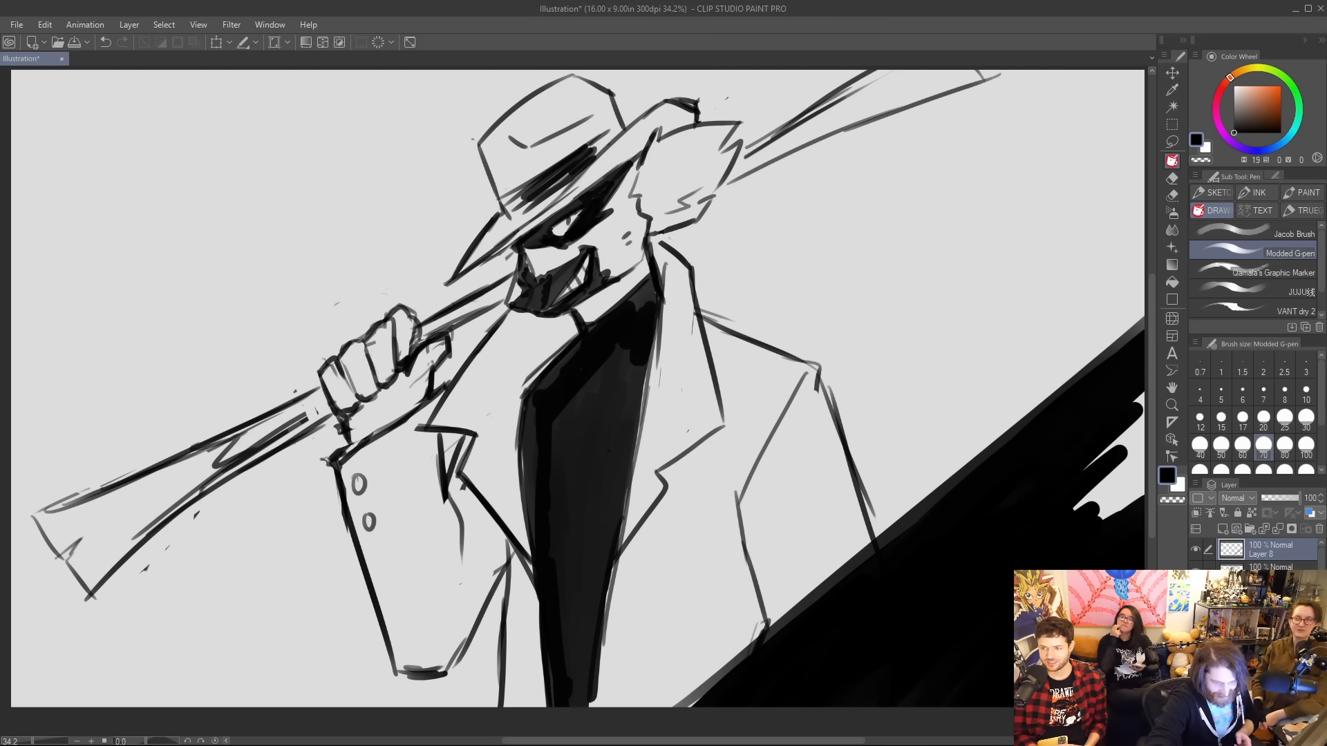
mouse_move(1021, 518)
left_mouse_down()
mouse_move(1112, 435)
mouse_move(1088, 497)
mouse_move(1133, 484)
mouse_move(1138, 502)
left_mouse_up()
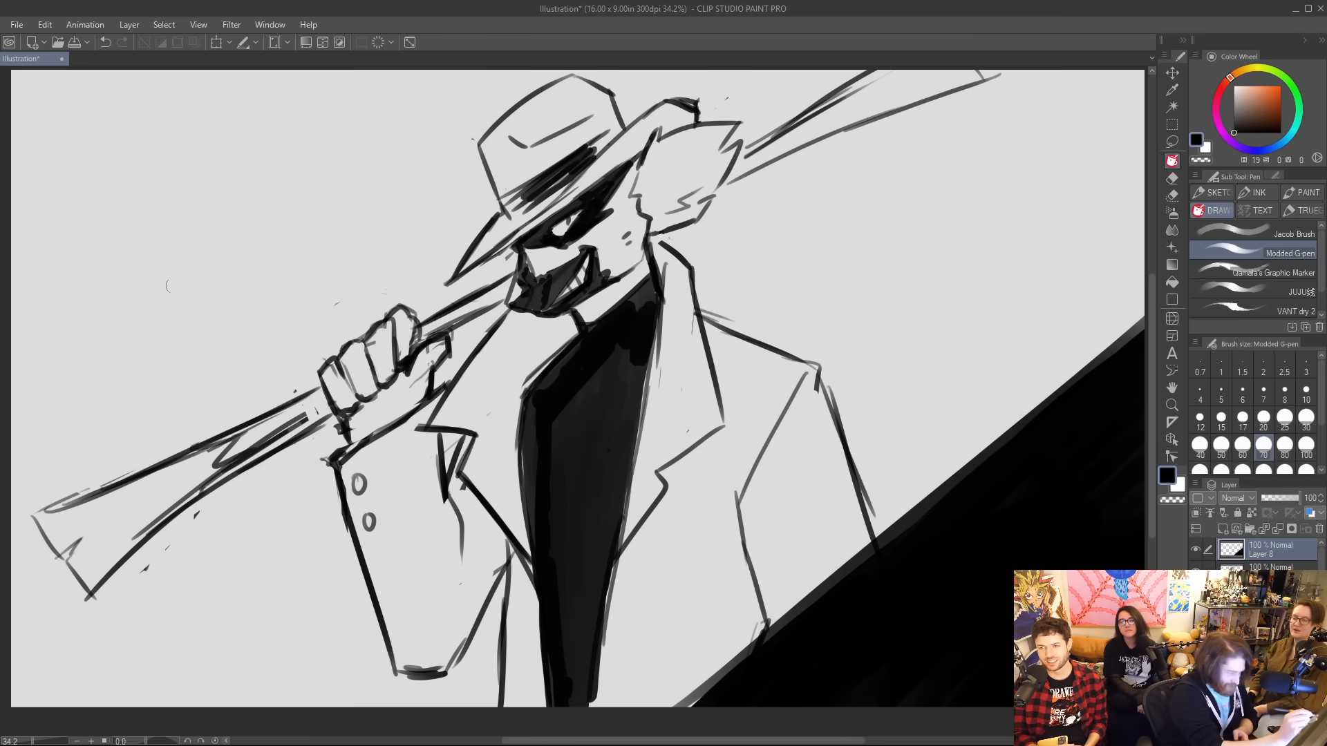
Draw a thick black diagonal from the canvas's left edge above the rifle to the hat, continuing behind the crown to the canvas top.
left_click_drag(29, 418, 455, 112)
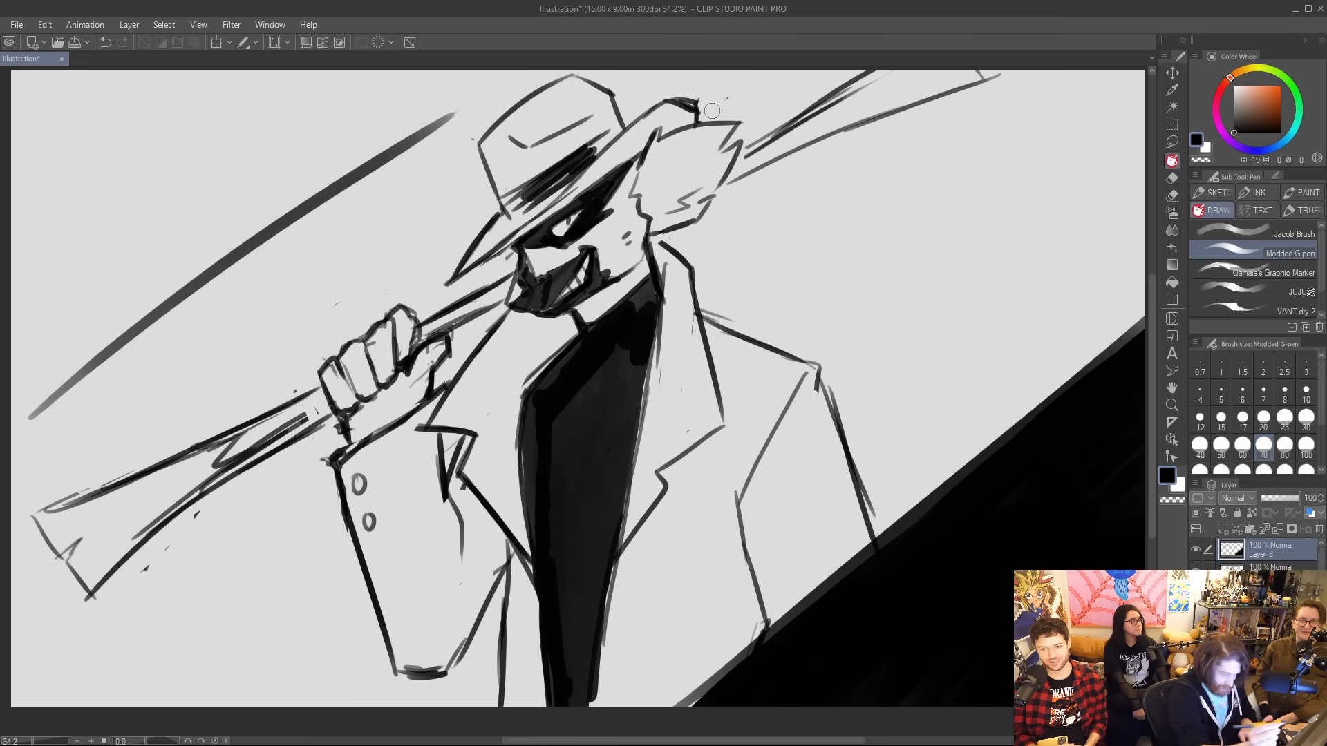
key("ctrl+z")
left_click_drag(20, 457, 485, 185)
left_click_drag(394, 249, 485, 187)
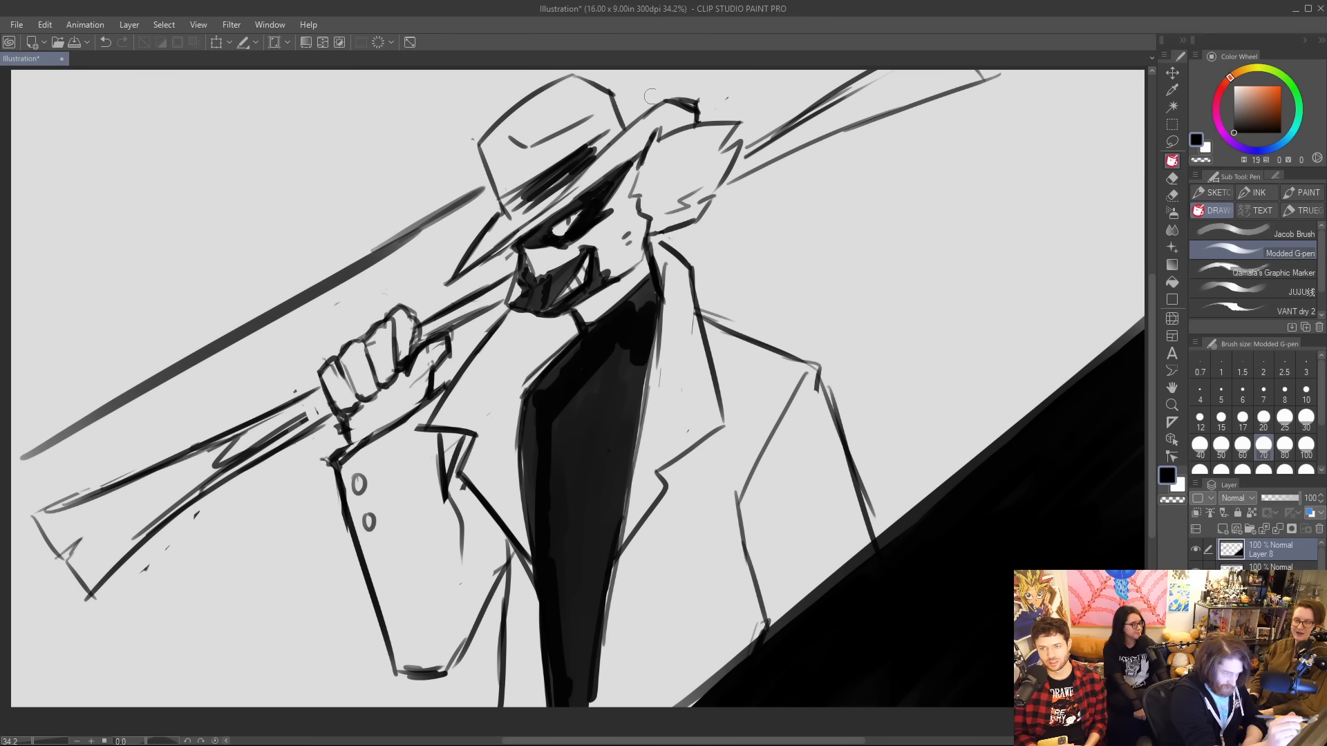
left_click_drag(617, 103, 711, 54)
mouse_move(617, 93)
left_mouse_down()
mouse_move(596, 75)
mouse_move(619, 90)
mouse_move(626, 74)
left_mouse_up()
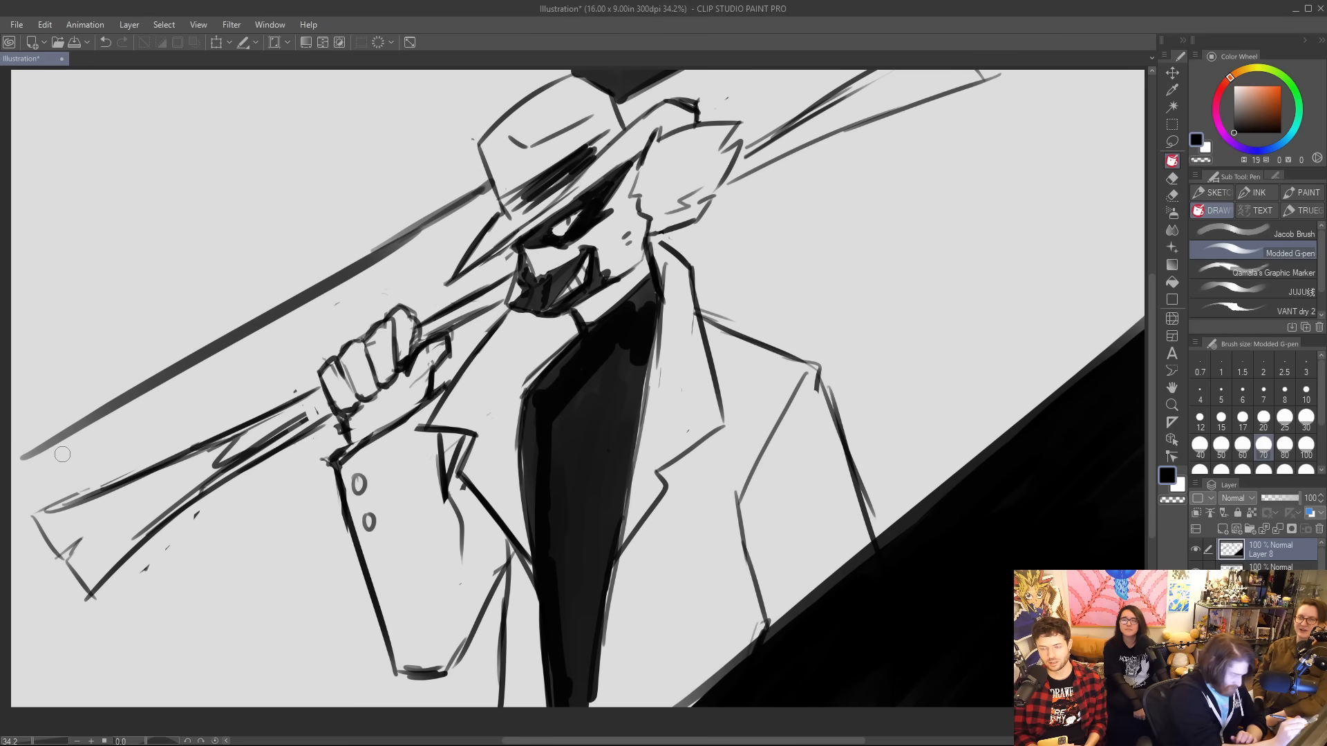
mouse_move(75, 425)
left_mouse_down()
mouse_move(24, 461)
mouse_move(118, 403)
left_mouse_up()
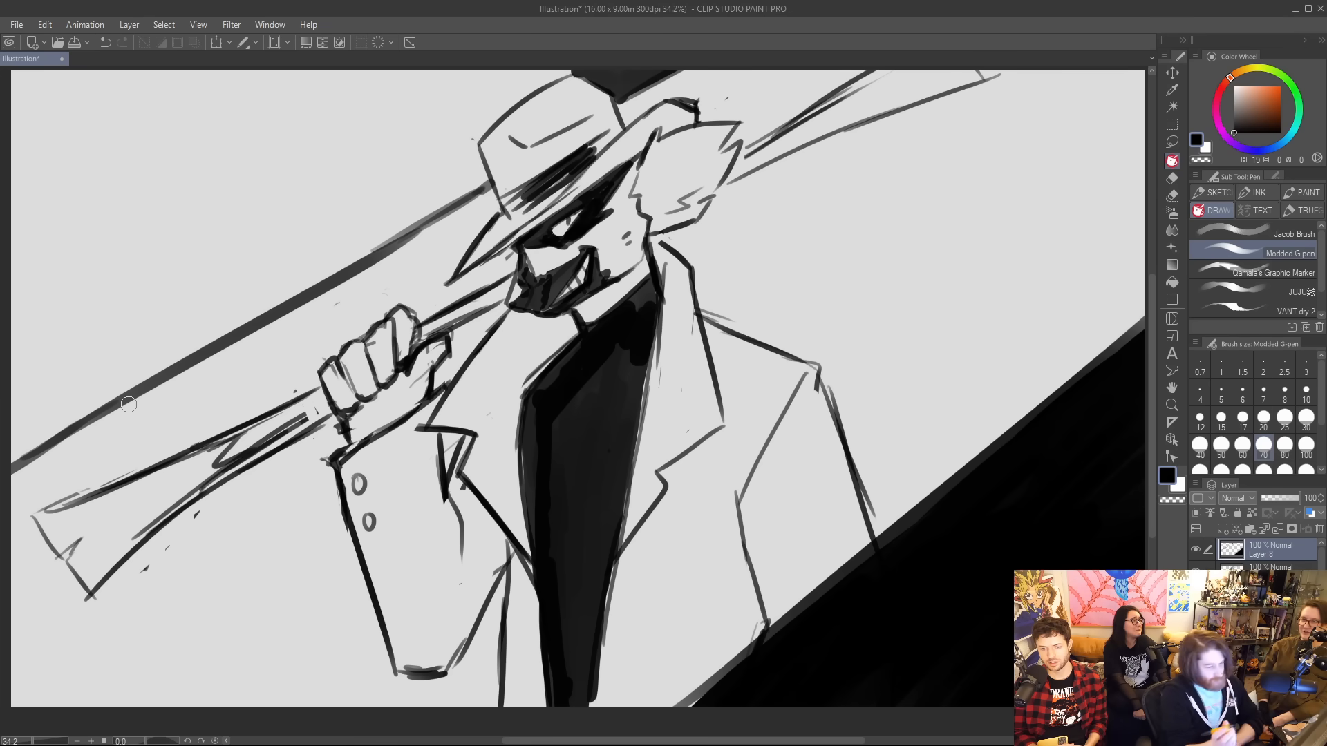
Fill the background above the upper-left diagonal with black, using the Refer other layers fill.
key("g")
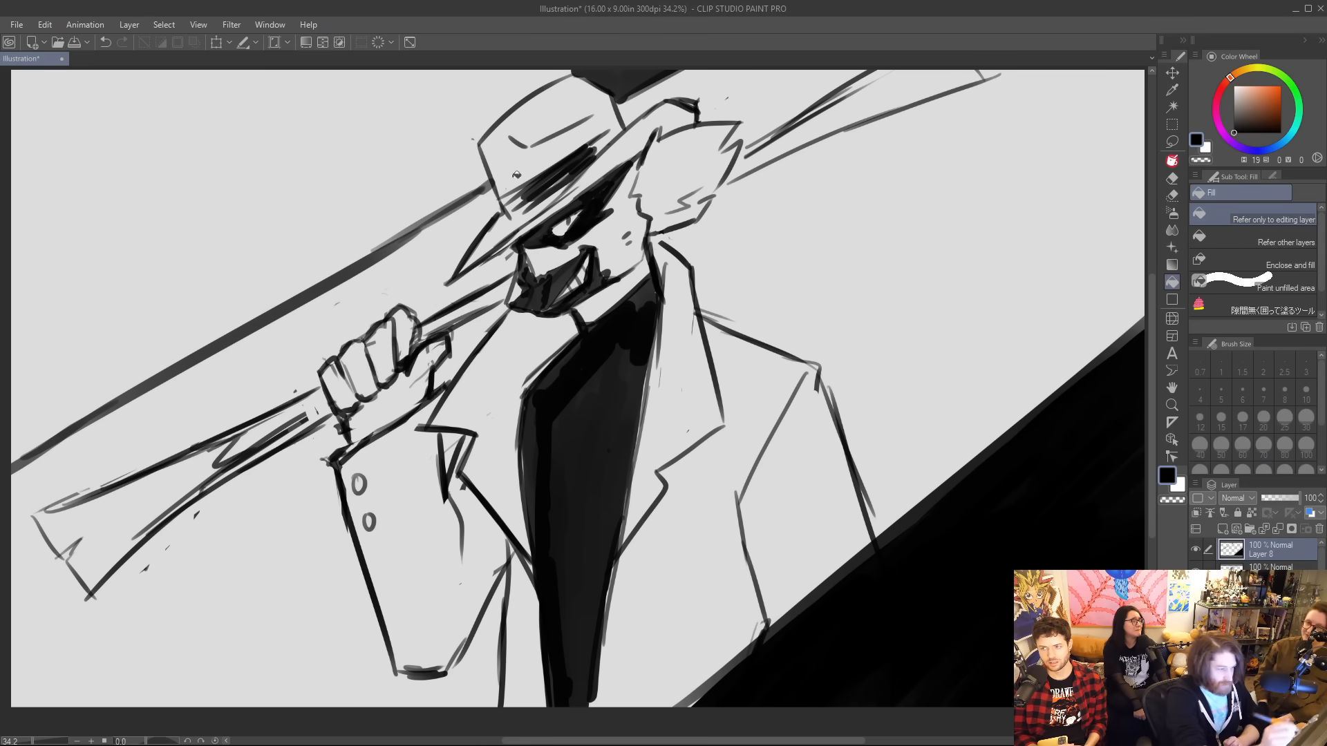
left_click(414, 147)
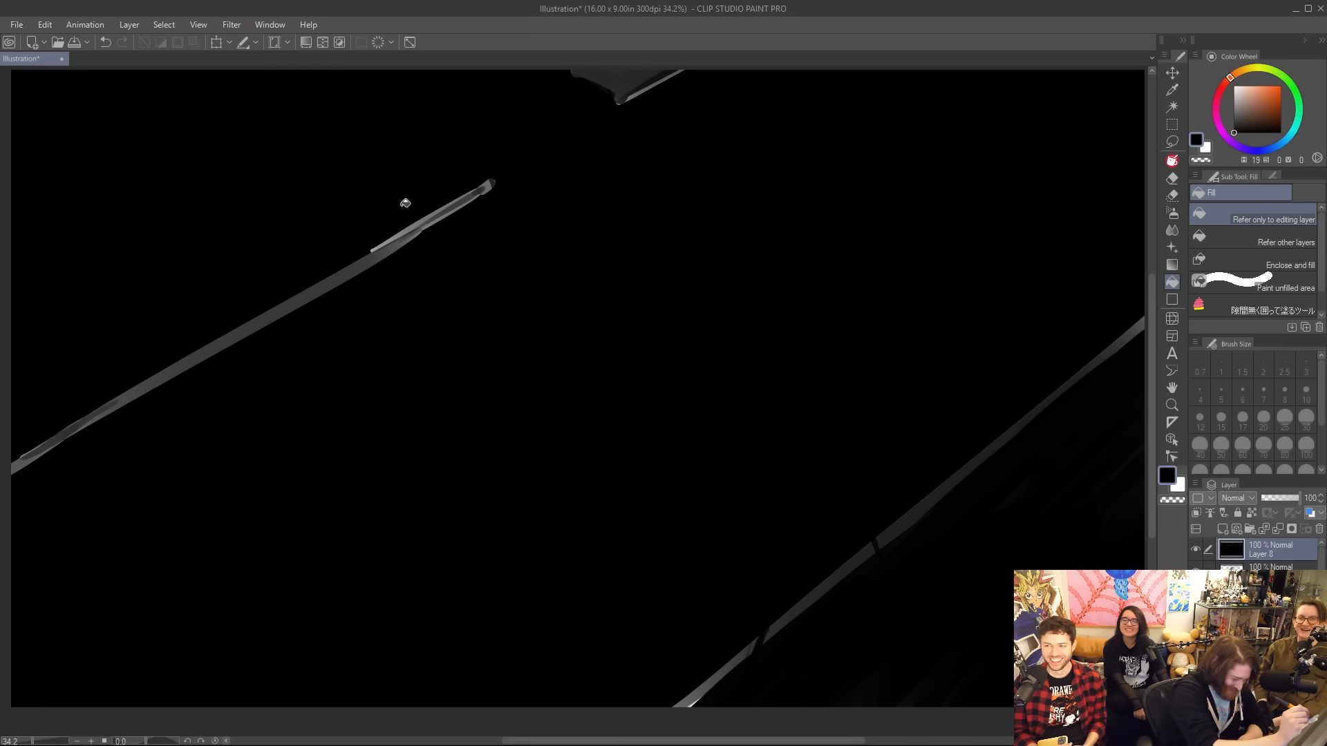
key("ctrl+z")
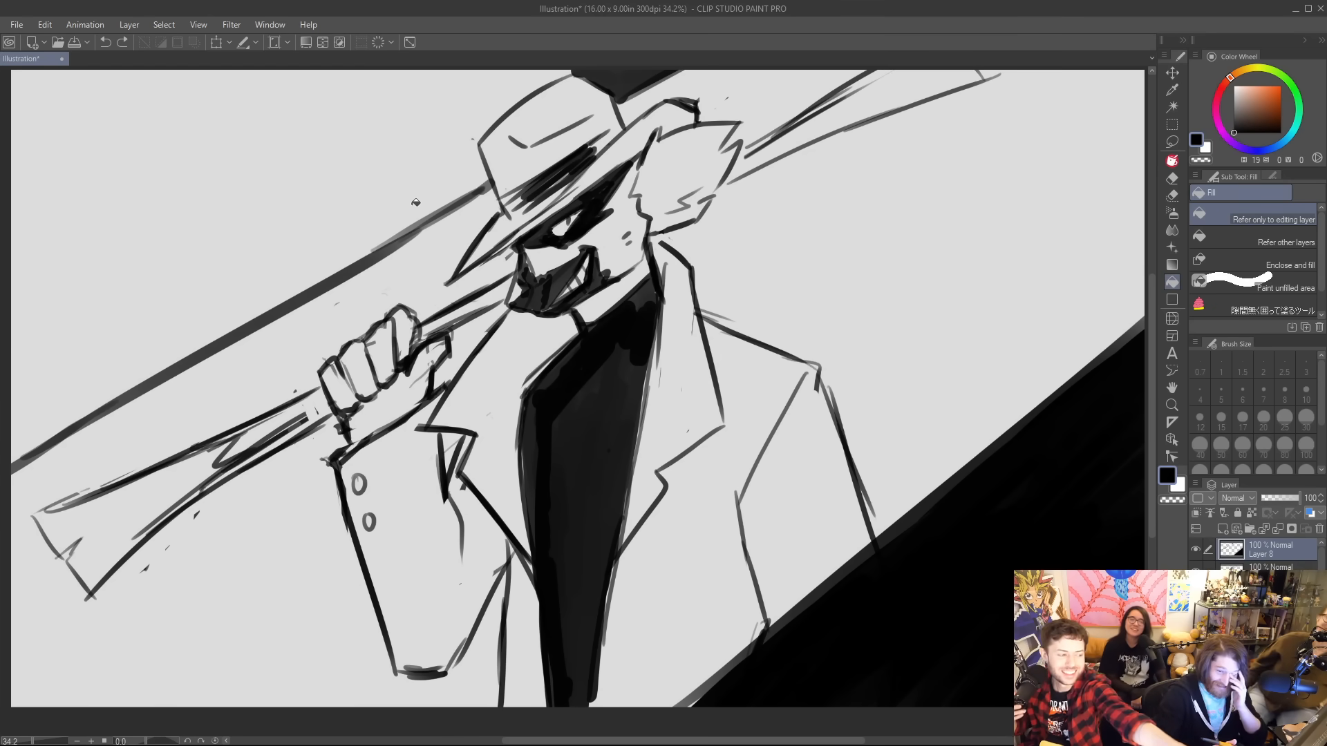
left_click(1297, 241)
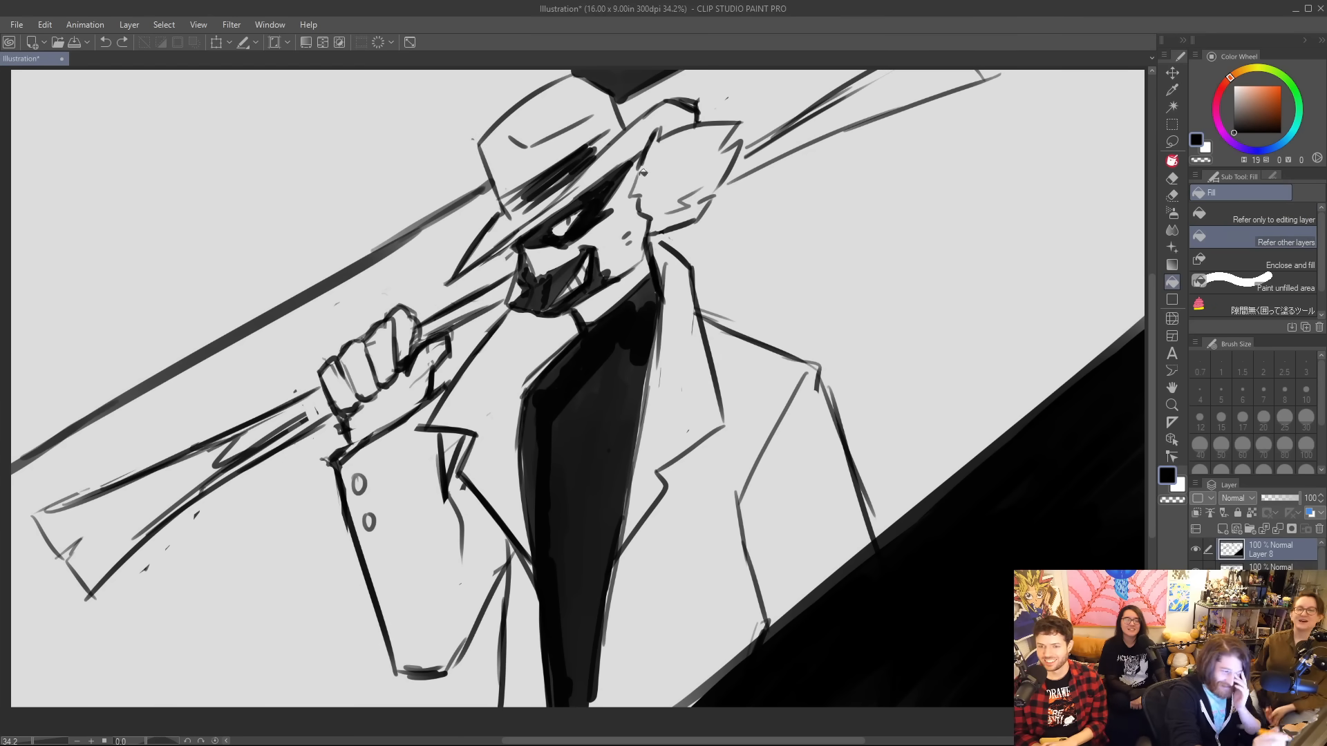
left_click(428, 136)
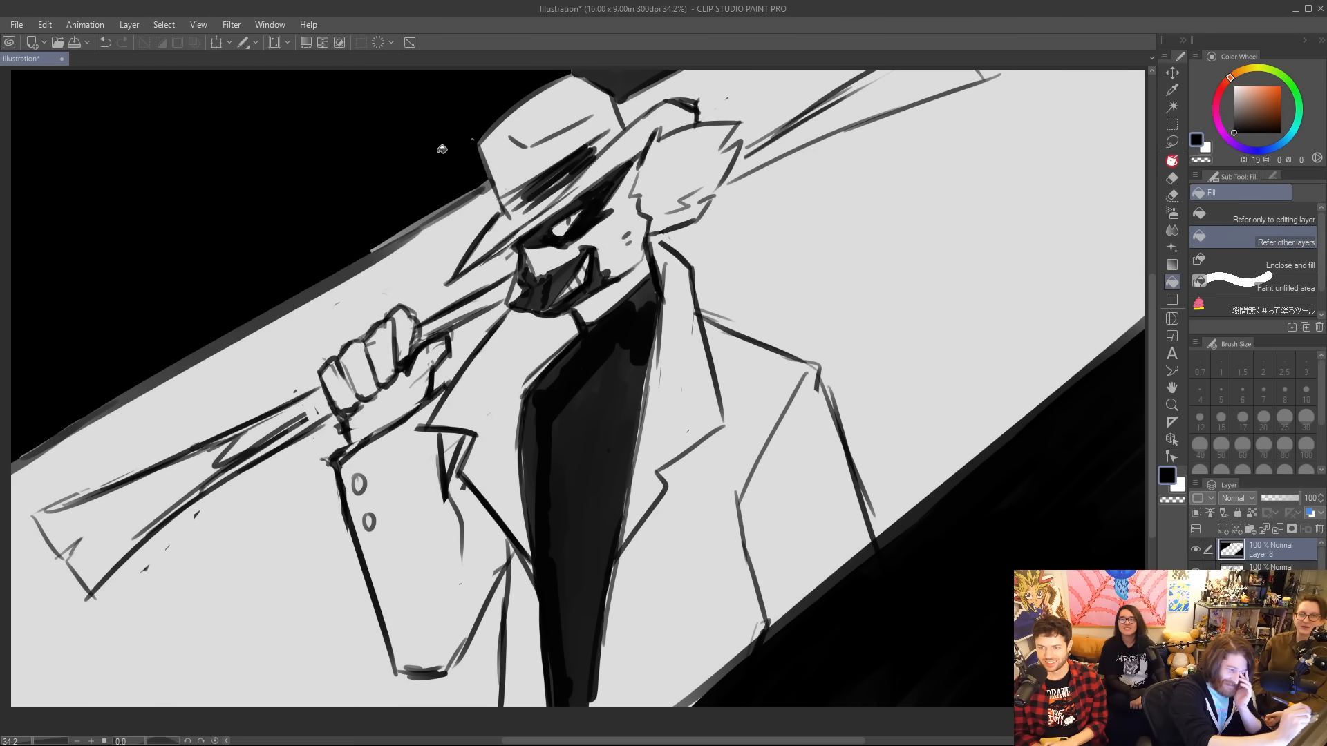
Paint over the gaps around the hat crown and along the upper-left diagonal with the black pen to even the edge.
left_click(1173, 161)
left_click_drag(580, 75, 629, 84)
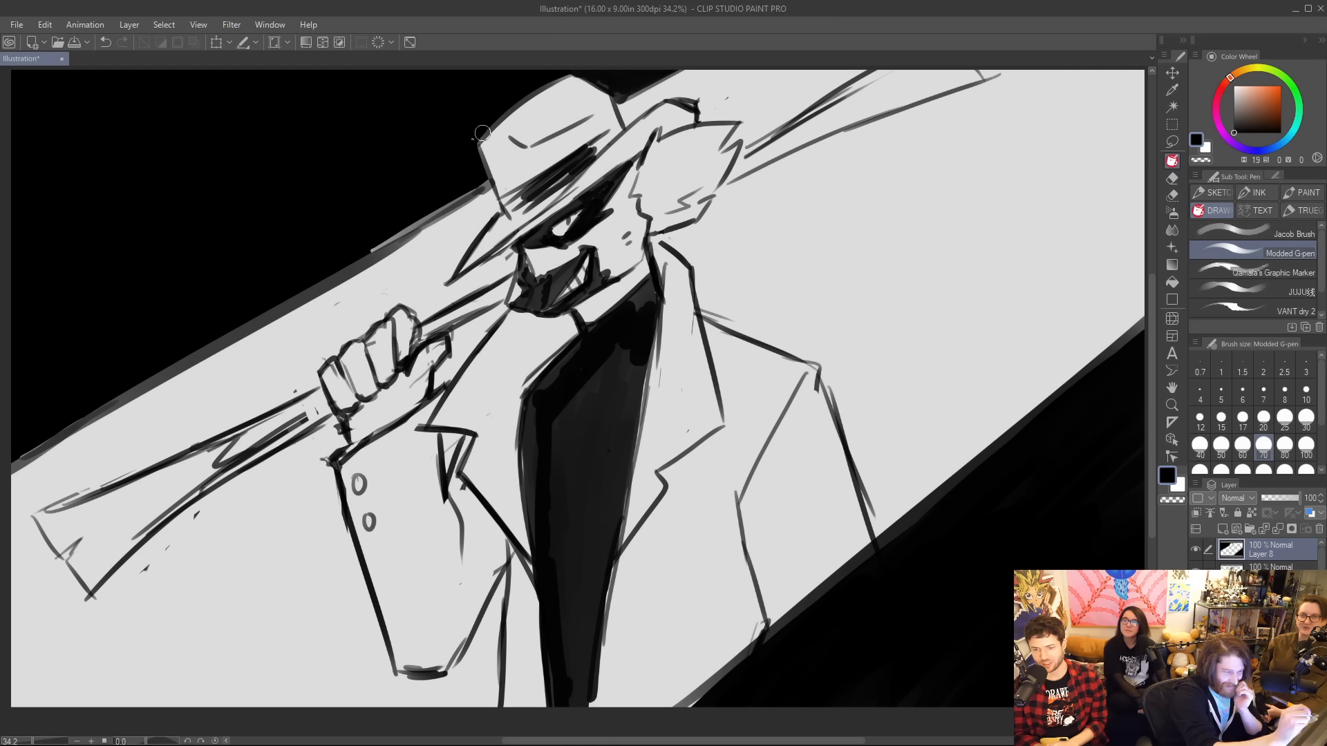
left_click_drag(376, 247, 483, 181)
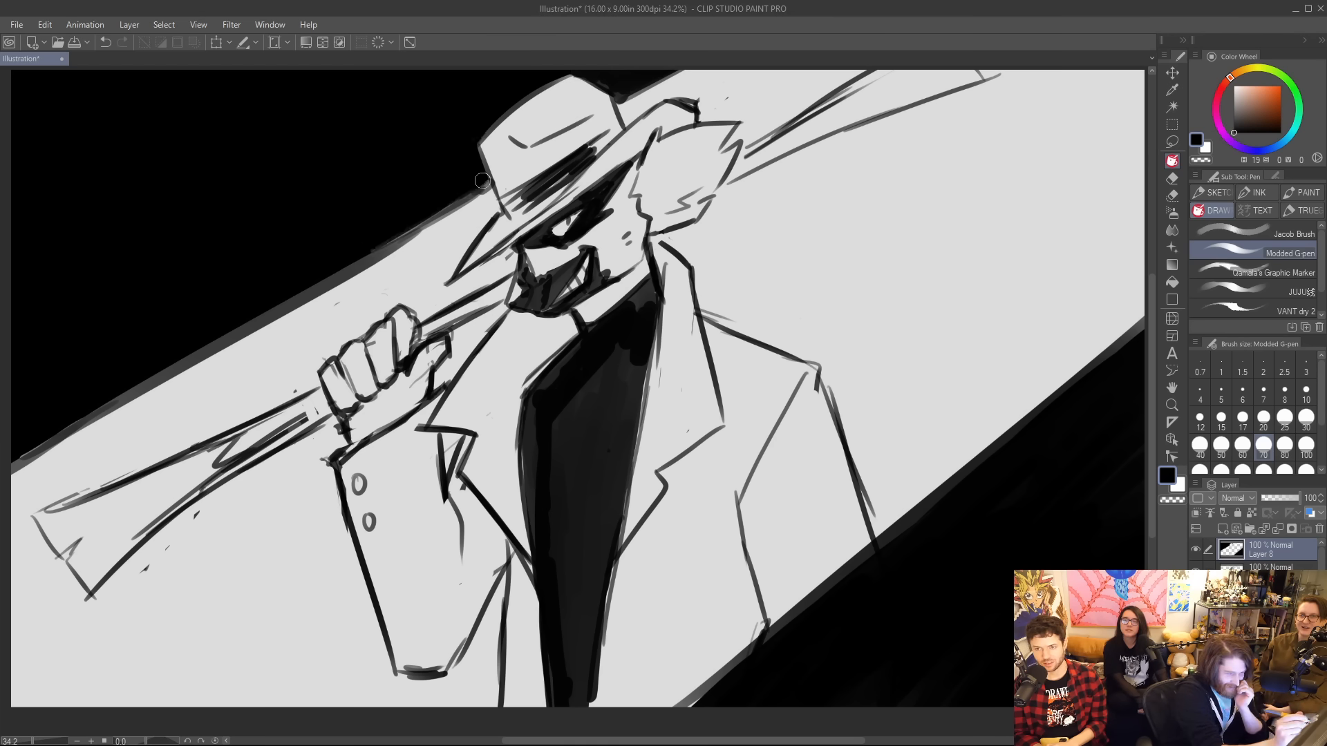
left_click_drag(32, 452, 233, 333)
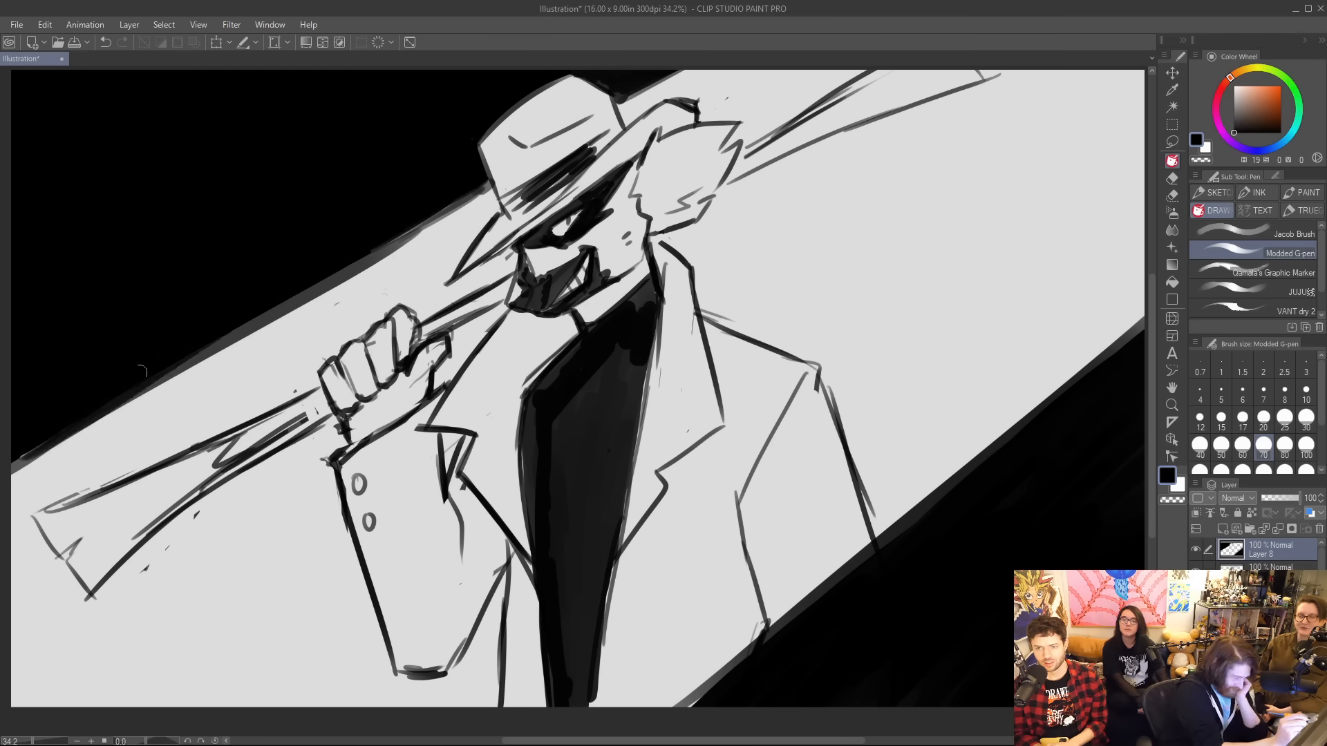
left_click_drag(158, 373, 398, 238)
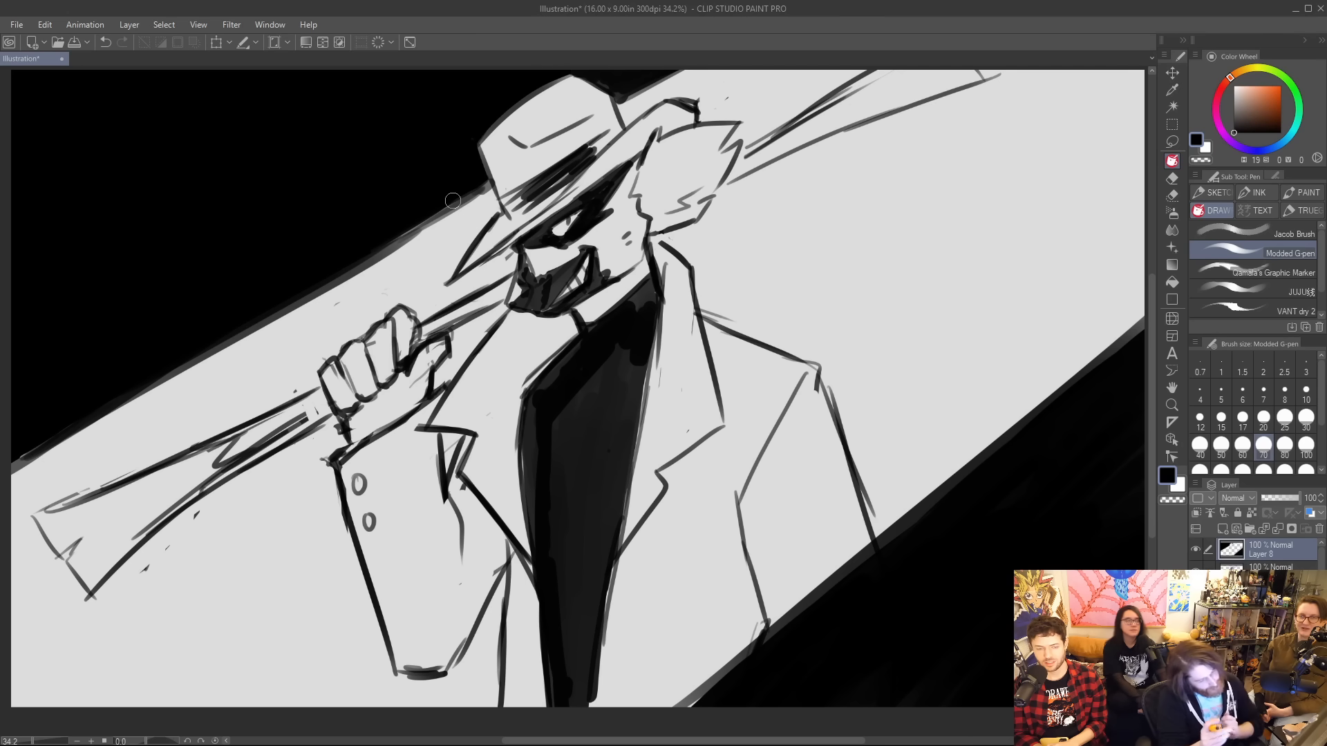
Clear the black and leftover line ends along the lowered sleeve's cut-off, and reinforce the upper-left diagonal's edge.
mouse_move(777, 624)
left_mouse_down()
mouse_move(780, 639)
mouse_move(864, 550)
mouse_move(797, 626)
mouse_move(843, 580)
left_mouse_up()
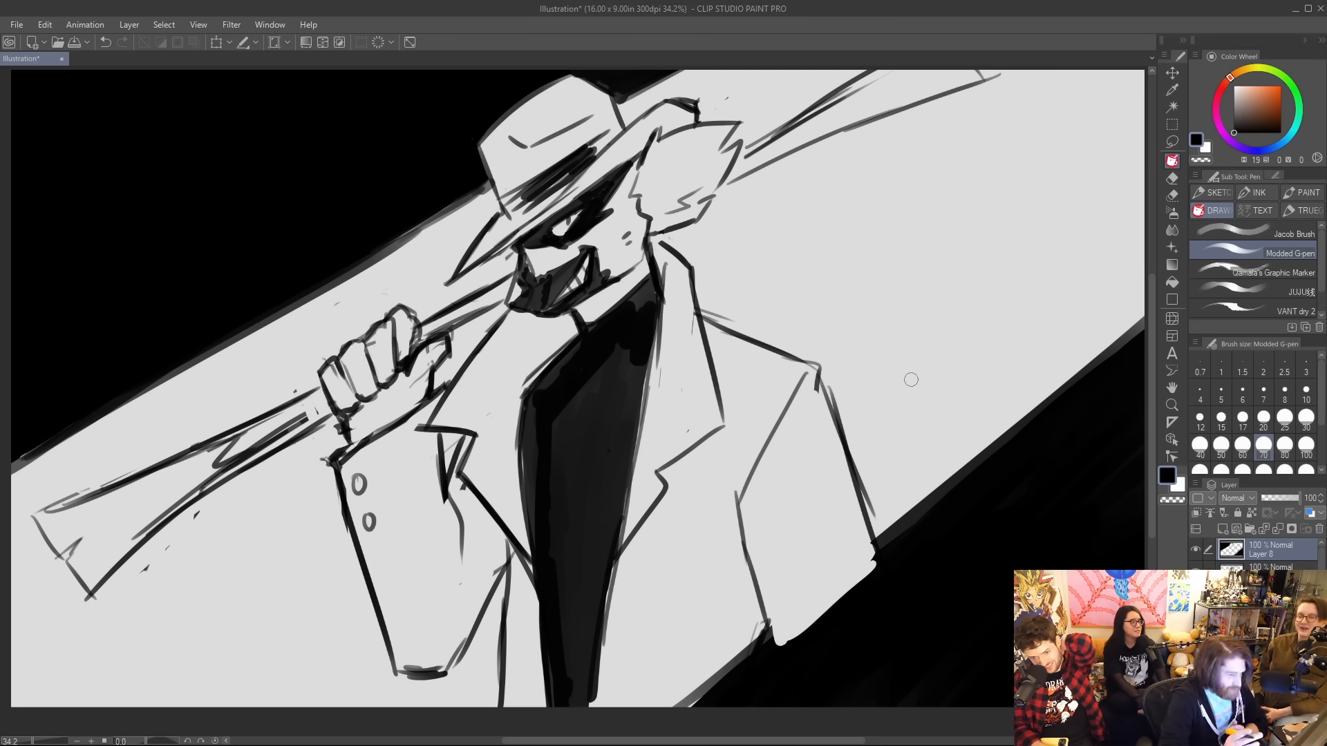
left_click_drag(350, 264, 482, 182)
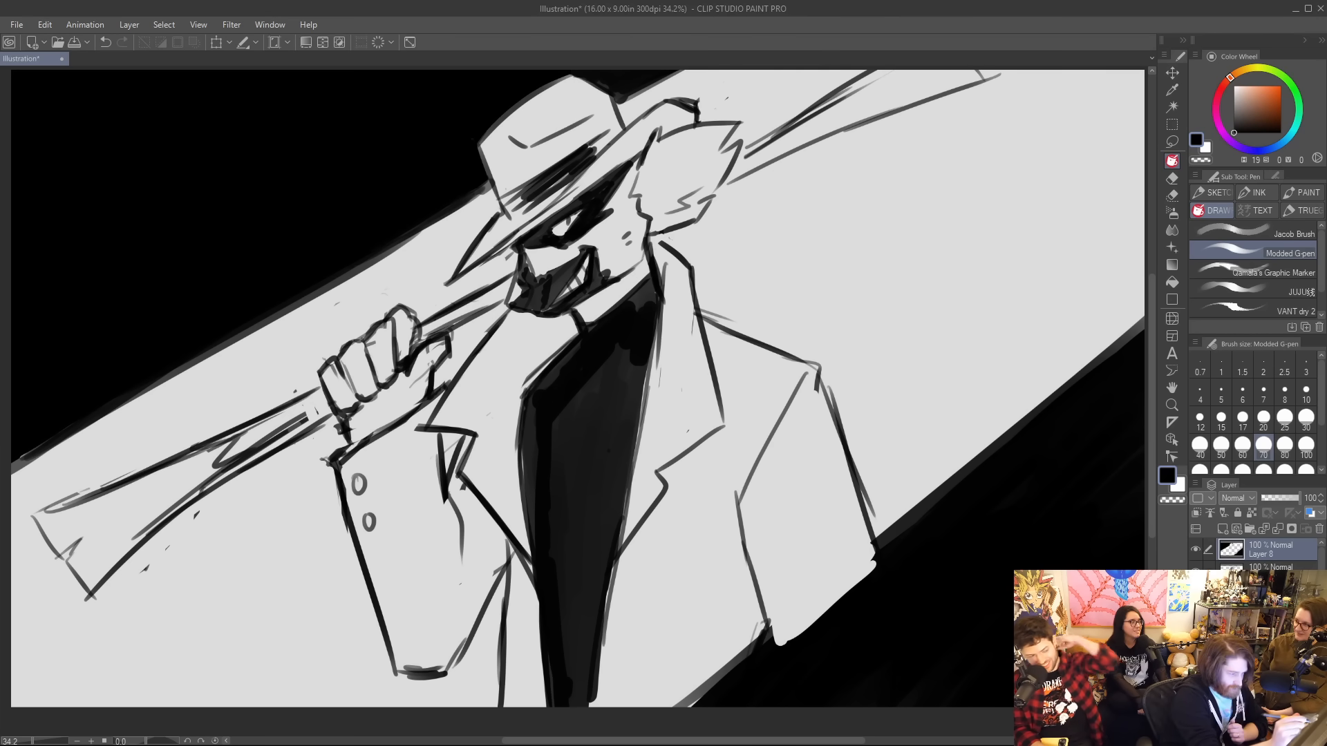
mouse_move(40, 450)
left_mouse_down()
mouse_move(13, 470)
mouse_move(366, 253)
left_mouse_up()
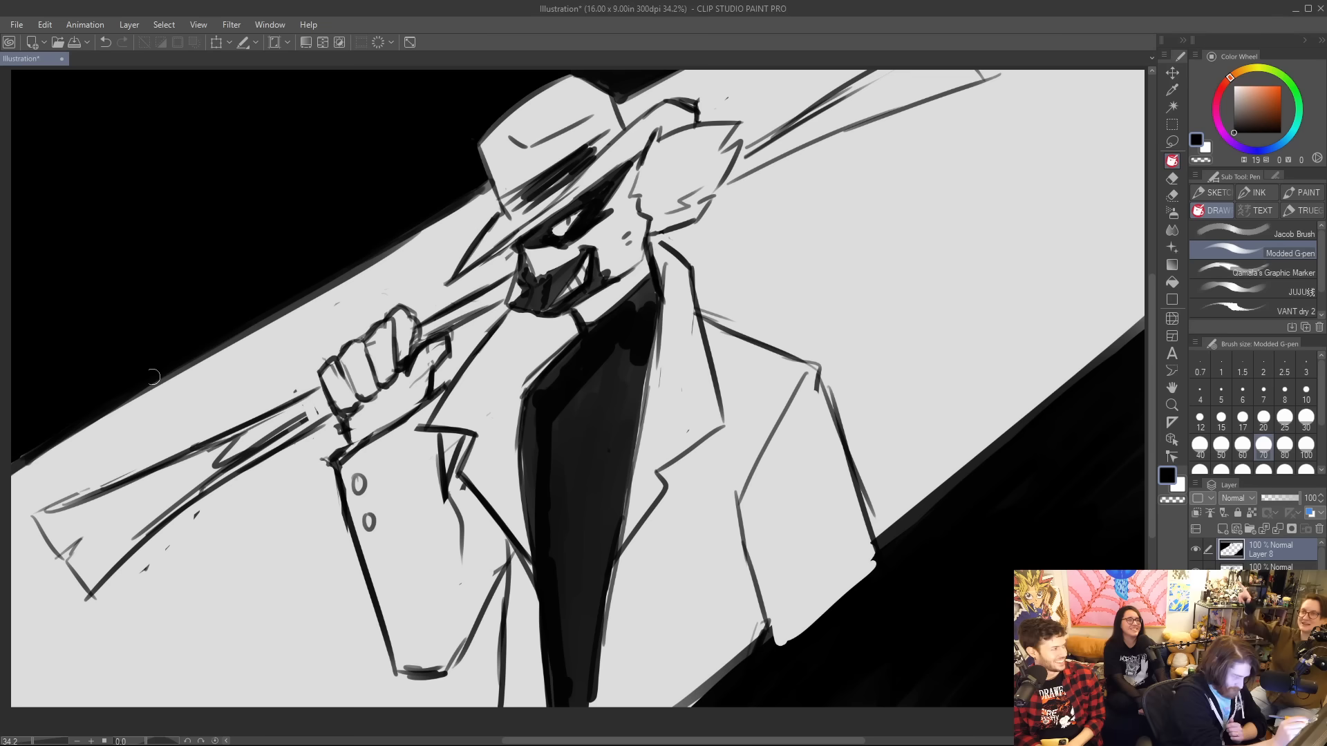
left_click_drag(31, 487, 313, 320)
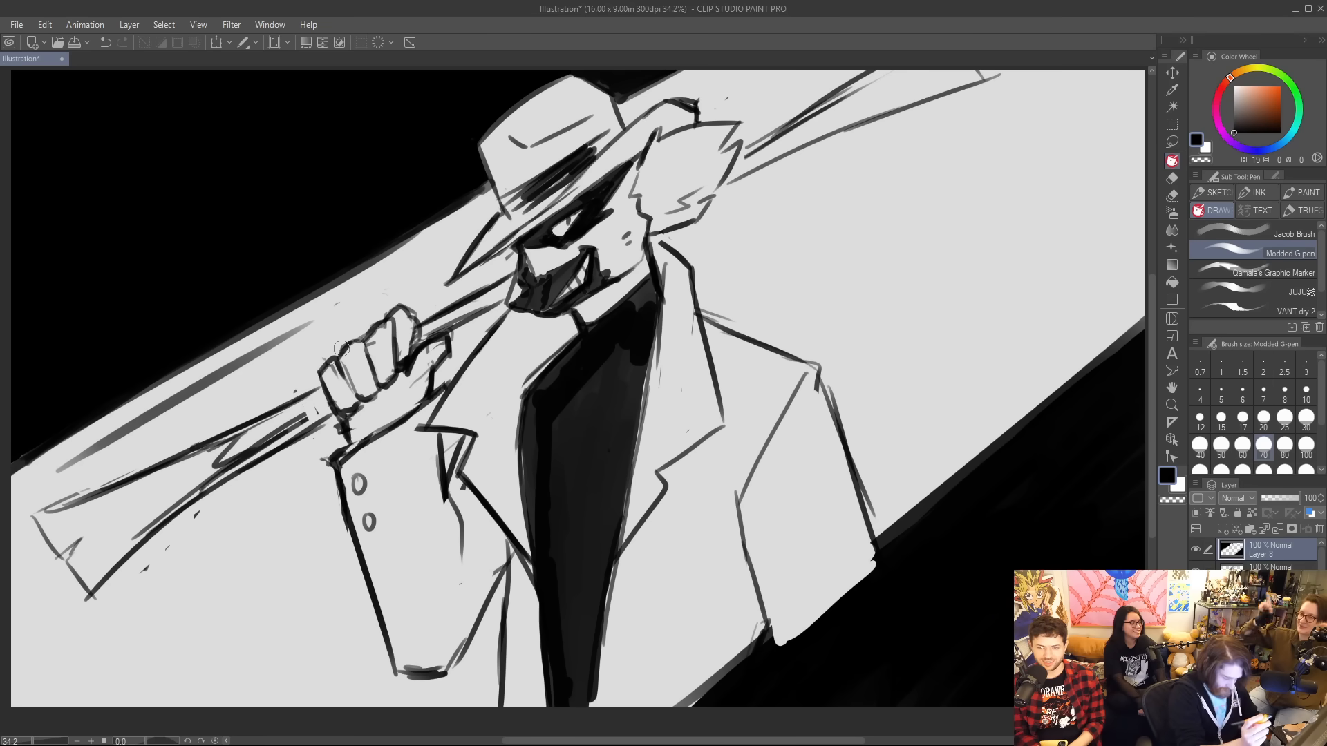
key("ctrl+z")
left_click_drag(14, 487, 354, 287)
key("ctrl+z")
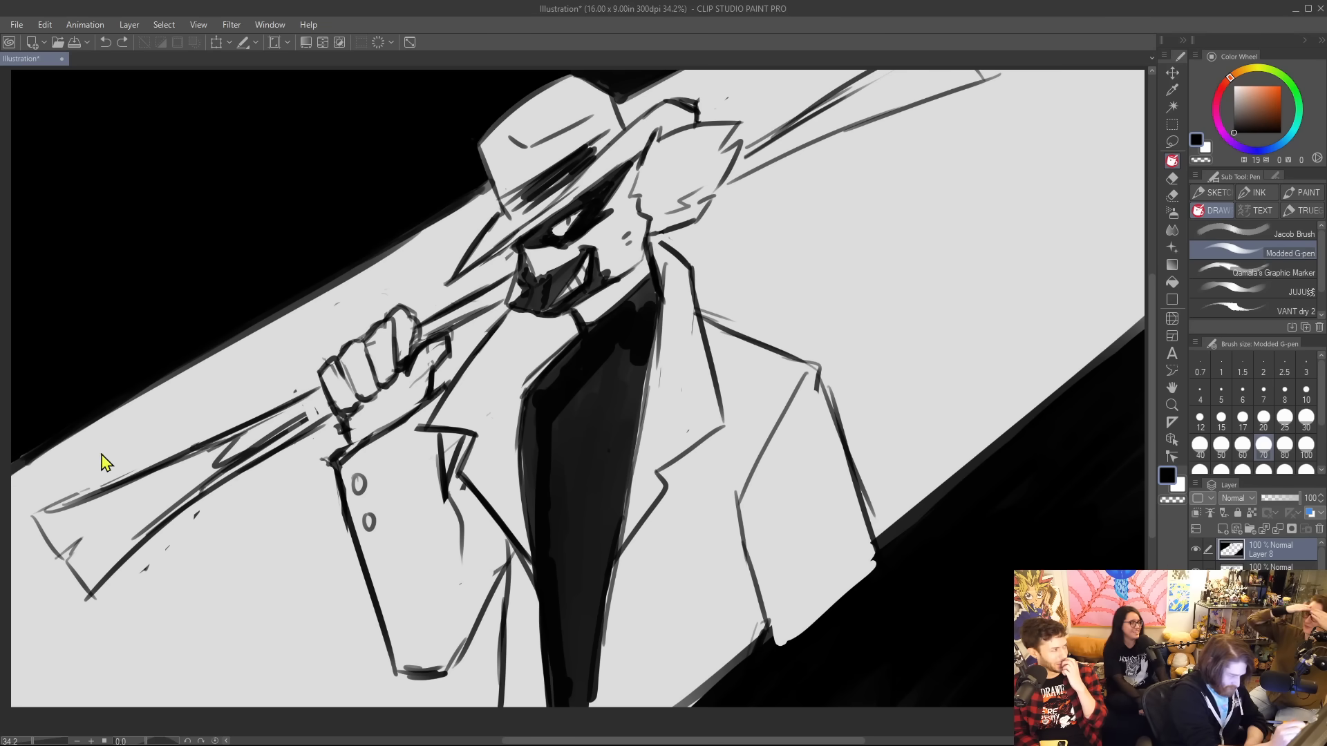
left_click_drag(14, 492, 325, 319)
key("ctrl+z")
Add a grey parallel accent line beneath the upper-left black diagonal, continue it with a short stroke beyond the hat, and reduce the pen size to 40.
left_click_drag(12, 492, 328, 299)
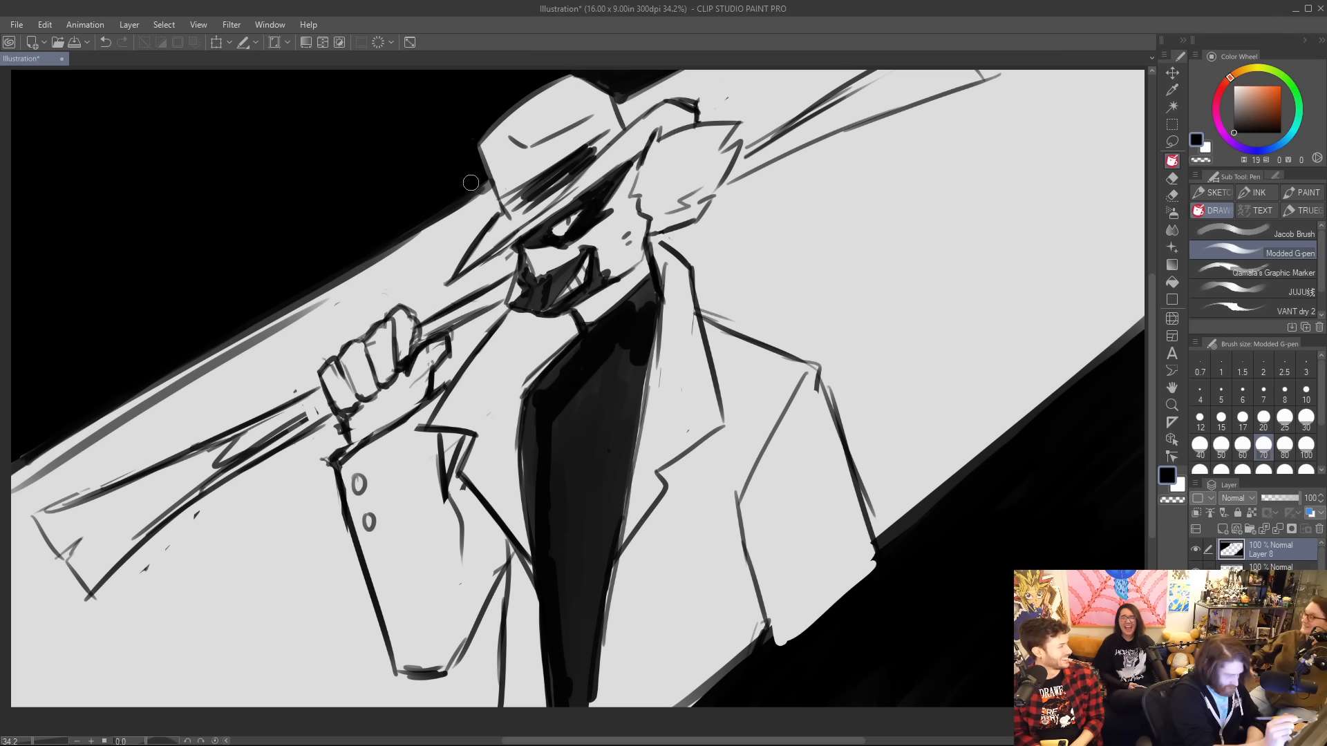
left_click_drag(688, 87, 724, 71)
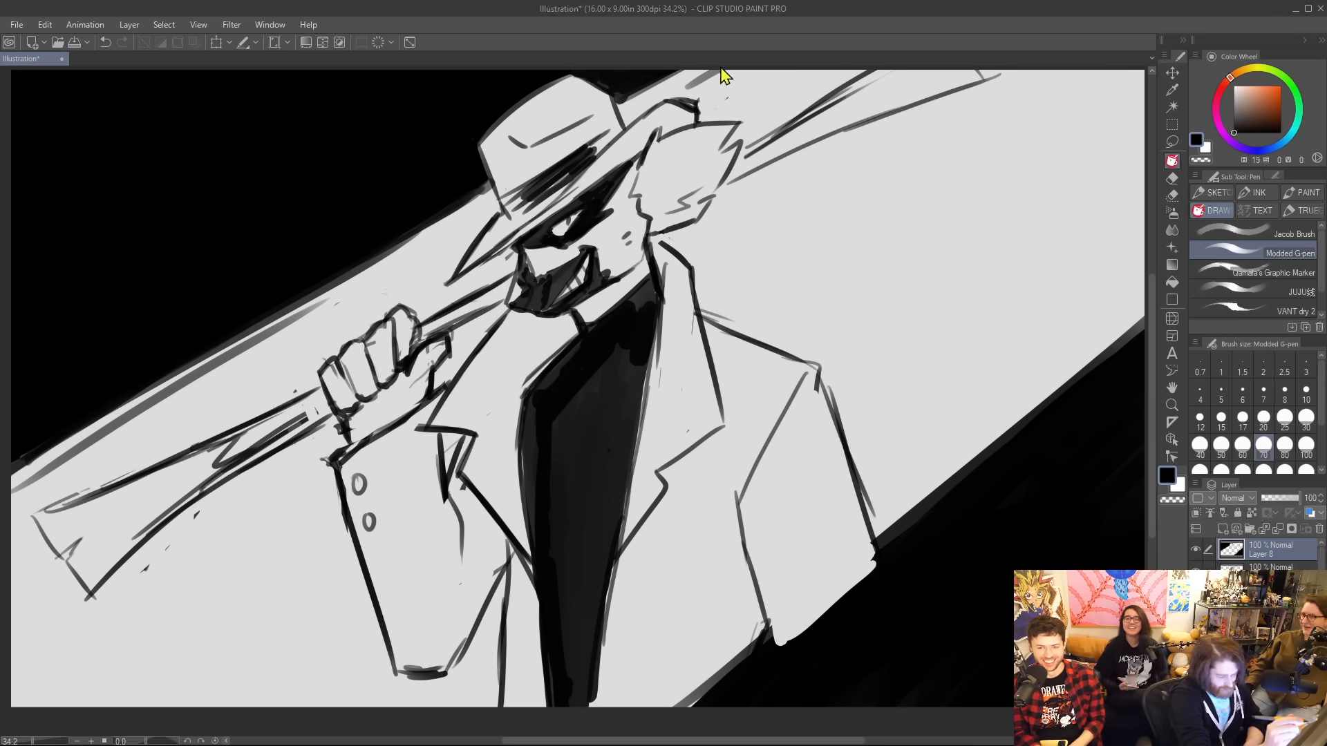
key("ctrl+z")
key("bracketleft")
key("bracketleft")
key("bracketleft")
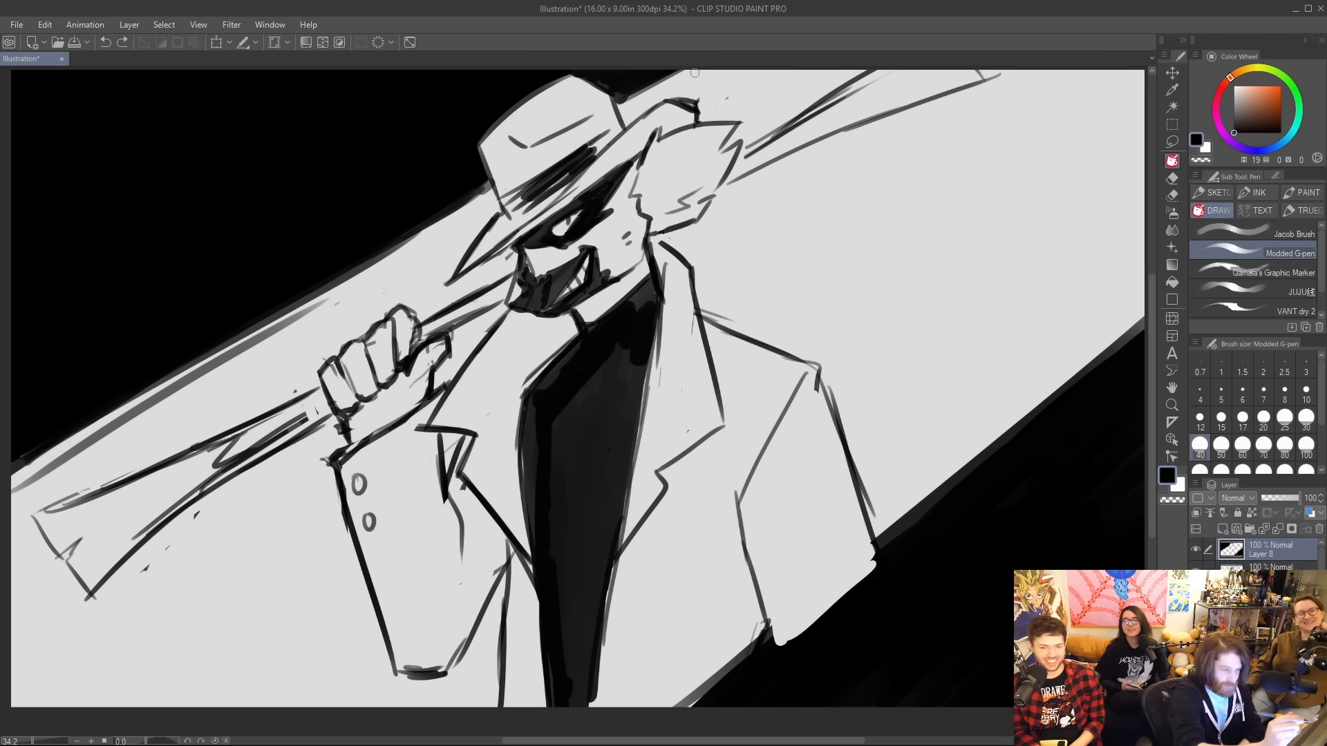
key("ctrl+y")
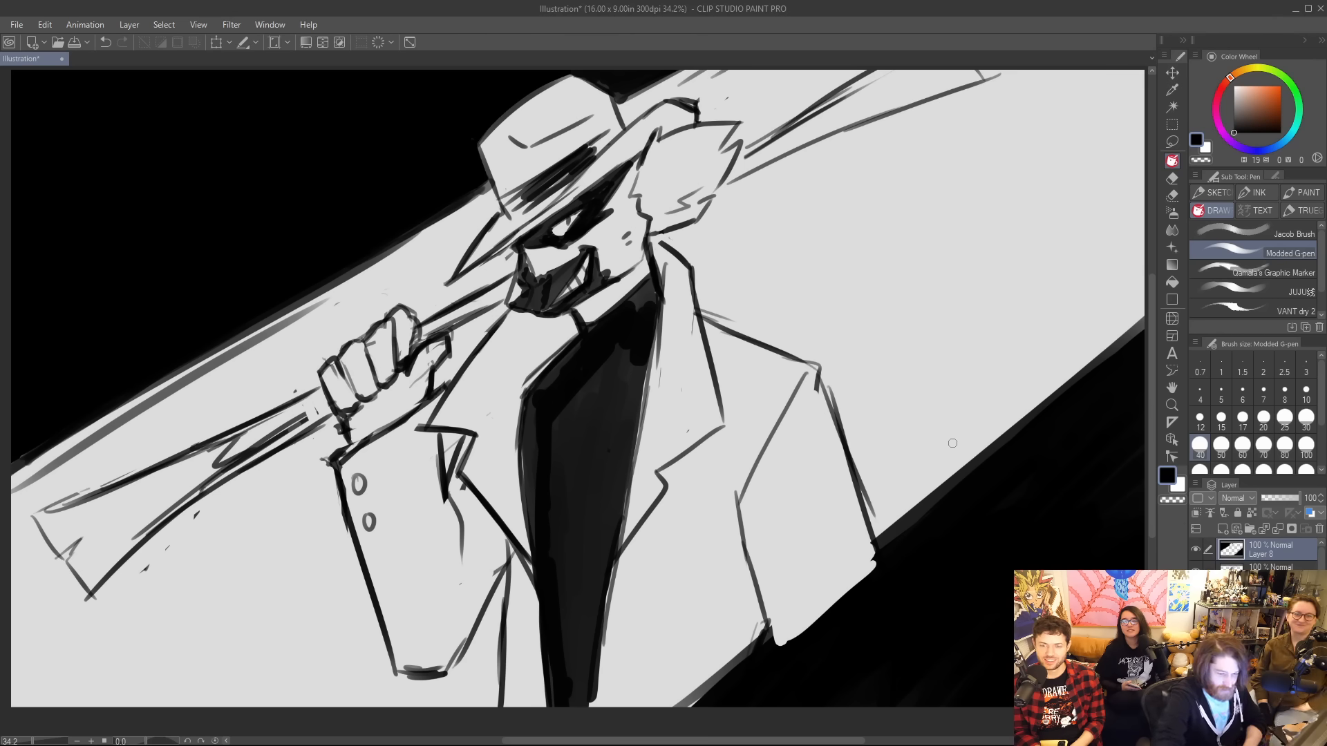
Draw several thin parallel accent lines above the lower-right black diagonal, running up to the canvas edge.
left_click_drag(945, 447, 1144, 286)
key("ctrl+z")
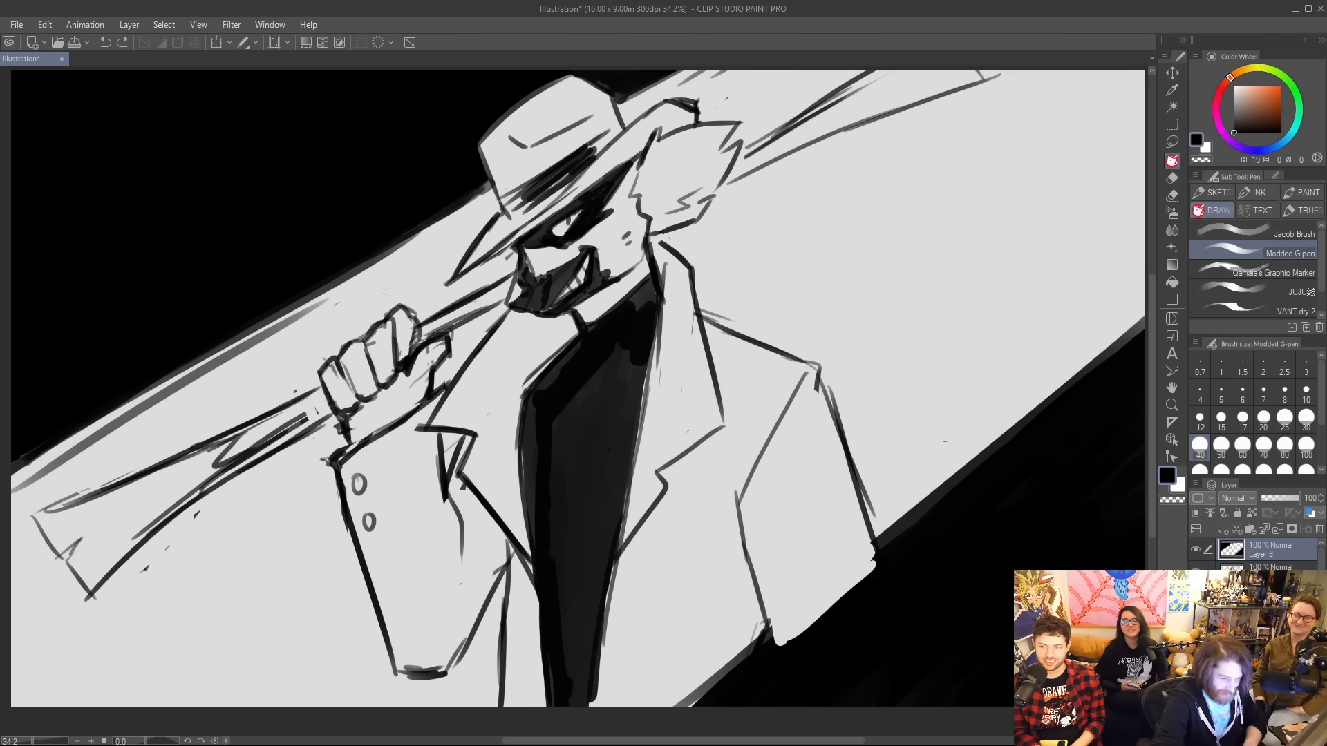
left_click_drag(940, 460, 1145, 294)
key("ctrl+z")
left_click_drag(938, 465, 1144, 311)
left_click_drag(1024, 381, 1145, 289)
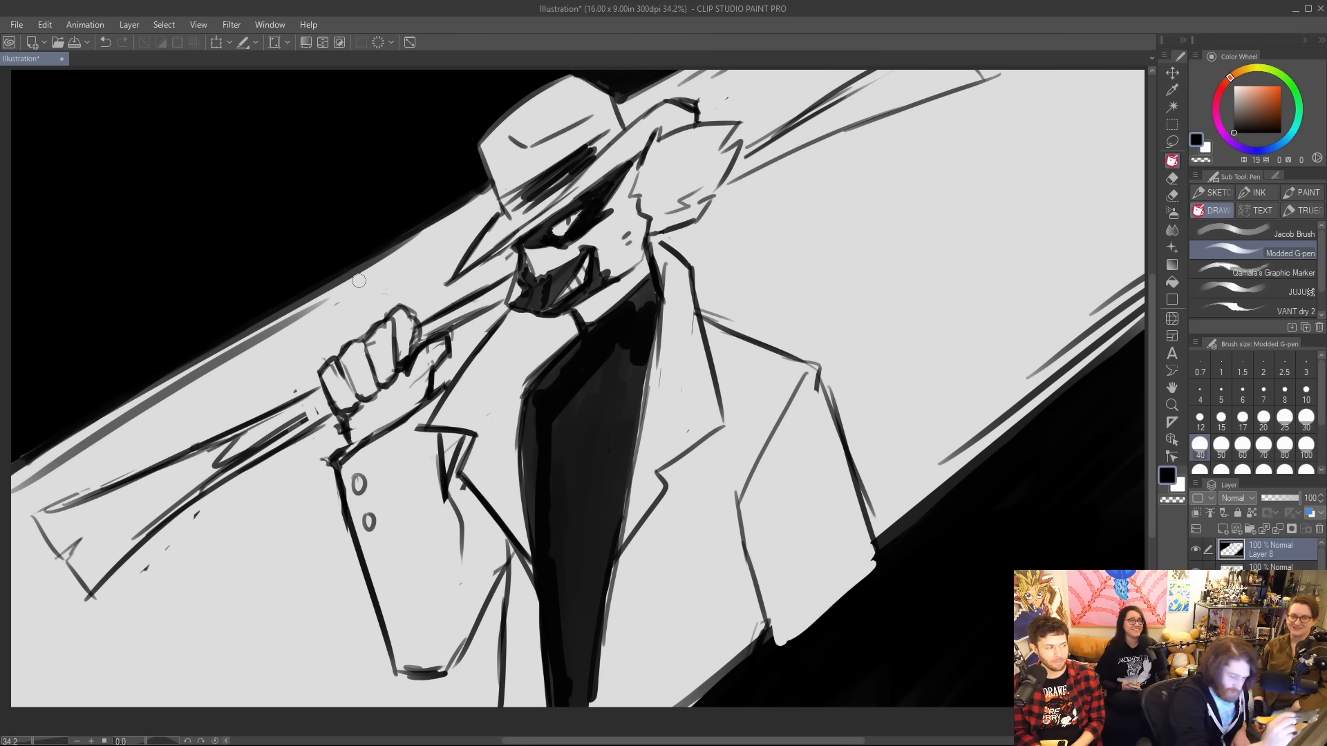
On the figure's line layer, strengthen the rifle lines where they meet the fist and cut a thin light line into the shirt below the chin.
left_click(1257, 566)
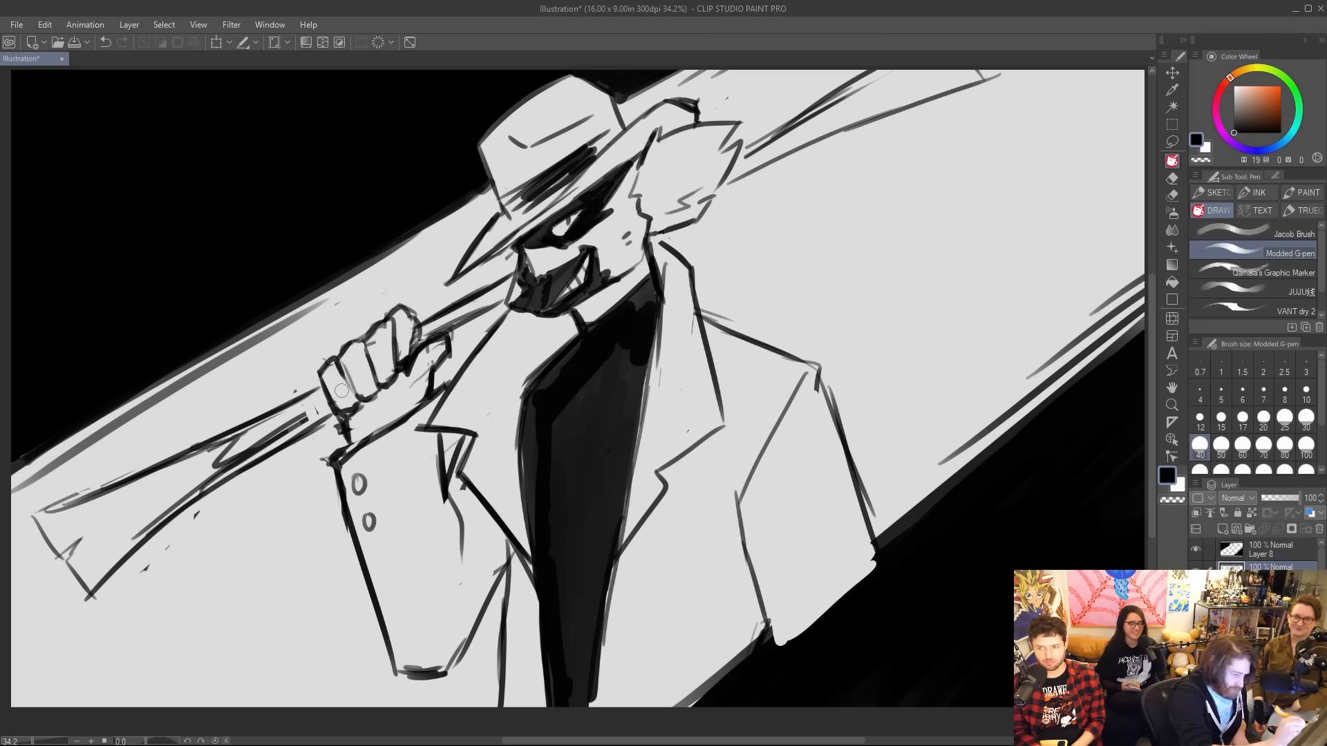
left_click_drag(291, 392, 305, 381)
left_click_drag(277, 437, 316, 406)
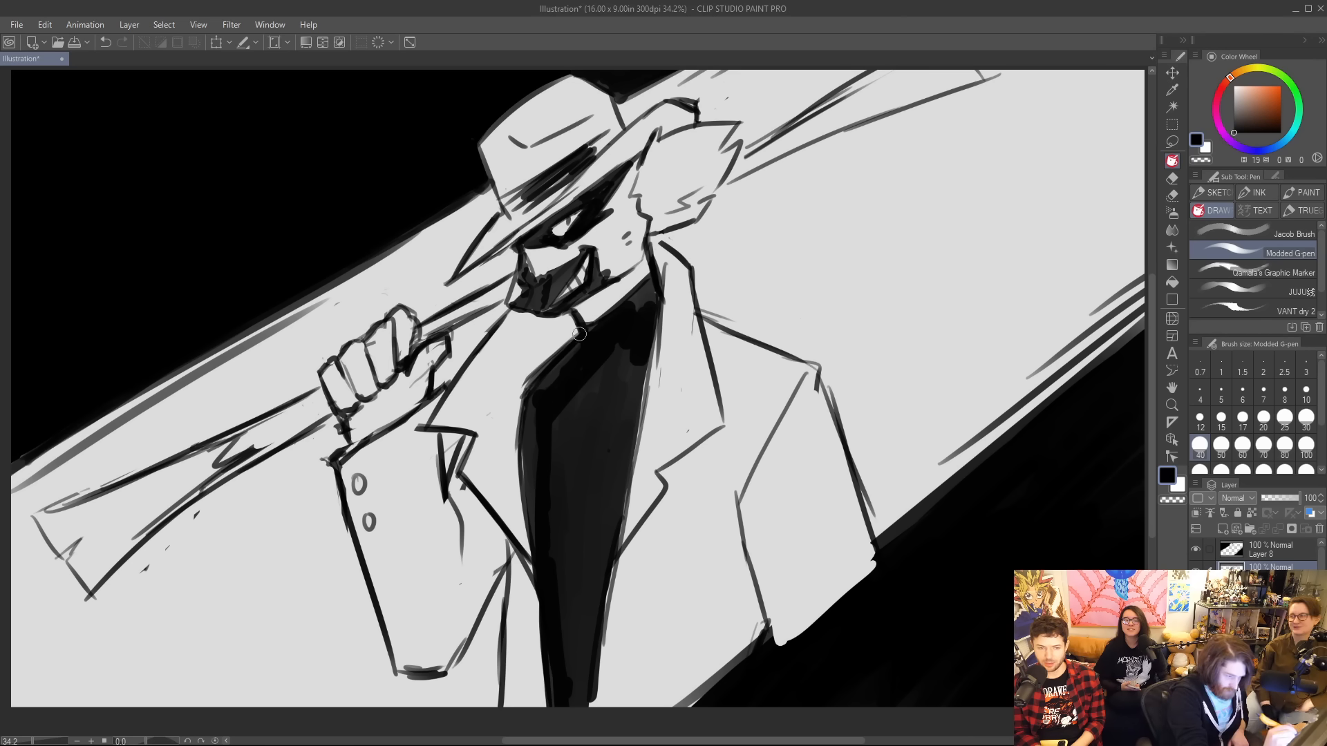
left_click_drag(579, 328, 585, 368)
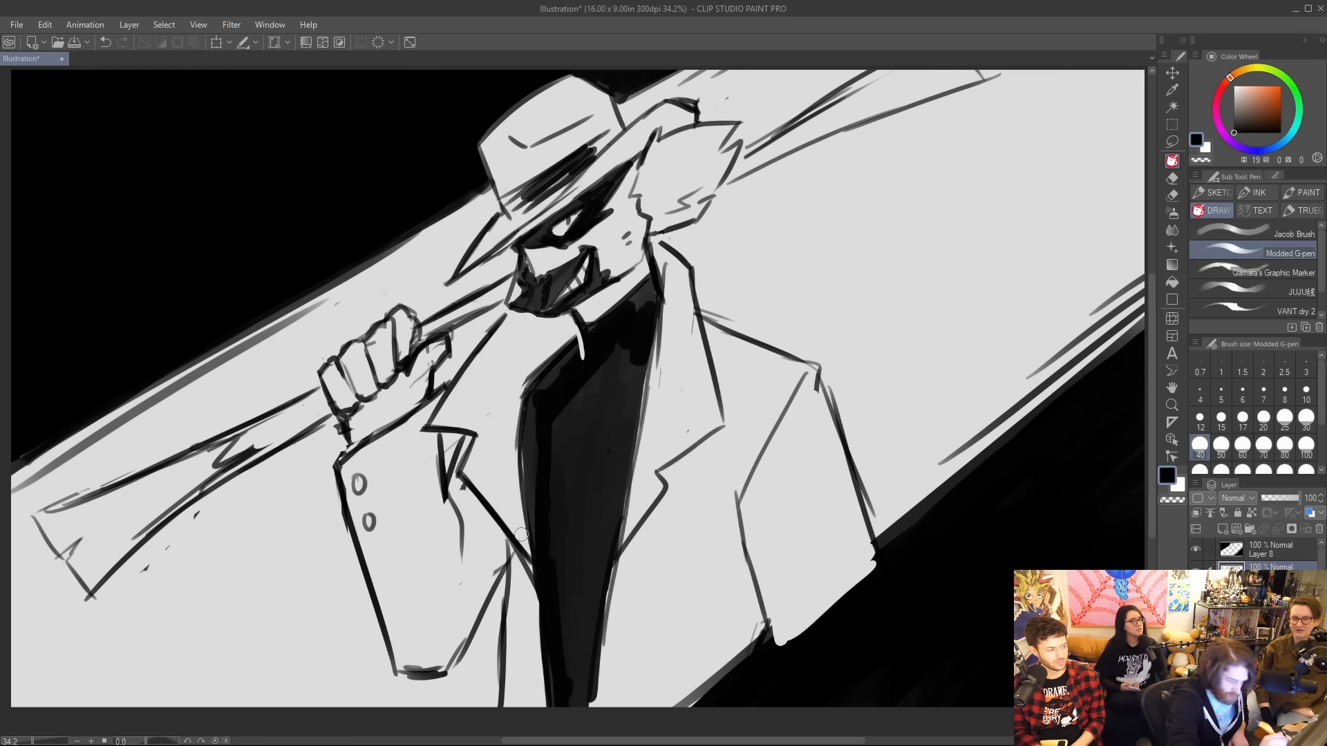
Extend the coat's front edge downward, separate it from the black shirt with a light gap, and thicken the opposite lapel's notch.
left_click_drag(521, 535, 544, 594)
left_click_drag(528, 533, 535, 563)
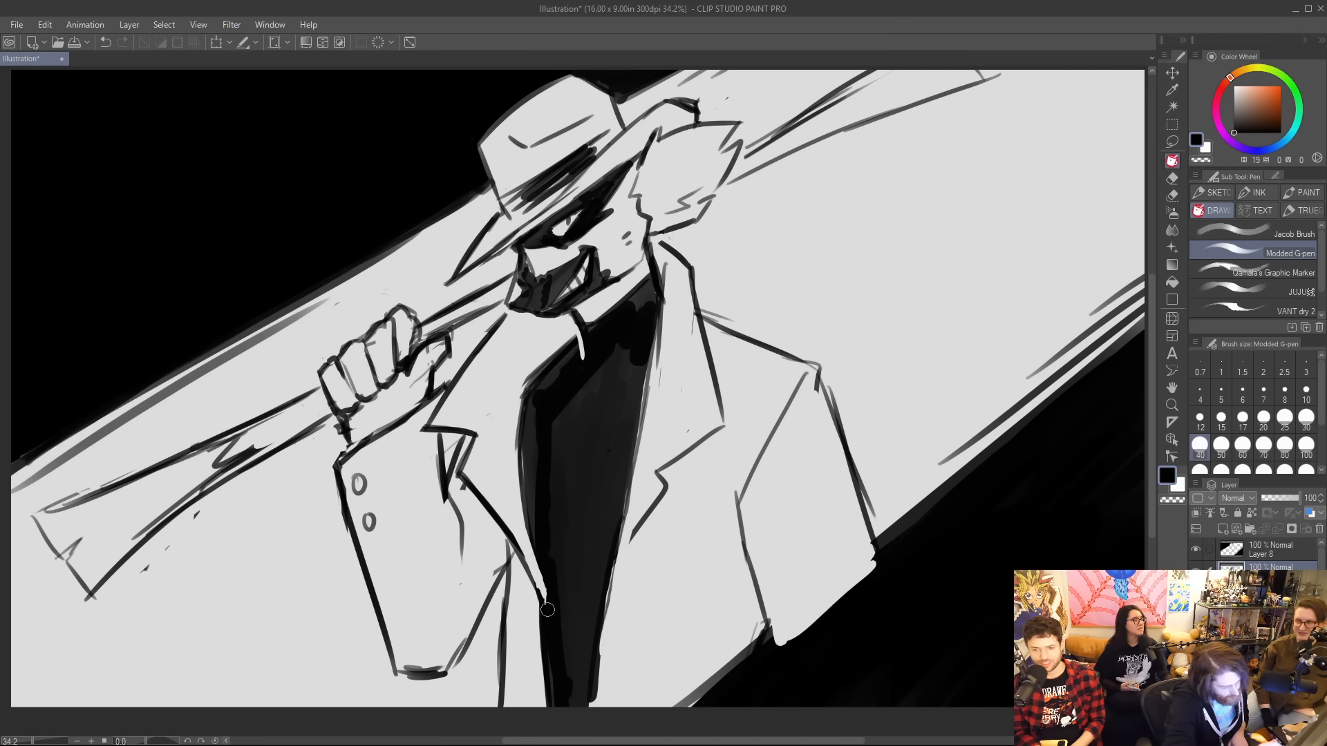
left_click_drag(546, 606, 554, 698)
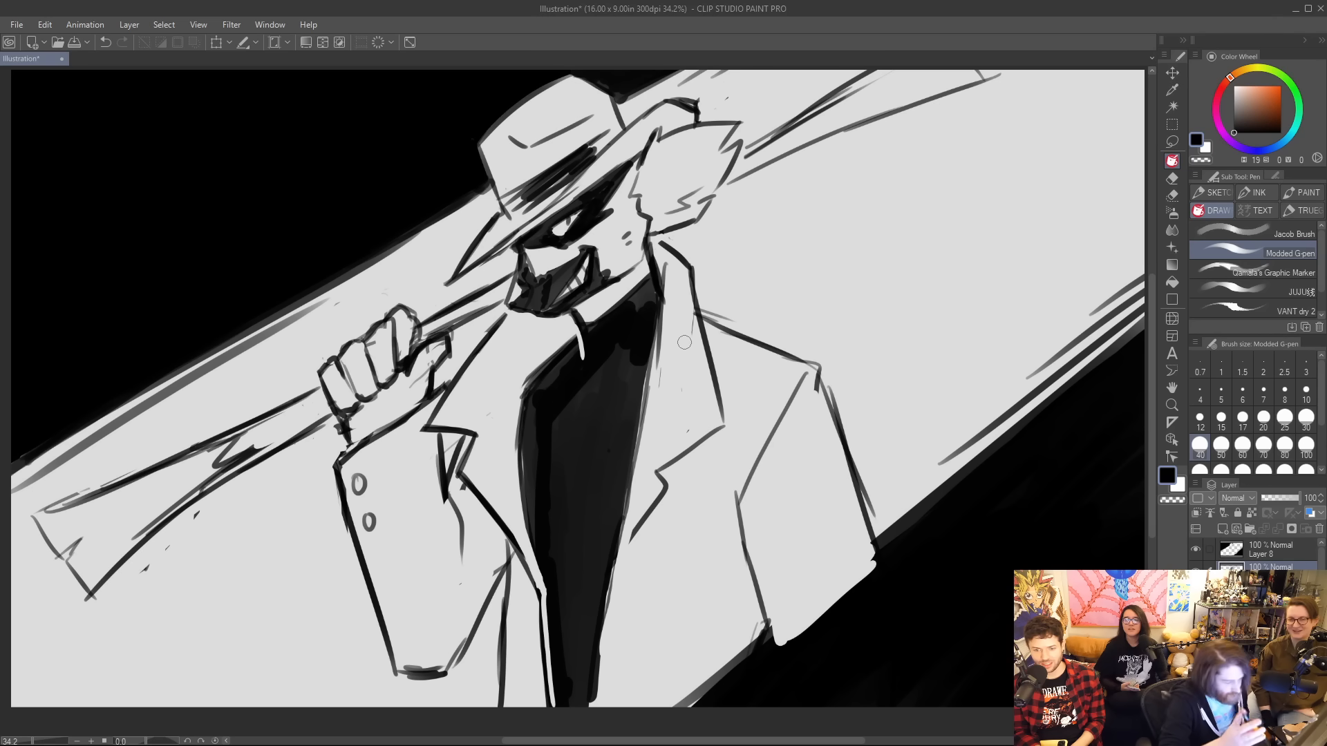
mouse_move(636, 527)
left_mouse_down()
mouse_move(611, 598)
mouse_move(684, 458)
mouse_move(722, 427)
left_mouse_up()
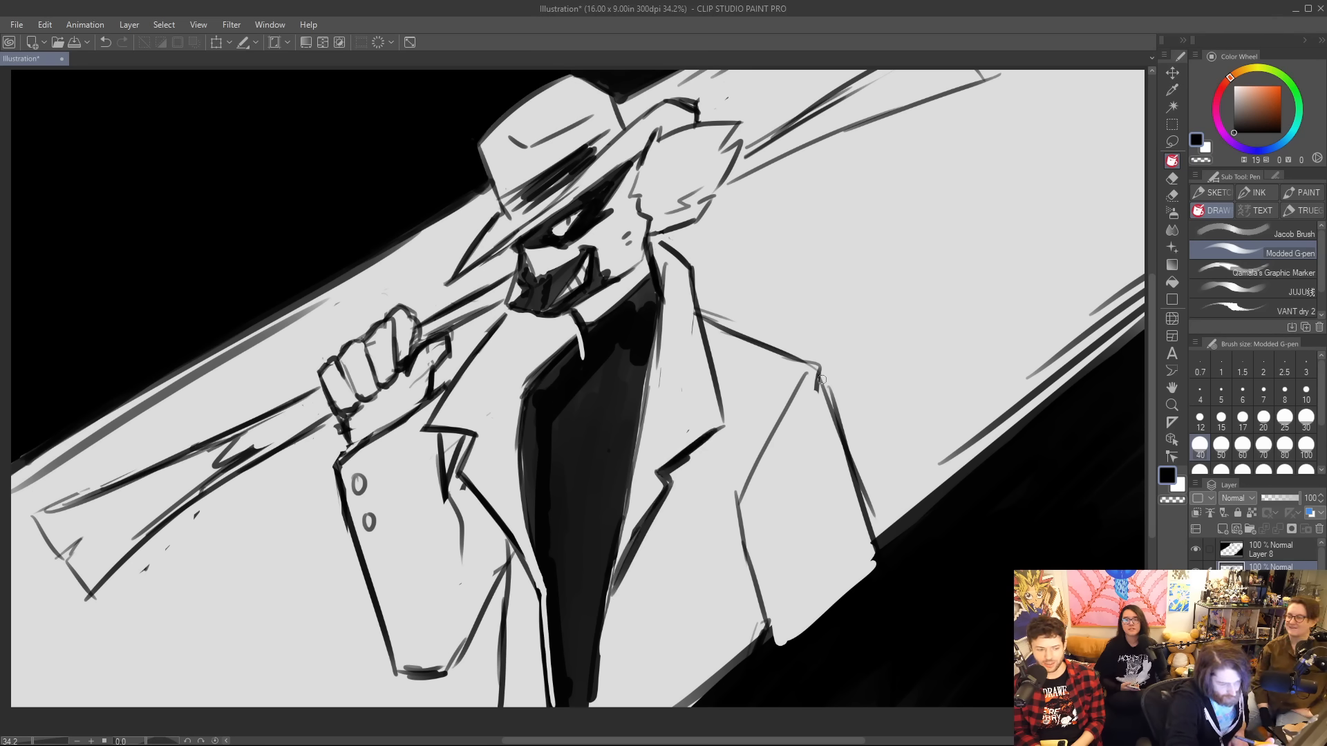
Redraw the lowered arm's shoulder corner with a black fold accent and thicken the inner sleeve line down to the cut-off.
mouse_move(797, 356)
left_mouse_down()
mouse_move(807, 412)
mouse_move(831, 403)
mouse_move(830, 419)
mouse_move(802, 422)
mouse_move(822, 389)
left_mouse_up()
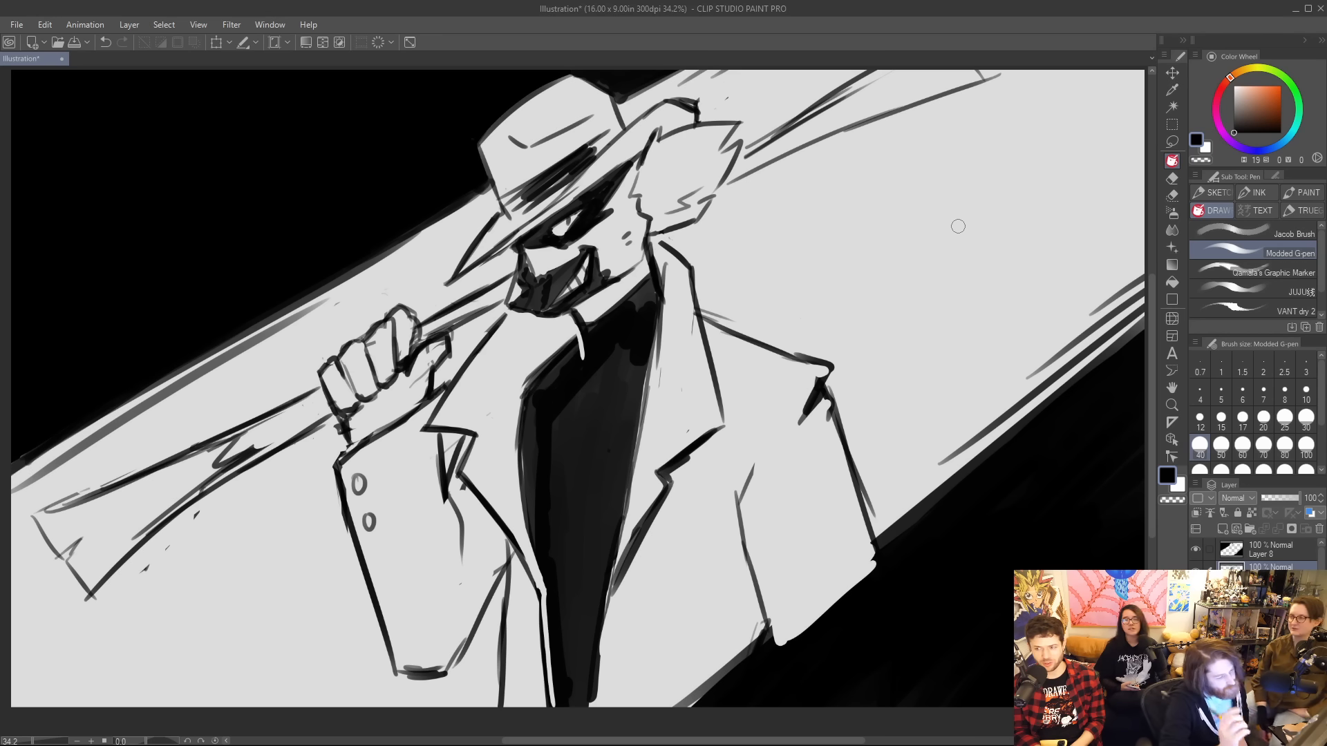
mouse_move(796, 416)
left_mouse_down()
mouse_move(746, 558)
mouse_move(757, 653)
left_mouse_up()
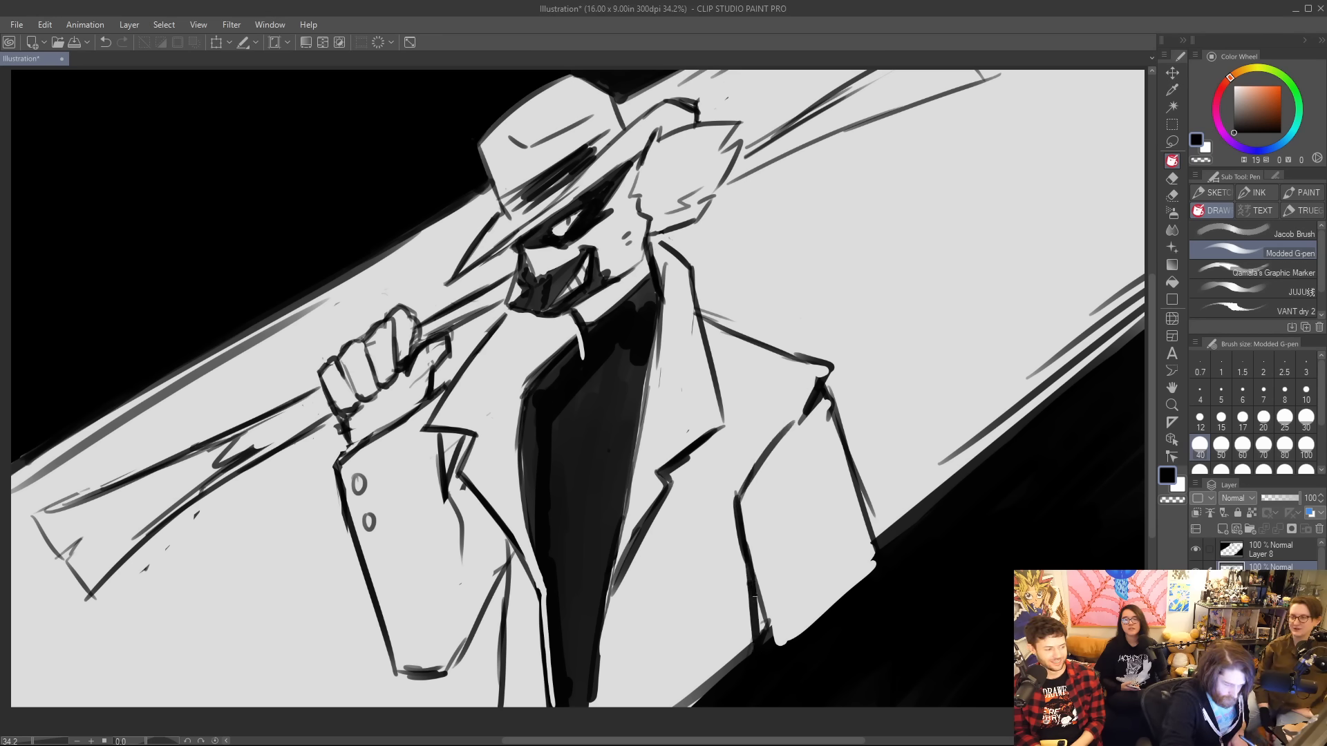
left_click_drag(755, 597, 767, 635)
mouse_move(743, 555)
left_mouse_down()
mouse_move(753, 644)
mouse_move(712, 695)
mouse_move(757, 645)
left_mouse_up()
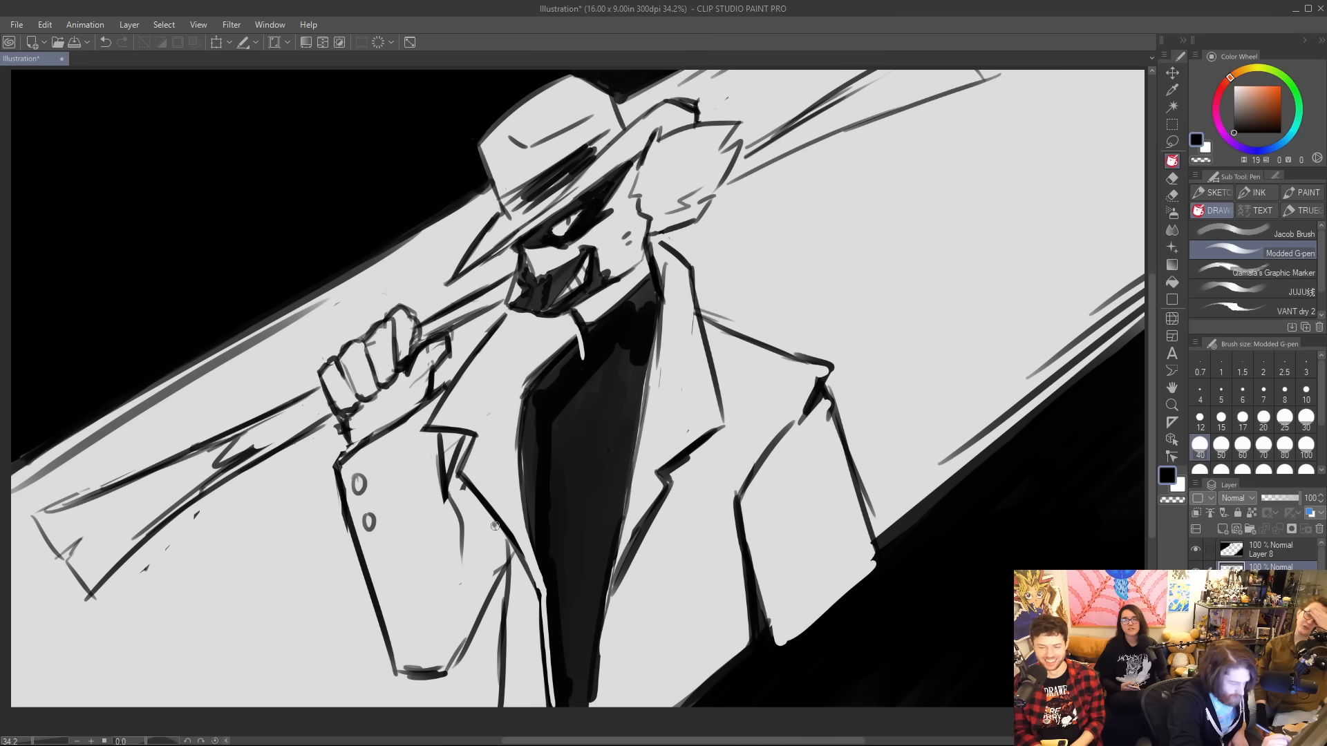
Shade the crease where the raised sleeve meets the coat front, and thicken the outer contours of the fist gripping the rifle.
mouse_move(495, 525)
left_mouse_down()
mouse_move(516, 547)
mouse_move(507, 534)
mouse_move(476, 630)
left_mouse_up()
left_click_drag(512, 558, 491, 597)
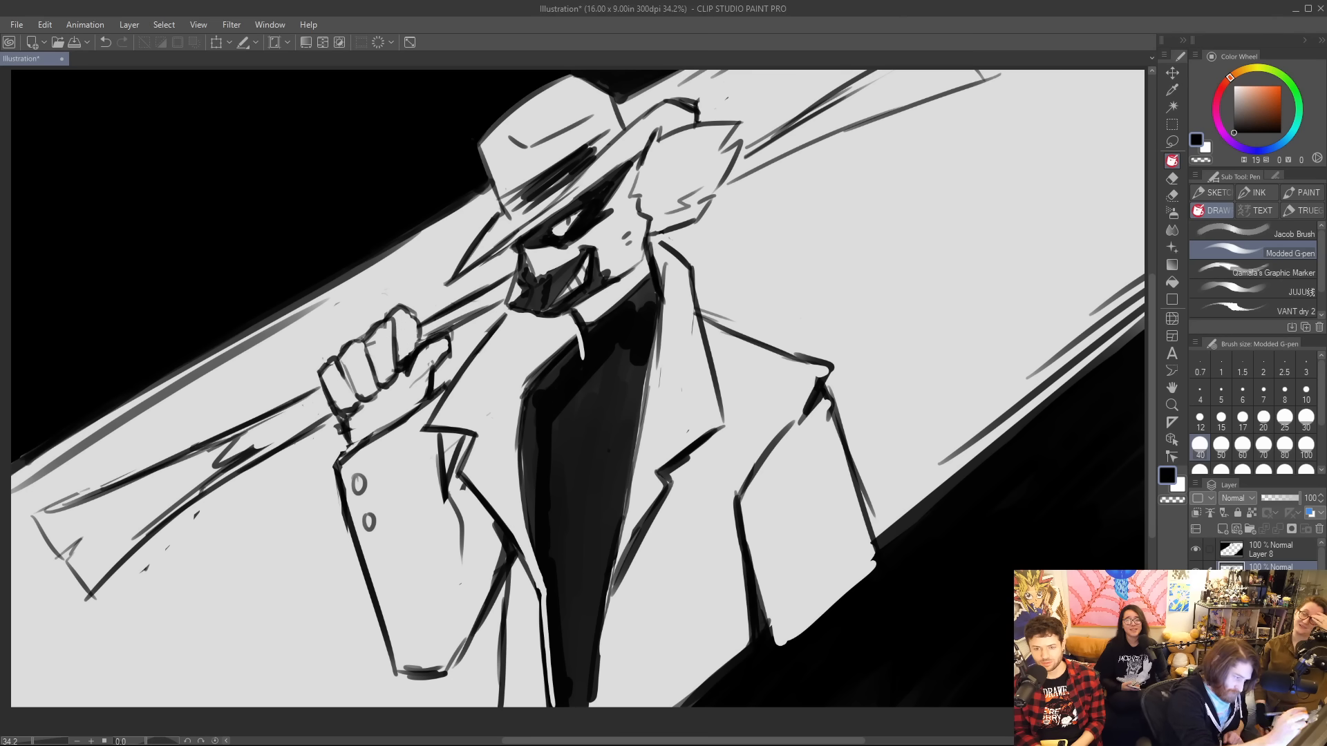
left_click_drag(401, 311, 422, 342)
left_click_drag(322, 382, 347, 442)
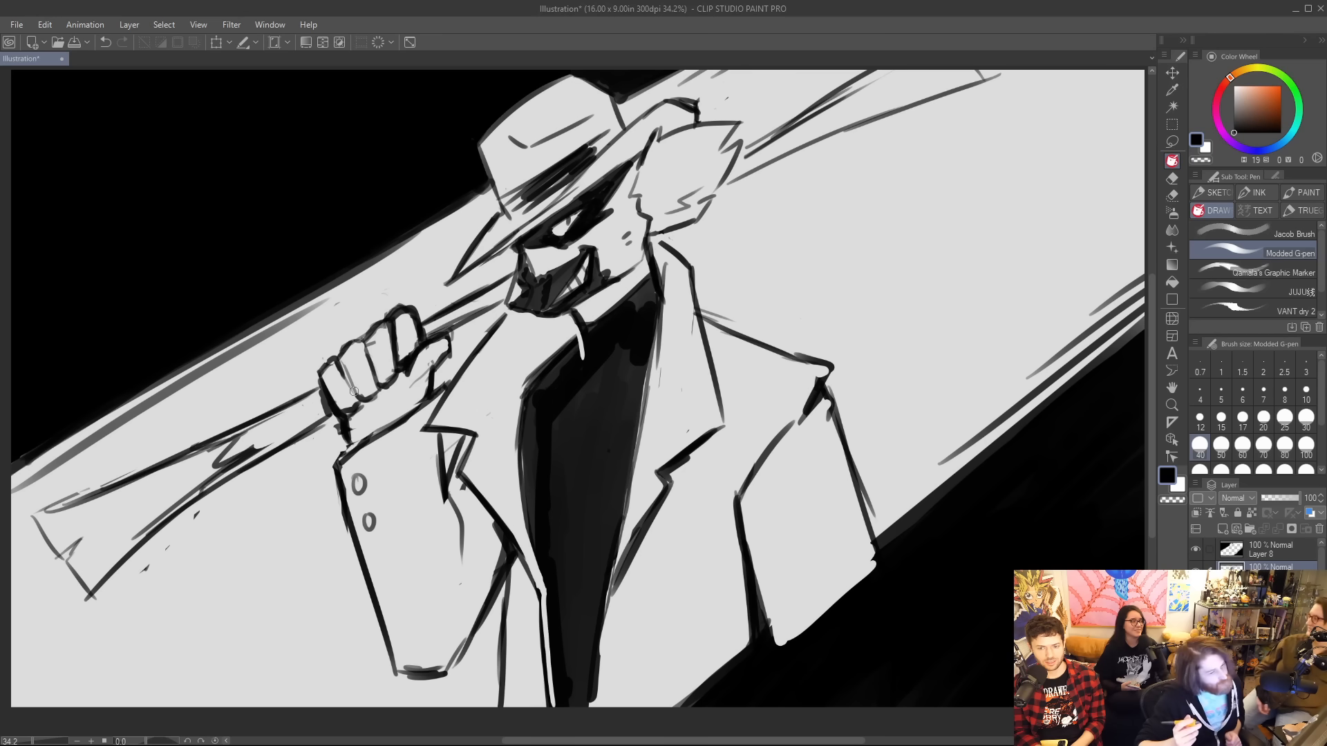
Thicken the outlines of the rifle behind the head, cheek fur, collar, hat and raised sleeve, adding dark hatching on the rifle.
left_click_drag(843, 86, 874, 98)
left_click_drag(826, 136, 929, 97)
mouse_move(735, 181)
left_mouse_down()
mouse_move(763, 139)
mouse_move(736, 156)
mouse_move(711, 207)
mouse_move(655, 234)
mouse_move(705, 214)
left_mouse_up()
mouse_move(703, 215)
left_mouse_down()
mouse_move(667, 243)
mouse_move(698, 296)
left_mouse_up()
mouse_move(449, 280)
left_mouse_down()
mouse_move(507, 209)
mouse_move(481, 147)
left_mouse_up()
mouse_move(615, 99)
left_mouse_down()
mouse_move(626, 128)
mouse_move(660, 103)
mouse_move(698, 102)
left_mouse_up()
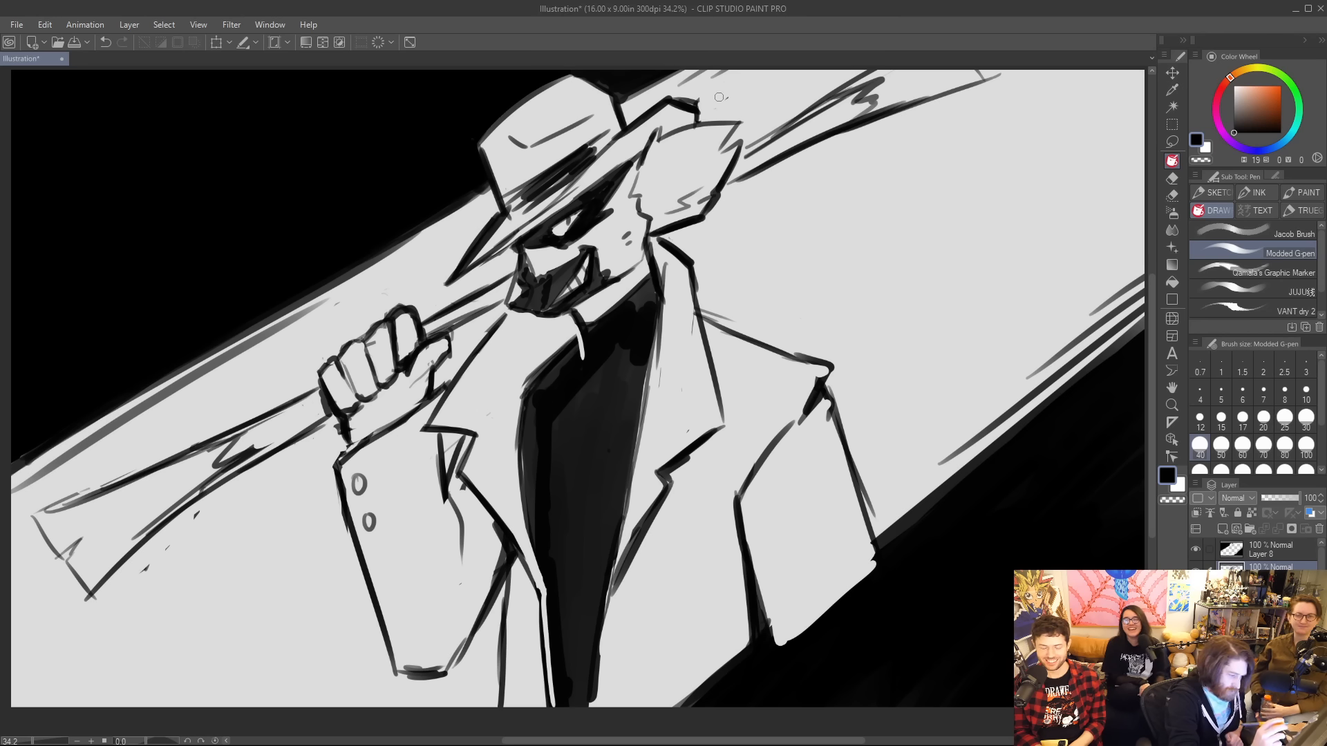
mouse_move(336, 476)
left_mouse_down()
mouse_move(391, 651)
mouse_move(446, 674)
mouse_move(513, 568)
mouse_move(493, 711)
left_mouse_up()
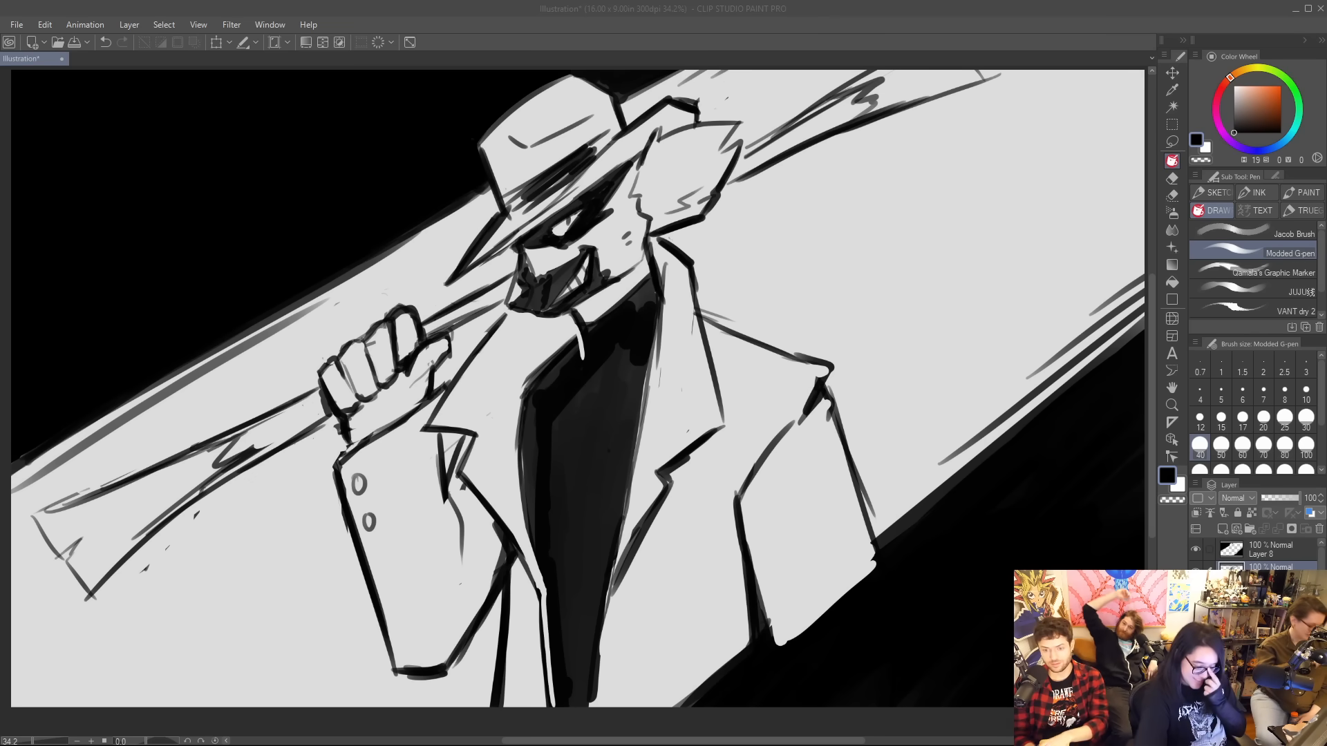
Hide the background-shape and figure layers, add a new raster layer, and choose the VANT dry 2 brush.
left_click(1195, 549)
left_click(1194, 567)
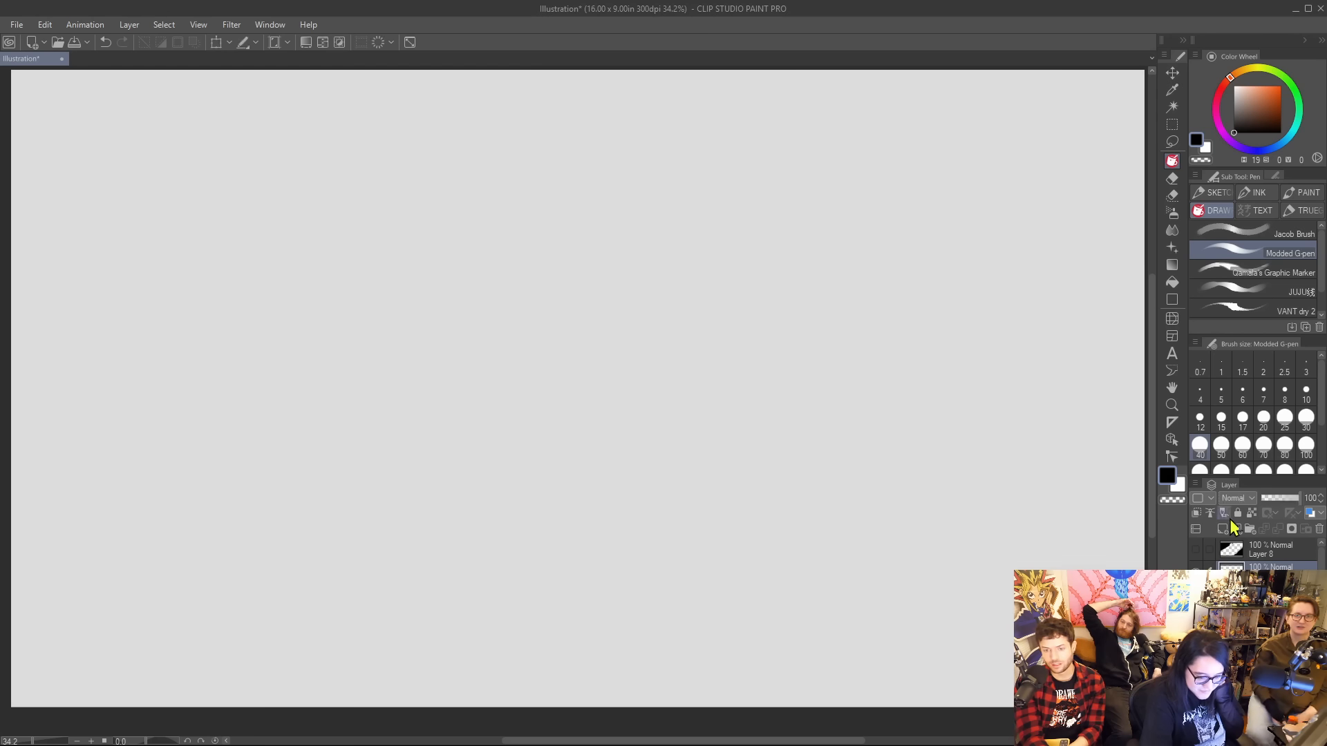
key("ctrl+shift+n")
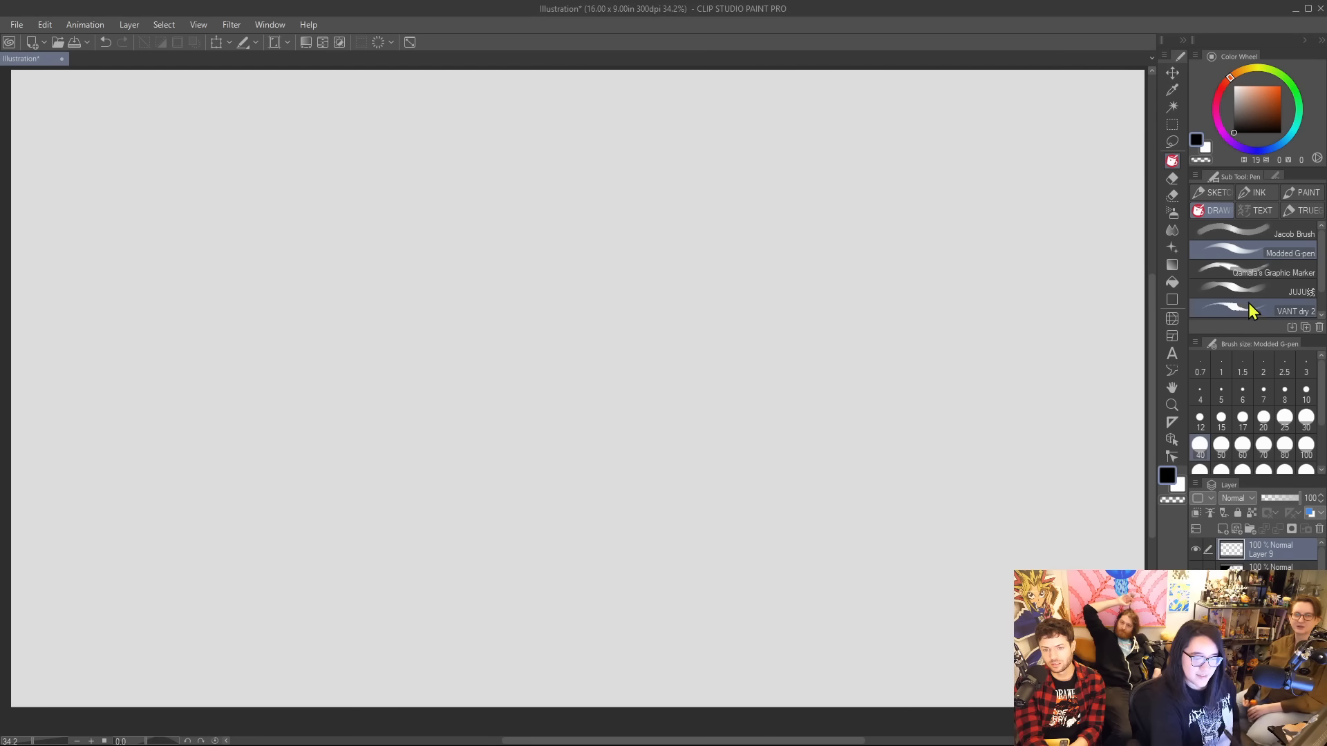
left_click(1242, 304)
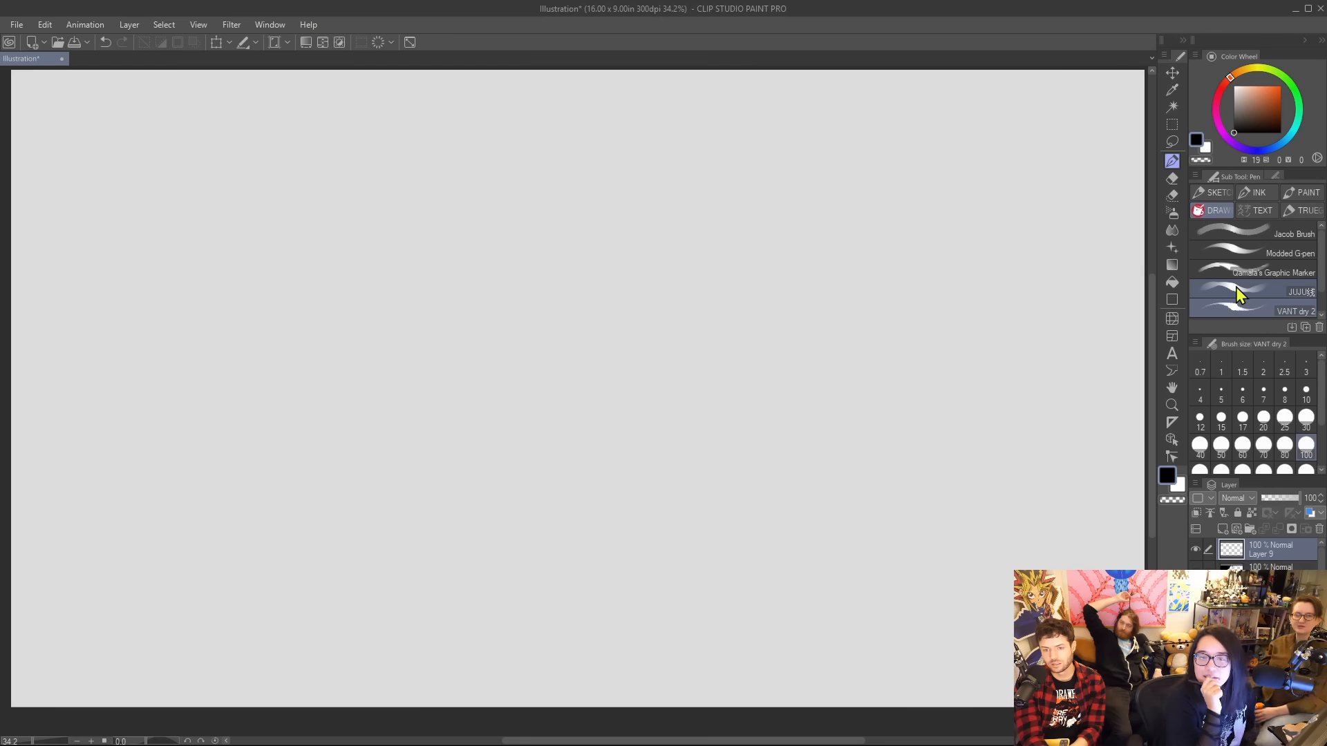
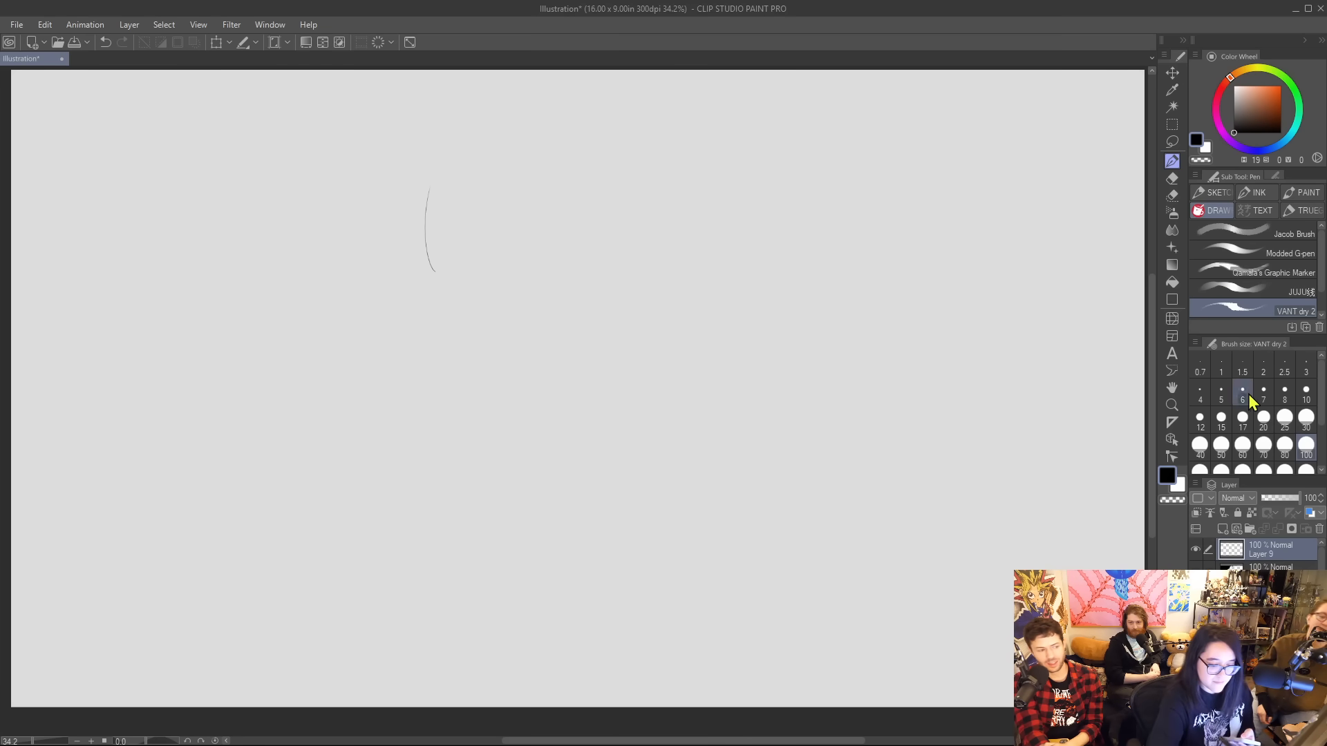
Set the brush size to 60 and sketch a light, rounded animal head outline with two small upright ears.
left_click(1242, 446)
mouse_move(429, 297)
left_mouse_down()
mouse_move(413, 242)
mouse_move(468, 169)
left_mouse_up()
mouse_move(410, 222)
left_mouse_down()
mouse_move(508, 145)
mouse_move(586, 151)
left_mouse_up()
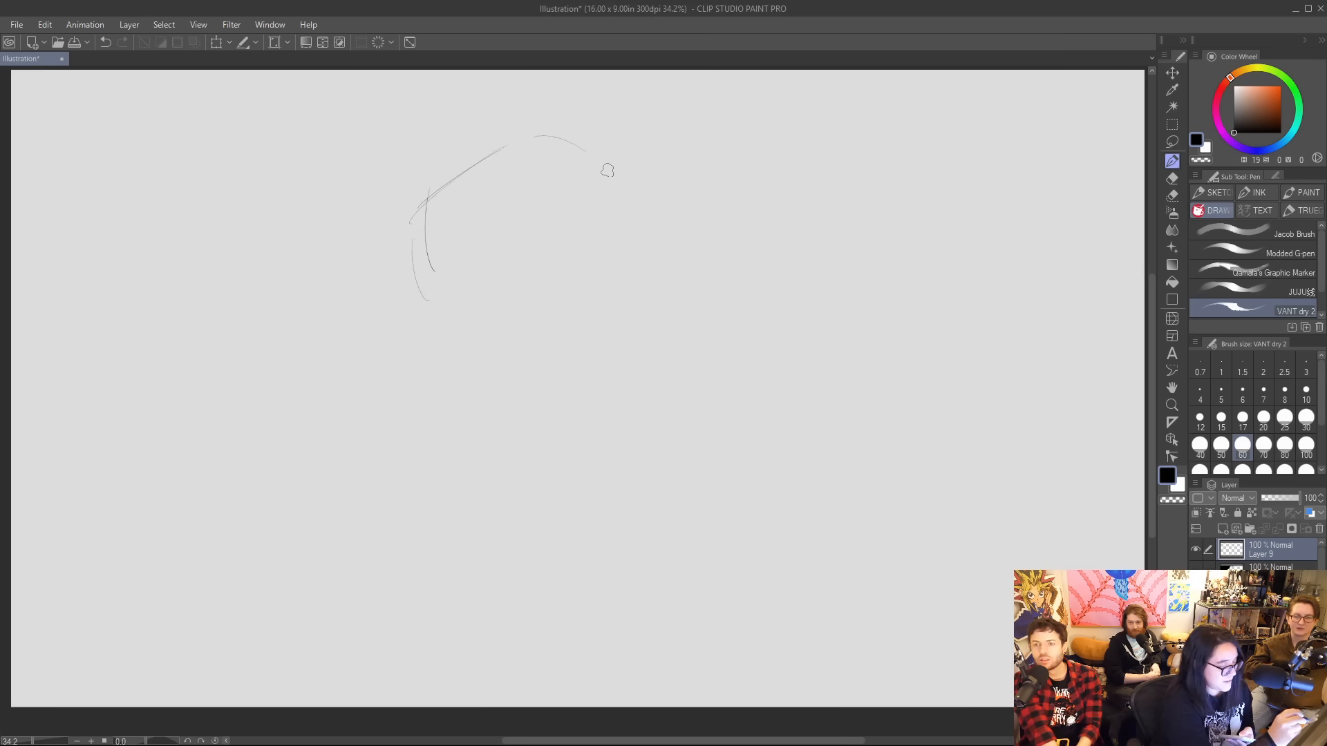
mouse_move(442, 309)
left_mouse_down()
mouse_move(494, 304)
mouse_move(624, 220)
left_mouse_up()
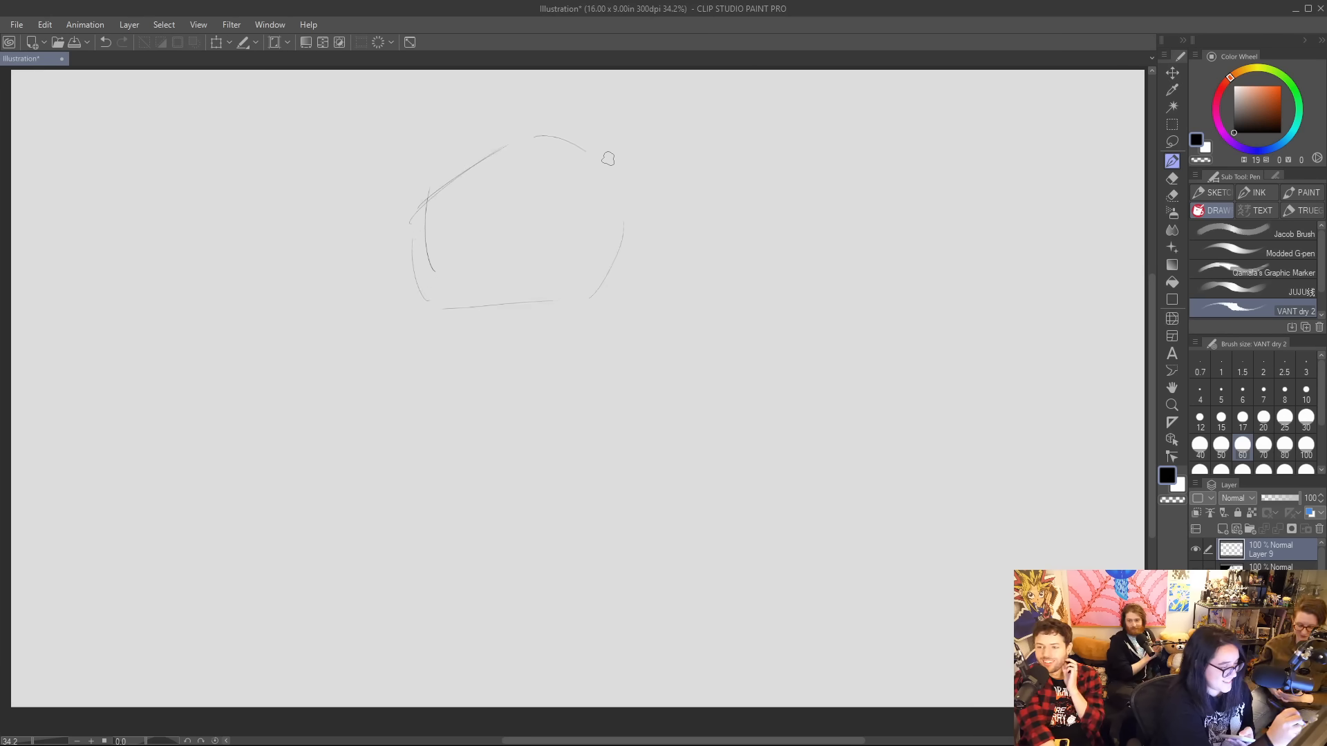
mouse_move(610, 161)
left_mouse_down()
mouse_move(646, 243)
mouse_move(640, 271)
mouse_move(435, 267)
mouse_move(425, 225)
mouse_move(467, 194)
mouse_move(620, 230)
left_mouse_up()
key("ctrl+z")
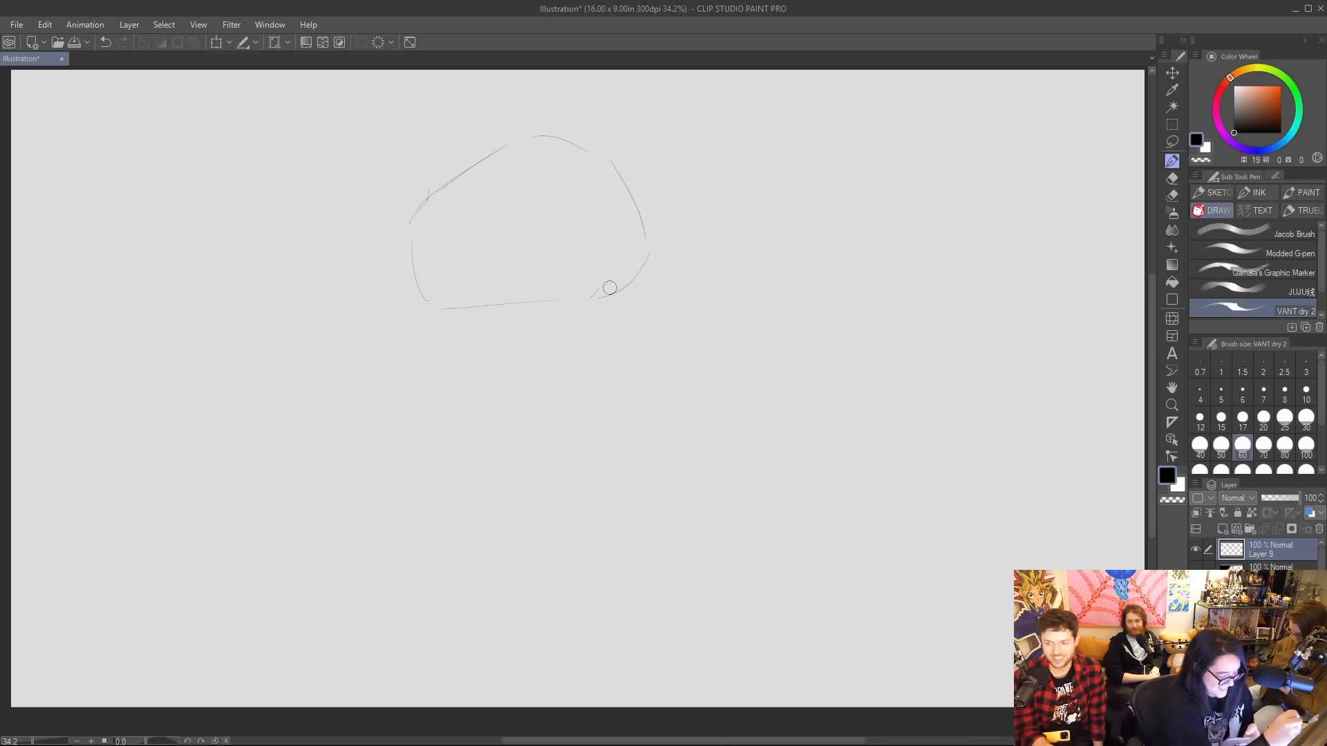
mouse_move(602, 143)
left_mouse_down()
mouse_move(583, 100)
mouse_move(579, 151)
mouse_move(605, 145)
left_mouse_up()
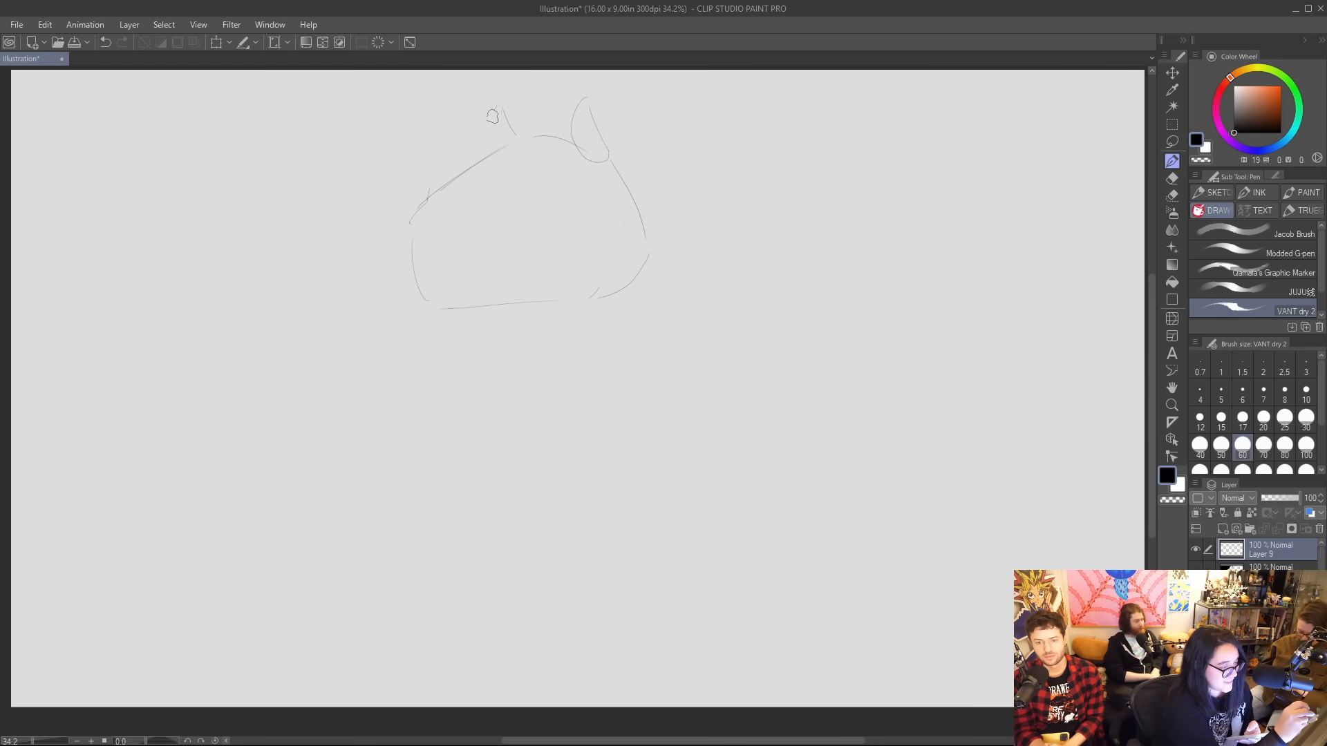
left_click_drag(494, 112, 512, 127)
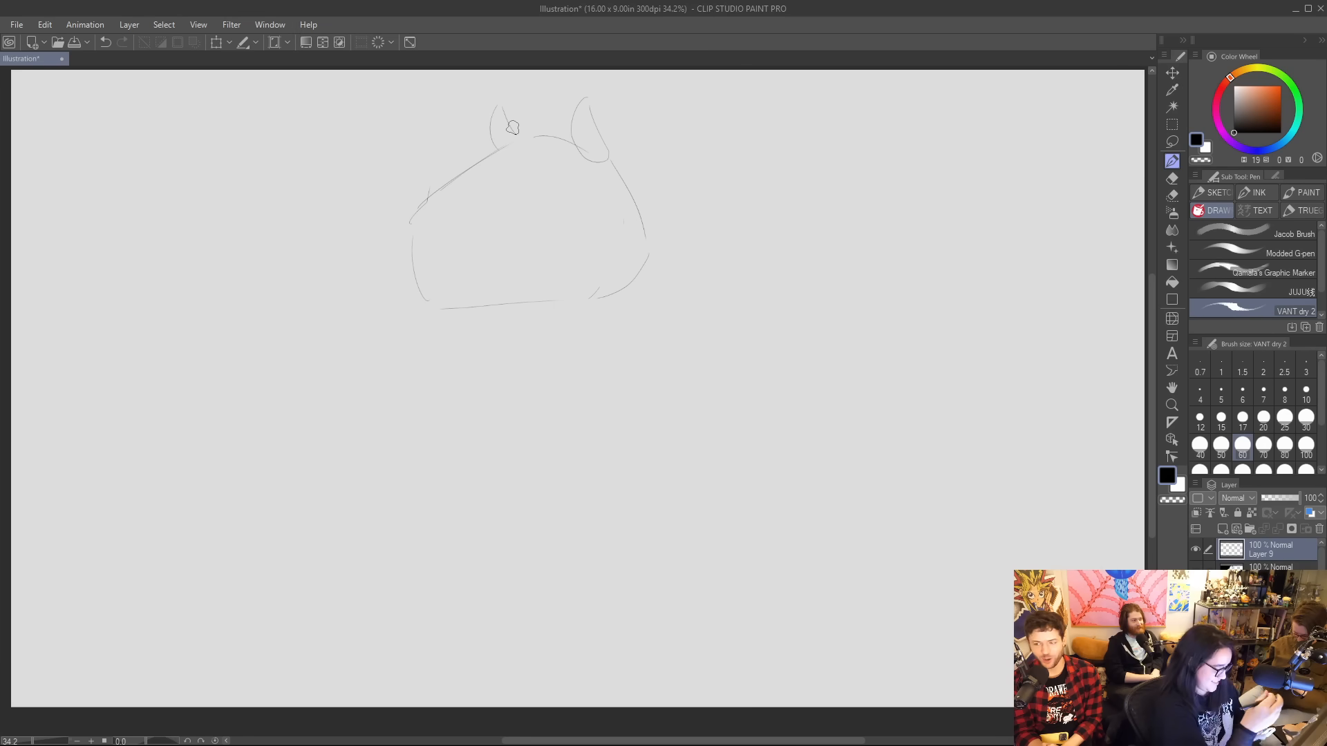
Square off the muzzle, then erase and redraw the near ear as a point with an angular back of the head.
mouse_move(433, 190)
left_mouse_down()
mouse_move(403, 225)
mouse_move(416, 288)
mouse_move(428, 304)
mouse_move(453, 299)
left_mouse_up()
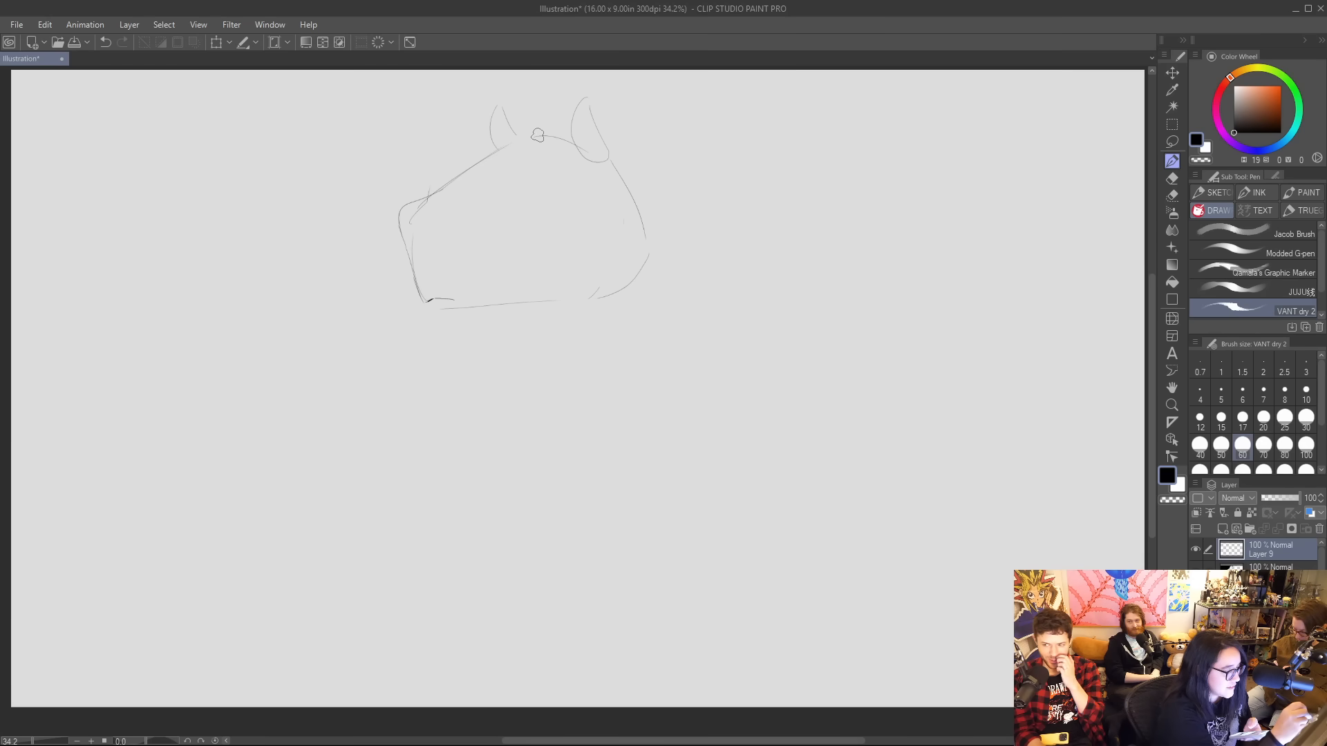
mouse_move(532, 135)
left_mouse_down()
mouse_move(599, 135)
mouse_move(631, 165)
mouse_move(646, 237)
left_mouse_up()
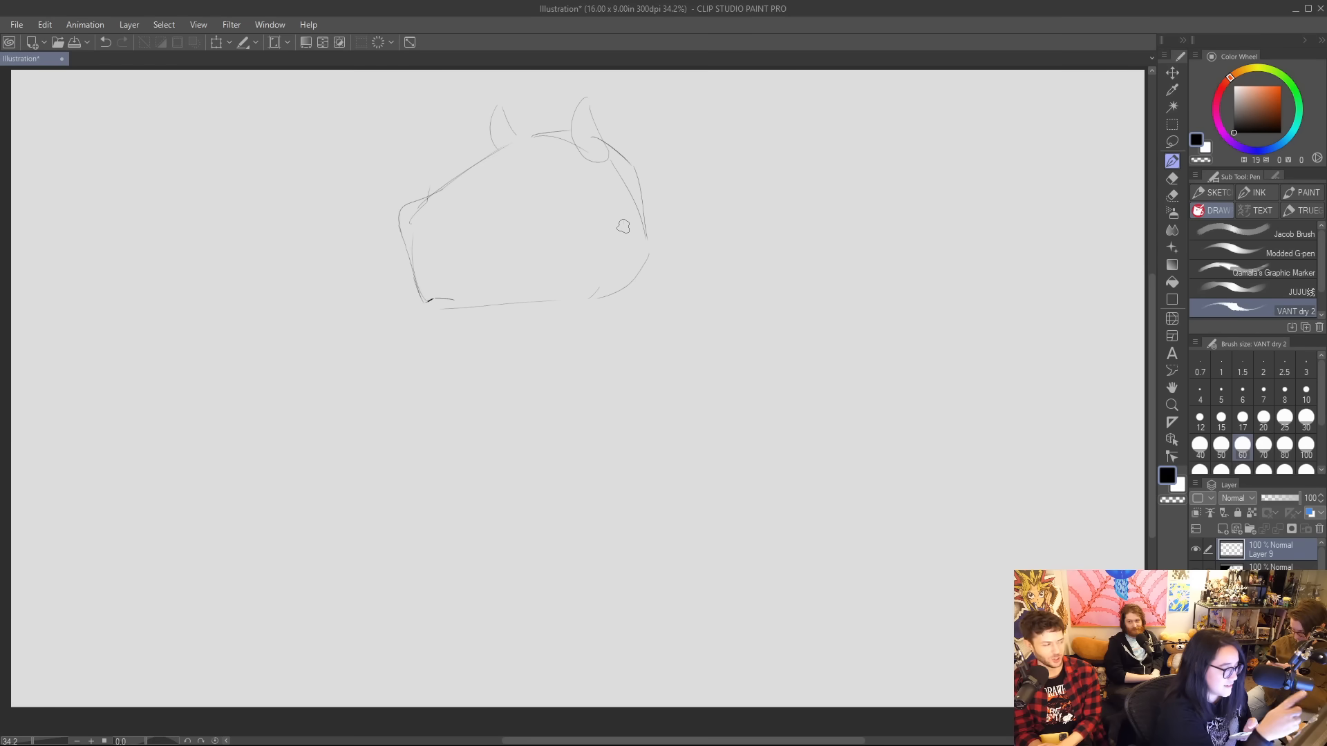
mouse_move(596, 158)
left_mouse_down()
mouse_move(596, 112)
mouse_move(626, 223)
left_mouse_up()
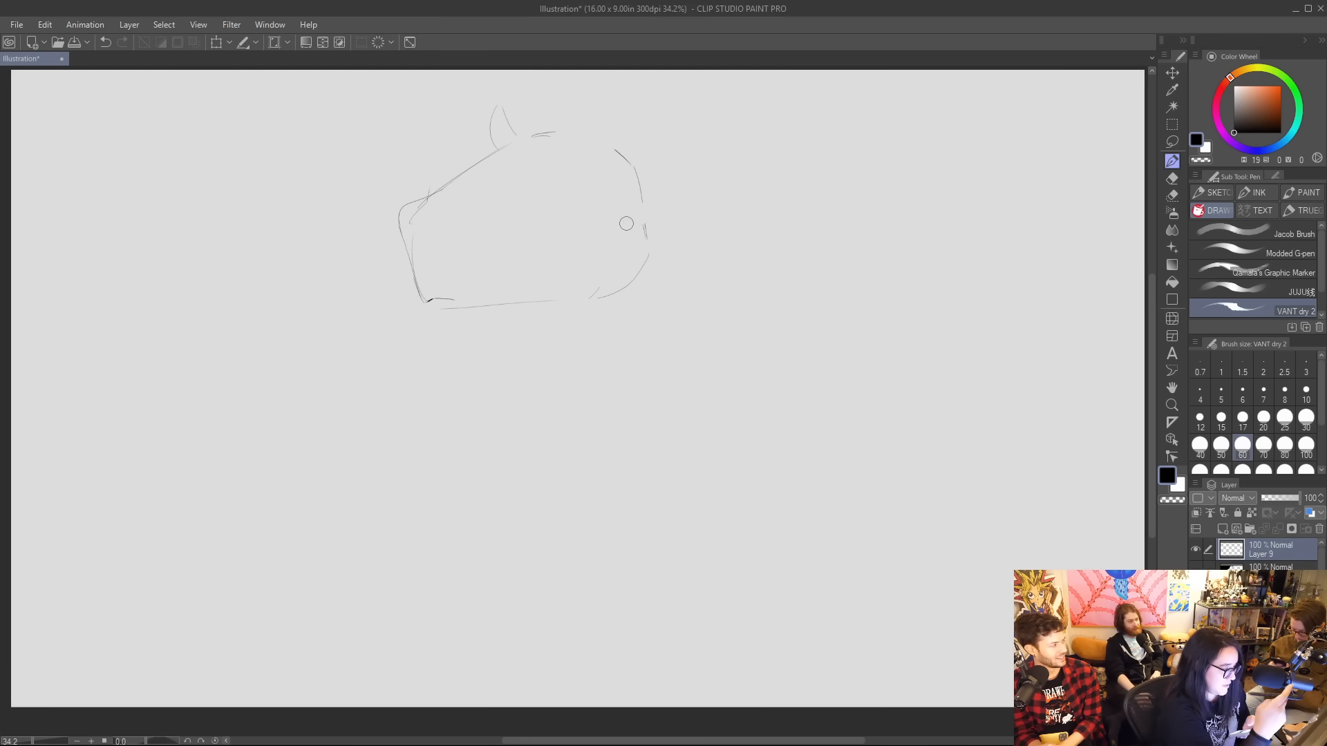
mouse_move(565, 139)
left_mouse_down()
mouse_move(561, 90)
mouse_move(589, 145)
mouse_move(619, 160)
mouse_move(603, 140)
mouse_move(637, 170)
mouse_move(649, 254)
left_mouse_up()
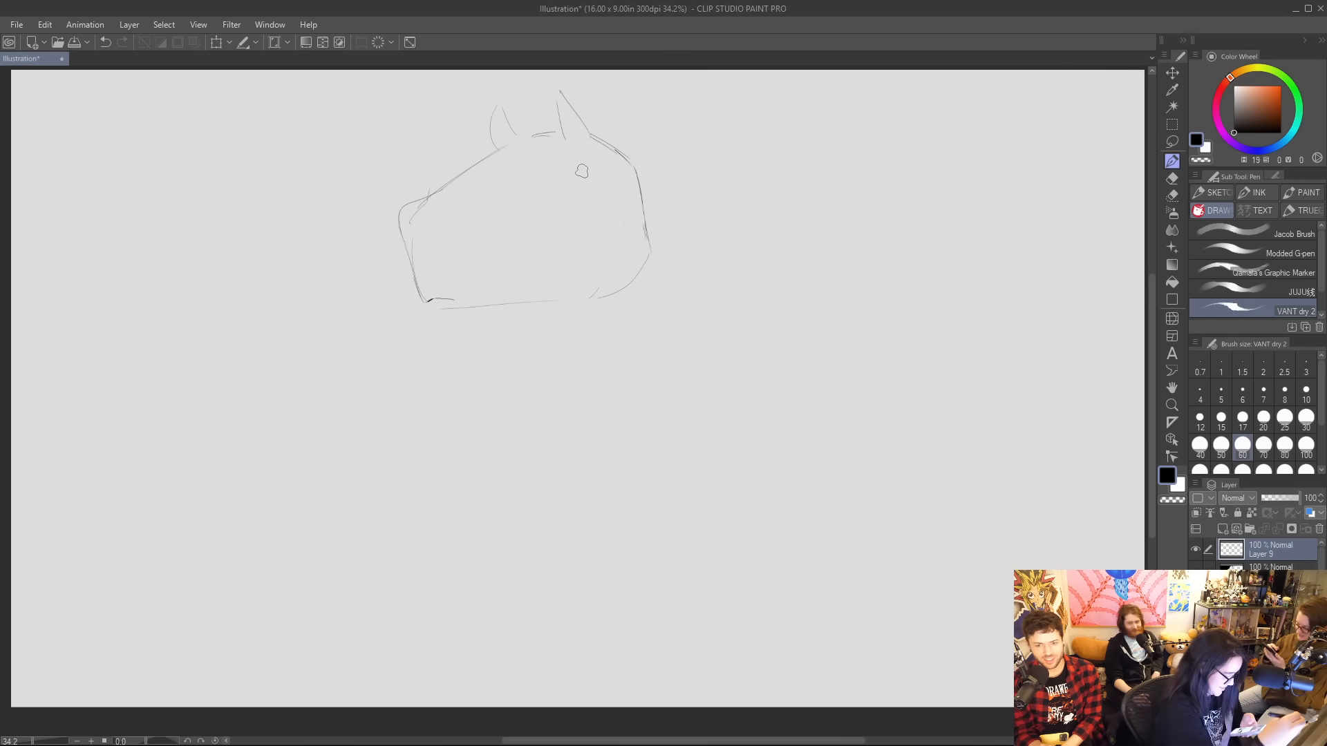
Sketch the neck, a long arched back and rump, a straight front leg, and a chest line curving down from the jaw.
left_click_drag(511, 302, 565, 356)
left_click_drag(644, 188, 684, 238)
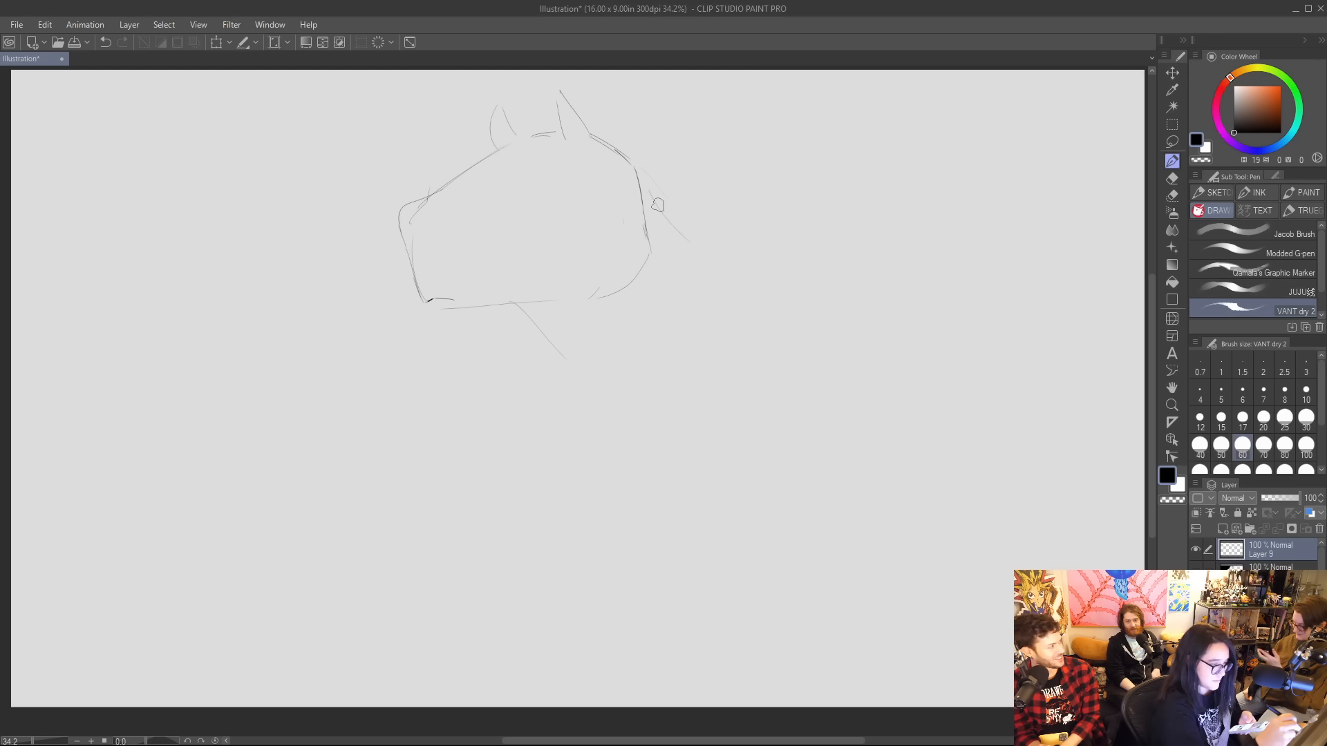
mouse_move(665, 203)
left_mouse_down()
mouse_move(940, 313)
mouse_move(967, 542)
left_mouse_up()
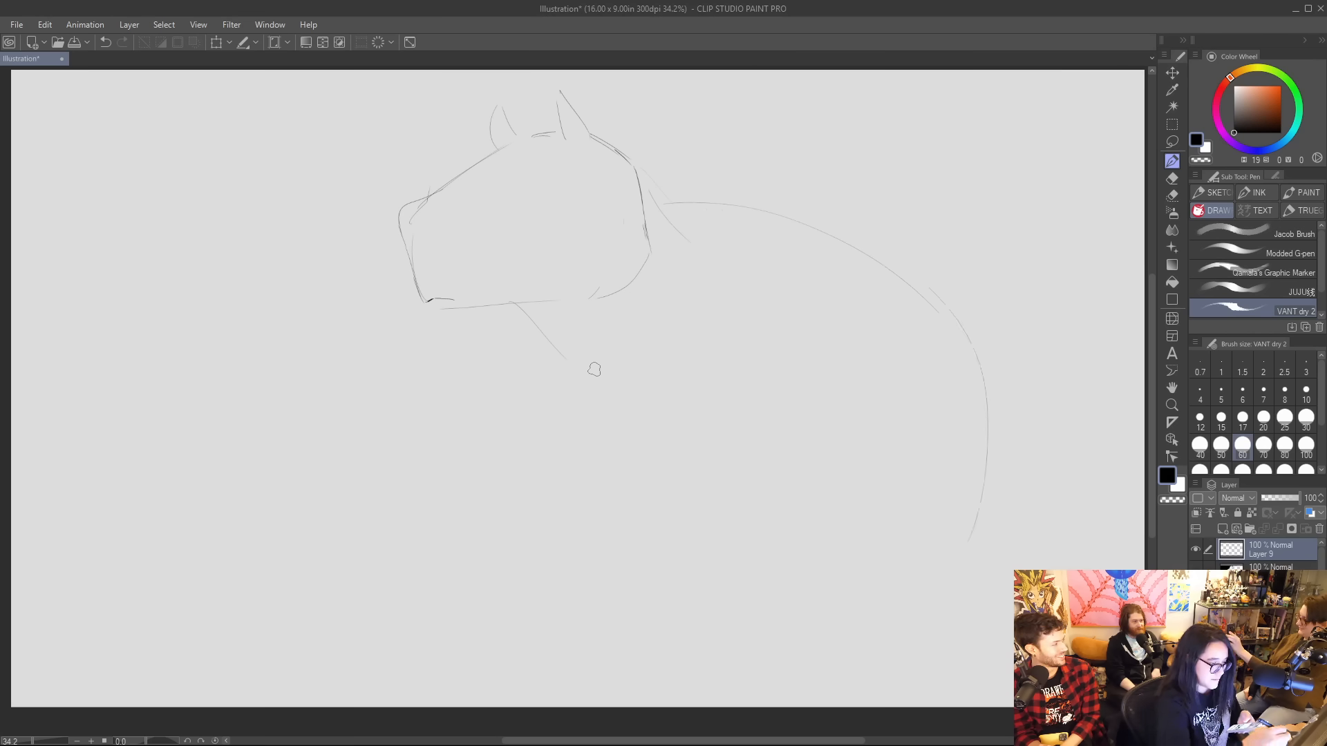
left_click_drag(554, 355, 555, 525)
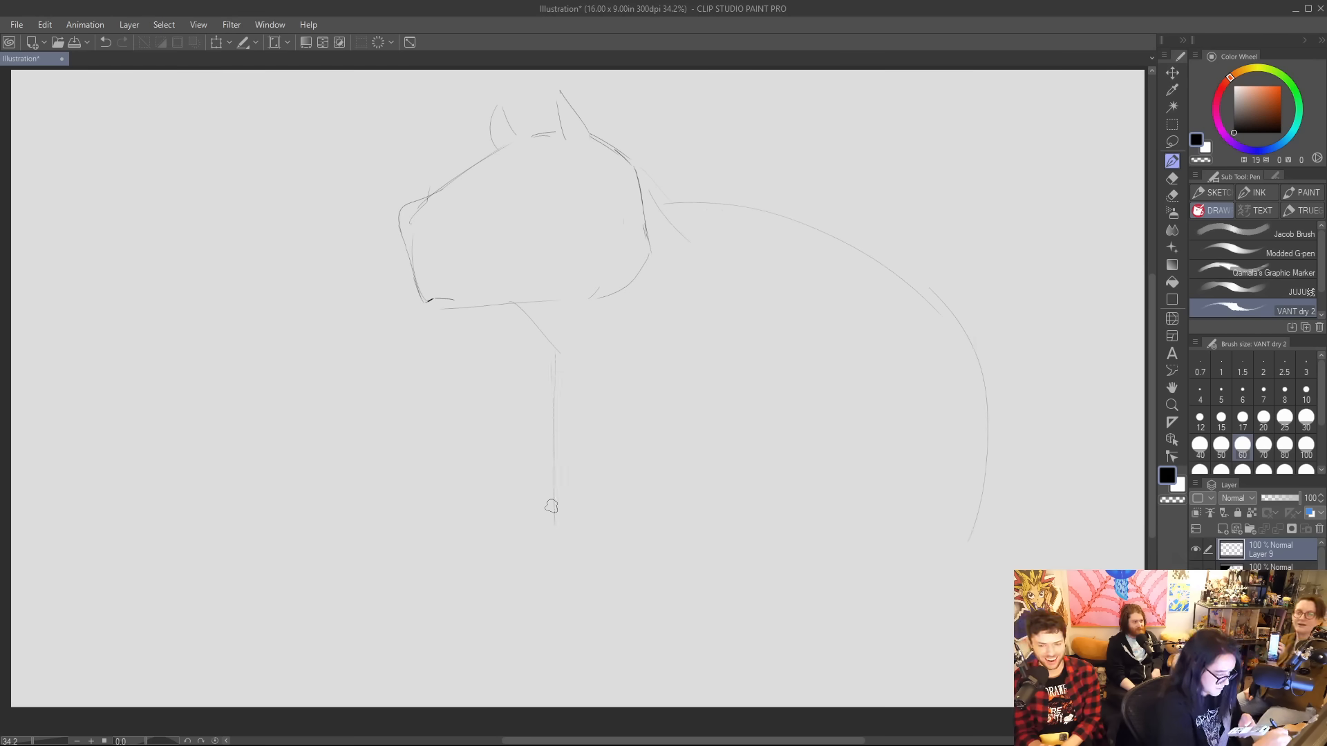
left_click_drag(565, 599, 612, 500)
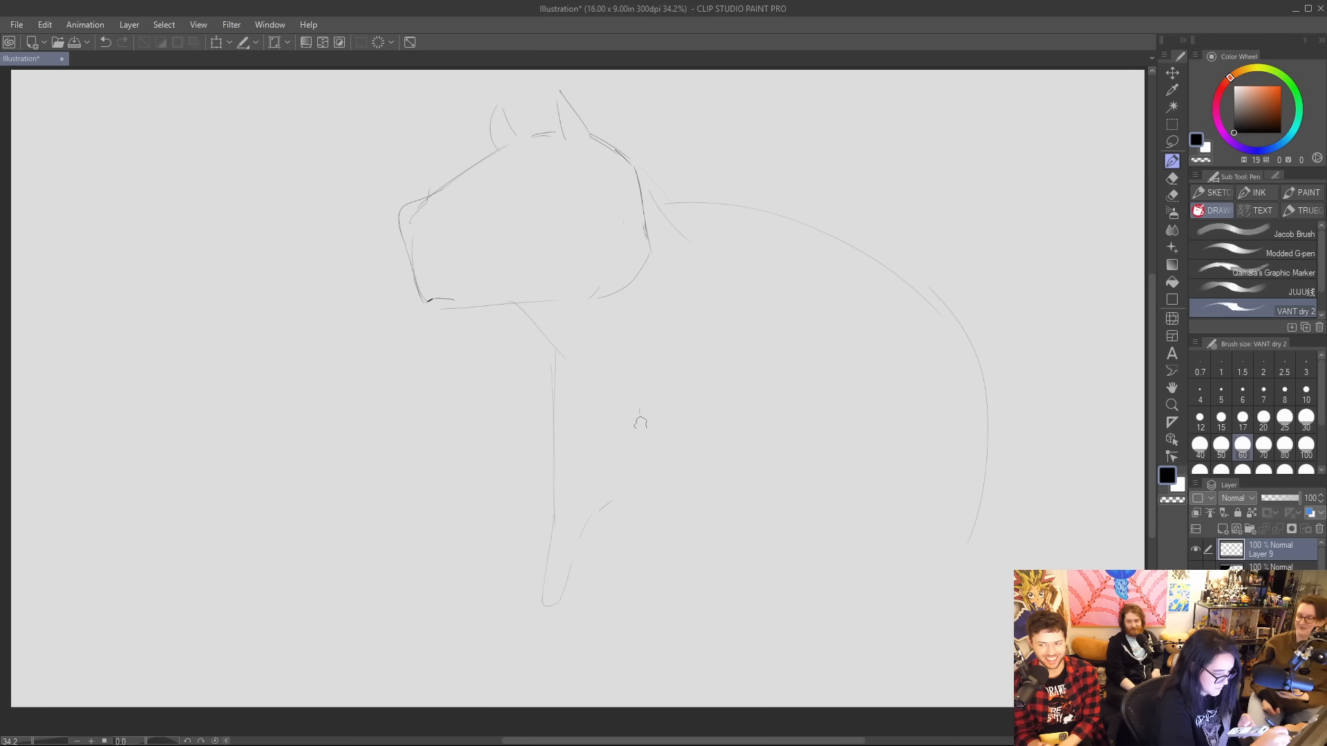
mouse_move(639, 409)
left_mouse_down()
mouse_move(638, 600)
mouse_move(663, 602)
mouse_move(693, 525)
mouse_move(752, 459)
left_mouse_up()
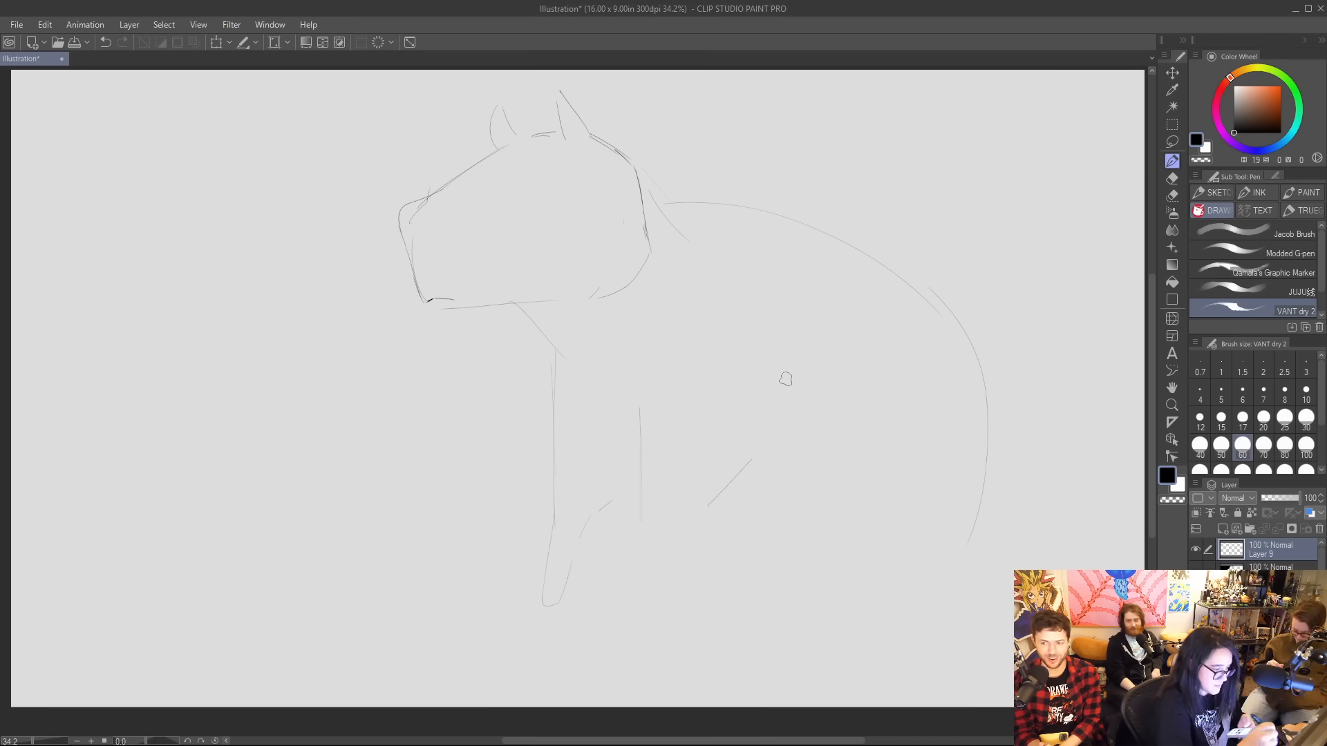
mouse_move(539, 301)
left_mouse_down()
mouse_move(574, 426)
mouse_move(564, 389)
mouse_move(629, 528)
mouse_move(599, 484)
mouse_move(660, 554)
left_mouse_up()
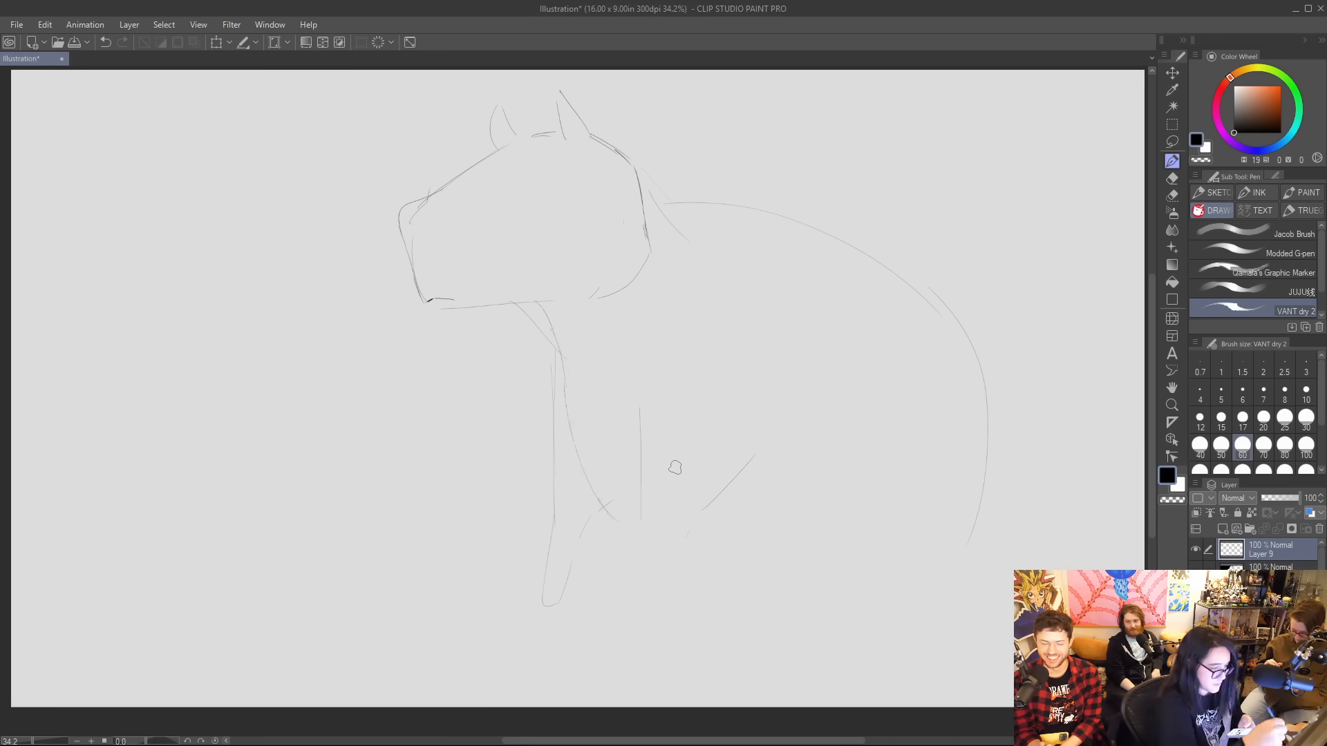
Erase the straight front leg lines and sketch two tapering front legs farther back beneath the chest.
left_click(1172, 196)
mouse_move(531, 321)
left_mouse_down()
mouse_move(570, 414)
mouse_move(563, 615)
left_mouse_up()
mouse_move(625, 399)
left_mouse_down()
mouse_move(701, 526)
mouse_move(622, 539)
left_mouse_up()
left_click(1172, 163)
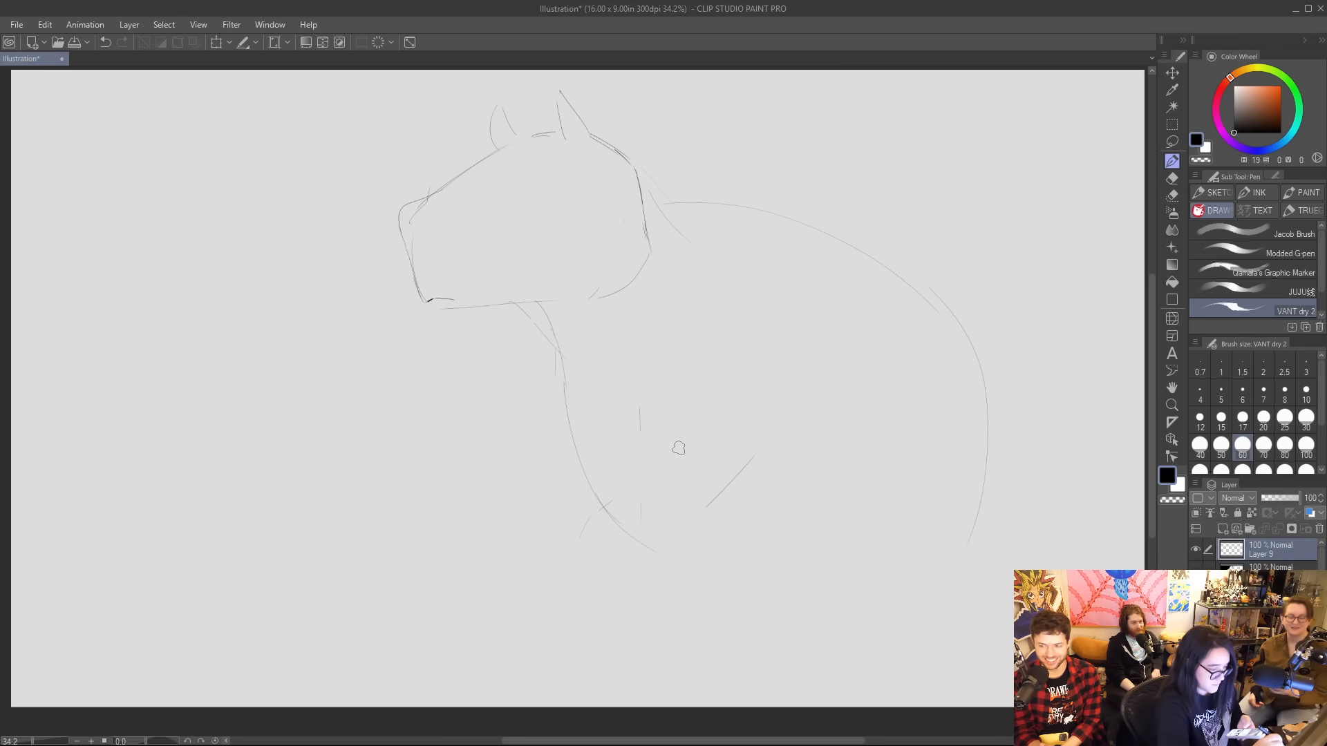
mouse_move(656, 459)
left_mouse_down()
mouse_move(690, 535)
mouse_move(684, 601)
mouse_move(699, 645)
mouse_move(738, 563)
left_mouse_up()
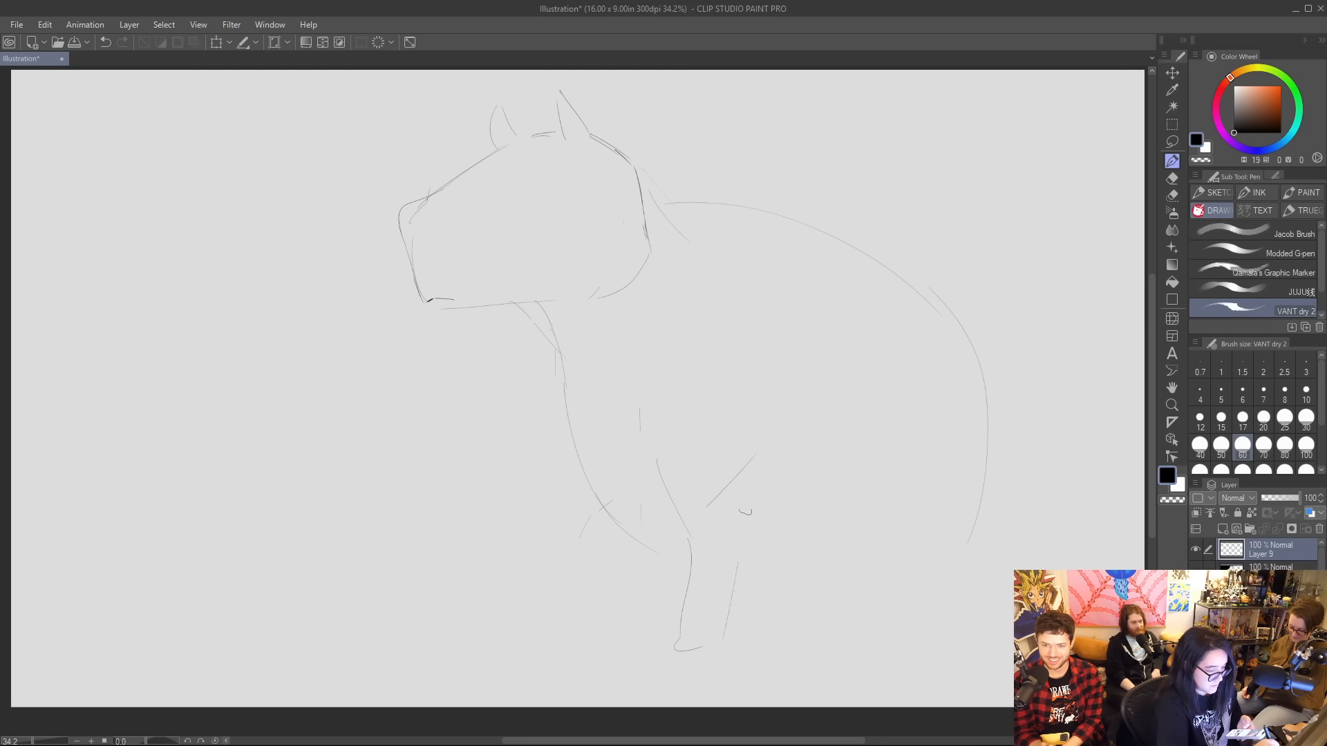
mouse_move(634, 547)
left_mouse_down()
mouse_move(660, 649)
mouse_move(675, 646)
mouse_move(686, 572)
left_mouse_up()
left_click_drag(693, 644, 763, 477)
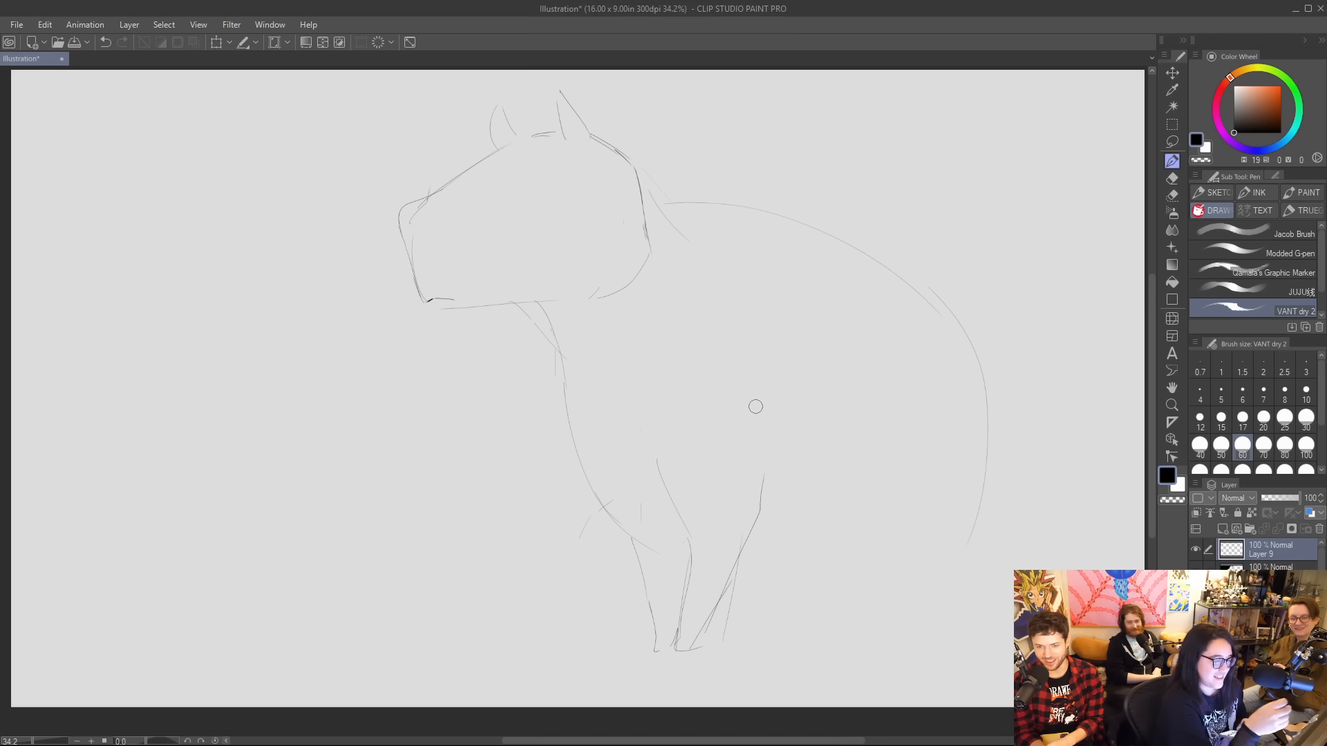
Erase part of the arched back, redraw it with a lower shoulder and rounder rump, and add the belly and ground lines.
left_click_drag(678, 207, 754, 208)
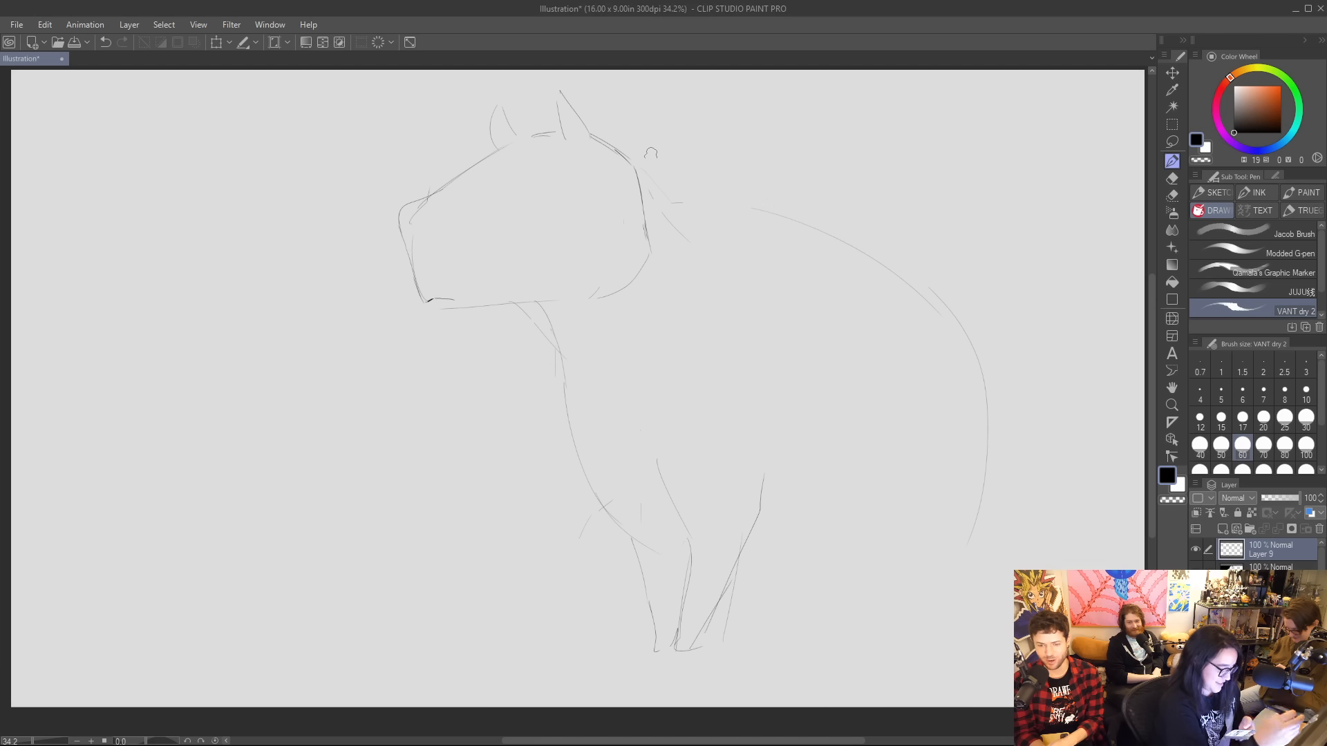
mouse_move(687, 231)
left_mouse_down()
mouse_move(806, 246)
mouse_move(743, 240)
mouse_move(853, 292)
mouse_move(1002, 407)
mouse_move(964, 610)
left_mouse_up()
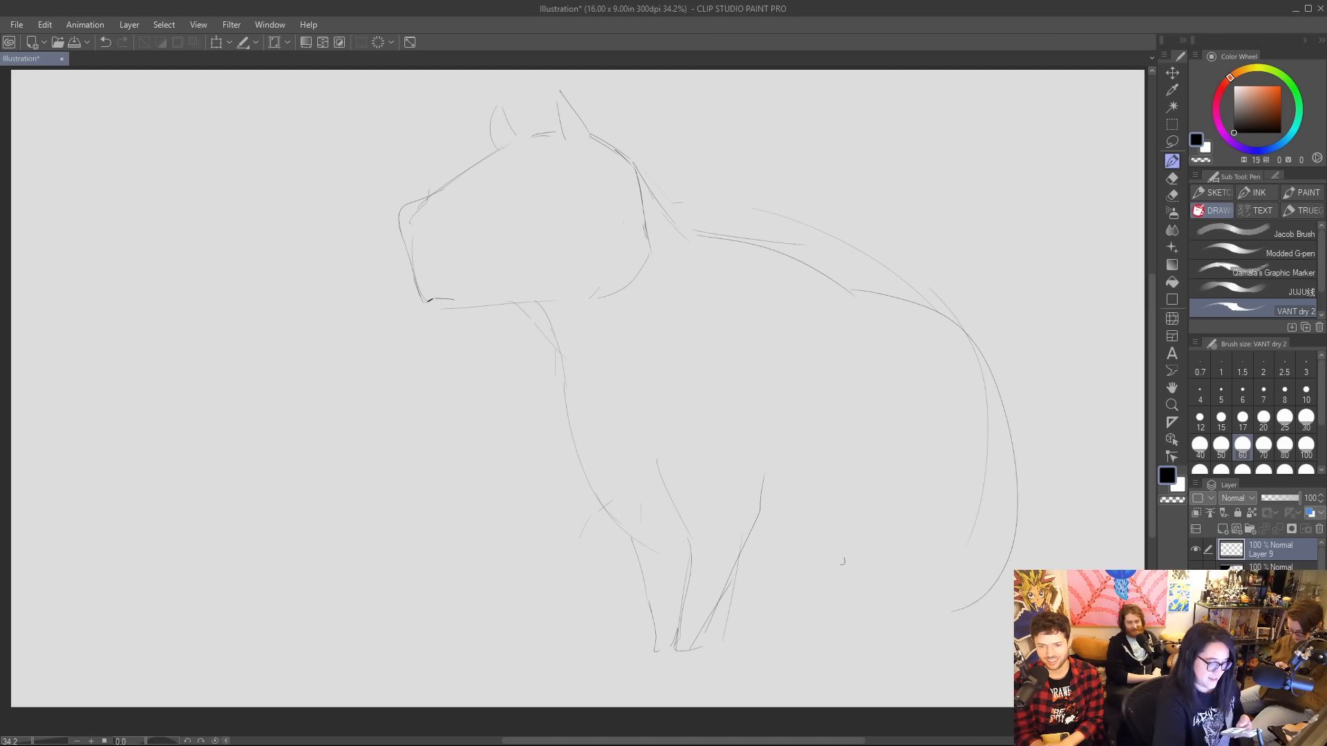
mouse_move(860, 293)
left_mouse_down()
mouse_move(995, 429)
mouse_move(981, 604)
mouse_move(825, 620)
left_mouse_up()
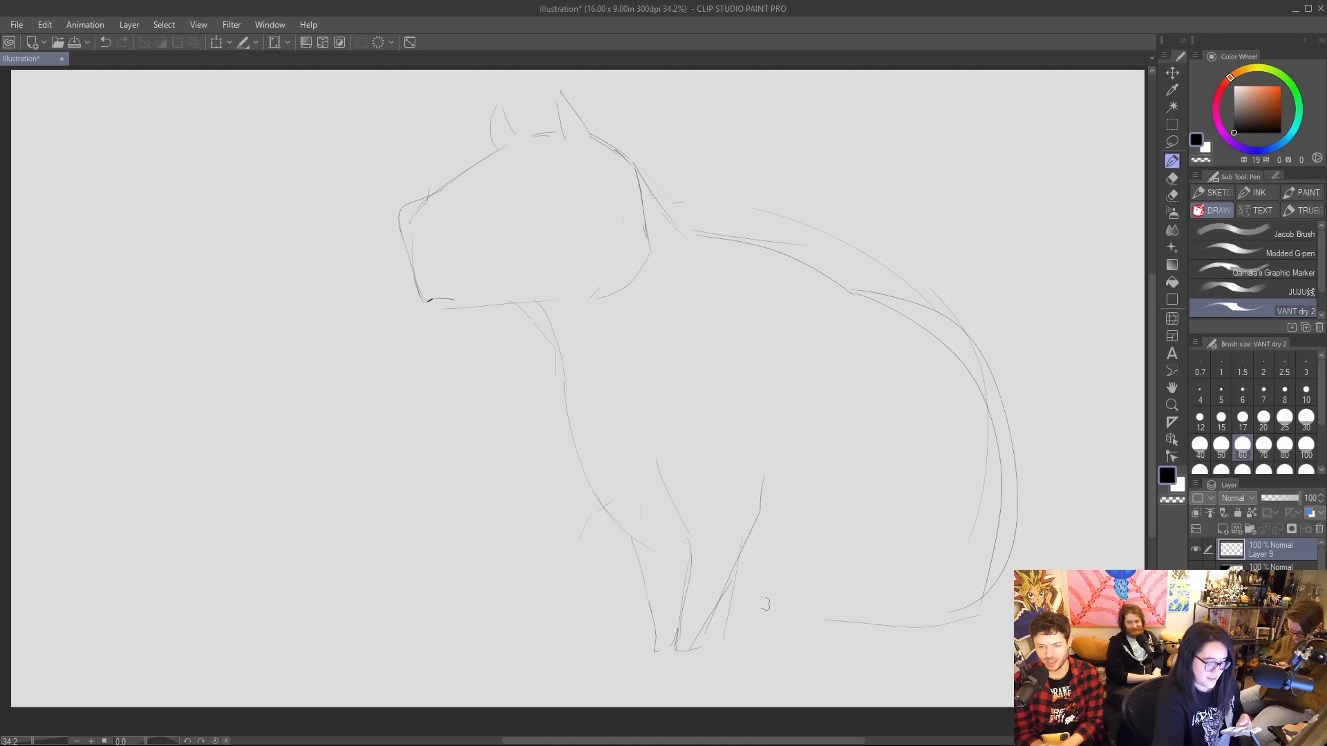
mouse_move(768, 575)
left_mouse_down()
mouse_move(855, 622)
mouse_move(840, 613)
mouse_move(933, 610)
mouse_move(987, 594)
left_mouse_up()
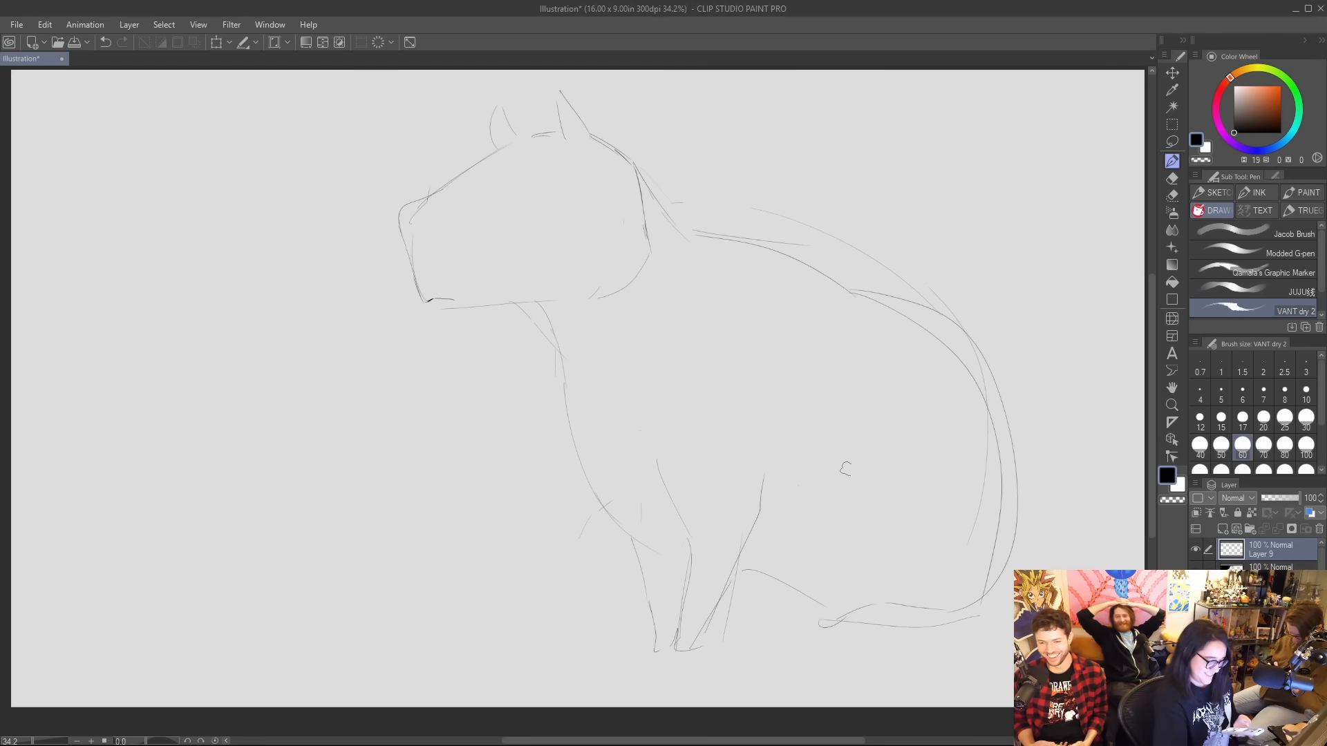
Sketch both hind feet, replacing the heavy black near foot with a thinner outline and adding the bent thigh line above it.
mouse_move(943, 620)
left_mouse_down()
mouse_move(893, 602)
mouse_move(848, 644)
mouse_move(949, 621)
mouse_move(881, 601)
mouse_move(833, 641)
mouse_move(862, 638)
mouse_move(881, 604)
mouse_move(936, 604)
mouse_move(843, 622)
mouse_move(835, 639)
mouse_move(941, 622)
left_mouse_up()
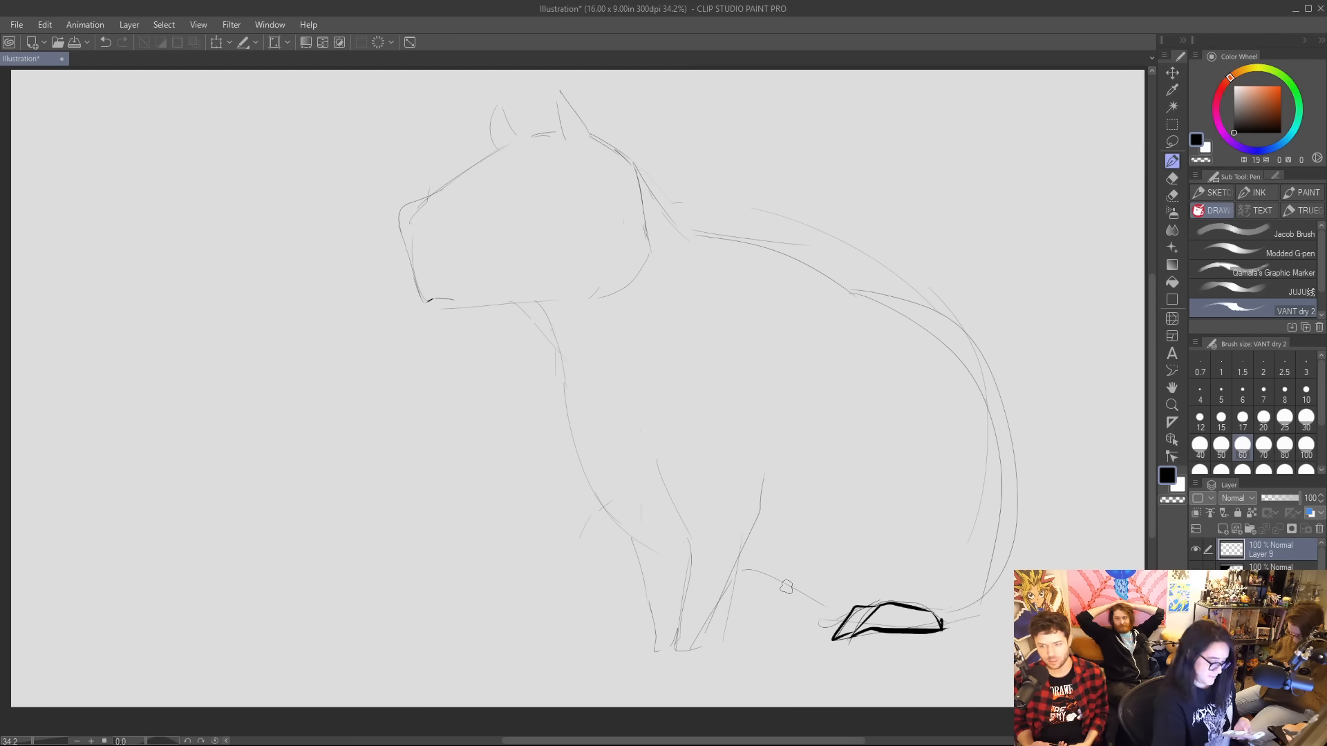
mouse_move(727, 586)
left_mouse_down()
mouse_move(755, 620)
mouse_move(713, 638)
mouse_move(838, 629)
left_mouse_up()
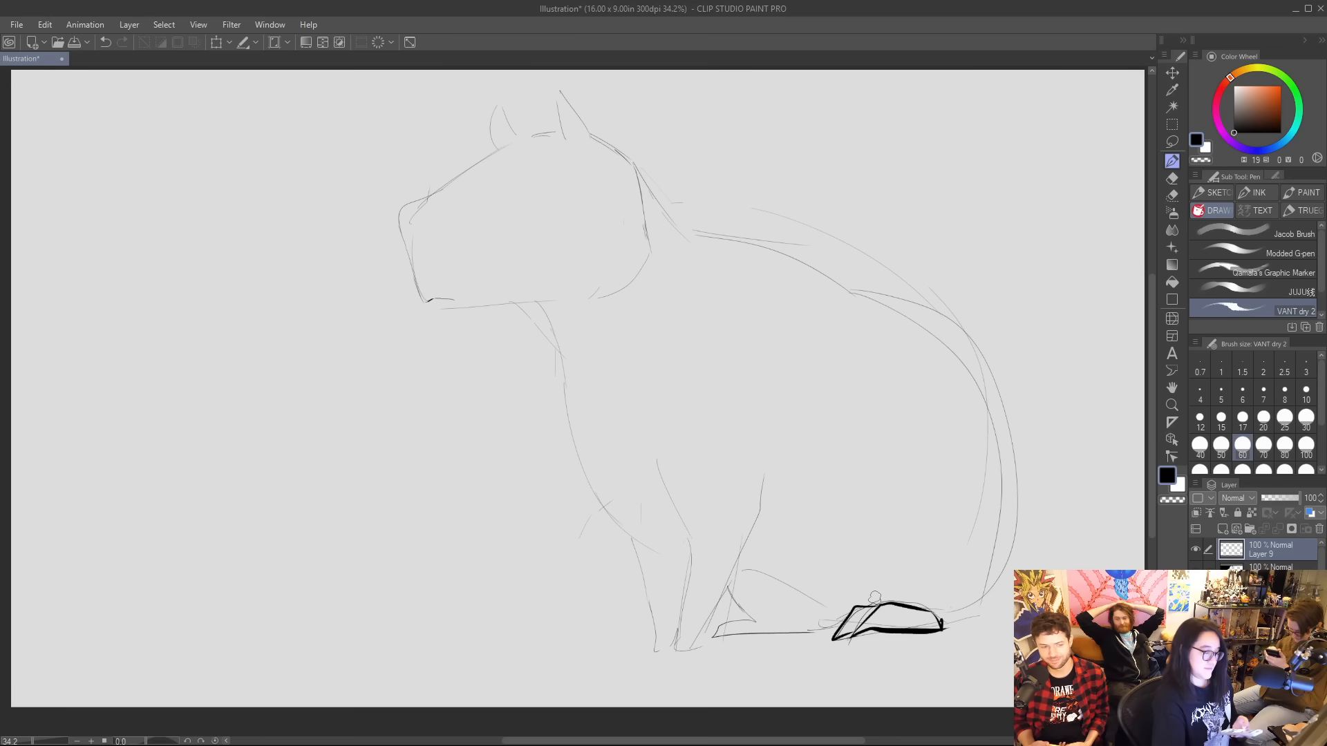
key("e")
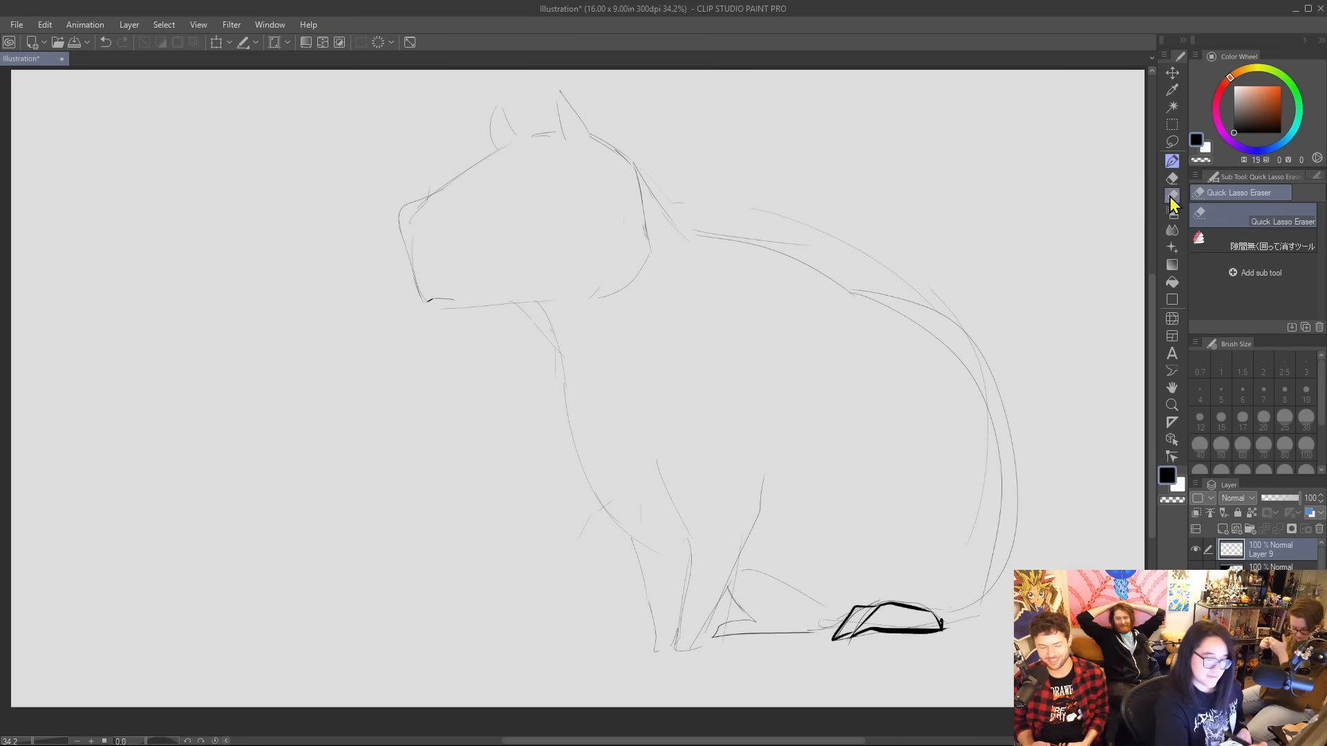
mouse_move(840, 597)
left_mouse_down()
mouse_move(840, 656)
mouse_move(939, 656)
mouse_move(948, 615)
left_mouse_up()
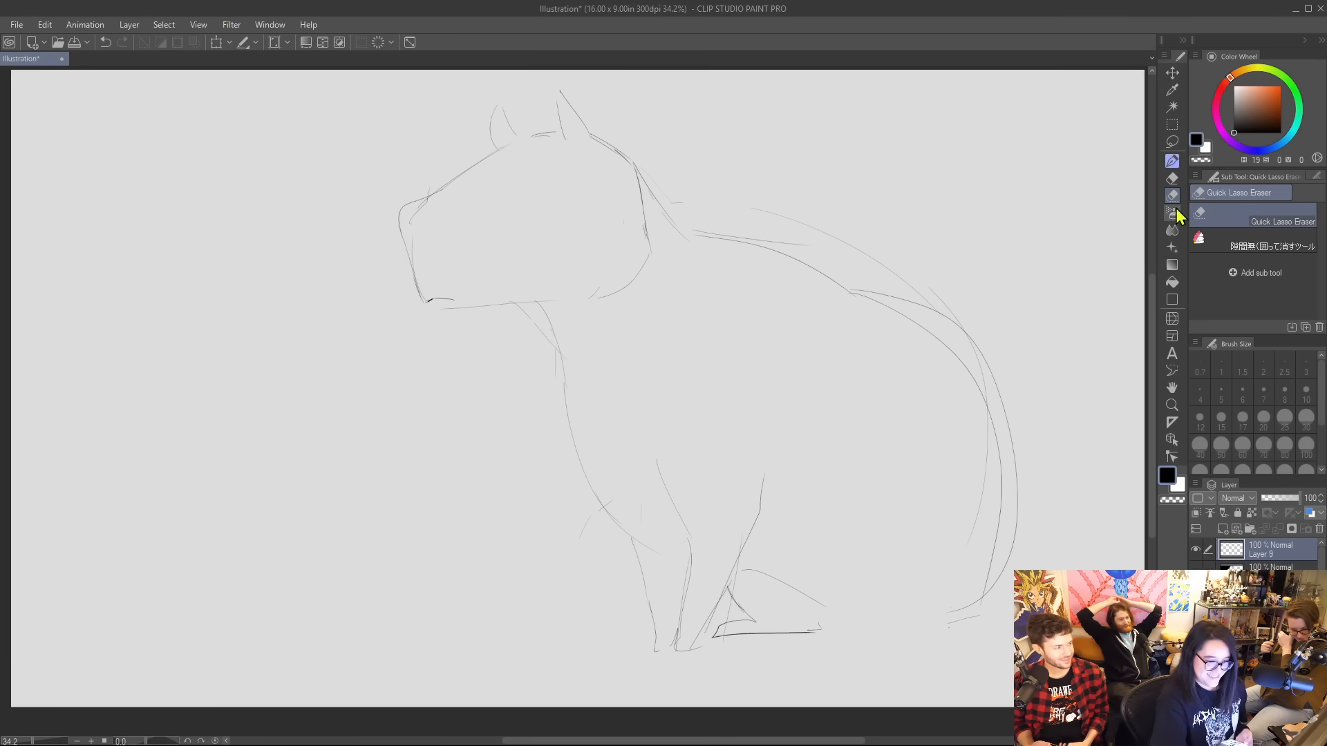
left_click(1172, 161)
mouse_move(823, 639)
left_mouse_down()
mouse_move(901, 593)
mouse_move(820, 640)
mouse_move(955, 620)
mouse_move(812, 565)
mouse_move(781, 500)
mouse_move(829, 415)
left_mouse_up()
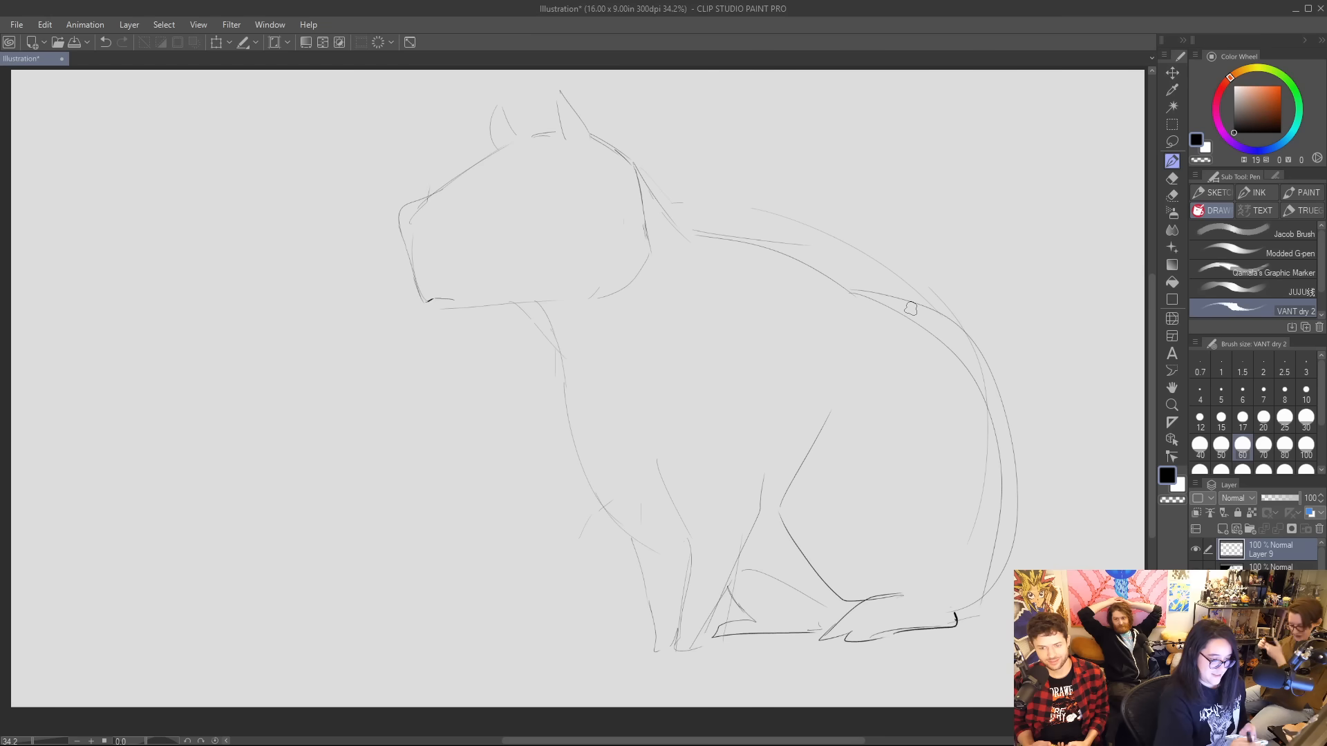
Erase the surplus construction lines along the back and inside the rump with the Quick Lasso Eraser.
left_click(1172, 195)
mouse_move(702, 167)
left_mouse_down()
mouse_move(702, 225)
mouse_move(966, 305)
left_mouse_up()
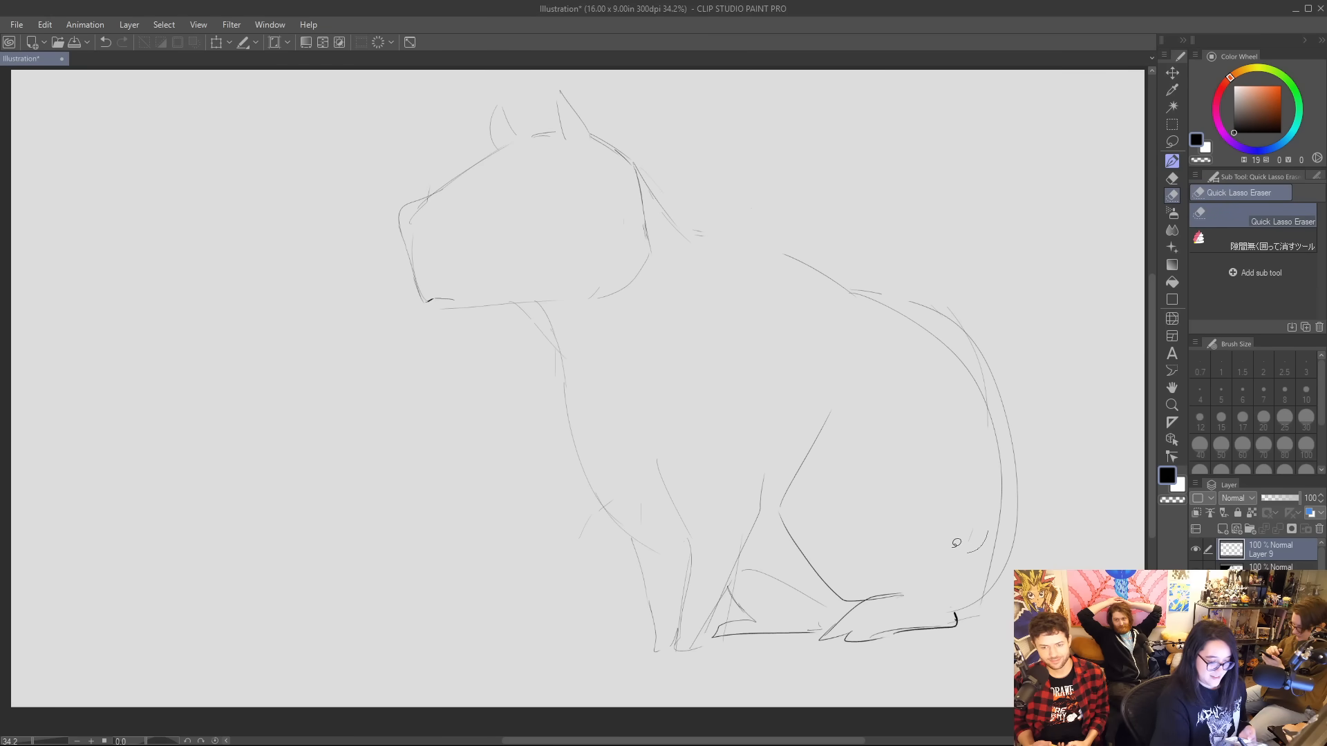
mouse_move(988, 573)
left_mouse_down()
mouse_move(998, 448)
mouse_move(963, 336)
mouse_move(863, 293)
left_mouse_up()
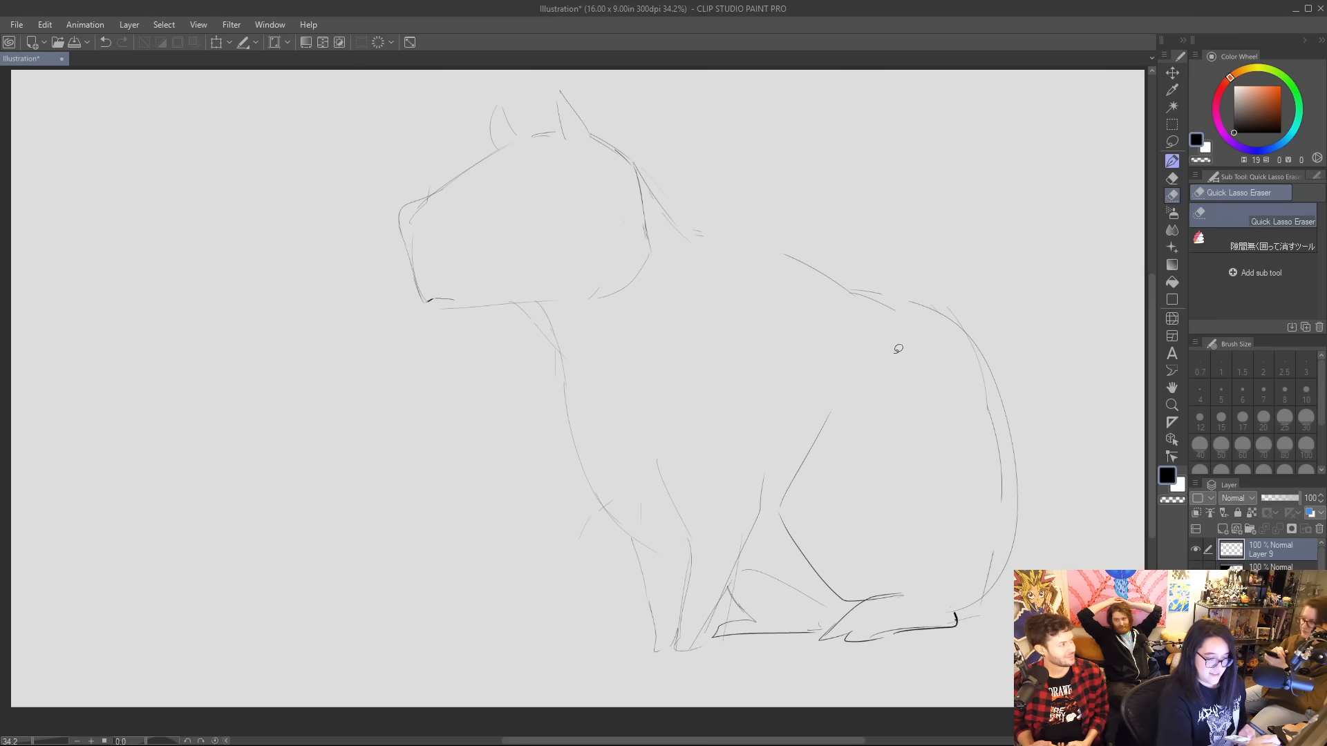
mouse_move(956, 332)
left_mouse_down()
mouse_move(978, 357)
mouse_move(1015, 529)
left_mouse_up()
Draw a wide collar wrapping around the neck, and darken the jaw line where it meets the collar.
key("p")
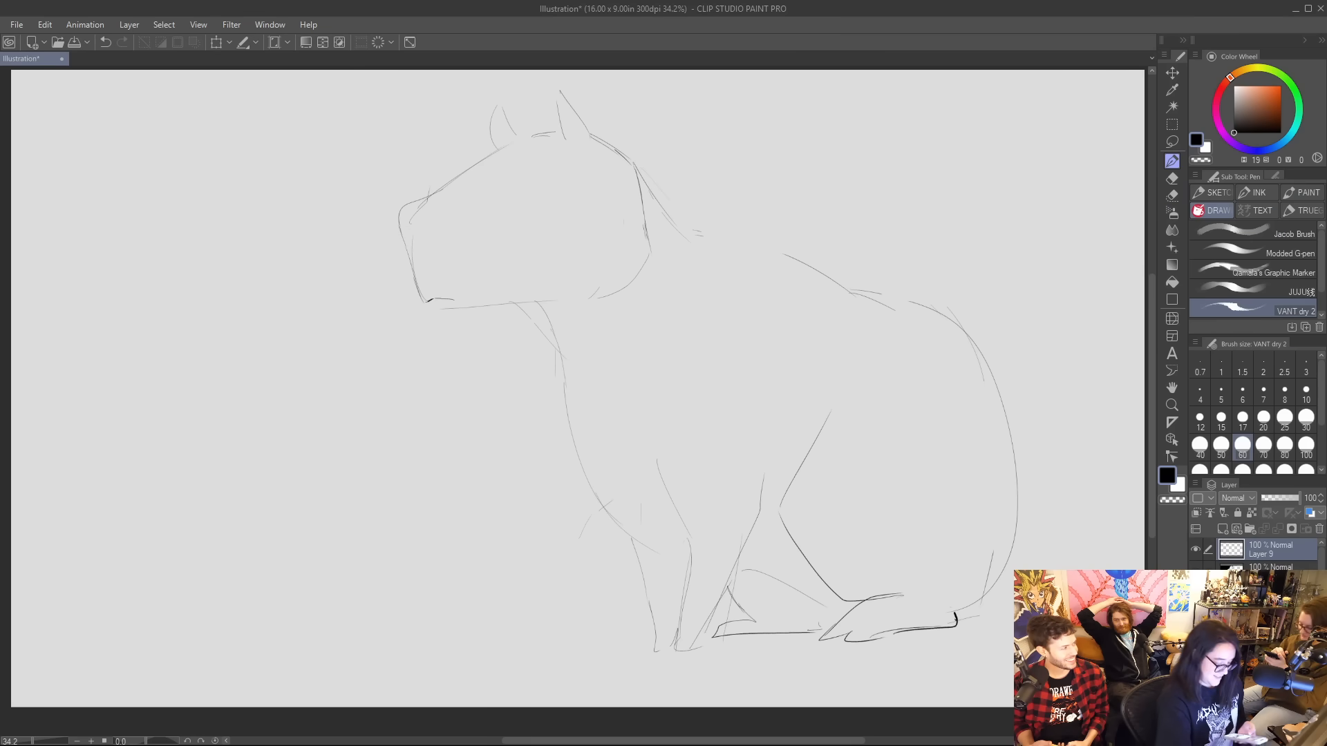
mouse_move(647, 180)
left_mouse_down()
mouse_move(625, 283)
mouse_move(529, 315)
mouse_move(523, 353)
mouse_move(571, 411)
mouse_move(712, 261)
left_mouse_up()
mouse_move(585, 297)
left_mouse_down()
mouse_move(657, 233)
mouse_move(597, 287)
mouse_move(665, 185)
mouse_move(699, 211)
mouse_move(717, 257)
left_mouse_up()
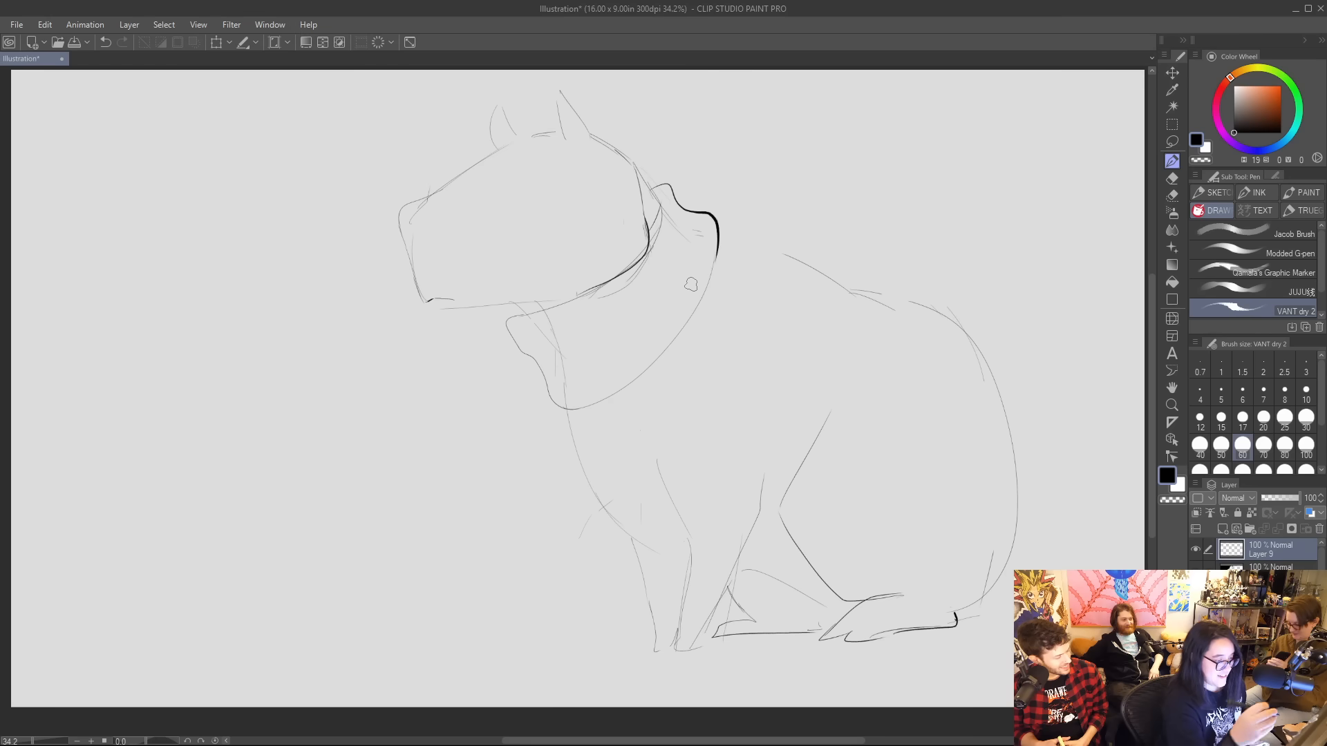
Erase the stray neck lines overlapping the collar, and redraw its front edge in bold black with a small zigzag at the upper corner.
left_click(1172, 195)
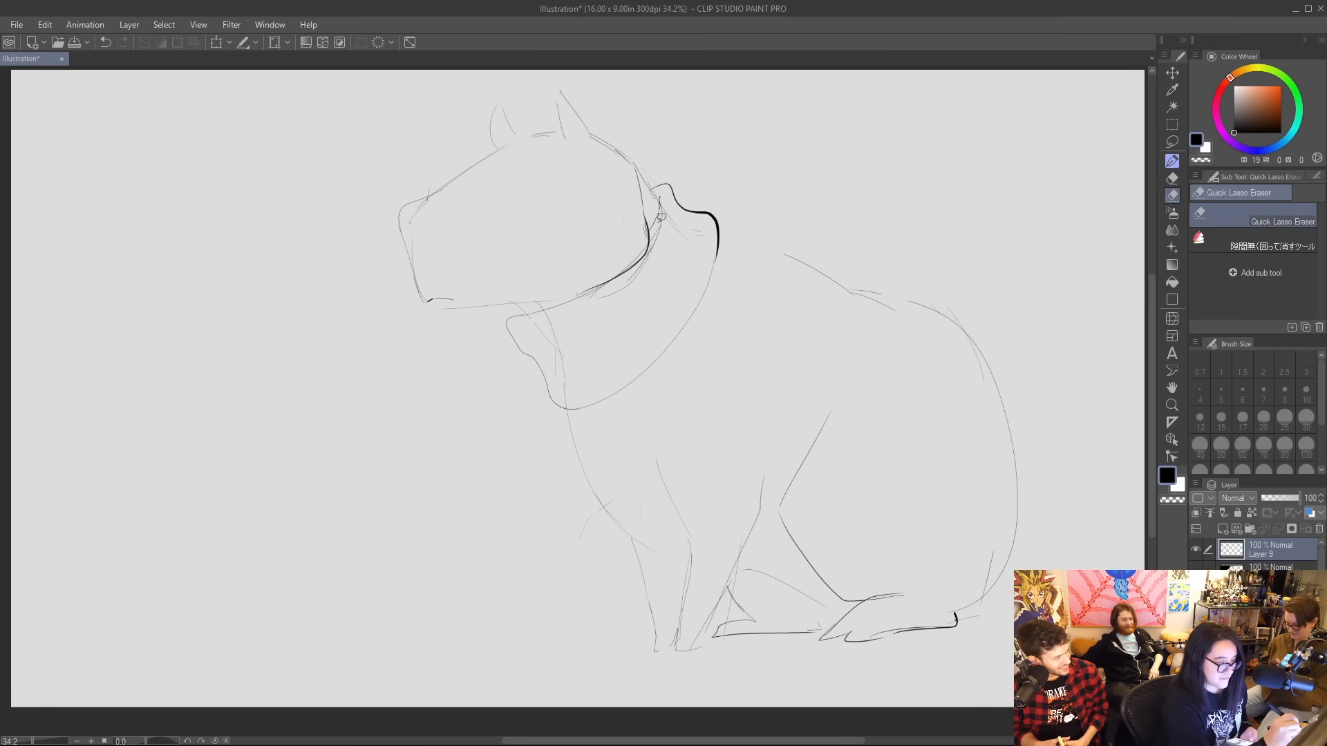
mouse_move(644, 257)
left_mouse_down()
mouse_move(612, 309)
mouse_move(700, 268)
mouse_move(669, 212)
left_mouse_up()
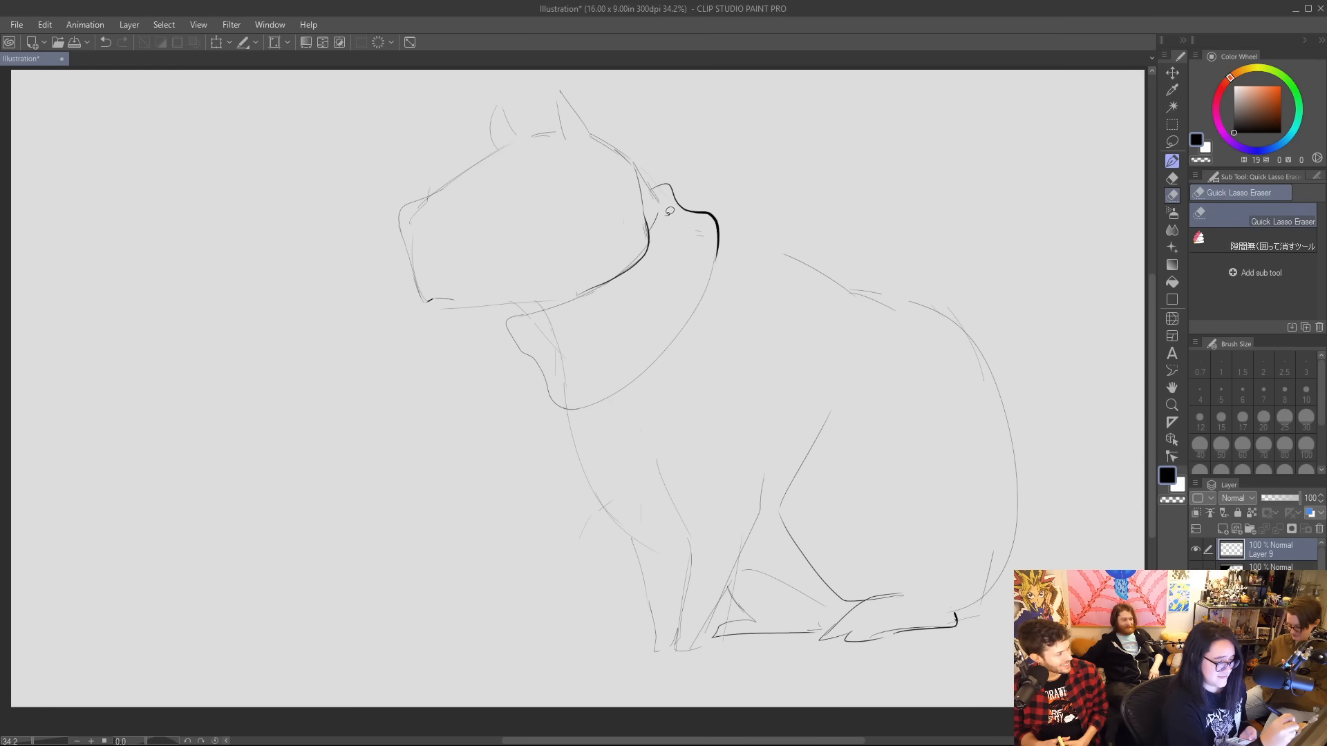
mouse_move(567, 310)
left_mouse_down()
mouse_move(553, 361)
mouse_move(527, 316)
mouse_move(501, 320)
mouse_move(569, 412)
left_mouse_up()
left_click(1172, 163)
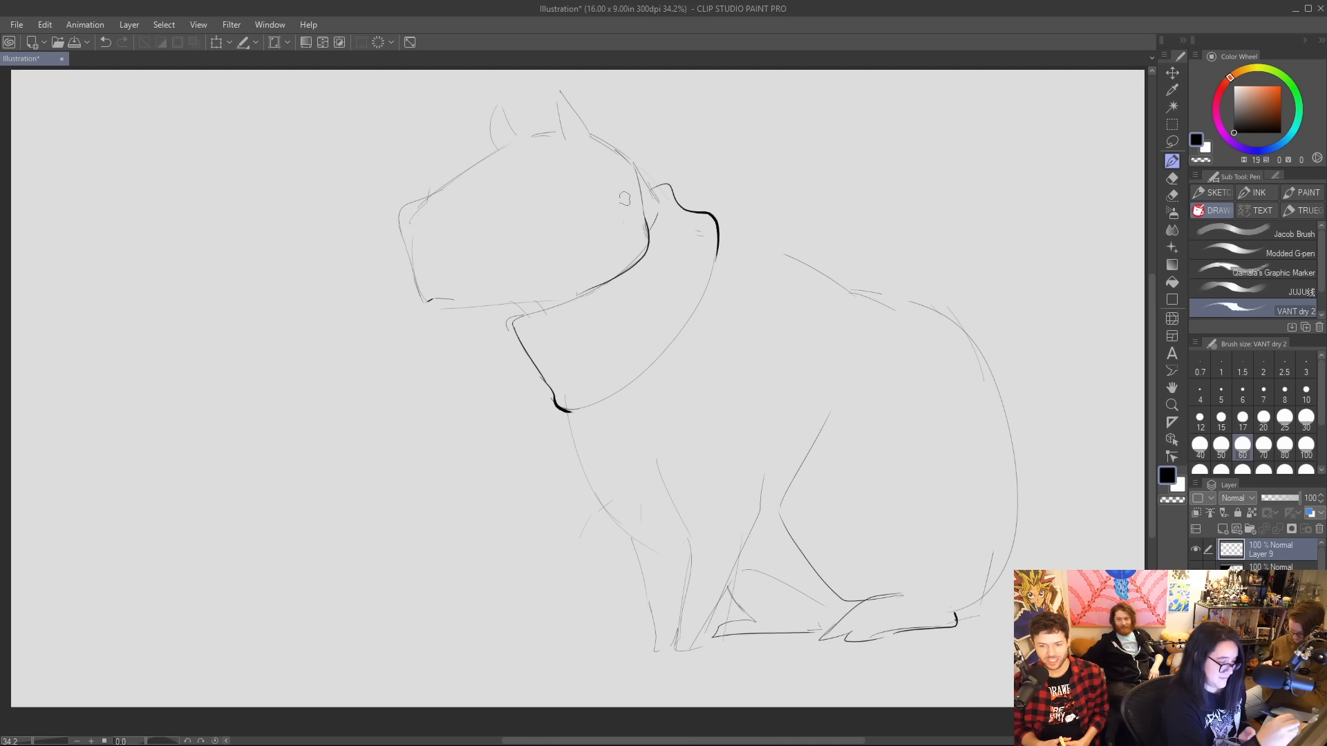
left_click_drag(516, 306, 525, 316)
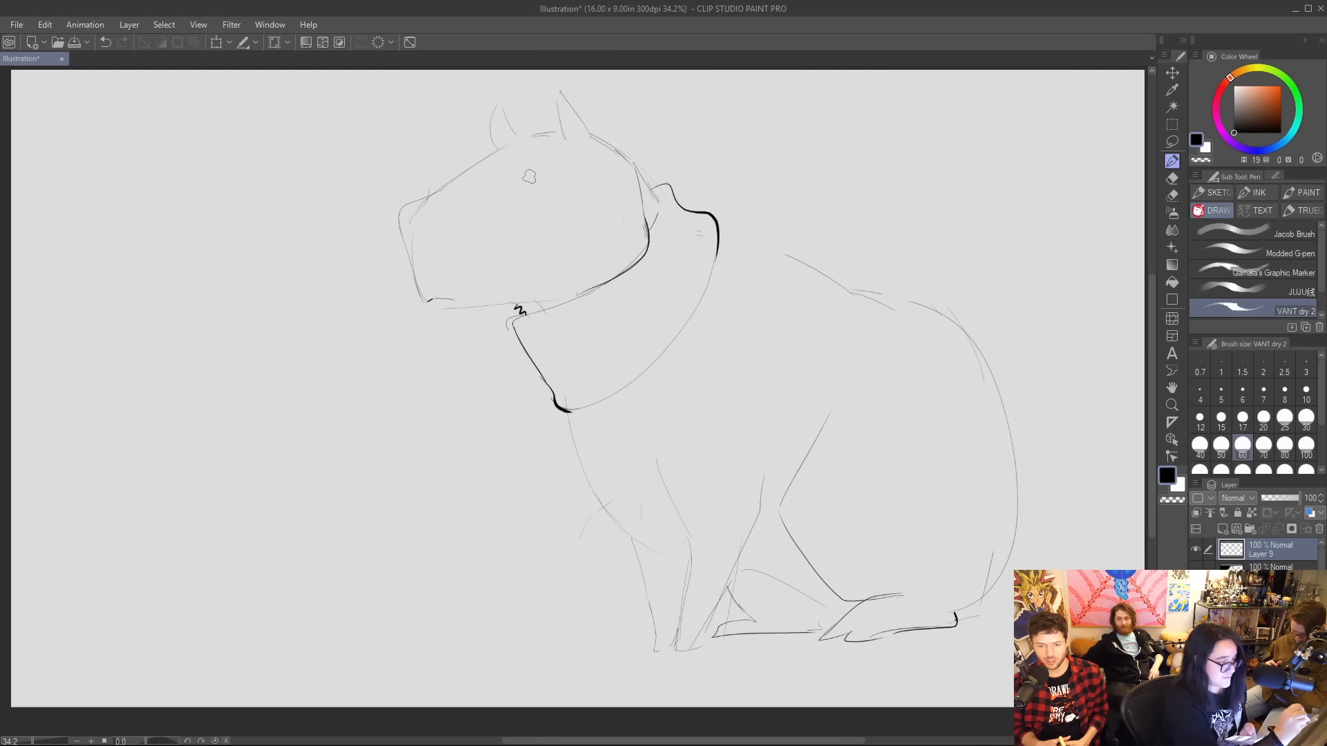
Draw a black, heavy-lidded eye and ink the forehead, muzzle and mouth outline in bold black, reshaping the nose tip into a slanted edge.
mouse_move(524, 184)
left_mouse_down()
mouse_move(572, 178)
mouse_move(538, 180)
mouse_move(555, 168)
mouse_move(574, 178)
left_mouse_up()
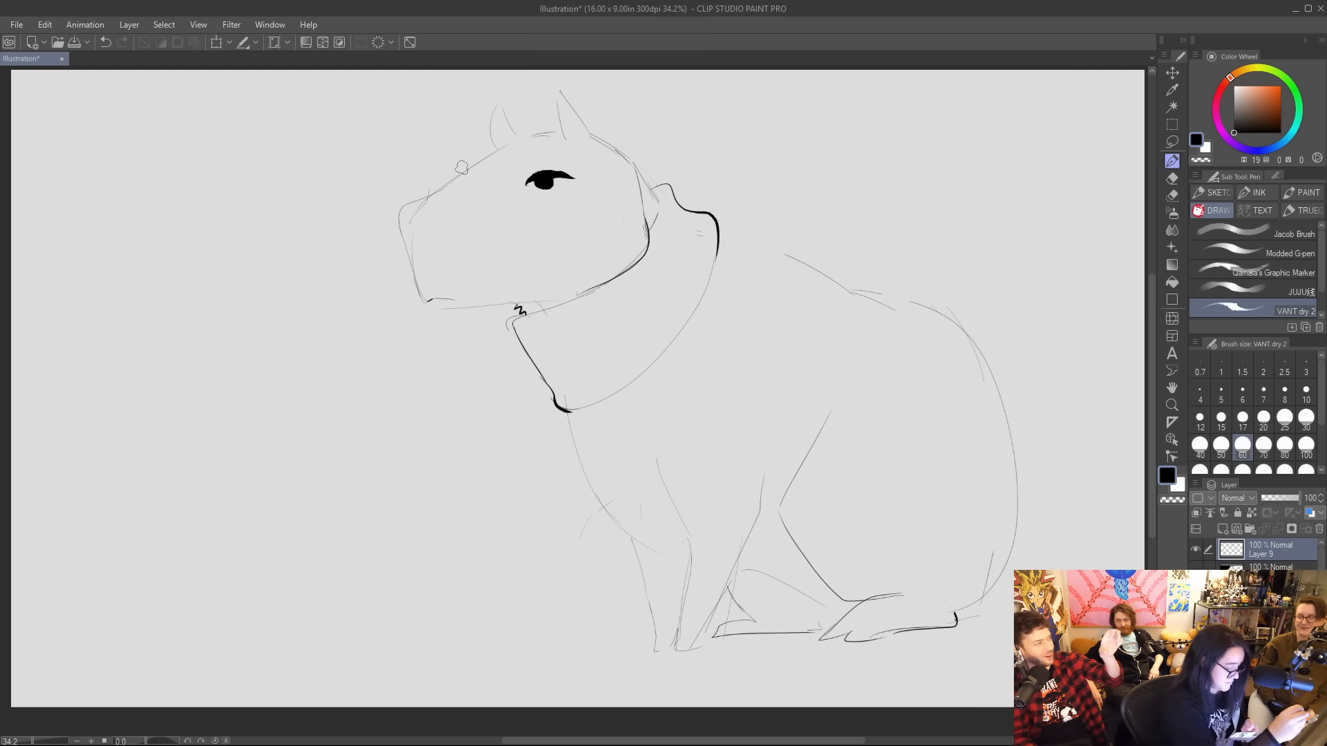
mouse_move(554, 131)
left_mouse_down()
mouse_move(399, 208)
mouse_move(408, 243)
mouse_move(419, 230)
mouse_move(420, 303)
mouse_move(508, 304)
left_mouse_up()
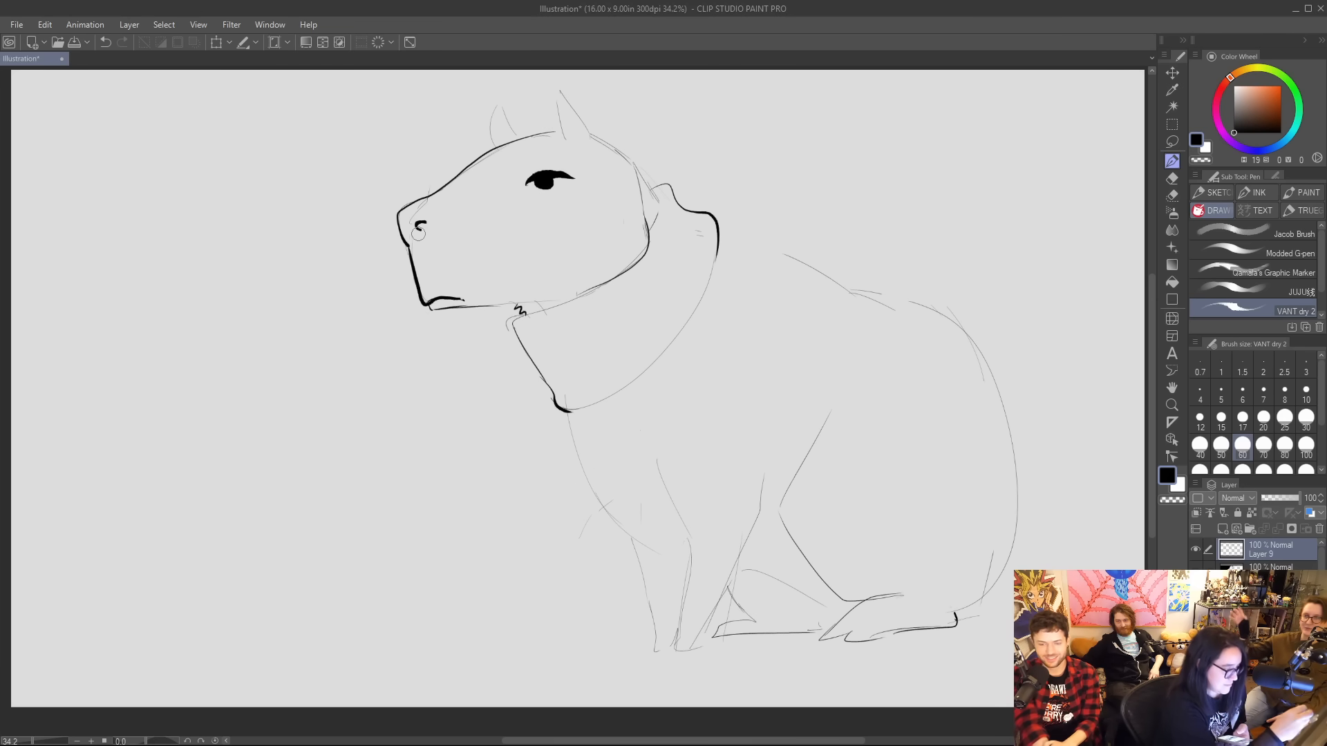
left_click_drag(418, 233, 421, 214)
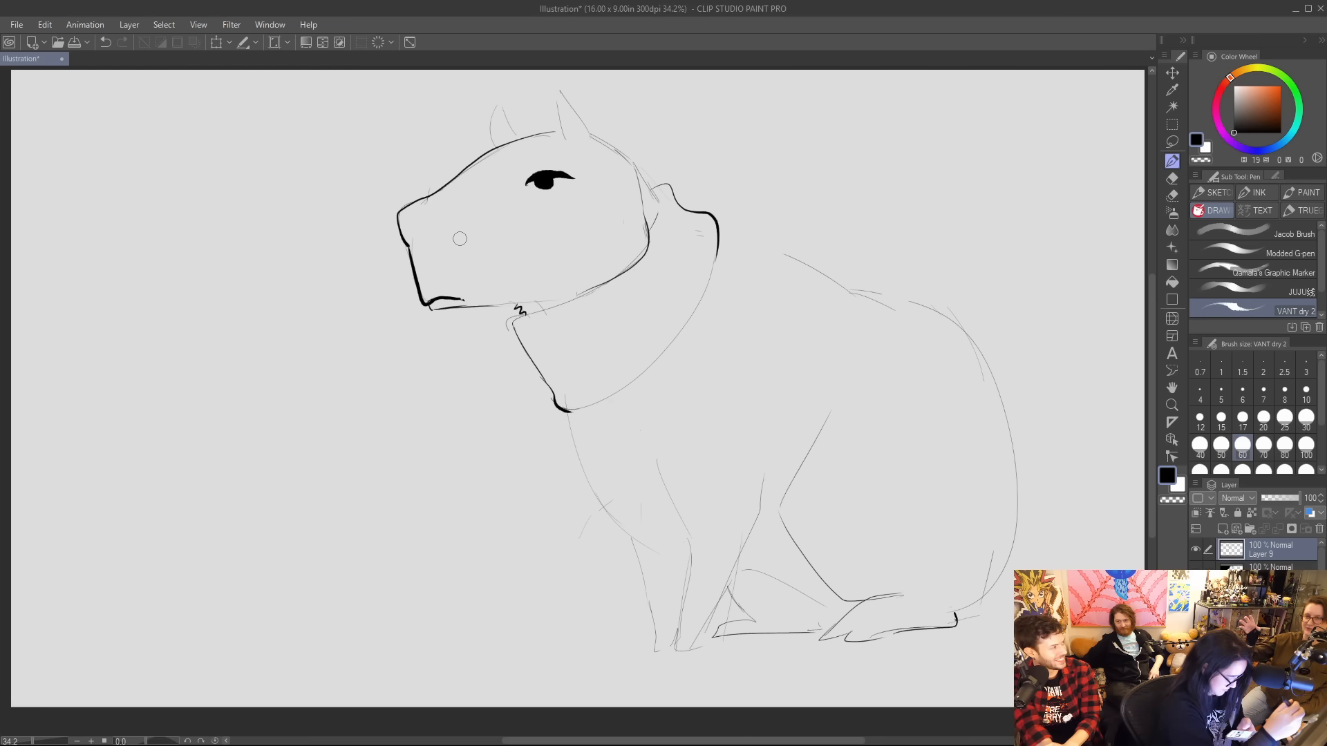
left_click_drag(428, 198, 396, 226)
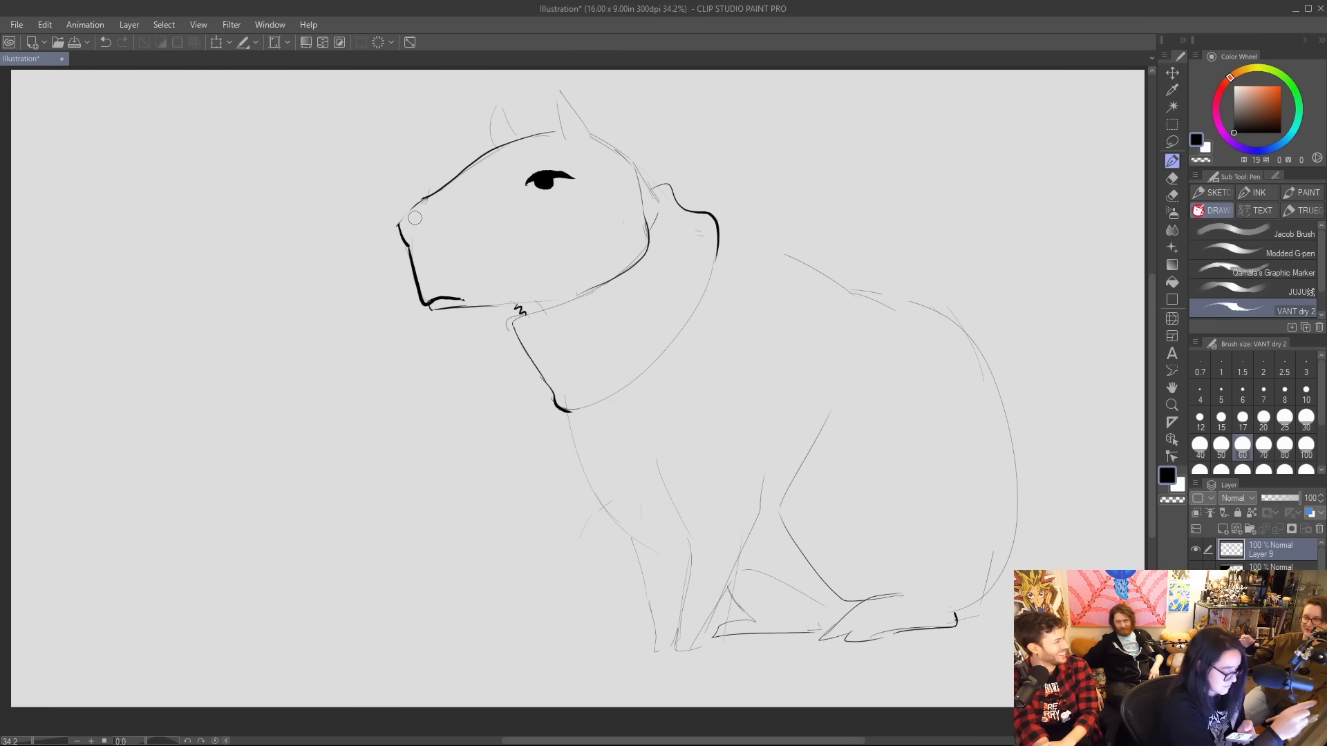
mouse_move(415, 219)
left_mouse_down()
mouse_move(436, 222)
mouse_move(413, 237)
left_mouse_up()
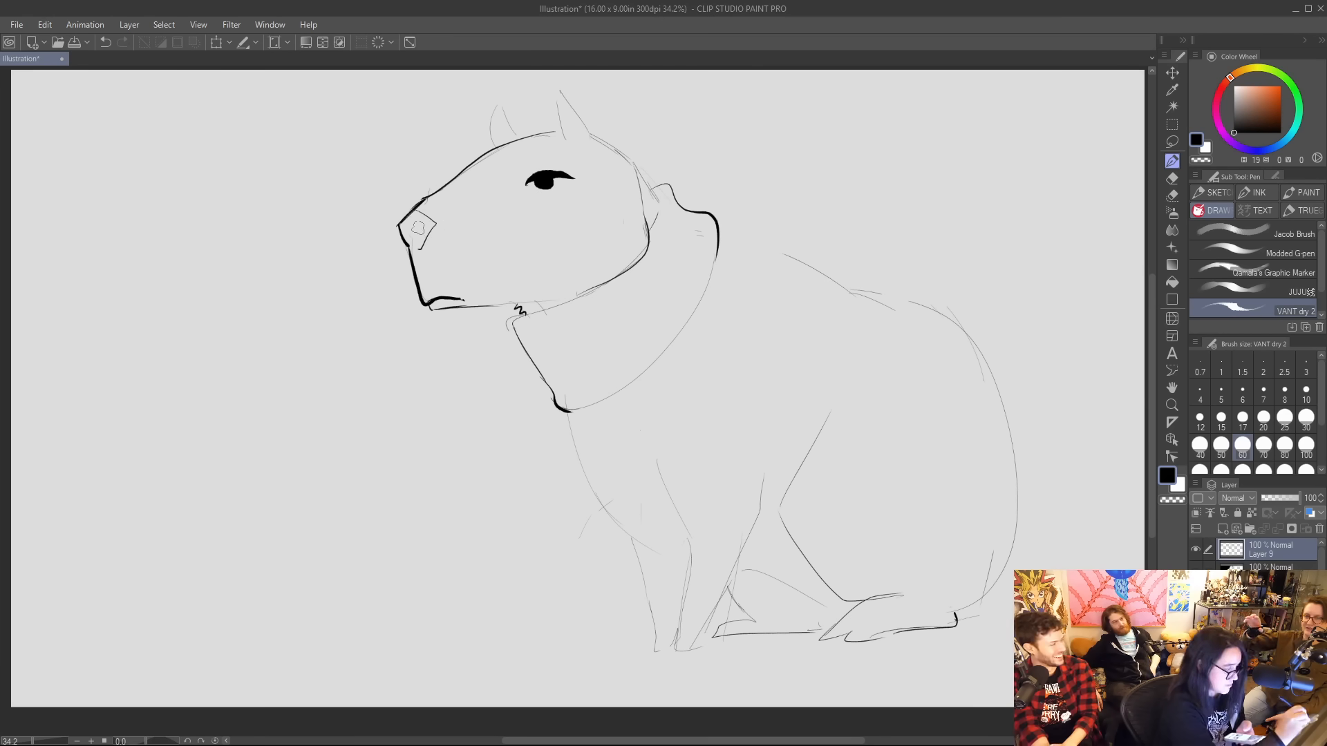
left_click_drag(418, 226, 426, 226)
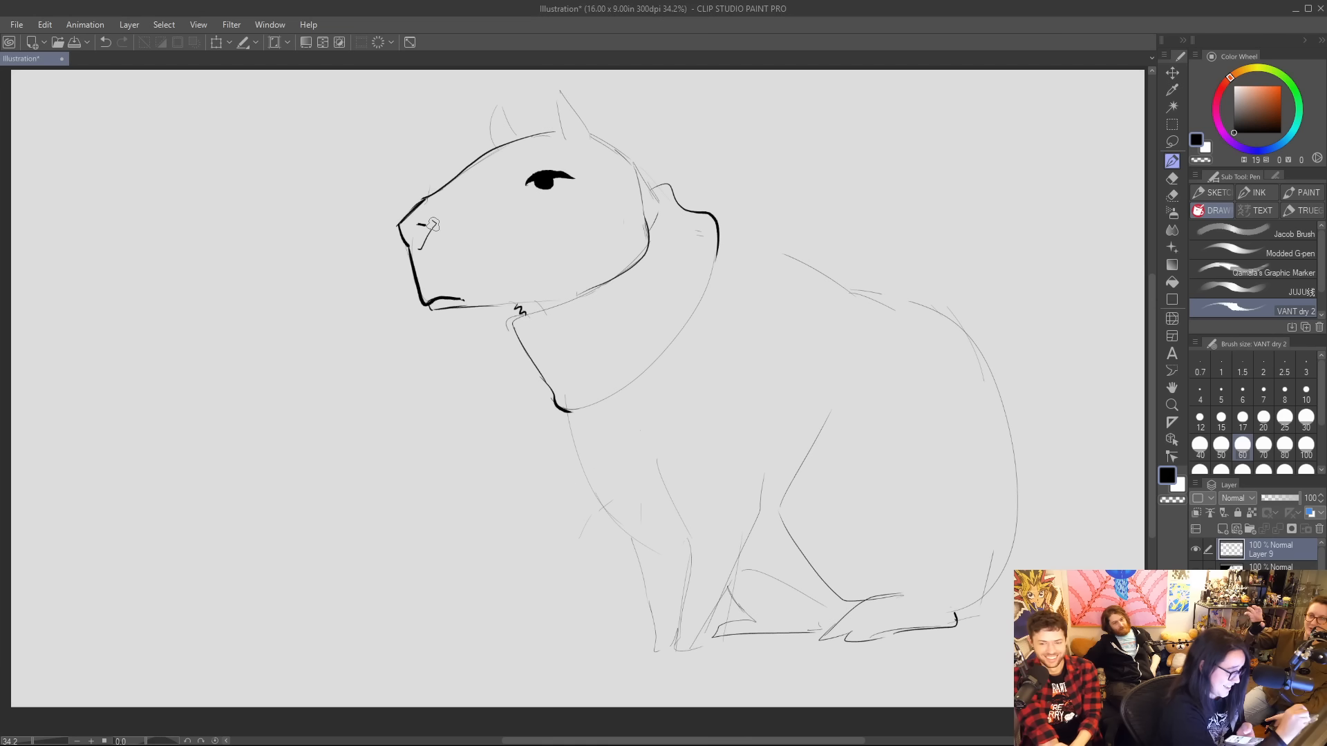
left_click_drag(434, 224, 426, 213)
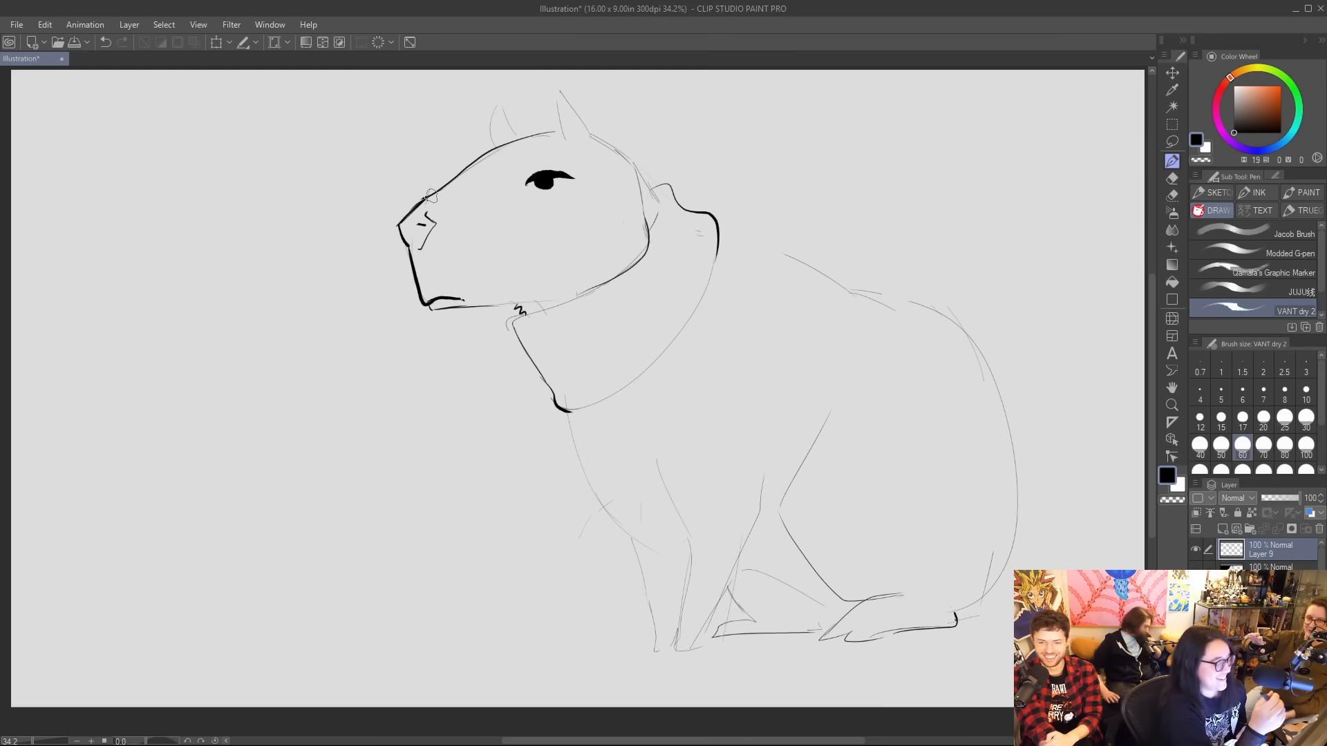
left_click_drag(560, 118, 461, 152)
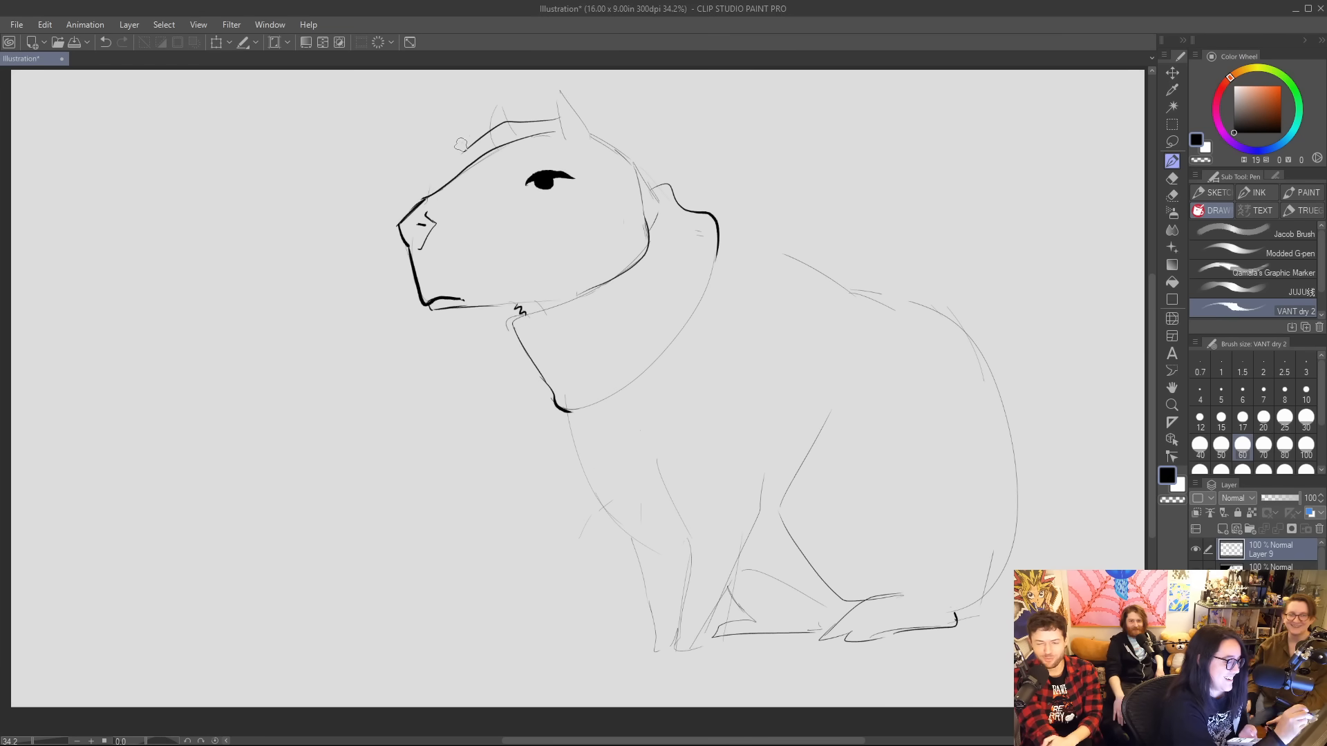
key("ctrl+z")
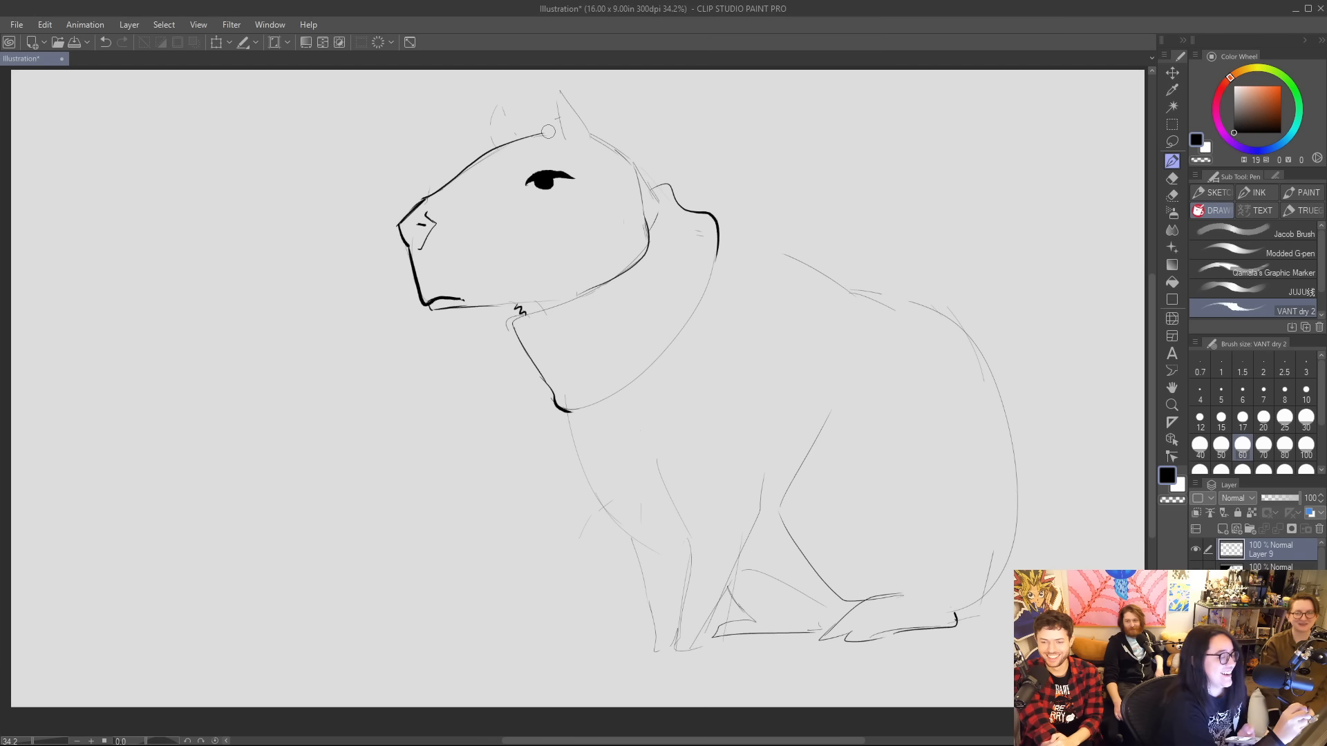
key("ctrl+z")
key("ctrl+z")
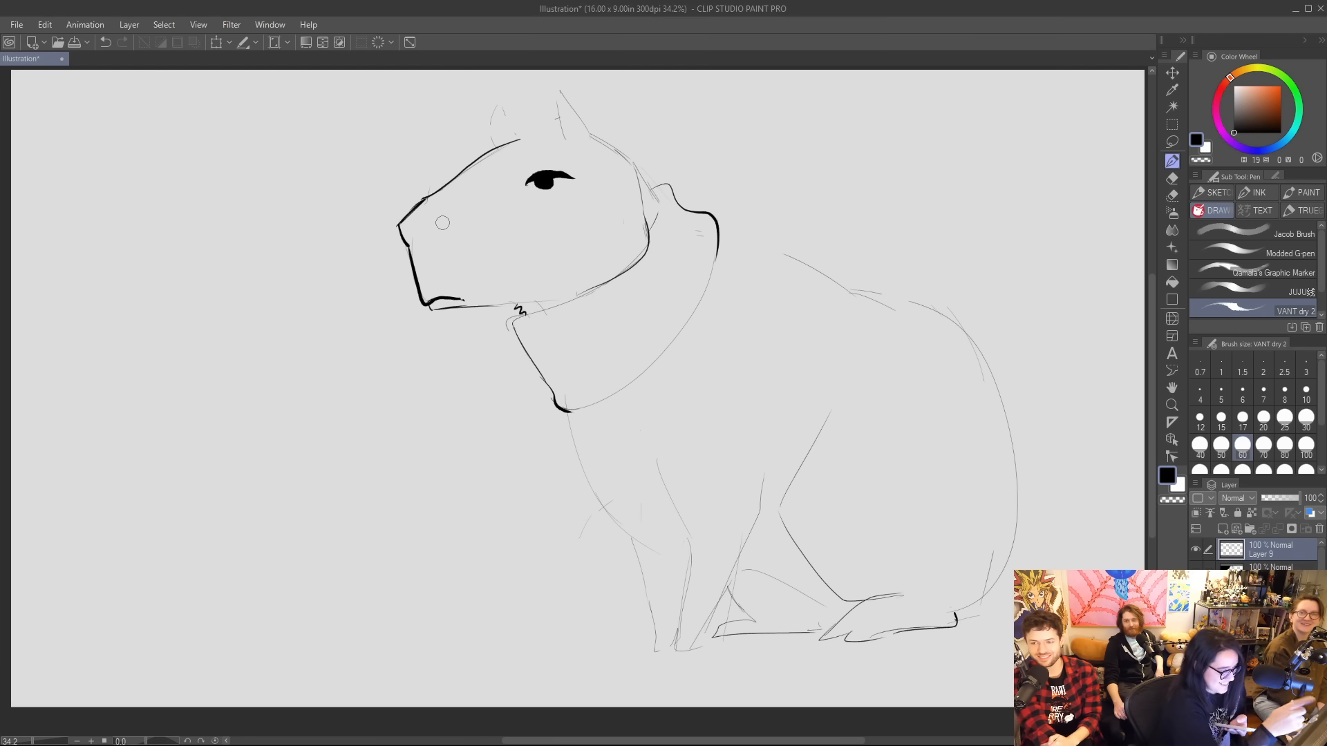
Ink the head details: a small slanted nostril, a jagged fringe, both pointed ears and a short hair tuft behind them.
left_click_drag(419, 239, 425, 226)
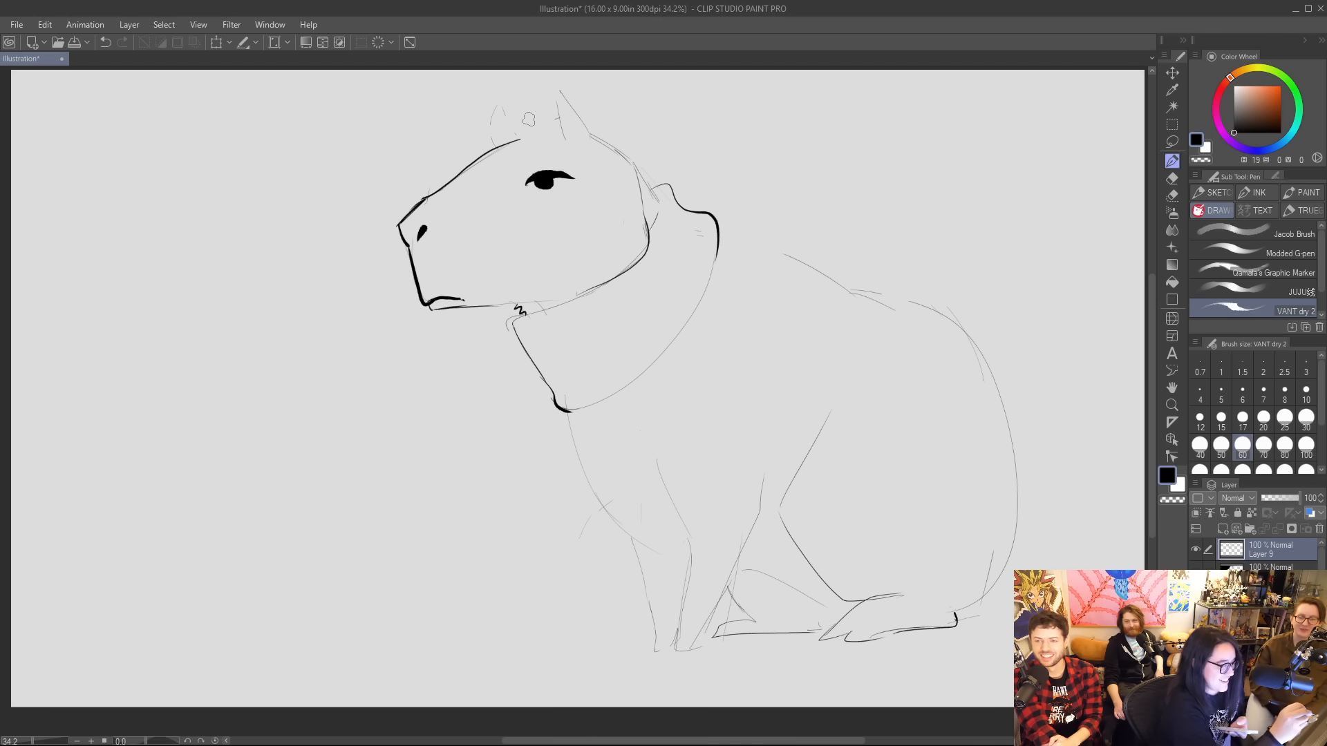
mouse_move(553, 122)
left_mouse_down()
mouse_move(484, 155)
mouse_move(556, 126)
mouse_move(508, 169)
mouse_move(460, 176)
left_mouse_up()
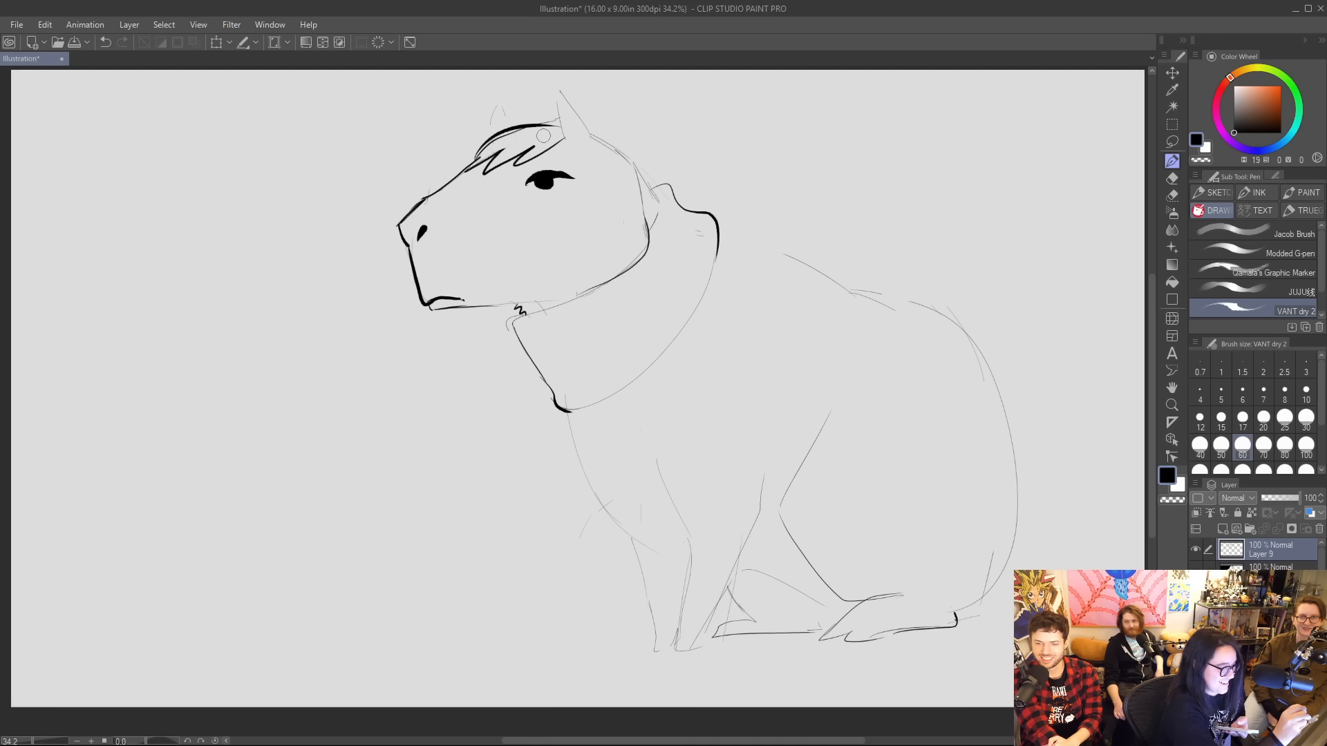
mouse_move(474, 163)
left_mouse_down()
mouse_move(562, 122)
mouse_move(521, 132)
mouse_move(570, 124)
left_mouse_up()
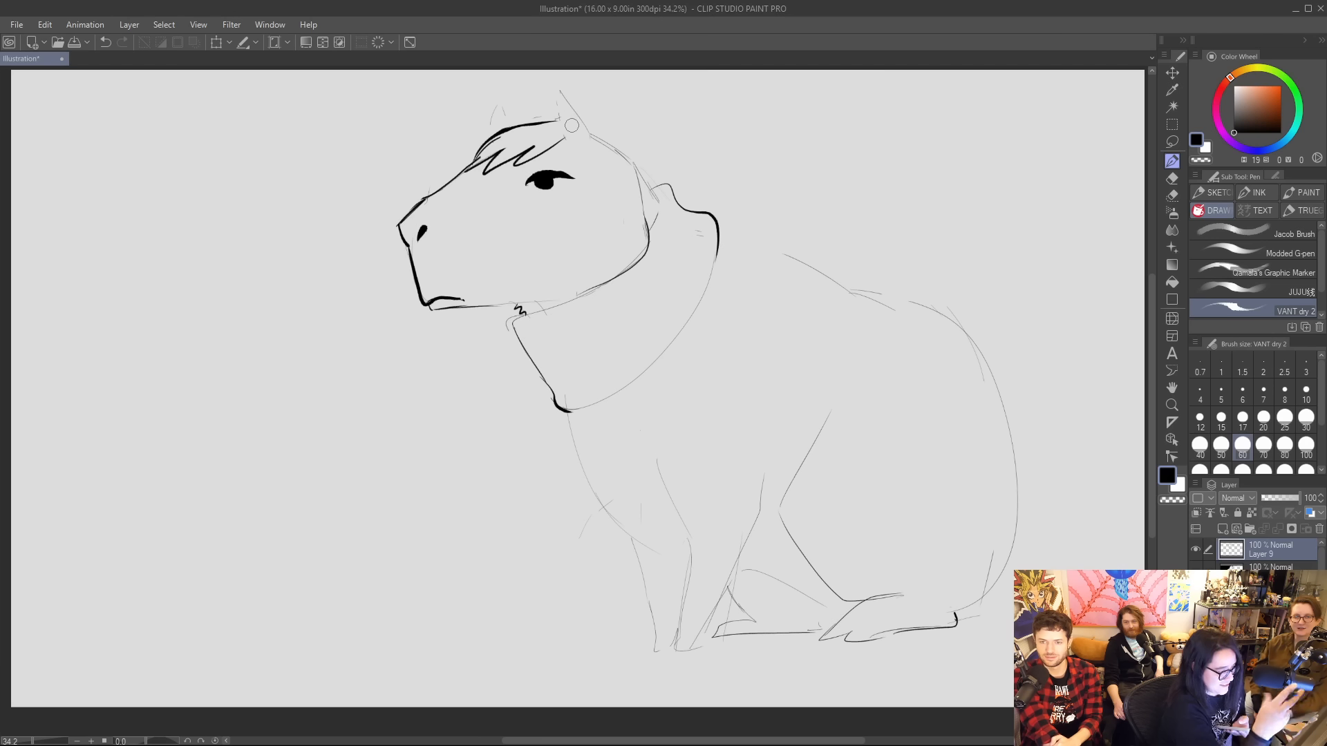
mouse_move(567, 142)
left_mouse_down()
mouse_move(562, 95)
mouse_move(590, 143)
mouse_move(609, 131)
mouse_move(617, 147)
mouse_move(622, 108)
mouse_move(642, 124)
left_mouse_up()
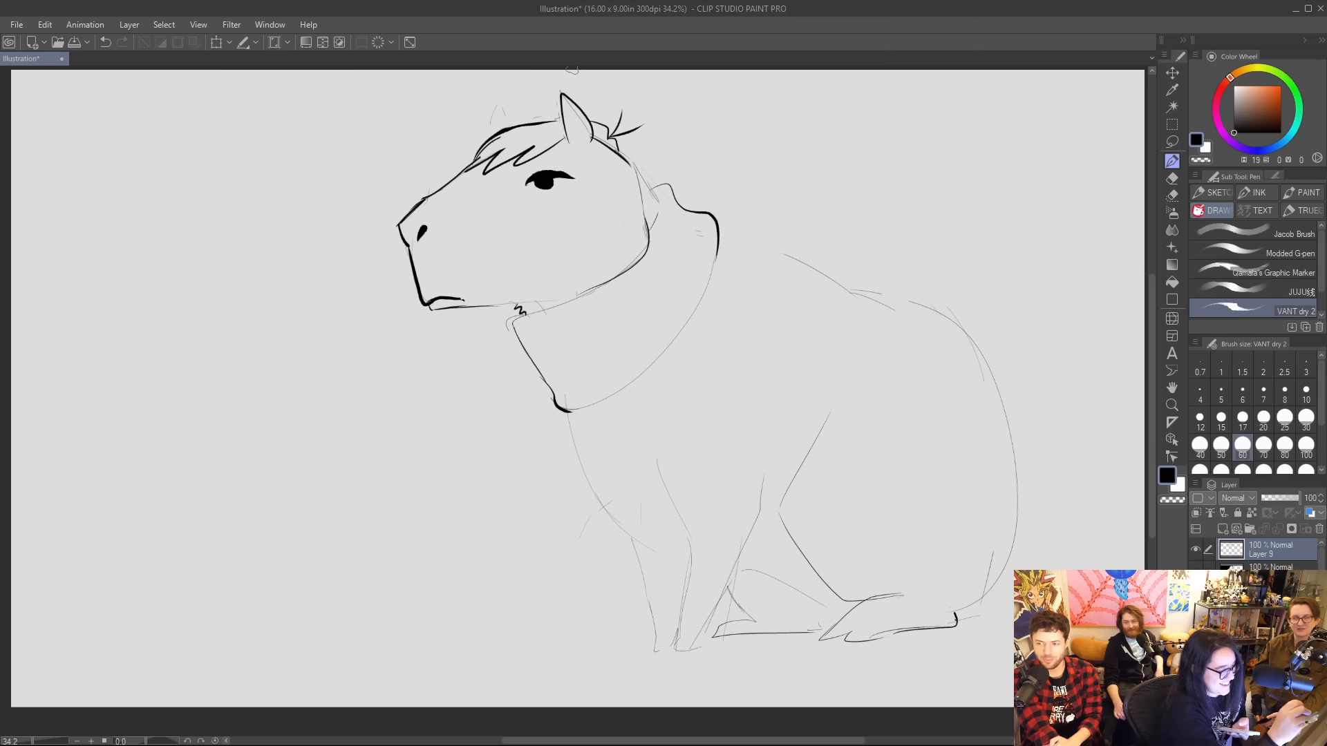
mouse_move(493, 133)
left_mouse_down()
mouse_move(496, 105)
mouse_move(511, 126)
left_mouse_up()
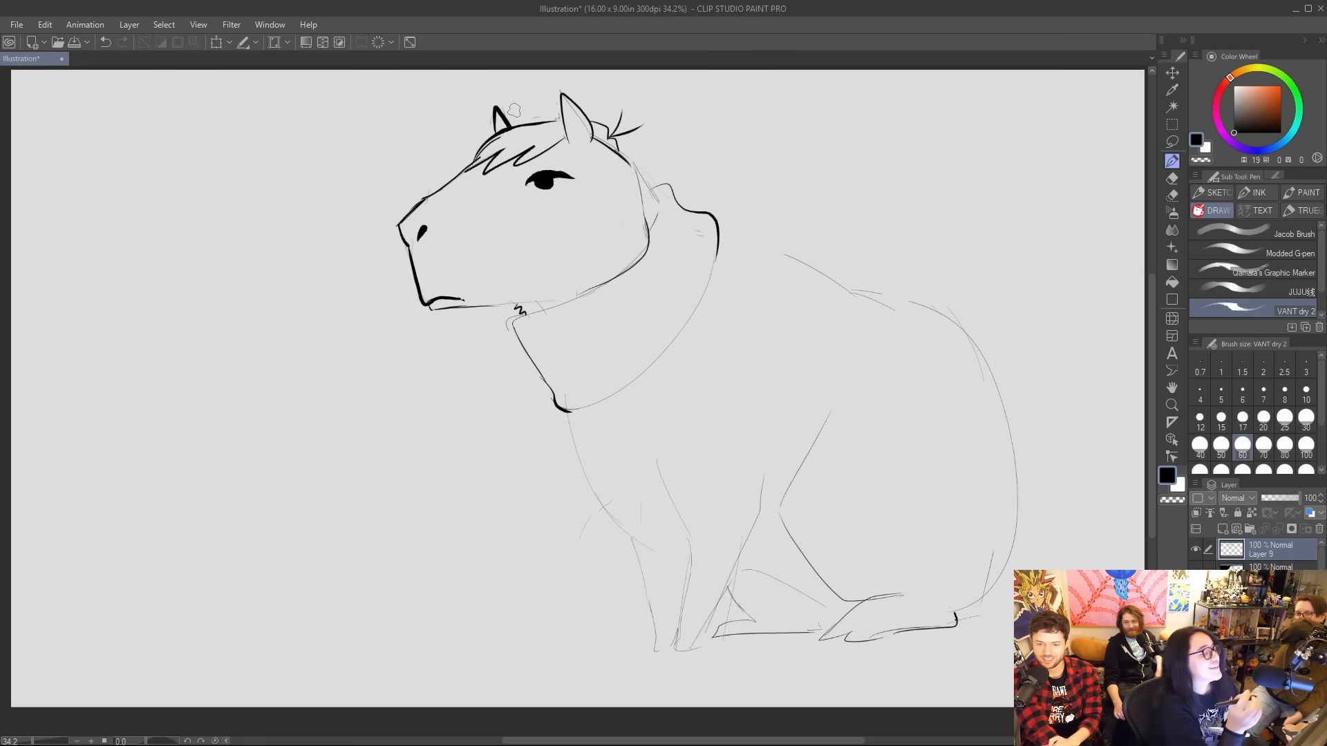
Draw evenly spaced rib lines across the turtleneck collar, and thicken its front, jaw-side and rear edges in black.
left_click_drag(533, 316, 589, 407)
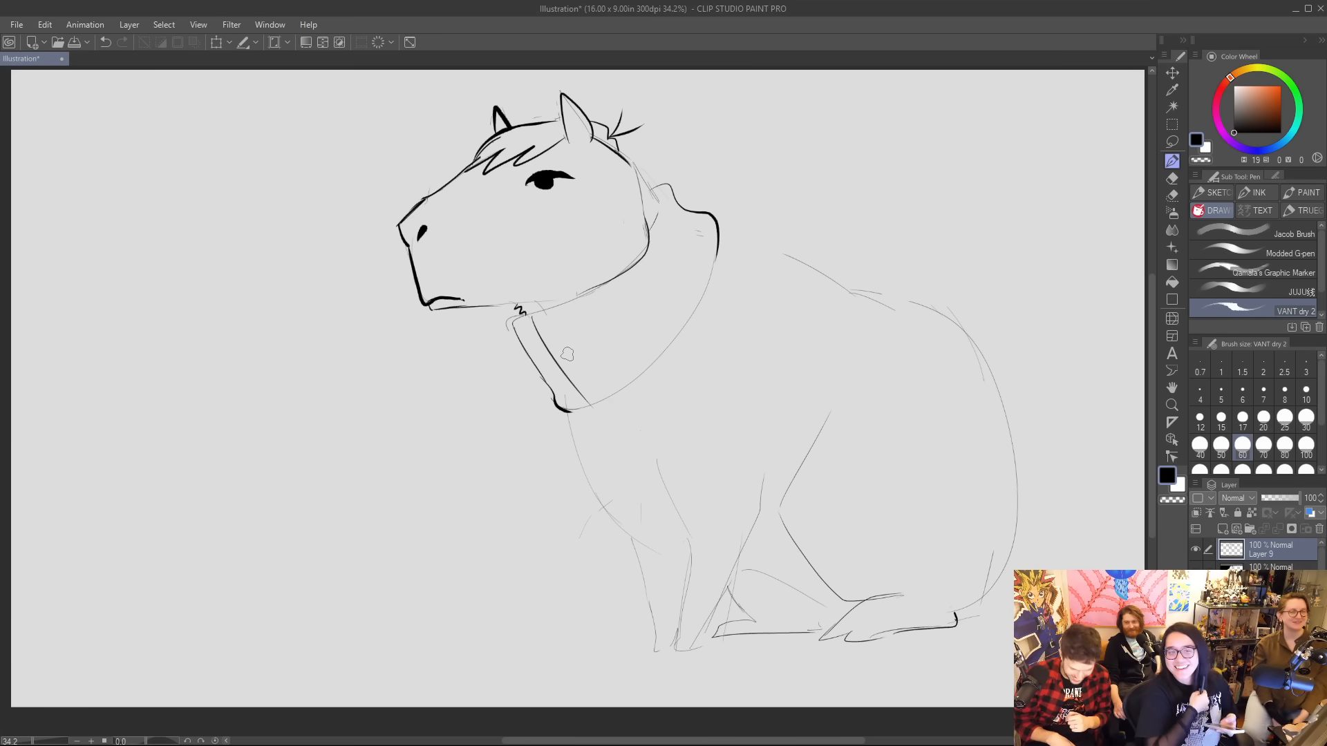
mouse_move(517, 315)
left_mouse_down()
mouse_move(578, 295)
mouse_move(537, 356)
mouse_move(543, 371)
left_mouse_up()
left_click_drag(566, 304, 609, 392)
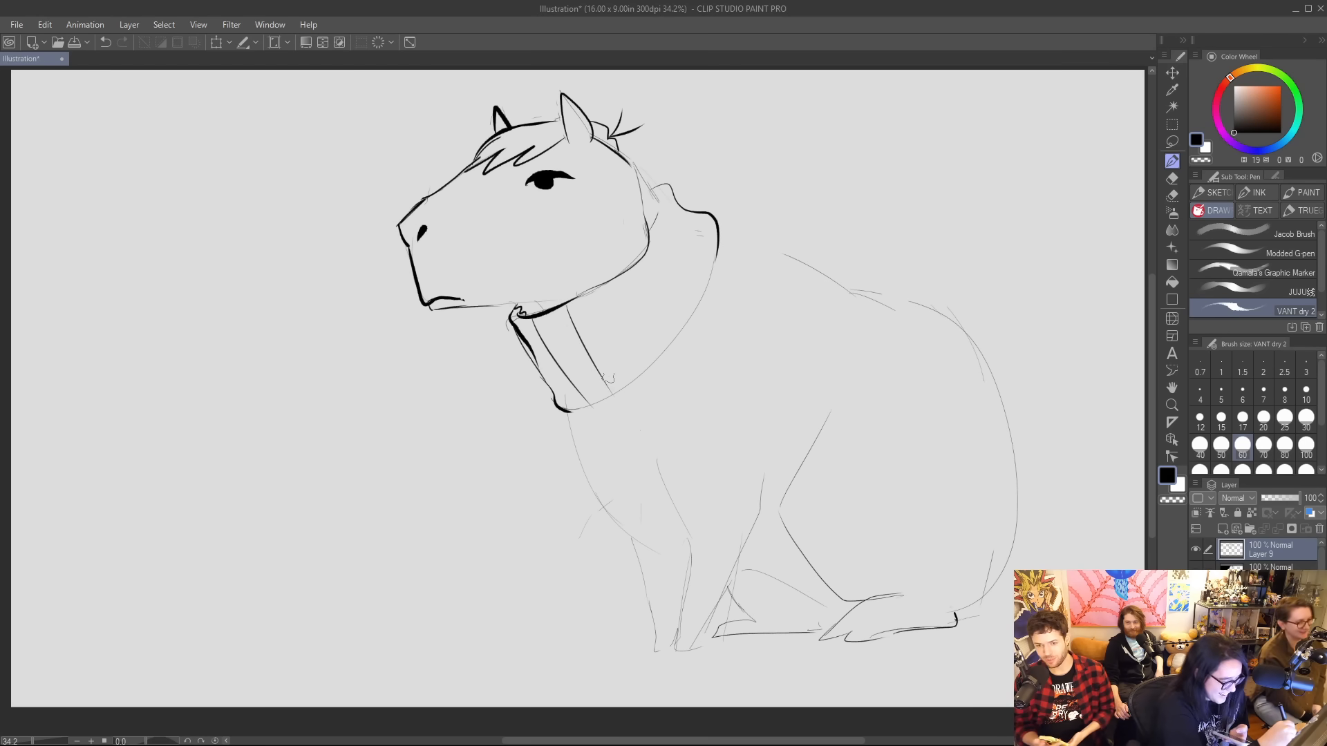
left_click_drag(598, 289, 640, 368)
left_click_drag(628, 263, 662, 329)
left_click_drag(649, 243, 676, 297)
left_click_drag(658, 216, 696, 283)
mouse_move(629, 163)
left_mouse_down()
mouse_move(663, 196)
mouse_move(660, 216)
mouse_move(683, 208)
mouse_move(677, 197)
mouse_move(706, 230)
mouse_move(712, 273)
left_mouse_up()
Ink the collar's lower edge as one smooth bold curve, replacing the scalloped version of it.
mouse_move(715, 226)
left_mouse_down()
mouse_move(722, 249)
mouse_move(680, 329)
mouse_move(620, 391)
mouse_move(565, 413)
left_mouse_up()
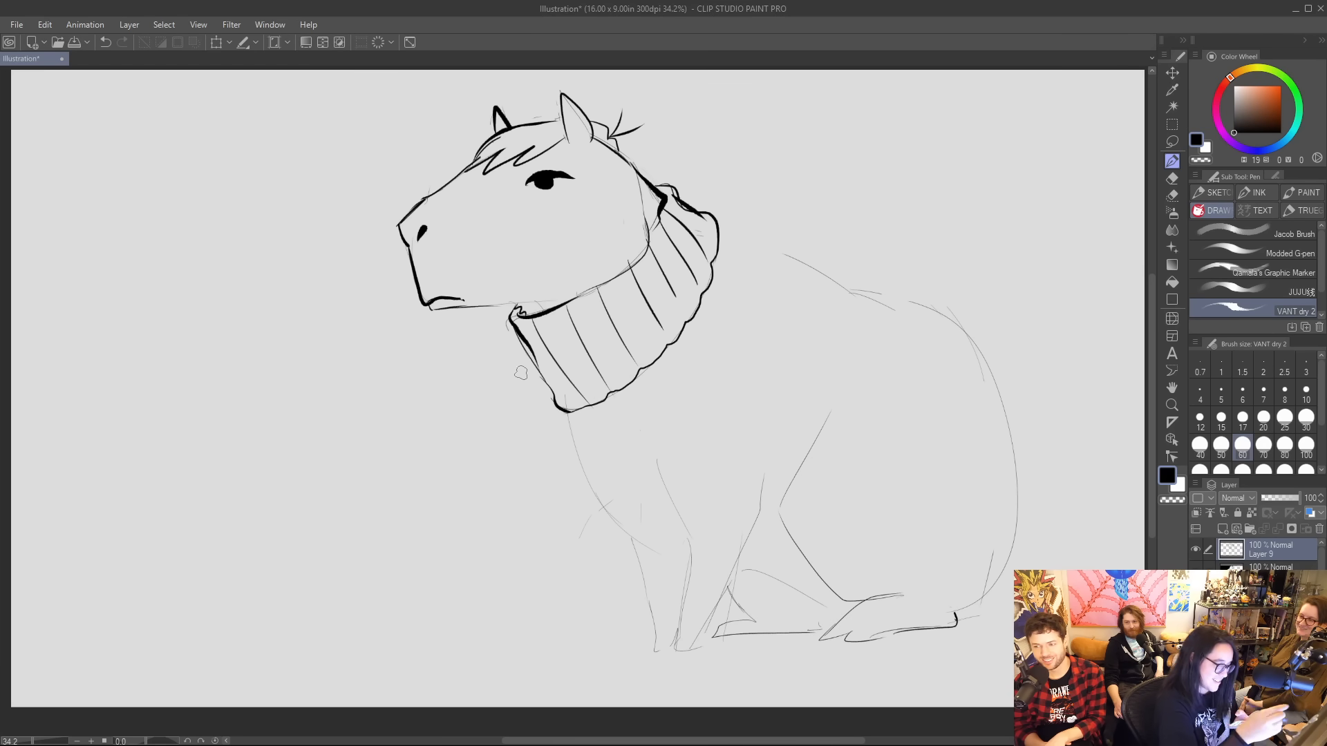
key("ctrl+z")
key("ctrl+z")
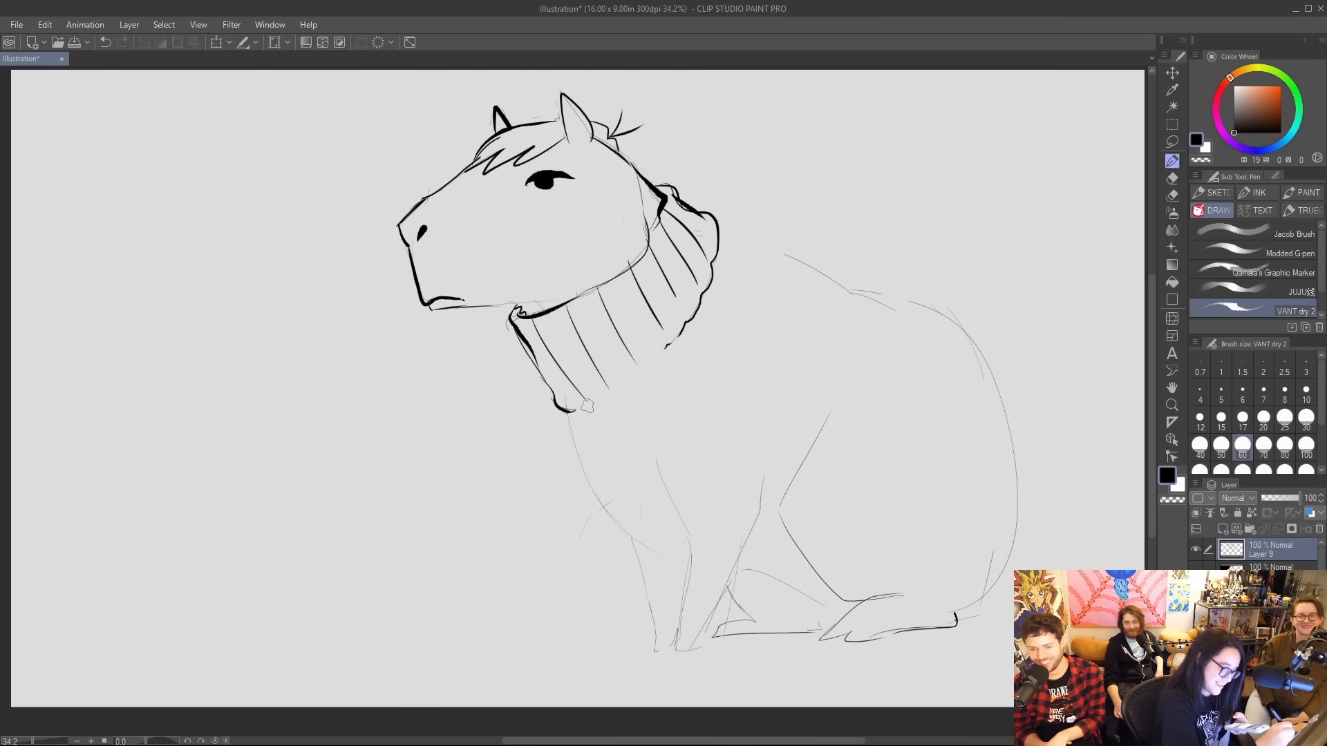
mouse_move(579, 411)
left_mouse_down()
mouse_move(691, 324)
mouse_move(716, 262)
left_mouse_up()
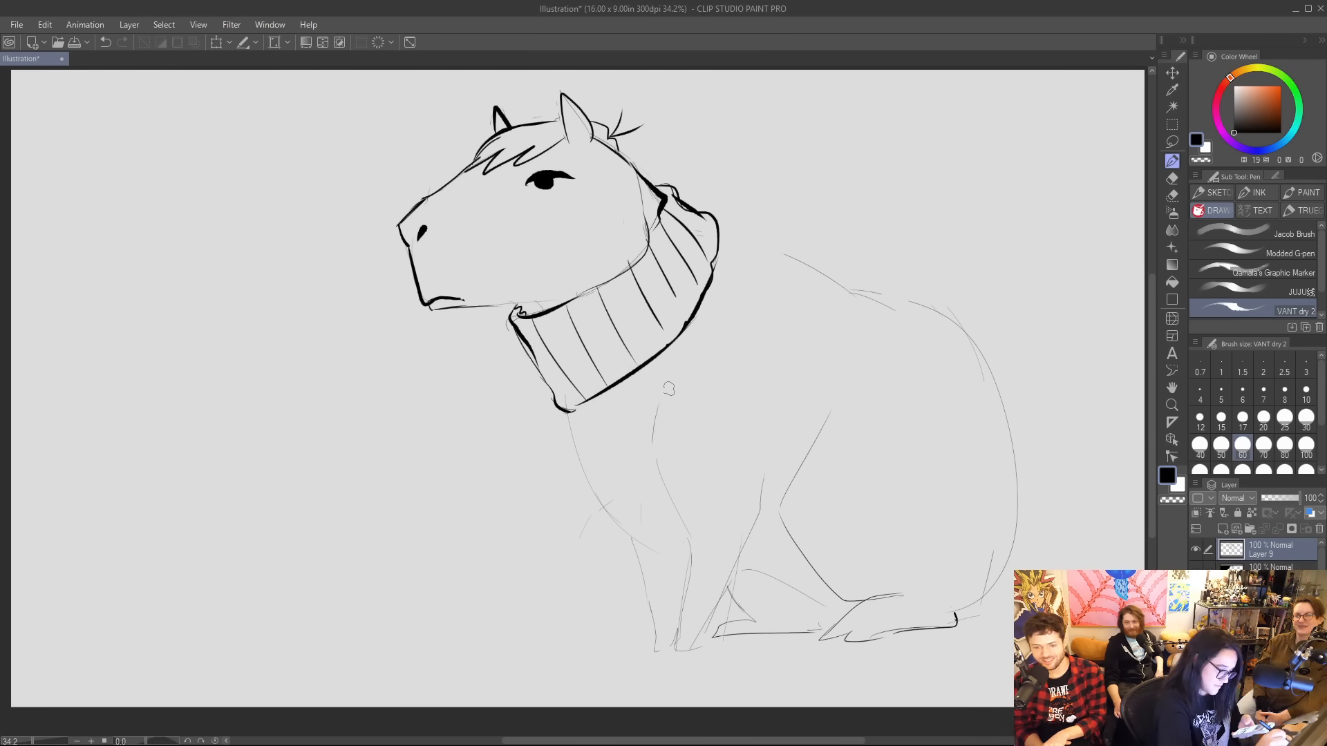
Ink the sweater's rounded armhole above the front leg, along with the bold chest curve and the back line behind the collar.
mouse_move(668, 389)
left_mouse_down()
mouse_move(733, 403)
mouse_move(758, 487)
left_mouse_up()
mouse_move(685, 384)
left_mouse_down()
mouse_move(657, 417)
mouse_move(658, 487)
left_mouse_up()
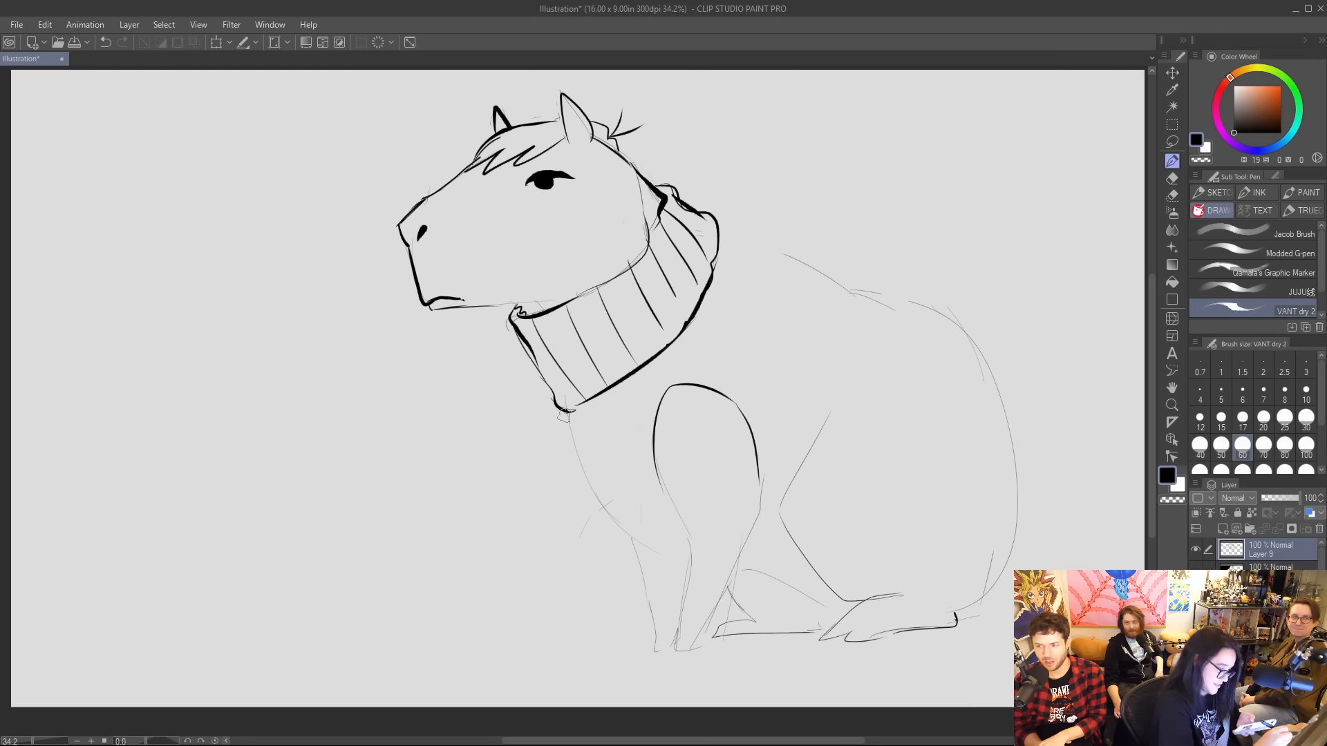
mouse_move(567, 407)
left_mouse_down()
mouse_move(580, 478)
mouse_move(629, 533)
mouse_move(689, 565)
left_mouse_up()
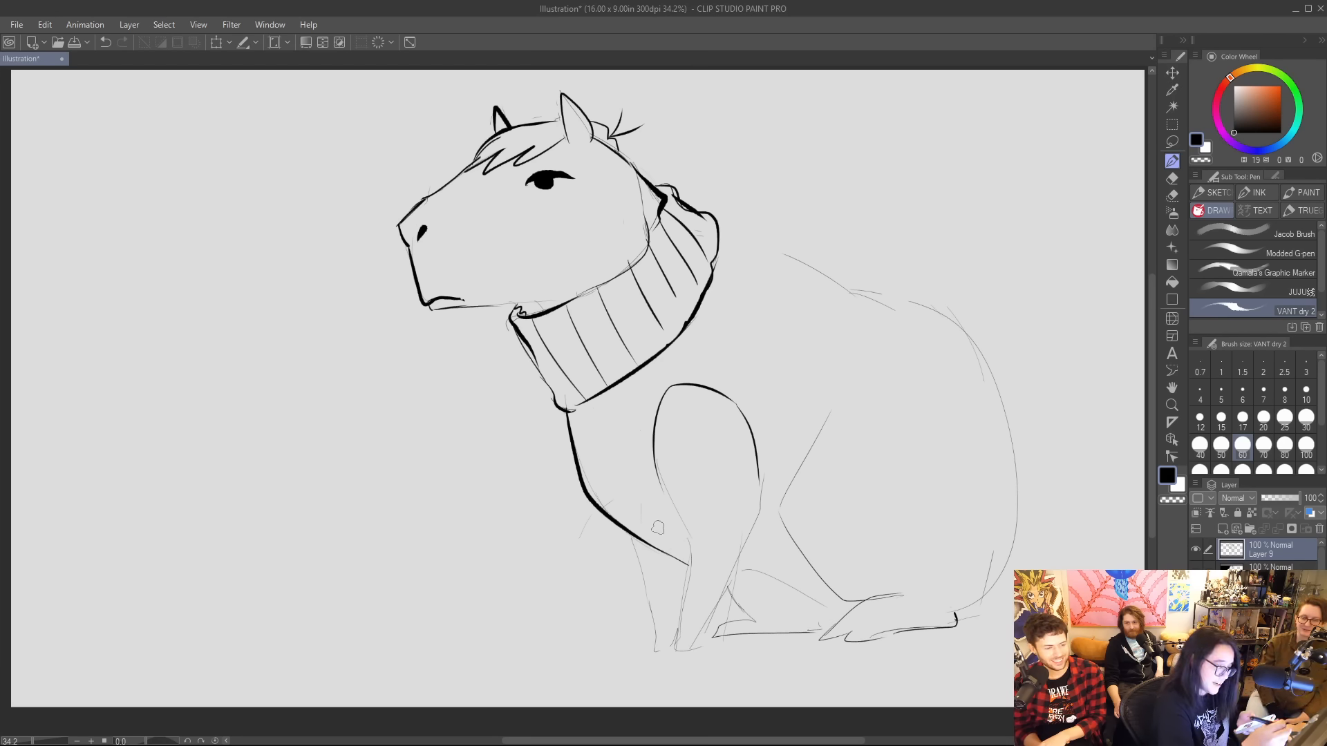
mouse_move(720, 223)
left_mouse_down()
mouse_move(849, 280)
mouse_move(848, 292)
mouse_move(926, 309)
left_mouse_up()
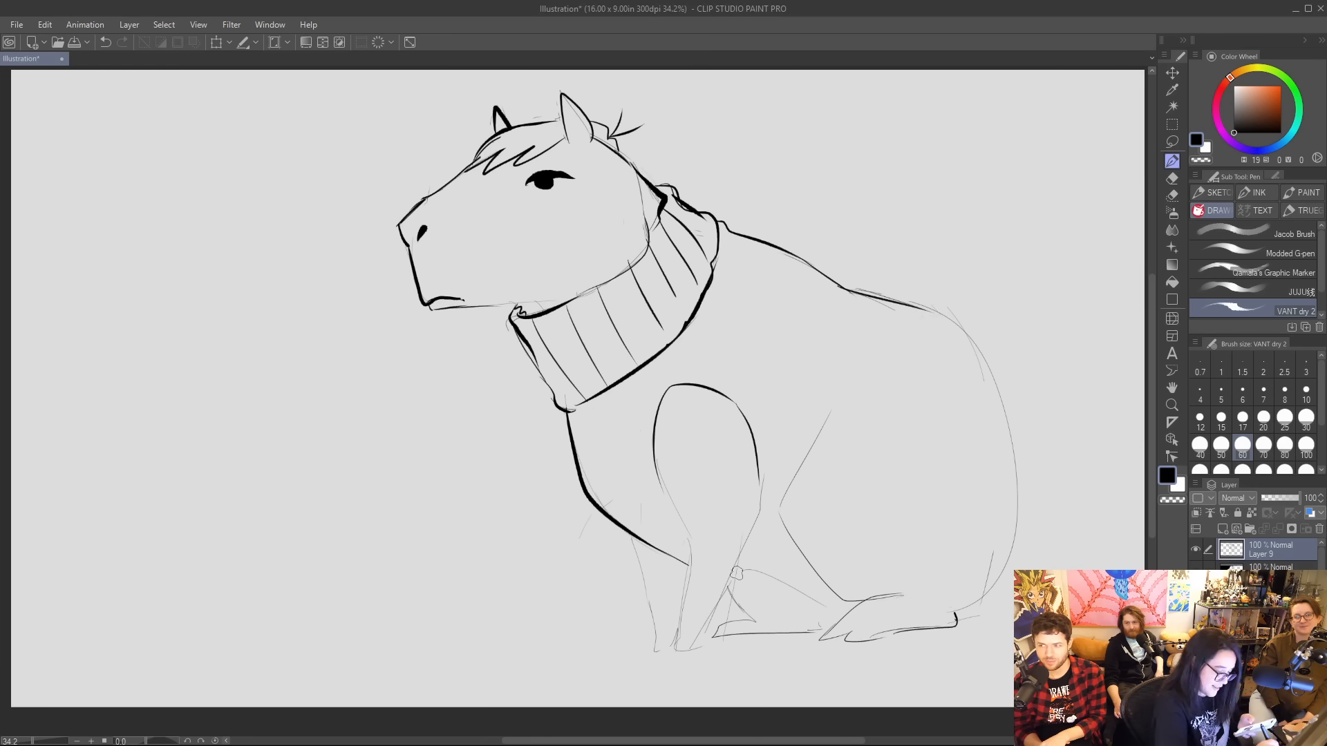
Draw the sweater's hem as a double band from the belly up to the back, with short rib marks on the belly section.
mouse_move(734, 573)
left_mouse_down()
mouse_move(779, 561)
mouse_move(774, 583)
mouse_move(805, 562)
left_mouse_up()
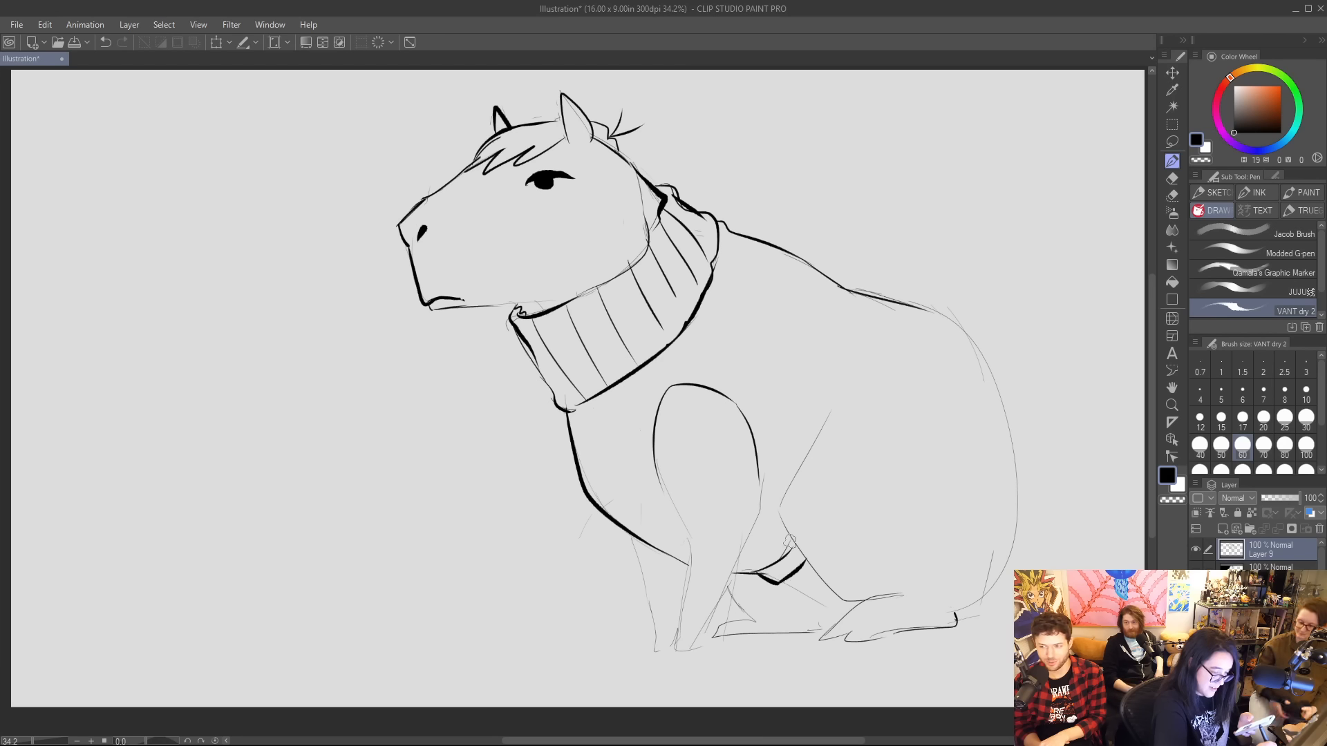
left_click_drag(783, 496, 866, 396)
mouse_move(810, 451)
left_mouse_down()
mouse_move(841, 372)
mouse_move(844, 291)
left_mouse_up()
mouse_move(842, 419)
left_mouse_down()
mouse_move(859, 295)
mouse_move(844, 413)
left_mouse_up()
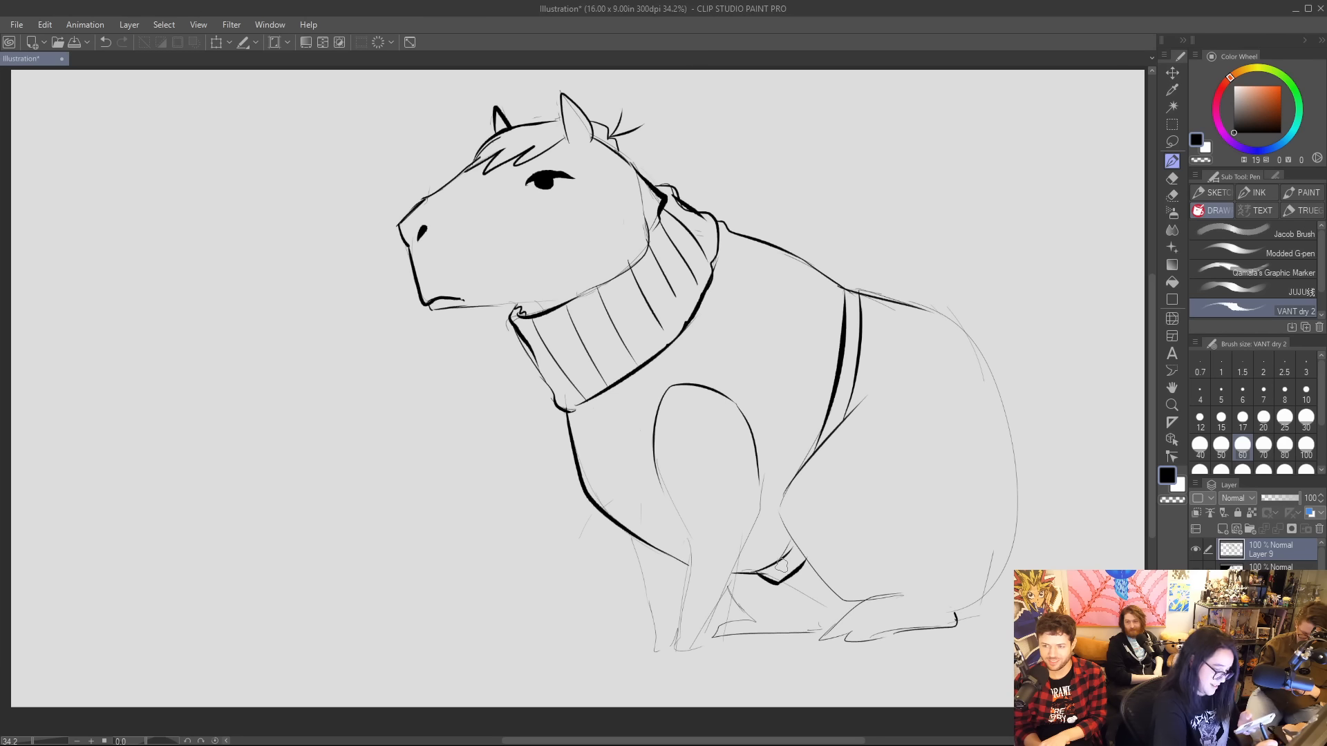
mouse_move(770, 562)
left_mouse_down()
mouse_move(780, 579)
mouse_move(795, 572)
left_mouse_up()
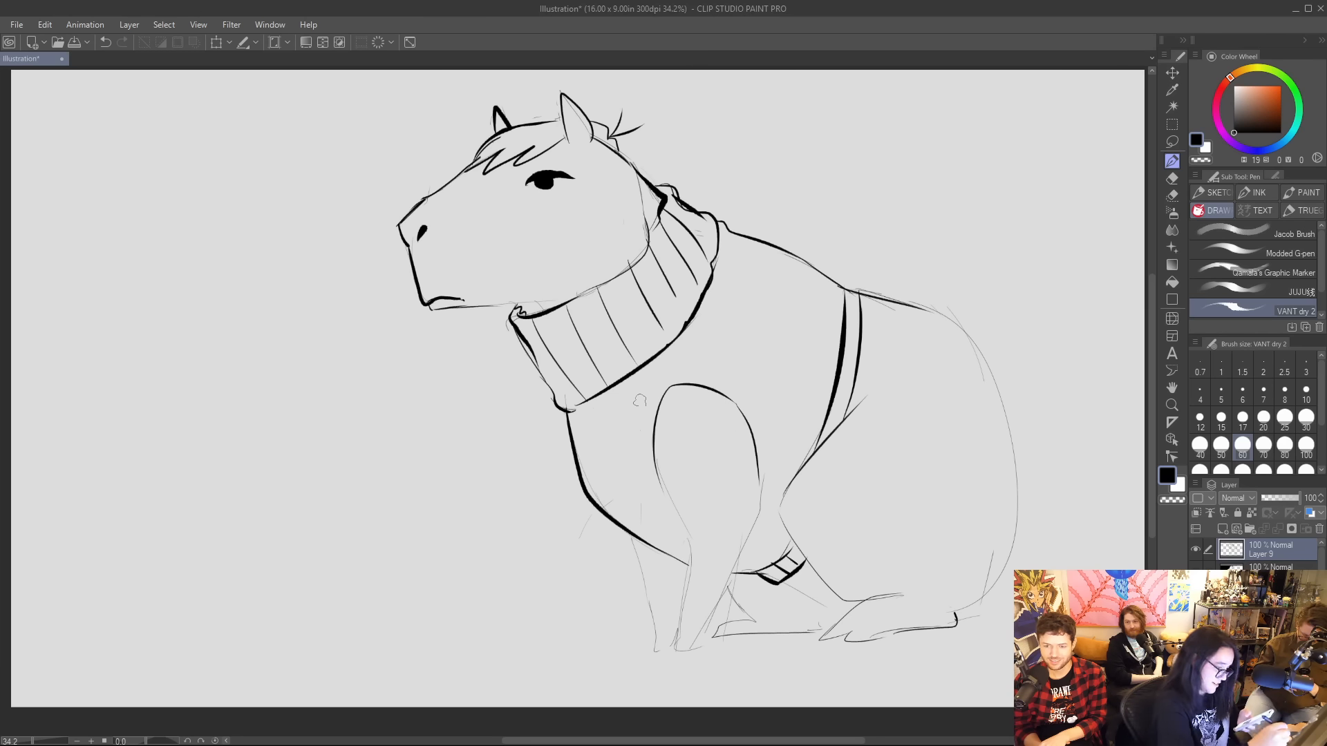
Add thin lengthwise pattern lines to the sweater, running from the collar along the chest and across the side to the hem.
mouse_move(577, 404)
left_mouse_down()
mouse_move(605, 483)
mouse_move(689, 545)
left_mouse_up()
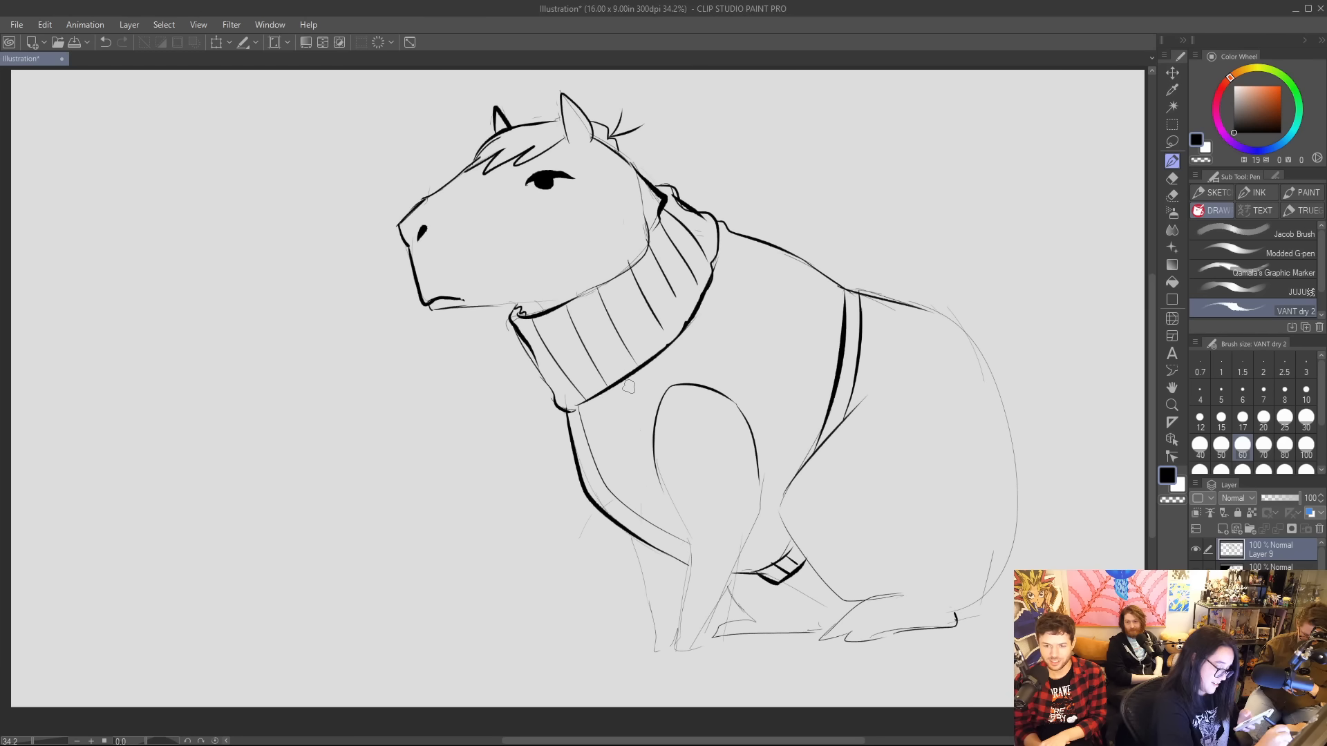
left_click_drag(626, 381, 655, 425)
left_click_drag(680, 335, 805, 430)
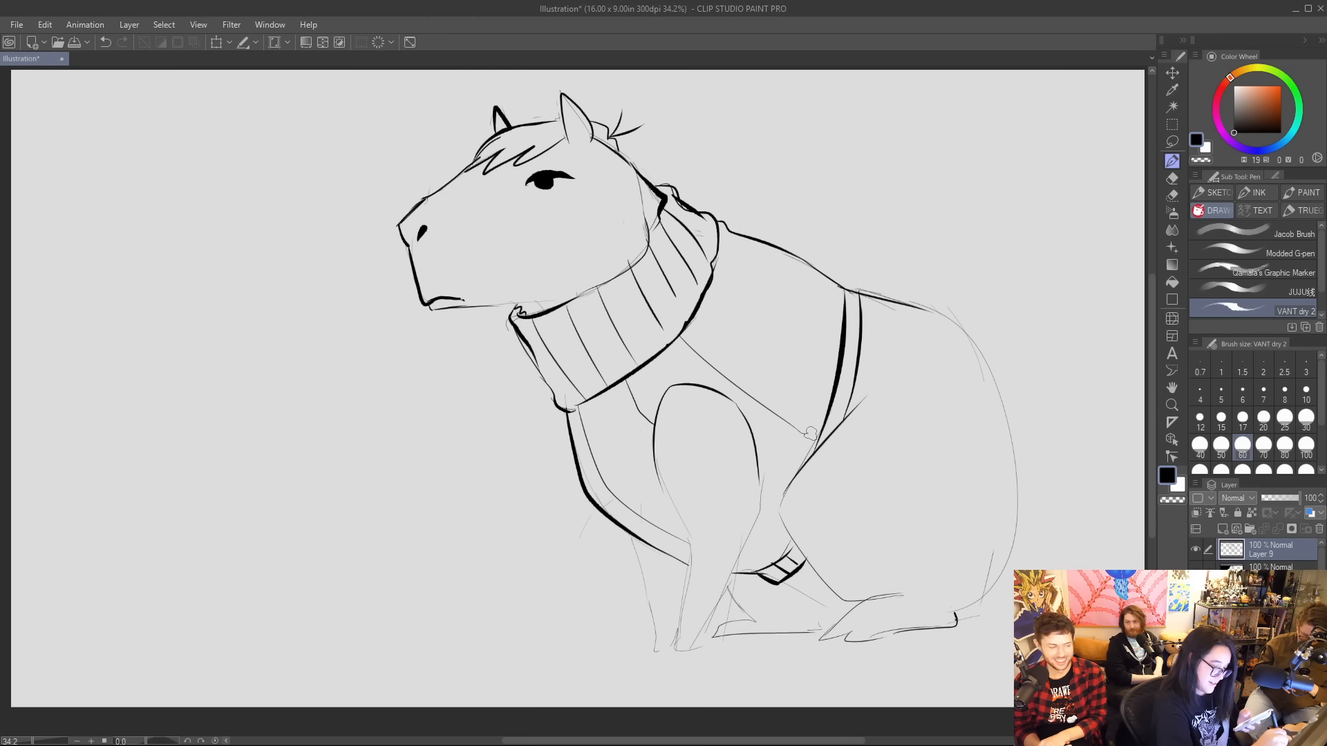
left_click_drag(714, 281, 837, 340)
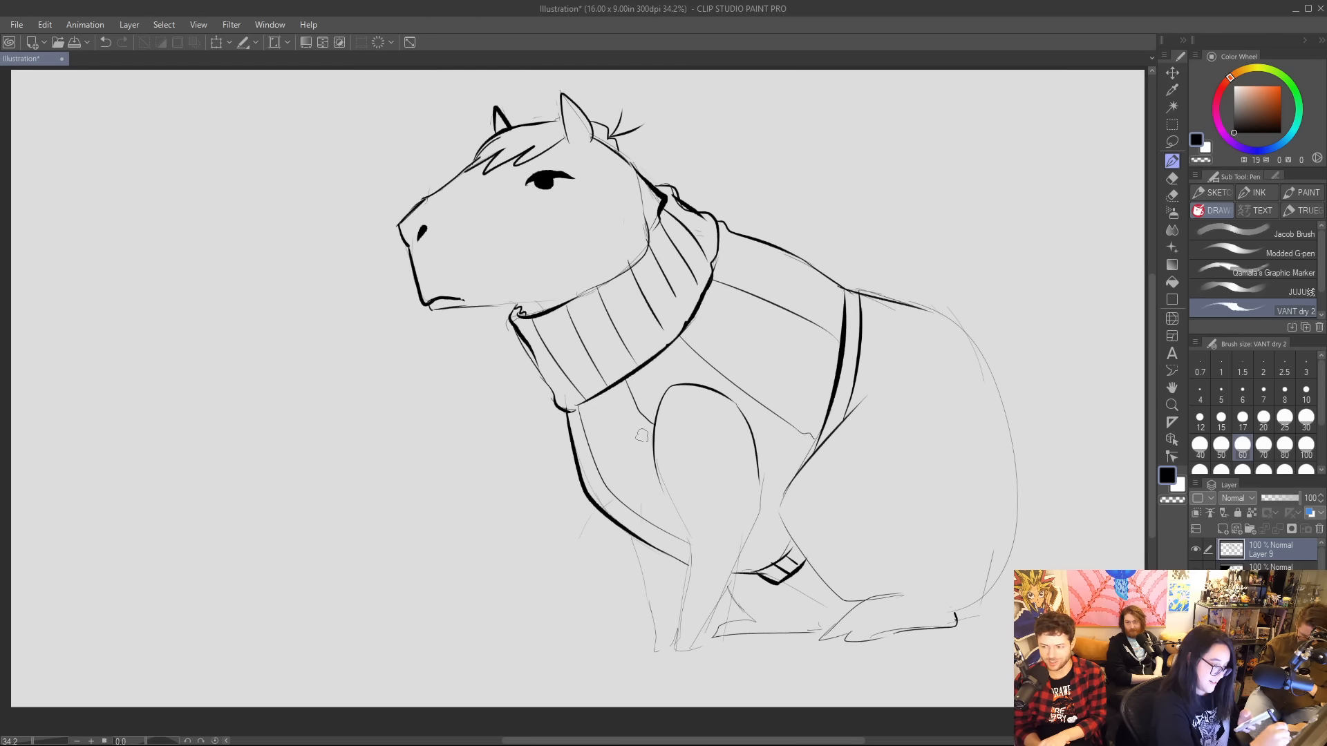
Cross the sweater's lengthwise lines with curved lines on the chest and side, and add a parallel trim line around the armhole.
left_click_drag(583, 477, 653, 456)
left_click_drag(645, 542, 674, 528)
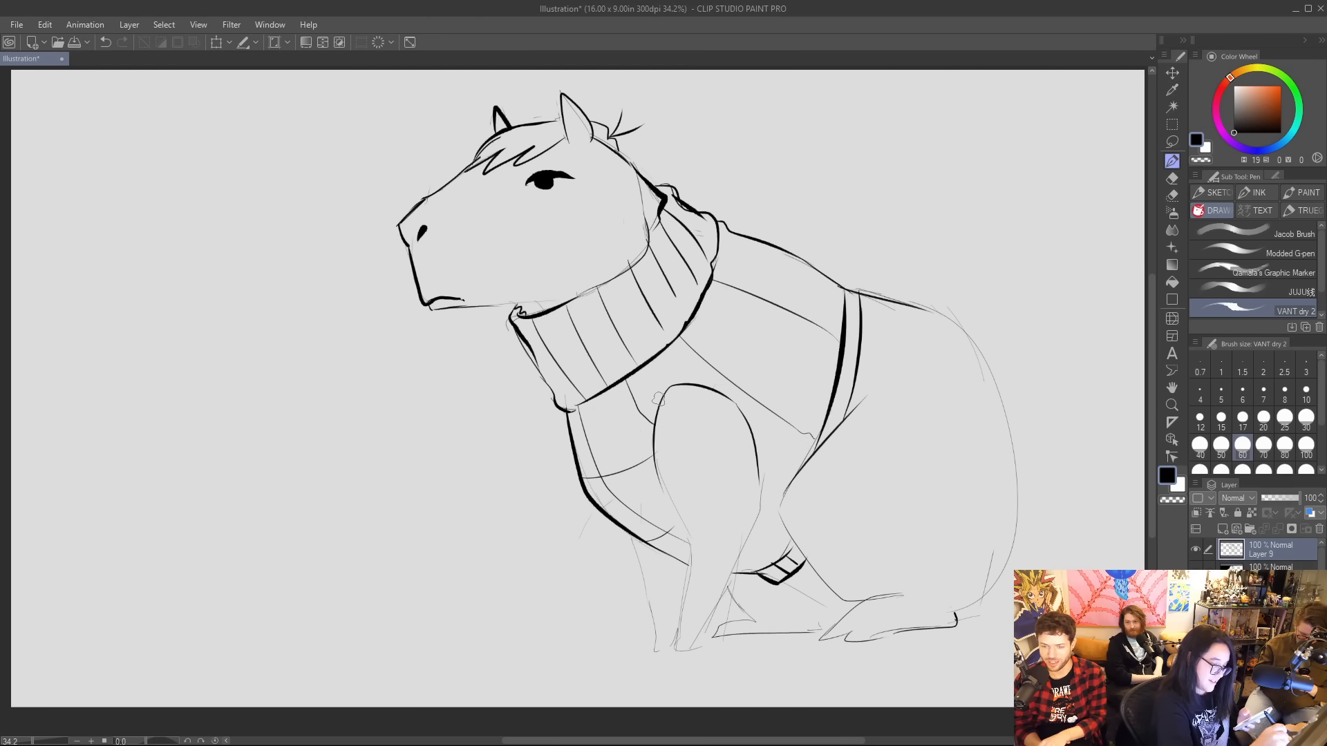
mouse_move(648, 472)
left_mouse_down()
mouse_move(660, 384)
mouse_move(697, 374)
mouse_move(776, 299)
mouse_move(774, 235)
left_mouse_up()
left_click_drag(766, 476, 829, 271)
left_click_drag(737, 572, 791, 523)
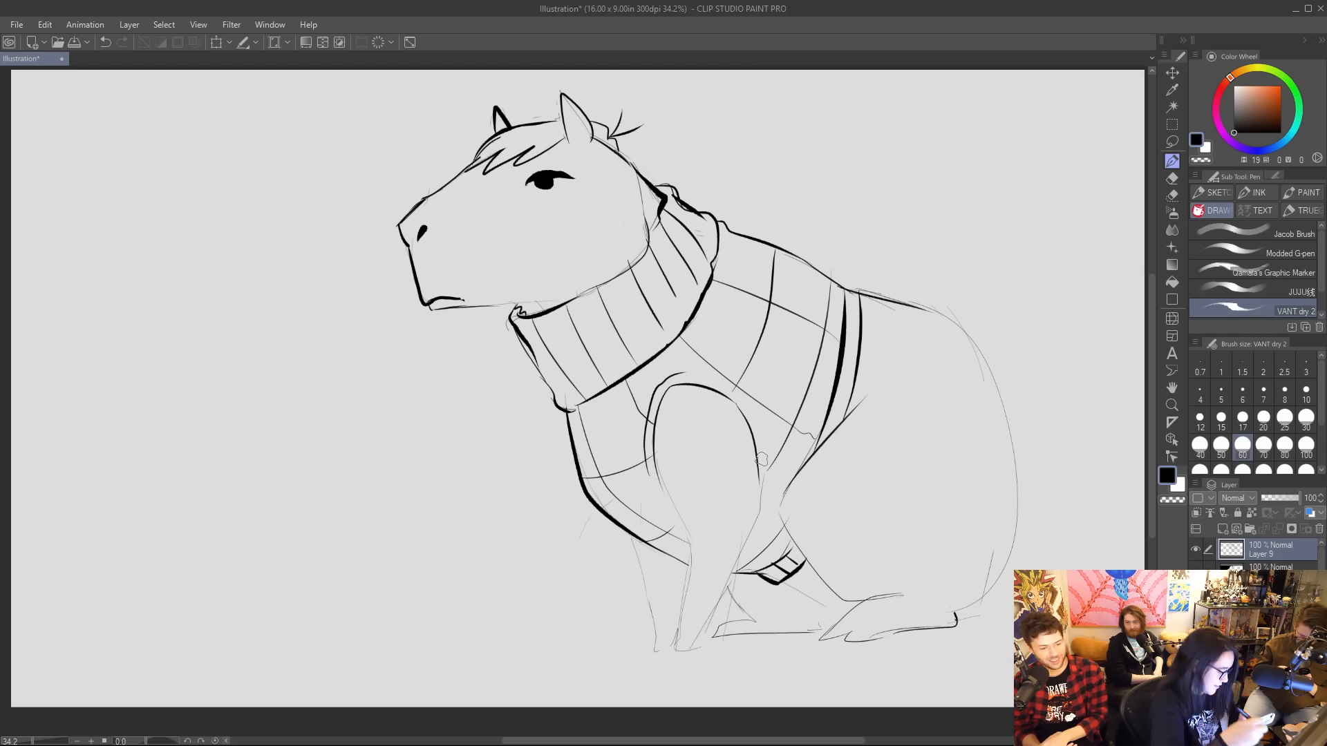
Outline a rear panel behind the hem in bold black, curving over the thigh and coming to a point past the rump.
mouse_move(794, 476)
left_mouse_down()
mouse_move(994, 439)
mouse_move(976, 329)
mouse_move(953, 309)
mouse_move(922, 310)
left_mouse_up()
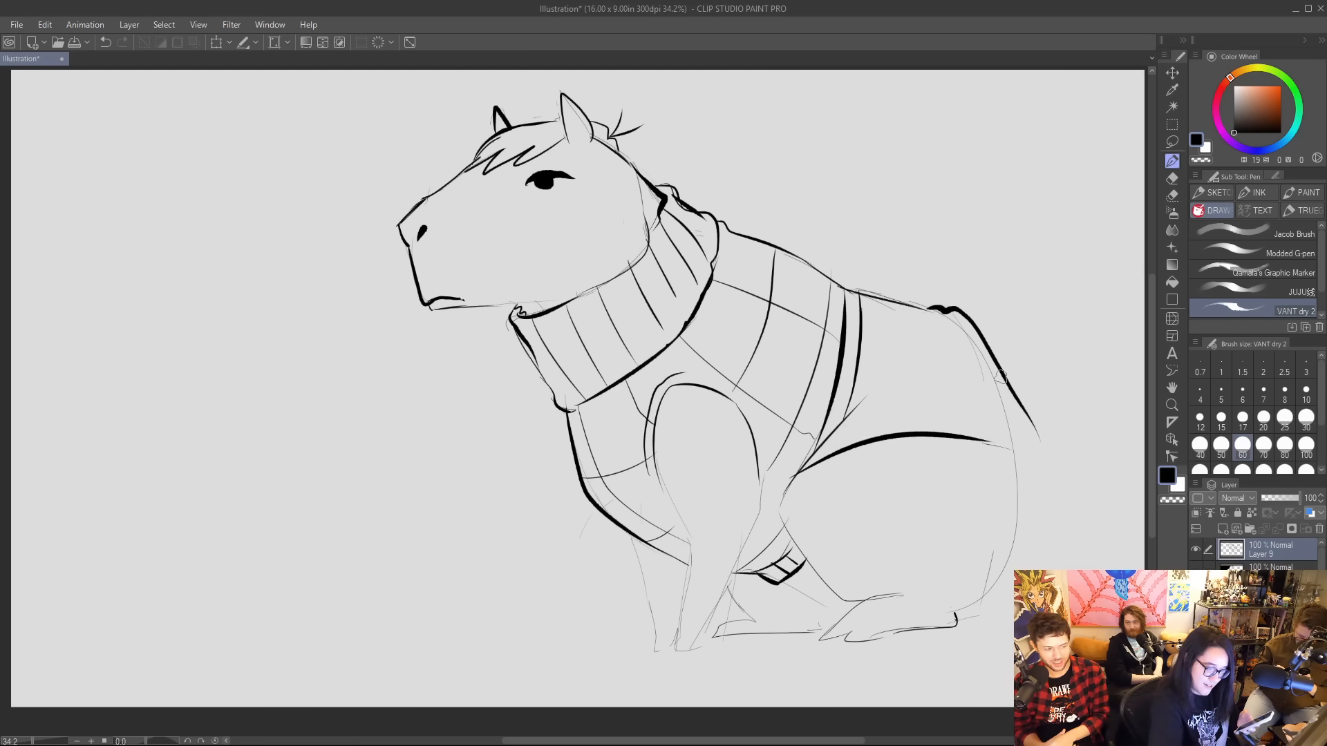
mouse_move(1001, 376)
left_mouse_down()
mouse_move(1031, 455)
mouse_move(988, 440)
left_mouse_up()
Add thin crossing pattern lines to the rear panel, running from the hem band over the rump and down to the thigh.
left_click_drag(861, 337, 924, 428)
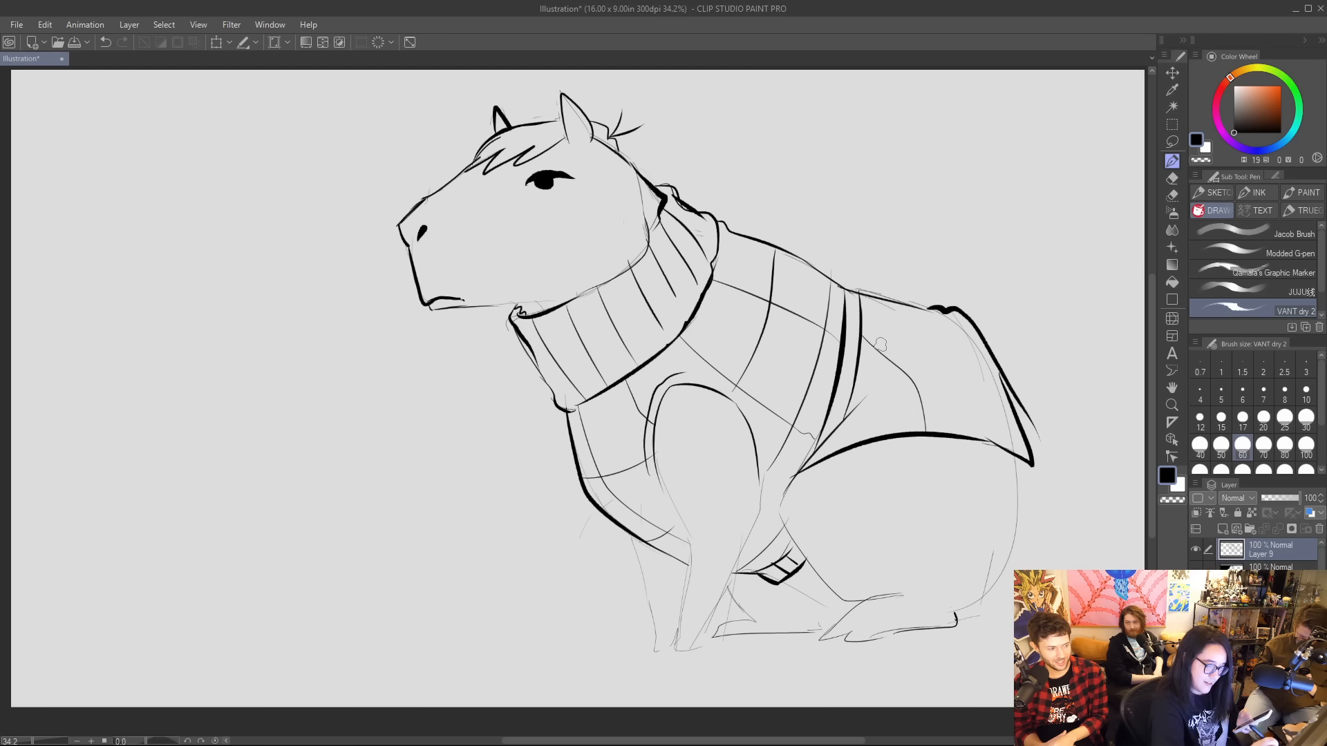
mouse_move(864, 309)
left_mouse_down()
mouse_move(980, 366)
mouse_move(1009, 443)
left_mouse_up()
left_click_drag(847, 417, 1007, 400)
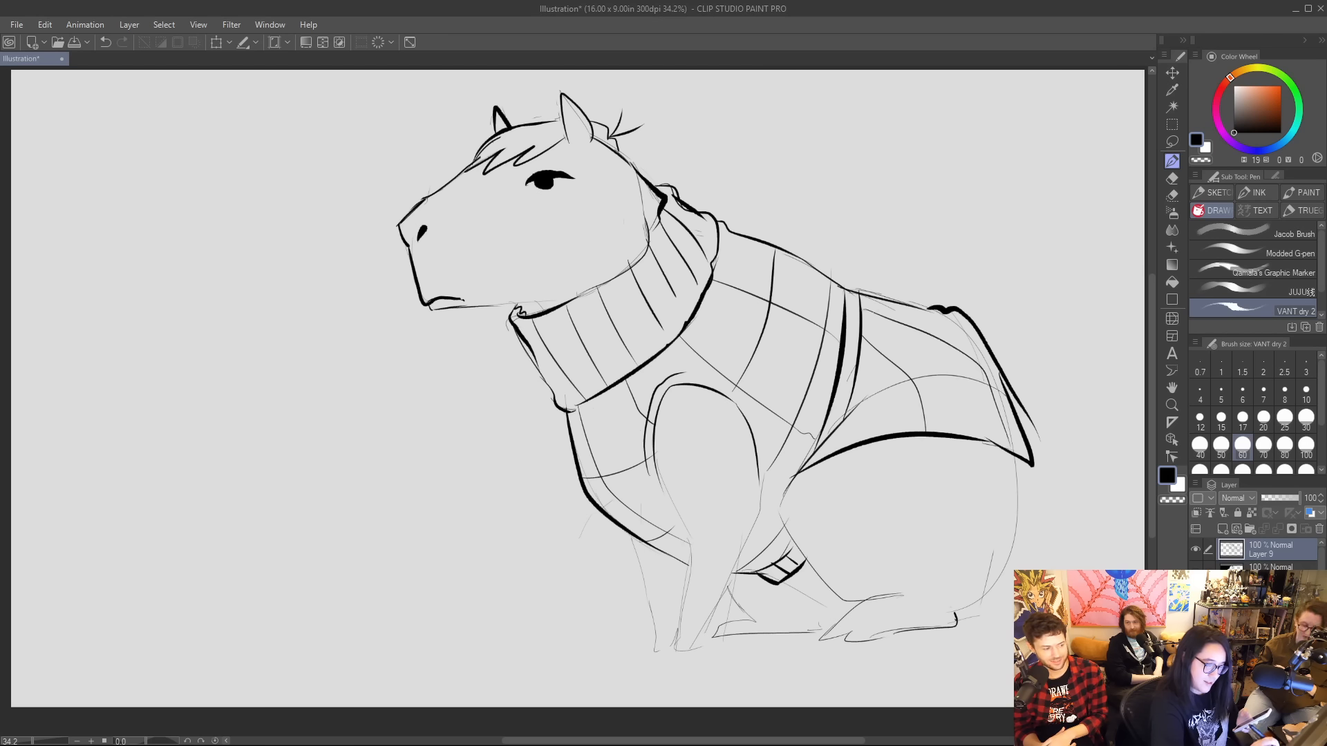
left_click_drag(859, 361, 933, 306)
Clean up the rear panel's outer edge and re-ink it as a bold line from the rump to the pointed corner.
left_click_drag(994, 350, 1029, 418)
left_click_drag(998, 361, 1037, 439)
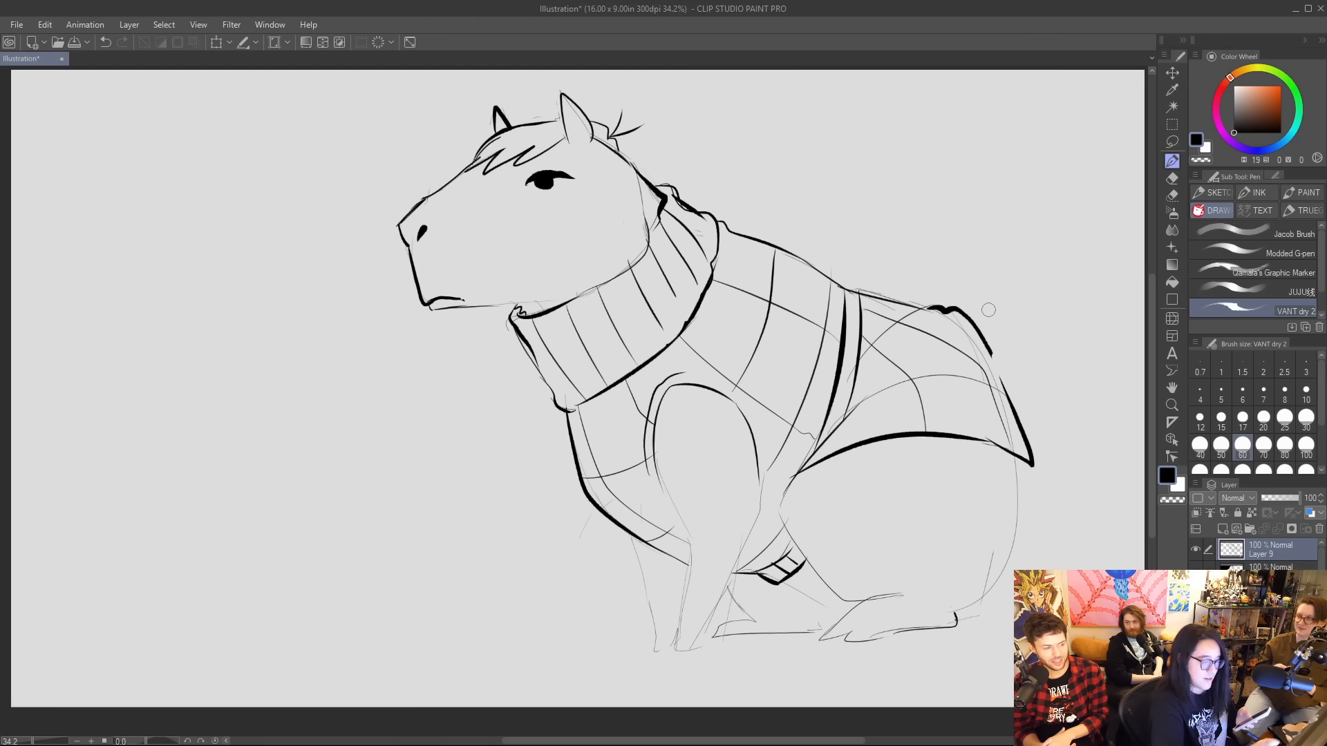
left_click_drag(984, 342, 1002, 429)
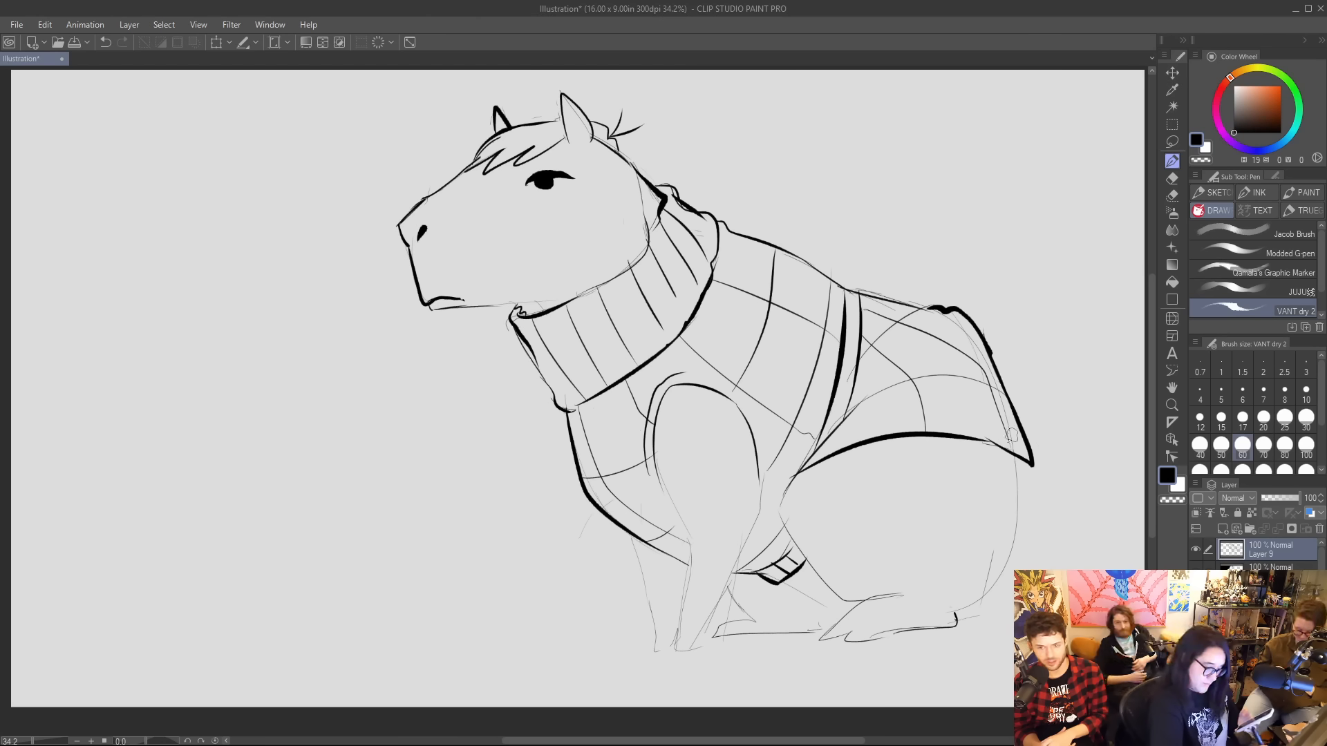
Ink the thigh's front curve, the near hind foot with its toes, and the rump down to a small fur tuft.
mouse_move(807, 482)
left_mouse_down()
mouse_move(774, 513)
mouse_move(826, 586)
mouse_move(862, 602)
left_mouse_up()
left_click_drag(954, 609, 989, 577)
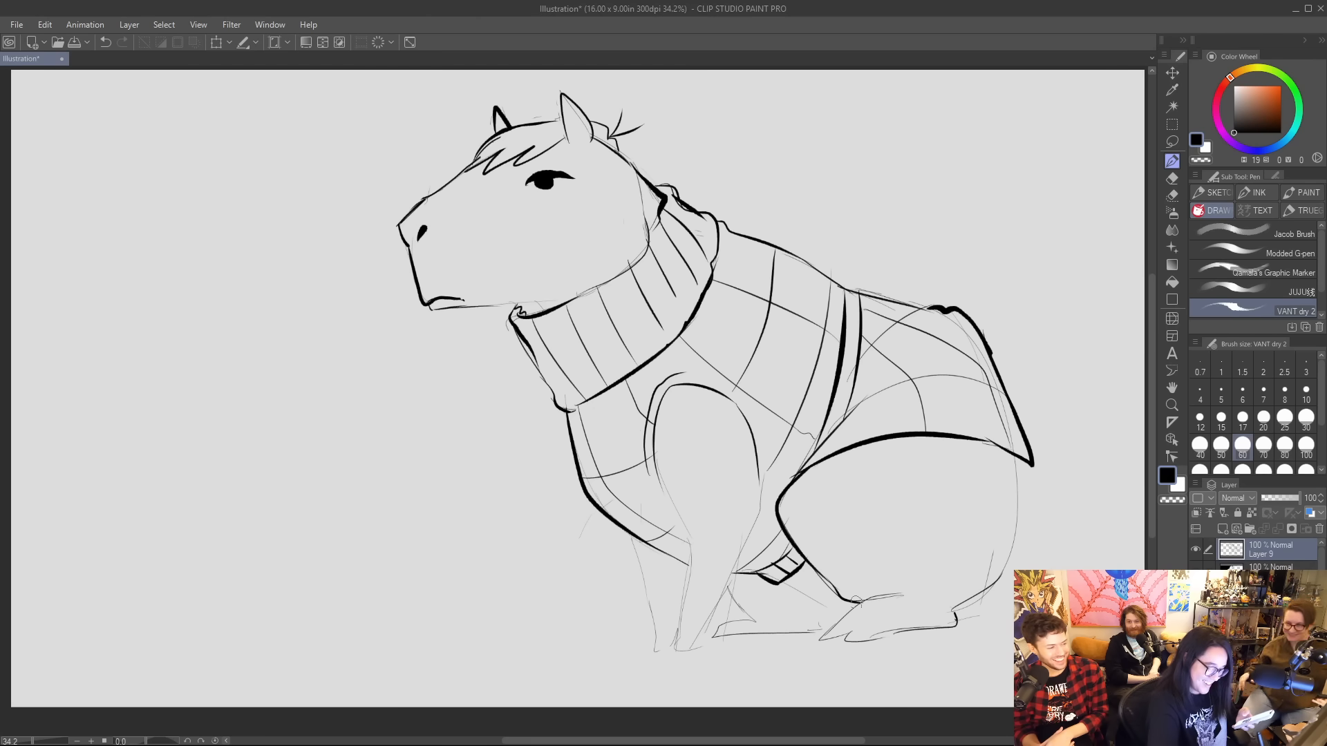
left_click_drag(864, 602, 826, 641)
mouse_move(826, 641)
left_mouse_down()
mouse_move(856, 624)
mouse_move(842, 641)
mouse_move(904, 632)
mouse_move(903, 613)
left_mouse_up()
left_click_drag(1016, 458, 1024, 563)
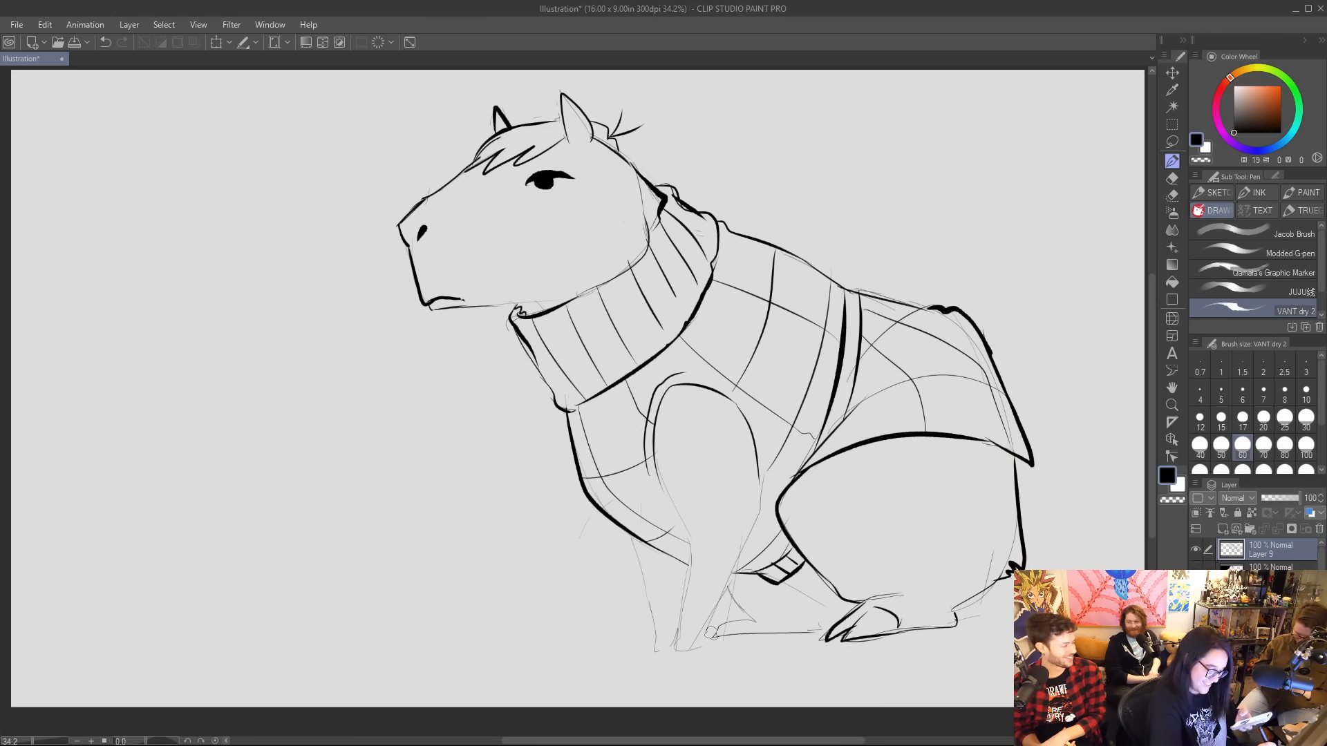
Ink the far hind foot under the belly, with its toes and the short leg line above it.
mouse_move(712, 634)
left_mouse_down()
mouse_move(730, 616)
mouse_move(755, 619)
left_mouse_up()
mouse_move(744, 617)
left_mouse_down()
mouse_move(712, 636)
mouse_move(816, 631)
left_mouse_up()
left_click_drag(753, 616, 783, 619)
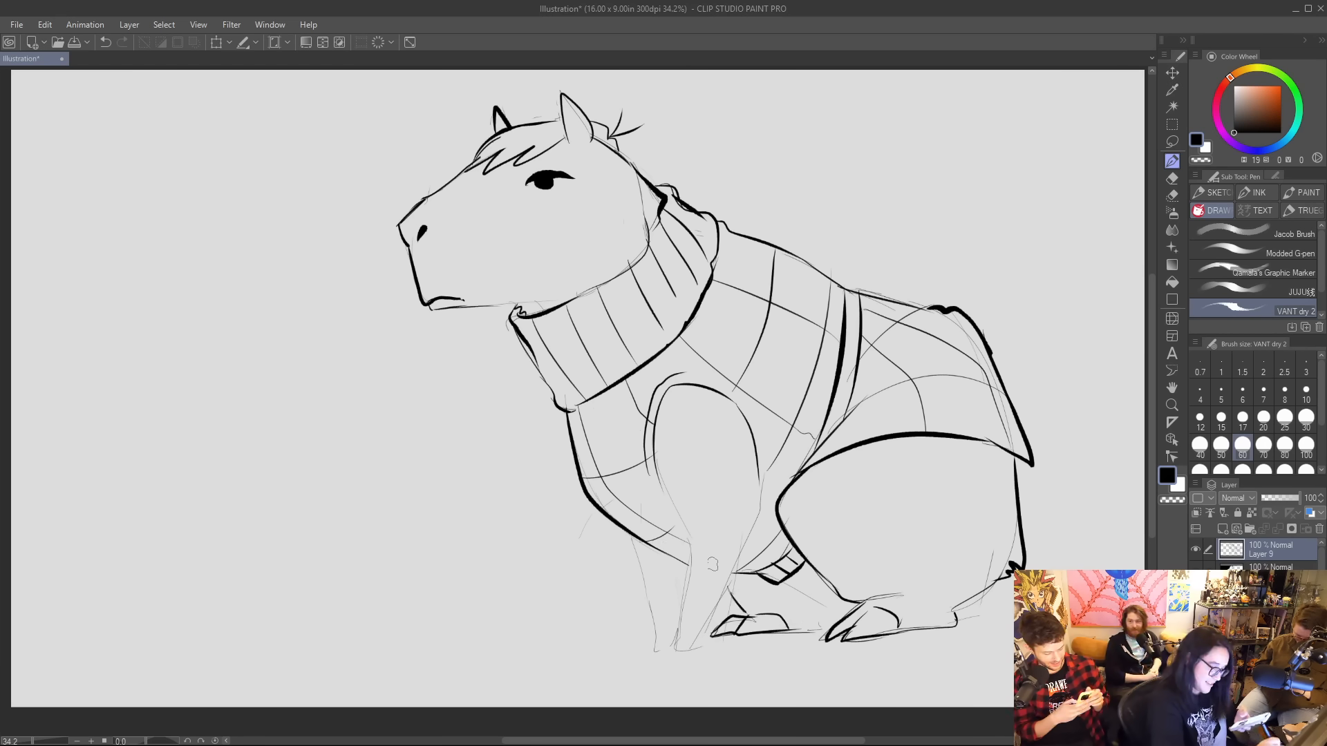
Ink the near sleeve with its cuff, the front leg and paw below it, and the far sleeve and front leg.
mouse_move(686, 563)
left_mouse_down()
mouse_move(730, 573)
mouse_move(681, 533)
mouse_move(736, 560)
mouse_move(731, 574)
left_mouse_up()
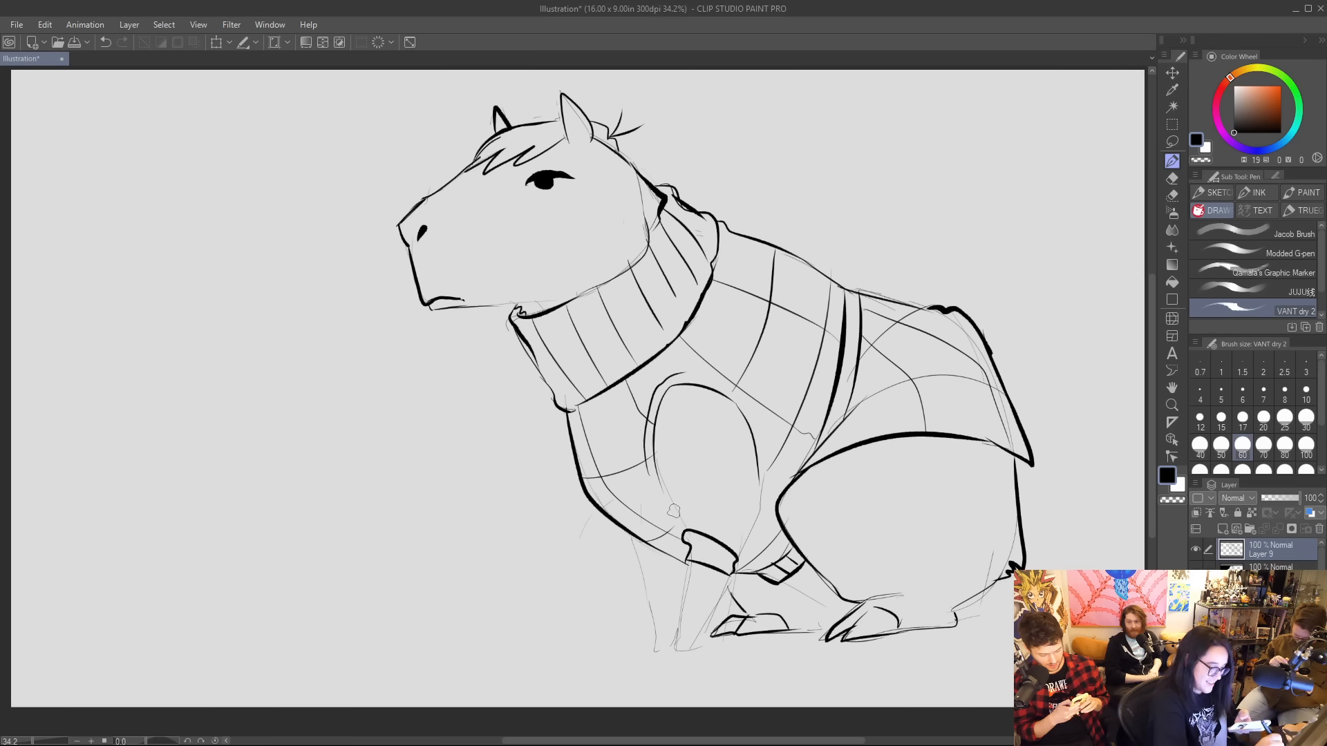
left_click_drag(650, 468, 684, 532)
mouse_move(758, 461)
left_mouse_down()
mouse_move(748, 551)
mouse_move(675, 622)
mouse_move(666, 651)
mouse_move(695, 647)
mouse_move(721, 582)
mouse_move(710, 614)
left_mouse_up()
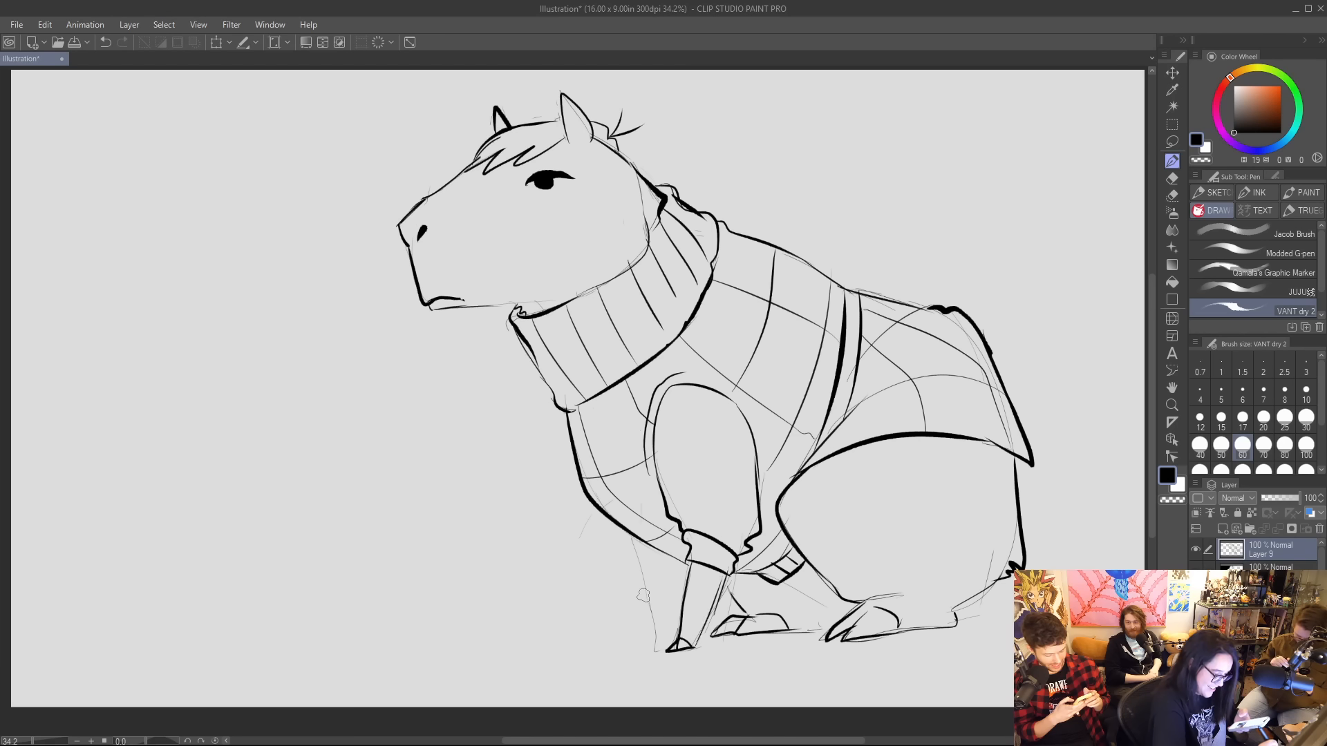
mouse_move(629, 534)
left_mouse_down()
mouse_move(655, 574)
mouse_move(688, 571)
mouse_move(658, 648)
mouse_move(675, 646)
mouse_move(675, 575)
left_mouse_up()
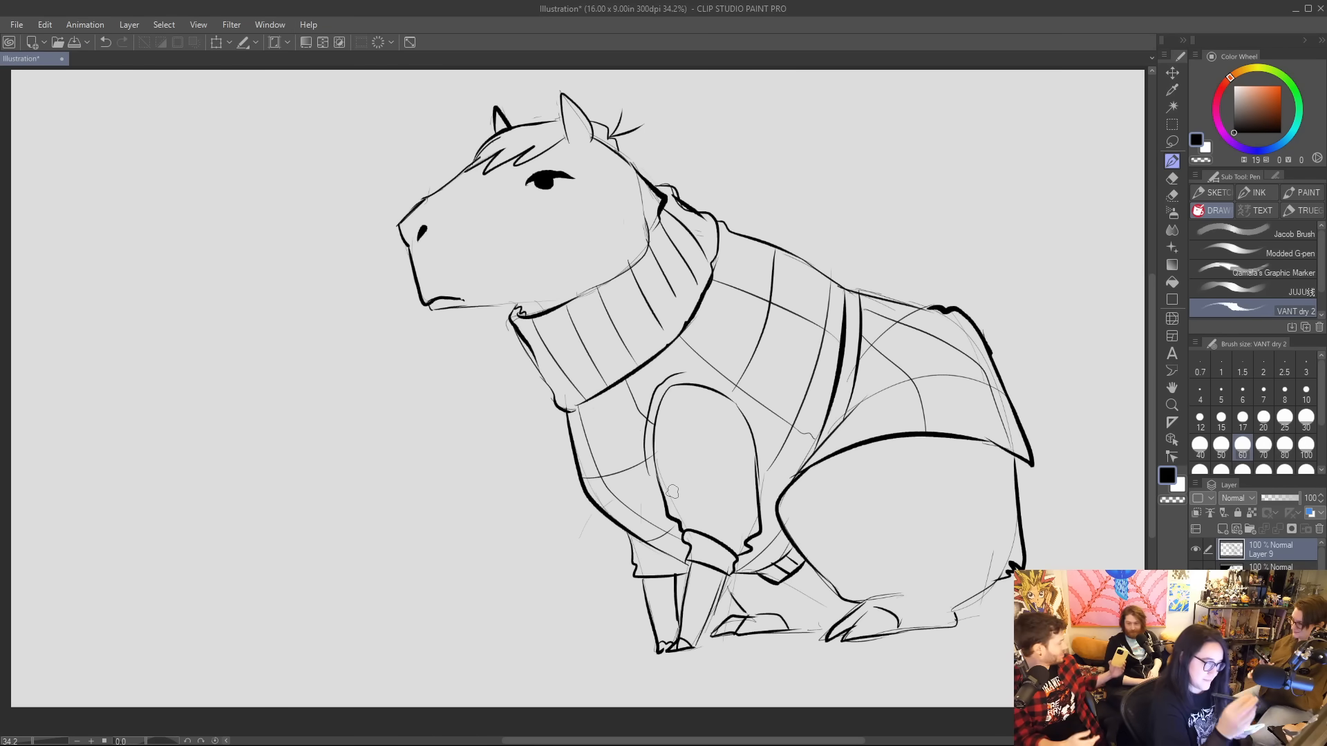
Move the inked animal toward the left of the canvas and rotate it slightly clockwise.
left_click(1172, 72)
mouse_move(804, 303)
left_mouse_down()
mouse_move(622, 333)
mouse_move(600, 310)
left_mouse_up()
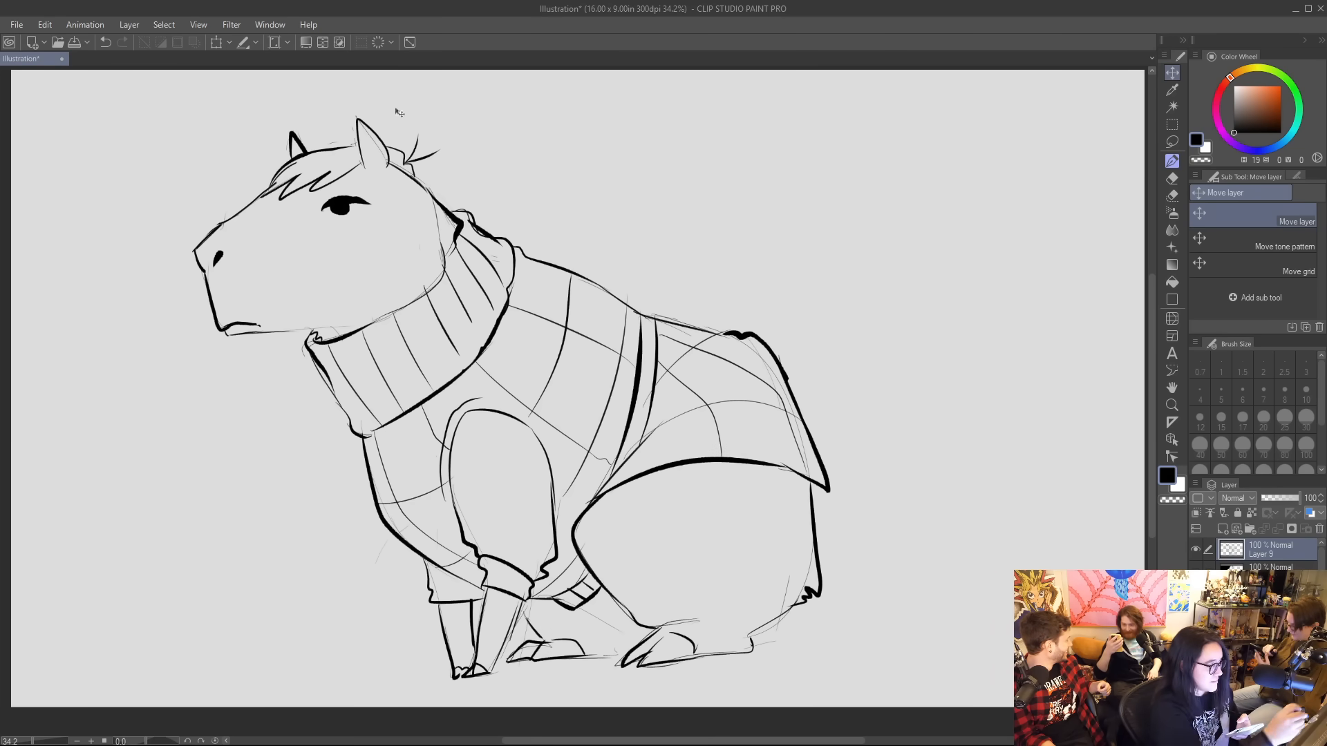
left_click(230, 42)
mouse_move(832, 129)
left_mouse_down()
mouse_move(850, 130)
mouse_move(846, 170)
left_mouse_up()
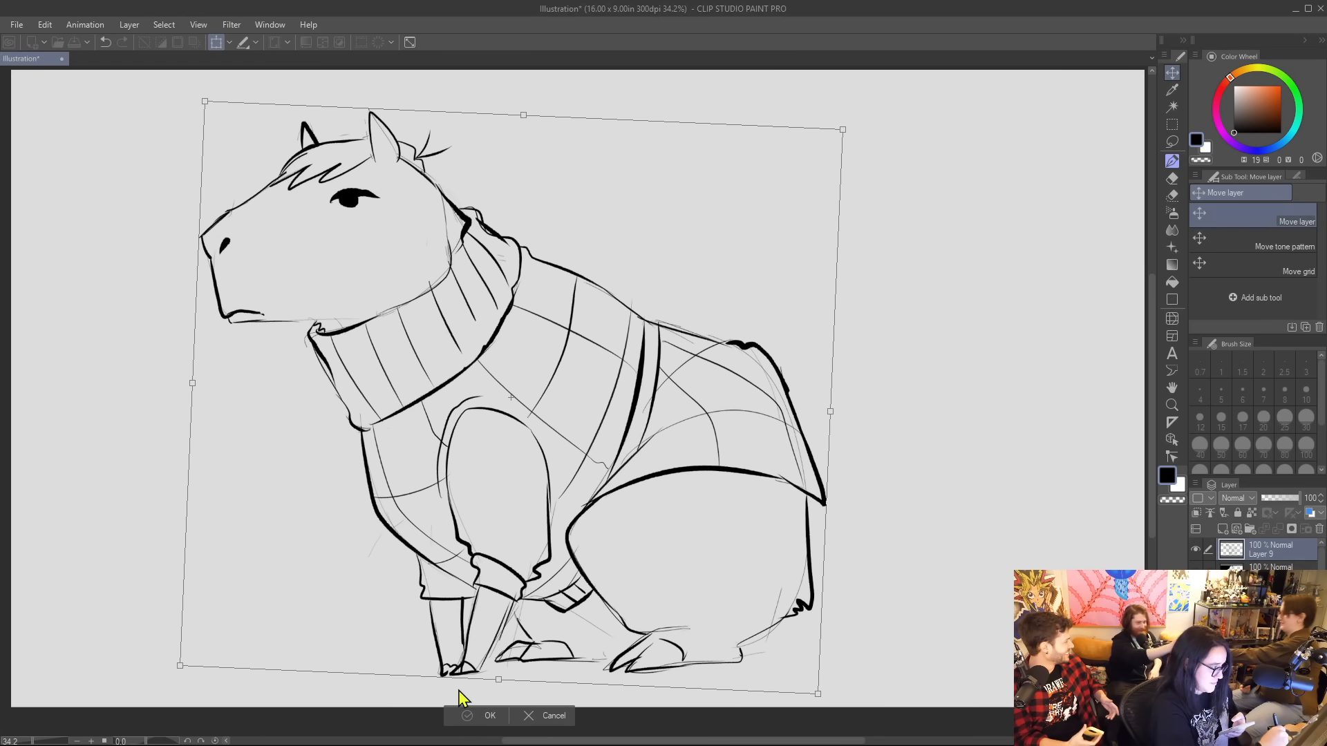
key("Return")
Rework the head curve and hair tuft behind the ear, and shift the animal close to the canvas's left edge.
key("p")
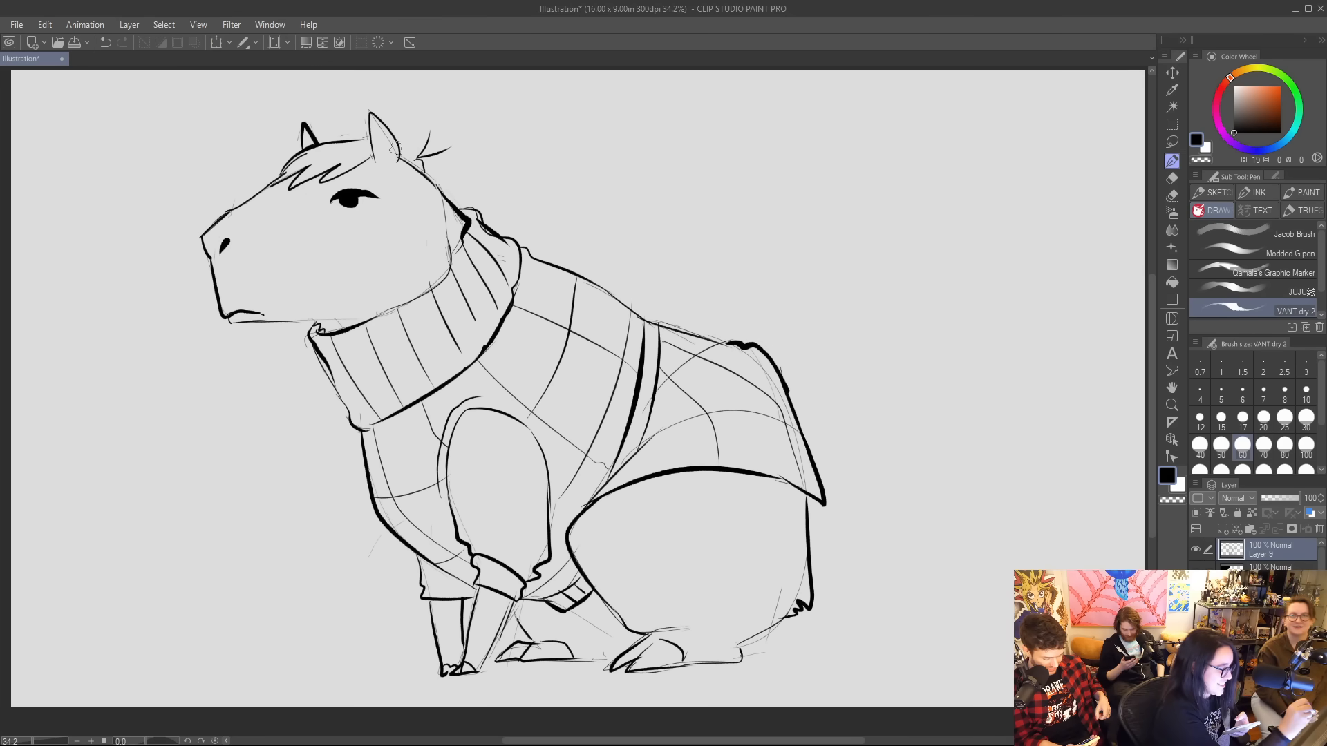
left_click_drag(398, 141, 426, 178)
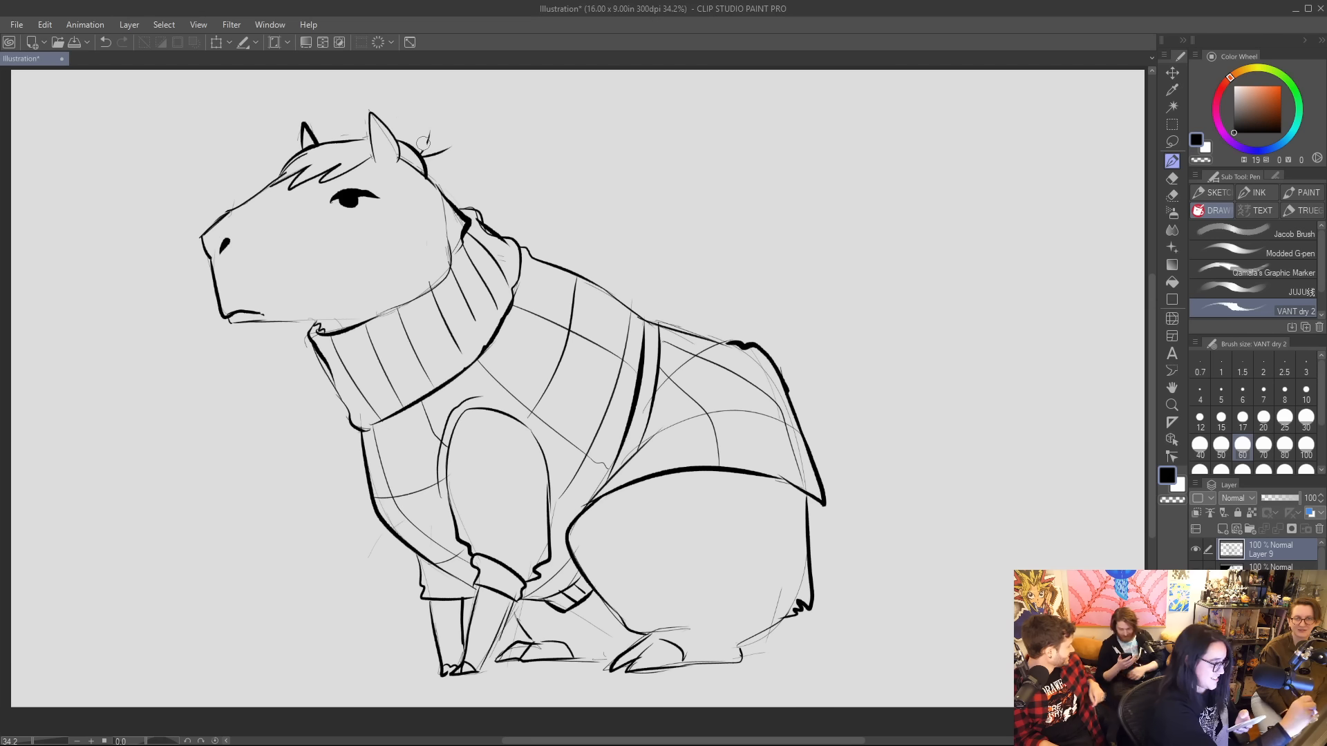
mouse_move(422, 146)
left_mouse_down()
mouse_move(442, 132)
mouse_move(464, 152)
mouse_move(416, 158)
mouse_move(426, 164)
mouse_move(440, 132)
mouse_move(430, 142)
left_mouse_up()
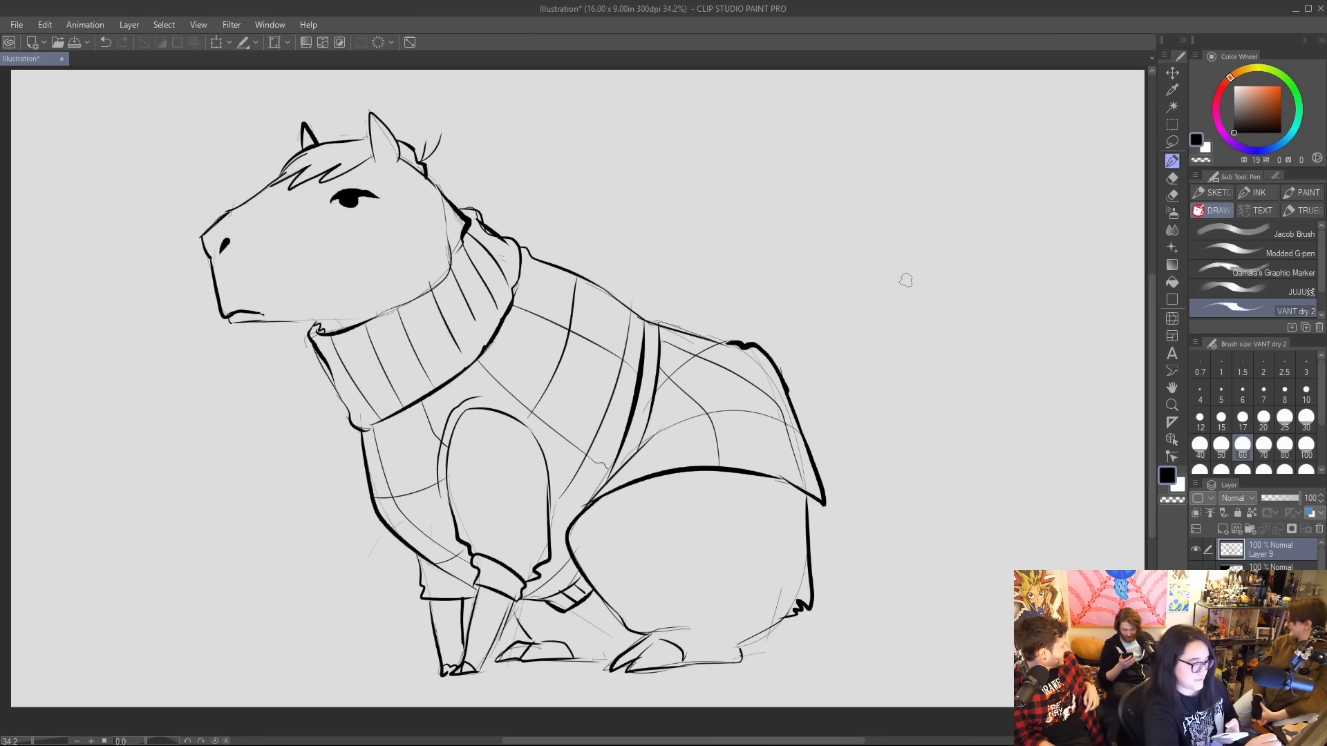
left_click(1171, 72)
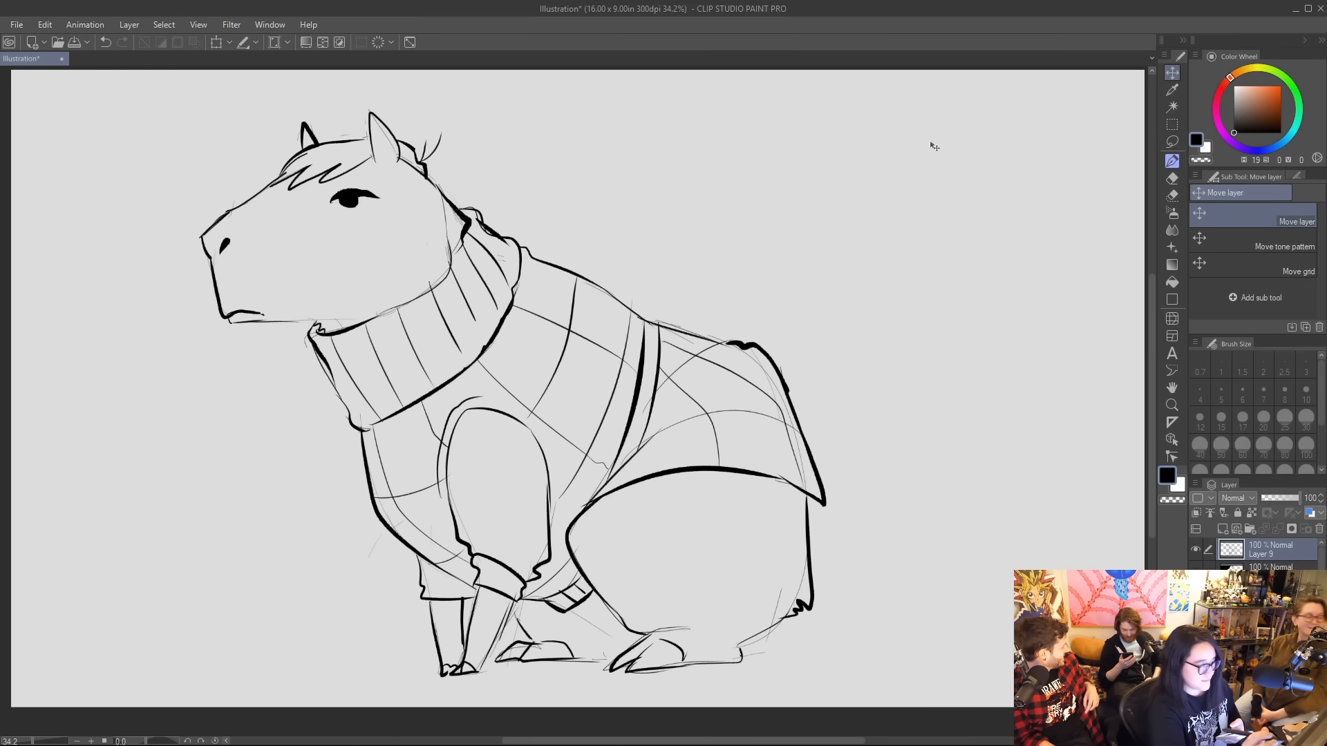
left_click_drag(601, 362, 440, 360)
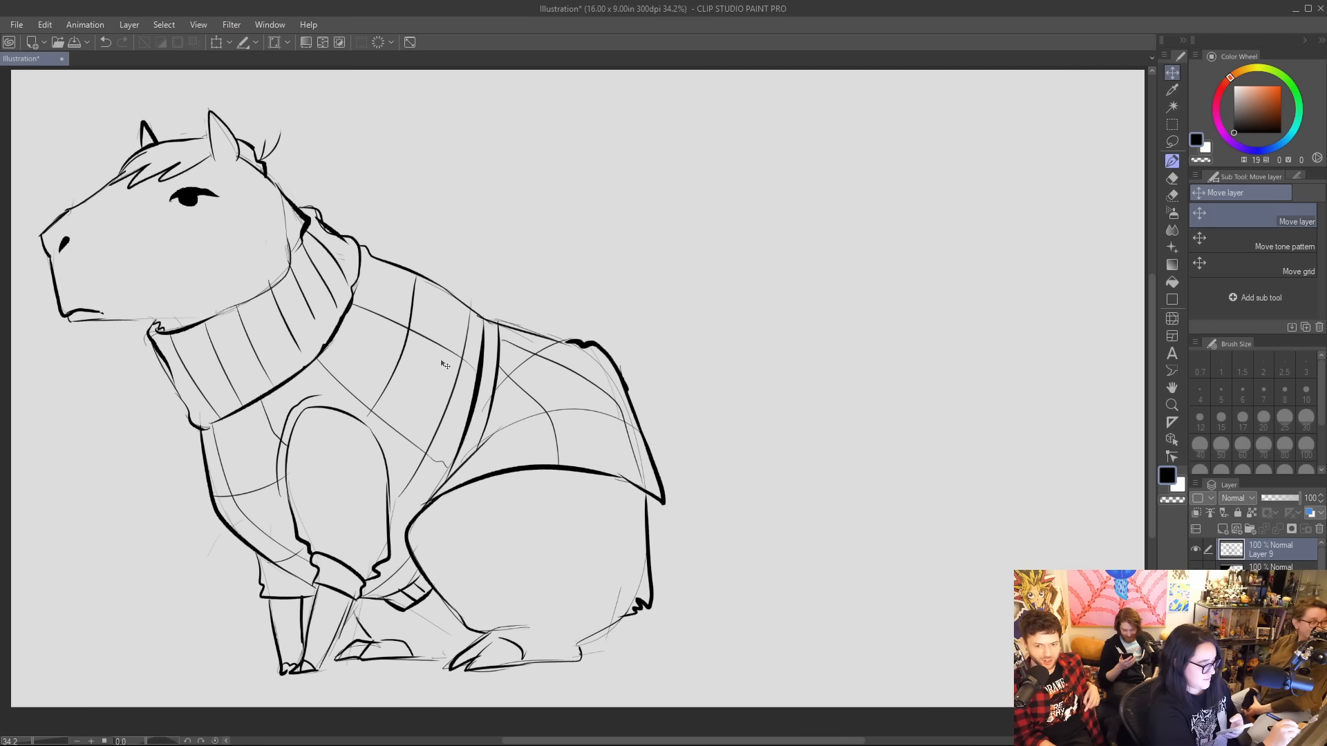
Rough in a second animal's oval head, blunt muzzle, neck and chest with thin lines in the empty space beside the first.
left_click(1171, 160)
mouse_move(774, 394)
left_mouse_down()
mouse_move(871, 380)
mouse_move(767, 361)
mouse_move(824, 413)
left_mouse_up()
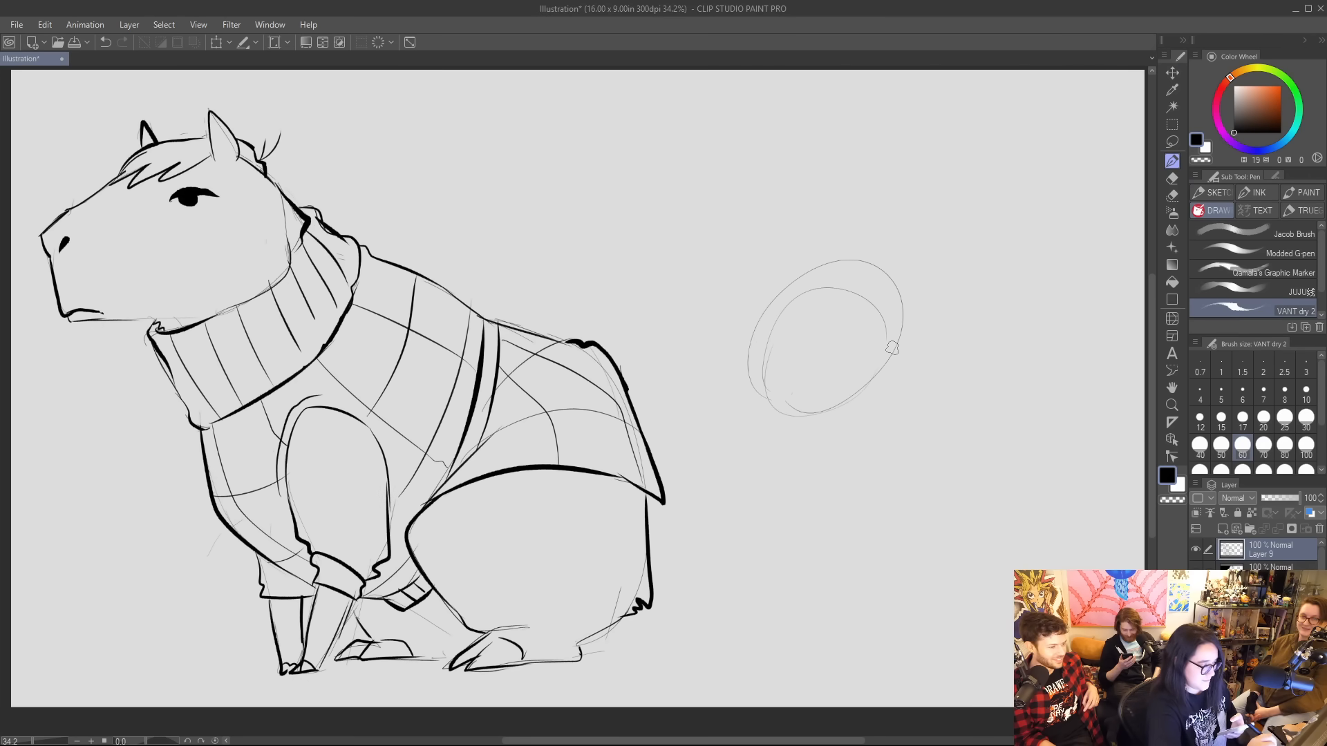
left_click_drag(912, 368, 954, 401)
left_click_drag(892, 308, 956, 402)
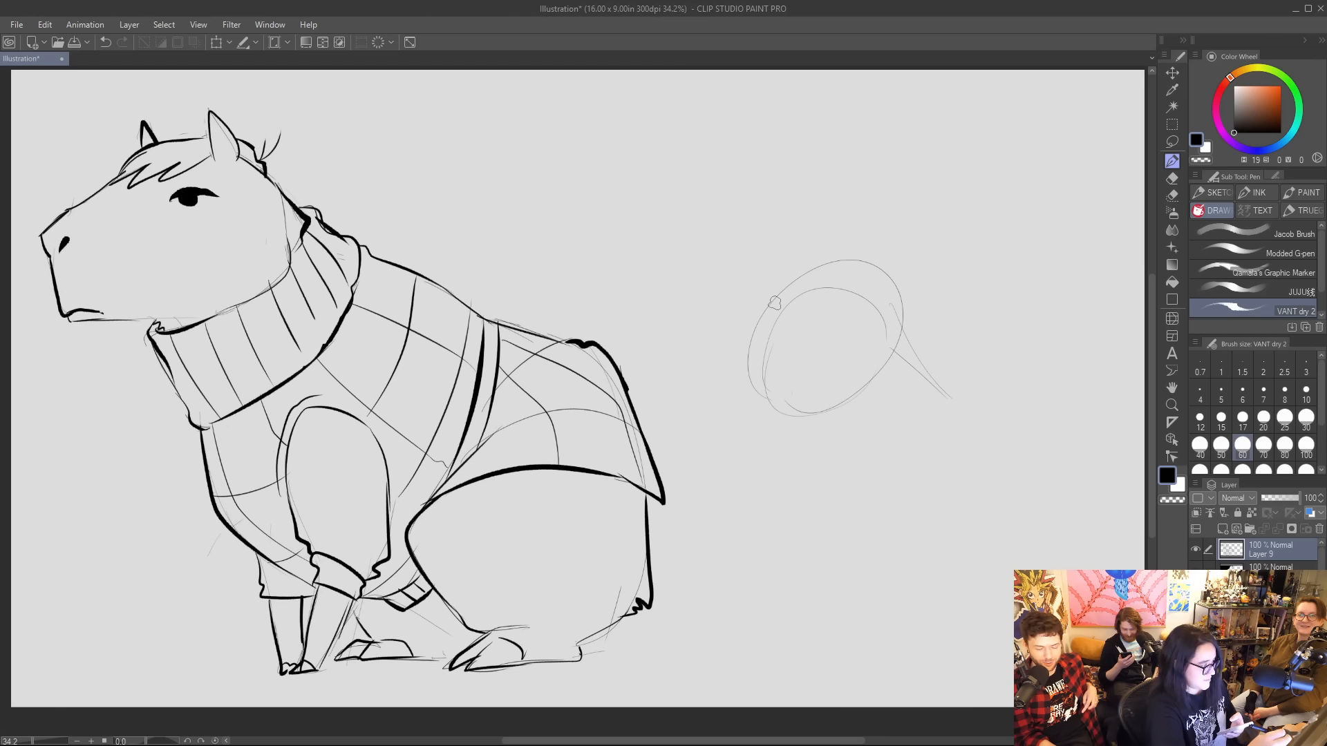
mouse_move(794, 282)
left_mouse_down()
mouse_move(737, 398)
mouse_move(833, 394)
mouse_move(822, 484)
left_mouse_up()
mouse_move(813, 404)
left_mouse_down()
mouse_move(810, 478)
mouse_move(869, 563)
left_mouse_up()
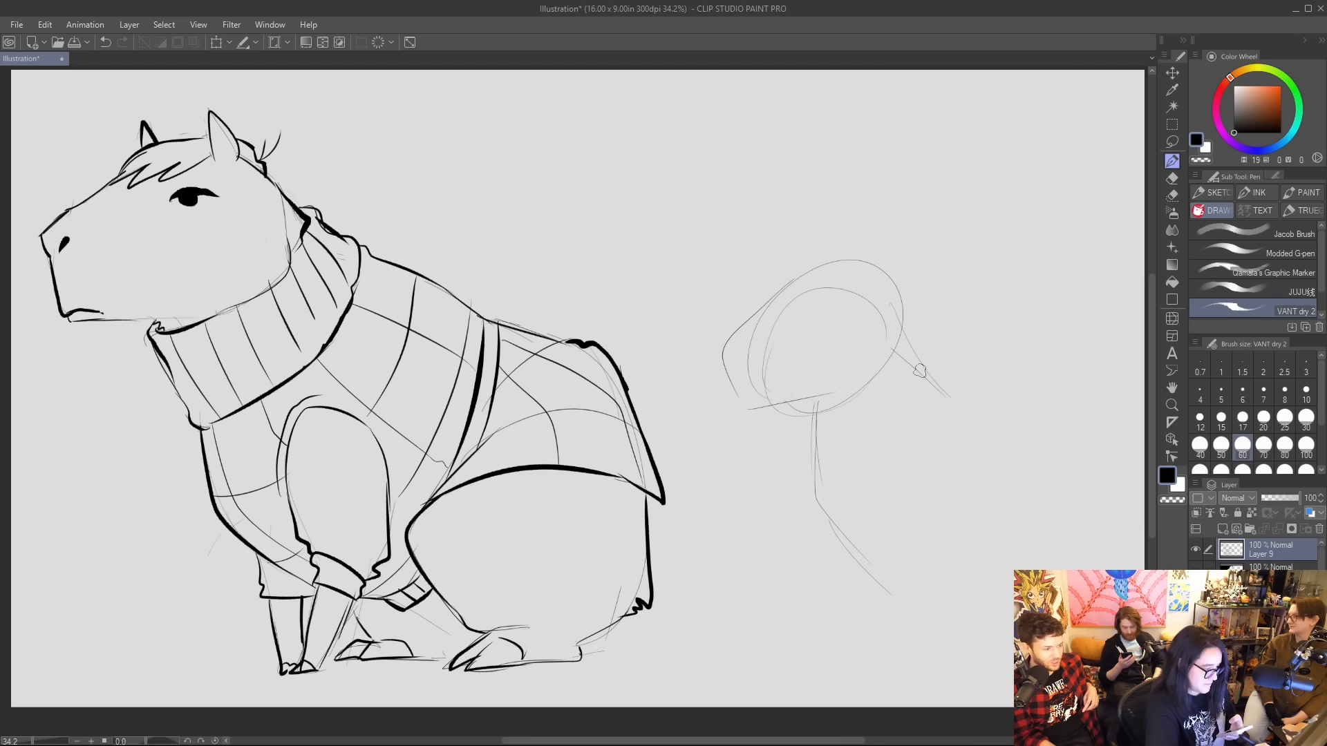
Sketch the second animal's sloping back, rump, bent thigh and hind foot, and draw its straight front legs.
left_click_drag(933, 379, 1073, 438)
left_click_drag(948, 393, 1078, 456)
left_click_drag(1093, 503, 1086, 570)
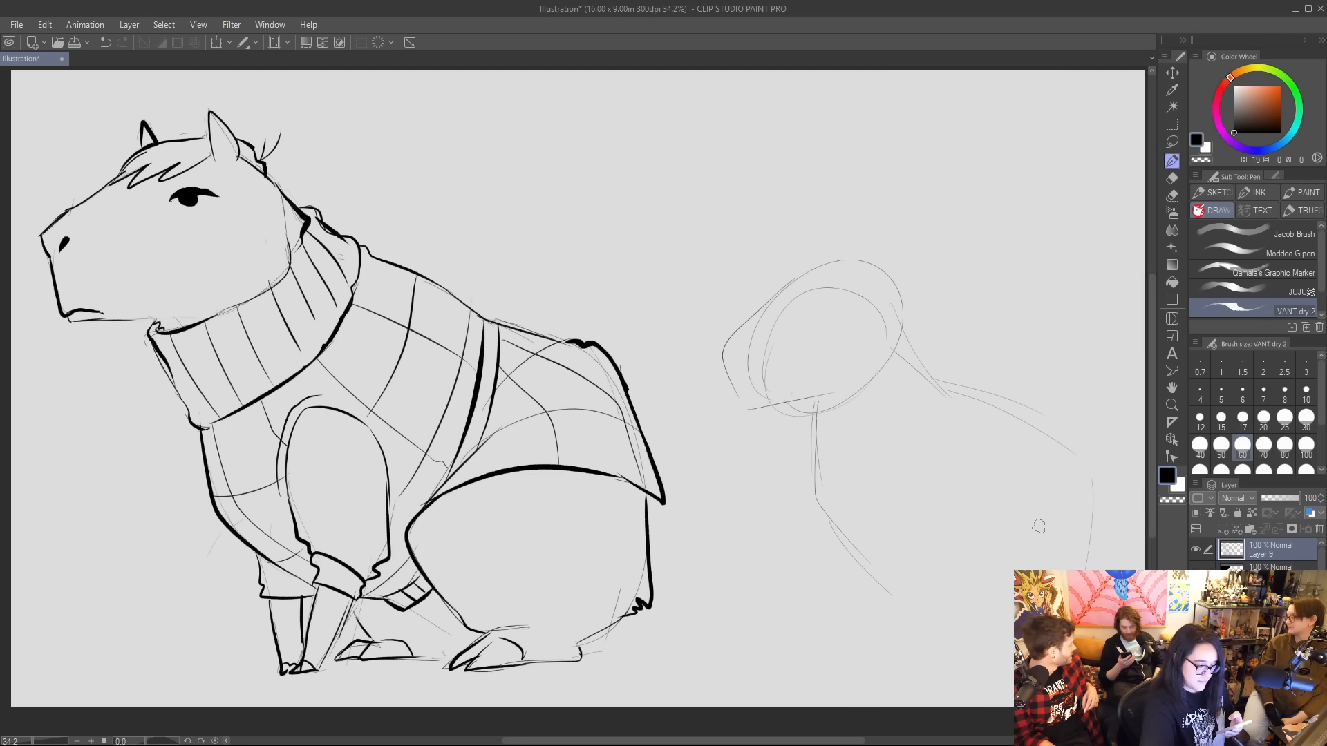
mouse_move(1038, 521)
left_mouse_down()
mouse_move(968, 552)
mouse_move(997, 642)
mouse_move(965, 655)
mouse_move(1016, 655)
left_mouse_up()
left_click_drag(1094, 470, 1105, 568)
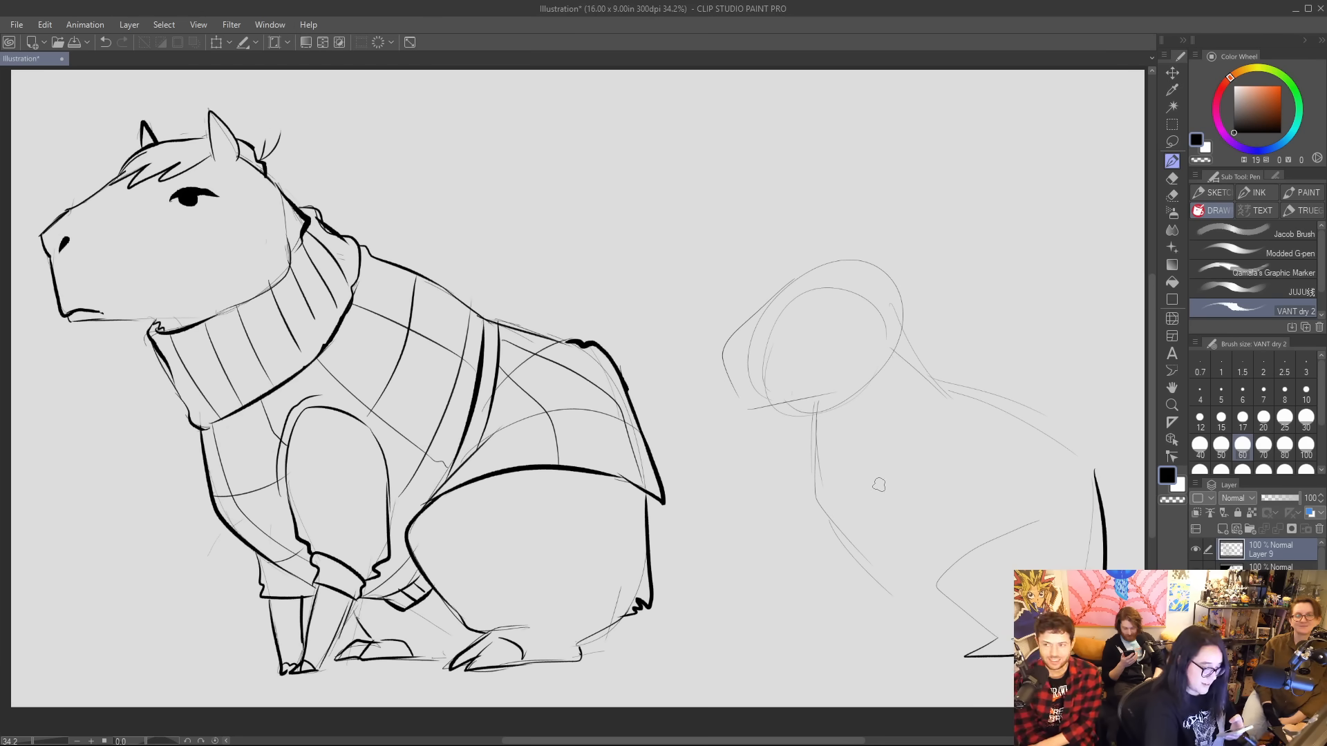
mouse_move(874, 490)
left_mouse_down()
mouse_move(876, 658)
mouse_move(887, 662)
mouse_move(934, 568)
left_mouse_up()
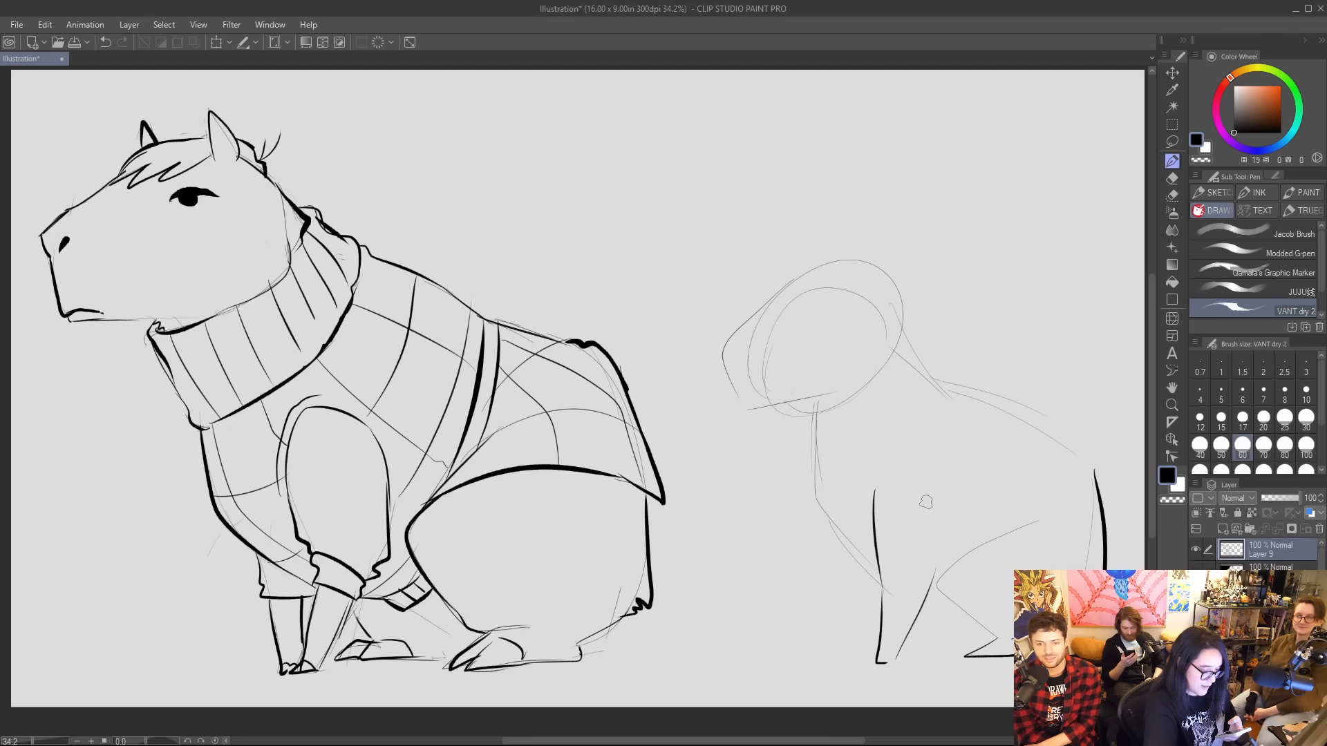
mouse_move(842, 549)
left_mouse_down()
mouse_move(865, 664)
mouse_move(877, 662)
left_mouse_up()
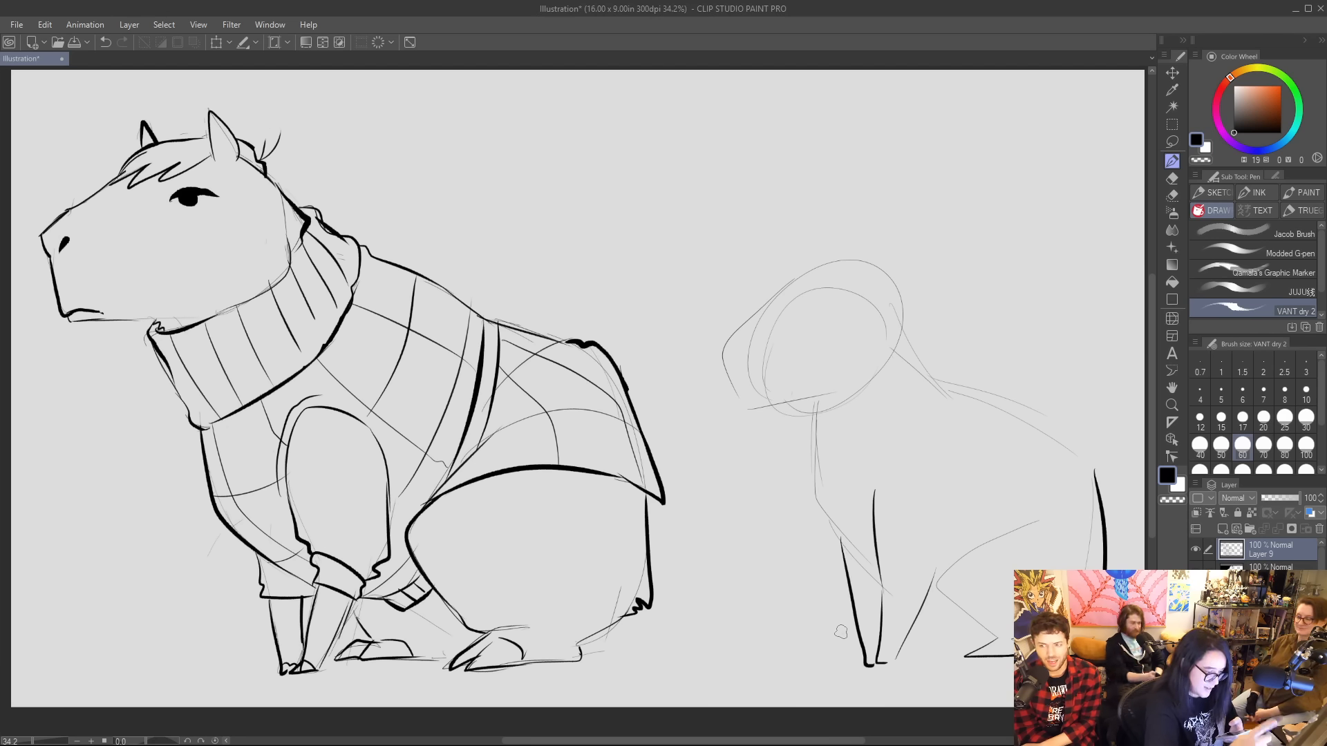
Erase the head's construction lines and ink its jaw, muzzle, forehead and back, adding a three-lobed hair tuft, small eyes and facial marks.
mouse_move(753, 368)
left_mouse_down()
mouse_move(765, 318)
mouse_move(798, 307)
mouse_move(797, 410)
mouse_move(867, 365)
mouse_move(834, 315)
left_mouse_up()
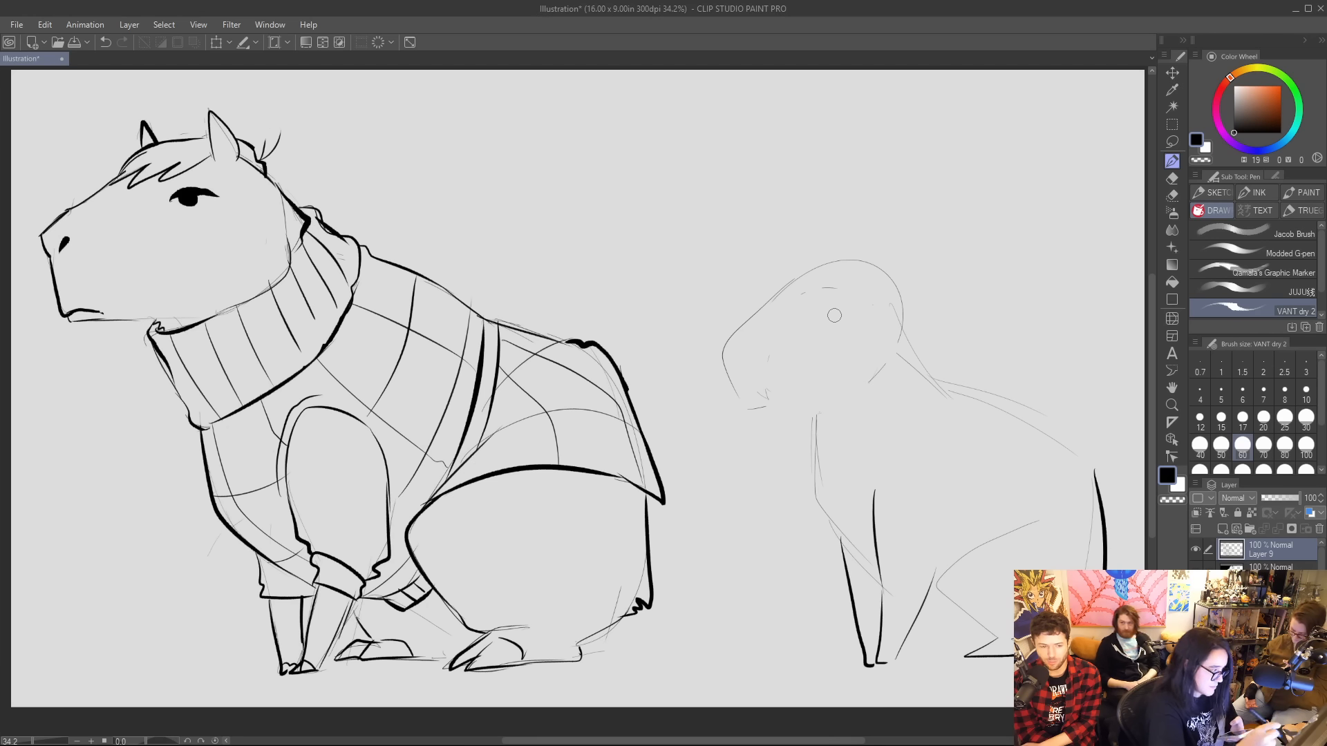
left_click_drag(752, 408, 822, 396)
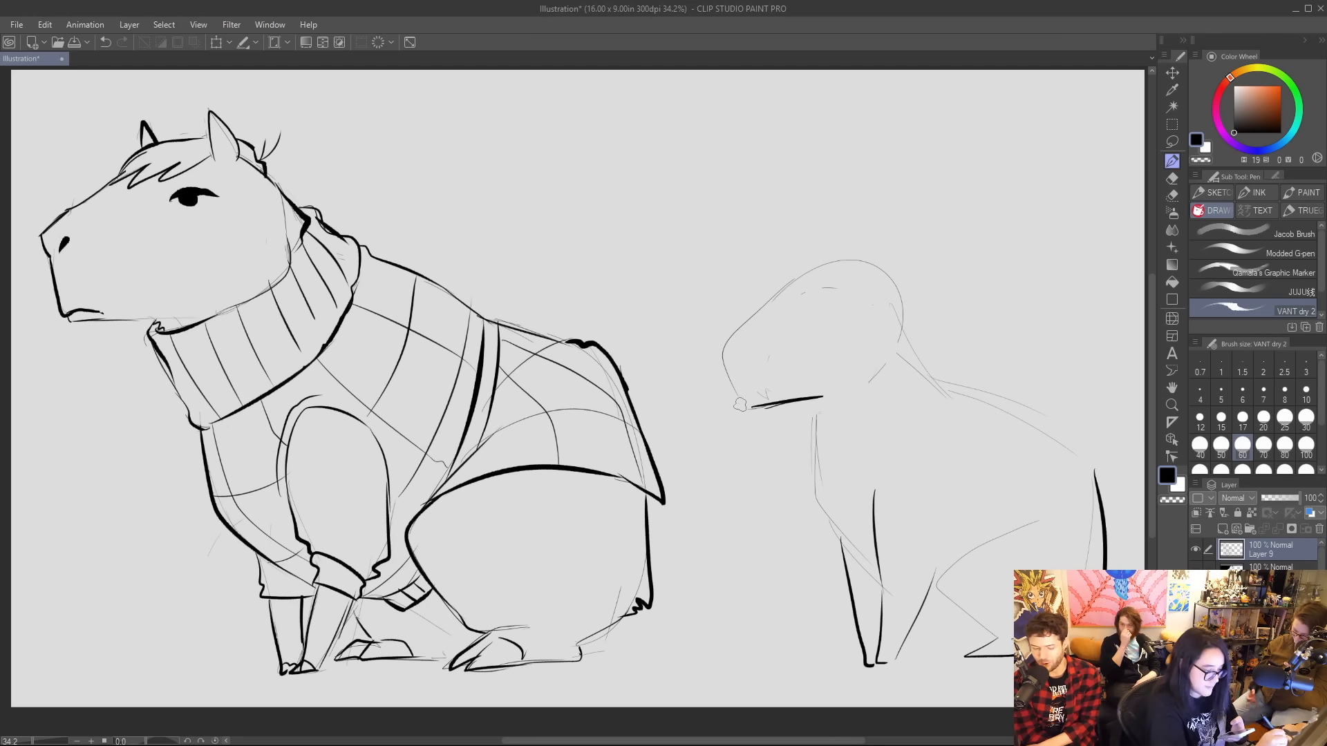
mouse_move(740, 404)
left_mouse_down()
mouse_move(726, 341)
mouse_move(776, 306)
mouse_move(905, 297)
left_mouse_up()
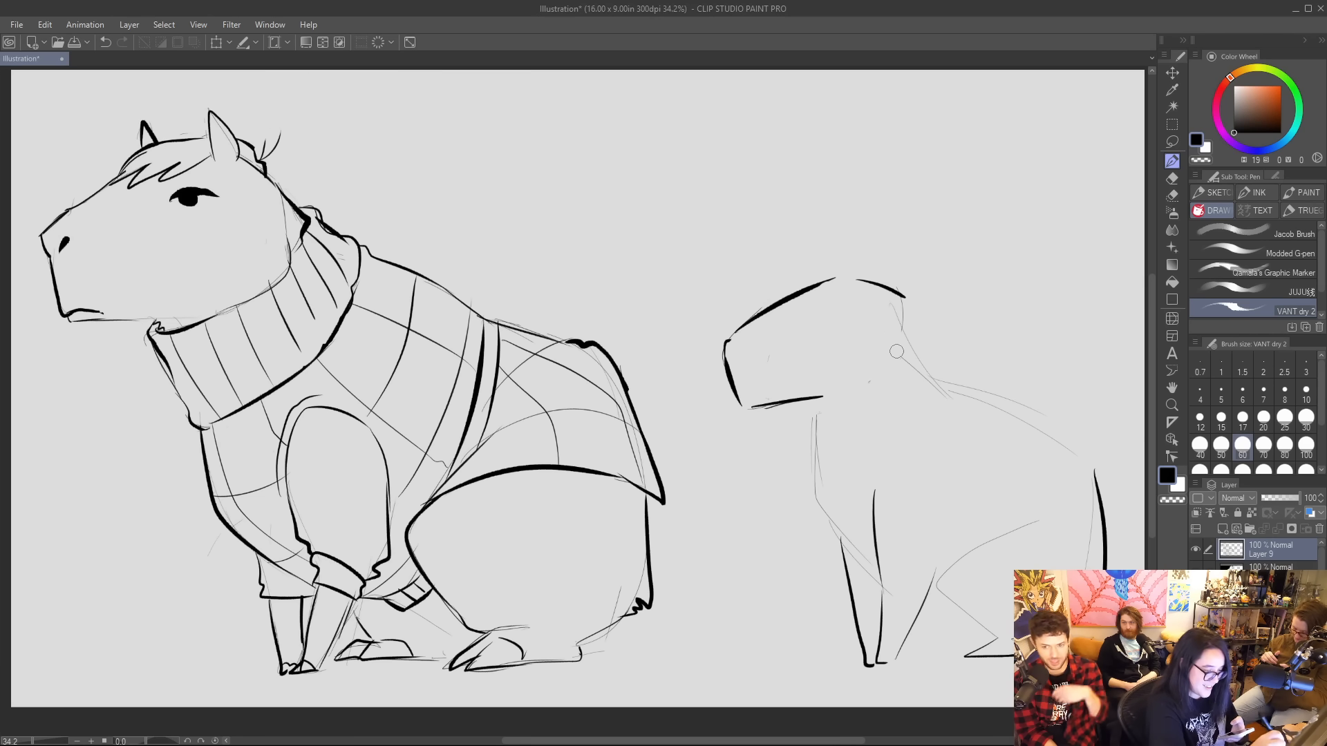
mouse_move(833, 277)
left_mouse_down()
mouse_move(868, 232)
mouse_move(873, 277)
mouse_move(847, 319)
mouse_move(792, 320)
mouse_move(807, 378)
mouse_move(767, 359)
mouse_move(776, 389)
left_mouse_up()
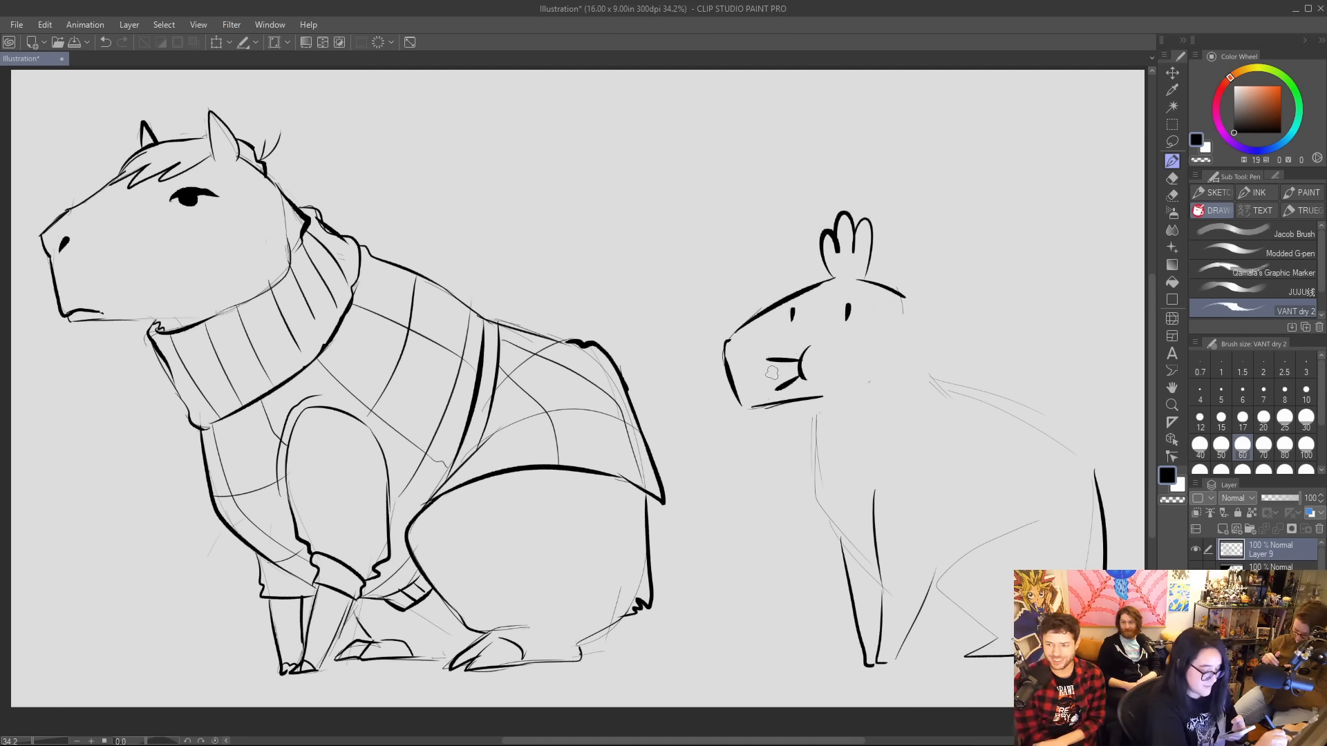
left_click_drag(902, 295, 905, 364)
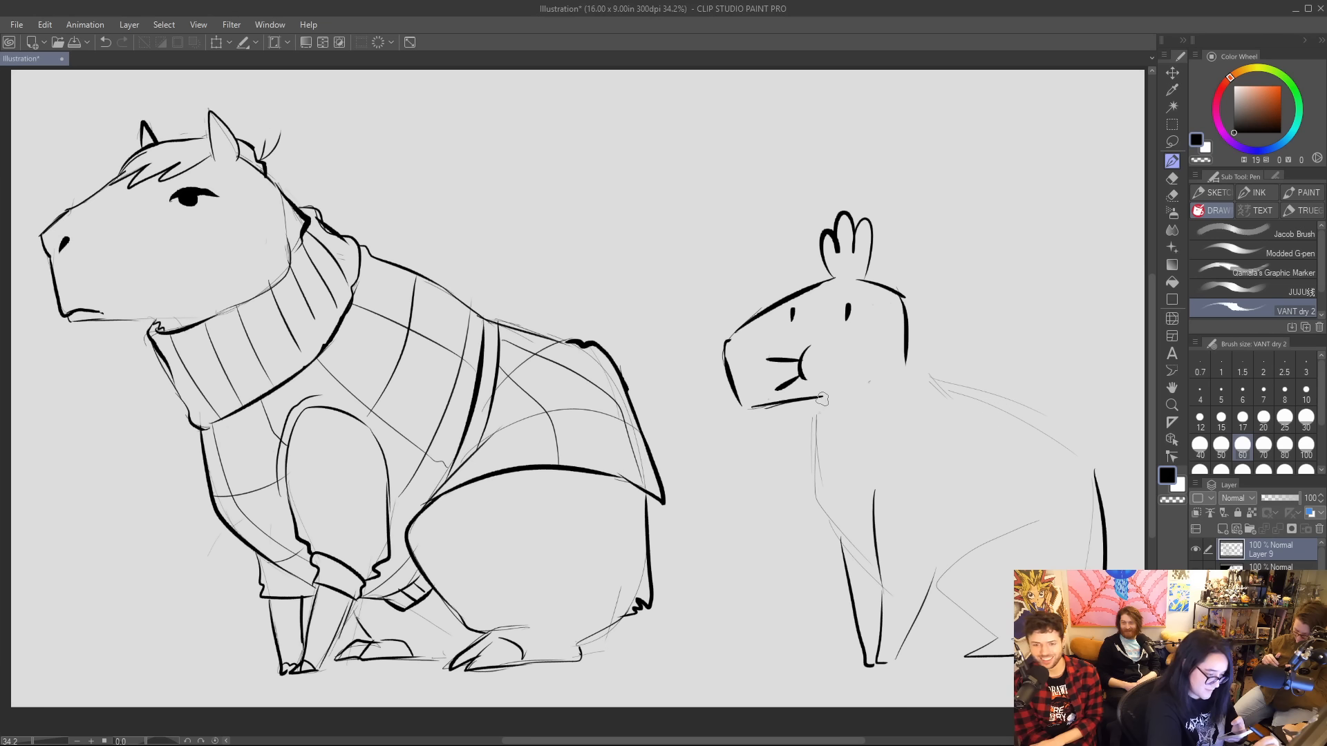
Ink the second animal's throat and chest, neck and back down to the rump, and its belly and feet.
mouse_move(821, 400)
left_mouse_down()
mouse_move(818, 477)
mouse_move(872, 574)
left_mouse_up()
left_click_drag(905, 359, 1095, 483)
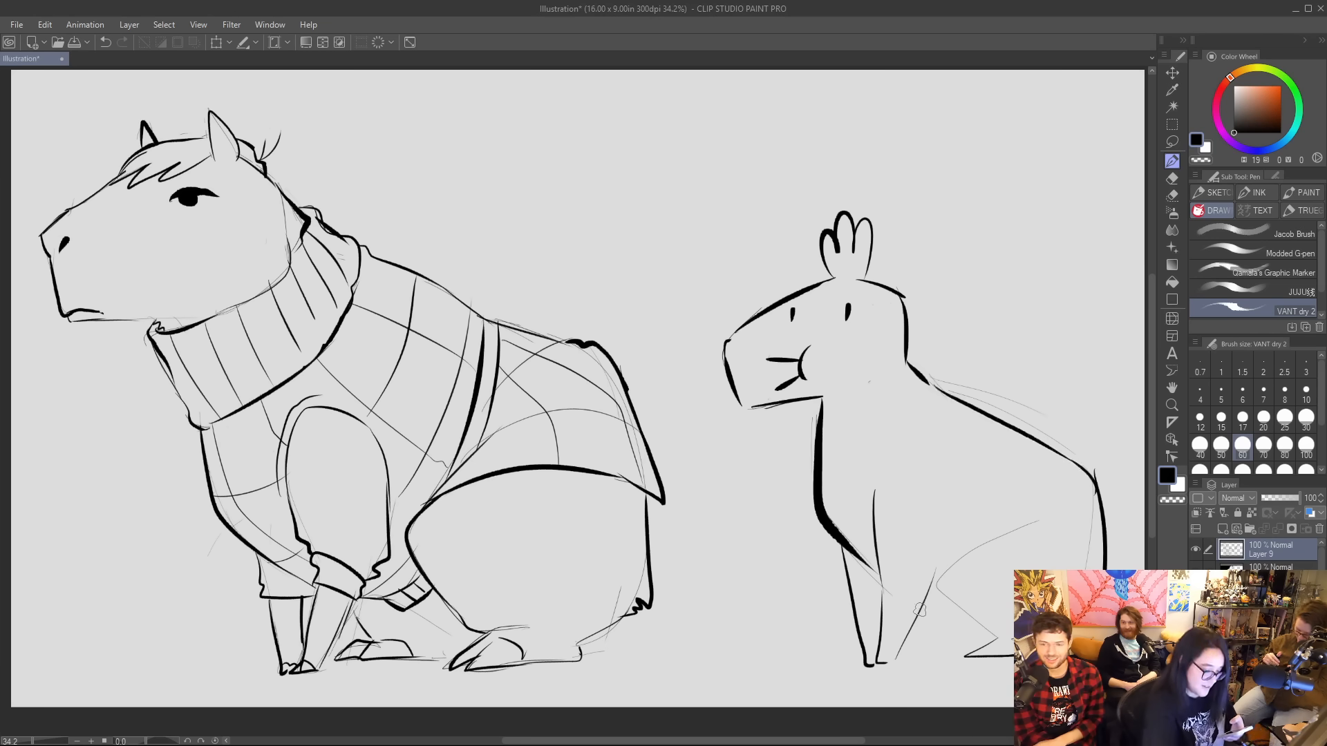
mouse_move(920, 612)
left_mouse_down()
mouse_move(968, 617)
mouse_move(929, 644)
mouse_move(961, 654)
left_mouse_up()
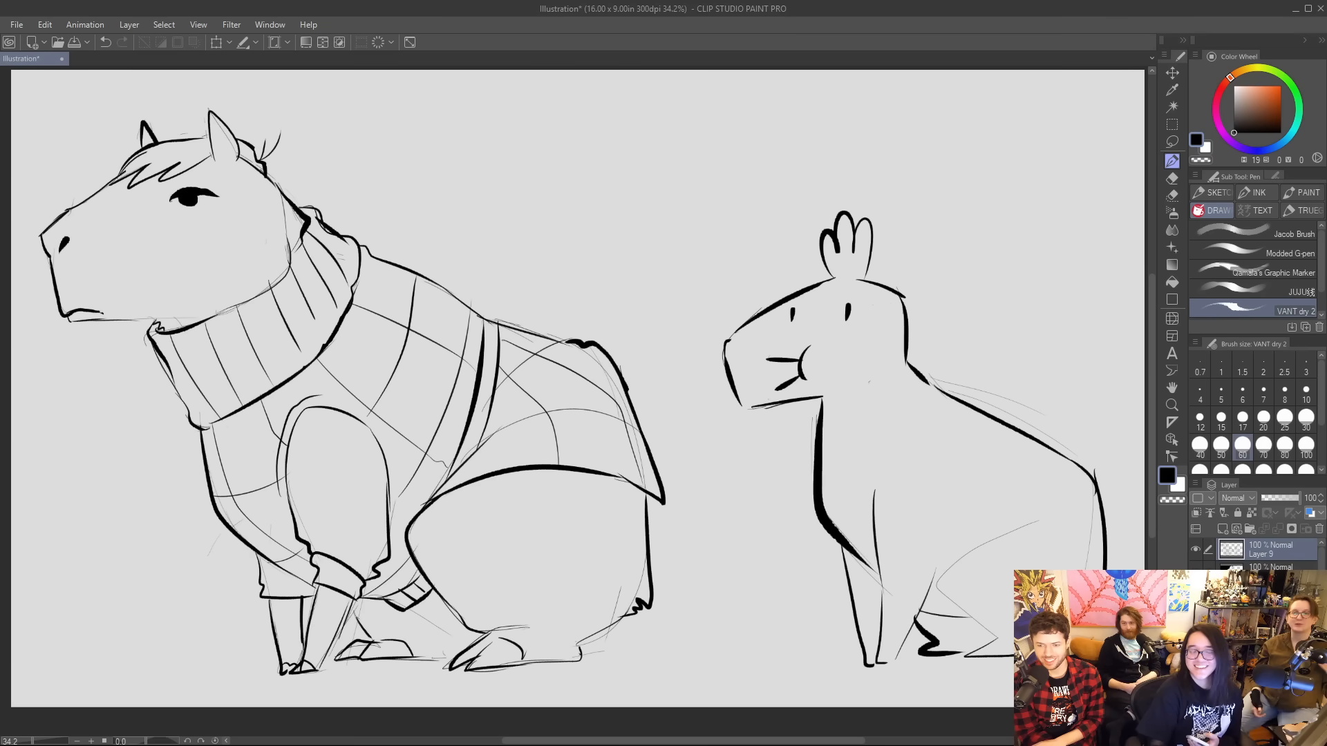
Shift both drawings slightly left, lasso the second animal, move it closer to the sweater-wearing one, and deselect.
key("k")
mouse_move(931, 388)
left_mouse_down()
mouse_move(897, 385)
mouse_move(915, 388)
left_mouse_up()
left_click(1172, 143)
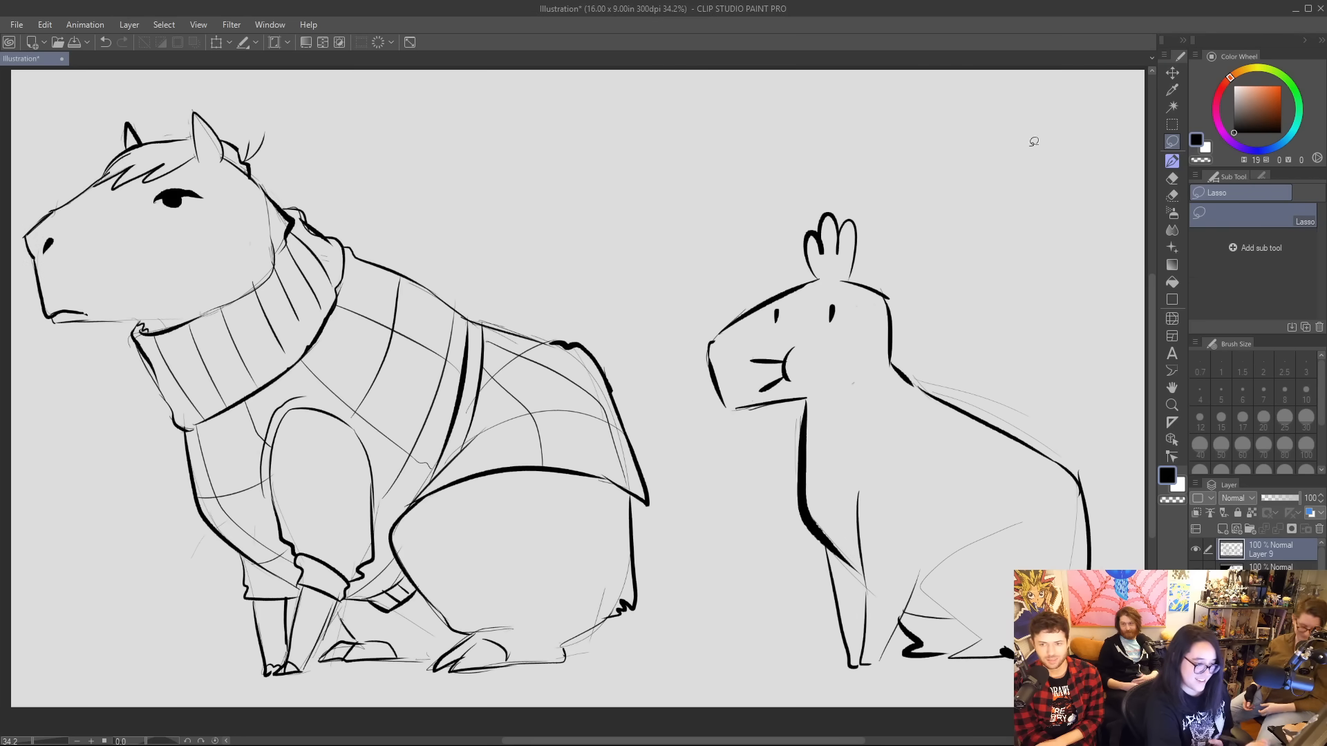
mouse_move(802, 170)
left_mouse_down()
mouse_move(684, 400)
mouse_move(879, 676)
mouse_move(1064, 684)
mouse_move(989, 242)
left_mouse_up()
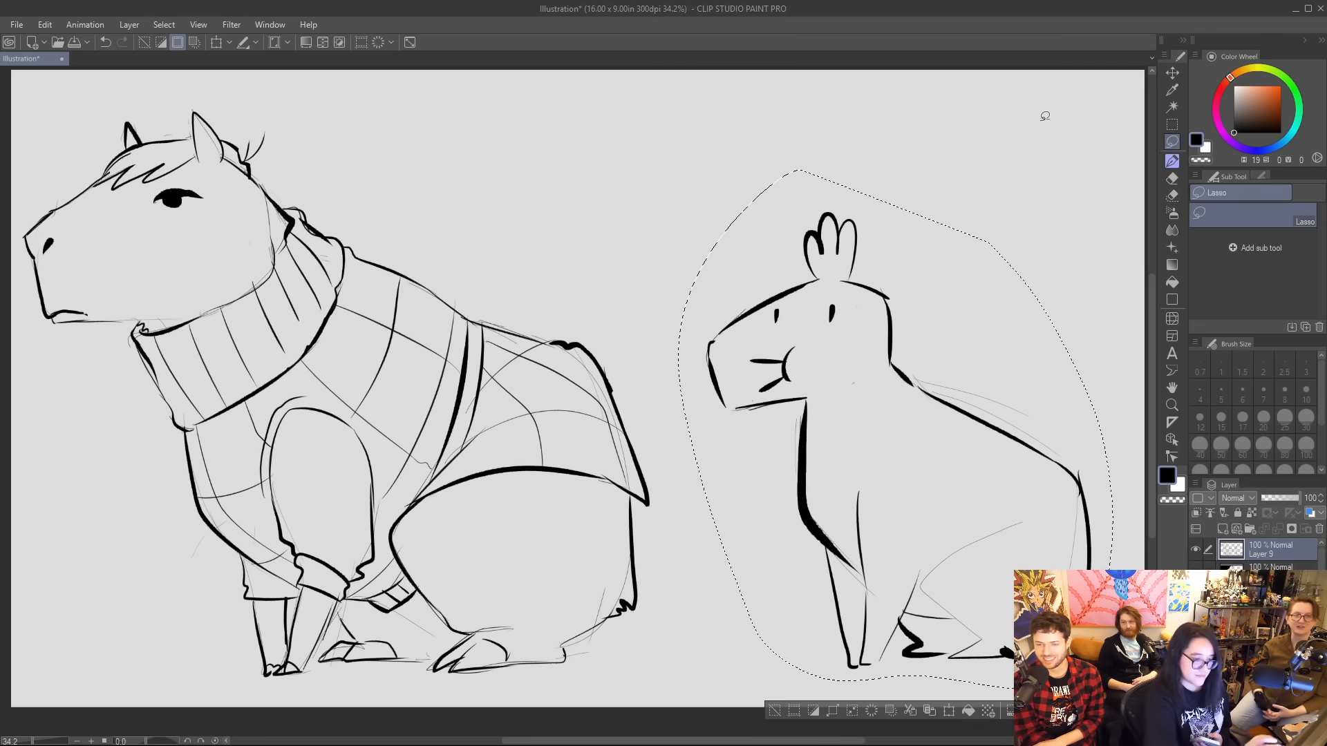
key("k")
left_click_drag(881, 384, 807, 391)
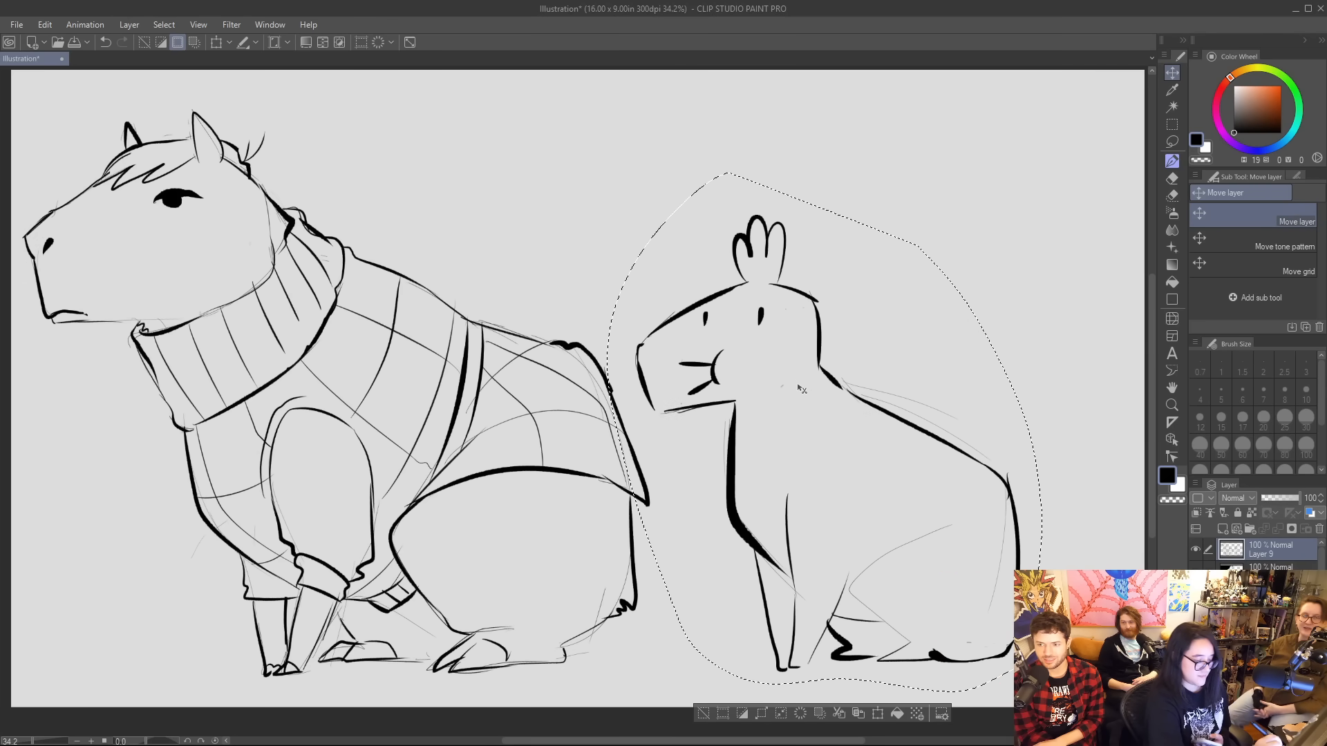
left_click_drag(874, 456, 890, 463)
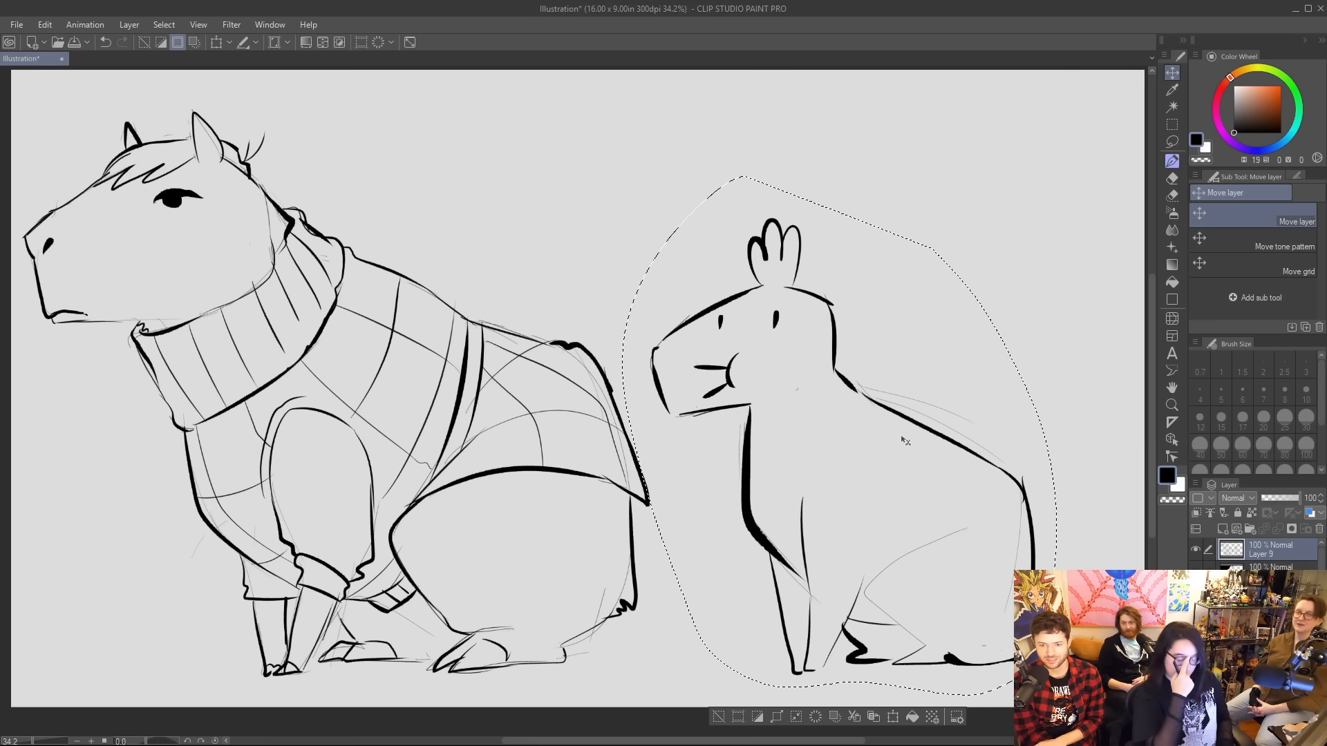
key("ctrl+d")
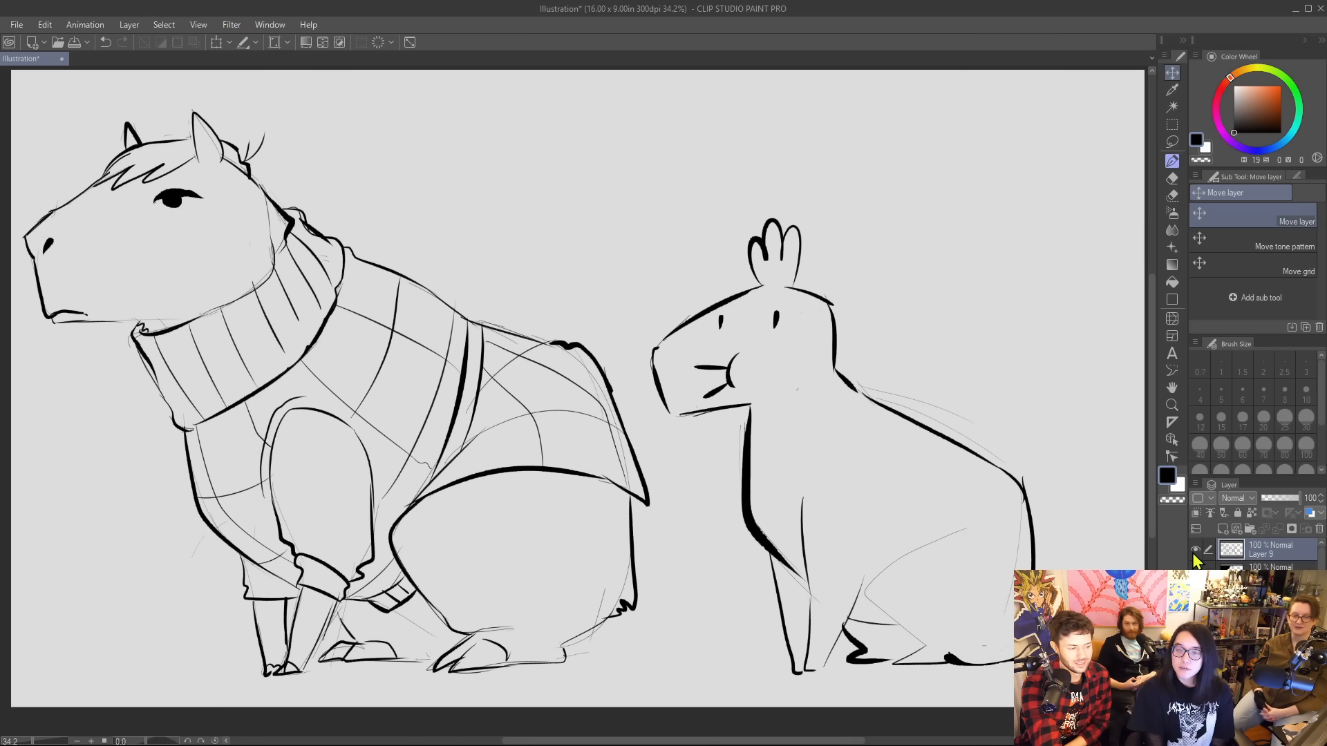
Hide the current drawings and bring up the earlier layers: the man with the steaming bowl and the smoking wolf in a coat.
left_click_drag(1196, 551, 1196, 733)
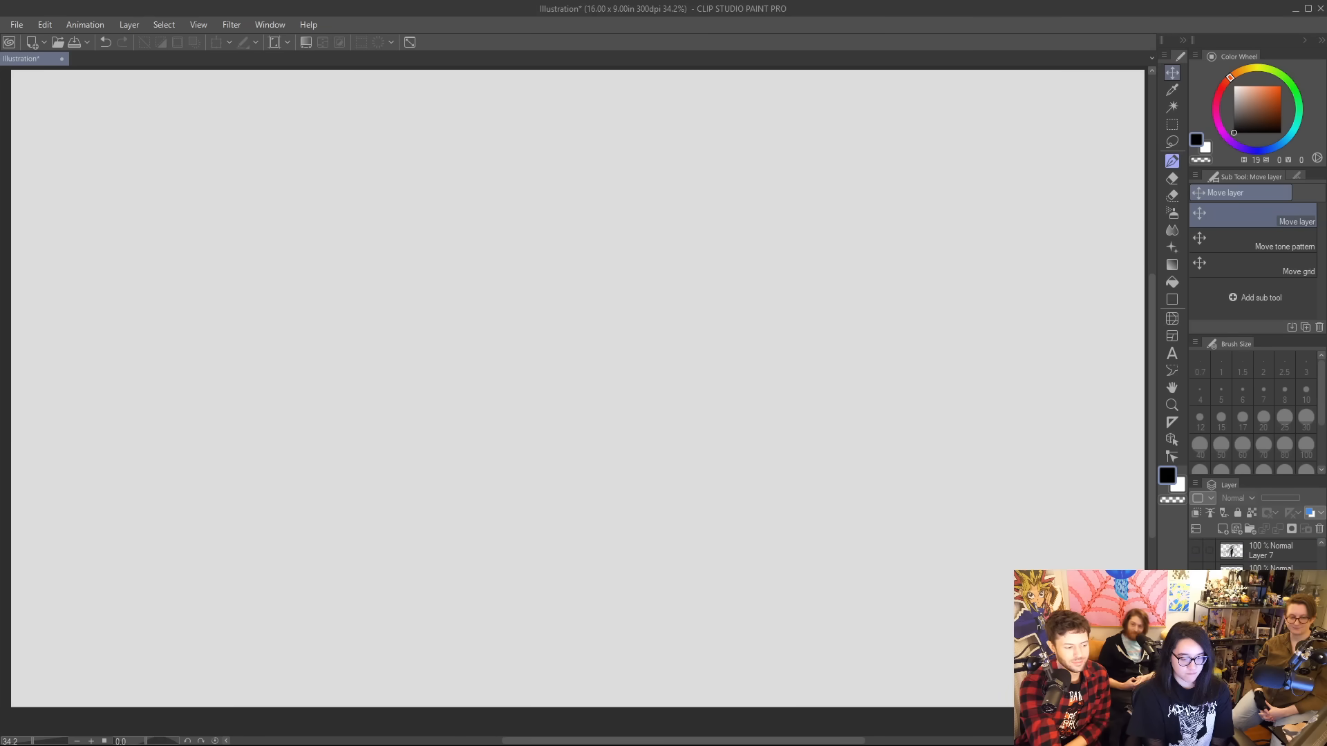
left_click(1196, 643)
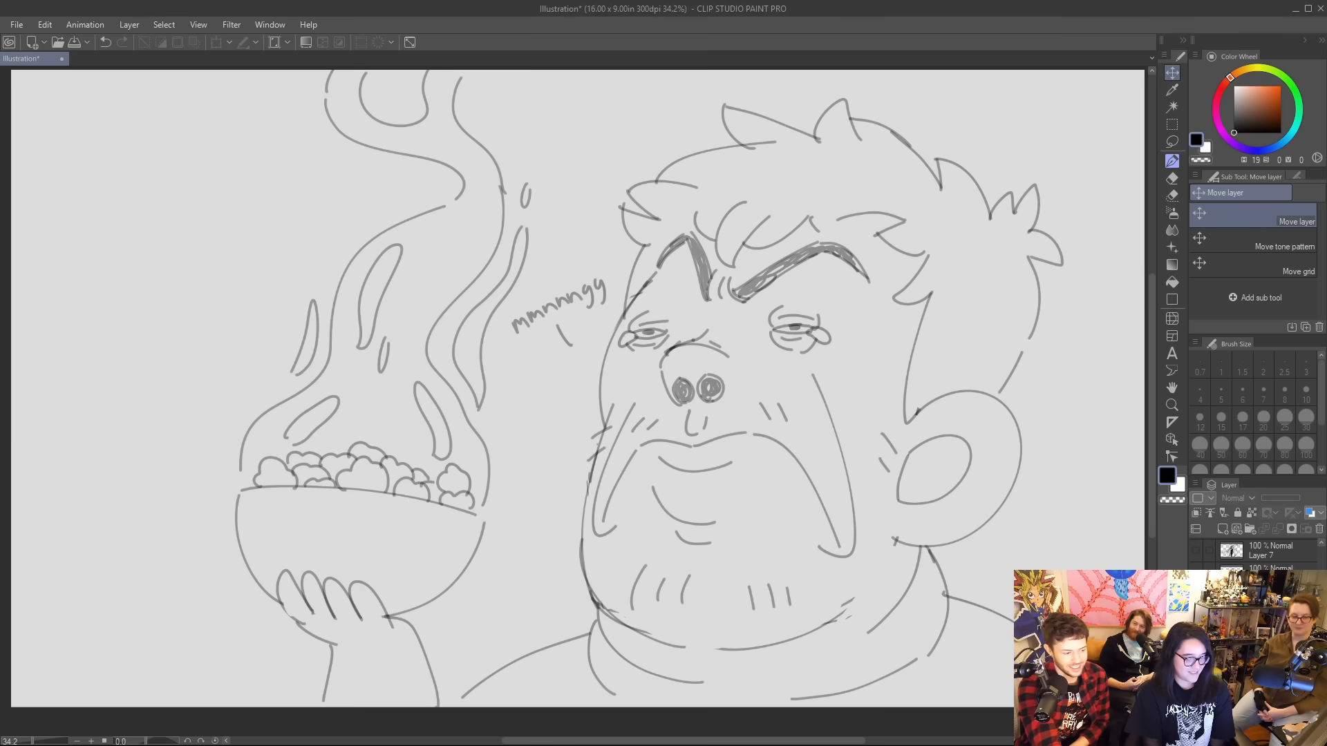
left_click(1197, 620)
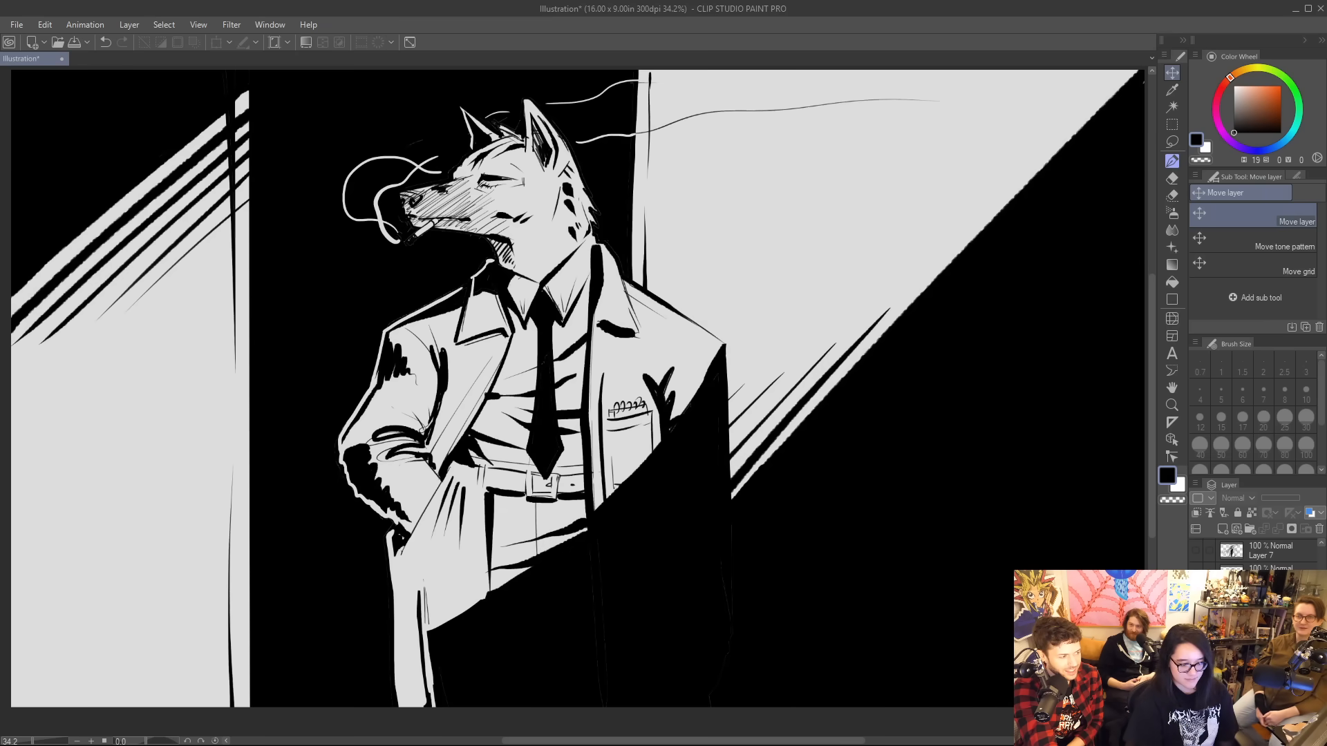
scroll(1266, 555, "up", 3)
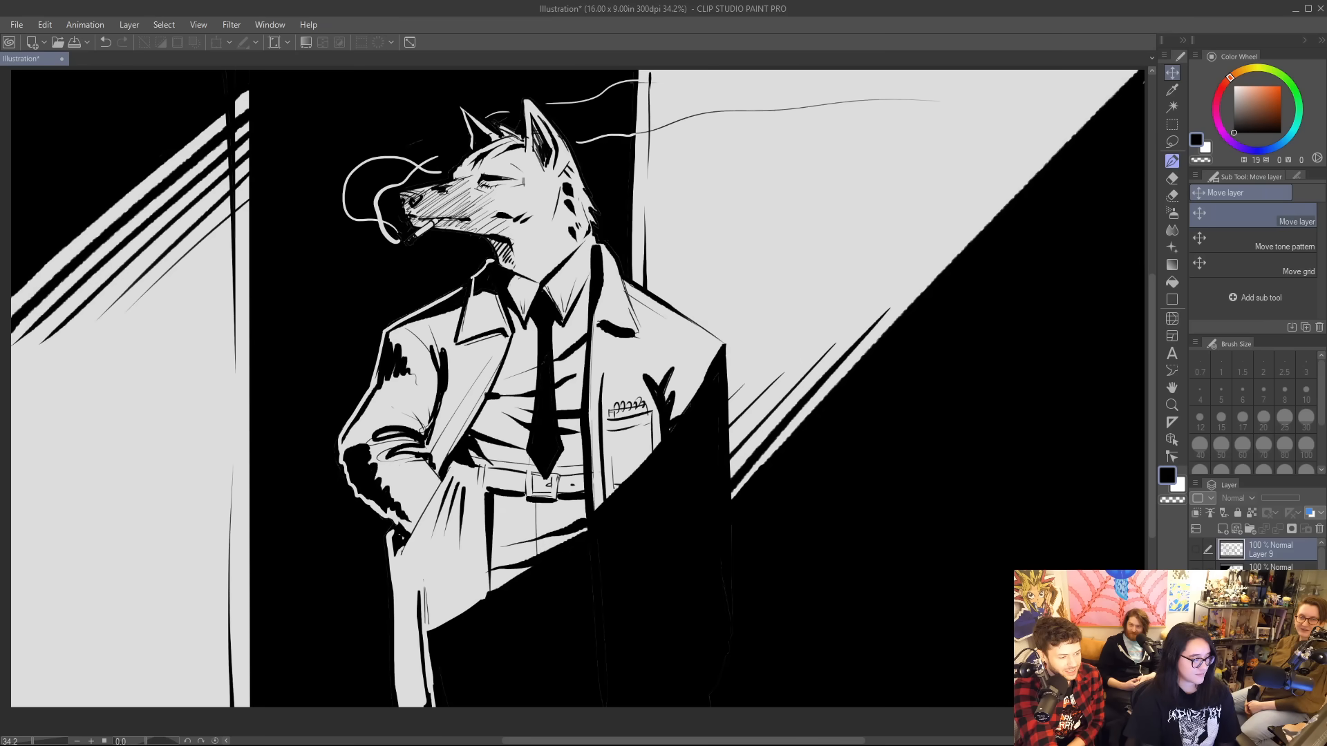